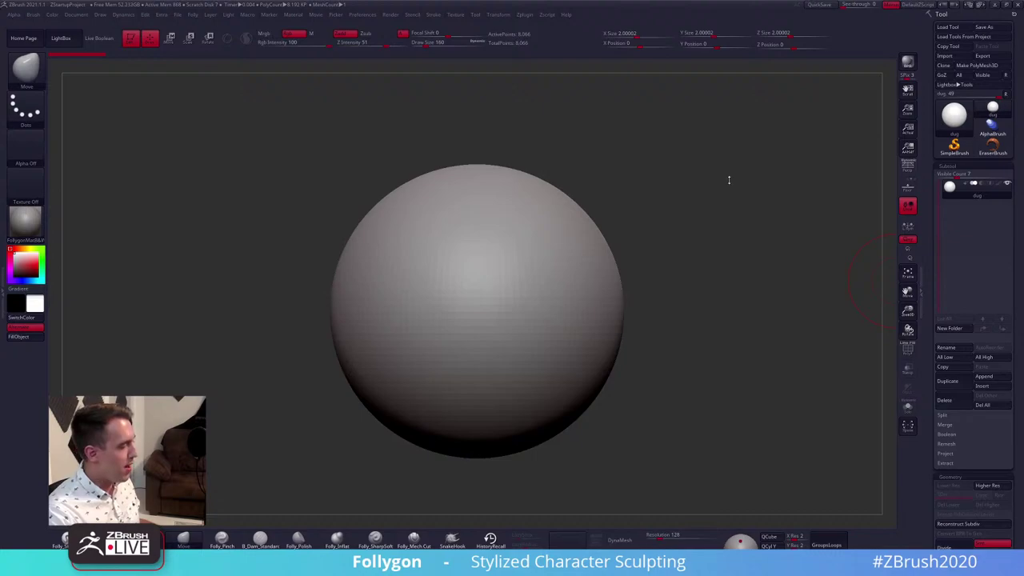
Select the Move brush and adjust its draw size for shaping the sphere
{"action": "key", "text": "space"}
{"action": "left_click", "coordinate": [720, 242]}
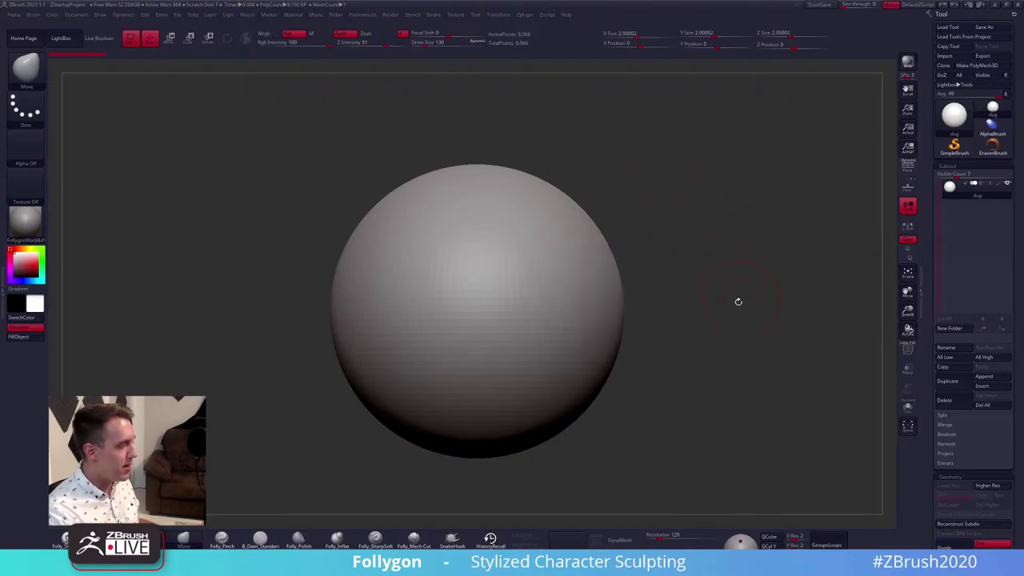
{"action": "left_click_drag", "start_coordinate": [738, 302], "coordinate": [728, 258], "text": "alt"}
{"action": "key", "text": "space"}
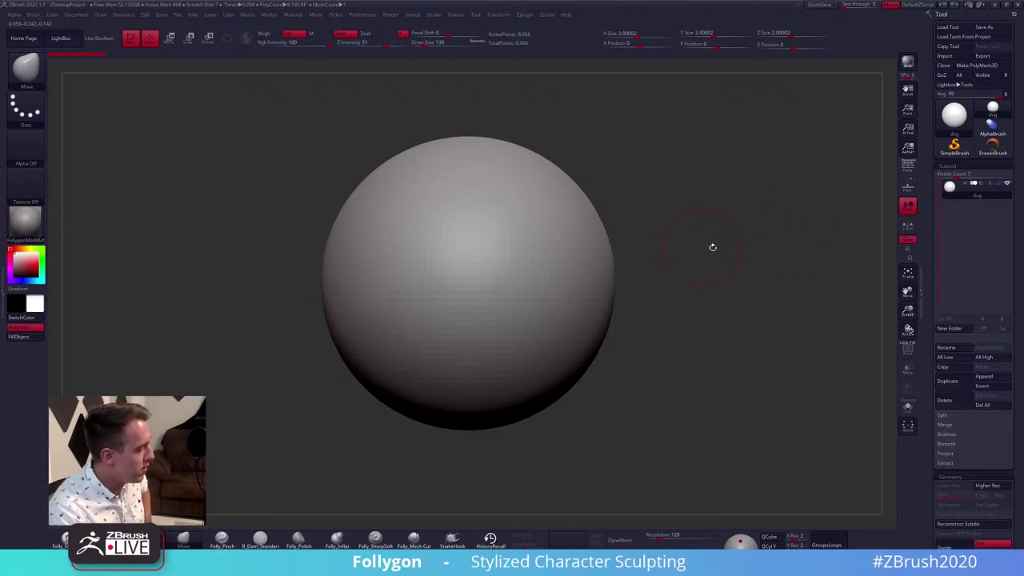
{"action": "key", "text": "3"}
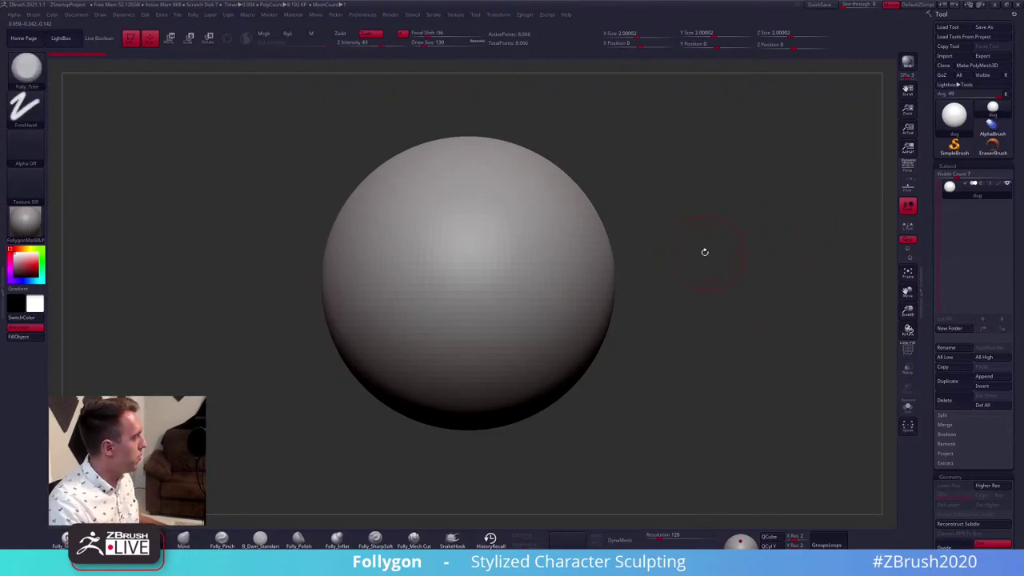
{"action": "key", "text": "b"}
{"action": "key", "text": "m"}
{"action": "key", "text": "v"}
{"action": "key", "text": "space"}
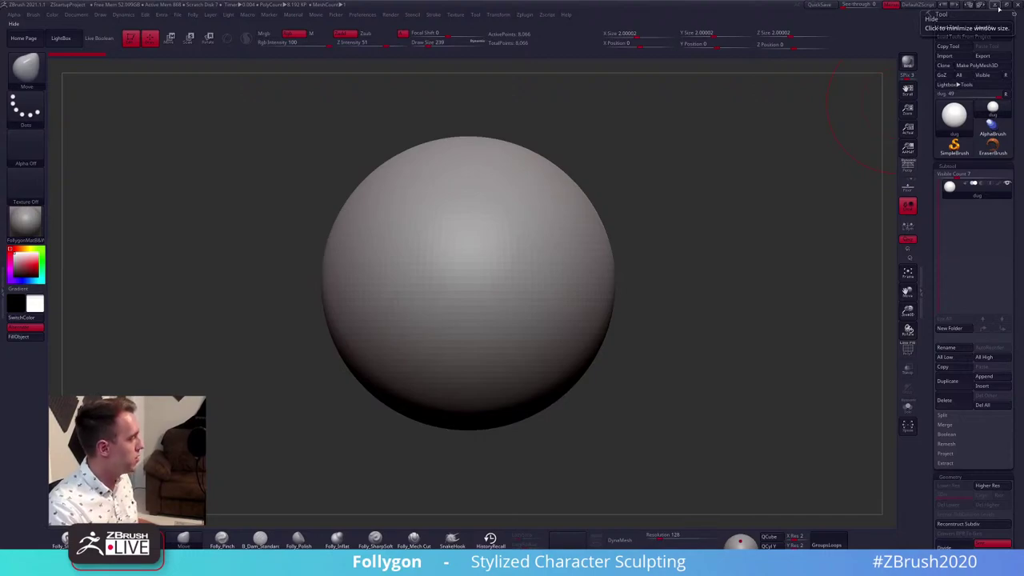
Switch to the web browser and look over the Follygon YouTube channel page
{"action": "left_click", "coordinate": [1000, 8]}
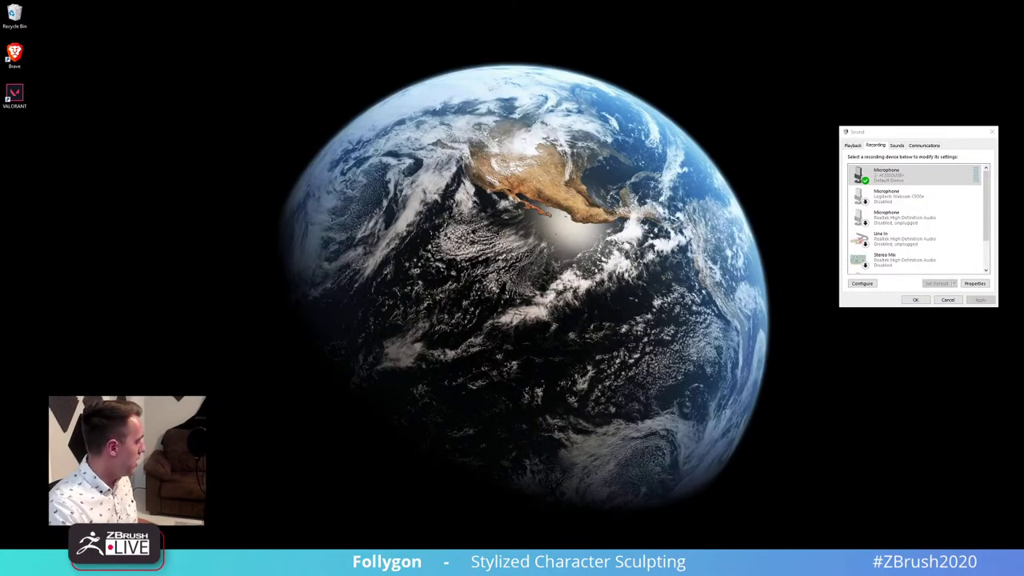
{"action": "left_click", "coordinate": [128, 530]}
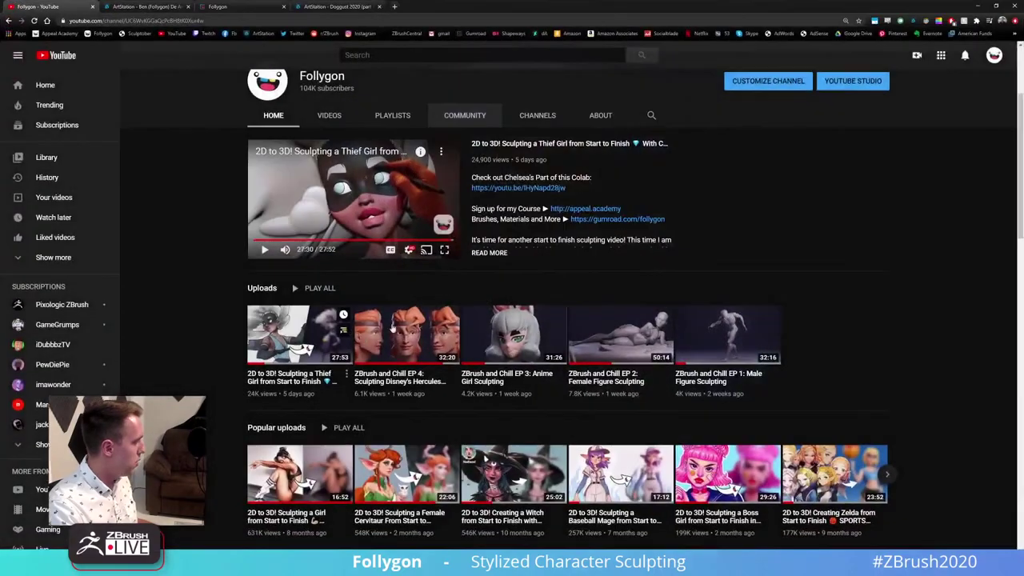
{"action": "scroll", "coordinate": [345, 104], "scroll_direction": "up", "scroll_amount": 1}
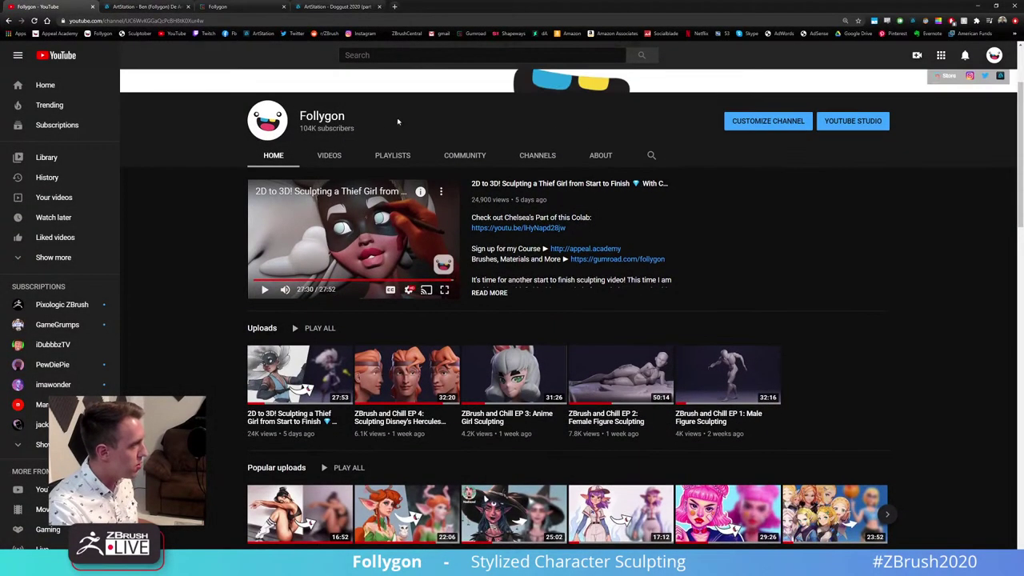
{"action": "double_click", "coordinate": [399, 121]}
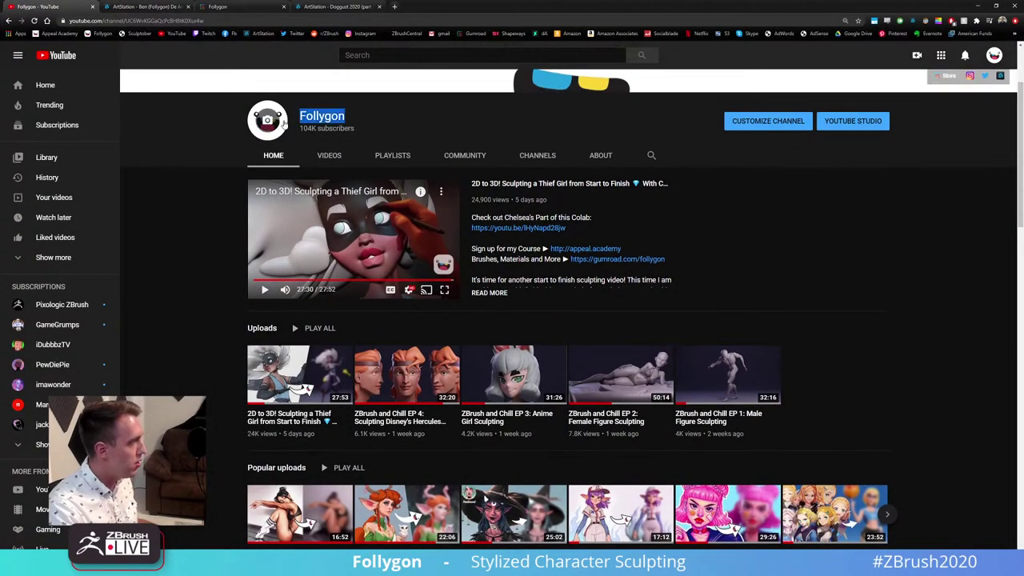
{"action": "left_click", "coordinate": [402, 122]}
{"action": "left_click", "coordinate": [352, 21]}
{"action": "key", "text": "BackSpace"}
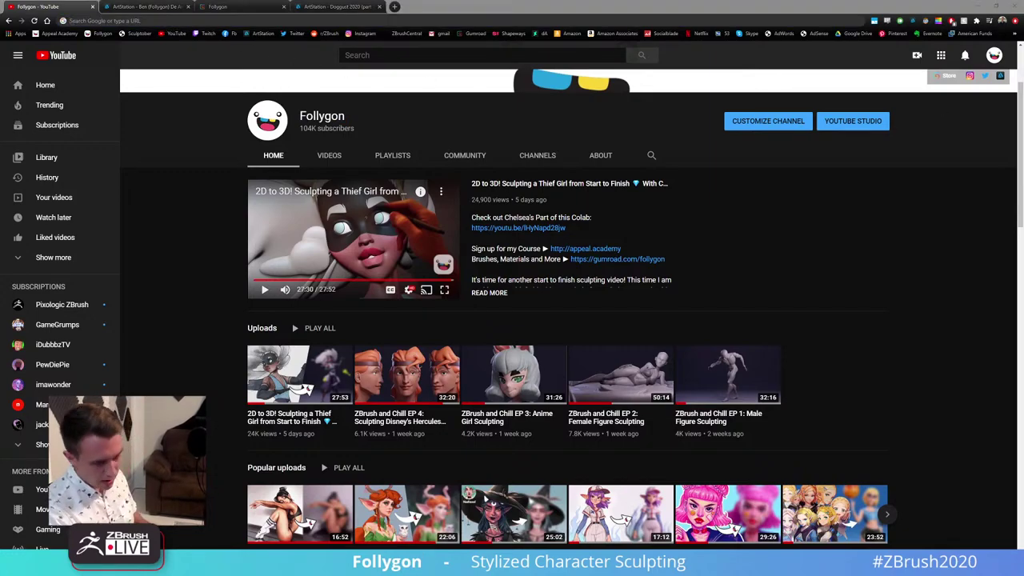
{"action": "left_click", "coordinate": [183, 145]}
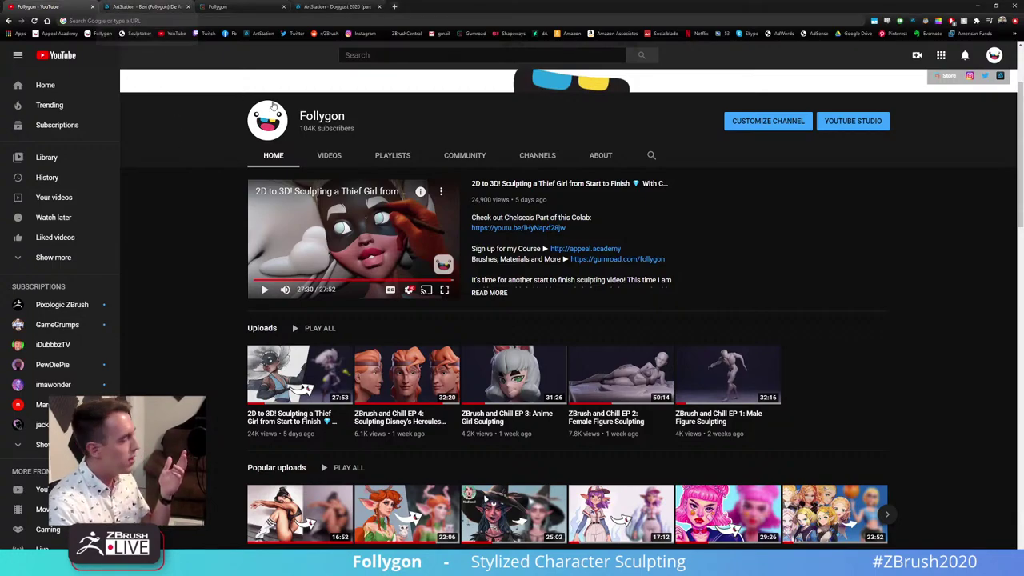
{"action": "double_click", "coordinate": [321, 116]}
{"action": "left_click", "coordinate": [187, 124]}
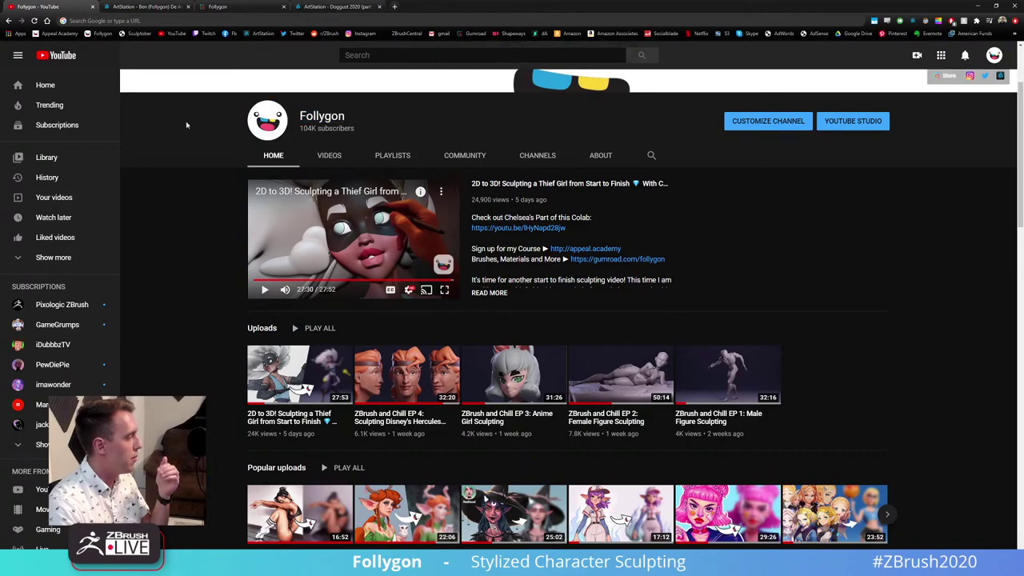
View the Follygon Gumroad products and the Appeal Academy website, closing the website's tab when finished
{"action": "left_click", "coordinate": [218, 7]}
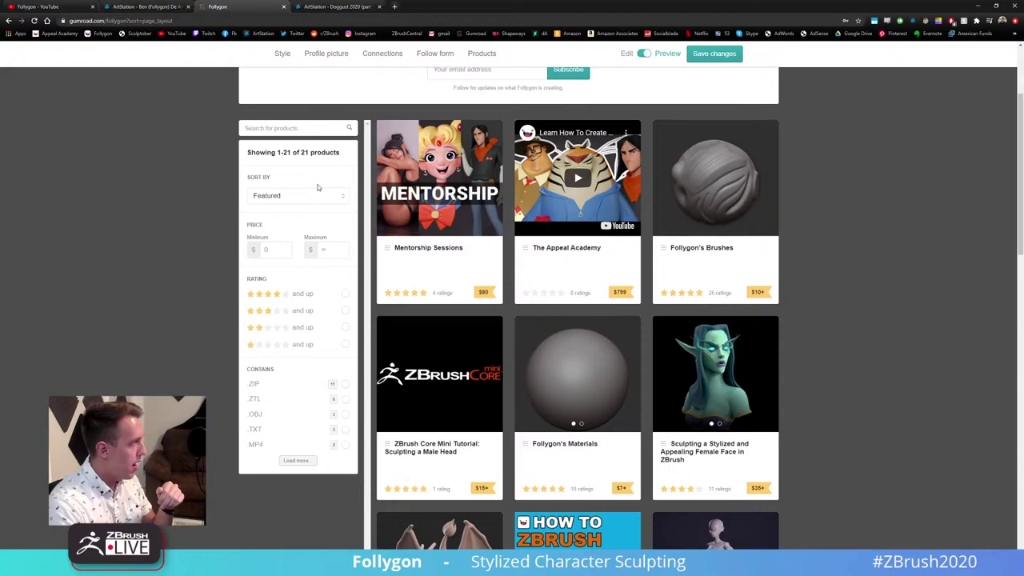
{"action": "middle_click", "coordinate": [56, 34]}
{"action": "left_click_drag", "start_coordinate": [409, 7], "coordinate": [324, 7]}
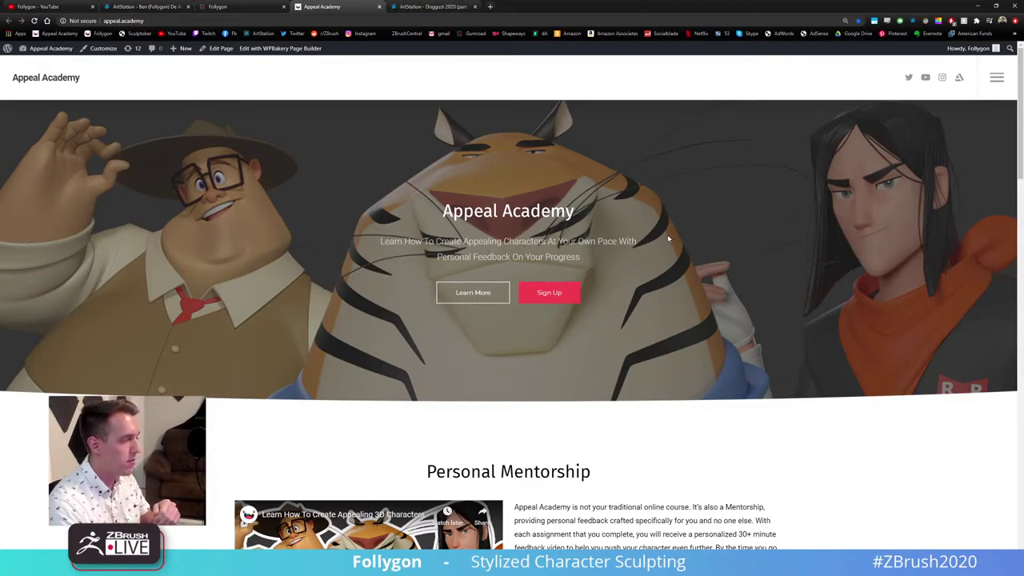
{"action": "left_click_drag", "start_coordinate": [441, 211], "coordinate": [576, 214]}
{"action": "left_click", "coordinate": [695, 234]}
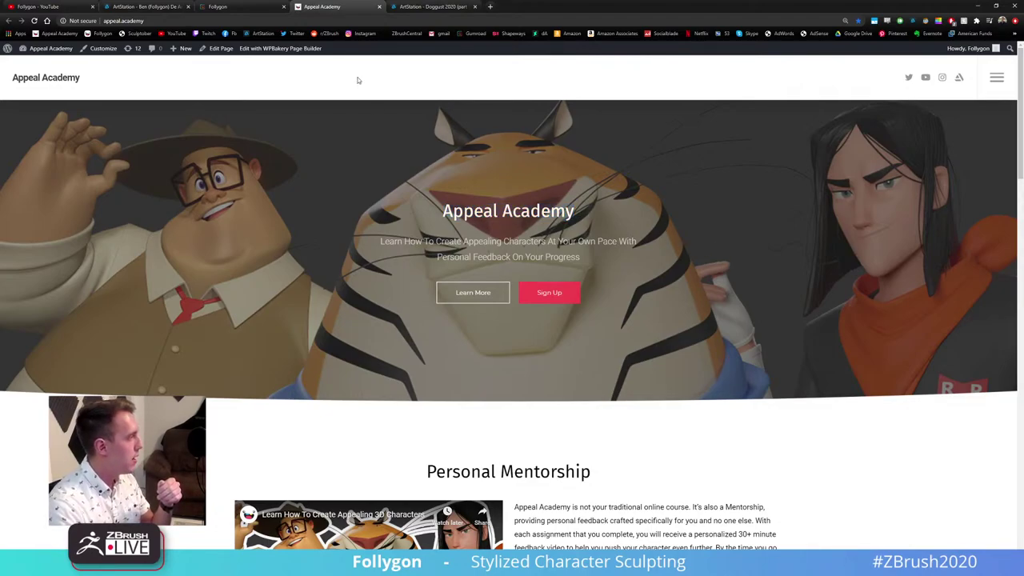
{"action": "middle_click", "coordinate": [337, 5]}
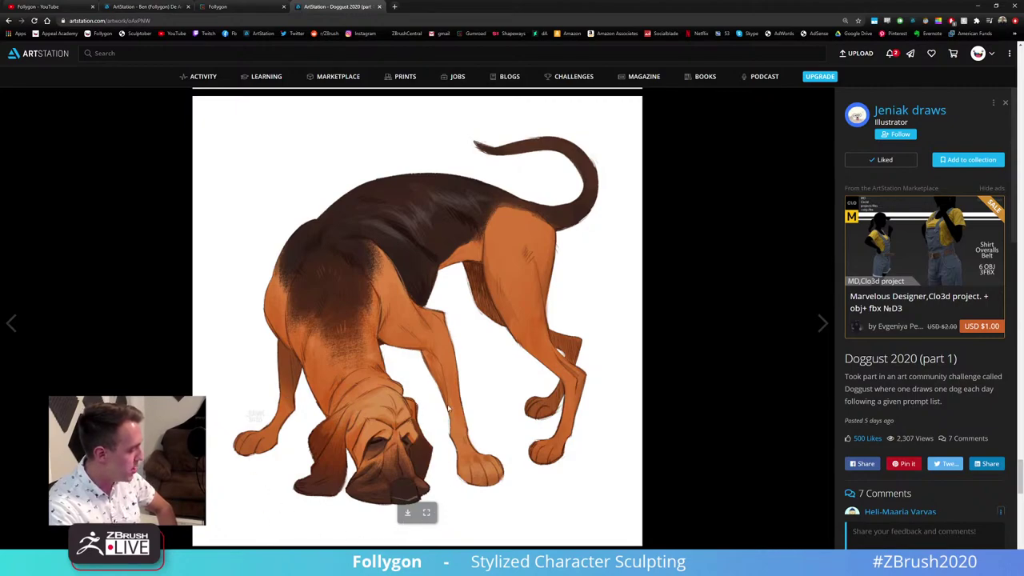
Examine the bloodhound and chihuahua illustrations in the Doggust 2020 (part 1) artwork on ArtStation
{"action": "left_click_drag", "start_coordinate": [948, 112], "coordinate": [885, 112]}
{"action": "left_click", "coordinate": [916, 91]}
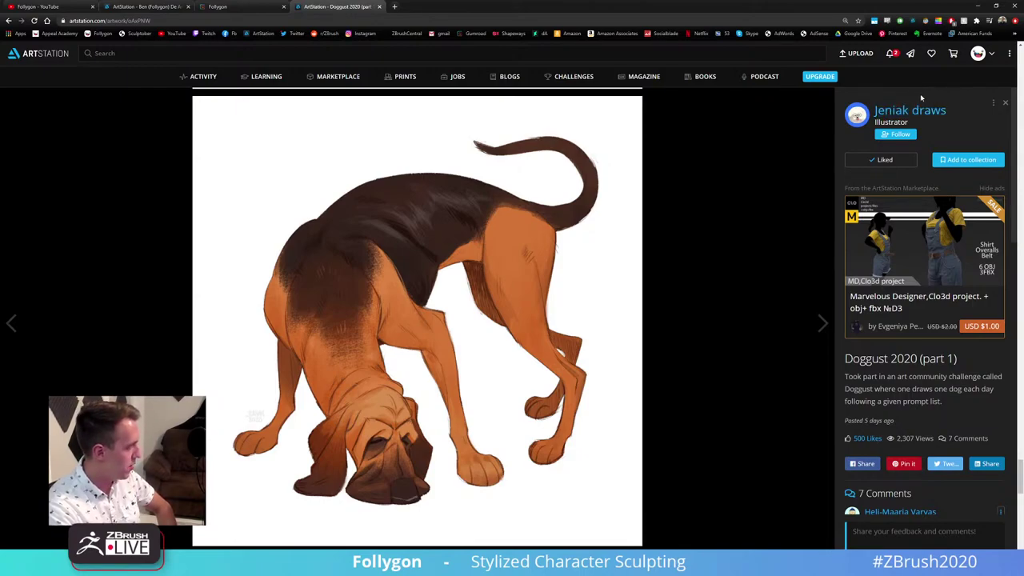
{"action": "scroll", "coordinate": [476, 253], "scroll_direction": "down", "scroll_amount": 8}
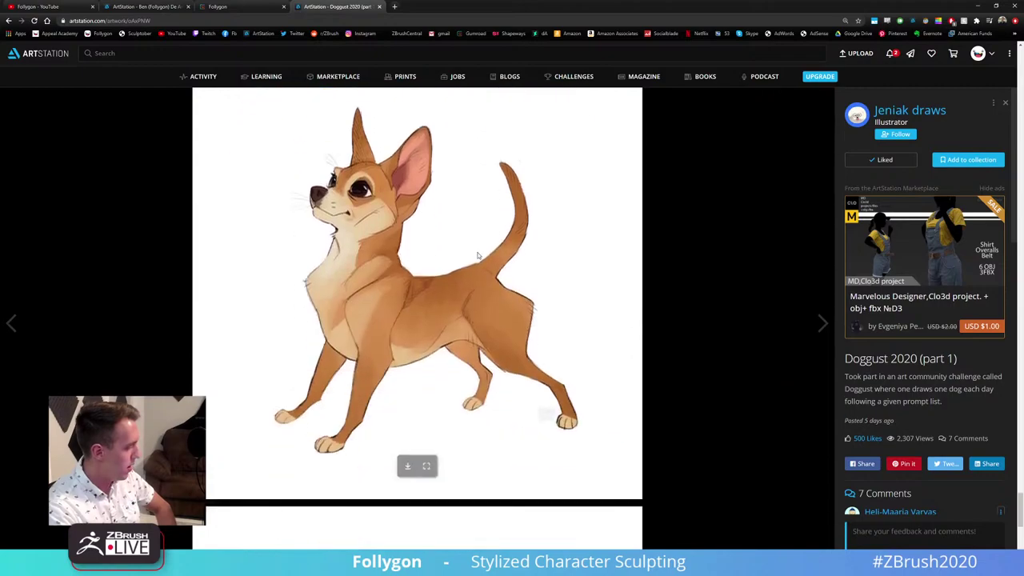
{"action": "scroll", "coordinate": [477, 255], "scroll_direction": "up", "scroll_amount": 8}
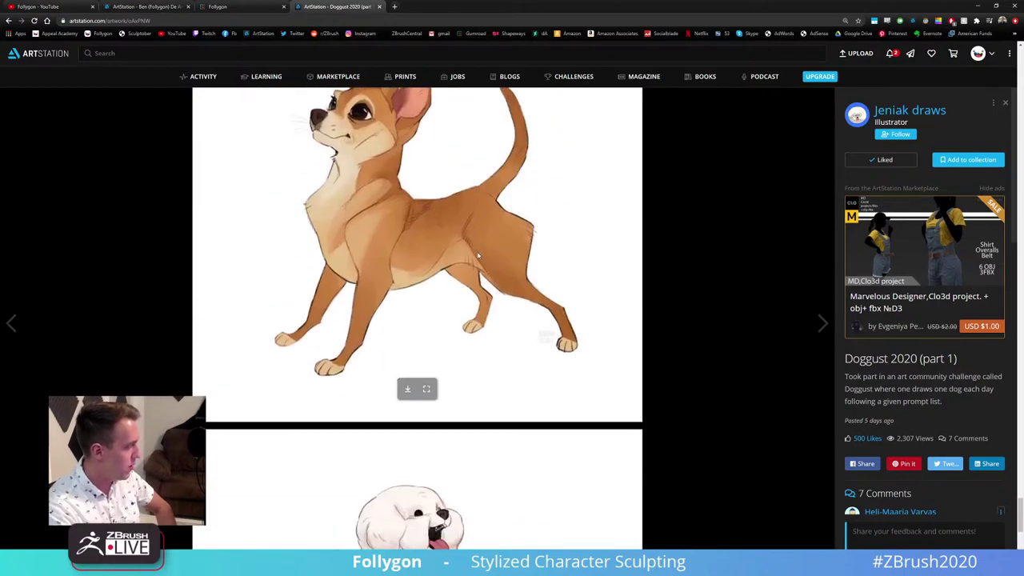
{"action": "scroll", "coordinate": [478, 255], "scroll_direction": "up", "scroll_amount": 3}
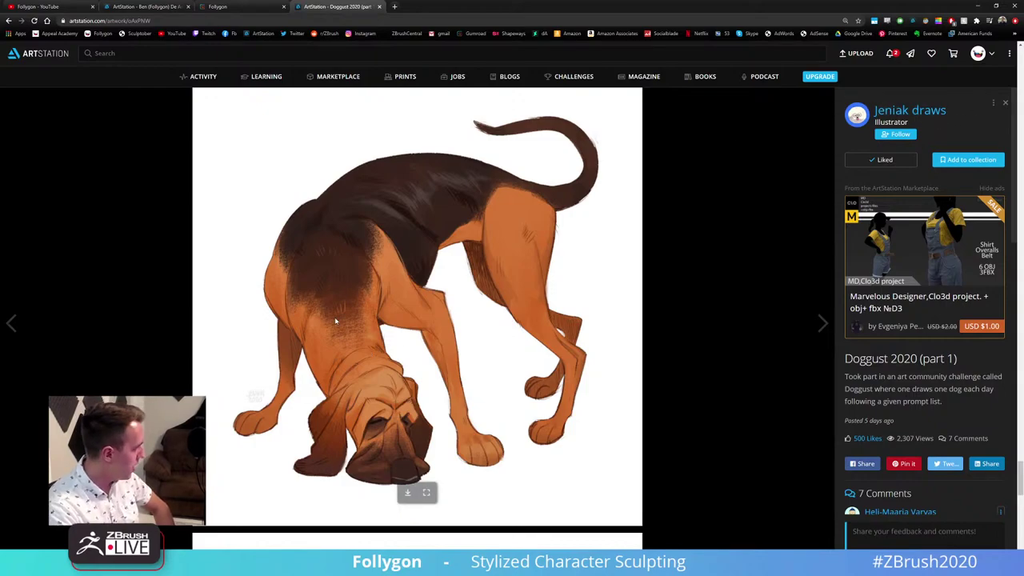
Switch back to ZBrush and set the Move brush's draw size to 430
{"action": "left_click", "coordinate": [44, 6]}
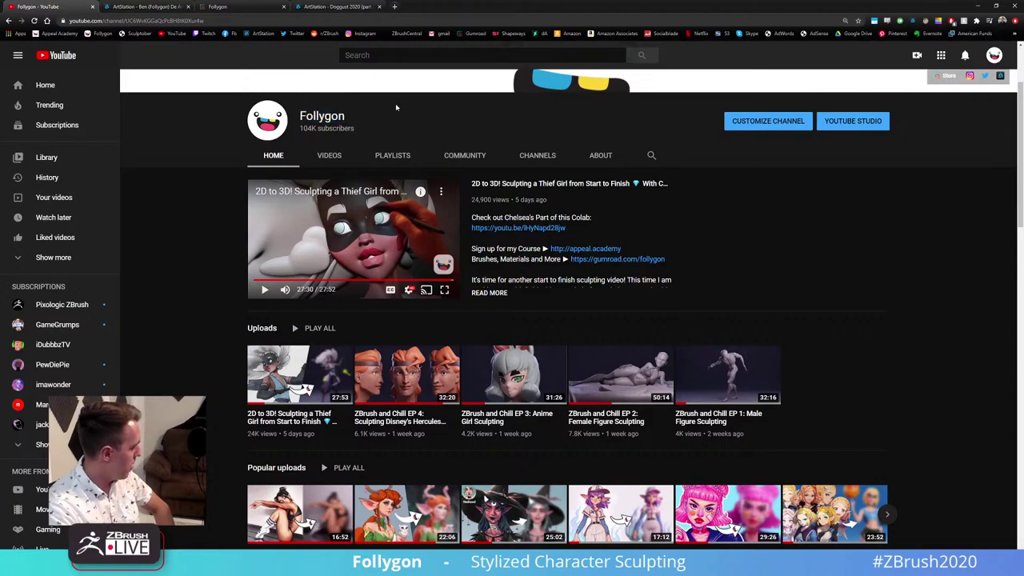
{"action": "mouse_move", "coordinate": [70, 566]}
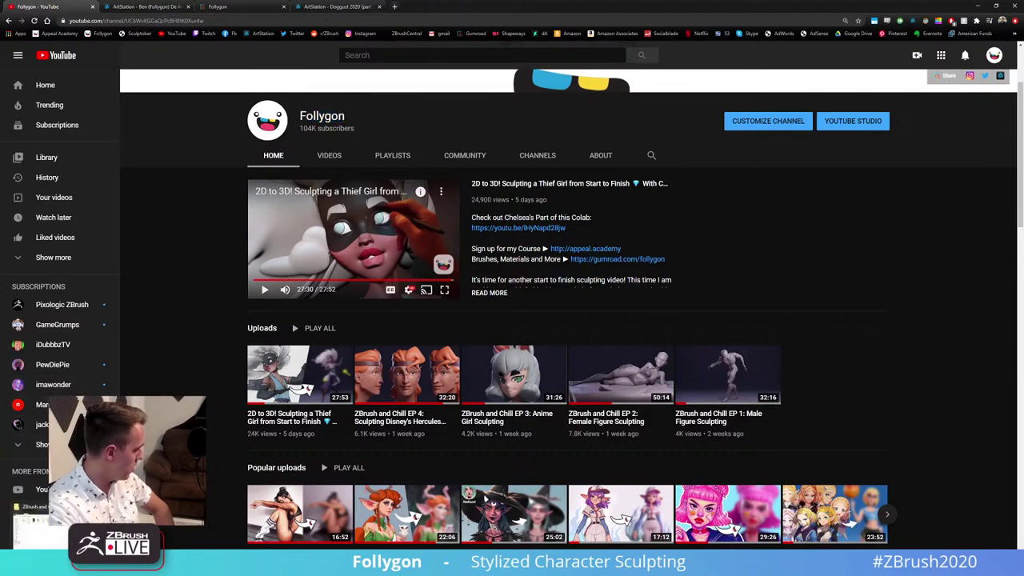
{"action": "left_click", "coordinate": [95, 566]}
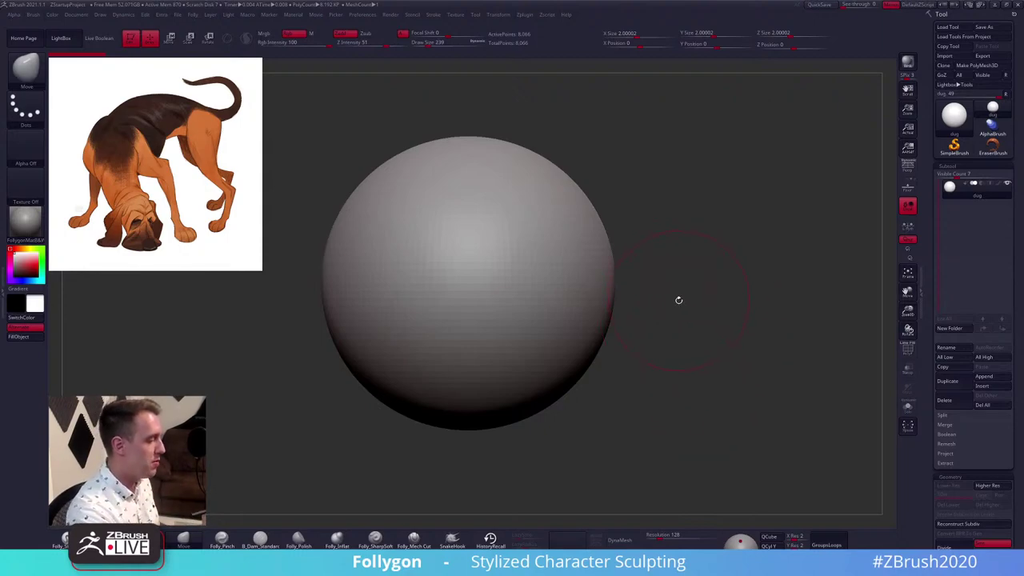
{"action": "right_click_drag", "start_coordinate": [679, 298], "coordinate": [674, 296], "text": "ctrl"}
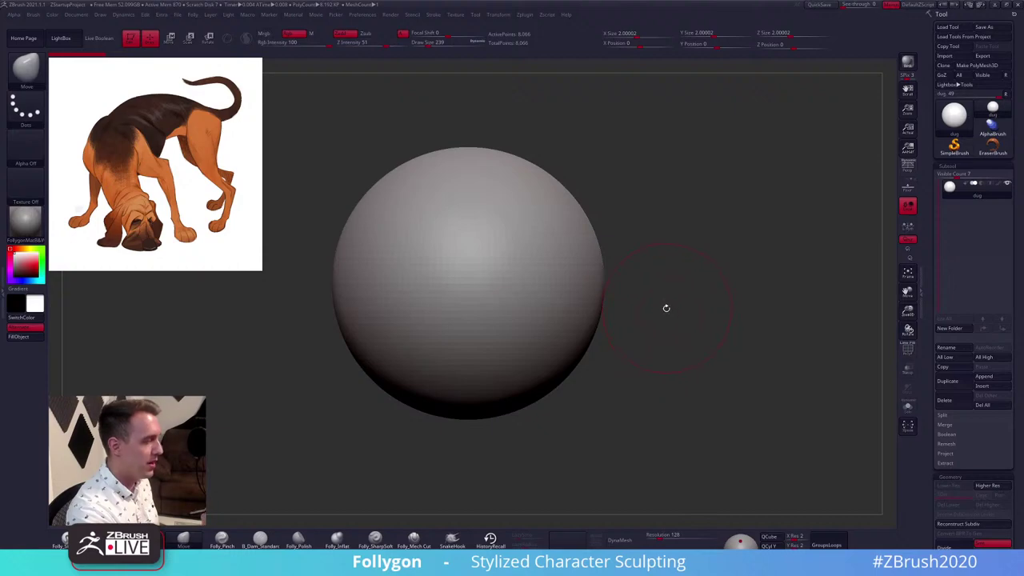
{"action": "mouse_move", "coordinate": [665, 304]}
{"action": "left_mouse_down", "text": "alt"}
{"action": "mouse_move", "coordinate": [686, 313]}
{"action": "mouse_move", "coordinate": [681, 284]}
{"action": "left_mouse_up", "text": "alt"}
{"action": "key", "text": "space"}
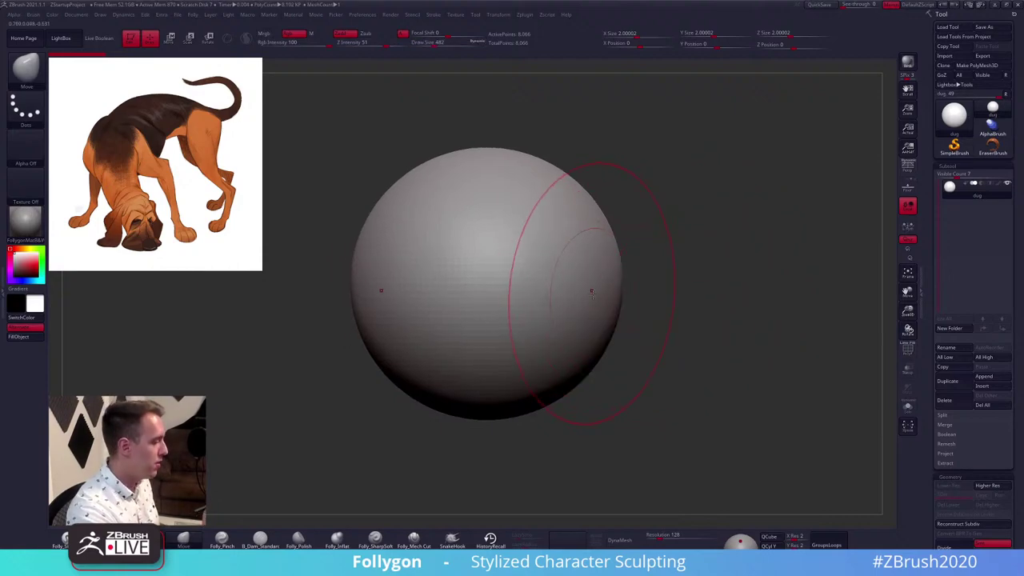
{"action": "key", "text": "space"}
{"action": "left_click_drag", "start_coordinate": [597, 290], "coordinate": [593, 291]}
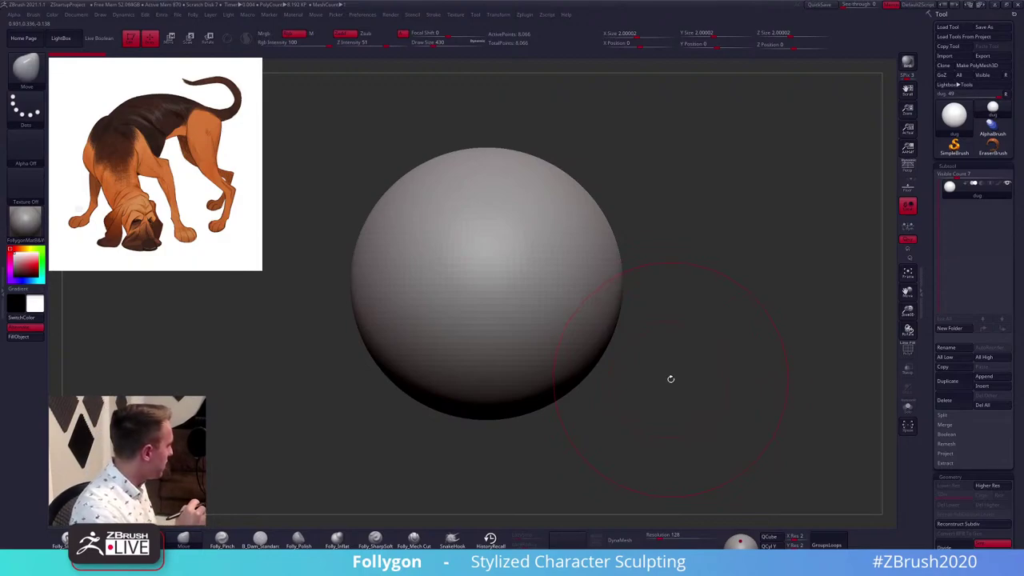
Enlarge the dog reference image in Spotlight and shift it so the head and paws stay in view beside the sphere
{"action": "key", "text": "z"}
{"action": "left_click_drag", "start_coordinate": [210, 224], "coordinate": [219, 225]}
{"action": "left_click_drag", "start_coordinate": [238, 164], "coordinate": [256, 174]}
{"action": "mouse_move", "coordinate": [226, 230]}
{"action": "left_mouse_down"}
{"action": "mouse_move", "coordinate": [252, 184]}
{"action": "mouse_move", "coordinate": [255, 137]}
{"action": "mouse_move", "coordinate": [280, 272]}
{"action": "mouse_move", "coordinate": [264, 127]}
{"action": "left_mouse_up"}
{"action": "key", "text": "shift+z"}
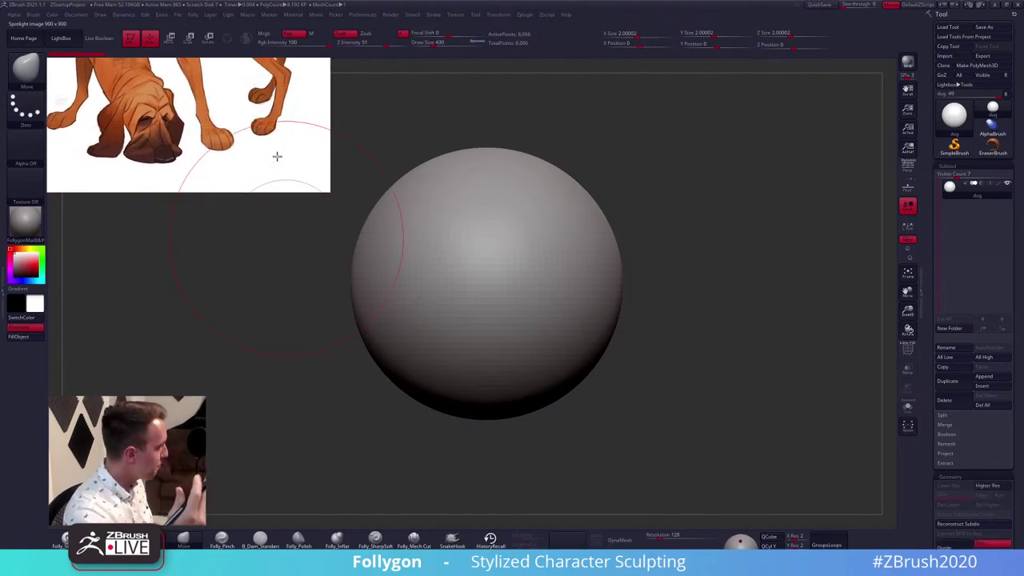
Set the Move brush's draw size to 576 and apply the zbro_Paint material to the sphere
{"action": "left_click_drag", "start_coordinate": [699, 365], "coordinate": [665, 329], "text": "alt"}
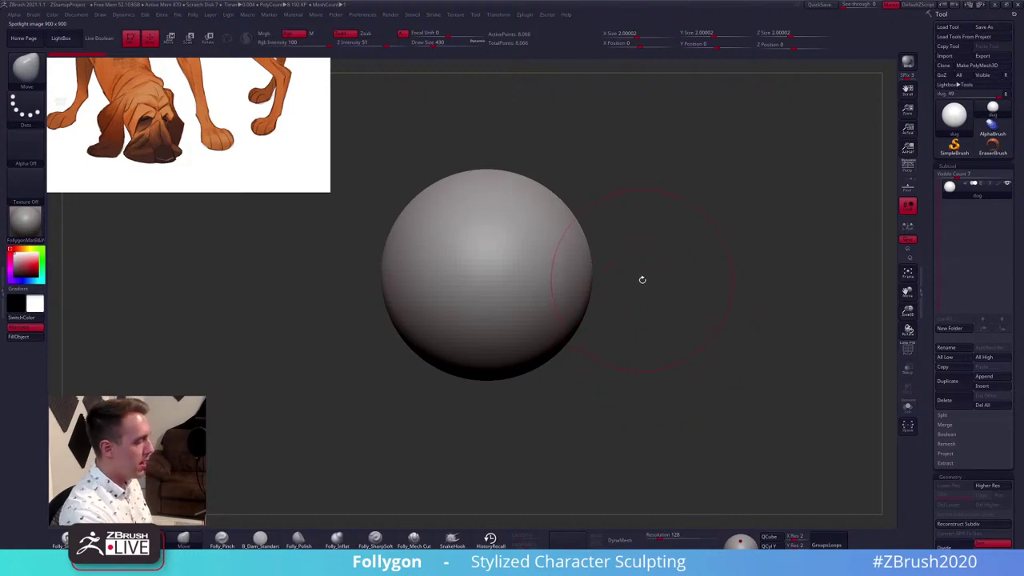
{"action": "key", "text": "space"}
{"action": "left_click_drag", "start_coordinate": [642, 280], "coordinate": [644, 280]}
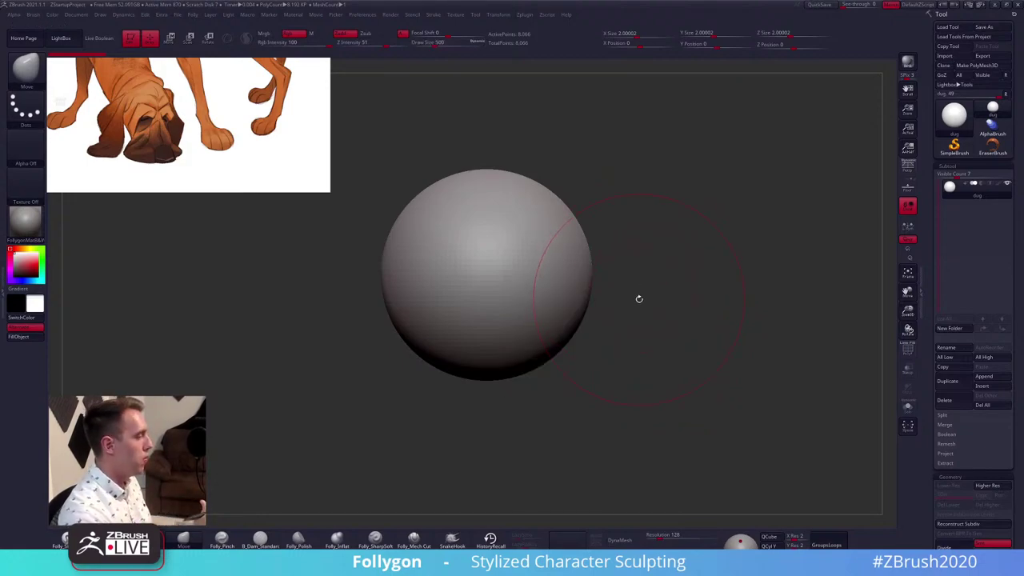
{"action": "key", "text": "space"}
{"action": "left_click_drag", "start_coordinate": [528, 217], "coordinate": [530, 217]}
{"action": "right_click_drag", "start_coordinate": [535, 249], "coordinate": [527, 291], "text": "alt"}
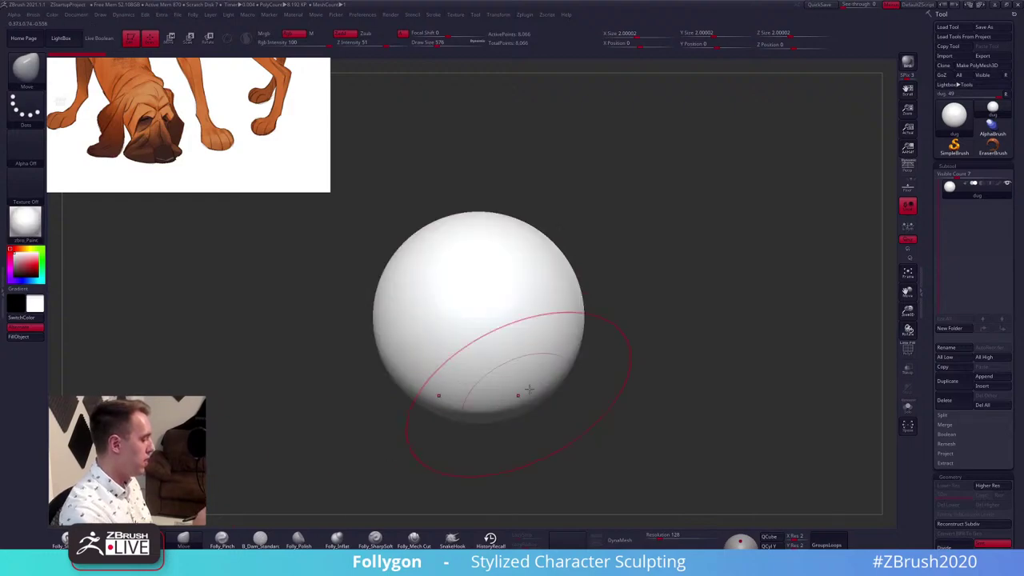
Sample the orange fur colour from the dog reference and fill the sphere with it
{"action": "key", "text": "z"}
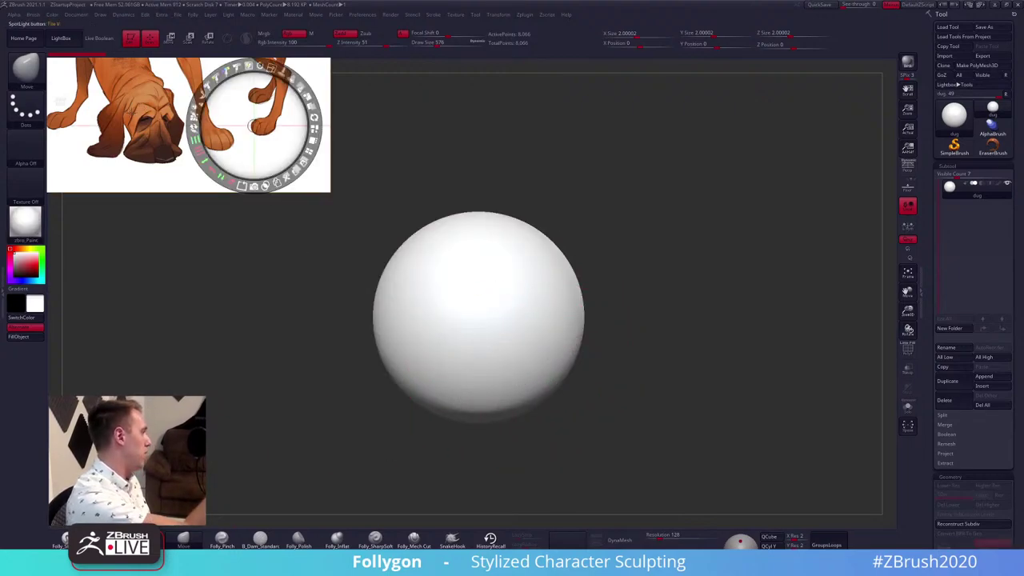
{"action": "left_click", "coordinate": [131, 112]}
{"action": "key", "text": "shift+z"}
{"action": "key", "text": "1"}
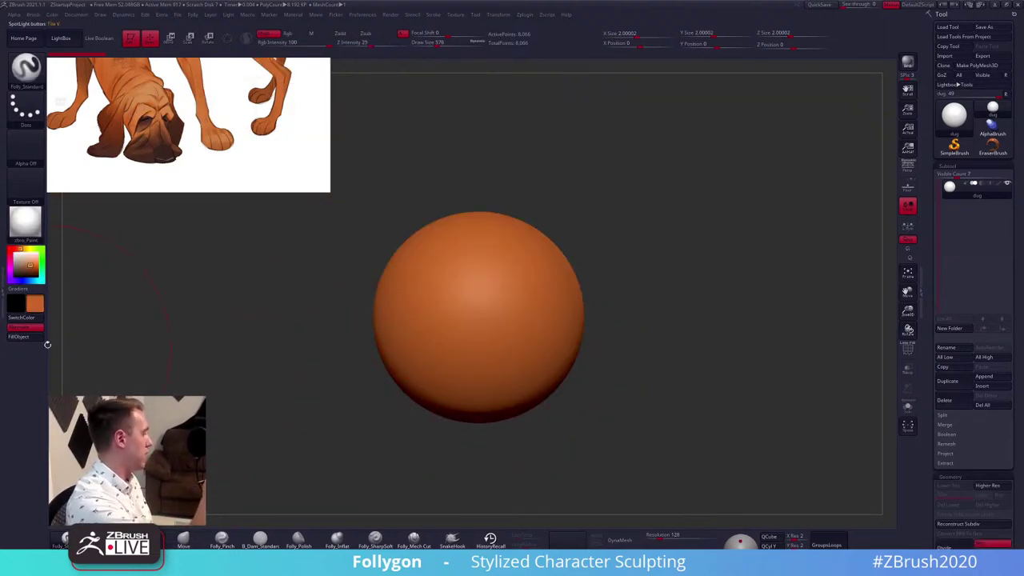
{"action": "left_click", "coordinate": [32, 336]}
Reselect the Move brush and increase its draw size
{"action": "key", "text": "b"}
{"action": "key", "text": "m"}
{"action": "key", "text": "v"}
{"action": "key", "text": "s"}
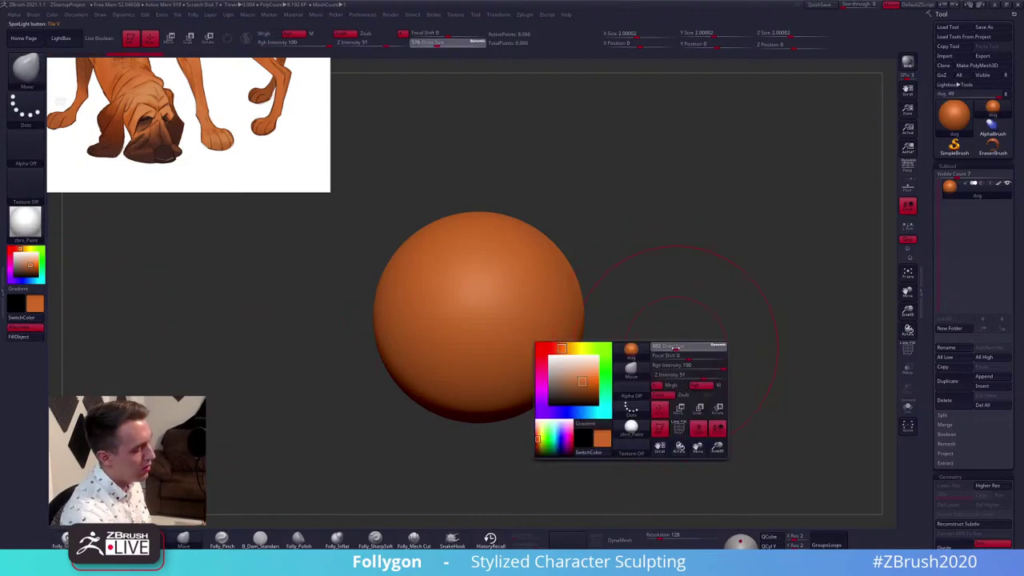
{"action": "left_click", "coordinate": [669, 346]}
{"action": "left_click_drag", "start_coordinate": [658, 371], "coordinate": [674, 356], "text": "alt"}
{"action": "key", "text": "s"}
Reshape the orange head sphere into a slightly elongated egg with the Move brush at draw size 699
{"action": "left_click_drag", "start_coordinate": [385, 281], "coordinate": [523, 279], "text": "alt"}
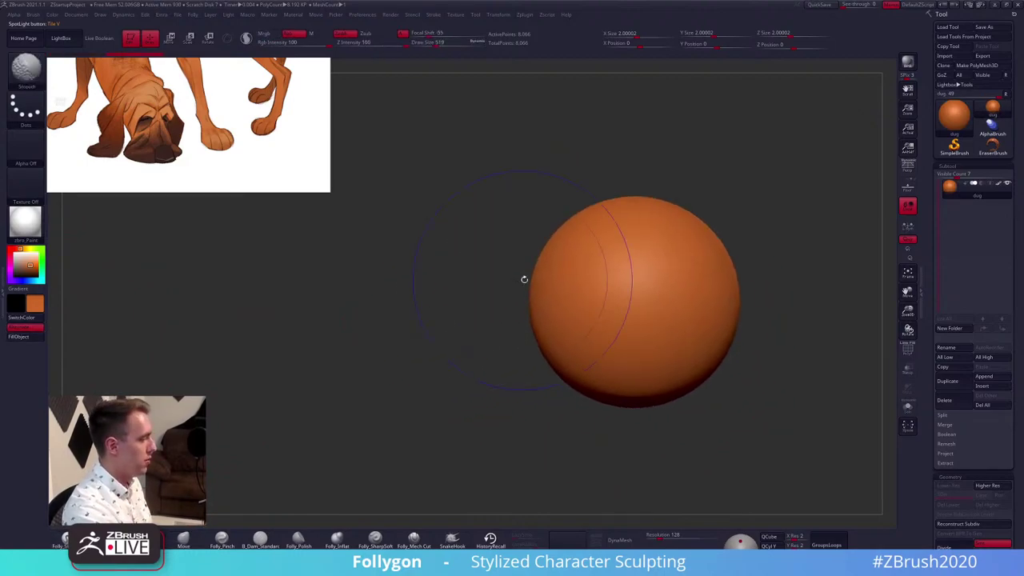
{"action": "mouse_move", "coordinate": [640, 252]}
{"action": "left_mouse_down", "text": "alt"}
{"action": "mouse_move", "coordinate": [556, 272]}
{"action": "mouse_move", "coordinate": [631, 225]}
{"action": "left_mouse_up", "text": "alt"}
{"action": "key", "text": "s"}
{"action": "right_click_drag", "start_coordinate": [550, 385], "coordinate": [524, 338], "text": "ctrl"}
{"action": "right_click_drag", "start_coordinate": [509, 300], "coordinate": [563, 308], "text": "shift"}
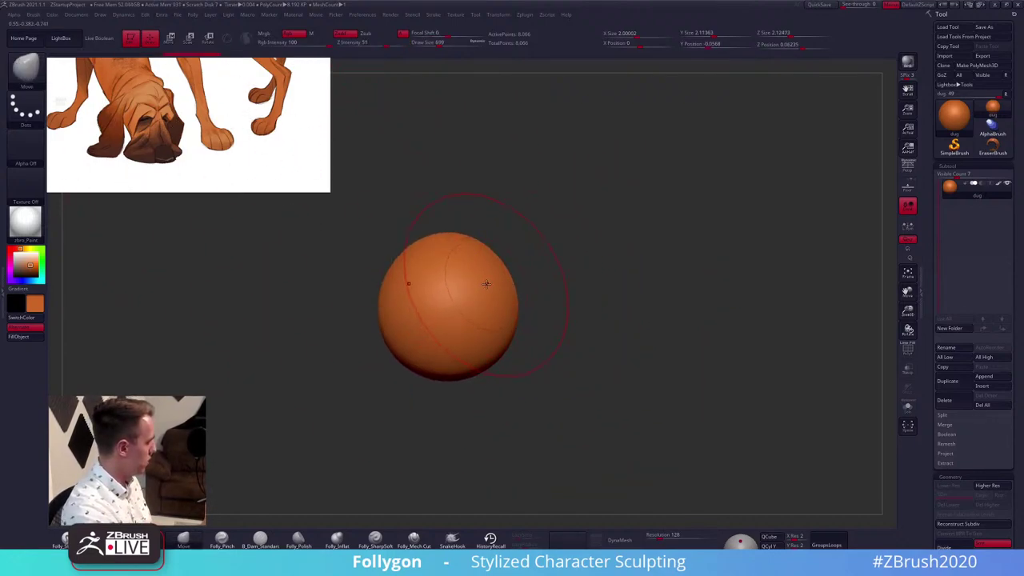
{"action": "left_click_drag", "start_coordinate": [528, 331], "coordinate": [564, 340]}
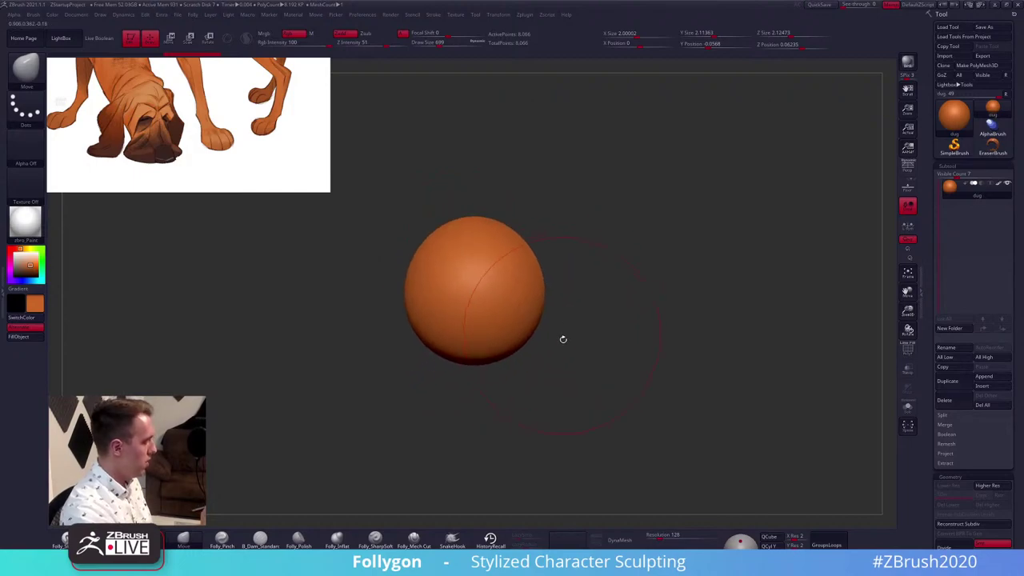
Duplicate the orange head sphere and move the copy down and forward as the base for the muzzle
{"action": "key", "text": "ctrl+shift+d"}
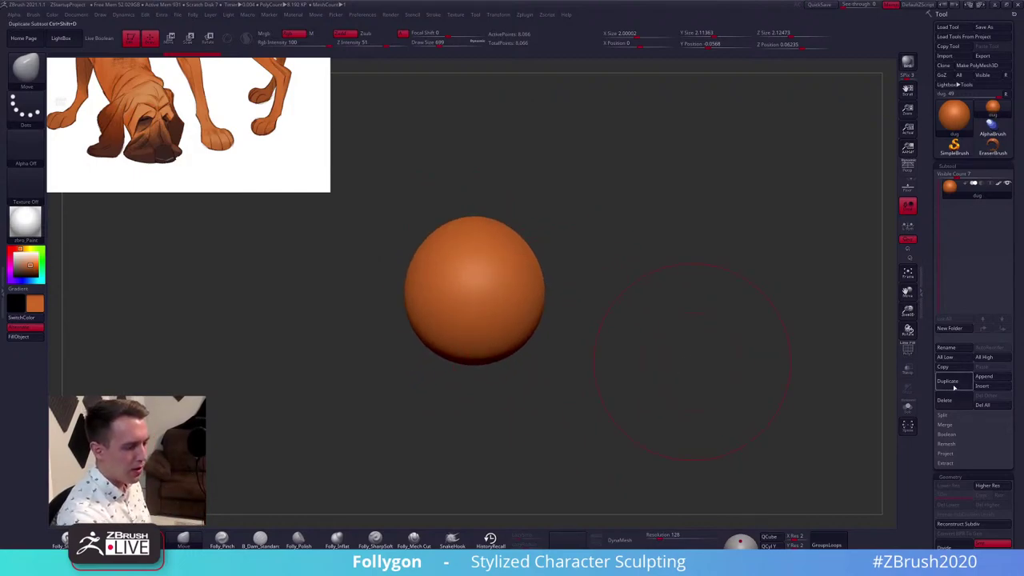
{"action": "key", "text": "space"}
{"action": "key", "text": "z"}
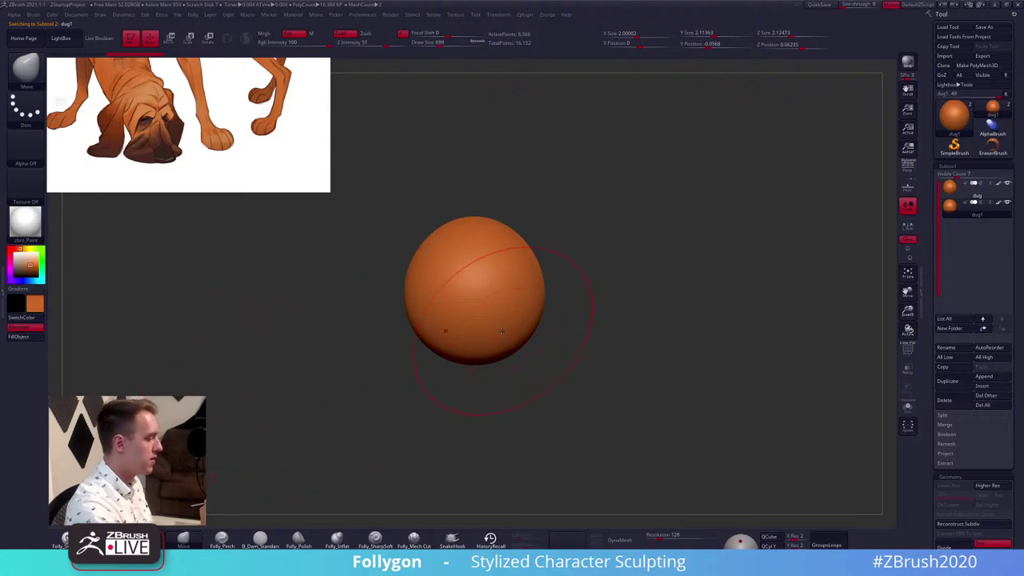
{"action": "right_click_drag", "start_coordinate": [521, 324], "coordinate": [588, 327], "text": "shift"}
{"action": "key", "text": "w"}
{"action": "mouse_move", "coordinate": [545, 331]}
{"action": "left_mouse_down", "text": "shift"}
{"action": "mouse_move", "coordinate": [545, 398]}
{"action": "mouse_move", "coordinate": [532, 372]}
{"action": "mouse_move", "coordinate": [478, 422]}
{"action": "left_mouse_up", "text": "shift"}
Pull the duplicated sphere into a rough muzzle form with a large Move brush, checking it from the side and front
{"action": "key", "text": "q"}
{"action": "mouse_move", "coordinate": [480, 396]}
{"action": "right_mouse_down"}
{"action": "mouse_move", "coordinate": [570, 362]}
{"action": "mouse_move", "coordinate": [542, 355]}
{"action": "mouse_move", "coordinate": [570, 352]}
{"action": "right_mouse_up"}
{"action": "key", "text": "space"}
{"action": "left_click_drag", "start_coordinate": [528, 322], "coordinate": [543, 362]}
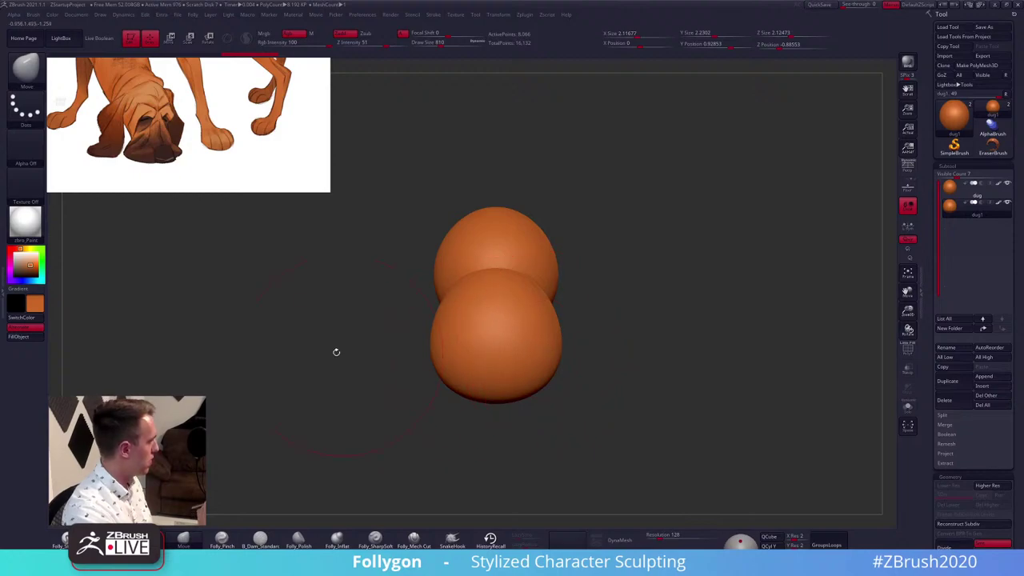
{"action": "key", "text": "space"}
{"action": "left_click_drag", "start_coordinate": [528, 329], "coordinate": [535, 330]}
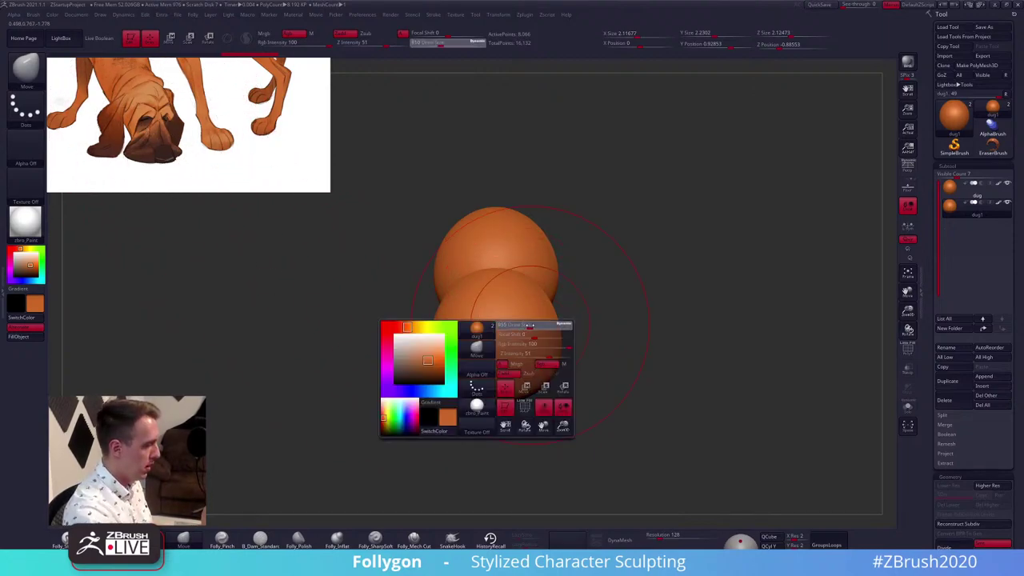
{"action": "right_click_drag", "start_coordinate": [541, 336], "coordinate": [492, 348]}
{"action": "left_click_drag", "start_coordinate": [573, 285], "coordinate": [579, 302]}
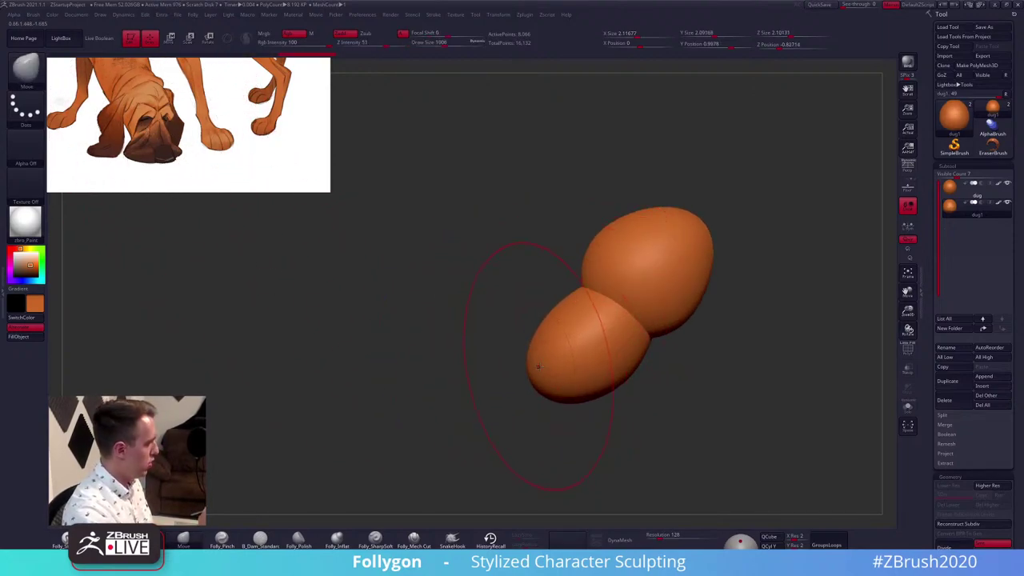
Push in both sides of the muzzle's upper surface with a smaller Move brush to form a narrow nose bridge
{"action": "key", "text": "space"}
{"action": "left_click_drag", "start_coordinate": [541, 347], "coordinate": [535, 347]}
{"action": "mouse_move", "coordinate": [532, 360]}
{"action": "right_mouse_down"}
{"action": "mouse_move", "coordinate": [578, 344]}
{"action": "mouse_move", "coordinate": [578, 327]}
{"action": "right_mouse_up"}
{"action": "key", "text": "1"}
{"action": "key", "text": "space"}
{"action": "left_click_drag", "start_coordinate": [559, 327], "coordinate": [549, 360]}
{"action": "mouse_move", "coordinate": [572, 302]}
{"action": "left_mouse_down", "text": "alt"}
{"action": "mouse_move", "coordinate": [555, 360]}
{"action": "mouse_move", "coordinate": [541, 367]}
{"action": "left_mouse_up", "text": "alt"}
{"action": "right_click_drag", "start_coordinate": [538, 369], "coordinate": [566, 355], "text": "shift"}
{"action": "key", "text": "2"}
{"action": "left_click_drag", "start_coordinate": [541, 335], "coordinate": [535, 332]}
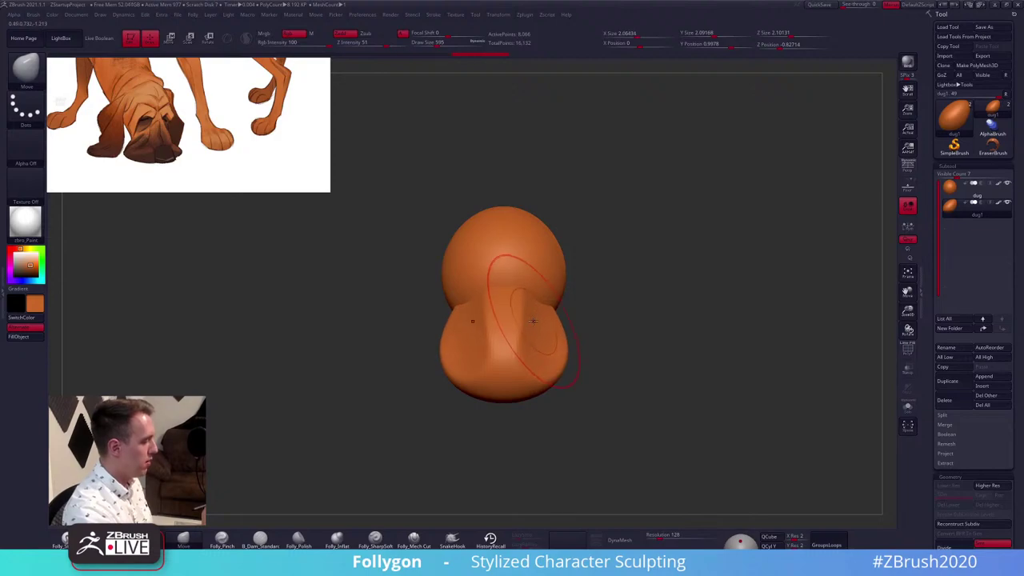
Pull the lower sides of the muzzle outward with the Move brush to form broad, drooping jowls
{"action": "right_click_drag", "start_coordinate": [539, 365], "coordinate": [545, 324]}
{"action": "left_click_drag", "start_coordinate": [563, 340], "coordinate": [573, 343]}
{"action": "key", "text": "bracketright"}
{"action": "right_click_drag", "start_coordinate": [561, 347], "coordinate": [566, 365]}
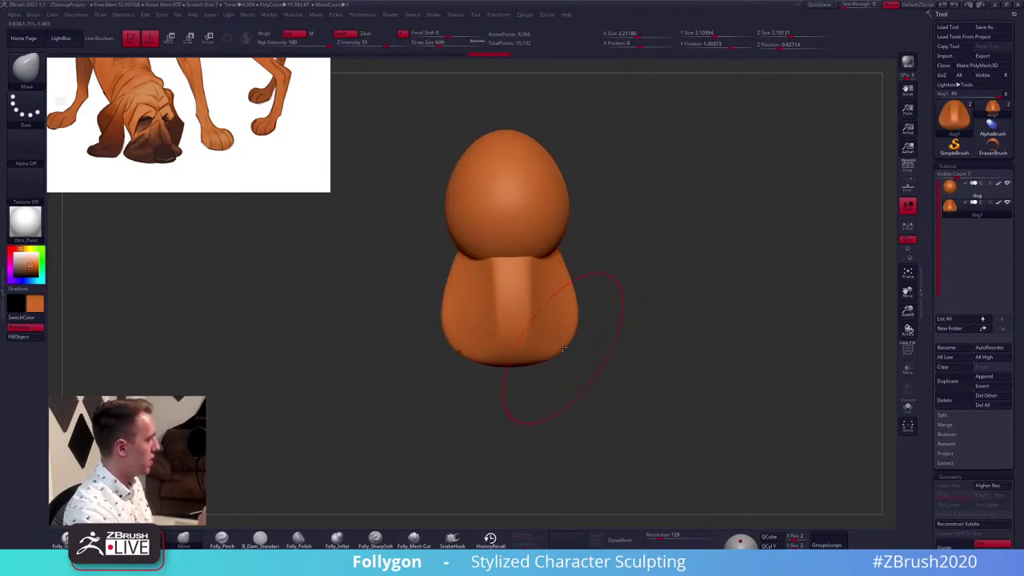
{"action": "left_click_drag", "start_coordinate": [564, 350], "coordinate": [570, 354]}
{"action": "right_click_drag", "start_coordinate": [569, 362], "coordinate": [567, 346]}
{"action": "key", "text": "space"}
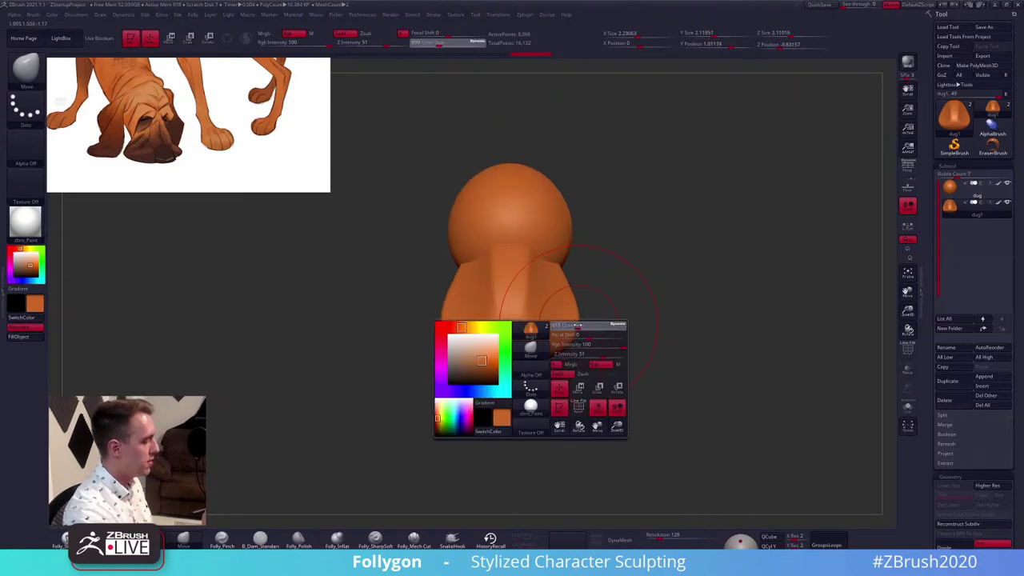
{"action": "left_click_drag", "start_coordinate": [574, 327], "coordinate": [567, 327]}
{"action": "right_click_drag", "start_coordinate": [568, 320], "coordinate": [563, 309], "text": "ctrl"}
Sample the dark brown of the dog's muzzle from the reference image and fill the muzzle with it
{"action": "key", "text": "z"}
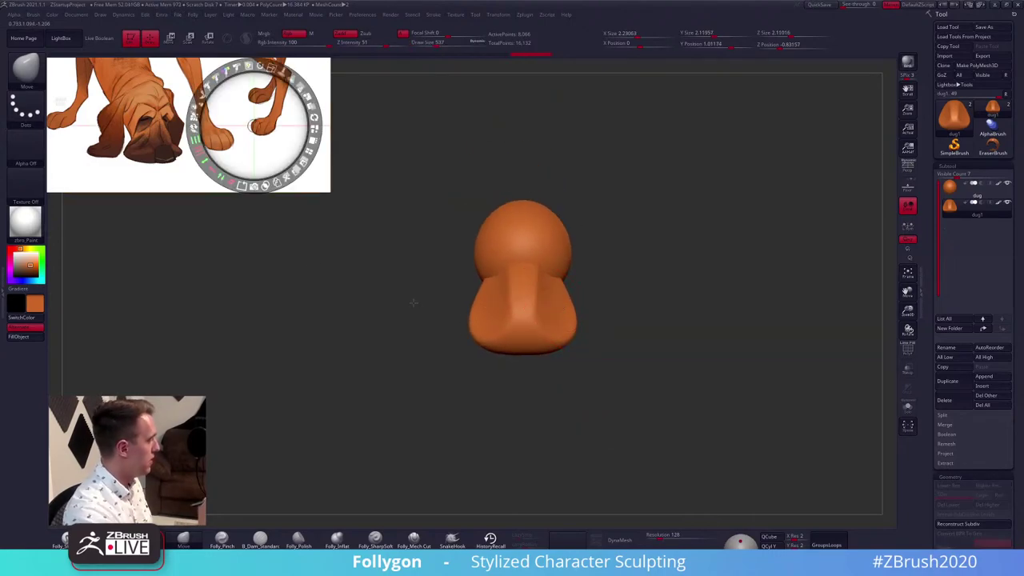
{"action": "key", "text": "c"}
{"action": "key", "text": "z"}
{"action": "key", "text": "1"}
{"action": "left_click", "coordinate": [28, 337]}
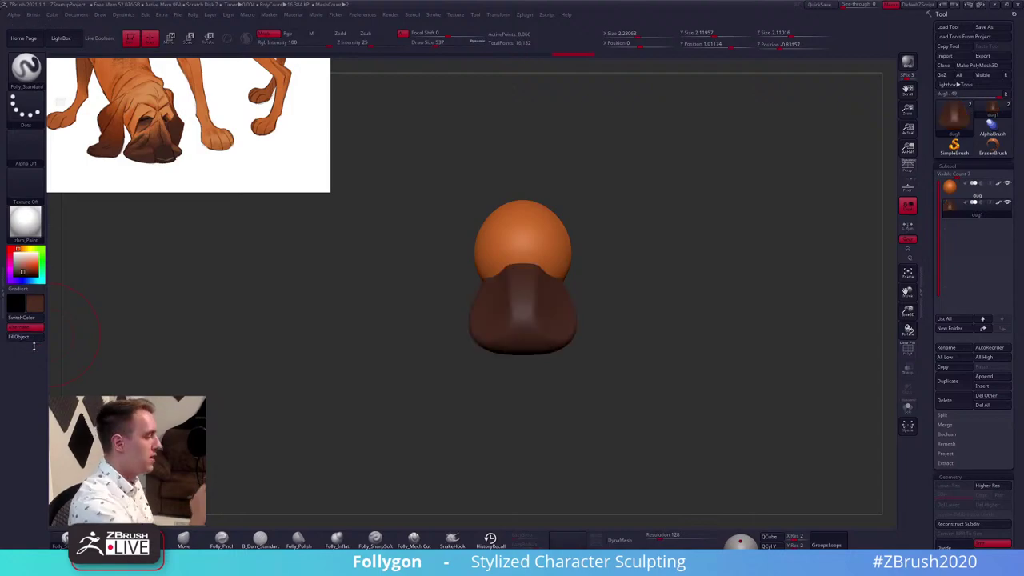
Refine the brown muzzle's side profile and its junction with the head using the Move brush at large draw sizes
{"action": "right_click_drag", "start_coordinate": [528, 317], "coordinate": [527, 336]}
{"action": "key", "text": "2"}
{"action": "key", "text": "space"}
{"action": "left_click_drag", "start_coordinate": [489, 325], "coordinate": [496, 325]}
{"action": "right_click_drag", "start_coordinate": [496, 326], "coordinate": [440, 319]}
{"action": "left_click_drag", "start_coordinate": [581, 256], "coordinate": [583, 253]}
{"action": "key", "text": "space"}
{"action": "left_click_drag", "start_coordinate": [519, 314], "coordinate": [541, 301]}
{"action": "left_click_drag", "start_coordinate": [620, 297], "coordinate": [626, 301]}
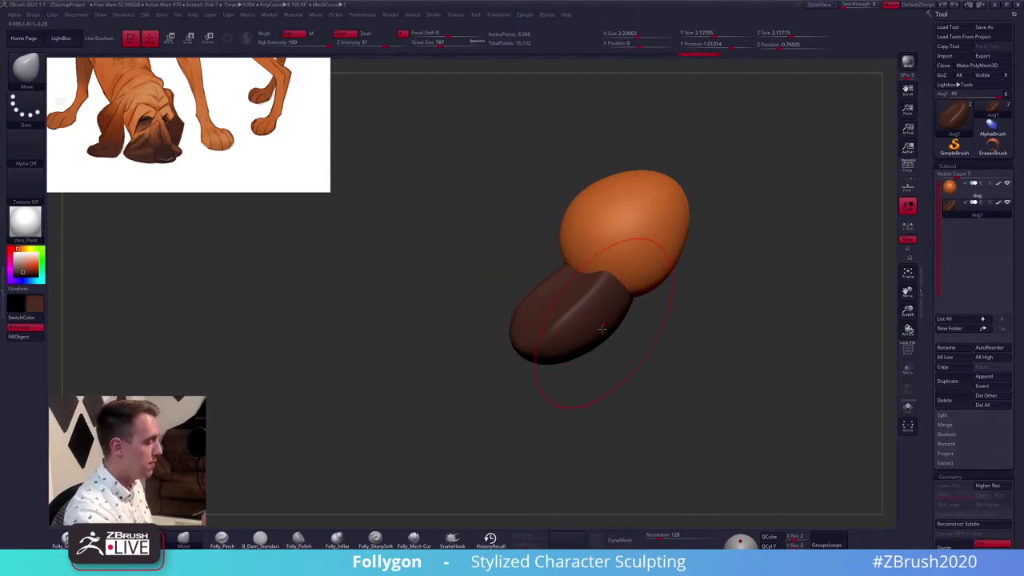
{"action": "left_click_drag", "start_coordinate": [596, 340], "coordinate": [593, 336]}
{"action": "mouse_move", "coordinate": [669, 349]}
{"action": "left_mouse_down"}
{"action": "mouse_move", "coordinate": [696, 360]}
{"action": "mouse_move", "coordinate": [656, 372]}
{"action": "mouse_move", "coordinate": [611, 369]}
{"action": "left_mouse_up"}
{"action": "key", "text": "space"}
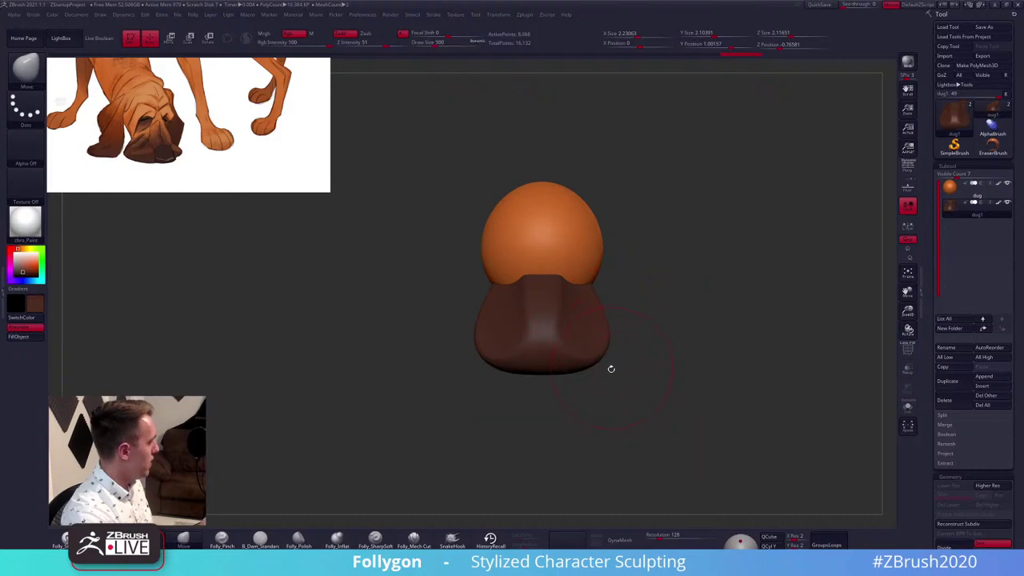
Duplicate the muzzle subtool and set up the IMM primitives brush with Insert Sphere at a reduced draw size
{"action": "key", "text": "ctrl+shift+d"}
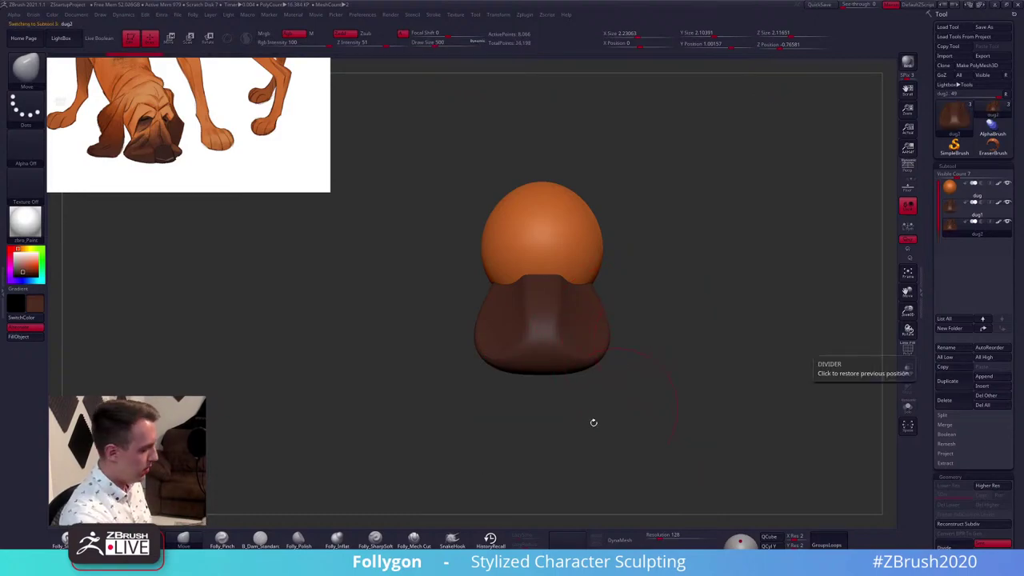
{"action": "key", "text": "m"}
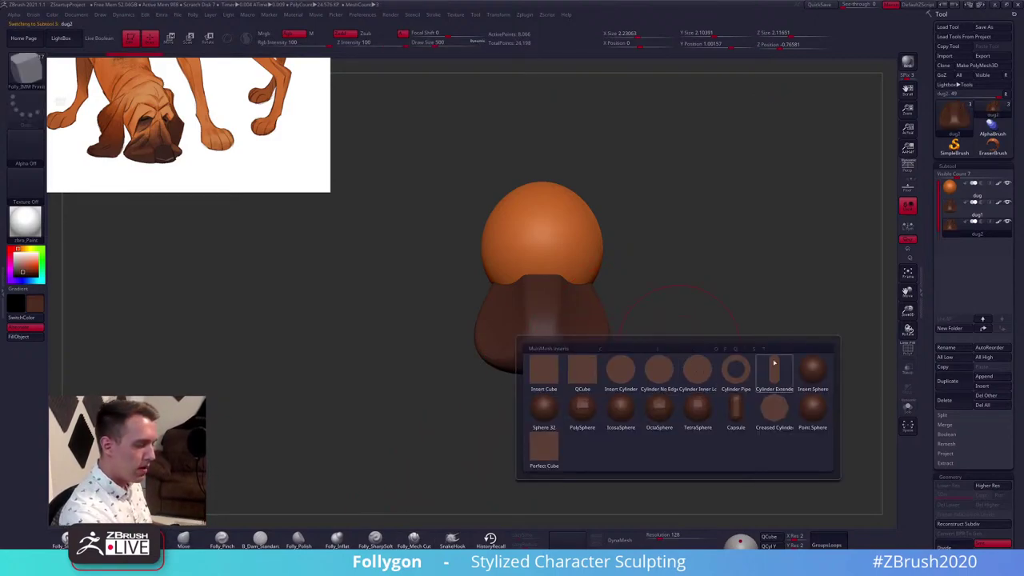
{"action": "left_click", "coordinate": [803, 370]}
{"action": "key", "text": "space"}
{"action": "left_click_drag", "start_coordinate": [542, 354], "coordinate": [529, 356]}
Sample a darker brown from the reference and insert a small nose sphere at the muzzle's front tip
{"action": "key", "text": "z"}
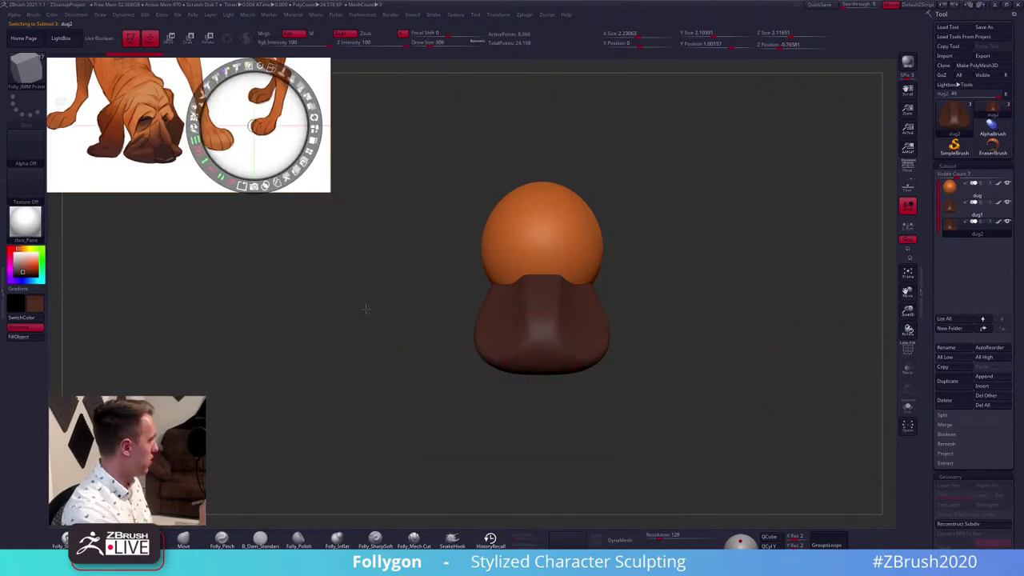
{"action": "key", "text": "c"}
{"action": "key", "text": "z"}
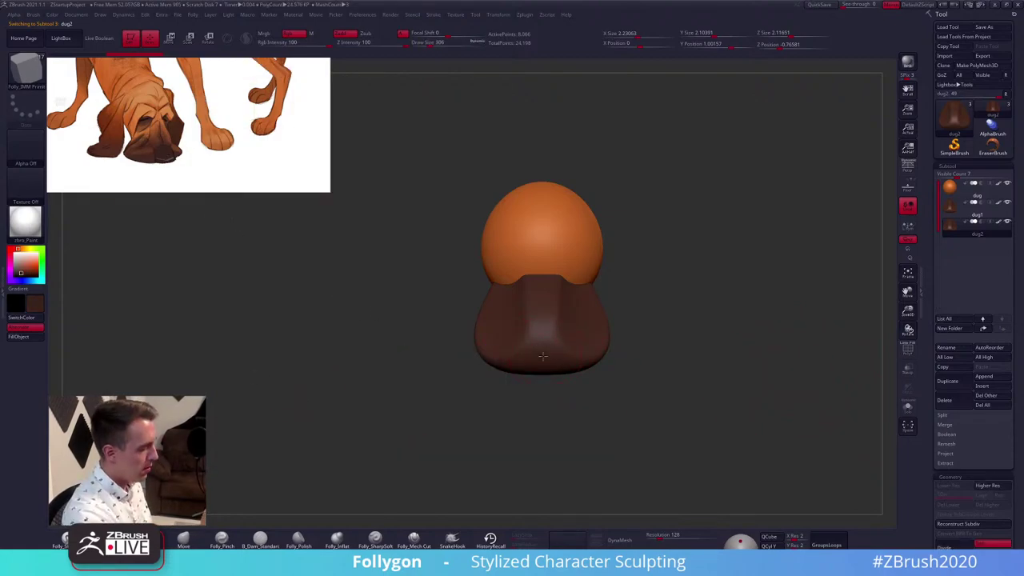
{"action": "left_click_drag", "start_coordinate": [543, 357], "coordinate": [547, 376]}
Isolate the inserted nose sphere and delete the hidden muzzle geometry from the duplicate subtool
{"action": "left_click", "coordinate": [544, 361], "text": "ctrl+shift"}
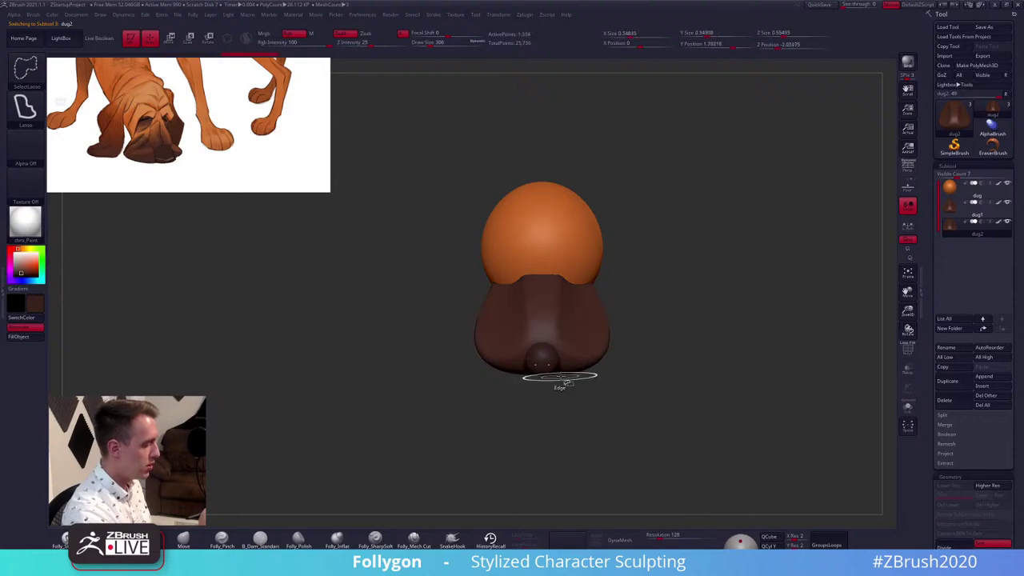
{"action": "key", "text": "ctrl+shift+d"}
{"action": "left_click", "coordinate": [629, 340]}
Move the nose sphere back against the front of the muzzle in the side view
{"action": "left_click_drag", "start_coordinate": [702, 301], "coordinate": [620, 308]}
{"action": "key", "text": "w"}
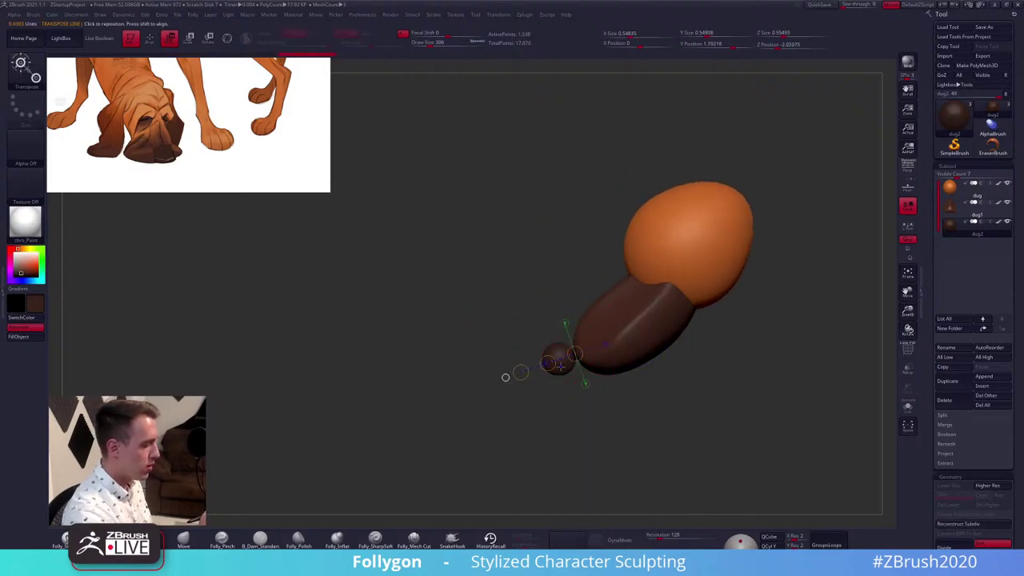
{"action": "mouse_move", "coordinate": [560, 368]}
{"action": "left_mouse_down"}
{"action": "mouse_move", "coordinate": [560, 415]}
{"action": "mouse_move", "coordinate": [578, 388]}
{"action": "left_mouse_up"}
Reshape the nose sphere to fit the muzzle's tip with the Move brush at draw size 397
{"action": "key", "text": "q"}
{"action": "key", "text": "space"}
{"action": "mouse_move", "coordinate": [570, 352]}
{"action": "left_mouse_down"}
{"action": "mouse_move", "coordinate": [576, 338]}
{"action": "mouse_move", "coordinate": [571, 368]}
{"action": "left_mouse_up"}
{"action": "left_click_drag", "start_coordinate": [529, 384], "coordinate": [605, 380]}
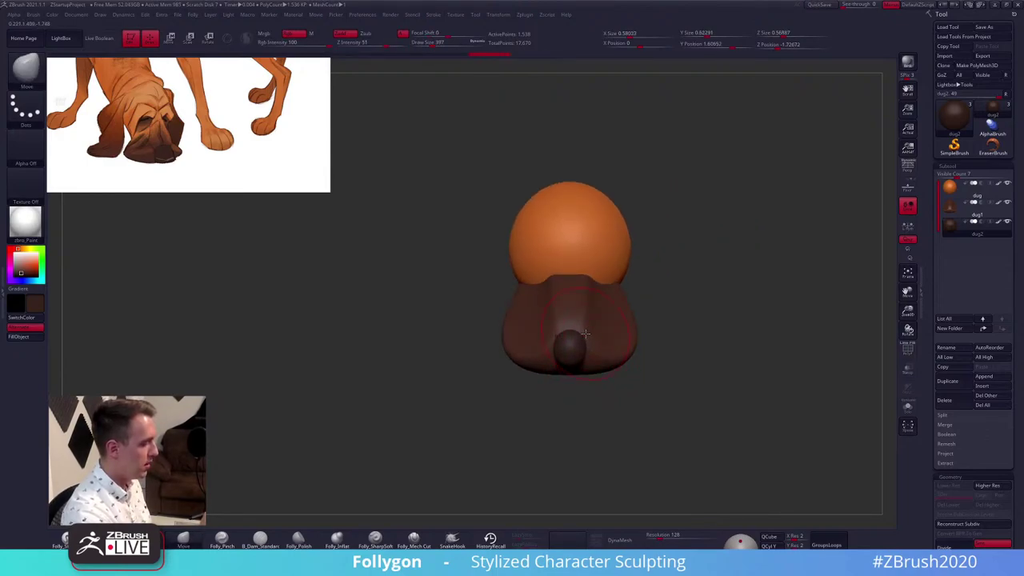
{"action": "right_click_drag", "start_coordinate": [586, 334], "coordinate": [581, 322], "text": "alt"}
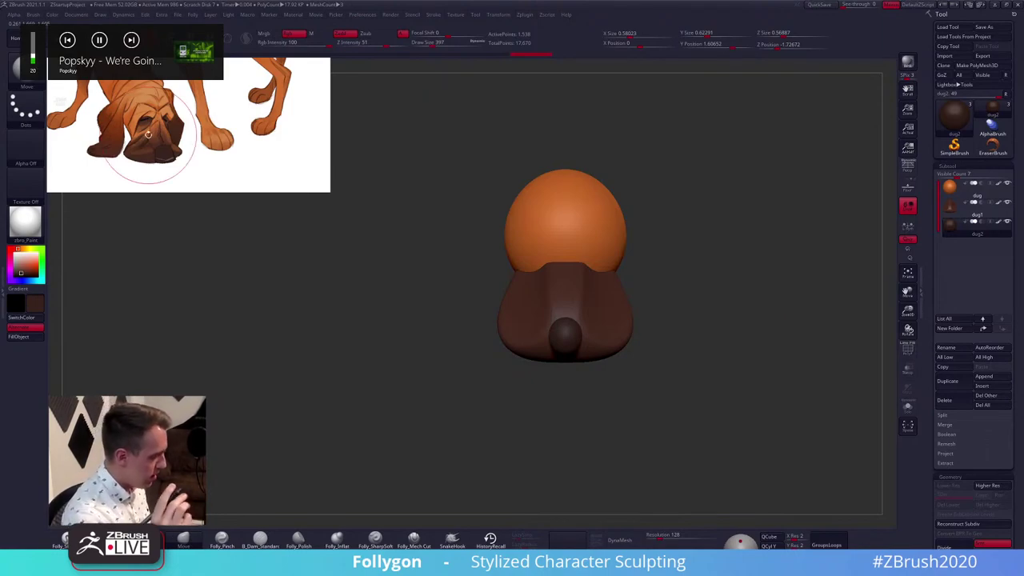
Widen and deepen the nose with the Move brush at draw size 239, checking it from the side and front
{"action": "key", "text": "space"}
{"action": "left_click_drag", "start_coordinate": [590, 335], "coordinate": [580, 335]}
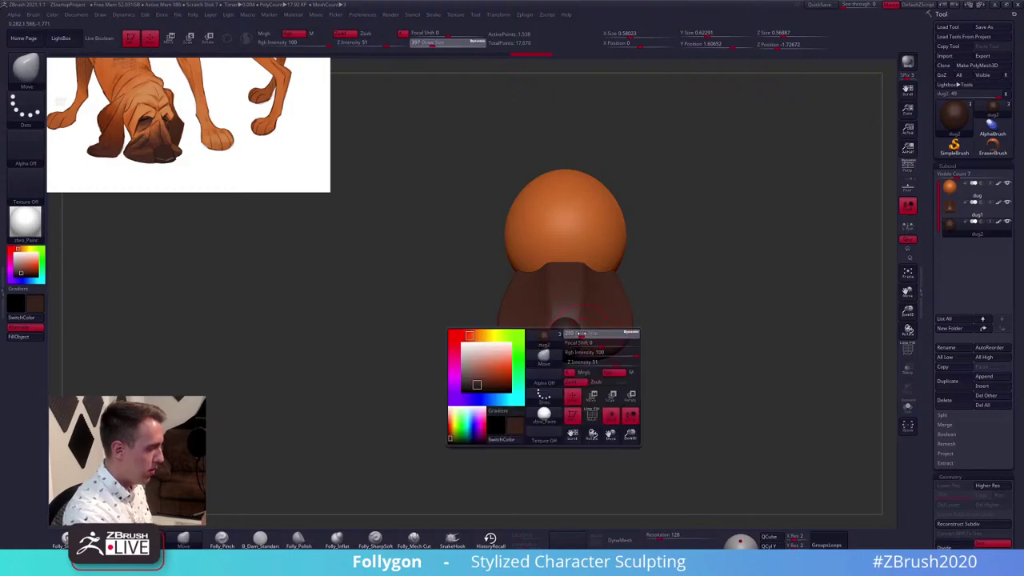
{"action": "right_click_drag", "start_coordinate": [581, 335], "coordinate": [590, 353], "text": "ctrl"}
{"action": "left_click_drag", "start_coordinate": [578, 315], "coordinate": [582, 310]}
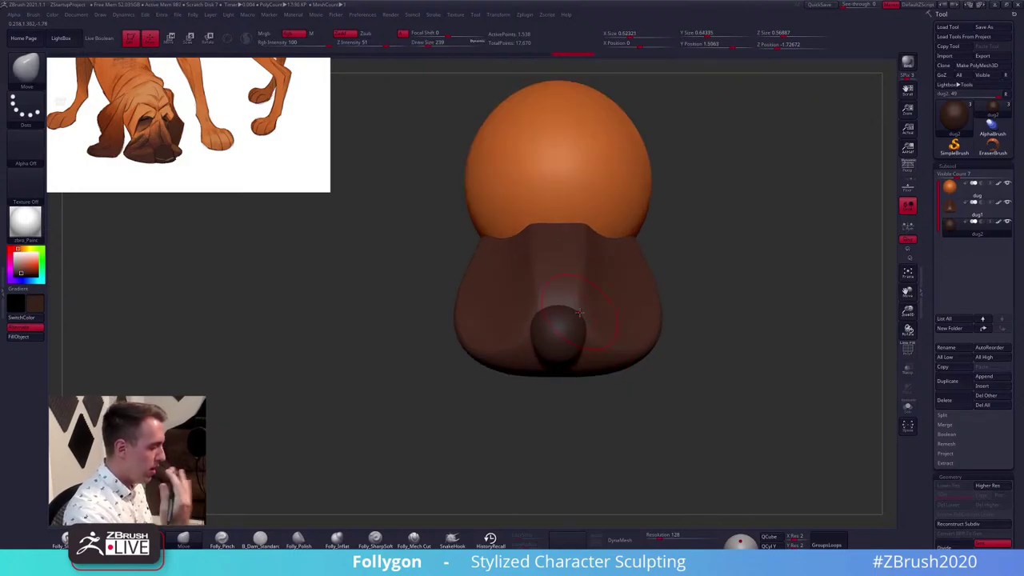
{"action": "mouse_move", "coordinate": [565, 366]}
{"action": "right_mouse_down"}
{"action": "mouse_move", "coordinate": [628, 400]}
{"action": "mouse_move", "coordinate": [582, 377]}
{"action": "right_mouse_up"}
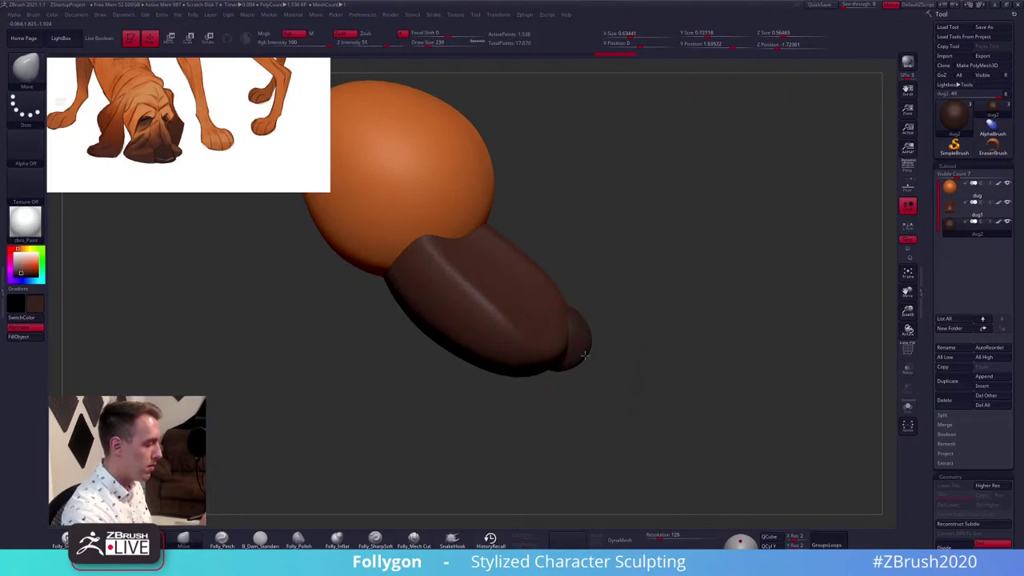
{"action": "right_click_drag", "start_coordinate": [586, 376], "coordinate": [636, 408]}
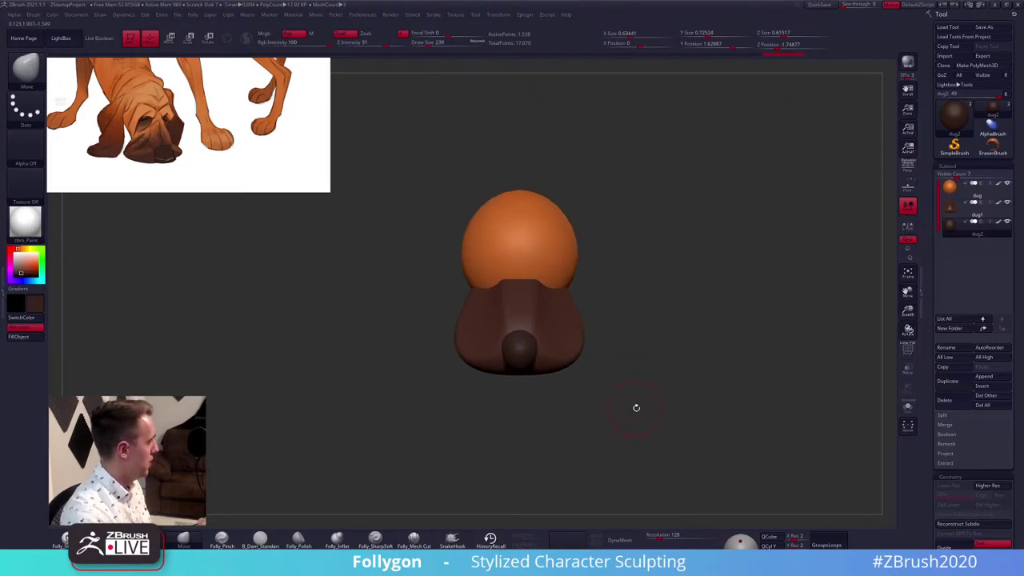
Make the orange head the active subtool and lower the dog reference image slightly in Spotlight
{"action": "left_click_drag", "start_coordinate": [805, 360], "coordinate": [614, 393]}
{"action": "left_click", "coordinate": [539, 272], "text": "alt"}
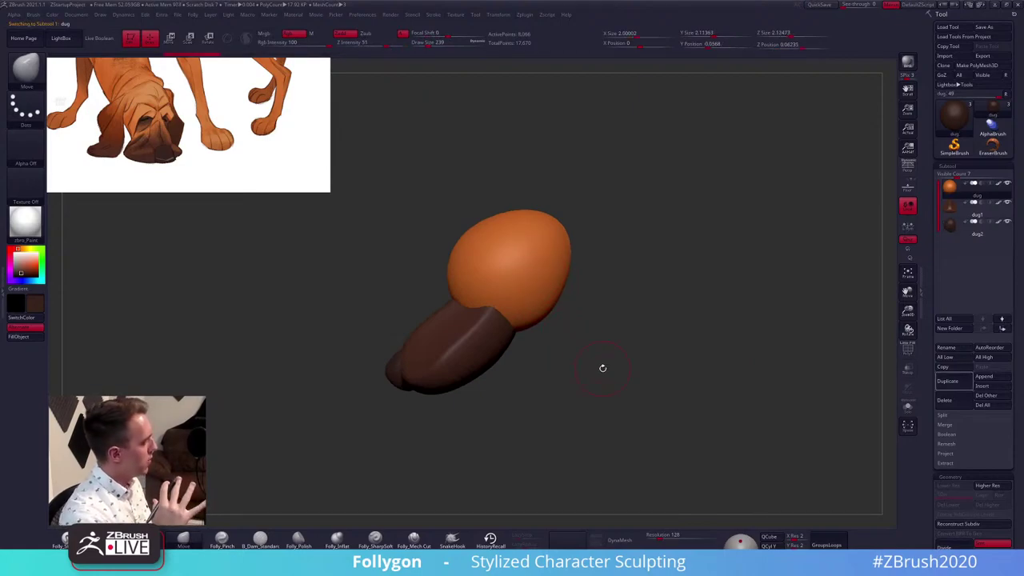
{"action": "key", "text": "z"}
{"action": "mouse_move", "coordinate": [308, 188]}
{"action": "left_mouse_down"}
{"action": "mouse_move", "coordinate": [324, 244]}
{"action": "mouse_move", "coordinate": [309, 201]}
{"action": "left_mouse_up"}
{"action": "key", "text": "z"}
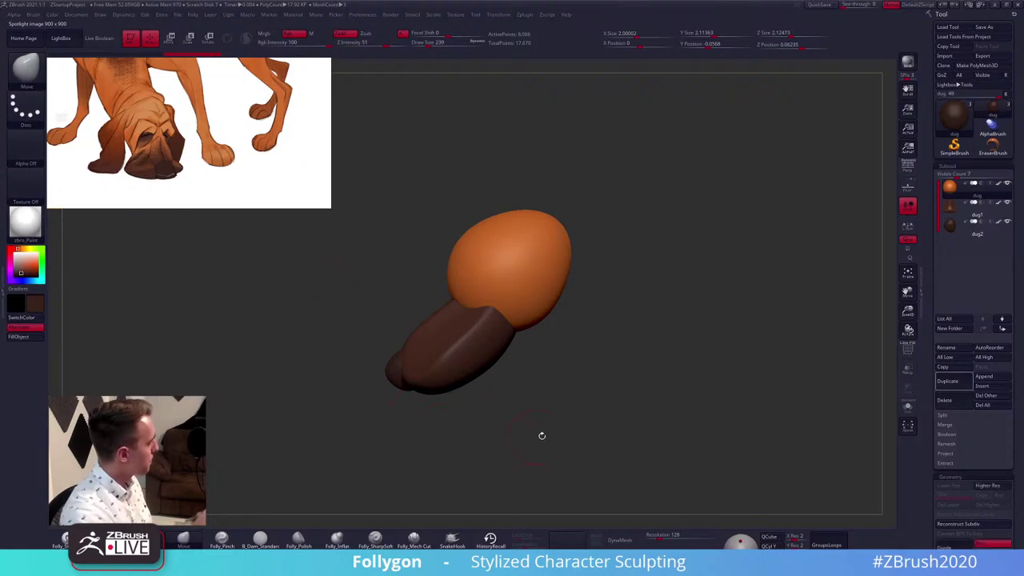
{"action": "left_click_drag", "start_coordinate": [658, 418], "coordinate": [657, 418], "text": "alt"}
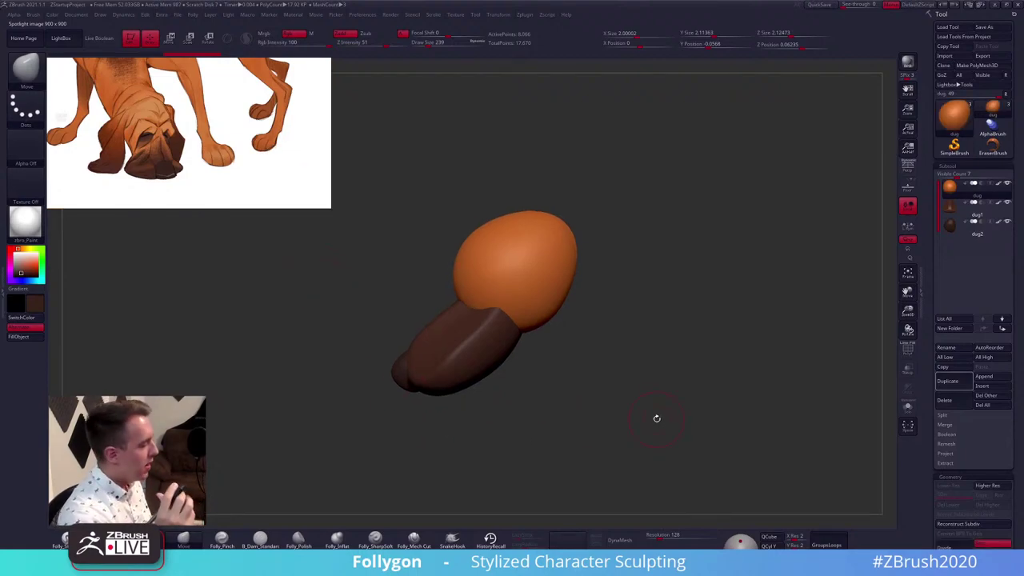
Duplicate the orange head and move the copy up and back, behind the original
{"action": "left_click", "coordinate": [963, 386]}
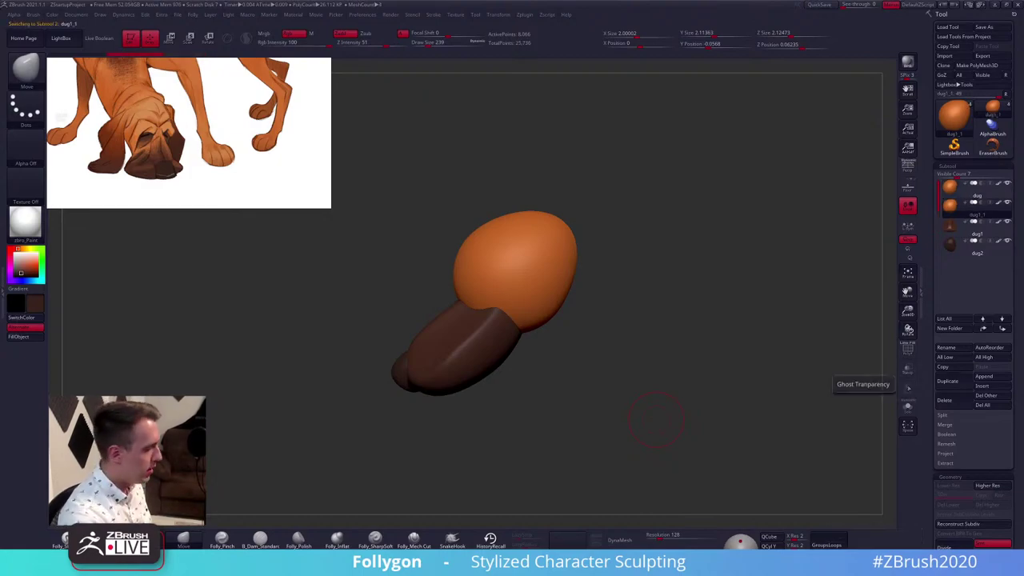
{"action": "key", "text": "w"}
{"action": "left_click_drag", "start_coordinate": [550, 327], "coordinate": [623, 311]}
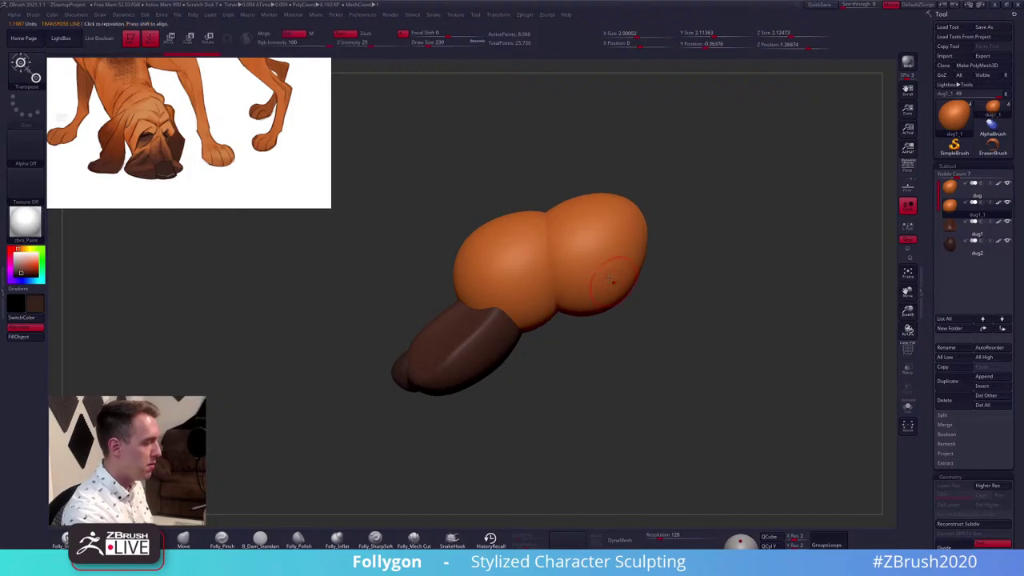
Stretch the duplicated form backward into a longer oval with the Move brush, enlarging it to draw size 1619
{"action": "key", "text": "q"}
{"action": "key", "text": "space"}
{"action": "left_click_drag", "start_coordinate": [638, 241], "coordinate": [665, 229]}
{"action": "left_click_drag", "start_coordinate": [600, 232], "coordinate": [587, 218]}
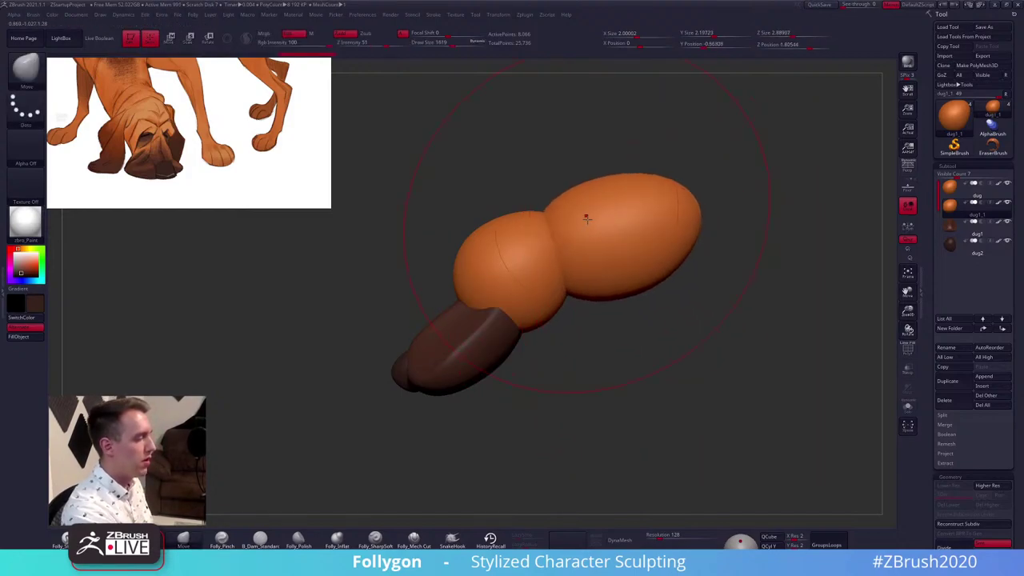
Slim the top and underside of the elongated form behind the head with the Move brush at draw size 1309
{"action": "key", "text": "space"}
{"action": "left_click", "coordinate": [618, 278]}
{"action": "left_click_drag", "start_coordinate": [619, 278], "coordinate": [615, 265]}
{"action": "left_click_drag", "start_coordinate": [601, 192], "coordinate": [607, 242]}
{"action": "key", "text": "space"}
{"action": "left_click", "coordinate": [606, 240]}
Narrow and lengthen the body form behind the head with the Move brush, reducing the draw size to 930
{"action": "mouse_move", "coordinate": [607, 241]}
{"action": "right_mouse_down", "text": "shift"}
{"action": "mouse_move", "coordinate": [677, 232]}
{"action": "mouse_move", "coordinate": [677, 298]}
{"action": "mouse_move", "coordinate": [640, 237]}
{"action": "mouse_move", "coordinate": [618, 244]}
{"action": "right_mouse_up", "text": "shift"}
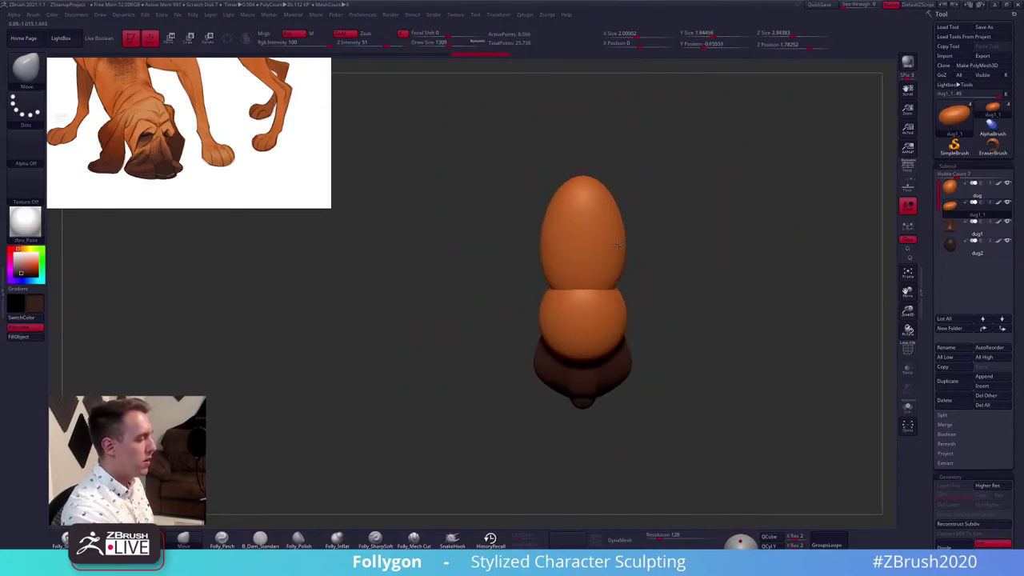
{"action": "left_click_drag", "start_coordinate": [609, 198], "coordinate": [611, 188]}
{"action": "key", "text": "space"}
{"action": "left_click", "coordinate": [604, 193]}
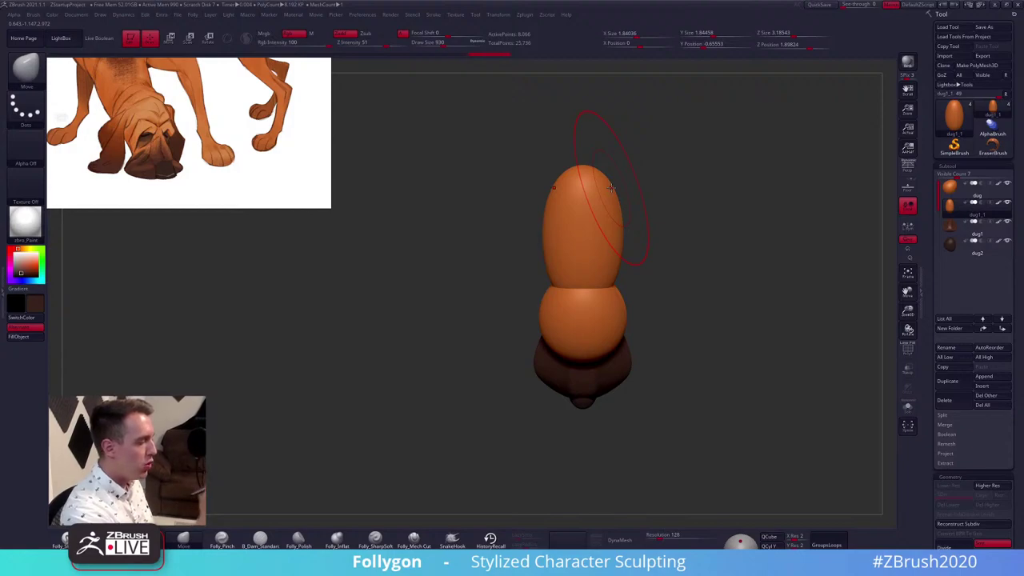
{"action": "left_click_drag", "start_coordinate": [643, 258], "coordinate": [609, 312], "text": "alt"}
{"action": "mouse_move", "coordinate": [571, 259]}
{"action": "left_mouse_down"}
{"action": "mouse_move", "coordinate": [576, 251]}
{"action": "mouse_move", "coordinate": [606, 304]}
{"action": "mouse_move", "coordinate": [673, 313]}
{"action": "left_mouse_up"}
{"action": "mouse_move", "coordinate": [620, 233]}
{"action": "left_mouse_down"}
{"action": "mouse_move", "coordinate": [681, 306]}
{"action": "mouse_move", "coordinate": [664, 371]}
{"action": "mouse_move", "coordinate": [667, 434]}
{"action": "mouse_move", "coordinate": [673, 413]}
{"action": "mouse_move", "coordinate": [663, 403]}
{"action": "left_mouse_up"}
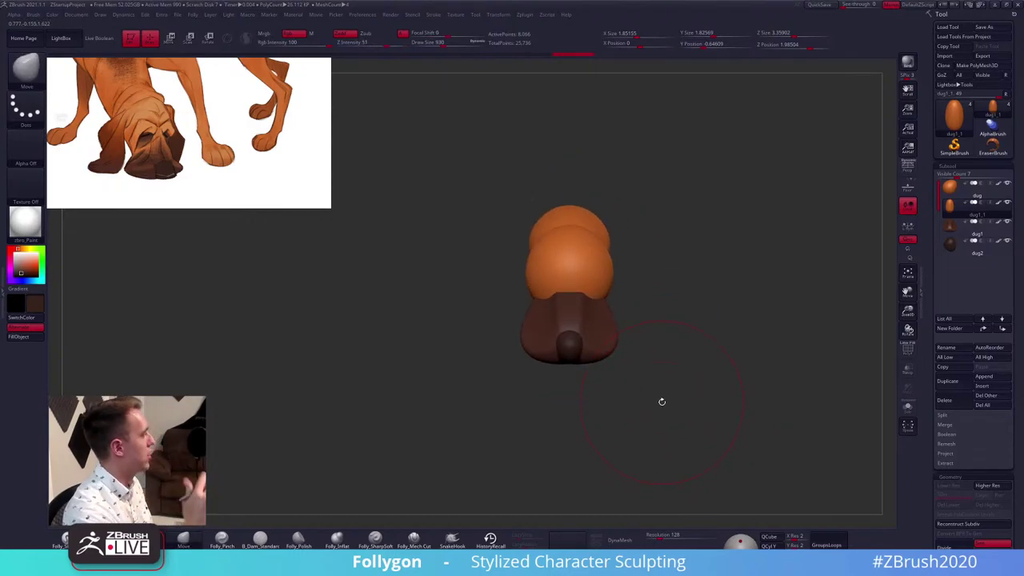
Isolate the body form and build up bands of volume across its side with Folly_Clay at draw size 321
{"action": "key", "text": "s"}
{"action": "mouse_move", "coordinate": [661, 336]}
{"action": "left_mouse_down"}
{"action": "mouse_move", "coordinate": [711, 330]}
{"action": "mouse_move", "coordinate": [704, 384]}
{"action": "left_mouse_up"}
{"action": "key", "text": "s"}
{"action": "key", "text": "2"}
{"action": "key", "text": "alt+s"}
{"action": "key", "text": "s"}
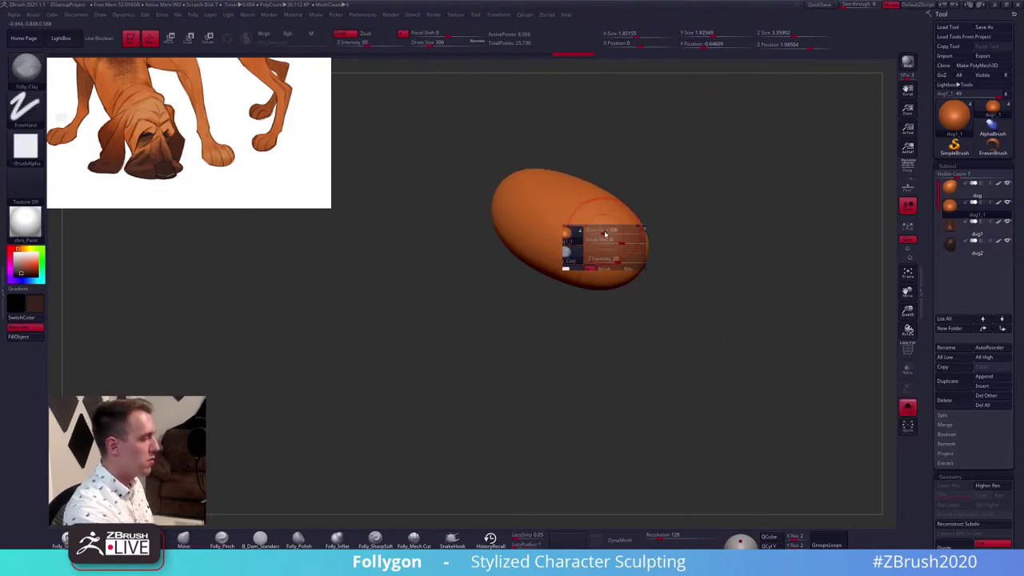
{"action": "mouse_move", "coordinate": [604, 234]}
{"action": "left_mouse_down"}
{"action": "mouse_move", "coordinate": [599, 224]}
{"action": "mouse_move", "coordinate": [599, 251]}
{"action": "left_mouse_up"}
{"action": "right_click_drag", "start_coordinate": [601, 251], "coordinate": [604, 280]}
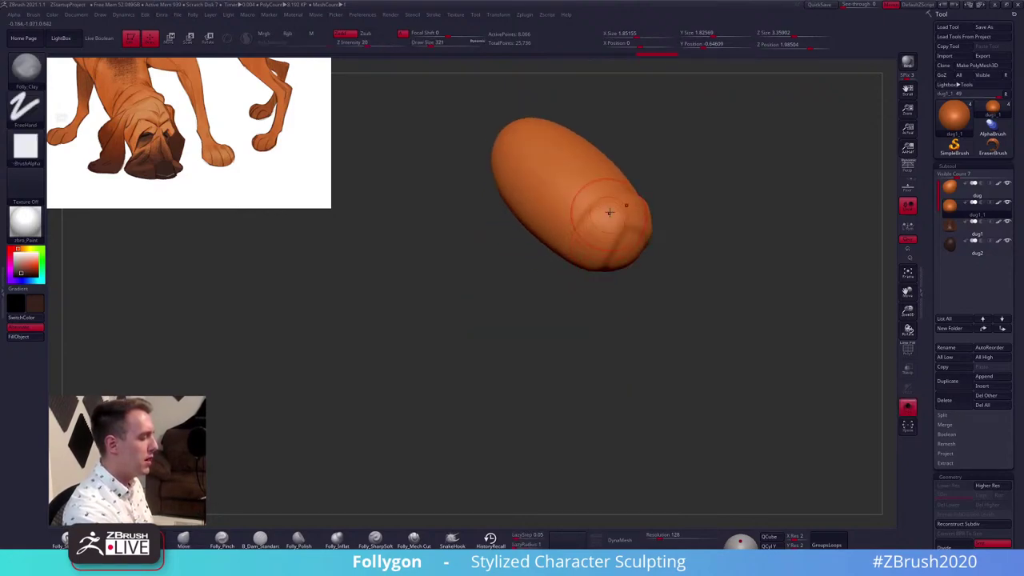
{"action": "mouse_move", "coordinate": [611, 213]}
{"action": "left_mouse_down"}
{"action": "mouse_move", "coordinate": [599, 197]}
{"action": "mouse_move", "coordinate": [571, 217]}
{"action": "left_mouse_up"}
{"action": "left_click_drag", "start_coordinate": [589, 181], "coordinate": [551, 250]}
{"action": "left_click_drag", "start_coordinate": [575, 167], "coordinate": [552, 204]}
{"action": "left_click_drag", "start_coordinate": [544, 142], "coordinate": [528, 188]}
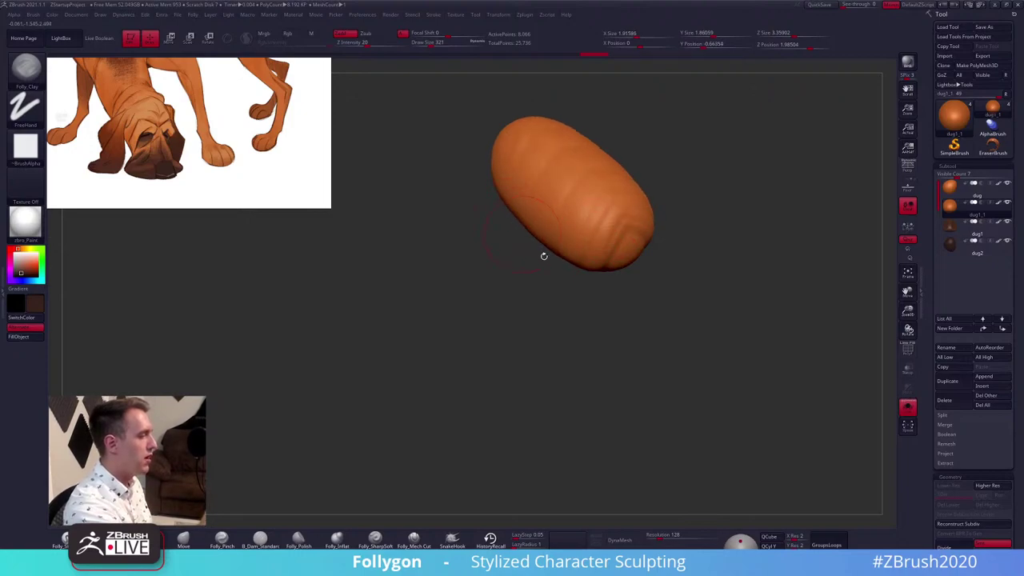
{"action": "key", "text": "alt+s"}
{"action": "left_click_drag", "start_coordinate": [721, 385], "coordinate": [678, 423]}
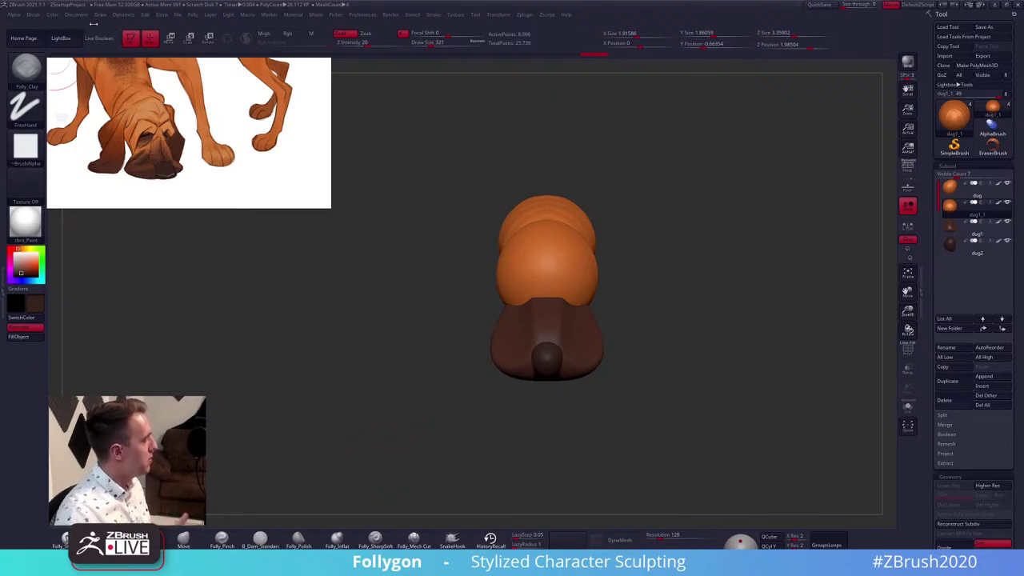
Sample the brownish orange of the dog's ear from the reference image in Spotlight
{"action": "left_click", "coordinate": [126, 16]}
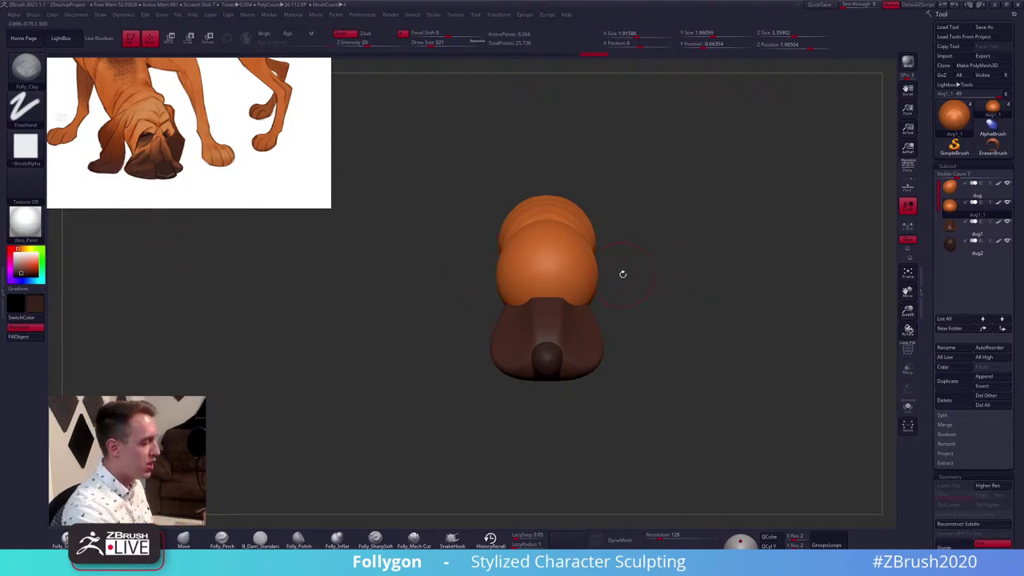
{"action": "key", "text": "shift+z"}
{"action": "left_click", "coordinate": [119, 142]}
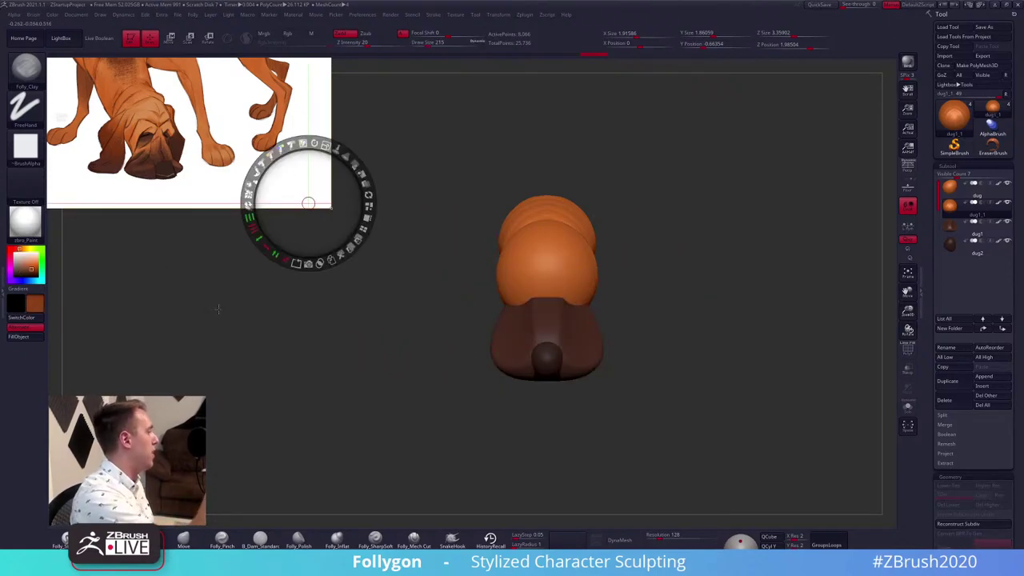
{"action": "key", "text": "z"}
{"action": "key", "text": "shift+f"}
{"action": "key", "text": "shift+f"}
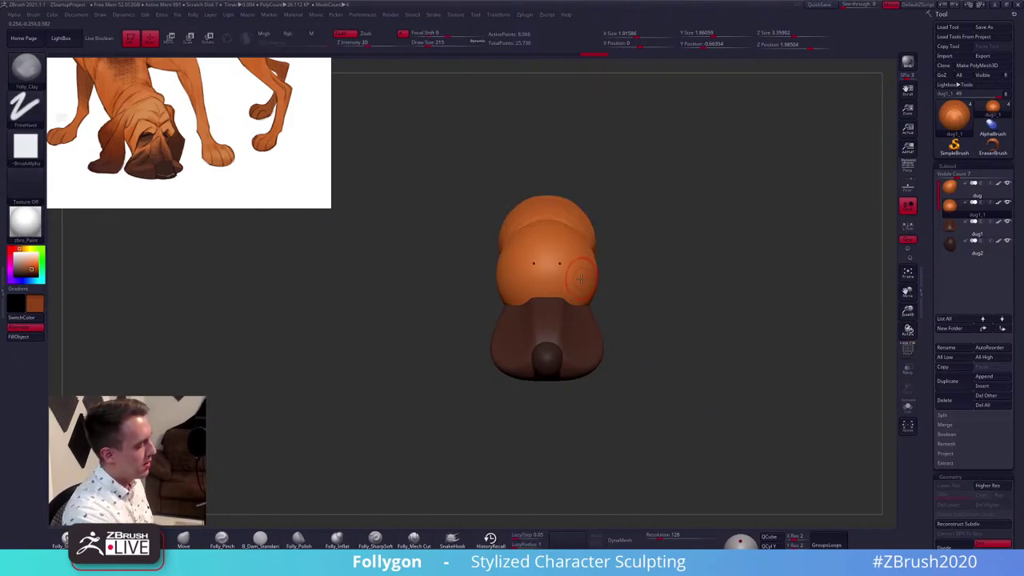
Make the orange head the active subtool and duplicate it
{"action": "left_click", "coordinate": [566, 268], "text": "alt"}
{"action": "right_click_drag", "start_coordinate": [568, 270], "coordinate": [635, 346]}
{"action": "key", "text": "shift+f"}
{"action": "key", "text": "shift+f"}
{"action": "mouse_move", "coordinate": [688, 407]}
{"action": "left_mouse_down"}
{"action": "mouse_move", "coordinate": [653, 406]}
{"action": "mouse_move", "coordinate": [718, 427]}
{"action": "left_mouse_up"}
{"action": "left_click", "coordinate": [949, 384]}
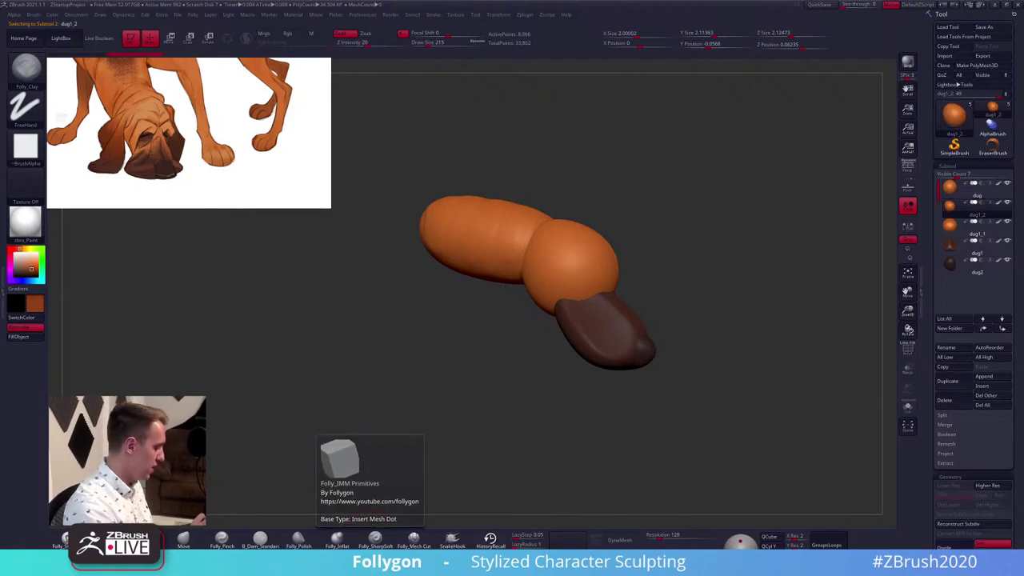
Insert a mirrored pair of spheres on the sides of the duplicated head using Insert Sphere from Folly_IMM Primitives
{"action": "left_click", "coordinate": [374, 561]}
{"action": "key", "text": "m"}
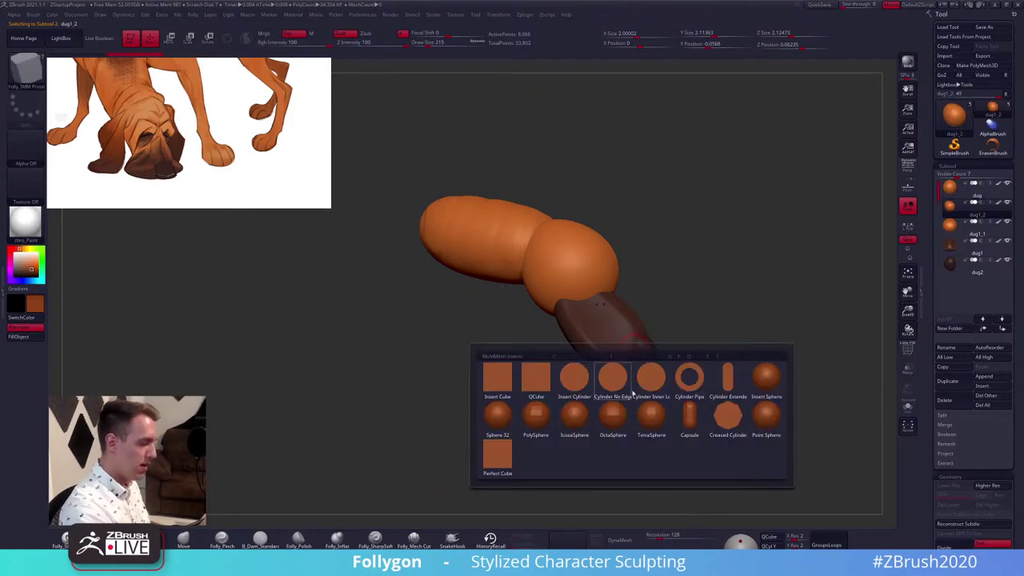
{"action": "left_click", "coordinate": [766, 376]}
{"action": "left_click_drag", "start_coordinate": [560, 270], "coordinate": [552, 308]}
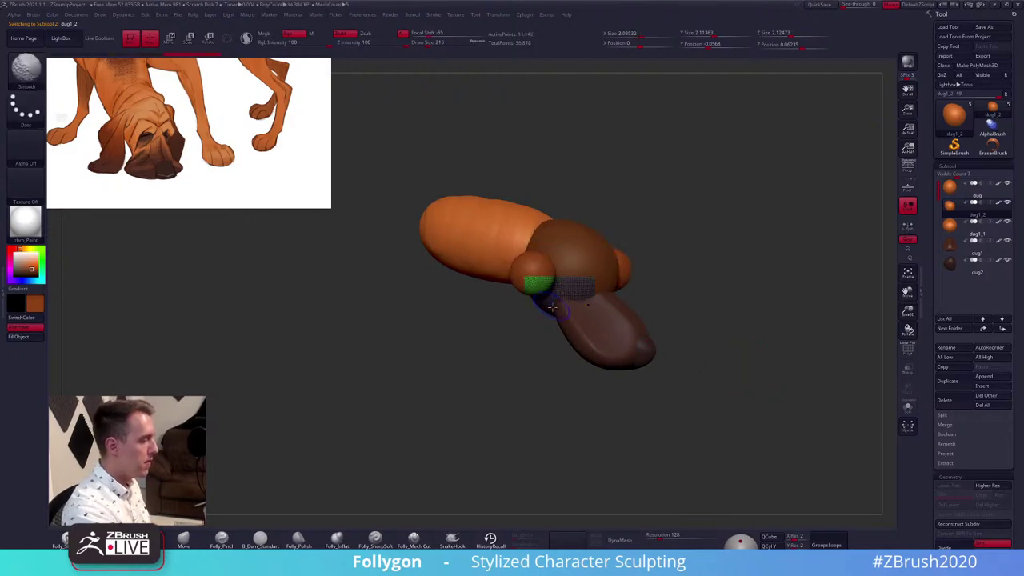
Isolate the inserted spheres and delete the duplicated head mesh from their subtool
{"action": "key", "text": "shift+f"}
{"action": "right_click_drag", "start_coordinate": [552, 307], "coordinate": [521, 295], "text": "shift"}
{"action": "right_click", "coordinate": [530, 293], "text": "ctrl+shift"}
{"action": "left_click", "coordinate": [533, 286], "text": "ctrl+alt+shift"}
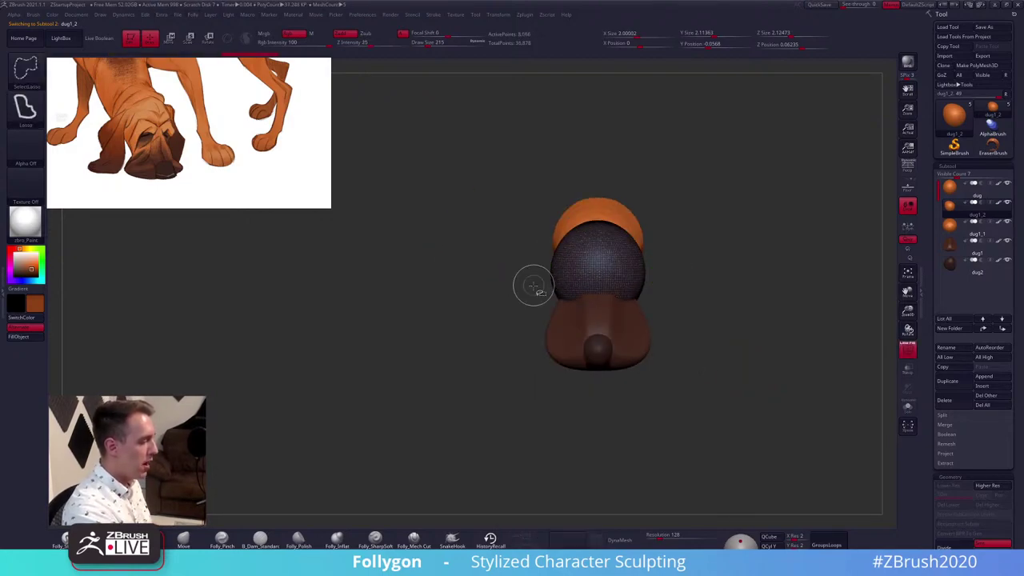
{"action": "left_click_drag", "start_coordinate": [534, 286], "coordinate": [542, 305], "text": "ctrl+shift"}
{"action": "right_click", "coordinate": [542, 304]}
{"action": "left_click", "coordinate": [578, 318]}
{"action": "key", "text": "shift+f"}
Shape the inserted spheres into long ears hanging beside the muzzle, pulling them downward with the Move brush at draw size 595
{"action": "right_click_drag", "start_coordinate": [534, 293], "coordinate": [552, 320], "text": "ctrl"}
{"action": "key", "text": "w"}
{"action": "mouse_move", "coordinate": [522, 272]}
{"action": "left_mouse_down", "text": "shift"}
{"action": "mouse_move", "coordinate": [566, 272]}
{"action": "mouse_move", "coordinate": [531, 278]}
{"action": "left_mouse_up", "text": "shift"}
{"action": "key", "text": "q"}
{"action": "right_click_drag", "start_coordinate": [505, 272], "coordinate": [556, 280]}
{"action": "right_click", "coordinate": [489, 316]}
{"action": "mouse_move", "coordinate": [524, 263]}
{"action": "left_mouse_down"}
{"action": "mouse_move", "coordinate": [534, 264]}
{"action": "mouse_move", "coordinate": [481, 285]}
{"action": "mouse_move", "coordinate": [460, 352]}
{"action": "mouse_move", "coordinate": [517, 383]}
{"action": "left_mouse_up"}
{"action": "key", "text": "s"}
{"action": "key", "text": "space"}
{"action": "mouse_move", "coordinate": [506, 344]}
{"action": "left_mouse_down"}
{"action": "mouse_move", "coordinate": [462, 372]}
{"action": "mouse_move", "coordinate": [514, 403]}
{"action": "left_mouse_up"}
Fit the ears as thin flaps alongside both sides of the head with the Transpose line
{"action": "right_click_drag", "start_coordinate": [488, 365], "coordinate": [555, 277]}
{"action": "key", "text": "w"}
{"action": "left_click_drag", "start_coordinate": [503, 340], "coordinate": [537, 339]}
{"action": "key", "text": "q"}
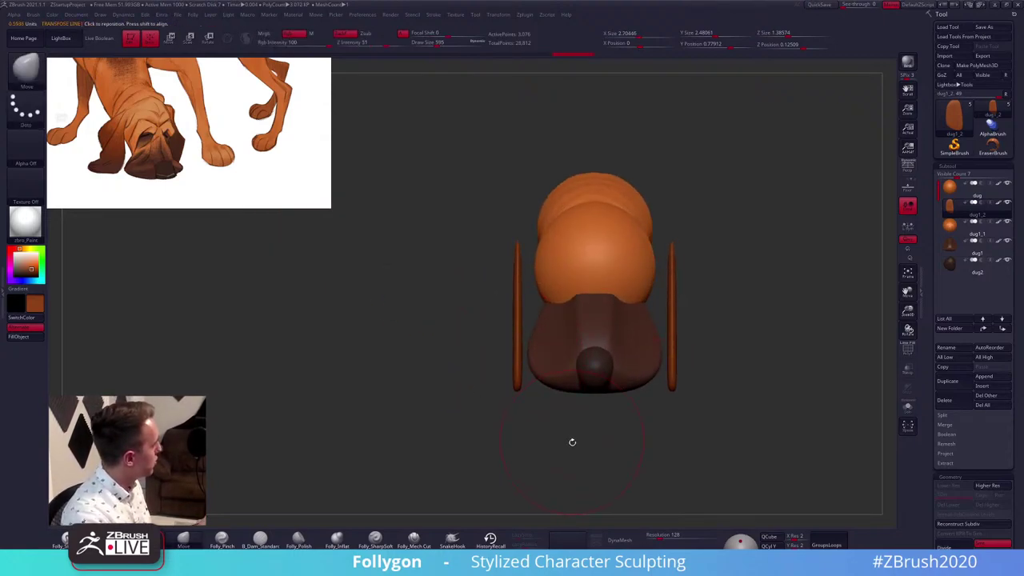
Mask the lower part of the ears and bend their upper ends inward against the head with Transpose Rotate and Move
{"action": "left_click_drag", "start_coordinate": [572, 441], "coordinate": [618, 371]}
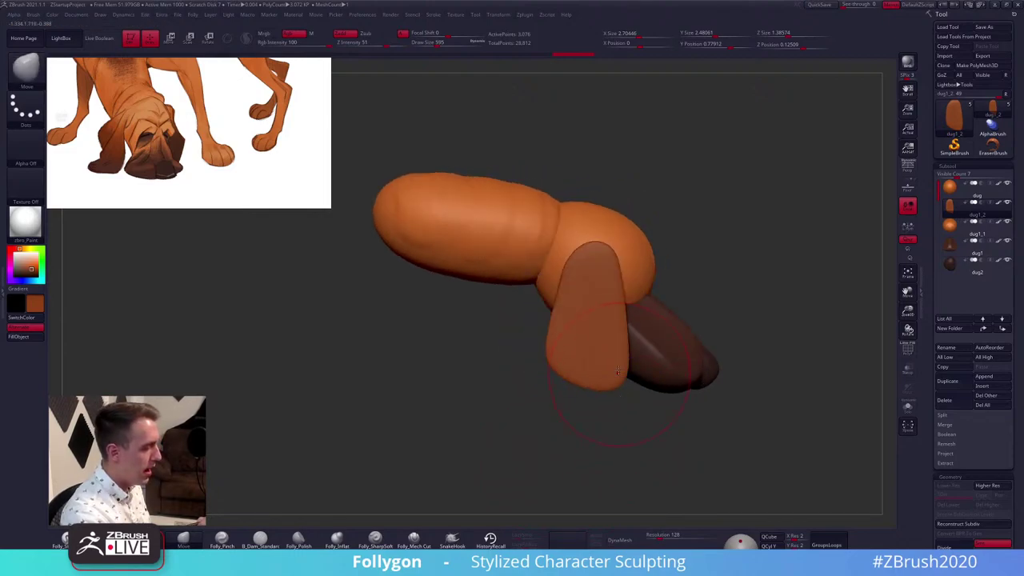
{"action": "mouse_move", "coordinate": [543, 260]}
{"action": "left_mouse_down", "text": "ctrl+alt"}
{"action": "mouse_move", "coordinate": [590, 182]}
{"action": "mouse_move", "coordinate": [572, 187]}
{"action": "left_mouse_up", "text": "ctrl+alt"}
{"action": "right_click_drag", "start_coordinate": [640, 264], "coordinate": [593, 304]}
{"action": "key", "text": "r"}
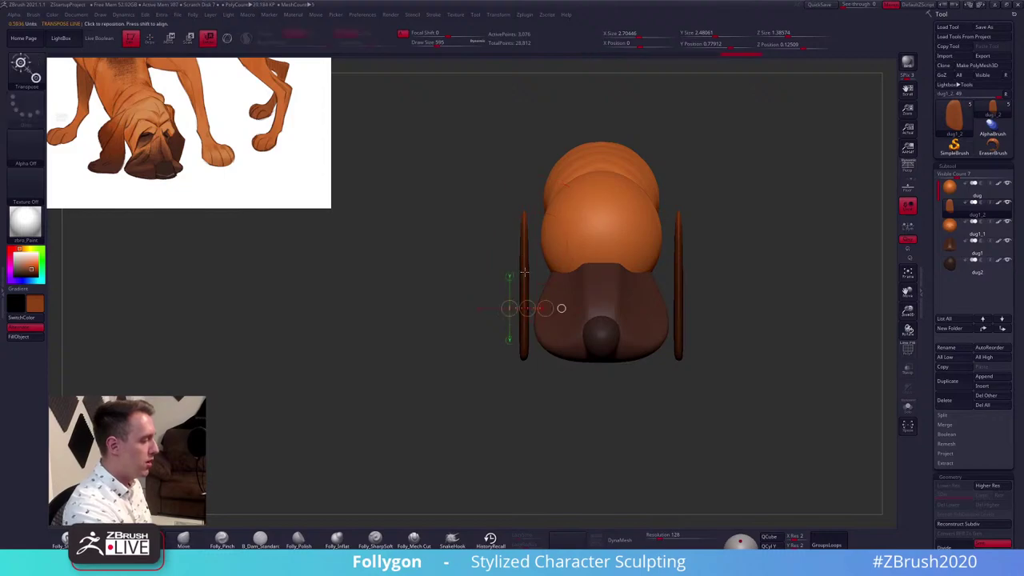
{"action": "mouse_move", "coordinate": [526, 269]}
{"action": "left_mouse_down"}
{"action": "mouse_move", "coordinate": [525, 187]}
{"action": "mouse_move", "coordinate": [559, 194]}
{"action": "left_mouse_up"}
{"action": "key", "text": "w"}
{"action": "left_click_drag", "start_coordinate": [526, 228], "coordinate": [524, 229]}
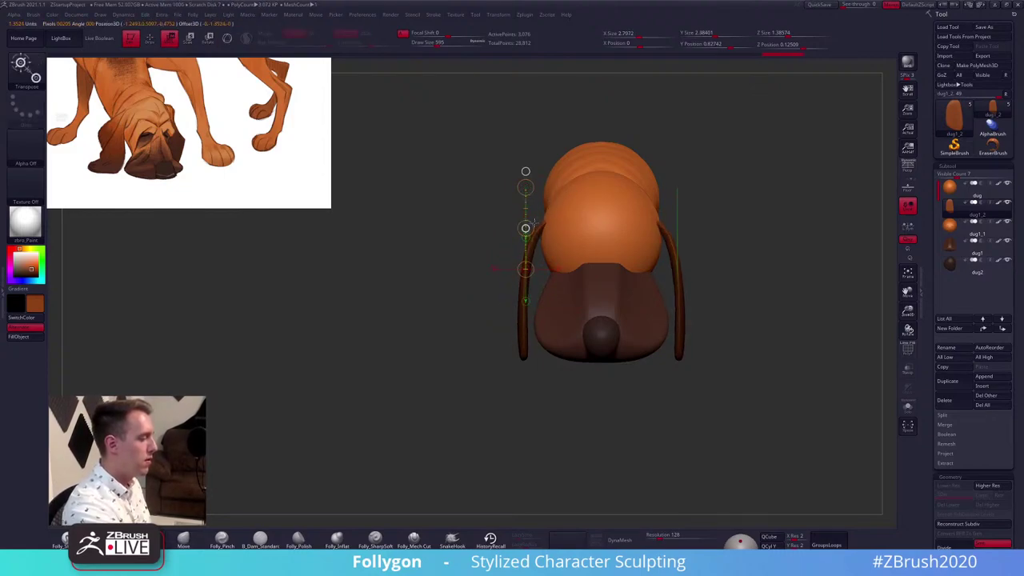
{"action": "key", "text": "q"}
Raise and broaden the upper ends of the ears from the side with the Move brush at draw size 465
{"action": "left_click_drag", "start_coordinate": [728, 327], "coordinate": [636, 286]}
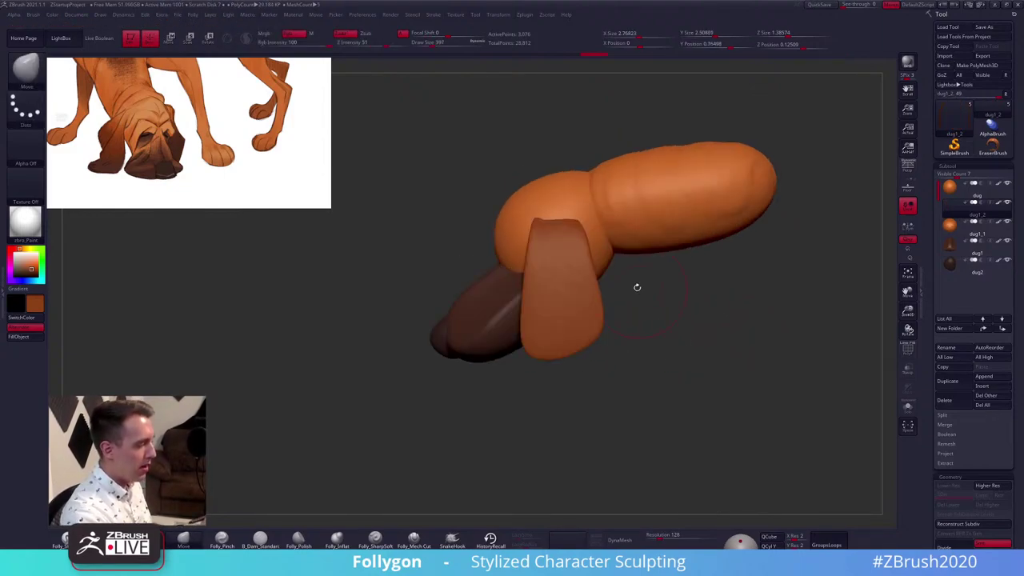
{"action": "key", "text": "space"}
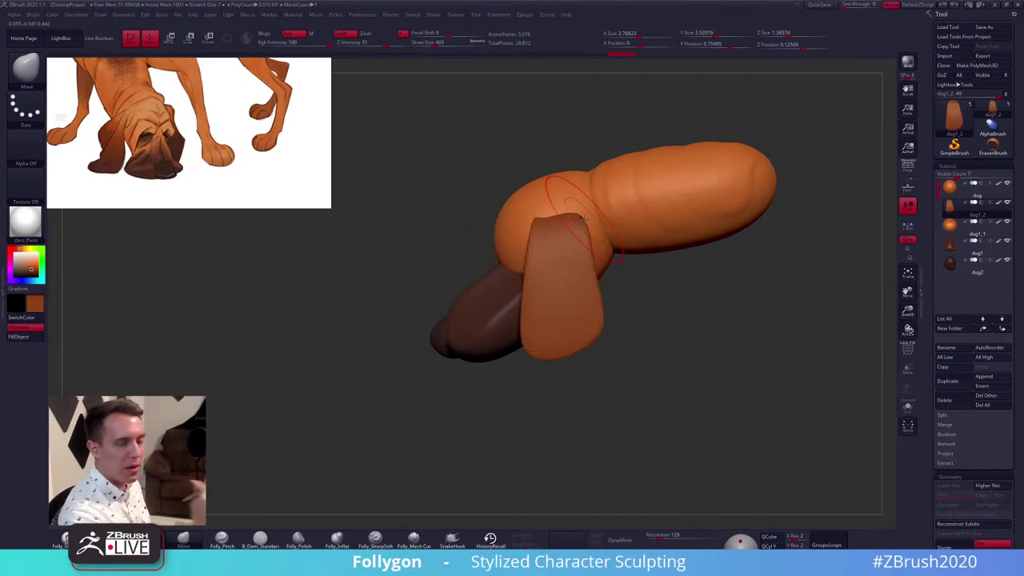
{"action": "left_click_drag", "start_coordinate": [577, 227], "coordinate": [580, 220]}
{"action": "key", "text": "space"}
{"action": "left_click", "coordinate": [589, 315]}
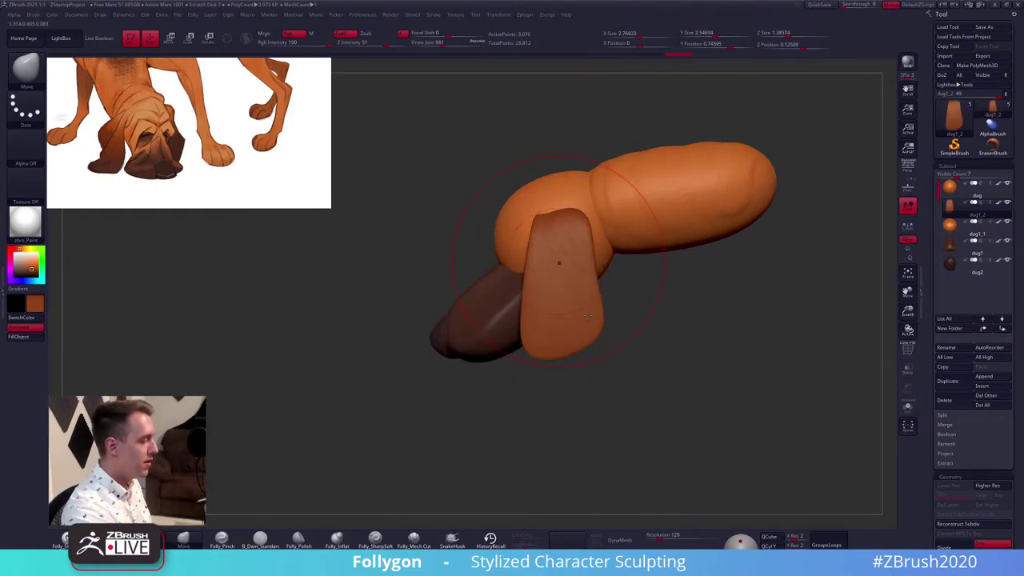
Widen and lengthen the lower part of the ears with the Move brush, starting at draw size 636
{"action": "key", "text": "bracketleft"}
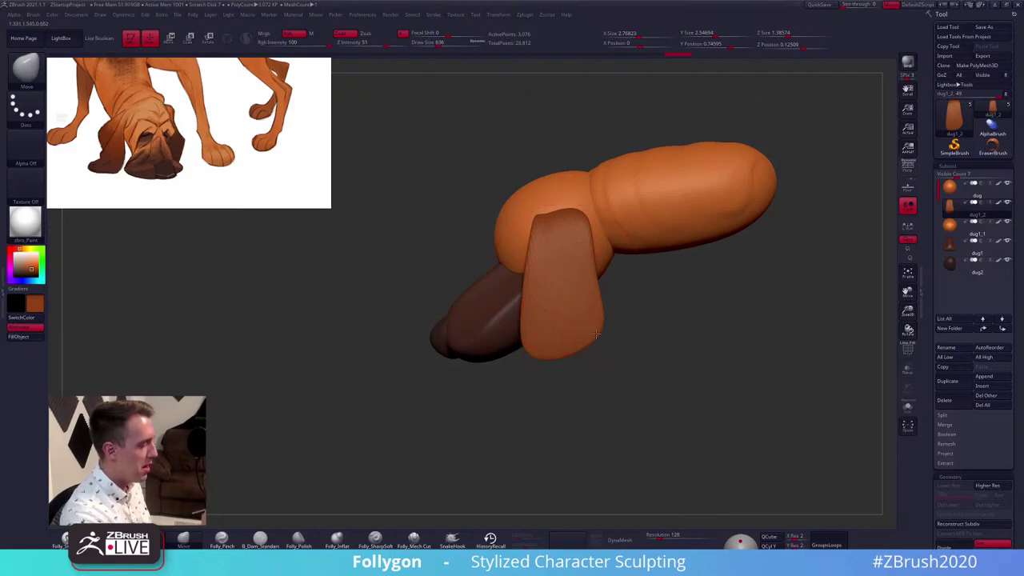
{"action": "mouse_move", "coordinate": [560, 418]}
{"action": "left_mouse_down"}
{"action": "mouse_move", "coordinate": [628, 395]}
{"action": "mouse_move", "coordinate": [599, 379]}
{"action": "left_mouse_up"}
{"action": "key", "text": "space"}
{"action": "left_click", "coordinate": [545, 312]}
{"action": "left_click_drag", "start_coordinate": [524, 309], "coordinate": [569, 326], "text": "alt"}
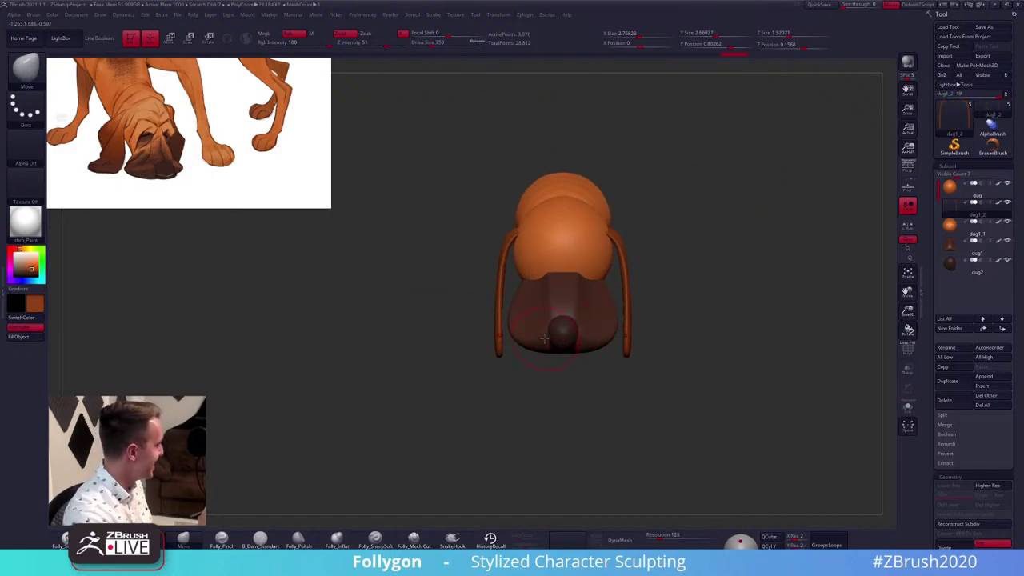
Make the muzzle active with its wireframe shown and pull its bridge up into a peak between the eyes with the Move brush
{"action": "left_click", "coordinate": [588, 327], "text": "alt"}
{"action": "mouse_move", "coordinate": [591, 369]}
{"action": "left_mouse_down", "text": "alt"}
{"action": "mouse_move", "coordinate": [603, 379]}
{"action": "mouse_move", "coordinate": [630, 369]}
{"action": "left_mouse_up", "text": "alt"}
{"action": "key", "text": "shift+f"}
{"action": "key", "text": "space"}
{"action": "key", "text": "space"}
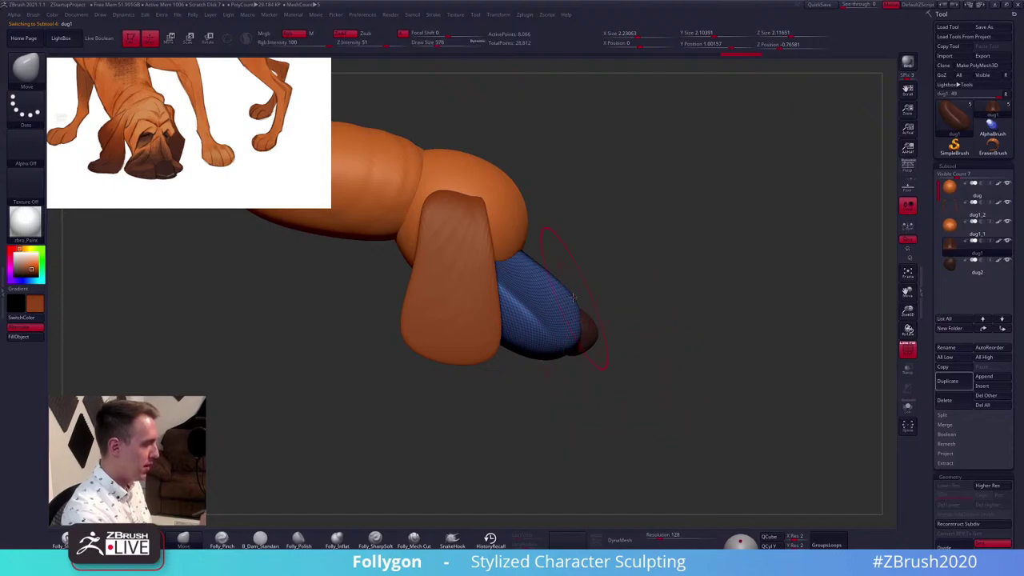
{"action": "mouse_move", "coordinate": [557, 282]}
{"action": "left_mouse_down"}
{"action": "mouse_move", "coordinate": [550, 288]}
{"action": "mouse_move", "coordinate": [618, 299]}
{"action": "mouse_move", "coordinate": [616, 272]}
{"action": "left_mouse_up"}
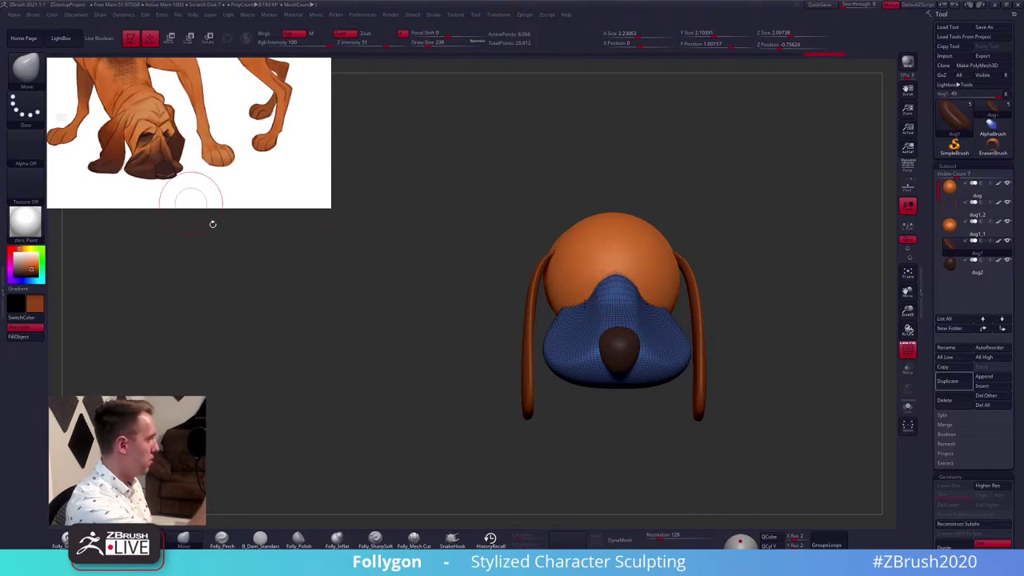
{"action": "left_click_drag", "start_coordinate": [272, 268], "coordinate": [160, 271]}
{"action": "key", "text": "space"}
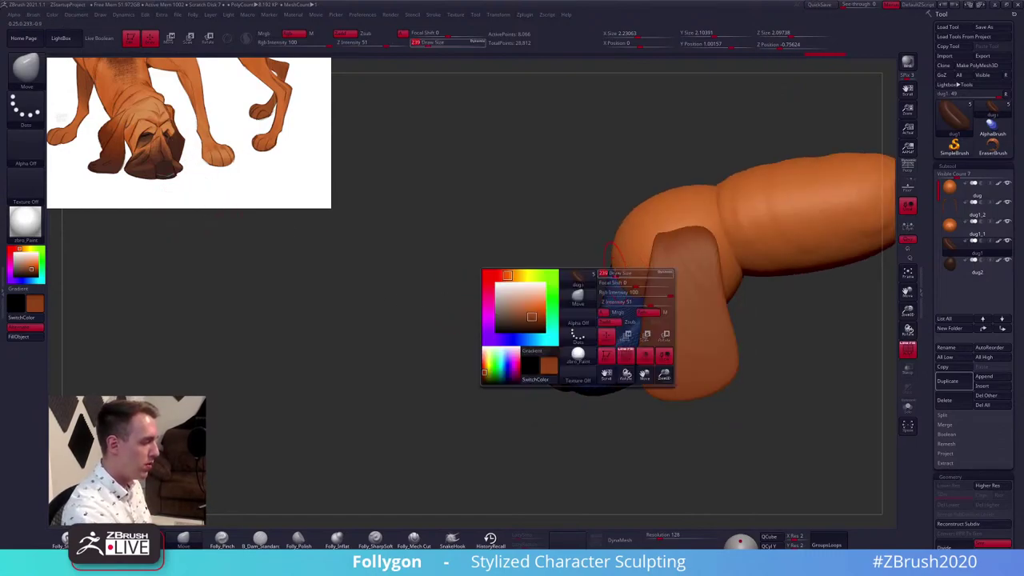
{"action": "right_click_drag", "start_coordinate": [613, 303], "coordinate": [704, 297]}
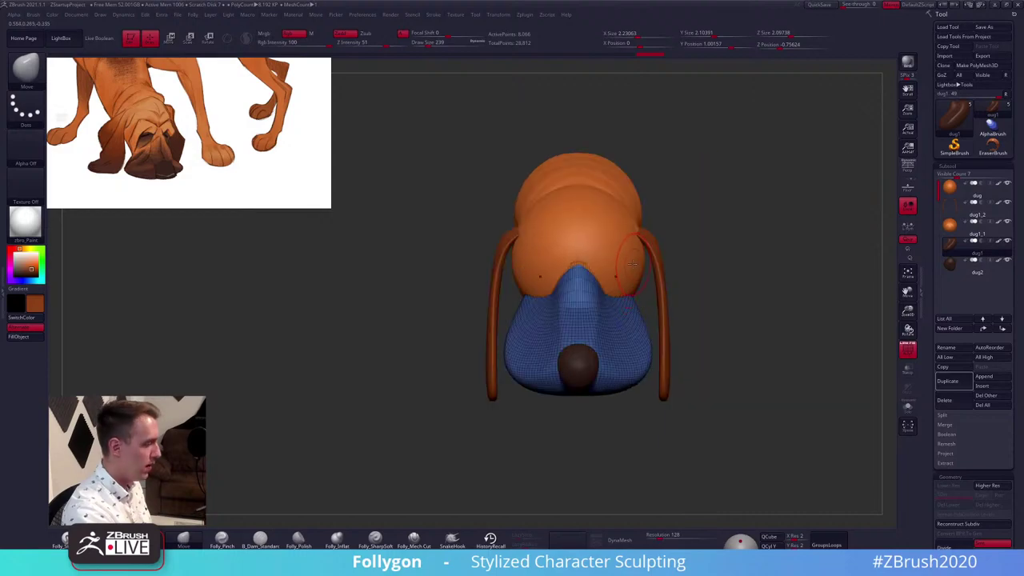
Make the head active and carve two eye sockets beside the muzzle bridge with Folly_Inflat at draw size 239
{"action": "left_click", "coordinate": [629, 269], "text": "alt"}
{"action": "right_click_drag", "start_coordinate": [624, 272], "coordinate": [558, 279]}
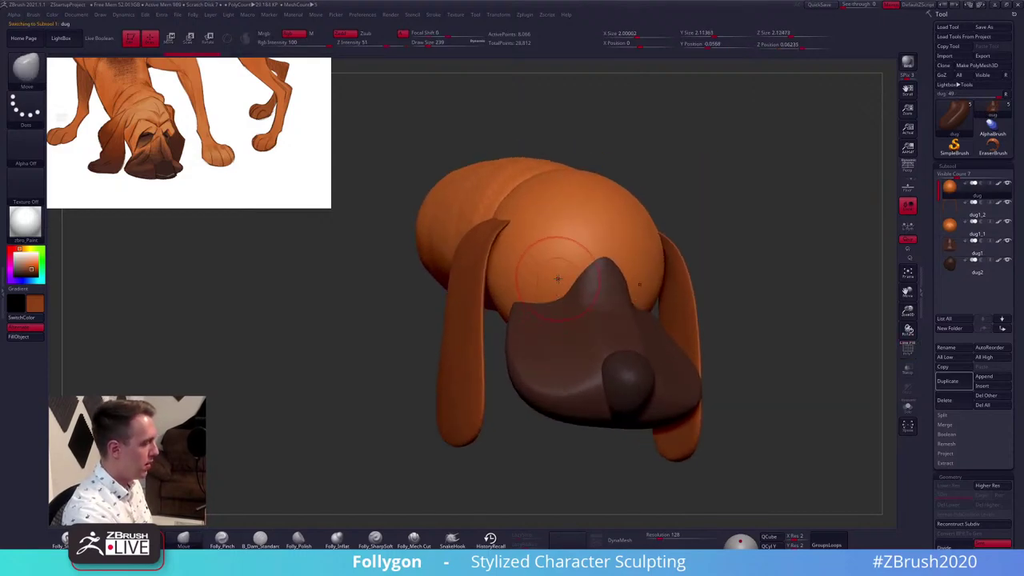
{"action": "left_click", "coordinate": [346, 544]}
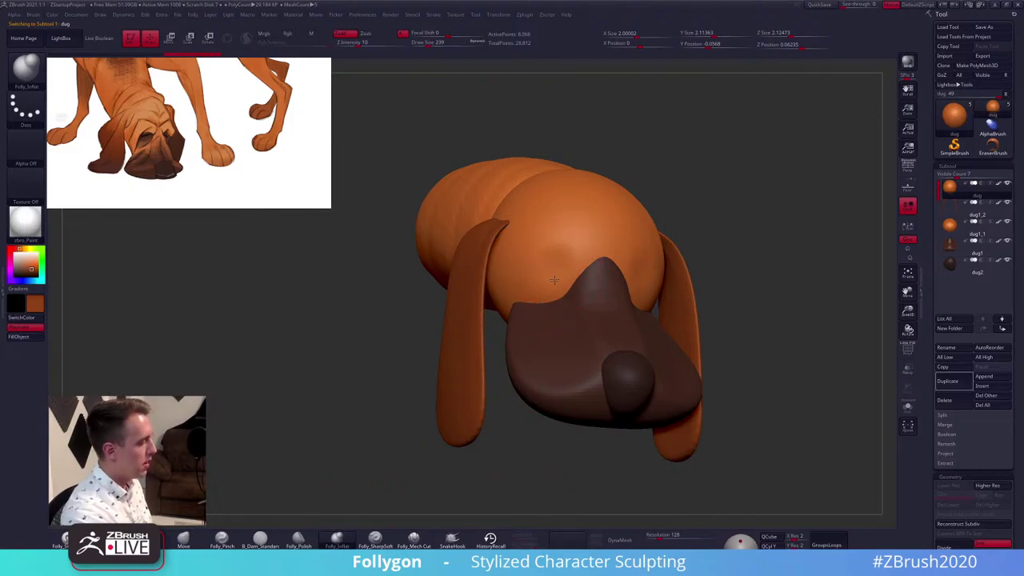
{"action": "mouse_move", "coordinate": [554, 279]}
{"action": "left_mouse_down"}
{"action": "mouse_move", "coordinate": [556, 270]}
{"action": "mouse_move", "coordinate": [544, 277]}
{"action": "mouse_move", "coordinate": [555, 336]}
{"action": "left_mouse_up"}
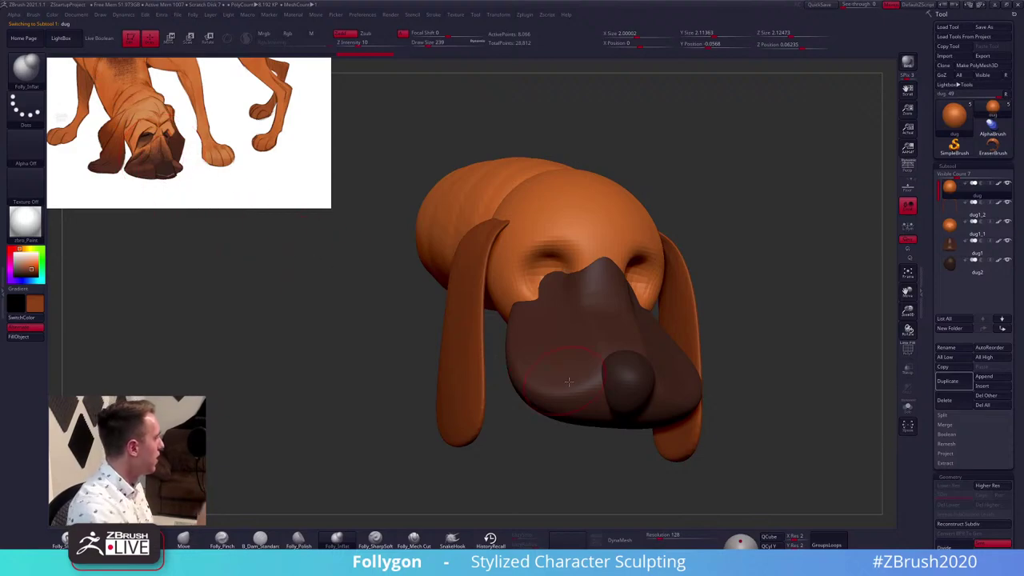
{"action": "left_click_drag", "start_coordinate": [404, 244], "coordinate": [292, 238]}
{"action": "left_click_drag", "start_coordinate": [404, 264], "coordinate": [352, 276]}
Build up brow ridges above the eye sockets with Folly_Clay at draw size 227
{"action": "key", "text": "space"}
{"action": "key", "text": "1"}
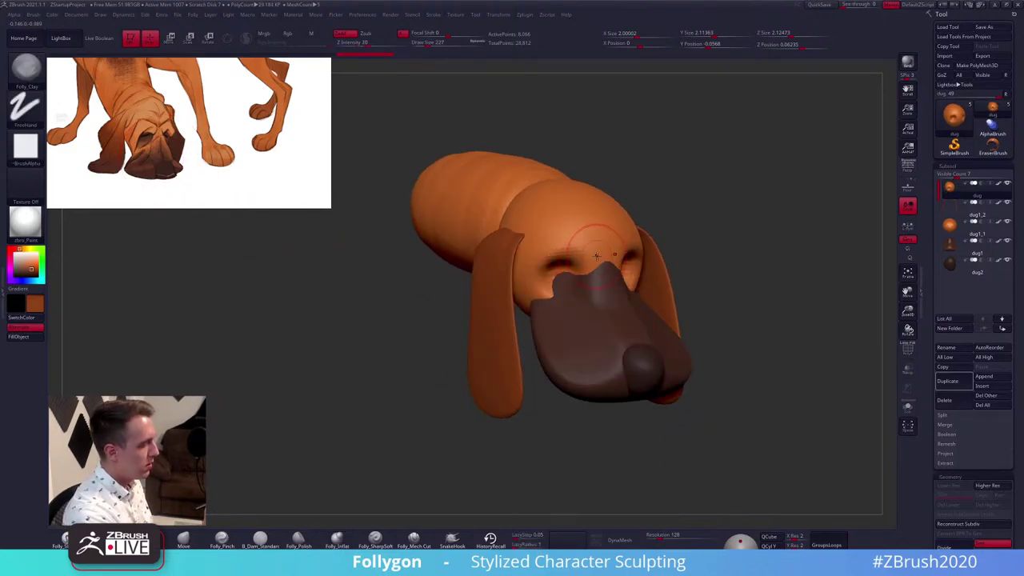
{"action": "left_click_drag", "start_coordinate": [554, 250], "coordinate": [576, 246]}
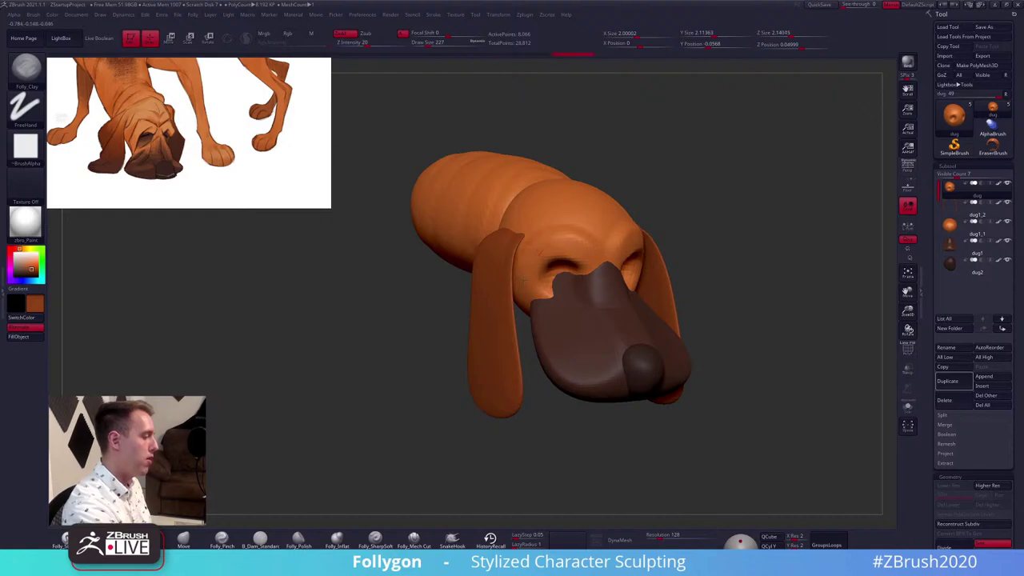
Reshape the brow around the eye sockets with the Move brush and return to Folly_Clay
{"action": "key", "text": "b"}
{"action": "key", "text": "m"}
{"action": "key", "text": "v"}
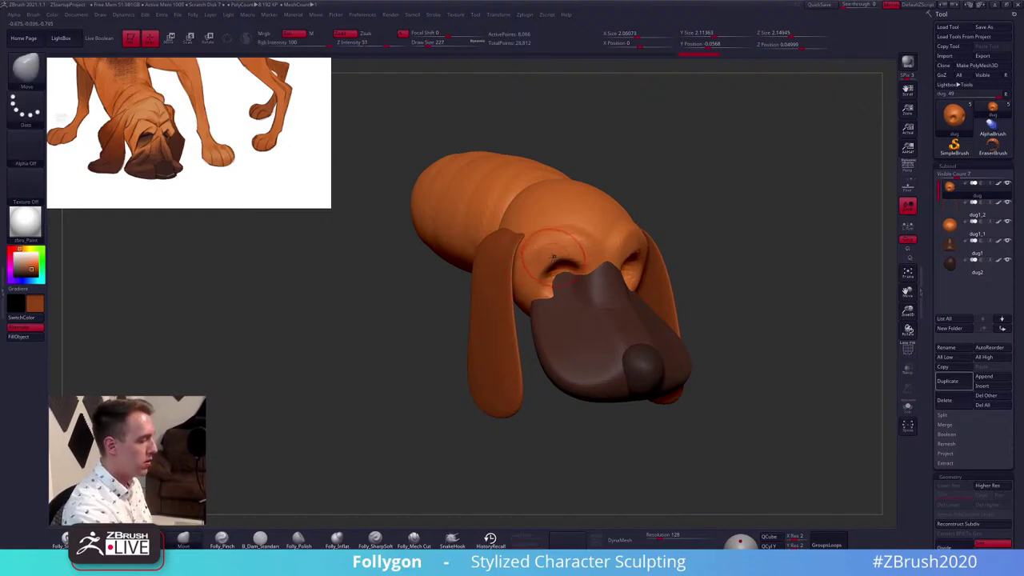
{"action": "left_click_drag", "start_coordinate": [553, 257], "coordinate": [557, 250]}
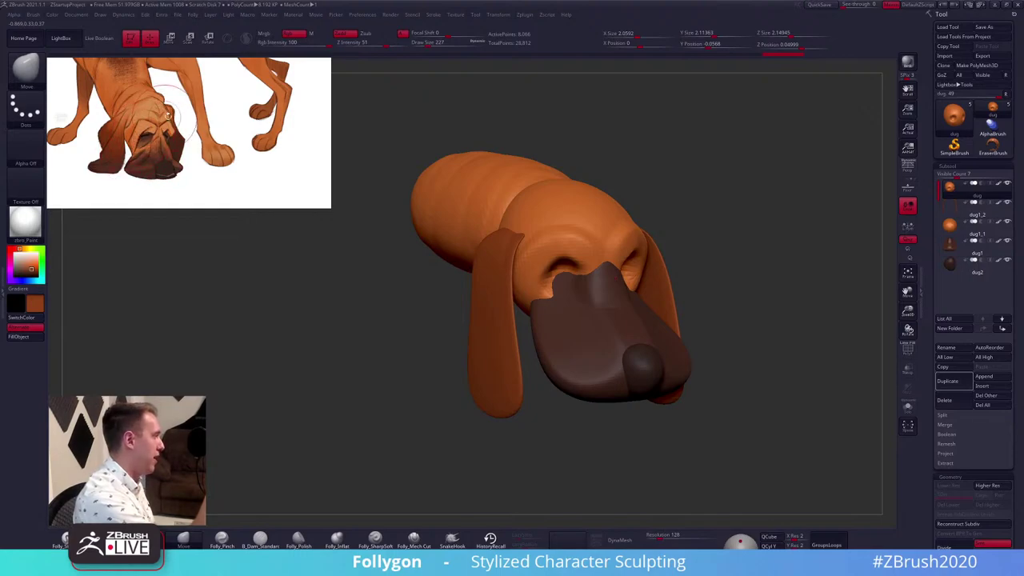
{"action": "key", "text": "1"}
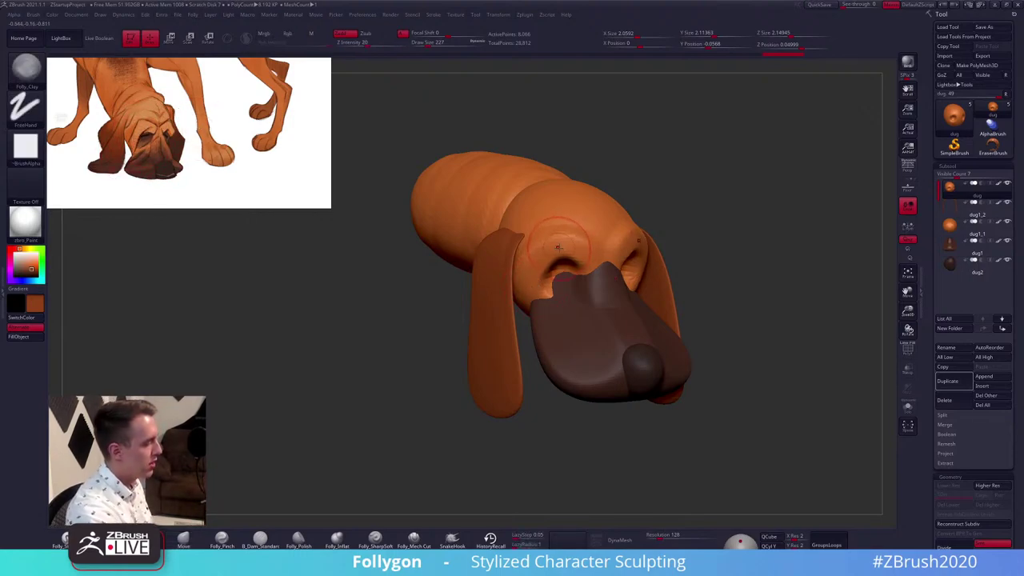
Subdivide the head twice and carve creases around the eye sockets with the B_Dam_Standard brush at draw size 181
{"action": "key", "text": "b"}
{"action": "key", "text": "d"}
{"action": "key", "text": "s"}
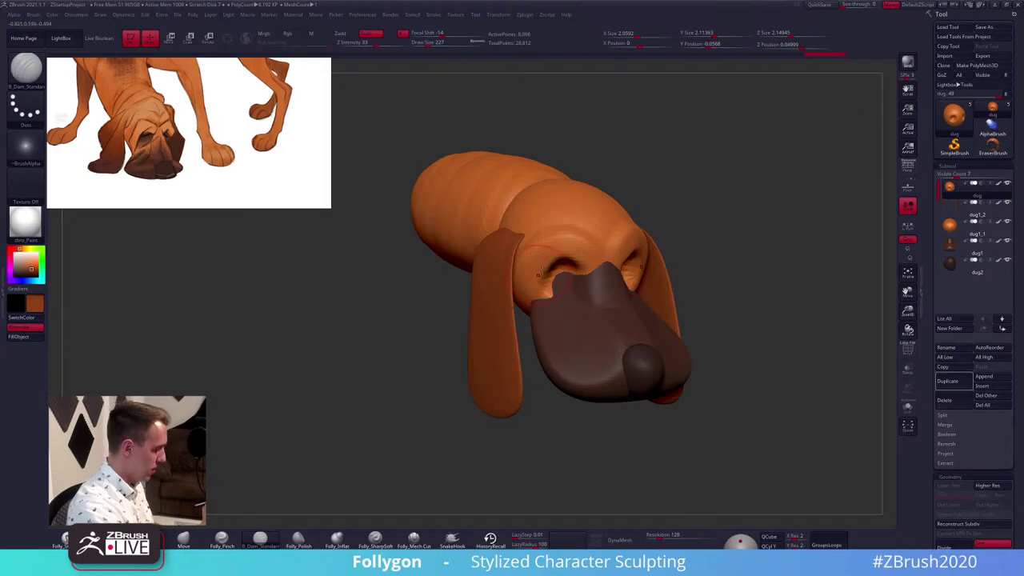
{"action": "right_click_drag", "start_coordinate": [568, 261], "coordinate": [561, 268], "text": "ctrl"}
{"action": "key", "text": "ctrl+d"}
{"action": "key", "text": "ctrl+d"}
{"action": "key", "text": "space"}
{"action": "left_click_drag", "start_coordinate": [600, 252], "coordinate": [523, 333]}
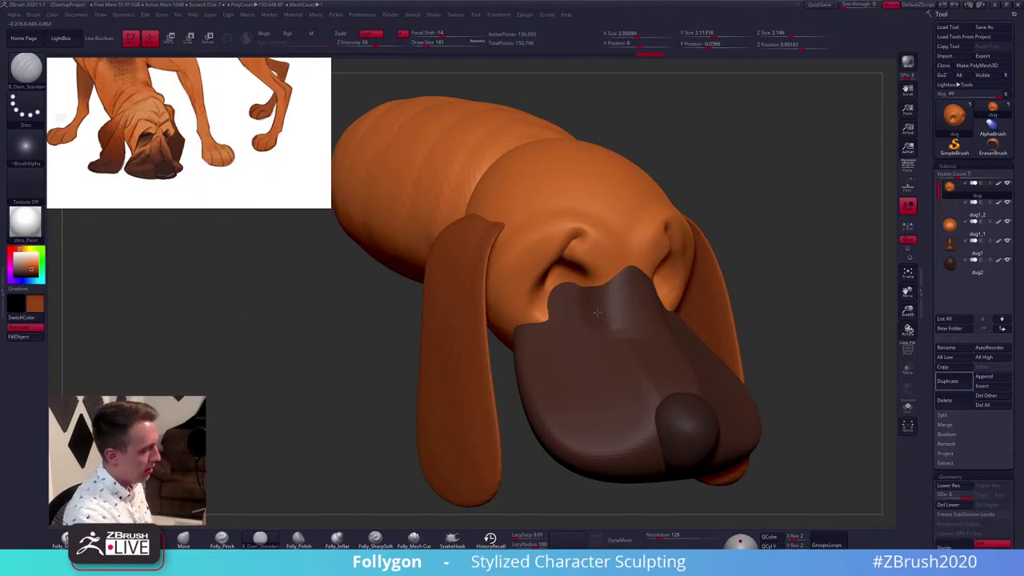
Refine the brow folds above the eye sockets with the Move brush, enlarging its draw size from 202 to 397
{"action": "key", "text": "b"}
{"action": "key", "text": "m"}
{"action": "key", "text": "v"}
{"action": "mouse_move", "coordinate": [597, 312]}
{"action": "right_mouse_down"}
{"action": "mouse_move", "coordinate": [545, 284]}
{"action": "mouse_move", "coordinate": [587, 306]}
{"action": "right_mouse_up"}
{"action": "left_click_drag", "start_coordinate": [567, 250], "coordinate": [572, 237]}
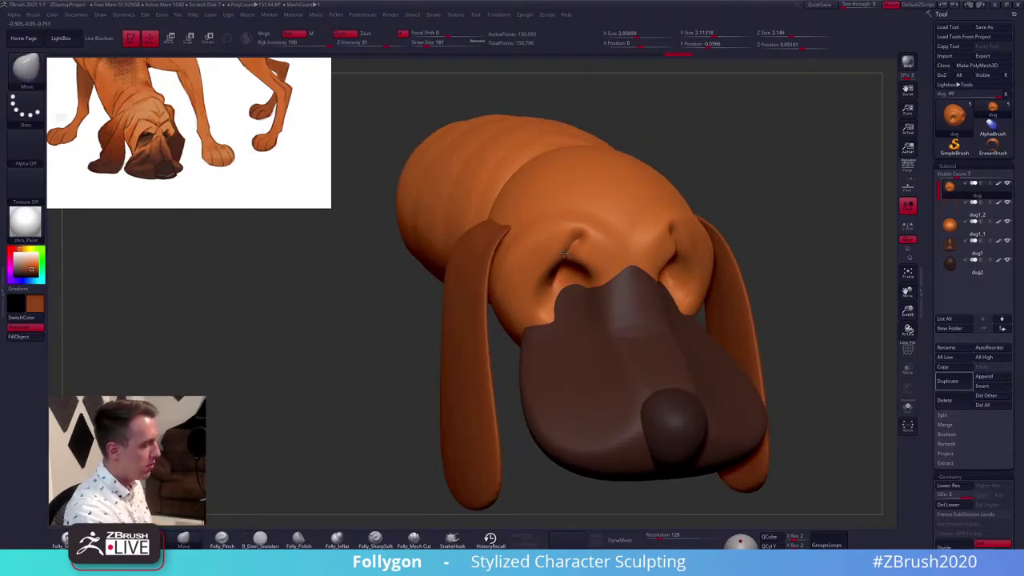
{"action": "key", "text": "f"}
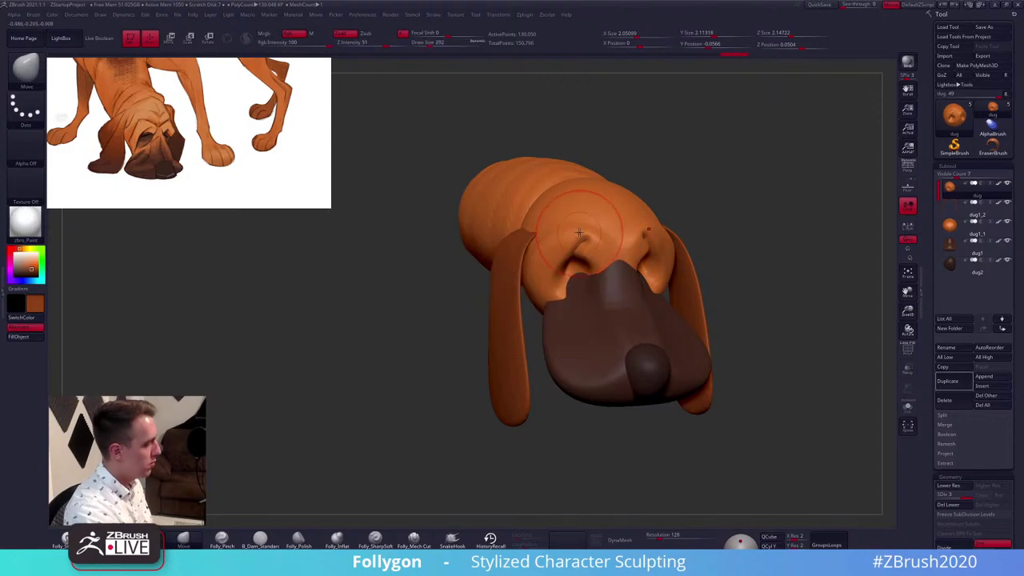
{"action": "left_click_drag", "start_coordinate": [579, 232], "coordinate": [569, 221]}
{"action": "right_click_drag", "start_coordinate": [671, 388], "coordinate": [673, 342], "text": "ctrl"}
{"action": "mouse_move", "coordinate": [673, 343]}
{"action": "right_mouse_down", "text": "alt"}
{"action": "mouse_move", "coordinate": [528, 332]}
{"action": "mouse_move", "coordinate": [485, 312]}
{"action": "right_mouse_up", "text": "alt"}
{"action": "key", "text": "space"}
{"action": "left_click_drag", "start_coordinate": [594, 291], "coordinate": [600, 292]}
{"action": "right_click_drag", "start_coordinate": [517, 329], "coordinate": [639, 296]}
{"action": "mouse_move", "coordinate": [712, 386]}
{"action": "right_mouse_down"}
{"action": "mouse_move", "coordinate": [758, 388]}
{"action": "mouse_move", "coordinate": [729, 400]}
{"action": "mouse_move", "coordinate": [706, 389]}
{"action": "right_mouse_up"}
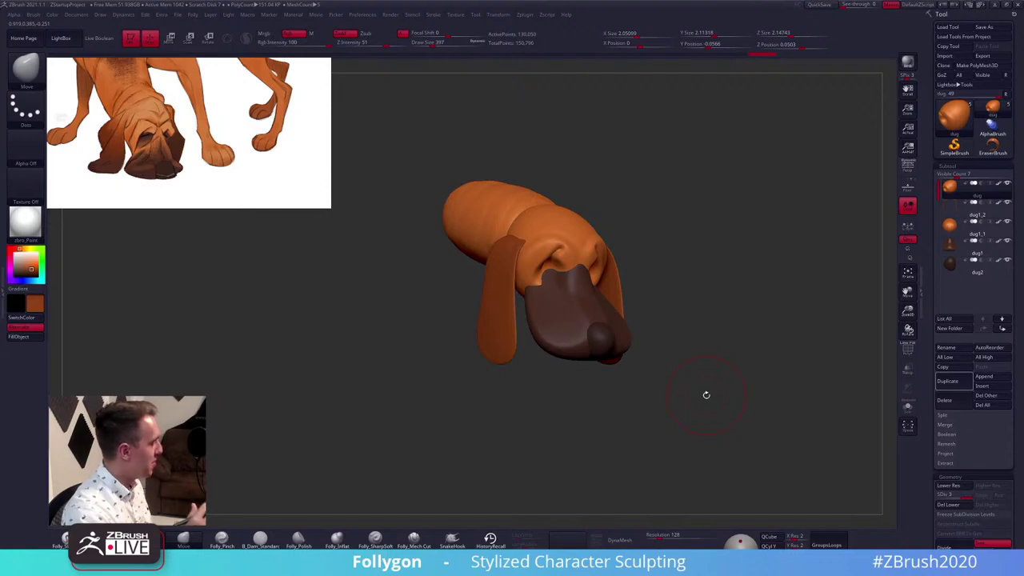
Hide the ears and make the head active again
{"action": "left_click", "coordinate": [958, 204]}
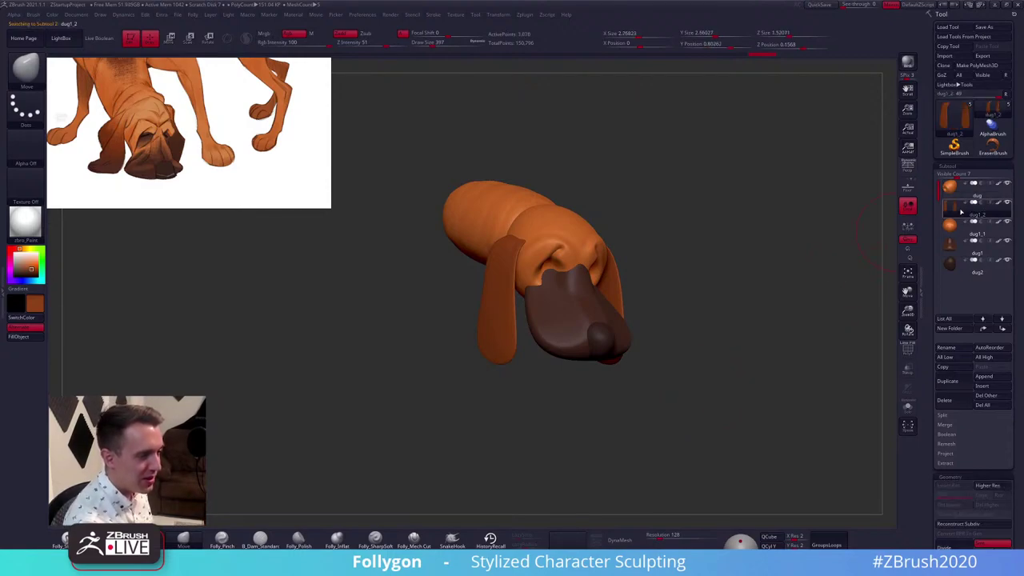
{"action": "left_click", "coordinate": [957, 194]}
{"action": "right_click_drag", "start_coordinate": [700, 309], "coordinate": [717, 352], "text": "ctrl"}
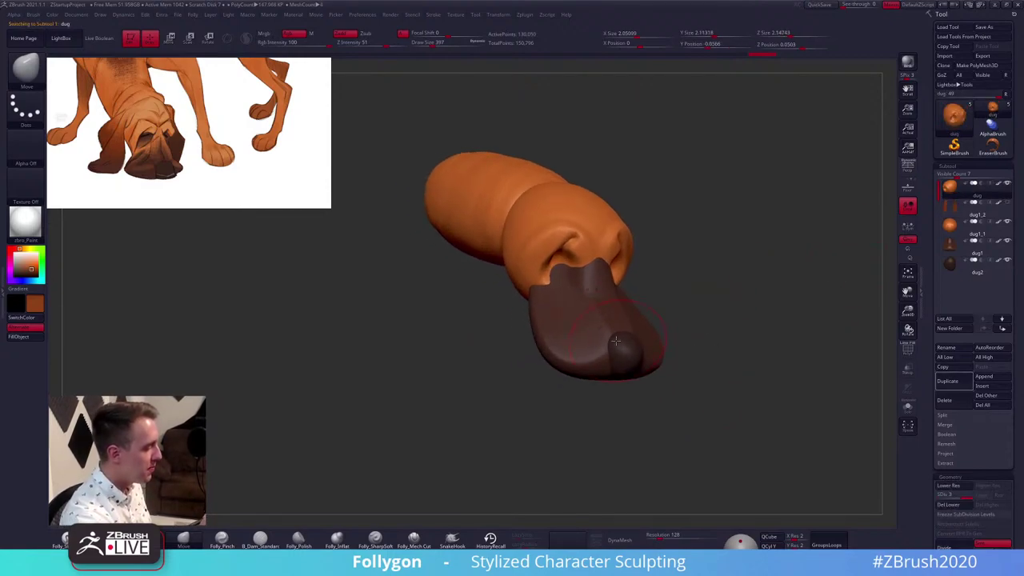
Make the muzzle active and widen its lower jowls with the Move brush at draw size 556
{"action": "left_click", "coordinate": [589, 348], "text": "alt"}
{"action": "key", "text": "s"}
{"action": "left_click_drag", "start_coordinate": [609, 337], "coordinate": [601, 341]}
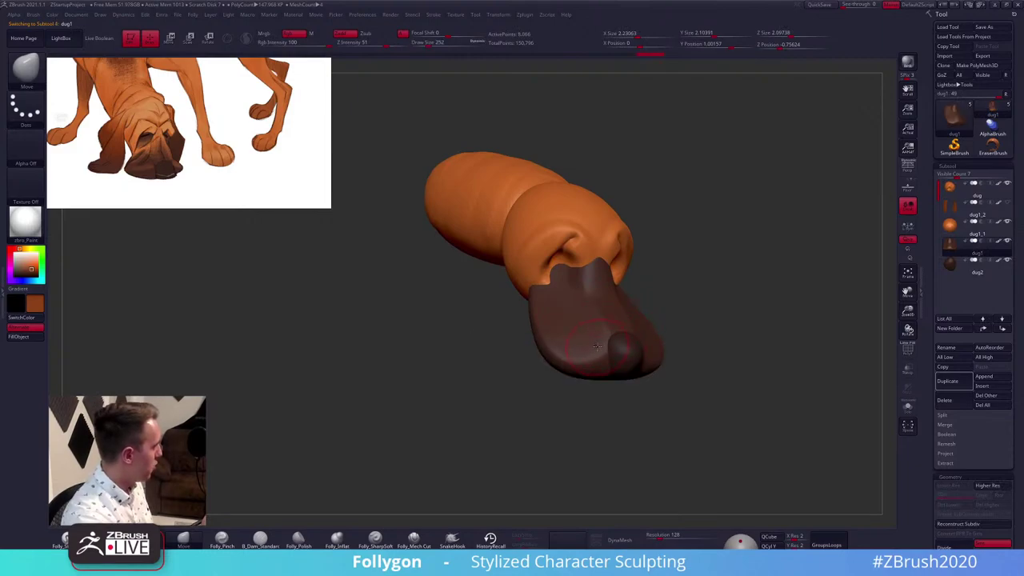
{"action": "right_click_drag", "start_coordinate": [597, 346], "coordinate": [552, 372]}
{"action": "right_click", "coordinate": [552, 372]}
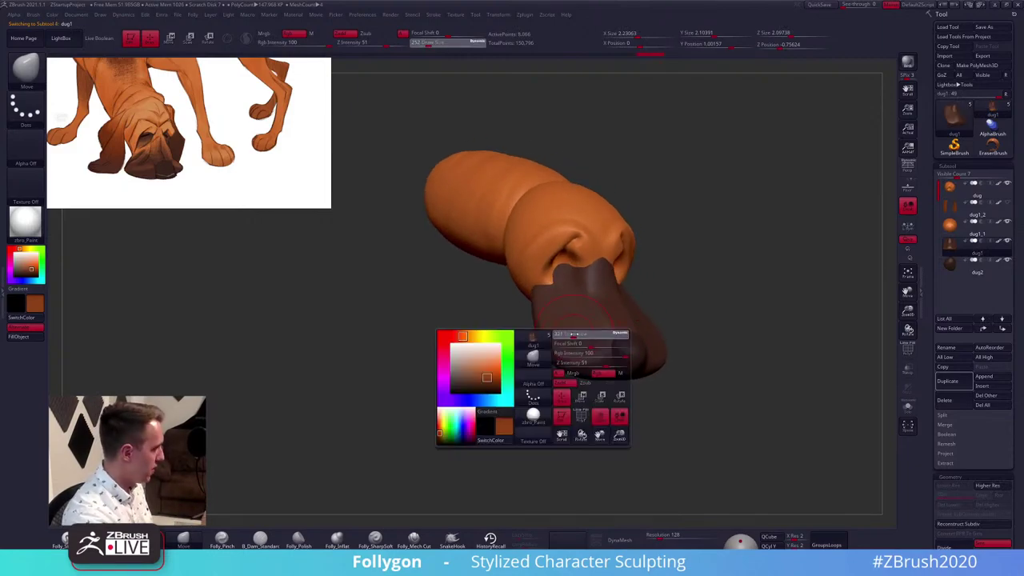
{"action": "left_click_drag", "start_coordinate": [540, 379], "coordinate": [540, 380]}
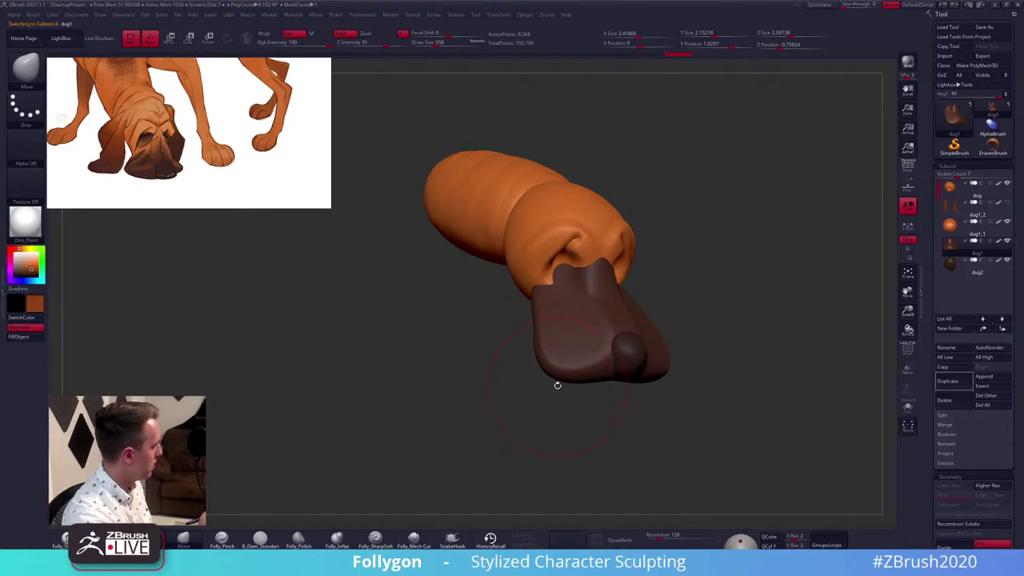
{"action": "right_click_drag", "start_coordinate": [558, 385], "coordinate": [544, 389], "text": "shift"}
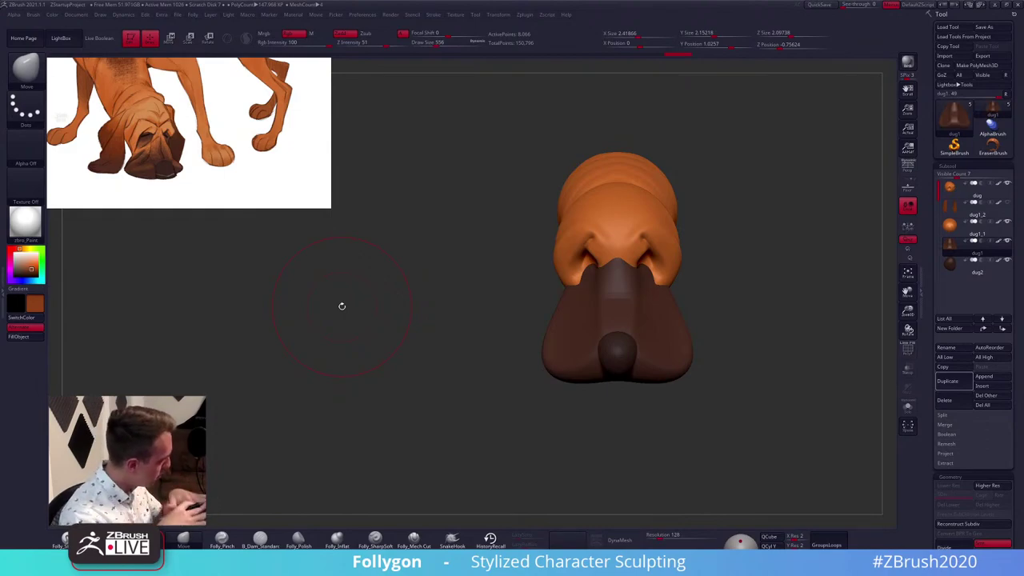
Isolate the muzzle in side view and pull its front and lower edge forward and down, keeping draw size 556
{"action": "left_click_drag", "start_coordinate": [341, 306], "coordinate": [472, 298]}
{"action": "key", "text": "ctrl+f"}
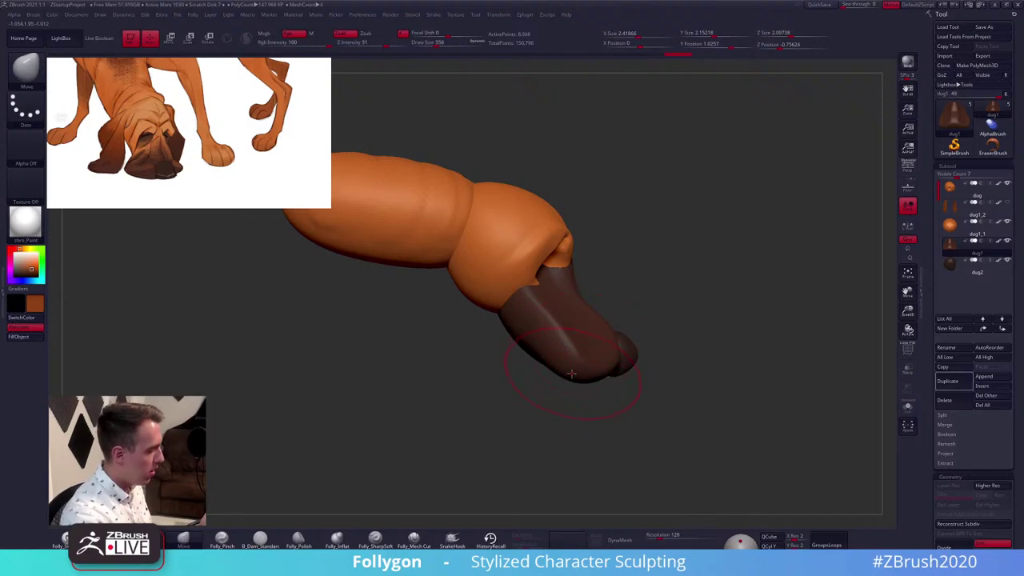
{"action": "key", "text": "alt+s"}
{"action": "mouse_move", "coordinate": [620, 363]}
{"action": "left_mouse_down"}
{"action": "mouse_move", "coordinate": [651, 376]}
{"action": "mouse_move", "coordinate": [592, 426]}
{"action": "left_mouse_up"}
{"action": "key", "text": "alt+s"}
{"action": "key", "text": "w"}
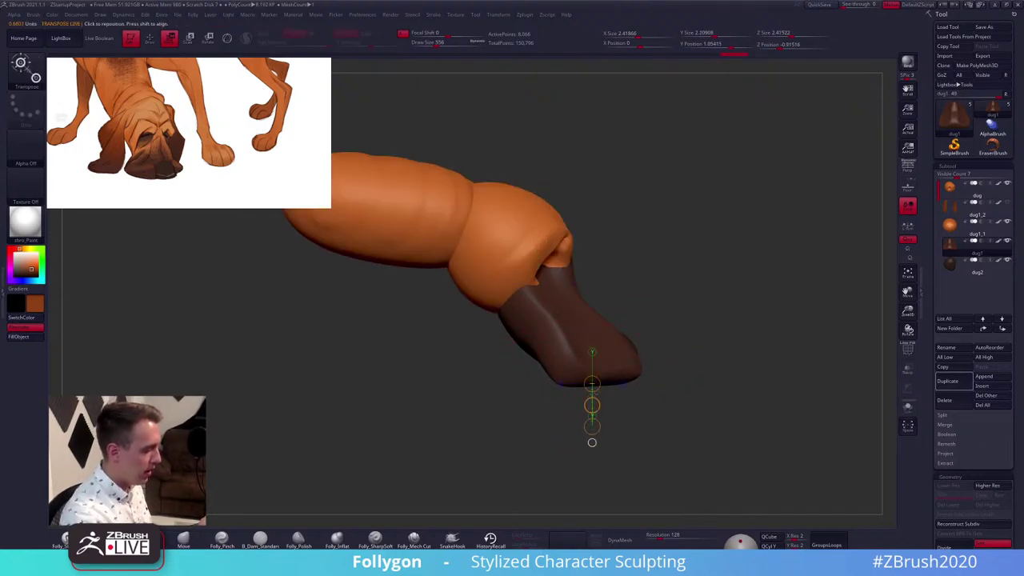
{"action": "key", "text": "q"}
{"action": "left_click_drag", "start_coordinate": [642, 396], "coordinate": [586, 406]}
Adjust the side contour of the muzzle with the Move brush at draw size 366
{"action": "key", "text": "ctrl+space"}
{"action": "left_click", "coordinate": [696, 385]}
{"action": "mouse_move", "coordinate": [522, 336]}
{"action": "left_mouse_down"}
{"action": "mouse_move", "coordinate": [559, 340]}
{"action": "mouse_move", "coordinate": [550, 341]}
{"action": "left_mouse_up"}
{"action": "key", "text": "space"}
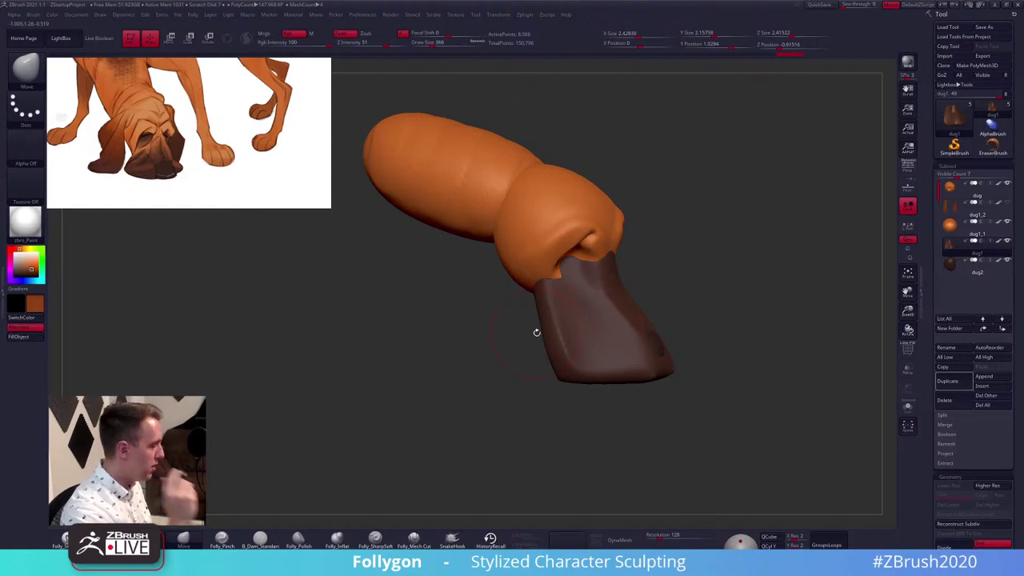
{"action": "mouse_move", "coordinate": [558, 351]}
{"action": "left_mouse_down", "text": "shift"}
{"action": "mouse_move", "coordinate": [538, 348]}
{"action": "mouse_move", "coordinate": [547, 348]}
{"action": "left_mouse_up", "text": "shift"}
Pull the muzzle's lower throat-side corner out with the Move brush at draw size 579
{"action": "key", "text": "space"}
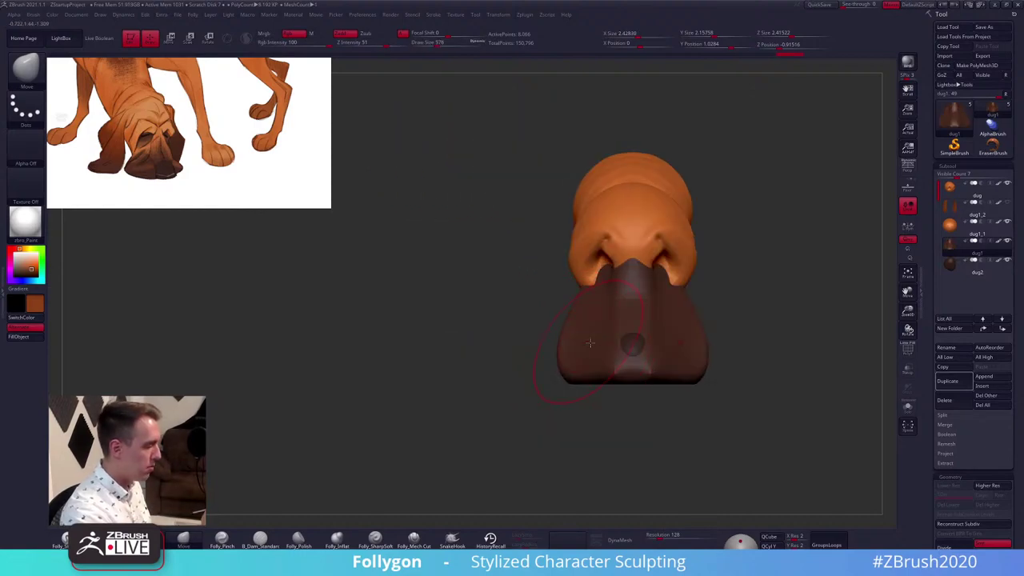
{"action": "left_click_drag", "start_coordinate": [619, 369], "coordinate": [545, 381], "text": "alt"}
{"action": "right_click_drag", "start_coordinate": [613, 394], "coordinate": [615, 391]}
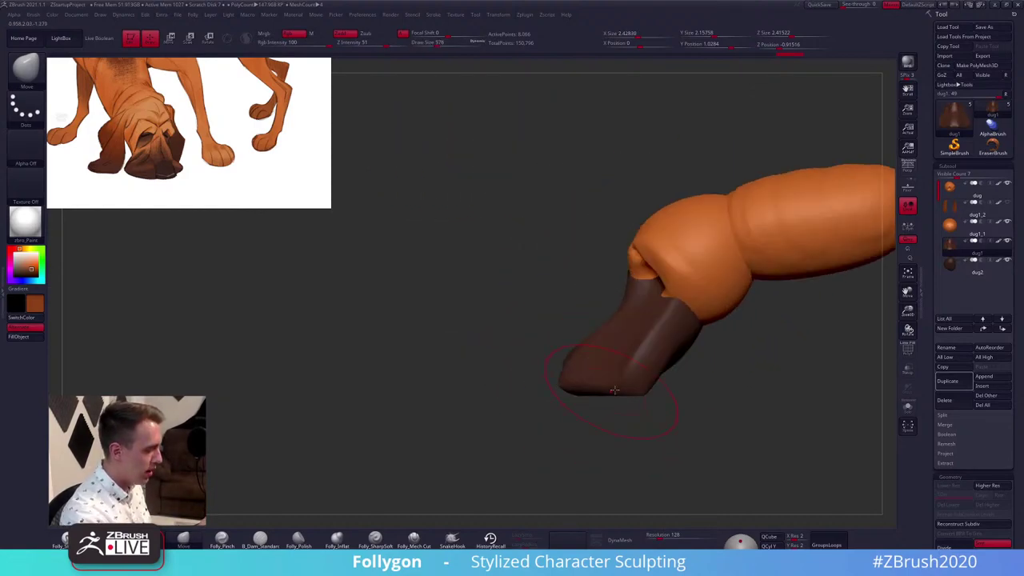
{"action": "key", "text": "space"}
{"action": "mouse_move", "coordinate": [645, 377]}
{"action": "left_mouse_down"}
{"action": "mouse_move", "coordinate": [677, 393]}
{"action": "mouse_move", "coordinate": [675, 377]}
{"action": "left_mouse_up"}
{"action": "key", "text": "space"}
{"action": "mouse_move", "coordinate": [676, 372]}
{"action": "right_mouse_down"}
{"action": "mouse_move", "coordinate": [610, 365]}
{"action": "mouse_move", "coordinate": [592, 337]}
{"action": "mouse_move", "coordinate": [607, 331]}
{"action": "mouse_move", "coordinate": [696, 384]}
{"action": "right_mouse_up"}
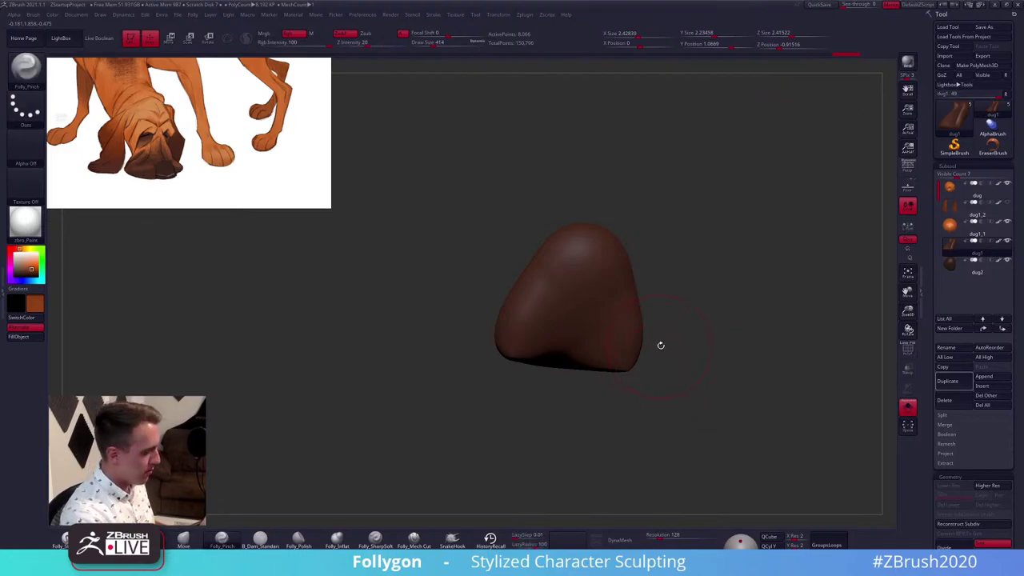
Sharpen the lower rear edge of the isolated muzzle with Folly_Pinch at draw size 306
{"action": "right_click_drag", "start_coordinate": [656, 348], "coordinate": [589, 364]}
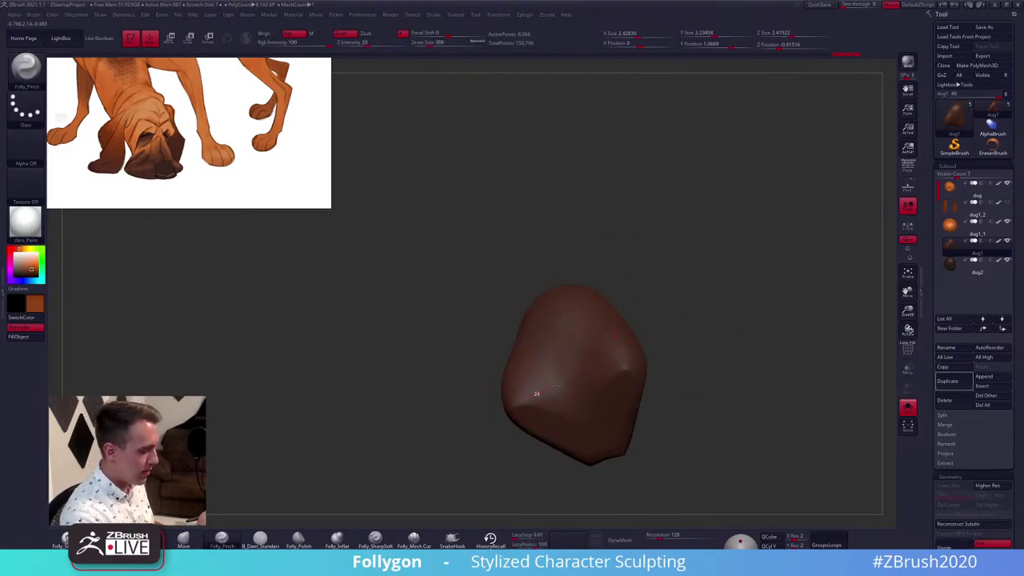
{"action": "left_click_drag", "start_coordinate": [555, 386], "coordinate": [629, 365]}
{"action": "right_click_drag", "start_coordinate": [649, 349], "coordinate": [647, 313], "text": "alt"}
Return to the Move brush, check the muzzle's underside and wireframe, and remesh it with DynaMesh at resolution 128
{"action": "key", "text": "b"}
{"action": "key", "text": "m"}
{"action": "key", "text": "v"}
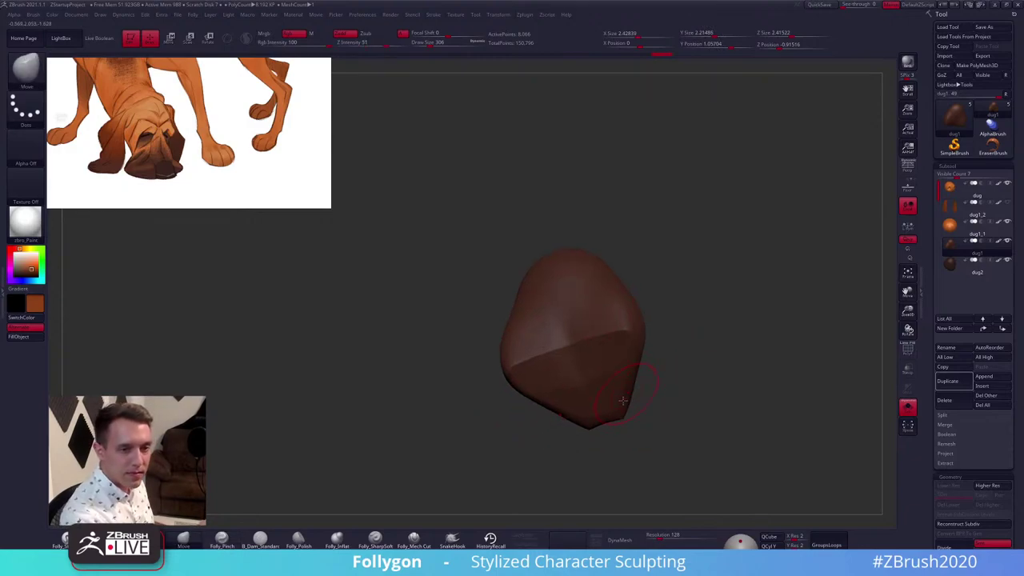
{"action": "right_click_drag", "start_coordinate": [623, 400], "coordinate": [617, 364]}
{"action": "mouse_move", "coordinate": [595, 312]}
{"action": "right_mouse_down"}
{"action": "mouse_move", "coordinate": [596, 302]}
{"action": "mouse_move", "coordinate": [600, 318]}
{"action": "right_mouse_up"}
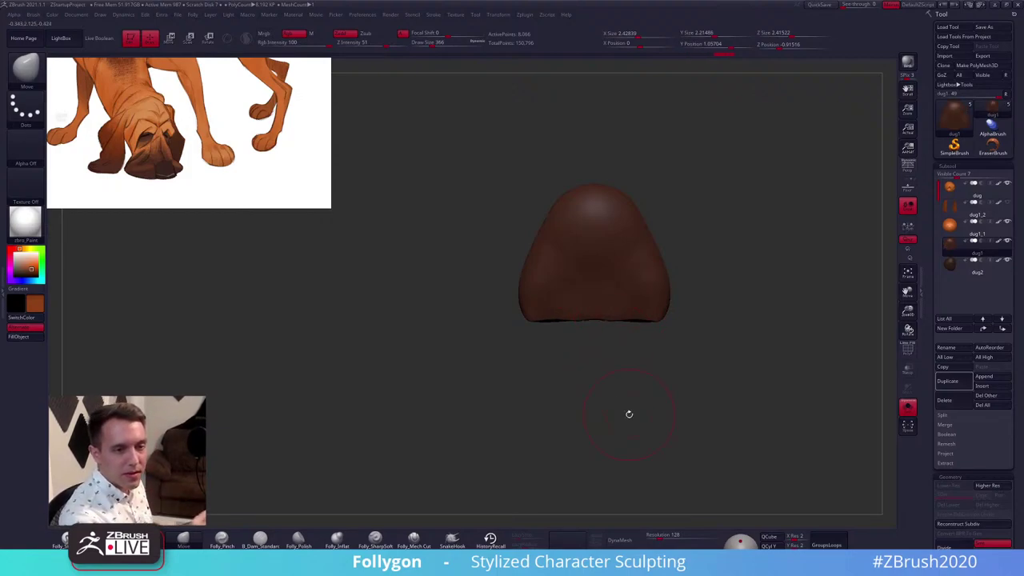
{"action": "right_click_drag", "start_coordinate": [581, 307], "coordinate": [622, 312]}
{"action": "key", "text": "shift+f"}
{"action": "key", "text": "shift+f"}
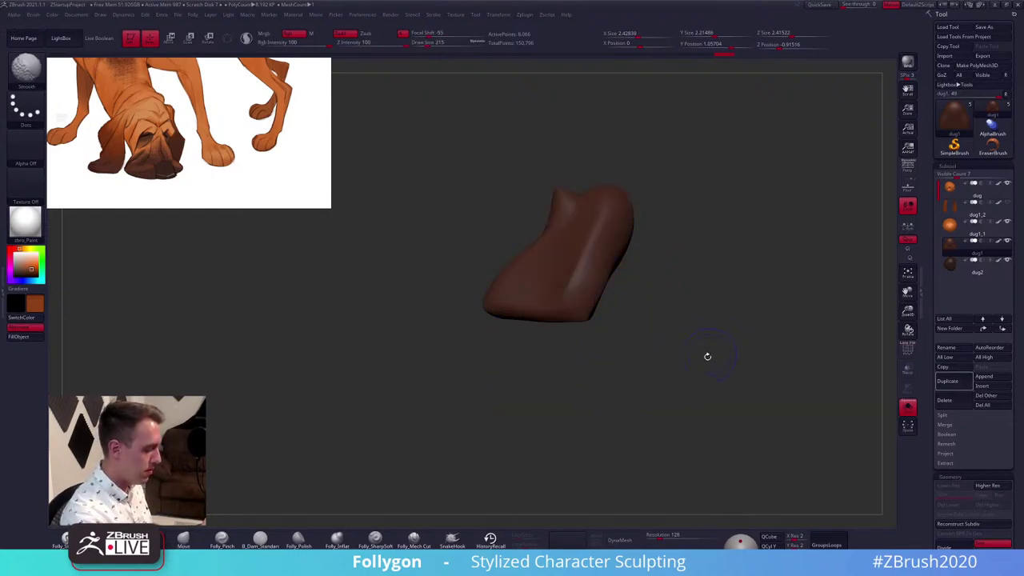
{"action": "left_click", "coordinate": [631, 542]}
{"action": "right_click_drag", "start_coordinate": [658, 363], "coordinate": [613, 307], "text": "ctrl"}
Fill in the muzzle's underside with Folly_Clay strokes at draw size 321
{"action": "key", "text": "s"}
{"action": "left_click_drag", "start_coordinate": [557, 357], "coordinate": [565, 357]}
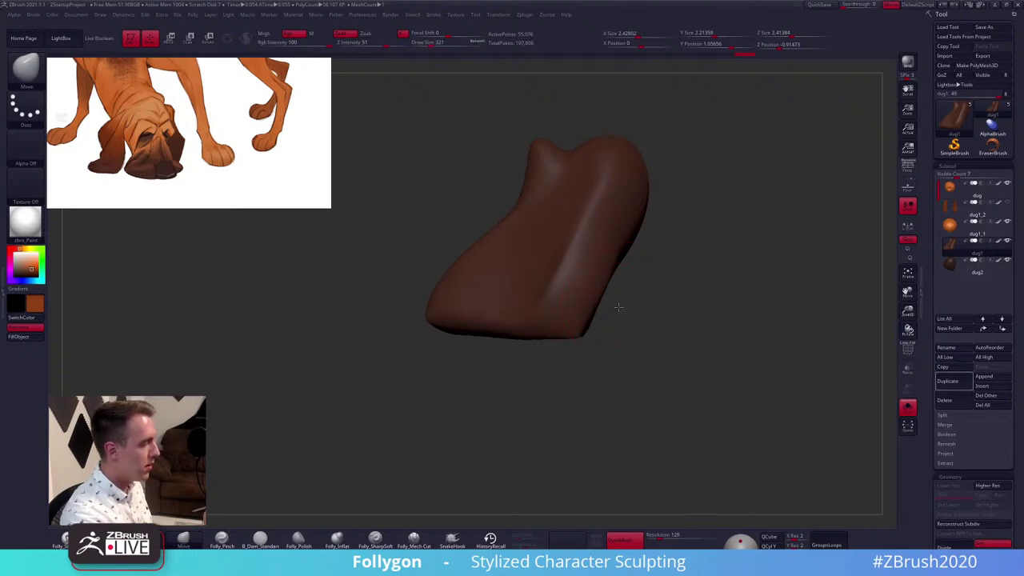
{"action": "right_click_drag", "start_coordinate": [617, 307], "coordinate": [587, 318]}
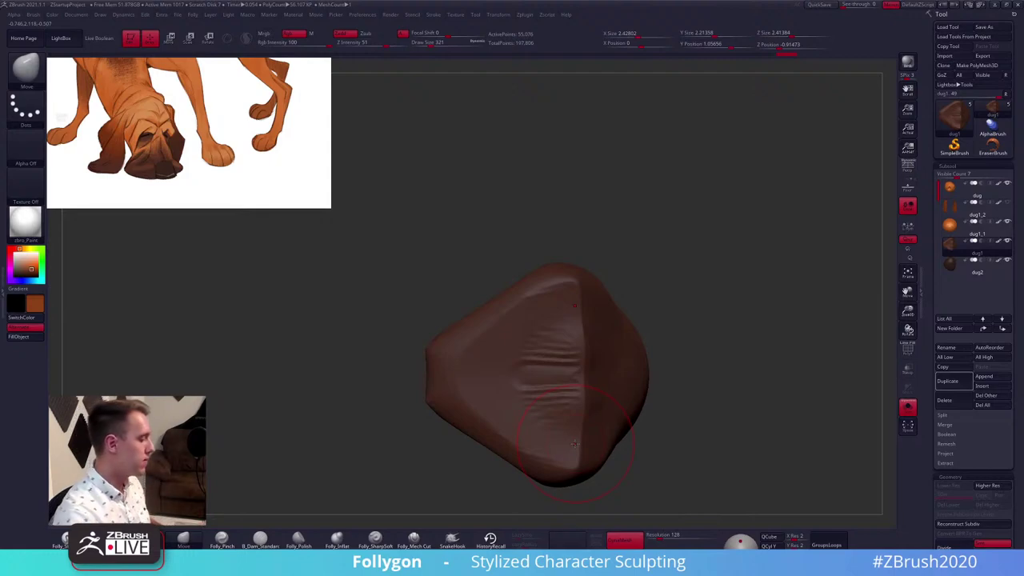
{"action": "key", "text": "2"}
{"action": "left_click_drag", "start_coordinate": [553, 328], "coordinate": [528, 389]}
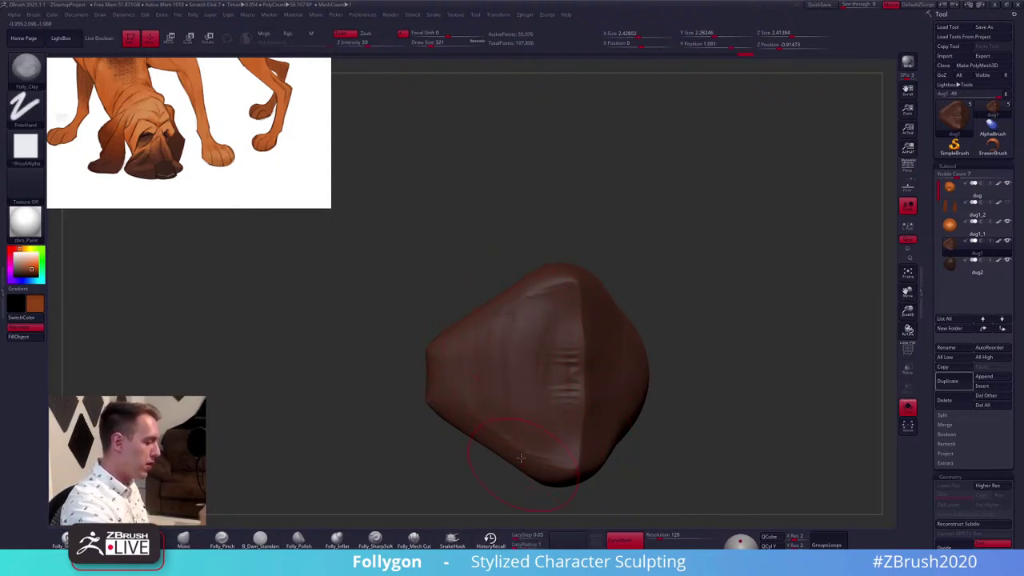
{"action": "mouse_move", "coordinate": [546, 308]}
{"action": "left_mouse_down"}
{"action": "mouse_move", "coordinate": [551, 448]}
{"action": "mouse_move", "coordinate": [566, 480]}
{"action": "left_mouse_up"}
{"action": "right_click_drag", "start_coordinate": [592, 399], "coordinate": [589, 412]}
Reshape the muzzle's lower front edge with the Move brush at draw size 519 and show the other parts again
{"action": "key", "text": "s"}
{"action": "left_click_drag", "start_coordinate": [580, 332], "coordinate": [597, 336]}
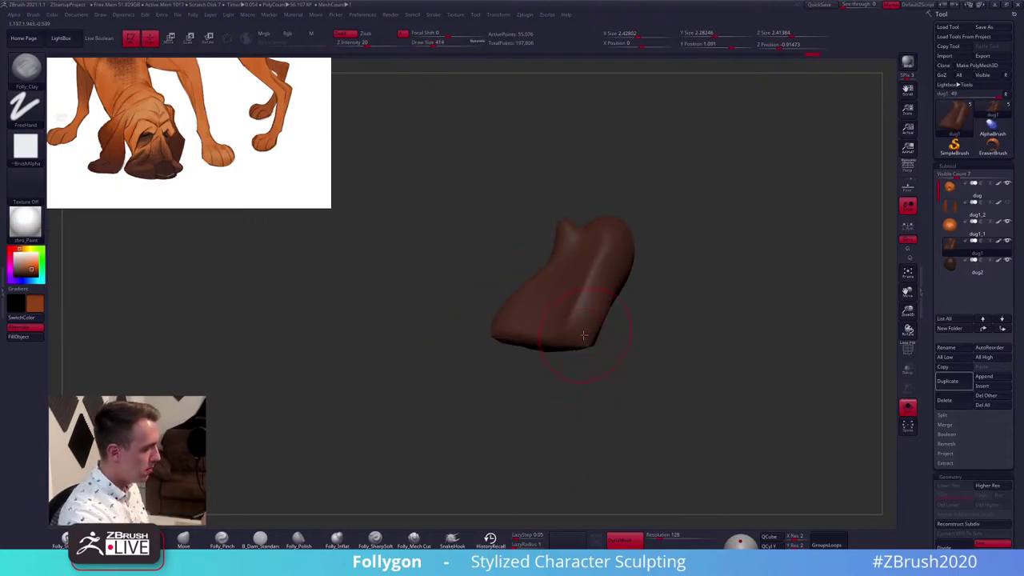
{"action": "key", "text": "1"}
{"action": "key", "text": "s"}
{"action": "mouse_move", "coordinate": [516, 339]}
{"action": "left_mouse_down"}
{"action": "mouse_move", "coordinate": [528, 340]}
{"action": "mouse_move", "coordinate": [511, 348]}
{"action": "left_mouse_up"}
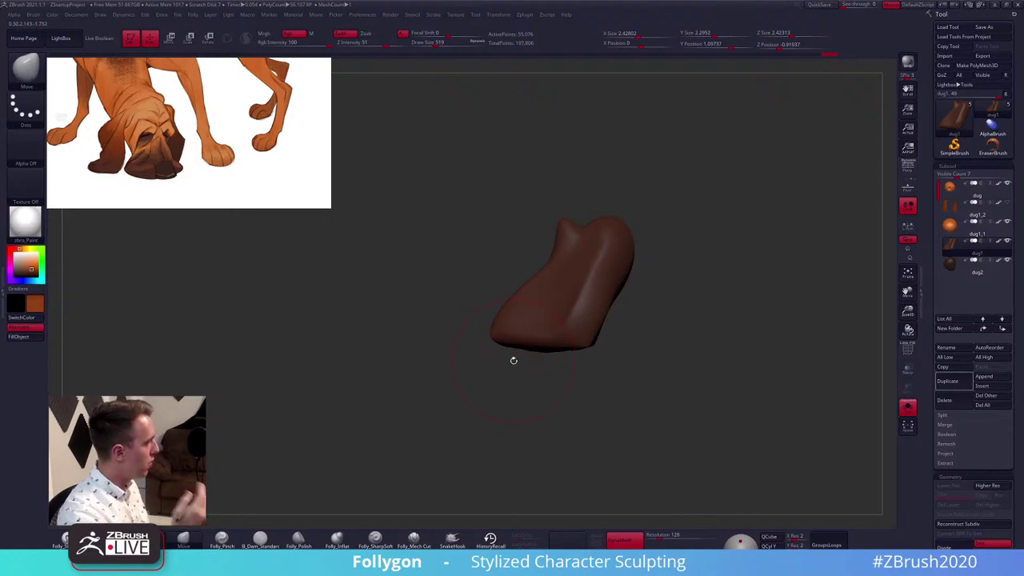
{"action": "key", "text": "alt+s"}
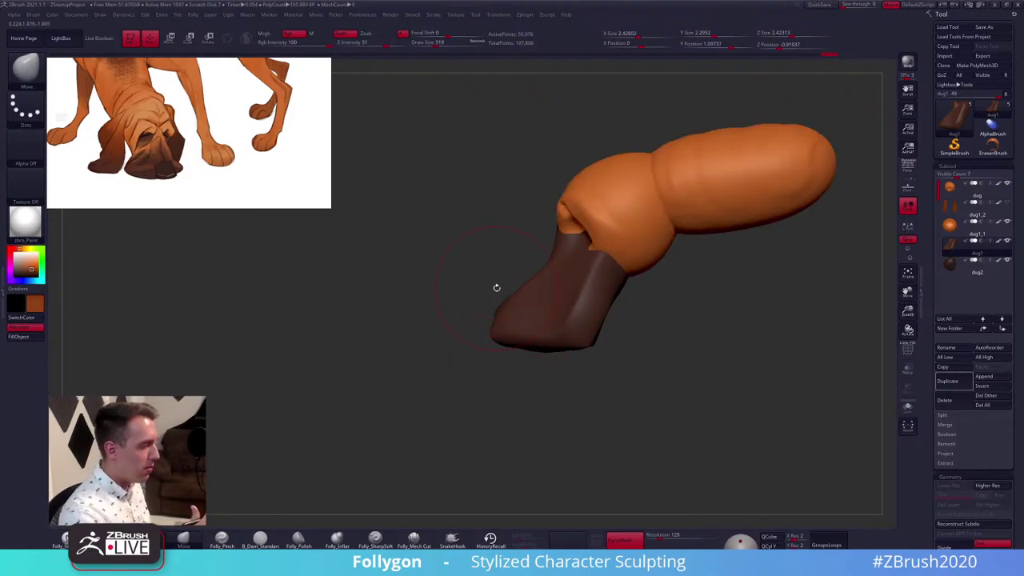
Make the body active and adjust its upper contour behind the head with the Move brush at draw size 787
{"action": "left_click_drag", "start_coordinate": [661, 286], "coordinate": [645, 265]}
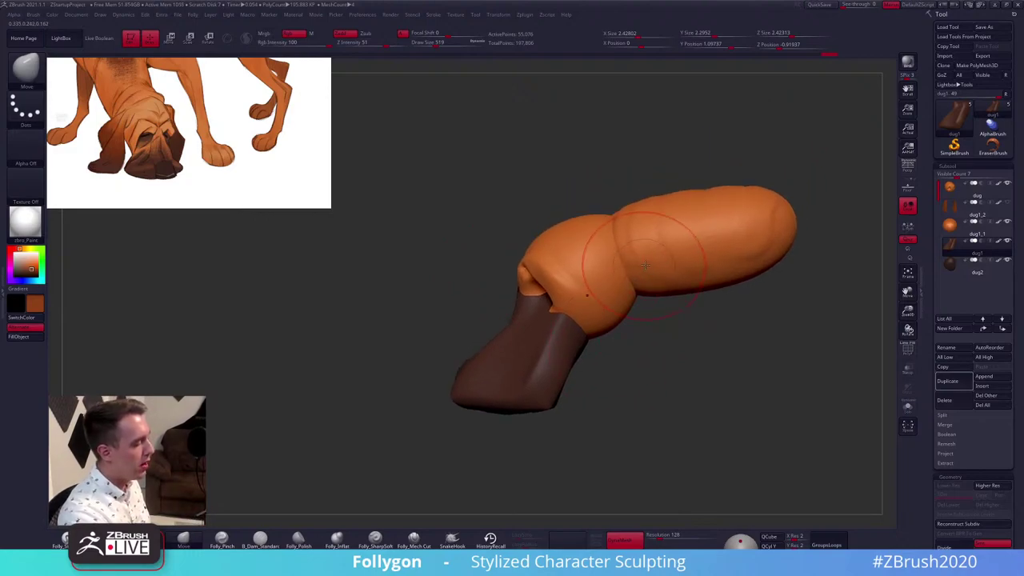
{"action": "left_click", "coordinate": [645, 265], "text": "alt"}
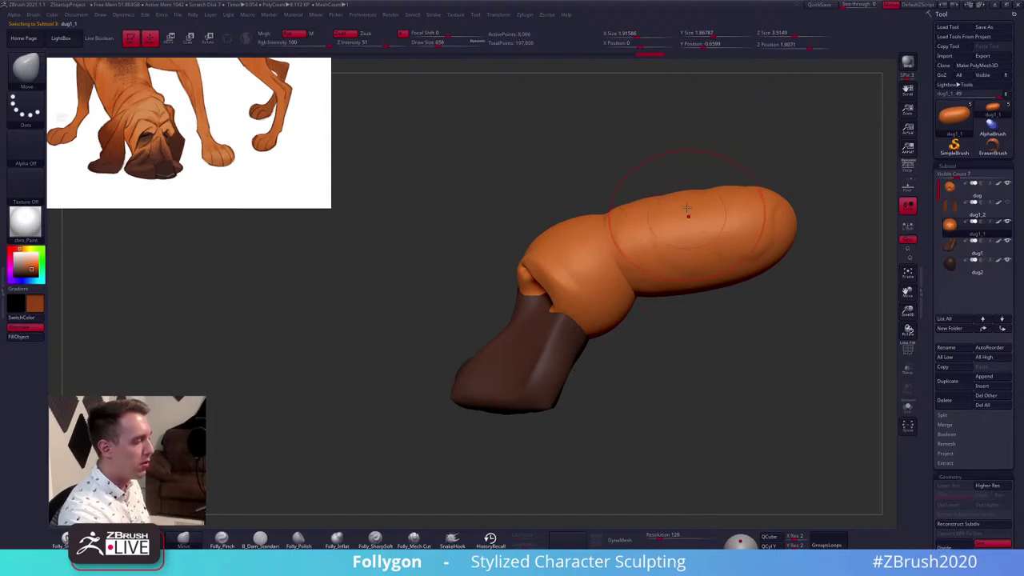
{"action": "key", "text": "space"}
{"action": "left_click_drag", "start_coordinate": [687, 209], "coordinate": [678, 208]}
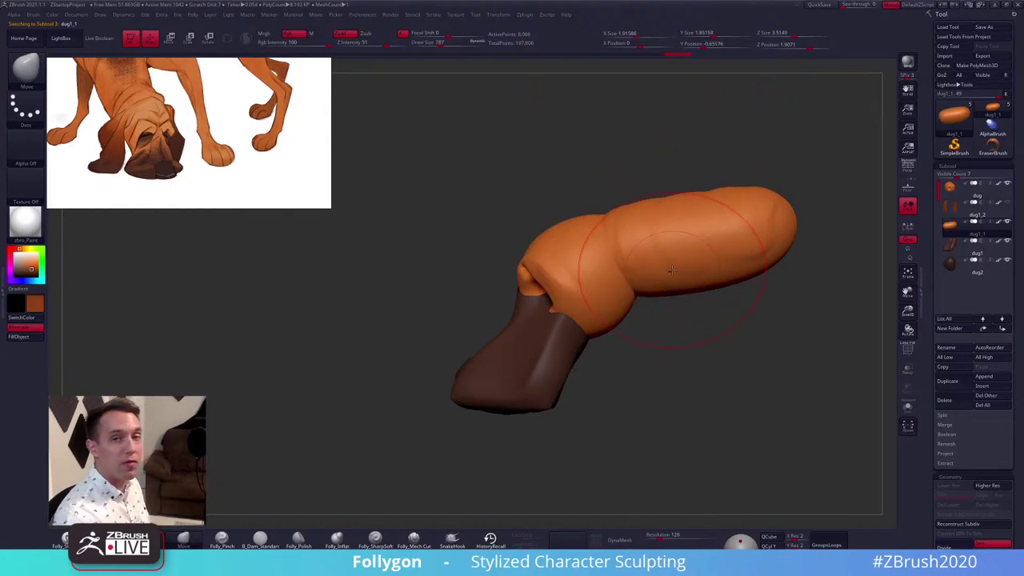
Switch to the browser and show the ArtStation artwork "A Witty Thief" and the Follygon YouTube channel
{"action": "key", "text": "alt+Tab"}
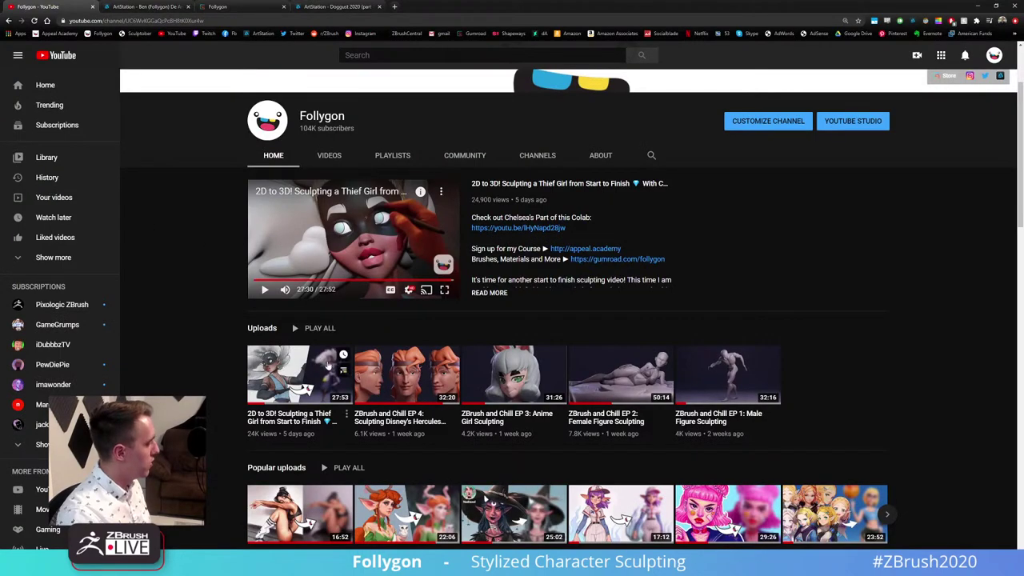
{"action": "key", "text": "ctrl+Tab"}
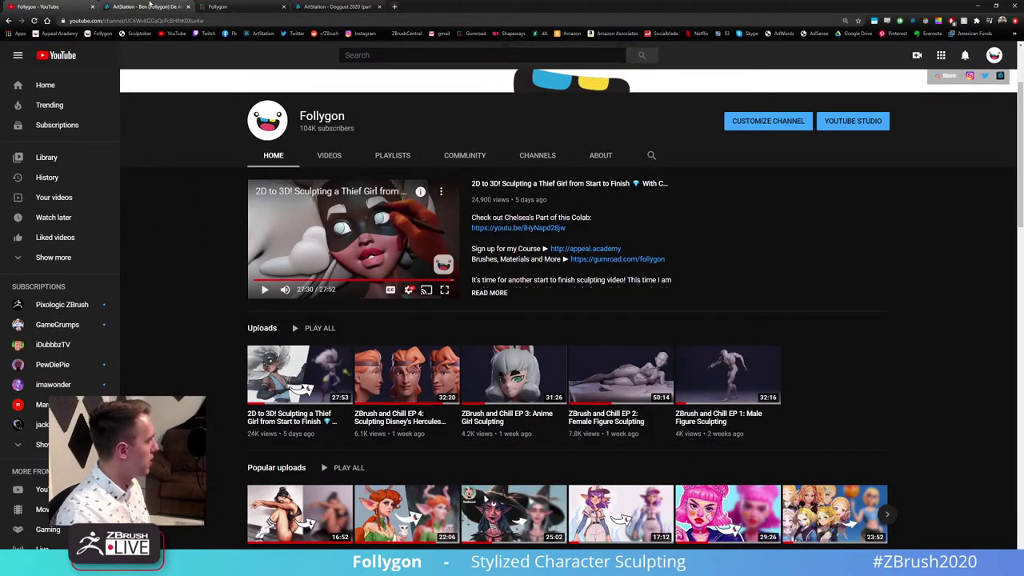
{"action": "left_click", "coordinate": [123, 167]}
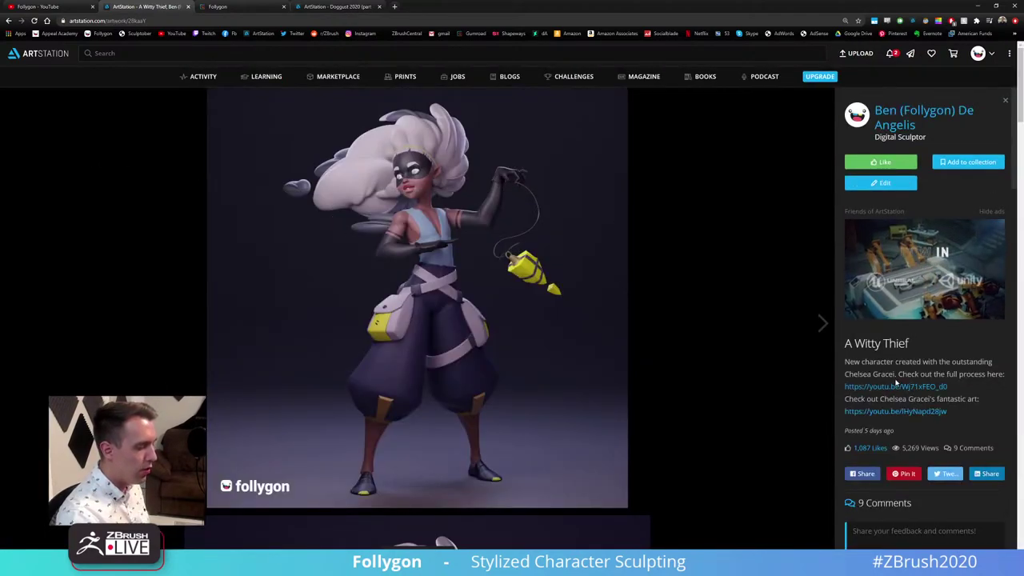
{"action": "left_click_drag", "start_coordinate": [895, 374], "coordinate": [844, 374]}
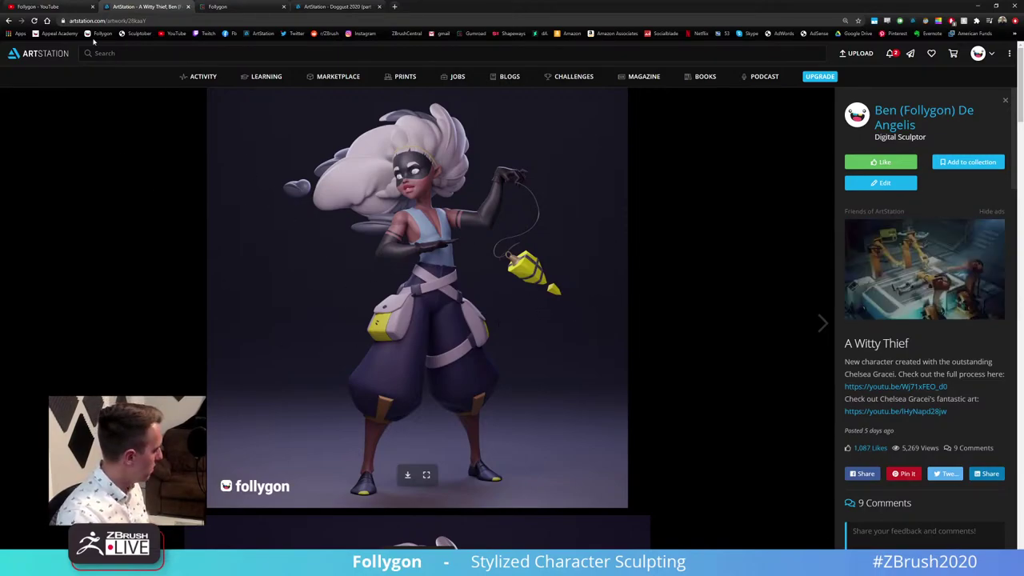
{"action": "left_click", "coordinate": [44, 7]}
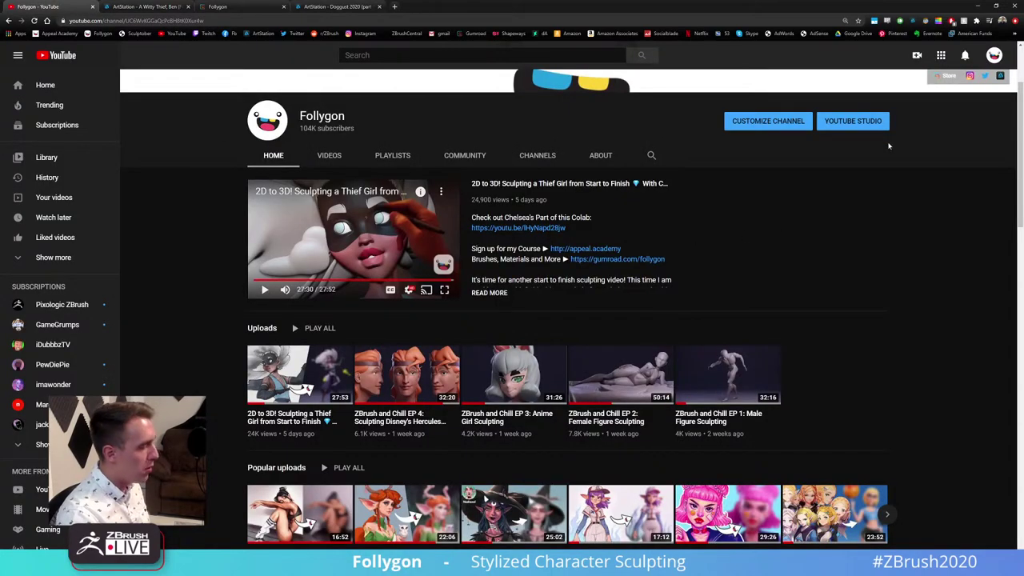
Switch back to ZBrush and adjust the front of the body near the head with the Move brush
{"action": "left_click", "coordinate": [976, 5]}
{"action": "key", "text": "space"}
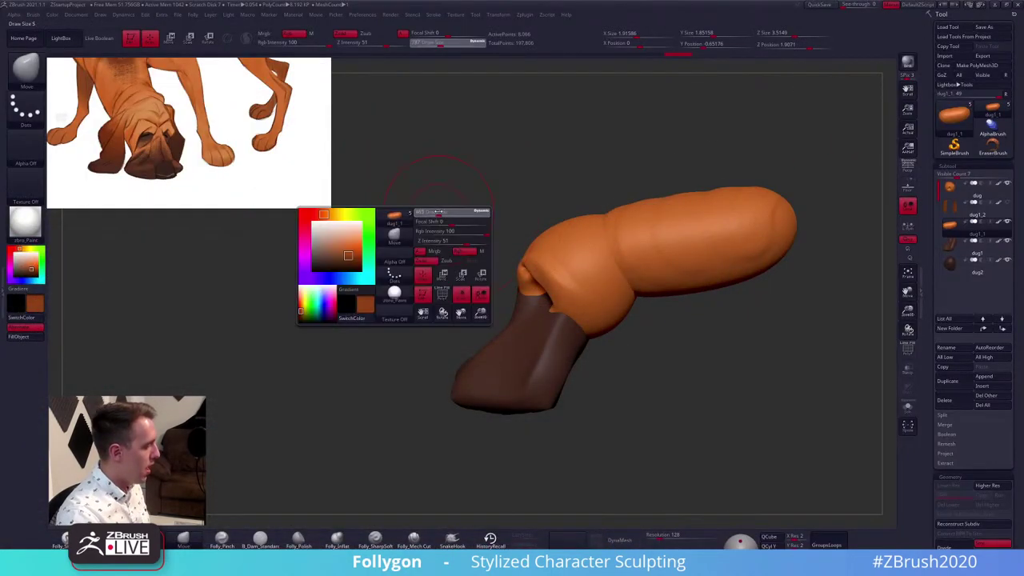
{"action": "left_click_drag", "start_coordinate": [445, 213], "coordinate": [440, 213]}
{"action": "key", "text": "shift+f"}
{"action": "key", "text": "shift+f"}
{"action": "key", "text": "space"}
{"action": "left_click_drag", "start_coordinate": [637, 262], "coordinate": [638, 277]}
Adjust the body's side contour with the Move brush at draw size 955 and DynaMesh the body at resolution 56
{"action": "right_click_drag", "start_coordinate": [638, 328], "coordinate": [638, 276], "text": "shift"}
{"action": "key", "text": "space"}
{"action": "left_click_drag", "start_coordinate": [669, 276], "coordinate": [691, 284]}
{"action": "key", "text": "shift+f"}
{"action": "key", "text": "shift+f"}
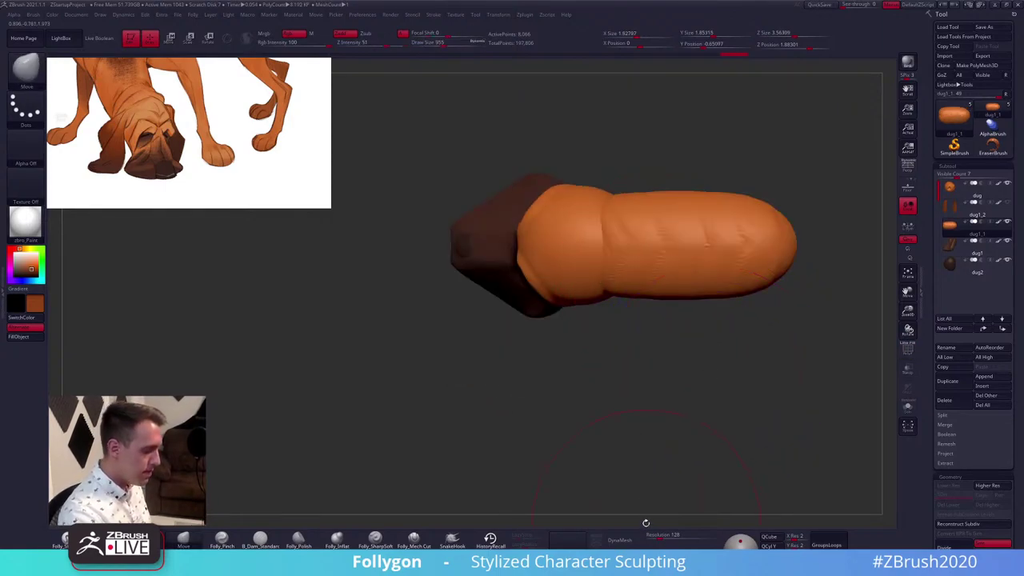
{"action": "left_click_drag", "start_coordinate": [659, 540], "coordinate": [655, 539]}
{"action": "left_click", "coordinate": [642, 543]}
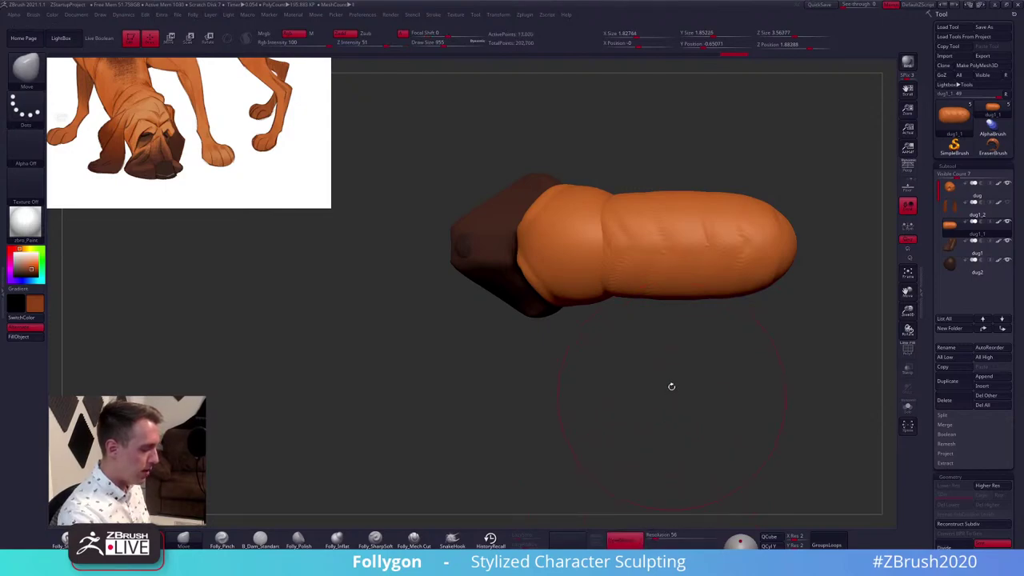
Refine the remeshed body's contour where it meets the head with the Move brush
{"action": "key", "text": "space"}
{"action": "left_click_drag", "start_coordinate": [677, 326], "coordinate": [674, 326]}
{"action": "left_click_drag", "start_coordinate": [520, 232], "coordinate": [512, 233]}
{"action": "mouse_move", "coordinate": [589, 392]}
{"action": "left_mouse_down"}
{"action": "mouse_move", "coordinate": [612, 297]}
{"action": "mouse_move", "coordinate": [632, 284]}
{"action": "left_mouse_up"}
{"action": "key", "text": "space"}
{"action": "mouse_move", "coordinate": [621, 376]}
{"action": "left_mouse_down"}
{"action": "mouse_move", "coordinate": [641, 404]}
{"action": "mouse_move", "coordinate": [617, 386]}
{"action": "left_mouse_up"}
Make the head active and lift the inner brow corners above the eye sockets with the Move brush at draw size 381
{"action": "key", "text": "space"}
{"action": "left_click", "coordinate": [614, 323], "text": "alt"}
{"action": "mouse_move", "coordinate": [615, 323]}
{"action": "right_mouse_down"}
{"action": "mouse_move", "coordinate": [647, 335]}
{"action": "mouse_move", "coordinate": [640, 311]}
{"action": "right_mouse_up"}
{"action": "key", "text": "shift+f"}
{"action": "key", "text": "space"}
{"action": "key", "text": "shift+f"}
{"action": "key", "text": "space"}
{"action": "left_click_drag", "start_coordinate": [610, 312], "coordinate": [606, 311]}
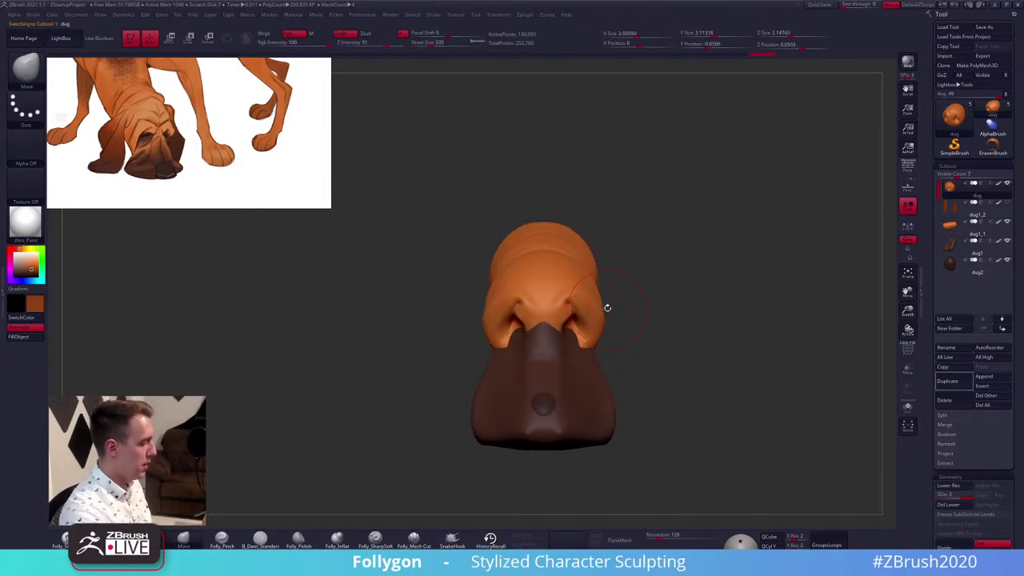
{"action": "key", "text": "space"}
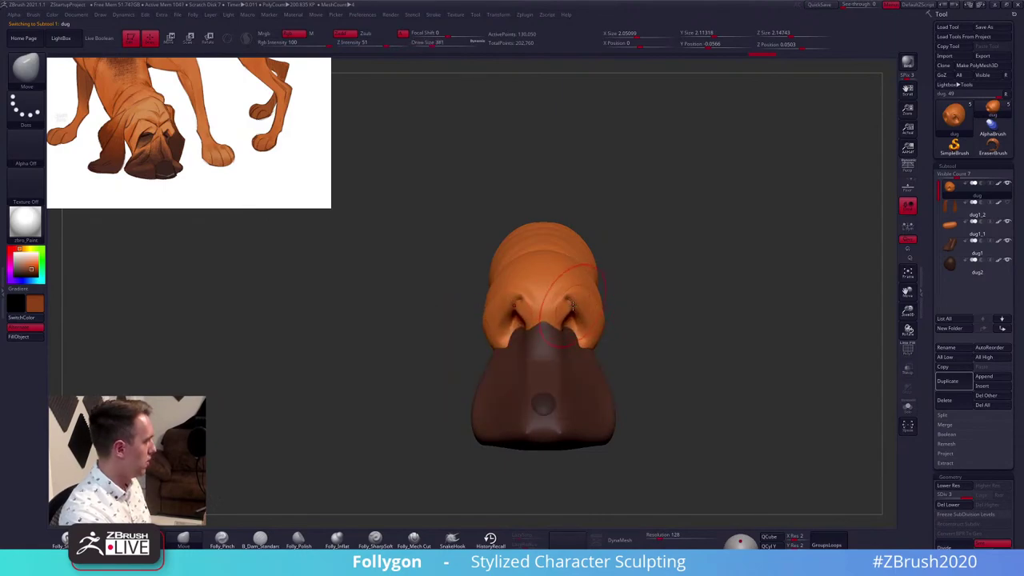
{"action": "left_click_drag", "start_coordinate": [573, 300], "coordinate": [571, 297]}
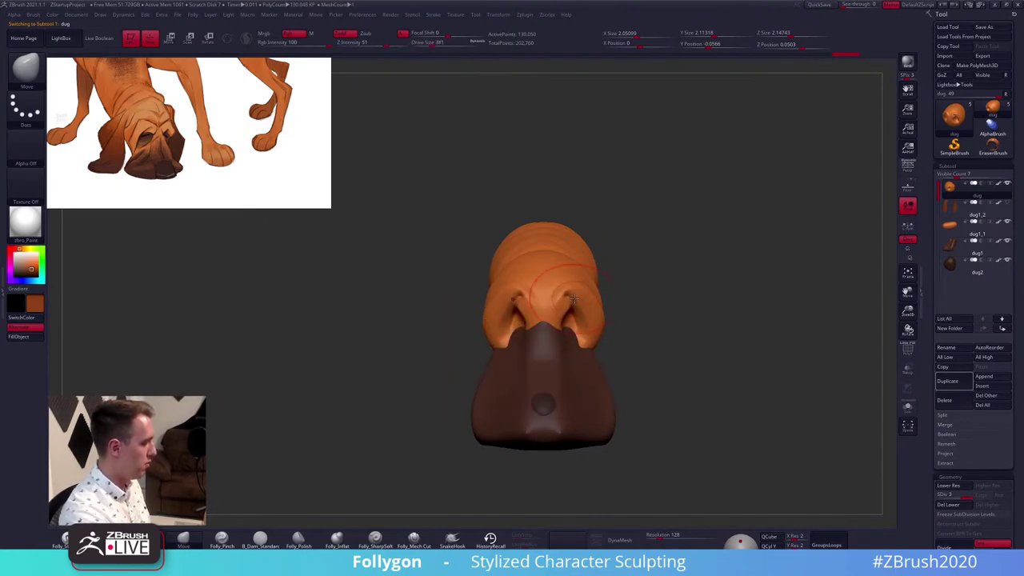
{"action": "right_click_drag", "start_coordinate": [575, 298], "coordinate": [573, 314]}
{"action": "left_click_drag", "start_coordinate": [520, 296], "coordinate": [520, 290]}
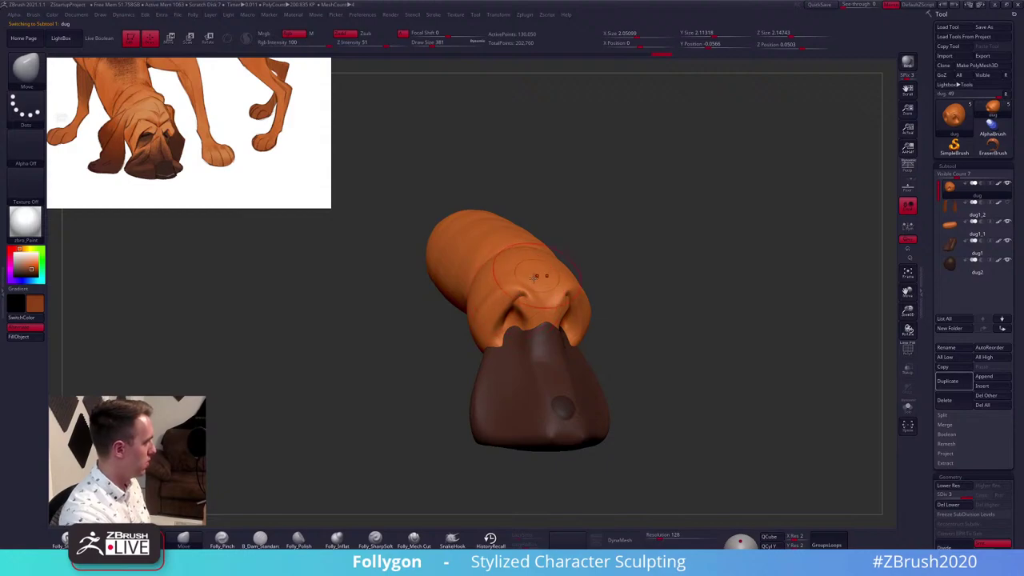
Pull the head's lower cheek edge outward beside the muzzle with the Move brush
{"action": "right_click_drag", "start_coordinate": [520, 296], "coordinate": [563, 302]}
{"action": "key", "text": "space"}
{"action": "left_click_drag", "start_coordinate": [492, 342], "coordinate": [478, 349]}
{"action": "key", "text": "space"}
Isolate the head, build up the eye socket with Folly_Clay at draw size 239, and show the other parts again
{"action": "right_click_drag", "start_coordinate": [540, 344], "coordinate": [505, 328]}
{"action": "key", "text": "shift+s"}
{"action": "key", "text": "1"}
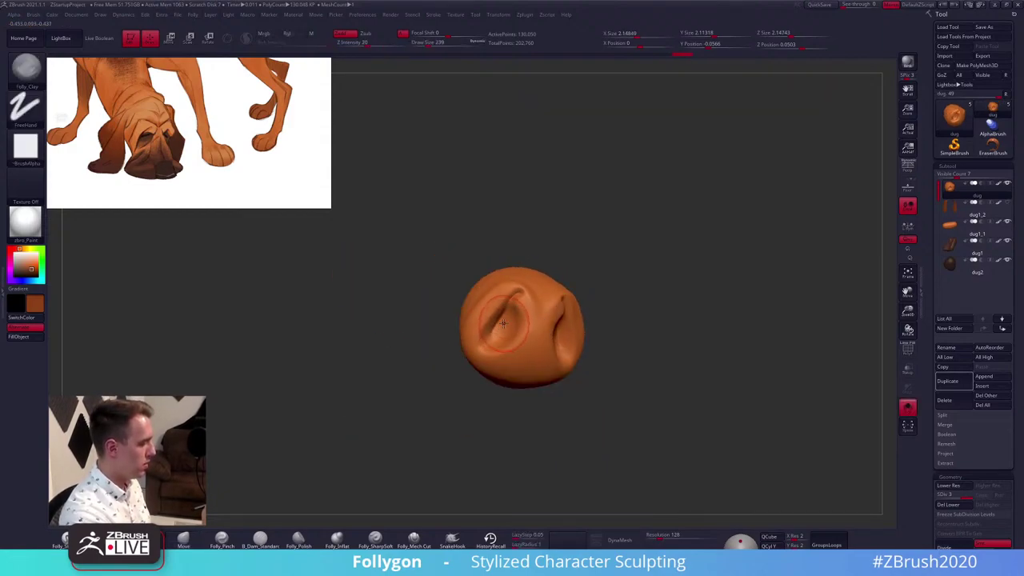
{"action": "left_click_drag", "start_coordinate": [504, 317], "coordinate": [497, 335]}
{"action": "key", "text": "shift+s"}
{"action": "mouse_move", "coordinate": [503, 330]}
{"action": "right_mouse_down"}
{"action": "mouse_move", "coordinate": [509, 376]}
{"action": "mouse_move", "coordinate": [551, 374]}
{"action": "mouse_move", "coordinate": [560, 326]}
{"action": "right_mouse_up"}
{"action": "key", "text": "bracketleft"}
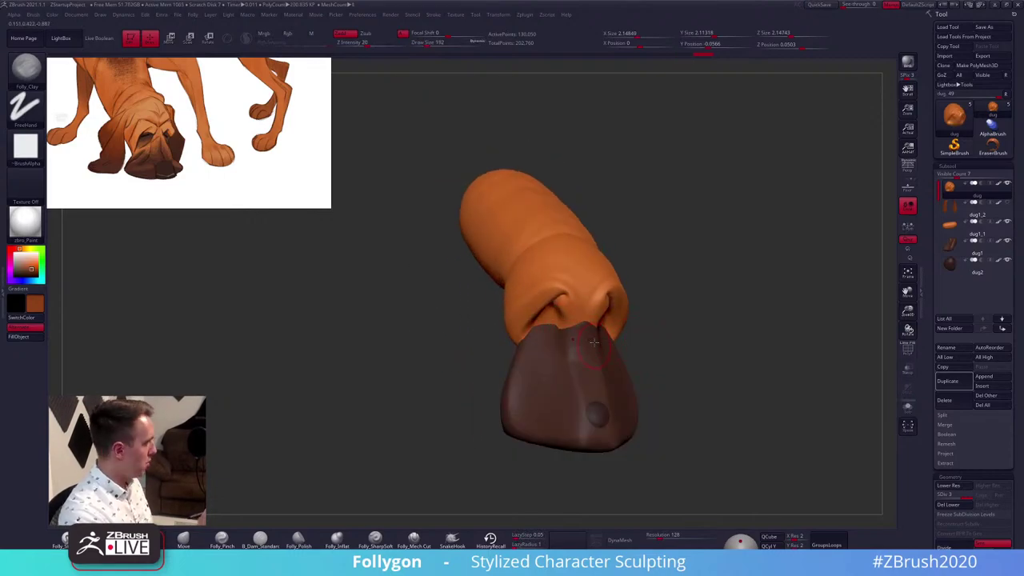
Move the muzzle to second place in the subtool list, then reposition the nose at the muzzle's lower front edge
{"action": "left_click_drag", "start_coordinate": [953, 244], "coordinate": [954, 211]}
{"action": "left_click", "coordinate": [954, 212]}
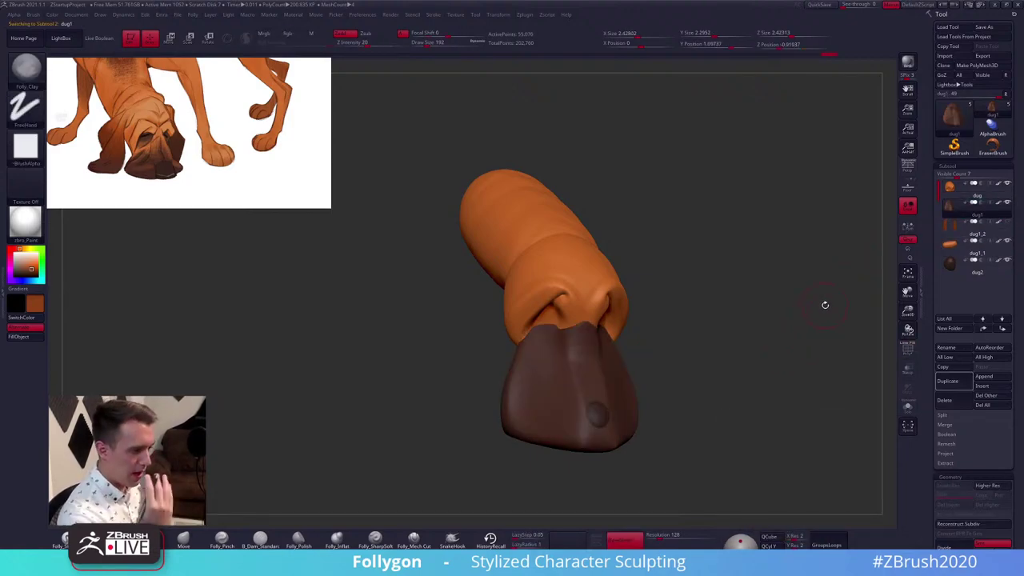
{"action": "key", "text": "alt+Up"}
{"action": "left_click_drag", "start_coordinate": [812, 320], "coordinate": [606, 321]}
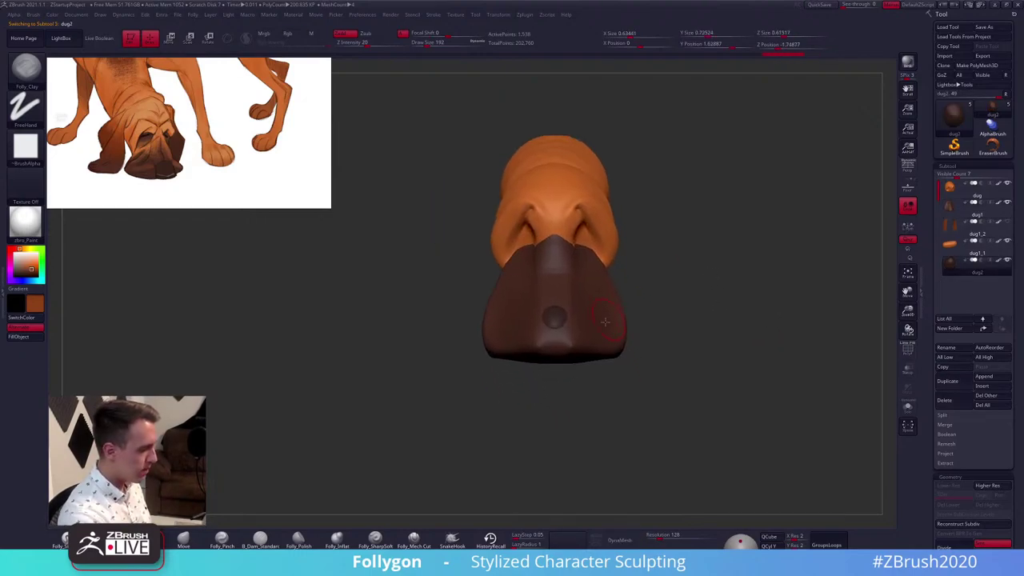
{"action": "left_click_drag", "start_coordinate": [464, 356], "coordinate": [672, 344]}
{"action": "key", "text": "w"}
{"action": "left_click_drag", "start_coordinate": [586, 329], "coordinate": [586, 399], "text": "shift"}
{"action": "mouse_move", "coordinate": [586, 356]}
{"action": "left_mouse_down"}
{"action": "mouse_move", "coordinate": [604, 371]}
{"action": "mouse_move", "coordinate": [590, 364]}
{"action": "left_mouse_up"}
Widen the nose with the Move brush at draw size 308
{"action": "key", "text": "q"}
{"action": "key", "text": "space"}
{"action": "mouse_move", "coordinate": [680, 392]}
{"action": "left_mouse_down", "text": "shift"}
{"action": "mouse_move", "coordinate": [564, 401]}
{"action": "mouse_move", "coordinate": [572, 402]}
{"action": "left_mouse_up", "text": "shift"}
{"action": "key", "text": "space"}
{"action": "left_click_drag", "start_coordinate": [618, 349], "coordinate": [624, 354]}
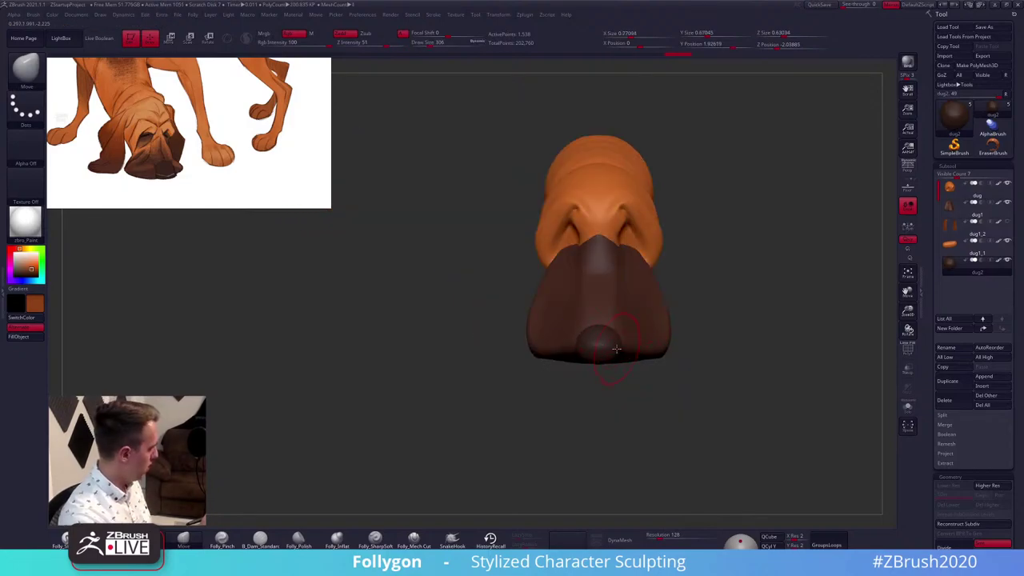
Refine the nose's front and side contours with the Move brush at draw sizes 238, 140 and 215
{"action": "key", "text": "space"}
{"action": "key", "text": "space"}
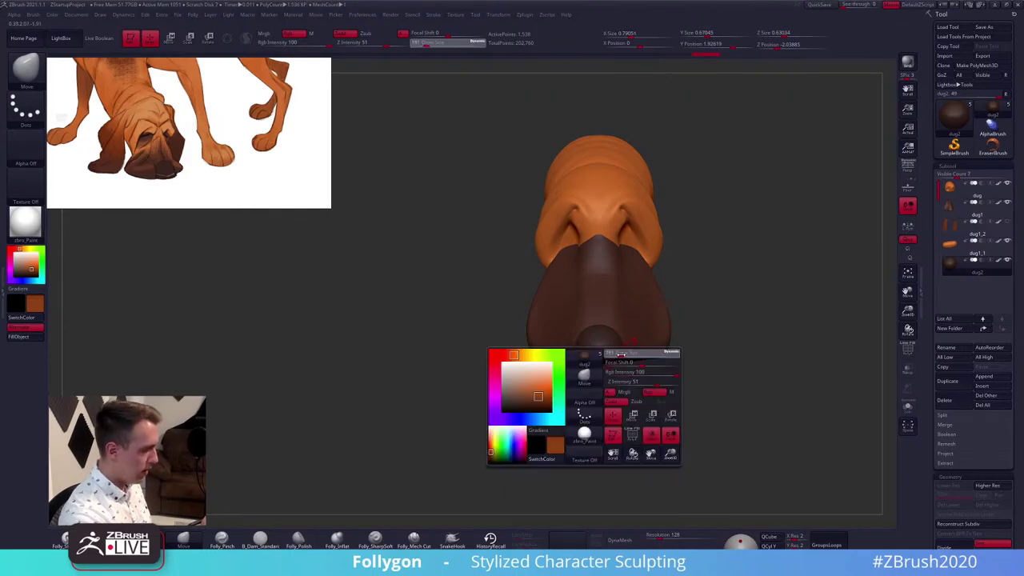
{"action": "mouse_move", "coordinate": [612, 365]}
{"action": "left_mouse_down"}
{"action": "mouse_move", "coordinate": [621, 355]}
{"action": "mouse_move", "coordinate": [622, 364]}
{"action": "left_mouse_up"}
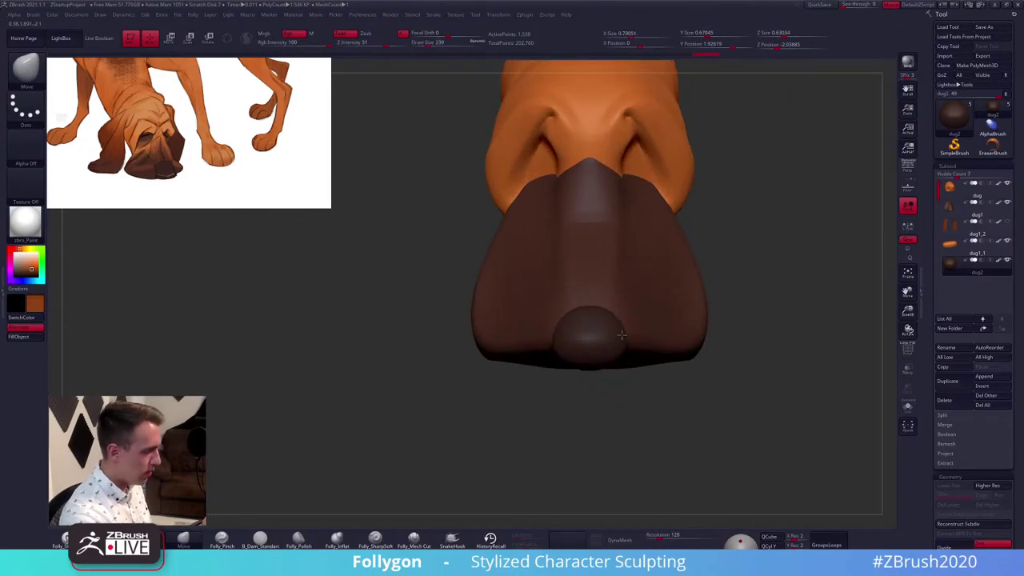
{"action": "key", "text": "space"}
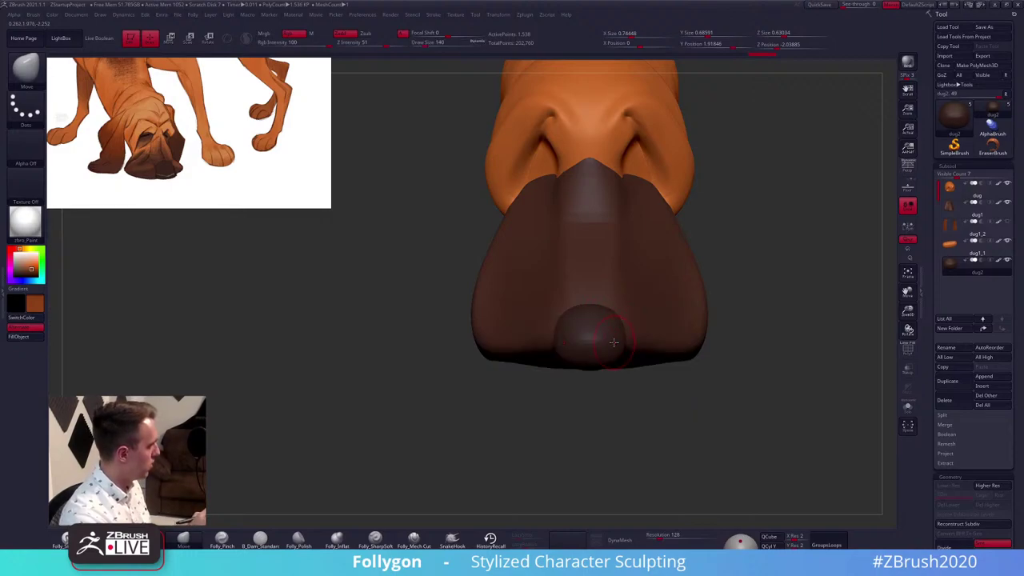
{"action": "left_click_drag", "start_coordinate": [621, 381], "coordinate": [608, 318]}
{"action": "key", "text": "space"}
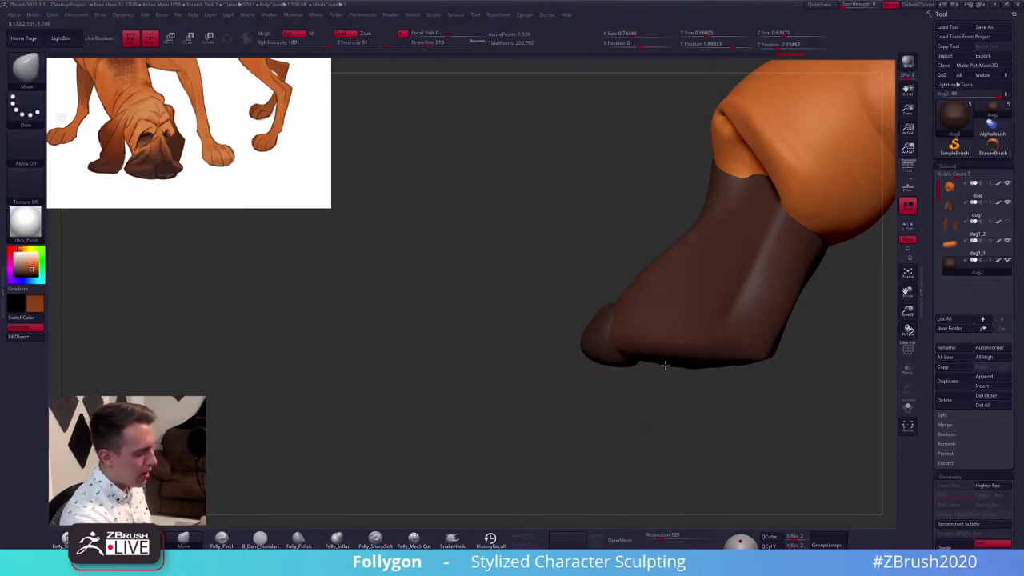
Make the muzzle active and flatten its underside with vertical Transpose lines
{"action": "right_click_drag", "start_coordinate": [665, 365], "coordinate": [618, 368], "text": "ctrl"}
{"action": "left_click", "coordinate": [621, 368], "text": "alt"}
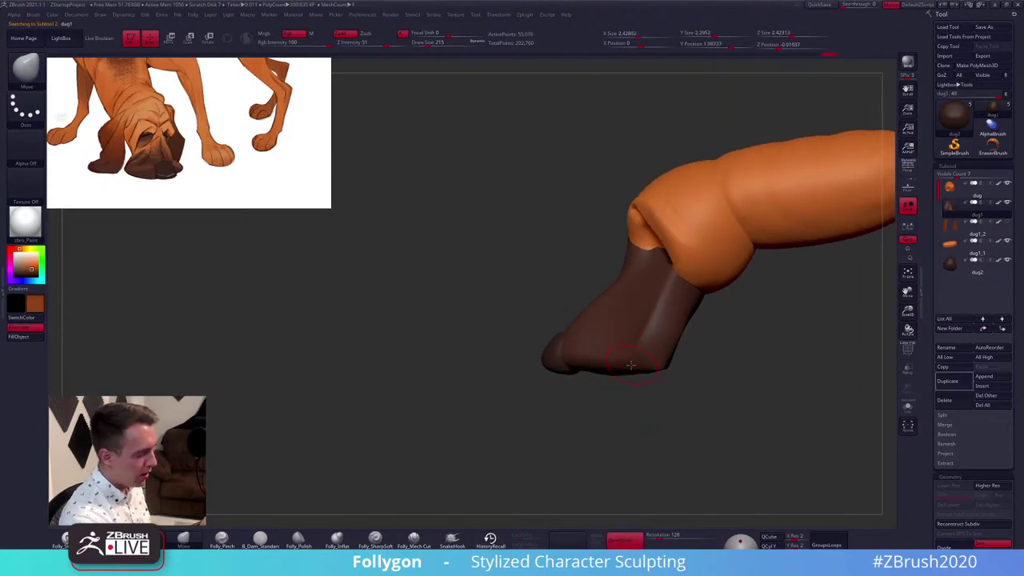
{"action": "key", "text": "w"}
{"action": "left_click_drag", "start_coordinate": [622, 371], "coordinate": [621, 408], "text": "shift"}
{"action": "left_click", "coordinate": [622, 371]}
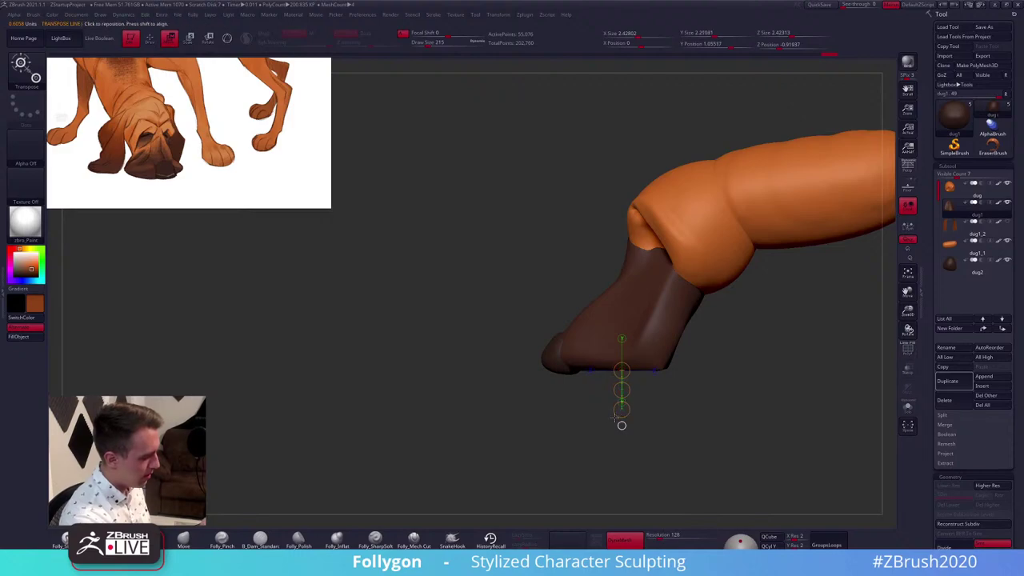
{"action": "key", "text": "q"}
{"action": "mouse_move", "coordinate": [622, 456]}
{"action": "right_mouse_down"}
{"action": "mouse_move", "coordinate": [628, 398]}
{"action": "mouse_move", "coordinate": [627, 408]}
{"action": "right_mouse_up"}
{"action": "key", "text": "w"}
{"action": "left_click_drag", "start_coordinate": [622, 389], "coordinate": [619, 428], "text": "shift"}
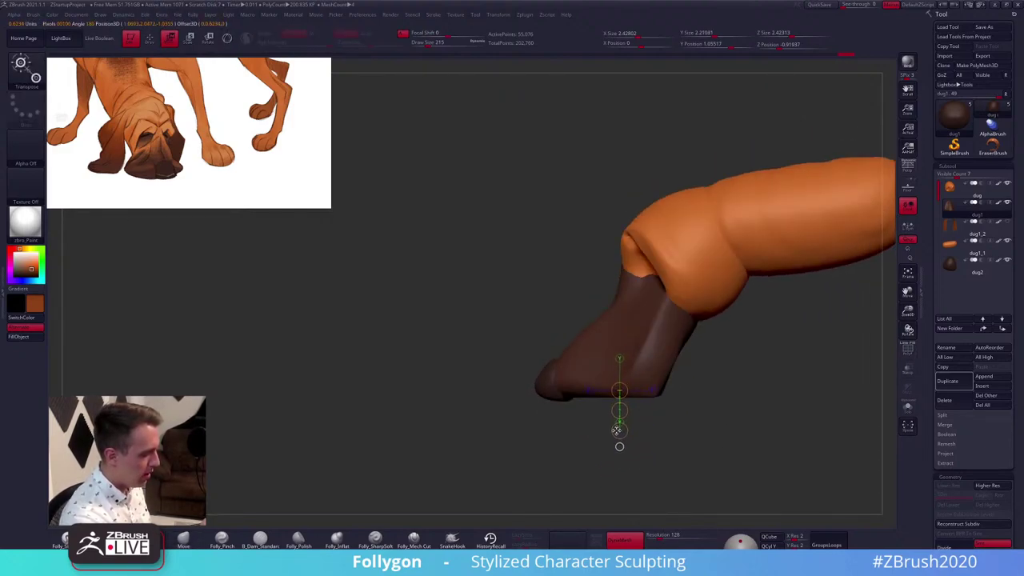
{"action": "left_click", "coordinate": [619, 392]}
{"action": "key", "text": "q"}
Flatten the muzzle's underside again using a vertical Transpose line placed closer to the nose
{"action": "right_click_drag", "start_coordinate": [643, 390], "coordinate": [655, 335]}
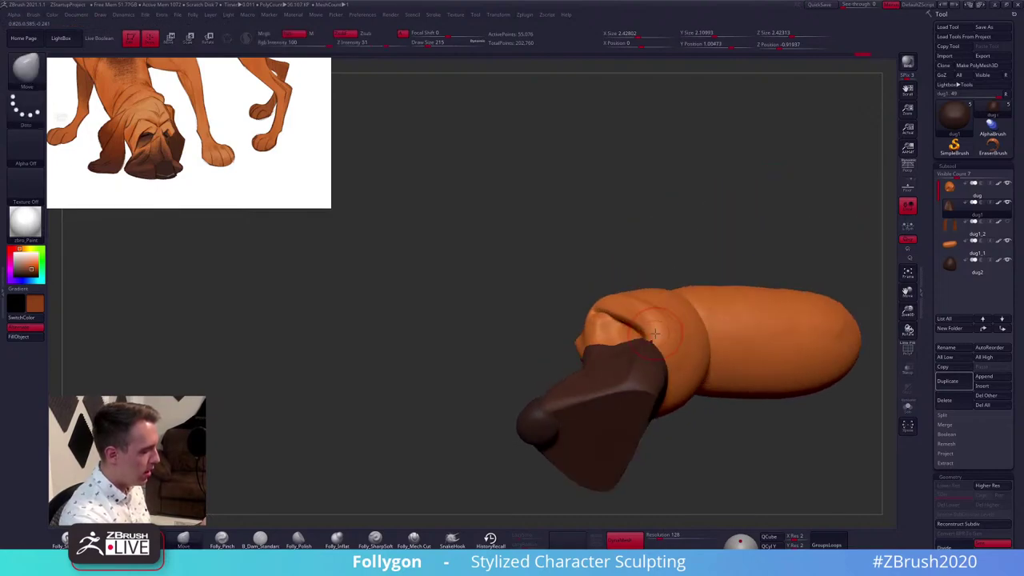
{"action": "left_click_drag", "start_coordinate": [673, 472], "coordinate": [698, 495], "text": "ctrl"}
{"action": "right_click_drag", "start_coordinate": [617, 367], "coordinate": [614, 417], "text": "shift"}
{"action": "key", "text": "w"}
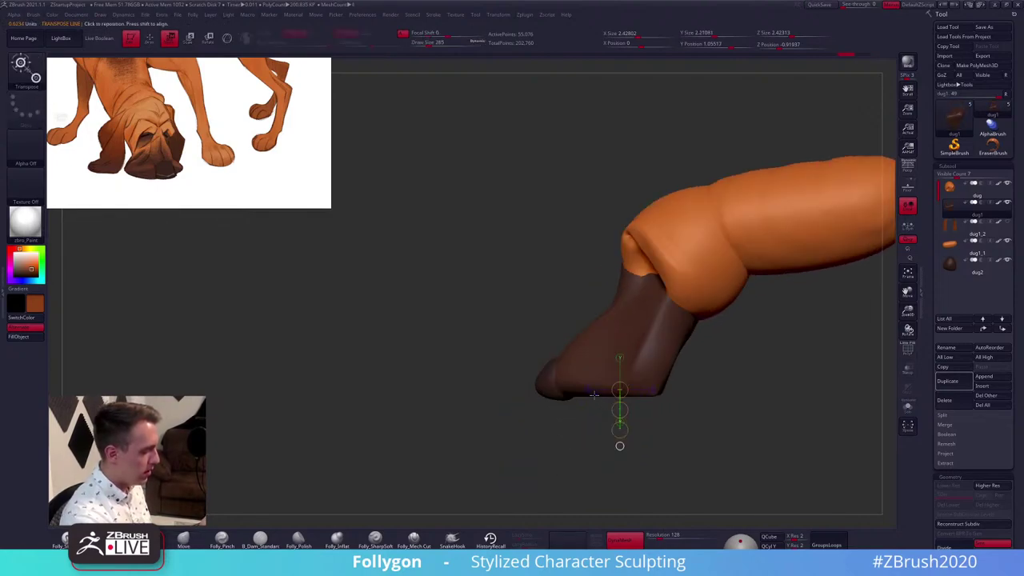
{"action": "left_click_drag", "start_coordinate": [595, 391], "coordinate": [596, 432], "text": "shift"}
{"action": "left_click", "coordinate": [595, 391]}
{"action": "key", "text": "q"}
Smooth the muzzle's flattened underside at draw size 308 and adjust its shape with the Move brush
{"action": "mouse_move", "coordinate": [629, 384]}
{"action": "right_mouse_down"}
{"action": "mouse_move", "coordinate": [640, 320]}
{"action": "mouse_move", "coordinate": [629, 333]}
{"action": "mouse_move", "coordinate": [632, 230]}
{"action": "right_mouse_up"}
{"action": "key", "text": "space"}
{"action": "left_click", "coordinate": [649, 330]}
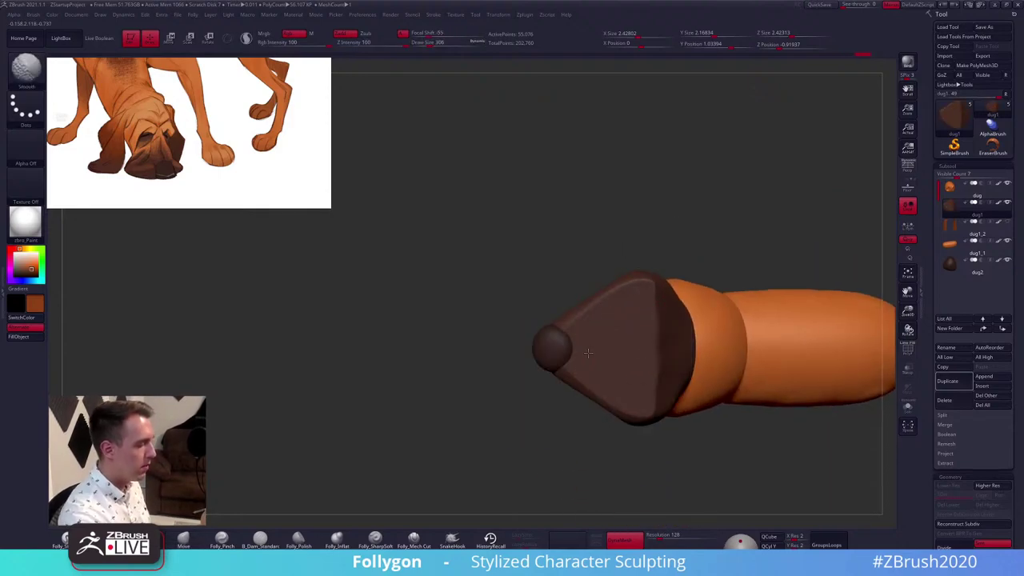
{"action": "left_click_drag", "start_coordinate": [634, 380], "coordinate": [638, 377], "text": "shift"}
{"action": "key", "text": "space"}
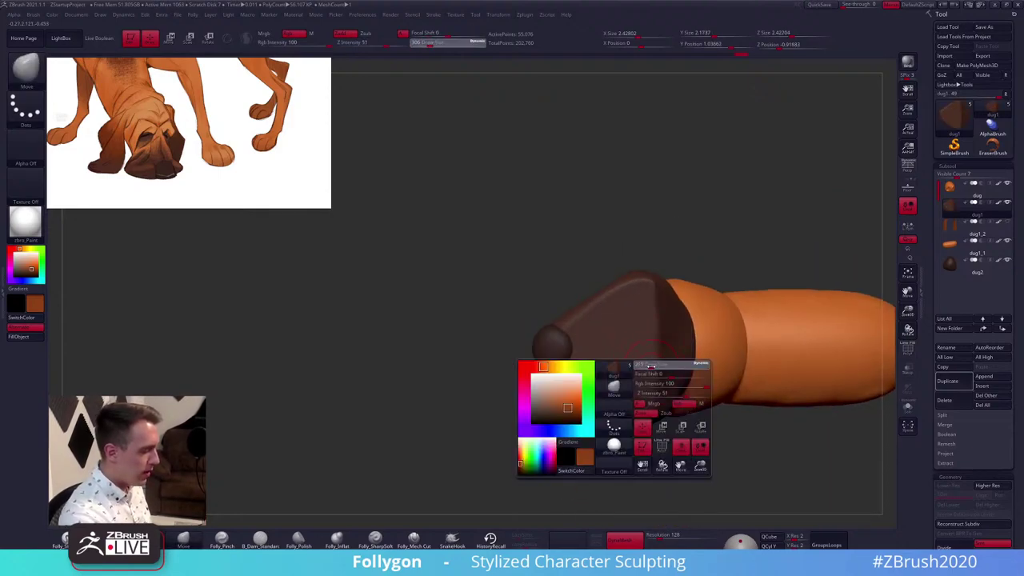
{"action": "left_click", "coordinate": [651, 370]}
{"action": "key", "text": "space"}
{"action": "left_click", "coordinate": [652, 384]}
Plane the muzzle's back face below the head with Folly_Trim at draw size 292
{"action": "mouse_move", "coordinate": [652, 385]}
{"action": "right_mouse_down", "text": "alt"}
{"action": "mouse_move", "coordinate": [591, 395]}
{"action": "mouse_move", "coordinate": [553, 417]}
{"action": "mouse_move", "coordinate": [568, 403]}
{"action": "right_mouse_up", "text": "alt"}
{"action": "key", "text": "5"}
{"action": "key", "text": "space"}
{"action": "key", "text": "3"}
{"action": "key", "text": "space"}
{"action": "left_click", "coordinate": [609, 370]}
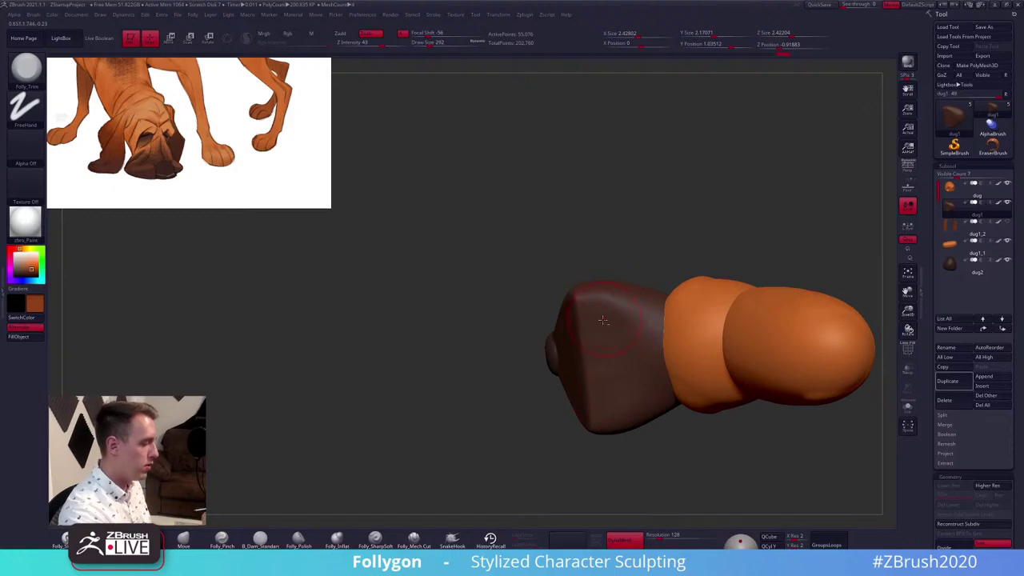
{"action": "left_click_drag", "start_coordinate": [603, 321], "coordinate": [621, 388]}
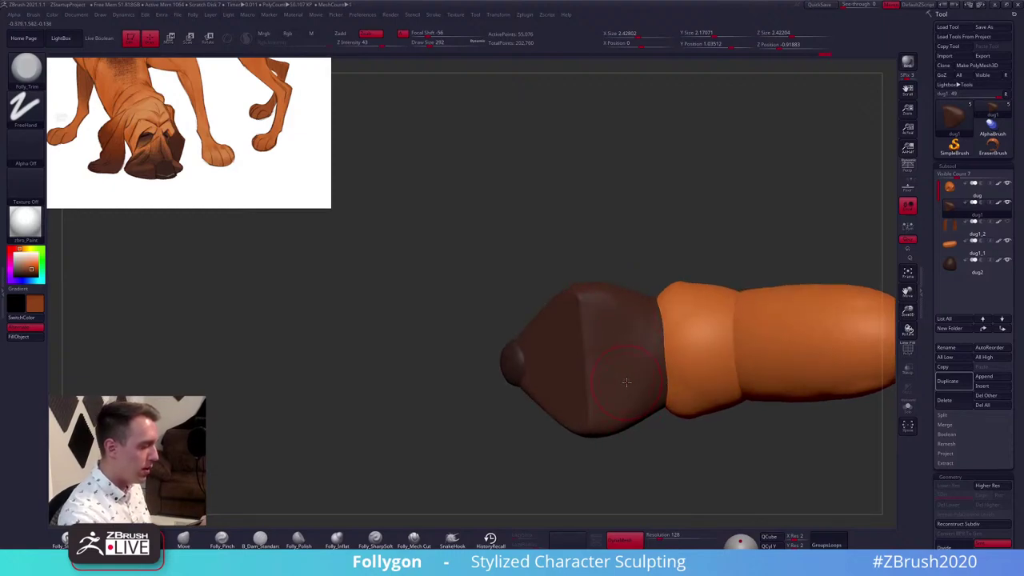
Isolate the muzzle and sharpen its side edge with Folly_Pinch at draw size 252
{"action": "key", "text": "alt+s"}
{"action": "key", "text": "space"}
{"action": "left_click", "coordinate": [637, 355]}
{"action": "mouse_move", "coordinate": [640, 354]}
{"action": "right_mouse_down"}
{"action": "mouse_move", "coordinate": [659, 360]}
{"action": "mouse_move", "coordinate": [629, 400]}
{"action": "mouse_move", "coordinate": [604, 391]}
{"action": "right_mouse_up"}
{"action": "key", "text": "5"}
{"action": "key", "text": "space"}
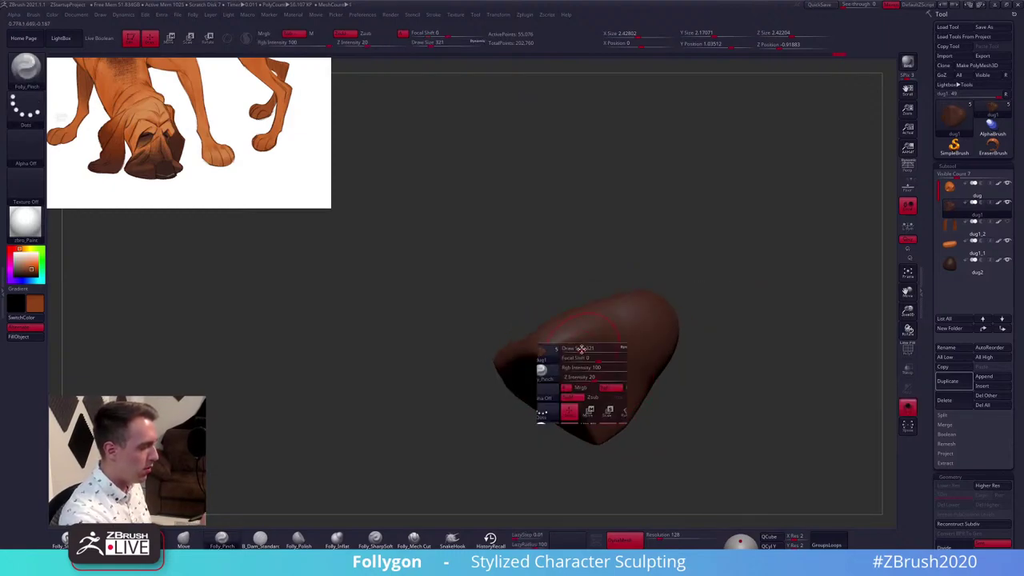
{"action": "left_click", "coordinate": [582, 348]}
{"action": "mouse_move", "coordinate": [580, 350]}
{"action": "right_mouse_down"}
{"action": "mouse_move", "coordinate": [576, 370]}
{"action": "mouse_move", "coordinate": [550, 356]}
{"action": "right_mouse_up"}
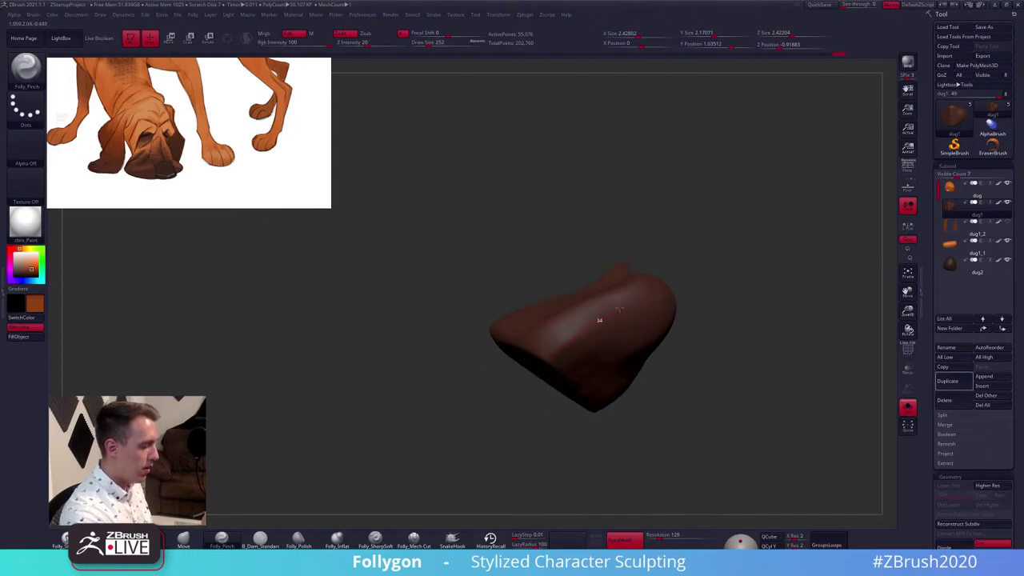
{"action": "right_click_drag", "start_coordinate": [627, 305], "coordinate": [626, 327]}
Trim the isolated muzzle's rear surface with Folly_Trim at draw size 335 and smooth the result
{"action": "key", "text": "4"}
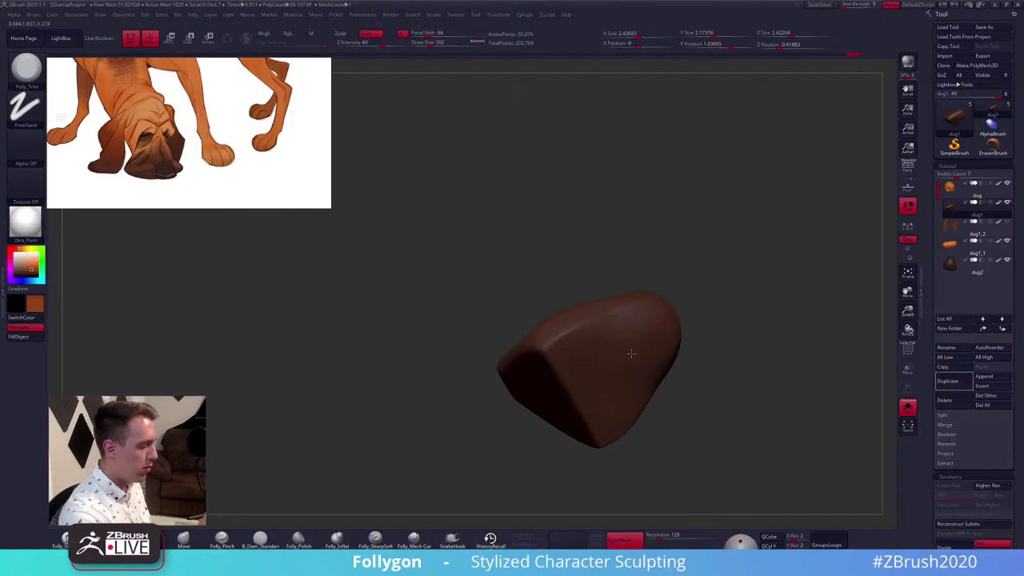
{"action": "key", "text": "shift"}
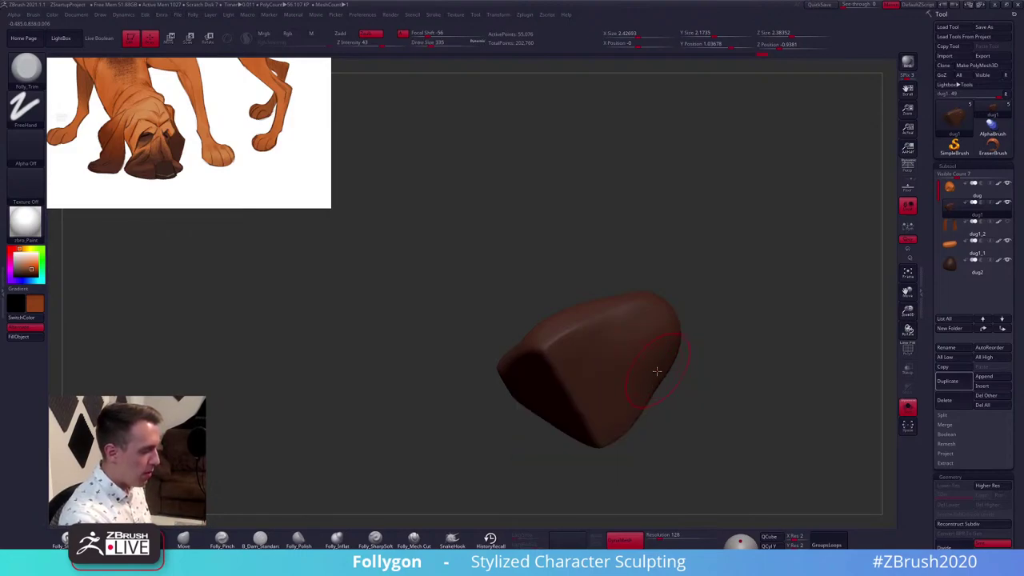
{"action": "right_click_drag", "start_coordinate": [655, 371], "coordinate": [634, 347]}
{"action": "left_click_drag", "start_coordinate": [650, 334], "coordinate": [643, 340]}
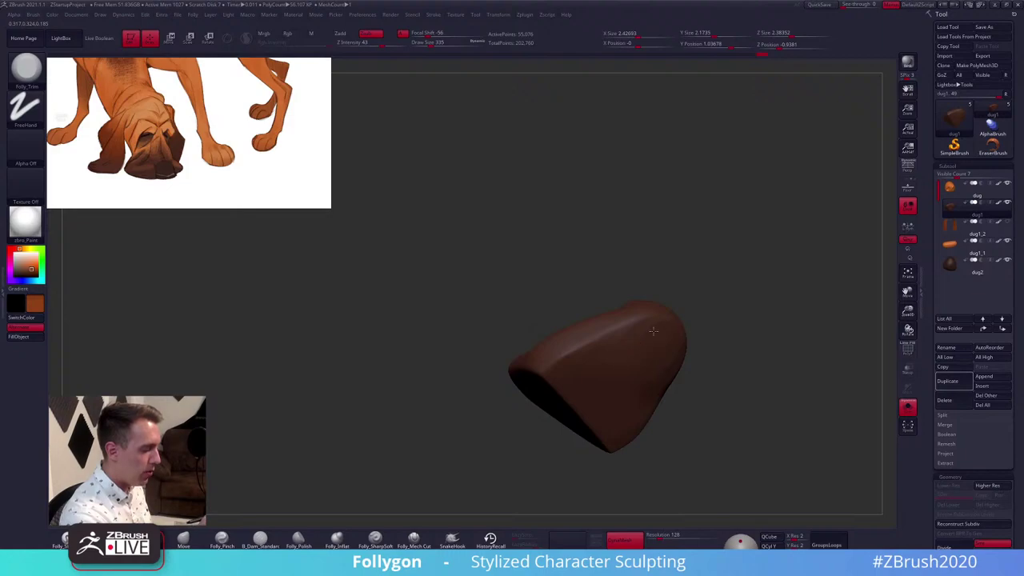
{"action": "right_click_drag", "start_coordinate": [613, 350], "coordinate": [622, 358]}
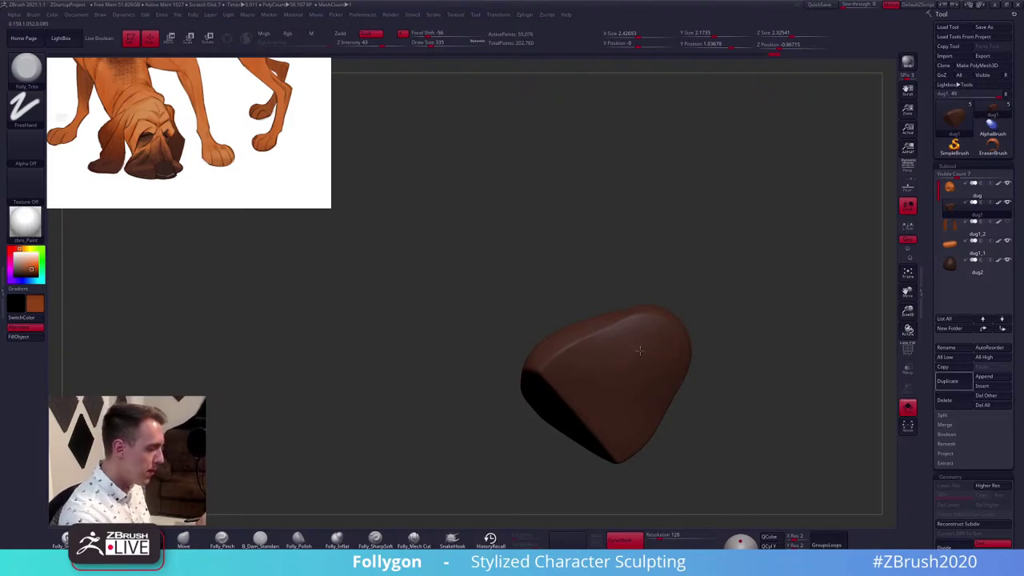
{"action": "key", "text": "shift"}
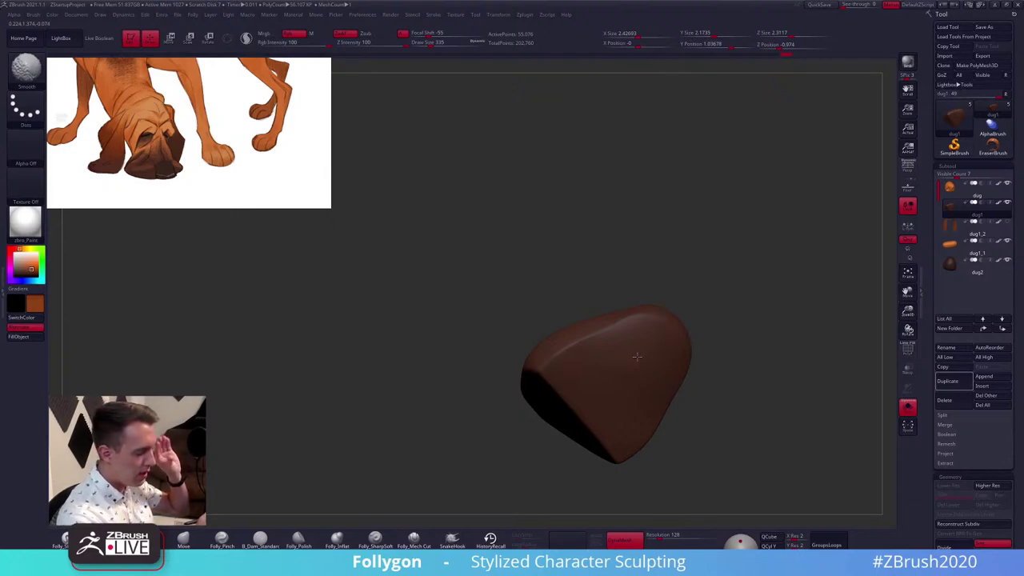
Adjust the muzzle's contour with the Move brush and show the other parts again
{"action": "key", "text": "b"}
{"action": "key", "text": "m"}
{"action": "key", "text": "v"}
{"action": "mouse_move", "coordinate": [627, 366]}
{"action": "right_mouse_down"}
{"action": "mouse_move", "coordinate": [610, 337]}
{"action": "mouse_move", "coordinate": [612, 372]}
{"action": "mouse_move", "coordinate": [579, 417]}
{"action": "mouse_move", "coordinate": [619, 385]}
{"action": "mouse_move", "coordinate": [606, 445]}
{"action": "mouse_move", "coordinate": [614, 417]}
{"action": "mouse_move", "coordinate": [669, 417]}
{"action": "mouse_move", "coordinate": [485, 425]}
{"action": "right_mouse_up"}
{"action": "key", "text": "b"}
{"action": "key", "text": "m"}
{"action": "key", "text": "v"}
{"action": "key", "text": "shift+alt+s"}
Reshape the lower side corner of the muzzle with the Move brush at draw size 381
{"action": "key", "text": "space"}
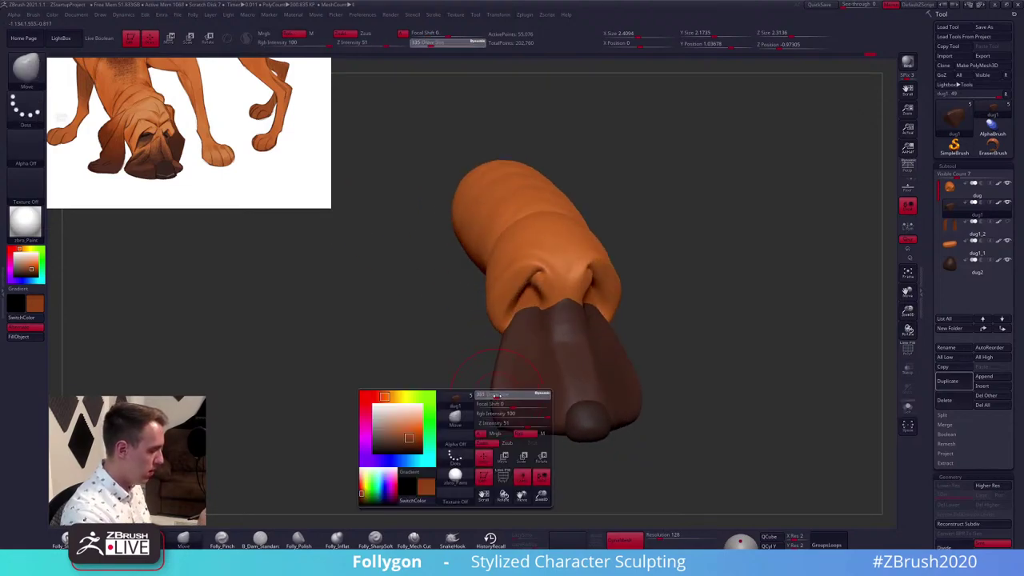
{"action": "left_click_drag", "start_coordinate": [504, 396], "coordinate": [500, 428]}
{"action": "right_click_drag", "start_coordinate": [512, 444], "coordinate": [483, 432]}
{"action": "left_click_drag", "start_coordinate": [519, 321], "coordinate": [497, 382], "text": "ctrl"}
{"action": "right_click_drag", "start_coordinate": [498, 435], "coordinate": [480, 394]}
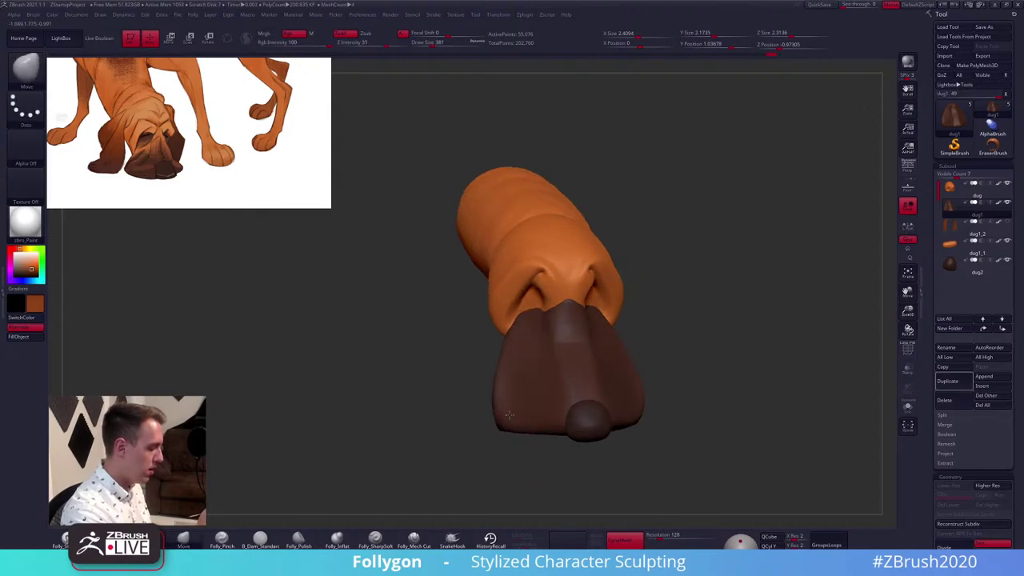
Narrow the muzzle by pushing its sides inward with a larger Move brush, checking it from the side
{"action": "key", "text": "space"}
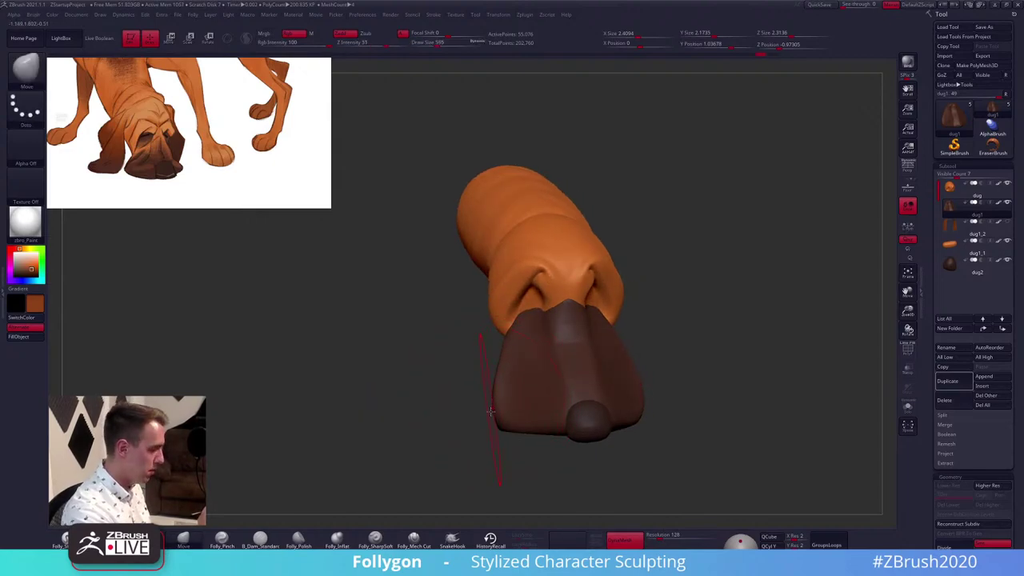
{"action": "right_click_drag", "start_coordinate": [494, 408], "coordinate": [560, 400]}
{"action": "key", "text": "space"}
{"action": "key", "text": "space"}
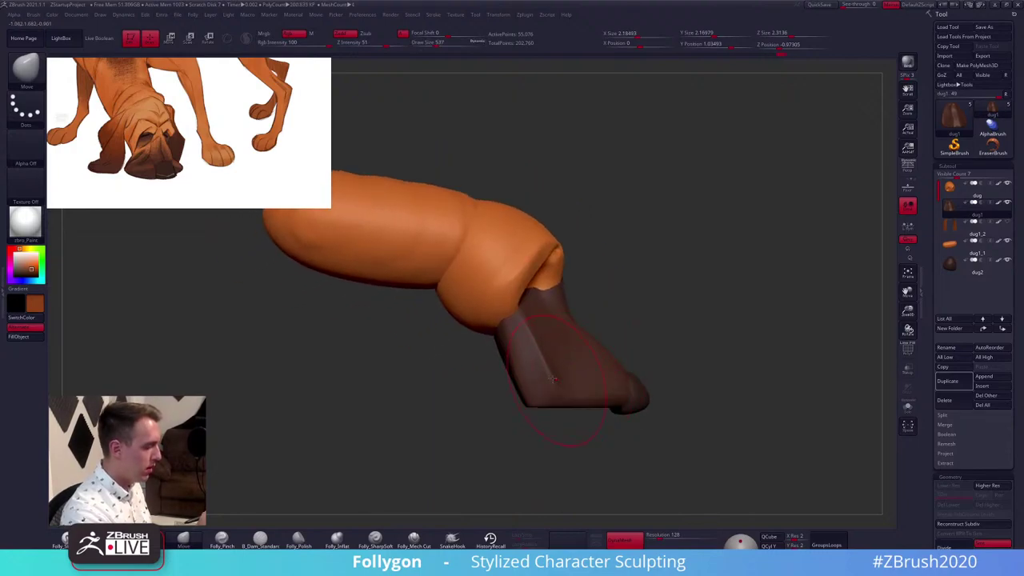
{"action": "key", "text": "space"}
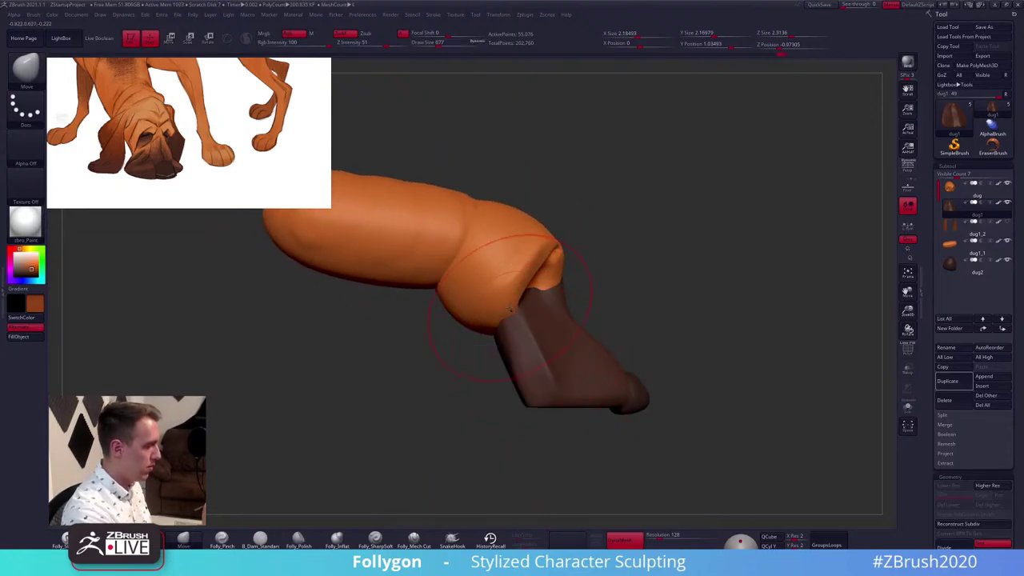
Select the head and adjust its lower cheek edge against the top of the muzzle with the Move brush
{"action": "left_click", "coordinate": [512, 312], "text": "alt"}
{"action": "key", "text": "space"}
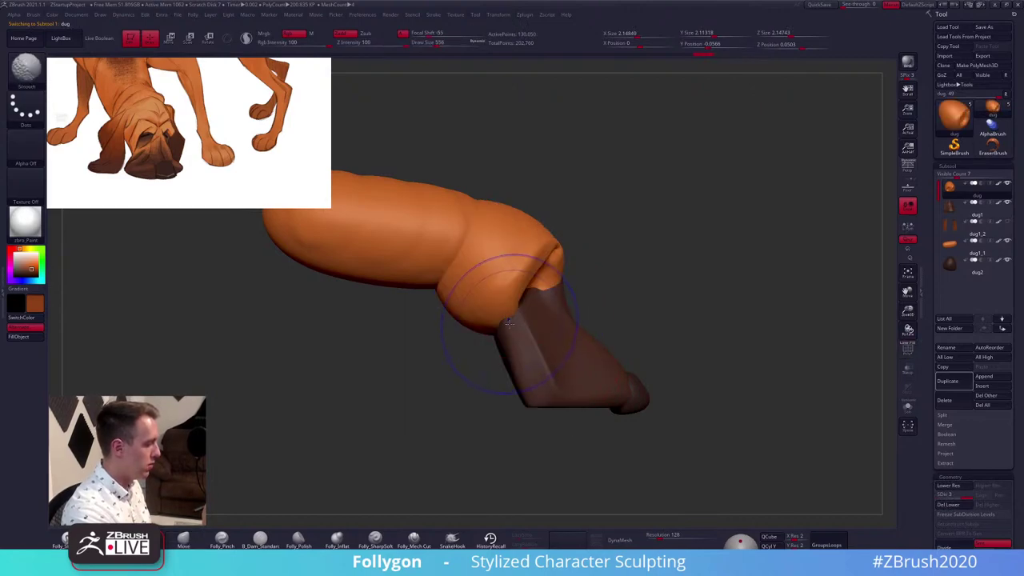
{"action": "key", "text": "space"}
{"action": "left_click_drag", "start_coordinate": [525, 334], "coordinate": [517, 333]}
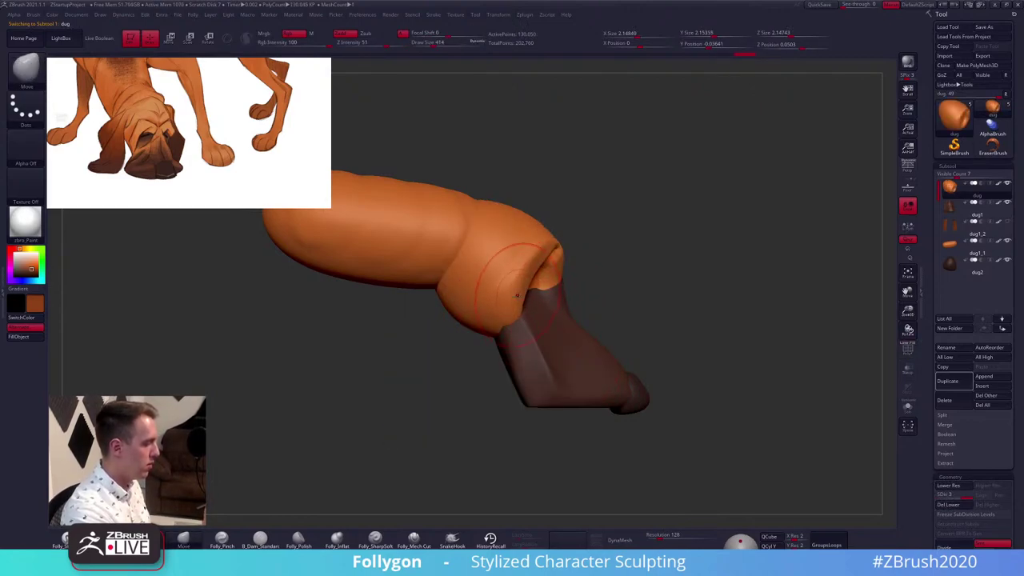
{"action": "key", "text": "space"}
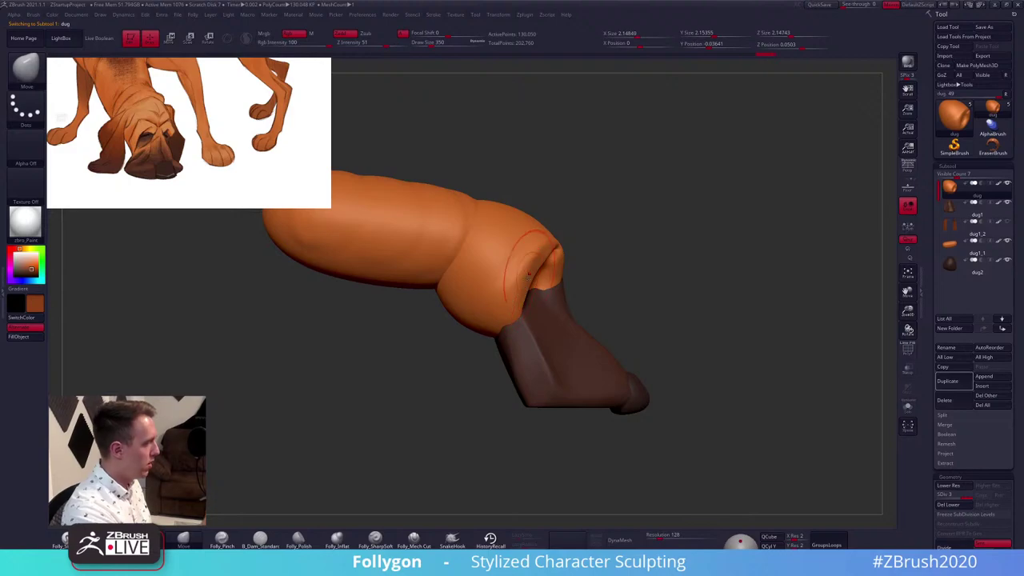
Flatten the rear underside of the head's cheek with the Move brush at draw size 500
{"action": "right_click_drag", "start_coordinate": [523, 271], "coordinate": [541, 266]}
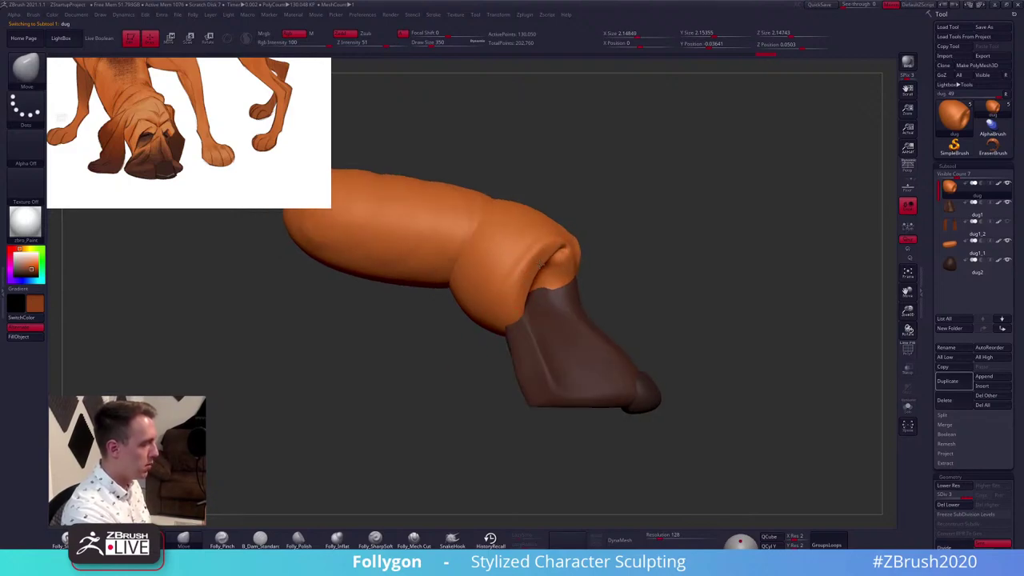
{"action": "right_click_drag", "start_coordinate": [522, 305], "coordinate": [528, 311]}
{"action": "key", "text": "space"}
{"action": "mouse_move", "coordinate": [510, 321]}
{"action": "left_mouse_down"}
{"action": "mouse_move", "coordinate": [514, 337]}
{"action": "mouse_move", "coordinate": [463, 337]}
{"action": "mouse_move", "coordinate": [464, 319]}
{"action": "mouse_move", "coordinate": [431, 293]}
{"action": "left_mouse_up"}
{"action": "key", "text": "space"}
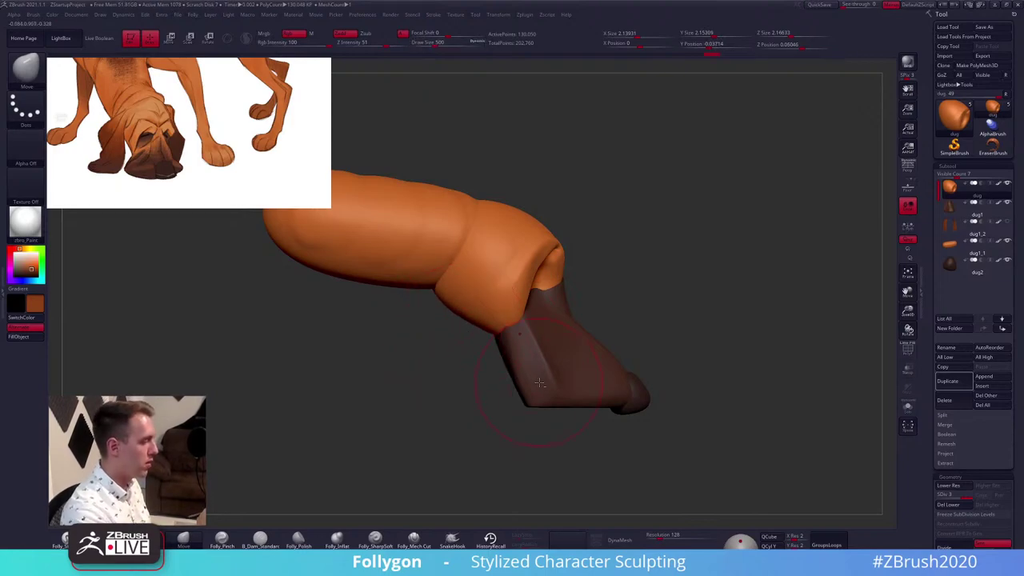
Select the muzzle and pull its bridge up to a point between the eyes with Move at draw size 306
{"action": "right_click_drag", "start_coordinate": [539, 383], "coordinate": [528, 396], "text": "ctrl"}
{"action": "key", "text": "space"}
{"action": "left_click_drag", "start_coordinate": [566, 349], "coordinate": [554, 350]}
{"action": "mouse_move", "coordinate": [641, 376]}
{"action": "right_mouse_down"}
{"action": "mouse_move", "coordinate": [570, 381]}
{"action": "mouse_move", "coordinate": [582, 325]}
{"action": "right_mouse_up"}
{"action": "left_click", "coordinate": [593, 348], "text": "alt"}
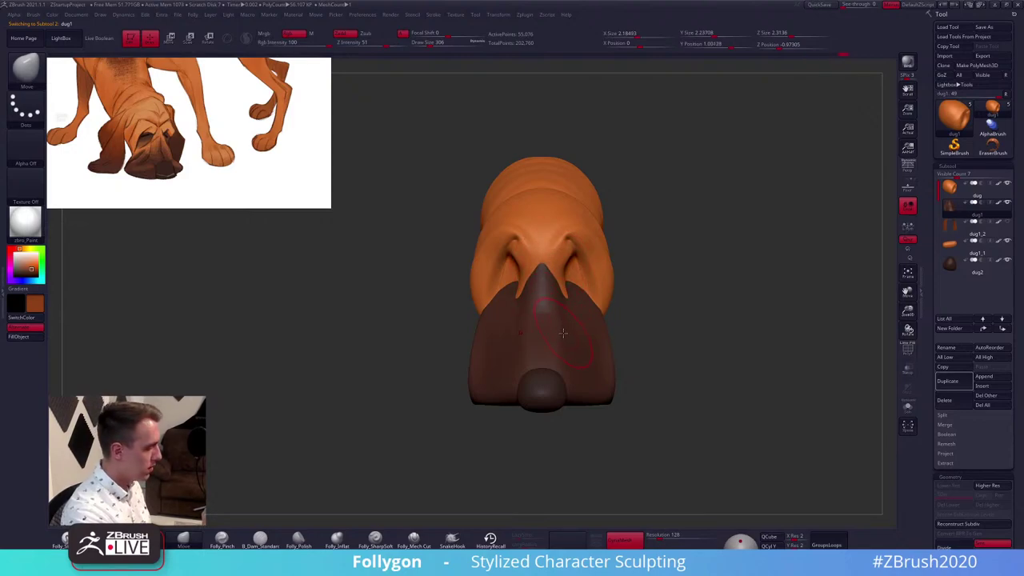
{"action": "right_click_drag", "start_coordinate": [560, 345], "coordinate": [602, 359]}
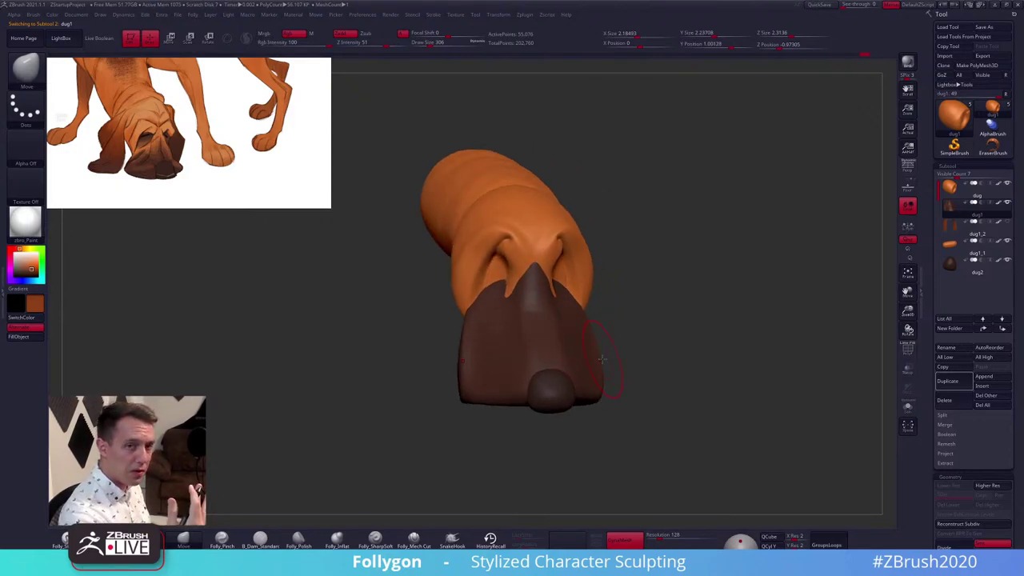
Select the head and reshape the surface below the inner eye corners where it meets the muzzle with the Move brush
{"action": "left_click", "coordinate": [544, 247], "text": "alt"}
{"action": "right_click_drag", "start_coordinate": [545, 248], "coordinate": [588, 260]}
{"action": "key", "text": "space"}
{"action": "left_click_drag", "start_coordinate": [556, 275], "coordinate": [546, 275]}
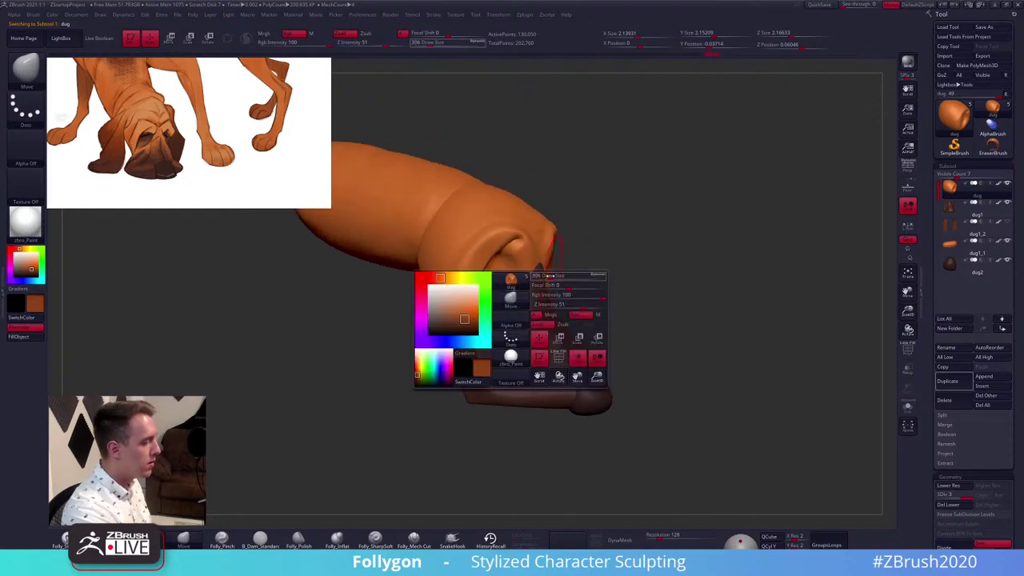
{"action": "mouse_move", "coordinate": [545, 275]}
{"action": "right_mouse_down"}
{"action": "mouse_move", "coordinate": [558, 275]}
{"action": "mouse_move", "coordinate": [558, 294]}
{"action": "right_mouse_up"}
{"action": "key", "text": "space"}
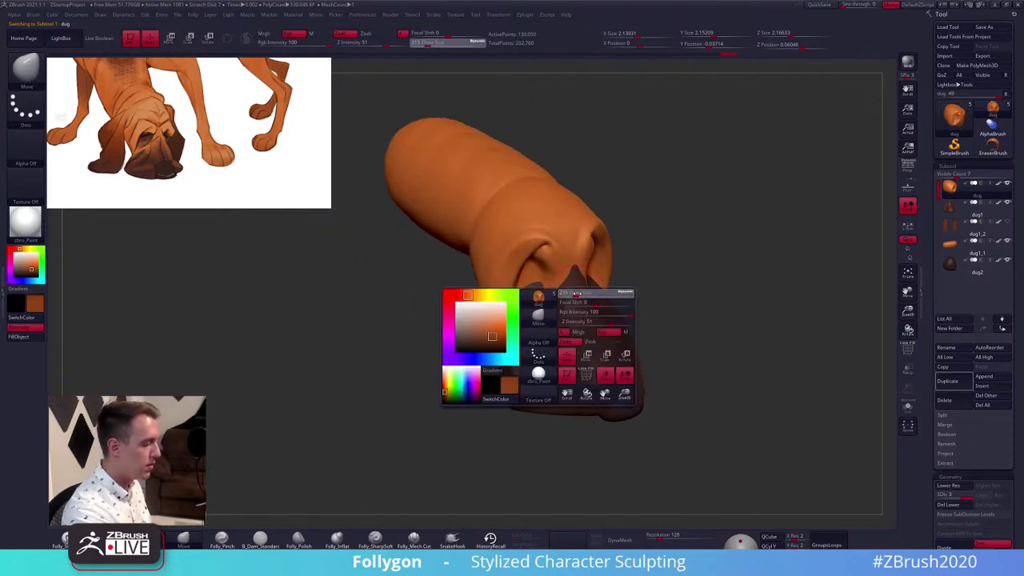
{"action": "left_click_drag", "start_coordinate": [573, 294], "coordinate": [578, 294]}
{"action": "key", "text": "space"}
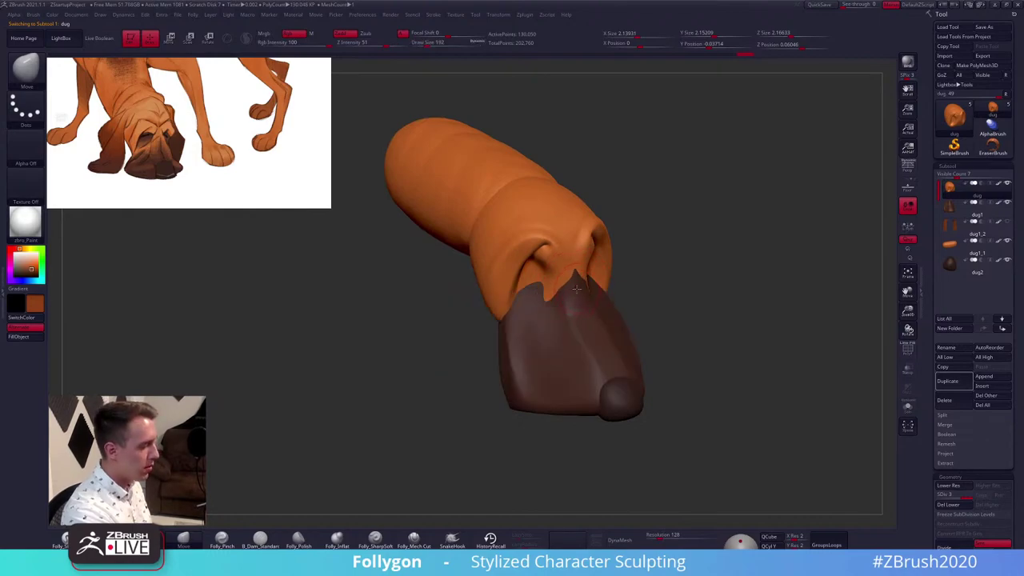
{"action": "right_click_drag", "start_coordinate": [578, 289], "coordinate": [570, 287], "text": "shift"}
{"action": "key", "text": "space"}
{"action": "left_click_drag", "start_coordinate": [574, 282], "coordinate": [578, 282]}
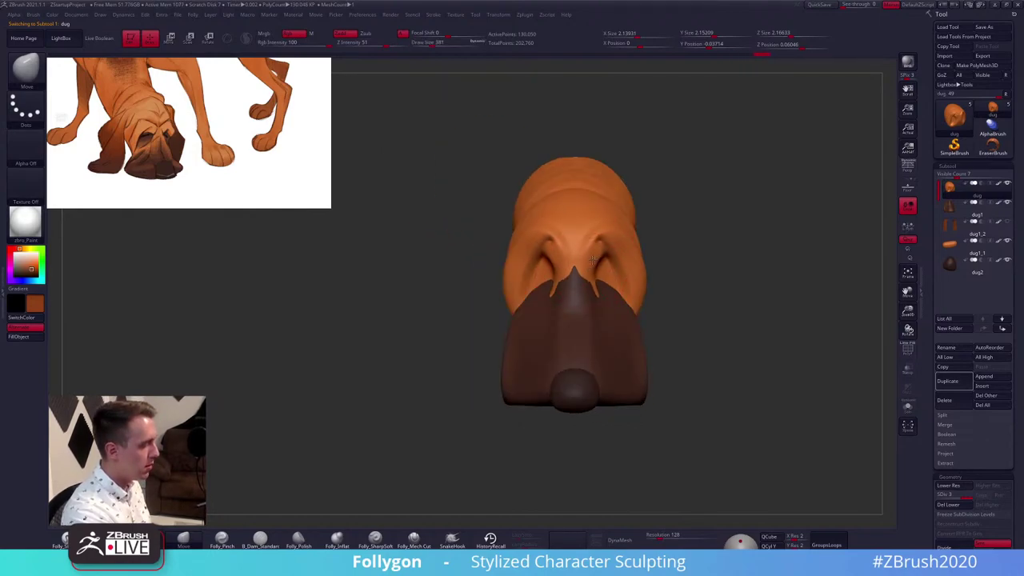
{"action": "mouse_move", "coordinate": [592, 267]}
{"action": "right_mouse_down"}
{"action": "mouse_move", "coordinate": [675, 370]}
{"action": "mouse_move", "coordinate": [725, 312]}
{"action": "right_mouse_up"}
Merge the head subtool down with the muzzle subtool and accept the non-undoable operation
{"action": "left_click", "coordinate": [773, 316], "text": "ctrl"}
{"action": "left_click", "coordinate": [771, 321], "text": "ctrl"}
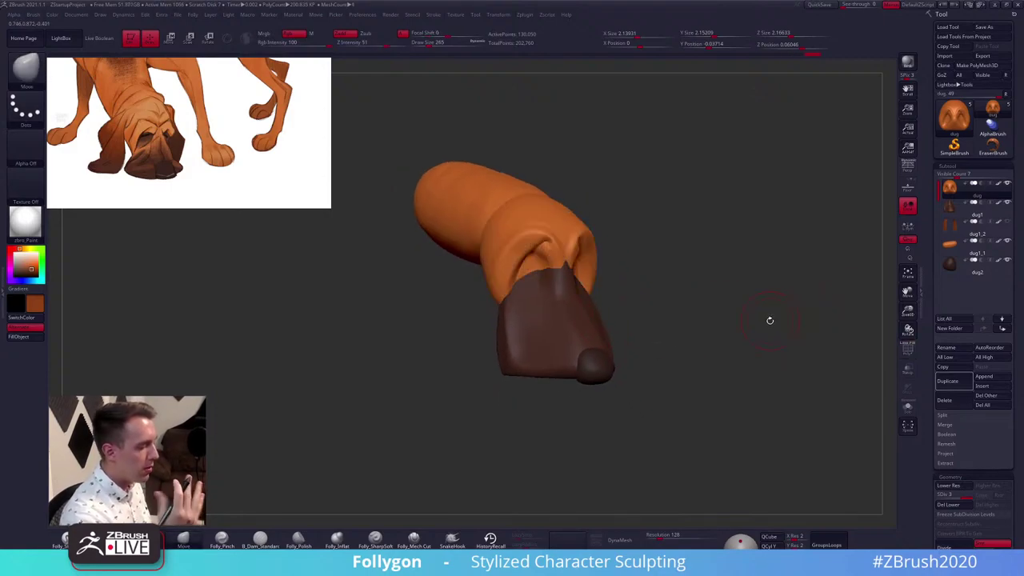
{"action": "key", "text": "ctrl+shift+d"}
{"action": "left_click", "coordinate": [737, 419]}
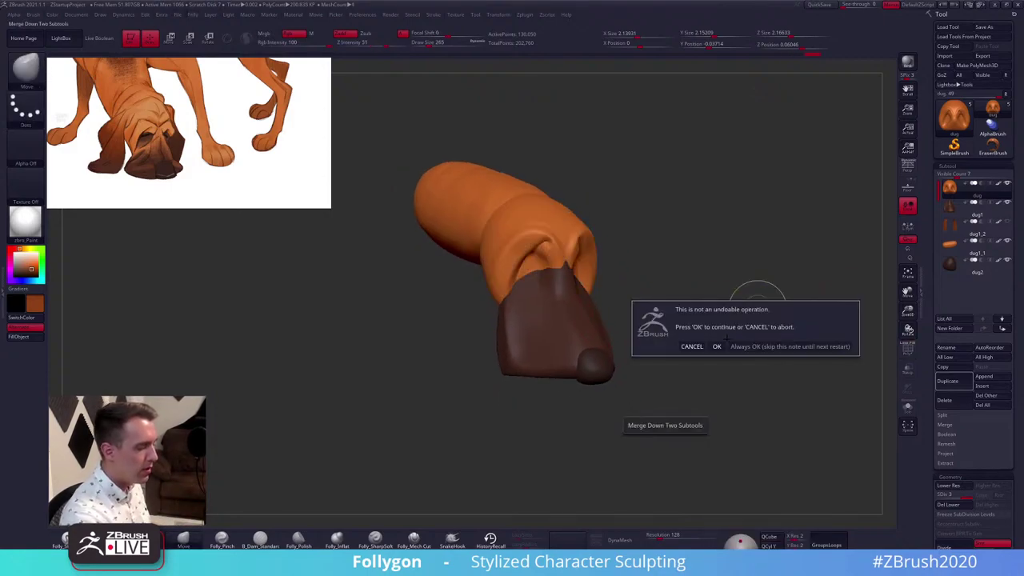
{"action": "left_click", "coordinate": [713, 348]}
{"action": "key", "text": "shift+f"}
{"action": "key", "text": "shift+f"}
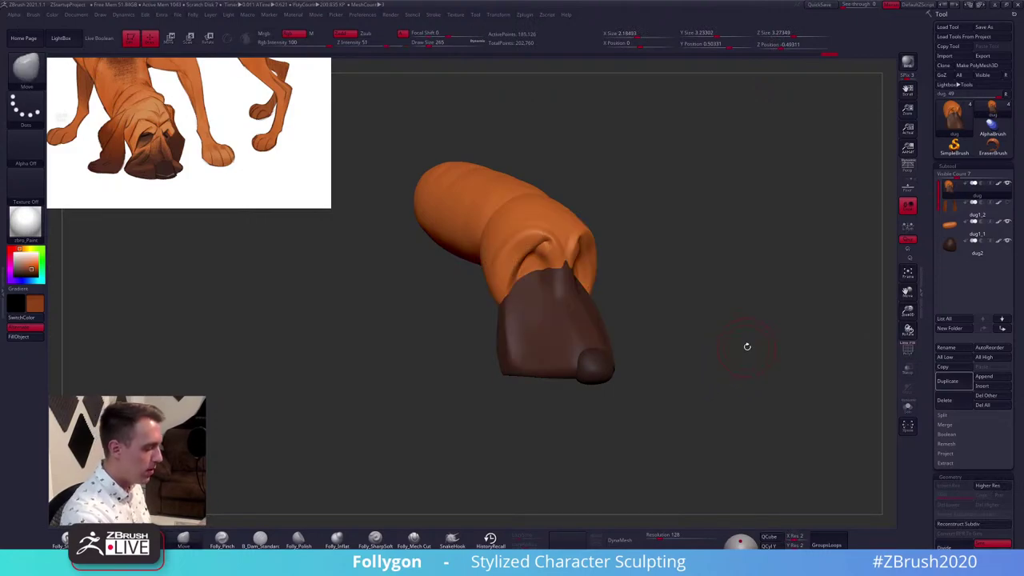
Turn off the merged head's polypaint, set the colour to white and apply the grey Follygon material
{"action": "left_click", "coordinate": [998, 185]}
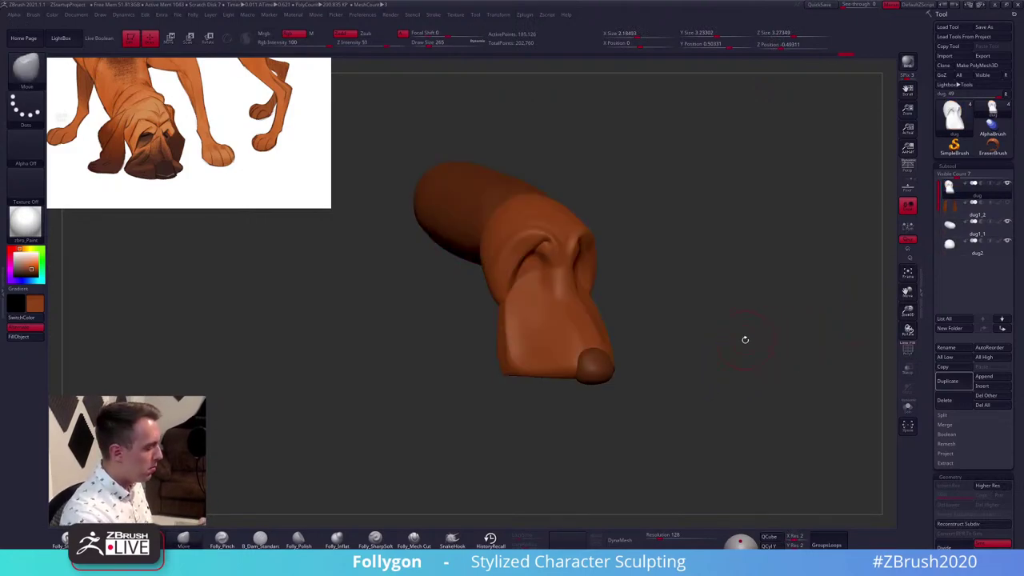
{"action": "left_click", "coordinate": [14, 253]}
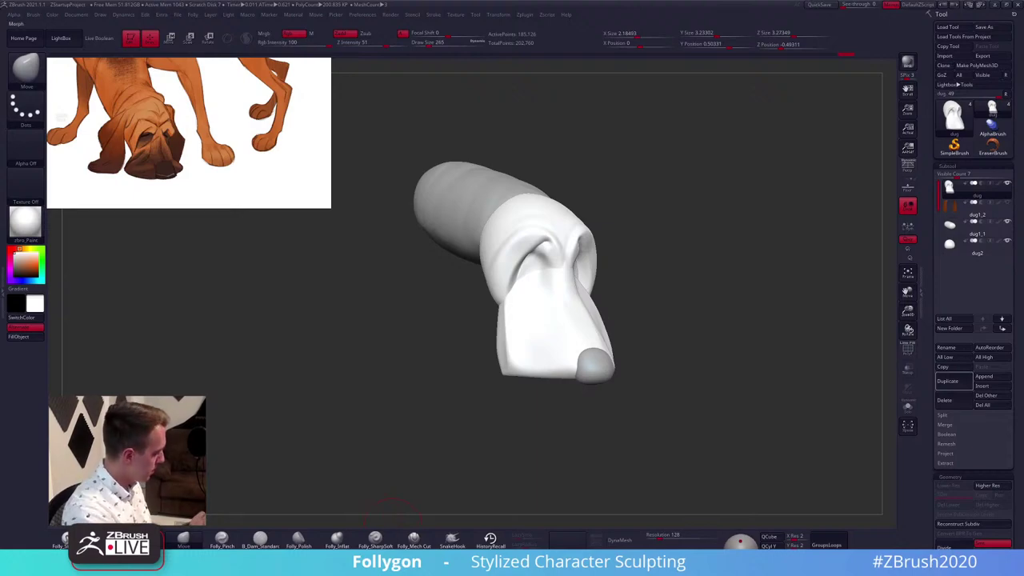
{"action": "left_click", "coordinate": [235, 559]}
Isolate the merged head, DynaMesh it at resolution 128 and smooth the muzzle seam at draw size 160
{"action": "left_click_drag", "start_coordinate": [679, 378], "coordinate": [795, 242], "text": "shift"}
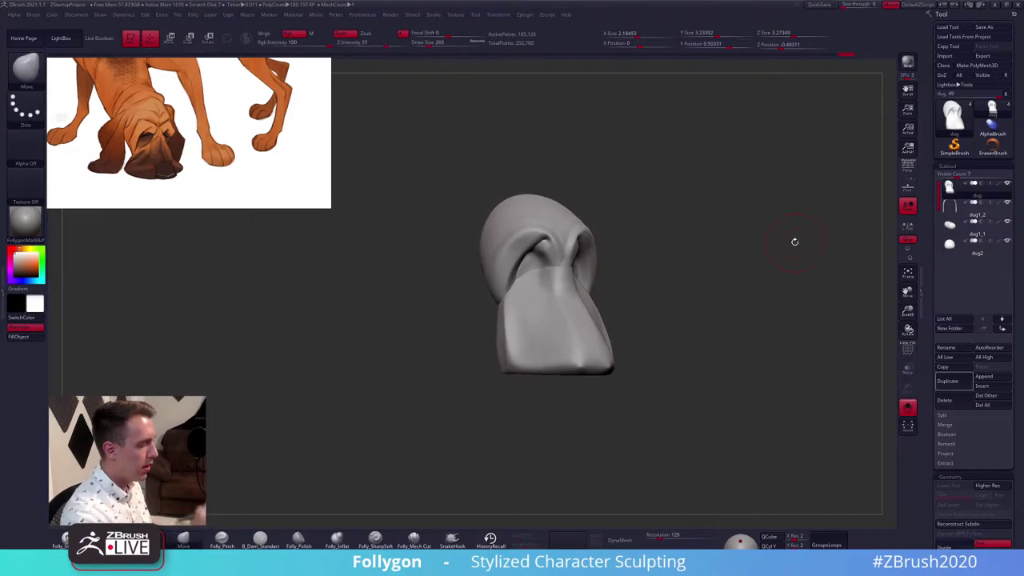
{"action": "left_click", "coordinate": [625, 541]}
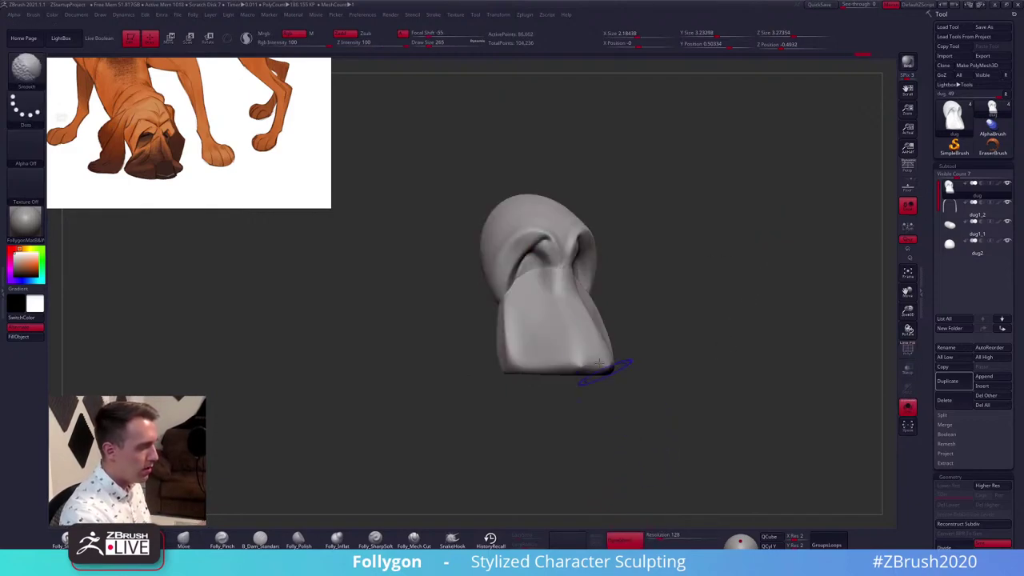
{"action": "right_click_drag", "start_coordinate": [565, 253], "coordinate": [578, 315], "text": "ctrl"}
{"action": "key", "text": "s"}
{"action": "left_click_drag", "start_coordinate": [578, 315], "coordinate": [562, 313]}
{"action": "key", "text": "shift"}
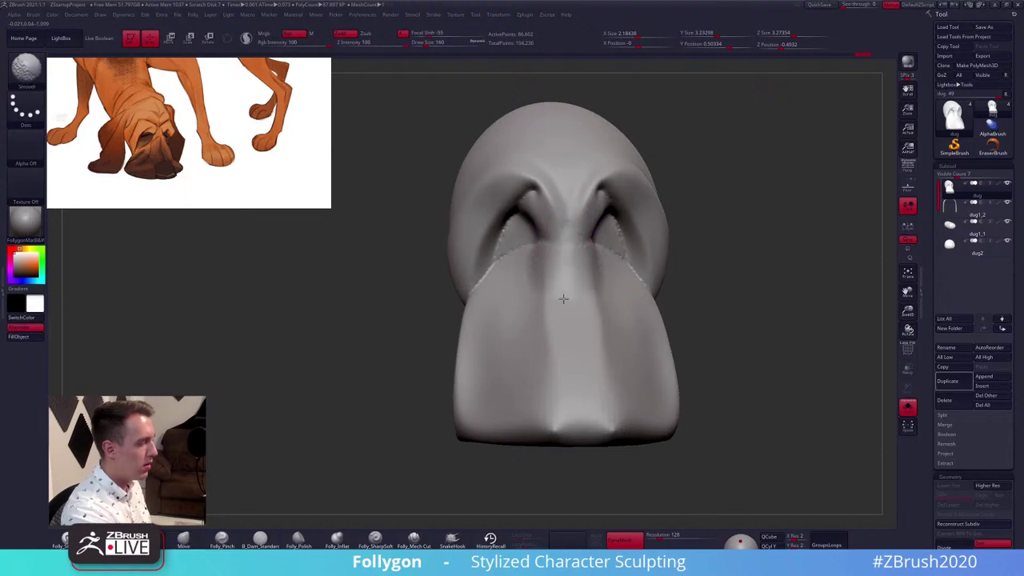
{"action": "left_click_drag", "start_coordinate": [513, 260], "coordinate": [498, 275], "text": "shift"}
Build up a diagonal fold below the inner eye corner with Folly_Clay
{"action": "right_click_drag", "start_coordinate": [508, 288], "coordinate": [542, 275]}
{"action": "key", "text": "b"}
{"action": "key", "text": "f"}
{"action": "key", "text": "c"}
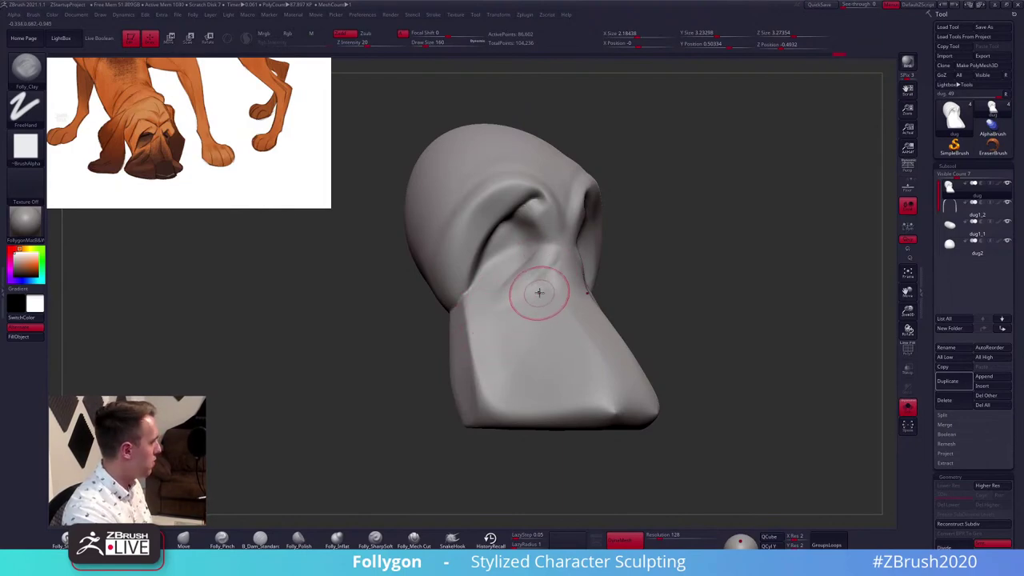
{"action": "right_click_drag", "start_coordinate": [539, 293], "coordinate": [553, 263]}
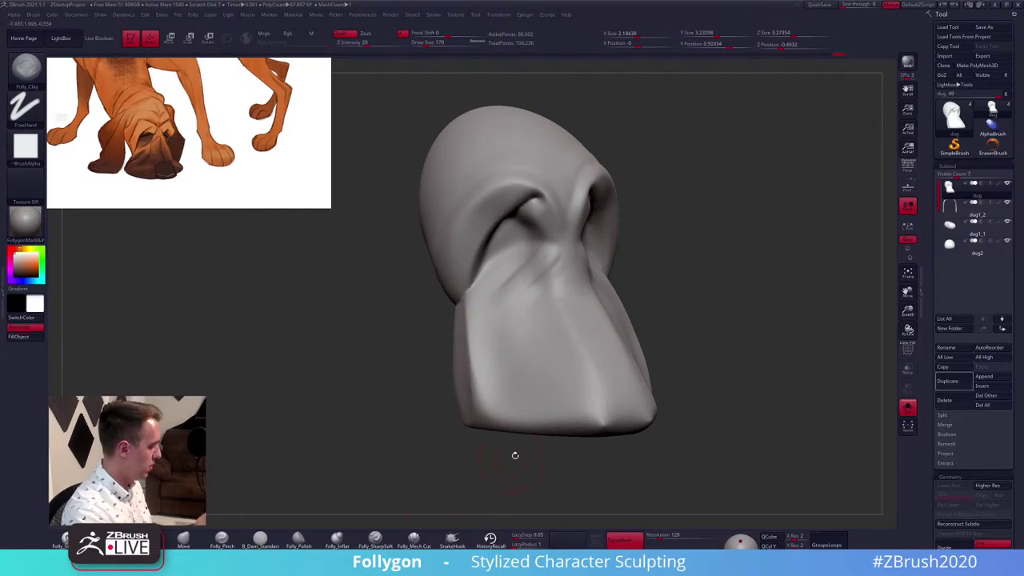
Carve a diagonal crease from the inner eye corner toward the cheek with Folly_SharpSoft at draw size 192
{"action": "left_click", "coordinate": [383, 541]}
{"action": "key", "text": "space"}
{"action": "left_click_drag", "start_coordinate": [546, 286], "coordinate": [549, 286]}
{"action": "mouse_move", "coordinate": [540, 281]}
{"action": "right_mouse_down"}
{"action": "mouse_move", "coordinate": [553, 279]}
{"action": "mouse_move", "coordinate": [539, 246]}
{"action": "right_mouse_up"}
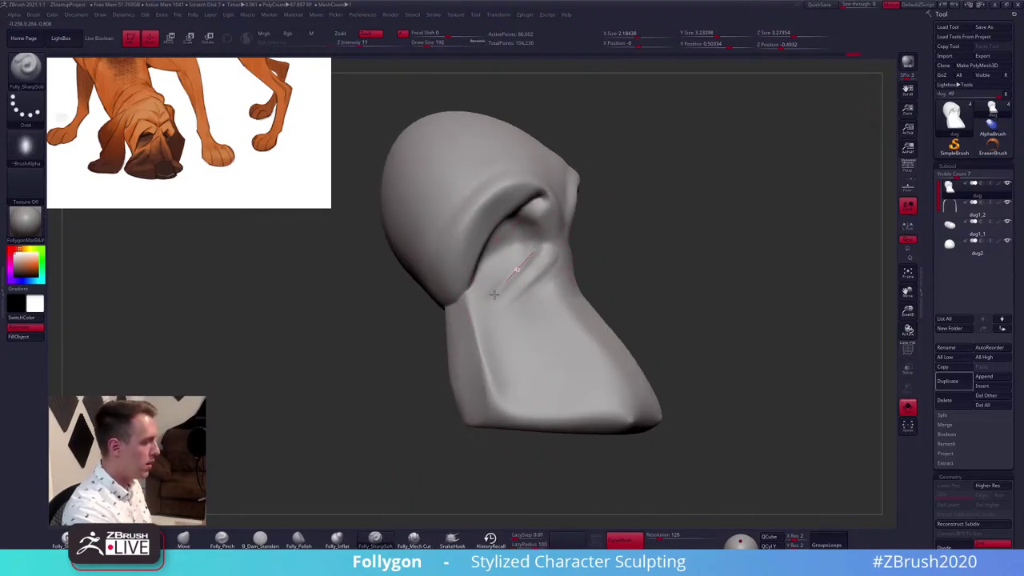
{"action": "mouse_move", "coordinate": [493, 295]}
{"action": "right_mouse_down"}
{"action": "mouse_move", "coordinate": [523, 297]}
{"action": "mouse_move", "coordinate": [506, 309]}
{"action": "right_mouse_up"}
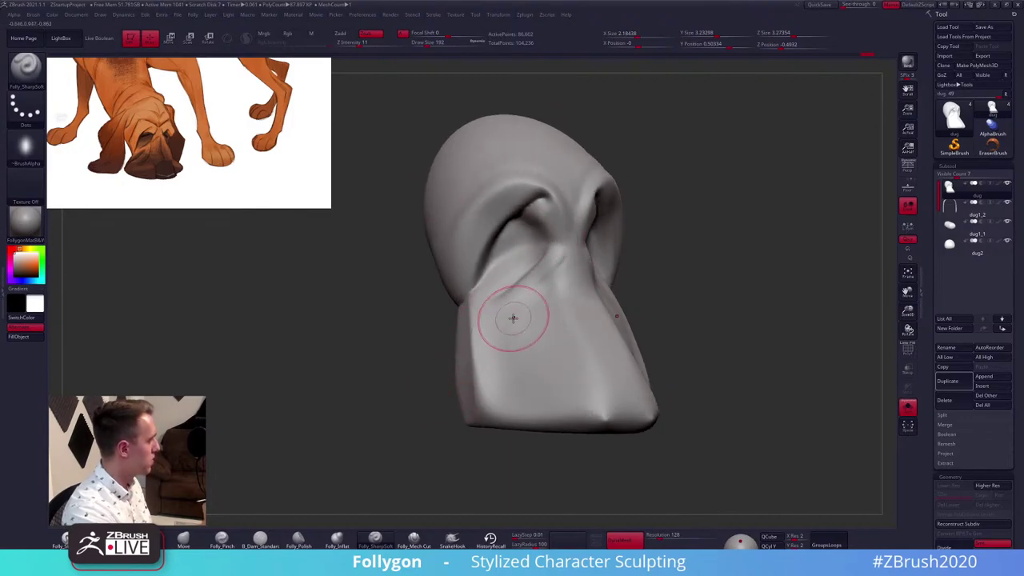
Redo the muzzle crease as a line down from below the eye that branches toward the front lower edge
{"action": "left_click_drag", "start_coordinate": [562, 375], "coordinate": [562, 392]}
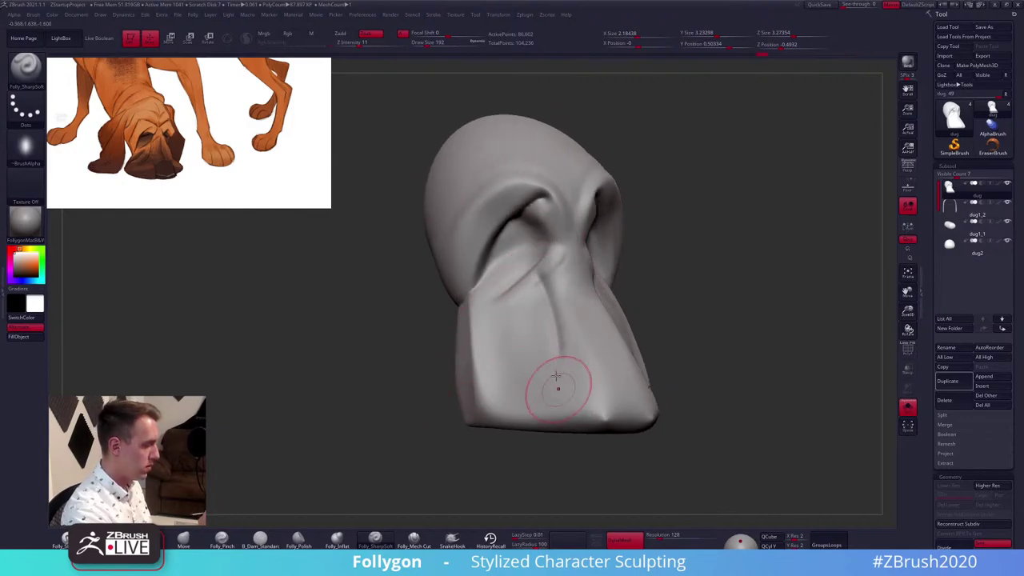
{"action": "key", "text": "ctrl+z"}
{"action": "left_click_drag", "start_coordinate": [549, 280], "coordinate": [536, 391]}
{"action": "left_click_drag", "start_coordinate": [546, 348], "coordinate": [616, 461]}
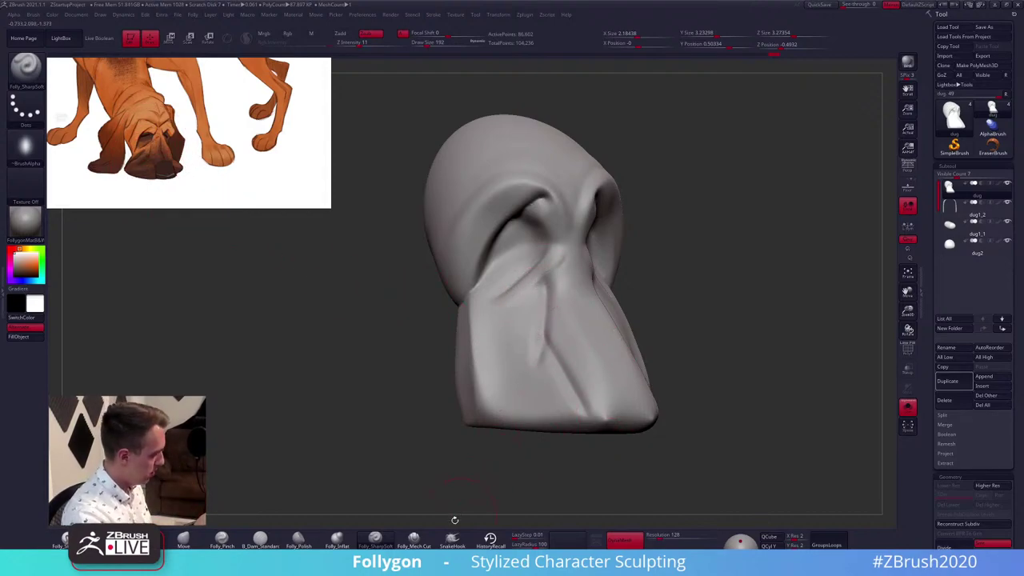
Sharpen the planes along the branching muzzle creases with Folly_Mech Cut at draw sizes 140 to 150
{"action": "left_click", "coordinate": [414, 541]}
{"action": "key", "text": "space"}
{"action": "left_click_drag", "start_coordinate": [550, 314], "coordinate": [546, 315]}
{"action": "right_click_drag", "start_coordinate": [546, 314], "coordinate": [540, 322]}
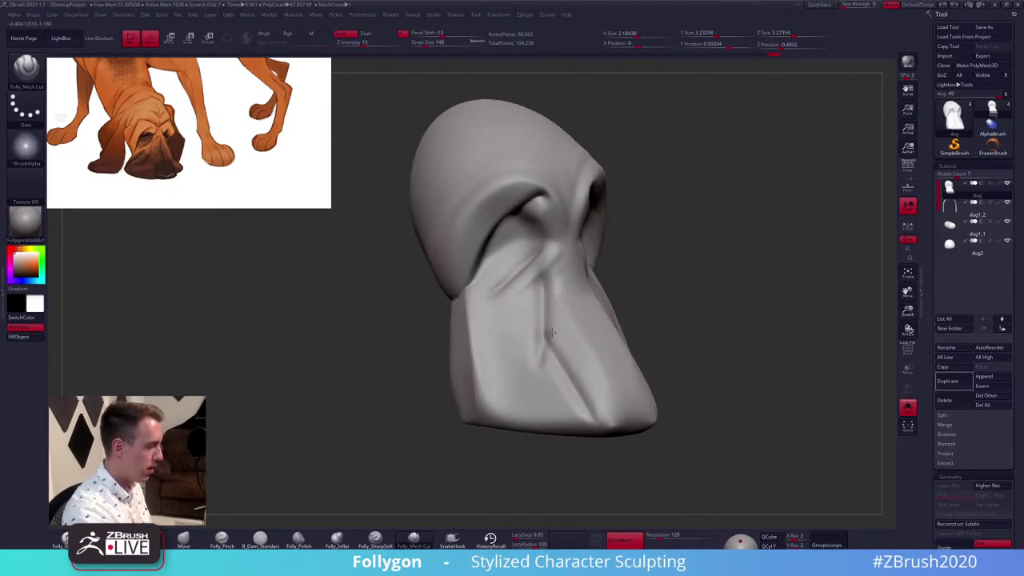
{"action": "mouse_move", "coordinate": [544, 276]}
{"action": "left_mouse_down"}
{"action": "mouse_move", "coordinate": [543, 349]}
{"action": "mouse_move", "coordinate": [578, 423]}
{"action": "left_mouse_up"}
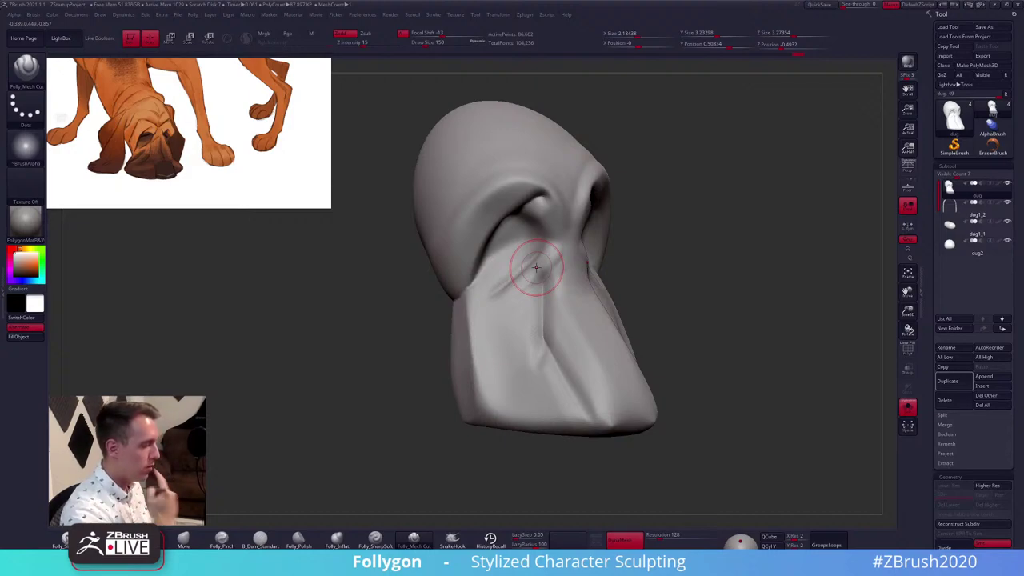
{"action": "key", "text": "space"}
{"action": "left_click_drag", "start_coordinate": [547, 307], "coordinate": [546, 307]}
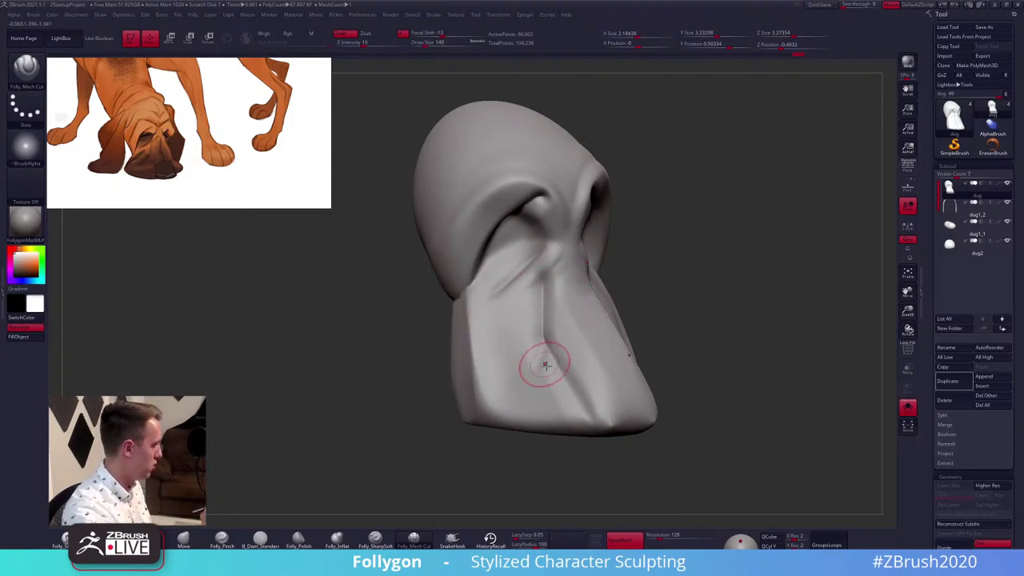
Plane the side of the muzzle's bridge down to the nose end with Folly_Mech Cut at draw size 203
{"action": "key", "text": "bracketright"}
{"action": "mouse_move", "coordinate": [565, 349]}
{"action": "right_mouse_down"}
{"action": "mouse_move", "coordinate": [583, 355]}
{"action": "mouse_move", "coordinate": [464, 494]}
{"action": "right_mouse_up"}
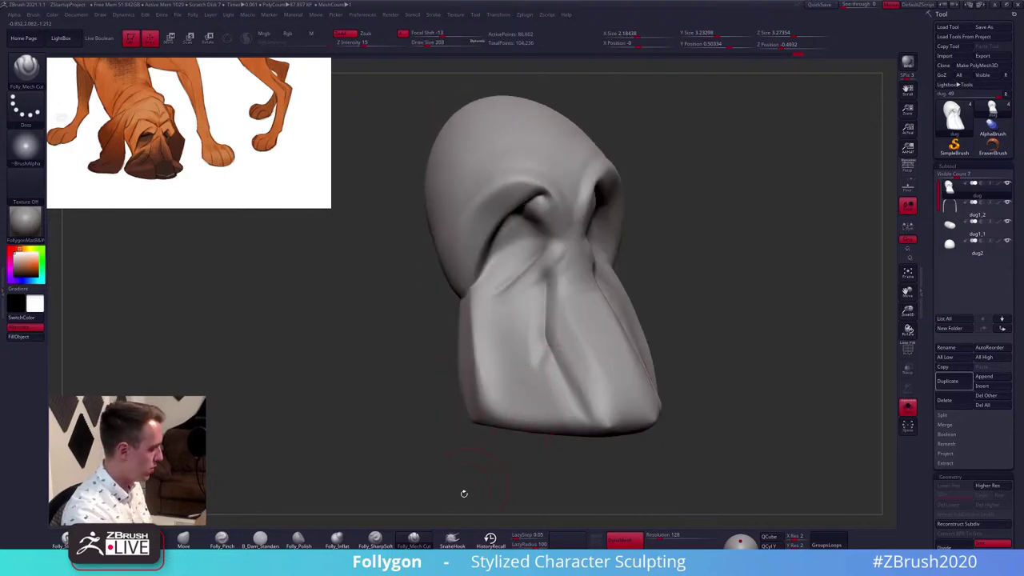
{"action": "right_click_drag", "start_coordinate": [585, 341], "coordinate": [590, 338]}
{"action": "left_click_drag", "start_coordinate": [560, 273], "coordinate": [604, 424]}
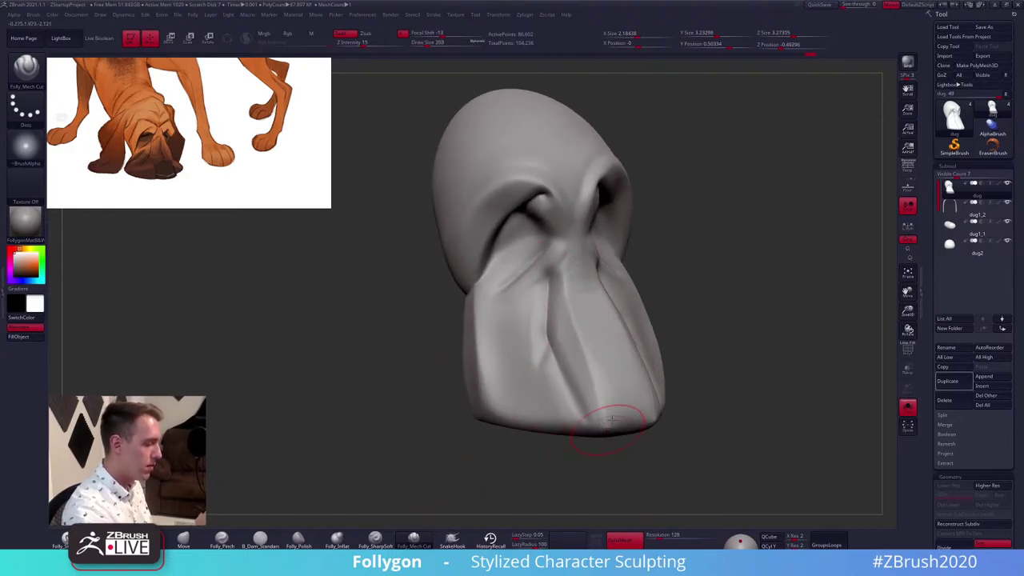
Narrow the bridge of the muzzle along its side creases with the Move brush at draw sizes 397 to 321
{"action": "mouse_move", "coordinate": [606, 427]}
{"action": "right_mouse_down", "text": "ctrl"}
{"action": "mouse_move", "coordinate": [596, 380]}
{"action": "mouse_move", "coordinate": [656, 369]}
{"action": "mouse_move", "coordinate": [613, 348]}
{"action": "right_mouse_up", "text": "ctrl"}
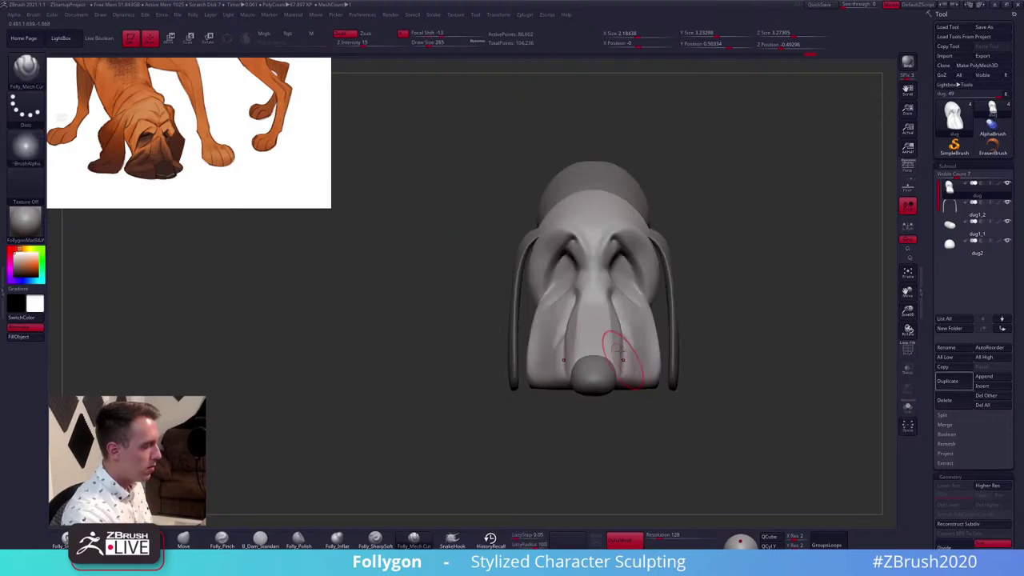
{"action": "key", "text": "space"}
{"action": "key", "text": "b"}
{"action": "key", "text": "m"}
{"action": "key", "text": "v"}
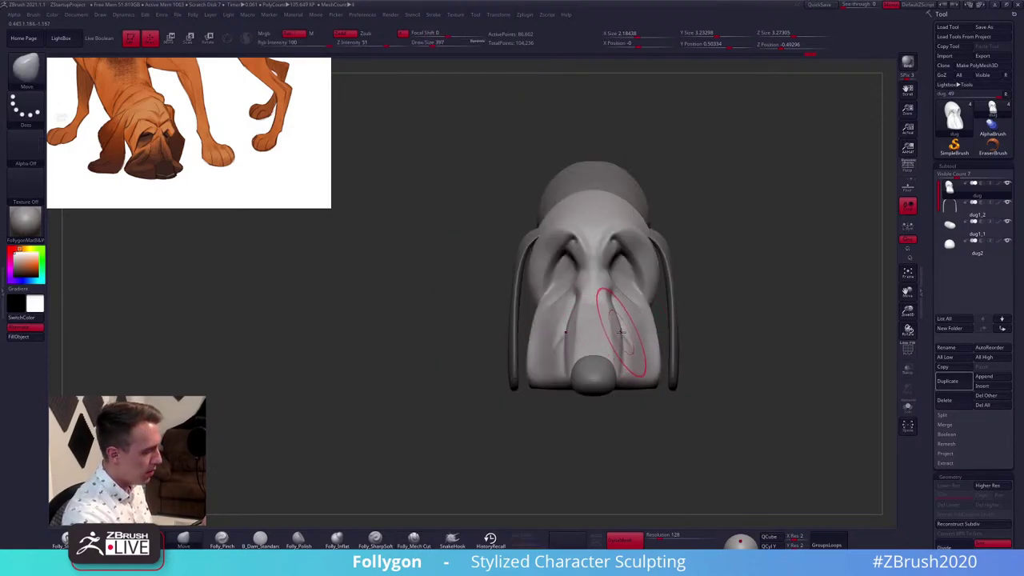
{"action": "left_click_drag", "start_coordinate": [613, 309], "coordinate": [614, 325]}
{"action": "key", "text": "space"}
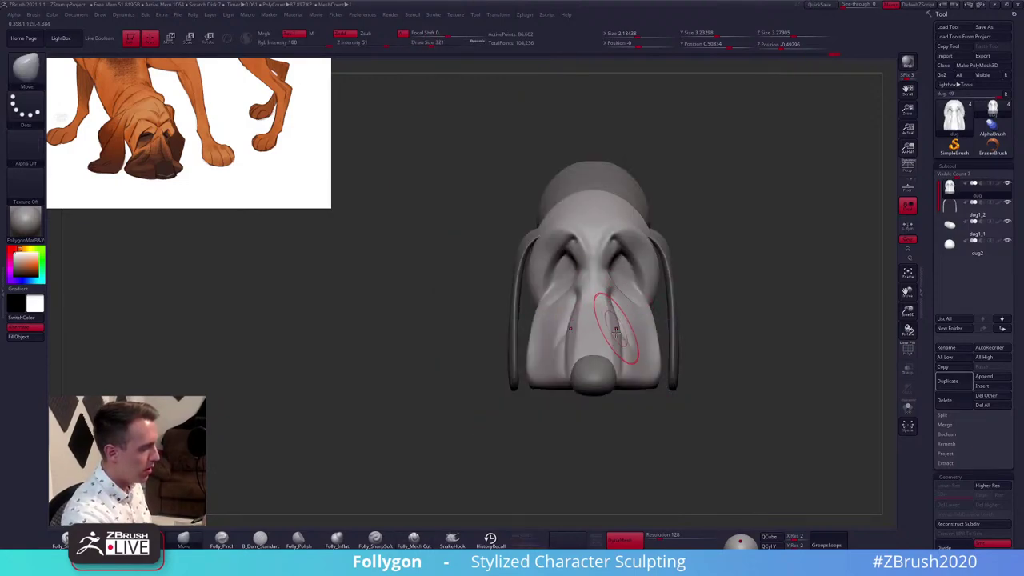
Build up the side of the muzzle beside the crease with Folly_Clay at draw size 252
{"action": "right_click_drag", "start_coordinate": [607, 348], "coordinate": [569, 325]}
{"action": "key", "text": "s"}
{"action": "key", "text": "1"}
{"action": "mouse_move", "coordinate": [585, 303]}
{"action": "left_mouse_down"}
{"action": "mouse_move", "coordinate": [564, 290]}
{"action": "mouse_move", "coordinate": [583, 321]}
{"action": "mouse_move", "coordinate": [564, 294]}
{"action": "mouse_move", "coordinate": [577, 352]}
{"action": "left_mouse_up"}
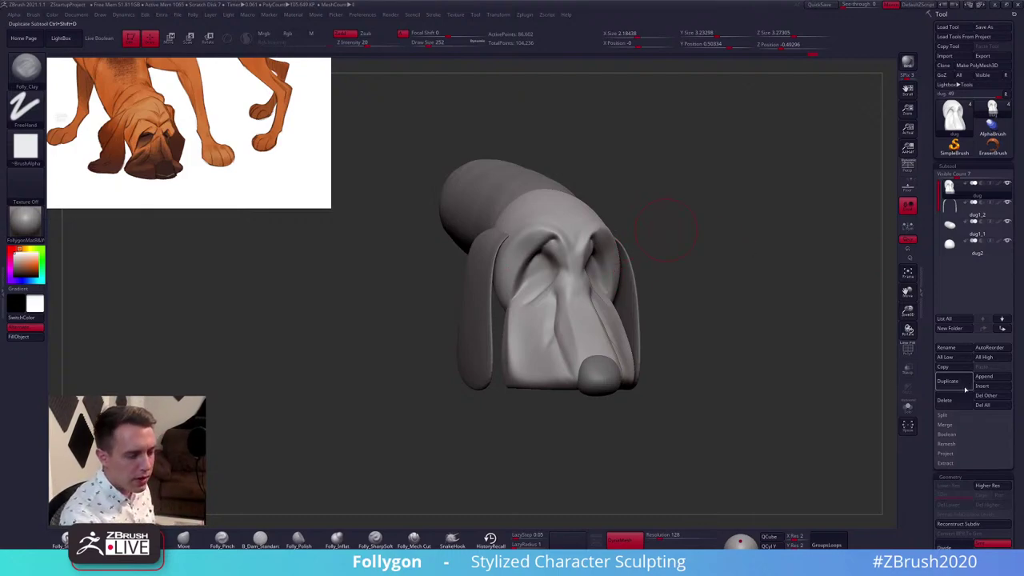
Try duplicating the head mesh to either side of the original with the Transpose line
{"action": "left_click_drag", "start_coordinate": [726, 398], "coordinate": [667, 369]}
{"action": "key", "text": "w"}
{"action": "left_click_drag", "start_coordinate": [575, 311], "coordinate": [575, 399], "text": "shift"}
{"action": "left_click_drag", "start_coordinate": [576, 354], "coordinate": [367, 331], "text": "ctrl"}
{"action": "left_click_drag", "start_coordinate": [412, 381], "coordinate": [479, 514]}
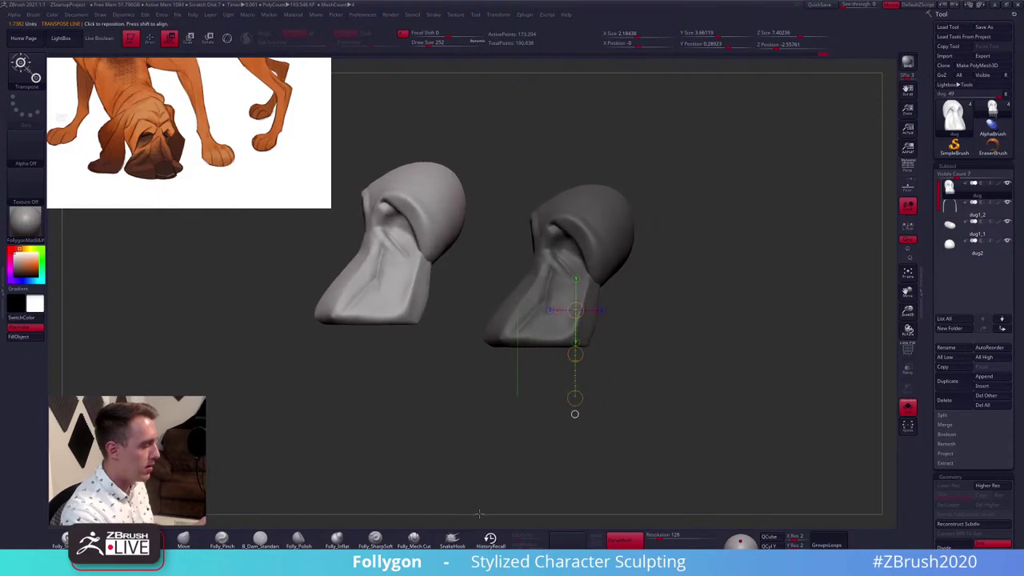
{"action": "key", "text": "ctrl+z"}
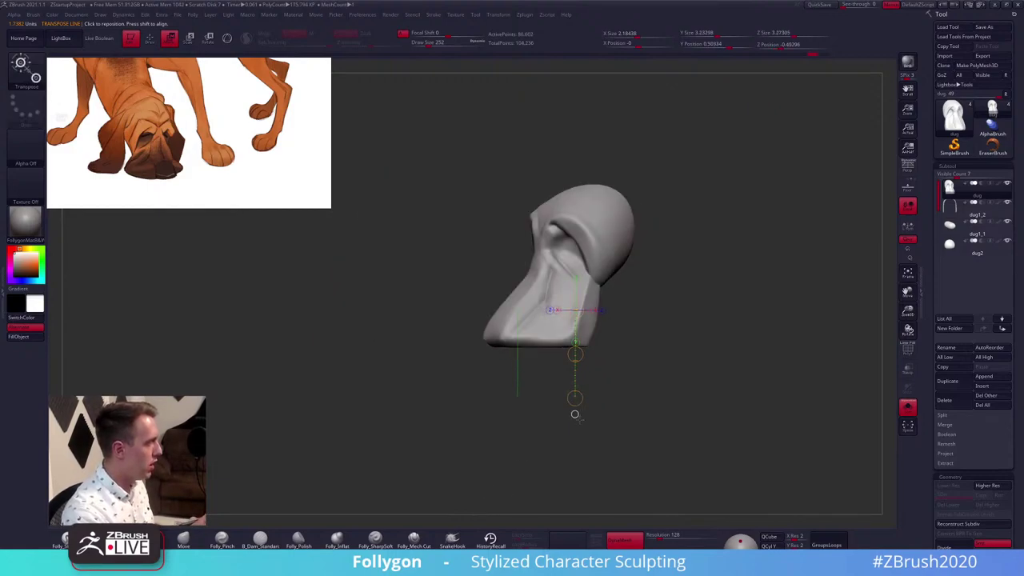
{"action": "left_click_drag", "start_coordinate": [575, 354], "coordinate": [702, 377], "text": "ctrl"}
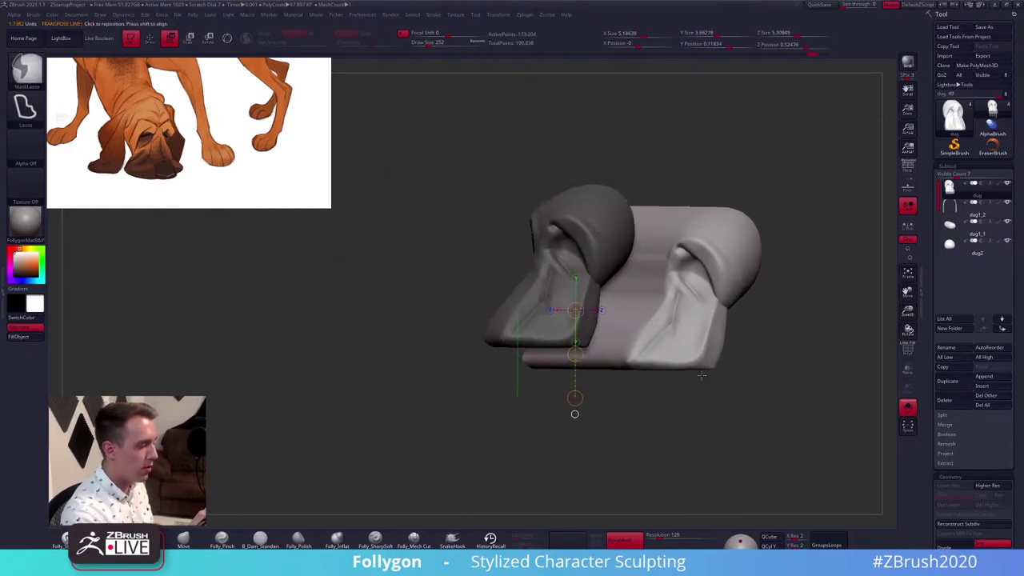
{"action": "key", "text": "ctrl+z"}
{"action": "mouse_move", "coordinate": [655, 412]}
{"action": "left_mouse_down"}
{"action": "mouse_move", "coordinate": [686, 416]}
{"action": "mouse_move", "coordinate": [654, 405]}
{"action": "left_mouse_up"}
{"action": "key", "text": "q"}
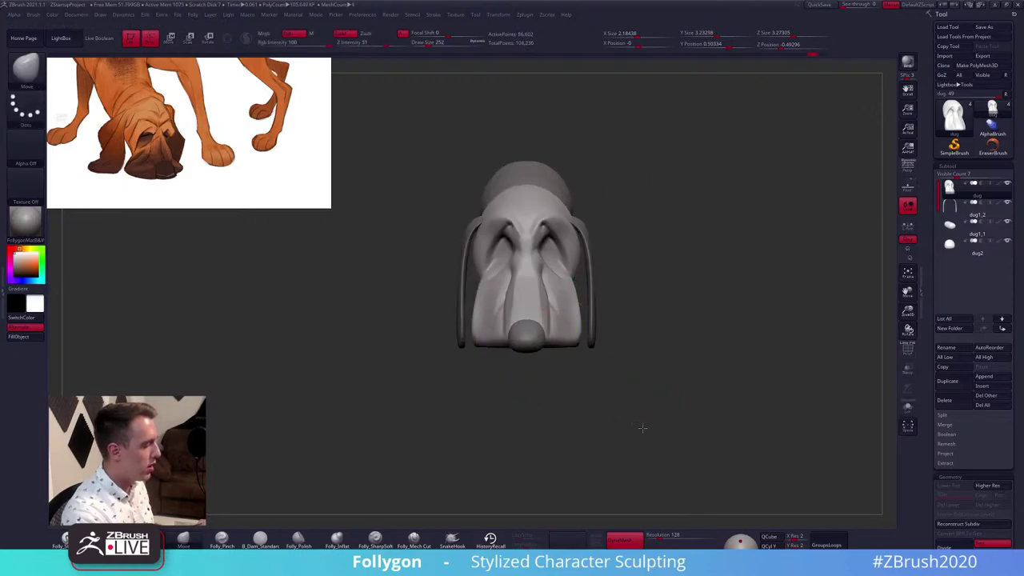
Push in the lower outer corners of the muzzle with the Move brush at draw size 350
{"action": "key", "text": "space"}
{"action": "mouse_move", "coordinate": [618, 344]}
{"action": "left_mouse_down"}
{"action": "mouse_move", "coordinate": [628, 343]}
{"action": "mouse_move", "coordinate": [603, 341]}
{"action": "left_mouse_up"}
{"action": "key", "text": "space"}
{"action": "right_click_drag", "start_coordinate": [602, 320], "coordinate": [604, 338], "text": "ctrl"}
{"action": "key", "text": "space"}
{"action": "left_click_drag", "start_coordinate": [604, 337], "coordinate": [600, 337]}
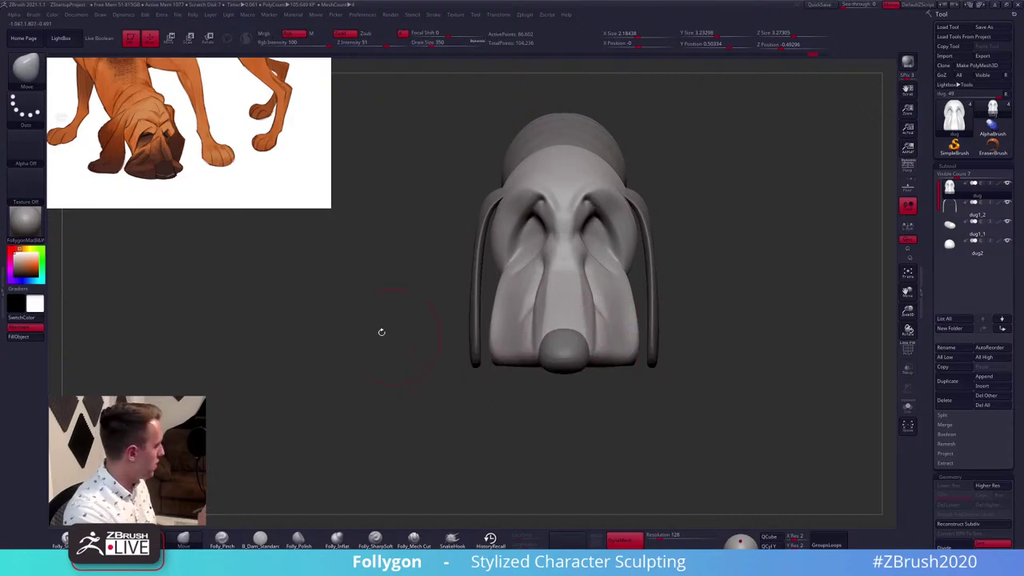
Isolate the head mesh and lasso-mask everything above the lower end of the muzzle
{"action": "right_click_drag", "start_coordinate": [375, 284], "coordinate": [384, 325], "text": "ctrl"}
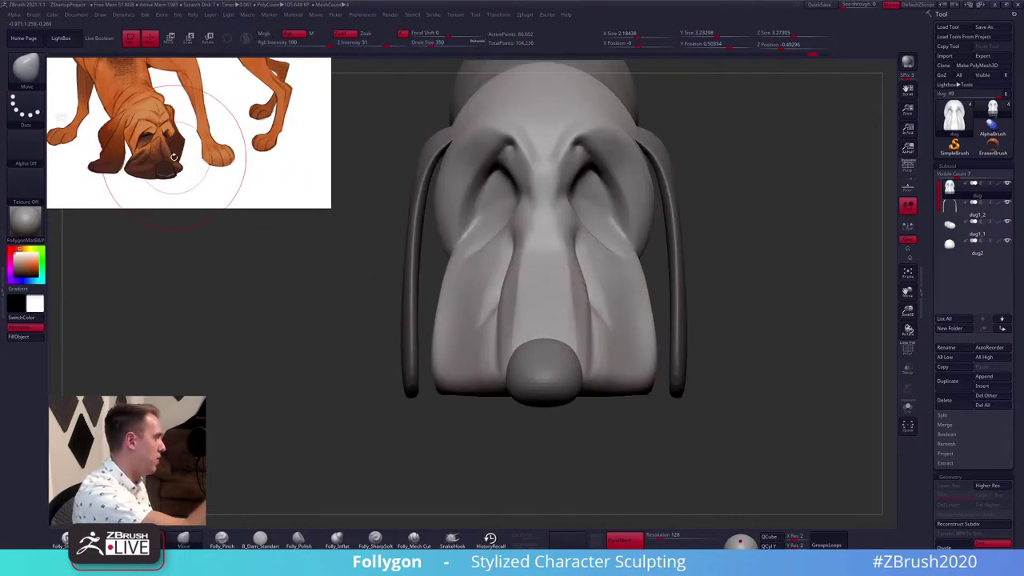
{"action": "right_click_drag", "start_coordinate": [615, 258], "coordinate": [677, 275]}
{"action": "right_click_drag", "start_coordinate": [662, 375], "coordinate": [627, 357], "text": "alt"}
{"action": "key", "text": "alt+s"}
{"action": "key", "text": "s"}
{"action": "left_click_drag", "start_coordinate": [656, 370], "coordinate": [643, 362]}
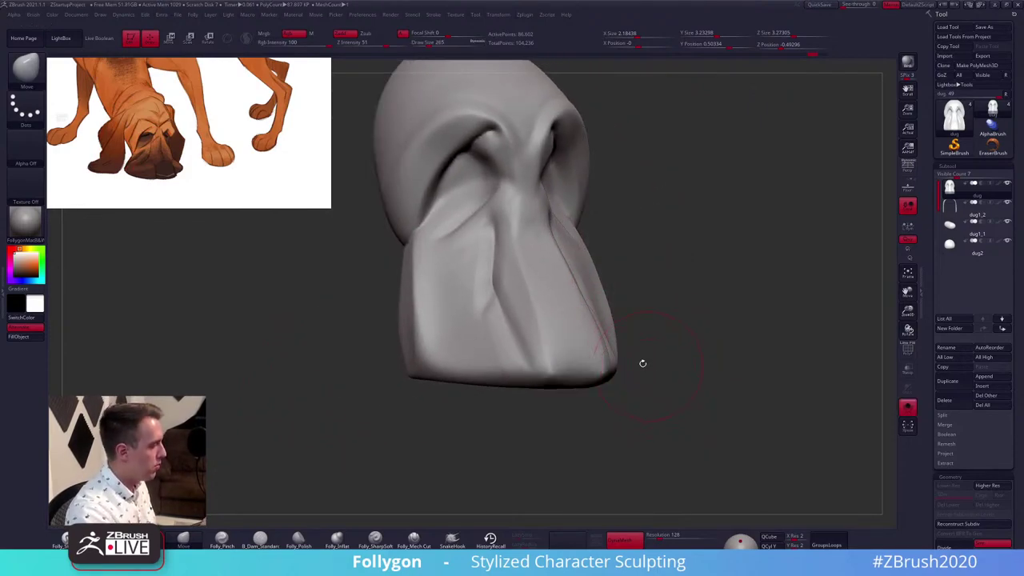
{"action": "mouse_move", "coordinate": [599, 344]}
{"action": "right_mouse_down"}
{"action": "mouse_move", "coordinate": [588, 304]}
{"action": "mouse_move", "coordinate": [617, 274]}
{"action": "right_mouse_up"}
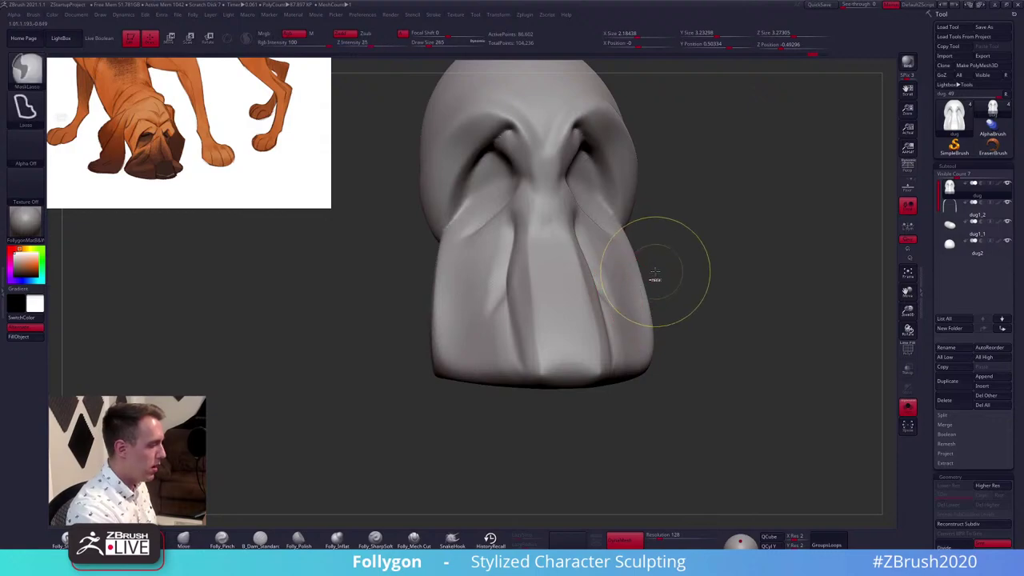
{"action": "mouse_move", "coordinate": [651, 276]}
{"action": "left_mouse_down", "text": "ctrl"}
{"action": "mouse_move", "coordinate": [530, 393]}
{"action": "mouse_move", "coordinate": [731, 430]}
{"action": "mouse_move", "coordinate": [669, 428]}
{"action": "left_mouse_up", "text": "ctrl"}
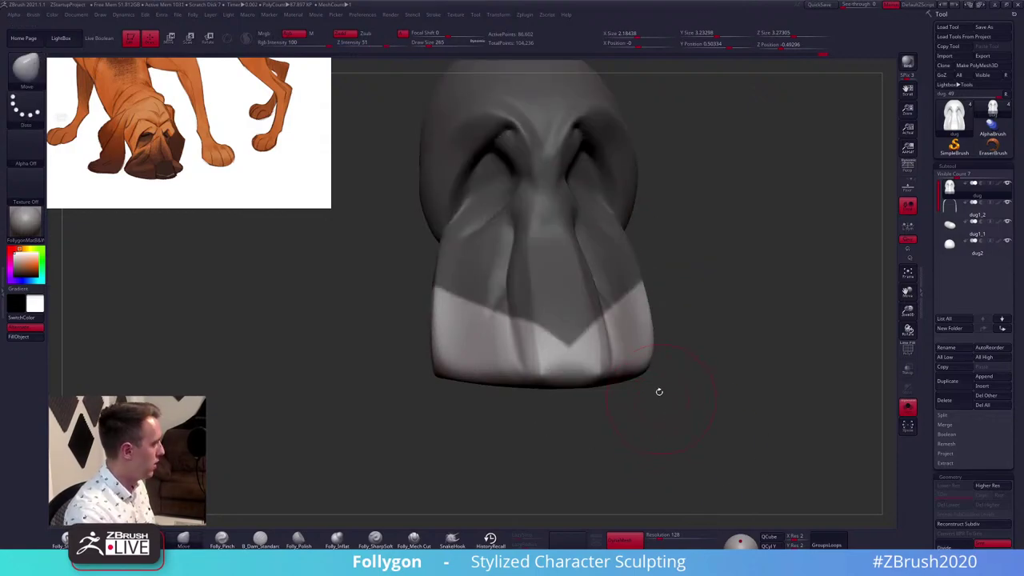
Try reshaping the unmasked underside of the muzzle with the Move brush at draw size 595
{"action": "key", "text": "s"}
{"action": "left_click_drag", "start_coordinate": [660, 369], "coordinate": [669, 373]}
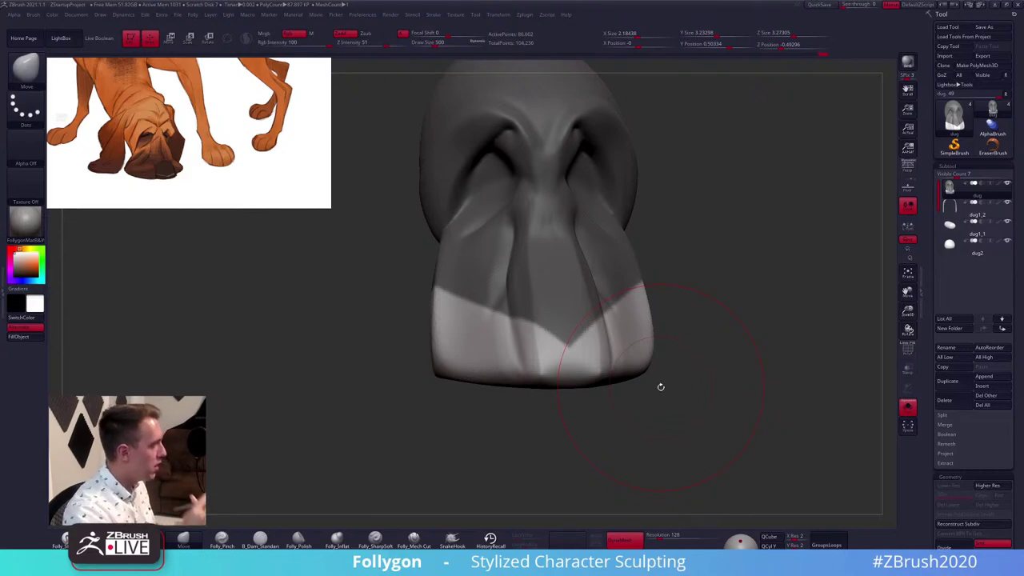
{"action": "left_click_drag", "start_coordinate": [701, 390], "coordinate": [611, 385]}
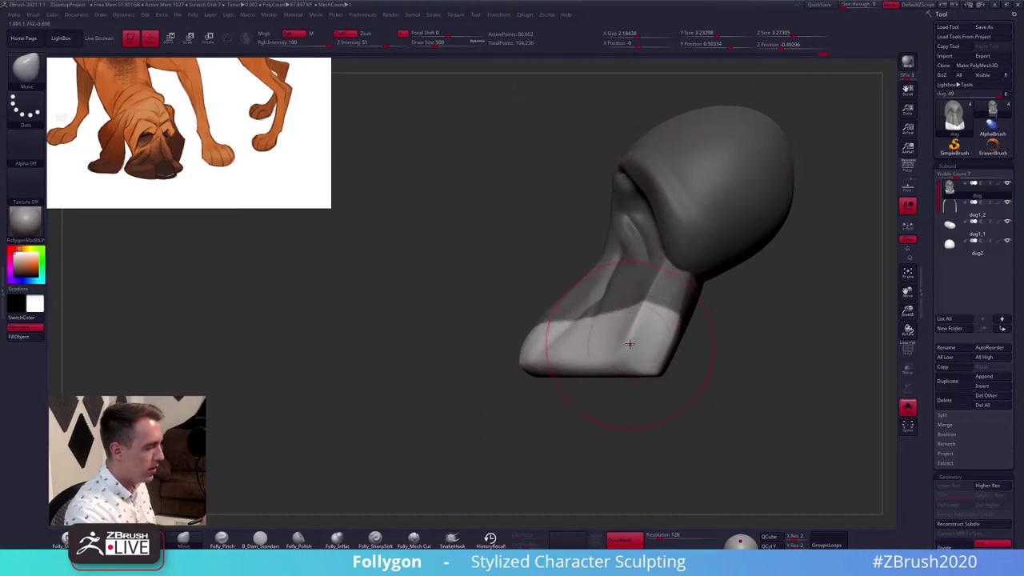
{"action": "key", "text": "s"}
{"action": "left_click", "coordinate": [630, 352]}
{"action": "left_click_drag", "start_coordinate": [630, 365], "coordinate": [552, 370]}
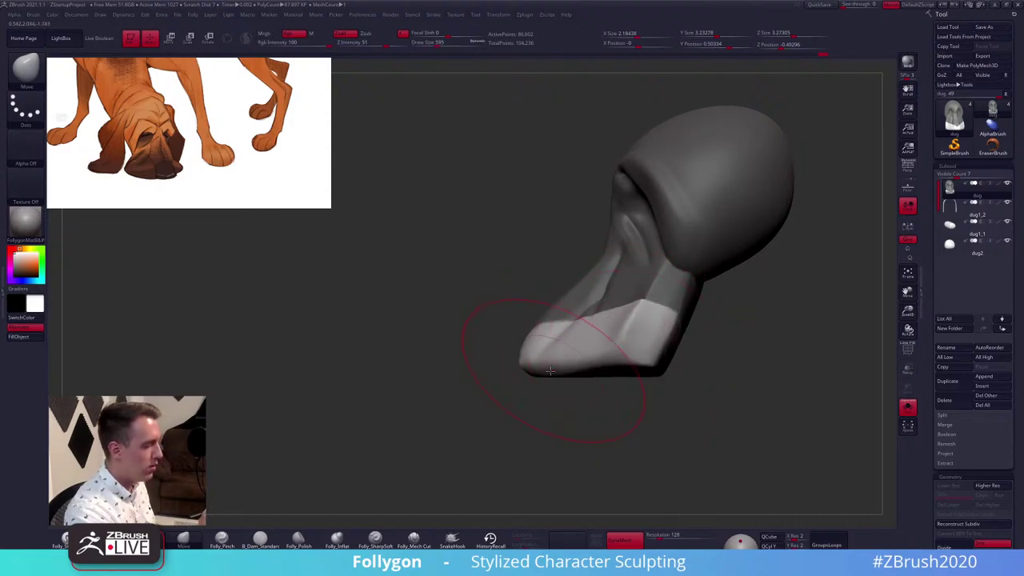
{"action": "key", "text": "ctrl+z"}
Soften the mask's edge and cut a plane across the side of the muzzle end with Folly_Mech Cut at draw size 350
{"action": "left_click", "coordinate": [620, 357], "text": "ctrl"}
{"action": "left_click", "coordinate": [621, 357], "text": "ctrl"}
{"action": "right_click_drag", "start_coordinate": [622, 354], "coordinate": [517, 333]}
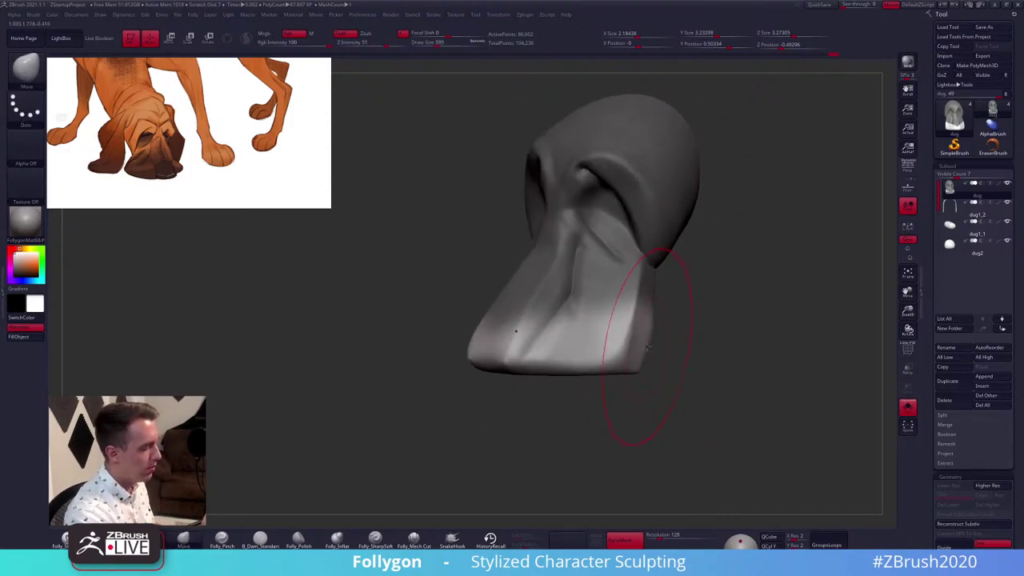
{"action": "left_click", "coordinate": [415, 538]}
{"action": "left_click_drag", "start_coordinate": [438, 489], "coordinate": [496, 400]}
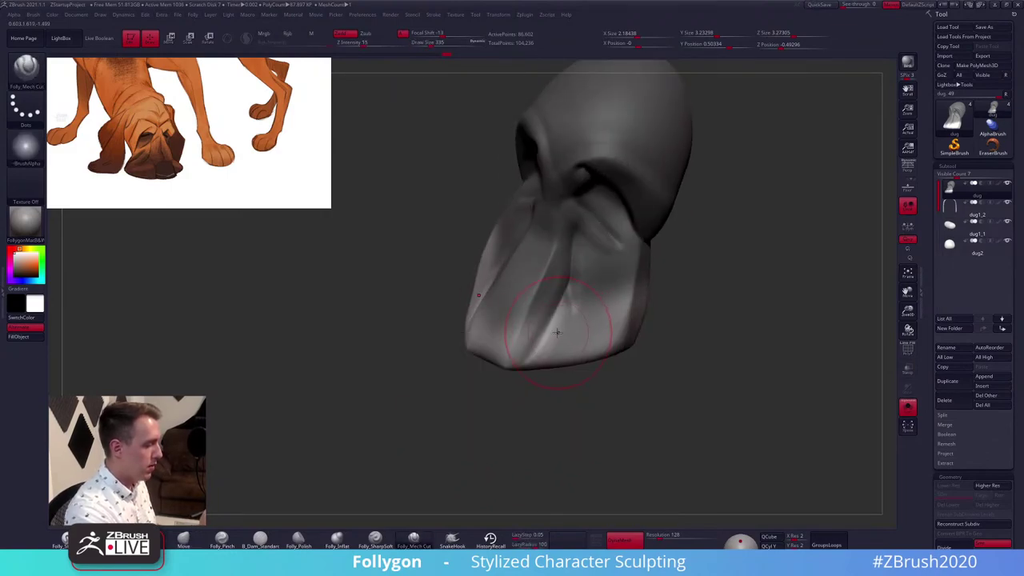
{"action": "key", "text": "space"}
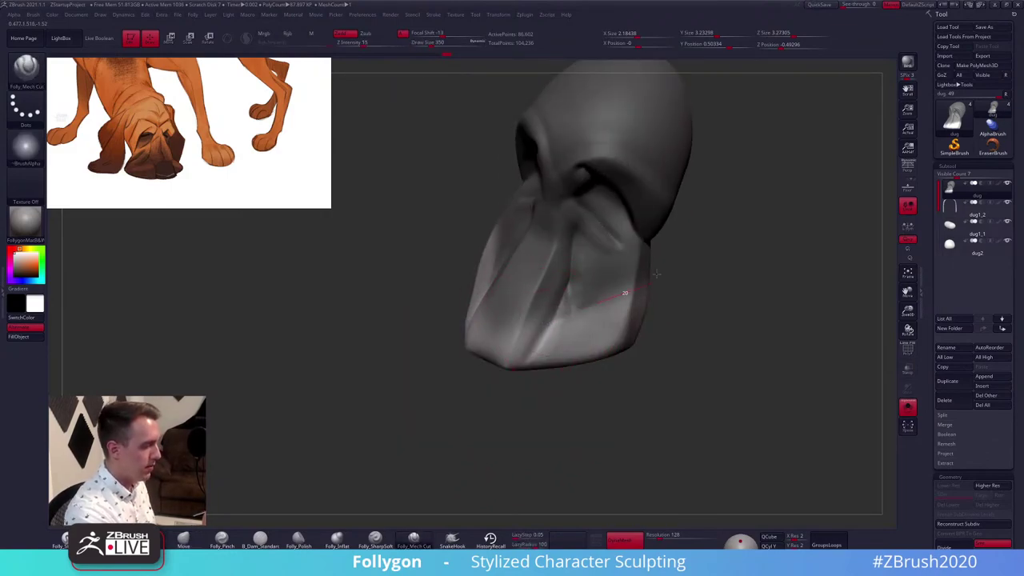
{"action": "mouse_move", "coordinate": [653, 280]}
{"action": "left_mouse_down"}
{"action": "mouse_move", "coordinate": [616, 269]}
{"action": "mouse_move", "coordinate": [567, 277]}
{"action": "left_mouse_up"}
Pull the muzzle tip forward and lift its lower edge with the Move brush at draw sizes 636 and 447
{"action": "key", "text": "space"}
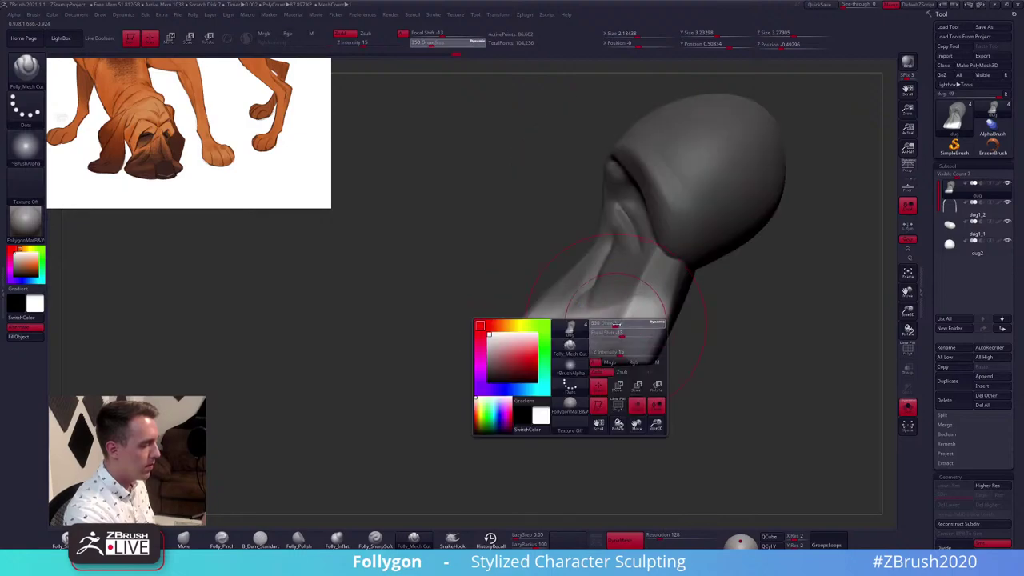
{"action": "key", "text": "b"}
{"action": "key", "text": "m"}
{"action": "key", "text": "v"}
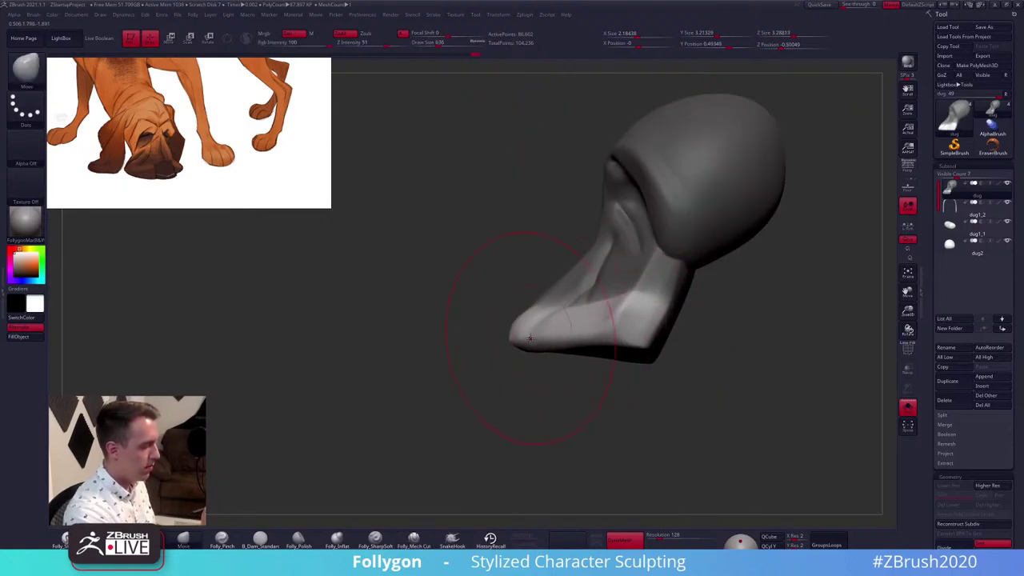
{"action": "key", "text": "space"}
{"action": "left_click_drag", "start_coordinate": [552, 334], "coordinate": [544, 334]}
{"action": "left_click_drag", "start_coordinate": [456, 377], "coordinate": [533, 337], "text": "shift"}
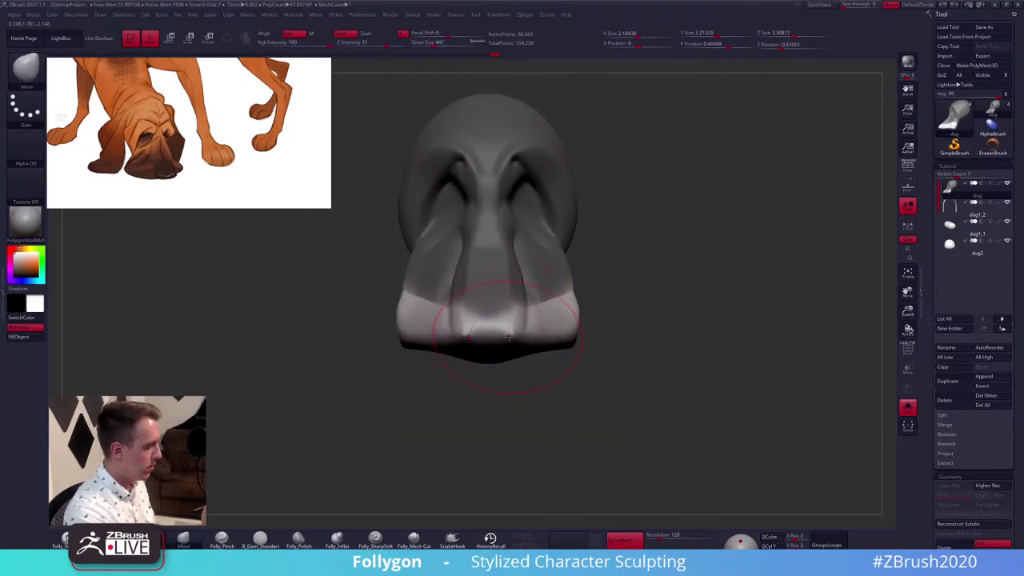
{"action": "mouse_move", "coordinate": [510, 337]}
{"action": "right_mouse_down"}
{"action": "mouse_move", "coordinate": [473, 355]}
{"action": "mouse_move", "coordinate": [546, 331]}
{"action": "right_mouse_up"}
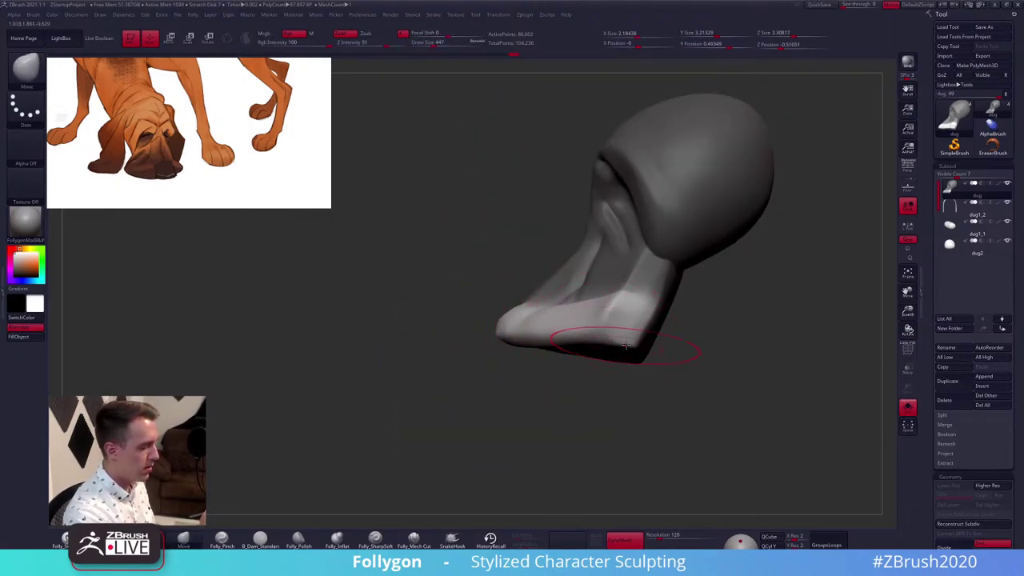
{"action": "key", "text": "space"}
{"action": "left_click_drag", "start_coordinate": [654, 344], "coordinate": [647, 344]}
Clear the mask and flatten the back face of the muzzle with Folly_Trim at draw size 335
{"action": "left_click_drag", "start_coordinate": [689, 392], "coordinate": [708, 412], "text": "ctrl"}
{"action": "right_click_drag", "start_coordinate": [736, 396], "coordinate": [680, 380], "text": "shift"}
{"action": "mouse_move", "coordinate": [718, 363]}
{"action": "left_mouse_down"}
{"action": "mouse_move", "coordinate": [721, 349]}
{"action": "mouse_move", "coordinate": [694, 320]}
{"action": "left_mouse_up"}
{"action": "key", "text": "2"}
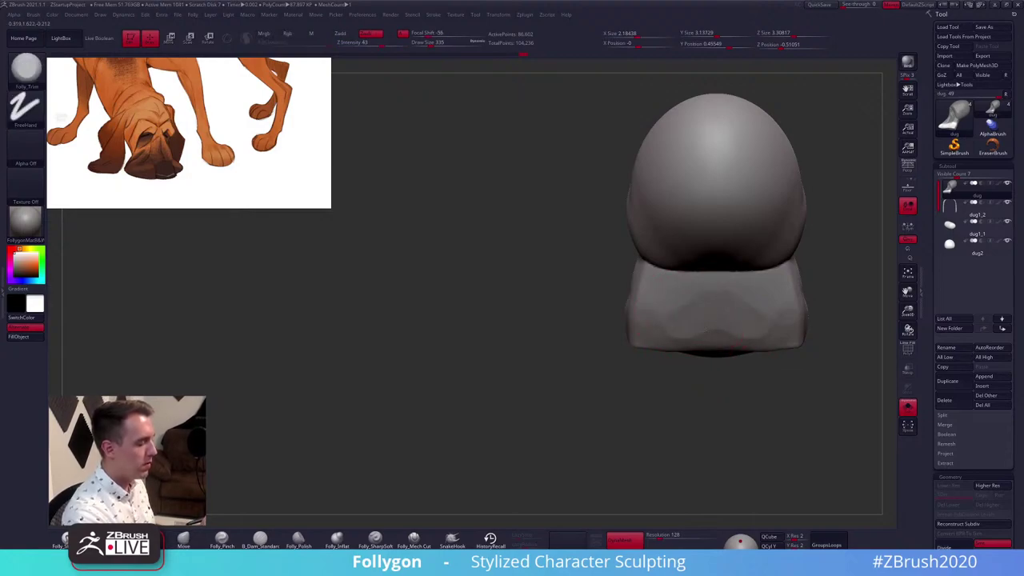
{"action": "right_click_drag", "start_coordinate": [738, 346], "coordinate": [726, 348]}
Show the other parts again and refine the side profile of the muzzle bridge with the Move brush at draw size 321
{"action": "key", "text": "alt+s"}
{"action": "key", "text": "space"}
{"action": "left_click_drag", "start_coordinate": [731, 340], "coordinate": [725, 340]}
{"action": "mouse_move", "coordinate": [721, 352]}
{"action": "right_mouse_down"}
{"action": "mouse_move", "coordinate": [711, 359]}
{"action": "mouse_move", "coordinate": [720, 368]}
{"action": "mouse_move", "coordinate": [634, 361]}
{"action": "right_mouse_up"}
{"action": "key", "text": "1"}
{"action": "key", "text": "space"}
{"action": "mouse_move", "coordinate": [619, 308]}
{"action": "left_mouse_down"}
{"action": "mouse_move", "coordinate": [628, 308]}
{"action": "mouse_move", "coordinate": [601, 287]}
{"action": "left_mouse_up"}
{"action": "key", "text": "space"}
{"action": "left_click_drag", "start_coordinate": [606, 292], "coordinate": [601, 292]}
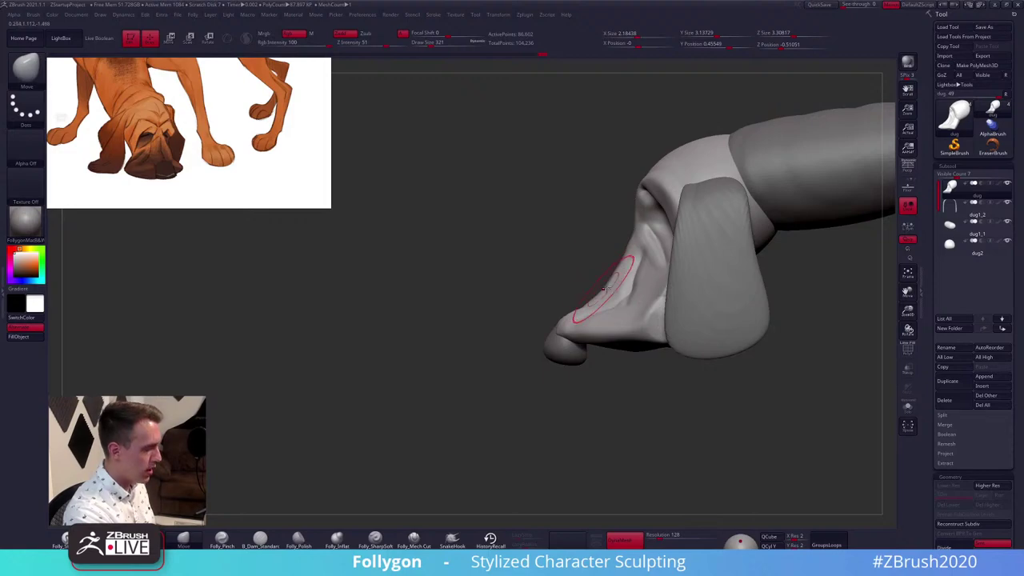
{"action": "right_click_drag", "start_coordinate": [616, 276], "coordinate": [608, 295]}
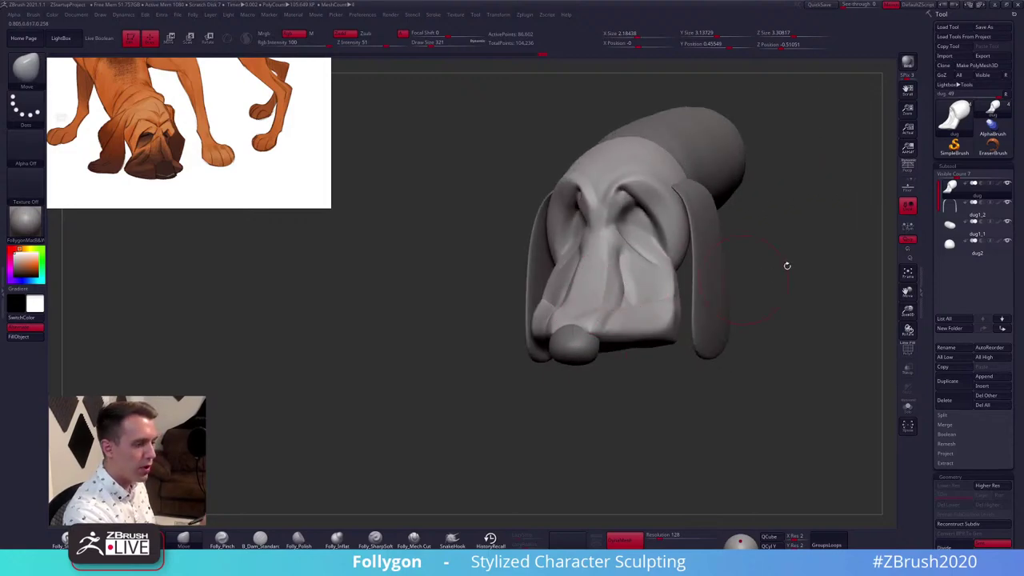
Sharpen the crease above the lip along the side of the muzzle with Folly_Mech Cut at draw size 160
{"action": "mouse_move", "coordinate": [805, 277]}
{"action": "right_mouse_down"}
{"action": "mouse_move", "coordinate": [594, 297]}
{"action": "mouse_move", "coordinate": [607, 316]}
{"action": "mouse_move", "coordinate": [638, 285]}
{"action": "right_mouse_up"}
{"action": "key", "text": "space"}
{"action": "left_click", "coordinate": [415, 540]}
{"action": "key", "text": "space"}
{"action": "left_click_drag", "start_coordinate": [638, 285], "coordinate": [631, 286]}
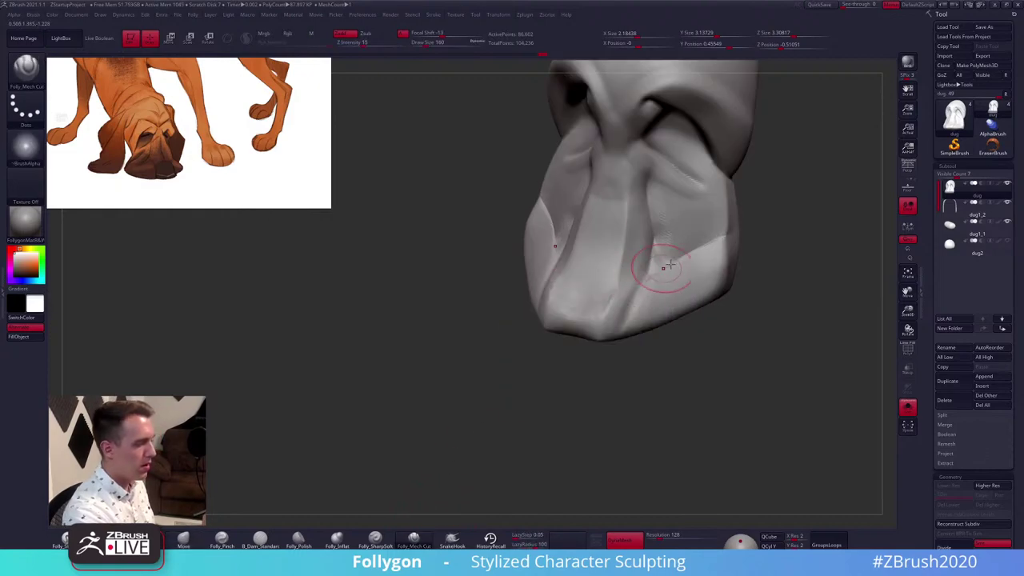
{"action": "left_click_drag", "start_coordinate": [732, 234], "coordinate": [645, 279]}
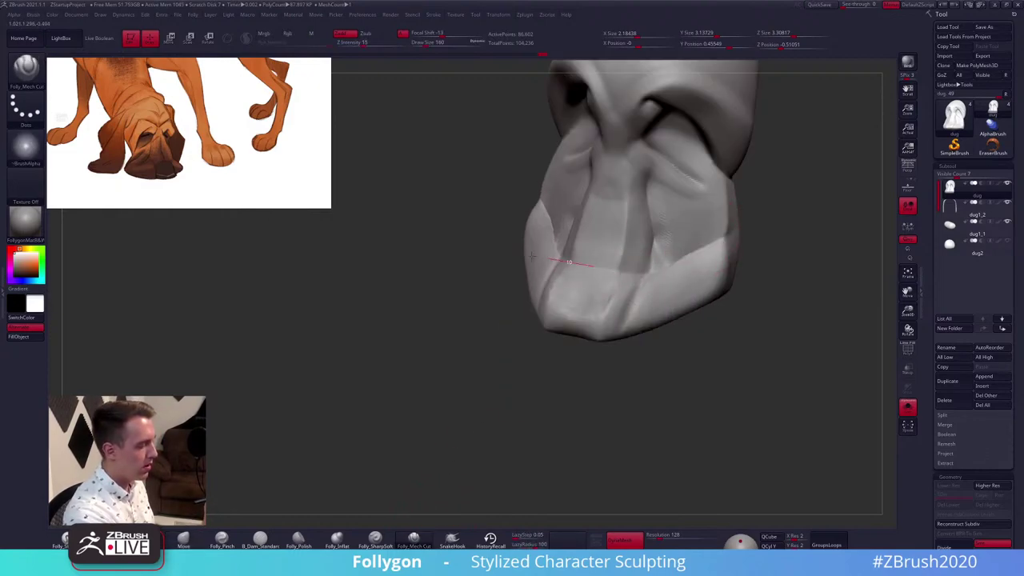
Continue the cut across the muzzle's bridge above the nose end and smooth it
{"action": "right_click_drag", "start_coordinate": [597, 274], "coordinate": [528, 273]}
{"action": "key", "text": "space"}
{"action": "left_click_drag", "start_coordinate": [611, 275], "coordinate": [620, 274]}
{"action": "left_click_drag", "start_coordinate": [613, 272], "coordinate": [640, 240], "text": "shift"}
Shape the dip between the bridge and the raised nose end with the Move brush at draw size 203
{"action": "left_click", "coordinate": [184, 540]}
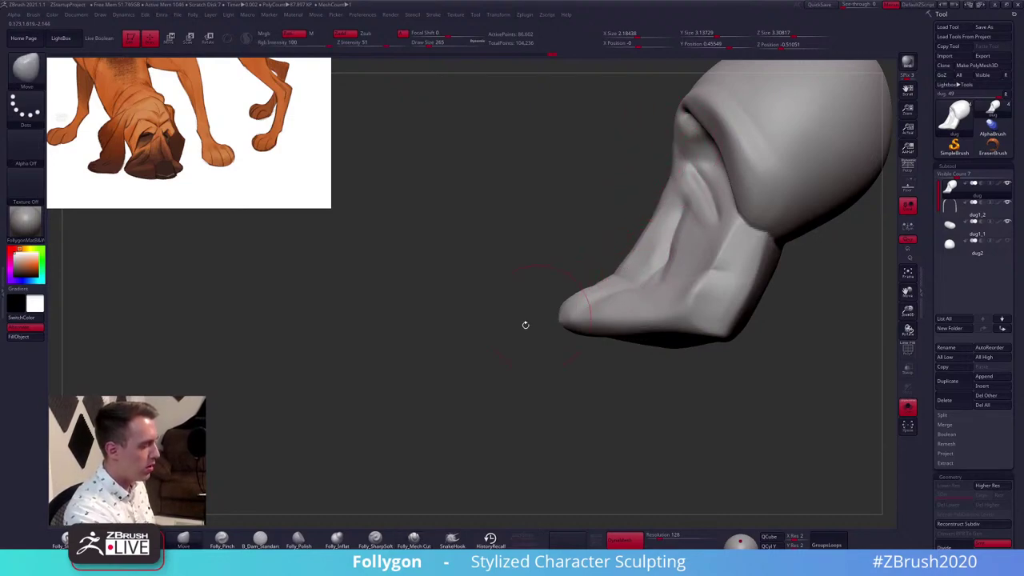
{"action": "key", "text": "space"}
{"action": "left_click_drag", "start_coordinate": [585, 286], "coordinate": [611, 299]}
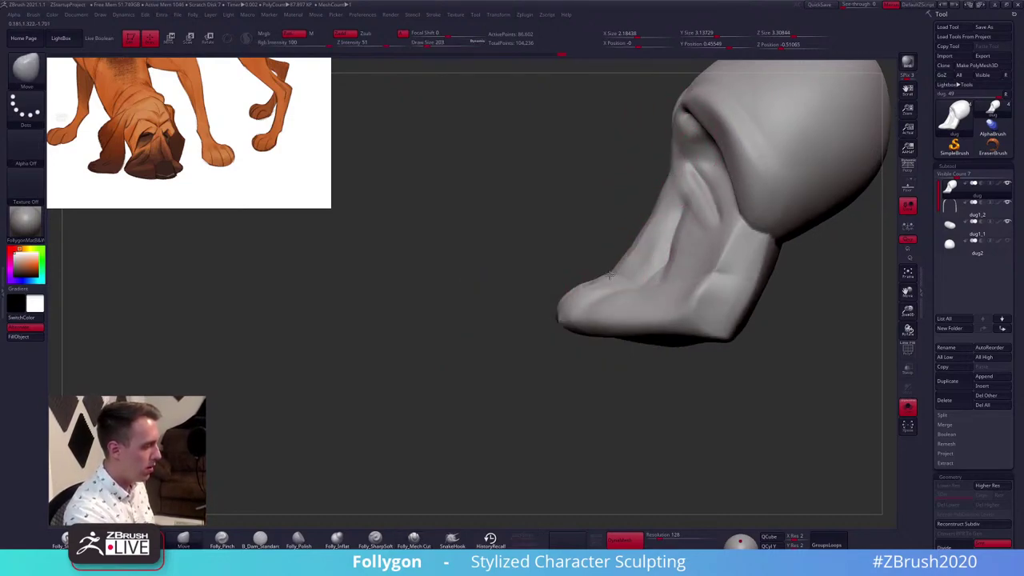
{"action": "right_click_drag", "start_coordinate": [614, 274], "coordinate": [664, 282]}
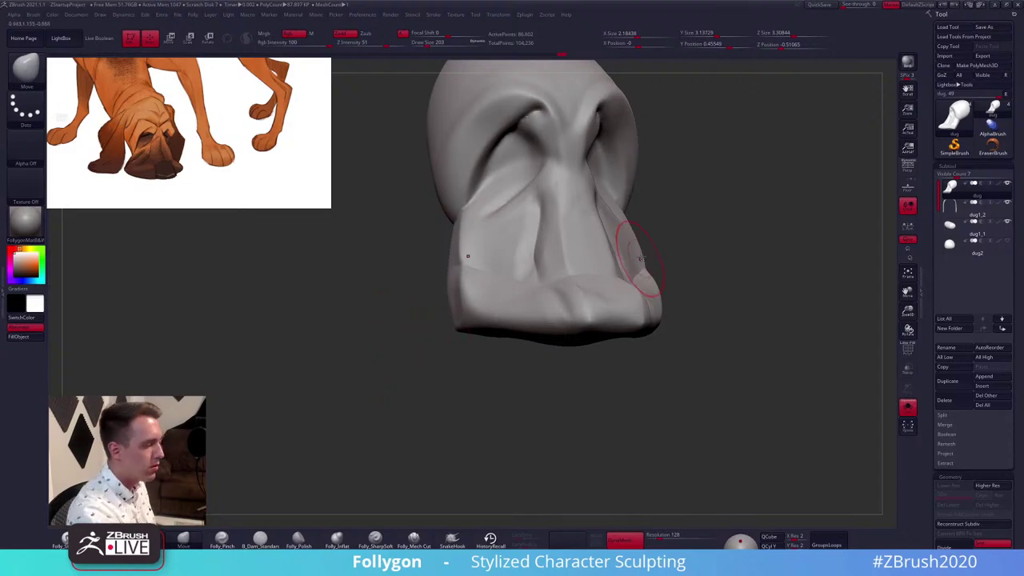
Flare the lower outer corners of the jowls outward with the Move brush at draw sizes 321 and 181
{"action": "key", "text": "space"}
{"action": "key", "text": "space"}
{"action": "mouse_move", "coordinate": [626, 263]}
{"action": "right_mouse_down"}
{"action": "mouse_move", "coordinate": [607, 264]}
{"action": "mouse_move", "coordinate": [648, 309]}
{"action": "right_mouse_up"}
{"action": "key", "text": "space"}
{"action": "key", "text": "space"}
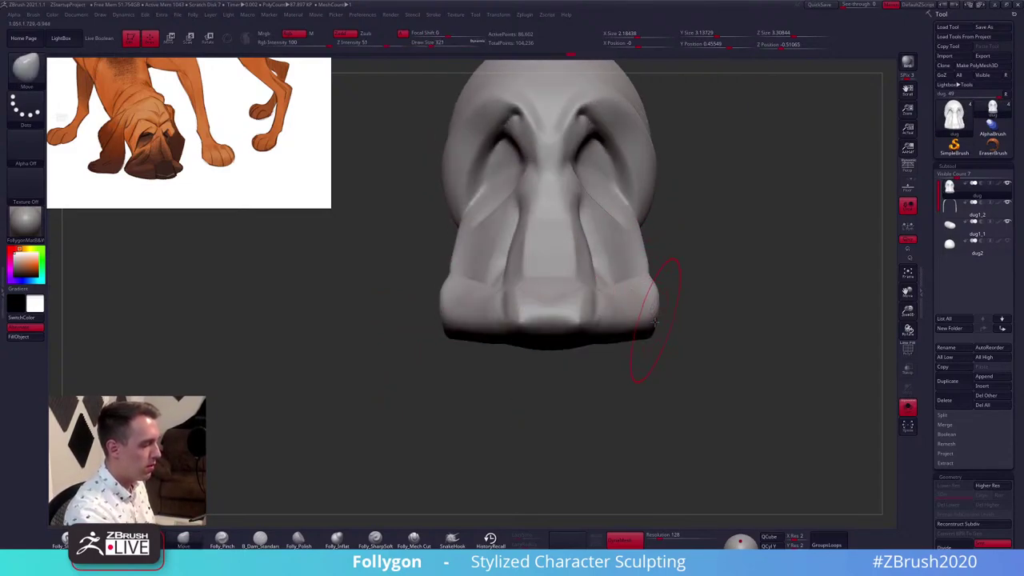
{"action": "left_click_drag", "start_coordinate": [653, 315], "coordinate": [660, 325]}
{"action": "key", "text": "space"}
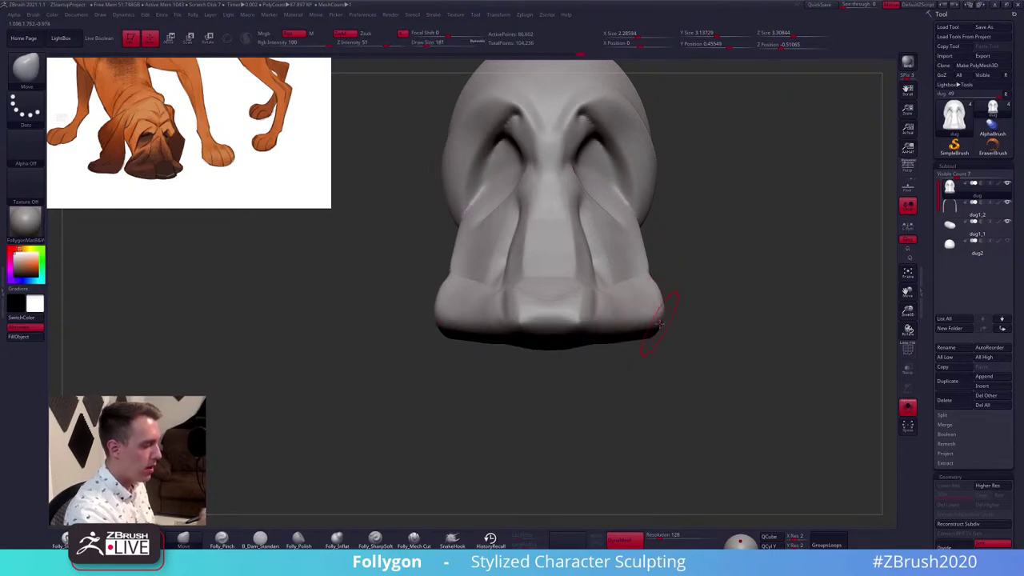
Build up rounded eyeballs in the eye sockets with the Folly_Clay brush at draw size 150 and smooth them
{"action": "right_click_drag", "start_coordinate": [649, 379], "coordinate": [680, 357], "text": "ctrl"}
{"action": "key", "text": "space"}
{"action": "left_click_drag", "start_coordinate": [680, 357], "coordinate": [686, 358]}
{"action": "mouse_move", "coordinate": [685, 359]}
{"action": "right_mouse_down", "text": "alt"}
{"action": "mouse_move", "coordinate": [656, 394]}
{"action": "mouse_move", "coordinate": [673, 396]}
{"action": "mouse_move", "coordinate": [663, 368]}
{"action": "right_mouse_up", "text": "alt"}
{"action": "key", "text": "alt+shift+s"}
{"action": "key", "text": "space"}
{"action": "left_click_drag", "start_coordinate": [697, 354], "coordinate": [690, 354]}
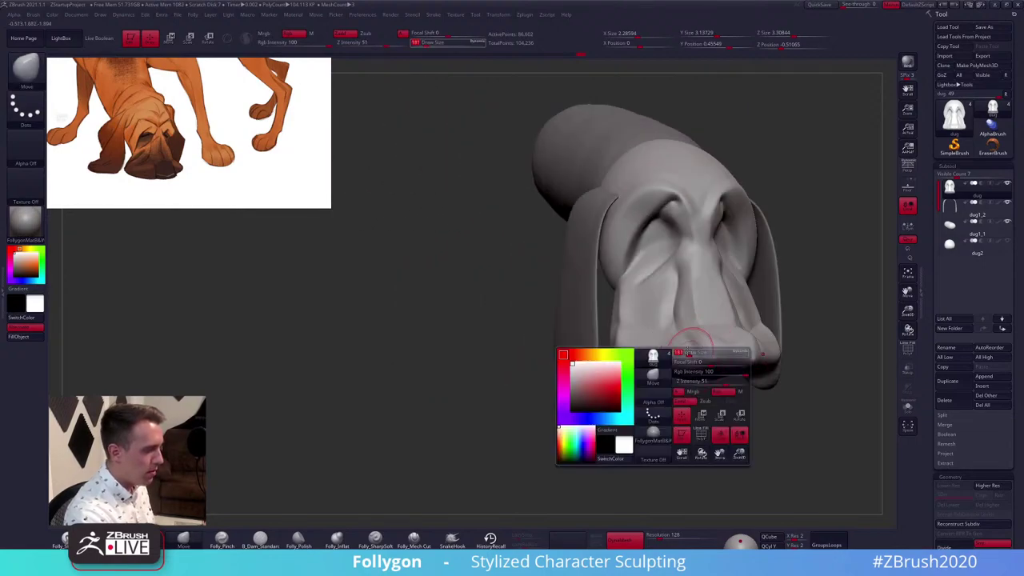
{"action": "right_click_drag", "start_coordinate": [673, 379], "coordinate": [606, 409], "text": "alt"}
{"action": "key", "text": "2"}
{"action": "mouse_move", "coordinate": [574, 278]}
{"action": "right_mouse_down"}
{"action": "mouse_move", "coordinate": [554, 279]}
{"action": "mouse_move", "coordinate": [589, 276]}
{"action": "right_mouse_up"}
{"action": "key", "text": "1"}
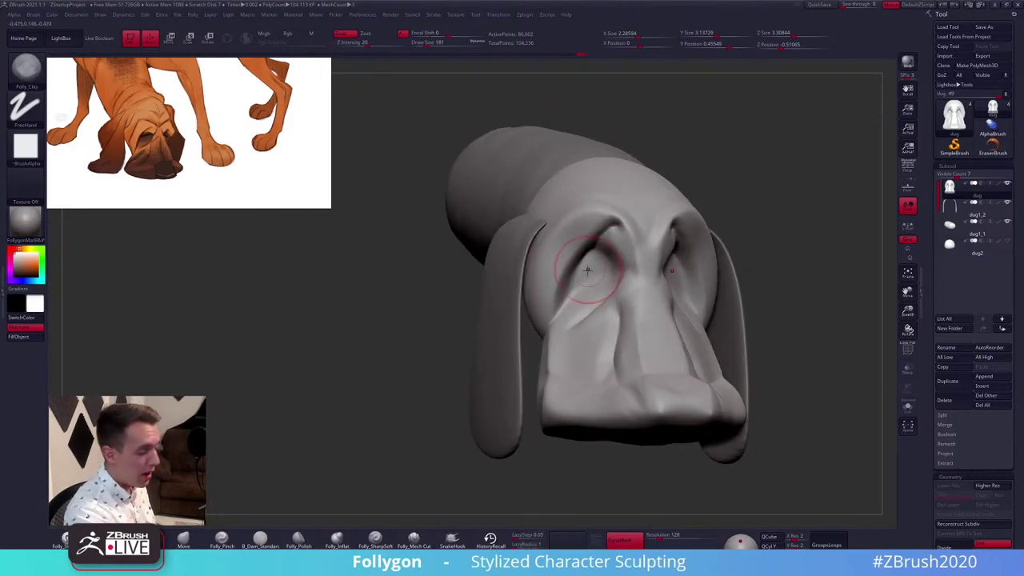
{"action": "key", "text": "space"}
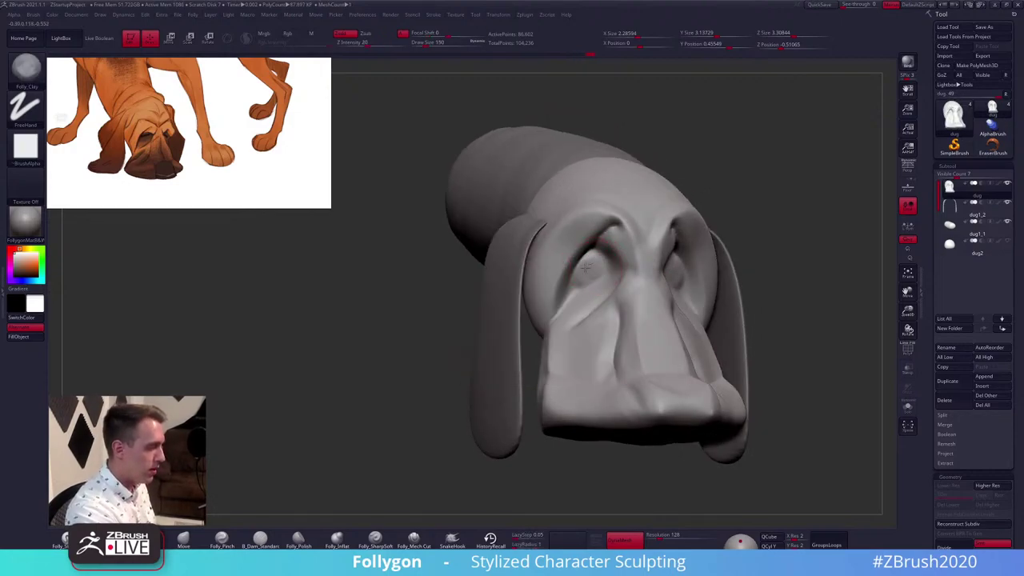
{"action": "left_click_drag", "start_coordinate": [588, 271], "coordinate": [583, 280]}
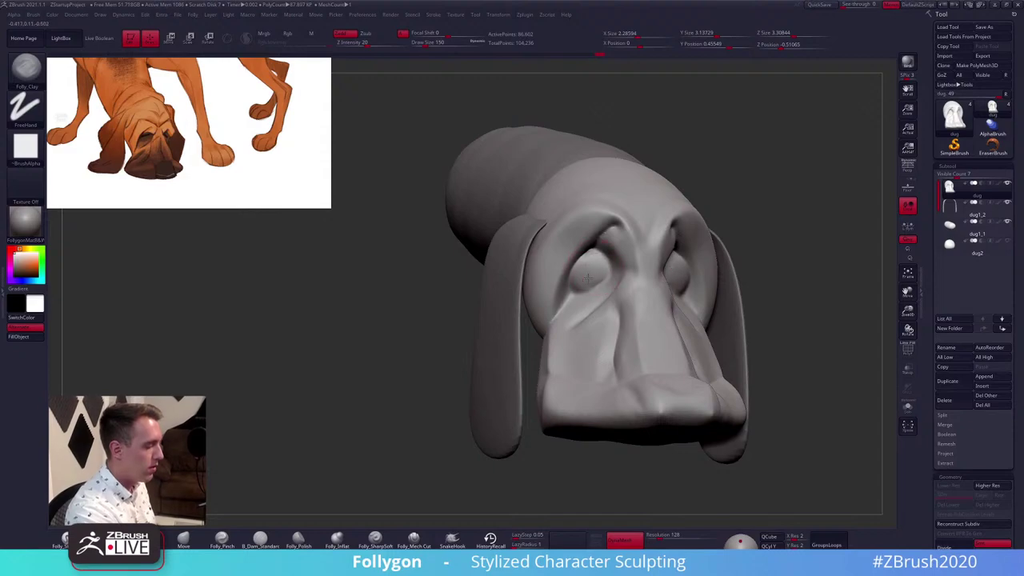
{"action": "key", "text": "shift"}
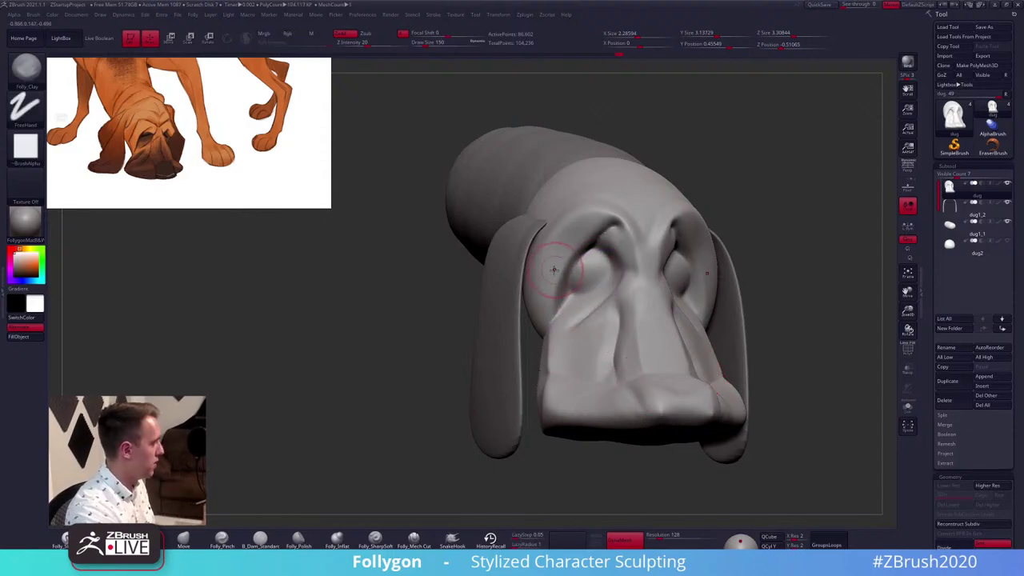
Add volume to the brow folds above and outside the eyes with the Folly_Clay brush
{"action": "right_click_drag", "start_coordinate": [553, 268], "coordinate": [562, 253]}
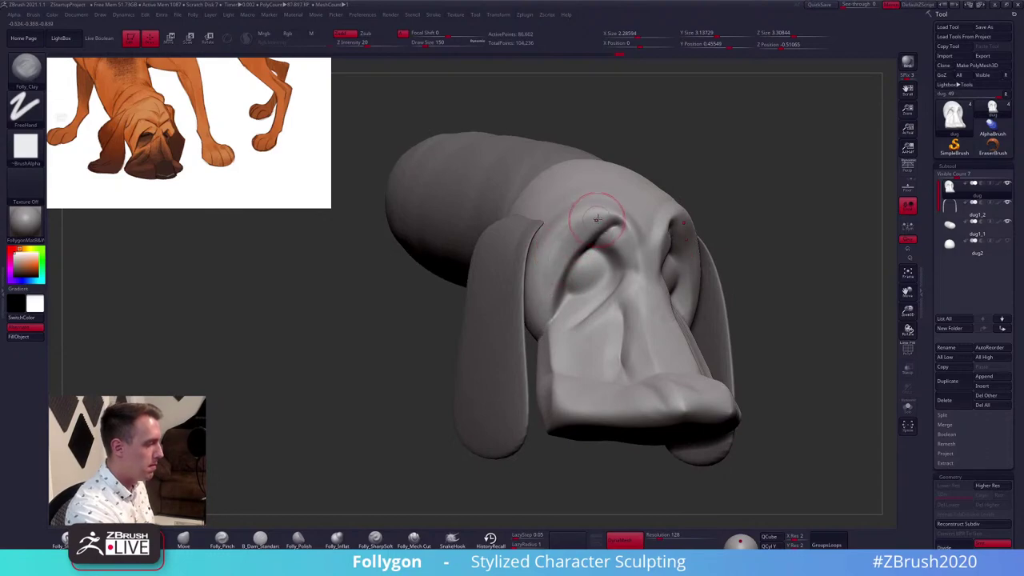
{"action": "left_click_drag", "start_coordinate": [597, 218], "coordinate": [544, 320]}
{"action": "left_click_drag", "start_coordinate": [551, 276], "coordinate": [549, 280]}
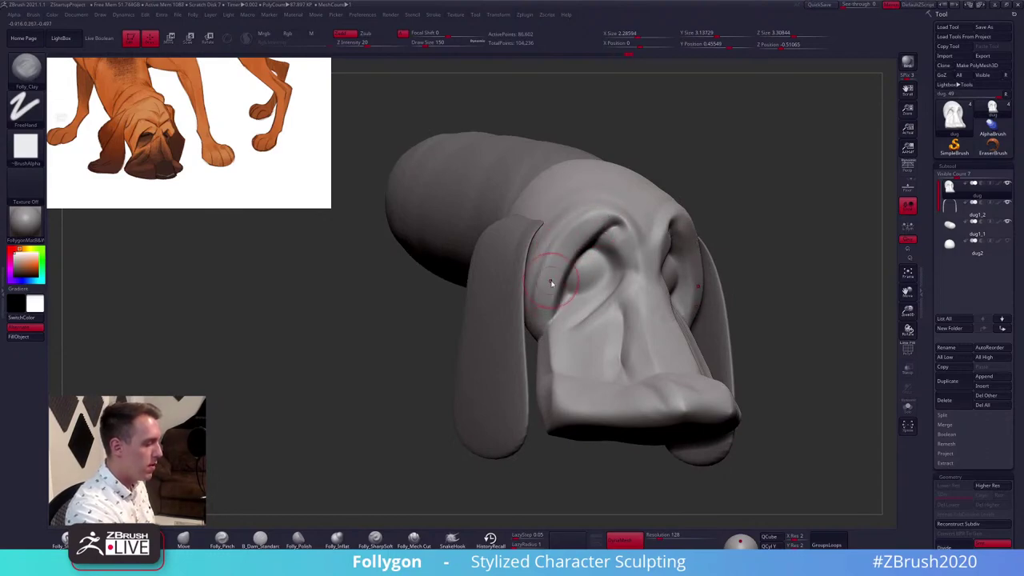
{"action": "left_click_drag", "start_coordinate": [611, 213], "coordinate": [549, 256]}
{"action": "right_click_drag", "start_coordinate": [552, 232], "coordinate": [567, 240]}
{"action": "key", "text": "alt+s"}
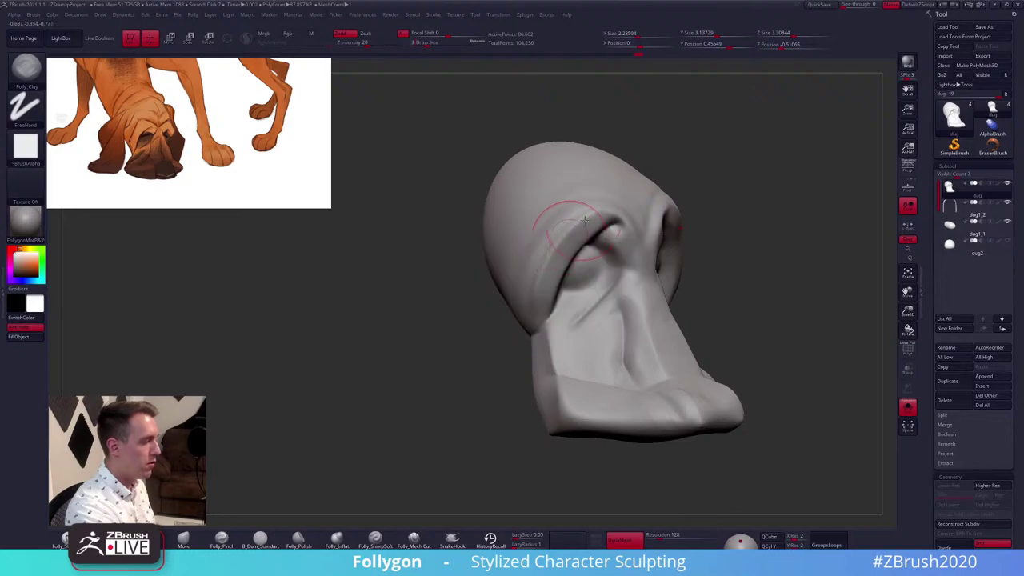
{"action": "left_click_drag", "start_coordinate": [546, 262], "coordinate": [536, 292]}
Undo the last two brow changes and flatten the top of the brow folds with the Folly_Trim brush
{"action": "key", "text": "3"}
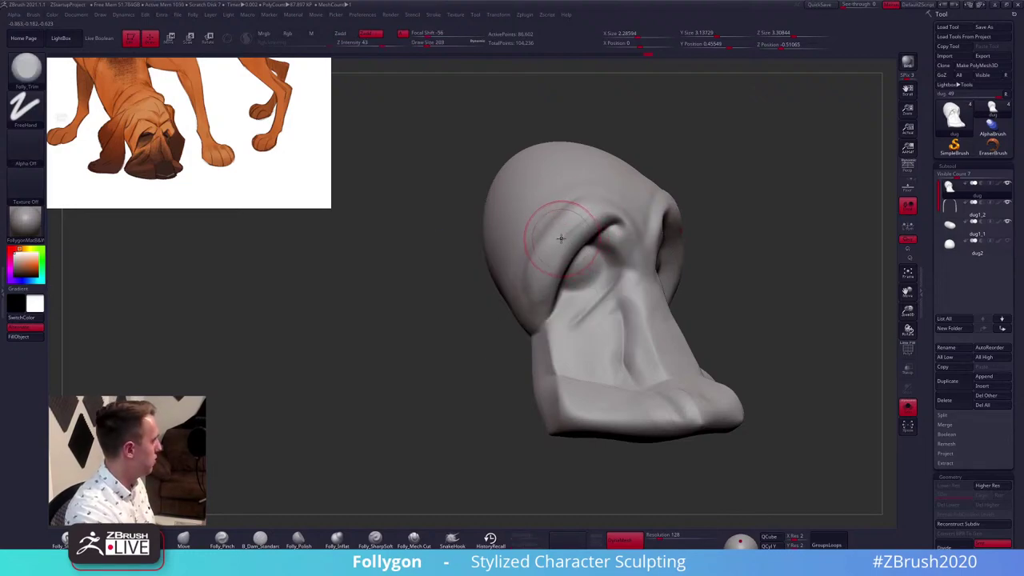
{"action": "key", "text": "ctrl+z"}
{"action": "key", "text": "ctrl+z"}
{"action": "left_click_drag", "start_coordinate": [602, 214], "coordinate": [571, 230]}
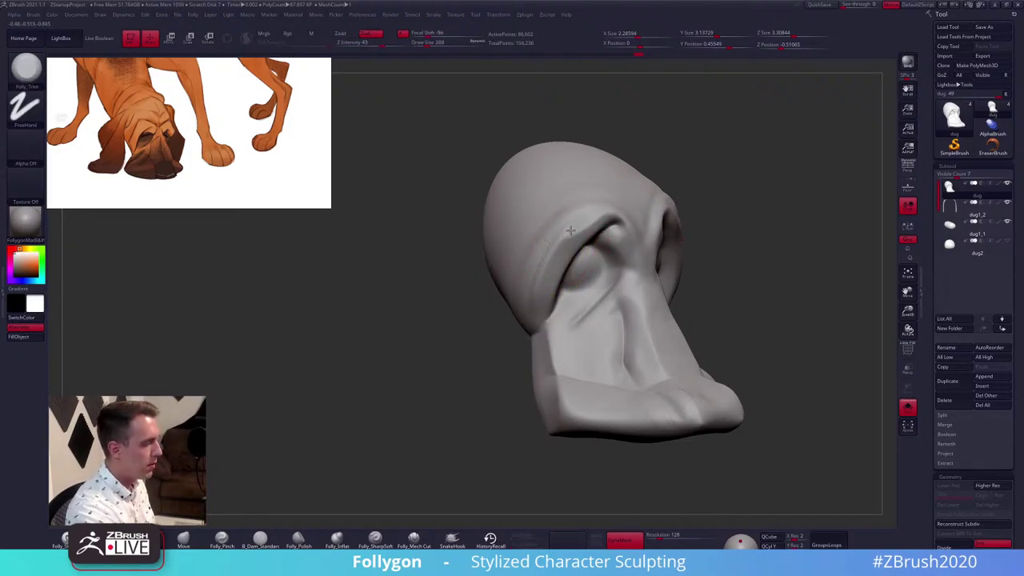
{"action": "right_click_drag", "start_coordinate": [532, 312], "coordinate": [543, 303]}
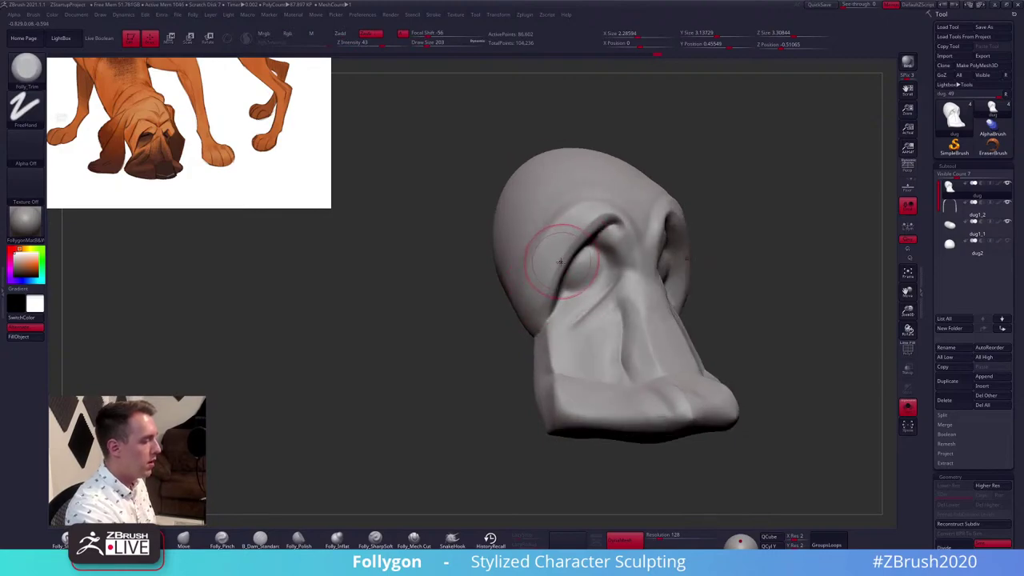
Thicken the outer brow folds with Folly_Clay at draw size 160 and smooth the strokes
{"action": "right_click_drag", "start_coordinate": [560, 262], "coordinate": [552, 264]}
{"action": "key", "text": "space"}
{"action": "left_click_drag", "start_coordinate": [561, 260], "coordinate": [558, 259]}
{"action": "key", "text": "2"}
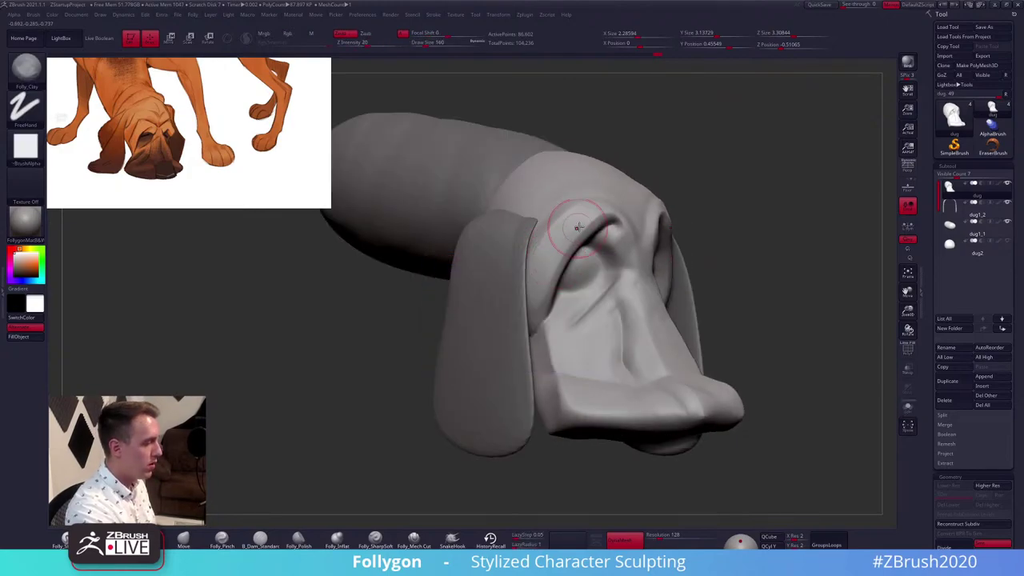
{"action": "key", "text": "alt+s"}
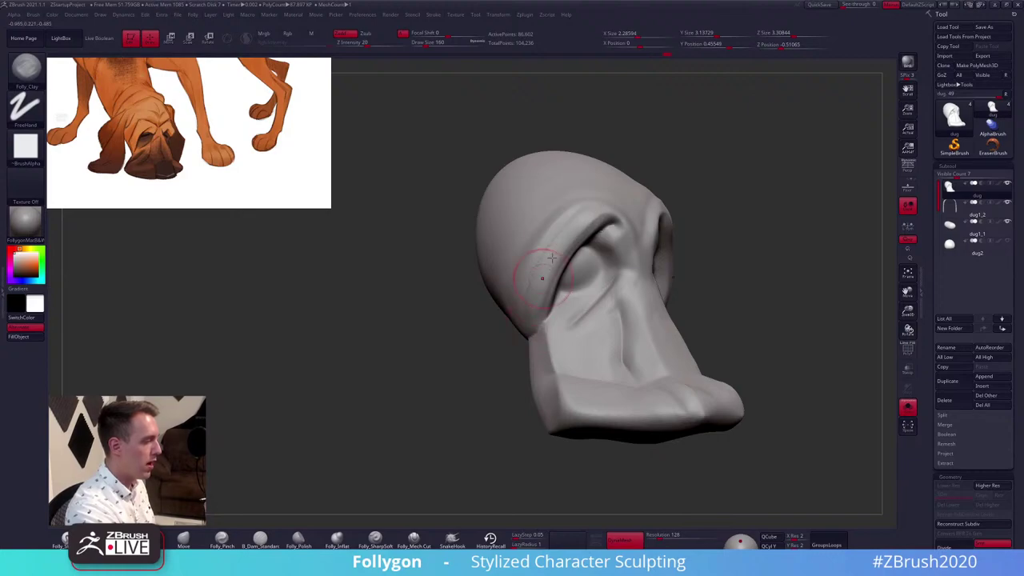
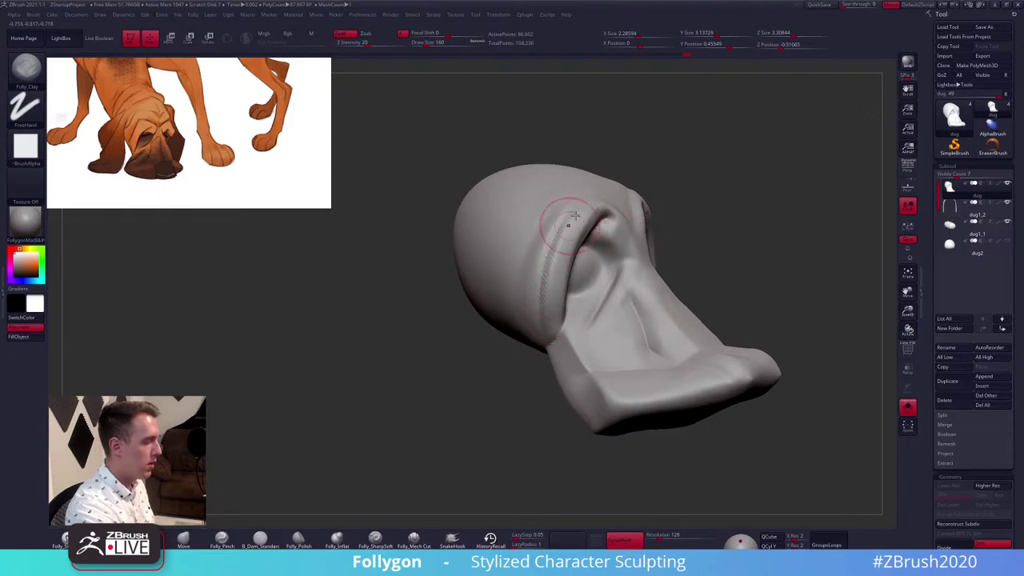
{"action": "left_click_drag", "start_coordinate": [575, 215], "coordinate": [549, 257], "text": "shift"}
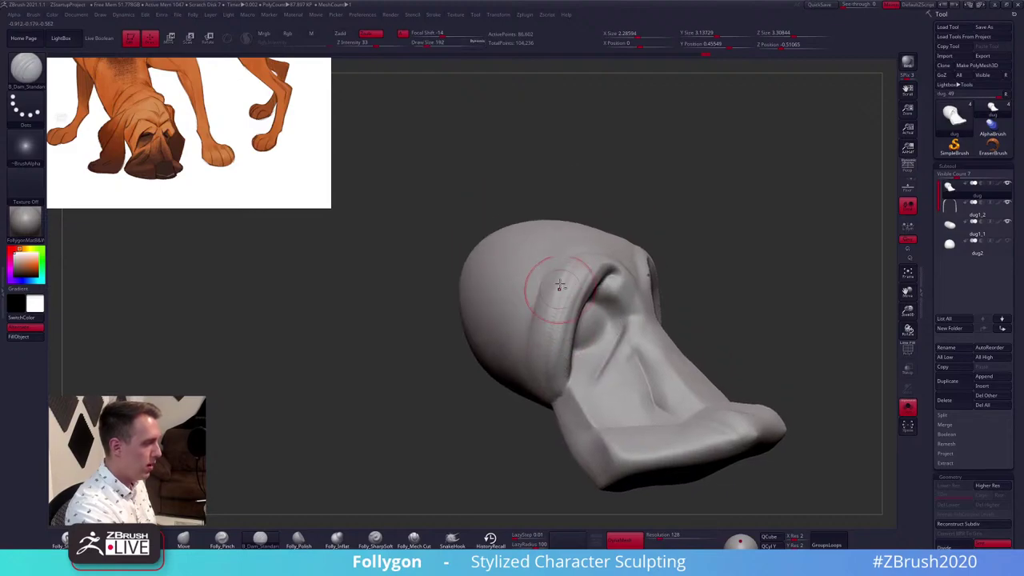
Carve a crease behind the brow folds and over their inner ends with B_Dam_Standard at draw size 192
{"action": "left_click_drag", "start_coordinate": [564, 257], "coordinate": [560, 262]}
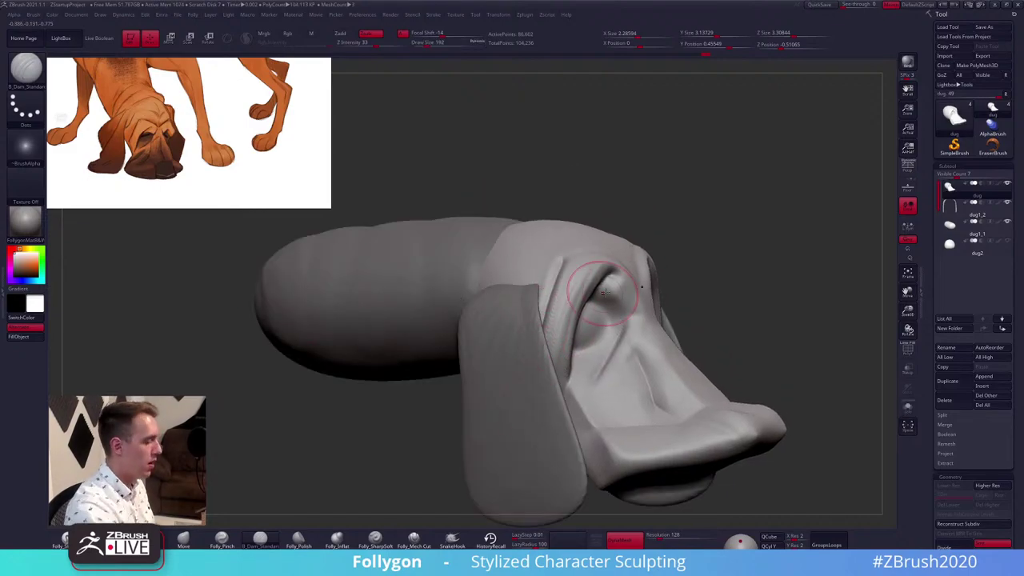
{"action": "right_click_drag", "start_coordinate": [605, 292], "coordinate": [576, 249]}
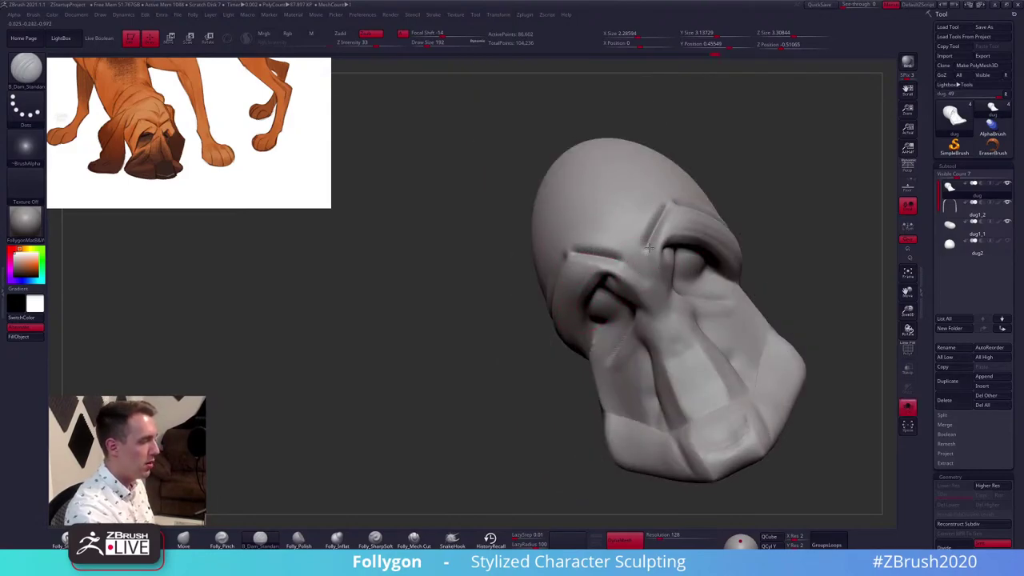
{"action": "mouse_move", "coordinate": [636, 244]}
{"action": "right_mouse_down"}
{"action": "mouse_move", "coordinate": [659, 307]}
{"action": "mouse_move", "coordinate": [613, 299]}
{"action": "mouse_move", "coordinate": [613, 312]}
{"action": "mouse_move", "coordinate": [594, 273]}
{"action": "mouse_move", "coordinate": [594, 298]}
{"action": "mouse_move", "coordinate": [569, 312]}
{"action": "right_mouse_up"}
Deepen the creases under the brow folds above the eyes with B_Dam_Standard at draw sizes 113 and 74
{"action": "key", "text": "space"}
{"action": "left_click_drag", "start_coordinate": [578, 282], "coordinate": [566, 282]}
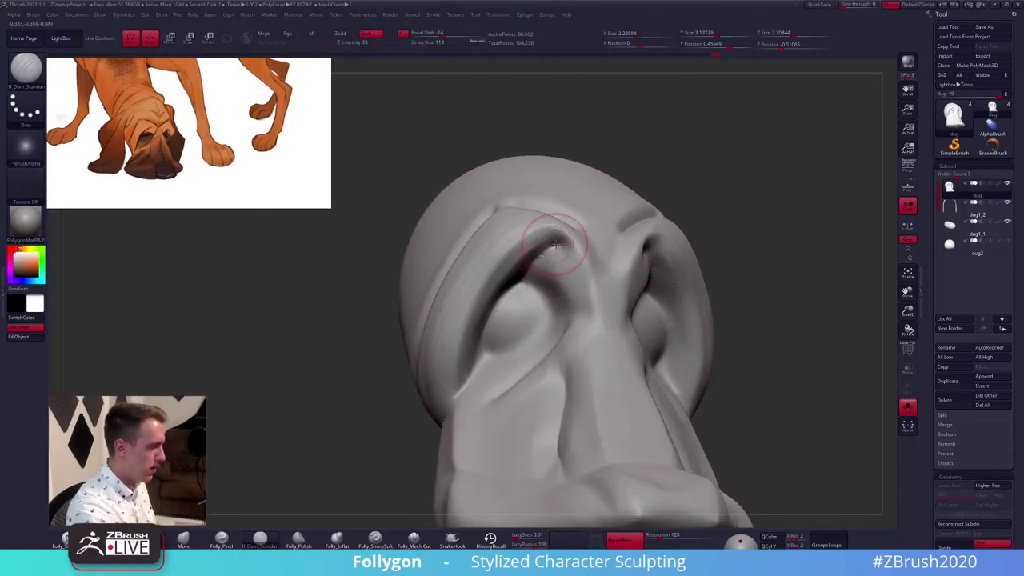
{"action": "left_click_drag", "start_coordinate": [562, 244], "coordinate": [513, 279]}
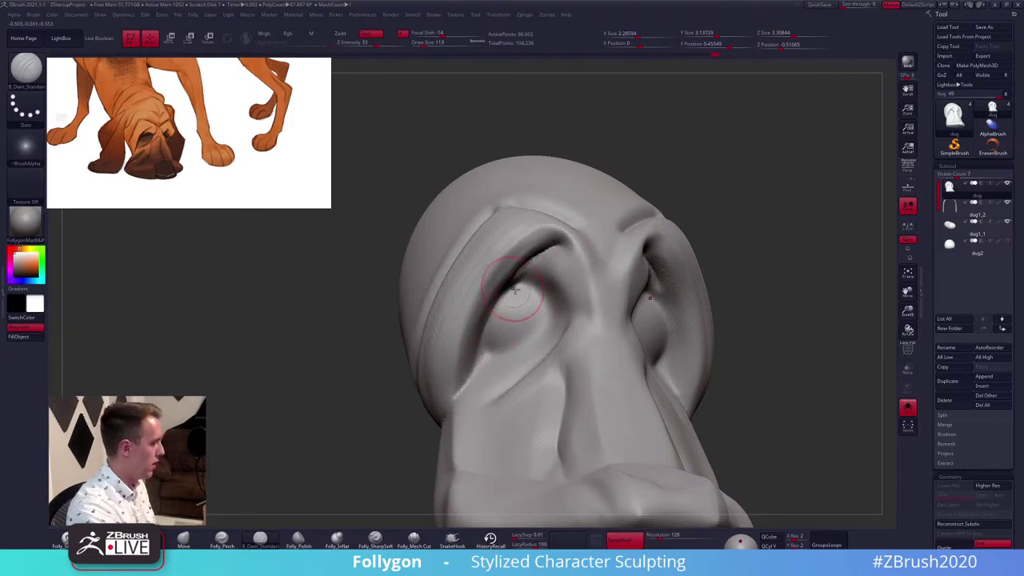
{"action": "right_click_drag", "start_coordinate": [516, 312], "coordinate": [544, 250]}
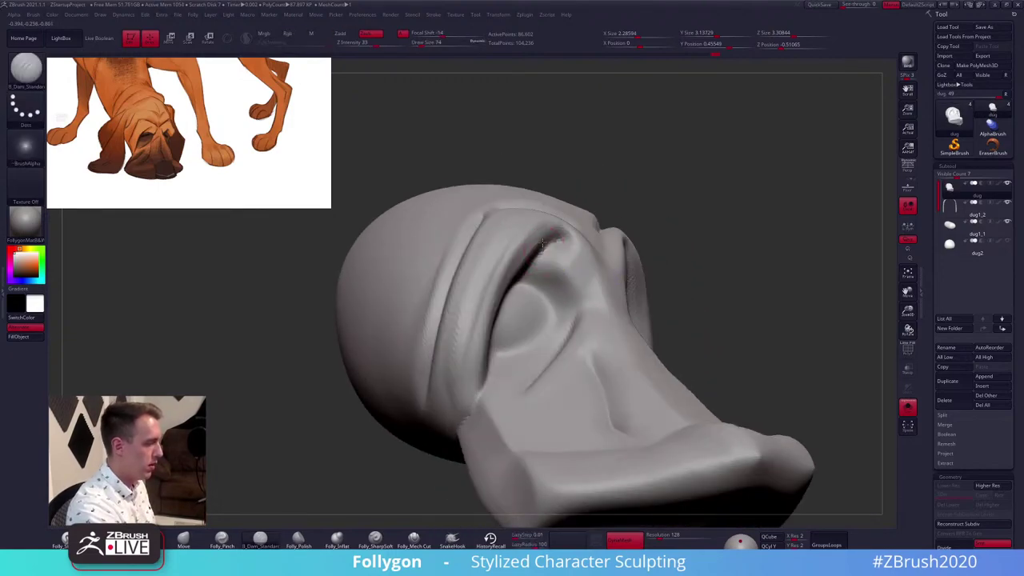
{"action": "right_click_drag", "start_coordinate": [516, 290], "coordinate": [548, 312]}
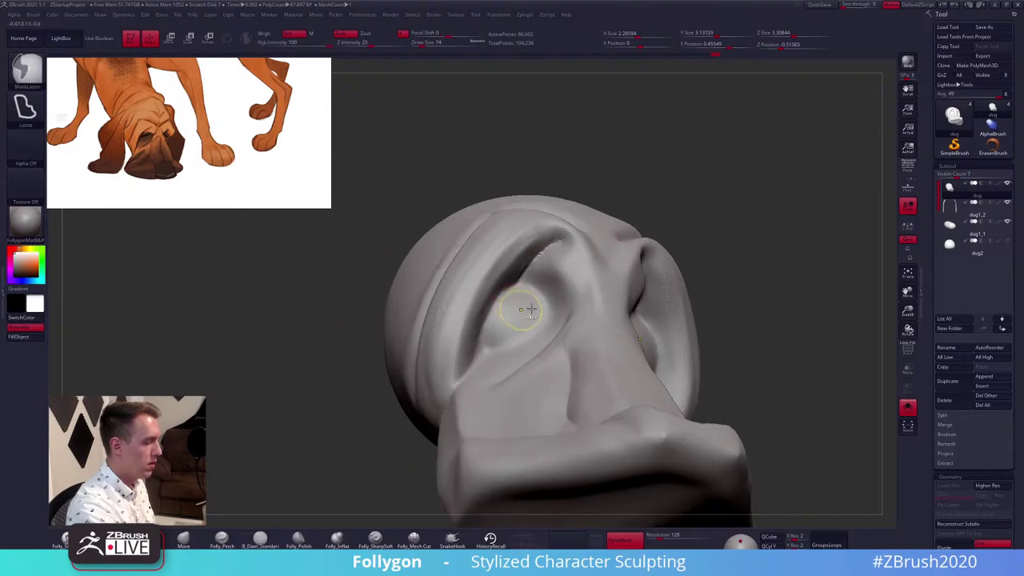
Subdivide the head once and carve creases between the inner eye corners and the nose bridge with B_Dam_Standard at draw size 104
{"action": "key", "text": "d"}
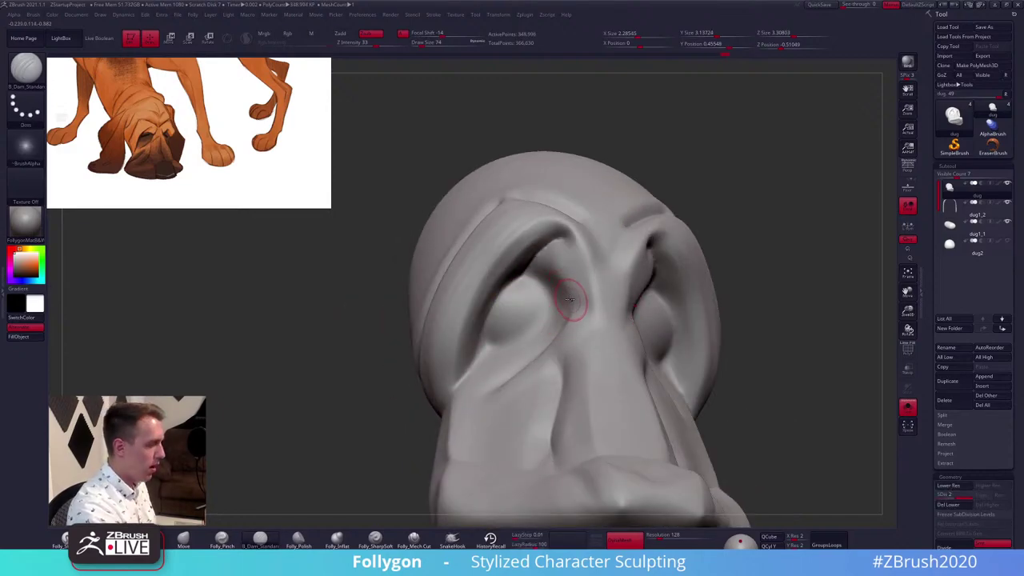
{"action": "right_click_drag", "start_coordinate": [570, 300], "coordinate": [576, 296]}
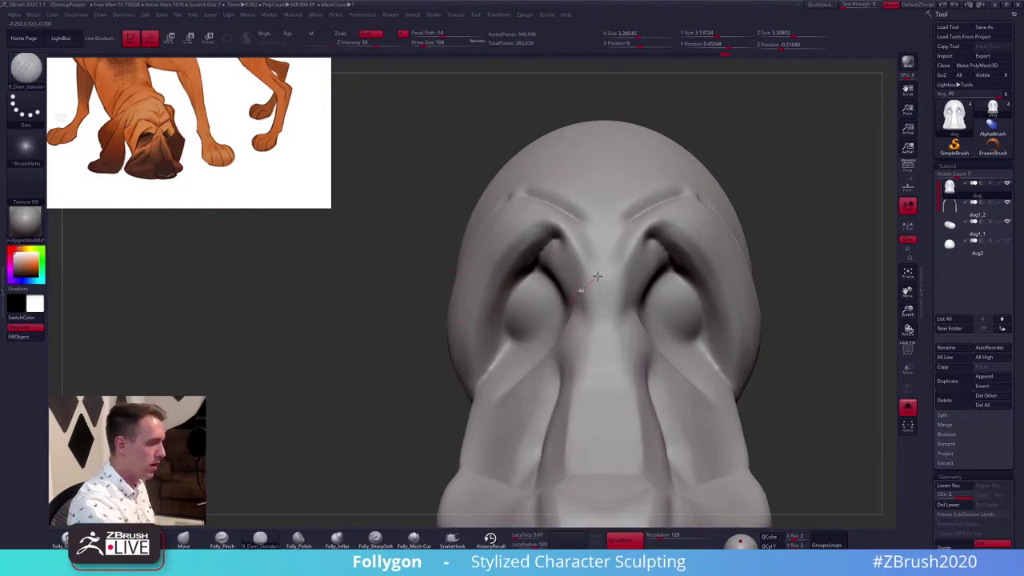
{"action": "left_click_drag", "start_coordinate": [597, 276], "coordinate": [605, 239]}
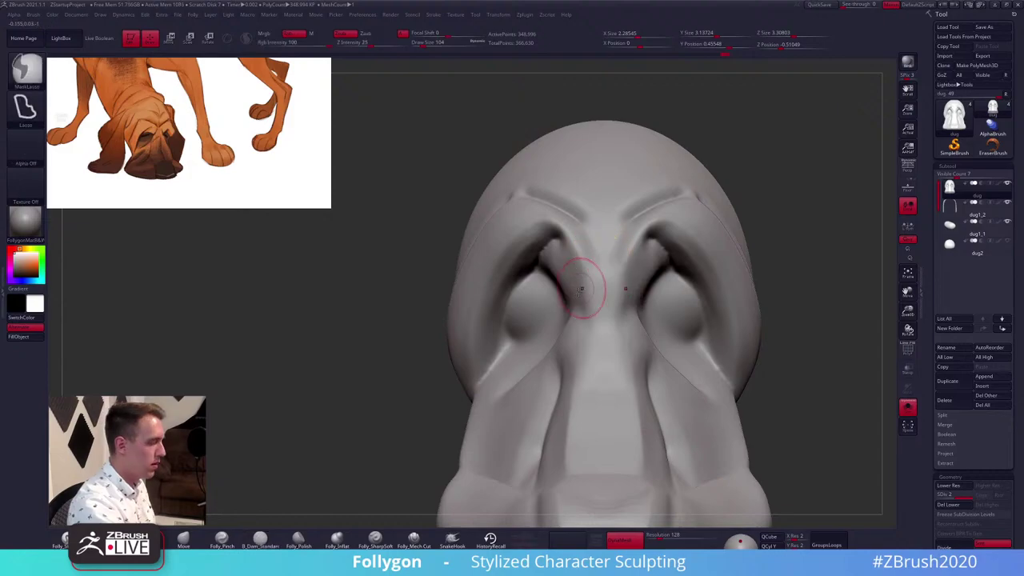
{"action": "right_click_drag", "start_coordinate": [572, 285], "coordinate": [560, 300]}
{"action": "left_click_drag", "start_coordinate": [595, 260], "coordinate": [597, 208]}
{"action": "mouse_move", "coordinate": [632, 318]}
{"action": "right_mouse_down"}
{"action": "mouse_move", "coordinate": [602, 314]}
{"action": "mouse_move", "coordinate": [602, 288]}
{"action": "mouse_move", "coordinate": [583, 267]}
{"action": "mouse_move", "coordinate": [597, 267]}
{"action": "right_mouse_up"}
{"action": "key", "text": "space"}
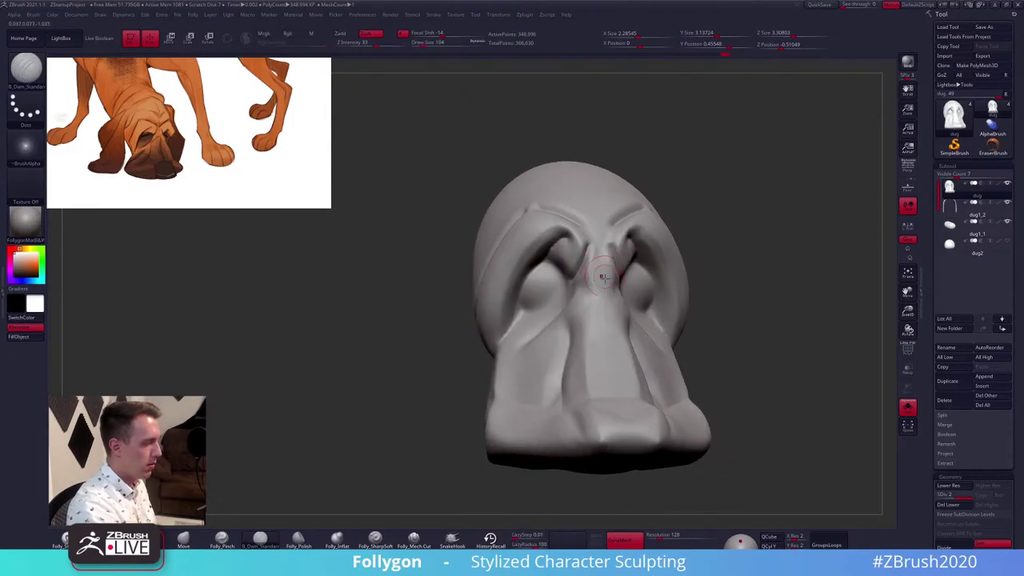
Cut crisper side planes along the muzzle's bridge with Folly_Mech Cut at draw size 121
{"action": "right_click_drag", "start_coordinate": [608, 319], "coordinate": [600, 289], "text": "ctrl"}
{"action": "key", "text": "space"}
{"action": "left_click_drag", "start_coordinate": [597, 289], "coordinate": [601, 286]}
{"action": "left_click", "coordinate": [413, 540]}
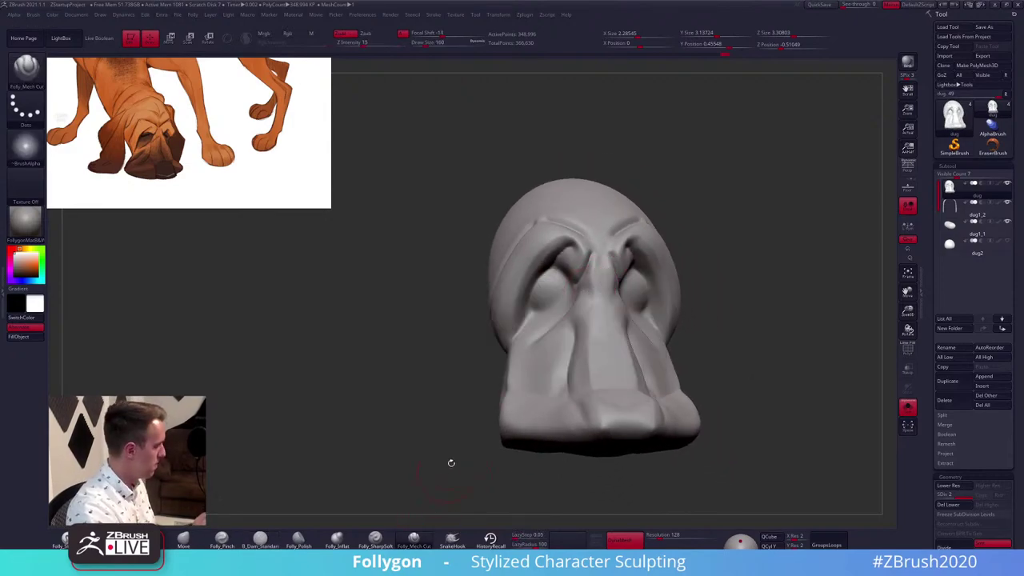
{"action": "mouse_move", "coordinate": [547, 325]}
{"action": "right_mouse_down"}
{"action": "mouse_move", "coordinate": [570, 317]}
{"action": "mouse_move", "coordinate": [570, 342]}
{"action": "right_mouse_up"}
{"action": "key", "text": "space"}
{"action": "left_click_drag", "start_coordinate": [602, 270], "coordinate": [591, 361]}
{"action": "key", "text": "s"}
{"action": "mouse_move", "coordinate": [585, 312]}
{"action": "left_mouse_down"}
{"action": "mouse_move", "coordinate": [598, 305]}
{"action": "mouse_move", "coordinate": [615, 426]}
{"action": "left_mouse_up"}
Cut down the ridge on the cheek side of the bridge groove and smooth it
{"action": "right_click_drag", "start_coordinate": [573, 357], "coordinate": [583, 332]}
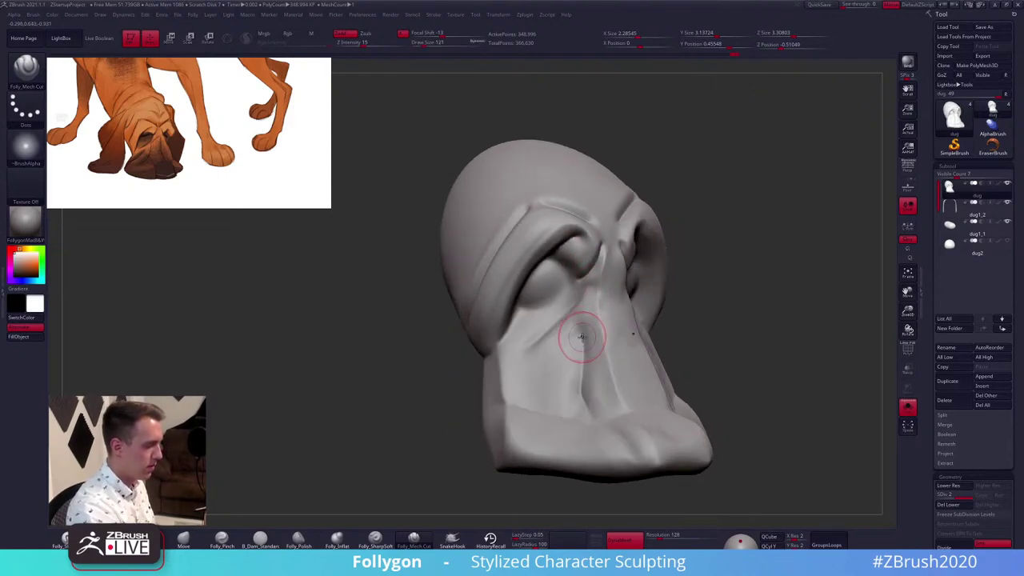
{"action": "left_click_drag", "start_coordinate": [582, 332], "coordinate": [574, 396]}
{"action": "key", "text": "shift"}
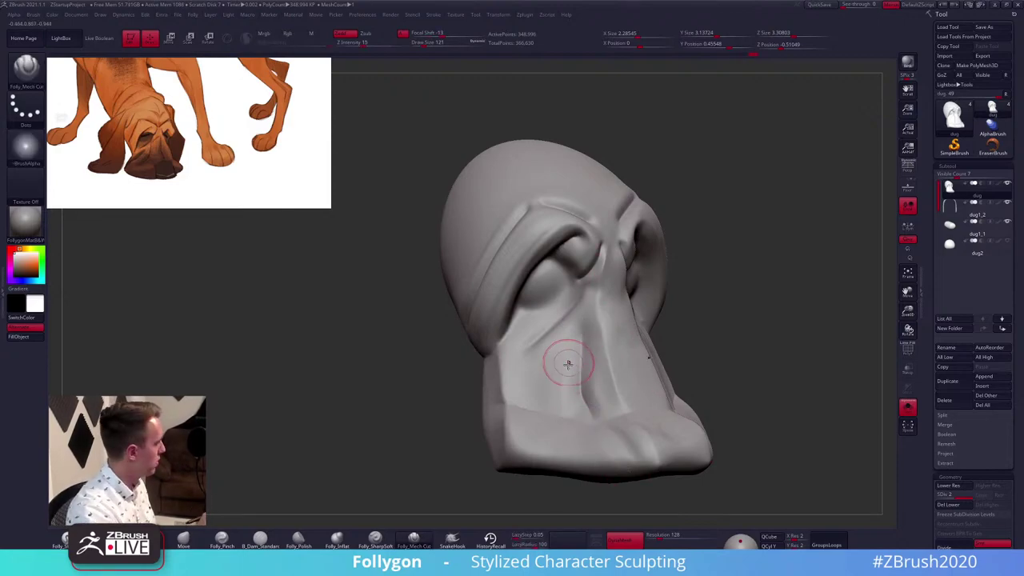
Refine the grooves where the sides of the muzzle's bridge meet the lip with Folly_Mech Cut at draw size 140
{"action": "right_click_drag", "start_coordinate": [602, 450], "coordinate": [609, 405], "text": "alt"}
{"action": "key", "text": "space"}
{"action": "left_click_drag", "start_coordinate": [565, 398], "coordinate": [571, 398]}
{"action": "right_click_drag", "start_coordinate": [567, 398], "coordinate": [535, 424]}
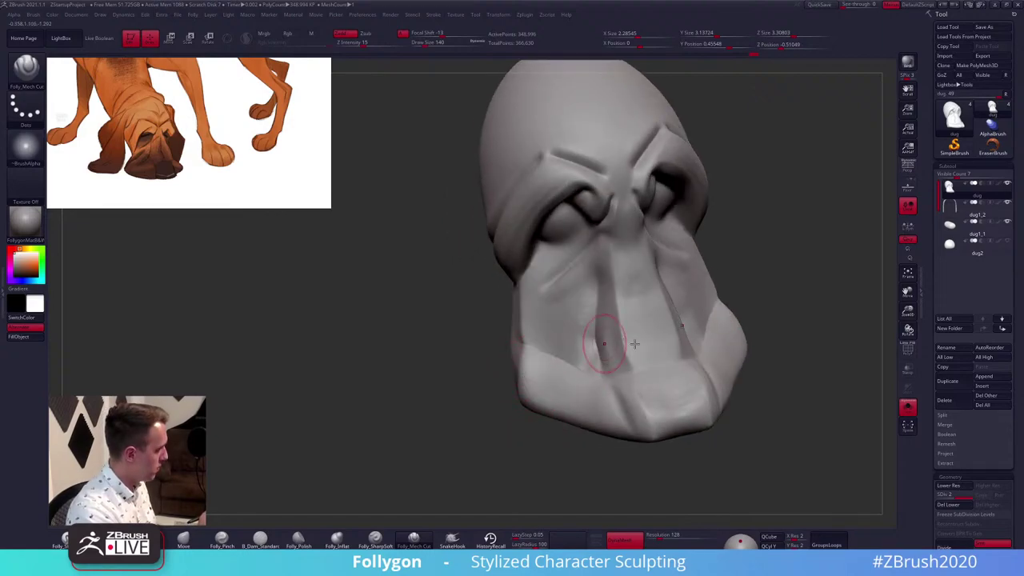
{"action": "mouse_move", "coordinate": [529, 366]}
{"action": "right_mouse_down"}
{"action": "mouse_move", "coordinate": [566, 417]}
{"action": "mouse_move", "coordinate": [560, 390]}
{"action": "right_mouse_up"}
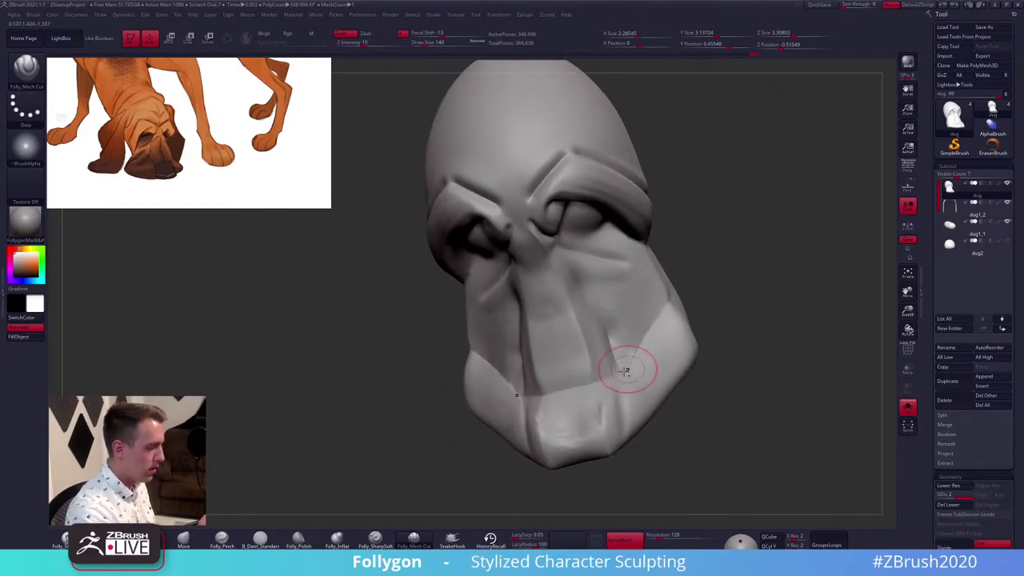
{"action": "right_click_drag", "start_coordinate": [625, 370], "coordinate": [624, 368]}
{"action": "left_click_drag", "start_coordinate": [701, 273], "coordinate": [711, 262]}
{"action": "key", "text": "shift+f"}
{"action": "key", "text": "shift+f"}
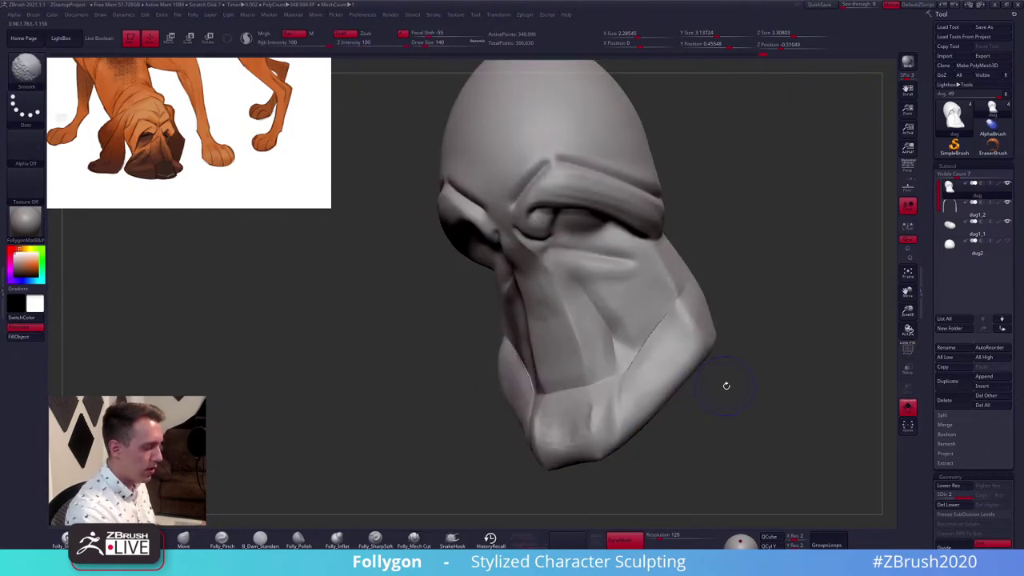
Remesh the head with DynaMesh at resolution 224 and smooth the side of the muzzle
{"action": "left_click", "coordinate": [660, 542]}
{"action": "type", "text": "2"}
{"action": "key", "text": "Return"}
{"action": "left_click_drag", "start_coordinate": [699, 491], "coordinate": [804, 398], "text": "ctrl"}
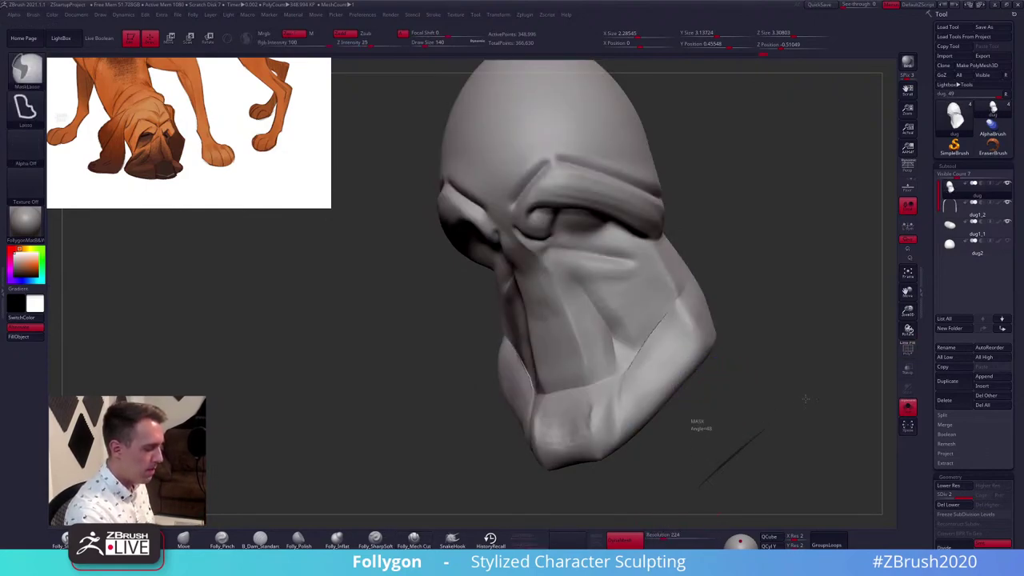
{"action": "mouse_move", "coordinate": [656, 357]}
{"action": "left_mouse_down", "text": "shift"}
{"action": "mouse_move", "coordinate": [650, 336]}
{"action": "mouse_move", "coordinate": [637, 343]}
{"action": "left_mouse_up", "text": "shift"}
{"action": "right_click_drag", "start_coordinate": [625, 335], "coordinate": [615, 336], "text": "shift"}
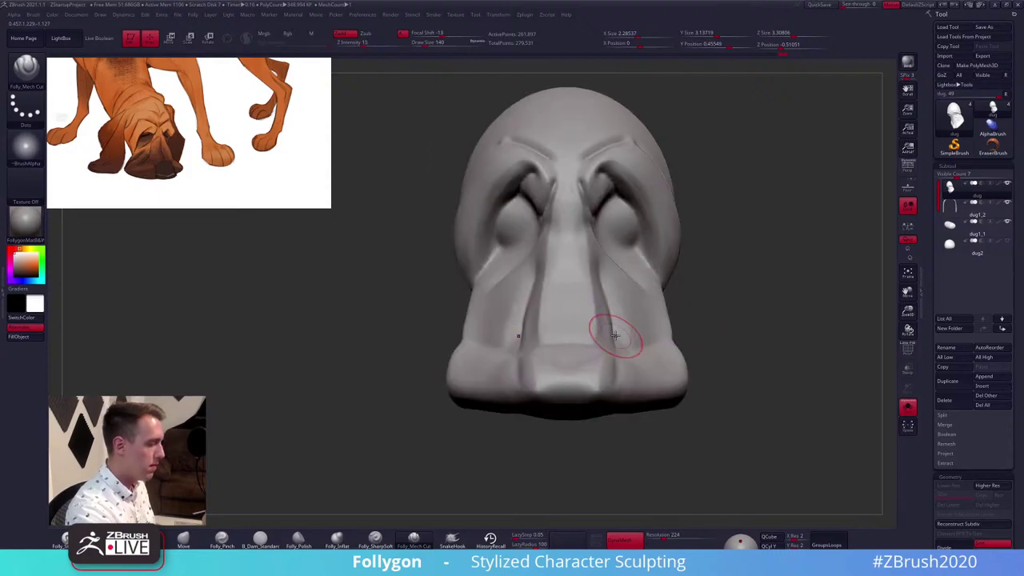
Adjust the head and muzzle proportions with the Move brush, checking the silhouette with the other parts shown
{"action": "key", "text": "b"}
{"action": "key", "text": "m"}
{"action": "key", "text": "v"}
{"action": "key", "text": "space"}
{"action": "left_click_drag", "start_coordinate": [622, 328], "coordinate": [615, 327]}
{"action": "right_click_drag", "start_coordinate": [616, 326], "coordinate": [599, 324], "text": "ctrl"}
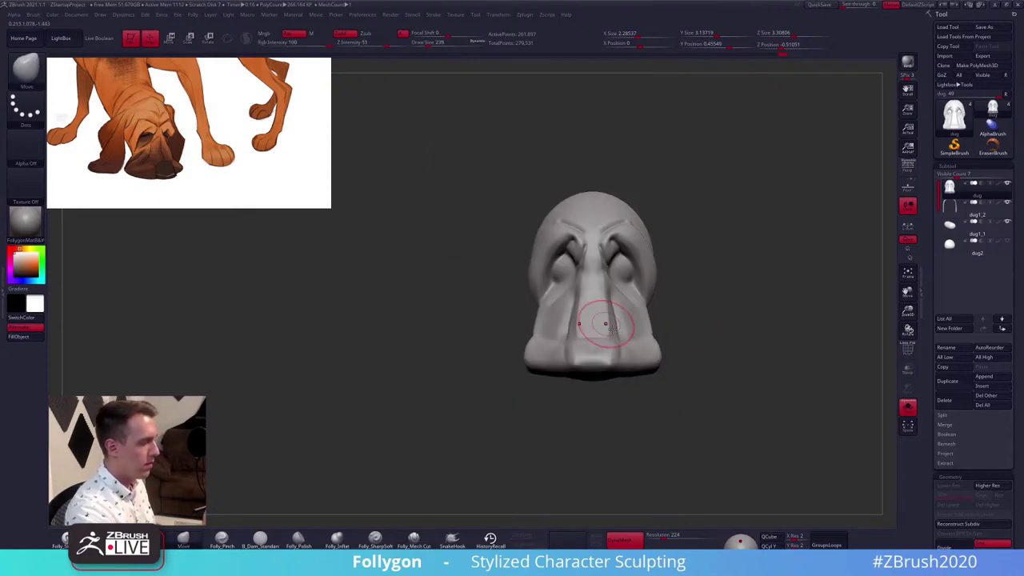
{"action": "key", "text": "alt+s"}
{"action": "right_click_drag", "start_coordinate": [671, 371], "coordinate": [709, 375]}
{"action": "key", "text": "space"}
{"action": "left_click_drag", "start_coordinate": [709, 372], "coordinate": [698, 373]}
{"action": "mouse_move", "coordinate": [695, 373]}
{"action": "right_mouse_down", "text": "shift"}
{"action": "mouse_move", "coordinate": [668, 372]}
{"action": "mouse_move", "coordinate": [665, 331]}
{"action": "mouse_move", "coordinate": [620, 292]}
{"action": "mouse_move", "coordinate": [575, 311]}
{"action": "right_mouse_up", "text": "shift"}
{"action": "key", "text": "alt+s"}
Carve a vertical crease up the middle of the forehead and start the brow wrinkles with Folly_SharpSoft at draw size 192
{"action": "right_click_drag", "start_coordinate": [574, 310], "coordinate": [647, 373], "text": "alt"}
{"action": "right_click_drag", "start_coordinate": [624, 232], "coordinate": [583, 293]}
{"action": "key", "text": "1"}
{"action": "key", "text": "space"}
{"action": "left_click_drag", "start_coordinate": [583, 293], "coordinate": [585, 292]}
{"action": "right_click_drag", "start_coordinate": [585, 293], "coordinate": [587, 272], "text": "shift"}
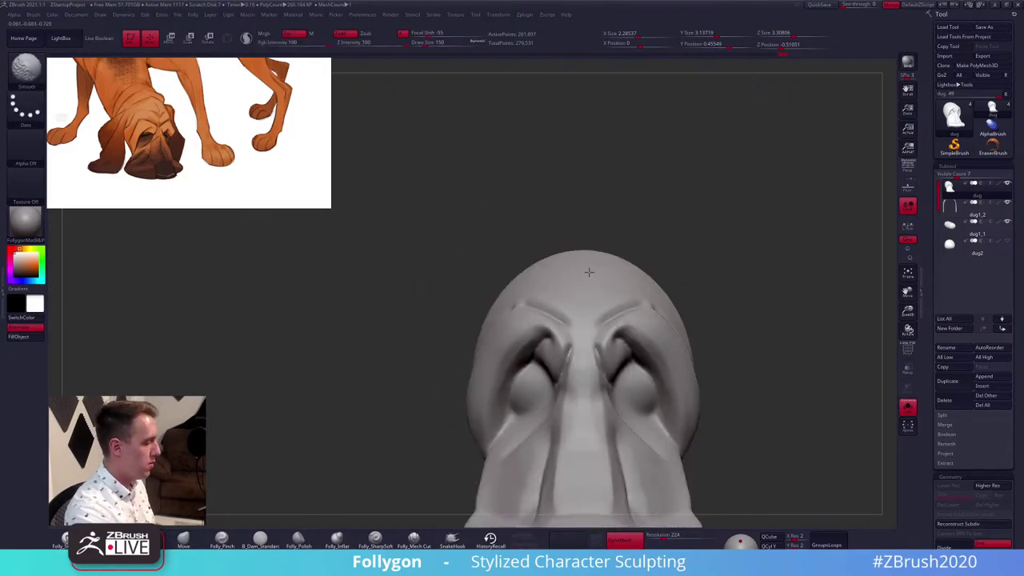
{"action": "key", "text": "2"}
{"action": "left_click", "coordinate": [381, 541]}
{"action": "right_click_drag", "start_coordinate": [588, 344], "coordinate": [598, 307], "text": "ctrl"}
{"action": "key", "text": "space"}
{"action": "left_click_drag", "start_coordinate": [598, 308], "coordinate": [601, 307]}
{"action": "right_click_drag", "start_coordinate": [596, 260], "coordinate": [587, 298]}
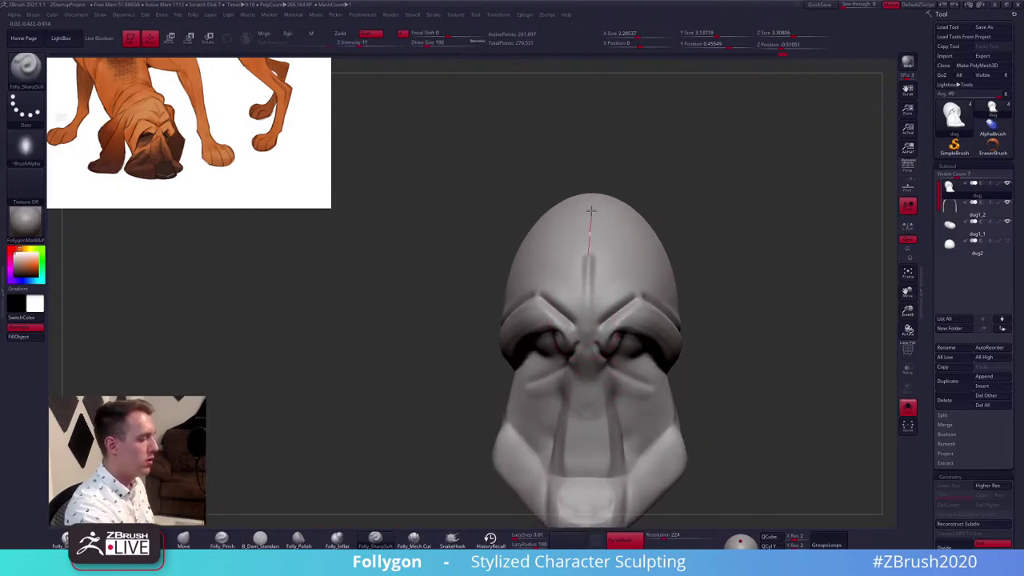
{"action": "left_click_drag", "start_coordinate": [592, 210], "coordinate": [597, 151]}
{"action": "right_click_drag", "start_coordinate": [593, 316], "coordinate": [590, 351], "text": "alt"}
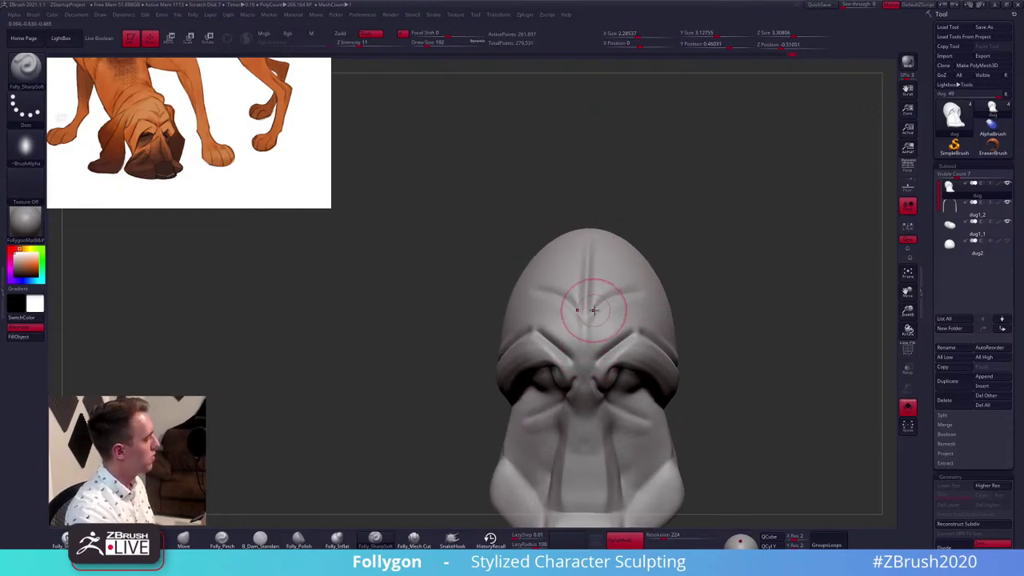
Refine the curved forehead wrinkles branching from the central crease above the brows with Folly_SharpSoft at draw sizes 88 and 140
{"action": "key", "text": "2"}
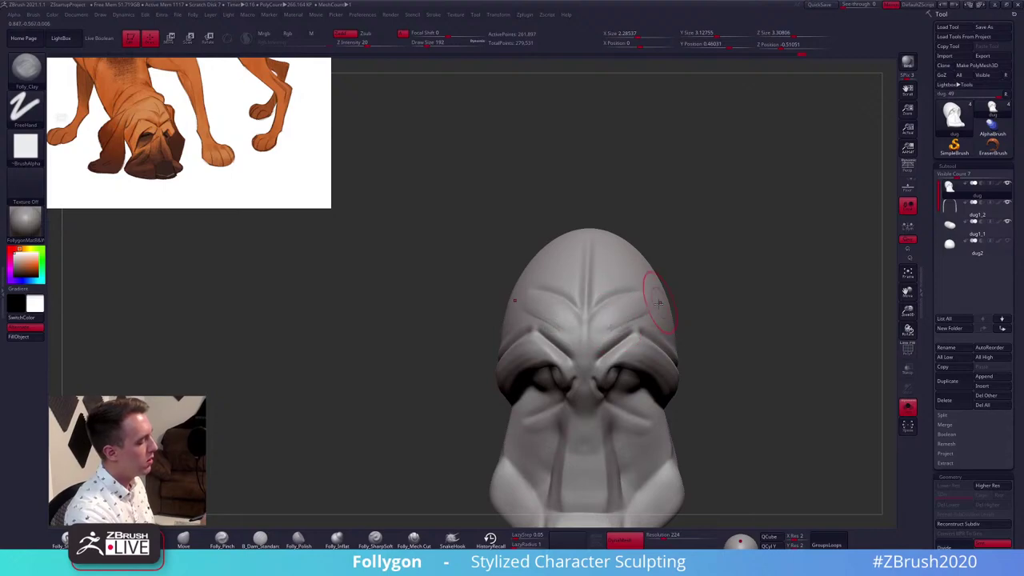
{"action": "right_click", "coordinate": [641, 325]}
{"action": "right_click_drag", "start_coordinate": [689, 312], "coordinate": [637, 333]}
{"action": "right_click", "coordinate": [637, 333]}
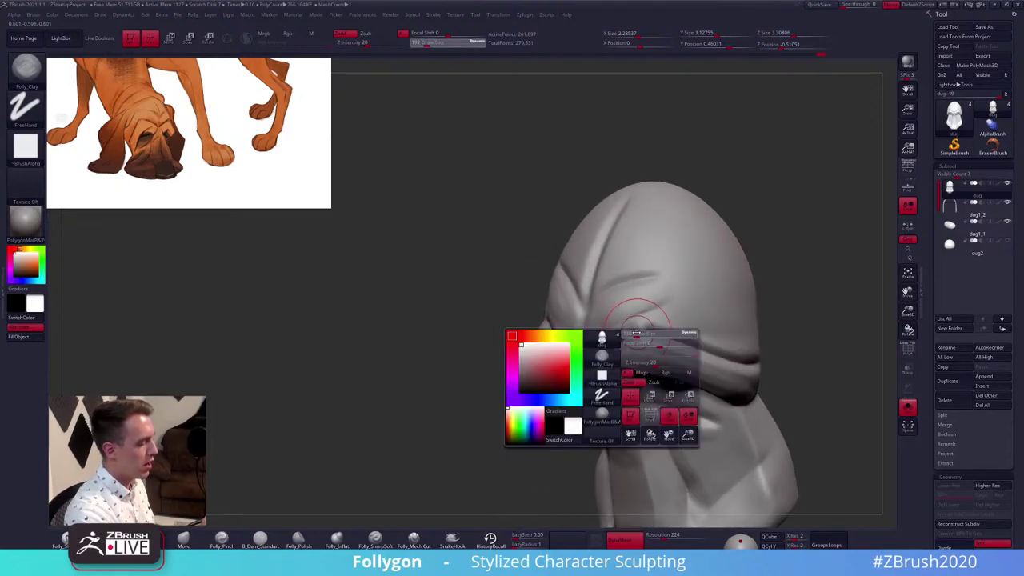
{"action": "left_click_drag", "start_coordinate": [637, 333], "coordinate": [632, 333]}
{"action": "left_click", "coordinate": [387, 541]}
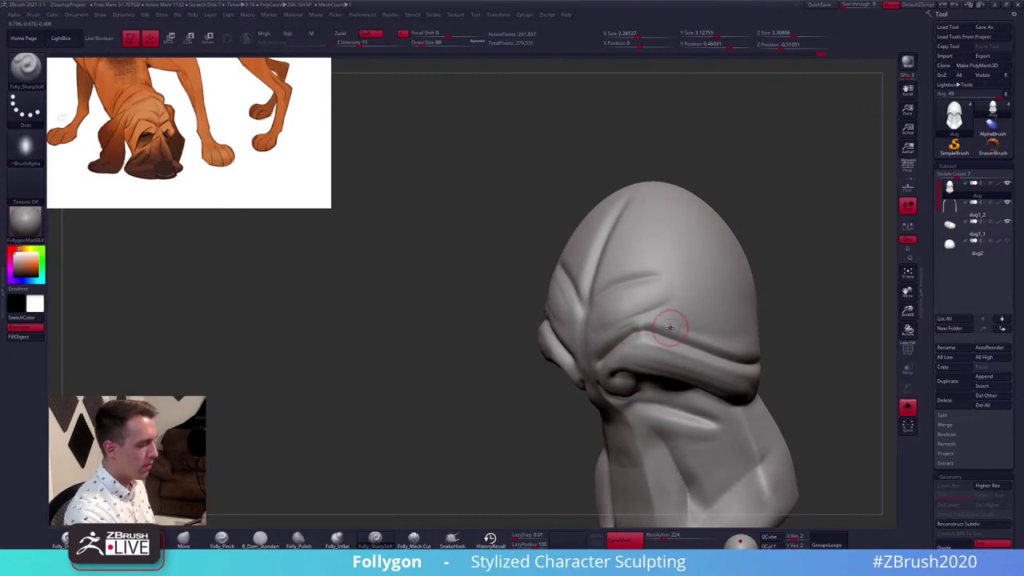
{"action": "mouse_move", "coordinate": [558, 385]}
{"action": "right_mouse_down"}
{"action": "mouse_move", "coordinate": [572, 312]}
{"action": "mouse_move", "coordinate": [570, 364]}
{"action": "right_mouse_up"}
{"action": "key", "text": "space"}
{"action": "left_click_drag", "start_coordinate": [601, 329], "coordinate": [610, 331]}
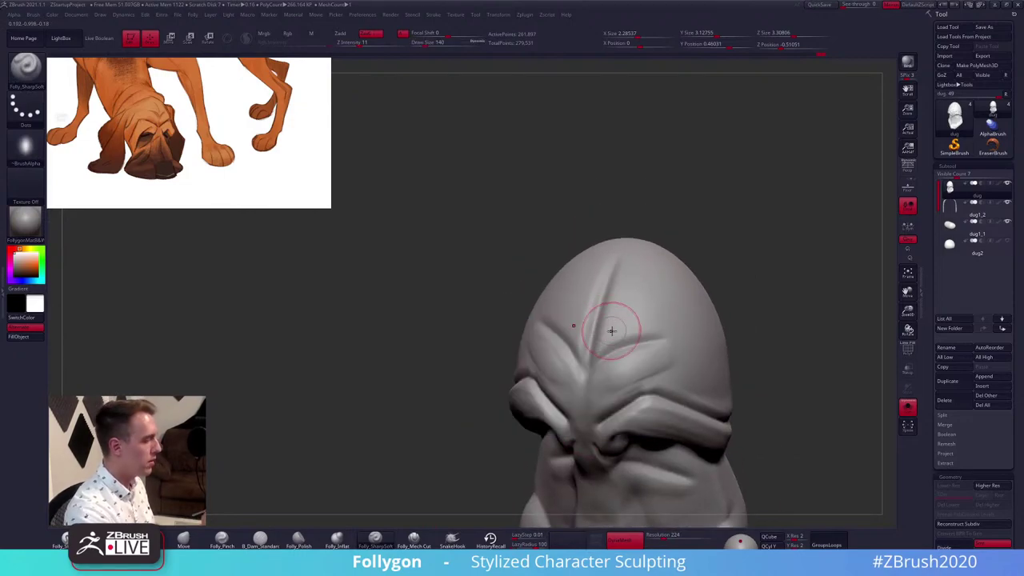
{"action": "mouse_move", "coordinate": [609, 331]}
{"action": "right_mouse_down", "text": "ctrl"}
{"action": "mouse_move", "coordinate": [610, 362]}
{"action": "mouse_move", "coordinate": [635, 336]}
{"action": "right_mouse_up", "text": "ctrl"}
{"action": "key", "text": "space"}
{"action": "left_click_drag", "start_coordinate": [635, 336], "coordinate": [647, 341]}
Reshape the forehead and crown profile with the Move brush, showing the body and ears with the head
{"action": "mouse_move", "coordinate": [647, 343]}
{"action": "right_mouse_down"}
{"action": "mouse_move", "coordinate": [632, 387]}
{"action": "mouse_move", "coordinate": [588, 363]}
{"action": "right_mouse_up"}
{"action": "key", "text": "b"}
{"action": "key", "text": "m"}
{"action": "key", "text": "v"}
{"action": "key", "text": "space"}
{"action": "left_click_drag", "start_coordinate": [637, 339], "coordinate": [641, 316]}
{"action": "key", "text": "space"}
{"action": "key", "text": "alt+s"}
{"action": "key", "text": "space"}
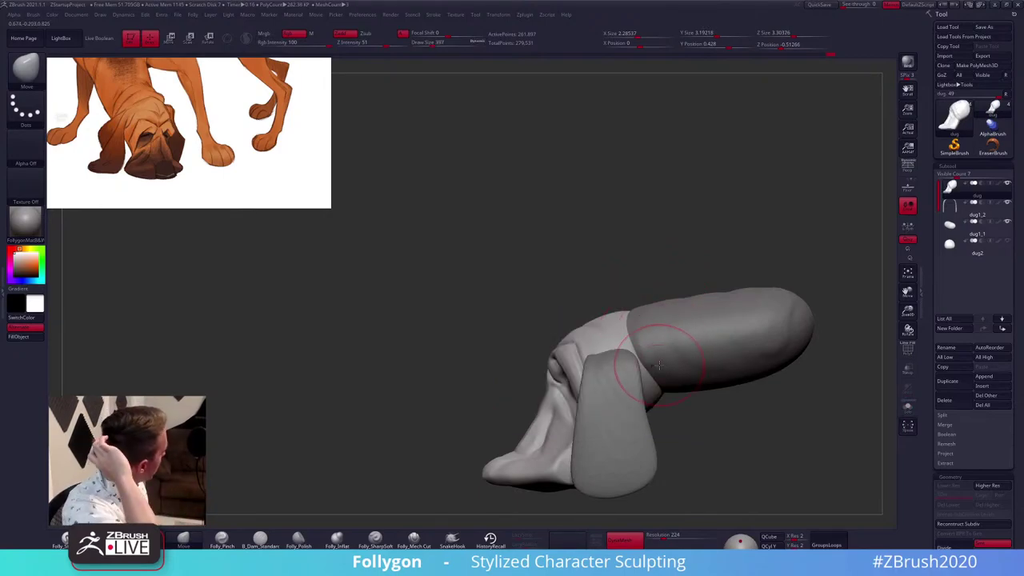
Adjust the top of the head against the neck and ears with the Move brush at draw size 430
{"action": "right_click_drag", "start_coordinate": [661, 366], "coordinate": [712, 357], "text": "shift"}
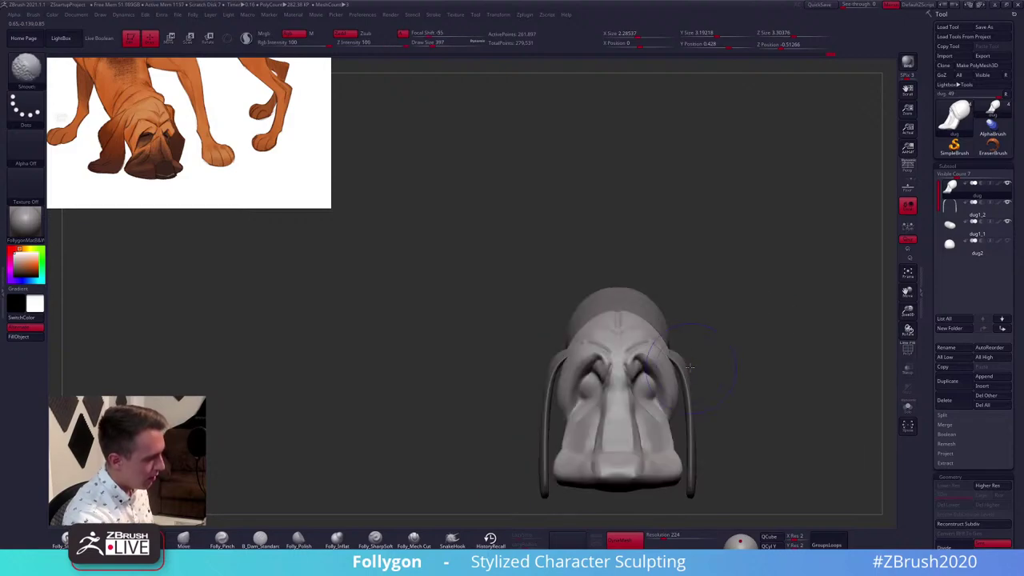
{"action": "key", "text": "space"}
{"action": "left_click_drag", "start_coordinate": [649, 336], "coordinate": [652, 336]}
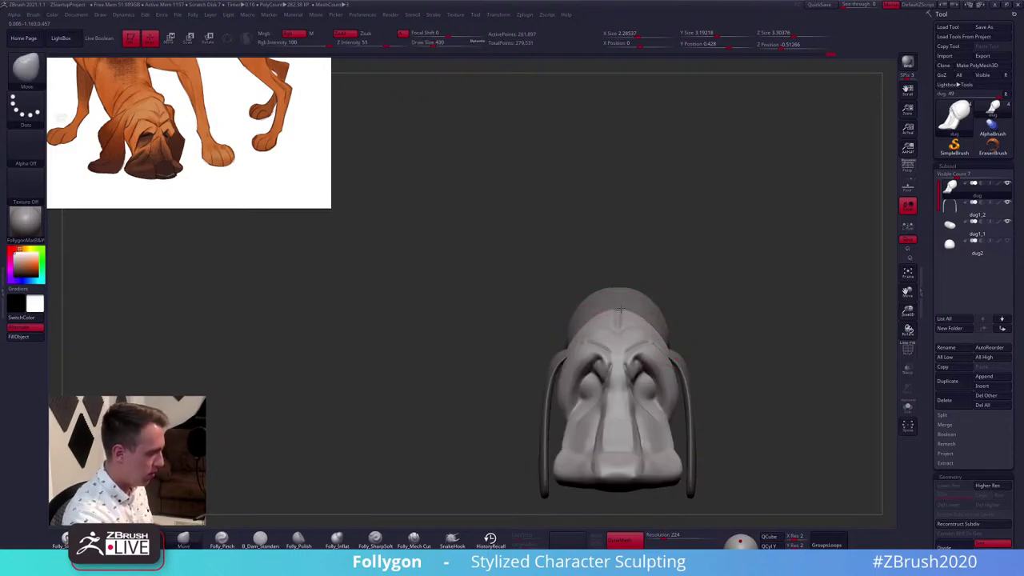
{"action": "mouse_move", "coordinate": [621, 311]}
{"action": "right_mouse_down"}
{"action": "mouse_move", "coordinate": [629, 299]}
{"action": "mouse_move", "coordinate": [617, 305]}
{"action": "right_mouse_up"}
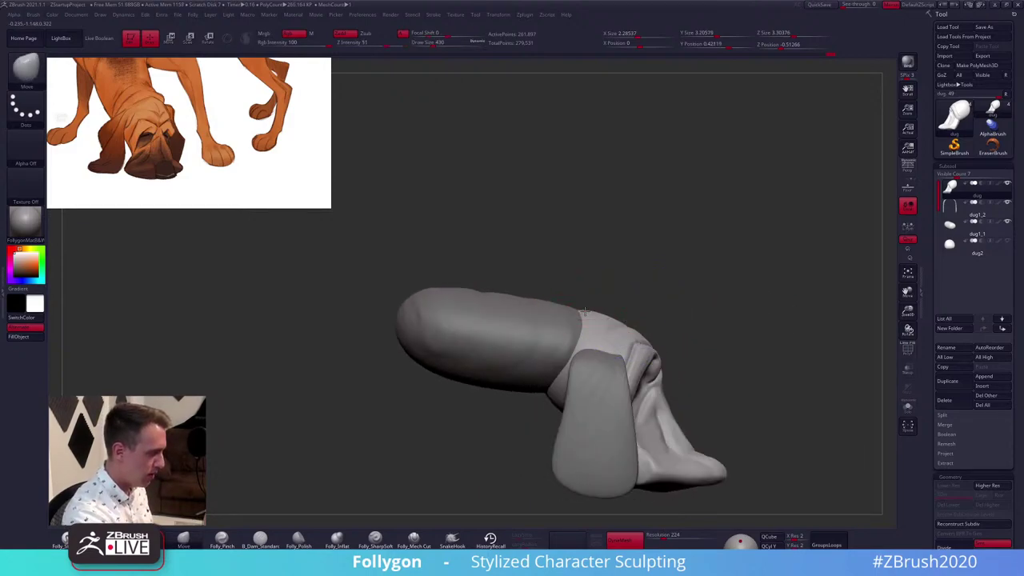
Select the long body subtool behind the head and lower it slightly with the Transpose move line
{"action": "left_click", "coordinate": [620, 321], "text": "alt"}
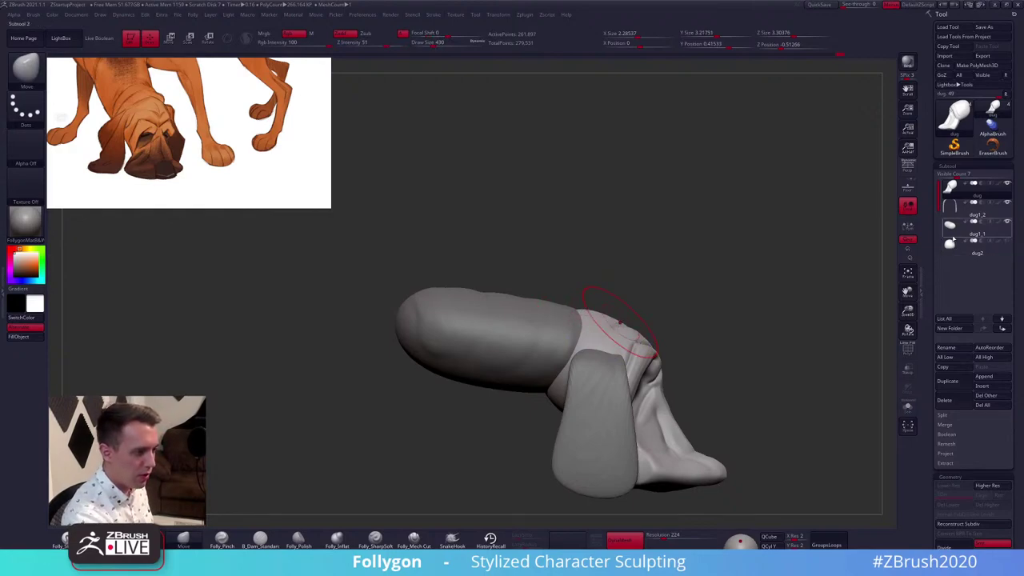
{"action": "key", "text": "w"}
{"action": "left_click_drag", "start_coordinate": [554, 348], "coordinate": [554, 424], "text": "shift"}
{"action": "left_click_drag", "start_coordinate": [554, 385], "coordinate": [554, 391]}
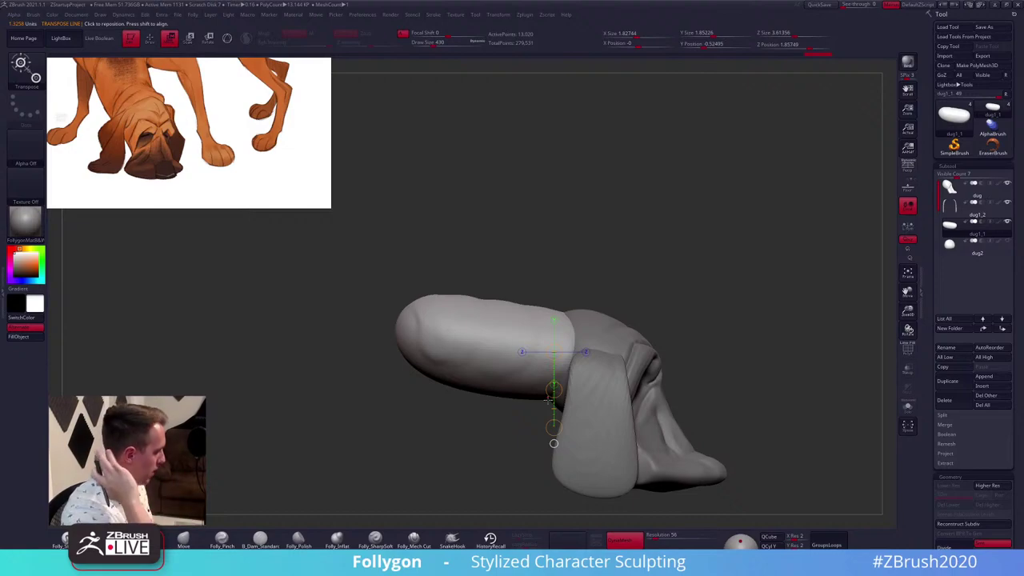
{"action": "mouse_move", "coordinate": [536, 372]}
{"action": "left_mouse_down", "text": "shift"}
{"action": "mouse_move", "coordinate": [537, 432]}
{"action": "mouse_move", "coordinate": [537, 404]}
{"action": "left_mouse_up", "text": "shift"}
{"action": "key", "text": "q"}
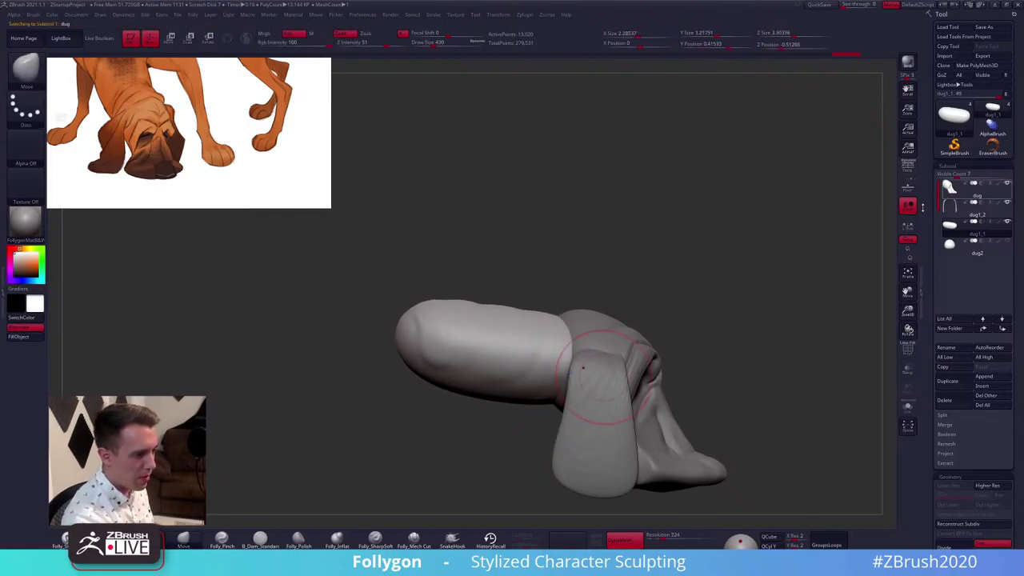
Reselect the head and raise its crown where it meets the body, using the Move brush at draw size 381
{"action": "left_click", "coordinate": [675, 328], "text": "alt"}
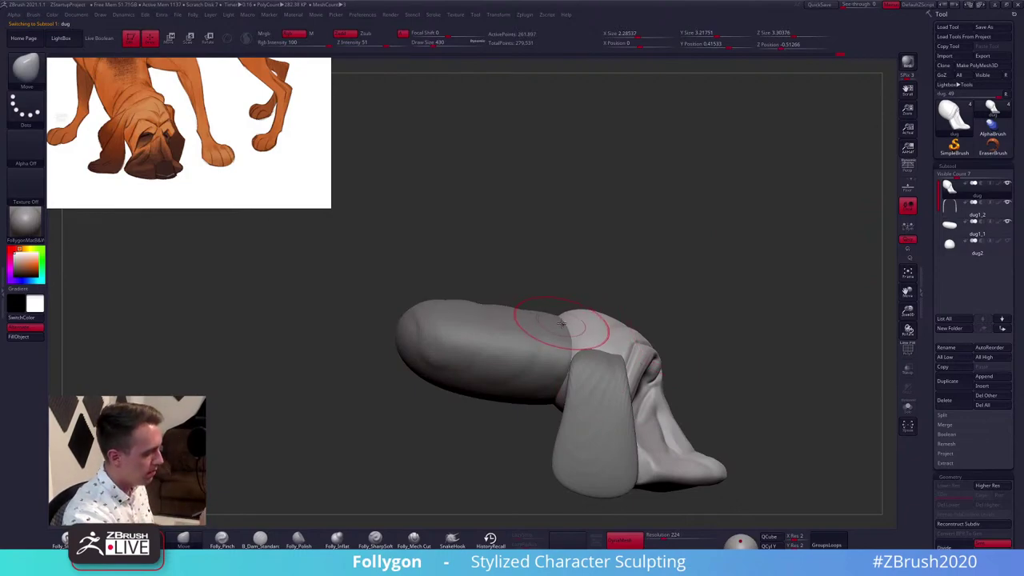
{"action": "left_click_drag", "start_coordinate": [571, 320], "coordinate": [583, 317]}
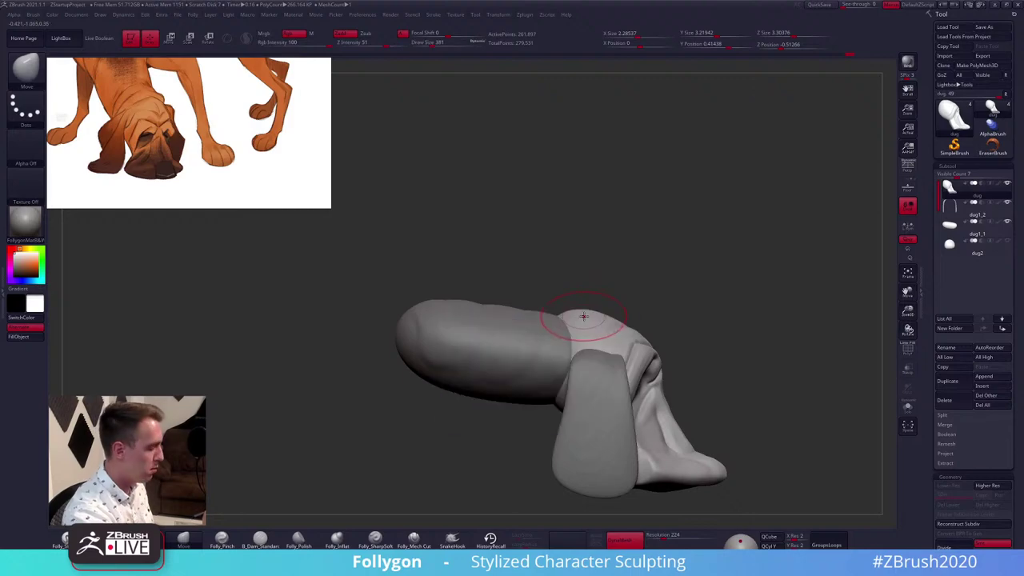
{"action": "mouse_move", "coordinate": [736, 342]}
{"action": "left_mouse_down"}
{"action": "mouse_move", "coordinate": [589, 361]}
{"action": "mouse_move", "coordinate": [535, 355]}
{"action": "mouse_move", "coordinate": [672, 368]}
{"action": "mouse_move", "coordinate": [678, 349]}
{"action": "mouse_move", "coordinate": [619, 336]}
{"action": "mouse_move", "coordinate": [711, 352]}
{"action": "mouse_move", "coordinate": [713, 367]}
{"action": "left_mouse_up"}
{"action": "key", "text": "space"}
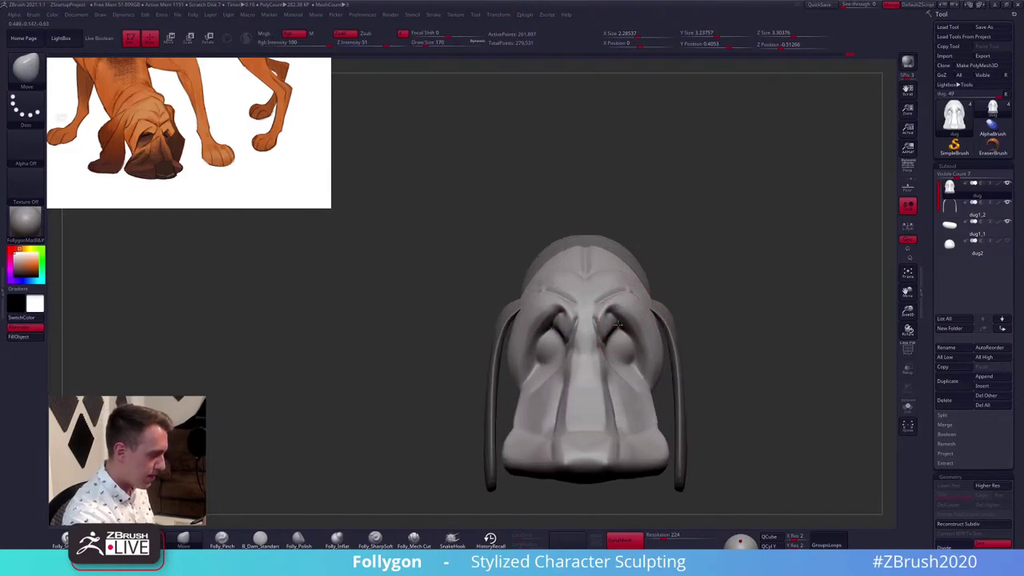
Adjust the brow folds and outer eye area with the Move brush, undoing a stroke and varying the draw size
{"action": "key", "text": "space"}
{"action": "left_click_drag", "start_coordinate": [625, 324], "coordinate": [621, 334]}
{"action": "key", "text": "ctrl+z"}
{"action": "key", "text": "space"}
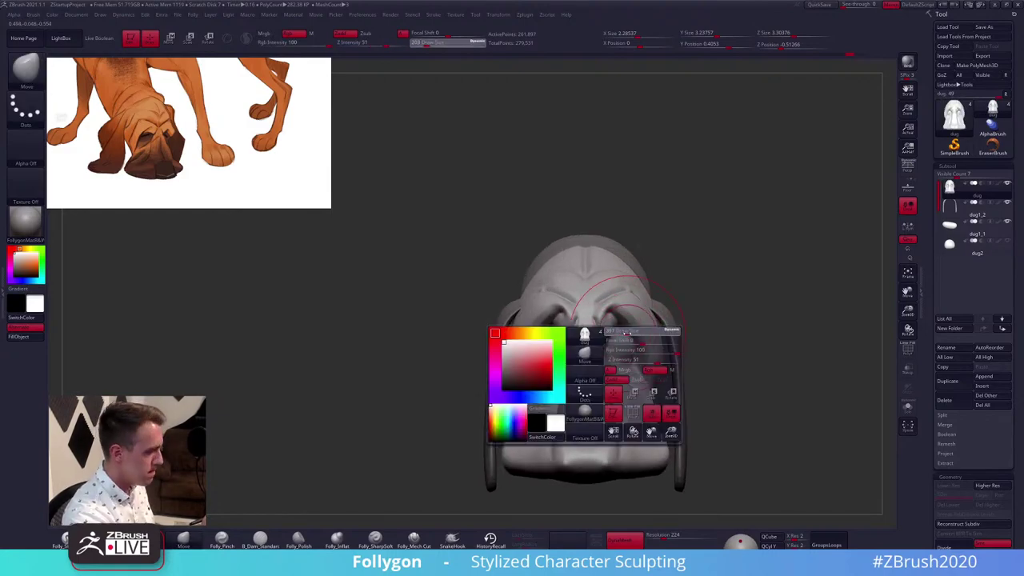
{"action": "right_click_drag", "start_coordinate": [599, 322], "coordinate": [634, 298]}
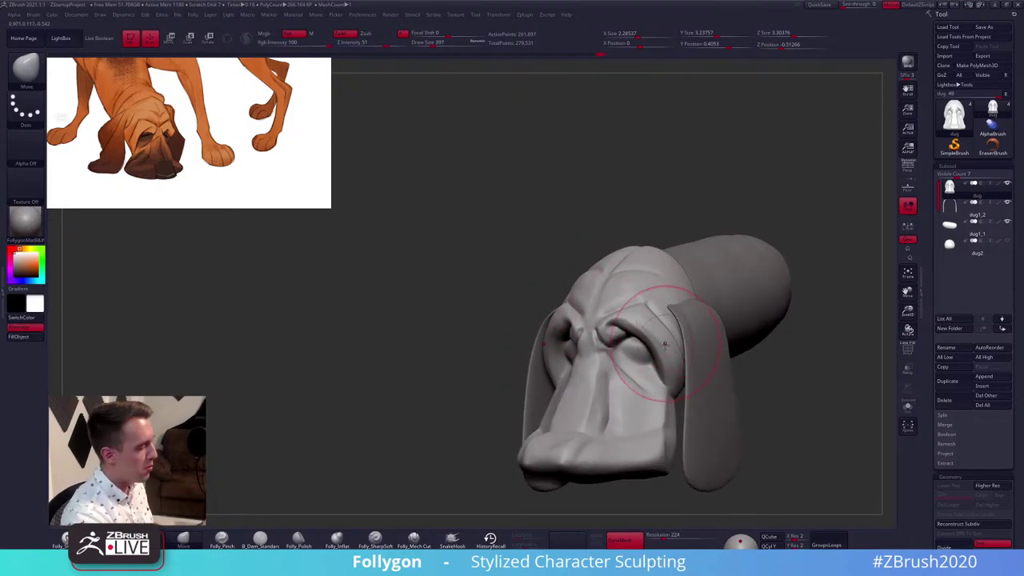
{"action": "key", "text": "space"}
{"action": "left_click_drag", "start_coordinate": [665, 344], "coordinate": [663, 344]}
{"action": "right_click_drag", "start_coordinate": [670, 348], "coordinate": [729, 352]}
{"action": "key", "text": "space"}
{"action": "left_click_drag", "start_coordinate": [611, 332], "coordinate": [608, 332]}
Flatten the outer brow fold beside the eye on the isolated head with Folly_Trim at draw size 215
{"action": "right_click_drag", "start_coordinate": [588, 330], "coordinate": [600, 316]}
{"action": "key", "text": "2"}
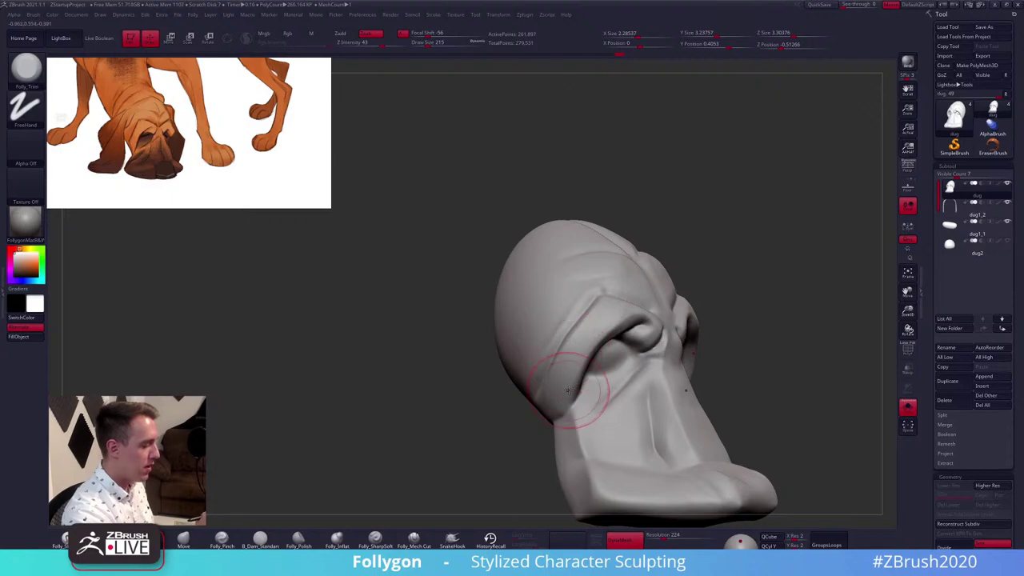
{"action": "right_click_drag", "start_coordinate": [568, 390], "coordinate": [627, 404]}
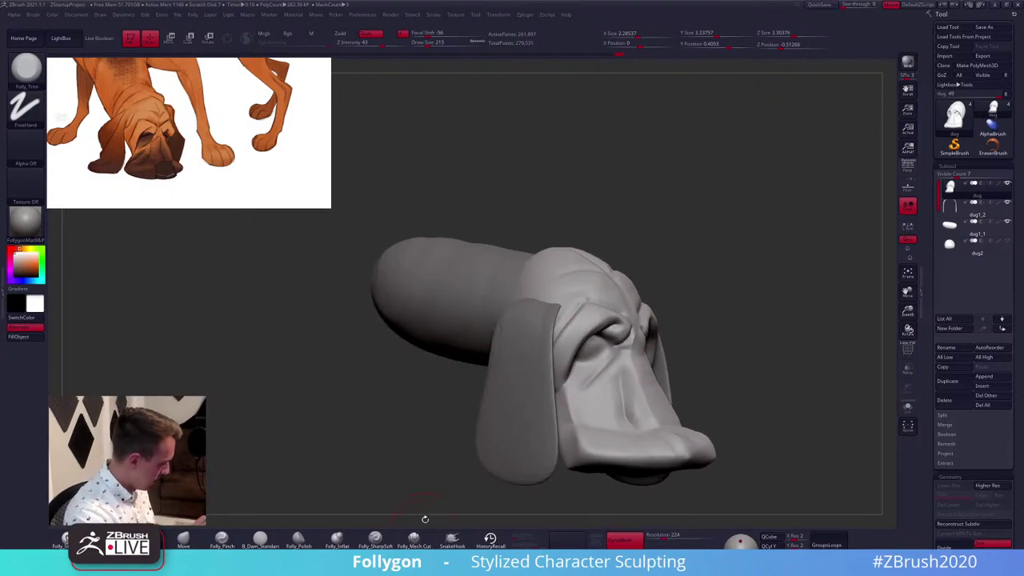
Cut a deeper crease between the brow fold and the eyeball with Folly_Mech Cut
{"action": "left_click", "coordinate": [415, 538]}
{"action": "mouse_move", "coordinate": [622, 344]}
{"action": "right_mouse_down"}
{"action": "mouse_move", "coordinate": [593, 336]}
{"action": "mouse_move", "coordinate": [606, 329]}
{"action": "right_mouse_up"}
{"action": "key", "text": "space"}
{"action": "left_click_drag", "start_coordinate": [606, 329], "coordinate": [589, 329]}
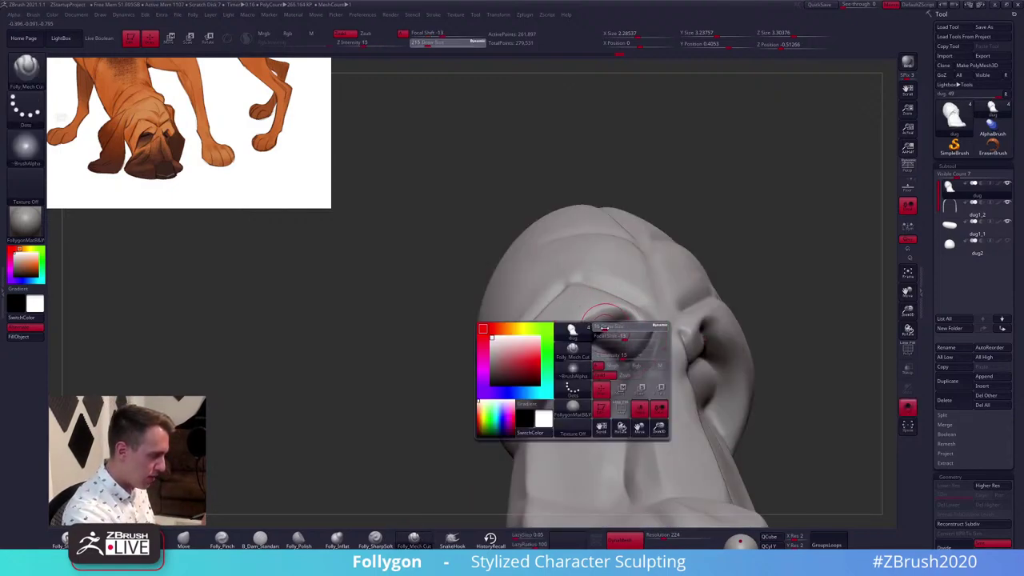
{"action": "right_click_drag", "start_coordinate": [576, 332], "coordinate": [604, 326]}
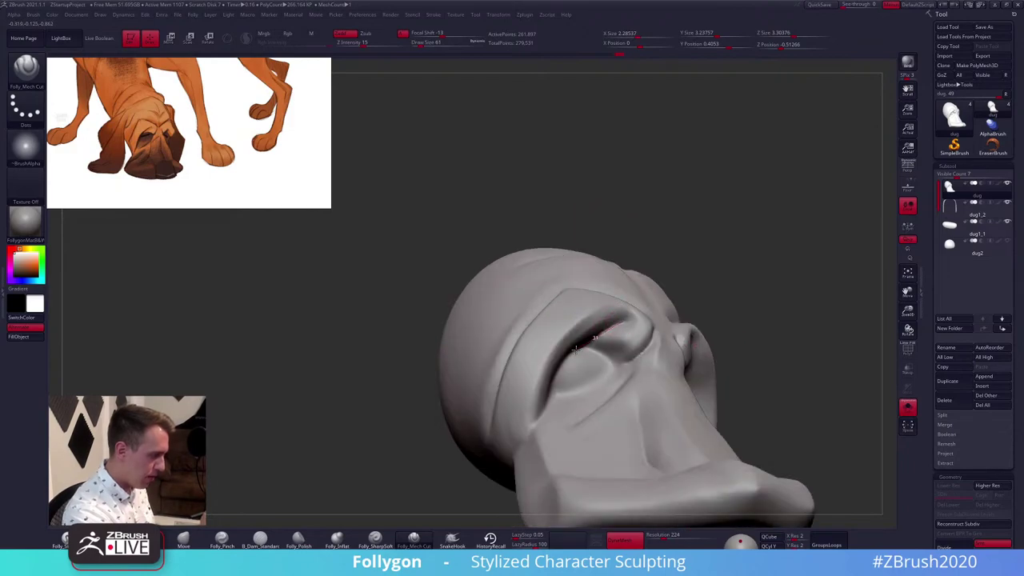
{"action": "left_click_drag", "start_coordinate": [558, 365], "coordinate": [549, 384]}
Cut the crease between the eyeball and the inner eye fold with Folly_Mech Cut at draw size 81
{"action": "right_click_drag", "start_coordinate": [631, 340], "coordinate": [602, 339]}
{"action": "key", "text": "space"}
{"action": "left_click_drag", "start_coordinate": [602, 339], "coordinate": [605, 339]}
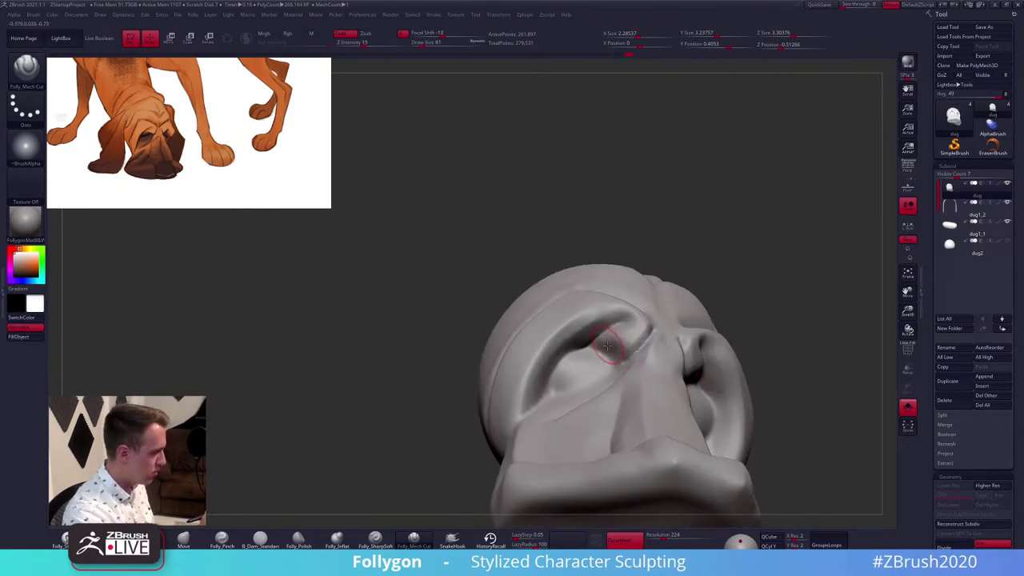
{"action": "mouse_move", "coordinate": [595, 352]}
{"action": "right_mouse_down"}
{"action": "mouse_move", "coordinate": [612, 348]}
{"action": "mouse_move", "coordinate": [488, 343]}
{"action": "mouse_move", "coordinate": [620, 346]}
{"action": "mouse_move", "coordinate": [601, 346]}
{"action": "mouse_move", "coordinate": [603, 362]}
{"action": "right_mouse_up"}
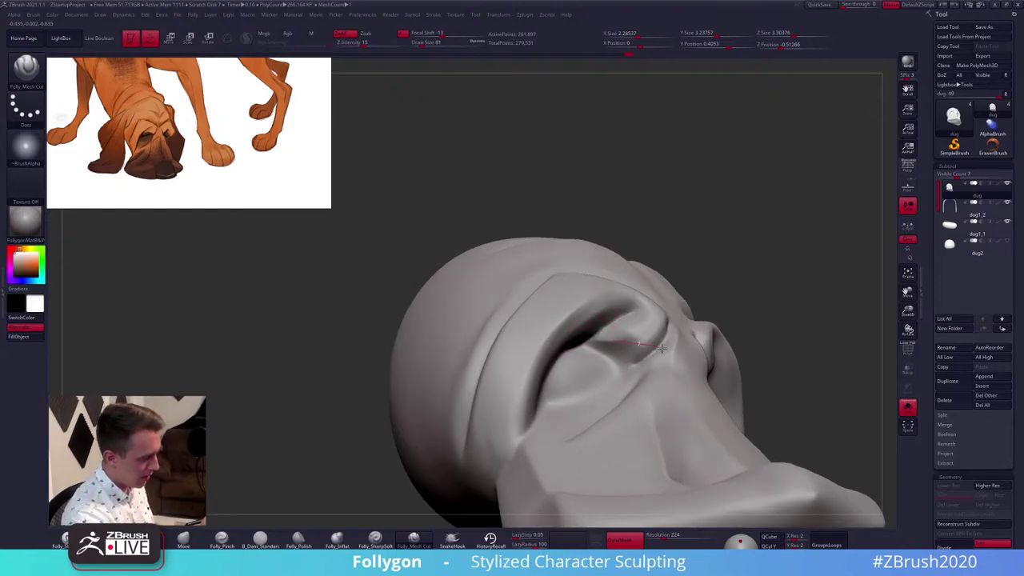
Reshape the lower edge of the inner eye fold with the Move brush
{"action": "right_click_drag", "start_coordinate": [644, 331], "coordinate": [628, 345]}
{"action": "key", "text": "b"}
{"action": "key", "text": "m"}
{"action": "key", "text": "v"}
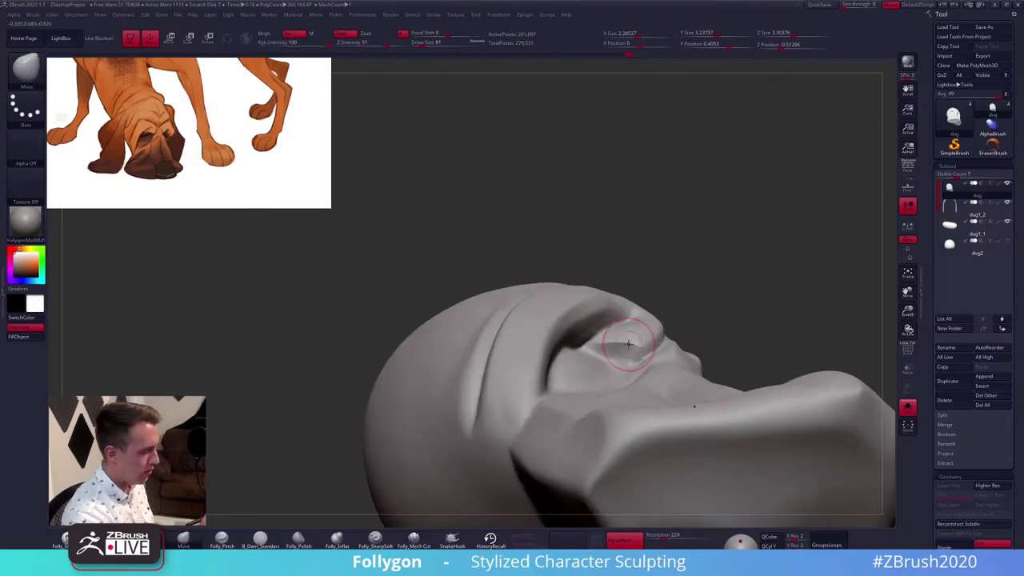
{"action": "key", "text": "space"}
{"action": "left_click_drag", "start_coordinate": [628, 345], "coordinate": [632, 344]}
{"action": "key", "text": "space"}
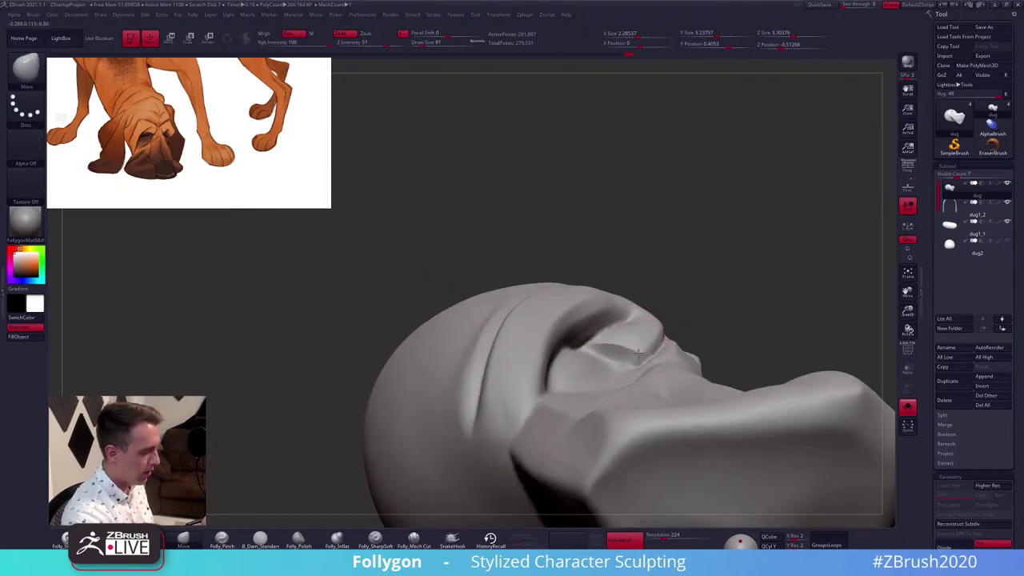
Build up the surface of the inner eye fold with Folly_Clay at draw size 81
{"action": "mouse_move", "coordinate": [617, 367]}
{"action": "right_mouse_down"}
{"action": "mouse_move", "coordinate": [610, 389]}
{"action": "mouse_move", "coordinate": [599, 364]}
{"action": "right_mouse_up"}
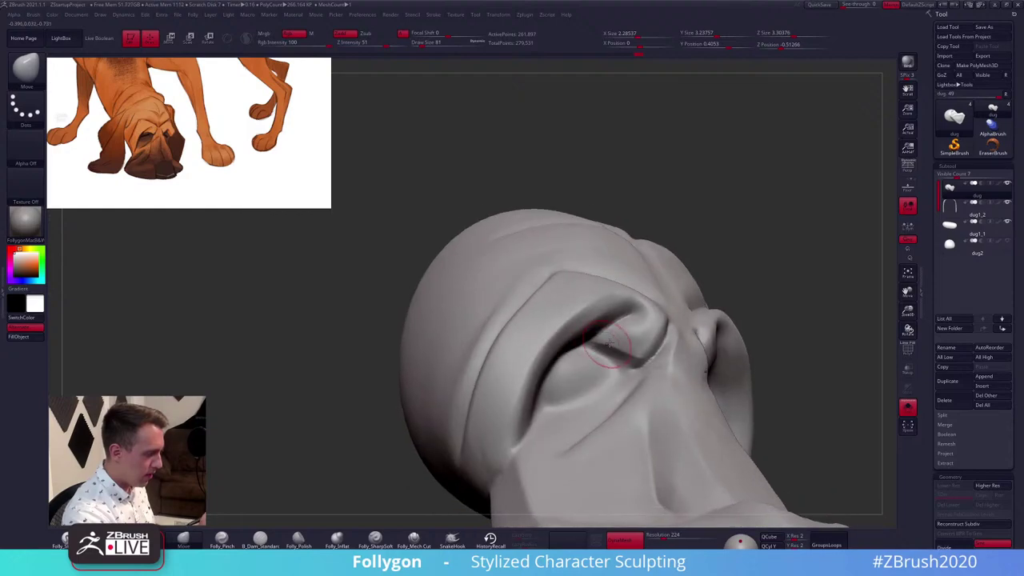
{"action": "key", "text": "b"}
{"action": "key", "text": "c"}
{"action": "key", "text": "b"}
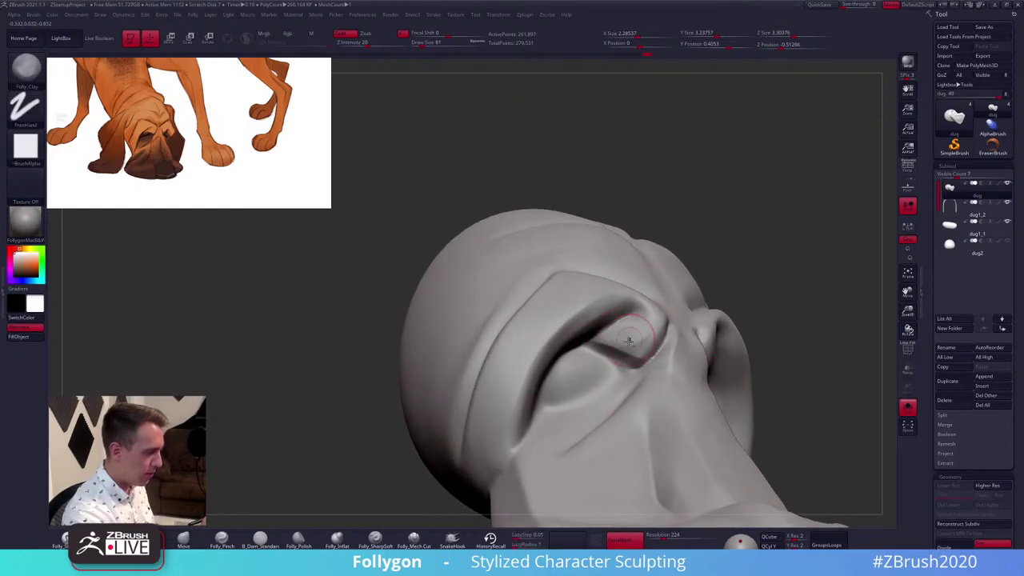
{"action": "left_click_drag", "start_coordinate": [629, 342], "coordinate": [656, 334]}
Build up the brow fold around the eye with Folly_Clay at draw size 88 and flatten it with Folly_Trim
{"action": "mouse_move", "coordinate": [626, 338]}
{"action": "right_mouse_down"}
{"action": "mouse_move", "coordinate": [617, 324]}
{"action": "mouse_move", "coordinate": [643, 333]}
{"action": "mouse_move", "coordinate": [604, 313]}
{"action": "mouse_move", "coordinate": [621, 298]}
{"action": "right_mouse_up"}
{"action": "key", "text": "space"}
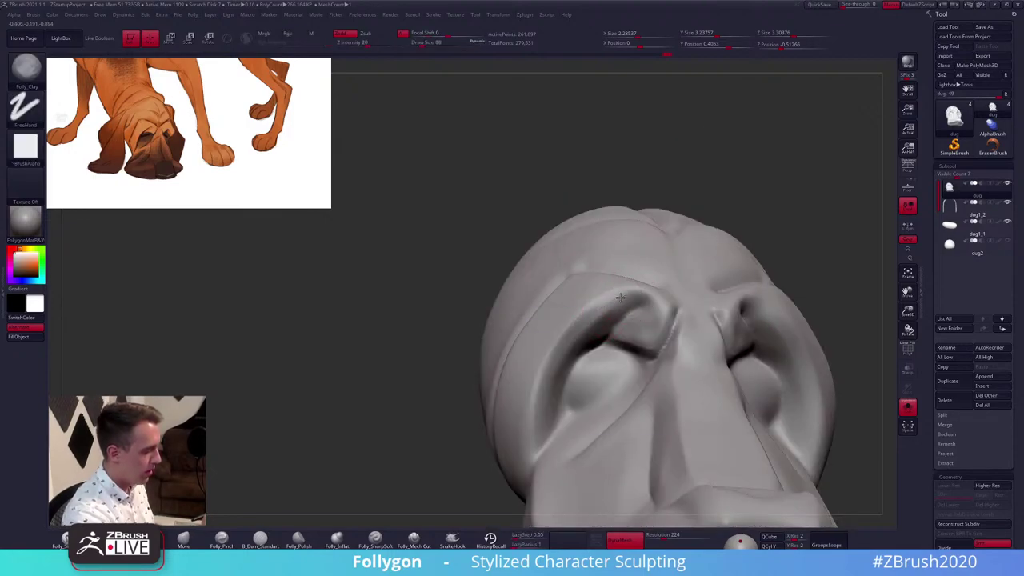
{"action": "right_click_drag", "start_coordinate": [553, 370], "coordinate": [613, 290]}
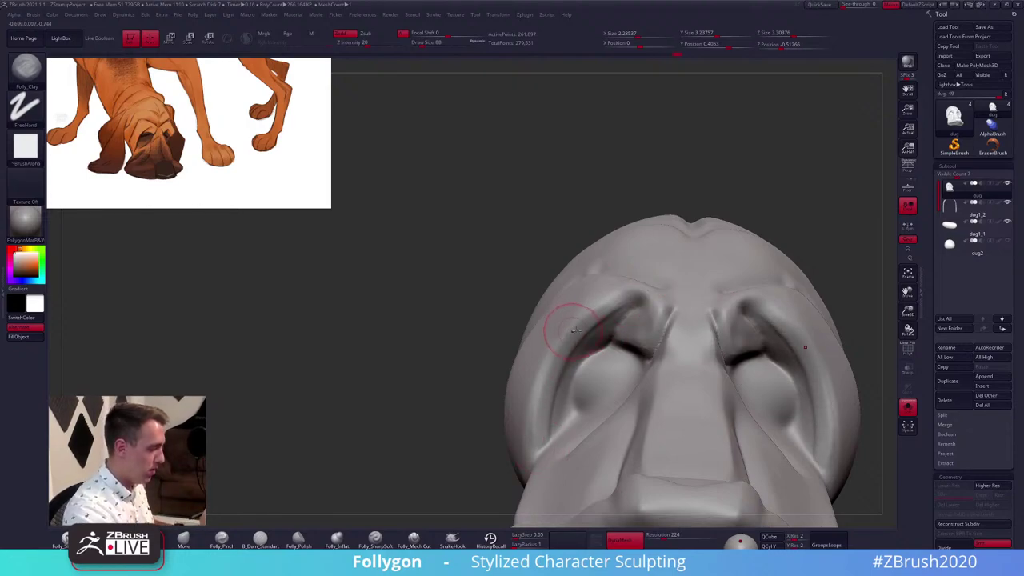
{"action": "right_click_drag", "start_coordinate": [565, 329], "coordinate": [541, 328], "text": "alt"}
{"action": "key", "text": "2"}
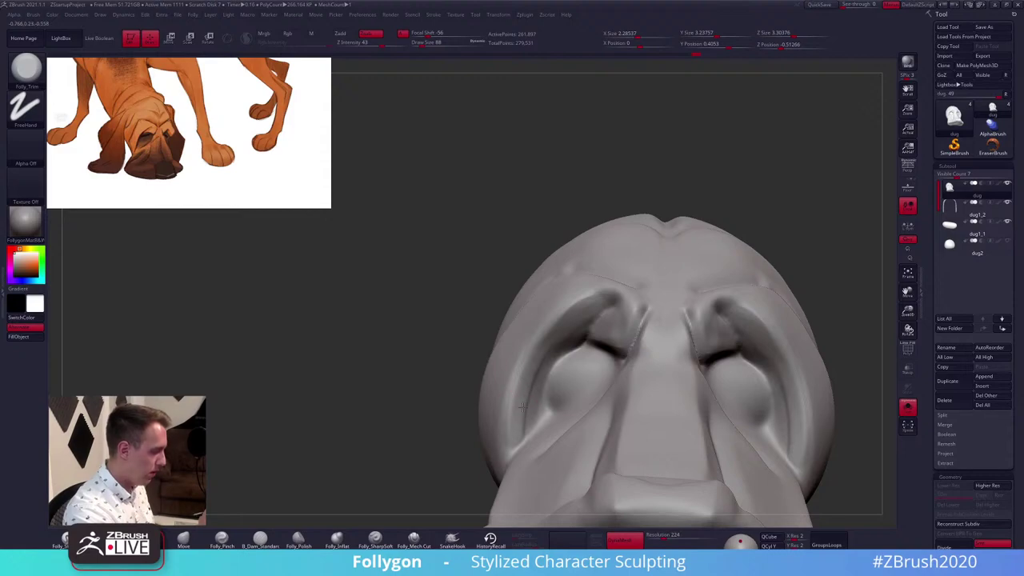
Adjust the brow fold's edge over the eye with the Move brush at draw sizes 121 and 87
{"action": "mouse_move", "coordinate": [549, 343]}
{"action": "right_mouse_down"}
{"action": "mouse_move", "coordinate": [560, 364]}
{"action": "mouse_move", "coordinate": [583, 346]}
{"action": "right_mouse_up"}
{"action": "key", "text": "3"}
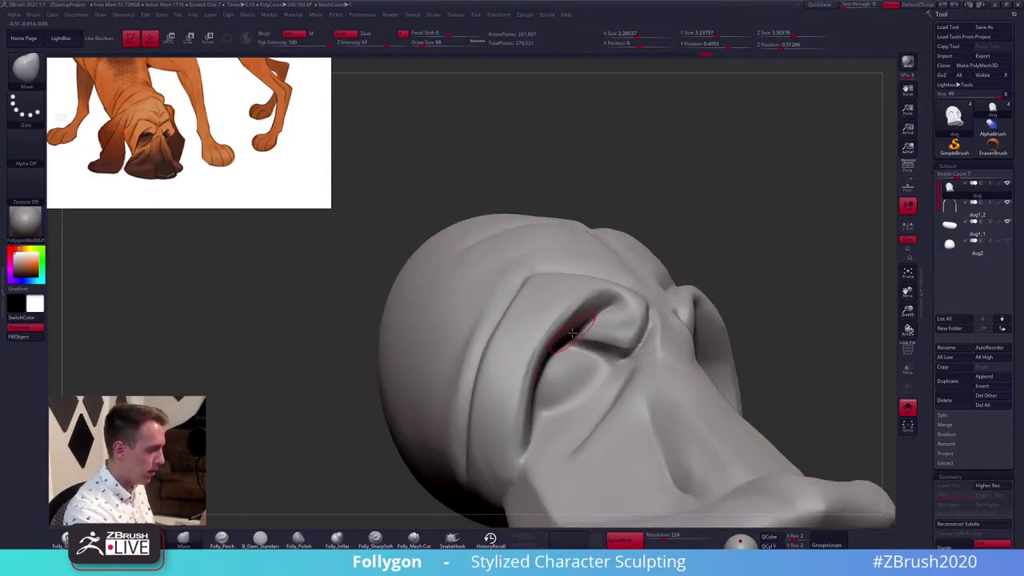
{"action": "key", "text": "s"}
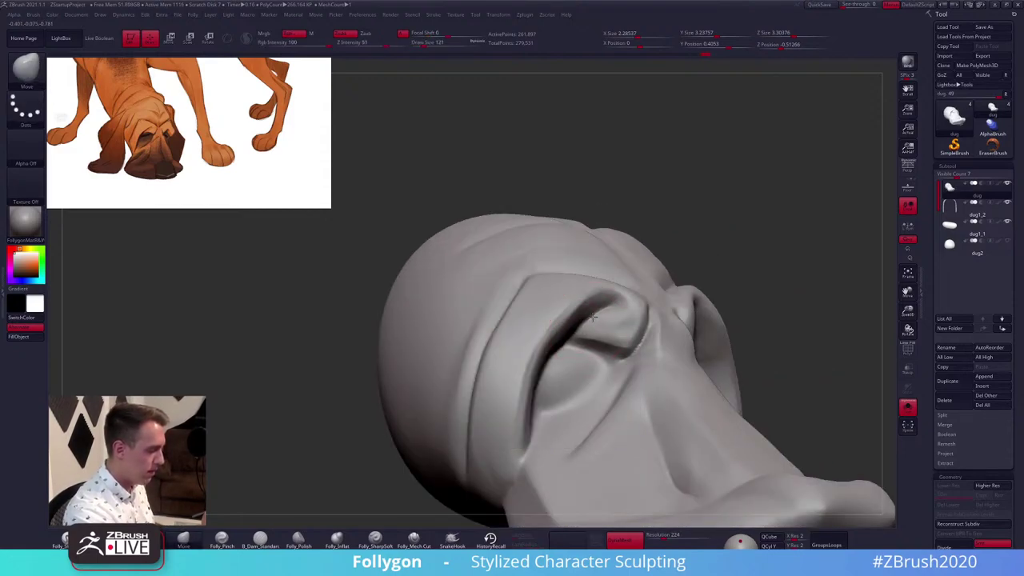
{"action": "right_click_drag", "start_coordinate": [561, 342], "coordinate": [592, 311]}
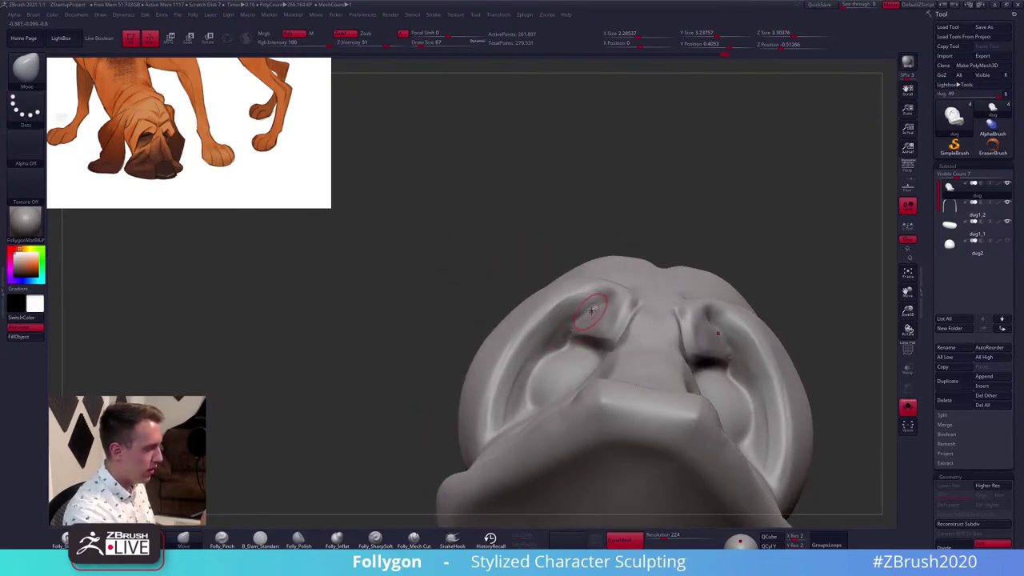
Lasso-mask the eye, inner eye fold and muzzle, leaving the brow fold unmasked
{"action": "key", "text": "w"}
{"action": "key", "text": "q"}
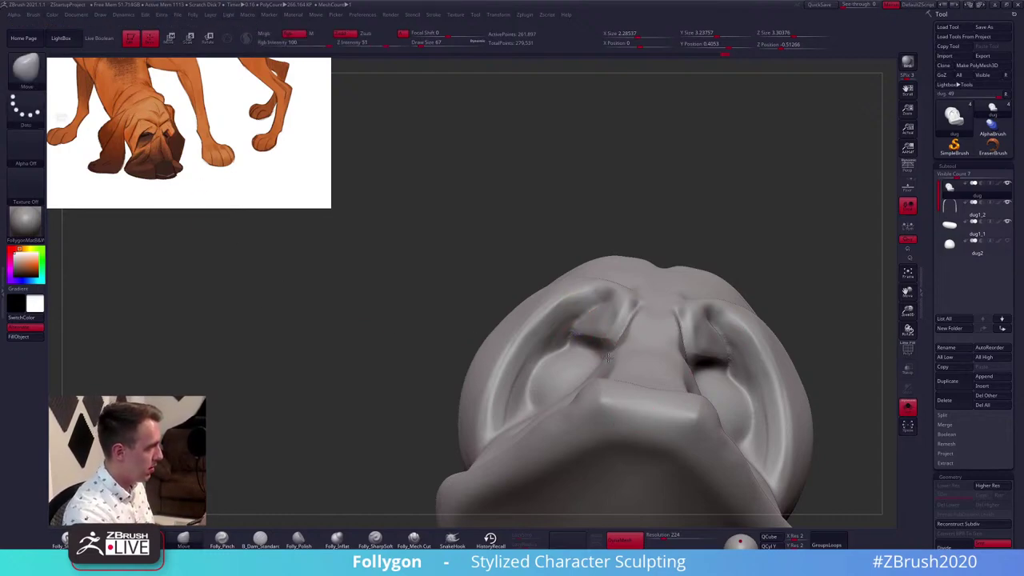
{"action": "mouse_move", "coordinate": [602, 360]}
{"action": "right_mouse_down"}
{"action": "mouse_move", "coordinate": [570, 340]}
{"action": "mouse_move", "coordinate": [528, 362]}
{"action": "right_mouse_up"}
{"action": "key", "text": "space"}
{"action": "left_click_drag", "start_coordinate": [557, 372], "coordinate": [570, 371]}
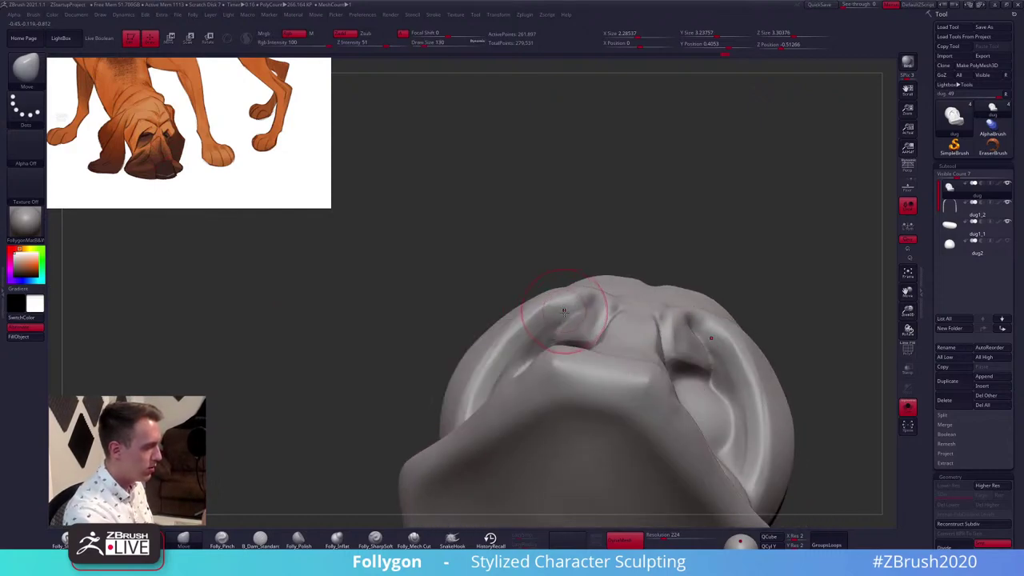
{"action": "mouse_move", "coordinate": [564, 312]}
{"action": "right_mouse_down"}
{"action": "mouse_move", "coordinate": [574, 325]}
{"action": "mouse_move", "coordinate": [586, 318]}
{"action": "right_mouse_up"}
{"action": "left_click_drag", "start_coordinate": [595, 308], "coordinate": [560, 328], "text": "ctrl"}
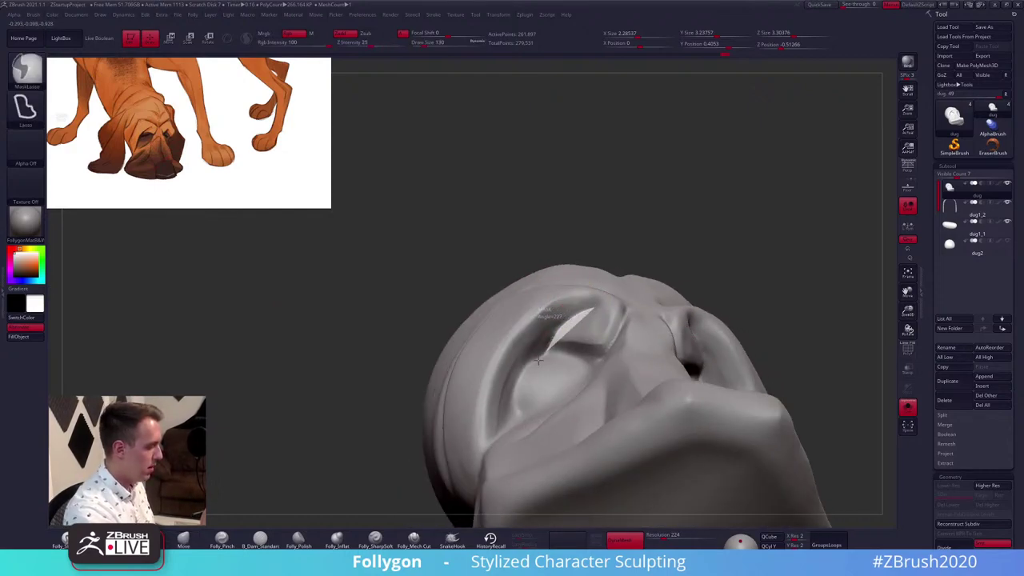
{"action": "mouse_move", "coordinate": [538, 360]}
{"action": "left_mouse_down", "text": "ctrl"}
{"action": "mouse_move", "coordinate": [446, 452]}
{"action": "mouse_move", "coordinate": [592, 215]}
{"action": "mouse_move", "coordinate": [615, 211]}
{"action": "left_mouse_up", "text": "ctrl"}
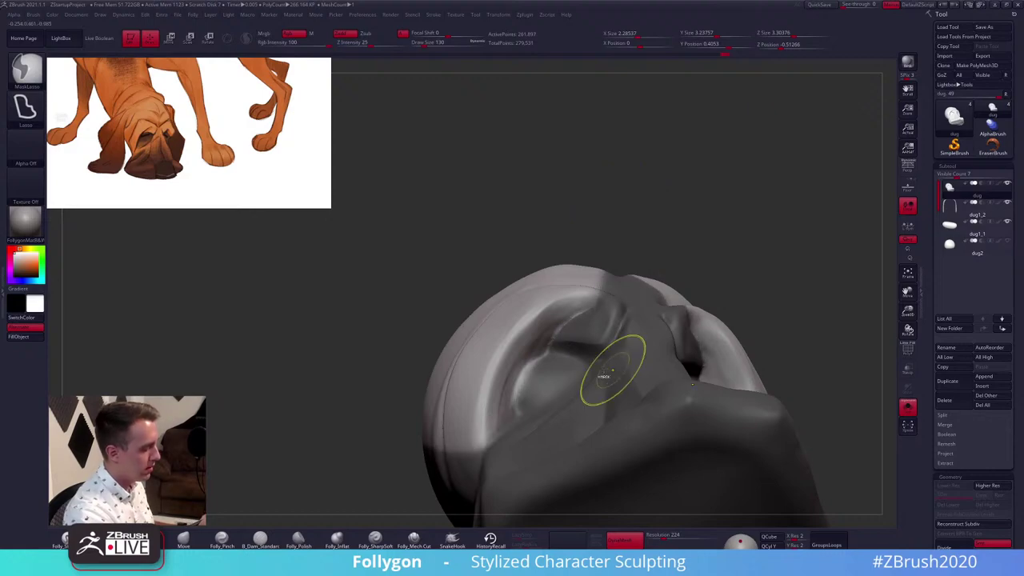
Pull the unmasked brow fold's lower edge over the eye with the Move brush at draw size 88
{"action": "right_click_drag", "start_coordinate": [585, 328], "coordinate": [568, 304]}
{"action": "key", "text": "space"}
{"action": "left_click_drag", "start_coordinate": [561, 308], "coordinate": [556, 318]}
{"action": "mouse_move", "coordinate": [550, 319]}
{"action": "right_mouse_down"}
{"action": "mouse_move", "coordinate": [498, 376]}
{"action": "mouse_move", "coordinate": [526, 342]}
{"action": "right_mouse_up"}
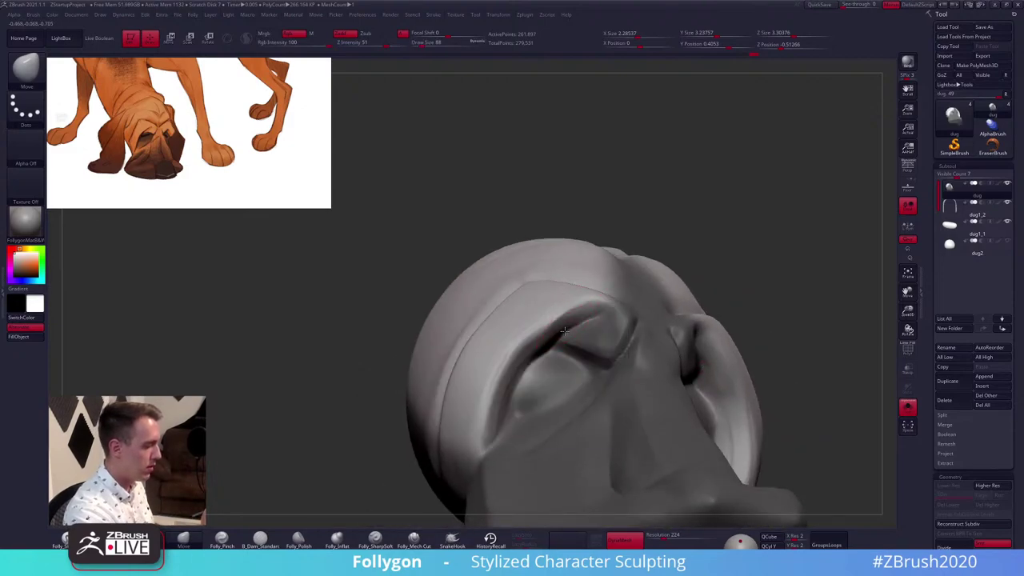
Clear the mask, sharpen the crease under the brow fold with Folly_Mech Cut at draw sizes 88 and 104, and smooth its edge
{"action": "left_click", "coordinate": [414, 538]}
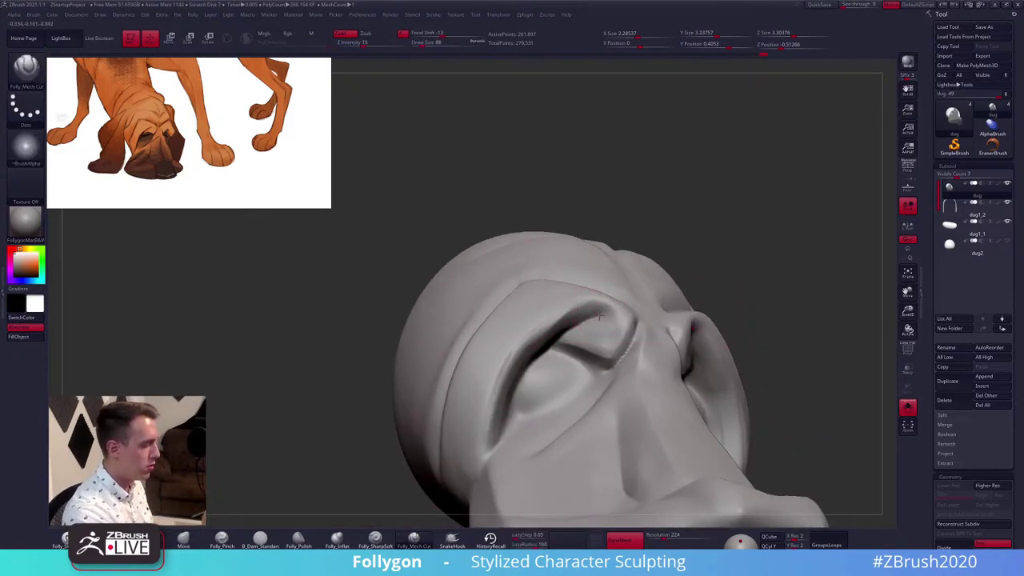
{"action": "right_click_drag", "start_coordinate": [587, 306], "coordinate": [610, 306]}
{"action": "mouse_move", "coordinate": [611, 305]}
{"action": "left_mouse_down"}
{"action": "mouse_move", "coordinate": [560, 304]}
{"action": "mouse_move", "coordinate": [541, 319]}
{"action": "mouse_move", "coordinate": [503, 384]}
{"action": "mouse_move", "coordinate": [489, 452]}
{"action": "left_mouse_up"}
{"action": "key", "text": "space"}
{"action": "left_click_drag", "start_coordinate": [505, 388], "coordinate": [509, 388]}
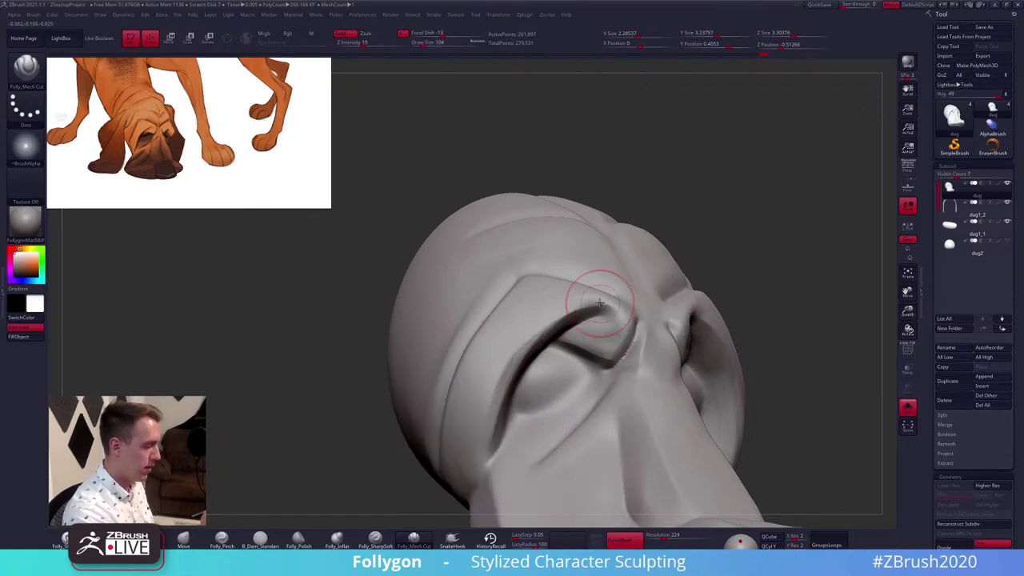
{"action": "key", "text": "shift"}
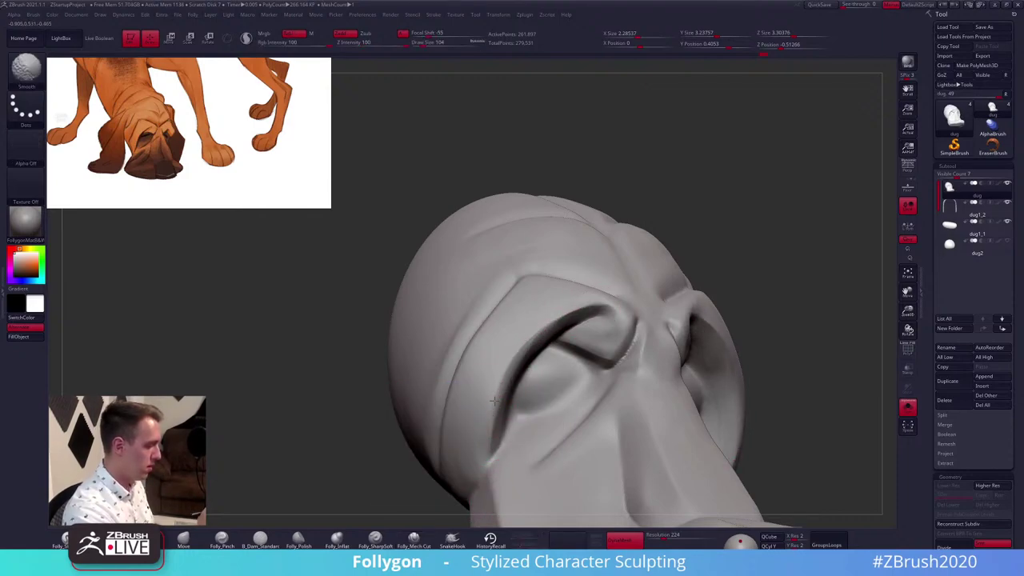
Show the other subtools again and build up the inner eye fold with Folly_Clay at draw size 104
{"action": "mouse_move", "coordinate": [623, 392]}
{"action": "right_mouse_down", "text": "ctrl"}
{"action": "mouse_move", "coordinate": [611, 331]}
{"action": "mouse_move", "coordinate": [549, 351]}
{"action": "mouse_move", "coordinate": [481, 352]}
{"action": "right_mouse_up", "text": "ctrl"}
{"action": "key", "text": "alt+s"}
{"action": "right_click_drag", "start_coordinate": [651, 282], "coordinate": [644, 328], "text": "ctrl"}
{"action": "key", "text": "1"}
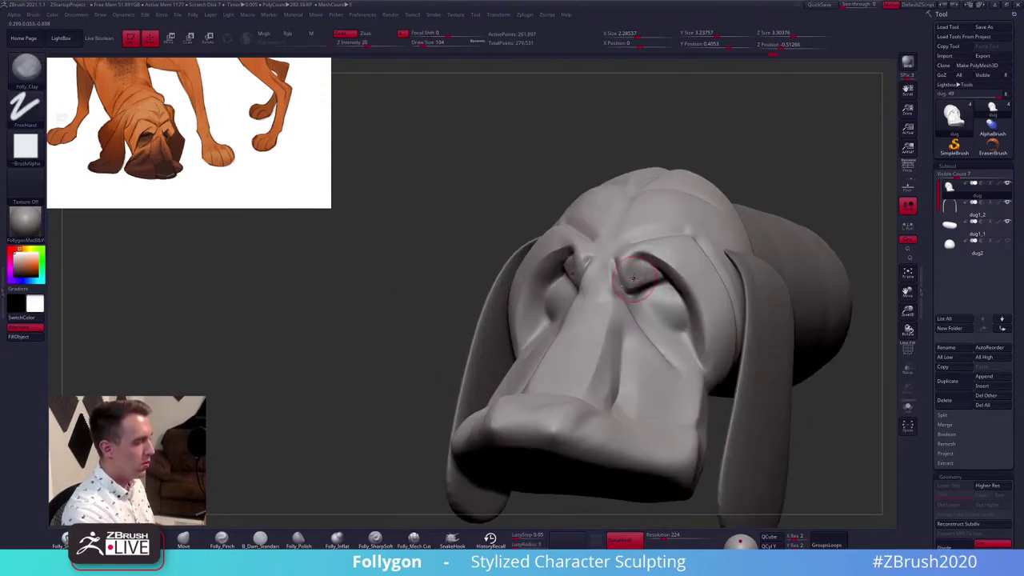
{"action": "left_click_drag", "start_coordinate": [638, 274], "coordinate": [632, 294]}
Carve a diagonal crease from the nose bridge toward the cheek with B_Dam_Standard, then build it up with Folly_Clay and smooth it
{"action": "mouse_move", "coordinate": [632, 296]}
{"action": "right_mouse_down", "text": "shift"}
{"action": "mouse_move", "coordinate": [660, 302]}
{"action": "mouse_move", "coordinate": [661, 351]}
{"action": "mouse_move", "coordinate": [573, 359]}
{"action": "mouse_move", "coordinate": [615, 384]}
{"action": "right_mouse_up", "text": "shift"}
{"action": "key", "text": "2"}
{"action": "key", "text": "3"}
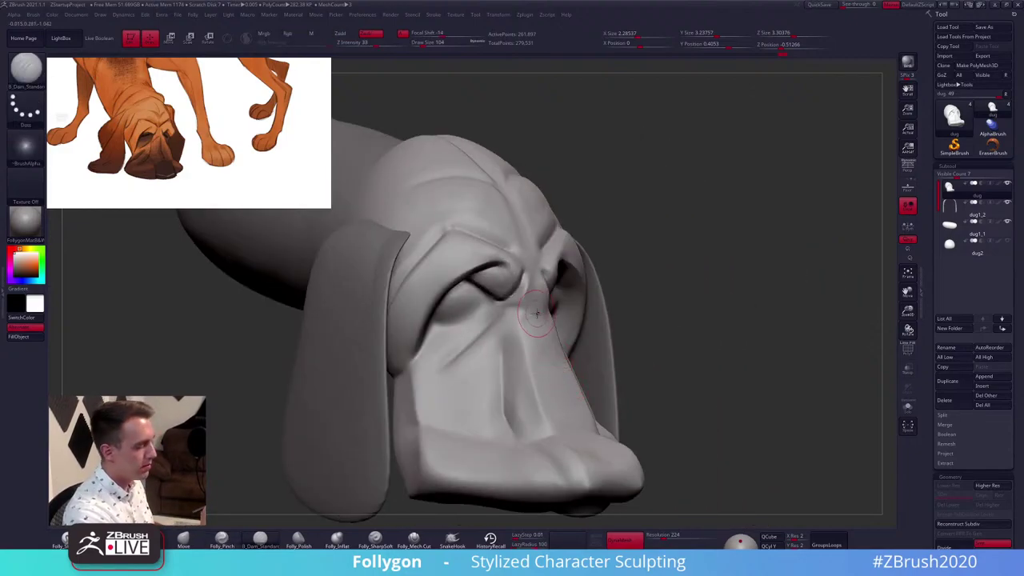
{"action": "mouse_move", "coordinate": [530, 317]}
{"action": "left_mouse_down"}
{"action": "mouse_move", "coordinate": [485, 378]}
{"action": "mouse_move", "coordinate": [500, 371]}
{"action": "left_mouse_up"}
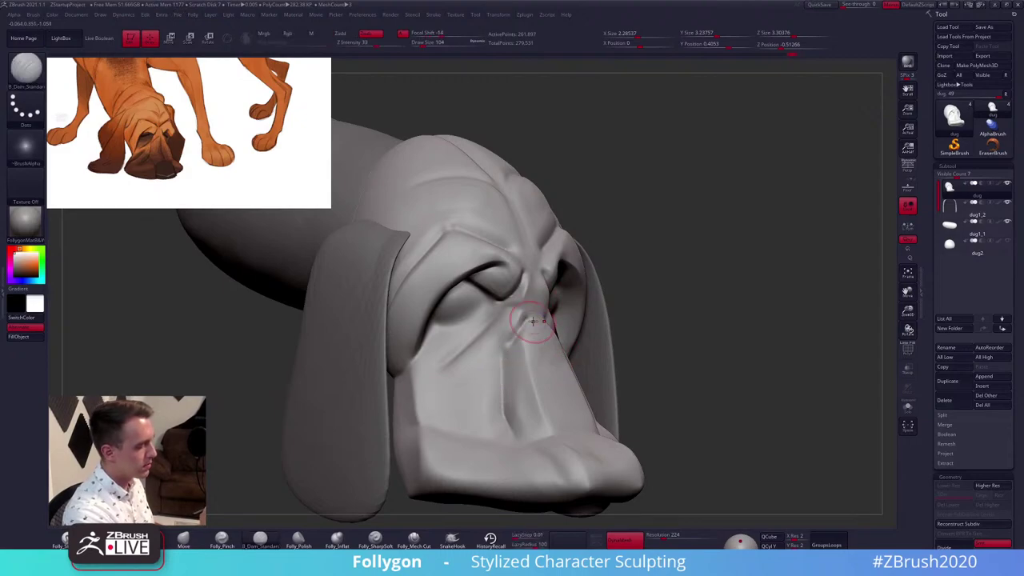
{"action": "key", "text": "1"}
{"action": "left_click_drag", "start_coordinate": [529, 320], "coordinate": [495, 342]}
{"action": "left_click_drag", "start_coordinate": [525, 302], "coordinate": [452, 418]}
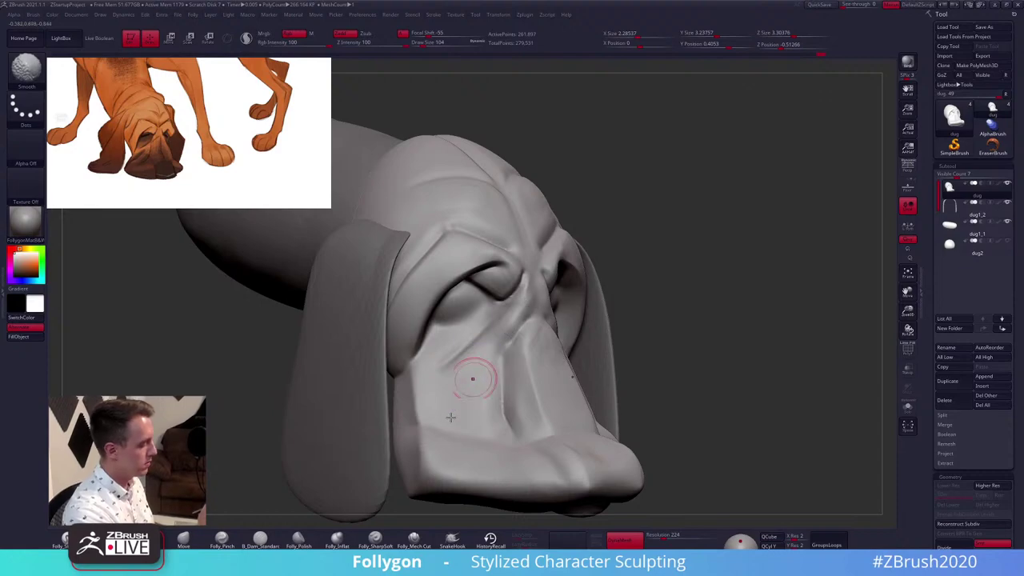
Flatten the tip of the nose into a clear plane with Folly_Trim at draw size 160
{"action": "key", "text": "2"}
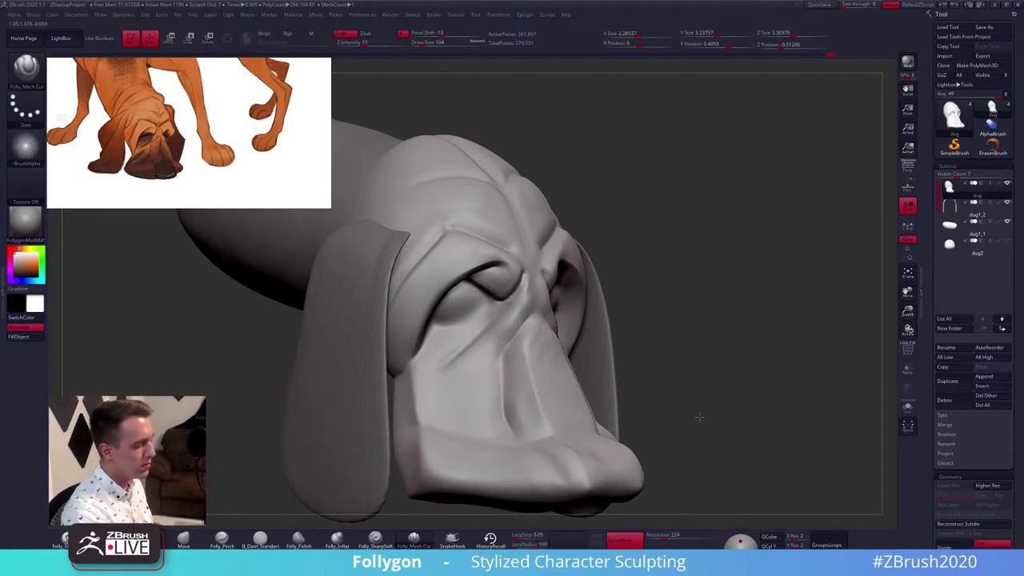
{"action": "left_click_drag", "start_coordinate": [699, 417], "coordinate": [742, 399]}
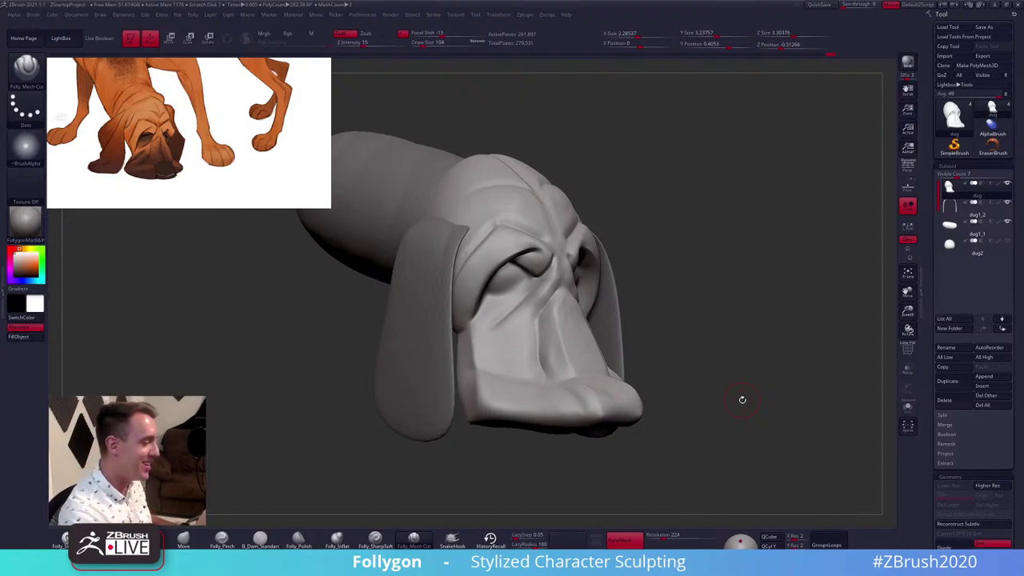
{"action": "right_click_drag", "start_coordinate": [553, 310], "coordinate": [548, 348], "text": "ctrl"}
{"action": "key", "text": "space"}
{"action": "key", "text": "3"}
{"action": "key", "text": "space"}
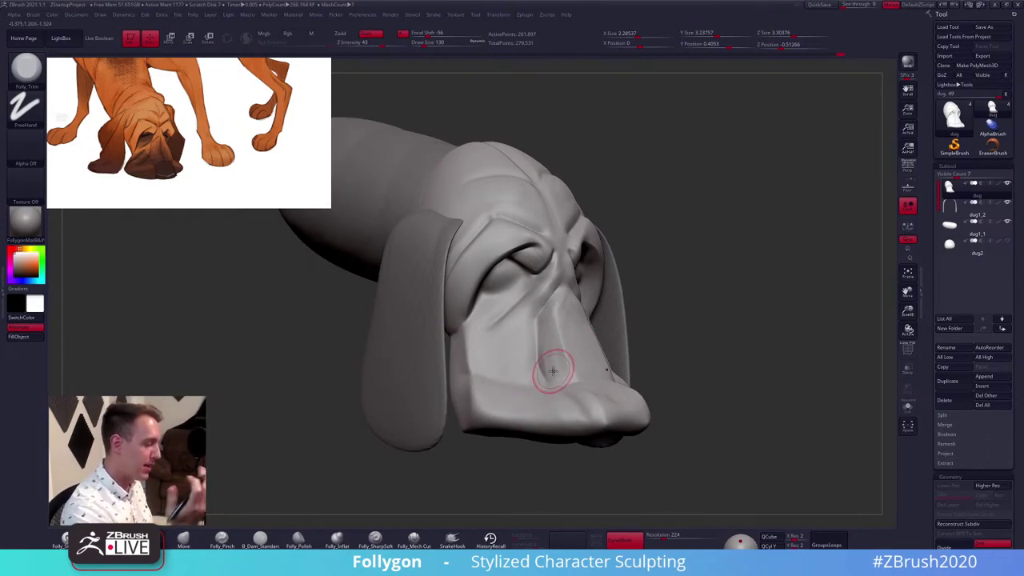
{"action": "right_click_drag", "start_coordinate": [679, 410], "coordinate": [594, 449], "text": "ctrl"}
{"action": "key", "text": "space"}
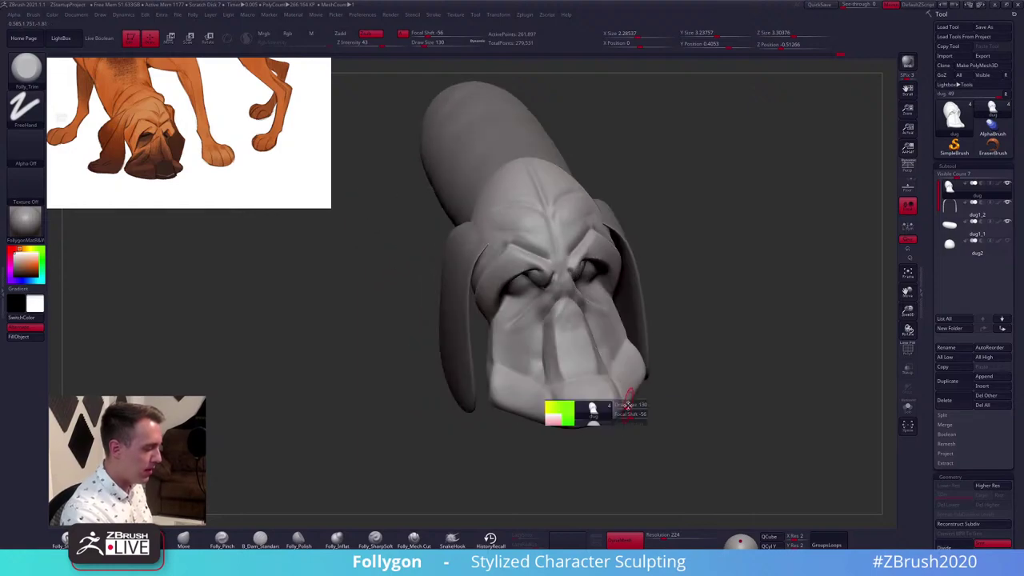
{"action": "mouse_move", "coordinate": [610, 405]}
{"action": "left_mouse_down"}
{"action": "mouse_move", "coordinate": [629, 404]}
{"action": "mouse_move", "coordinate": [584, 398]}
{"action": "left_mouse_up"}
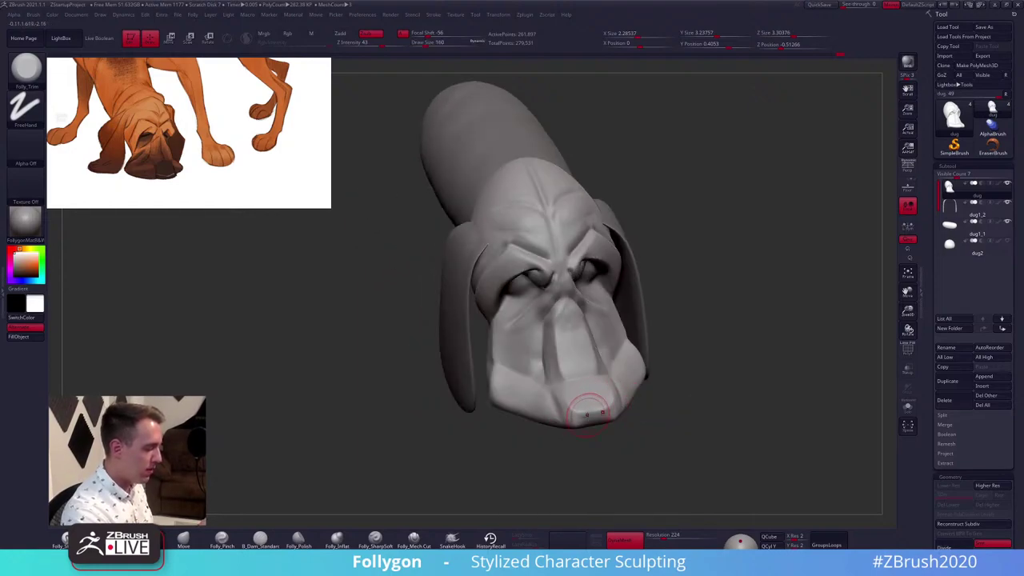
{"action": "right_click_drag", "start_coordinate": [589, 402], "coordinate": [581, 417]}
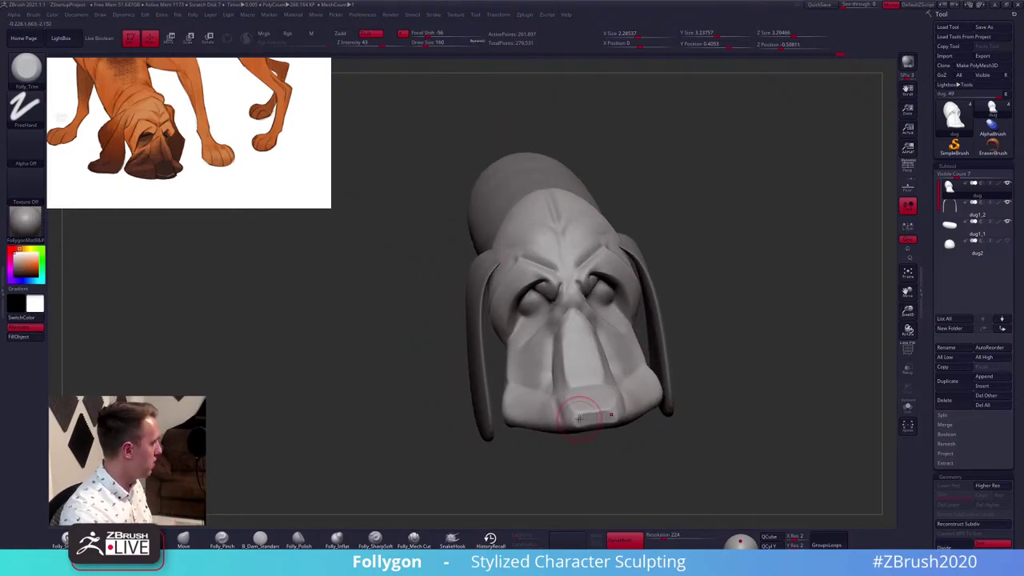
Switch to Chrome to show the Follygon YouTube channel page and return to ZBrush
{"action": "key", "text": "alt+Tab"}
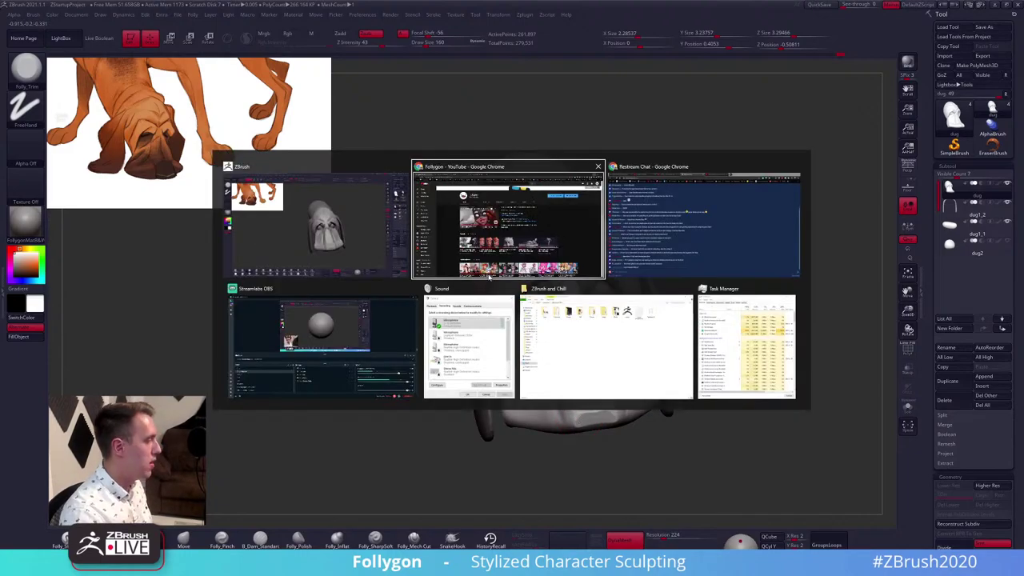
{"action": "double_click", "coordinate": [322, 116]}
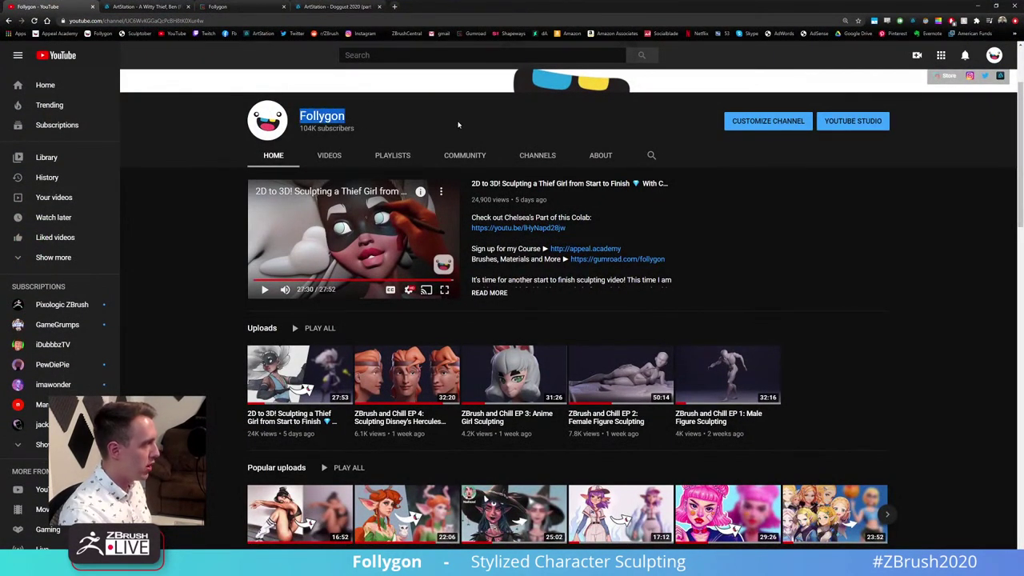
{"action": "left_click", "coordinate": [422, 119]}
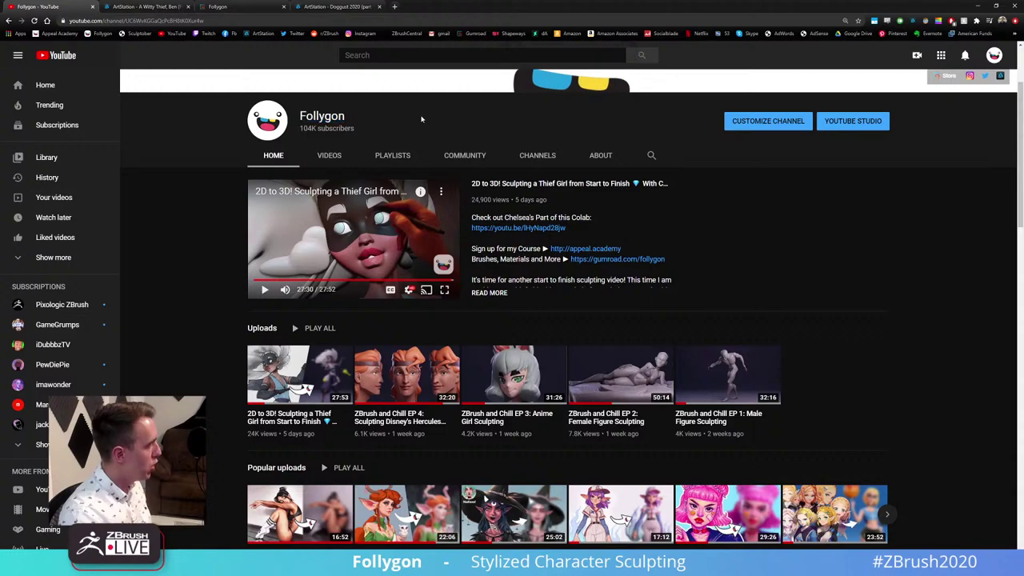
{"action": "key", "text": "alt+Tab"}
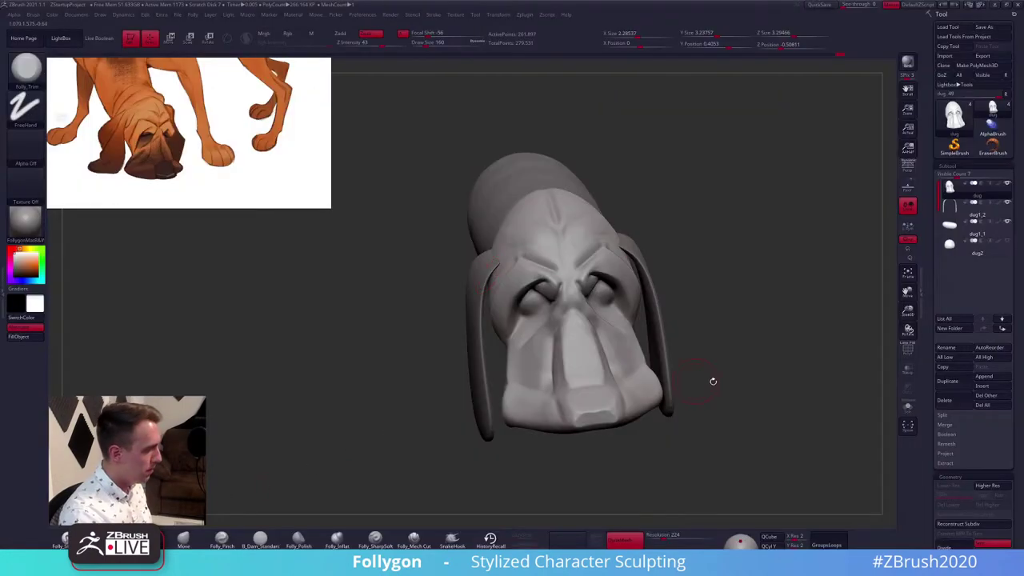
Carve the eyelid line across the eyeball toward its inner corner with B_Dam_Standard at draw size 67
{"action": "mouse_move", "coordinate": [772, 380]}
{"action": "left_mouse_down"}
{"action": "mouse_move", "coordinate": [629, 353]}
{"action": "mouse_move", "coordinate": [661, 383]}
{"action": "mouse_move", "coordinate": [655, 392]}
{"action": "left_mouse_up"}
{"action": "key", "text": "3"}
{"action": "right_click_drag", "start_coordinate": [649, 367], "coordinate": [617, 366]}
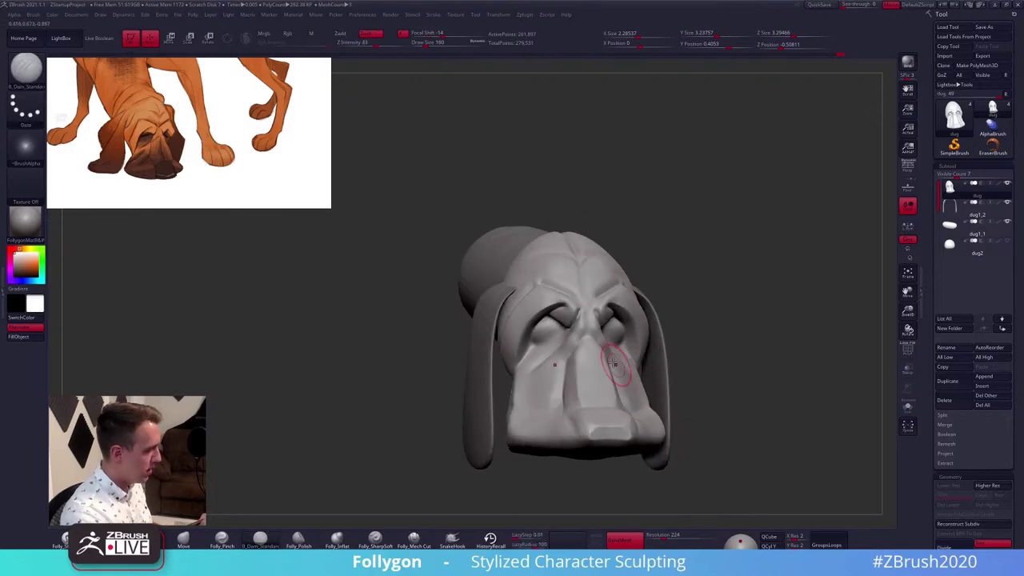
{"action": "right_click_drag", "start_coordinate": [537, 294], "coordinate": [539, 325], "text": "ctrl"}
{"action": "key", "text": "space"}
{"action": "left_click_drag", "start_coordinate": [547, 323], "coordinate": [542, 324]}
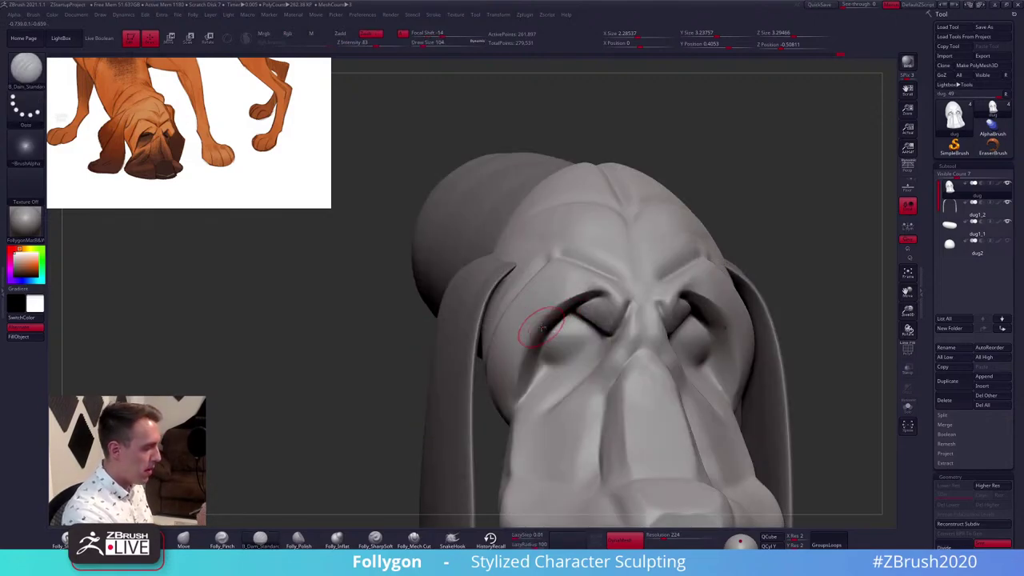
{"action": "mouse_move", "coordinate": [567, 349]}
{"action": "right_mouse_down", "text": "alt"}
{"action": "mouse_move", "coordinate": [557, 324]}
{"action": "mouse_move", "coordinate": [567, 318]}
{"action": "right_mouse_up", "text": "alt"}
{"action": "key", "text": "s"}
{"action": "left_click_drag", "start_coordinate": [567, 326], "coordinate": [542, 325]}
{"action": "key", "text": "space"}
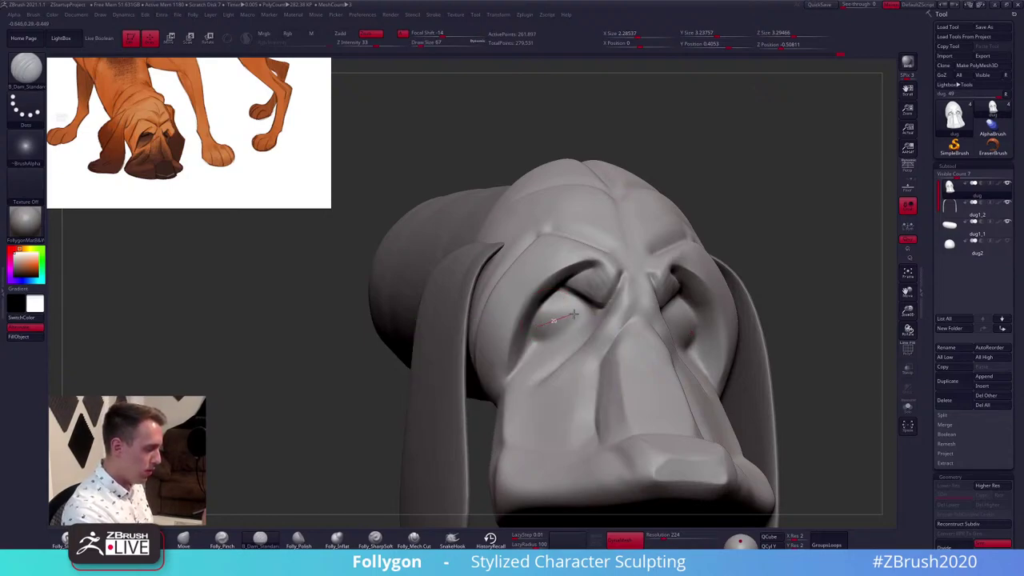
{"action": "left_click_drag", "start_coordinate": [597, 305], "coordinate": [616, 301]}
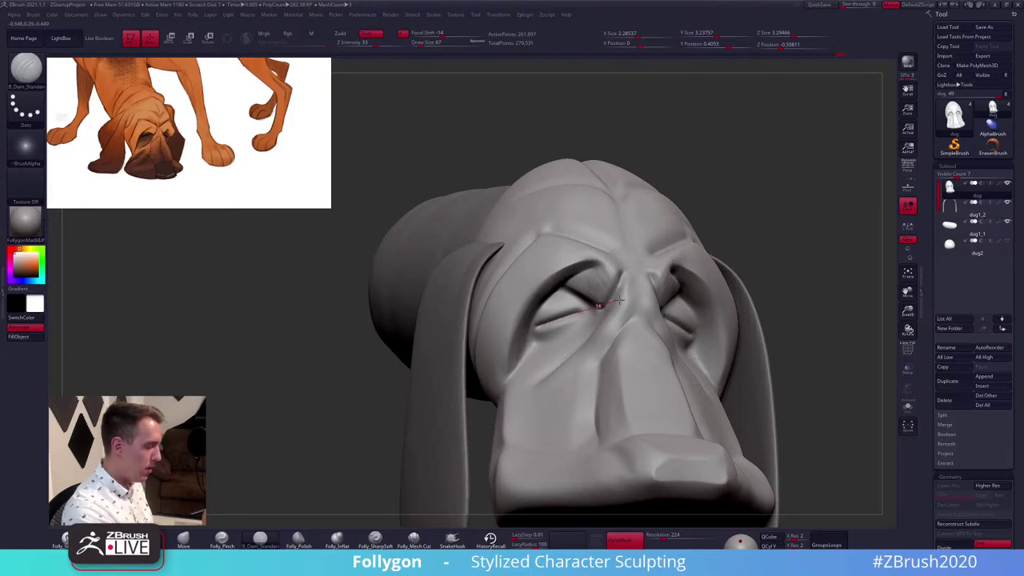
Flatten the nose bridge between the eyes with Folly_Trim at draw sizes 160 and 121
{"action": "mouse_move", "coordinate": [678, 360]}
{"action": "right_mouse_down", "text": "ctrl"}
{"action": "mouse_move", "coordinate": [738, 393]}
{"action": "mouse_move", "coordinate": [694, 369]}
{"action": "mouse_move", "coordinate": [722, 361]}
{"action": "mouse_move", "coordinate": [720, 372]}
{"action": "mouse_move", "coordinate": [631, 385]}
{"action": "right_mouse_up", "text": "ctrl"}
{"action": "key", "text": "2"}
{"action": "mouse_move", "coordinate": [520, 358]}
{"action": "right_mouse_down"}
{"action": "mouse_move", "coordinate": [618, 368]}
{"action": "mouse_move", "coordinate": [543, 324]}
{"action": "right_mouse_up"}
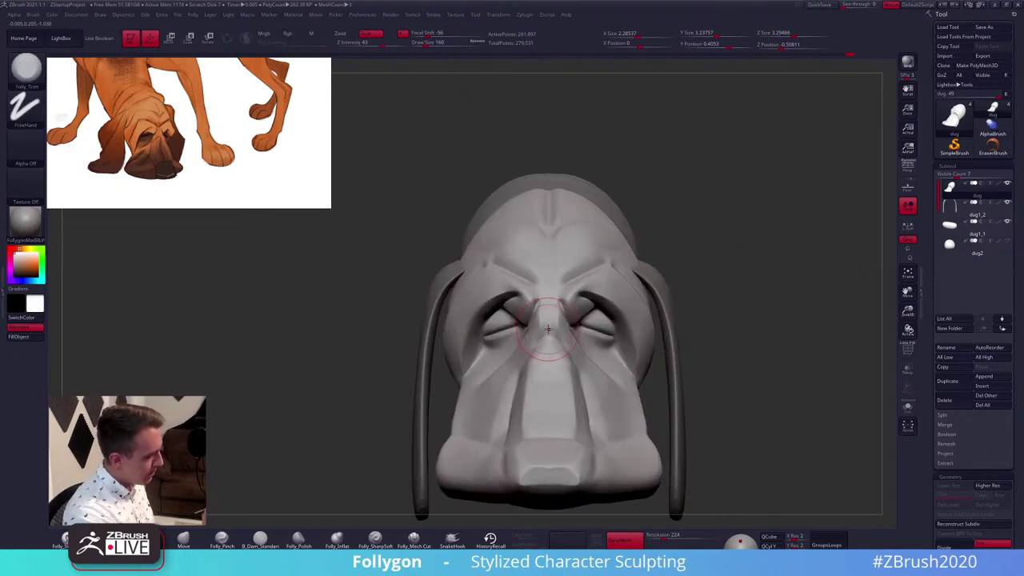
{"action": "key", "text": "space"}
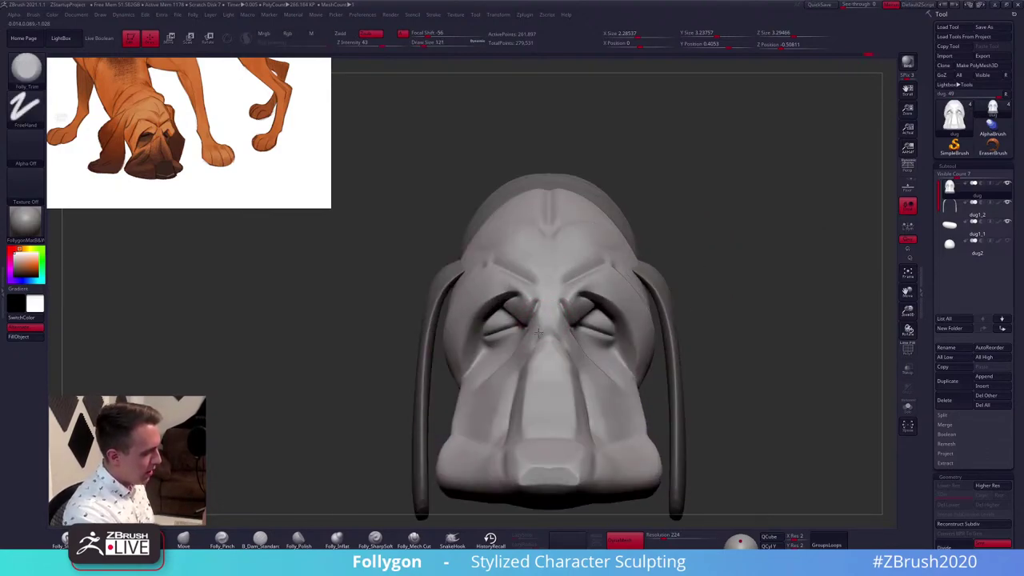
Examine the head's overall proportions from the front and three-quarter views against the illustration
{"action": "key", "text": "b"}
{"action": "key", "text": "m"}
{"action": "key", "text": "v"}
{"action": "right_click_drag", "start_coordinate": [568, 352], "coordinate": [652, 360]}
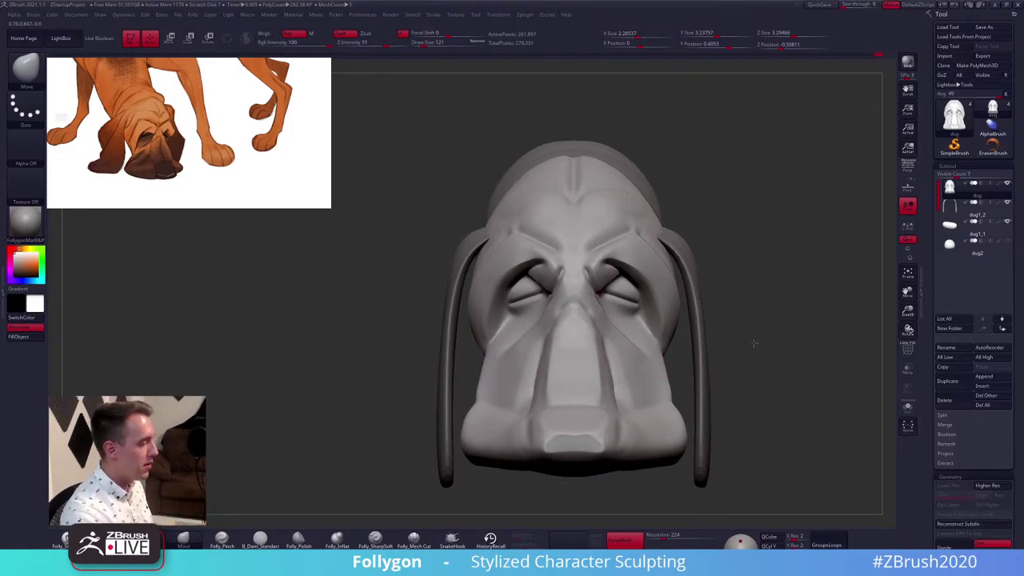
{"action": "right_click_drag", "start_coordinate": [752, 342], "coordinate": [750, 339], "text": "ctrl"}
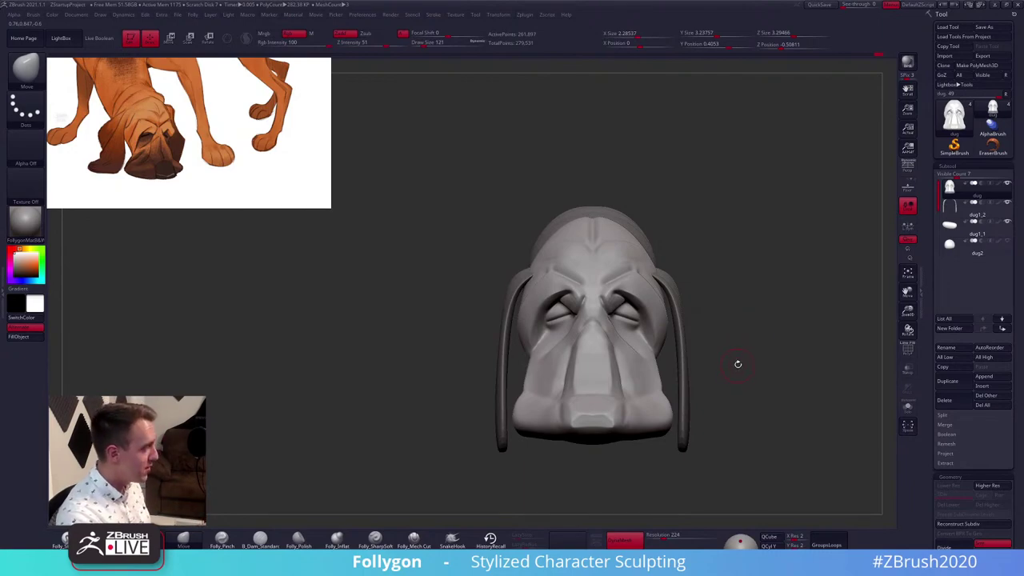
{"action": "right_click_drag", "start_coordinate": [693, 377], "coordinate": [717, 377]}
{"action": "right_click_drag", "start_coordinate": [573, 384], "coordinate": [629, 370]}
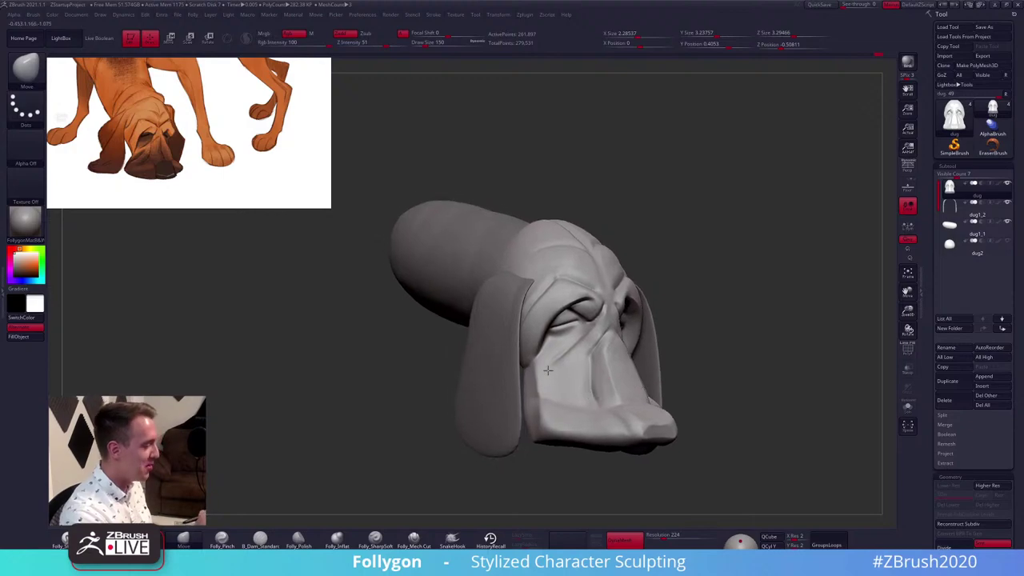
Isolate the head and build up the diagonal cheek folds below the eye with Folly_Clay
{"action": "key", "text": "1"}
{"action": "mouse_move", "coordinate": [550, 367]}
{"action": "right_mouse_down", "text": "ctrl"}
{"action": "mouse_move", "coordinate": [552, 392]}
{"action": "mouse_move", "coordinate": [551, 356]}
{"action": "right_mouse_up", "text": "ctrl"}
{"action": "key", "text": "alt+s"}
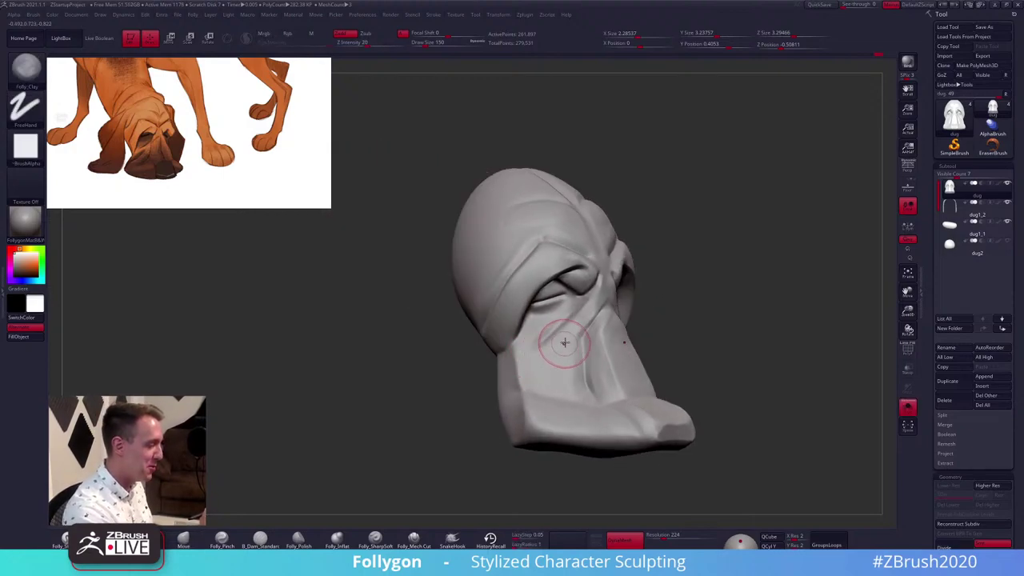
{"action": "left_click_drag", "start_coordinate": [577, 326], "coordinate": [559, 350]}
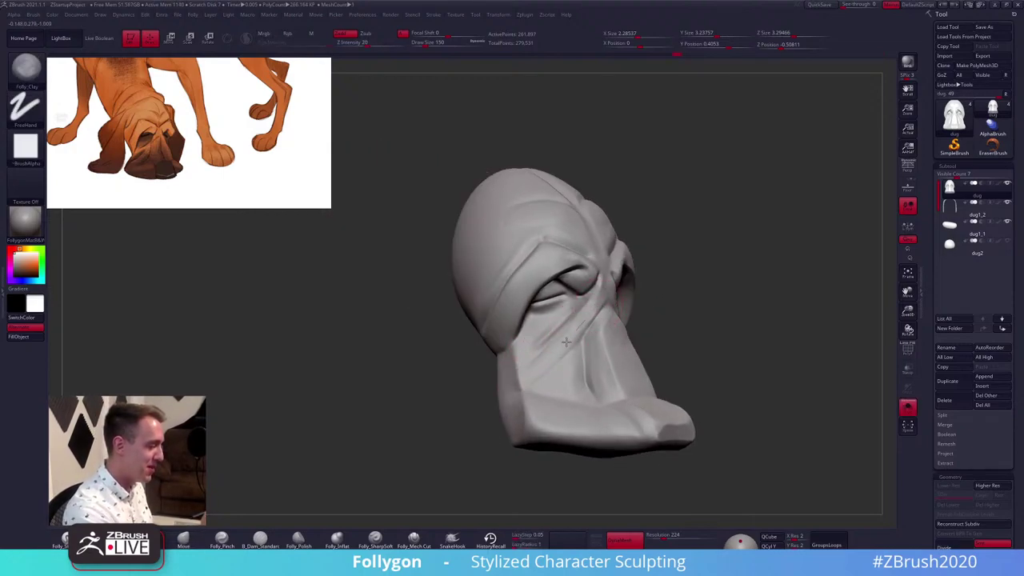
{"action": "left_click_drag", "start_coordinate": [529, 383], "coordinate": [525, 388]}
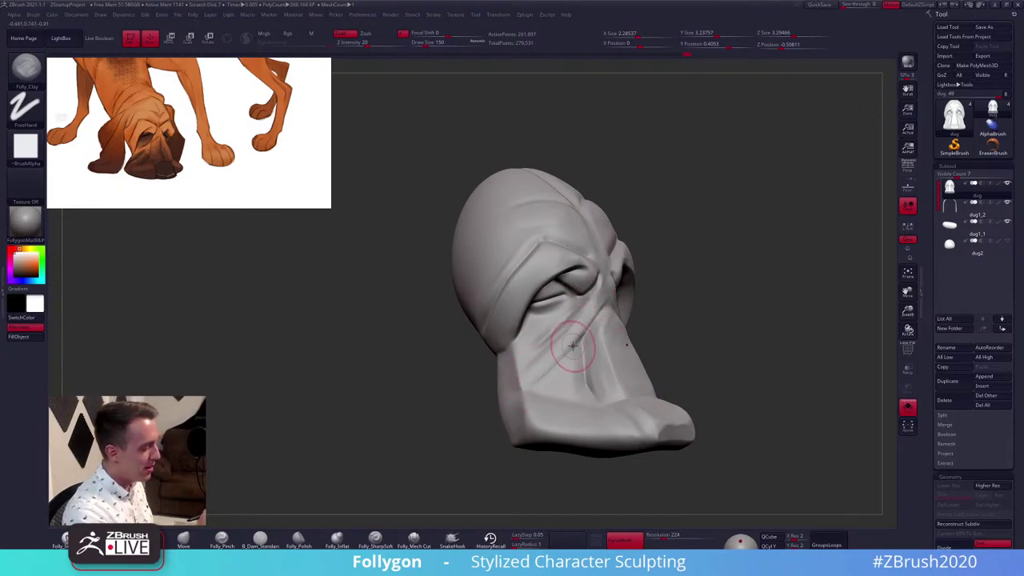
{"action": "left_click_drag", "start_coordinate": [571, 345], "coordinate": [586, 319]}
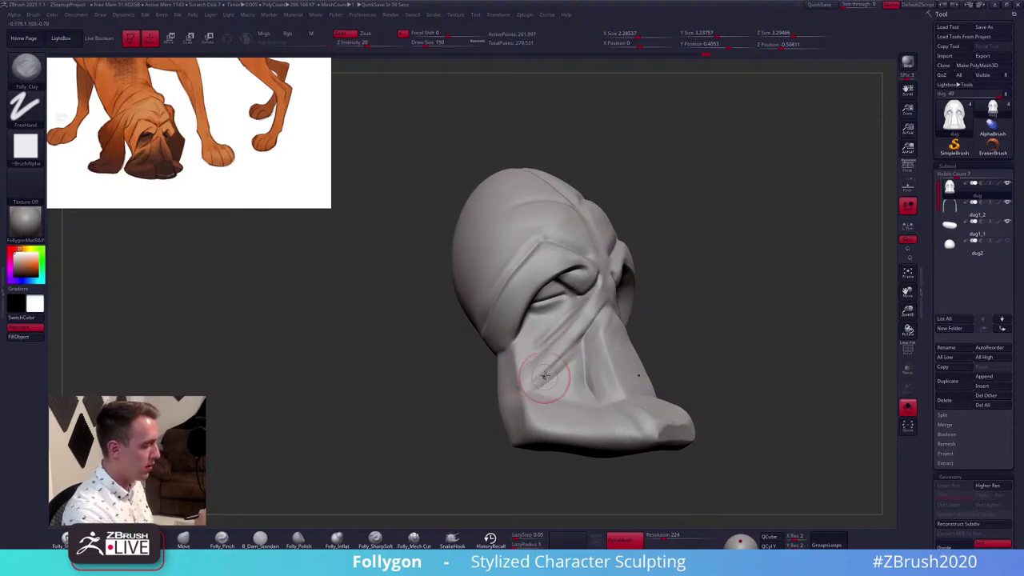
Carve away the skin just below the lower eyelid with Folly_Mech Cut to start defining the eye bag
{"action": "mouse_move", "coordinate": [546, 381]}
{"action": "right_mouse_down"}
{"action": "mouse_move", "coordinate": [551, 321]}
{"action": "mouse_move", "coordinate": [550, 364]}
{"action": "right_mouse_up"}
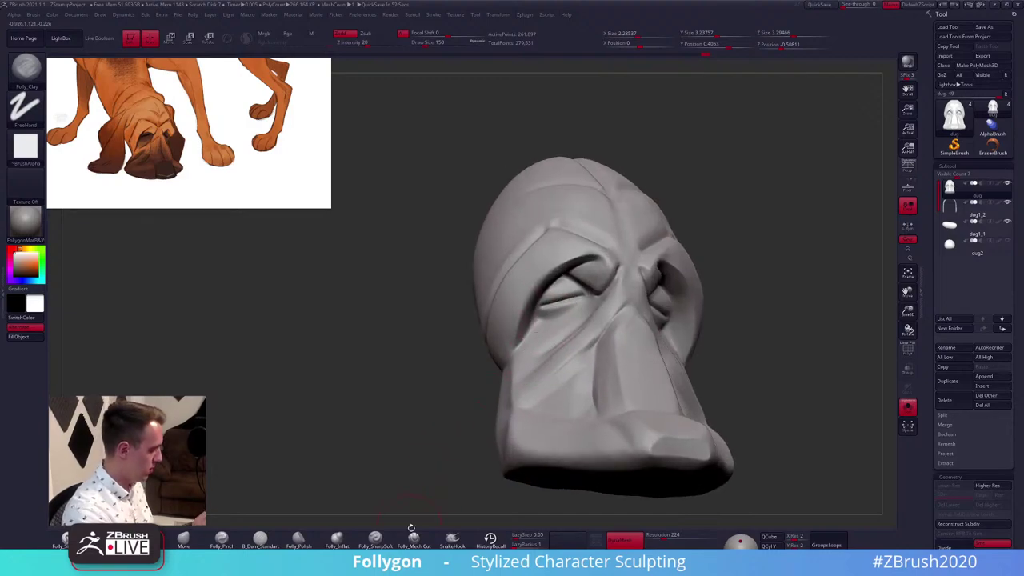
{"action": "left_click", "coordinate": [414, 540]}
{"action": "key", "text": "space"}
{"action": "left_click_drag", "start_coordinate": [569, 324], "coordinate": [564, 324]}
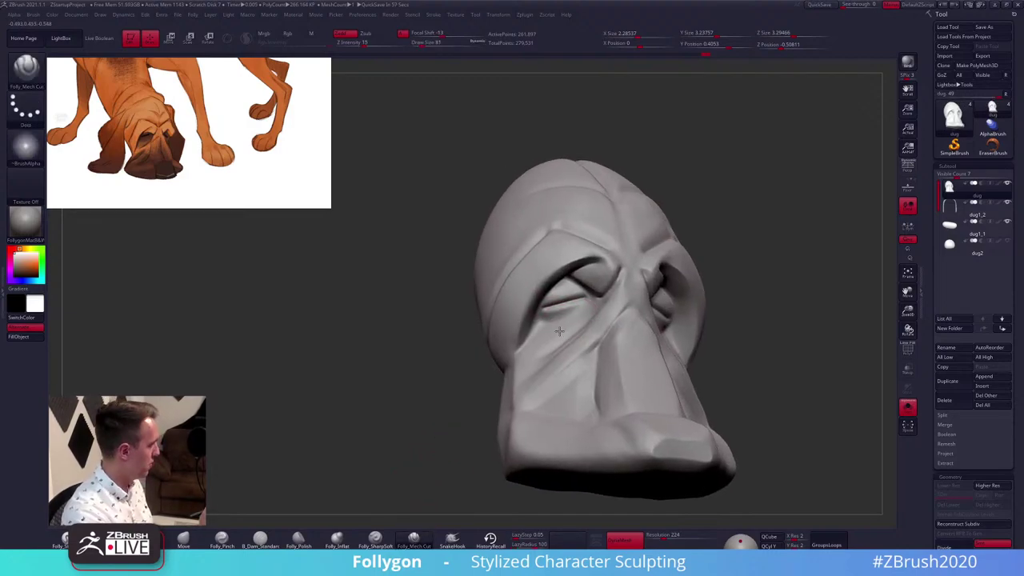
{"action": "right_click_drag", "start_coordinate": [558, 325], "coordinate": [555, 342], "text": "ctrl"}
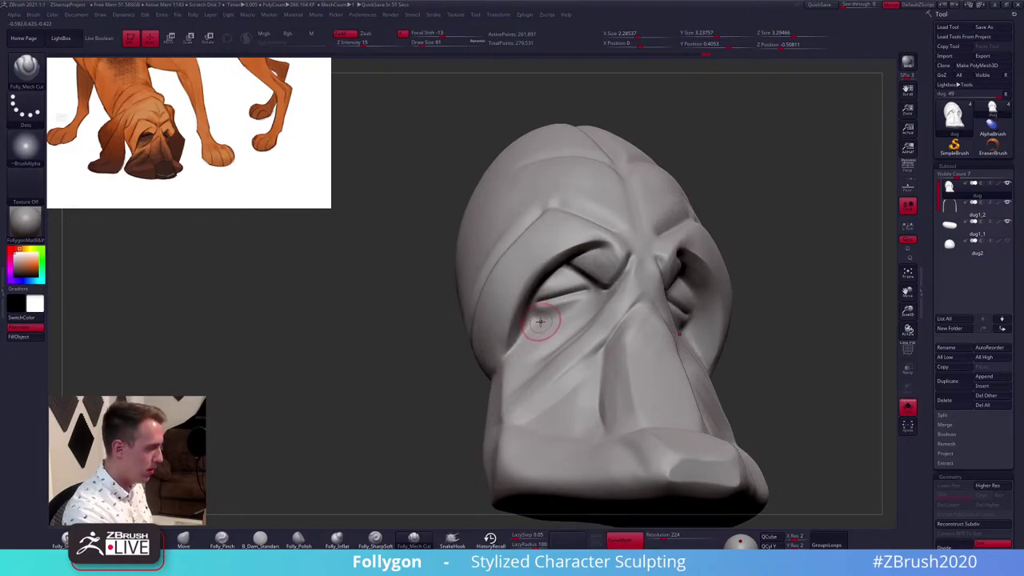
{"action": "key", "text": "space"}
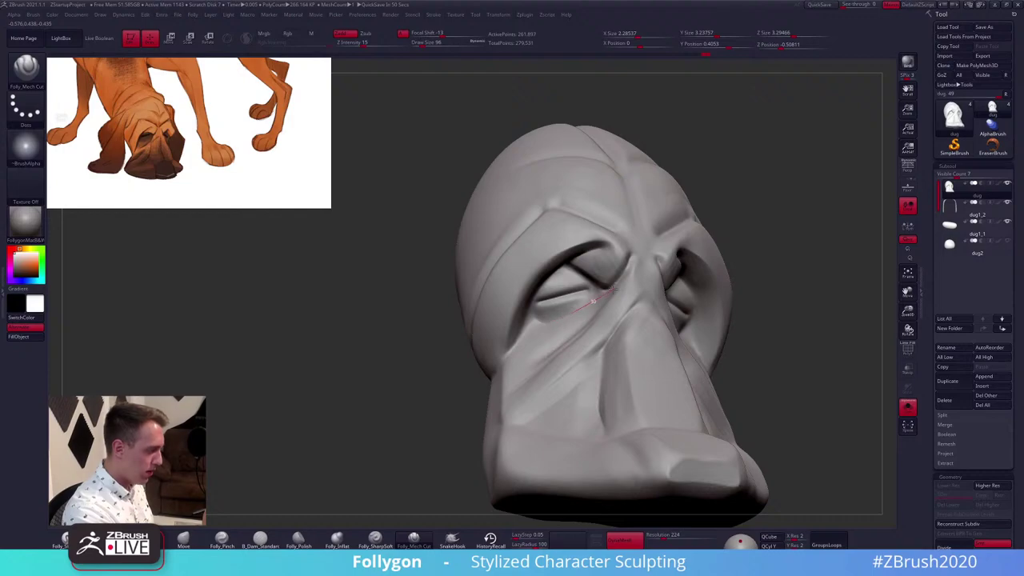
Resize the Folly_Mech Cut brush and sharpen the lower eyelid's edge and the hollow of the eye bag beneath it
{"action": "mouse_move", "coordinate": [590, 326]}
{"action": "right_mouse_down"}
{"action": "mouse_move", "coordinate": [544, 337]}
{"action": "mouse_move", "coordinate": [548, 327]}
{"action": "mouse_move", "coordinate": [545, 344]}
{"action": "mouse_move", "coordinate": [543, 298]}
{"action": "mouse_move", "coordinate": [550, 339]}
{"action": "right_mouse_up"}
{"action": "key", "text": "space"}
{"action": "left_click", "coordinate": [414, 540]}
{"action": "key", "text": "space"}
{"action": "left_click_drag", "start_coordinate": [594, 291], "coordinate": [578, 291]}
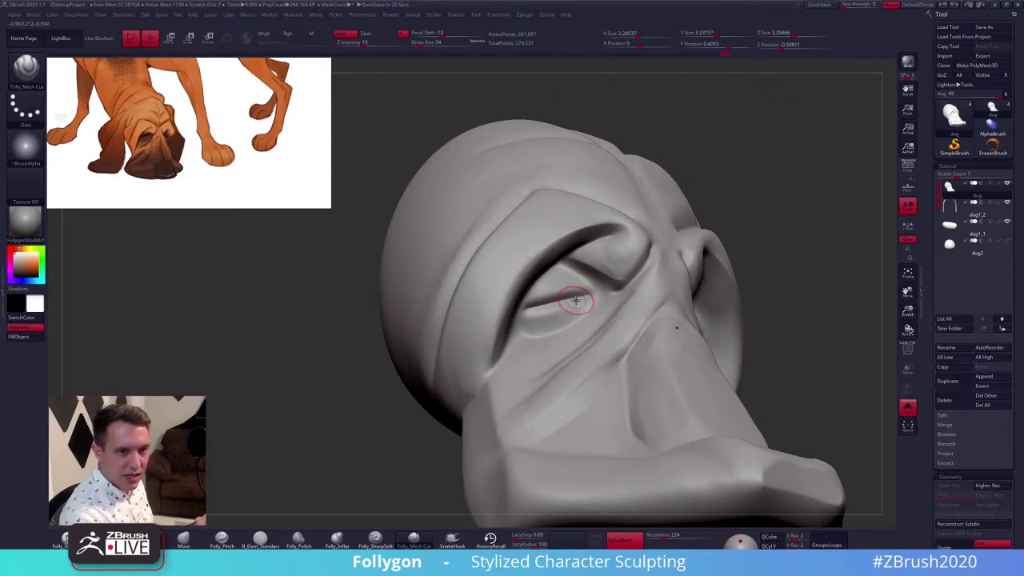
{"action": "right_click_drag", "start_coordinate": [551, 318], "coordinate": [560, 294]}
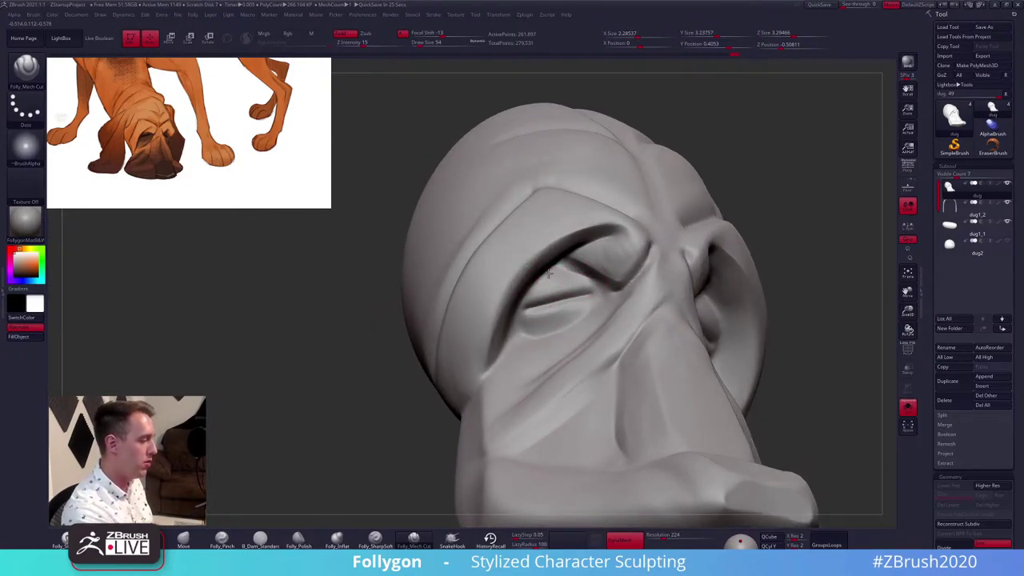
{"action": "mouse_move", "coordinate": [557, 272]}
{"action": "right_mouse_down"}
{"action": "mouse_move", "coordinate": [564, 274]}
{"action": "mouse_move", "coordinate": [522, 301]}
{"action": "right_mouse_up"}
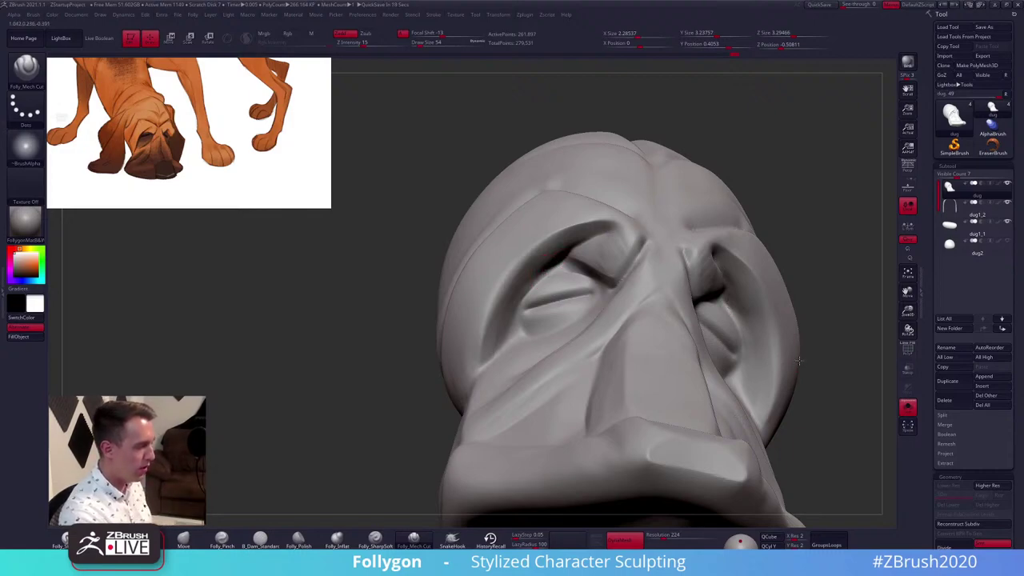
{"action": "left_click", "coordinate": [627, 254], "text": "ctrl+shift"}
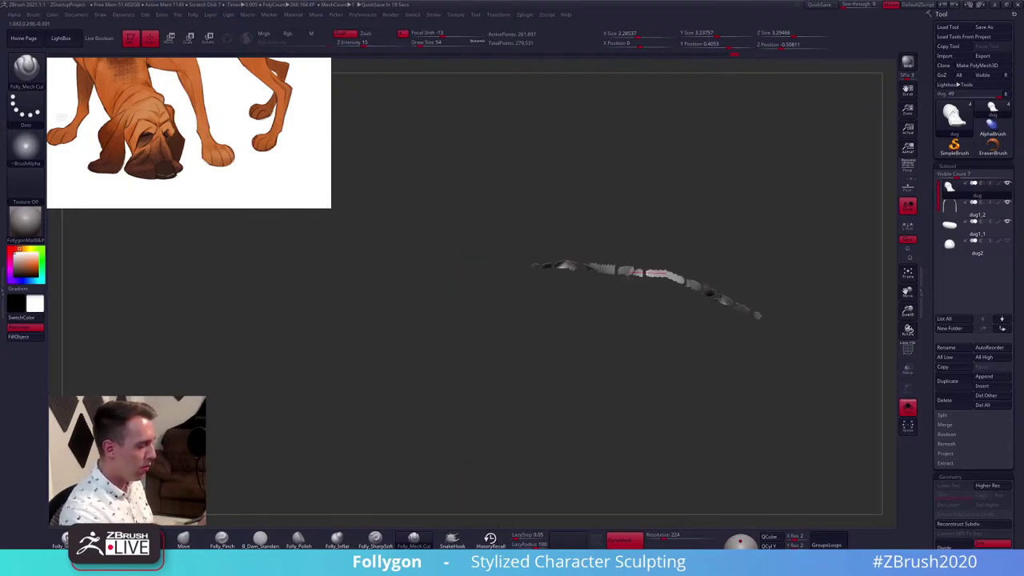
{"action": "left_click_drag", "start_coordinate": [709, 338], "coordinate": [693, 283]}
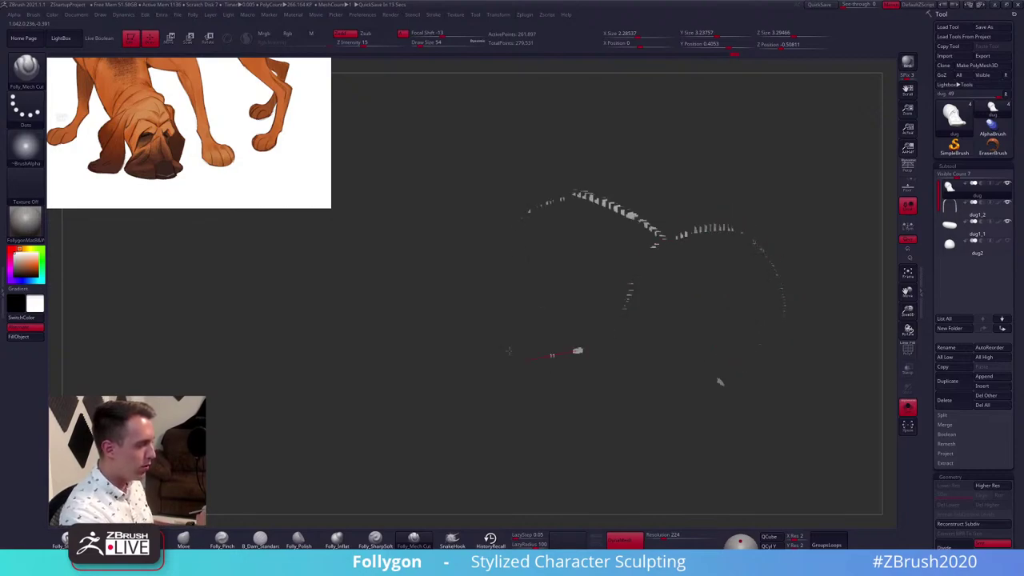
{"action": "left_click_drag", "start_coordinate": [720, 382], "coordinate": [516, 313]}
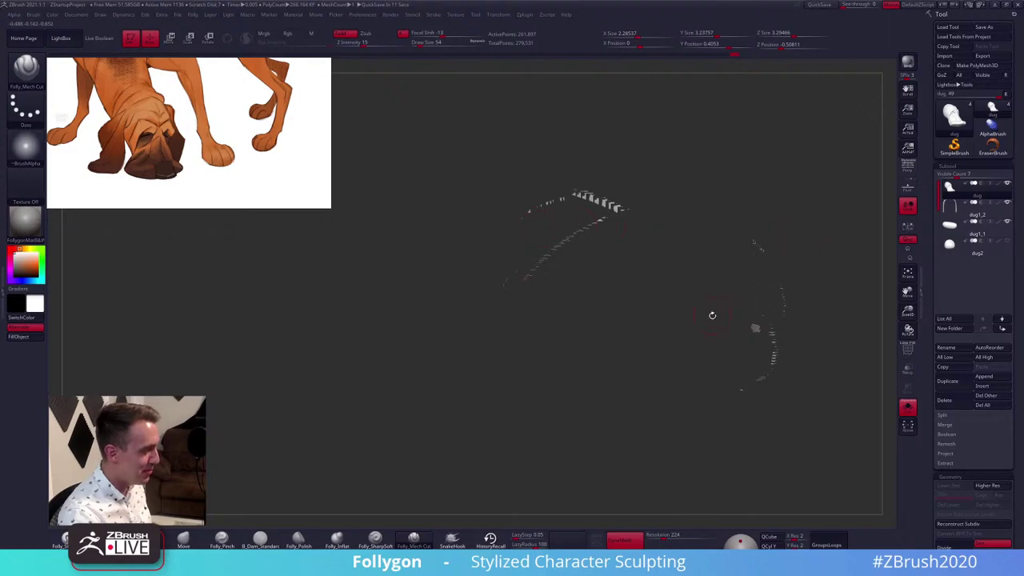
{"action": "left_click", "coordinate": [703, 316], "text": "ctrl+shift"}
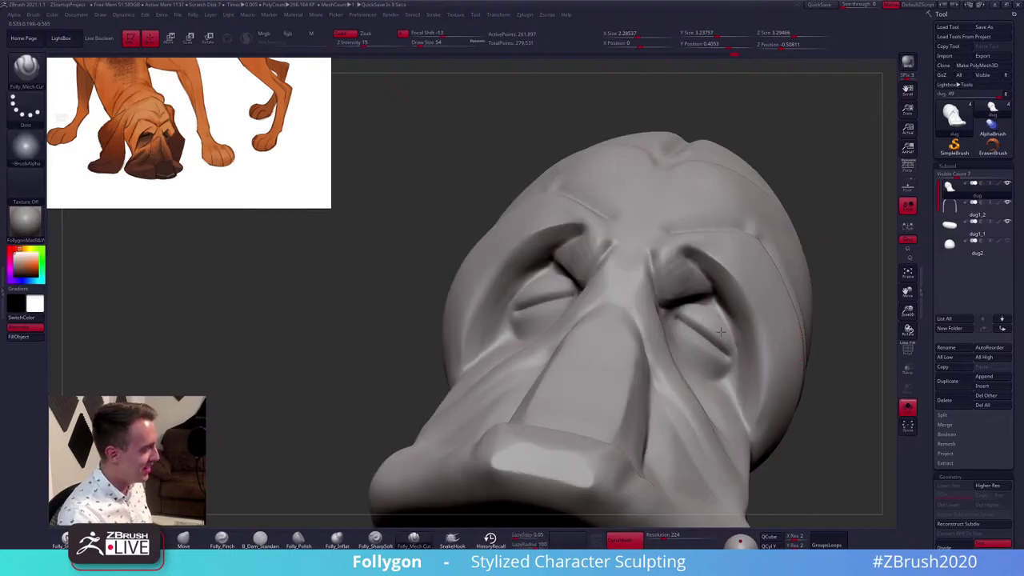
Flatten the overhanging fold at the eye's inner corner with Folly_Trim at draw size 61
{"action": "mouse_move", "coordinate": [799, 339]}
{"action": "left_mouse_down"}
{"action": "mouse_move", "coordinate": [789, 323]}
{"action": "mouse_move", "coordinate": [701, 360]}
{"action": "left_mouse_up"}
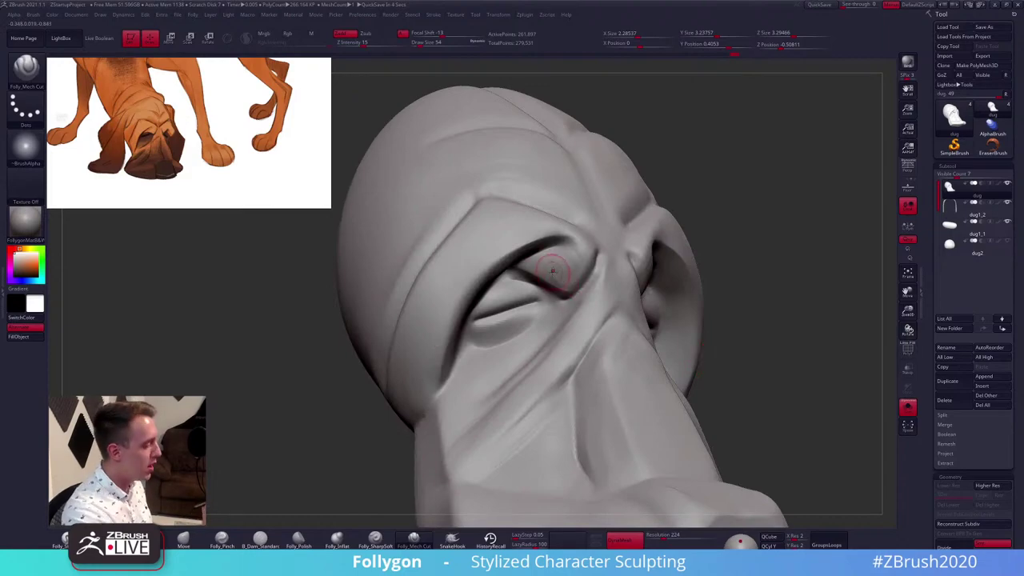
{"action": "key", "text": "3"}
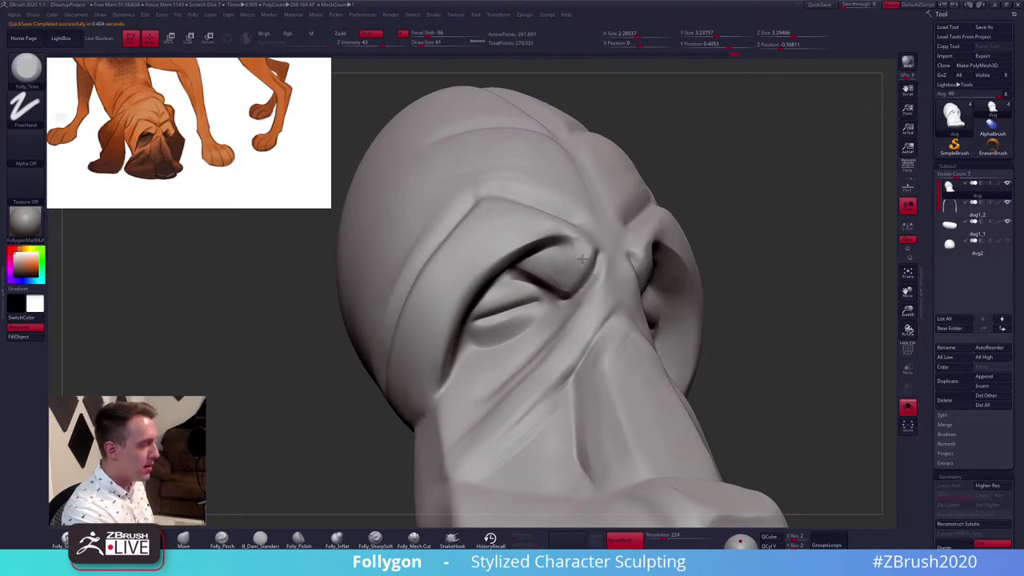
{"action": "left_click_drag", "start_coordinate": [583, 258], "coordinate": [574, 269]}
{"action": "right_click_drag", "start_coordinate": [661, 388], "coordinate": [622, 363]}
{"action": "right_click_drag", "start_coordinate": [574, 335], "coordinate": [602, 350], "text": "alt"}
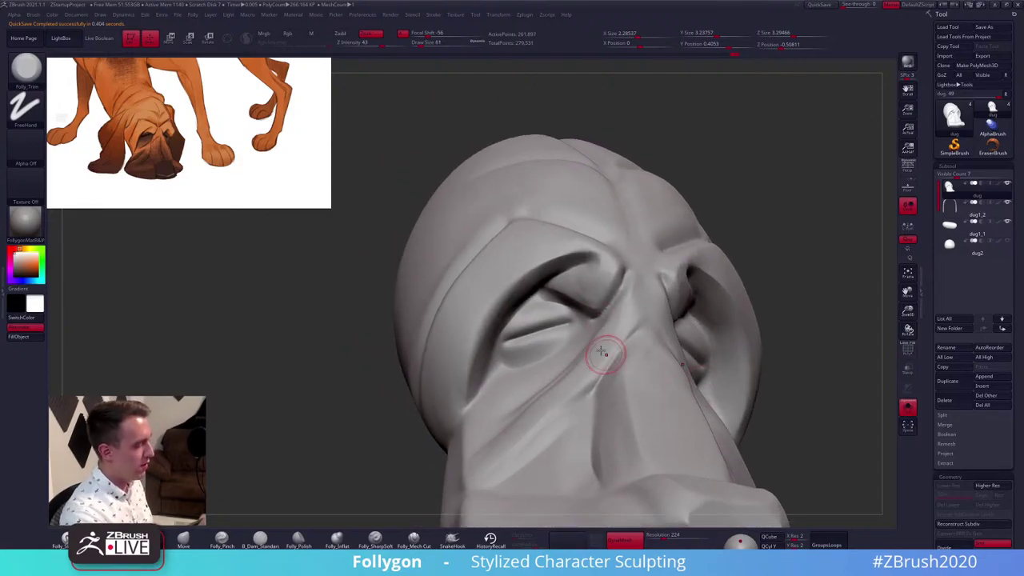
Nudge the outer corner of the eye beneath the brow fold with the Move brush at draw size 61
{"action": "key", "text": "b"}
{"action": "key", "text": "m"}
{"action": "key", "text": "v"}
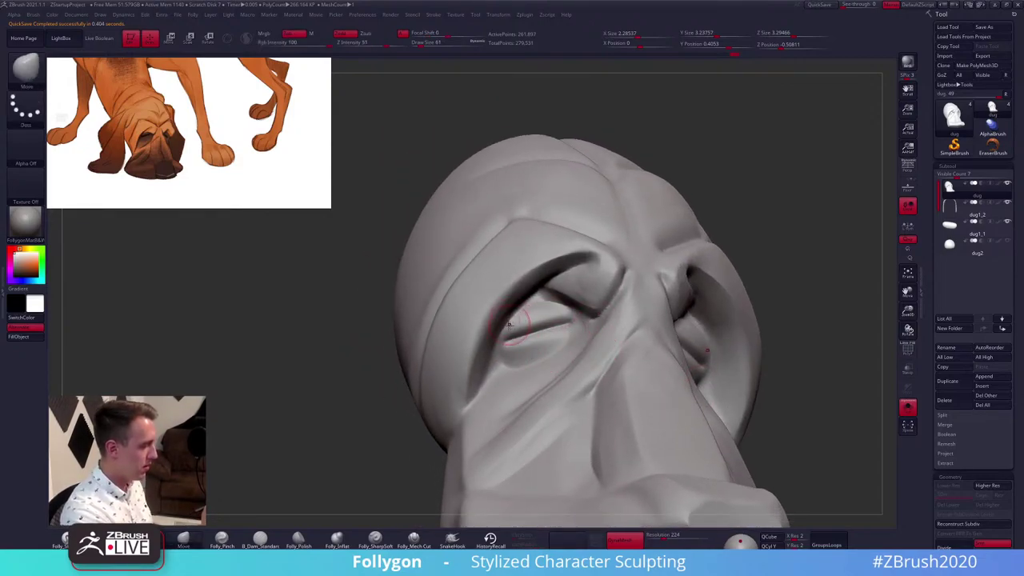
{"action": "left_click_drag", "start_coordinate": [509, 325], "coordinate": [514, 320]}
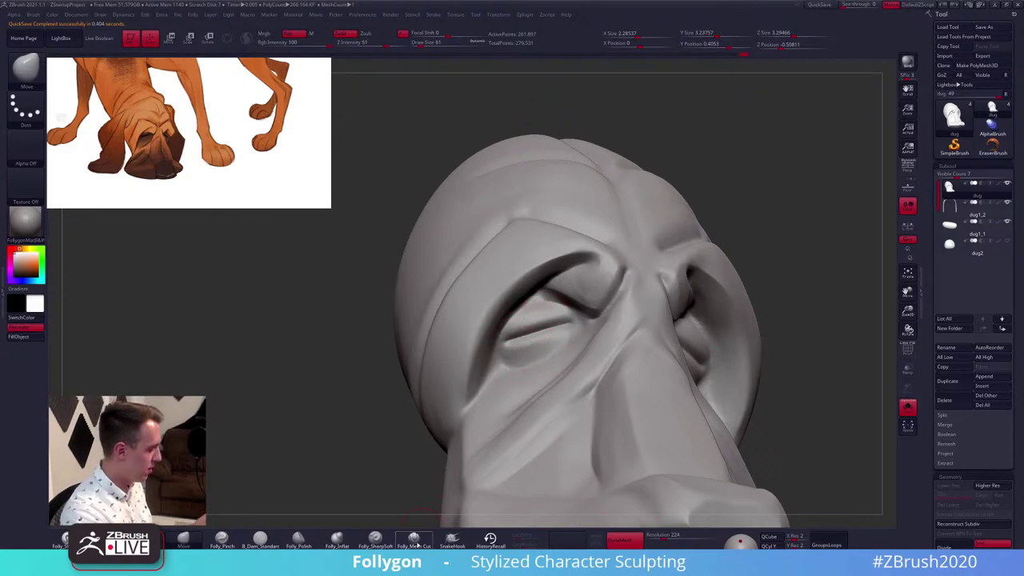
Cut the outer corner of the lower eyelid and its inner end beside the nose with Folly_Mech Cut at draw size 61
{"action": "left_click", "coordinate": [413, 545]}
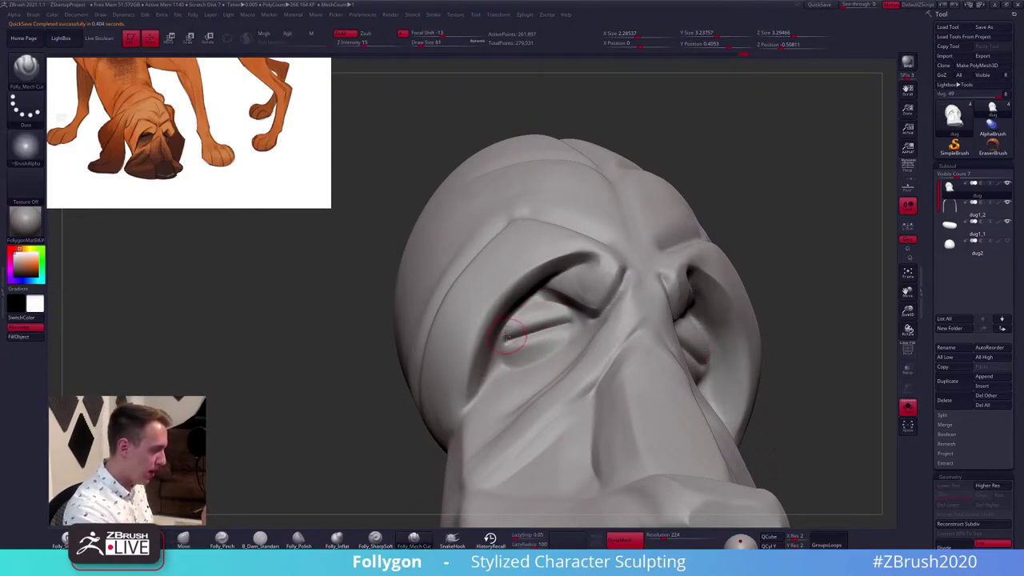
{"action": "mouse_move", "coordinate": [521, 321]}
{"action": "left_mouse_down"}
{"action": "mouse_move", "coordinate": [558, 310]}
{"action": "mouse_move", "coordinate": [498, 340]}
{"action": "left_mouse_up"}
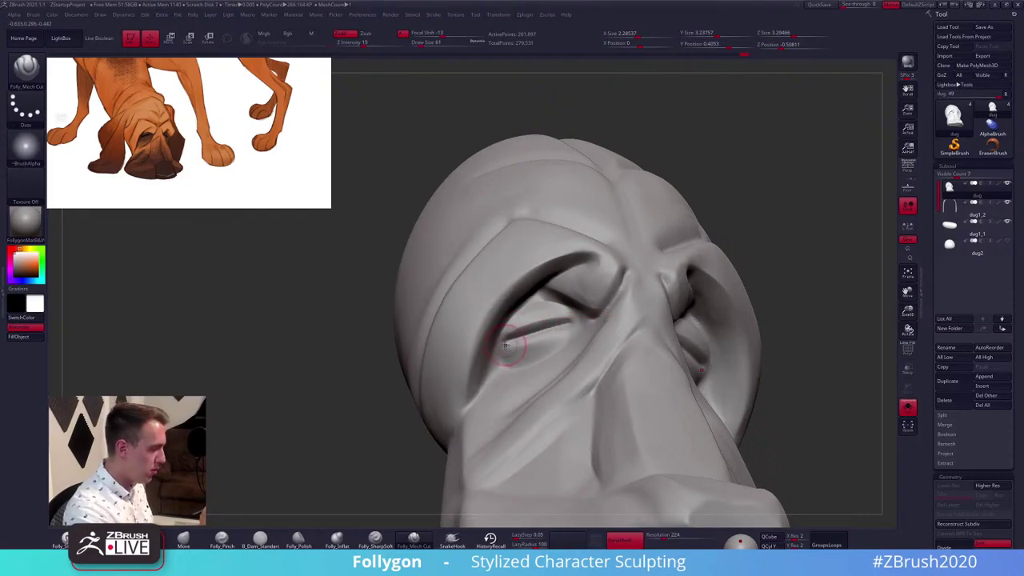
{"action": "left_click_drag", "start_coordinate": [577, 329], "coordinate": [605, 303]}
Set the Folly_Mech Cut draw size to 104 for work around the inner eye corners from the front
{"action": "mouse_move", "coordinate": [564, 339]}
{"action": "right_mouse_down"}
{"action": "mouse_move", "coordinate": [504, 343]}
{"action": "mouse_move", "coordinate": [587, 327]}
{"action": "right_mouse_up"}
{"action": "key", "text": "space"}
{"action": "key", "text": "space"}
{"action": "left_click_drag", "start_coordinate": [611, 297], "coordinate": [624, 297]}
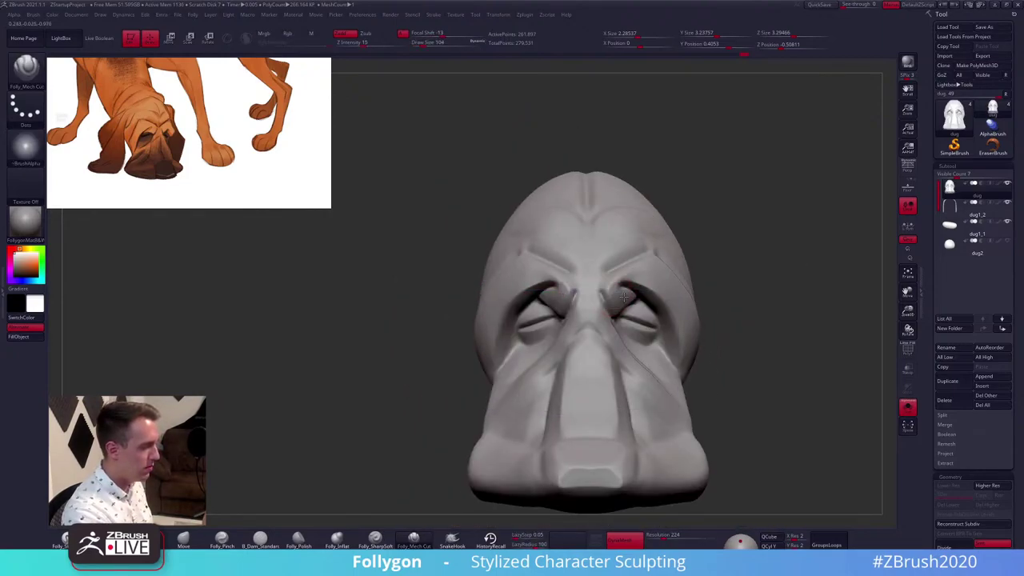
Sharpen the fold running down from the inner eye corner with the Folly_Mech Cut brush at draw size 54
{"action": "right_click_drag", "start_coordinate": [550, 315], "coordinate": [594, 311]}
{"action": "right_click_drag", "start_coordinate": [572, 331], "coordinate": [551, 359], "text": "ctrl"}
{"action": "key", "text": "space"}
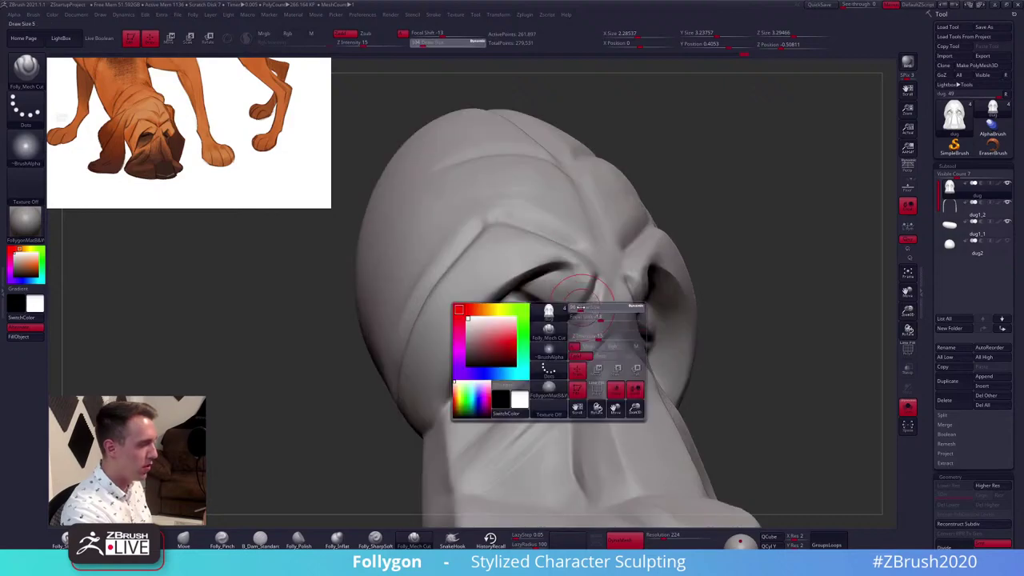
{"action": "left_click_drag", "start_coordinate": [615, 319], "coordinate": [602, 319]}
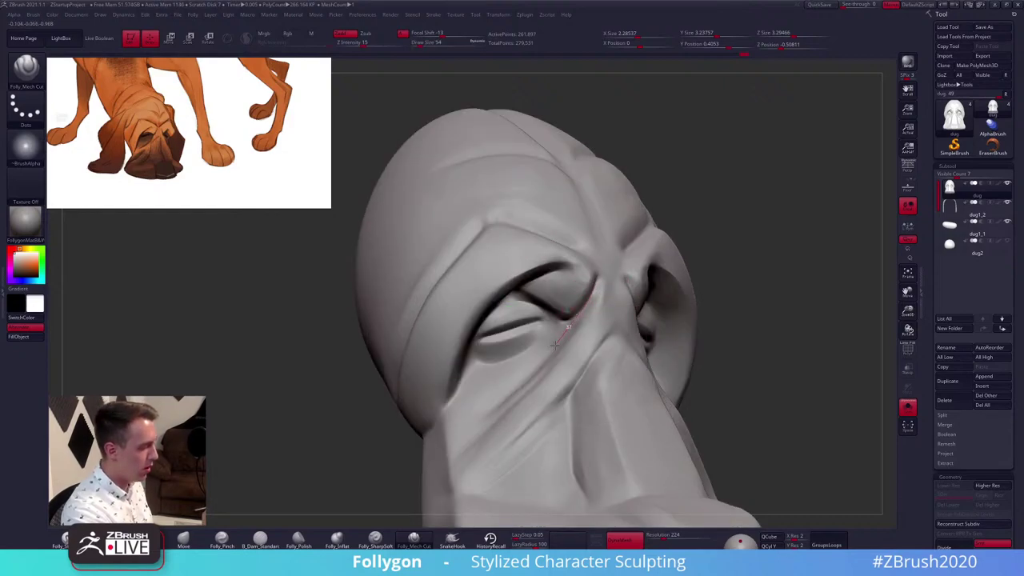
{"action": "left_click_drag", "start_coordinate": [554, 345], "coordinate": [554, 347]}
{"action": "right_click_drag", "start_coordinate": [576, 328], "coordinate": [567, 284]}
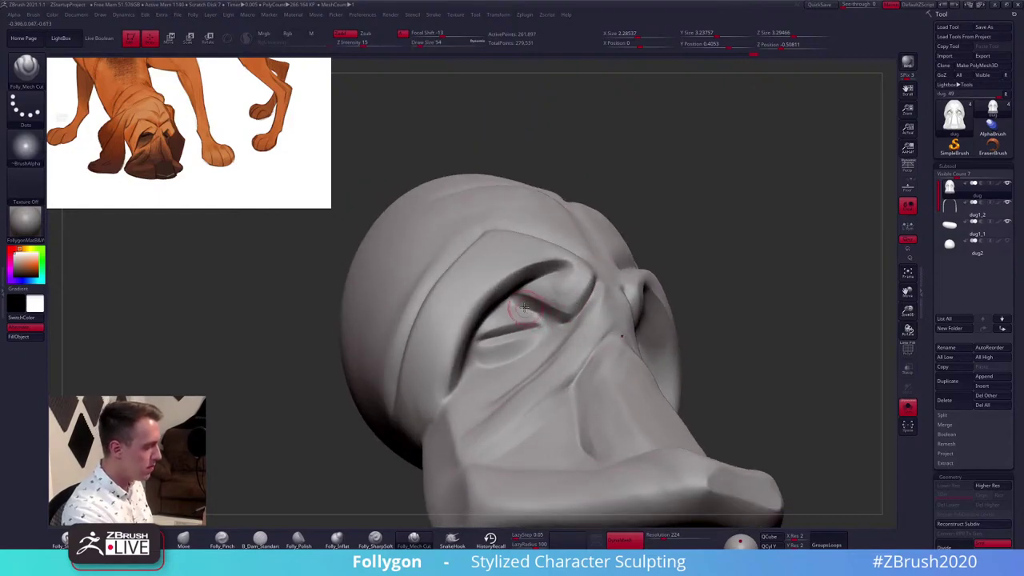
{"action": "left_click_drag", "start_coordinate": [578, 341], "coordinate": [579, 344]}
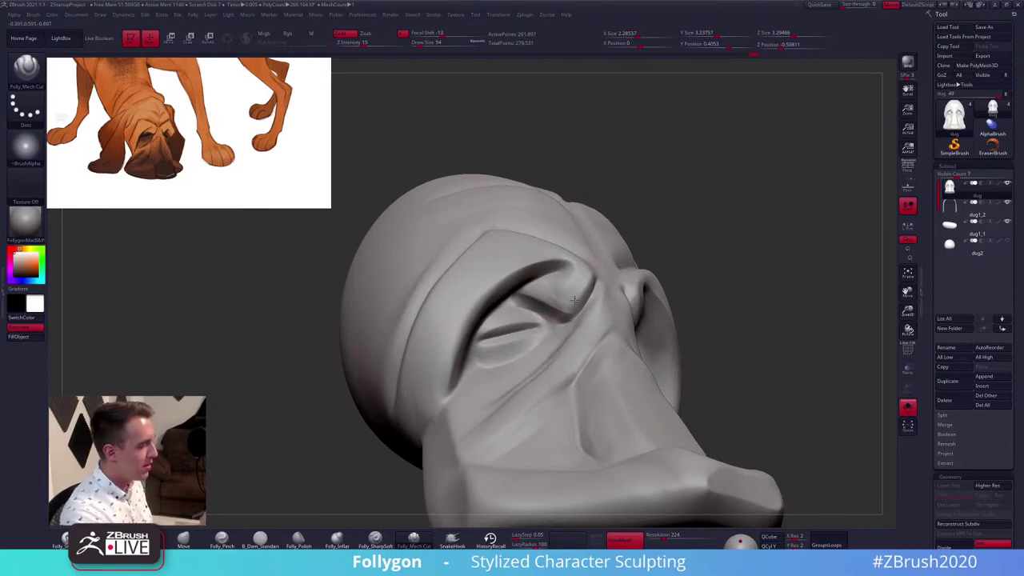
{"action": "right_click_drag", "start_coordinate": [574, 301], "coordinate": [567, 290], "text": "ctrl"}
{"action": "key", "text": "3"}
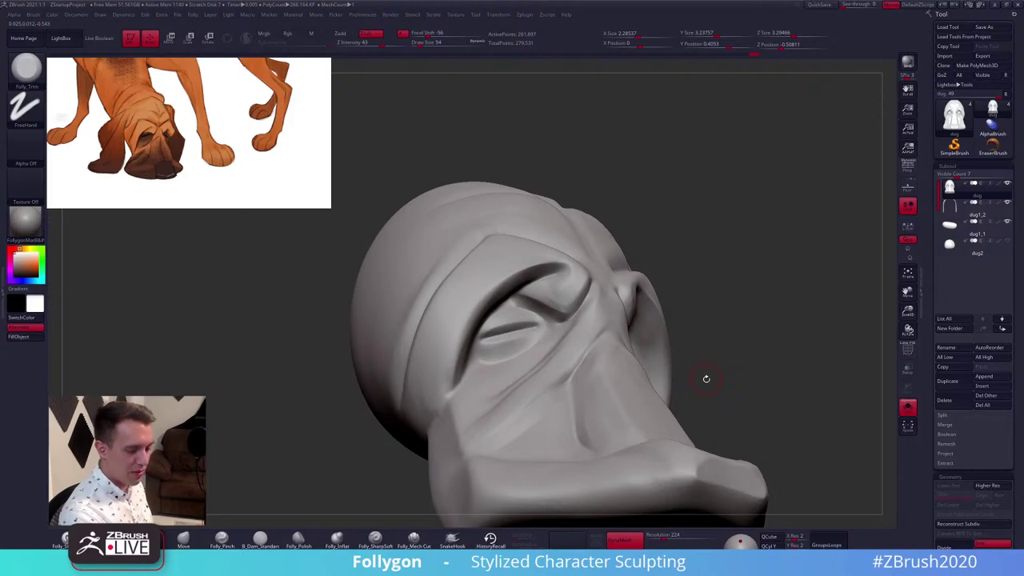
{"action": "scroll", "coordinate": [940, 320], "scroll_direction": "down", "scroll_amount": 5}
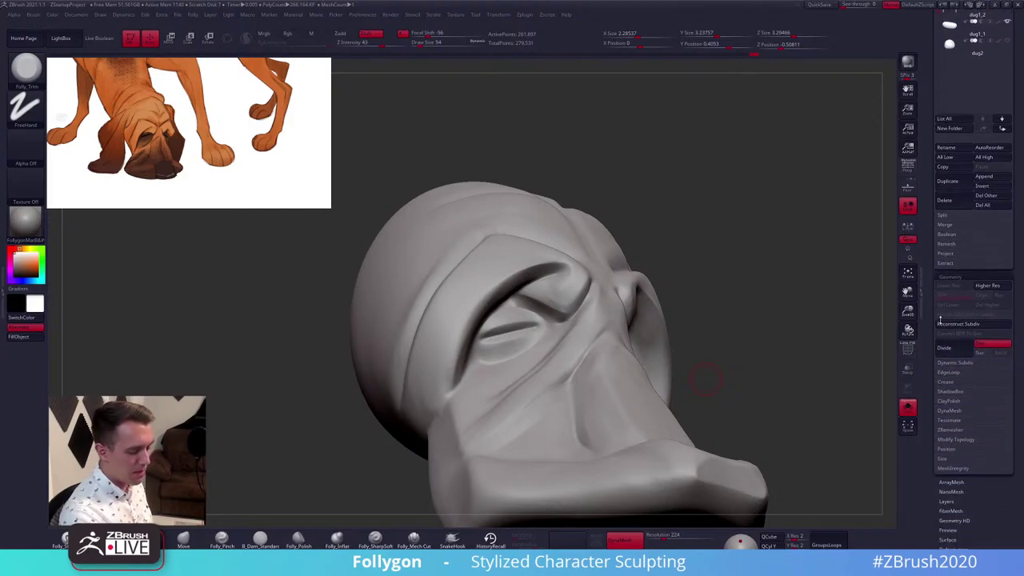
{"action": "scroll", "coordinate": [941, 319], "scroll_direction": "down", "scroll_amount": 2}
{"action": "scroll", "coordinate": [941, 424], "scroll_direction": "up", "scroll_amount": 7}
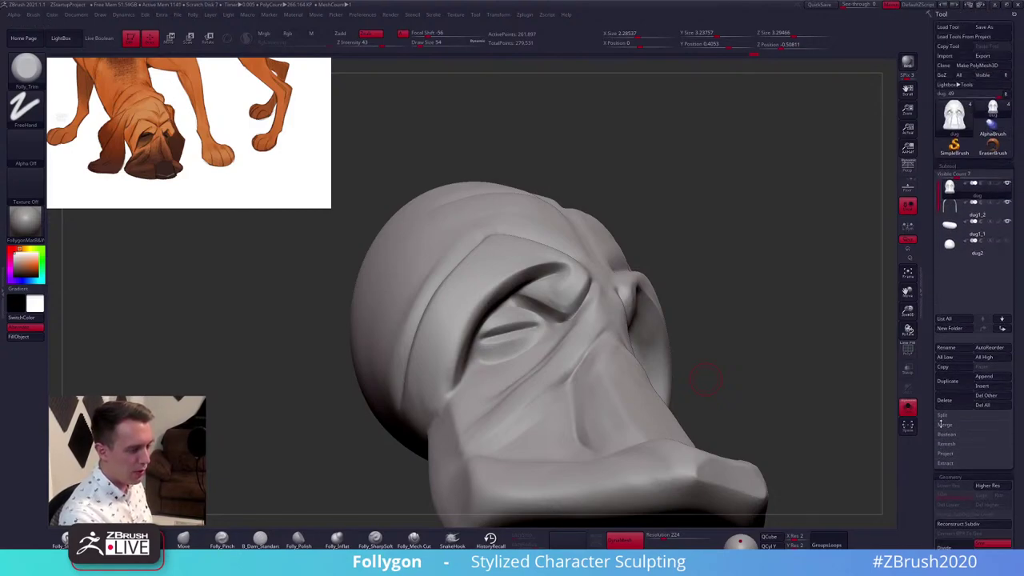
Adjust the shape of the snout's side with the Move brush at an enlarged draw size
{"action": "mouse_move", "coordinate": [811, 363]}
{"action": "right_mouse_down", "text": "ctrl"}
{"action": "mouse_move", "coordinate": [789, 421]}
{"action": "mouse_move", "coordinate": [698, 350]}
{"action": "mouse_move", "coordinate": [716, 352]}
{"action": "mouse_move", "coordinate": [697, 368]}
{"action": "mouse_move", "coordinate": [660, 340]}
{"action": "mouse_move", "coordinate": [685, 378]}
{"action": "mouse_move", "coordinate": [674, 379]}
{"action": "mouse_move", "coordinate": [675, 354]}
{"action": "right_mouse_up", "text": "ctrl"}
{"action": "key", "text": "b"}
{"action": "key", "text": "m"}
{"action": "key", "text": "v"}
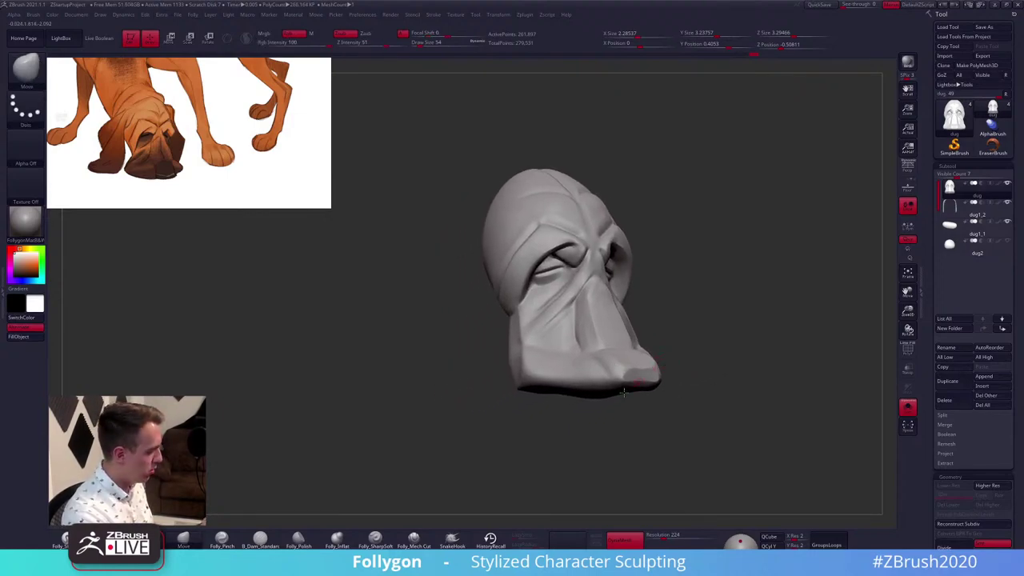
{"action": "key", "text": "space"}
{"action": "left_click_drag", "start_coordinate": [557, 339], "coordinate": [572, 338]}
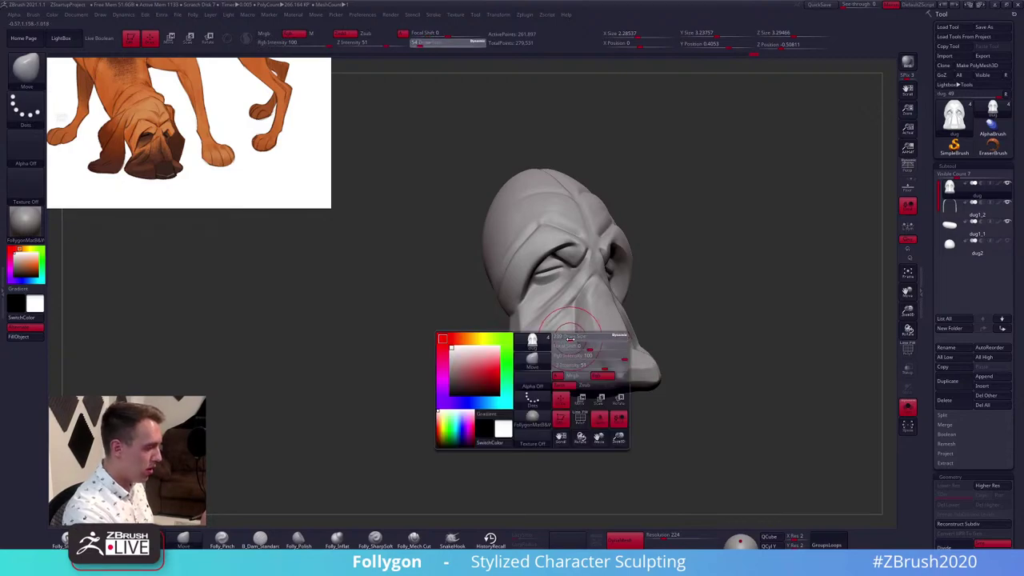
{"action": "right_click_drag", "start_coordinate": [543, 340], "coordinate": [570, 332]}
{"action": "left_click_drag", "start_coordinate": [570, 333], "coordinate": [566, 320]}
{"action": "key", "text": "space"}
Cut a sharper plane along the side of the snout with the Folly_Mech Cut brush at draw size 96
{"action": "left_click", "coordinate": [414, 539]}
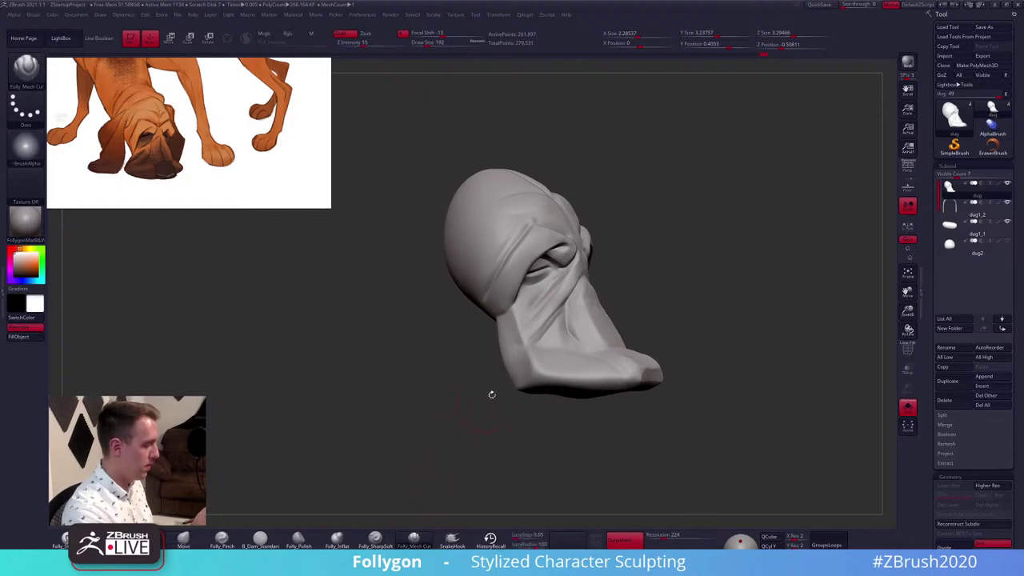
{"action": "right_click_drag", "start_coordinate": [543, 298], "coordinate": [567, 325], "text": "ctrl"}
{"action": "key", "text": "space"}
{"action": "mouse_move", "coordinate": [569, 320]}
{"action": "left_mouse_down"}
{"action": "mouse_move", "coordinate": [569, 311]}
{"action": "mouse_move", "coordinate": [571, 333]}
{"action": "left_mouse_up"}
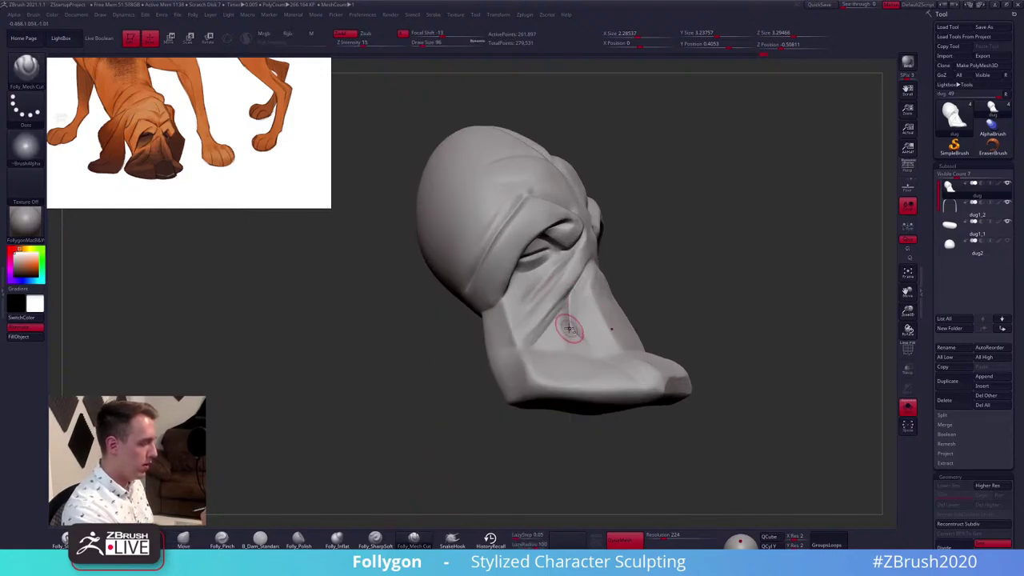
Fill out the front of the muzzle and upper lip with the Folly_Clay brush at draw size 227
{"action": "mouse_move", "coordinate": [621, 349]}
{"action": "right_mouse_down"}
{"action": "mouse_move", "coordinate": [624, 406]}
{"action": "mouse_move", "coordinate": [595, 388]}
{"action": "mouse_move", "coordinate": [606, 368]}
{"action": "mouse_move", "coordinate": [616, 376]}
{"action": "mouse_move", "coordinate": [599, 378]}
{"action": "right_mouse_up"}
{"action": "key", "text": "2"}
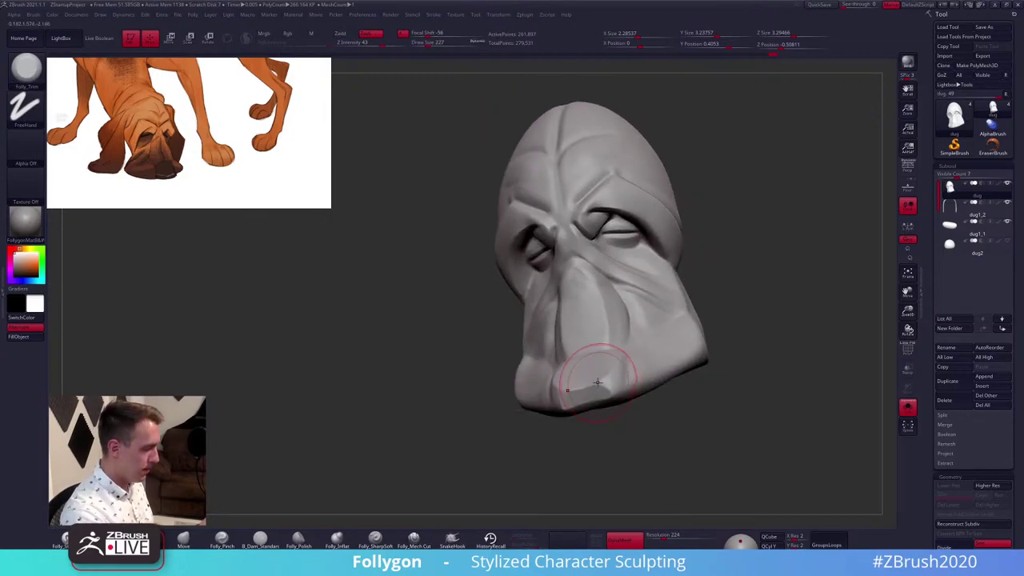
{"action": "mouse_move", "coordinate": [598, 383]}
{"action": "left_mouse_down"}
{"action": "mouse_move", "coordinate": [594, 375]}
{"action": "mouse_move", "coordinate": [627, 385]}
{"action": "mouse_move", "coordinate": [633, 365]}
{"action": "left_mouse_up"}
{"action": "key", "text": "2"}
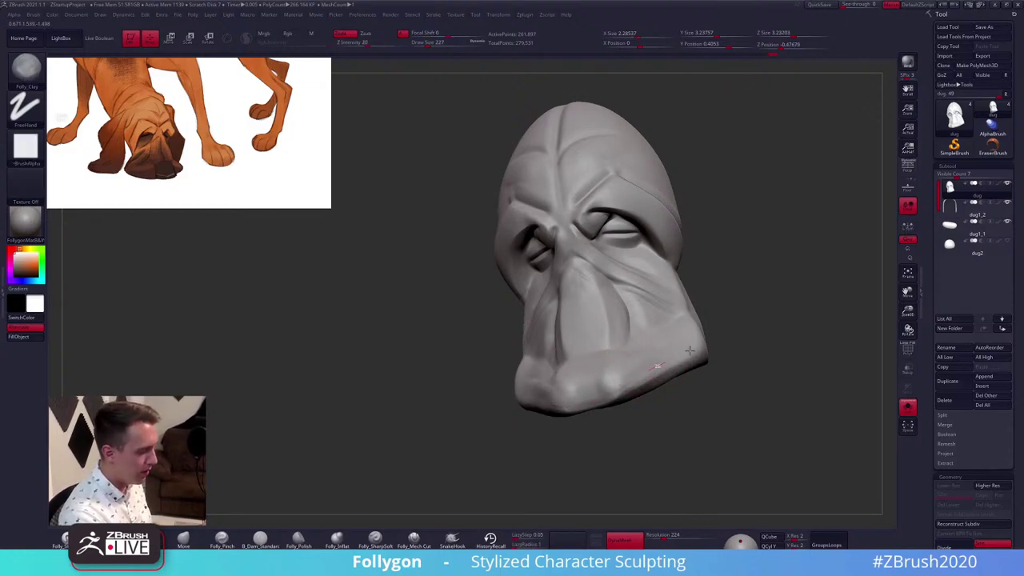
Flatten the lower front edge of the muzzle into cleaner planes with the Folly_Trim brush
{"action": "key", "text": "3"}
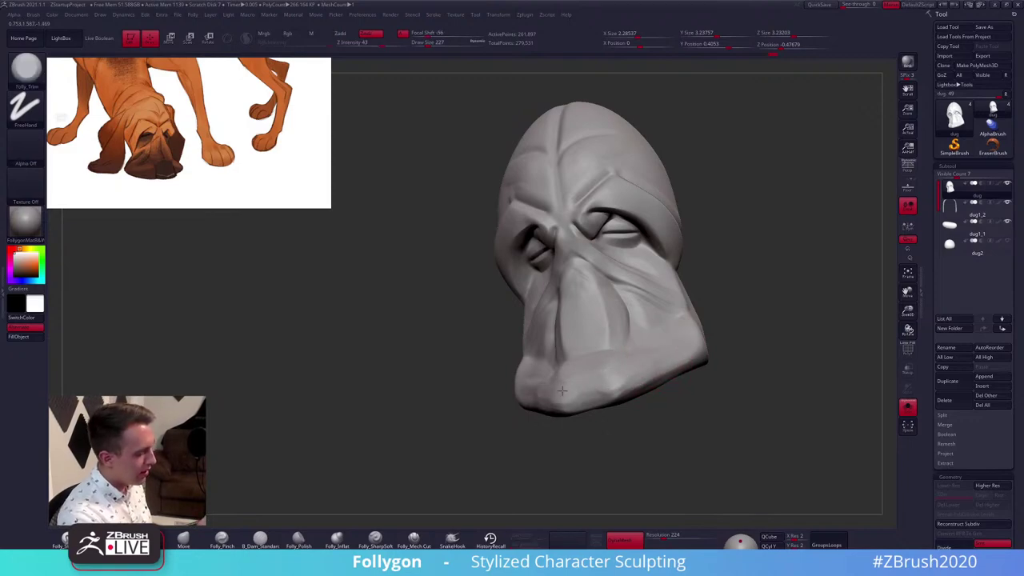
{"action": "right_click_drag", "start_coordinate": [632, 392], "coordinate": [635, 407]}
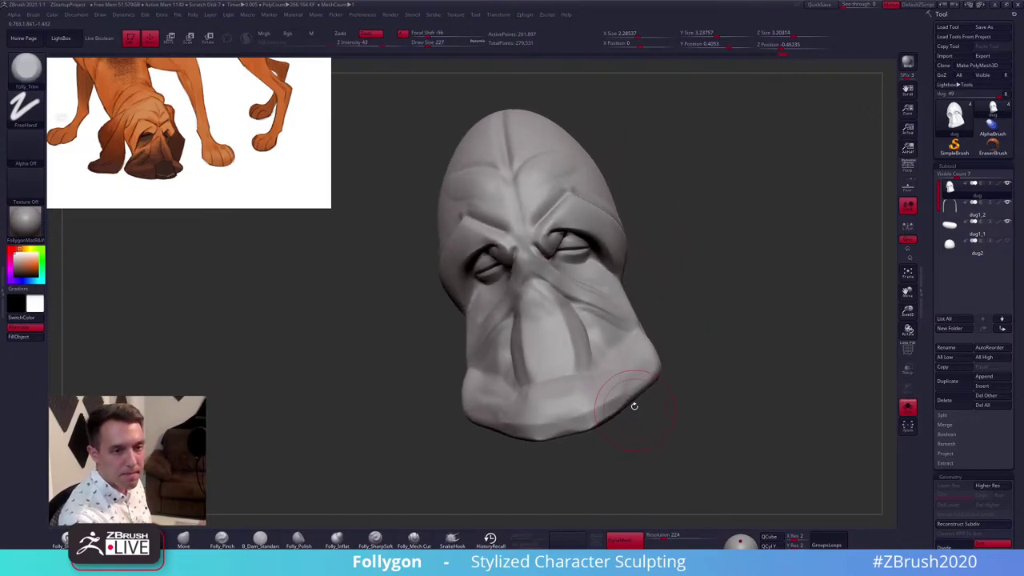
{"action": "key", "text": "space"}
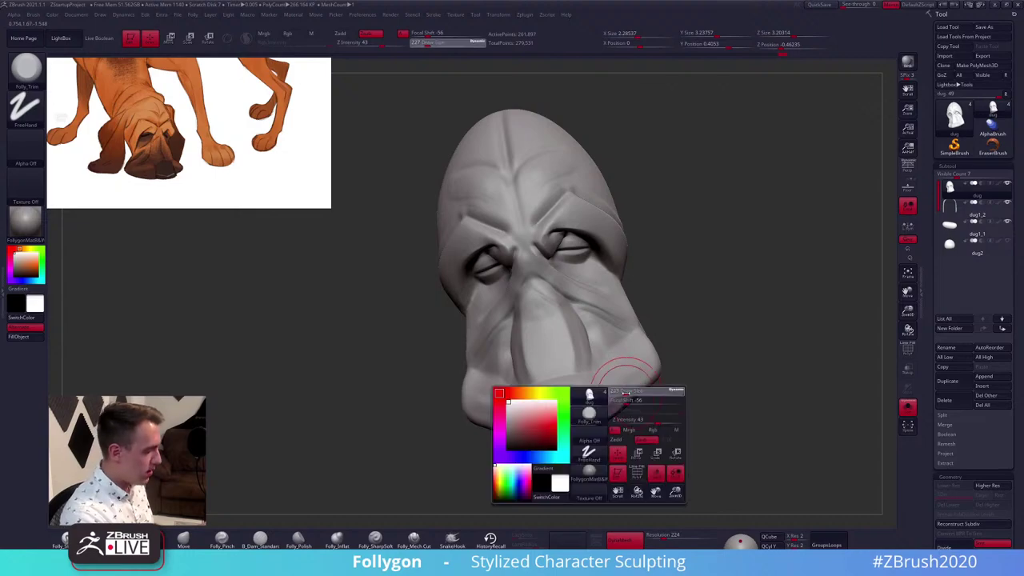
{"action": "left_click_drag", "start_coordinate": [623, 395], "coordinate": [619, 400]}
{"action": "key", "text": "4"}
{"action": "key", "text": "3"}
{"action": "left_click_drag", "start_coordinate": [565, 425], "coordinate": [594, 415]}
Flatten the underside of the muzzle with the Folly_Trim brush at draw size 227
{"action": "mouse_move", "coordinate": [594, 415]}
{"action": "right_mouse_down"}
{"action": "mouse_move", "coordinate": [560, 444]}
{"action": "mouse_move", "coordinate": [578, 389]}
{"action": "mouse_move", "coordinate": [624, 387]}
{"action": "right_mouse_up"}
{"action": "key", "text": "space"}
{"action": "left_click_drag", "start_coordinate": [624, 386], "coordinate": [629, 386]}
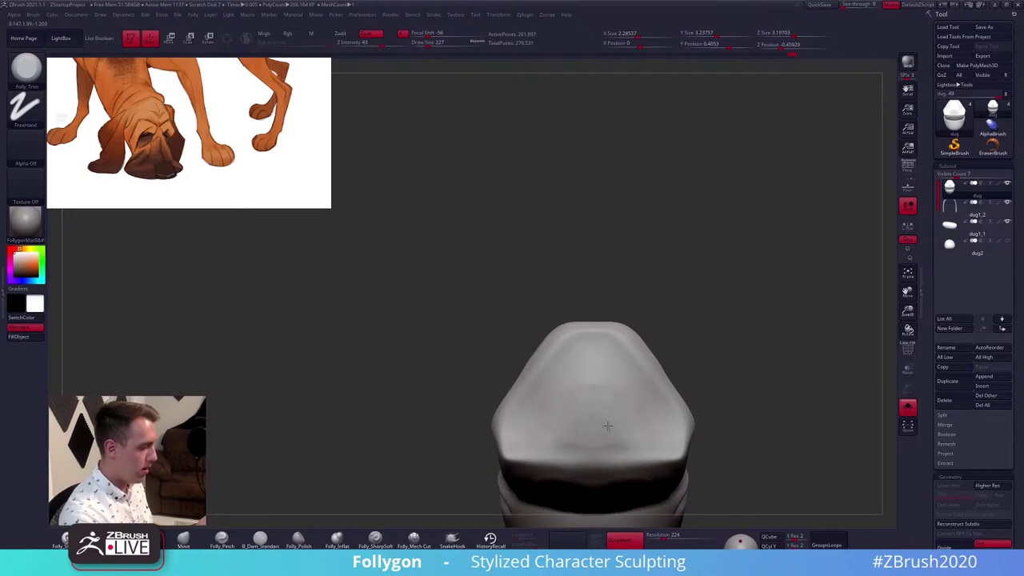
{"action": "left_click_drag", "start_coordinate": [608, 426], "coordinate": [612, 421]}
Adjust the muzzle's outline from below with the Move brush at draw size 227
{"action": "right_click_drag", "start_coordinate": [631, 409], "coordinate": [601, 397], "text": "alt"}
{"action": "key", "text": "b"}
{"action": "key", "text": "m"}
{"action": "key", "text": "v"}
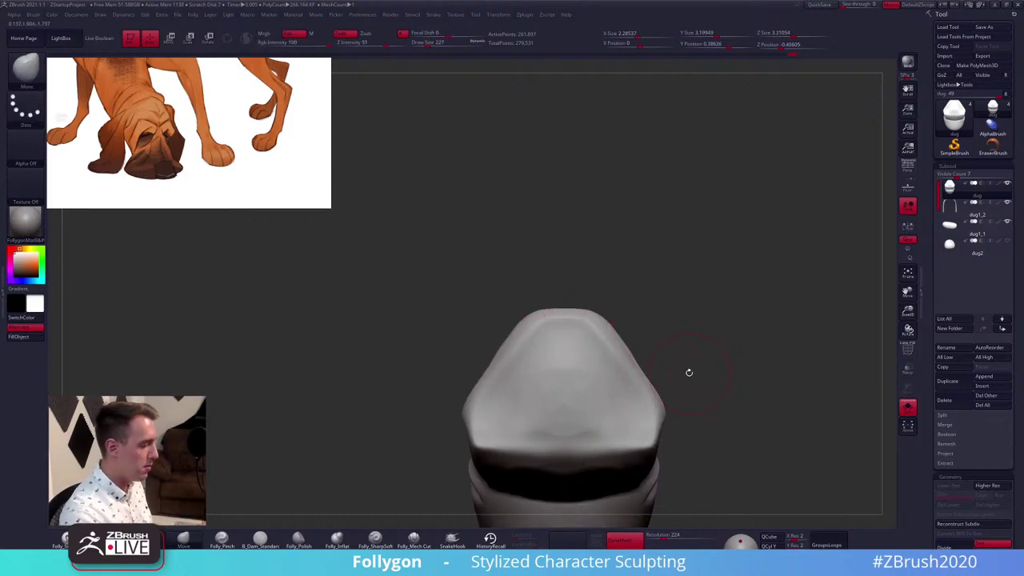
Trim the front lip area of the muzzle with the Folly_Trim brush at a reduced draw size
{"action": "key", "text": "2"}
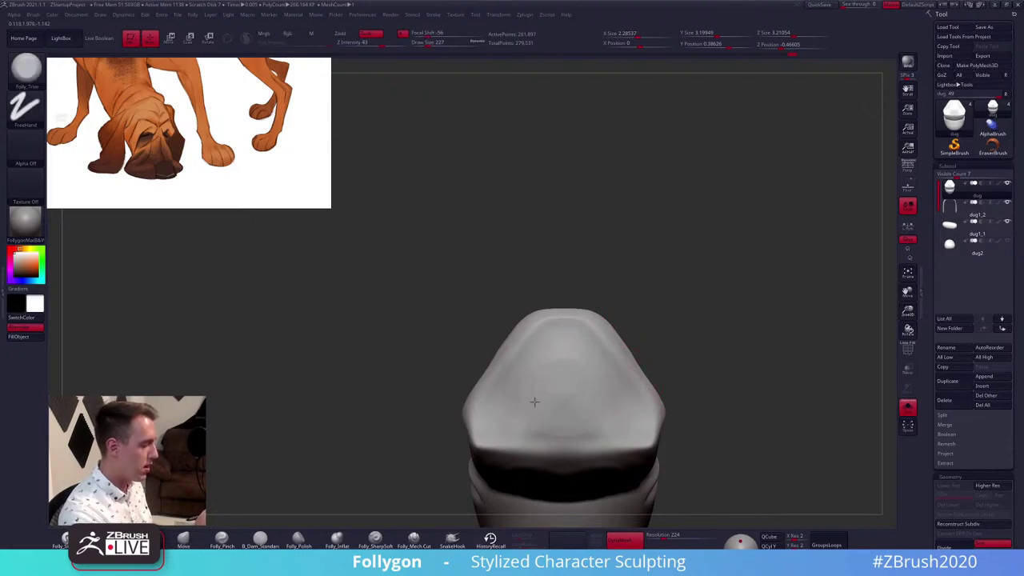
{"action": "right_click_drag", "start_coordinate": [599, 397], "coordinate": [597, 506]}
{"action": "key", "text": "space"}
{"action": "left_click_drag", "start_coordinate": [601, 372], "coordinate": [595, 373]}
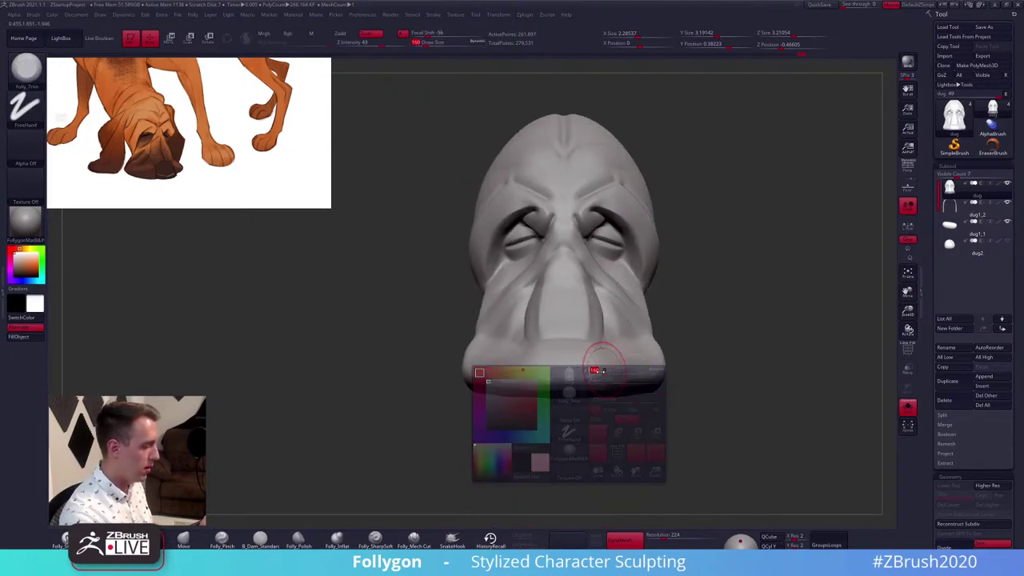
{"action": "mouse_move", "coordinate": [618, 378]}
{"action": "right_mouse_down"}
{"action": "mouse_move", "coordinate": [555, 389]}
{"action": "mouse_move", "coordinate": [594, 394]}
{"action": "mouse_move", "coordinate": [602, 445]}
{"action": "right_mouse_up"}
Define the upper edge of the lip across the muzzle with the Folly_Mech Cut brush at draw size 150
{"action": "left_click", "coordinate": [415, 540]}
{"action": "key", "text": "space"}
{"action": "right_click_drag", "start_coordinate": [551, 395], "coordinate": [551, 398]}
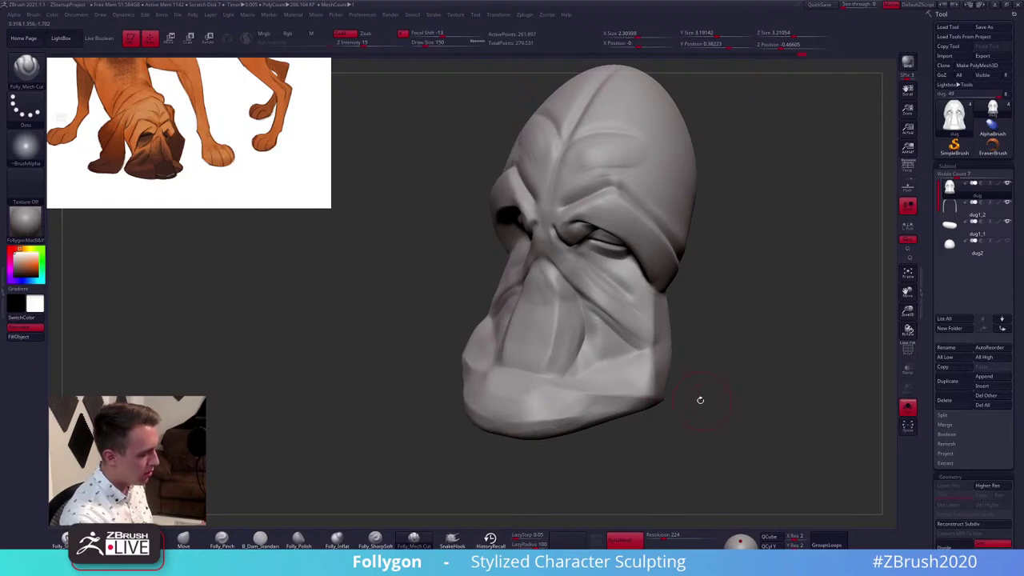
Trim the lower lip rim around the muzzle's front and side with the Folly_Trim brush at draw size 192
{"action": "left_click_drag", "start_coordinate": [701, 400], "coordinate": [697, 361]}
{"action": "key", "text": "2"}
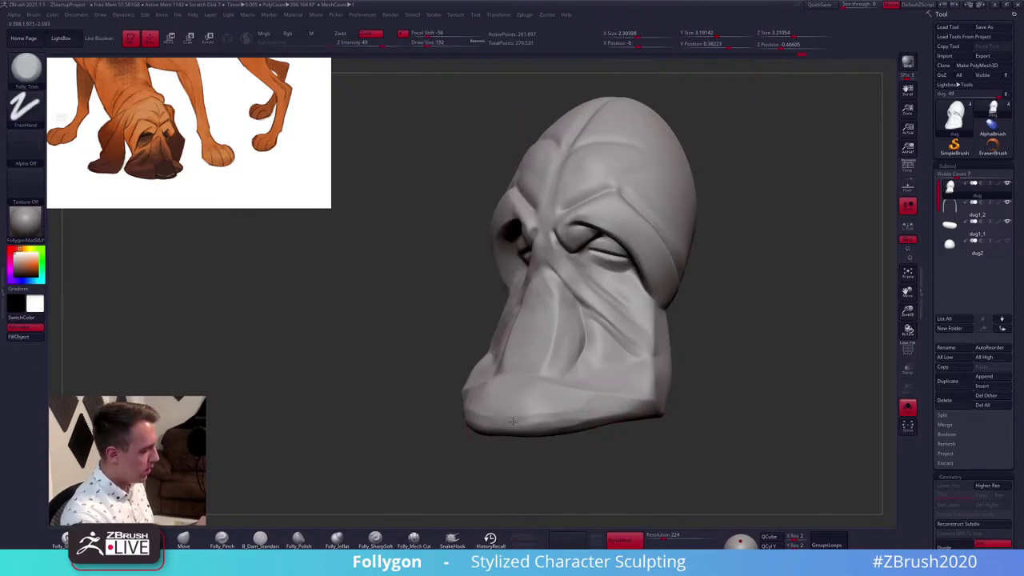
{"action": "left_click_drag", "start_coordinate": [450, 419], "coordinate": [520, 422]}
{"action": "right_click_drag", "start_coordinate": [519, 422], "coordinate": [480, 416]}
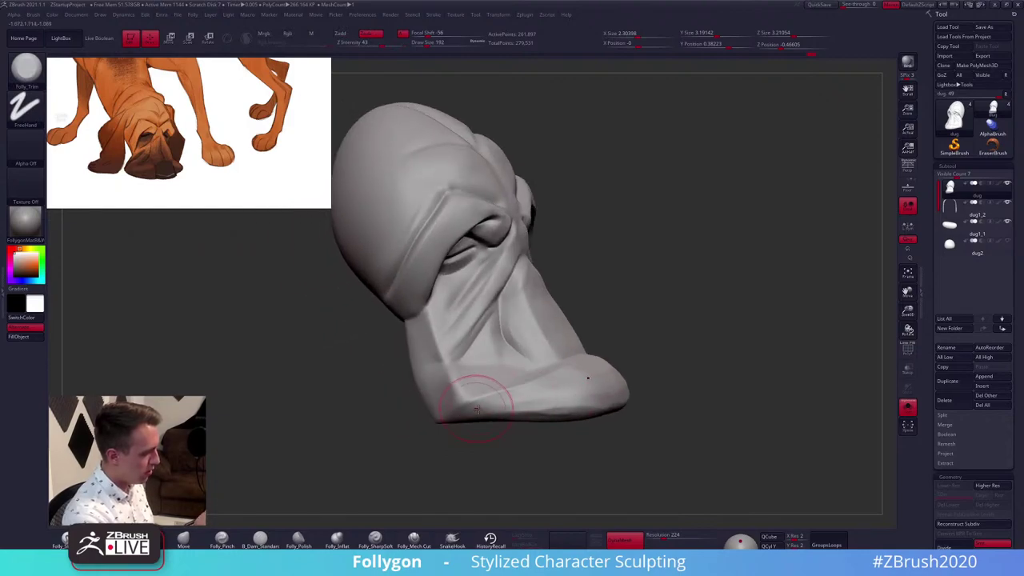
{"action": "mouse_move", "coordinate": [540, 393]}
{"action": "left_mouse_down"}
{"action": "mouse_move", "coordinate": [551, 400]}
{"action": "mouse_move", "coordinate": [509, 402]}
{"action": "left_mouse_up"}
Turn off solo display, then make the hidden nose subtool dug2 visible and active
{"action": "key", "text": "alt+shift+s"}
{"action": "left_click_drag", "start_coordinate": [696, 412], "coordinate": [679, 400]}
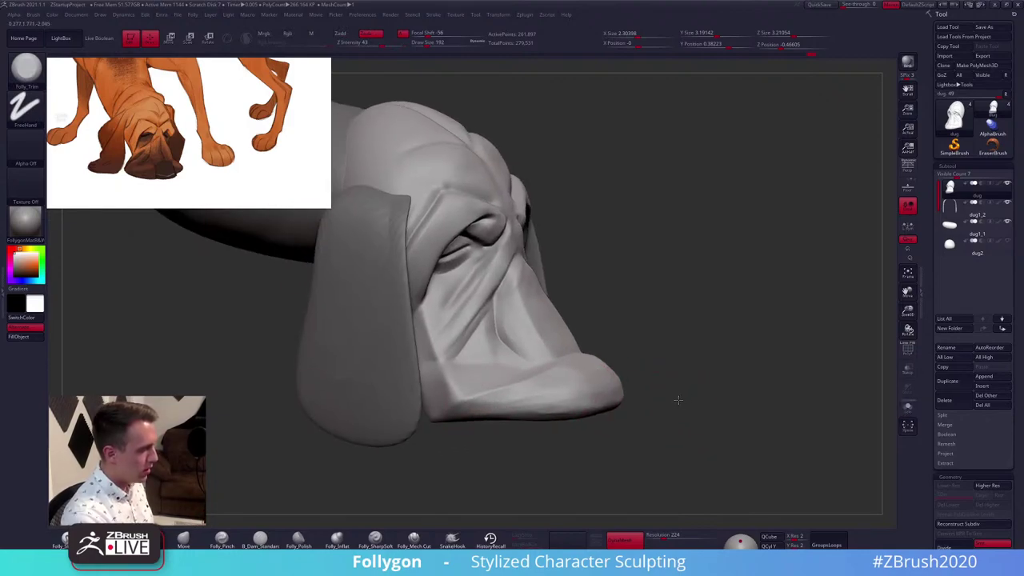
{"action": "right_click_drag", "start_coordinate": [677, 400], "coordinate": [848, 271]}
{"action": "left_click", "coordinate": [951, 245]}
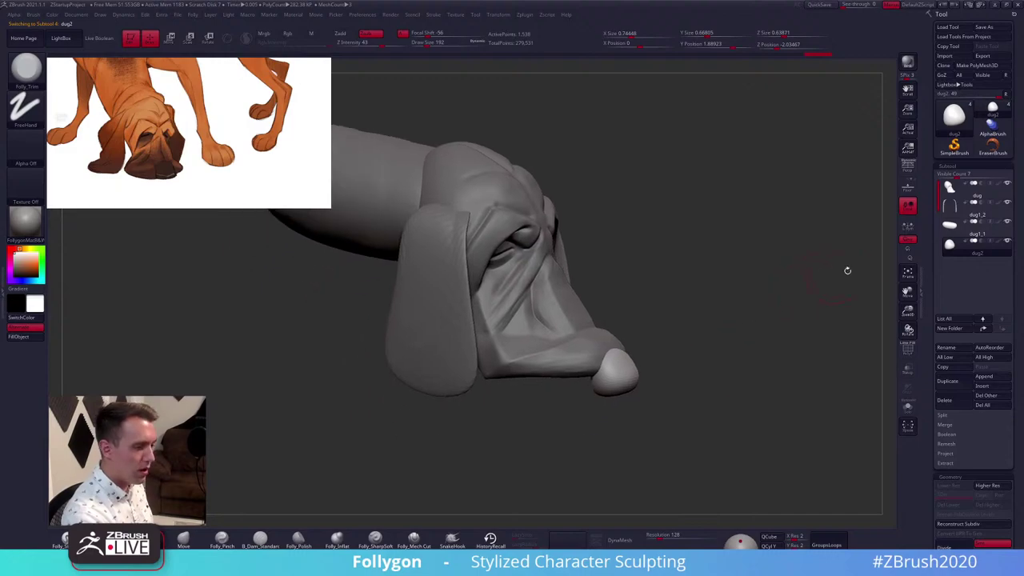
{"action": "right_click_drag", "start_coordinate": [751, 358], "coordinate": [707, 390]}
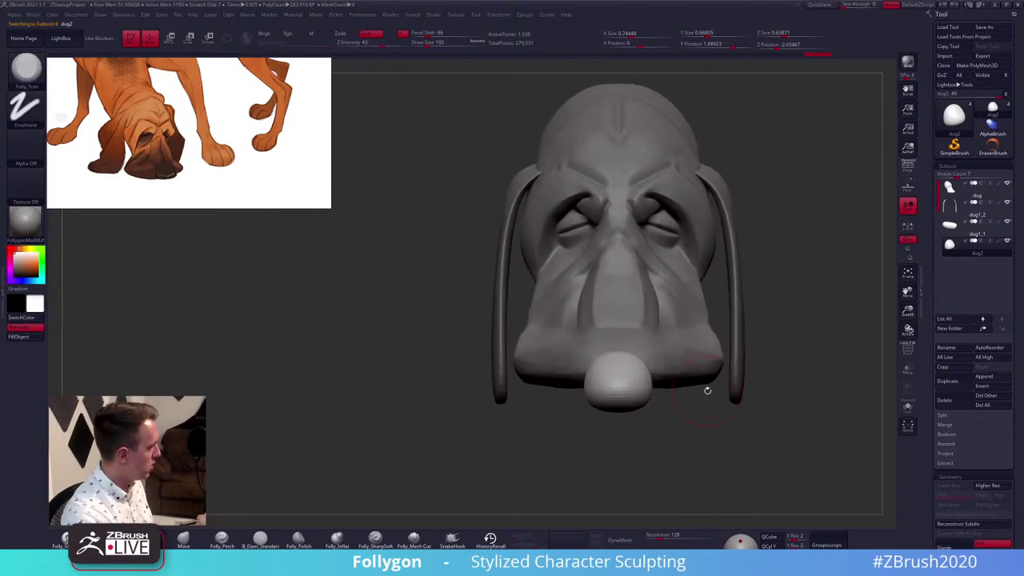
Move the nose subtool upward onto the front of the muzzle
{"action": "key", "text": "space"}
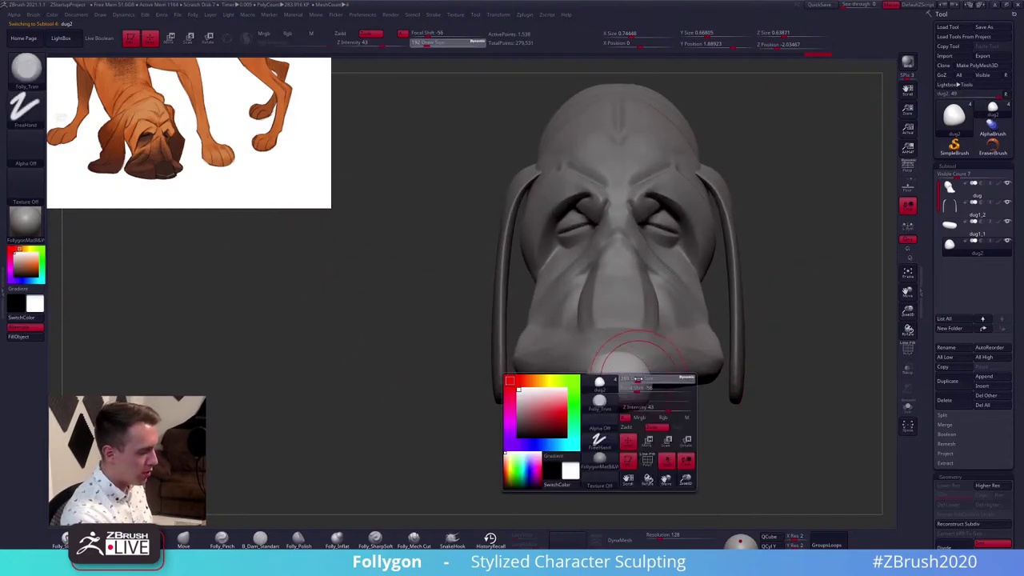
{"action": "key", "text": "w"}
{"action": "mouse_move", "coordinate": [641, 393]}
{"action": "left_mouse_down"}
{"action": "mouse_move", "coordinate": [640, 435]}
{"action": "mouse_move", "coordinate": [641, 404]}
{"action": "left_mouse_up"}
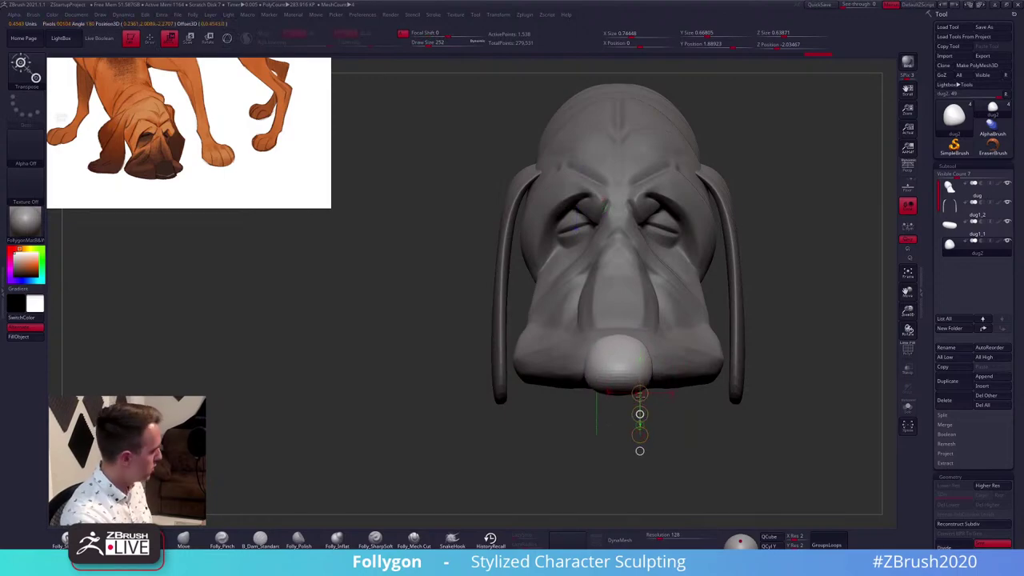
Reshape the nose to fit the muzzle tip with the Move brush, enlarging the draw size to 292
{"action": "key", "text": "q"}
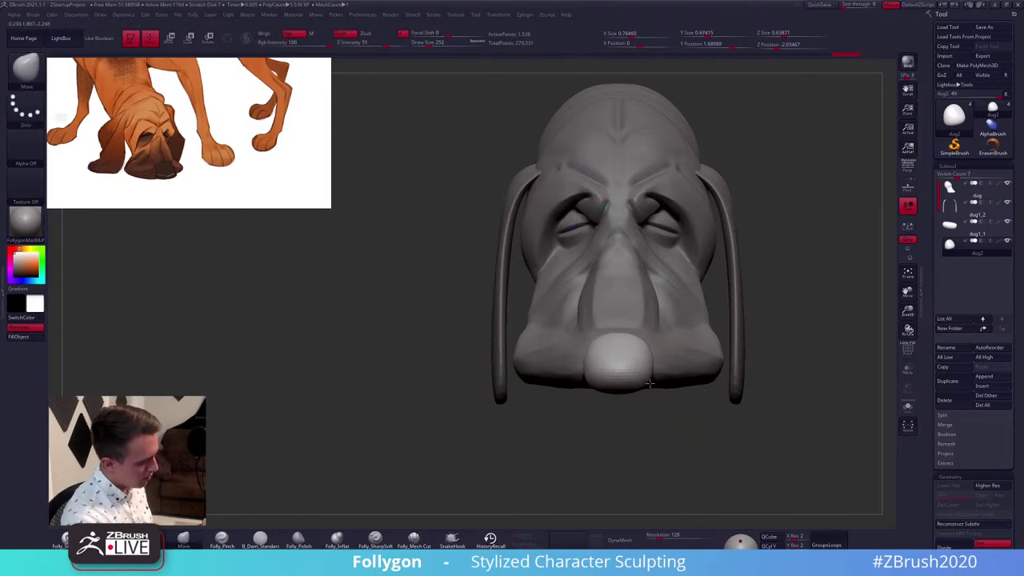
{"action": "mouse_move", "coordinate": [650, 385]}
{"action": "right_mouse_down"}
{"action": "mouse_move", "coordinate": [656, 374]}
{"action": "mouse_move", "coordinate": [636, 354]}
{"action": "right_mouse_up"}
{"action": "key", "text": "space"}
{"action": "left_click_drag", "start_coordinate": [616, 400], "coordinate": [621, 400]}
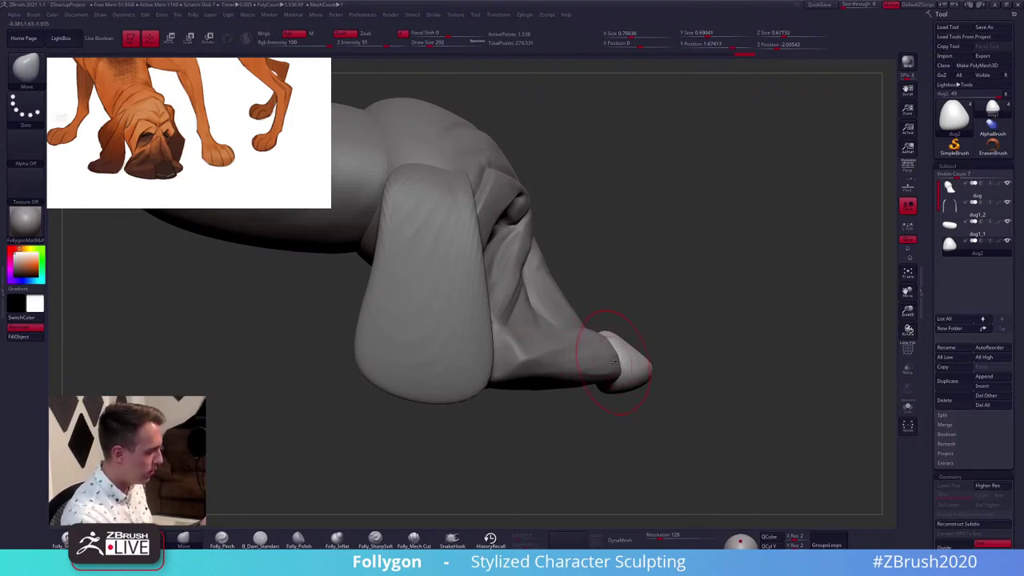
Isolate the head subtool and carve the planes of the muzzle tip with the Folly_Mech Cut brush at draw size 203
{"action": "left_click", "coordinate": [612, 364], "text": "alt"}
{"action": "key", "text": "alt+s"}
{"action": "mouse_move", "coordinate": [613, 362]}
{"action": "right_mouse_down"}
{"action": "mouse_move", "coordinate": [601, 418]}
{"action": "mouse_move", "coordinate": [591, 412]}
{"action": "right_mouse_up"}
{"action": "key", "text": "space"}
{"action": "left_click_drag", "start_coordinate": [618, 385], "coordinate": [613, 385]}
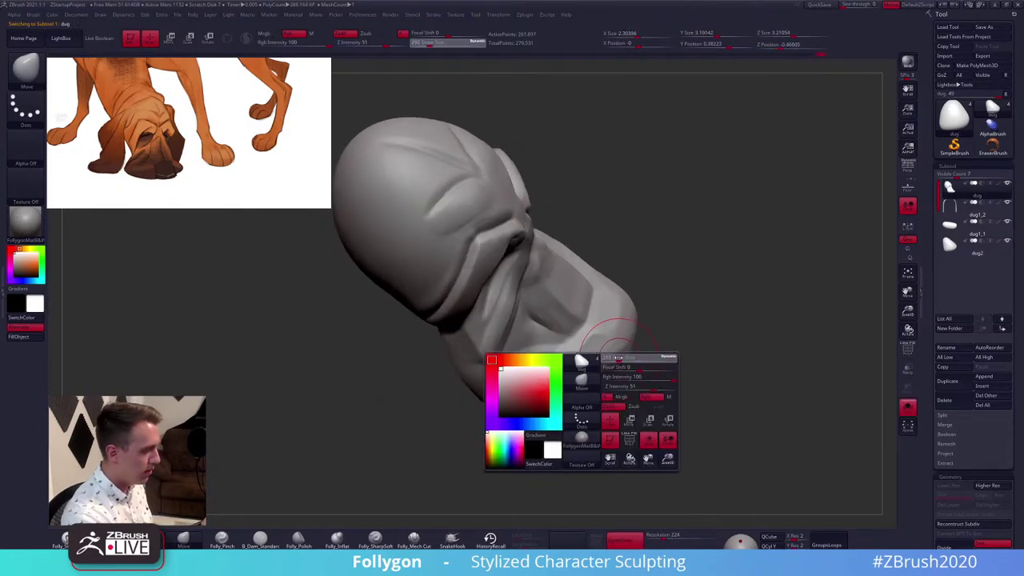
{"action": "left_click", "coordinate": [420, 537]}
{"action": "mouse_move", "coordinate": [610, 383]}
{"action": "right_mouse_down"}
{"action": "mouse_move", "coordinate": [567, 392]}
{"action": "mouse_move", "coordinate": [613, 313]}
{"action": "right_mouse_up"}
{"action": "left_click_drag", "start_coordinate": [613, 313], "coordinate": [622, 304]}
{"action": "right_click_drag", "start_coordinate": [622, 304], "coordinate": [628, 302]}
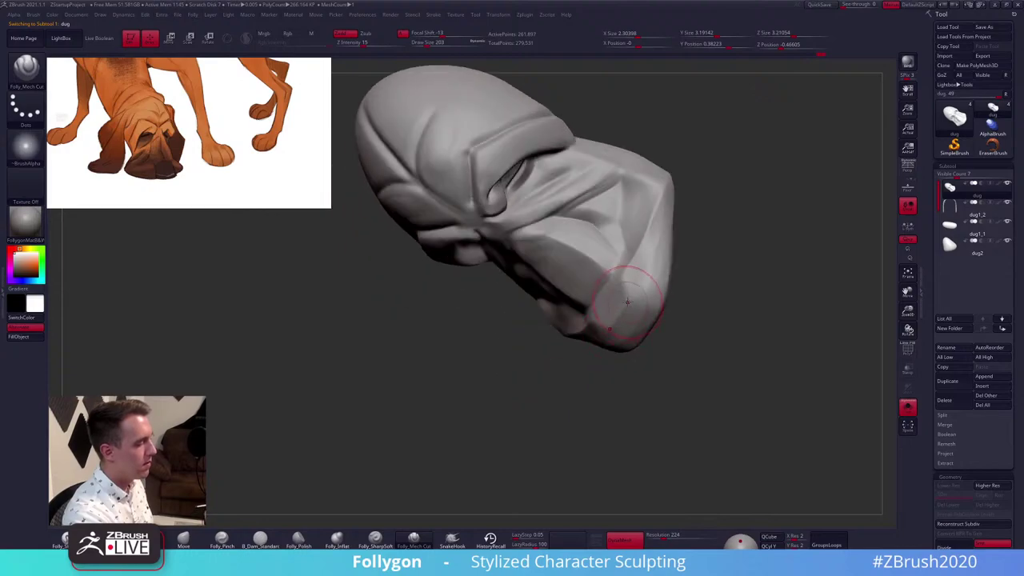
{"action": "left_click_drag", "start_coordinate": [633, 232], "coordinate": [629, 273]}
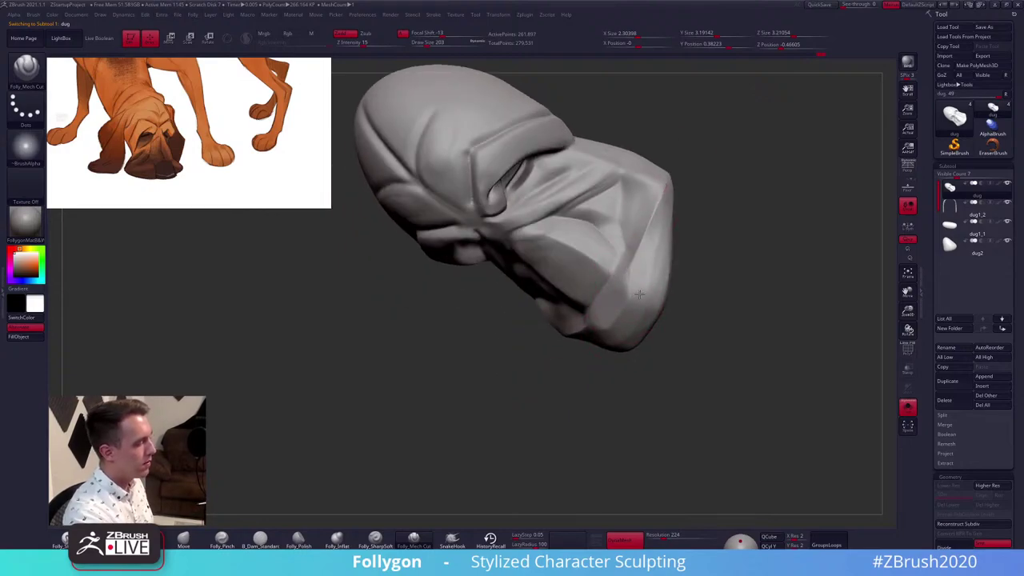
{"action": "right_click_drag", "start_coordinate": [631, 261], "coordinate": [614, 269]}
Refine the planes and rounded edge at the front and side of the muzzle tip
{"action": "key", "text": "4"}
{"action": "left_click_drag", "start_coordinate": [647, 264], "coordinate": [621, 316]}
{"action": "right_click_drag", "start_coordinate": [621, 316], "coordinate": [631, 322]}
{"action": "left_click_drag", "start_coordinate": [643, 298], "coordinate": [625, 326]}
{"action": "mouse_move", "coordinate": [625, 326]}
{"action": "right_mouse_down"}
{"action": "mouse_move", "coordinate": [625, 350]}
{"action": "mouse_move", "coordinate": [612, 328]}
{"action": "right_mouse_up"}
{"action": "key", "text": "1"}
{"action": "left_click_drag", "start_coordinate": [612, 329], "coordinate": [604, 324]}
Bring the other subtools back into view and make the nose subtool dug2 active
{"action": "right_click_drag", "start_coordinate": [606, 320], "coordinate": [604, 237]}
{"action": "left_click_drag", "start_coordinate": [603, 237], "coordinate": [622, 374]}
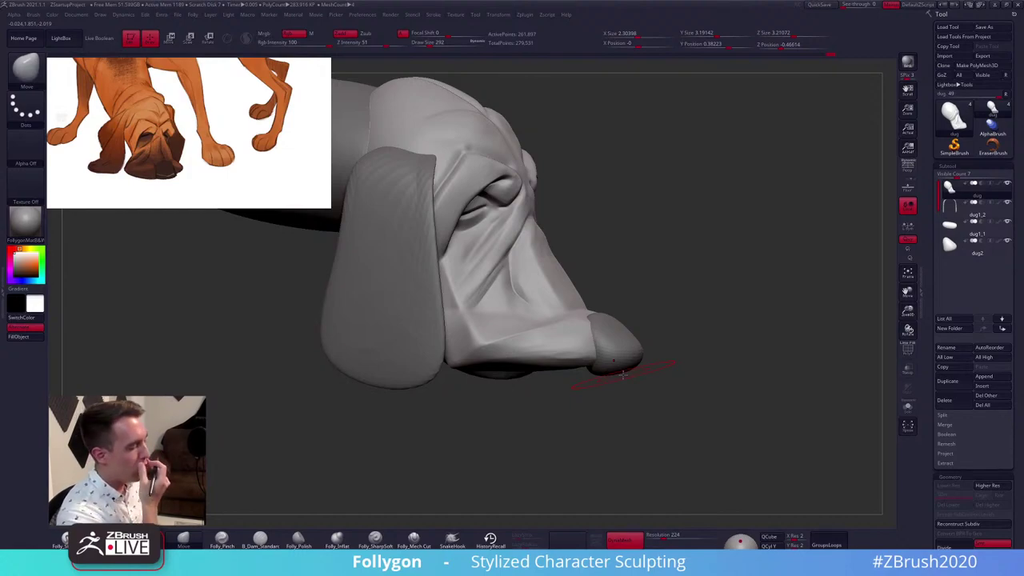
{"action": "left_click", "coordinate": [620, 352], "text": "alt"}
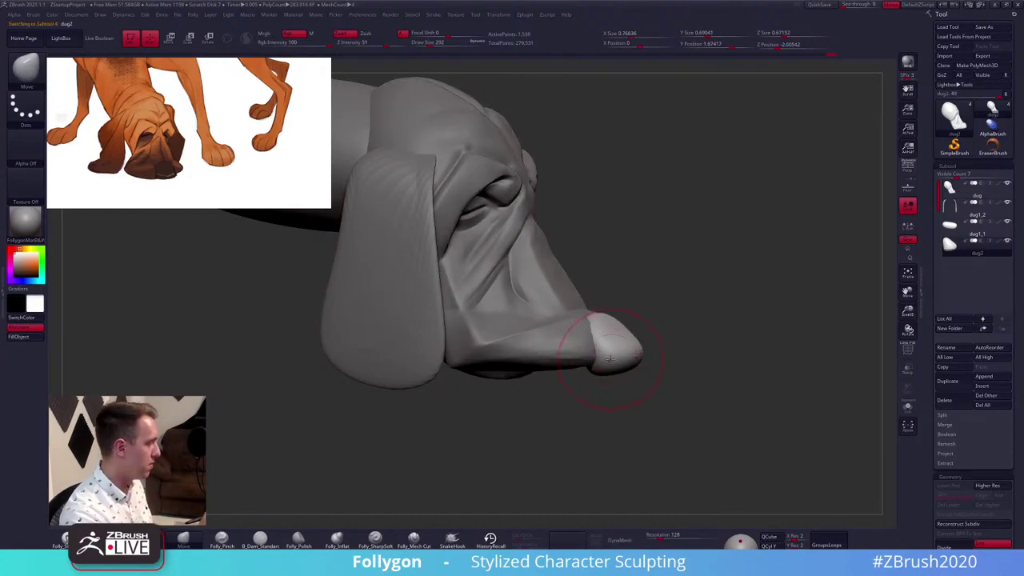
Sharpen the lower front edge of the nose with the Folly_Pinch brush at draw size 181, isolating the nose while sculpting
{"action": "right_click_drag", "start_coordinate": [613, 340], "coordinate": [661, 329], "text": "shift"}
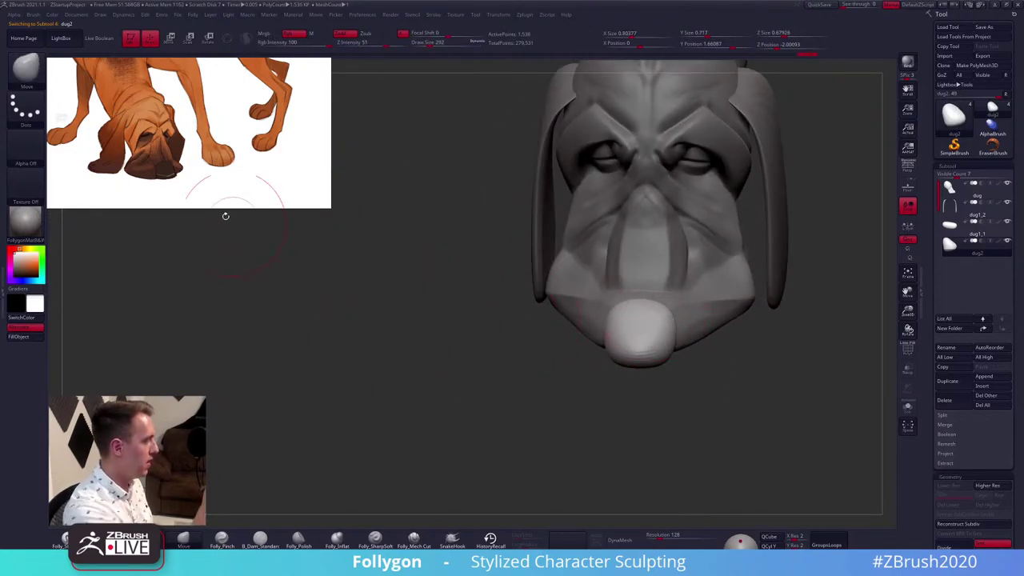
{"action": "mouse_move", "coordinate": [678, 342]}
{"action": "right_mouse_down"}
{"action": "mouse_move", "coordinate": [649, 391]}
{"action": "mouse_move", "coordinate": [649, 314]}
{"action": "right_mouse_up"}
{"action": "key", "text": "2"}
{"action": "key", "text": "space"}
{"action": "left_click_drag", "start_coordinate": [646, 357], "coordinate": [688, 350]}
{"action": "key", "text": "shift+s"}
{"action": "mouse_move", "coordinate": [696, 354]}
{"action": "right_mouse_down"}
{"action": "mouse_move", "coordinate": [655, 336]}
{"action": "mouse_move", "coordinate": [649, 476]}
{"action": "right_mouse_up"}
{"action": "right_click_drag", "start_coordinate": [672, 320], "coordinate": [679, 350], "text": "ctrl"}
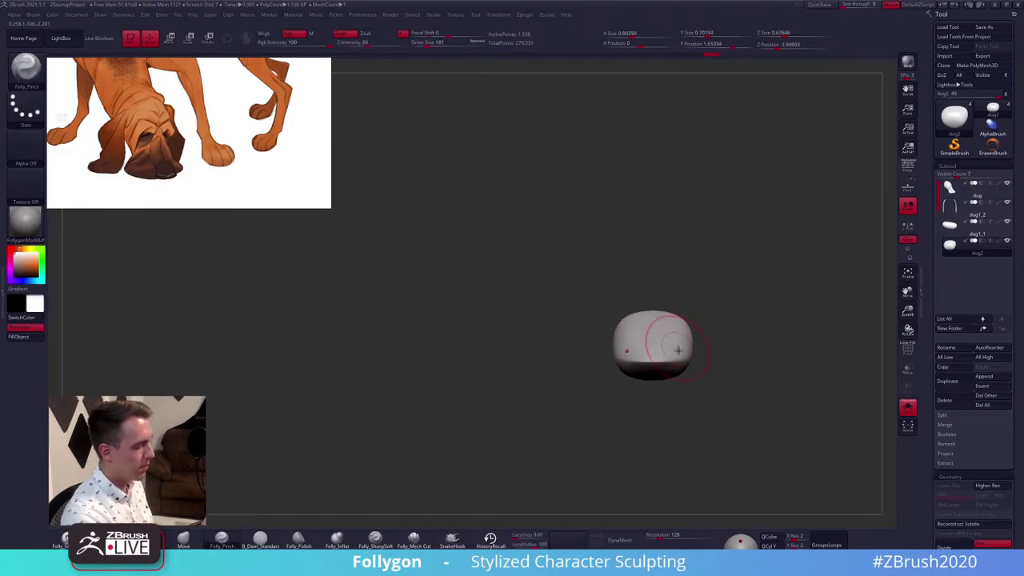
{"action": "key", "text": "shift+s"}
{"action": "key", "text": "space"}
{"action": "left_click_drag", "start_coordinate": [677, 357], "coordinate": [686, 359]}
{"action": "key", "text": "1"}
{"action": "right_click_drag", "start_coordinate": [686, 359], "coordinate": [740, 359]}
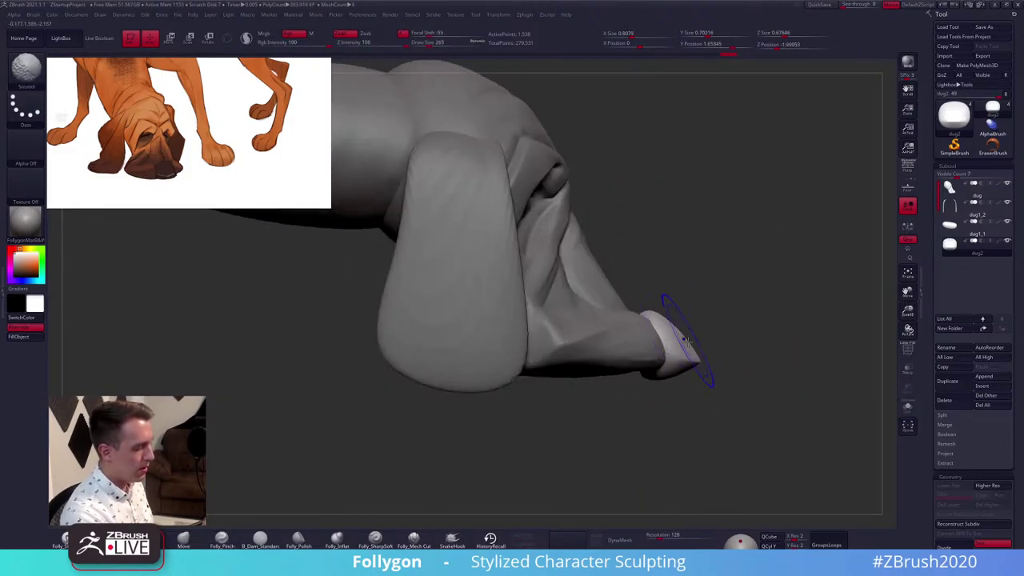
Shift the nose back against the muzzle and tuck in its underside with the Move brush at draw size 239
{"action": "key", "text": "space"}
{"action": "left_click_drag", "start_coordinate": [688, 357], "coordinate": [748, 366]}
{"action": "key", "text": "w"}
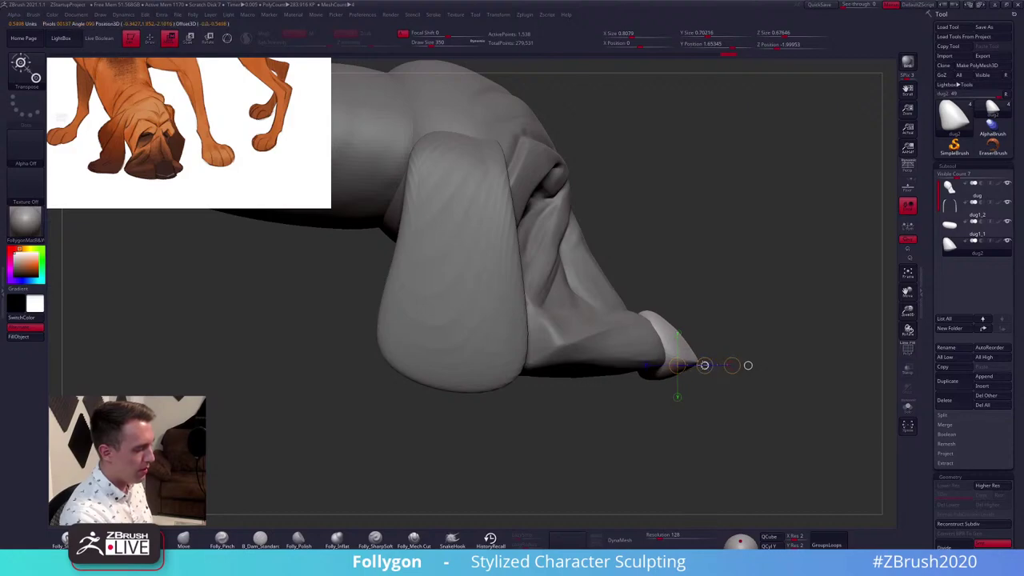
{"action": "key", "text": "q"}
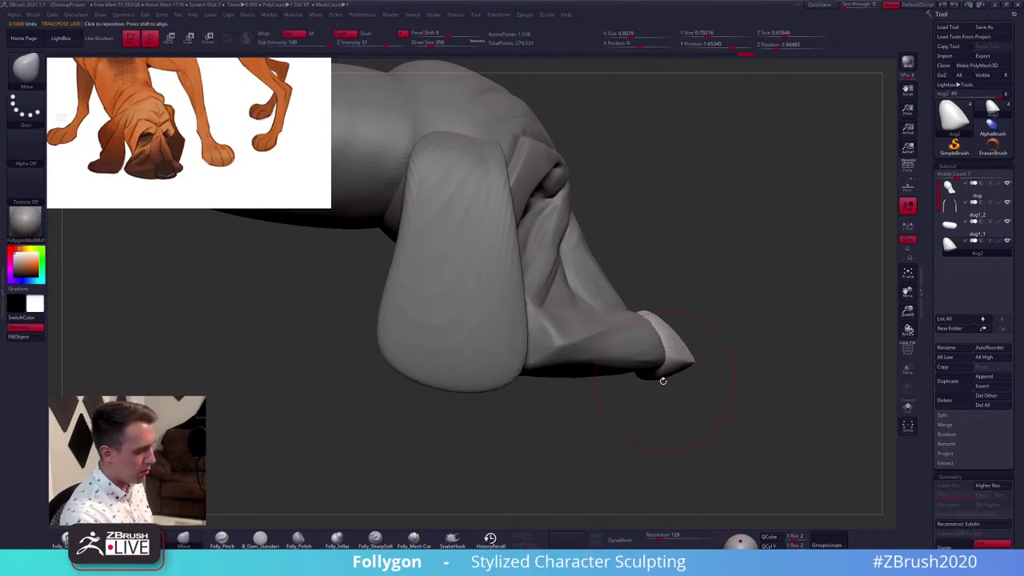
{"action": "key", "text": "space"}
{"action": "left_click_drag", "start_coordinate": [668, 376], "coordinate": [661, 378]}
{"action": "right_click_drag", "start_coordinate": [660, 381], "coordinate": [658, 377]}
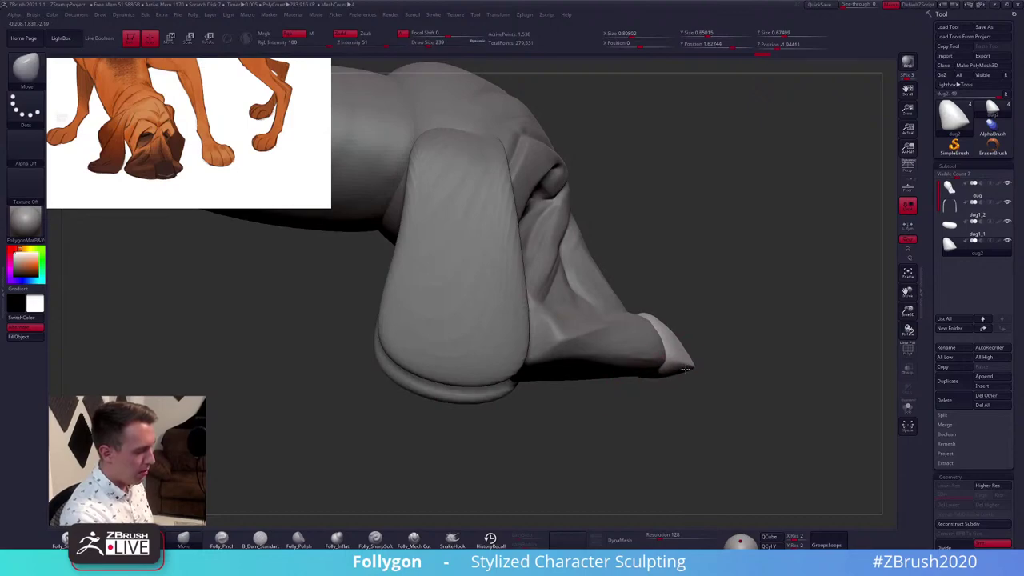
{"action": "left_click_drag", "start_coordinate": [686, 369], "coordinate": [682, 368]}
{"action": "mouse_move", "coordinate": [683, 370]}
{"action": "right_mouse_down"}
{"action": "mouse_move", "coordinate": [601, 376]}
{"action": "mouse_move", "coordinate": [617, 399]}
{"action": "right_mouse_up"}
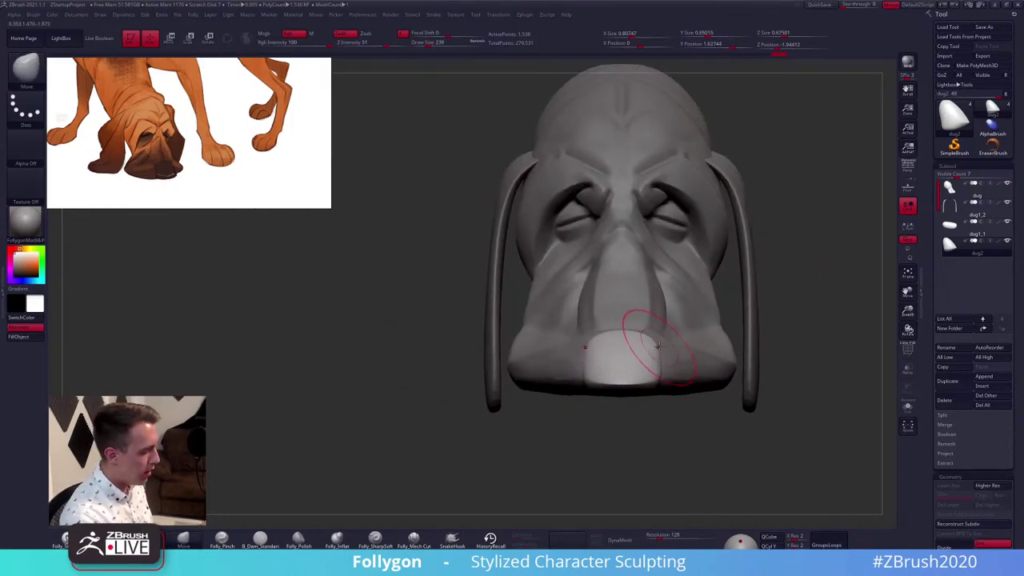
{"action": "mouse_move", "coordinate": [658, 346]}
{"action": "right_mouse_down"}
{"action": "mouse_move", "coordinate": [700, 365]}
{"action": "mouse_move", "coordinate": [640, 343]}
{"action": "mouse_move", "coordinate": [646, 361]}
{"action": "mouse_move", "coordinate": [677, 364]}
{"action": "right_mouse_up"}
{"action": "right_click_drag", "start_coordinate": [500, 361], "coordinate": [550, 372]}
Make the head subtool dug active and refine the diagonal folds running from the eye down the cheek
{"action": "key", "text": "space"}
{"action": "left_click", "coordinate": [585, 325]}
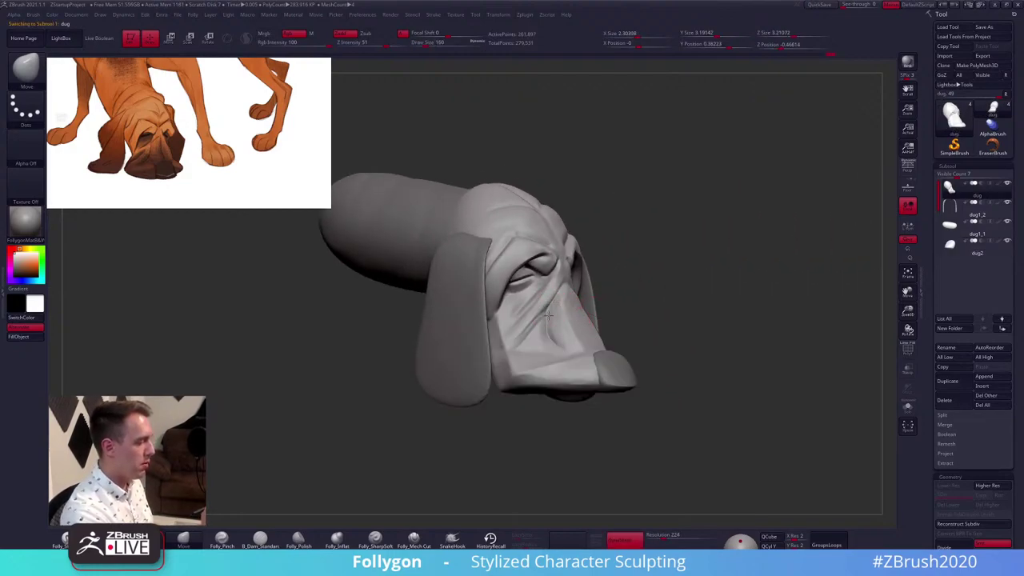
{"action": "right_click_drag", "start_coordinate": [549, 315], "coordinate": [531, 309], "text": "ctrl"}
{"action": "key", "text": "space"}
{"action": "left_click", "coordinate": [533, 310]}
{"action": "key", "text": "space"}
{"action": "left_click", "coordinate": [548, 312]}
{"action": "key", "text": "3"}
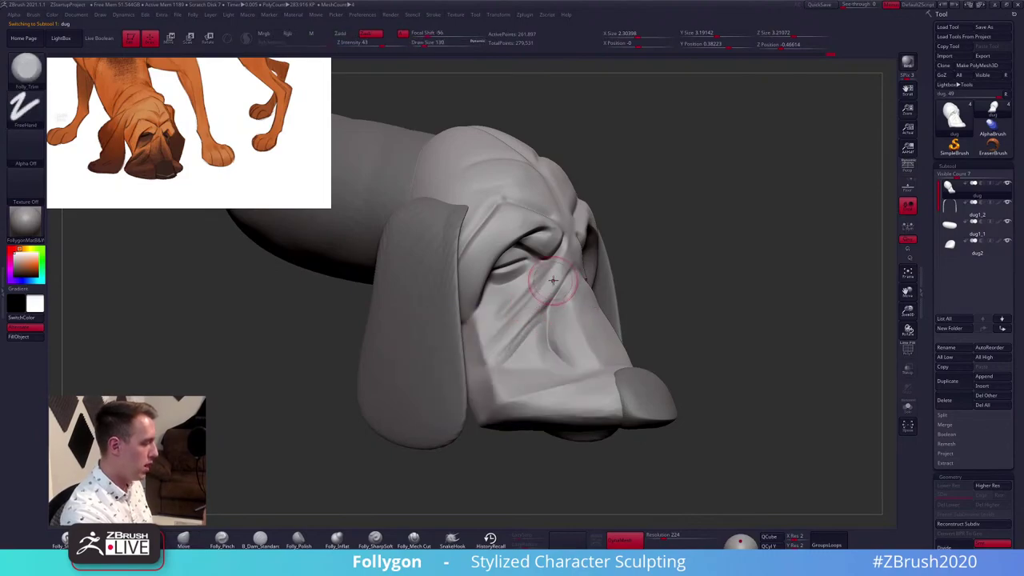
{"action": "key", "text": "2"}
{"action": "left_click_drag", "start_coordinate": [525, 320], "coordinate": [504, 347]}
{"action": "left_click_drag", "start_coordinate": [529, 295], "coordinate": [493, 354]}
Isolate the head subtool and lasso a mask that leaves only the back plane of the jaw free
{"action": "mouse_move", "coordinate": [625, 431]}
{"action": "right_mouse_down", "text": "alt"}
{"action": "mouse_move", "coordinate": [656, 425]}
{"action": "mouse_move", "coordinate": [613, 412]}
{"action": "mouse_move", "coordinate": [551, 367]}
{"action": "right_mouse_up", "text": "alt"}
{"action": "key", "text": "space"}
{"action": "left_click_drag", "start_coordinate": [549, 361], "coordinate": [552, 362]}
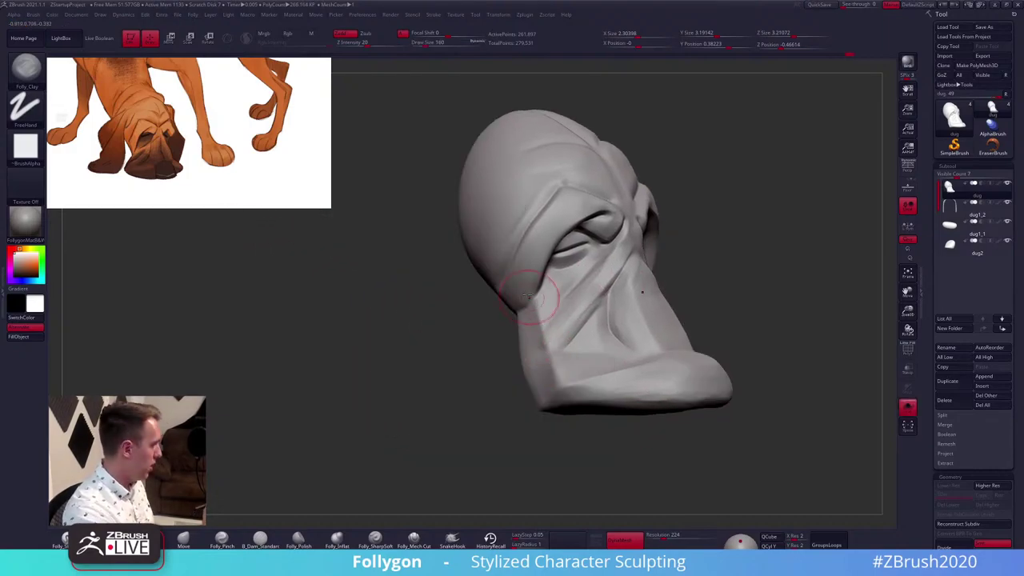
{"action": "right_click_drag", "start_coordinate": [525, 342], "coordinate": [543, 343], "text": "alt"}
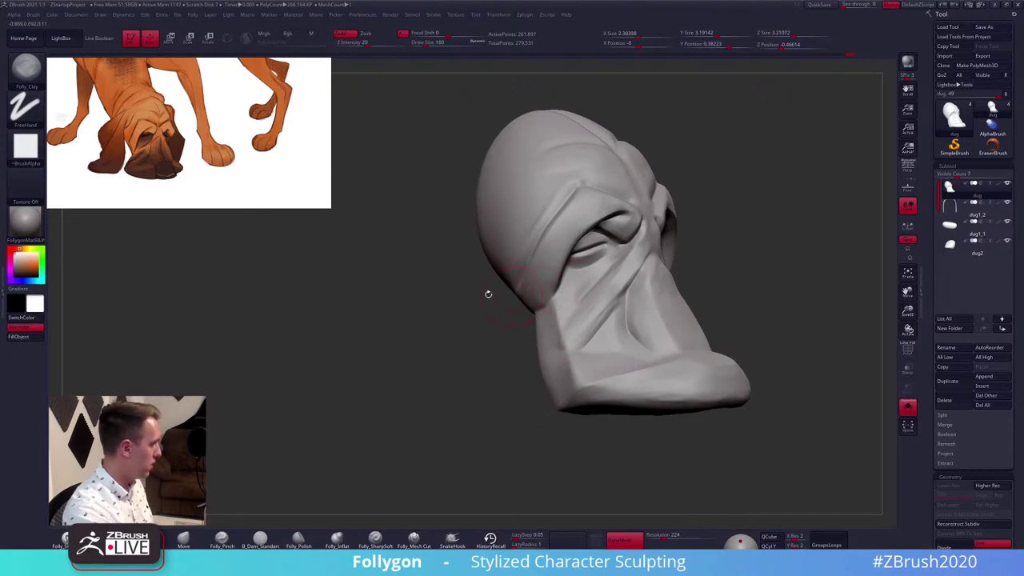
{"action": "key", "text": "ctrl"}
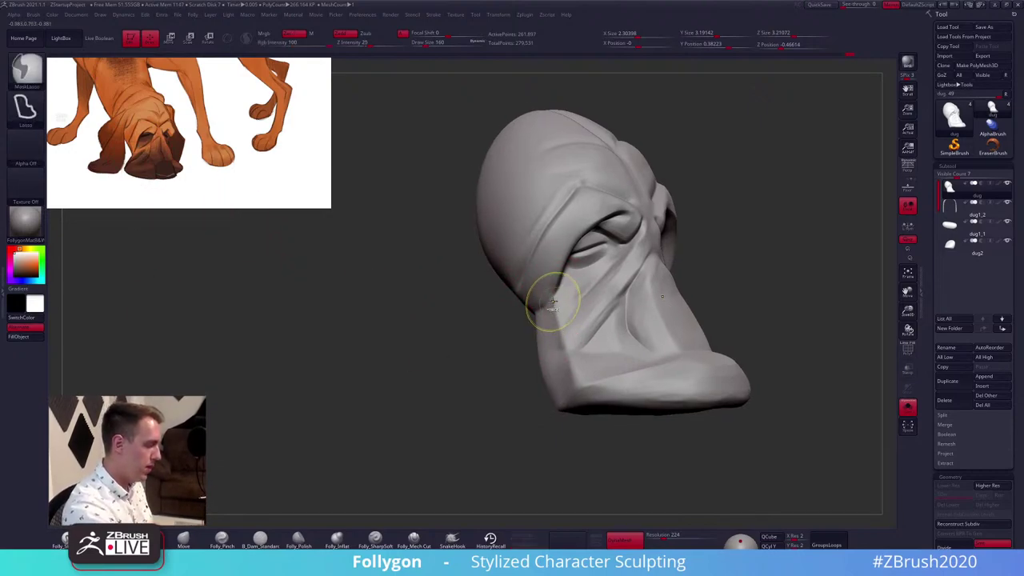
{"action": "mouse_move", "coordinate": [554, 302]}
{"action": "left_mouse_down", "text": "ctrl"}
{"action": "mouse_move", "coordinate": [567, 348]}
{"action": "mouse_move", "coordinate": [496, 304]}
{"action": "mouse_move", "coordinate": [524, 266]}
{"action": "mouse_move", "coordinate": [433, 288]}
{"action": "mouse_move", "coordinate": [458, 497]}
{"action": "left_mouse_up", "text": "ctrl"}
{"action": "left_click_drag", "start_coordinate": [503, 286], "coordinate": [552, 368], "text": "alt"}
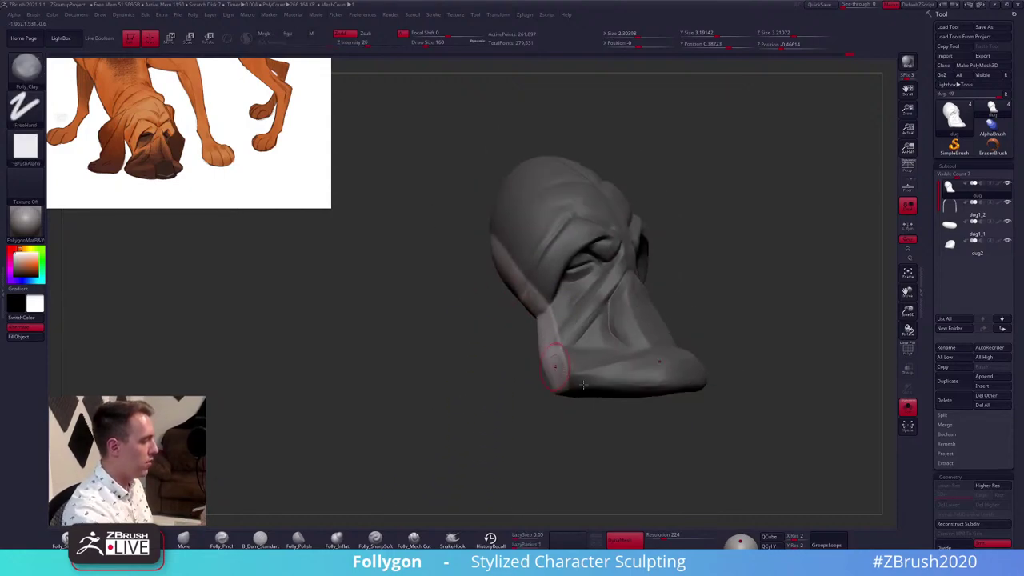
Bring the other subtools back into view and hide the ears subtool dug1_2
{"action": "key", "text": "alt+s"}
{"action": "key", "text": "space"}
{"action": "left_click", "coordinate": [1008, 203]}
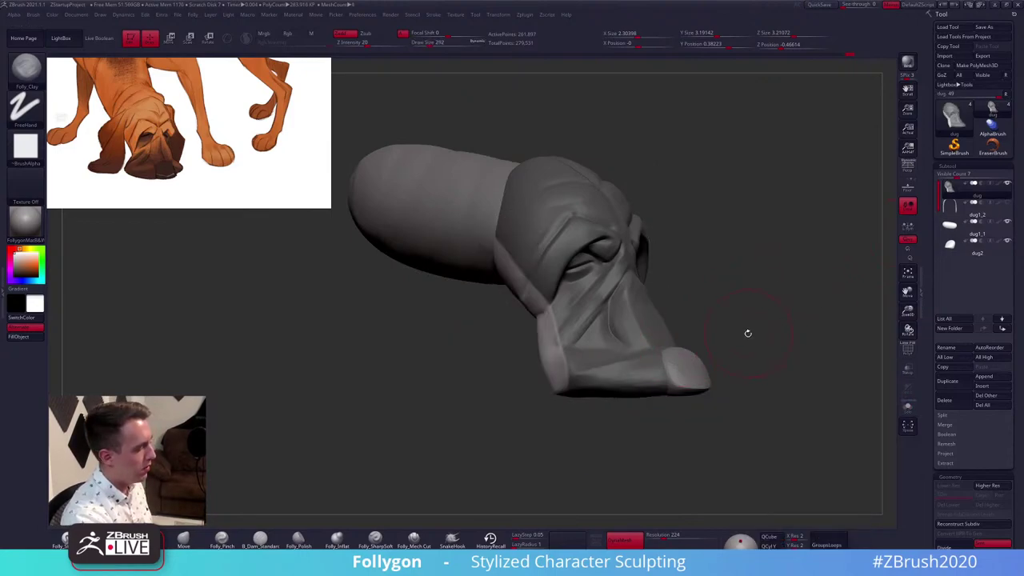
Examine the head's polygroups in the polyframe display and clear the mask
{"action": "key", "text": "shift+f"}
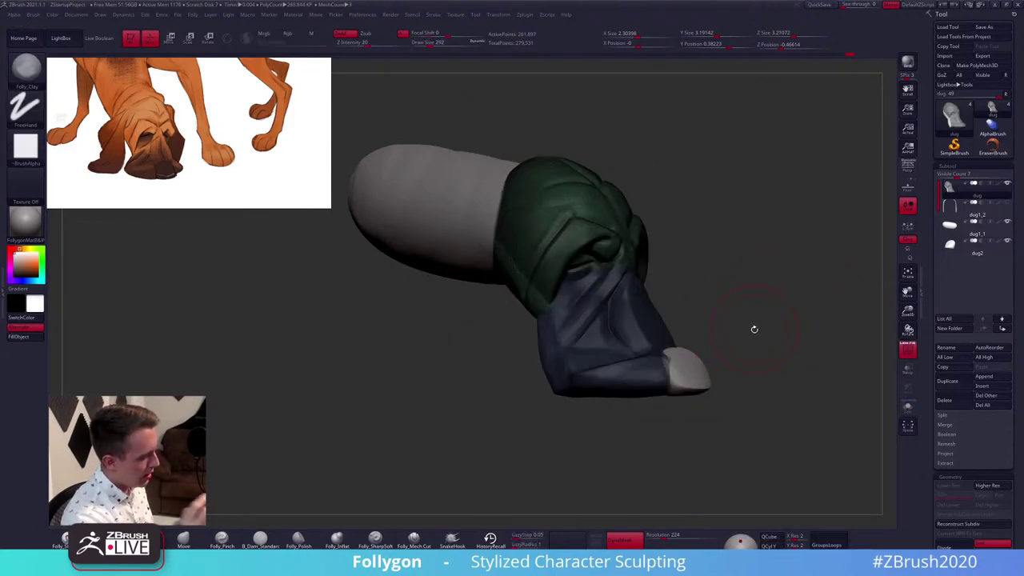
{"action": "mouse_move", "coordinate": [782, 306]}
{"action": "left_mouse_down"}
{"action": "mouse_move", "coordinate": [726, 354]}
{"action": "mouse_move", "coordinate": [740, 333]}
{"action": "mouse_move", "coordinate": [709, 353]}
{"action": "left_mouse_up"}
{"action": "key", "text": "shift+f"}
{"action": "key", "text": "space"}
{"action": "left_click", "coordinate": [736, 328]}
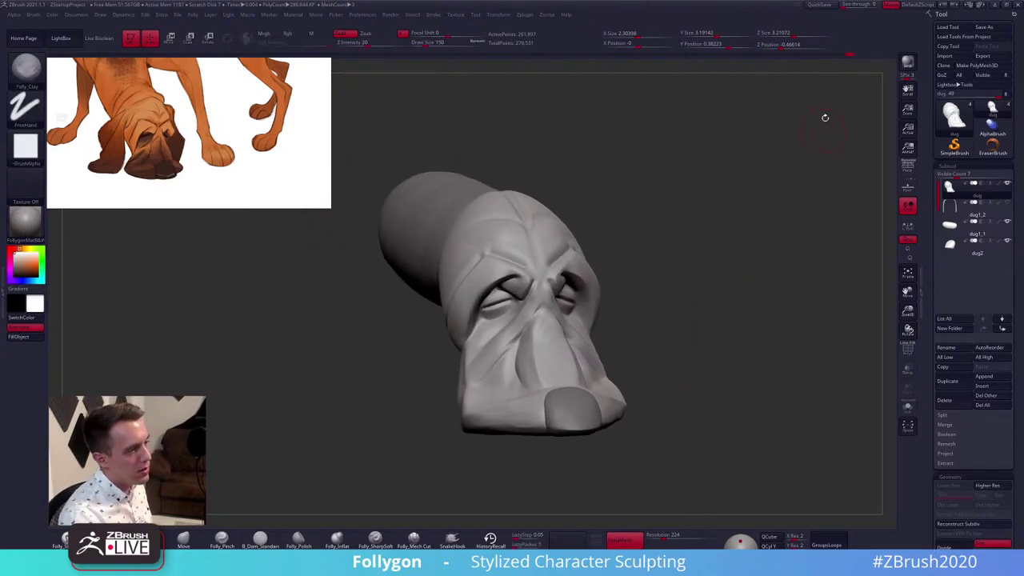
ZRemesh the head subtool to a low-density mesh and check its new wireframe
{"action": "key", "text": "ctrl"}
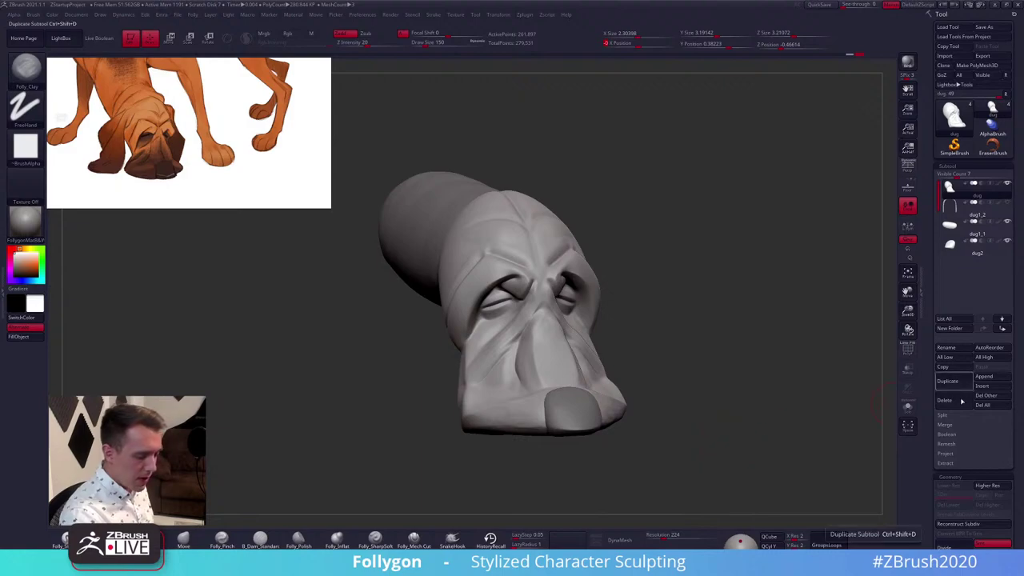
{"action": "left_click", "coordinate": [956, 458]}
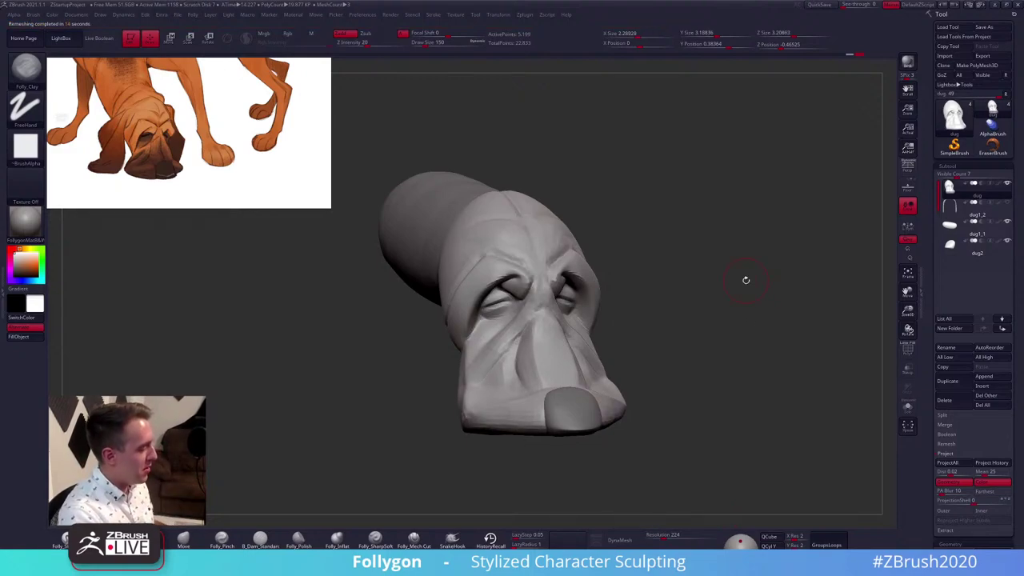
{"action": "key", "text": "shift+f"}
{"action": "key", "text": "shift+f"}
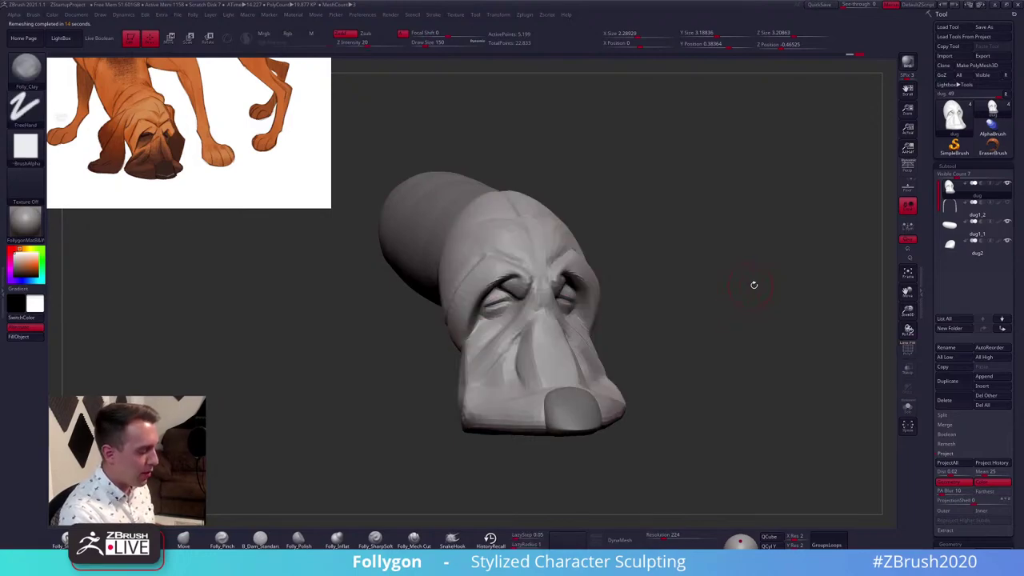
Subdivide the remeshed head three times and restore its sculpted detail with Project History
{"action": "key", "text": "ctrl+space"}
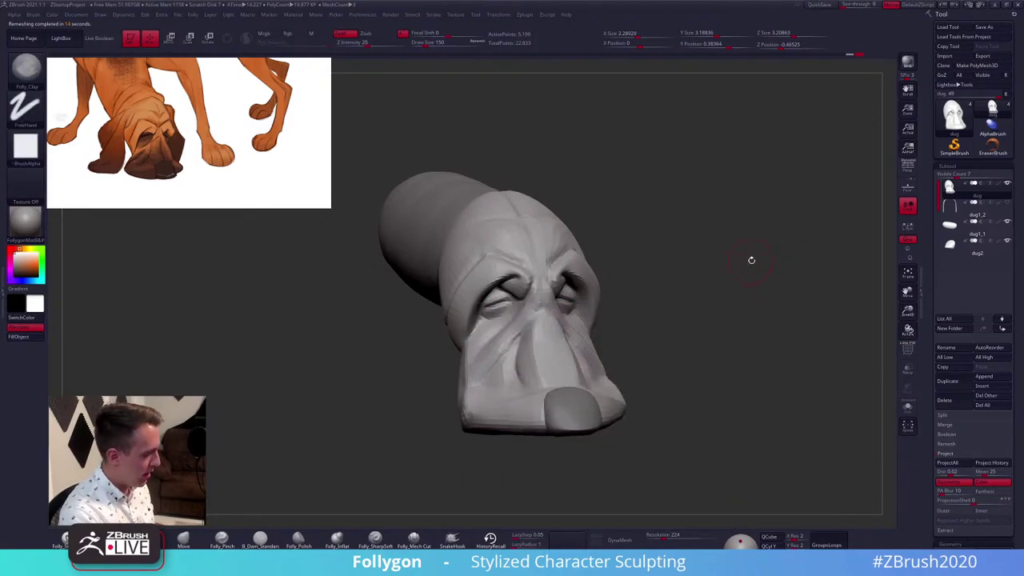
{"action": "key", "text": "space"}
{"action": "left_click", "coordinate": [799, 273]}
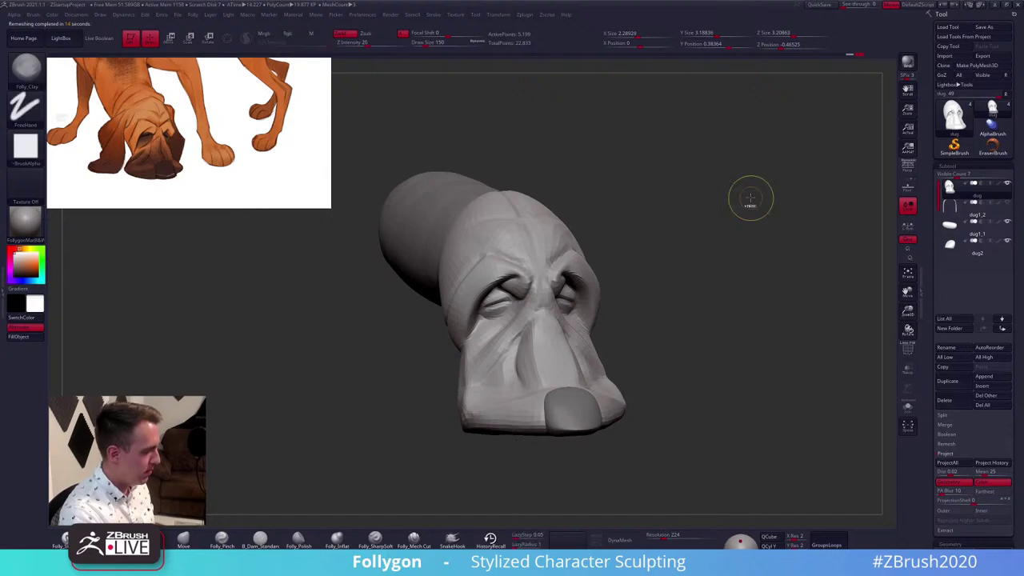
{"action": "left_click", "coordinate": [994, 463]}
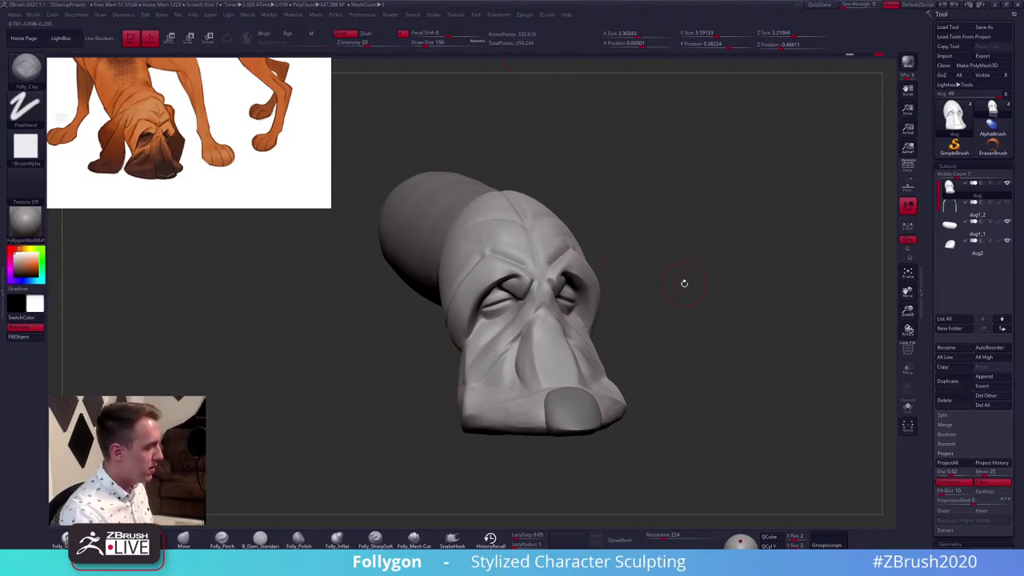
{"action": "mouse_move", "coordinate": [683, 286]}
{"action": "left_mouse_down"}
{"action": "mouse_move", "coordinate": [722, 281]}
{"action": "mouse_move", "coordinate": [711, 281]}
{"action": "left_mouse_up"}
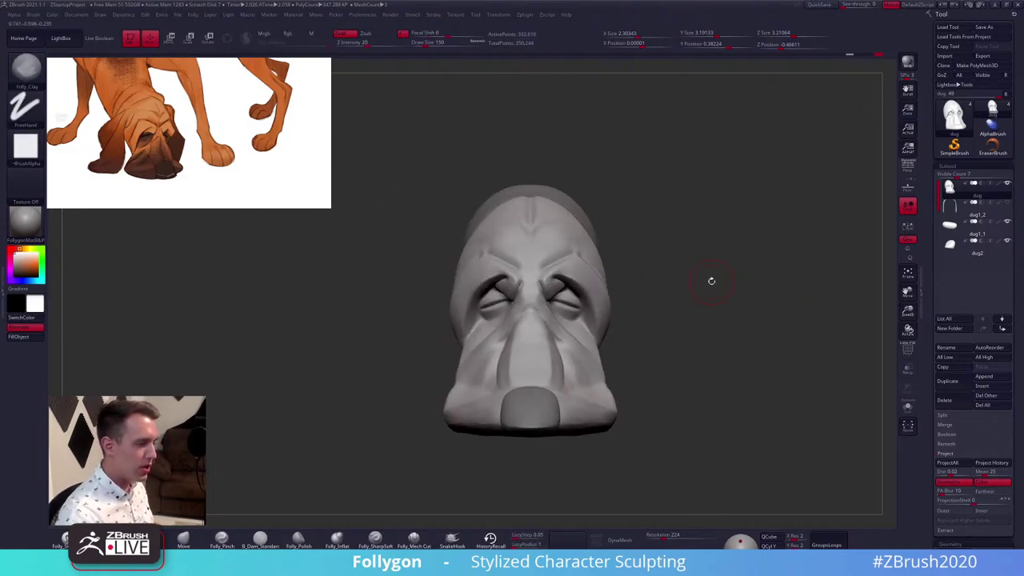
{"action": "left_click_drag", "start_coordinate": [657, 383], "coordinate": [706, 398]}
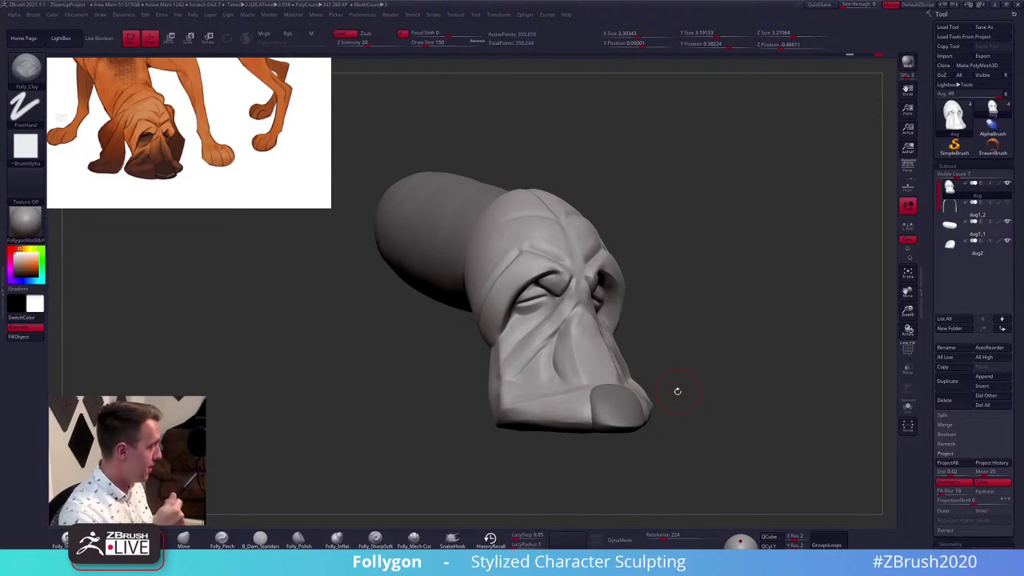
Lasso-mask the back plane of the jaw and invert the mask so only that plane stays editable
{"action": "mouse_move", "coordinate": [553, 402]}
{"action": "right_mouse_down"}
{"action": "mouse_move", "coordinate": [563, 379]}
{"action": "mouse_move", "coordinate": [542, 331]}
{"action": "right_mouse_up"}
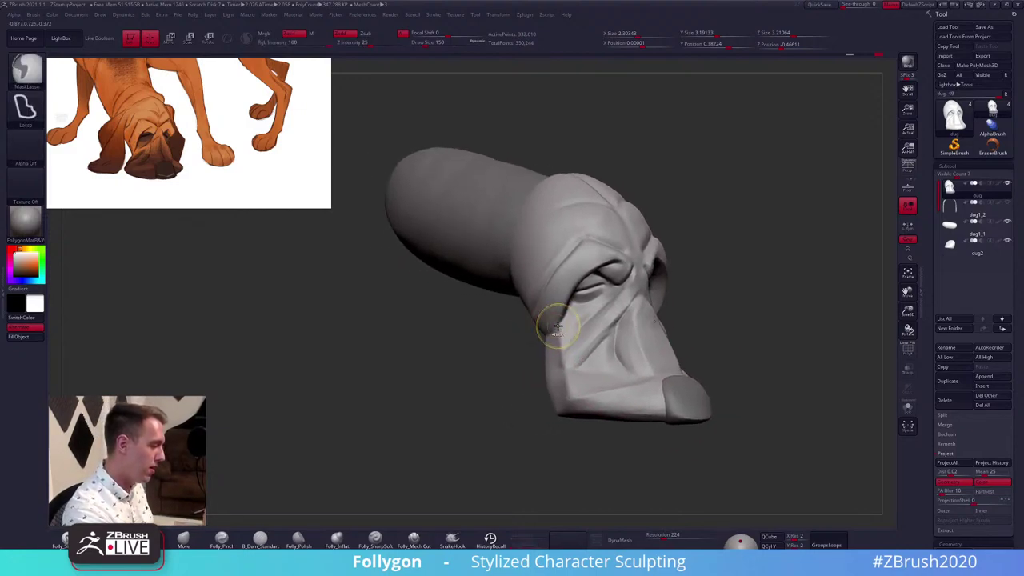
{"action": "mouse_move", "coordinate": [559, 328]}
{"action": "left_mouse_down", "text": "ctrl"}
{"action": "mouse_move", "coordinate": [528, 330]}
{"action": "mouse_move", "coordinate": [562, 460]}
{"action": "mouse_move", "coordinate": [584, 461]}
{"action": "left_mouse_up", "text": "ctrl"}
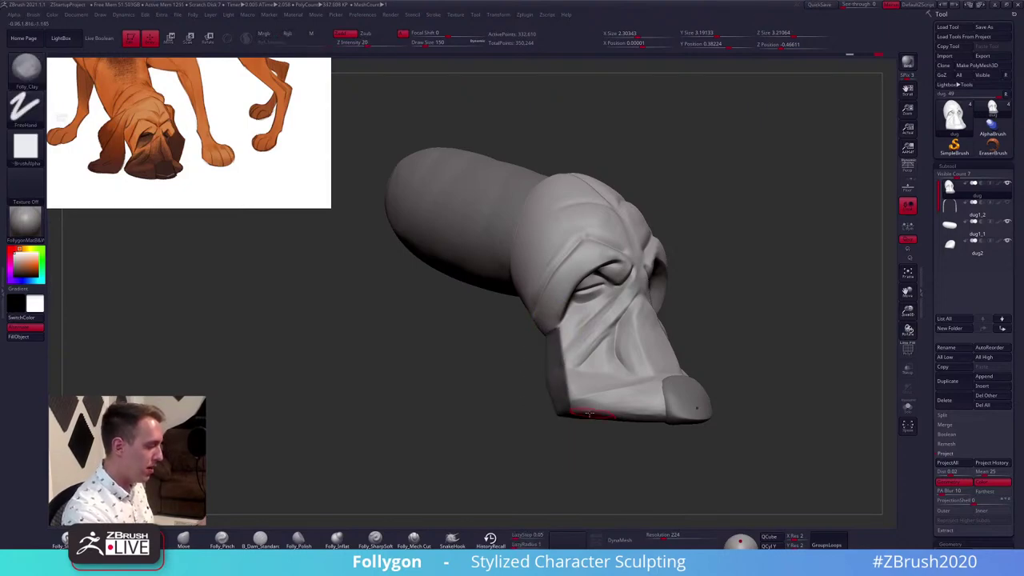
{"action": "mouse_move", "coordinate": [554, 328]}
{"action": "left_mouse_down", "text": "ctrl"}
{"action": "mouse_move", "coordinate": [491, 328]}
{"action": "mouse_move", "coordinate": [478, 262]}
{"action": "mouse_move", "coordinate": [471, 290]}
{"action": "left_mouse_up", "text": "ctrl"}
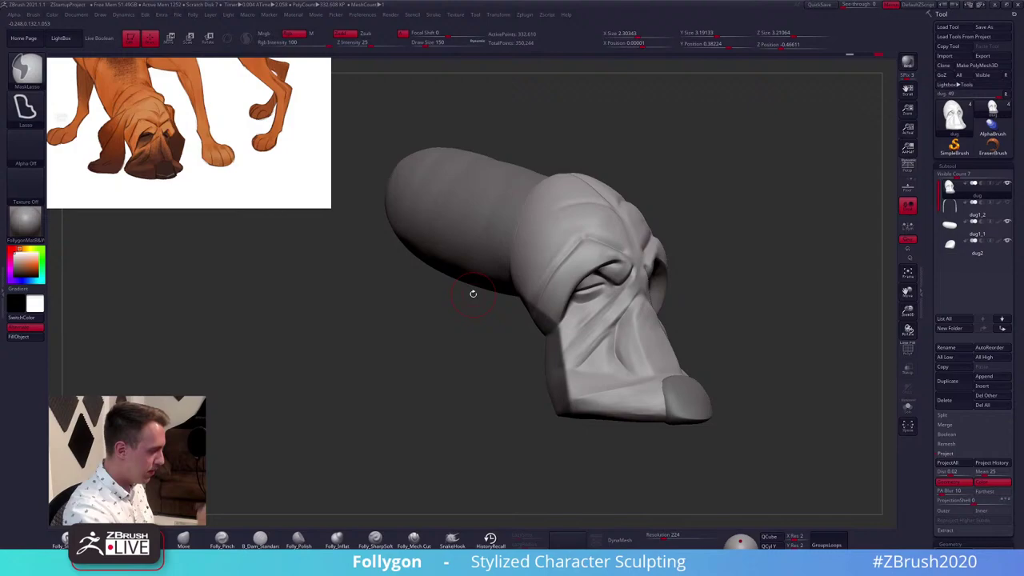
{"action": "left_click", "coordinate": [629, 441], "text": "ctrl"}
Switch to a lower subdivision level and reshape the jaw's back plane with the Move brush at draw sizes 381 and 321
{"action": "key", "text": "b"}
{"action": "key", "text": "m"}
{"action": "key", "text": "v"}
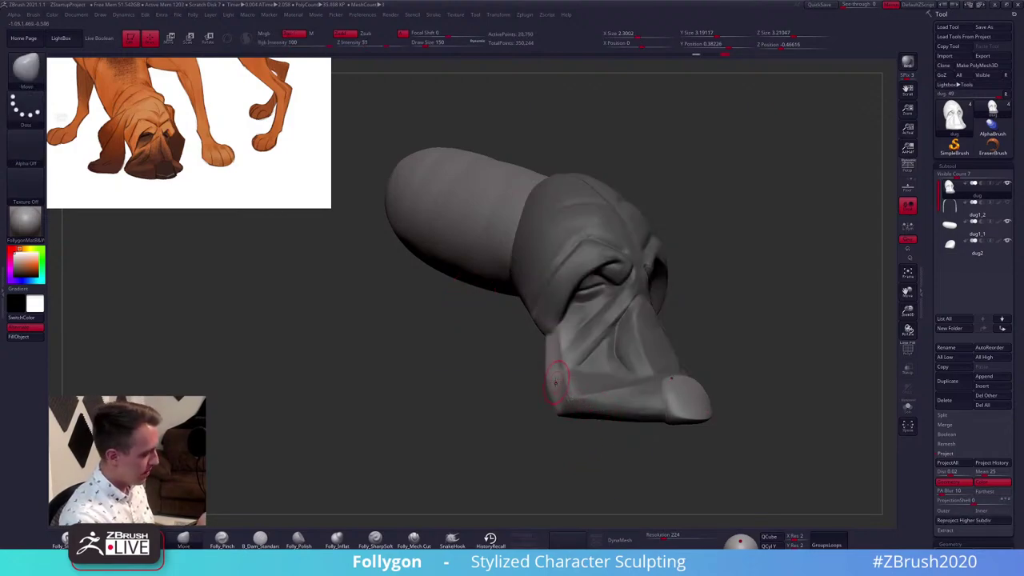
{"action": "key", "text": "space"}
{"action": "left_click", "coordinate": [561, 385]}
{"action": "mouse_move", "coordinate": [530, 389]}
{"action": "left_mouse_down"}
{"action": "mouse_move", "coordinate": [596, 388]}
{"action": "mouse_move", "coordinate": [546, 385]}
{"action": "left_mouse_up"}
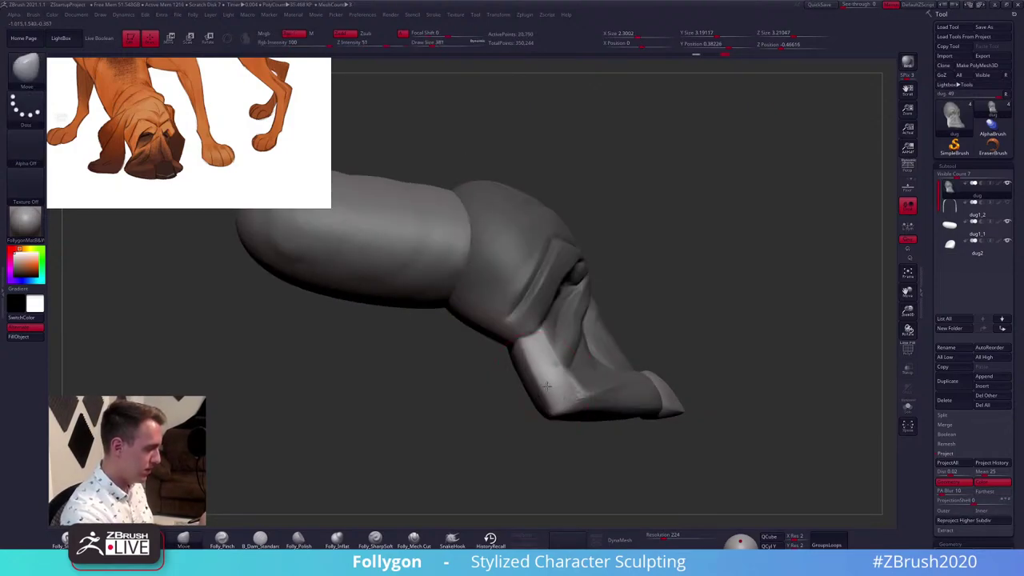
{"action": "key", "text": "space"}
{"action": "left_click", "coordinate": [548, 387]}
{"action": "mouse_move", "coordinate": [549, 386]}
{"action": "right_mouse_down"}
{"action": "mouse_move", "coordinate": [507, 389]}
{"action": "mouse_move", "coordinate": [556, 400]}
{"action": "right_mouse_up"}
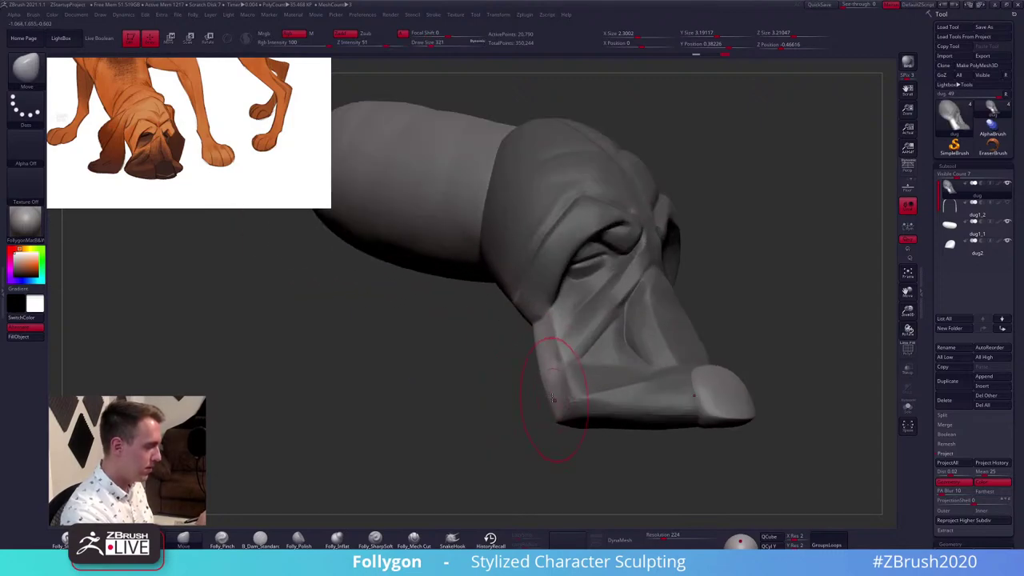
Try to move the unmasked back plane of the jaw inward with the transpose line
{"action": "key", "text": "w"}
{"action": "mouse_move", "coordinate": [542, 318]}
{"action": "left_mouse_down"}
{"action": "mouse_move", "coordinate": [479, 377]}
{"action": "mouse_move", "coordinate": [519, 344]}
{"action": "left_mouse_up"}
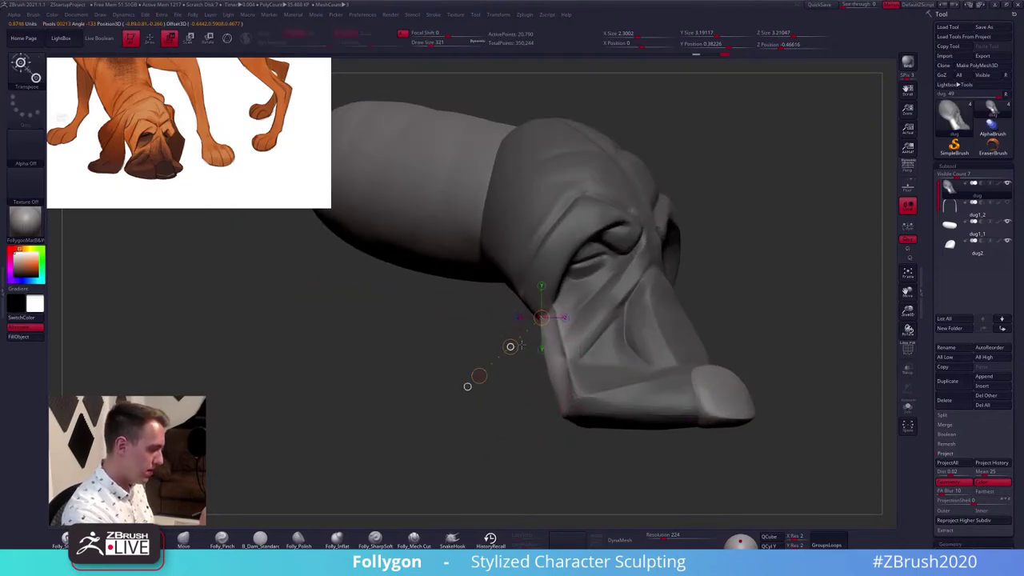
{"action": "key", "text": "ctrl+z"}
{"action": "key", "text": "q"}
Soften the edge of the mask around the jaw's back plane, keeping the rest of the head protected
{"action": "left_click", "coordinate": [549, 452], "text": "ctrl"}
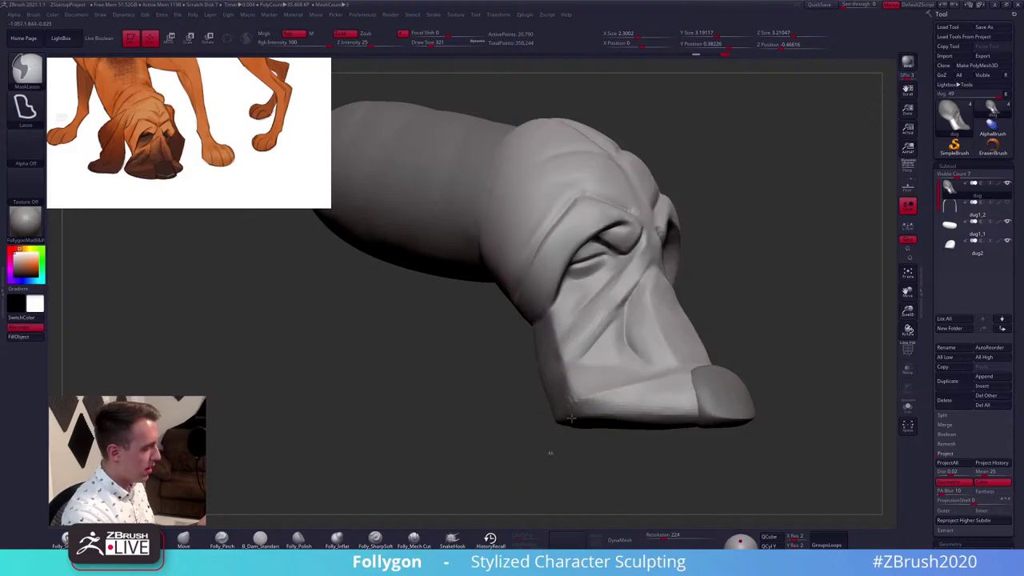
{"action": "left_click", "coordinate": [572, 419], "text": "ctrl"}
{"action": "left_click", "coordinate": [572, 420], "text": "ctrl"}
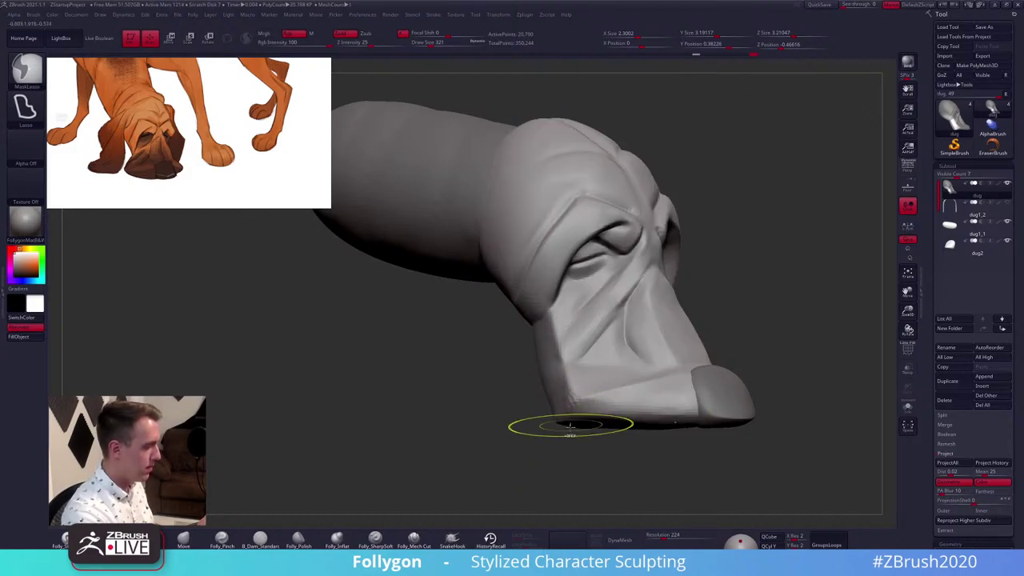
{"action": "left_click", "coordinate": [567, 445], "text": "ctrl"}
Push the jaw's back plane inward with the transpose line and clear the mask from the head
{"action": "key", "text": "w"}
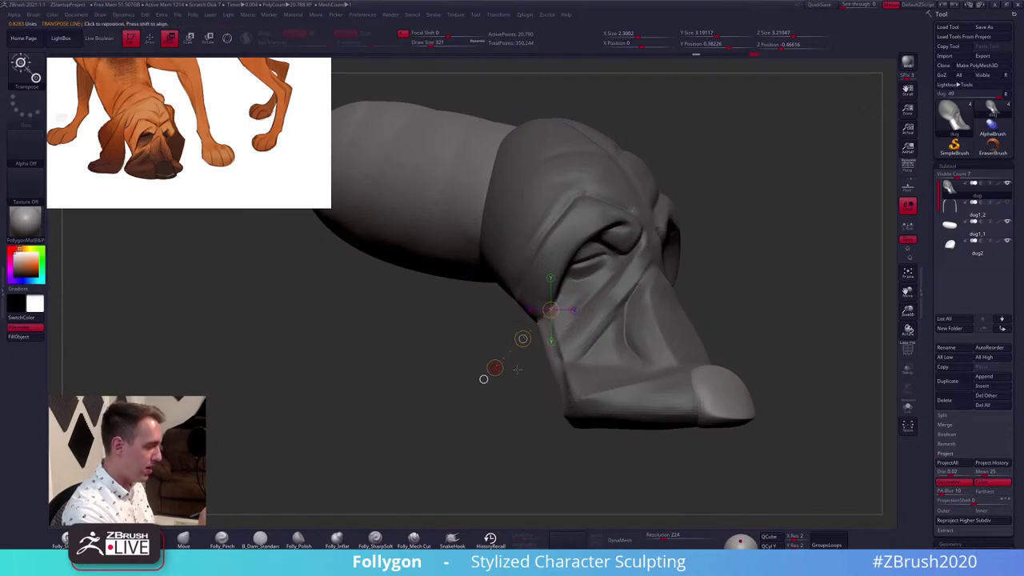
{"action": "key", "text": "q"}
{"action": "mouse_move", "coordinate": [535, 415]}
{"action": "left_mouse_down", "text": "ctrl"}
{"action": "mouse_move", "coordinate": [552, 433]}
{"action": "mouse_move", "coordinate": [583, 400]}
{"action": "left_mouse_up", "text": "ctrl"}
{"action": "key", "text": "space"}
{"action": "left_click", "coordinate": [589, 404]}
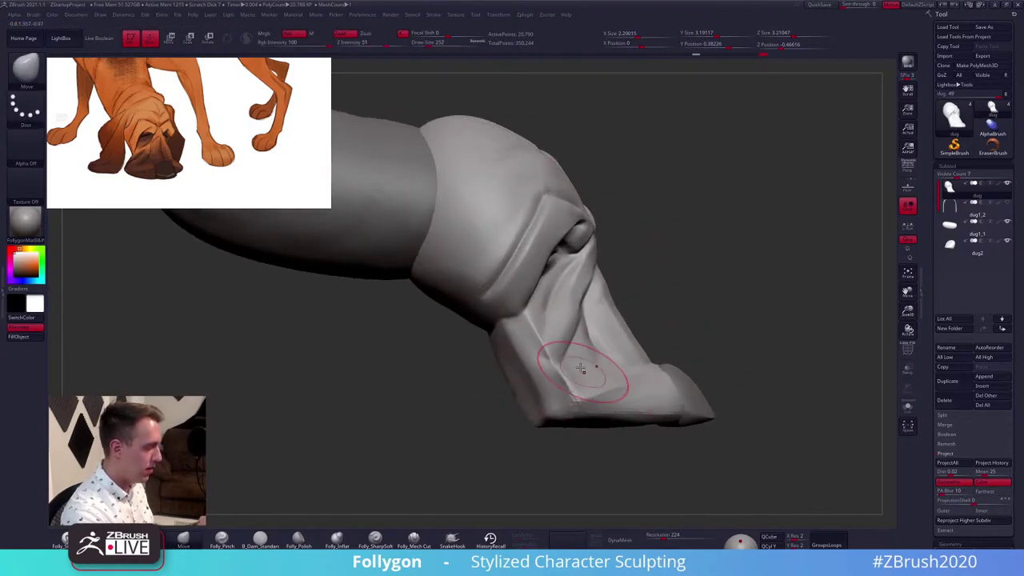
Flatten the jaw's back plane and rear corner with the Folly_Trim brush at draw sizes 192 and 203
{"action": "key", "text": "2"}
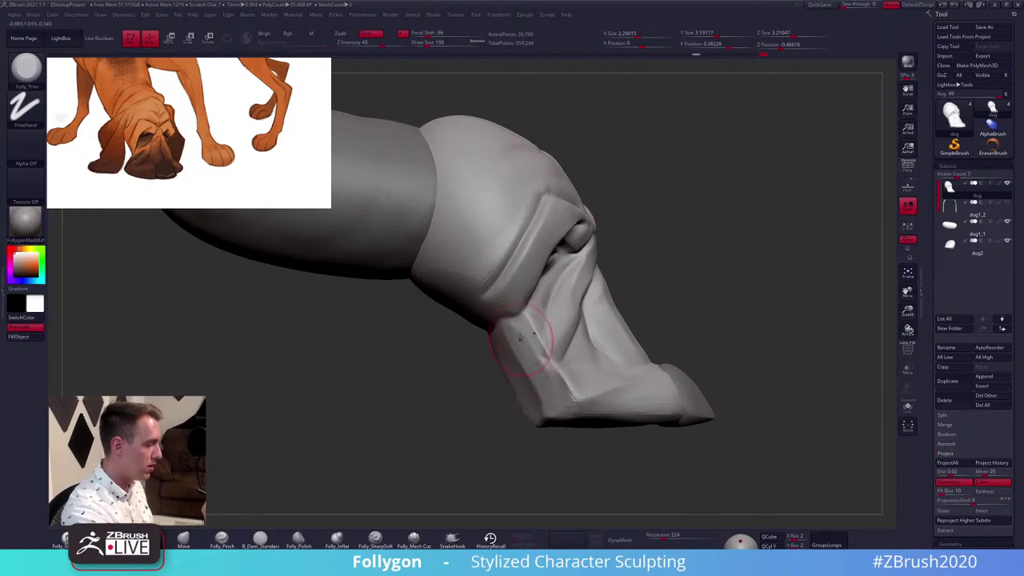
{"action": "right_click_drag", "start_coordinate": [532, 367], "coordinate": [520, 366]}
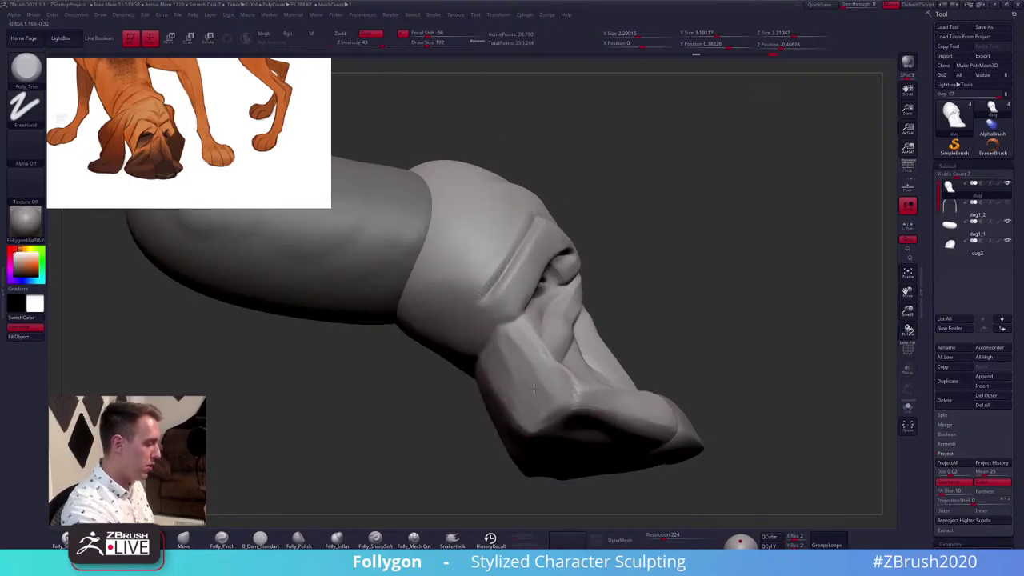
{"action": "mouse_move", "coordinate": [545, 428]}
{"action": "left_mouse_down"}
{"action": "mouse_move", "coordinate": [524, 425]}
{"action": "mouse_move", "coordinate": [521, 389]}
{"action": "left_mouse_up"}
{"action": "mouse_move", "coordinate": [521, 389]}
{"action": "right_mouse_down"}
{"action": "mouse_move", "coordinate": [488, 443]}
{"action": "mouse_move", "coordinate": [554, 440]}
{"action": "mouse_move", "coordinate": [556, 429]}
{"action": "right_mouse_up"}
{"action": "key", "text": "space"}
{"action": "left_click_drag", "start_coordinate": [563, 372], "coordinate": [555, 371]}
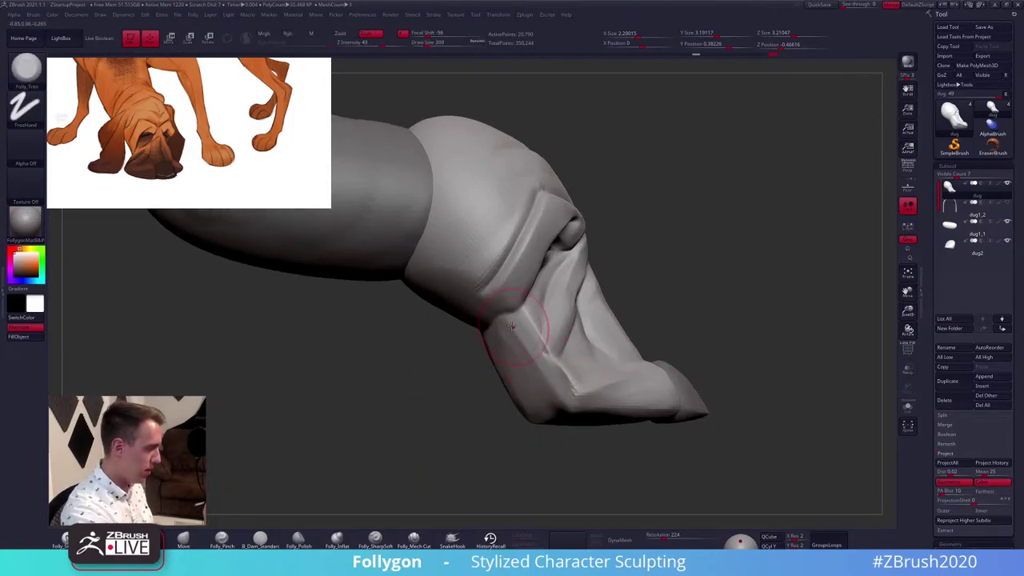
{"action": "right_click_drag", "start_coordinate": [560, 360], "coordinate": [601, 391]}
Mask the lower part of the muzzle with a lasso and blur the mask's edge
{"action": "mouse_move", "coordinate": [673, 329]}
{"action": "left_mouse_down", "text": "ctrl"}
{"action": "mouse_move", "coordinate": [565, 321]}
{"action": "mouse_move", "coordinate": [690, 349]}
{"action": "left_mouse_up", "text": "ctrl"}
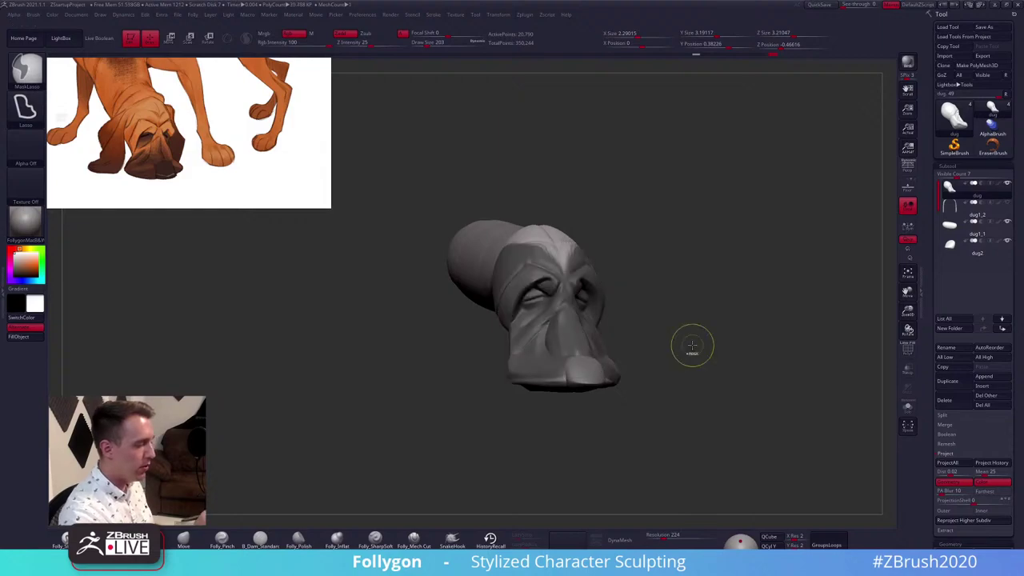
{"action": "key", "text": "ctrl+z"}
{"action": "right_click_drag", "start_coordinate": [635, 352], "coordinate": [656, 357], "text": "alt"}
{"action": "left_click_drag", "start_coordinate": [660, 353], "coordinate": [622, 430], "text": "ctrl"}
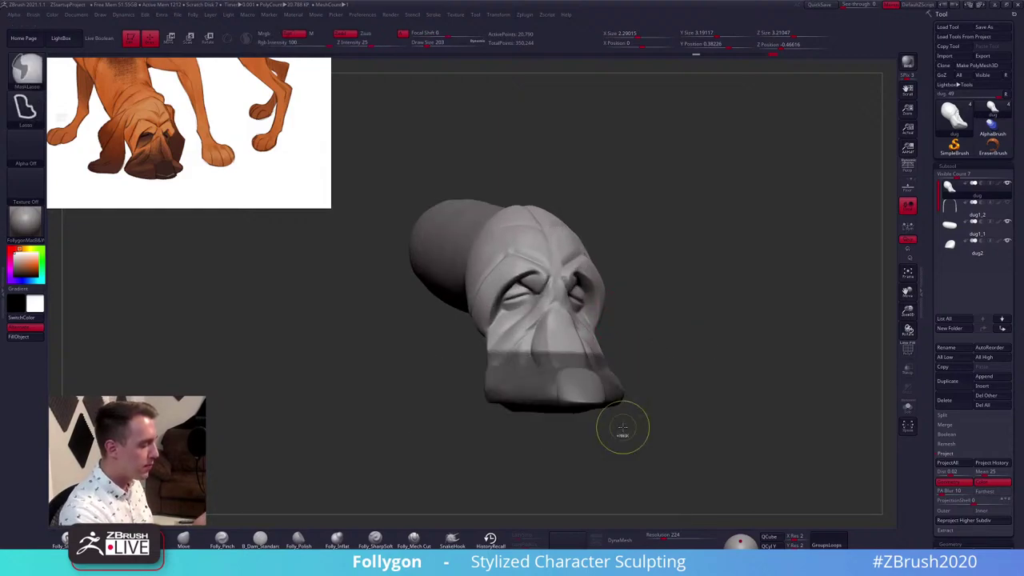
{"action": "left_click", "coordinate": [627, 304]}
{"action": "left_click", "coordinate": [585, 355], "text": "ctrl"}
{"action": "right_click_drag", "start_coordinate": [584, 355], "coordinate": [597, 360], "text": "ctrl"}
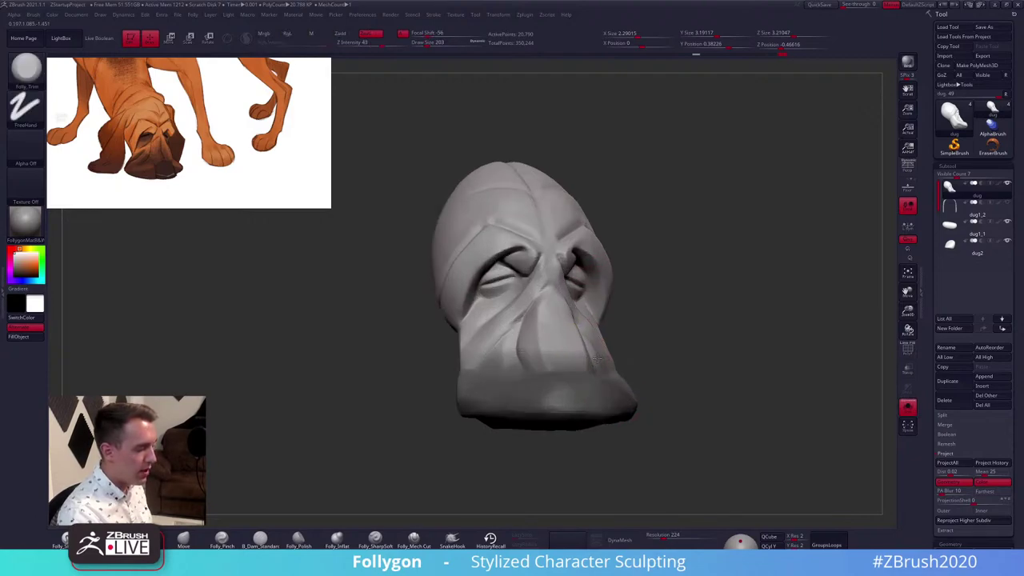
Sharpen the muzzle mask and mask the lower muzzle again at a higher subdivision level
{"action": "right_click_drag", "start_coordinate": [699, 408], "coordinate": [752, 331], "text": "alt"}
{"action": "key", "text": "ctrl"}
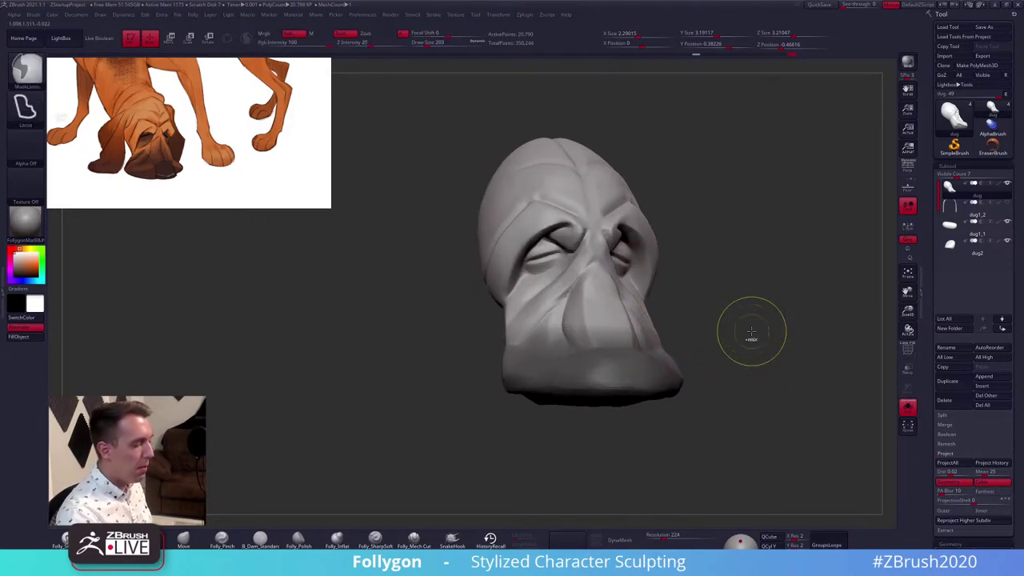
{"action": "left_click", "coordinate": [683, 325], "text": "ctrl+alt"}
{"action": "mouse_move", "coordinate": [683, 324]}
{"action": "right_mouse_down", "text": "ctrl"}
{"action": "mouse_move", "coordinate": [674, 323]}
{"action": "mouse_move", "coordinate": [654, 364]}
{"action": "right_mouse_up", "text": "ctrl"}
{"action": "mouse_move", "coordinate": [734, 293]}
{"action": "left_mouse_down", "text": "ctrl"}
{"action": "mouse_move", "coordinate": [784, 295]}
{"action": "mouse_move", "coordinate": [257, 368]}
{"action": "mouse_move", "coordinate": [713, 517]}
{"action": "mouse_move", "coordinate": [808, 494]}
{"action": "left_mouse_up", "text": "ctrl"}
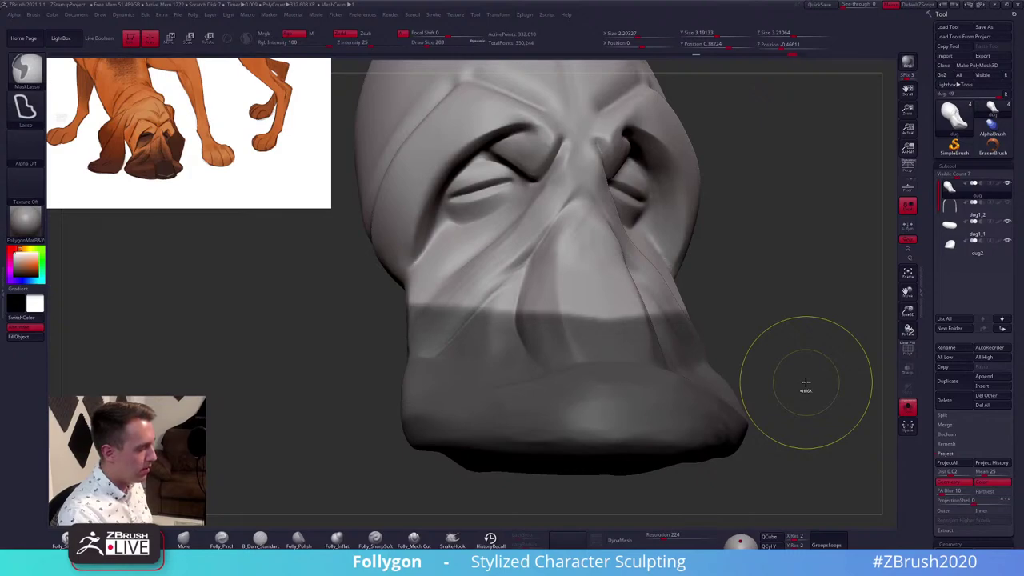
Locate the BlurMask option in the masking settings, blur the muzzle mask's edge and sharpen it again
{"action": "left_click_drag", "start_coordinate": [933, 357], "coordinate": [937, 269]}
{"action": "scroll", "coordinate": [949, 272], "scroll_direction": "down", "scroll_amount": 4}
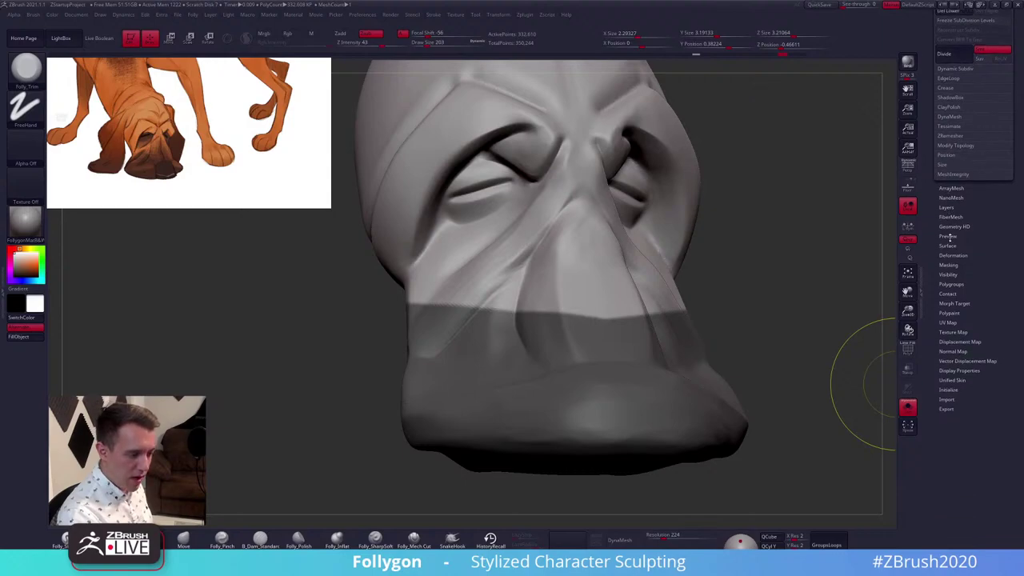
{"action": "left_click", "coordinate": [957, 264]}
{"action": "scroll", "coordinate": [965, 257], "scroll_direction": "down", "scroll_amount": 1}
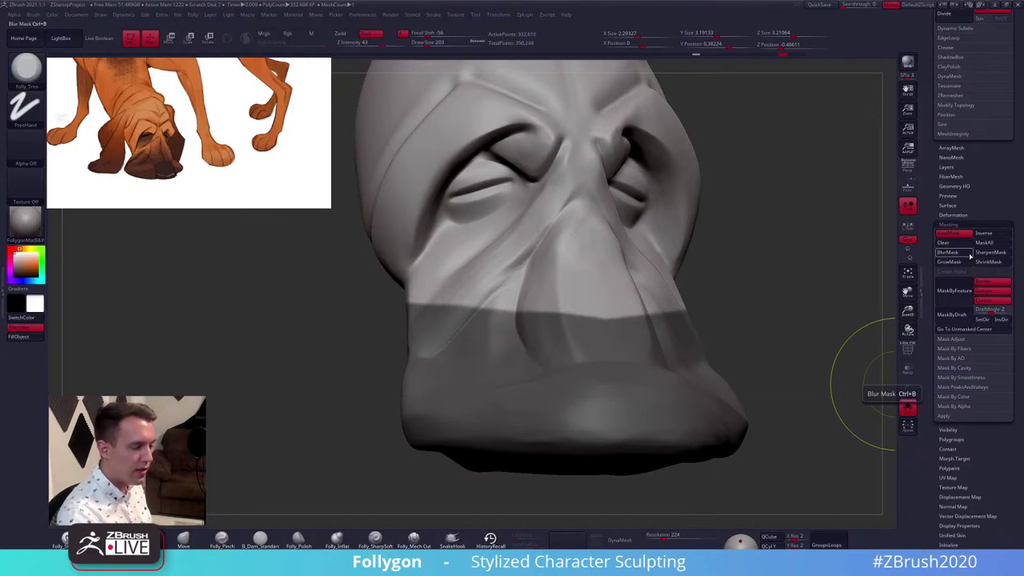
{"action": "left_click", "coordinate": [969, 255]}
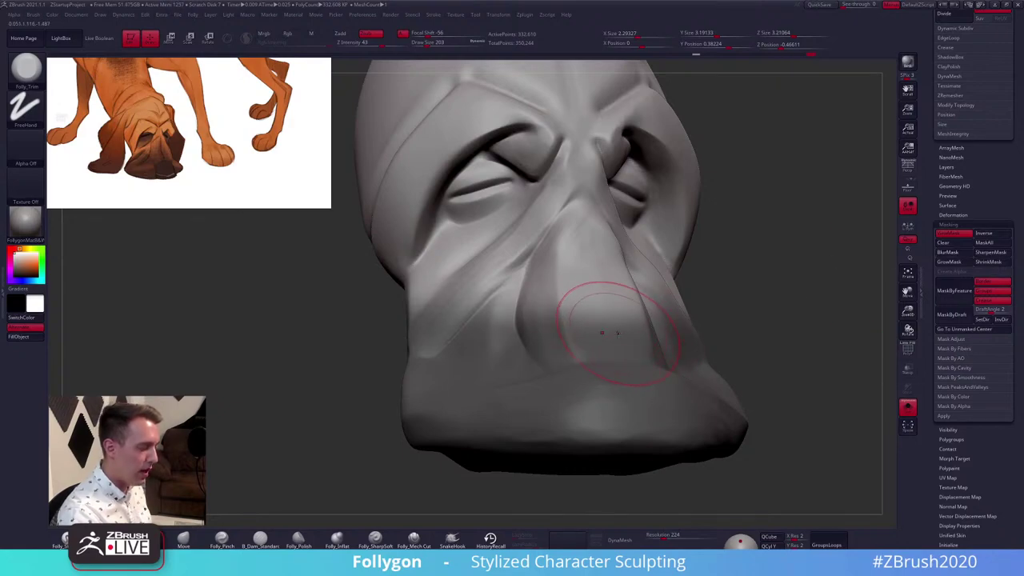
{"action": "left_click", "coordinate": [956, 225]}
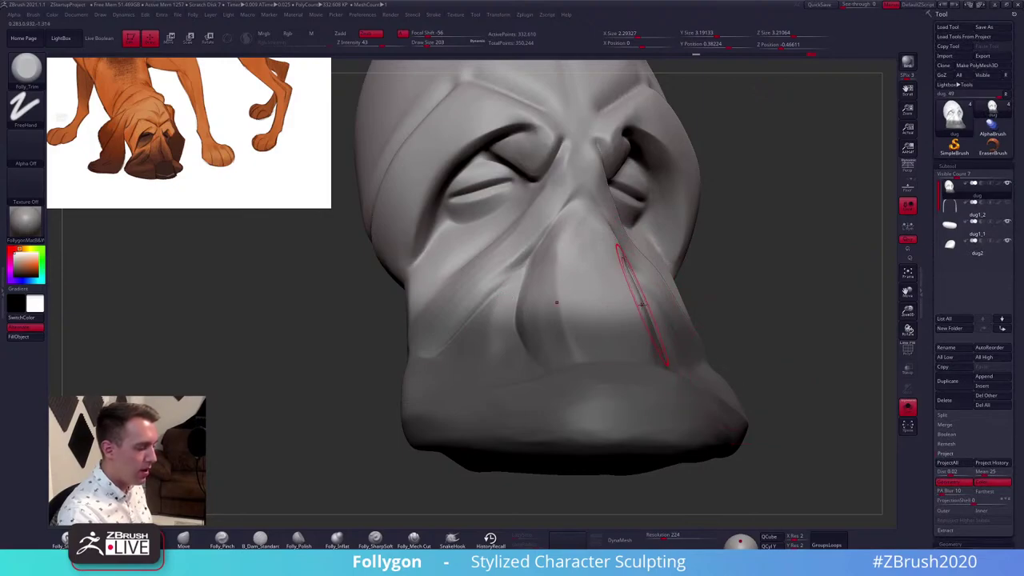
{"action": "left_click", "coordinate": [640, 331], "text": "ctrl+alt"}
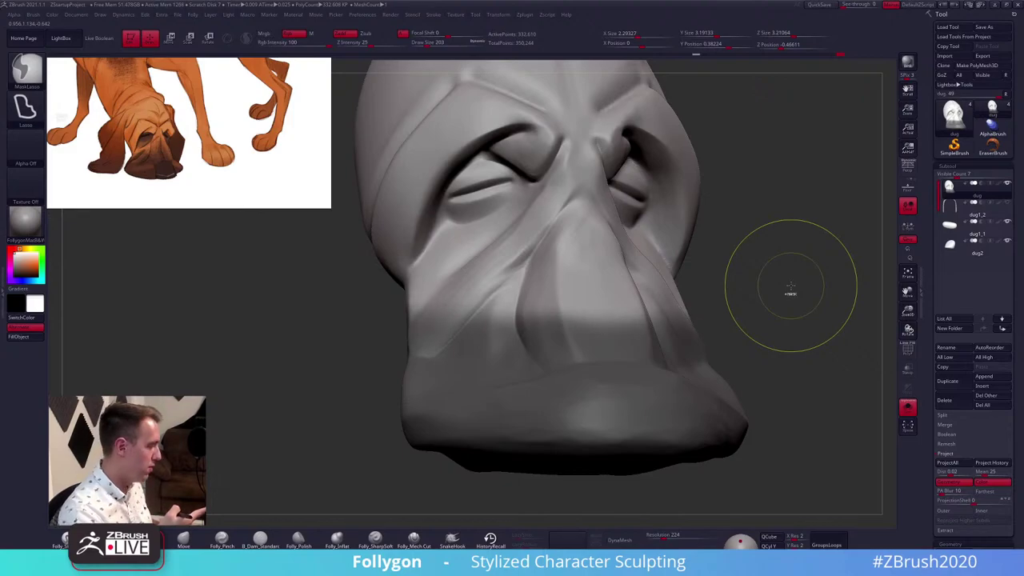
Clear the muzzle mask and trim the planes around the jaw's rear corner at draw sizes 170 and 192
{"action": "mouse_move", "coordinate": [729, 370]}
{"action": "left_mouse_down"}
{"action": "mouse_move", "coordinate": [744, 381]}
{"action": "mouse_move", "coordinate": [723, 386]}
{"action": "mouse_move", "coordinate": [782, 386]}
{"action": "mouse_move", "coordinate": [560, 354]}
{"action": "left_mouse_up"}
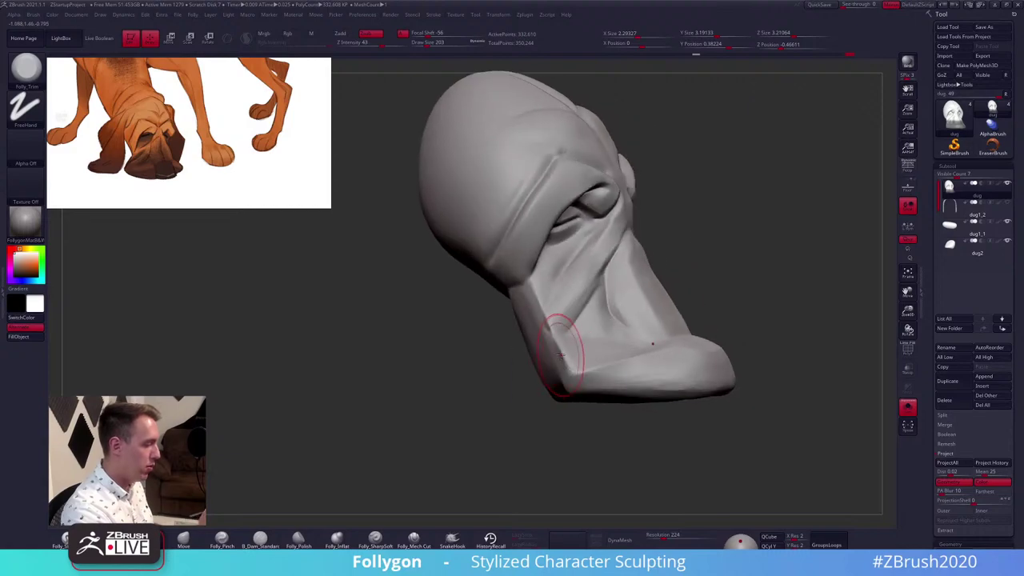
{"action": "left_click_drag", "start_coordinate": [539, 304], "coordinate": [531, 295]}
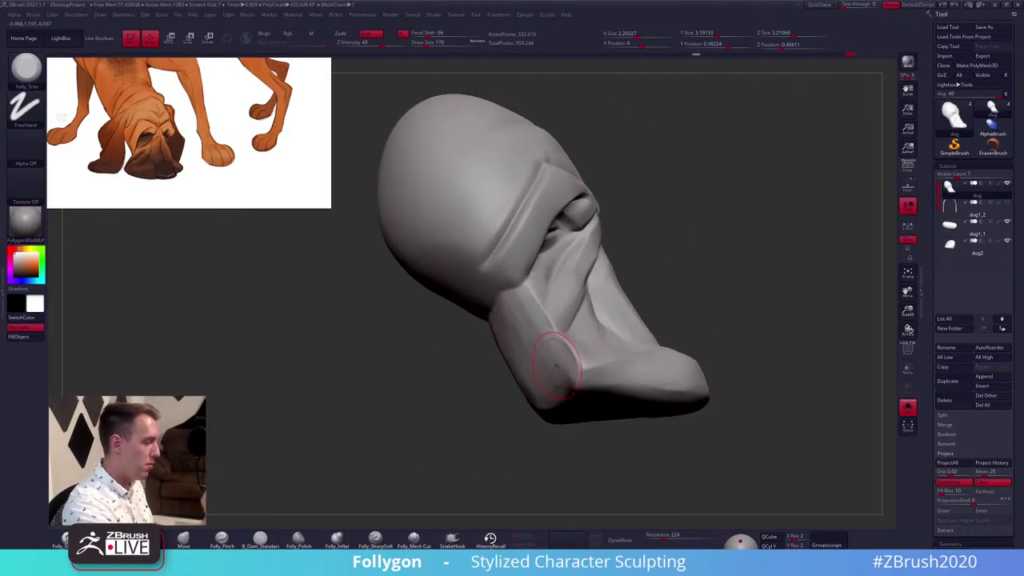
{"action": "key", "text": "space"}
{"action": "left_click_drag", "start_coordinate": [507, 352], "coordinate": [511, 353]}
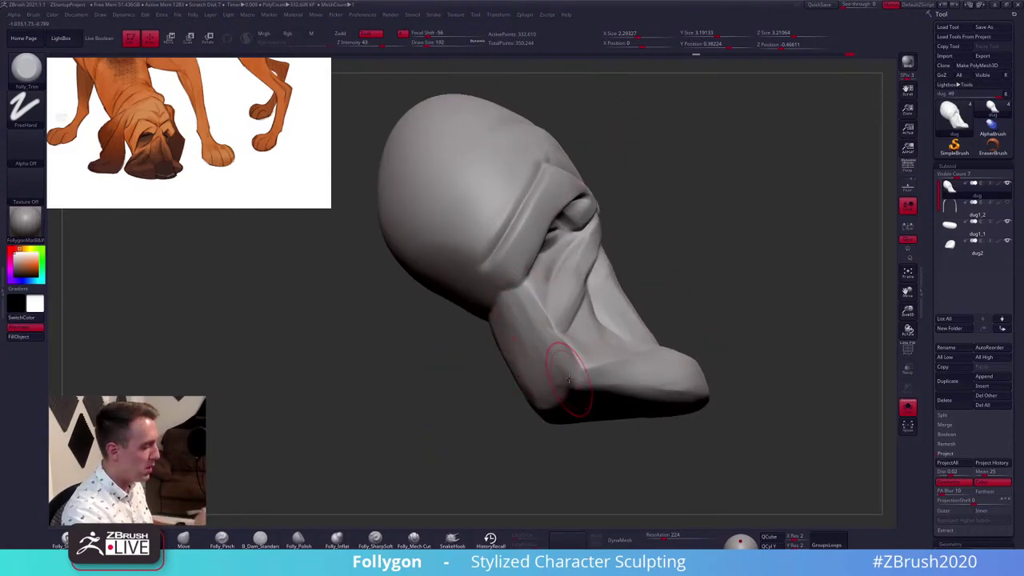
{"action": "mouse_move", "coordinate": [529, 452]}
{"action": "left_mouse_down"}
{"action": "mouse_move", "coordinate": [520, 416]}
{"action": "mouse_move", "coordinate": [596, 408]}
{"action": "left_mouse_up"}
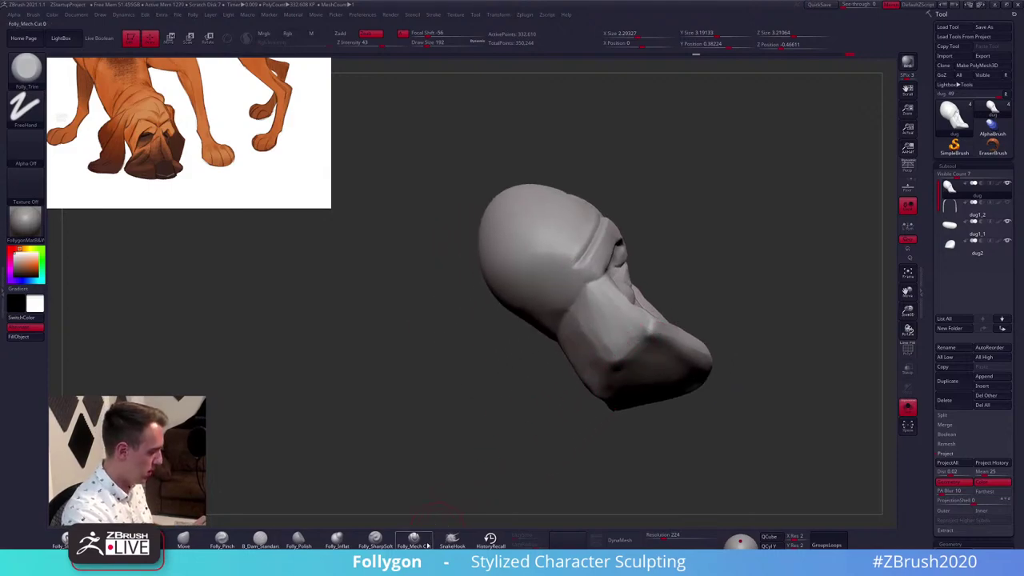
Sharpen the rear lower edge of the jaw with the Folly_Mech Cut brush at draw size 203
{"action": "left_click", "coordinate": [414, 541]}
{"action": "left_click_drag", "start_coordinate": [448, 469], "coordinate": [496, 428]}
{"action": "left_click_drag", "start_coordinate": [653, 330], "coordinate": [578, 404]}
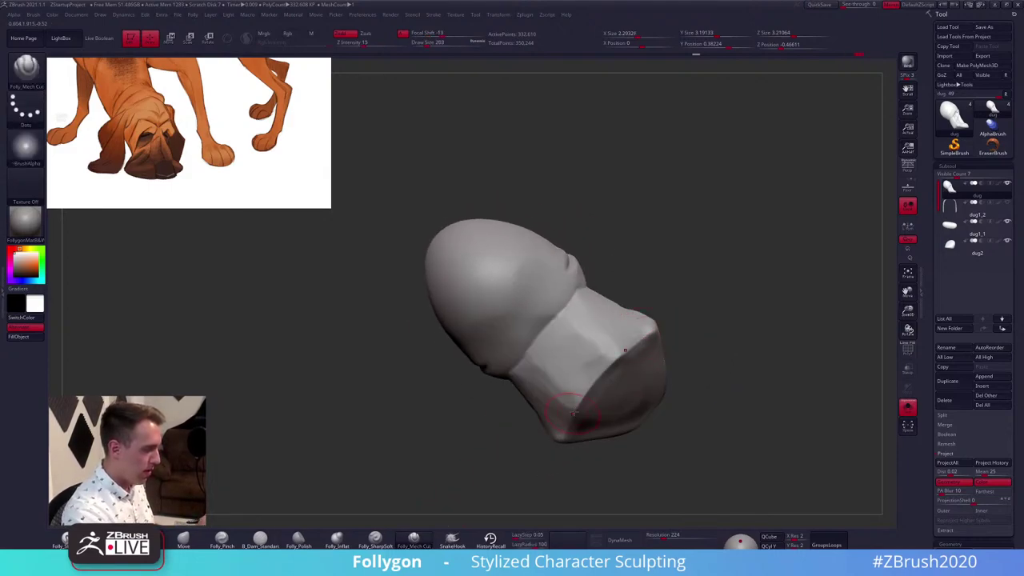
{"action": "left_click_drag", "start_coordinate": [513, 448], "coordinate": [574, 422]}
{"action": "key", "text": "space"}
Reshape the jaw's underside with the Move brush at draw size 203 and trim its back plane at draw size 265
{"action": "key", "text": "b"}
{"action": "key", "text": "m"}
{"action": "key", "text": "v"}
{"action": "left_click_drag", "start_coordinate": [695, 324], "coordinate": [677, 352]}
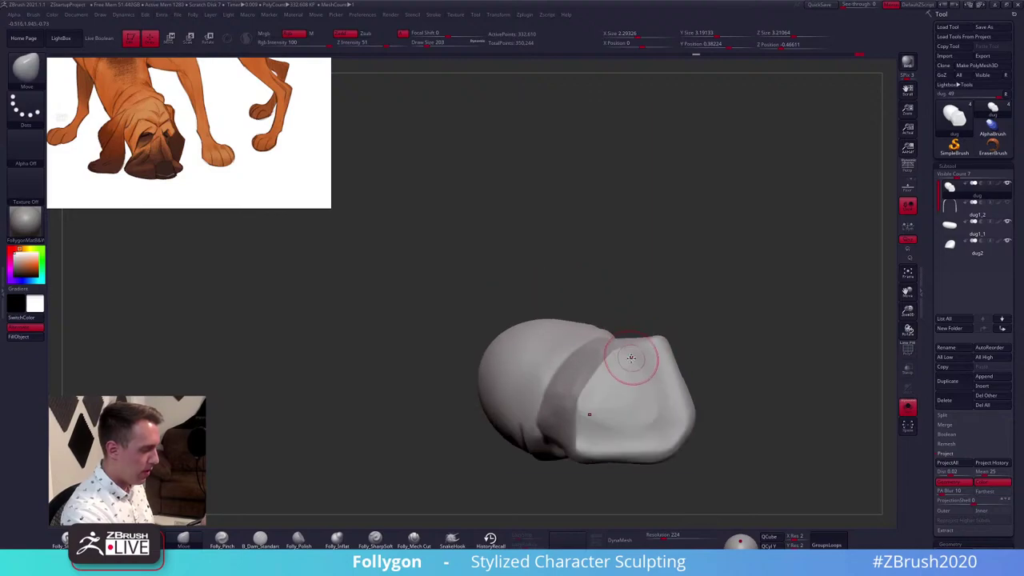
{"action": "mouse_move", "coordinate": [552, 448]}
{"action": "left_mouse_down"}
{"action": "mouse_move", "coordinate": [629, 406]}
{"action": "mouse_move", "coordinate": [609, 397]}
{"action": "mouse_move", "coordinate": [624, 376]}
{"action": "left_mouse_up"}
{"action": "key", "text": "2"}
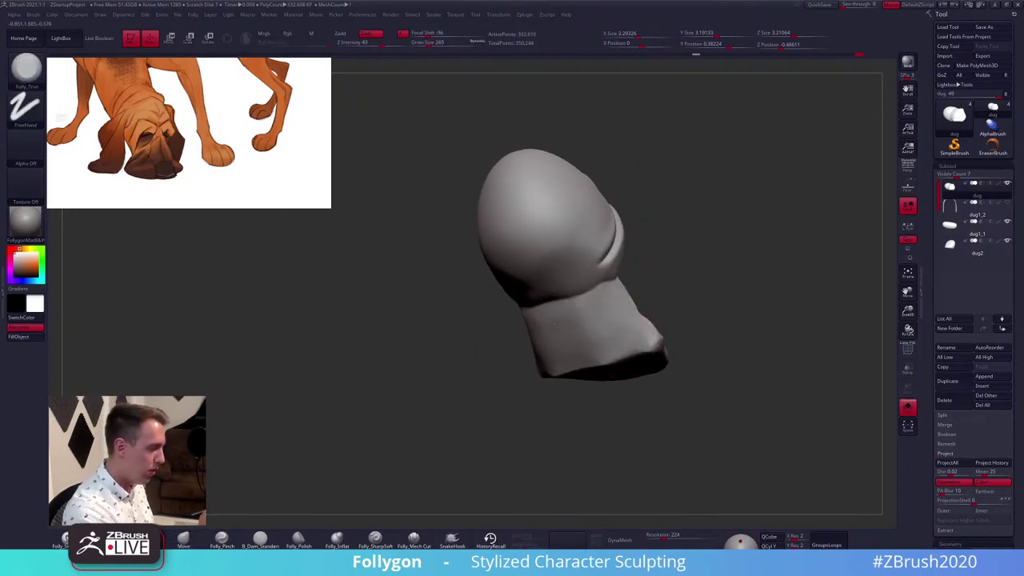
{"action": "mouse_move", "coordinate": [557, 322]}
{"action": "right_mouse_down"}
{"action": "mouse_move", "coordinate": [552, 344]}
{"action": "mouse_move", "coordinate": [593, 331]}
{"action": "mouse_move", "coordinate": [715, 397]}
{"action": "mouse_move", "coordinate": [663, 415]}
{"action": "mouse_move", "coordinate": [696, 407]}
{"action": "mouse_move", "coordinate": [605, 398]}
{"action": "right_mouse_up"}
Mask the head with a lasso mask that leaves only the jaw's back plane unmasked
{"action": "key", "text": "ctrl"}
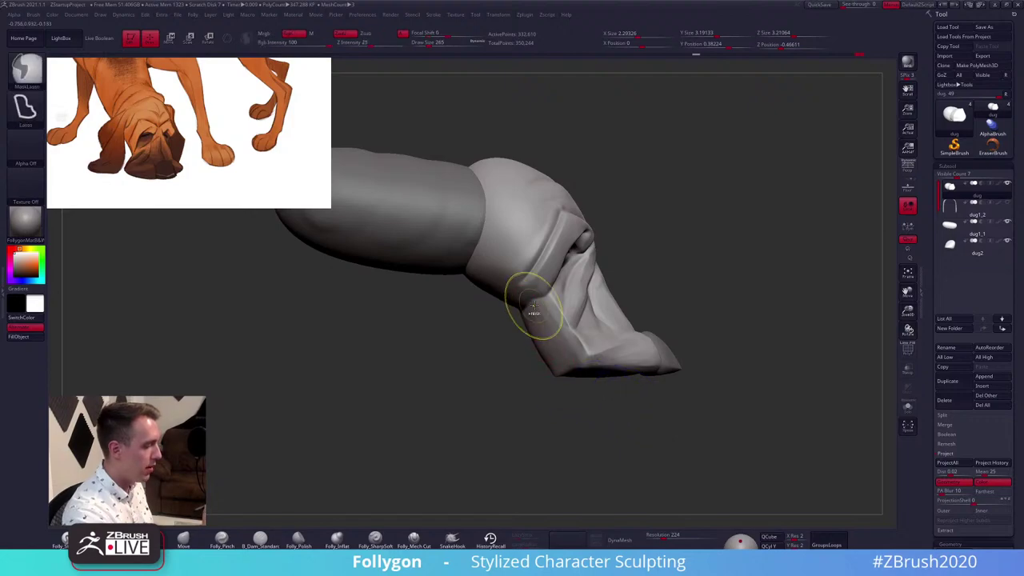
{"action": "mouse_move", "coordinate": [534, 308]}
{"action": "left_mouse_down", "text": "ctrl"}
{"action": "mouse_move", "coordinate": [582, 421]}
{"action": "mouse_move", "coordinate": [607, 417]}
{"action": "left_mouse_up", "text": "ctrl"}
{"action": "left_click", "coordinate": [611, 425], "text": "ctrl"}
Move the unmasked back plane of the jaw with the transpose line and clear the mask
{"action": "key", "text": "w"}
{"action": "mouse_move", "coordinate": [559, 334]}
{"action": "left_mouse_down"}
{"action": "mouse_move", "coordinate": [495, 372]}
{"action": "mouse_move", "coordinate": [537, 353]}
{"action": "left_mouse_up"}
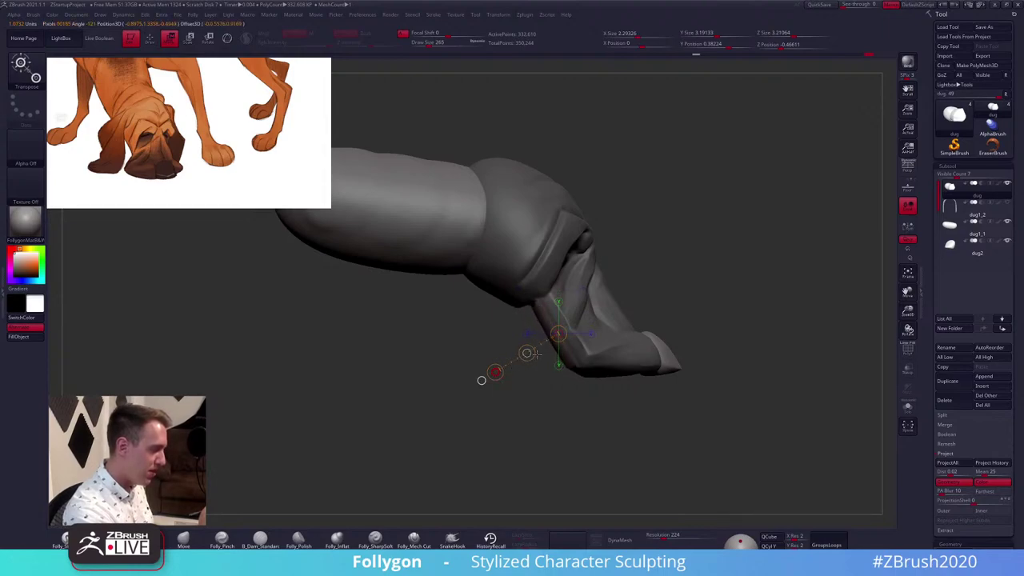
{"action": "key", "text": "q"}
{"action": "key", "text": "w"}
{"action": "mouse_move", "coordinate": [582, 391]}
{"action": "left_mouse_down", "text": "ctrl"}
{"action": "mouse_move", "coordinate": [647, 409]}
{"action": "mouse_move", "coordinate": [610, 416]}
{"action": "mouse_move", "coordinate": [640, 419]}
{"action": "mouse_move", "coordinate": [679, 289]}
{"action": "mouse_move", "coordinate": [659, 400]}
{"action": "mouse_move", "coordinate": [688, 379]}
{"action": "mouse_move", "coordinate": [702, 385]}
{"action": "mouse_move", "coordinate": [702, 353]}
{"action": "mouse_move", "coordinate": [679, 359]}
{"action": "left_mouse_up", "text": "ctrl"}
{"action": "key", "text": "q"}
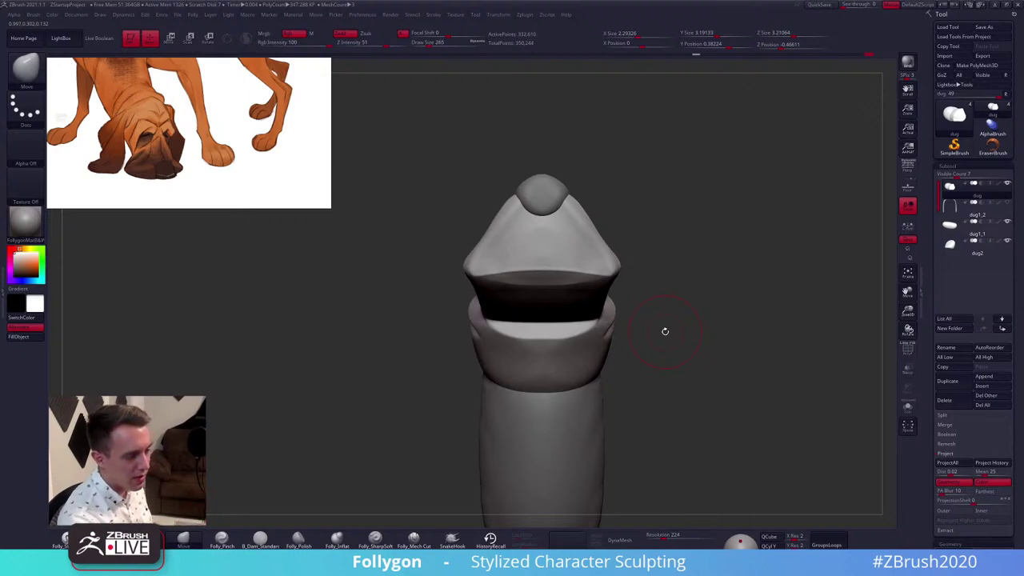
Replace the mesh of a duplicated head subtool with an Insert Sphere beneath the muzzle, deleting the lower subdivision levels and the hidden original mesh
{"action": "left_click", "coordinate": [952, 455]}
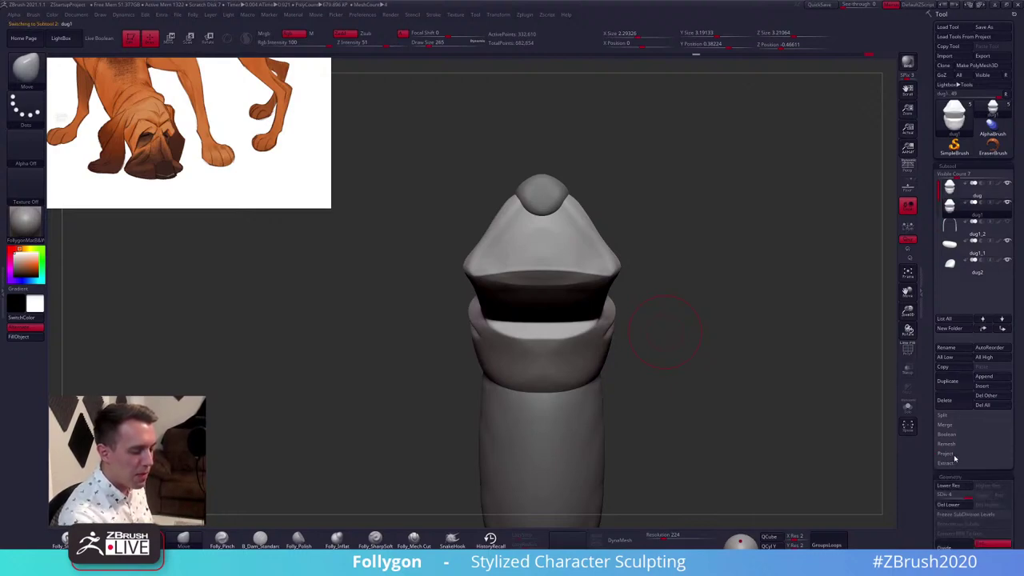
{"action": "left_click", "coordinate": [949, 505]}
{"action": "key", "text": "1"}
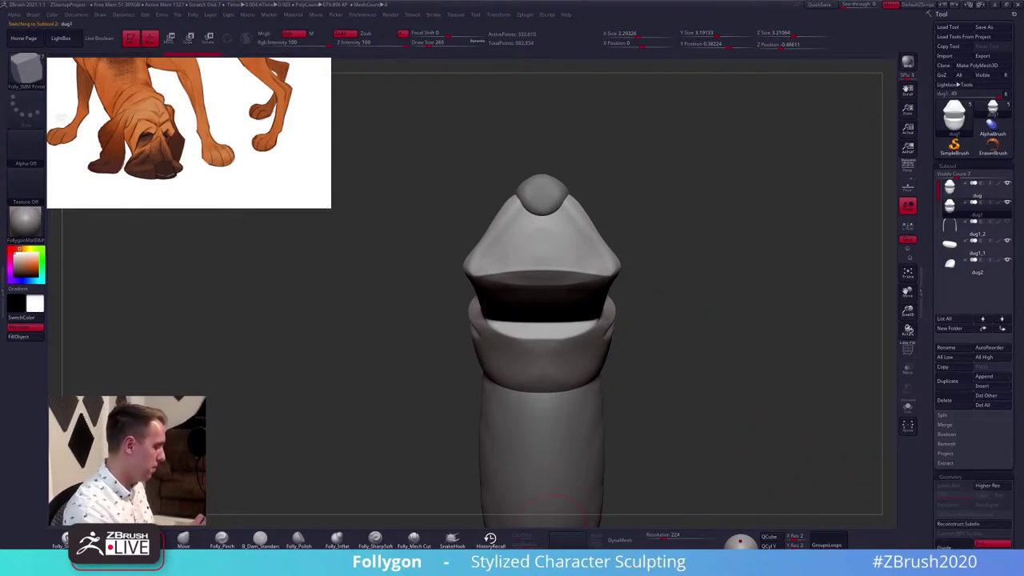
{"action": "key", "text": "n"}
{"action": "key", "text": "m"}
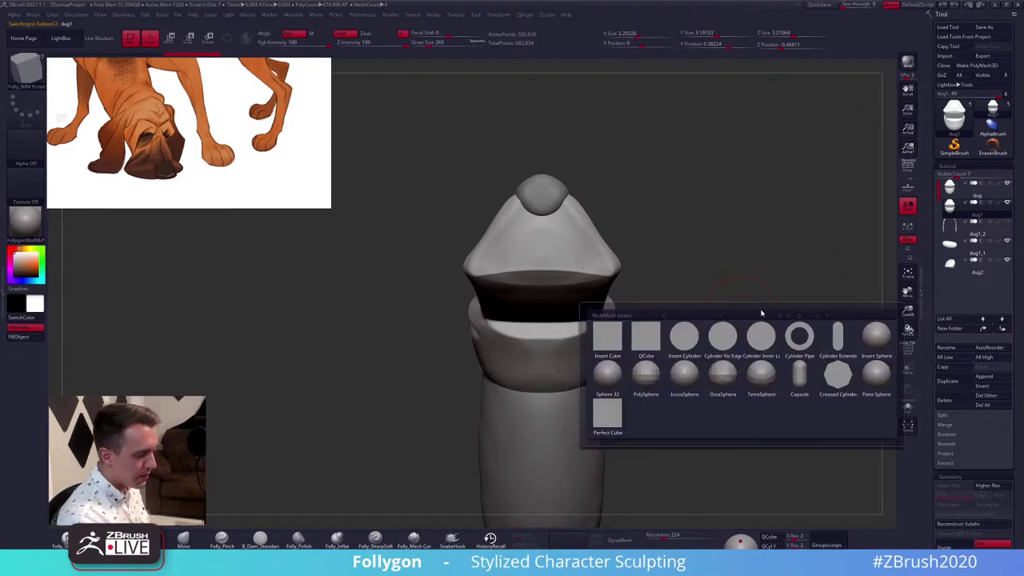
{"action": "left_click", "coordinate": [863, 348]}
{"action": "left_click_drag", "start_coordinate": [543, 334], "coordinate": [553, 346]}
{"action": "key", "text": "space"}
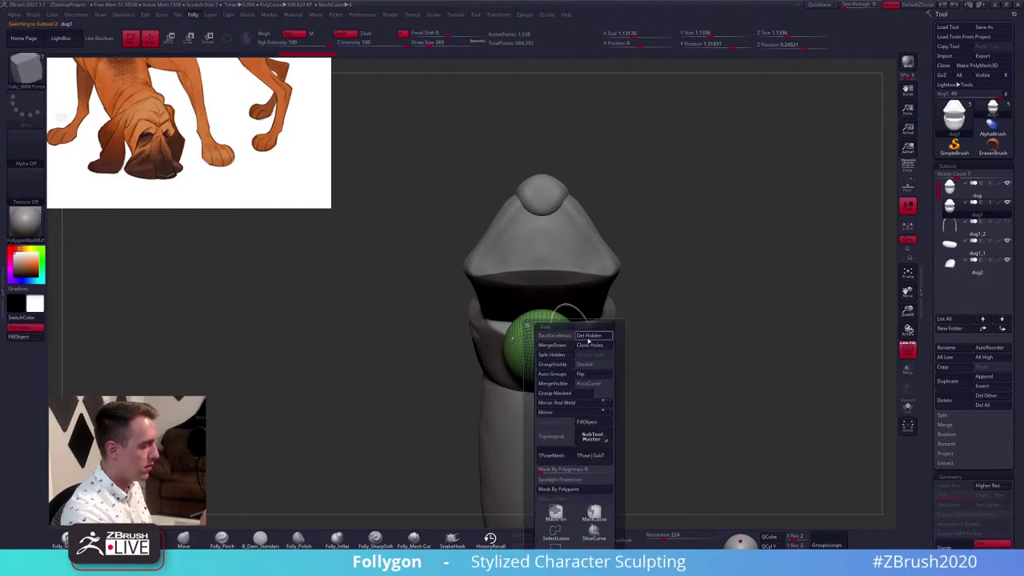
Stretch the new sphere into a long oval spanning the underside of the muzzle and throat using the Move brush and scaling
{"action": "key", "text": "b"}
{"action": "key", "text": "m"}
{"action": "key", "text": "v"}
{"action": "key", "text": "s"}
{"action": "right_click_drag", "start_coordinate": [525, 266], "coordinate": [573, 272]}
{"action": "left_click_drag", "start_coordinate": [556, 296], "coordinate": [590, 243]}
{"action": "right_click_drag", "start_coordinate": [597, 243], "coordinate": [576, 232]}
{"action": "left_click_drag", "start_coordinate": [576, 232], "coordinate": [584, 228]}
{"action": "right_click_drag", "start_coordinate": [585, 228], "coordinate": [597, 286]}
{"action": "key", "text": "r"}
{"action": "mouse_move", "coordinate": [686, 307]}
{"action": "left_mouse_down"}
{"action": "mouse_move", "coordinate": [565, 236]}
{"action": "mouse_move", "coordinate": [561, 214]}
{"action": "mouse_move", "coordinate": [606, 172]}
{"action": "mouse_move", "coordinate": [611, 179]}
{"action": "left_mouse_up"}
{"action": "key", "text": "q"}
{"action": "right_click_drag", "start_coordinate": [560, 180], "coordinate": [600, 180], "text": "shift"}
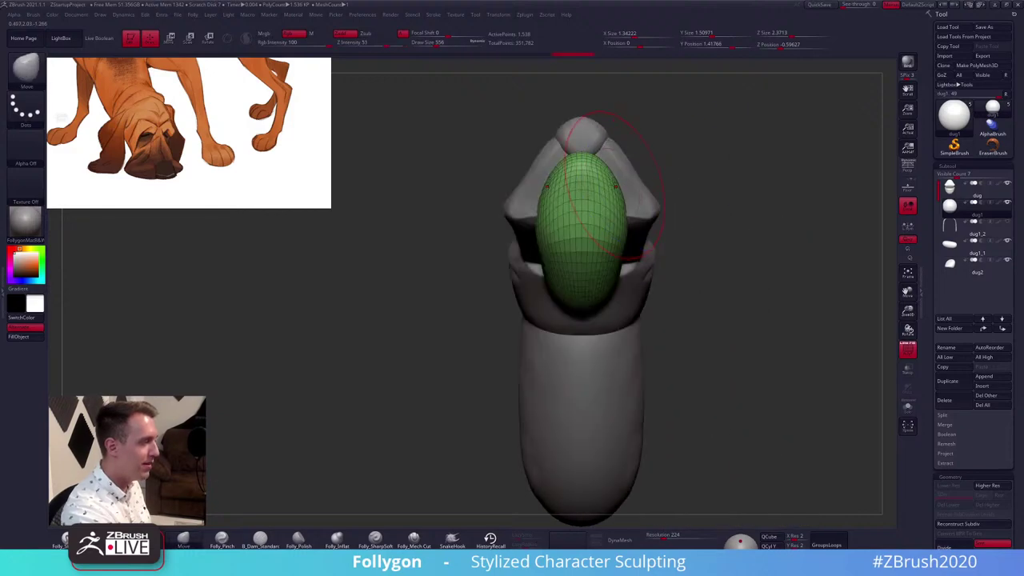
Widen the front of the oval mesh and bend it along the muzzle's underside with the Move brush at draw size 556
{"action": "mouse_move", "coordinate": [613, 184]}
{"action": "left_mouse_down"}
{"action": "mouse_move", "coordinate": [635, 187]}
{"action": "mouse_move", "coordinate": [619, 234]}
{"action": "left_mouse_up"}
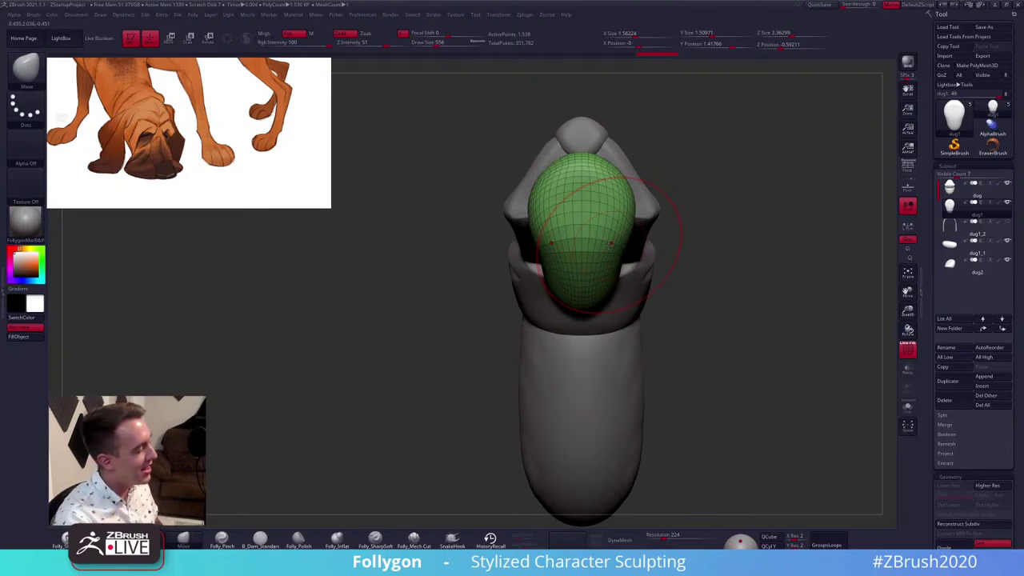
{"action": "left_click_drag", "start_coordinate": [633, 217], "coordinate": [631, 247]}
{"action": "right_click_drag", "start_coordinate": [622, 244], "coordinate": [618, 270]}
{"action": "left_click_drag", "start_coordinate": [617, 271], "coordinate": [628, 273]}
{"action": "right_click_drag", "start_coordinate": [621, 271], "coordinate": [677, 288]}
{"action": "key", "text": "space"}
{"action": "left_click_drag", "start_coordinate": [638, 288], "coordinate": [642, 289]}
{"action": "mouse_move", "coordinate": [632, 290]}
{"action": "left_mouse_down"}
{"action": "mouse_move", "coordinate": [619, 300]}
{"action": "mouse_move", "coordinate": [620, 266]}
{"action": "left_mouse_up"}
Adjust the Move brush's draw size and push the oval mesh's lower contour closer to the jaw and throat
{"action": "key", "text": "space"}
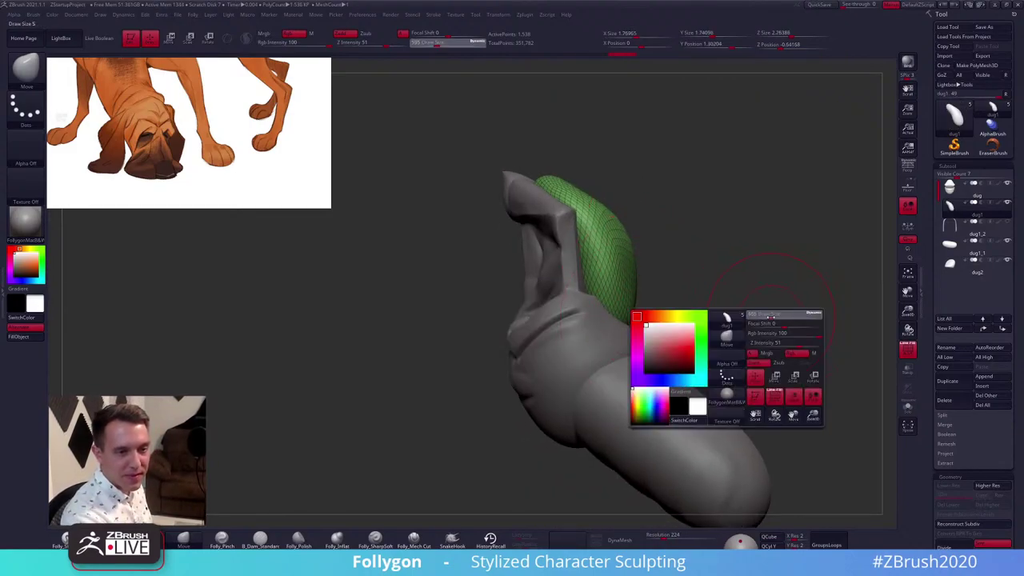
{"action": "left_click_drag", "start_coordinate": [769, 342], "coordinate": [760, 342]}
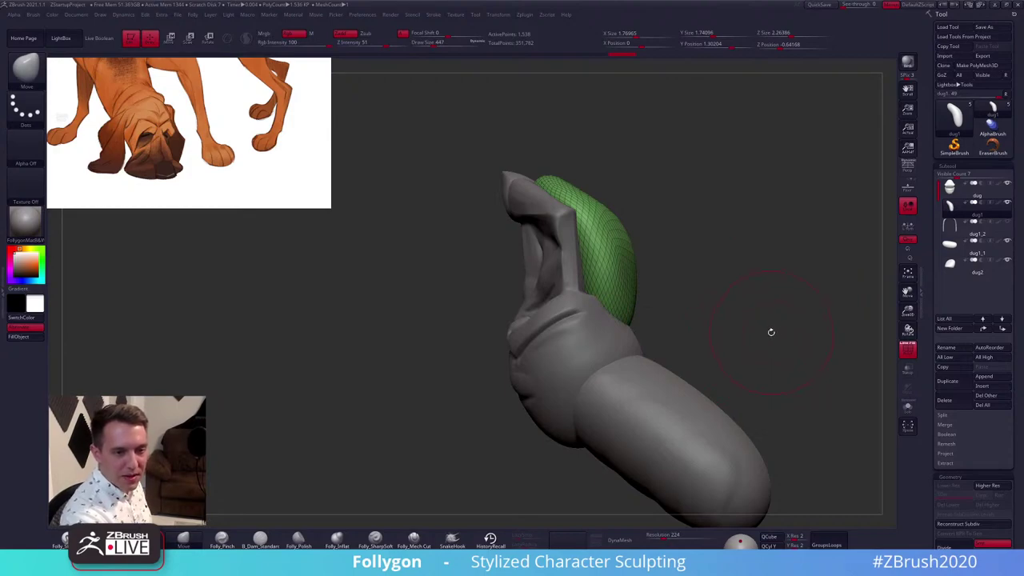
{"action": "key", "text": "space"}
{"action": "left_click_drag", "start_coordinate": [669, 289], "coordinate": [617, 285]}
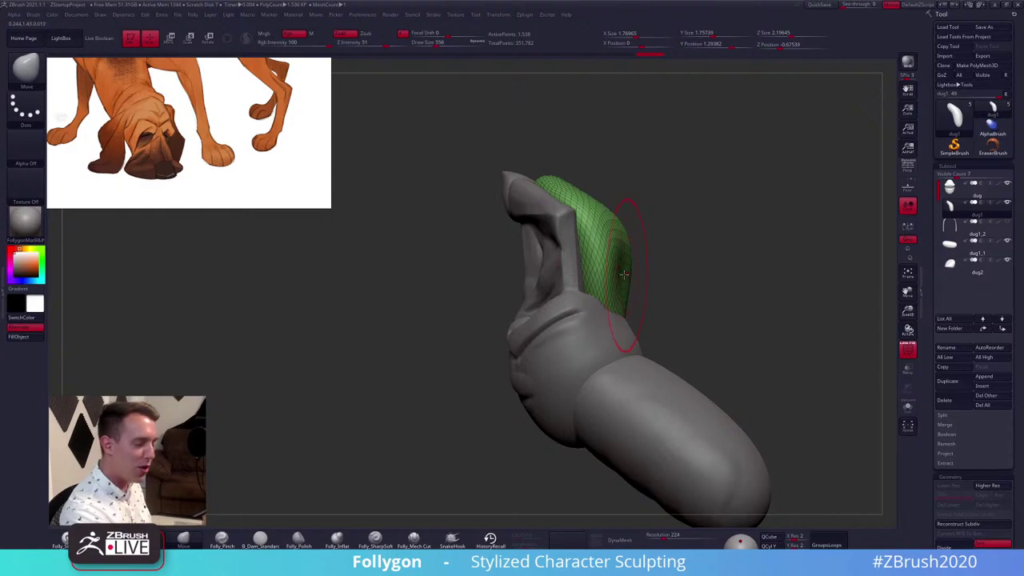
{"action": "mouse_move", "coordinate": [625, 275]}
{"action": "right_mouse_down", "text": "shift"}
{"action": "mouse_move", "coordinate": [650, 263]}
{"action": "mouse_move", "coordinate": [641, 256]}
{"action": "right_mouse_up", "text": "shift"}
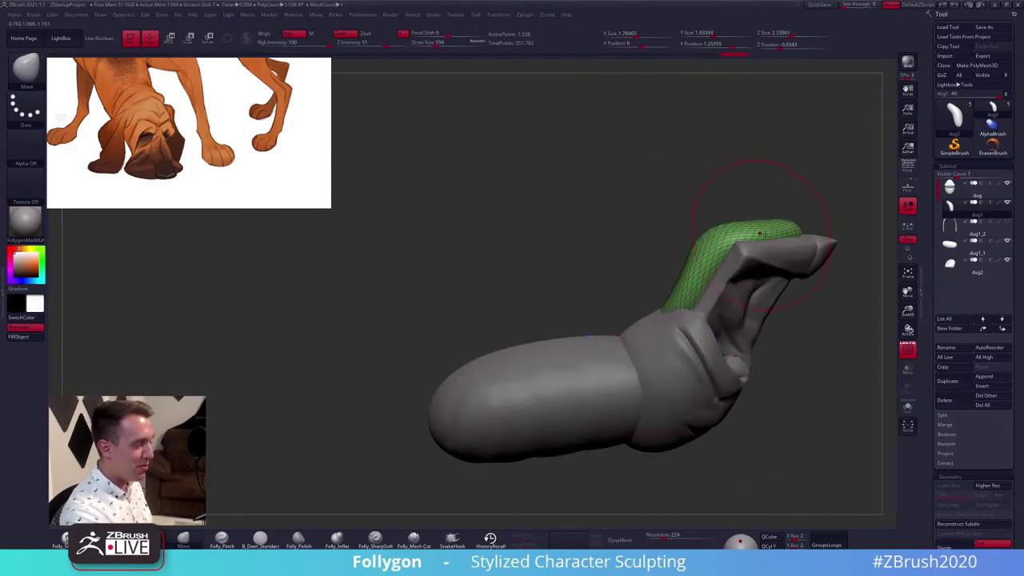
Square off the new underside mesh with the Move and Smooth brushes at draw size 414 and subdivide it
{"action": "left_click_drag", "start_coordinate": [816, 236], "coordinate": [815, 236]}
{"action": "key", "text": "space"}
{"action": "left_click_drag", "start_coordinate": [745, 240], "coordinate": [714, 228]}
{"action": "right_click_drag", "start_coordinate": [699, 258], "coordinate": [731, 265]}
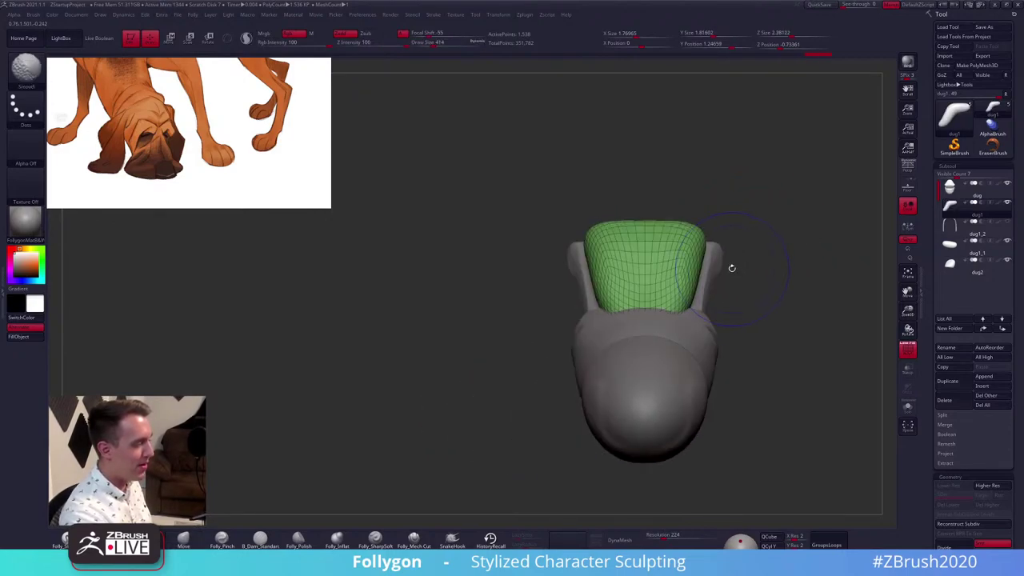
{"action": "left_click", "coordinate": [709, 264], "text": "ctrl"}
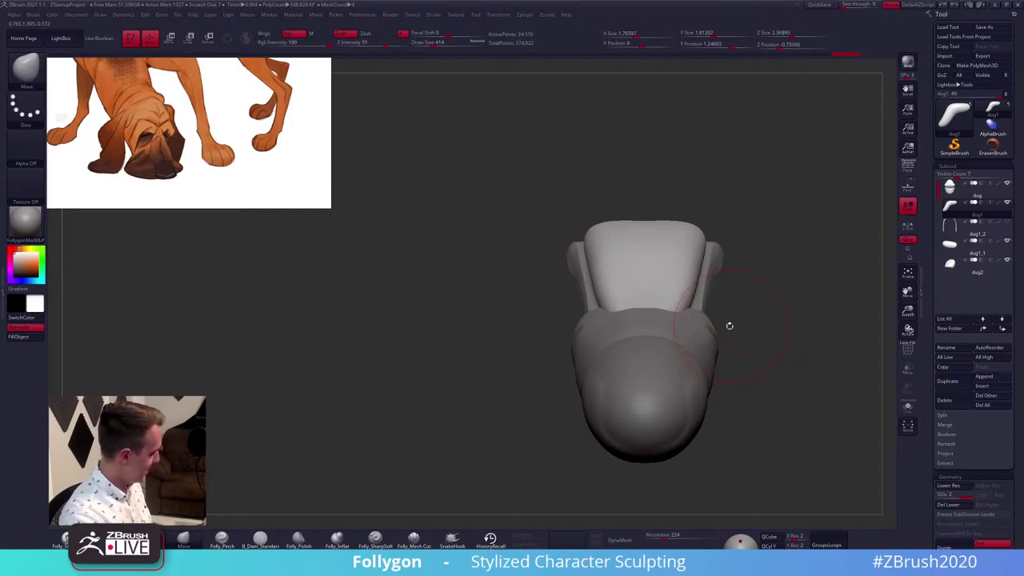
Pinch the crease across the lower-jaw mesh's underside at draw size 321 and flatten the surface in front of it with Folly_Trim
{"action": "key", "text": "space"}
{"action": "left_click_drag", "start_coordinate": [747, 308], "coordinate": [743, 308]}
{"action": "right_click_drag", "start_coordinate": [734, 324], "coordinate": [714, 445]}
{"action": "left_click_drag", "start_coordinate": [570, 267], "coordinate": [670, 275]}
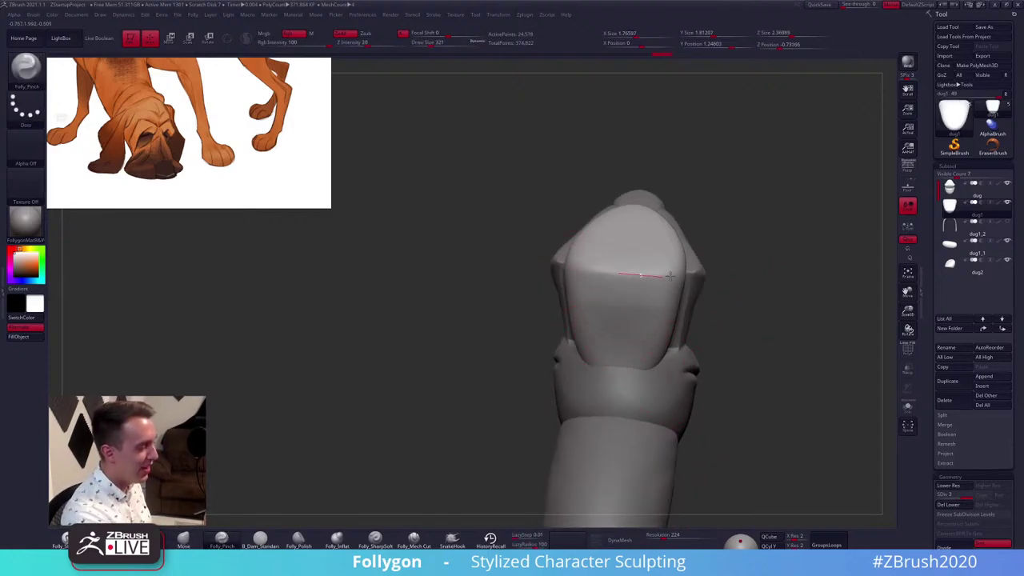
{"action": "right_click_drag", "start_coordinate": [645, 368], "coordinate": [645, 313]}
{"action": "key", "text": "3"}
{"action": "left_click_drag", "start_coordinate": [640, 255], "coordinate": [635, 228]}
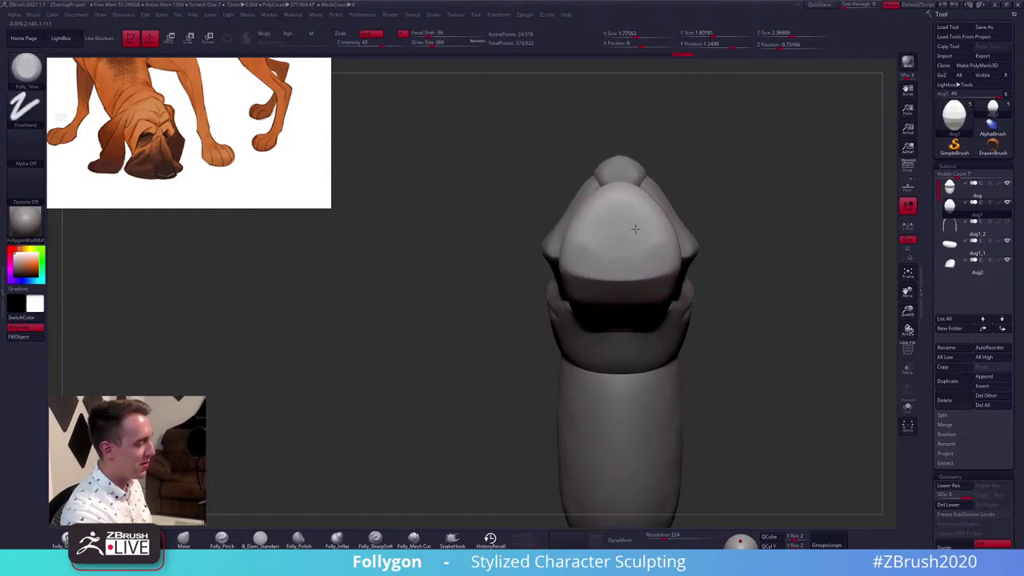
{"action": "right_click_drag", "start_coordinate": [619, 234], "coordinate": [649, 221]}
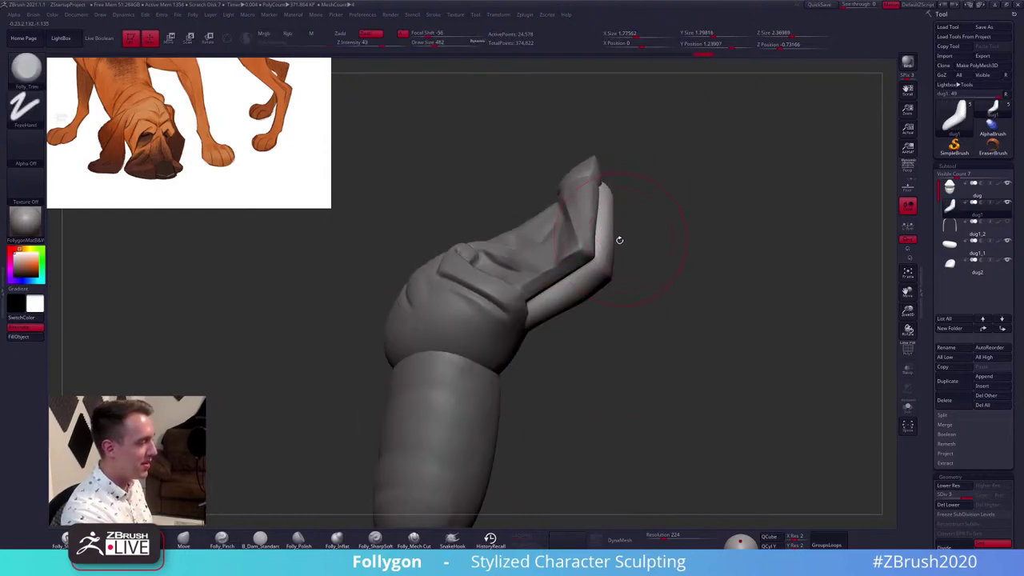
Shift the lower-jaw mesh closer into the underside of the muzzle with a horizontal transpose line
{"action": "key", "text": "w"}
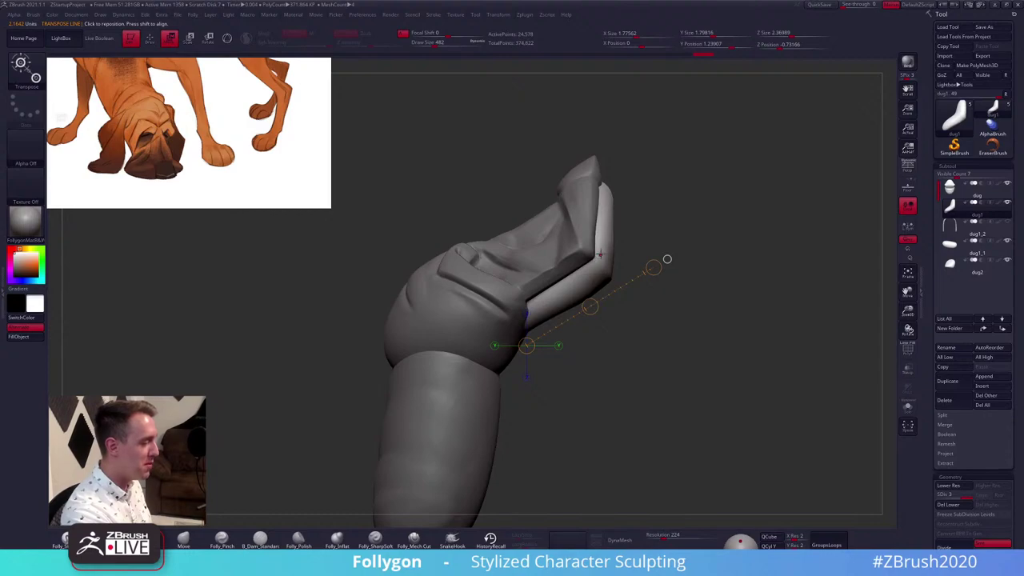
{"action": "left_click_drag", "start_coordinate": [602, 251], "coordinate": [667, 250]}
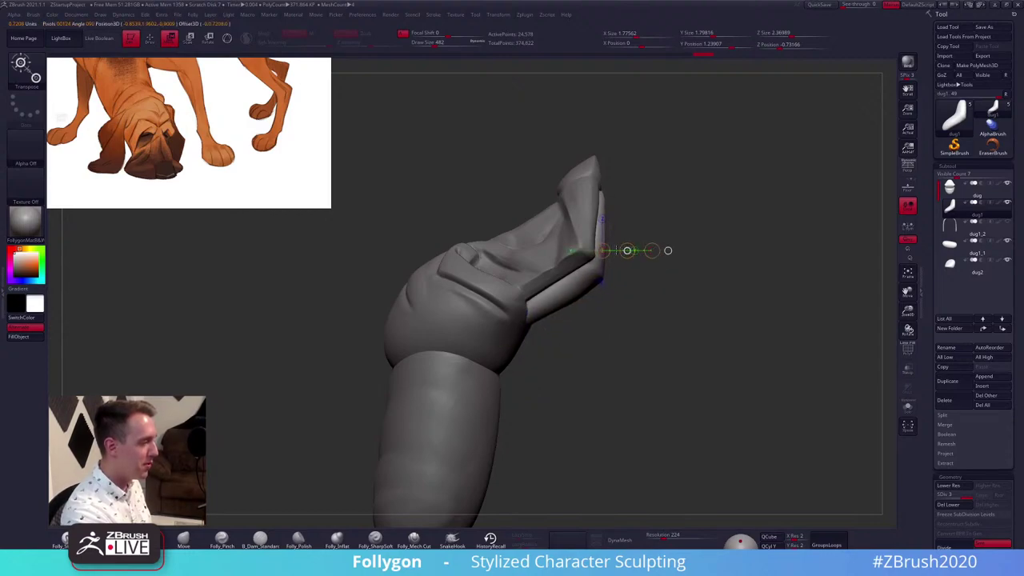
{"action": "key", "text": "q"}
{"action": "mouse_move", "coordinate": [633, 336]}
{"action": "right_mouse_down"}
{"action": "mouse_move", "coordinate": [664, 358]}
{"action": "mouse_move", "coordinate": [711, 234]}
{"action": "mouse_move", "coordinate": [702, 359]}
{"action": "mouse_move", "coordinate": [741, 347]}
{"action": "mouse_move", "coordinate": [743, 317]}
{"action": "mouse_move", "coordinate": [656, 318]}
{"action": "mouse_move", "coordinate": [704, 268]}
{"action": "mouse_move", "coordinate": [676, 308]}
{"action": "mouse_move", "coordinate": [666, 268]}
{"action": "right_mouse_up"}
Isolate the lower-jaw mesh and sculpt a defined plane along its throat-side edge with Folly_Clay at draw size 130, and show all meshes again
{"action": "key", "text": "space"}
{"action": "key", "text": "space"}
{"action": "left_click_drag", "start_coordinate": [664, 264], "coordinate": [660, 264]}
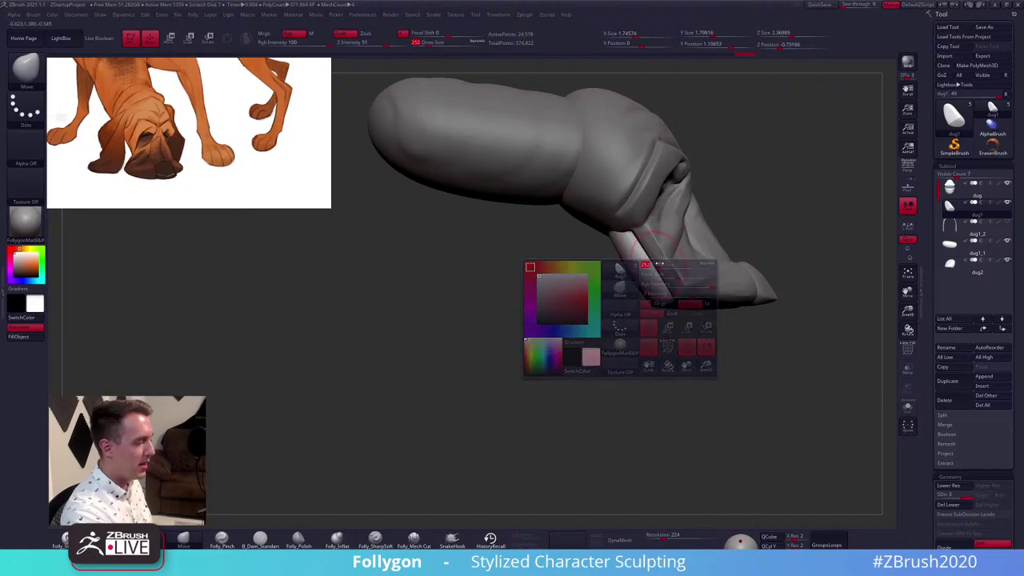
{"action": "mouse_move", "coordinate": [656, 272]}
{"action": "right_mouse_down"}
{"action": "mouse_move", "coordinate": [572, 264]}
{"action": "mouse_move", "coordinate": [580, 276]}
{"action": "mouse_move", "coordinate": [571, 267]}
{"action": "right_mouse_up"}
{"action": "key", "text": "space"}
{"action": "left_click_drag", "start_coordinate": [571, 266], "coordinate": [564, 267]}
{"action": "right_click_drag", "start_coordinate": [564, 268], "coordinate": [554, 271]}
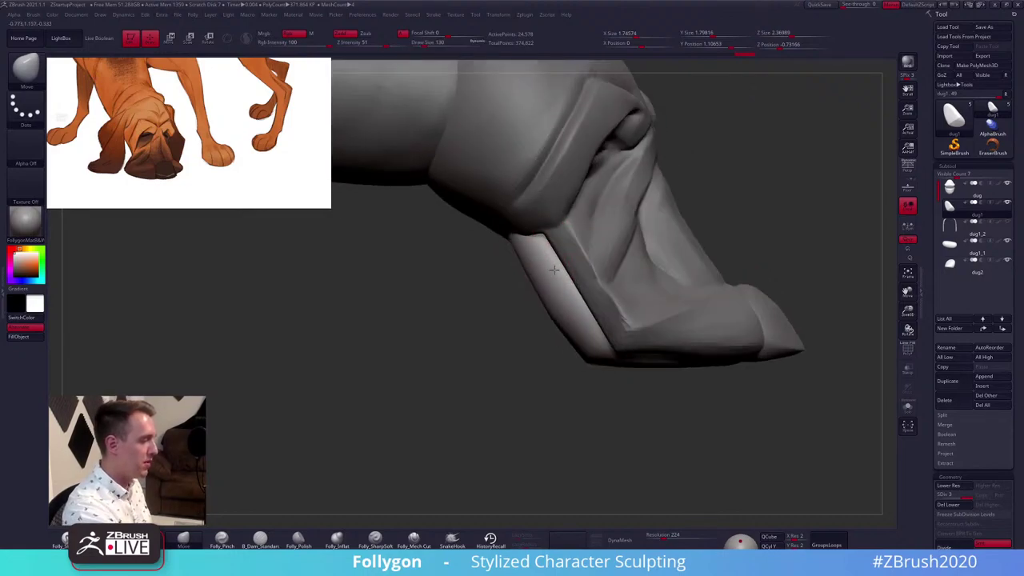
{"action": "key", "text": "alt+s"}
{"action": "key", "text": "1"}
{"action": "left_click_drag", "start_coordinate": [551, 240], "coordinate": [597, 317]}
{"action": "left_click_drag", "start_coordinate": [528, 188], "coordinate": [584, 315]}
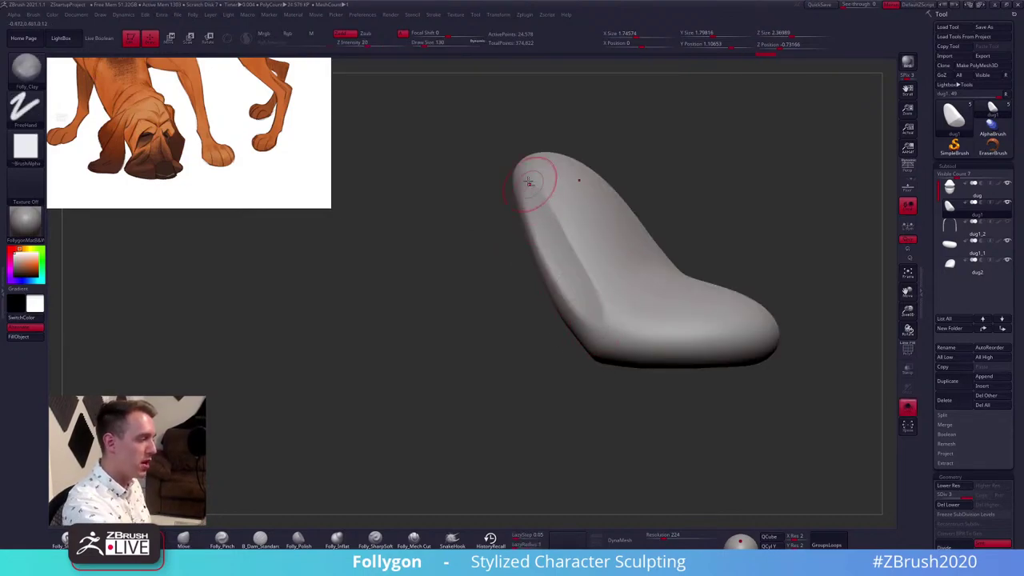
{"action": "key", "text": "shift+alt+s"}
{"action": "key", "text": "shift+alt+s"}
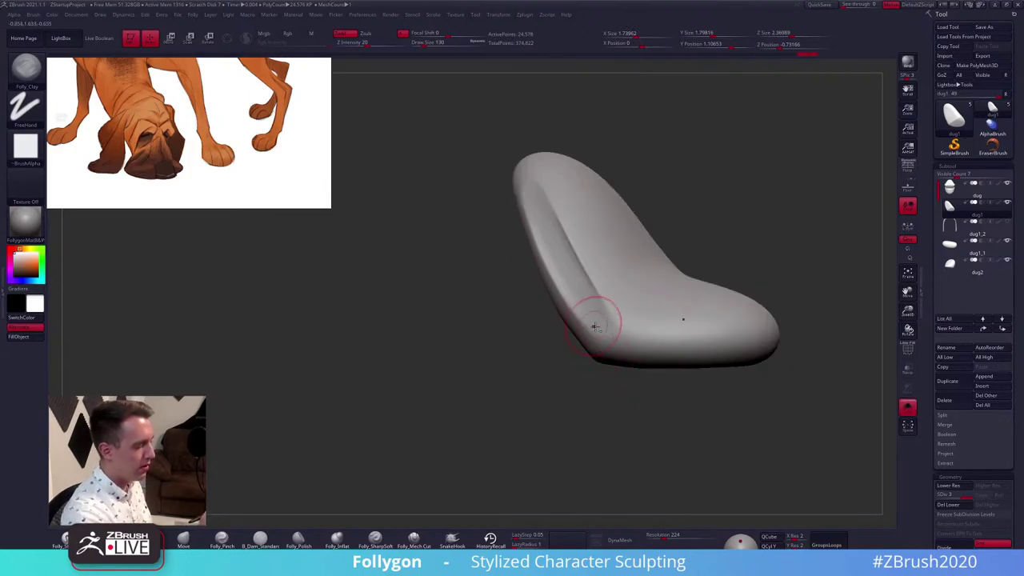
{"action": "right_click_drag", "start_coordinate": [596, 327], "coordinate": [599, 367]}
{"action": "key", "text": "shift+alt+s"}
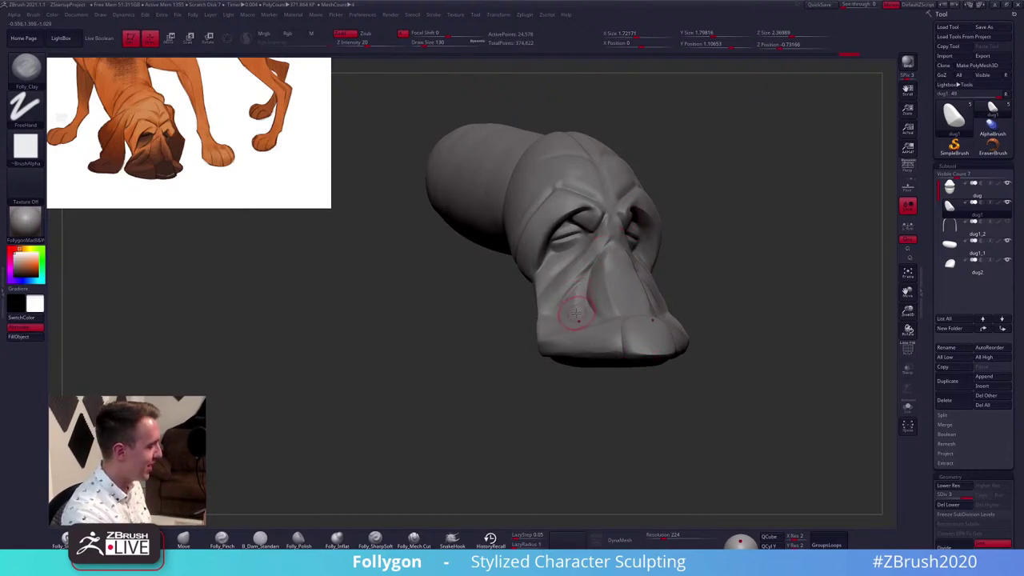
Push the lower jaw's throat side outward with the Move brush and refine its rear underside with Folly_Trim
{"action": "mouse_move", "coordinate": [614, 398]}
{"action": "right_mouse_down", "text": "alt"}
{"action": "mouse_move", "coordinate": [646, 449]}
{"action": "mouse_move", "coordinate": [673, 384]}
{"action": "right_mouse_up", "text": "alt"}
{"action": "key", "text": "b"}
{"action": "key", "text": "m"}
{"action": "key", "text": "v"}
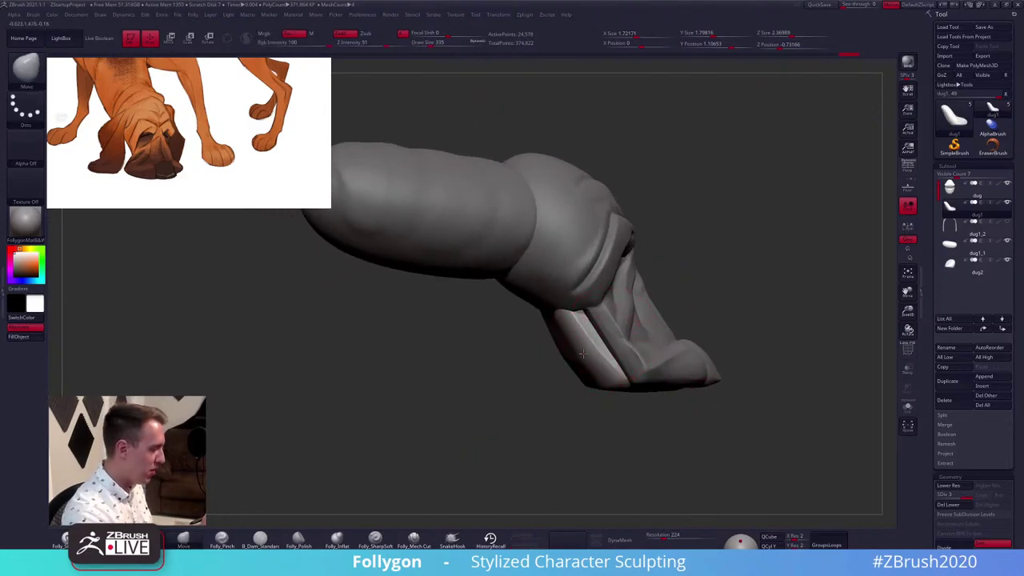
{"action": "left_click_drag", "start_coordinate": [596, 351], "coordinate": [581, 353]}
{"action": "right_click_drag", "start_coordinate": [581, 352], "coordinate": [629, 332]}
{"action": "key", "text": "space"}
{"action": "left_click_drag", "start_coordinate": [629, 332], "coordinate": [625, 332]}
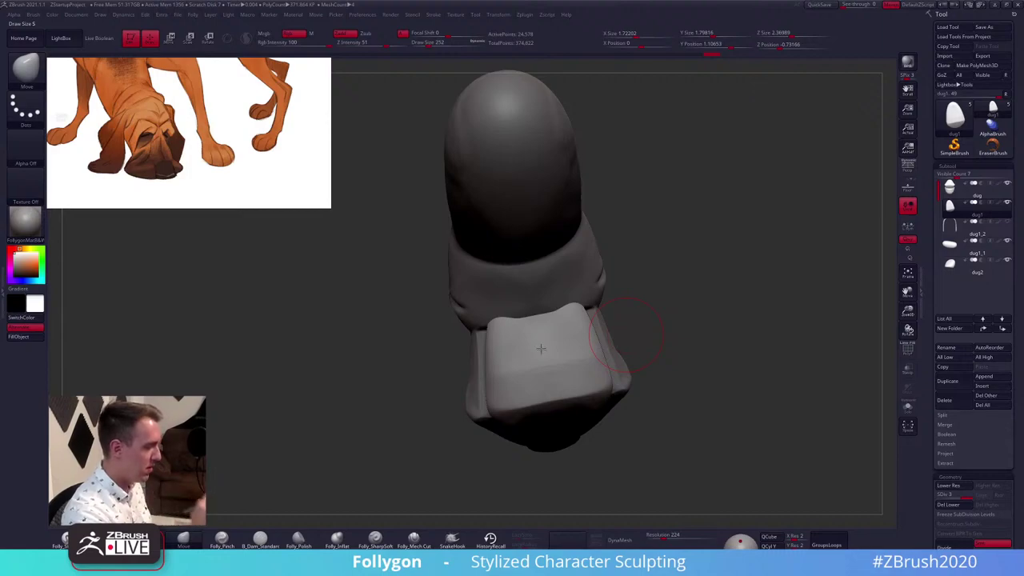
{"action": "key", "text": "3"}
{"action": "mouse_move", "coordinate": [547, 363]}
{"action": "right_mouse_down"}
{"action": "mouse_move", "coordinate": [539, 312]}
{"action": "mouse_move", "coordinate": [517, 339]}
{"action": "mouse_move", "coordinate": [498, 336]}
{"action": "right_mouse_up"}
Select the head mesh and adjust the muzzle's lower corners with the Move brush at draw size 113
{"action": "key", "text": "b"}
{"action": "key", "text": "m"}
{"action": "key", "text": "v"}
{"action": "left_click", "coordinate": [559, 300], "text": "alt"}
{"action": "right_click_drag", "start_coordinate": [558, 300], "coordinate": [651, 349]}
{"action": "key", "text": "space"}
{"action": "key", "text": "space"}
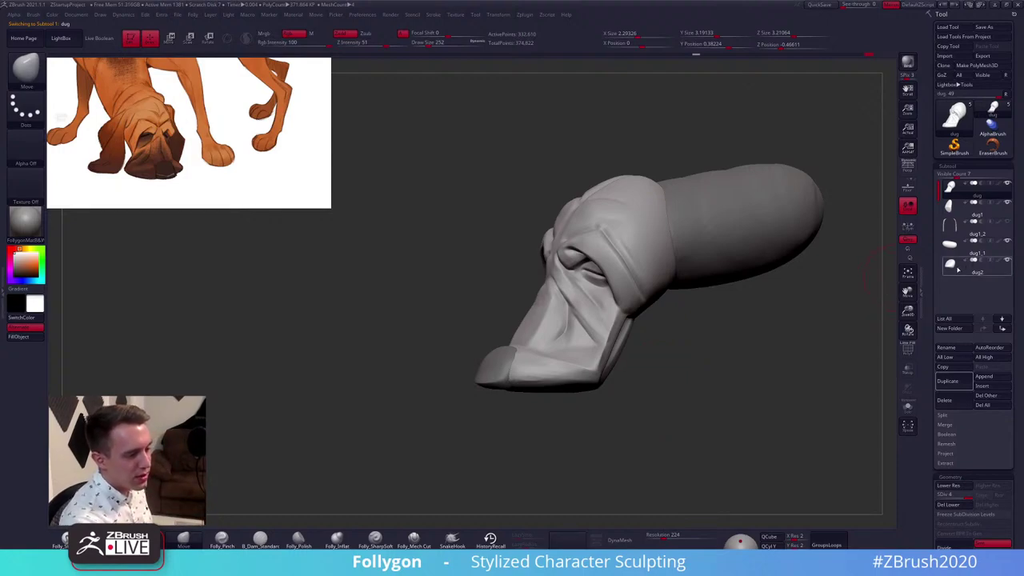
{"action": "left_click", "coordinate": [952, 208]}
{"action": "left_click", "coordinate": [952, 190]}
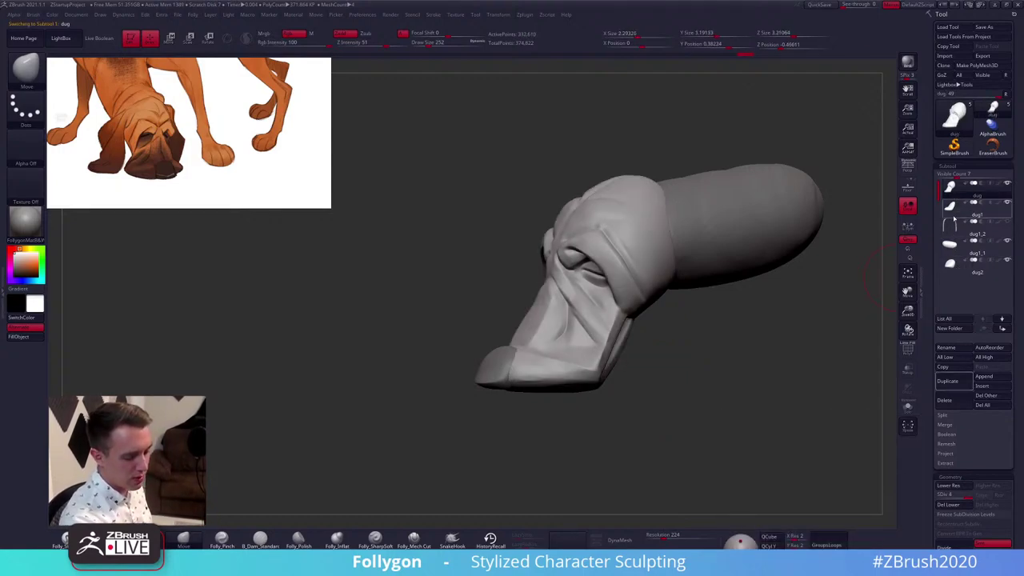
{"action": "mouse_move", "coordinate": [846, 350]}
{"action": "left_mouse_down"}
{"action": "mouse_move", "coordinate": [805, 370]}
{"action": "mouse_move", "coordinate": [629, 347]}
{"action": "mouse_move", "coordinate": [646, 350]}
{"action": "left_mouse_up"}
{"action": "key", "text": "space"}
{"action": "mouse_move", "coordinate": [642, 349]}
{"action": "left_mouse_down"}
{"action": "mouse_move", "coordinate": [631, 348]}
{"action": "mouse_move", "coordinate": [656, 343]}
{"action": "mouse_move", "coordinate": [661, 358]}
{"action": "left_mouse_up"}
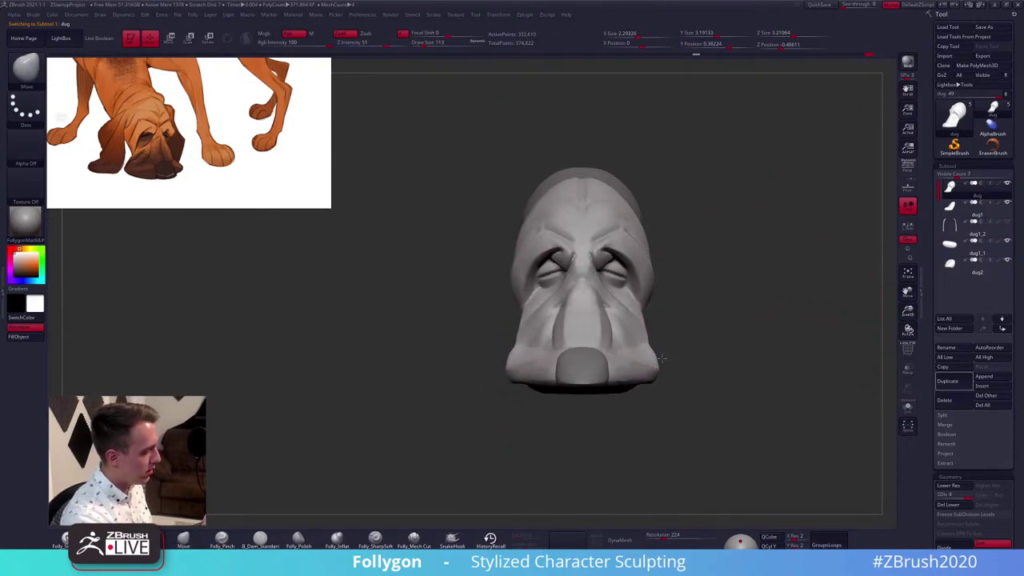
Make the hidden ear mesh dug1_2 visible beside the head and reselect the head mesh
{"action": "left_click", "coordinate": [1008, 184]}
{"action": "left_click", "coordinate": [1008, 184]}
{"action": "left_click", "coordinate": [953, 229]}
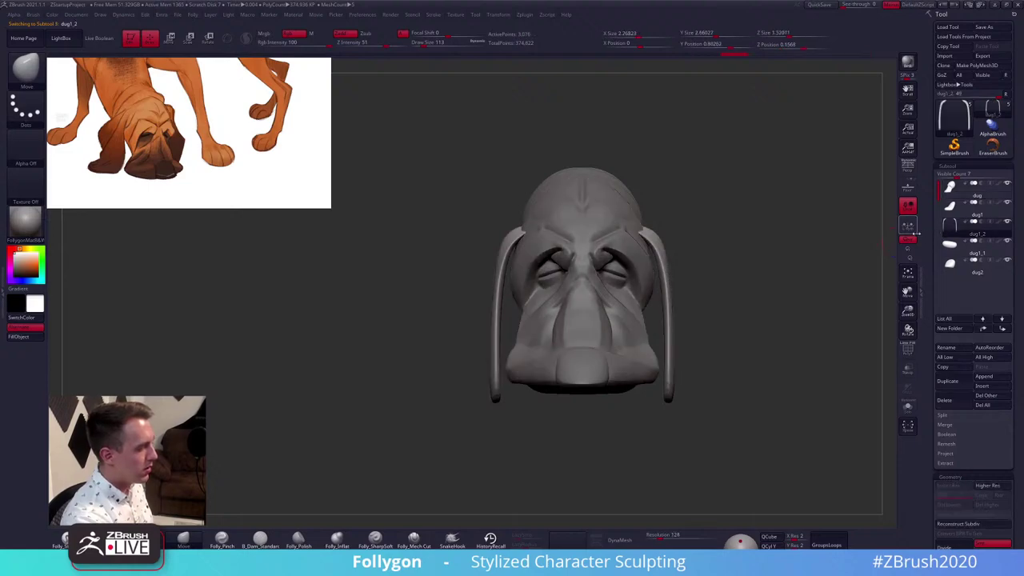
{"action": "left_click_drag", "start_coordinate": [736, 280], "coordinate": [832, 301]}
{"action": "left_click", "coordinate": [638, 226], "text": "alt"}
Isolate the head and build up folds on the side and back of the skull with Folly_Clay at draw size 238
{"action": "left_click_drag", "start_coordinate": [474, 317], "coordinate": [554, 294]}
{"action": "key", "text": "space"}
{"action": "left_click_drag", "start_coordinate": [591, 246], "coordinate": [602, 245]}
{"action": "left_click", "coordinate": [519, 273]}
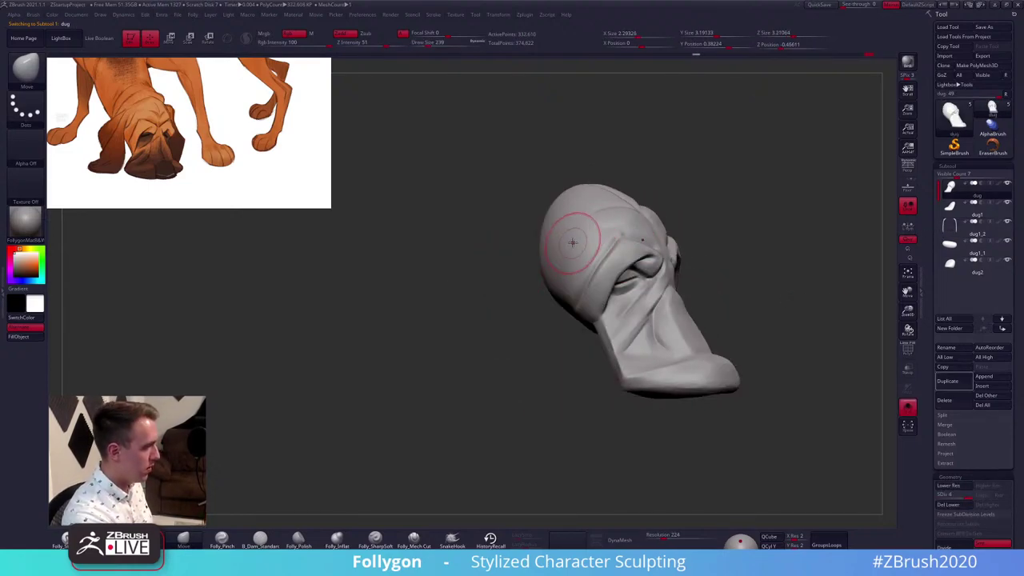
{"action": "key", "text": "1"}
{"action": "left_click_drag", "start_coordinate": [469, 250], "coordinate": [509, 259]}
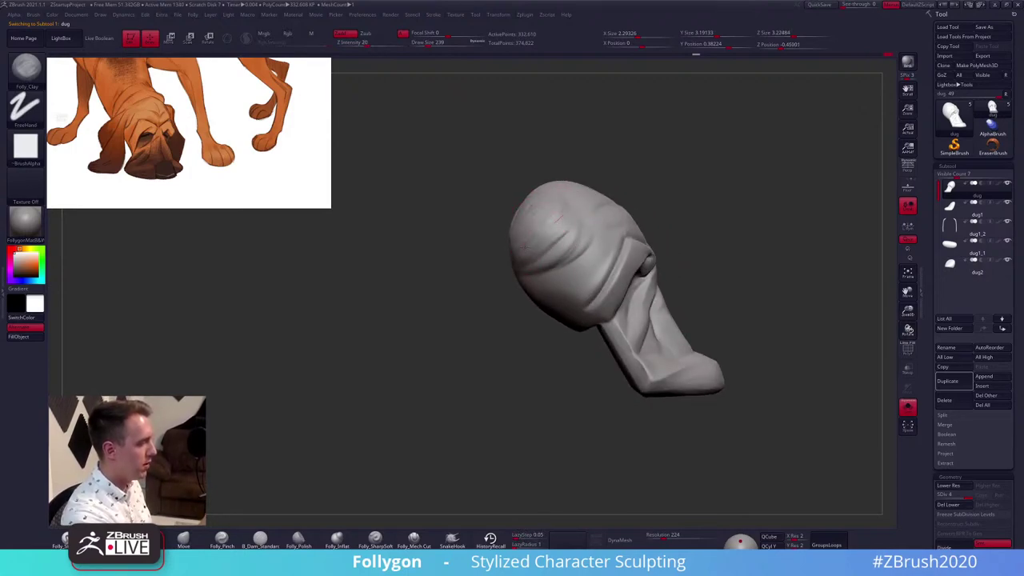
{"action": "left_click_drag", "start_coordinate": [485, 262], "coordinate": [441, 267]}
Refine the new forms on the back of the skull and flatten them into planes with Folly_Trim
{"action": "key", "text": "alt+s"}
{"action": "mouse_move", "coordinate": [740, 315]}
{"action": "left_mouse_down"}
{"action": "mouse_move", "coordinate": [701, 320]}
{"action": "mouse_move", "coordinate": [711, 327]}
{"action": "mouse_move", "coordinate": [708, 371]}
{"action": "mouse_move", "coordinate": [672, 376]}
{"action": "left_mouse_up"}
{"action": "key", "text": "2"}
{"action": "mouse_move", "coordinate": [670, 300]}
{"action": "left_mouse_down"}
{"action": "mouse_move", "coordinate": [690, 301]}
{"action": "mouse_move", "coordinate": [627, 285]}
{"action": "left_mouse_up"}
{"action": "mouse_move", "coordinate": [638, 331]}
{"action": "left_mouse_down"}
{"action": "mouse_move", "coordinate": [658, 313]}
{"action": "mouse_move", "coordinate": [698, 311]}
{"action": "left_mouse_up"}
{"action": "key", "text": "alt+s"}
{"action": "left_click_drag", "start_coordinate": [485, 281], "coordinate": [521, 286]}
{"action": "key", "text": "3"}
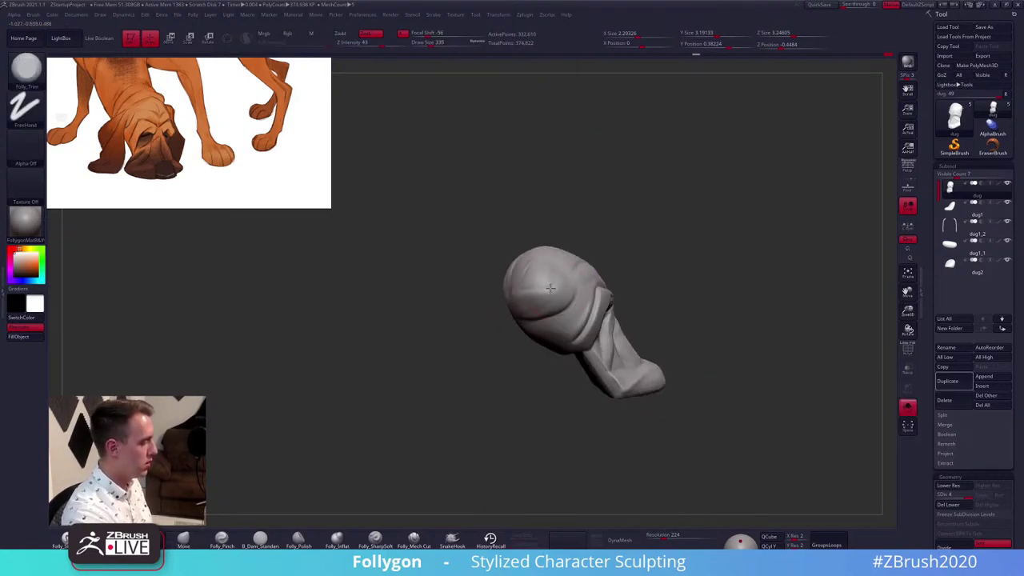
{"action": "mouse_move", "coordinate": [520, 299]}
{"action": "right_mouse_down"}
{"action": "mouse_move", "coordinate": [655, 389]}
{"action": "mouse_move", "coordinate": [698, 379]}
{"action": "right_mouse_up"}
Select the ear mesh, taper its upper attachment to a point and pull its rear edge backward with the Move brush
{"action": "left_click", "coordinate": [568, 317], "text": "alt"}
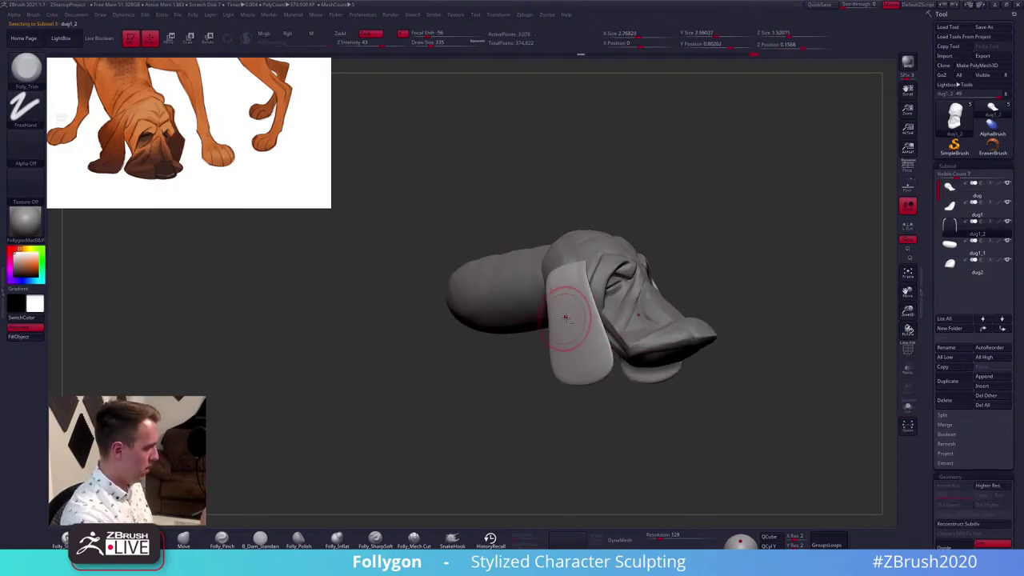
{"action": "right_click_drag", "start_coordinate": [567, 317], "coordinate": [582, 271]}
{"action": "key", "text": "2"}
{"action": "key", "text": "]"}
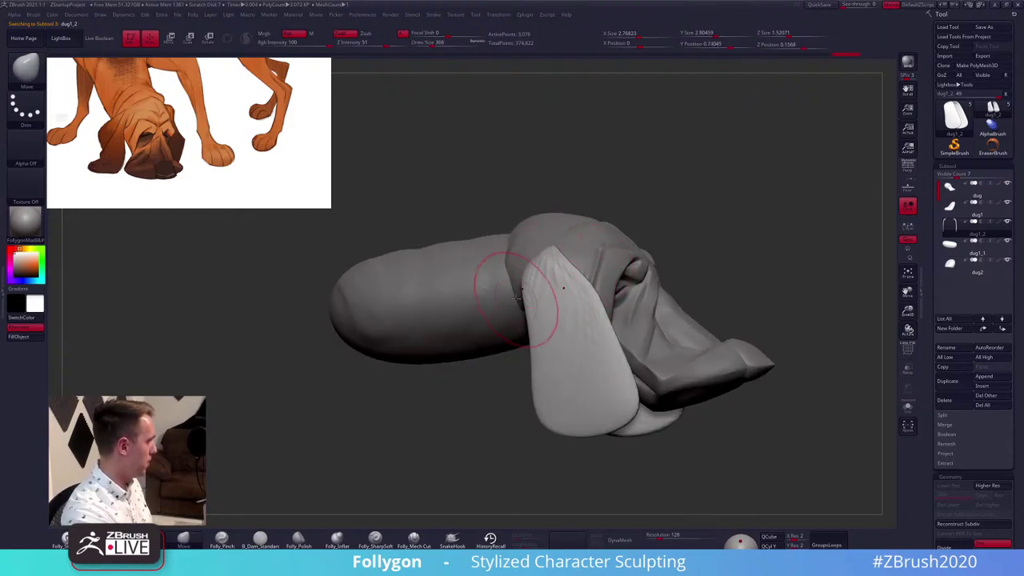
{"action": "key", "text": "space"}
{"action": "left_click_drag", "start_coordinate": [563, 297], "coordinate": [481, 337]}
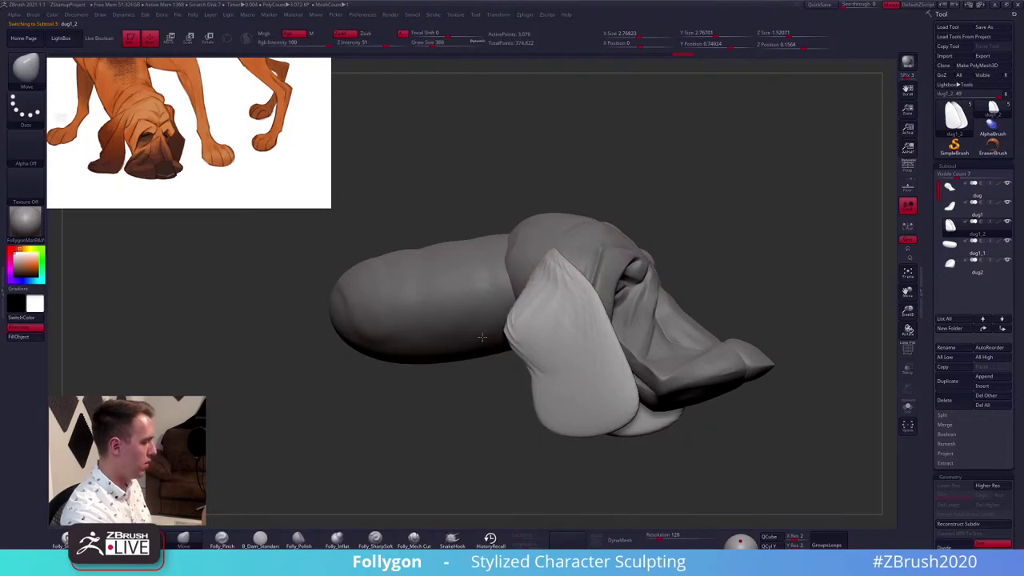
Flare the lower ends of the ears outward and backward from the head with the Move brush
{"action": "right_click_drag", "start_coordinate": [549, 393], "coordinate": [545, 399]}
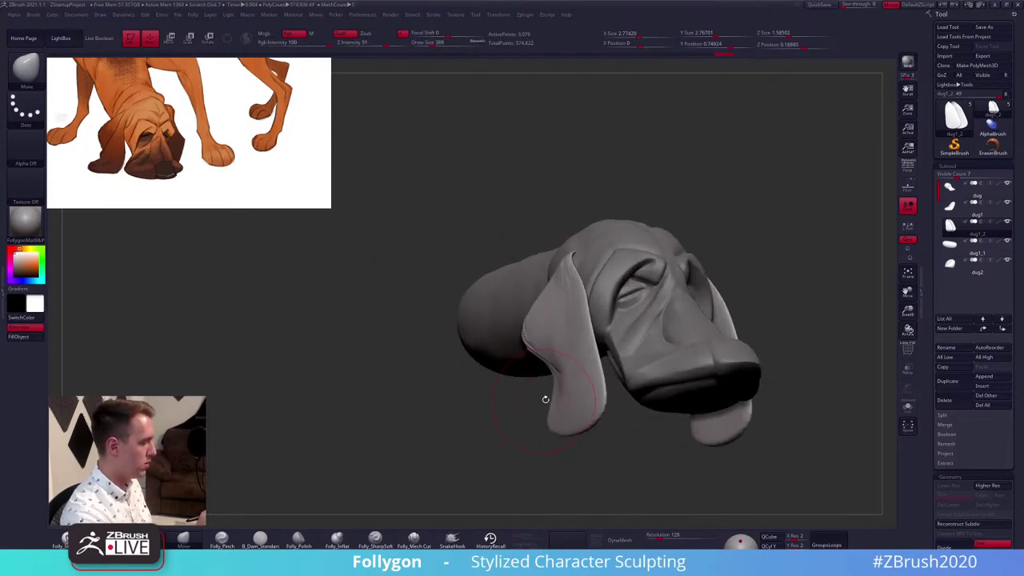
{"action": "left_click_drag", "start_coordinate": [537, 430], "coordinate": [475, 429]}
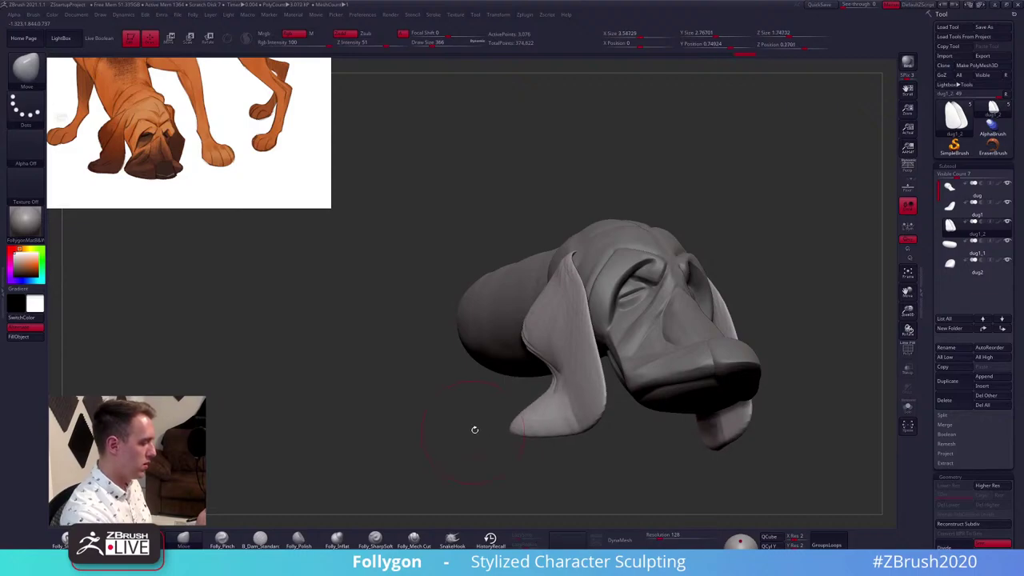
{"action": "right_click_drag", "start_coordinate": [556, 440], "coordinate": [565, 435], "text": "shift"}
{"action": "left_click_drag", "start_coordinate": [566, 429], "coordinate": [557, 432]}
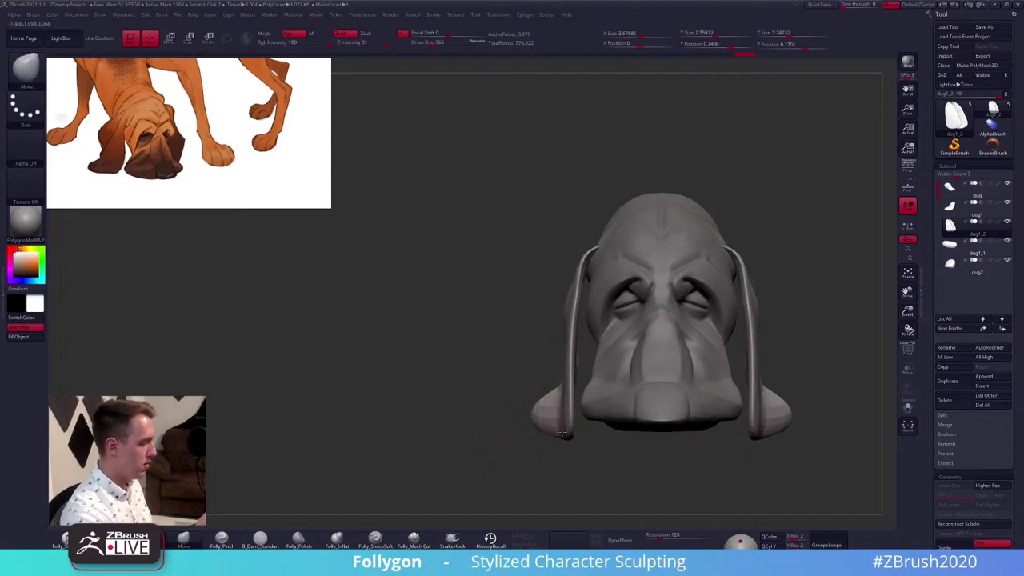
{"action": "mouse_move", "coordinate": [563, 432]}
{"action": "right_mouse_down"}
{"action": "mouse_move", "coordinate": [550, 428]}
{"action": "mouse_move", "coordinate": [578, 403]}
{"action": "right_mouse_up"}
{"action": "left_click_drag", "start_coordinate": [582, 403], "coordinate": [558, 398], "text": "shift"}
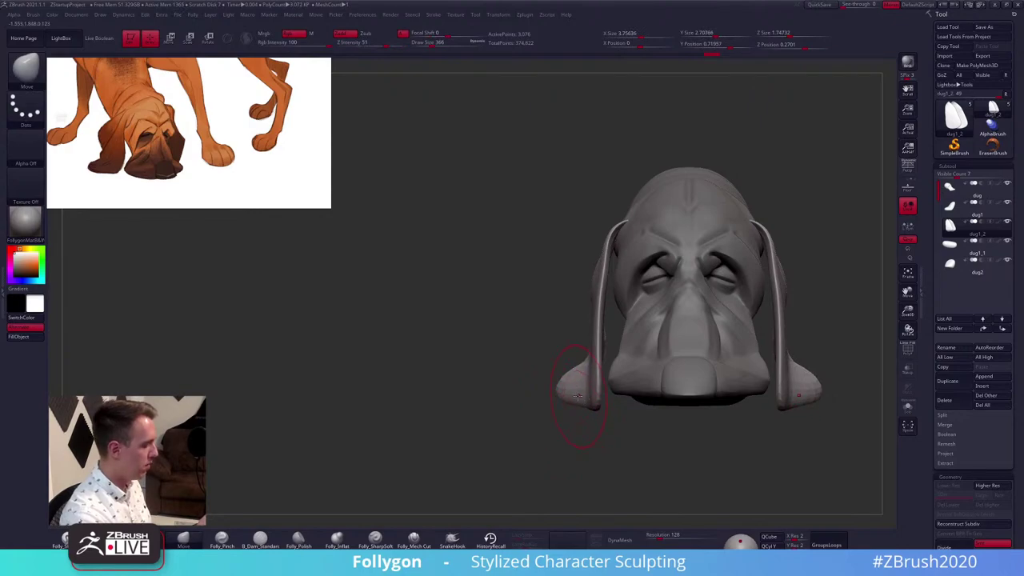
{"action": "right_click_drag", "start_coordinate": [591, 398], "coordinate": [603, 396]}
Reshape the ears' side contour and curve their front edges in toward the muzzle with the Move brush at draw size 350
{"action": "right_click_drag", "start_coordinate": [600, 304], "coordinate": [624, 304]}
{"action": "key", "text": "space"}
{"action": "left_click_drag", "start_coordinate": [594, 290], "coordinate": [555, 293]}
{"action": "key", "text": "space"}
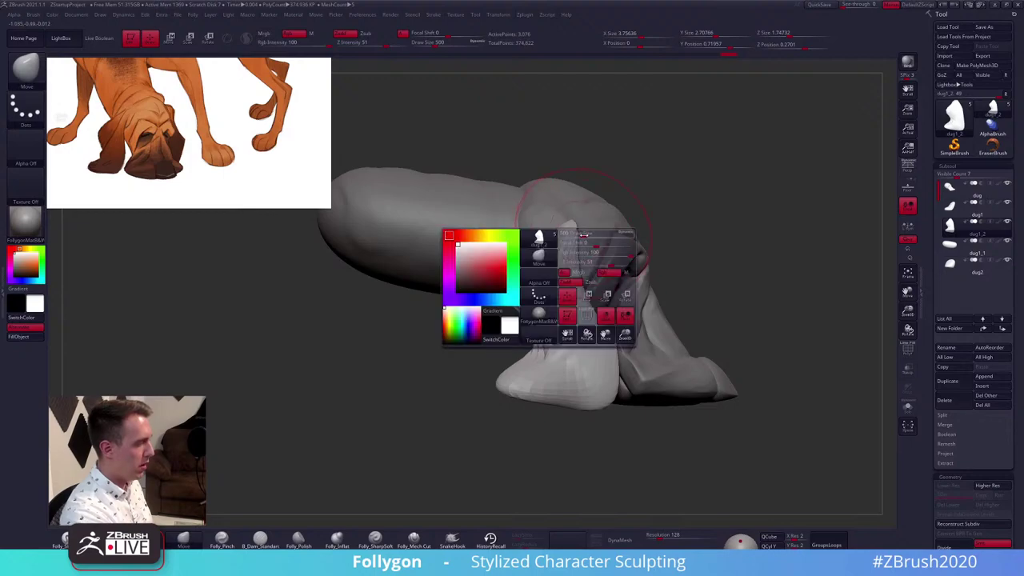
{"action": "left_click_drag", "start_coordinate": [581, 230], "coordinate": [576, 230]}
{"action": "left_click_drag", "start_coordinate": [590, 281], "coordinate": [582, 310]}
{"action": "key", "text": "space"}
{"action": "key", "text": "space"}
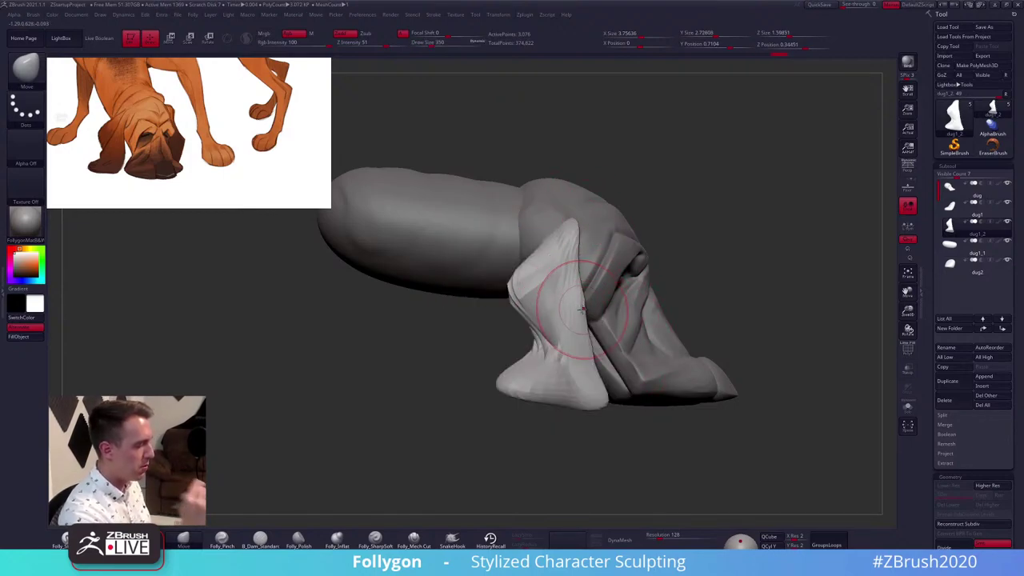
{"action": "mouse_move", "coordinate": [596, 286]}
{"action": "right_mouse_down"}
{"action": "mouse_move", "coordinate": [556, 297]}
{"action": "mouse_move", "coordinate": [565, 290]}
{"action": "right_mouse_up"}
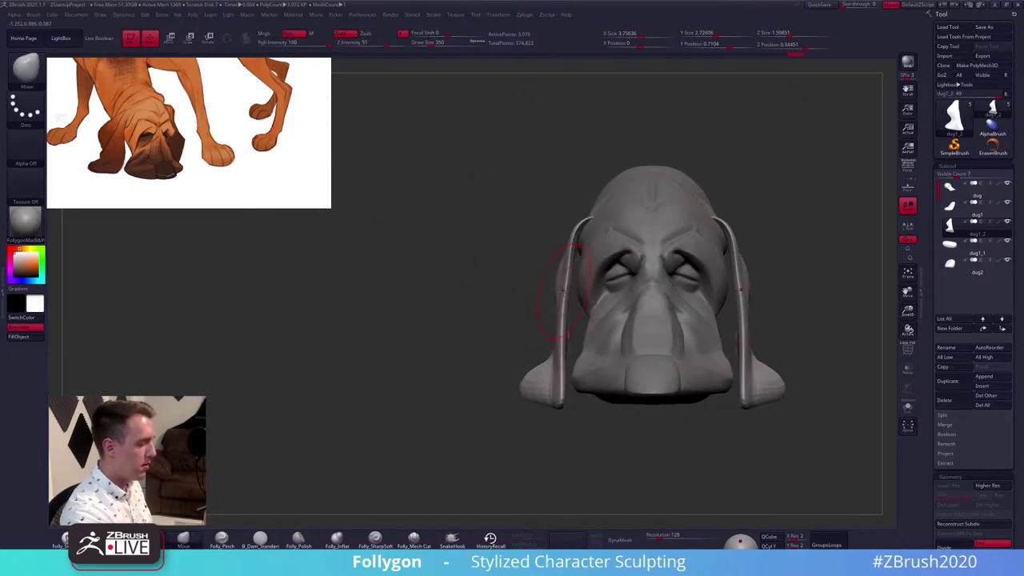
{"action": "mouse_move", "coordinate": [562, 290]}
{"action": "left_mouse_down"}
{"action": "mouse_move", "coordinate": [579, 296]}
{"action": "mouse_move", "coordinate": [563, 390]}
{"action": "left_mouse_up"}
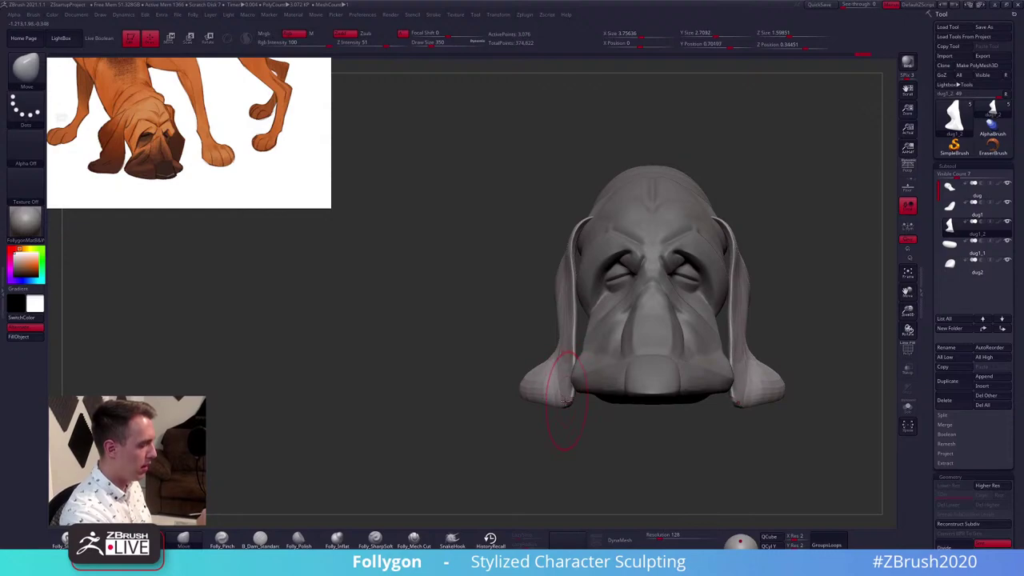
Mask the upper part of the ears and rotate their lower ends outward
{"action": "right_click_drag", "start_coordinate": [558, 405], "coordinate": [581, 389], "text": "alt"}
{"action": "left_click", "coordinate": [609, 395], "text": "ctrl"}
{"action": "mouse_move", "coordinate": [631, 371]}
{"action": "left_mouse_down", "text": "ctrl"}
{"action": "mouse_move", "coordinate": [580, 435]}
{"action": "mouse_move", "coordinate": [513, 430]}
{"action": "left_mouse_up", "text": "ctrl"}
{"action": "left_click", "coordinate": [590, 389], "text": "ctrl"}
{"action": "key", "text": "r"}
{"action": "key", "text": "q"}
Clear the mask and shape the flared ear tips with the Move brush at draw size 447
{"action": "key", "text": "space"}
{"action": "left_click_drag", "start_coordinate": [564, 373], "coordinate": [567, 373]}
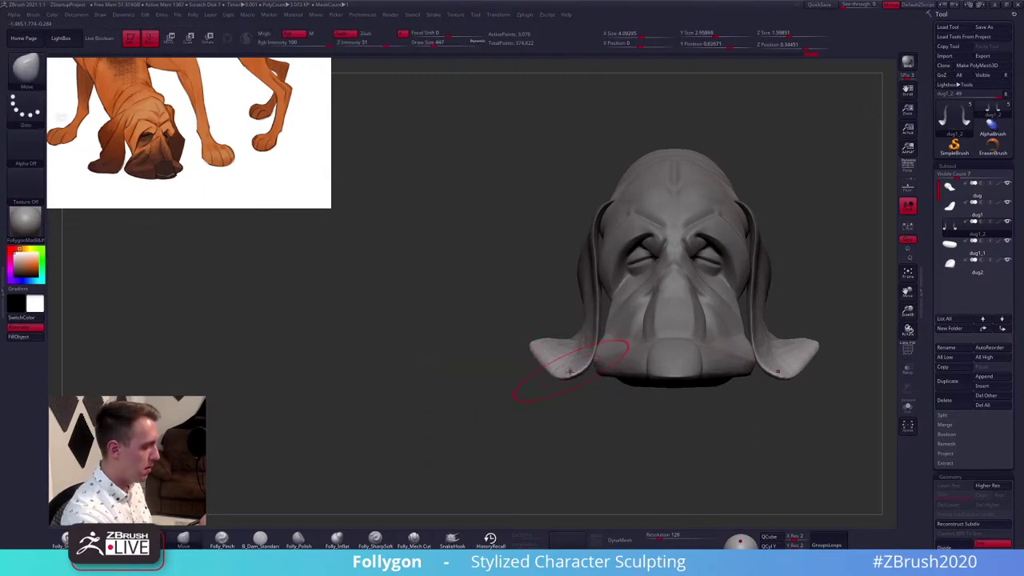
{"action": "left_click_drag", "start_coordinate": [519, 396], "coordinate": [510, 402], "text": "ctrl"}
{"action": "mouse_move", "coordinate": [538, 357]}
{"action": "left_mouse_down"}
{"action": "mouse_move", "coordinate": [533, 376]}
{"action": "mouse_move", "coordinate": [552, 367]}
{"action": "left_mouse_up"}
{"action": "left_click_drag", "start_coordinate": [432, 400], "coordinate": [584, 396]}
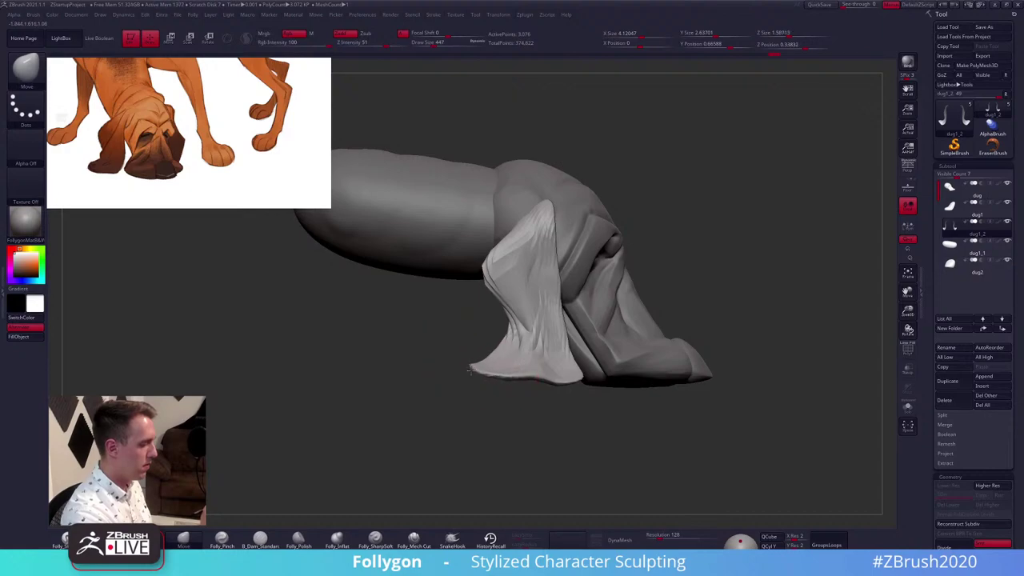
Extend the ears' bottom edge with the Move brush at draw size 350 and smooth the stretched surface
{"action": "key", "text": "space"}
{"action": "mouse_move", "coordinate": [534, 388]}
{"action": "left_mouse_down"}
{"action": "mouse_move", "coordinate": [551, 377]}
{"action": "mouse_move", "coordinate": [554, 385]}
{"action": "mouse_move", "coordinate": [520, 400]}
{"action": "mouse_move", "coordinate": [556, 374]}
{"action": "mouse_move", "coordinate": [584, 393]}
{"action": "left_mouse_up"}
{"action": "key", "text": "space"}
{"action": "key", "text": "space"}
{"action": "left_click_drag", "start_coordinate": [512, 408], "coordinate": [610, 350], "text": "shift"}
{"action": "key", "text": "shift"}
Isolate the lower-jaw mesh, define its side edge with Folly_Mech Cut at draw size 227, and show all meshes again
{"action": "left_click", "coordinate": [578, 367], "text": "alt"}
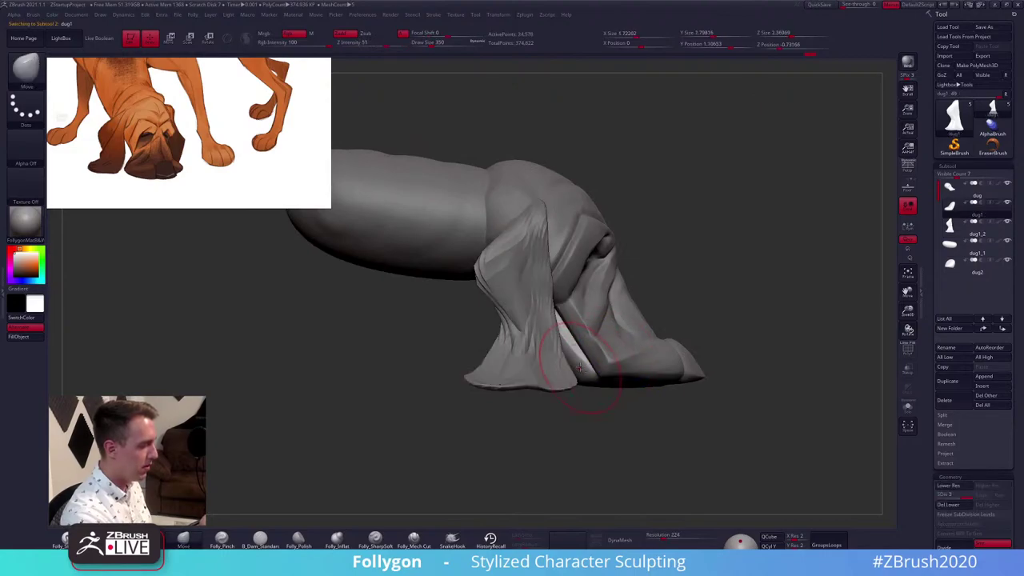
{"action": "key", "text": "alt+s"}
{"action": "key", "text": "space"}
{"action": "left_click_drag", "start_coordinate": [564, 379], "coordinate": [559, 379]}
{"action": "left_click", "coordinate": [415, 540]}
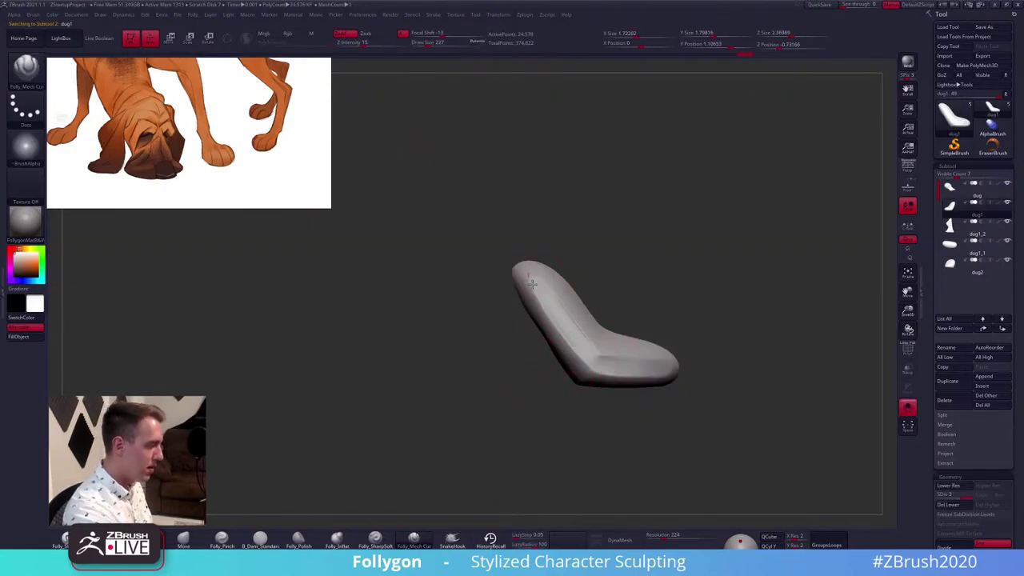
{"action": "key", "text": "alt+s"}
Reshape the underside of the lower jaw near the throat with the Move brush at draw size 414
{"action": "left_click_drag", "start_coordinate": [708, 394], "coordinate": [613, 383]}
{"action": "key", "text": "space"}
{"action": "key", "text": "b"}
{"action": "key", "text": "m"}
{"action": "key", "text": "v"}
{"action": "left_click_drag", "start_coordinate": [512, 408], "coordinate": [677, 352]}
{"action": "left_click_drag", "start_coordinate": [583, 432], "coordinate": [578, 397]}
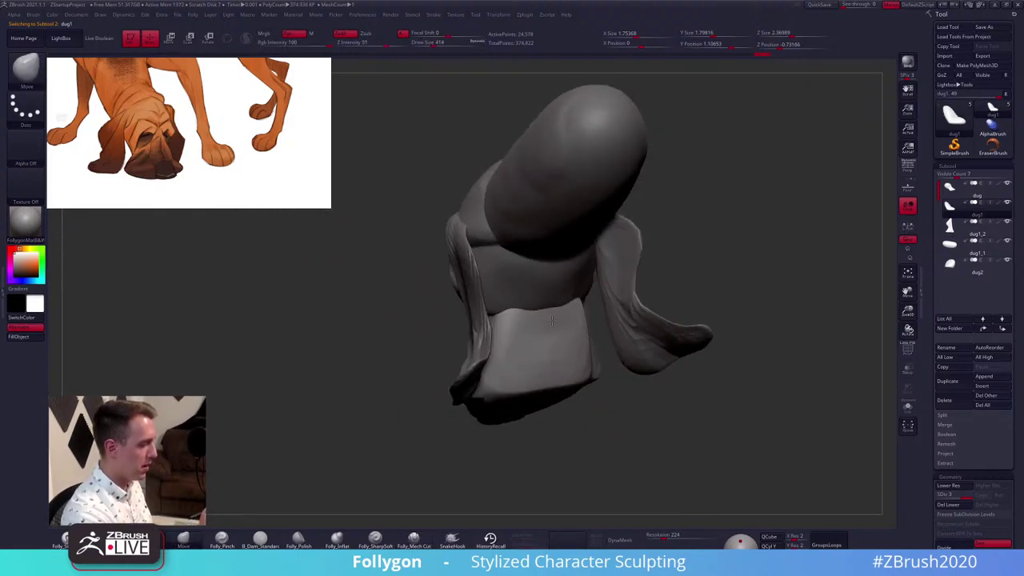
Flatten the underside of the lower jaw with the Folly_Trim brush and set its draw size to 279
{"action": "key", "text": "alt+s"}
{"action": "key", "text": "b"}
{"action": "key", "text": "t"}
{"action": "key", "text": "d"}
{"action": "mouse_move", "coordinate": [506, 363]}
{"action": "left_mouse_down"}
{"action": "mouse_move", "coordinate": [512, 311]}
{"action": "mouse_move", "coordinate": [547, 276]}
{"action": "left_mouse_up"}
{"action": "mouse_move", "coordinate": [520, 361]}
{"action": "right_mouse_down"}
{"action": "mouse_move", "coordinate": [611, 362]}
{"action": "mouse_move", "coordinate": [606, 416]}
{"action": "mouse_move", "coordinate": [641, 364]}
{"action": "right_mouse_up"}
{"action": "key", "text": "alt+s"}
{"action": "key", "text": "space"}
{"action": "left_click_drag", "start_coordinate": [581, 381], "coordinate": [577, 381]}
{"action": "mouse_move", "coordinate": [576, 381]}
{"action": "right_mouse_down"}
{"action": "mouse_move", "coordinate": [671, 398]}
{"action": "mouse_move", "coordinate": [651, 411]}
{"action": "mouse_move", "coordinate": [657, 424]}
{"action": "mouse_move", "coordinate": [710, 395]}
{"action": "right_mouse_up"}
{"action": "key", "text": "space"}
{"action": "left_click_drag", "start_coordinate": [701, 349], "coordinate": [693, 354]}
{"action": "right_click_drag", "start_coordinate": [693, 354], "coordinate": [692, 361]}
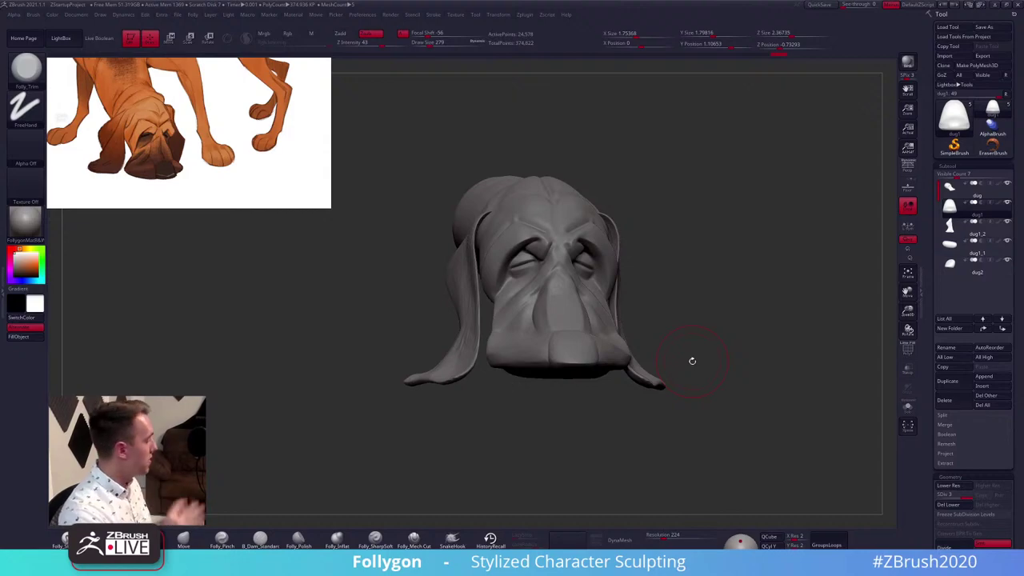
{"action": "right_click_drag", "start_coordinate": [552, 330], "coordinate": [557, 301], "text": "ctrl"}
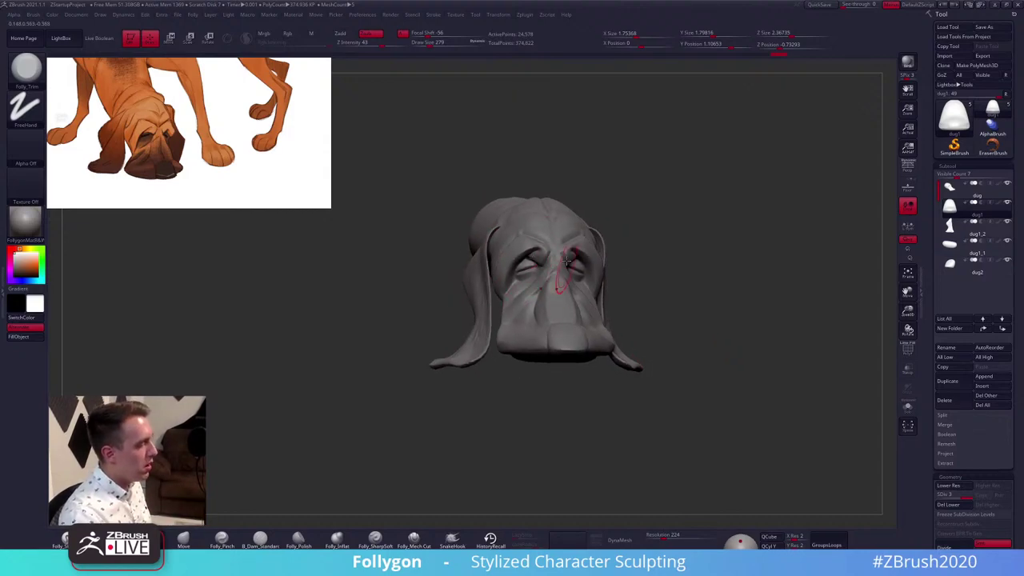
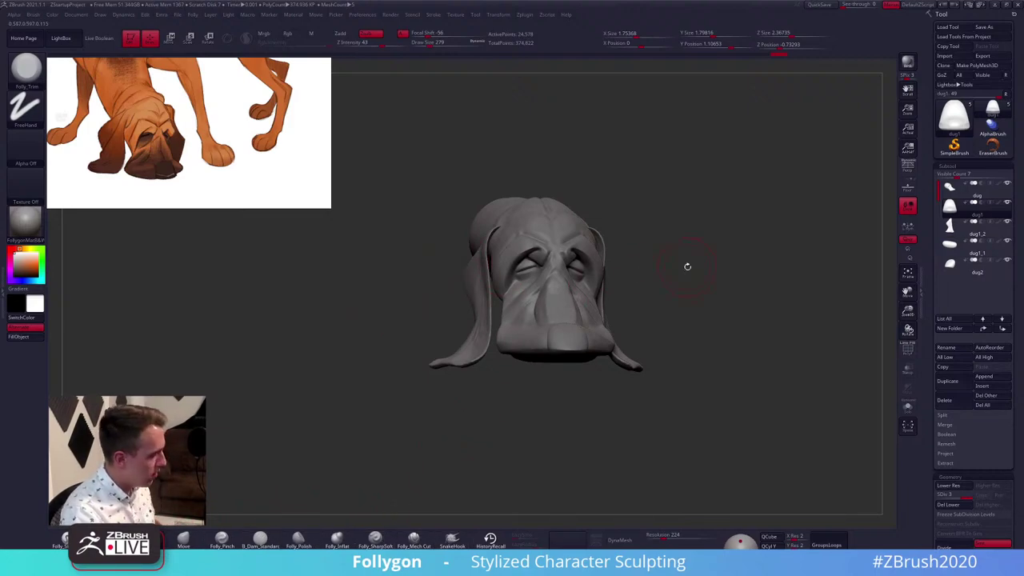
Make the neck mesh active and subdivide it twice
{"action": "right_click_drag", "start_coordinate": [532, 292], "coordinate": [717, 280]}
{"action": "left_click", "coordinate": [432, 242], "text": "alt"}
{"action": "right_click_drag", "start_coordinate": [446, 264], "coordinate": [664, 383], "text": "alt"}
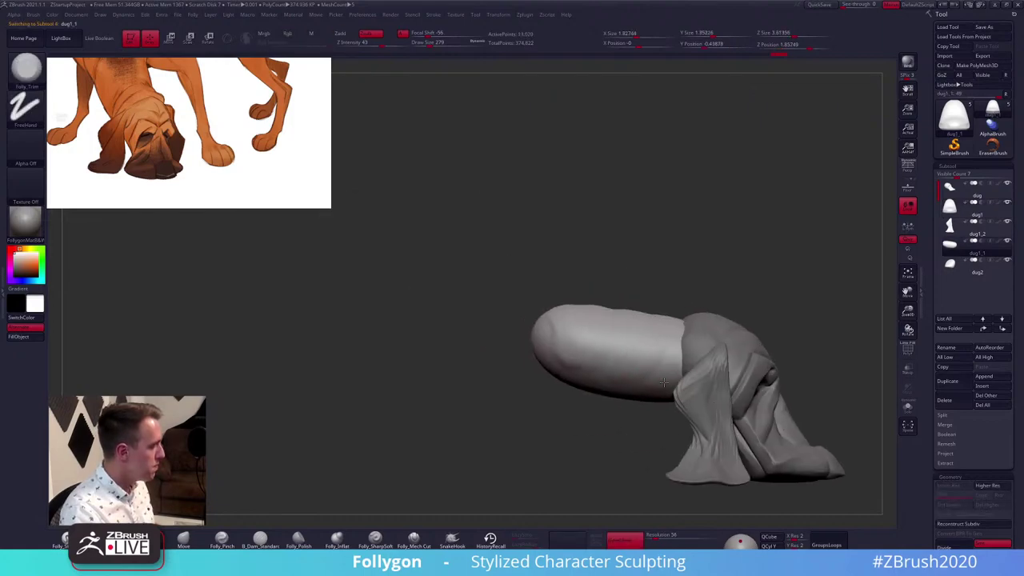
{"action": "key", "text": "1"}
{"action": "mouse_move", "coordinate": [609, 330]}
{"action": "right_mouse_down", "text": "alt"}
{"action": "mouse_move", "coordinate": [579, 304]}
{"action": "mouse_move", "coordinate": [590, 338]}
{"action": "mouse_move", "coordinate": [583, 372]}
{"action": "right_mouse_up", "text": "alt"}
{"action": "key", "text": "ctrl+d"}
{"action": "key", "text": "ctrl+d"}
Build up diagonal skin folds on the side of the neck with the Folly_Clay brush at draw size 130
{"action": "key", "text": "space"}
{"action": "left_click_drag", "start_coordinate": [561, 318], "coordinate": [555, 313]}
{"action": "right_click_drag", "start_coordinate": [549, 311], "coordinate": [544, 349], "text": "ctrl"}
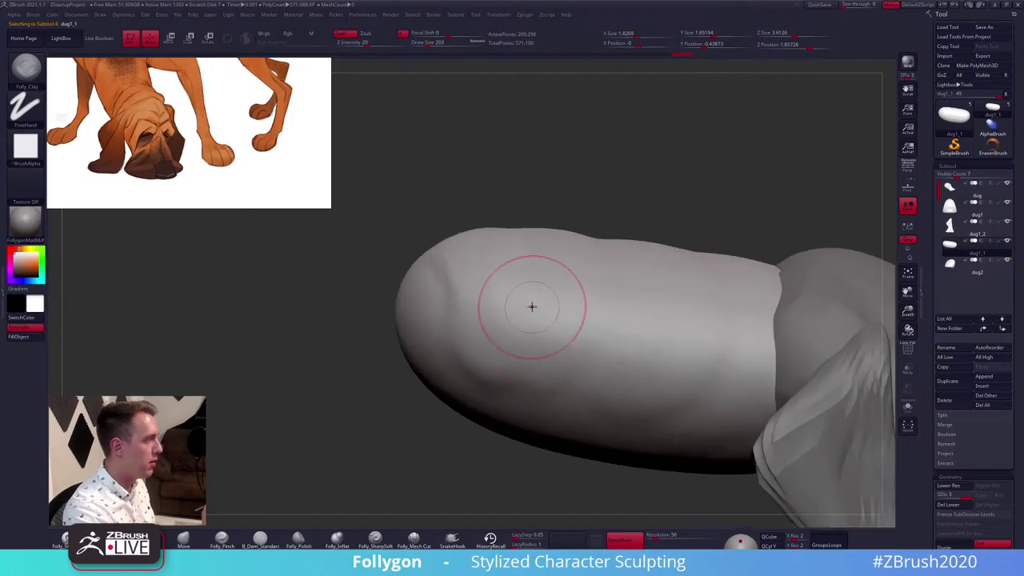
{"action": "key", "text": "space"}
{"action": "left_click_drag", "start_coordinate": [536, 308], "coordinate": [494, 266]}
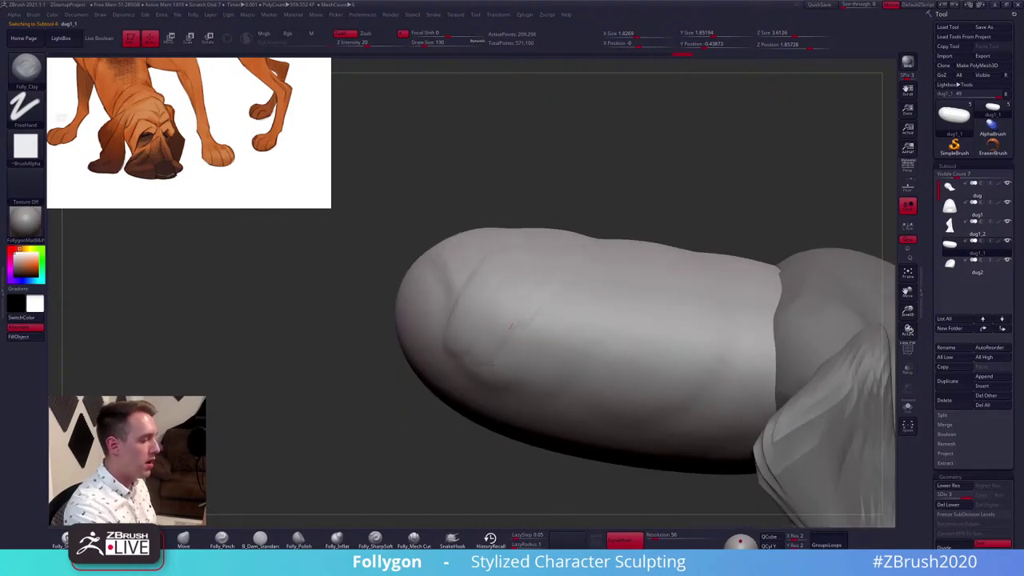
{"action": "left_click_drag", "start_coordinate": [493, 366], "coordinate": [589, 309]}
{"action": "left_click_drag", "start_coordinate": [536, 364], "coordinate": [632, 264]}
{"action": "left_click_drag", "start_coordinate": [565, 259], "coordinate": [595, 272]}
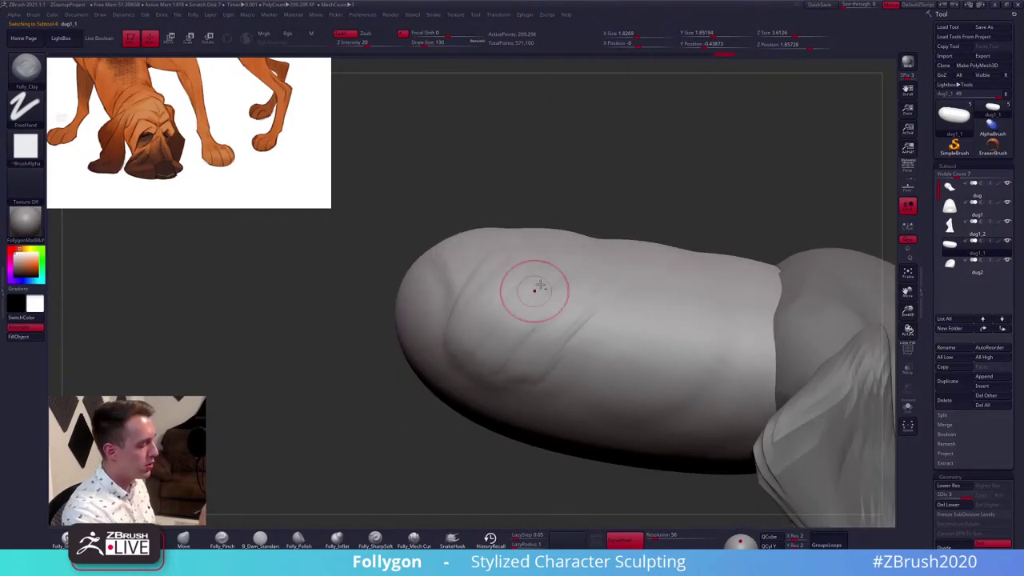
{"action": "mouse_move", "coordinate": [536, 290]}
{"action": "left_mouse_down"}
{"action": "mouse_move", "coordinate": [514, 341]}
{"action": "mouse_move", "coordinate": [565, 304]}
{"action": "left_mouse_up"}
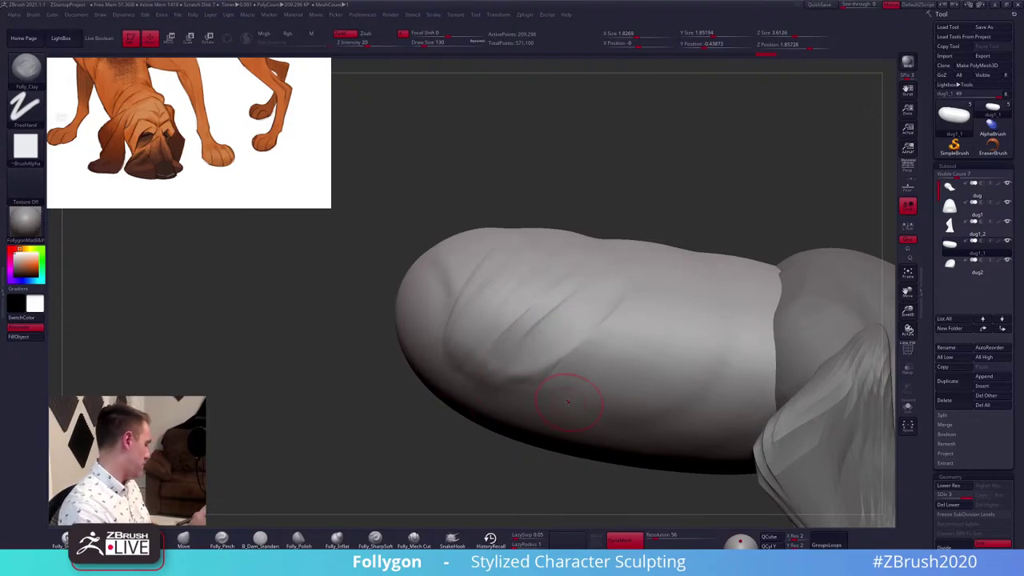
Add a broad diagonal skin fold in the middle of the neck with the ClayTubes brush at draw size 121
{"action": "key", "text": "b"}
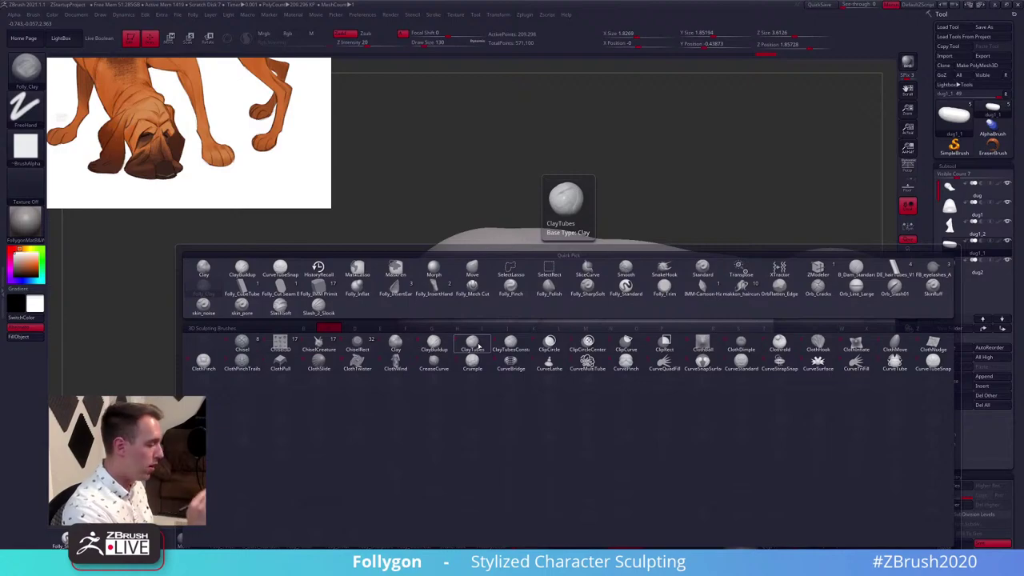
{"action": "left_click", "coordinate": [474, 345]}
{"action": "key", "text": "space"}
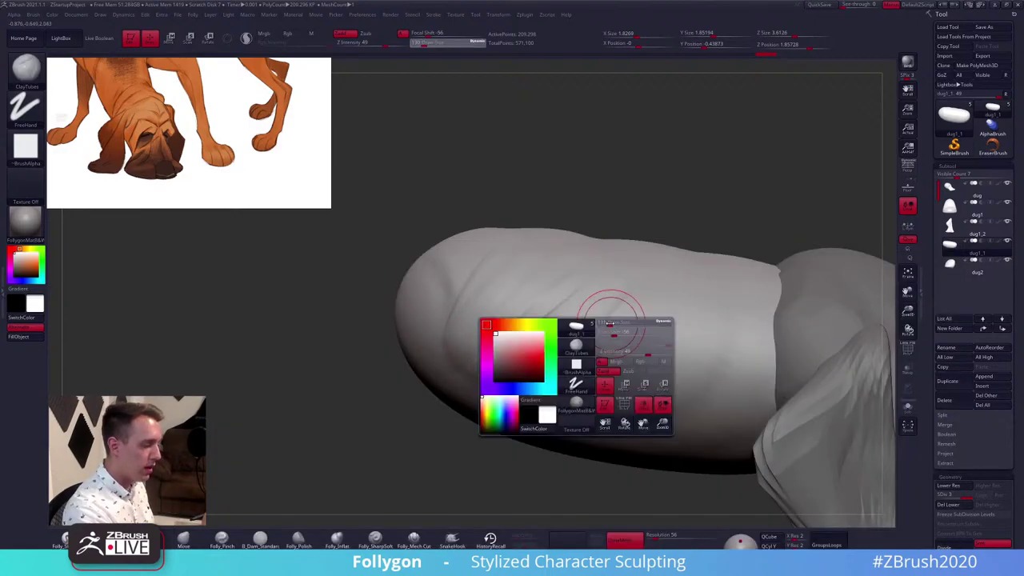
{"action": "mouse_move", "coordinate": [662, 280]}
{"action": "left_mouse_down"}
{"action": "mouse_move", "coordinate": [602, 334]}
{"action": "mouse_move", "coordinate": [592, 381]}
{"action": "mouse_move", "coordinate": [633, 339]}
{"action": "mouse_move", "coordinate": [602, 396]}
{"action": "mouse_move", "coordinate": [628, 390]}
{"action": "left_mouse_up"}
{"action": "right_click_drag", "start_coordinate": [639, 373], "coordinate": [567, 366], "text": "alt"}
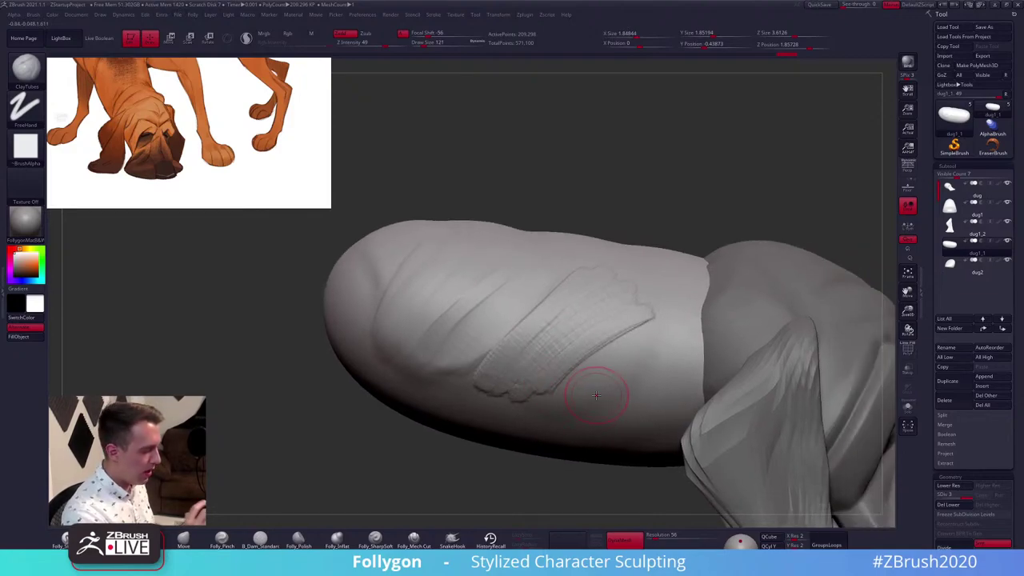
Soften the neck fold and layer more diagonal folds near the ear with the ClayBuildup brush at draw size 150
{"action": "key", "text": "b"}
{"action": "key", "text": "c"}
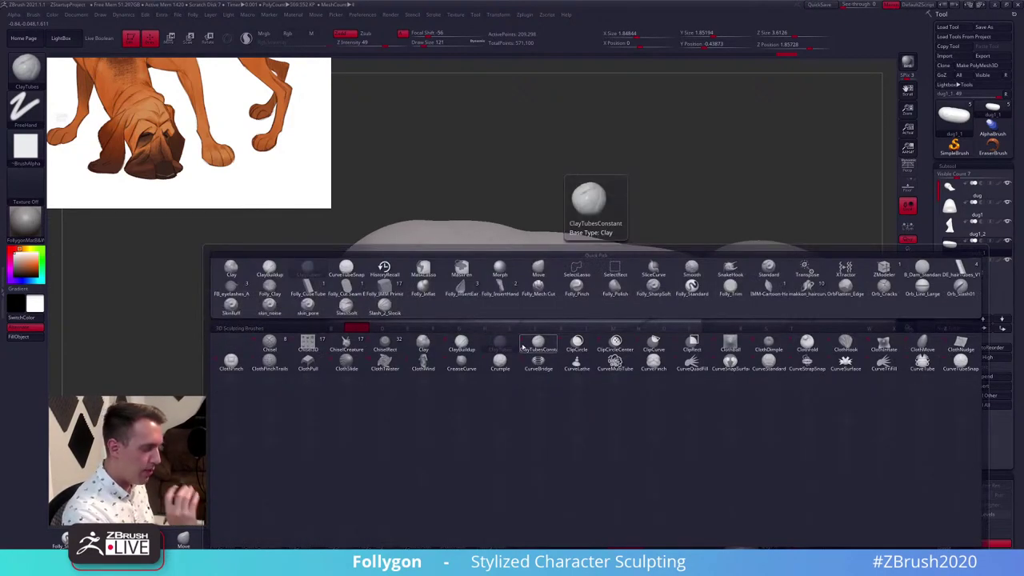
{"action": "left_click", "coordinate": [525, 346]}
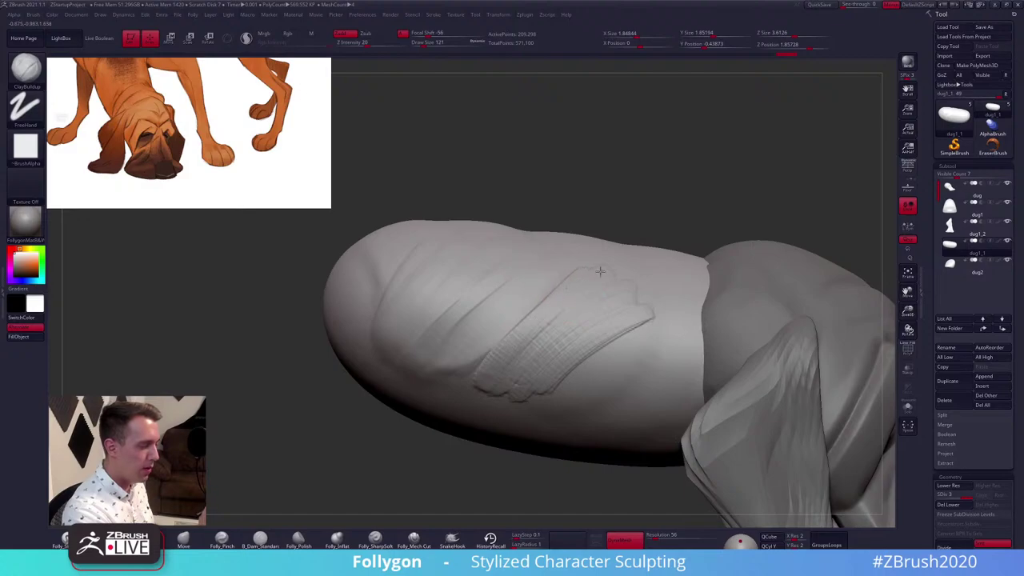
{"action": "left_click_drag", "start_coordinate": [590, 371], "coordinate": [646, 322], "text": "shift"}
{"action": "right_click_drag", "start_coordinate": [640, 391], "coordinate": [646, 335]}
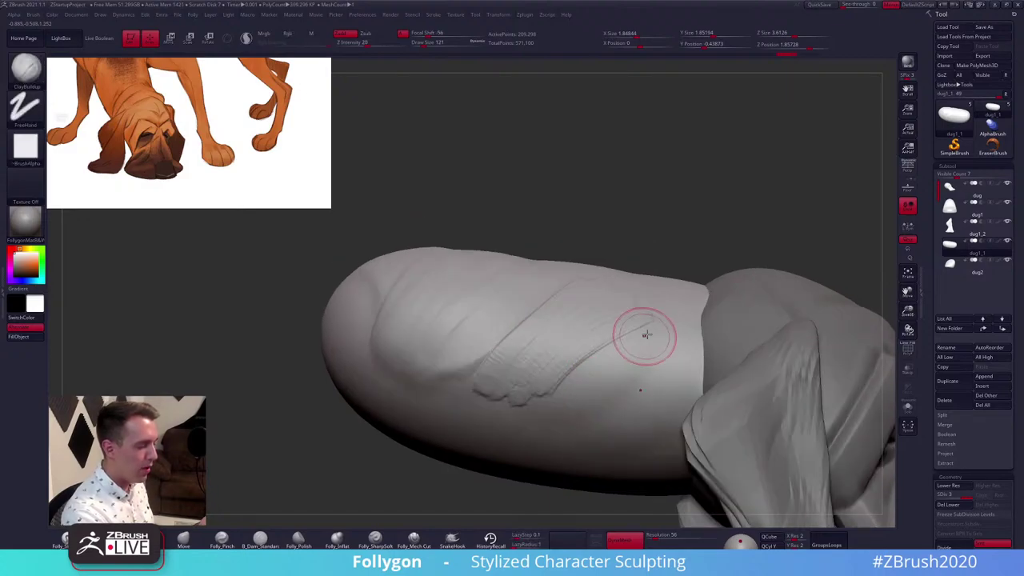
{"action": "key", "text": "space"}
{"action": "left_click", "coordinate": [623, 354]}
{"action": "left_click_drag", "start_coordinate": [629, 349], "coordinate": [574, 397]}
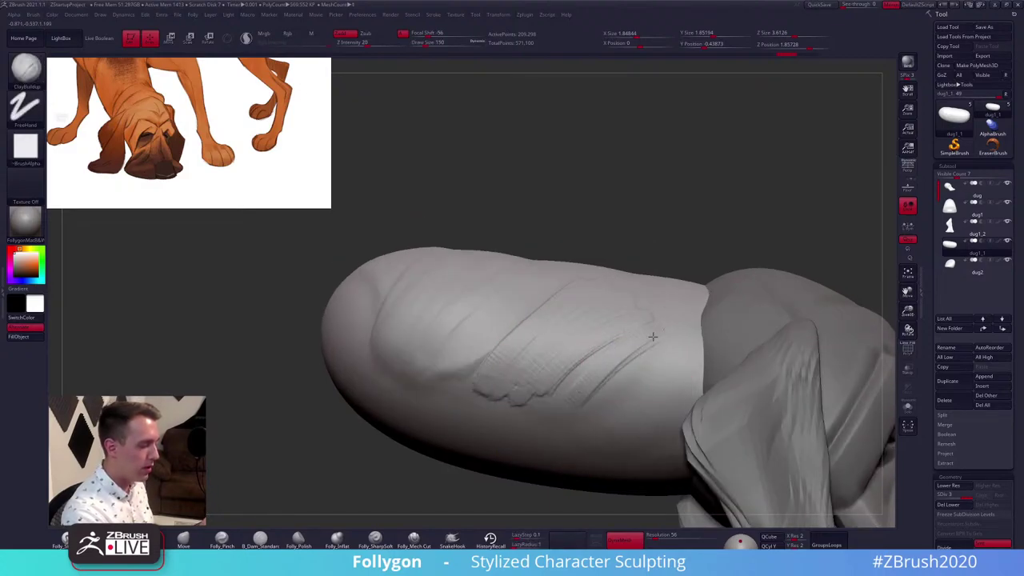
{"action": "mouse_move", "coordinate": [683, 337]}
{"action": "left_mouse_down"}
{"action": "mouse_move", "coordinate": [664, 400]}
{"action": "mouse_move", "coordinate": [682, 387]}
{"action": "mouse_move", "coordinate": [629, 412]}
{"action": "mouse_move", "coordinate": [636, 439]}
{"action": "left_mouse_up"}
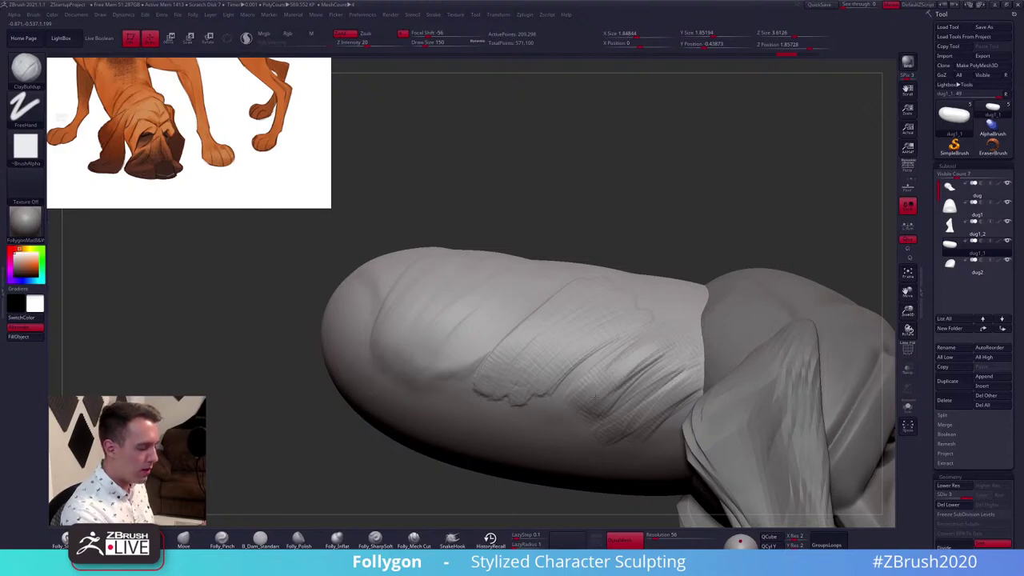
{"action": "mouse_move", "coordinate": [659, 367]}
{"action": "left_mouse_down"}
{"action": "mouse_move", "coordinate": [676, 386]}
{"action": "mouse_move", "coordinate": [662, 402]}
{"action": "mouse_move", "coordinate": [657, 365]}
{"action": "mouse_move", "coordinate": [641, 389]}
{"action": "mouse_move", "coordinate": [663, 361]}
{"action": "mouse_move", "coordinate": [654, 401]}
{"action": "left_mouse_up"}
Undo the clay strokes on the neck
{"action": "right_click_drag", "start_coordinate": [654, 402], "coordinate": [682, 389]}
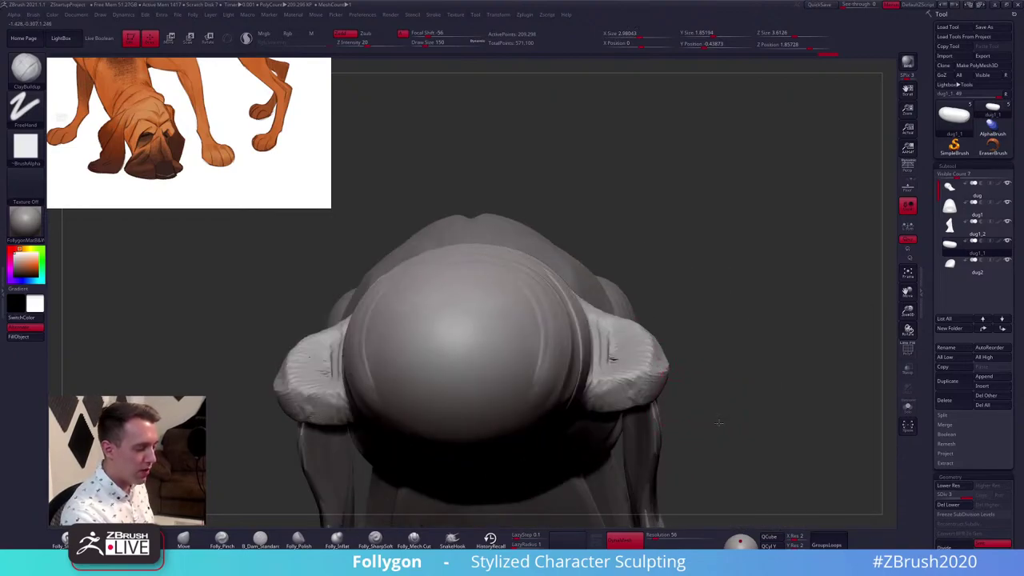
{"action": "right_click_drag", "start_coordinate": [719, 423], "coordinate": [689, 431]}
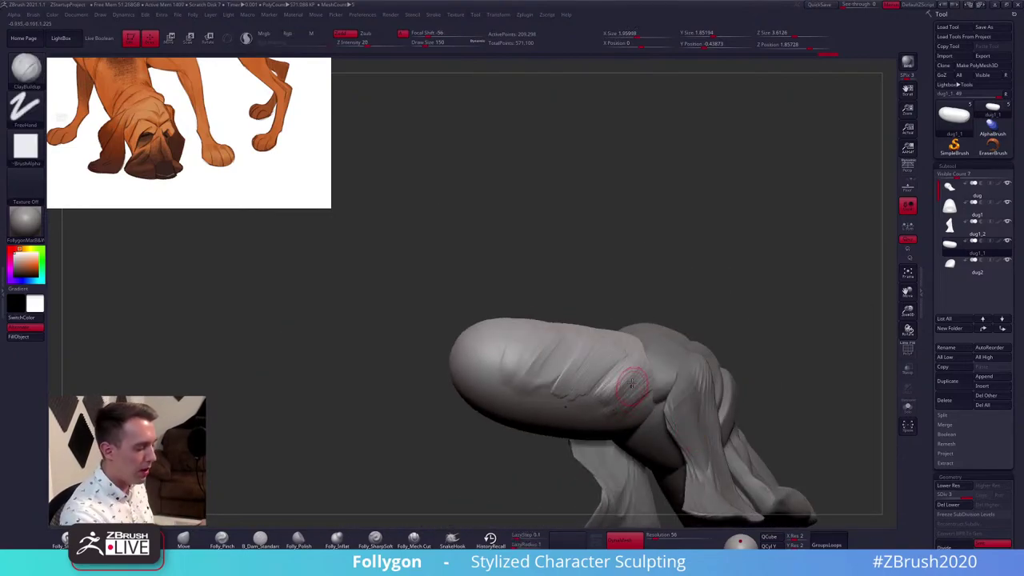
{"action": "mouse_move", "coordinate": [609, 396]}
{"action": "right_mouse_down"}
{"action": "mouse_move", "coordinate": [655, 324]}
{"action": "mouse_move", "coordinate": [601, 437]}
{"action": "right_mouse_up"}
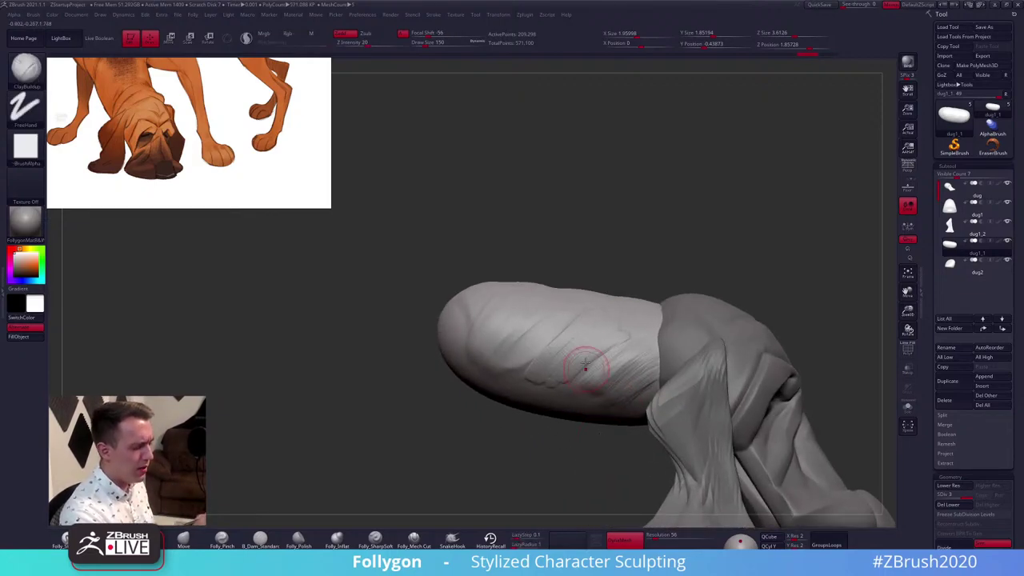
{"action": "key", "text": "ctrl"}
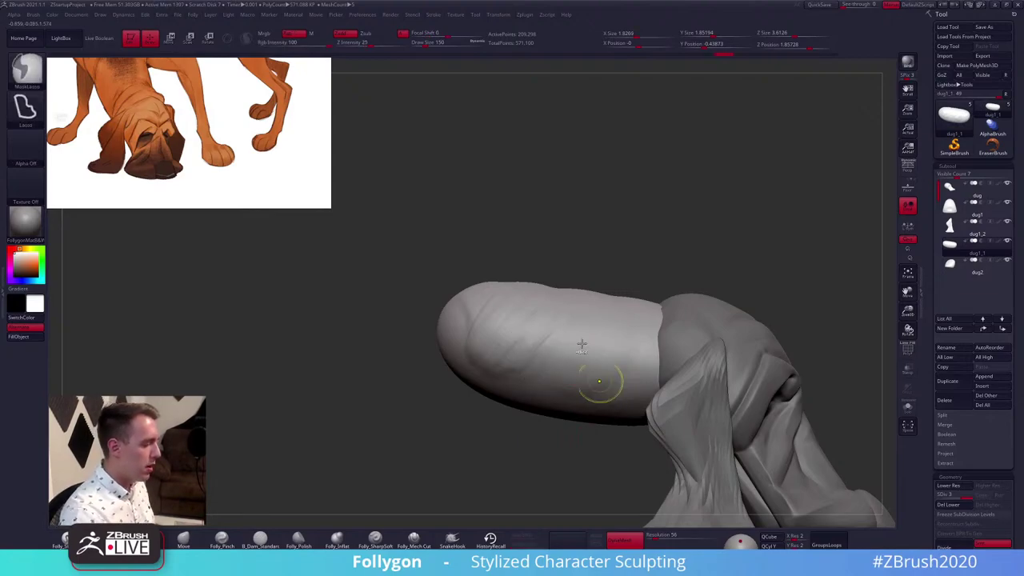
{"action": "right_click_drag", "start_coordinate": [544, 354], "coordinate": [510, 280], "text": "alt"}
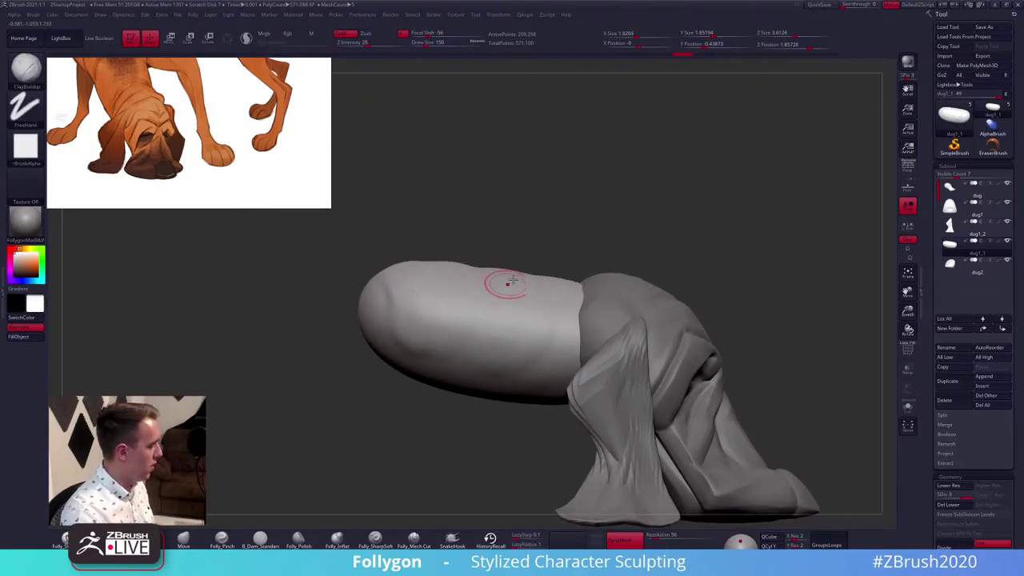
Switch to the web browser, view the Follygon Gumroad store and YouTube channel, and return to ZBrush
{"action": "key", "text": "alt+Tab"}
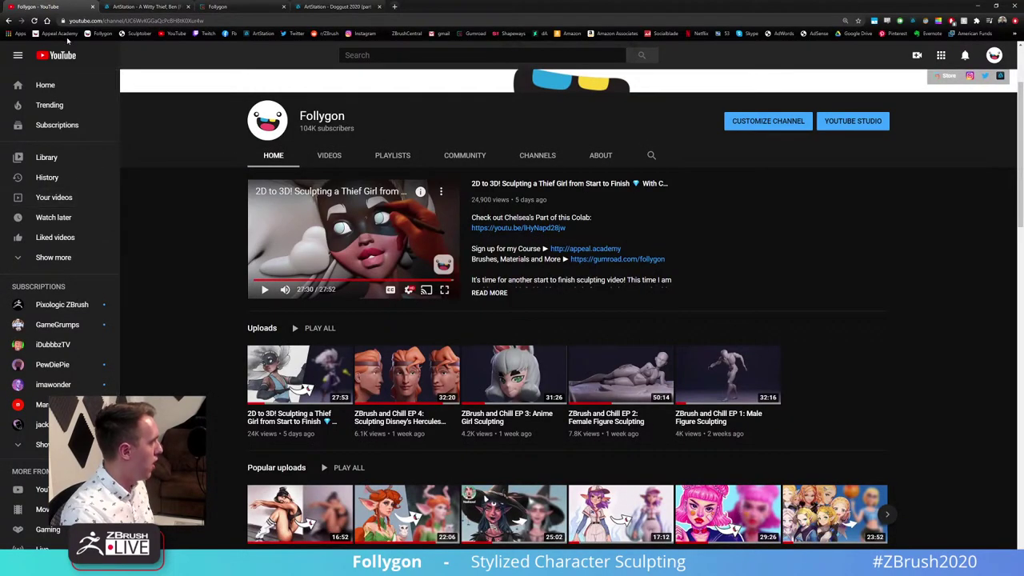
{"action": "left_click", "coordinate": [232, 7]}
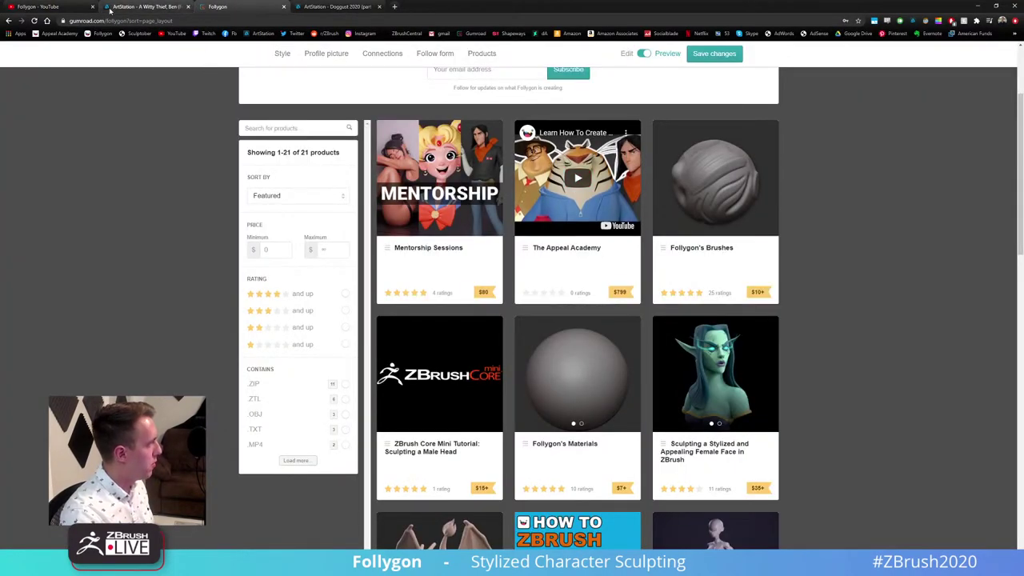
{"action": "left_click", "coordinate": [208, 20]}
{"action": "left_click", "coordinate": [159, 21]}
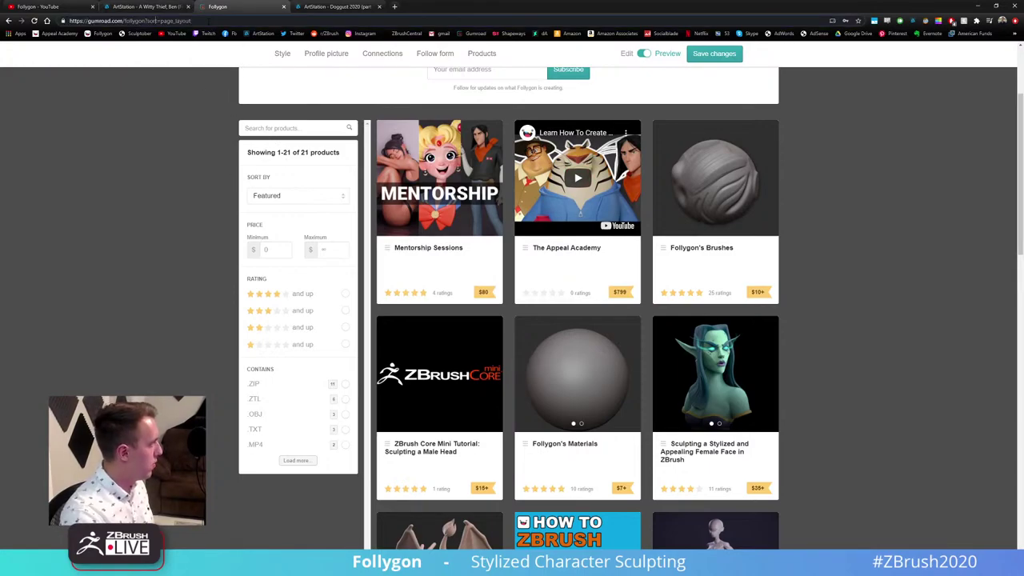
{"action": "left_click_drag", "start_coordinate": [124, 21], "coordinate": [69, 21]}
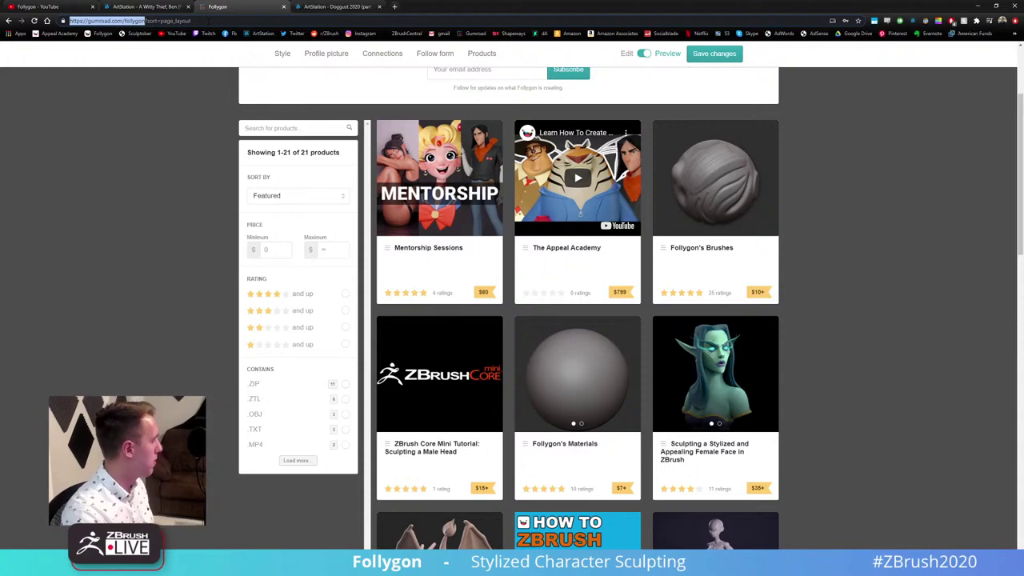
{"action": "left_click", "coordinate": [157, 162]}
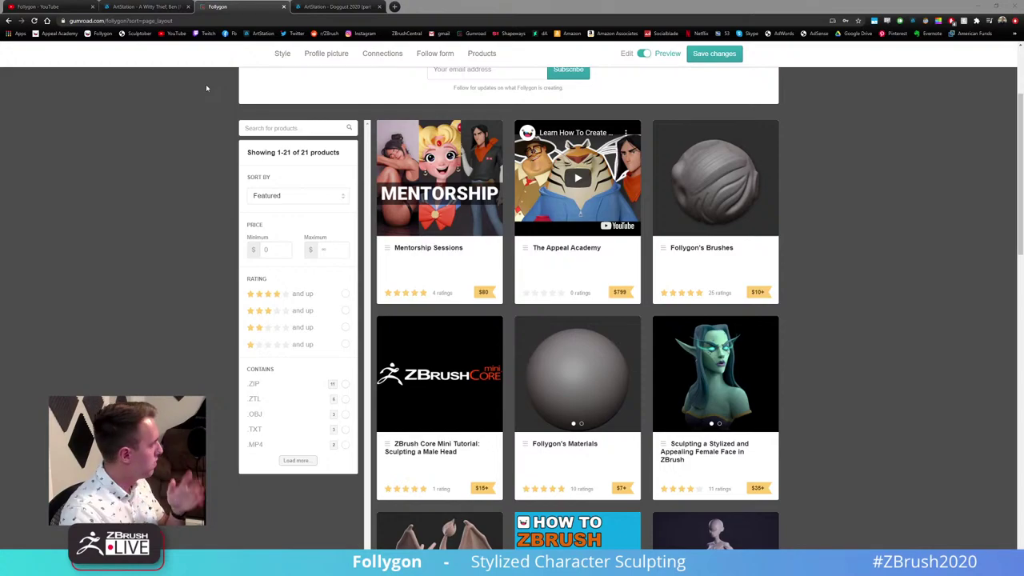
{"action": "left_click", "coordinate": [70, 6]}
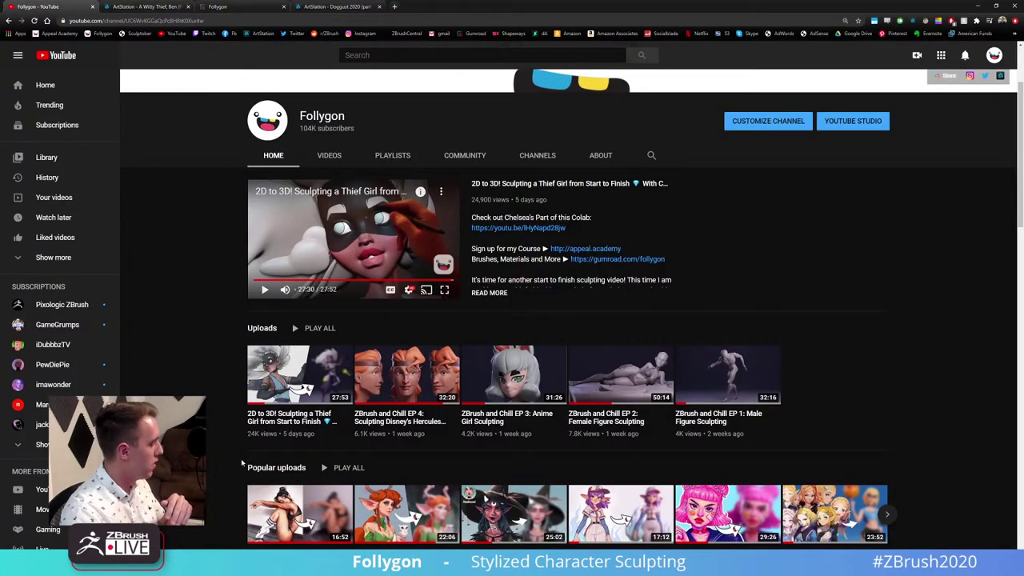
{"action": "key", "text": "alt+Tab"}
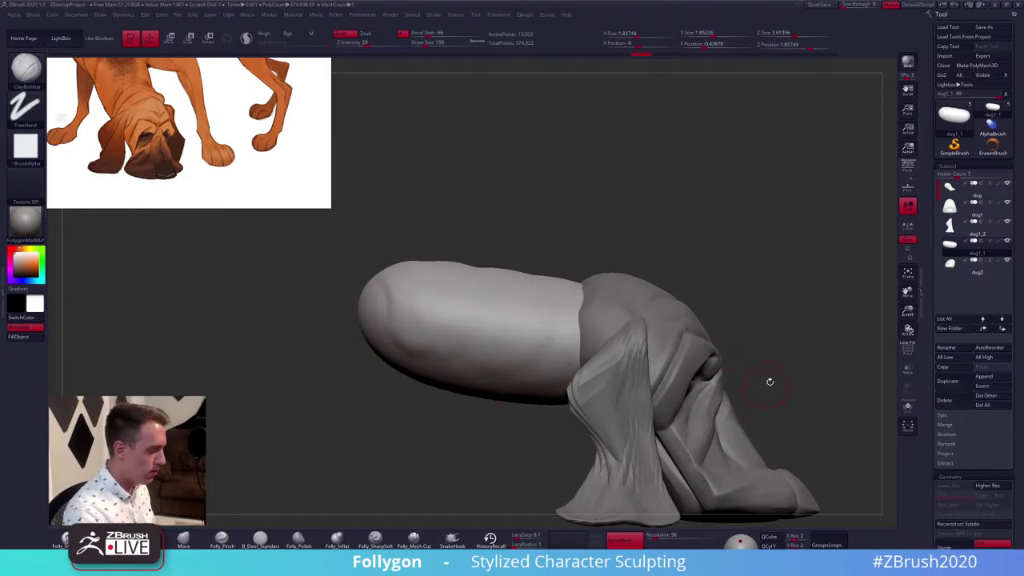
Make the ear mesh active and subdivide it once
{"action": "mouse_move", "coordinate": [795, 427]}
{"action": "left_mouse_down", "text": "alt"}
{"action": "mouse_move", "coordinate": [761, 423]}
{"action": "mouse_move", "coordinate": [711, 381]}
{"action": "mouse_move", "coordinate": [696, 412]}
{"action": "mouse_move", "coordinate": [674, 425]}
{"action": "left_mouse_up", "text": "alt"}
{"action": "left_click", "coordinate": [568, 351], "text": "alt"}
{"action": "key", "text": "space"}
{"action": "key", "text": "shift+f"}
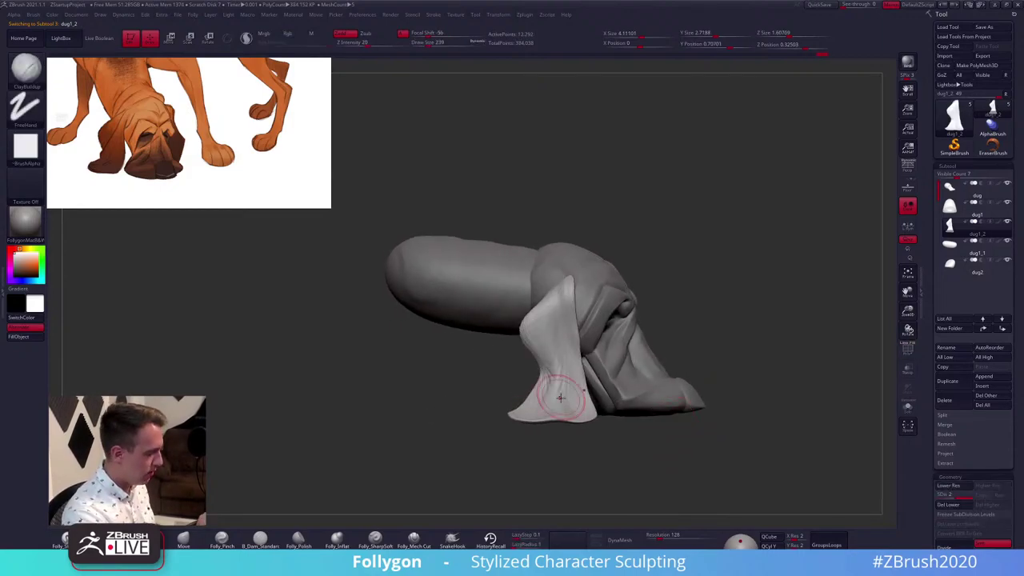
{"action": "key", "text": "ctrl+d"}
Smooth the flared ear tips and reshape them from the front with the Move brush at draw size 306
{"action": "key", "text": "b"}
{"action": "key", "text": "m"}
{"action": "key", "text": "v"}
{"action": "right_click_drag", "start_coordinate": [556, 400], "coordinate": [513, 405], "text": "shift"}
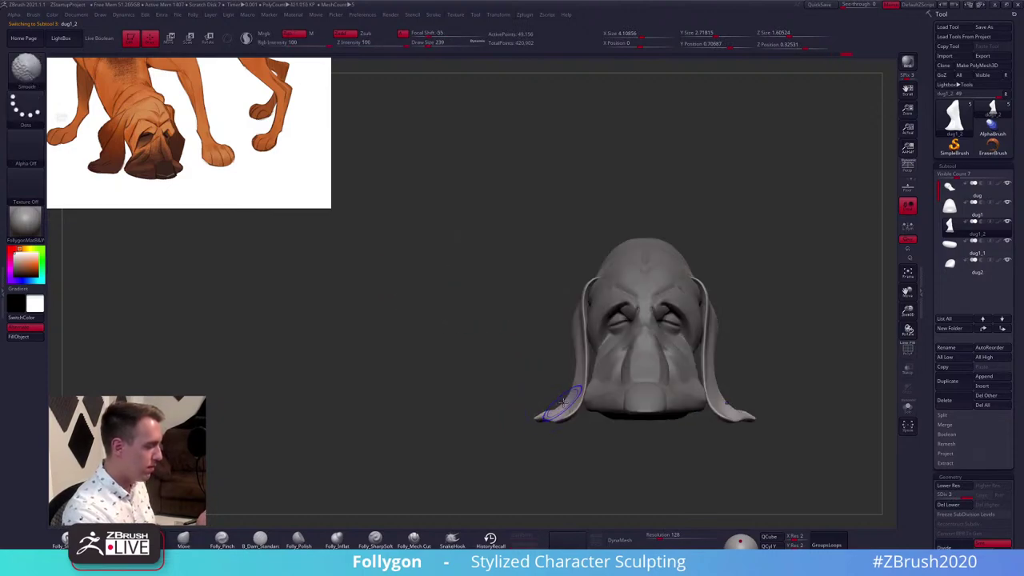
{"action": "left_click_drag", "start_coordinate": [574, 403], "coordinate": [576, 418]}
{"action": "key", "text": "s"}
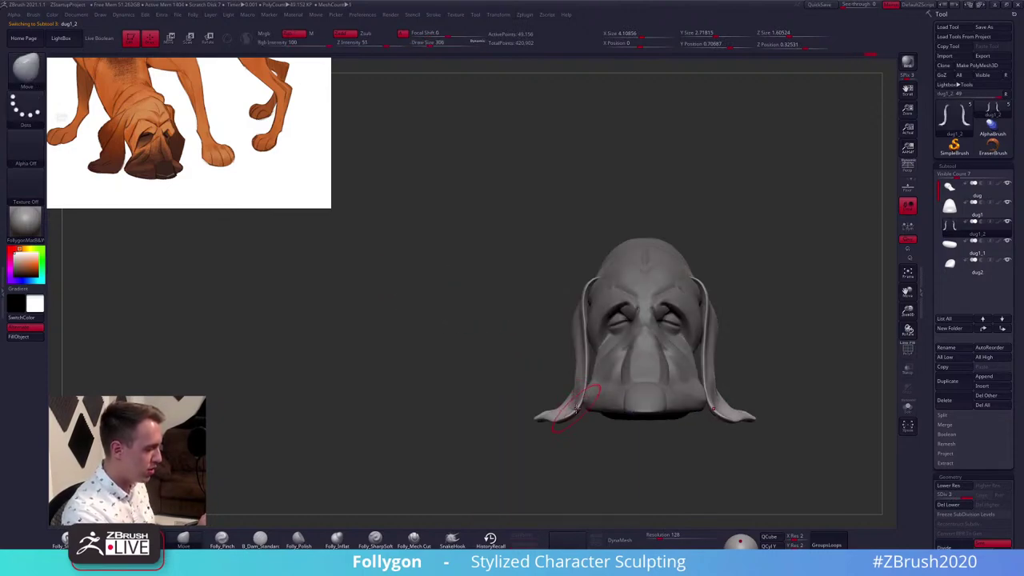
{"action": "right_click_drag", "start_coordinate": [546, 416], "coordinate": [557, 427], "text": "alt"}
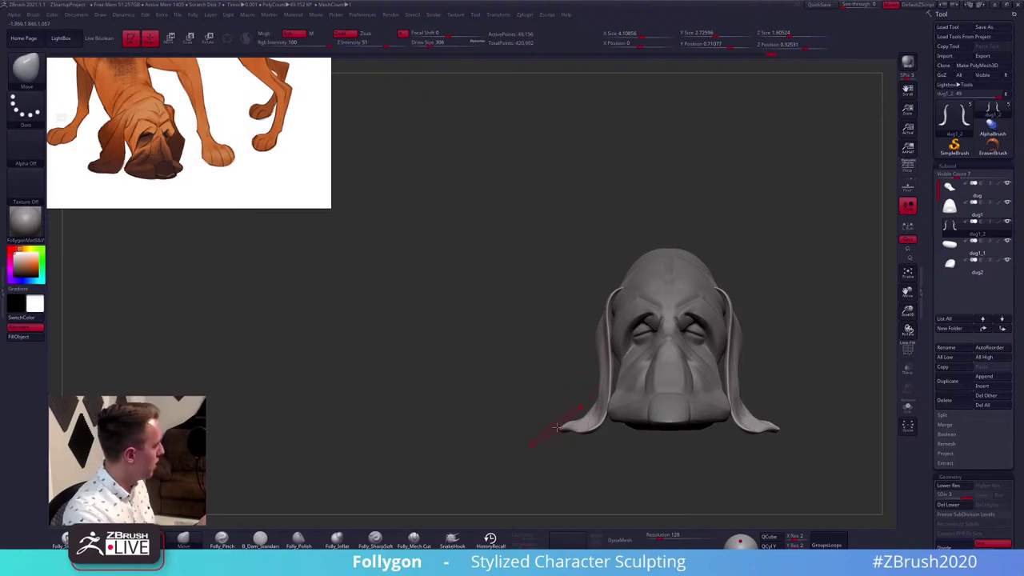
Carve long vertical folds into the isolated ear with the Folly_SharpSoft brush at draw size 265
{"action": "right_click_drag", "start_coordinate": [624, 395], "coordinate": [662, 387]}
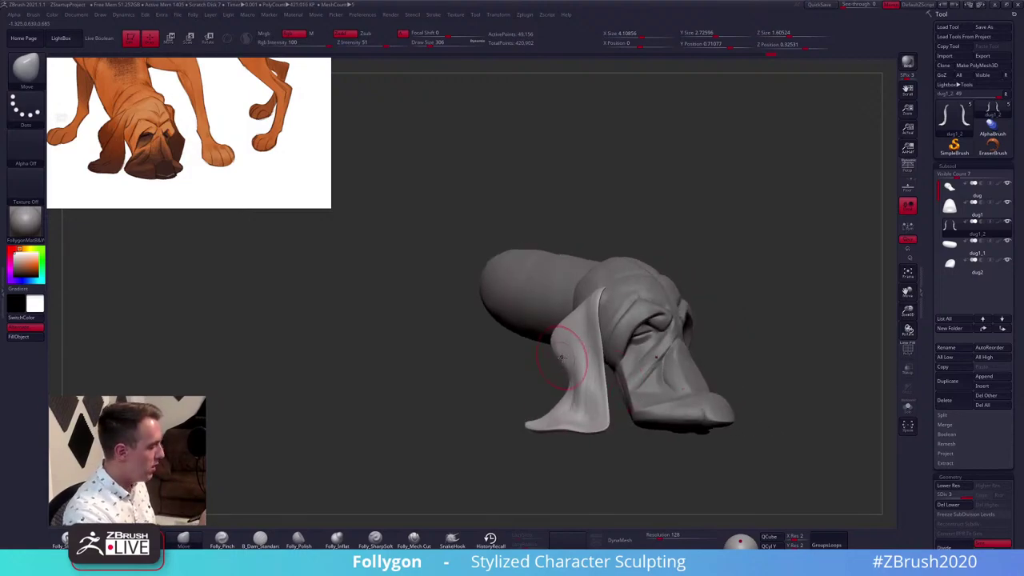
{"action": "right_click_drag", "start_coordinate": [570, 357], "coordinate": [573, 389], "text": "alt"}
{"action": "key", "text": "space"}
{"action": "left_click_drag", "start_coordinate": [579, 357], "coordinate": [574, 357]}
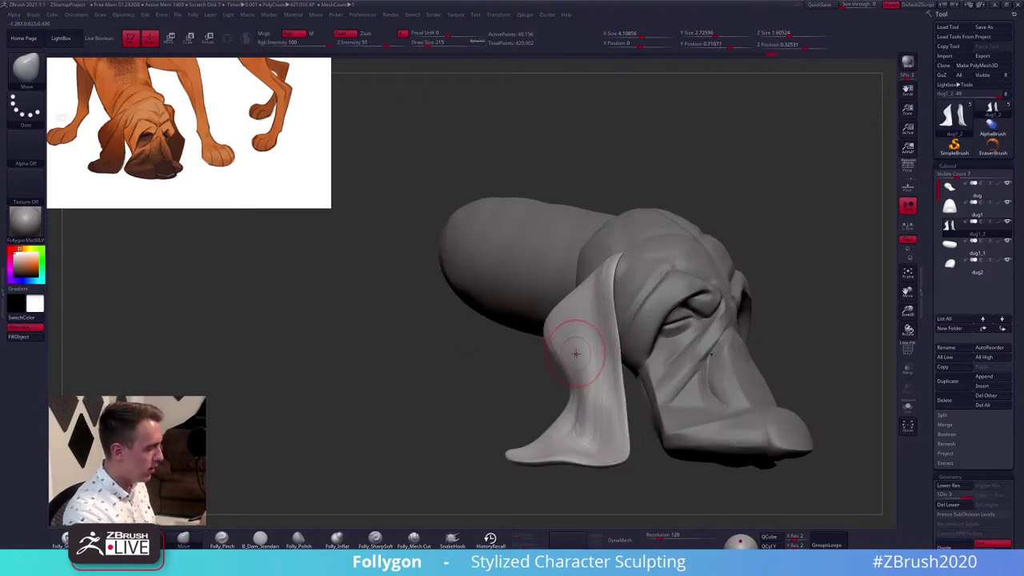
{"action": "right_click_drag", "start_coordinate": [577, 353], "coordinate": [596, 355]}
{"action": "left_click", "coordinate": [390, 543]}
{"action": "key", "text": "space"}
{"action": "left_click_drag", "start_coordinate": [582, 357], "coordinate": [587, 357]}
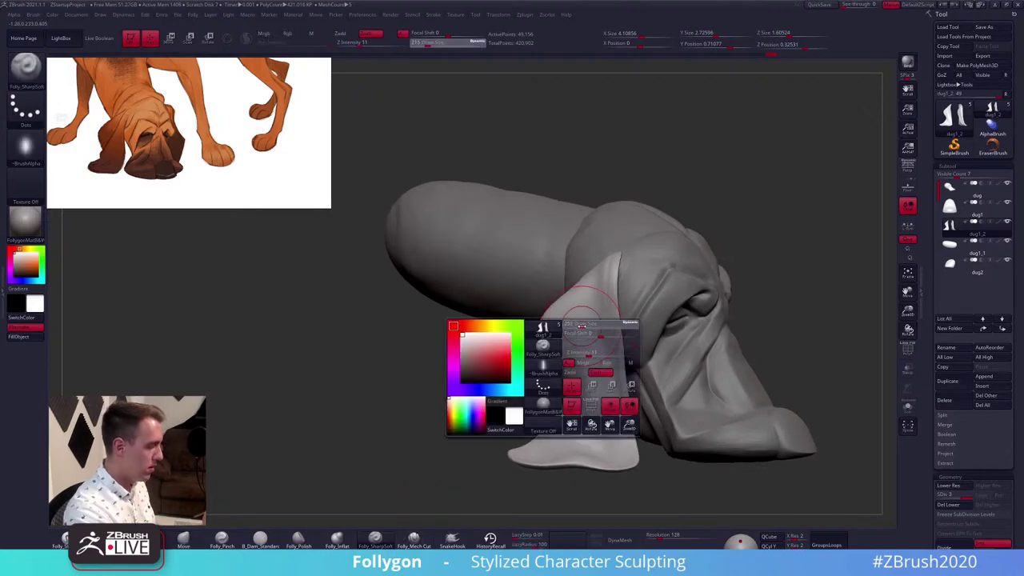
{"action": "right_click_drag", "start_coordinate": [572, 330], "coordinate": [615, 335]}
{"action": "key", "text": "alt+s"}
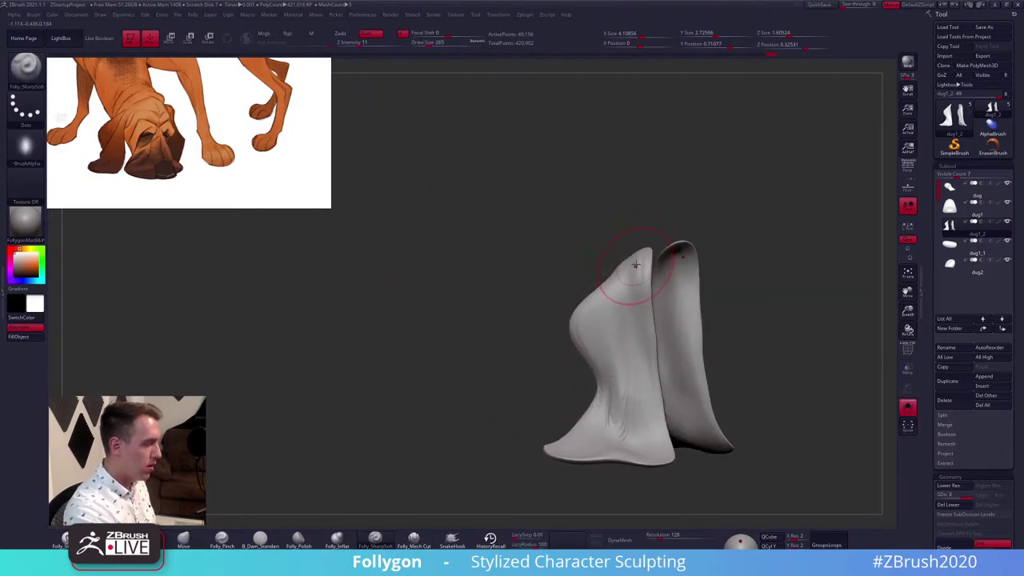
{"action": "left_click_drag", "start_coordinate": [634, 273], "coordinate": [614, 404]}
{"action": "right_click_drag", "start_coordinate": [627, 304], "coordinate": [636, 305]}
{"action": "left_click_drag", "start_coordinate": [633, 271], "coordinate": [608, 385]}
Subdivide the ear mesh twice, check its wireframe, and bring the rest of the head back into view
{"action": "key", "text": "ctrl+d"}
{"action": "key", "text": "shift+f"}
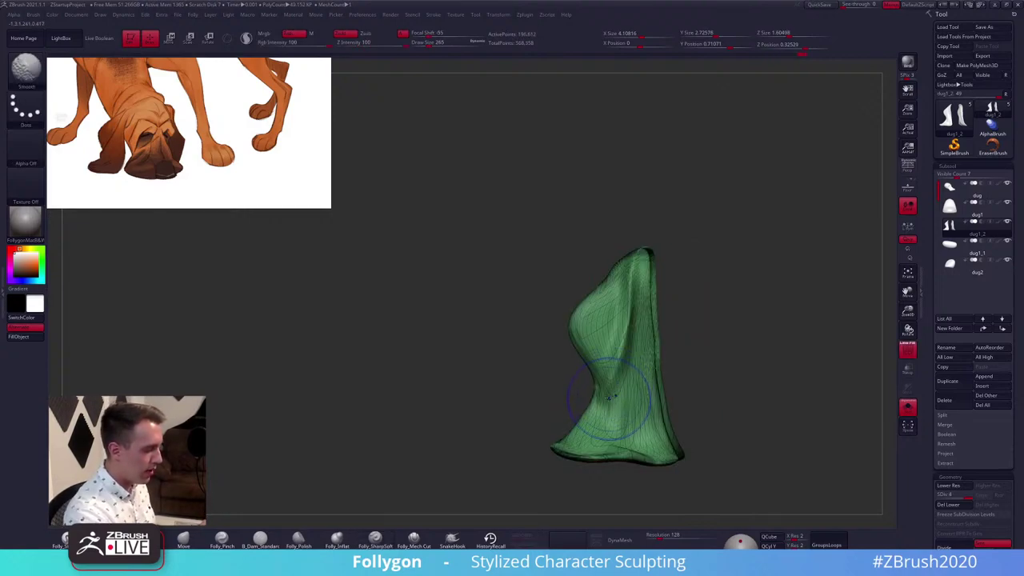
{"action": "key", "text": "shift+f"}
{"action": "key", "text": "ctrl+d"}
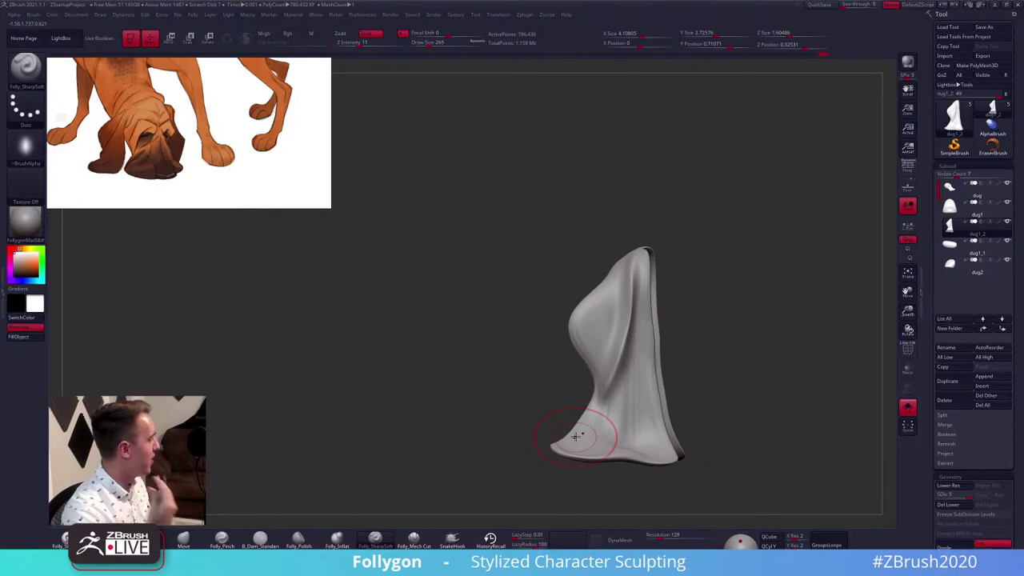
{"action": "key", "text": "shift+s"}
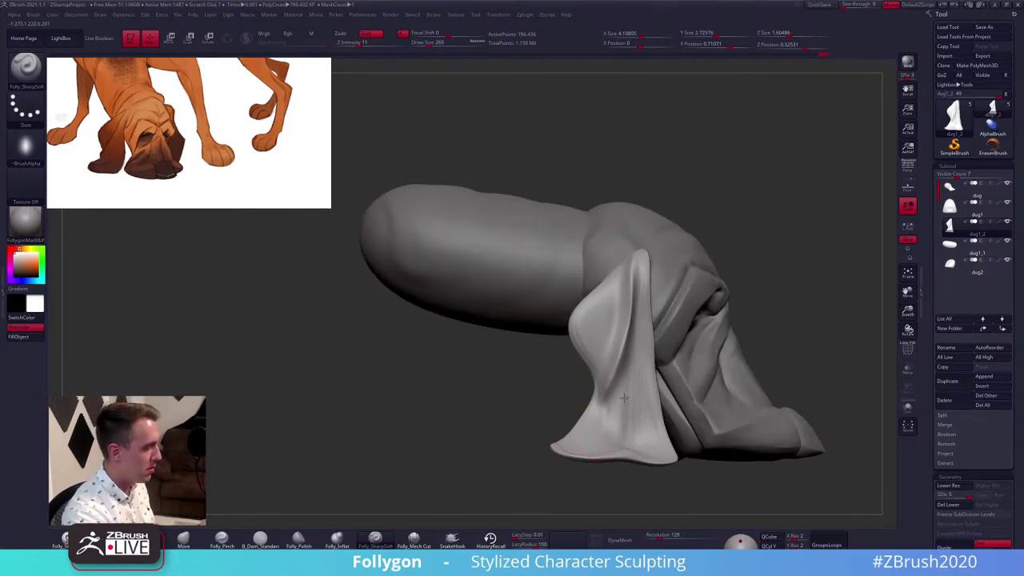
Build up the fold running down the ear with the Folly_Clay brush at draw size 192
{"action": "right_click_drag", "start_coordinate": [627, 403], "coordinate": [609, 390]}
{"action": "right_click_drag", "start_coordinate": [630, 333], "coordinate": [618, 330]}
{"action": "key", "text": "1"}
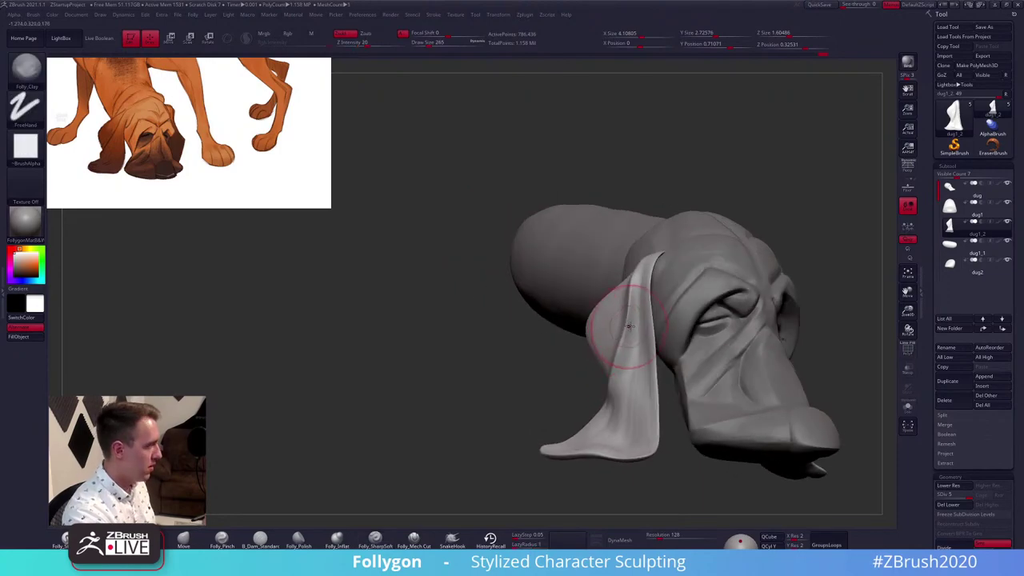
{"action": "key", "text": "space"}
{"action": "left_click_drag", "start_coordinate": [632, 324], "coordinate": [624, 325]}
{"action": "left_click_drag", "start_coordinate": [642, 274], "coordinate": [624, 379]}
{"action": "left_click_drag", "start_coordinate": [639, 344], "coordinate": [609, 426]}
{"action": "left_click_drag", "start_coordinate": [637, 376], "coordinate": [633, 406]}
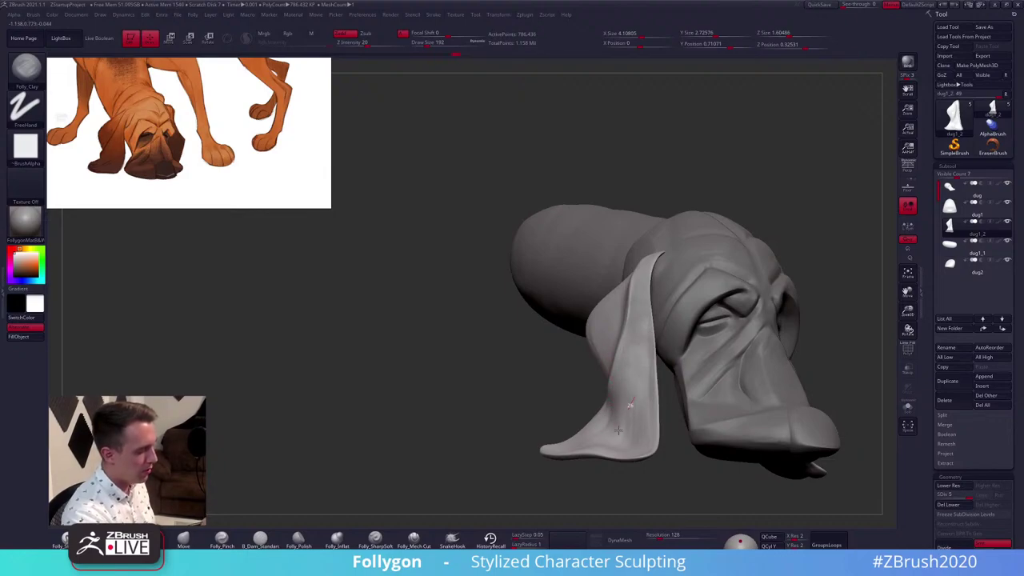
{"action": "mouse_move", "coordinate": [626, 418]}
{"action": "right_mouse_down"}
{"action": "mouse_move", "coordinate": [602, 392]}
{"action": "mouse_move", "coordinate": [603, 374]}
{"action": "right_mouse_up"}
Make the head mesh active, isolate it, and sculpt an ear socket hollow into the skull's side with Folly_Clay at draw size 181
{"action": "left_click", "coordinate": [656, 288], "text": "alt"}
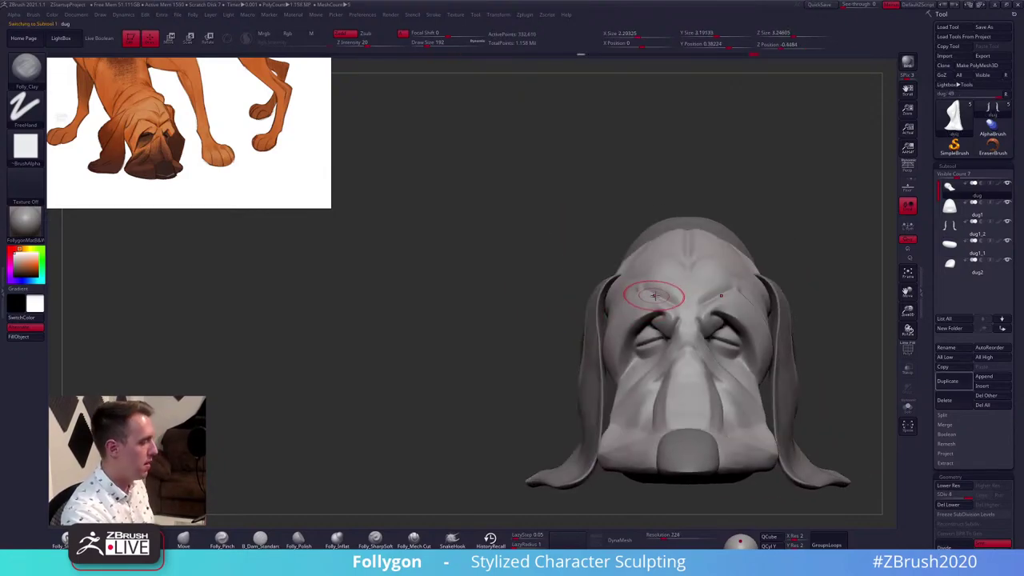
{"action": "right_click_drag", "start_coordinate": [651, 295], "coordinate": [642, 290]}
{"action": "mouse_move", "coordinate": [590, 316]}
{"action": "right_mouse_down"}
{"action": "mouse_move", "coordinate": [605, 330]}
{"action": "mouse_move", "coordinate": [617, 316]}
{"action": "right_mouse_up"}
{"action": "key", "text": "alt+s"}
{"action": "key", "text": "s"}
{"action": "left_click_drag", "start_coordinate": [600, 314], "coordinate": [598, 314]}
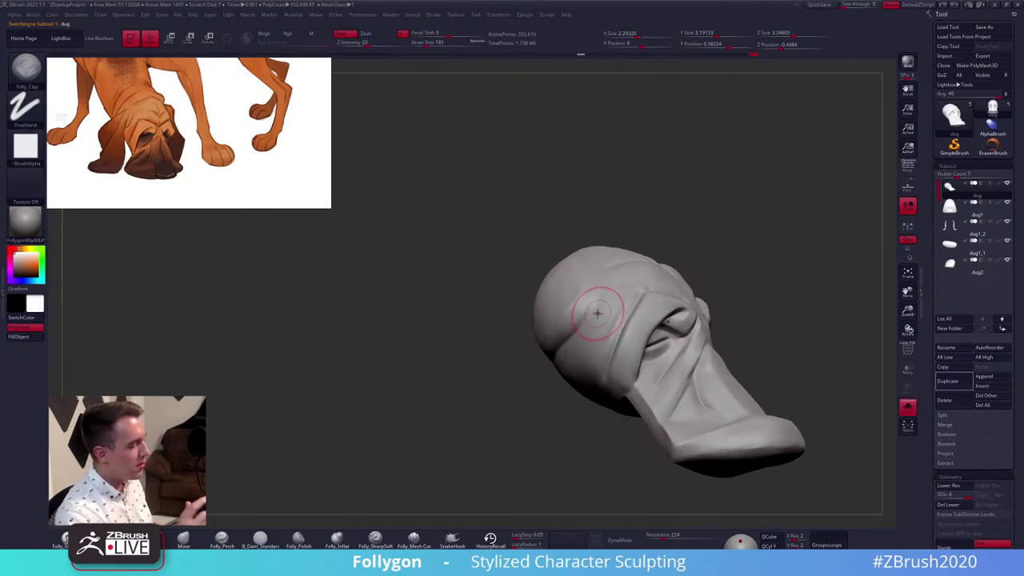
{"action": "right_click_drag", "start_coordinate": [598, 314], "coordinate": [585, 316], "text": "ctrl"}
{"action": "left_click_drag", "start_coordinate": [584, 315], "coordinate": [560, 340]}
{"action": "mouse_move", "coordinate": [578, 336]}
{"action": "right_mouse_down"}
{"action": "mouse_move", "coordinate": [563, 343]}
{"action": "mouse_move", "coordinate": [581, 297]}
{"action": "right_mouse_up"}
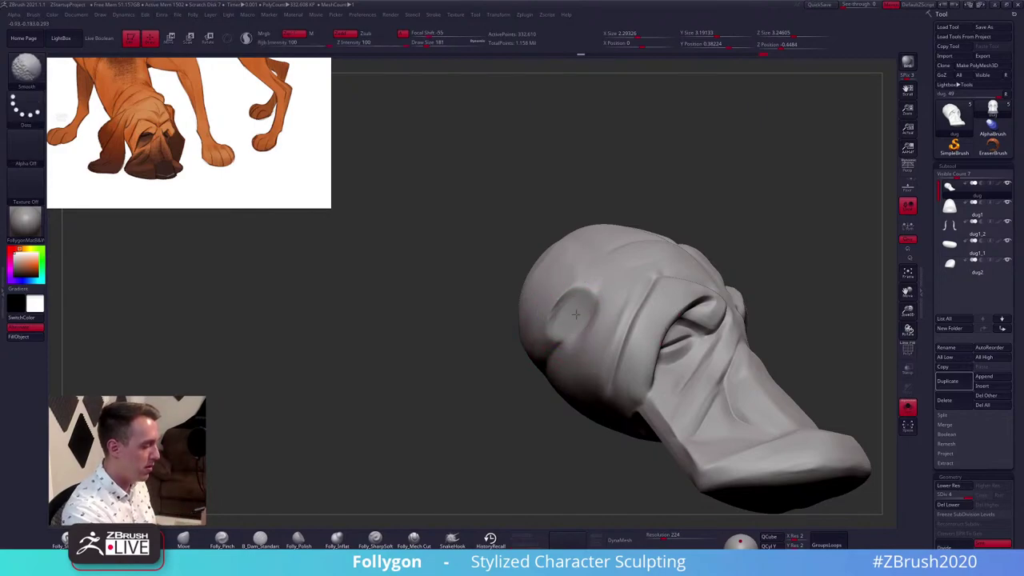
{"action": "right_click_drag", "start_coordinate": [573, 315], "coordinate": [716, 406]}
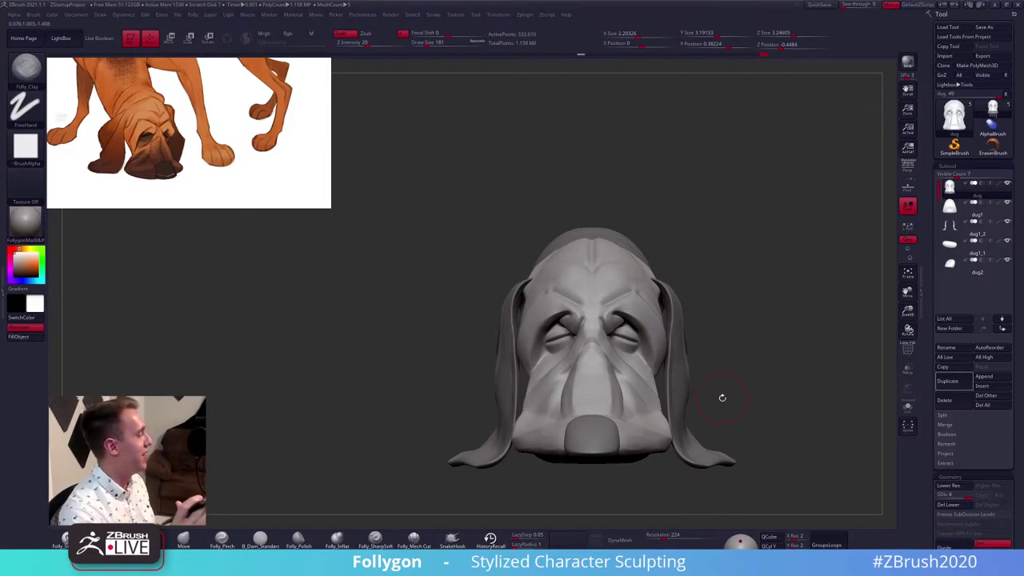
{"action": "mouse_move", "coordinate": [715, 377]}
{"action": "right_mouse_down"}
{"action": "mouse_move", "coordinate": [725, 373]}
{"action": "mouse_move", "coordinate": [664, 377]}
{"action": "right_mouse_up"}
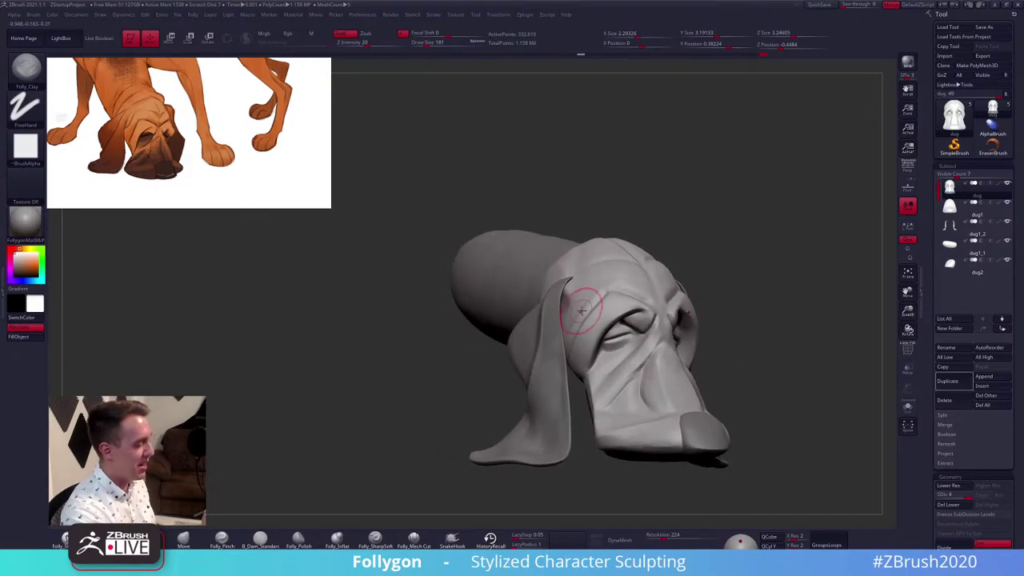
Isolate the head and reshape the skull's side contours from behind with the Move brush
{"action": "key", "text": "alt+s"}
{"action": "right_click_drag", "start_coordinate": [580, 314], "coordinate": [680, 310]}
{"action": "key", "text": "space"}
{"action": "key", "text": "1"}
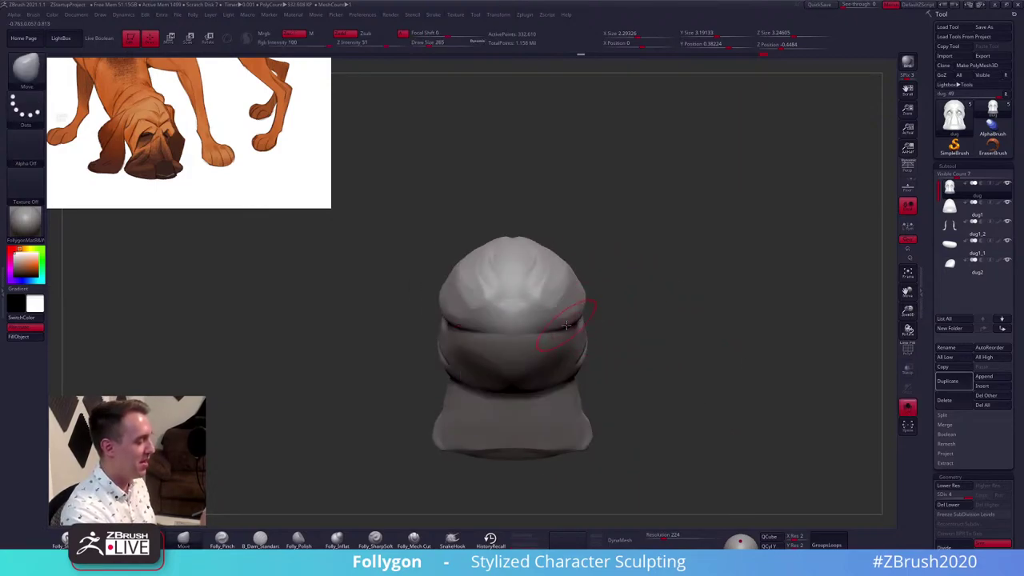
{"action": "left_click_drag", "start_coordinate": [583, 323], "coordinate": [577, 293]}
{"action": "key", "text": "]"}
{"action": "left_click_drag", "start_coordinate": [582, 343], "coordinate": [577, 356]}
{"action": "mouse_move", "coordinate": [578, 356]}
{"action": "right_mouse_down"}
{"action": "mouse_move", "coordinate": [578, 301]}
{"action": "mouse_move", "coordinate": [528, 343]}
{"action": "right_mouse_up"}
Flatten the back of the skull with the Folly_Trim brush at draw size 279
{"action": "key", "text": "2"}
{"action": "mouse_move", "coordinate": [529, 313]}
{"action": "left_mouse_down"}
{"action": "mouse_move", "coordinate": [508, 352]}
{"action": "mouse_move", "coordinate": [543, 337]}
{"action": "left_mouse_up"}
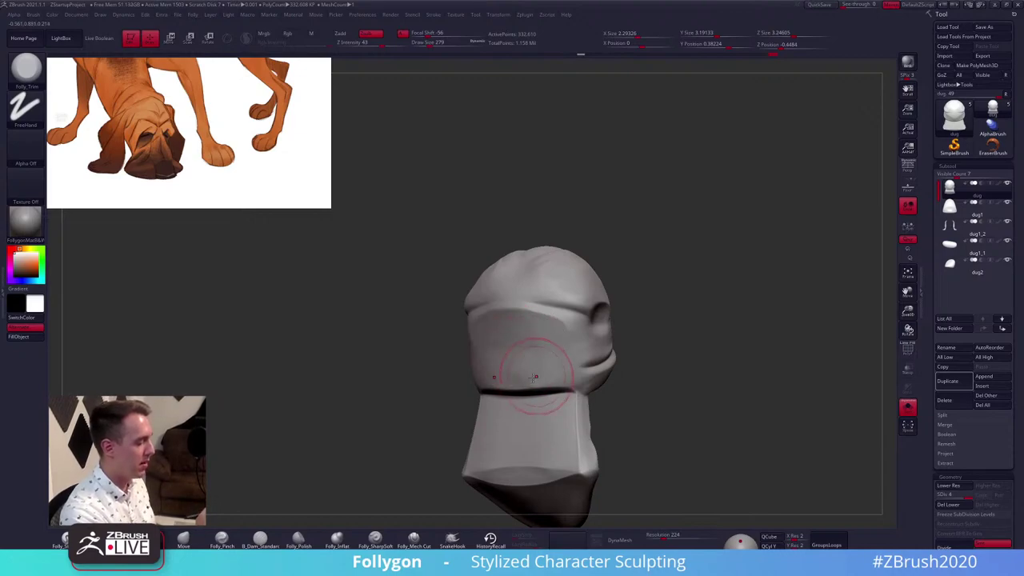
{"action": "left_click_drag", "start_coordinate": [508, 342], "coordinate": [456, 384]}
{"action": "key", "text": "shift+s"}
{"action": "mouse_move", "coordinate": [675, 414]}
{"action": "left_mouse_down"}
{"action": "mouse_move", "coordinate": [684, 384]}
{"action": "mouse_move", "coordinate": [668, 397]}
{"action": "mouse_move", "coordinate": [640, 392]}
{"action": "left_mouse_up"}
Adjust the skull around the ear socket with the Move brush at draw size 215 and review the full head
{"action": "key", "text": "b"}
{"action": "key", "text": "m"}
{"action": "key", "text": "v"}
{"action": "key", "text": "shift+s"}
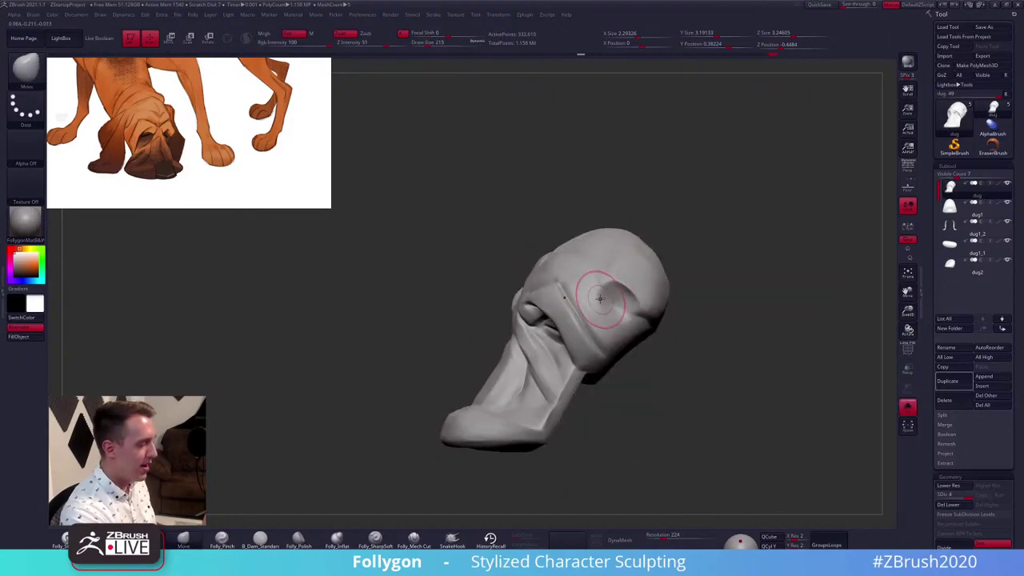
{"action": "left_click_drag", "start_coordinate": [640, 315], "coordinate": [705, 390]}
{"action": "key", "text": "shift+s"}
{"action": "right_click_drag", "start_coordinate": [613, 282], "coordinate": [526, 297]}
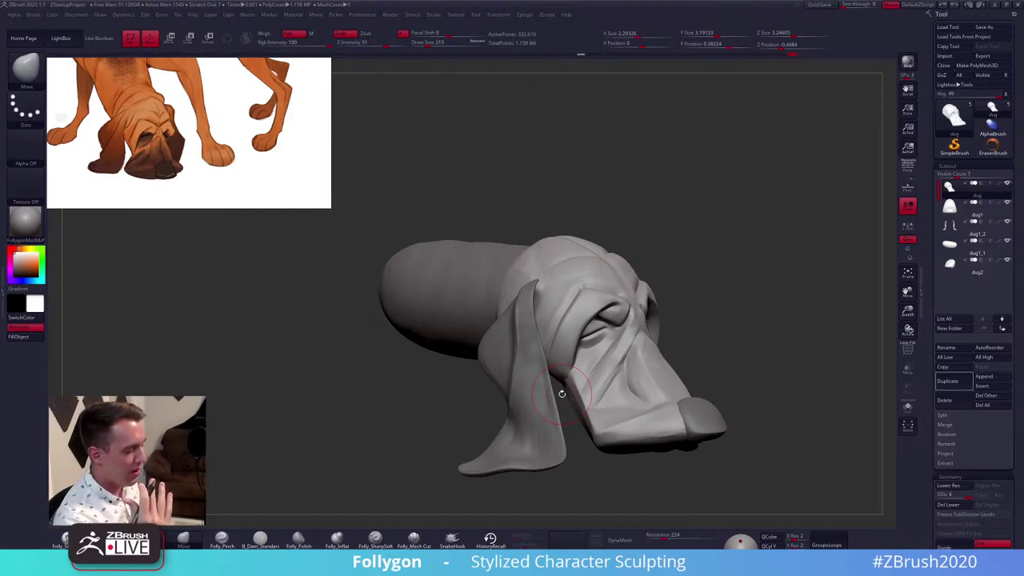
{"action": "key", "text": "b"}
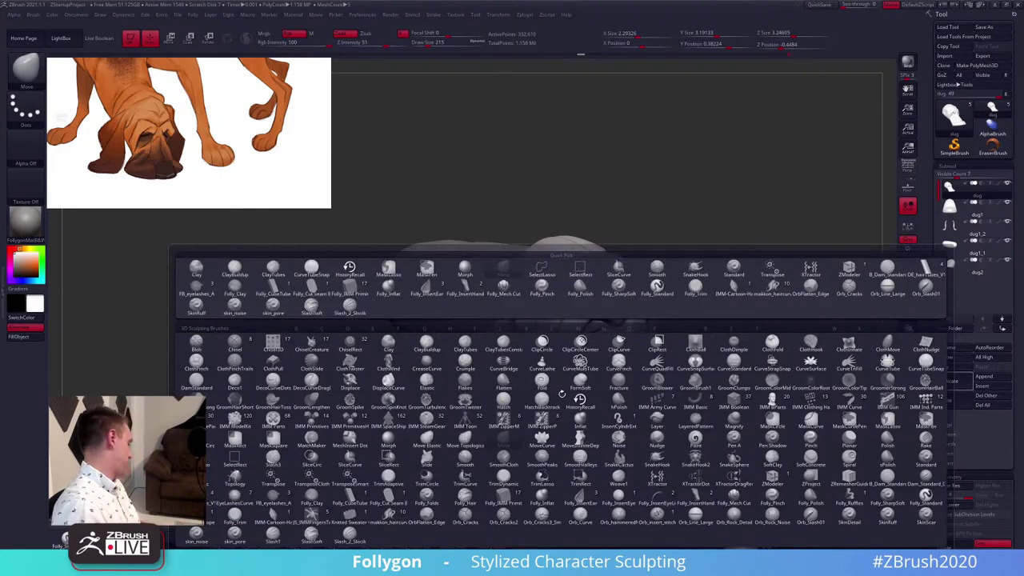
{"action": "key", "text": "r"}
{"action": "key", "text": "a"}
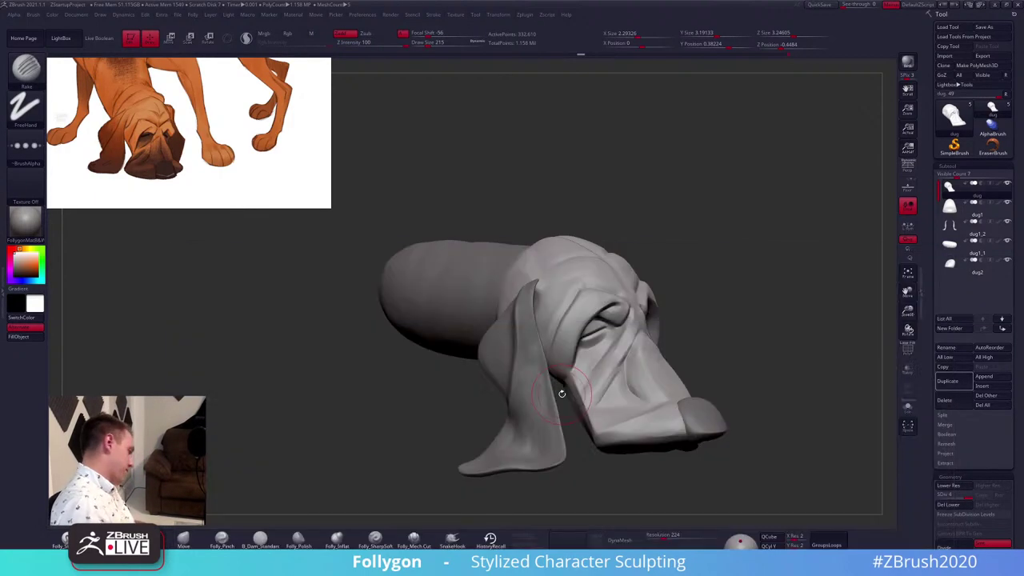
{"action": "key", "text": "b"}
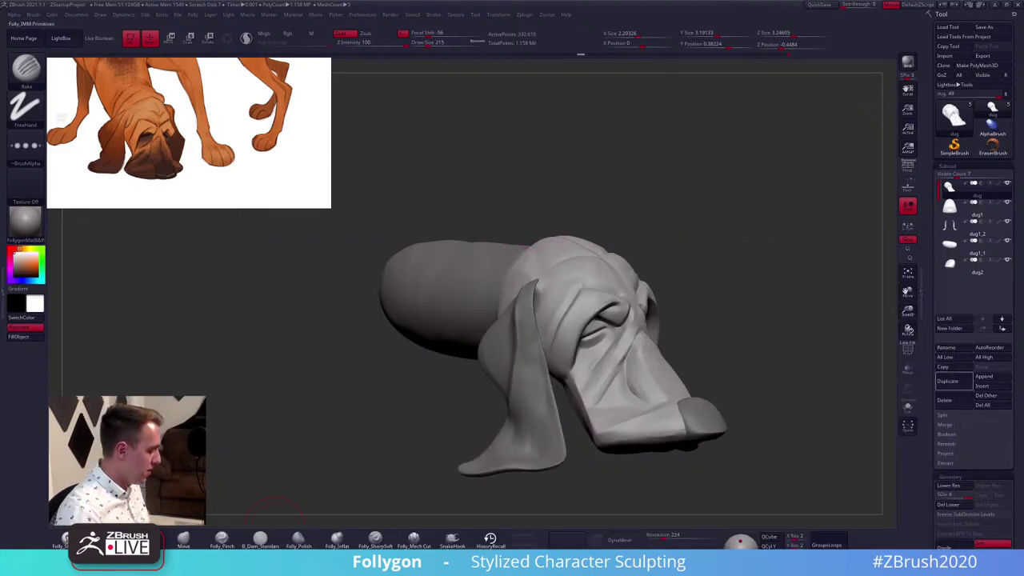
{"action": "left_click", "coordinate": [327, 556]}
{"action": "key", "text": "b"}
{"action": "key", "text": "m"}
{"action": "key", "text": "v"}
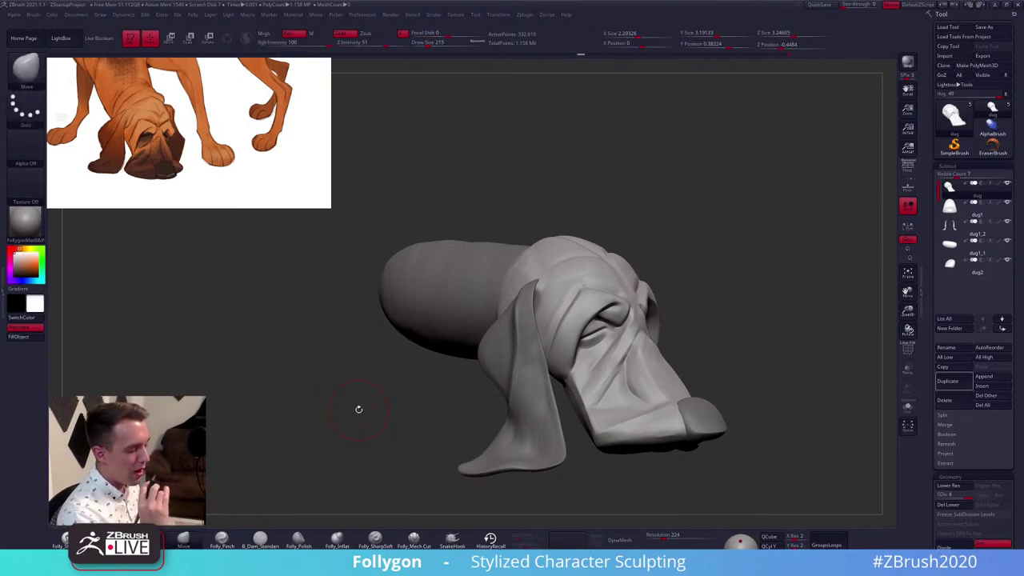
Isolate the head and build up the rear edge of the jowl with the Folly_Clay brush at draw size 113
{"action": "key", "text": "alt+shift+s"}
{"action": "mouse_move", "coordinate": [606, 402]}
{"action": "right_mouse_down", "text": "alt"}
{"action": "mouse_move", "coordinate": [593, 344]}
{"action": "mouse_move", "coordinate": [604, 356]}
{"action": "mouse_move", "coordinate": [597, 370]}
{"action": "right_mouse_up", "text": "alt"}
{"action": "key", "text": "space"}
{"action": "mouse_move", "coordinate": [596, 334]}
{"action": "left_mouse_down"}
{"action": "mouse_move", "coordinate": [573, 322]}
{"action": "mouse_move", "coordinate": [573, 333]}
{"action": "left_mouse_up"}
{"action": "key", "text": "1"}
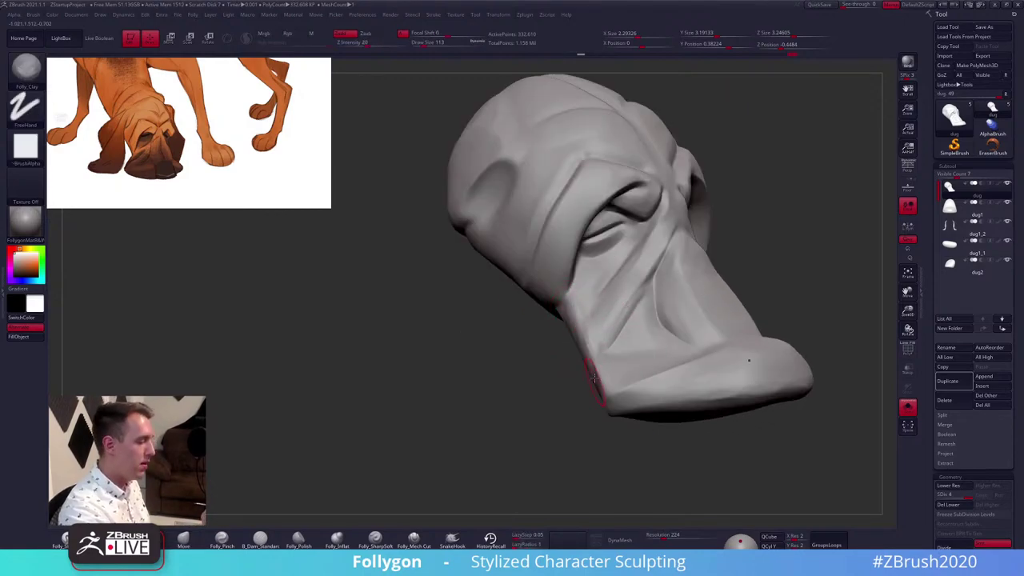
{"action": "left_click_drag", "start_coordinate": [603, 392], "coordinate": [545, 347]}
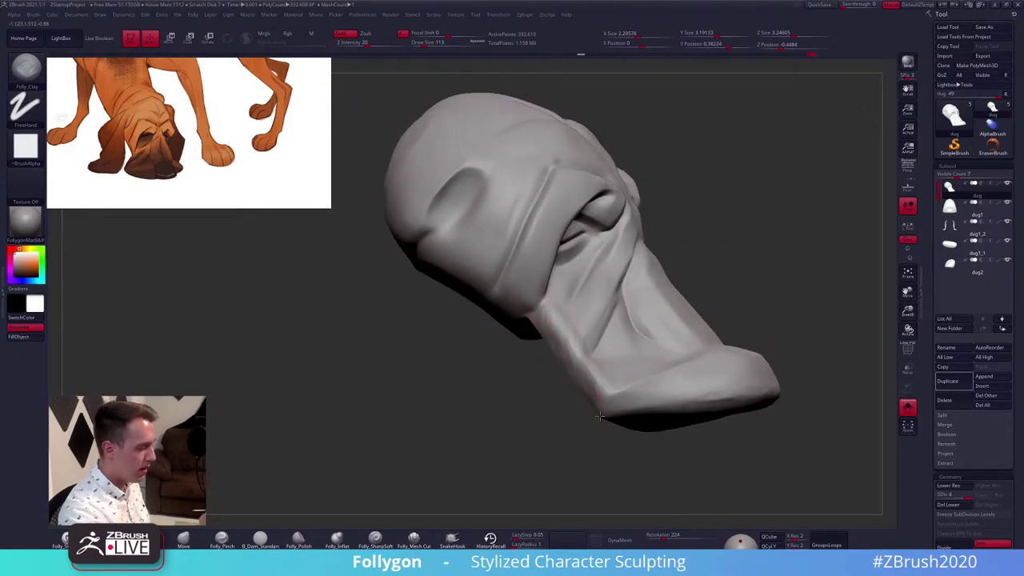
{"action": "mouse_move", "coordinate": [604, 427]}
{"action": "left_mouse_down"}
{"action": "mouse_move", "coordinate": [590, 361]}
{"action": "mouse_move", "coordinate": [545, 301]}
{"action": "left_mouse_up"}
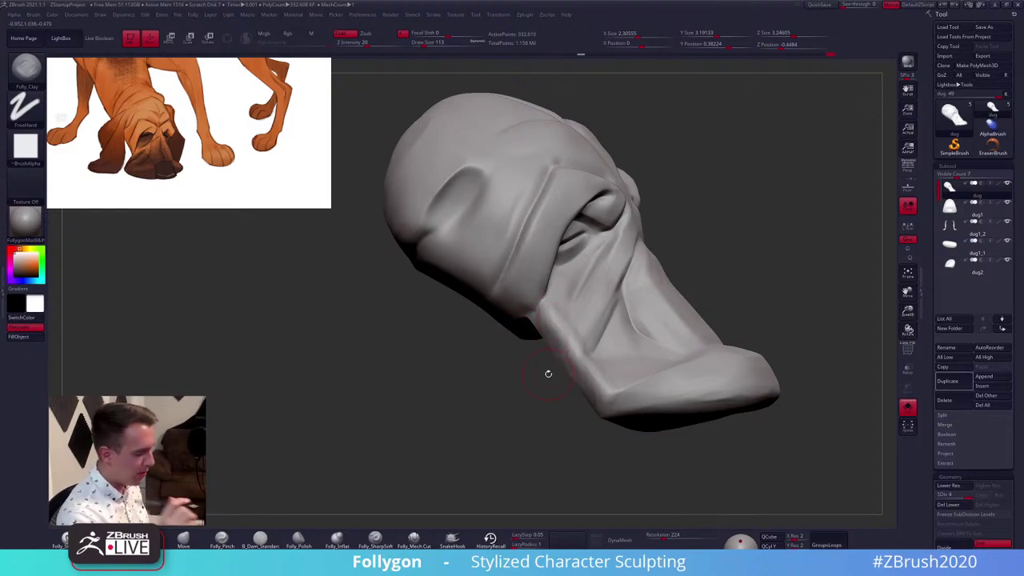
Flatten and sharpen the jowl's rear edge with the Folly_Trim brush at draw size 113
{"action": "right_click_drag", "start_coordinate": [573, 361], "coordinate": [565, 352]}
{"action": "key", "text": "3"}
{"action": "left_click_drag", "start_coordinate": [549, 327], "coordinate": [555, 310]}
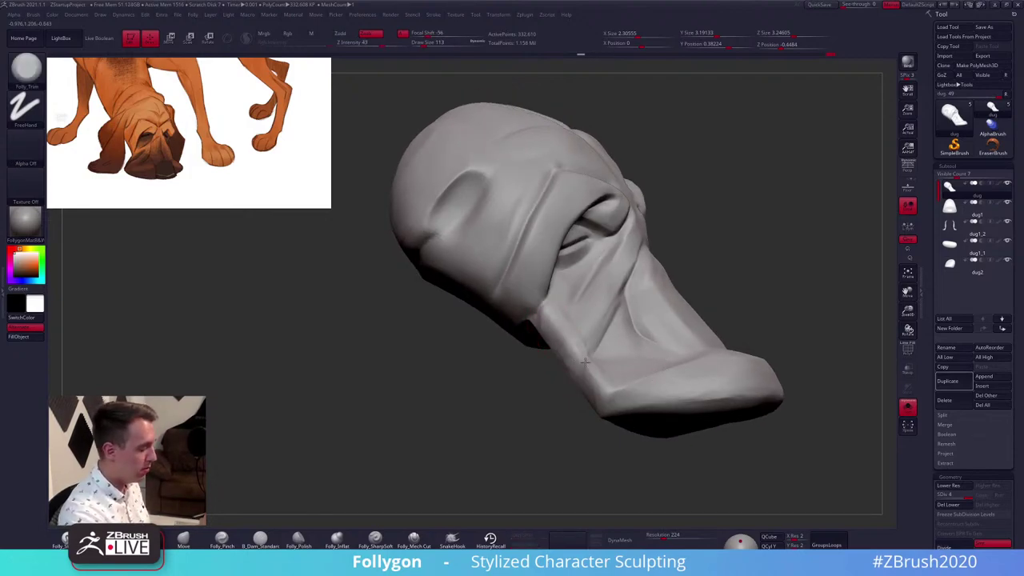
{"action": "left_click_drag", "start_coordinate": [605, 377], "coordinate": [570, 351]}
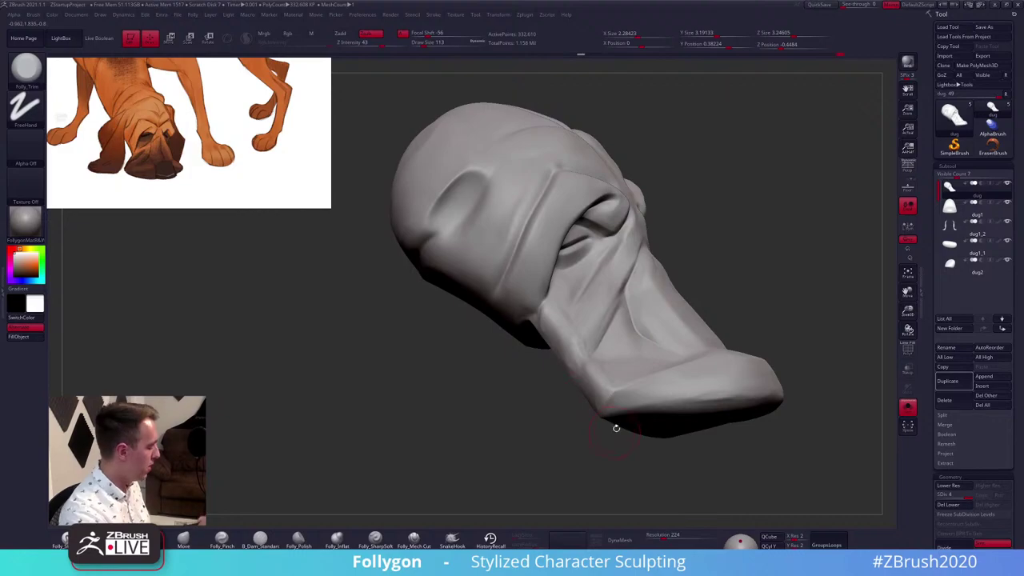
Show the whole model again and adjust the jowls' width with the Move brush at draw size 150
{"action": "key", "text": "alt+s"}
{"action": "mouse_move", "coordinate": [616, 428]}
{"action": "right_mouse_down"}
{"action": "mouse_move", "coordinate": [560, 420]}
{"action": "mouse_move", "coordinate": [606, 416]}
{"action": "mouse_move", "coordinate": [617, 448]}
{"action": "mouse_move", "coordinate": [599, 403]}
{"action": "mouse_move", "coordinate": [581, 408]}
{"action": "mouse_move", "coordinate": [598, 376]}
{"action": "mouse_move", "coordinate": [594, 387]}
{"action": "mouse_move", "coordinate": [532, 404]}
{"action": "right_mouse_up"}
{"action": "key", "text": "b"}
{"action": "key", "text": "m"}
{"action": "key", "text": "v"}
{"action": "key", "text": "space"}
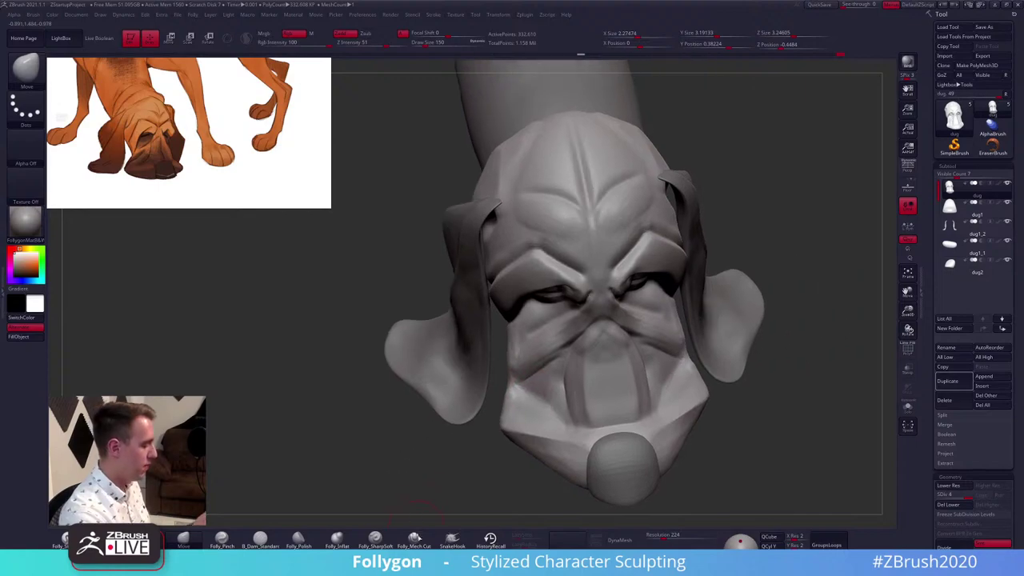
Isolate the head and cut a crease along the jowl with the Folly_Mech Cut brush
{"action": "key", "text": "2"}
{"action": "key", "text": "shift+s"}
{"action": "mouse_move", "coordinate": [704, 392]}
{"action": "right_mouse_down"}
{"action": "mouse_move", "coordinate": [641, 393]}
{"action": "mouse_move", "coordinate": [571, 413]}
{"action": "right_mouse_up"}
{"action": "key", "text": "space"}
{"action": "left_click_drag", "start_coordinate": [626, 424], "coordinate": [618, 424]}
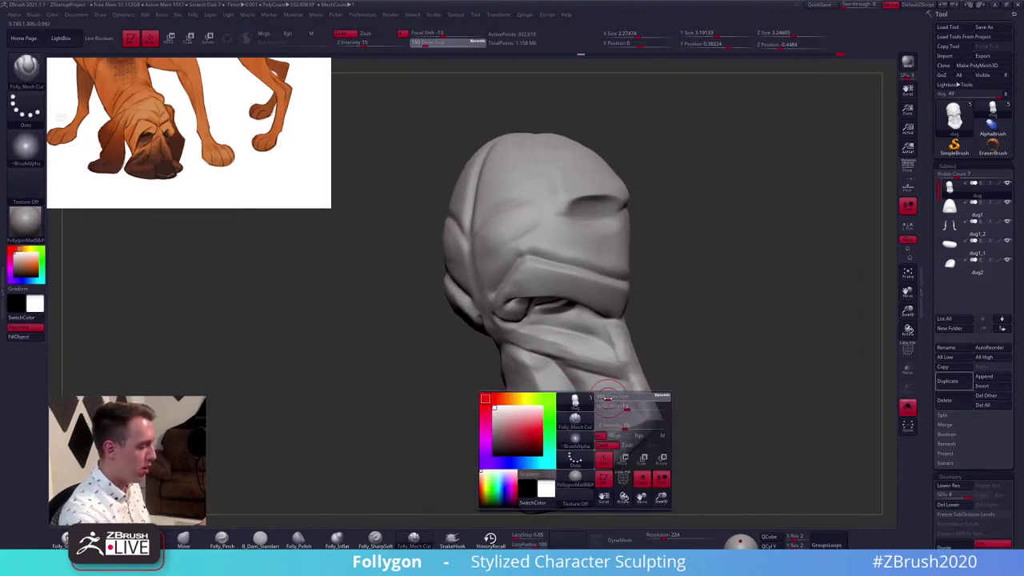
{"action": "right_click_drag", "start_coordinate": [617, 424], "coordinate": [576, 429]}
{"action": "left_click_drag", "start_coordinate": [575, 430], "coordinate": [666, 349]}
Trim the planes along the side of the jowl with the Folly_Trim brush at draw size 121
{"action": "mouse_move", "coordinate": [588, 380]}
{"action": "right_mouse_down"}
{"action": "mouse_move", "coordinate": [638, 373]}
{"action": "mouse_move", "coordinate": [622, 349]}
{"action": "mouse_move", "coordinate": [580, 357]}
{"action": "right_mouse_up"}
{"action": "key", "text": "space"}
{"action": "key", "text": "3"}
{"action": "mouse_move", "coordinate": [635, 330]}
{"action": "left_mouse_down"}
{"action": "mouse_move", "coordinate": [640, 373]}
{"action": "mouse_move", "coordinate": [624, 420]}
{"action": "left_mouse_up"}
{"action": "mouse_move", "coordinate": [638, 403]}
{"action": "right_mouse_down"}
{"action": "mouse_move", "coordinate": [670, 391]}
{"action": "mouse_move", "coordinate": [621, 359]}
{"action": "mouse_move", "coordinate": [648, 400]}
{"action": "mouse_move", "coordinate": [680, 393]}
{"action": "mouse_move", "coordinate": [669, 364]}
{"action": "right_mouse_up"}
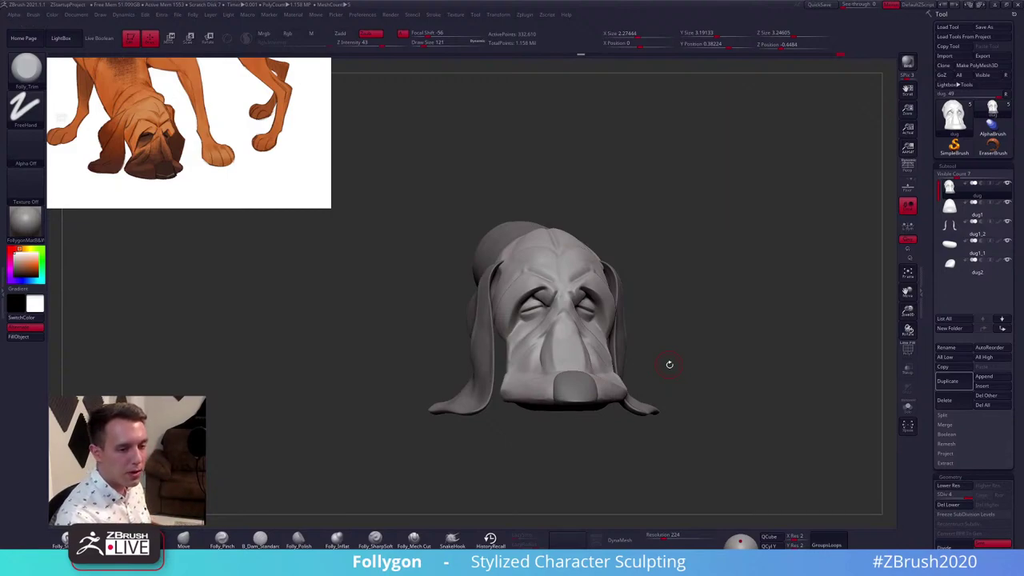
Sample the orange-brown fur colour from the reference drawing and fill the head mesh with it using the zbro_Paint material
{"action": "left_click_drag", "start_coordinate": [678, 341], "coordinate": [711, 340], "text": "alt"}
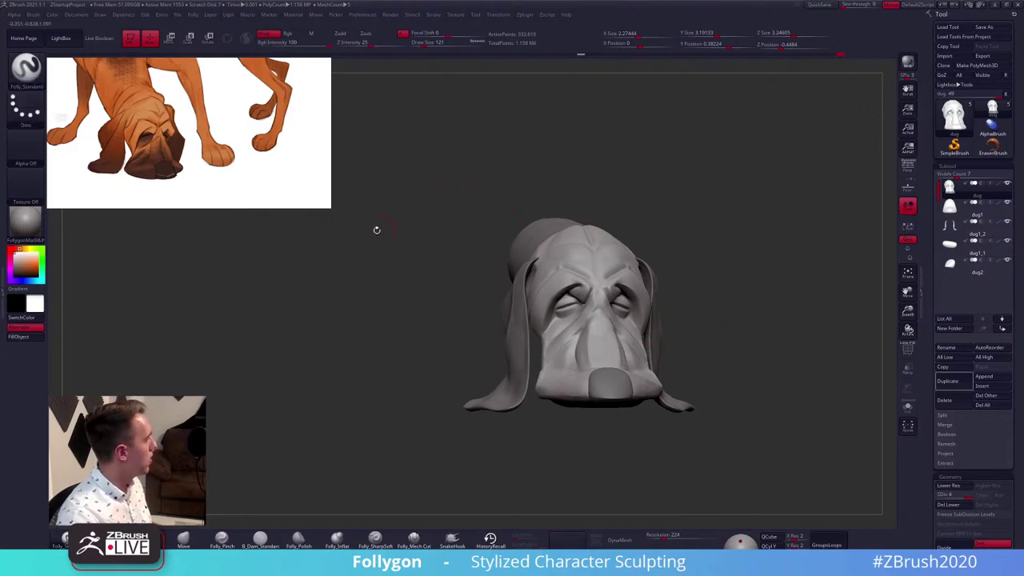
{"action": "key", "text": "z"}
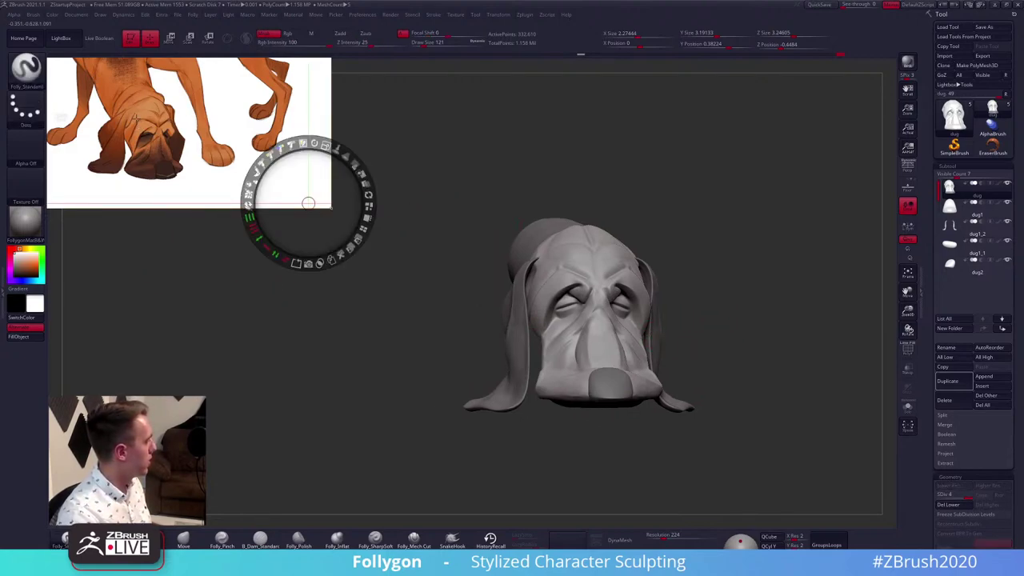
{"action": "key", "text": "c"}
{"action": "key", "text": "z"}
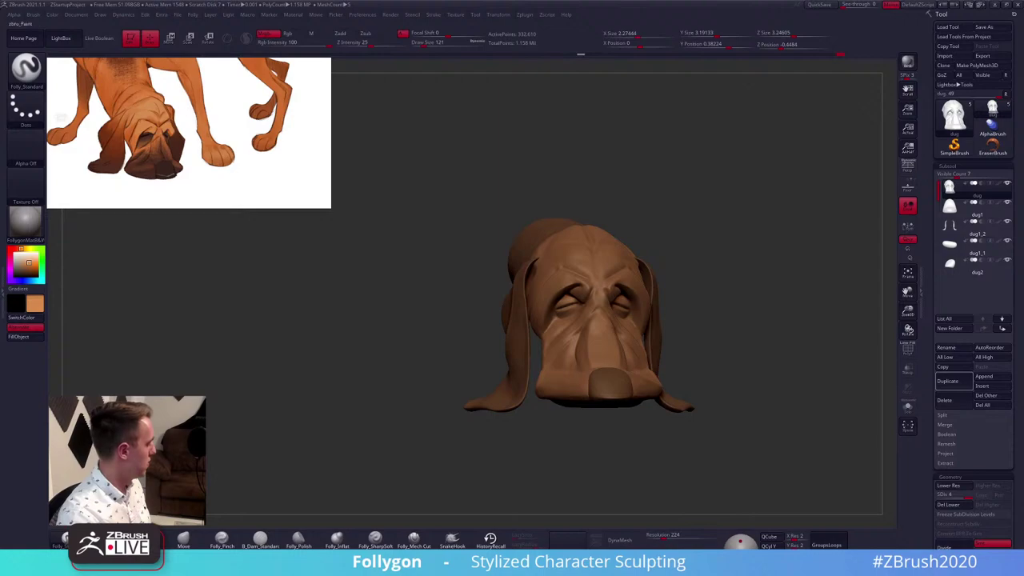
{"action": "left_click", "coordinate": [31, 339]}
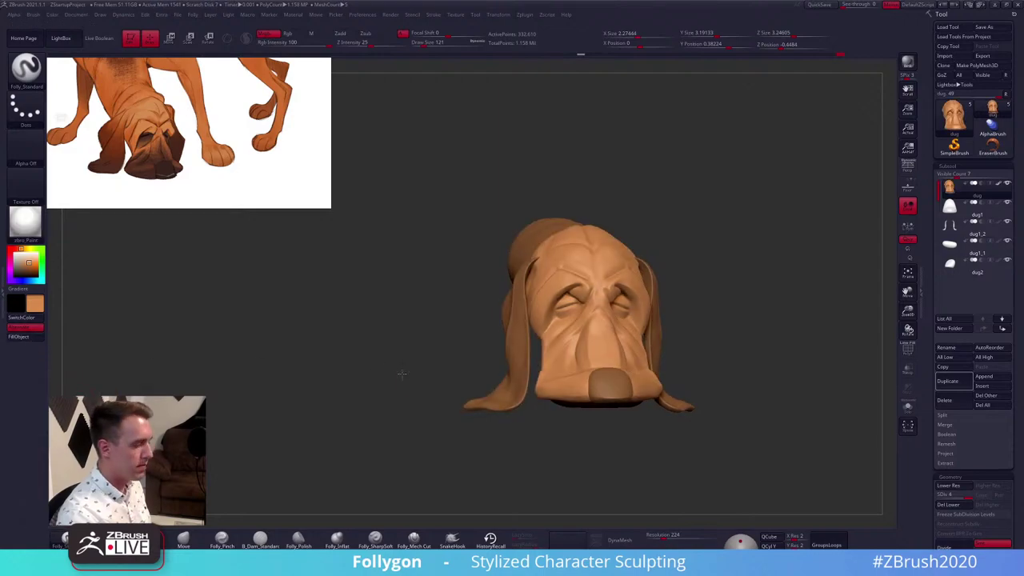
{"action": "left_click_drag", "start_coordinate": [408, 375], "coordinate": [367, 370], "text": "alt"}
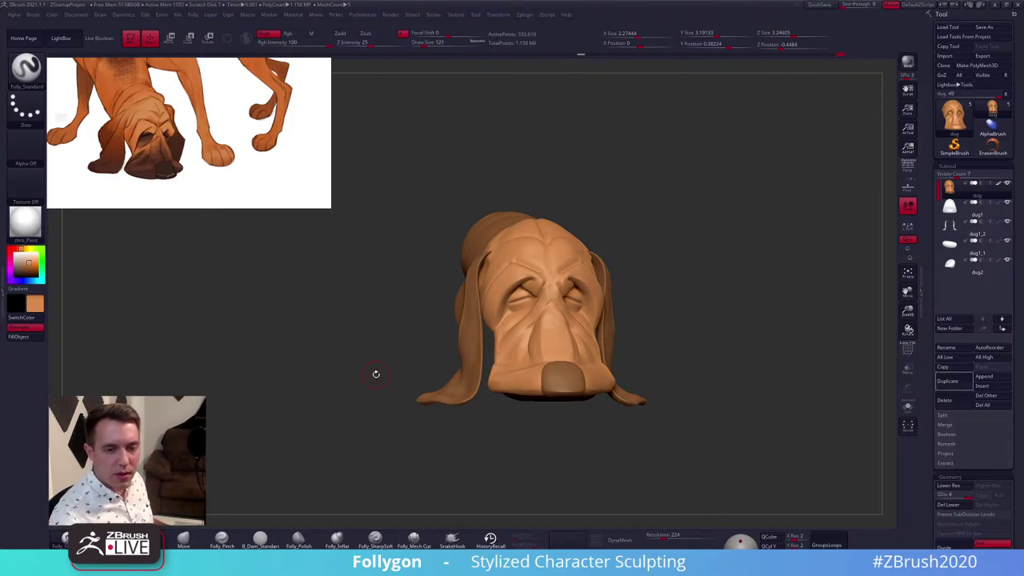
Sample a deeper orange from the reference drawing's fur and fill the head mesh with it
{"action": "key", "text": "z"}
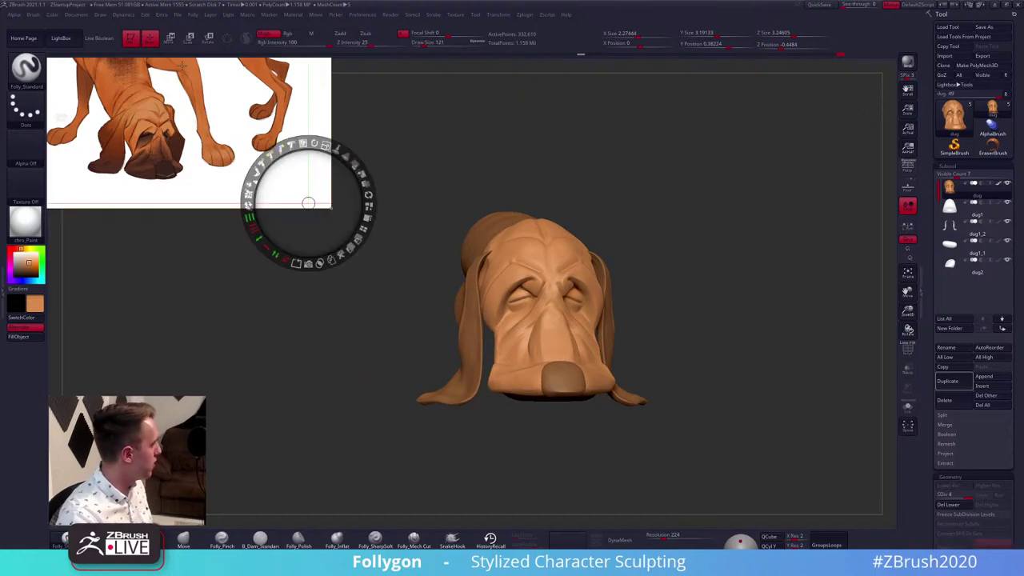
{"action": "key", "text": "z"}
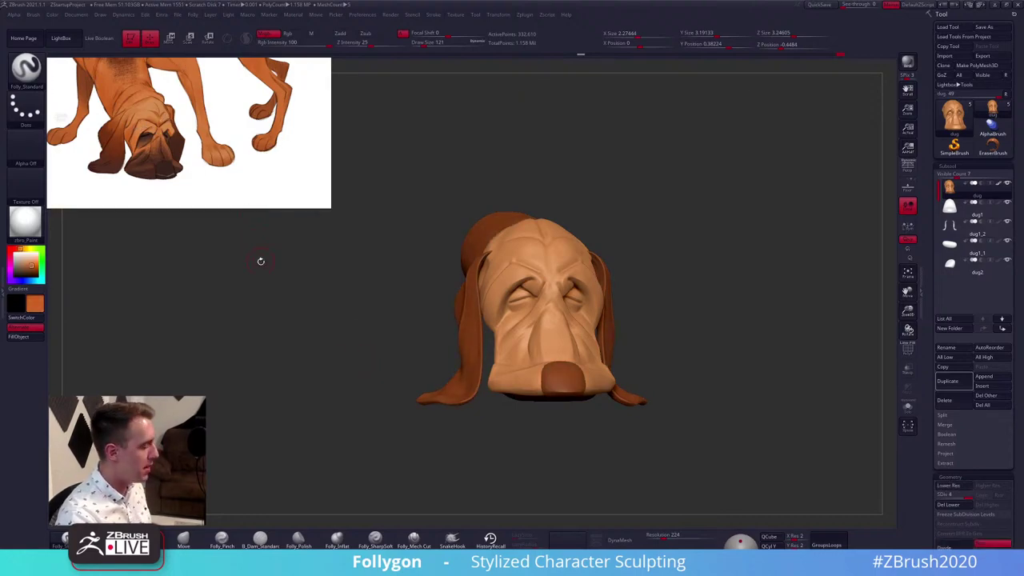
{"action": "left_click", "coordinate": [18, 337]}
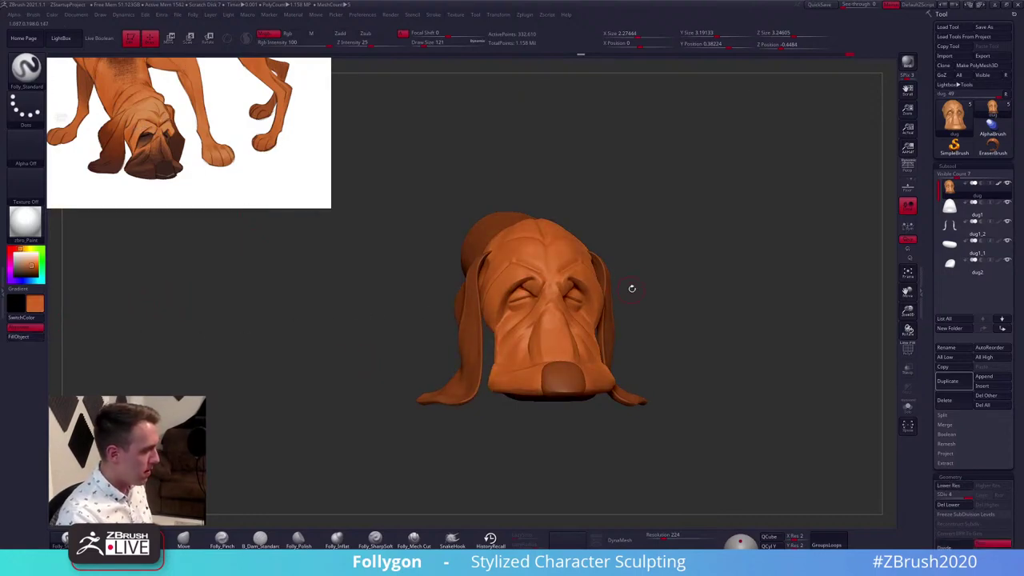
{"action": "mouse_move", "coordinate": [632, 285]}
{"action": "left_mouse_down"}
{"action": "mouse_move", "coordinate": [642, 293]}
{"action": "mouse_move", "coordinate": [636, 300]}
{"action": "left_mouse_up"}
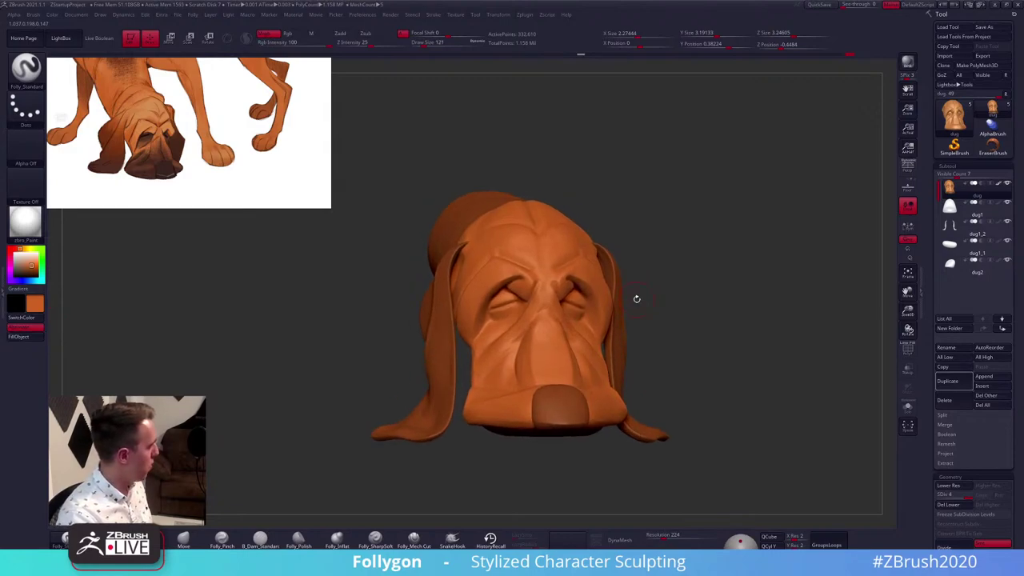
Sample the dark brown from the reference hound and fill the ears with it
{"action": "key", "text": "z"}
{"action": "key", "text": "c"}
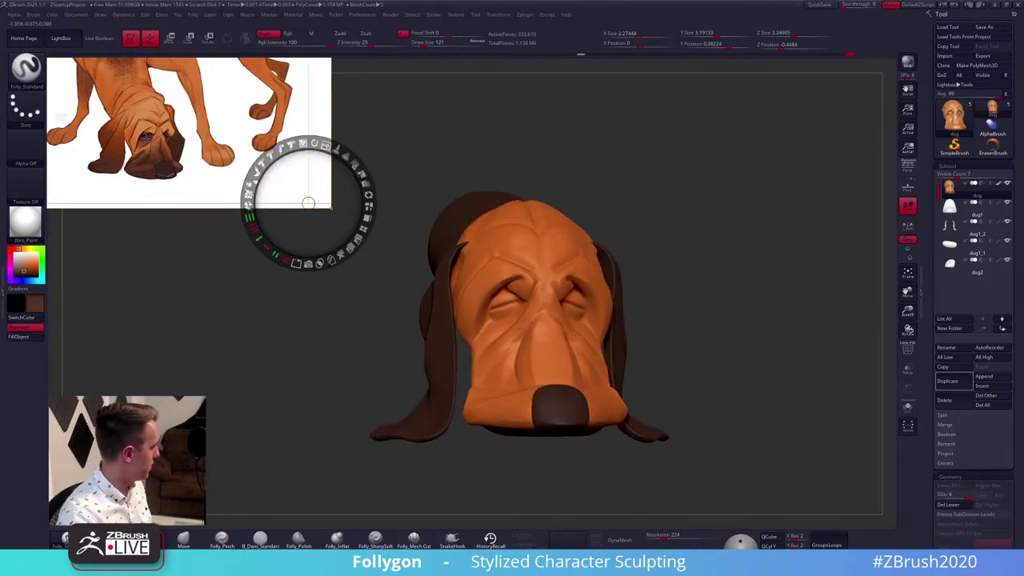
{"action": "key", "text": "z"}
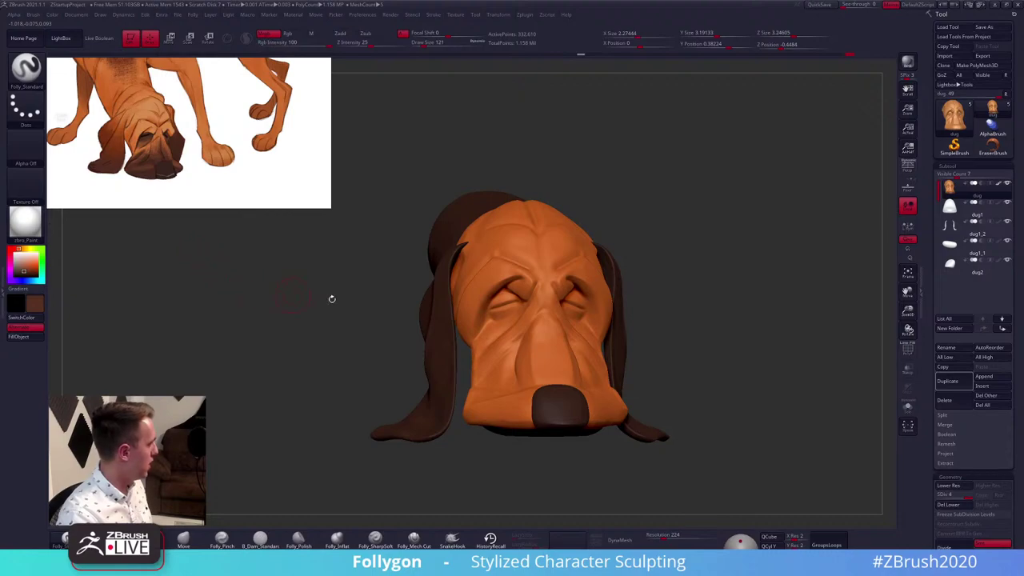
{"action": "left_click", "coordinate": [435, 316], "text": "alt"}
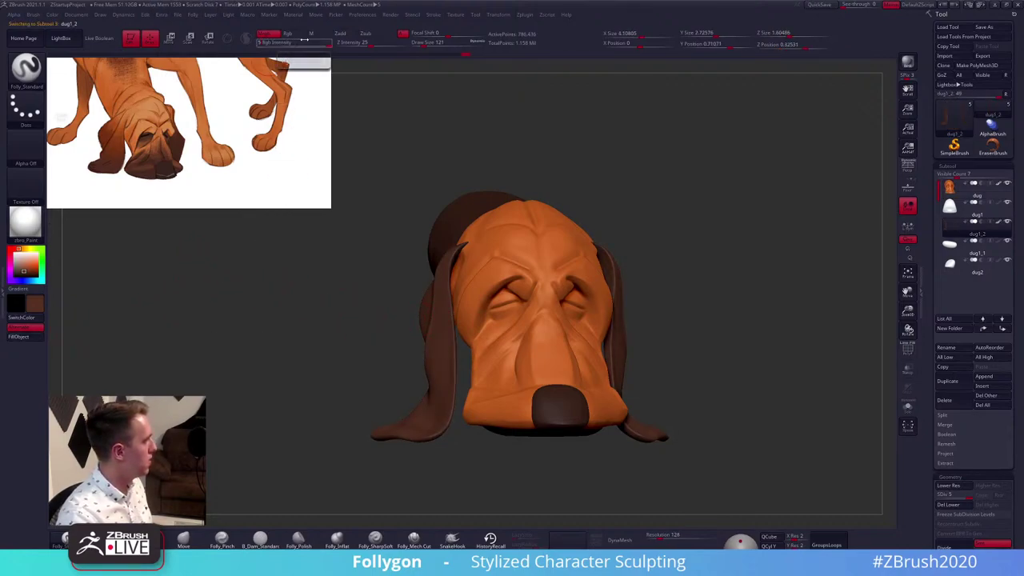
Paint soft dark brown shading around the eyes of the head mesh at Rgb intensity 5
{"action": "left_click", "coordinate": [500, 310], "text": "alt"}
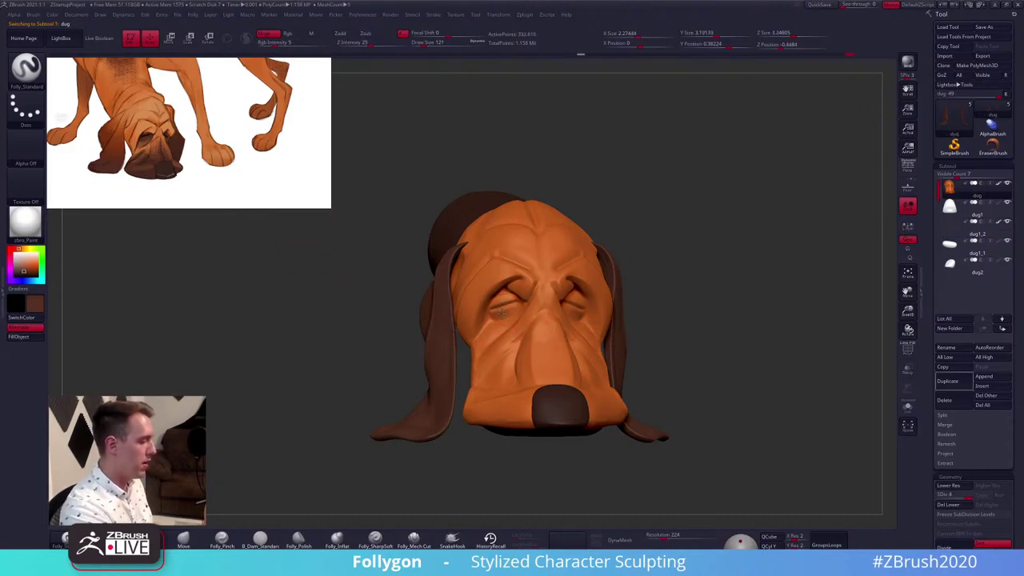
{"action": "mouse_move", "coordinate": [500, 310]}
{"action": "left_mouse_down"}
{"action": "mouse_move", "coordinate": [502, 295]}
{"action": "mouse_move", "coordinate": [494, 324]}
{"action": "mouse_move", "coordinate": [503, 315]}
{"action": "left_mouse_up"}
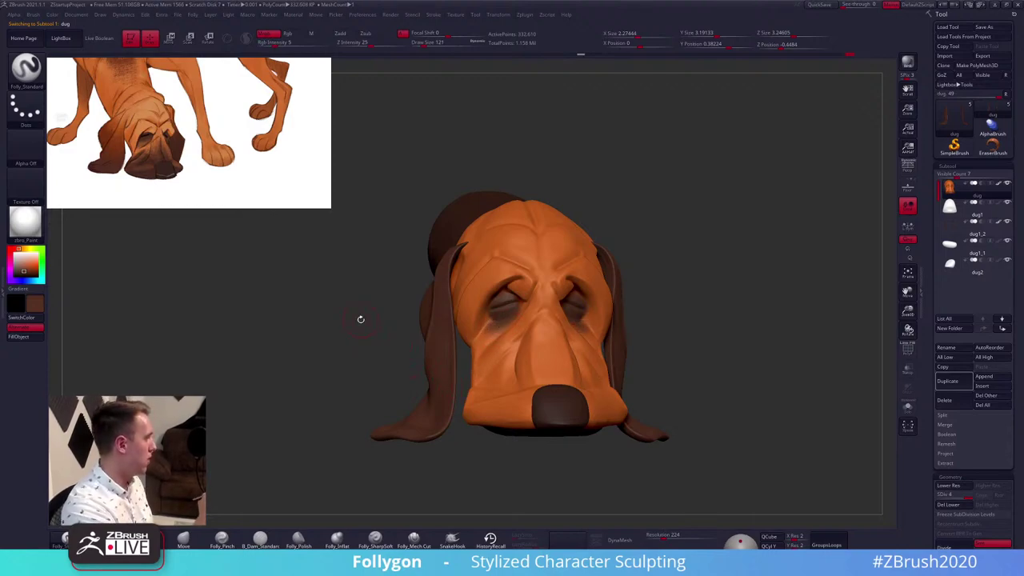
Resample the dark brown from the reference hound's face and enlarge the brush to draw size 239
{"action": "key", "text": "shift+z"}
{"action": "key", "text": "c"}
{"action": "key", "text": "z"}
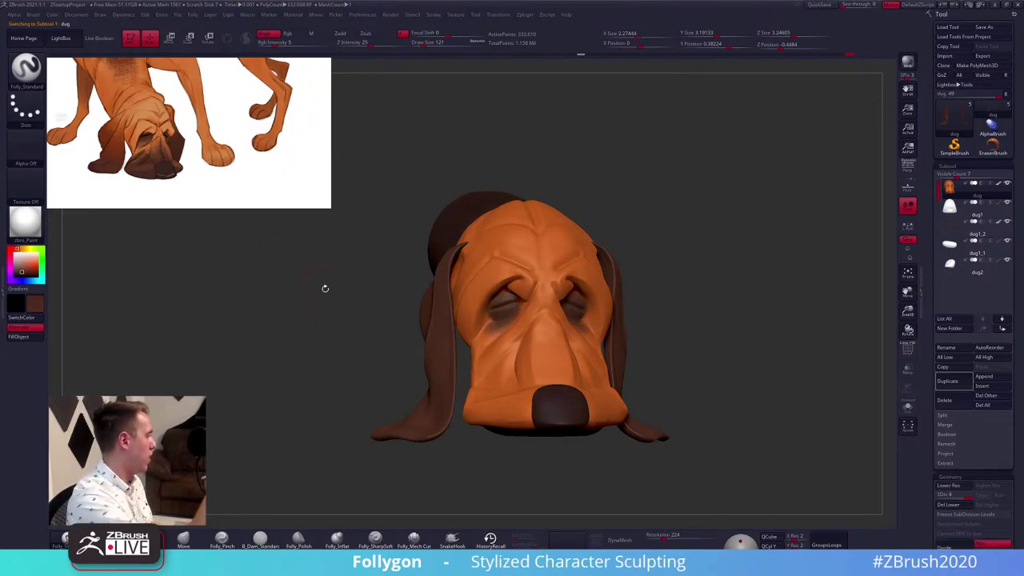
{"action": "key", "text": "s"}
{"action": "left_click_drag", "start_coordinate": [553, 337], "coordinate": [570, 336]}
{"action": "mouse_move", "coordinate": [560, 345]}
{"action": "right_mouse_down", "text": "shift"}
{"action": "mouse_move", "coordinate": [616, 398]}
{"action": "mouse_move", "coordinate": [553, 324]}
{"action": "right_mouse_up", "text": "shift"}
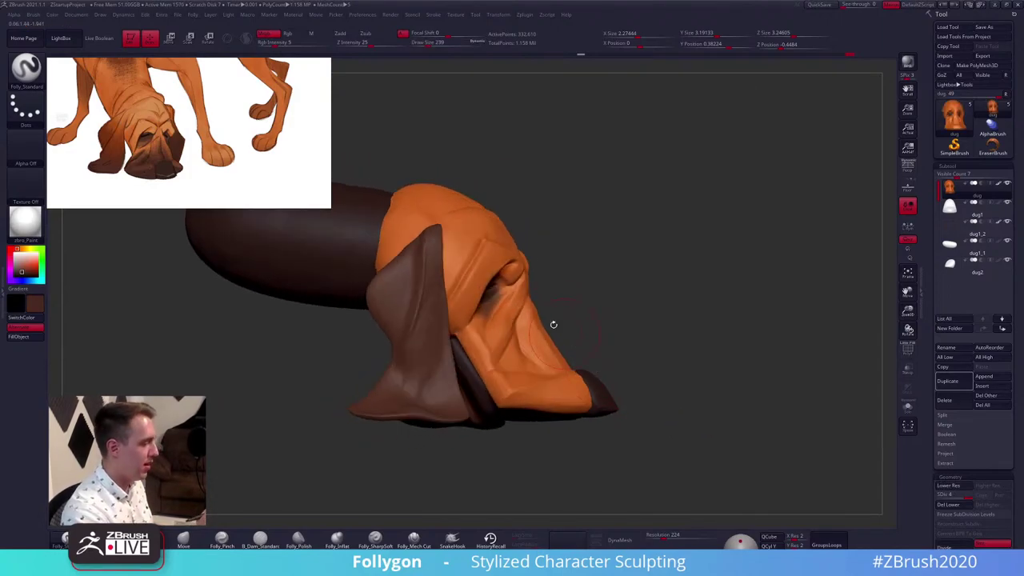
Select the muzzle region from the side with MaskLasso and invert the mask to protect the rest of the head
{"action": "right_click_drag", "start_coordinate": [512, 298], "coordinate": [538, 291], "text": "alt"}
{"action": "key", "text": "alt+s"}
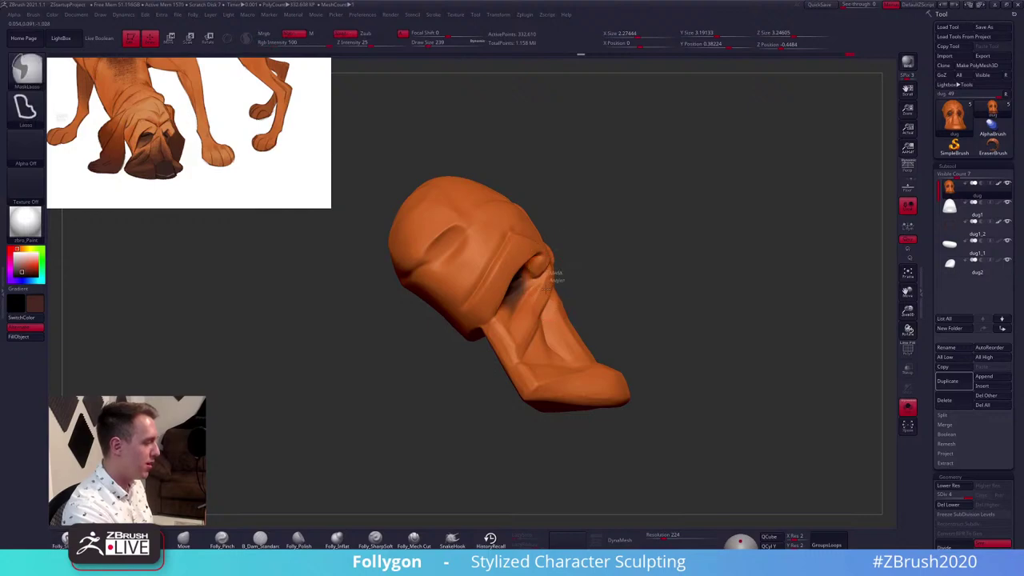
{"action": "key", "text": "alt+s"}
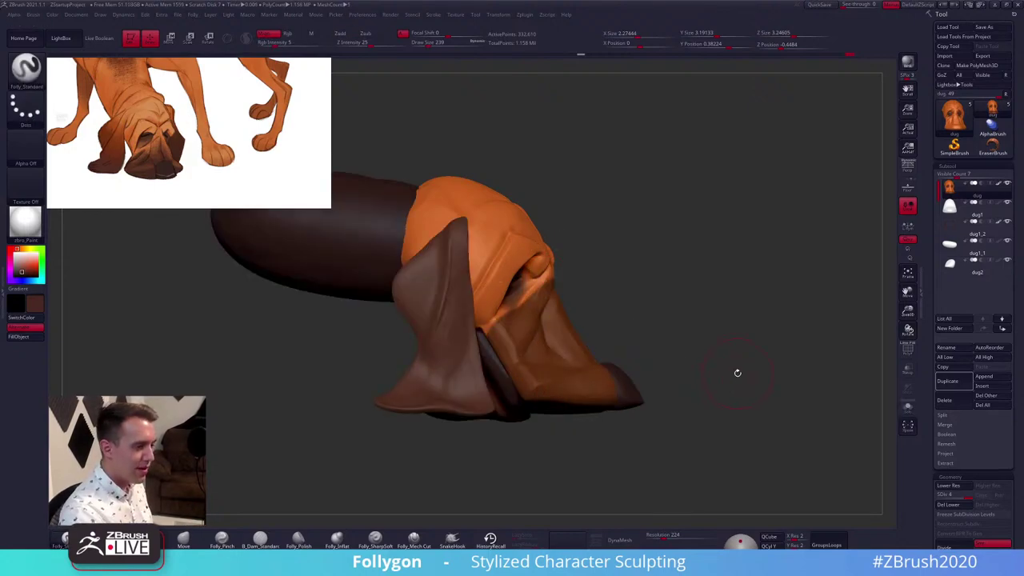
{"action": "right_click_drag", "start_coordinate": [738, 373], "coordinate": [731, 339]}
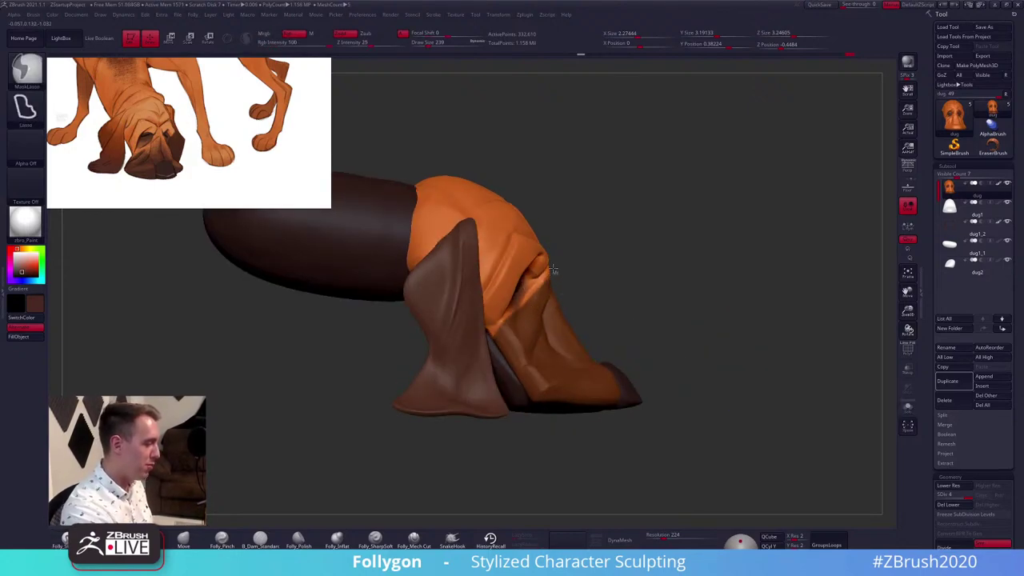
{"action": "left_click_drag", "start_coordinate": [553, 270], "coordinate": [460, 389], "text": "ctrl"}
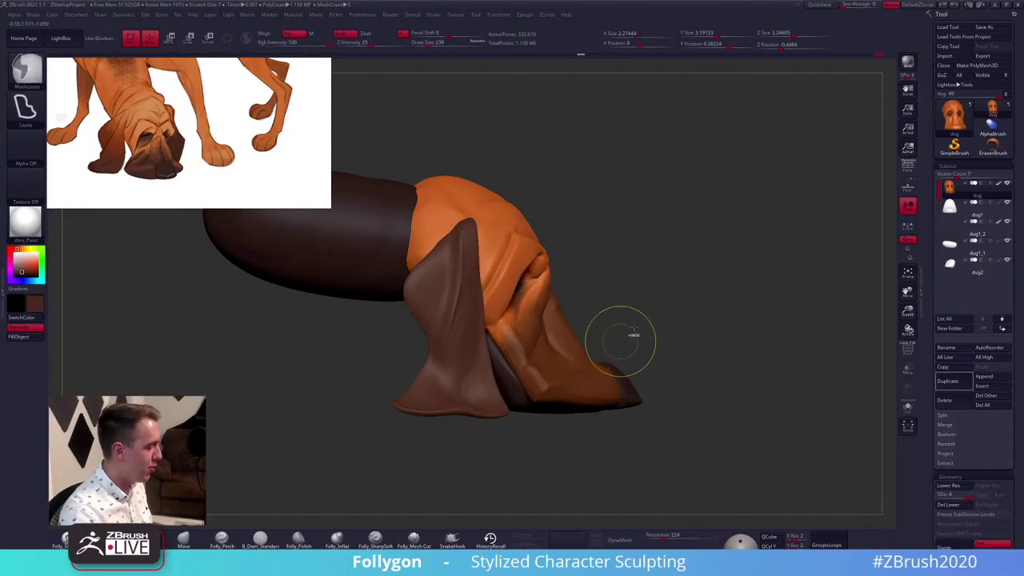
{"action": "left_click", "coordinate": [655, 304], "text": "ctrl"}
Fill the unmasked muzzle with the sampled dark brown and clear the mask
{"action": "left_click_drag", "start_coordinate": [655, 304], "coordinate": [664, 338]}
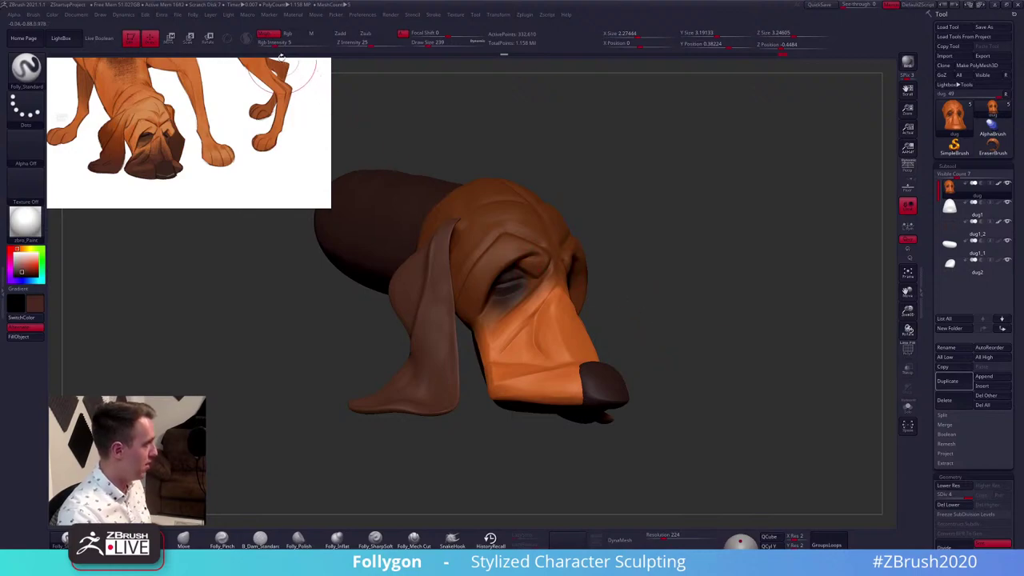
{"action": "left_click", "coordinate": [19, 337]}
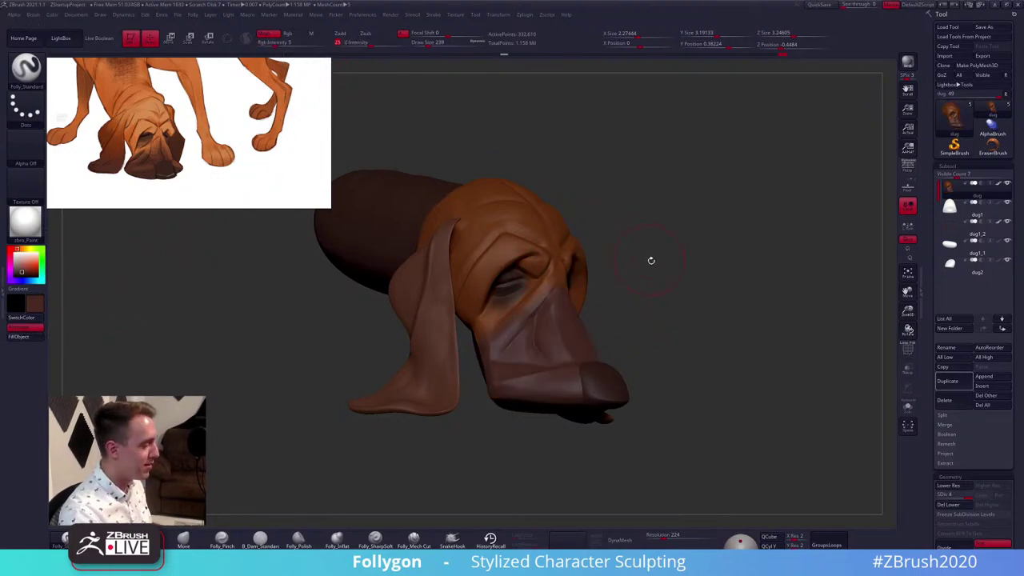
{"action": "mouse_move", "coordinate": [651, 258]}
{"action": "left_mouse_down", "text": "ctrl"}
{"action": "mouse_move", "coordinate": [686, 277]}
{"action": "mouse_move", "coordinate": [667, 273]}
{"action": "mouse_move", "coordinate": [667, 290]}
{"action": "left_mouse_up", "text": "ctrl"}
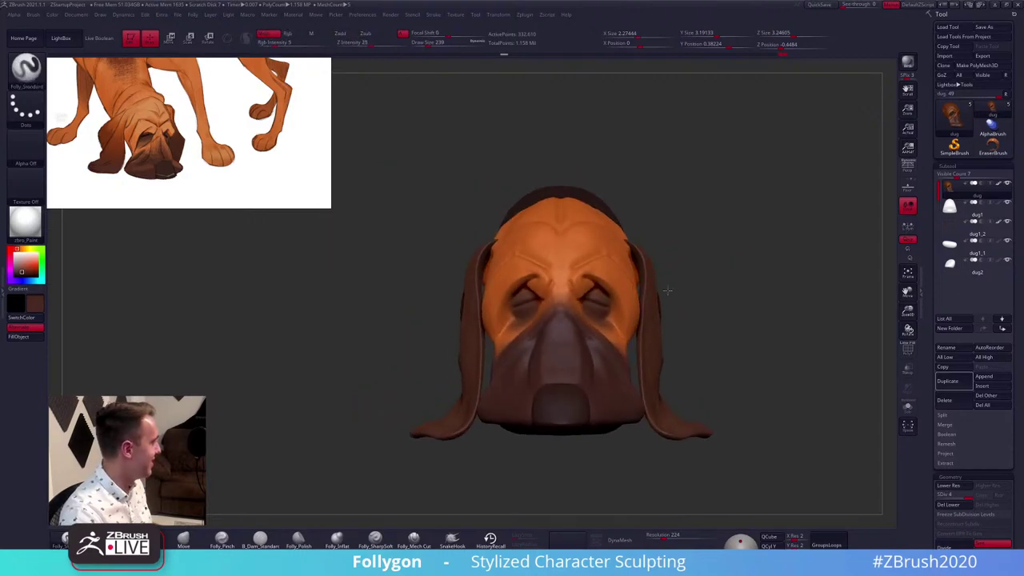
Sample an orange from the reference and softly blend it along the muzzle's colour border at draw size 140
{"action": "key", "text": "shift+z"}
{"action": "key", "text": "c"}
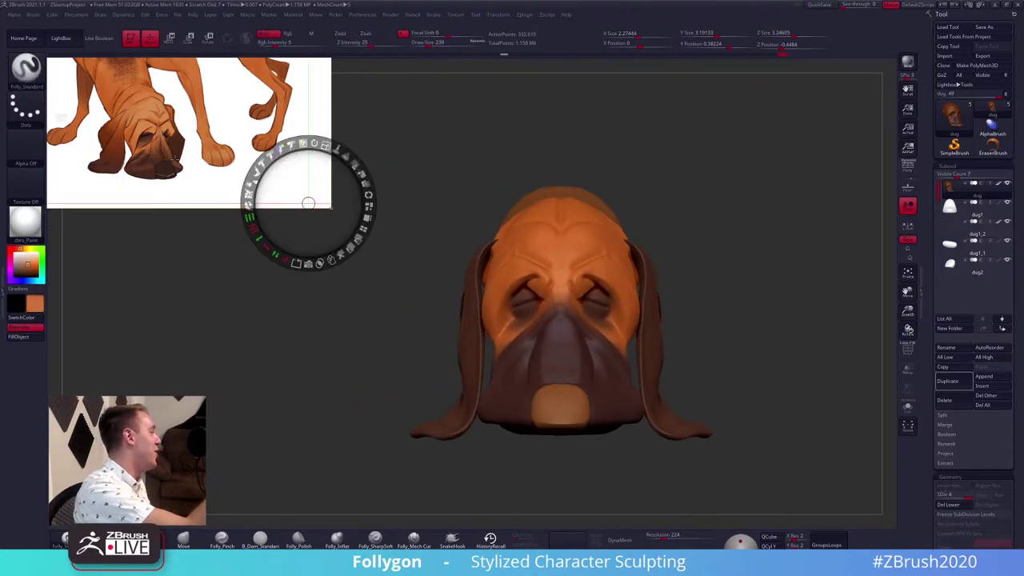
{"action": "key", "text": "z"}
{"action": "key", "text": "space"}
{"action": "left_click_drag", "start_coordinate": [570, 354], "coordinate": [556, 353]}
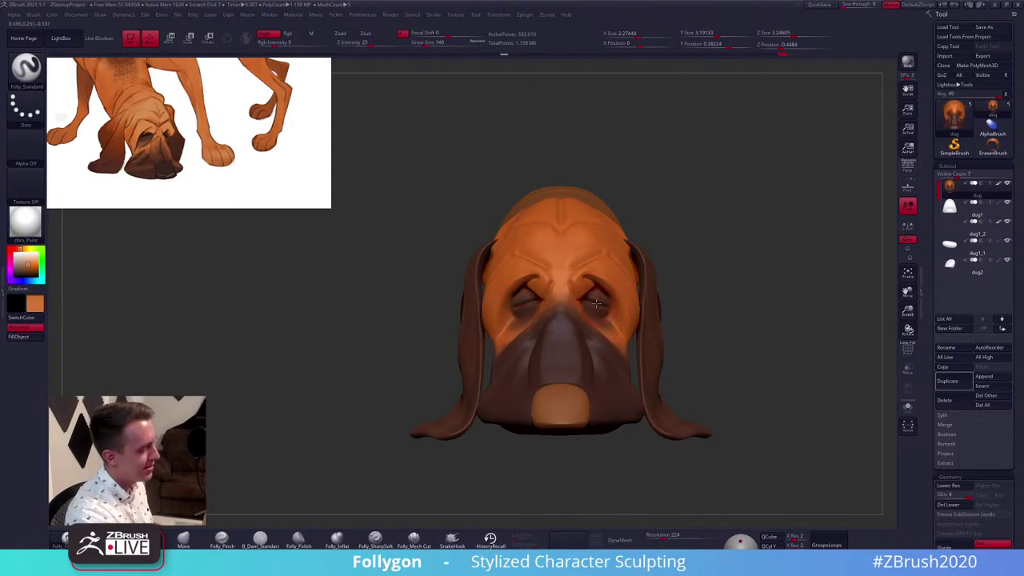
{"action": "right_click_drag", "start_coordinate": [496, 328], "coordinate": [588, 318]}
{"action": "key", "text": "alt+s"}
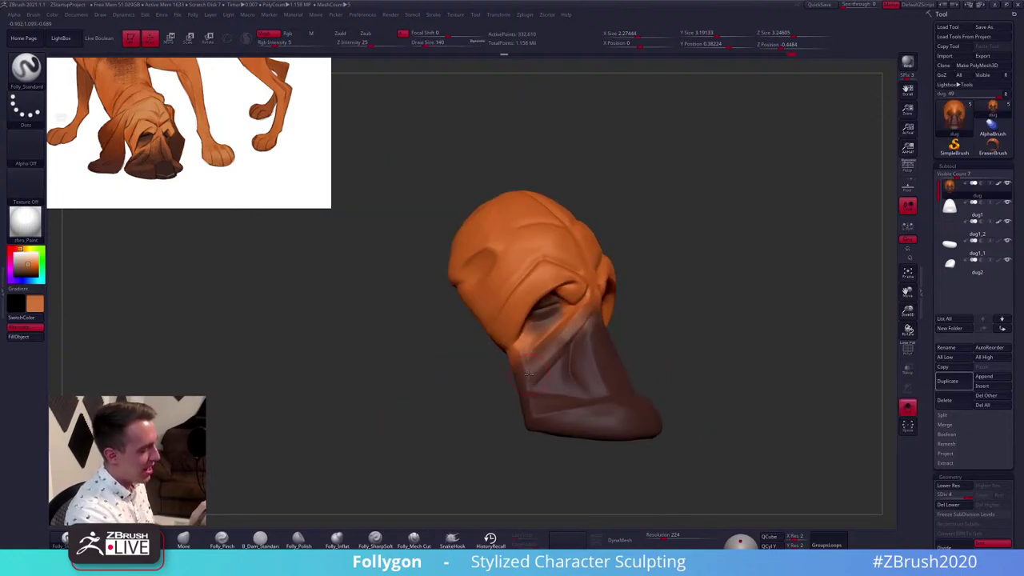
{"action": "right_click_drag", "start_coordinate": [528, 373], "coordinate": [577, 357]}
Sample a lighter orange from the reference and paint it lightly over the forehead and brow at draw size 252
{"action": "key", "text": "shift+z"}
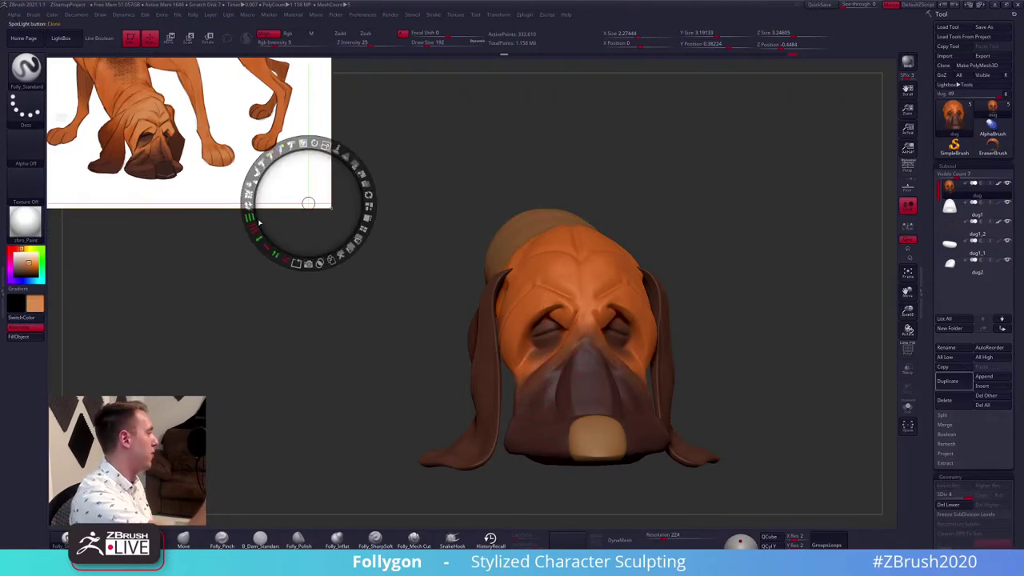
{"action": "key", "text": "z"}
{"action": "key", "text": "space"}
{"action": "left_click_drag", "start_coordinate": [582, 313], "coordinate": [591, 313]}
{"action": "mouse_move", "coordinate": [592, 212]}
{"action": "right_mouse_down"}
{"action": "mouse_move", "coordinate": [598, 308]}
{"action": "mouse_move", "coordinate": [599, 286]}
{"action": "mouse_move", "coordinate": [589, 310]}
{"action": "right_mouse_up"}
{"action": "mouse_move", "coordinate": [574, 276]}
{"action": "left_mouse_down"}
{"action": "mouse_move", "coordinate": [594, 273]}
{"action": "mouse_move", "coordinate": [578, 267]}
{"action": "left_mouse_up"}
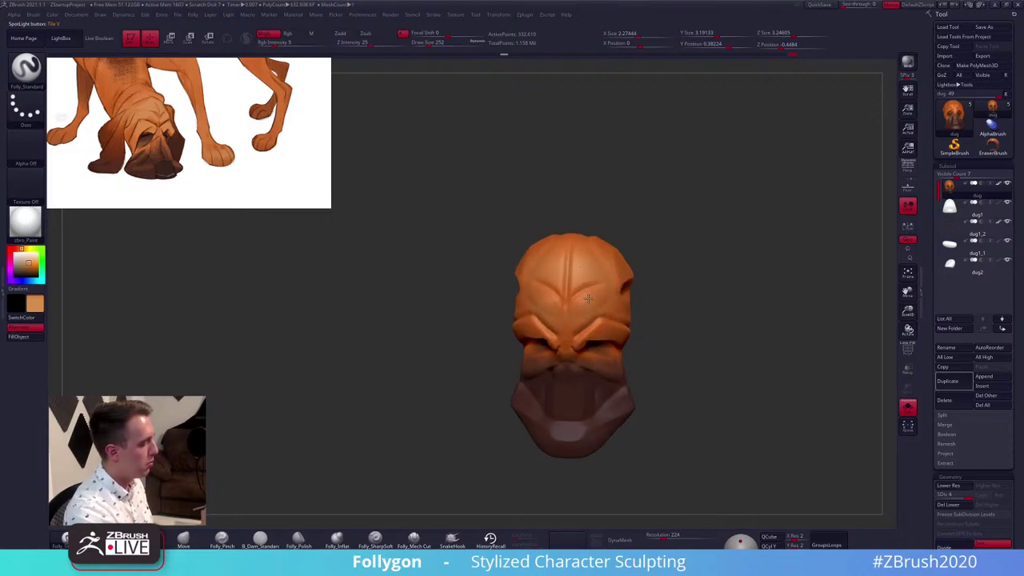
{"action": "mouse_move", "coordinate": [588, 299]}
{"action": "right_mouse_down"}
{"action": "mouse_move", "coordinate": [553, 351]}
{"action": "mouse_move", "coordinate": [536, 320]}
{"action": "mouse_move", "coordinate": [572, 336]}
{"action": "right_mouse_up"}
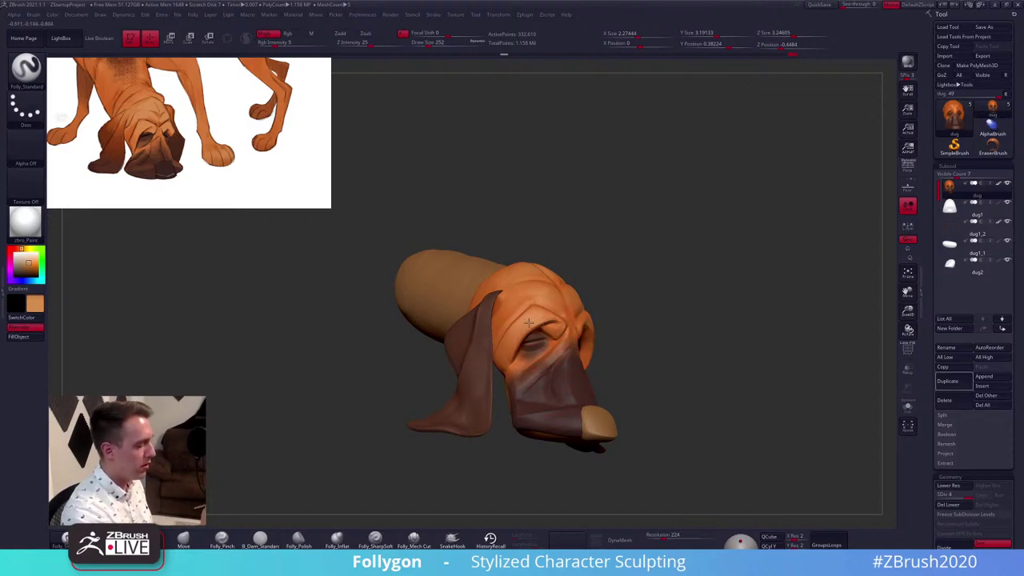
{"action": "left_click_drag", "start_coordinate": [513, 331], "coordinate": [510, 316]}
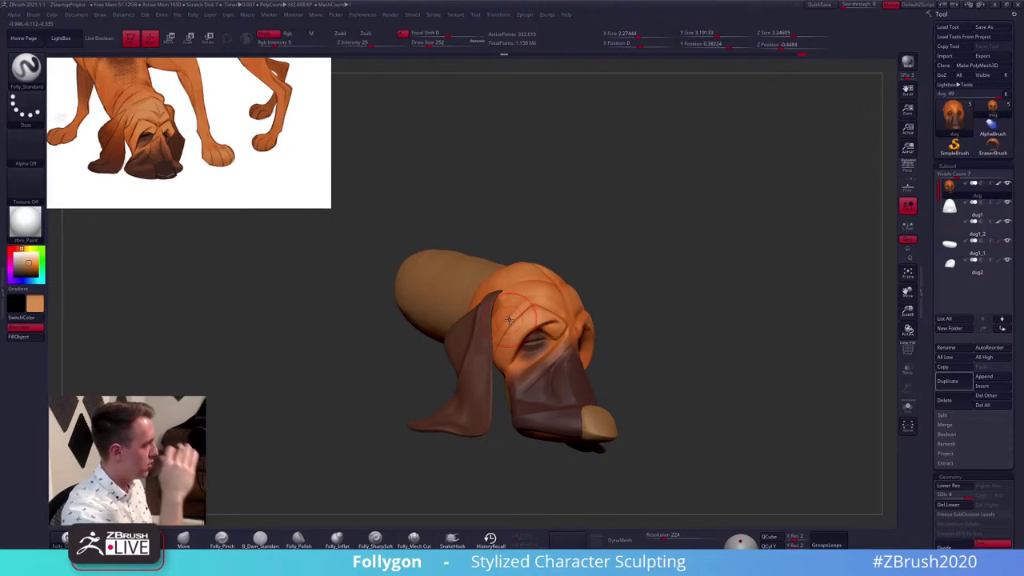
{"action": "right_click_drag", "start_coordinate": [530, 299], "coordinate": [599, 351]}
{"action": "right_click_drag", "start_coordinate": [624, 421], "coordinate": [623, 385], "text": "alt"}
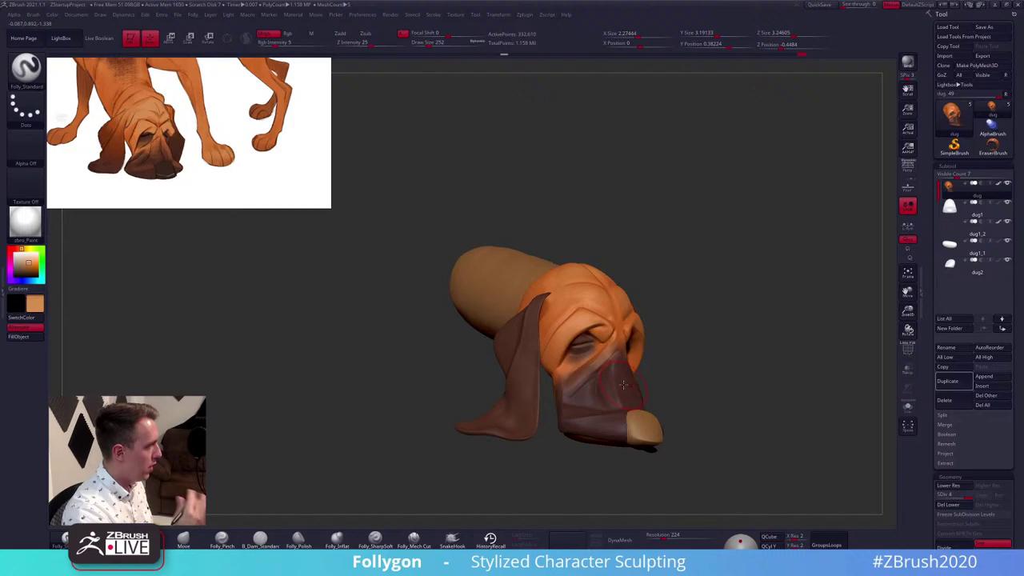
Make the ears active, sample an orange from the reference, set draw size 335 and isolate the ears
{"action": "left_click", "coordinate": [521, 353], "text": "alt"}
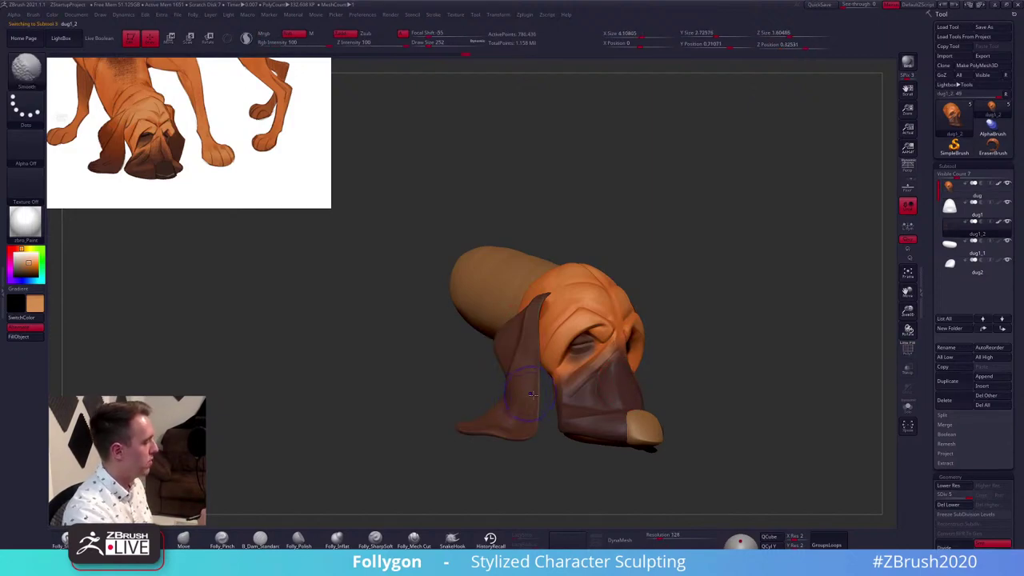
{"action": "key", "text": "z"}
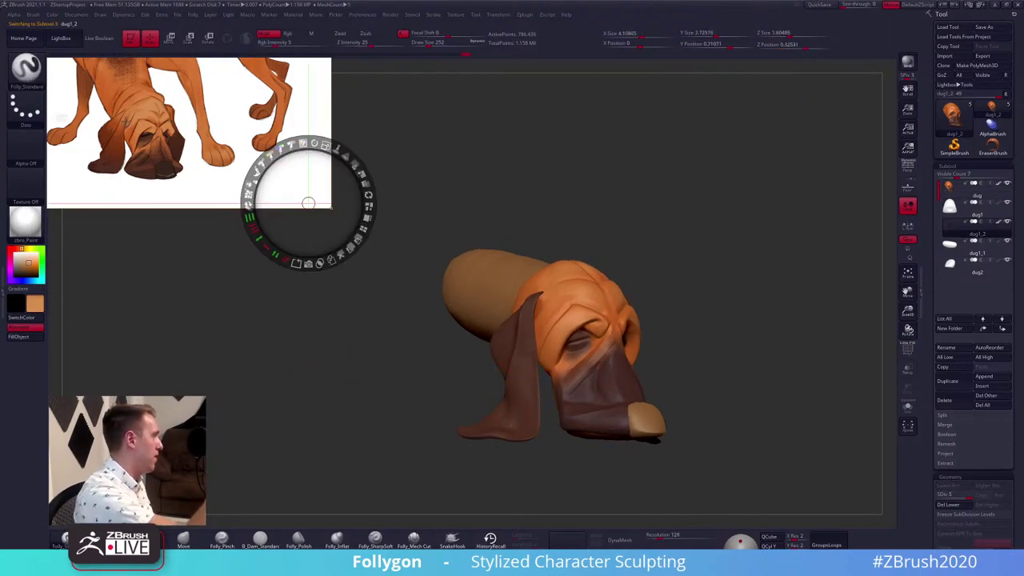
{"action": "key", "text": "z"}
{"action": "key", "text": "space"}
{"action": "left_click_drag", "start_coordinate": [552, 384], "coordinate": [558, 384]}
{"action": "right_click_drag", "start_coordinate": [504, 356], "coordinate": [544, 355]}
{"action": "key", "text": "alt+s"}
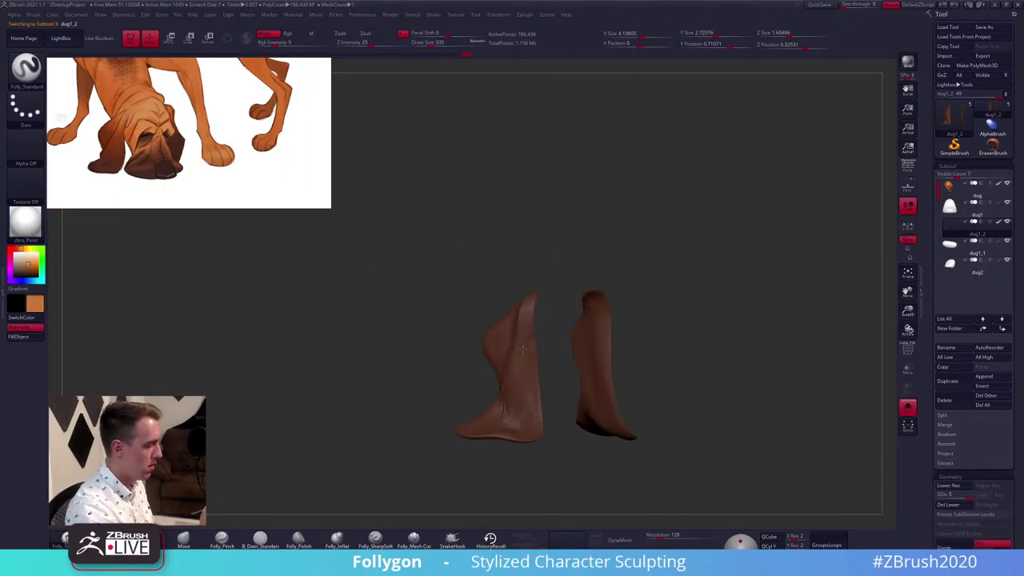
Mask the lower part of the ears and soften the mask edge at subdivision level 2 before returning to level 5
{"action": "left_click_drag", "start_coordinate": [547, 353], "coordinate": [559, 261], "text": "ctrl"}
{"action": "key", "text": "shift+d"}
{"action": "key", "text": "shift+d"}
{"action": "key", "text": "shift+d"}
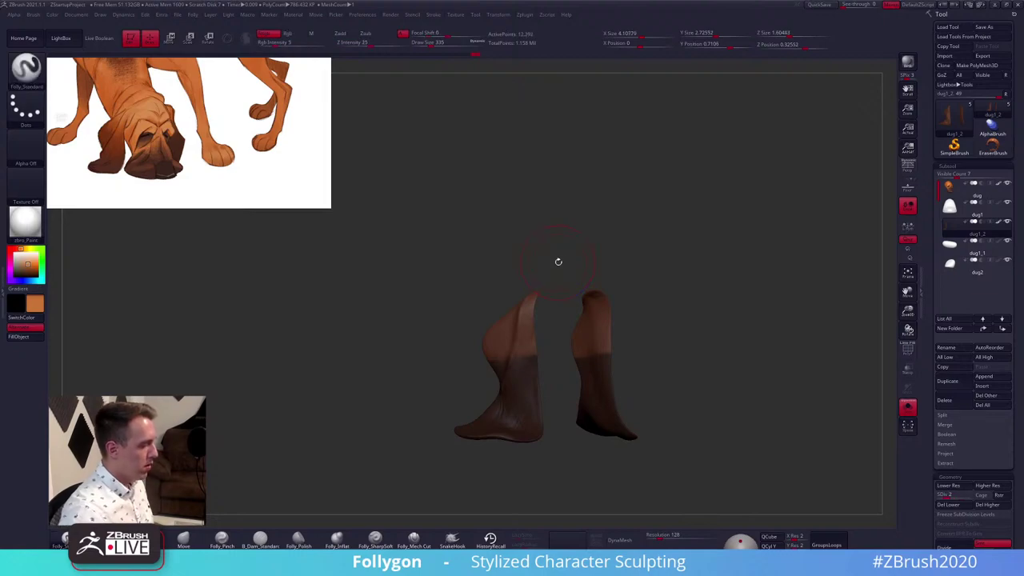
{"action": "key", "text": "d"}
{"action": "key", "text": "d"}
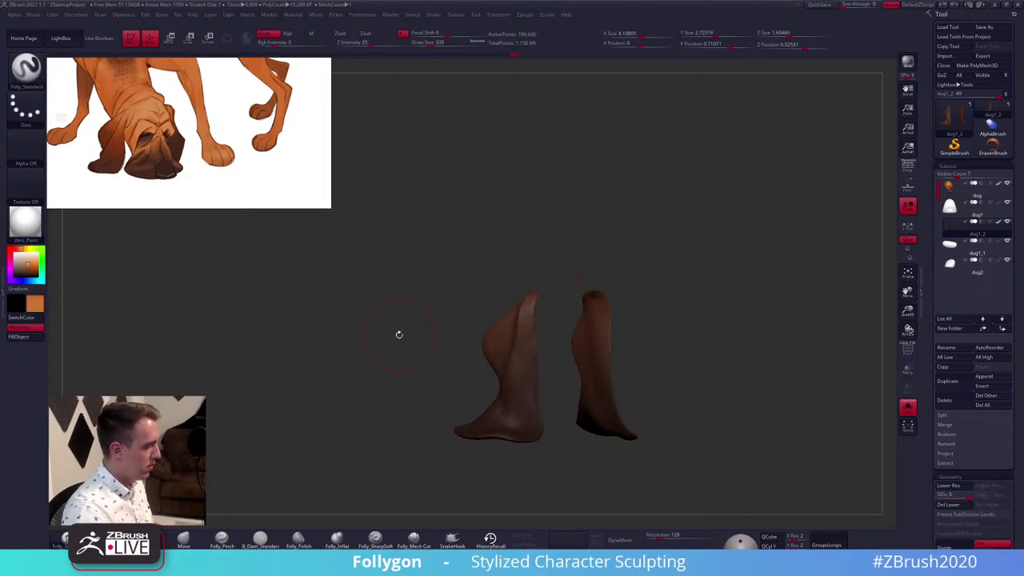
Show the whole model again and fill the unmasked upper ears with the sampled orange at Rgb intensity 100
{"action": "key", "text": "alt+s"}
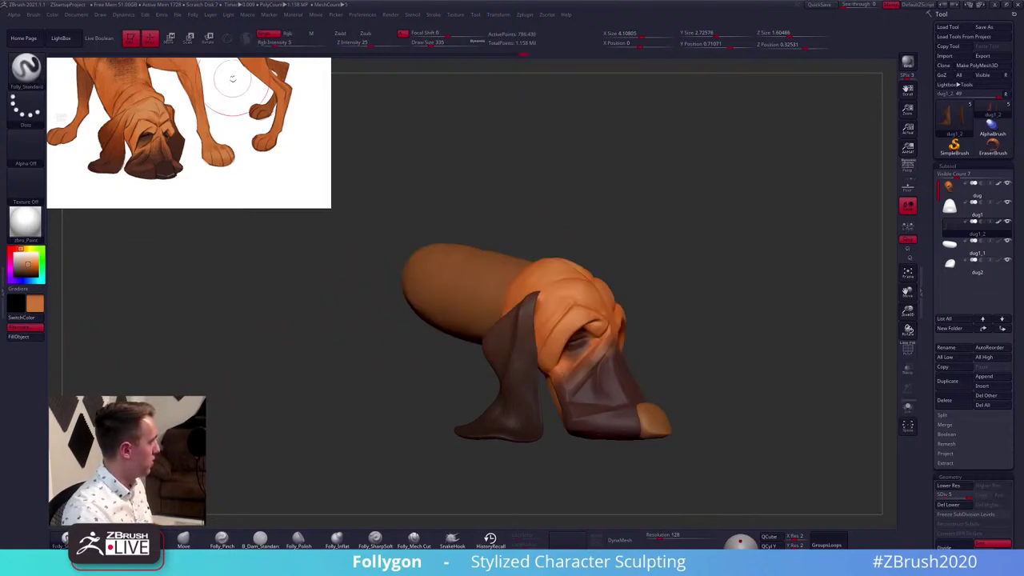
{"action": "left_click_drag", "start_coordinate": [294, 43], "coordinate": [333, 45]}
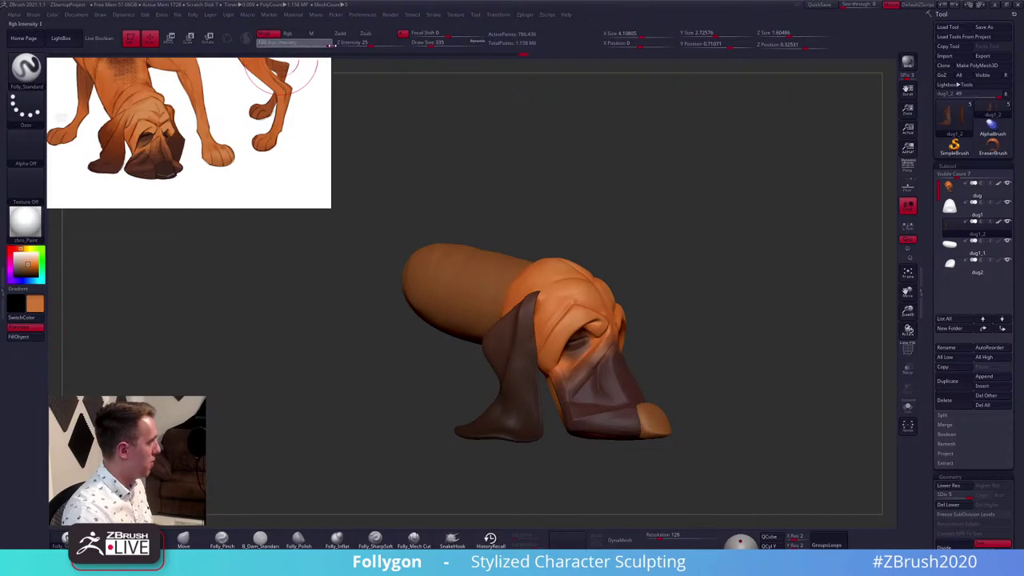
{"action": "left_click", "coordinate": [18, 336]}
{"action": "left_click_drag", "start_coordinate": [400, 379], "coordinate": [377, 376]}
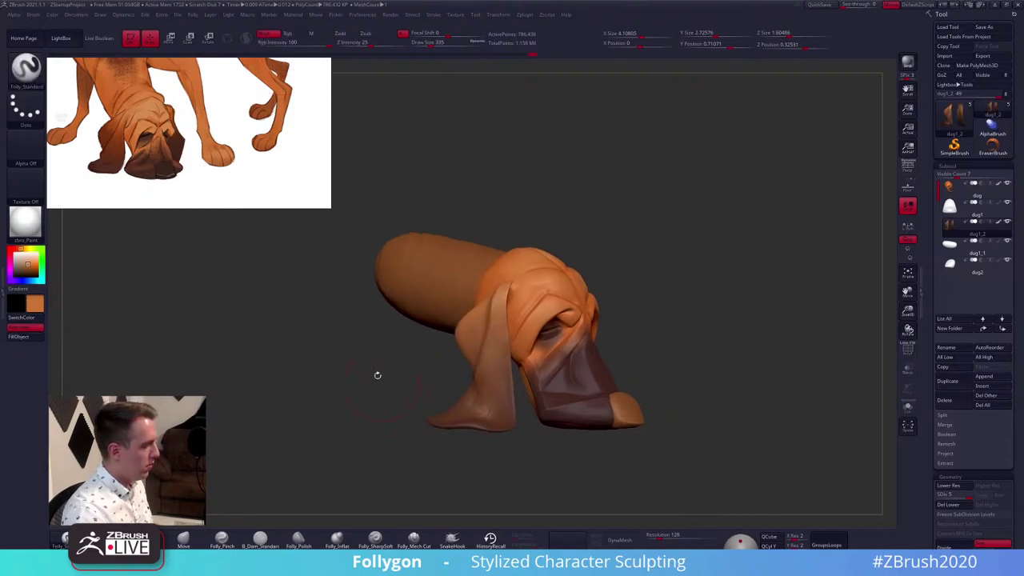
With the ears active, sample a darker reddish brown from the reference drawing and set Rgb Intensity to 5
{"action": "key", "text": "z"}
{"action": "left_click", "coordinate": [123, 161]}
{"action": "key", "text": "z"}
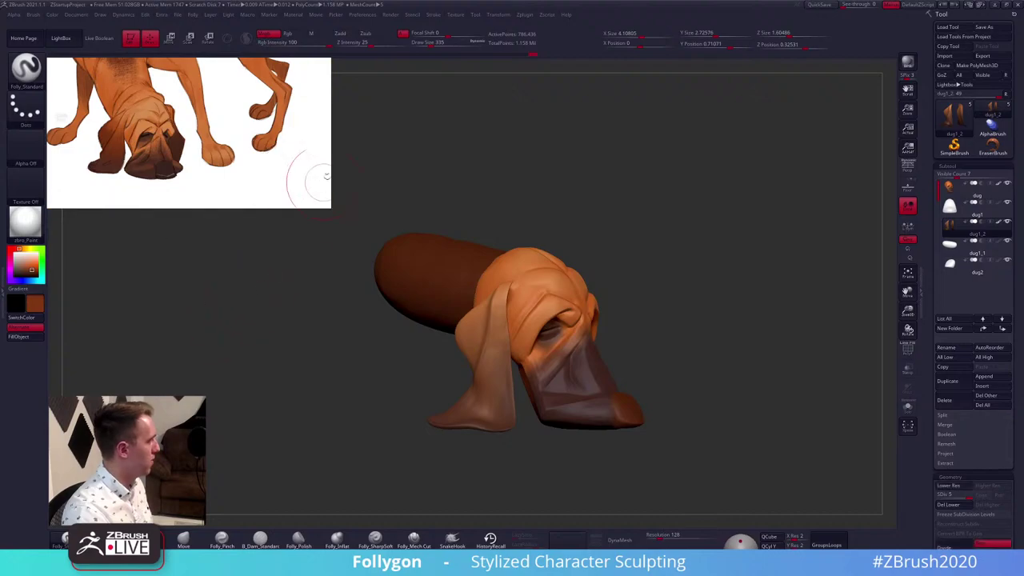
{"action": "left_click", "coordinate": [312, 43]}
{"action": "type", "text": "5"}
{"action": "key", "text": "Tab"}
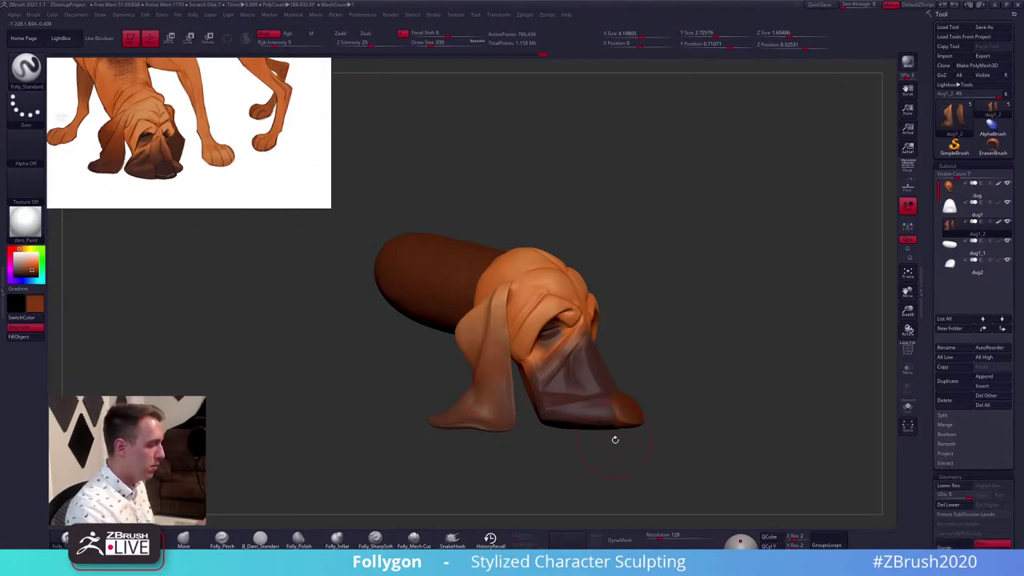
Make the nose active, sample a very dark brown from the reference and fill the nose with it at full Rgb intensity
{"action": "right_click_drag", "start_coordinate": [636, 393], "coordinate": [593, 408]}
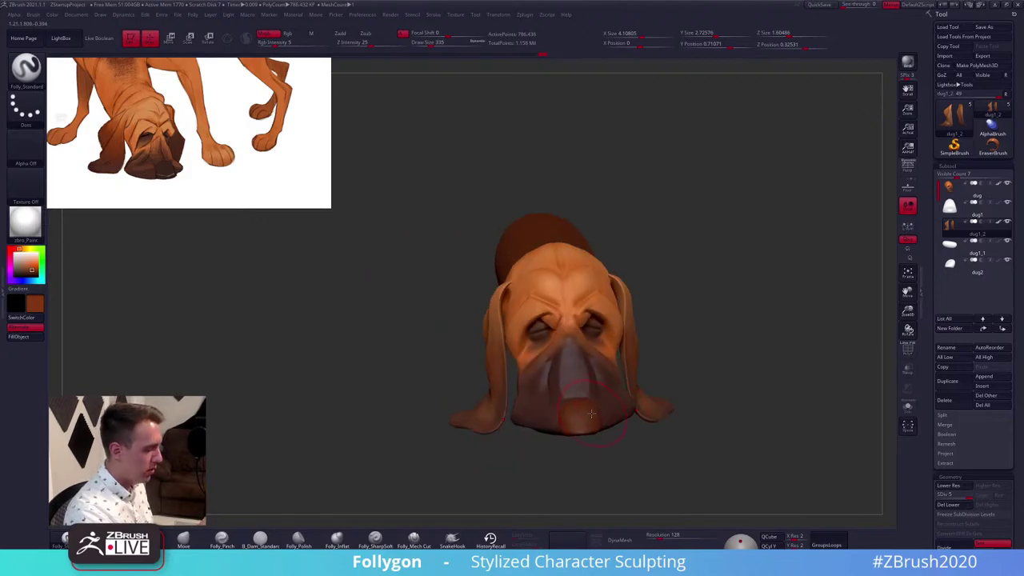
{"action": "left_click", "coordinate": [591, 419], "text": "alt"}
{"action": "key", "text": "w"}
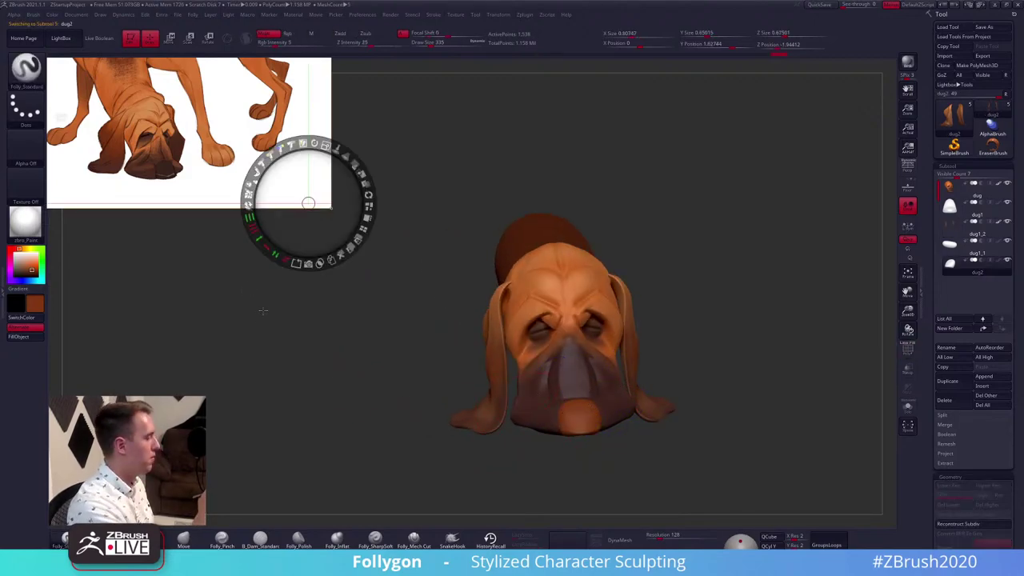
{"action": "left_click", "coordinate": [170, 170]}
{"action": "key", "text": "z"}
{"action": "left_click", "coordinate": [329, 44]}
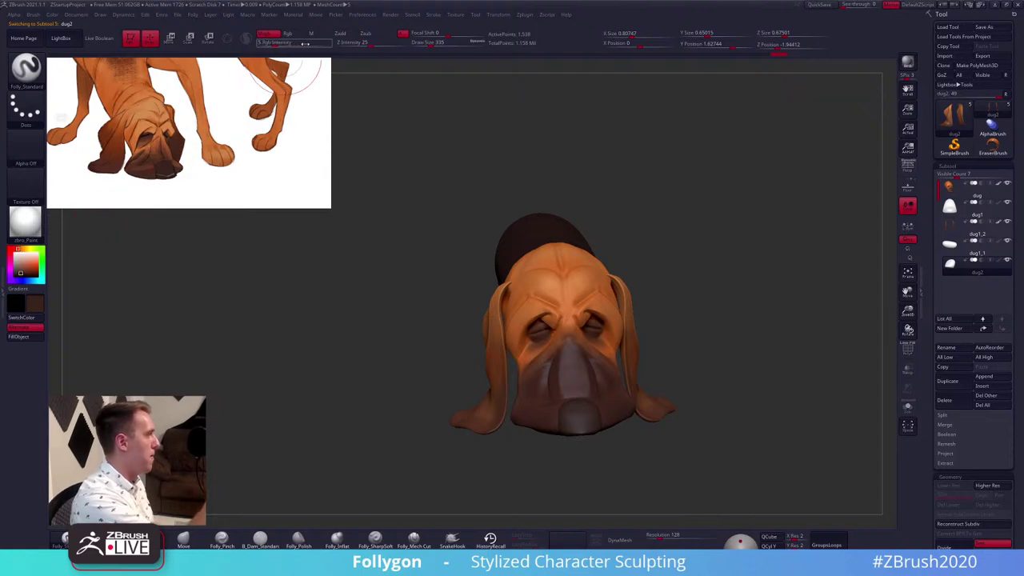
{"action": "right_click_drag", "start_coordinate": [396, 361], "coordinate": [685, 352]}
Set Rgb Intensity to 5 and the draw size to 321 for light painting
{"action": "left_click", "coordinate": [278, 43]}
{"action": "type", "text": "5"}
{"action": "key", "text": "Tab"}
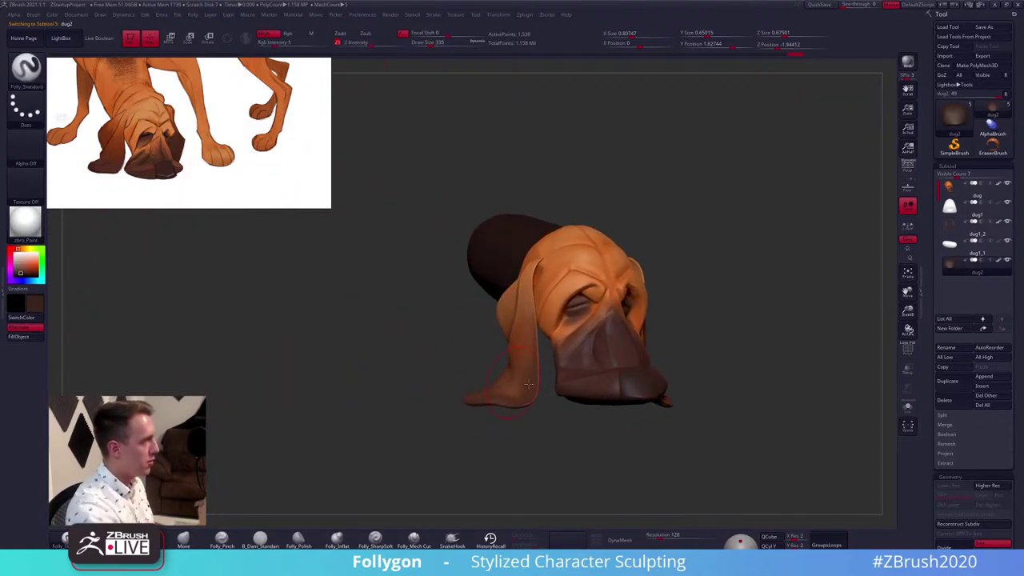
{"action": "key", "text": "s"}
{"action": "left_click", "coordinate": [675, 349]}
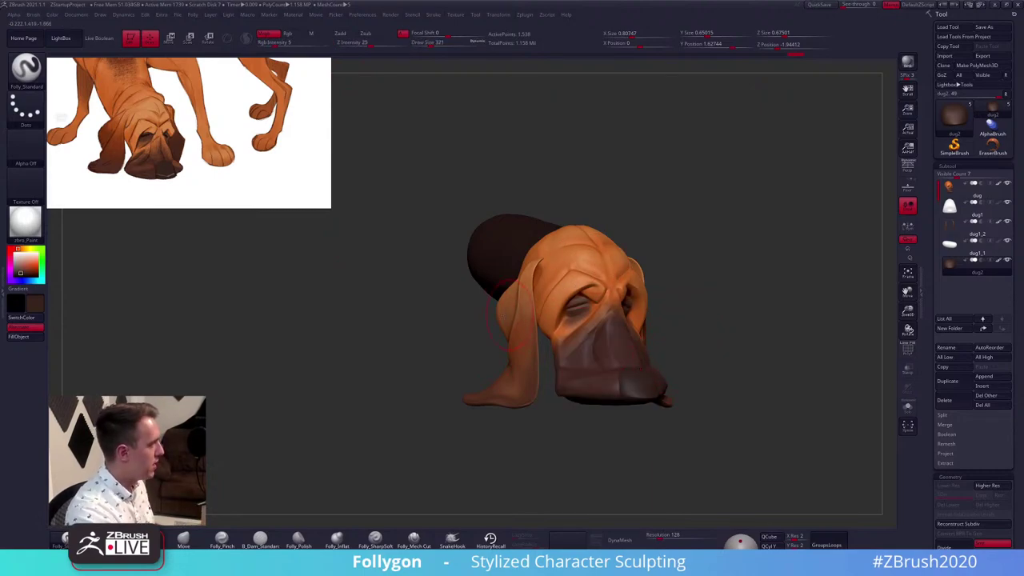
Make the neck active, sample an orange from the reference dog's neck and fill the neck with it
{"action": "right_click_drag", "start_coordinate": [498, 316], "coordinate": [552, 293]}
{"action": "left_click", "coordinate": [548, 239], "text": "alt"}
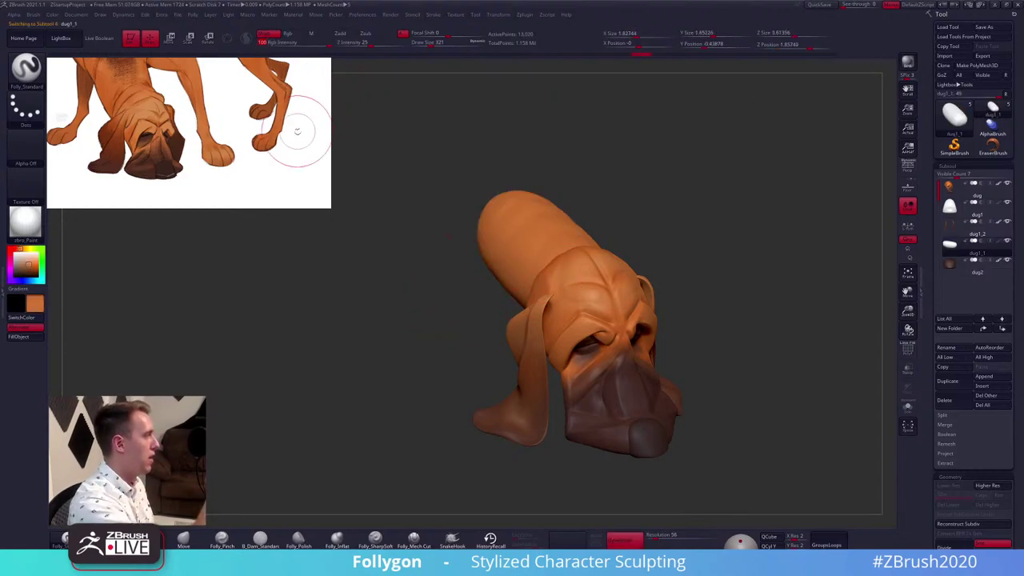
{"action": "key", "text": "shift+z"}
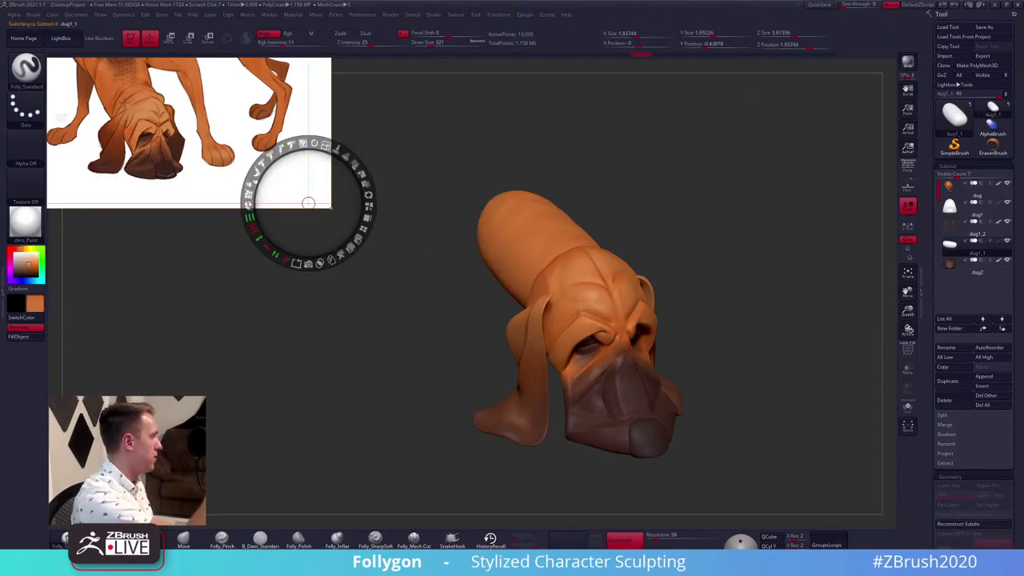
{"action": "key", "text": "z"}
{"action": "left_click", "coordinate": [19, 337]}
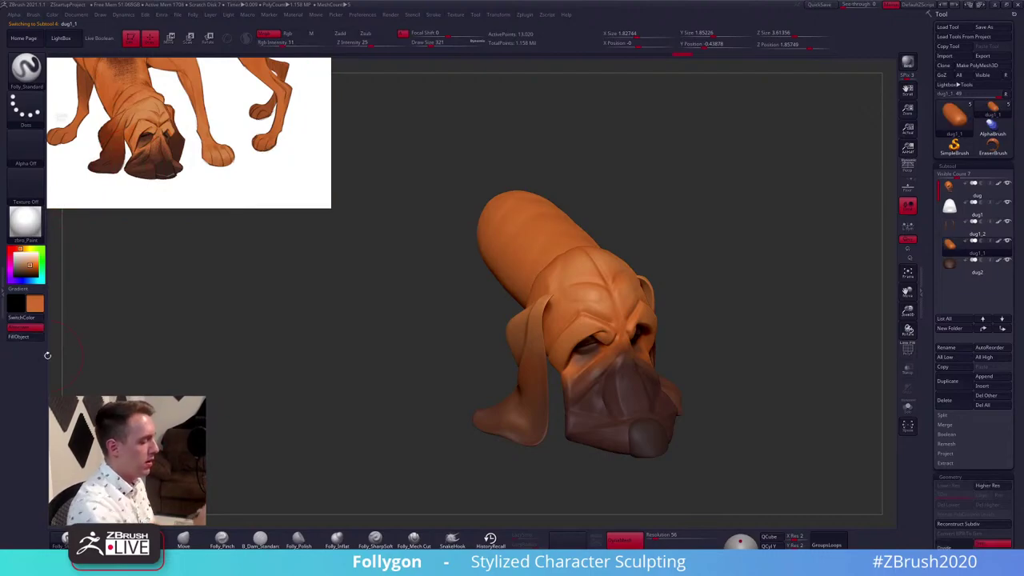
{"action": "left_click_drag", "start_coordinate": [734, 398], "coordinate": [690, 379], "text": "alt"}
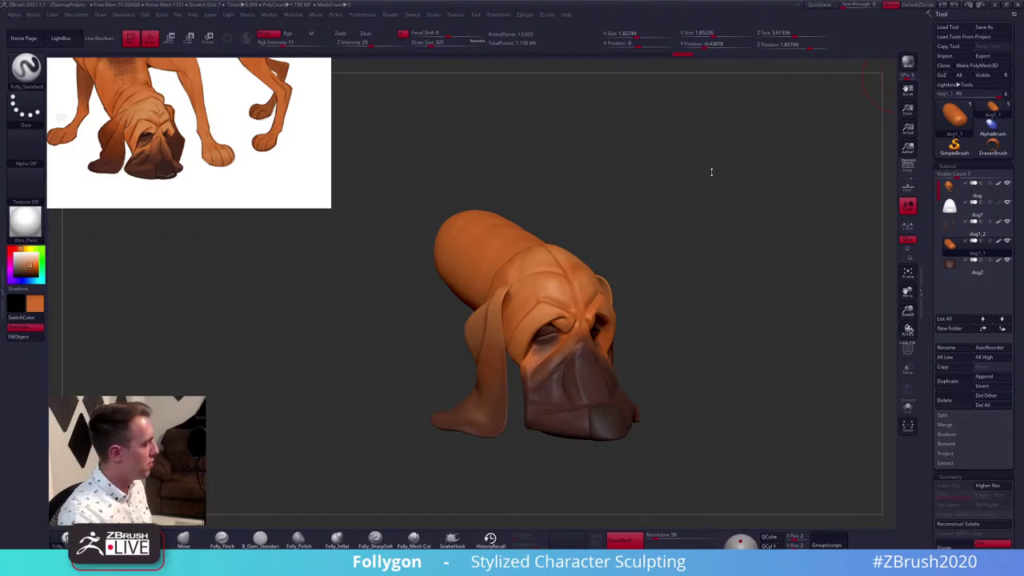
{"action": "left_click_drag", "start_coordinate": [634, 286], "coordinate": [653, 248]}
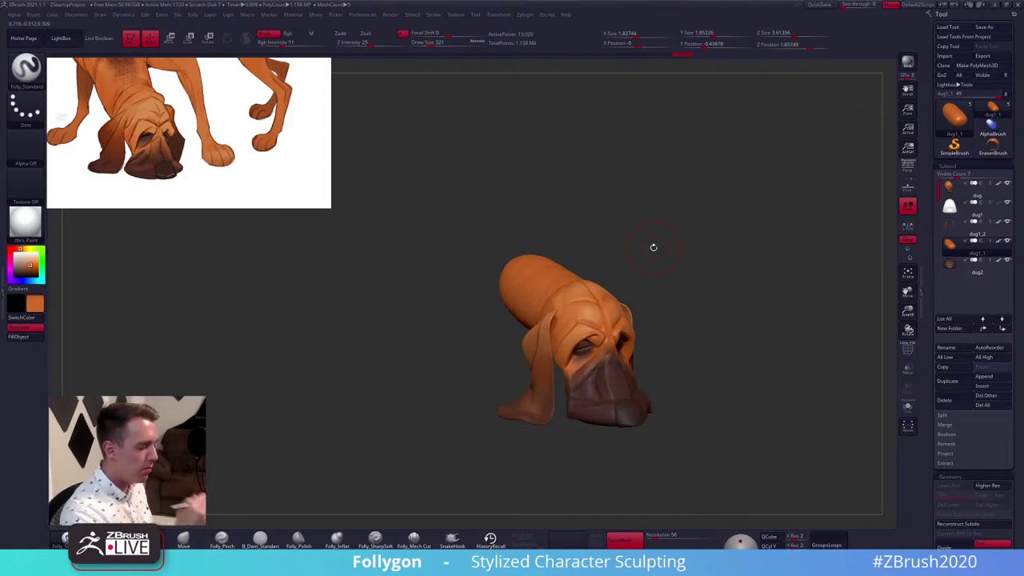
{"action": "right_click_drag", "start_coordinate": [615, 426], "coordinate": [578, 414], "text": "alt"}
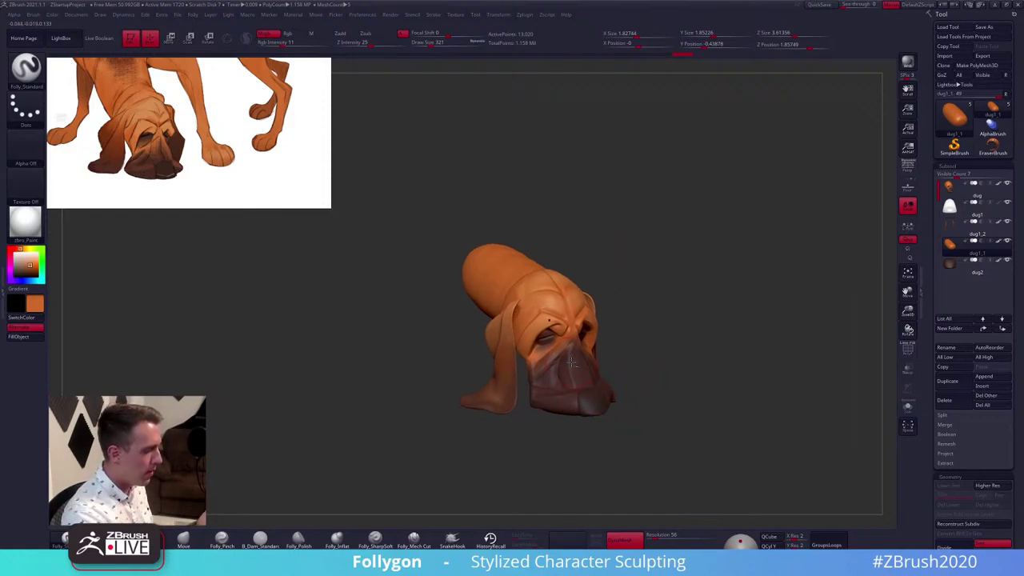
Make the head active, undo the last few changes and set the draw size to 292
{"action": "left_click", "coordinate": [572, 366], "text": "alt"}
{"action": "mouse_move", "coordinate": [574, 369]}
{"action": "right_mouse_down"}
{"action": "mouse_move", "coordinate": [603, 370]}
{"action": "mouse_move", "coordinate": [577, 405]}
{"action": "right_mouse_up"}
{"action": "key", "text": "ctrl+z"}
{"action": "key", "text": "ctrl+z"}
{"action": "key", "text": "ctrl+z"}
{"action": "key", "text": "ctrl+z"}
{"action": "key", "text": "space"}
{"action": "left_click_drag", "start_coordinate": [619, 352], "coordinate": [614, 353]}
{"action": "mouse_move", "coordinate": [632, 471]}
{"action": "right_mouse_down", "text": "alt"}
{"action": "mouse_move", "coordinate": [618, 433]}
{"action": "mouse_move", "coordinate": [597, 433]}
{"action": "mouse_move", "coordinate": [629, 435]}
{"action": "right_mouse_up", "text": "alt"}
{"action": "left_click_drag", "start_coordinate": [629, 436], "coordinate": [592, 400]}
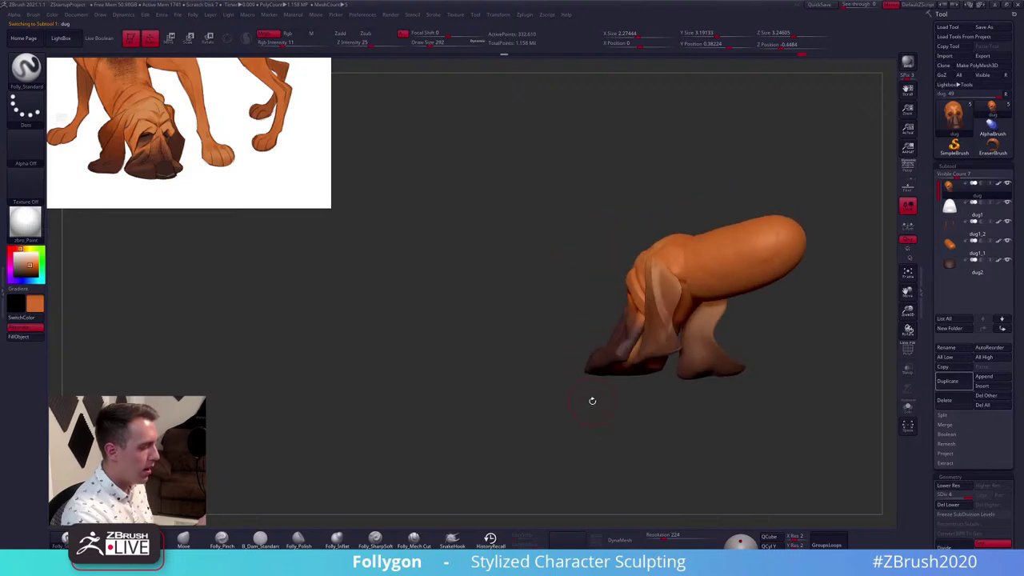
Make the white lower jaw active, sample a dark brown and fill the jaw with it at Rgb Intensity 100
{"action": "left_click", "coordinate": [633, 371], "text": "alt"}
{"action": "mouse_move", "coordinate": [612, 392]}
{"action": "right_mouse_down"}
{"action": "mouse_move", "coordinate": [632, 392]}
{"action": "mouse_move", "coordinate": [616, 394]}
{"action": "right_mouse_up"}
{"action": "key", "text": "c"}
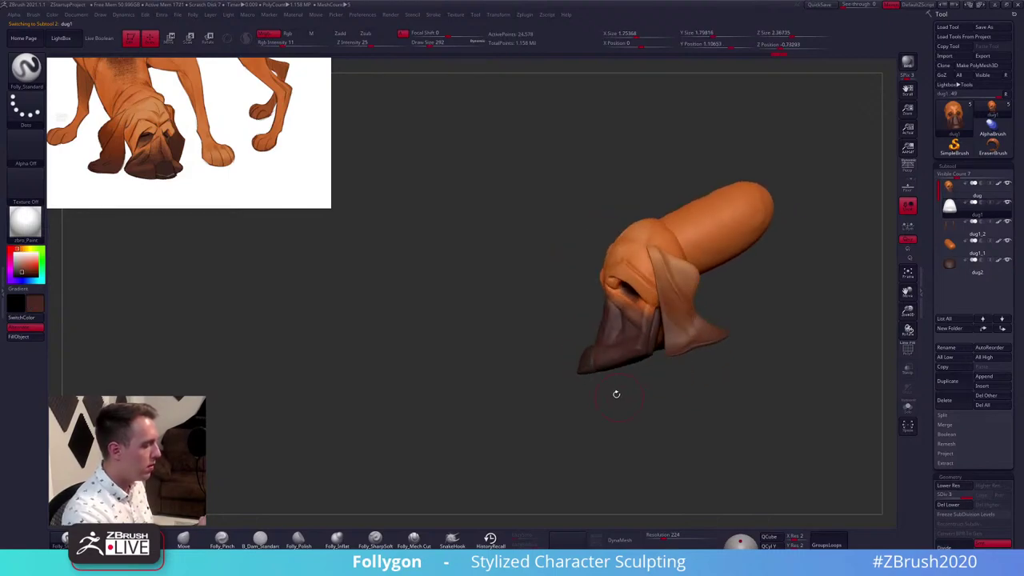
{"action": "left_click_drag", "start_coordinate": [311, 44], "coordinate": [332, 43]}
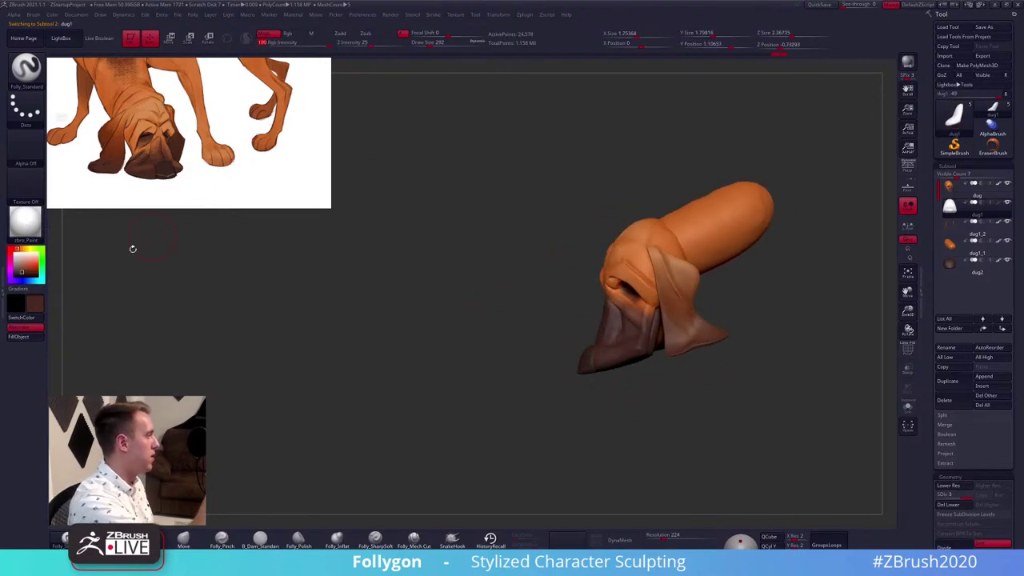
{"action": "left_click", "coordinate": [32, 339]}
Switch to the Move brush at draw size 215, make the head active and lower it to subdivision level 1
{"action": "left_click_drag", "start_coordinate": [473, 336], "coordinate": [619, 296]}
{"action": "mouse_move", "coordinate": [621, 297]}
{"action": "right_mouse_down", "text": "alt"}
{"action": "mouse_move", "coordinate": [610, 318]}
{"action": "mouse_move", "coordinate": [575, 289]}
{"action": "mouse_move", "coordinate": [544, 292]}
{"action": "right_mouse_up", "text": "alt"}
{"action": "key", "text": "b"}
{"action": "key", "text": "m"}
{"action": "key", "text": "v"}
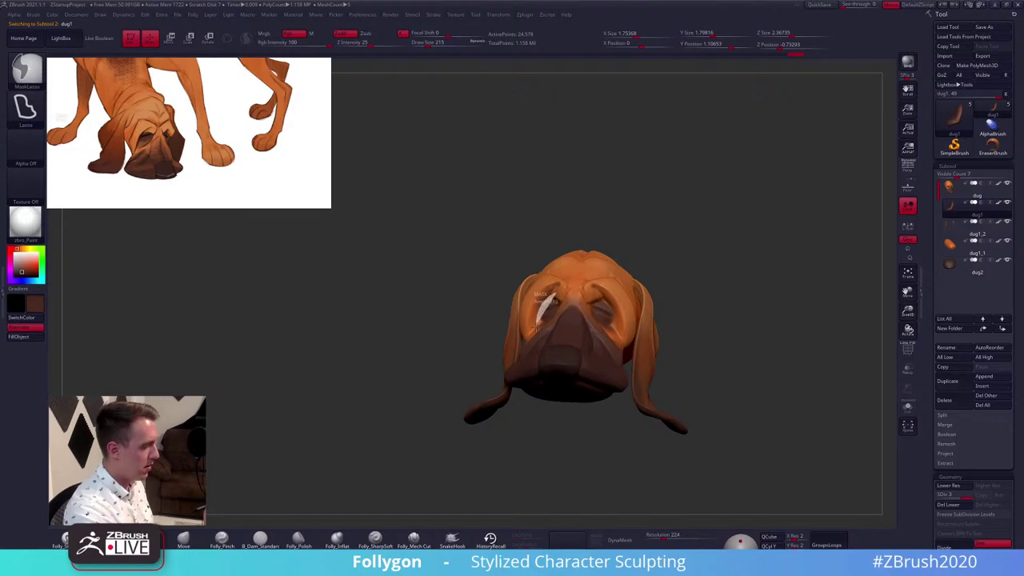
{"action": "mouse_move", "coordinate": [538, 324]}
{"action": "left_mouse_down", "text": "ctrl"}
{"action": "mouse_move", "coordinate": [552, 356]}
{"action": "mouse_move", "coordinate": [582, 309]}
{"action": "mouse_move", "coordinate": [537, 336]}
{"action": "mouse_move", "coordinate": [569, 343]}
{"action": "left_mouse_up", "text": "ctrl"}
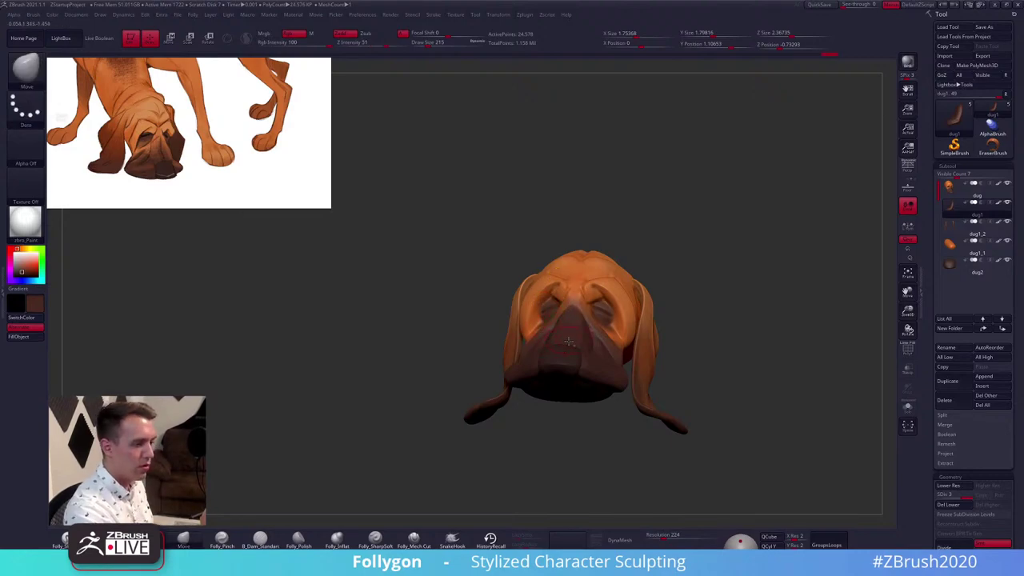
{"action": "left_click", "coordinate": [569, 342], "text": "alt"}
{"action": "right_click_drag", "start_coordinate": [569, 340], "coordinate": [578, 351]}
{"action": "key", "text": "ctrl+i"}
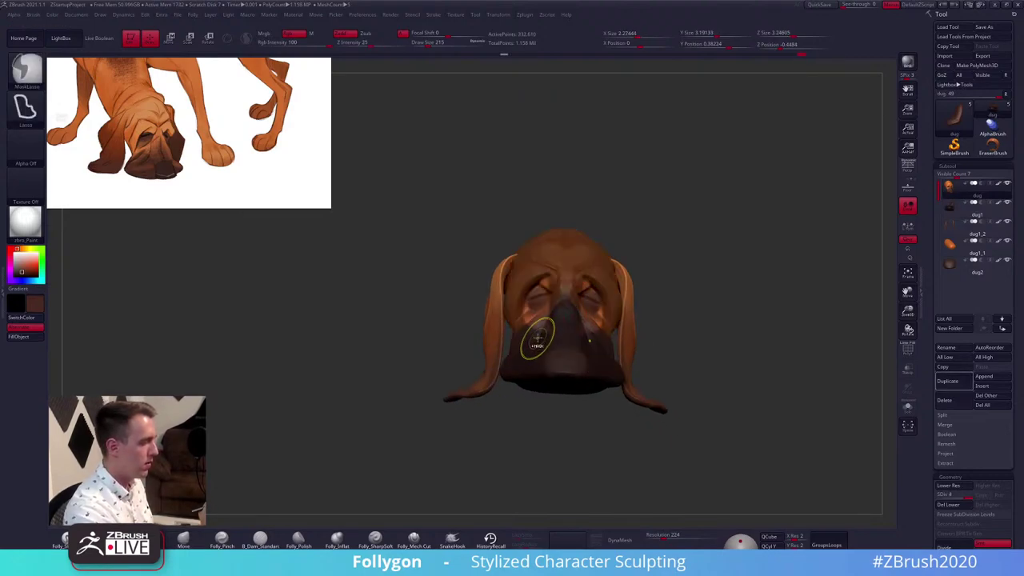
Adjust the brow fold around the eye with the Move brush at draw sizes 292 and 335
{"action": "key", "text": "space"}
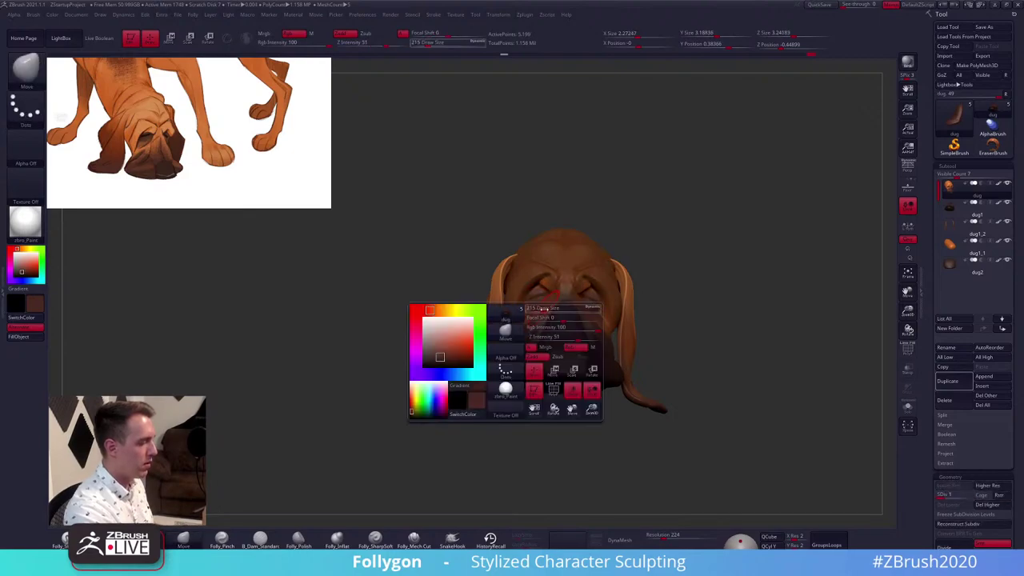
{"action": "left_click_drag", "start_coordinate": [664, 300], "coordinate": [643, 313]}
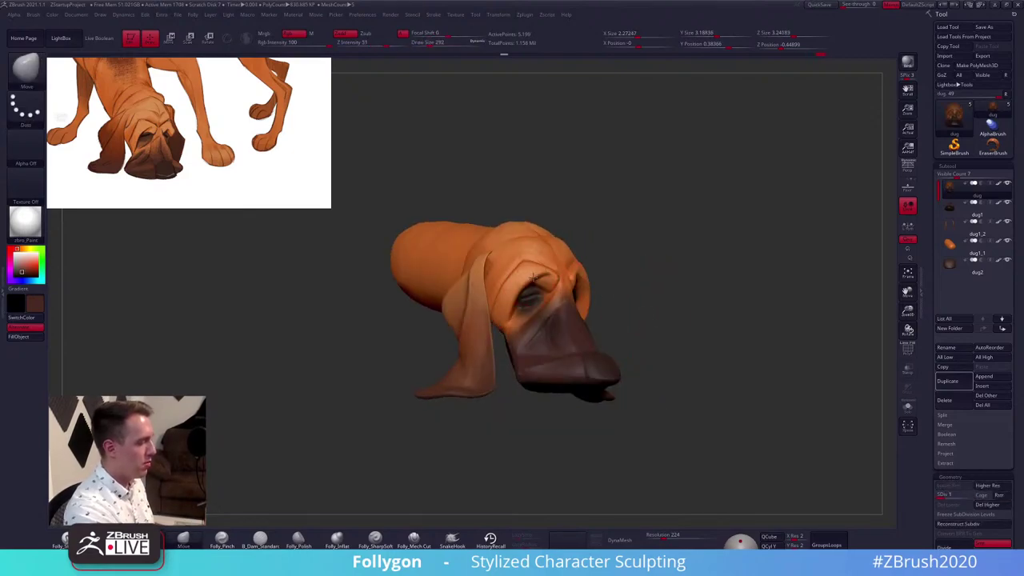
{"action": "mouse_move", "coordinate": [532, 277]}
{"action": "left_mouse_down", "text": "ctrl"}
{"action": "mouse_move", "coordinate": [521, 271]}
{"action": "mouse_move", "coordinate": [505, 288]}
{"action": "mouse_move", "coordinate": [509, 316]}
{"action": "mouse_move", "coordinate": [514, 297]}
{"action": "left_mouse_up", "text": "ctrl"}
{"action": "key", "text": "space"}
{"action": "left_click_drag", "start_coordinate": [514, 332], "coordinate": [519, 332]}
{"action": "left_click_drag", "start_coordinate": [680, 328], "coordinate": [520, 310]}
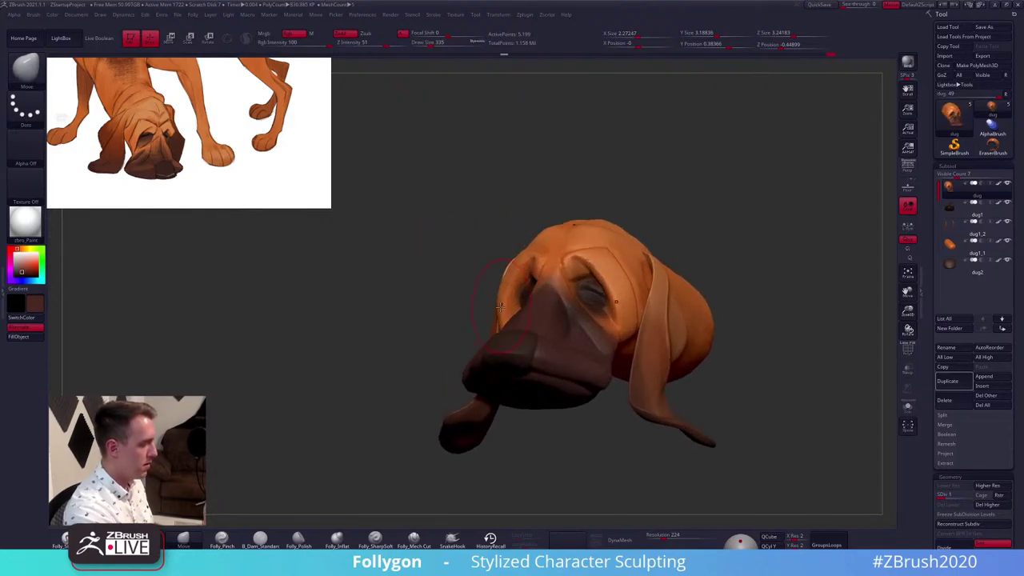
Reshape the outer brow fold and side of the face with the Move brush, reducing the draw size from 279 to 215
{"action": "key", "text": "space"}
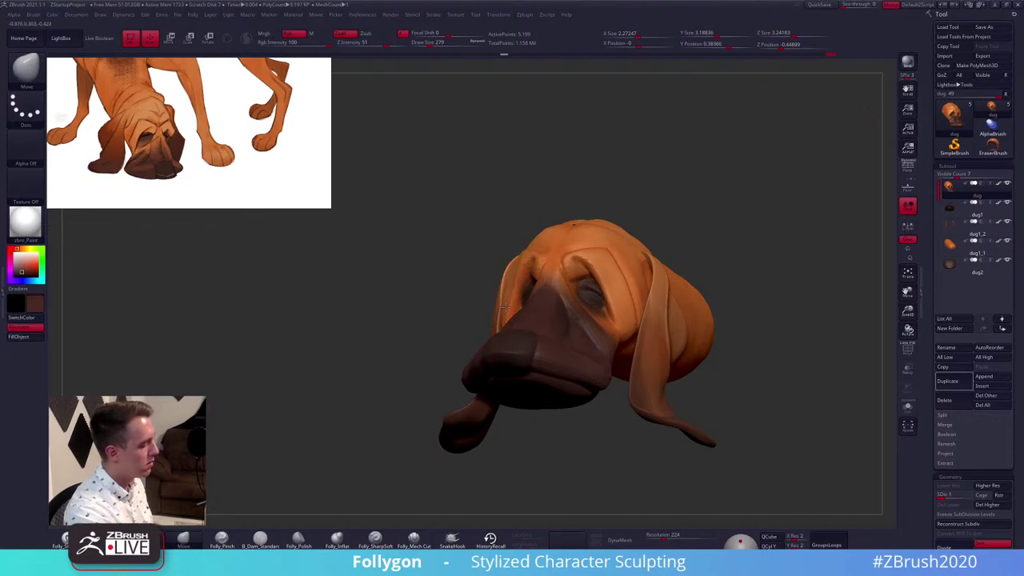
{"action": "left_click_drag", "start_coordinate": [506, 308], "coordinate": [507, 305]}
{"action": "left_click_drag", "start_coordinate": [400, 324], "coordinate": [489, 336]}
{"action": "key", "text": "space"}
{"action": "left_click_drag", "start_coordinate": [504, 300], "coordinate": [587, 281]}
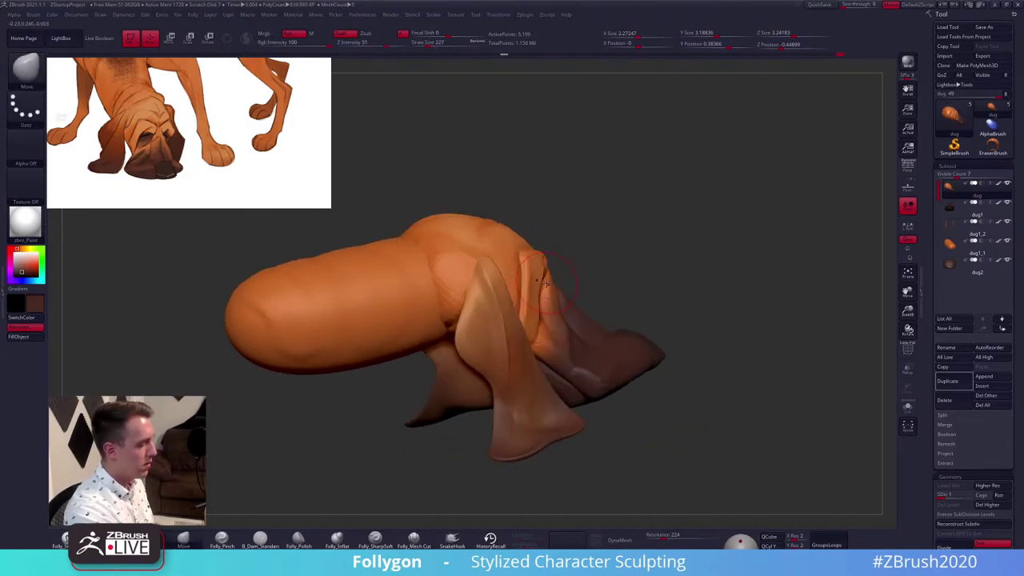
{"action": "key", "text": "space"}
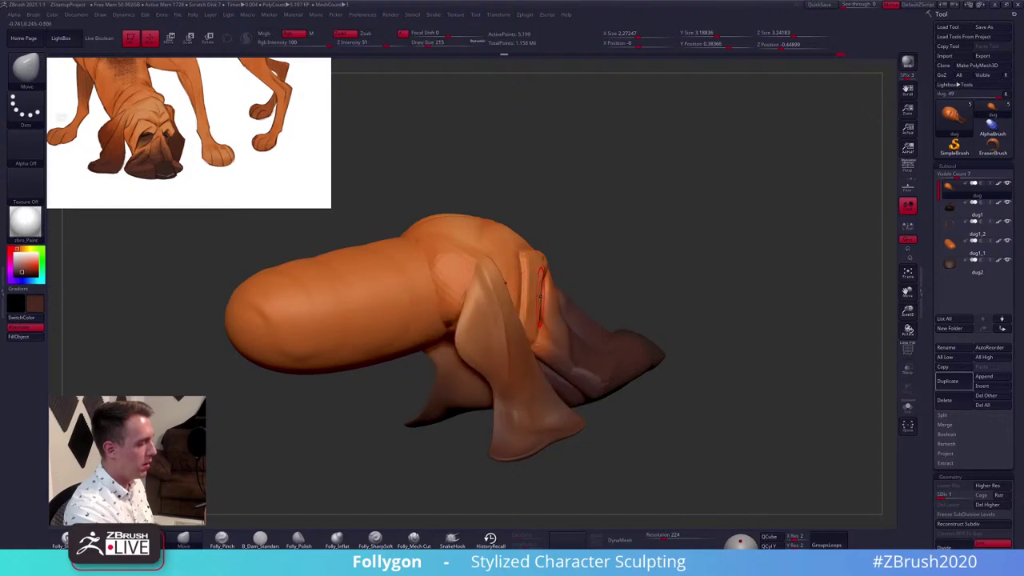
{"action": "left_click_drag", "start_coordinate": [540, 296], "coordinate": [546, 276]}
Isolate the head and refine the outer cheek fold beside the eye with the Move brush at draw size 140
{"action": "mouse_move", "coordinate": [547, 311]}
{"action": "right_mouse_down"}
{"action": "mouse_move", "coordinate": [498, 318]}
{"action": "mouse_move", "coordinate": [547, 301]}
{"action": "mouse_move", "coordinate": [533, 304]}
{"action": "right_mouse_up"}
{"action": "key", "text": "alt+s"}
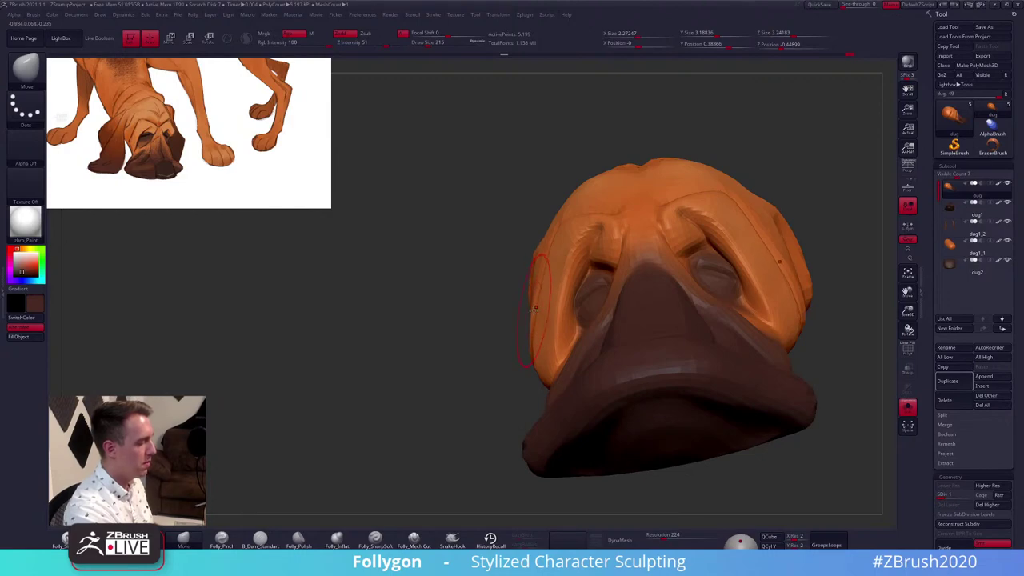
{"action": "mouse_move", "coordinate": [531, 355]}
{"action": "right_mouse_down"}
{"action": "mouse_move", "coordinate": [540, 279]}
{"action": "mouse_move", "coordinate": [554, 280]}
{"action": "mouse_move", "coordinate": [560, 332]}
{"action": "mouse_move", "coordinate": [530, 363]}
{"action": "mouse_move", "coordinate": [504, 352]}
{"action": "mouse_move", "coordinate": [521, 310]}
{"action": "right_mouse_up"}
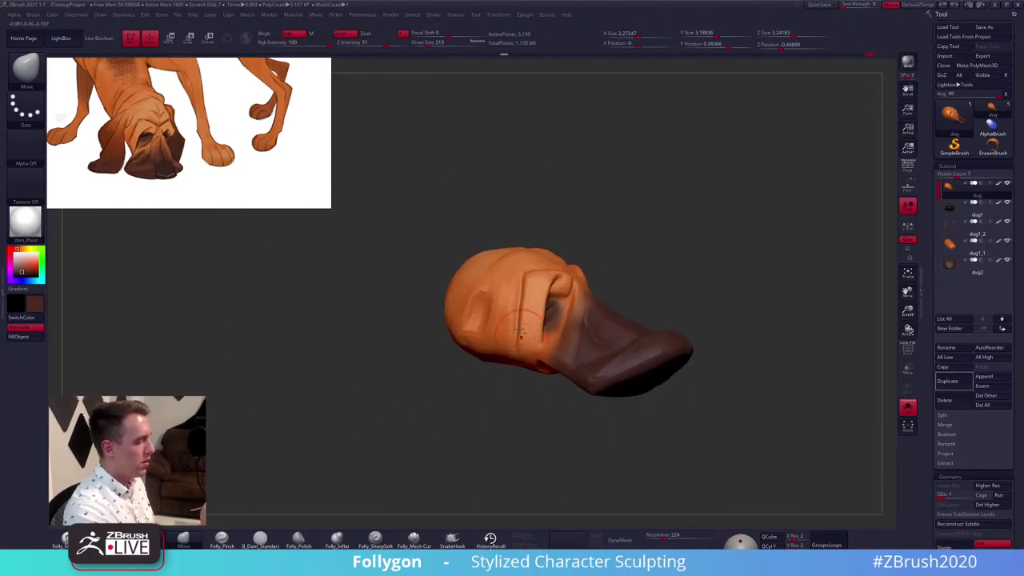
{"action": "key", "text": "d"}
{"action": "key", "text": "s"}
{"action": "left_click_drag", "start_coordinate": [533, 323], "coordinate": [528, 327]}
Return the head to subdivision level 4 and show the whole model again
{"action": "key", "text": "d"}
{"action": "key", "text": "d"}
{"action": "key", "text": "alt+s"}
{"action": "right_click_drag", "start_coordinate": [652, 421], "coordinate": [617, 410]}
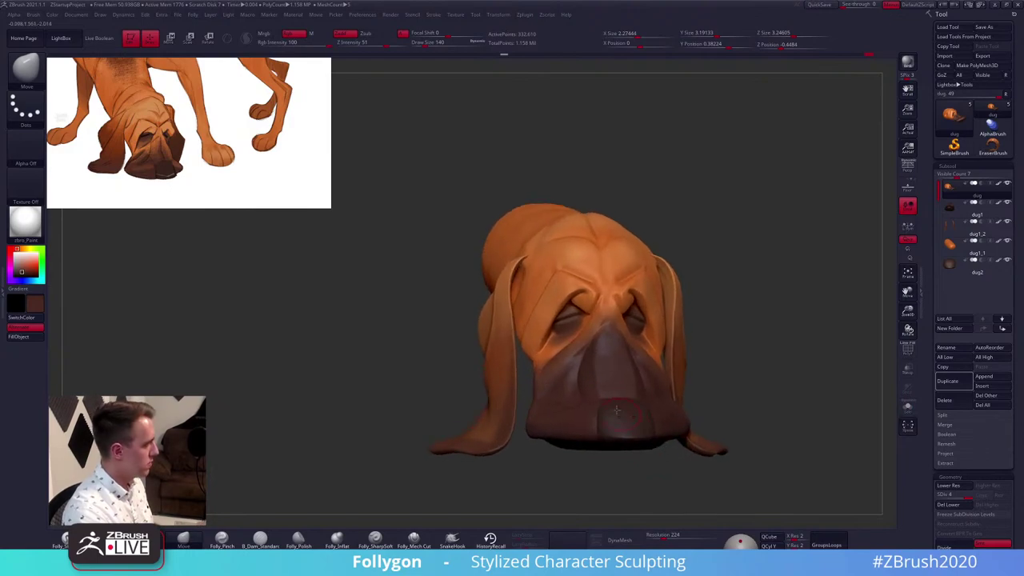
Adjust the temple and brow with the Move brush at draw size 192 and the Folly_Clay brush at draw size 181
{"action": "right_click_drag", "start_coordinate": [542, 320], "coordinate": [530, 342]}
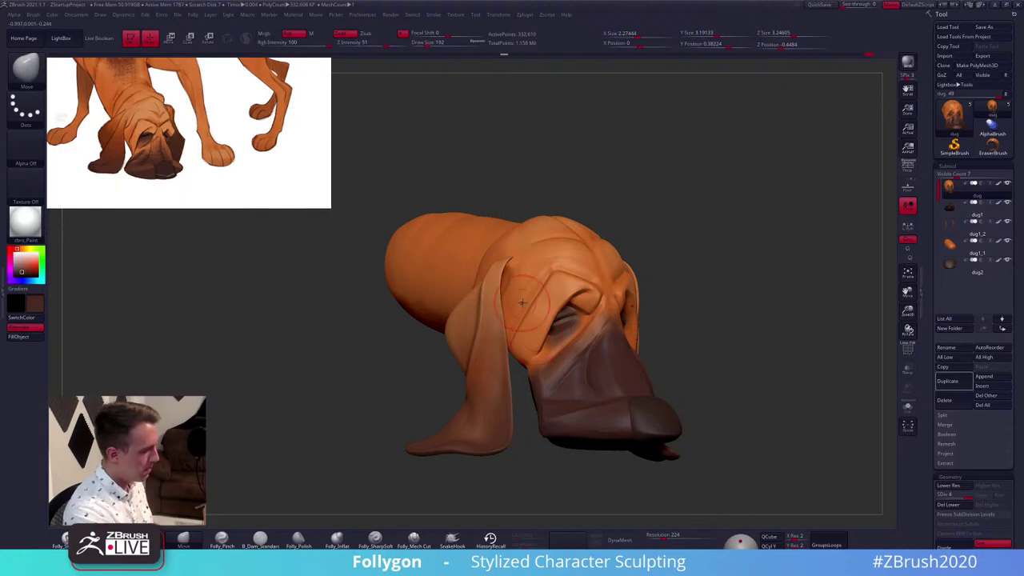
{"action": "right_click_drag", "start_coordinate": [522, 303], "coordinate": [540, 296]}
{"action": "key", "text": "space"}
{"action": "key", "text": "1"}
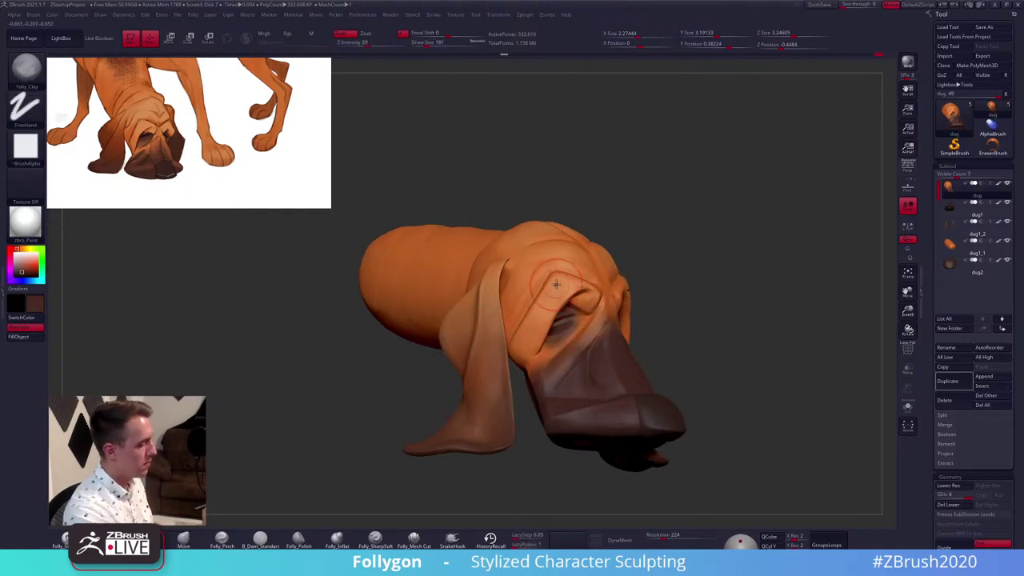
{"action": "mouse_move", "coordinate": [521, 349]}
{"action": "right_mouse_down"}
{"action": "mouse_move", "coordinate": [506, 336]}
{"action": "mouse_move", "coordinate": [547, 318]}
{"action": "mouse_move", "coordinate": [608, 342]}
{"action": "mouse_move", "coordinate": [602, 385]}
{"action": "right_mouse_up"}
{"action": "key", "text": "2"}
Make the neck active and examine its polygon wireframe
{"action": "left_click", "coordinate": [510, 259], "text": "alt"}
{"action": "right_click_drag", "start_coordinate": [510, 260], "coordinate": [522, 357]}
{"action": "key", "text": "shift+f"}
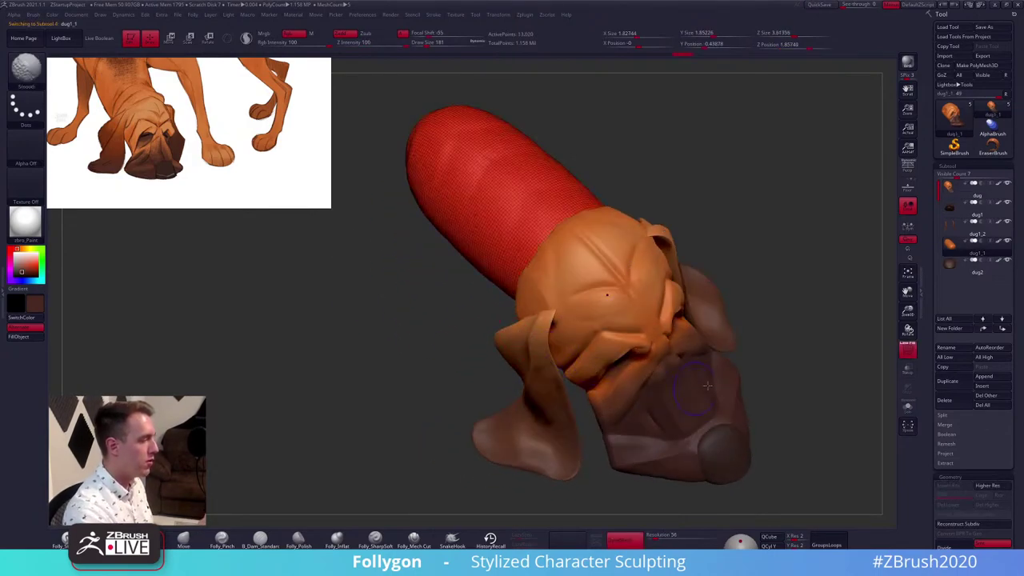
{"action": "key", "text": "shift+f"}
Duplicate the neck as a separate subtool and choose the CurveTubeSnap brush
{"action": "right_click_drag", "start_coordinate": [743, 480], "coordinate": [714, 427], "text": "ctrl"}
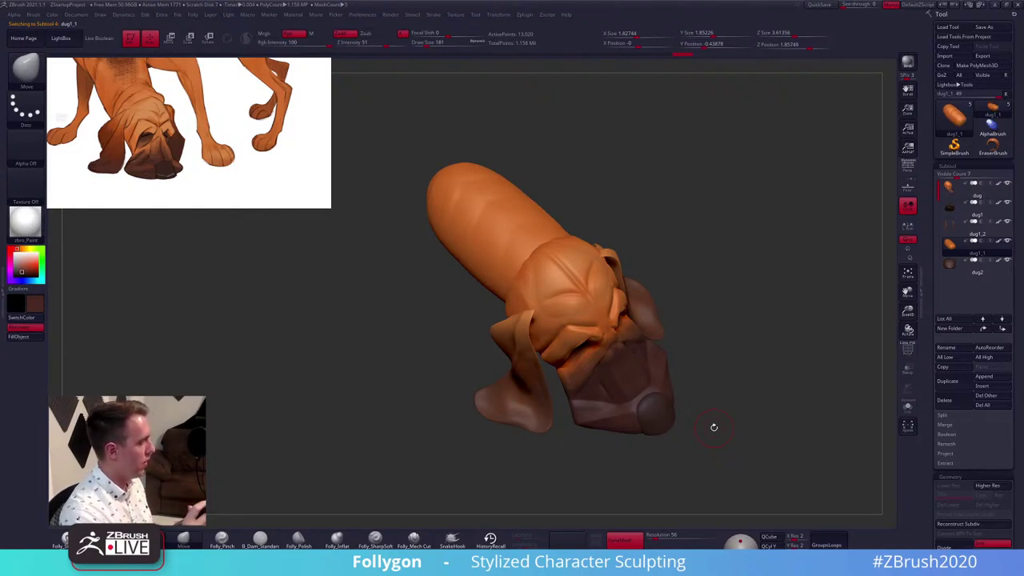
{"action": "right_click_drag", "start_coordinate": [728, 409], "coordinate": [743, 448], "text": "alt"}
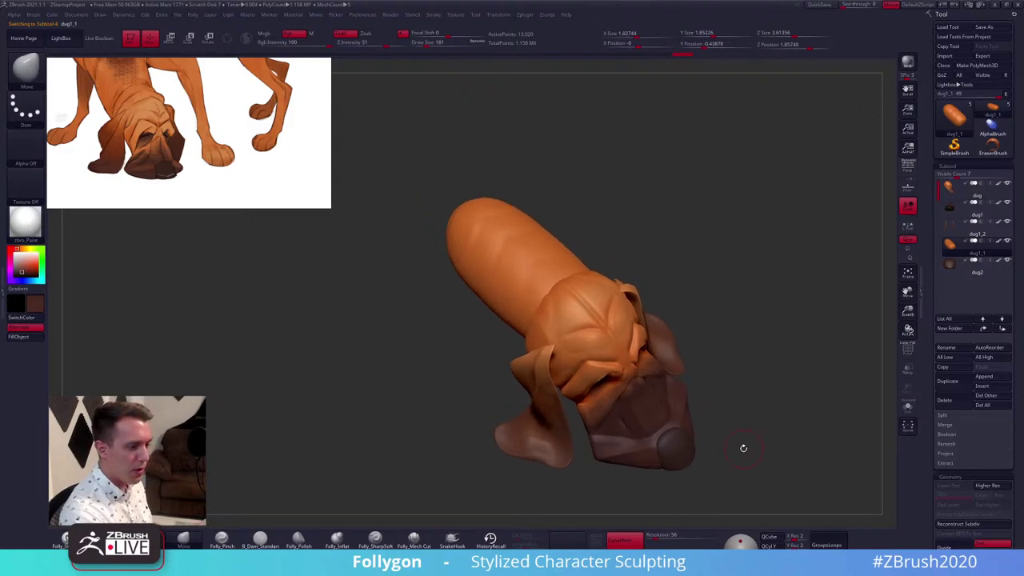
{"action": "key", "text": "ctrl+shift+d"}
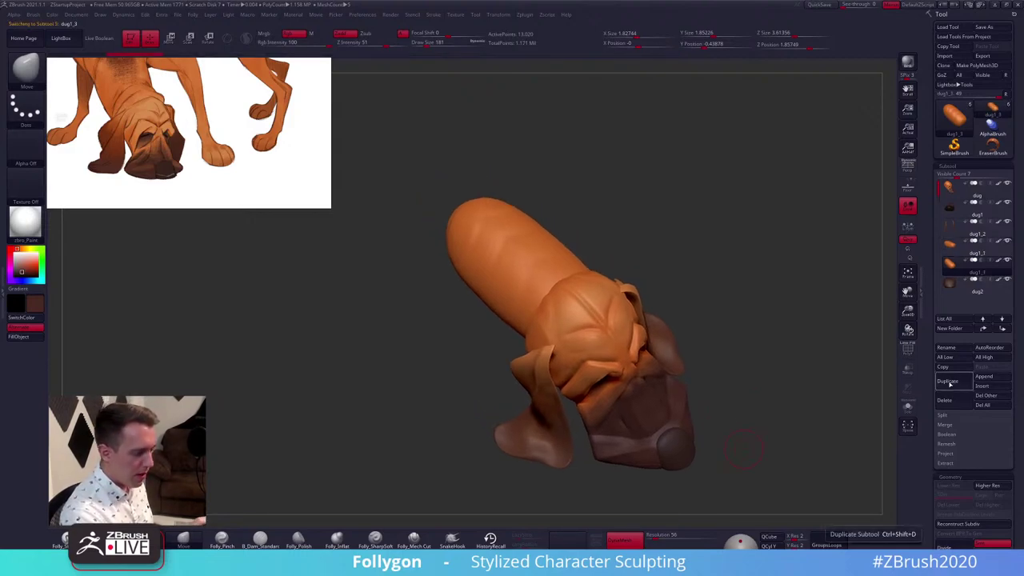
{"action": "left_click", "coordinate": [416, 540]}
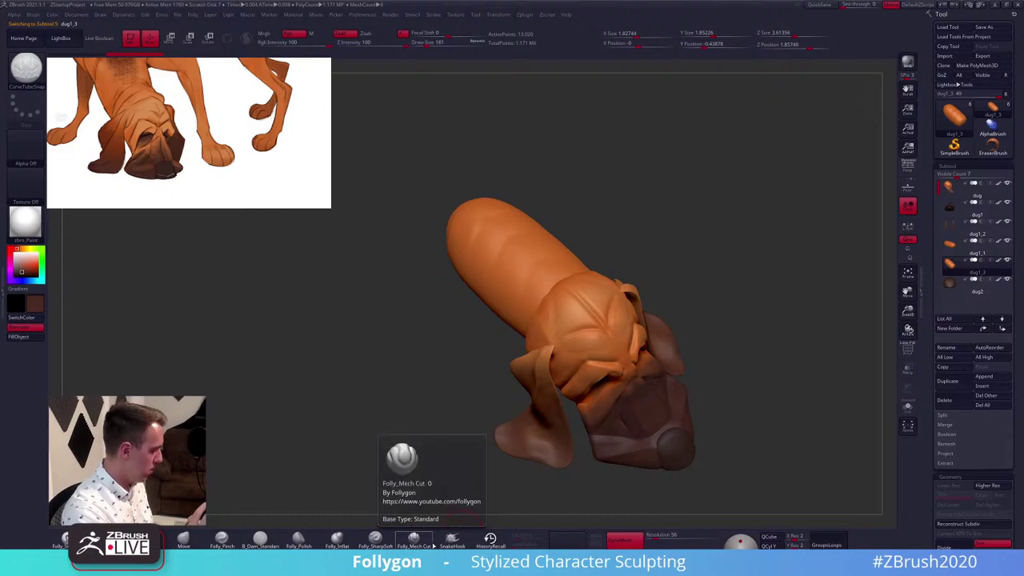
Sample the neck's orange as the active colour and isolate the duplicate neck
{"action": "key", "text": "c"}
{"action": "key", "text": "alt+s"}
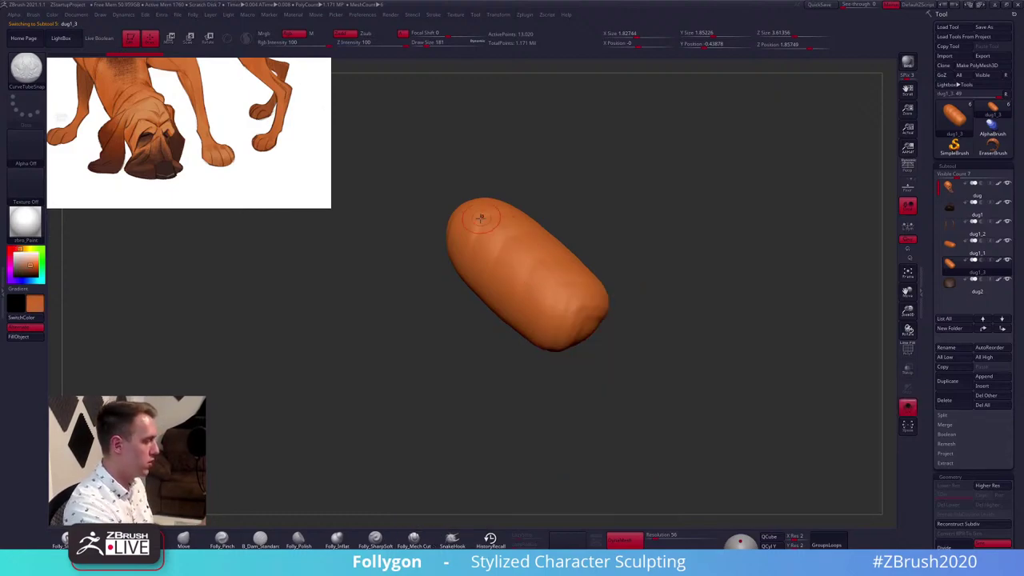
Draw a curve tube lengthwise along the upper side of the isolated duplicate neck
{"action": "left_click_drag", "start_coordinate": [470, 238], "coordinate": [612, 329]}
{"action": "key", "text": "ctrl+z"}
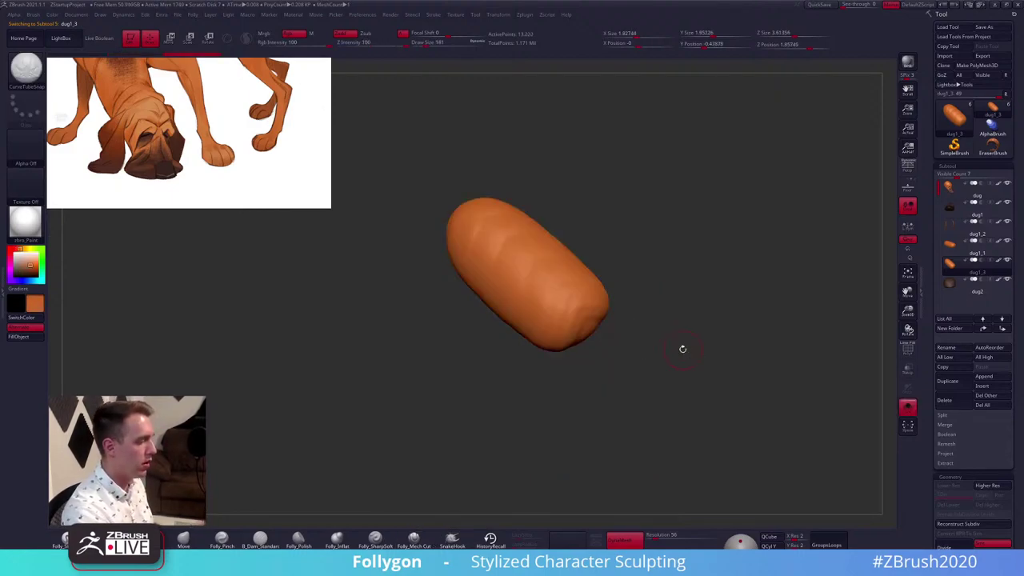
{"action": "key", "text": "f"}
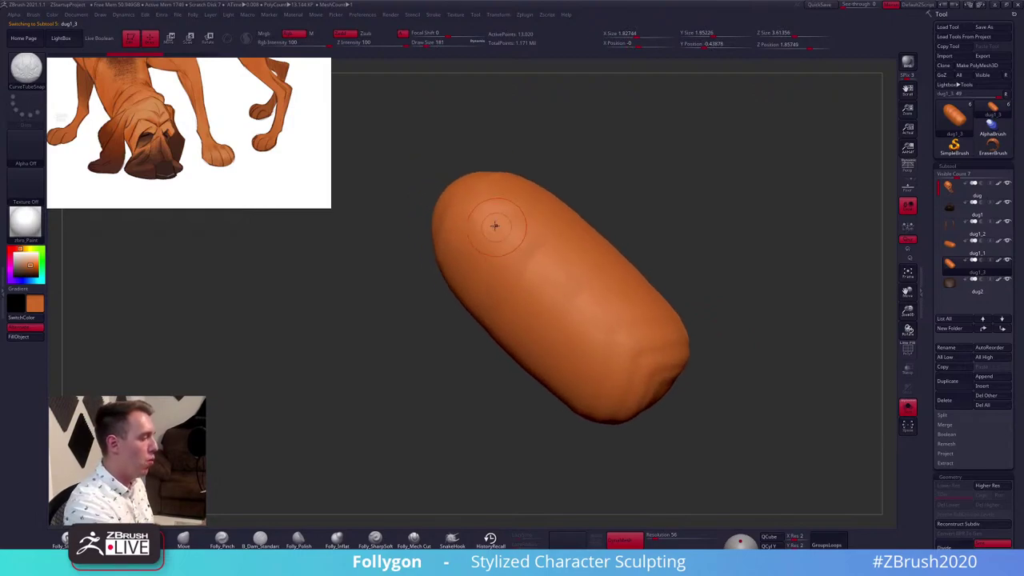
{"action": "left_click_drag", "start_coordinate": [469, 208], "coordinate": [619, 346]}
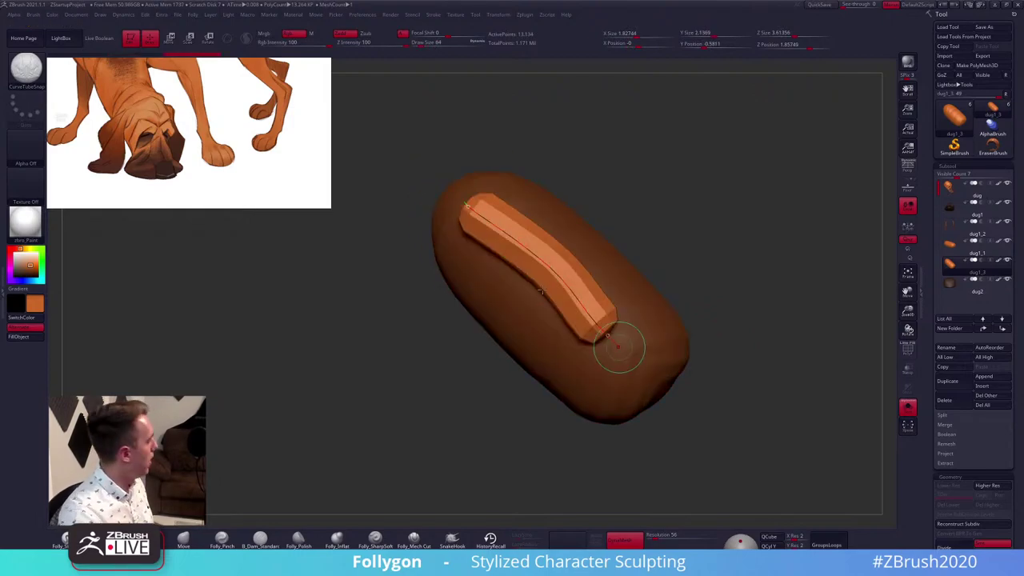
Turn on Size in the curve modifiers, shape the curve falloff to peak in the middle, and update the tube with it
{"action": "left_click", "coordinate": [3, 260]}
{"action": "left_click_drag", "start_coordinate": [65, 186], "coordinate": [58, 159]}
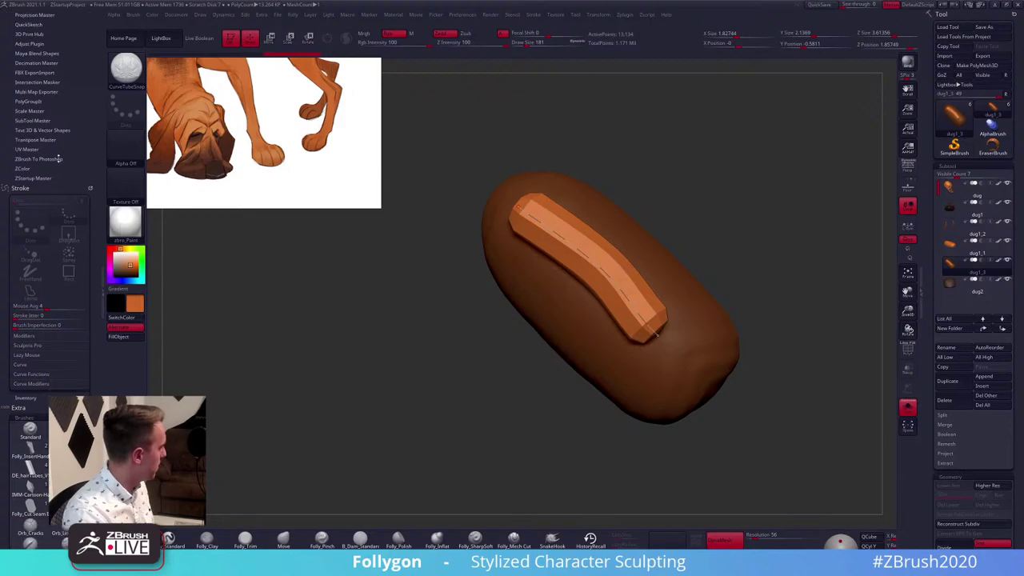
{"action": "scroll", "coordinate": [58, 160], "scroll_direction": "up", "scroll_amount": 1}
{"action": "left_click", "coordinate": [32, 414]}
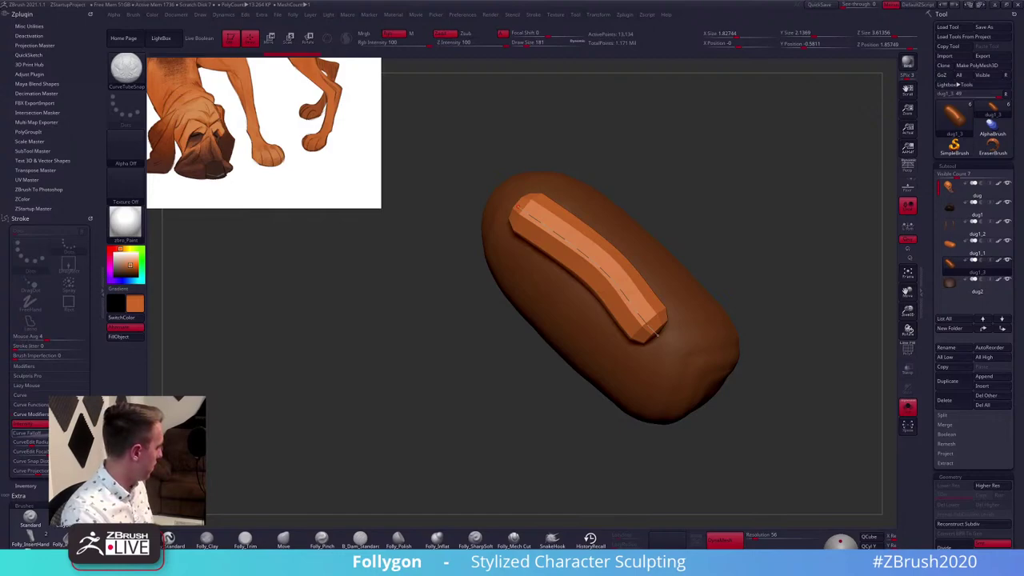
{"action": "left_click", "coordinate": [30, 433]}
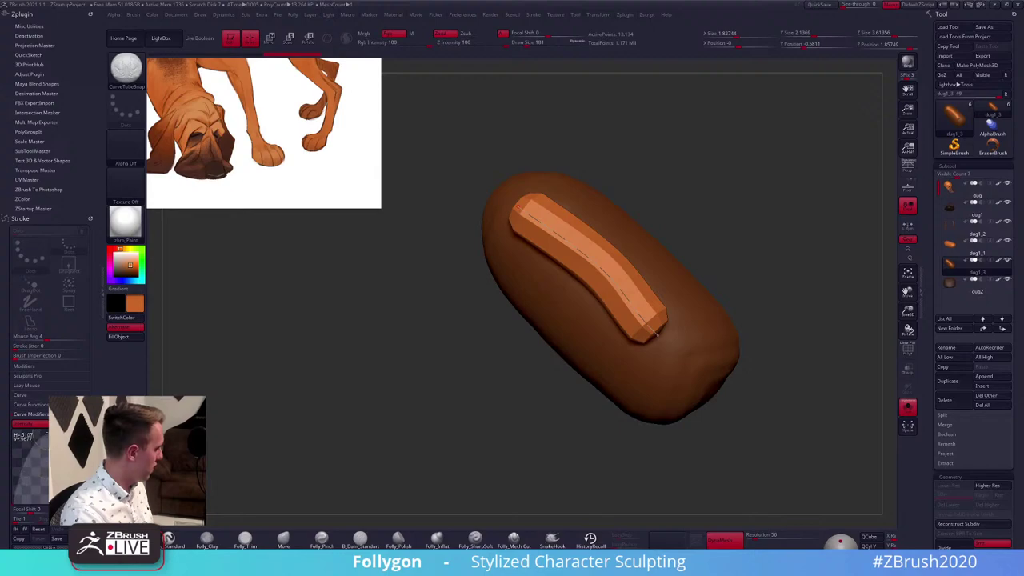
{"action": "left_click_drag", "start_coordinate": [86, 432], "coordinate": [85, 442]}
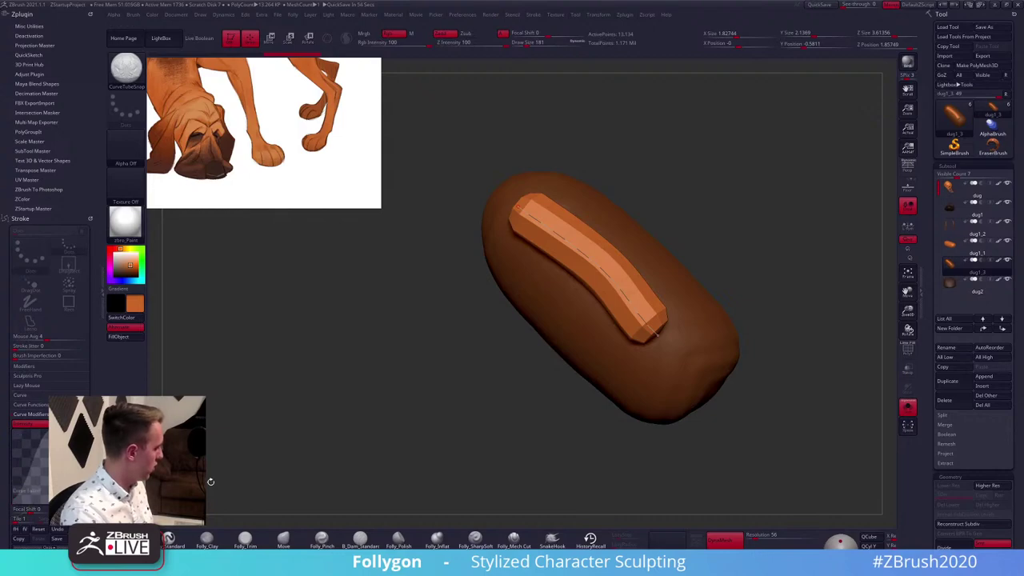
{"action": "left_click", "coordinate": [561, 317]}
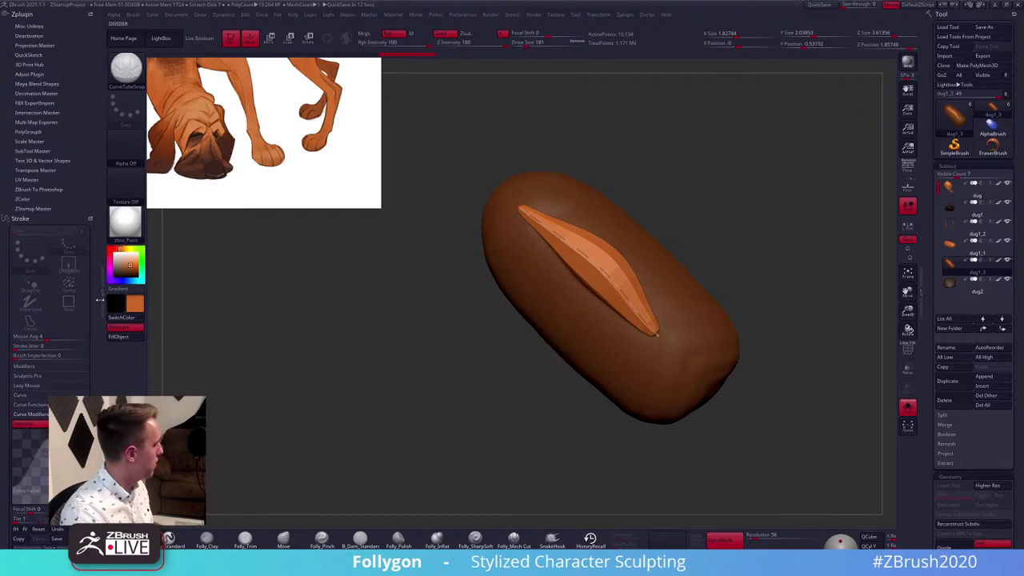
{"action": "left_click", "coordinate": [102, 304]}
{"action": "left_click", "coordinate": [551, 267]}
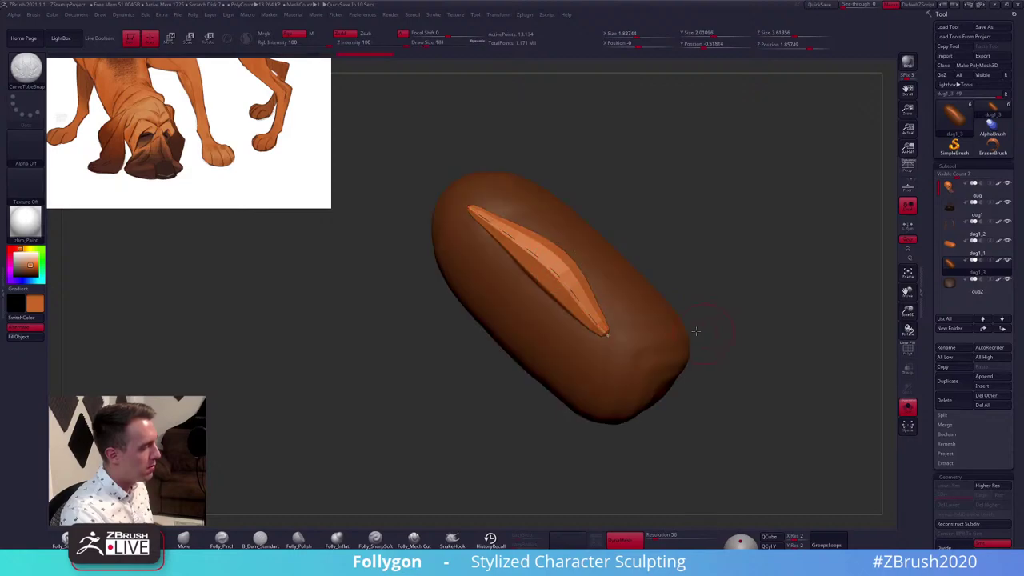
Show the whole model again and undo the tube drawn along the duplicate neck
{"action": "left_click_drag", "start_coordinate": [697, 331], "coordinate": [688, 351], "text": "alt"}
{"action": "right_click_drag", "start_coordinate": [688, 350], "coordinate": [675, 406]}
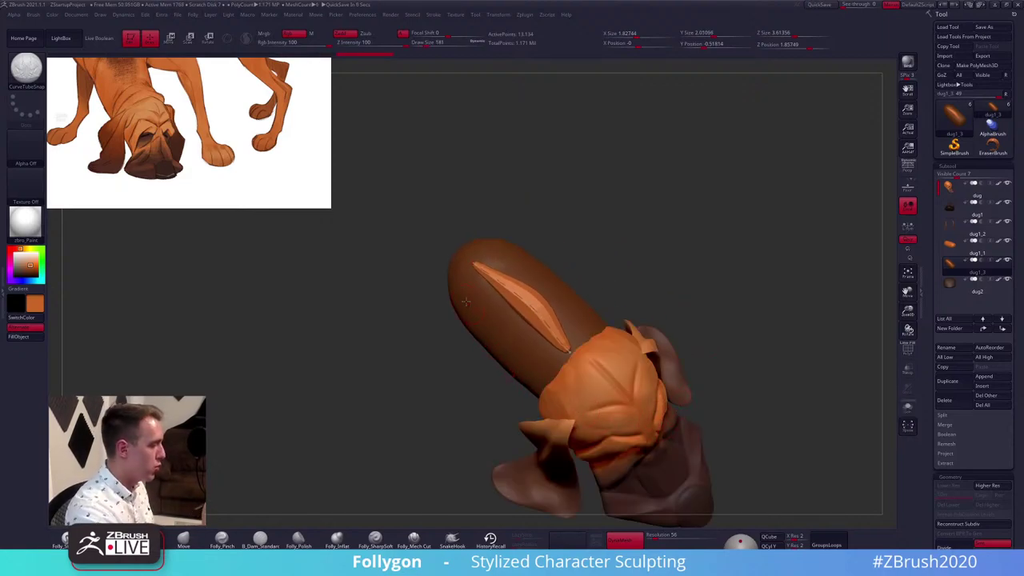
{"action": "key", "text": "ctrl+z"}
{"action": "key", "text": "ctrl+z"}
{"action": "key", "text": "ctrl+z"}
{"action": "key", "text": "ctrl+z"}
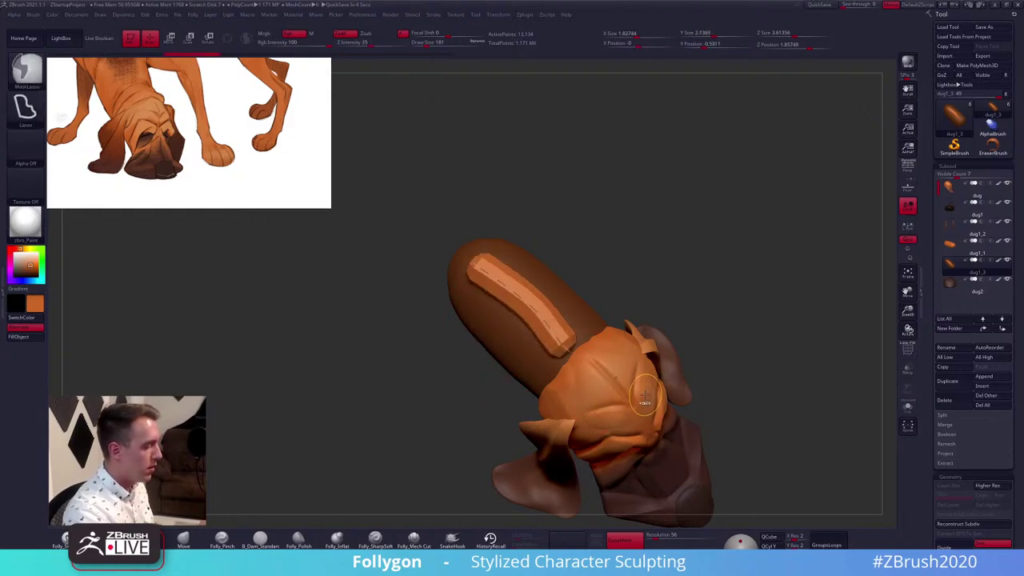
{"action": "key", "text": "ctrl+z"}
Draw a tapered tube across the isolated duplicate neck just behind the head, then show the whole model again
{"action": "right_click_drag", "start_coordinate": [645, 398], "coordinate": [510, 365]}
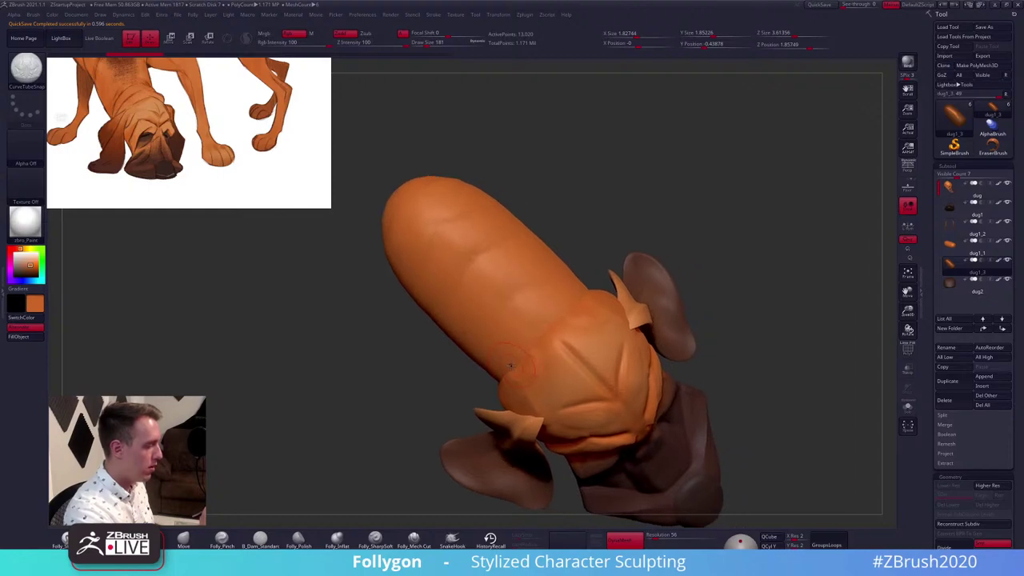
{"action": "key", "text": "alt+s"}
{"action": "left_click_drag", "start_coordinate": [577, 303], "coordinate": [604, 287]}
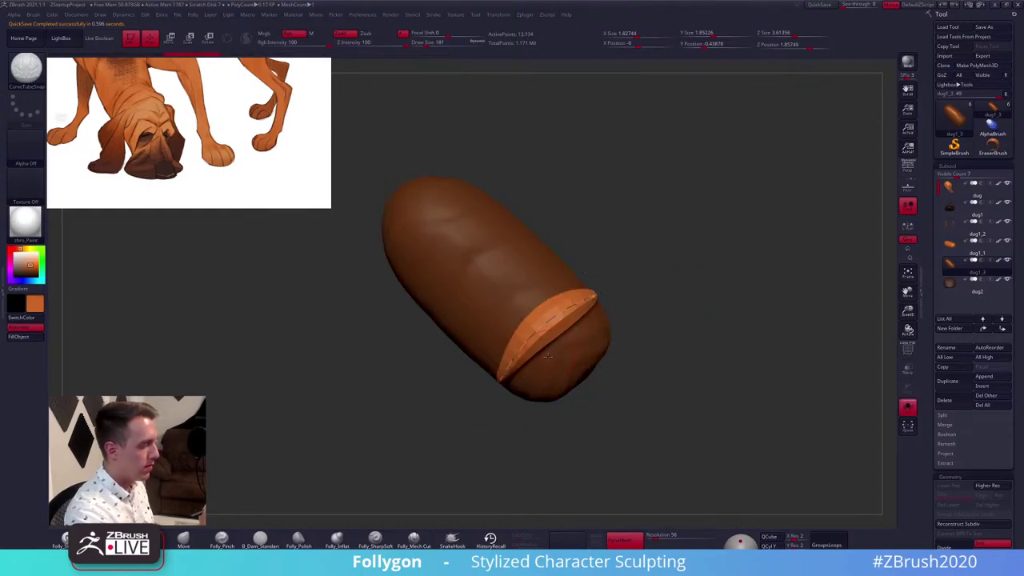
{"action": "mouse_move", "coordinate": [633, 432]}
{"action": "right_mouse_down"}
{"action": "mouse_move", "coordinate": [577, 397]}
{"action": "mouse_move", "coordinate": [602, 406]}
{"action": "mouse_move", "coordinate": [618, 444]}
{"action": "right_mouse_up"}
{"action": "key", "text": "alt+s"}
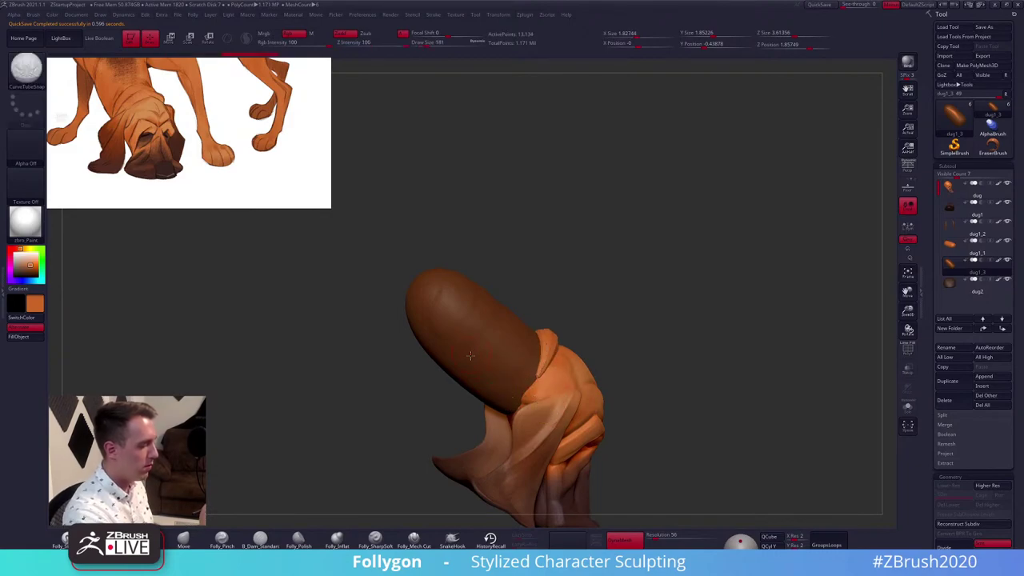
{"action": "right_click_drag", "start_coordinate": [509, 391], "coordinate": [436, 434]}
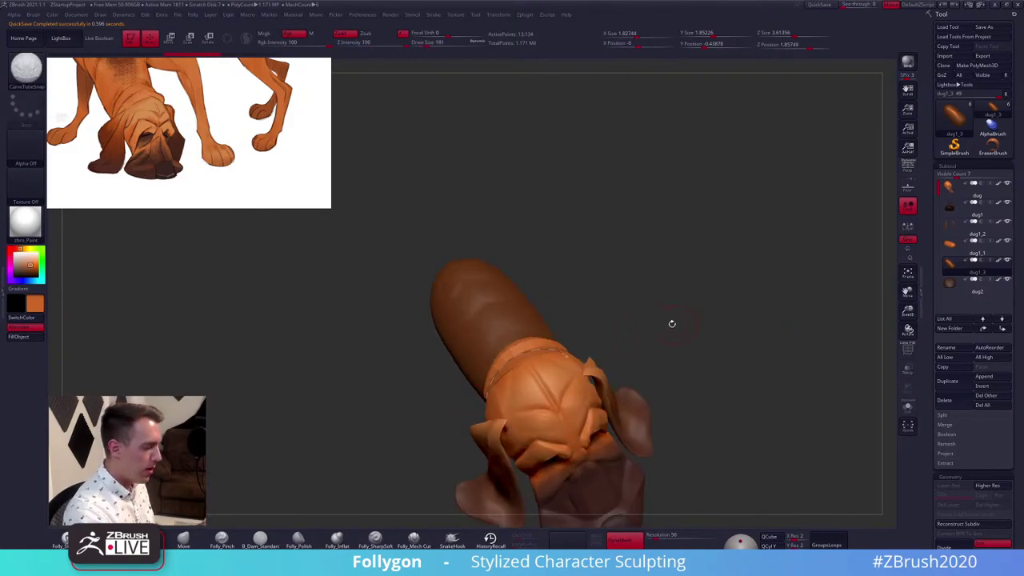
Thicken the tube behind the head by updating its curve at draw size 227
{"action": "right_click_drag", "start_coordinate": [673, 324], "coordinate": [716, 279], "text": "alt"}
{"action": "key", "text": "space"}
{"action": "left_click_drag", "start_coordinate": [709, 294], "coordinate": [693, 345]}
{"action": "left_click", "coordinate": [571, 306]}
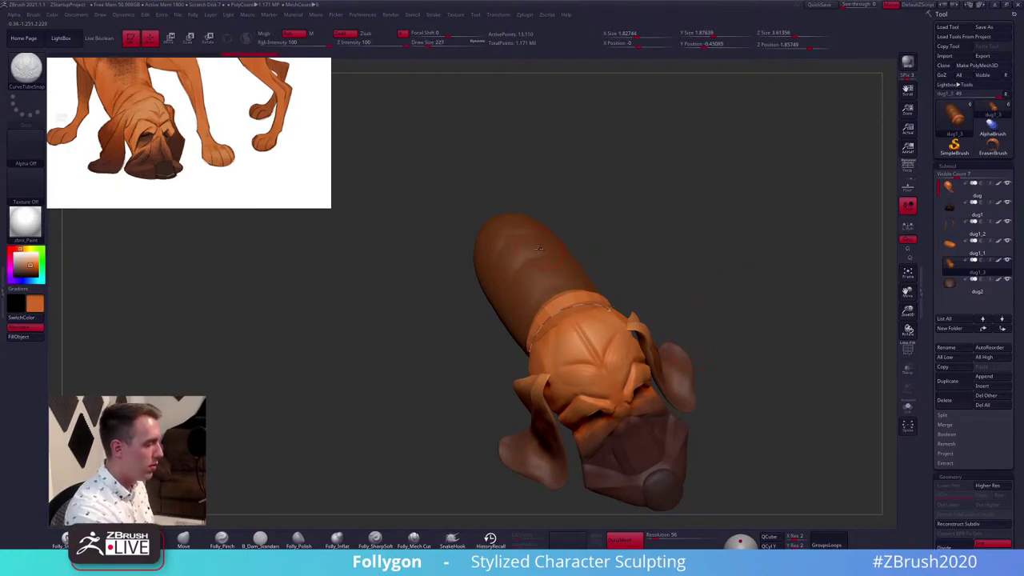
Isolate the tube's polygroup, delete the hidden neck copy, and preview the remaining fold with dynamic subdivision
{"action": "key", "text": "shift+f"}
{"action": "left_click", "coordinate": [564, 309], "text": "ctrl+shift"}
{"action": "key", "text": "1"}
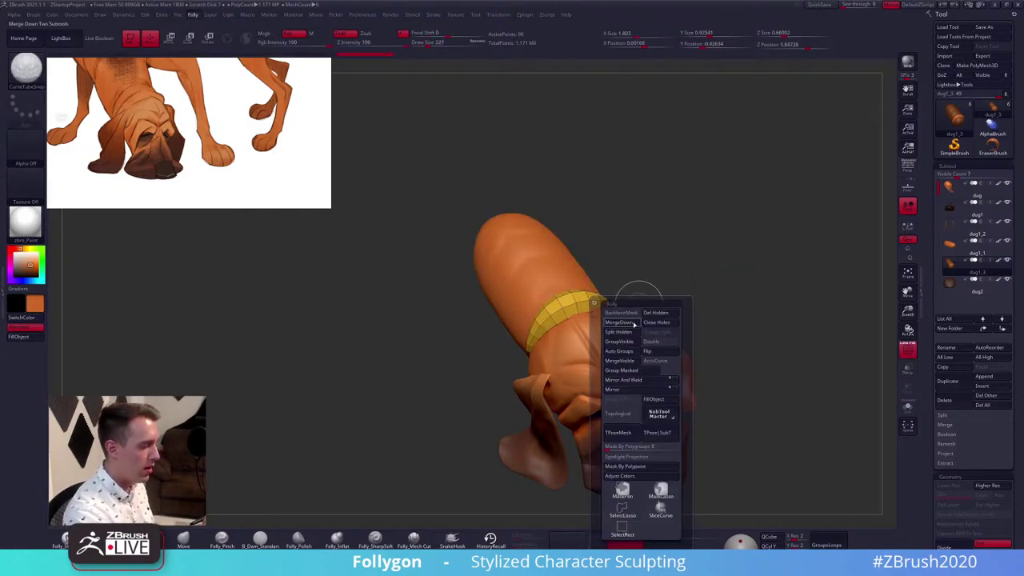
{"action": "left_click", "coordinate": [663, 313]}
{"action": "right_click_drag", "start_coordinate": [702, 339], "coordinate": [698, 376], "text": "alt"}
{"action": "key", "text": "shift+f"}
{"action": "key", "text": "d"}
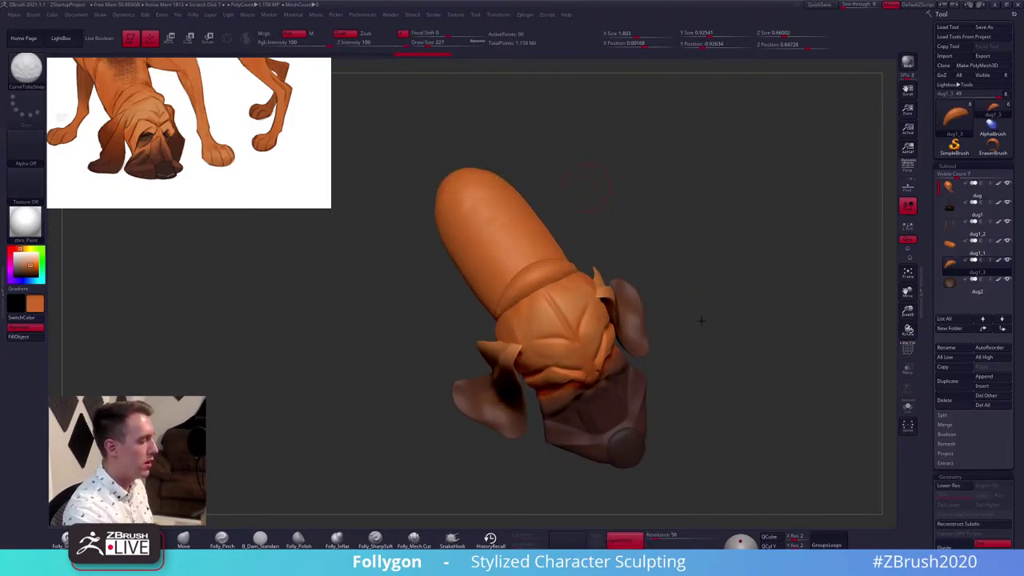
{"action": "left_click_drag", "start_coordinate": [700, 317], "coordinate": [725, 351]}
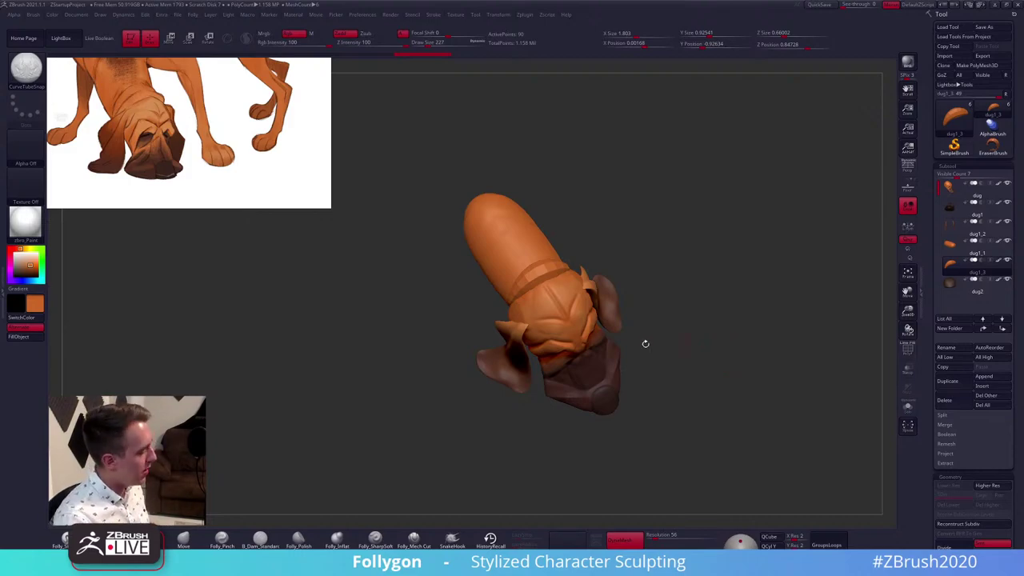
Review the tube brush's falloff curve in the stroke's curve modifiers
{"action": "left_click", "coordinate": [61, 293]}
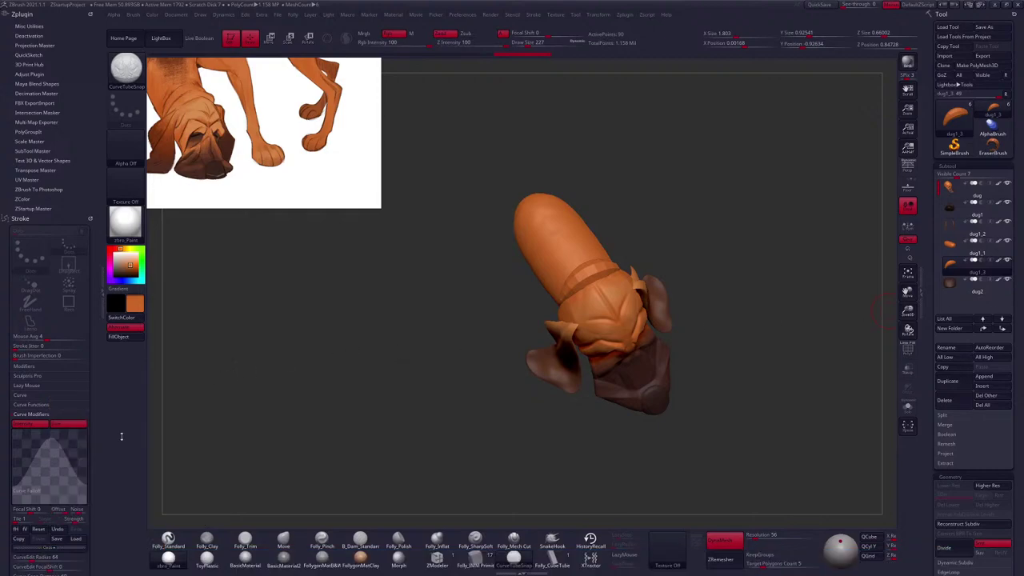
{"action": "mouse_move", "coordinate": [60, 436]}
{"action": "left_mouse_down"}
{"action": "mouse_move", "coordinate": [52, 422]}
{"action": "mouse_move", "coordinate": [48, 435]}
{"action": "mouse_move", "coordinate": [88, 429]}
{"action": "mouse_move", "coordinate": [50, 438]}
{"action": "left_mouse_up"}
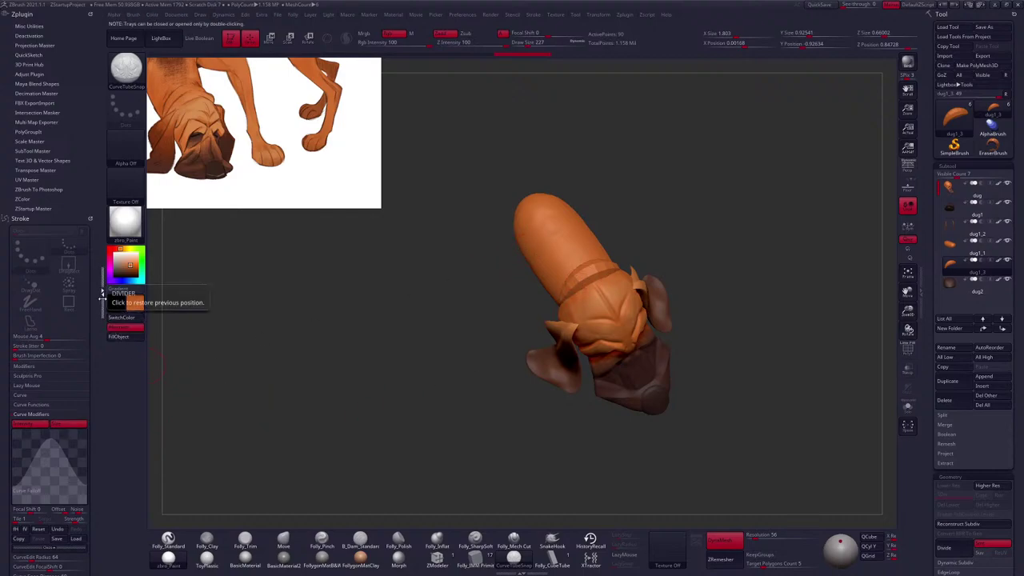
{"action": "left_click", "coordinate": [102, 296]}
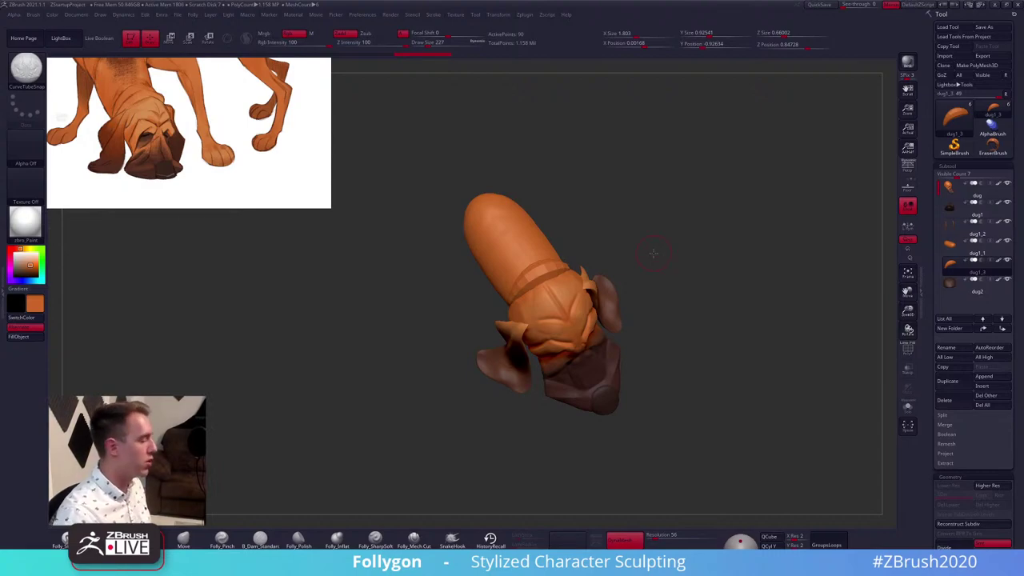
Examine the neck fold's placement and polygon wireframe behind the head
{"action": "right_click_drag", "start_coordinate": [617, 359], "coordinate": [569, 279], "text": "ctrl"}
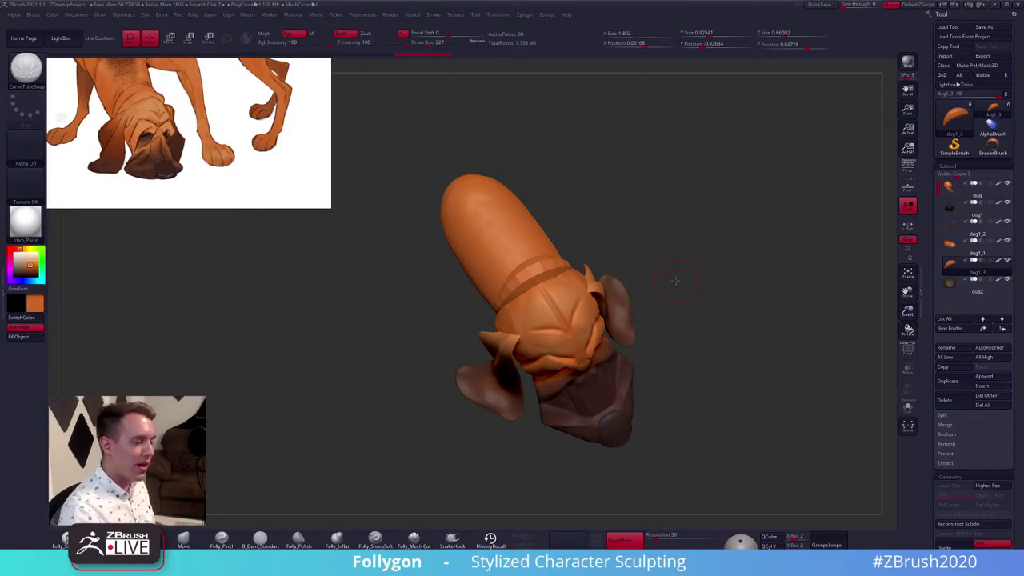
{"action": "left_click_drag", "start_coordinate": [676, 280], "coordinate": [702, 400]}
{"action": "key", "text": "shift+f"}
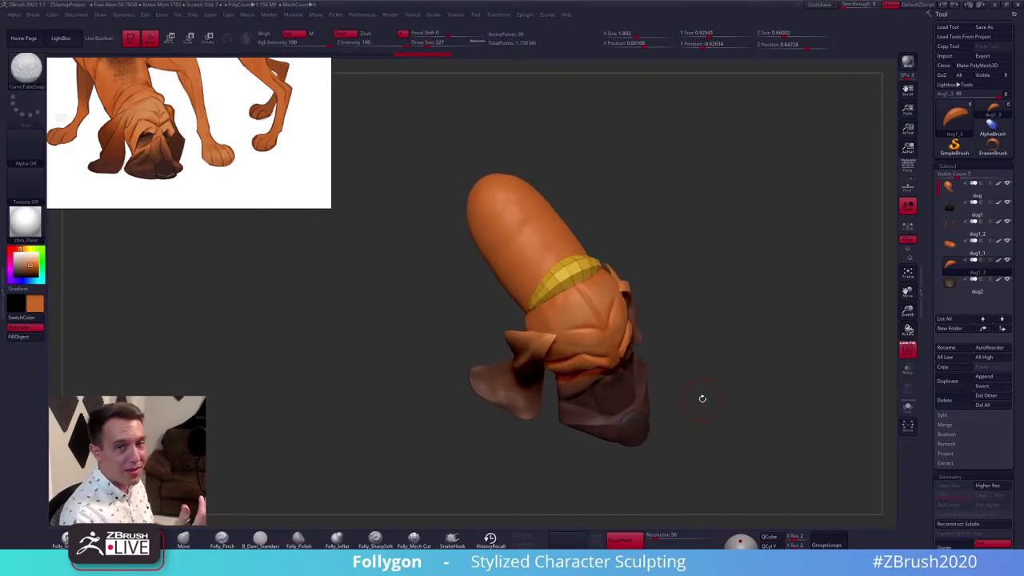
{"action": "key", "text": "shift+f"}
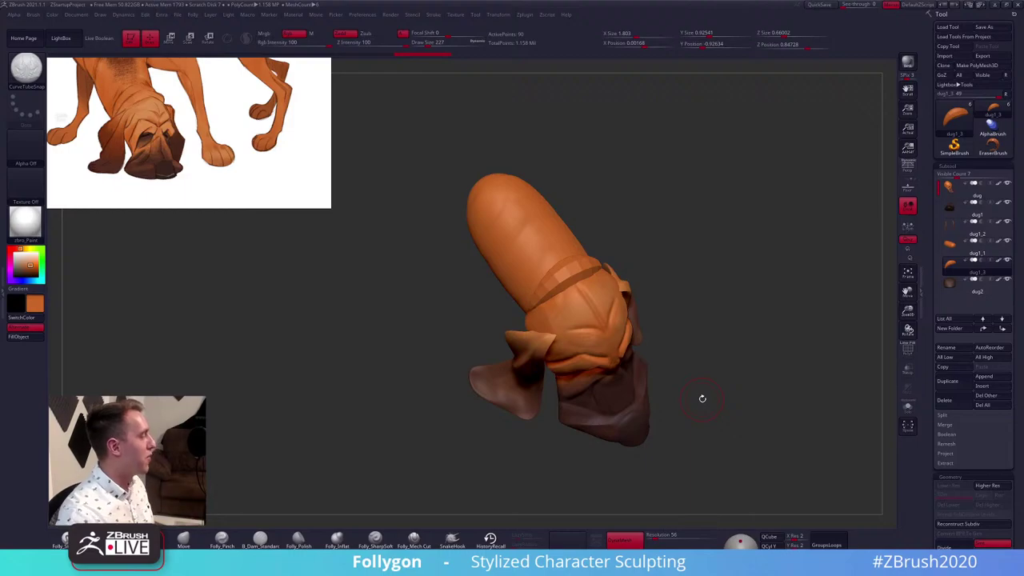
Switch to Google Chrome to view the Follygon YouTube channel, and return to ZBrush
{"action": "key", "text": "alt+Tab"}
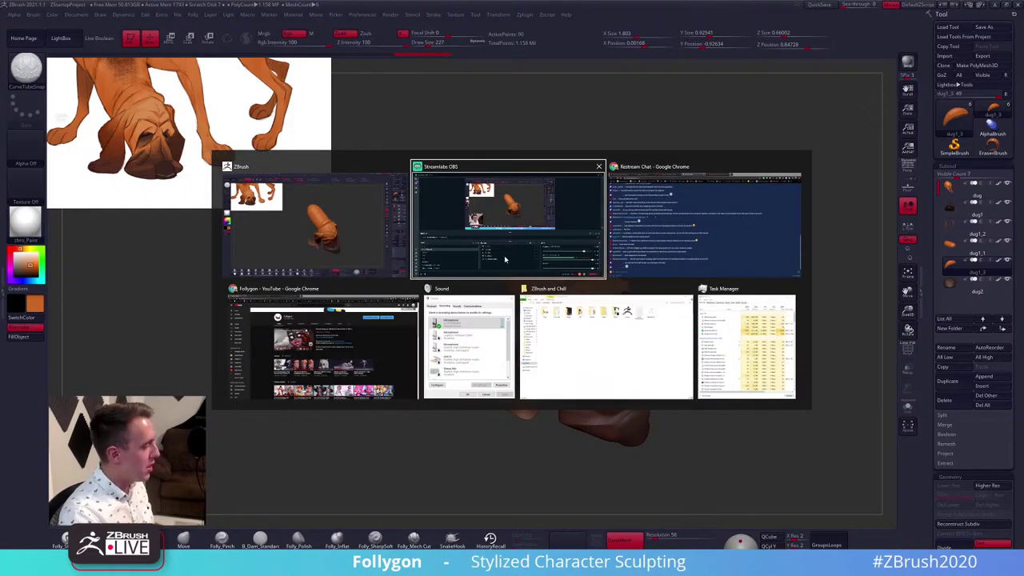
{"action": "left_click", "coordinate": [340, 340]}
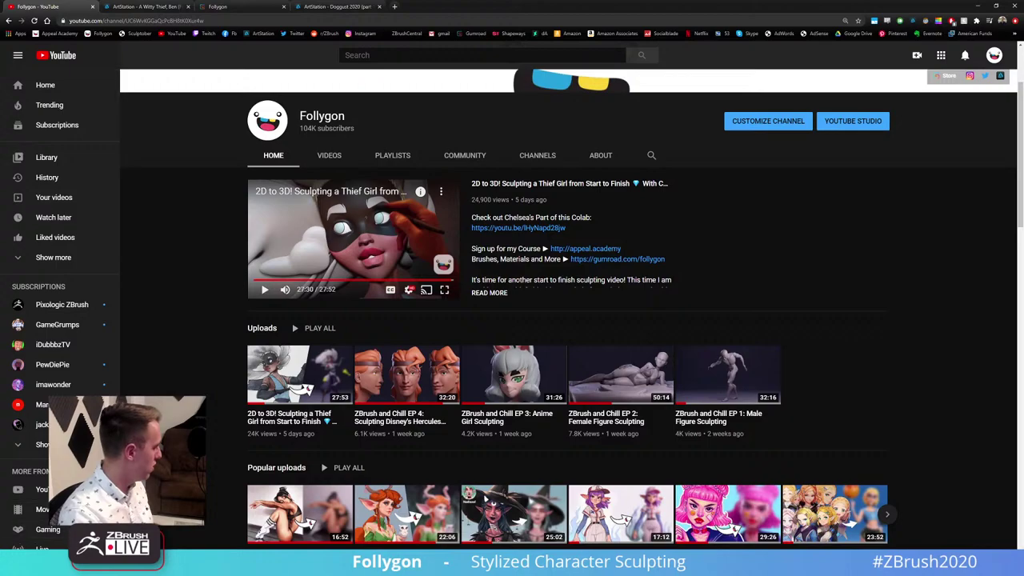
{"action": "key", "text": "alt+Tab"}
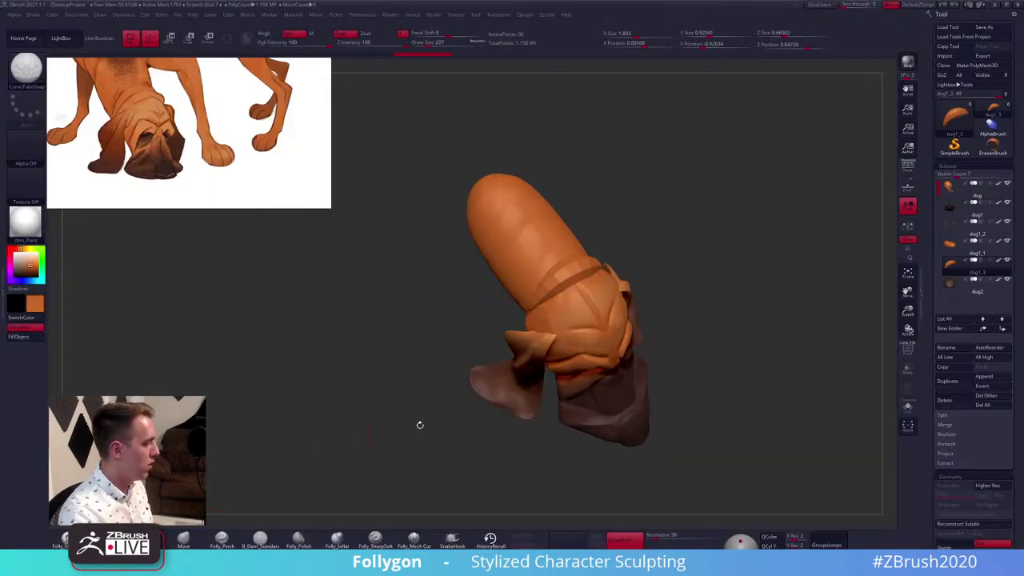
Duplicate the neck fold and move the copy forward, closer to the back of the head
{"action": "mouse_move", "coordinate": [442, 419]}
{"action": "left_mouse_down"}
{"action": "mouse_move", "coordinate": [685, 360]}
{"action": "mouse_move", "coordinate": [677, 430]}
{"action": "mouse_move", "coordinate": [676, 399]}
{"action": "mouse_move", "coordinate": [680, 411]}
{"action": "left_mouse_up"}
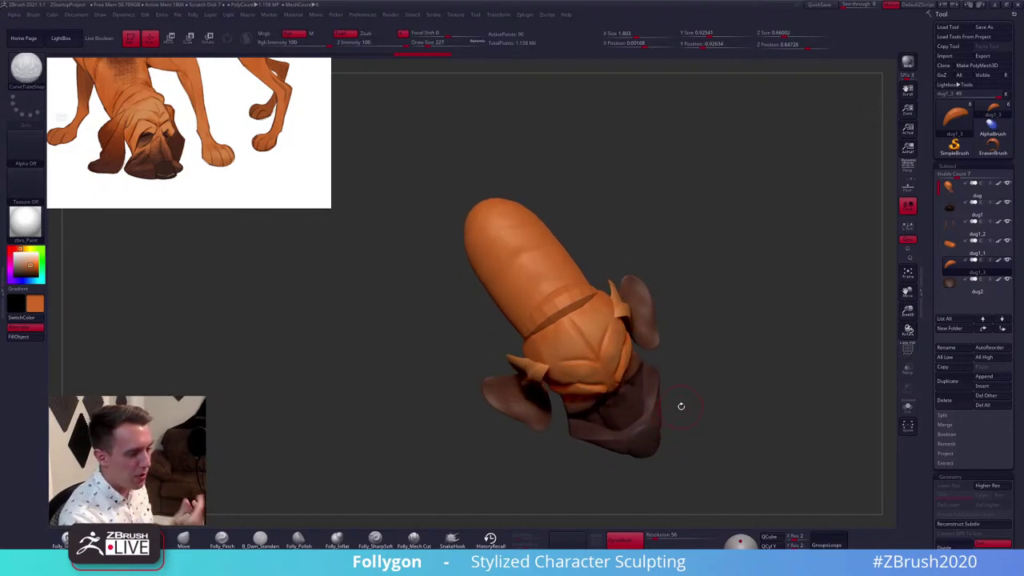
{"action": "left_click", "coordinate": [948, 381]}
{"action": "left_click_drag", "start_coordinate": [787, 374], "coordinate": [774, 386], "text": "shift"}
{"action": "left_click_drag", "start_coordinate": [626, 373], "coordinate": [644, 426], "text": "alt"}
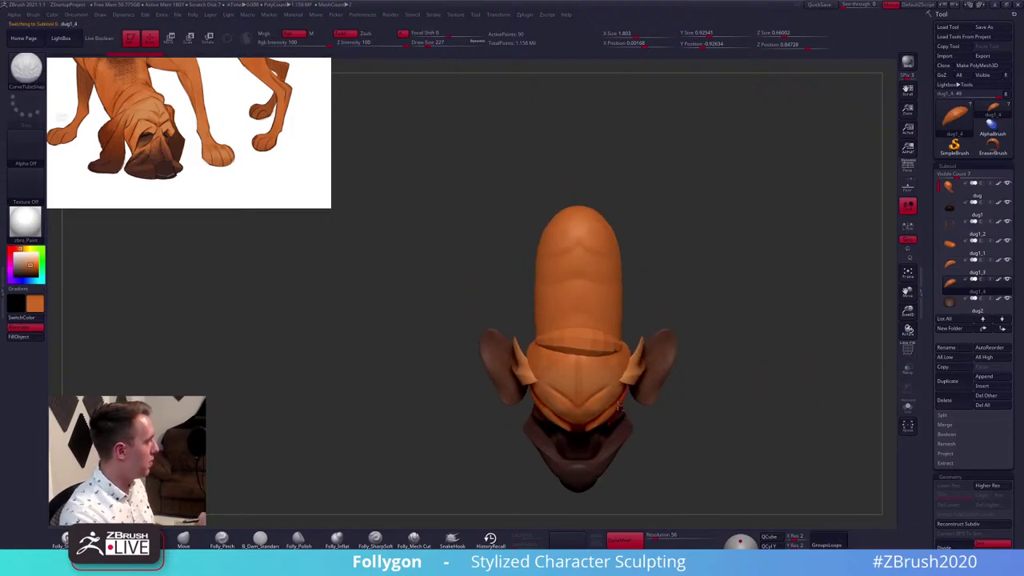
{"action": "key", "text": "w"}
{"action": "left_click_drag", "start_coordinate": [578, 341], "coordinate": [578, 414]}
{"action": "mouse_move", "coordinate": [578, 376]}
{"action": "left_mouse_down"}
{"action": "mouse_move", "coordinate": [578, 347]}
{"action": "mouse_move", "coordinate": [541, 327]}
{"action": "mouse_move", "coordinate": [416, 318]}
{"action": "left_mouse_up"}
Adjust the copied fold's shape with the Move brush at draw size 465
{"action": "key", "text": "q"}
{"action": "key", "text": "space"}
{"action": "left_click_drag", "start_coordinate": [596, 330], "coordinate": [605, 337]}
{"action": "right_click_drag", "start_coordinate": [604, 337], "coordinate": [571, 296]}
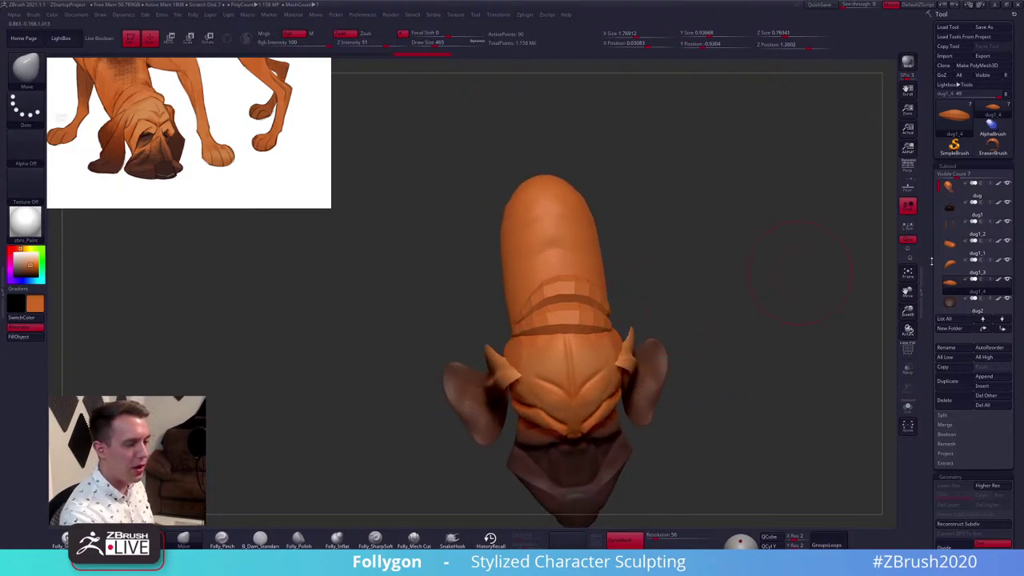
Subdivide the original neck fold to level 3 and reshape it around the neck with the Move brush at draw size 447
{"action": "left_click", "coordinate": [956, 267]}
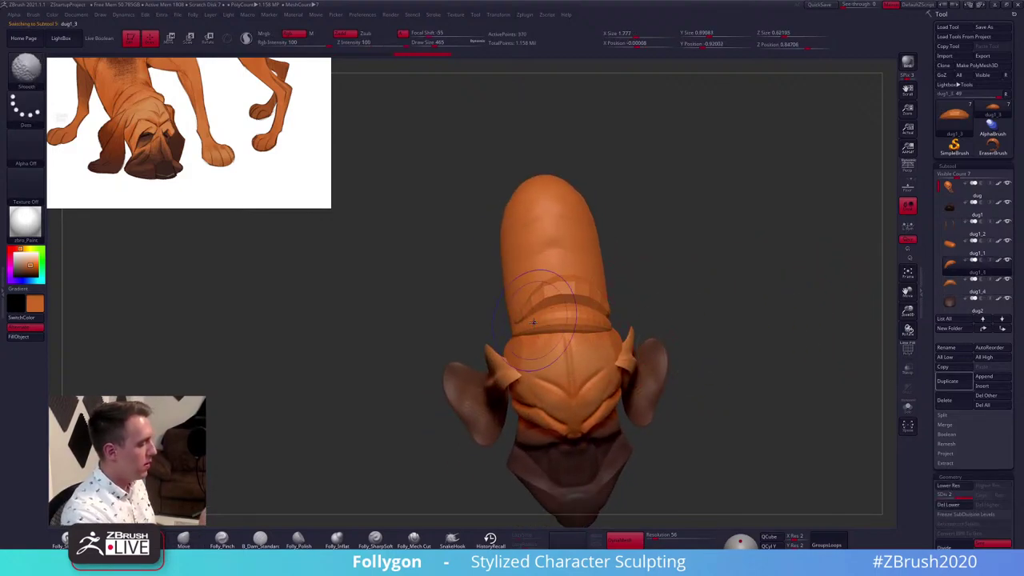
{"action": "key", "text": "ctrl+d"}
{"action": "right_click_drag", "start_coordinate": [573, 314], "coordinate": [582, 354]}
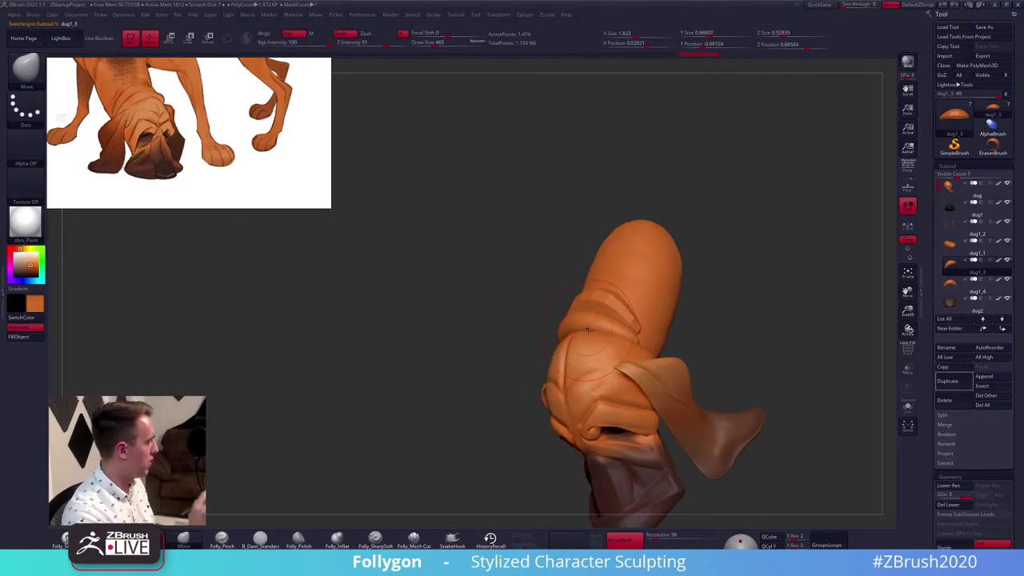
{"action": "mouse_move", "coordinate": [627, 327]}
{"action": "right_mouse_down"}
{"action": "mouse_move", "coordinate": [662, 354]}
{"action": "mouse_move", "coordinate": [616, 338]}
{"action": "right_mouse_up"}
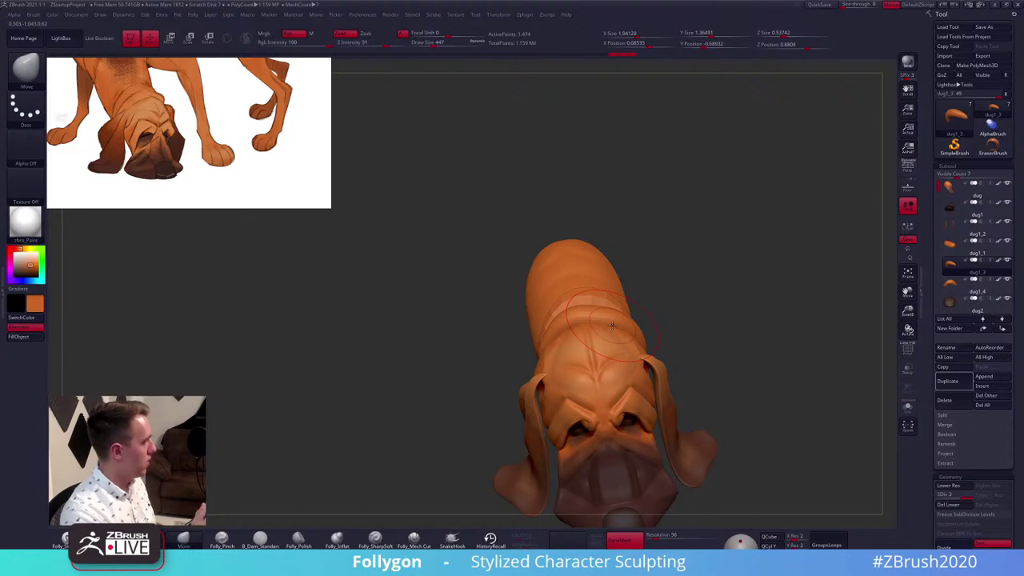
Move the reference image down to inspect the whole hound, and return it to its place
{"action": "key", "text": "z"}
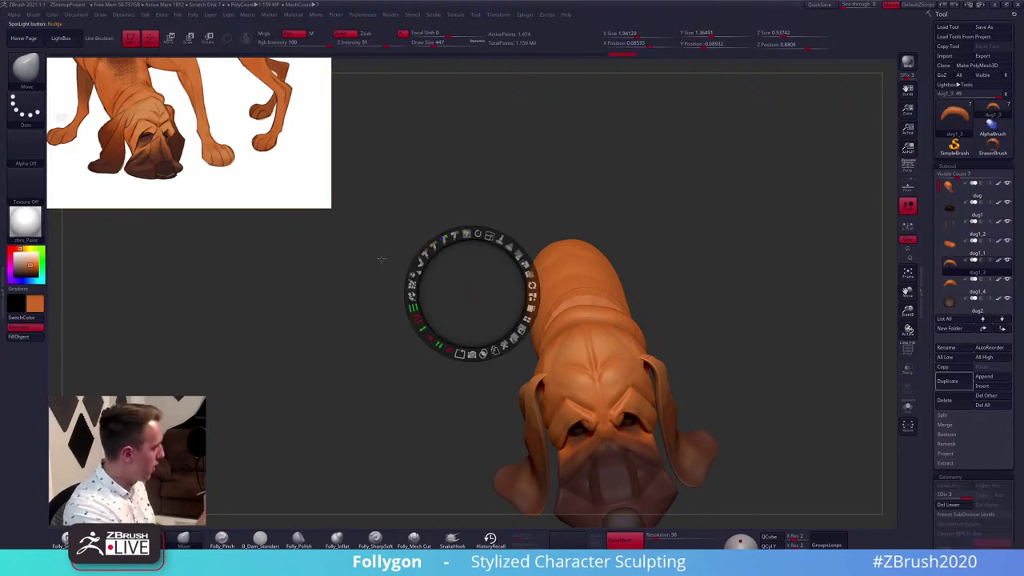
{"action": "left_click_drag", "start_coordinate": [372, 250], "coordinate": [396, 372]}
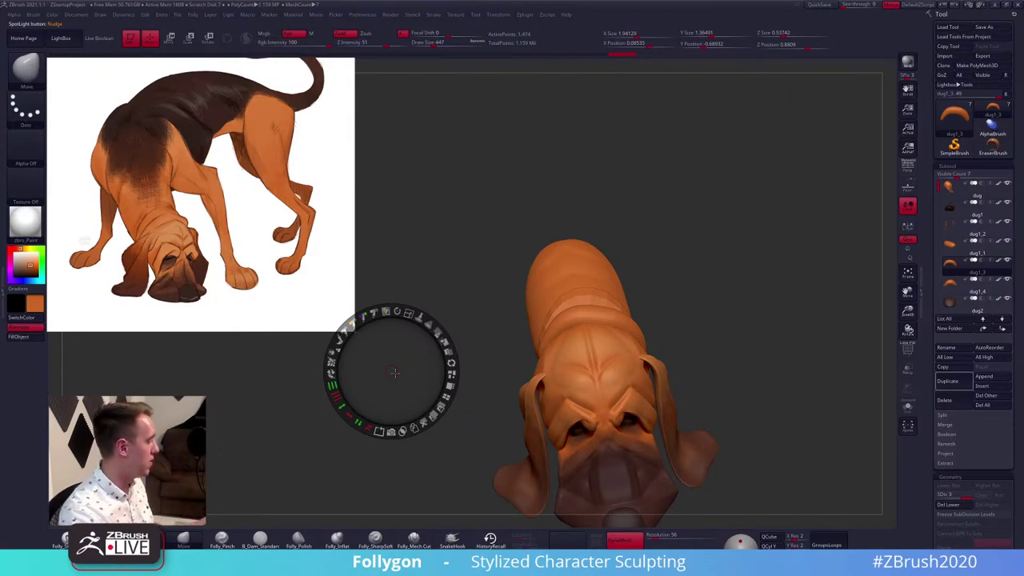
{"action": "left_click_drag", "start_coordinate": [478, 448], "coordinate": [451, 319]}
{"action": "key", "text": "z"}
Reshape the front neck fold behind the head with the Move brush at draw size 447, checking it from several sides
{"action": "mouse_move", "coordinate": [648, 407]}
{"action": "right_mouse_down"}
{"action": "mouse_move", "coordinate": [641, 420]}
{"action": "mouse_move", "coordinate": [668, 468]}
{"action": "mouse_move", "coordinate": [652, 472]}
{"action": "right_mouse_up"}
{"action": "mouse_move", "coordinate": [638, 350]}
{"action": "right_mouse_down"}
{"action": "mouse_move", "coordinate": [688, 393]}
{"action": "mouse_move", "coordinate": [649, 392]}
{"action": "right_mouse_up"}
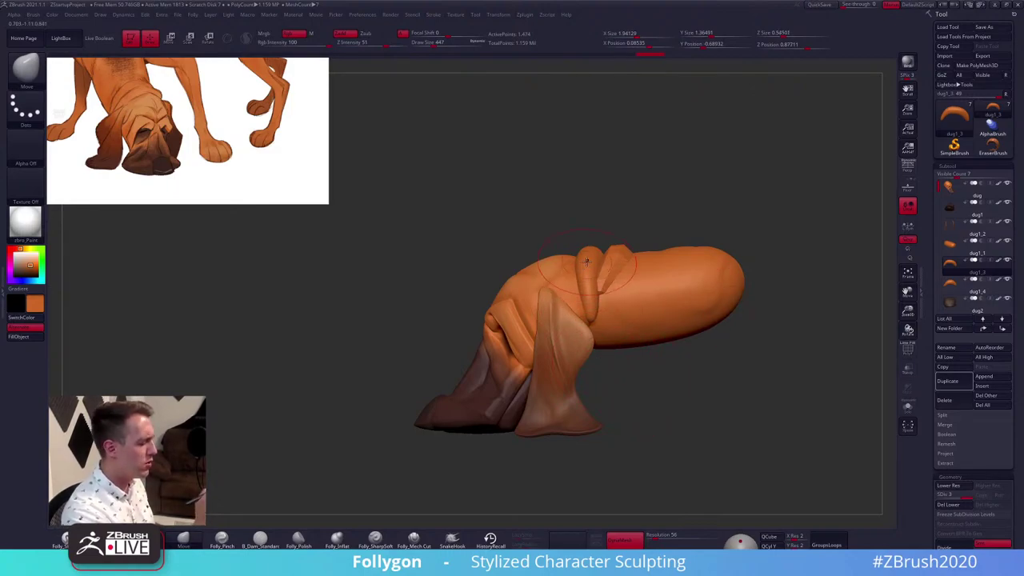
{"action": "right_click_drag", "start_coordinate": [595, 316], "coordinate": [593, 336]}
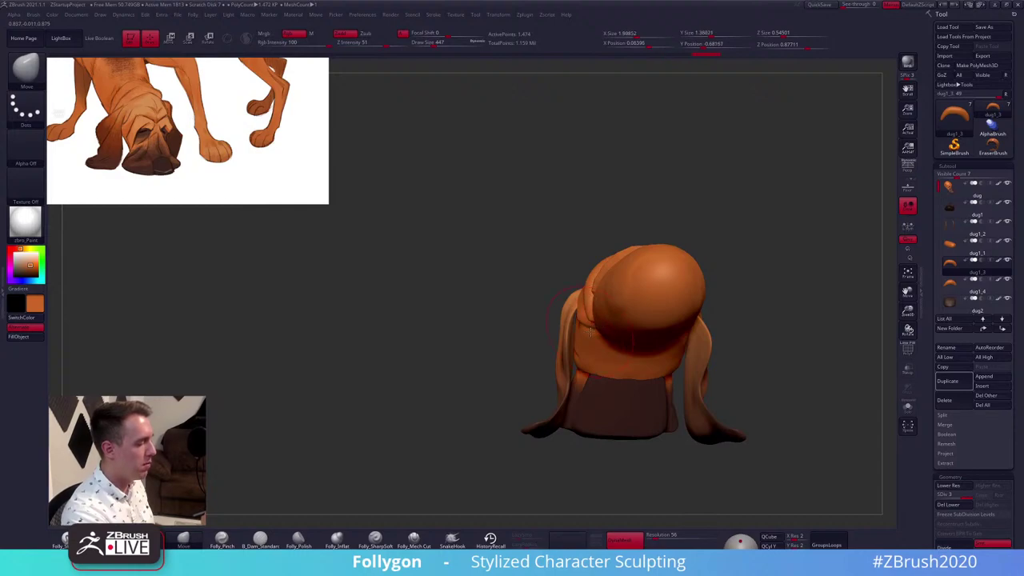
{"action": "right_click_drag", "start_coordinate": [602, 316], "coordinate": [530, 310]}
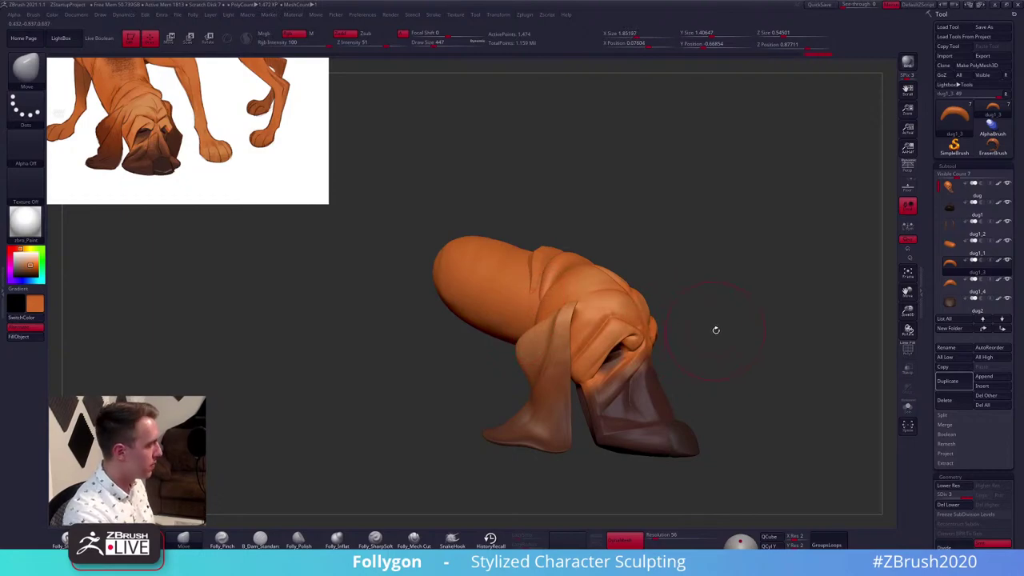
Select the rear neck fold, pull it into shape with the Move brush at draw size 430, and subdivide it to level 3
{"action": "left_click", "coordinate": [577, 271], "text": "alt"}
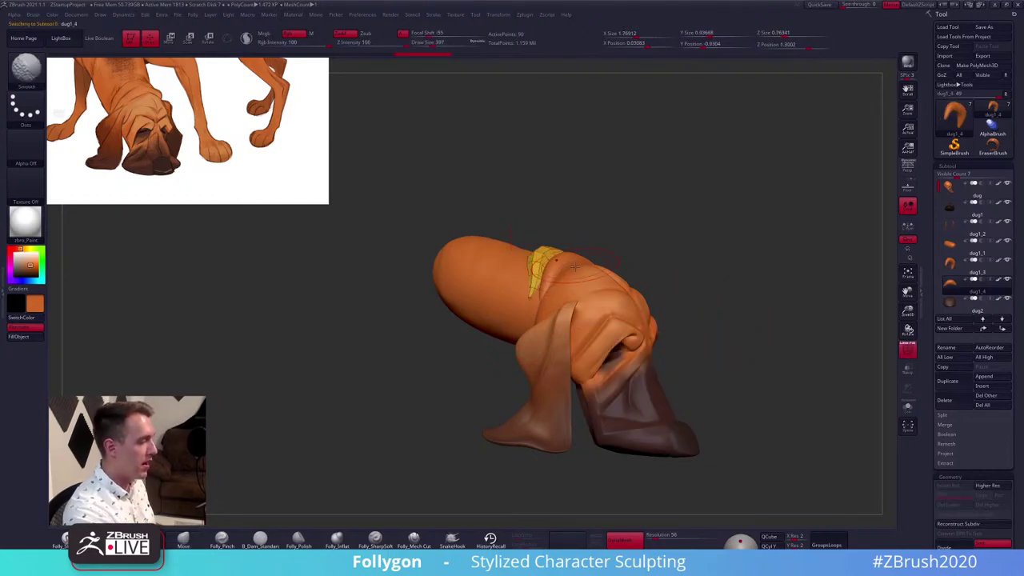
{"action": "right_click_drag", "start_coordinate": [574, 267], "coordinate": [642, 264]}
{"action": "key", "text": "space"}
{"action": "left_click_drag", "start_coordinate": [588, 250], "coordinate": [590, 264]}
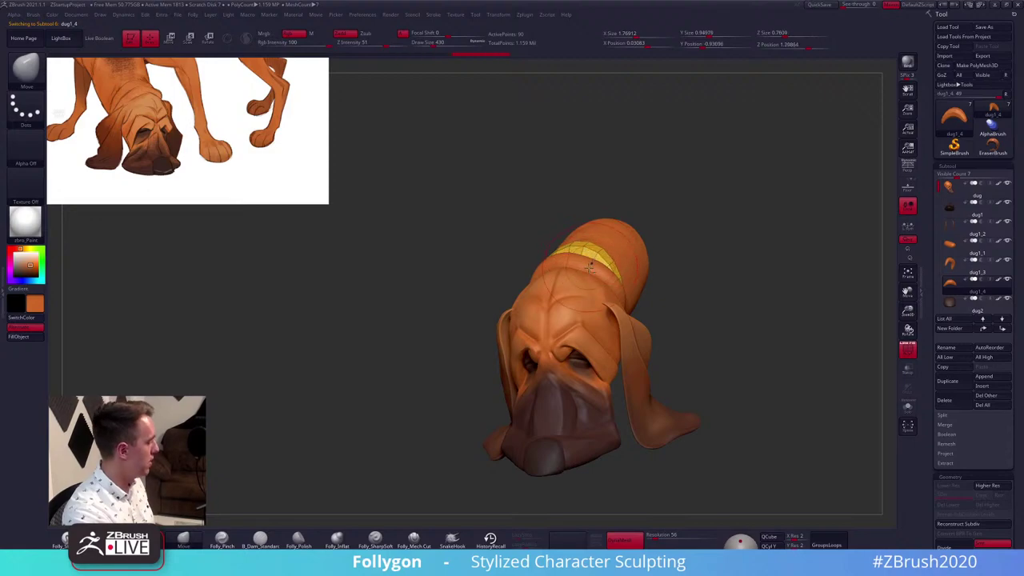
{"action": "mouse_move", "coordinate": [590, 268]}
{"action": "right_mouse_down", "text": "alt"}
{"action": "mouse_move", "coordinate": [588, 336]}
{"action": "mouse_move", "coordinate": [617, 404]}
{"action": "right_mouse_up", "text": "alt"}
{"action": "key", "text": "ctrl+d"}
{"action": "key", "text": "ctrl+d"}
{"action": "key", "text": "shift+f"}
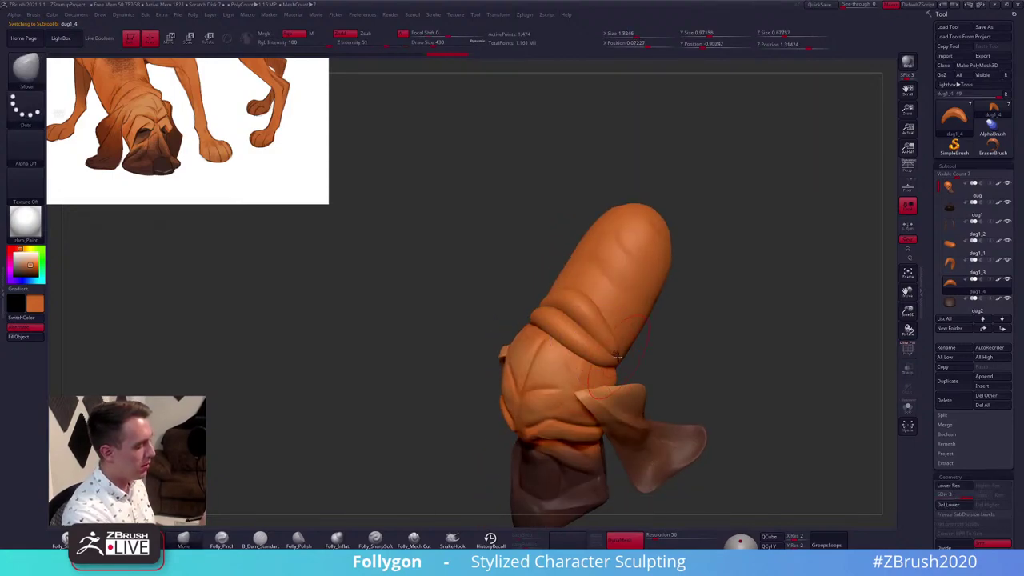
Refine the rear fold's curve and tapered ends around the neck with the Move brush
{"action": "right_click_drag", "start_coordinate": [617, 355], "coordinate": [663, 339]}
{"action": "key", "text": "space"}
{"action": "left_click_drag", "start_coordinate": [614, 354], "coordinate": [618, 344]}
{"action": "right_click_drag", "start_coordinate": [618, 398], "coordinate": [584, 390]}
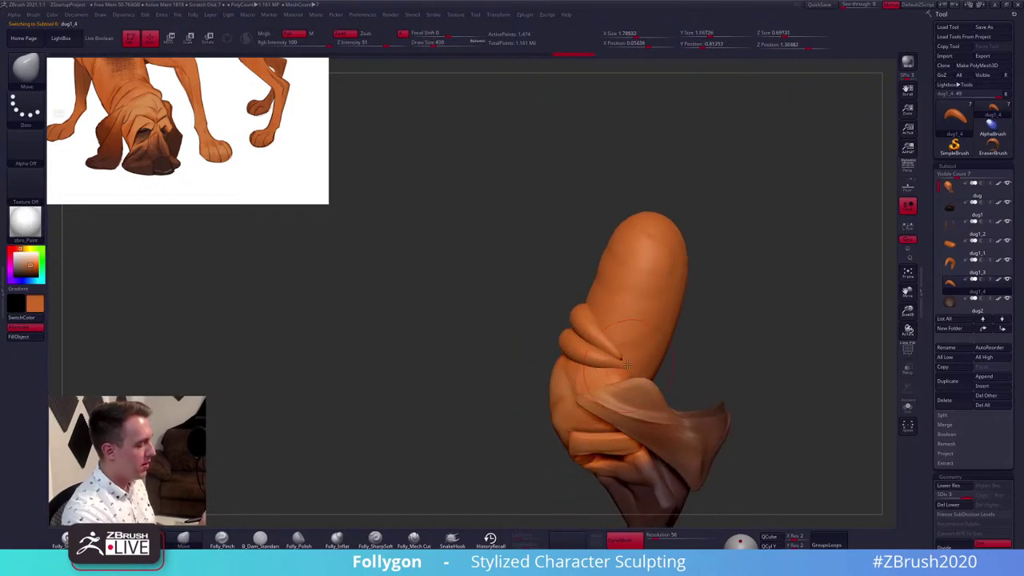
{"action": "mouse_move", "coordinate": [628, 365]}
{"action": "right_mouse_down"}
{"action": "mouse_move", "coordinate": [581, 312]}
{"action": "mouse_move", "coordinate": [545, 318]}
{"action": "right_mouse_up"}
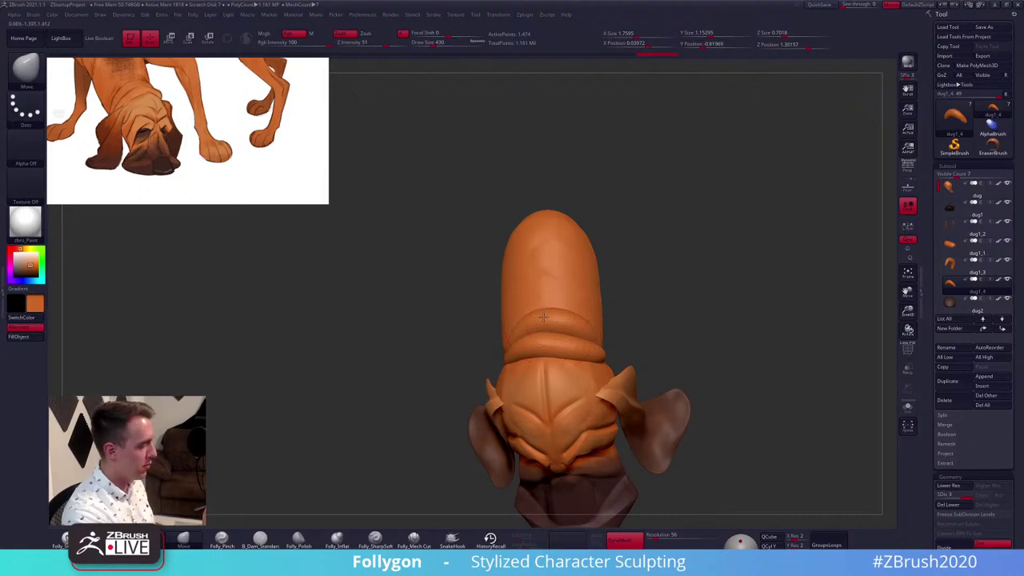
{"action": "mouse_move", "coordinate": [543, 318]}
{"action": "left_mouse_down"}
{"action": "mouse_move", "coordinate": [525, 316]}
{"action": "mouse_move", "coordinate": [575, 319]}
{"action": "left_mouse_up"}
{"action": "mouse_move", "coordinate": [584, 329]}
{"action": "right_mouse_down"}
{"action": "mouse_move", "coordinate": [602, 331]}
{"action": "mouse_move", "coordinate": [578, 350]}
{"action": "mouse_move", "coordinate": [570, 328]}
{"action": "mouse_move", "coordinate": [581, 333]}
{"action": "right_mouse_up"}
Select the neck and build up skin wrinkles behind the folds with the Folly_Clay brush at draw size 306, isolating the neck while sculpting
{"action": "left_click", "coordinate": [549, 303], "text": "alt"}
{"action": "key", "text": "bracketleft"}
{"action": "right_click_drag", "start_coordinate": [555, 298], "coordinate": [561, 315], "text": "ctrl"}
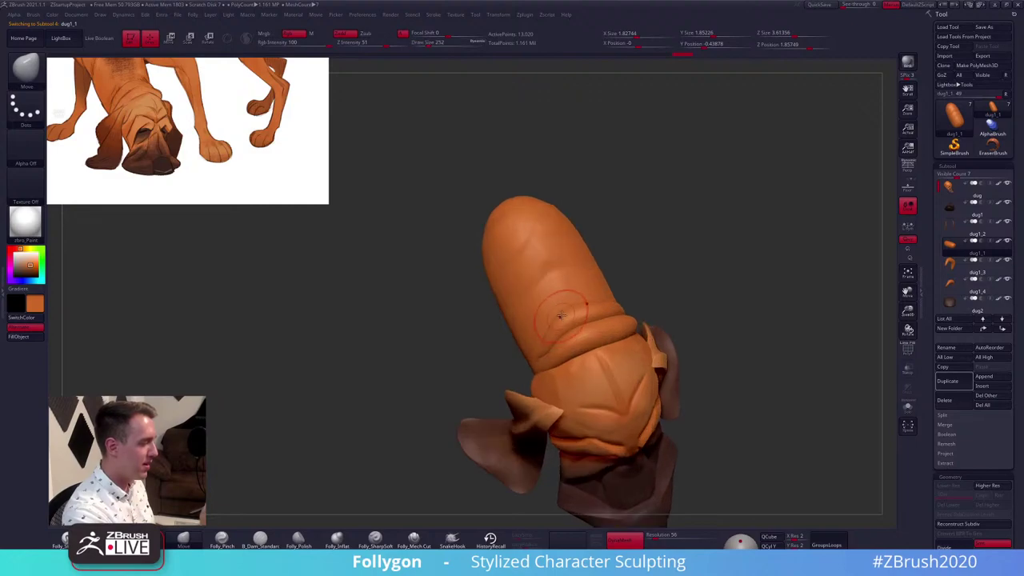
{"action": "key", "text": "s"}
{"action": "left_click_drag", "start_coordinate": [577, 300], "coordinate": [598, 294]}
{"action": "key", "text": "2"}
{"action": "key", "text": "alt+s"}
{"action": "key", "text": "alt+s"}
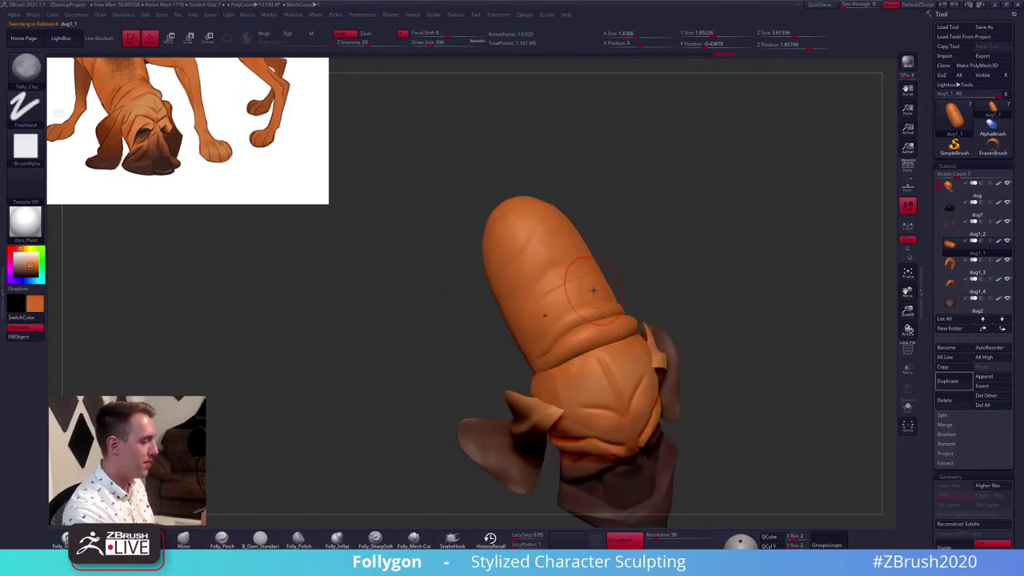
{"action": "right_click_drag", "start_coordinate": [552, 304], "coordinate": [564, 300]}
{"action": "key", "text": "alt+s"}
{"action": "right_click_drag", "start_coordinate": [550, 344], "coordinate": [552, 341]}
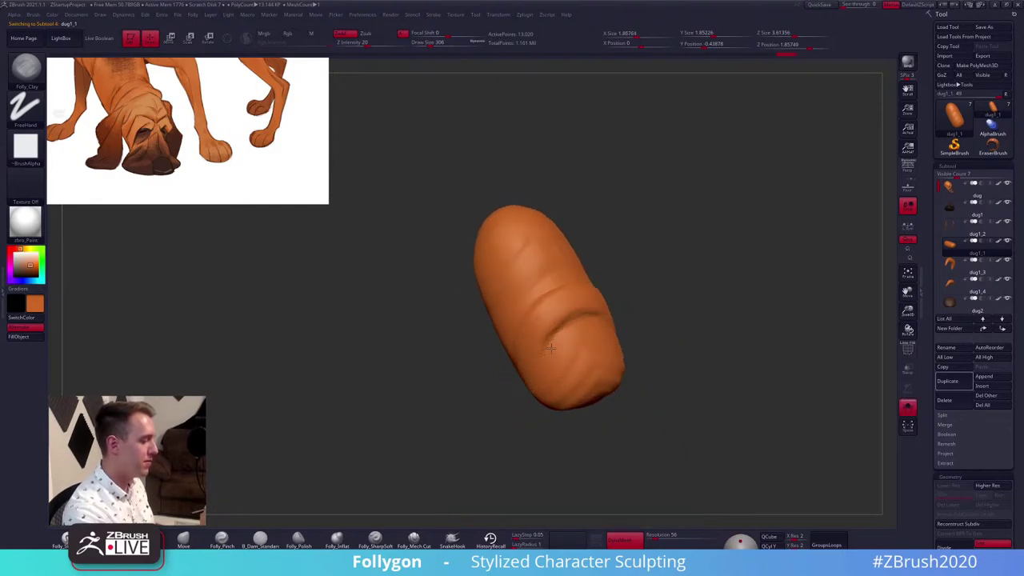
{"action": "key", "text": "shift+s"}
{"action": "key", "text": "shift+s"}
{"action": "key", "text": "shift+s"}
{"action": "mouse_move", "coordinate": [552, 379]}
{"action": "right_mouse_down"}
{"action": "mouse_move", "coordinate": [552, 336]}
{"action": "mouse_move", "coordinate": [596, 384]}
{"action": "mouse_move", "coordinate": [647, 393]}
{"action": "right_mouse_up"}
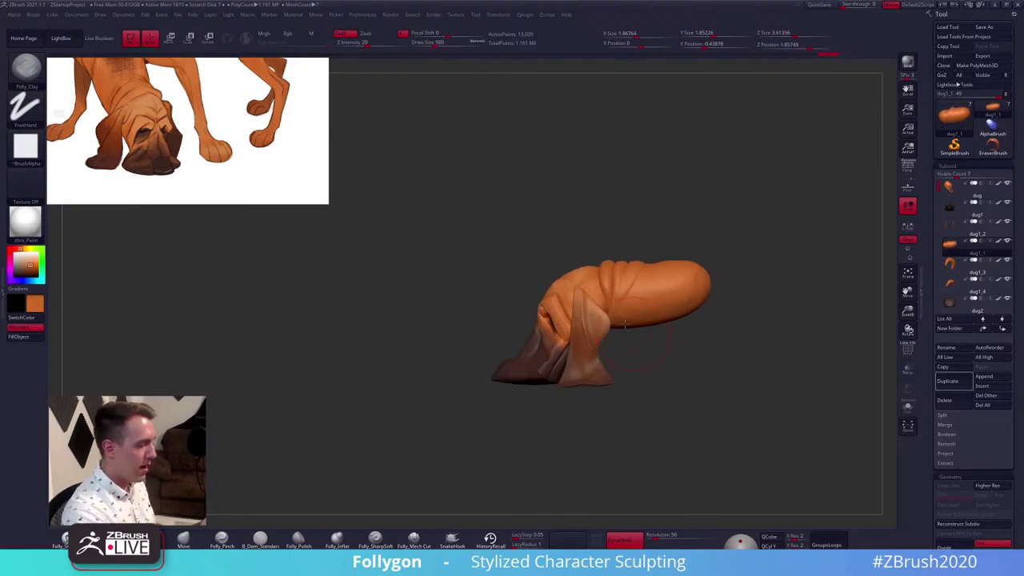
Hide the ears subtool to expose the sides of the head and neck
{"action": "left_click", "coordinate": [600, 369], "text": "alt"}
{"action": "mouse_move", "coordinate": [600, 370]}
{"action": "right_mouse_down"}
{"action": "mouse_move", "coordinate": [648, 374]}
{"action": "mouse_move", "coordinate": [638, 364]}
{"action": "mouse_move", "coordinate": [636, 386]}
{"action": "mouse_move", "coordinate": [672, 376]}
{"action": "right_mouse_up"}
{"action": "left_click", "coordinate": [977, 247]}
{"action": "left_click", "coordinate": [1009, 222]}
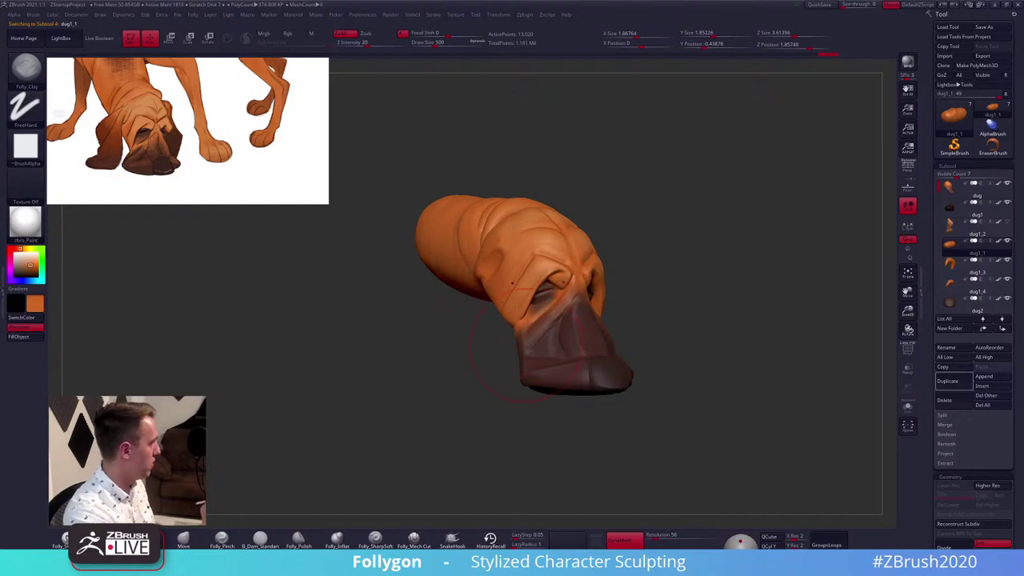
{"action": "mouse_move", "coordinate": [677, 338]}
{"action": "left_mouse_down"}
{"action": "mouse_move", "coordinate": [661, 366]}
{"action": "mouse_move", "coordinate": [754, 360]}
{"action": "mouse_move", "coordinate": [587, 409]}
{"action": "left_mouse_up"}
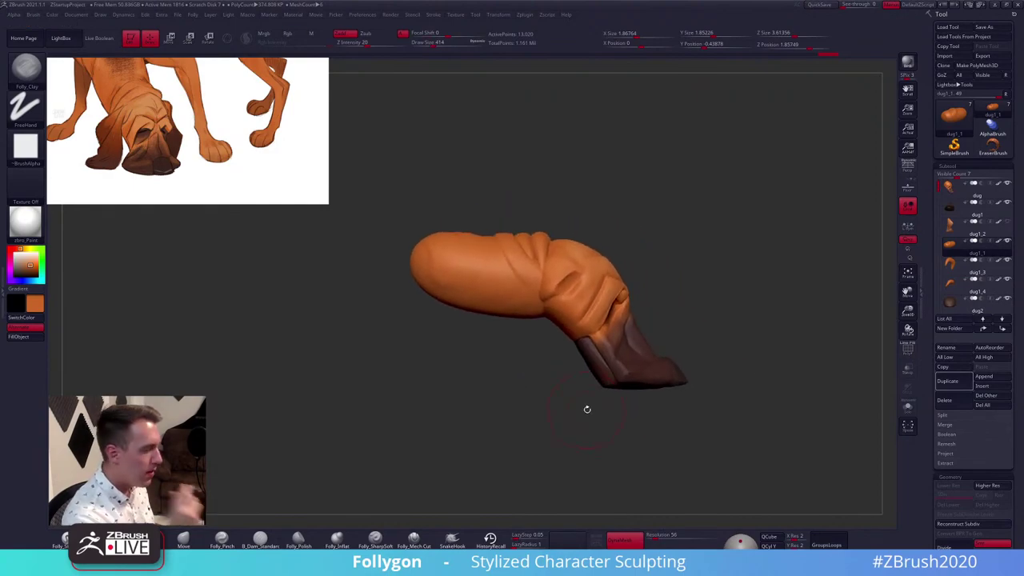
Merge the two neck fold subtools together and merge the neck with them into a single subtool
{"action": "left_click", "coordinate": [950, 267]}
{"action": "key", "text": "space"}
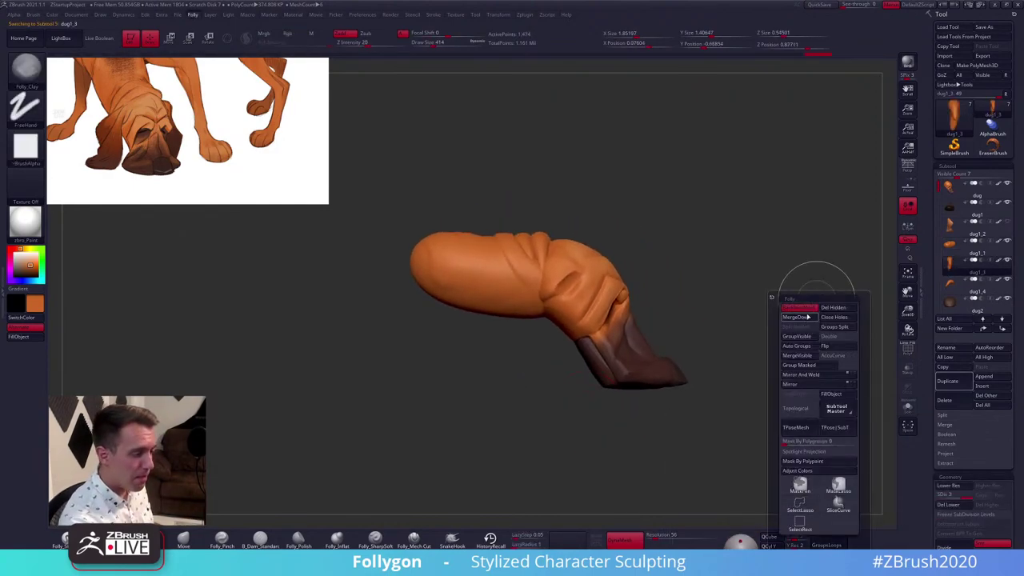
{"action": "left_click", "coordinate": [805, 317]}
{"action": "left_click", "coordinate": [778, 336]}
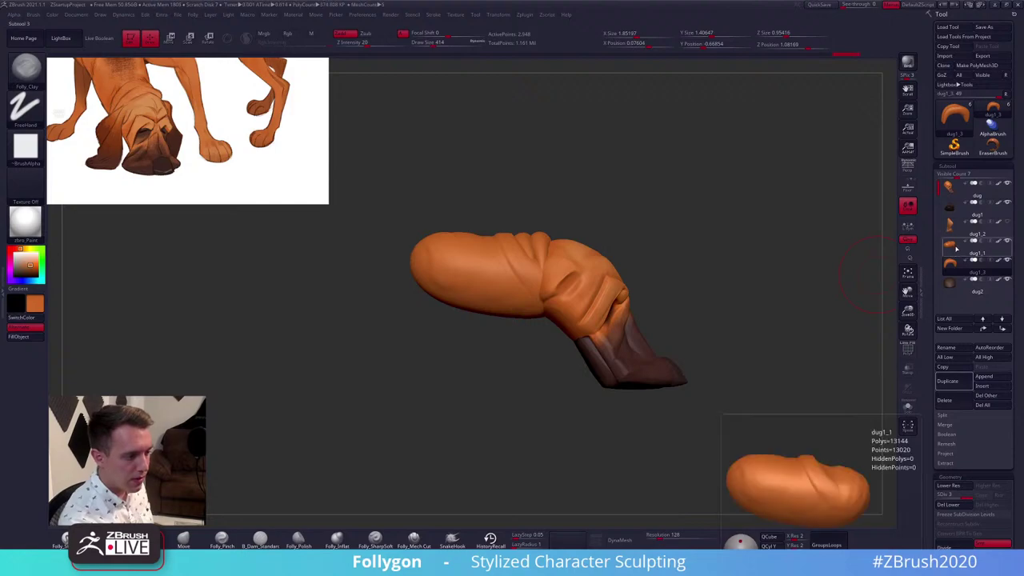
{"action": "left_click", "coordinate": [954, 247]}
{"action": "key", "text": "space"}
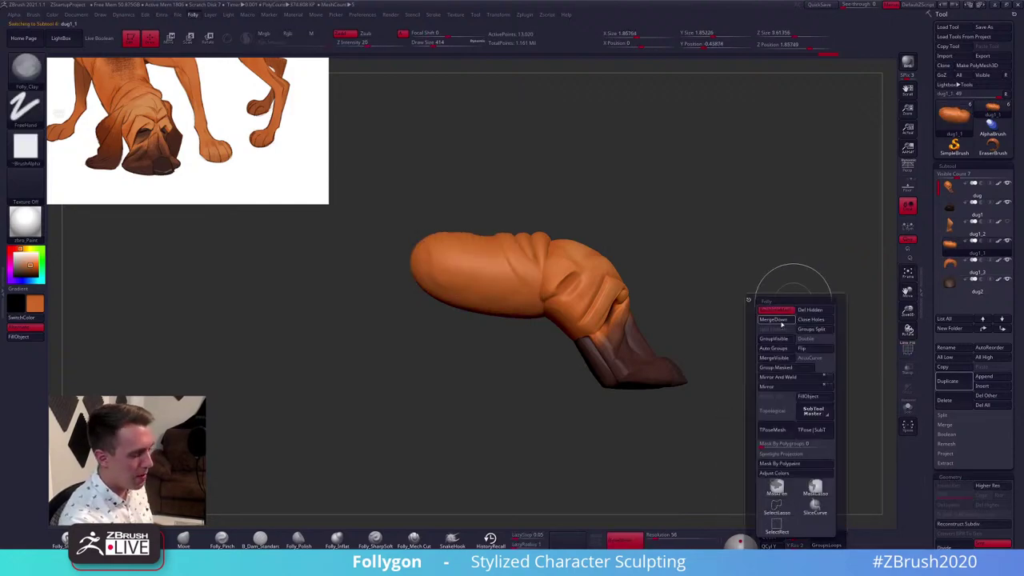
{"action": "left_click", "coordinate": [782, 321]}
{"action": "left_click", "coordinate": [752, 339]}
{"action": "mouse_move", "coordinate": [773, 356]}
{"action": "left_mouse_down"}
{"action": "mouse_move", "coordinate": [708, 352]}
{"action": "mouse_move", "coordinate": [712, 360]}
{"action": "left_mouse_up"}
{"action": "key", "text": "shift+f"}
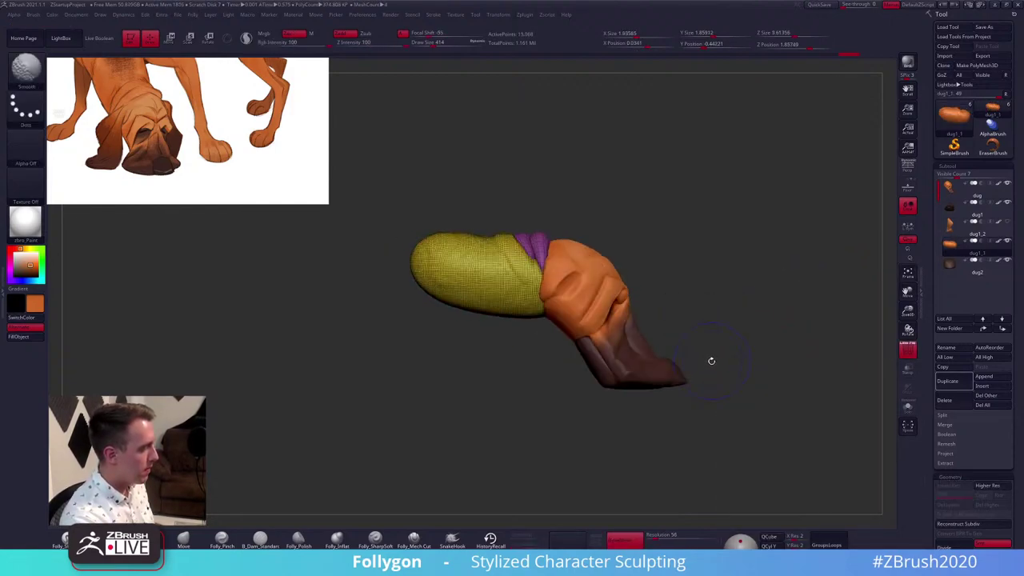
Rotate the merged neck upward from the back of the head and clear any mask on it
{"action": "key", "text": "r"}
{"action": "left_click_drag", "start_coordinate": [549, 289], "coordinate": [577, 288]}
{"action": "left_click_drag", "start_coordinate": [681, 288], "coordinate": [667, 331]}
{"action": "left_click_drag", "start_coordinate": [615, 289], "coordinate": [611, 285]}
{"action": "key", "text": "shift+f"}
{"action": "mouse_move", "coordinate": [735, 366]}
{"action": "left_mouse_down"}
{"action": "mouse_move", "coordinate": [704, 368]}
{"action": "mouse_move", "coordinate": [716, 369]}
{"action": "left_mouse_up"}
{"action": "key", "text": "q"}
{"action": "left_click_drag", "start_coordinate": [480, 315], "coordinate": [493, 313]}
{"action": "key", "text": "ctrl"}
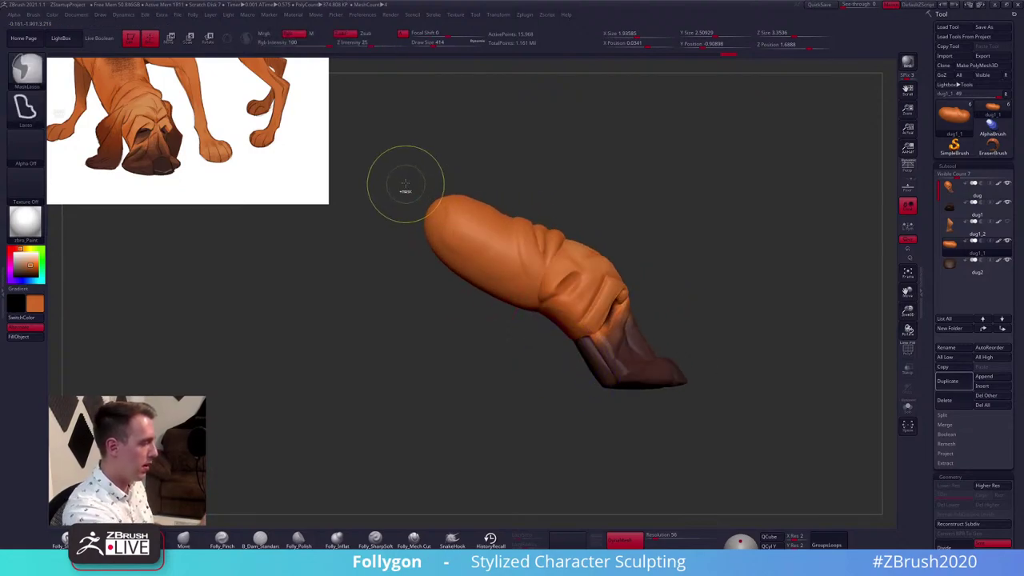
{"action": "mouse_move", "coordinate": [432, 255]}
{"action": "left_mouse_down", "text": "ctrl"}
{"action": "mouse_move", "coordinate": [552, 320]}
{"action": "mouse_move", "coordinate": [631, 420]}
{"action": "mouse_move", "coordinate": [556, 322]}
{"action": "mouse_move", "coordinate": [461, 280]}
{"action": "mouse_move", "coordinate": [419, 230]}
{"action": "left_mouse_up", "text": "ctrl"}
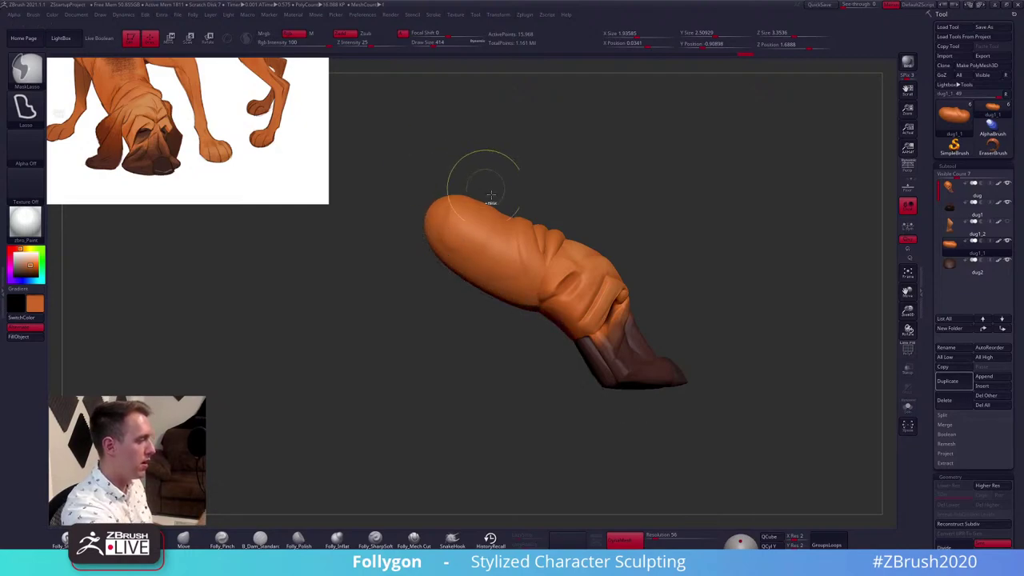
Reshape the underside of the neck near the head with the Move brush at draw size 677
{"action": "mouse_move", "coordinate": [697, 389]}
{"action": "left_mouse_down"}
{"action": "mouse_move", "coordinate": [679, 396]}
{"action": "mouse_move", "coordinate": [706, 396]}
{"action": "mouse_move", "coordinate": [762, 340]}
{"action": "left_mouse_up"}
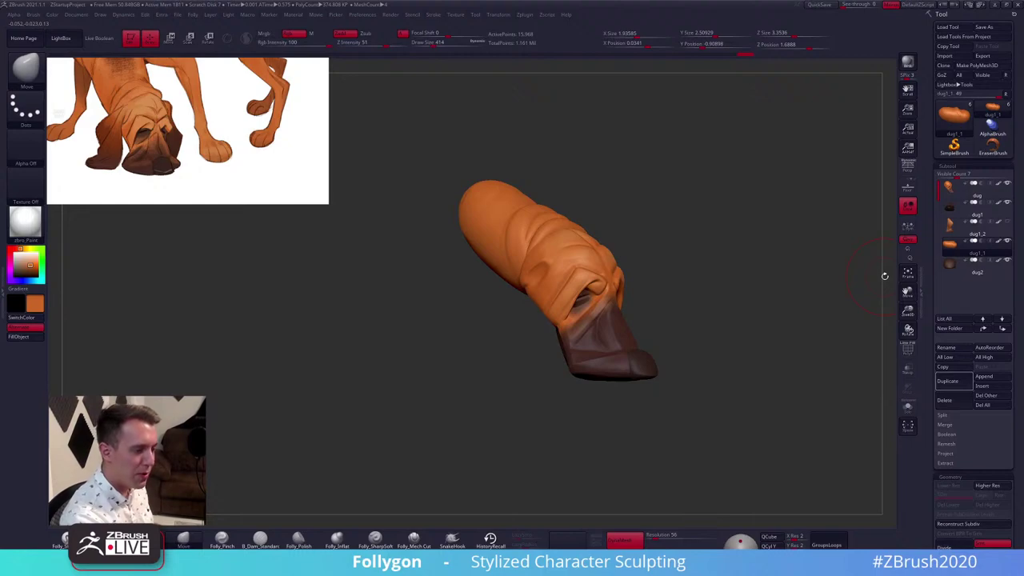
{"action": "left_click_drag", "start_coordinate": [767, 342], "coordinate": [708, 367]}
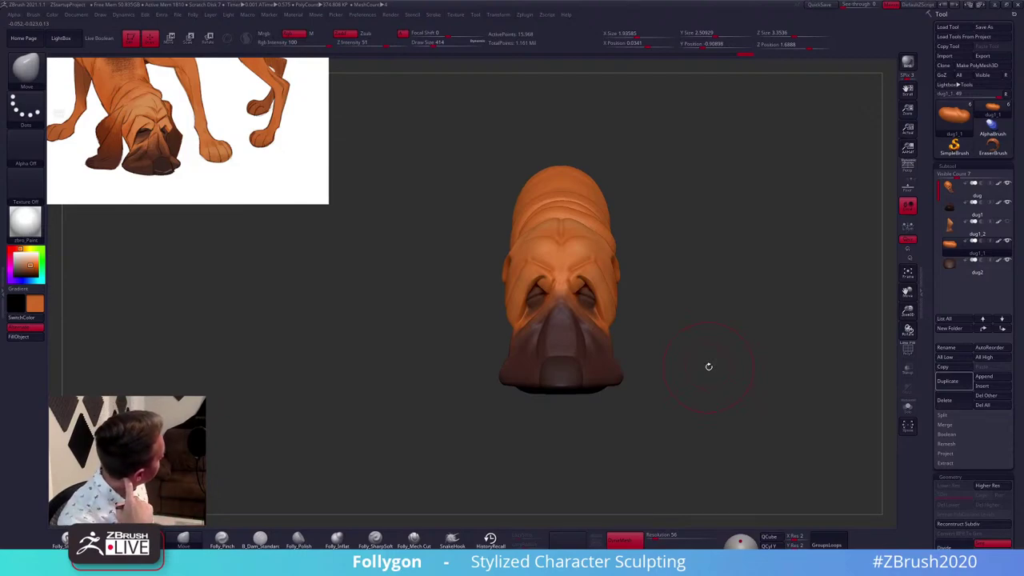
{"action": "left_click_drag", "start_coordinate": [708, 366], "coordinate": [664, 371]}
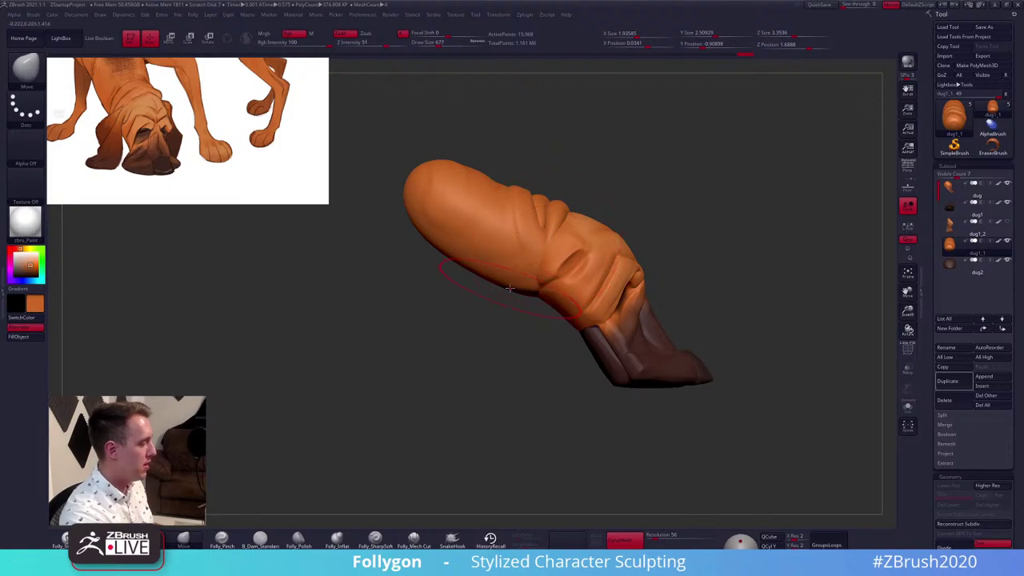
{"action": "left_click_drag", "start_coordinate": [510, 288], "coordinate": [515, 298]}
{"action": "mouse_move", "coordinate": [664, 248]}
{"action": "left_mouse_down"}
{"action": "mouse_move", "coordinate": [592, 248]}
{"action": "mouse_move", "coordinate": [581, 288]}
{"action": "mouse_move", "coordinate": [632, 282]}
{"action": "left_mouse_up"}
Mirror and weld the merged neck so its skin folds match on both sides
{"action": "key", "text": "ctrl+shift+f"}
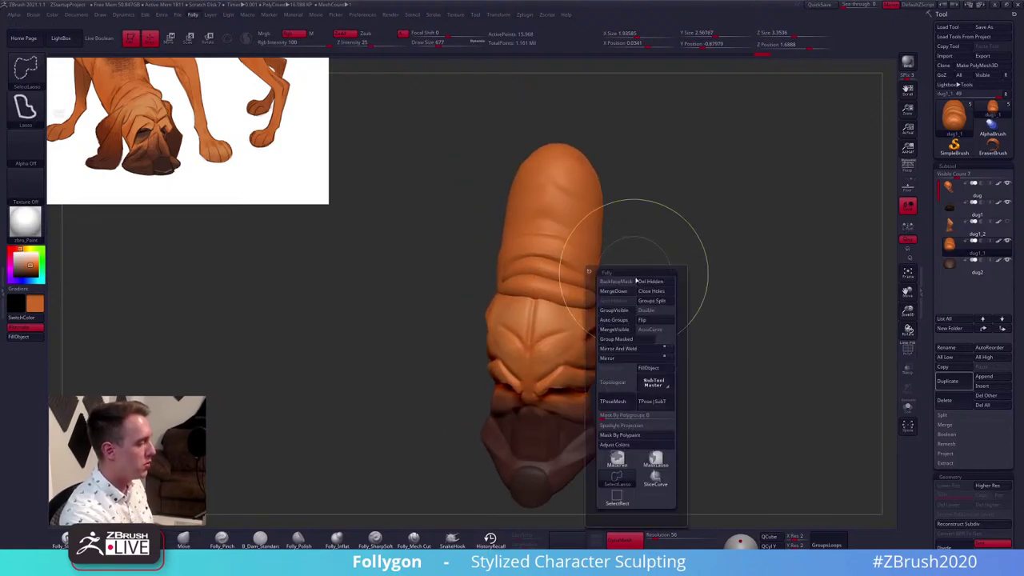
{"action": "left_click", "coordinate": [638, 349]}
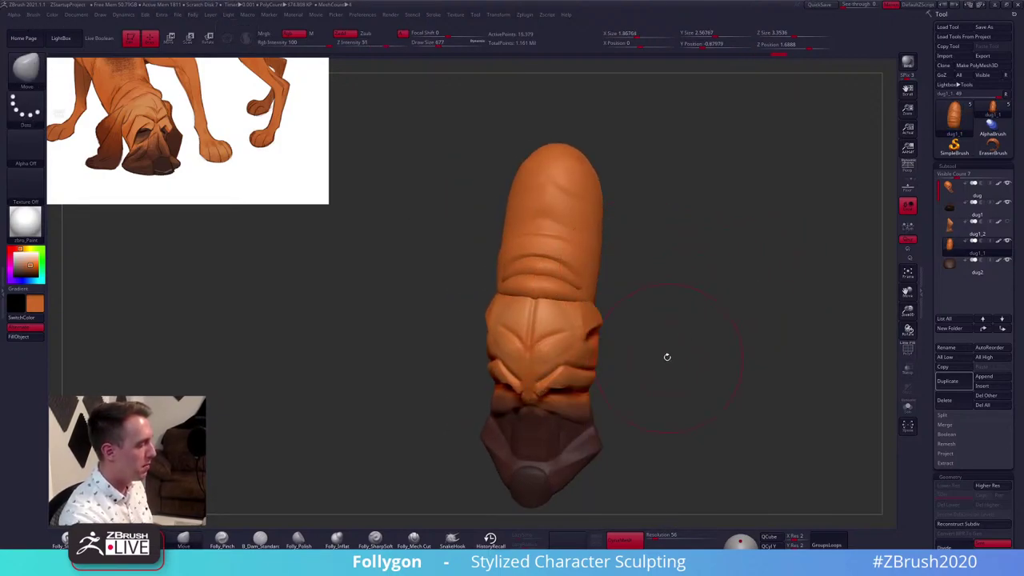
{"action": "left_click_drag", "start_coordinate": [668, 356], "coordinate": [681, 335]}
{"action": "key", "text": "space"}
{"action": "left_click", "coordinate": [698, 403]}
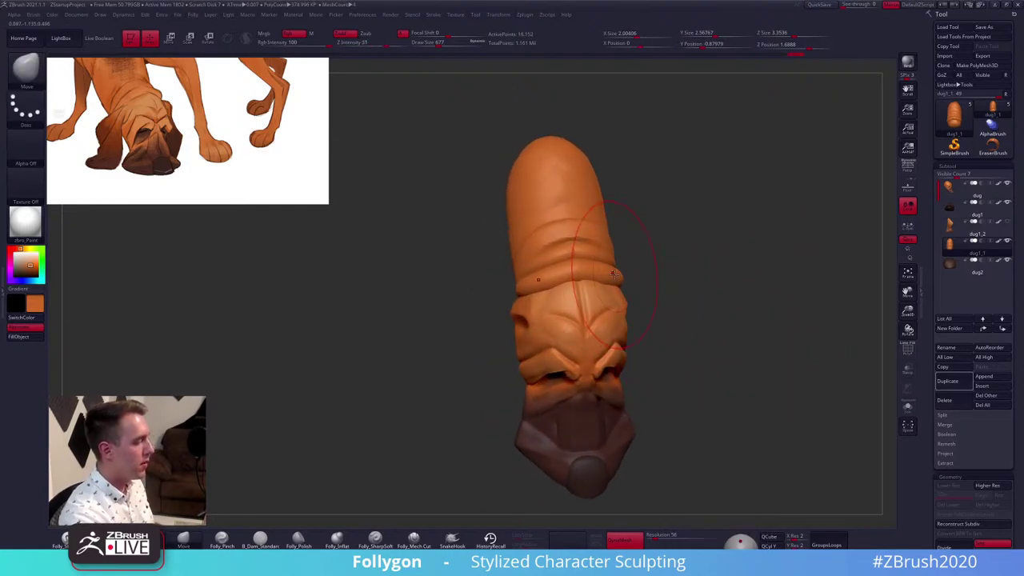
{"action": "key", "text": "space"}
{"action": "left_click_drag", "start_coordinate": [677, 300], "coordinate": [636, 271], "text": "shift"}
Place the neck subtool directly beneath the head in the subtool order and select the head
{"action": "left_click", "coordinate": [955, 206]}
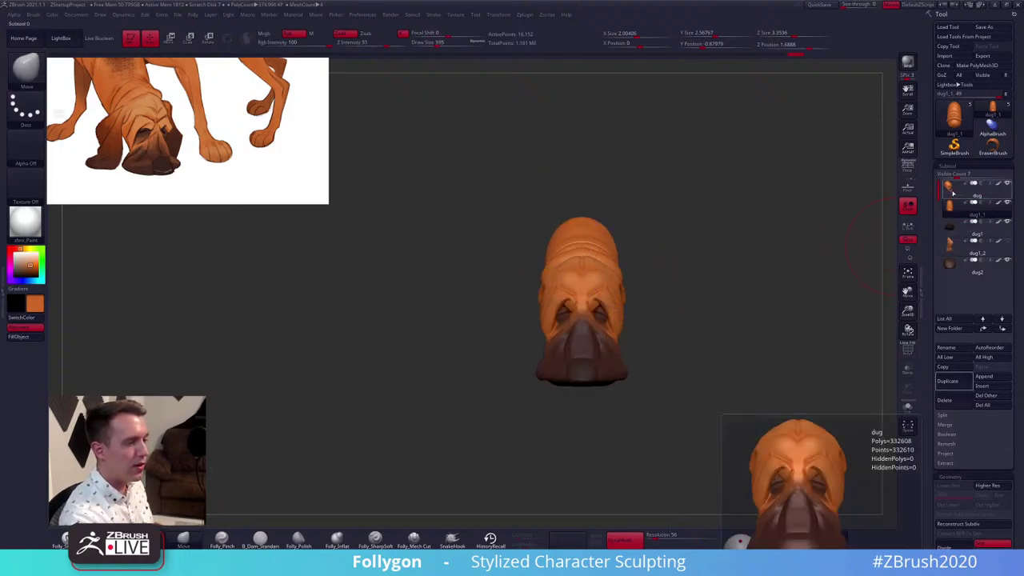
{"action": "mouse_move", "coordinate": [784, 313]}
{"action": "left_mouse_down"}
{"action": "mouse_move", "coordinate": [800, 319]}
{"action": "mouse_move", "coordinate": [803, 345]}
{"action": "mouse_move", "coordinate": [768, 304]}
{"action": "left_mouse_up"}
{"action": "key", "text": "shift+f"}
{"action": "key", "text": "space"}
{"action": "key", "text": "shift+f"}
{"action": "mouse_move", "coordinate": [750, 341]}
{"action": "left_mouse_down"}
{"action": "mouse_move", "coordinate": [744, 334]}
{"action": "mouse_move", "coordinate": [742, 358]}
{"action": "mouse_move", "coordinate": [725, 350]}
{"action": "left_mouse_up"}
{"action": "left_click_drag", "start_coordinate": [645, 358], "coordinate": [647, 384], "text": "alt"}
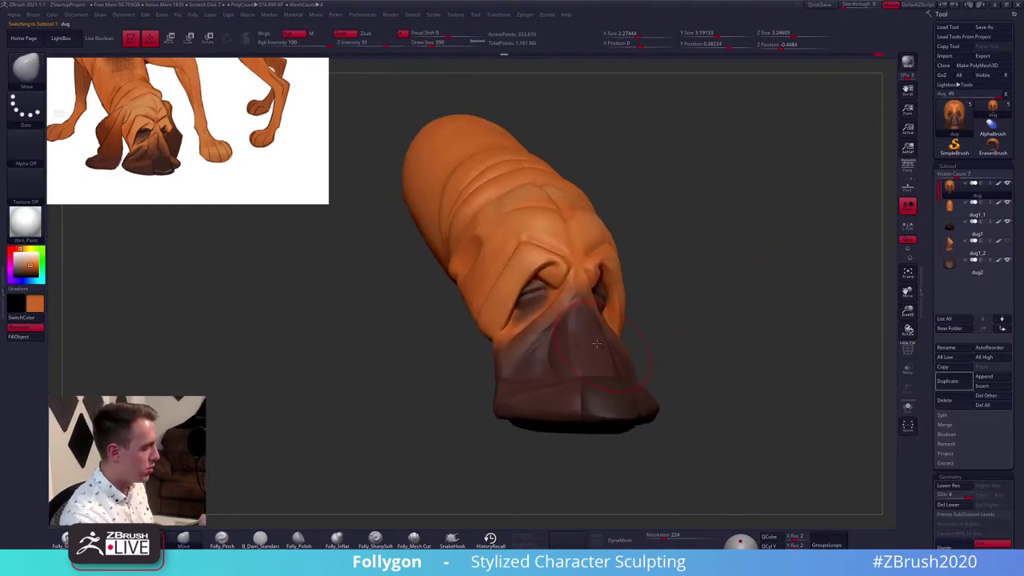
Inspect the head up close and unhide the ears subtool
{"action": "key", "text": "space"}
{"action": "left_click", "coordinate": [549, 327]}
{"action": "left_click_drag", "start_coordinate": [717, 269], "coordinate": [734, 282], "text": "alt"}
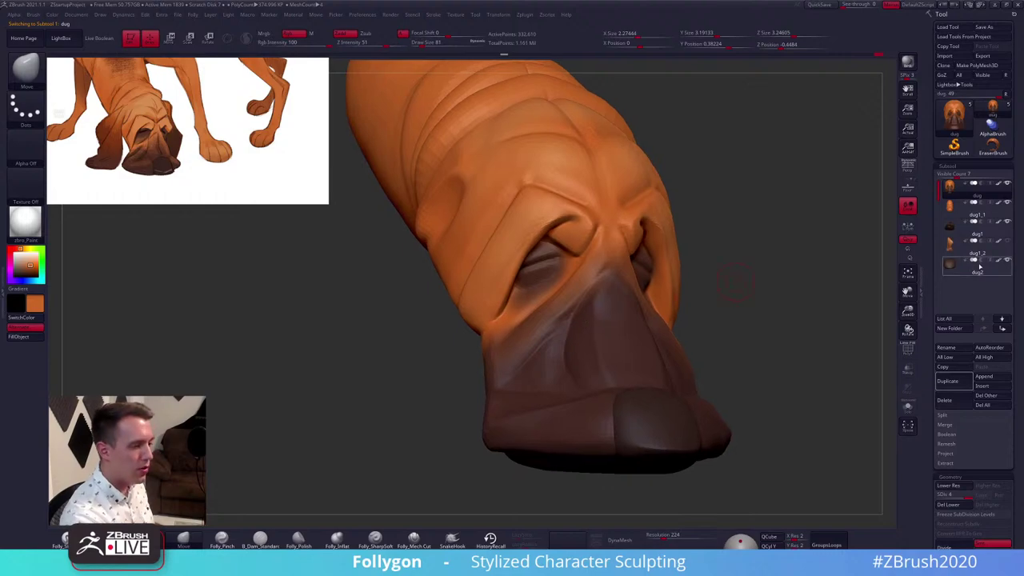
{"action": "left_click", "coordinate": [1006, 242]}
{"action": "left_click_drag", "start_coordinate": [834, 313], "coordinate": [808, 268], "text": "alt"}
{"action": "left_click_drag", "start_coordinate": [800, 308], "coordinate": [743, 311]}
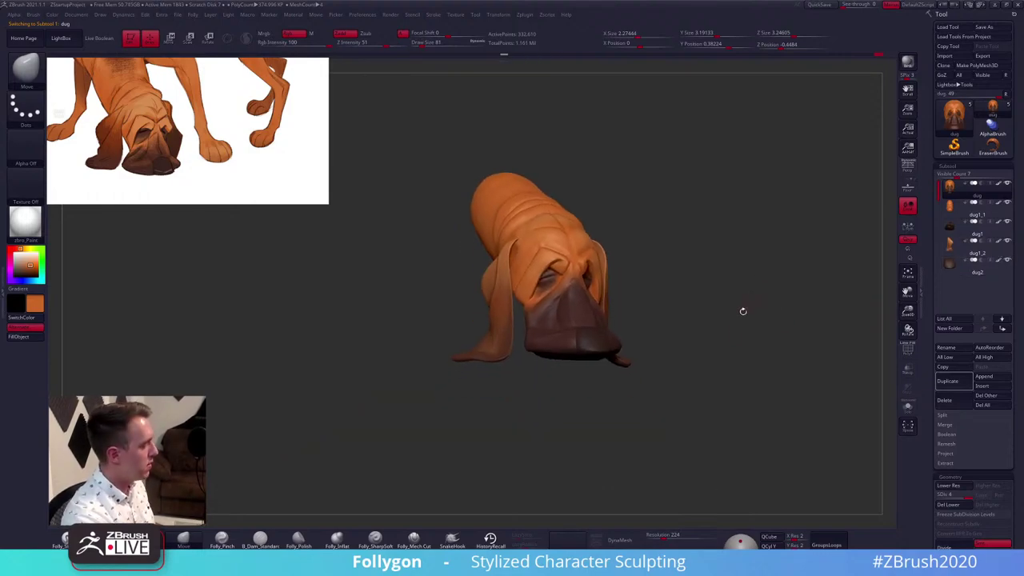
Lower the head to subdivision level 1 and reshape the muzzle with the Move brush at draw size 537
{"action": "key", "text": "space"}
{"action": "key", "text": "shift"}
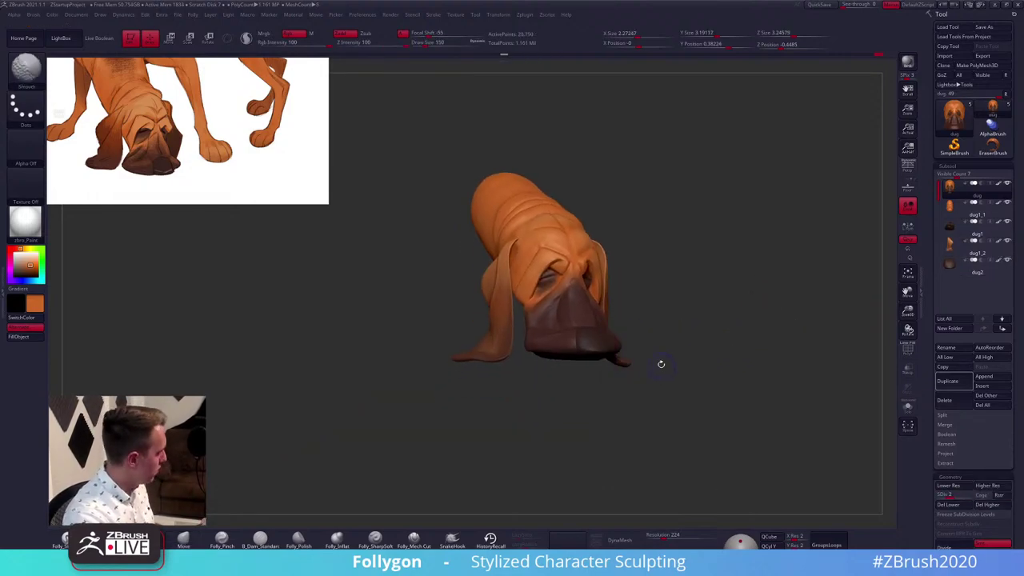
{"action": "key", "text": "shift+d"}
{"action": "key", "text": "space"}
{"action": "mouse_move", "coordinate": [672, 352]}
{"action": "left_mouse_down", "text": "shift"}
{"action": "mouse_move", "coordinate": [703, 356]}
{"action": "mouse_move", "coordinate": [700, 386]}
{"action": "left_mouse_up", "text": "shift"}
{"action": "key", "text": "space"}
{"action": "left_click_drag", "start_coordinate": [618, 325], "coordinate": [627, 324]}
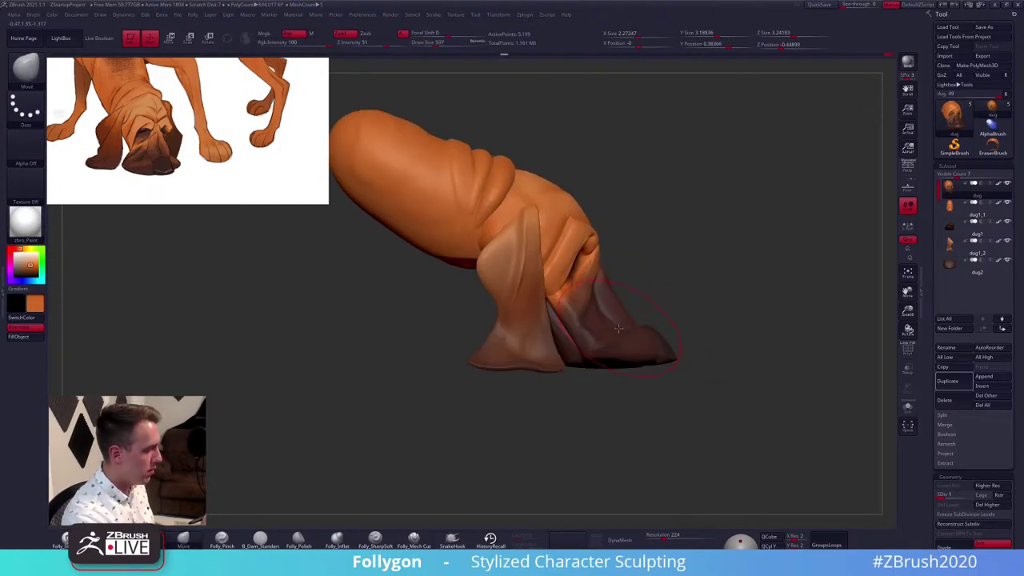
{"action": "right_click_drag", "start_coordinate": [619, 327], "coordinate": [560, 302]}
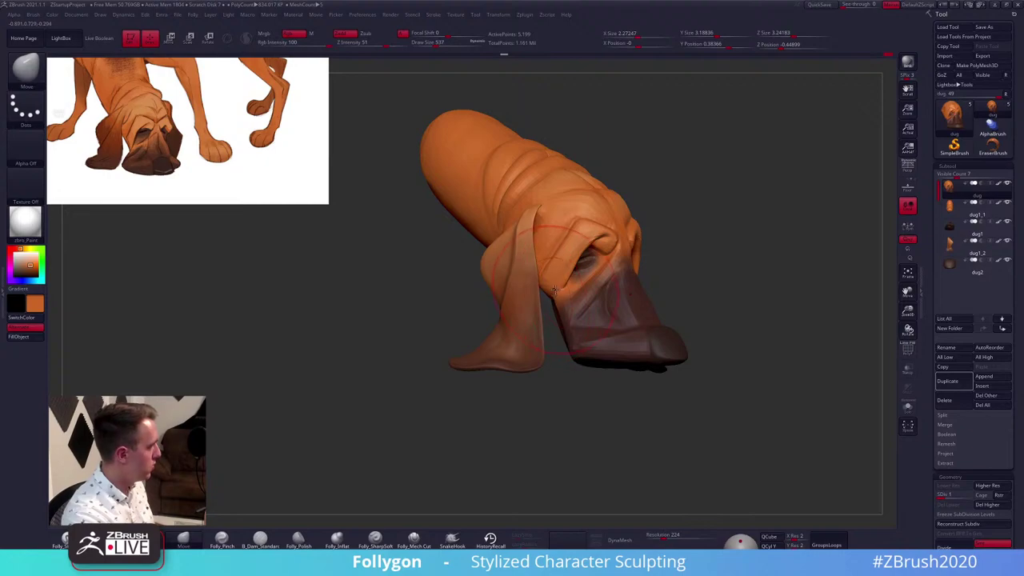
Mask the upper head and reposition the muzzle with a transpose line running diagonally down along the back of the jowls
{"action": "right_click_drag", "start_coordinate": [567, 310], "coordinate": [585, 336], "text": "shift"}
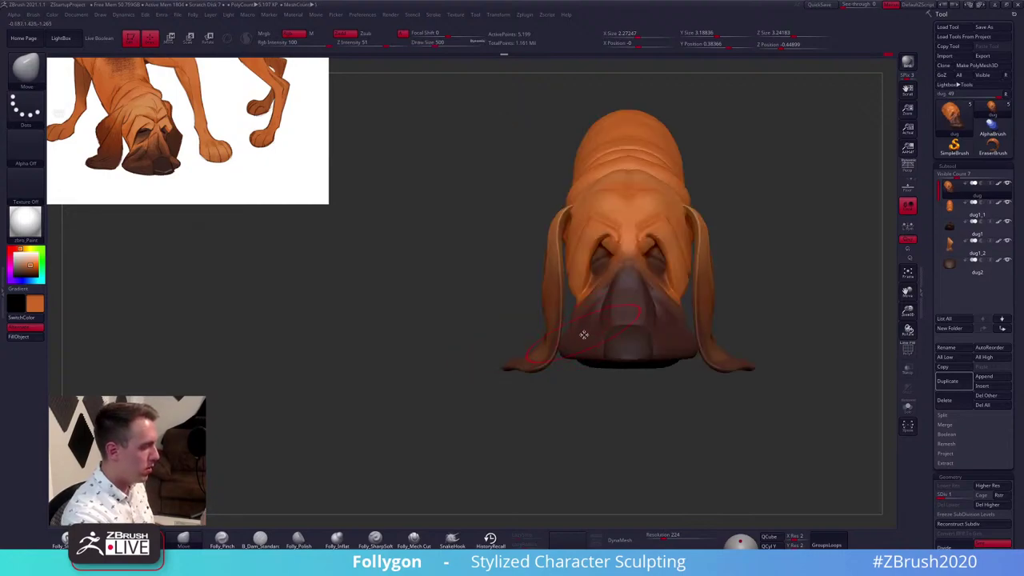
{"action": "key", "text": "space"}
{"action": "left_click_drag", "start_coordinate": [585, 336], "coordinate": [595, 337]}
{"action": "right_click_drag", "start_coordinate": [595, 337], "coordinate": [591, 346], "text": "shift"}
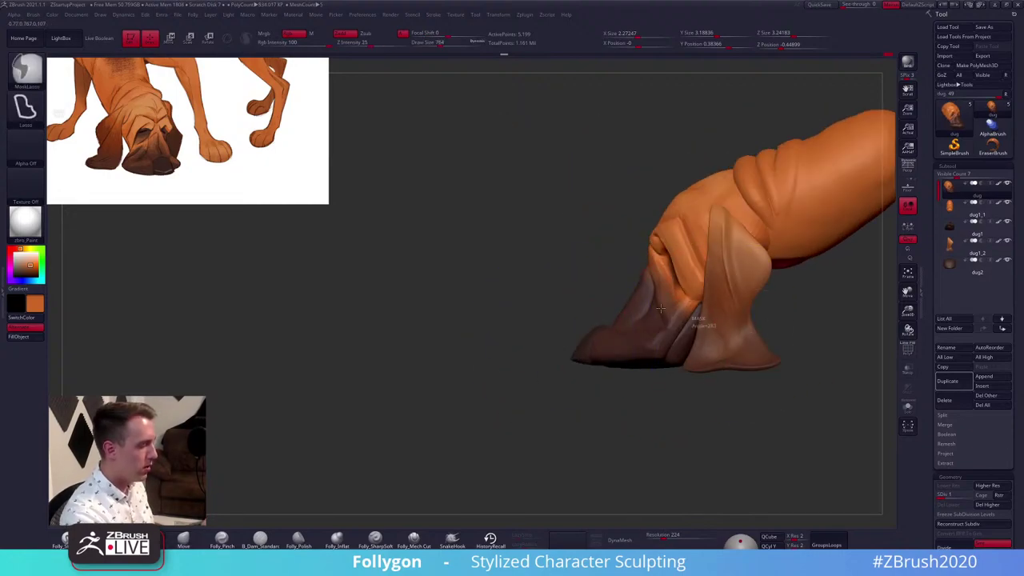
{"action": "left_click_drag", "start_coordinate": [519, 314], "coordinate": [752, 390], "text": "ctrl"}
{"action": "key", "text": "w"}
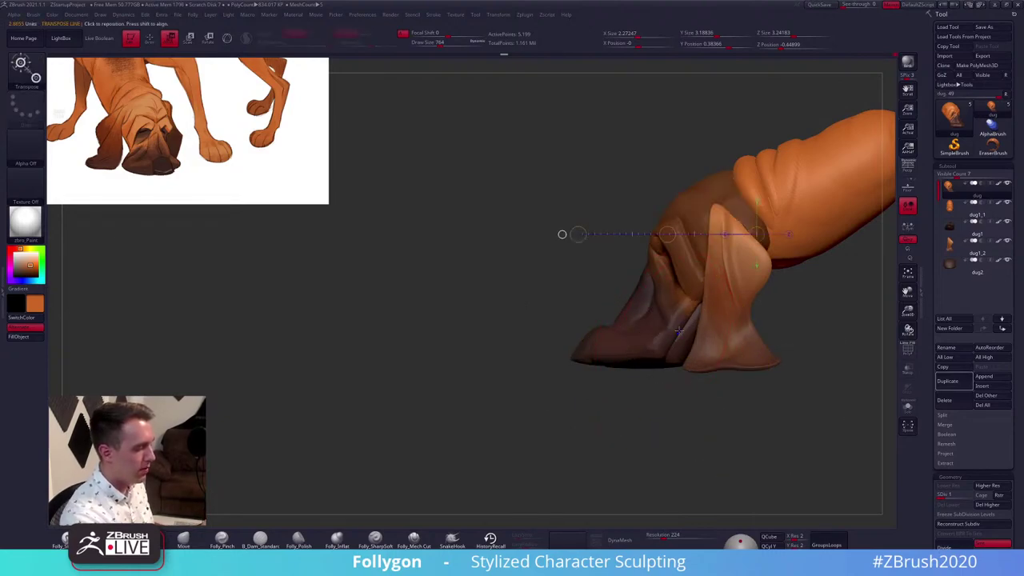
{"action": "left_click_drag", "start_coordinate": [696, 304], "coordinate": [638, 394]}
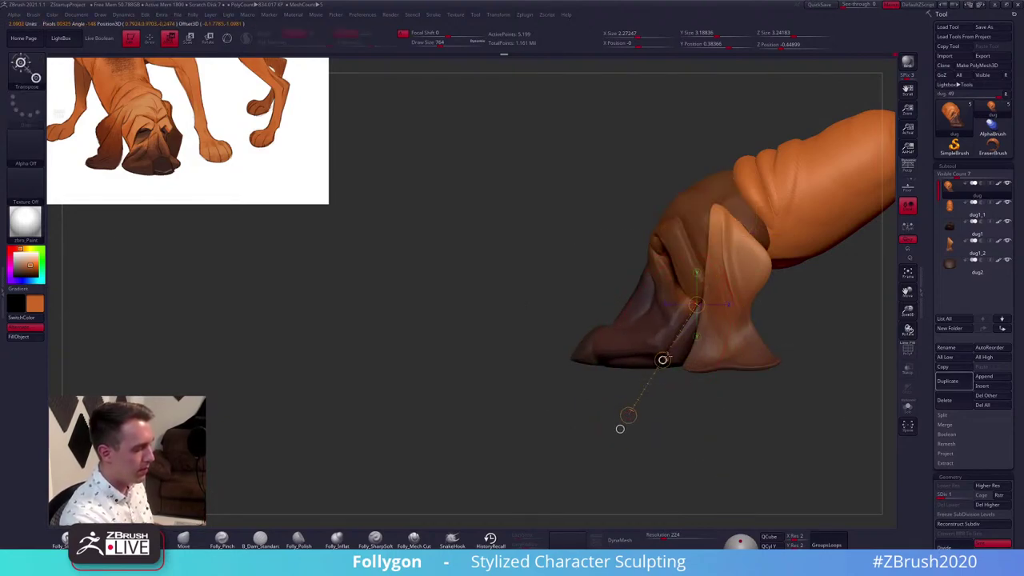
Set the Move brush's draw size to 402 and raise the head to subdivision level 4
{"action": "key", "text": "q"}
{"action": "mouse_move", "coordinate": [664, 381]}
{"action": "right_mouse_down", "text": "alt"}
{"action": "mouse_move", "coordinate": [627, 393]}
{"action": "mouse_move", "coordinate": [621, 408]}
{"action": "right_mouse_up", "text": "alt"}
{"action": "key", "text": "space"}
{"action": "mouse_move", "coordinate": [632, 381]}
{"action": "left_mouse_down"}
{"action": "mouse_move", "coordinate": [620, 382]}
{"action": "mouse_move", "coordinate": [621, 397]}
{"action": "left_mouse_up"}
{"action": "key", "text": "d"}
{"action": "key", "text": "d"}
{"action": "key", "text": "d"}
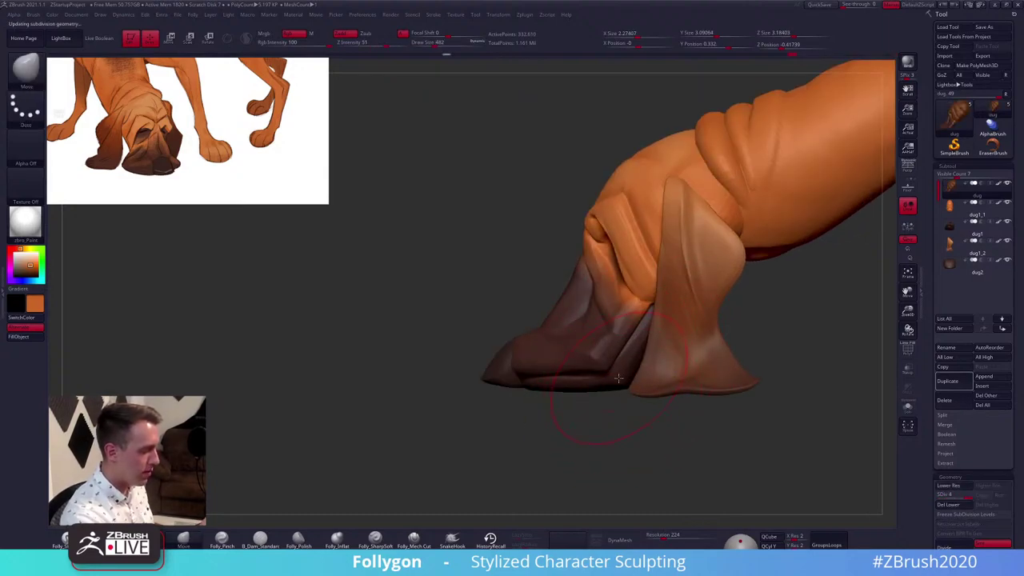
Select the lower jaw subtool and shift it to fit the muzzle with a diagonal transpose line, checking its wireframe
{"action": "left_click", "coordinate": [617, 386], "text": "alt"}
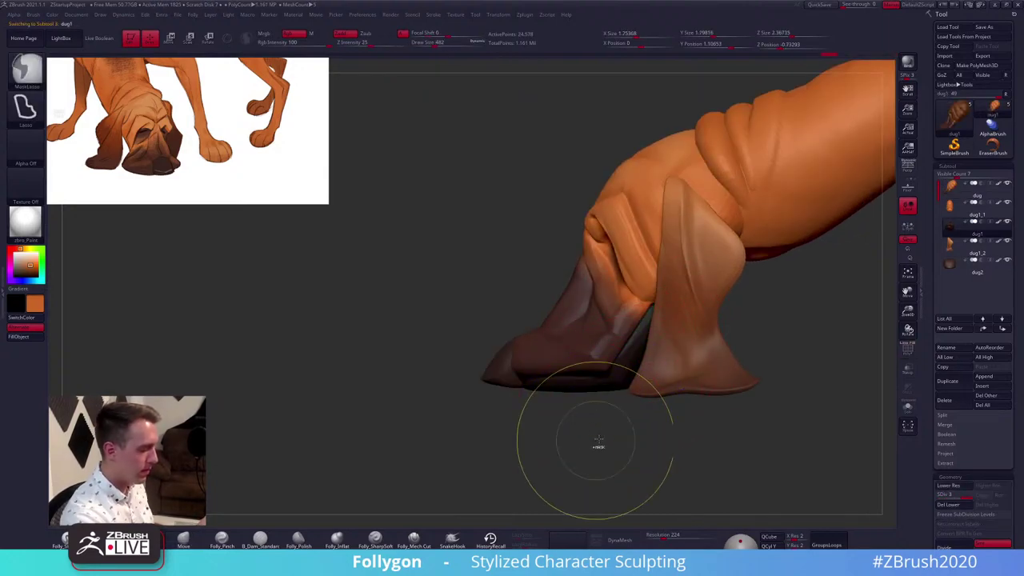
{"action": "key", "text": "w"}
{"action": "left_click_drag", "start_coordinate": [602, 380], "coordinate": [558, 454]}
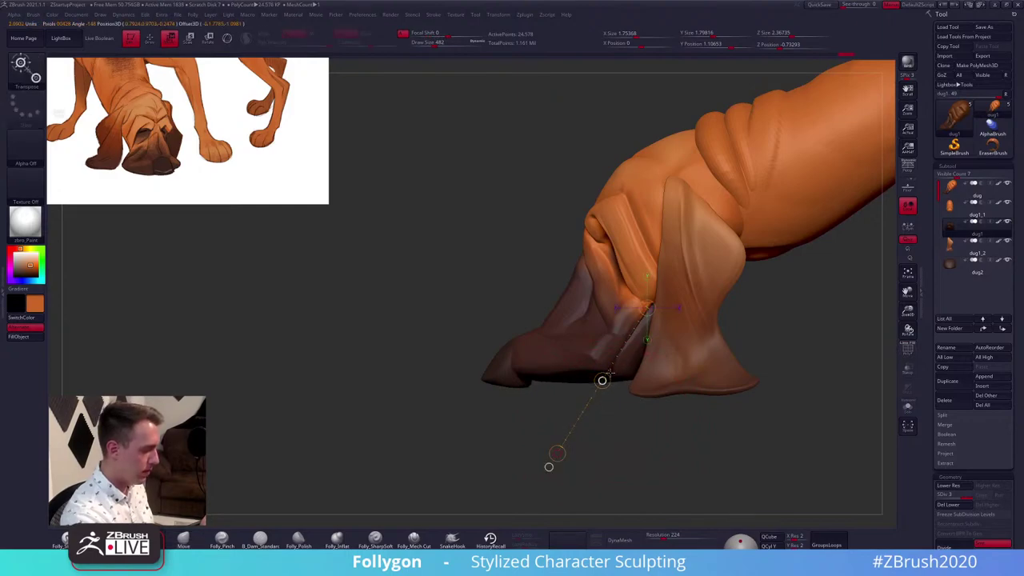
{"action": "key", "text": "shift+f"}
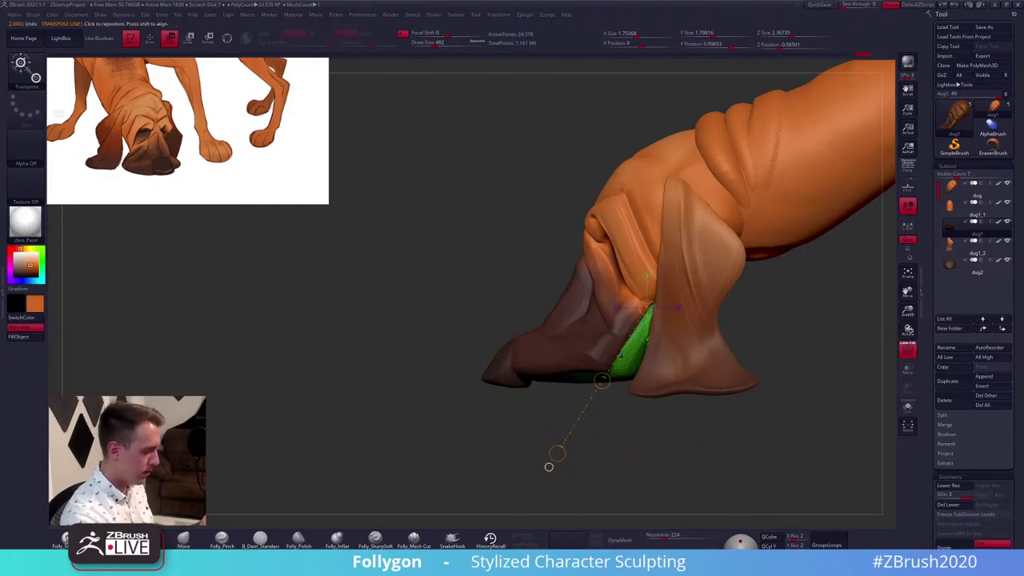
{"action": "mouse_move", "coordinate": [655, 366]}
{"action": "left_mouse_down"}
{"action": "mouse_move", "coordinate": [637, 367]}
{"action": "mouse_move", "coordinate": [644, 373]}
{"action": "mouse_move", "coordinate": [620, 403]}
{"action": "mouse_move", "coordinate": [628, 394]}
{"action": "mouse_move", "coordinate": [583, 407]}
{"action": "left_mouse_up"}
{"action": "key", "text": "q"}
{"action": "key", "text": "shift+f"}
Select the nose subtool and reposition it on the muzzle tip with a diagonal transpose line
{"action": "left_click", "coordinate": [944, 272]}
{"action": "key", "text": "w"}
{"action": "left_click", "coordinate": [622, 370]}
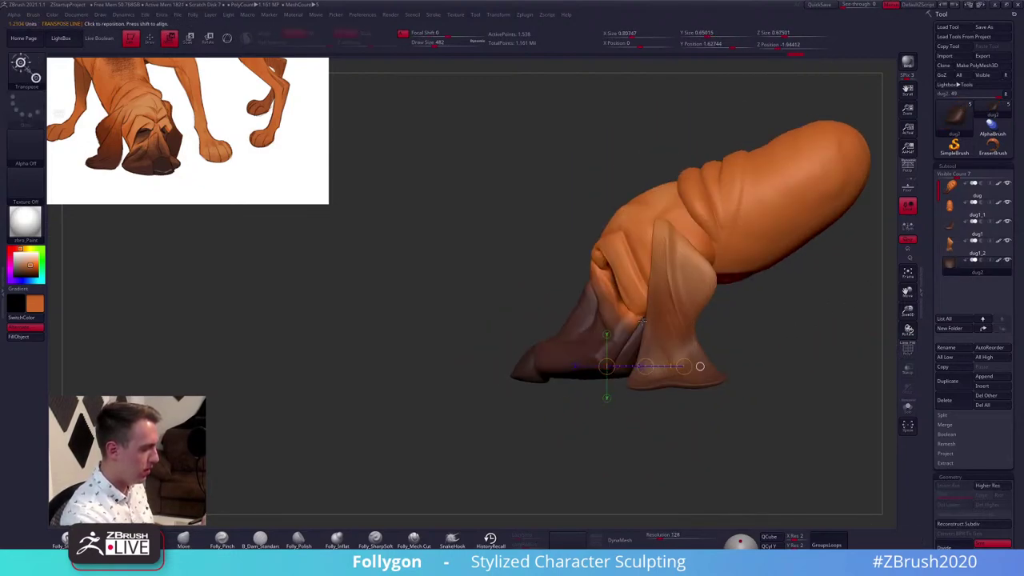
{"action": "left_click_drag", "start_coordinate": [642, 319], "coordinate": [571, 428]}
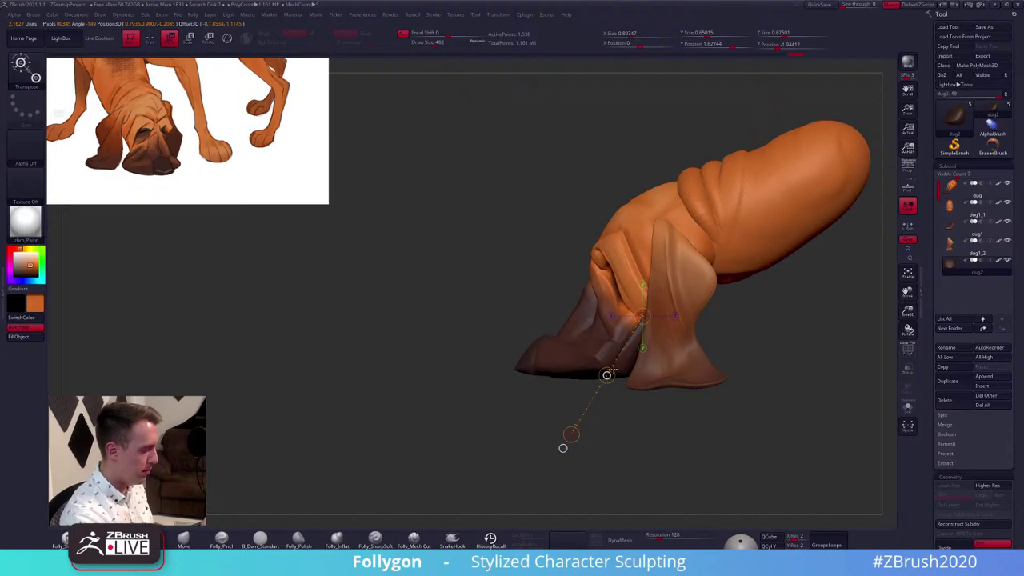
{"action": "key", "text": "q"}
Reshape the nose from the front and above with the Move brush, reducing the draw size to 292
{"action": "left_click_drag", "start_coordinate": [489, 400], "coordinate": [519, 399]}
{"action": "key", "text": "space"}
{"action": "left_click_drag", "start_coordinate": [558, 357], "coordinate": [528, 326]}
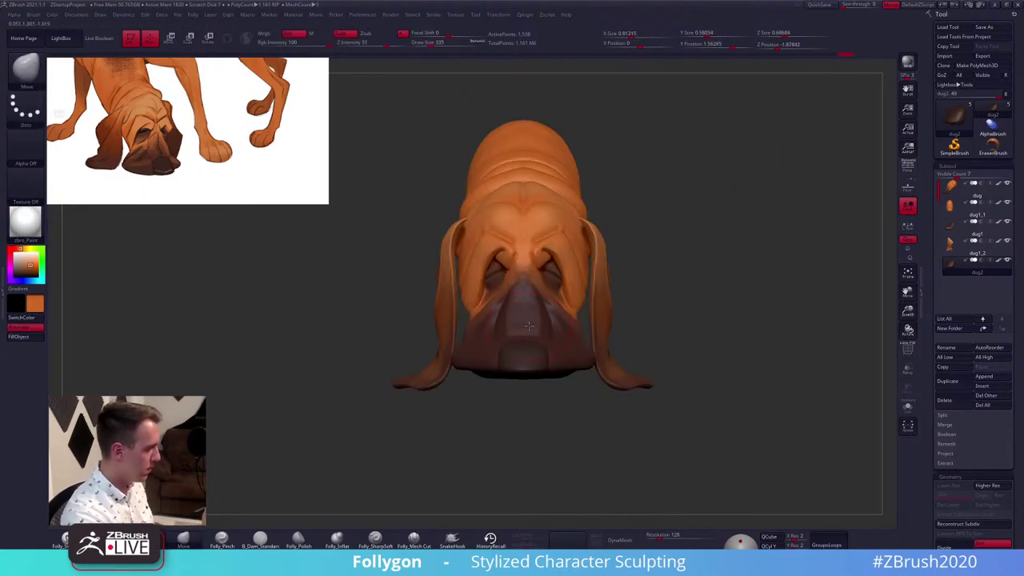
{"action": "right_click_drag", "start_coordinate": [528, 326], "coordinate": [524, 384]}
{"action": "key", "text": "space"}
{"action": "left_click_drag", "start_coordinate": [553, 350], "coordinate": [546, 350]}
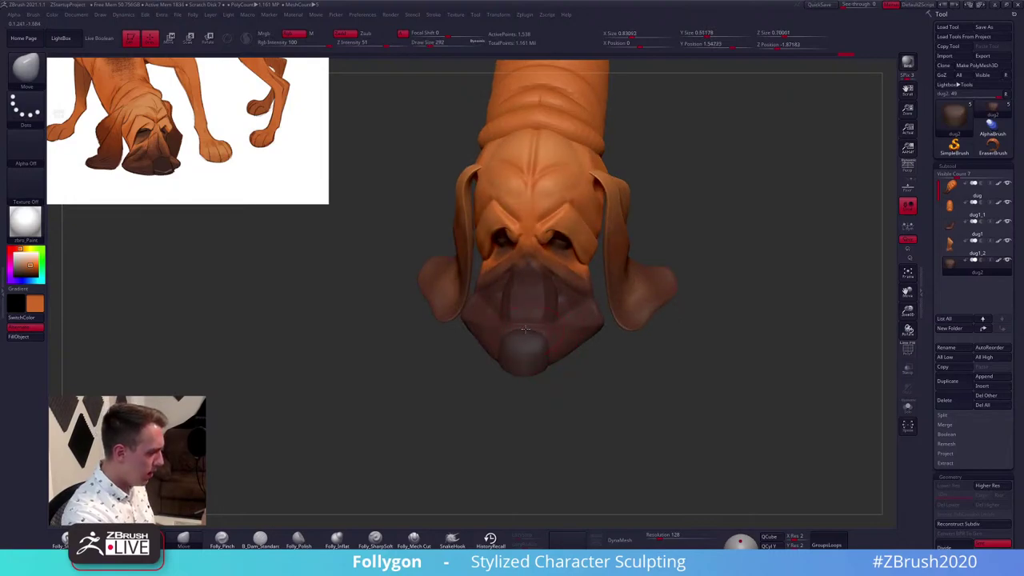
Look over the muzzle from several angles and make the dug head subtool active
{"action": "mouse_move", "coordinate": [526, 329]}
{"action": "right_mouse_down"}
{"action": "mouse_move", "coordinate": [501, 331]}
{"action": "mouse_move", "coordinate": [558, 347]}
{"action": "mouse_move", "coordinate": [550, 375]}
{"action": "right_mouse_up"}
{"action": "left_click", "coordinate": [533, 336], "text": "alt"}
{"action": "key", "text": "alt+s"}
{"action": "mouse_move", "coordinate": [551, 374]}
{"action": "right_mouse_down"}
{"action": "mouse_move", "coordinate": [534, 364]}
{"action": "mouse_move", "coordinate": [577, 365]}
{"action": "right_mouse_up"}
{"action": "key", "text": "2"}
{"action": "right_click_drag", "start_coordinate": [578, 364], "coordinate": [585, 320], "text": "ctrl"}
{"action": "right_click_drag", "start_coordinate": [586, 321], "coordinate": [678, 380], "text": "alt"}
{"action": "key", "text": "alt+s"}
{"action": "mouse_move", "coordinate": [679, 379]}
{"action": "right_mouse_down", "text": "ctrl"}
{"action": "mouse_move", "coordinate": [664, 357]}
{"action": "mouse_move", "coordinate": [674, 370]}
{"action": "right_mouse_up", "text": "ctrl"}
{"action": "key", "text": "shift+f"}
{"action": "key", "text": "shift+f"}
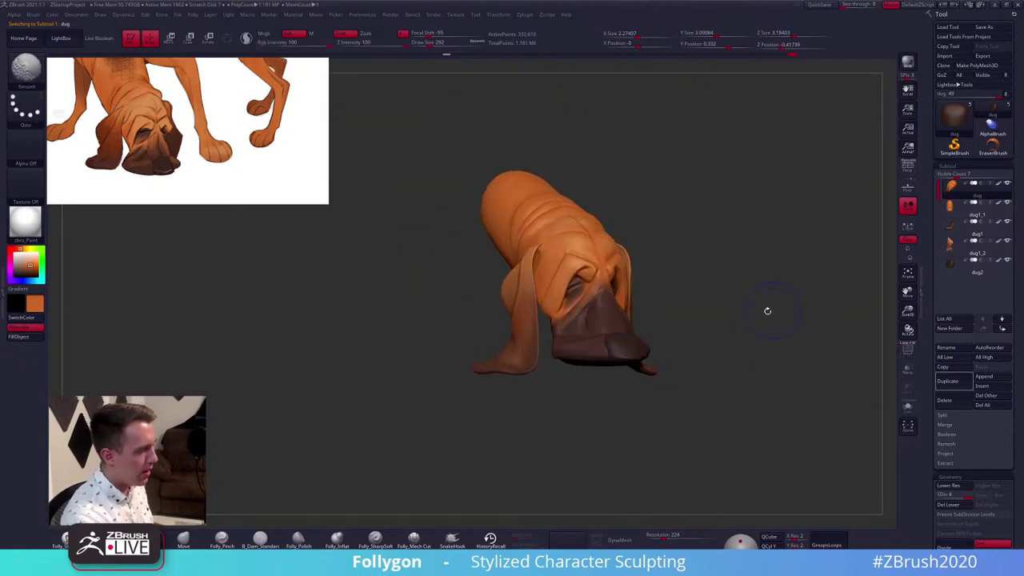
Merge the dug head subtool down with the dug1_1 neck subtool and check the merged polygroups
{"action": "key", "text": "ctrl+f"}
{"action": "left_click", "coordinate": [750, 318]}
{"action": "key", "text": "Return"}
{"action": "key", "text": "shift+f"}
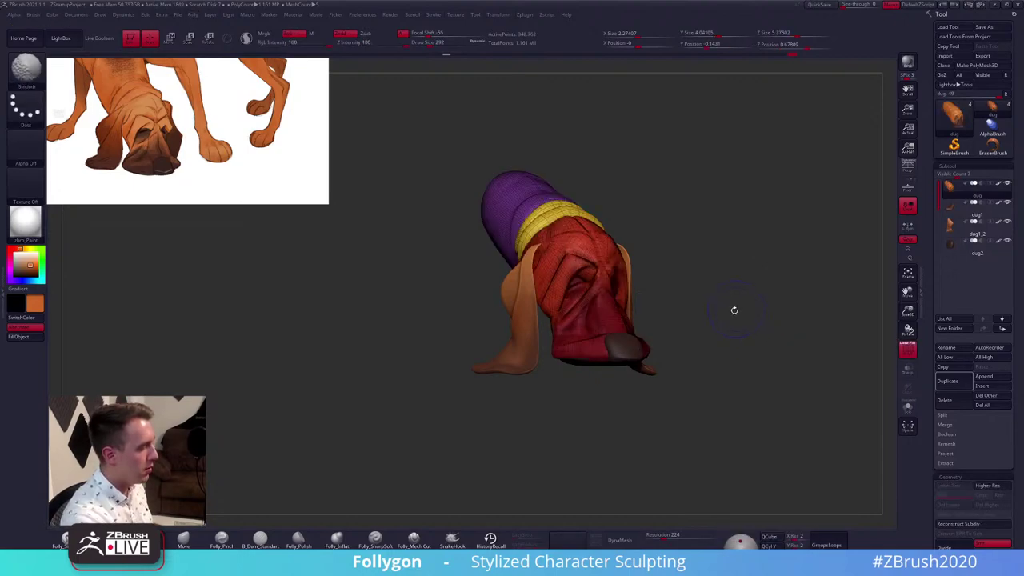
{"action": "key", "text": "shift+f"}
Convert the merged head and neck to DynaMesh at resolution 224
{"action": "mouse_move", "coordinate": [739, 313]}
{"action": "left_mouse_down"}
{"action": "mouse_move", "coordinate": [711, 318]}
{"action": "mouse_move", "coordinate": [615, 461]}
{"action": "left_mouse_up"}
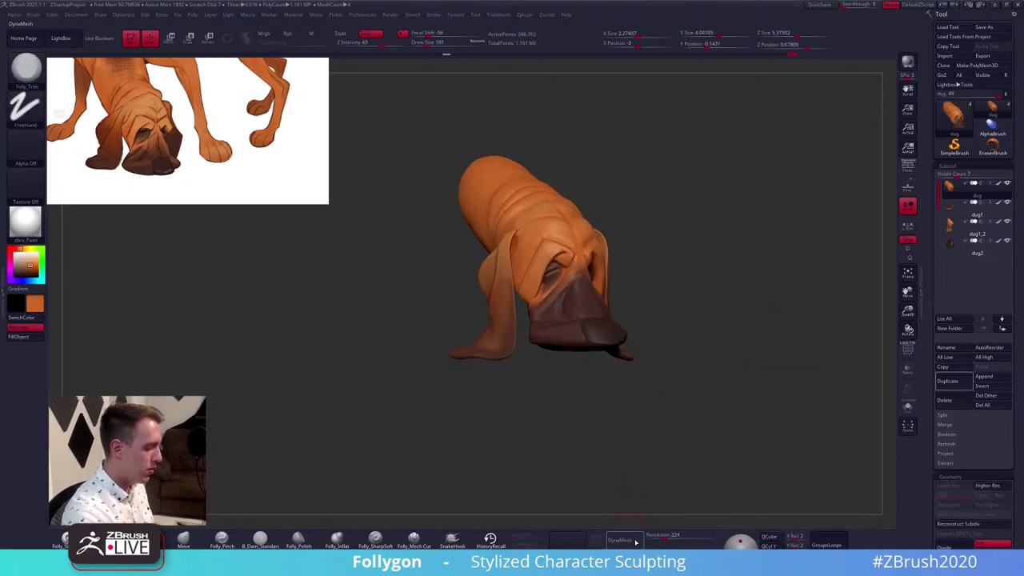
{"action": "key", "text": "shift+f"}
{"action": "key", "text": "shift+f"}
{"action": "left_click_drag", "start_coordinate": [670, 377], "coordinate": [661, 418]}
{"action": "key", "text": "shift+f"}
{"action": "key", "text": "shift+f"}
{"action": "mouse_move", "coordinate": [698, 376]}
{"action": "left_mouse_down"}
{"action": "mouse_move", "coordinate": [697, 410]}
{"action": "mouse_move", "coordinate": [696, 392]}
{"action": "left_mouse_up"}
Build up the skin folds at the back of the neck with the Folly_Clay brush, enlarging it to draw size 227
{"action": "left_click_drag", "start_coordinate": [704, 344], "coordinate": [704, 400], "text": "alt"}
{"action": "key", "text": "space"}
{"action": "right_click_drag", "start_coordinate": [573, 296], "coordinate": [562, 345]}
{"action": "key", "text": "1"}
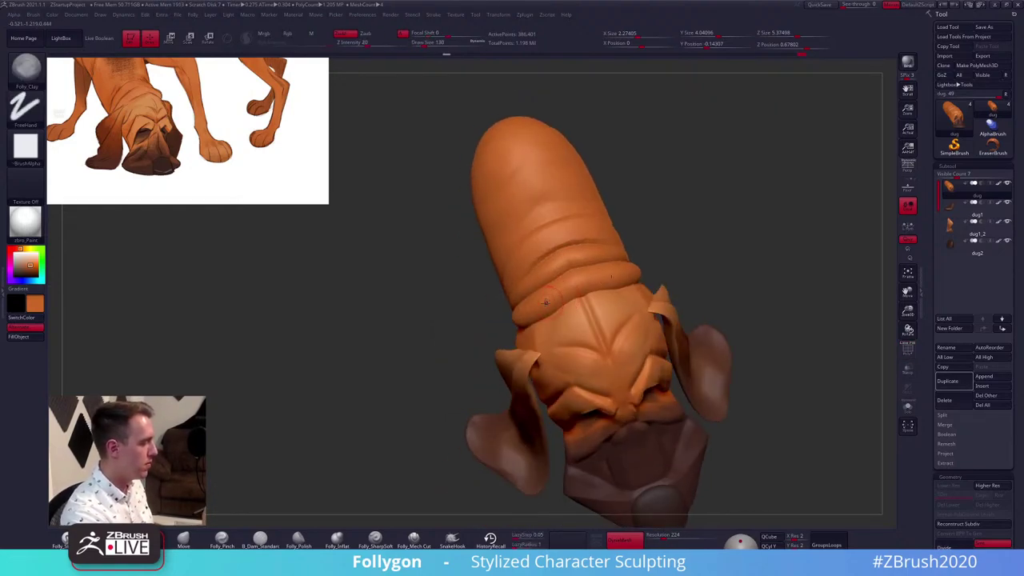
{"action": "key", "text": "space"}
{"action": "left_click_drag", "start_coordinate": [555, 299], "coordinate": [560, 298]}
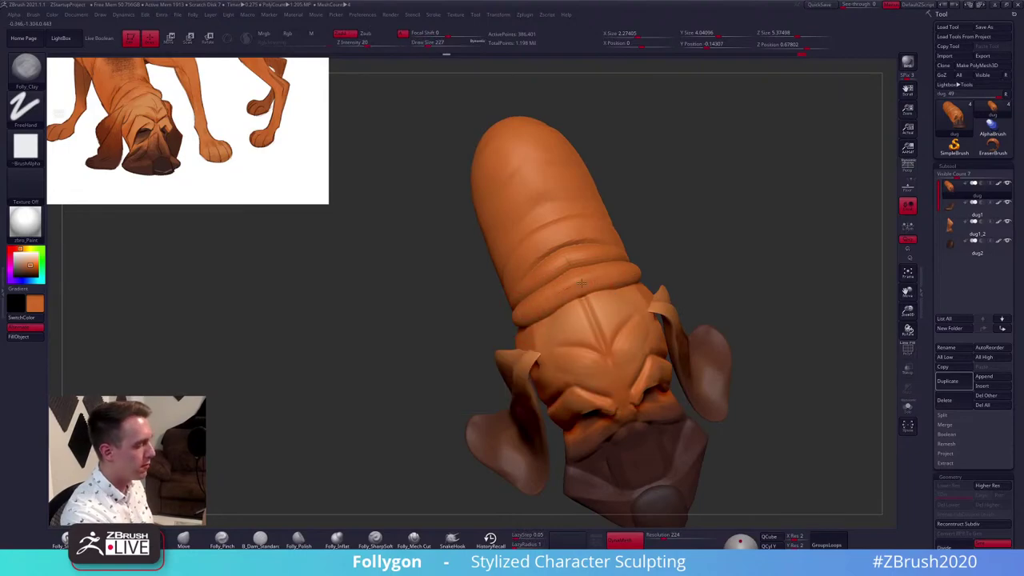
Sharpen the creases between the neck folds with the Folly_SharpSoft brush at draw size 306
{"action": "left_click", "coordinate": [387, 545]}
{"action": "left_click_drag", "start_coordinate": [419, 496], "coordinate": [424, 534]}
{"action": "key", "text": "]"}
{"action": "left_click_drag", "start_coordinate": [472, 304], "coordinate": [552, 297]}
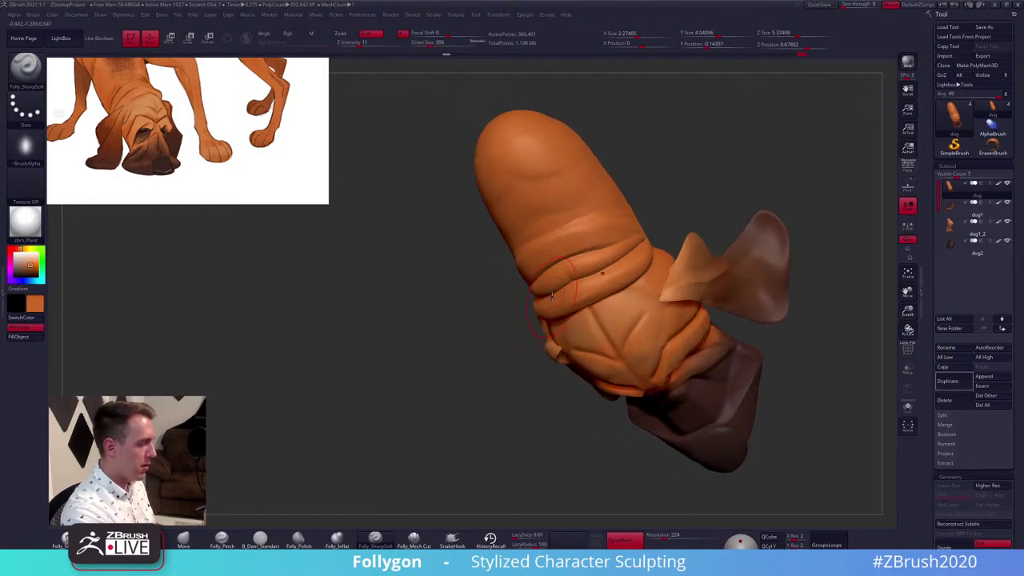
{"action": "left_click_drag", "start_coordinate": [641, 237], "coordinate": [619, 263]}
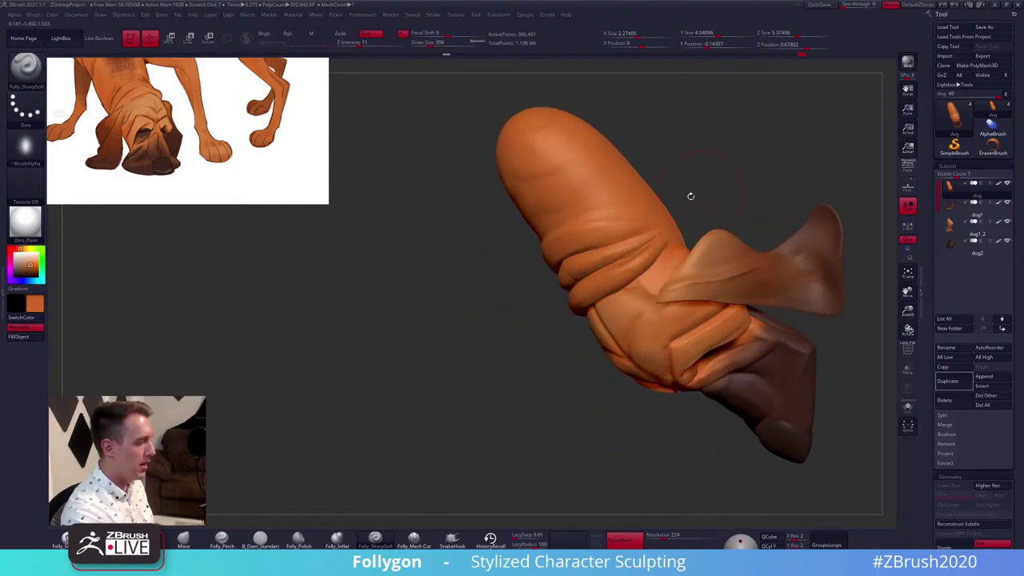
Add clay volume along the side of the neck folds and adjust their shape with the Move brush
{"action": "right_click", "coordinate": [594, 300]}
{"action": "key", "text": "1"}
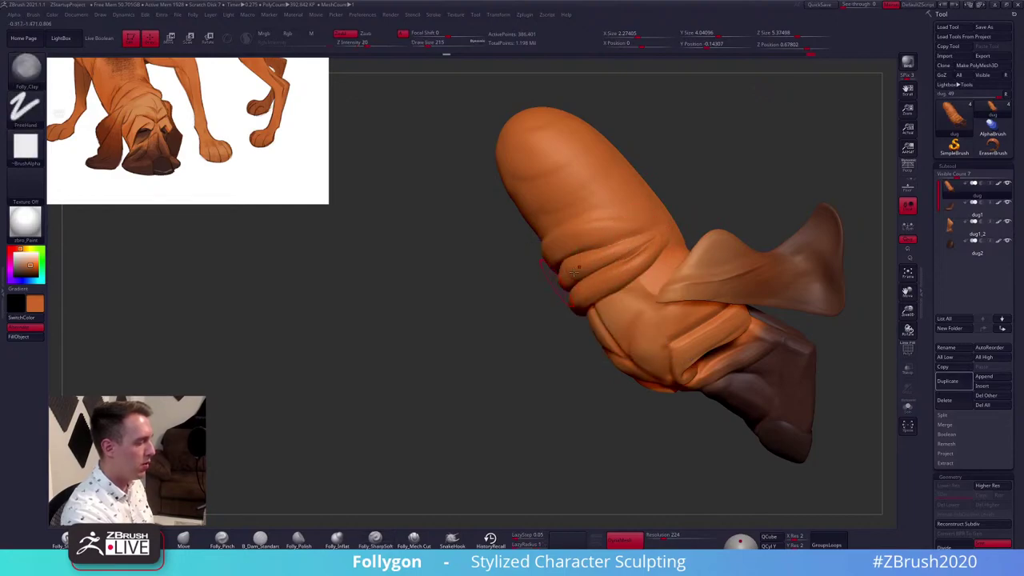
{"action": "mouse_move", "coordinate": [577, 275]}
{"action": "right_mouse_down"}
{"action": "mouse_move", "coordinate": [624, 286]}
{"action": "mouse_move", "coordinate": [542, 305]}
{"action": "mouse_move", "coordinate": [590, 312]}
{"action": "mouse_move", "coordinate": [549, 228]}
{"action": "mouse_move", "coordinate": [560, 316]}
{"action": "right_mouse_up"}
{"action": "key", "text": "2"}
{"action": "key", "text": "space"}
{"action": "left_click_drag", "start_coordinate": [559, 317], "coordinate": [558, 317]}
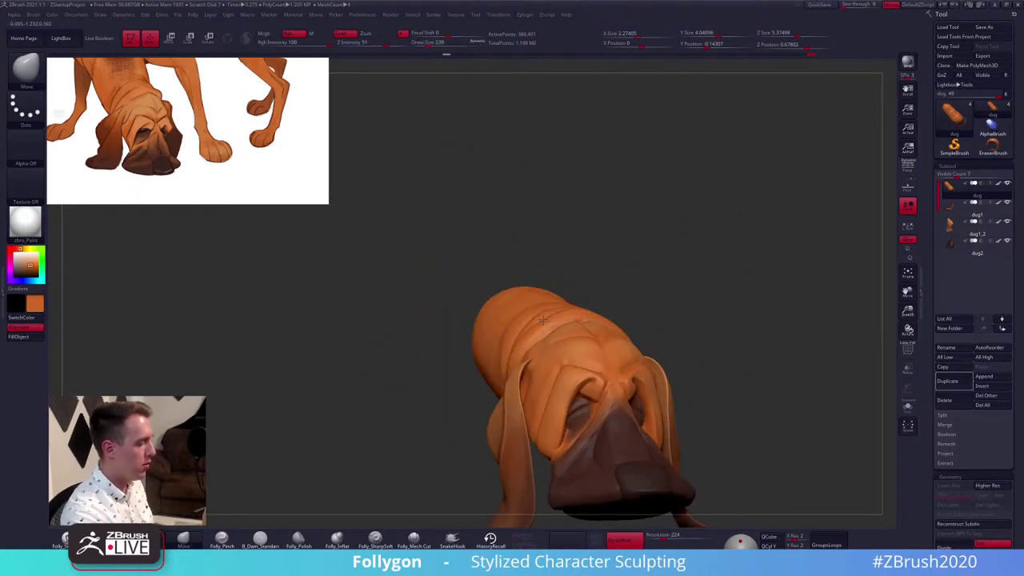
{"action": "mouse_move", "coordinate": [558, 320]}
{"action": "right_mouse_down"}
{"action": "mouse_move", "coordinate": [516, 340]}
{"action": "mouse_move", "coordinate": [512, 324]}
{"action": "mouse_move", "coordinate": [576, 385]}
{"action": "mouse_move", "coordinate": [544, 274]}
{"action": "right_mouse_up"}
Mask the head in front of the neck folds, reshape the adjoining fold with Move, and clear the mask
{"action": "key", "text": "ctrl"}
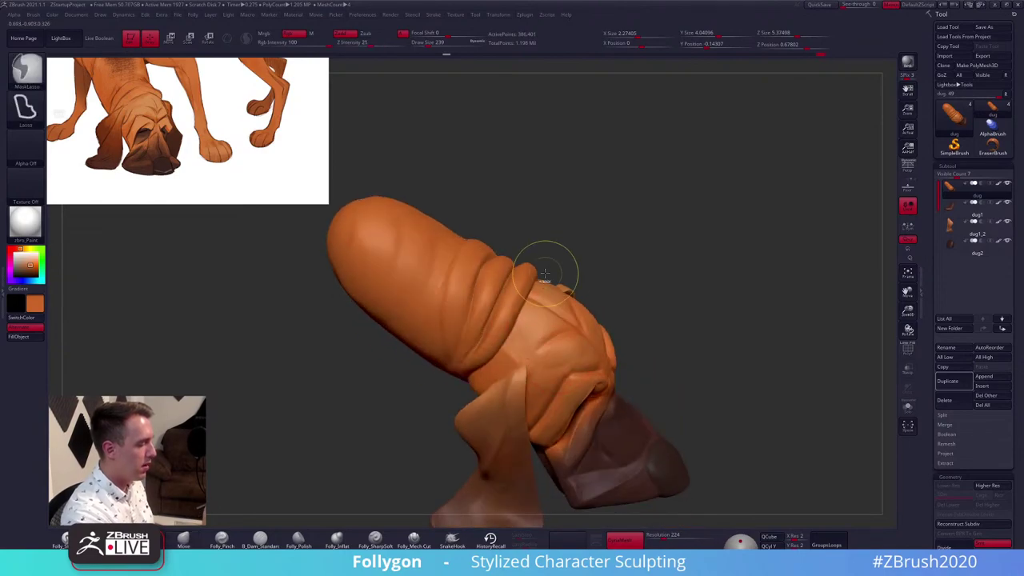
{"action": "mouse_move", "coordinate": [510, 335]}
{"action": "left_mouse_down", "text": "ctrl"}
{"action": "mouse_move", "coordinate": [512, 472]}
{"action": "mouse_move", "coordinate": [760, 339]}
{"action": "left_mouse_up", "text": "ctrl"}
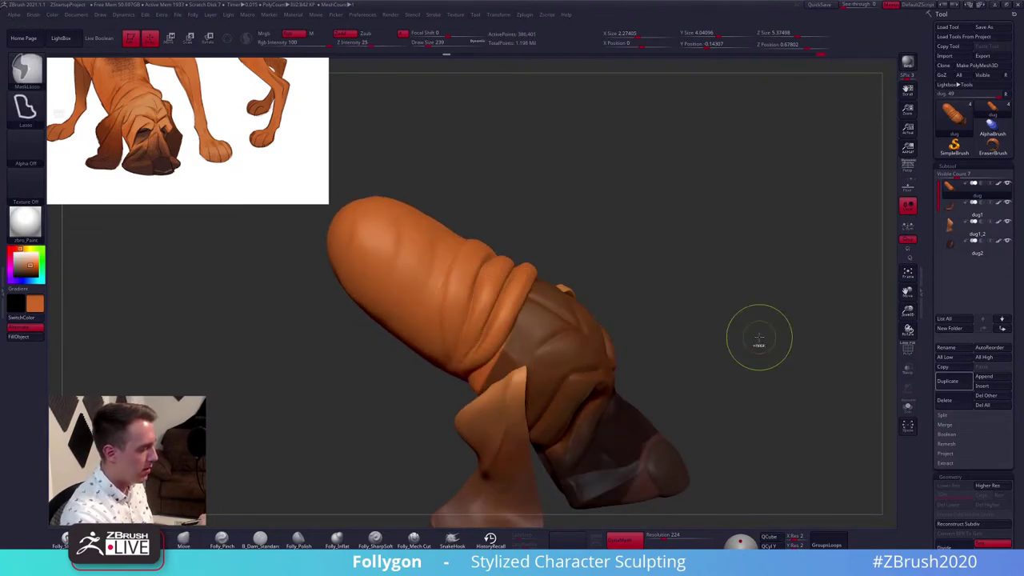
{"action": "key", "text": "space"}
{"action": "left_click_drag", "start_coordinate": [652, 363], "coordinate": [654, 362]}
{"action": "right_click_drag", "start_coordinate": [649, 368], "coordinate": [660, 295]}
{"action": "key", "text": "shift+f"}
{"action": "key", "text": "shift+f"}
{"action": "left_click_drag", "start_coordinate": [727, 247], "coordinate": [809, 233], "text": "ctrl"}
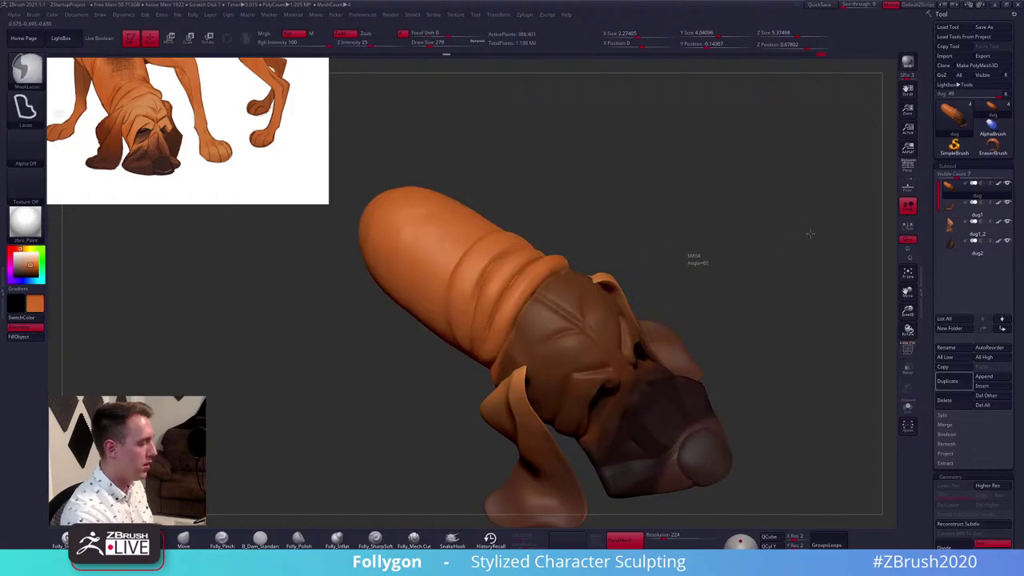
{"action": "key", "text": "space"}
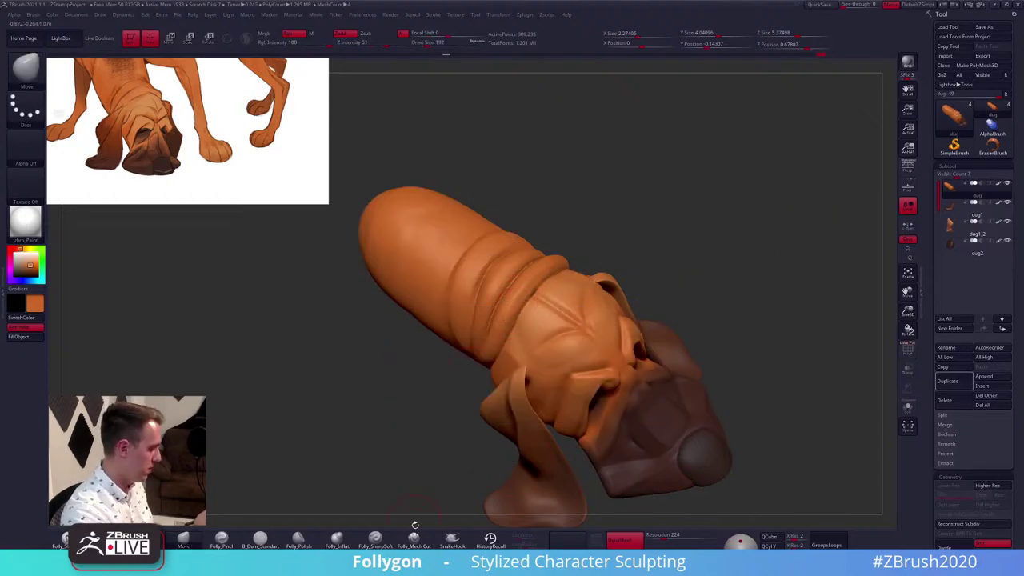
Isolate the head and neck and cut cleaner creases between the neck folds with Folly_Mech Cut at draw size 150
{"action": "right_click_drag", "start_coordinate": [452, 438], "coordinate": [438, 472]}
{"action": "mouse_move", "coordinate": [473, 405]}
{"action": "right_mouse_down"}
{"action": "mouse_move", "coordinate": [567, 333]}
{"action": "mouse_move", "coordinate": [552, 324]}
{"action": "mouse_move", "coordinate": [571, 309]}
{"action": "right_mouse_up"}
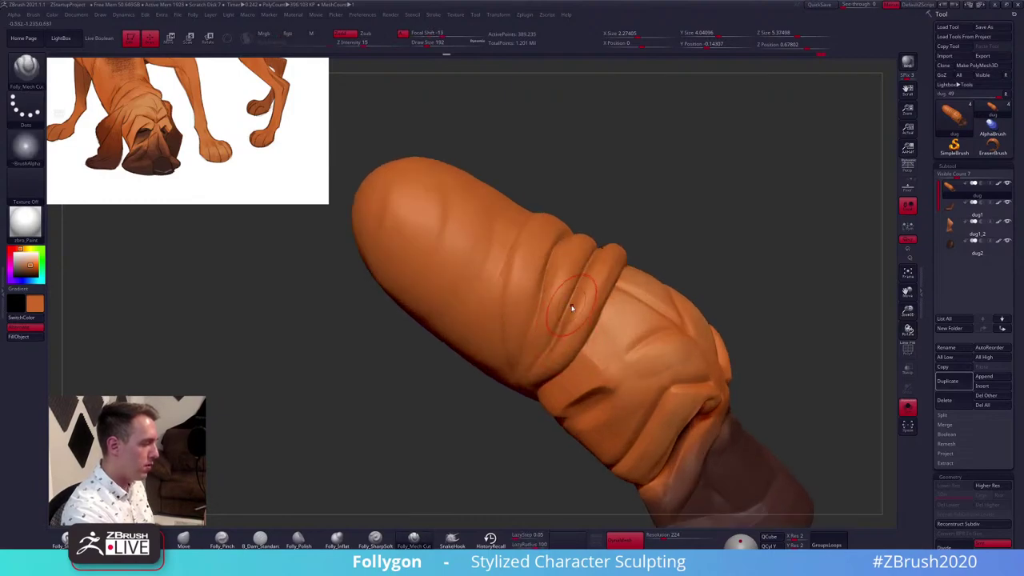
{"action": "key", "text": "space"}
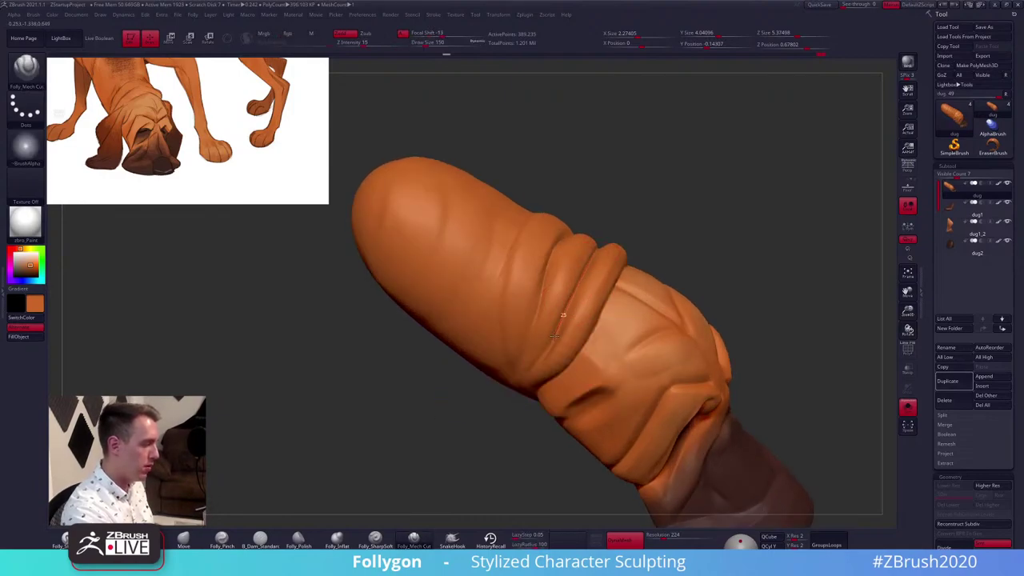
{"action": "right_click_drag", "start_coordinate": [542, 297], "coordinate": [567, 232]}
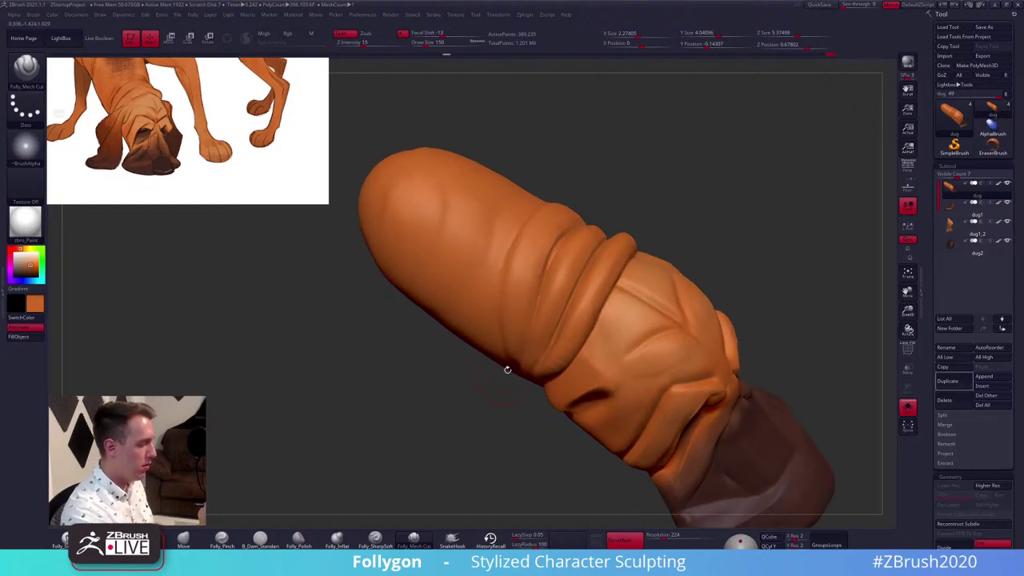
{"action": "key", "text": "shift"}
Refine and smooth the softer wrinkles toward the rear of the neck, using Folly_Mech Cut and smoothing strokes
{"action": "right_click_drag", "start_coordinate": [562, 250], "coordinate": [535, 206]}
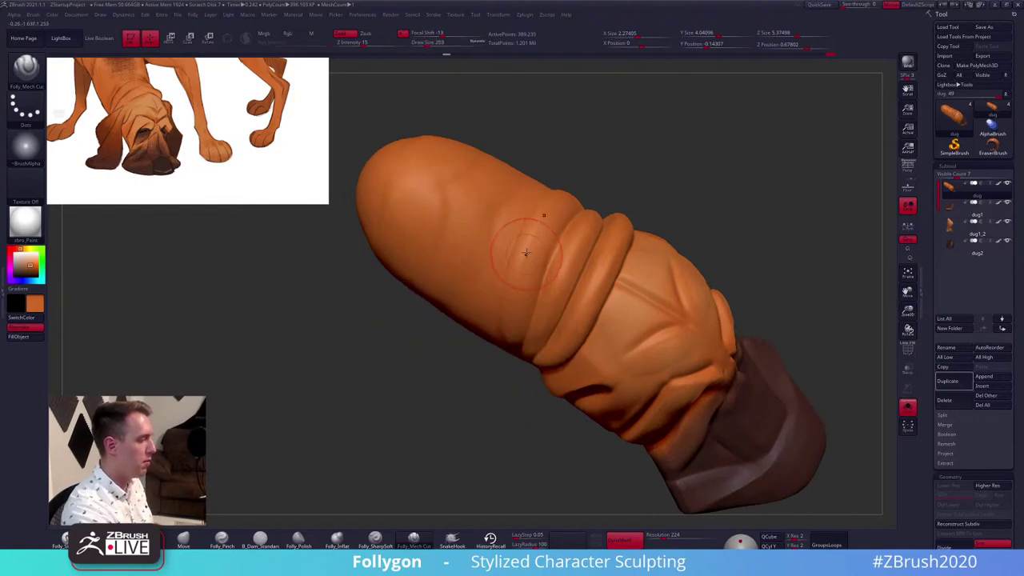
{"action": "key", "text": "shift"}
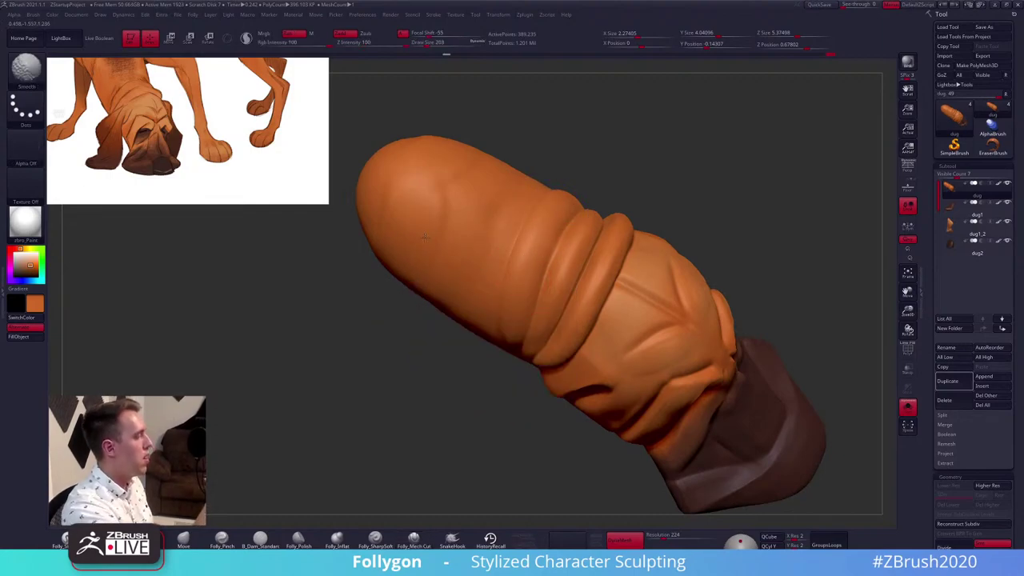
{"action": "mouse_move", "coordinate": [425, 238]}
{"action": "right_mouse_down"}
{"action": "mouse_move", "coordinate": [641, 375]}
{"action": "mouse_move", "coordinate": [580, 408]}
{"action": "right_mouse_up"}
{"action": "key", "text": "s"}
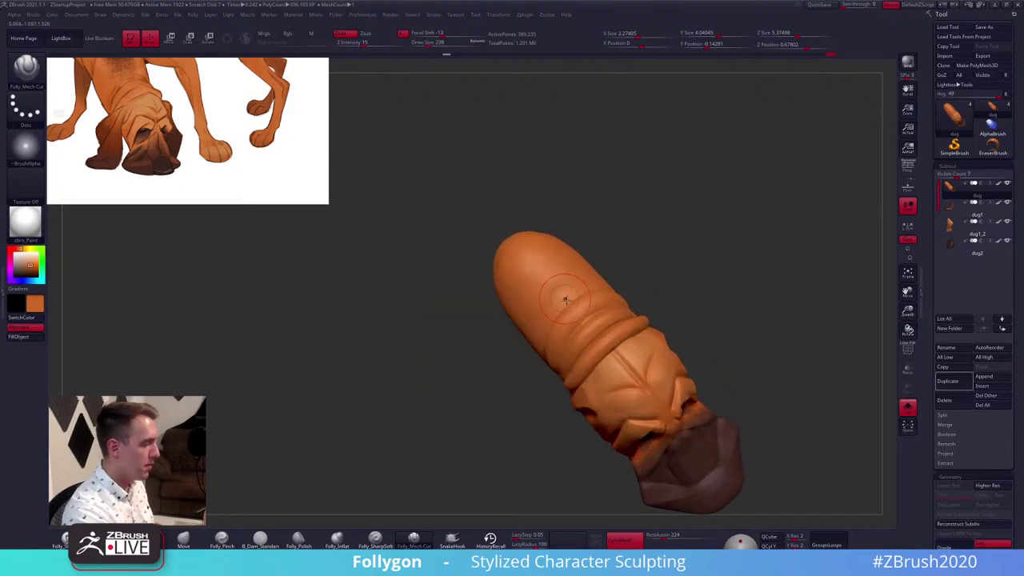
{"action": "key", "text": "3"}
{"action": "mouse_move", "coordinate": [569, 297]}
{"action": "right_mouse_down"}
{"action": "mouse_move", "coordinate": [579, 337]}
{"action": "mouse_move", "coordinate": [726, 373]}
{"action": "mouse_move", "coordinate": [778, 346]}
{"action": "mouse_move", "coordinate": [766, 374]}
{"action": "right_mouse_up"}
Turn on perspective and adjust the overall neck form with a large Move brush at draw size 656
{"action": "key", "text": "2"}
{"action": "mouse_move", "coordinate": [767, 375]}
{"action": "right_mouse_down"}
{"action": "mouse_move", "coordinate": [745, 384]}
{"action": "mouse_move", "coordinate": [775, 377]}
{"action": "mouse_move", "coordinate": [735, 400]}
{"action": "right_mouse_up"}
{"action": "mouse_move", "coordinate": [735, 400]}
{"action": "right_mouse_down", "text": "alt"}
{"action": "mouse_move", "coordinate": [739, 428]}
{"action": "mouse_move", "coordinate": [709, 392]}
{"action": "mouse_move", "coordinate": [754, 363]}
{"action": "right_mouse_up", "text": "alt"}
{"action": "key", "text": "b"}
{"action": "key", "text": "m"}
{"action": "key", "text": "v"}
{"action": "key", "text": "space"}
{"action": "left_click", "coordinate": [740, 352]}
{"action": "left_click_drag", "start_coordinate": [558, 273], "coordinate": [573, 273]}
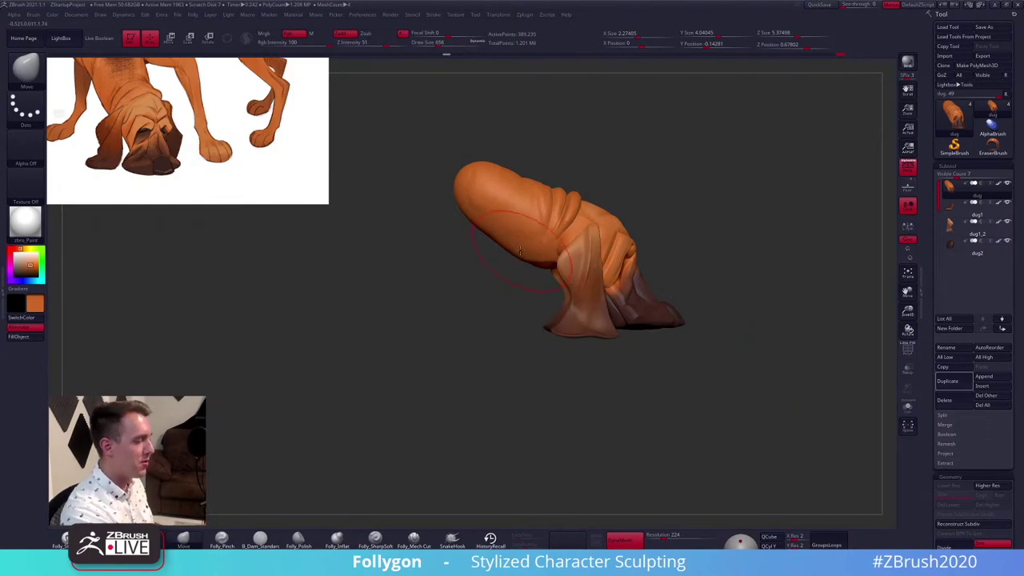
Refine the head and neck silhouette from the side, front and top with the Move brush at draw size 537
{"action": "right_click_drag", "start_coordinate": [705, 332], "coordinate": [593, 348]}
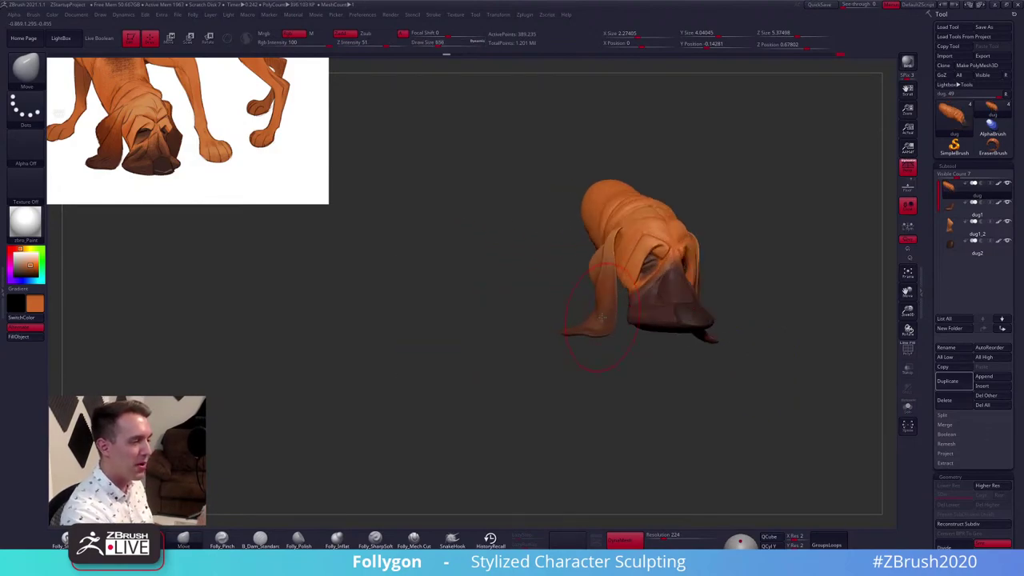
{"action": "right_click_drag", "start_coordinate": [745, 352], "coordinate": [647, 365]}
{"action": "key", "text": "space"}
{"action": "left_click", "coordinate": [717, 365]}
{"action": "mouse_move", "coordinate": [715, 366]}
{"action": "right_mouse_down"}
{"action": "mouse_move", "coordinate": [691, 369]}
{"action": "mouse_move", "coordinate": [658, 419]}
{"action": "mouse_move", "coordinate": [651, 320]}
{"action": "mouse_move", "coordinate": [607, 294]}
{"action": "right_mouse_up"}
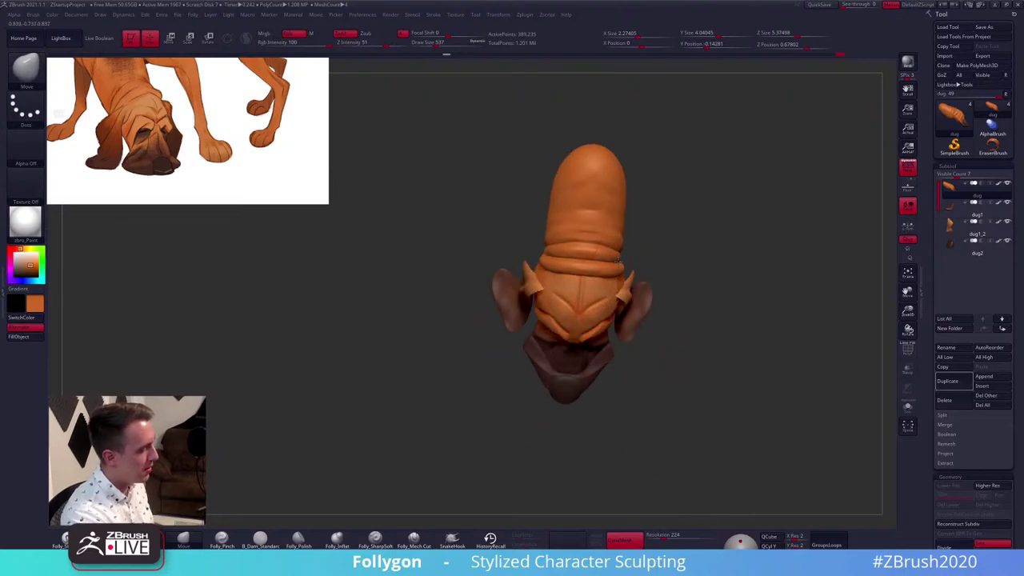
Push the sides of the head and neck into shape with Move, adjusting the brush size between strokes
{"action": "mouse_move", "coordinate": [620, 260]}
{"action": "right_mouse_down"}
{"action": "mouse_move", "coordinate": [621, 272]}
{"action": "mouse_move", "coordinate": [625, 261]}
{"action": "mouse_move", "coordinate": [645, 276]}
{"action": "right_mouse_up"}
{"action": "key", "text": "space"}
{"action": "left_click_drag", "start_coordinate": [645, 277], "coordinate": [641, 277]}
{"action": "mouse_move", "coordinate": [669, 366]}
{"action": "left_mouse_down"}
{"action": "mouse_move", "coordinate": [673, 344]}
{"action": "mouse_move", "coordinate": [671, 372]}
{"action": "left_mouse_up"}
{"action": "key", "text": "space"}
{"action": "left_click_drag", "start_coordinate": [669, 305], "coordinate": [658, 305]}
{"action": "mouse_move", "coordinate": [704, 360]}
{"action": "left_mouse_down"}
{"action": "mouse_move", "coordinate": [700, 320]}
{"action": "mouse_move", "coordinate": [704, 352]}
{"action": "left_mouse_up"}
Sculpt the cheek folds behind the eye with Folly_Clay and tighten their creases with Folly_Pinch
{"action": "mouse_move", "coordinate": [612, 408]}
{"action": "right_mouse_down"}
{"action": "mouse_move", "coordinate": [502, 331]}
{"action": "mouse_move", "coordinate": [484, 308]}
{"action": "mouse_move", "coordinate": [488, 291]}
{"action": "mouse_move", "coordinate": [498, 362]}
{"action": "mouse_move", "coordinate": [486, 375]}
{"action": "right_mouse_up"}
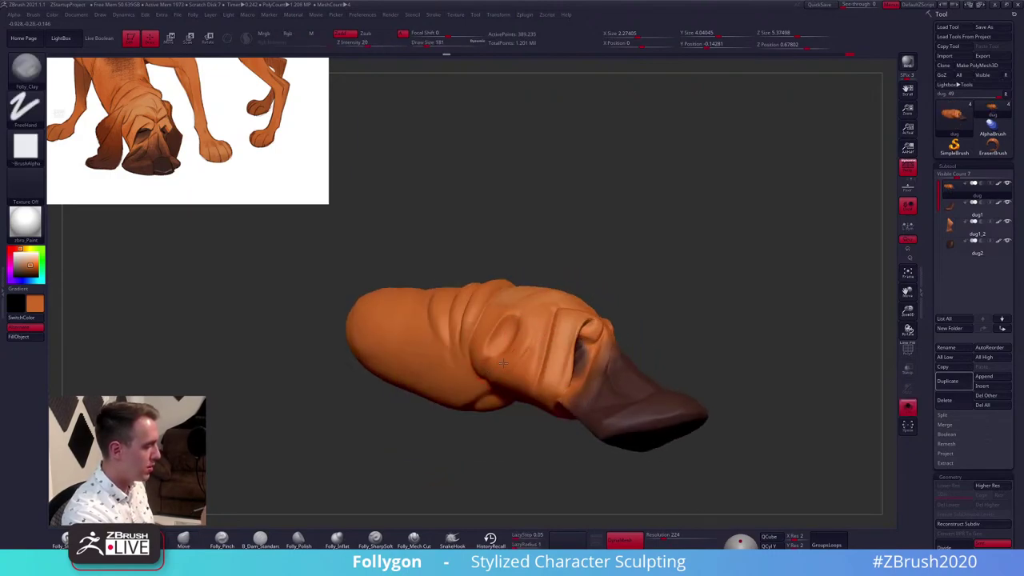
{"action": "key", "text": "2"}
{"action": "mouse_move", "coordinate": [506, 364]}
{"action": "right_mouse_down", "text": "alt"}
{"action": "mouse_move", "coordinate": [511, 392]}
{"action": "mouse_move", "coordinate": [538, 357]}
{"action": "right_mouse_up", "text": "alt"}
{"action": "key", "text": "1"}
{"action": "key", "text": "3"}
{"action": "left_click_drag", "start_coordinate": [519, 309], "coordinate": [509, 344]}
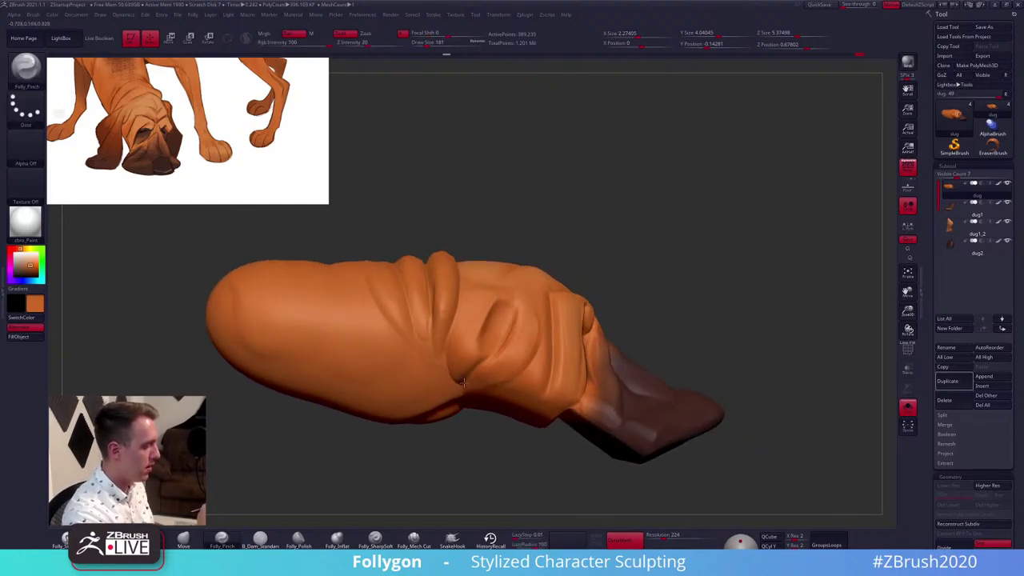
{"action": "mouse_move", "coordinate": [462, 383]}
{"action": "right_mouse_down"}
{"action": "mouse_move", "coordinate": [504, 324]}
{"action": "mouse_move", "coordinate": [577, 258]}
{"action": "right_mouse_up"}
{"action": "key", "text": "b"}
{"action": "key", "text": "c"}
{"action": "key", "text": "l"}
Make the ears subtool dug1_2 active and convert it to DynaMesh at resolution 128
{"action": "right_click_drag", "start_coordinate": [457, 329], "coordinate": [656, 401]}
{"action": "left_click", "coordinate": [458, 336], "text": "alt"}
{"action": "key", "text": "shift+f"}
{"action": "left_click", "coordinate": [628, 542]}
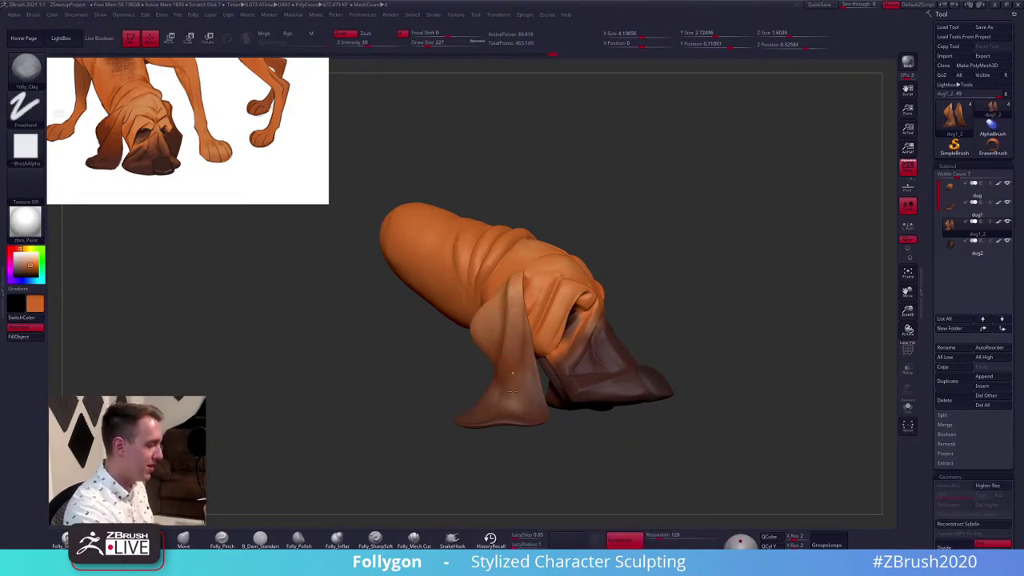
Reshape the upper part of the ears where they meet the head with the Move brush
{"action": "right_click_drag", "start_coordinate": [513, 391], "coordinate": [481, 366]}
{"action": "key", "text": "b"}
{"action": "key", "text": "m"}
{"action": "key", "text": "v"}
{"action": "left_click_drag", "start_coordinate": [546, 285], "coordinate": [544, 292]}
{"action": "mouse_move", "coordinate": [436, 308]}
{"action": "right_mouse_down"}
{"action": "mouse_move", "coordinate": [526, 307]}
{"action": "mouse_move", "coordinate": [514, 350]}
{"action": "mouse_move", "coordinate": [515, 322]}
{"action": "mouse_move", "coordinate": [528, 311]}
{"action": "right_mouse_up"}
Isolate the ears and build up their inner and outer surfaces with the Folly_Clay brush
{"action": "key", "text": "2"}
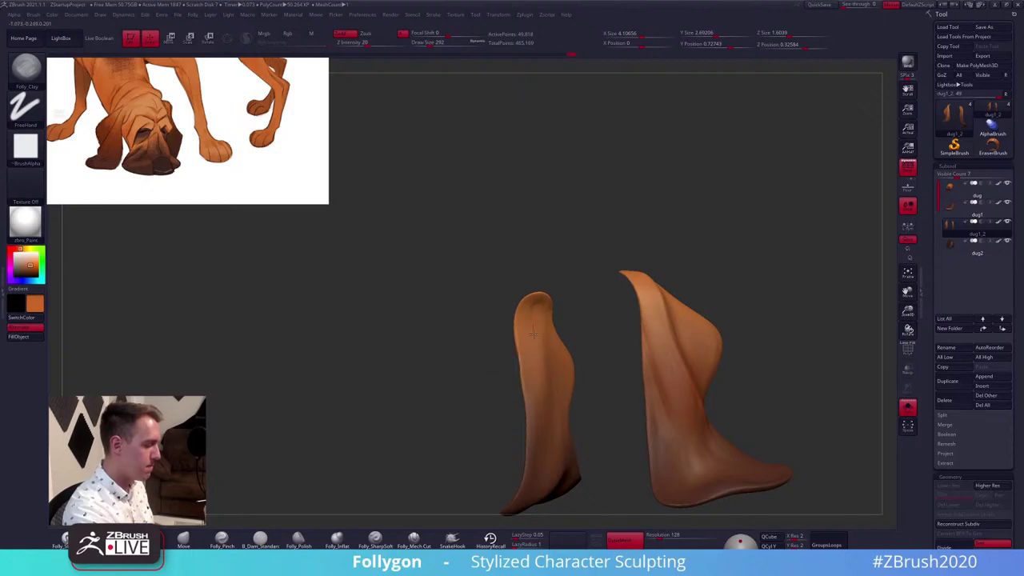
{"action": "right_click_drag", "start_coordinate": [551, 410], "coordinate": [668, 433]}
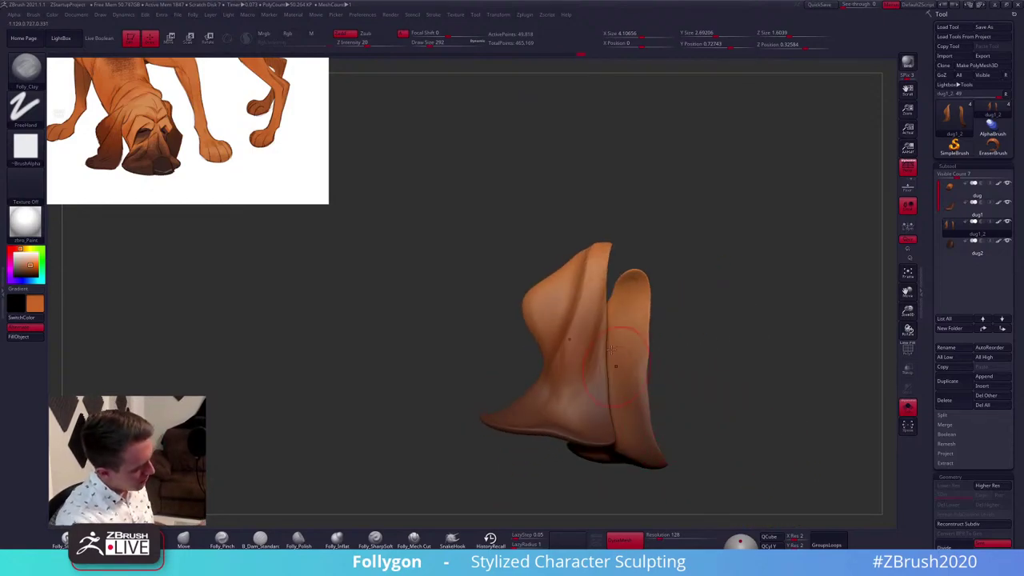
{"action": "mouse_move", "coordinate": [579, 421]}
{"action": "right_mouse_down"}
{"action": "mouse_move", "coordinate": [640, 401]}
{"action": "mouse_move", "coordinate": [665, 411]}
{"action": "mouse_move", "coordinate": [677, 388]}
{"action": "mouse_move", "coordinate": [591, 397]}
{"action": "right_mouse_up"}
Define the planes and lower edges of the ears with the Folly_Mech Cut brush
{"action": "left_click", "coordinate": [416, 539]}
{"action": "right_click_drag", "start_coordinate": [543, 373], "coordinate": [561, 369]}
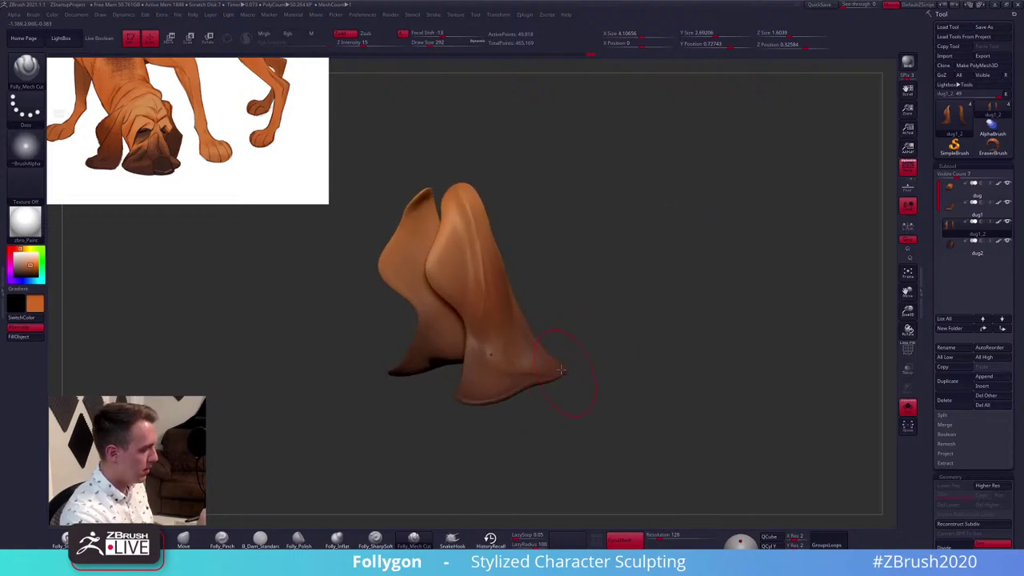
{"action": "mouse_move", "coordinate": [444, 390]}
{"action": "right_mouse_down"}
{"action": "mouse_move", "coordinate": [486, 383]}
{"action": "mouse_move", "coordinate": [510, 362]}
{"action": "mouse_move", "coordinate": [540, 368]}
{"action": "mouse_move", "coordinate": [527, 366]}
{"action": "right_mouse_up"}
Adjust the thin edge and curled tip of the ear with the Move brush, enlarging it to draw size 279
{"action": "key", "text": "b"}
{"action": "key", "text": "m"}
{"action": "key", "text": "v"}
{"action": "mouse_move", "coordinate": [450, 361]}
{"action": "right_mouse_down", "text": "alt"}
{"action": "mouse_move", "coordinate": [530, 367]}
{"action": "mouse_move", "coordinate": [534, 384]}
{"action": "mouse_move", "coordinate": [565, 378]}
{"action": "mouse_move", "coordinate": [606, 338]}
{"action": "mouse_move", "coordinate": [678, 340]}
{"action": "mouse_move", "coordinate": [661, 324]}
{"action": "right_mouse_up", "text": "alt"}
{"action": "key", "text": "1"}
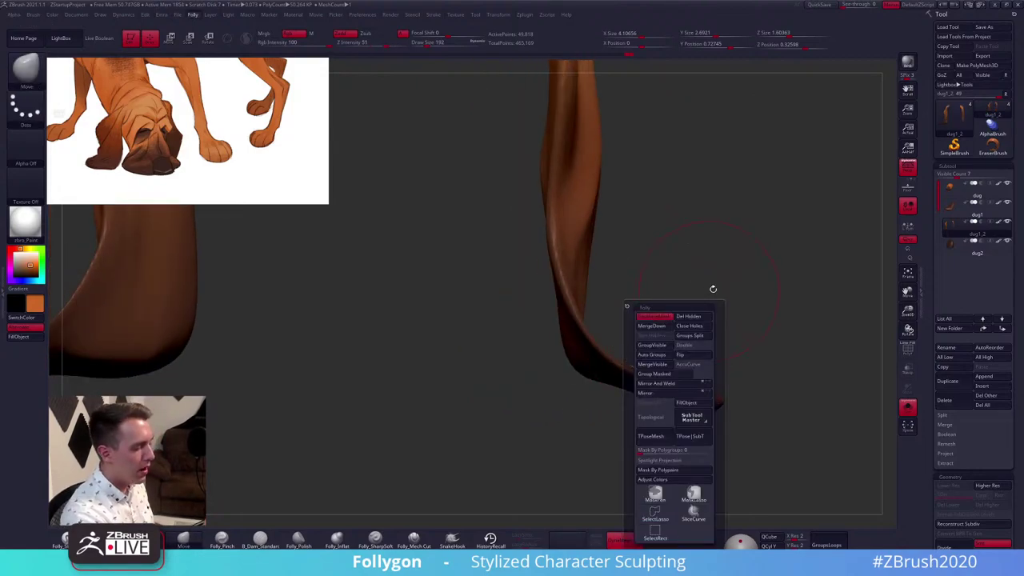
{"action": "key", "text": "space"}
{"action": "left_click_drag", "start_coordinate": [710, 289], "coordinate": [714, 289]}
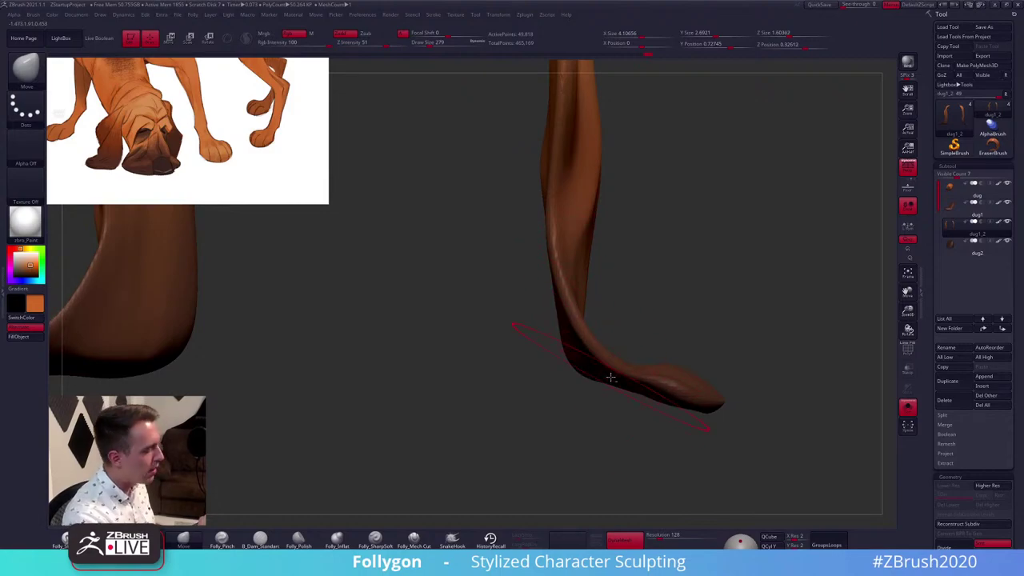
Bring the head back into view and reshape the flared ear tips with Move at draw size 306
{"action": "mouse_move", "coordinate": [610, 366]}
{"action": "right_mouse_down"}
{"action": "mouse_move", "coordinate": [621, 311]}
{"action": "mouse_move", "coordinate": [627, 340]}
{"action": "mouse_move", "coordinate": [521, 418]}
{"action": "mouse_move", "coordinate": [640, 376]}
{"action": "mouse_move", "coordinate": [550, 405]}
{"action": "right_mouse_up"}
{"action": "key", "text": "1"}
{"action": "left_click", "coordinate": [633, 346]}
{"action": "key", "text": "space"}
{"action": "key", "text": "space"}
{"action": "left_click", "coordinate": [658, 384]}
{"action": "key", "text": "shift+s"}
{"action": "right_click_drag", "start_coordinate": [651, 419], "coordinate": [581, 421], "text": "ctrl"}
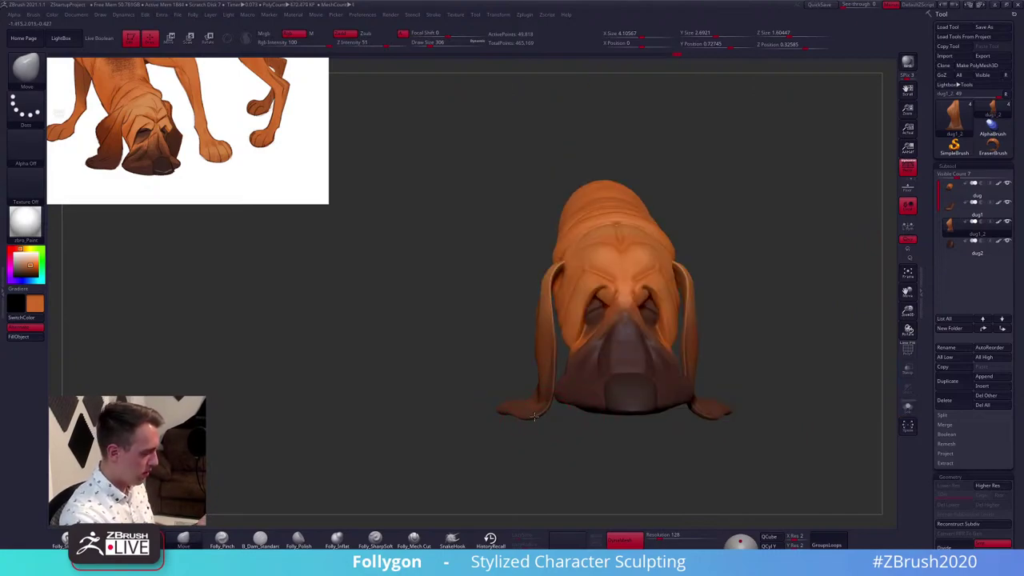
{"action": "left_click_drag", "start_coordinate": [535, 416], "coordinate": [534, 411]}
Isolate the ears and build up the undersides and inner surfaces with the Folly_Clay brush at draw size 227
{"action": "right_click_drag", "start_coordinate": [545, 428], "coordinate": [535, 344]}
{"action": "key", "text": "2"}
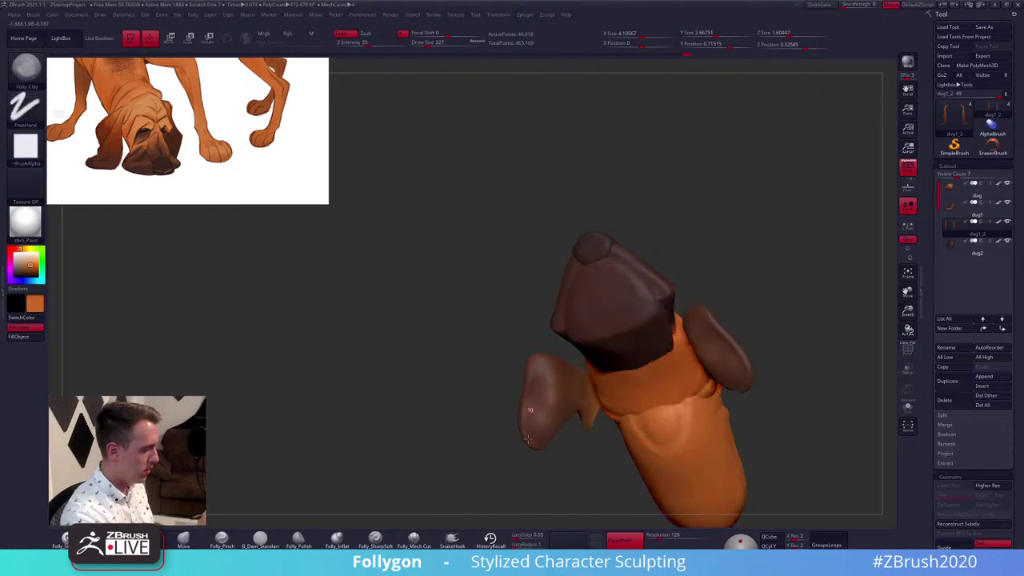
{"action": "key", "text": "alt+s"}
{"action": "right_click_drag", "start_coordinate": [553, 398], "coordinate": [540, 356]}
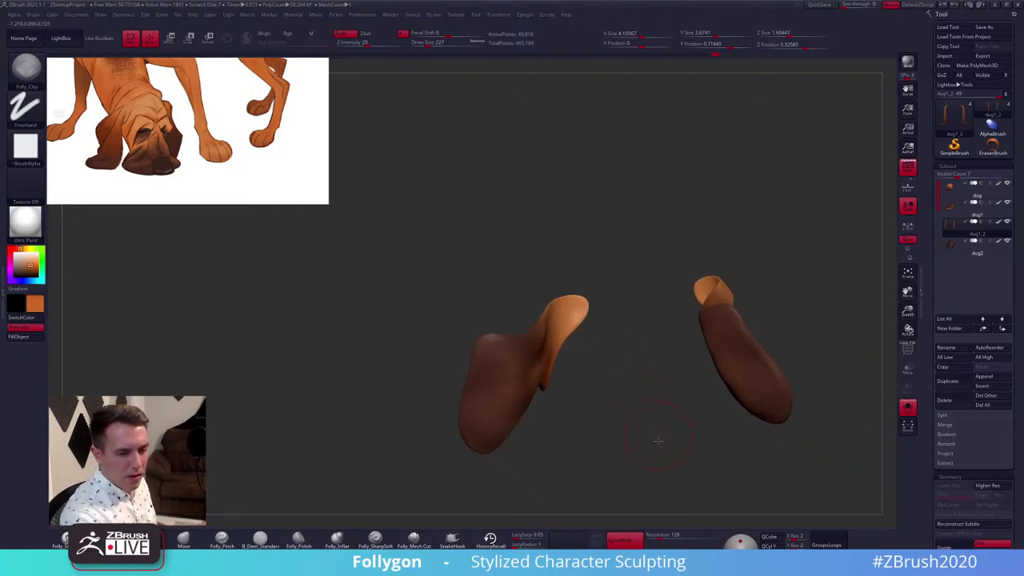
{"action": "mouse_move", "coordinate": [658, 439]}
{"action": "right_mouse_down"}
{"action": "mouse_move", "coordinate": [644, 448]}
{"action": "mouse_move", "coordinate": [600, 420]}
{"action": "mouse_move", "coordinate": [535, 306]}
{"action": "mouse_move", "coordinate": [569, 299]}
{"action": "right_mouse_up"}
{"action": "right_click_drag", "start_coordinate": [568, 298], "coordinate": [571, 260], "text": "alt"}
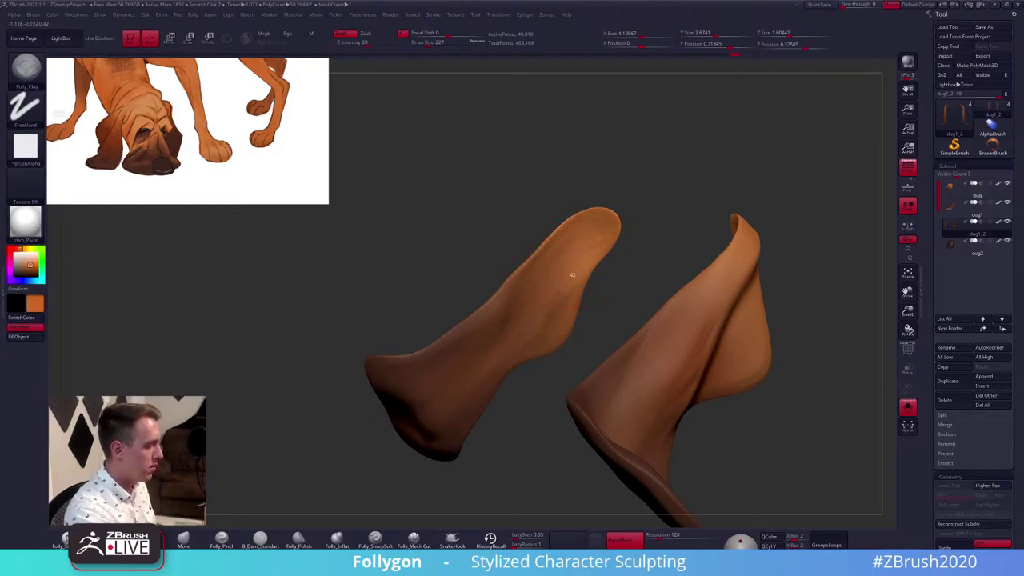
{"action": "mouse_move", "coordinate": [544, 327]}
{"action": "right_mouse_down"}
{"action": "mouse_move", "coordinate": [533, 322]}
{"action": "mouse_move", "coordinate": [550, 316]}
{"action": "right_mouse_up"}
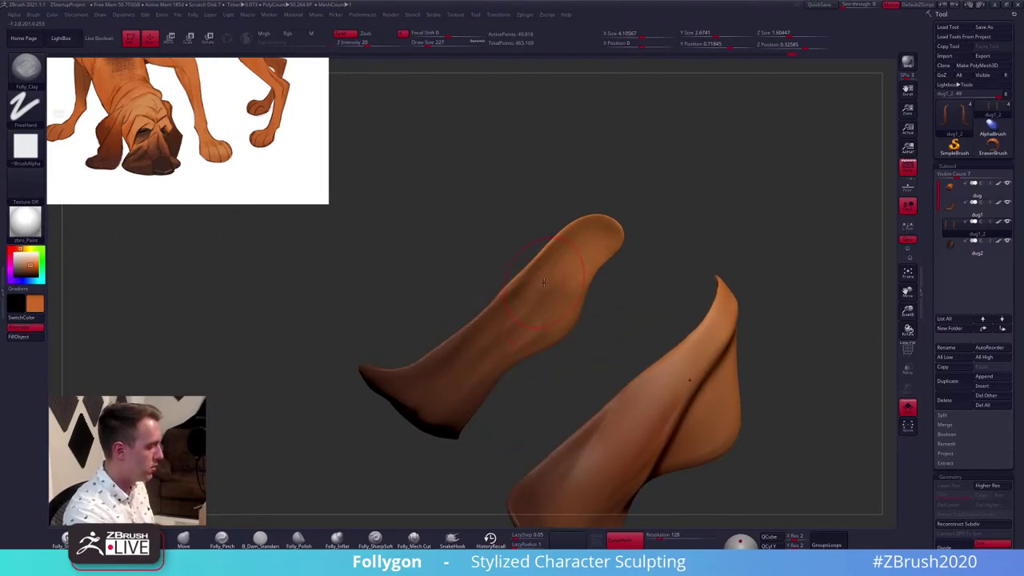
{"action": "mouse_move", "coordinate": [532, 300]}
{"action": "right_mouse_down"}
{"action": "mouse_move", "coordinate": [600, 296]}
{"action": "mouse_move", "coordinate": [612, 272]}
{"action": "mouse_move", "coordinate": [558, 301]}
{"action": "mouse_move", "coordinate": [560, 328]}
{"action": "right_mouse_up"}
Reshape the thin, curled upper ends of the ears with Move at draw size 292 and bring the head back into view
{"action": "key", "text": "b"}
{"action": "key", "text": "m"}
{"action": "key", "text": "v"}
{"action": "key", "text": "space"}
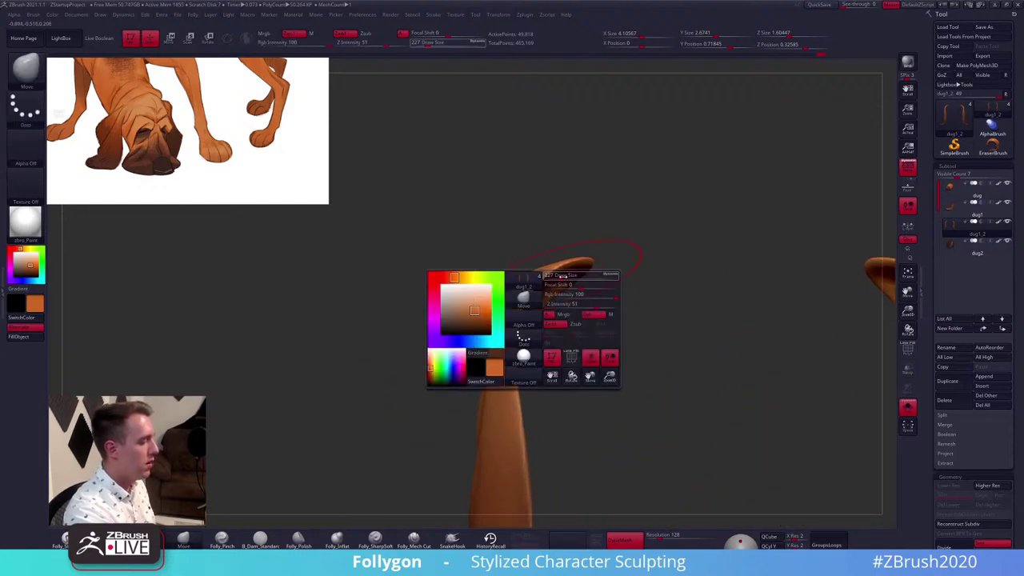
{"action": "left_click_drag", "start_coordinate": [562, 289], "coordinate": [578, 286]}
{"action": "key", "text": "ctrl+space"}
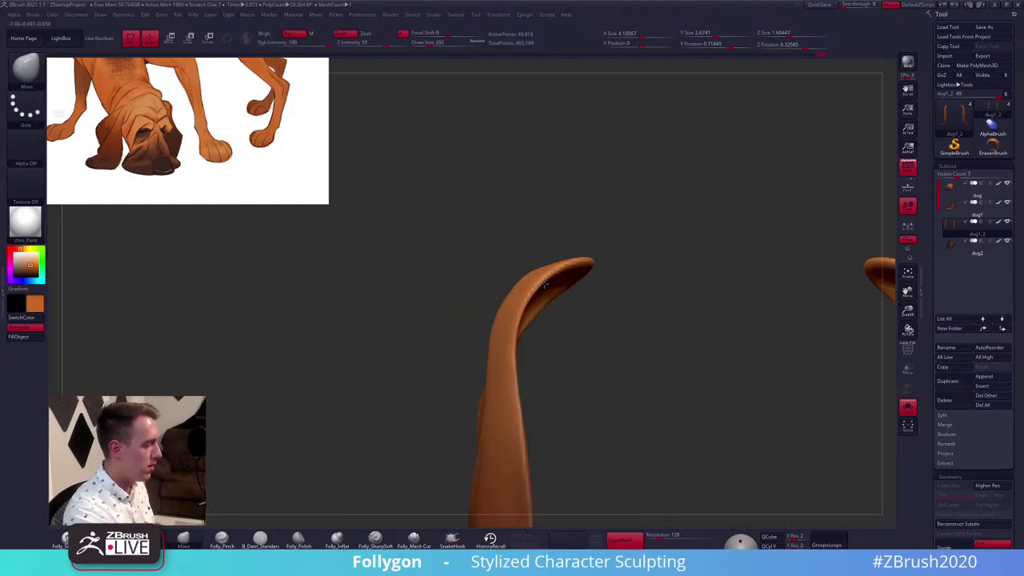
{"action": "right_click_drag", "start_coordinate": [549, 264], "coordinate": [583, 264]}
{"action": "key", "text": "ctrl+shift+f"}
{"action": "left_click", "coordinate": [583, 264]}
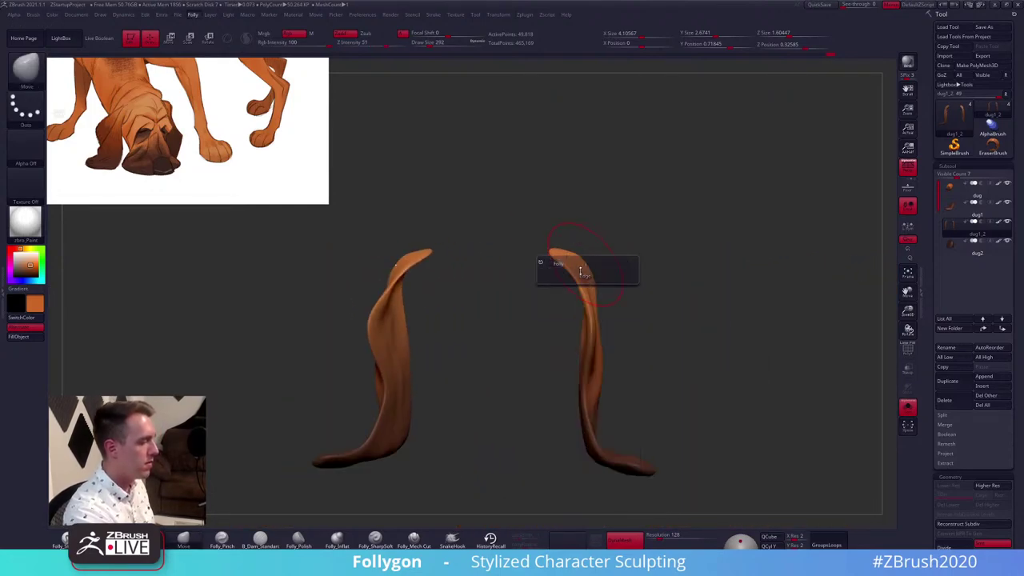
{"action": "left_click", "coordinate": [582, 264]}
{"action": "right_click_drag", "start_coordinate": [645, 320], "coordinate": [656, 377], "text": "ctrl"}
{"action": "key", "text": "alt+s"}
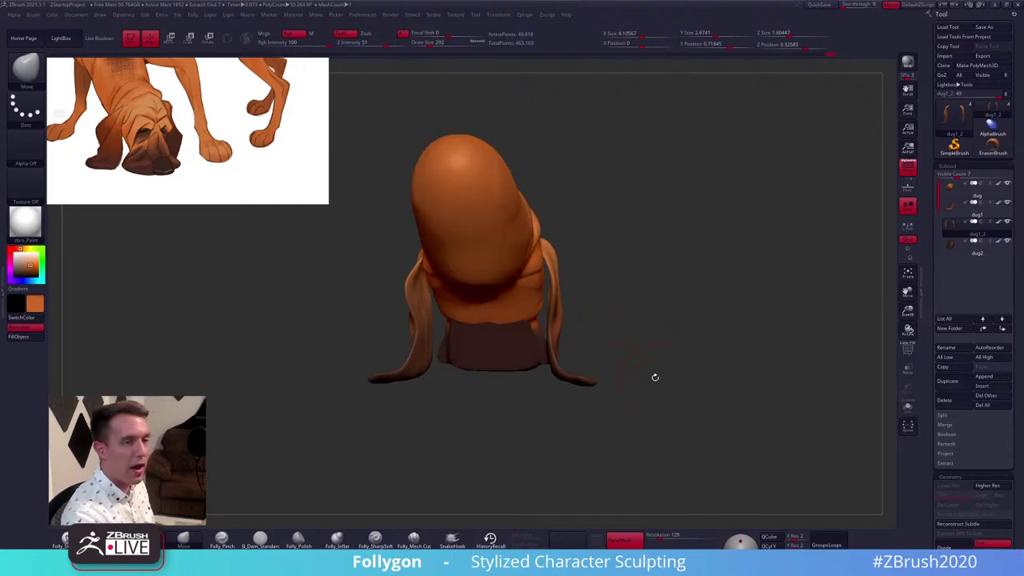
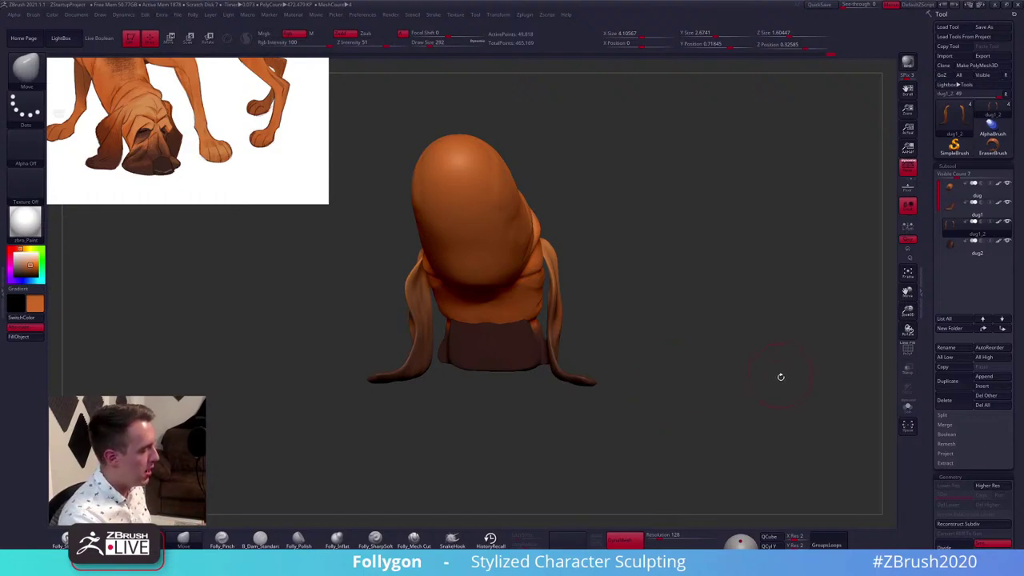
Isolate the head mesh and sculpt the folds beneath the ear base with Folly_Clay at draw sizes 104 and 121
{"action": "left_click_drag", "start_coordinate": [781, 377], "coordinate": [725, 405]}
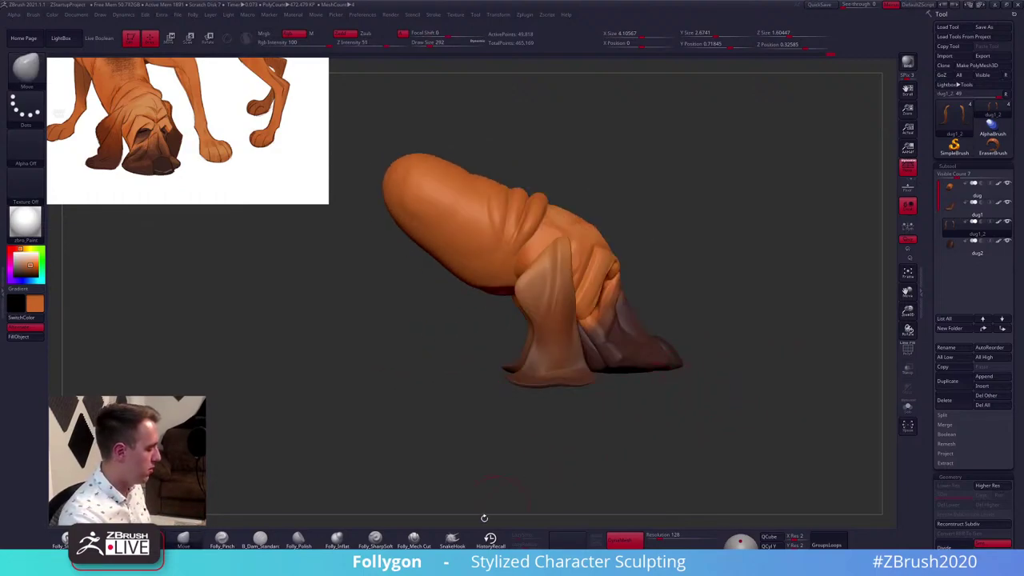
{"action": "left_click", "coordinate": [106, 540]}
{"action": "key", "text": "alt+s"}
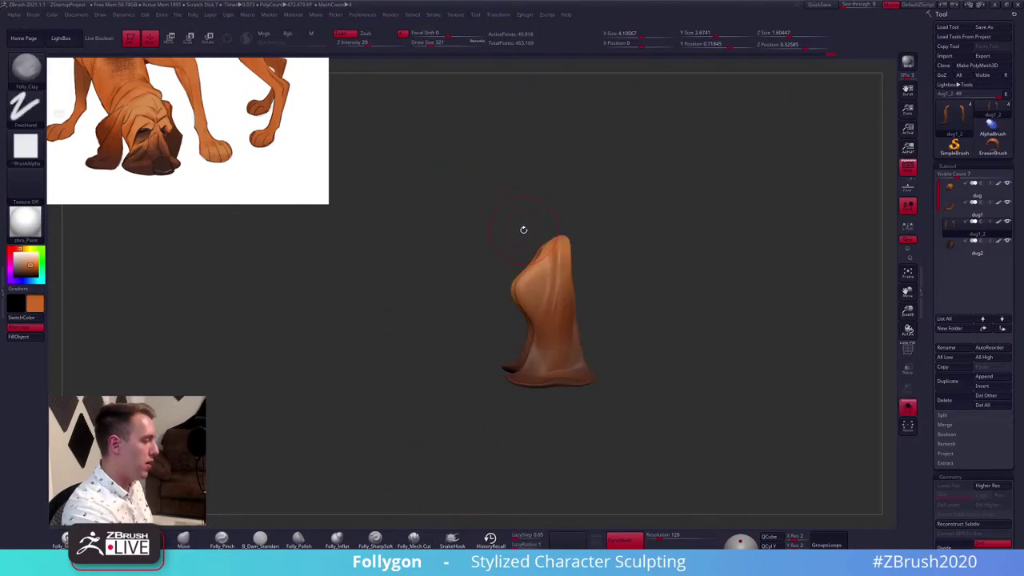
{"action": "key", "text": "space"}
{"action": "key", "text": "alt+s"}
{"action": "left_click", "coordinate": [526, 223], "text": "alt"}
{"action": "key", "text": "alt+s"}
{"action": "right_click_drag", "start_coordinate": [526, 223], "coordinate": [533, 238], "text": "alt"}
{"action": "key", "text": "space"}
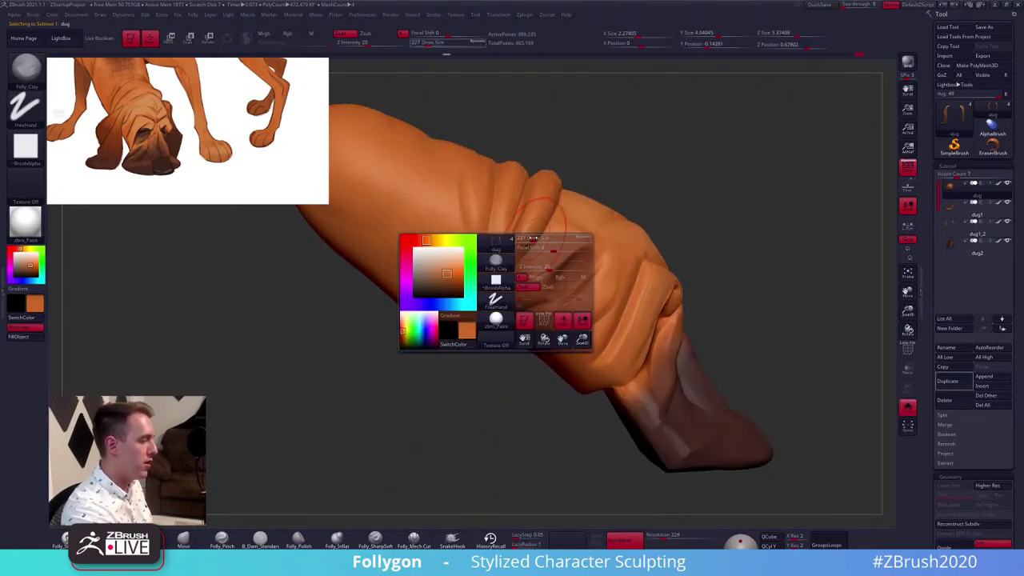
{"action": "left_click_drag", "start_coordinate": [533, 238], "coordinate": [527, 237]}
{"action": "right_click_drag", "start_coordinate": [529, 239], "coordinate": [553, 256], "text": "alt"}
{"action": "left_click_drag", "start_coordinate": [554, 268], "coordinate": [523, 296]}
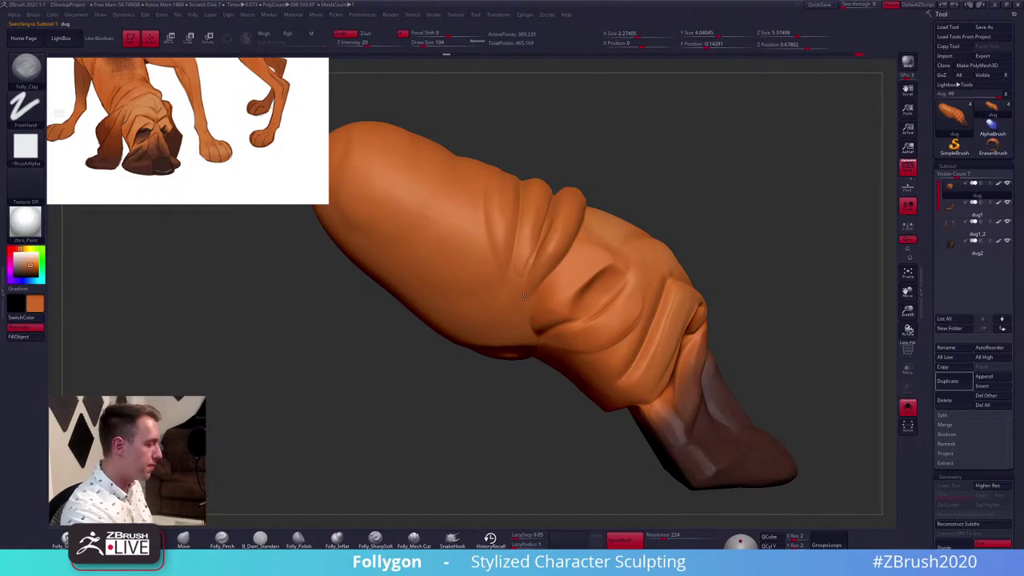
{"action": "key", "text": "bracketright"}
{"action": "right_click_drag", "start_coordinate": [517, 320], "coordinate": [532, 309]}
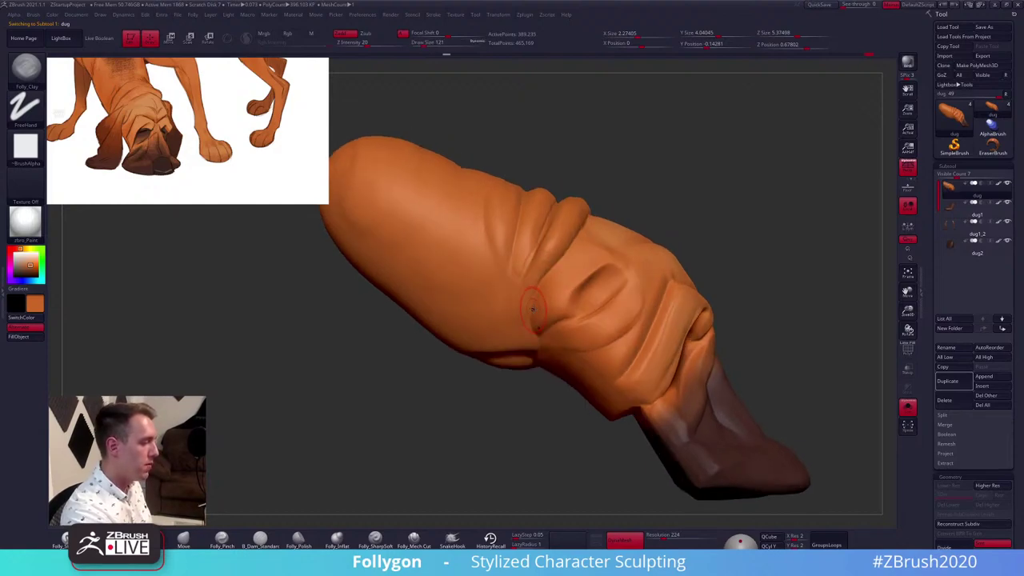
Fill and blend the side of the neck behind the cheek with Folly_Clay, enlarging the brush to draw size 239
{"action": "key", "text": "space"}
{"action": "left_click_drag", "start_coordinate": [522, 342], "coordinate": [525, 342]}
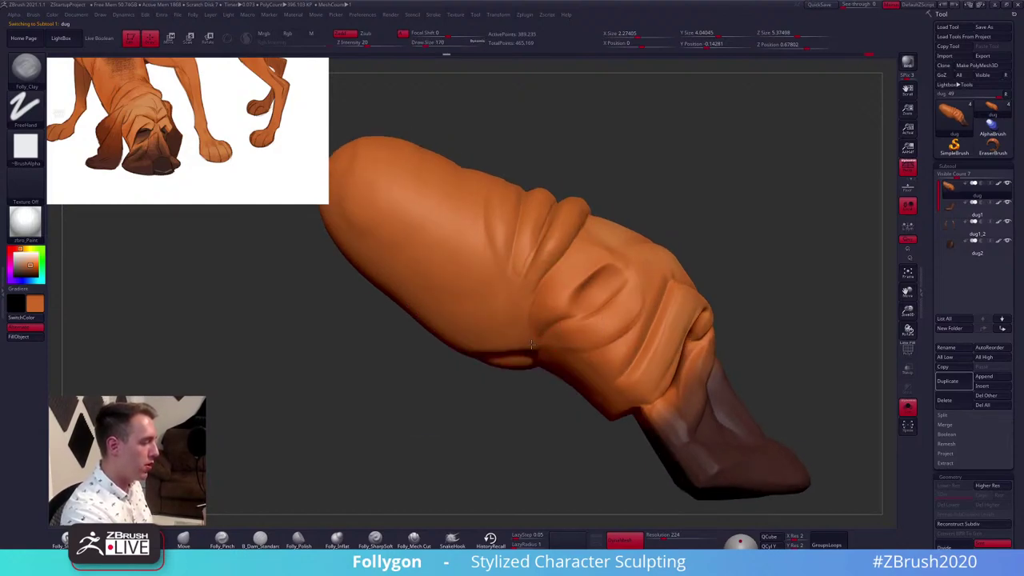
{"action": "mouse_move", "coordinate": [532, 345]}
{"action": "right_mouse_down"}
{"action": "mouse_move", "coordinate": [556, 337]}
{"action": "mouse_move", "coordinate": [546, 365]}
{"action": "right_mouse_up"}
{"action": "key", "text": "space"}
{"action": "left_click_drag", "start_coordinate": [546, 364], "coordinate": [553, 364]}
{"action": "key", "text": "3"}
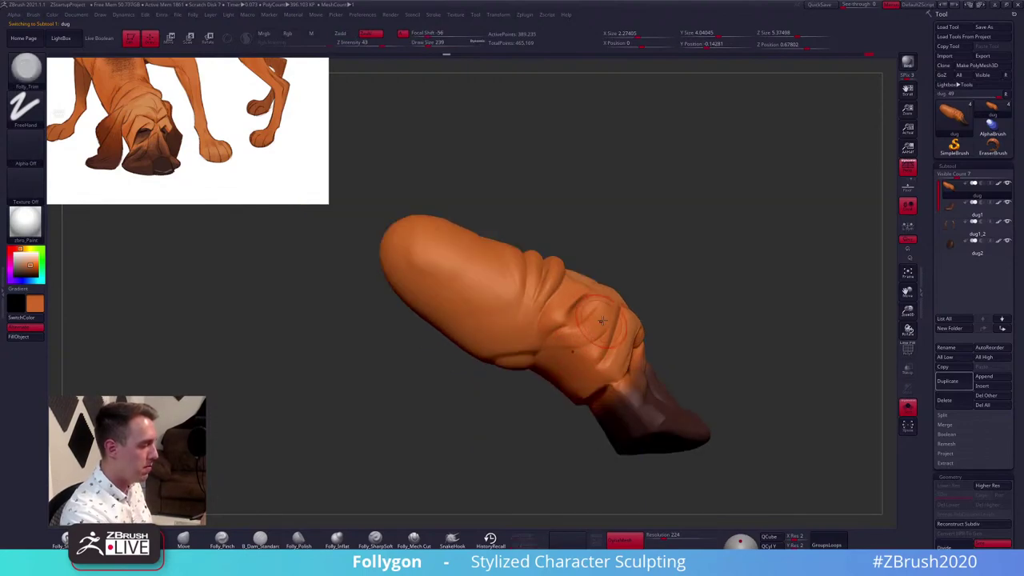
{"action": "key", "text": "2"}
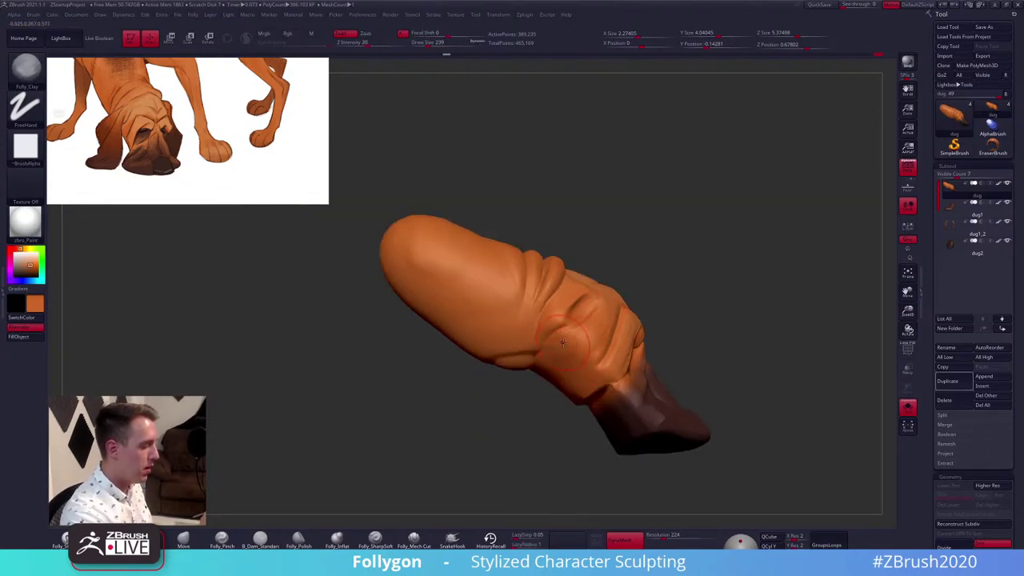
Build up the throat and underside of the neck with Folly_Clay at draw size 308
{"action": "mouse_move", "coordinate": [588, 400]}
{"action": "right_mouse_down"}
{"action": "mouse_move", "coordinate": [627, 370]}
{"action": "mouse_move", "coordinate": [613, 353]}
{"action": "right_mouse_up"}
{"action": "right_click_drag", "start_coordinate": [561, 296], "coordinate": [543, 313]}
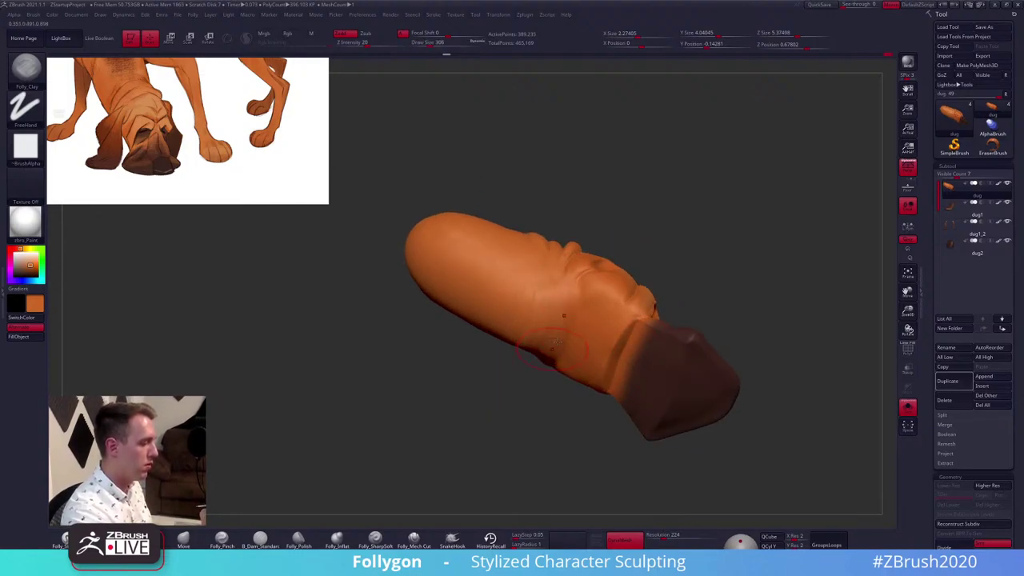
{"action": "mouse_move", "coordinate": [557, 342]}
{"action": "right_mouse_down"}
{"action": "mouse_move", "coordinate": [597, 418]}
{"action": "mouse_move", "coordinate": [588, 361]}
{"action": "mouse_move", "coordinate": [596, 296]}
{"action": "mouse_move", "coordinate": [574, 293]}
{"action": "mouse_move", "coordinate": [560, 312]}
{"action": "mouse_move", "coordinate": [549, 304]}
{"action": "mouse_move", "coordinate": [530, 337]}
{"action": "mouse_move", "coordinate": [661, 388]}
{"action": "mouse_move", "coordinate": [671, 376]}
{"action": "mouse_move", "coordinate": [636, 398]}
{"action": "right_mouse_up"}
{"action": "mouse_move", "coordinate": [595, 280]}
{"action": "right_mouse_down"}
{"action": "mouse_move", "coordinate": [660, 361]}
{"action": "mouse_move", "coordinate": [694, 367]}
{"action": "mouse_move", "coordinate": [690, 382]}
{"action": "mouse_move", "coordinate": [701, 362]}
{"action": "mouse_move", "coordinate": [658, 383]}
{"action": "mouse_move", "coordinate": [640, 368]}
{"action": "right_mouse_up"}
Select the muzzle mesh with the whole head visible and reshape its rear underside with the Move brush
{"action": "left_click", "coordinate": [587, 256], "text": "alt"}
{"action": "mouse_move", "coordinate": [593, 253]}
{"action": "right_mouse_down", "text": "shift"}
{"action": "mouse_move", "coordinate": [617, 218]}
{"action": "mouse_move", "coordinate": [603, 232]}
{"action": "mouse_move", "coordinate": [589, 224]}
{"action": "mouse_move", "coordinate": [612, 222]}
{"action": "mouse_move", "coordinate": [579, 224]}
{"action": "mouse_move", "coordinate": [602, 197]}
{"action": "right_mouse_up", "text": "shift"}
{"action": "key", "text": "shift+f"}
{"action": "key", "text": "space"}
{"action": "key", "text": "space"}
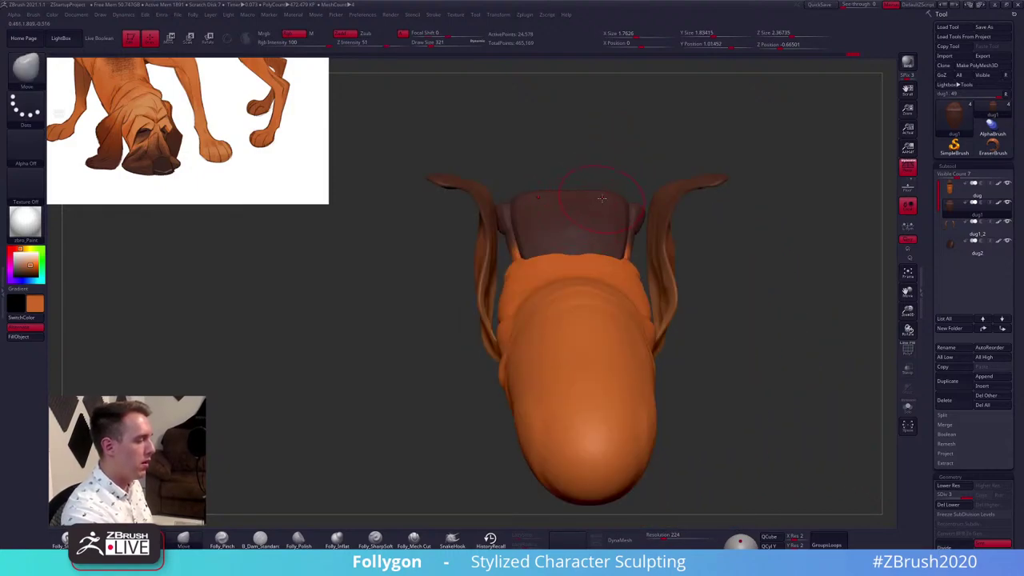
{"action": "key", "text": "space"}
{"action": "left_click_drag", "start_coordinate": [605, 200], "coordinate": [602, 198]}
{"action": "mouse_move", "coordinate": [604, 198]}
{"action": "right_mouse_down"}
{"action": "mouse_move", "coordinate": [708, 399]}
{"action": "mouse_move", "coordinate": [679, 475]}
{"action": "right_mouse_up"}
Isolate the muzzle and sharpen its underside planes and rear corners with Folly_Mech Cut at draw size 181
{"action": "key", "text": "3"}
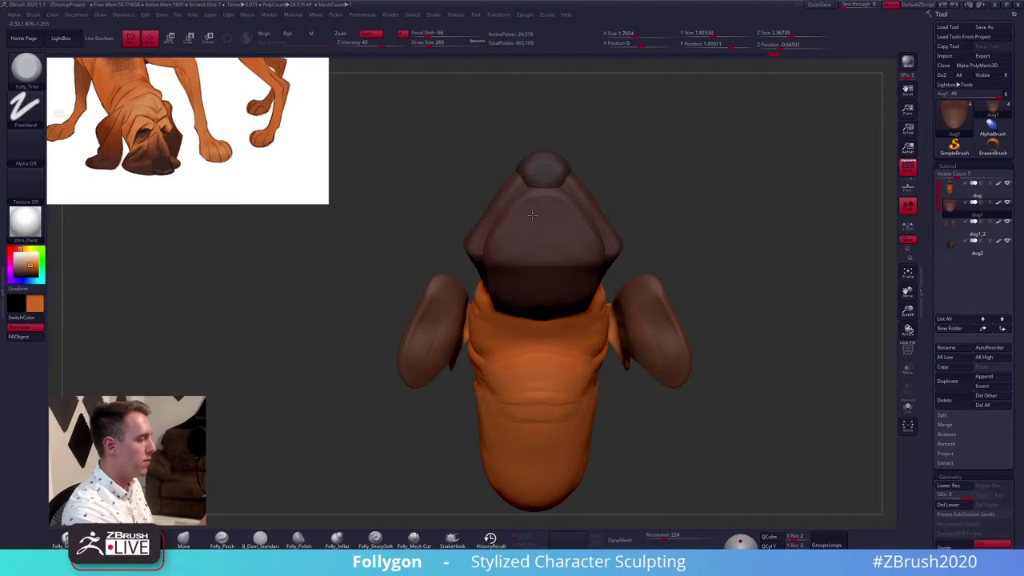
{"action": "right_click_drag", "start_coordinate": [532, 215], "coordinate": [581, 274]}
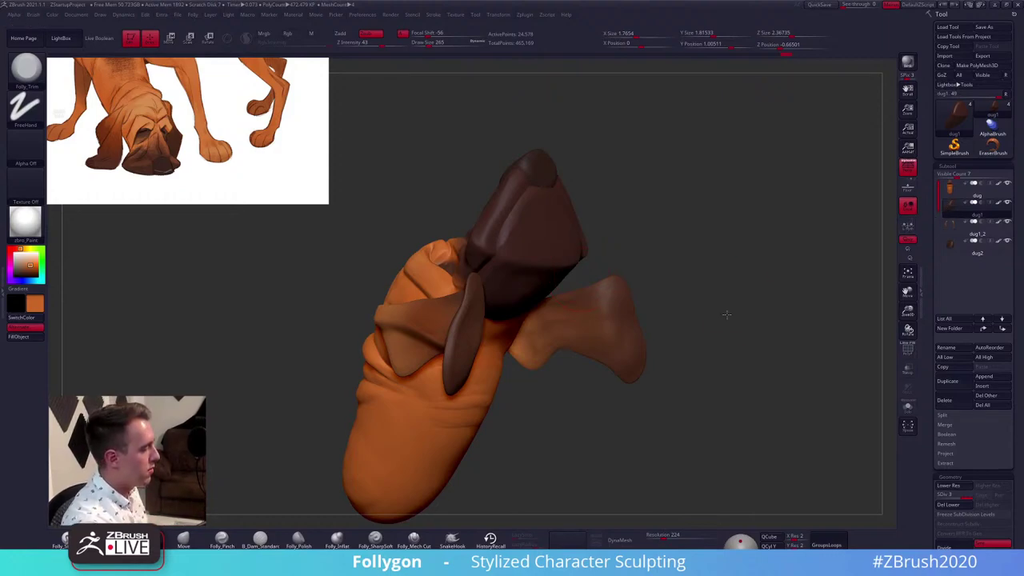
{"action": "left_click_drag", "start_coordinate": [727, 315], "coordinate": [671, 349]}
{"action": "left_click", "coordinate": [413, 540]}
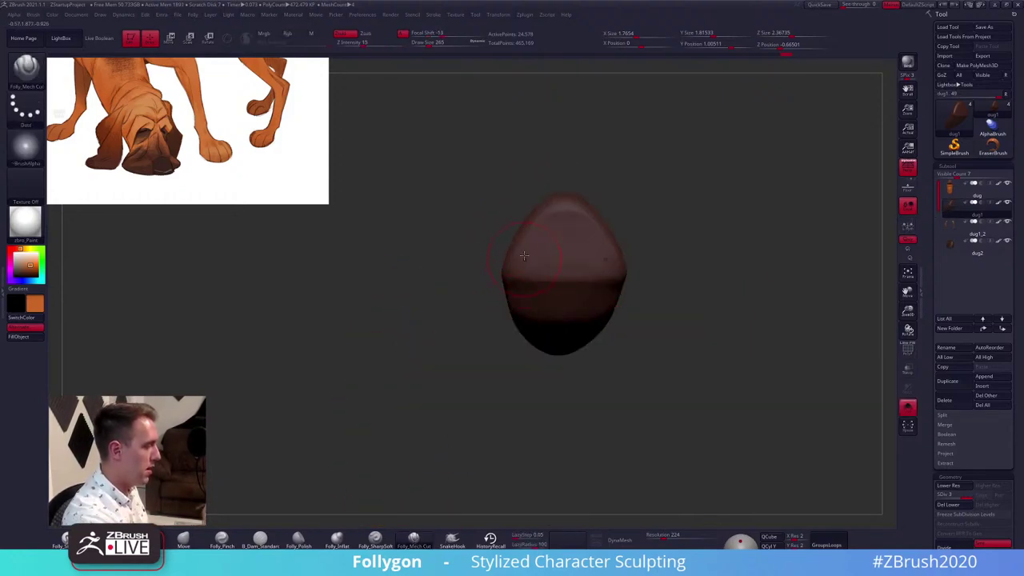
{"action": "right_click", "coordinate": [511, 282]}
{"action": "right_click_drag", "start_coordinate": [517, 252], "coordinate": [542, 239]}
{"action": "mouse_move", "coordinate": [542, 240]}
{"action": "left_mouse_down"}
{"action": "mouse_move", "coordinate": [586, 205]}
{"action": "mouse_move", "coordinate": [557, 268]}
{"action": "left_mouse_up"}
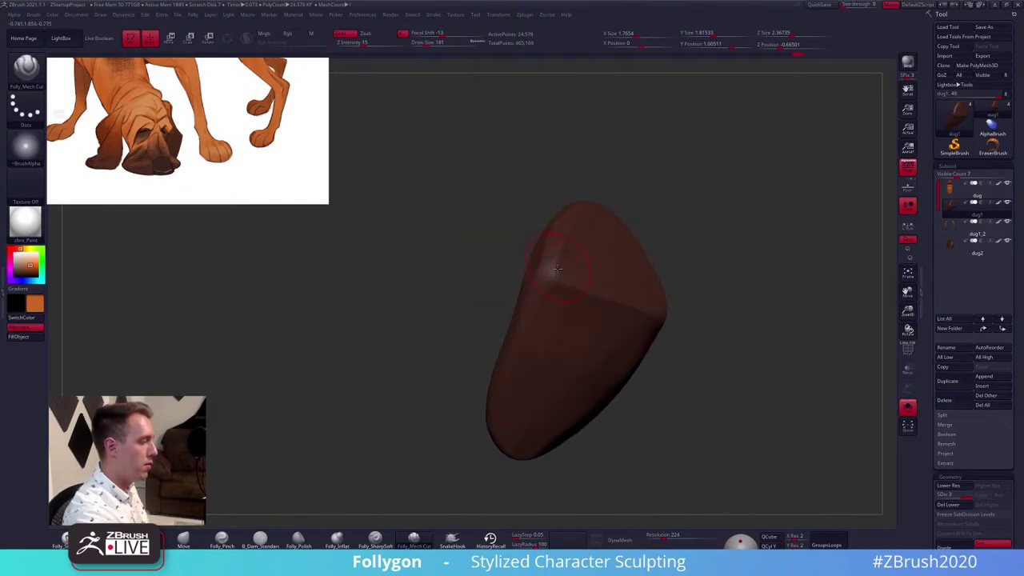
{"action": "key", "text": "alt+s"}
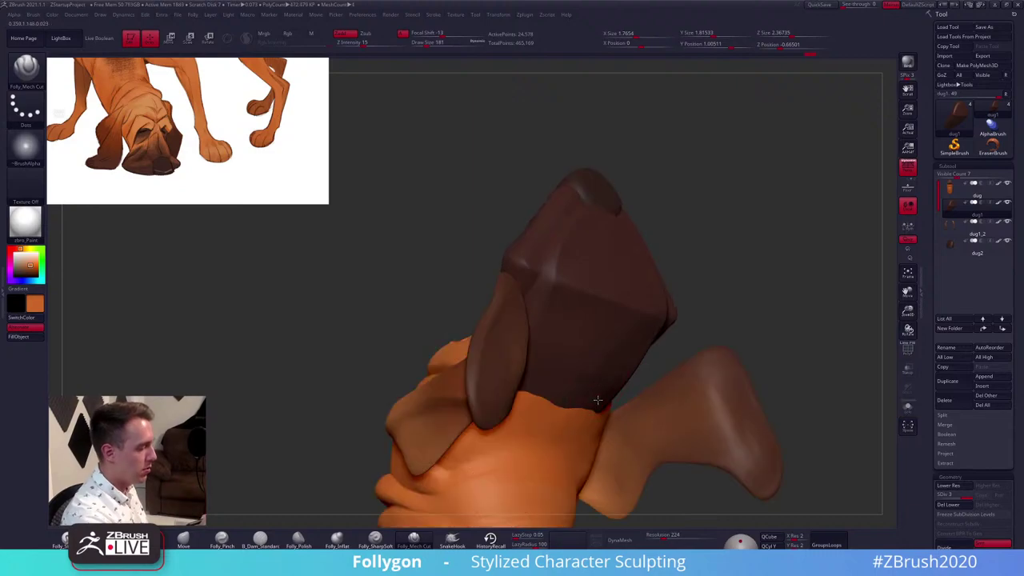
Merge the muzzle mesh into the head and remesh the combined form with DynaMesh at resolution 224
{"action": "mouse_move", "coordinate": [599, 403]}
{"action": "right_mouse_down"}
{"action": "mouse_move", "coordinate": [729, 322]}
{"action": "mouse_move", "coordinate": [764, 286]}
{"action": "mouse_move", "coordinate": [745, 279]}
{"action": "right_mouse_up"}
{"action": "left_click", "coordinate": [970, 192]}
{"action": "key", "text": "shift+f"}
{"action": "key", "text": "space"}
{"action": "left_click", "coordinate": [813, 277]}
{"action": "left_click", "coordinate": [782, 293]}
{"action": "key", "text": "shift+f"}
{"action": "left_click_drag", "start_coordinate": [744, 341], "coordinate": [877, 254], "text": "ctrl"}
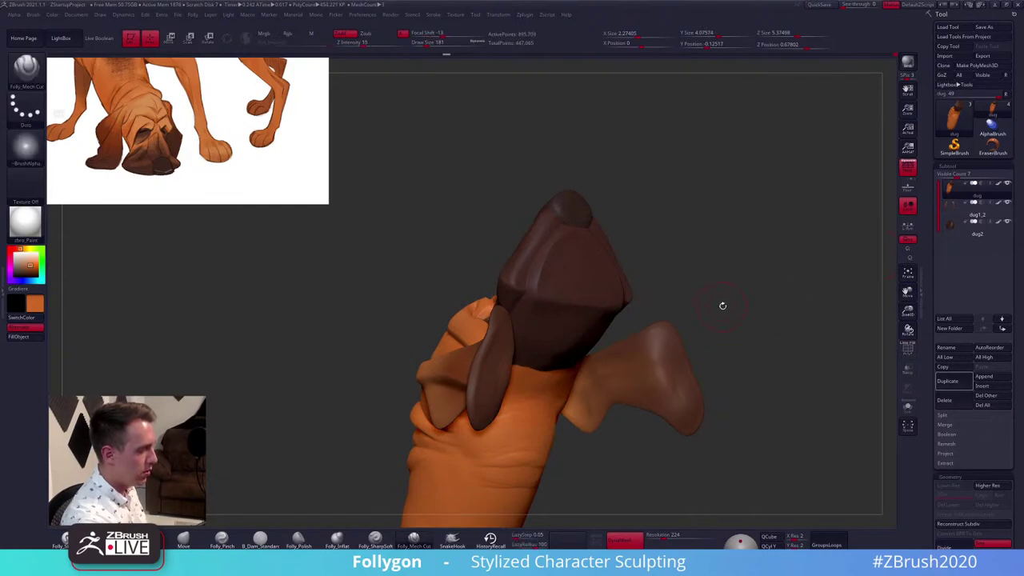
Isolate the merged head and carve the crease between the lip and lower jaw with Folly_SharpSoft, reducing the draw size to 140
{"action": "left_click", "coordinate": [382, 540]}
{"action": "key", "text": "alt+s"}
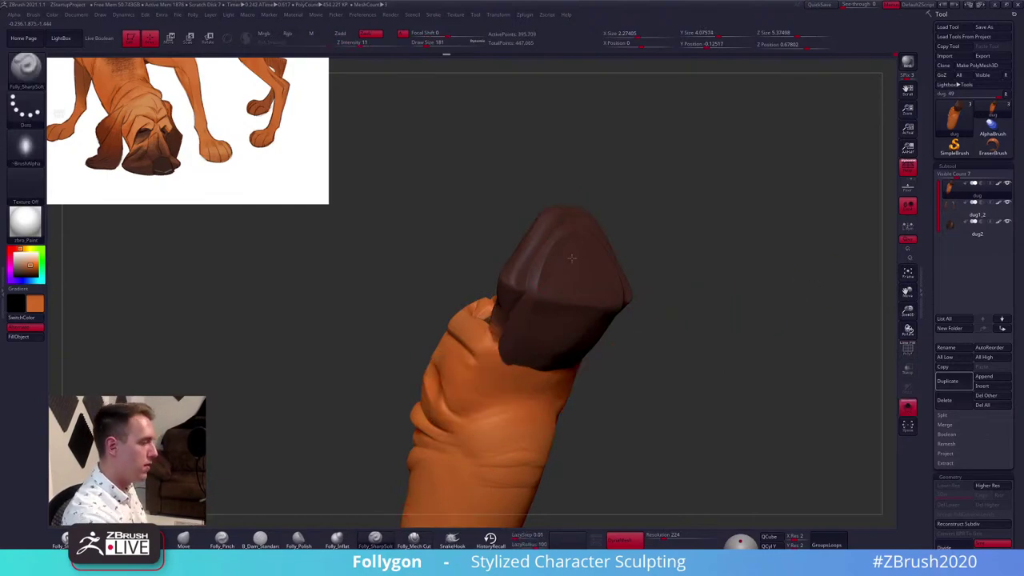
{"action": "right_click_drag", "start_coordinate": [504, 268], "coordinate": [566, 255]}
{"action": "left_click_drag", "start_coordinate": [566, 255], "coordinate": [557, 221]}
{"action": "left_click_drag", "start_coordinate": [562, 215], "coordinate": [512, 340]}
{"action": "mouse_move", "coordinate": [510, 365]}
{"action": "right_mouse_down"}
{"action": "mouse_move", "coordinate": [478, 379]}
{"action": "mouse_move", "coordinate": [506, 329]}
{"action": "right_mouse_up"}
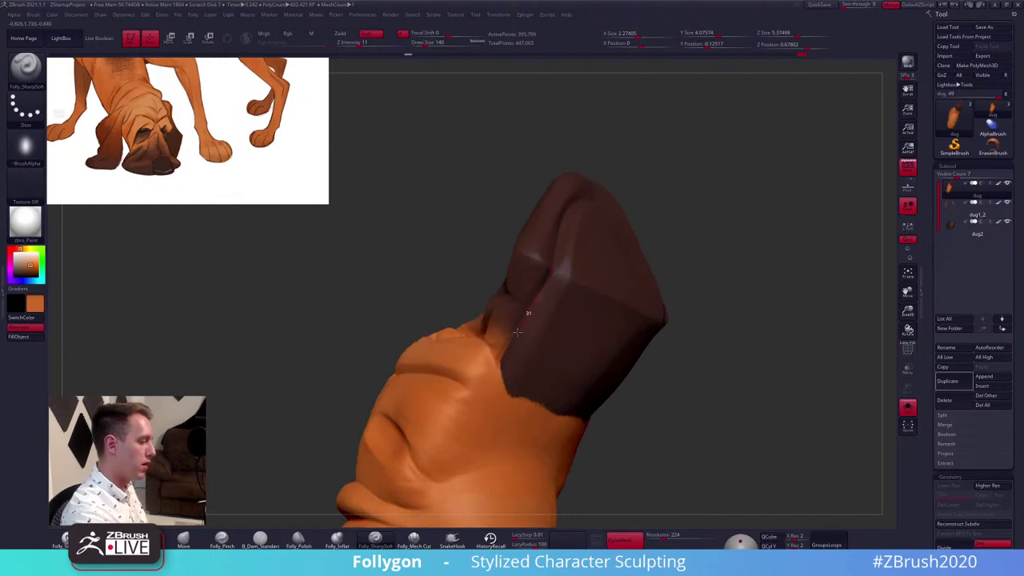
{"action": "mouse_move", "coordinate": [490, 384]}
{"action": "right_mouse_down"}
{"action": "mouse_move", "coordinate": [643, 373]}
{"action": "mouse_move", "coordinate": [649, 407]}
{"action": "mouse_move", "coordinate": [642, 360]}
{"action": "right_mouse_up"}
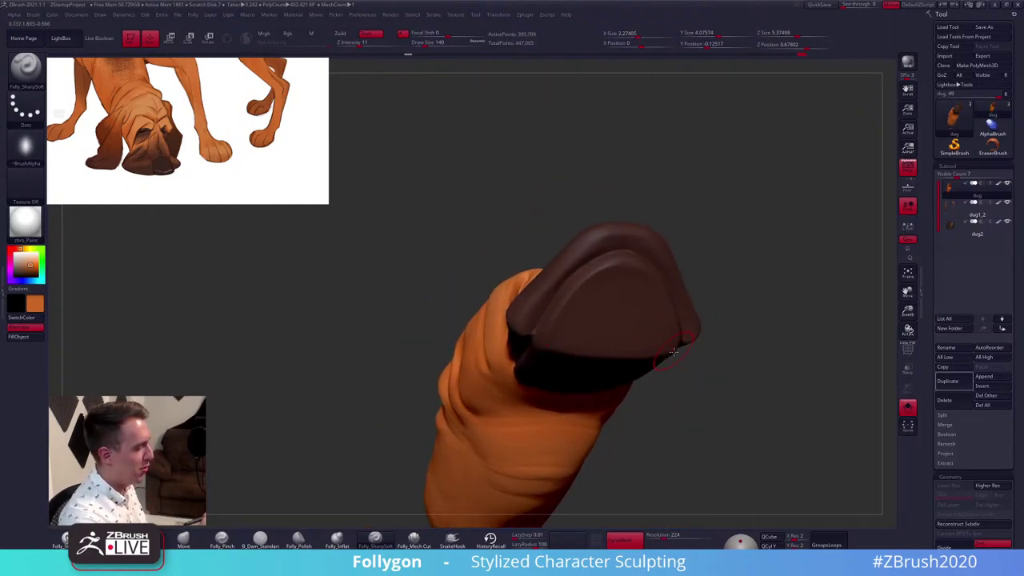
{"action": "right_click_drag", "start_coordinate": [642, 360], "coordinate": [645, 354]}
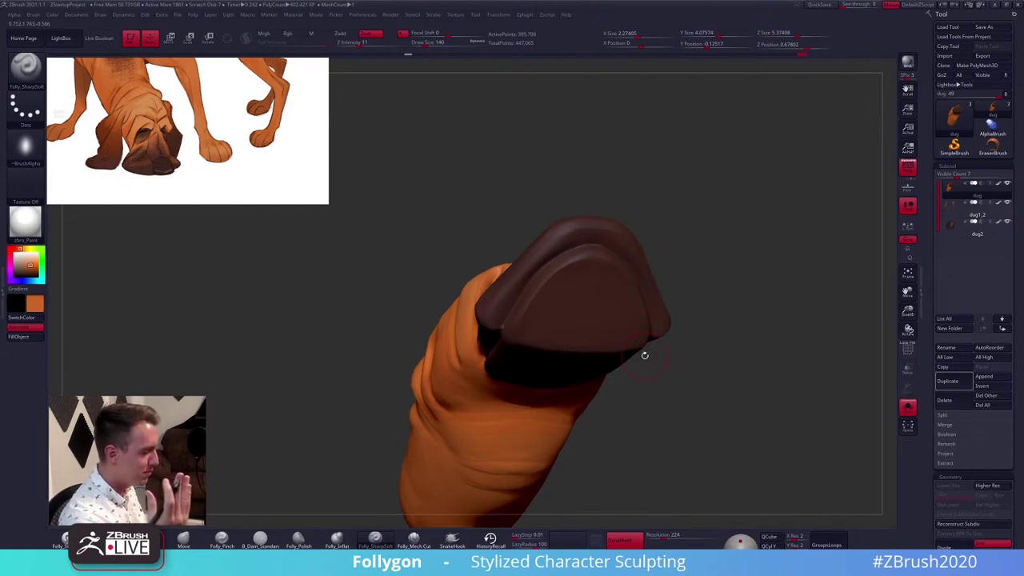
Sharpen the rear lip corner and the crease between lip and lower jaw with Folly_Mech Cut at draw size 81
{"action": "left_click", "coordinate": [420, 538]}
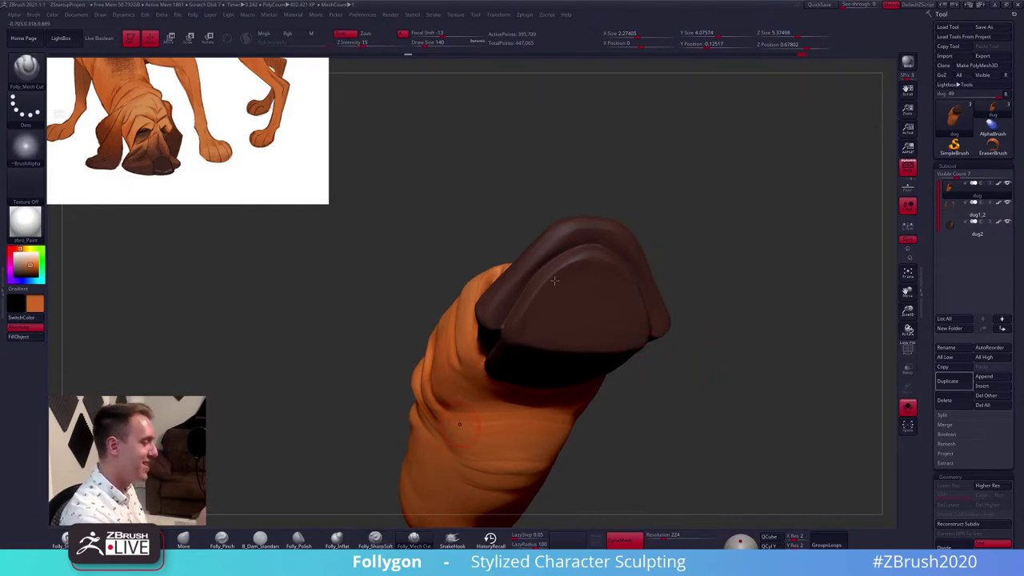
{"action": "mouse_move", "coordinate": [550, 280]}
{"action": "right_mouse_down"}
{"action": "mouse_move", "coordinate": [569, 297]}
{"action": "mouse_move", "coordinate": [585, 243]}
{"action": "right_mouse_up"}
{"action": "key", "text": "space"}
{"action": "left_click_drag", "start_coordinate": [585, 244], "coordinate": [576, 240]}
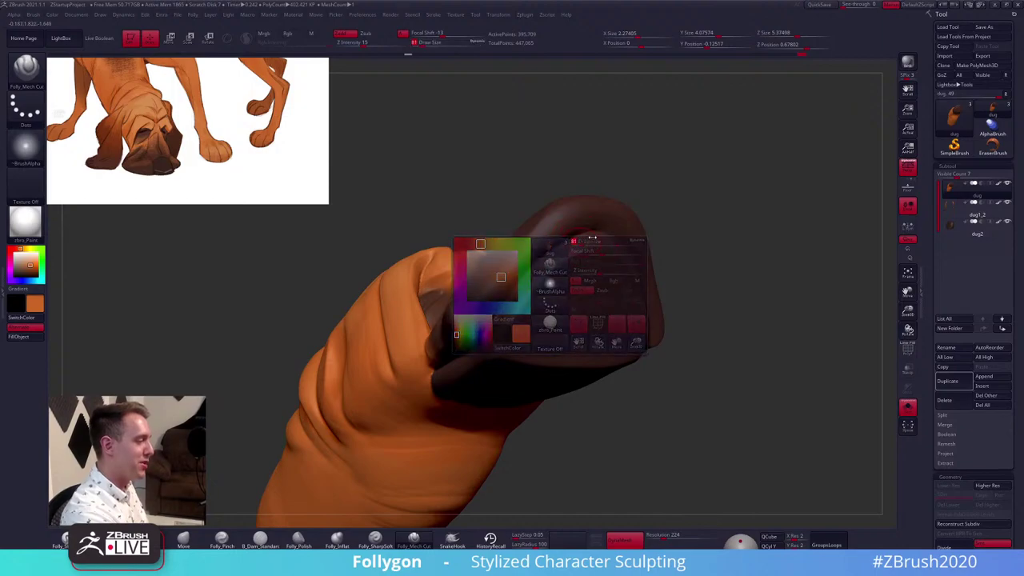
{"action": "right_click_drag", "start_coordinate": [574, 237], "coordinate": [531, 273]}
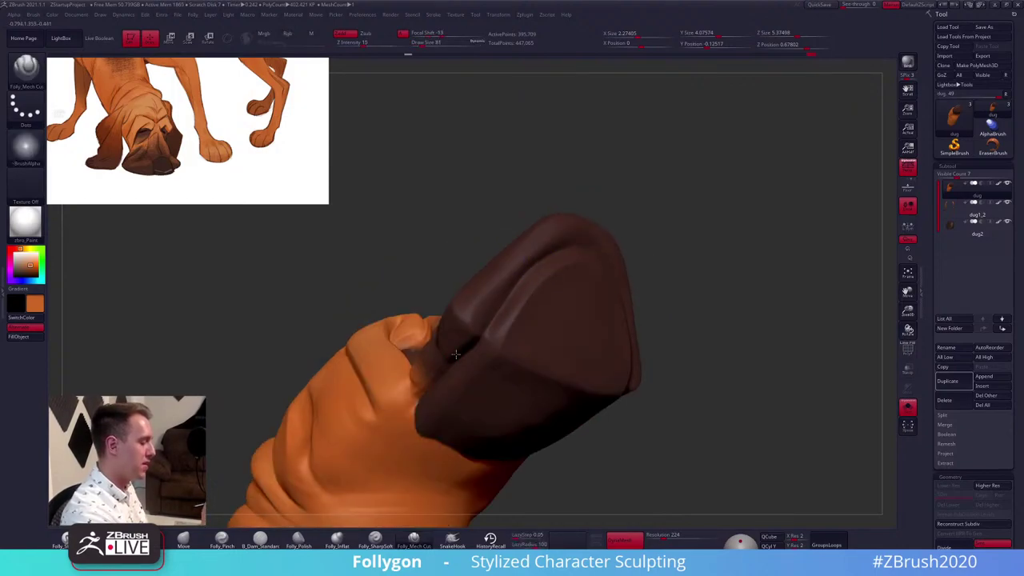
{"action": "right_click_drag", "start_coordinate": [471, 346], "coordinate": [402, 400]}
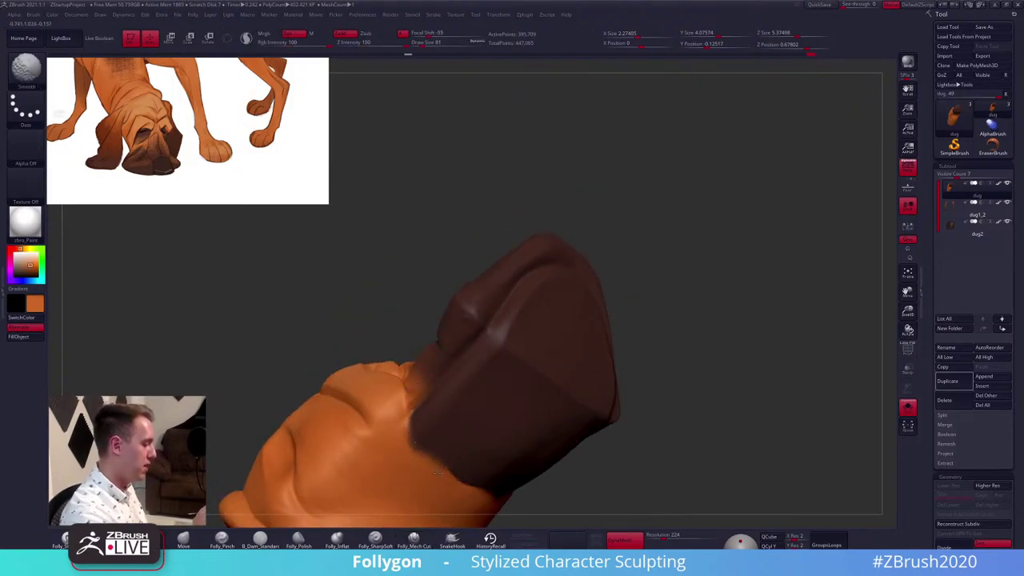
{"action": "right_click_drag", "start_coordinate": [459, 475], "coordinate": [408, 408]}
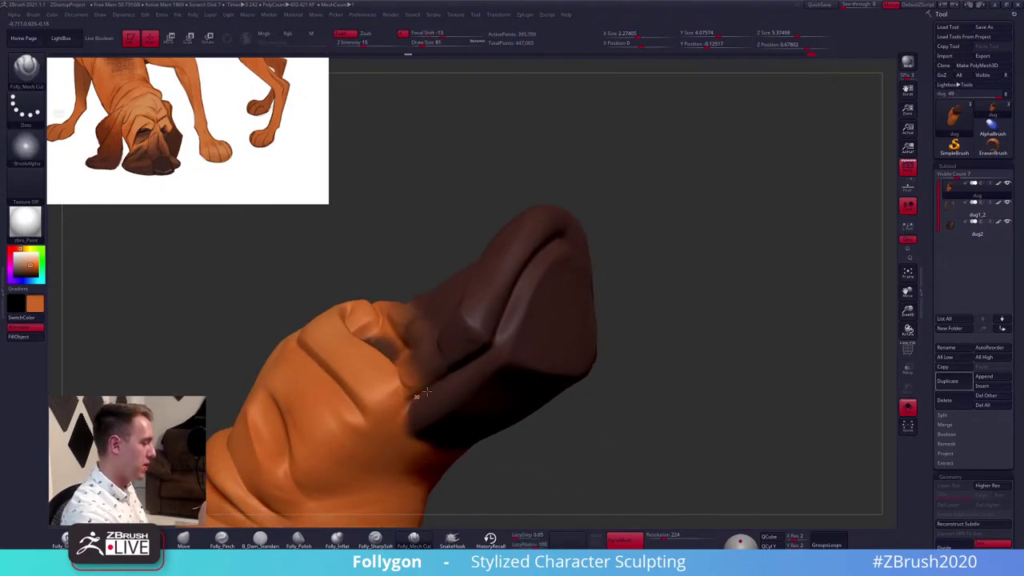
{"action": "right_click_drag", "start_coordinate": [531, 296], "coordinate": [488, 349]}
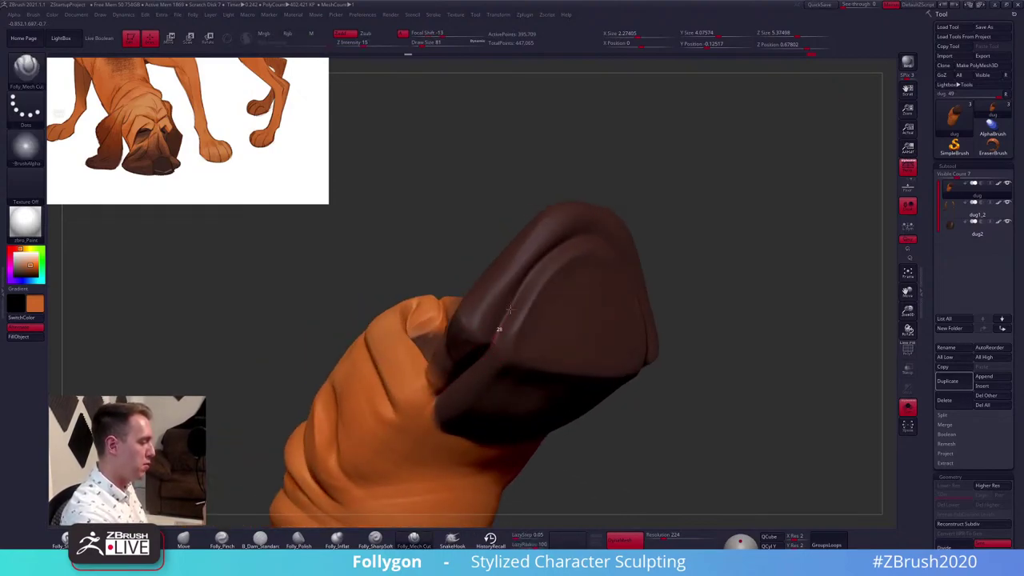
{"action": "left_click_drag", "start_coordinate": [509, 308], "coordinate": [535, 260]}
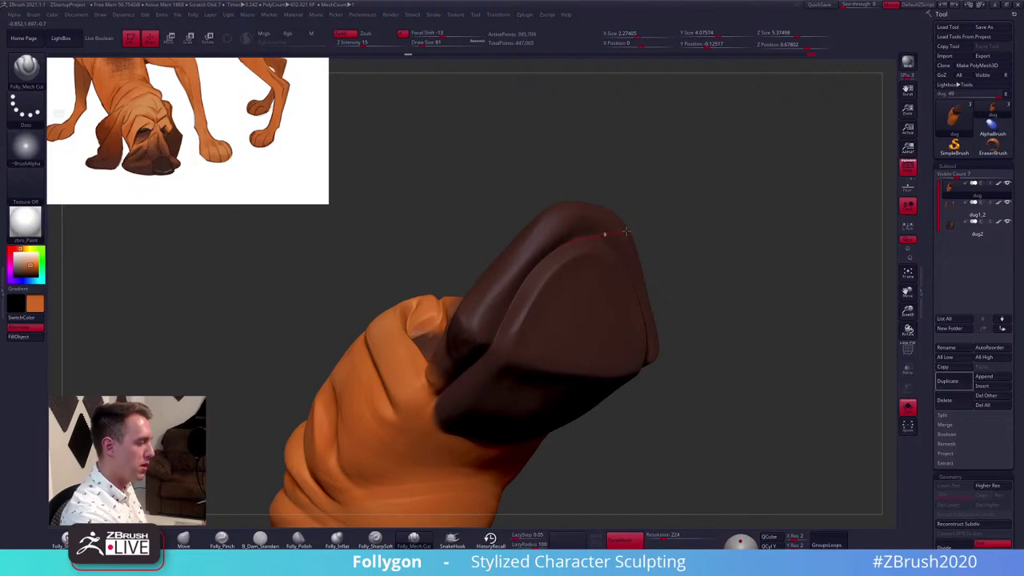
Define the rim around the chin's underside with Folly_Mech Cut, raising the draw size to 113
{"action": "key", "text": "space"}
{"action": "right_click_drag", "start_coordinate": [576, 250], "coordinate": [598, 240]}
{"action": "key", "text": "space"}
{"action": "left_click_drag", "start_coordinate": [589, 238], "coordinate": [595, 237]}
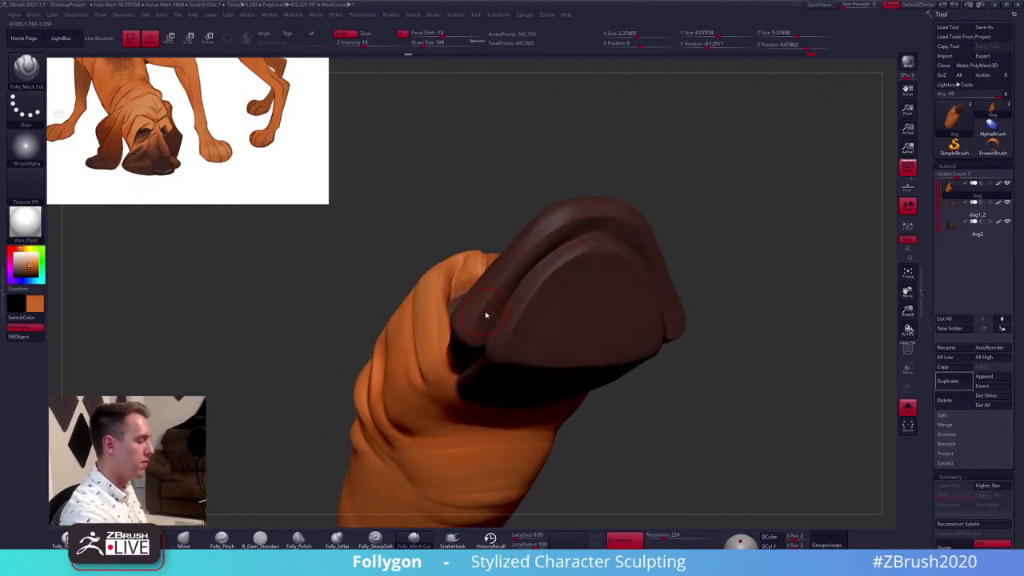
{"action": "right_click_drag", "start_coordinate": [460, 352], "coordinate": [539, 281]}
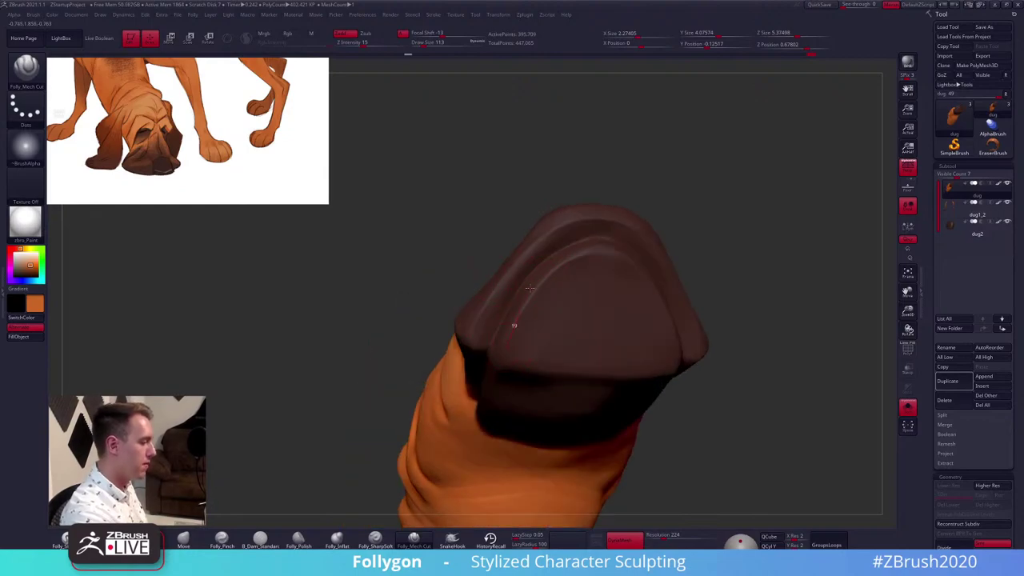
{"action": "mouse_move", "coordinate": [654, 256]}
{"action": "right_mouse_down"}
{"action": "mouse_move", "coordinate": [550, 272]}
{"action": "mouse_move", "coordinate": [540, 348]}
{"action": "mouse_move", "coordinate": [663, 391]}
{"action": "mouse_move", "coordinate": [685, 339]}
{"action": "mouse_move", "coordinate": [668, 427]}
{"action": "mouse_move", "coordinate": [669, 371]}
{"action": "mouse_move", "coordinate": [610, 297]}
{"action": "right_mouse_up"}
Build up a rounded volume on the underside of the chin with Folly_Clay at draw size 170
{"action": "key", "text": "2"}
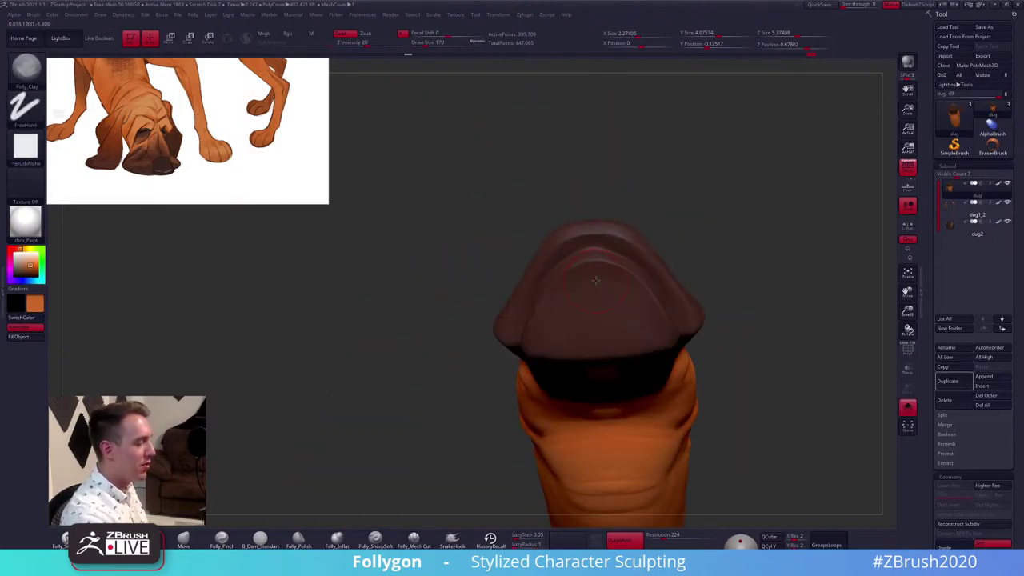
{"action": "key", "text": "alt+s"}
{"action": "mouse_move", "coordinate": [593, 260]}
{"action": "left_mouse_down"}
{"action": "mouse_move", "coordinate": [596, 287]}
{"action": "mouse_move", "coordinate": [574, 293]}
{"action": "mouse_move", "coordinate": [584, 268]}
{"action": "mouse_move", "coordinate": [564, 296]}
{"action": "mouse_move", "coordinate": [552, 302]}
{"action": "mouse_move", "coordinate": [542, 292]}
{"action": "mouse_move", "coordinate": [541, 345]}
{"action": "left_mouse_up"}
{"action": "mouse_move", "coordinate": [557, 283]}
{"action": "left_mouse_down"}
{"action": "mouse_move", "coordinate": [555, 338]}
{"action": "mouse_move", "coordinate": [566, 351]}
{"action": "mouse_move", "coordinate": [579, 337]}
{"action": "left_mouse_up"}
{"action": "key", "text": "bracketright"}
{"action": "mouse_move", "coordinate": [602, 328]}
{"action": "right_mouse_down"}
{"action": "mouse_move", "coordinate": [567, 291]}
{"action": "mouse_move", "coordinate": [640, 298]}
{"action": "mouse_move", "coordinate": [576, 308]}
{"action": "right_mouse_up"}
{"action": "key", "text": "s"}
{"action": "left_click_drag", "start_coordinate": [567, 305], "coordinate": [553, 352]}
{"action": "key", "text": "space"}
{"action": "left_click_drag", "start_coordinate": [552, 285], "coordinate": [541, 284]}
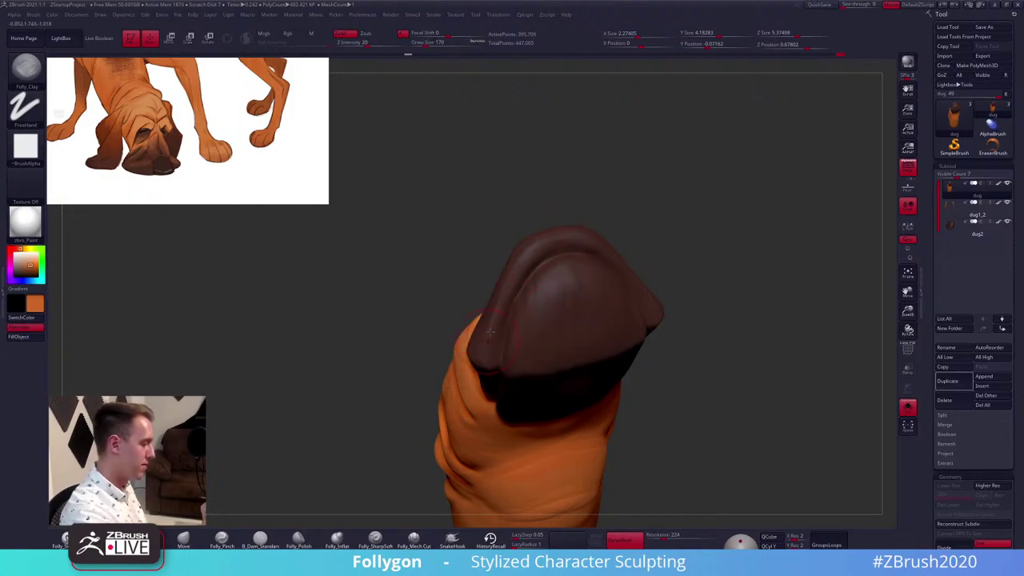
Flatten the rear corner and side plane of the upper lip with Folly_Trim at draw size 160
{"action": "right_click_drag", "start_coordinate": [484, 354], "coordinate": [492, 325]}
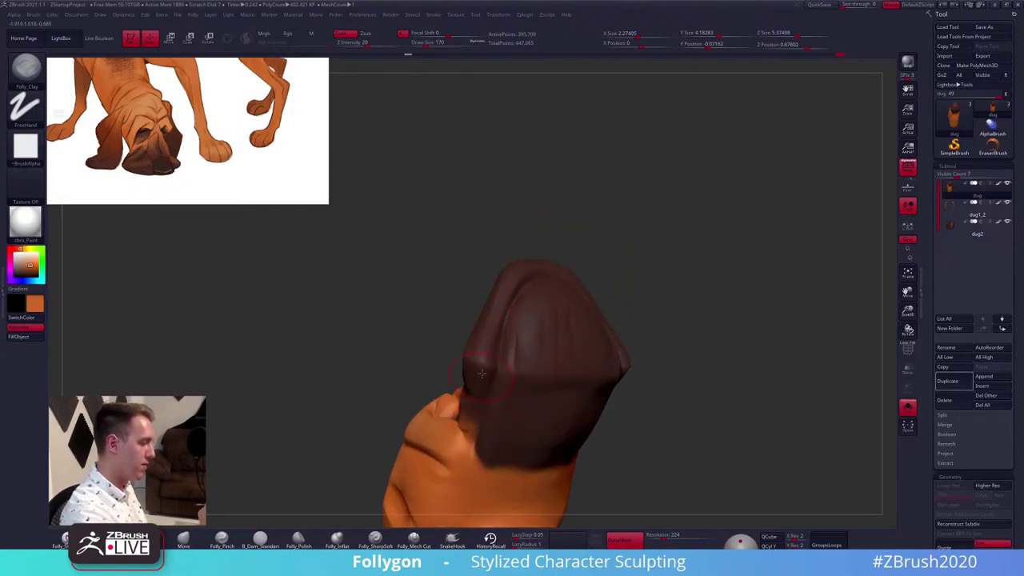
{"action": "mouse_move", "coordinate": [482, 373]}
{"action": "right_mouse_down"}
{"action": "mouse_move", "coordinate": [494, 406]}
{"action": "mouse_move", "coordinate": [448, 420]}
{"action": "mouse_move", "coordinate": [482, 367]}
{"action": "right_mouse_up"}
{"action": "right_click", "coordinate": [448, 421]}
{"action": "key", "text": "3"}
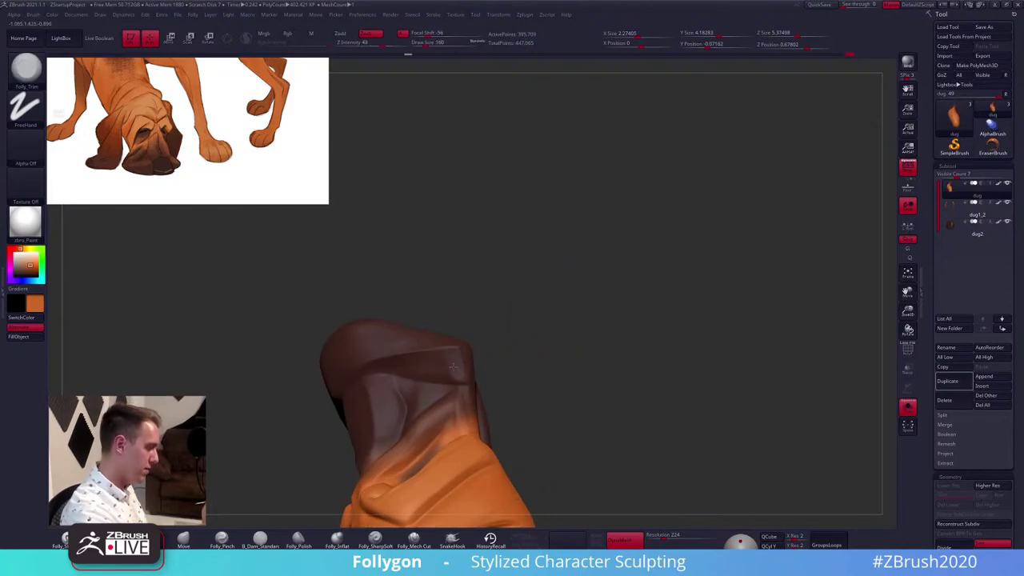
{"action": "mouse_move", "coordinate": [601, 423]}
{"action": "right_mouse_down"}
{"action": "mouse_move", "coordinate": [664, 352]}
{"action": "mouse_move", "coordinate": [654, 419]}
{"action": "mouse_move", "coordinate": [630, 385]}
{"action": "mouse_move", "coordinate": [643, 389]}
{"action": "mouse_move", "coordinate": [629, 424]}
{"action": "mouse_move", "coordinate": [601, 395]}
{"action": "mouse_move", "coordinate": [651, 416]}
{"action": "mouse_move", "coordinate": [645, 430]}
{"action": "mouse_move", "coordinate": [608, 378]}
{"action": "right_mouse_up"}
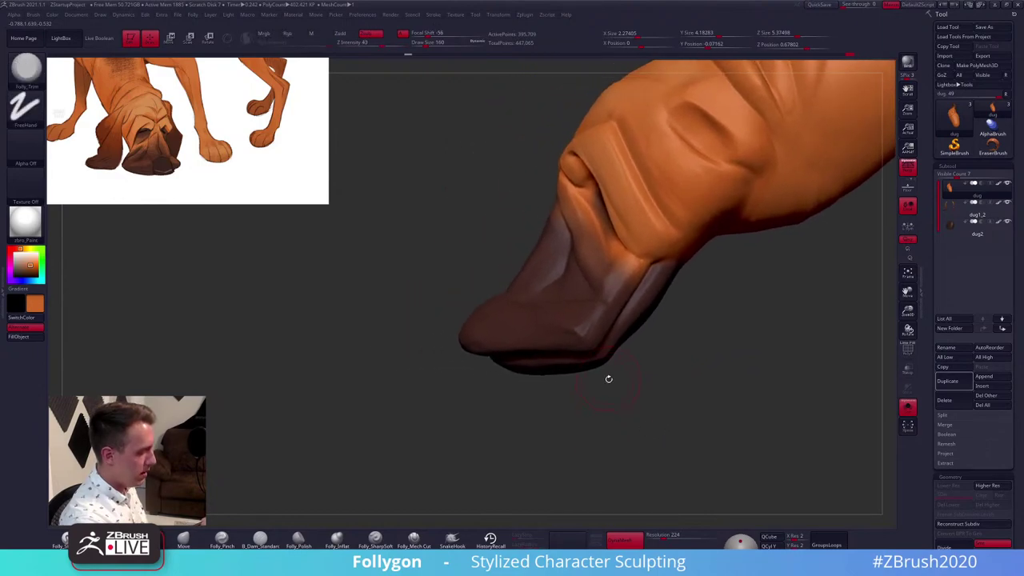
Reshape the rear underside contour of the lower jaw with a large Move brush
{"action": "key", "text": "b"}
{"action": "key", "text": "m"}
{"action": "key", "text": "v"}
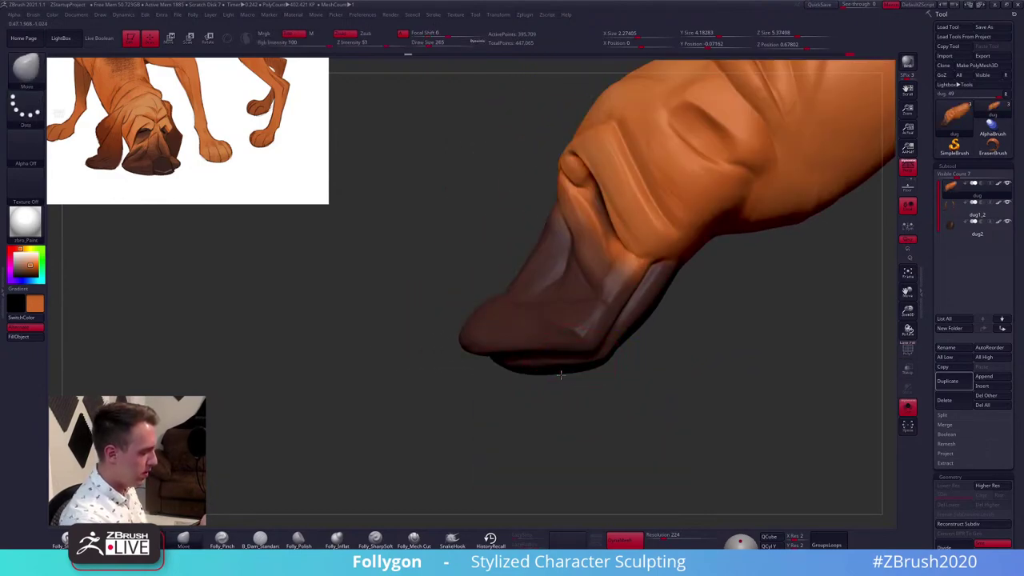
{"action": "key", "text": "space"}
{"action": "left_click_drag", "start_coordinate": [569, 375], "coordinate": [573, 374]}
{"action": "key", "text": "space"}
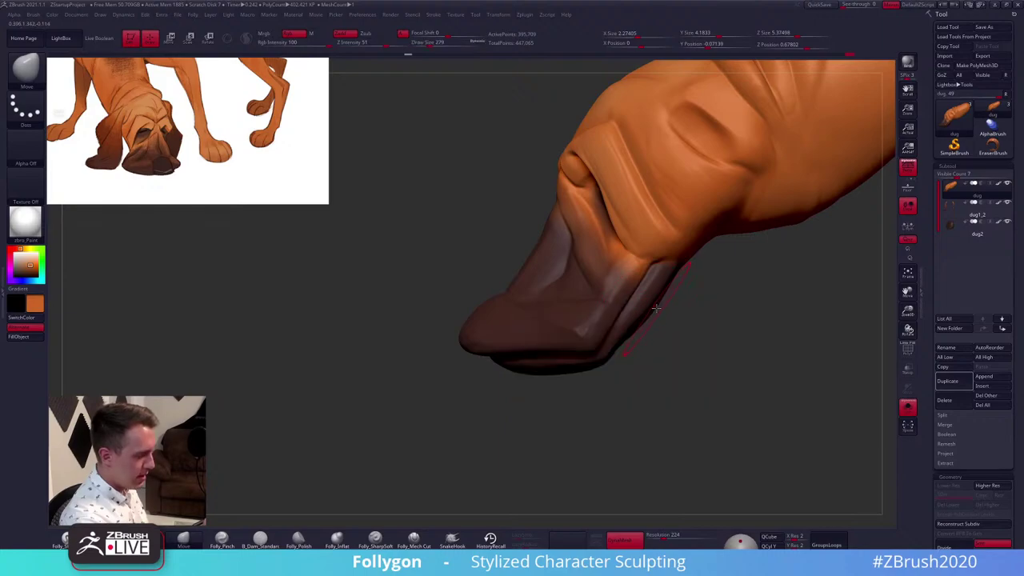
{"action": "mouse_move", "coordinate": [661, 324]}
{"action": "right_mouse_down"}
{"action": "mouse_move", "coordinate": [656, 343]}
{"action": "mouse_move", "coordinate": [633, 352]}
{"action": "mouse_move", "coordinate": [613, 343]}
{"action": "mouse_move", "coordinate": [571, 351]}
{"action": "right_mouse_up"}
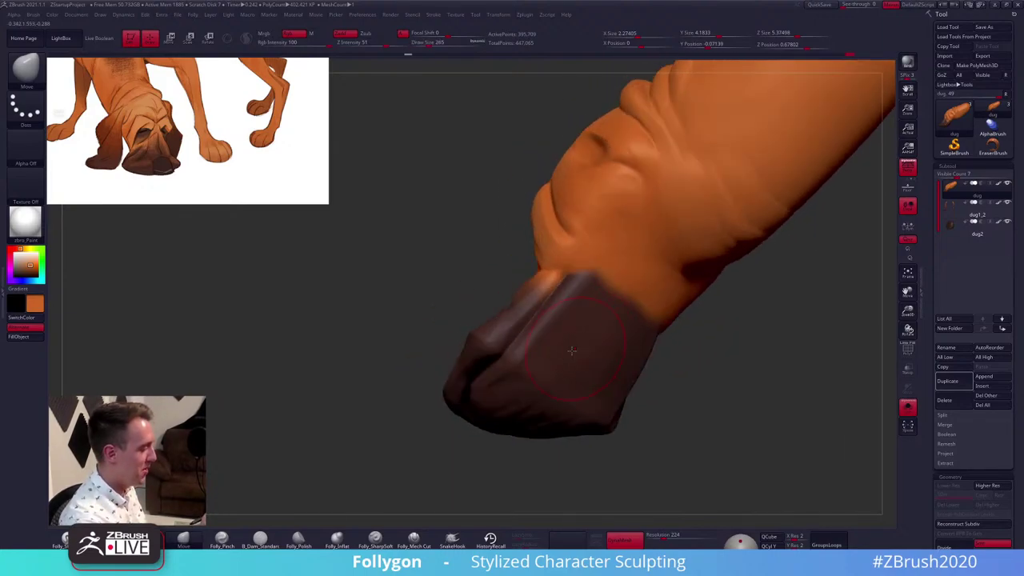
Refine the underside and edge planes of the lower jaw with Folly_Clay and Folly_Mech Cut, reducing the draw size to 130
{"action": "key", "text": "2"}
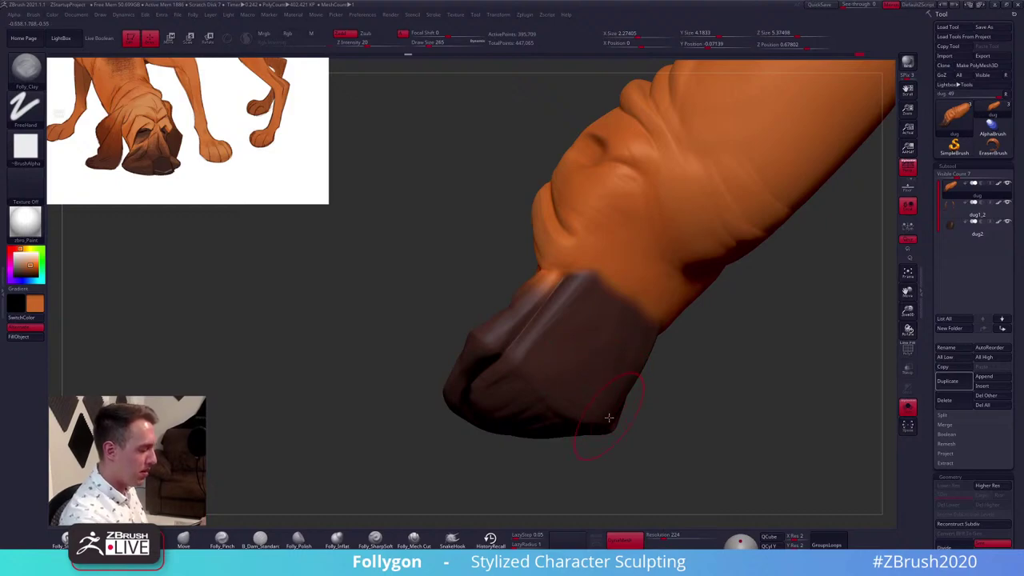
{"action": "right_click_drag", "start_coordinate": [594, 419], "coordinate": [576, 383]}
{"action": "left_click", "coordinate": [414, 537]}
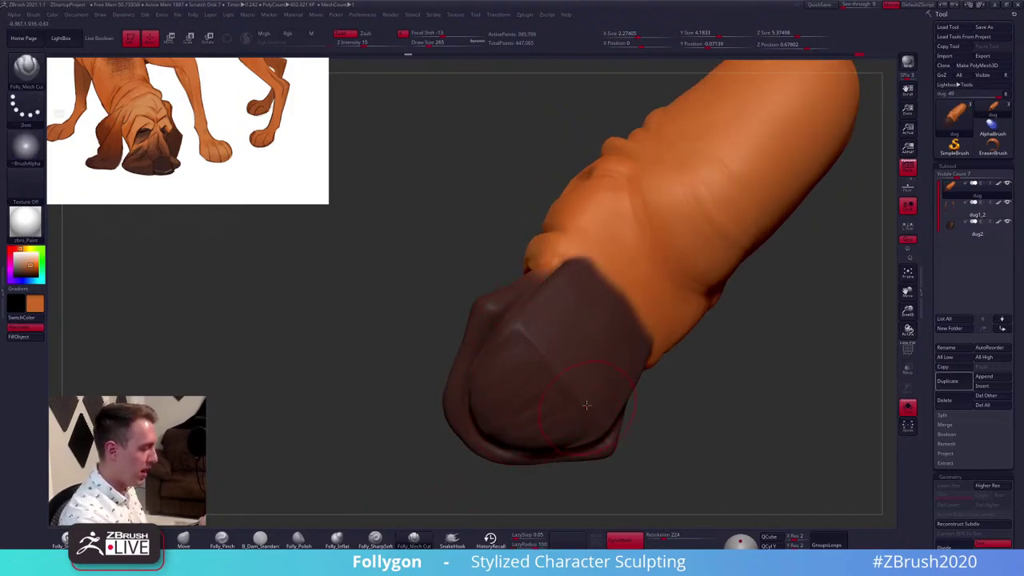
{"action": "mouse_move", "coordinate": [603, 422]}
{"action": "right_mouse_down"}
{"action": "mouse_move", "coordinate": [590, 427]}
{"action": "mouse_move", "coordinate": [614, 412]}
{"action": "mouse_move", "coordinate": [613, 396]}
{"action": "mouse_move", "coordinate": [633, 400]}
{"action": "right_mouse_up"}
{"action": "key", "text": "space"}
{"action": "key", "text": "space"}
Define the plane break across the side of the upper lip with Folly_Trim and Folly_Mech Cut at draw size 121, smoothing the surface above it
{"action": "key", "text": "1"}
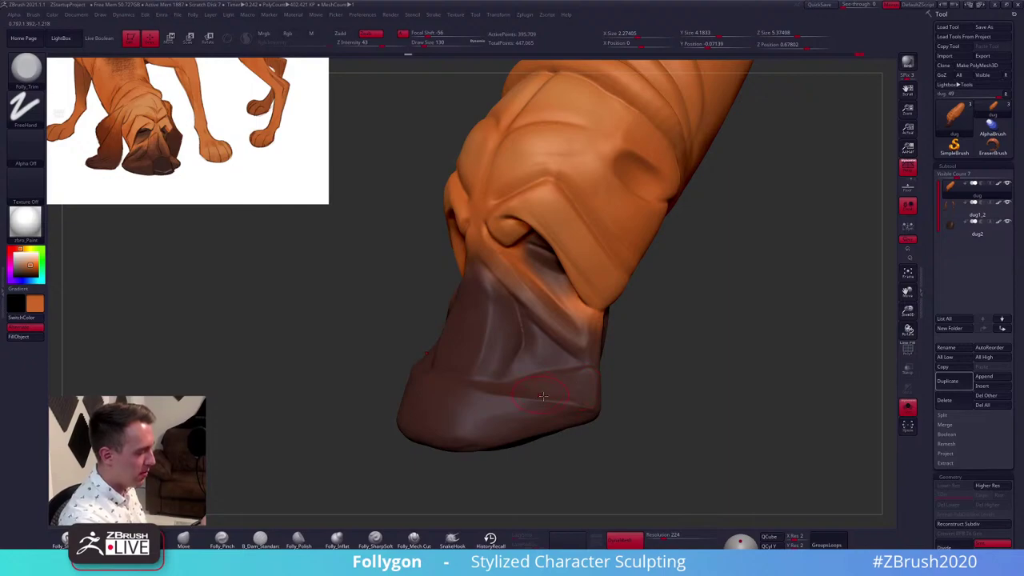
{"action": "mouse_move", "coordinate": [581, 403]}
{"action": "right_mouse_down"}
{"action": "mouse_move", "coordinate": [589, 370]}
{"action": "mouse_move", "coordinate": [638, 371]}
{"action": "mouse_move", "coordinate": [456, 504]}
{"action": "right_mouse_up"}
{"action": "left_click", "coordinate": [414, 538]}
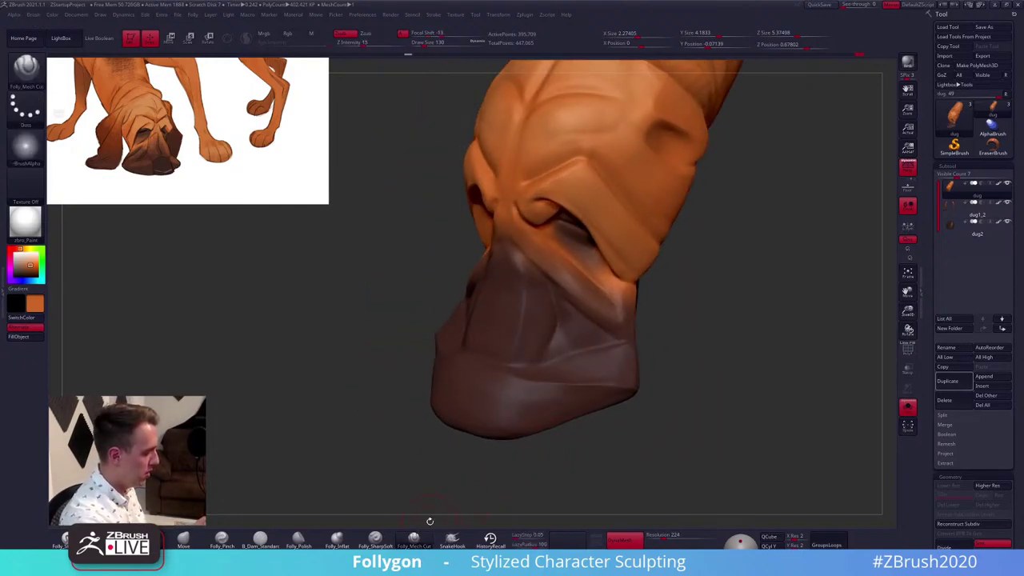
{"action": "left_click", "coordinate": [424, 540]}
{"action": "key", "text": "space"}
{"action": "left_click", "coordinate": [745, 330]}
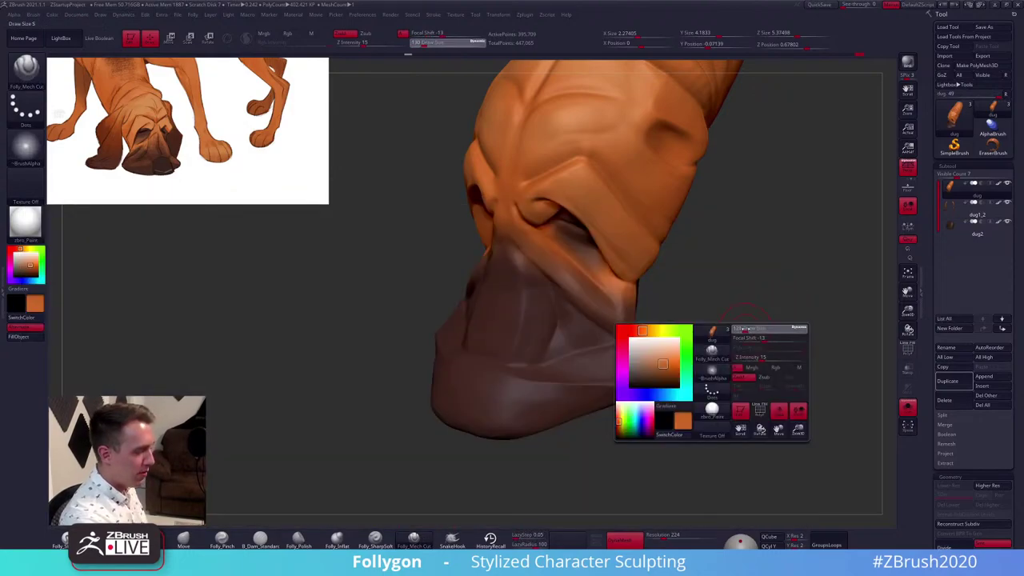
{"action": "key", "text": "shift+s"}
{"action": "key", "text": "space"}
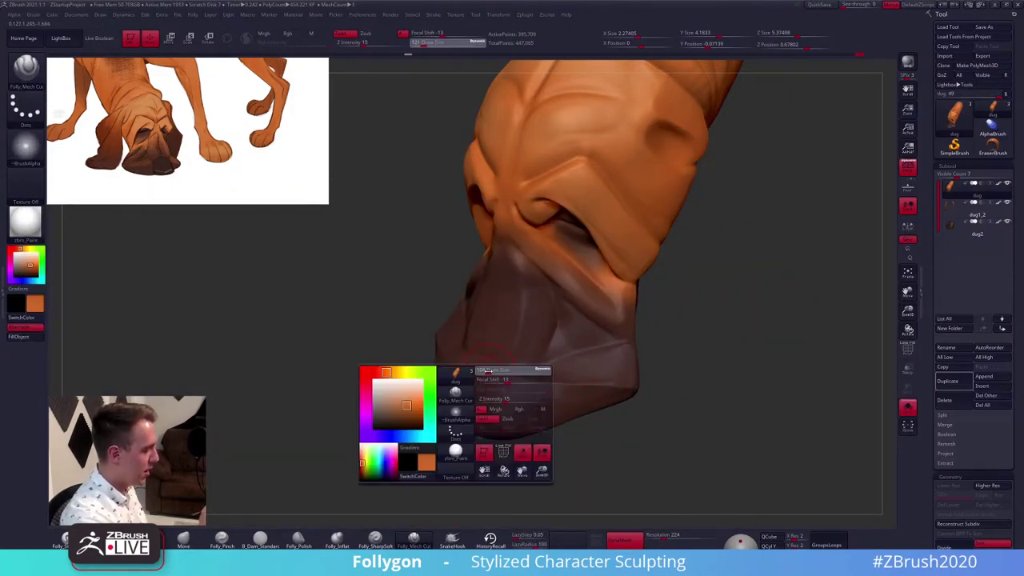
{"action": "right_click_drag", "start_coordinate": [506, 375], "coordinate": [480, 377]}
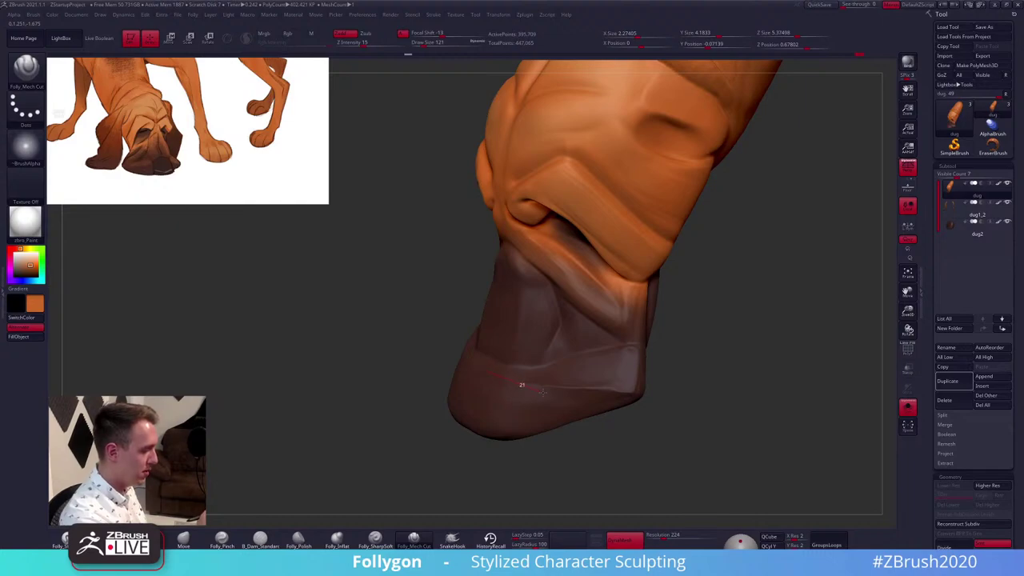
{"action": "right_click_drag", "start_coordinate": [637, 384], "coordinate": [594, 394]}
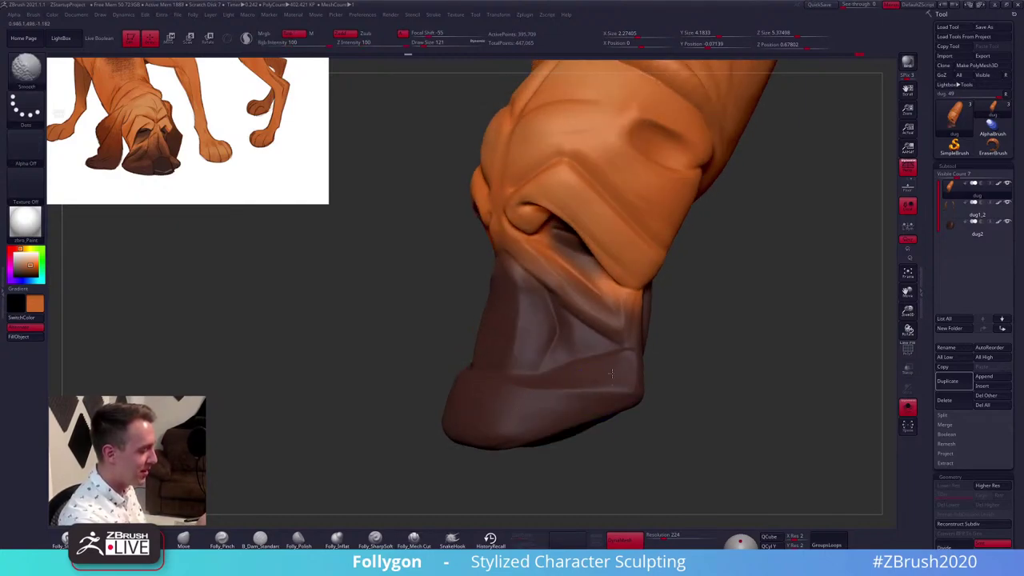
{"action": "left_click_drag", "start_coordinate": [606, 366], "coordinate": [577, 375], "text": "shift"}
Cut the crease beside the muzzle bridge below the eye fold with Folly_Mech Cut at draw size 96
{"action": "right_click_drag", "start_coordinate": [570, 376], "coordinate": [591, 412]}
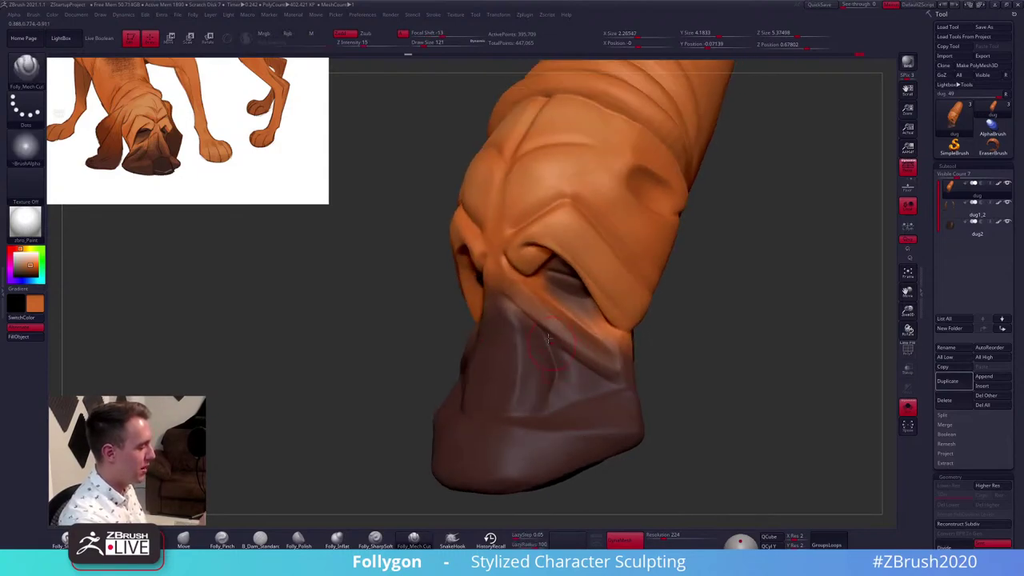
{"action": "key", "text": "s"}
{"action": "left_click_drag", "start_coordinate": [530, 315], "coordinate": [522, 310]}
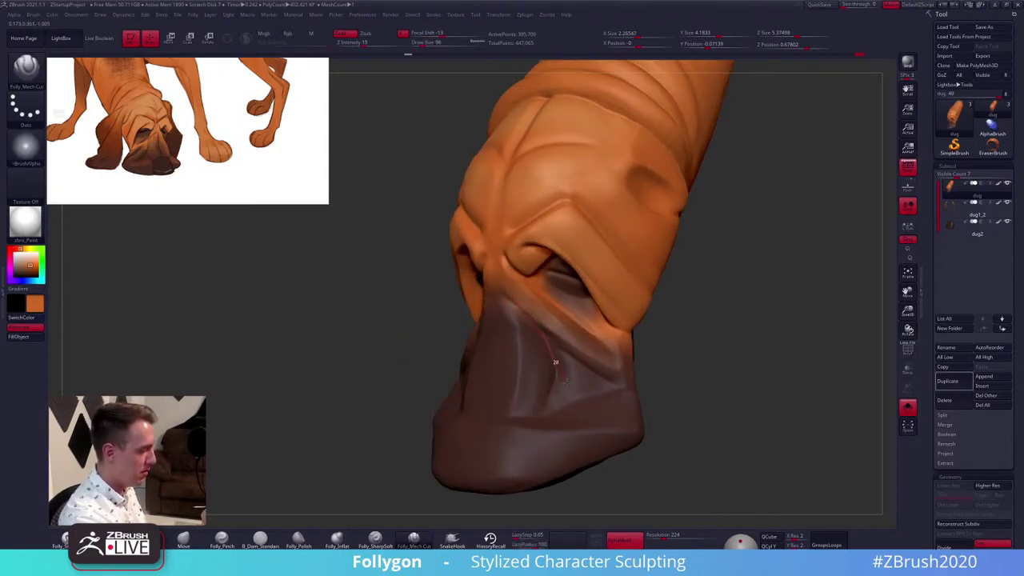
{"action": "key", "text": "shift"}
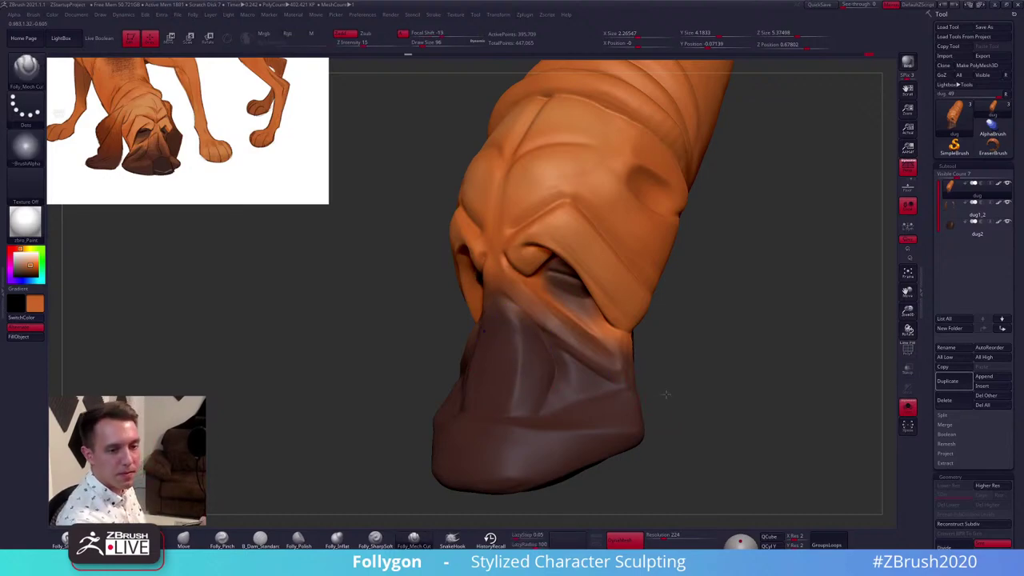
Carve a groove down the centre of the muzzle bridge with Folly_SharpSoft at draw size 121
{"action": "mouse_move", "coordinate": [668, 393]}
{"action": "right_mouse_down", "text": "ctrl"}
{"action": "mouse_move", "coordinate": [645, 402]}
{"action": "mouse_move", "coordinate": [681, 419]}
{"action": "mouse_move", "coordinate": [621, 387]}
{"action": "mouse_move", "coordinate": [610, 392]}
{"action": "right_mouse_up", "text": "ctrl"}
{"action": "key", "text": "s"}
{"action": "left_click_drag", "start_coordinate": [575, 327], "coordinate": [583, 329]}
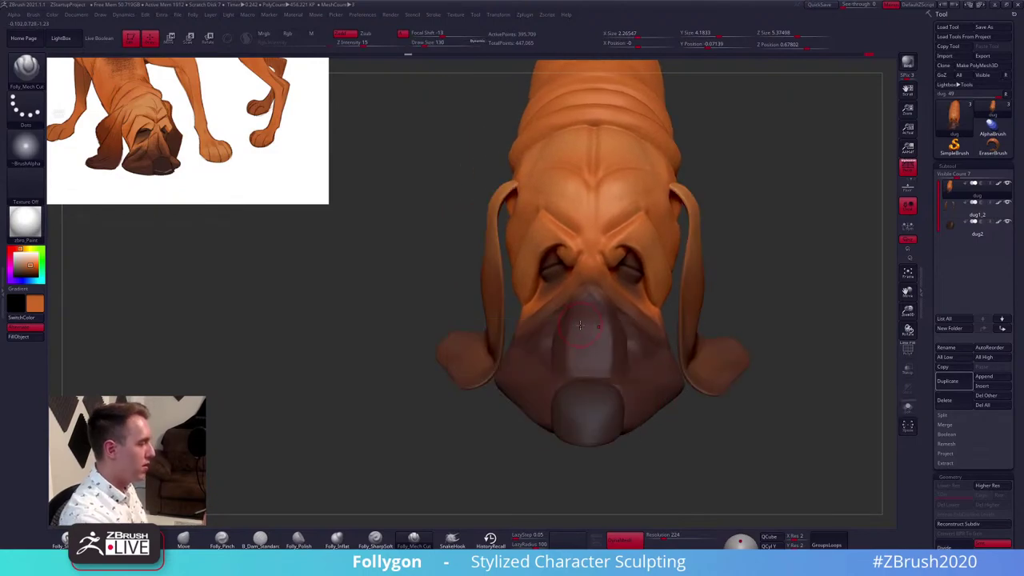
{"action": "right_click_drag", "start_coordinate": [587, 343], "coordinate": [590, 331], "text": "ctrl"}
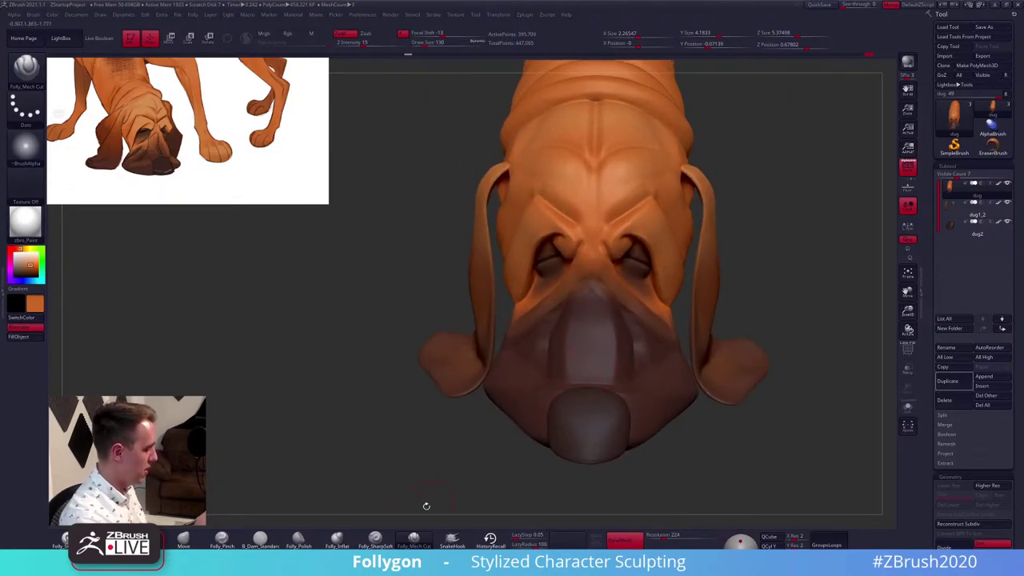
{"action": "left_click", "coordinate": [377, 540]}
{"action": "key", "text": "alt+s"}
{"action": "key", "text": "bracketright"}
{"action": "right_click_drag", "start_coordinate": [591, 340], "coordinate": [582, 327], "text": "ctrl"}
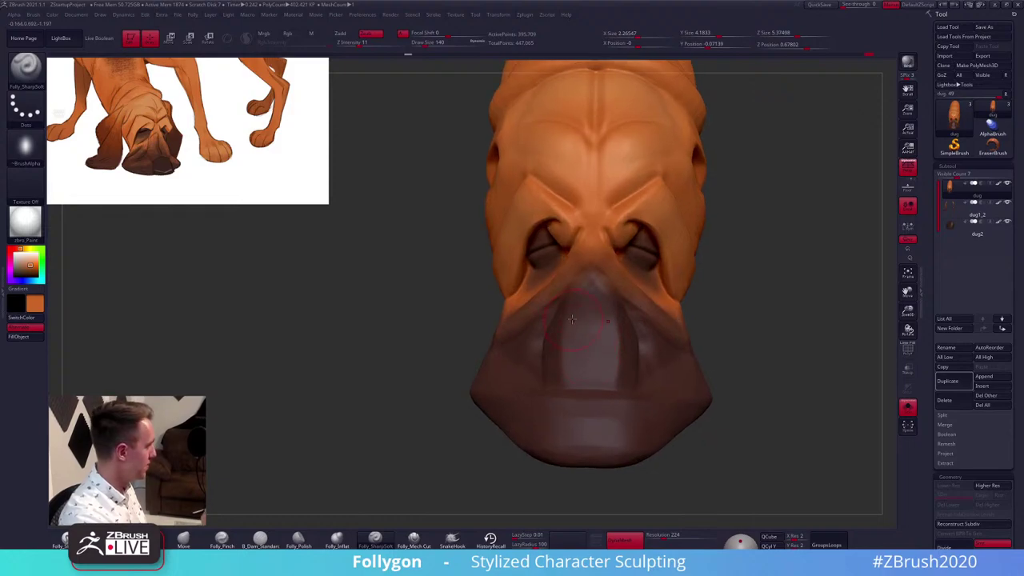
{"action": "key", "text": "space"}
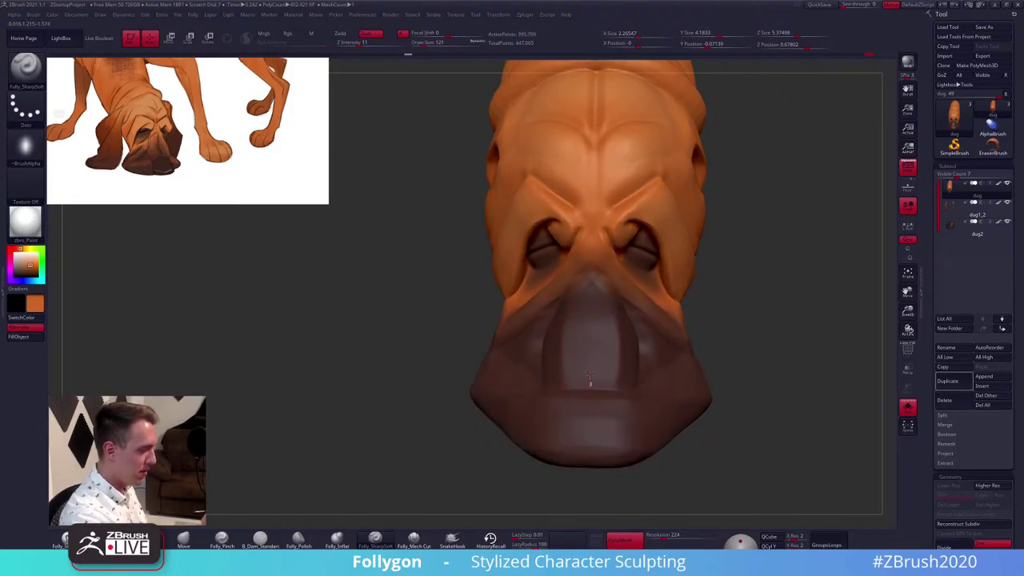
{"action": "left_click_drag", "start_coordinate": [590, 387], "coordinate": [593, 270]}
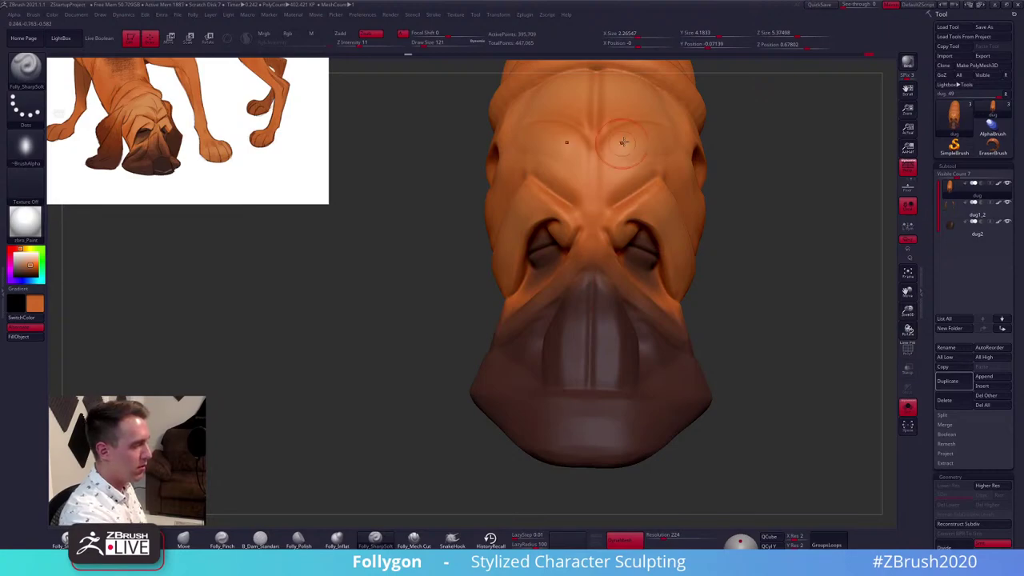
Sharpen the side edges of the muzzle bridge with Folly_Mech Cut at draw size 113 and smooth the centre groove
{"action": "right_click_drag", "start_coordinate": [596, 227], "coordinate": [557, 323]}
{"action": "left_click", "coordinate": [429, 539]}
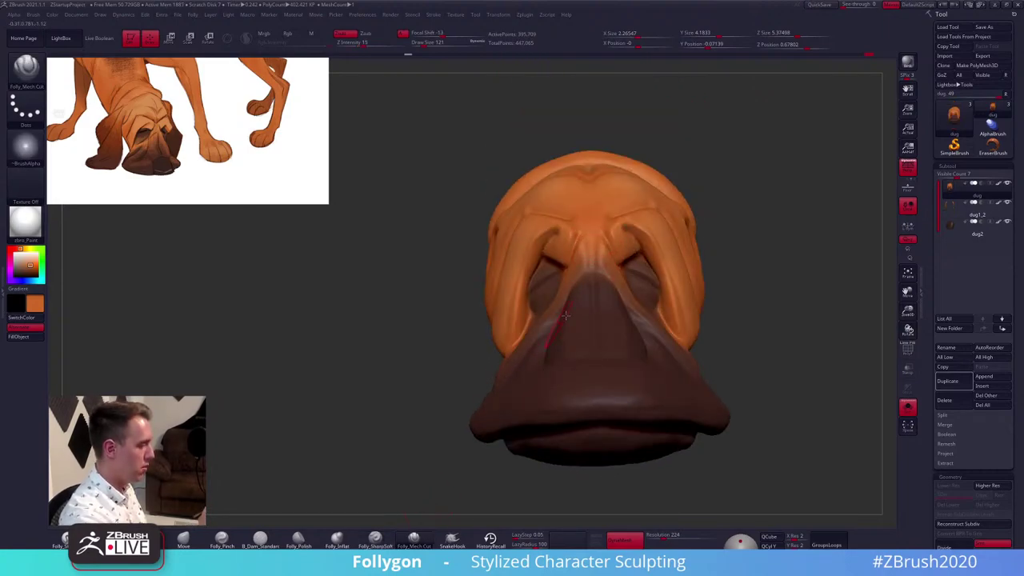
{"action": "key", "text": "space"}
{"action": "right_click_drag", "start_coordinate": [606, 398], "coordinate": [569, 261]}
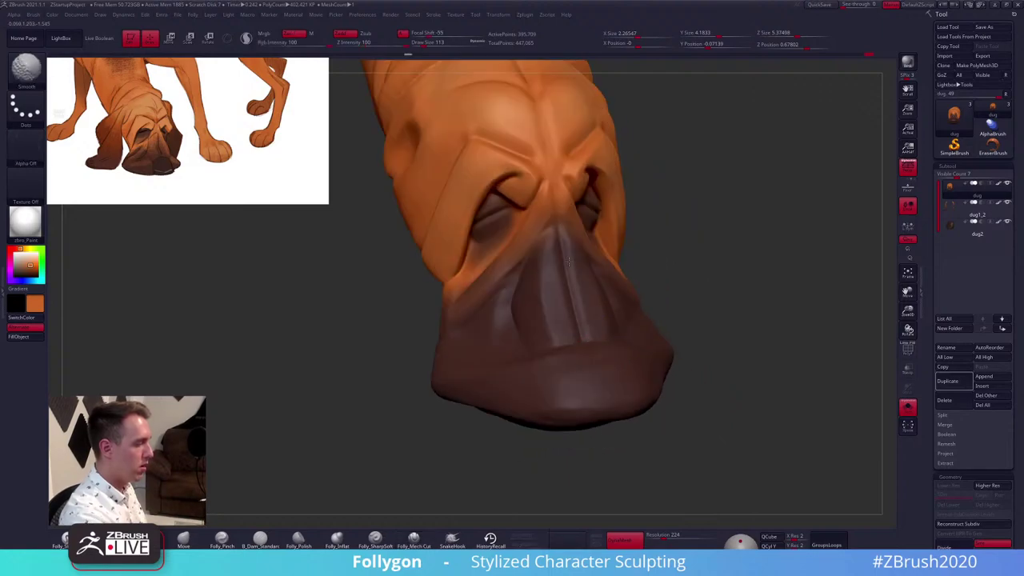
Smooth the muzzle bridge's centre groove and refine the upper lip's side plane with Folly_Mech Cut at draw size 227
{"action": "mouse_move", "coordinate": [581, 367]}
{"action": "right_mouse_down", "text": "shift"}
{"action": "mouse_move", "coordinate": [583, 333]}
{"action": "mouse_move", "coordinate": [577, 349]}
{"action": "right_mouse_up", "text": "shift"}
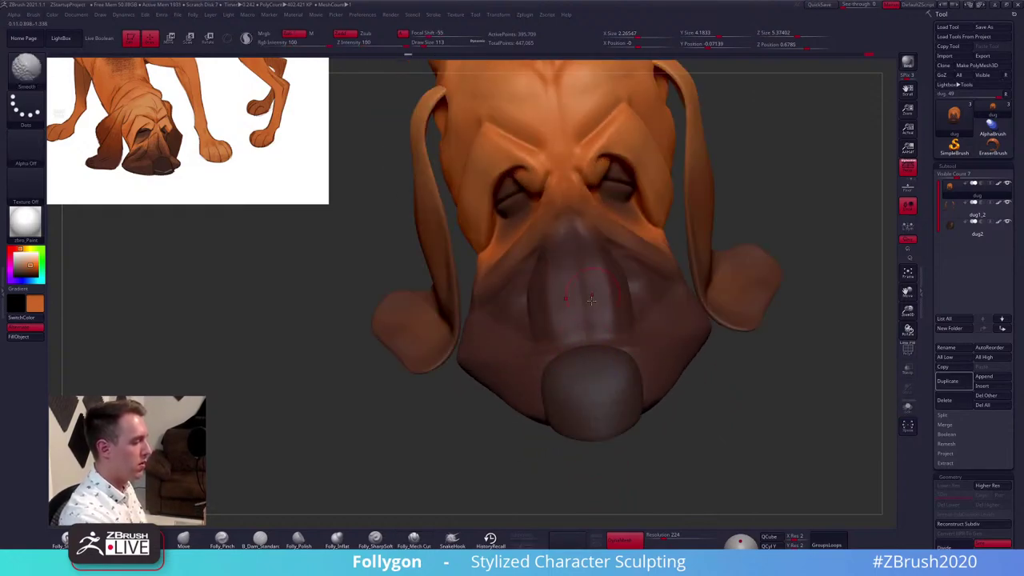
{"action": "mouse_move", "coordinate": [589, 293]}
{"action": "right_mouse_down"}
{"action": "mouse_move", "coordinate": [650, 280]}
{"action": "mouse_move", "coordinate": [621, 295]}
{"action": "right_mouse_up"}
{"action": "key", "text": "space"}
{"action": "left_click_drag", "start_coordinate": [630, 320], "coordinate": [640, 319]}
{"action": "right_click_drag", "start_coordinate": [640, 319], "coordinate": [512, 316]}
{"action": "right_click_drag", "start_coordinate": [558, 403], "coordinate": [535, 458], "text": "ctrl"}
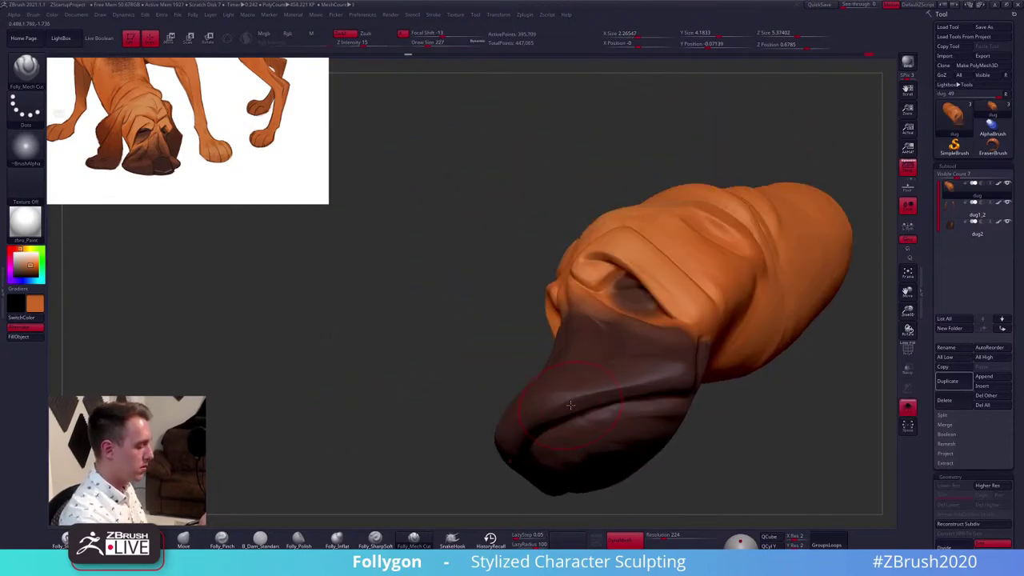
{"action": "key", "text": "space"}
{"action": "left_click_drag", "start_coordinate": [535, 459], "coordinate": [528, 459]}
Build up the side of the upper lip with Folly_Clay at draw size 215 and smooth the surface
{"action": "key", "text": "1"}
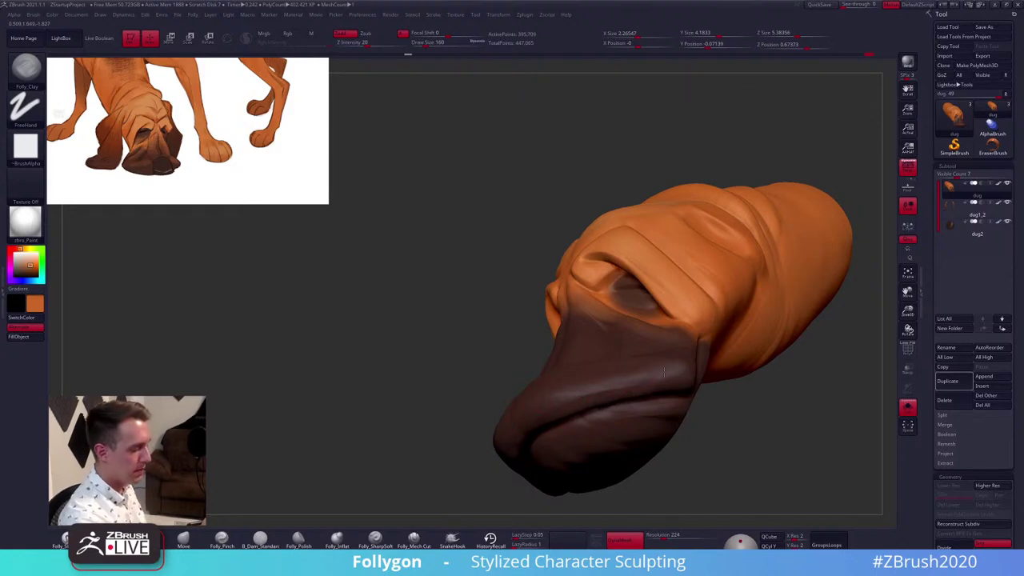
{"action": "right_click_drag", "start_coordinate": [679, 392], "coordinate": [600, 441]}
{"action": "key", "text": "space"}
{"action": "left_click_drag", "start_coordinate": [624, 433], "coordinate": [630, 432]}
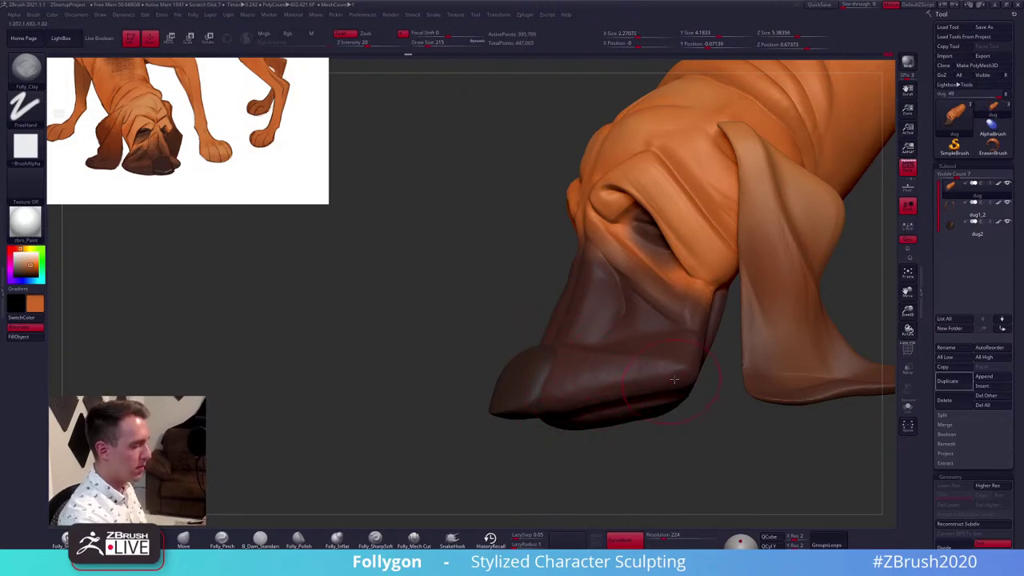
{"action": "right_click_drag", "start_coordinate": [674, 379], "coordinate": [680, 370]}
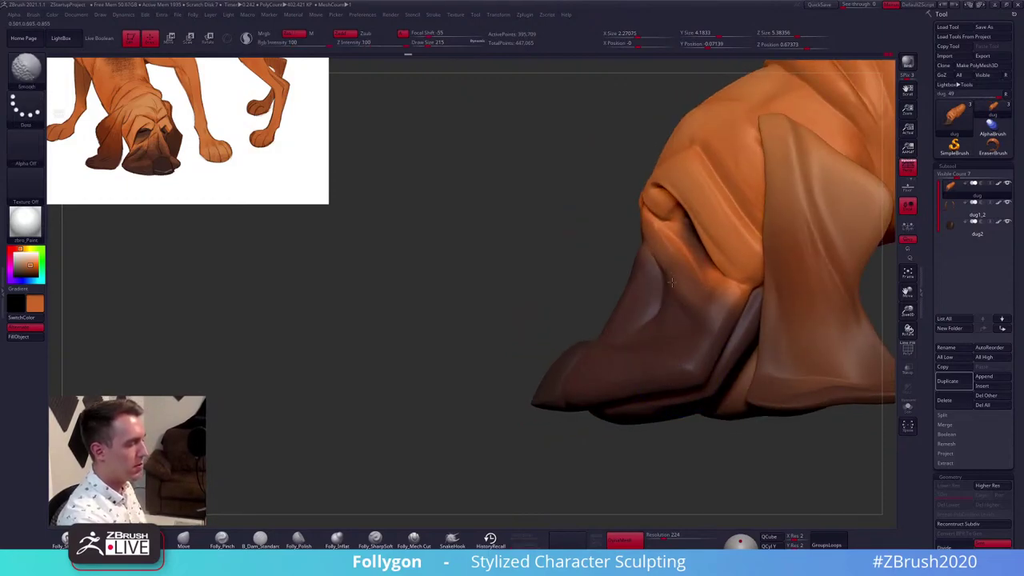
Reshape the crease between the cheek and the muzzle bridge using the Move brush at draw sizes 203 and 140
{"action": "mouse_move", "coordinate": [700, 305]}
{"action": "right_mouse_down"}
{"action": "mouse_move", "coordinate": [643, 253]}
{"action": "mouse_move", "coordinate": [553, 310]}
{"action": "mouse_move", "coordinate": [603, 288]}
{"action": "mouse_move", "coordinate": [567, 280]}
{"action": "right_mouse_up"}
{"action": "key", "text": "space"}
{"action": "key", "text": "shift"}
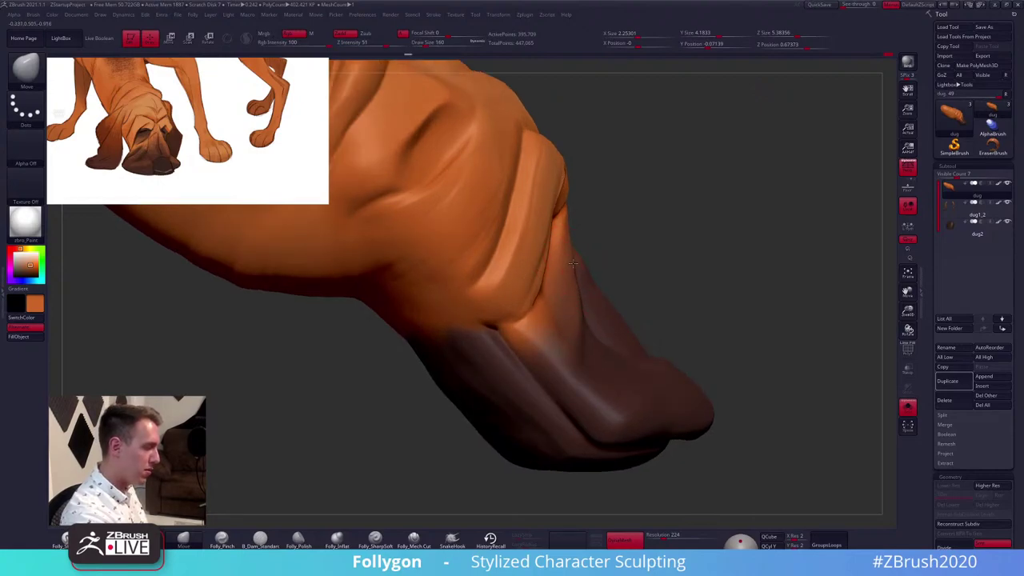
{"action": "key", "text": "space"}
{"action": "left_click_drag", "start_coordinate": [578, 299], "coordinate": [586, 300]}
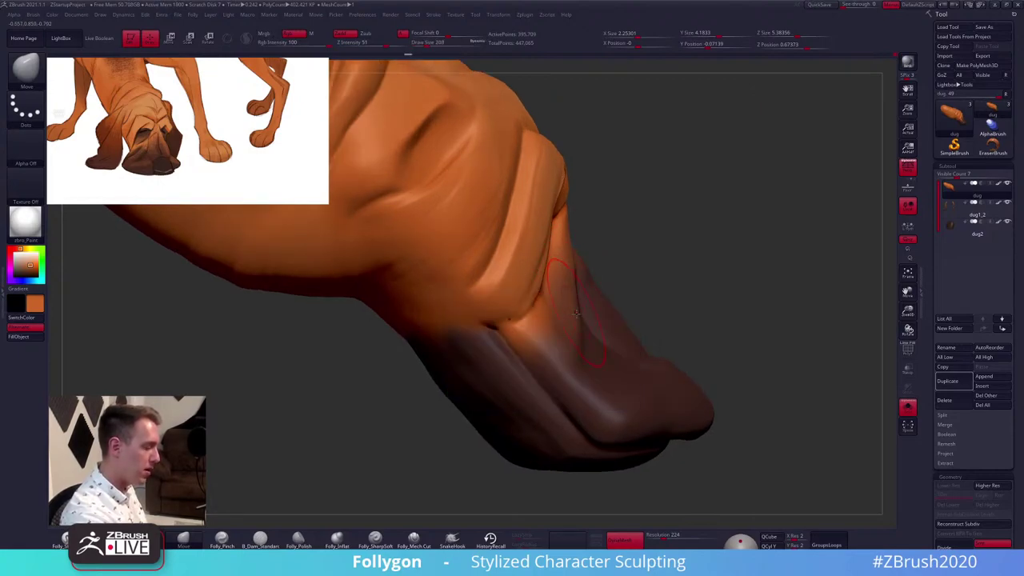
{"action": "right_click_drag", "start_coordinate": [598, 293], "coordinate": [575, 298]}
{"action": "key", "text": "space"}
{"action": "left_click_drag", "start_coordinate": [575, 298], "coordinate": [564, 298]}
{"action": "left_click_drag", "start_coordinate": [570, 296], "coordinate": [573, 283]}
{"action": "right_click_drag", "start_coordinate": [647, 335], "coordinate": [610, 344], "text": "alt"}
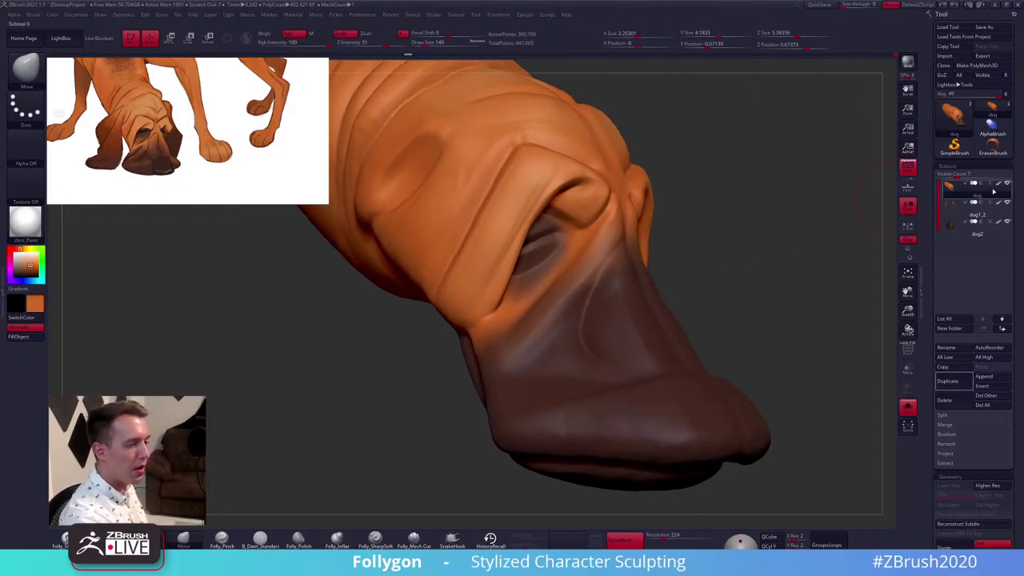
Turn off the head's painted colour and show it in plain white with the FollygonMat material
{"action": "left_click", "coordinate": [998, 185]}
{"action": "left_click", "coordinate": [209, 555]}
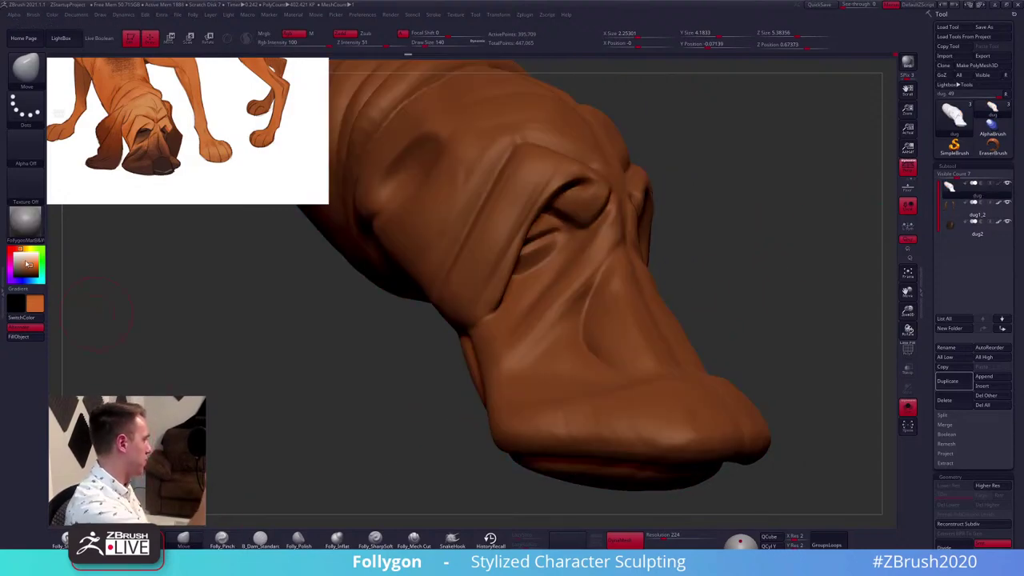
{"action": "left_click_drag", "start_coordinate": [28, 265], "coordinate": [12, 251]}
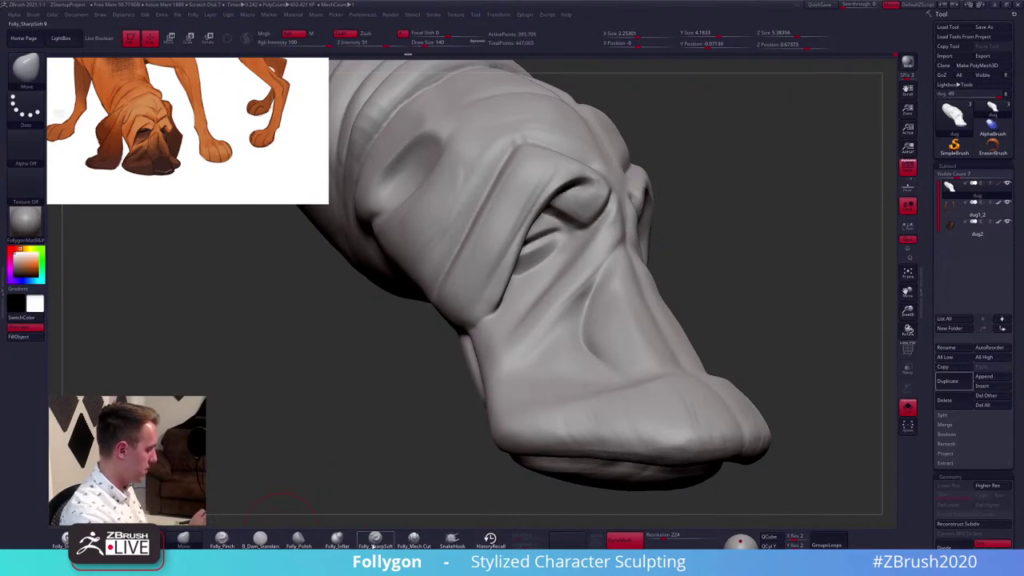
Cut the fold running from the inner eye corner down the cheek with Folly_Mech Cut at draw size 104
{"action": "left_click", "coordinate": [414, 538]}
{"action": "key", "text": "space"}
{"action": "left_click_drag", "start_coordinate": [565, 298], "coordinate": [563, 297]}
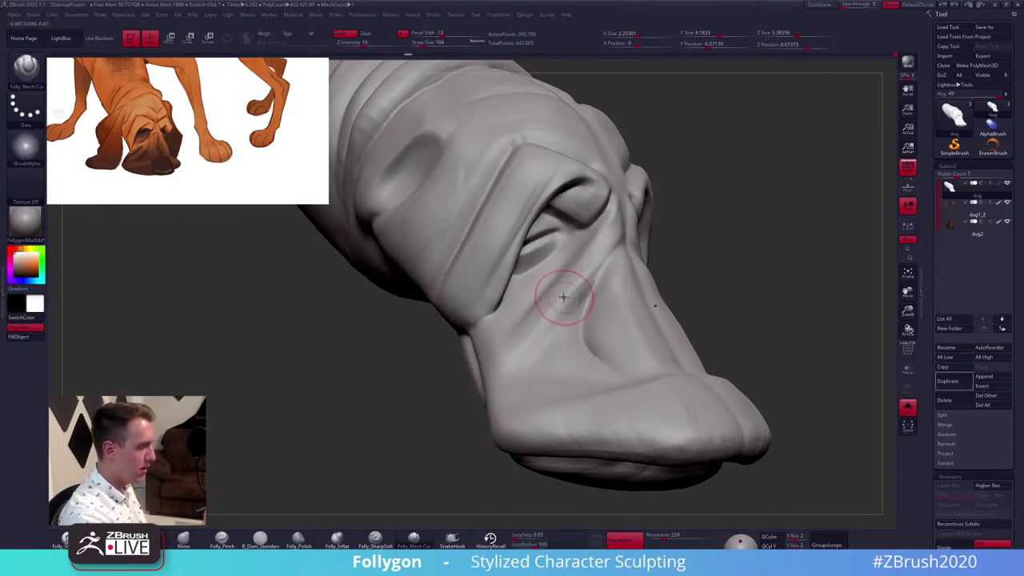
{"action": "left_click_drag", "start_coordinate": [613, 244], "coordinate": [514, 359]}
{"action": "right_click_drag", "start_coordinate": [528, 336], "coordinate": [552, 293]}
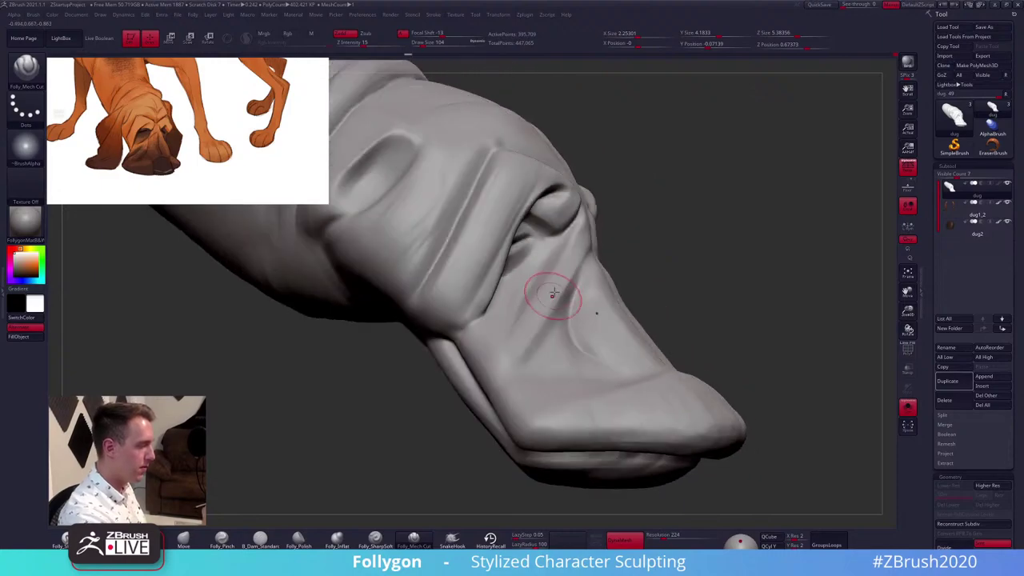
{"action": "left_click_drag", "start_coordinate": [576, 230], "coordinate": [500, 353]}
{"action": "right_click_drag", "start_coordinate": [502, 322], "coordinate": [474, 318]}
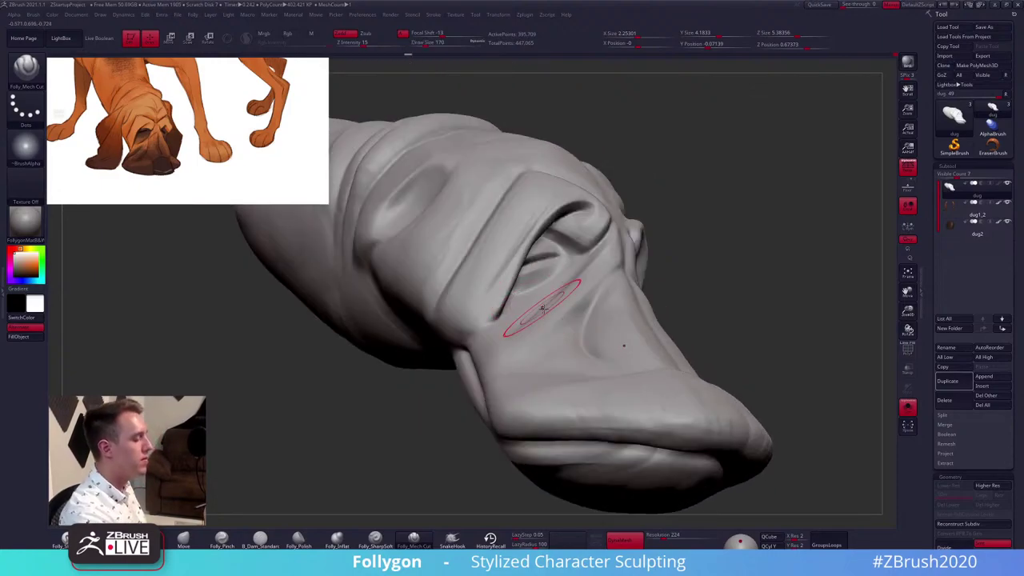
Flatten the plane between the lower eyelid and the muzzle bridge with Folly_Trim at draw size 170
{"action": "mouse_move", "coordinate": [592, 314]}
{"action": "right_mouse_down"}
{"action": "mouse_move", "coordinate": [546, 323]}
{"action": "mouse_move", "coordinate": [573, 309]}
{"action": "right_mouse_up"}
{"action": "key", "text": "2"}
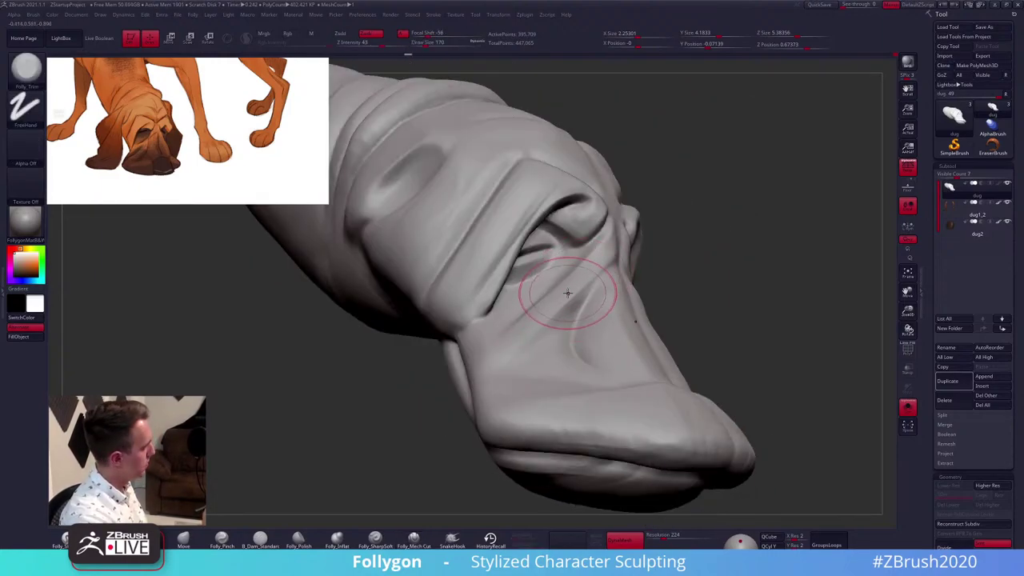
{"action": "left_click_drag", "start_coordinate": [597, 261], "coordinate": [523, 336]}
{"action": "mouse_move", "coordinate": [584, 278]}
{"action": "left_mouse_down"}
{"action": "mouse_move", "coordinate": [515, 343]}
{"action": "mouse_move", "coordinate": [510, 361]}
{"action": "left_mouse_up"}
{"action": "key", "text": "space"}
{"action": "left_click_drag", "start_coordinate": [586, 323], "coordinate": [537, 337]}
Build up the diagonal fold below the inner eye corner with Folly_Clay at draw size 88
{"action": "key", "text": "3"}
{"action": "right_click_drag", "start_coordinate": [543, 366], "coordinate": [516, 407]}
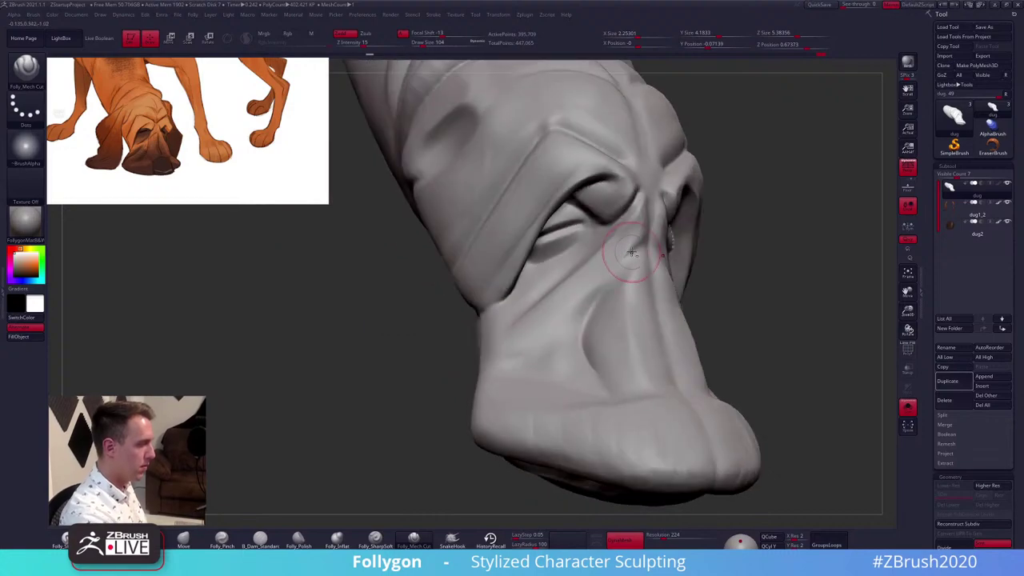
{"action": "key", "text": "b"}
{"action": "key", "text": "c"}
{"action": "key", "text": "l"}
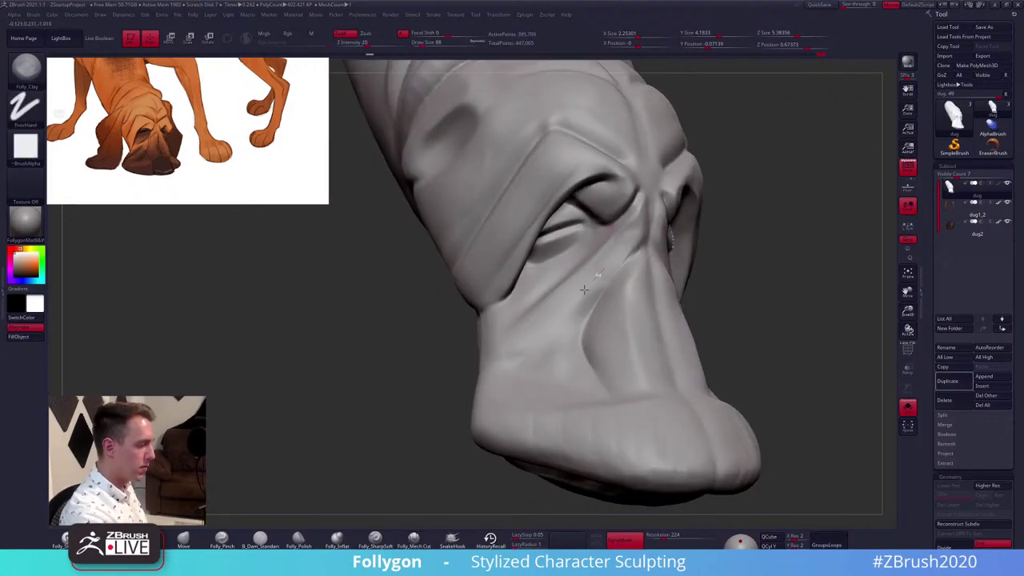
{"action": "left_click_drag", "start_coordinate": [632, 237], "coordinate": [560, 321]}
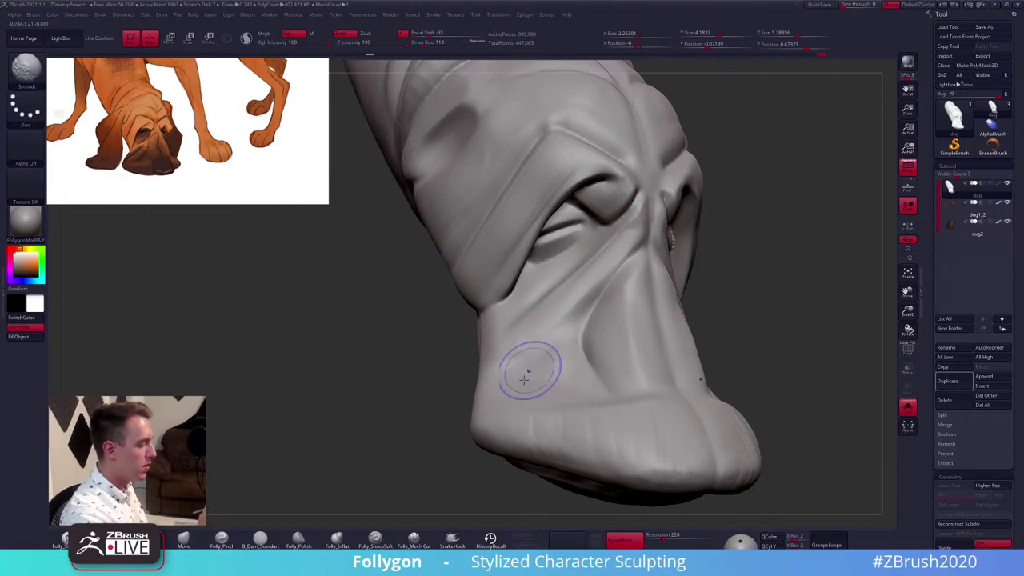
Sharpen the crease beside the muzzle bridge with Folly_Mech Cut at draw size 67 and smooth the cheek next to it
{"action": "left_click", "coordinate": [414, 539]}
{"action": "key", "text": "bracketleft"}
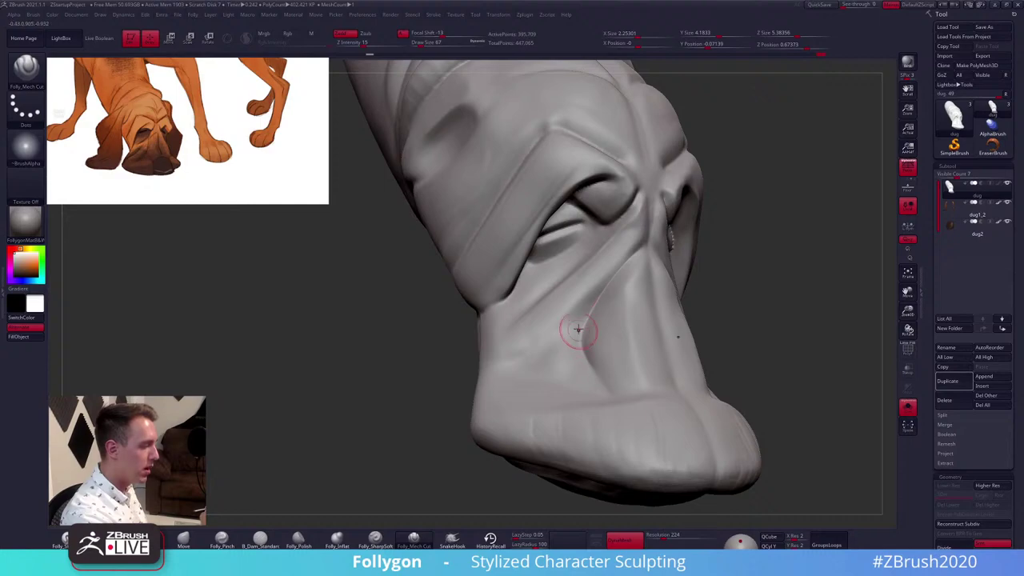
{"action": "right_click", "coordinate": [579, 327]}
{"action": "key", "text": "shift"}
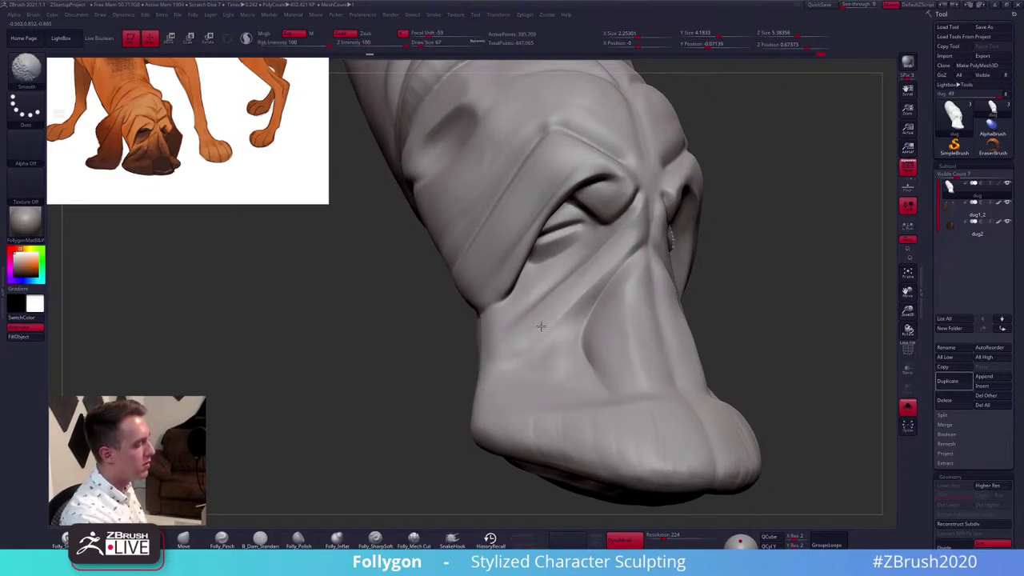
Show the head's painted colours again with the zbro_Paint material
{"action": "left_click", "coordinate": [999, 184]}
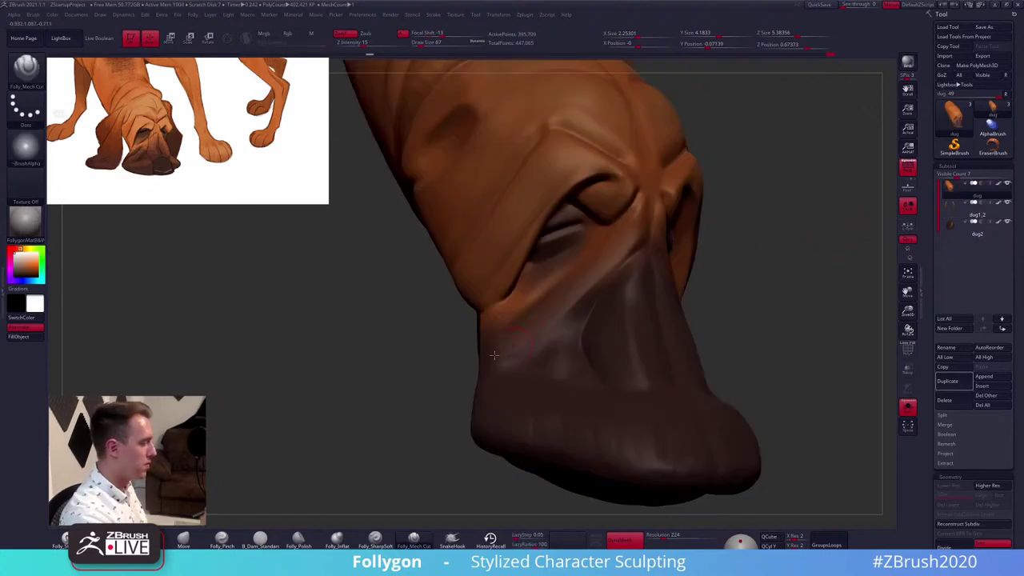
{"action": "left_click", "coordinate": [145, 564]}
{"action": "mouse_move", "coordinate": [728, 340]}
{"action": "left_mouse_down"}
{"action": "mouse_move", "coordinate": [739, 333]}
{"action": "mouse_move", "coordinate": [741, 342]}
{"action": "mouse_move", "coordinate": [682, 349]}
{"action": "left_mouse_up"}
Adjust the shape of the muzzle bridge from the front with the Move brush at draw size 130
{"action": "key", "text": "space"}
{"action": "key", "text": "b"}
{"action": "key", "text": "m"}
{"action": "key", "text": "v"}
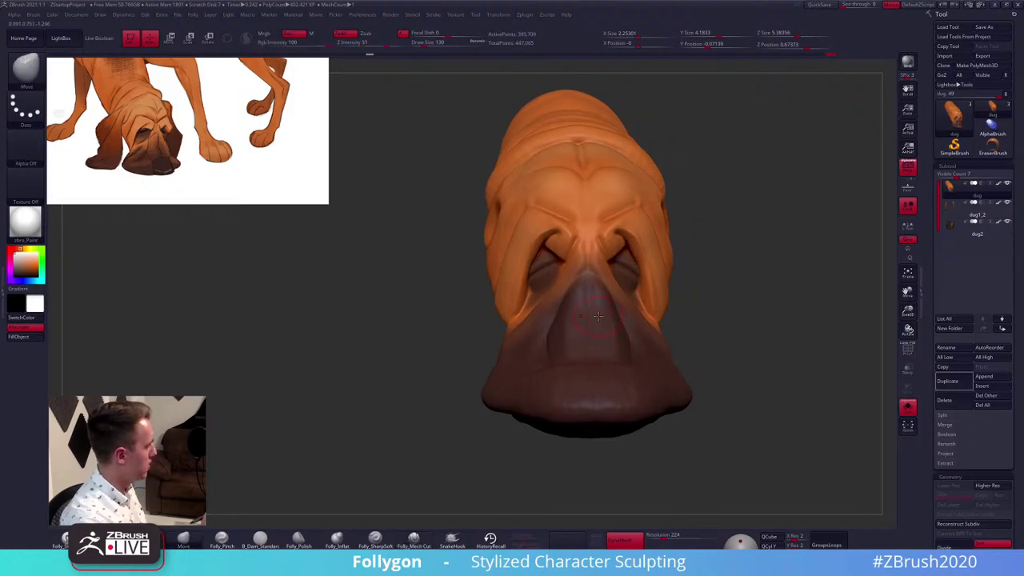
{"action": "key", "text": "space"}
{"action": "left_click_drag", "start_coordinate": [568, 375], "coordinate": [570, 375]}
{"action": "mouse_move", "coordinate": [473, 336]}
{"action": "left_mouse_down"}
{"action": "mouse_move", "coordinate": [546, 320]}
{"action": "mouse_move", "coordinate": [664, 347]}
{"action": "mouse_move", "coordinate": [681, 376]}
{"action": "mouse_move", "coordinate": [688, 357]}
{"action": "left_mouse_up"}
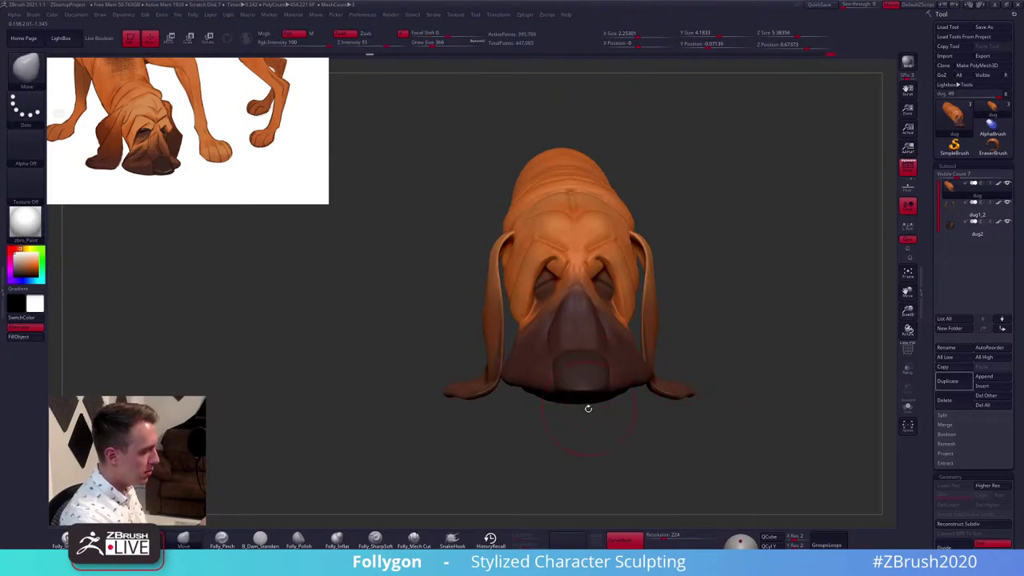
Adjust the brow above the eye with the Move brush at draw size 292, checking the whole head's silhouette
{"action": "mouse_move", "coordinate": [589, 408]}
{"action": "left_mouse_down"}
{"action": "mouse_move", "coordinate": [652, 361]}
{"action": "mouse_move", "coordinate": [720, 348]}
{"action": "left_mouse_up"}
{"action": "key", "text": "shift+f"}
{"action": "key", "text": "shift+f"}
{"action": "key", "text": "space"}
{"action": "left_click_drag", "start_coordinate": [551, 253], "coordinate": [564, 252]}
{"action": "right_click_drag", "start_coordinate": [564, 239], "coordinate": [587, 254], "text": "alt"}
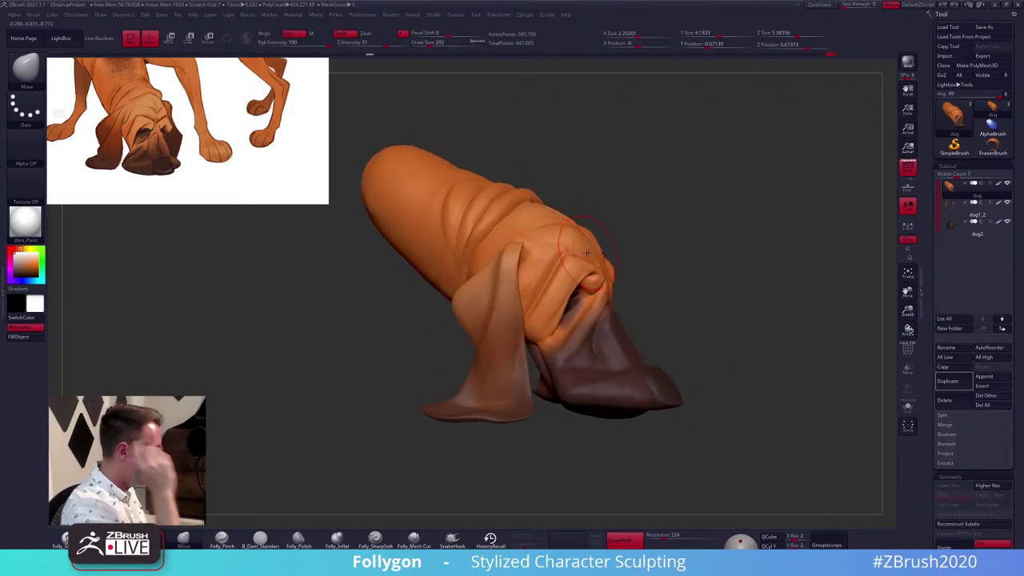
{"action": "left_click_drag", "start_coordinate": [587, 254], "coordinate": [549, 200]}
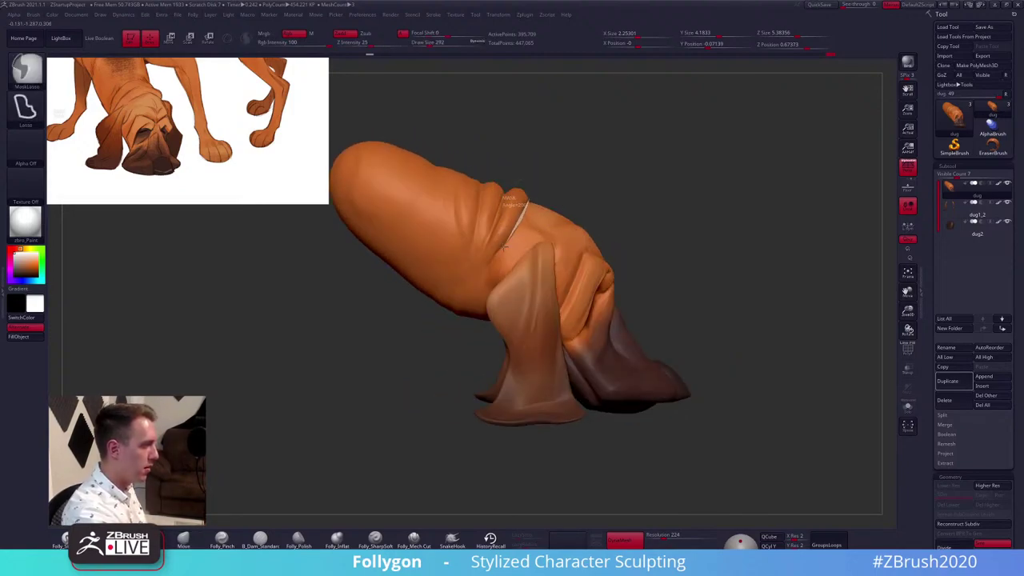
Mask the head in front of the neck wrinkles and shift the foremost neck fold with the Move brush at draw size 615
{"action": "mouse_move", "coordinate": [479, 282]}
{"action": "left_mouse_down", "text": "ctrl"}
{"action": "mouse_move", "coordinate": [360, 264]}
{"action": "mouse_move", "coordinate": [504, 112]}
{"action": "mouse_move", "coordinate": [532, 204]}
{"action": "left_mouse_up", "text": "ctrl"}
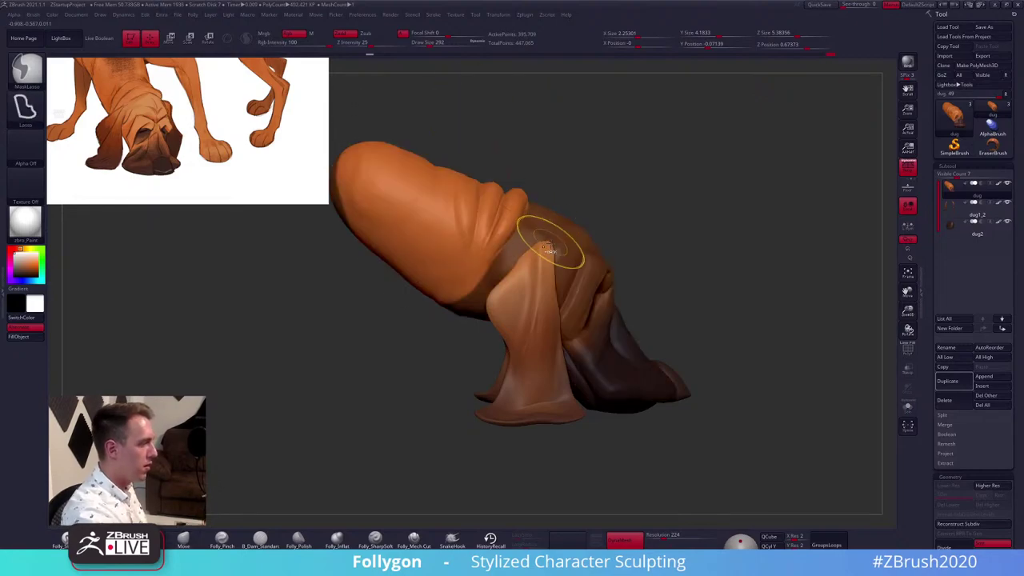
{"action": "key", "text": "space"}
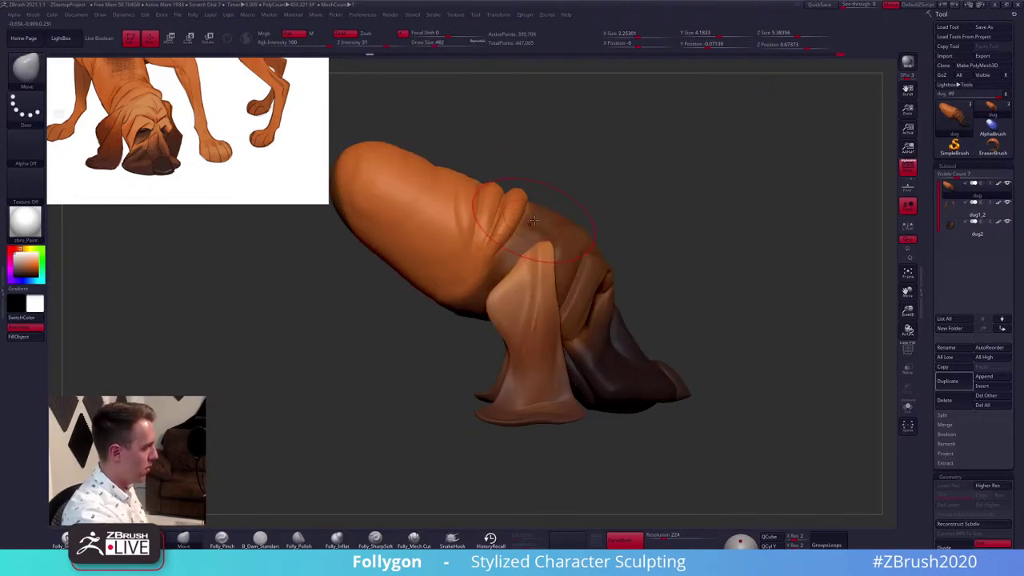
{"action": "key", "text": "space"}
{"action": "left_click_drag", "start_coordinate": [525, 218], "coordinate": [529, 214]}
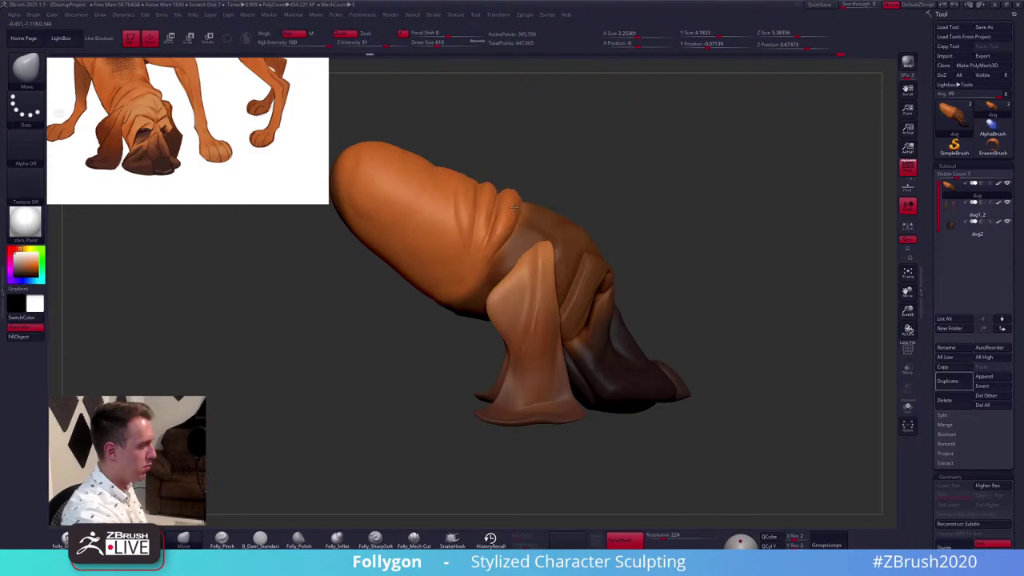
{"action": "key", "text": "space"}
Invert the mask to protect the neck and reshape the top of the forehead with the Move brush at draw size 321
{"action": "left_click", "coordinate": [554, 182], "text": "ctrl"}
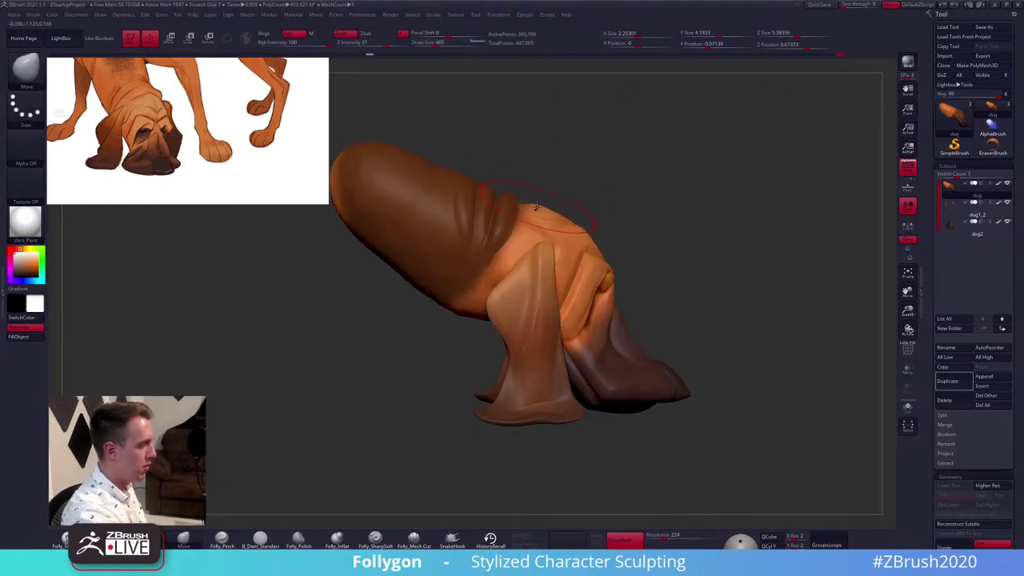
{"action": "key", "text": "space"}
{"action": "left_click_drag", "start_coordinate": [550, 205], "coordinate": [544, 204]}
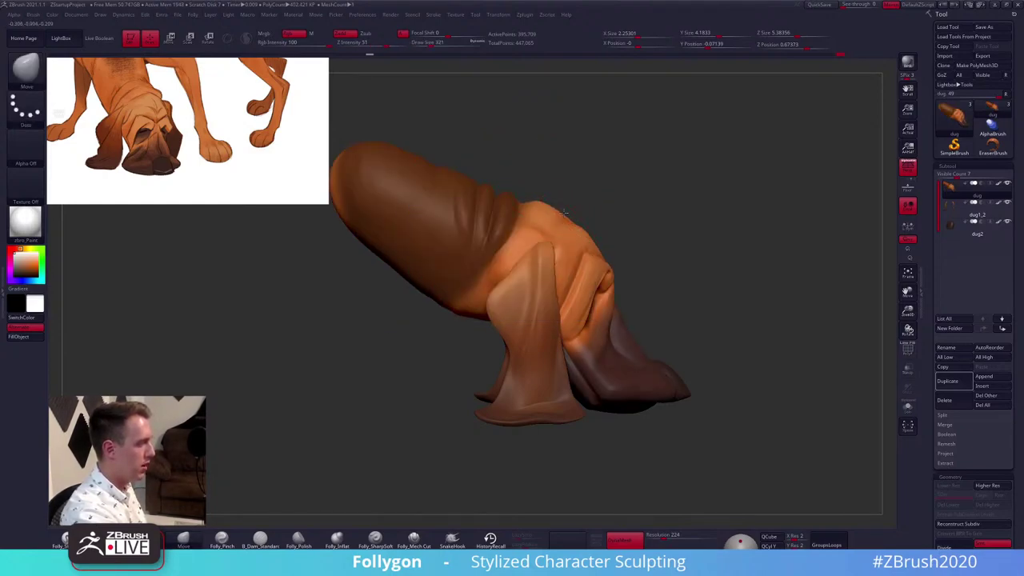
{"action": "left_click_drag", "start_coordinate": [590, 168], "coordinate": [596, 228], "text": "alt"}
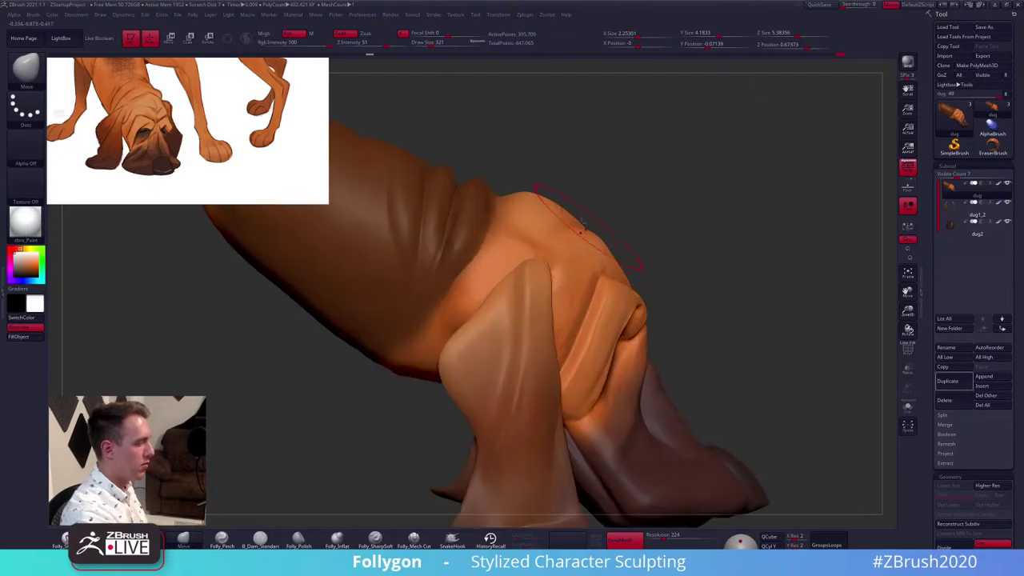
{"action": "key", "text": "w"}
{"action": "left_click_drag", "start_coordinate": [529, 192], "coordinate": [533, 142]}
{"action": "key", "text": "q"}
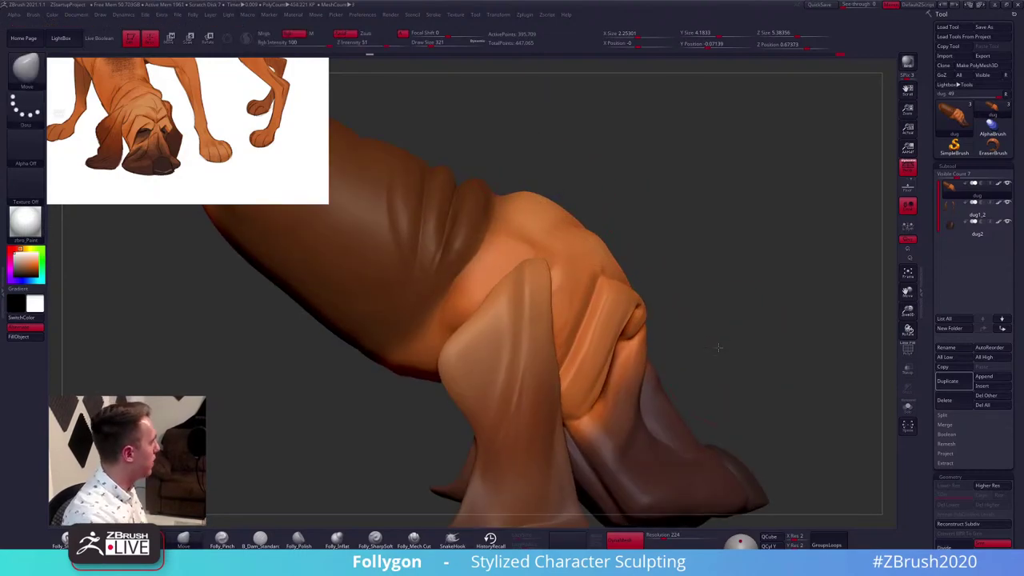
Clear the mask and refine the temple planes behind the brow with Folly_Mech Cut at draw size 447
{"action": "mouse_move", "coordinate": [718, 347]}
{"action": "right_mouse_down"}
{"action": "mouse_move", "coordinate": [720, 359]}
{"action": "mouse_move", "coordinate": [696, 359]}
{"action": "mouse_move", "coordinate": [703, 353]}
{"action": "right_mouse_up"}
{"action": "left_click", "coordinate": [414, 538]}
{"action": "key", "text": "space"}
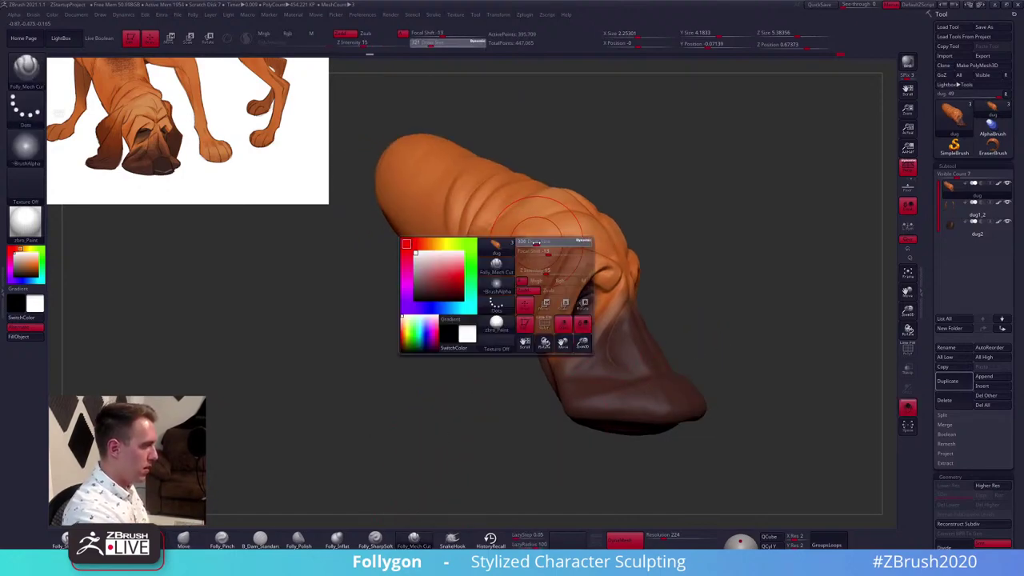
{"action": "mouse_move", "coordinate": [536, 252]}
{"action": "right_mouse_down"}
{"action": "mouse_move", "coordinate": [528, 264]}
{"action": "mouse_move", "coordinate": [553, 276]}
{"action": "right_mouse_up"}
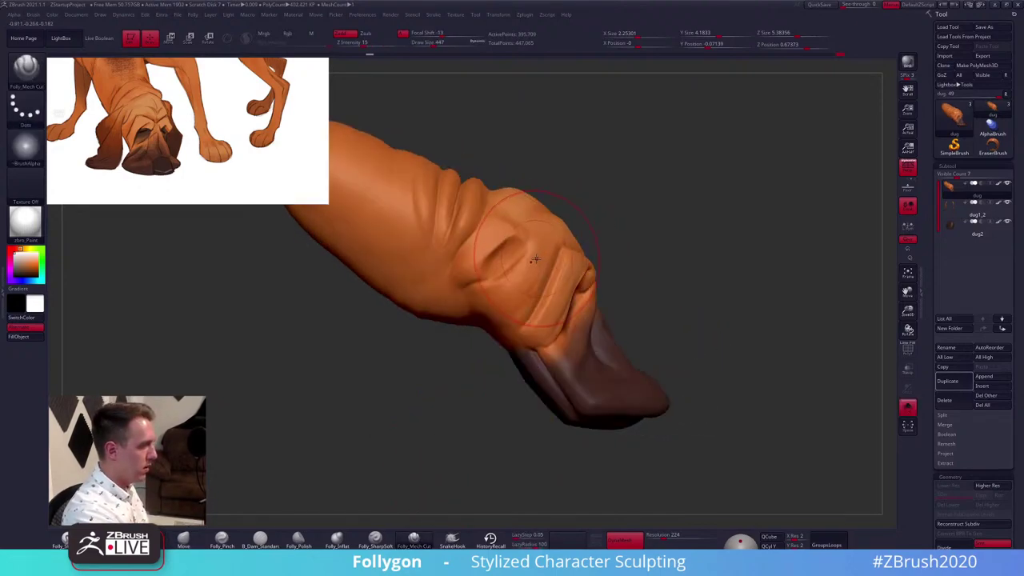
Adjust the transition between the back of the head and the neck folds with the Move brush at draw size 656
{"action": "key", "text": "space"}
{"action": "key", "text": "b"}
{"action": "key", "text": "m"}
{"action": "key", "text": "v"}
{"action": "mouse_move", "coordinate": [476, 272]}
{"action": "right_mouse_down"}
{"action": "mouse_move", "coordinate": [643, 364]}
{"action": "mouse_move", "coordinate": [516, 340]}
{"action": "mouse_move", "coordinate": [525, 246]}
{"action": "right_mouse_up"}
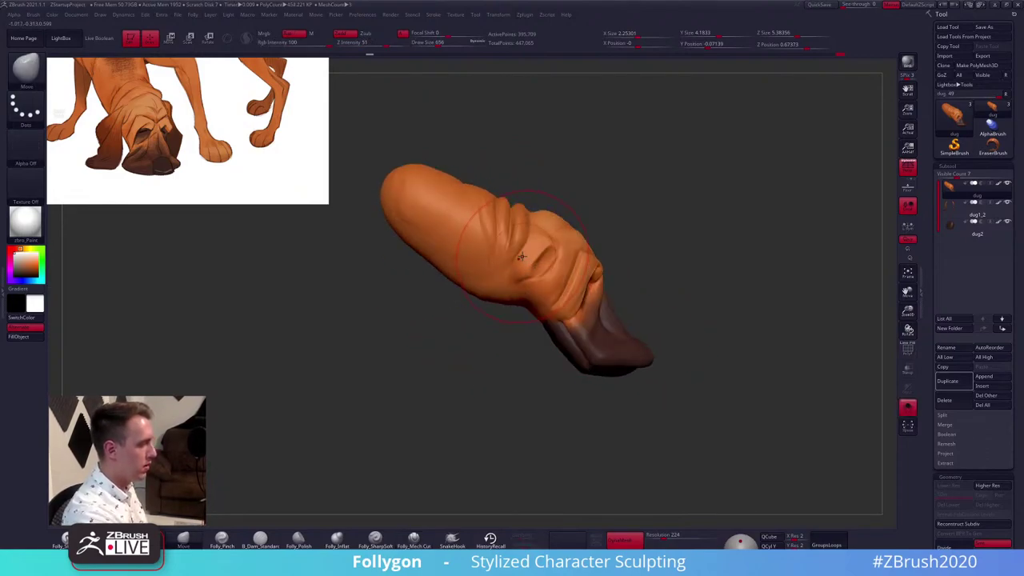
{"action": "left_click_drag", "start_coordinate": [525, 244], "coordinate": [538, 254]}
{"action": "right_click_drag", "start_coordinate": [625, 298], "coordinate": [543, 274]}
{"action": "key", "text": "space"}
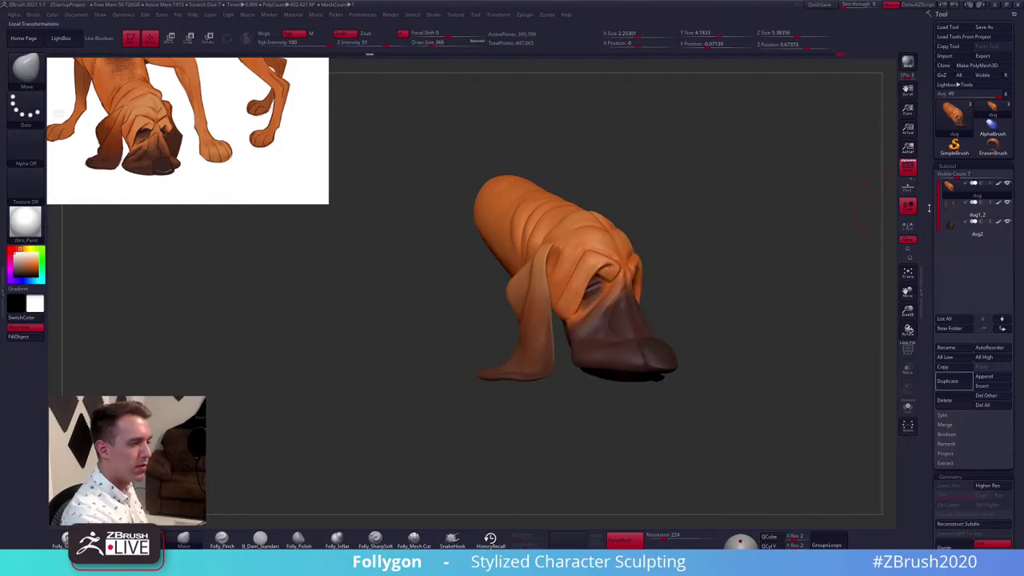
Make the dug1_2 ears the active subtool, turn off perspective, and briefly check their wireframe
{"action": "left_click", "coordinate": [969, 210]}
{"action": "right_click_drag", "start_coordinate": [676, 288], "coordinate": [722, 291]}
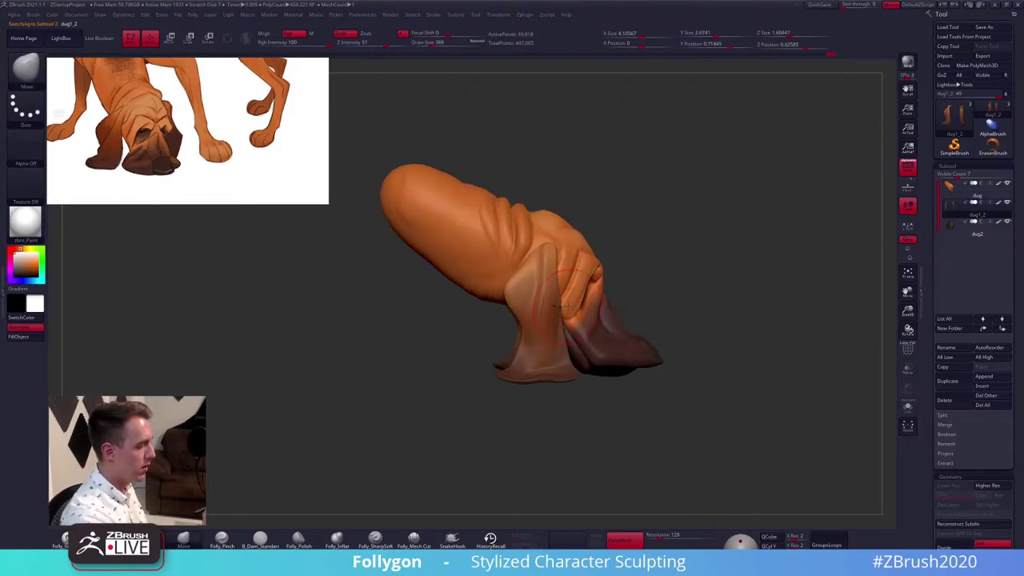
{"action": "left_click", "coordinate": [908, 171]}
{"action": "key", "text": "space"}
{"action": "left_click_drag", "start_coordinate": [698, 251], "coordinate": [709, 251]}
{"action": "key", "text": "shift+f"}
{"action": "key", "text": "shift+f"}
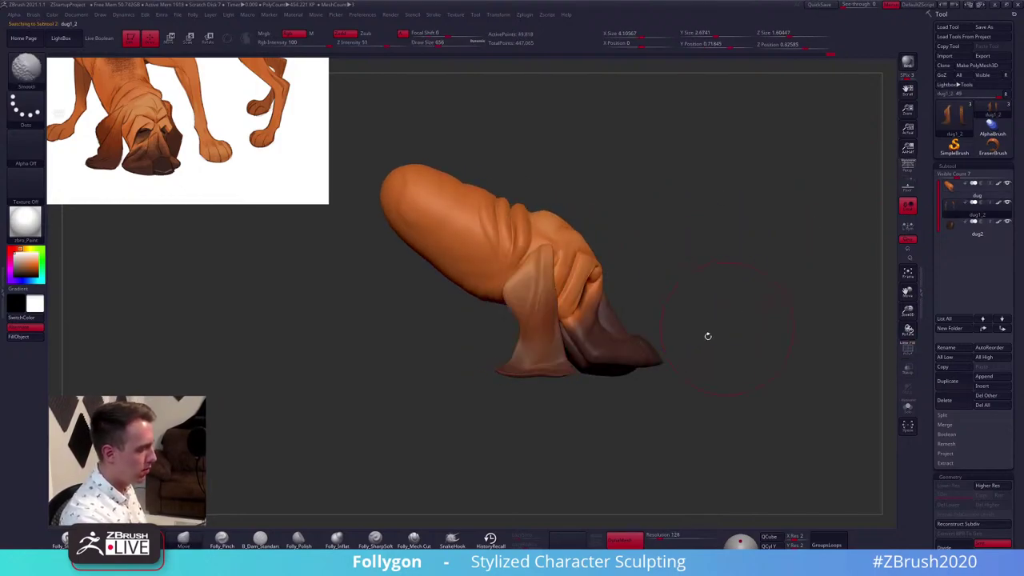
Sample the orange-brown surface color, turn off DynaMesh on the ears, and ZRemesh them into a low-poly mesh
{"action": "key", "text": "c"}
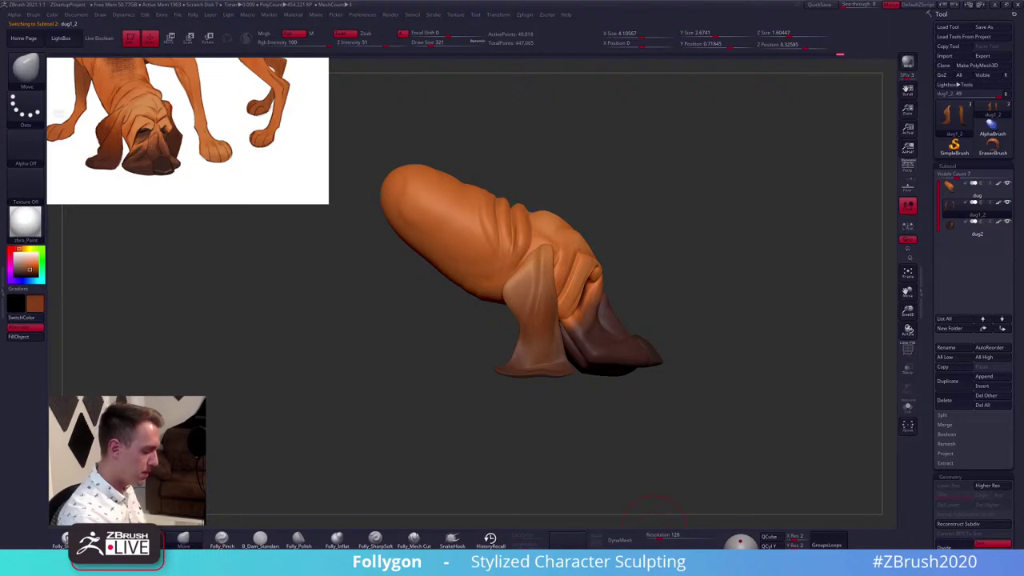
{"action": "left_click", "coordinate": [632, 556]}
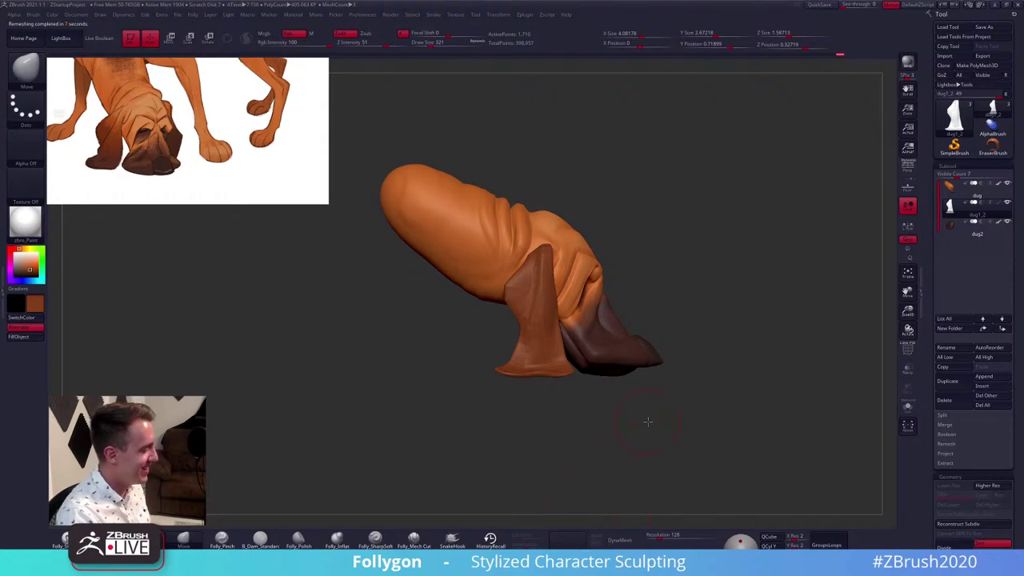
{"action": "left_click_drag", "start_coordinate": [648, 421], "coordinate": [616, 417]}
{"action": "key", "text": "space"}
{"action": "left_click", "coordinate": [733, 348]}
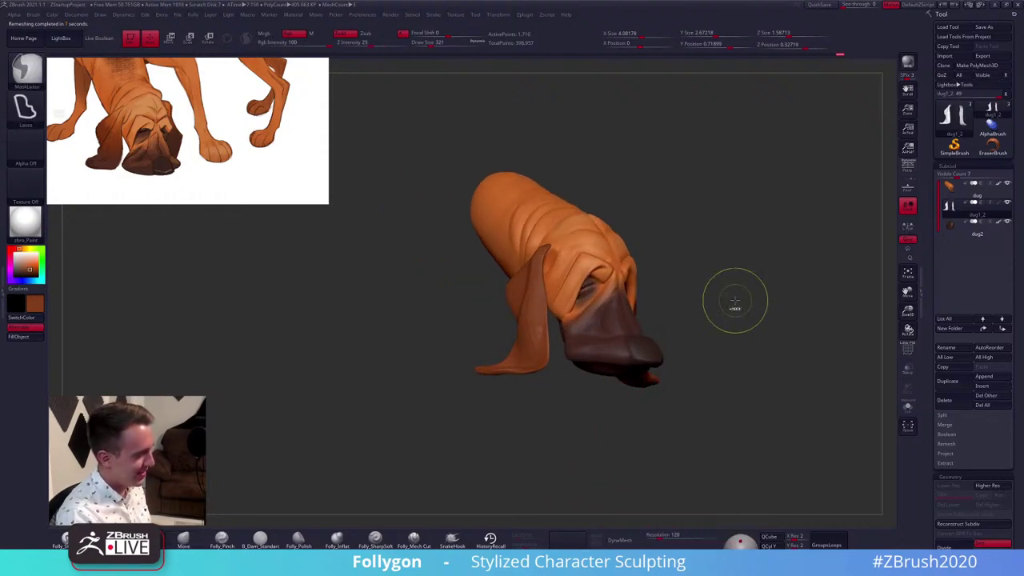
Subdivide the remeshed ears and project the stored history detail onto them, always accepting polypaint projection
{"action": "key", "text": "ctrl+d"}
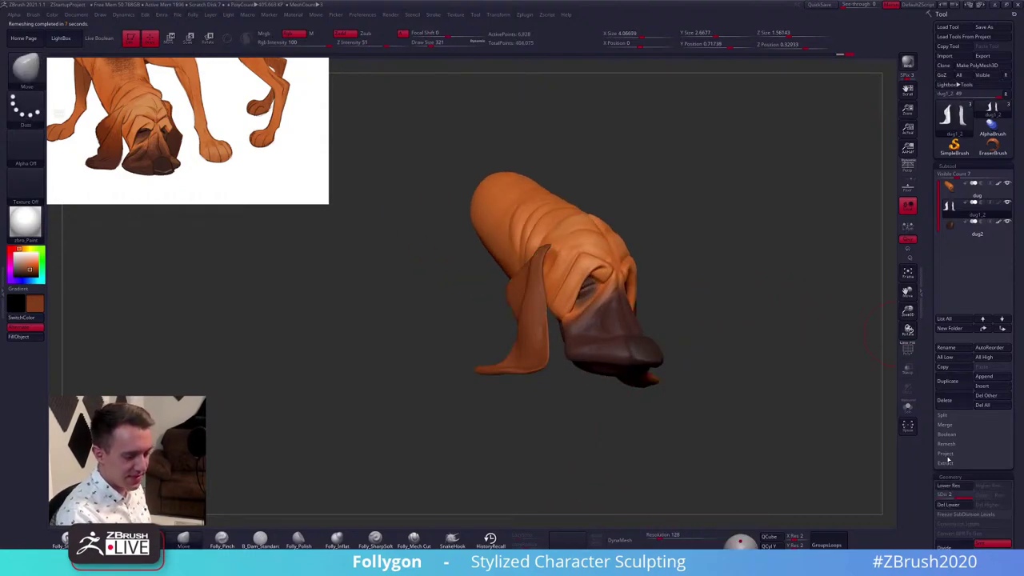
{"action": "left_click", "coordinate": [947, 454]}
{"action": "left_click", "coordinate": [992, 463]}
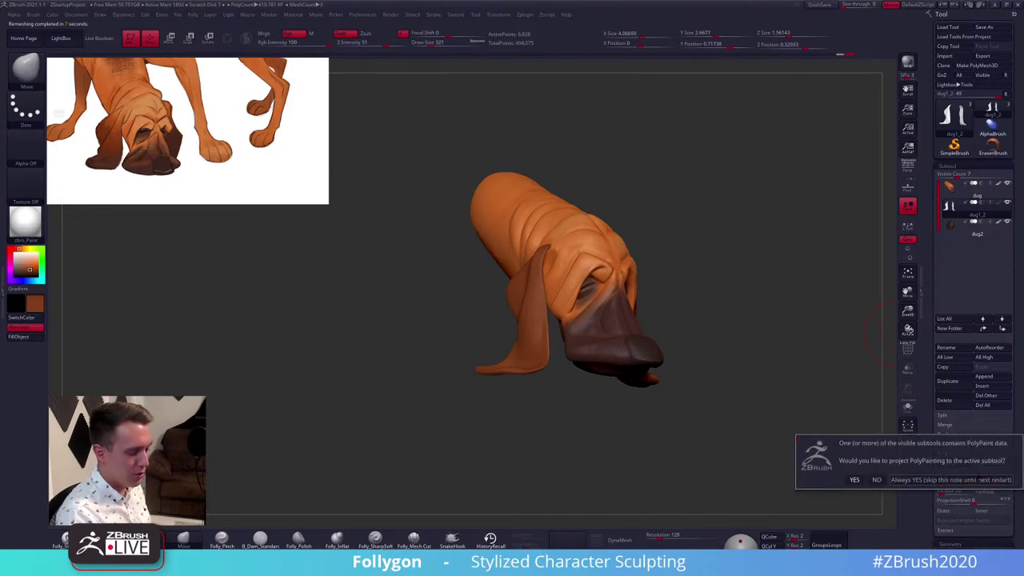
{"action": "left_click", "coordinate": [979, 480]}
{"action": "key", "text": "ctrl+d"}
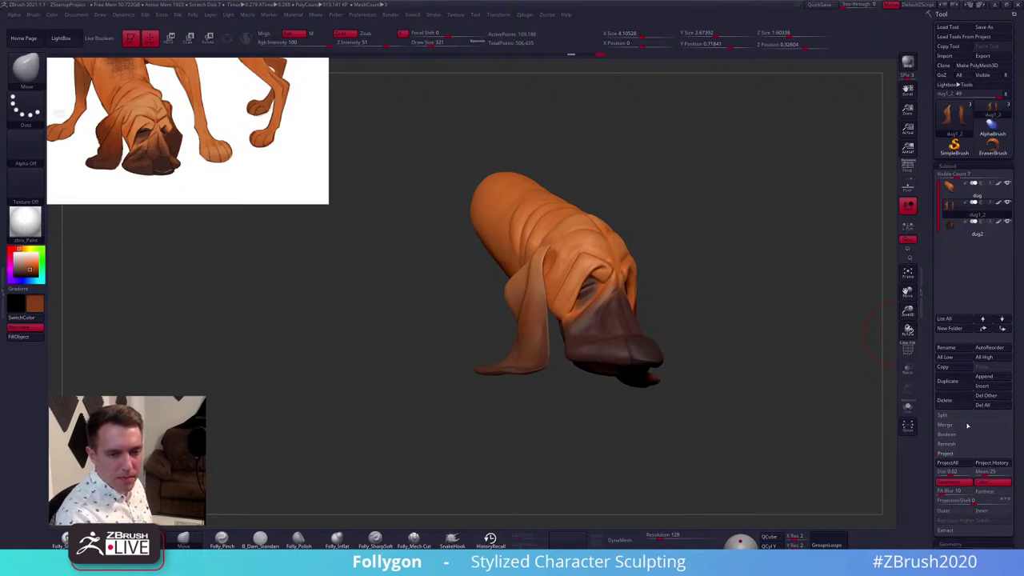
Drop the ears to their lowest subdivision level and adjust how they hang beside the head with the Move brush at draw size 430
{"action": "left_click_drag", "start_coordinate": [732, 328], "coordinate": [677, 333], "text": "shift"}
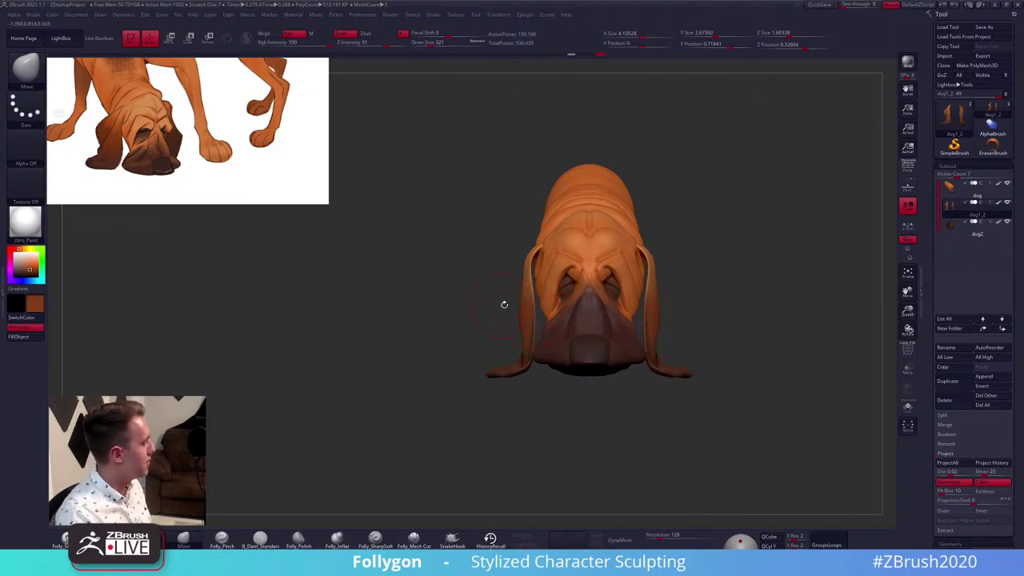
{"action": "left_click_drag", "start_coordinate": [523, 305], "coordinate": [579, 316]}
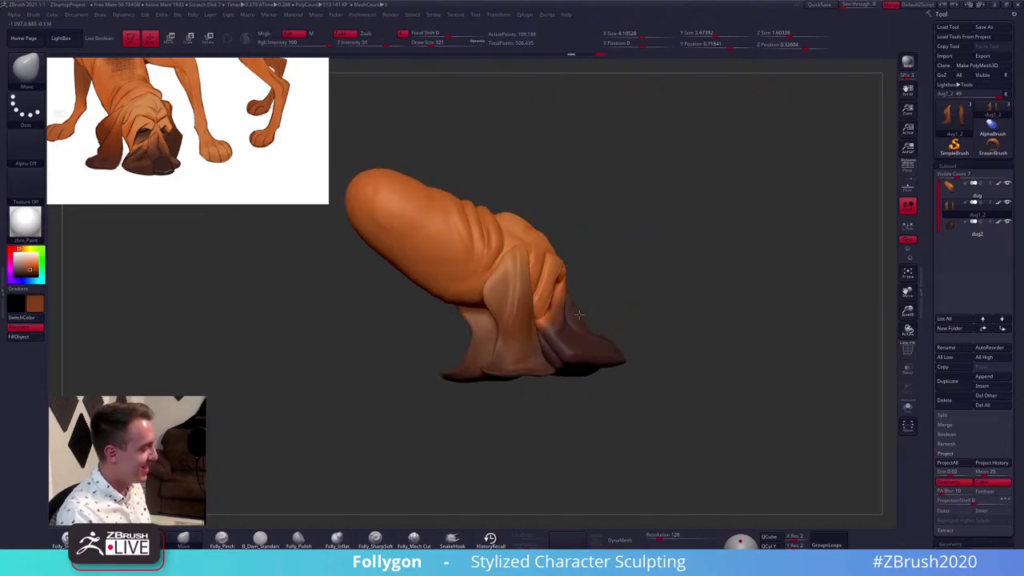
{"action": "key", "text": "space"}
{"action": "left_click_drag", "start_coordinate": [640, 296], "coordinate": [647, 296]}
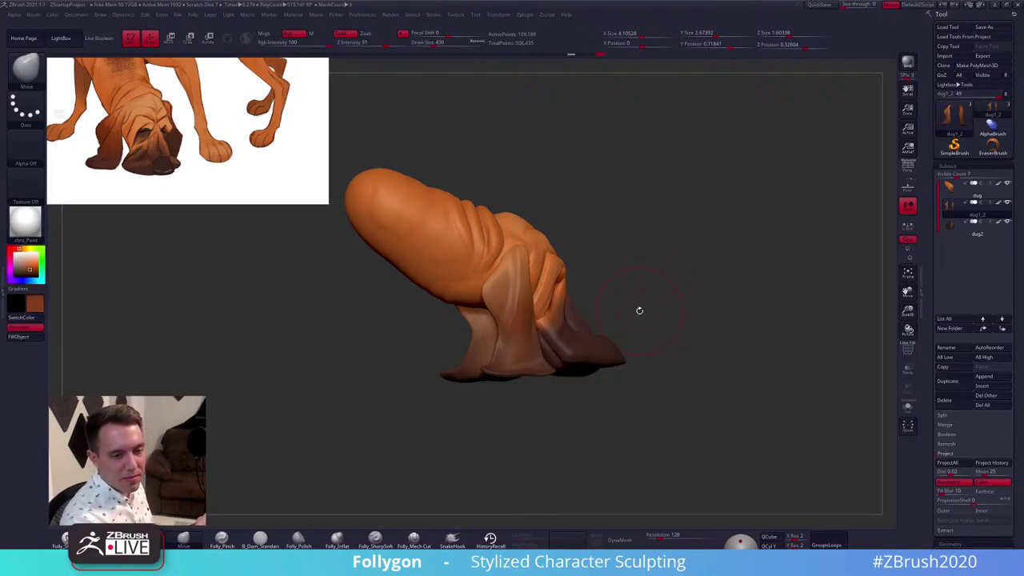
{"action": "mouse_move", "coordinate": [704, 388]}
{"action": "left_mouse_down"}
{"action": "mouse_move", "coordinate": [663, 389]}
{"action": "mouse_move", "coordinate": [674, 400]}
{"action": "left_mouse_up"}
{"action": "mouse_move", "coordinate": [487, 277]}
{"action": "left_mouse_down", "text": "alt"}
{"action": "mouse_move", "coordinate": [498, 297]}
{"action": "mouse_move", "coordinate": [553, 303]}
{"action": "left_mouse_up", "text": "alt"}
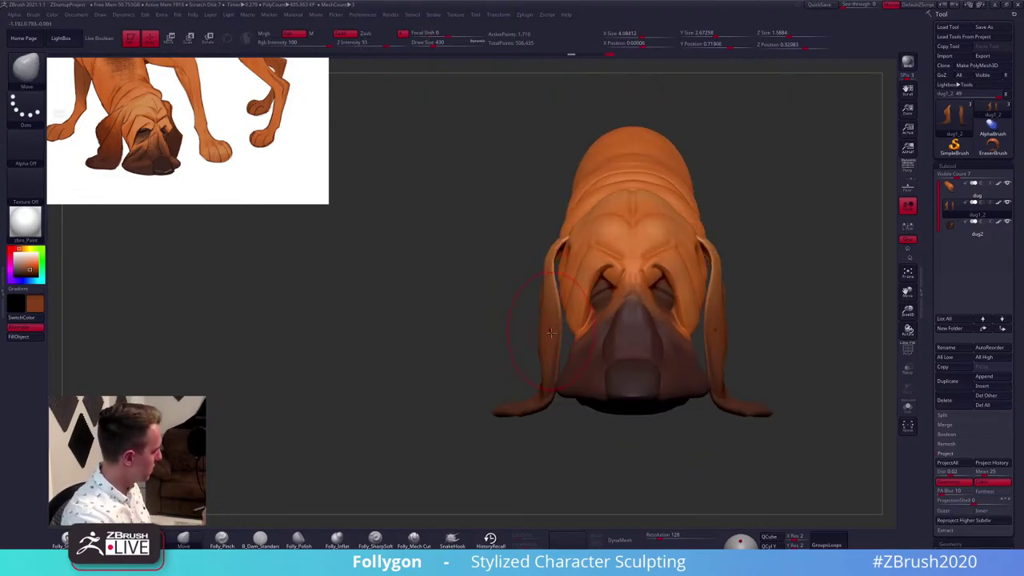
{"action": "right_click_drag", "start_coordinate": [549, 366], "coordinate": [584, 341]}
{"action": "mouse_move", "coordinate": [638, 388]}
{"action": "right_mouse_down", "text": "ctrl"}
{"action": "mouse_move", "coordinate": [628, 385]}
{"action": "mouse_move", "coordinate": [644, 375]}
{"action": "mouse_move", "coordinate": [582, 336]}
{"action": "right_mouse_up", "text": "ctrl"}
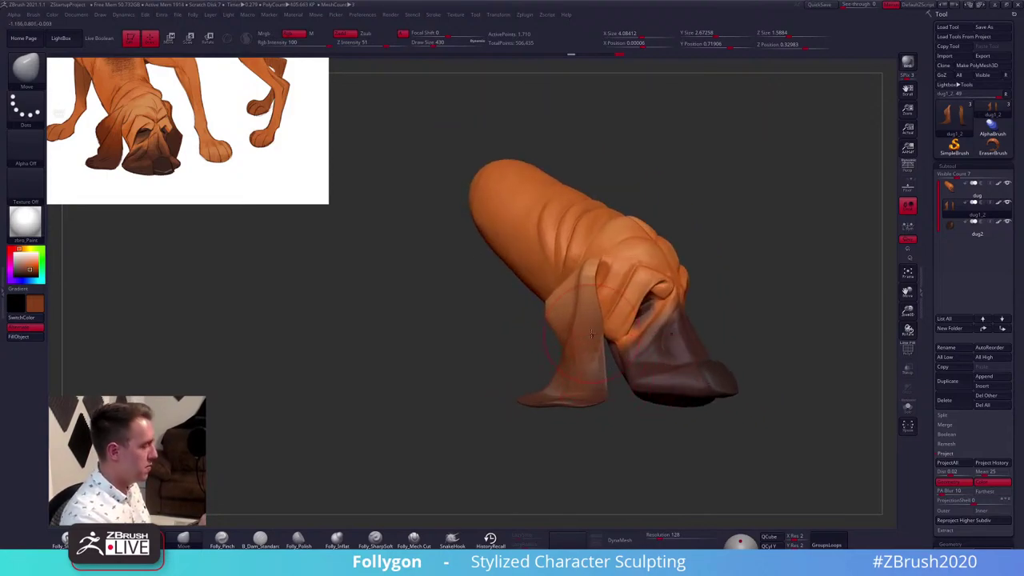
Lasso-mask the upper ear along its lengthwise fold, then soften and invert the mask
{"action": "key", "text": "space"}
{"action": "left_click_drag", "start_coordinate": [580, 309], "coordinate": [573, 308]}
{"action": "right_click_drag", "start_coordinate": [573, 309], "coordinate": [594, 304]}
{"action": "left_click_drag", "start_coordinate": [587, 255], "coordinate": [578, 257], "text": "ctrl"}
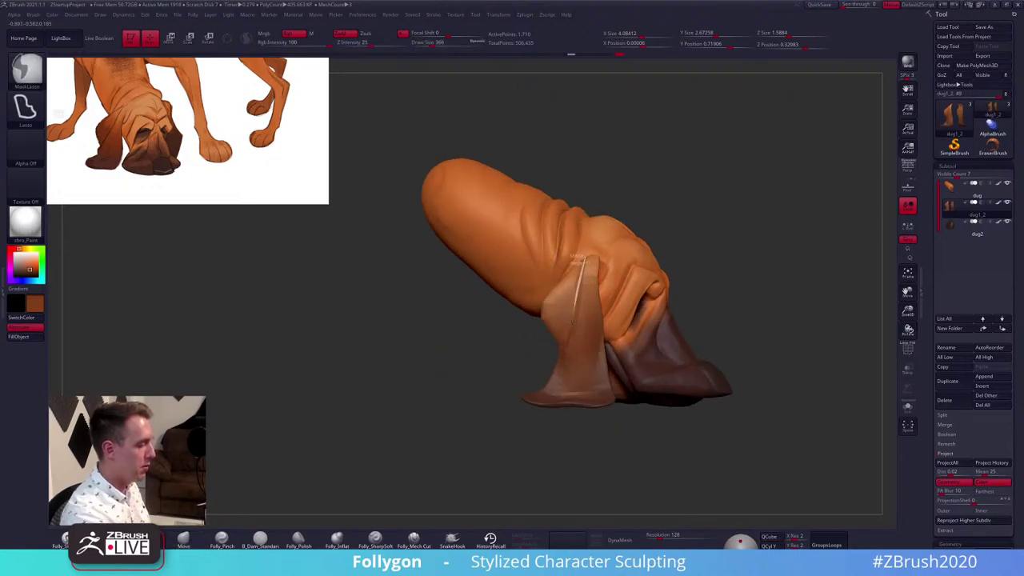
{"action": "left_click_drag", "start_coordinate": [546, 382], "coordinate": [468, 314], "text": "ctrl"}
{"action": "left_click", "coordinate": [467, 314], "text": "ctrl"}
{"action": "left_click", "coordinate": [581, 400], "text": "ctrl"}
{"action": "left_click", "coordinate": [581, 429], "text": "ctrl"}
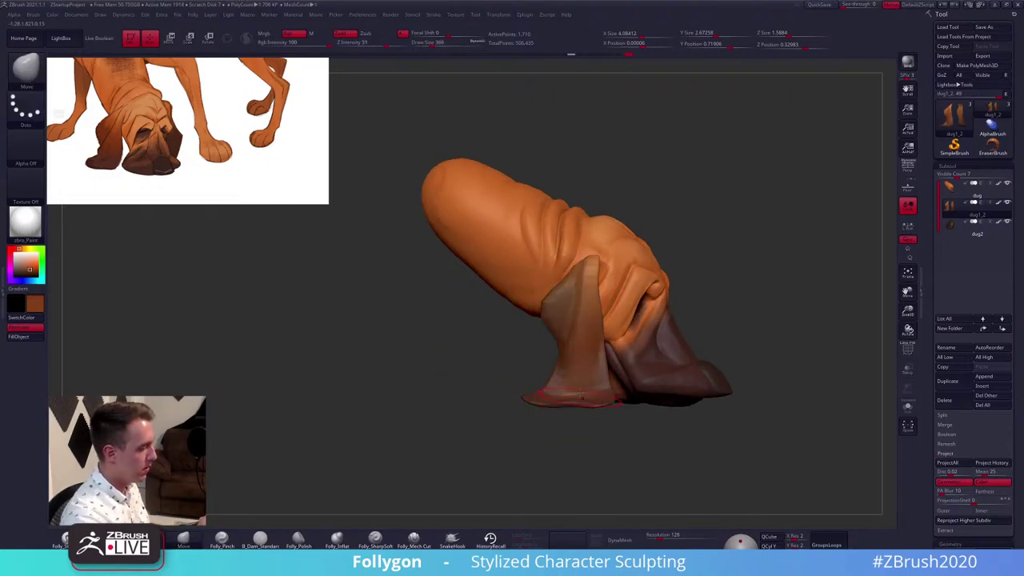
Pull the rear flaps of the ears outward from the neck with the Move brush at draw size 615
{"action": "right_click_drag", "start_coordinate": [585, 398], "coordinate": [599, 367]}
{"action": "key", "text": "space"}
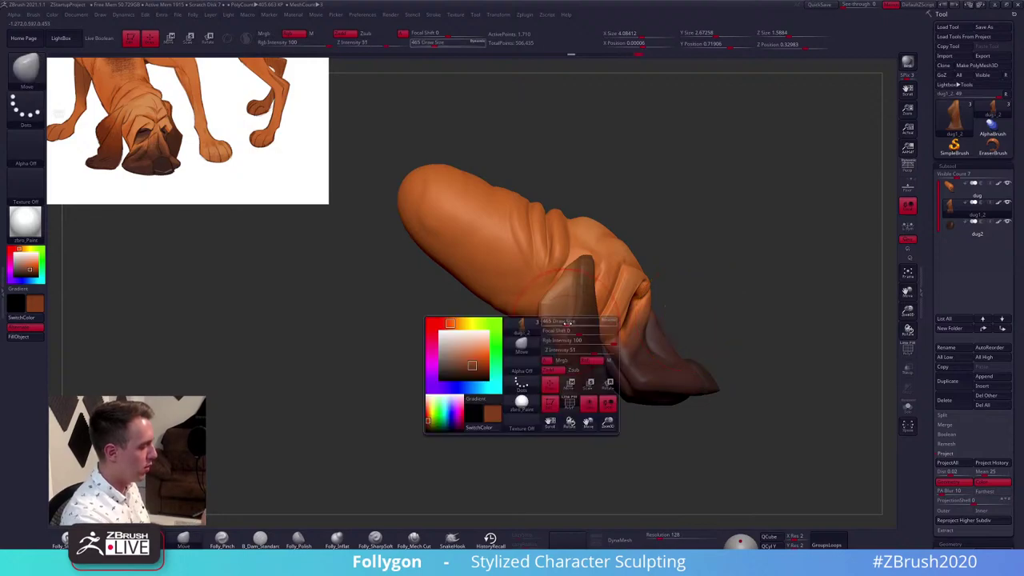
{"action": "right_click_drag", "start_coordinate": [548, 379], "coordinate": [565, 318]}
{"action": "mouse_move", "coordinate": [565, 317]}
{"action": "left_mouse_down"}
{"action": "mouse_move", "coordinate": [577, 340]}
{"action": "mouse_move", "coordinate": [584, 333]}
{"action": "left_mouse_up"}
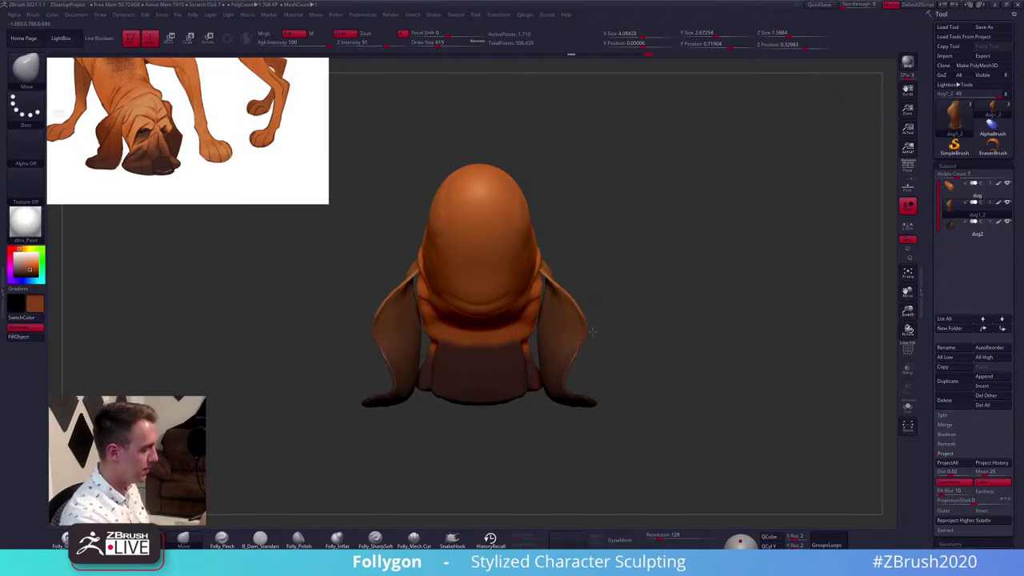
{"action": "right_click_drag", "start_coordinate": [588, 344], "coordinate": [492, 356]}
{"action": "key", "text": "space"}
{"action": "left_click", "coordinate": [602, 345]}
{"action": "left_click_drag", "start_coordinate": [600, 409], "coordinate": [550, 395], "text": "alt"}
{"action": "mouse_move", "coordinate": [606, 420]}
{"action": "left_mouse_down"}
{"action": "mouse_move", "coordinate": [693, 395]}
{"action": "mouse_move", "coordinate": [680, 396]}
{"action": "left_mouse_up"}
Rework the ear's curve and its attachment behind the cheek from several angles, finishing with the Move brush at draw size 447
{"action": "key", "text": "space"}
{"action": "left_click", "coordinate": [570, 345]}
{"action": "mouse_move", "coordinate": [570, 344]}
{"action": "right_mouse_down"}
{"action": "mouse_move", "coordinate": [567, 310]}
{"action": "mouse_move", "coordinate": [620, 326]}
{"action": "mouse_move", "coordinate": [628, 318]}
{"action": "right_mouse_up"}
{"action": "key", "text": "space"}
{"action": "key", "text": "space"}
{"action": "left_click", "coordinate": [538, 328]}
{"action": "right_click_drag", "start_coordinate": [504, 329], "coordinate": [542, 325]}
{"action": "key", "text": "space"}
{"action": "left_click", "coordinate": [524, 329]}
{"action": "left_click_drag", "start_coordinate": [542, 324], "coordinate": [528, 329]}
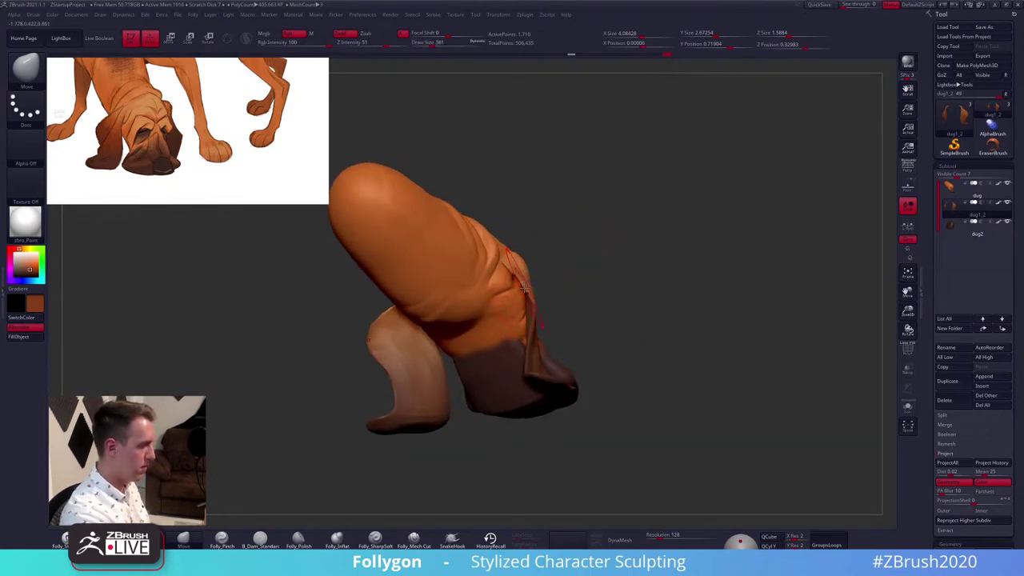
{"action": "mouse_move", "coordinate": [532, 313]}
{"action": "right_mouse_down"}
{"action": "mouse_move", "coordinate": [499, 282]}
{"action": "mouse_move", "coordinate": [483, 287]}
{"action": "mouse_move", "coordinate": [493, 279]}
{"action": "mouse_move", "coordinate": [511, 292]}
{"action": "mouse_move", "coordinate": [487, 300]}
{"action": "right_mouse_up"}
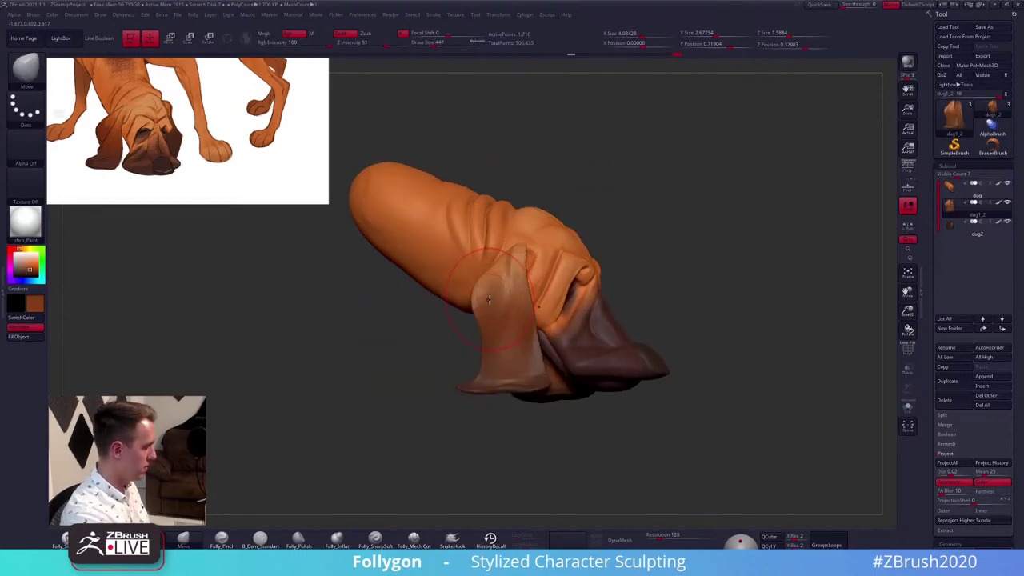
Refine the upper flap and lower section of the ear with the Move brush, reducing the draw size to 279
{"action": "key", "text": "space"}
{"action": "left_click_drag", "start_coordinate": [497, 271], "coordinate": [490, 269]}
{"action": "mouse_move", "coordinate": [493, 287]}
{"action": "right_mouse_down"}
{"action": "mouse_move", "coordinate": [487, 340]}
{"action": "mouse_move", "coordinate": [507, 361]}
{"action": "right_mouse_up"}
{"action": "key", "text": "space"}
{"action": "left_click_drag", "start_coordinate": [508, 373], "coordinate": [498, 373]}
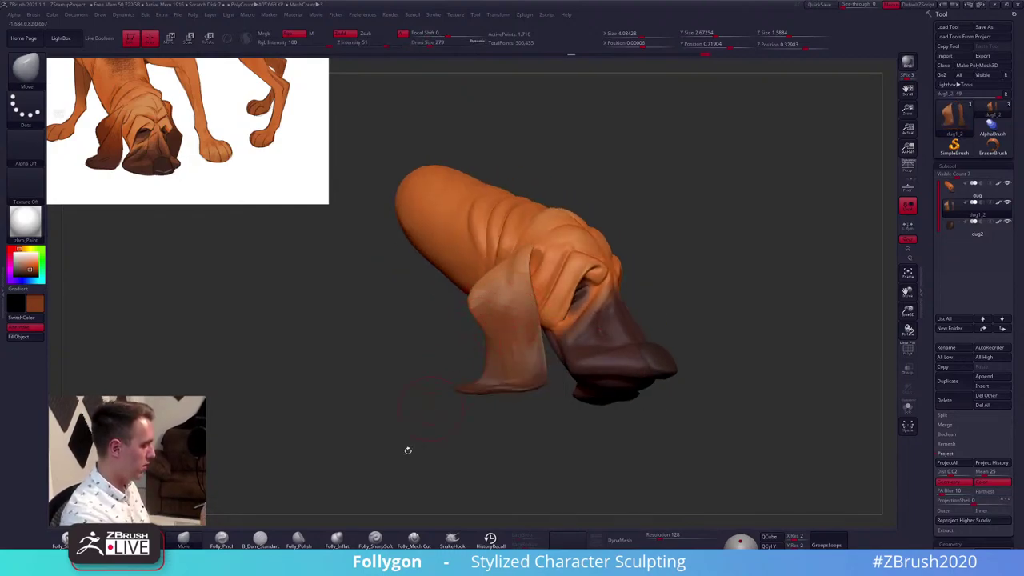
Work the upper ear with Folly_SharpSoft at draw size 279 and raise the ears to their highest subdivision level
{"action": "left_click", "coordinate": [385, 544]}
{"action": "right_click_drag", "start_coordinate": [496, 292], "coordinate": [505, 280]}
{"action": "mouse_move", "coordinate": [506, 280]}
{"action": "right_mouse_down", "text": "ctrl"}
{"action": "mouse_move", "coordinate": [507, 304]}
{"action": "mouse_move", "coordinate": [502, 267]}
{"action": "right_mouse_up", "text": "ctrl"}
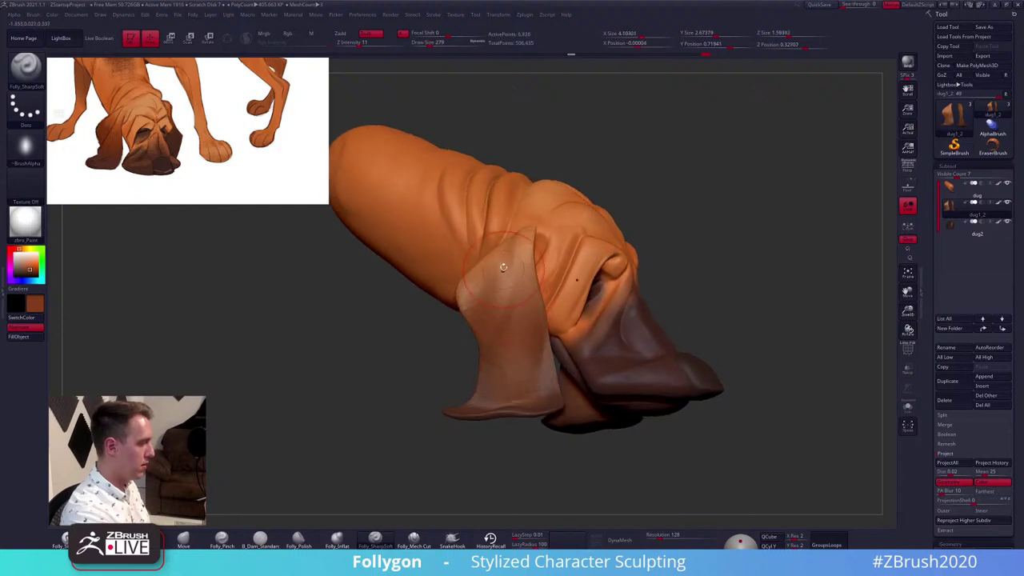
{"action": "key", "text": "d"}
{"action": "key", "text": "d"}
{"action": "key", "text": "d"}
{"action": "key", "text": "1"}
{"action": "left_click_drag", "start_coordinate": [514, 266], "coordinate": [521, 261]}
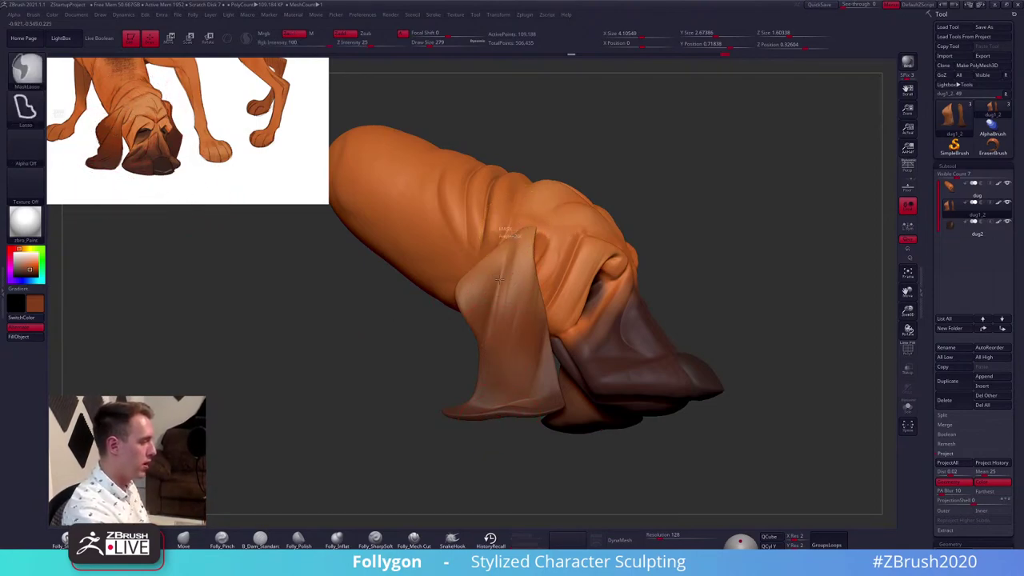
Isolate the ears in Solo mode and lasso-mask the upper rear flap along the fold line
{"action": "mouse_move", "coordinate": [518, 227]}
{"action": "left_mouse_down", "text": "ctrl"}
{"action": "mouse_move", "coordinate": [448, 488]}
{"action": "mouse_move", "coordinate": [608, 368]}
{"action": "mouse_move", "coordinate": [809, 186]}
{"action": "mouse_move", "coordinate": [664, 116]}
{"action": "left_mouse_up", "text": "ctrl"}
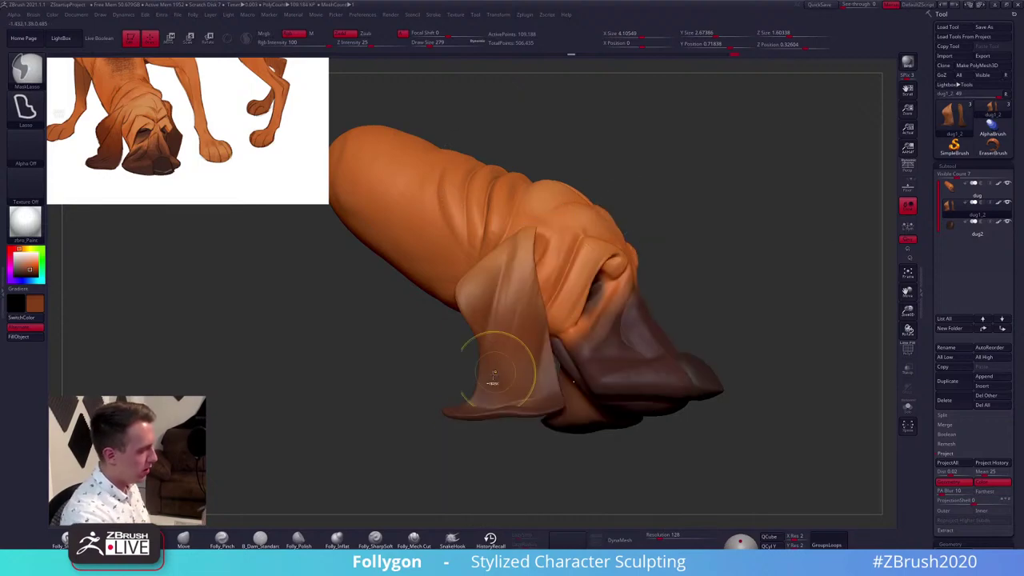
{"action": "key", "text": "alt+s"}
{"action": "right_click_drag", "start_coordinate": [432, 320], "coordinate": [507, 275]}
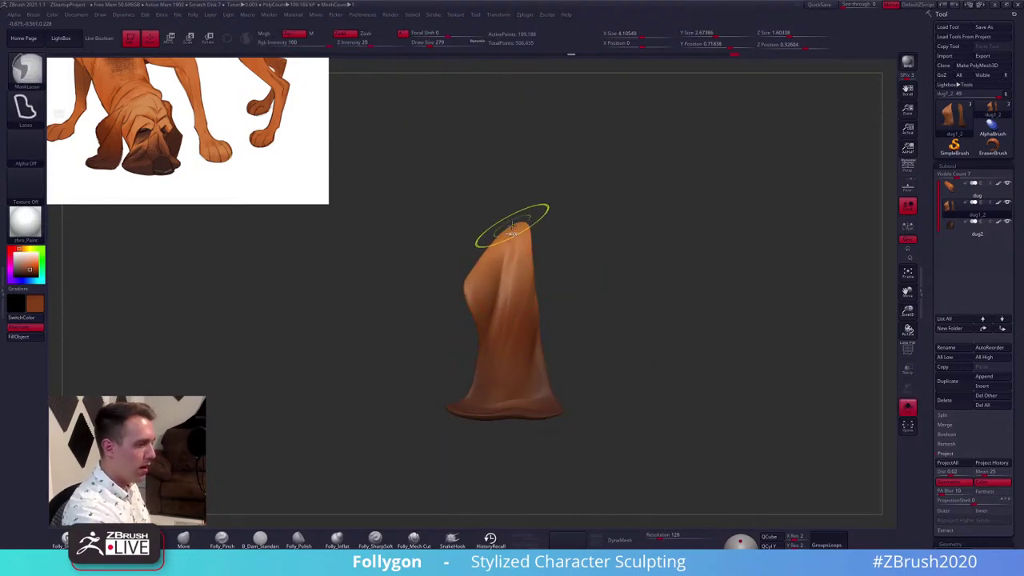
{"action": "mouse_move", "coordinate": [509, 224]}
{"action": "left_mouse_down", "text": "ctrl"}
{"action": "mouse_move", "coordinate": [448, 484]}
{"action": "mouse_move", "coordinate": [640, 440]}
{"action": "mouse_move", "coordinate": [627, 347]}
{"action": "left_mouse_up", "text": "ctrl"}
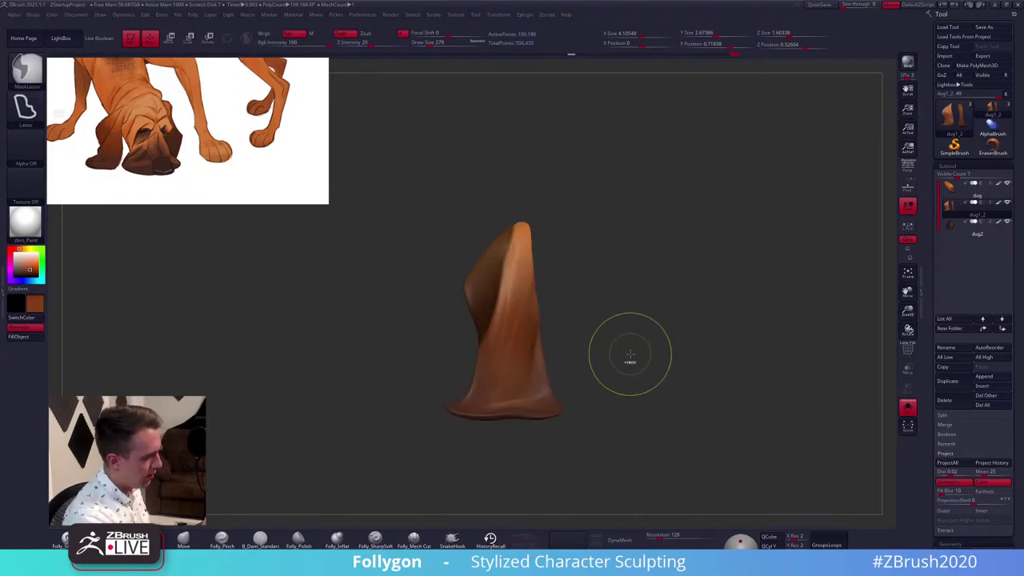
Protect the front of the ears with the mask and shape the rear flap with the Move brush at draw sizes 430 and 465
{"action": "key", "text": "space"}
{"action": "left_click_drag", "start_coordinate": [643, 348], "coordinate": [607, 351]}
{"action": "left_click_drag", "start_coordinate": [503, 297], "coordinate": [514, 300]}
{"action": "left_click_drag", "start_coordinate": [575, 340], "coordinate": [614, 332]}
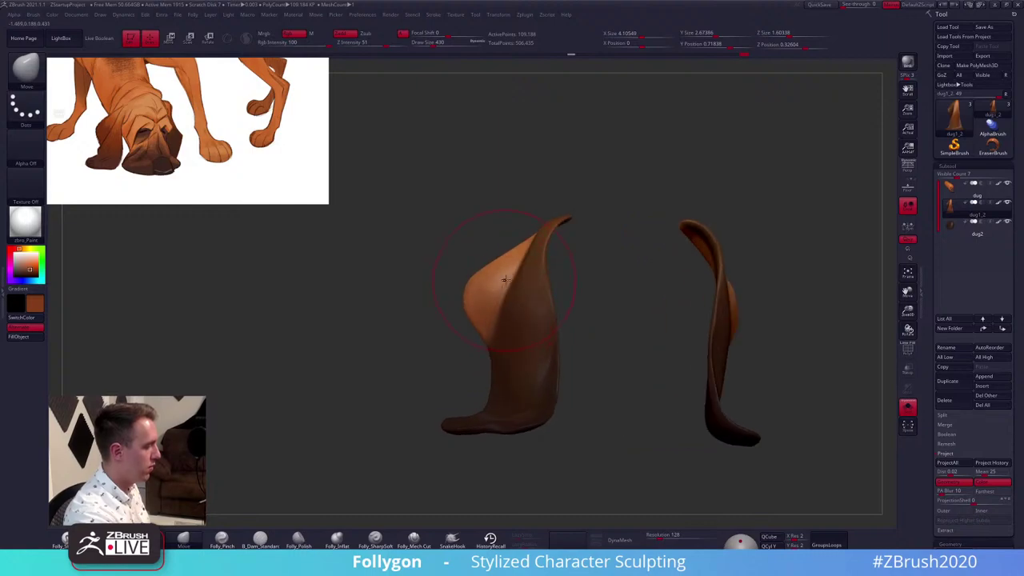
{"action": "left_click_drag", "start_coordinate": [505, 279], "coordinate": [522, 285]}
{"action": "right_click_drag", "start_coordinate": [495, 326], "coordinate": [528, 307]}
{"action": "key", "text": "s"}
{"action": "left_click_drag", "start_coordinate": [528, 307], "coordinate": [509, 292]}
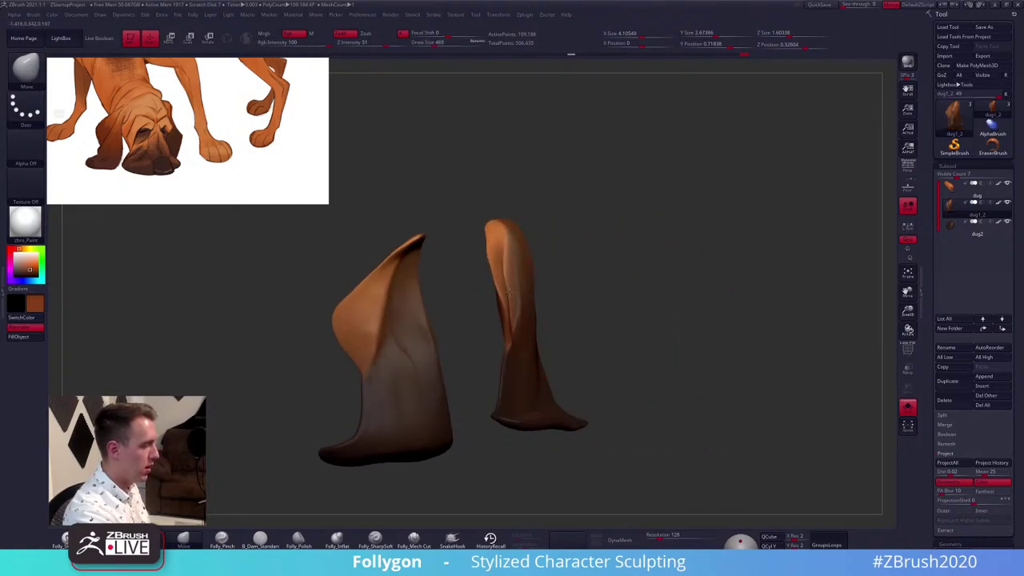
Fine-tune the rear flap's outline and fold edge with the Move brush, going from draw size 350 to 252
{"action": "right_click_drag", "start_coordinate": [518, 298], "coordinate": [483, 358]}
{"action": "key", "text": "s"}
{"action": "left_click_drag", "start_coordinate": [481, 359], "coordinate": [470, 358]}
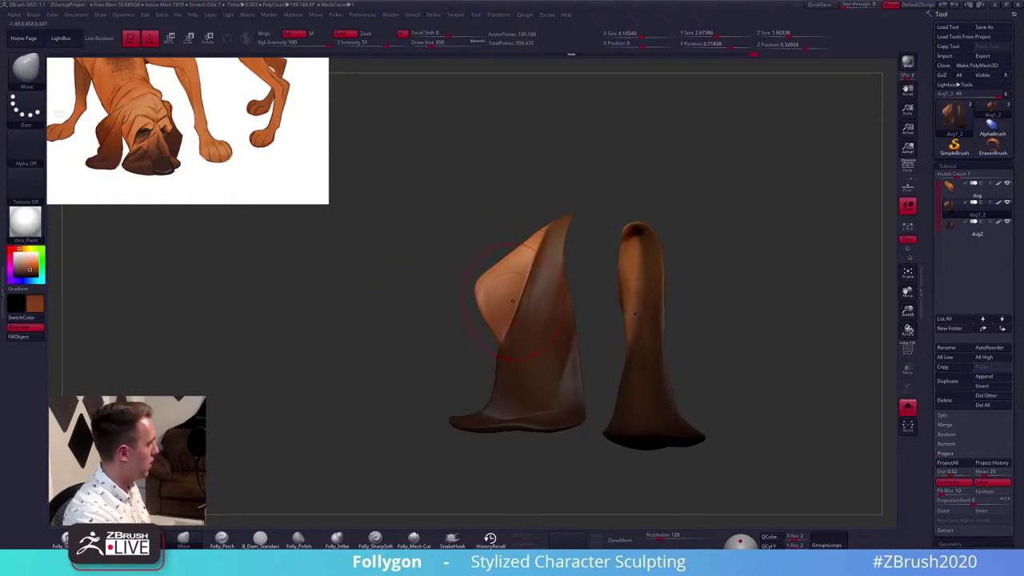
{"action": "key", "text": "s"}
{"action": "right_click_drag", "start_coordinate": [480, 343], "coordinate": [518, 342]}
{"action": "key", "text": "space"}
{"action": "left_click_drag", "start_coordinate": [518, 341], "coordinate": [513, 341]}
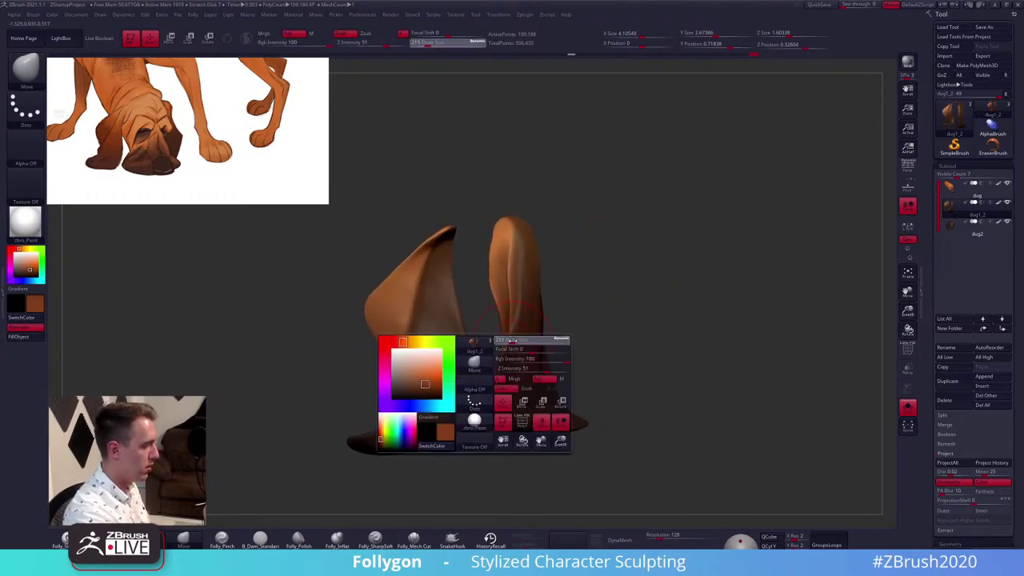
{"action": "right_click_drag", "start_coordinate": [509, 310], "coordinate": [457, 340]}
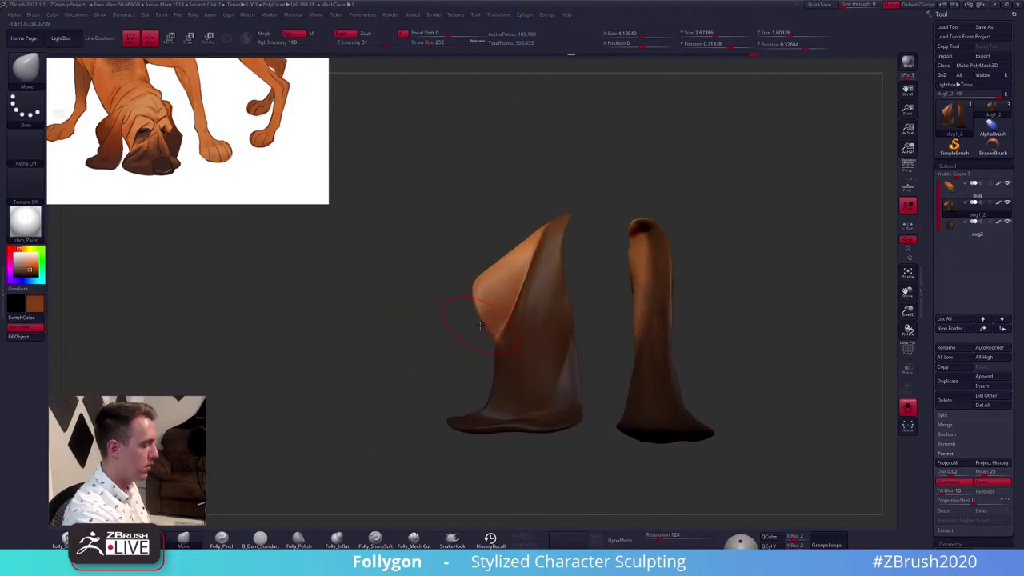
Adjust the ear mask and rotate the rear flap with a Transpose line along the ear, then clear the mask
{"action": "mouse_move", "coordinate": [461, 342]}
{"action": "left_mouse_down", "text": "ctrl"}
{"action": "mouse_move", "coordinate": [510, 286]}
{"action": "mouse_move", "coordinate": [423, 299]}
{"action": "mouse_move", "coordinate": [481, 308]}
{"action": "left_mouse_up", "text": "ctrl"}
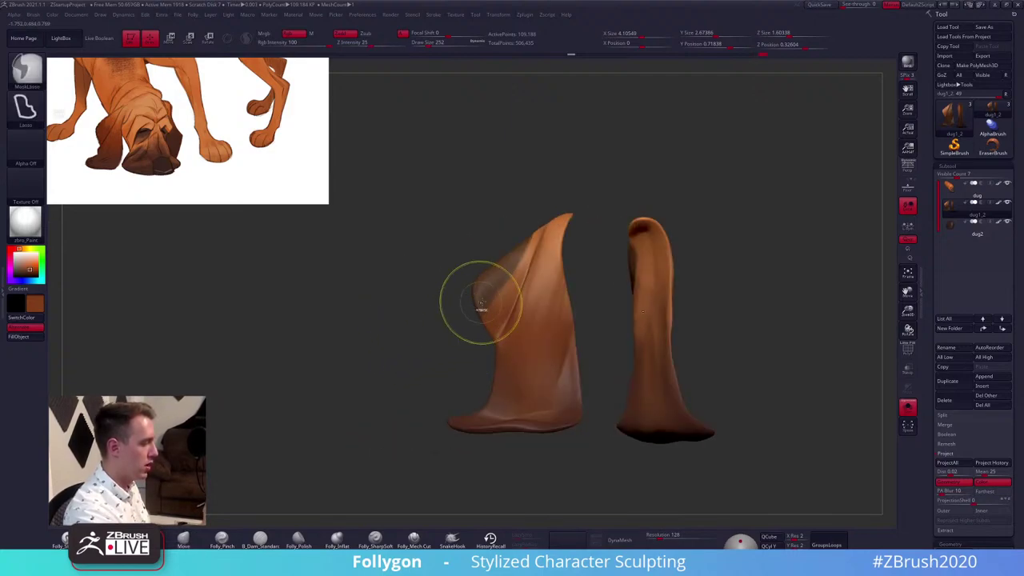
{"action": "mouse_move", "coordinate": [465, 341]}
{"action": "right_mouse_down"}
{"action": "mouse_move", "coordinate": [530, 307]}
{"action": "mouse_move", "coordinate": [498, 307]}
{"action": "right_mouse_up"}
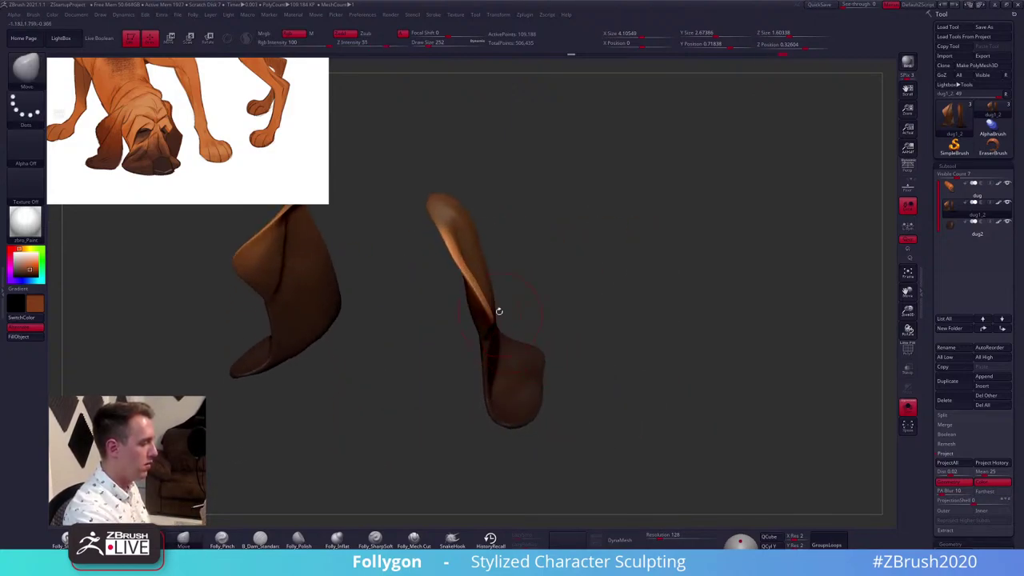
{"action": "key", "text": "w"}
{"action": "left_click_drag", "start_coordinate": [435, 201], "coordinate": [481, 302]}
{"action": "left_click_drag", "start_coordinate": [520, 454], "coordinate": [527, 472]}
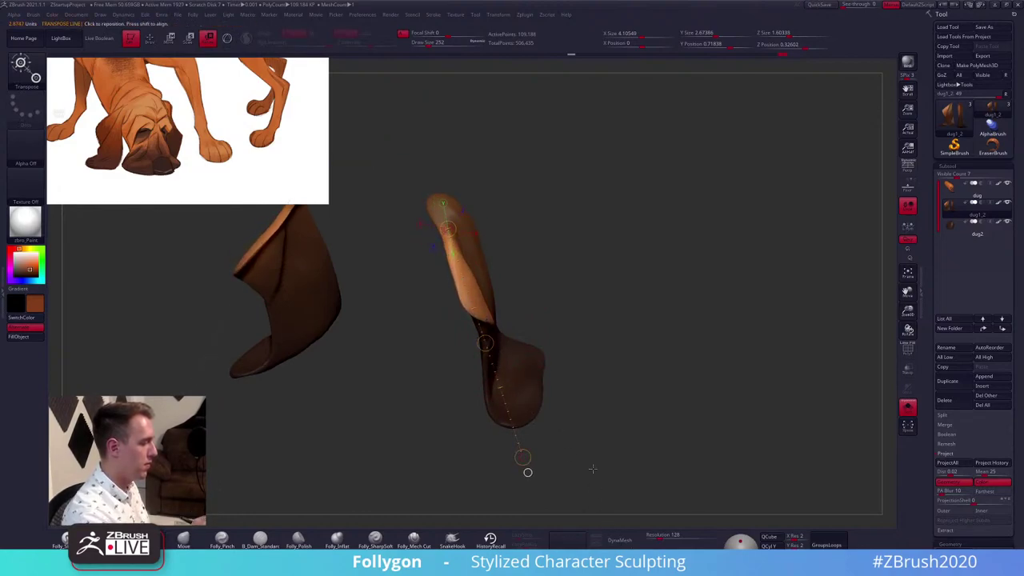
{"action": "mouse_move", "coordinate": [525, 469]}
{"action": "right_mouse_down"}
{"action": "mouse_move", "coordinate": [578, 393]}
{"action": "mouse_move", "coordinate": [573, 438]}
{"action": "right_mouse_up"}
{"action": "key", "text": "ctrl+z"}
{"action": "key", "text": "ctrl+shift+z"}
{"action": "key", "text": "q"}
{"action": "left_click_drag", "start_coordinate": [586, 413], "coordinate": [597, 424], "text": "ctrl"}
Refine the ears' upper fold with the Move brush at draw size 203 and smooth the crease running down the flap
{"action": "right_click_drag", "start_coordinate": [597, 421], "coordinate": [584, 392]}
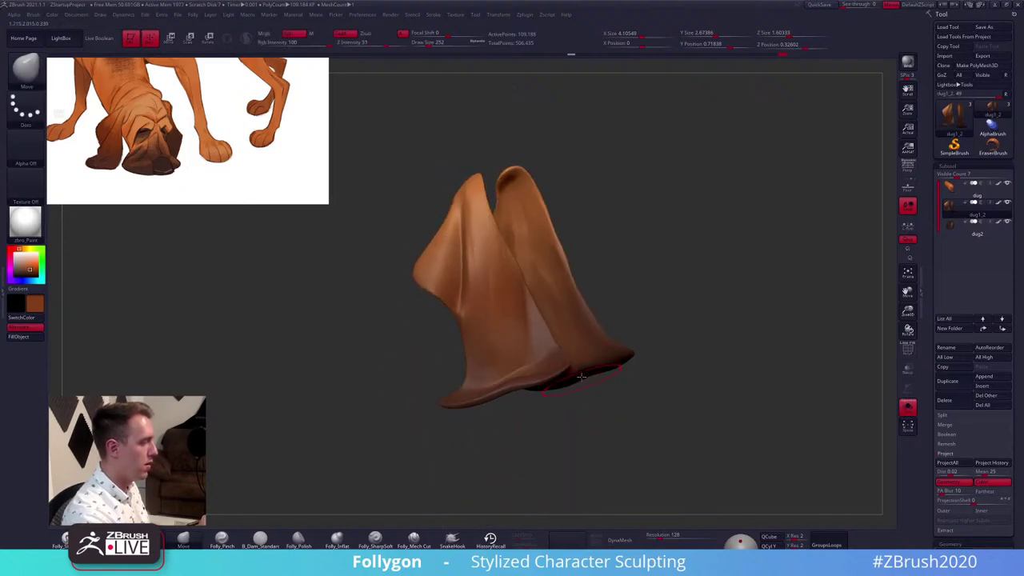
{"action": "key", "text": "space"}
{"action": "left_click_drag", "start_coordinate": [583, 376], "coordinate": [580, 376]}
{"action": "right_click_drag", "start_coordinate": [478, 252], "coordinate": [510, 266], "text": "alt"}
{"action": "left_click_drag", "start_coordinate": [472, 261], "coordinate": [498, 257]}
{"action": "key", "text": "space"}
{"action": "left_click_drag", "start_coordinate": [507, 260], "coordinate": [505, 260]}
{"action": "right_click_drag", "start_coordinate": [504, 250], "coordinate": [508, 259], "text": "ctrl"}
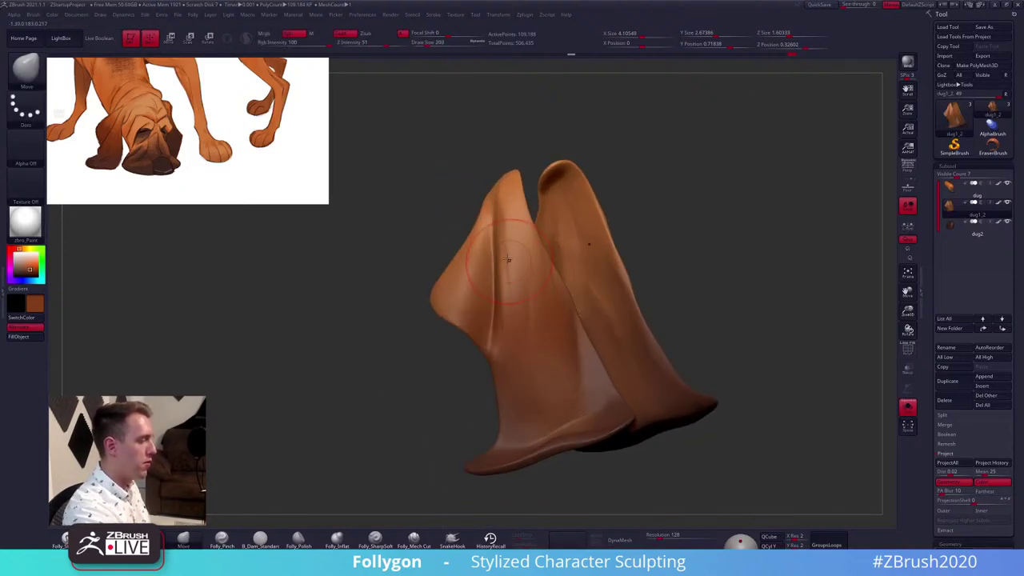
{"action": "left_click_drag", "start_coordinate": [503, 245], "coordinate": [497, 268], "text": "shift"}
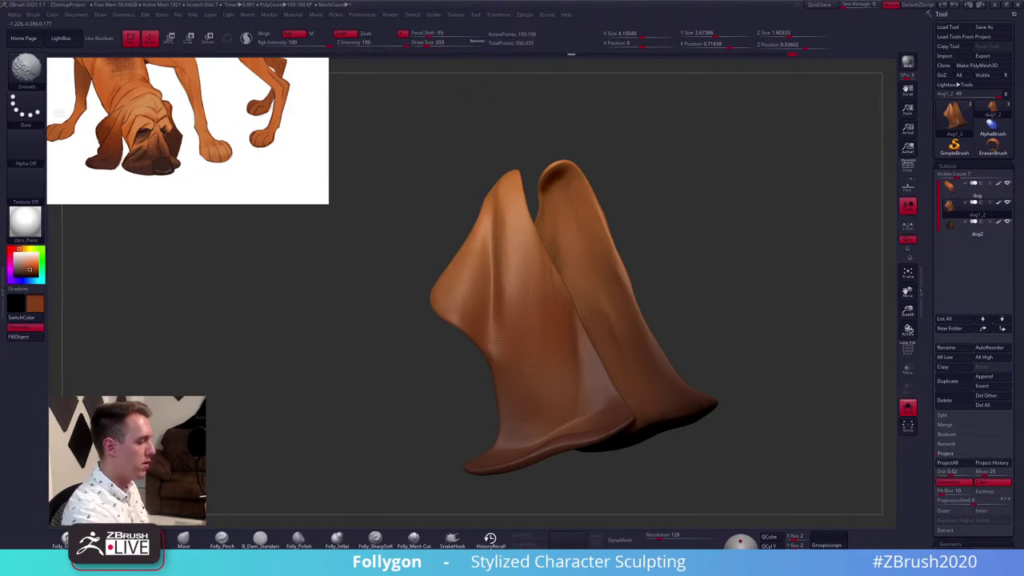
{"action": "right_click_drag", "start_coordinate": [509, 257], "coordinate": [548, 344], "text": "shift"}
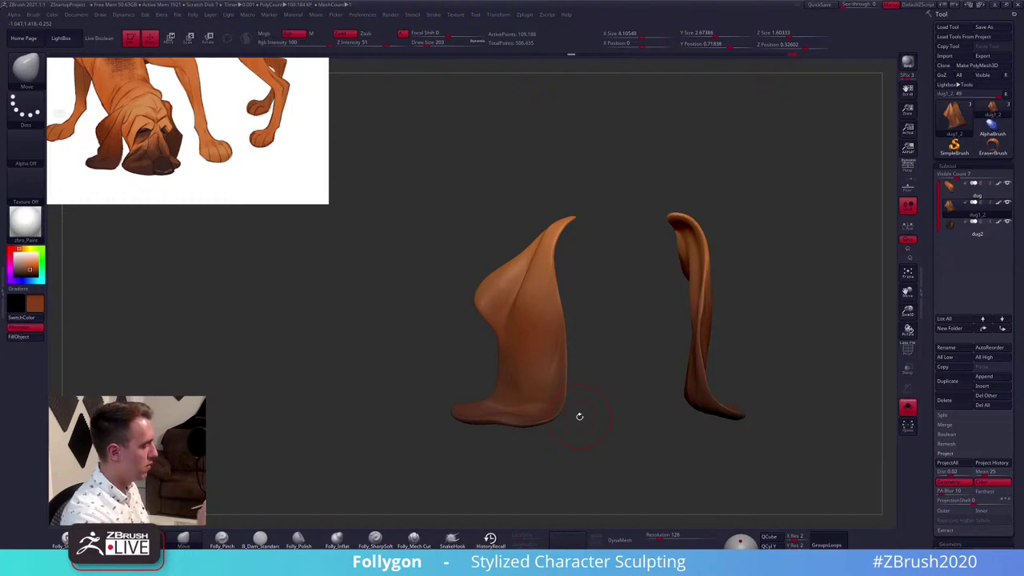
Mask the recess along the ears' upper fold, adjust the flap beside it at draw size 252, and clear the mask
{"action": "right_click_drag", "start_coordinate": [580, 416], "coordinate": [522, 288]}
{"action": "mouse_move", "coordinate": [532, 233]}
{"action": "left_mouse_down", "text": "ctrl+alt"}
{"action": "mouse_move", "coordinate": [453, 402]}
{"action": "mouse_move", "coordinate": [568, 214]}
{"action": "mouse_move", "coordinate": [552, 181]}
{"action": "left_mouse_up", "text": "ctrl+alt"}
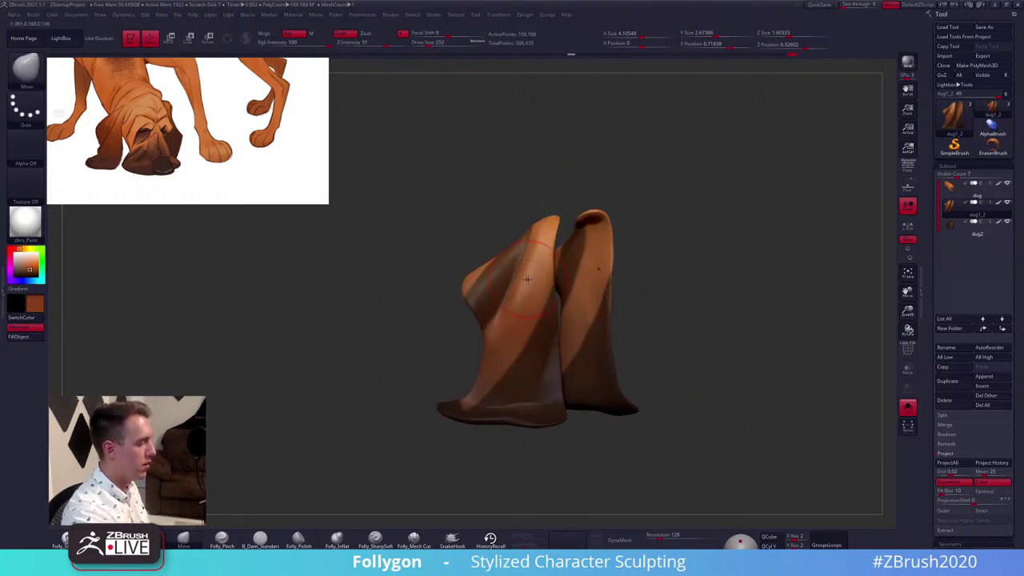
{"action": "mouse_move", "coordinate": [624, 266]}
{"action": "left_mouse_down", "text": "ctrl"}
{"action": "mouse_move", "coordinate": [647, 264]}
{"action": "mouse_move", "coordinate": [556, 264]}
{"action": "left_mouse_up", "text": "ctrl"}
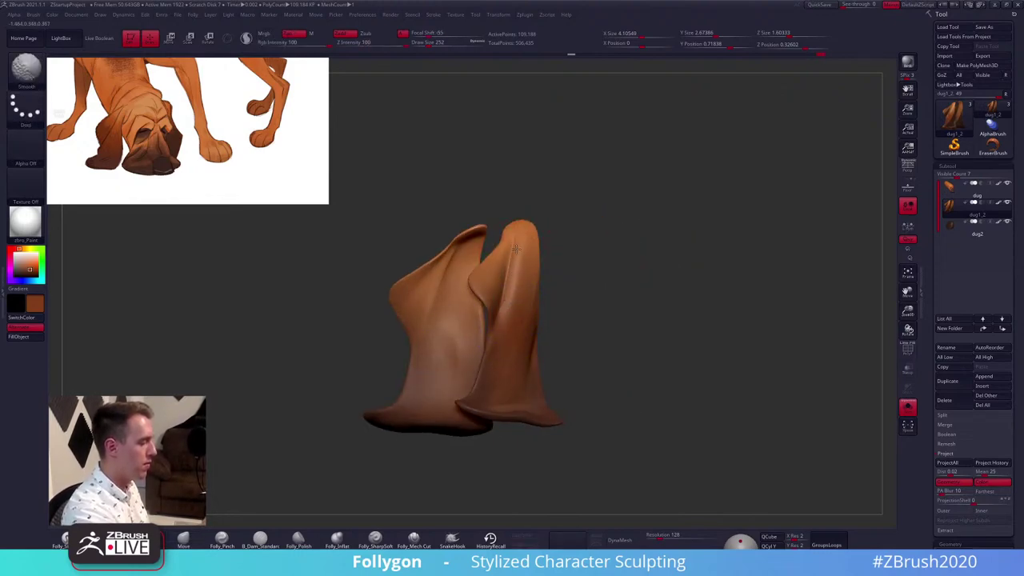
Reshape the flared lower edge and tip of the ears with the Move brush
{"action": "right_click_drag", "start_coordinate": [500, 337], "coordinate": [515, 356]}
{"action": "left_click_drag", "start_coordinate": [468, 455], "coordinate": [514, 440]}
{"action": "key", "text": "space"}
{"action": "left_click_drag", "start_coordinate": [552, 411], "coordinate": [544, 411]}
{"action": "mouse_move", "coordinate": [528, 448]}
{"action": "left_mouse_down", "text": "alt"}
{"action": "mouse_move", "coordinate": [567, 416]}
{"action": "mouse_move", "coordinate": [578, 432]}
{"action": "left_mouse_up", "text": "alt"}
{"action": "left_click_drag", "start_coordinate": [573, 393], "coordinate": [588, 468]}
{"action": "key", "text": "alt+s"}
{"action": "key", "text": "alt+s"}
Flatten the underside of the ears' flared tips with the Trim brush at draw size 192 and bring back the whole model
{"action": "key", "text": "4"}
{"action": "left_click_drag", "start_coordinate": [554, 350], "coordinate": [564, 368]}
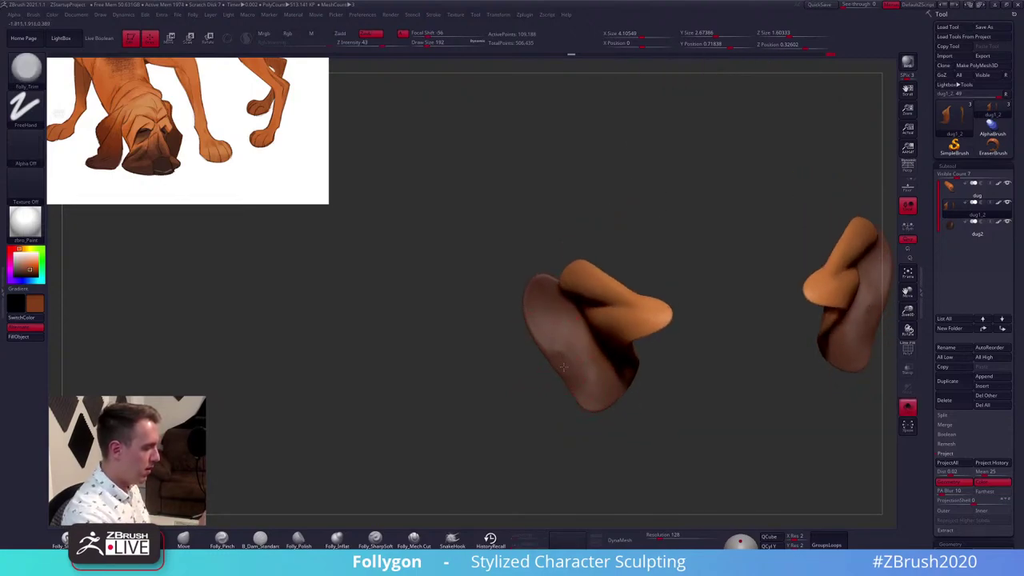
{"action": "right_click_drag", "start_coordinate": [574, 369], "coordinate": [559, 374]}
{"action": "key", "text": "alt+s"}
{"action": "mouse_move", "coordinate": [616, 409]}
{"action": "right_mouse_down"}
{"action": "mouse_move", "coordinate": [645, 413]}
{"action": "mouse_move", "coordinate": [654, 392]}
{"action": "mouse_move", "coordinate": [632, 377]}
{"action": "mouse_move", "coordinate": [636, 400]}
{"action": "mouse_move", "coordinate": [624, 409]}
{"action": "right_mouse_up"}
{"action": "key", "text": "shift+f"}
{"action": "key", "text": "shift+f"}
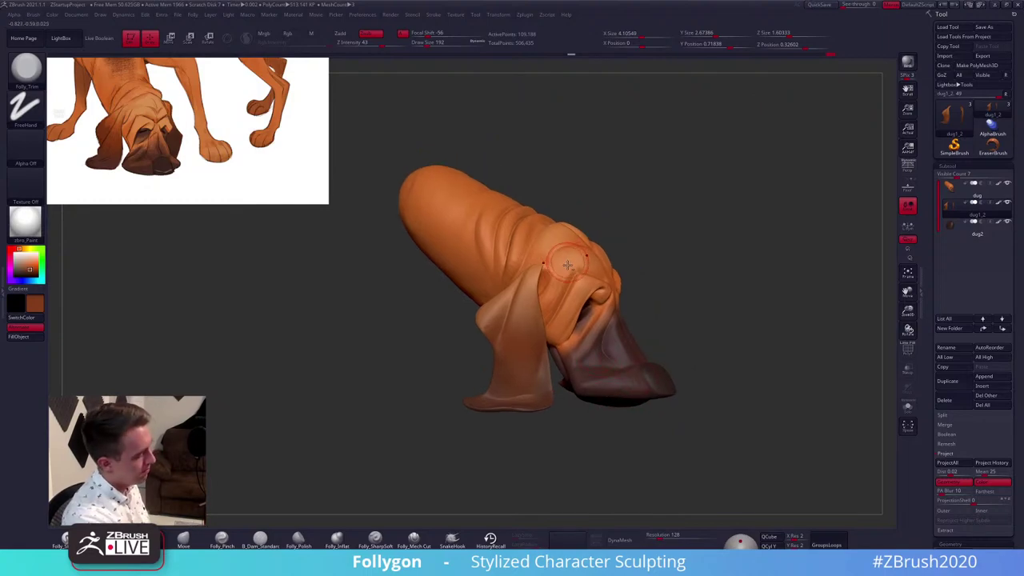
Switch to the head subtool and reshape the neck and back of the head with the Move brush at draw size 447
{"action": "left_click", "coordinate": [554, 256], "text": "alt"}
{"action": "key", "text": "space"}
{"action": "left_click_drag", "start_coordinate": [533, 243], "coordinate": [552, 243]}
{"action": "right_click_drag", "start_coordinate": [484, 138], "coordinate": [507, 189], "text": "alt"}
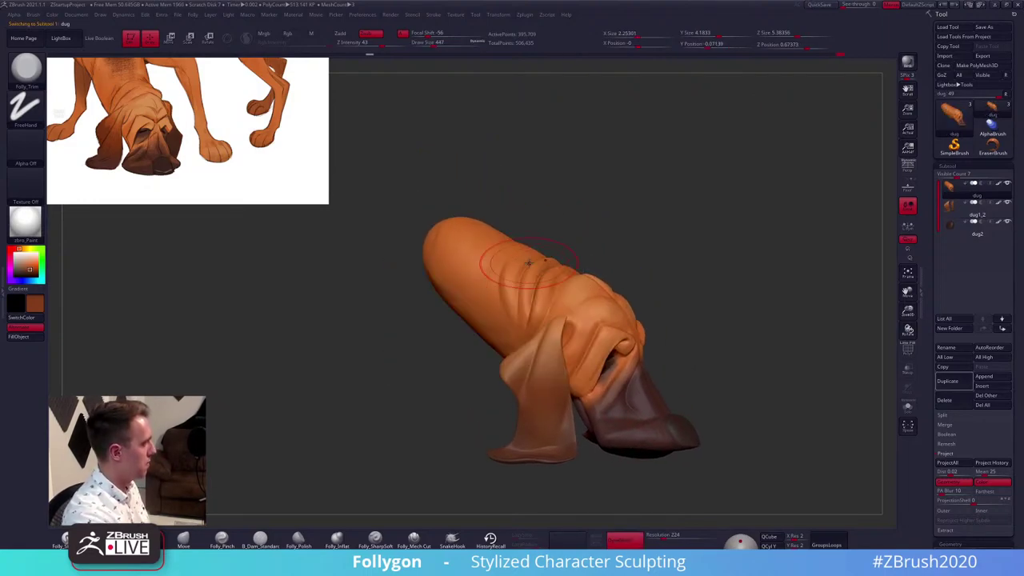
{"action": "right_click_drag", "start_coordinate": [536, 264], "coordinate": [552, 261]}
{"action": "key", "text": "b"}
{"action": "key", "text": "m"}
{"action": "key", "text": "v"}
{"action": "mouse_move", "coordinate": [513, 251]}
{"action": "left_mouse_down"}
{"action": "mouse_move", "coordinate": [505, 263]}
{"action": "mouse_move", "coordinate": [476, 247]}
{"action": "left_mouse_up"}
{"action": "key", "text": "space"}
{"action": "left_click_drag", "start_coordinate": [457, 228], "coordinate": [453, 237]}
{"action": "mouse_move", "coordinate": [480, 274]}
{"action": "right_mouse_down"}
{"action": "mouse_move", "coordinate": [435, 270]}
{"action": "mouse_move", "coordinate": [400, 284]}
{"action": "mouse_move", "coordinate": [404, 308]}
{"action": "right_mouse_up"}
{"action": "key", "text": "space"}
{"action": "mouse_move", "coordinate": [549, 222]}
{"action": "left_mouse_down"}
{"action": "mouse_move", "coordinate": [561, 221]}
{"action": "mouse_move", "coordinate": [550, 223]}
{"action": "left_mouse_up"}
Isolate the head and examine its form, proportions and wireframe from several angles
{"action": "right_click_drag", "start_coordinate": [560, 320], "coordinate": [565, 261]}
{"action": "right_click_drag", "start_coordinate": [564, 260], "coordinate": [598, 302], "text": "ctrl"}
{"action": "right_click_drag", "start_coordinate": [657, 381], "coordinate": [622, 379]}
{"action": "key", "text": "shift+f"}
{"action": "key", "text": "shift+f"}
{"action": "key", "text": "shift+s"}
{"action": "key", "text": "space"}
{"action": "left_click_drag", "start_coordinate": [504, 296], "coordinate": [485, 293]}
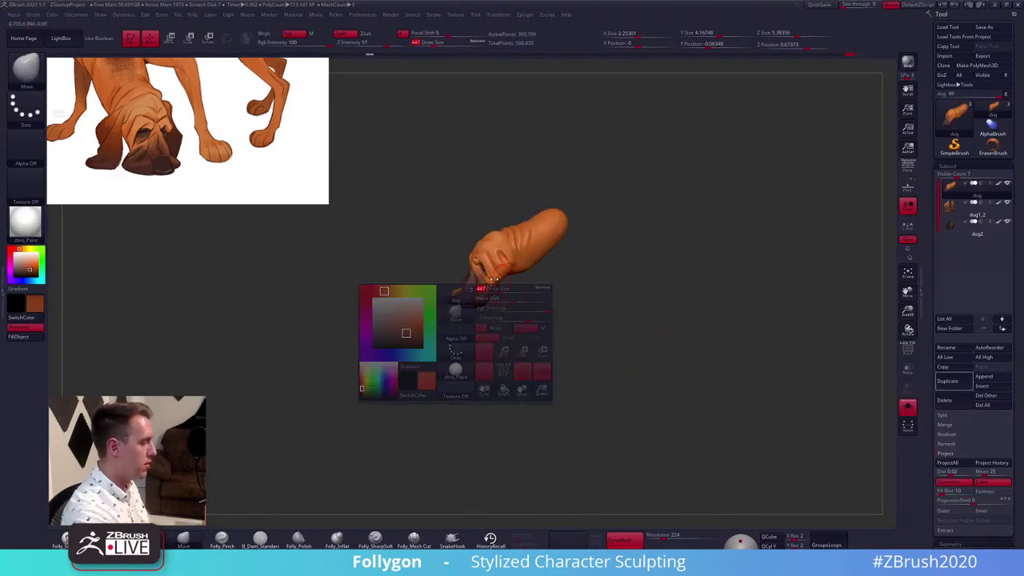
{"action": "mouse_move", "coordinate": [552, 359]}
{"action": "right_mouse_down", "text": "ctrl"}
{"action": "mouse_move", "coordinate": [537, 322]}
{"action": "mouse_move", "coordinate": [808, 359]}
{"action": "right_mouse_up", "text": "ctrl"}
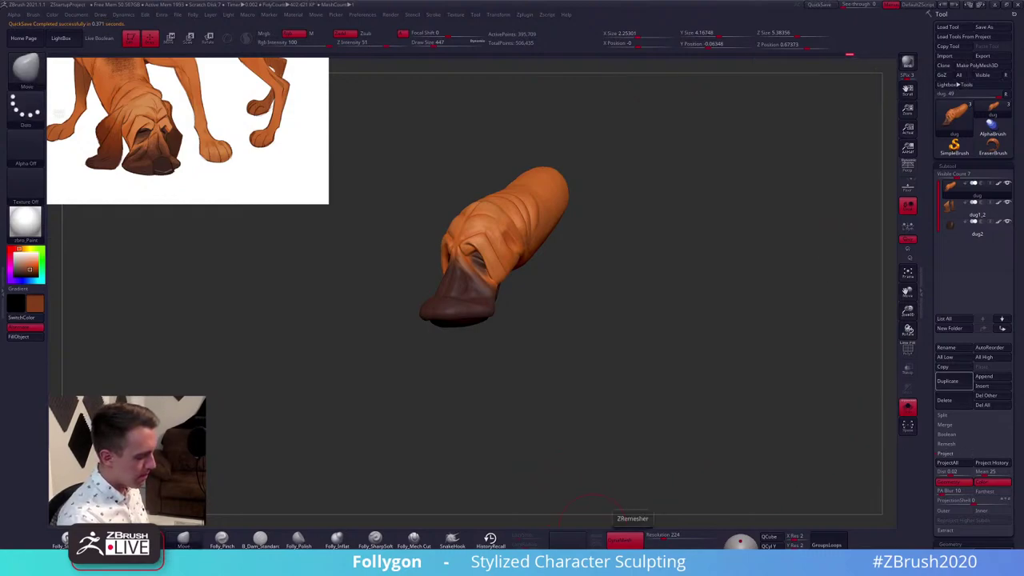
Remesh the isolated head with ZRemesher into a clean low-polygon mesh
{"action": "left_click", "coordinate": [625, 540]}
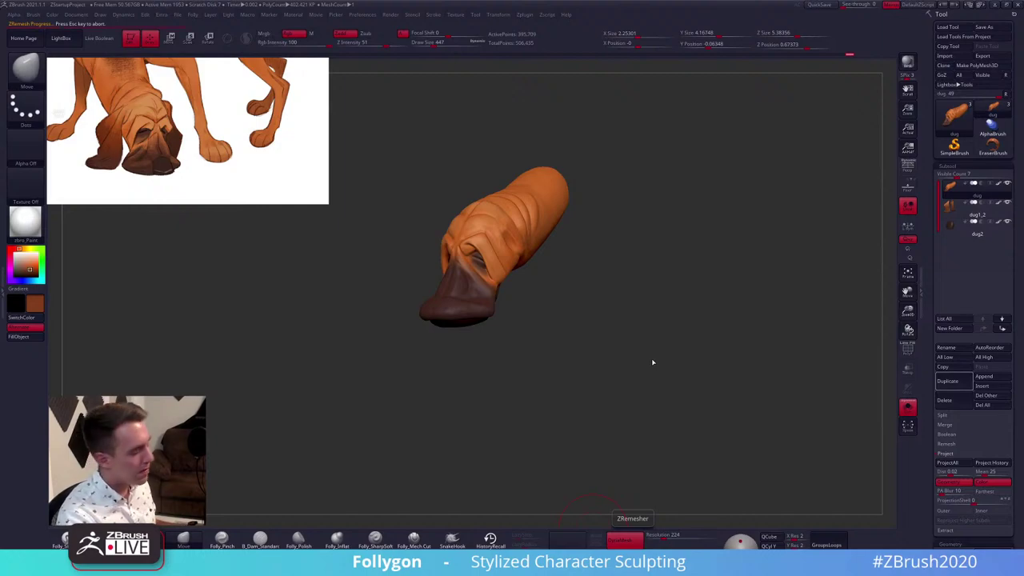
{"action": "key", "text": "Escape"}
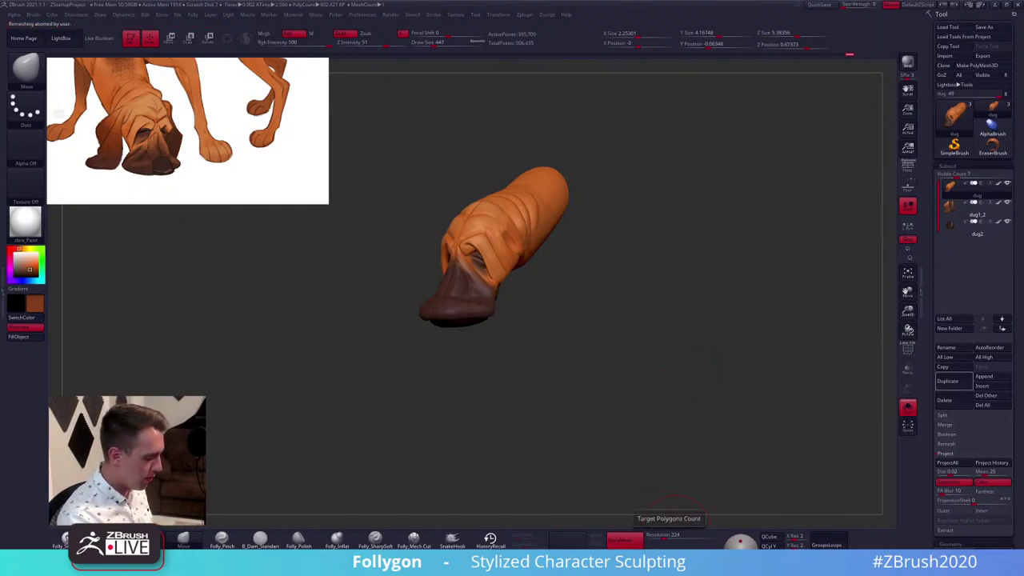
{"action": "left_click", "coordinate": [624, 540]}
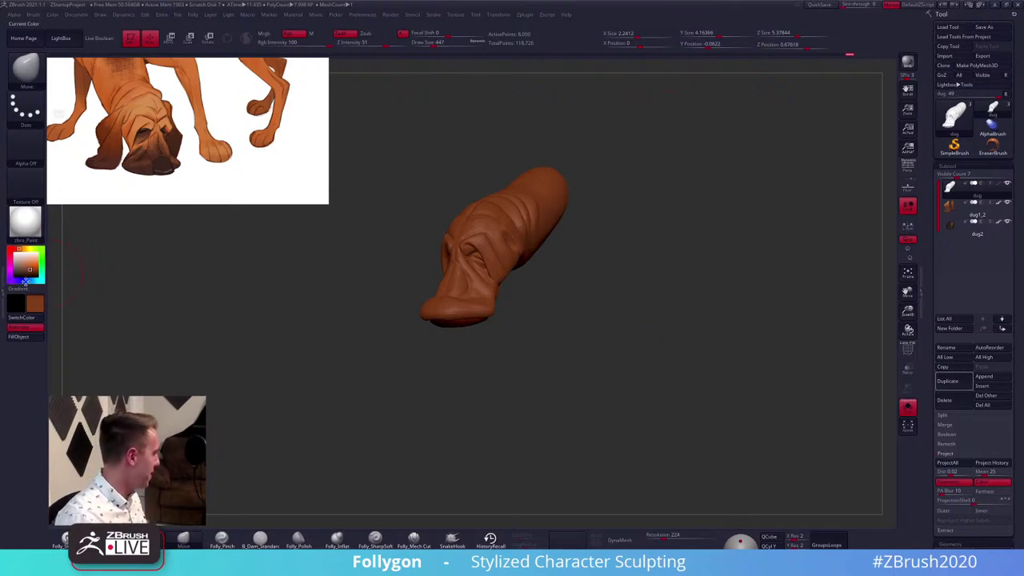
Set the active colour to a neutral blue-grey and the draw size to 215 for viewing the remeshed head
{"action": "left_click_drag", "start_coordinate": [26, 266], "coordinate": [6, 247]}
{"action": "left_click_drag", "start_coordinate": [568, 328], "coordinate": [328, 304]}
{"action": "left_click_drag", "start_coordinate": [27, 272], "coordinate": [15, 264]}
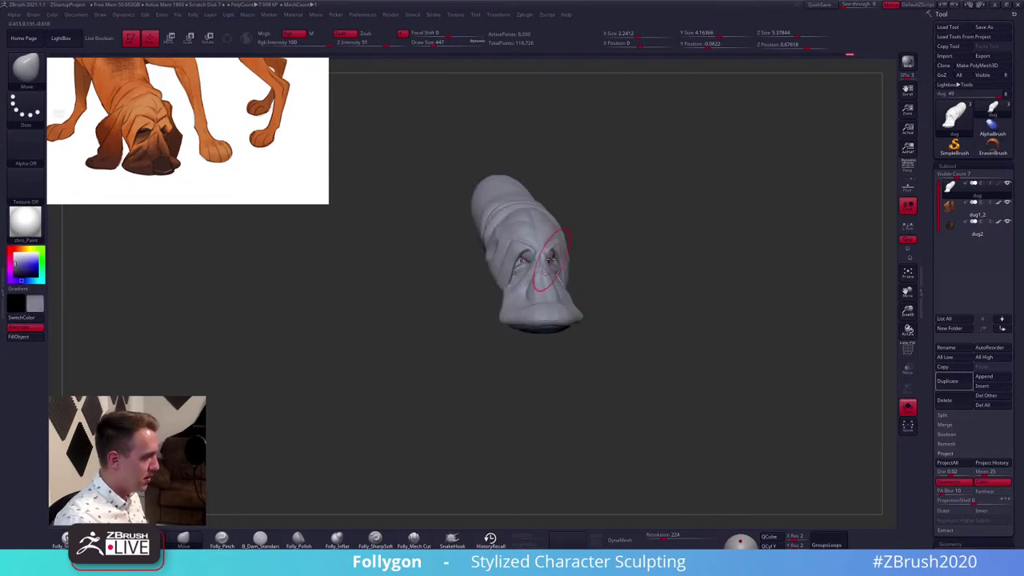
{"action": "right_click_drag", "start_coordinate": [548, 278], "coordinate": [579, 276], "text": "ctrl"}
{"action": "key", "text": "space"}
{"action": "left_click_drag", "start_coordinate": [583, 276], "coordinate": [593, 279]}
{"action": "key", "text": "space"}
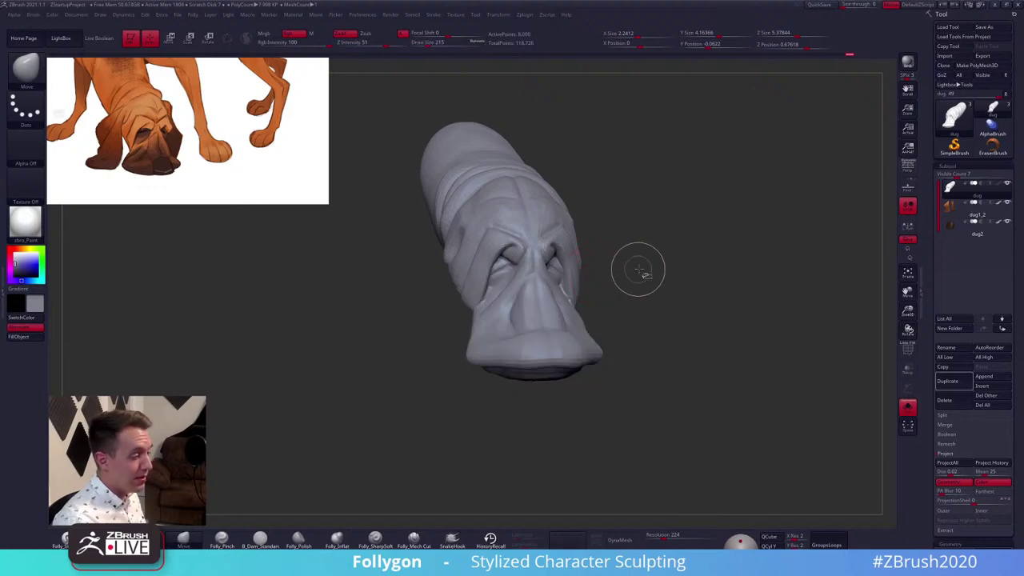
Inspect the remeshed head's edge flow in wireframe and give the mesh a new polygroup
{"action": "key", "text": "ctrl+f"}
{"action": "key", "text": "shift+f"}
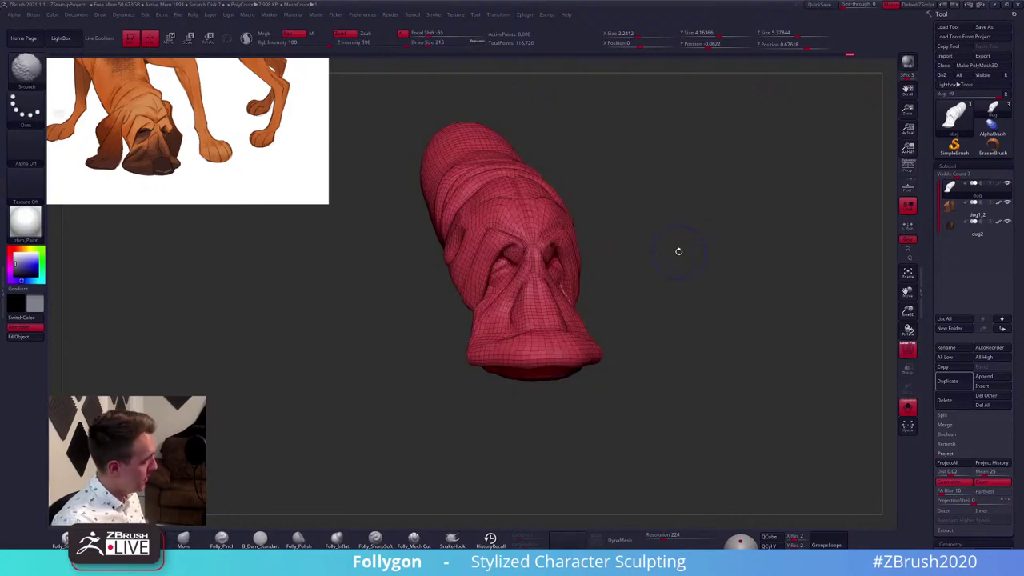
{"action": "key", "text": "shift+f"}
{"action": "key", "text": "ctrl+f"}
{"action": "left_click", "coordinate": [724, 282]}
{"action": "key", "text": "shift+f"}
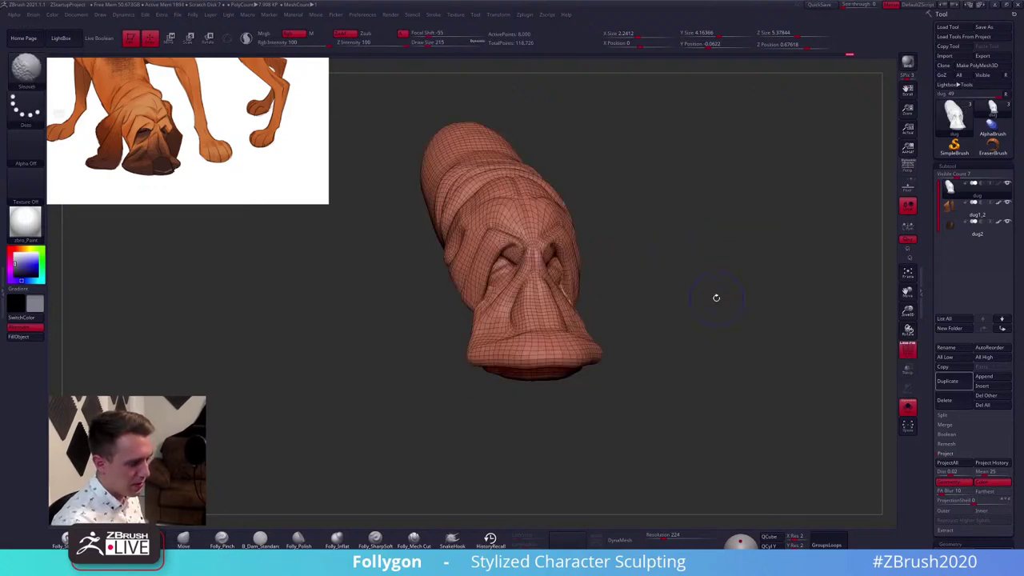
{"action": "key", "text": "shift+f"}
Subdivide the head repeatedly, project the sculpted detail and colour back from history at successive levels, and show the whole model
{"action": "key", "text": "ctrl+d"}
{"action": "key", "text": "ctrl+d"}
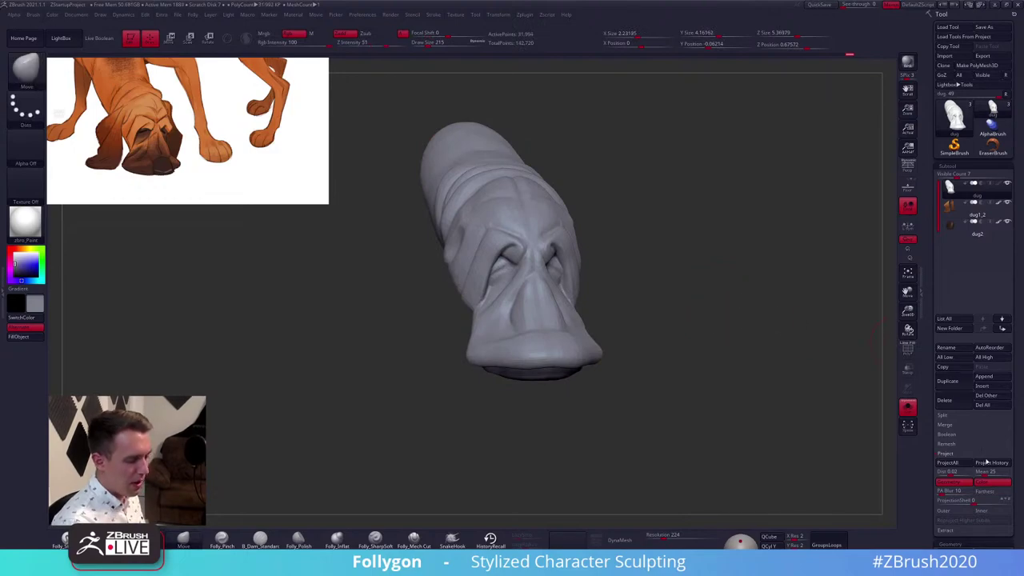
{"action": "left_click", "coordinate": [989, 463]}
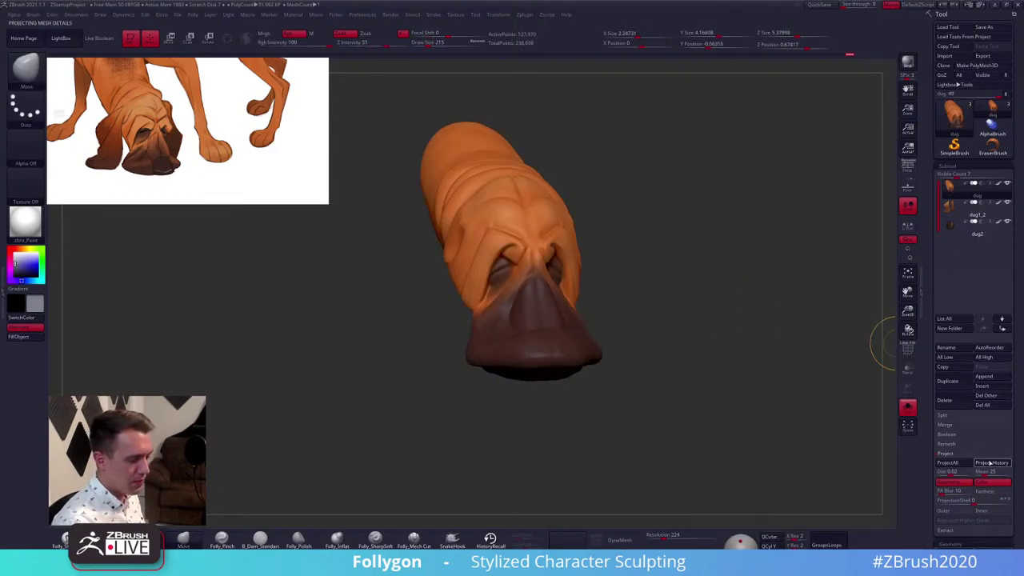
{"action": "key", "text": "ctrl+d"}
{"action": "left_click", "coordinate": [984, 464]}
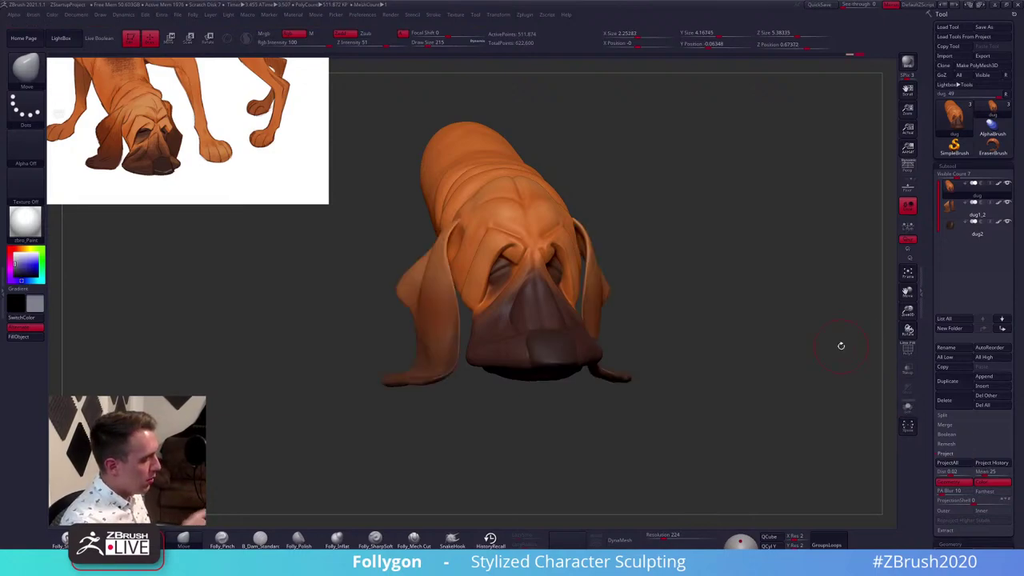
{"action": "left_click_drag", "start_coordinate": [724, 385], "coordinate": [731, 394]}
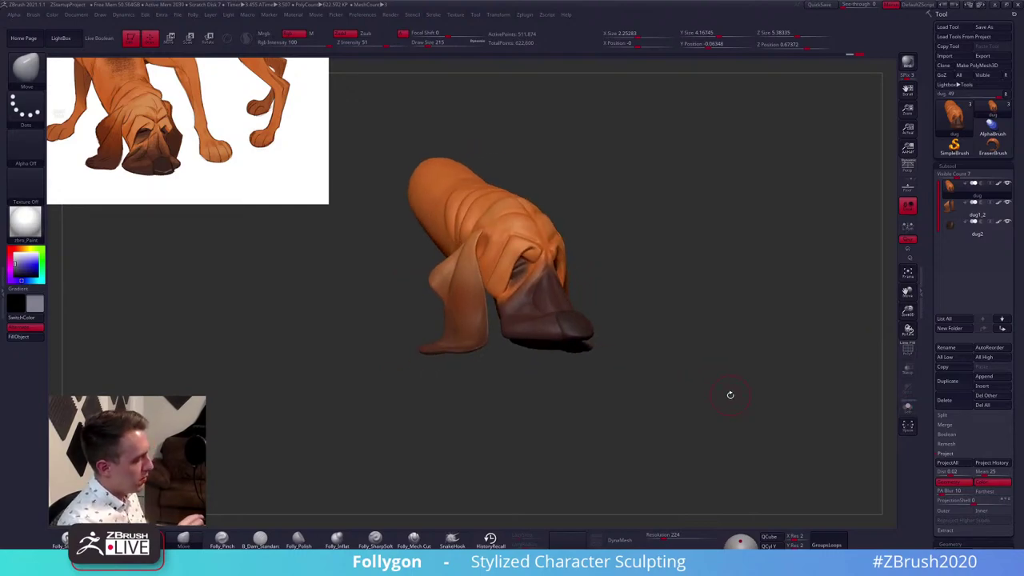
{"action": "left_click_drag", "start_coordinate": [684, 378], "coordinate": [718, 396], "text": "alt"}
Sample an orange-brown and paint the skin below the eye with the Standard brush at draw size 104
{"action": "key", "text": "1"}
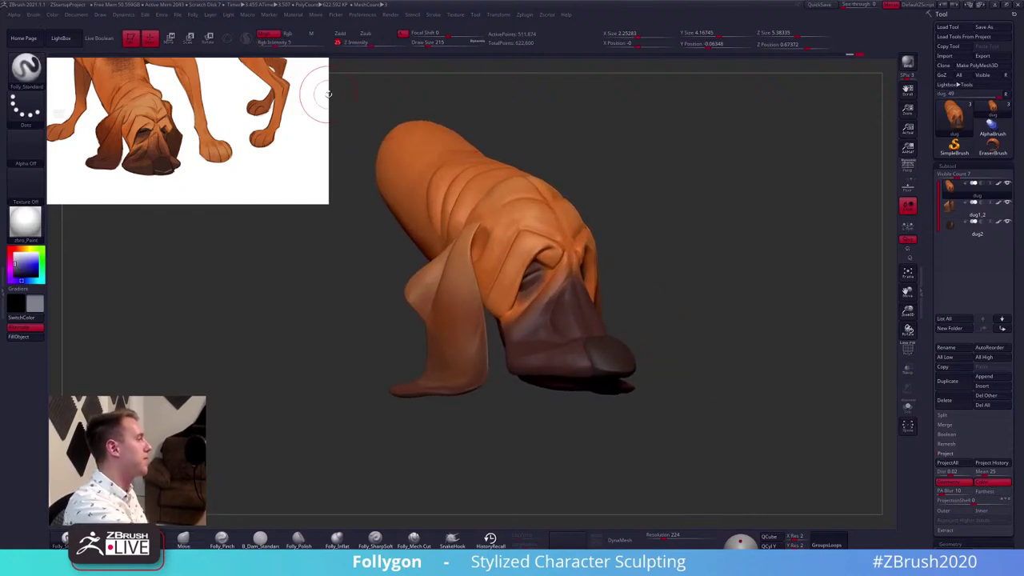
{"action": "key", "text": "shift+f"}
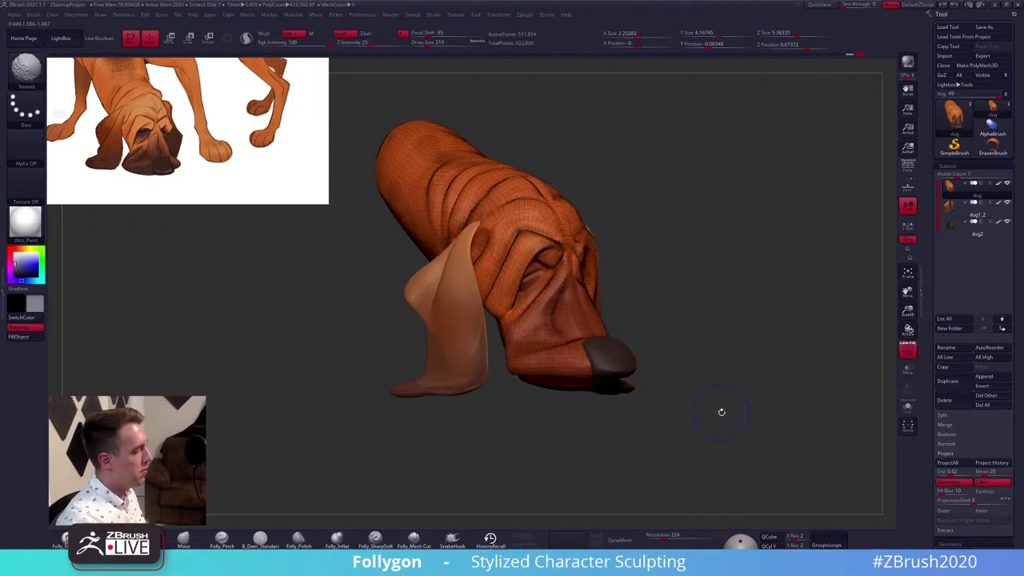
{"action": "key", "text": "shift+f"}
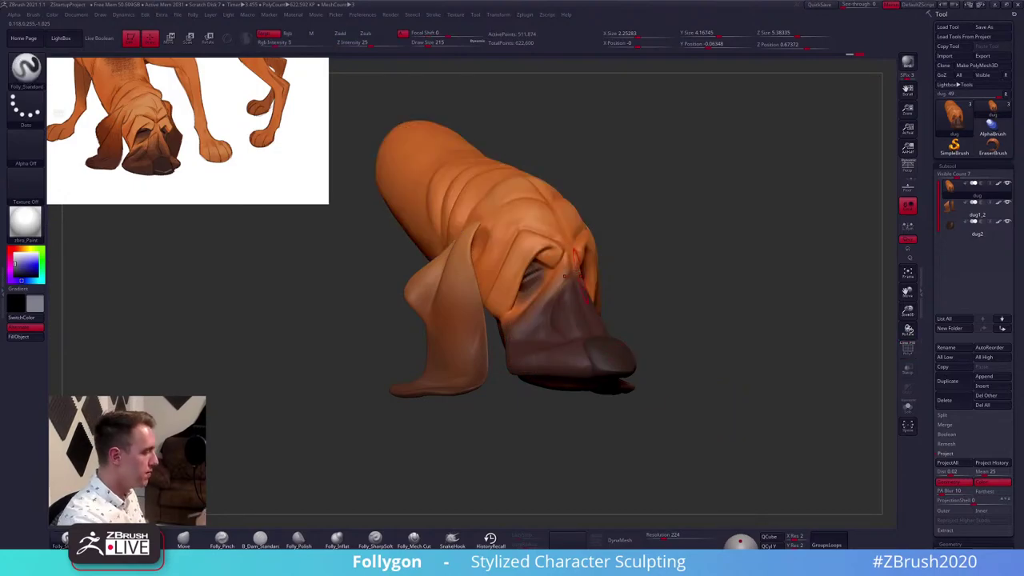
{"action": "key", "text": "shift+z"}
{"action": "key", "text": "c"}
{"action": "key", "text": "z"}
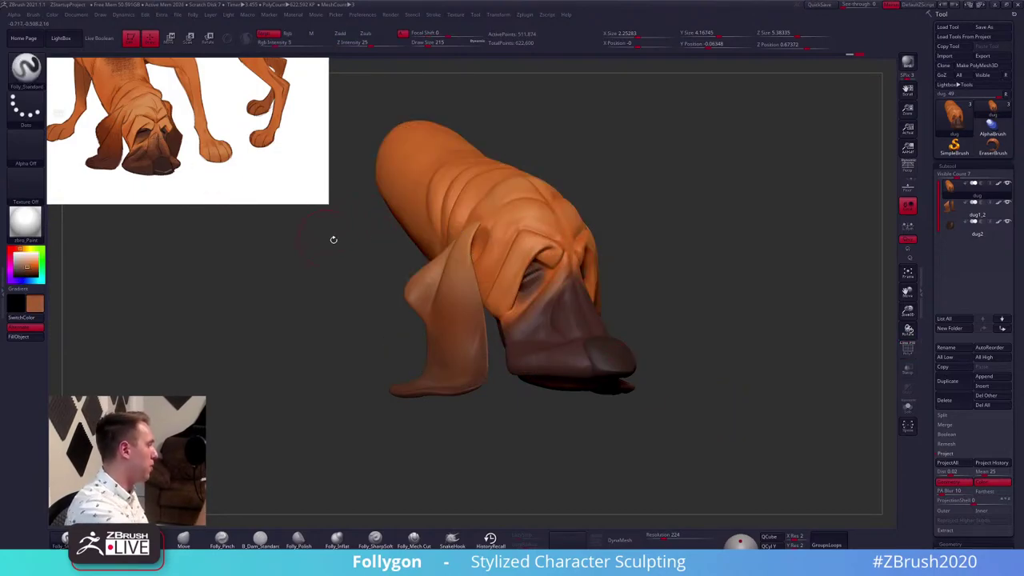
{"action": "key", "text": "space"}
{"action": "left_click_drag", "start_coordinate": [571, 292], "coordinate": [563, 293]}
{"action": "right_click_drag", "start_coordinate": [561, 287], "coordinate": [553, 300], "text": "ctrl"}
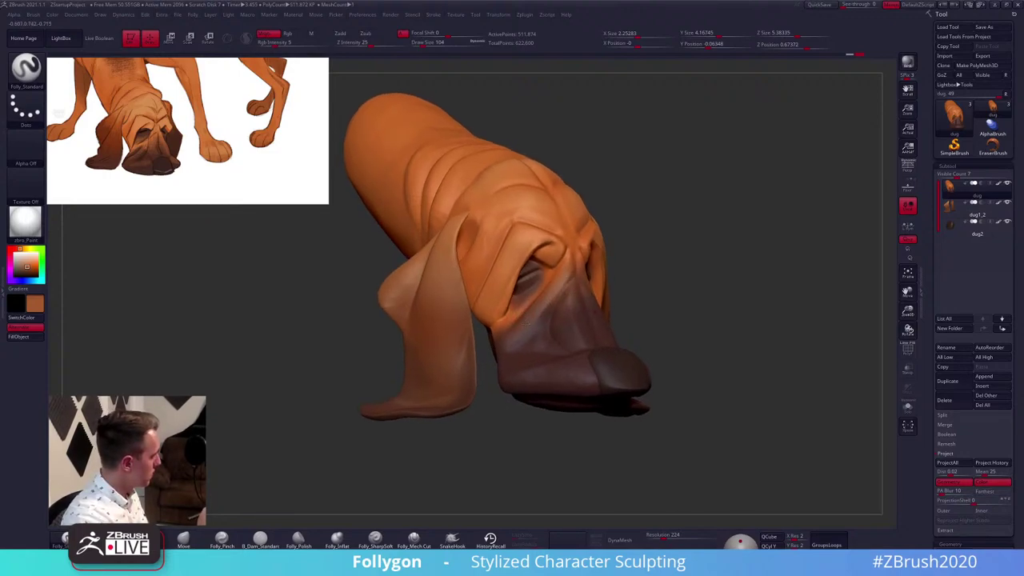
{"action": "right_click_drag", "start_coordinate": [515, 300], "coordinate": [509, 315], "text": "ctrl"}
{"action": "left_click_drag", "start_coordinate": [498, 313], "coordinate": [535, 283]}
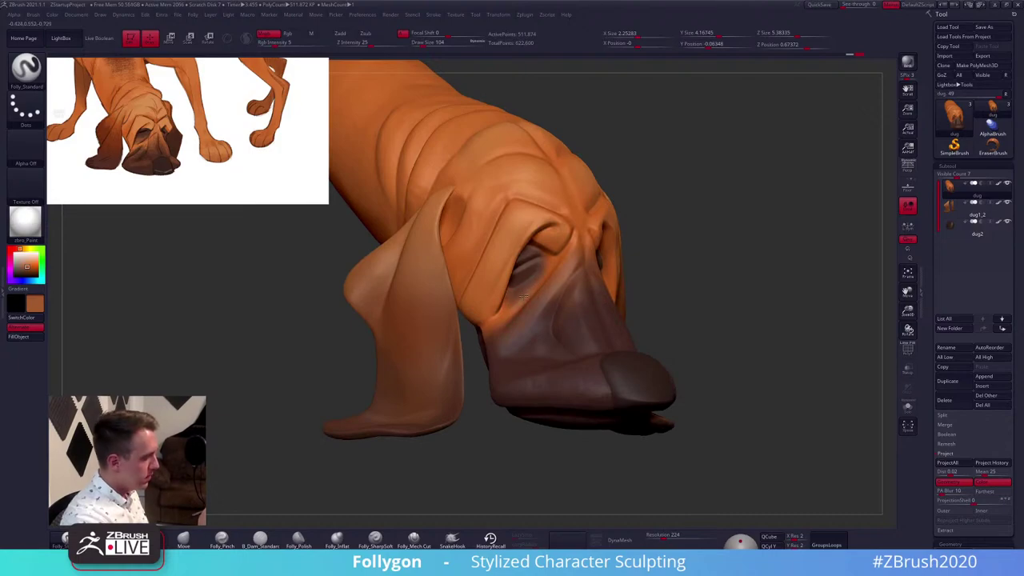
Sample a dark brown from the reference drawing's eye area as the paint colour
{"action": "key", "text": "z"}
{"action": "left_click", "coordinate": [145, 133]}
{"action": "key", "text": "z"}
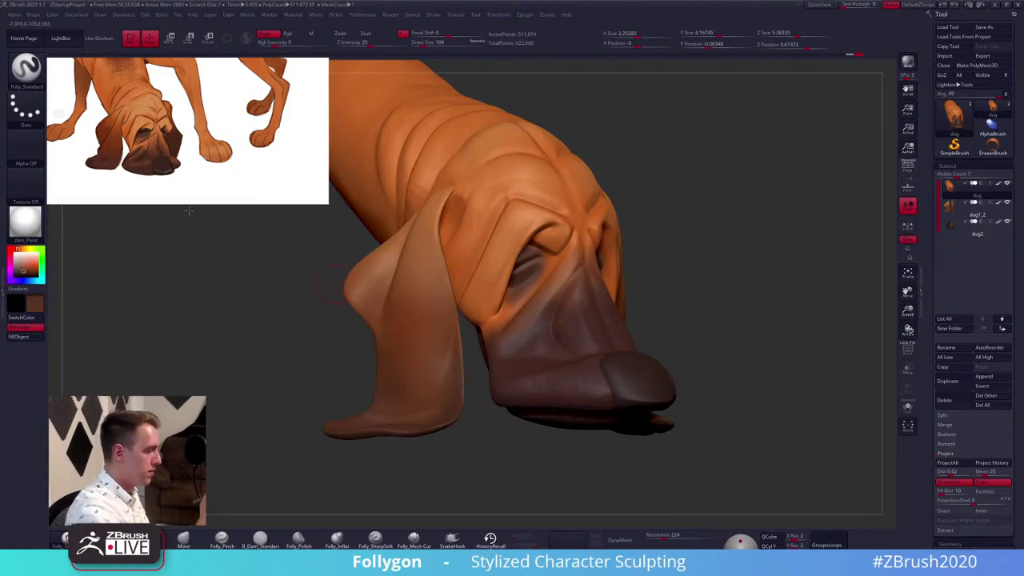
{"action": "mouse_move", "coordinate": [533, 251]}
{"action": "right_mouse_down"}
{"action": "mouse_move", "coordinate": [490, 253]}
{"action": "mouse_move", "coordinate": [517, 253]}
{"action": "mouse_move", "coordinate": [513, 238]}
{"action": "right_mouse_up"}
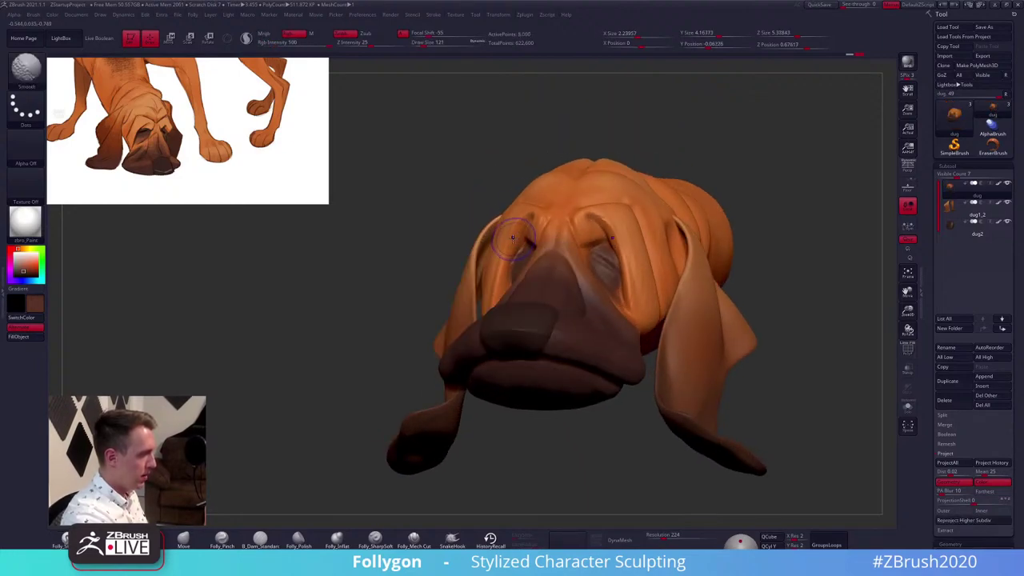
Isolate the head, lasso-mask the brow and cheek folds beside the eyes, and invert the mask
{"action": "key", "text": "alt+s"}
{"action": "right_click_drag", "start_coordinate": [484, 276], "coordinate": [473, 314]}
{"action": "mouse_move", "coordinate": [480, 316]}
{"action": "left_mouse_down", "text": "ctrl"}
{"action": "mouse_move", "coordinate": [506, 283]}
{"action": "mouse_move", "coordinate": [516, 238]}
{"action": "mouse_move", "coordinate": [439, 168]}
{"action": "mouse_move", "coordinate": [360, 377]}
{"action": "left_mouse_up", "text": "ctrl"}
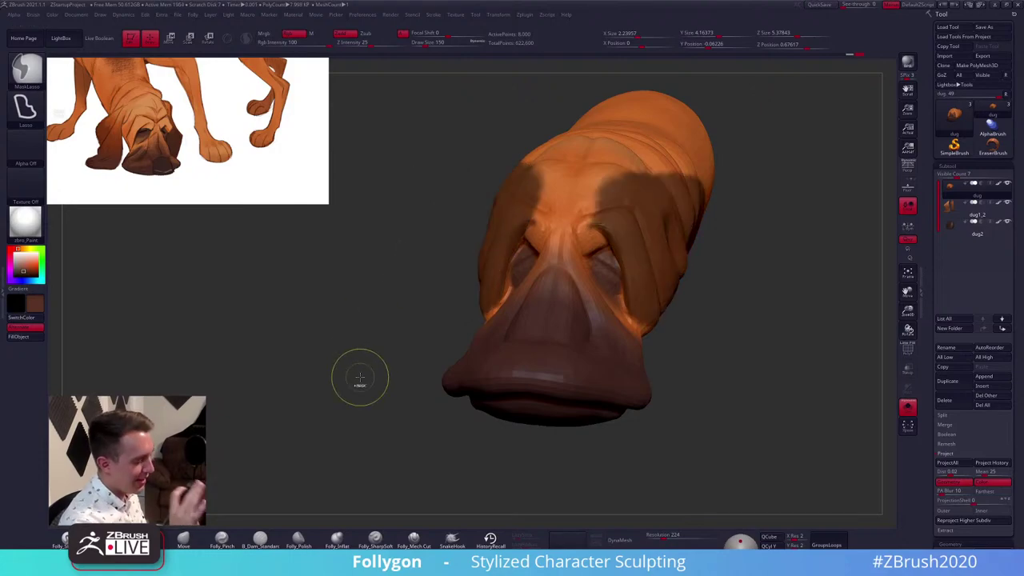
{"action": "left_click", "coordinate": [707, 350], "text": "ctrl"}
Adjust the unmasked brow and cheek folds around the eyes with the Move brush, starting at draw size 239, and clear the mask
{"action": "key", "text": "b"}
{"action": "key", "text": "m"}
{"action": "key", "text": "v"}
{"action": "key", "text": "s"}
{"action": "key", "text": "alt+s"}
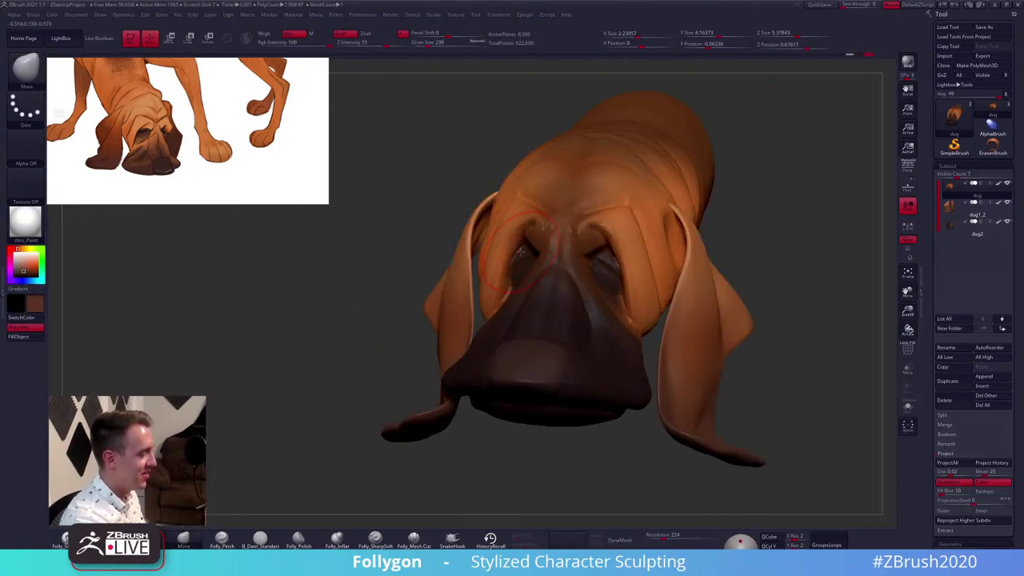
{"action": "mouse_move", "coordinate": [520, 252]}
{"action": "right_mouse_down"}
{"action": "mouse_move", "coordinate": [507, 225]}
{"action": "mouse_move", "coordinate": [494, 277]}
{"action": "mouse_move", "coordinate": [550, 221]}
{"action": "right_mouse_up"}
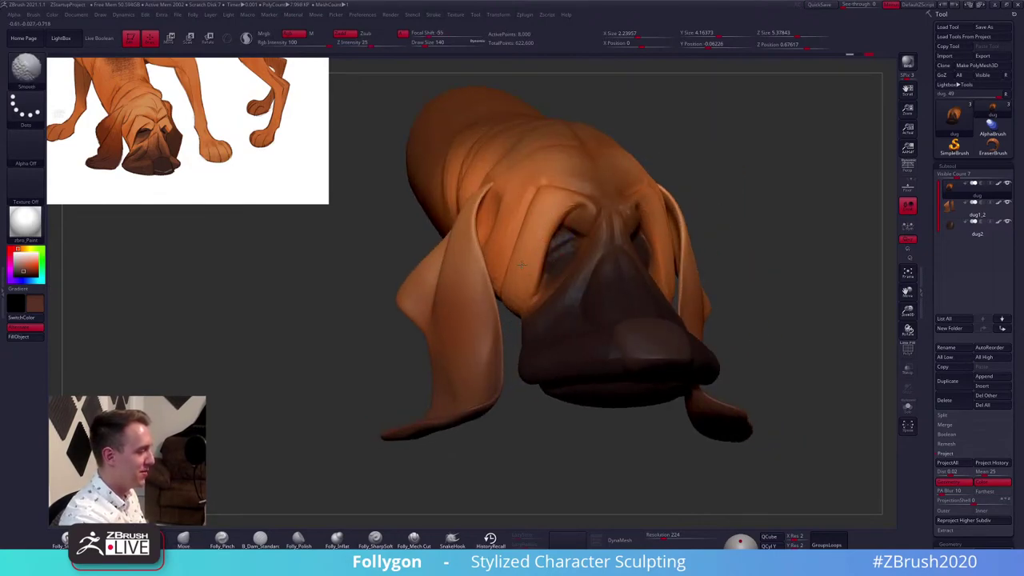
{"action": "left_click_drag", "start_coordinate": [749, 275], "coordinate": [739, 239], "text": "ctrl"}
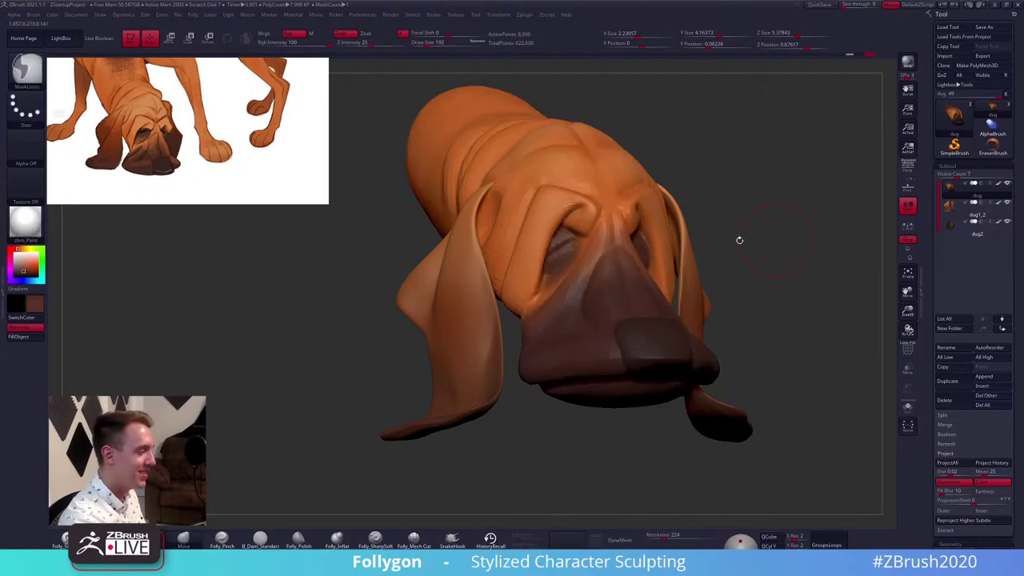
{"action": "right_click_drag", "start_coordinate": [531, 283], "coordinate": [542, 225]}
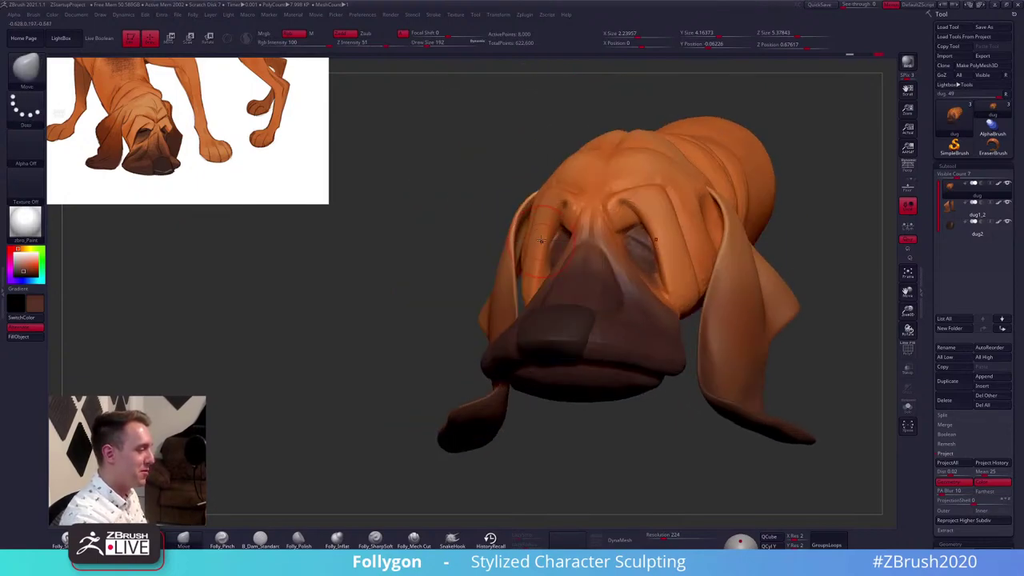
Nudge the folds beside the eye with the Move brush and raise the head two subdivision levels
{"action": "right_click", "coordinate": [541, 222]}
{"action": "left_click_drag", "start_coordinate": [541, 222], "coordinate": [544, 222]}
{"action": "right_click_drag", "start_coordinate": [488, 236], "coordinate": [583, 242]}
{"action": "key", "text": "d"}
{"action": "key", "text": "d"}
{"action": "right_click", "coordinate": [582, 242]}
{"action": "mouse_move", "coordinate": [586, 242]}
{"action": "left_mouse_down"}
{"action": "mouse_move", "coordinate": [572, 221]}
{"action": "mouse_move", "coordinate": [525, 247]}
{"action": "left_mouse_up"}
Smooth the brow and cheek folds beside the eye and adjust them with the Move brush at draw size 88
{"action": "right_click", "coordinate": [576, 222]}
{"action": "right_click", "coordinate": [521, 247]}
{"action": "left_click_drag", "start_coordinate": [535, 203], "coordinate": [523, 200], "text": "shift"}
{"action": "left_click_drag", "start_coordinate": [505, 267], "coordinate": [502, 288], "text": "shift"}
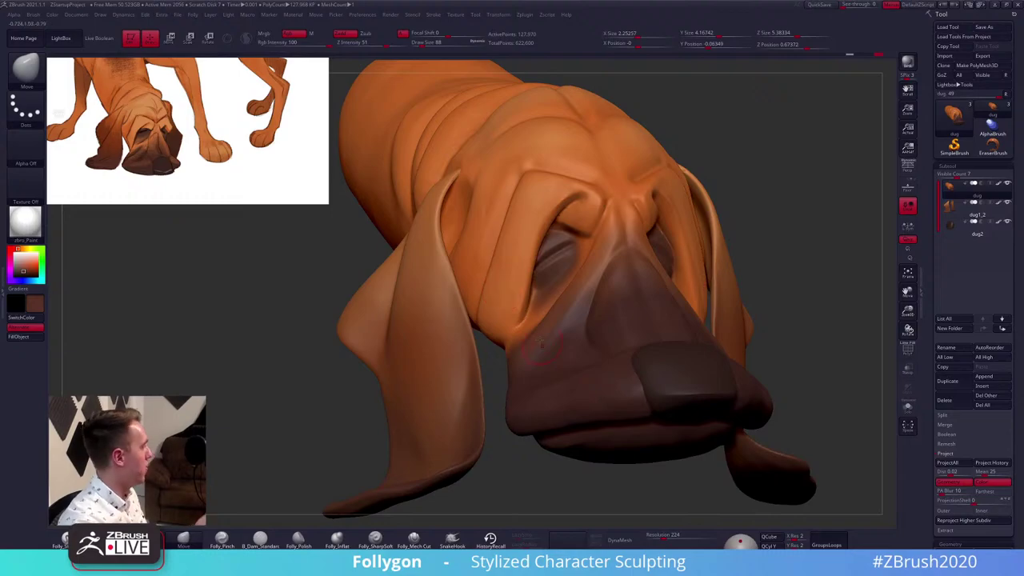
{"action": "right_click", "coordinate": [493, 249]}
{"action": "left_click_drag", "start_coordinate": [493, 249], "coordinate": [500, 248]}
{"action": "key", "text": "1"}
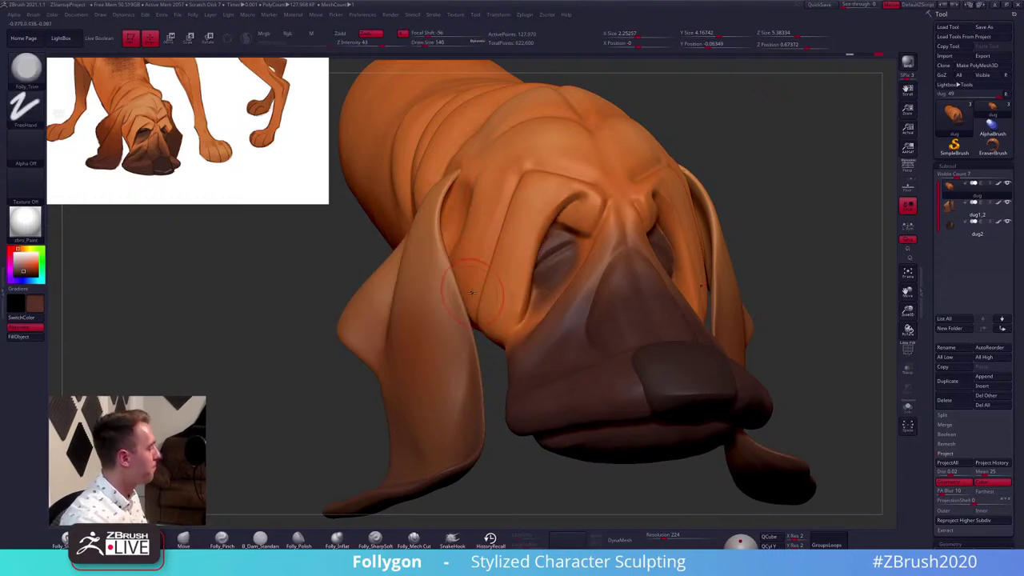
Switch to the browser and look through the Doggust 2020 dog drawings on ArtStation, then return to ZBrush
{"action": "key", "text": "alt+Tab"}
{"action": "key", "text": "alt+Tab"}
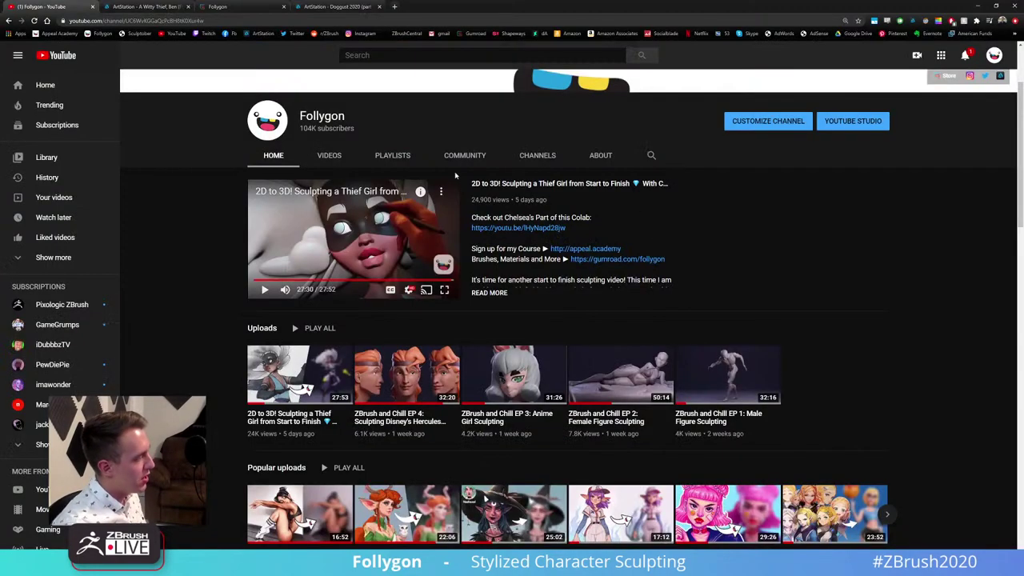
{"action": "left_click", "coordinate": [334, 6]}
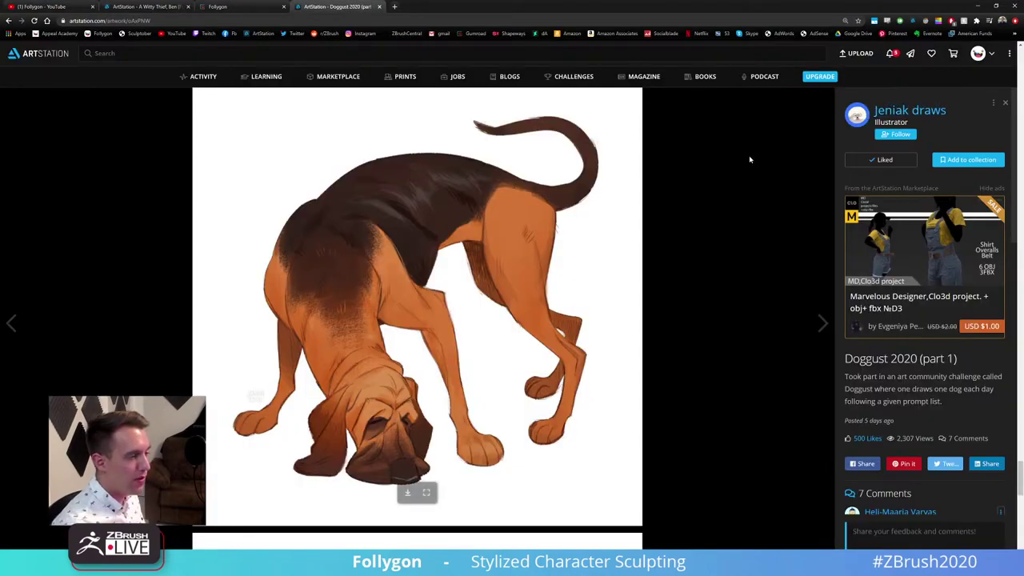
{"action": "scroll", "coordinate": [512, 324], "scroll_direction": "up", "scroll_amount": 5}
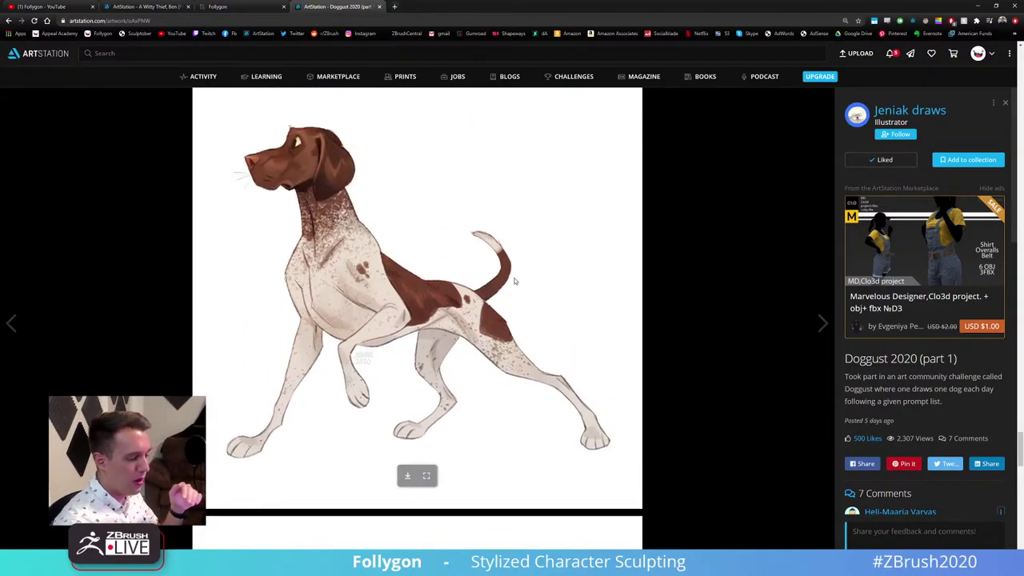
{"action": "scroll", "coordinate": [515, 280], "scroll_direction": "up", "scroll_amount": 6}
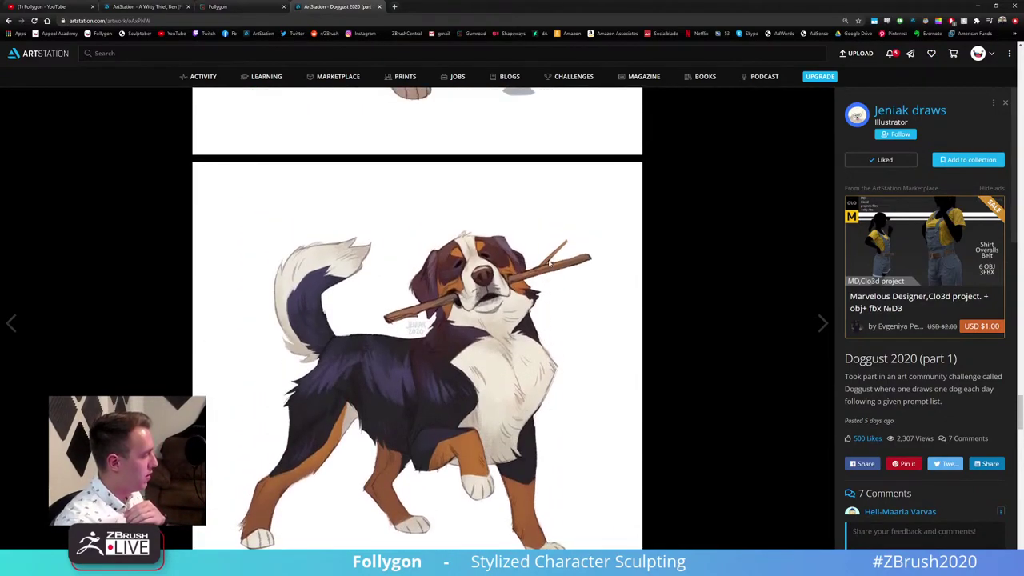
{"action": "scroll", "coordinate": [576, 252], "scroll_direction": "down", "scroll_amount": 1}
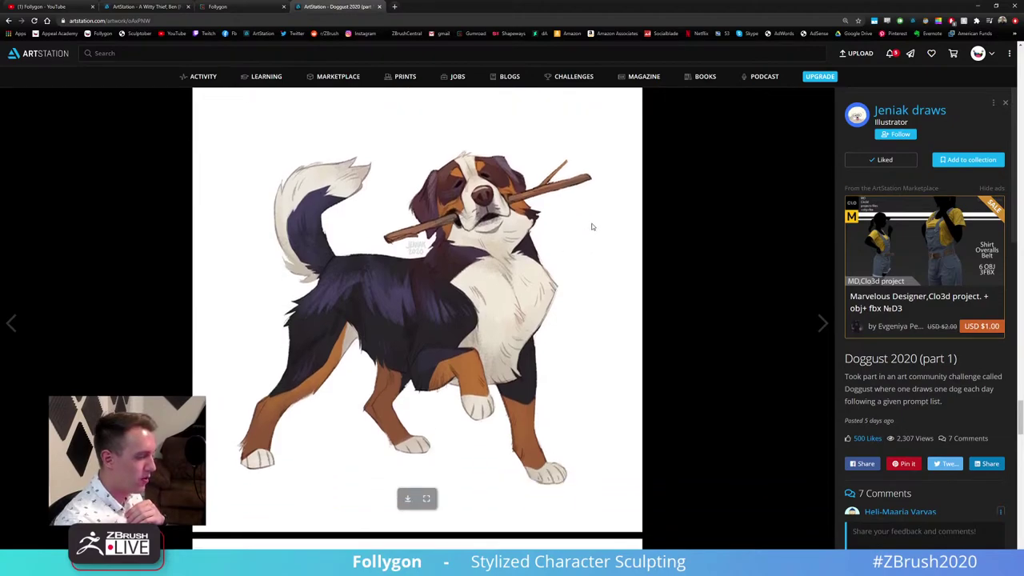
{"action": "scroll", "coordinate": [561, 272], "scroll_direction": "up", "scroll_amount": 9}
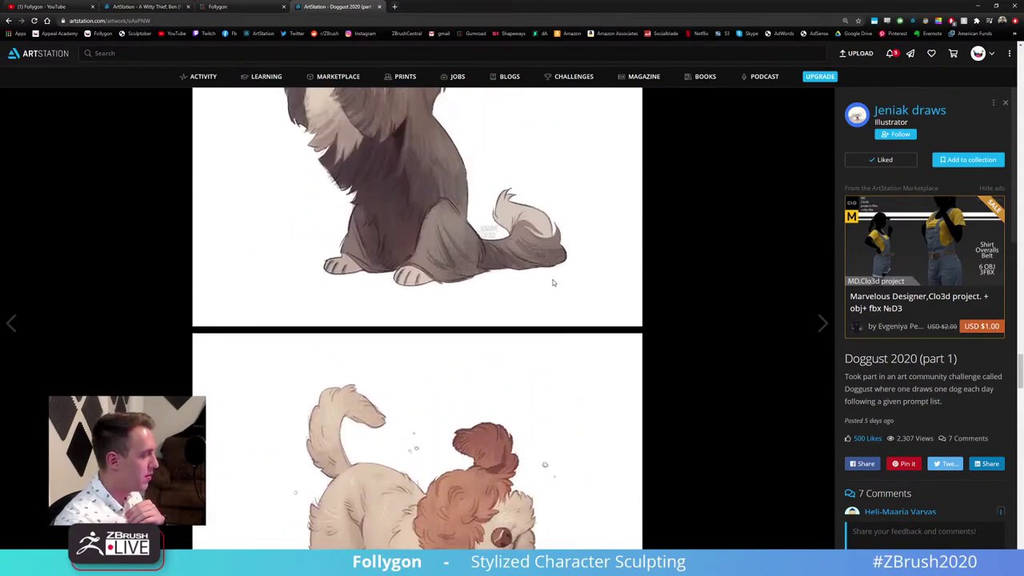
{"action": "scroll", "coordinate": [552, 282], "scroll_direction": "up", "scroll_amount": 2}
{"action": "scroll", "coordinate": [551, 280], "scroll_direction": "up", "scroll_amount": 1}
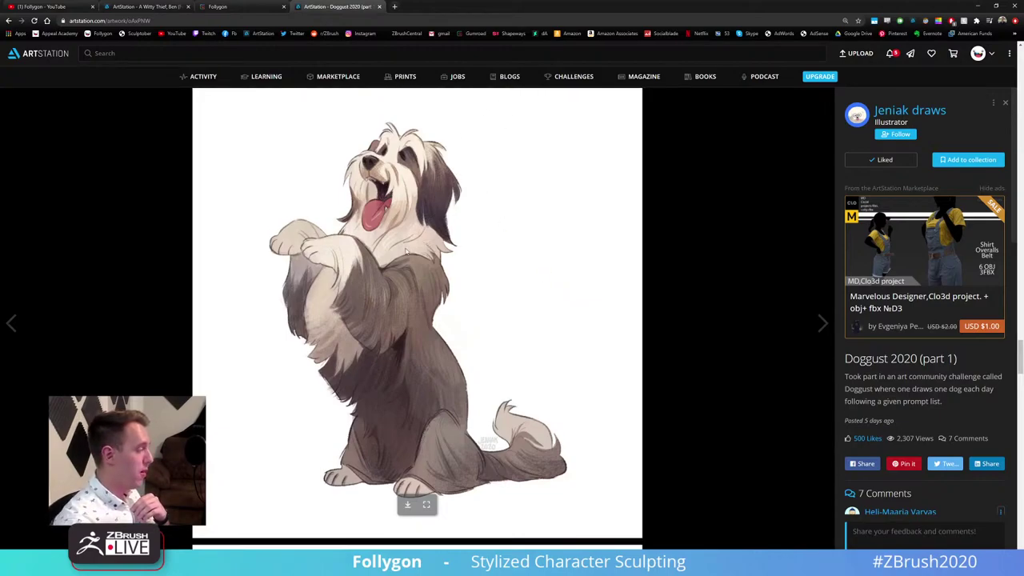
{"action": "scroll", "coordinate": [470, 252], "scroll_direction": "up", "scroll_amount": 5}
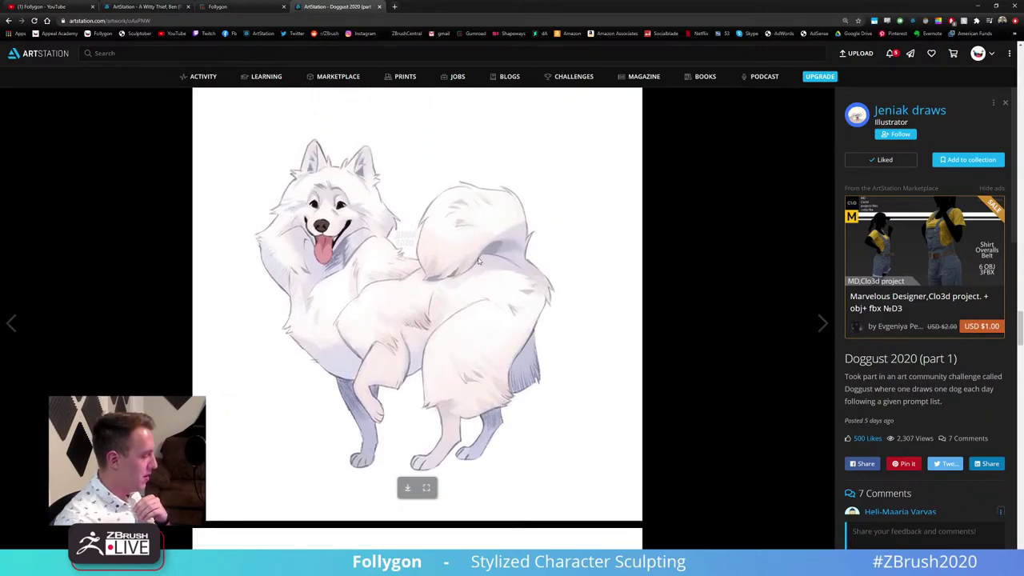
{"action": "scroll", "coordinate": [457, 272], "scroll_direction": "down", "scroll_amount": 15}
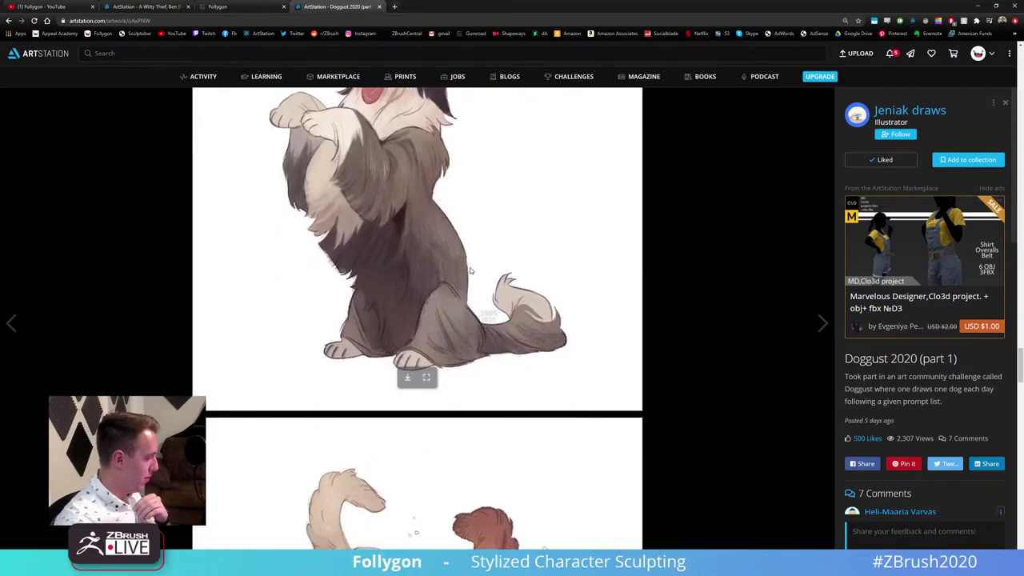
{"action": "scroll", "coordinate": [503, 288], "scroll_direction": "down", "scroll_amount": 5}
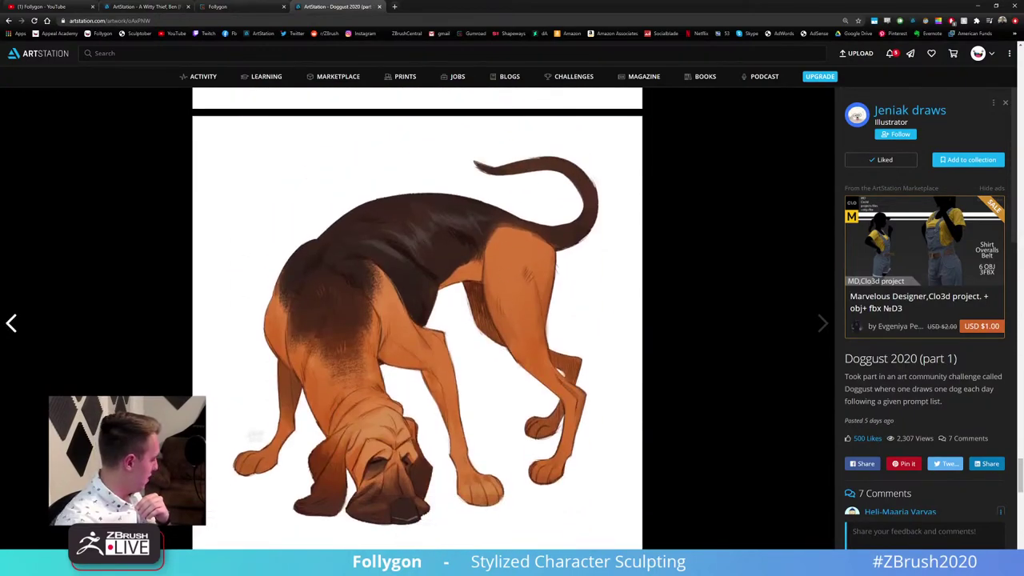
{"action": "left_click", "coordinate": [44, 6]}
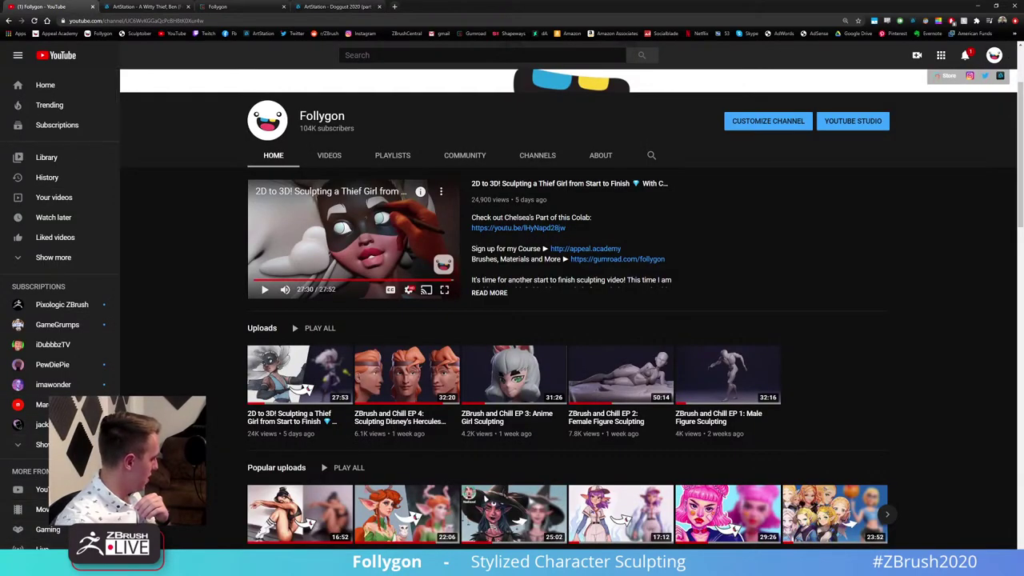
{"action": "key", "text": "alt+Tab"}
Adjust the skin folds around the eyes with the Move brush at draw size 130
{"action": "left_click_drag", "start_coordinate": [778, 253], "coordinate": [791, 292]}
{"action": "key", "text": "b"}
{"action": "key", "text": "m"}
{"action": "key", "text": "v"}
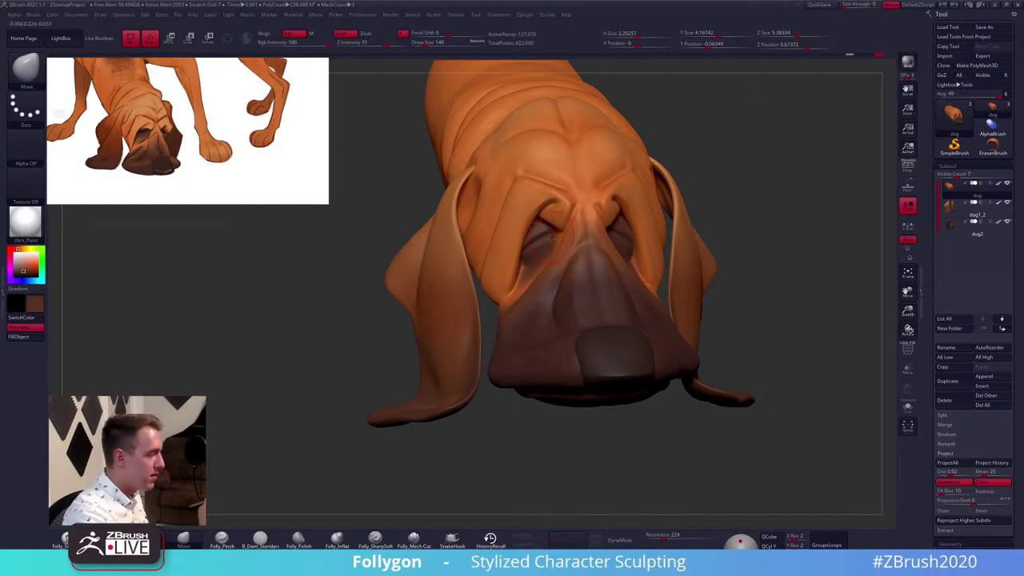
{"action": "mouse_move", "coordinate": [552, 241]}
{"action": "right_mouse_down"}
{"action": "mouse_move", "coordinate": [591, 250]}
{"action": "mouse_move", "coordinate": [587, 261]}
{"action": "right_mouse_up"}
{"action": "key", "text": "space"}
{"action": "left_click_drag", "start_coordinate": [552, 278], "coordinate": [559, 278]}
{"action": "mouse_move", "coordinate": [556, 271]}
{"action": "right_mouse_down"}
{"action": "mouse_move", "coordinate": [552, 258]}
{"action": "mouse_move", "coordinate": [537, 261]}
{"action": "mouse_move", "coordinate": [538, 246]}
{"action": "right_mouse_up"}
{"action": "key", "text": "space"}
{"action": "left_click_drag", "start_coordinate": [544, 250], "coordinate": [537, 249]}
{"action": "key", "text": "space"}
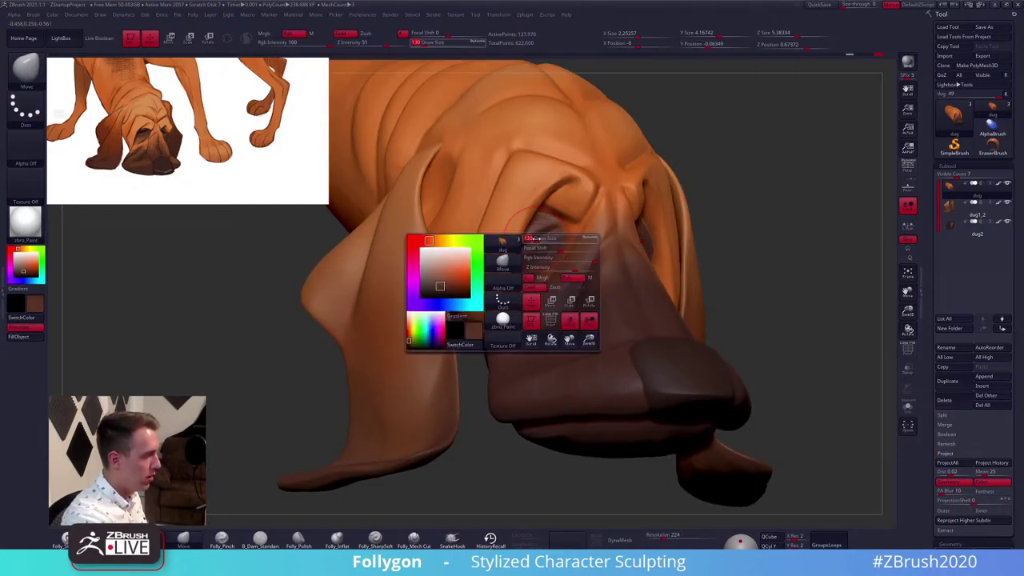
Refine the edges of the eye sockets with the Move brush at draw size 104
{"action": "right_click_drag", "start_coordinate": [541, 248], "coordinate": [546, 238]}
{"action": "right_click", "coordinate": [547, 237]}
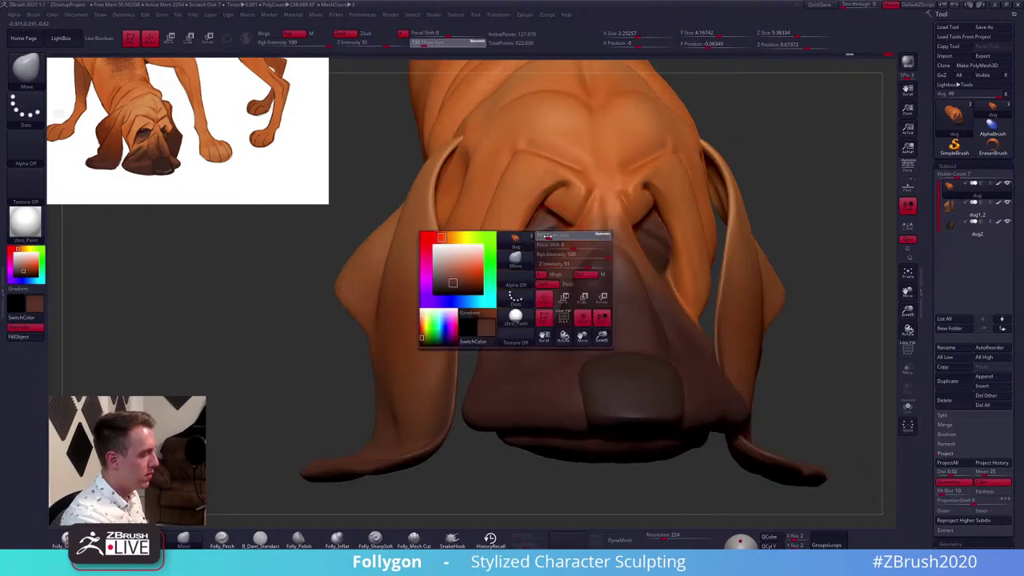
{"action": "right_click", "coordinate": [537, 255]}
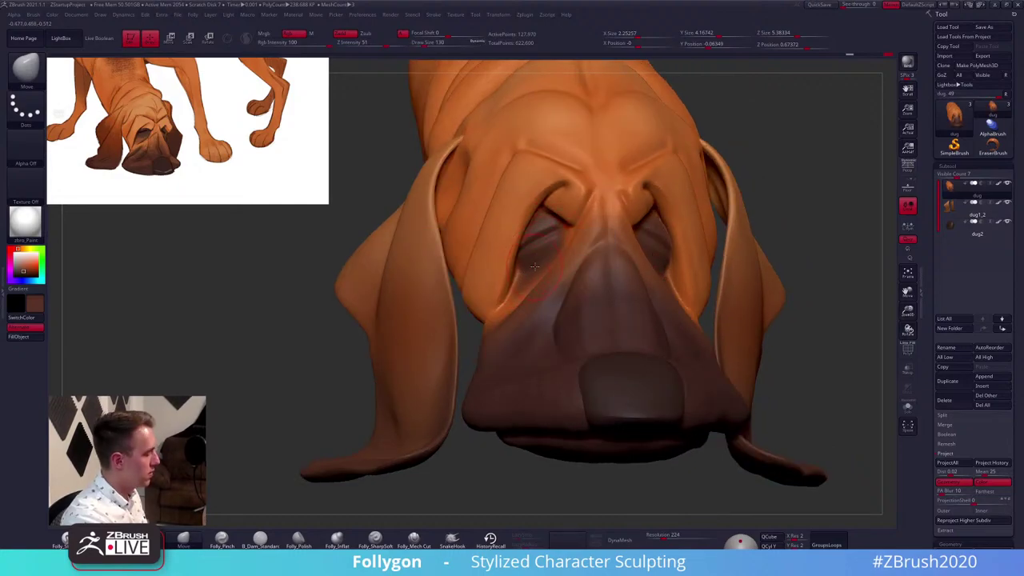
{"action": "right_click_drag", "start_coordinate": [543, 264], "coordinate": [544, 257]}
{"action": "right_click", "coordinate": [544, 256]}
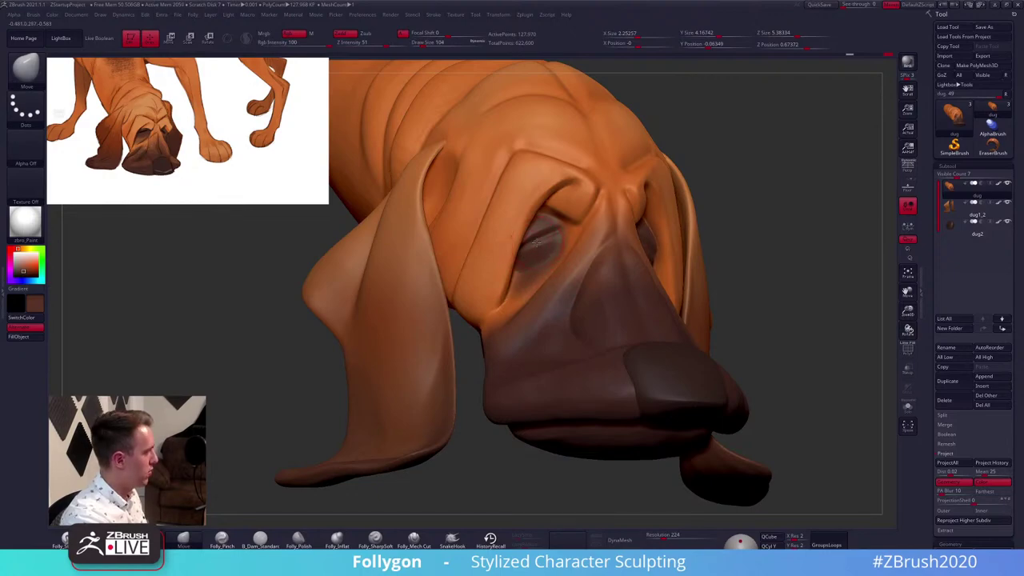
Carve a sharper eyelid crease across the closed eyes with the Folly_Mech Cut brush at draw size 38
{"action": "mouse_move", "coordinate": [548, 239]}
{"action": "right_mouse_down"}
{"action": "mouse_move", "coordinate": [538, 278]}
{"action": "mouse_move", "coordinate": [534, 248]}
{"action": "right_mouse_up"}
{"action": "left_click", "coordinate": [415, 540]}
{"action": "right_click", "coordinate": [534, 247]}
{"action": "key", "text": "space"}
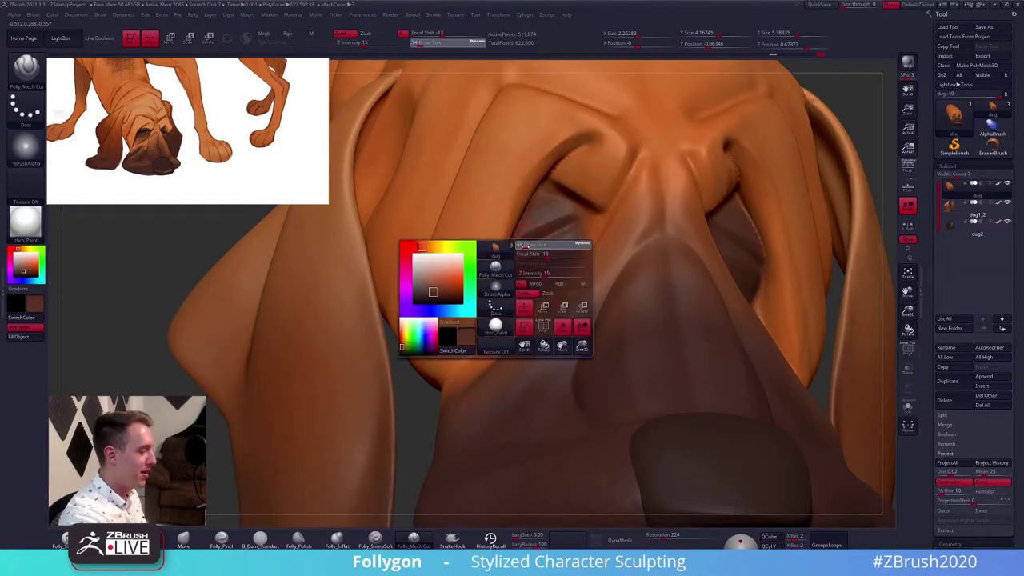
{"action": "left_click_drag", "start_coordinate": [527, 243], "coordinate": [524, 243]}
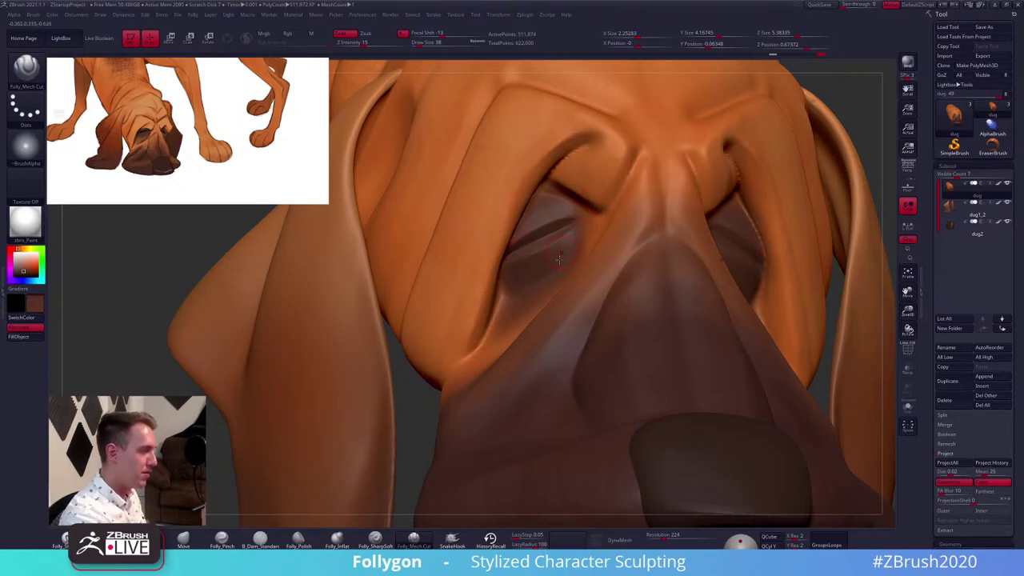
{"action": "right_click_drag", "start_coordinate": [567, 271], "coordinate": [555, 256], "text": "ctrl"}
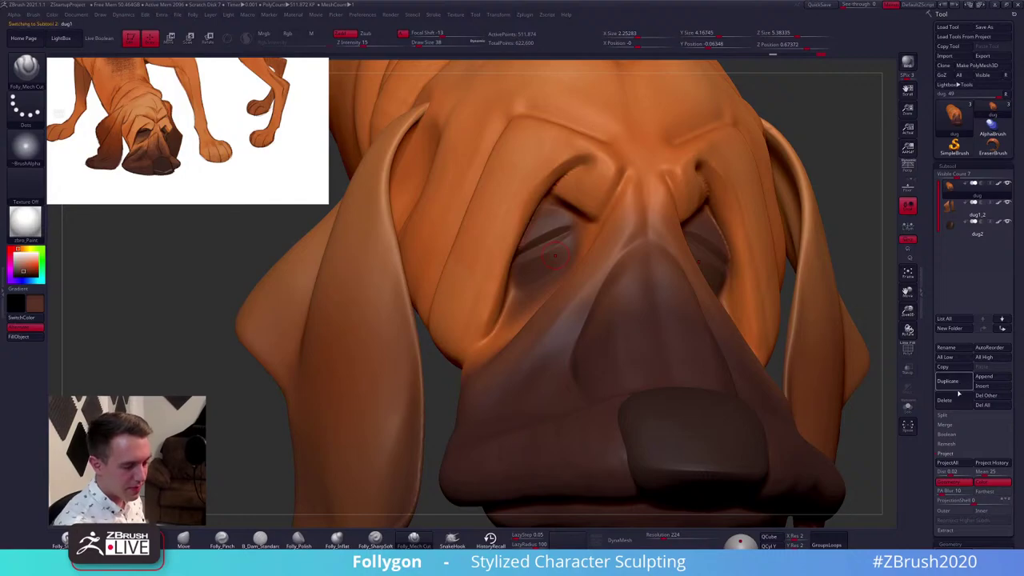
Duplicate the head subtool and delete the copy's lower subdivision levels
{"action": "left_click", "coordinate": [949, 380]}
{"action": "left_click", "coordinate": [951, 544]}
{"action": "left_click", "coordinate": [955, 504]}
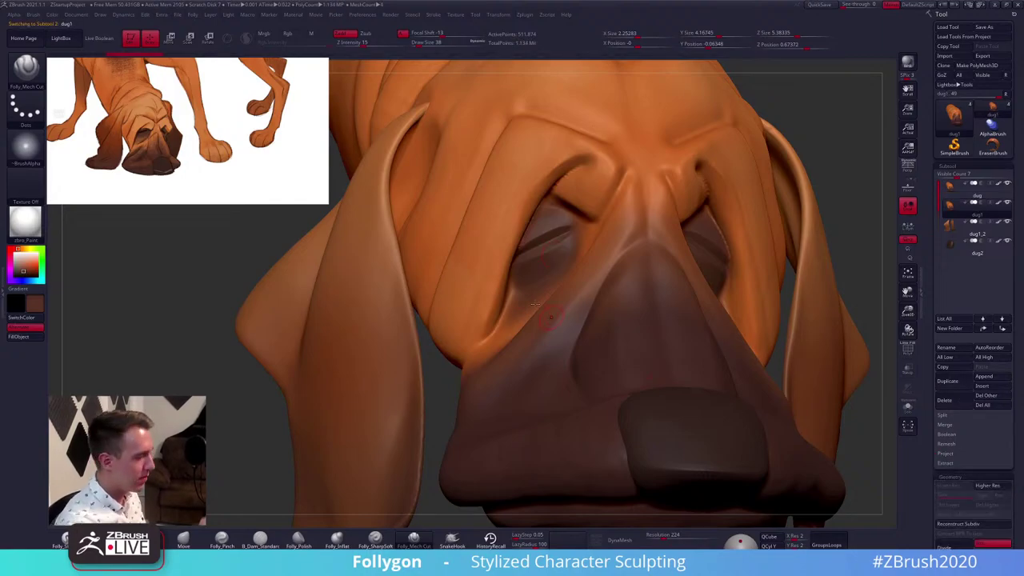
Solo the head copy, lasso-isolate both eye areas and delete the hidden geometry
{"action": "key", "text": "alt+s"}
{"action": "mouse_move", "coordinate": [519, 218]}
{"action": "left_mouse_down", "text": "ctrl+shift"}
{"action": "mouse_move", "coordinate": [504, 244]}
{"action": "mouse_move", "coordinate": [584, 212]}
{"action": "left_mouse_up", "text": "ctrl+shift"}
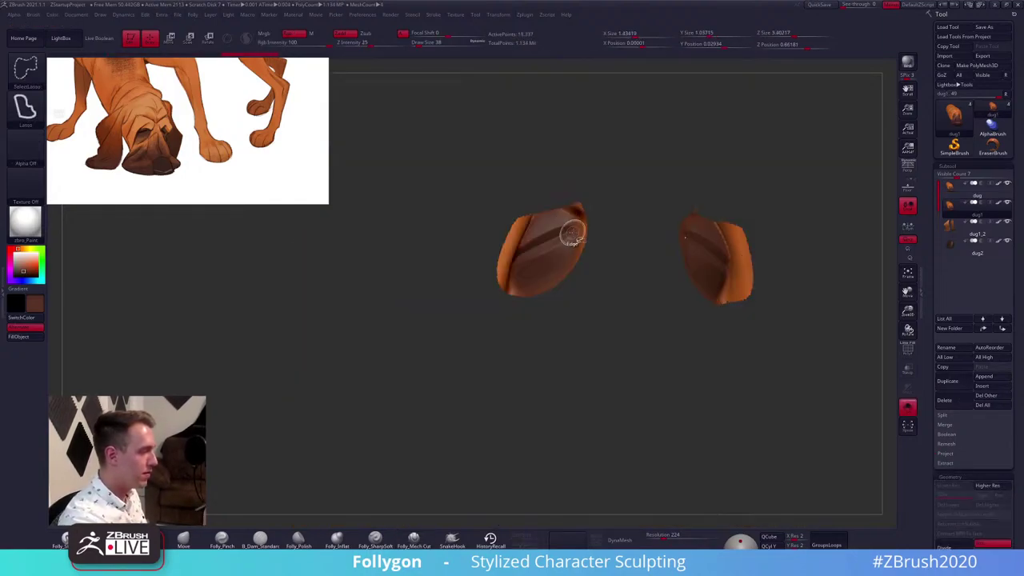
{"action": "right_click", "coordinate": [572, 229]}
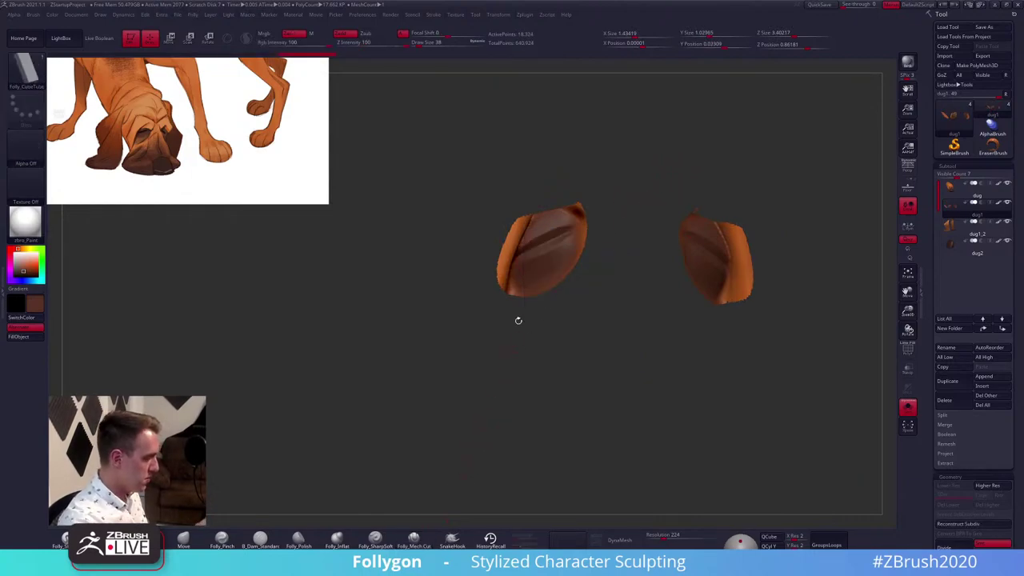
Draw a Folly_CubeTube strip along the eyelid crease and refit it at draw size 21 and Z intensity 42
{"action": "mouse_move", "coordinate": [519, 321]}
{"action": "left_mouse_down", "text": "alt"}
{"action": "mouse_move", "coordinate": [540, 275]}
{"action": "mouse_move", "coordinate": [543, 313]}
{"action": "left_mouse_up", "text": "alt"}
{"action": "right_click", "coordinate": [492, 296]}
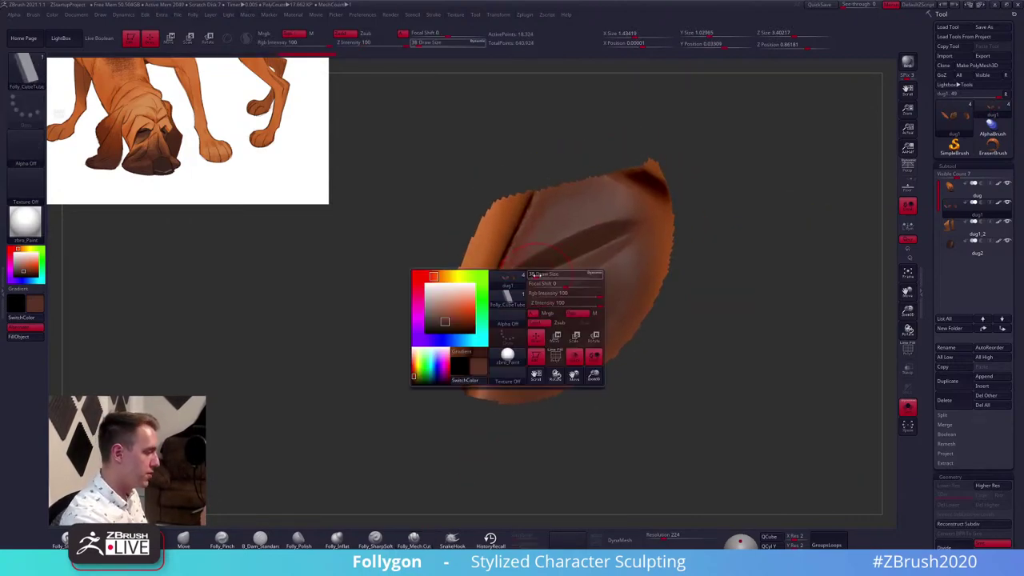
{"action": "left_click_drag", "start_coordinate": [554, 275], "coordinate": [544, 275]}
{"action": "right_click_drag", "start_coordinate": [502, 267], "coordinate": [496, 286], "text": "ctrl"}
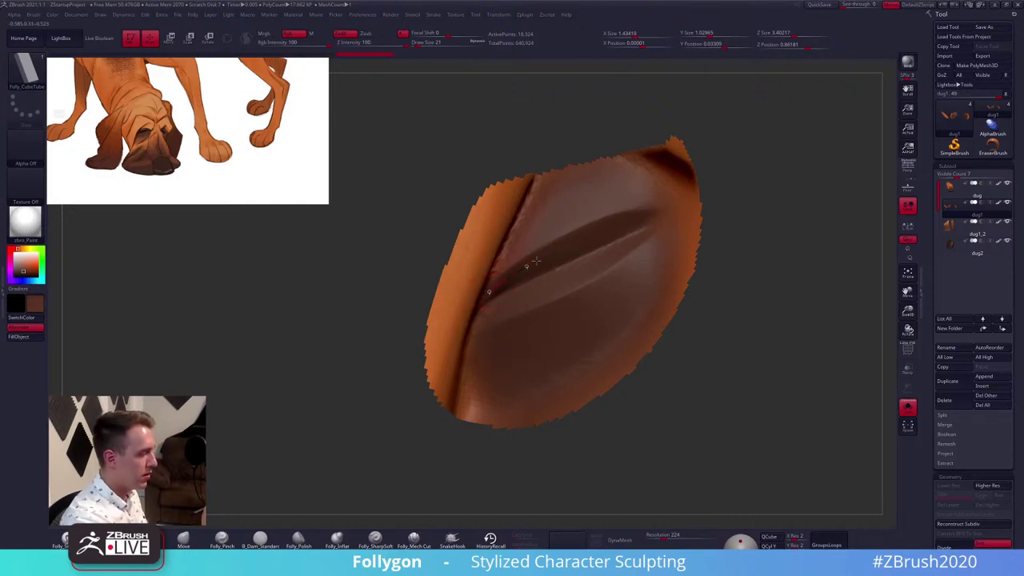
{"action": "left_click_drag", "start_coordinate": [664, 212], "coordinate": [661, 213]}
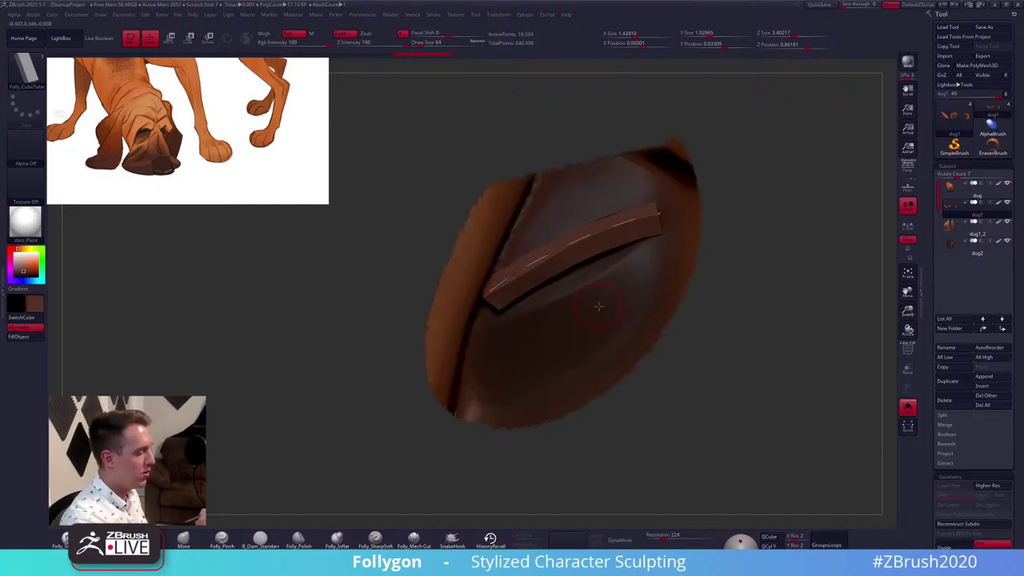
{"action": "key", "text": "shift+f"}
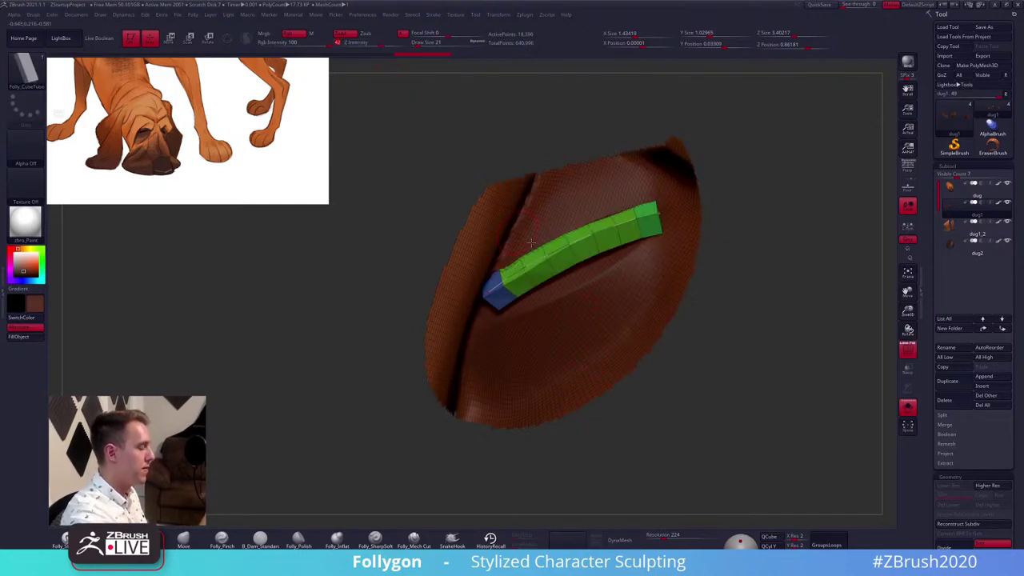
{"action": "left_click", "coordinate": [567, 269]}
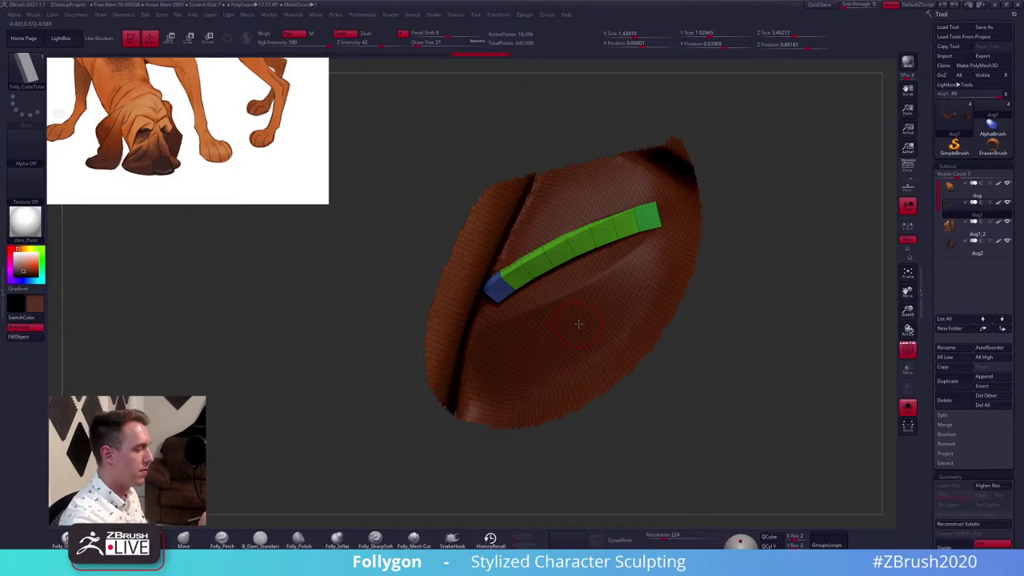
Merge the tube strip into one polygroup, isolate it and delete the hidden eye patches
{"action": "left_click", "coordinate": [689, 358], "text": "ctrl"}
{"action": "key", "text": "ctrl+w"}
{"action": "left_click", "coordinate": [565, 250], "text": "ctrl+shift"}
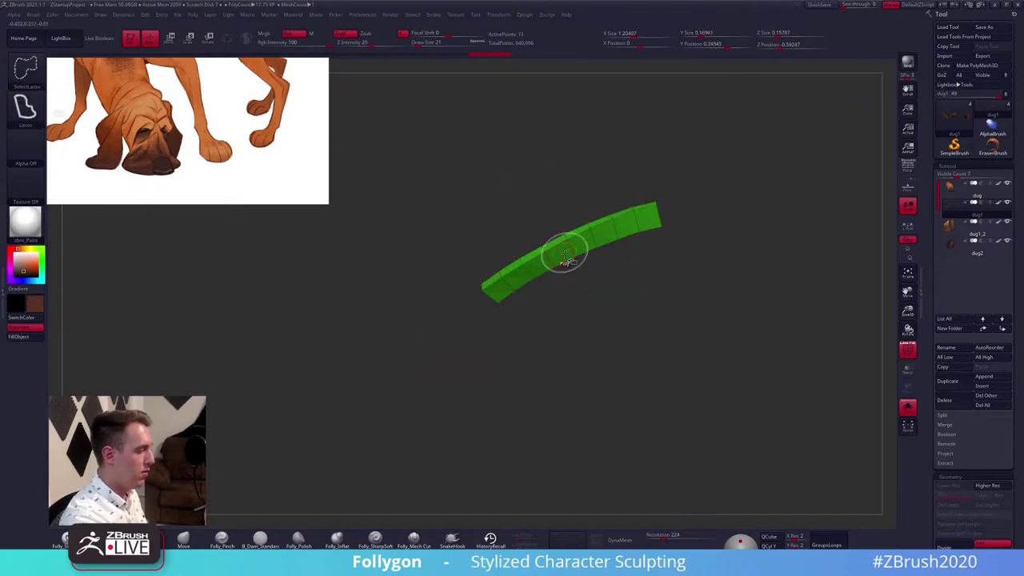
{"action": "key", "text": "space"}
{"action": "left_click", "coordinate": [594, 269]}
Show the whole head again and fit the strip to the eyelid crease with the Move brush
{"action": "mouse_move", "coordinate": [668, 272]}
{"action": "left_mouse_down"}
{"action": "mouse_move", "coordinate": [595, 249]}
{"action": "mouse_move", "coordinate": [590, 256]}
{"action": "mouse_move", "coordinate": [610, 258]}
{"action": "mouse_move", "coordinate": [582, 329]}
{"action": "mouse_move", "coordinate": [560, 320]}
{"action": "mouse_move", "coordinate": [606, 313]}
{"action": "left_mouse_up"}
{"action": "key", "text": "r"}
{"action": "key", "text": "q"}
{"action": "left_click", "coordinate": [613, 279], "text": "ctrl+shift"}
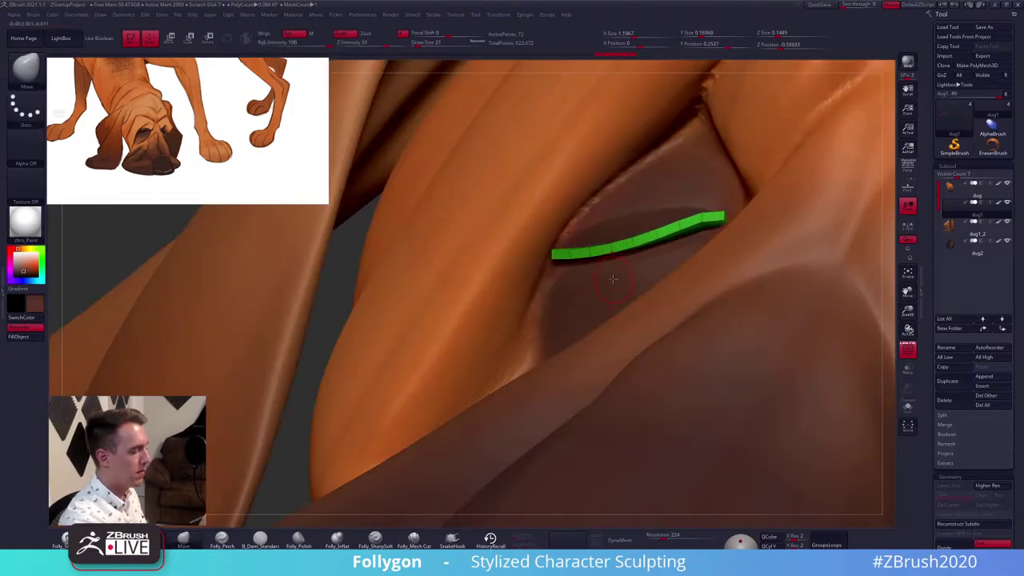
Hide the polyframe, switch the paint colour to black and fill the eyelid strip with it at RGB intensity 100
{"action": "key", "text": "shift+f"}
{"action": "key", "text": "s"}
{"action": "left_click", "coordinate": [629, 251]}
{"action": "key", "text": "1"}
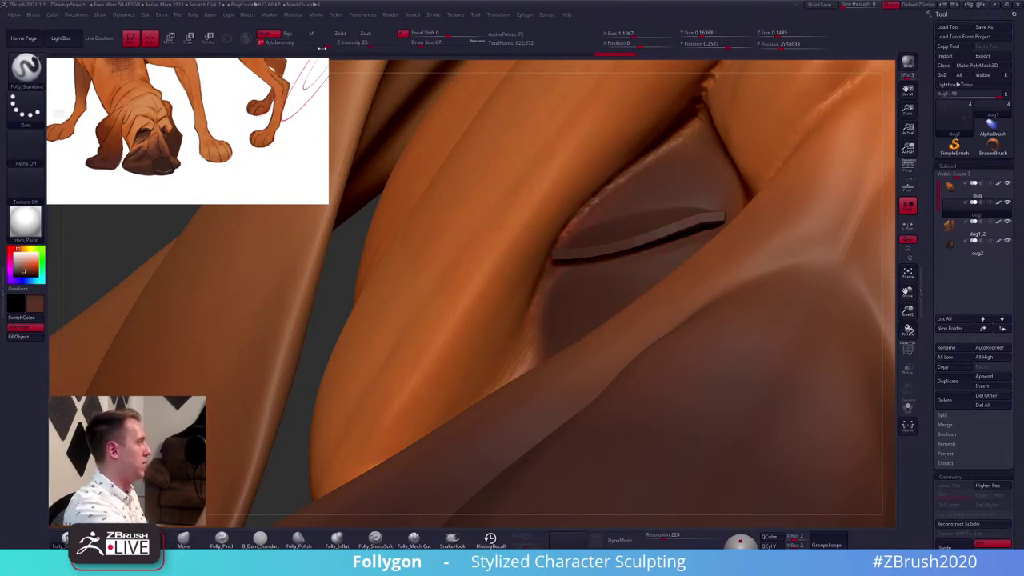
{"action": "key", "text": "v"}
{"action": "left_click", "coordinate": [29, 337]}
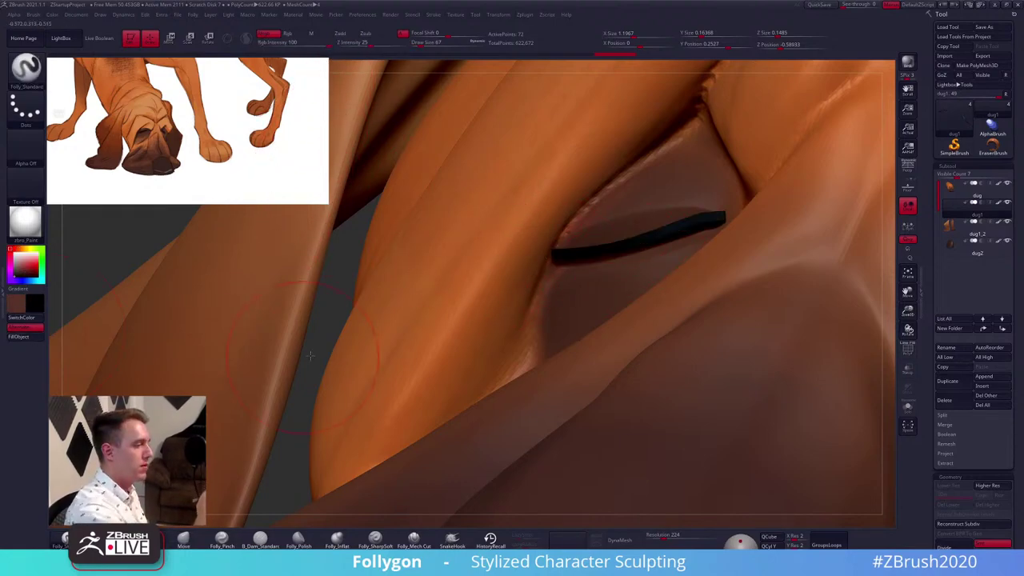
Solo the eyelid strip and reshape it with the Move brush
{"action": "key", "text": "b"}
{"action": "key", "text": "m"}
{"action": "key", "text": "v"}
{"action": "key", "text": "alt+s"}
{"action": "mouse_move", "coordinate": [625, 258]}
{"action": "right_mouse_down"}
{"action": "mouse_move", "coordinate": [602, 290]}
{"action": "mouse_move", "coordinate": [613, 291]}
{"action": "mouse_move", "coordinate": [582, 310]}
{"action": "right_mouse_up"}
{"action": "key", "text": "space"}
Show the polyframe and delete surplus edge loops from the eyelid strip with ZModeler's Delete edge action
{"action": "key", "text": "shift+f"}
{"action": "key", "text": "b"}
{"action": "key", "text": "z"}
{"action": "key", "text": "m"}
{"action": "key", "text": "space"}
{"action": "key", "text": "space"}
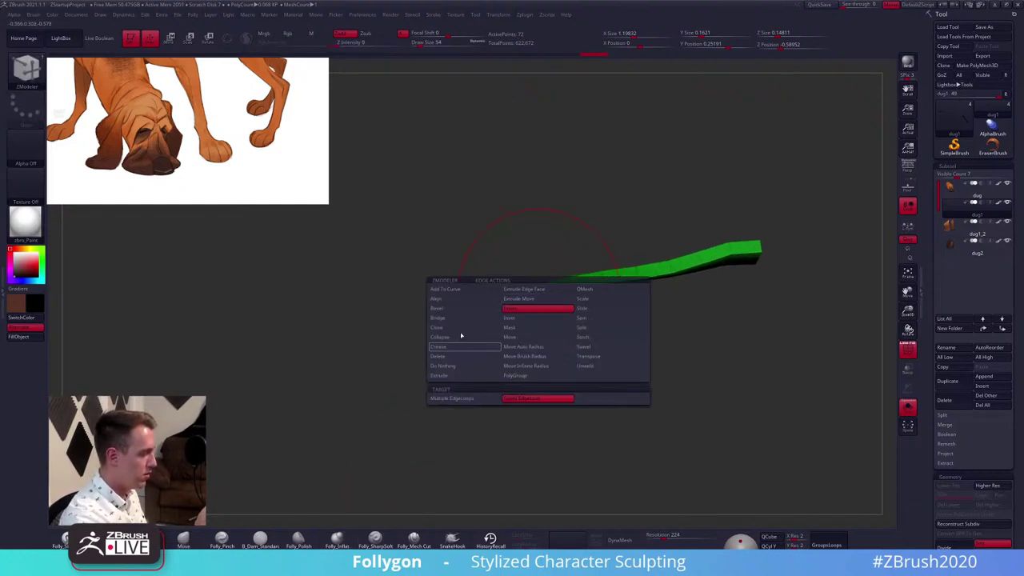
{"action": "left_click", "coordinate": [470, 352]}
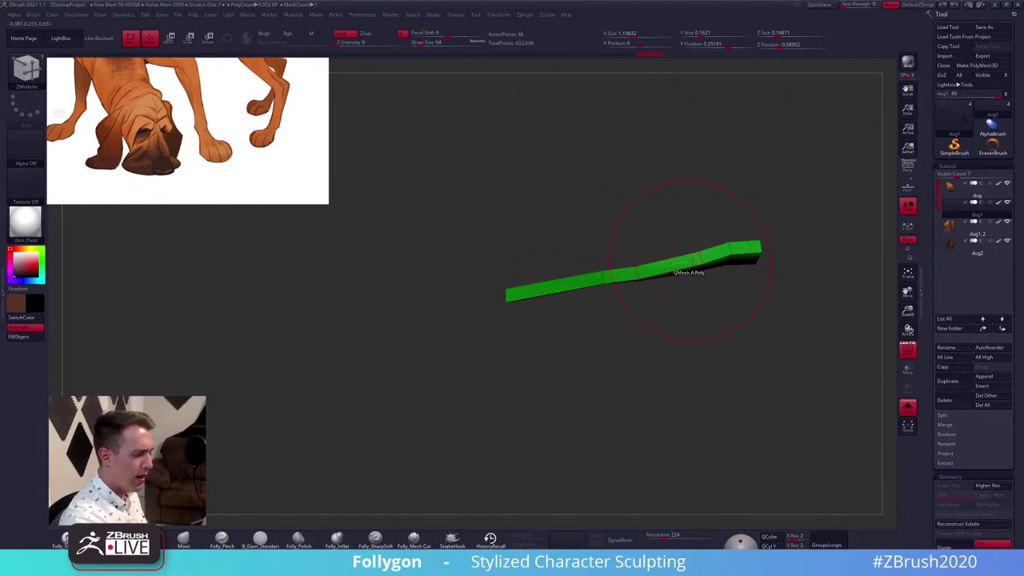
Delete the remaining surplus edge loops with ZModeler, keeping only the loop at the strip's middle
{"action": "left_click", "coordinate": [701, 258]}
{"action": "left_click", "coordinate": [731, 250]}
{"action": "left_click", "coordinate": [619, 279]}
{"action": "left_click", "coordinate": [610, 280]}
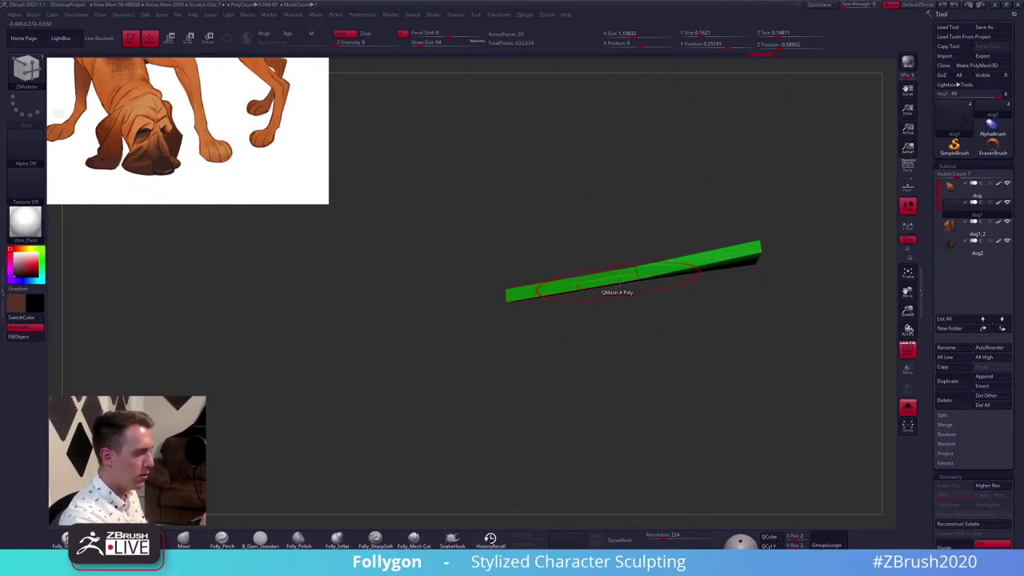
Adjust the strip's middle edge with the Move brush and check its bend from other angles
{"action": "key", "text": "b"}
{"action": "key", "text": "m"}
{"action": "key", "text": "v"}
{"action": "mouse_move", "coordinate": [638, 274]}
{"action": "left_mouse_down"}
{"action": "mouse_move", "coordinate": [640, 258]}
{"action": "mouse_move", "coordinate": [634, 266]}
{"action": "left_mouse_up"}
{"action": "key", "text": "space"}
{"action": "right_click_drag", "start_coordinate": [635, 260], "coordinate": [631, 204]}
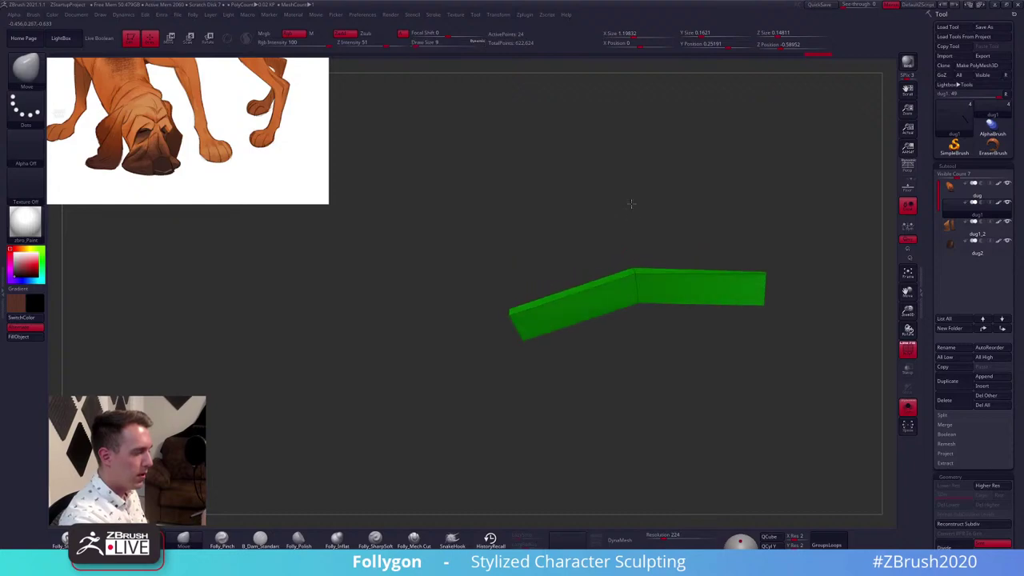
{"action": "left_click_drag", "start_coordinate": [631, 204], "coordinate": [622, 334]}
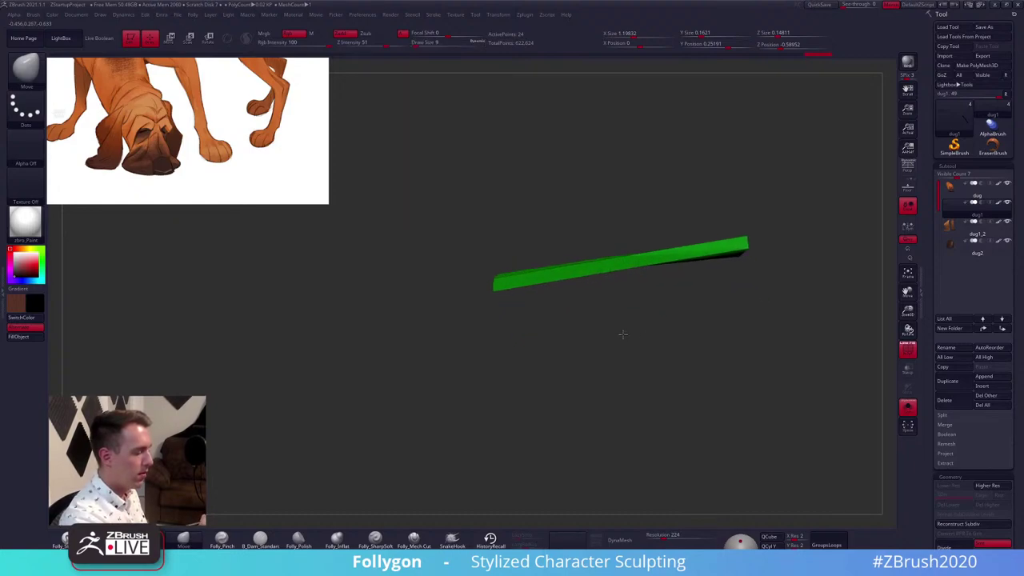
Mask the strip except for one end and taper that free end with Transpose
{"action": "left_click", "coordinate": [480, 317], "text": "ctrl"}
{"action": "mouse_move", "coordinate": [537, 309]}
{"action": "left_mouse_down", "text": "ctrl"}
{"action": "mouse_move", "coordinate": [476, 308]}
{"action": "mouse_move", "coordinate": [491, 345]}
{"action": "left_mouse_up", "text": "ctrl"}
{"action": "key", "text": "w"}
{"action": "left_click", "coordinate": [496, 291]}
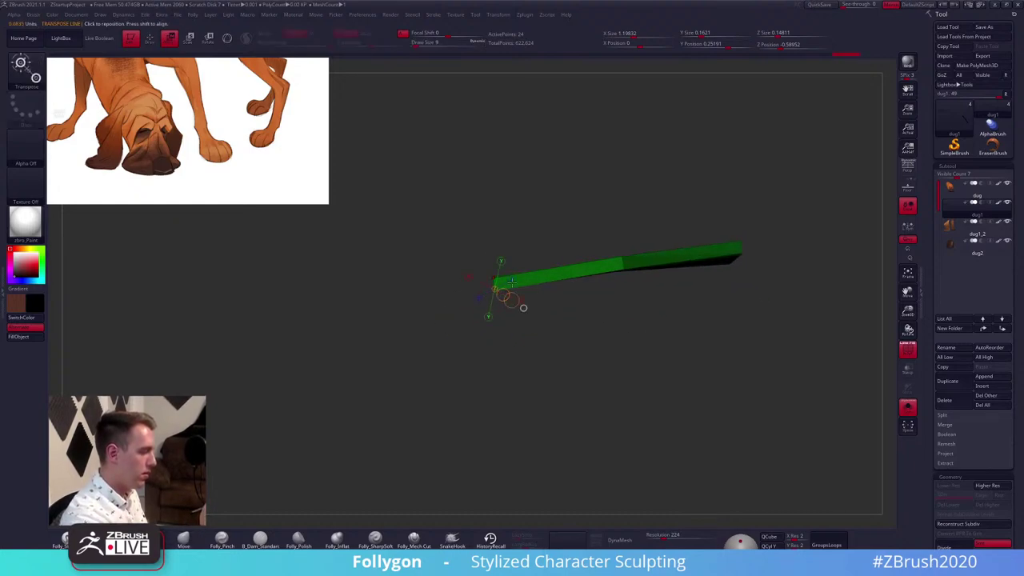
{"action": "left_click_drag", "start_coordinate": [512, 282], "coordinate": [498, 351]}
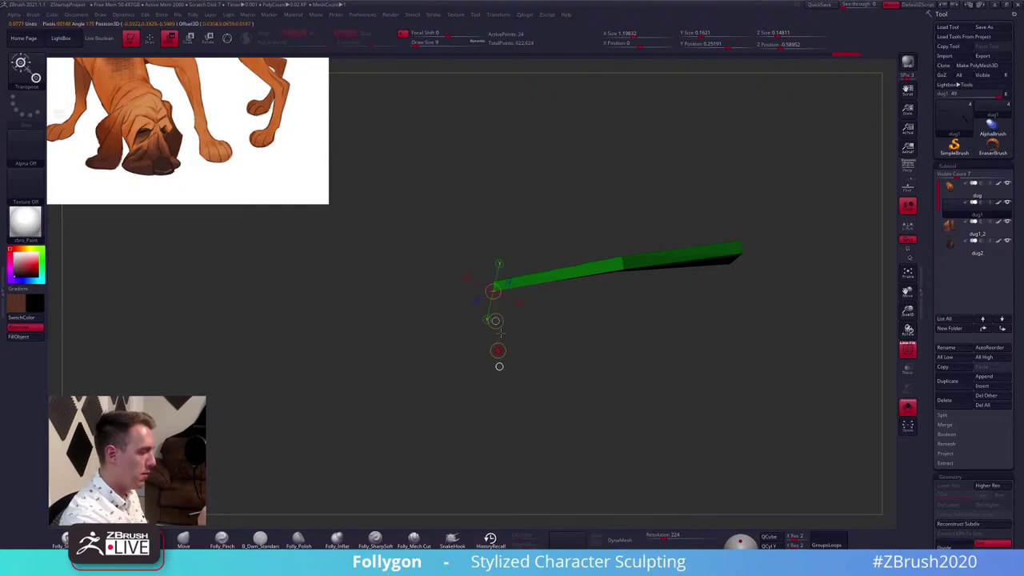
Mask the other half of the strip, taper the opposite end with Transpose and clear the mask
{"action": "key", "text": "q"}
{"action": "mouse_move", "coordinate": [624, 313]}
{"action": "left_mouse_down", "text": "ctrl"}
{"action": "mouse_move", "coordinate": [650, 332]}
{"action": "mouse_move", "coordinate": [564, 374]}
{"action": "mouse_move", "coordinate": [647, 274]}
{"action": "mouse_move", "coordinate": [666, 342]}
{"action": "mouse_move", "coordinate": [666, 327]}
{"action": "left_mouse_up", "text": "ctrl"}
{"action": "key", "text": "alt+s"}
{"action": "key", "text": "alt+s"}
{"action": "left_click", "coordinate": [689, 304], "text": "ctrl"}
{"action": "key", "text": "w"}
{"action": "key", "text": "q"}
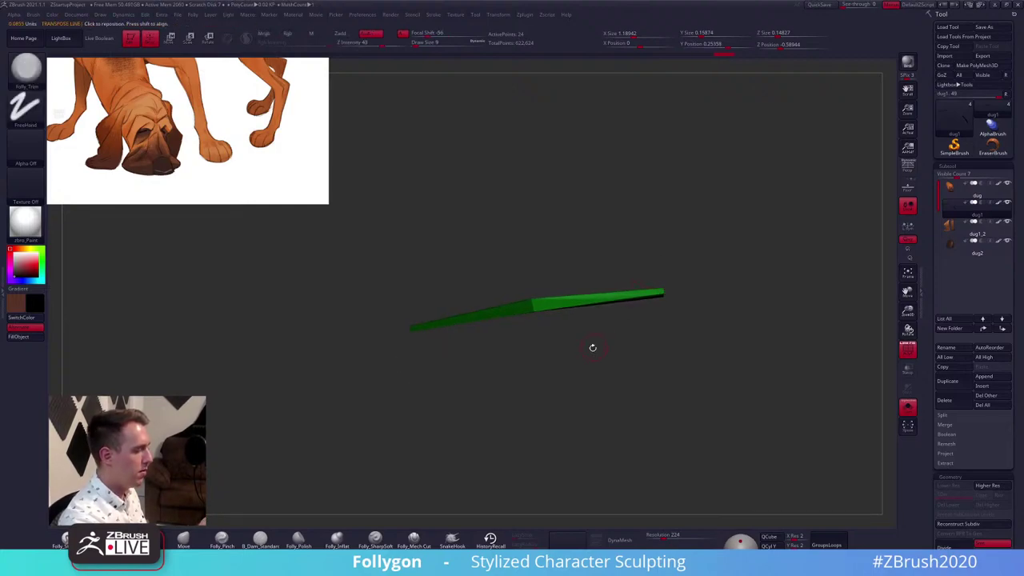
{"action": "left_click_drag", "start_coordinate": [574, 350], "coordinate": [590, 333], "text": "ctrl"}
{"action": "key", "text": "w"}
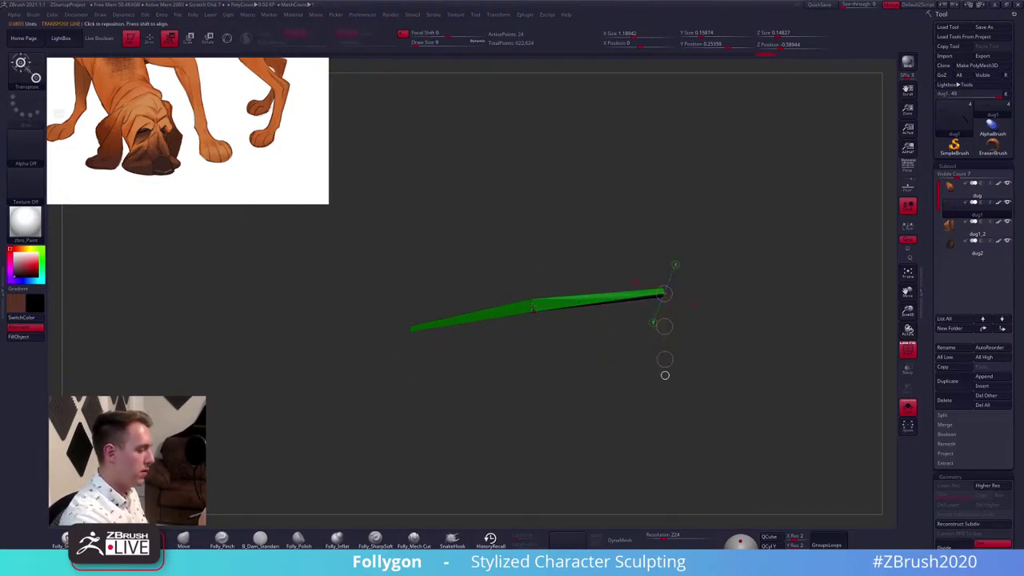
{"action": "mouse_move", "coordinate": [533, 311]}
{"action": "left_mouse_down"}
{"action": "mouse_move", "coordinate": [544, 376]}
{"action": "mouse_move", "coordinate": [572, 362]}
{"action": "left_mouse_up"}
Switch to ZModeler and toggle the Dynamic Subdivision preview to check the tapered strip's shape
{"action": "key", "text": "q"}
{"action": "key", "text": "b"}
{"action": "key", "text": "z"}
{"action": "key", "text": "m"}
{"action": "left_click_drag", "start_coordinate": [417, 441], "coordinate": [433, 426]}
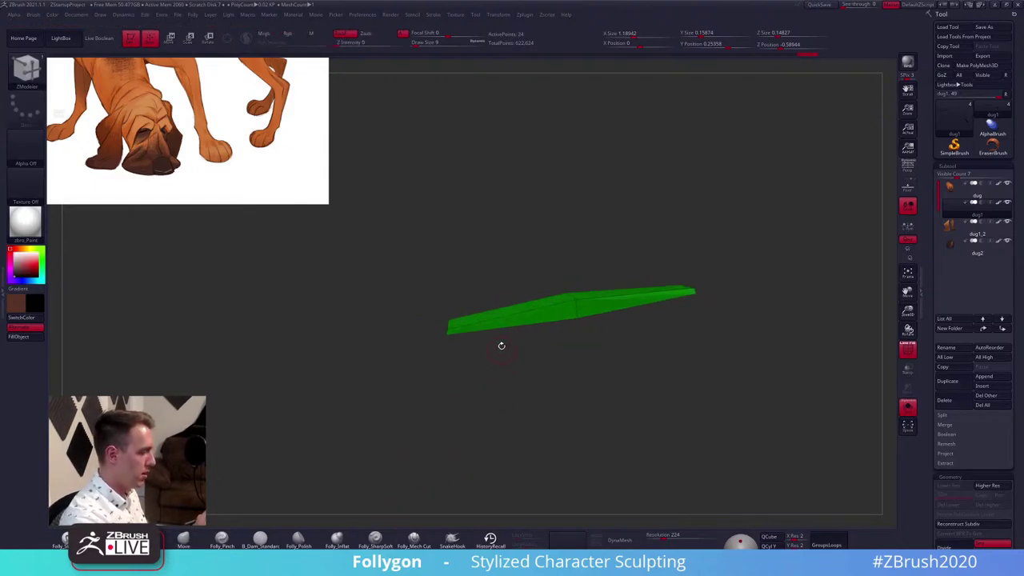
{"action": "key", "text": "d"}
{"action": "key", "text": "shift+d"}
{"action": "key", "text": "d"}
{"action": "left_click_drag", "start_coordinate": [581, 374], "coordinate": [618, 400], "text": "alt"}
Compare the strip with the eyelid crease on the full head and isolate it again with the polyframe on
{"action": "key", "text": "alt+s"}
{"action": "key", "text": "shift+f"}
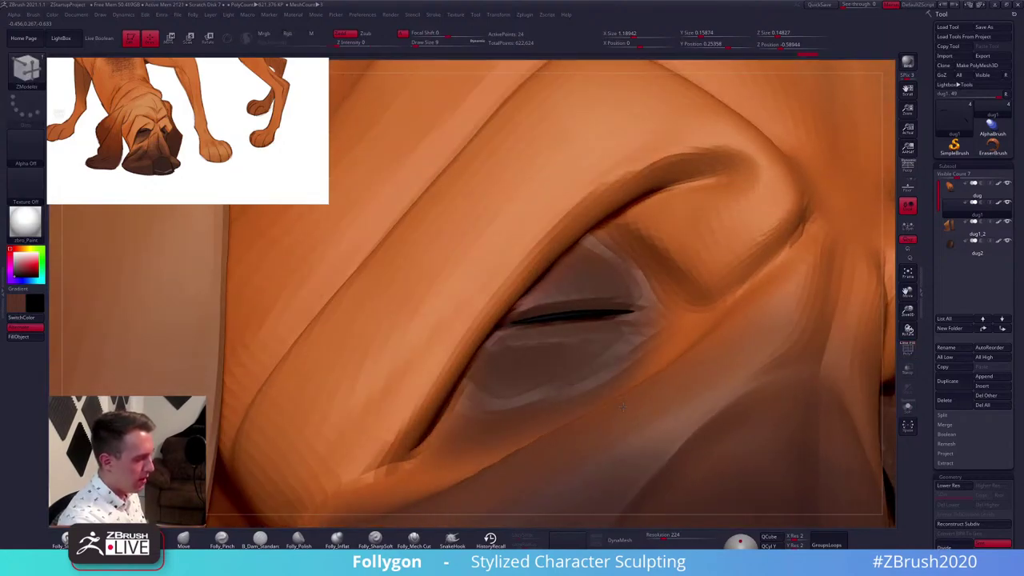
{"action": "key", "text": "alt+s"}
{"action": "left_click_drag", "start_coordinate": [579, 333], "coordinate": [604, 384], "text": "alt"}
{"action": "key", "text": "shift+d"}
{"action": "key", "text": "shift+f"}
{"action": "left_click_drag", "start_coordinate": [537, 328], "coordinate": [525, 342]}
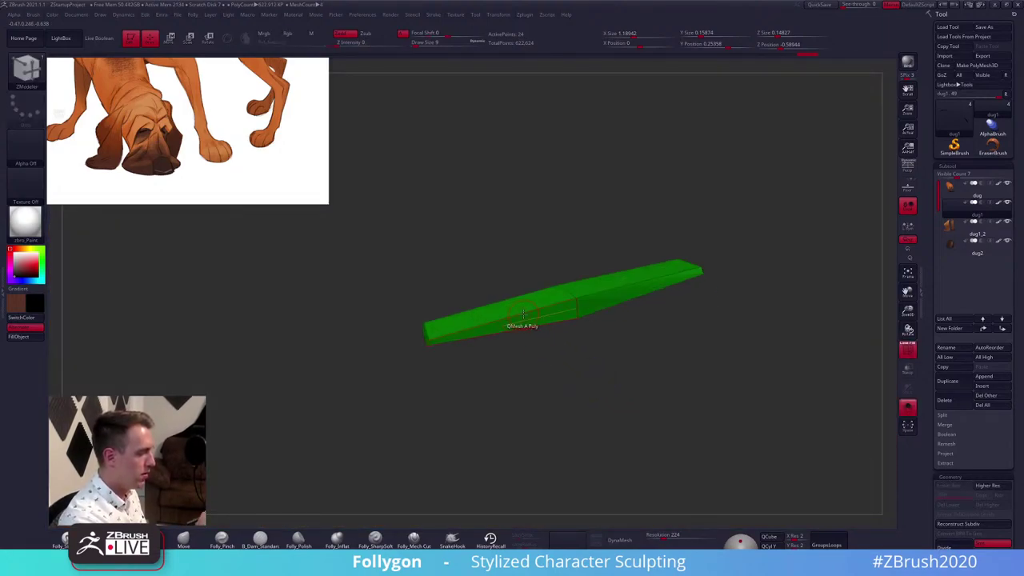
Set ZModeler's edge action to Crease EdgeLoop Complete, crease the strip's long lower edge and preview the smoothing
{"action": "key", "text": "space"}
{"action": "left_click", "coordinate": [451, 363]}
{"action": "left_click", "coordinate": [453, 423]}
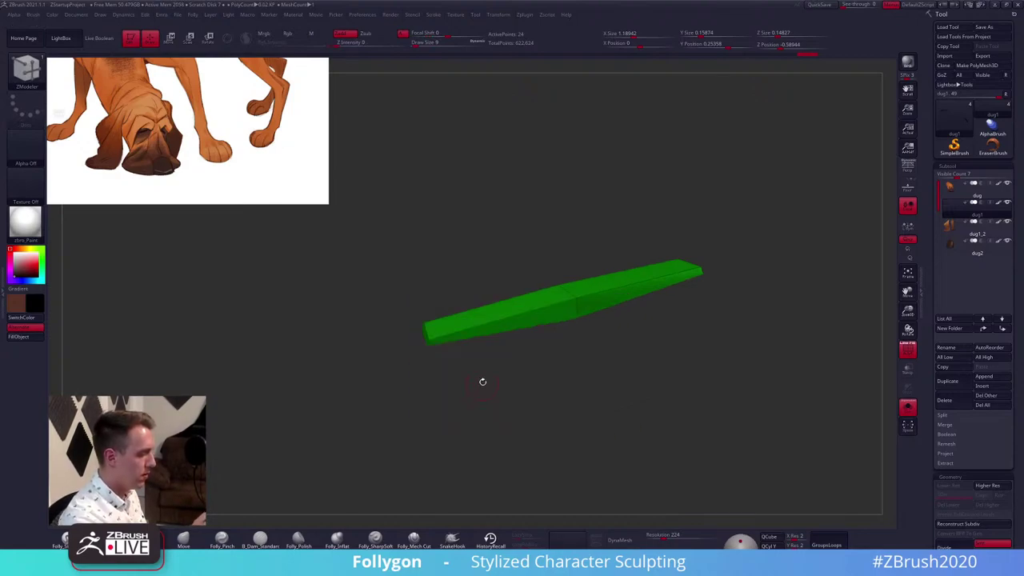
{"action": "left_click_drag", "start_coordinate": [482, 381], "coordinate": [508, 425]}
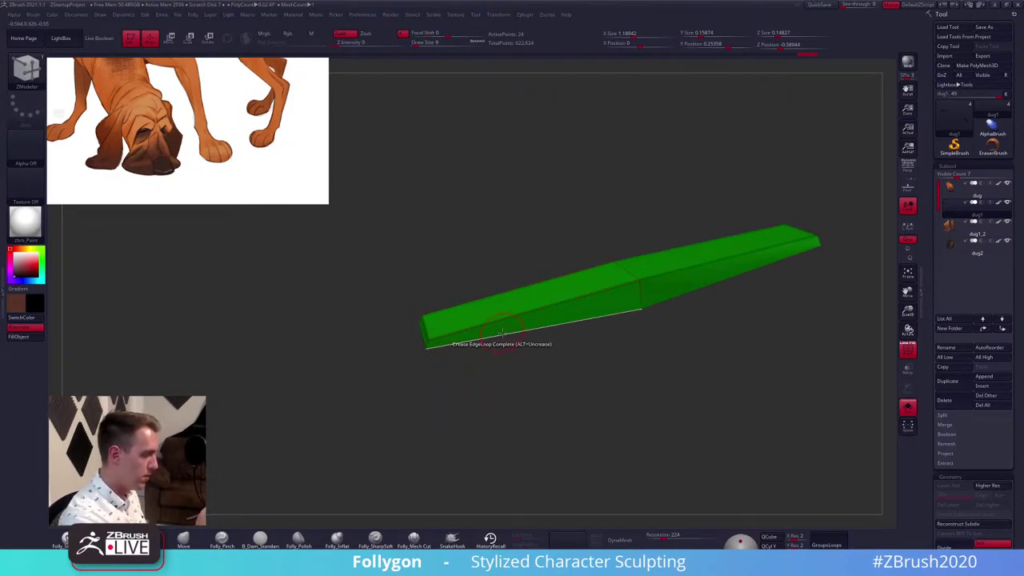
{"action": "left_click", "coordinate": [503, 334]}
{"action": "key", "text": "d"}
{"action": "left_click_drag", "start_coordinate": [572, 384], "coordinate": [556, 344]}
{"action": "key", "text": "shift+d"}
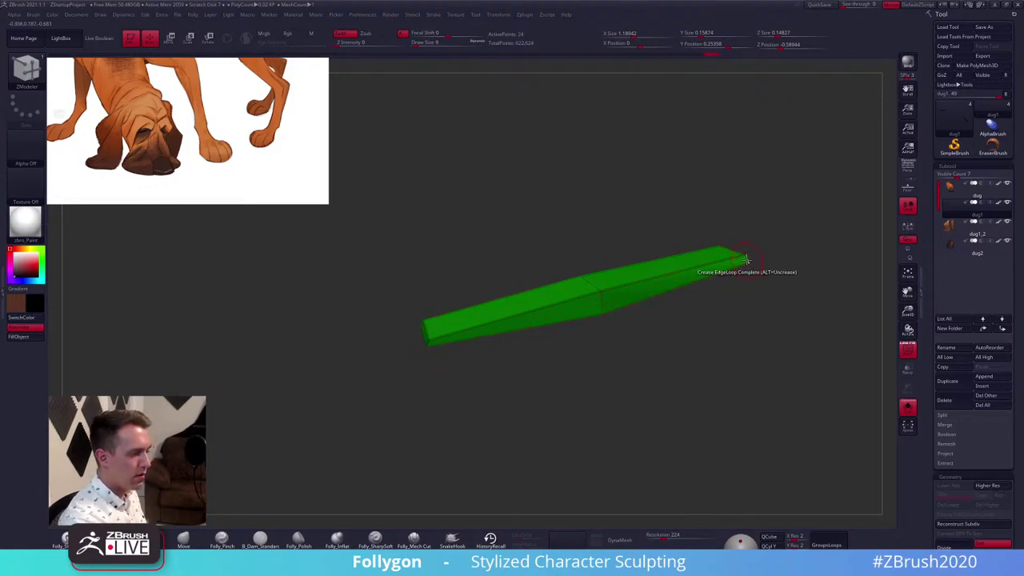
Crease the long edges on the strip's other side and turn on the smoothed subdivision preview
{"action": "key", "text": "ctrl+d"}
{"action": "left_click_drag", "start_coordinate": [718, 295], "coordinate": [693, 340]}
{"action": "key", "text": "shift+d"}
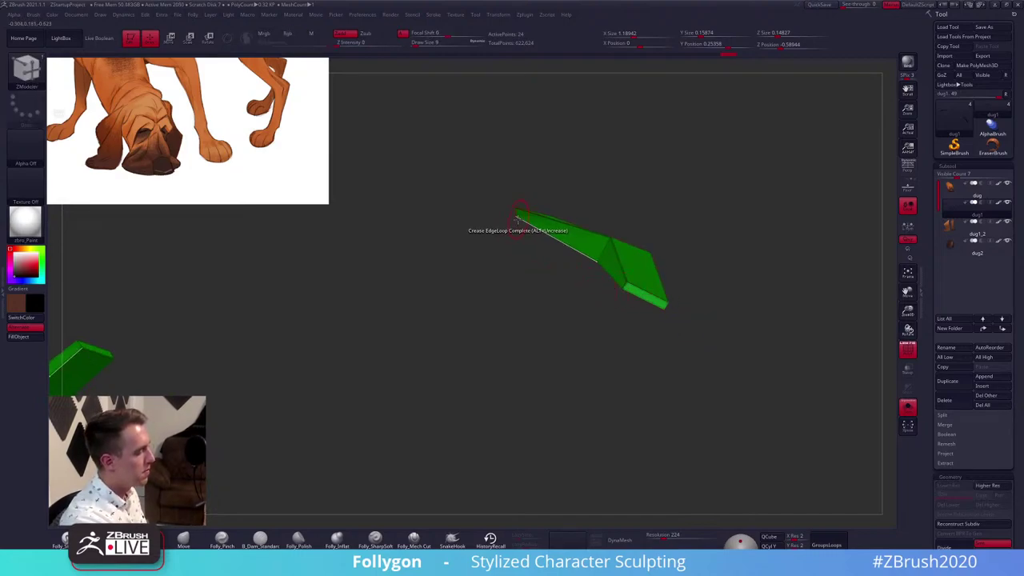
{"action": "left_click", "coordinate": [517, 220]}
{"action": "left_click_drag", "start_coordinate": [532, 299], "coordinate": [593, 307]}
{"action": "left_click", "coordinate": [512, 210]}
{"action": "key", "text": "d"}
{"action": "left_click_drag", "start_coordinate": [720, 292], "coordinate": [584, 358]}
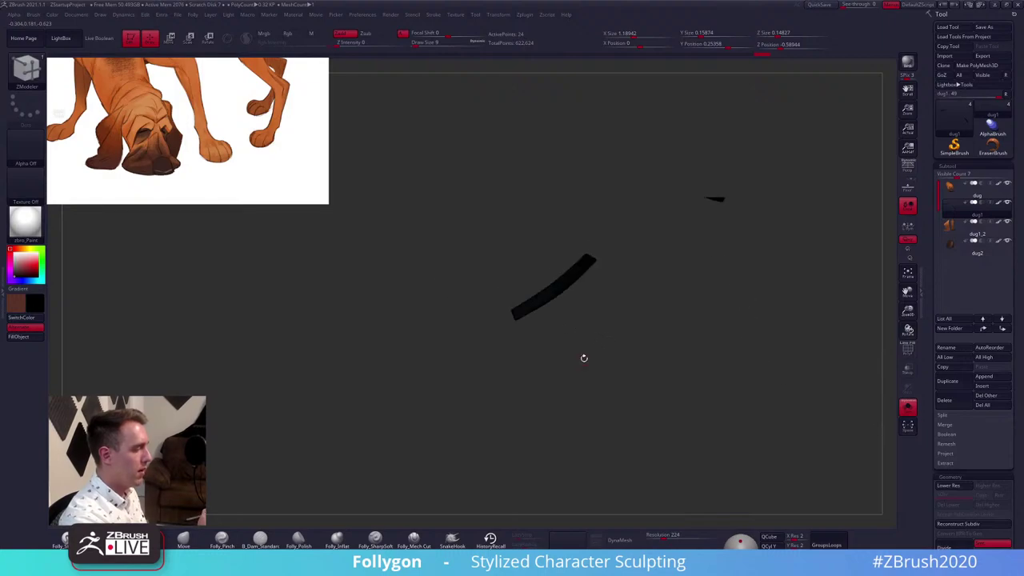
Choose the Move brush and show the full head around the strip again
{"action": "key", "text": "shift+s"}
{"action": "key", "text": "b"}
{"action": "key", "text": "m"}
{"action": "key", "text": "v"}
{"action": "key", "text": "space"}
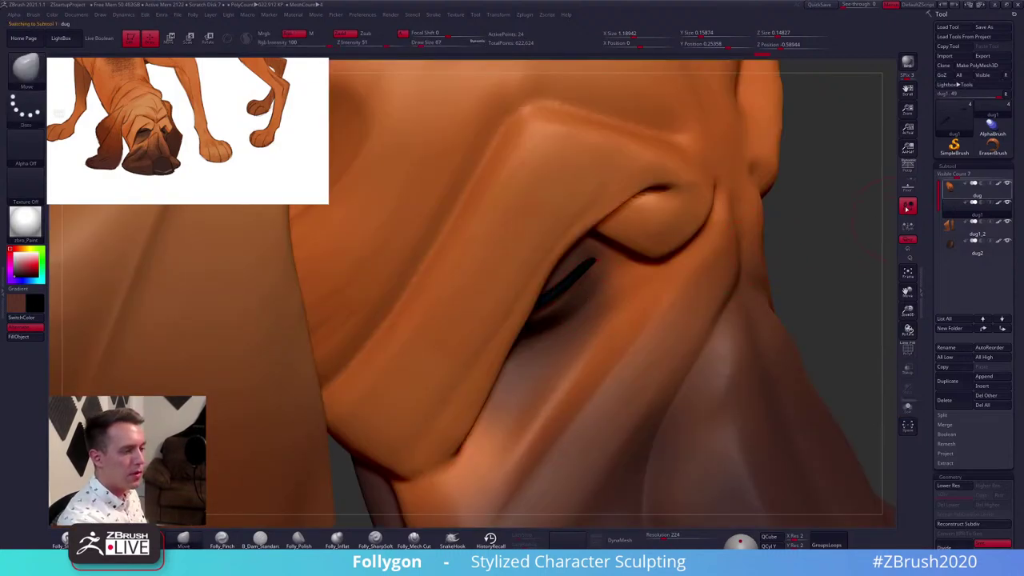
Leave only the head's eyelid regions and the strips visible, and make the eyelid strip the active subtool
{"action": "left_click_drag", "start_coordinate": [832, 232], "coordinate": [559, 301]}
{"action": "mouse_move", "coordinate": [497, 351]}
{"action": "left_mouse_down", "text": "ctrl+shift"}
{"action": "mouse_move", "coordinate": [571, 339]}
{"action": "mouse_move", "coordinate": [525, 237]}
{"action": "mouse_move", "coordinate": [480, 350]}
{"action": "left_mouse_up", "text": "ctrl+shift"}
{"action": "left_click_drag", "start_coordinate": [640, 385], "coordinate": [600, 271]}
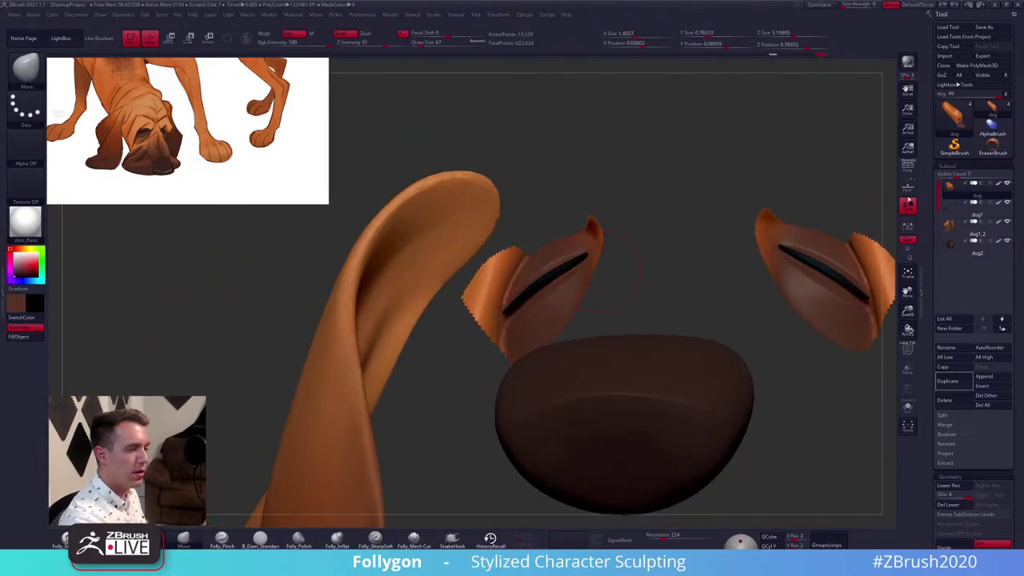
{"action": "left_click", "coordinate": [1007, 183]}
{"action": "left_click", "coordinate": [1007, 203]}
{"action": "left_click", "coordinate": [574, 260], "text": "alt"}
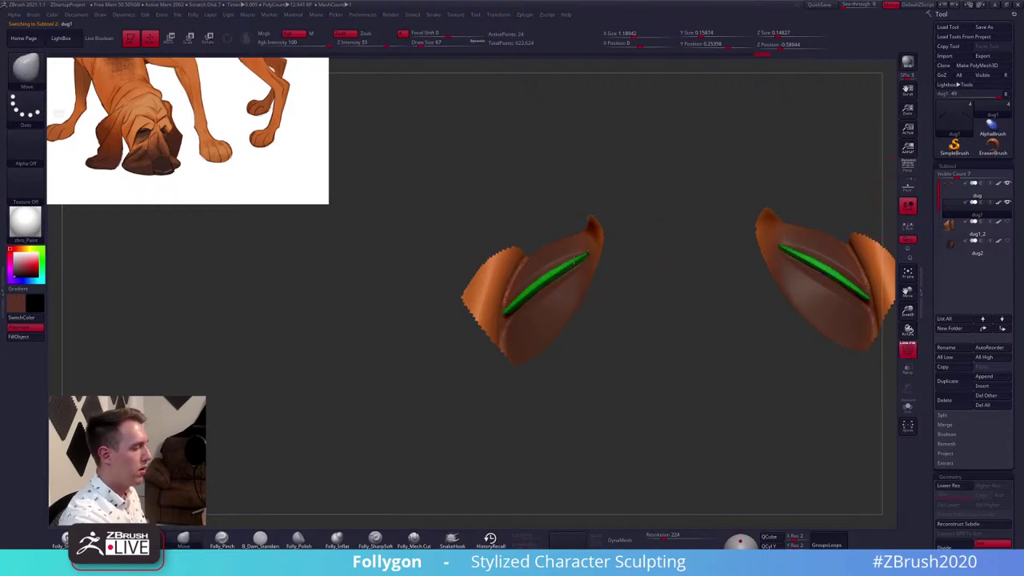
Fit the strip's inner and outer ends into the eyelid crease with the Move brush
{"action": "mouse_move", "coordinate": [640, 344]}
{"action": "left_mouse_down"}
{"action": "mouse_move", "coordinate": [636, 308]}
{"action": "mouse_move", "coordinate": [632, 352]}
{"action": "left_mouse_up"}
{"action": "key", "text": "space"}
{"action": "left_click_drag", "start_coordinate": [598, 252], "coordinate": [588, 253]}
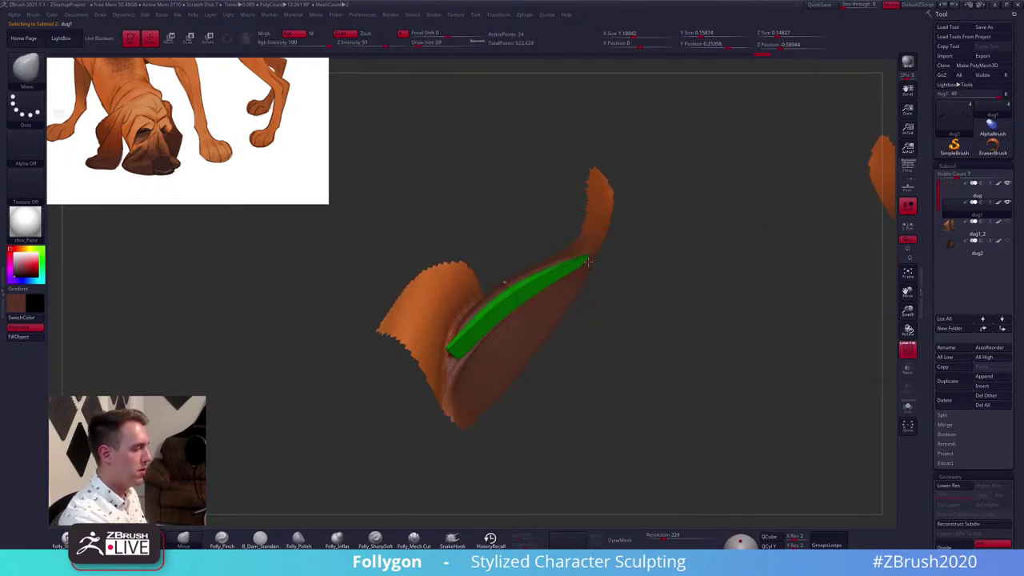
{"action": "key", "text": "space"}
{"action": "left_click_drag", "start_coordinate": [576, 360], "coordinate": [575, 312]}
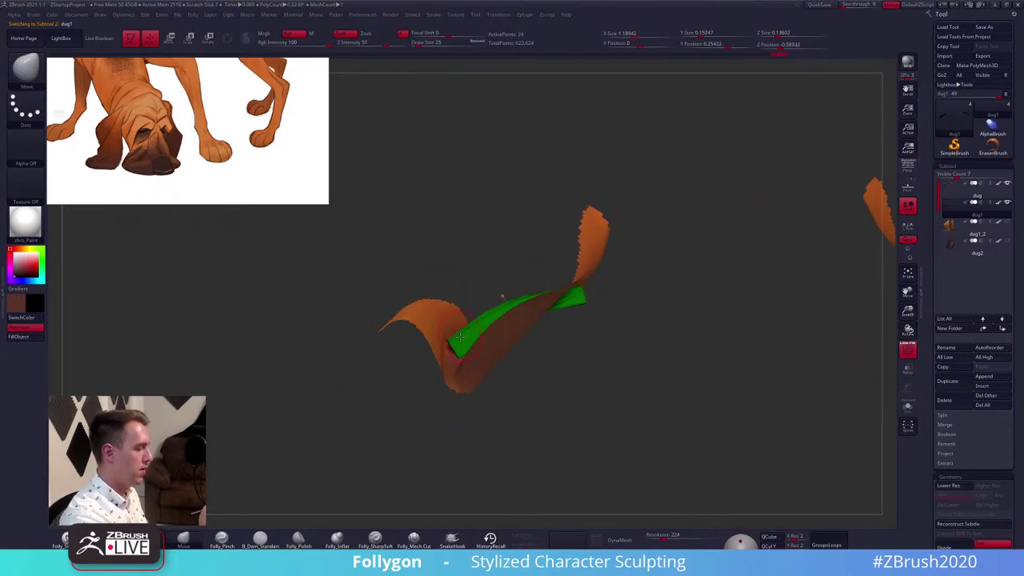
{"action": "key", "text": "space"}
{"action": "left_click_drag", "start_coordinate": [453, 343], "coordinate": [457, 343]}
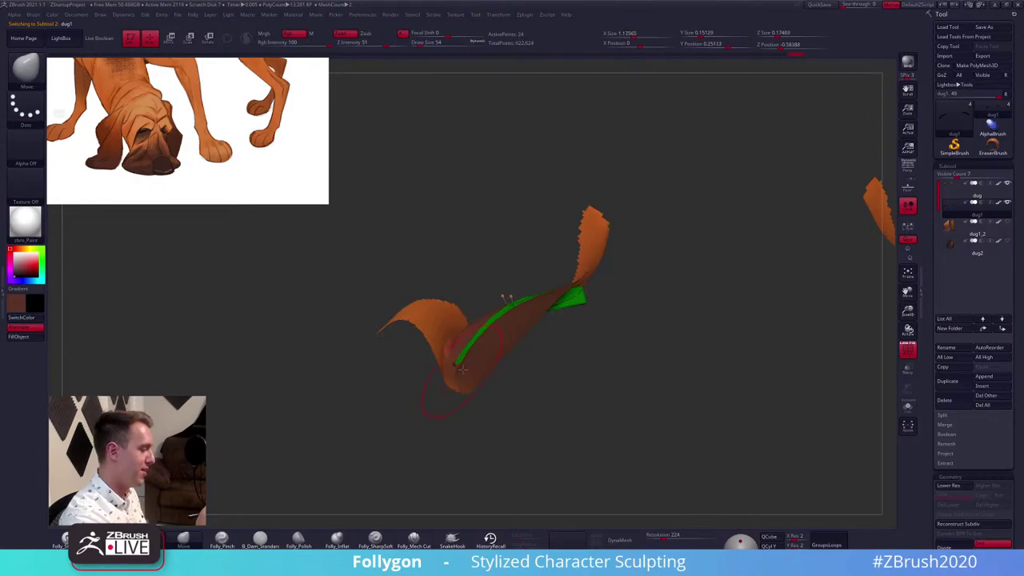
{"action": "mouse_move", "coordinate": [462, 368]}
{"action": "right_mouse_down"}
{"action": "mouse_move", "coordinate": [517, 298]}
{"action": "mouse_move", "coordinate": [518, 320]}
{"action": "mouse_move", "coordinate": [510, 301]}
{"action": "right_mouse_up"}
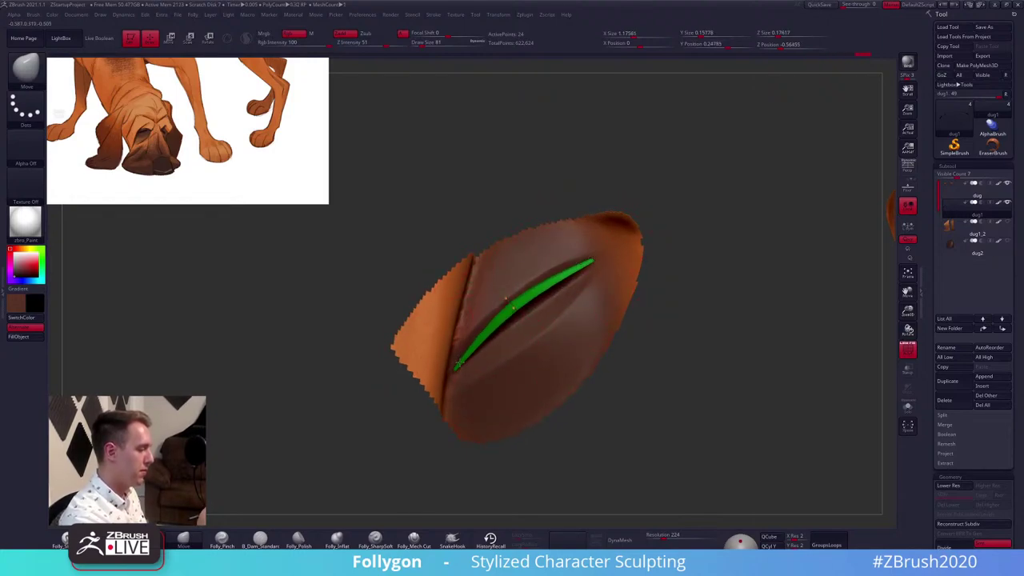
{"action": "left_click_drag", "start_coordinate": [457, 361], "coordinate": [457, 358]}
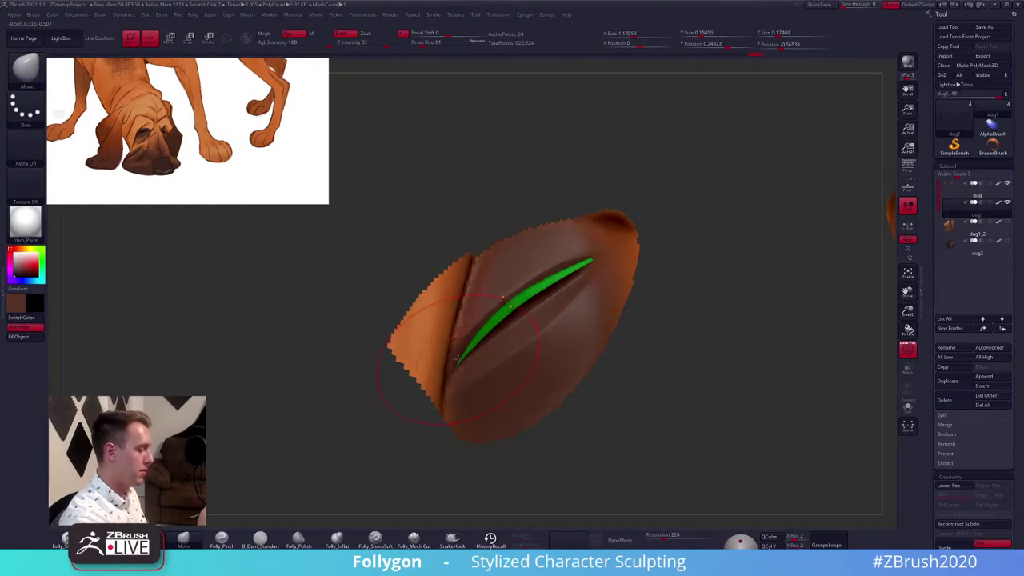
Nudge the strip's middle along the eyelid's curvature with the Move brush
{"action": "mouse_move", "coordinate": [528, 346]}
{"action": "right_mouse_down"}
{"action": "mouse_move", "coordinate": [514, 349]}
{"action": "mouse_move", "coordinate": [530, 363]}
{"action": "mouse_move", "coordinate": [528, 377]}
{"action": "mouse_move", "coordinate": [531, 326]}
{"action": "mouse_move", "coordinate": [515, 297]}
{"action": "mouse_move", "coordinate": [522, 276]}
{"action": "right_mouse_up"}
{"action": "key", "text": "shift+f"}
{"action": "key", "text": "shift+f"}
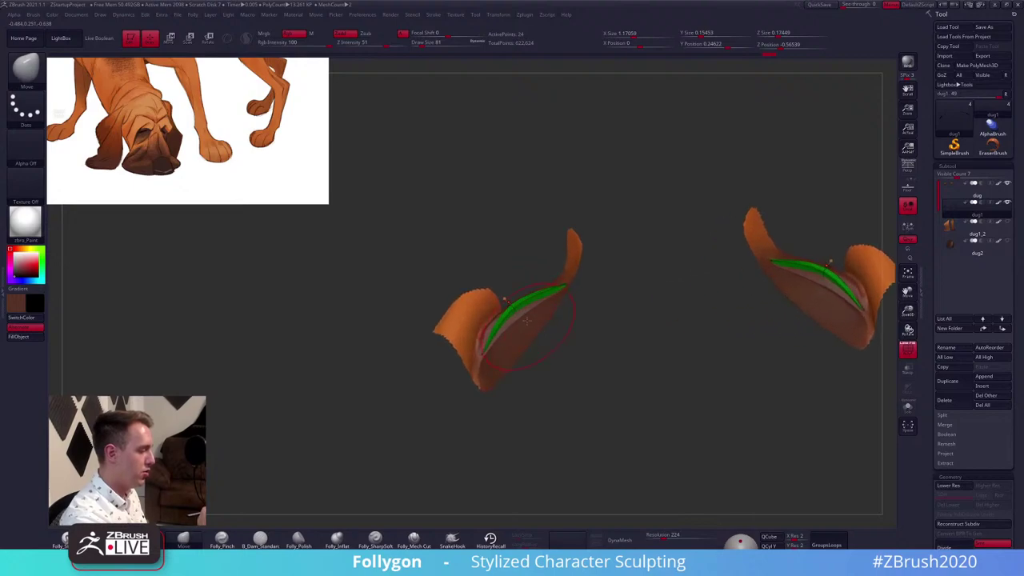
{"action": "key", "text": "s"}
{"action": "left_click_drag", "start_coordinate": [533, 309], "coordinate": [529, 309]}
{"action": "mouse_move", "coordinate": [530, 309]}
{"action": "right_mouse_down"}
{"action": "mouse_move", "coordinate": [516, 301]}
{"action": "mouse_move", "coordinate": [538, 299]}
{"action": "mouse_move", "coordinate": [525, 336]}
{"action": "mouse_move", "coordinate": [585, 333]}
{"action": "right_mouse_up"}
Isolate the strip, lasso-mask part of it and widen its middle with Transpose Move
{"action": "key", "text": "r"}
{"action": "key", "text": "q"}
{"action": "key", "text": "alt+s"}
{"action": "key", "text": "shift+d"}
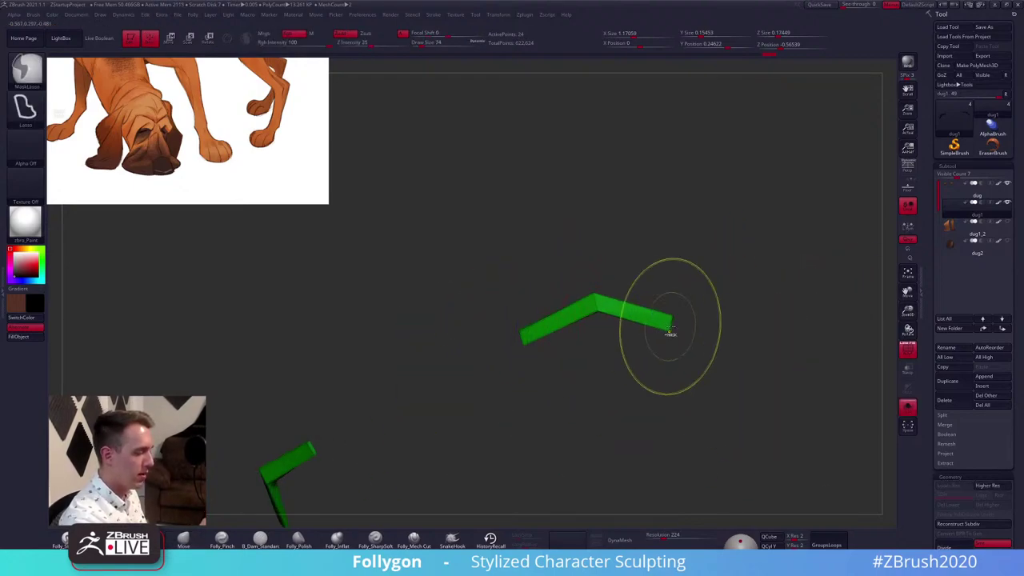
{"action": "mouse_move", "coordinate": [675, 327]}
{"action": "left_mouse_down", "text": "ctrl"}
{"action": "mouse_move", "coordinate": [631, 311]}
{"action": "mouse_move", "coordinate": [545, 306]}
{"action": "mouse_move", "coordinate": [512, 347]}
{"action": "left_mouse_up", "text": "ctrl"}
{"action": "right_click_drag", "start_coordinate": [553, 366], "coordinate": [595, 304]}
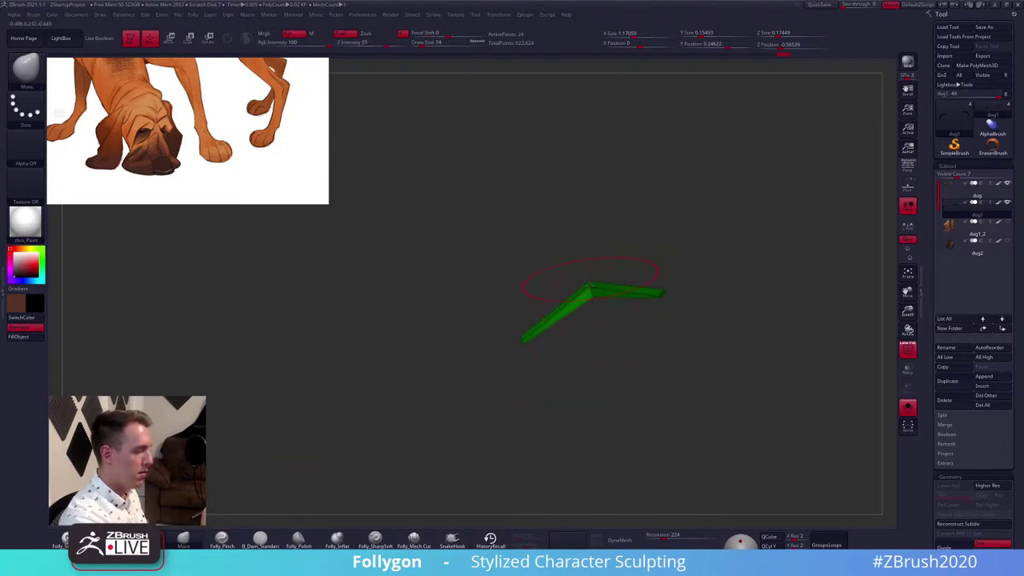
{"action": "key", "text": "r"}
{"action": "left_click_drag", "start_coordinate": [592, 292], "coordinate": [609, 340]}
{"action": "mouse_move", "coordinate": [611, 353]}
{"action": "right_mouse_down"}
{"action": "mouse_move", "coordinate": [589, 364]}
{"action": "mouse_move", "coordinate": [613, 368]}
{"action": "mouse_move", "coordinate": [619, 356]}
{"action": "right_mouse_up"}
{"action": "key", "text": "d"}
{"action": "left_click", "coordinate": [617, 353], "text": "ctrl+shift"}
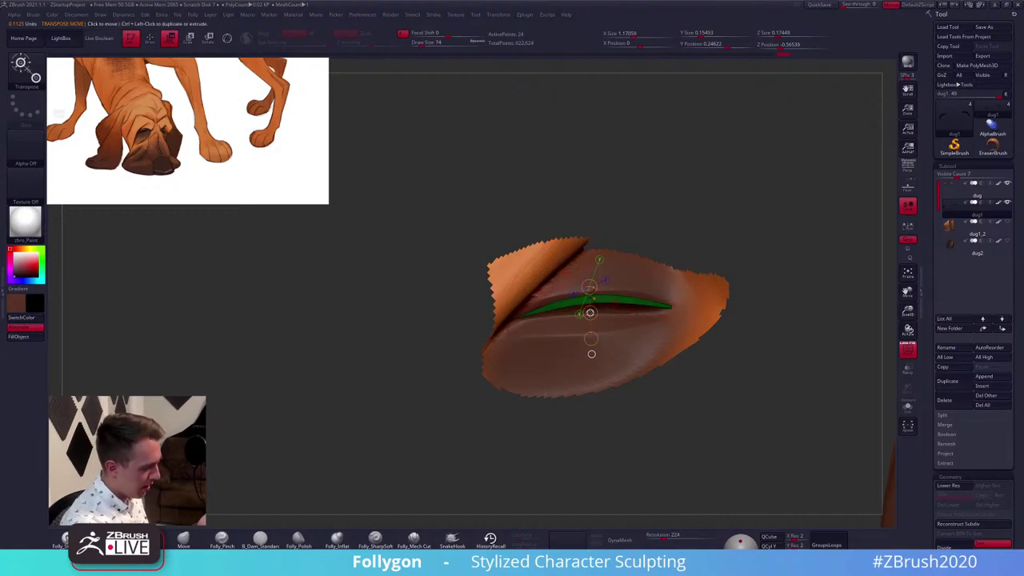
{"action": "key", "text": "q"}
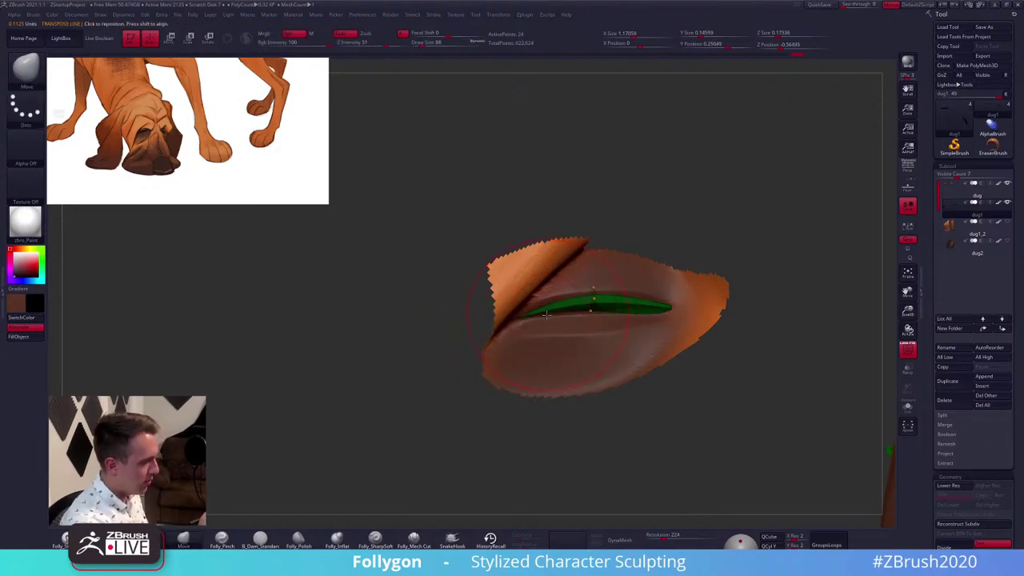
Tuck the strip's outer end into the eyelid fold with the Move brush and check it without the polyframe
{"action": "left_click", "coordinate": [535, 322], "text": "ctrl+shift"}
{"action": "key", "text": "space"}
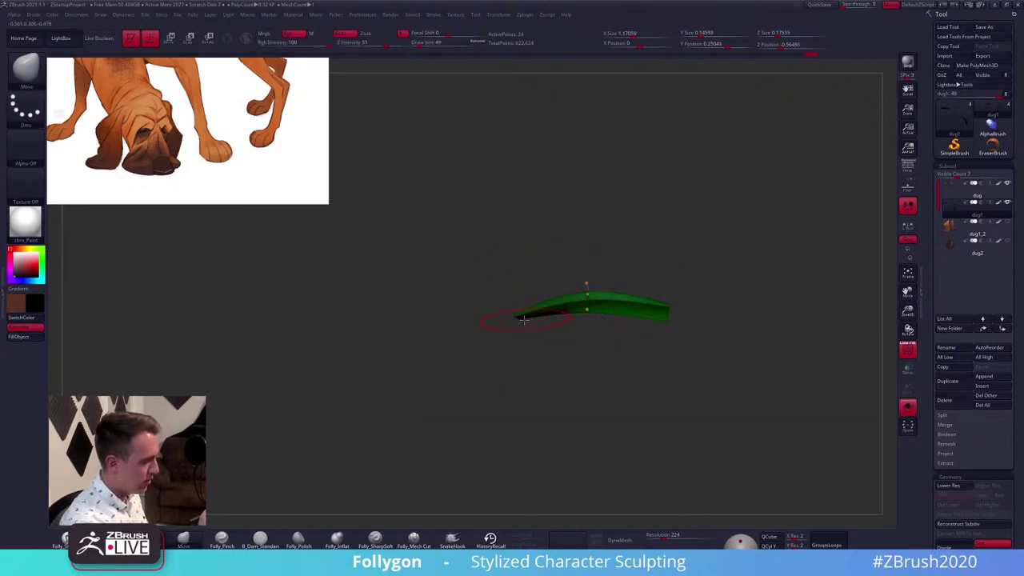
{"action": "right_click_drag", "start_coordinate": [525, 327], "coordinate": [528, 336]}
{"action": "mouse_move", "coordinate": [528, 336]}
{"action": "right_mouse_down", "text": "ctrl"}
{"action": "mouse_move", "coordinate": [542, 329]}
{"action": "mouse_move", "coordinate": [527, 328]}
{"action": "mouse_move", "coordinate": [526, 341]}
{"action": "right_mouse_up", "text": "ctrl"}
{"action": "left_click", "coordinate": [560, 324], "text": "ctrl+shift"}
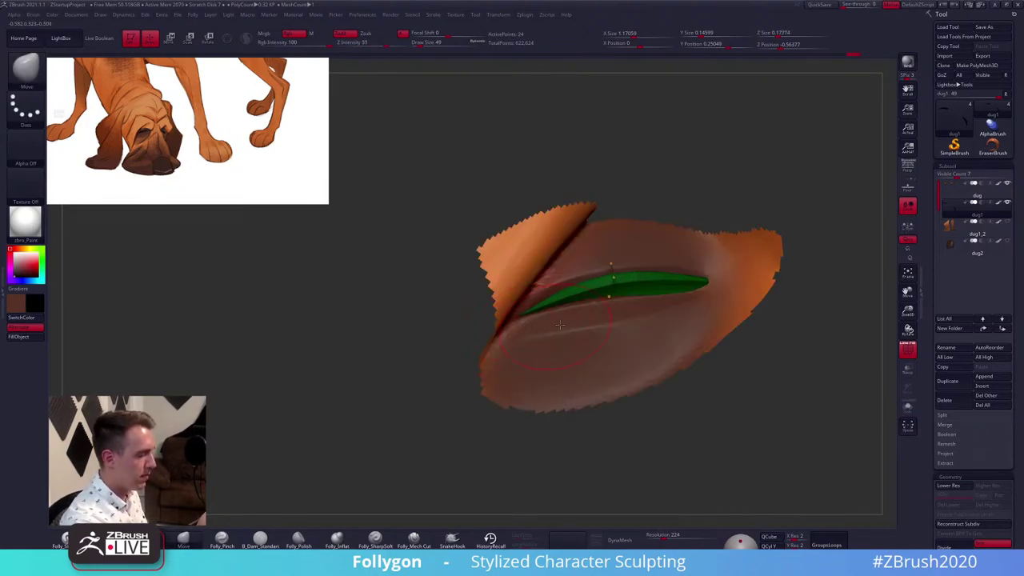
{"action": "key", "text": "shift+f"}
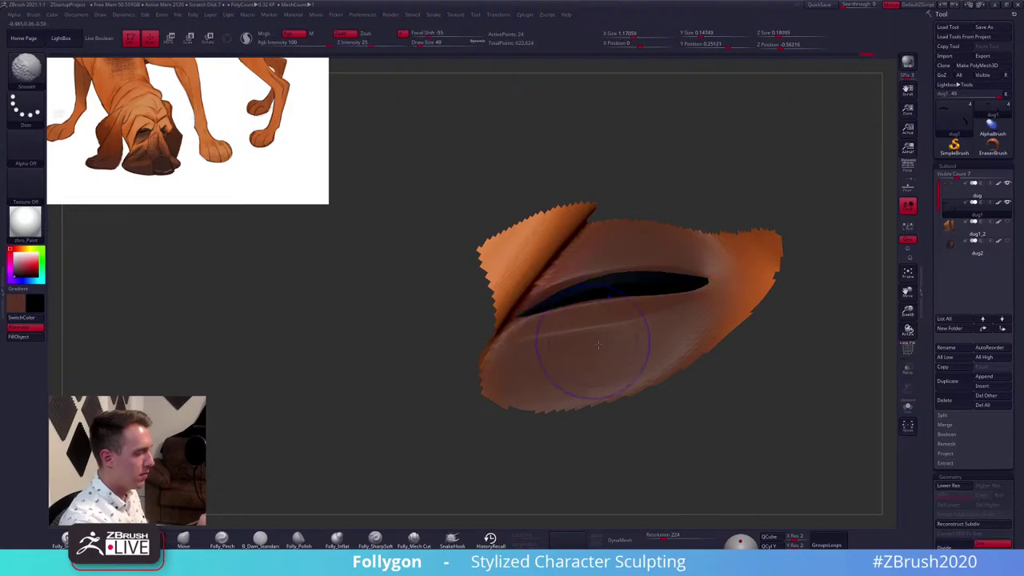
{"action": "right_click_drag", "start_coordinate": [596, 344], "coordinate": [620, 320], "text": "ctrl"}
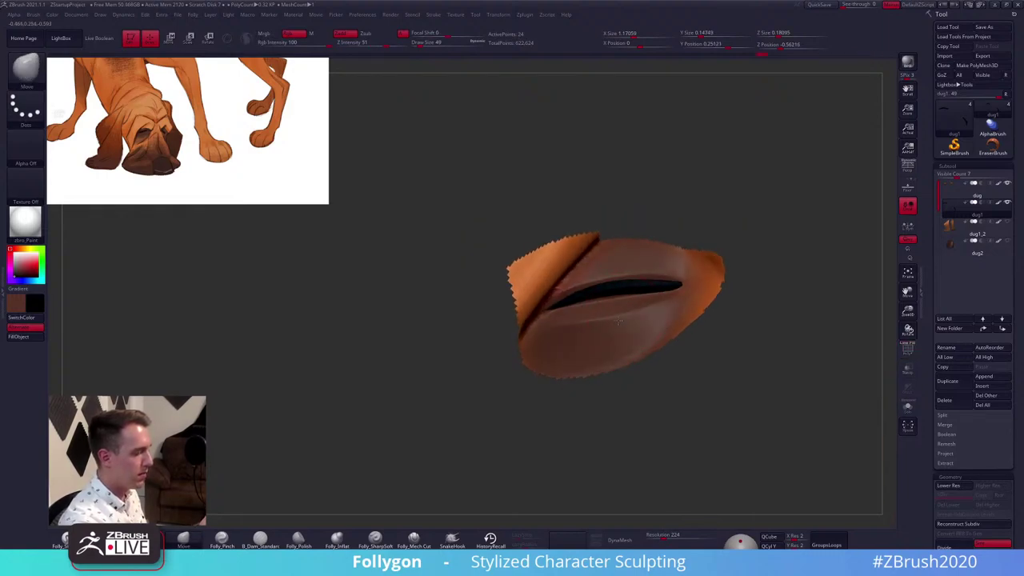
Refine the strip's inner end and middle with the Move brush so it follows the eyelid crease
{"action": "left_click", "coordinate": [660, 292], "text": "ctrl+shift"}
{"action": "key", "text": "space"}
{"action": "left_click_drag", "start_coordinate": [669, 293], "coordinate": [680, 288]}
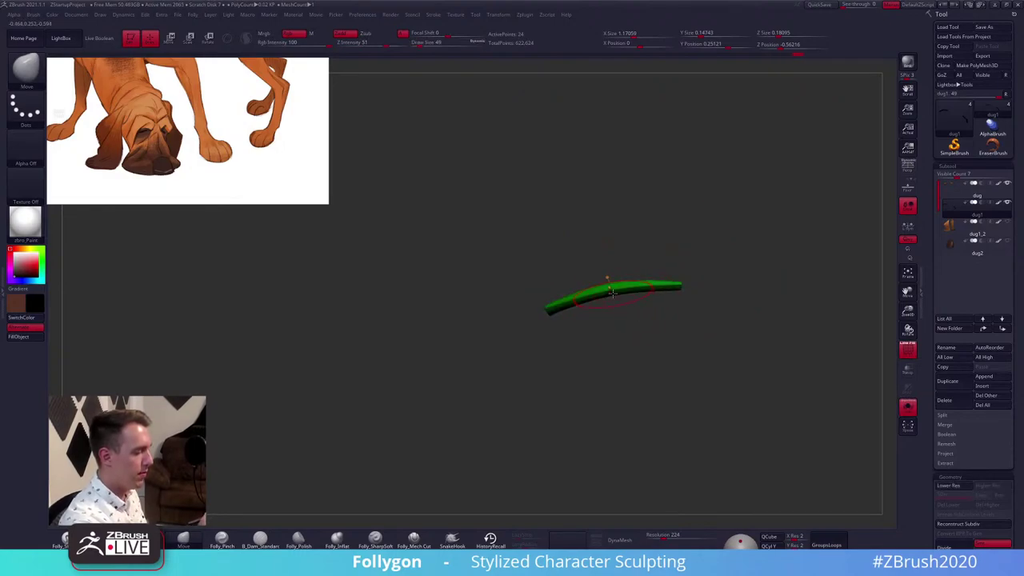
{"action": "key", "text": "alt+s"}
{"action": "key", "text": "space"}
{"action": "left_click_drag", "start_coordinate": [612, 294], "coordinate": [616, 294]}
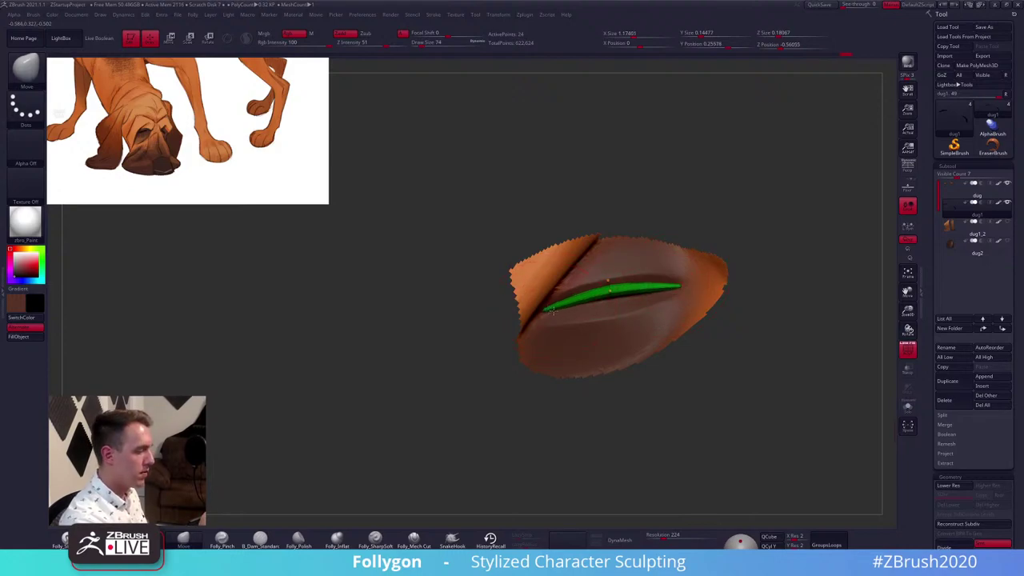
Hide the polyframe and make the head mesh with the eyelids the active subtool
{"action": "key", "text": "shift+f"}
{"action": "right_click_drag", "start_coordinate": [636, 309], "coordinate": [613, 312], "text": "ctrl"}
{"action": "left_click", "coordinate": [613, 323], "text": "alt"}
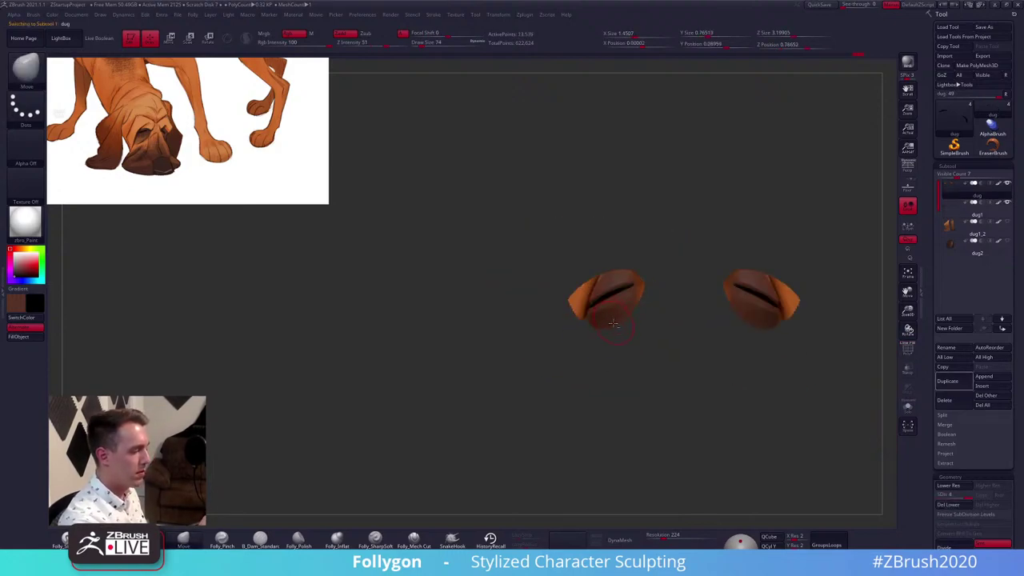
Unhide the rest of the head mesh and view the whole head with its ears
{"action": "left_click", "coordinate": [611, 366], "text": "ctrl+shift"}
{"action": "left_click_drag", "start_coordinate": [791, 370], "coordinate": [724, 377], "text": "alt"}
{"action": "left_click", "coordinate": [728, 345], "text": "ctrl+shift"}
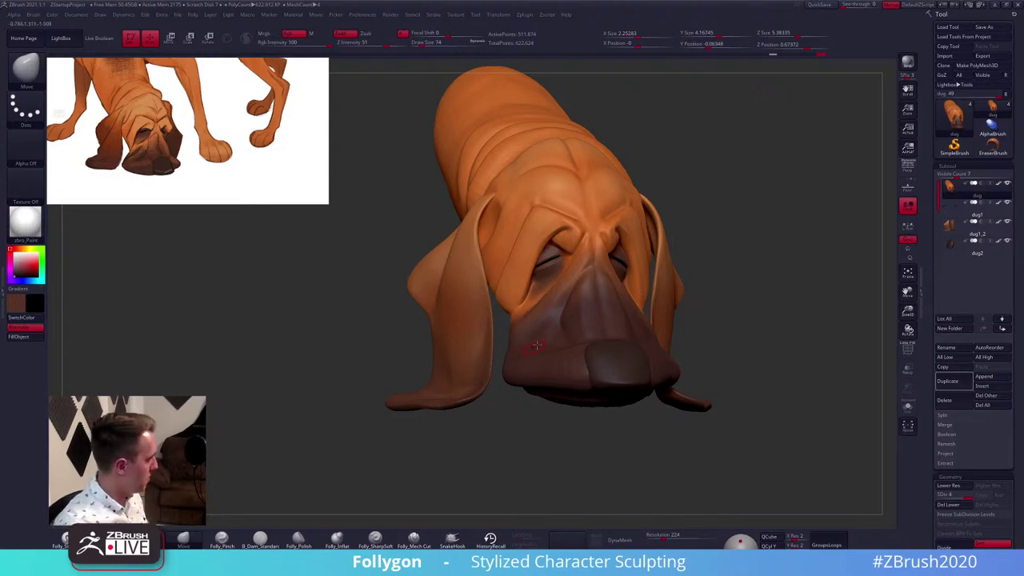
{"action": "right_click_drag", "start_coordinate": [537, 346], "coordinate": [555, 322], "text": "ctrl"}
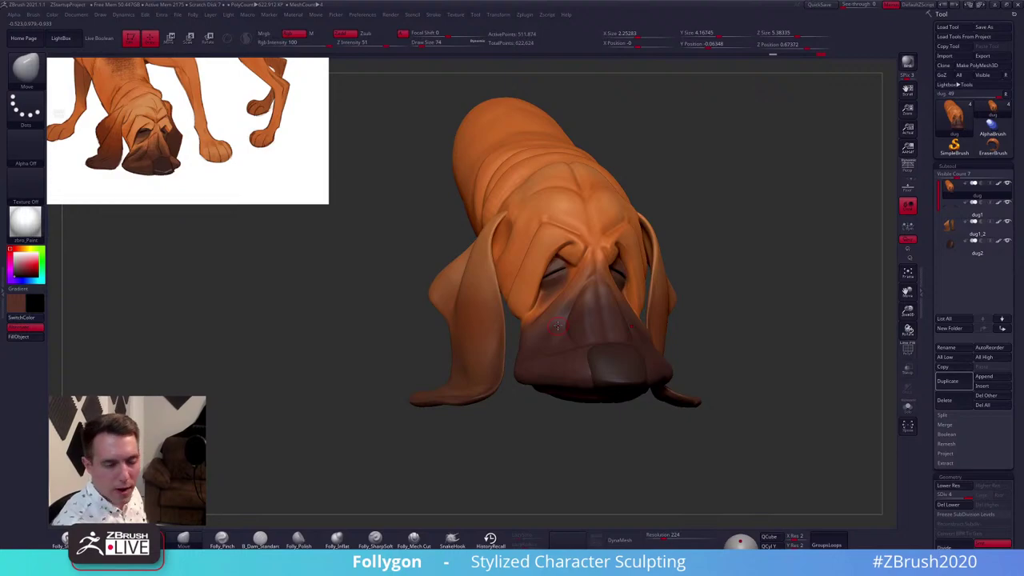
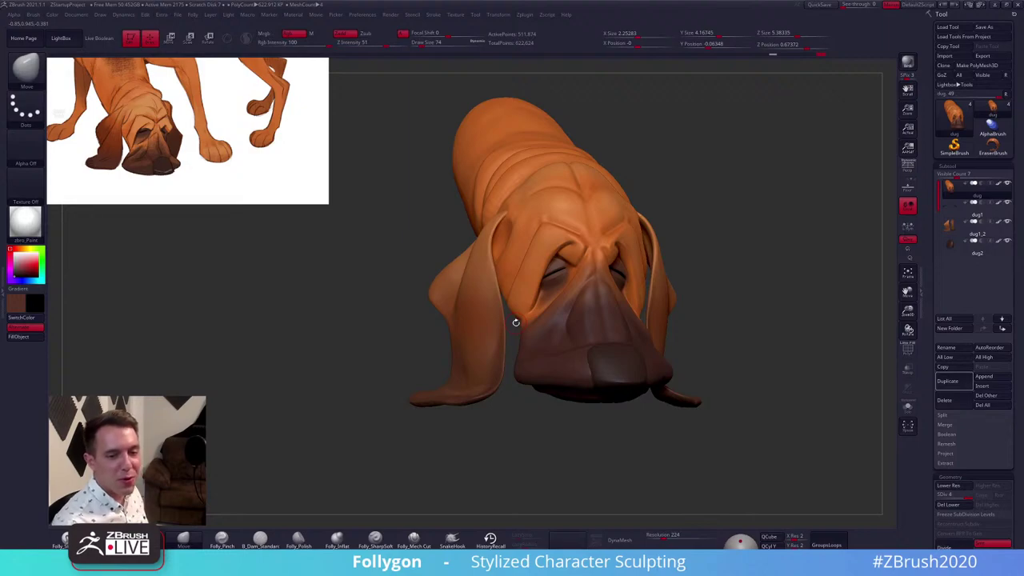
Hide the ears to inspect the head's silhouette, show them again and reselect the head mesh after toggling the polyframe
{"action": "left_click", "coordinate": [1008, 222]}
{"action": "left_click_drag", "start_coordinate": [788, 258], "coordinate": [585, 304]}
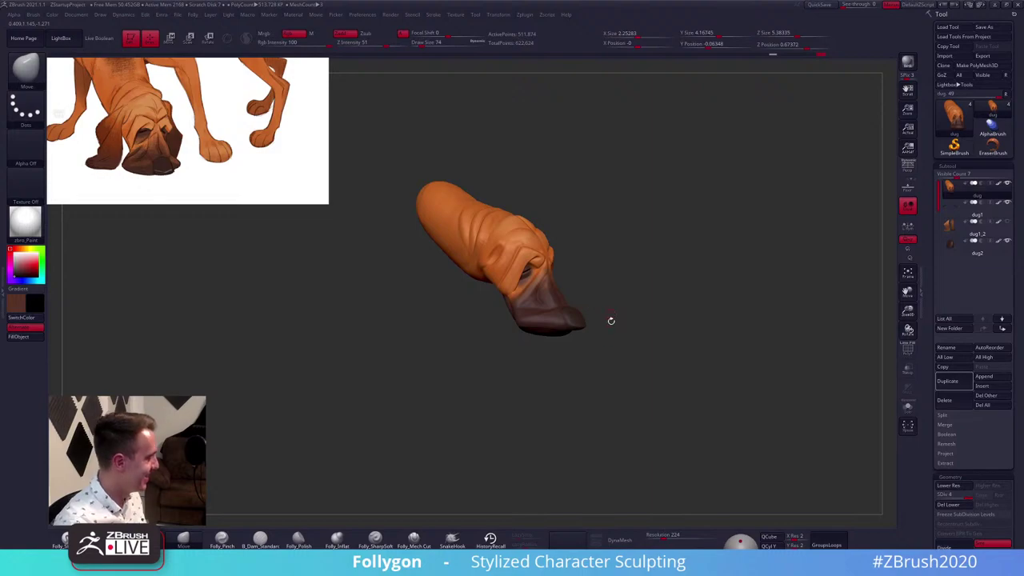
{"action": "left_click_drag", "start_coordinate": [501, 314], "coordinate": [748, 286]}
{"action": "left_click", "coordinate": [963, 229]}
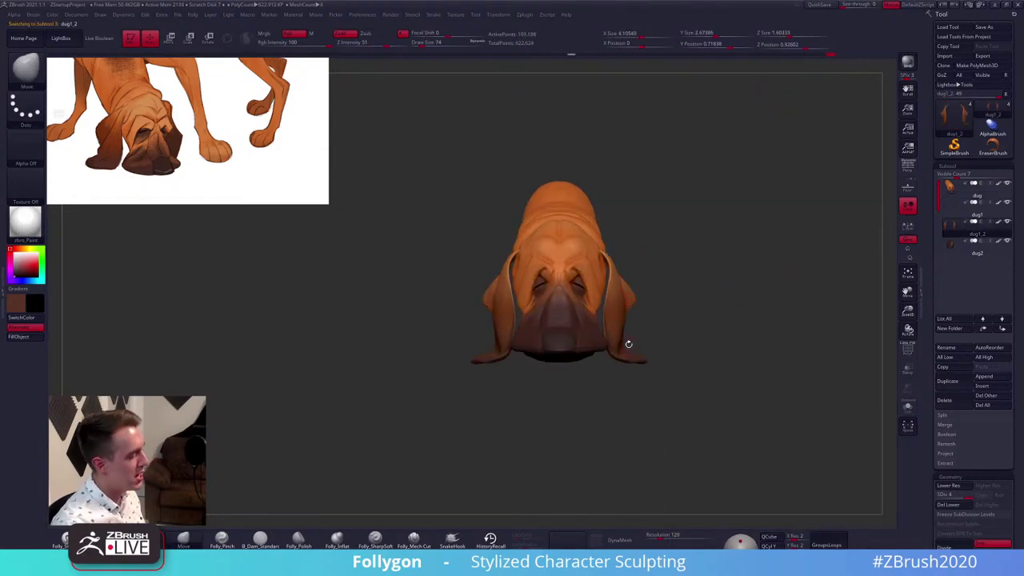
{"action": "right_click_drag", "start_coordinate": [581, 339], "coordinate": [609, 325], "text": "ctrl"}
{"action": "key", "text": "shift+f"}
{"action": "key", "text": "shift+f"}
{"action": "left_click", "coordinate": [571, 308], "text": "alt"}
{"action": "key", "text": "shift+f"}
{"action": "key", "text": "shift+f"}
Isolate the head mesh and carve a crease at the corner of the mouth below the cheek fold with the Dam Standard brush
{"action": "key", "text": "space"}
{"action": "left_click_drag", "start_coordinate": [610, 355], "coordinate": [619, 355]}
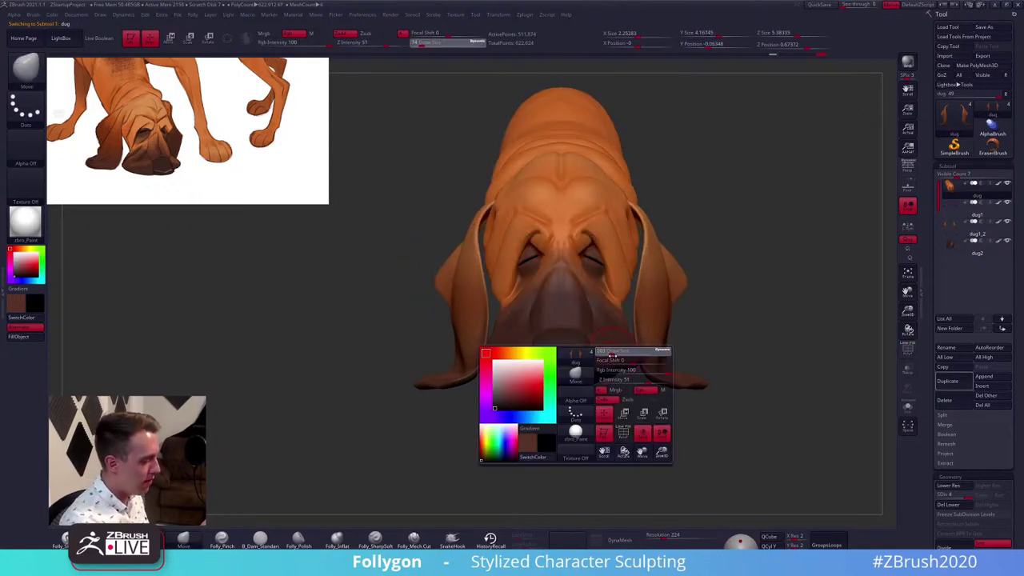
{"action": "mouse_move", "coordinate": [615, 365]}
{"action": "right_mouse_down"}
{"action": "mouse_move", "coordinate": [626, 377]}
{"action": "mouse_move", "coordinate": [603, 377]}
{"action": "right_mouse_up"}
{"action": "key", "text": "alt+s"}
{"action": "key", "text": "space"}
{"action": "left_click_drag", "start_coordinate": [604, 366], "coordinate": [599, 365]}
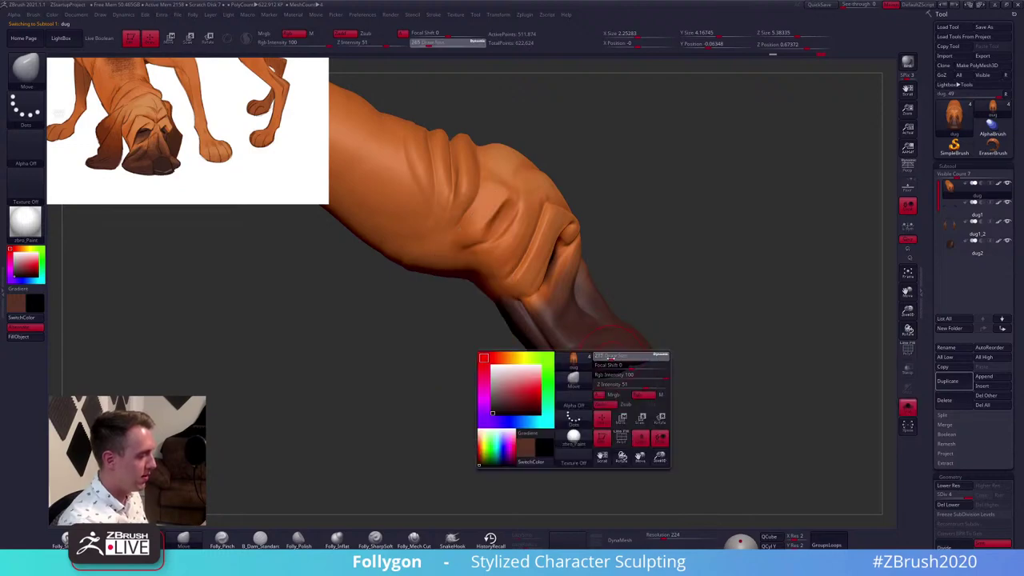
{"action": "key", "text": "5"}
{"action": "key", "text": "6"}
{"action": "mouse_move", "coordinate": [602, 357]}
{"action": "right_mouse_down"}
{"action": "mouse_move", "coordinate": [557, 338]}
{"action": "mouse_move", "coordinate": [576, 280]}
{"action": "mouse_move", "coordinate": [566, 385]}
{"action": "mouse_move", "coordinate": [517, 367]}
{"action": "mouse_move", "coordinate": [515, 347]}
{"action": "right_mouse_up"}
{"action": "key", "text": "space"}
{"action": "left_click_drag", "start_coordinate": [517, 347], "coordinate": [510, 347]}
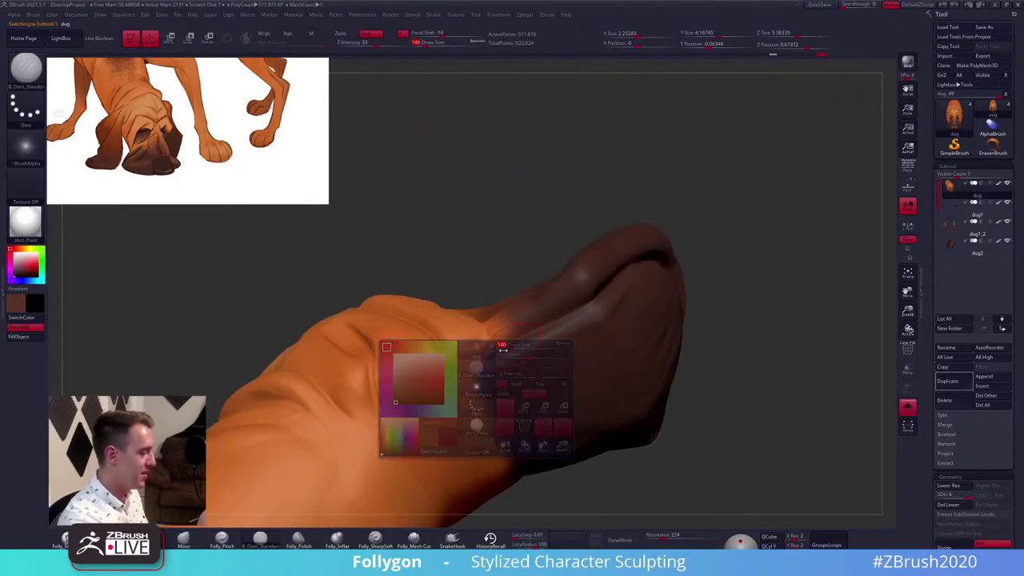
{"action": "right_click_drag", "start_coordinate": [505, 336], "coordinate": [488, 357]}
{"action": "key", "text": "space"}
{"action": "left_click_drag", "start_coordinate": [489, 348], "coordinate": [421, 341]}
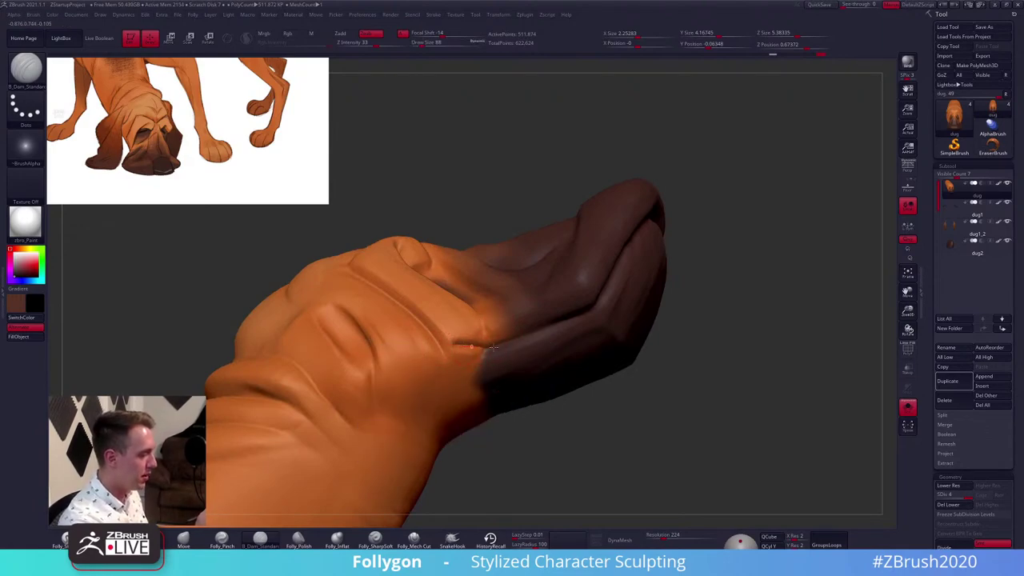
{"action": "right_click_drag", "start_coordinate": [522, 347], "coordinate": [484, 346]}
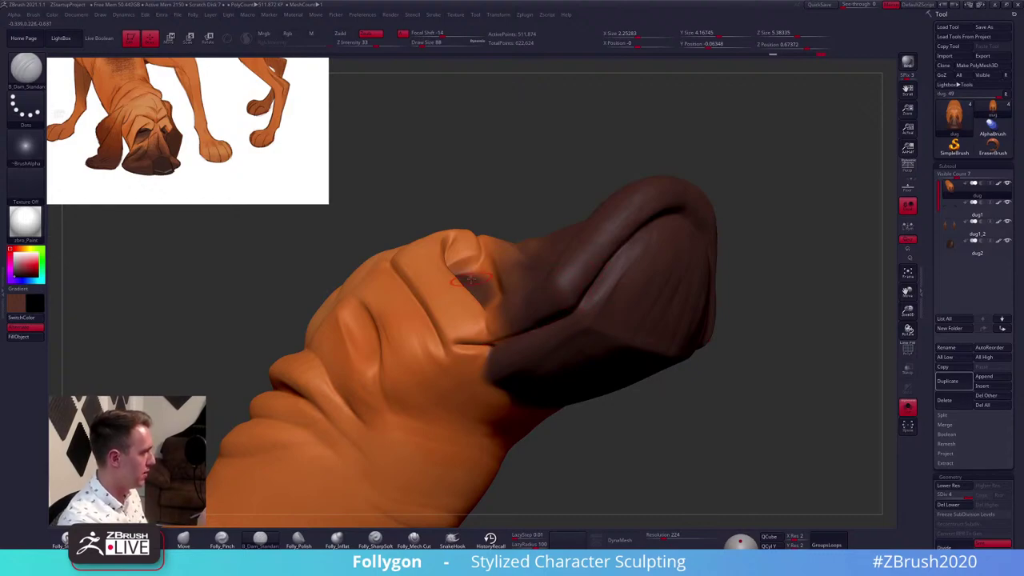
Build up the skin behind the mouth corner with the Folly_Clay brush so it wraps around the crease
{"action": "key", "text": "space"}
{"action": "left_click_drag", "start_coordinate": [498, 350], "coordinate": [501, 350]}
{"action": "right_click_drag", "start_coordinate": [510, 332], "coordinate": [480, 339]}
{"action": "key", "text": "1"}
{"action": "left_click_drag", "start_coordinate": [468, 333], "coordinate": [445, 369]}
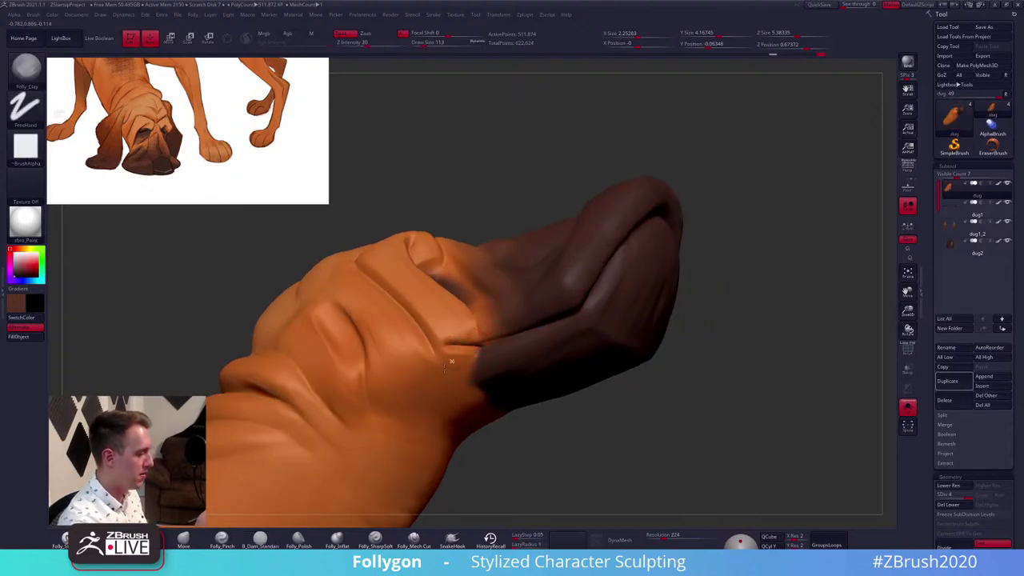
{"action": "right_click_drag", "start_coordinate": [465, 377], "coordinate": [474, 365]}
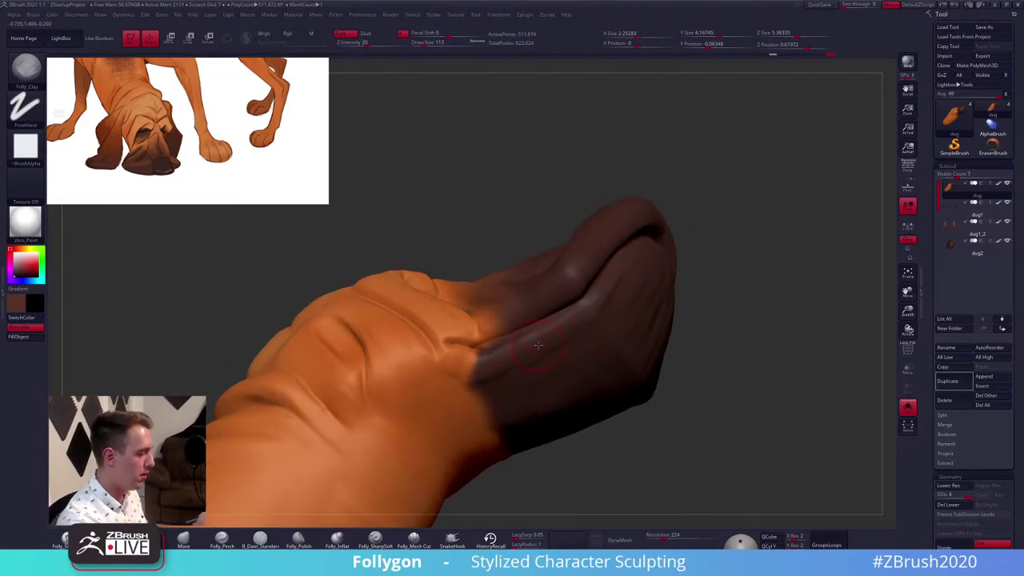
{"action": "right_click_drag", "start_coordinate": [555, 336], "coordinate": [571, 316]}
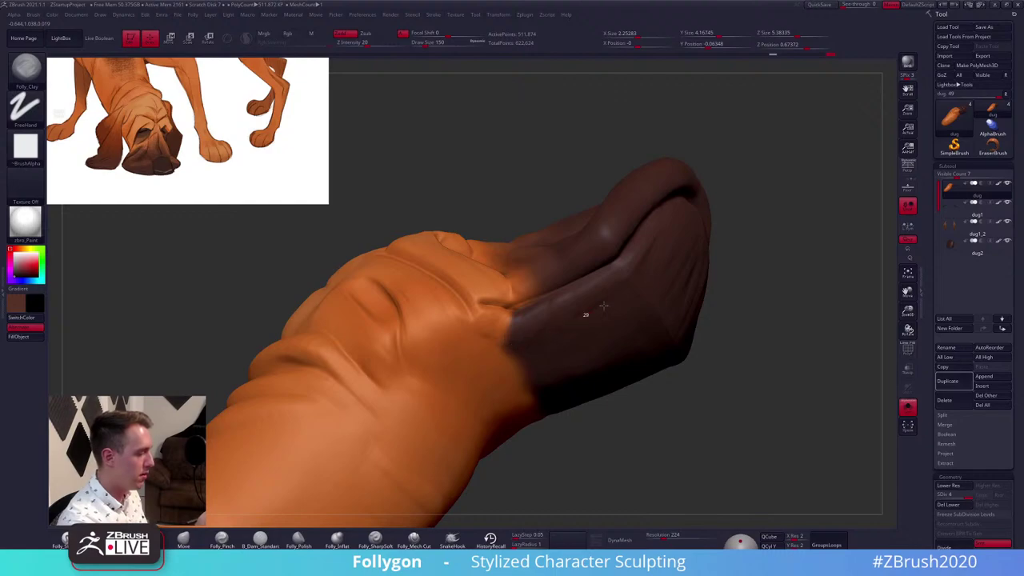
Flatten the side of the lower jaw with the Folly_Trim brush and fill out its underside with Folly_Clay
{"action": "key", "text": "2"}
{"action": "left_click_drag", "start_coordinate": [583, 315], "coordinate": [586, 301]}
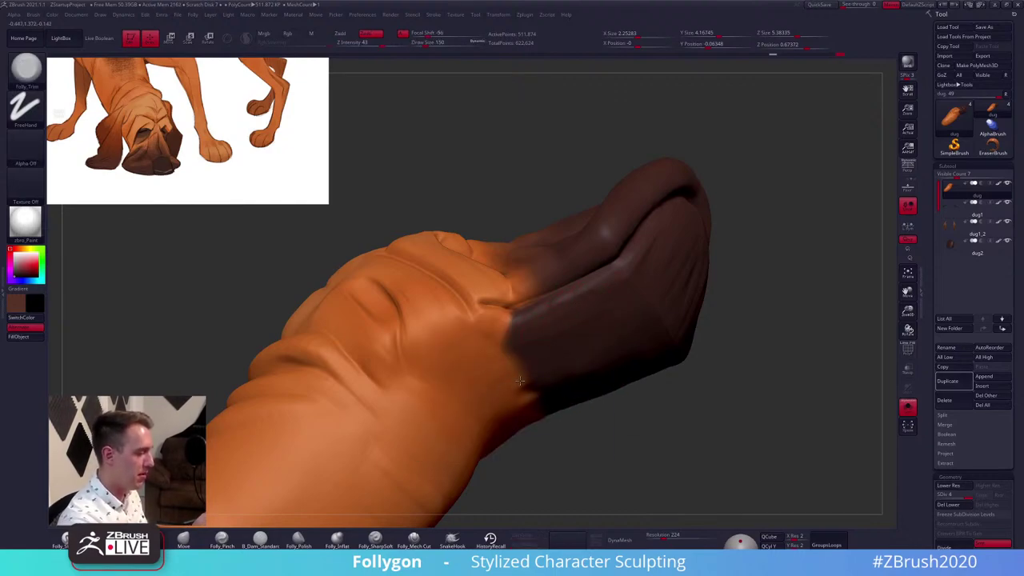
{"action": "mouse_move", "coordinate": [547, 354]}
{"action": "right_mouse_down"}
{"action": "mouse_move", "coordinate": [512, 364]}
{"action": "mouse_move", "coordinate": [490, 428]}
{"action": "mouse_move", "coordinate": [520, 382]}
{"action": "right_mouse_up"}
{"action": "key", "text": "1"}
{"action": "key", "text": "space"}
{"action": "mouse_move", "coordinate": [558, 328]}
{"action": "left_mouse_down"}
{"action": "mouse_move", "coordinate": [563, 341]}
{"action": "mouse_move", "coordinate": [497, 380]}
{"action": "left_mouse_up"}
{"action": "right_click_drag", "start_coordinate": [496, 379], "coordinate": [533, 348]}
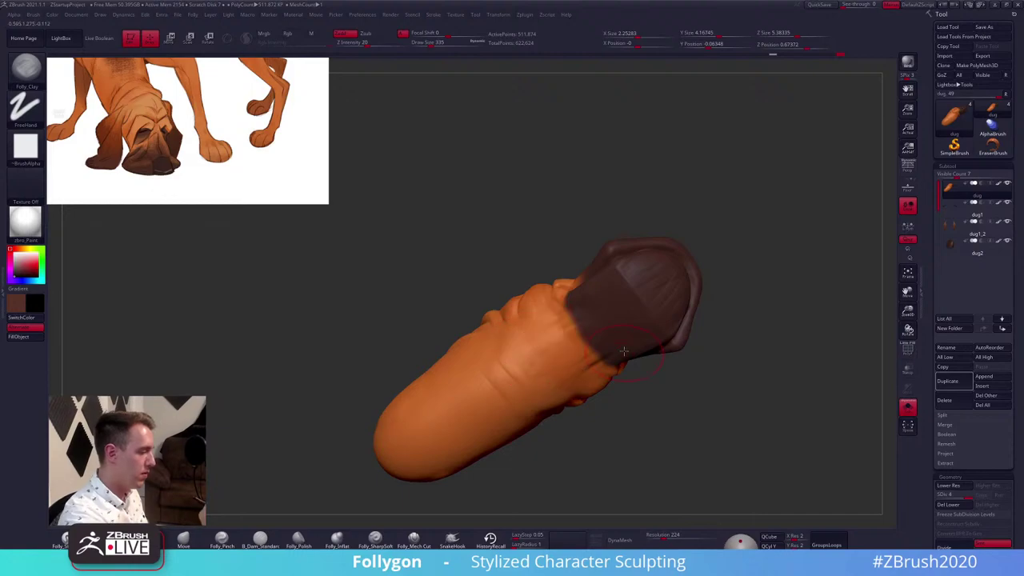
{"action": "mouse_move", "coordinate": [623, 350]}
{"action": "right_mouse_down"}
{"action": "mouse_move", "coordinate": [581, 419]}
{"action": "mouse_move", "coordinate": [515, 425]}
{"action": "mouse_move", "coordinate": [527, 433]}
{"action": "right_mouse_up"}
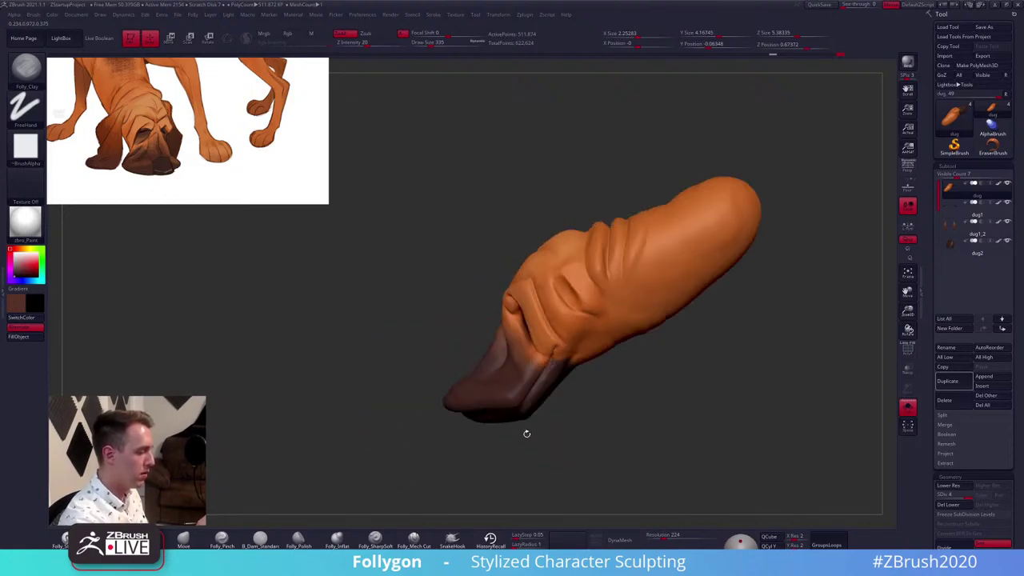
Adjust the jaw and cheek contour behind the mouth with a large Move brush, checking it against the ears
{"action": "right_click_drag", "start_coordinate": [614, 364], "coordinate": [613, 351]}
{"action": "key", "text": "b"}
{"action": "key", "text": "m"}
{"action": "key", "text": "v"}
{"action": "key", "text": "space"}
{"action": "left_click_drag", "start_coordinate": [619, 343], "coordinate": [623, 343]}
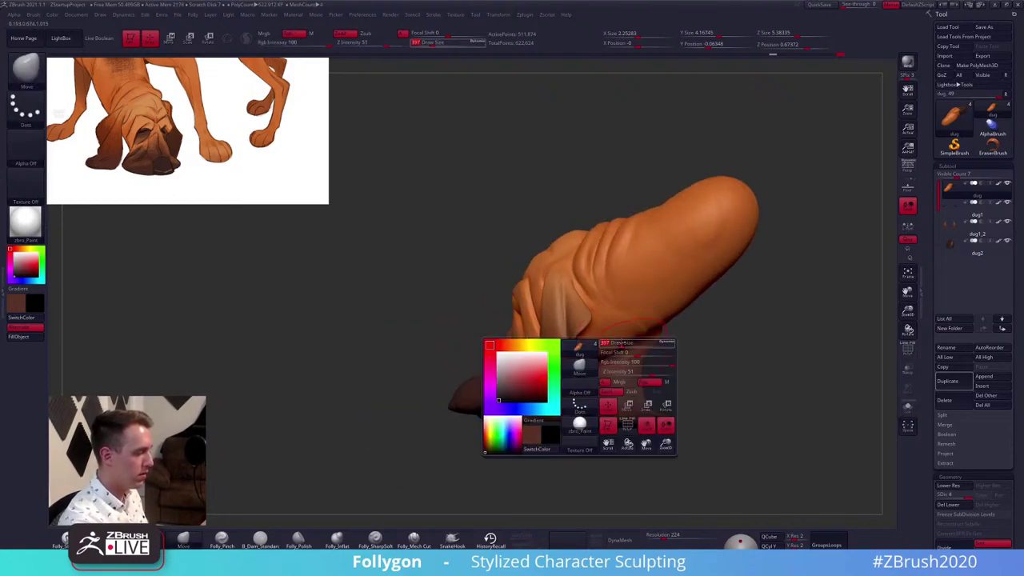
{"action": "right_click_drag", "start_coordinate": [623, 346], "coordinate": [642, 350]}
{"action": "mouse_move", "coordinate": [582, 362]}
{"action": "left_mouse_down"}
{"action": "mouse_move", "coordinate": [597, 357]}
{"action": "mouse_move", "coordinate": [586, 361]}
{"action": "left_mouse_up"}
{"action": "right_click_drag", "start_coordinate": [585, 361], "coordinate": [615, 364]}
{"action": "key", "text": "space"}
{"action": "left_click_drag", "start_coordinate": [615, 364], "coordinate": [613, 363]}
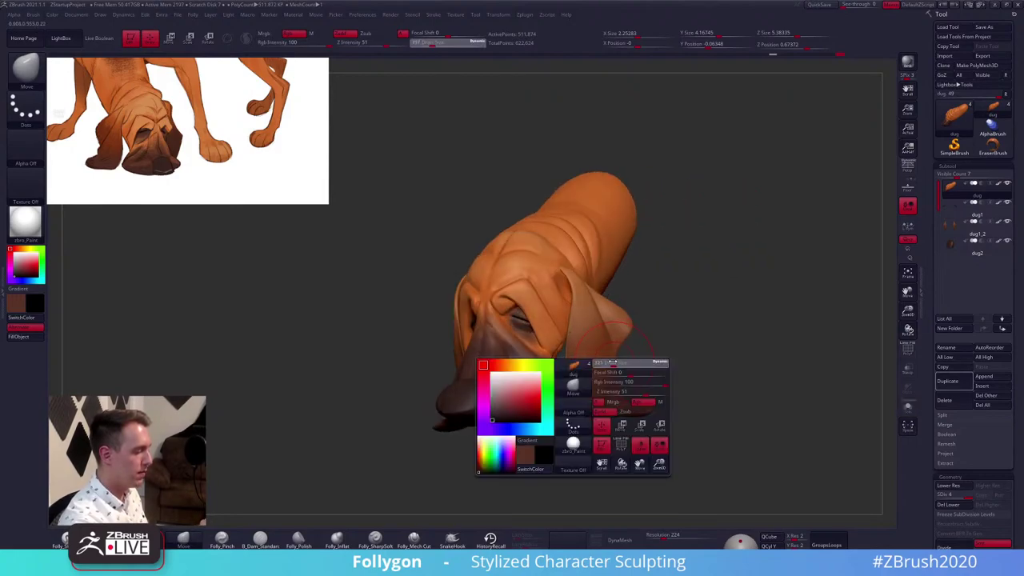
Refine and smooth the lower cheek between the eye fold and the mouth corner with the Move and Folly_Clay brushes
{"action": "mouse_move", "coordinate": [613, 363]}
{"action": "right_mouse_down"}
{"action": "mouse_move", "coordinate": [604, 336]}
{"action": "mouse_move", "coordinate": [548, 370]}
{"action": "right_mouse_up"}
{"action": "key", "text": "space"}
{"action": "left_click_drag", "start_coordinate": [547, 369], "coordinate": [533, 334]}
{"action": "key", "text": "1"}
{"action": "key", "text": "space"}
{"action": "key", "text": "shift"}
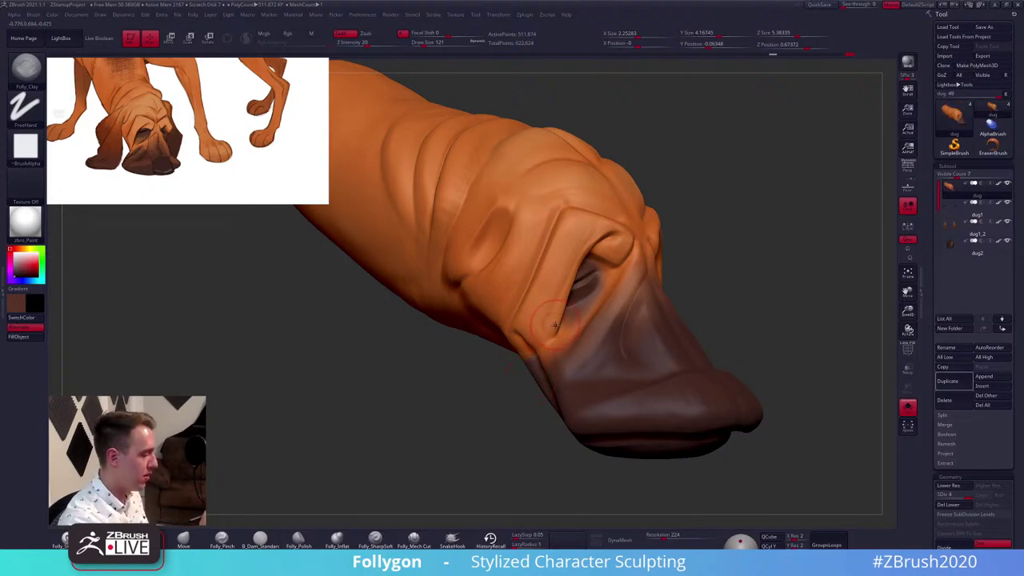
Lasso-mask the area around the jaw corner, invert the mask and lower the head to subdivision level 1
{"action": "key", "text": "space"}
{"action": "left_click_drag", "start_coordinate": [550, 381], "coordinate": [557, 379]}
{"action": "left_click_drag", "start_coordinate": [496, 400], "coordinate": [472, 398]}
{"action": "mouse_move", "coordinate": [547, 353]}
{"action": "left_mouse_down", "text": "ctrl"}
{"action": "mouse_move", "coordinate": [492, 312]}
{"action": "mouse_move", "coordinate": [549, 444]}
{"action": "mouse_move", "coordinate": [567, 402]}
{"action": "left_mouse_up", "text": "ctrl"}
{"action": "left_click", "coordinate": [551, 441], "text": "ctrl"}
{"action": "key", "text": "shift+d"}
{"action": "key", "text": "shift+d"}
{"action": "key", "text": "shift+d"}
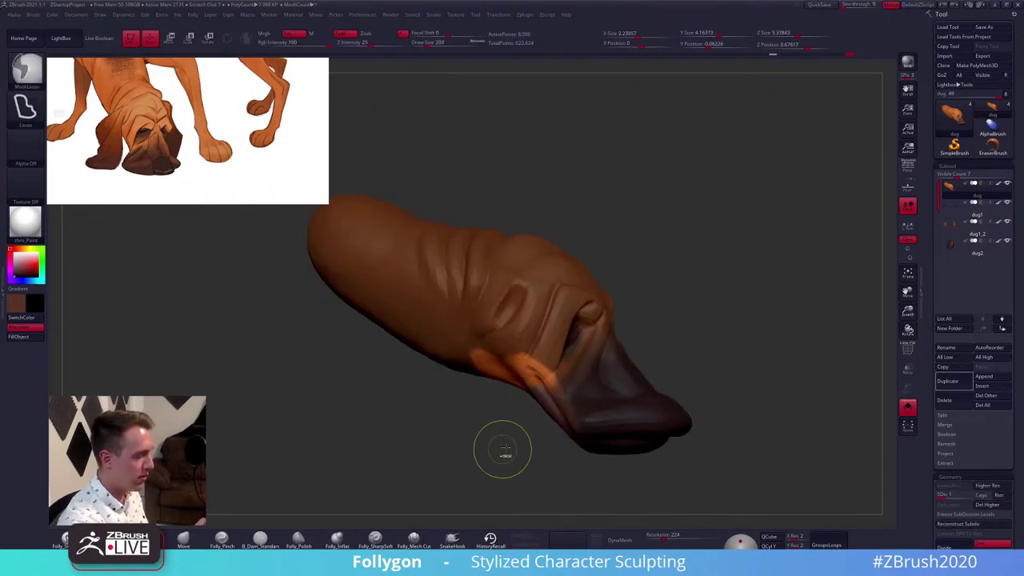
Reshape the unmasked area behind the mouth corner with the Move brush from below and from the side
{"action": "right_click", "coordinate": [562, 400]}
{"action": "mouse_move", "coordinate": [688, 352]}
{"action": "left_mouse_down"}
{"action": "mouse_move", "coordinate": [568, 393]}
{"action": "mouse_move", "coordinate": [529, 385]}
{"action": "mouse_move", "coordinate": [505, 394]}
{"action": "left_mouse_up"}
{"action": "key", "text": "b"}
{"action": "key", "text": "m"}
{"action": "key", "text": "v"}
{"action": "key", "text": "space"}
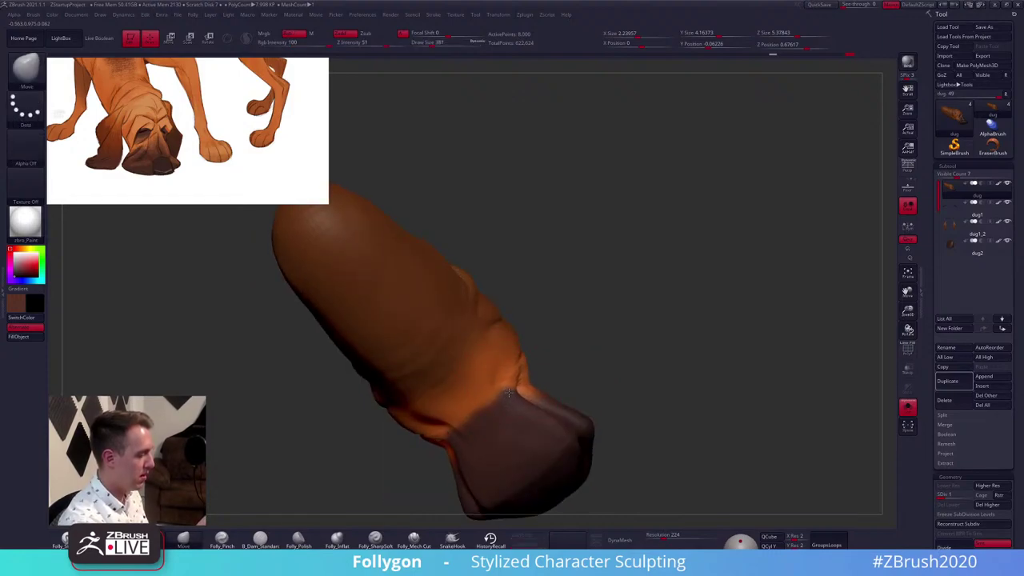
{"action": "mouse_move", "coordinate": [507, 391]}
{"action": "right_mouse_down"}
{"action": "mouse_move", "coordinate": [445, 440]}
{"action": "mouse_move", "coordinate": [527, 431]}
{"action": "mouse_move", "coordinate": [663, 343]}
{"action": "mouse_move", "coordinate": [593, 334]}
{"action": "right_mouse_up"}
{"action": "right_click", "coordinate": [528, 431]}
{"action": "right_click_drag", "start_coordinate": [545, 361], "coordinate": [594, 353]}
{"action": "key", "text": "space"}
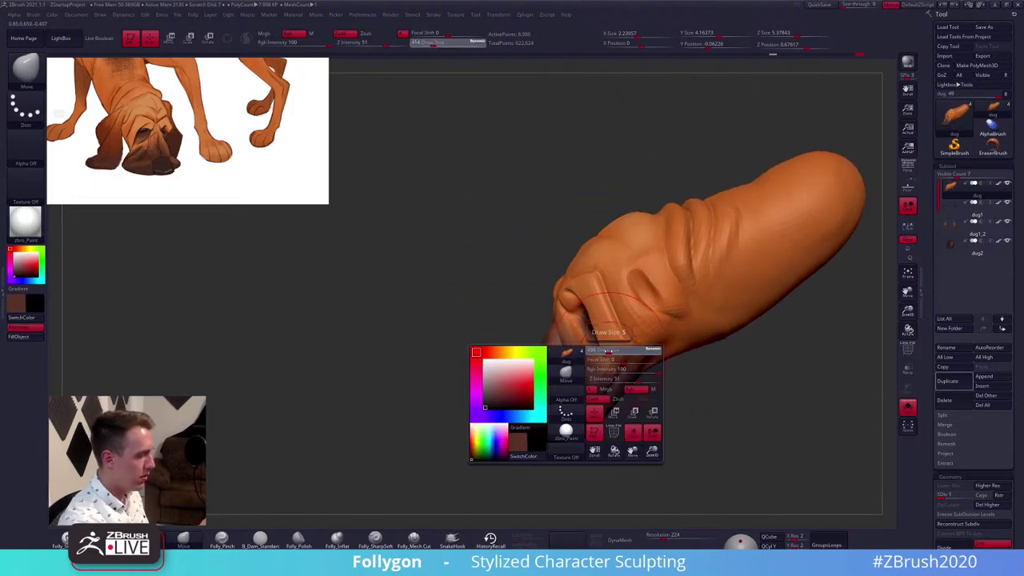
Lasso-mask the lower jaw and throat area, soften the mask and adjust the adjoining cheek with the Move brush
{"action": "key", "text": "ctrl"}
{"action": "mouse_move", "coordinate": [606, 367]}
{"action": "left_mouse_down", "text": "ctrl"}
{"action": "mouse_move", "coordinate": [676, 416]}
{"action": "mouse_move", "coordinate": [692, 297]}
{"action": "mouse_move", "coordinate": [636, 365]}
{"action": "left_mouse_up", "text": "ctrl"}
{"action": "left_click", "coordinate": [627, 373], "text": "ctrl"}
{"action": "left_click", "coordinate": [644, 385], "text": "ctrl"}
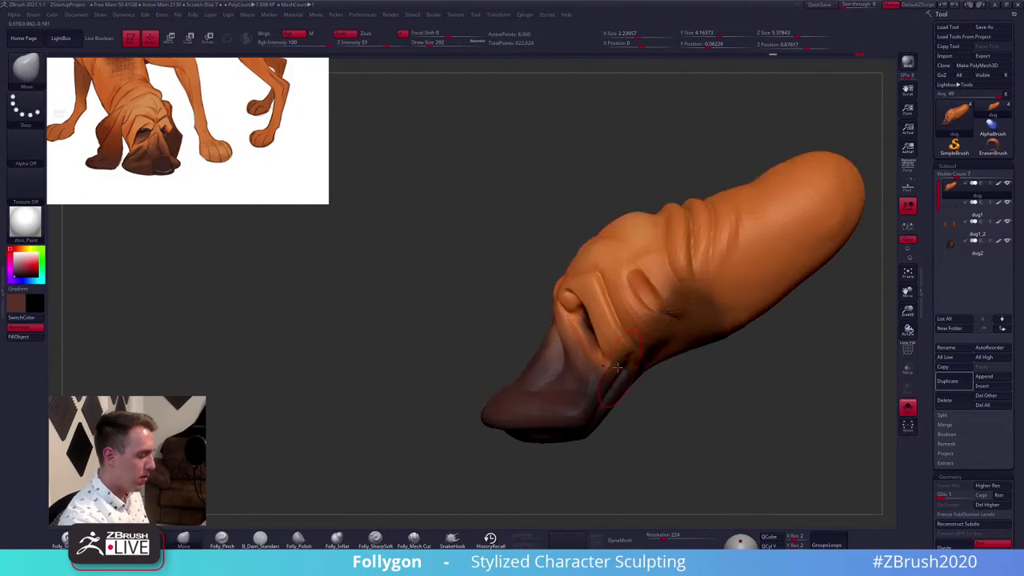
{"action": "key", "text": "space"}
{"action": "left_click_drag", "start_coordinate": [575, 415], "coordinate": [593, 416]}
{"action": "key", "text": "space"}
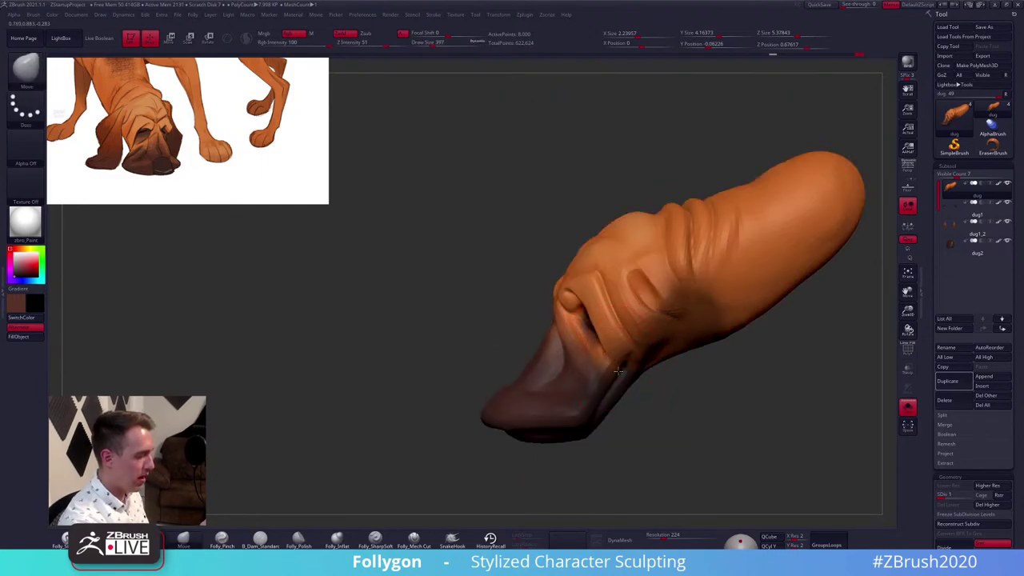
Refine the lower cheek and jowl shape with the Move brush from the side and front
{"action": "right_click_drag", "start_coordinate": [619, 372], "coordinate": [637, 365]}
{"action": "key", "text": "space"}
{"action": "left_click_drag", "start_coordinate": [638, 362], "coordinate": [633, 362]}
{"action": "right_click_drag", "start_coordinate": [627, 357], "coordinate": [640, 368]}
{"action": "key", "text": "space"}
{"action": "left_click_drag", "start_coordinate": [641, 367], "coordinate": [638, 367]}
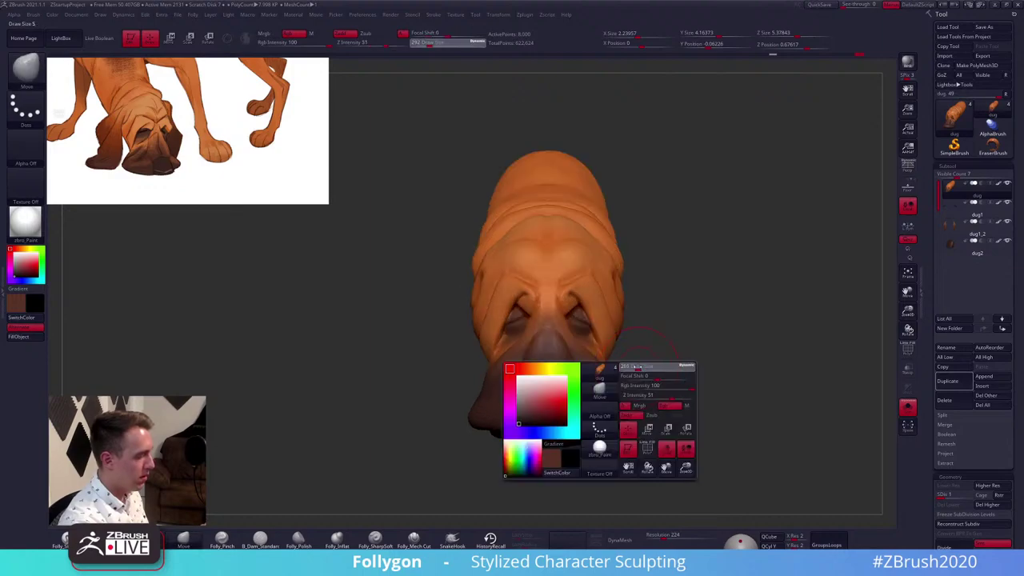
{"action": "right_click_drag", "start_coordinate": [634, 366], "coordinate": [633, 393]}
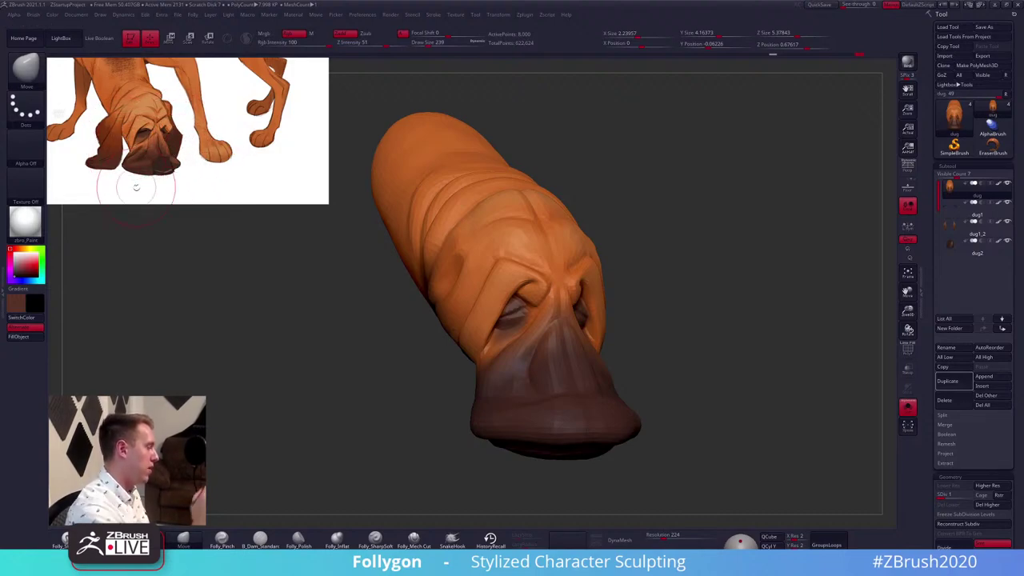
Lasso-mask along the underside of the muzzle, invert the mask and raise the underside with Transpose Move
{"action": "mouse_move", "coordinate": [712, 395]}
{"action": "left_mouse_down"}
{"action": "mouse_move", "coordinate": [712, 376]}
{"action": "mouse_move", "coordinate": [644, 393]}
{"action": "mouse_move", "coordinate": [480, 377]}
{"action": "mouse_move", "coordinate": [632, 424]}
{"action": "mouse_move", "coordinate": [636, 400]}
{"action": "left_mouse_up"}
{"action": "key", "text": "s"}
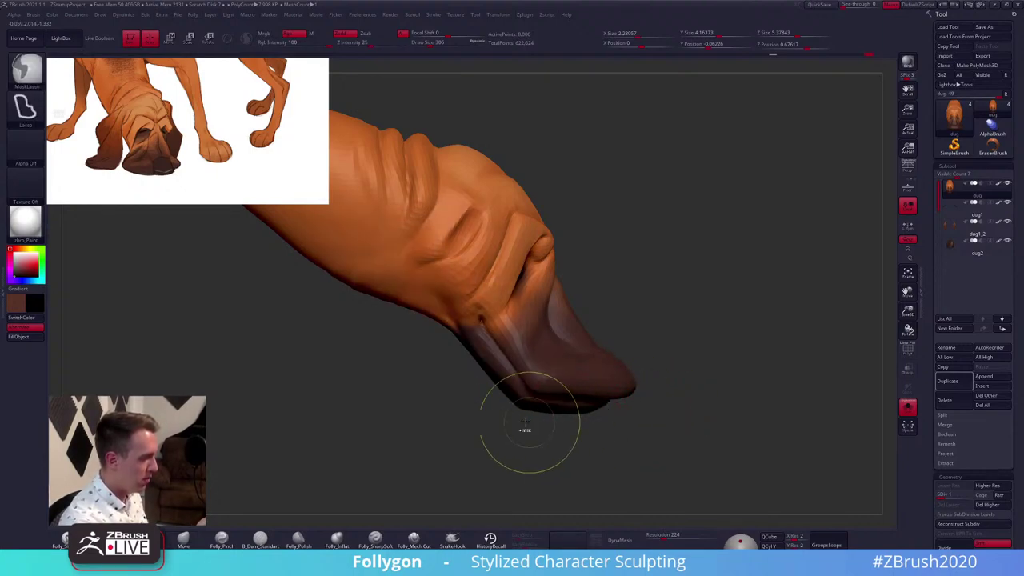
{"action": "mouse_move", "coordinate": [488, 394]}
{"action": "left_mouse_down", "text": "ctrl"}
{"action": "mouse_move", "coordinate": [599, 445]}
{"action": "mouse_move", "coordinate": [679, 386]}
{"action": "mouse_move", "coordinate": [668, 398]}
{"action": "left_mouse_up", "text": "ctrl"}
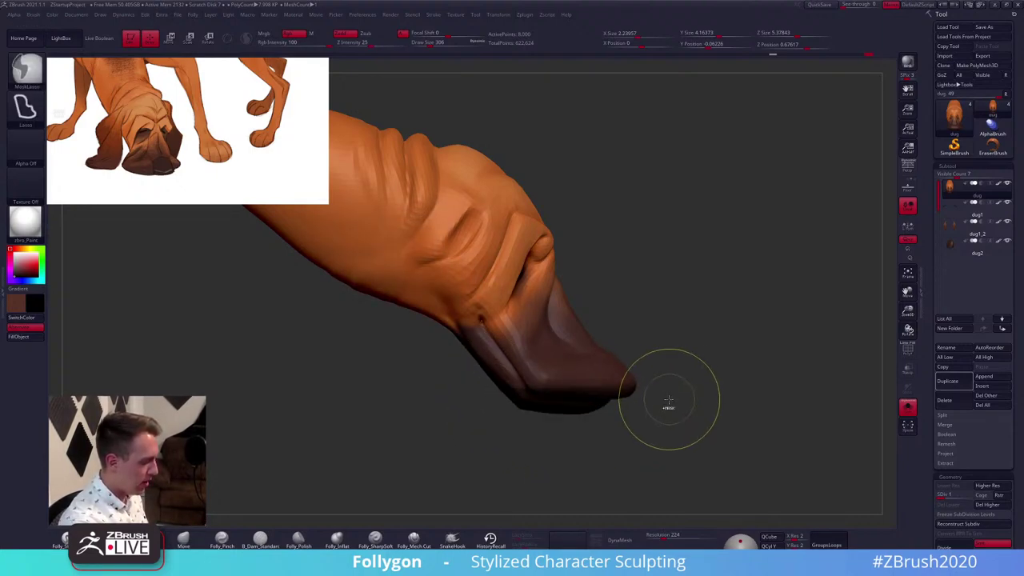
{"action": "left_click", "coordinate": [674, 429], "text": "ctrl"}
{"action": "key", "text": "w"}
{"action": "mouse_move", "coordinate": [560, 386]}
{"action": "left_mouse_down", "text": "shift"}
{"action": "mouse_move", "coordinate": [560, 452]}
{"action": "mouse_move", "coordinate": [563, 432]}
{"action": "mouse_move", "coordinate": [613, 429]}
{"action": "mouse_move", "coordinate": [586, 408]}
{"action": "mouse_move", "coordinate": [643, 419]}
{"action": "mouse_move", "coordinate": [572, 427]}
{"action": "left_mouse_up", "text": "shift"}
{"action": "key", "text": "q"}
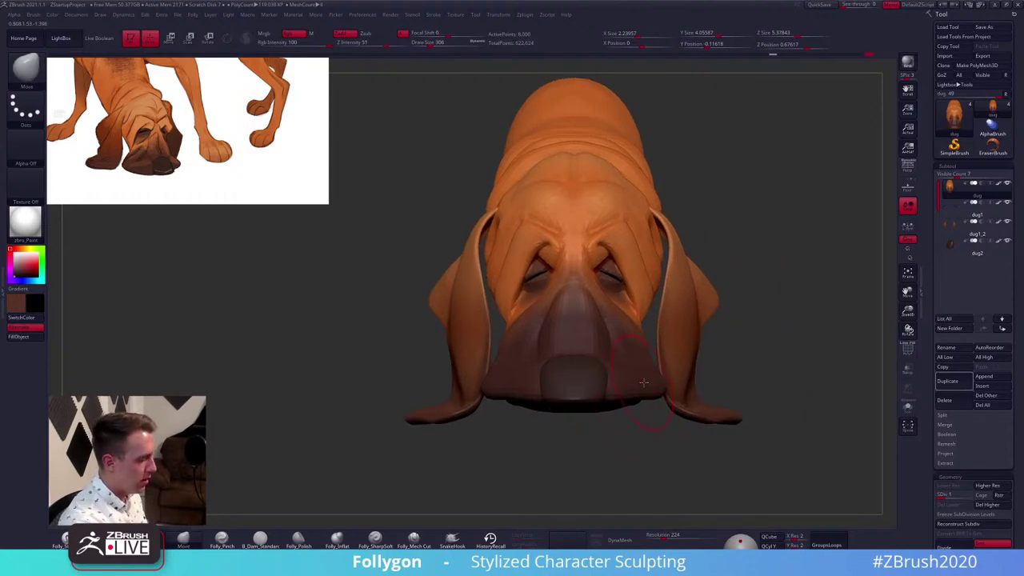
Adjust the outer corners of the drooping upper lip with the Move brush
{"action": "key", "text": "space"}
{"action": "left_click_drag", "start_coordinate": [649, 383], "coordinate": [645, 382]}
{"action": "mouse_move", "coordinate": [647, 420]}
{"action": "left_mouse_down"}
{"action": "mouse_move", "coordinate": [576, 416]}
{"action": "mouse_move", "coordinate": [592, 406]}
{"action": "left_mouse_up"}
{"action": "key", "text": "space"}
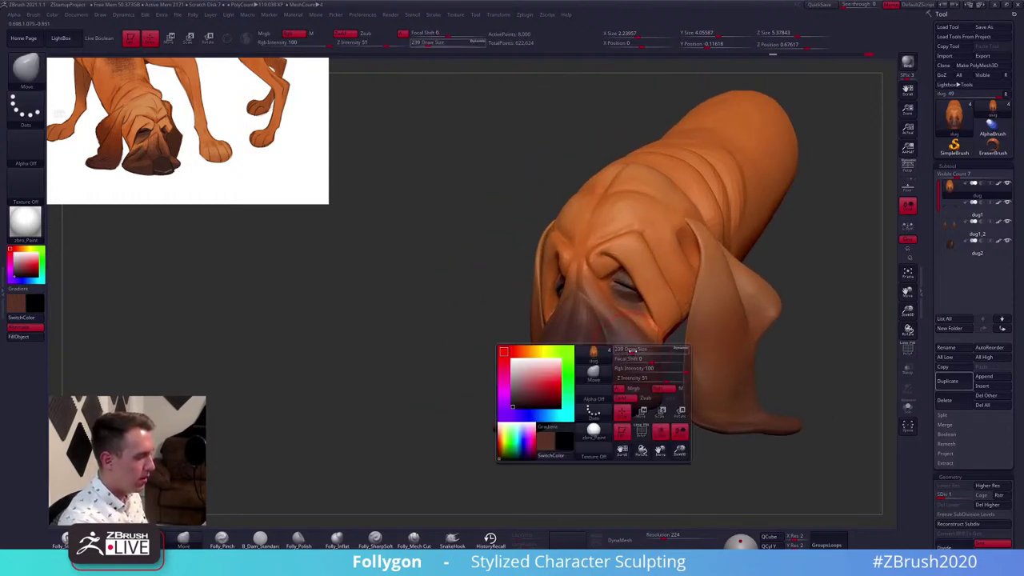
Raise the head to subdivision level 2, isolate it and refine the side of the muzzle with a smaller Move brush
{"action": "key", "text": "d"}
{"action": "key", "text": "alt+s"}
{"action": "right_click_drag", "start_coordinate": [599, 376], "coordinate": [595, 402]}
{"action": "key", "text": "space"}
{"action": "left_click_drag", "start_coordinate": [633, 346], "coordinate": [629, 346]}
{"action": "right_click_drag", "start_coordinate": [628, 346], "coordinate": [636, 344]}
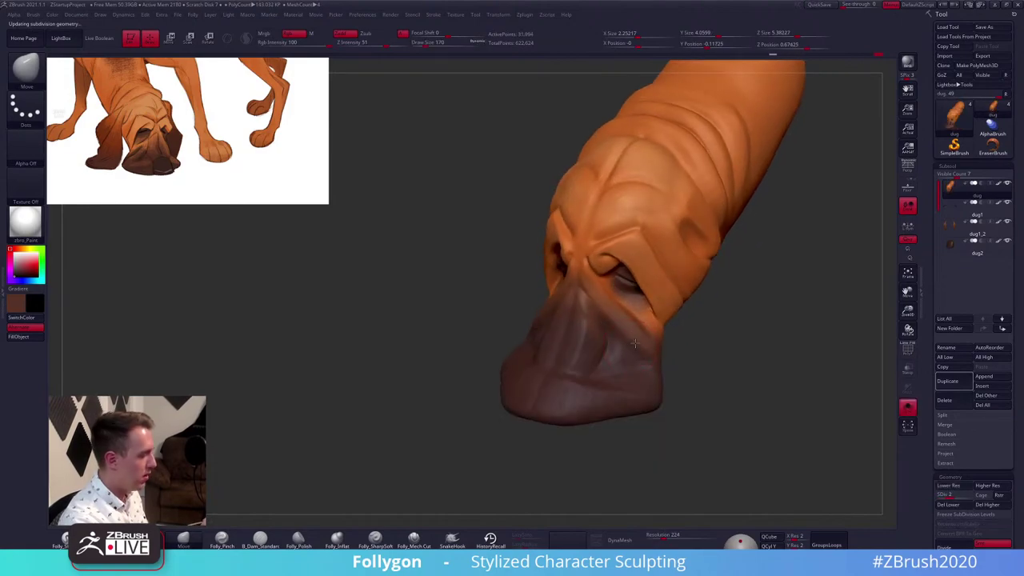
{"action": "left_click_drag", "start_coordinate": [632, 345], "coordinate": [571, 352]}
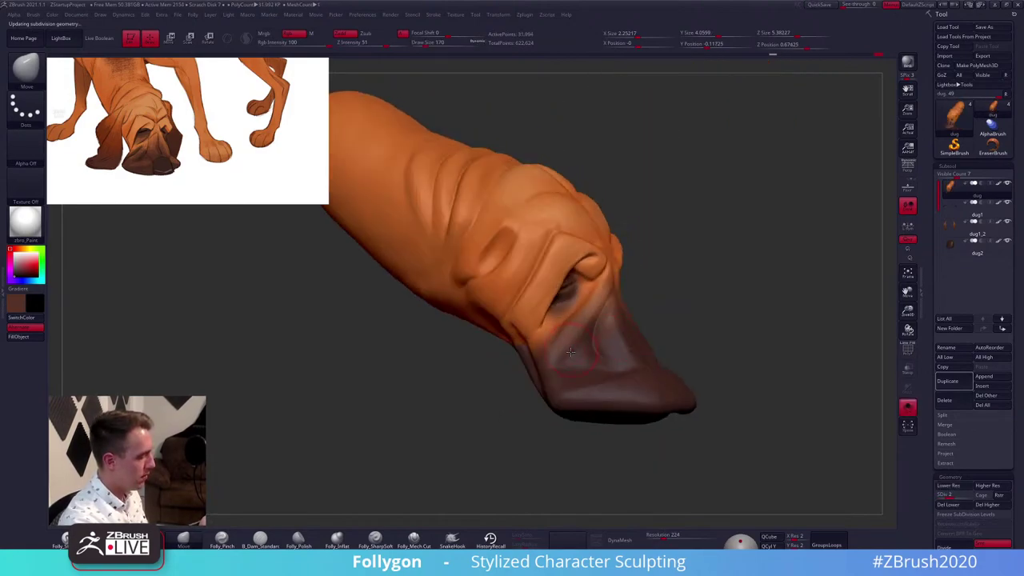
{"action": "right_click_drag", "start_coordinate": [571, 352], "coordinate": [581, 370]}
Raise the head to subdivision level 4 and carve a crease up the side of the muzzle with the Dam Standard brush
{"action": "key", "text": "d"}
{"action": "key", "text": "d"}
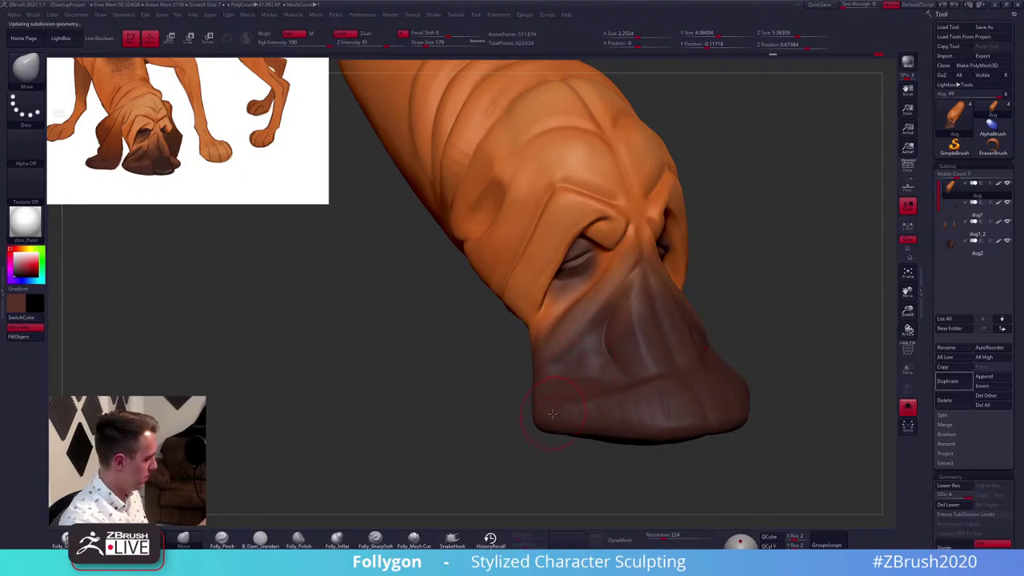
{"action": "key", "text": "5"}
{"action": "key", "text": "6"}
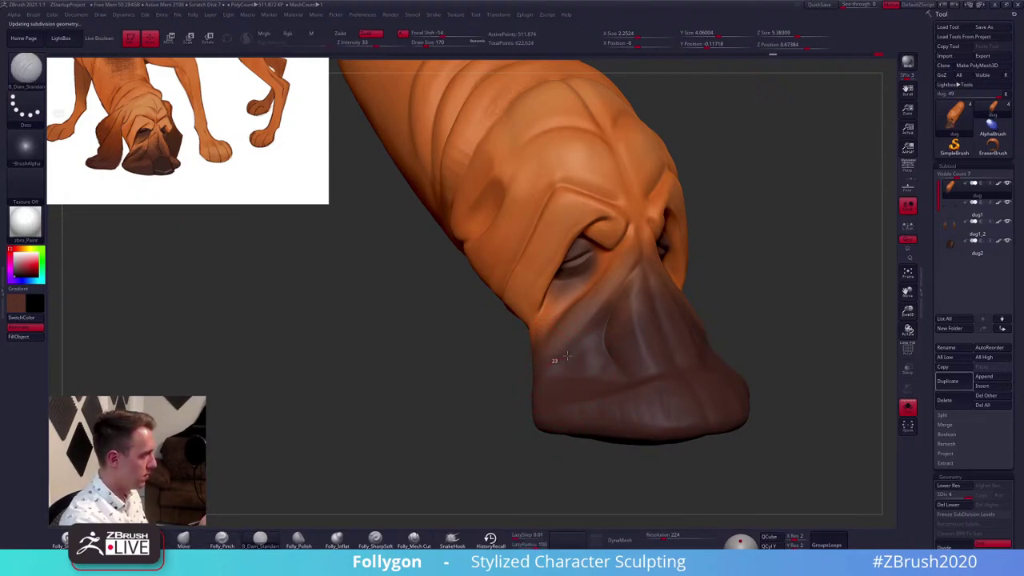
{"action": "left_click_drag", "start_coordinate": [612, 309], "coordinate": [616, 301]}
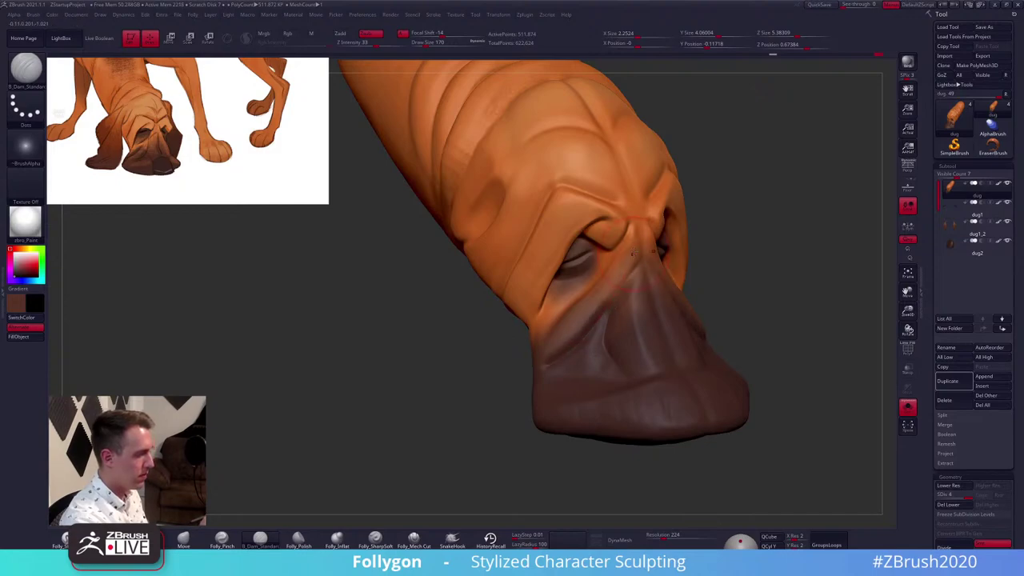
Smooth the crease on the side of the muzzle, then flatten the area with the Folly_Trim brush at subdivision level 3
{"action": "key", "text": "space"}
{"action": "key", "text": "2"}
{"action": "key", "text": "shift"}
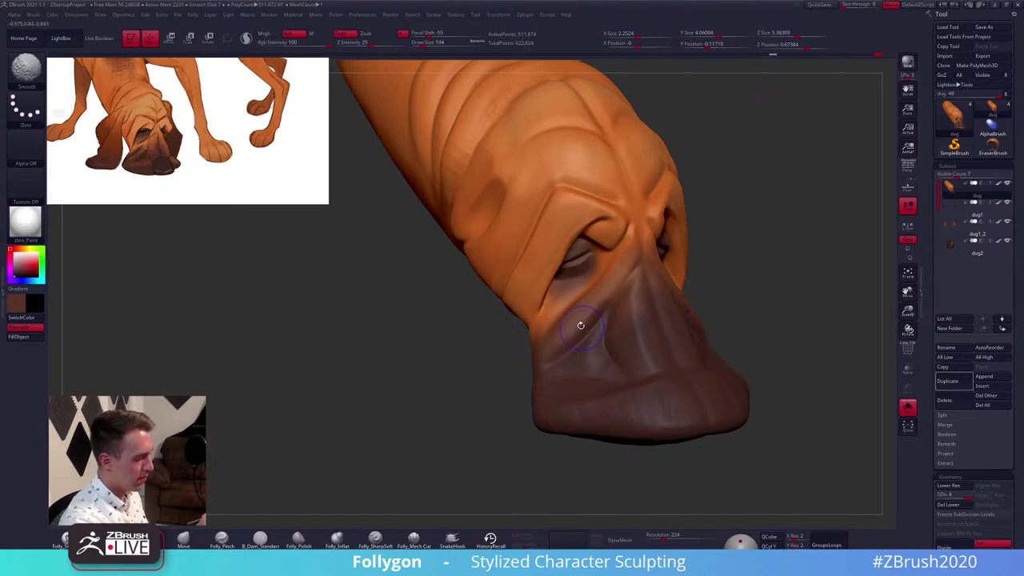
{"action": "key", "text": "shift+d"}
{"action": "right_click_drag", "start_coordinate": [581, 325], "coordinate": [610, 320]}
{"action": "left_click_drag", "start_coordinate": [598, 304], "coordinate": [558, 336], "text": "shift"}
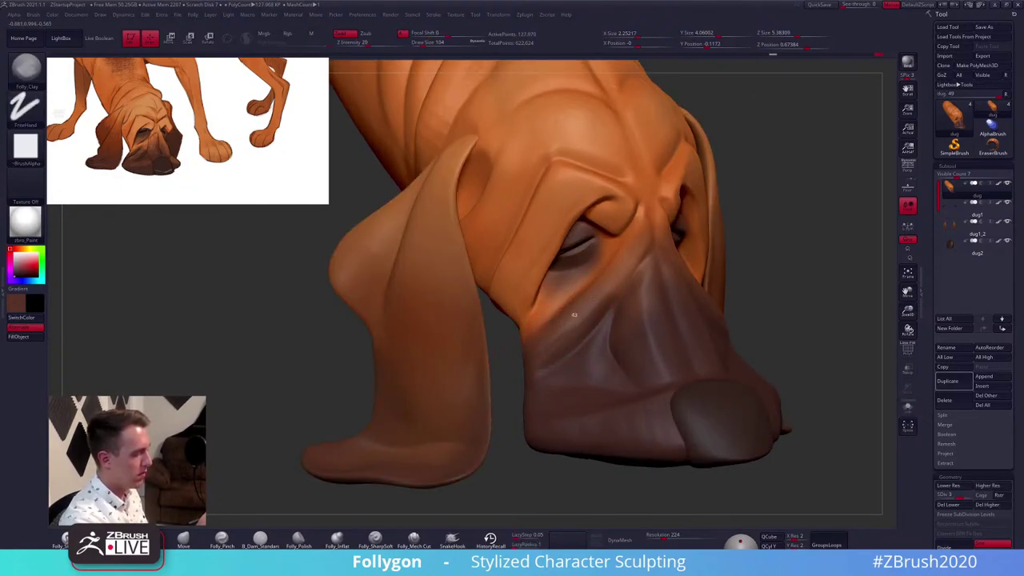
{"action": "key", "text": "space"}
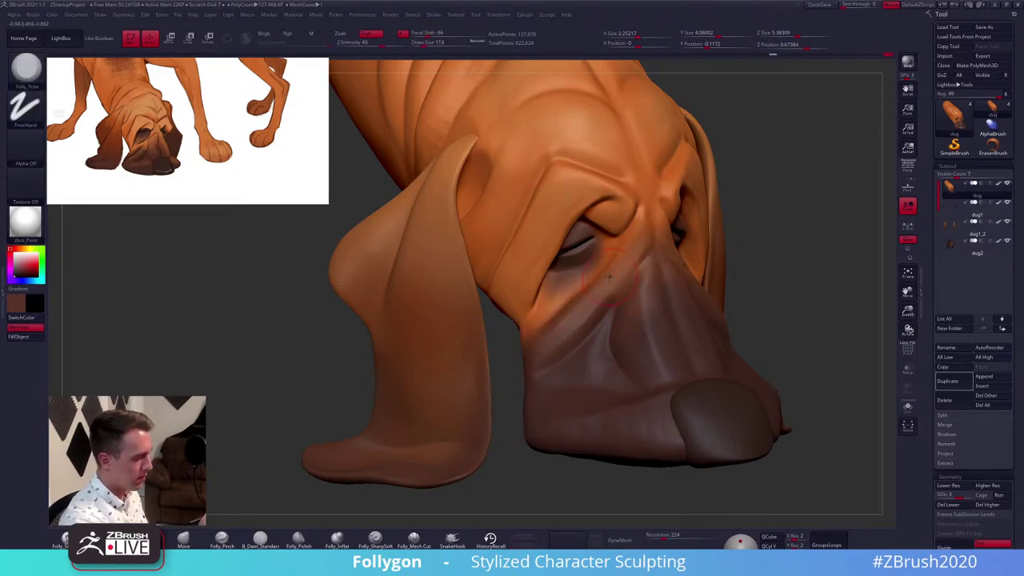
{"action": "left_click_drag", "start_coordinate": [610, 276], "coordinate": [520, 377], "text": "shift"}
{"action": "right_click_drag", "start_coordinate": [604, 392], "coordinate": [601, 367], "text": "alt"}
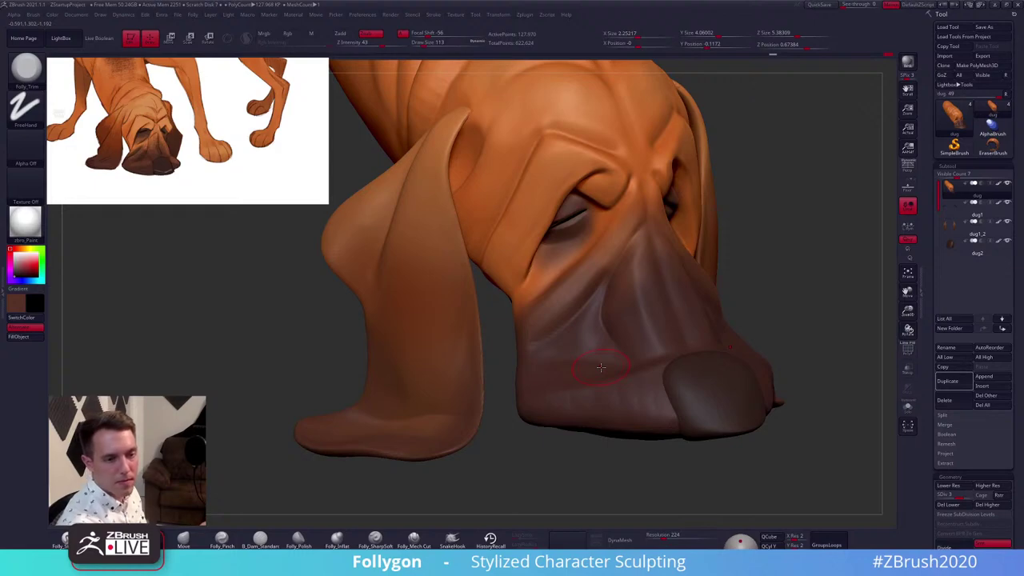
Build up volume on the side of the muzzle above the lip with the Folly_Clay brush and smooth it
{"action": "key", "text": "1"}
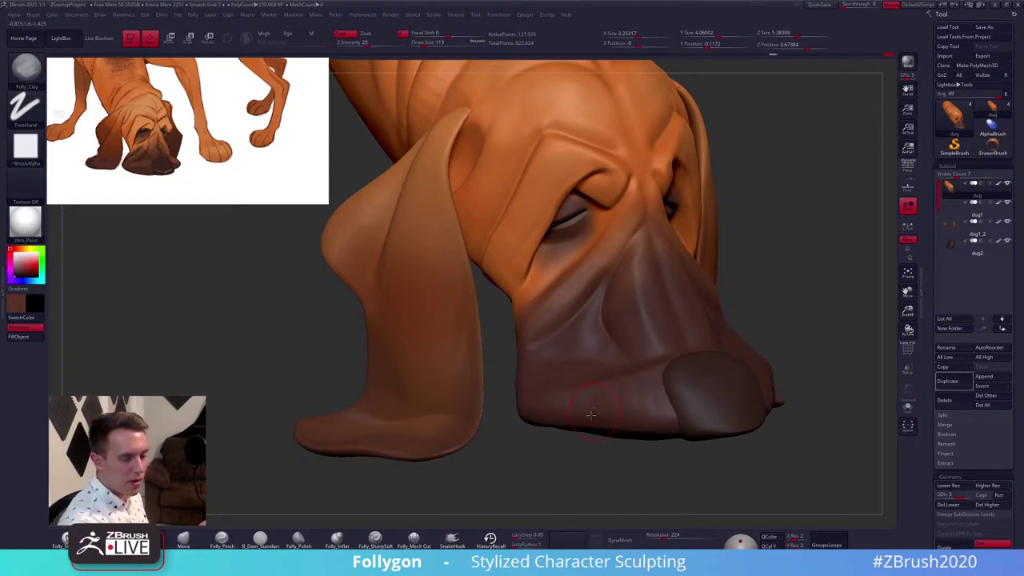
{"action": "right_click_drag", "start_coordinate": [568, 382], "coordinate": [589, 404], "text": "alt"}
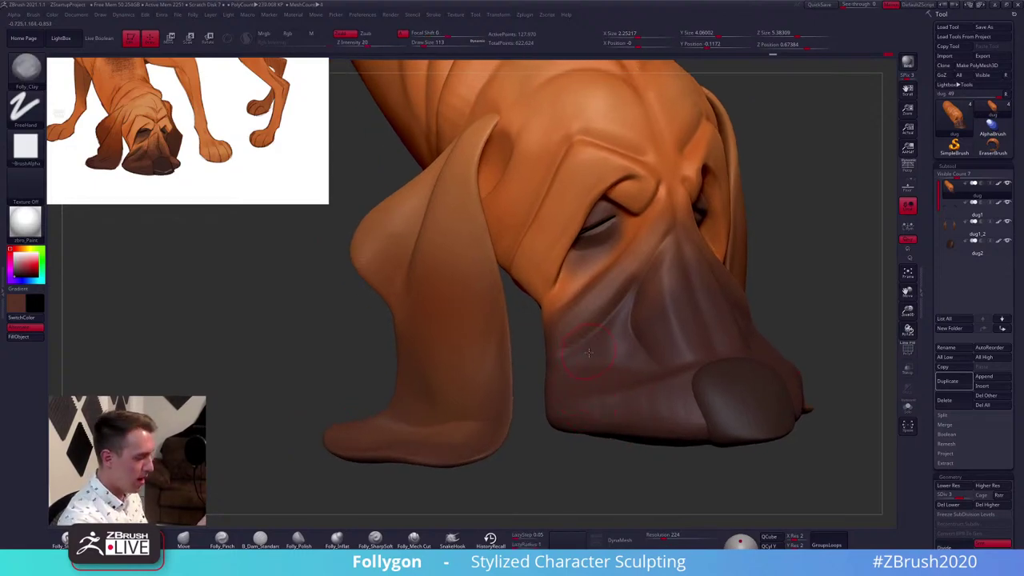
{"action": "key", "text": "bracketright"}
{"action": "key", "text": "bracketright"}
{"action": "mouse_move", "coordinate": [582, 358]}
{"action": "left_mouse_down"}
{"action": "mouse_move", "coordinate": [614, 342]}
{"action": "mouse_move", "coordinate": [613, 364]}
{"action": "left_mouse_up"}
{"action": "right_click", "coordinate": [616, 361]}
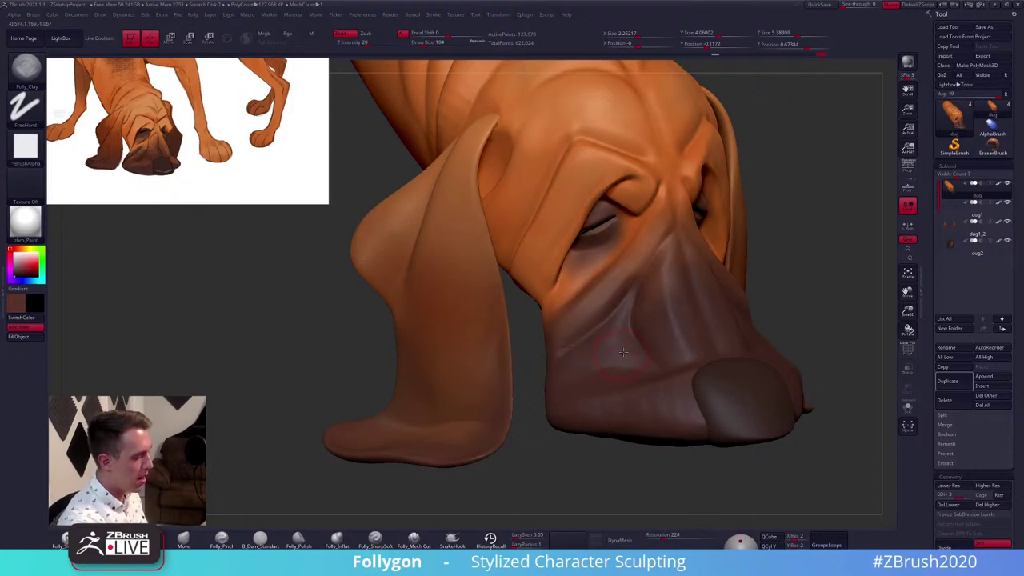
{"action": "key", "text": "shift"}
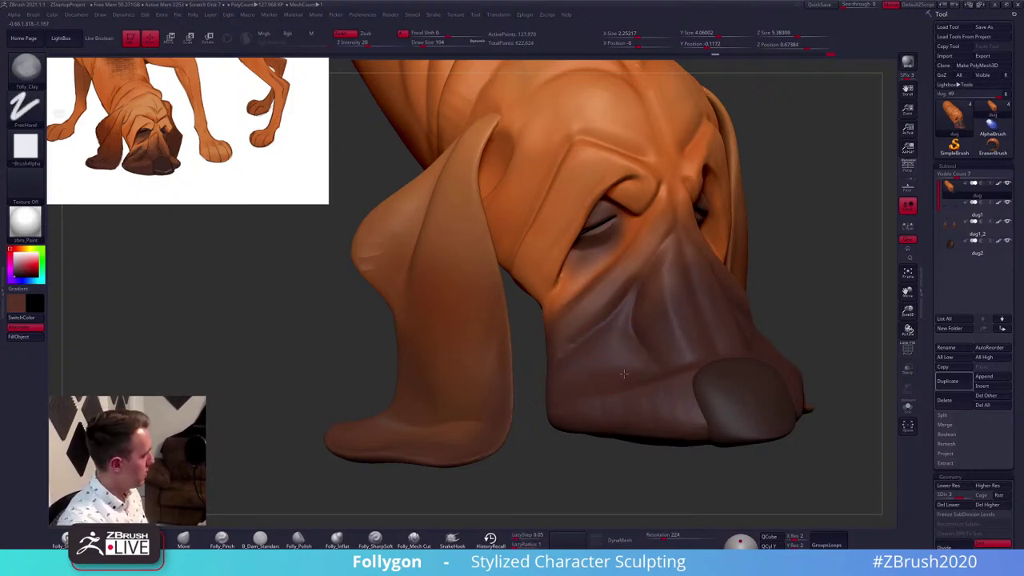
Raise the head to subdivision level 4 and shape the ridge along the upper lip with the Folly_Mech Cut brush, smoothing its edges
{"action": "key", "text": "d"}
{"action": "left_click", "coordinate": [415, 539]}
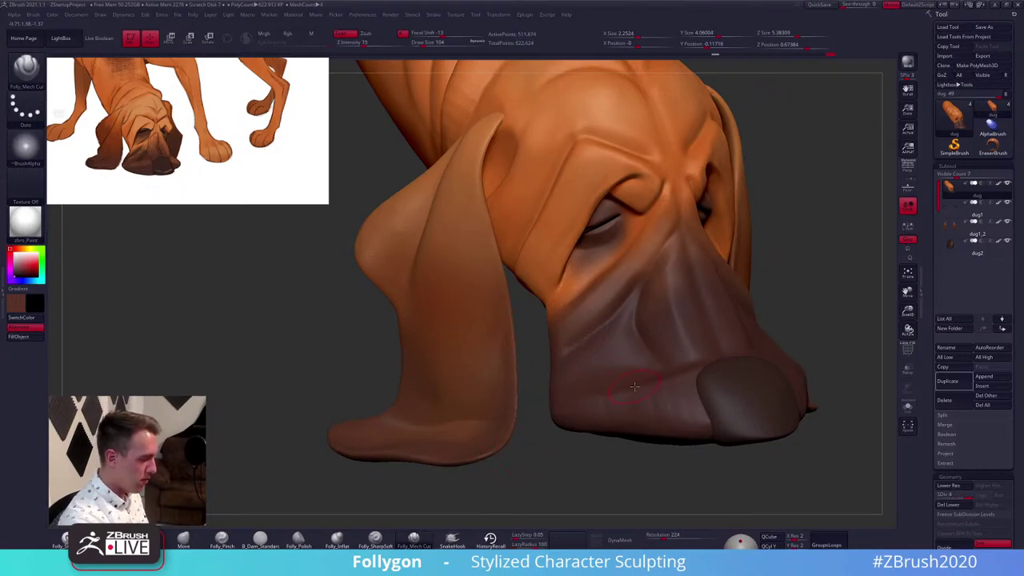
{"action": "right_click_drag", "start_coordinate": [635, 389], "coordinate": [661, 399]}
{"action": "left_click_drag", "start_coordinate": [661, 398], "coordinate": [635, 376]}
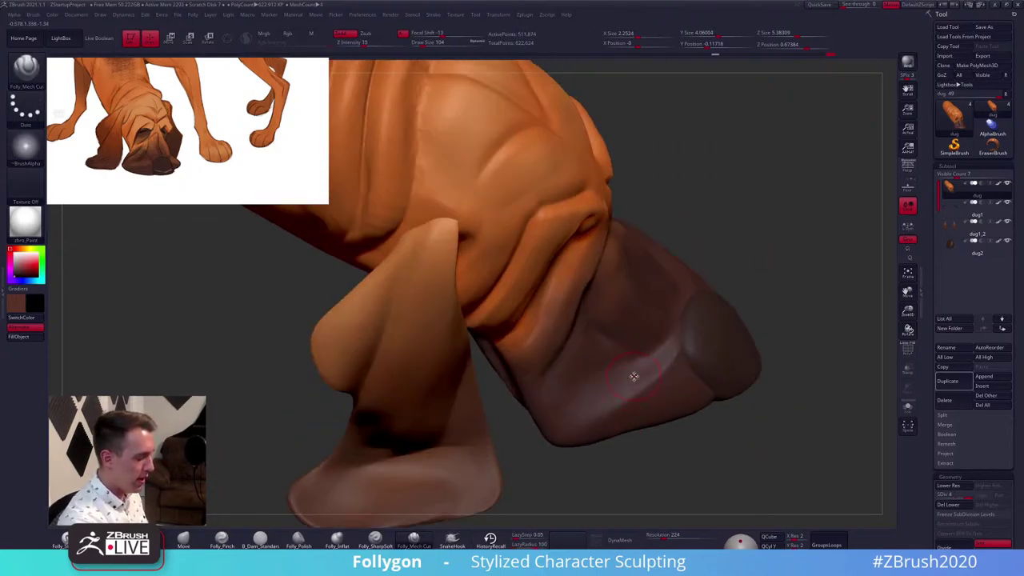
{"action": "key", "text": "space"}
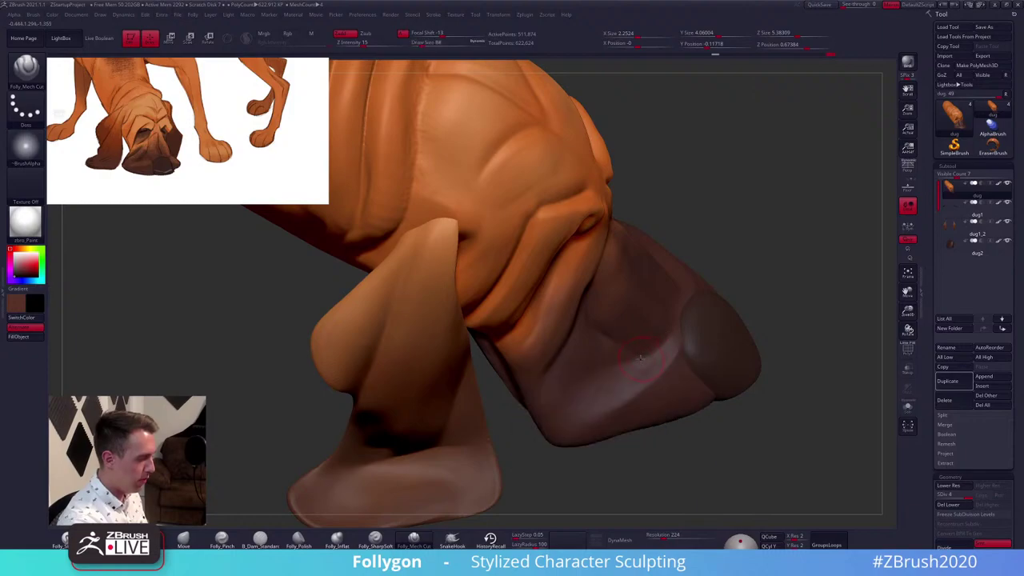
{"action": "left_click_drag", "start_coordinate": [557, 407], "coordinate": [553, 410]}
{"action": "key", "text": "space"}
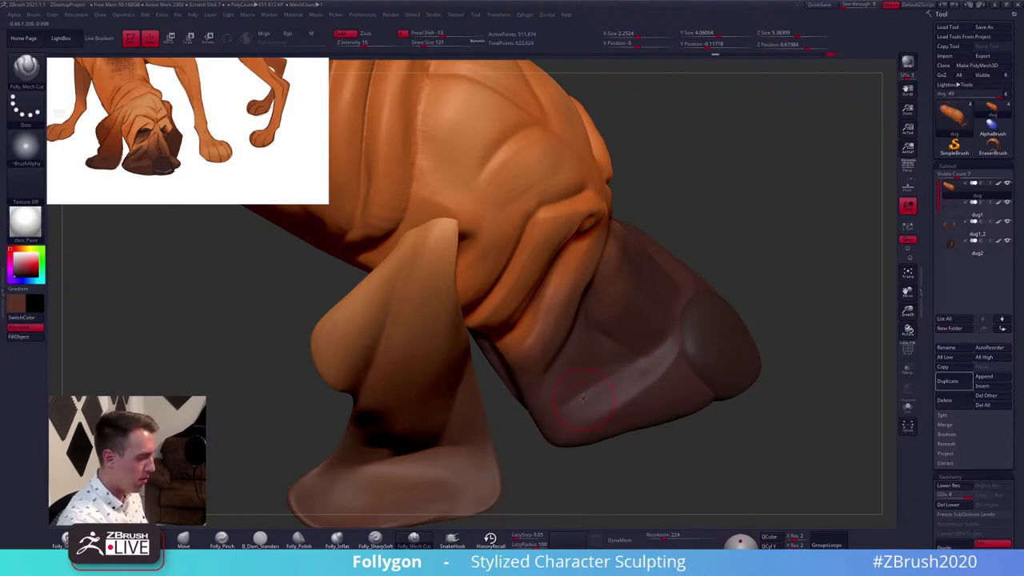
{"action": "left_click_drag", "start_coordinate": [602, 379], "coordinate": [625, 364], "text": "shift"}
{"action": "left_click_drag", "start_coordinate": [558, 396], "coordinate": [556, 406], "text": "shift"}
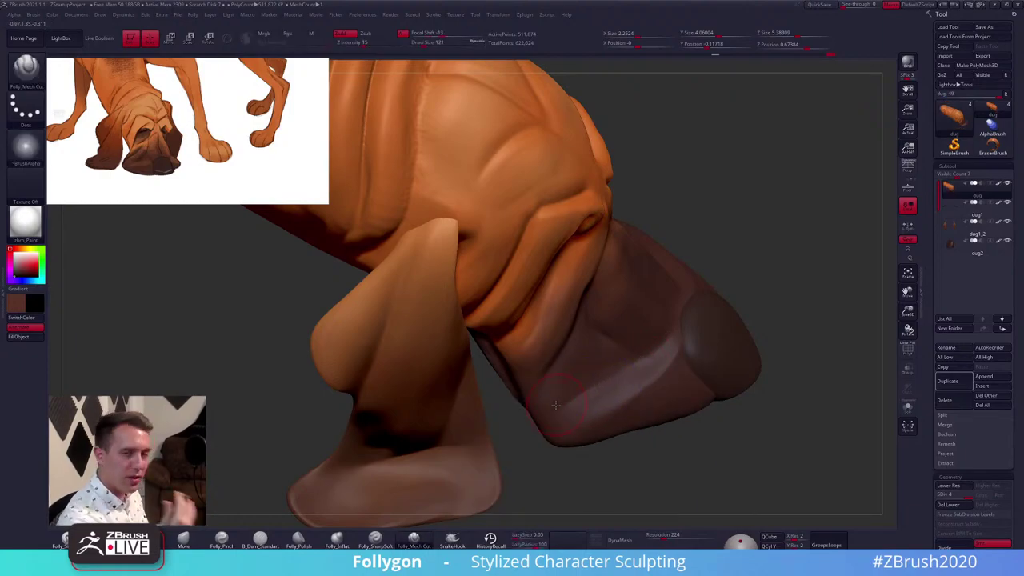
{"action": "right_click_drag", "start_coordinate": [613, 388], "coordinate": [624, 366]}
{"action": "left_click_drag", "start_coordinate": [623, 366], "coordinate": [623, 379]}
{"action": "mouse_move", "coordinate": [609, 383]}
{"action": "right_mouse_down"}
{"action": "mouse_move", "coordinate": [599, 384]}
{"action": "mouse_move", "coordinate": [622, 379]}
{"action": "mouse_move", "coordinate": [606, 408]}
{"action": "right_mouse_up"}
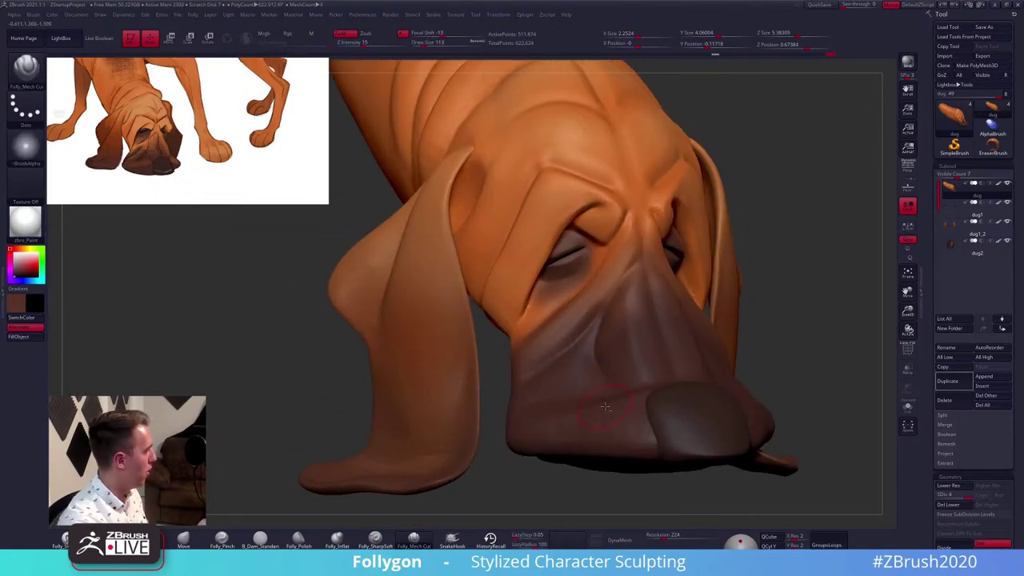
Rework the muzzle-side folds at subdivision level 2 with Folly_Mech Cut at draw size 88, then return to level 4
{"action": "key", "text": "shift"}
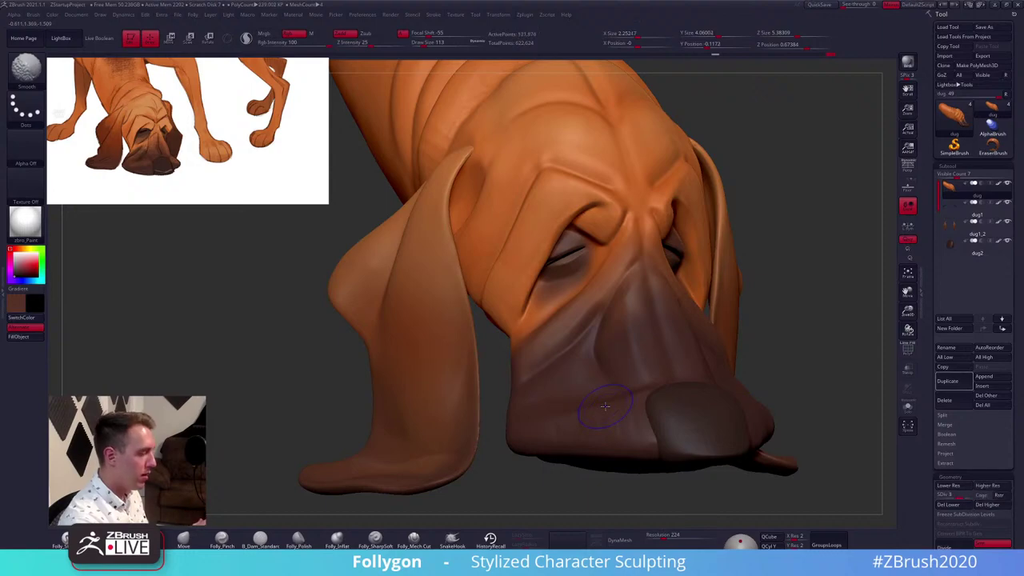
{"action": "key", "text": "shift+d"}
{"action": "key", "text": "space"}
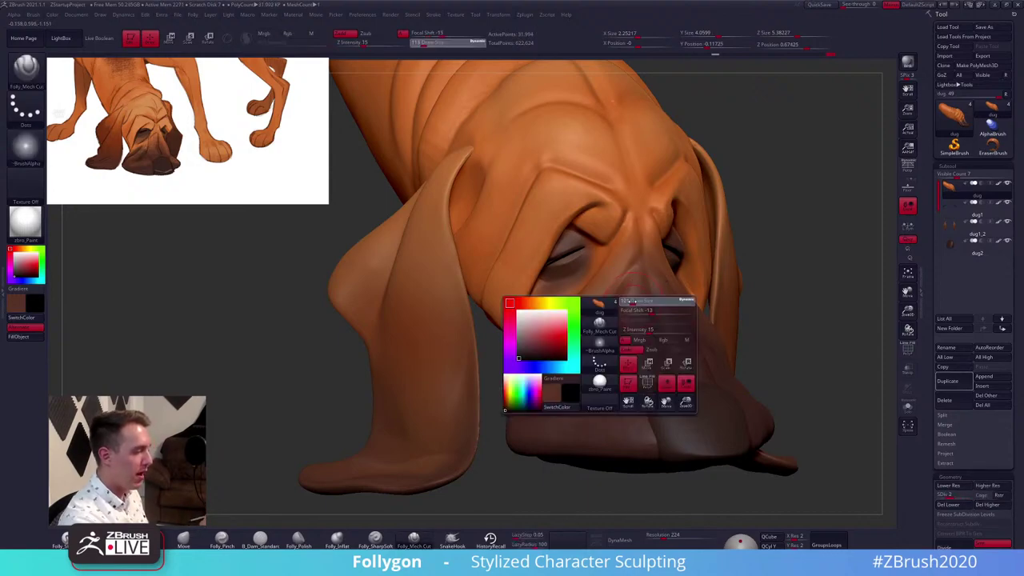
{"action": "left_click_drag", "start_coordinate": [637, 305], "coordinate": [629, 304]}
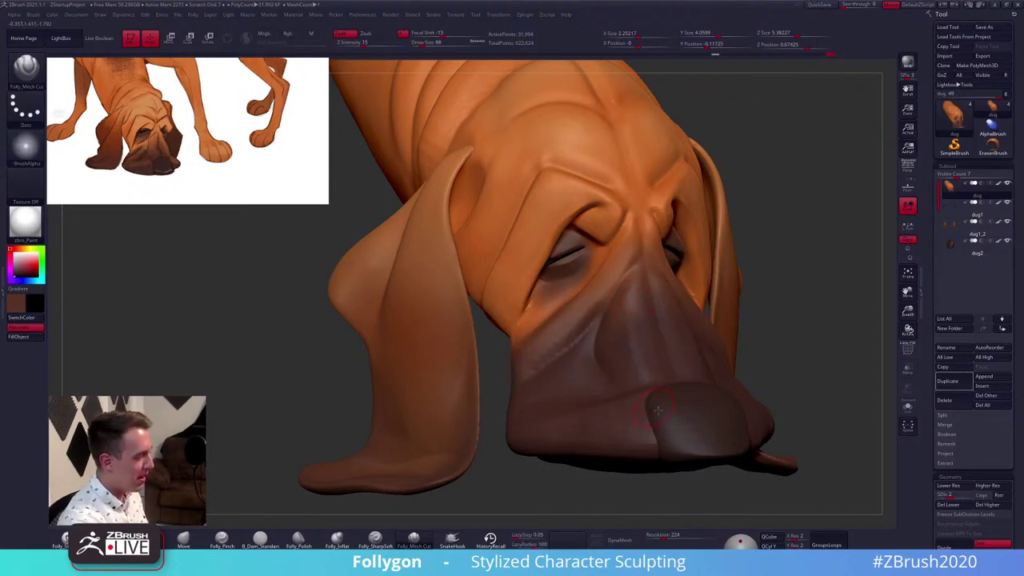
{"action": "right_click_drag", "start_coordinate": [657, 410], "coordinate": [662, 412]}
{"action": "key", "text": "d"}
{"action": "key", "text": "d"}
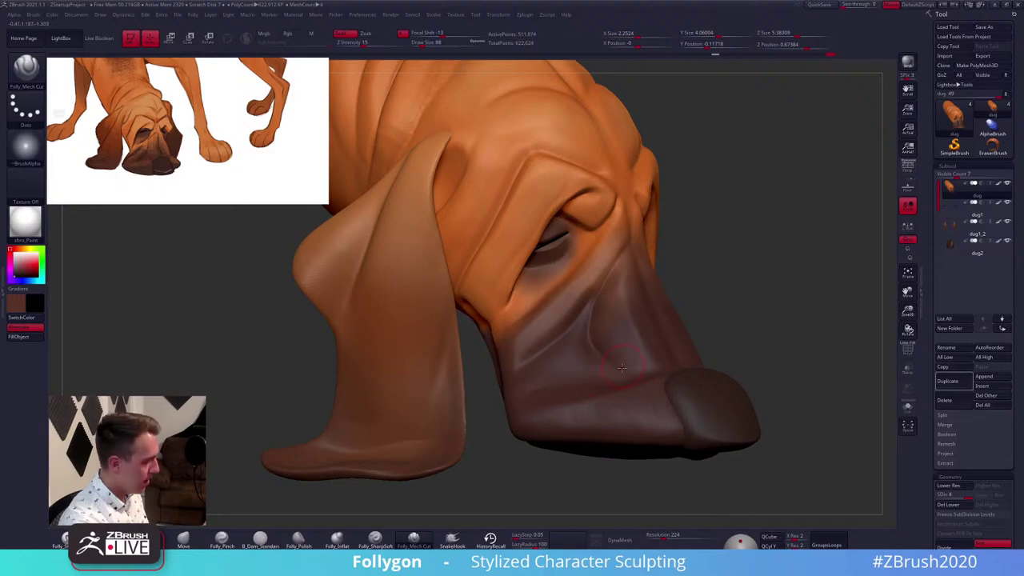
Lower the head to subdivision level 2 and soften the muzzle-side folds with the Folly_Trim brush at draw size 113 and smoothing
{"action": "key", "text": "space"}
{"action": "left_click_drag", "start_coordinate": [622, 368], "coordinate": [629, 368]}
{"action": "key", "text": "shift+d"}
{"action": "key", "text": "shift+d"}
{"action": "key", "text": "1"}
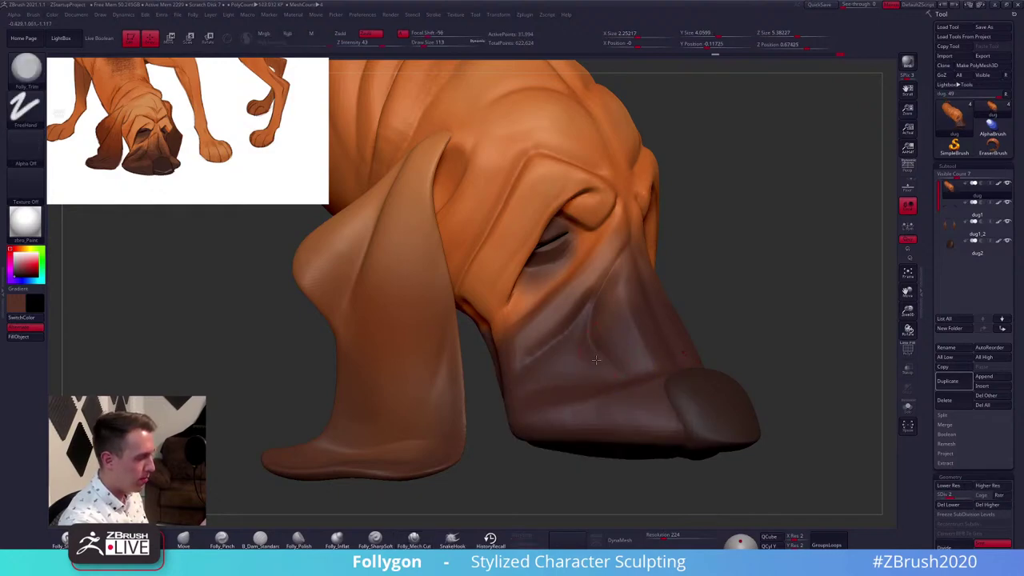
{"action": "key", "text": "shift"}
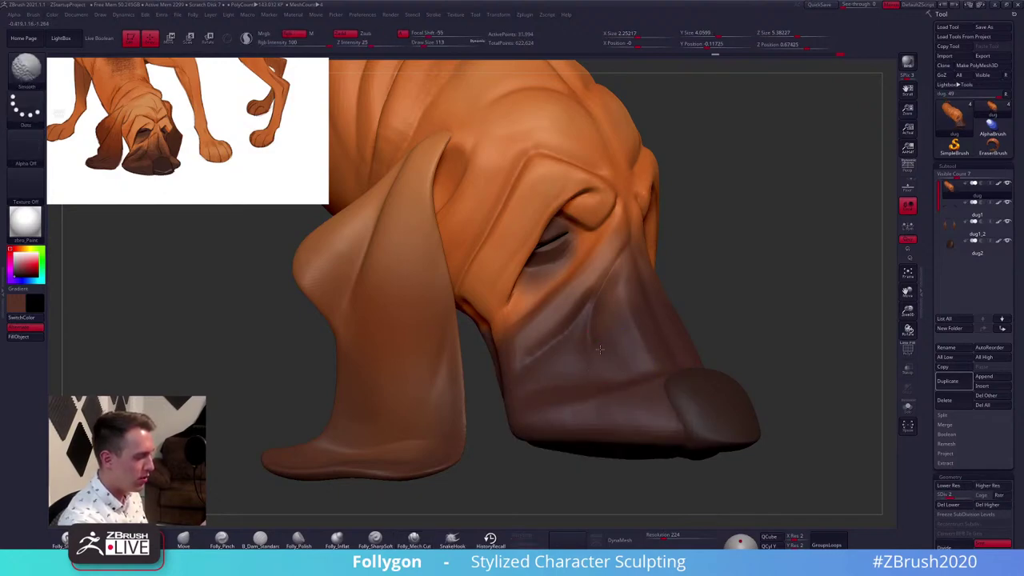
{"action": "key", "text": "2"}
{"action": "key", "text": "shift"}
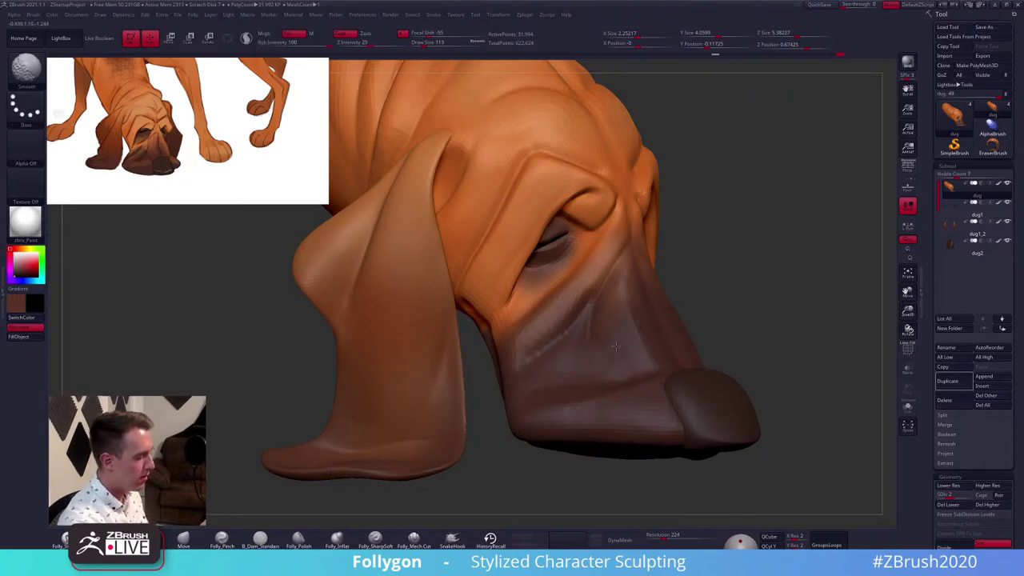
Raise the head to subdivision level 4 and refine the plane above the upper lip with the Folly_Mech Cut brush
{"action": "key", "text": "d"}
{"action": "key", "text": "shift"}
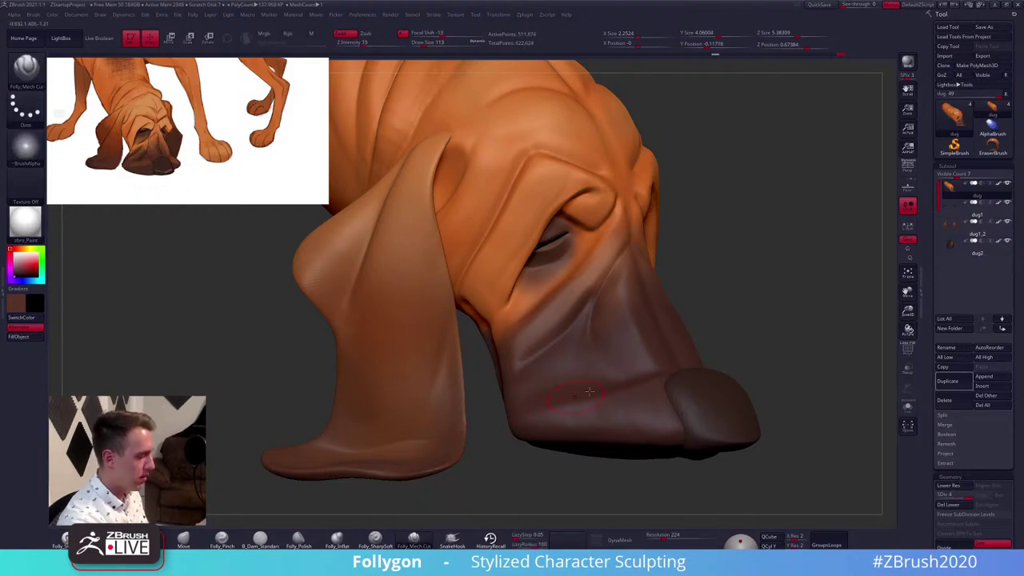
{"action": "key", "text": "d"}
{"action": "right_click_drag", "start_coordinate": [620, 400], "coordinate": [588, 421]}
{"action": "left_click_drag", "start_coordinate": [636, 358], "coordinate": [537, 382]}
{"action": "right_click_drag", "start_coordinate": [515, 398], "coordinate": [550, 385]}
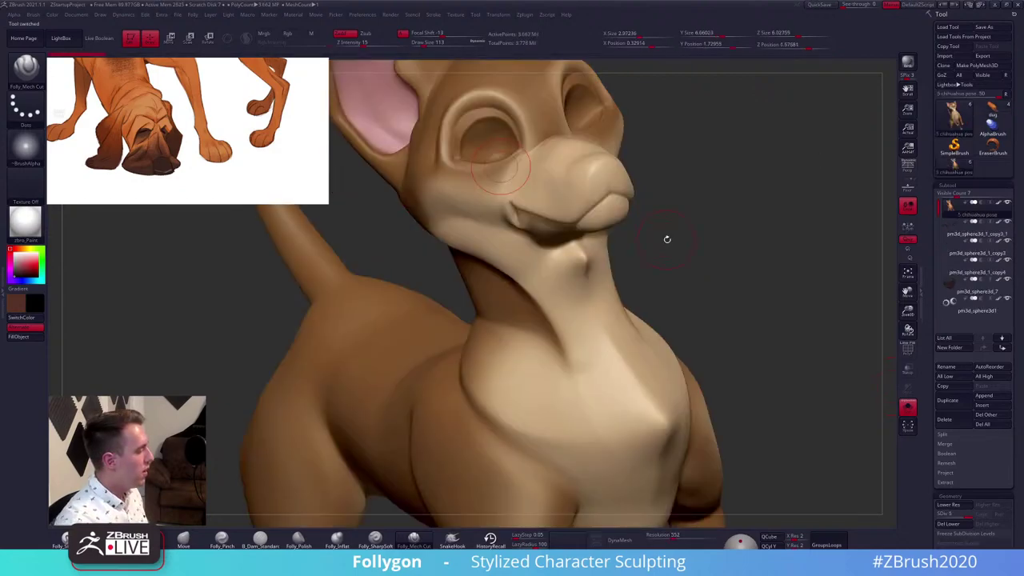
Delete all subtools of the chihuahua model and switch back to the dug tool
{"action": "left_click_drag", "start_coordinate": [708, 264], "coordinate": [628, 328], "text": "shift"}
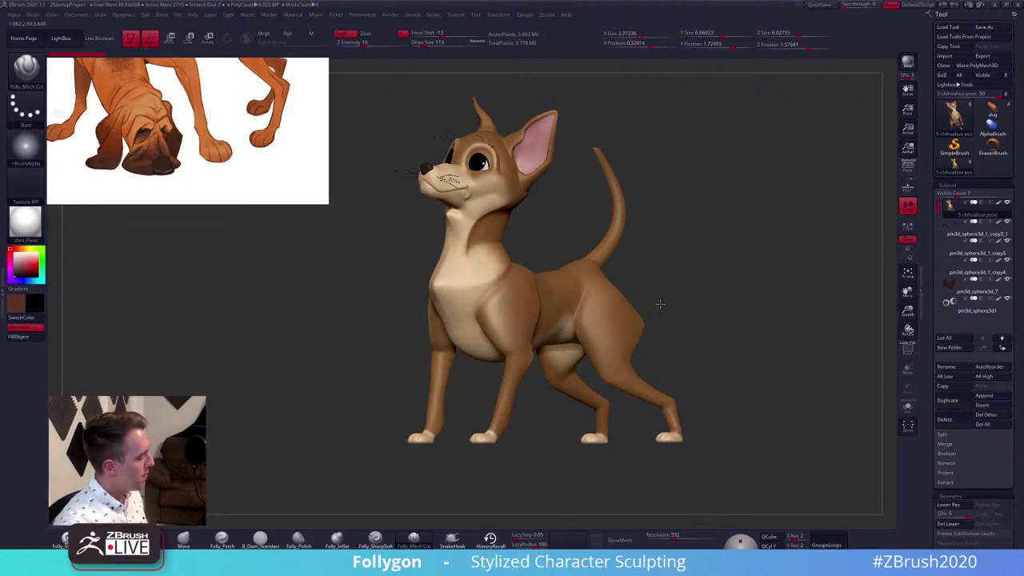
{"action": "left_click_drag", "start_coordinate": [659, 304], "coordinate": [626, 309]}
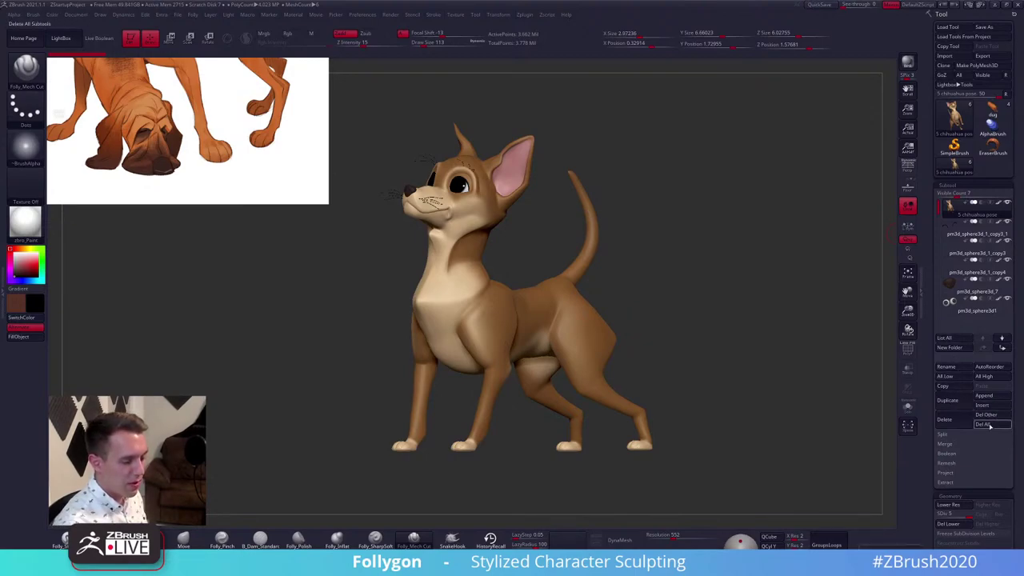
{"action": "left_click", "coordinate": [990, 426]}
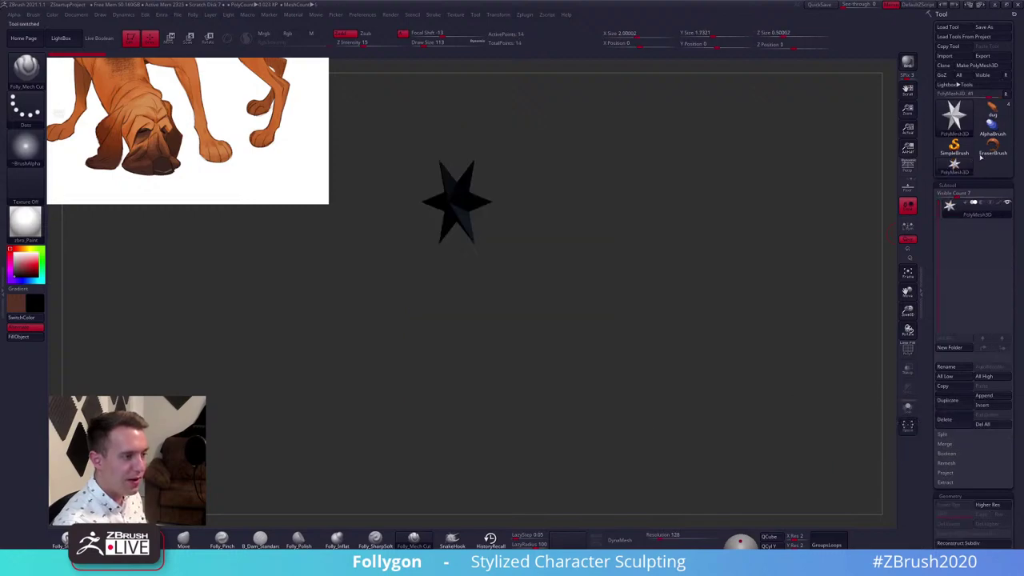
{"action": "left_click", "coordinate": [880, 440]}
{"action": "left_click", "coordinate": [987, 110]}
{"action": "right_click_drag", "start_coordinate": [457, 275], "coordinate": [531, 306], "text": "alt"}
{"action": "left_click_drag", "start_coordinate": [530, 304], "coordinate": [598, 341]}
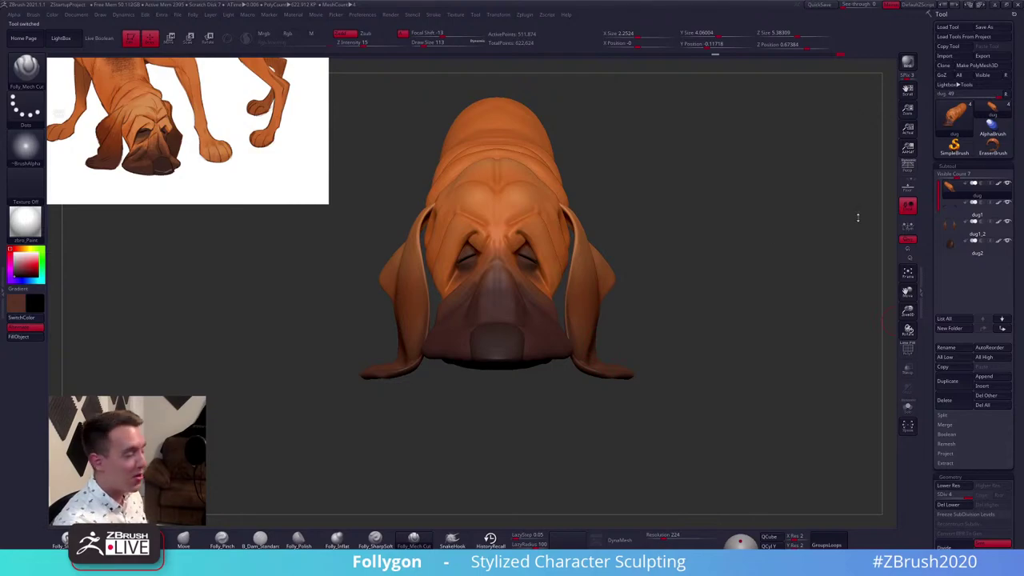
Lower the head to subdivision level 1 and reshape the brow and nose bridge with the Move brush at draw size 381
{"action": "key", "text": "shift+d"}
{"action": "key", "text": "shift+d"}
{"action": "key", "text": "shift+d"}
{"action": "mouse_move", "coordinate": [498, 228]}
{"action": "right_mouse_down", "text": "alt"}
{"action": "mouse_move", "coordinate": [541, 269]}
{"action": "mouse_move", "coordinate": [632, 273]}
{"action": "right_mouse_up", "text": "alt"}
{"action": "key", "text": "space"}
{"action": "left_click", "coordinate": [565, 267]}
{"action": "key", "text": "b"}
{"action": "key", "text": "m"}
{"action": "key", "text": "v"}
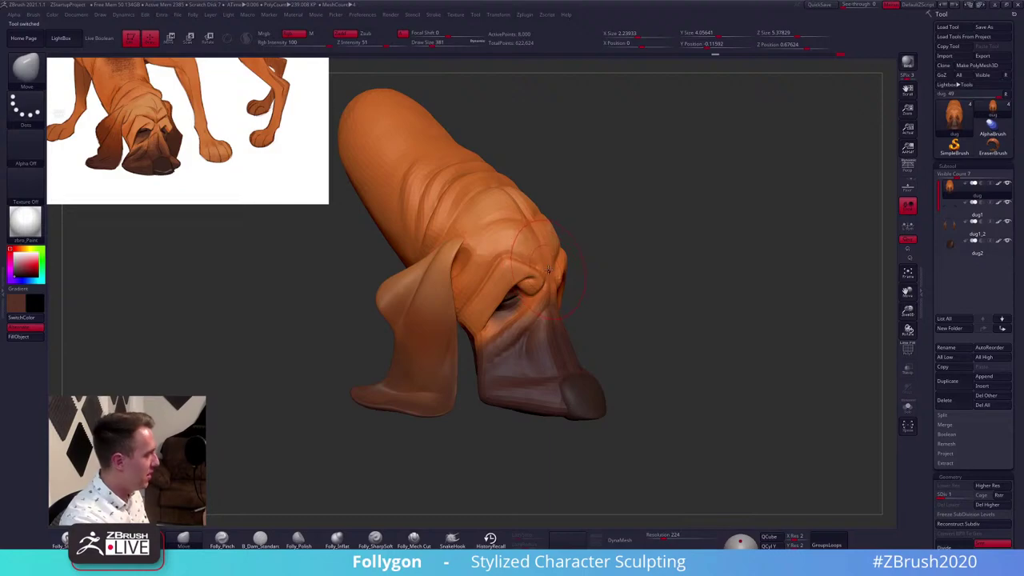
{"action": "left_click_drag", "start_coordinate": [550, 274], "coordinate": [552, 274]}
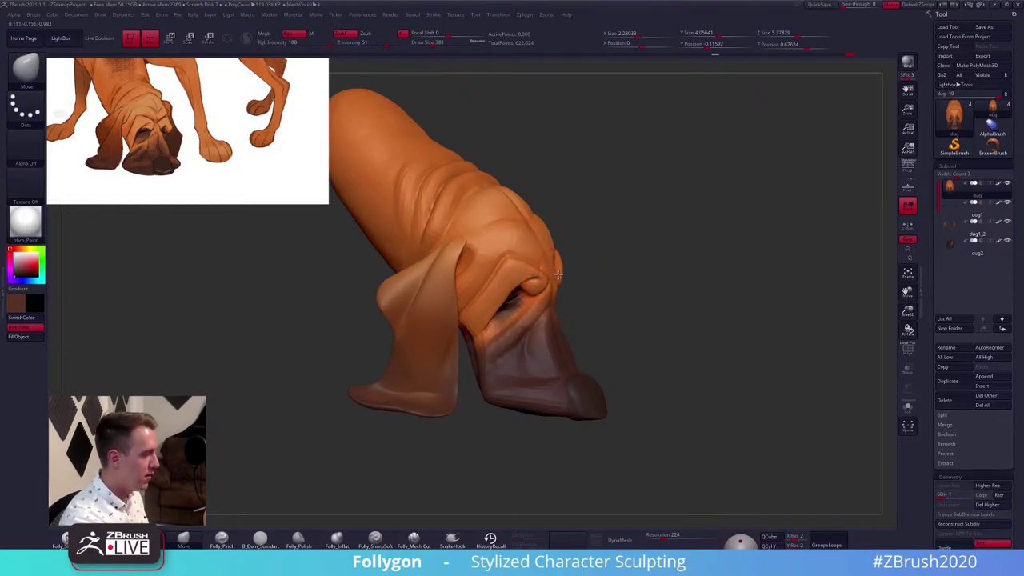
{"action": "mouse_move", "coordinate": [554, 274]}
{"action": "right_mouse_down"}
{"action": "mouse_move", "coordinate": [565, 272]}
{"action": "mouse_move", "coordinate": [552, 282]}
{"action": "right_mouse_up"}
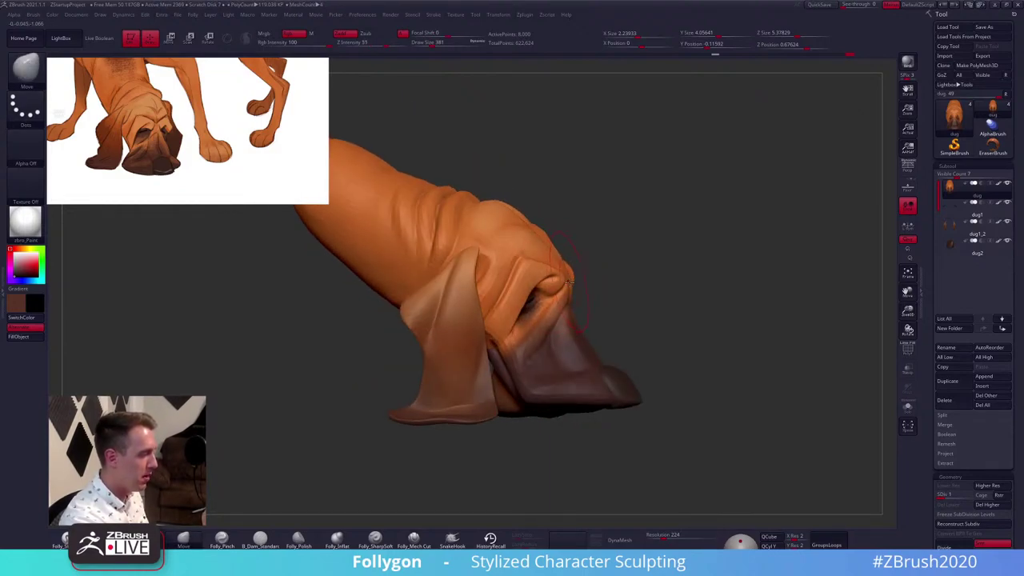
Adjust the side of the muzzle with the Move brush at draw size 252, raising the head to subdivision level 3
{"action": "key", "text": "space"}
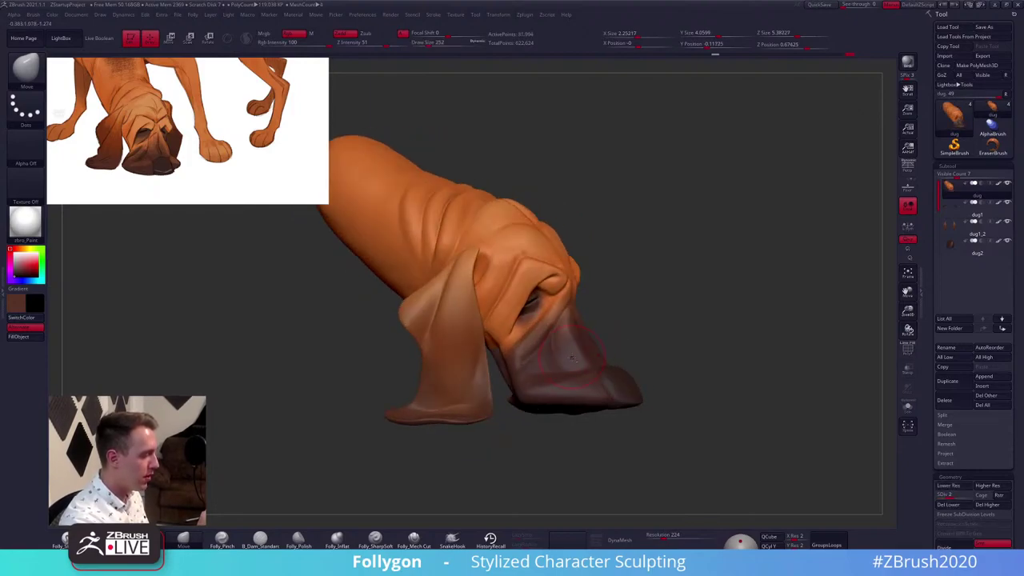
{"action": "key", "text": "d"}
{"action": "key", "text": "d"}
{"action": "right_click_drag", "start_coordinate": [535, 348], "coordinate": [575, 337]}
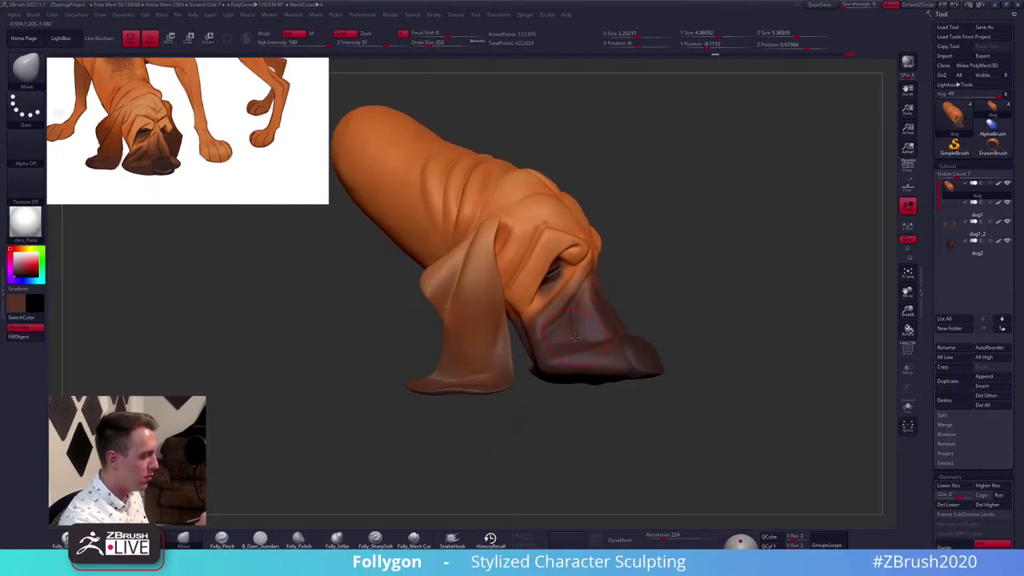
Isolate the head at subdivision level 4 and carve the muzzle-side folds with the Dam Standard brush at draw size 88
{"action": "key", "text": "d"}
{"action": "key", "text": "space"}
{"action": "key", "text": "5"}
{"action": "key", "text": "6"}
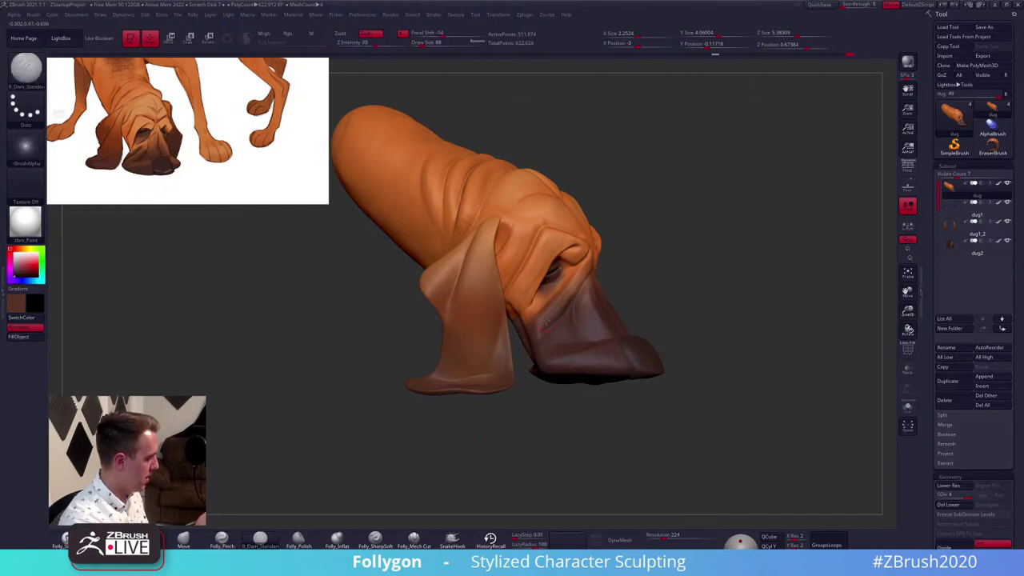
{"action": "key", "text": "alt+s"}
{"action": "right_click_drag", "start_coordinate": [546, 322], "coordinate": [567, 318], "text": "ctrl"}
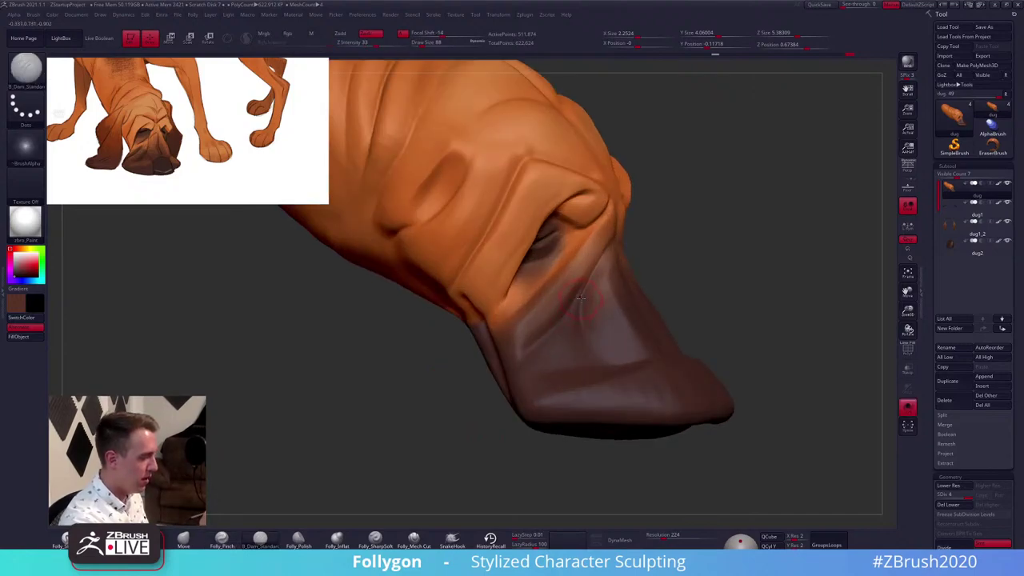
{"action": "left_click_drag", "start_coordinate": [581, 364], "coordinate": [548, 378]}
{"action": "right_click_drag", "start_coordinate": [546, 379], "coordinate": [474, 428]}
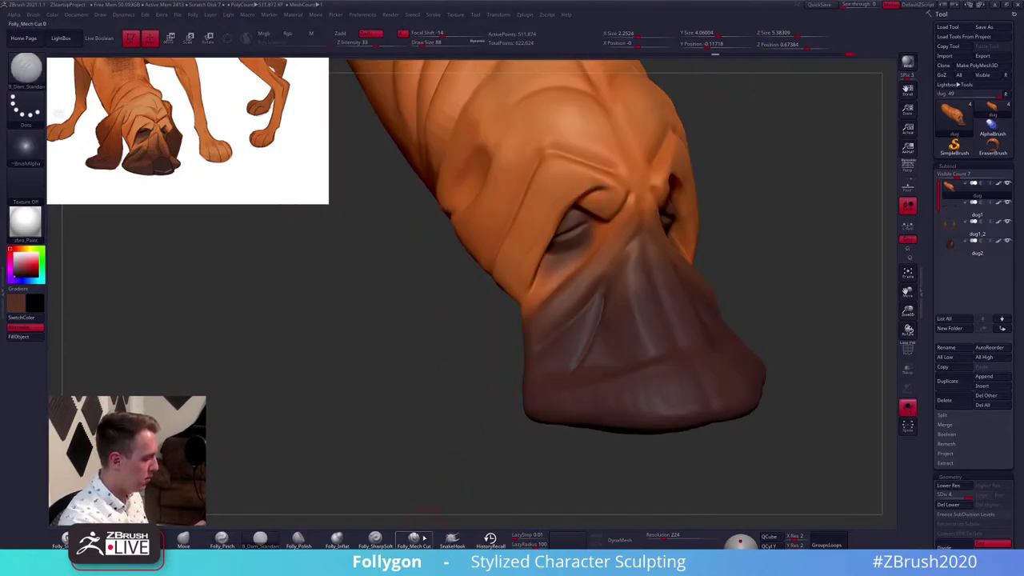
Sharpen the folds on the side of the muzzle with the Folly_Mech Cut brush at draw size 74
{"action": "left_click", "coordinate": [414, 540]}
{"action": "right_click_drag", "start_coordinate": [575, 383], "coordinate": [614, 352]}
{"action": "key", "text": "space"}
{"action": "left_click_drag", "start_coordinate": [611, 337], "coordinate": [607, 337]}
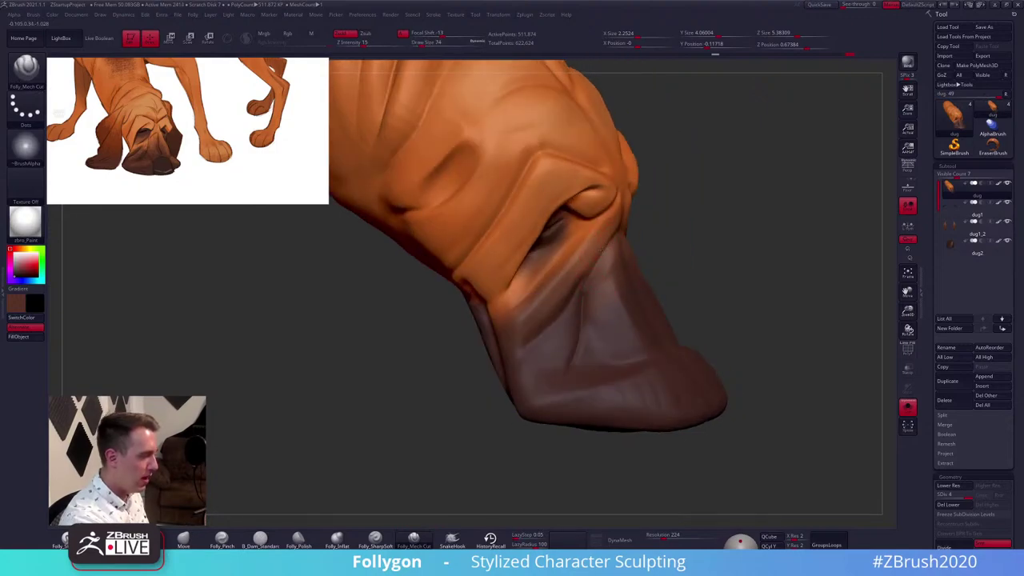
{"action": "key", "text": "space"}
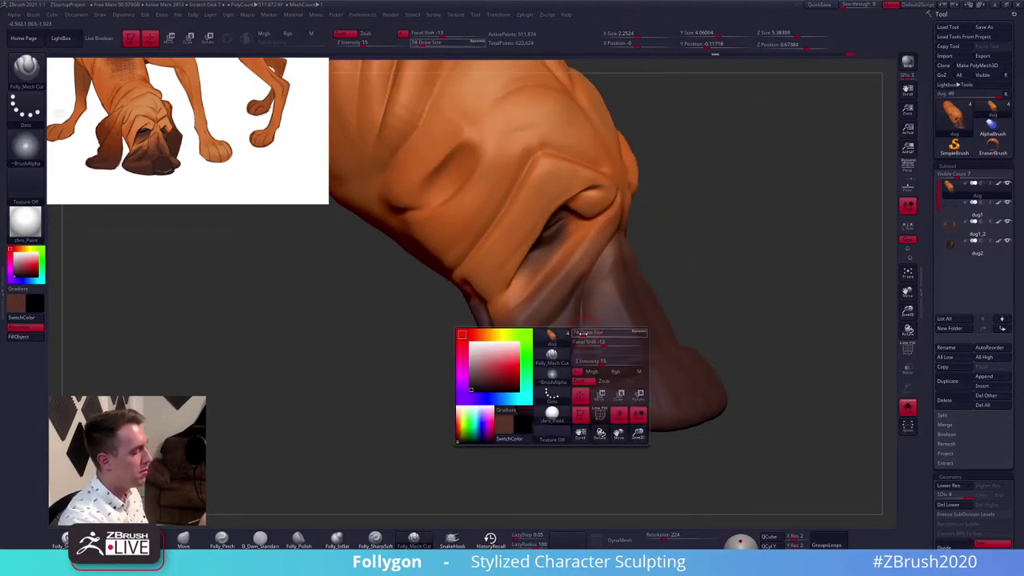
Smooth the muzzle-side folds below the eye, working at subdivision level 3 and returning to level 4
{"action": "key", "text": "shift"}
{"action": "right_click_drag", "start_coordinate": [562, 367], "coordinate": [584, 302]}
{"action": "key", "text": "shift"}
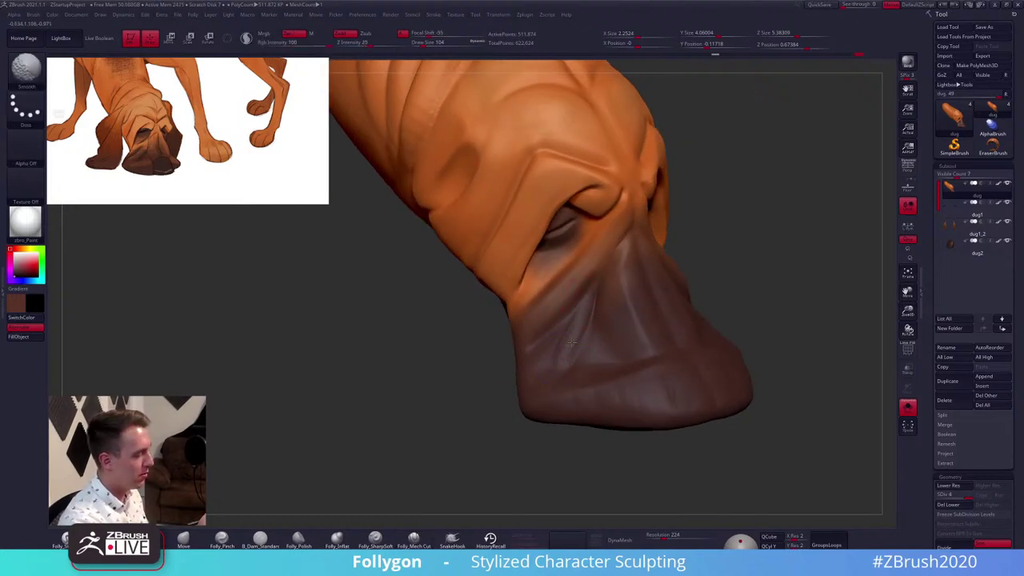
{"action": "left_click_drag", "start_coordinate": [567, 311], "coordinate": [573, 323], "text": "shift"}
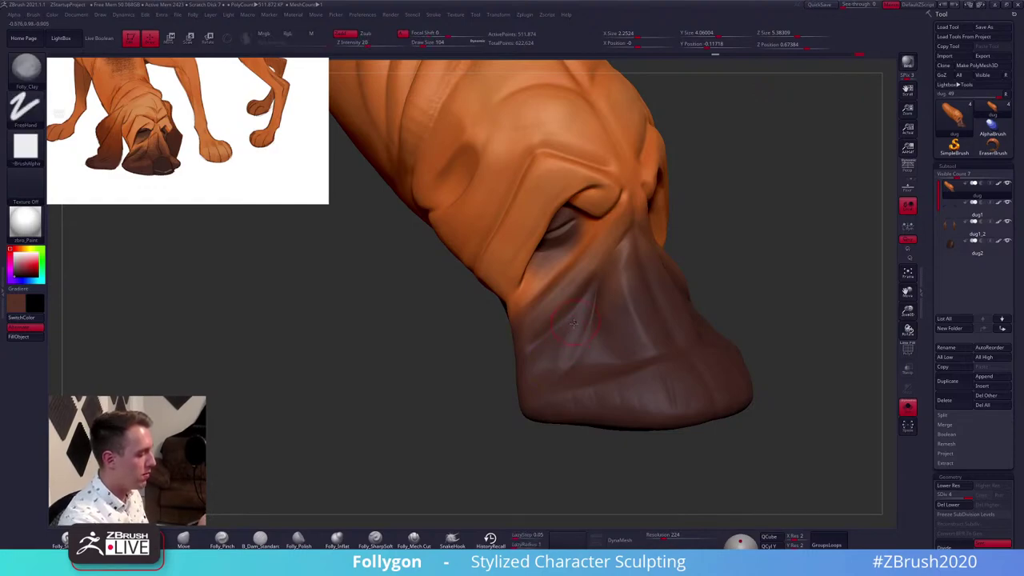
{"action": "key", "text": "shift"}
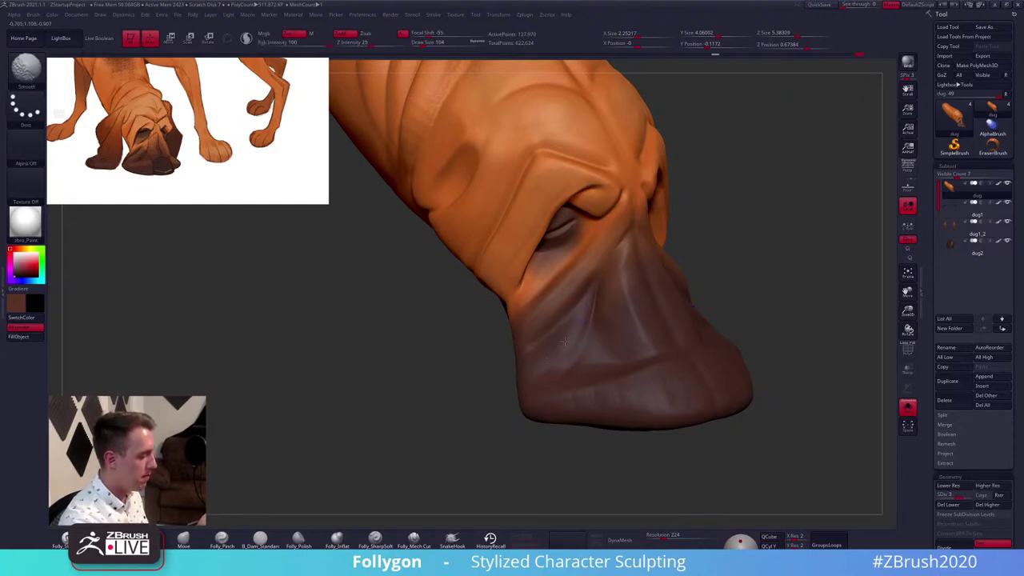
{"action": "key", "text": "d"}
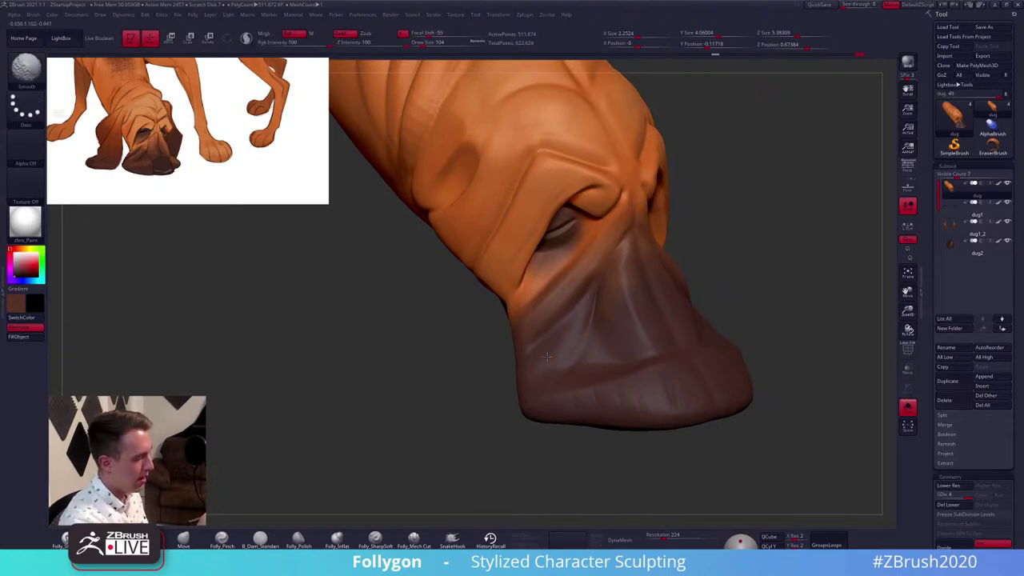
Cut the crease beneath the eye into the muzzle with the Folly_Mech Cut brush at draw size 88 and smooth it
{"action": "left_click", "coordinate": [414, 540]}
{"action": "left_click_drag", "start_coordinate": [422, 480], "coordinate": [488, 472]}
{"action": "key", "text": "space"}
{"action": "right_click_drag", "start_coordinate": [584, 295], "coordinate": [580, 292]}
{"action": "key", "text": "space"}
{"action": "left_click_drag", "start_coordinate": [588, 294], "coordinate": [584, 290]}
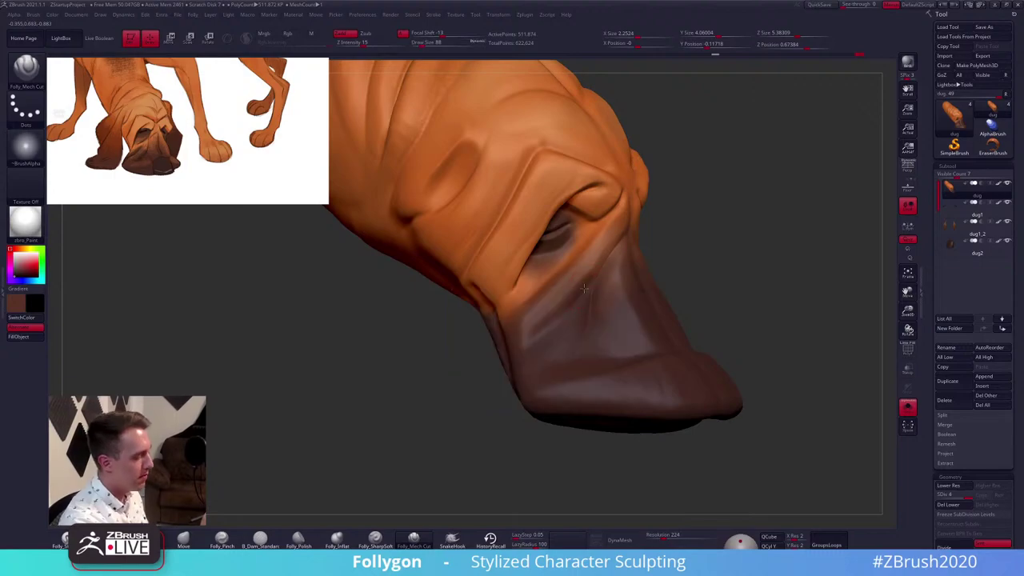
{"action": "key", "text": "shift"}
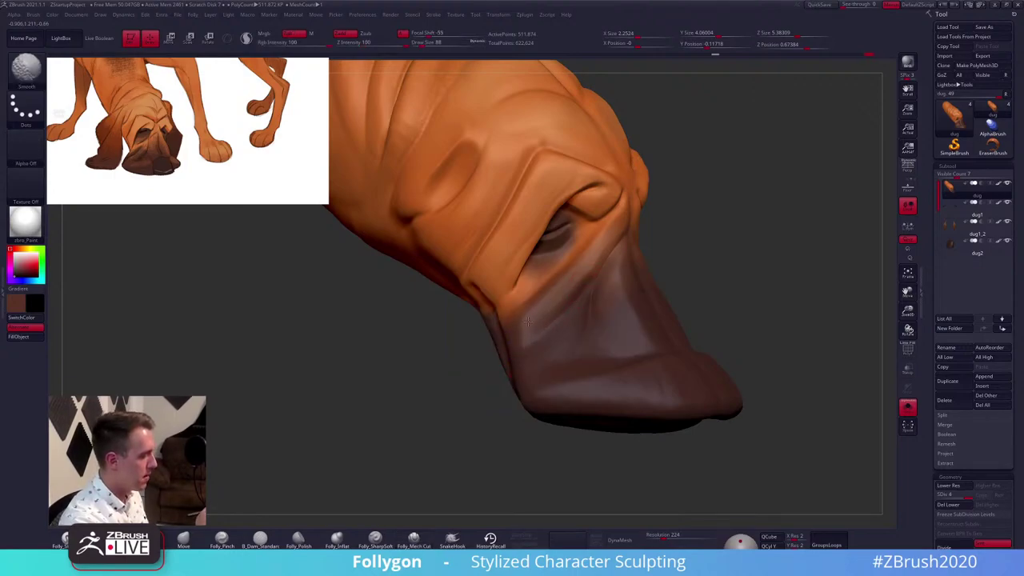
Show all subtools again and turn on AccuCurve for the Move brush
{"action": "mouse_move", "coordinate": [768, 392]}
{"action": "left_mouse_down", "text": "alt"}
{"action": "mouse_move", "coordinate": [764, 344]}
{"action": "mouse_move", "coordinate": [673, 402]}
{"action": "mouse_move", "coordinate": [681, 396]}
{"action": "mouse_move", "coordinate": [659, 349]}
{"action": "left_mouse_up", "text": "alt"}
{"action": "left_click", "coordinate": [701, 382]}
{"action": "key", "text": "b"}
{"action": "key", "text": "m"}
{"action": "key", "text": "v"}
{"action": "key", "text": "space"}
{"action": "left_click_drag", "start_coordinate": [690, 294], "coordinate": [707, 294]}
{"action": "key", "text": "ctrl+shift+f"}
{"action": "left_click", "coordinate": [732, 345]}
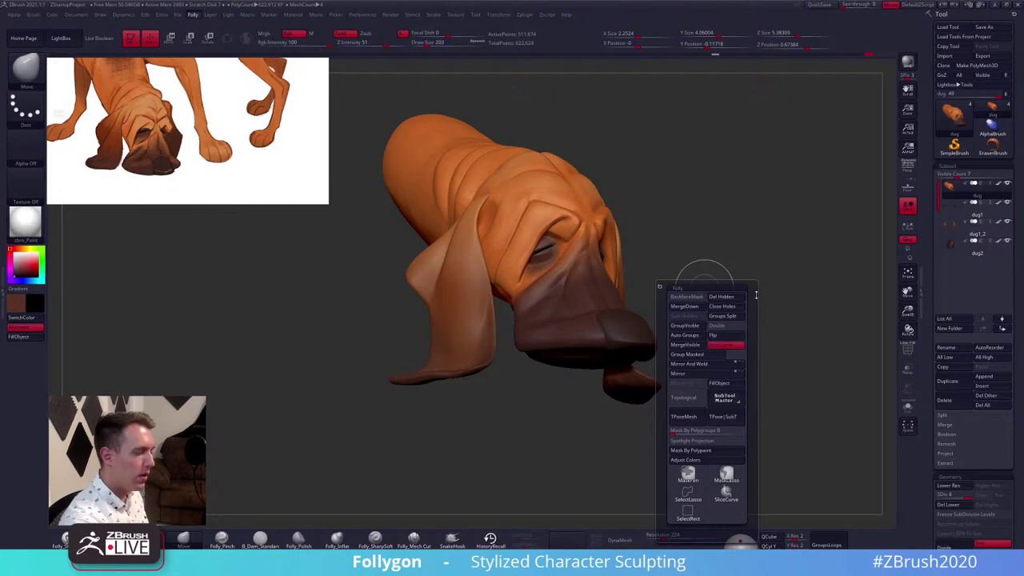
Adjust the skin around the outer eye with the Move brush at draw size 239
{"action": "key", "text": "space"}
{"action": "left_click_drag", "start_coordinate": [538, 238], "coordinate": [541, 239]}
{"action": "right_click_drag", "start_coordinate": [538, 242], "coordinate": [551, 243]}
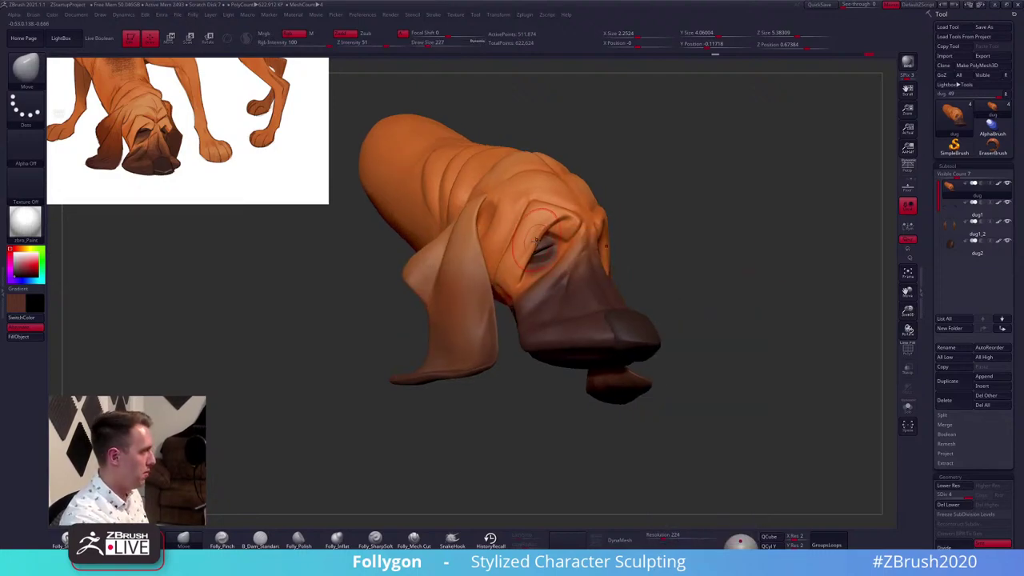
{"action": "key", "text": "space"}
{"action": "left_click_drag", "start_coordinate": [538, 250], "coordinate": [540, 249]}
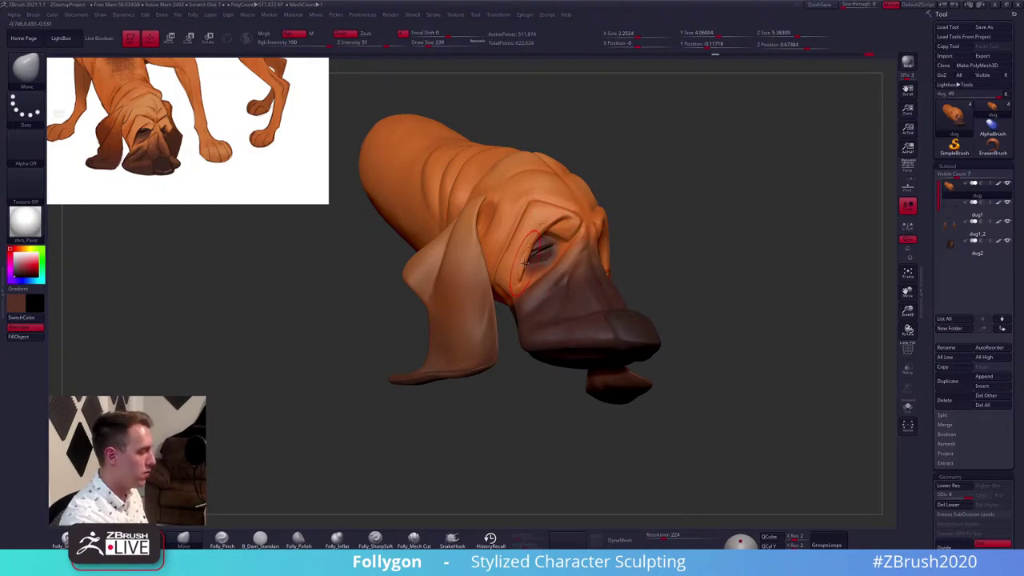
Flatten the fold beside the eye with the Folly_Trim brush at draw size 150 on subdivision level 3, then return to level 4
{"action": "key", "text": "2"}
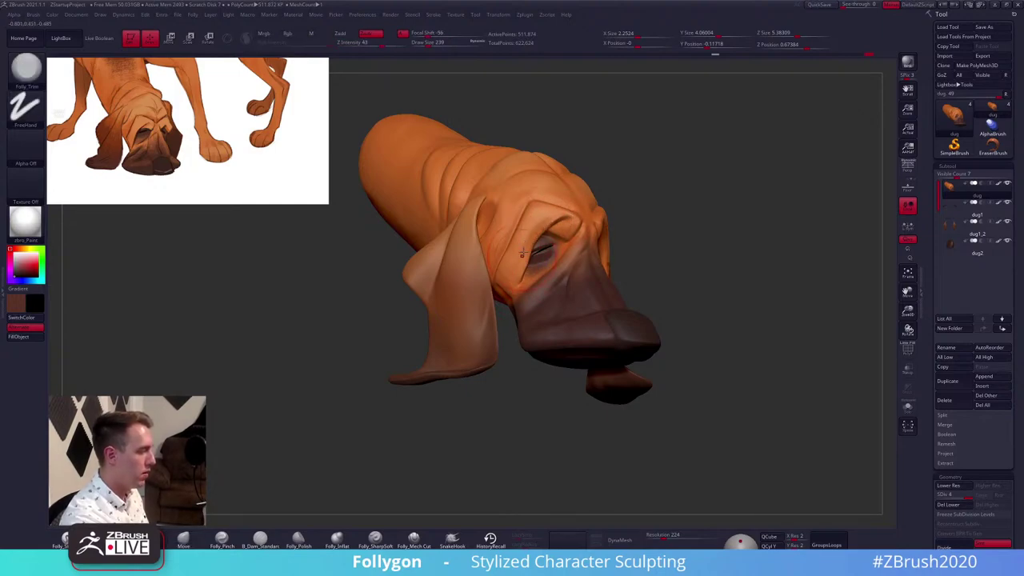
{"action": "key", "text": "space"}
{"action": "left_click_drag", "start_coordinate": [538, 229], "coordinate": [536, 230]}
{"action": "key", "text": "shift+d"}
{"action": "right_click_drag", "start_coordinate": [539, 221], "coordinate": [536, 235], "text": "ctrl"}
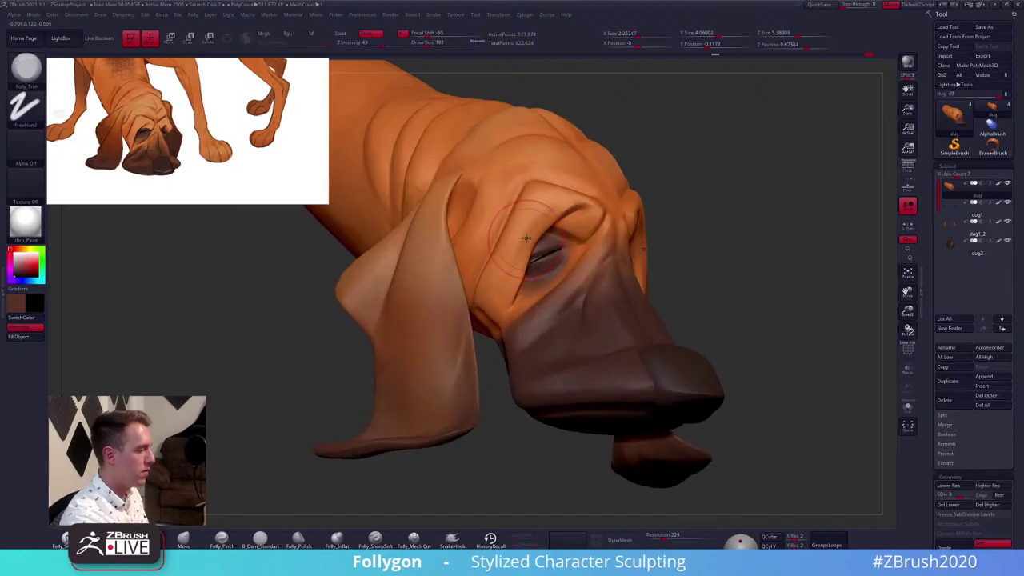
{"action": "key", "text": "space"}
{"action": "left_click_drag", "start_coordinate": [536, 235], "coordinate": [529, 233]}
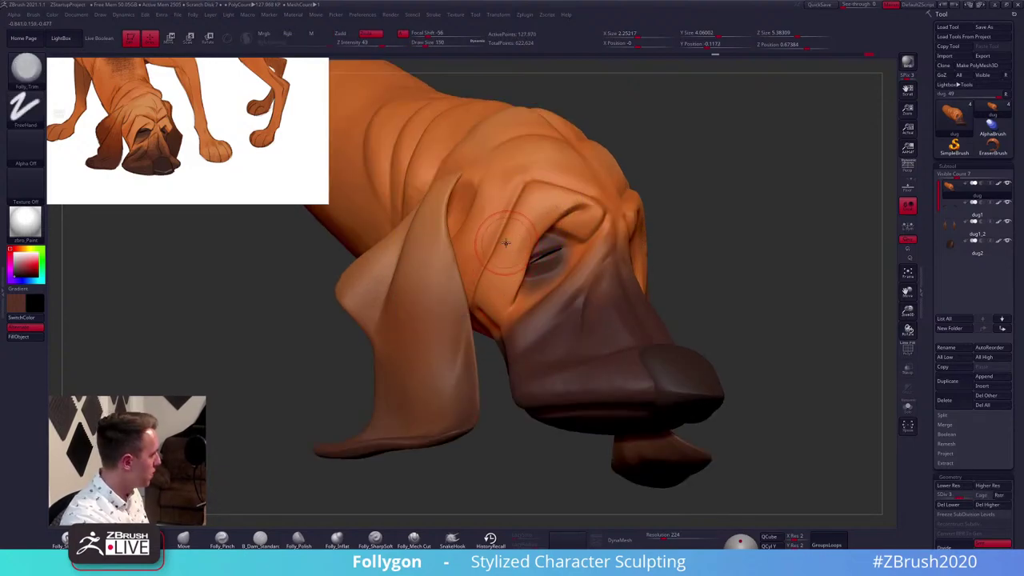
{"action": "key", "text": "d"}
Isolate the head and define the cheek and brow folds with the Folly_Mech Cut brush at draw size 140, then show the whole model
{"action": "key", "text": "1"}
{"action": "key", "text": "ctrl+shift+f"}
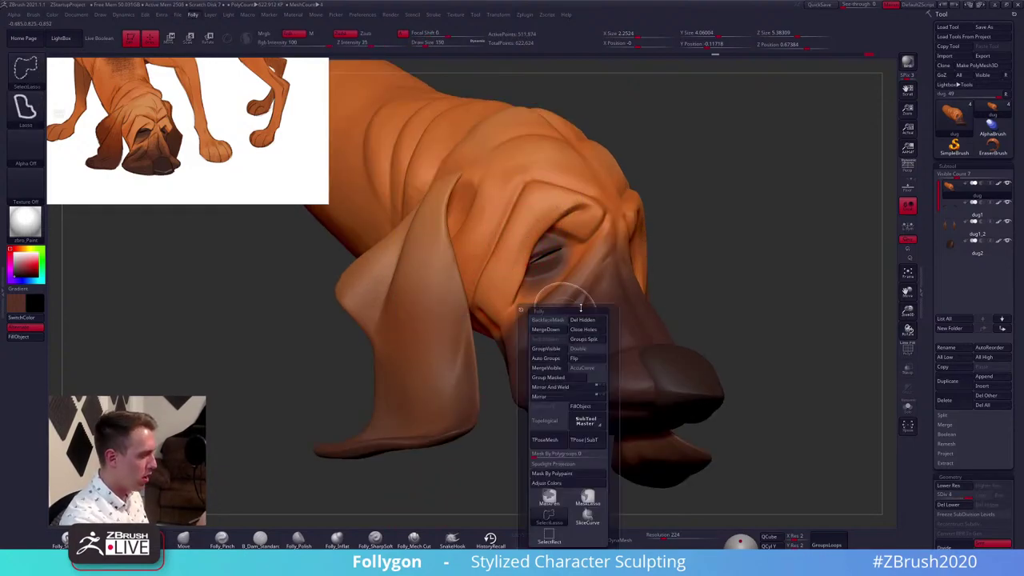
{"action": "left_click", "coordinate": [414, 540]}
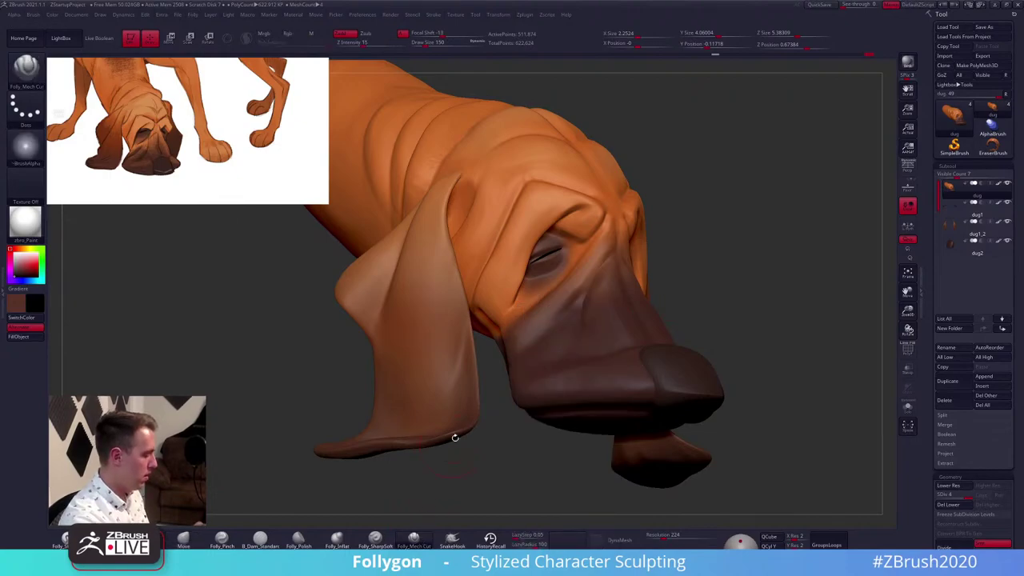
{"action": "mouse_move", "coordinate": [539, 344]}
{"action": "right_mouse_down"}
{"action": "mouse_move", "coordinate": [559, 449]}
{"action": "mouse_move", "coordinate": [527, 352]}
{"action": "right_mouse_up"}
{"action": "key", "text": "space"}
{"action": "left_click_drag", "start_coordinate": [526, 350], "coordinate": [499, 361]}
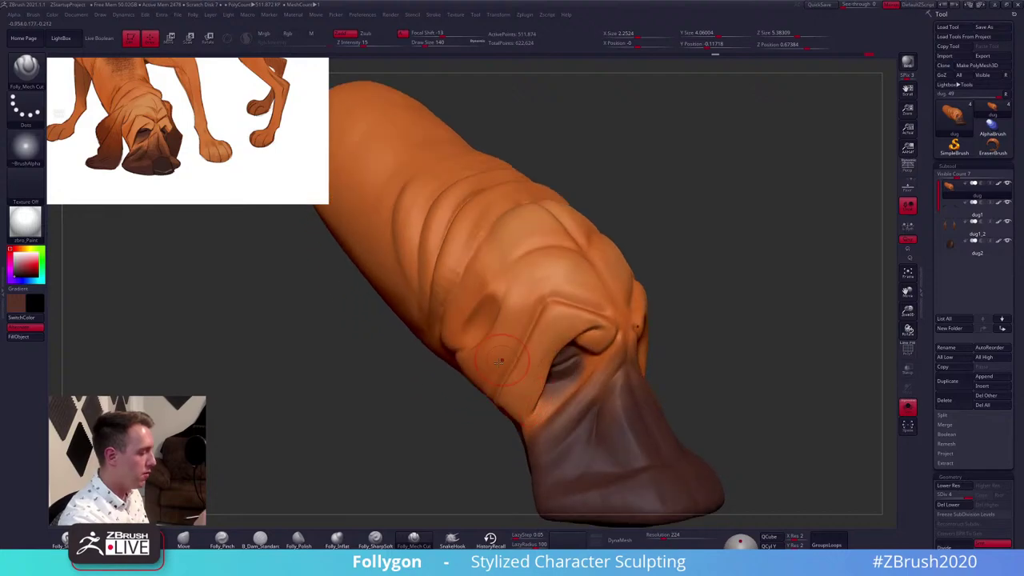
{"action": "left_click_drag", "start_coordinate": [541, 314], "coordinate": [569, 264]}
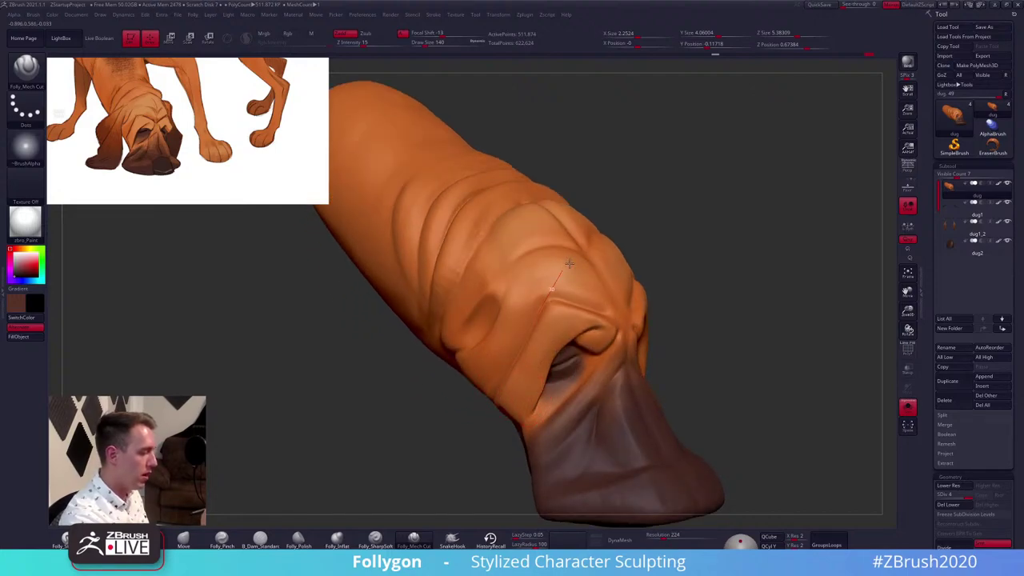
{"action": "right_click_drag", "start_coordinate": [566, 272], "coordinate": [505, 285]}
{"action": "mouse_move", "coordinate": [553, 300]}
{"action": "left_mouse_down"}
{"action": "mouse_move", "coordinate": [645, 325]}
{"action": "mouse_move", "coordinate": [597, 298]}
{"action": "mouse_move", "coordinate": [549, 290]}
{"action": "left_mouse_up"}
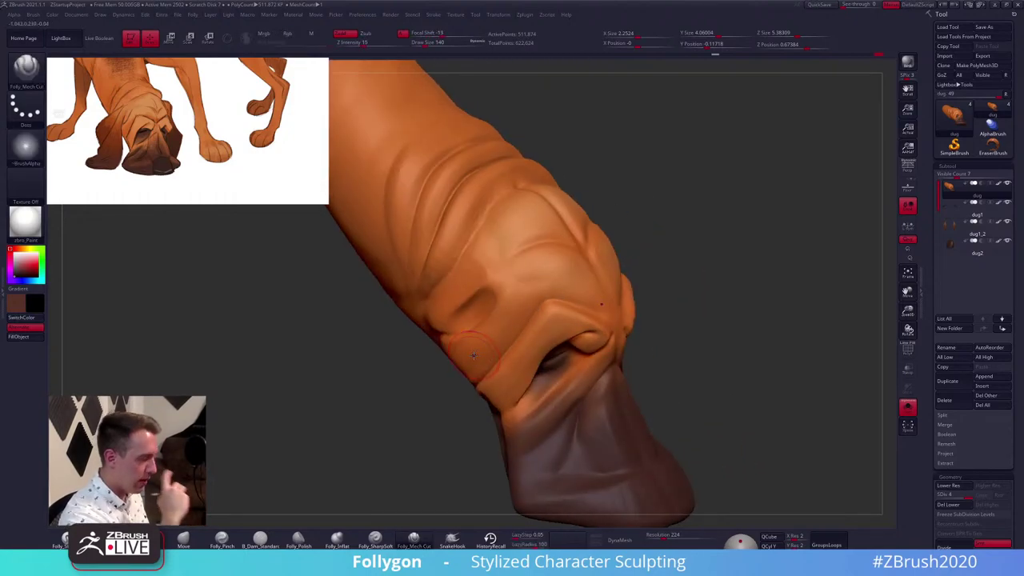
{"action": "key", "text": "f"}
{"action": "left_click_drag", "start_coordinate": [679, 387], "coordinate": [641, 457]}
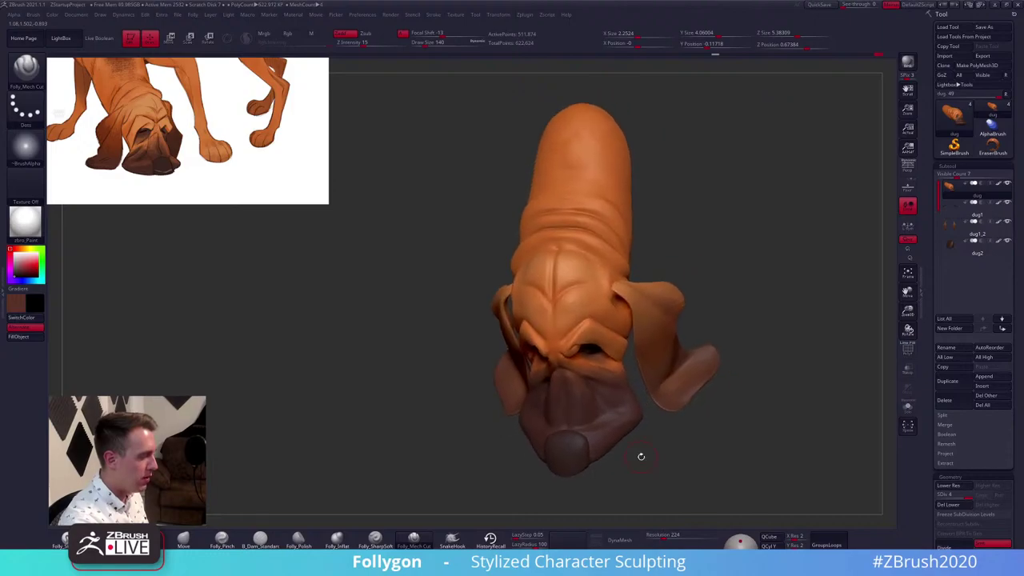
Isolate the head subtool and set the brush draw size to 192 for work on the forehead
{"action": "key", "text": "b"}
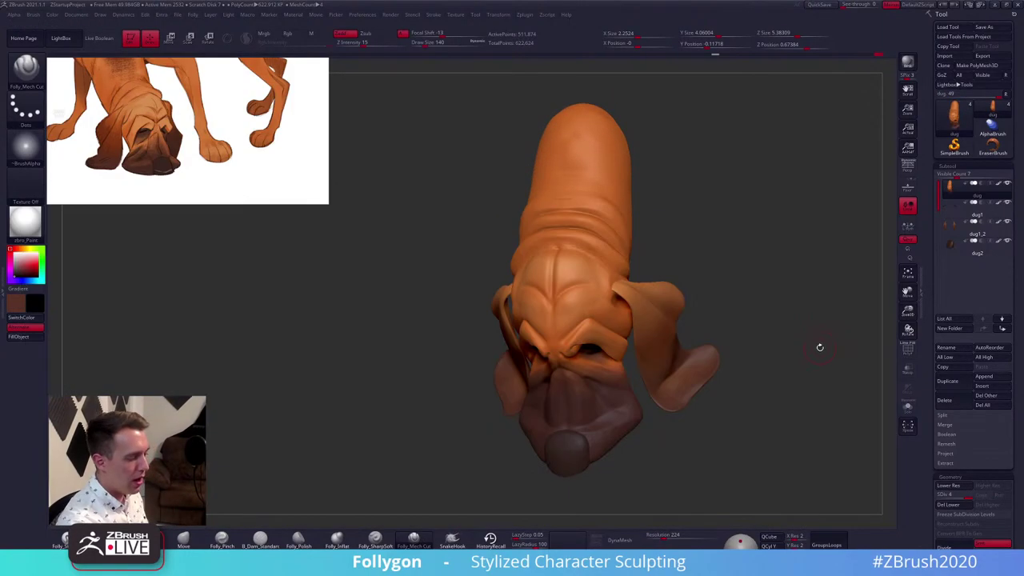
{"action": "left_click_drag", "start_coordinate": [667, 417], "coordinate": [667, 496], "text": "alt"}
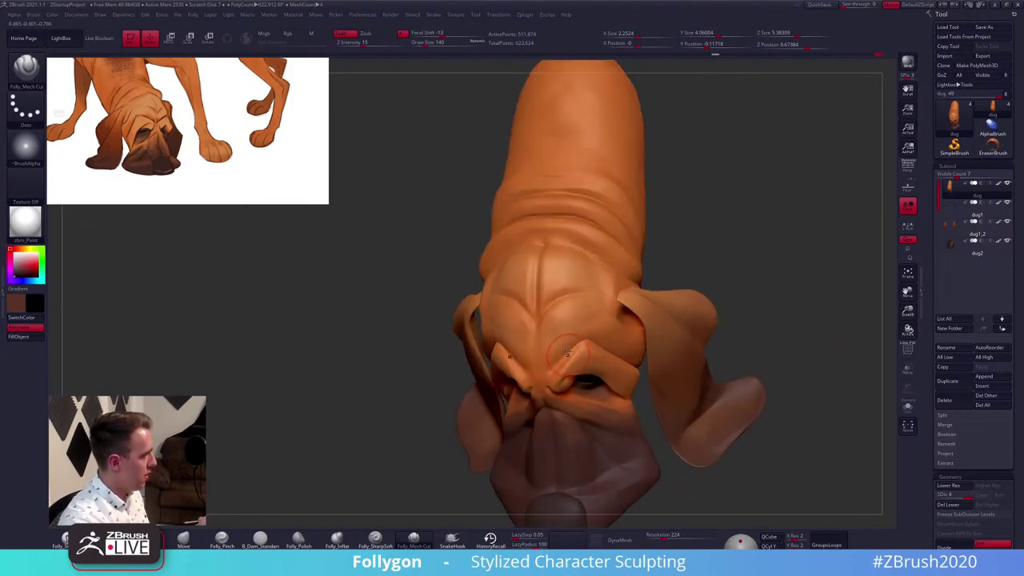
{"action": "key", "text": "space"}
{"action": "right_click_drag", "start_coordinate": [548, 345], "coordinate": [514, 357]}
{"action": "key", "text": "space"}
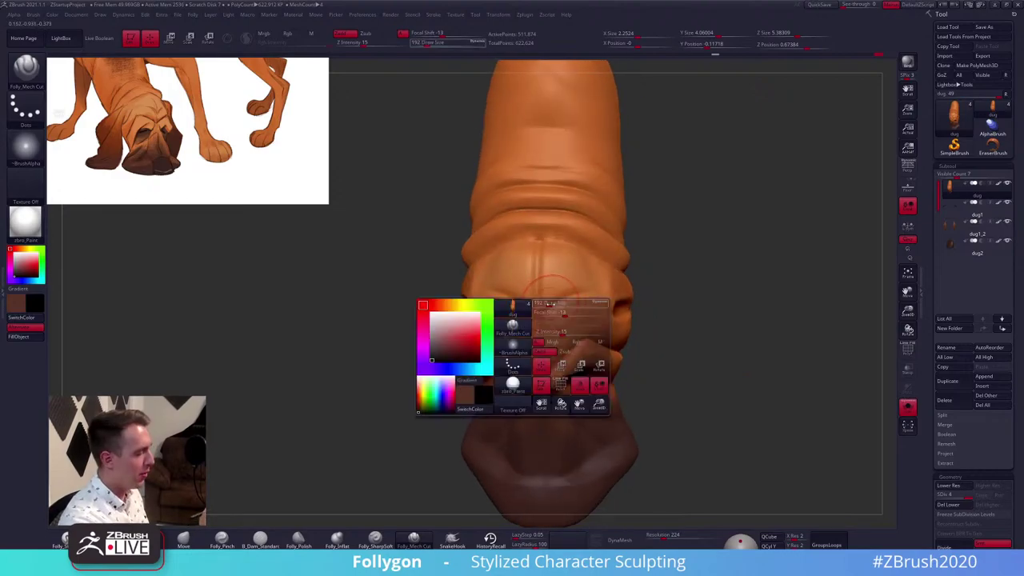
{"action": "left_click", "coordinate": [550, 304]}
{"action": "mouse_move", "coordinate": [548, 314]}
{"action": "right_mouse_down"}
{"action": "mouse_move", "coordinate": [522, 302]}
{"action": "mouse_move", "coordinate": [524, 324]}
{"action": "right_mouse_up"}
{"action": "mouse_move", "coordinate": [542, 322]}
{"action": "left_mouse_down"}
{"action": "mouse_move", "coordinate": [610, 279]}
{"action": "mouse_move", "coordinate": [643, 292]}
{"action": "left_mouse_up"}
{"action": "right_click_drag", "start_coordinate": [599, 392], "coordinate": [569, 340]}
Build up the rounded bulge above the brow with the Folly_Clay brush and smooth the forehead around it
{"action": "key", "text": "1"}
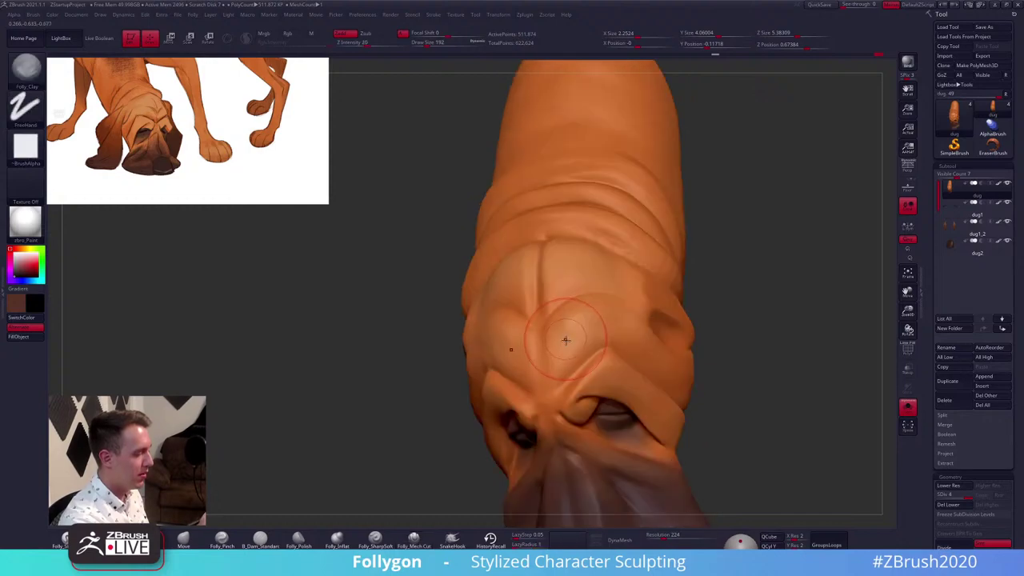
{"action": "left_click_drag", "start_coordinate": [567, 339], "coordinate": [562, 324]}
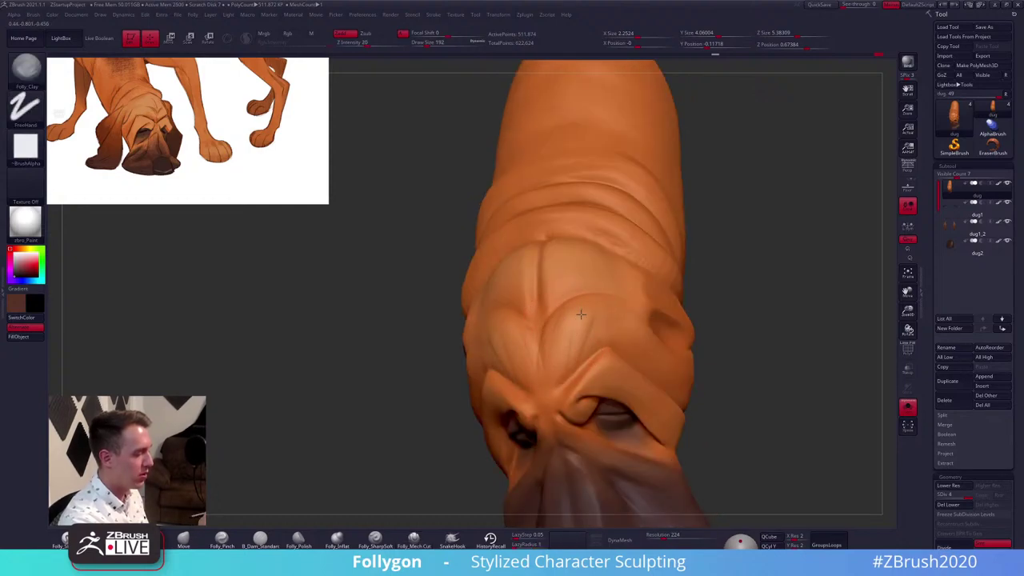
{"action": "key", "text": "shift"}
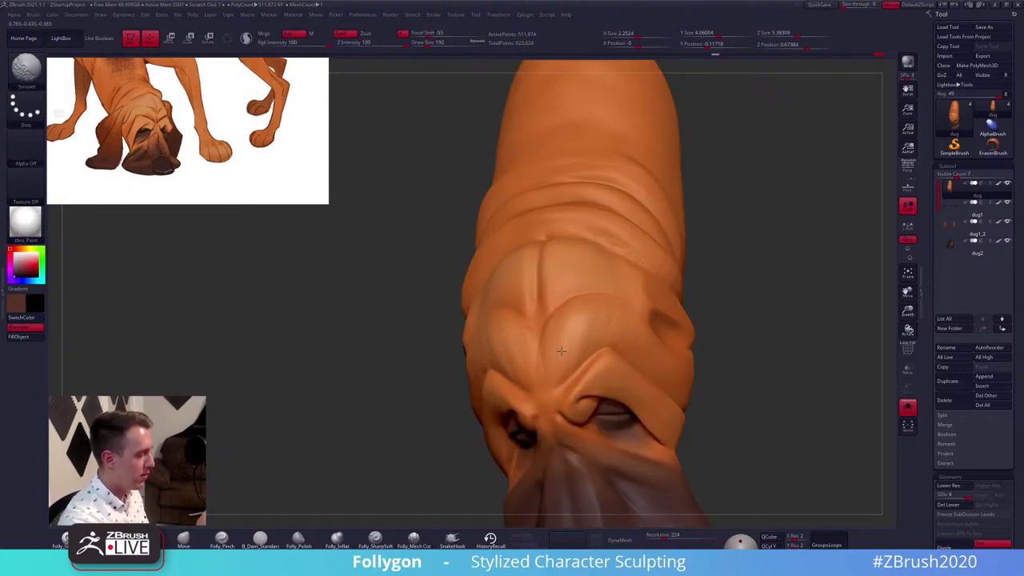
{"action": "right_click_drag", "start_coordinate": [567, 343], "coordinate": [584, 281]}
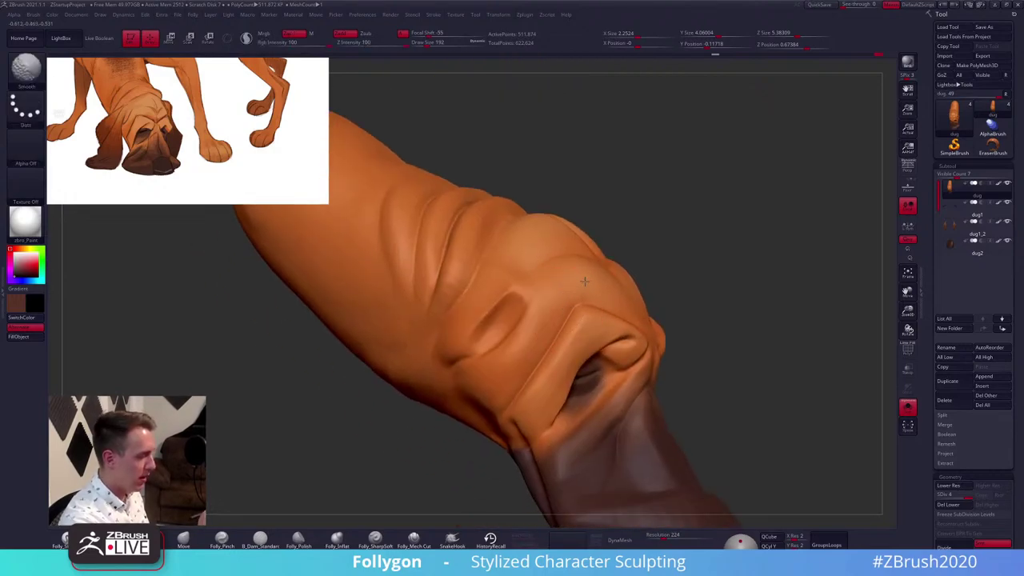
{"action": "right_click", "coordinate": [541, 369]}
{"action": "right_click_drag", "start_coordinate": [552, 372], "coordinate": [489, 368]}
{"action": "right_click_drag", "start_coordinate": [641, 464], "coordinate": [640, 425], "text": "ctrl"}
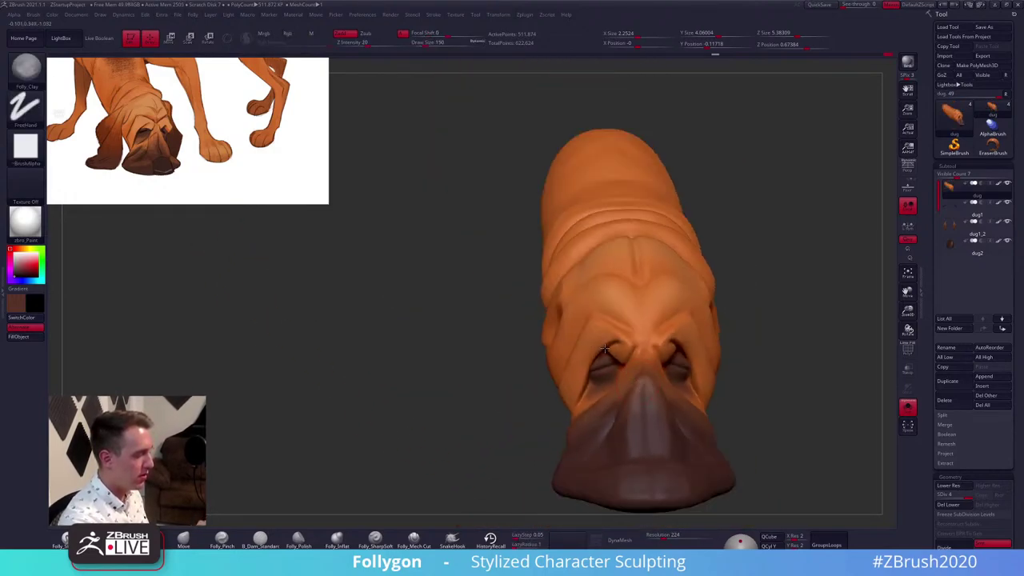
Smooth the muzzle's front and side surfaces and adjust its side profile with the Move brush at draw size 150
{"action": "mouse_move", "coordinate": [686, 454]}
{"action": "right_mouse_down", "text": "alt"}
{"action": "mouse_move", "coordinate": [634, 396]}
{"action": "mouse_move", "coordinate": [617, 340]}
{"action": "mouse_move", "coordinate": [629, 386]}
{"action": "mouse_move", "coordinate": [597, 347]}
{"action": "right_mouse_up", "text": "alt"}
{"action": "key", "text": "shift"}
{"action": "key", "text": "shift"}
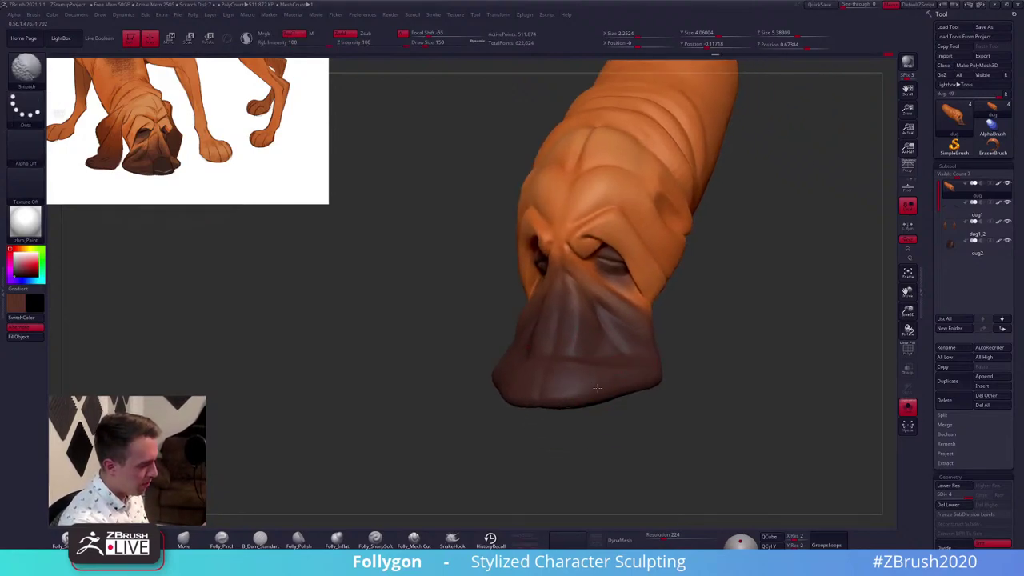
{"action": "right_click_drag", "start_coordinate": [599, 387], "coordinate": [623, 383]}
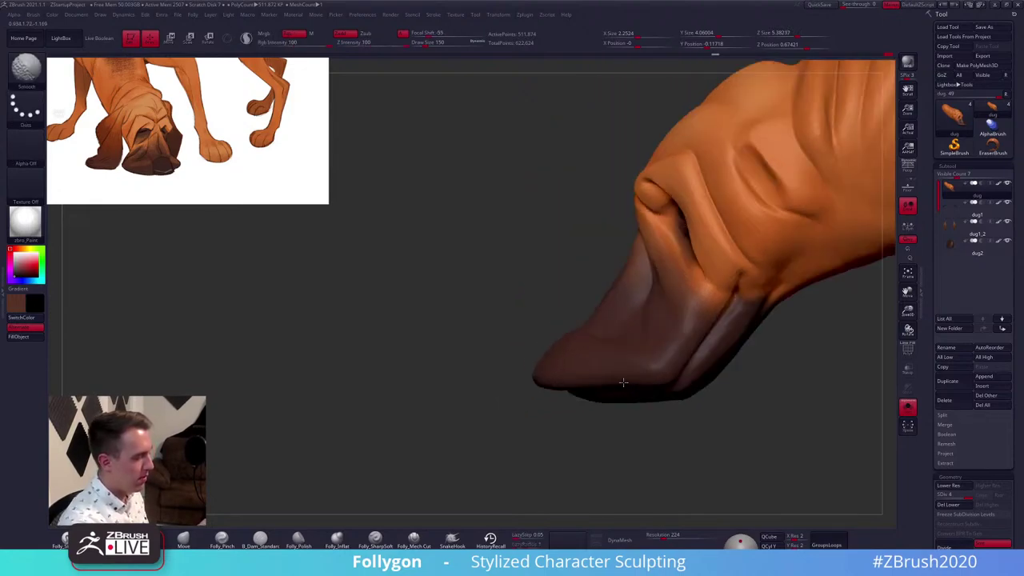
{"action": "key", "text": "space"}
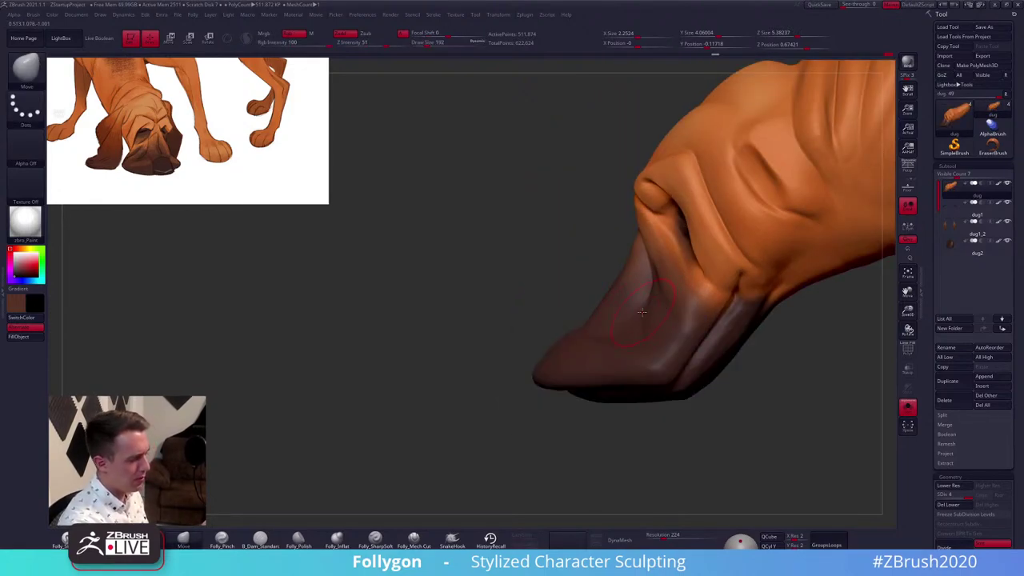
{"action": "key", "text": "s"}
{"action": "left_click_drag", "start_coordinate": [612, 299], "coordinate": [607, 300]}
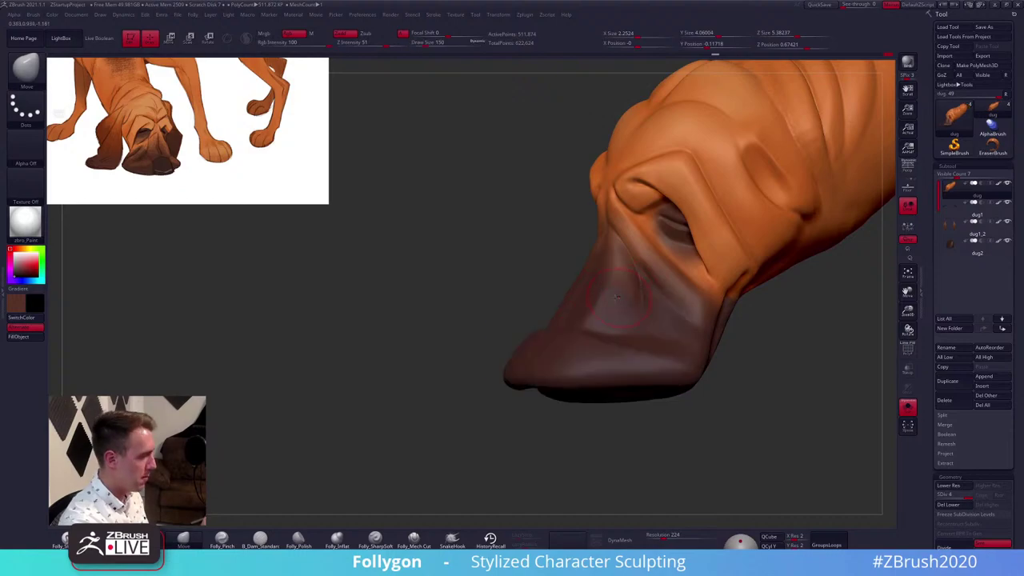
Carve the crease on the side of the muzzle with Folly_Mech Cut at draw size 130 and show all subtools
{"action": "left_click", "coordinate": [413, 538]}
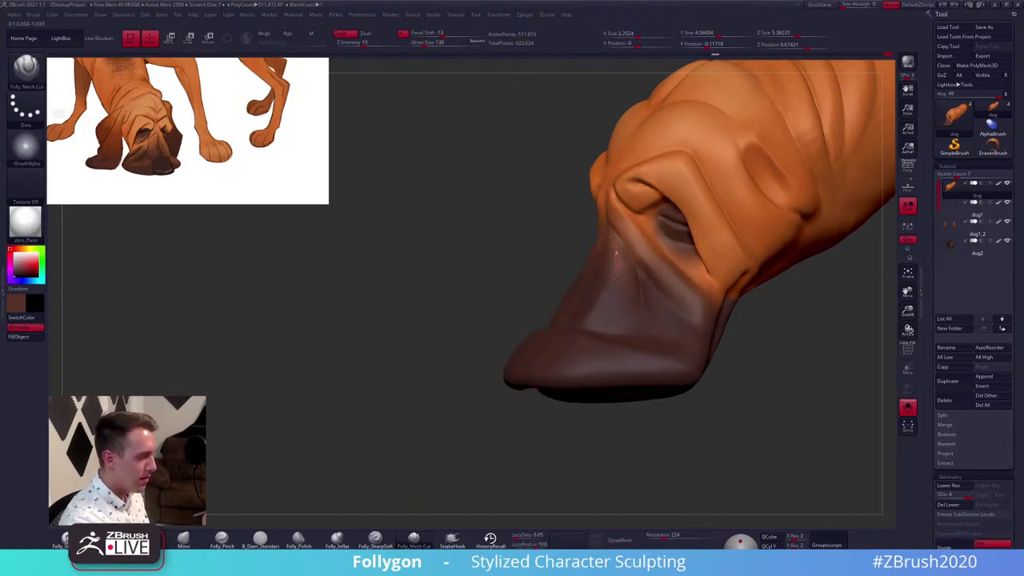
{"action": "key", "text": "shift"}
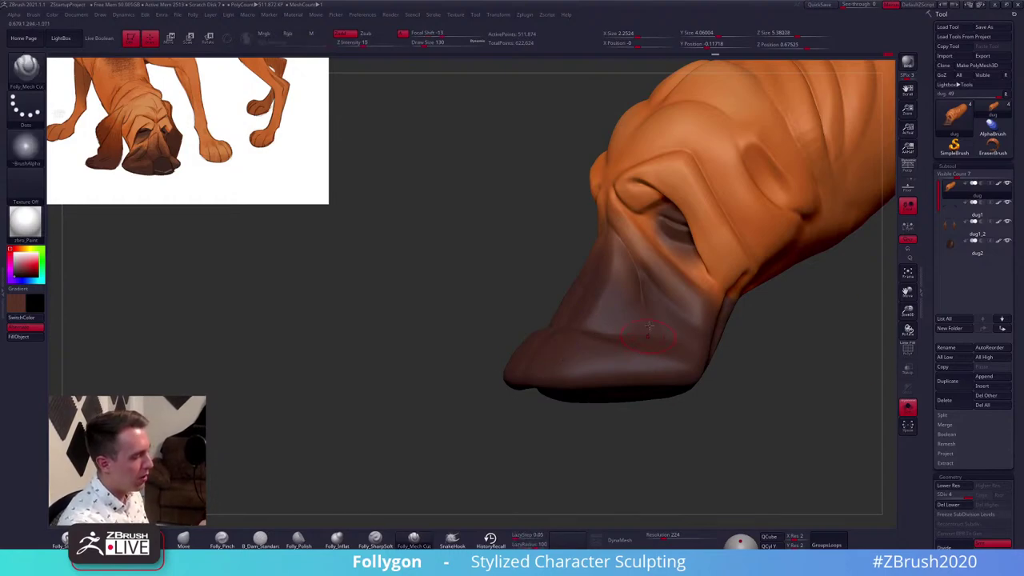
{"action": "key", "text": "alt+s"}
Fill out the muzzle side next to the crease with Folly_Clay and smooth the transition
{"action": "key", "text": "1"}
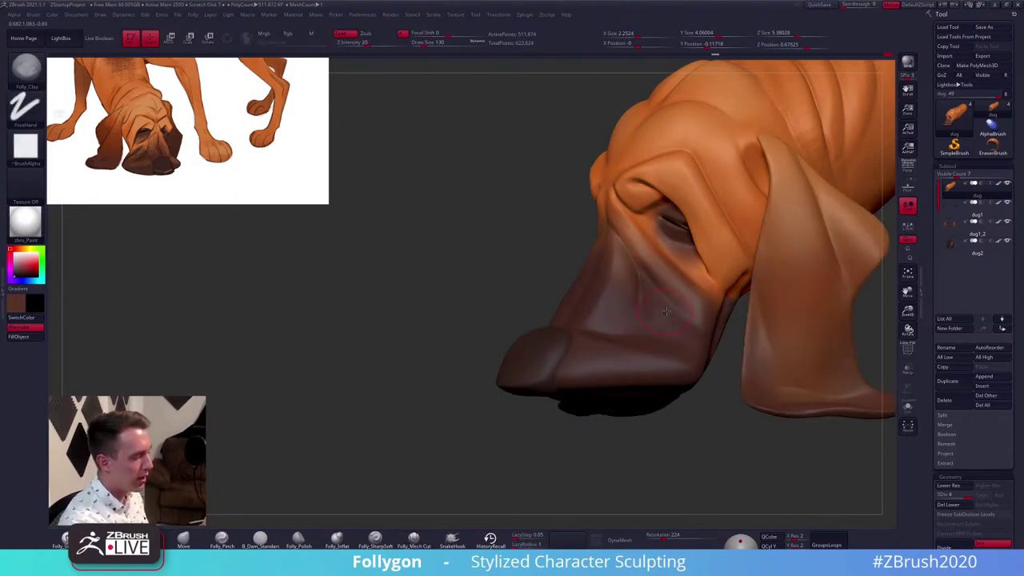
{"action": "key", "text": "shift"}
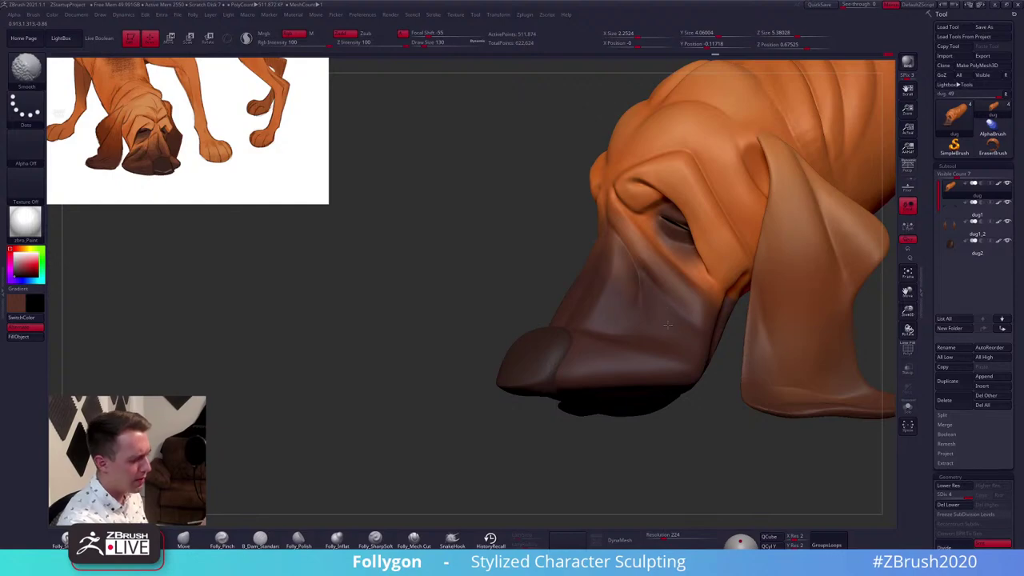
{"action": "left_click_drag", "start_coordinate": [464, 296], "coordinate": [728, 288]}
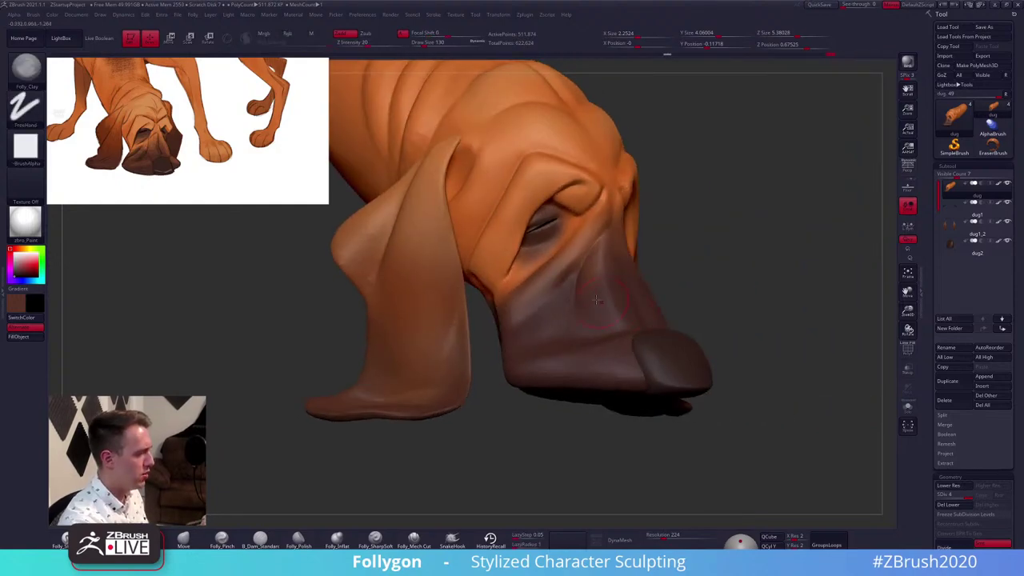
Define the muzzle fold below the eye with Folly_Mech Cut and soften it with the Smooth brush
{"action": "key", "text": "2"}
{"action": "key", "text": "shift"}
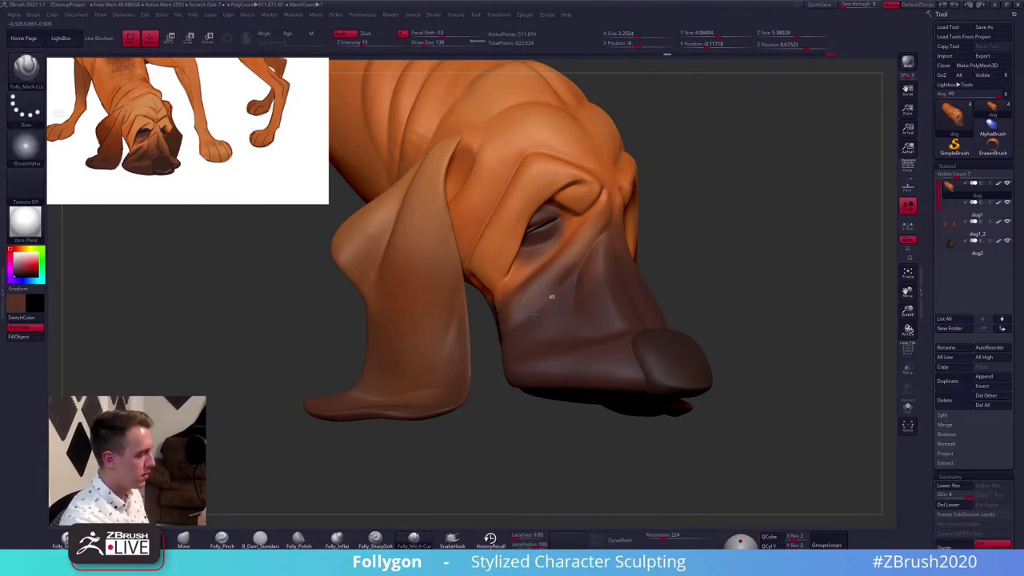
{"action": "mouse_move", "coordinate": [509, 317]}
{"action": "left_mouse_down", "text": "shift"}
{"action": "mouse_move", "coordinate": [544, 298]}
{"action": "mouse_move", "coordinate": [556, 306]}
{"action": "left_mouse_up", "text": "shift"}
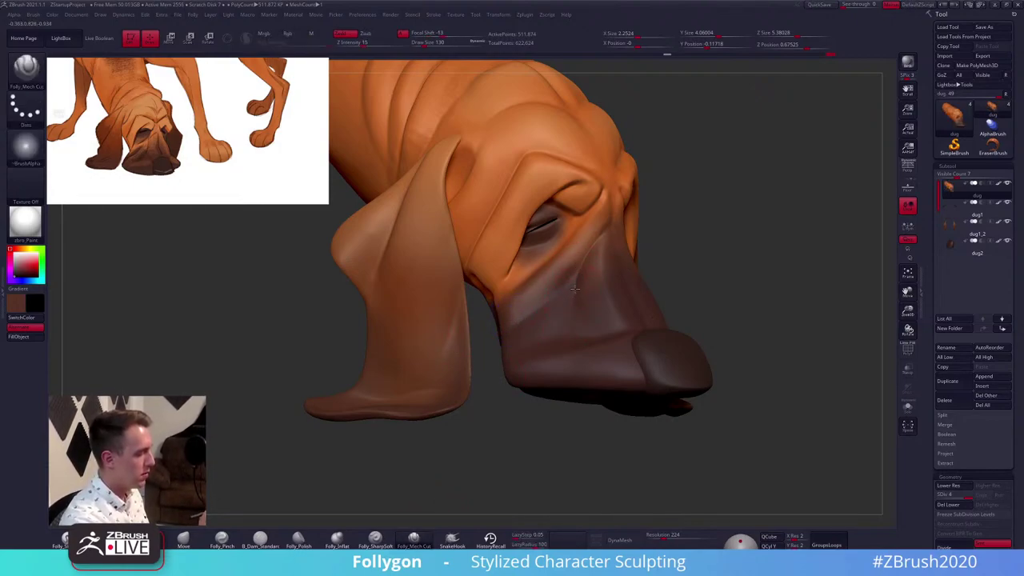
{"action": "key", "text": "shift"}
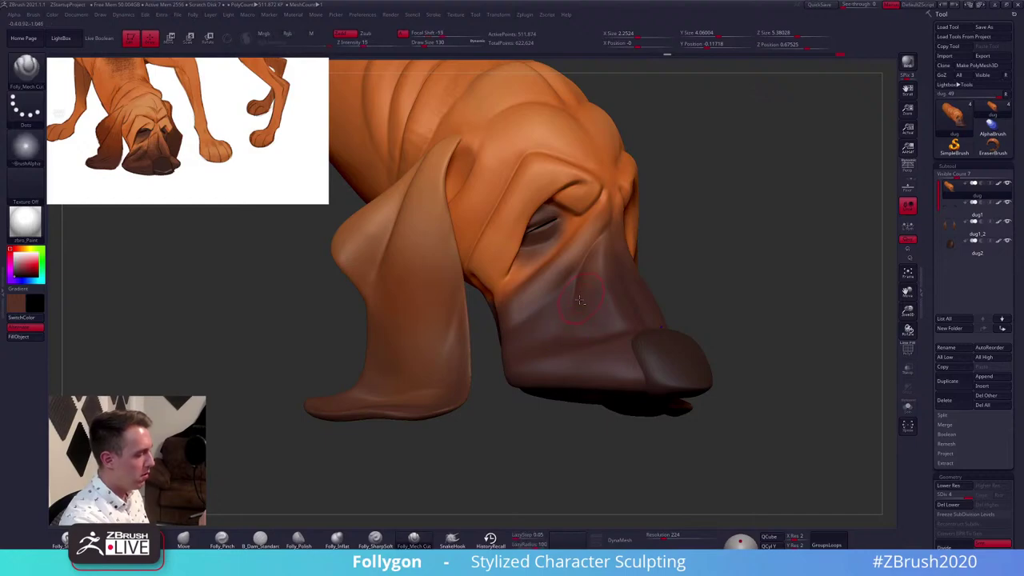
{"action": "key", "text": "shift"}
Smooth the skin folds around the inner brow above the nose bridge
{"action": "mouse_move", "coordinate": [769, 272]}
{"action": "left_mouse_down"}
{"action": "mouse_move", "coordinate": [672, 276]}
{"action": "mouse_move", "coordinate": [632, 324]}
{"action": "left_mouse_up"}
{"action": "right_click_drag", "start_coordinate": [612, 321], "coordinate": [652, 313]}
{"action": "left_click_drag", "start_coordinate": [588, 242], "coordinate": [593, 251], "text": "shift"}
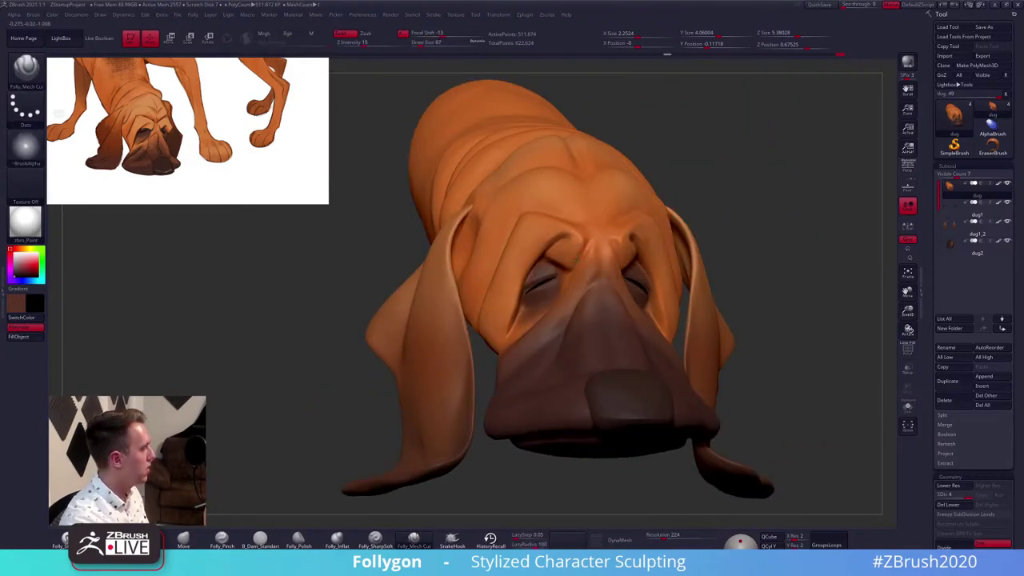
{"action": "mouse_move", "coordinate": [573, 279]}
{"action": "right_mouse_down", "text": "alt"}
{"action": "mouse_move", "coordinate": [585, 300]}
{"action": "mouse_move", "coordinate": [591, 277]}
{"action": "right_mouse_up", "text": "alt"}
Sharpen the crease between the inner brow roll and the nose bridge with Folly_Mech Cut
{"action": "key", "text": "b"}
{"action": "key", "text": "m"}
{"action": "key", "text": "v"}
{"action": "key", "text": "space"}
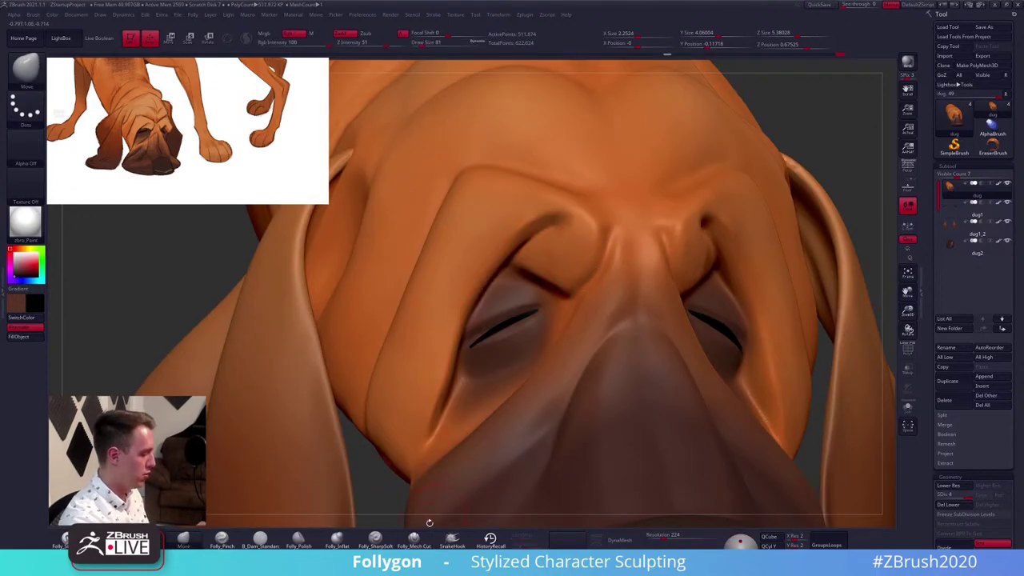
{"action": "left_click", "coordinate": [414, 538]}
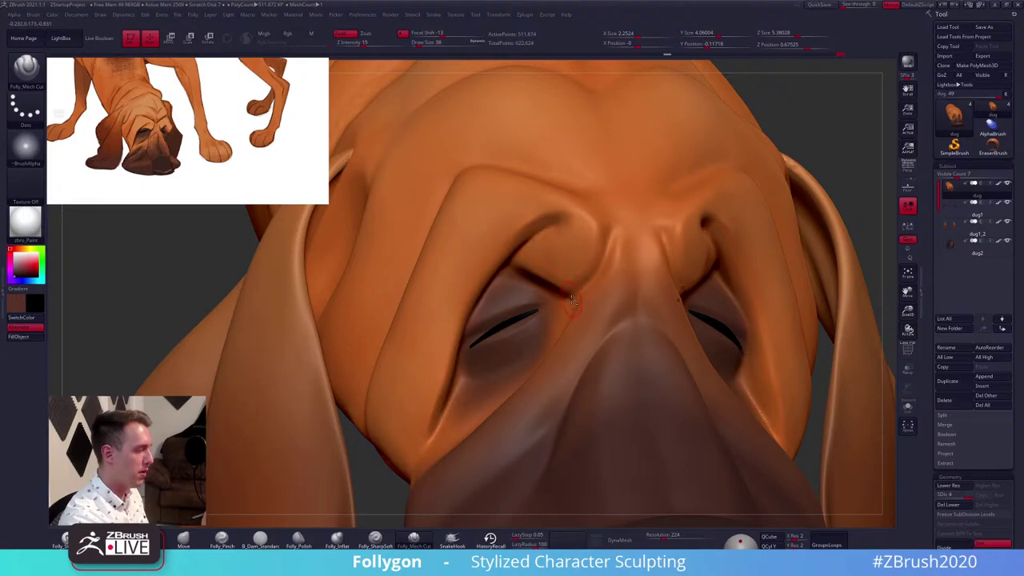
{"action": "mouse_move", "coordinate": [608, 256]}
{"action": "left_mouse_down"}
{"action": "mouse_move", "coordinate": [611, 194]}
{"action": "mouse_move", "coordinate": [607, 254]}
{"action": "mouse_move", "coordinate": [601, 228]}
{"action": "mouse_move", "coordinate": [624, 233]}
{"action": "mouse_move", "coordinate": [620, 258]}
{"action": "mouse_move", "coordinate": [626, 246]}
{"action": "left_mouse_up"}
{"action": "key", "text": "space"}
{"action": "left_click", "coordinate": [414, 539]}
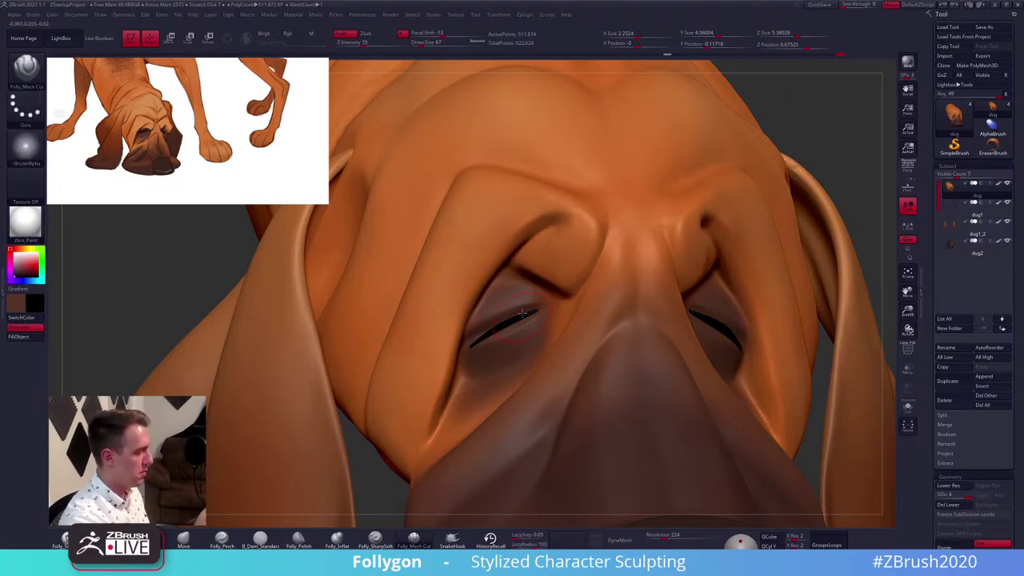
Deepen the crease beneath the brow fold along the upper eyelid with Folly_Mech Cut at draw size 67
{"action": "right_click_drag", "start_coordinate": [523, 314], "coordinate": [530, 245]}
{"action": "left_click_drag", "start_coordinate": [560, 209], "coordinate": [508, 257]}
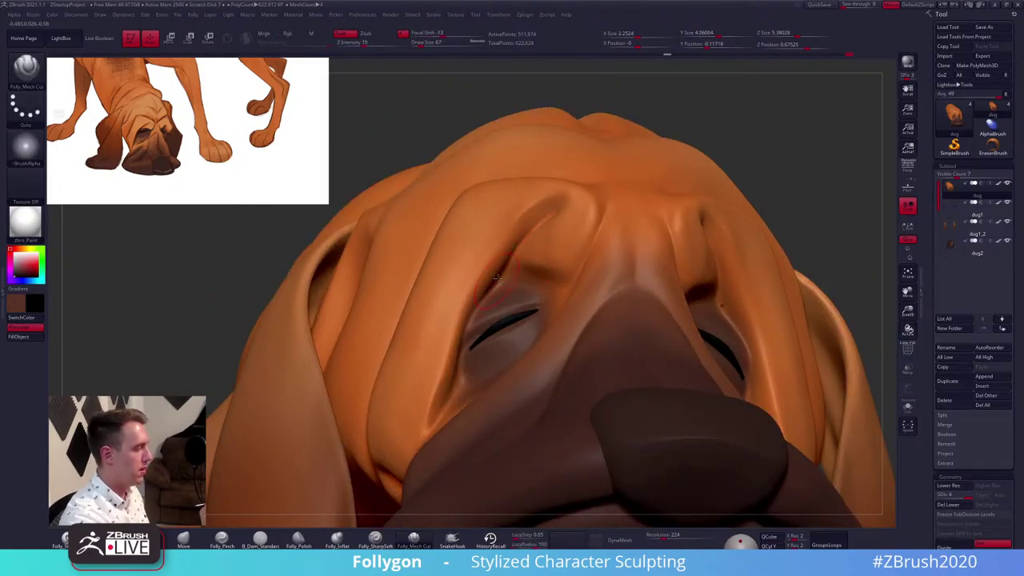
{"action": "mouse_move", "coordinate": [525, 233]}
{"action": "right_mouse_down", "text": "ctrl"}
{"action": "mouse_move", "coordinate": [534, 297]}
{"action": "mouse_move", "coordinate": [532, 230]}
{"action": "mouse_move", "coordinate": [512, 340]}
{"action": "right_mouse_up", "text": "ctrl"}
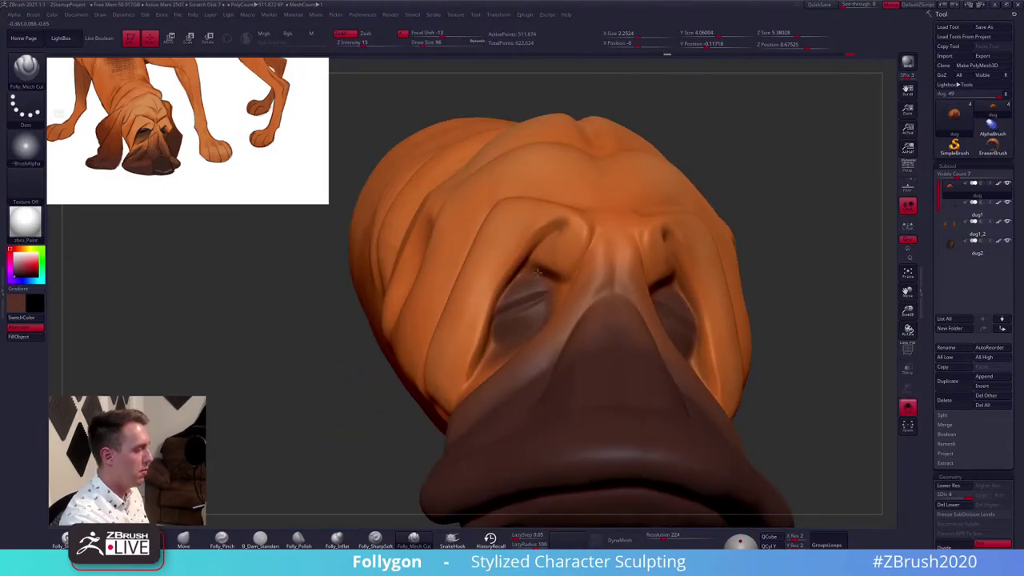
Isolate the brow and eye regions with lasso selections and turn on double-sided display
{"action": "right_click_drag", "start_coordinate": [470, 379], "coordinate": [459, 421], "text": "ctrl"}
{"action": "mouse_move", "coordinate": [451, 377]}
{"action": "left_mouse_down", "text": "ctrl+shift"}
{"action": "mouse_move", "coordinate": [561, 202]}
{"action": "mouse_move", "coordinate": [453, 379]}
{"action": "left_mouse_up", "text": "ctrl+shift"}
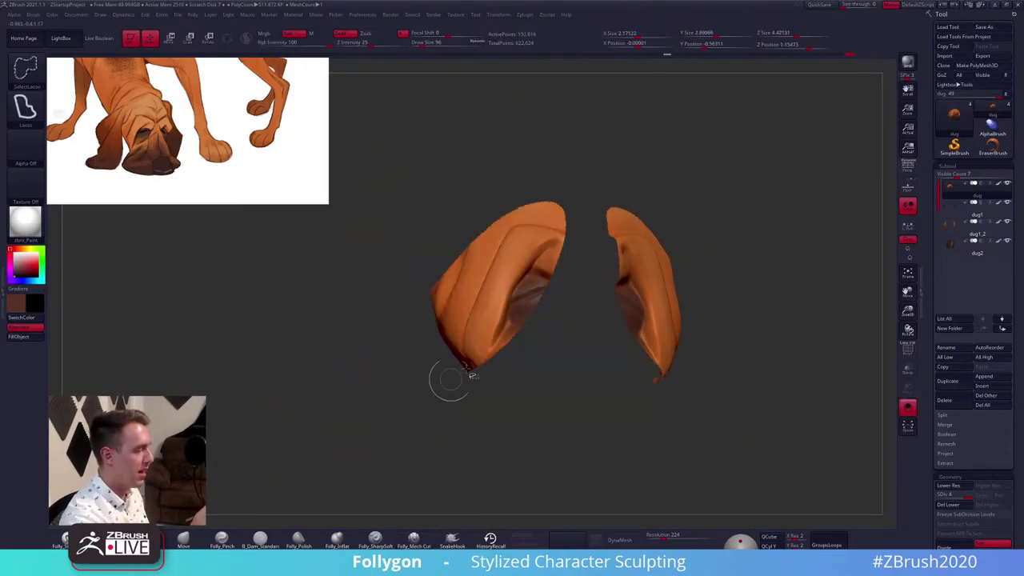
{"action": "mouse_move", "coordinate": [594, 248]}
{"action": "right_mouse_down"}
{"action": "mouse_move", "coordinate": [542, 275]}
{"action": "mouse_move", "coordinate": [539, 295]}
{"action": "mouse_move", "coordinate": [546, 255]}
{"action": "right_mouse_up"}
{"action": "key", "text": "space"}
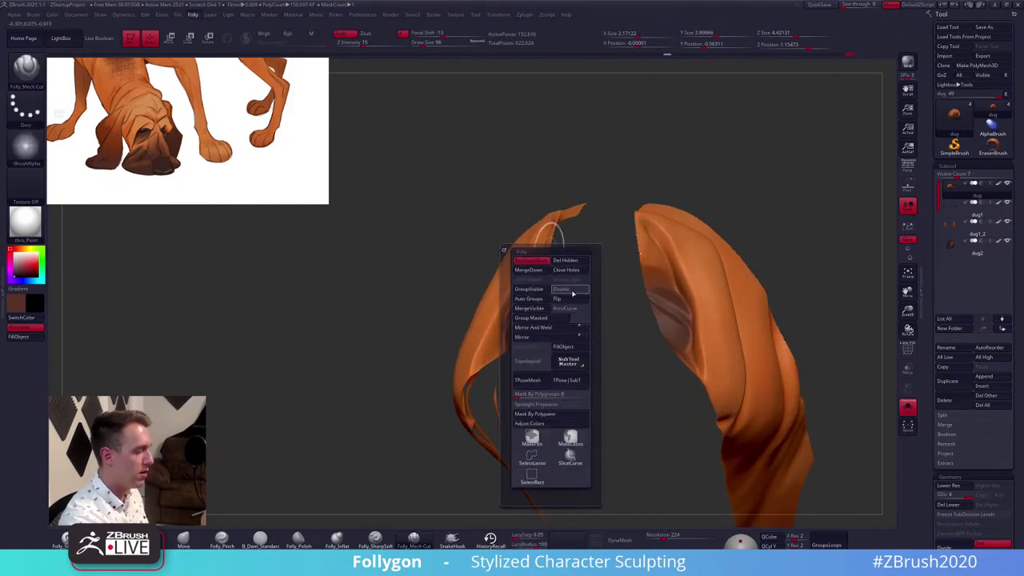
{"action": "left_click", "coordinate": [571, 292]}
{"action": "mouse_move", "coordinate": [581, 254]}
{"action": "left_mouse_down", "text": "ctrl+shift"}
{"action": "mouse_move", "coordinate": [418, 404]}
{"action": "mouse_move", "coordinate": [574, 212]}
{"action": "left_mouse_up", "text": "ctrl+shift"}
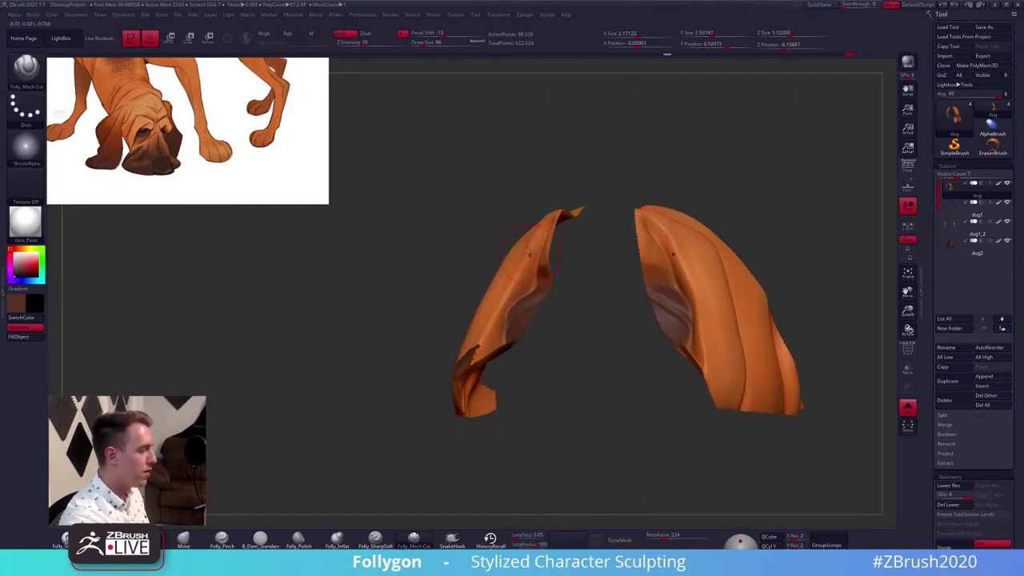
Lasso-mask the eye area inside the brow folds and lower the mesh to subdivision level 2
{"action": "right_click_drag", "start_coordinate": [553, 213], "coordinate": [549, 228]}
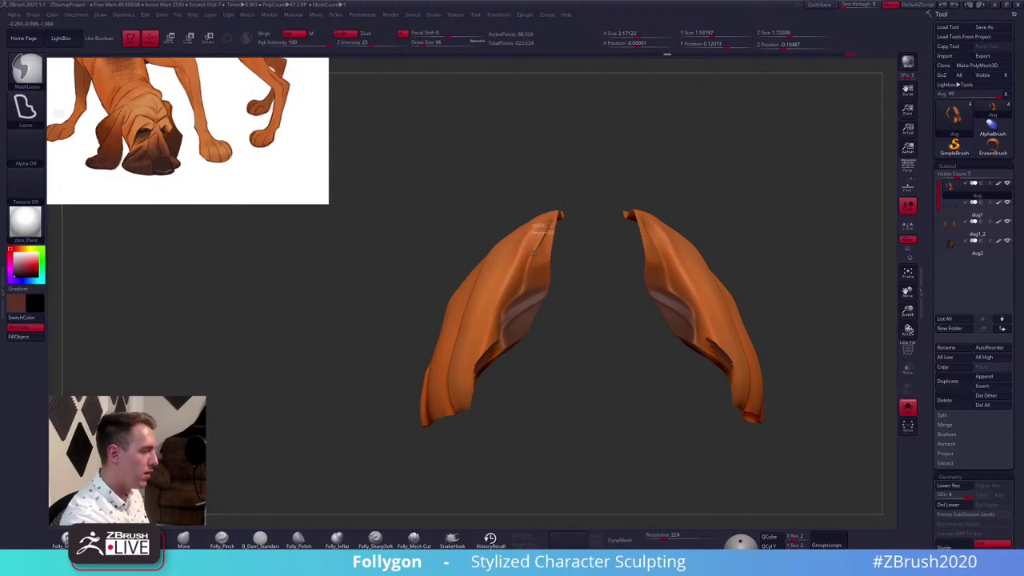
{"action": "mouse_move", "coordinate": [501, 324]}
{"action": "left_mouse_down", "text": "ctrl"}
{"action": "mouse_move", "coordinate": [574, 317]}
{"action": "mouse_move", "coordinate": [554, 243]}
{"action": "left_mouse_up", "text": "ctrl"}
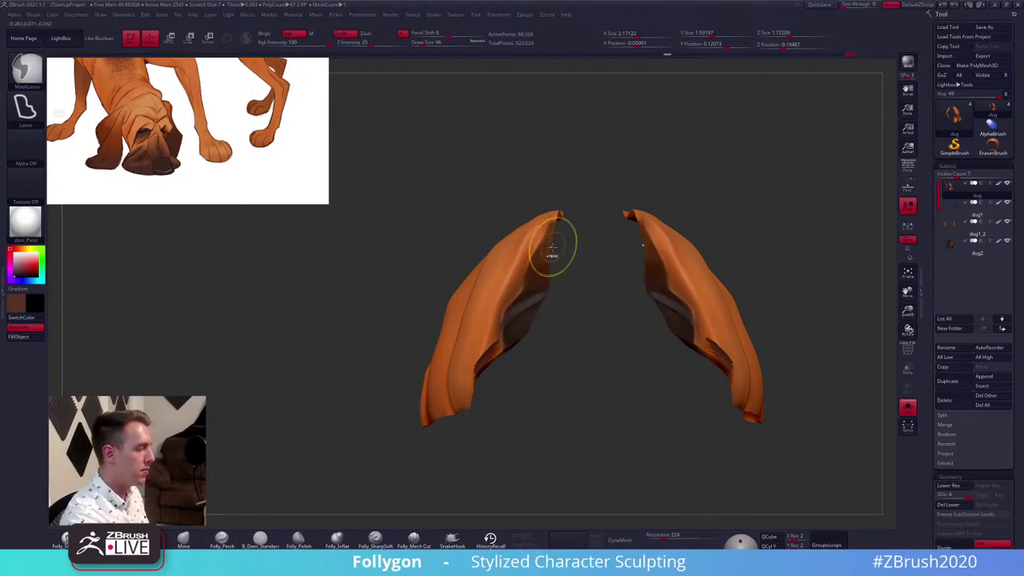
{"action": "right_click_drag", "start_coordinate": [543, 262], "coordinate": [532, 281]}
{"action": "key", "text": "shift+d"}
{"action": "key", "text": "shift+d"}
{"action": "left_click", "coordinate": [414, 538]}
{"action": "right_click_drag", "start_coordinate": [422, 477], "coordinate": [540, 236]}
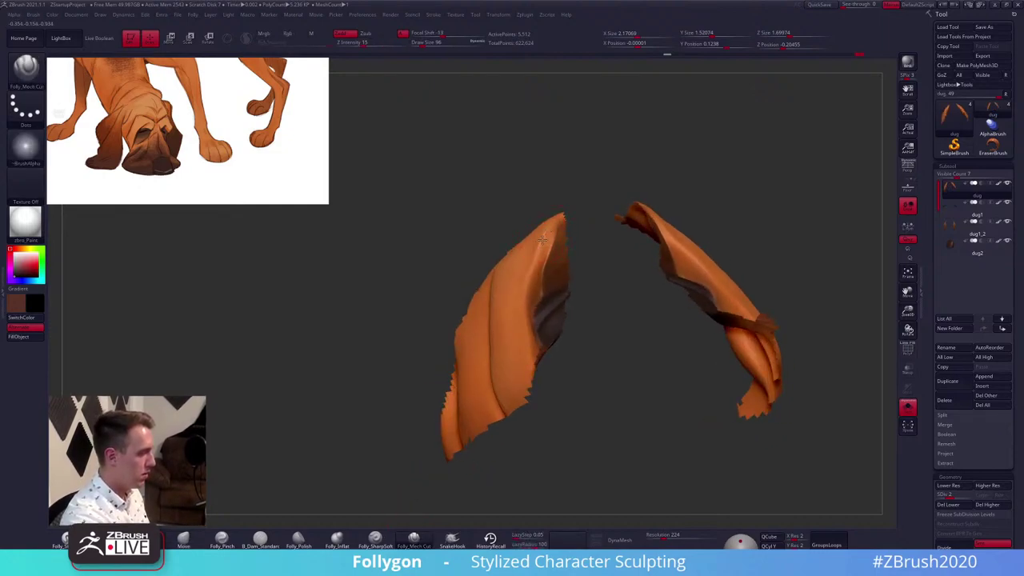
Reshape the inner edges of the isolated brow folds with the Move brush at draw size 121
{"action": "mouse_move", "coordinate": [516, 353]}
{"action": "right_mouse_down"}
{"action": "mouse_move", "coordinate": [526, 306]}
{"action": "mouse_move", "coordinate": [563, 375]}
{"action": "mouse_move", "coordinate": [579, 273]}
{"action": "mouse_move", "coordinate": [552, 316]}
{"action": "right_mouse_up"}
{"action": "key", "text": "b"}
{"action": "key", "text": "m"}
{"action": "key", "text": "v"}
{"action": "key", "text": "space"}
{"action": "left_click_drag", "start_coordinate": [588, 301], "coordinate": [600, 301]}
{"action": "right_click_drag", "start_coordinate": [576, 320], "coordinate": [552, 336]}
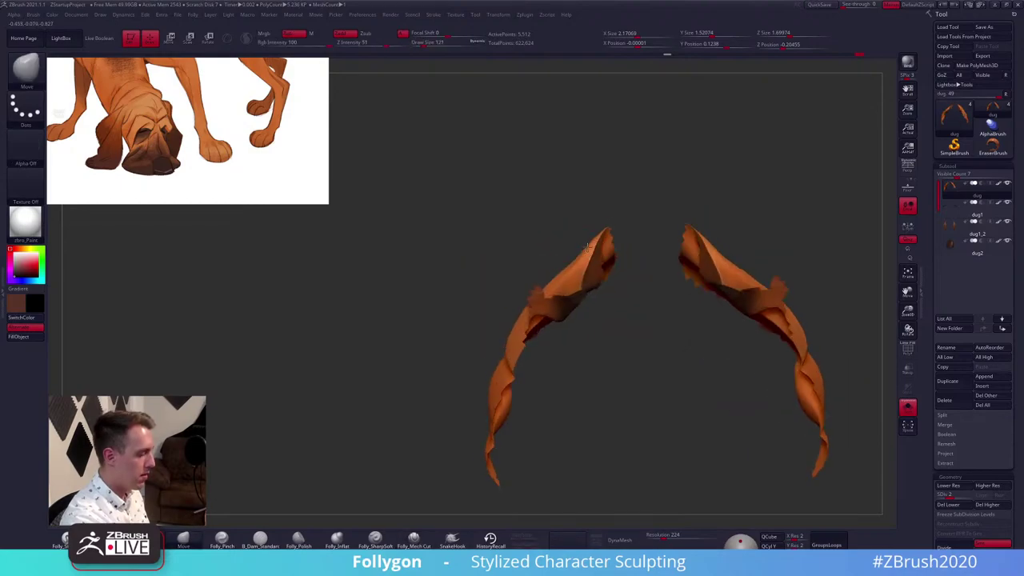
{"action": "left_click_drag", "start_coordinate": [520, 349], "coordinate": [512, 362]}
{"action": "right_click_drag", "start_coordinate": [520, 352], "coordinate": [592, 295]}
Refine the upper tips of the brow folds with the Move brush at draw size 96
{"action": "key", "text": "space"}
{"action": "mouse_move", "coordinate": [593, 295]}
{"action": "left_mouse_down"}
{"action": "mouse_move", "coordinate": [562, 327]}
{"action": "mouse_move", "coordinate": [586, 292]}
{"action": "left_mouse_up"}
{"action": "right_click_drag", "start_coordinate": [560, 320], "coordinate": [596, 224]}
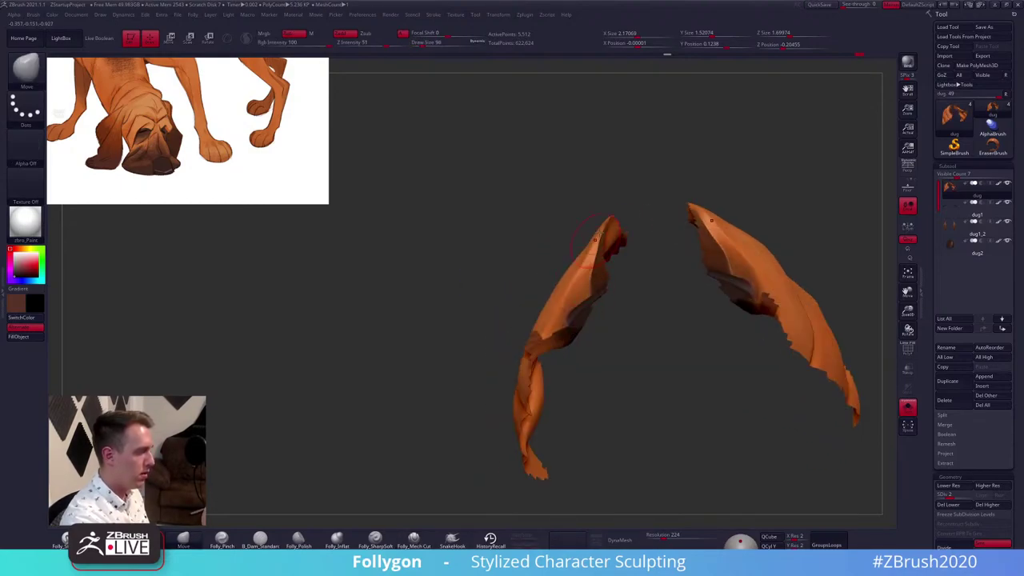
Restore the full head's visibility, then smooth and build up the upper end of the brow fold with Folly_Clay
{"action": "left_click", "coordinate": [598, 208], "text": "ctrl+shift"}
{"action": "mouse_move", "coordinate": [440, 315]}
{"action": "right_mouse_down"}
{"action": "mouse_move", "coordinate": [434, 341]}
{"action": "mouse_move", "coordinate": [456, 315]}
{"action": "right_mouse_up"}
{"action": "right_click_drag", "start_coordinate": [571, 267], "coordinate": [601, 232]}
{"action": "left_click_drag", "start_coordinate": [599, 232], "coordinate": [612, 320], "text": "shift"}
{"action": "key", "text": "1"}
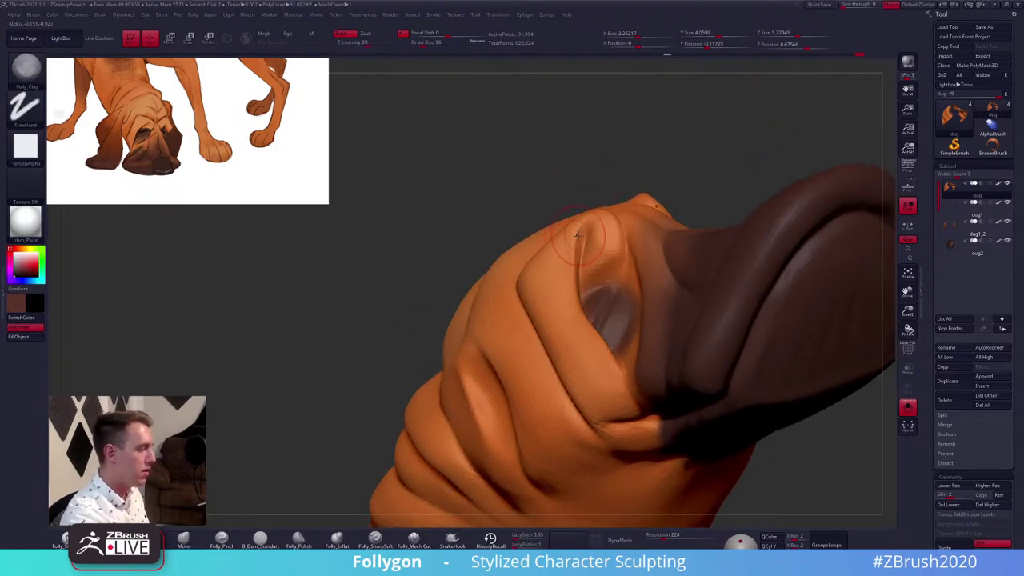
{"action": "right_click_drag", "start_coordinate": [576, 235], "coordinate": [587, 242]}
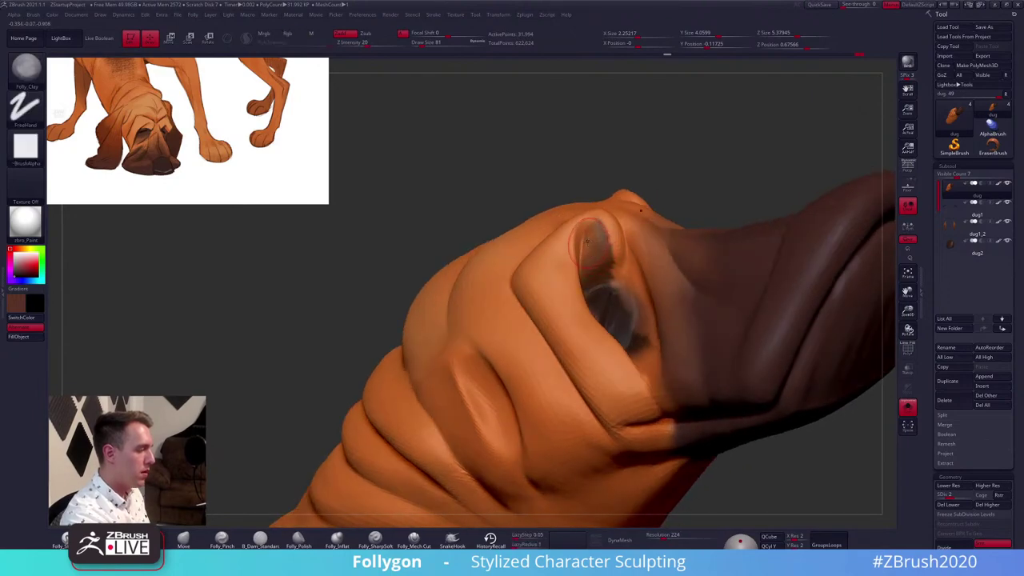
Mask the hollow above the eye and the temple area behind the brow fold, and soften the mask's edges
{"action": "key", "text": "ctrl"}
{"action": "left_click_drag", "start_coordinate": [512, 279], "coordinate": [445, 370], "text": "ctrl"}
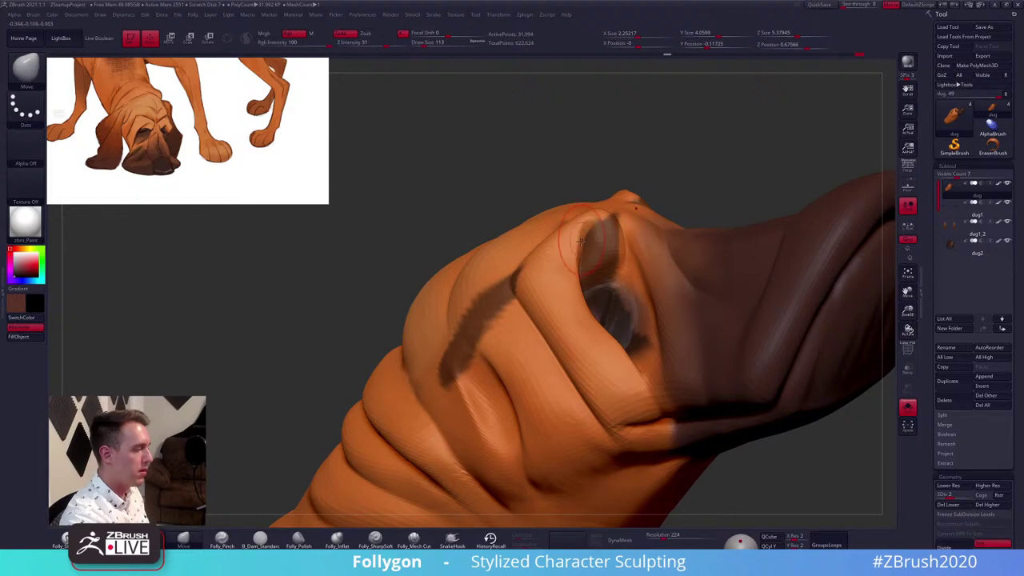
{"action": "key", "text": "space"}
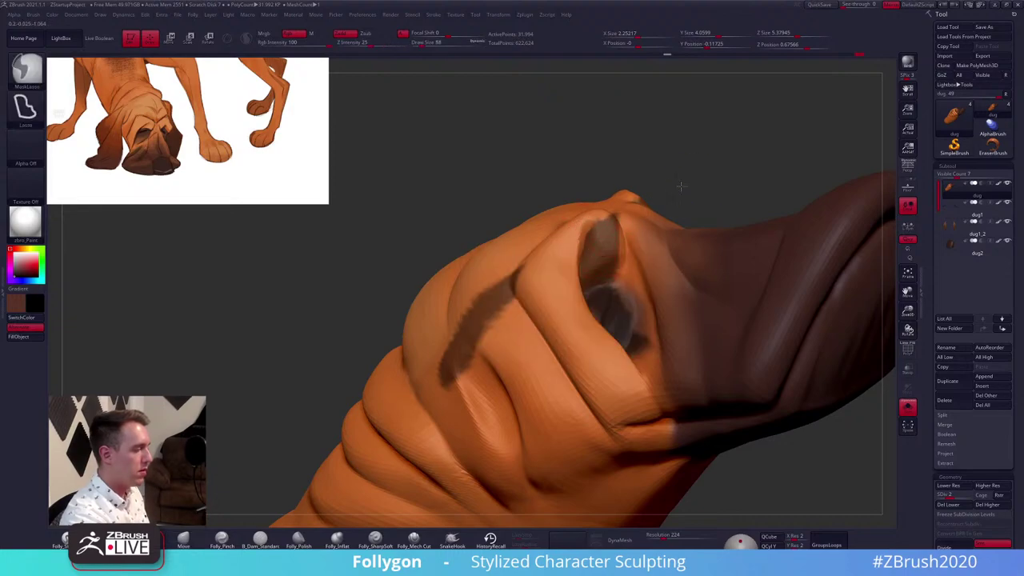
{"action": "key", "text": "ctrl+i"}
{"action": "left_click", "coordinate": [600, 250], "text": "ctrl"}
{"action": "left_click", "coordinate": [601, 250], "text": "ctrl"}
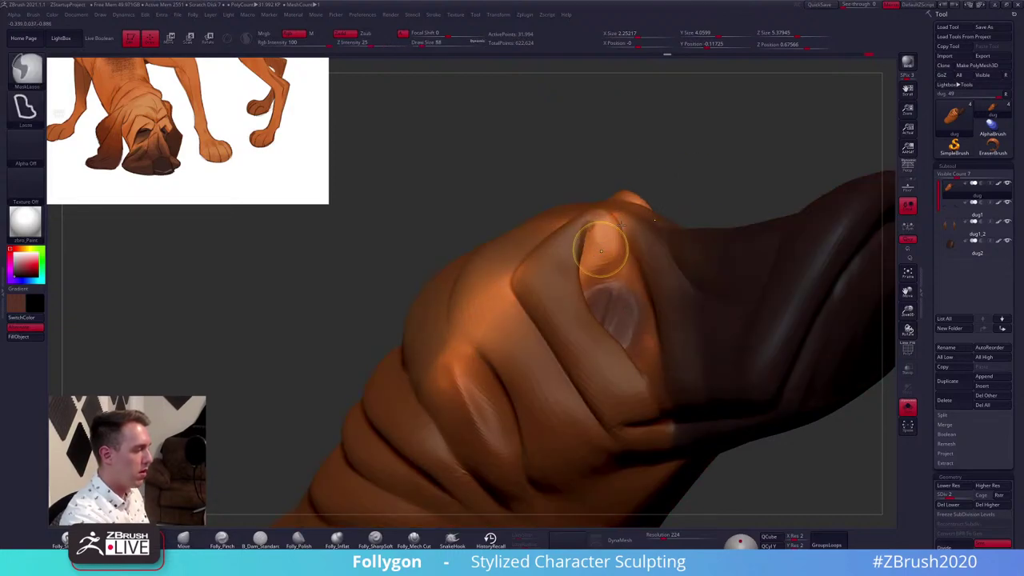
{"action": "left_click", "coordinate": [712, 178], "text": "ctrl"}
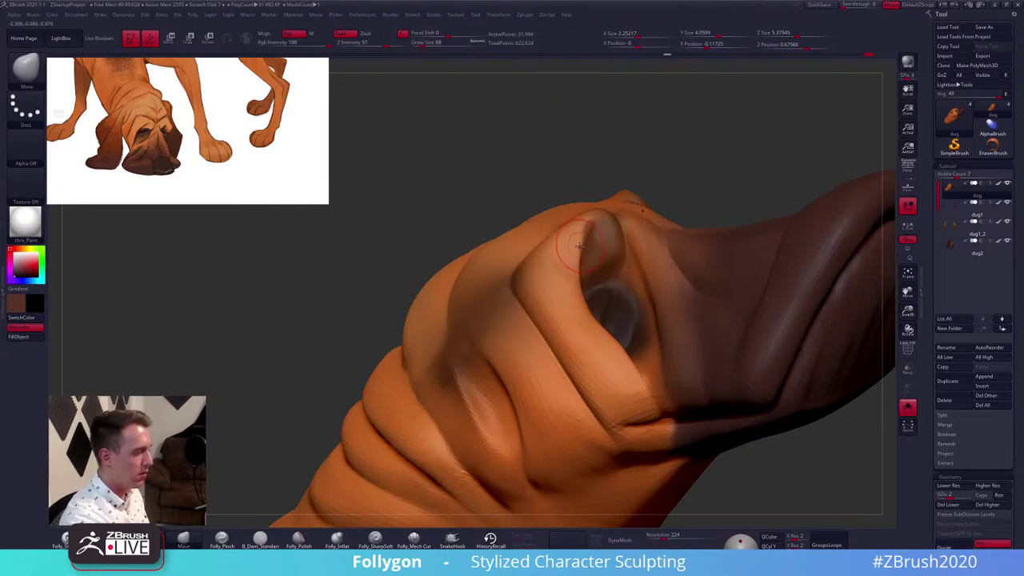
Reshape the brow fold's edge around the masked hollow with the Move and Folly_Clay brushes at draw size 88
{"action": "left_click_drag", "start_coordinate": [568, 256], "coordinate": [563, 275]}
{"action": "mouse_move", "coordinate": [563, 274]}
{"action": "right_mouse_down"}
{"action": "mouse_move", "coordinate": [545, 280]}
{"action": "mouse_move", "coordinate": [601, 355]}
{"action": "mouse_move", "coordinate": [488, 364]}
{"action": "mouse_move", "coordinate": [511, 349]}
{"action": "mouse_move", "coordinate": [567, 223]}
{"action": "right_mouse_up"}
{"action": "key", "text": "2"}
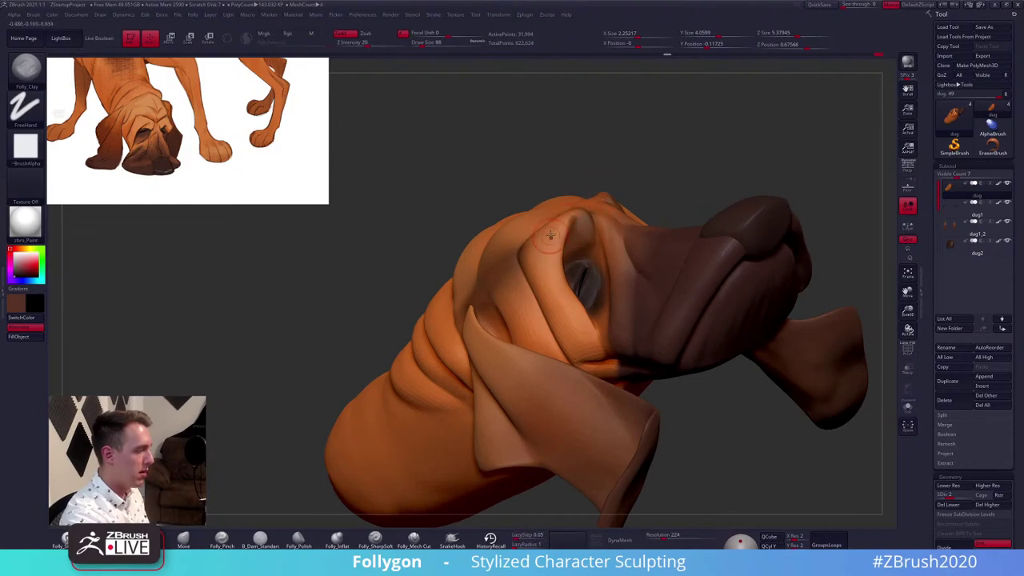
{"action": "key", "text": "1"}
{"action": "mouse_move", "coordinate": [574, 224]}
{"action": "right_mouse_down"}
{"action": "mouse_move", "coordinate": [567, 245]}
{"action": "mouse_move", "coordinate": [570, 233]}
{"action": "right_mouse_up"}
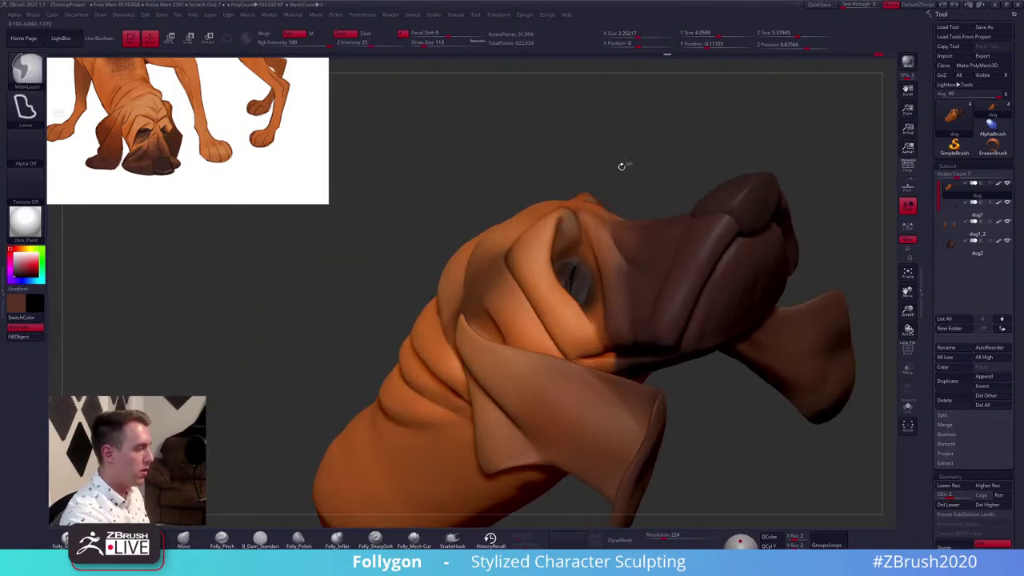
Invert the mask and sculpt the hollow above the eye with the Folly_Clay brush at draw size 67
{"action": "left_click", "coordinate": [624, 165], "text": "ctrl"}
{"action": "key", "text": "space"}
{"action": "left_click_drag", "start_coordinate": [583, 227], "coordinate": [573, 227]}
{"action": "right_click_drag", "start_coordinate": [563, 211], "coordinate": [565, 240], "text": "ctrl"}
{"action": "key", "text": "2"}
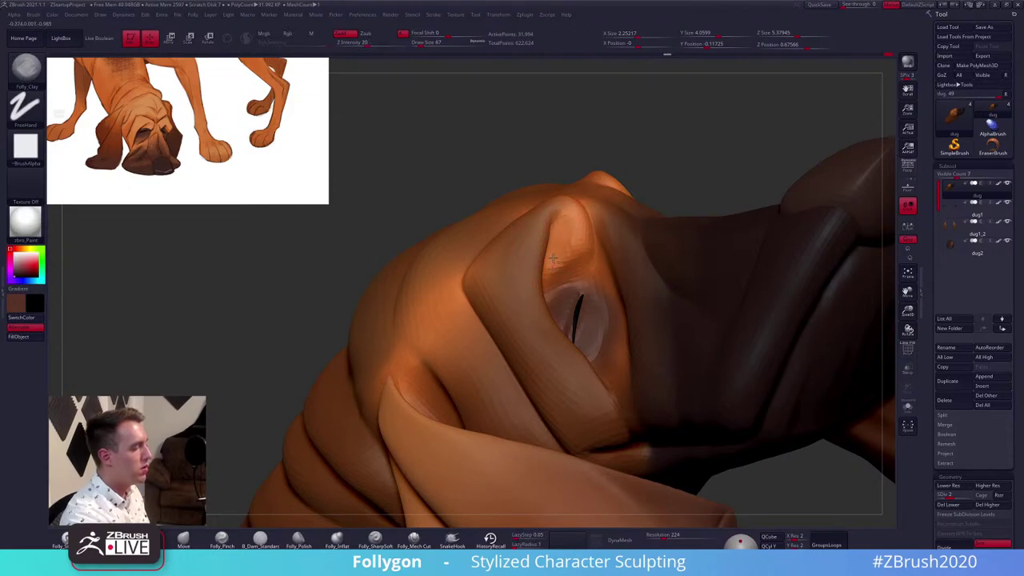
{"action": "key", "text": "shift"}
{"action": "mouse_move", "coordinate": [558, 246]}
{"action": "right_mouse_down"}
{"action": "mouse_move", "coordinate": [542, 307]}
{"action": "mouse_move", "coordinate": [561, 432]}
{"action": "mouse_move", "coordinate": [576, 457]}
{"action": "right_mouse_up"}
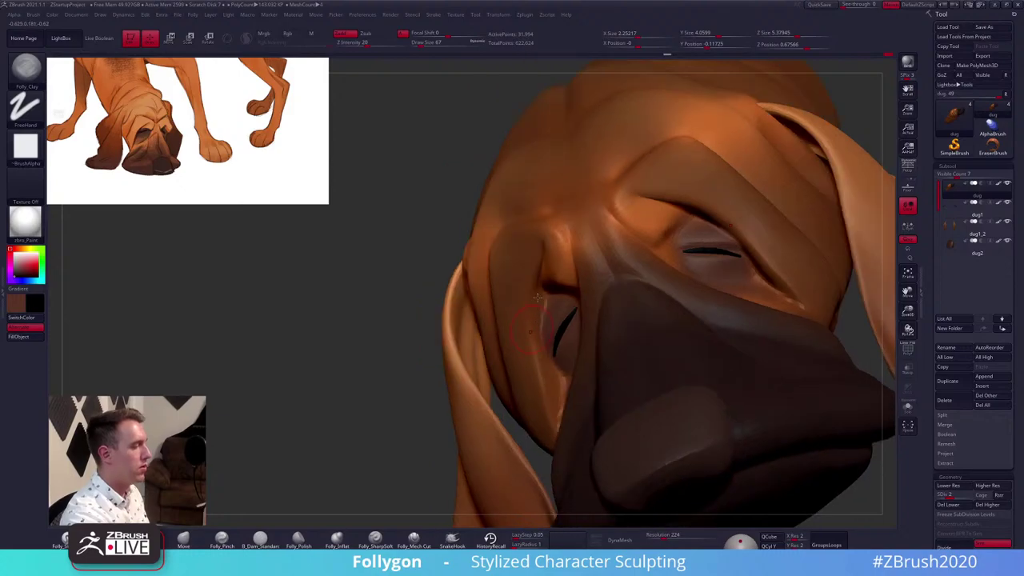
Raise the head to subdivision level 4 and sharpen the creases around the upper eyelid with Folly_Mech Cut at draw size 54
{"action": "mouse_move", "coordinate": [771, 304]}
{"action": "right_mouse_down", "text": "ctrl"}
{"action": "mouse_move", "coordinate": [770, 380]}
{"action": "mouse_move", "coordinate": [777, 341]}
{"action": "mouse_move", "coordinate": [739, 373]}
{"action": "mouse_move", "coordinate": [609, 237]}
{"action": "mouse_move", "coordinate": [674, 253]}
{"action": "mouse_move", "coordinate": [576, 248]}
{"action": "mouse_move", "coordinate": [601, 286]}
{"action": "mouse_move", "coordinate": [593, 297]}
{"action": "mouse_move", "coordinate": [547, 286]}
{"action": "mouse_move", "coordinate": [560, 278]}
{"action": "right_mouse_up", "text": "ctrl"}
{"action": "key", "text": "d"}
{"action": "key", "text": "d"}
{"action": "left_click", "coordinate": [413, 540]}
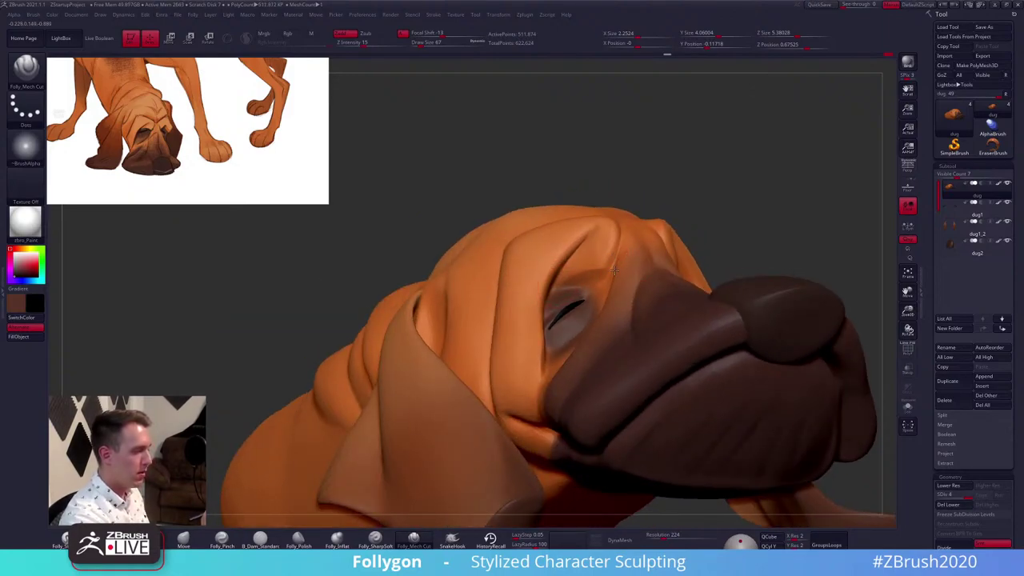
{"action": "right_click_drag", "start_coordinate": [613, 271], "coordinate": [572, 332]}
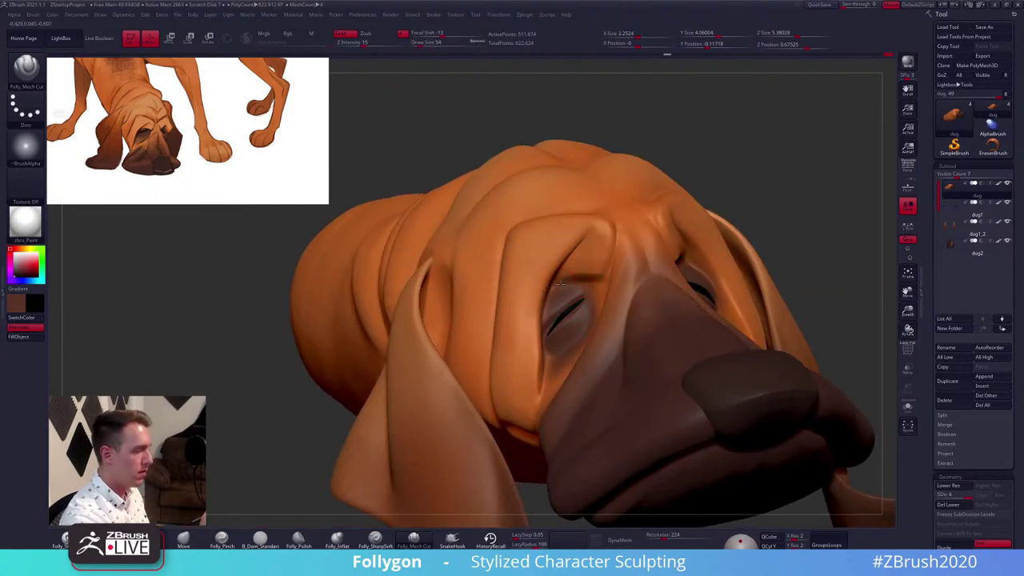
{"action": "key", "text": "shift"}
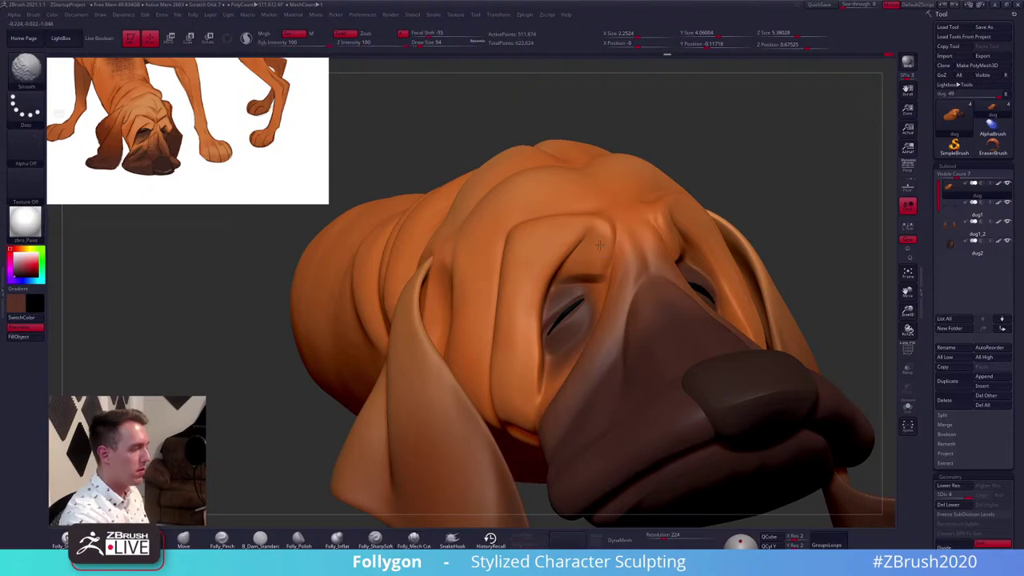
Adjust the inner ends of the brow folds with the Move brush at draw size 113
{"action": "right_click_drag", "start_coordinate": [819, 392], "coordinate": [817, 368], "text": "ctrl"}
{"action": "mouse_move", "coordinate": [817, 368]}
{"action": "right_mouse_down"}
{"action": "mouse_move", "coordinate": [799, 406]}
{"action": "mouse_move", "coordinate": [706, 400]}
{"action": "mouse_move", "coordinate": [743, 413]}
{"action": "mouse_move", "coordinate": [744, 448]}
{"action": "mouse_move", "coordinate": [743, 384]}
{"action": "right_mouse_up"}
{"action": "key", "text": "b"}
{"action": "key", "text": "m"}
{"action": "key", "text": "v"}
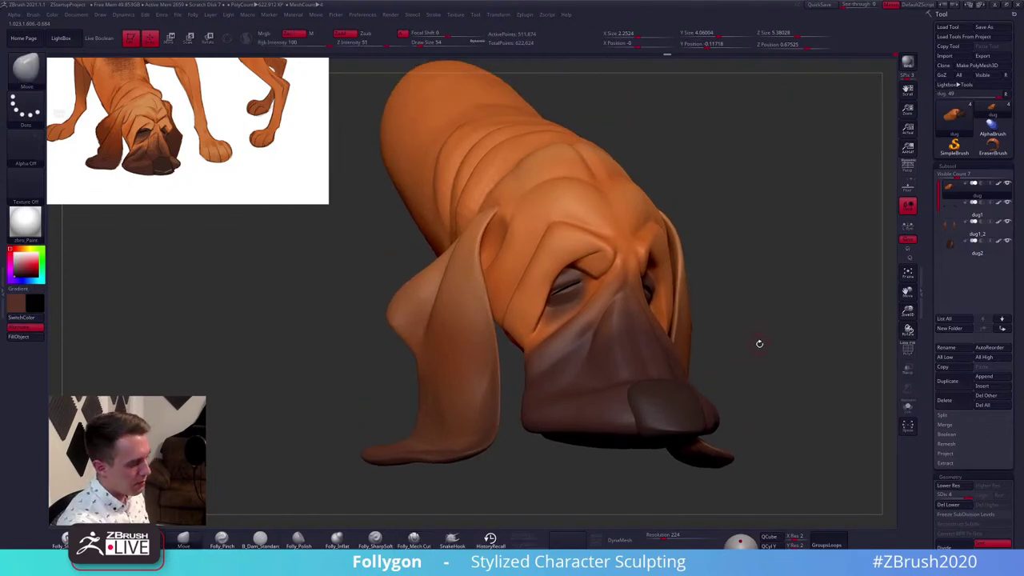
{"action": "right_click_drag", "start_coordinate": [764, 346], "coordinate": [727, 381]}
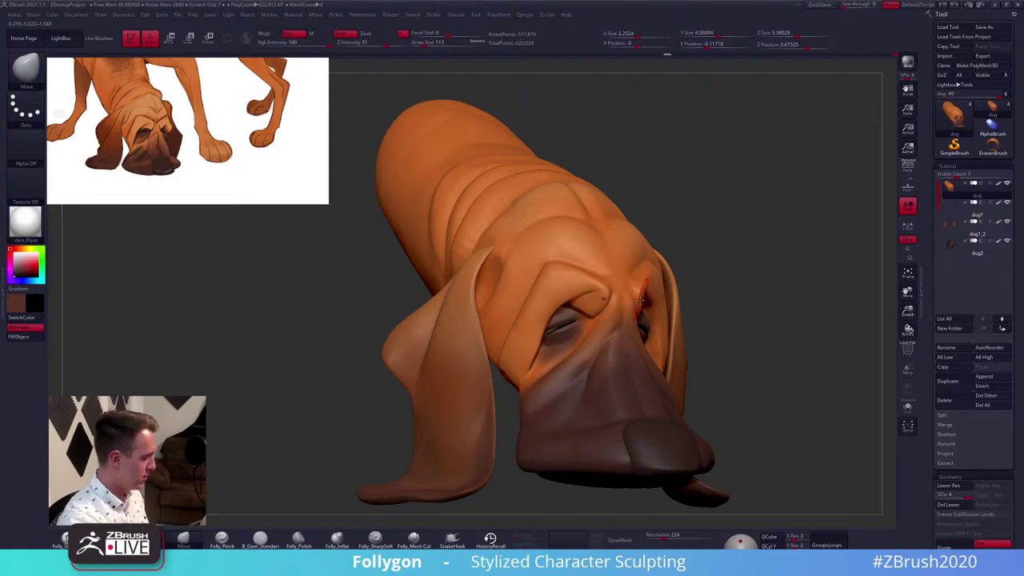
Sculpt the middle of the forehead between the brows with Folly_Mech Cut at draw size 81 and smooth the strokes
{"action": "left_click", "coordinate": [425, 544]}
{"action": "right_click_drag", "start_coordinate": [424, 464], "coordinate": [353, 460]}
{"action": "key", "text": "shift+s"}
{"action": "right_click", "coordinate": [590, 349]}
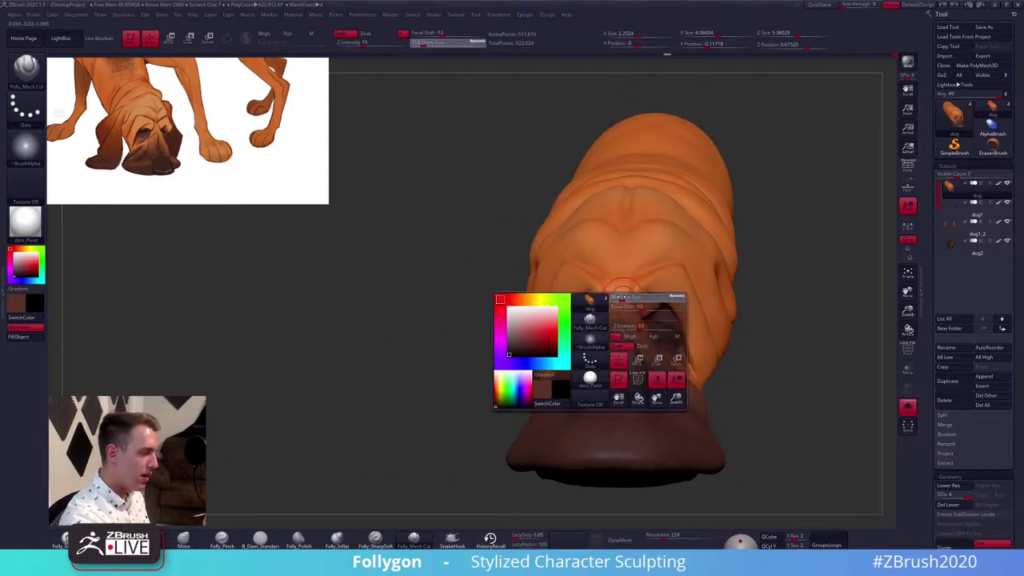
{"action": "mouse_move", "coordinate": [629, 321]}
{"action": "right_mouse_down", "text": "alt"}
{"action": "mouse_move", "coordinate": [639, 330]}
{"action": "mouse_move", "coordinate": [613, 370]}
{"action": "right_mouse_up", "text": "alt"}
{"action": "right_click", "coordinate": [589, 377]}
{"action": "left_click_drag", "start_coordinate": [621, 362], "coordinate": [615, 361]}
{"action": "right_click_drag", "start_coordinate": [600, 328], "coordinate": [615, 346]}
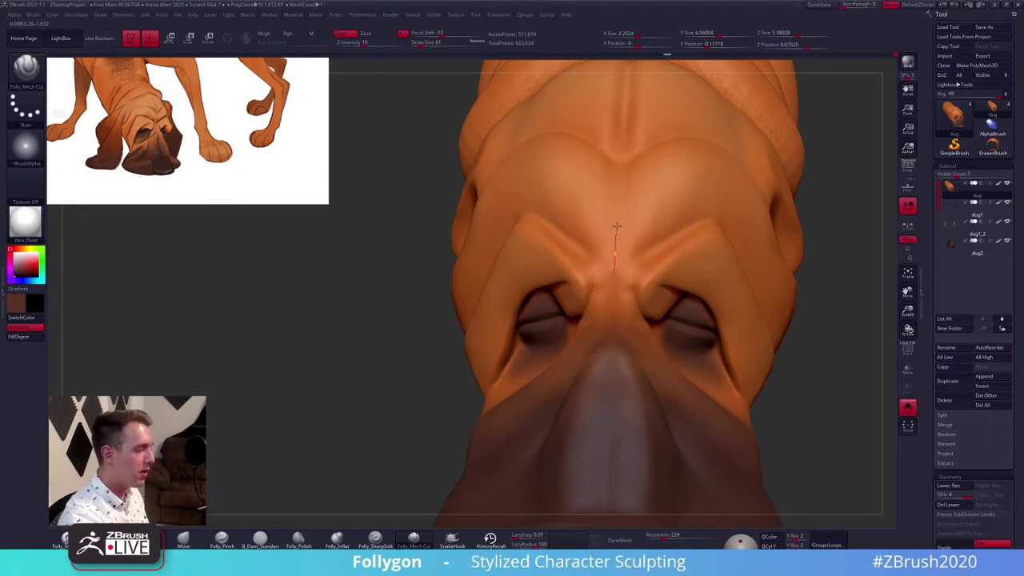
{"action": "left_click_drag", "start_coordinate": [617, 226], "coordinate": [620, 190]}
{"action": "left_click_drag", "start_coordinate": [629, 260], "coordinate": [622, 242], "text": "shift"}
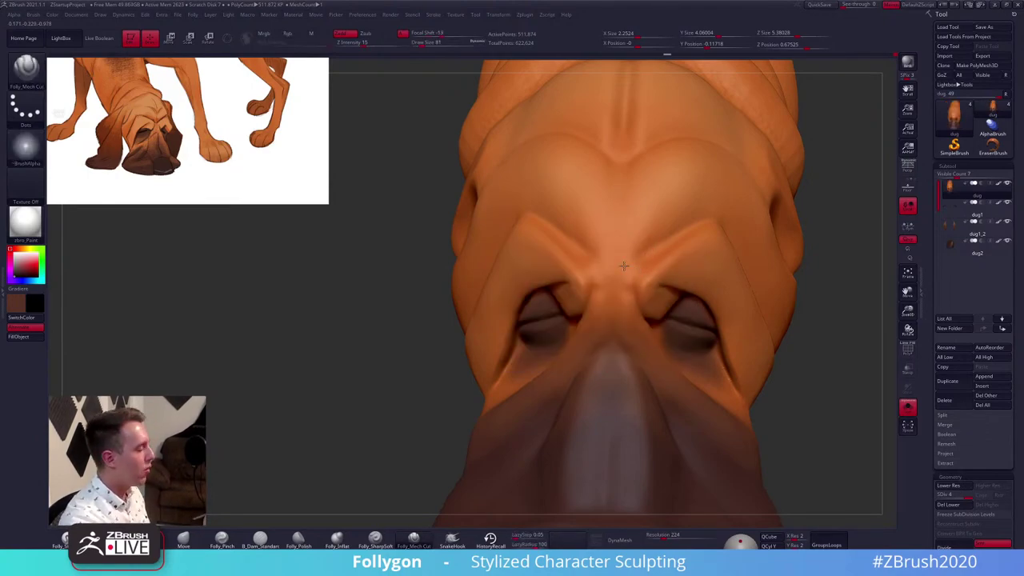
Flatten the area between the inner eye corner and the muzzle bridge with the Folly_Trim brush at draw size 81
{"action": "mouse_move", "coordinate": [630, 248]}
{"action": "right_mouse_down", "text": "ctrl"}
{"action": "mouse_move", "coordinate": [642, 336]}
{"action": "mouse_move", "coordinate": [657, 357]}
{"action": "mouse_move", "coordinate": [691, 352]}
{"action": "mouse_move", "coordinate": [677, 368]}
{"action": "mouse_move", "coordinate": [642, 369]}
{"action": "mouse_move", "coordinate": [634, 356]}
{"action": "right_mouse_up", "text": "ctrl"}
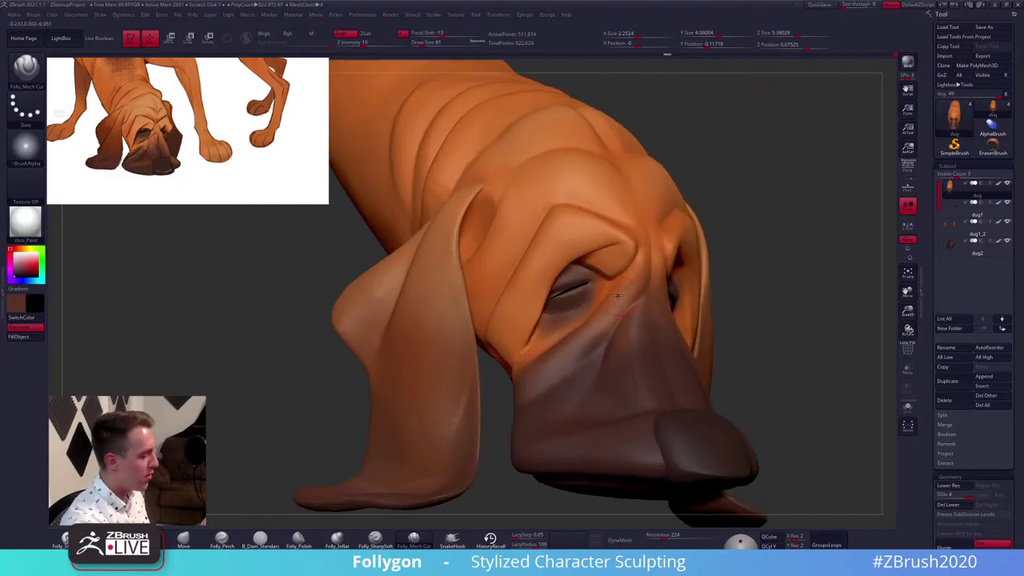
{"action": "key", "text": "3"}
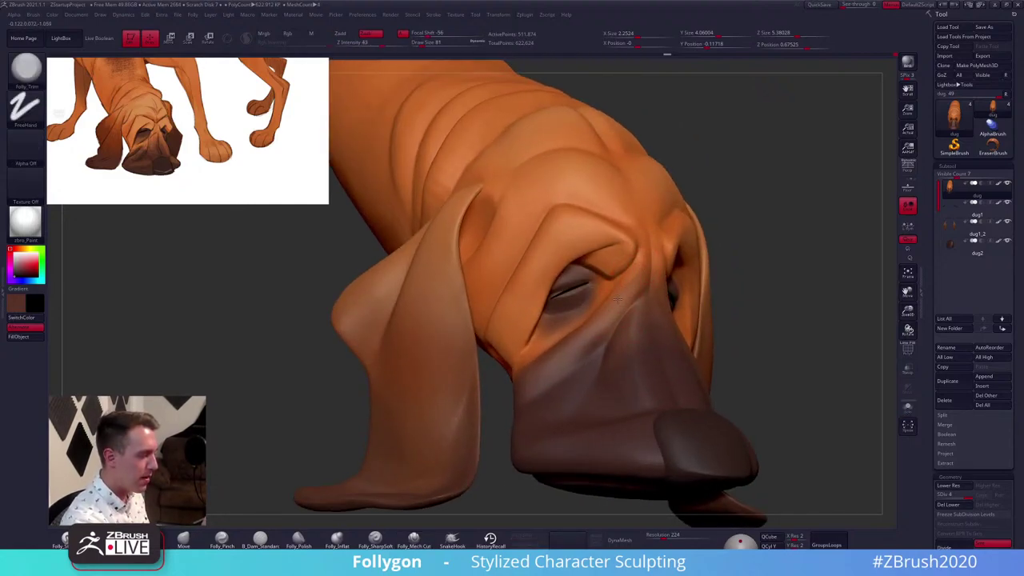
{"action": "left_click_drag", "start_coordinate": [619, 297], "coordinate": [624, 280]}
{"action": "mouse_move", "coordinate": [623, 279]}
{"action": "right_mouse_down"}
{"action": "mouse_move", "coordinate": [597, 280]}
{"action": "mouse_move", "coordinate": [608, 269]}
{"action": "mouse_move", "coordinate": [626, 273]}
{"action": "mouse_move", "coordinate": [621, 267]}
{"action": "right_mouse_up"}
{"action": "key", "text": "1"}
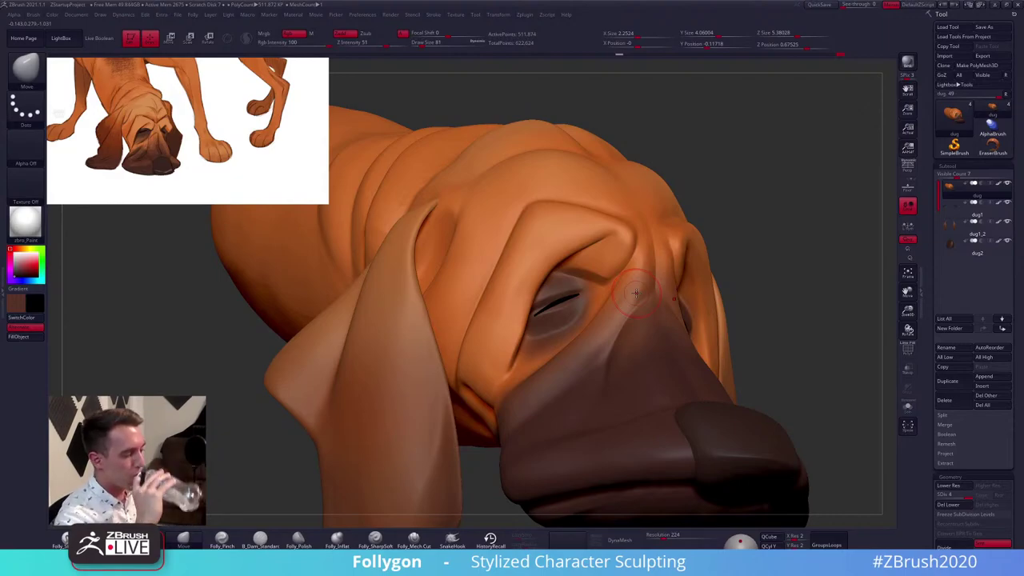
Lower the head to subdivision level 2 and reshape the area around the eye with large Move strokes at draw size 160
{"action": "key", "text": "shift+d"}
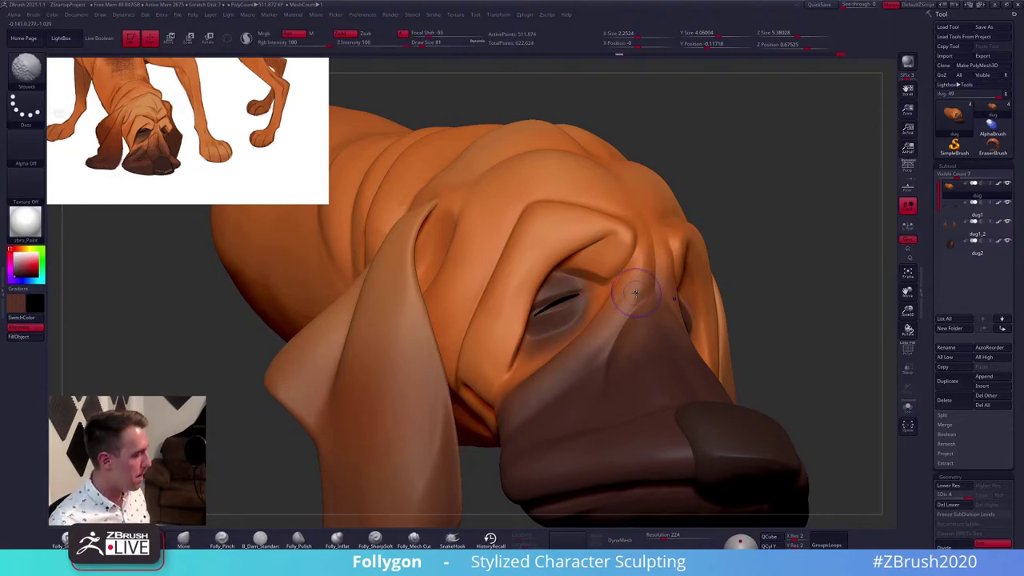
{"action": "key", "text": "space"}
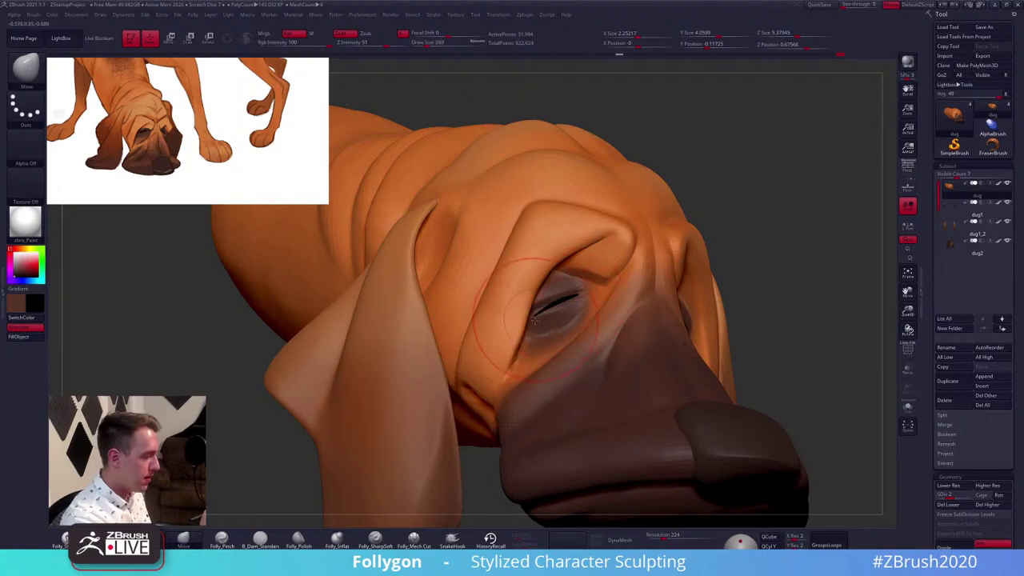
{"action": "mouse_move", "coordinate": [533, 311]}
{"action": "left_mouse_down"}
{"action": "mouse_move", "coordinate": [537, 325]}
{"action": "mouse_move", "coordinate": [546, 321]}
{"action": "left_mouse_up"}
{"action": "key", "text": "space"}
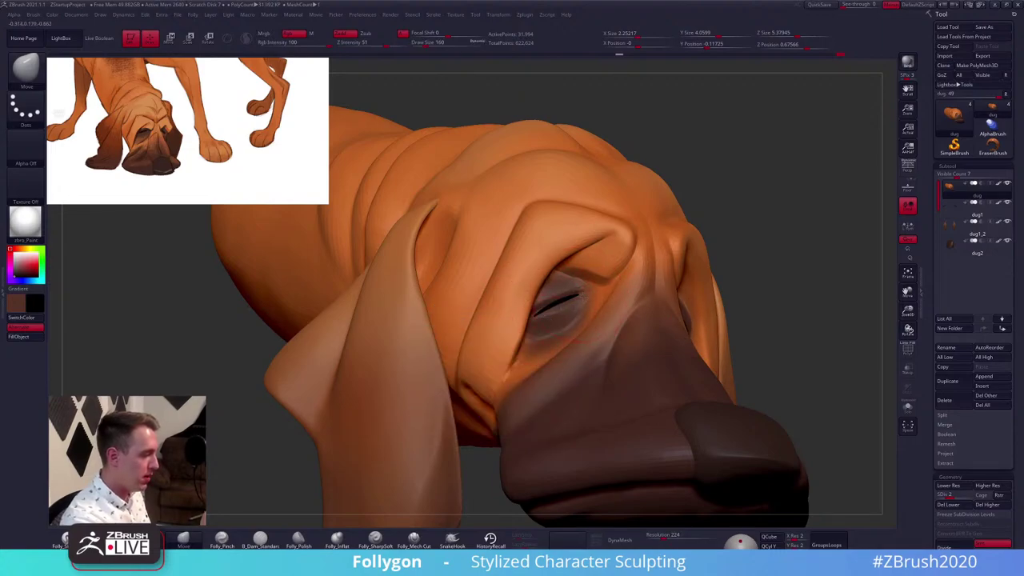
{"action": "right_click_drag", "start_coordinate": [570, 301], "coordinate": [547, 320]}
{"action": "key", "text": "space"}
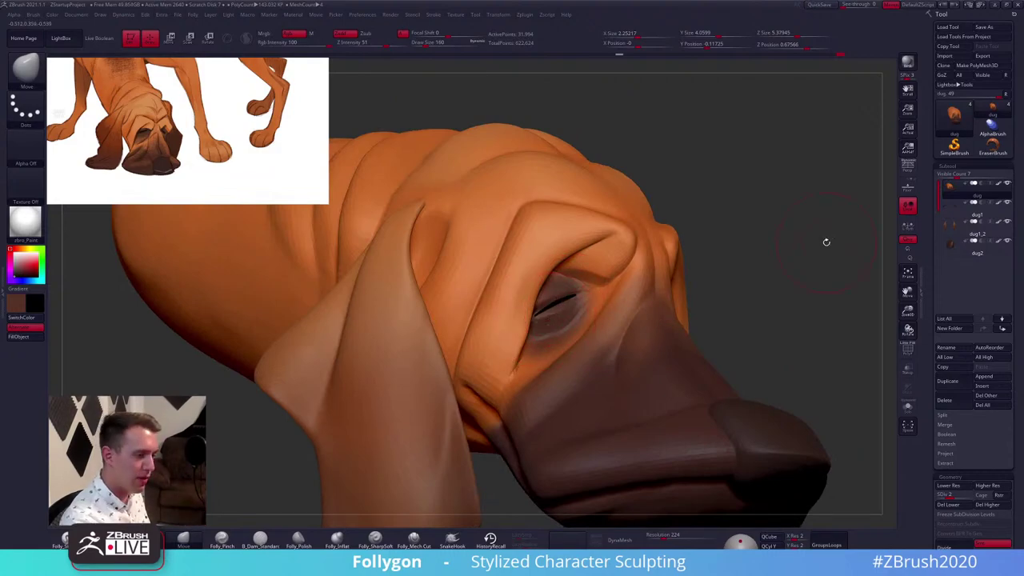
Select the dug1 eye-slit subtool and refit it to the eyelid with a transpose rotation and the Move brush
{"action": "left_click", "coordinate": [961, 212]}
{"action": "right_click_drag", "start_coordinate": [617, 312], "coordinate": [575, 352]}
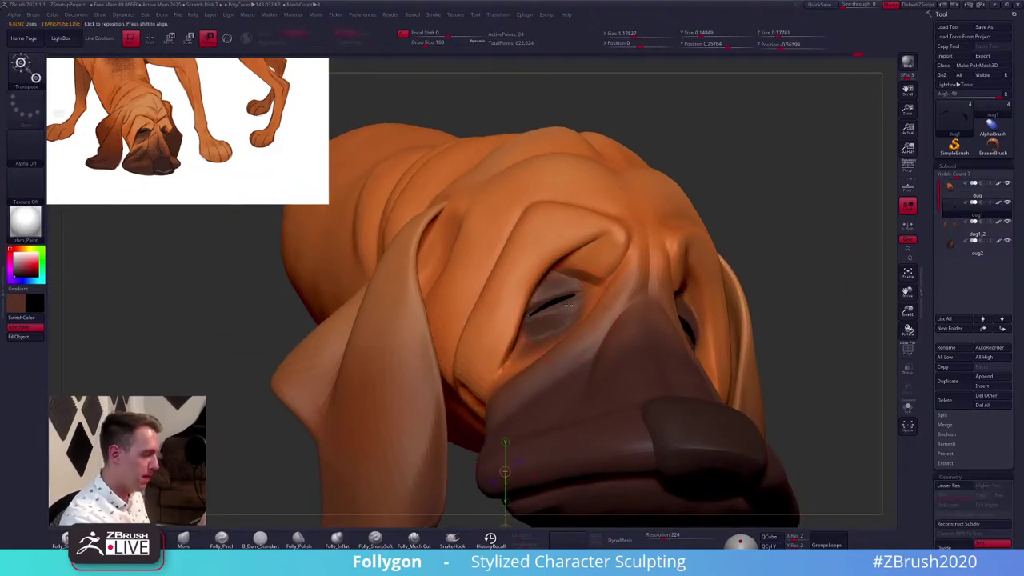
{"action": "key", "text": "w"}
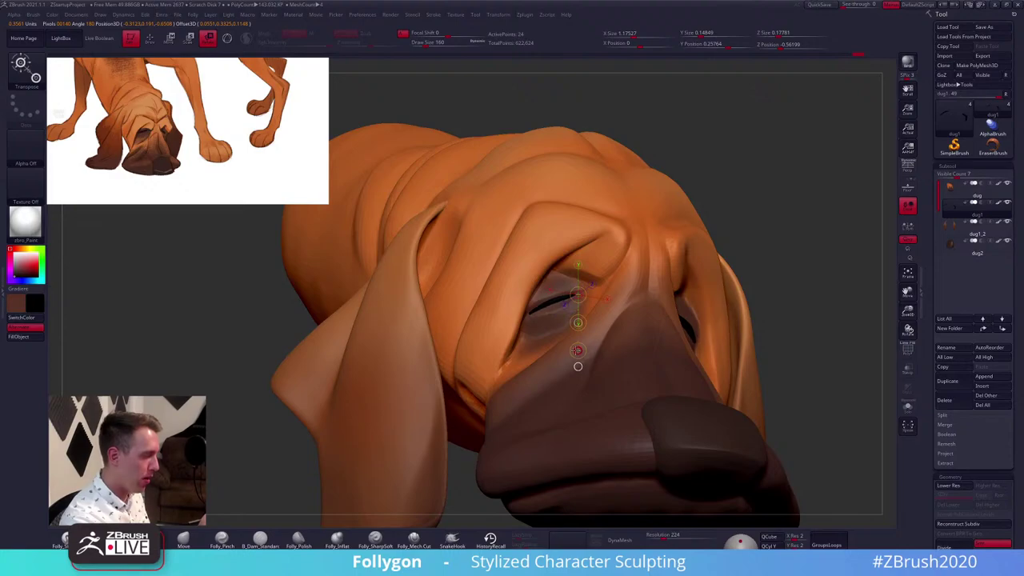
{"action": "key", "text": "q"}
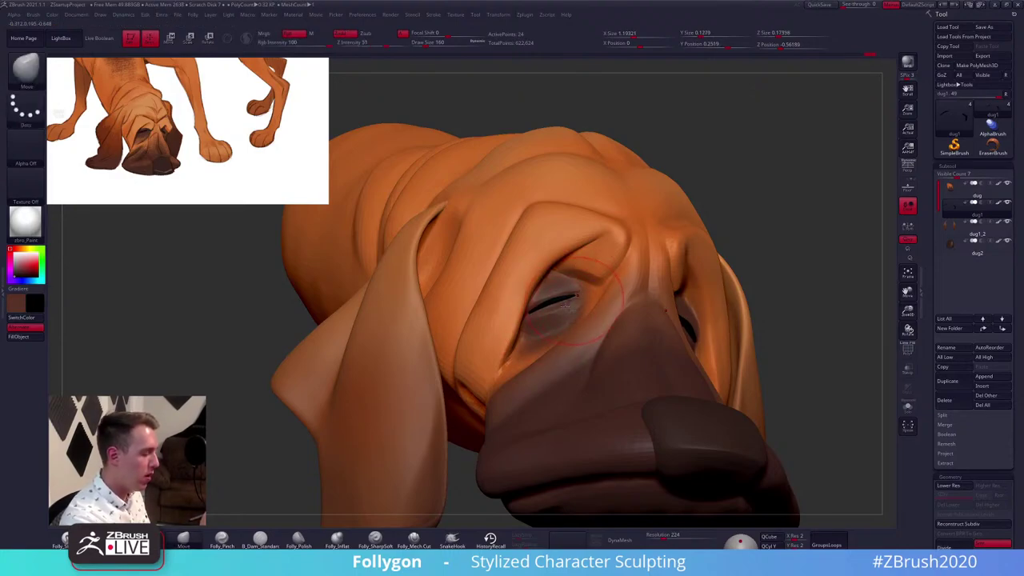
{"action": "left_click_drag", "start_coordinate": [531, 314], "coordinate": [529, 320]}
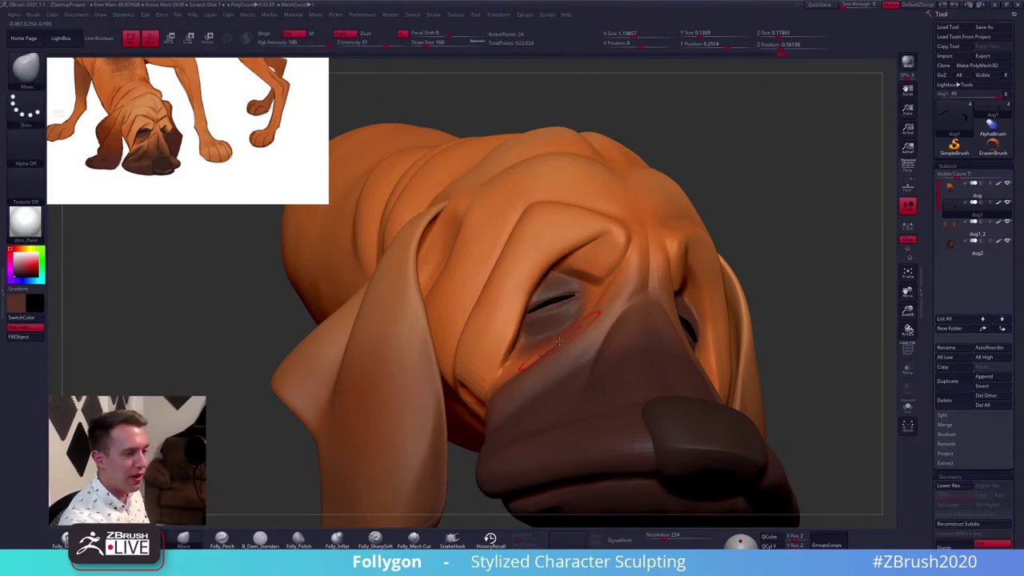
Reactivate the dug head subtool, raise it to subdivision level 4 and refine the brow folds with the Move brush
{"action": "left_click", "coordinate": [950, 192]}
{"action": "right_click_drag", "start_coordinate": [848, 324], "coordinate": [822, 336], "text": "shift"}
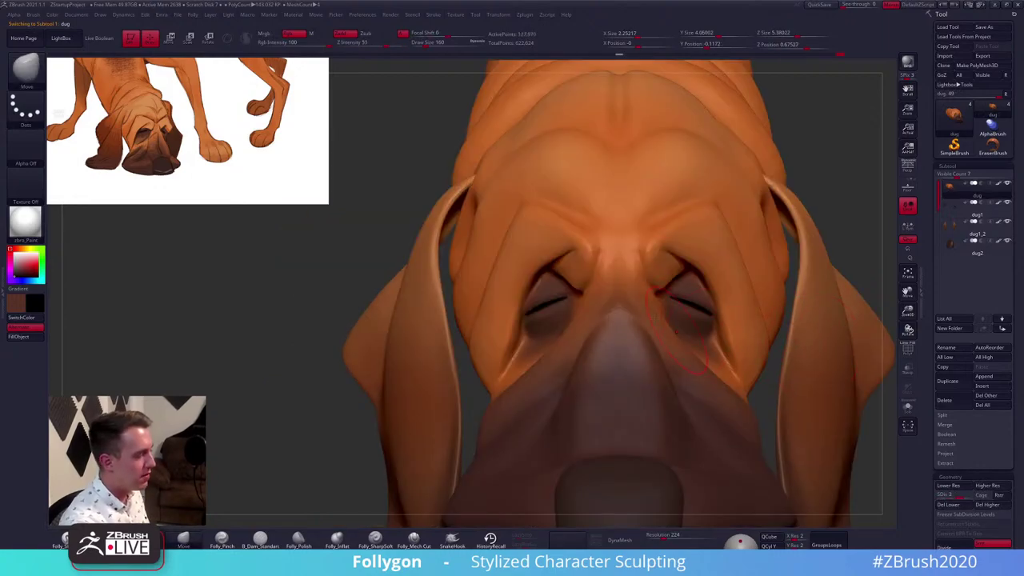
{"action": "key", "text": "d"}
{"action": "key", "text": "space"}
{"action": "left_click_drag", "start_coordinate": [589, 253], "coordinate": [584, 252]}
{"action": "right_click_drag", "start_coordinate": [512, 240], "coordinate": [583, 258]}
{"action": "key", "text": "space"}
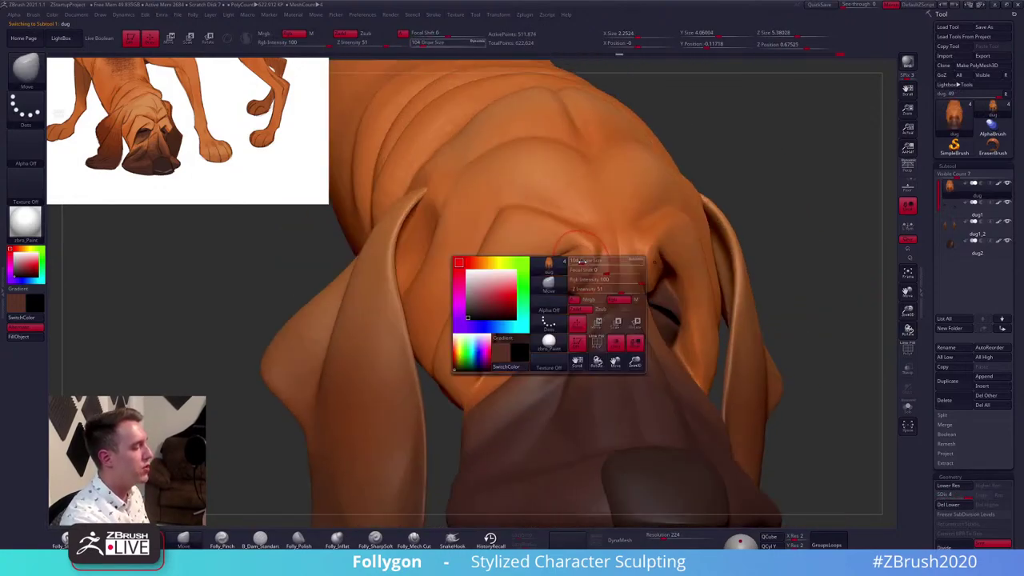
{"action": "left_click_drag", "start_coordinate": [583, 261], "coordinate": [581, 261]}
{"action": "mouse_move", "coordinate": [547, 252]}
{"action": "right_mouse_down"}
{"action": "mouse_move", "coordinate": [616, 265]}
{"action": "mouse_move", "coordinate": [622, 251]}
{"action": "mouse_move", "coordinate": [636, 258]}
{"action": "mouse_move", "coordinate": [623, 325]}
{"action": "mouse_move", "coordinate": [629, 304]}
{"action": "right_mouse_up"}
{"action": "left_click_drag", "start_coordinate": [629, 304], "coordinate": [618, 320], "text": "shift"}
{"action": "right_click_drag", "start_coordinate": [618, 320], "coordinate": [606, 349]}
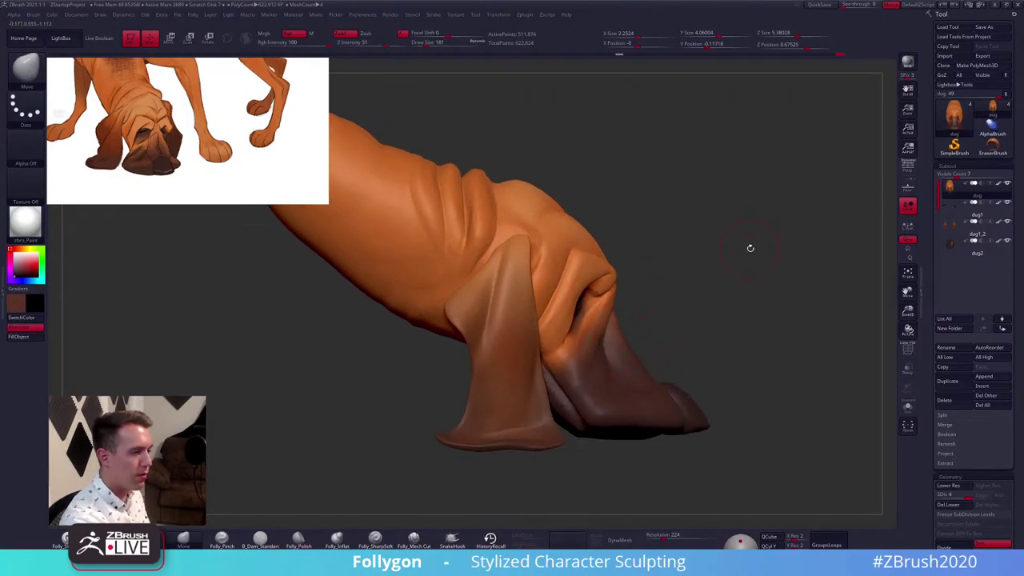
Show only the head mesh and lasso-mask the eye socket beneath the brow fold
{"action": "right_click_drag", "start_coordinate": [750, 248], "coordinate": [623, 298]}
{"action": "key", "text": "ctrl"}
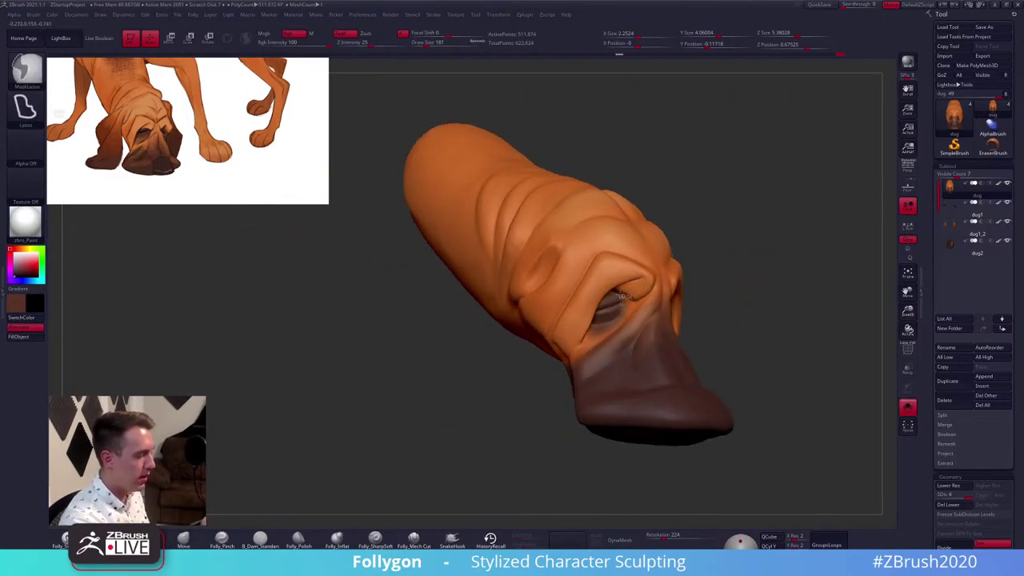
{"action": "left_click_drag", "start_coordinate": [604, 294], "coordinate": [574, 293], "text": "ctrl"}
{"action": "left_click_drag", "start_coordinate": [619, 317], "coordinate": [602, 341], "text": "ctrl"}
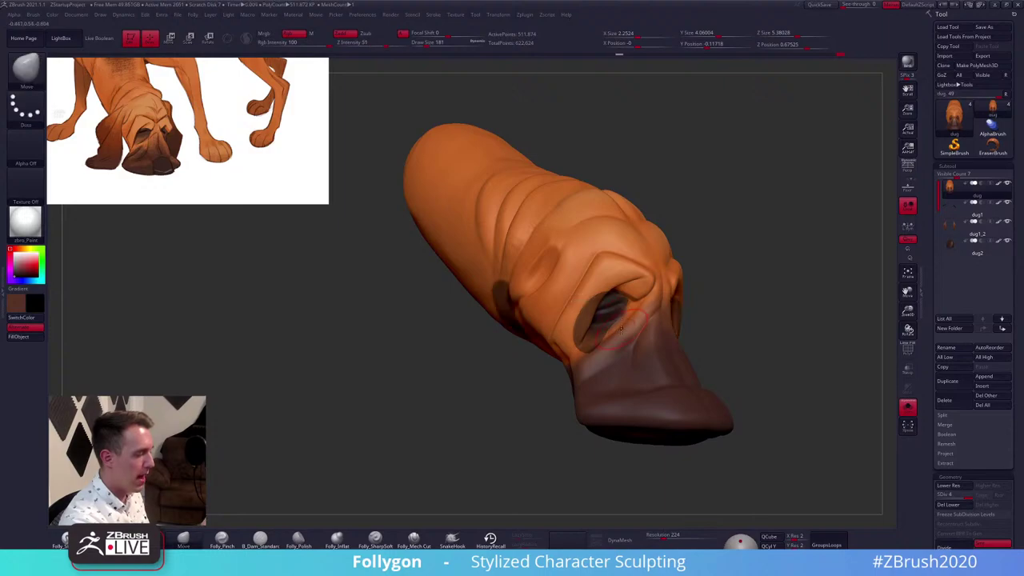
Lower the head to subdivision level 1, clear the mask and reshape the area around the eyes with large Move strokes
{"action": "key", "text": "shift+d"}
{"action": "key", "text": "shift+d"}
{"action": "key", "text": "shift+d"}
{"action": "left_click", "coordinate": [629, 377], "text": "ctrl"}
{"action": "mouse_move", "coordinate": [629, 377]}
{"action": "right_mouse_down"}
{"action": "mouse_move", "coordinate": [643, 376]}
{"action": "mouse_move", "coordinate": [657, 304]}
{"action": "mouse_move", "coordinate": [560, 299]}
{"action": "mouse_move", "coordinate": [491, 320]}
{"action": "right_mouse_up"}
{"action": "key", "text": "space"}
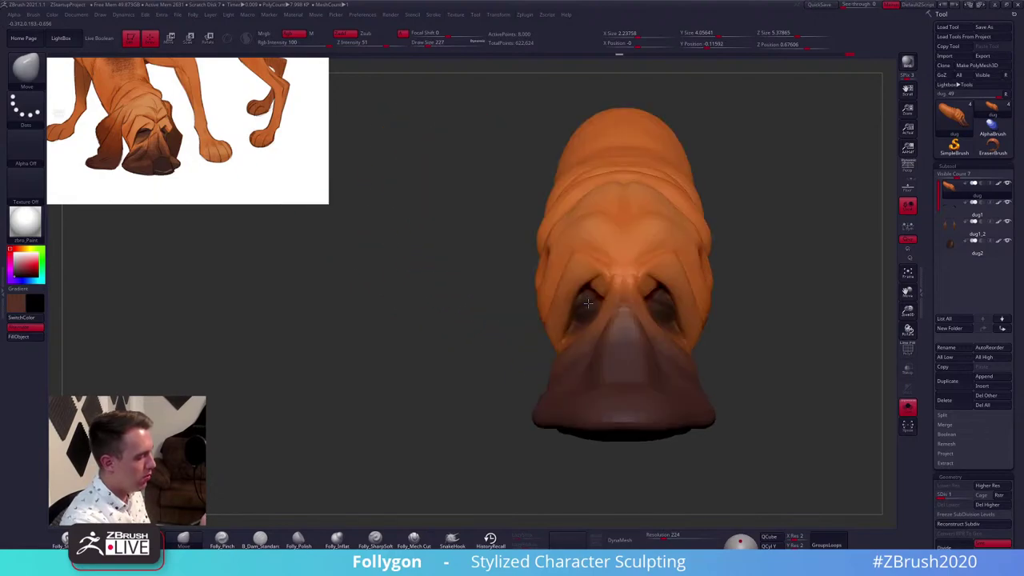
{"action": "key", "text": "s"}
{"action": "left_click_drag", "start_coordinate": [491, 320], "coordinate": [500, 320]}
{"action": "right_click_drag", "start_coordinate": [590, 304], "coordinate": [635, 315]}
{"action": "key", "text": "space"}
{"action": "left_click_drag", "start_coordinate": [633, 314], "coordinate": [629, 314]}
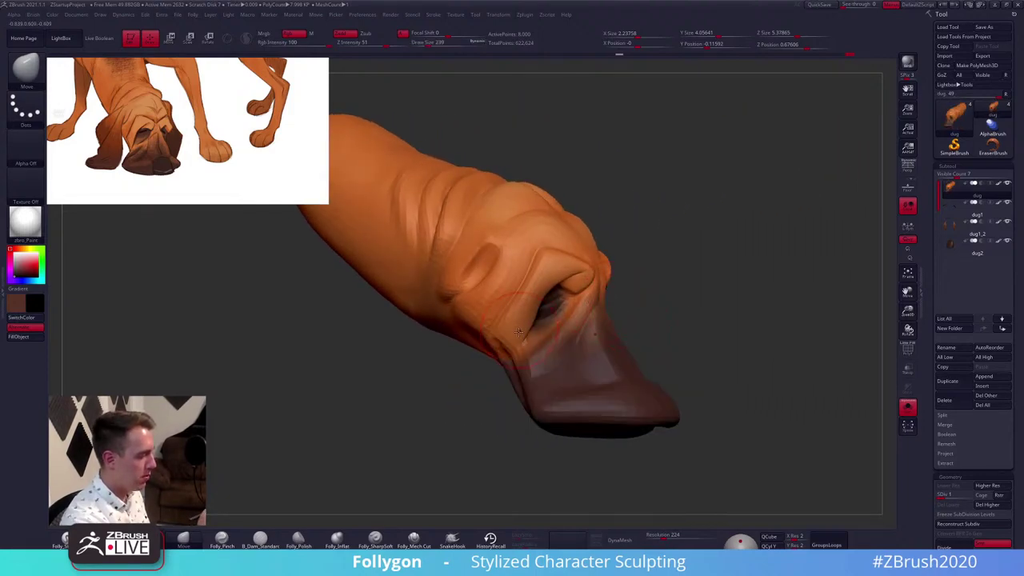
Show the ears and nose again and reshape the brow and the bridge of the muzzle with large Move strokes
{"action": "mouse_move", "coordinate": [521, 341]}
{"action": "right_mouse_down"}
{"action": "mouse_move", "coordinate": [587, 340]}
{"action": "mouse_move", "coordinate": [566, 337]}
{"action": "right_mouse_up"}
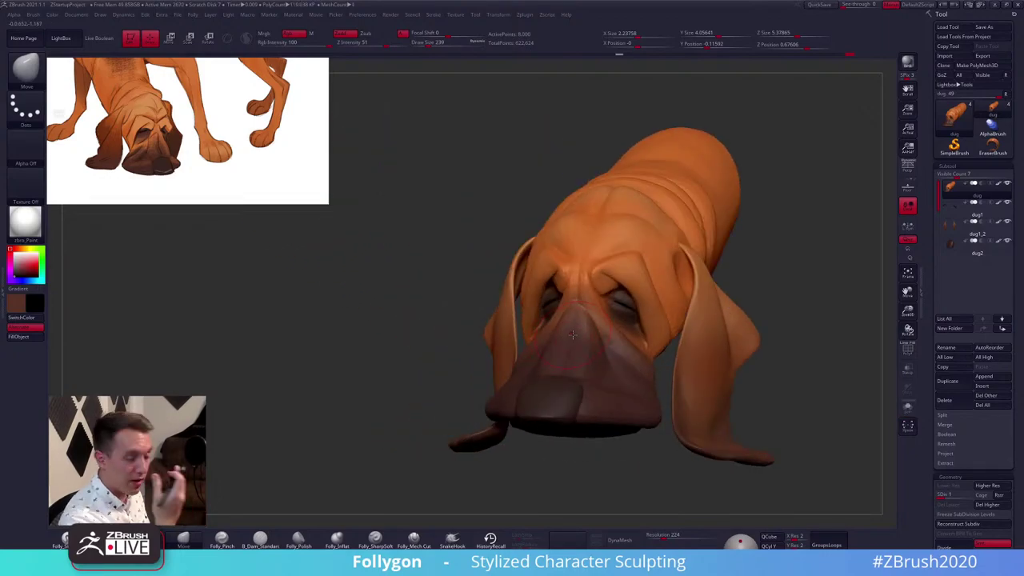
{"action": "mouse_move", "coordinate": [671, 350]}
{"action": "right_mouse_down"}
{"action": "mouse_move", "coordinate": [599, 295]}
{"action": "mouse_move", "coordinate": [578, 300]}
{"action": "right_mouse_up"}
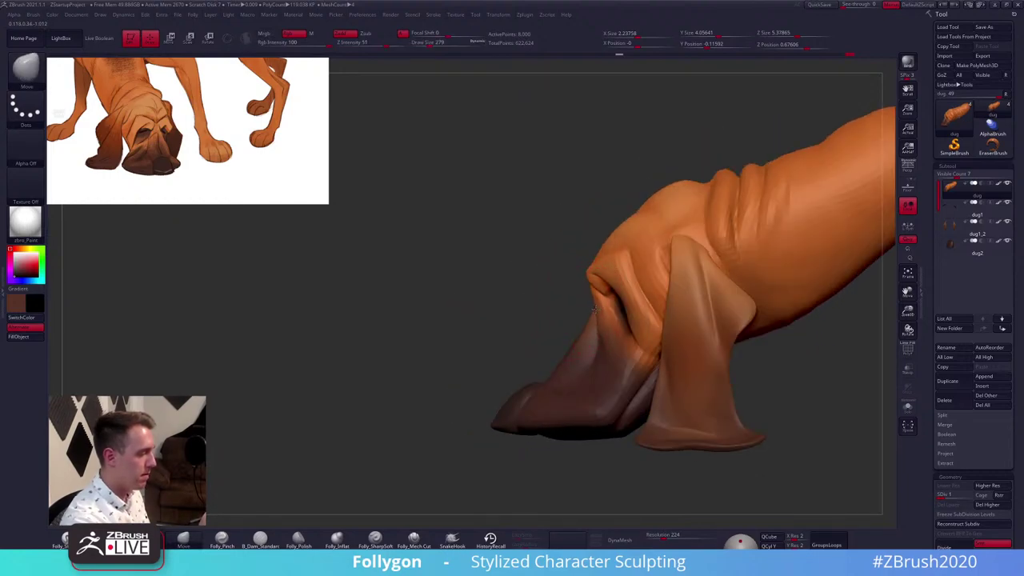
{"action": "key", "text": "space"}
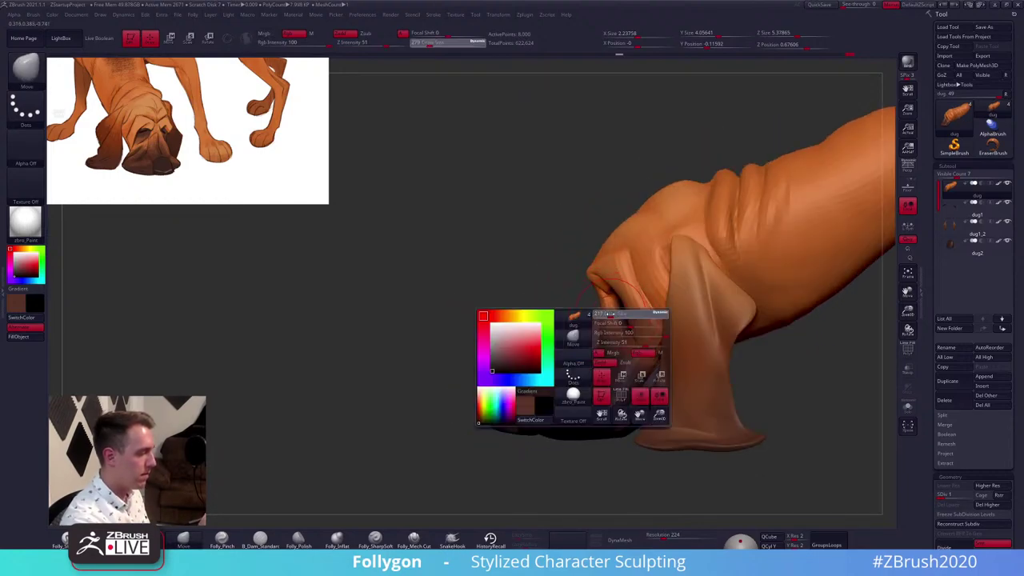
{"action": "left_click_drag", "start_coordinate": [615, 330], "coordinate": [610, 329]}
{"action": "mouse_move", "coordinate": [592, 320]}
{"action": "right_mouse_down"}
{"action": "mouse_move", "coordinate": [642, 317]}
{"action": "mouse_move", "coordinate": [608, 325]}
{"action": "mouse_move", "coordinate": [640, 319]}
{"action": "mouse_move", "coordinate": [613, 309]}
{"action": "mouse_move", "coordinate": [628, 314]}
{"action": "mouse_move", "coordinate": [588, 335]}
{"action": "right_mouse_up"}
{"action": "key", "text": "space"}
{"action": "left_click_drag", "start_coordinate": [620, 283], "coordinate": [625, 283]}
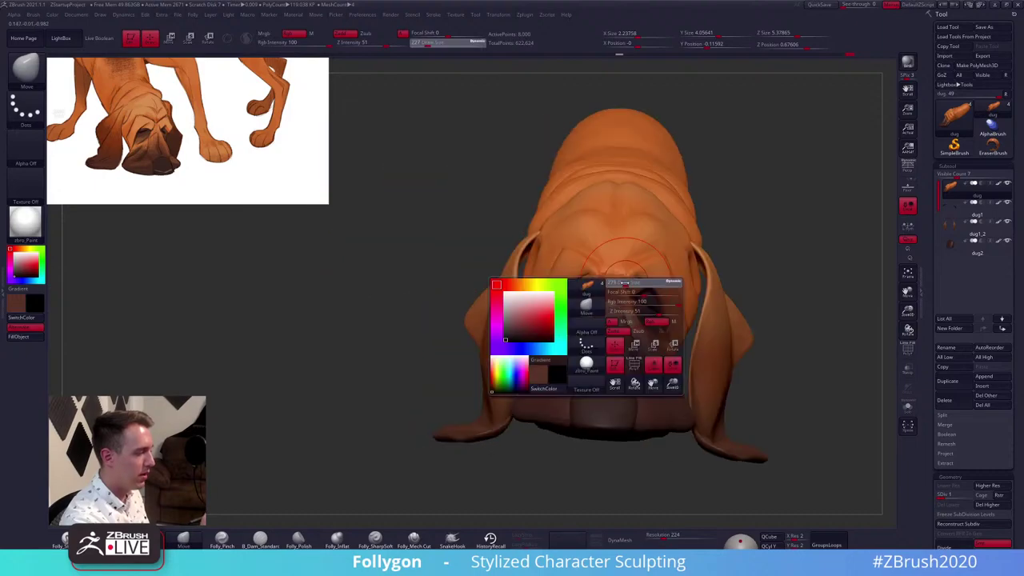
Adjust the outer eye area with the Move brush at draw size 227 and turn on perspective view
{"action": "mouse_move", "coordinate": [624, 283]}
{"action": "right_mouse_down"}
{"action": "mouse_move", "coordinate": [663, 265]}
{"action": "mouse_move", "coordinate": [678, 275]}
{"action": "mouse_move", "coordinate": [676, 264]}
{"action": "mouse_move", "coordinate": [656, 294]}
{"action": "mouse_move", "coordinate": [659, 309]}
{"action": "right_mouse_up"}
{"action": "key", "text": "space"}
{"action": "left_click_drag", "start_coordinate": [677, 311], "coordinate": [685, 310]}
{"action": "left_click", "coordinate": [910, 168]}
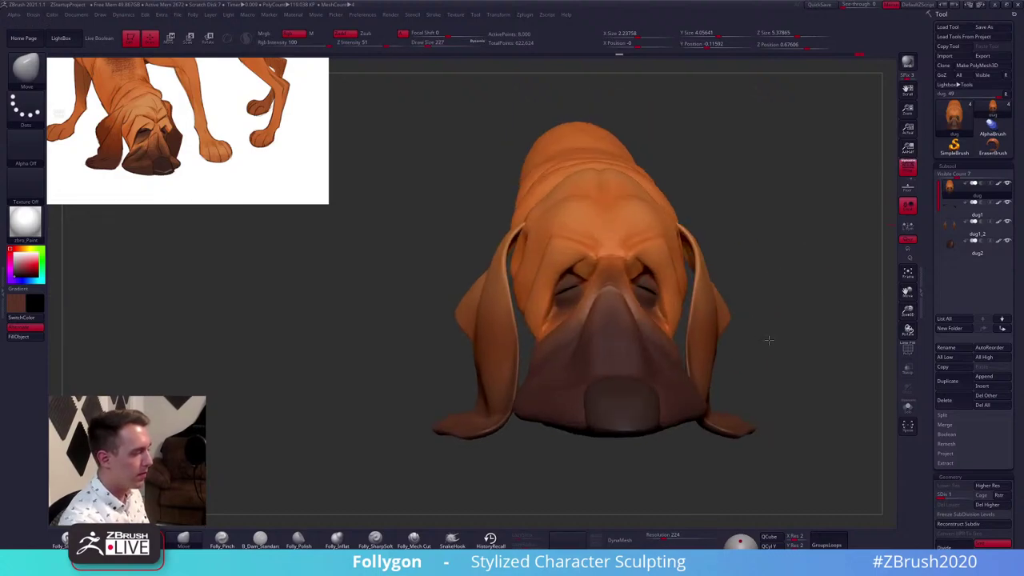
Reshape the cheek and muzzle edge below the eye at subdivision level 1 with the Move brush at draw size 121
{"action": "mouse_move", "coordinate": [769, 341]}
{"action": "right_mouse_down"}
{"action": "mouse_move", "coordinate": [773, 363]}
{"action": "mouse_move", "coordinate": [762, 365]}
{"action": "mouse_move", "coordinate": [777, 366]}
{"action": "mouse_move", "coordinate": [698, 379]}
{"action": "right_mouse_up"}
{"action": "key", "text": "d"}
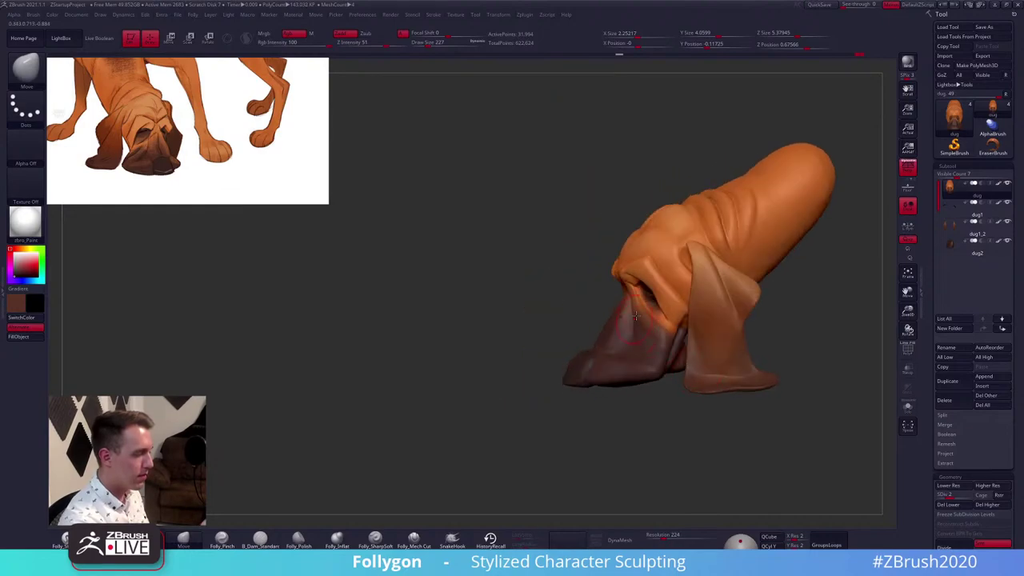
{"action": "right_click_drag", "start_coordinate": [568, 365], "coordinate": [586, 334], "text": "ctrl"}
{"action": "key", "text": "shift+d"}
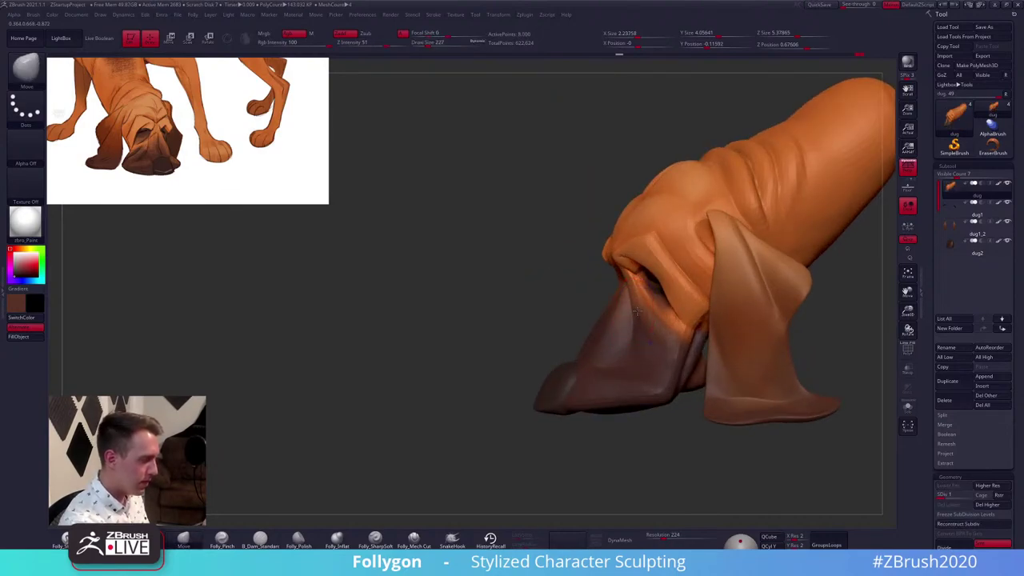
{"action": "mouse_move", "coordinate": [655, 321]}
{"action": "right_mouse_down"}
{"action": "mouse_move", "coordinate": [616, 340]}
{"action": "mouse_move", "coordinate": [644, 316]}
{"action": "right_mouse_up"}
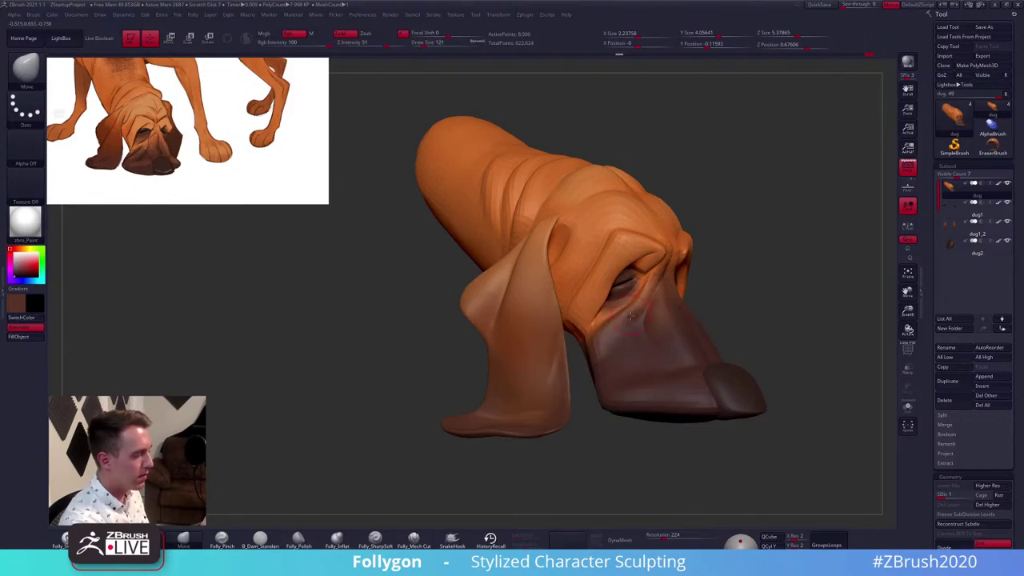
{"action": "key", "text": "space"}
{"action": "left_click_drag", "start_coordinate": [631, 315], "coordinate": [638, 316]}
{"action": "mouse_move", "coordinate": [665, 301]}
{"action": "right_mouse_down"}
{"action": "mouse_move", "coordinate": [618, 307]}
{"action": "mouse_move", "coordinate": [644, 300]}
{"action": "mouse_move", "coordinate": [648, 331]}
{"action": "right_mouse_up"}
{"action": "right_click_drag", "start_coordinate": [703, 355], "coordinate": [631, 305]}
Set the head to subdivision level 2 and refine the eye socket and eyelid with the Move brush at draw sizes 121 and 113
{"action": "key", "text": "d"}
{"action": "key", "text": "d"}
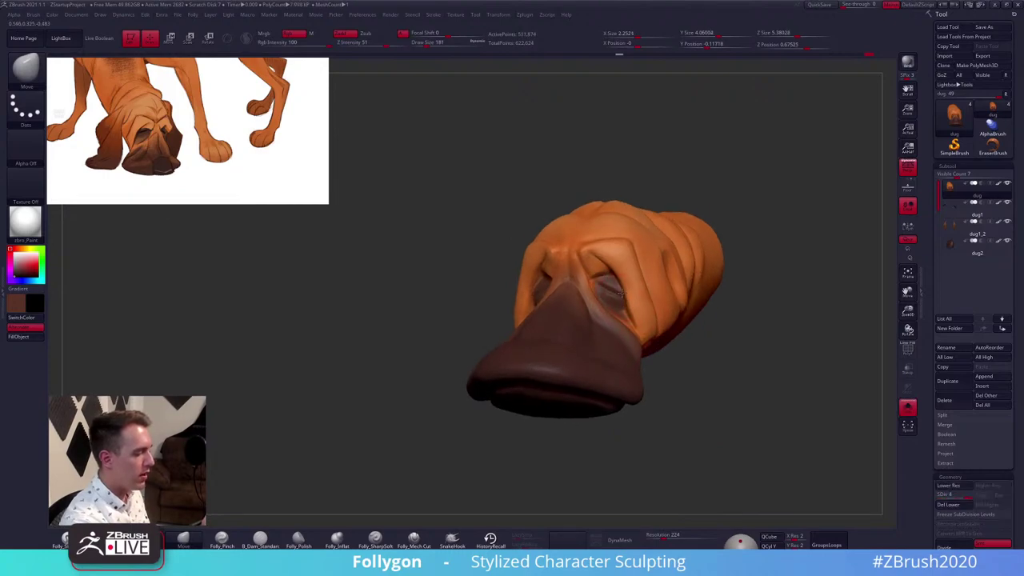
{"action": "key", "text": "shift+d"}
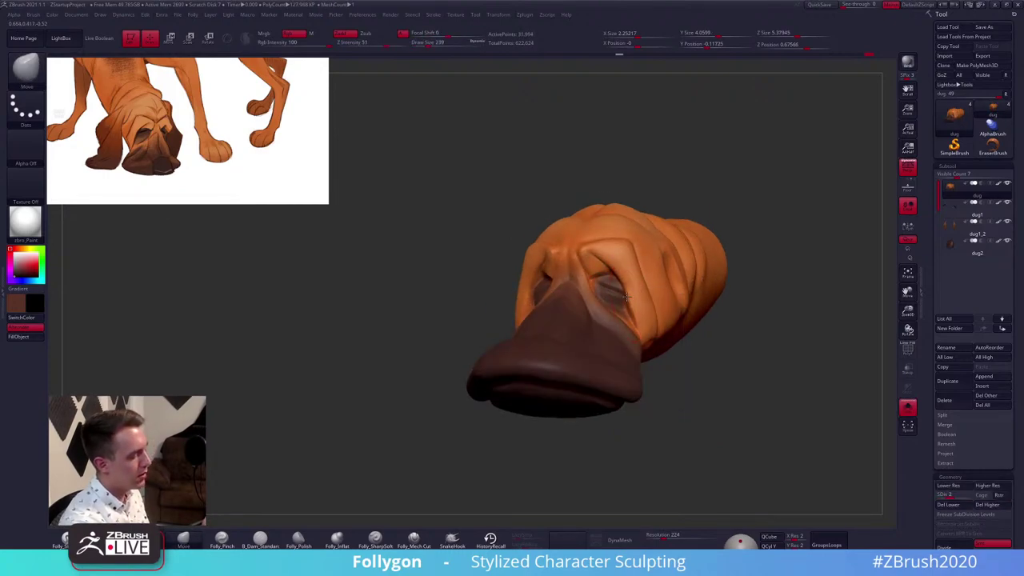
{"action": "key", "text": "space"}
{"action": "left_click_drag", "start_coordinate": [627, 298], "coordinate": [598, 283]}
{"action": "key", "text": "space"}
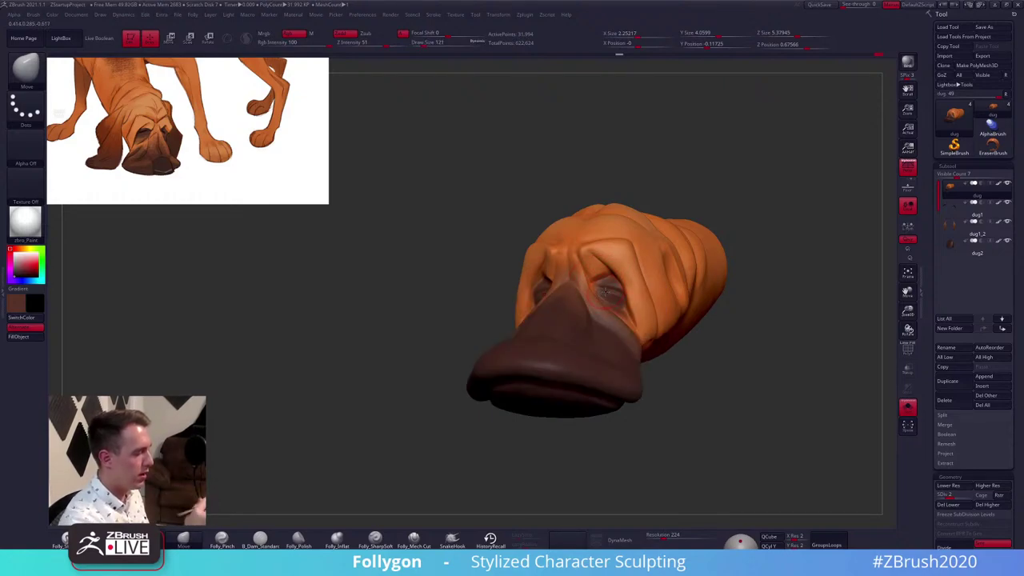
{"action": "mouse_move", "coordinate": [616, 297]}
{"action": "right_mouse_down"}
{"action": "mouse_move", "coordinate": [578, 294]}
{"action": "mouse_move", "coordinate": [581, 316]}
{"action": "mouse_move", "coordinate": [621, 291]}
{"action": "right_mouse_up"}
{"action": "key", "text": "space"}
{"action": "left_click_drag", "start_coordinate": [622, 291], "coordinate": [637, 301]}
{"action": "key", "text": "space"}
{"action": "key", "text": "s"}
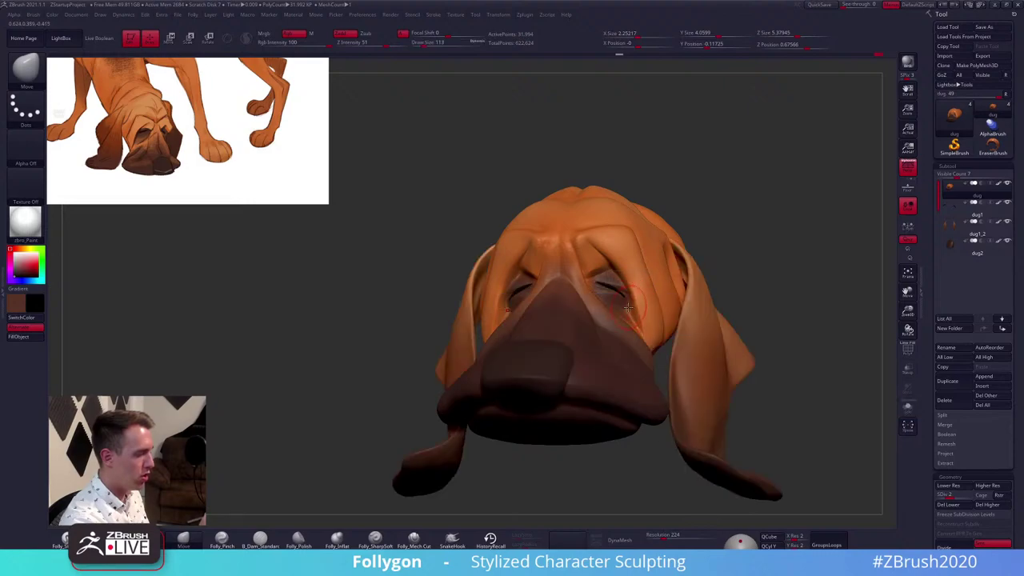
Isolate the head at subdivision level 4, lasso-mask it leaving the lower eyelid free, and shape that lid with Move at draw size 104
{"action": "mouse_move", "coordinate": [619, 310]}
{"action": "right_mouse_down"}
{"action": "mouse_move", "coordinate": [631, 310]}
{"action": "mouse_move", "coordinate": [616, 307]}
{"action": "mouse_move", "coordinate": [623, 296]}
{"action": "right_mouse_up"}
{"action": "key", "text": "d"}
{"action": "key", "text": "d"}
{"action": "left_click", "coordinate": [908, 408]}
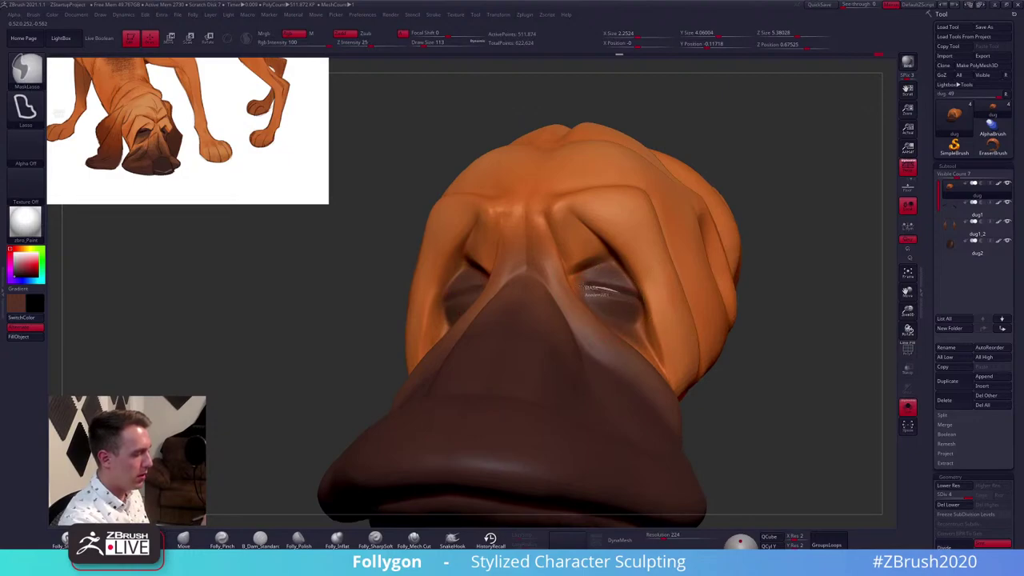
{"action": "mouse_move", "coordinate": [588, 289]}
{"action": "left_mouse_down", "text": "ctrl"}
{"action": "mouse_move", "coordinate": [640, 341]}
{"action": "mouse_move", "coordinate": [704, 312]}
{"action": "left_mouse_up", "text": "ctrl"}
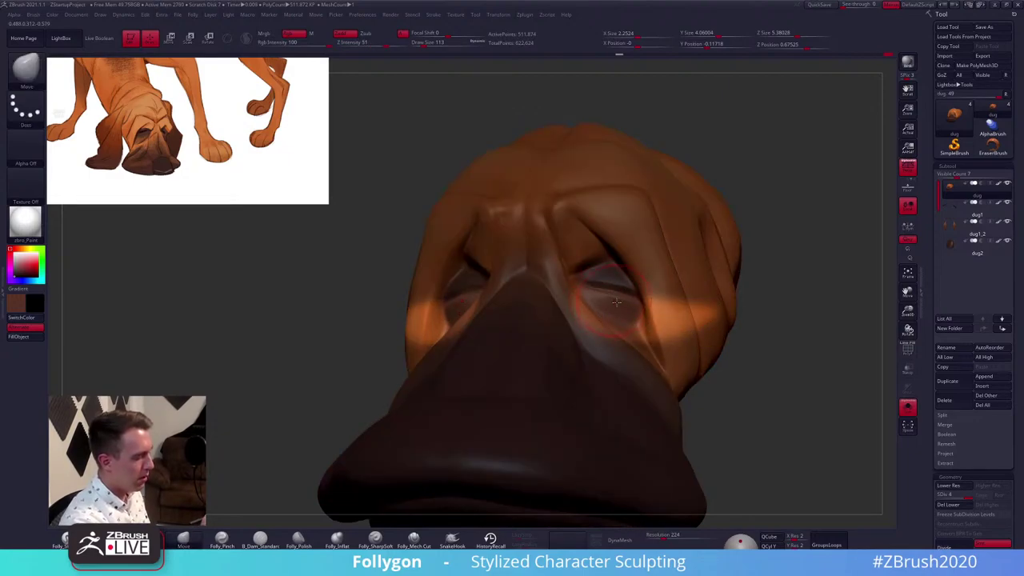
{"action": "key", "text": "space"}
{"action": "left_click_drag", "start_coordinate": [639, 304], "coordinate": [636, 302]}
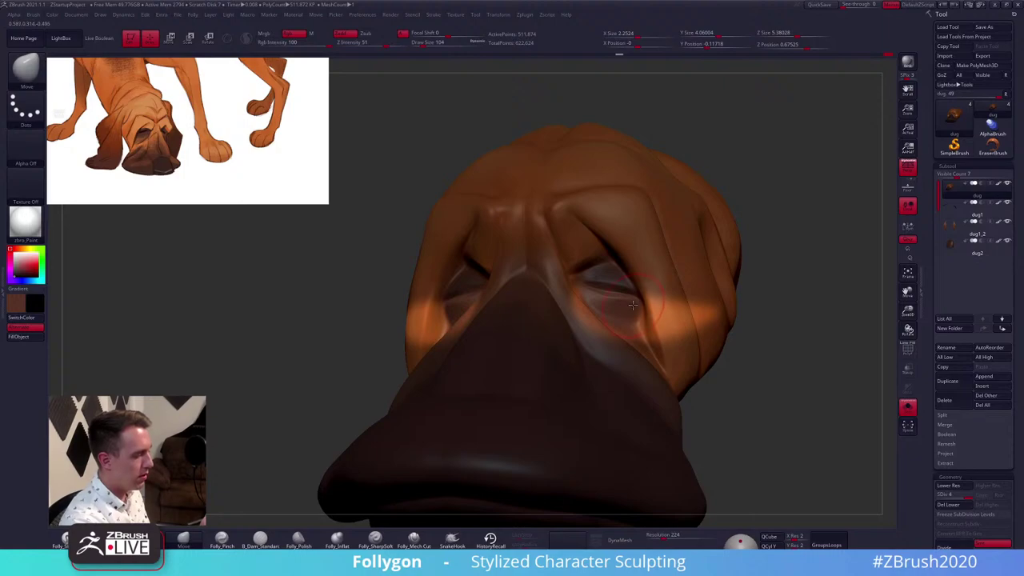
Invert the mask to refine the upper eyelid edge with Move at draw size 67, clear the mask and show all subtools
{"action": "key", "text": "ctrl+i"}
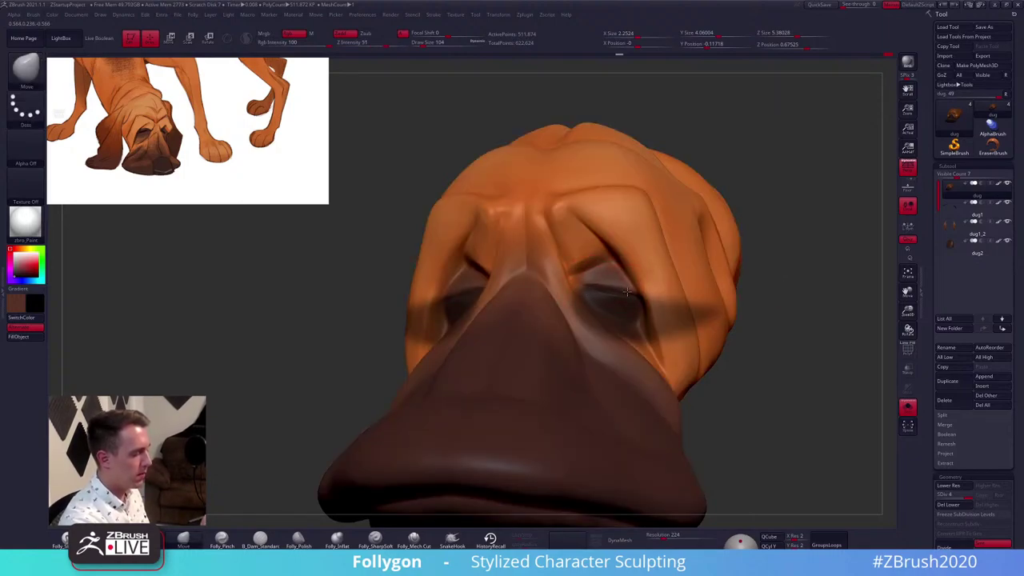
{"action": "key", "text": "space"}
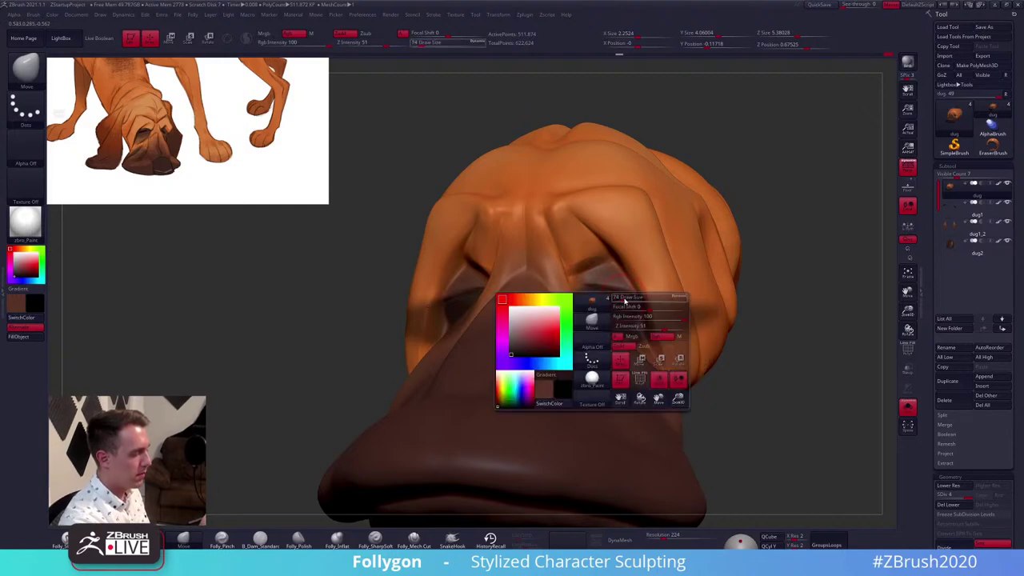
{"action": "key", "text": "shift"}
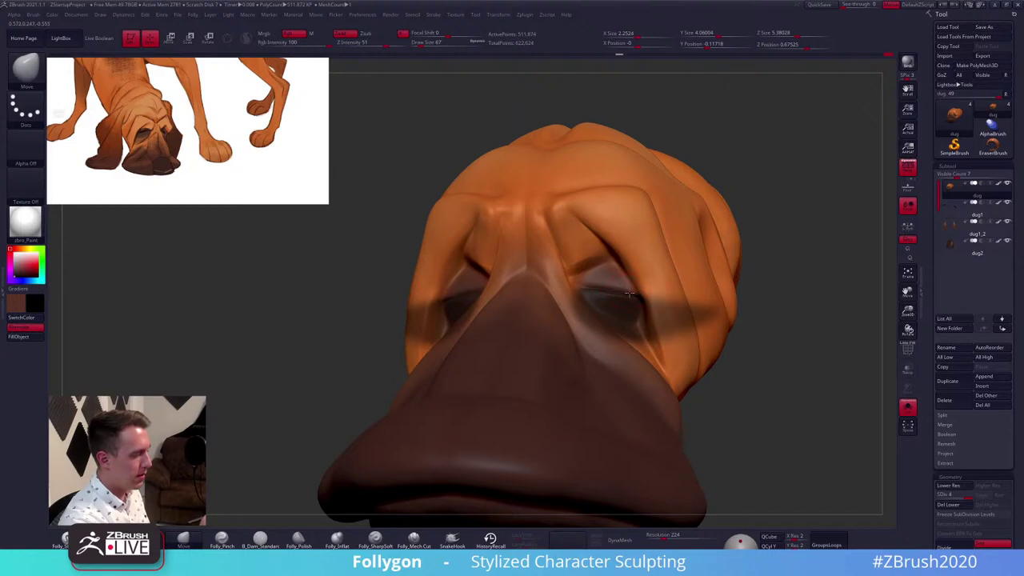
{"action": "key", "text": "ctrl+i"}
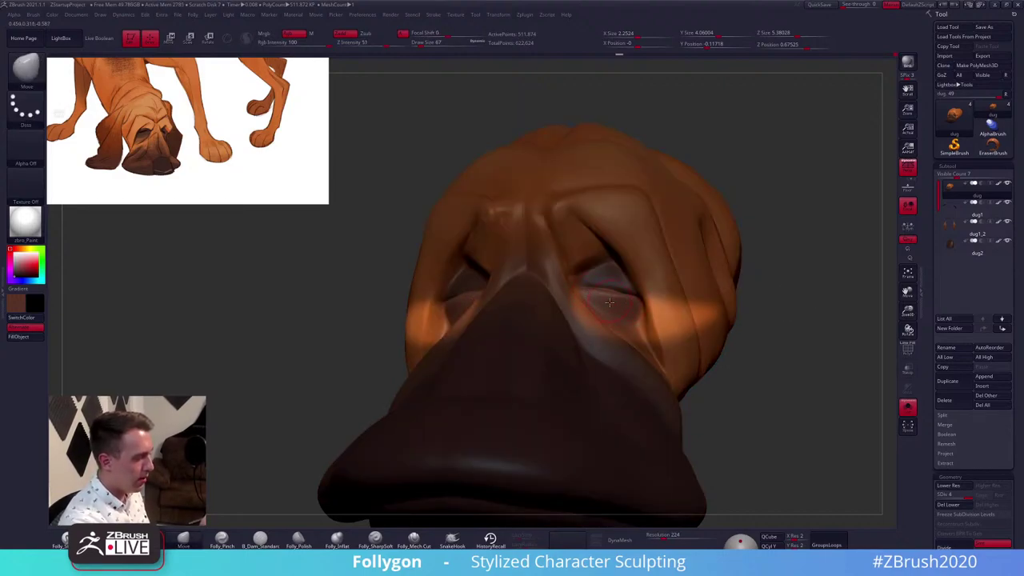
{"action": "left_click_drag", "start_coordinate": [837, 258], "coordinate": [862, 273], "text": "ctrl"}
{"action": "left_click", "coordinate": [908, 408]}
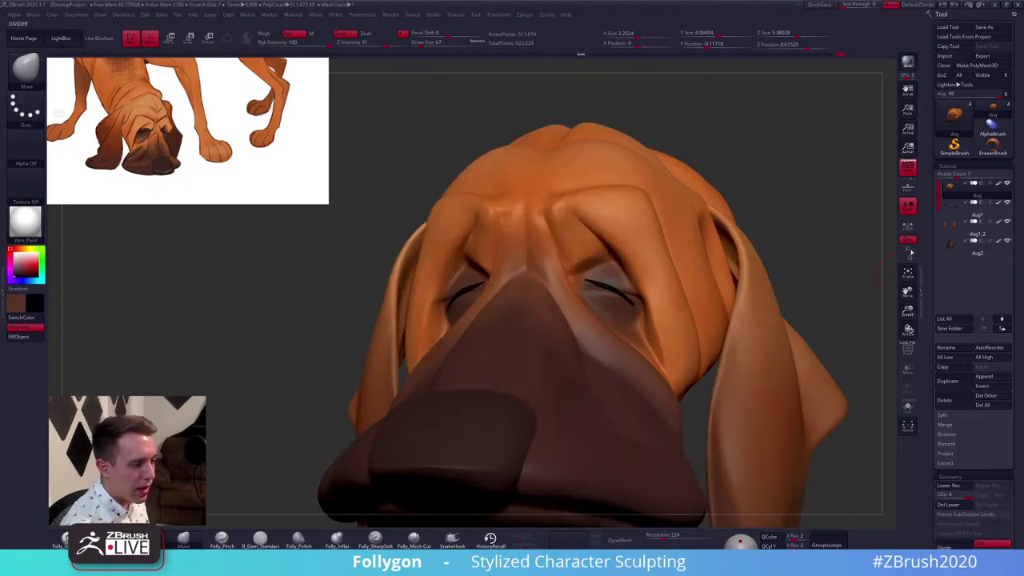
Select the dug1 eye-slit subtool, rotate it with the transpose line to follow the eyelid and adjust its shape with Move
{"action": "left_click", "coordinate": [957, 212]}
{"action": "key", "text": "shift+f"}
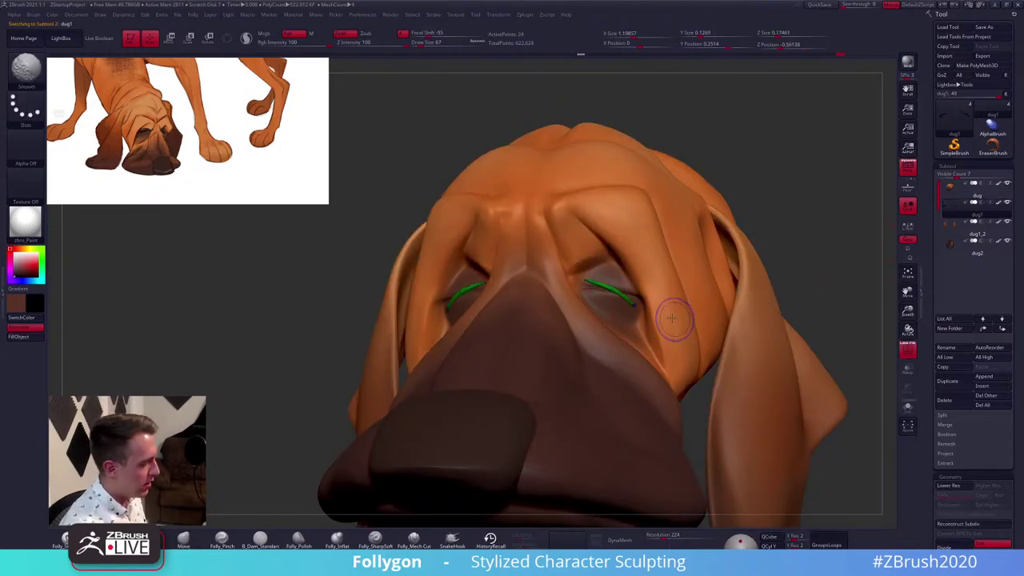
{"action": "key", "text": "shift+f"}
{"action": "right_click_drag", "start_coordinate": [675, 318], "coordinate": [614, 308]}
{"action": "key", "text": "w"}
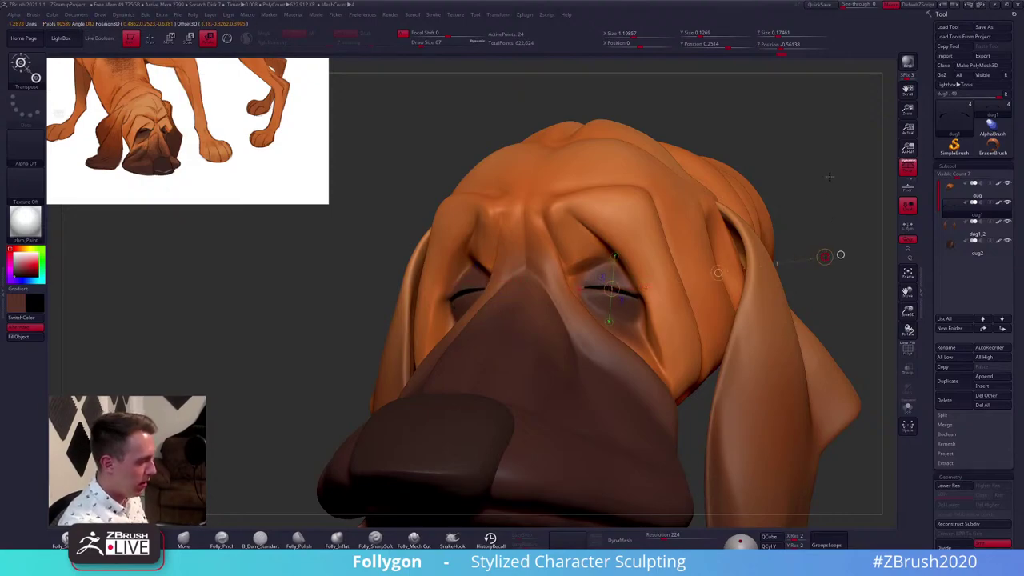
{"action": "key", "text": "q"}
{"action": "key", "text": "space"}
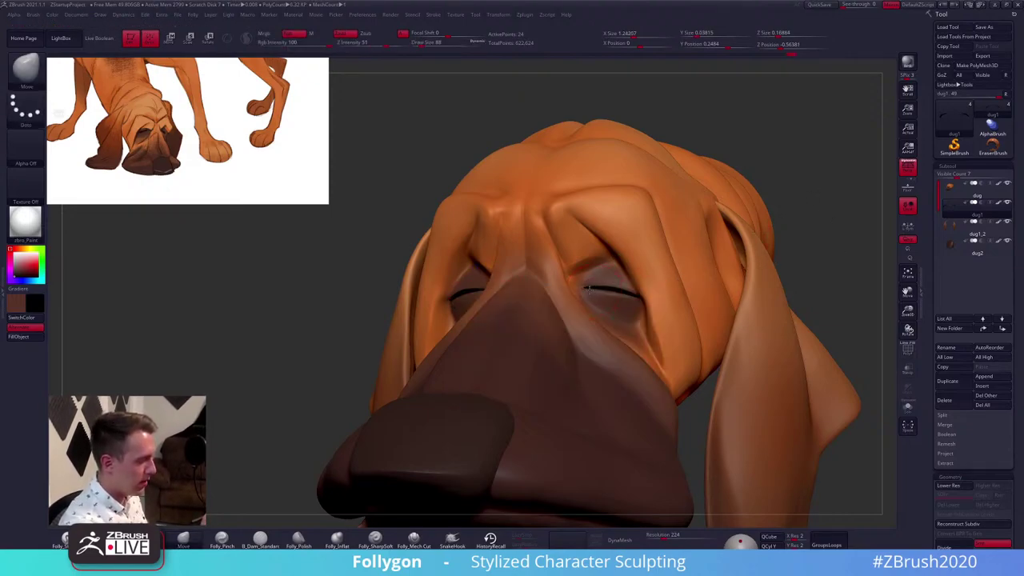
{"action": "left_click_drag", "start_coordinate": [590, 288], "coordinate": [591, 285]}
Isolate the eye slit with polyframe on, taper its outer end with Move at draw size 9 and transpose, and raise its subdivision level
{"action": "mouse_move", "coordinate": [610, 352]}
{"action": "right_mouse_down"}
{"action": "mouse_move", "coordinate": [631, 299]}
{"action": "mouse_move", "coordinate": [670, 365]}
{"action": "right_mouse_up"}
{"action": "key", "text": "alt+s"}
{"action": "key", "text": "shift+f"}
{"action": "right_click", "coordinate": [631, 367]}
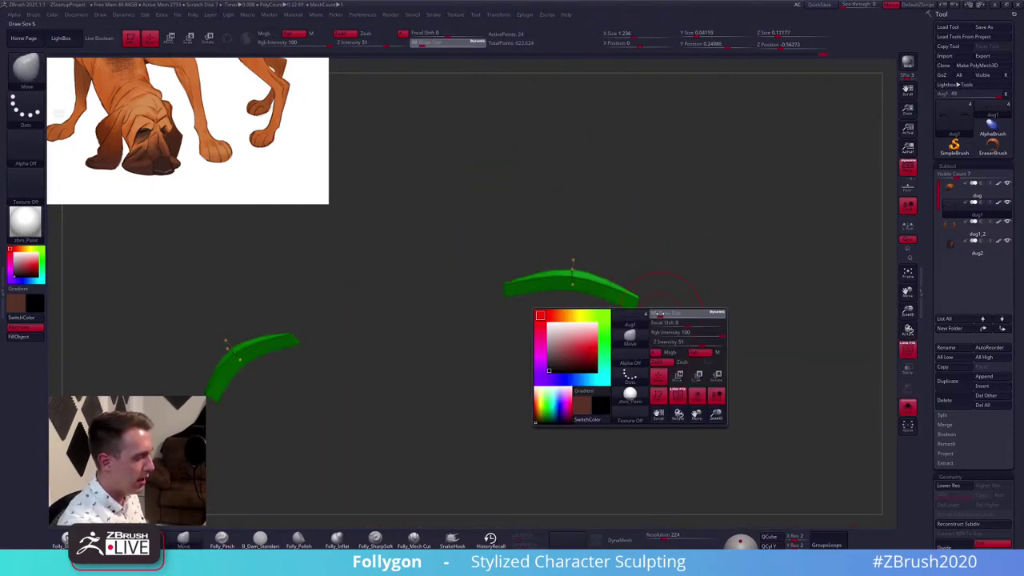
{"action": "mouse_move", "coordinate": [633, 332]}
{"action": "right_mouse_down"}
{"action": "mouse_move", "coordinate": [641, 367]}
{"action": "mouse_move", "coordinate": [643, 354]}
{"action": "right_mouse_up"}
{"action": "key", "text": "space"}
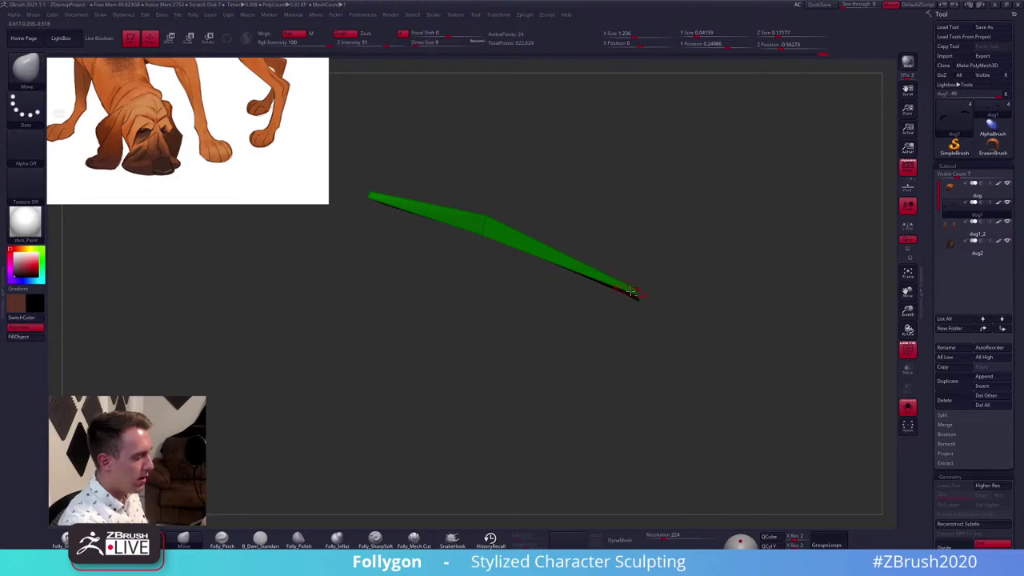
{"action": "key", "text": "ctrl"}
{"action": "key", "text": "w"}
{"action": "left_click_drag", "start_coordinate": [636, 296], "coordinate": [622, 368]}
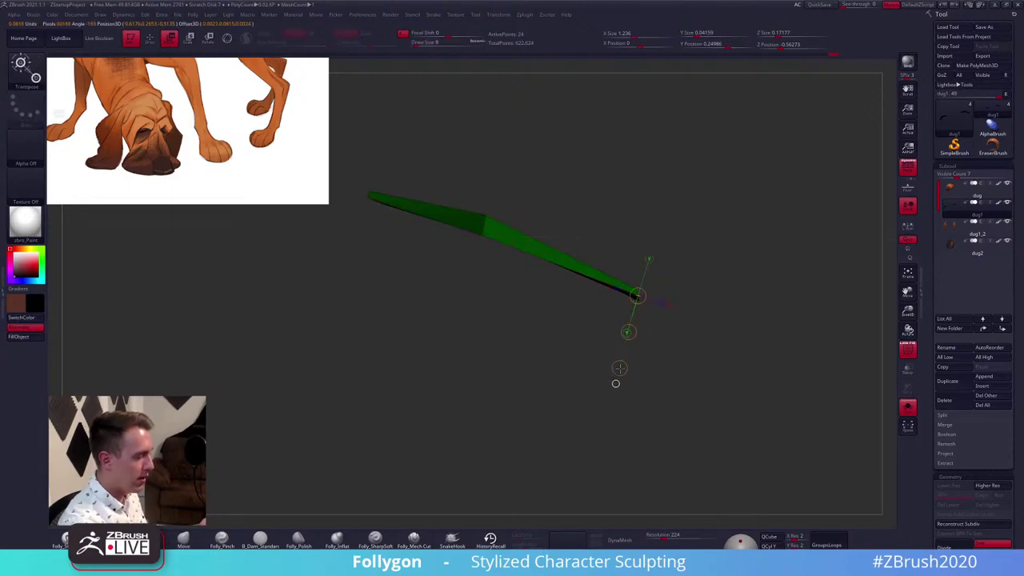
{"action": "key", "text": "d"}
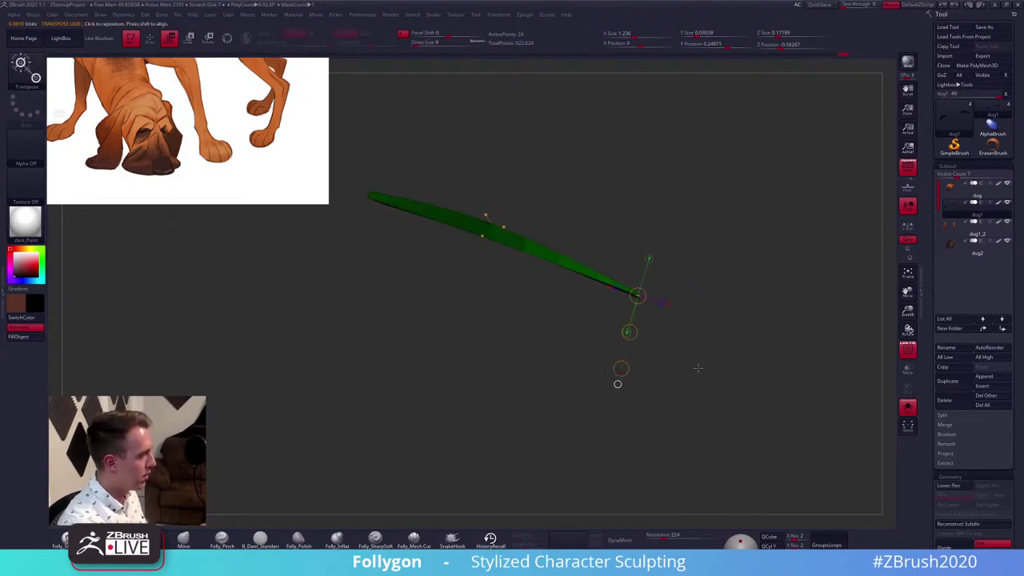
Taper the inner end of the eye slit to a point with a transpose move
{"action": "right_click_drag", "start_coordinate": [697, 371], "coordinate": [638, 327], "text": "ctrl"}
{"action": "key", "text": "q"}
{"action": "right_click_drag", "start_coordinate": [662, 371], "coordinate": [694, 405], "text": "alt"}
{"action": "right_click_drag", "start_coordinate": [612, 357], "coordinate": [589, 352]}
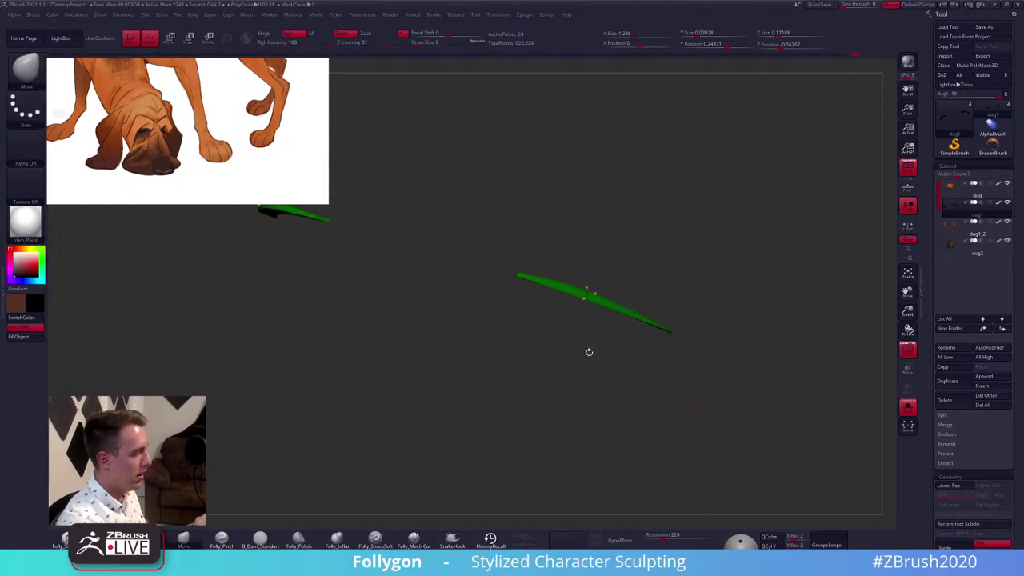
{"action": "right_click_drag", "start_coordinate": [521, 277], "coordinate": [523, 306], "text": "ctrl"}
{"action": "mouse_move", "coordinate": [519, 290]}
{"action": "left_mouse_down", "text": "ctrl"}
{"action": "mouse_move", "coordinate": [516, 242]}
{"action": "mouse_move", "coordinate": [482, 327]}
{"action": "left_mouse_up", "text": "ctrl"}
{"action": "key", "text": "w"}
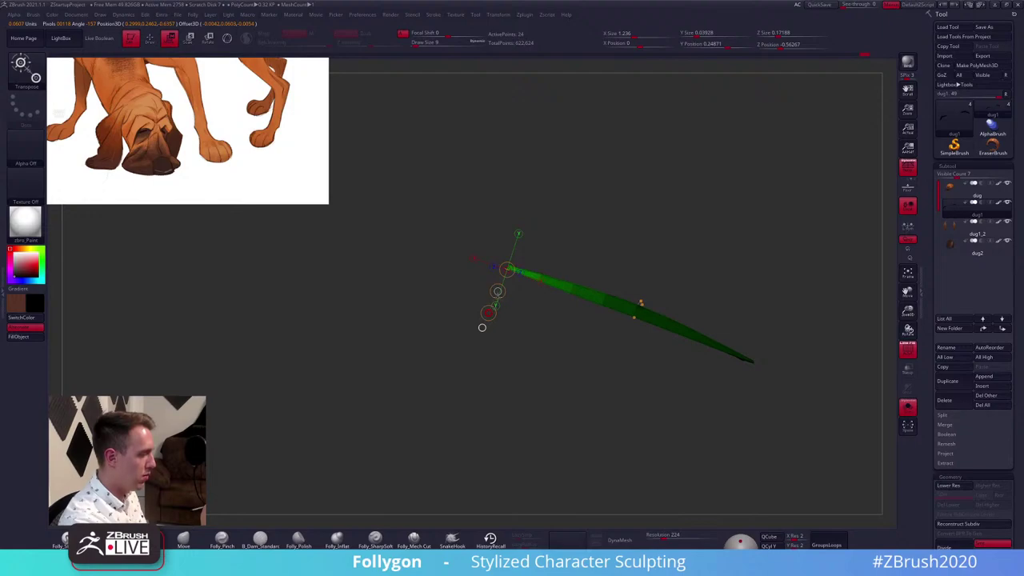
{"action": "key", "text": "q"}
Show the whole head without polyframe and fit the eye slit against the eyelid with the Move brush at draw size 113
{"action": "mouse_move", "coordinate": [625, 360]}
{"action": "right_mouse_down", "text": "ctrl"}
{"action": "mouse_move", "coordinate": [600, 339]}
{"action": "mouse_move", "coordinate": [577, 349]}
{"action": "right_mouse_up", "text": "ctrl"}
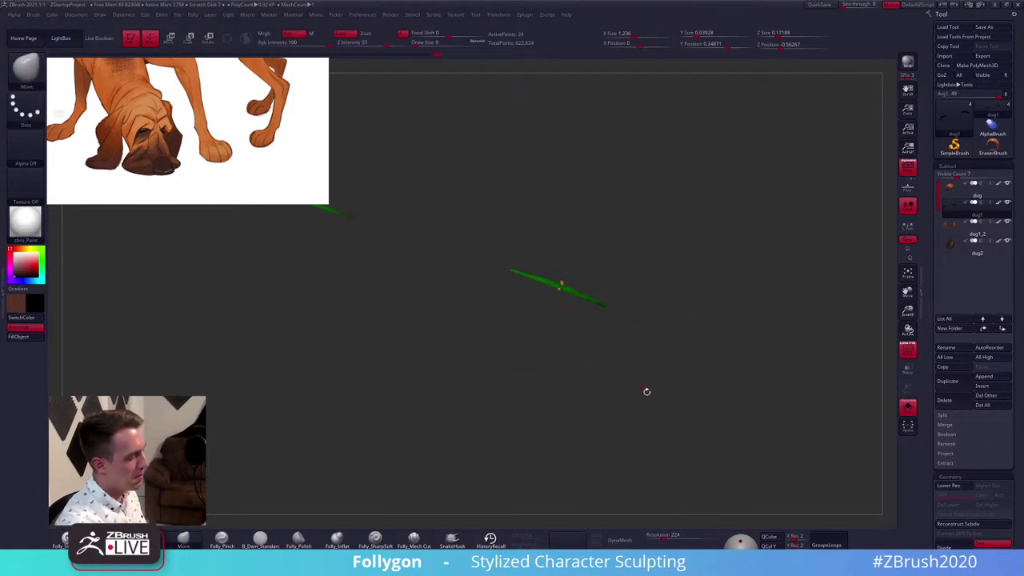
{"action": "key", "text": "shift+s"}
{"action": "right_click_drag", "start_coordinate": [617, 392], "coordinate": [584, 328]}
{"action": "key", "text": "shift+f"}
{"action": "key", "text": "space"}
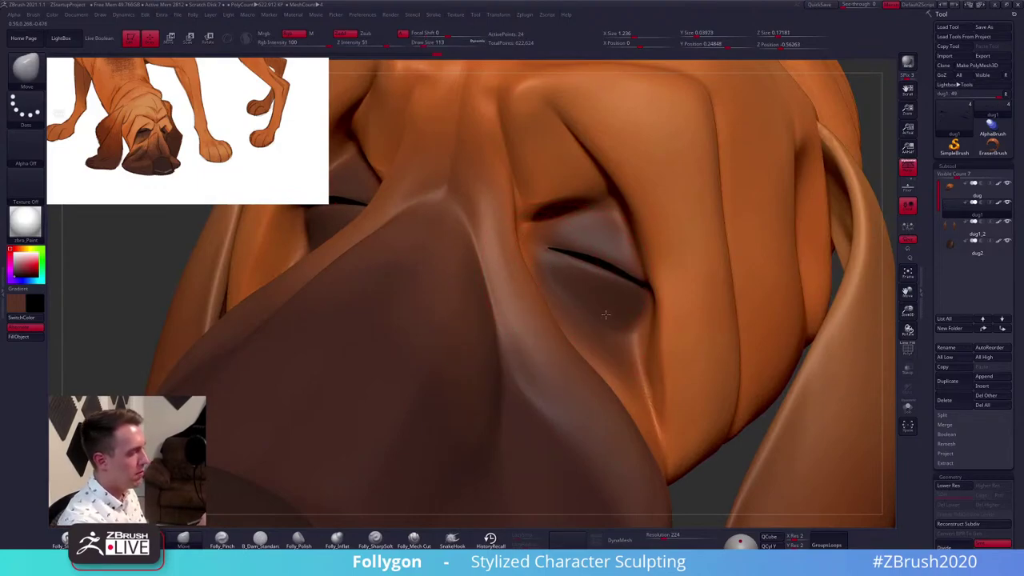
{"action": "key", "text": "f"}
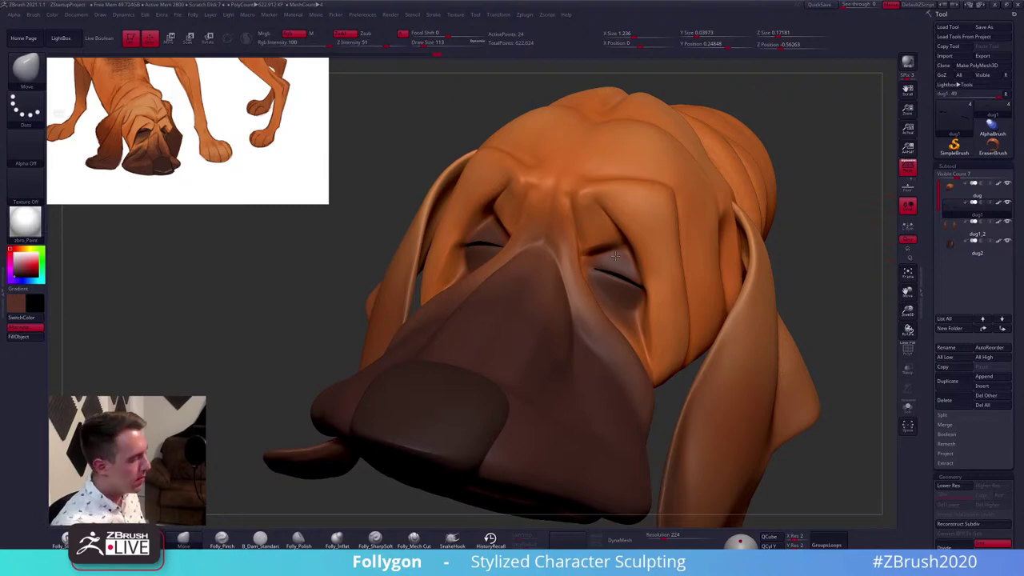
{"action": "mouse_move", "coordinate": [680, 277]}
{"action": "right_mouse_down", "text": "ctrl"}
{"action": "mouse_move", "coordinate": [666, 300]}
{"action": "mouse_move", "coordinate": [681, 291]}
{"action": "right_mouse_up", "text": "ctrl"}
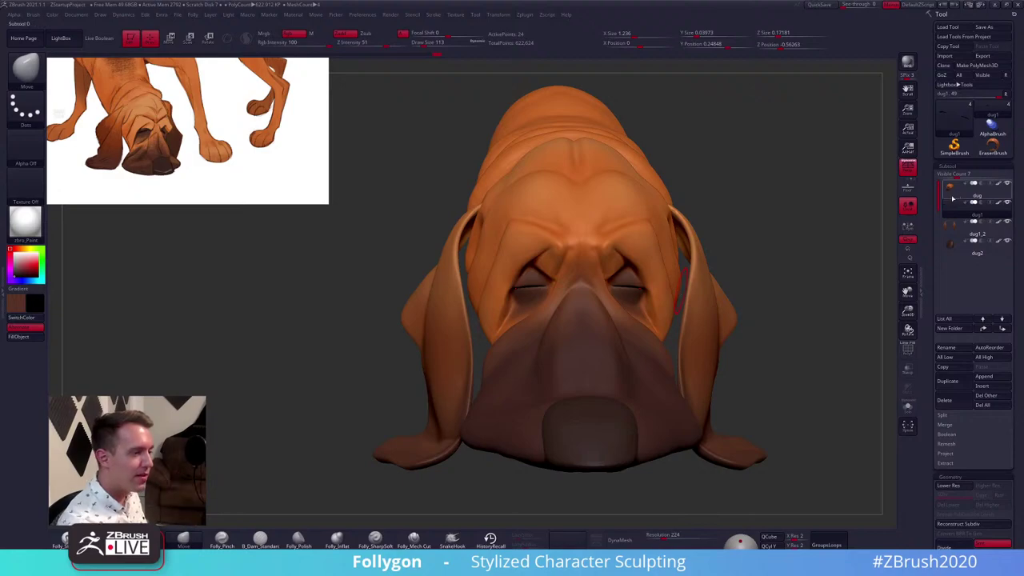
Select the dug head subtool, sharpen the upper-eyelid crease under the brow fold with Folly_Mech Cut at draw size 61, and smooth it
{"action": "left_click", "coordinate": [977, 191]}
{"action": "left_click", "coordinate": [415, 539]}
{"action": "right_click_drag", "start_coordinate": [592, 360], "coordinate": [558, 322]}
{"action": "key", "text": "space"}
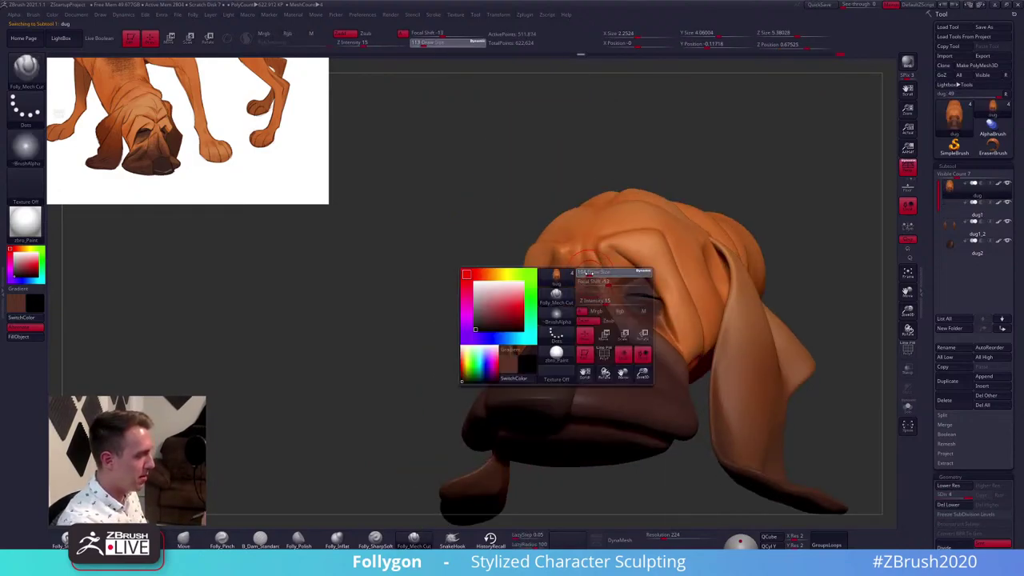
{"action": "left_click_drag", "start_coordinate": [615, 283], "coordinate": [610, 284]}
{"action": "mouse_move", "coordinate": [661, 357]}
{"action": "right_mouse_down"}
{"action": "mouse_move", "coordinate": [635, 329]}
{"action": "mouse_move", "coordinate": [605, 337]}
{"action": "right_mouse_up"}
{"action": "key", "text": "space"}
{"action": "left_click_drag", "start_coordinate": [639, 284], "coordinate": [637, 283]}
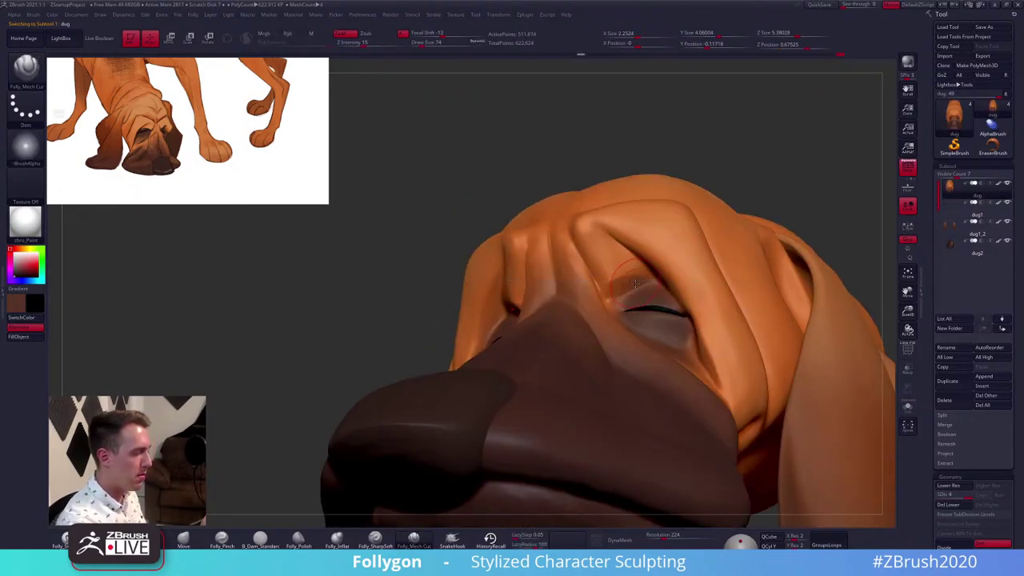
{"action": "right_click_drag", "start_coordinate": [637, 283], "coordinate": [605, 335]}
{"action": "key", "text": "space"}
{"action": "left_click_drag", "start_coordinate": [632, 282], "coordinate": [635, 281]}
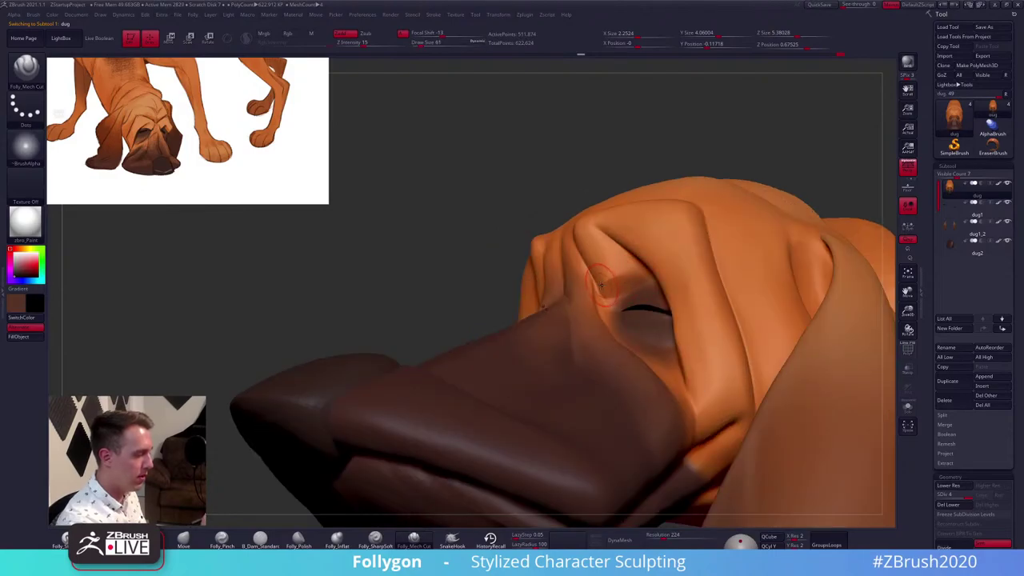
{"action": "right_click_drag", "start_coordinate": [656, 282], "coordinate": [645, 292]}
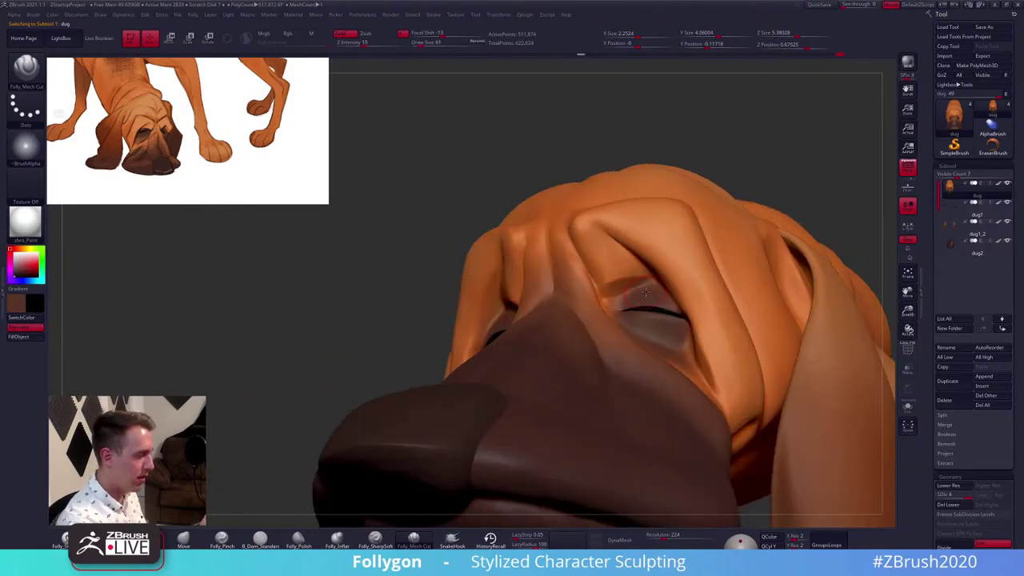
{"action": "key", "text": "shift"}
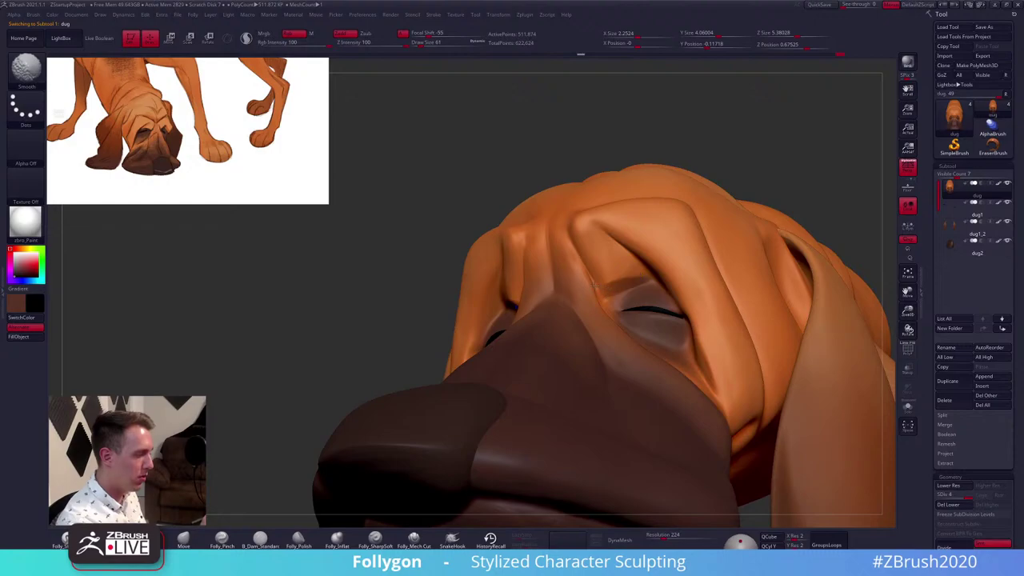
Build up the skin folds between the brows with Folly_Clay at draw size 61 and smooth them
{"action": "mouse_move", "coordinate": [593, 285]}
{"action": "right_mouse_down"}
{"action": "mouse_move", "coordinate": [587, 260]}
{"action": "mouse_move", "coordinate": [570, 258]}
{"action": "right_mouse_up"}
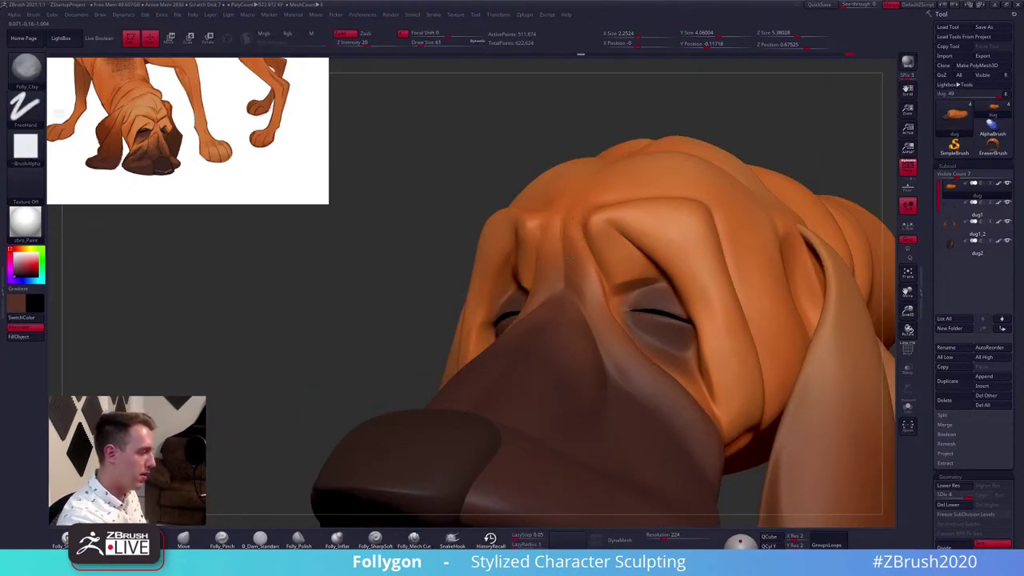
{"action": "key", "text": "shift"}
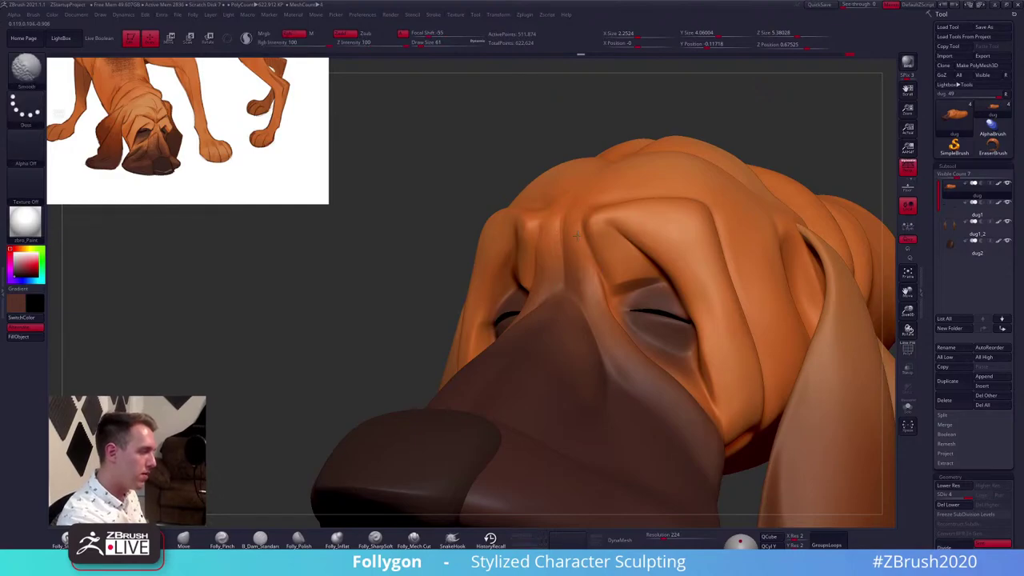
{"action": "right_click_drag", "start_coordinate": [591, 304], "coordinate": [643, 350]}
Drop to subdivision level 2, rework the fold between eye and muzzle with Folly_Clay at draw size 67, then smooth it up to level 4
{"action": "key", "text": "shift+d"}
{"action": "key", "text": "shift+d"}
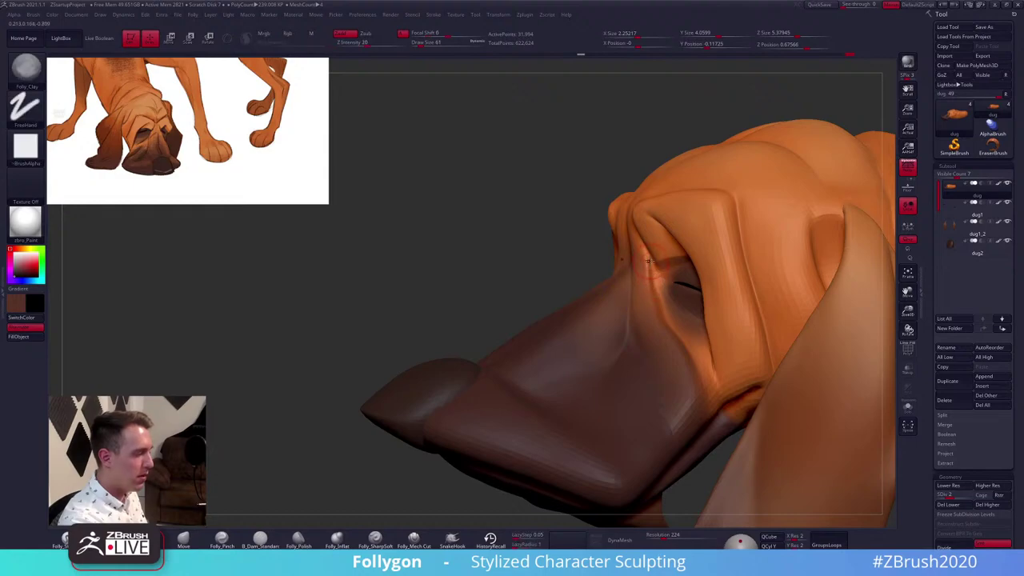
{"action": "key", "text": "space"}
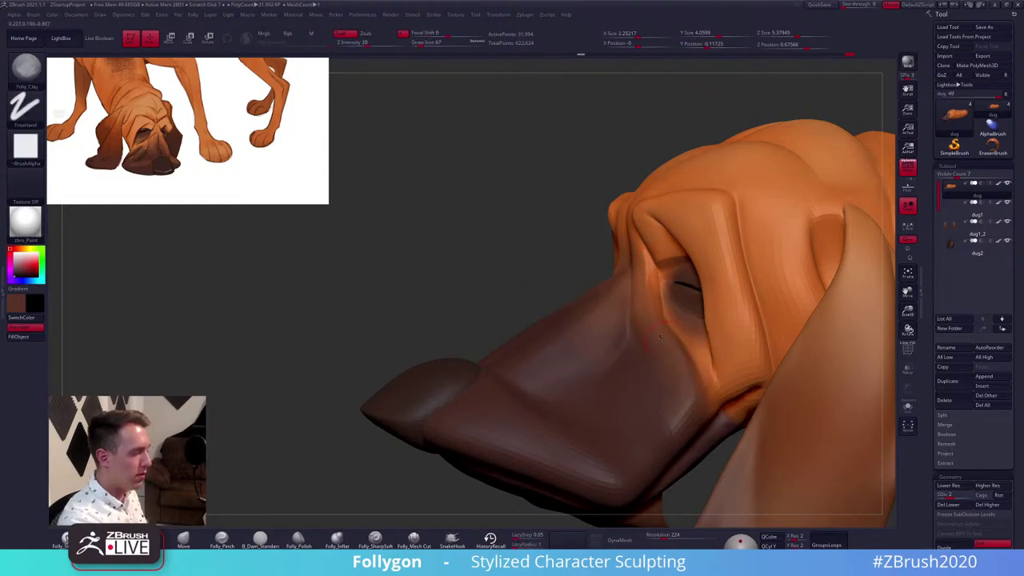
{"action": "key", "text": "shift"}
{"action": "key", "text": "d"}
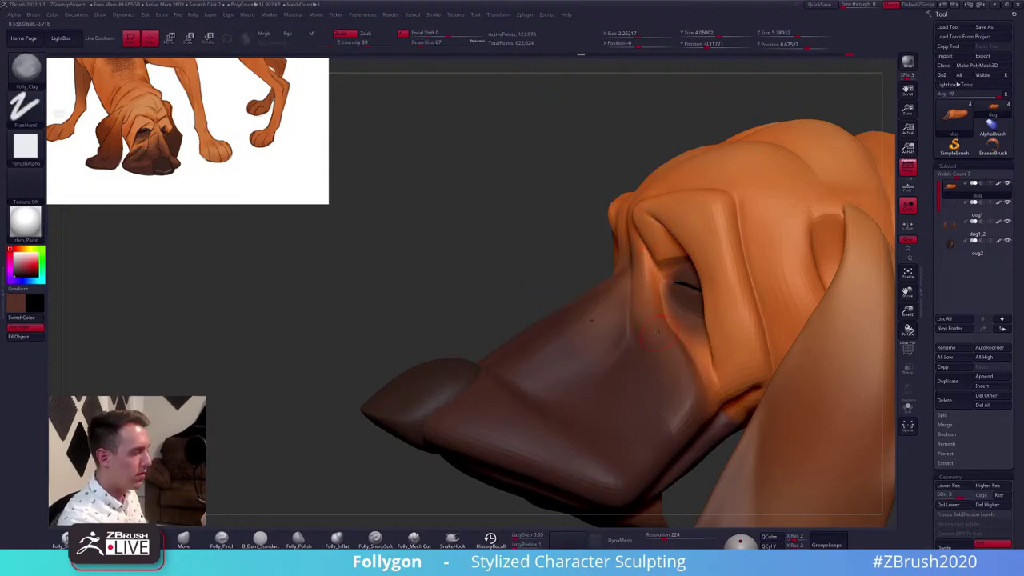
{"action": "left_click_drag", "start_coordinate": [647, 268], "coordinate": [650, 320], "text": "shift"}
{"action": "key", "text": "d"}
{"action": "mouse_move", "coordinate": [649, 328]}
{"action": "right_mouse_down", "text": "ctrl"}
{"action": "mouse_move", "coordinate": [639, 357]}
{"action": "mouse_move", "coordinate": [661, 357]}
{"action": "mouse_move", "coordinate": [589, 304]}
{"action": "mouse_move", "coordinate": [590, 352]}
{"action": "right_mouse_up", "text": "ctrl"}
{"action": "left_click_drag", "start_coordinate": [591, 332], "coordinate": [583, 308], "text": "shift"}
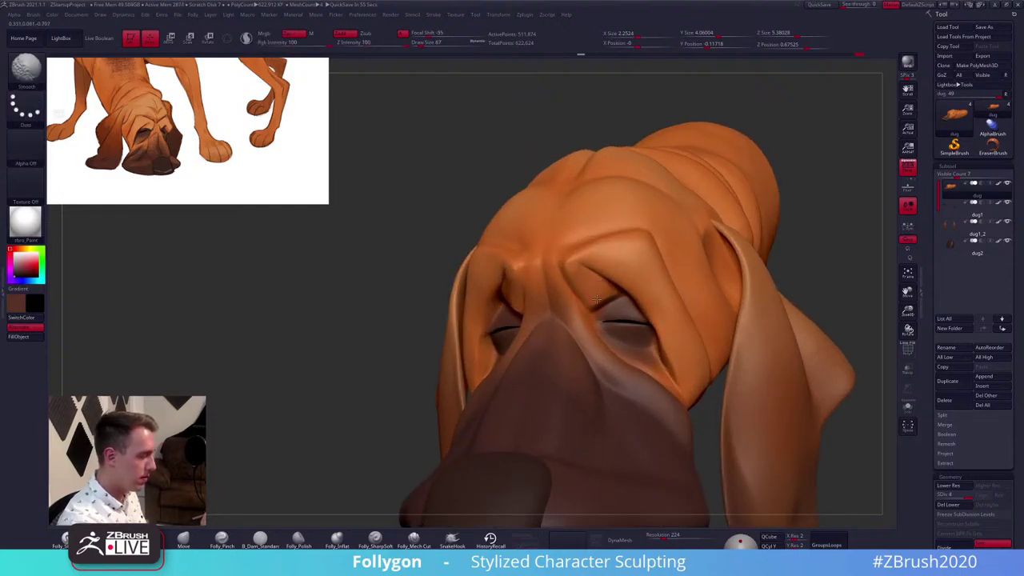
{"action": "mouse_move", "coordinate": [580, 311]}
{"action": "right_mouse_down", "text": "ctrl"}
{"action": "mouse_move", "coordinate": [574, 259]}
{"action": "mouse_move", "coordinate": [736, 389]}
{"action": "mouse_move", "coordinate": [728, 397]}
{"action": "right_mouse_up", "text": "ctrl"}
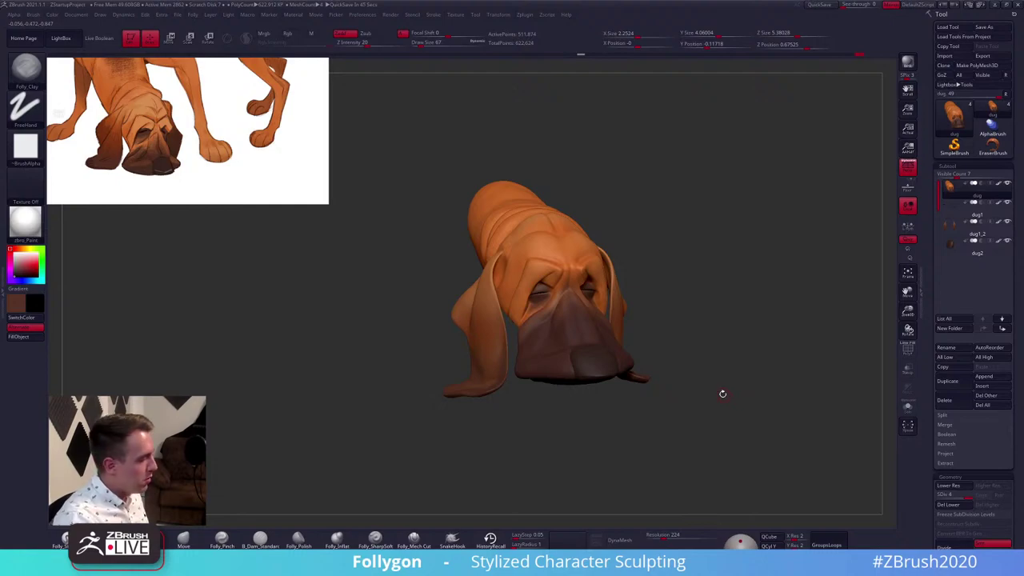
{"action": "right_click_drag", "start_coordinate": [723, 394], "coordinate": [657, 325]}
{"action": "mouse_move", "coordinate": [591, 263]}
{"action": "right_mouse_down"}
{"action": "mouse_move", "coordinate": [550, 262]}
{"action": "mouse_move", "coordinate": [610, 259]}
{"action": "mouse_move", "coordinate": [578, 266]}
{"action": "right_mouse_up"}
{"action": "key", "text": "shift+f"}
{"action": "key", "text": "shift+f"}
{"action": "right_click_drag", "start_coordinate": [577, 265], "coordinate": [625, 280], "text": "alt"}
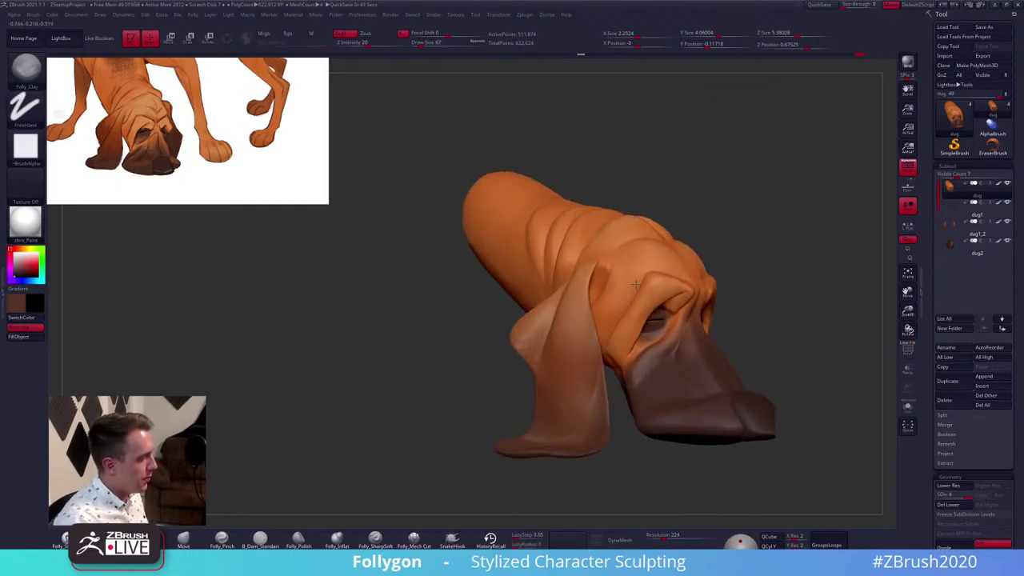
Isolate the head mesh and cut a crease between the forehead and the front neck fold with Folly_Mech Cut at draw size 140
{"action": "left_click", "coordinate": [413, 540]}
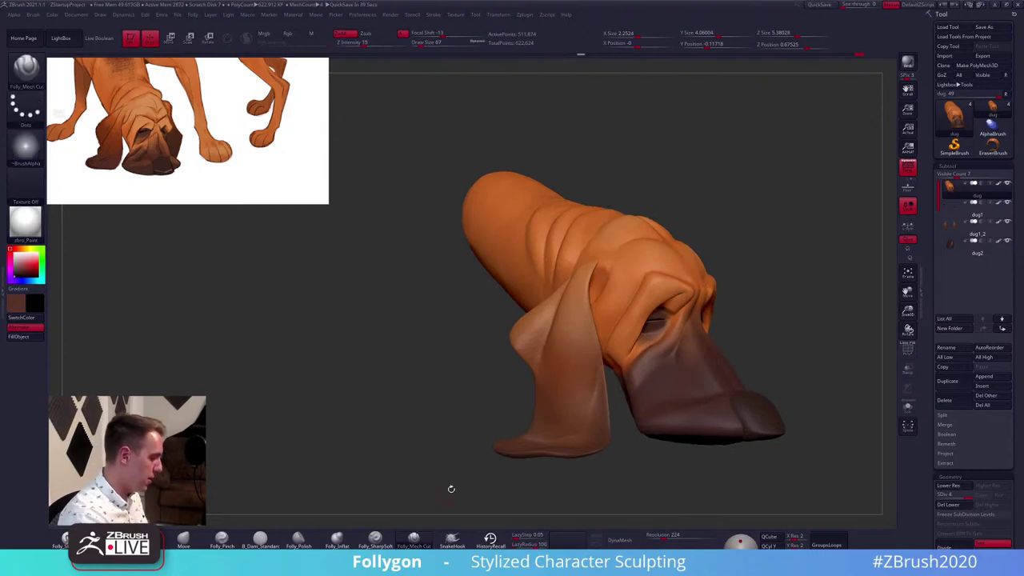
{"action": "key", "text": "alt+s"}
{"action": "key", "text": "space"}
{"action": "left_click", "coordinate": [625, 274]}
{"action": "mouse_move", "coordinate": [629, 277]}
{"action": "right_mouse_down"}
{"action": "mouse_move", "coordinate": [608, 377]}
{"action": "mouse_move", "coordinate": [611, 264]}
{"action": "right_mouse_up"}
{"action": "key", "text": "space"}
{"action": "left_click_drag", "start_coordinate": [615, 267], "coordinate": [611, 268]}
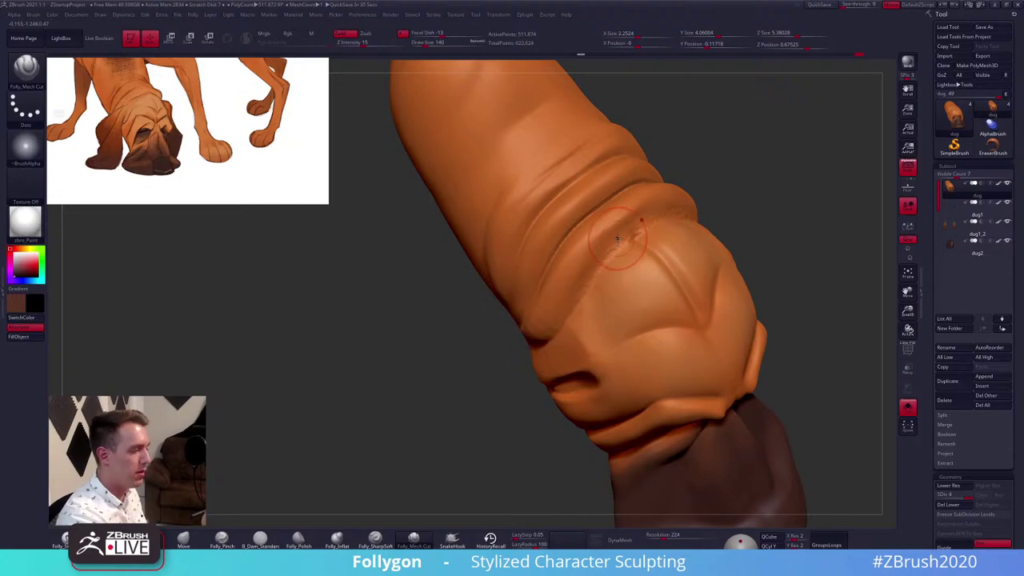
{"action": "left_click_drag", "start_coordinate": [661, 228], "coordinate": [570, 301]}
Check the mesh wireframe, smooth the crease behind the forehead and cut it again
{"action": "key", "text": "shift+f"}
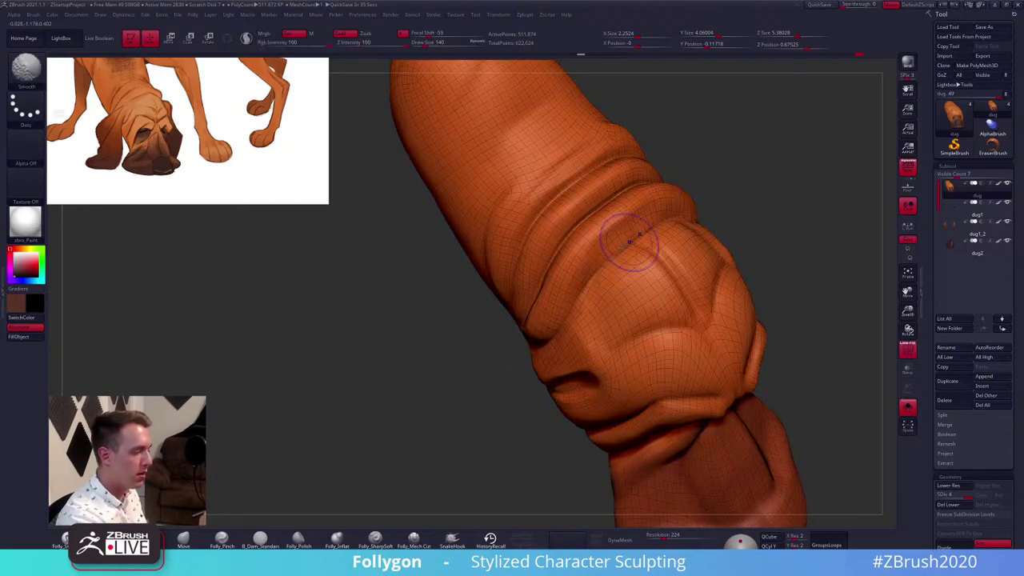
{"action": "key", "text": "shift+f"}
{"action": "key", "text": "shift+f"}
{"action": "key", "text": "shift+f"}
{"action": "left_click_drag", "start_coordinate": [663, 223], "coordinate": [583, 289]}
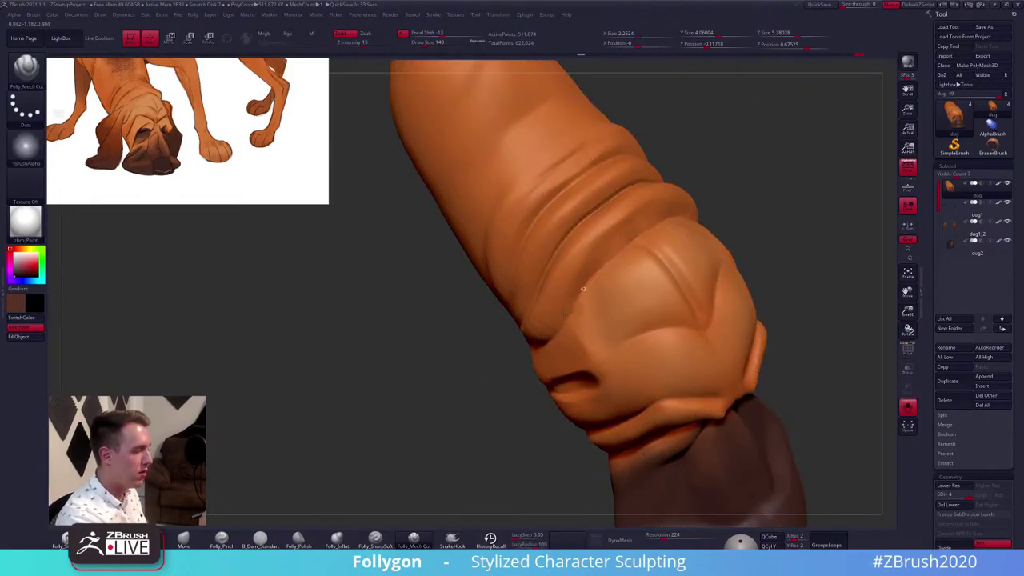
Continue the crease behind the forehead down the side of the neck with Folly_Mech Cut at draw size 192
{"action": "right_click_drag", "start_coordinate": [538, 341], "coordinate": [574, 301]}
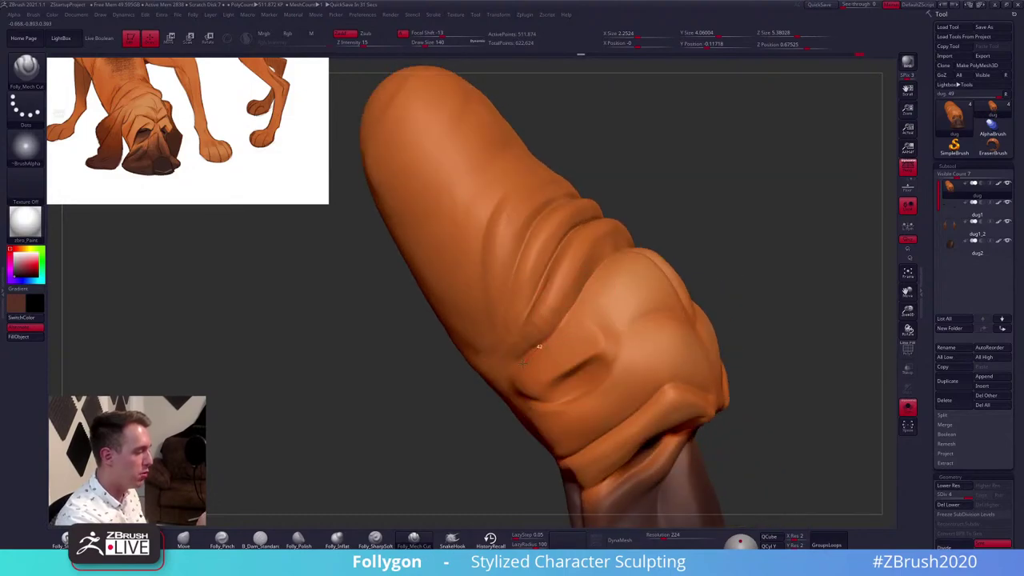
{"action": "right_click_drag", "start_coordinate": [487, 387], "coordinate": [552, 312]}
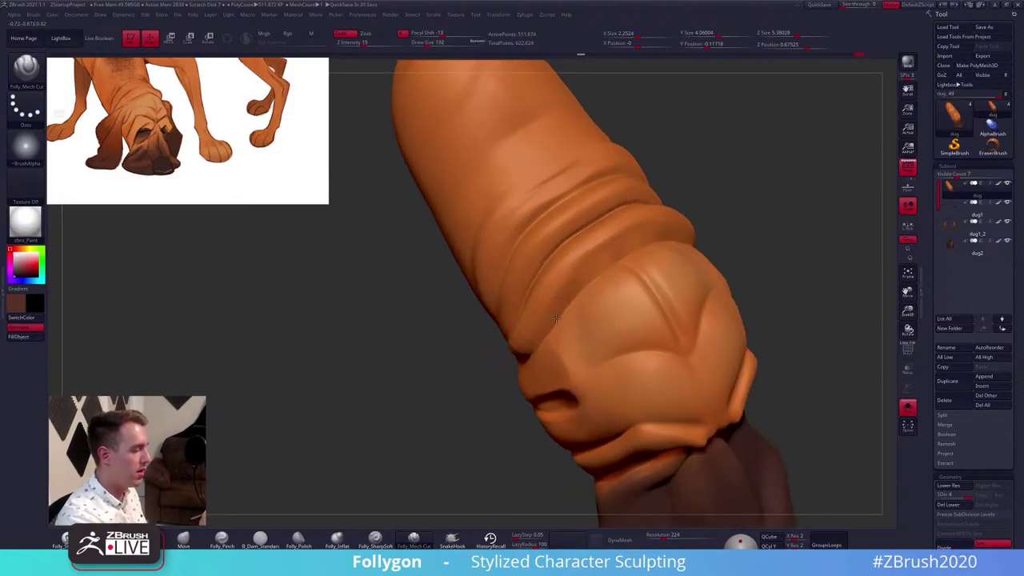
{"action": "right_click_drag", "start_coordinate": [596, 381], "coordinate": [611, 370]}
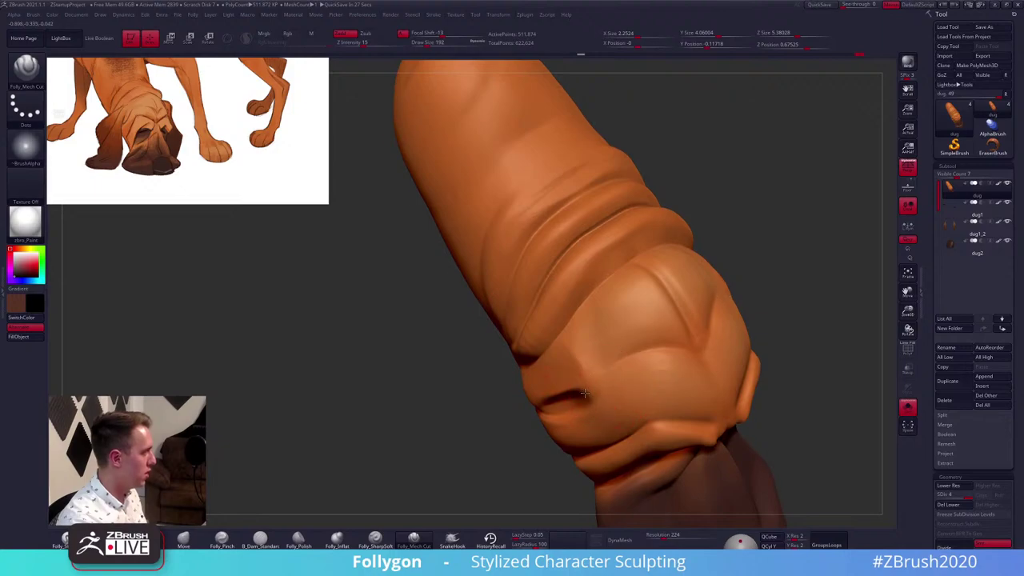
{"action": "right_click_drag", "start_coordinate": [535, 353], "coordinate": [524, 360]}
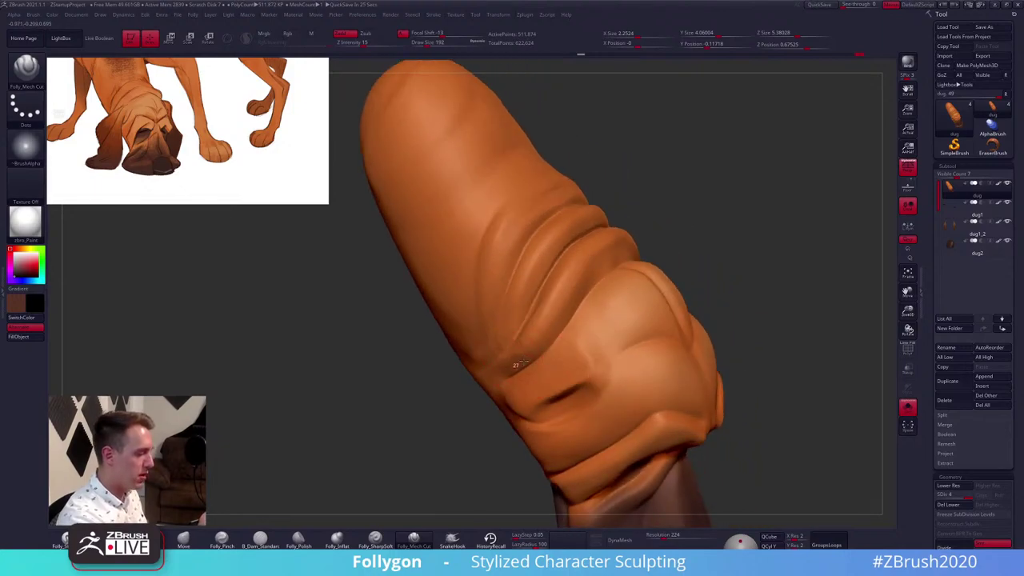
{"action": "right_click_drag", "start_coordinate": [626, 242], "coordinate": [569, 297]}
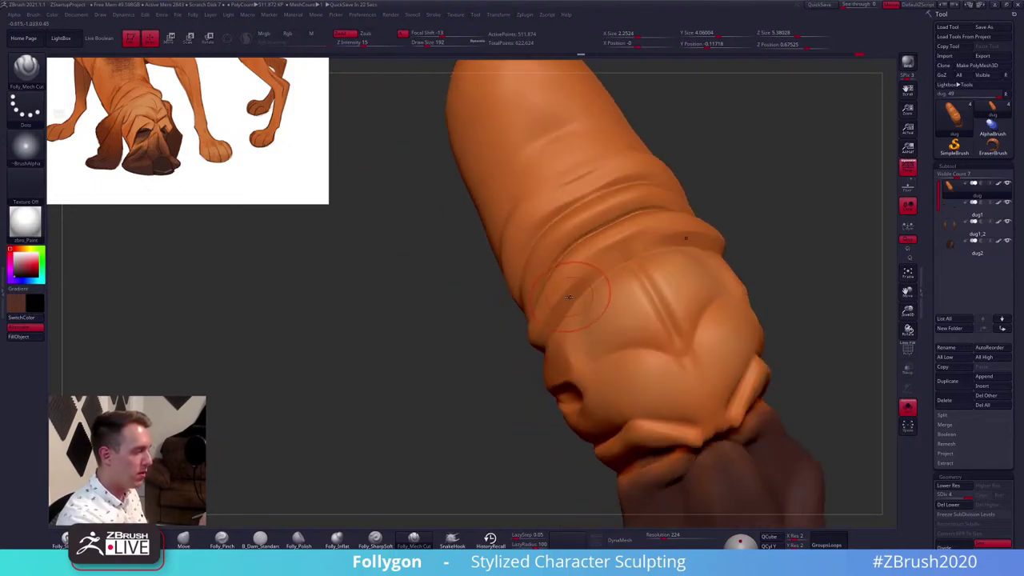
Deepen the grooves between the neck folds and smooth them, reducing the draw size to 150
{"action": "right_click_drag", "start_coordinate": [700, 232], "coordinate": [598, 282]}
{"action": "left_click_drag", "start_coordinate": [598, 282], "coordinate": [547, 340], "text": "shift"}
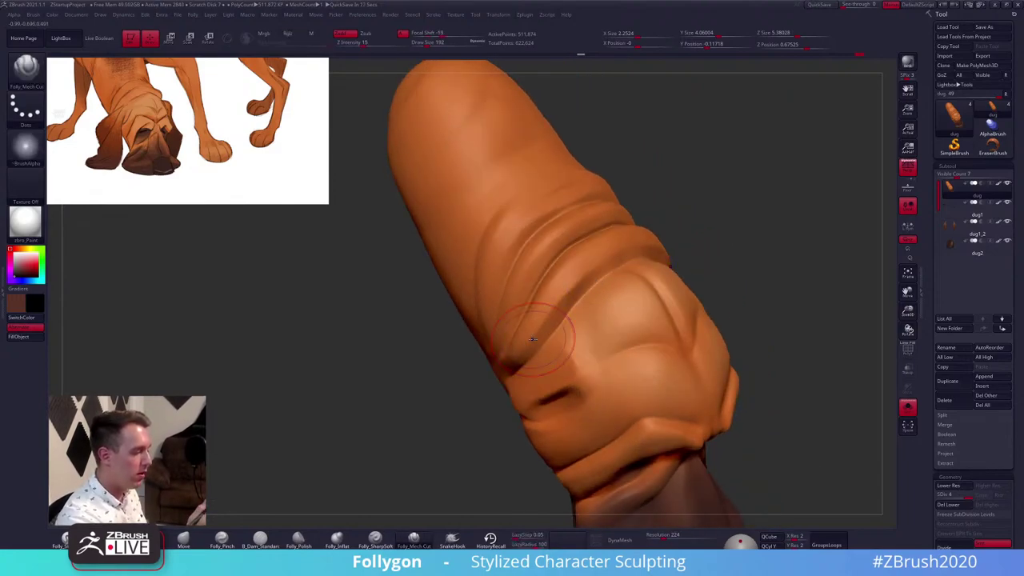
{"action": "right_click_drag", "start_coordinate": [583, 279], "coordinate": [544, 328]}
{"action": "right_click", "coordinate": [550, 322]}
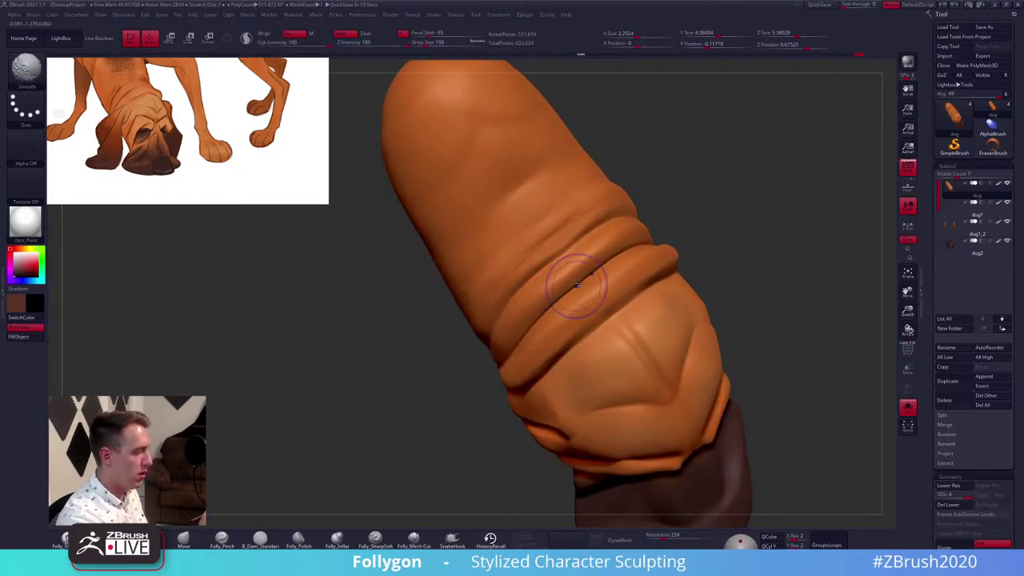
{"action": "left_click_drag", "start_coordinate": [574, 280], "coordinate": [587, 281], "text": "shift"}
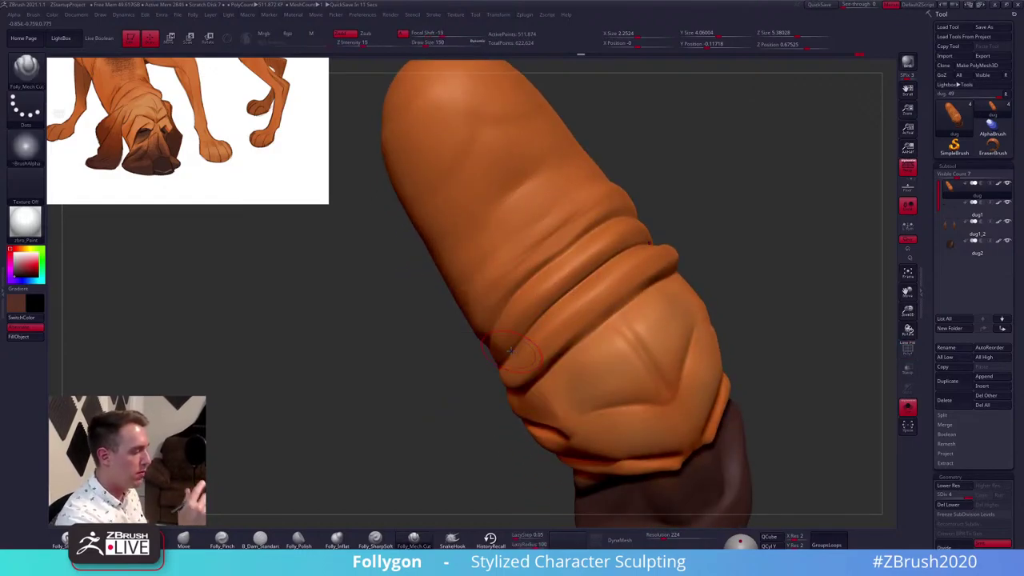
Lower the mesh to subdivision level 3 and fill out the front neck fold with Folly_Clay, ending at draw size 113
{"action": "key", "text": "shift+d"}
{"action": "right_click_drag", "start_coordinate": [592, 338], "coordinate": [551, 345]}
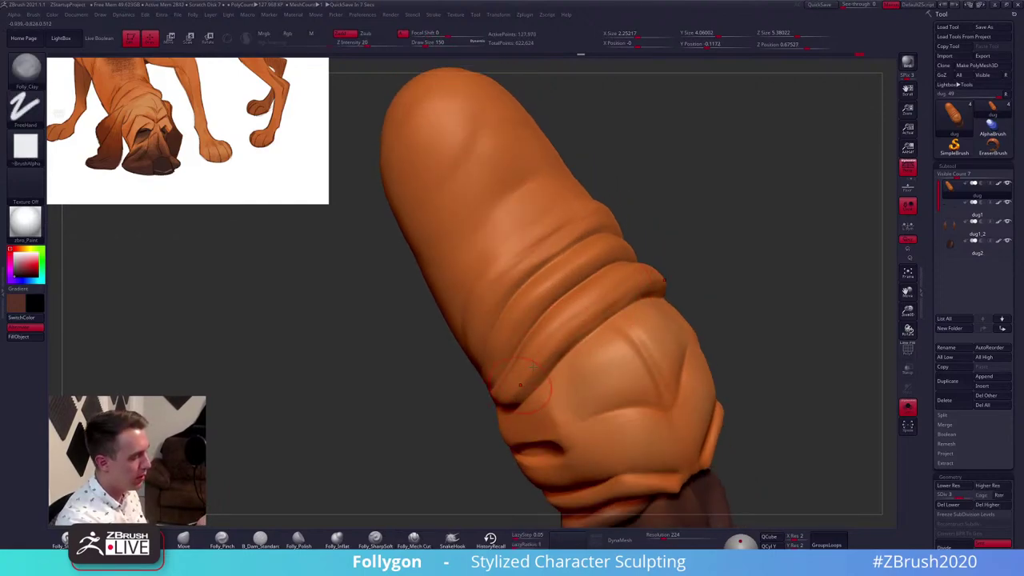
{"action": "right_click_drag", "start_coordinate": [521, 392], "coordinate": [550, 358]}
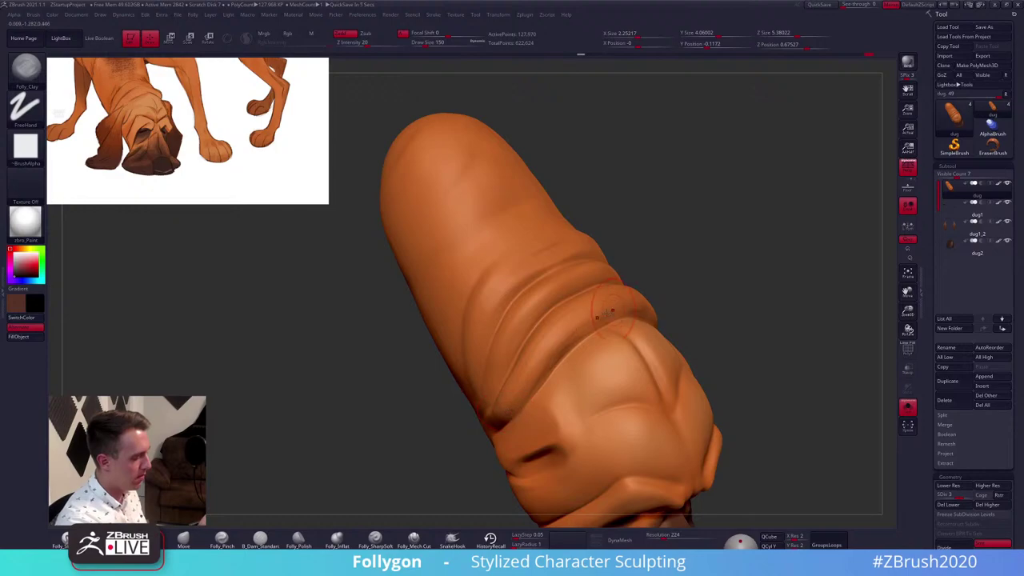
{"action": "key", "text": "shift"}
{"action": "mouse_move", "coordinate": [556, 340]}
{"action": "right_mouse_down"}
{"action": "mouse_move", "coordinate": [512, 400]}
{"action": "mouse_move", "coordinate": [549, 353]}
{"action": "mouse_move", "coordinate": [563, 309]}
{"action": "mouse_move", "coordinate": [555, 293]}
{"action": "right_mouse_up"}
{"action": "left_click_drag", "start_coordinate": [539, 317], "coordinate": [558, 308]}
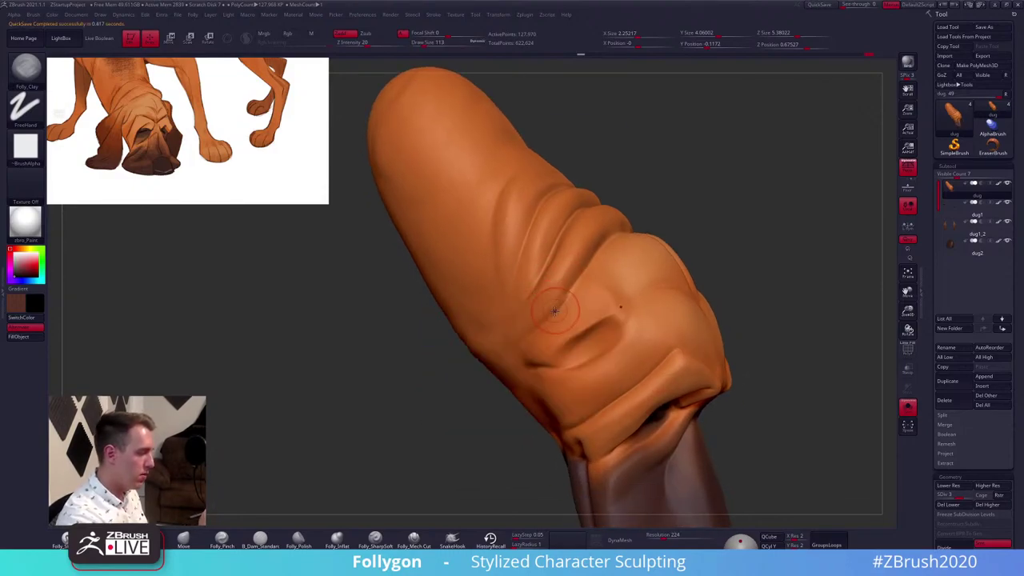
Extend the side groove below the neck folds with Folly_Mech Cut, smooth it, and refine the fold with Folly_SharpSoft at draw size 170
{"action": "left_click", "coordinate": [413, 540]}
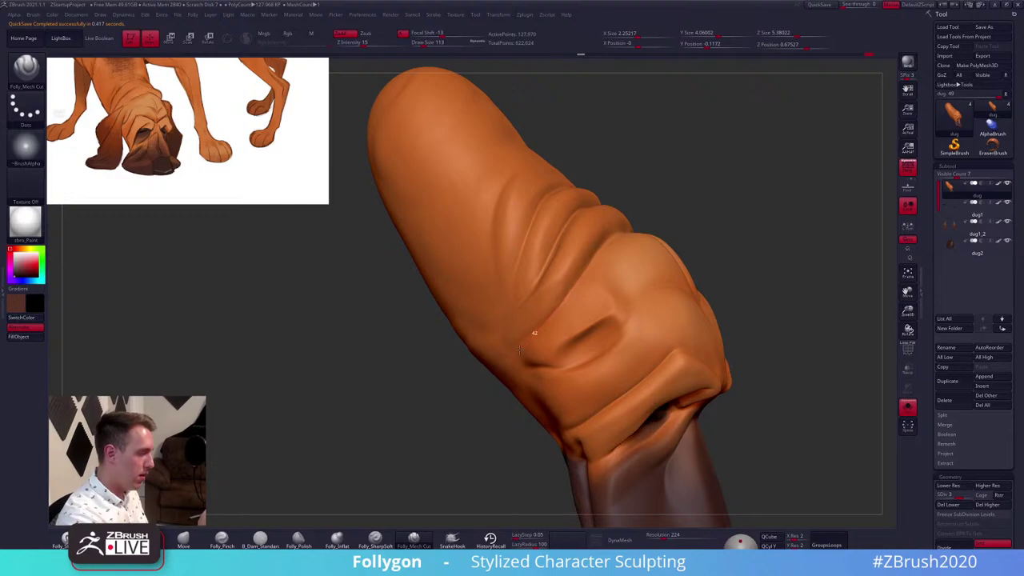
{"action": "mouse_move", "coordinate": [526, 328]}
{"action": "left_mouse_down", "text": "shift"}
{"action": "mouse_move", "coordinate": [561, 282]}
{"action": "mouse_move", "coordinate": [504, 350]}
{"action": "left_mouse_up", "text": "shift"}
{"action": "left_click", "coordinate": [390, 537]}
{"action": "key", "text": "space"}
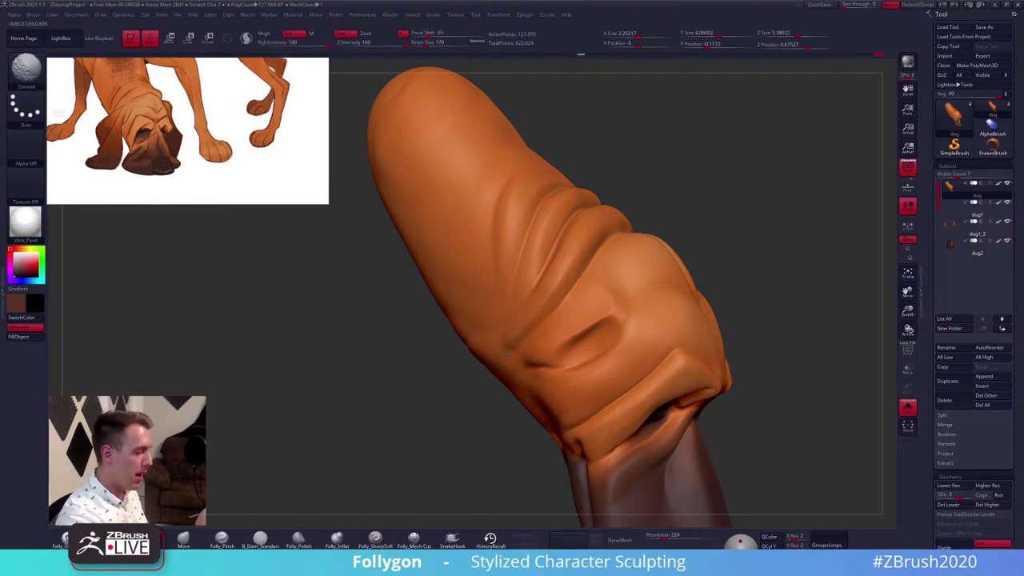
{"action": "left_click_drag", "start_coordinate": [575, 270], "coordinate": [581, 293], "text": "shift"}
{"action": "right_click_drag", "start_coordinate": [581, 293], "coordinate": [454, 432]}
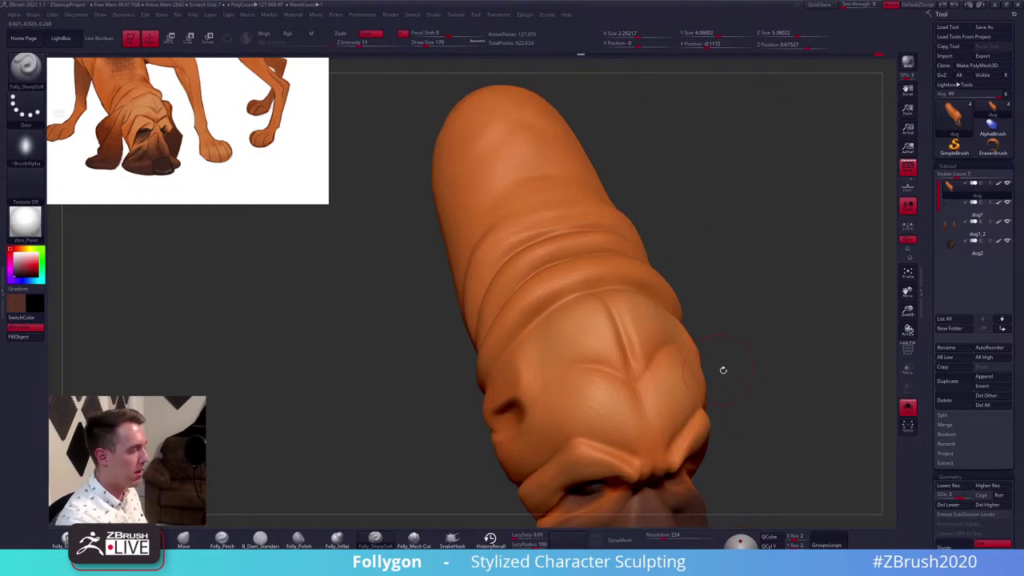
Switch to the Move brush with a larger draw size and adjust the shape of the neck folds
{"action": "right_click_drag", "start_coordinate": [722, 368], "coordinate": [708, 379], "text": "ctrl"}
{"action": "mouse_move", "coordinate": [707, 377]}
{"action": "left_mouse_down"}
{"action": "mouse_move", "coordinate": [576, 321]}
{"action": "mouse_move", "coordinate": [538, 278]}
{"action": "left_mouse_up"}
{"action": "key", "text": "b"}
{"action": "key", "text": "m"}
{"action": "key", "text": "v"}
{"action": "key", "text": "space"}
{"action": "mouse_move", "coordinate": [537, 279]}
{"action": "right_mouse_down", "text": "alt"}
{"action": "mouse_move", "coordinate": [583, 289]}
{"action": "mouse_move", "coordinate": [548, 285]}
{"action": "right_mouse_up", "text": "alt"}
{"action": "left_click_drag", "start_coordinate": [548, 285], "coordinate": [593, 286]}
Mask the front neck fold with a lasso selection, leaving the rest of the head and neck unmasked
{"action": "key", "text": "ctrl"}
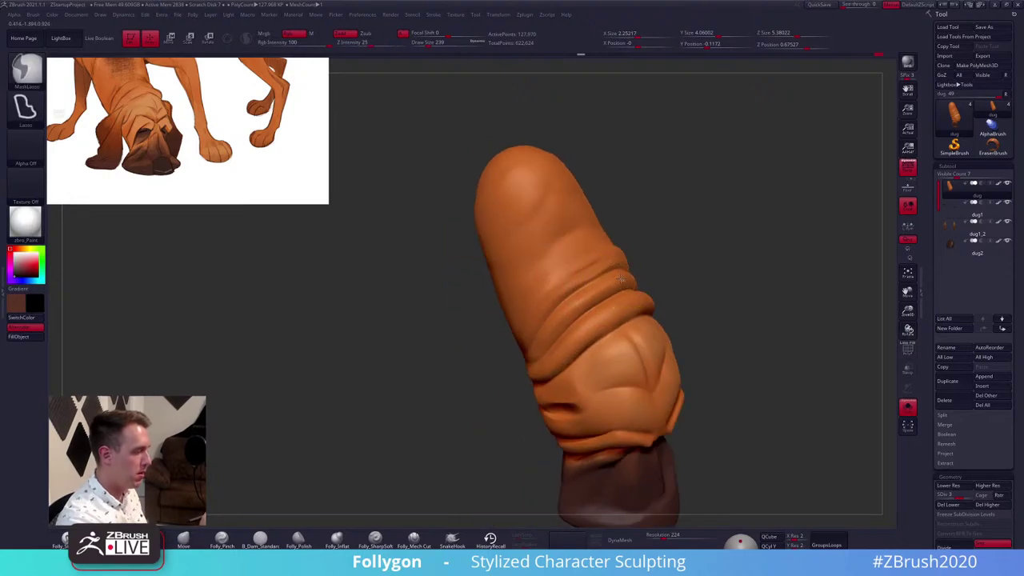
{"action": "mouse_move", "coordinate": [546, 337]}
{"action": "left_mouse_down", "text": "ctrl+alt"}
{"action": "mouse_move", "coordinate": [583, 395]}
{"action": "mouse_move", "coordinate": [671, 364]}
{"action": "left_mouse_up", "text": "ctrl+alt"}
{"action": "left_click", "coordinate": [679, 380], "text": "ctrl"}
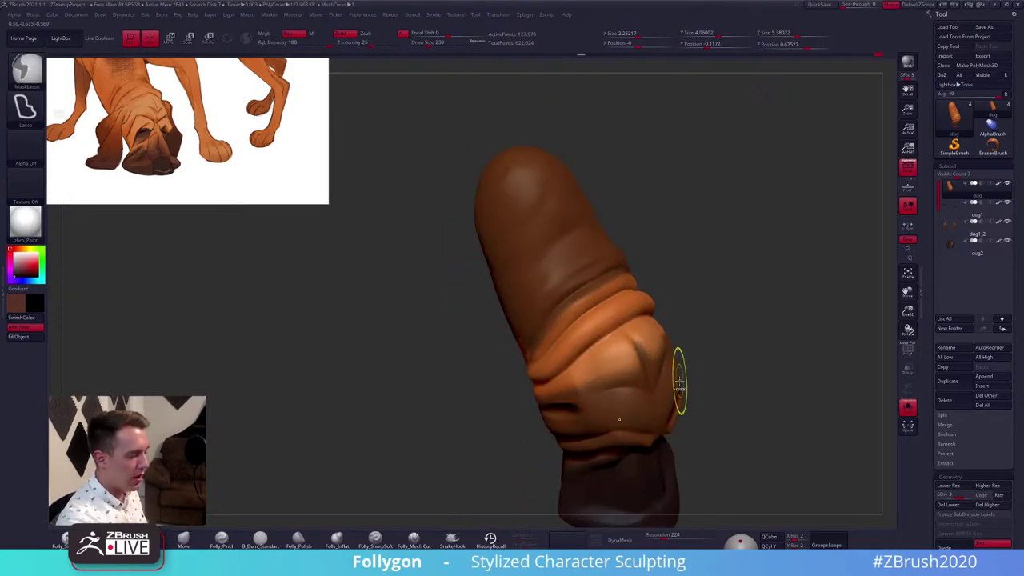
{"action": "left_click", "coordinate": [685, 293], "text": "ctrl"}
Invert the mask and reshape the neck folds behind the front fold with the Move brush at draw sizes 321 and 265
{"action": "key", "text": "space"}
{"action": "left_click_drag", "start_coordinate": [578, 292], "coordinate": [584, 292]}
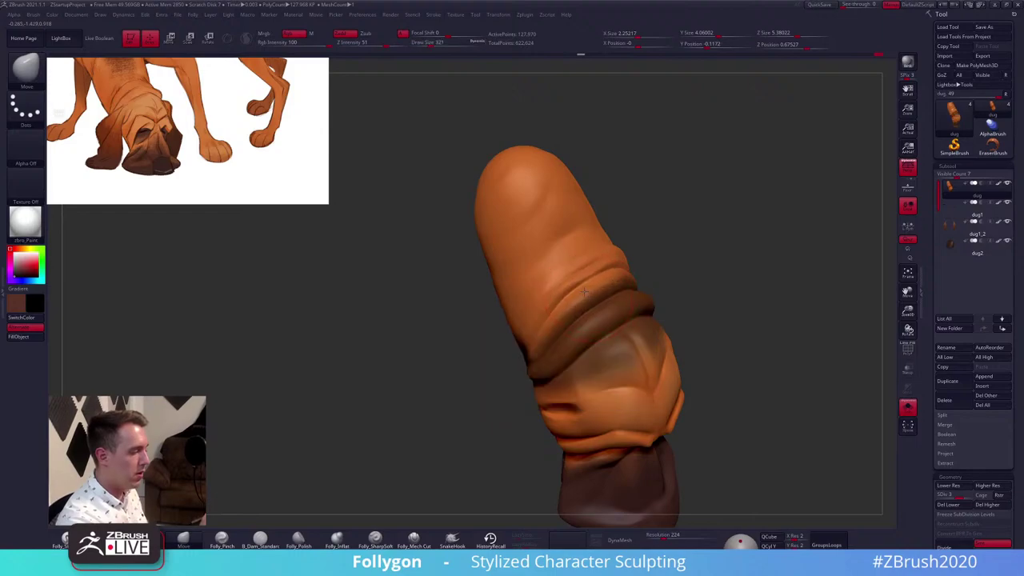
{"action": "right_click_drag", "start_coordinate": [573, 300], "coordinate": [567, 311]}
{"action": "key", "text": "space"}
{"action": "left_click_drag", "start_coordinate": [576, 301], "coordinate": [570, 302]}
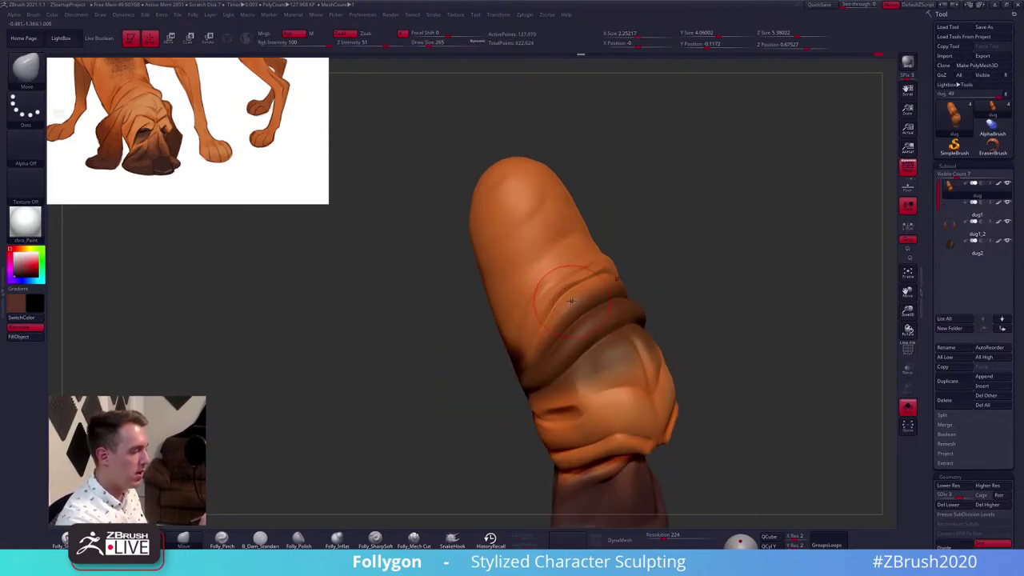
Bring back the complete unmasked head at subdivision level 4 and reduce the draw size to 121
{"action": "mouse_move", "coordinate": [669, 318]}
{"action": "left_mouse_down"}
{"action": "mouse_move", "coordinate": [699, 352]}
{"action": "mouse_move", "coordinate": [725, 350]}
{"action": "mouse_move", "coordinate": [723, 400]}
{"action": "mouse_move", "coordinate": [738, 391]}
{"action": "mouse_move", "coordinate": [709, 363]}
{"action": "left_mouse_up"}
{"action": "key", "text": "shift+f"}
{"action": "key", "text": "shift+f"}
{"action": "key", "text": "space"}
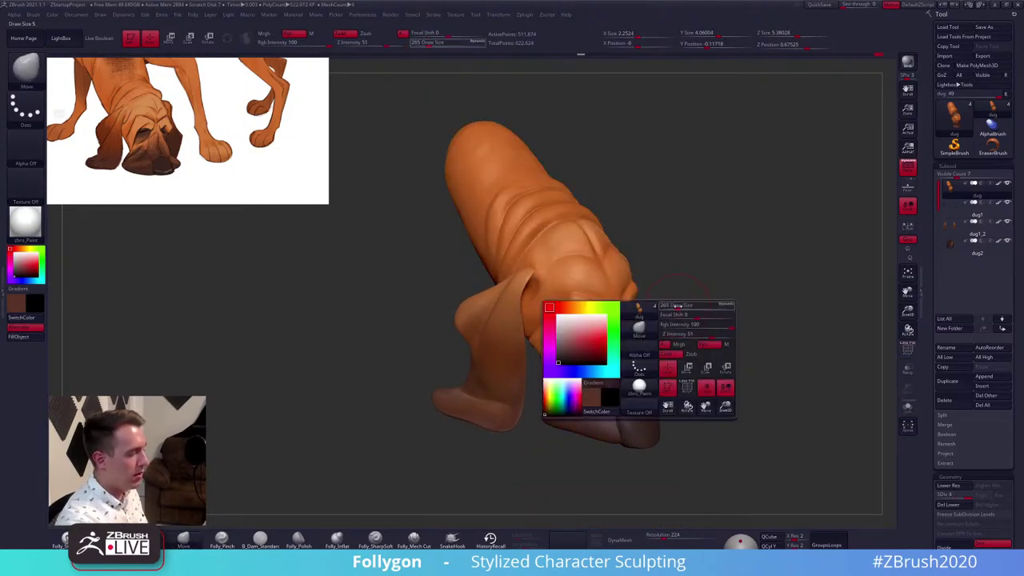
{"action": "mouse_move", "coordinate": [680, 302]}
{"action": "left_mouse_down"}
{"action": "mouse_move", "coordinate": [600, 304]}
{"action": "mouse_move", "coordinate": [615, 329]}
{"action": "mouse_move", "coordinate": [608, 376]}
{"action": "left_mouse_up"}
{"action": "key", "text": "space"}
{"action": "right_click_drag", "start_coordinate": [558, 295], "coordinate": [521, 296]}
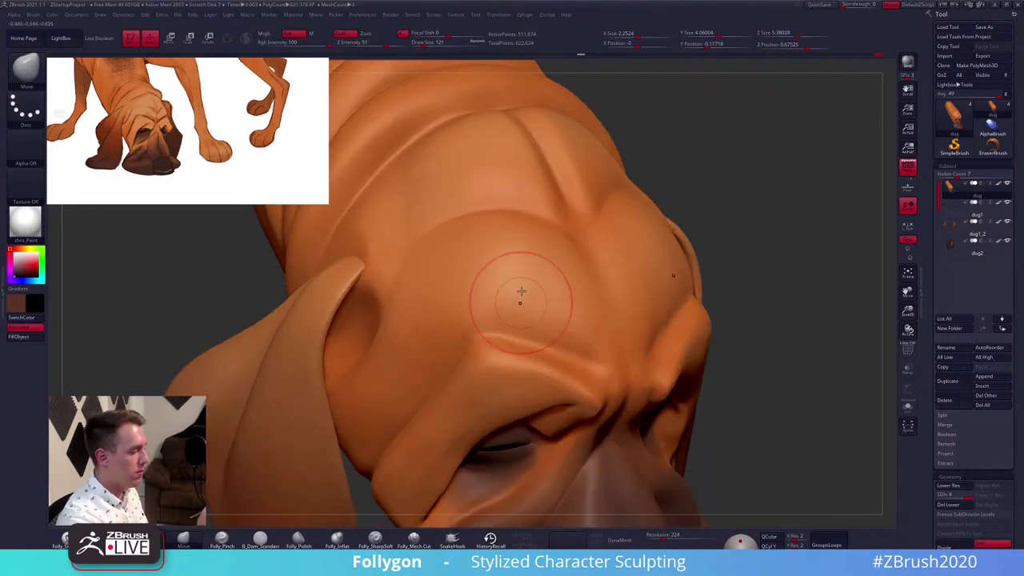
Try shaping a sharp forehead crease above the brow with Folly_Pinch at draw size 121, inspect its wireframe, and undo it
{"action": "key", "text": "shift+f"}
{"action": "key", "text": "space"}
{"action": "left_click_drag", "start_coordinate": [531, 298], "coordinate": [526, 298]}
{"action": "mouse_move", "coordinate": [570, 324]}
{"action": "left_mouse_down"}
{"action": "mouse_move", "coordinate": [477, 310]}
{"action": "mouse_move", "coordinate": [564, 277]}
{"action": "mouse_move", "coordinate": [604, 308]}
{"action": "mouse_move", "coordinate": [634, 365]}
{"action": "left_mouse_up"}
{"action": "key", "text": "ctrl+z"}
{"action": "key", "text": "4"}
{"action": "key", "text": "space"}
{"action": "key", "text": "shift+f"}
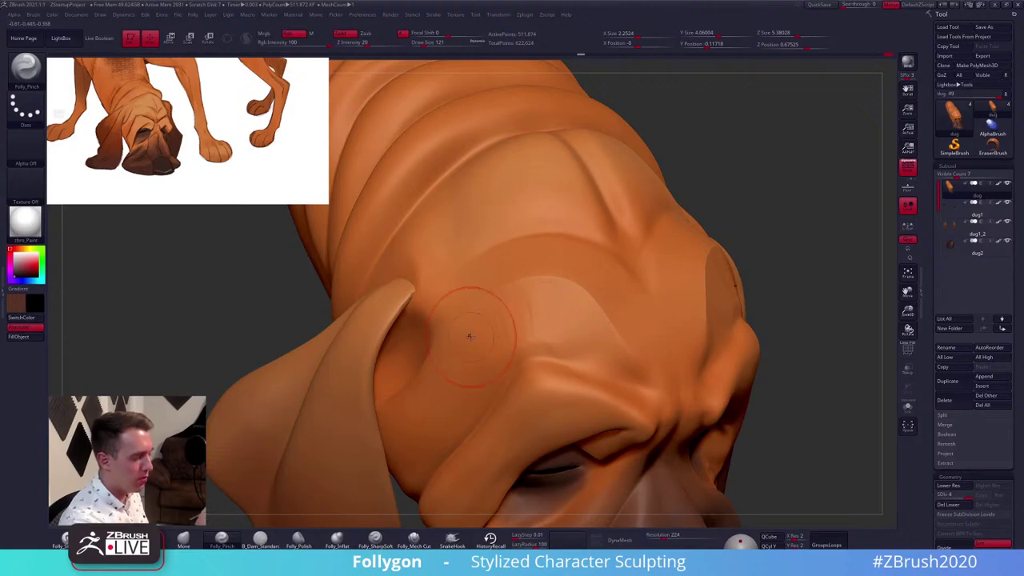
{"action": "key", "text": "shift+f"}
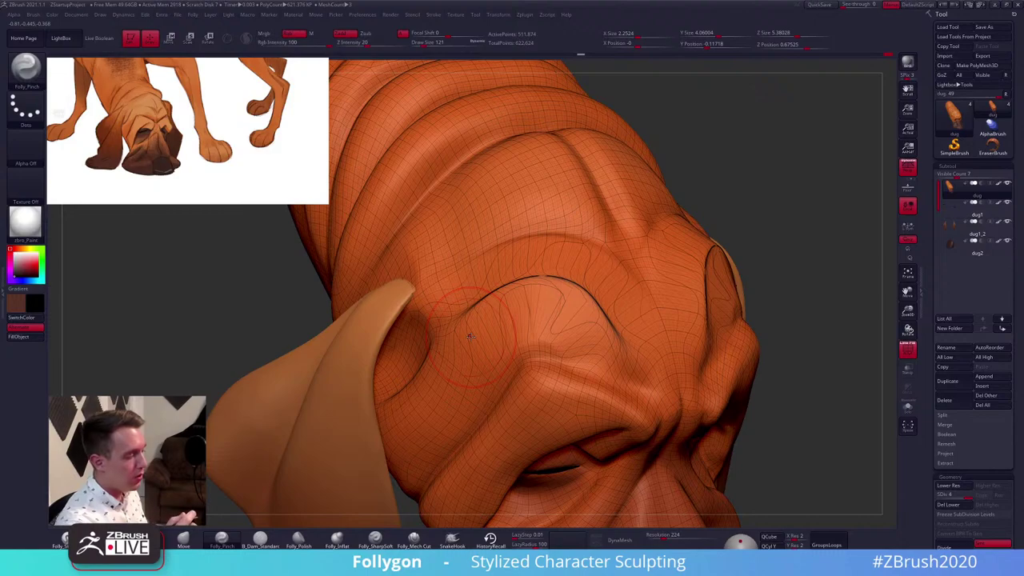
{"action": "mouse_move", "coordinate": [821, 381]}
{"action": "left_mouse_down"}
{"action": "mouse_move", "coordinate": [809, 378]}
{"action": "mouse_move", "coordinate": [805, 354]}
{"action": "left_mouse_up"}
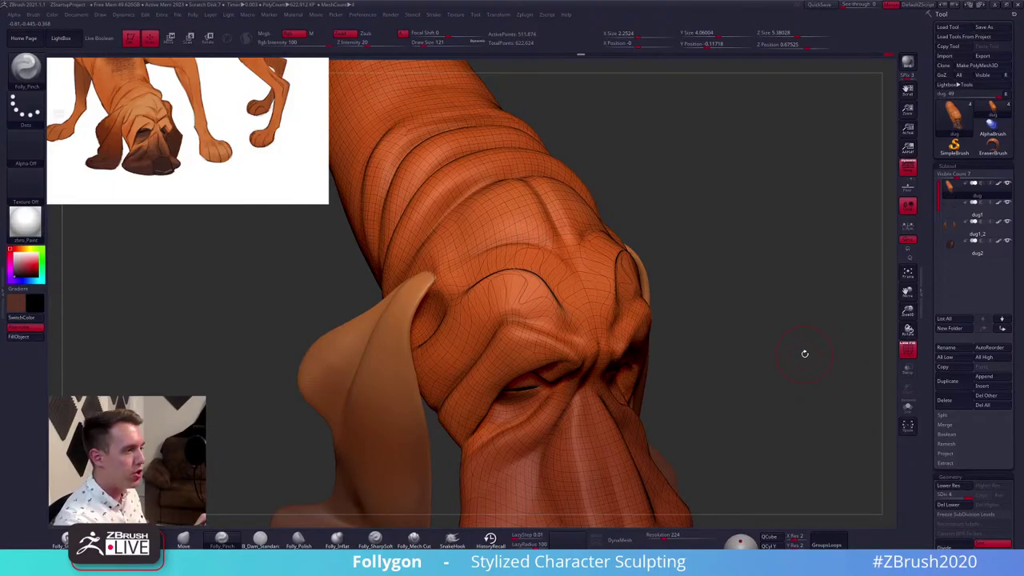
{"action": "key", "text": "ctrl+z"}
{"action": "key", "text": "shift+f"}
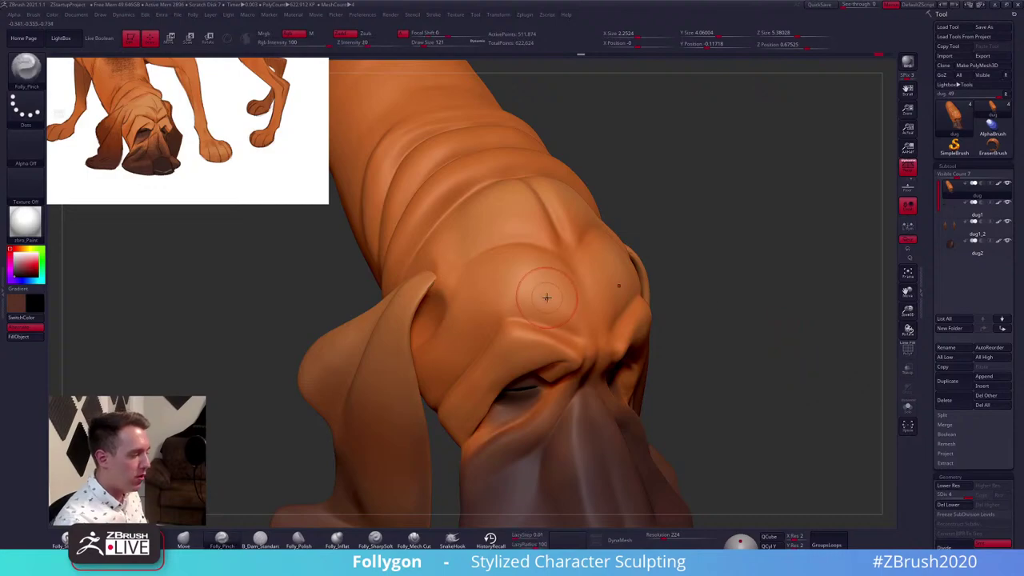
Try projecting the forehead crease from the undo history onto the original mesh, and check the resulting wireframe
{"action": "key", "text": "shift+f"}
{"action": "key", "text": "shift+f"}
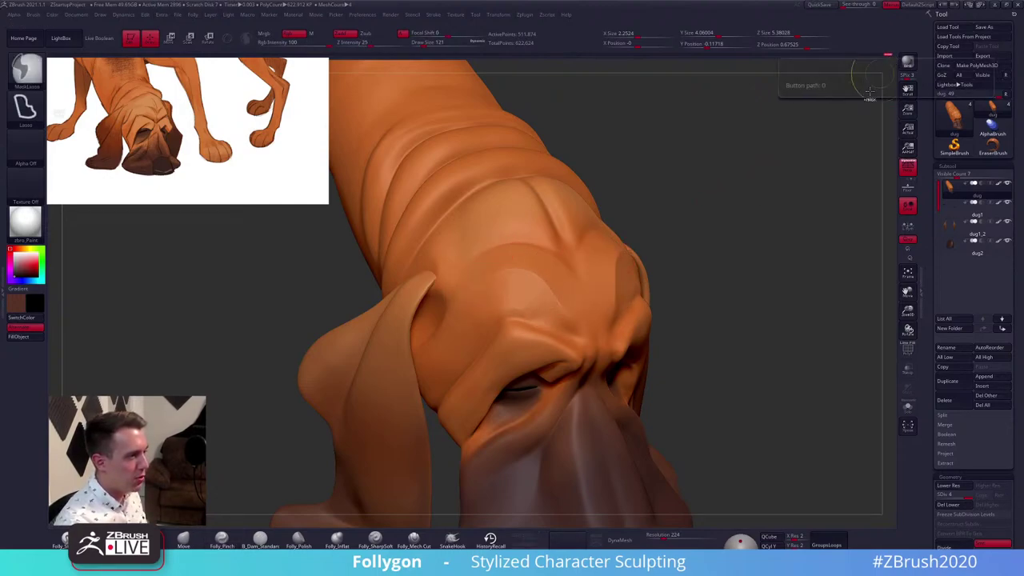
{"action": "key", "text": "ctrl+z"}
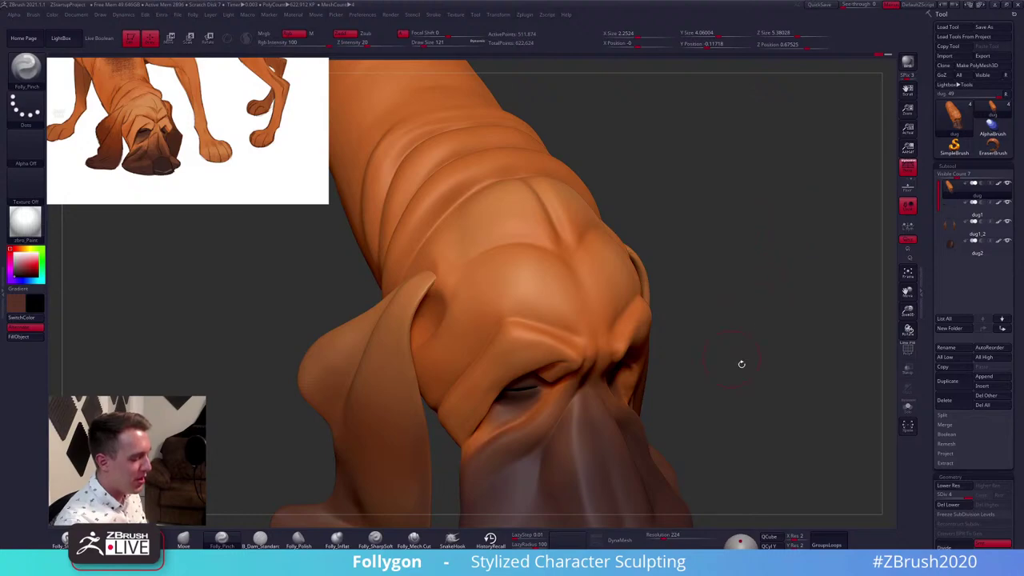
{"action": "left_click", "coordinate": [959, 454]}
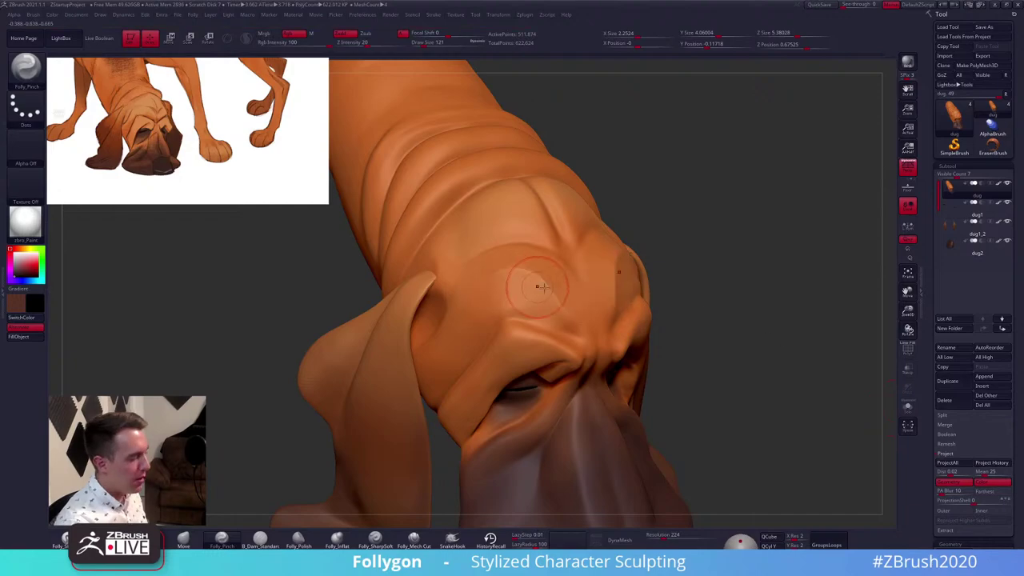
{"action": "key", "text": "shift+f"}
{"action": "right_click_drag", "start_coordinate": [532, 280], "coordinate": [567, 306]}
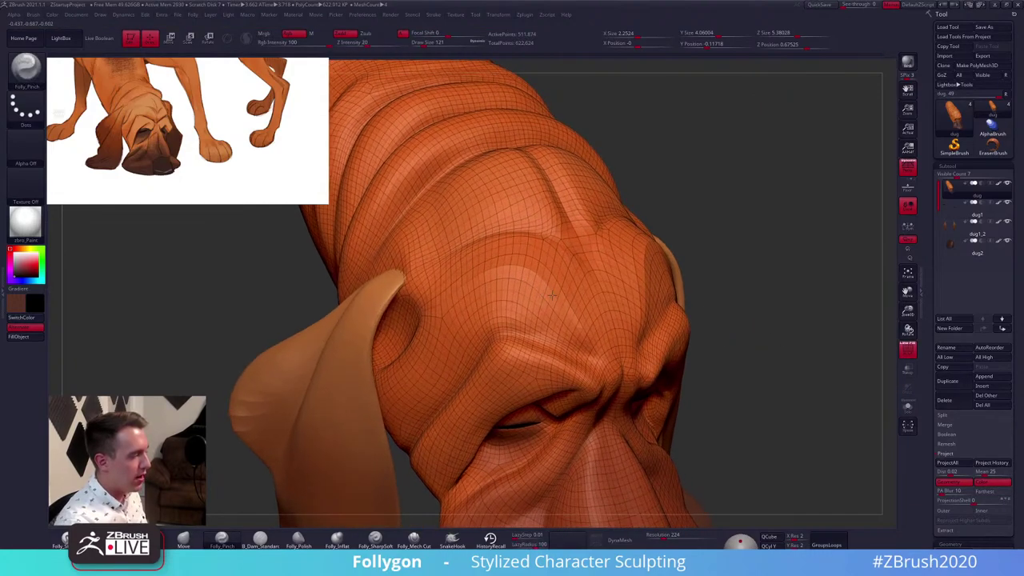
{"action": "key", "text": "shift+f"}
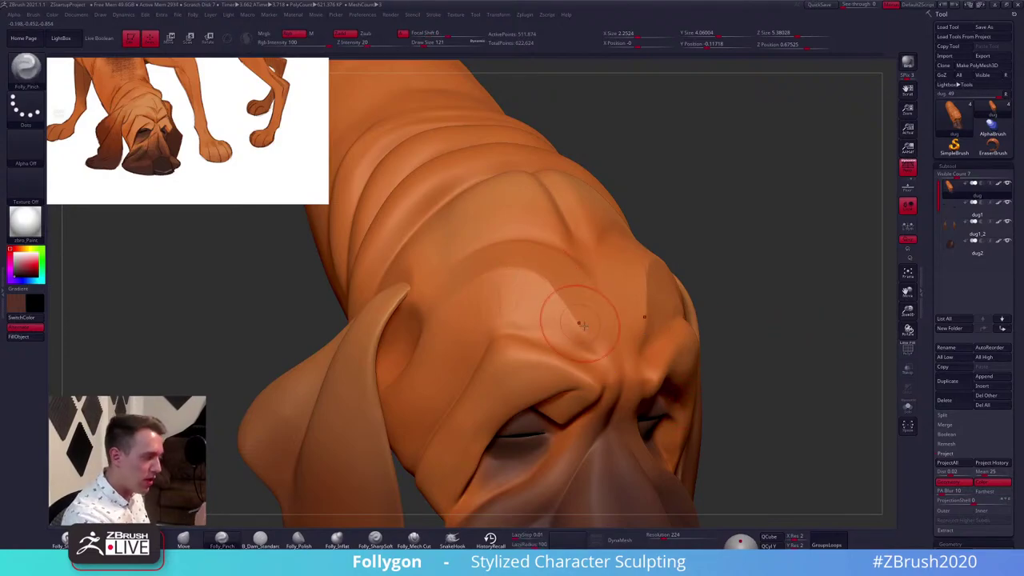
{"action": "key", "text": "shift+f"}
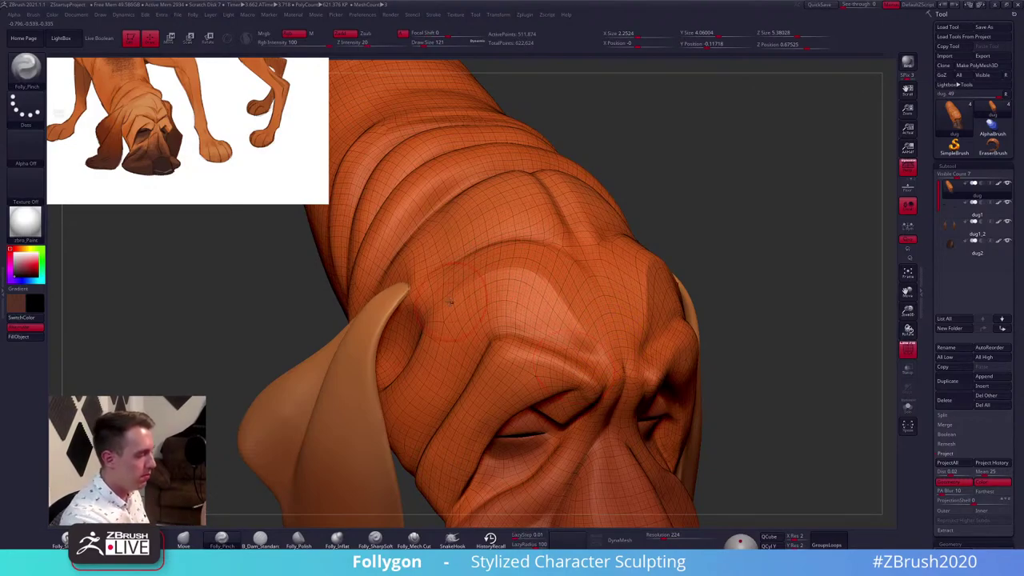
Try another Folly_Pinch stroke along the forehead crease, and undo the forehead trials
{"action": "mouse_move", "coordinate": [447, 299]}
{"action": "left_mouse_down"}
{"action": "mouse_move", "coordinate": [472, 283]}
{"action": "mouse_move", "coordinate": [589, 330]}
{"action": "left_mouse_up"}
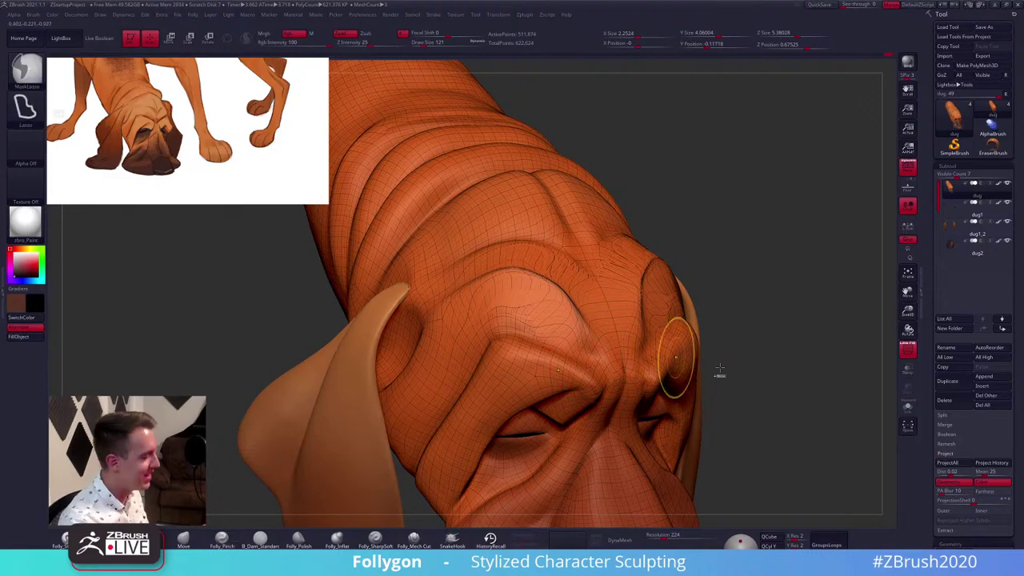
{"action": "key", "text": "f"}
{"action": "key", "text": "shift+f"}
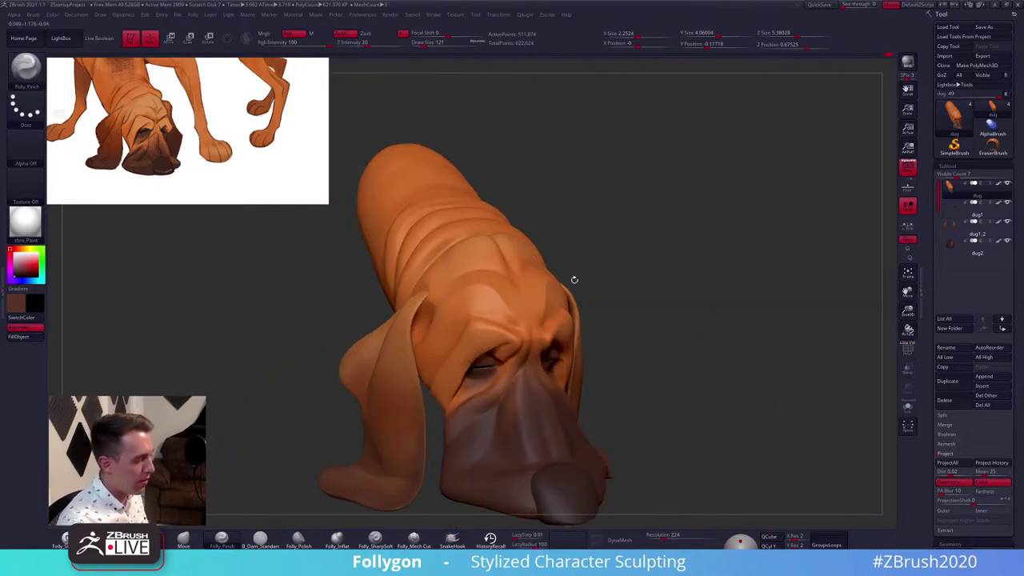
{"action": "left_click_drag", "start_coordinate": [653, 294], "coordinate": [678, 256], "text": "alt"}
{"action": "left_click_drag", "start_coordinate": [632, 307], "coordinate": [676, 295]}
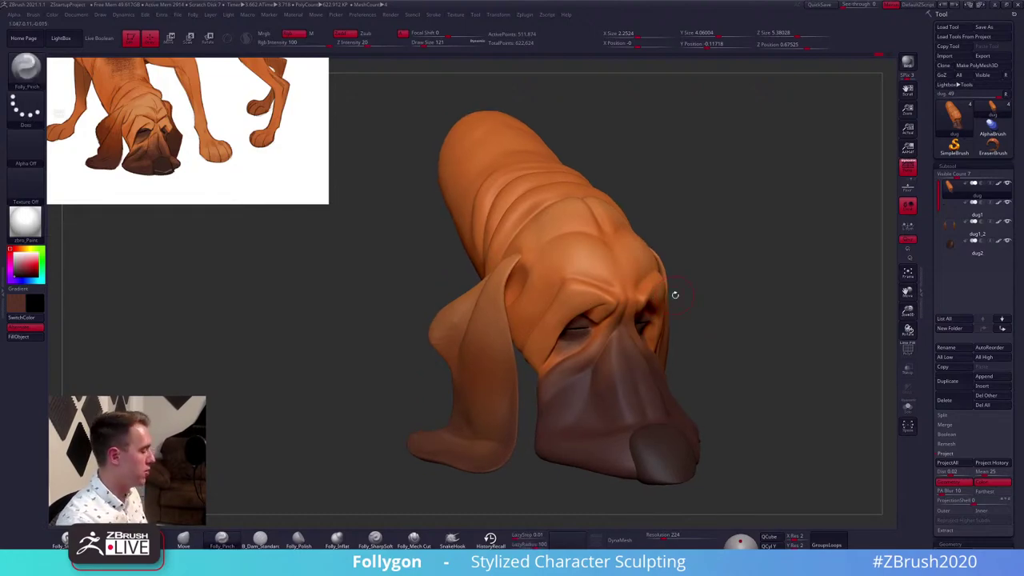
Select the ear subtool and adjust the top of the ear with the Move brush at draw size 292
{"action": "mouse_move", "coordinate": [531, 303]}
{"action": "right_mouse_down"}
{"action": "mouse_move", "coordinate": [521, 293]}
{"action": "mouse_move", "coordinate": [536, 290]}
{"action": "mouse_move", "coordinate": [526, 283]}
{"action": "right_mouse_up"}
{"action": "left_click", "coordinate": [504, 290], "text": "alt"}
{"action": "key", "text": "b"}
{"action": "key", "text": "m"}
{"action": "key", "text": "v"}
{"action": "key", "text": "space"}
{"action": "left_click_drag", "start_coordinate": [526, 284], "coordinate": [544, 263]}
{"action": "right_click_drag", "start_coordinate": [544, 264], "coordinate": [526, 250]}
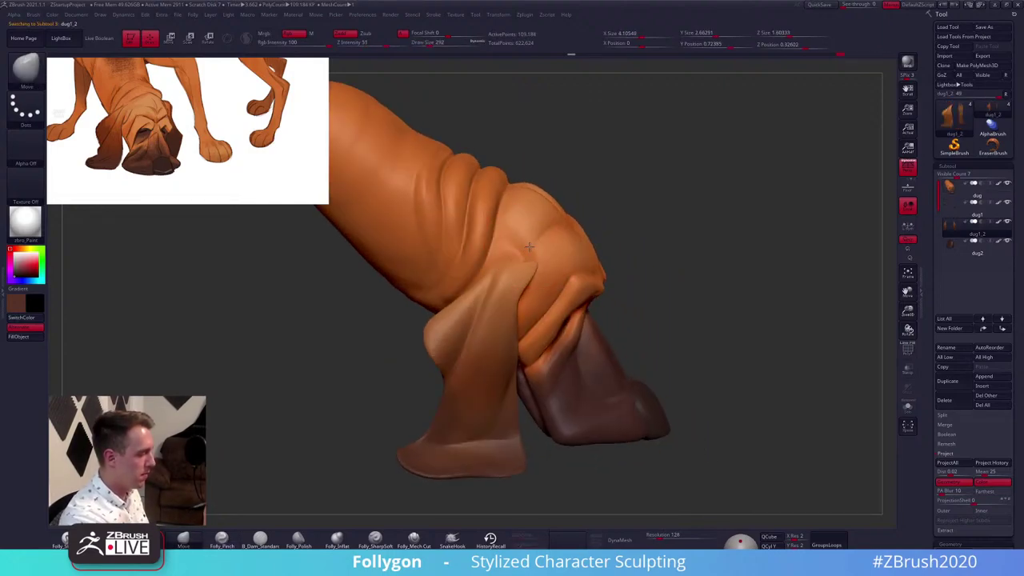
Isolate the head subtool, refine the area around the ear root with Folly_Trim at draw size 203, and show the other subtools again
{"action": "left_click", "coordinate": [530, 246], "text": "alt"}
{"action": "key", "text": "alt+s"}
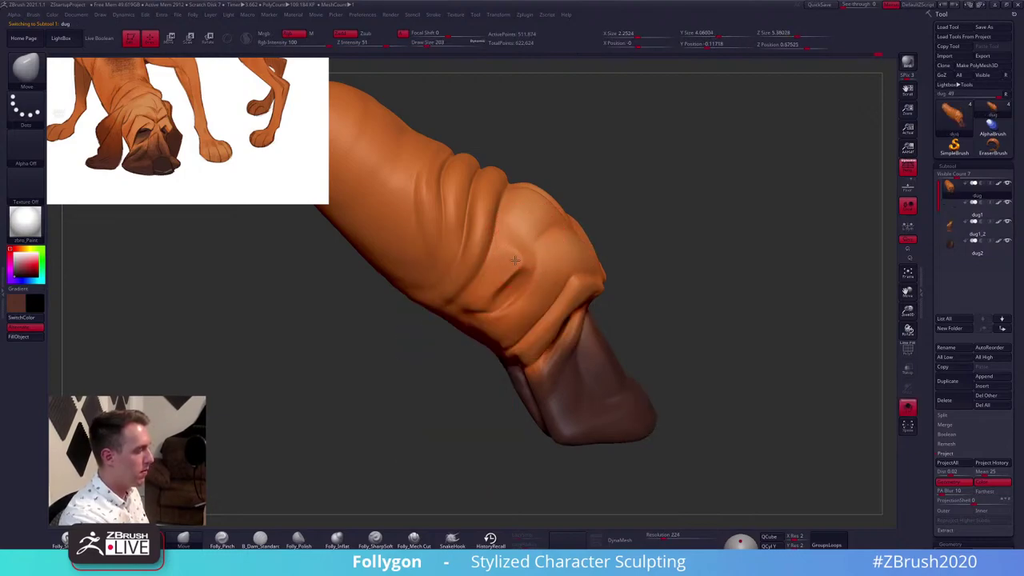
{"action": "key", "text": "1"}
{"action": "right_click_drag", "start_coordinate": [515, 251], "coordinate": [517, 274]}
{"action": "key", "text": "alt+s"}
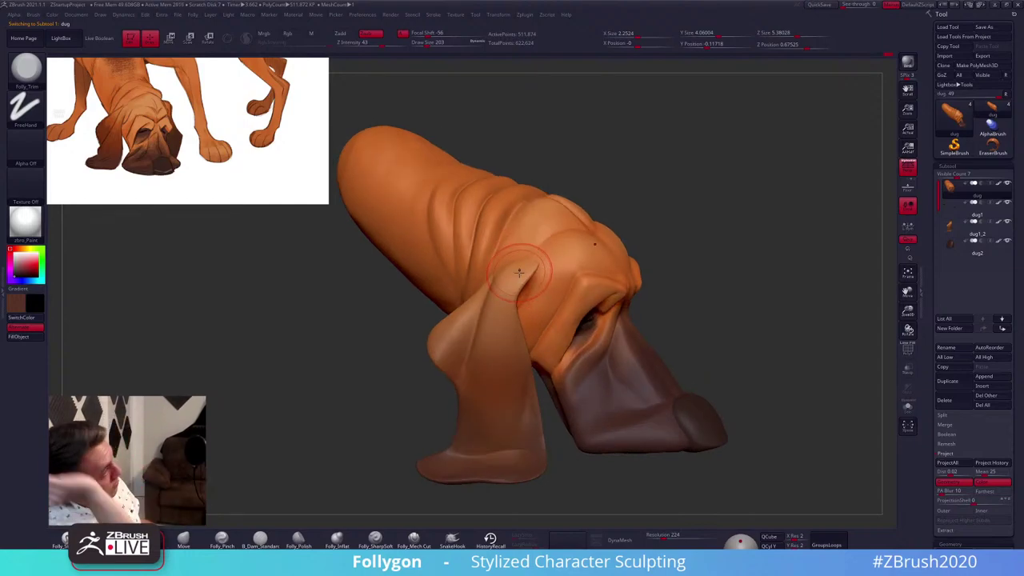
{"action": "key", "text": "shift"}
{"action": "key", "text": "shift+f"}
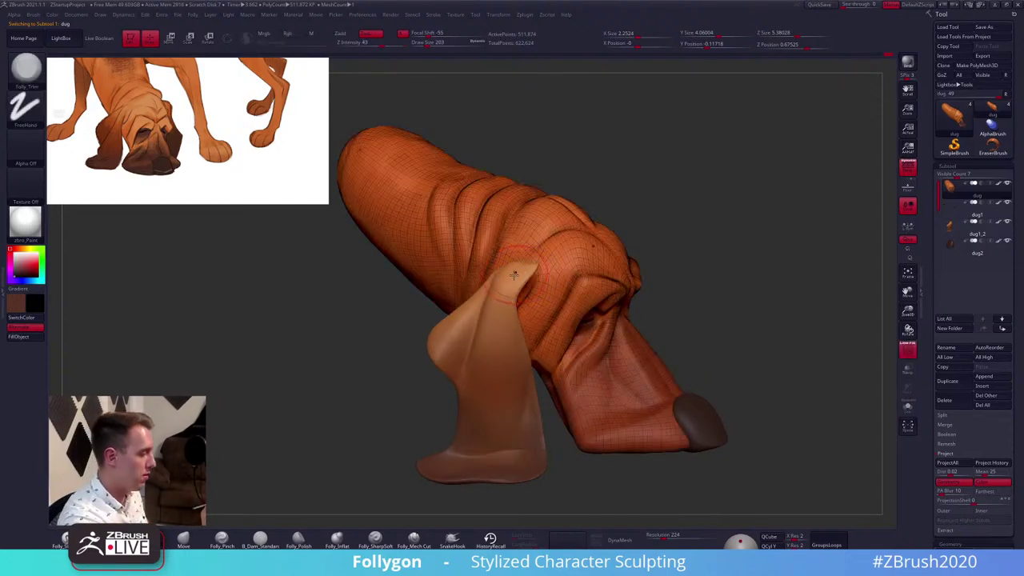
{"action": "key", "text": "shift"}
Select the ear subtool and reshape where the ear joins the head with the Move brush, using draw sizes 203 and 150
{"action": "left_click", "coordinate": [513, 282], "text": "alt"}
{"action": "key", "text": "shift+f"}
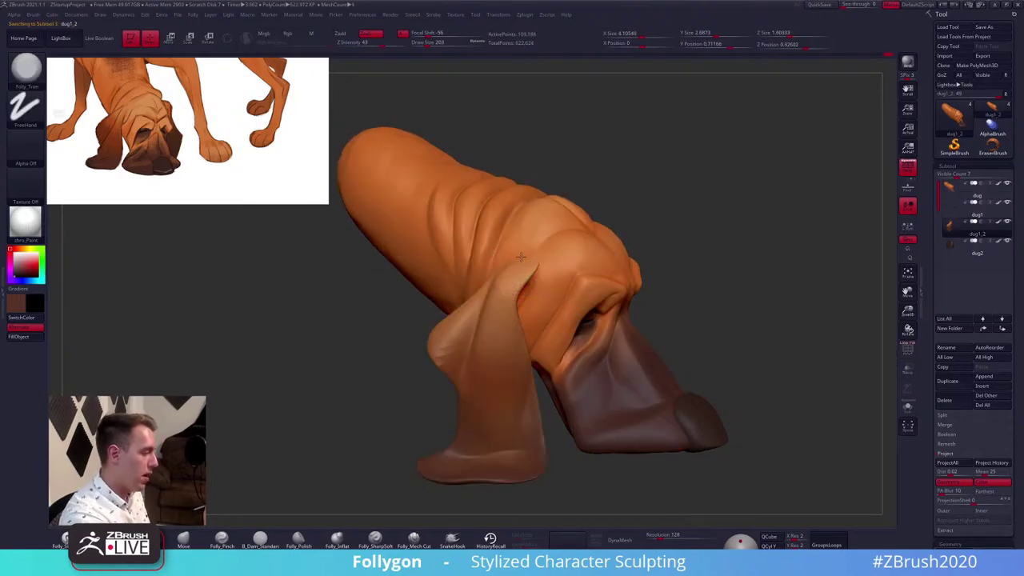
{"action": "key", "text": "b"}
{"action": "key", "text": "m"}
{"action": "key", "text": "v"}
{"action": "mouse_move", "coordinate": [513, 280]}
{"action": "right_mouse_down"}
{"action": "mouse_move", "coordinate": [518, 256]}
{"action": "mouse_move", "coordinate": [543, 261]}
{"action": "mouse_move", "coordinate": [514, 274]}
{"action": "right_mouse_up"}
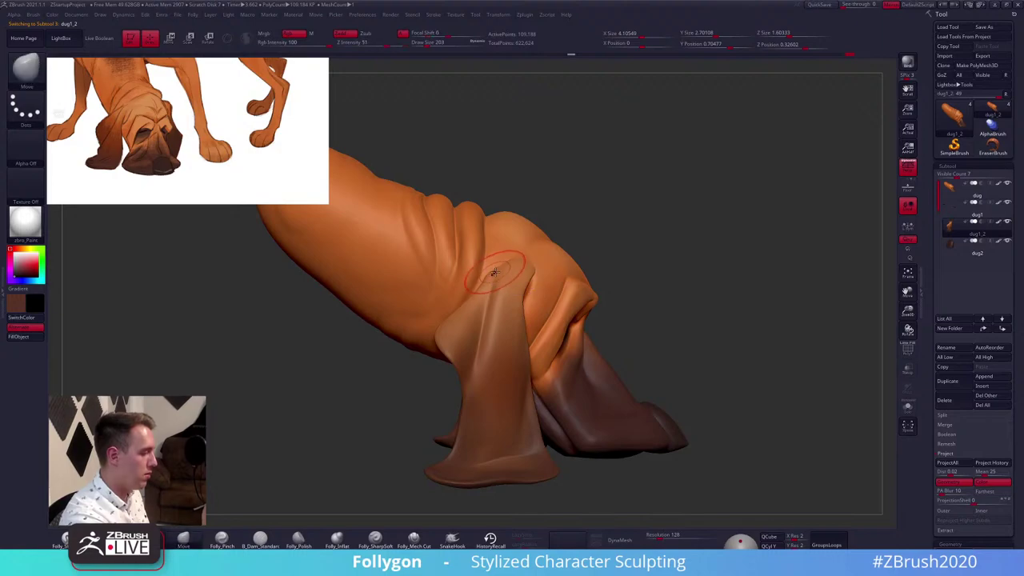
{"action": "right_click", "coordinate": [501, 267]}
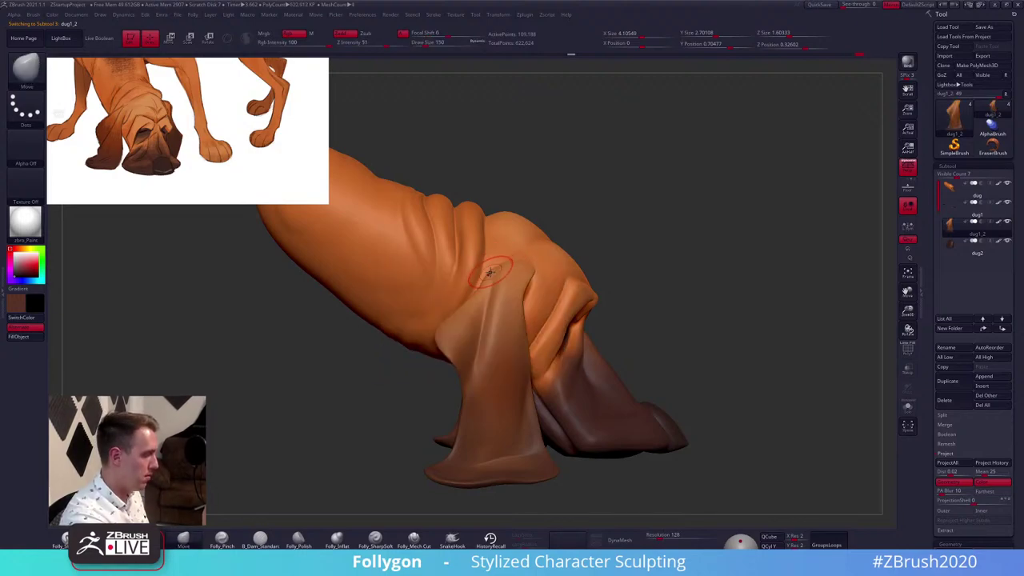
{"action": "mouse_move", "coordinate": [498, 268]}
{"action": "right_mouse_down"}
{"action": "mouse_move", "coordinate": [511, 280]}
{"action": "mouse_move", "coordinate": [435, 297]}
{"action": "mouse_move", "coordinate": [411, 314]}
{"action": "mouse_move", "coordinate": [727, 387]}
{"action": "right_mouse_up"}
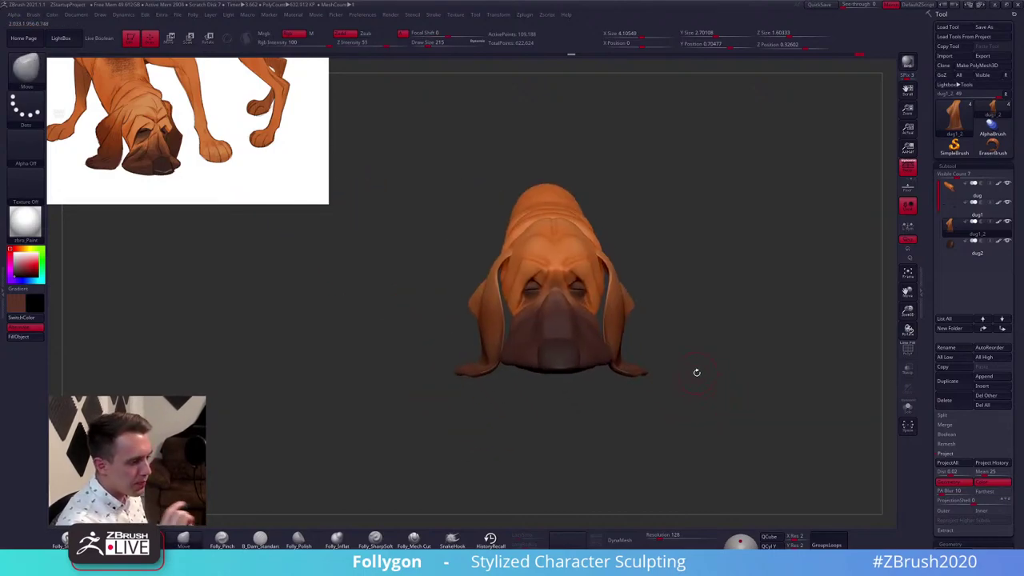
Select the nose subtool and adjust the underside of the nose with the Move brush at draw size 239
{"action": "left_click", "coordinate": [950, 250]}
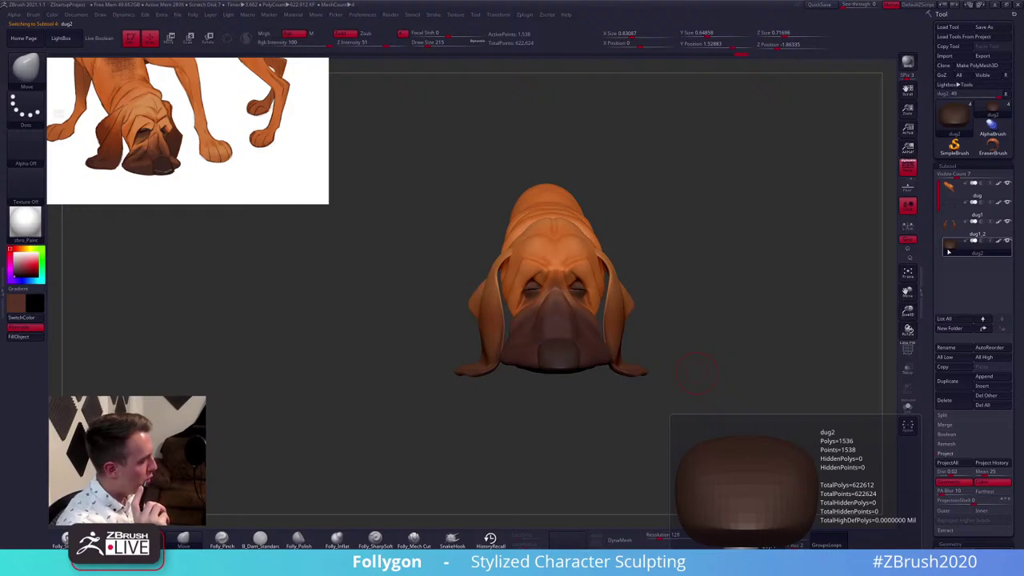
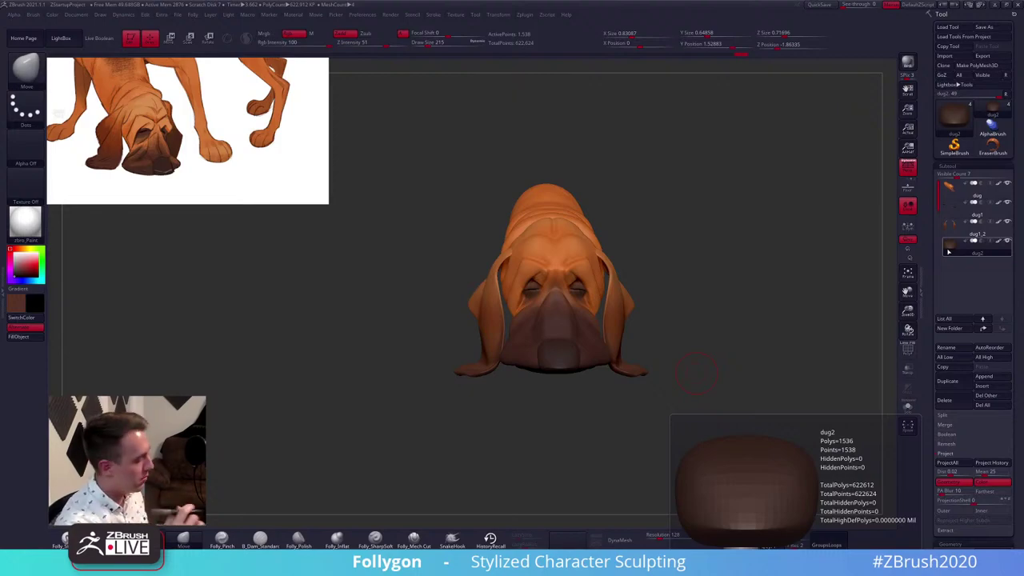
{"action": "left_click_drag", "start_coordinate": [686, 372], "coordinate": [691, 385]}
{"action": "left_click_drag", "start_coordinate": [659, 421], "coordinate": [690, 472]}
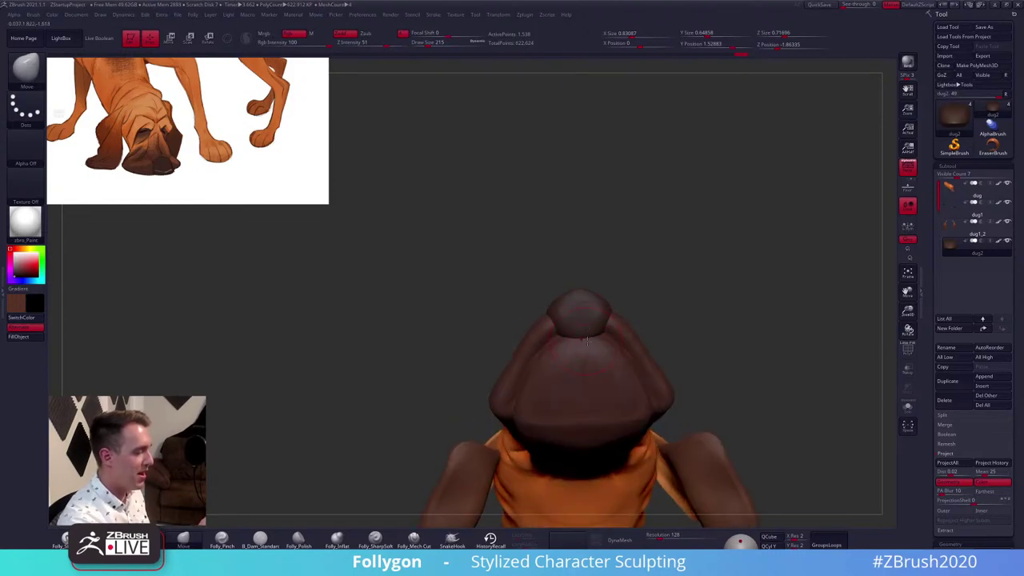
{"action": "key", "text": "s"}
{"action": "left_click_drag", "start_coordinate": [588, 341], "coordinate": [592, 342]}
{"action": "right_click_drag", "start_coordinate": [586, 341], "coordinate": [591, 343]}
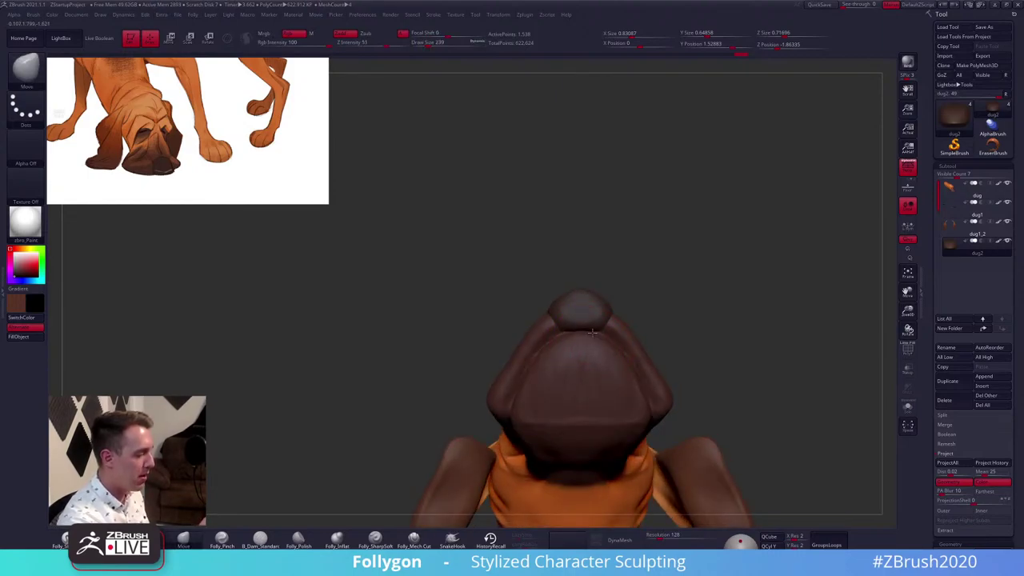
{"action": "left_click_drag", "start_coordinate": [592, 332], "coordinate": [593, 328]}
{"action": "key", "text": "space"}
Isolate the head subtool at subdivision level 1 and mask the neck, leaving the underside of the muzzle unmasked
{"action": "left_click", "coordinate": [596, 332], "text": "alt"}
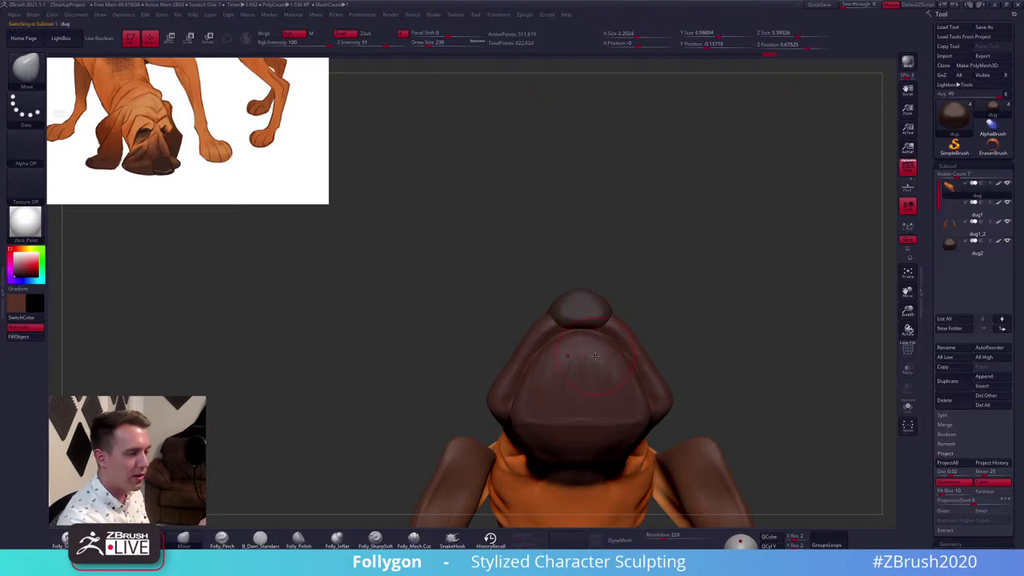
{"action": "key", "text": "alt+s"}
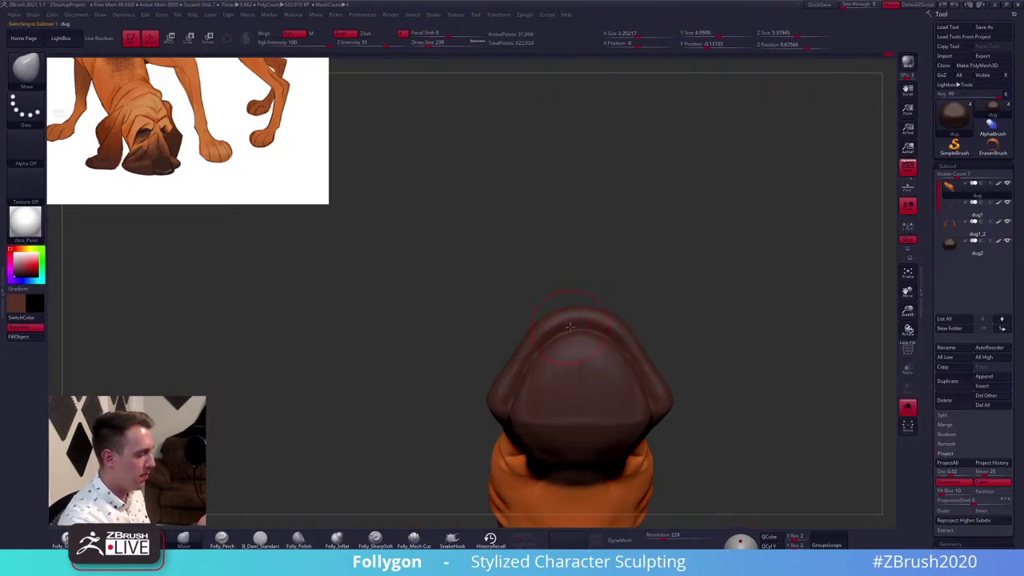
{"action": "right_click_drag", "start_coordinate": [571, 339], "coordinate": [579, 347], "text": "ctrl"}
{"action": "key", "text": "shift+d"}
{"action": "mouse_move", "coordinate": [576, 316]}
{"action": "left_mouse_down", "text": "ctrl"}
{"action": "mouse_move", "coordinate": [522, 337]}
{"action": "mouse_move", "coordinate": [475, 429]}
{"action": "mouse_move", "coordinate": [522, 453]}
{"action": "mouse_move", "coordinate": [585, 438]}
{"action": "left_mouse_up", "text": "ctrl"}
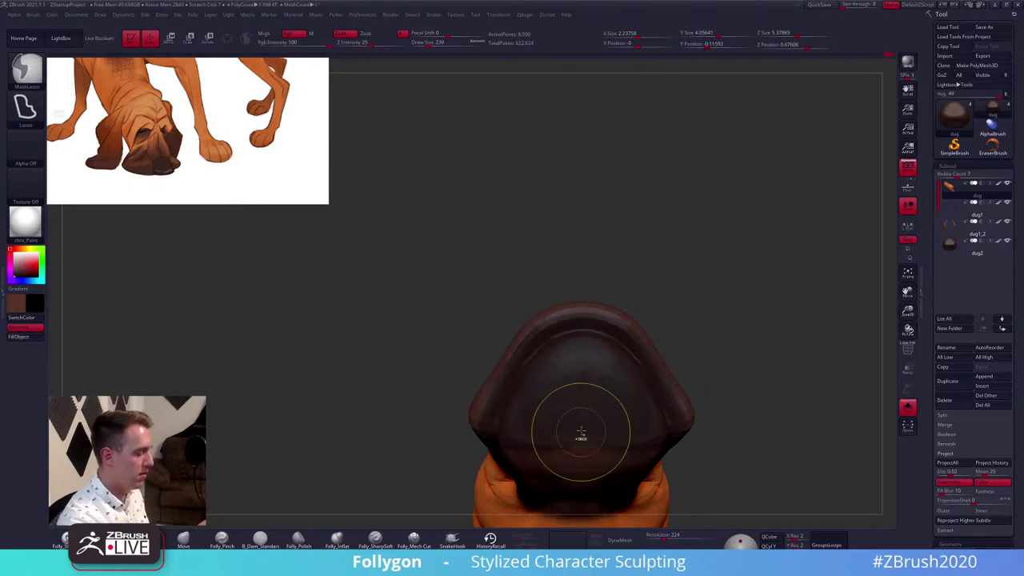
{"action": "mouse_move", "coordinate": [597, 416]}
{"action": "right_mouse_down", "text": "ctrl"}
{"action": "mouse_move", "coordinate": [584, 389]}
{"action": "mouse_move", "coordinate": [585, 345]}
{"action": "right_mouse_up", "text": "ctrl"}
{"action": "left_click", "coordinate": [656, 317], "text": "ctrl"}
Reshape the underside of the muzzle with the Move brush at draw sizes 321 and 252, then clear the neck mask
{"action": "key", "text": "space"}
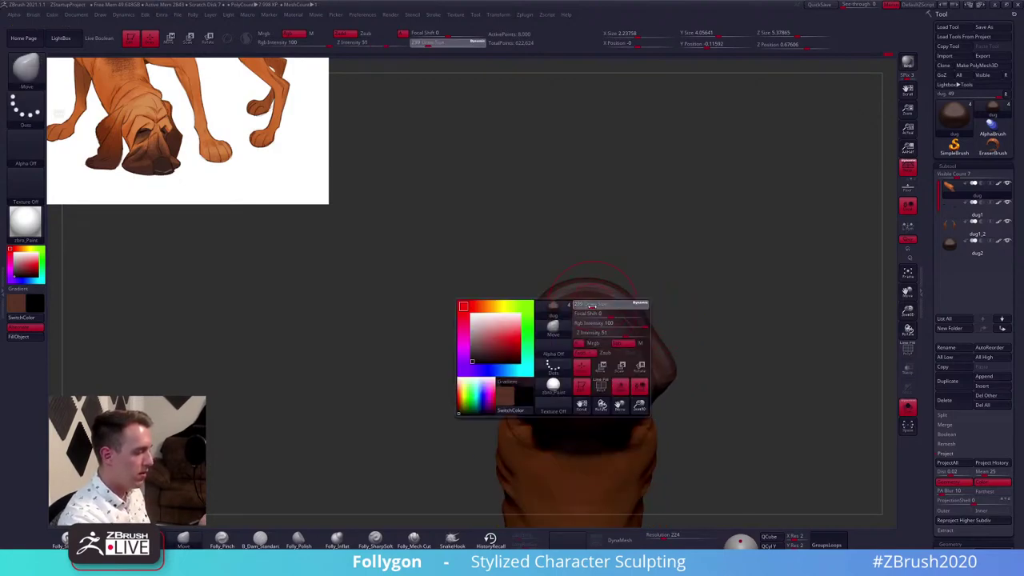
{"action": "left_click_drag", "start_coordinate": [554, 323], "coordinate": [539, 339]}
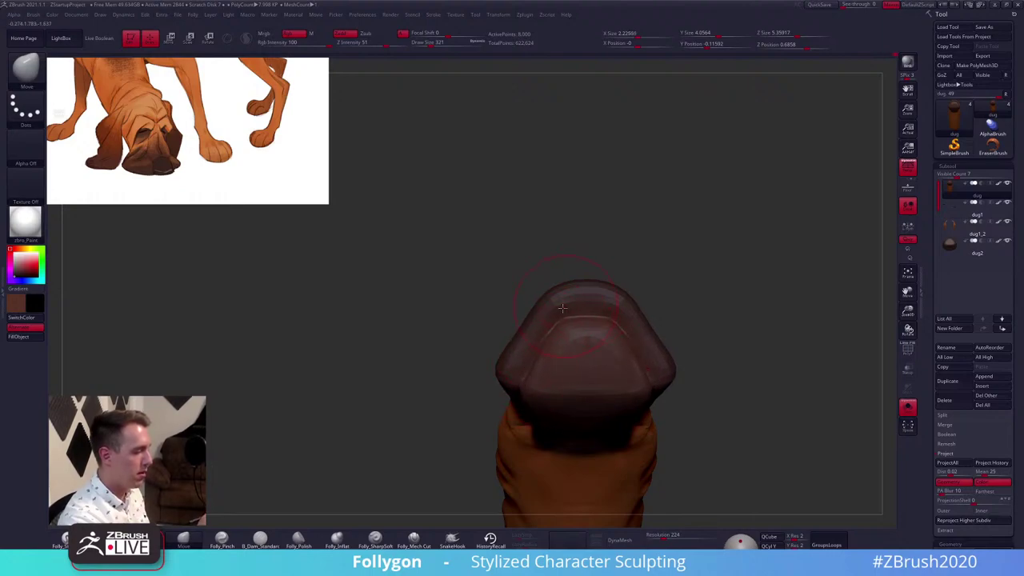
{"action": "right_click_drag", "start_coordinate": [556, 372], "coordinate": [555, 321], "text": "alt"}
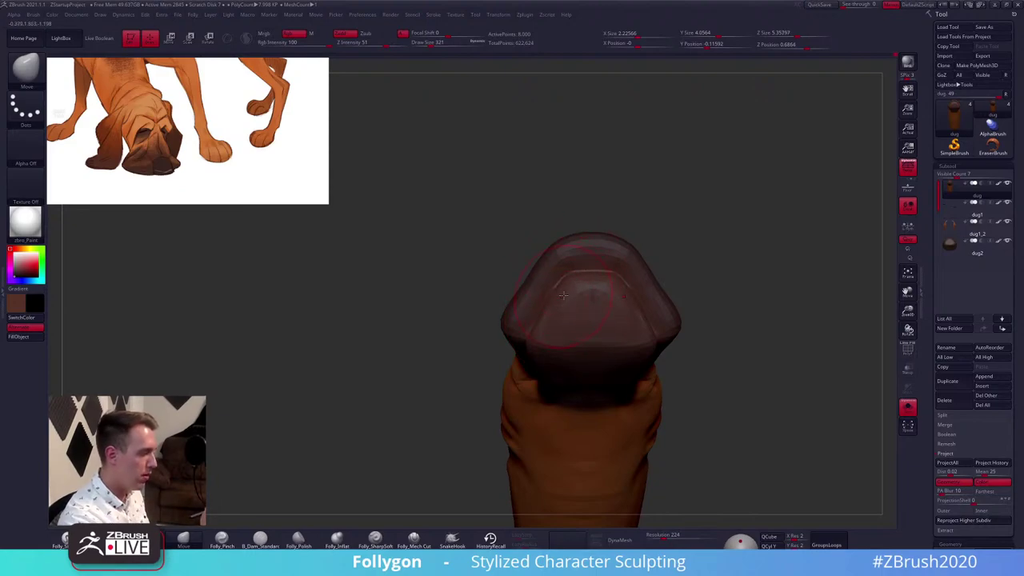
{"action": "mouse_move", "coordinate": [562, 295]}
{"action": "right_mouse_down"}
{"action": "mouse_move", "coordinate": [516, 320]}
{"action": "mouse_move", "coordinate": [523, 346]}
{"action": "right_mouse_up"}
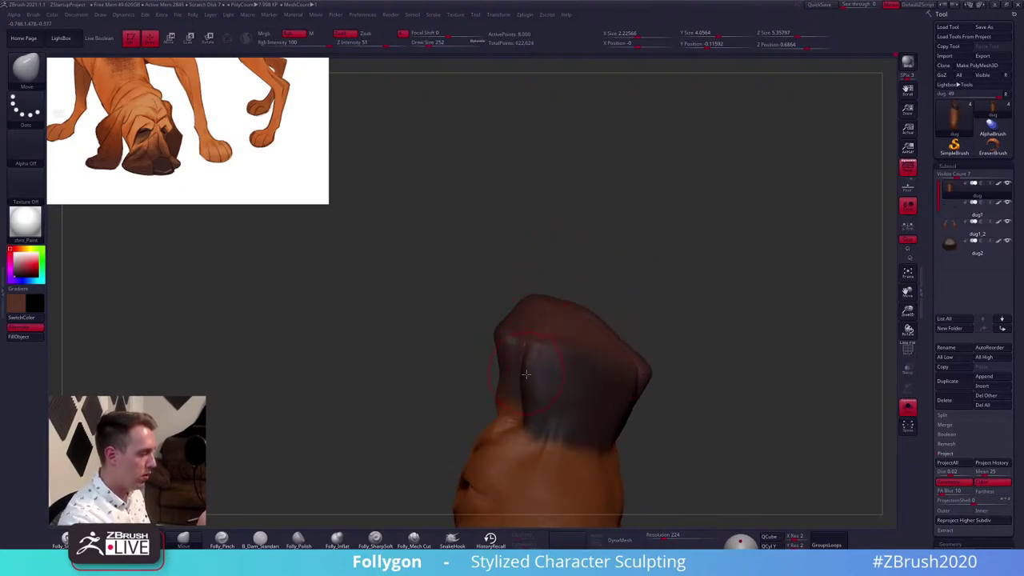
{"action": "mouse_move", "coordinate": [521, 334]}
{"action": "left_mouse_down", "text": "ctrl"}
{"action": "mouse_move", "coordinate": [517, 361]}
{"action": "mouse_move", "coordinate": [577, 433]}
{"action": "mouse_move", "coordinate": [538, 348]}
{"action": "left_mouse_up", "text": "ctrl"}
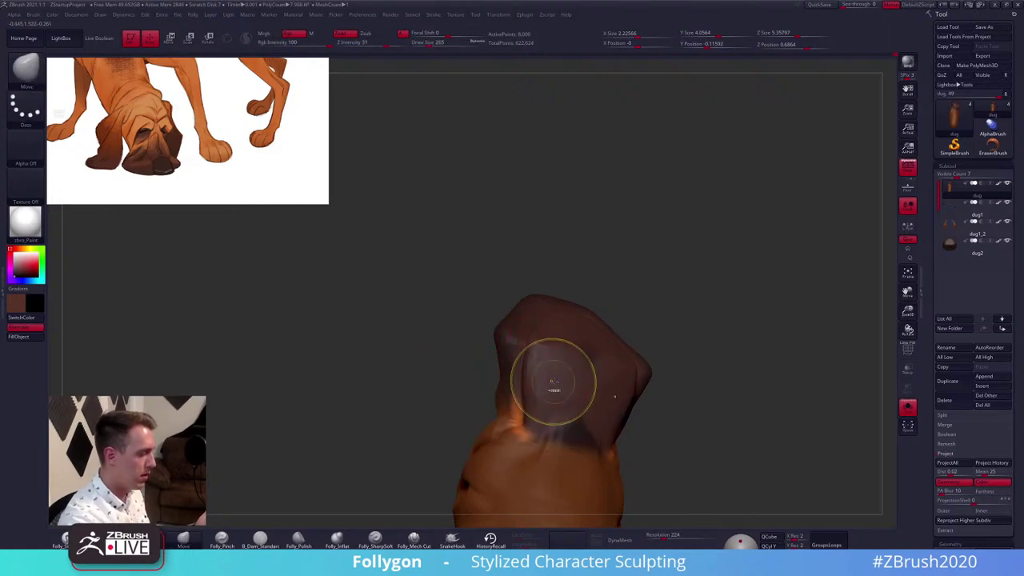
{"action": "key", "text": "ctrl+z"}
{"action": "left_click_drag", "start_coordinate": [658, 298], "coordinate": [637, 338], "text": "ctrl"}
{"action": "right_click_drag", "start_coordinate": [637, 338], "coordinate": [608, 276]}
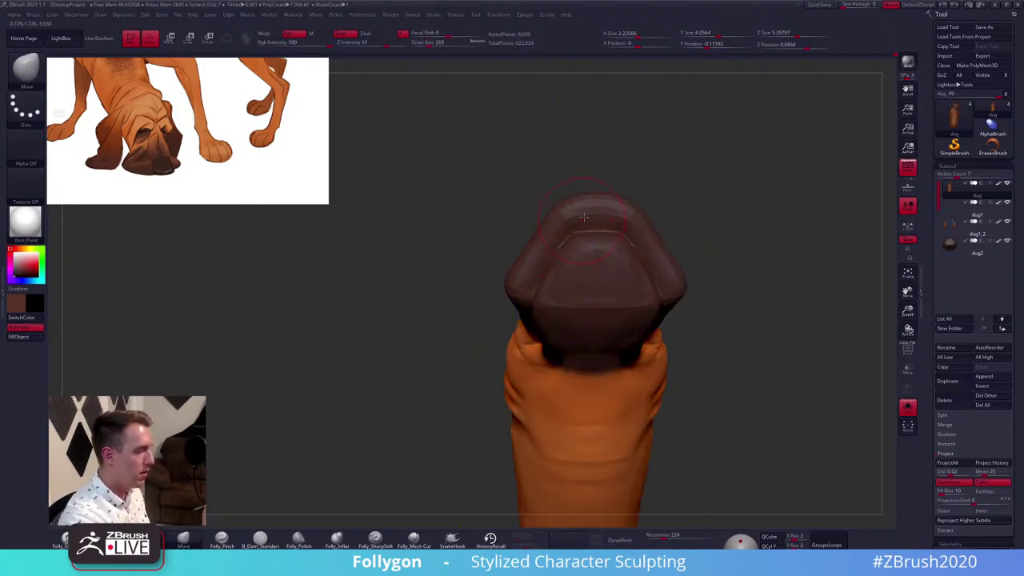
Refine the underside and side edges of the muzzle with the Move brush at draw size 335 and show the other subtools again
{"action": "mouse_move", "coordinate": [592, 212]}
{"action": "left_mouse_down", "text": "ctrl"}
{"action": "mouse_move", "coordinate": [550, 240]}
{"action": "mouse_move", "coordinate": [527, 318]}
{"action": "mouse_move", "coordinate": [536, 378]}
{"action": "mouse_move", "coordinate": [629, 340]}
{"action": "mouse_move", "coordinate": [592, 212]}
{"action": "left_mouse_up", "text": "ctrl"}
{"action": "left_click", "coordinate": [588, 256], "text": "ctrl"}
{"action": "mouse_move", "coordinate": [599, 279]}
{"action": "right_mouse_down"}
{"action": "mouse_move", "coordinate": [588, 256]}
{"action": "mouse_move", "coordinate": [552, 300]}
{"action": "right_mouse_up"}
{"action": "key", "text": "space"}
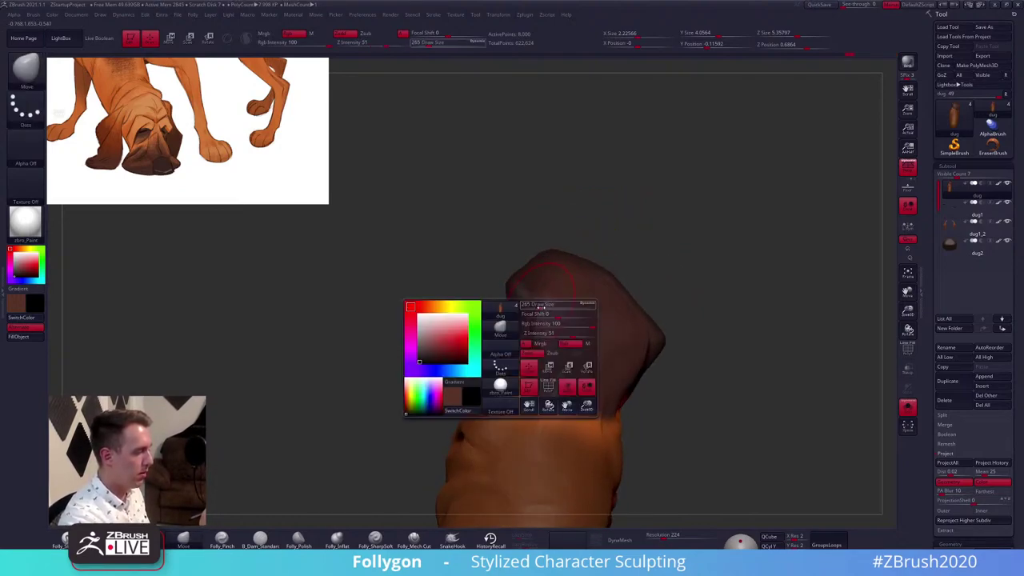
{"action": "left_click_drag", "start_coordinate": [544, 308], "coordinate": [537, 349]}
{"action": "right_click_drag", "start_coordinate": [541, 349], "coordinate": [568, 275]}
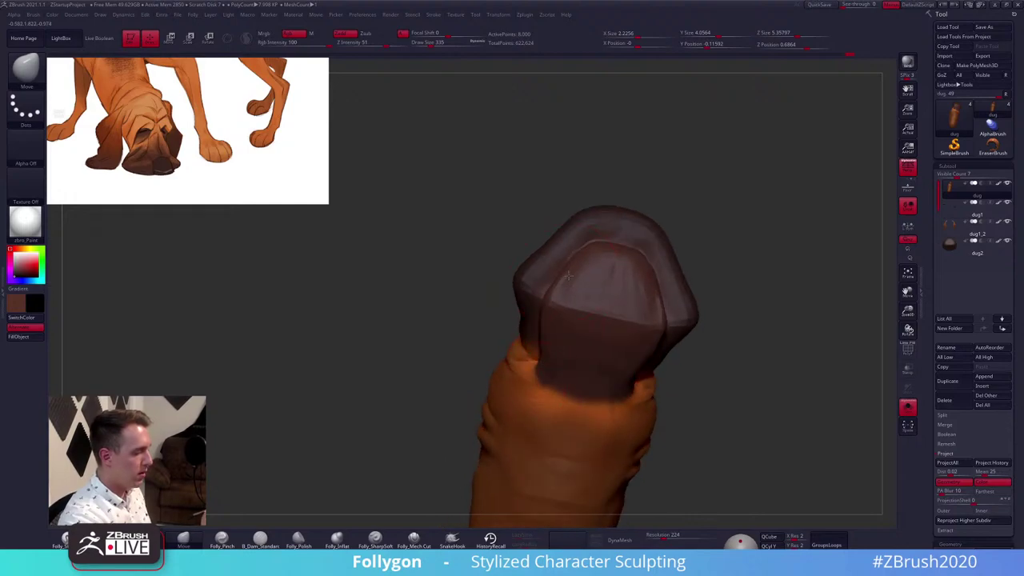
{"action": "right_click_drag", "start_coordinate": [547, 312], "coordinate": [550, 329]}
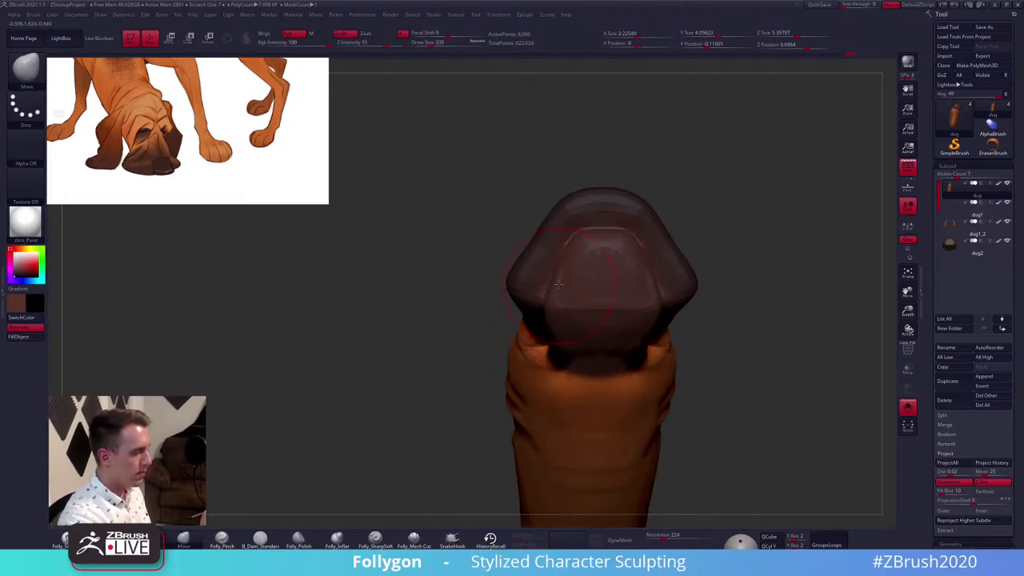
{"action": "mouse_move", "coordinate": [558, 284]}
{"action": "right_mouse_down"}
{"action": "mouse_move", "coordinate": [567, 380]}
{"action": "mouse_move", "coordinate": [623, 343]}
{"action": "mouse_move", "coordinate": [551, 347]}
{"action": "mouse_move", "coordinate": [582, 342]}
{"action": "mouse_move", "coordinate": [563, 344]}
{"action": "mouse_move", "coordinate": [587, 332]}
{"action": "right_mouse_up"}
{"action": "key", "text": "shift+s"}
{"action": "key", "text": "w"}
{"action": "key", "text": "q"}
{"action": "key", "text": "space"}
{"action": "left_click", "coordinate": [555, 347]}
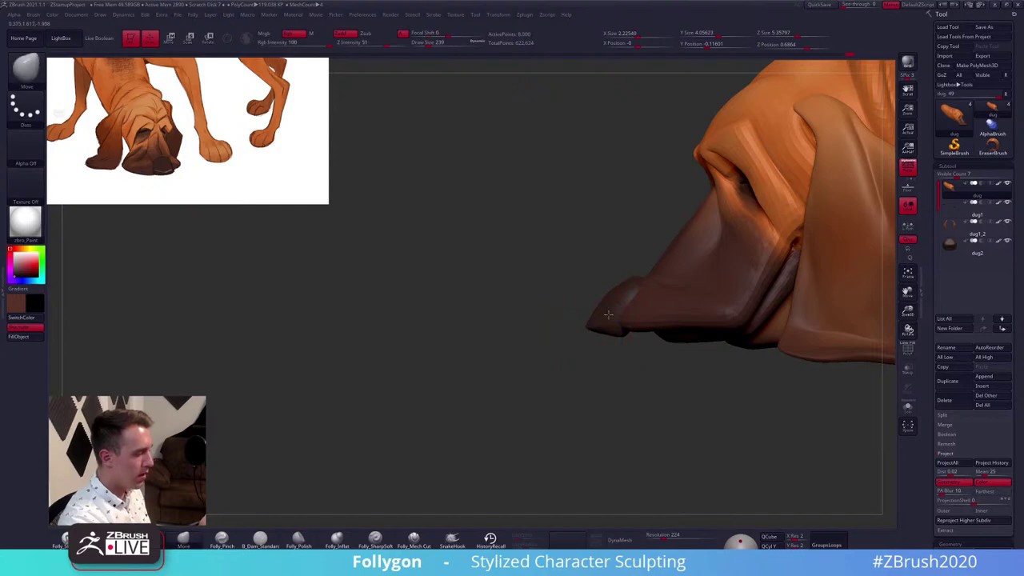
Select the nose subtool, flatten its front with Folly_Trim at draw size 192, and add a subdivision level to it
{"action": "left_click", "coordinate": [596, 329], "text": "alt"}
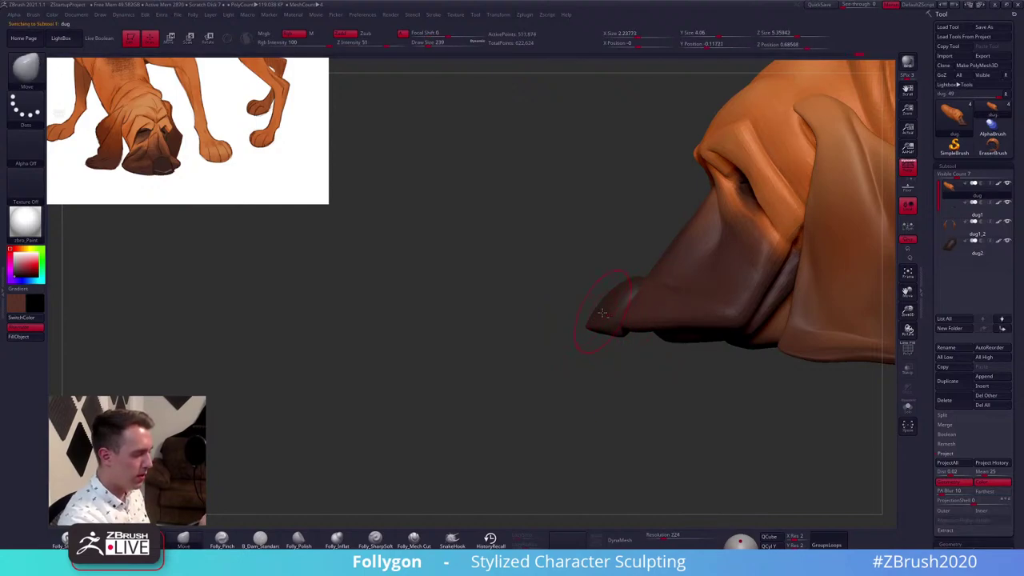
{"action": "mouse_move", "coordinate": [602, 316]}
{"action": "right_mouse_down"}
{"action": "mouse_move", "coordinate": [638, 307]}
{"action": "mouse_move", "coordinate": [653, 320]}
{"action": "mouse_move", "coordinate": [640, 340]}
{"action": "right_mouse_up"}
{"action": "key", "text": "space"}
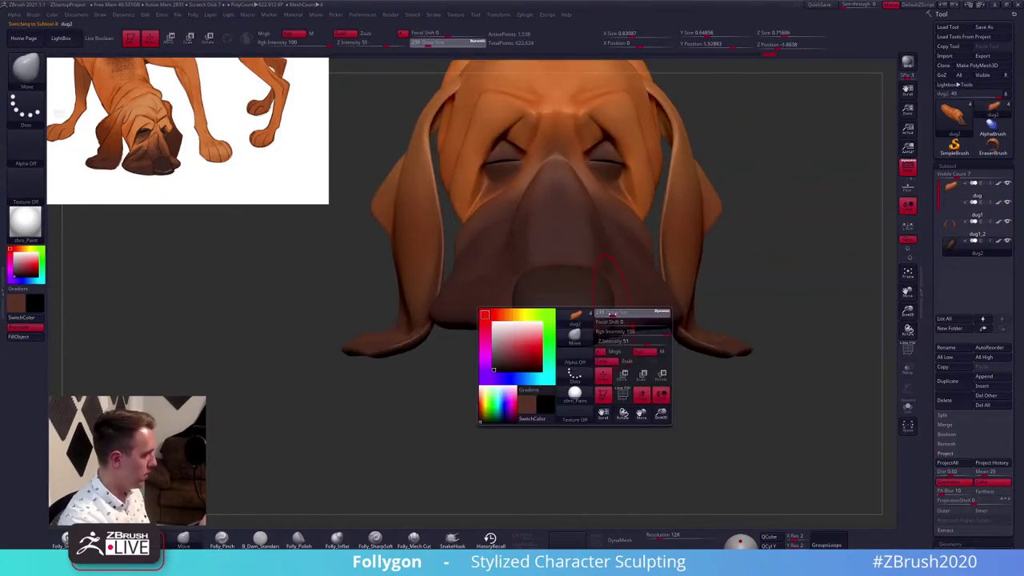
{"action": "left_click_drag", "start_coordinate": [615, 333], "coordinate": [610, 332]}
{"action": "right_click_drag", "start_coordinate": [611, 328], "coordinate": [672, 312]}
{"action": "right_click_drag", "start_coordinate": [612, 301], "coordinate": [602, 306]}
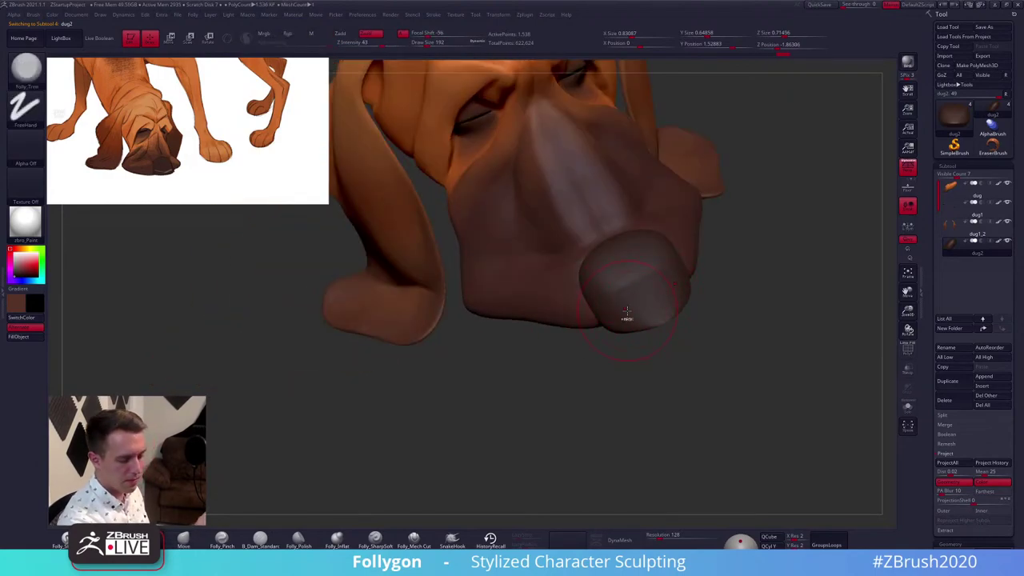
{"action": "key", "text": "ctrl+d"}
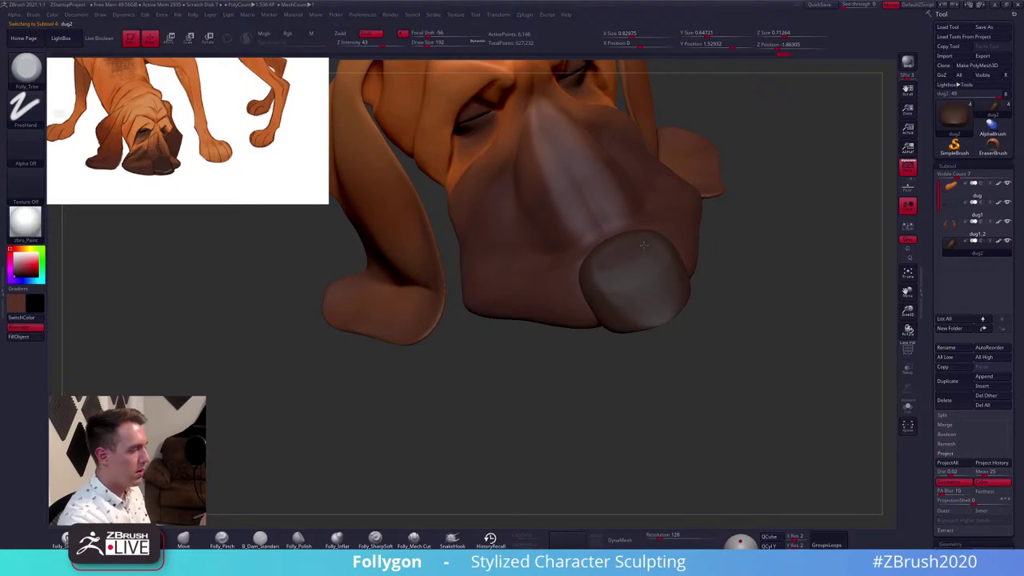
{"action": "mouse_move", "coordinate": [648, 293]}
{"action": "right_mouse_down", "text": "shift"}
{"action": "mouse_move", "coordinate": [601, 319]}
{"action": "mouse_move", "coordinate": [630, 360]}
{"action": "right_mouse_up", "text": "shift"}
Isolate the nose, work on its side with Folly_Mech Cut at draw size 150, and show the other subtools again
{"action": "left_click", "coordinate": [414, 538]}
{"action": "key", "text": "alt+s"}
{"action": "key", "text": "space"}
{"action": "left_click_drag", "start_coordinate": [634, 380], "coordinate": [623, 377]}
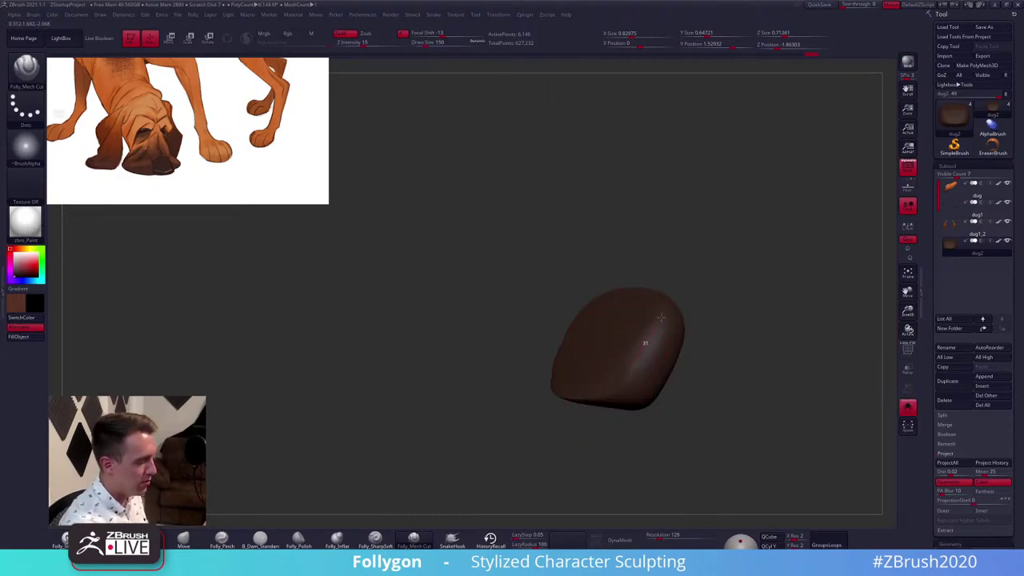
{"action": "key", "text": "shift"}
{"action": "key", "text": "shift+s"}
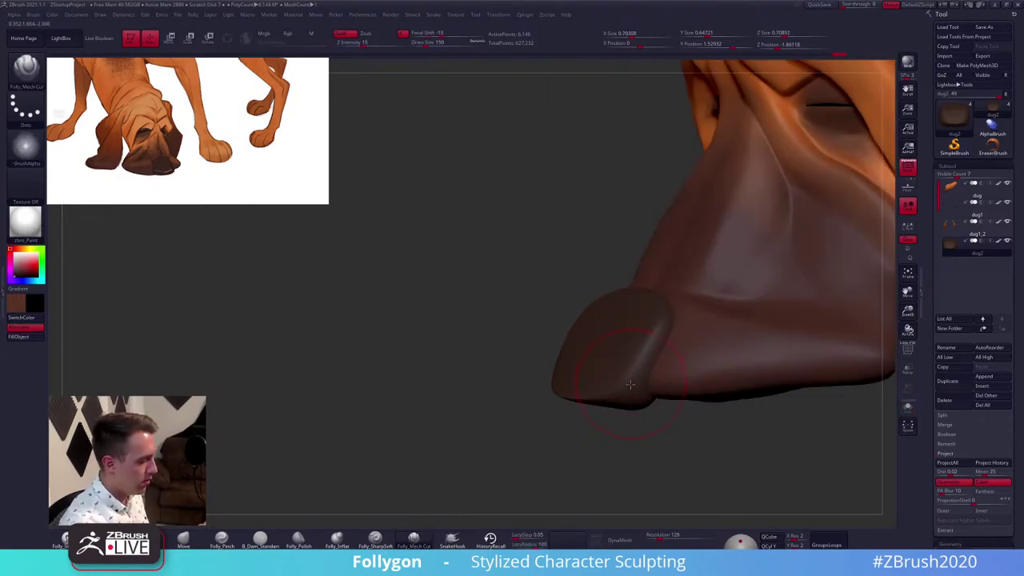
Reshape the nose with the Move brush, adjusting its upper edge where it meets the muzzle
{"action": "key", "text": "b"}
{"action": "key", "text": "m"}
{"action": "key", "text": "v"}
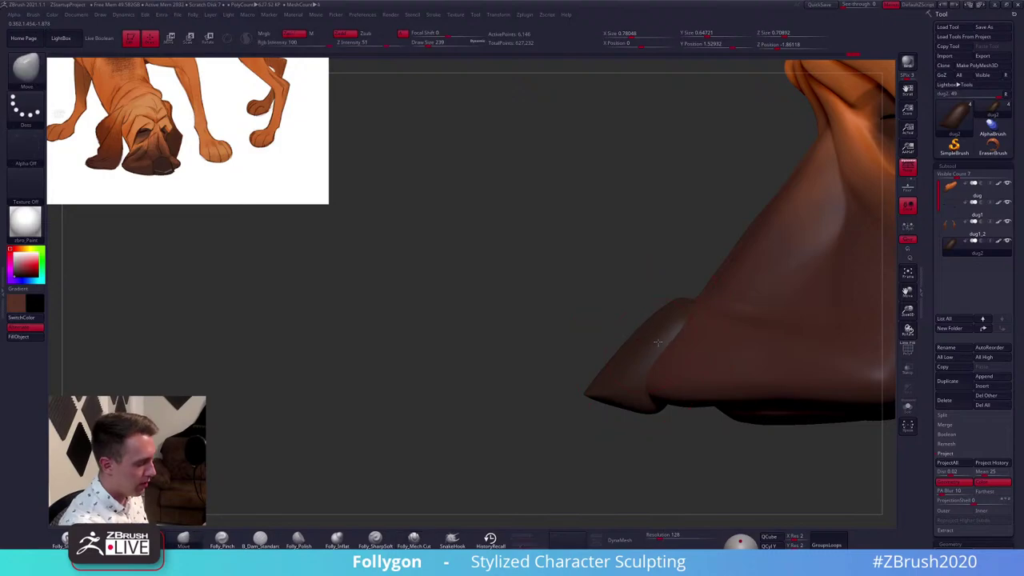
{"action": "key", "text": "s"}
{"action": "left_click_drag", "start_coordinate": [682, 309], "coordinate": [673, 309]}
{"action": "right_click_drag", "start_coordinate": [667, 332], "coordinate": [656, 407]}
{"action": "key", "text": "space"}
{"action": "left_click_drag", "start_coordinate": [697, 327], "coordinate": [690, 327]}
{"action": "mouse_move", "coordinate": [695, 336]}
{"action": "right_mouse_down"}
{"action": "mouse_move", "coordinate": [703, 400]}
{"action": "mouse_move", "coordinate": [700, 359]}
{"action": "mouse_move", "coordinate": [598, 386]}
{"action": "mouse_move", "coordinate": [649, 373]}
{"action": "right_mouse_up"}
Isolate the head subtool and smooth the front of the muzzle at draw size 170 across its subdivision levels
{"action": "left_click", "coordinate": [964, 192]}
{"action": "left_click", "coordinate": [908, 408]}
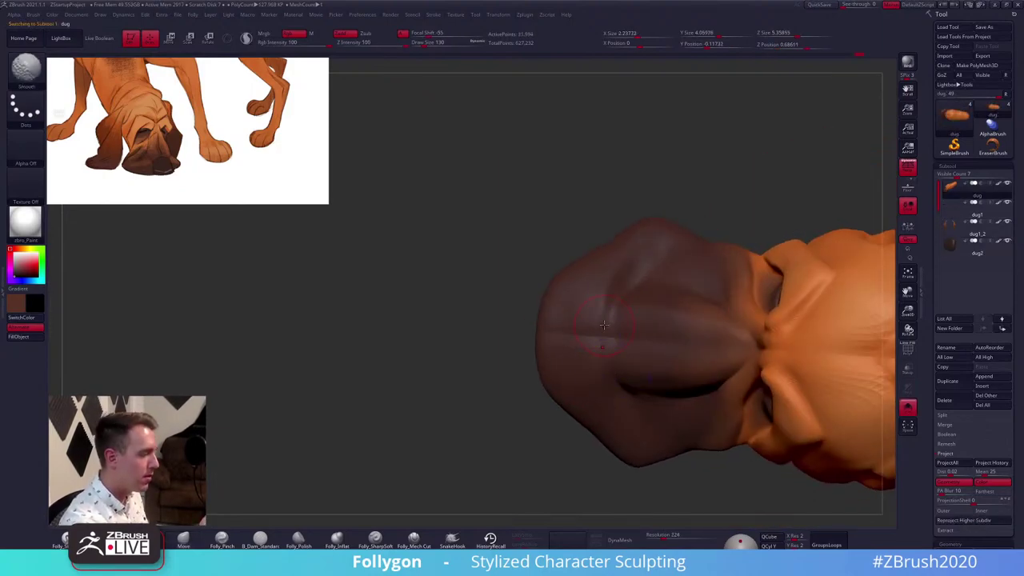
{"action": "key", "text": "space"}
{"action": "left_click_drag", "start_coordinate": [604, 334], "coordinate": [610, 336]}
{"action": "key", "text": "d"}
{"action": "right_click_drag", "start_coordinate": [610, 339], "coordinate": [613, 353], "text": "ctrl"}
{"action": "left_click_drag", "start_coordinate": [613, 274], "coordinate": [593, 342], "text": "shift"}
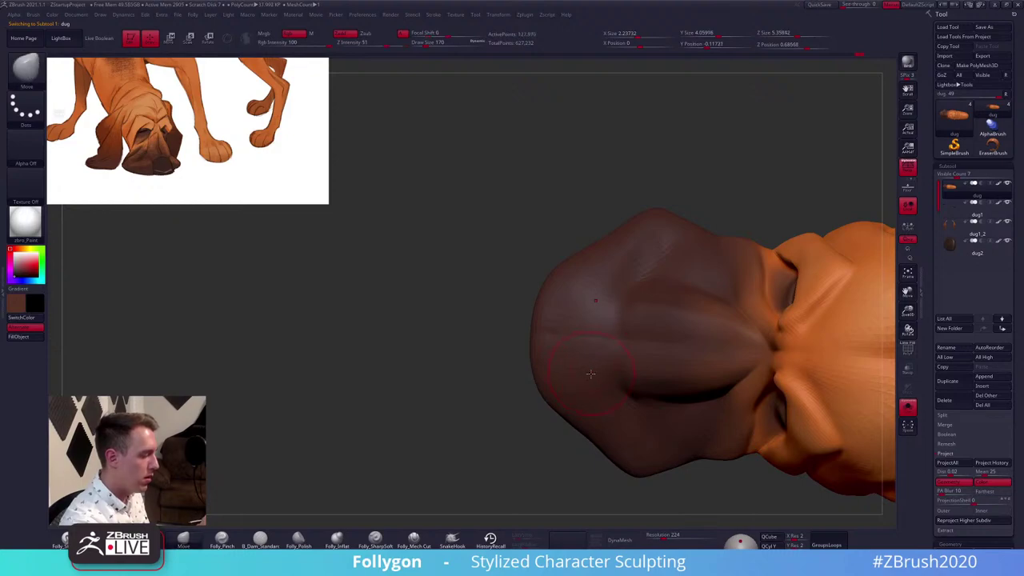
{"action": "key", "text": "shift"}
{"action": "left_click_drag", "start_coordinate": [606, 290], "coordinate": [587, 373], "text": "shift"}
{"action": "key", "text": "d"}
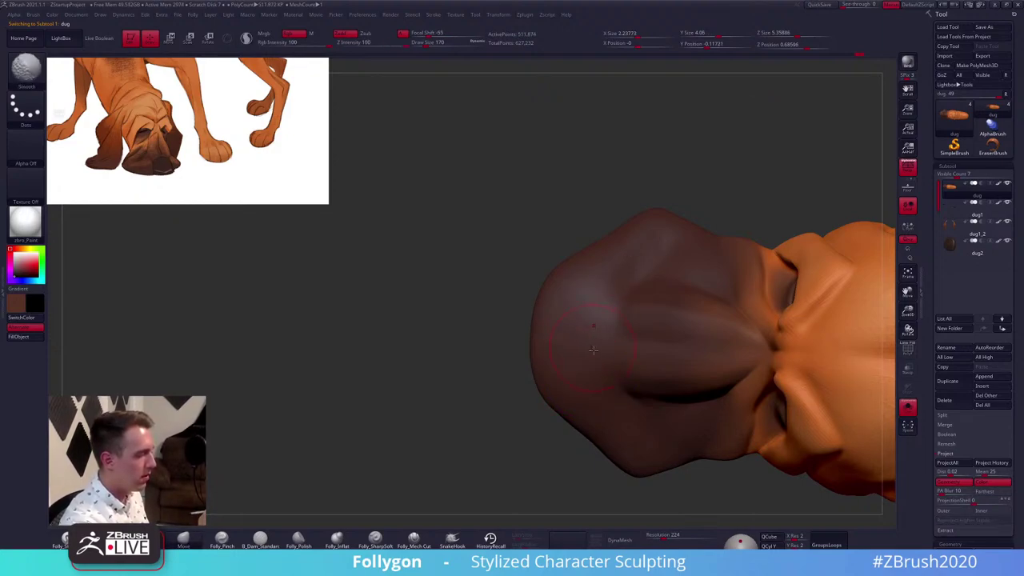
Isolate the head, adjust the muzzle tip with the Move brush at draw size 239, and show the other subtools again
{"action": "mouse_move", "coordinate": [594, 351]}
{"action": "right_mouse_down"}
{"action": "mouse_move", "coordinate": [606, 283]}
{"action": "mouse_move", "coordinate": [604, 395]}
{"action": "mouse_move", "coordinate": [596, 356]}
{"action": "right_mouse_up"}
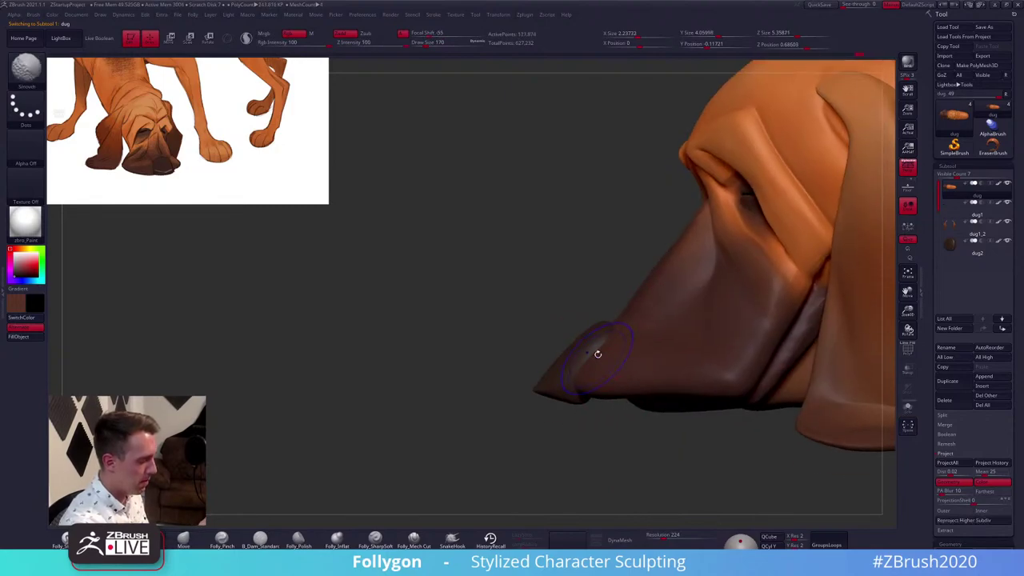
{"action": "key", "text": "alt+s"}
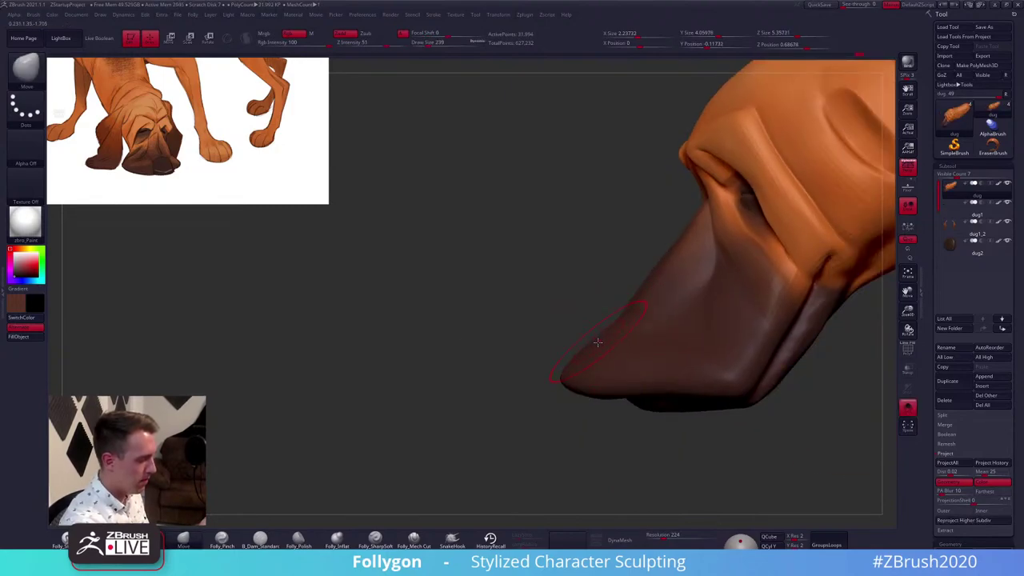
{"action": "key", "text": "shift+s"}
{"action": "right_click_drag", "start_coordinate": [591, 350], "coordinate": [598, 294]}
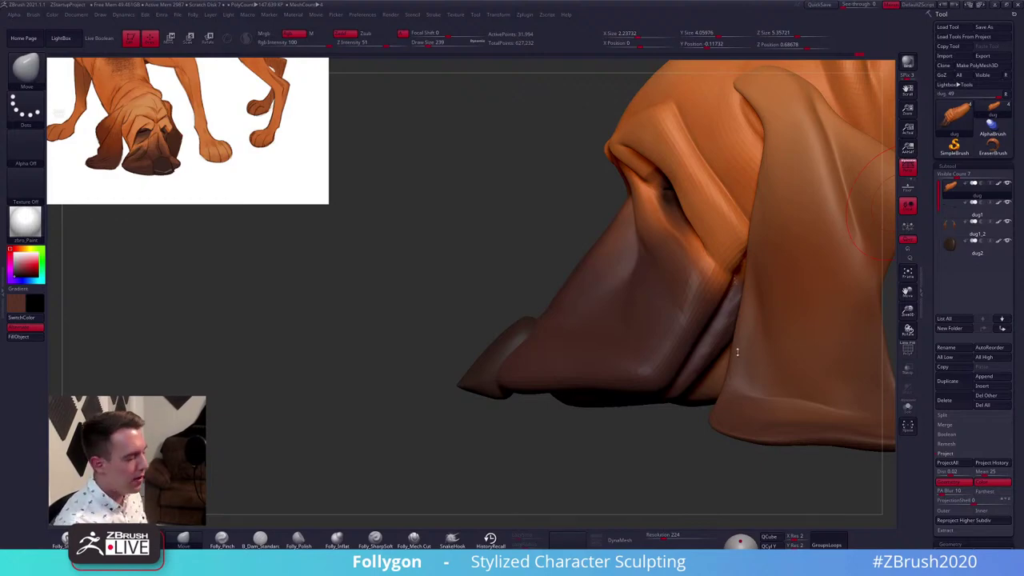
{"action": "right_click_drag", "start_coordinate": [583, 353], "coordinate": [540, 366], "text": "alt"}
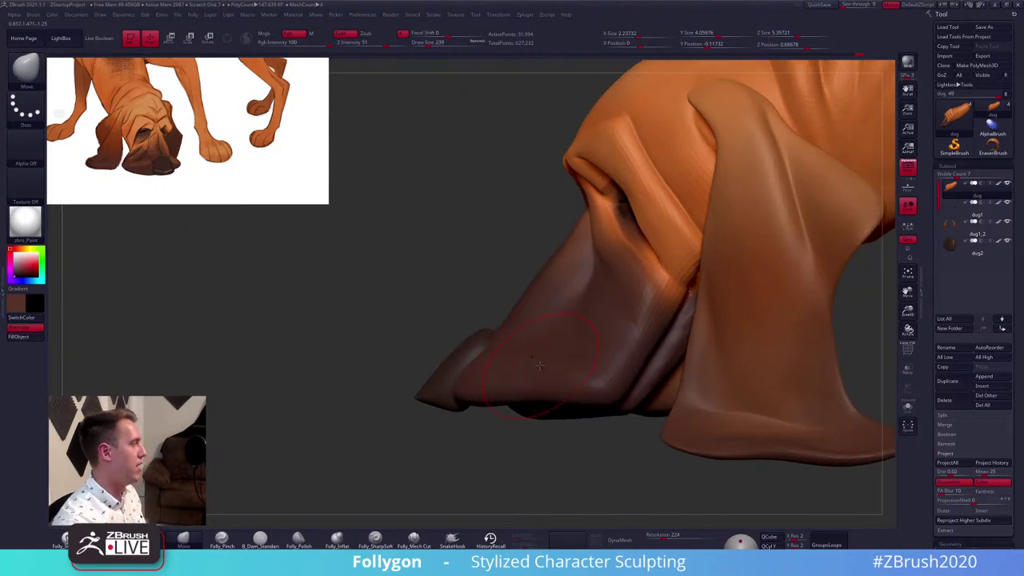
Swap the main and secondary colors and turn on Accurate Curve Mode for the Move brush
{"action": "key", "text": "v"}
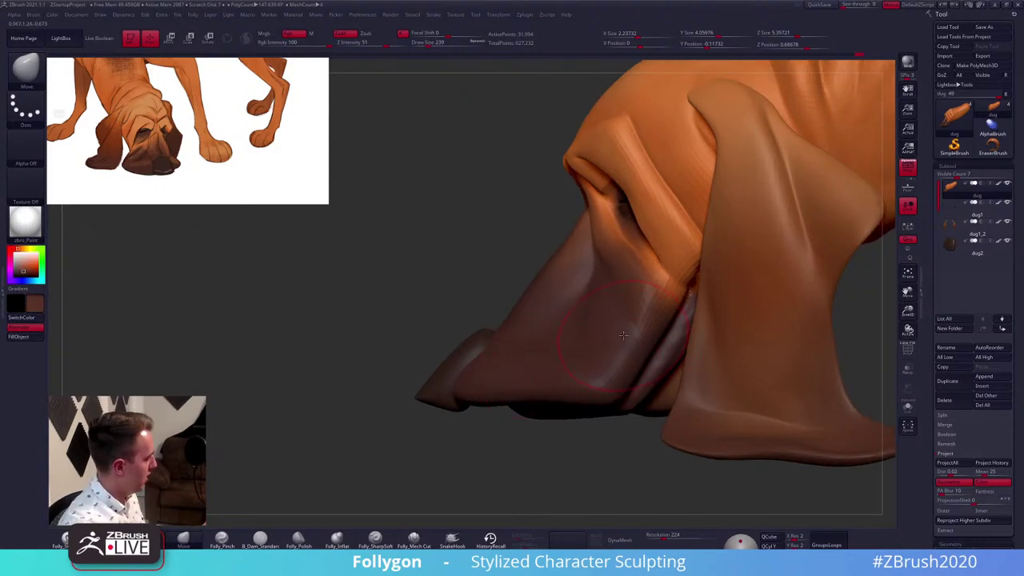
{"action": "key", "text": "ctrl+space"}
{"action": "left_click", "coordinate": [649, 386]}
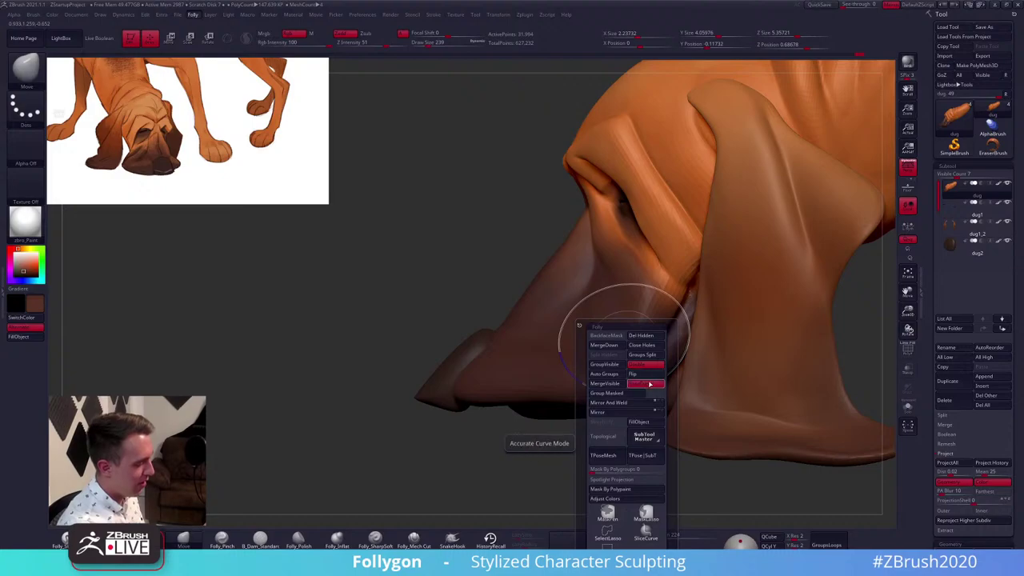
{"action": "right_click_drag", "start_coordinate": [604, 383], "coordinate": [582, 403], "text": "alt"}
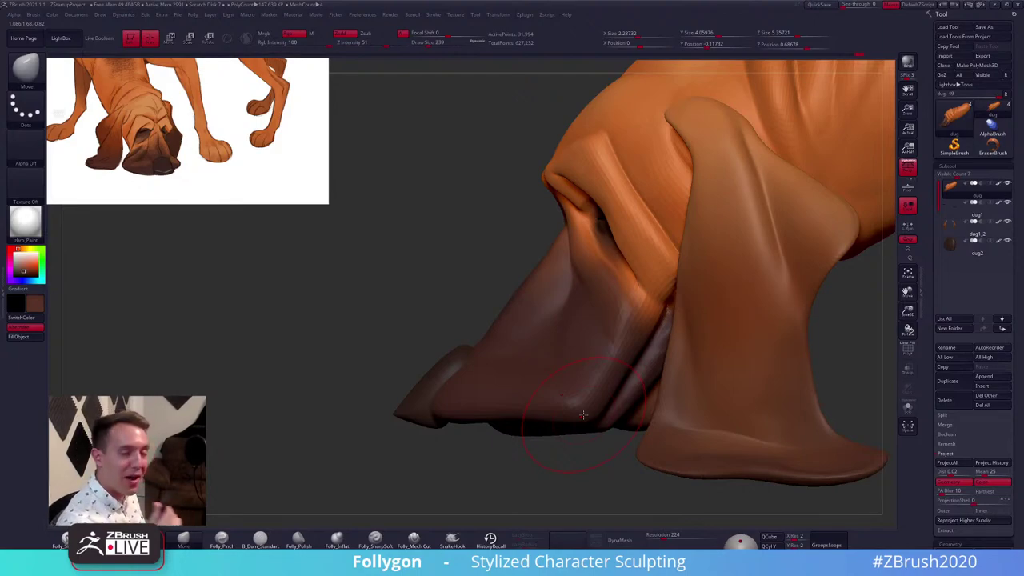
Push in the bridge of the muzzle with the Move brush at draw sizes 203 and 227
{"action": "key", "text": "d"}
{"action": "key", "text": "space"}
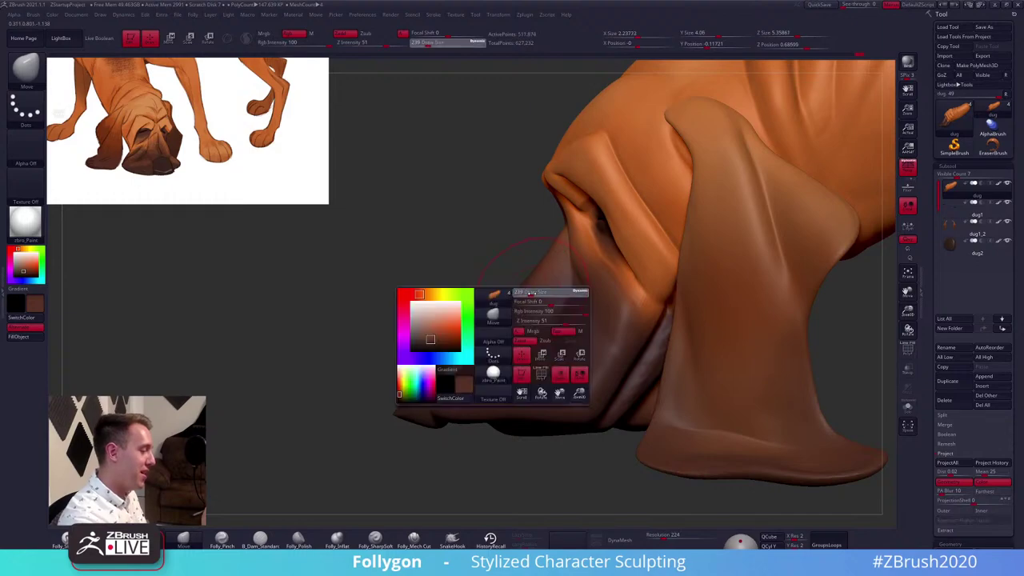
{"action": "left_click_drag", "start_coordinate": [529, 293], "coordinate": [525, 290]}
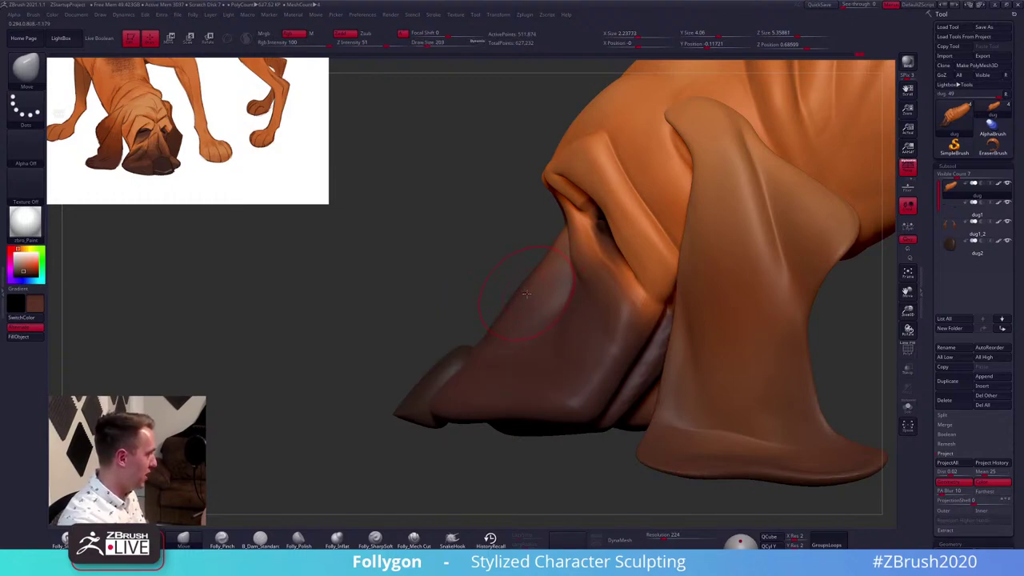
{"action": "key", "text": "space"}
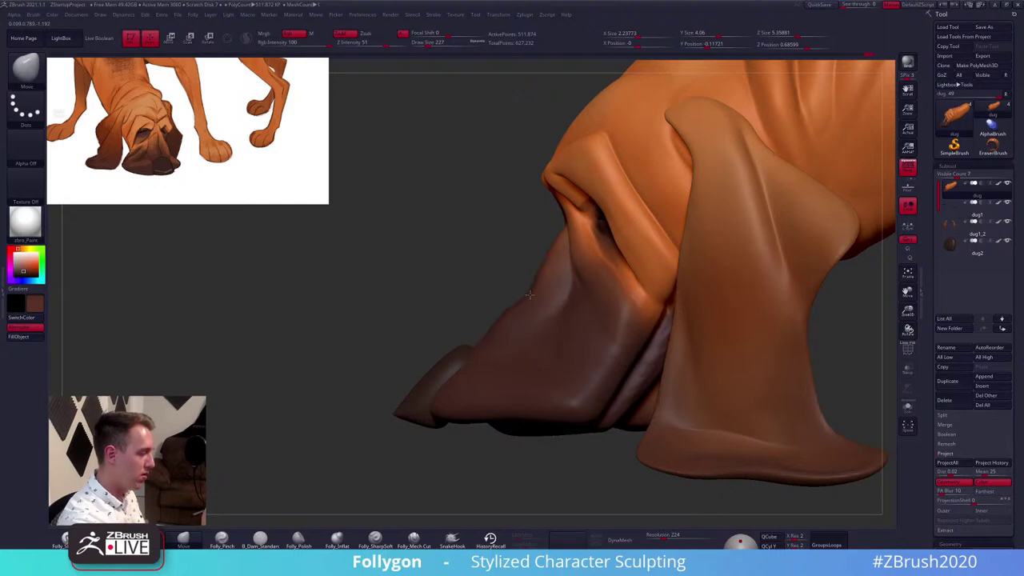
{"action": "key", "text": "space"}
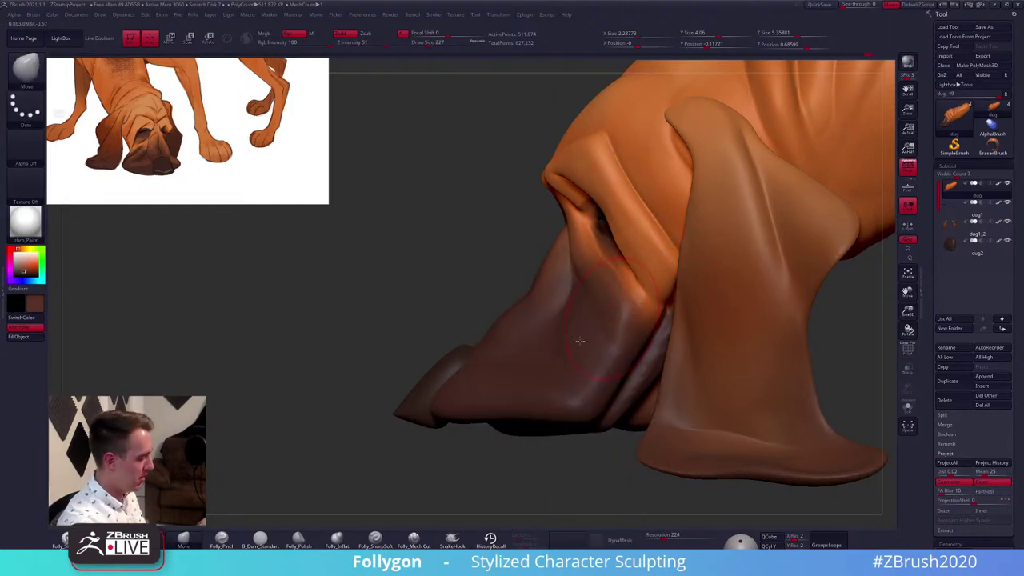
{"action": "key", "text": "space"}
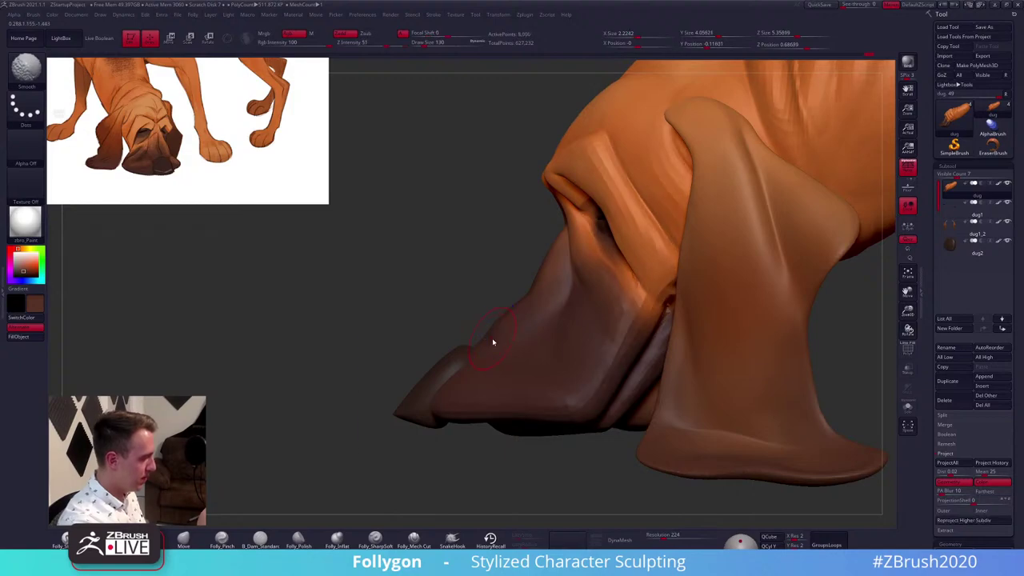
Refine the muzzle bridge profile at subdivision level 1 with Move at draw sizes 181 and 170, then return to the highest level
{"action": "key", "text": "space"}
{"action": "left_click", "coordinate": [500, 318]}
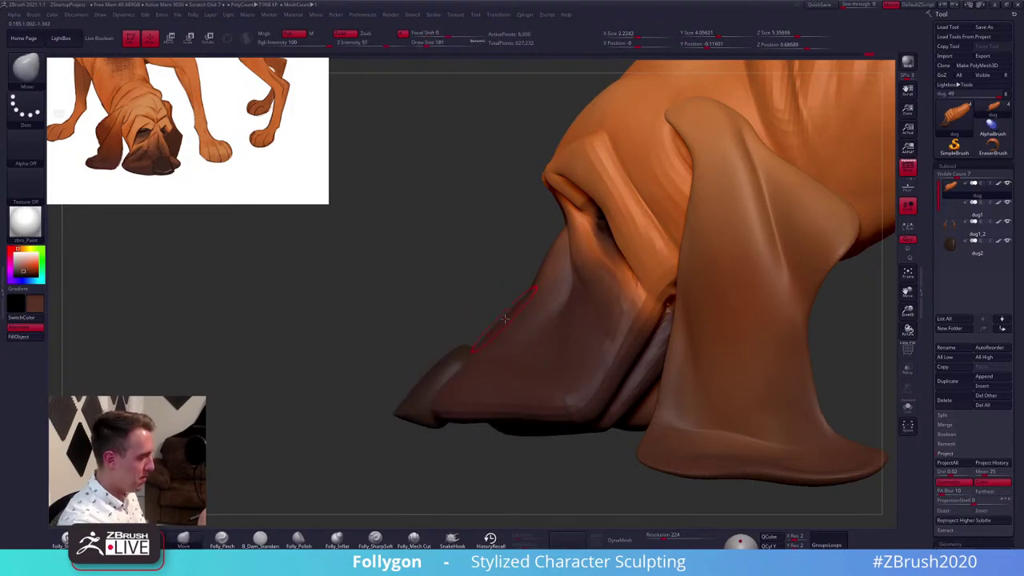
{"action": "key", "text": "space"}
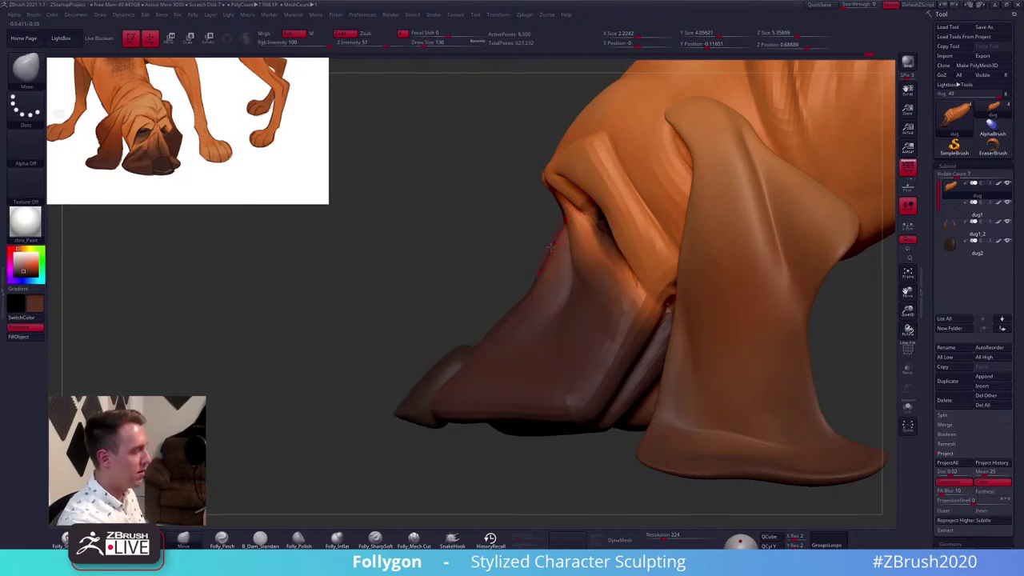
{"action": "key", "text": "space"}
{"action": "left_click", "coordinate": [549, 257]}
{"action": "key", "text": "d"}
{"action": "key", "text": "d"}
{"action": "key", "text": "d"}
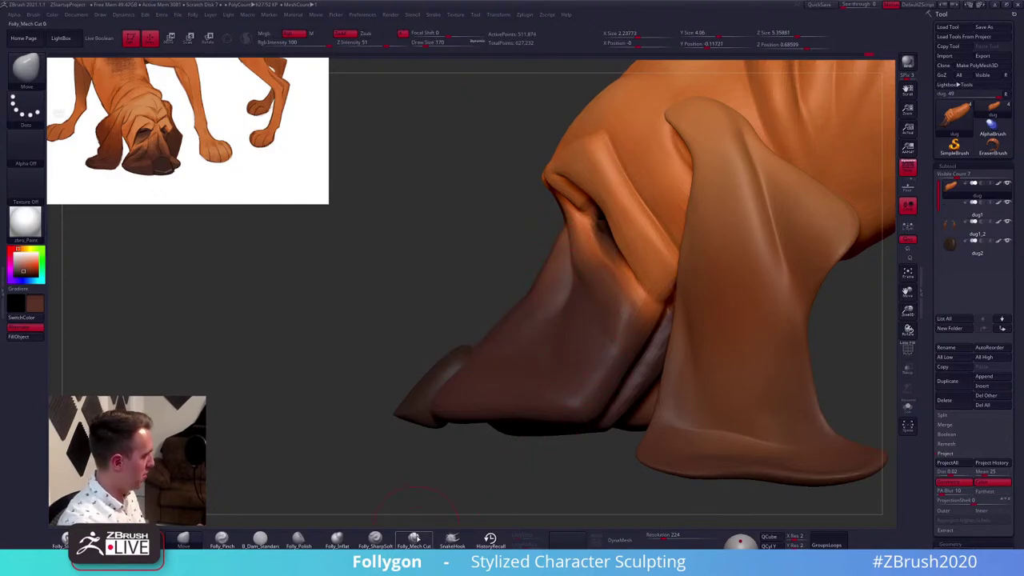
Refine the planes of the muzzle with the Folly_Mech Cut brush at draw size 121, smoothing the strokes
{"action": "left_click", "coordinate": [415, 540]}
{"action": "mouse_move", "coordinate": [535, 428]}
{"action": "right_mouse_down", "text": "alt"}
{"action": "mouse_move", "coordinate": [582, 443]}
{"action": "mouse_move", "coordinate": [585, 377]}
{"action": "mouse_move", "coordinate": [597, 386]}
{"action": "right_mouse_up", "text": "alt"}
{"action": "key", "text": "space"}
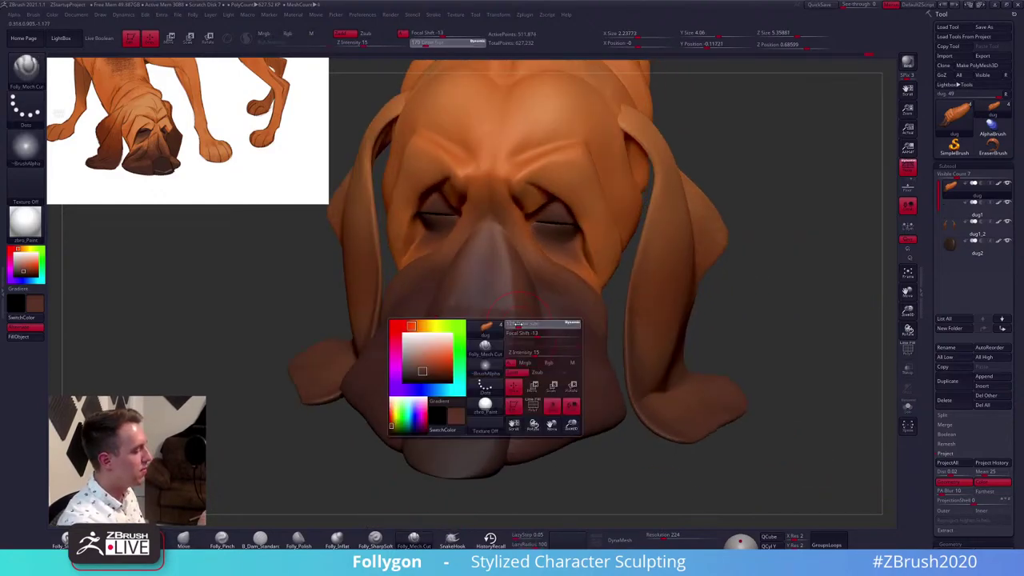
{"action": "left_click", "coordinate": [518, 325]}
{"action": "right_click_drag", "start_coordinate": [465, 311], "coordinate": [459, 302]}
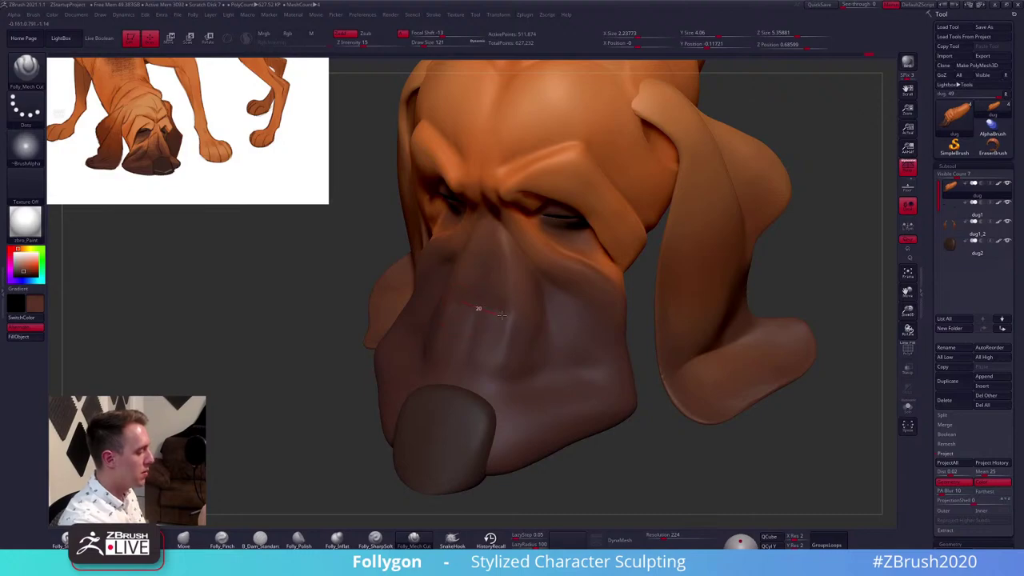
{"action": "key", "text": "shift"}
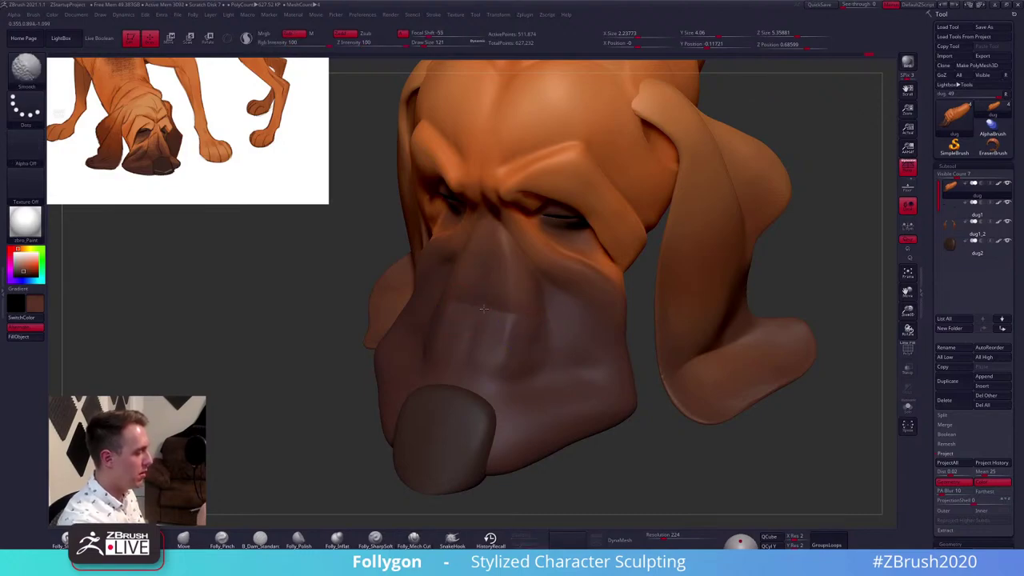
{"action": "mouse_move", "coordinate": [517, 328]}
{"action": "right_mouse_down"}
{"action": "mouse_move", "coordinate": [521, 313]}
{"action": "mouse_move", "coordinate": [610, 400]}
{"action": "mouse_move", "coordinate": [619, 388]}
{"action": "mouse_move", "coordinate": [674, 394]}
{"action": "mouse_move", "coordinate": [676, 370]}
{"action": "right_mouse_up"}
{"action": "right_click", "coordinate": [602, 421]}
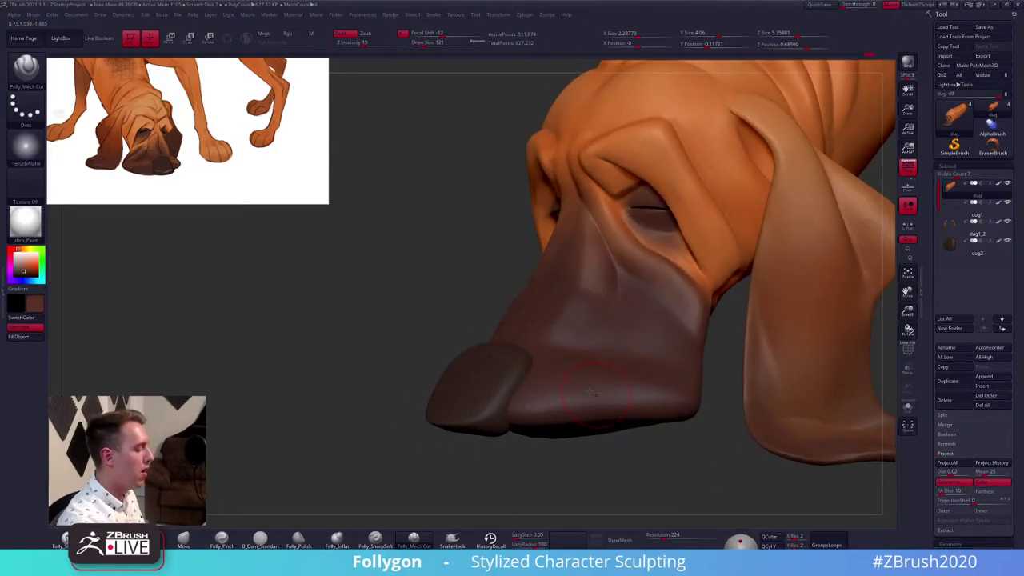
{"action": "mouse_move", "coordinate": [592, 392]}
{"action": "right_mouse_down"}
{"action": "mouse_move", "coordinate": [618, 396]}
{"action": "mouse_move", "coordinate": [598, 377]}
{"action": "right_mouse_up"}
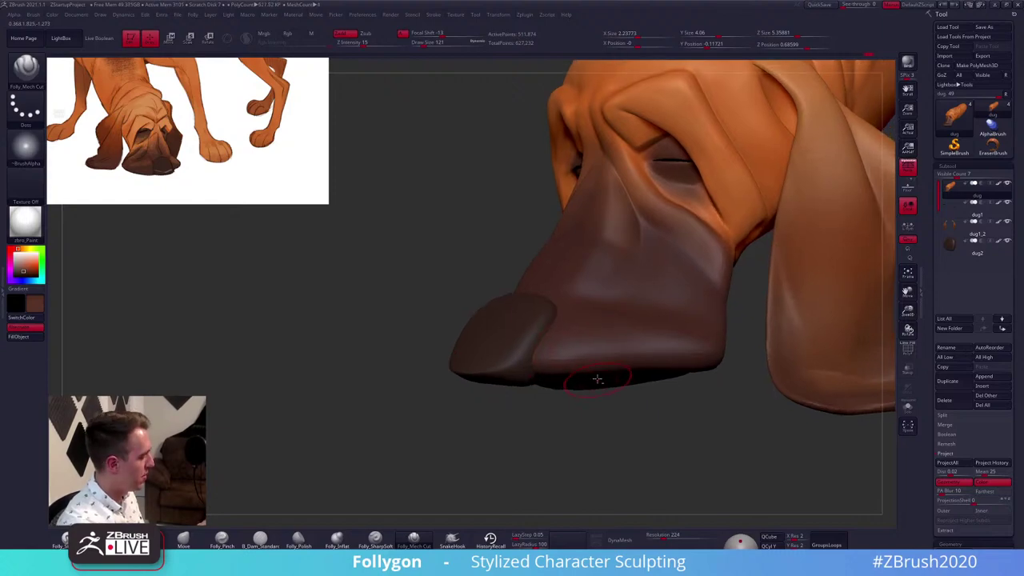
Select the nose subtool and smooth its rim where it meets the muzzle
{"action": "left_click", "coordinate": [506, 342], "text": "alt"}
{"action": "key", "text": "shift+f"}
{"action": "key", "text": "shift+f"}
{"action": "right_click_drag", "start_coordinate": [513, 378], "coordinate": [502, 375]}
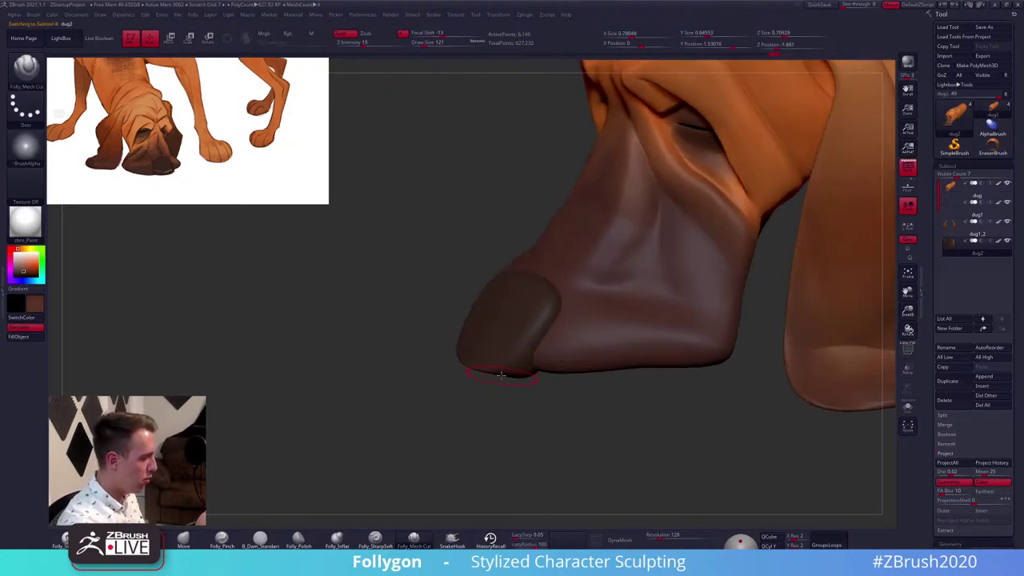
{"action": "key", "text": "shift"}
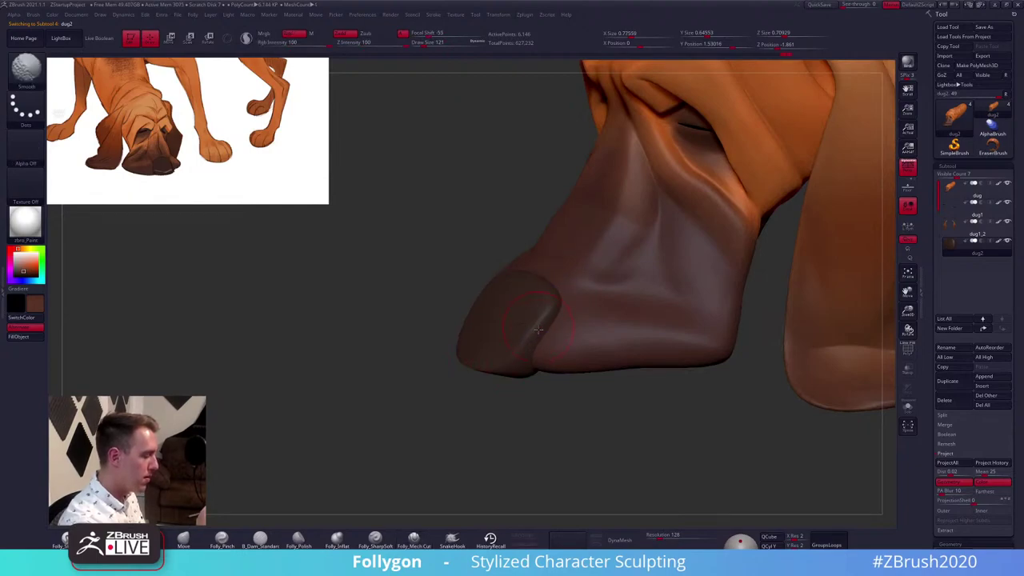
{"action": "mouse_move", "coordinate": [539, 328]}
{"action": "right_mouse_down"}
{"action": "mouse_move", "coordinate": [528, 316]}
{"action": "mouse_move", "coordinate": [584, 339]}
{"action": "right_mouse_up"}
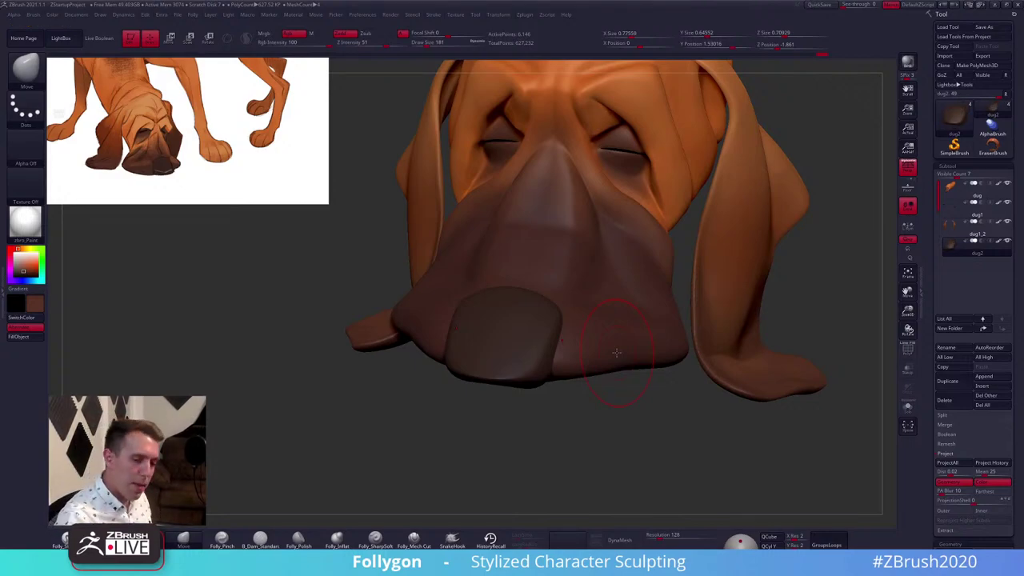
Adjust the nose shape from below with the Move brush at draw size 181
{"action": "mouse_move", "coordinate": [599, 361]}
{"action": "right_mouse_down"}
{"action": "mouse_move", "coordinate": [588, 356]}
{"action": "mouse_move", "coordinate": [736, 384]}
{"action": "mouse_move", "coordinate": [747, 371]}
{"action": "mouse_move", "coordinate": [734, 382]}
{"action": "mouse_move", "coordinate": [729, 354]}
{"action": "right_mouse_up"}
{"action": "key", "text": "shift+f"}
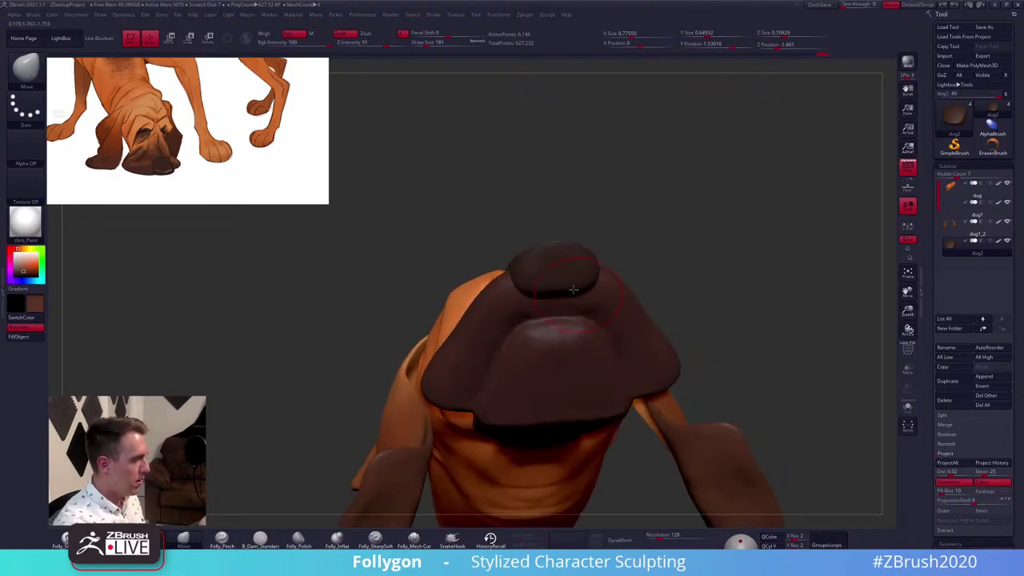
{"action": "right_click_drag", "start_coordinate": [566, 280], "coordinate": [601, 352]}
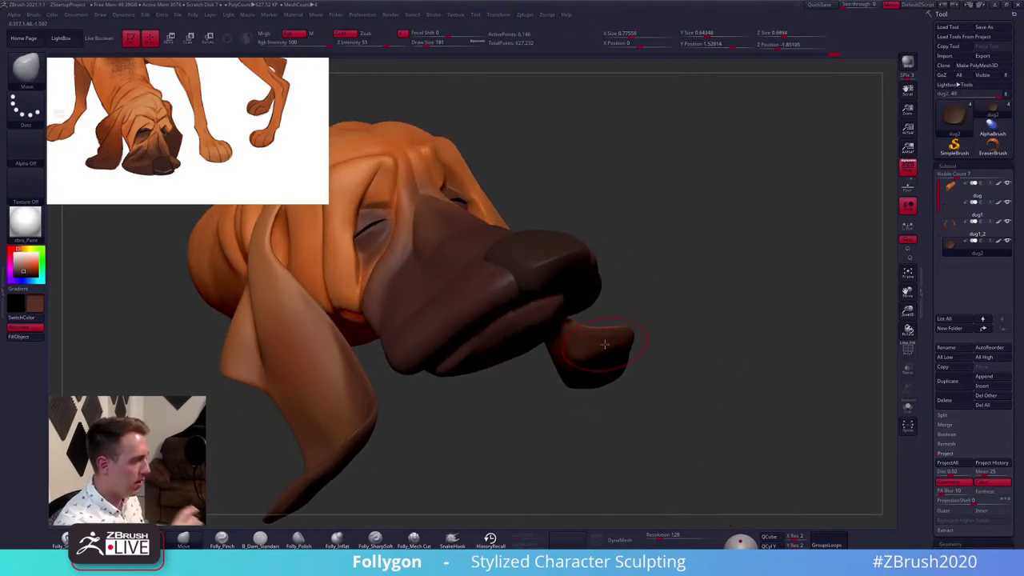
{"action": "right_click_drag", "start_coordinate": [680, 386], "coordinate": [599, 315]}
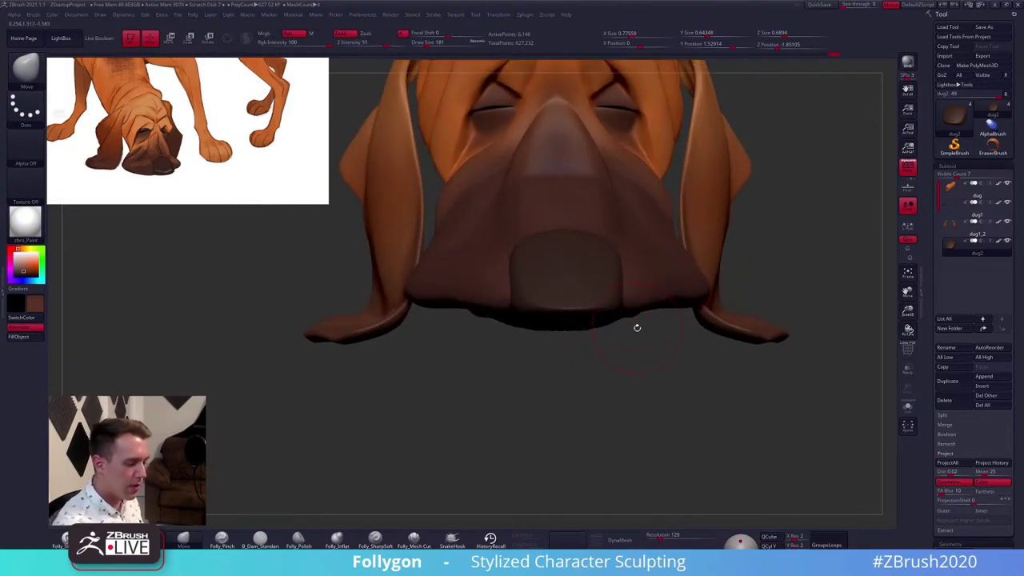
Adjust the light placement, then display all subtools without polypaint in white with the grey FollygonMat material
{"action": "left_click_drag", "start_coordinate": [734, 546], "coordinate": [740, 548]}
{"action": "mouse_move", "coordinate": [725, 504]}
{"action": "right_mouse_down"}
{"action": "mouse_move", "coordinate": [715, 457]}
{"action": "mouse_move", "coordinate": [732, 489]}
{"action": "right_mouse_up"}
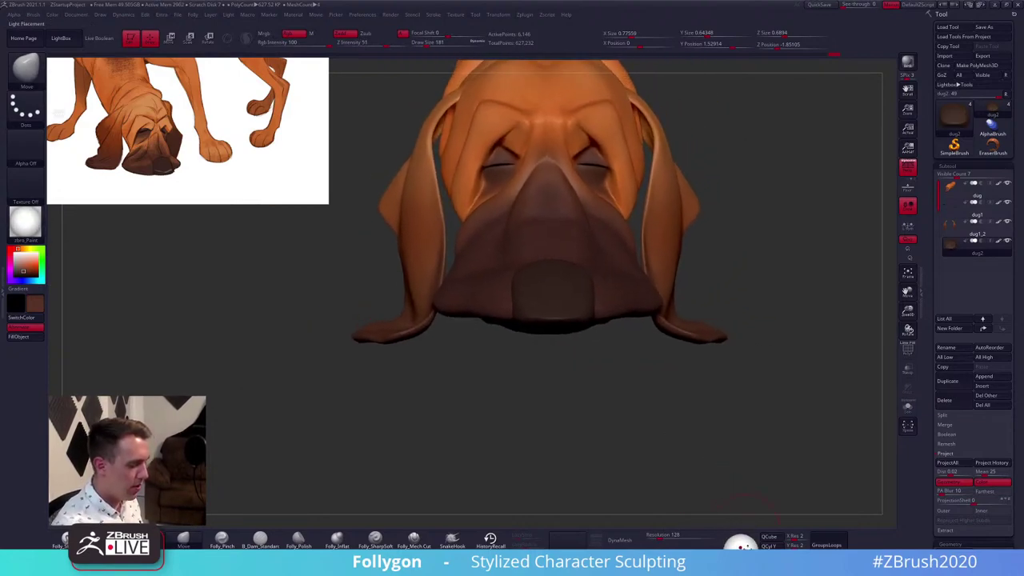
{"action": "left_click", "coordinate": [999, 241], "text": "shift"}
{"action": "left_click", "coordinate": [13, 252]}
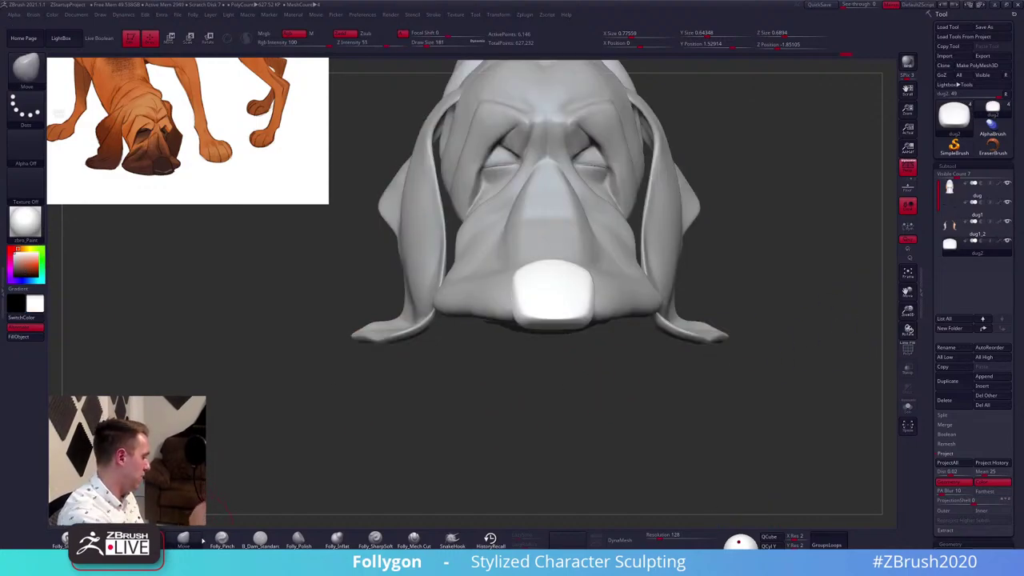
{"action": "left_click", "coordinate": [25, 221]}
Taper the lower edge of the nose with the Move brush at draw sizes 170 and 121
{"action": "right_click", "coordinate": [565, 303]}
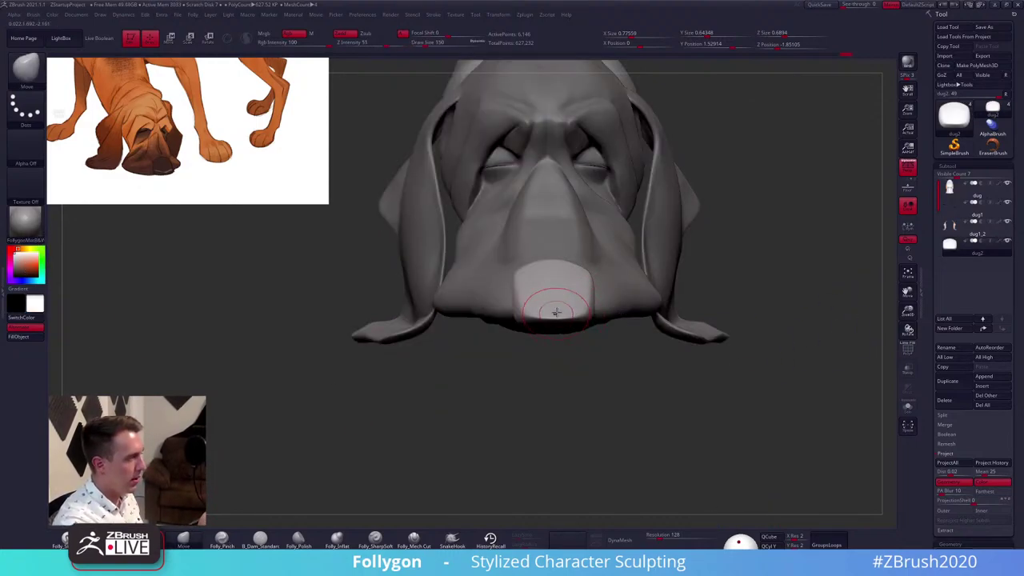
{"action": "mouse_move", "coordinate": [569, 314]}
{"action": "right_mouse_down", "text": "ctrl"}
{"action": "mouse_move", "coordinate": [596, 430]}
{"action": "mouse_move", "coordinate": [638, 436]}
{"action": "mouse_move", "coordinate": [652, 423]}
{"action": "mouse_move", "coordinate": [613, 435]}
{"action": "mouse_move", "coordinate": [777, 396]}
{"action": "mouse_move", "coordinate": [704, 382]}
{"action": "mouse_move", "coordinate": [704, 407]}
{"action": "mouse_move", "coordinate": [616, 411]}
{"action": "mouse_move", "coordinate": [596, 374]}
{"action": "mouse_move", "coordinate": [573, 366]}
{"action": "mouse_move", "coordinate": [585, 393]}
{"action": "right_mouse_up", "text": "ctrl"}
{"action": "key", "text": "space"}
{"action": "left_click_drag", "start_coordinate": [579, 399], "coordinate": [584, 403]}
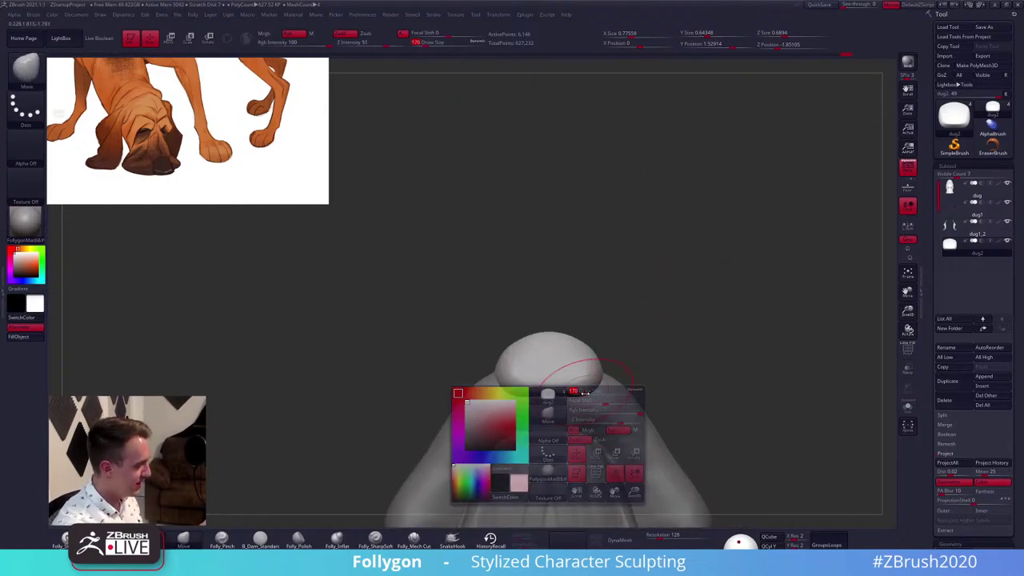
{"action": "right_click", "coordinate": [588, 399]}
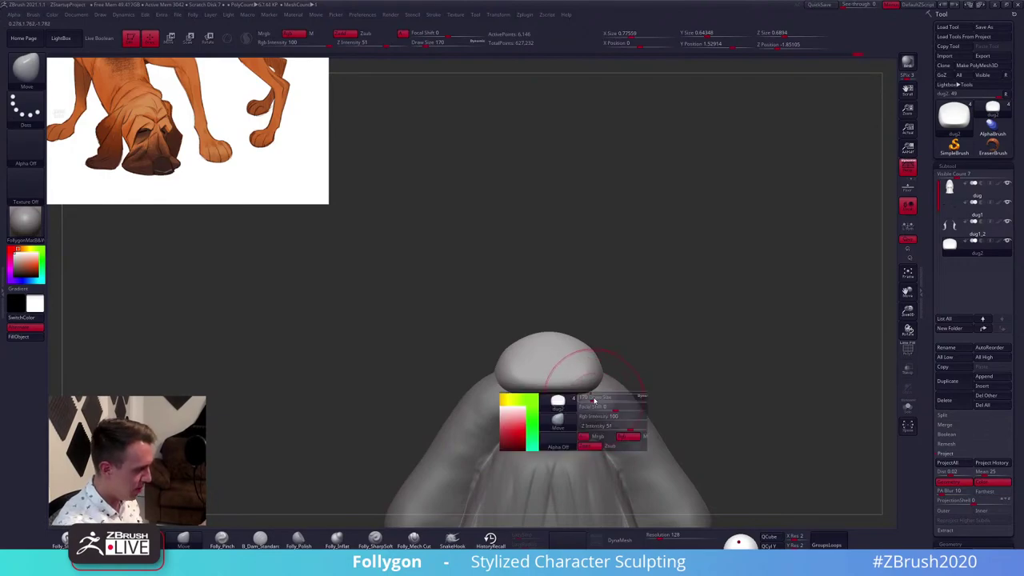
{"action": "key", "text": "space"}
{"action": "left_click_drag", "start_coordinate": [588, 382], "coordinate": [588, 387]}
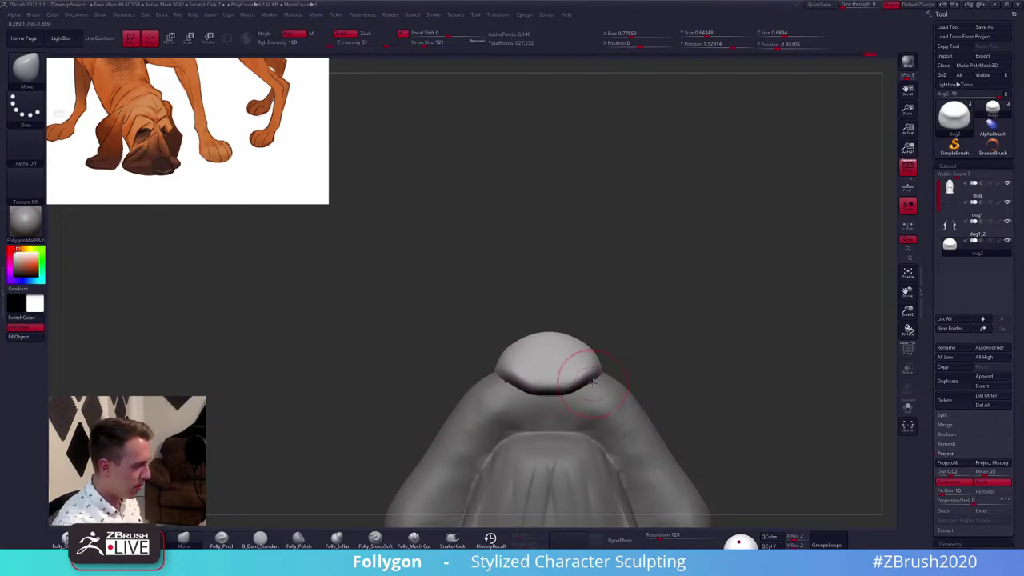
{"action": "mouse_move", "coordinate": [558, 398]}
{"action": "right_mouse_down"}
{"action": "mouse_move", "coordinate": [592, 400]}
{"action": "mouse_move", "coordinate": [553, 396]}
{"action": "right_mouse_up"}
Cut into the nose's underside with Folly_Mech Cut and reshape its lower corners with Move at draw size 140
{"action": "left_click", "coordinate": [414, 539]}
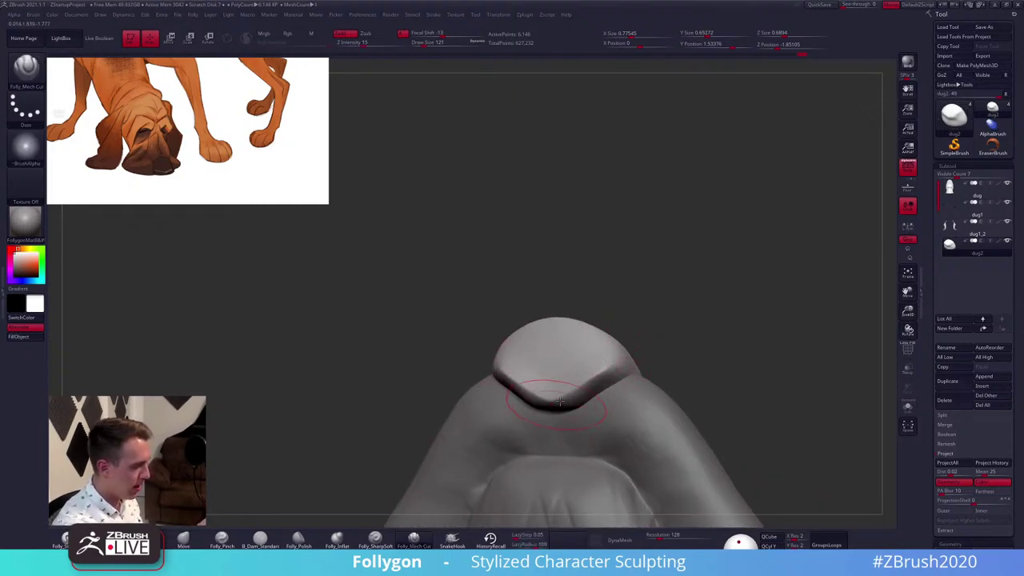
{"action": "key", "text": "space"}
{"action": "left_click_drag", "start_coordinate": [559, 402], "coordinate": [555, 400]}
{"action": "left_click", "coordinate": [183, 538]}
{"action": "mouse_move", "coordinate": [569, 354]}
{"action": "right_mouse_down"}
{"action": "mouse_move", "coordinate": [552, 418]}
{"action": "mouse_move", "coordinate": [583, 422]}
{"action": "right_mouse_up"}
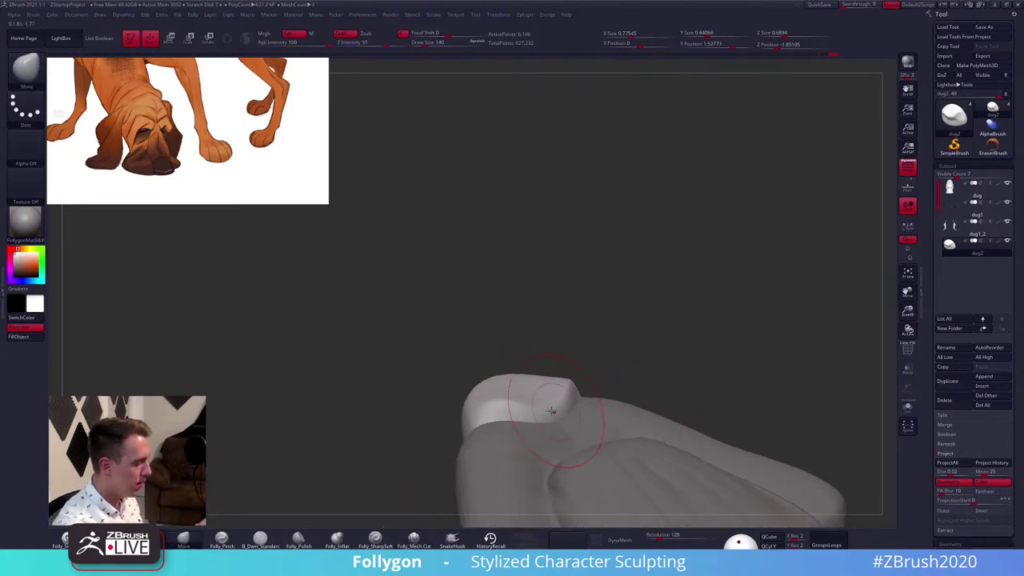
{"action": "left_click_drag", "start_coordinate": [567, 393], "coordinate": [553, 415], "text": "shift"}
{"action": "right_click_drag", "start_coordinate": [560, 418], "coordinate": [535, 449]}
Refine the nose's underside with Move at draw size 96, then flatten it with the Folly_Trim brush and smooth it
{"action": "key", "text": "space"}
{"action": "left_click_drag", "start_coordinate": [581, 417], "coordinate": [575, 418]}
{"action": "left_click_drag", "start_coordinate": [596, 376], "coordinate": [581, 388]}
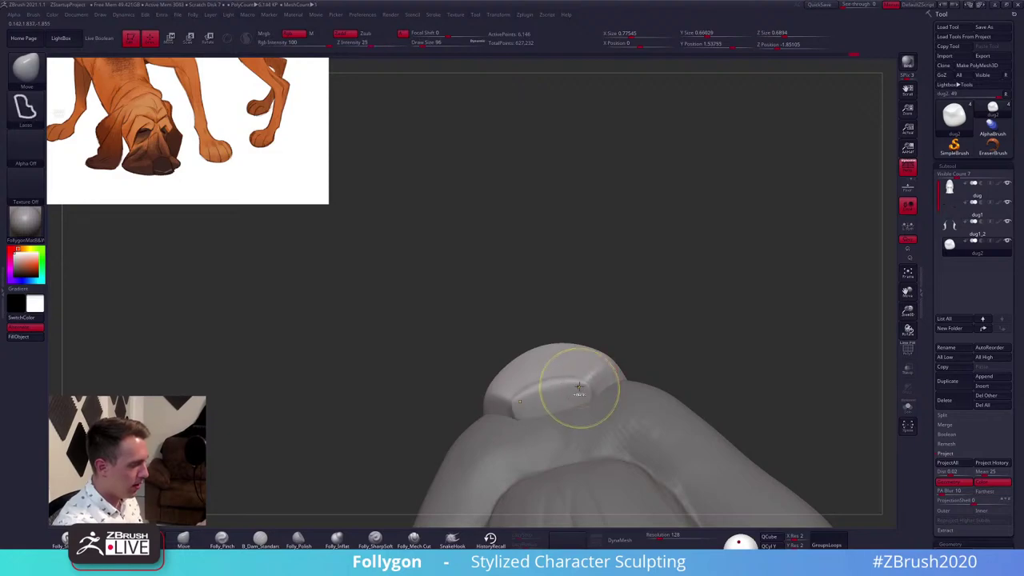
{"action": "mouse_move", "coordinate": [581, 389]}
{"action": "right_mouse_down"}
{"action": "mouse_move", "coordinate": [563, 392]}
{"action": "mouse_move", "coordinate": [585, 385]}
{"action": "right_mouse_up"}
{"action": "key", "text": "3"}
{"action": "key", "text": "shift+s"}
{"action": "key", "text": "shift+s"}
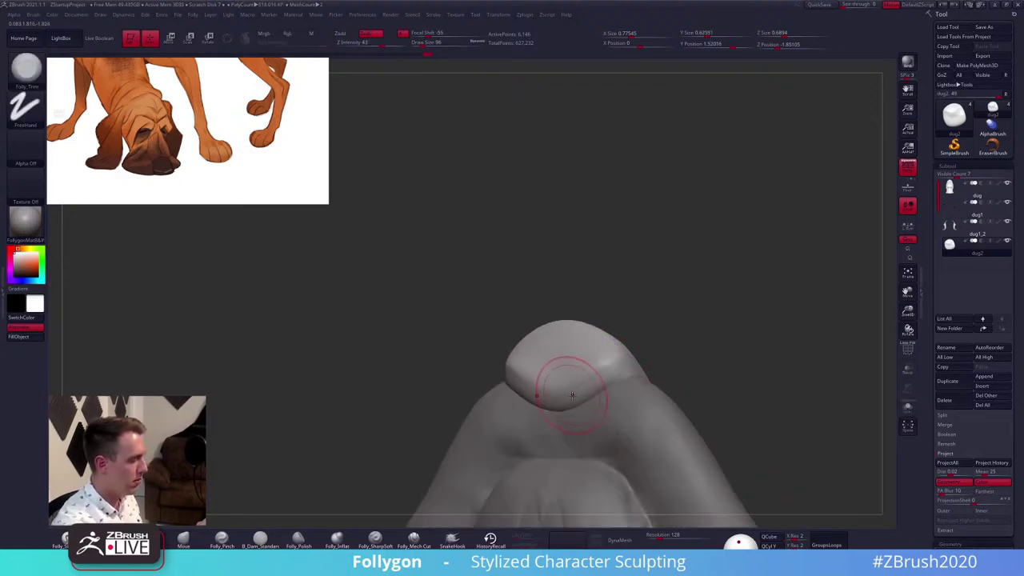
{"action": "mouse_move", "coordinate": [573, 382]}
{"action": "left_mouse_down", "text": "shift"}
{"action": "mouse_move", "coordinate": [579, 368]}
{"action": "mouse_move", "coordinate": [543, 369]}
{"action": "left_mouse_up", "text": "shift"}
Smooth the nose's front and lower rim between Folly_Clay strokes at draw size 96
{"action": "key", "text": "2"}
{"action": "key", "text": "shift"}
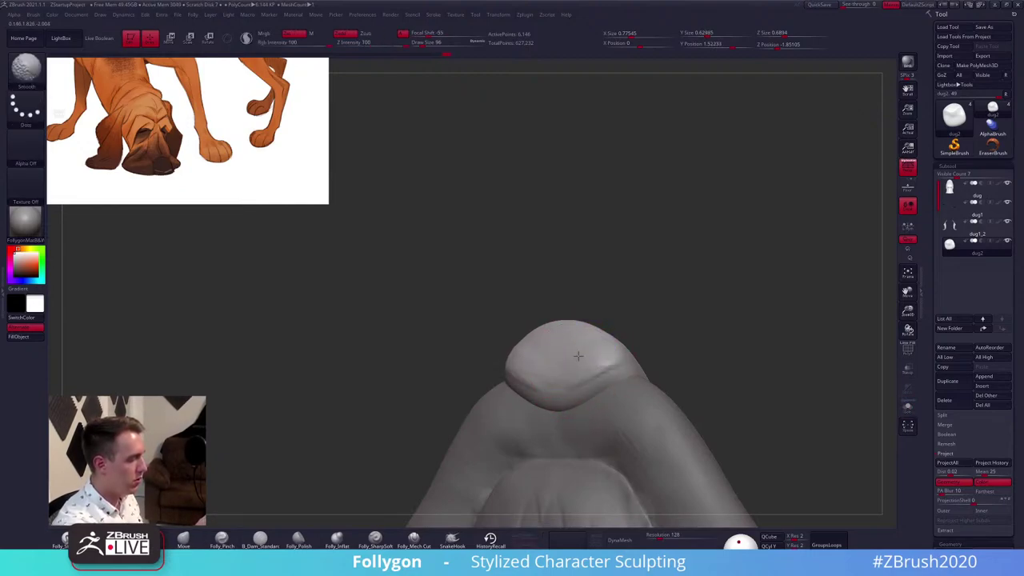
{"action": "right_click_drag", "start_coordinate": [591, 425], "coordinate": [560, 480]}
{"action": "left_click_drag", "start_coordinate": [514, 377], "coordinate": [579, 381], "text": "shift"}
{"action": "right_click_drag", "start_coordinate": [560, 424], "coordinate": [528, 368]}
Isolate the nose, build up its form with Folly_Clay at draw size 96, smooth it, and show the head again
{"action": "key", "text": "space"}
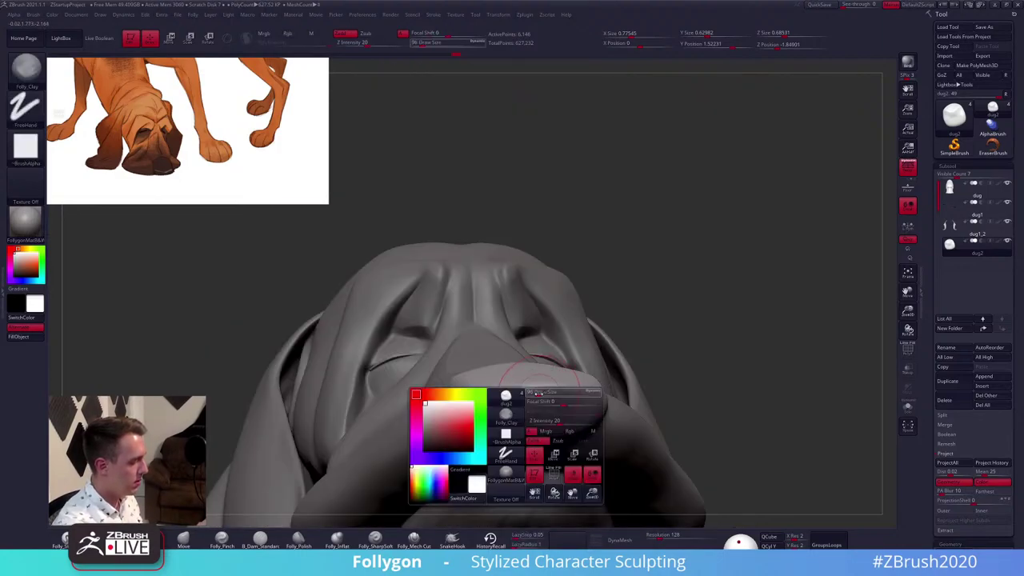
{"action": "left_click", "coordinate": [571, 493]}
{"action": "right_click_drag", "start_coordinate": [521, 432], "coordinate": [579, 356]}
{"action": "mouse_move", "coordinate": [578, 357]}
{"action": "left_mouse_down"}
{"action": "mouse_move", "coordinate": [561, 327]}
{"action": "mouse_move", "coordinate": [589, 313]}
{"action": "mouse_move", "coordinate": [604, 346]}
{"action": "left_mouse_up"}
{"action": "right_click_drag", "start_coordinate": [596, 352], "coordinate": [563, 337]}
{"action": "left_click_drag", "start_coordinate": [596, 318], "coordinate": [564, 333], "text": "shift"}
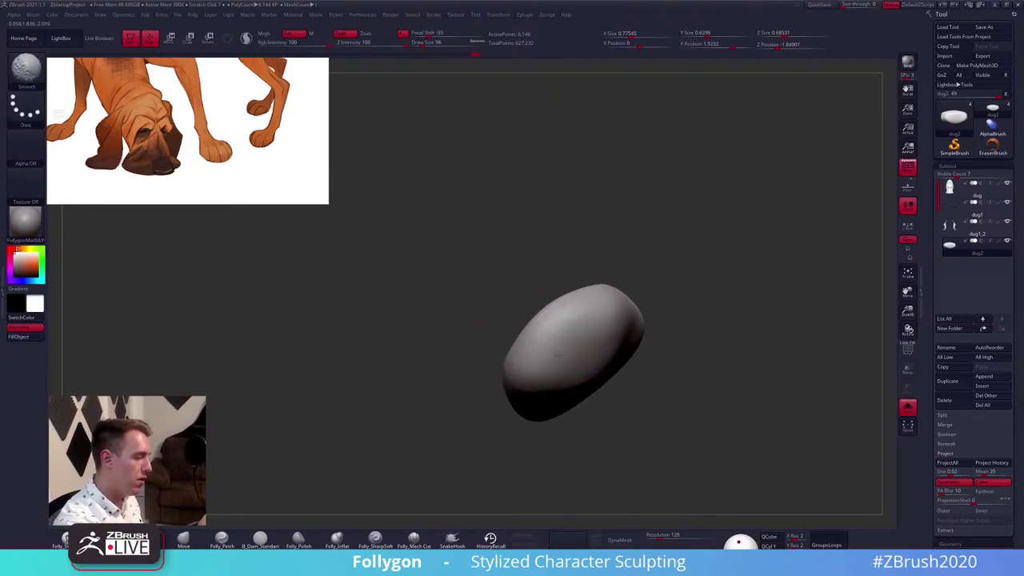
{"action": "right_click_drag", "start_coordinate": [558, 356], "coordinate": [576, 347]}
{"action": "mouse_move", "coordinate": [576, 347]}
{"action": "left_mouse_down"}
{"action": "mouse_move", "coordinate": [587, 355]}
{"action": "mouse_move", "coordinate": [576, 342]}
{"action": "left_mouse_up"}
{"action": "right_click_drag", "start_coordinate": [576, 343], "coordinate": [601, 322]}
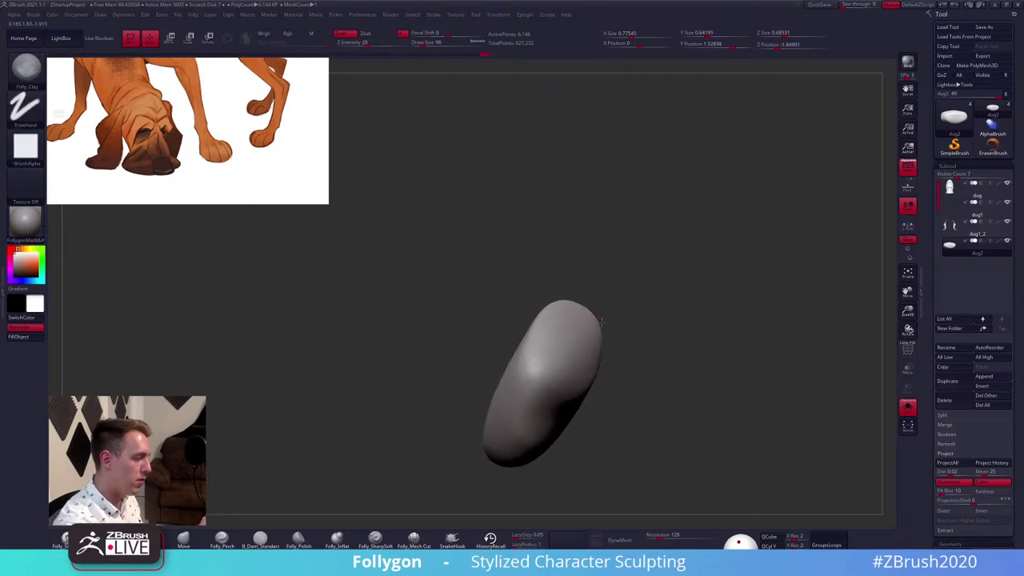
{"action": "left_click_drag", "start_coordinate": [602, 320], "coordinate": [677, 394]}
Shift the whole nose closer to the muzzle with the Transpose line and compare the placement by undoing and redoing
{"action": "key", "text": "space"}
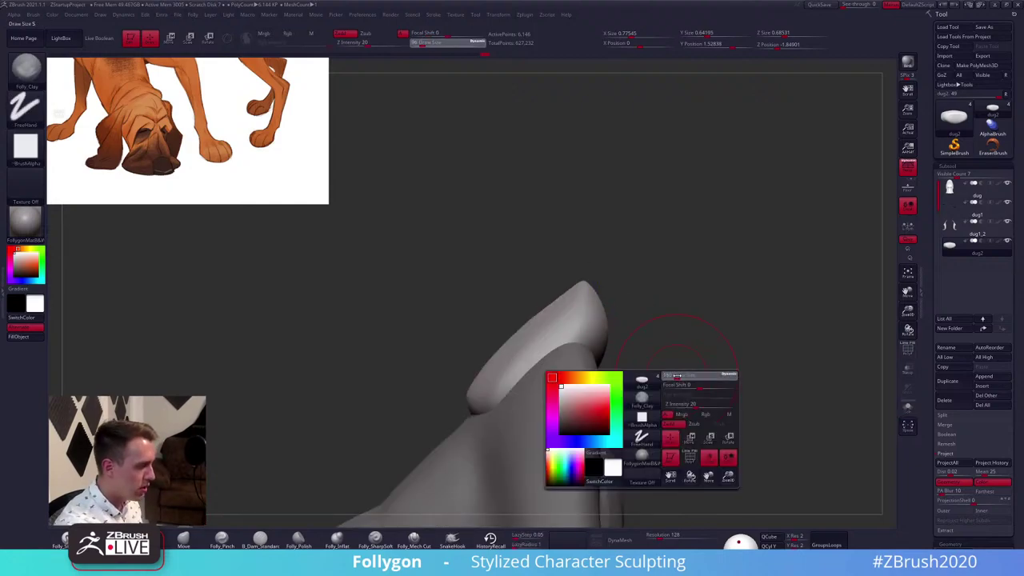
{"action": "key", "text": "b"}
{"action": "key", "text": "m"}
{"action": "key", "text": "v"}
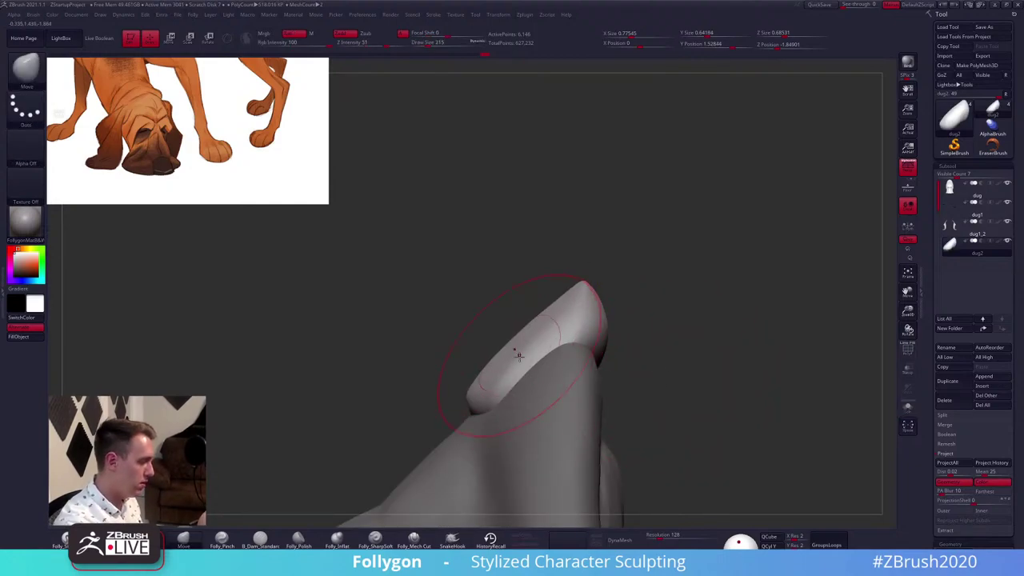
{"action": "key", "text": "w"}
{"action": "mouse_move", "coordinate": [593, 353]}
{"action": "left_mouse_down"}
{"action": "mouse_move", "coordinate": [594, 412]}
{"action": "mouse_move", "coordinate": [593, 362]}
{"action": "left_mouse_up"}
{"action": "key", "text": "q"}
{"action": "key", "text": "ctrl+z"}
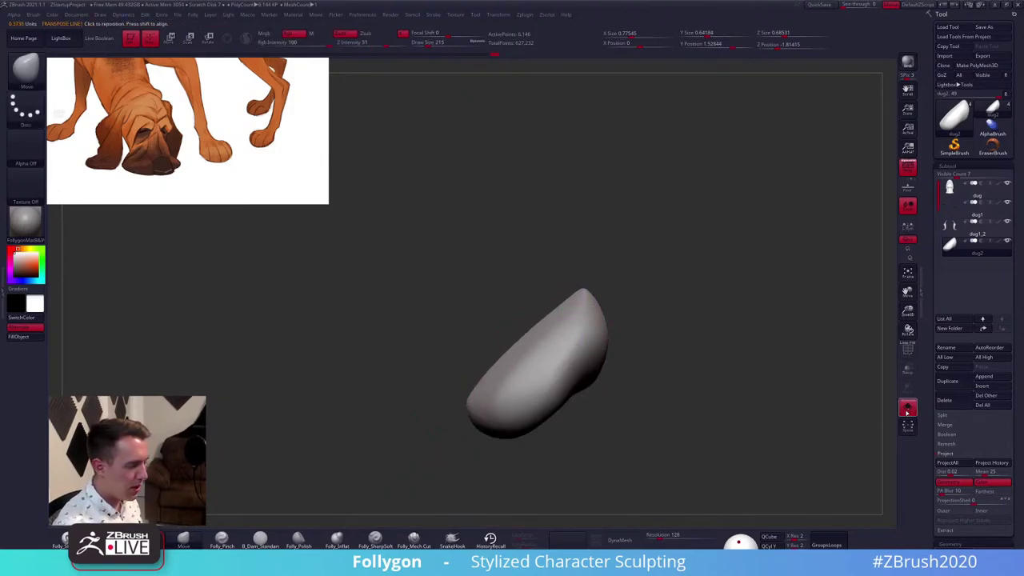
{"action": "key", "text": "ctrl+shift+z"}
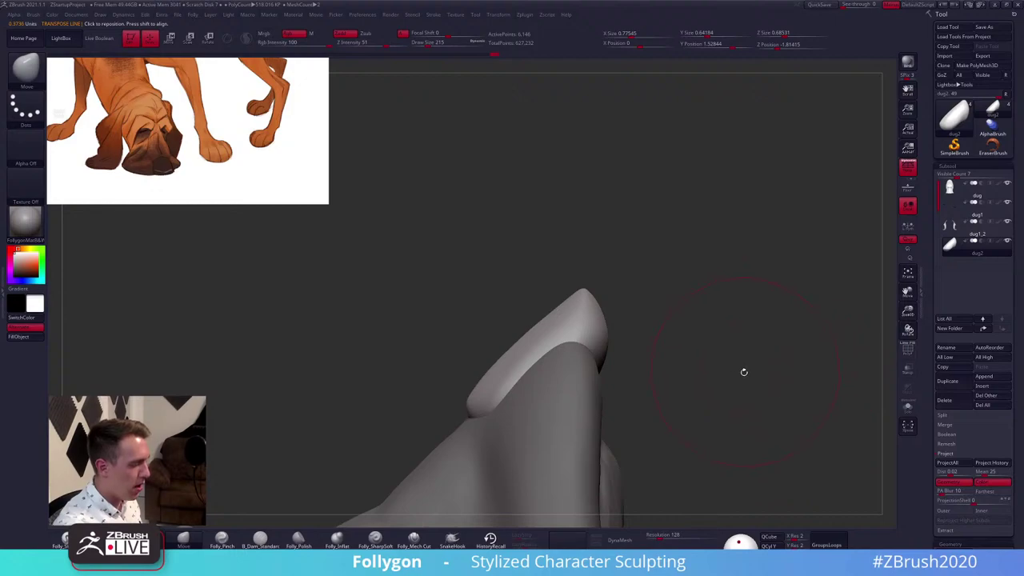
Refine the nose's side profile with the Move brush, reducing the draw size to 104
{"action": "key", "text": "space"}
{"action": "left_click_drag", "start_coordinate": [744, 373], "coordinate": [742, 372]}
{"action": "key", "text": "space"}
{"action": "left_click_drag", "start_coordinate": [523, 340], "coordinate": [520, 348]}
{"action": "mouse_move", "coordinate": [478, 394]}
{"action": "right_mouse_down"}
{"action": "mouse_move", "coordinate": [524, 411]}
{"action": "mouse_move", "coordinate": [560, 392]}
{"action": "mouse_move", "coordinate": [641, 411]}
{"action": "right_mouse_up"}
{"action": "key", "text": "space"}
{"action": "left_click_drag", "start_coordinate": [674, 401], "coordinate": [667, 403]}
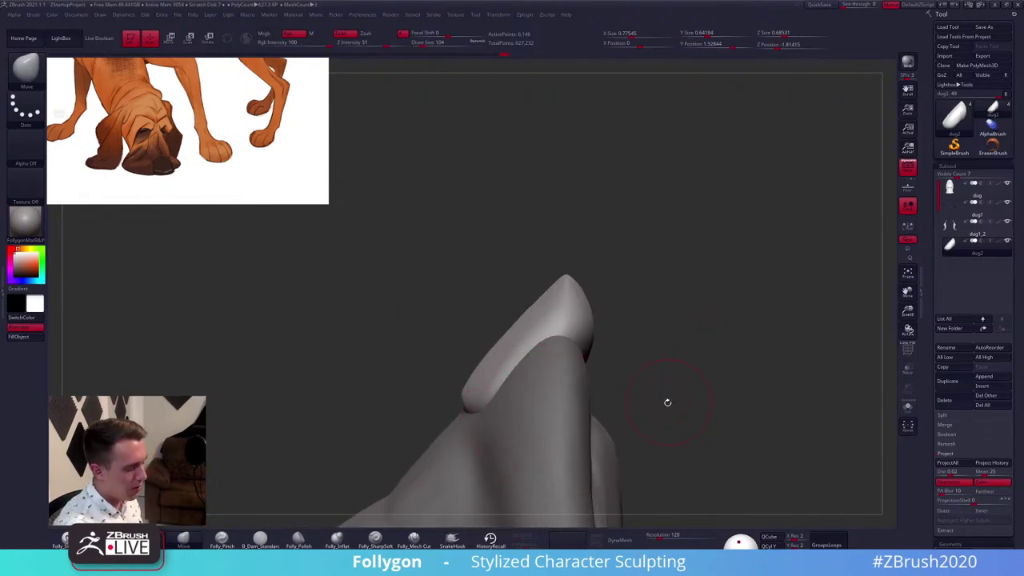
Subdivide the nose once and adjust its outline from below with a larger Move brush
{"action": "key", "text": "ctrl+d"}
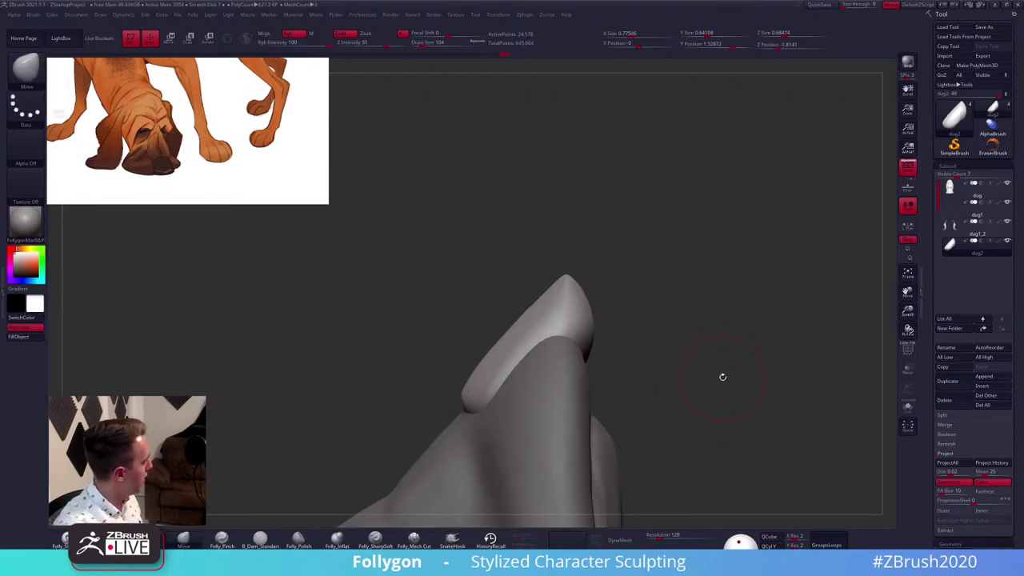
{"action": "key", "text": "f"}
{"action": "mouse_move", "coordinate": [736, 391]}
{"action": "right_mouse_down"}
{"action": "mouse_move", "coordinate": [731, 478]}
{"action": "mouse_move", "coordinate": [722, 393]}
{"action": "mouse_move", "coordinate": [725, 433]}
{"action": "mouse_move", "coordinate": [732, 423]}
{"action": "mouse_move", "coordinate": [696, 376]}
{"action": "mouse_move", "coordinate": [600, 300]}
{"action": "right_mouse_up"}
{"action": "key", "text": "space"}
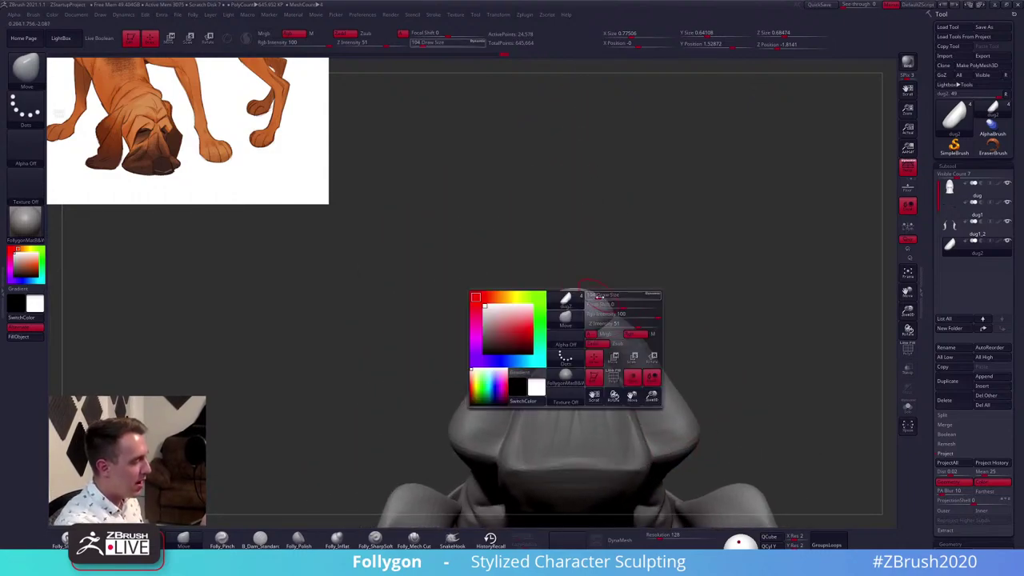
{"action": "left_click", "coordinate": [601, 297]}
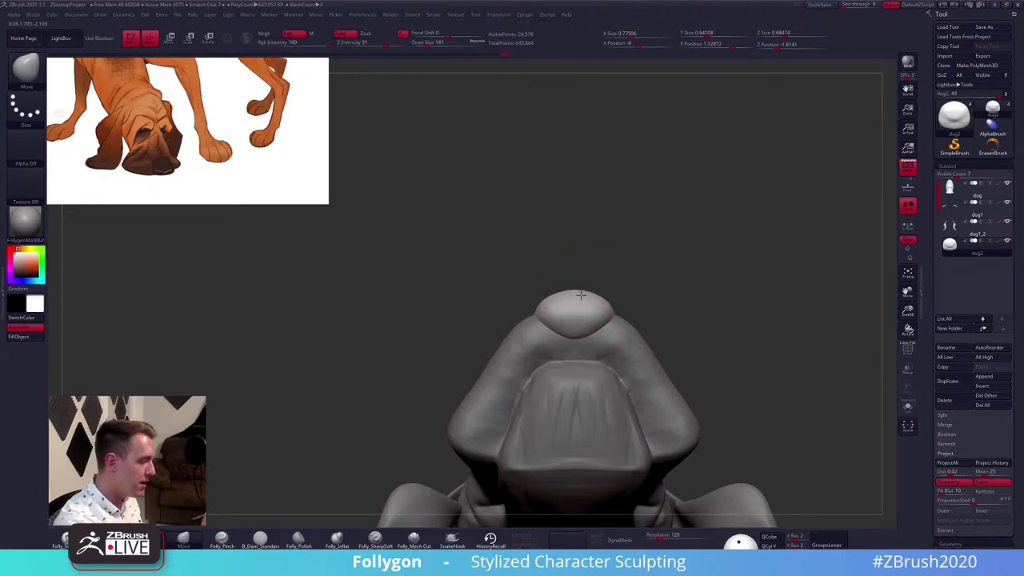
Adjust the lower front of the nose with Move at draw size 121 and isolate the nose
{"action": "right_click_drag", "start_coordinate": [588, 309], "coordinate": [578, 316], "text": "shift"}
{"action": "key", "text": "space"}
{"action": "left_click", "coordinate": [589, 288]}
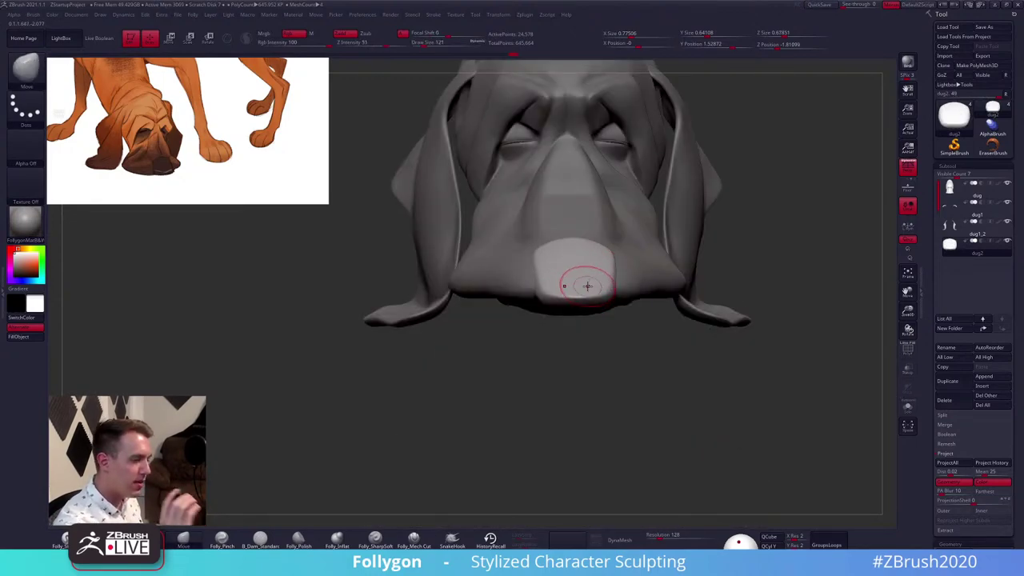
{"action": "key", "text": "alt+s"}
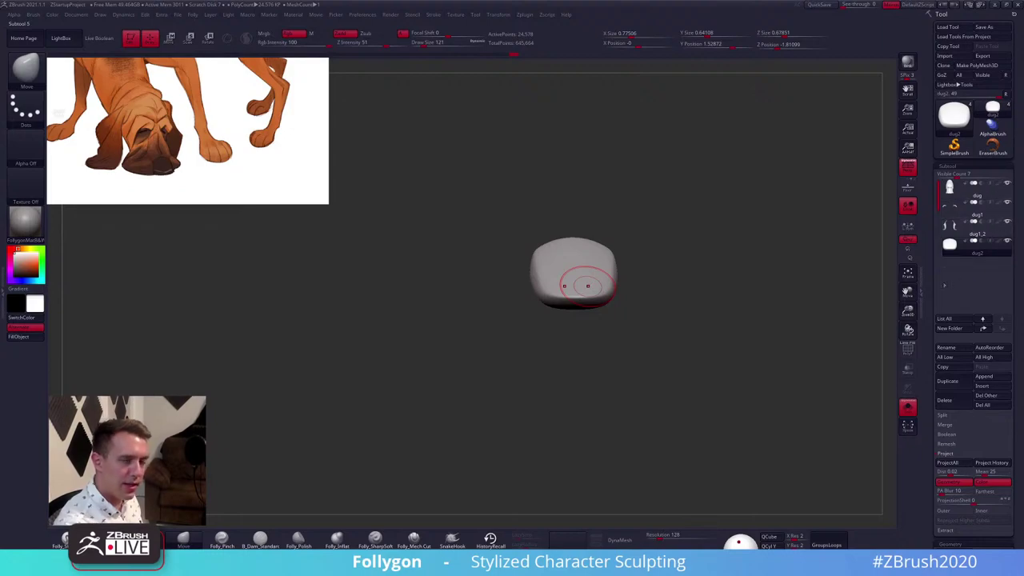
Isolate the nose, cut its lower front edge with the Folly_Mech Cut brush and smooth the cut
{"action": "key", "text": "alt+s"}
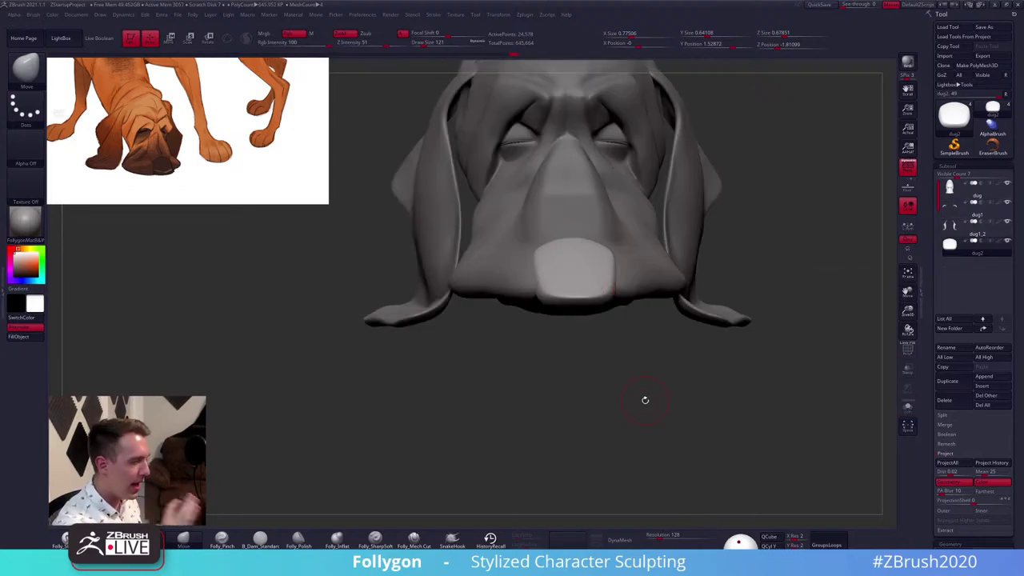
{"action": "right_click_drag", "start_coordinate": [645, 400], "coordinate": [689, 459]}
{"action": "left_click_drag", "start_coordinate": [689, 459], "coordinate": [679, 457]}
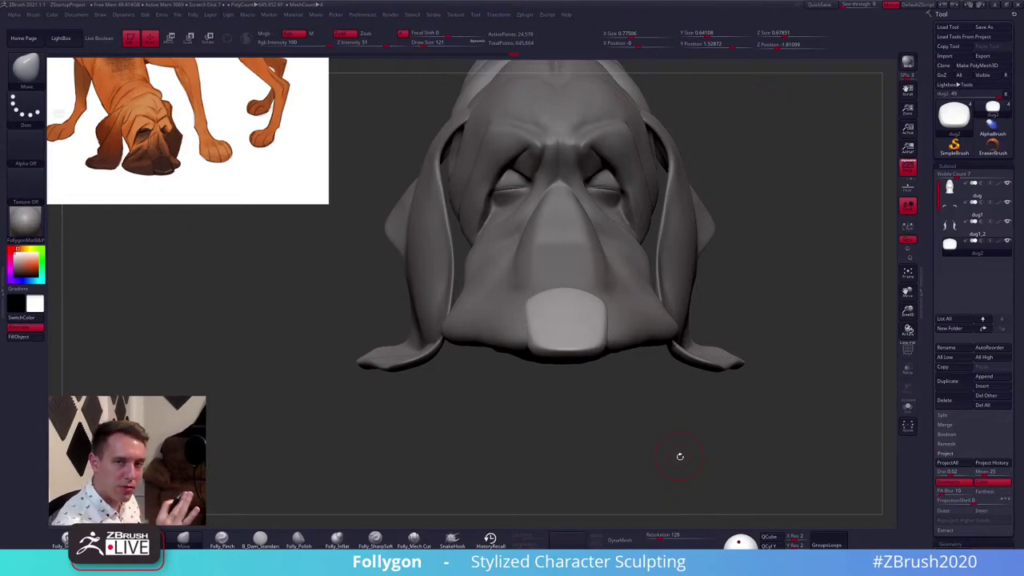
{"action": "key", "text": "alt+s"}
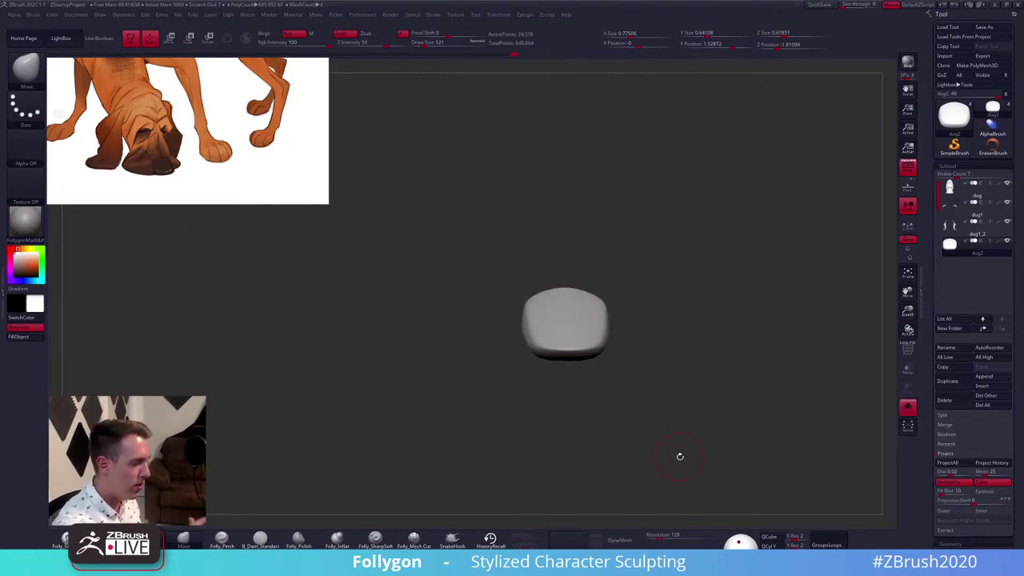
{"action": "mouse_move", "coordinate": [680, 457]}
{"action": "left_mouse_down"}
{"action": "mouse_move", "coordinate": [642, 428]}
{"action": "mouse_move", "coordinate": [642, 464]}
{"action": "left_mouse_up"}
{"action": "key", "text": "space"}
{"action": "mouse_move", "coordinate": [568, 341]}
{"action": "left_mouse_down"}
{"action": "mouse_move", "coordinate": [537, 383]}
{"action": "mouse_move", "coordinate": [537, 406]}
{"action": "left_mouse_up"}
{"action": "left_click", "coordinate": [414, 540]}
{"action": "left_click_drag", "start_coordinate": [537, 337], "coordinate": [643, 309]}
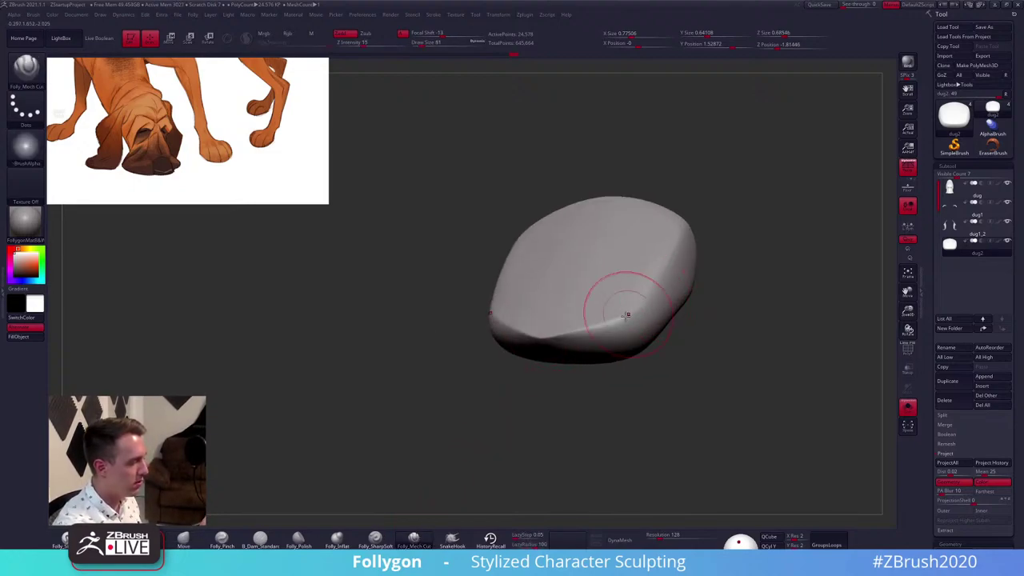
{"action": "left_click_drag", "start_coordinate": [620, 380], "coordinate": [580, 375]}
{"action": "left_click_drag", "start_coordinate": [549, 328], "coordinate": [570, 336], "text": "shift"}
Reshape the upper front and underside of the nose with a larger brush at draw size 104, smoothing between strokes
{"action": "left_click_drag", "start_coordinate": [640, 380], "coordinate": [605, 334]}
{"action": "key", "text": "space"}
{"action": "left_click_drag", "start_coordinate": [632, 276], "coordinate": [620, 306]}
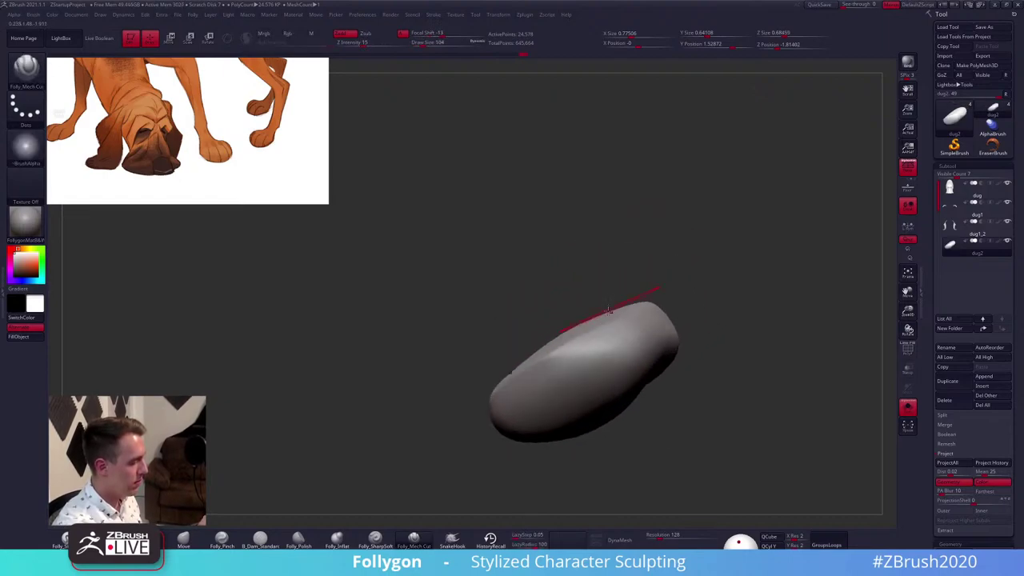
{"action": "key", "text": "2"}
{"action": "mouse_move", "coordinate": [546, 366]}
{"action": "left_mouse_down"}
{"action": "mouse_move", "coordinate": [608, 346]}
{"action": "mouse_move", "coordinate": [544, 392]}
{"action": "left_mouse_up"}
{"action": "mouse_move", "coordinate": [560, 303]}
{"action": "left_mouse_down"}
{"action": "mouse_move", "coordinate": [554, 352]}
{"action": "mouse_move", "coordinate": [596, 401]}
{"action": "left_mouse_up"}
{"action": "left_click_drag", "start_coordinate": [616, 464], "coordinate": [612, 420]}
{"action": "left_click_drag", "start_coordinate": [596, 336], "coordinate": [531, 402]}
{"action": "left_click_drag", "start_coordinate": [616, 448], "coordinate": [612, 484]}
{"action": "left_click_drag", "start_coordinate": [599, 365], "coordinate": [549, 425]}
{"action": "mouse_move", "coordinate": [626, 374]}
{"action": "left_mouse_down"}
{"action": "mouse_move", "coordinate": [579, 406]}
{"action": "mouse_move", "coordinate": [558, 383]}
{"action": "left_mouse_up"}
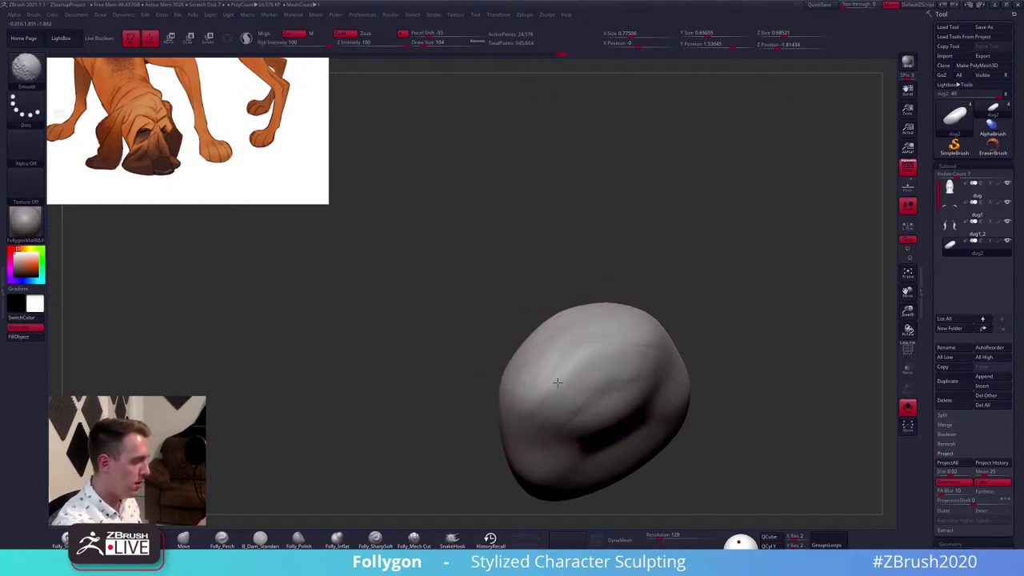
Build up the side of the nose with Folly_Clay and even out the surface with the Folly_Trim brush
{"action": "right_click_drag", "start_coordinate": [533, 392], "coordinate": [549, 408]}
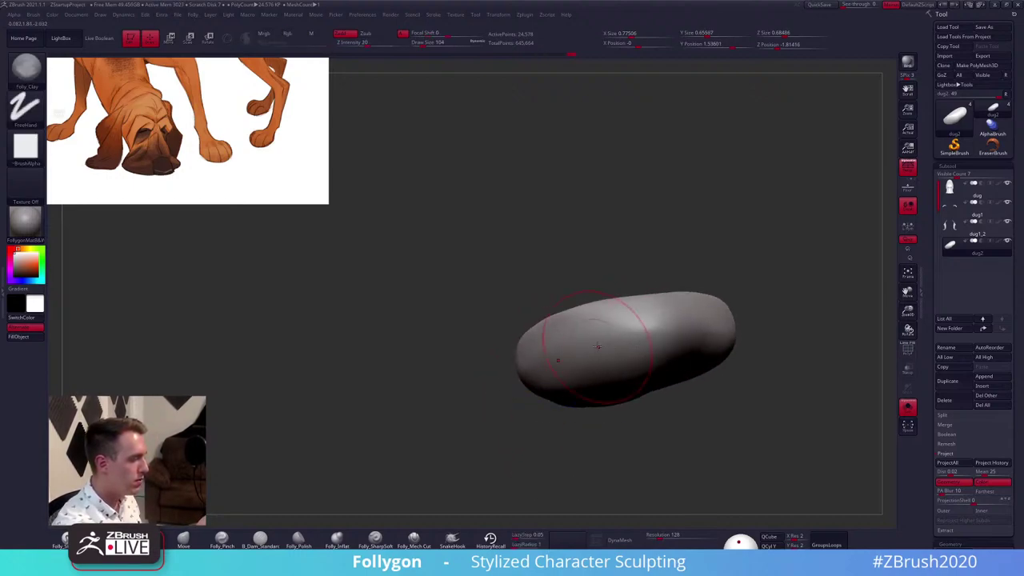
{"action": "mouse_move", "coordinate": [546, 360]}
{"action": "left_mouse_down"}
{"action": "mouse_move", "coordinate": [611, 345]}
{"action": "mouse_move", "coordinate": [567, 352]}
{"action": "left_mouse_up"}
{"action": "key", "text": "2"}
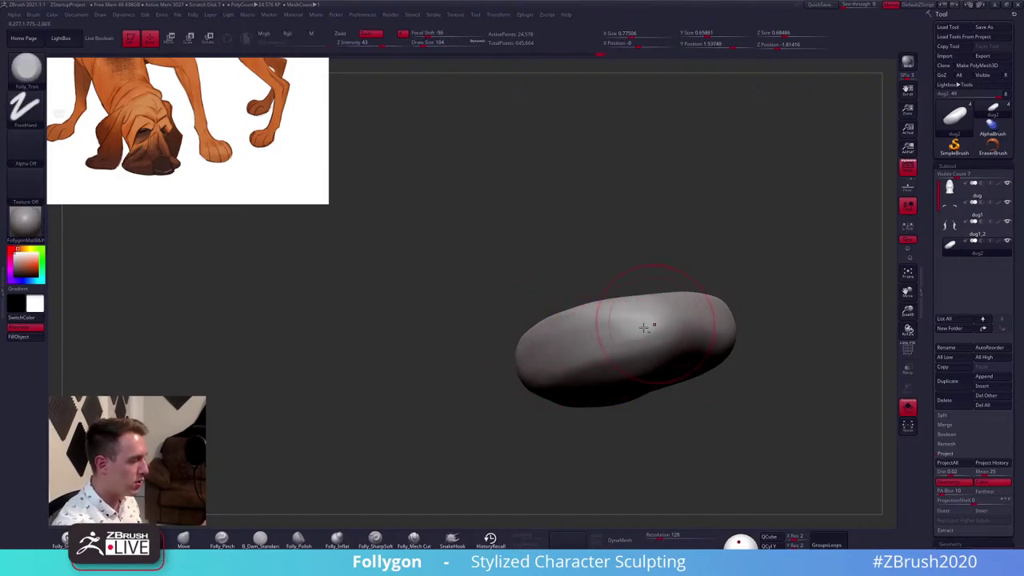
{"action": "right_click_drag", "start_coordinate": [656, 345], "coordinate": [574, 357]}
{"action": "key", "text": "shift"}
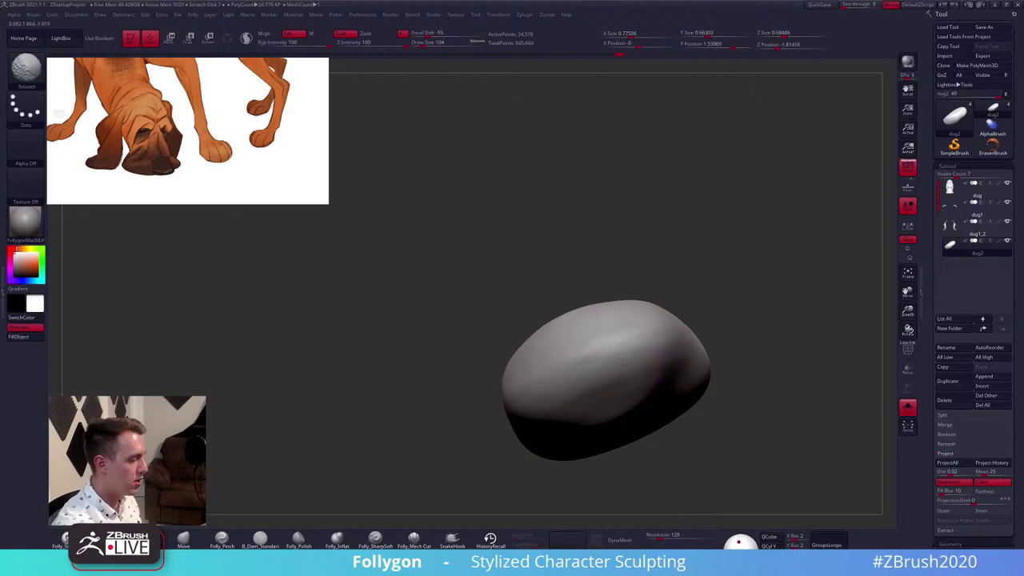
{"action": "mouse_move", "coordinate": [642, 376]}
{"action": "right_mouse_down"}
{"action": "mouse_move", "coordinate": [592, 373]}
{"action": "mouse_move", "coordinate": [599, 333]}
{"action": "right_mouse_up"}
{"action": "mouse_move", "coordinate": [601, 331]}
{"action": "left_mouse_down"}
{"action": "mouse_move", "coordinate": [602, 345]}
{"action": "mouse_move", "coordinate": [606, 301]}
{"action": "mouse_move", "coordinate": [610, 321]}
{"action": "mouse_move", "coordinate": [588, 330]}
{"action": "left_mouse_up"}
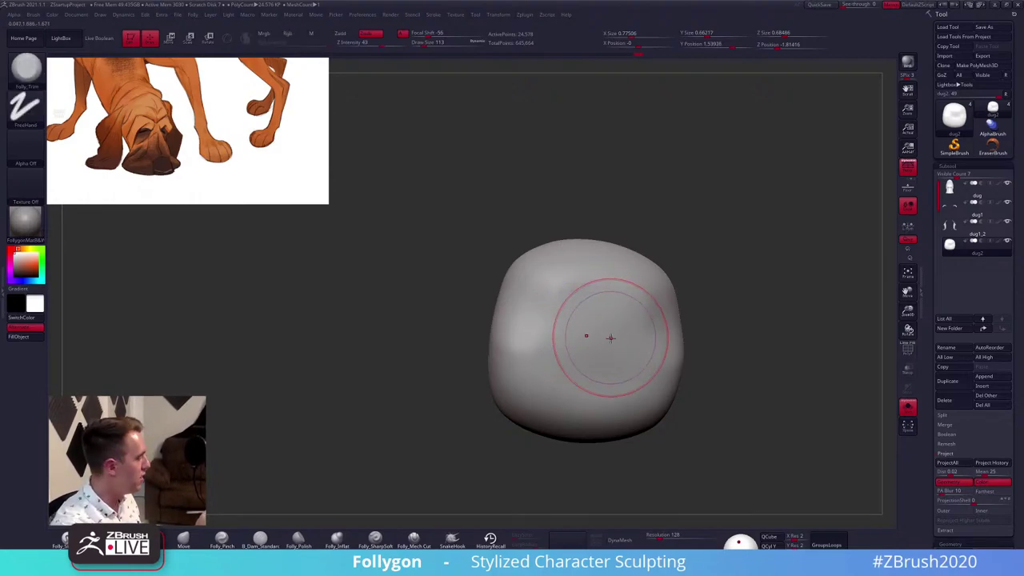
Show the whole head again and smooth the nose's lower edge where it meets the muzzle
{"action": "mouse_move", "coordinate": [600, 336]}
{"action": "right_mouse_down"}
{"action": "mouse_move", "coordinate": [606, 393]}
{"action": "mouse_move", "coordinate": [640, 433]}
{"action": "mouse_move", "coordinate": [663, 393]}
{"action": "right_mouse_up"}
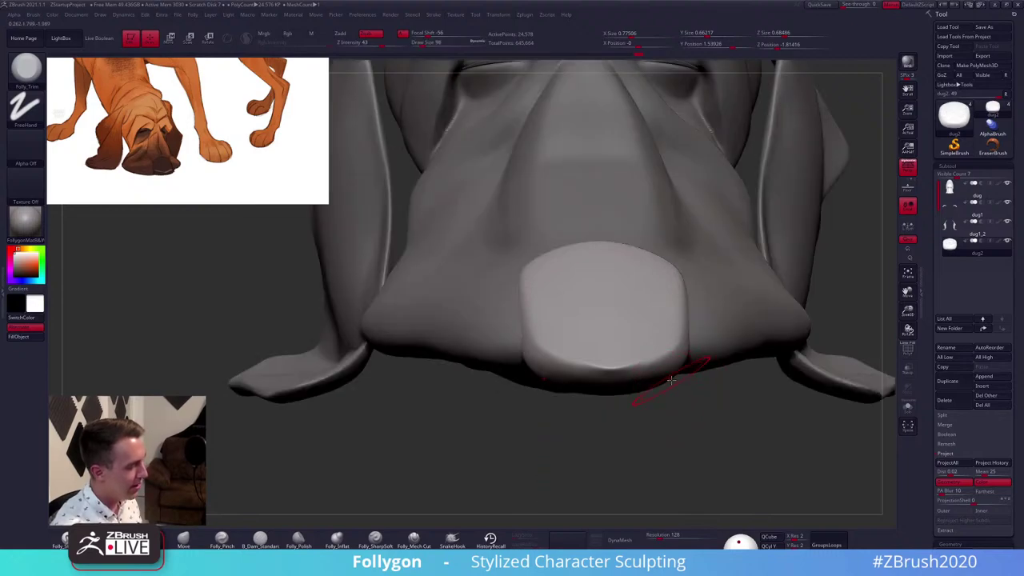
{"action": "left_click_drag", "start_coordinate": [608, 359], "coordinate": [637, 357], "text": "shift"}
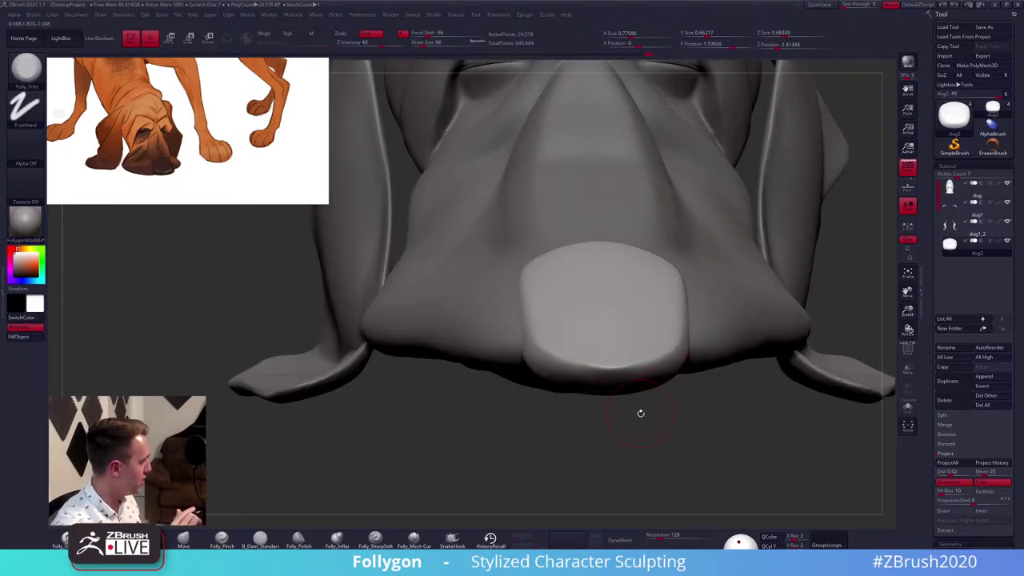
{"action": "mouse_move", "coordinate": [640, 407]}
{"action": "right_mouse_down"}
{"action": "mouse_move", "coordinate": [640, 378]}
{"action": "mouse_move", "coordinate": [647, 372]}
{"action": "mouse_move", "coordinate": [665, 403]}
{"action": "mouse_move", "coordinate": [647, 385]}
{"action": "mouse_move", "coordinate": [656, 394]}
{"action": "right_mouse_up"}
{"action": "left_click_drag", "start_coordinate": [650, 386], "coordinate": [626, 382], "text": "shift"}
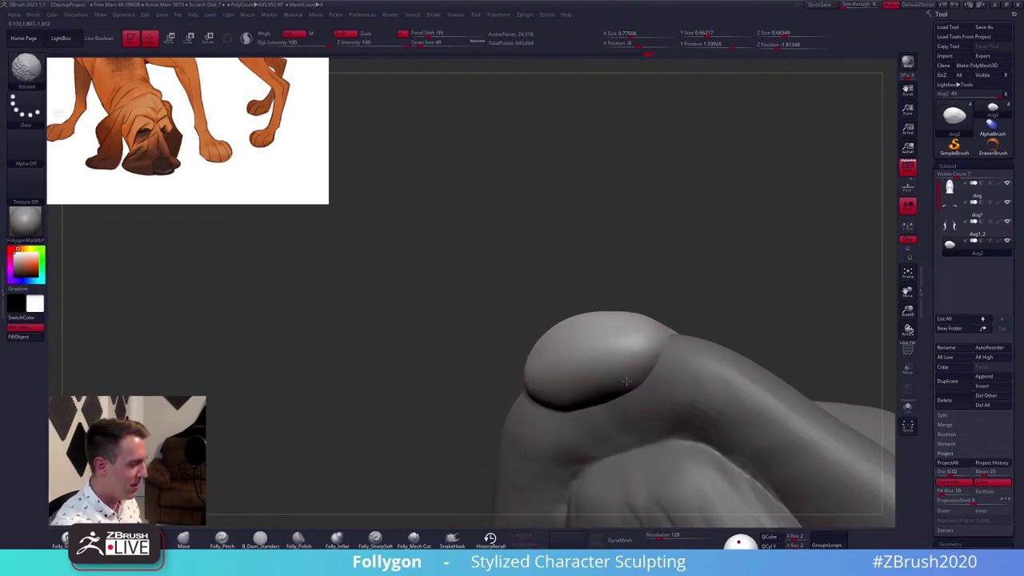
Adjust the nose's underside contour with the Move brush, isolating the nose to reach its hidden portion
{"action": "mouse_move", "coordinate": [593, 389]}
{"action": "right_mouse_down"}
{"action": "mouse_move", "coordinate": [645, 389]}
{"action": "mouse_move", "coordinate": [652, 407]}
{"action": "mouse_move", "coordinate": [633, 414]}
{"action": "right_mouse_up"}
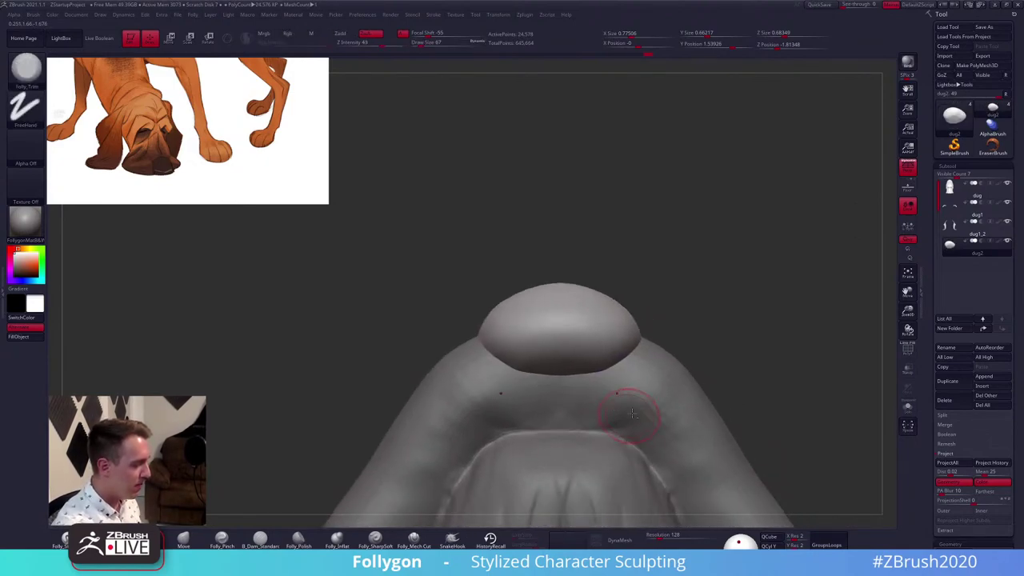
{"action": "key", "text": "b"}
{"action": "key", "text": "m"}
{"action": "key", "text": "v"}
{"action": "left_click_drag", "start_coordinate": [584, 373], "coordinate": [606, 372]}
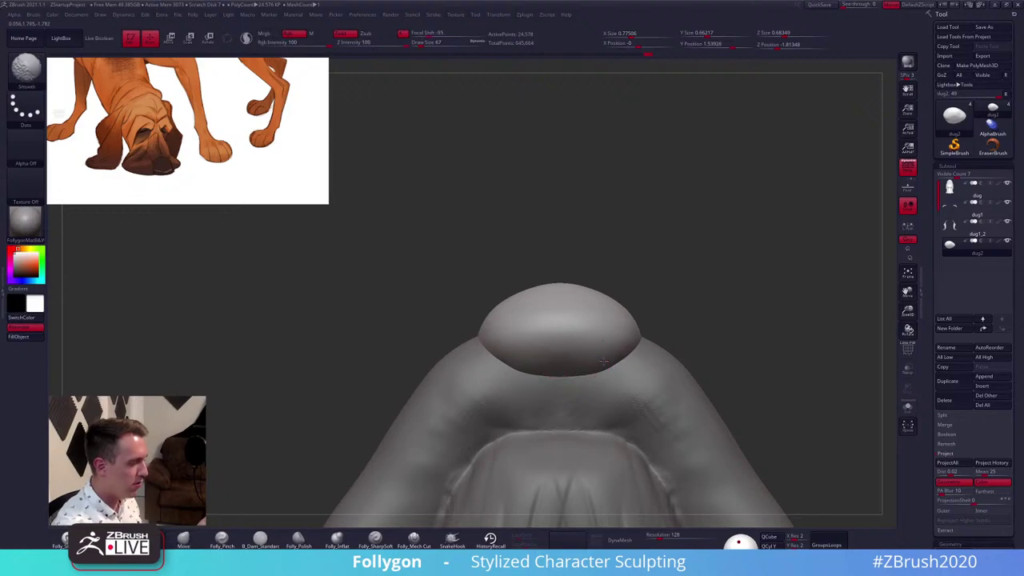
{"action": "left_click", "coordinate": [697, 388]}
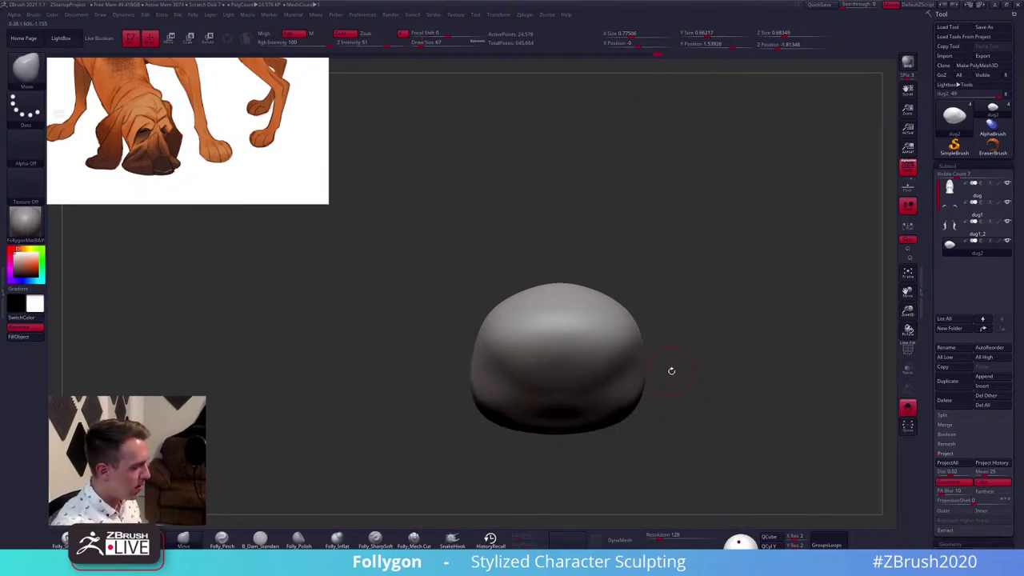
{"action": "key", "text": "s"}
{"action": "left_click_drag", "start_coordinate": [669, 371], "coordinate": [673, 372]}
{"action": "right_click_drag", "start_coordinate": [672, 372], "coordinate": [656, 401]}
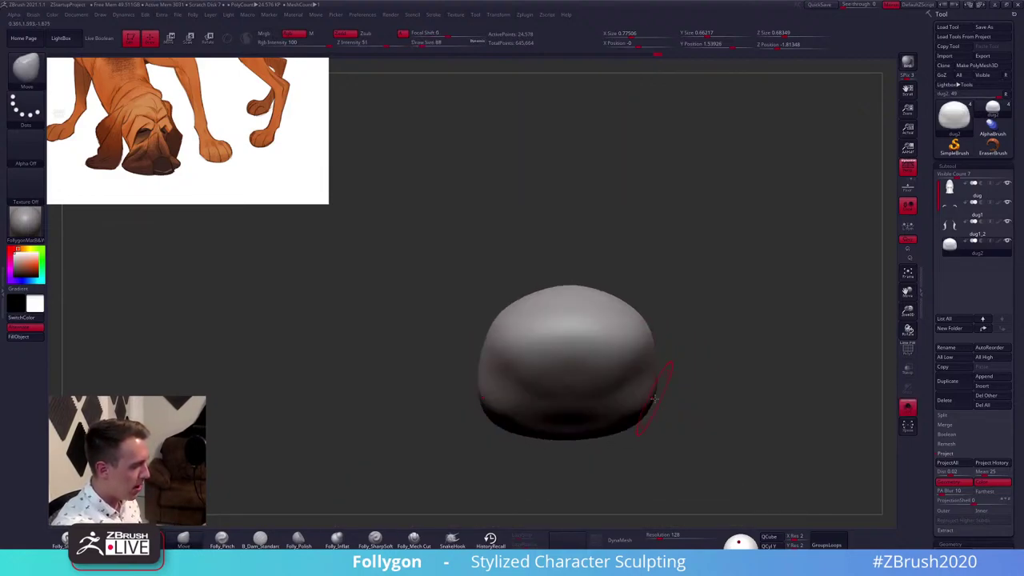
{"action": "key", "text": "shift+alt+s"}
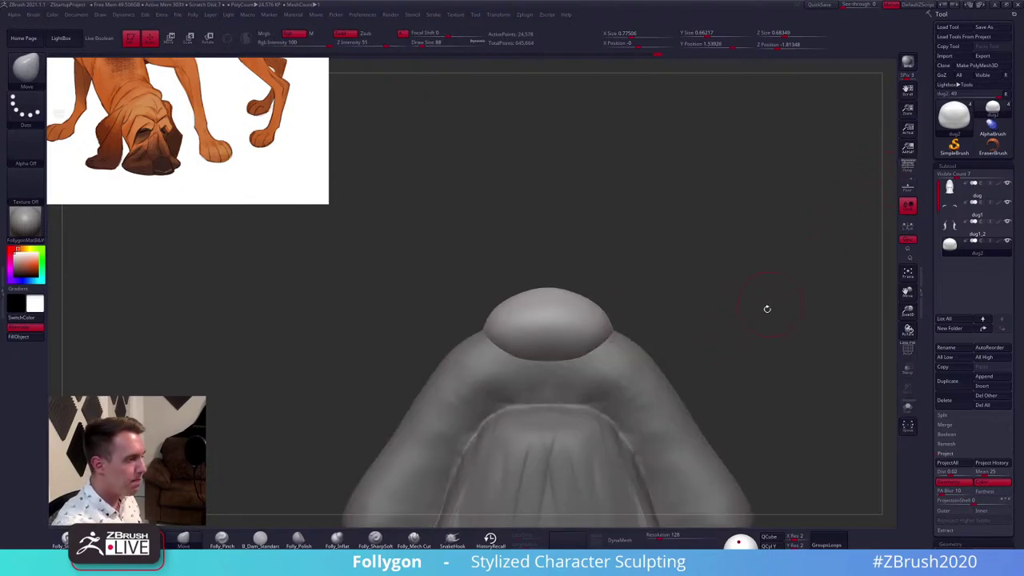
Subdivide the nose once and try to mask a nostril area on its lower side with MaskLasso
{"action": "key", "text": "space"}
{"action": "left_click_drag", "start_coordinate": [724, 347], "coordinate": [719, 346]}
{"action": "right_click_drag", "start_coordinate": [722, 347], "coordinate": [720, 395]}
{"action": "key", "text": "ctrl+space"}
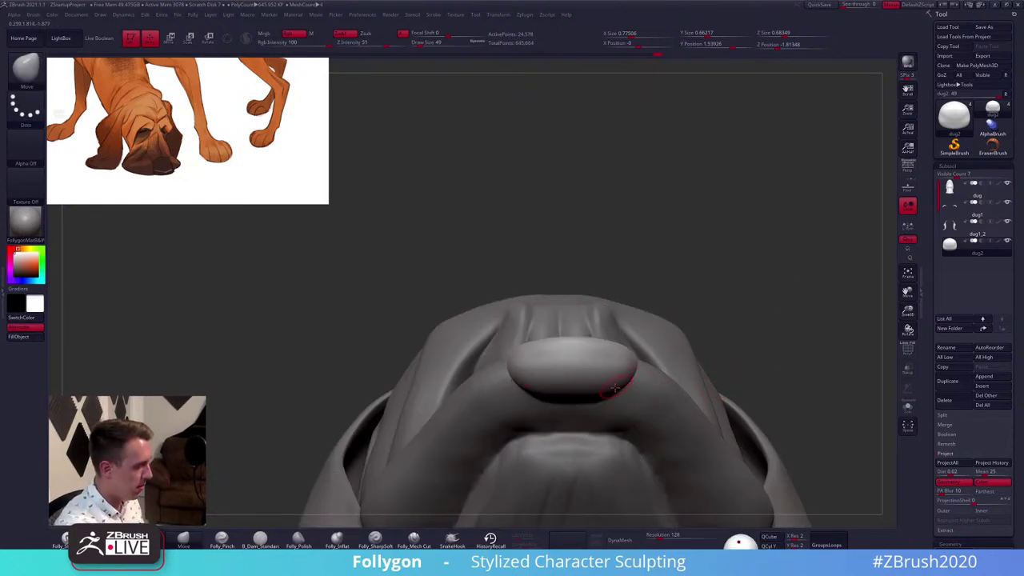
{"action": "right_click_drag", "start_coordinate": [615, 388], "coordinate": [560, 396]}
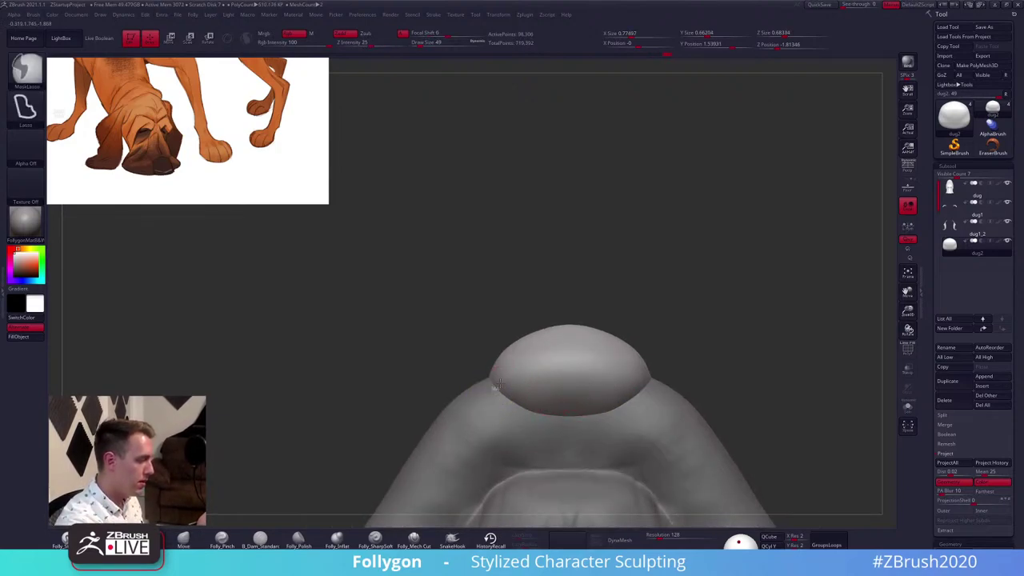
{"action": "mouse_move", "coordinate": [494, 391]}
{"action": "left_mouse_down", "text": "ctrl"}
{"action": "mouse_move", "coordinate": [548, 371]}
{"action": "mouse_move", "coordinate": [546, 418]}
{"action": "mouse_move", "coordinate": [509, 432]}
{"action": "mouse_move", "coordinate": [494, 392]}
{"action": "left_mouse_up", "text": "ctrl"}
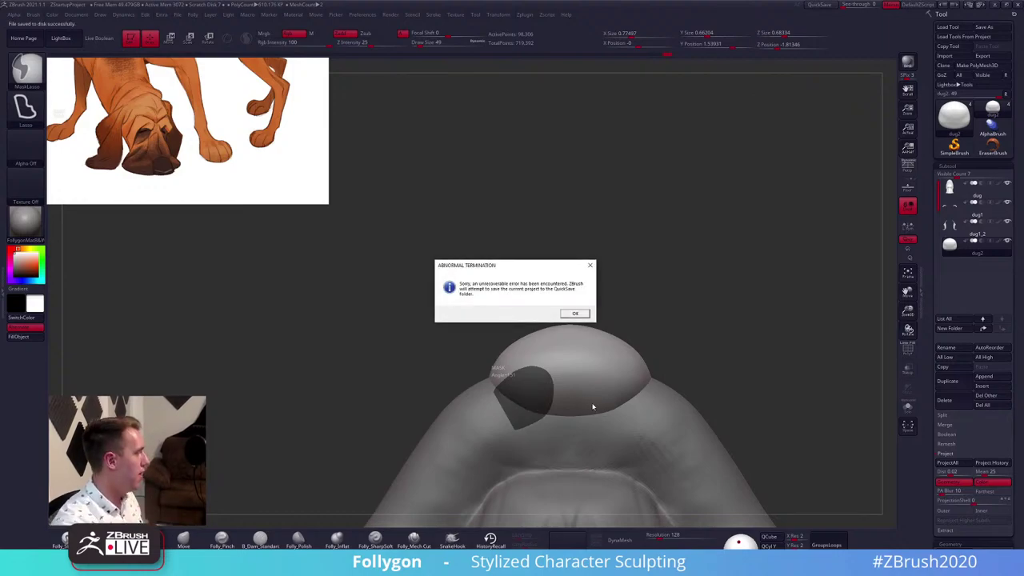
Acknowledge the abnormal termination notices so the current project is saved to the QuickSave folder
{"action": "left_click", "coordinate": [578, 313]}
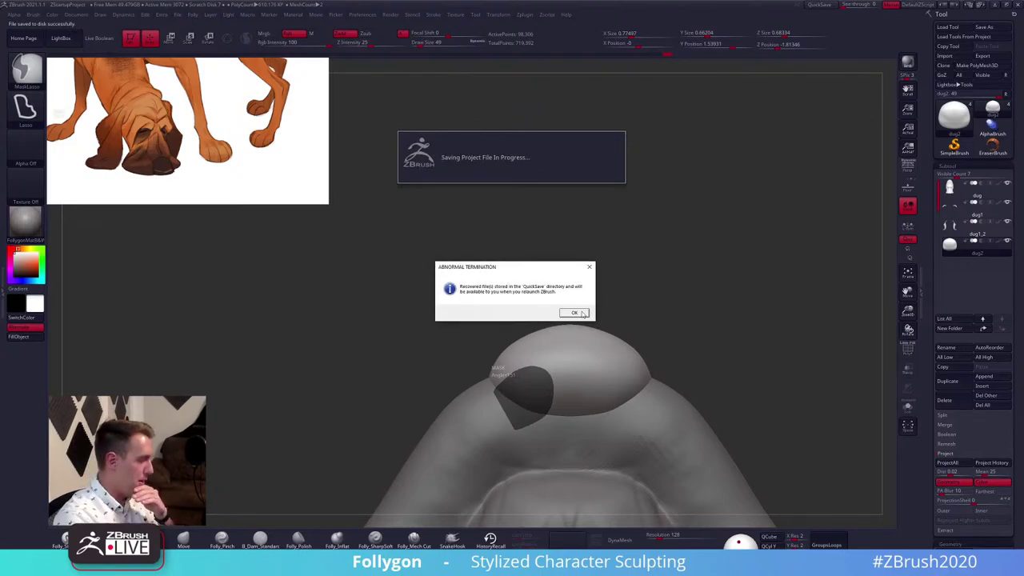
{"action": "left_click", "coordinate": [575, 312]}
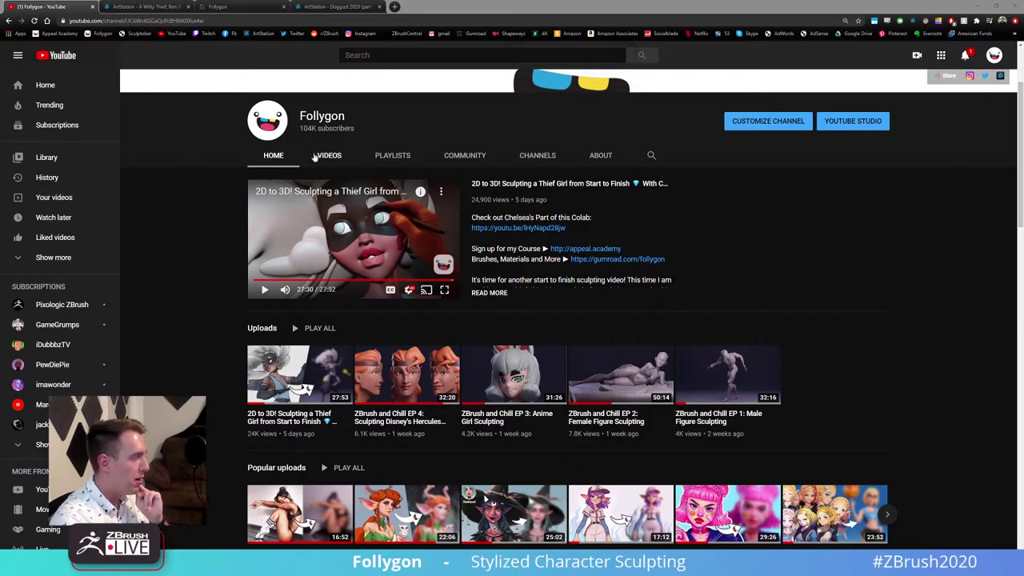
{"action": "double_click", "coordinate": [322, 116]}
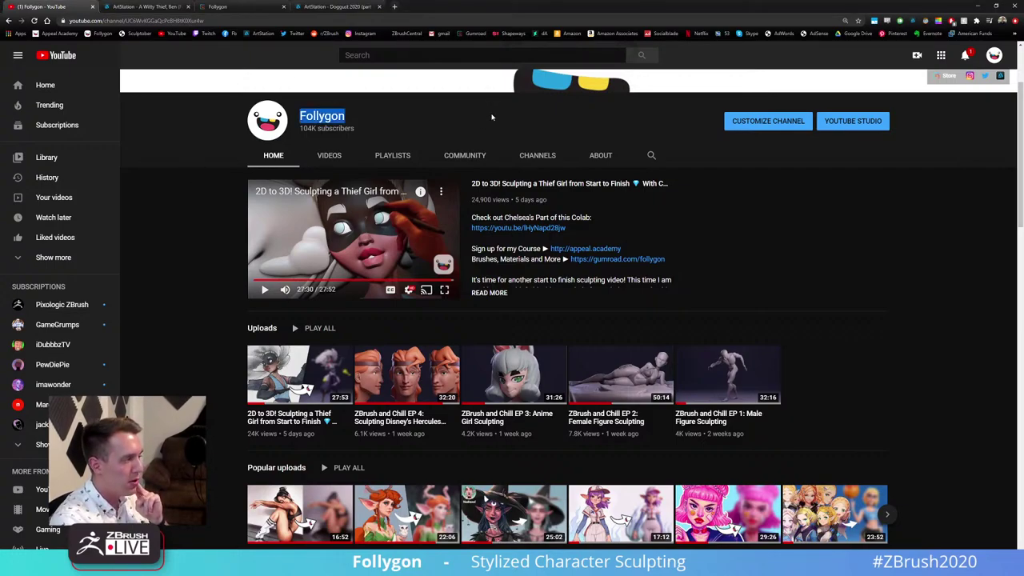
{"action": "key", "text": "alt+Tab"}
{"action": "left_click", "coordinate": [495, 130]}
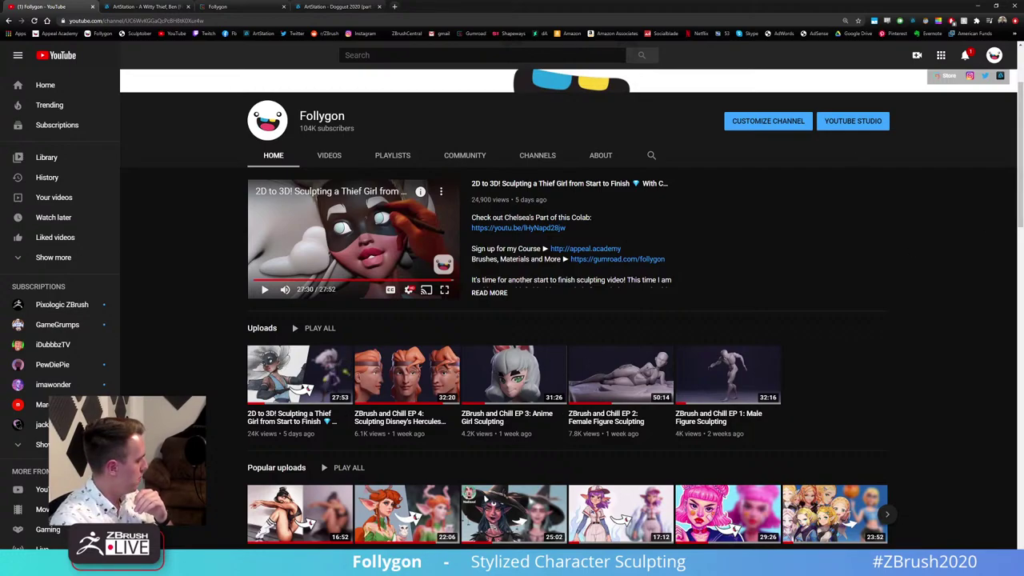
Switch to the relaunched ZBrush, load the recovered nose and head tool from the QuickSave files, and frame it
{"action": "key", "text": "alt+Tab"}
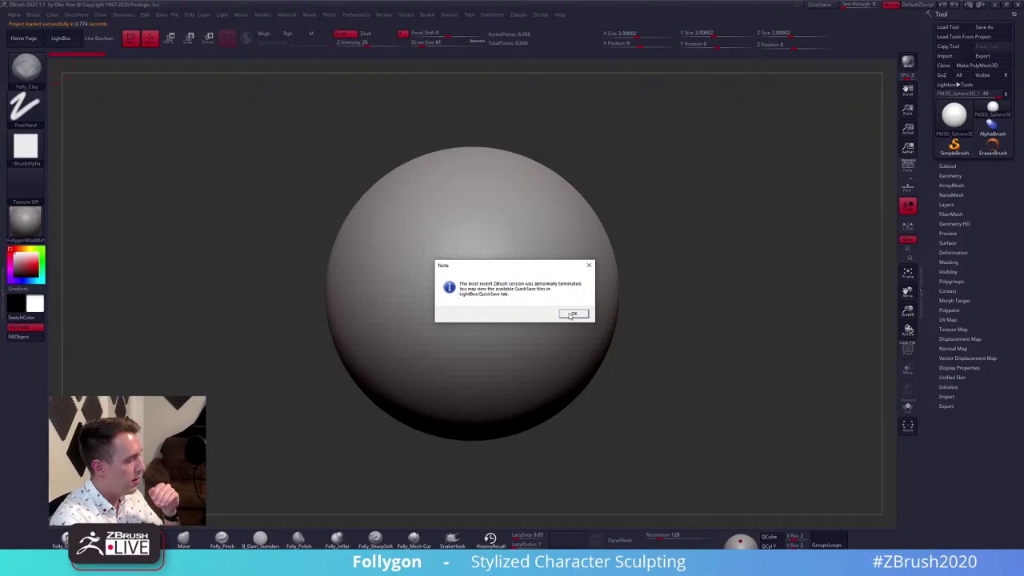
{"action": "left_click", "coordinate": [573, 313]}
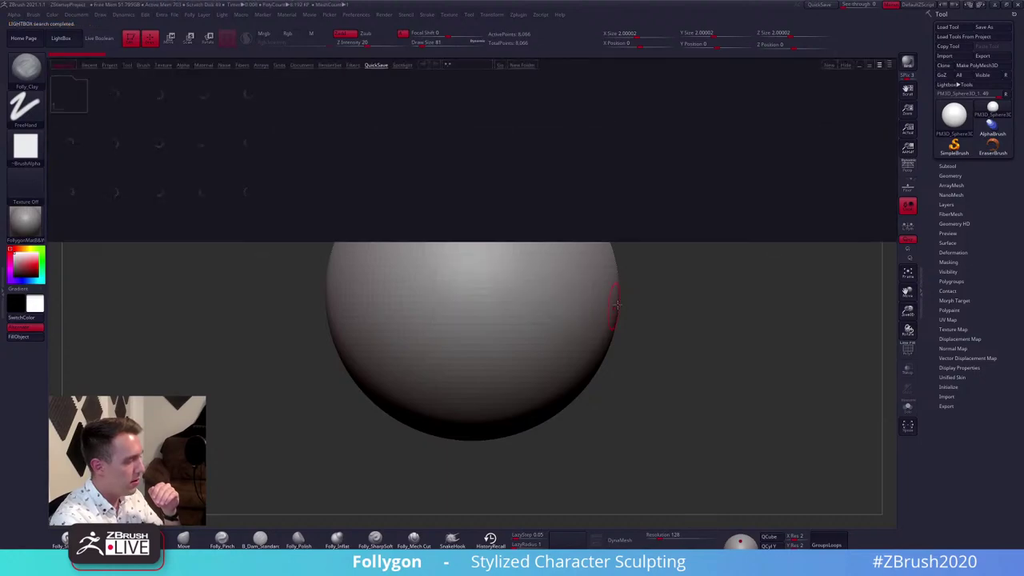
{"action": "double_click", "coordinate": [247, 196]}
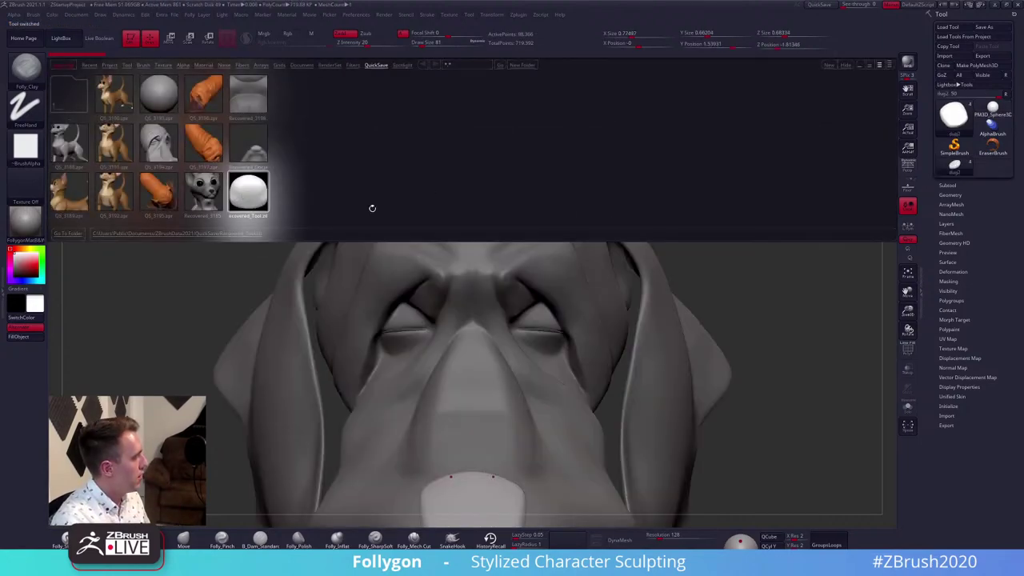
{"action": "left_click", "coordinate": [61, 38]}
{"action": "key", "text": "f"}
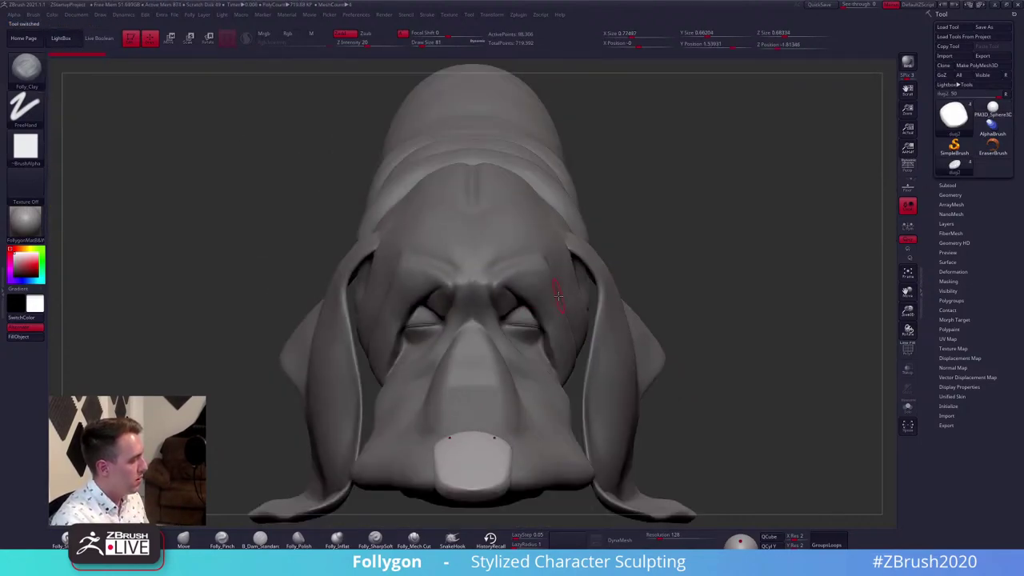
{"action": "left_click_drag", "start_coordinate": [613, 272], "coordinate": [664, 297]}
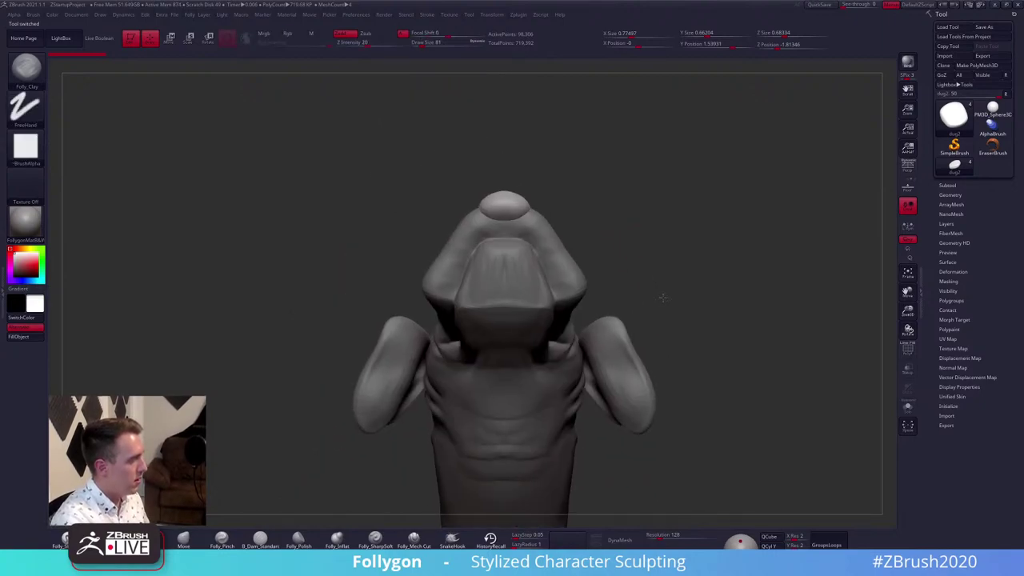
{"action": "left_click", "coordinate": [994, 5]}
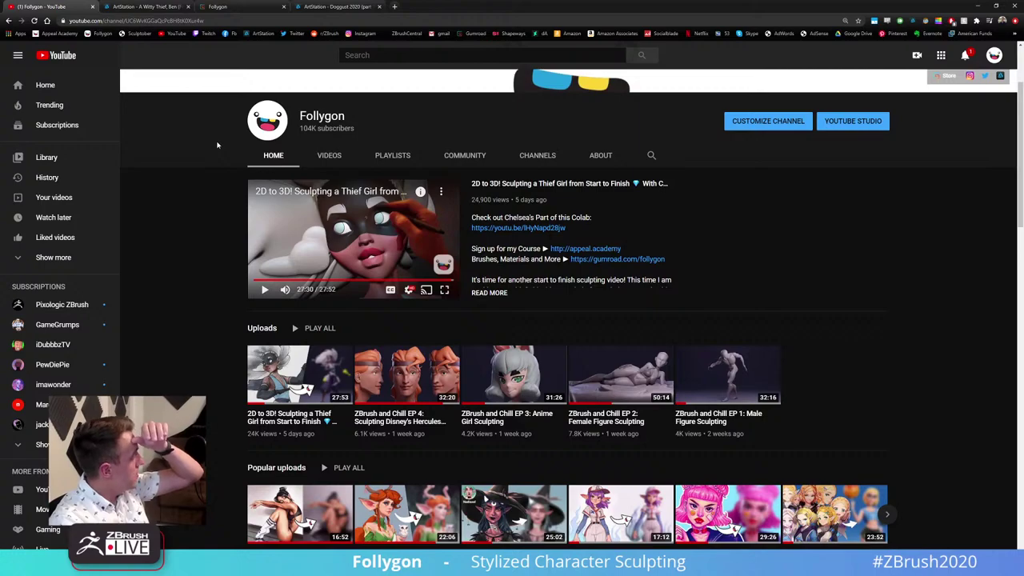
{"action": "left_click", "coordinate": [257, 6]}
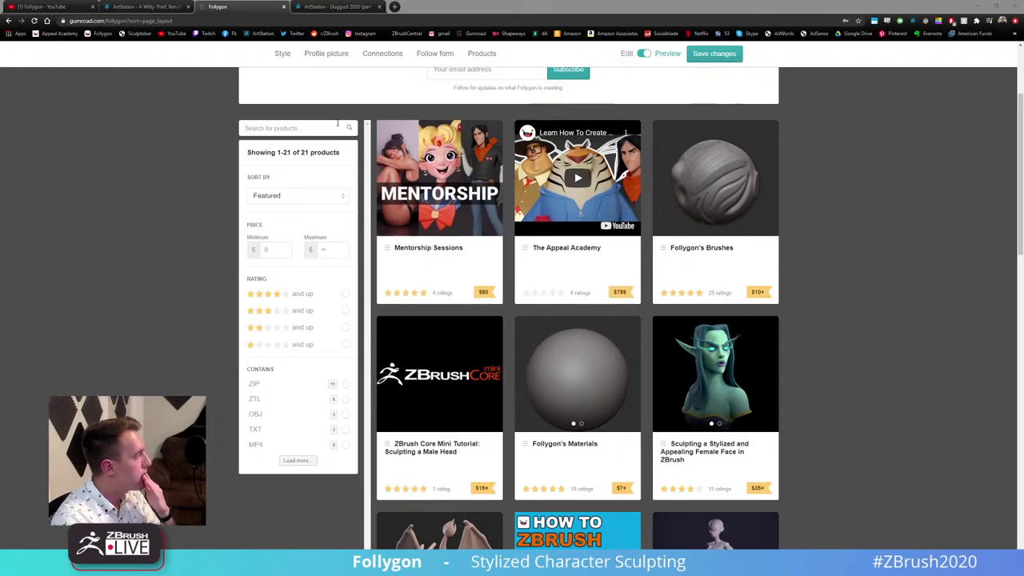
{"action": "left_click", "coordinate": [69, 10]}
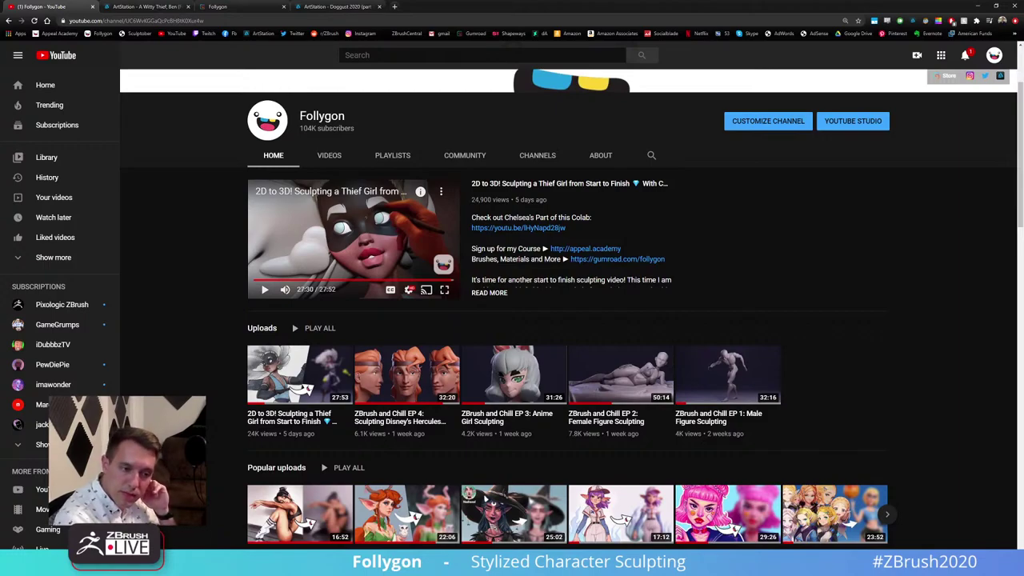
{"action": "left_click", "coordinate": [160, 565]}
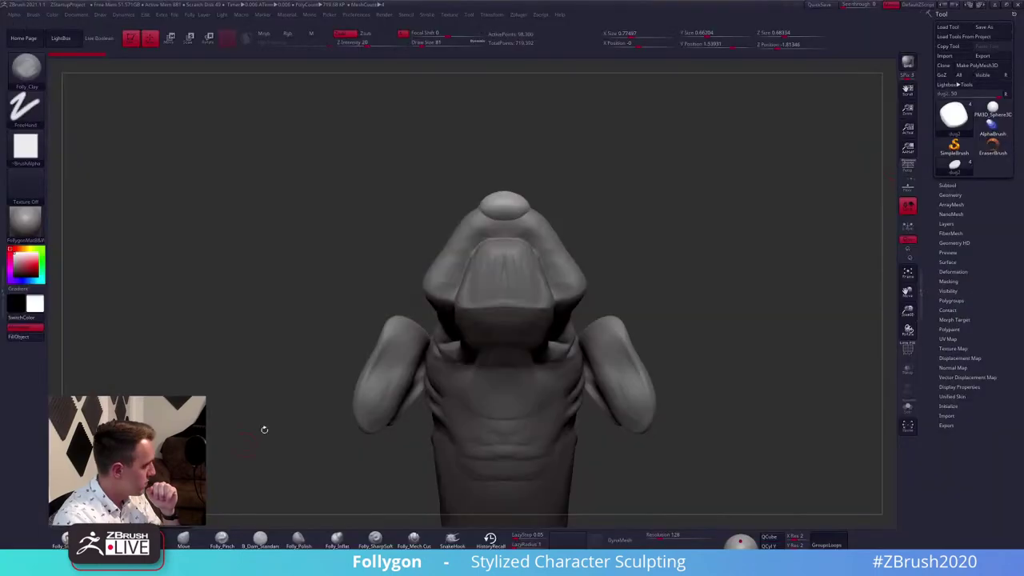
{"action": "mouse_move", "coordinate": [613, 251]}
{"action": "left_mouse_down"}
{"action": "mouse_move", "coordinate": [605, 326]}
{"action": "mouse_move", "coordinate": [669, 307]}
{"action": "left_mouse_up"}
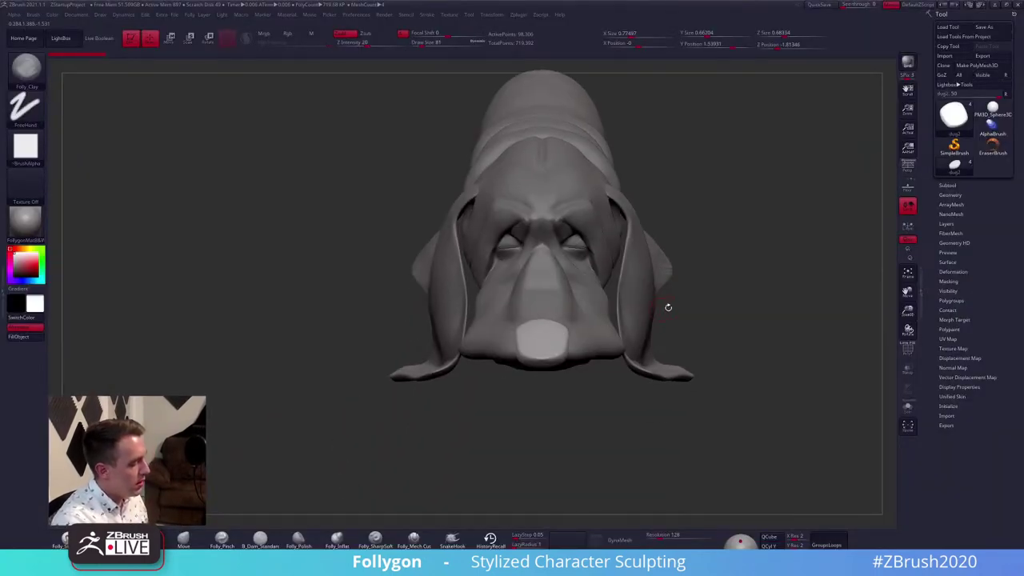
Show the nose's subdivision settings and the subtool list, with the head seen from below
{"action": "left_click", "coordinate": [953, 195]}
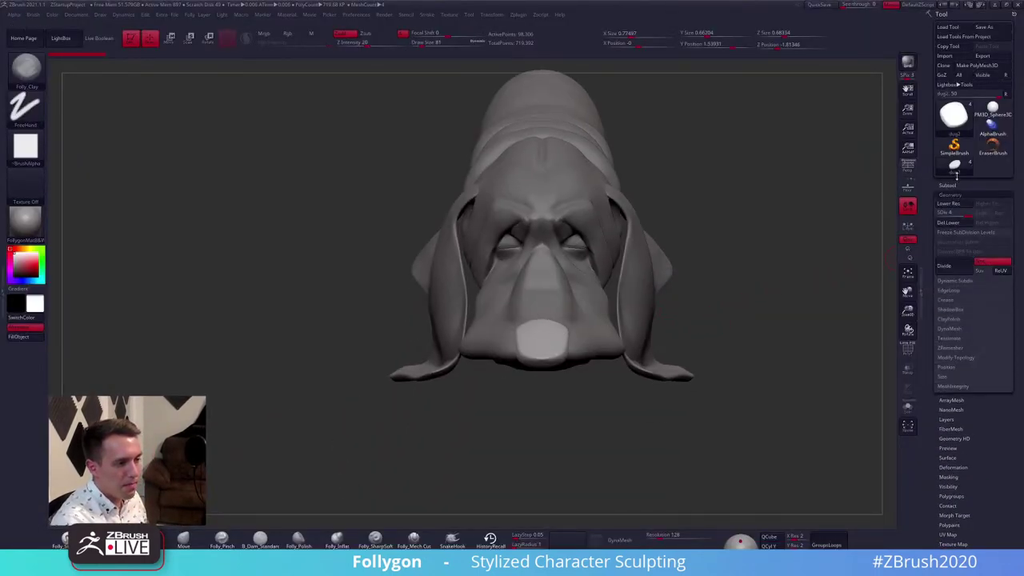
{"action": "left_click", "coordinate": [950, 187]}
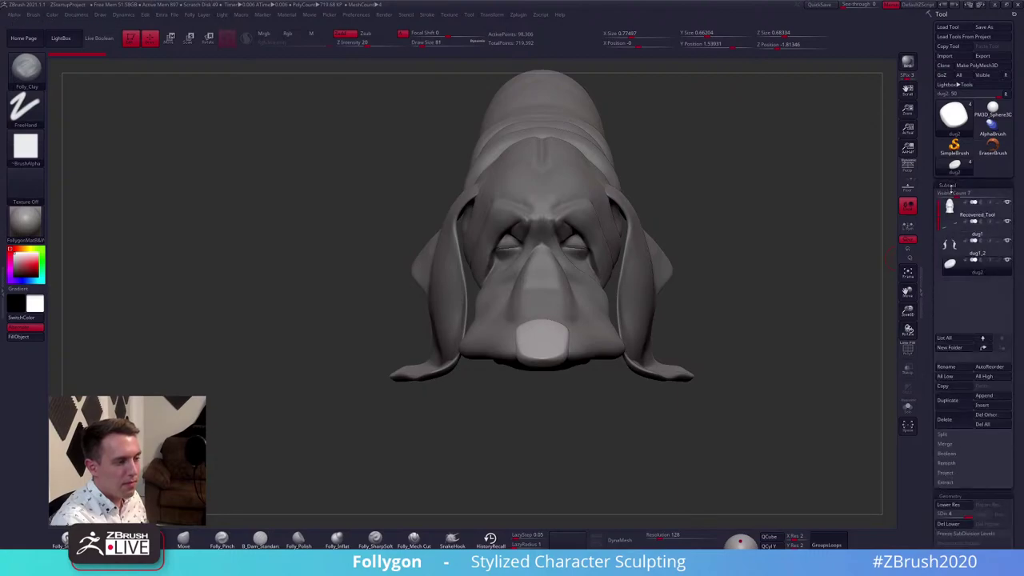
{"action": "left_click", "coordinate": [1006, 95]}
{"action": "mouse_move", "coordinate": [839, 240]}
{"action": "left_mouse_down"}
{"action": "mouse_move", "coordinate": [830, 207]}
{"action": "mouse_move", "coordinate": [685, 286]}
{"action": "mouse_move", "coordinate": [665, 242]}
{"action": "mouse_move", "coordinate": [574, 211]}
{"action": "mouse_move", "coordinate": [552, 176]}
{"action": "left_mouse_up"}
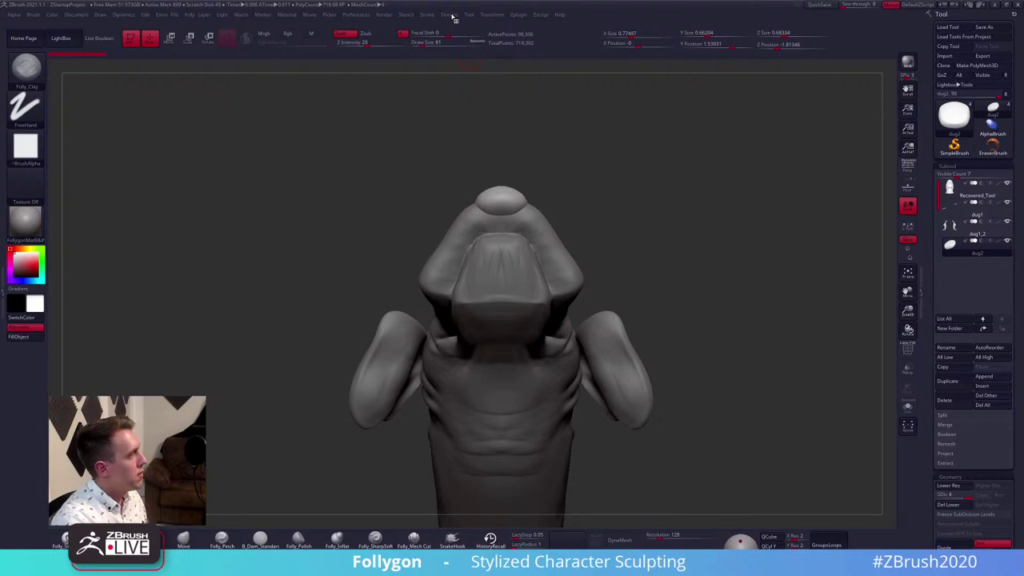
Bring the hound reference back in Spotlight at full opacity, enlarged and positioned so its head shows clearly beside the sculpt
{"action": "left_click", "coordinate": [453, 15]}
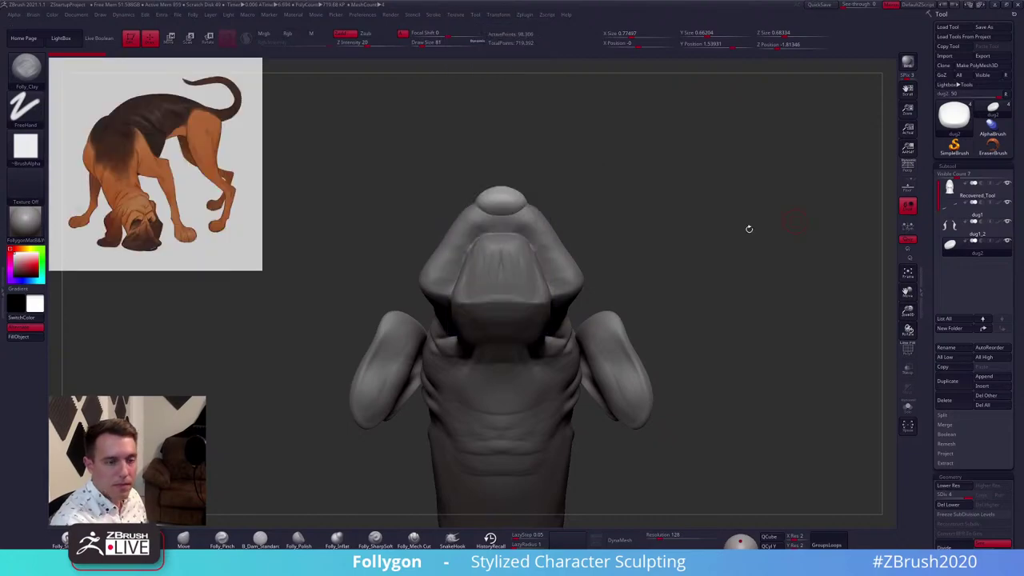
{"action": "key", "text": "z"}
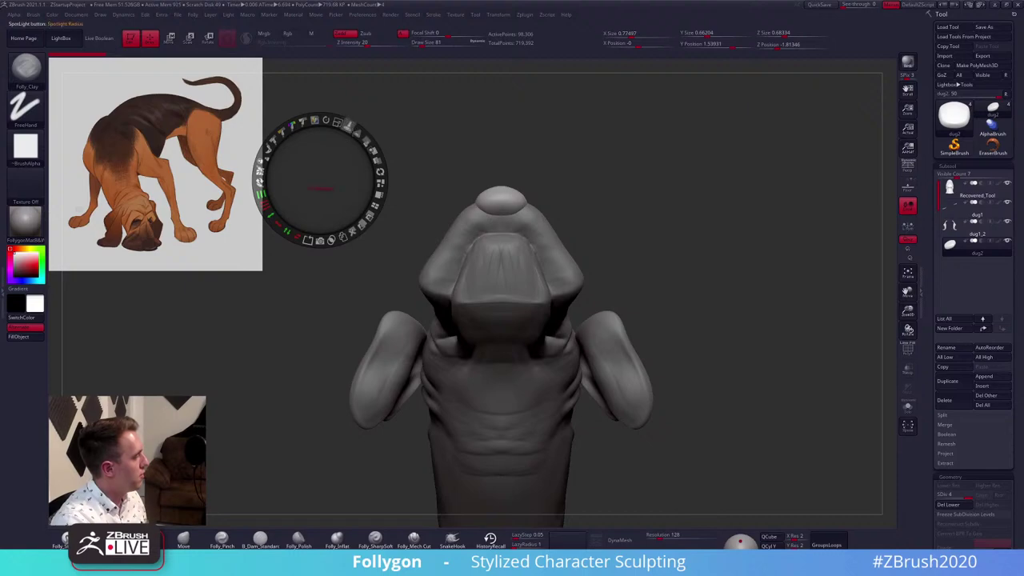
{"action": "left_click_drag", "start_coordinate": [365, 146], "coordinate": [378, 189]}
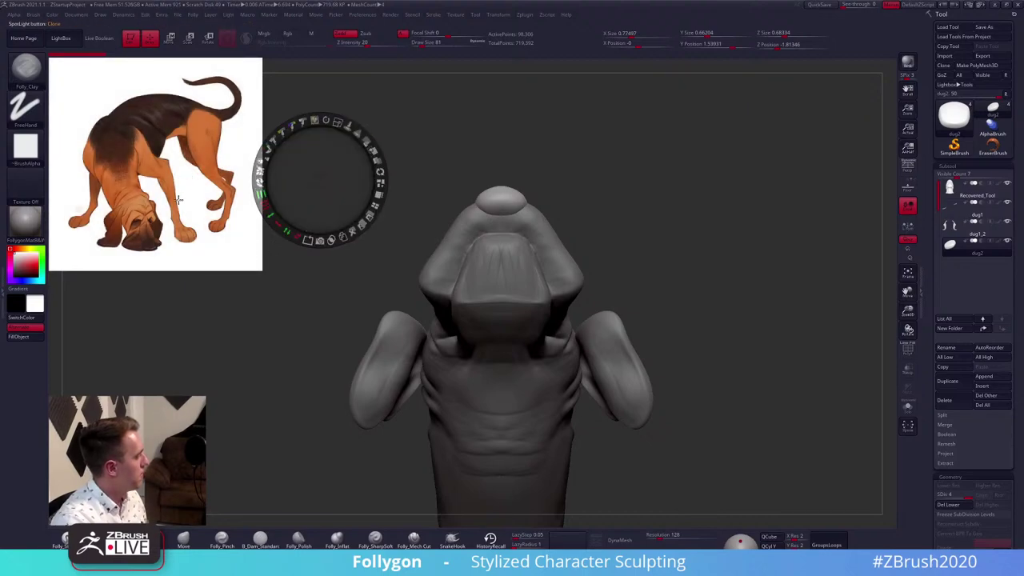
{"action": "left_click_drag", "start_coordinate": [175, 216], "coordinate": [216, 149]}
{"action": "left_click_drag", "start_coordinate": [233, 92], "coordinate": [274, 142]}
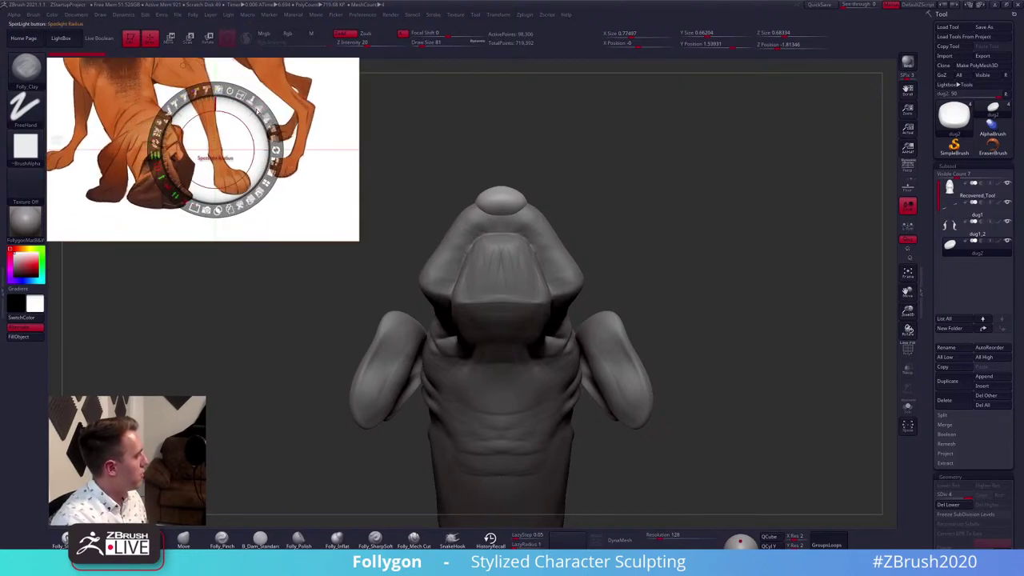
{"action": "left_click_drag", "start_coordinate": [302, 213], "coordinate": [311, 198]}
{"action": "key", "text": "shift+z"}
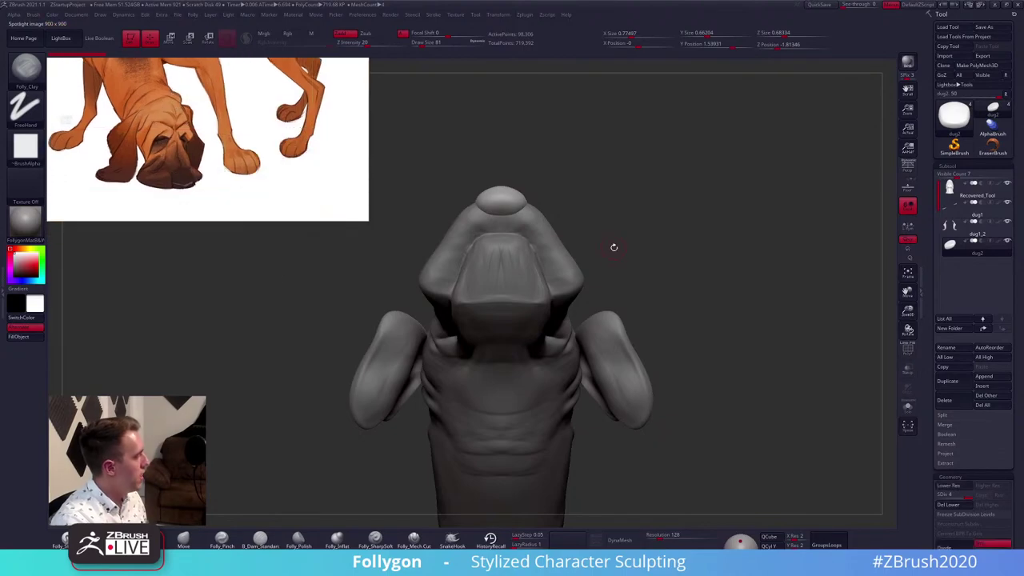
Set MaskLasso as the masking brush and SelectLasso as the selection brush, and replace the gizmo with the Transpose line
{"action": "right_click_drag", "start_coordinate": [502, 200], "coordinate": [563, 244], "text": "alt"}
{"action": "key", "text": "ctrl+f"}
{"action": "left_click", "coordinate": [583, 433], "text": "ctrl"}
{"action": "left_click", "coordinate": [547, 453], "text": "ctrl+shift"}
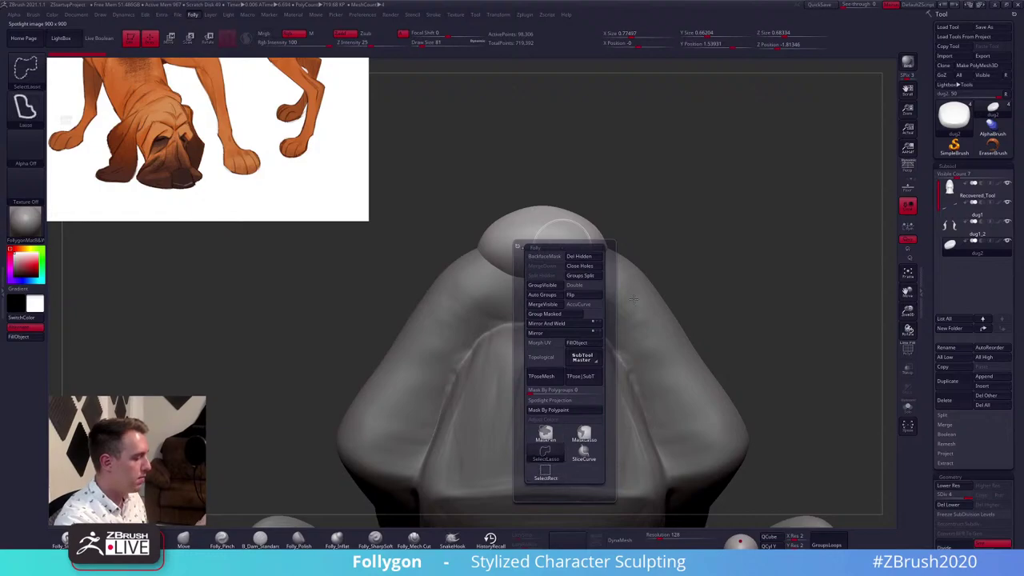
{"action": "key", "text": "w"}
{"action": "left_click", "coordinate": [227, 39]}
{"action": "key", "text": "q"}
Mask both nostril areas symmetrically on the nose's underside with MaskLasso, extending them around the side
{"action": "right_click_drag", "start_coordinate": [525, 233], "coordinate": [562, 338], "text": "alt"}
{"action": "mouse_move", "coordinate": [501, 323]}
{"action": "left_mouse_down", "text": "ctrl"}
{"action": "mouse_move", "coordinate": [537, 296]}
{"action": "mouse_move", "coordinate": [558, 339]}
{"action": "mouse_move", "coordinate": [534, 362]}
{"action": "left_mouse_up", "text": "ctrl"}
{"action": "right_click_drag", "start_coordinate": [564, 383], "coordinate": [647, 418], "text": "alt"}
{"action": "mouse_move", "coordinate": [646, 418]}
{"action": "right_mouse_down", "text": "ctrl"}
{"action": "mouse_move", "coordinate": [643, 379]}
{"action": "mouse_move", "coordinate": [640, 424]}
{"action": "mouse_move", "coordinate": [664, 423]}
{"action": "mouse_move", "coordinate": [664, 322]}
{"action": "mouse_move", "coordinate": [674, 348]}
{"action": "right_mouse_up", "text": "ctrl"}
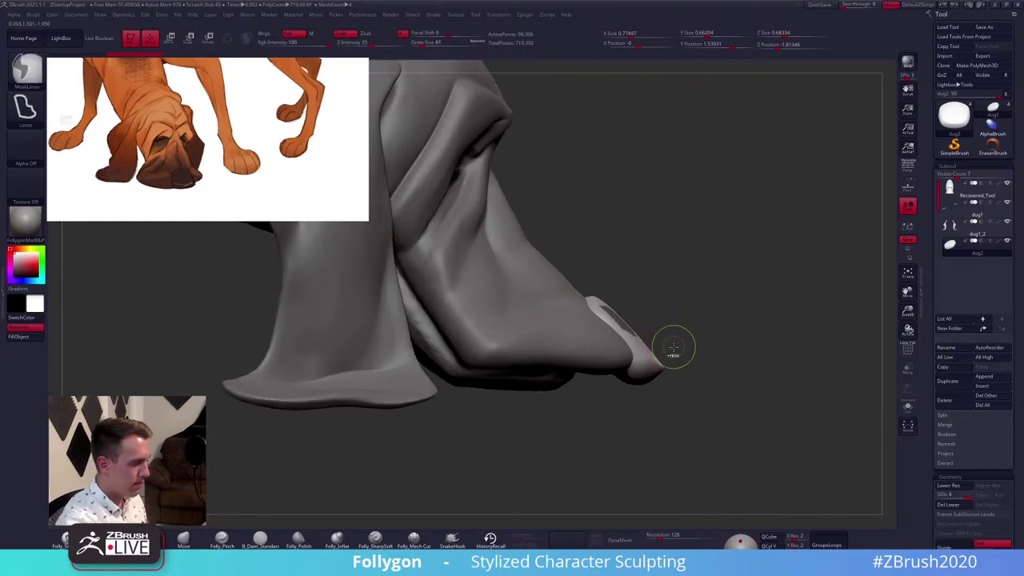
{"action": "left_click_drag", "start_coordinate": [608, 326], "coordinate": [667, 262], "text": "ctrl"}
{"action": "mouse_move", "coordinate": [674, 393]}
{"action": "right_mouse_down"}
{"action": "mouse_move", "coordinate": [642, 389]}
{"action": "mouse_move", "coordinate": [675, 317]}
{"action": "mouse_move", "coordinate": [675, 365]}
{"action": "mouse_move", "coordinate": [600, 305]}
{"action": "mouse_move", "coordinate": [604, 319]}
{"action": "right_mouse_up"}
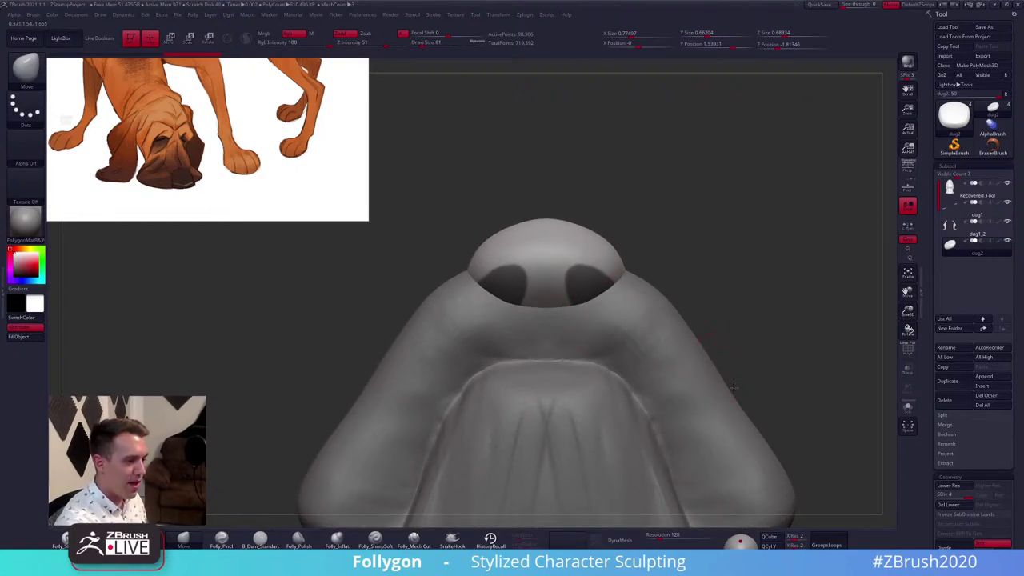
Invert the mask so only the nostrils stay editable, and switch masking to MaskPen with a smaller draw size
{"action": "right_click_drag", "start_coordinate": [733, 387], "coordinate": [718, 371]}
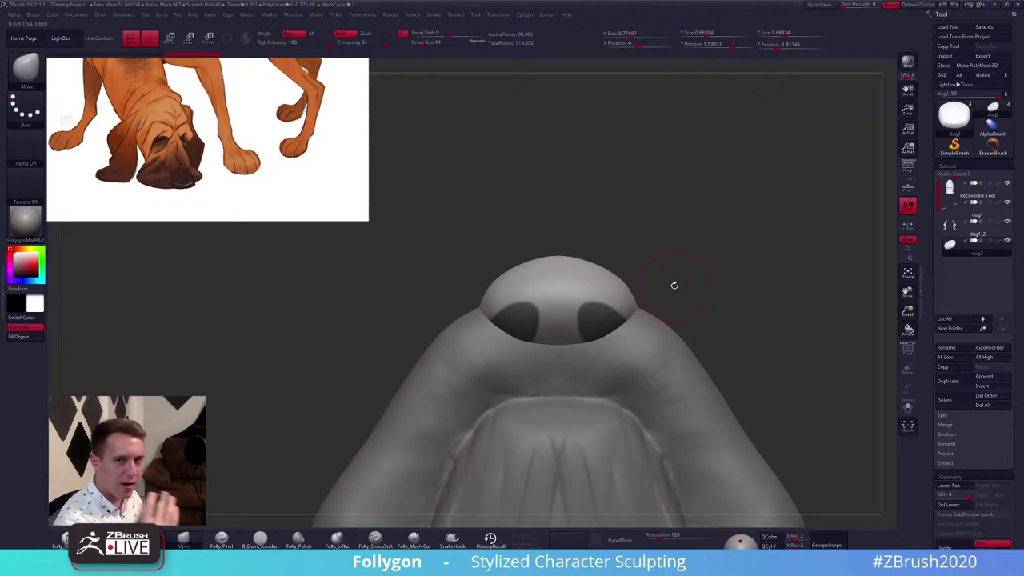
{"action": "left_click", "coordinate": [766, 377], "text": "ctrl"}
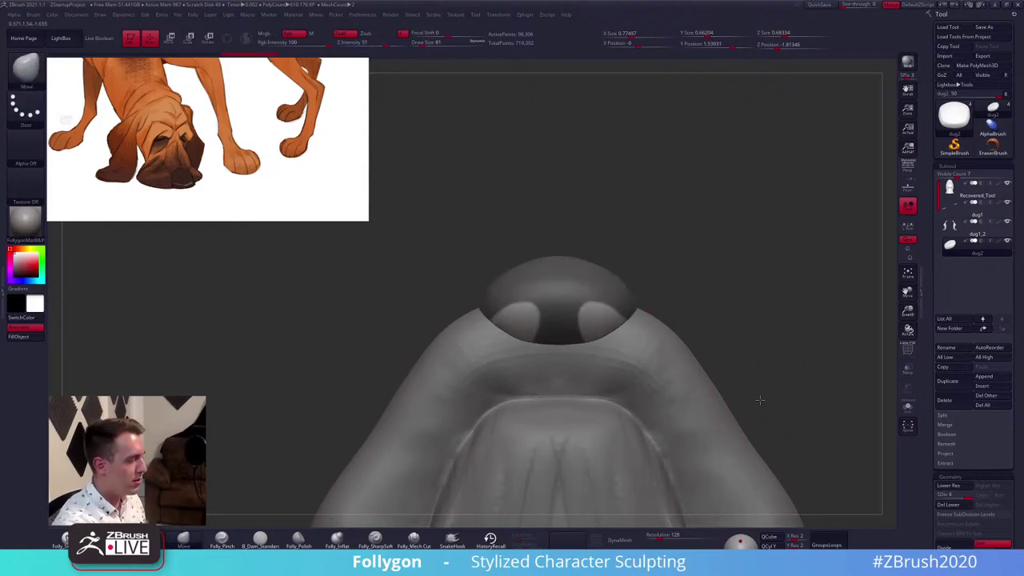
{"action": "mouse_move", "coordinate": [759, 400]}
{"action": "right_mouse_down"}
{"action": "mouse_move", "coordinate": [777, 396]}
{"action": "mouse_move", "coordinate": [711, 392]}
{"action": "right_mouse_up"}
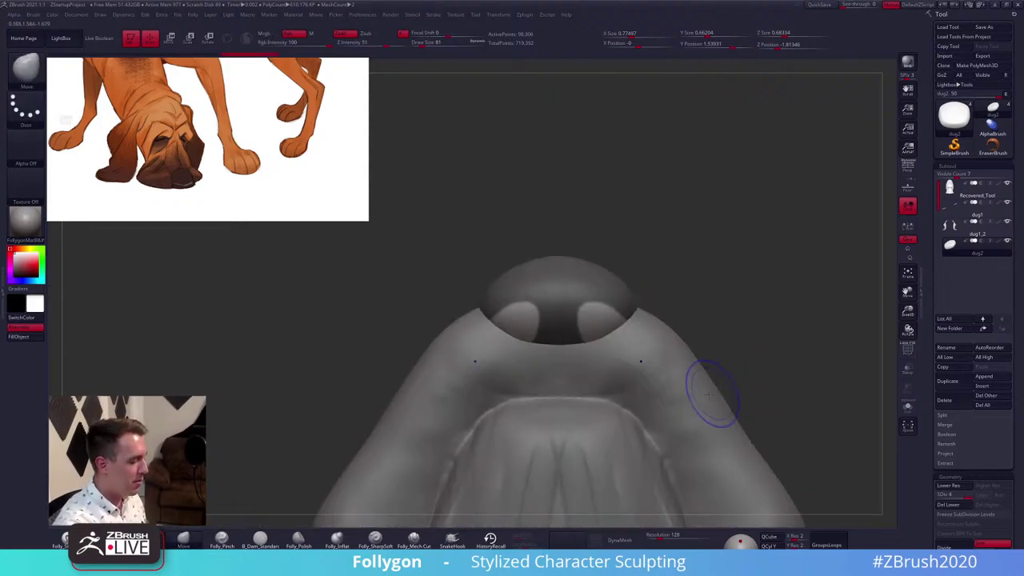
{"action": "key", "text": "ctrl+f"}
{"action": "left_click", "coordinate": [655, 513]}
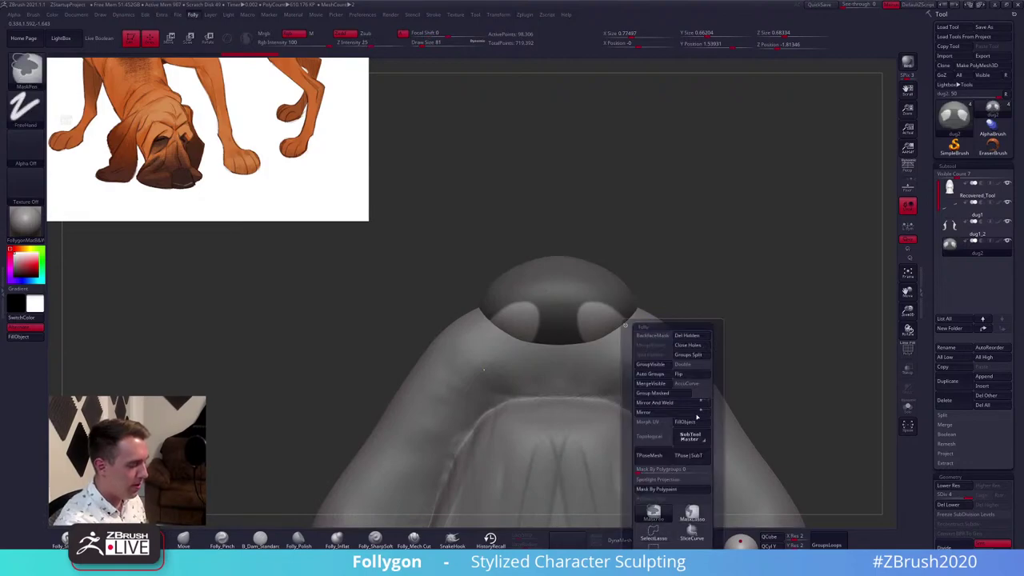
{"action": "key", "text": "space"}
{"action": "left_click_drag", "start_coordinate": [780, 360], "coordinate": [750, 357]}
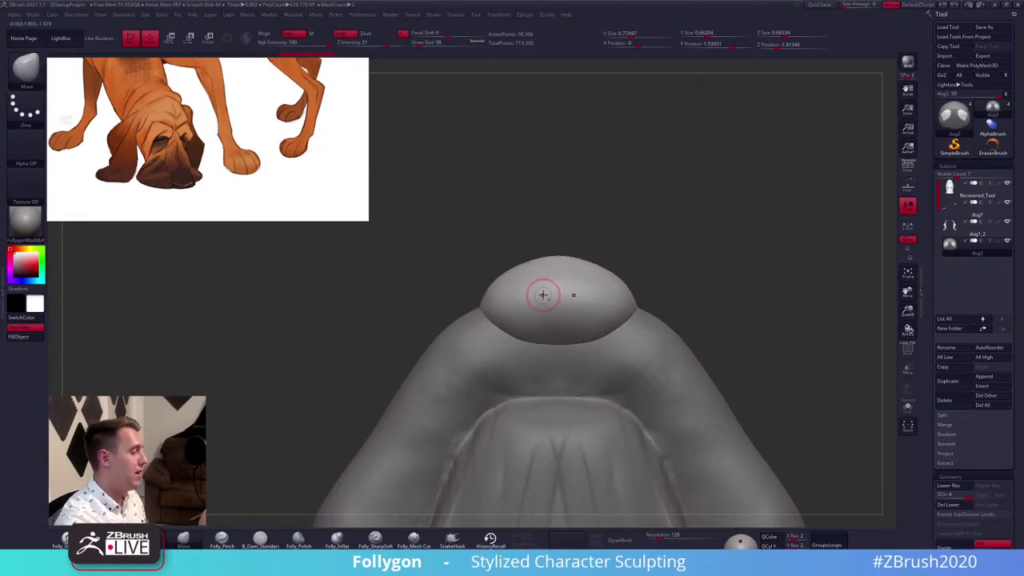
{"action": "right_click_drag", "start_coordinate": [543, 295], "coordinate": [530, 320], "text": "ctrl"}
{"action": "key", "text": "ctrl+z"}
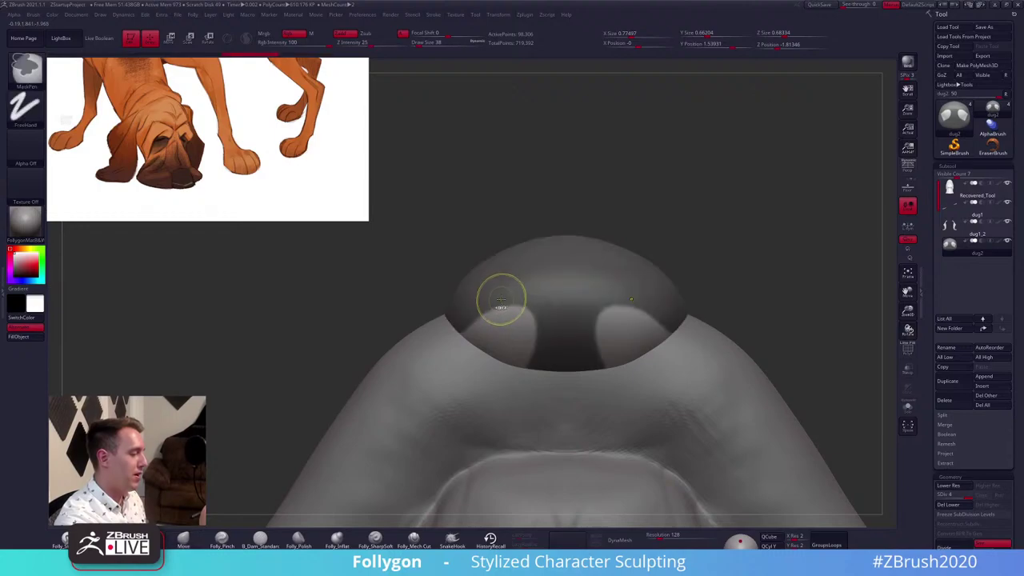
Refine the nostril outlines into rounded teardrops with MaskPen at draw size 25, isolating the nose while painting
{"action": "key", "text": "space"}
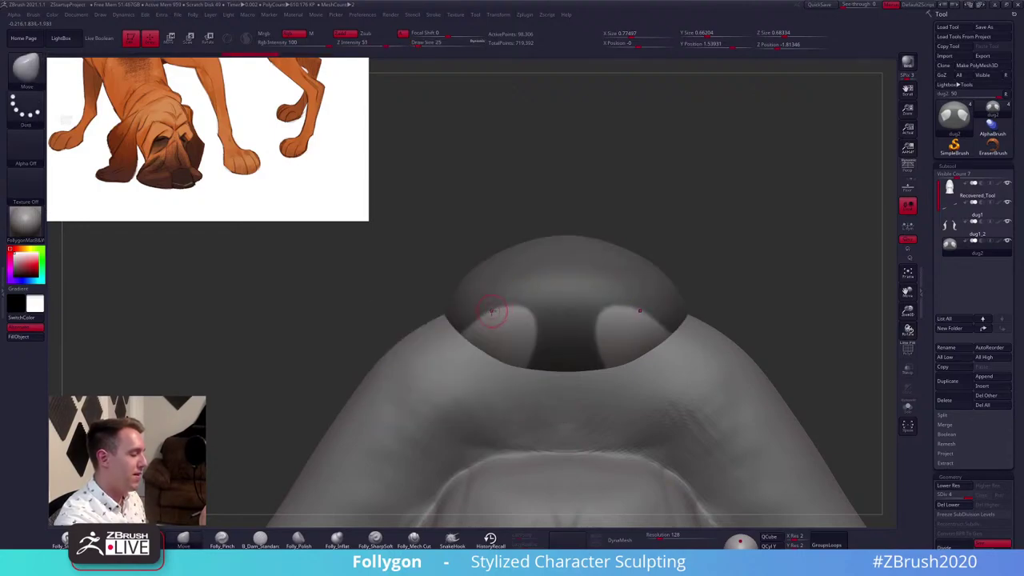
{"action": "key", "text": "alt+s"}
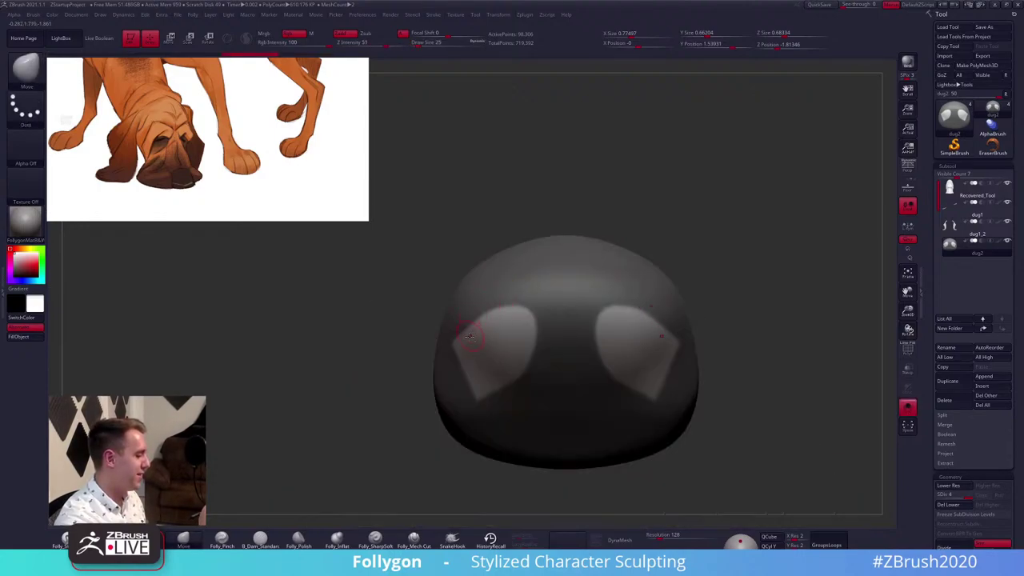
{"action": "left_click_drag", "start_coordinate": [483, 320], "coordinate": [515, 308], "text": "ctrl+alt"}
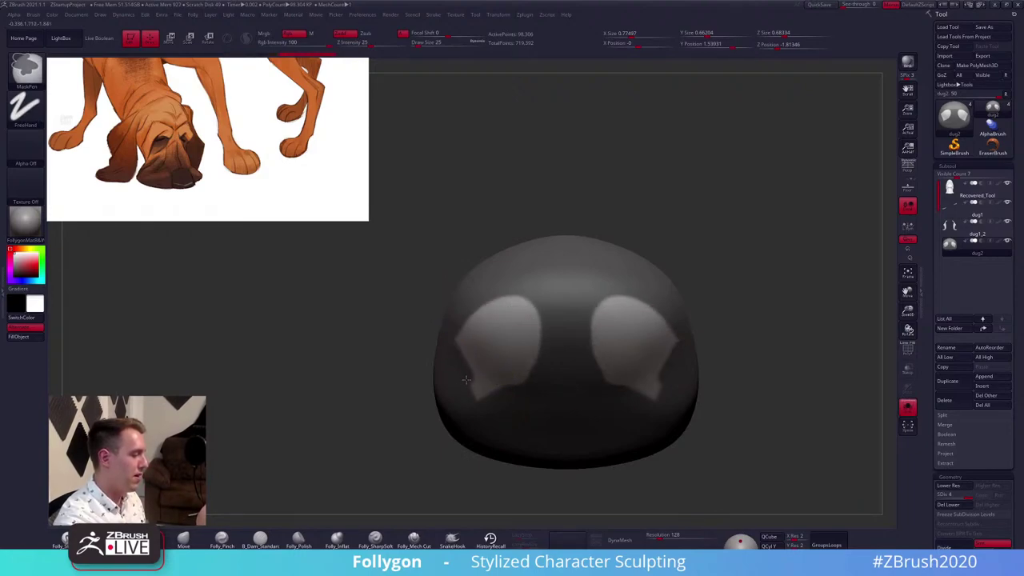
{"action": "left_click_drag", "start_coordinate": [466, 379], "coordinate": [488, 396], "text": "ctrl"}
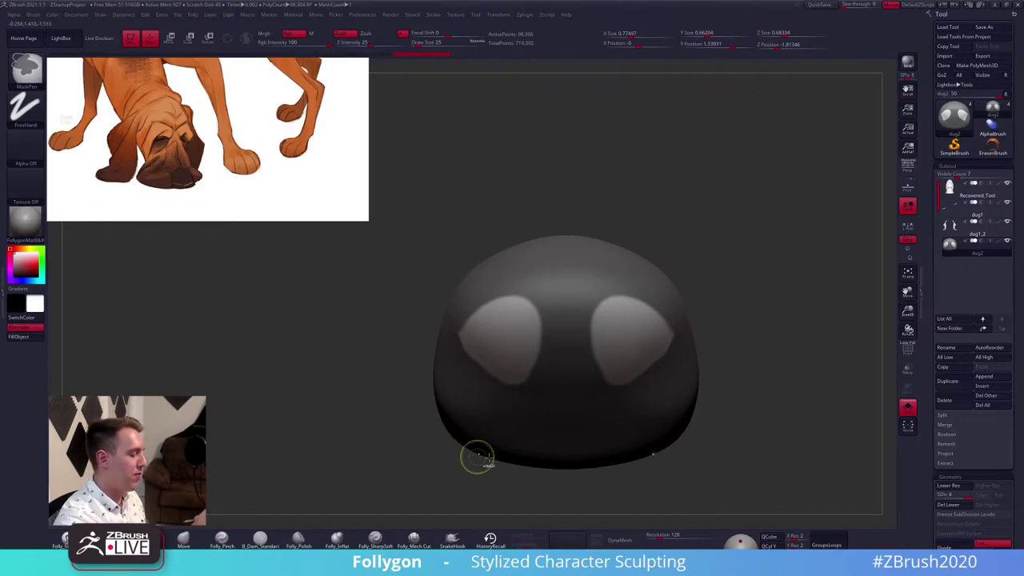
{"action": "key", "text": "shift+s"}
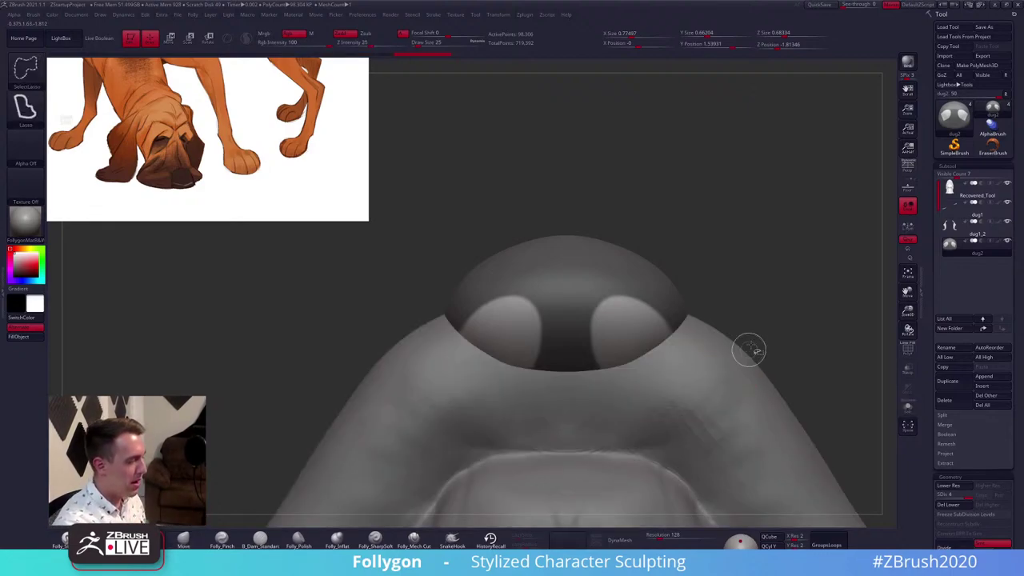
Sink the unmasked nostril areas into the nose with Transpose, clear the mask, and set the draw size to 150
{"action": "key", "text": "ctrl+f"}
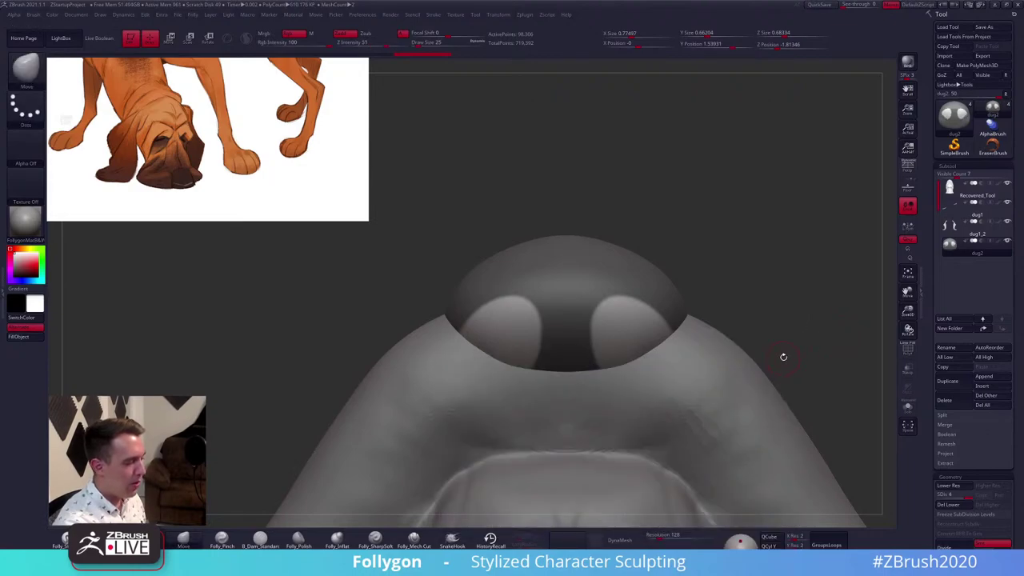
{"action": "left_click_drag", "start_coordinate": [767, 371], "coordinate": [701, 378]}
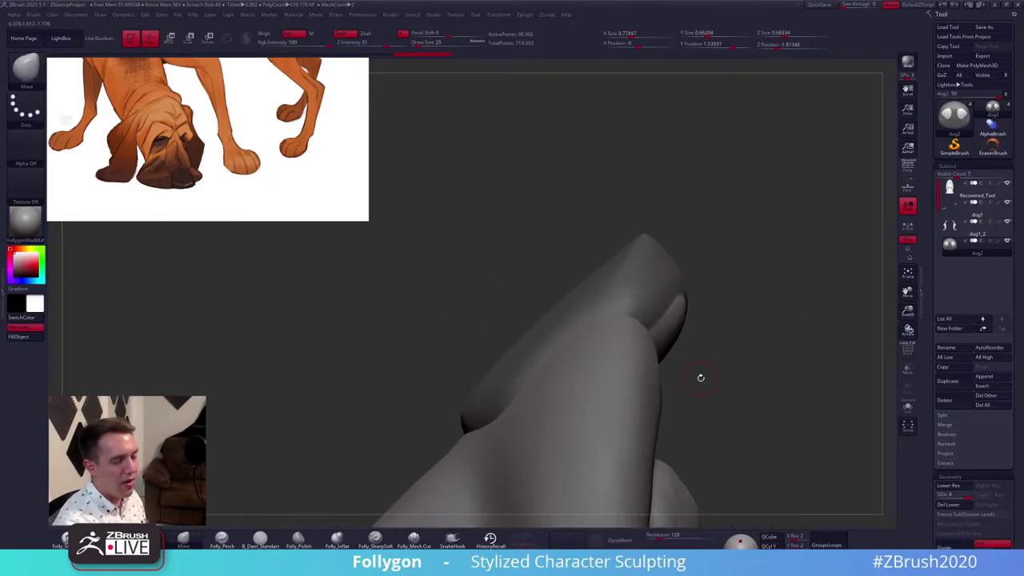
{"action": "key", "text": "w"}
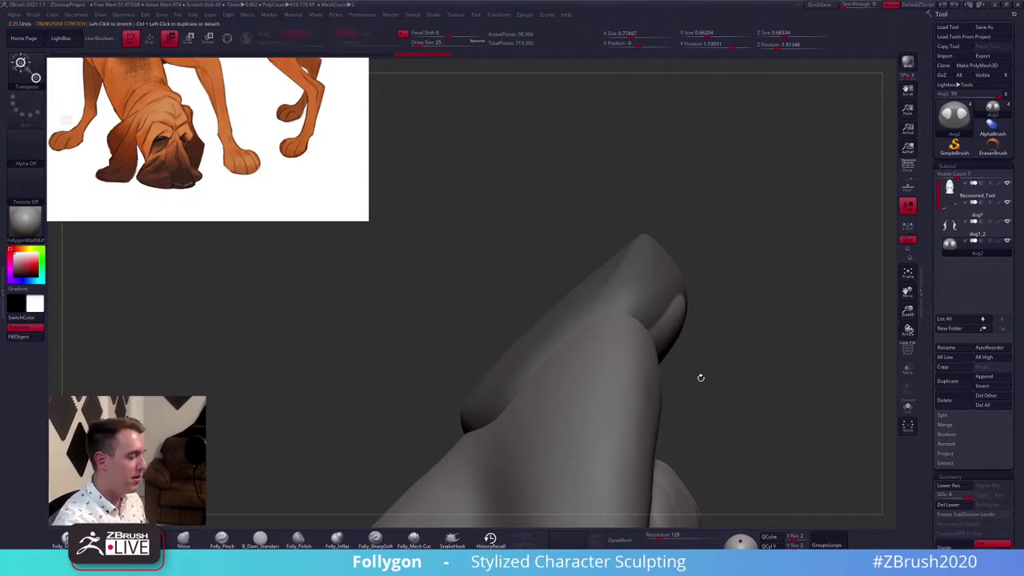
{"action": "mouse_move", "coordinate": [654, 324]}
{"action": "left_mouse_down"}
{"action": "mouse_move", "coordinate": [729, 329]}
{"action": "mouse_move", "coordinate": [667, 329]}
{"action": "left_mouse_up"}
{"action": "key", "text": "q"}
{"action": "mouse_move", "coordinate": [727, 407]}
{"action": "left_mouse_down", "text": "alt"}
{"action": "mouse_move", "coordinate": [701, 394]}
{"action": "mouse_move", "coordinate": [658, 413]}
{"action": "mouse_move", "coordinate": [664, 419]}
{"action": "mouse_move", "coordinate": [678, 357]}
{"action": "mouse_move", "coordinate": [675, 293]}
{"action": "mouse_move", "coordinate": [629, 322]}
{"action": "mouse_move", "coordinate": [616, 344]}
{"action": "left_mouse_up", "text": "alt"}
{"action": "key", "text": "space"}
{"action": "left_click", "coordinate": [639, 330]}
{"action": "left_click_drag", "start_coordinate": [599, 308], "coordinate": [634, 348]}
{"action": "key", "text": "space"}
{"action": "left_click", "coordinate": [630, 322]}
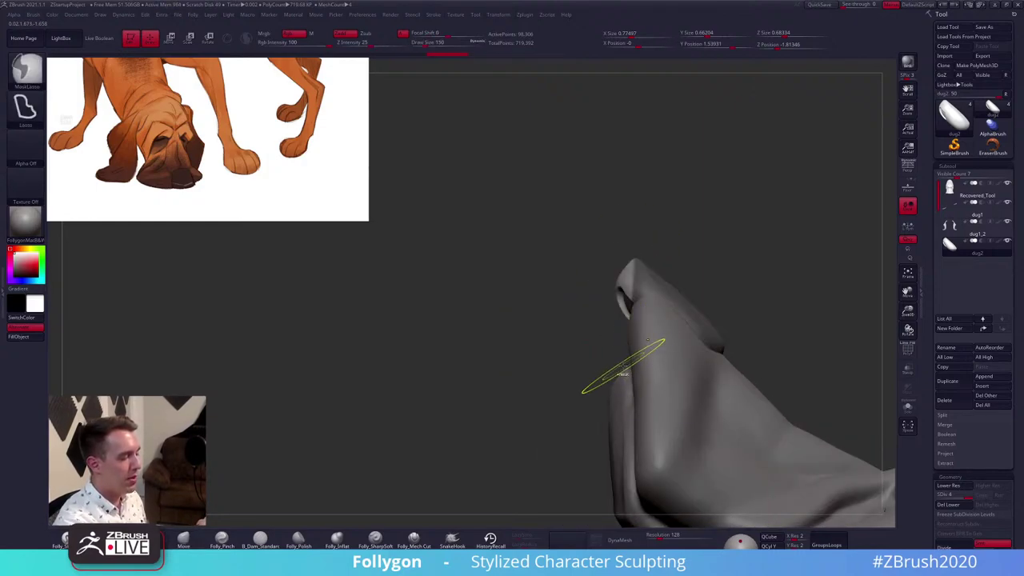
Reduce the nose's depth with a horizontal Transpose line at subdivision level 2, and return to level 4
{"action": "key", "text": "shift"}
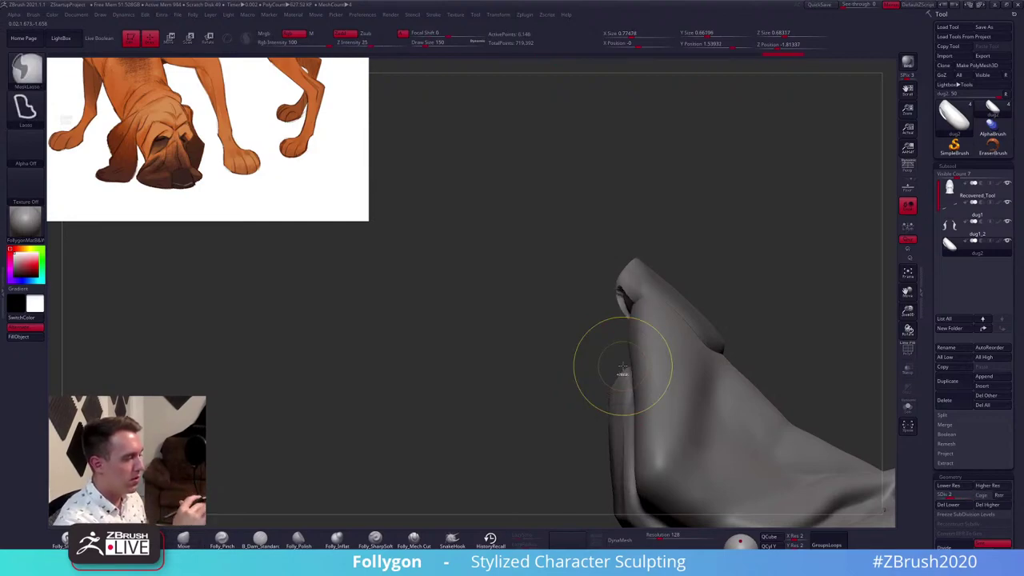
{"action": "key", "text": "w"}
{"action": "left_click_drag", "start_coordinate": [642, 291], "coordinate": [713, 292], "text": "shift"}
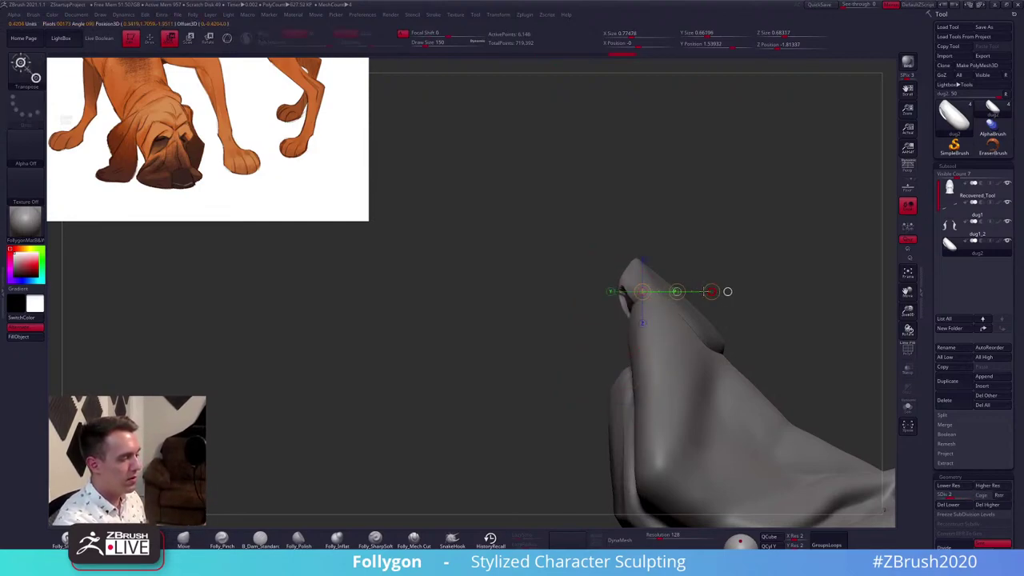
{"action": "key", "text": "q"}
{"action": "key", "text": "d"}
{"action": "key", "text": "d"}
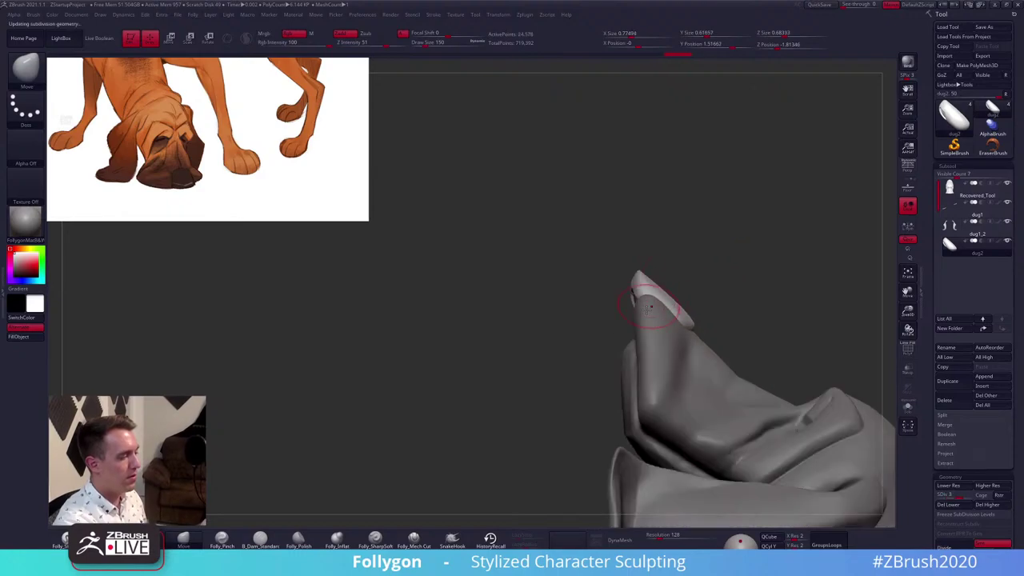
Adjust the shortened nose's fit against the muzzle with the Move brush at draw size 49
{"action": "key", "text": "space"}
{"action": "left_click_drag", "start_coordinate": [653, 306], "coordinate": [650, 306]}
{"action": "mouse_move", "coordinate": [512, 336]}
{"action": "left_mouse_down"}
{"action": "mouse_move", "coordinate": [650, 296]}
{"action": "mouse_move", "coordinate": [649, 384]}
{"action": "mouse_move", "coordinate": [655, 313]}
{"action": "left_mouse_up"}
{"action": "mouse_move", "coordinate": [655, 313]}
{"action": "right_mouse_down"}
{"action": "mouse_move", "coordinate": [650, 277]}
{"action": "mouse_move", "coordinate": [636, 313]}
{"action": "right_mouse_up"}
{"action": "key", "text": "space"}
{"action": "left_click_drag", "start_coordinate": [636, 313], "coordinate": [629, 313]}
Isolate the nose and deepen the nostril hollows with Folly_Clay, smoothing their edges at subdivision levels 3 and 4
{"action": "key", "text": "alt+s"}
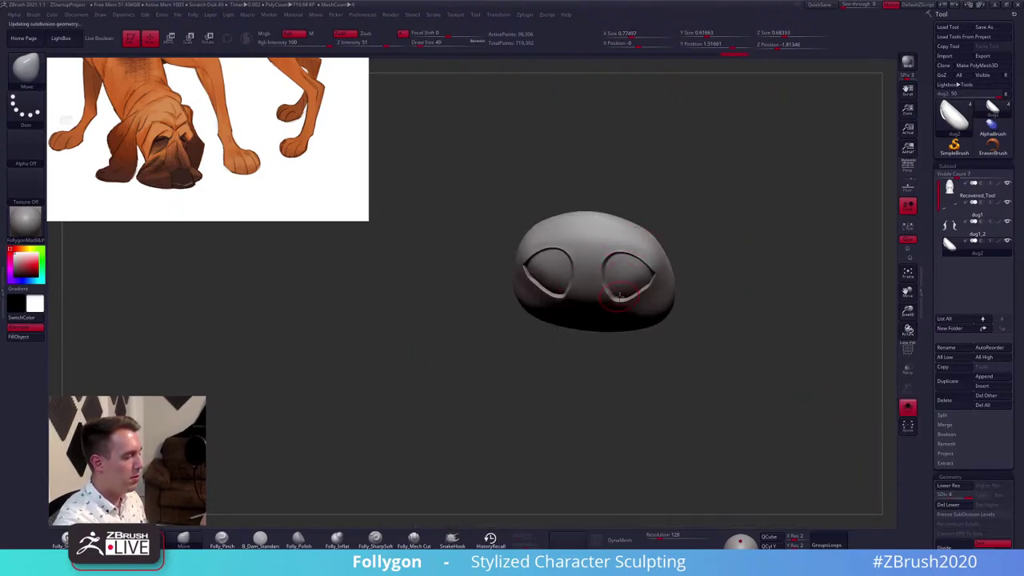
{"action": "mouse_move", "coordinate": [629, 340]}
{"action": "right_mouse_down"}
{"action": "mouse_move", "coordinate": [632, 313]}
{"action": "mouse_move", "coordinate": [655, 343]}
{"action": "right_mouse_up"}
{"action": "key", "text": "1"}
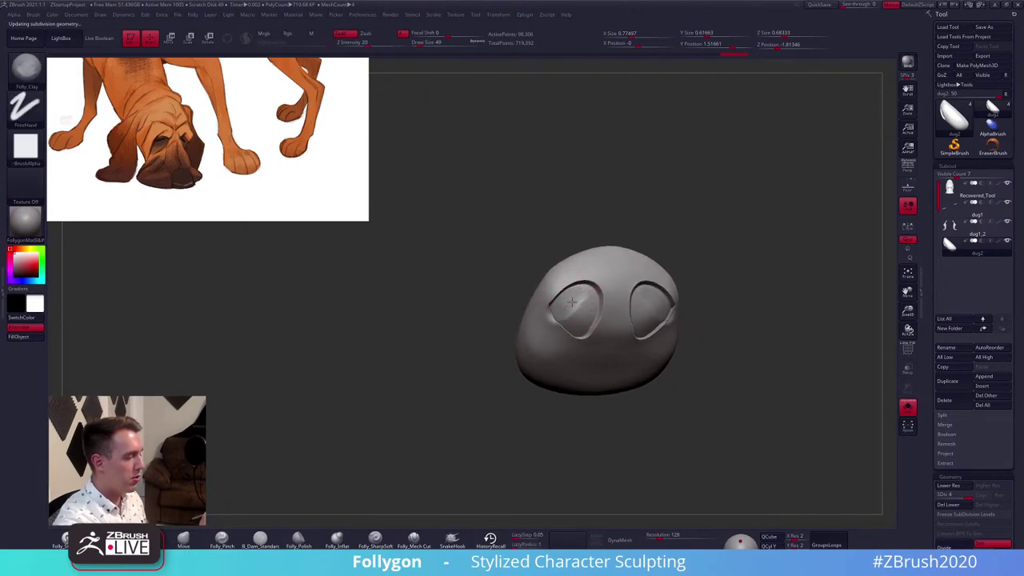
{"action": "mouse_move", "coordinate": [589, 299]}
{"action": "left_mouse_down"}
{"action": "mouse_move", "coordinate": [566, 312]}
{"action": "mouse_move", "coordinate": [583, 322]}
{"action": "mouse_move", "coordinate": [563, 322]}
{"action": "left_mouse_up"}
{"action": "key", "text": "shift+d"}
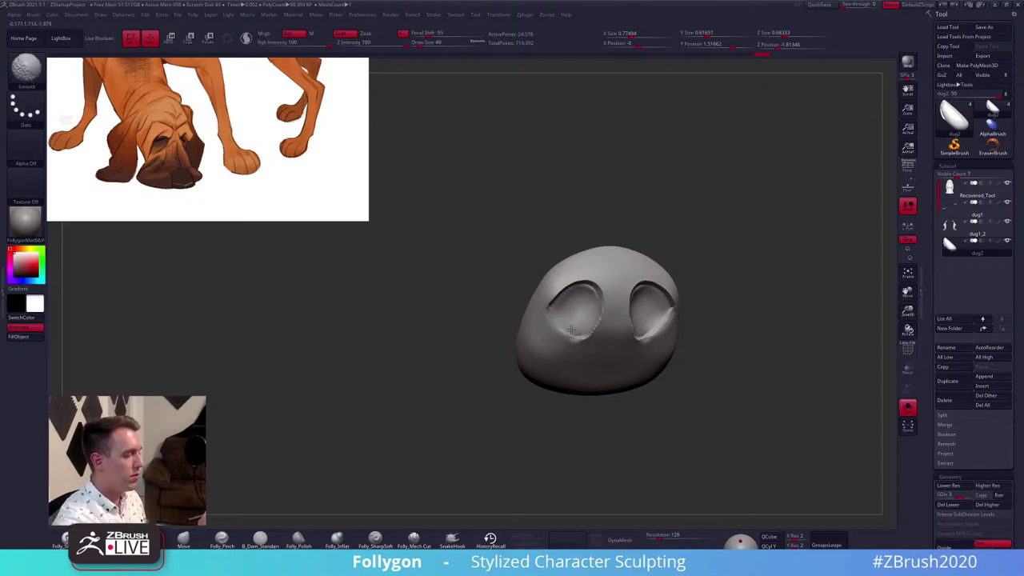
{"action": "key", "text": "d"}
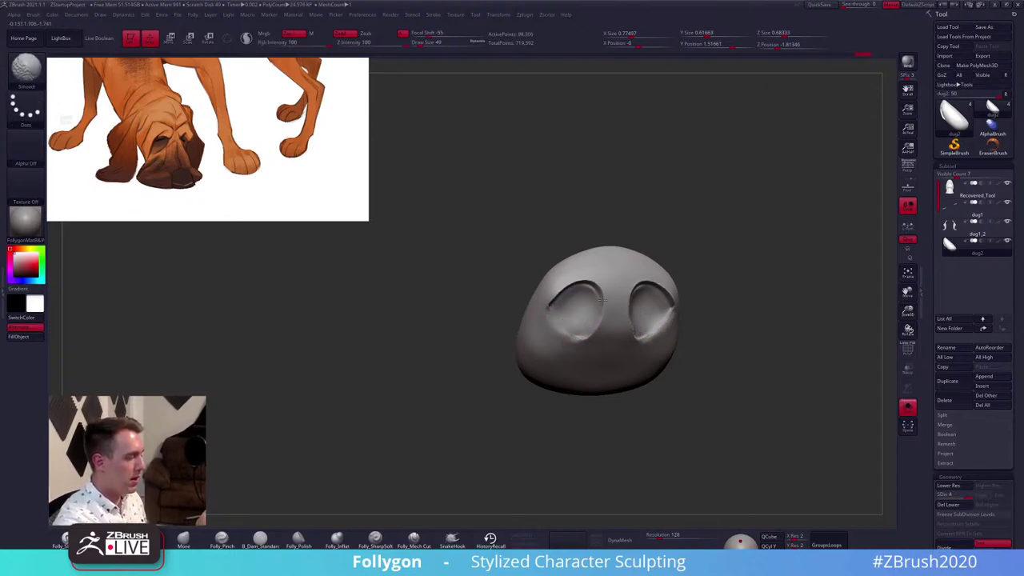
{"action": "left_click_drag", "start_coordinate": [555, 314], "coordinate": [556, 330], "text": "shift"}
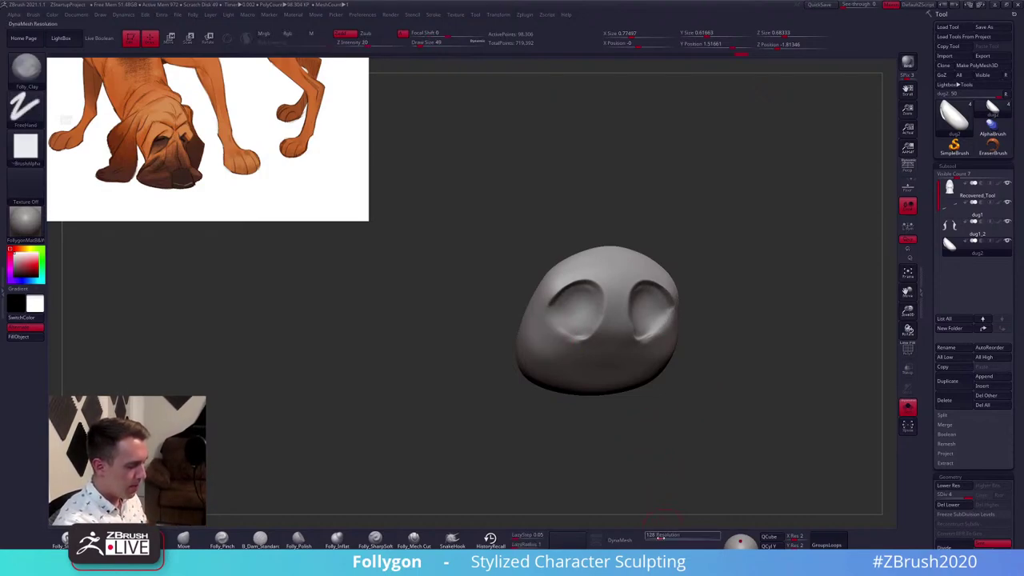
Remesh the isolated nose with DynaMesh at resolution 552
{"action": "left_click", "coordinate": [661, 539]}
{"action": "left_click_drag", "start_coordinate": [661, 539], "coordinate": [666, 539]}
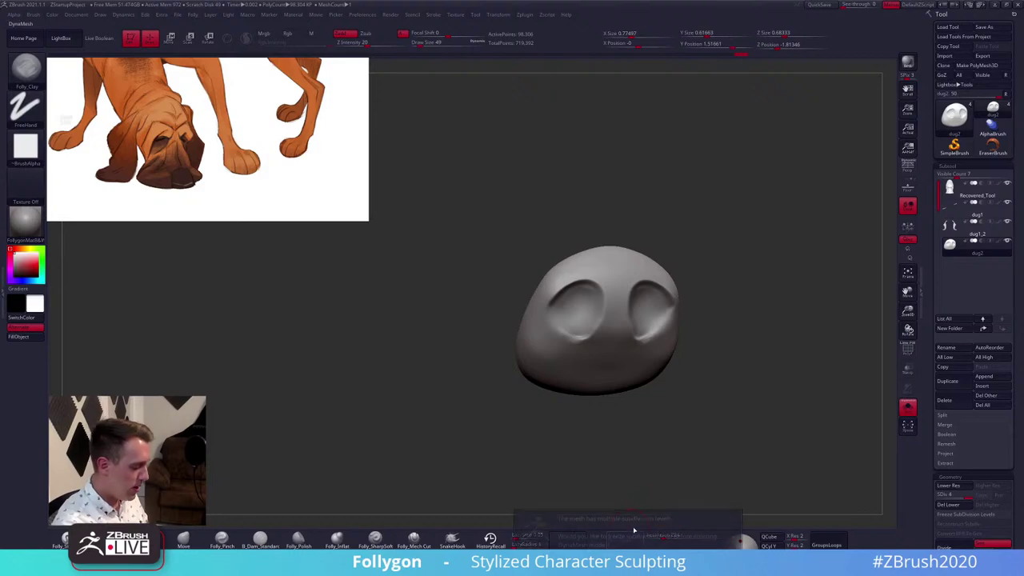
{"action": "left_click", "coordinate": [618, 541]}
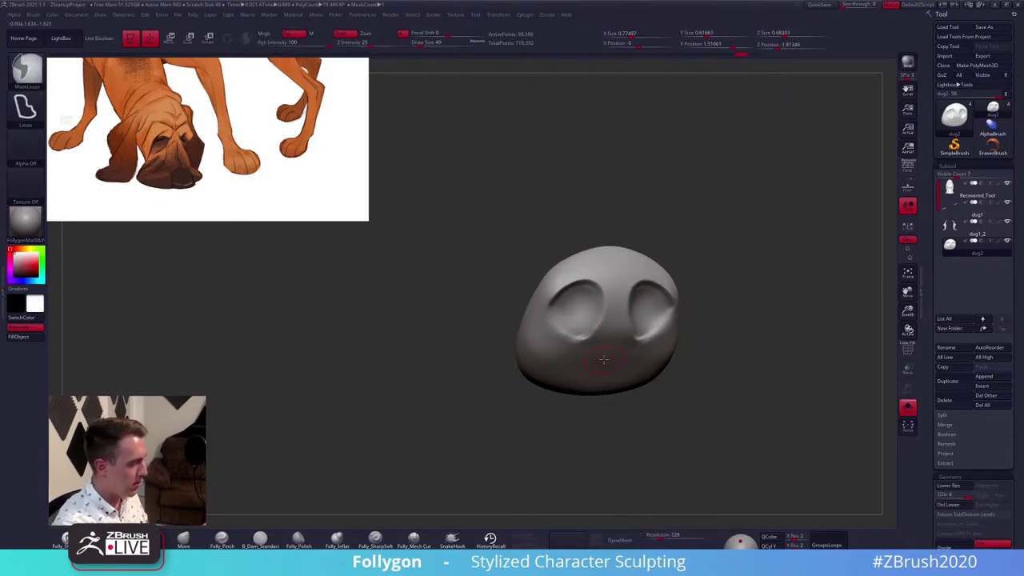
{"action": "key", "text": "ctrl+z"}
{"action": "left_click", "coordinate": [621, 540]}
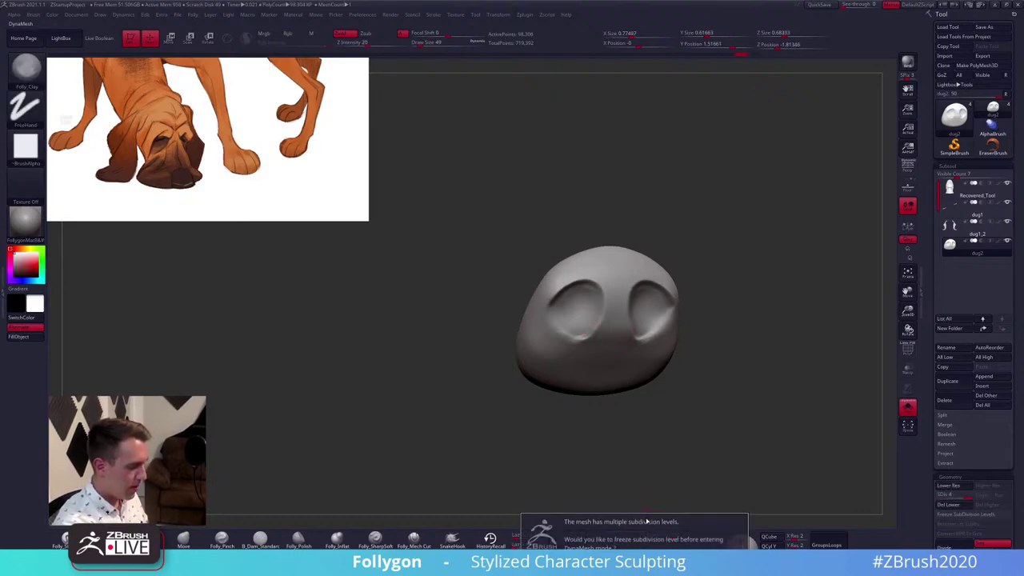
{"action": "left_click", "coordinate": [650, 562]}
Deepen the nostril hollows of the remeshed nose with Folly_Clay at draw size 61, smooth them, and show the whole head again
{"action": "right_click_drag", "start_coordinate": [587, 308], "coordinate": [586, 322], "text": "ctrl"}
{"action": "key", "text": "space"}
{"action": "mouse_move", "coordinate": [581, 300]}
{"action": "left_mouse_down"}
{"action": "mouse_move", "coordinate": [547, 323]}
{"action": "mouse_move", "coordinate": [559, 352]}
{"action": "mouse_move", "coordinate": [576, 349]}
{"action": "mouse_move", "coordinate": [566, 341]}
{"action": "left_mouse_up"}
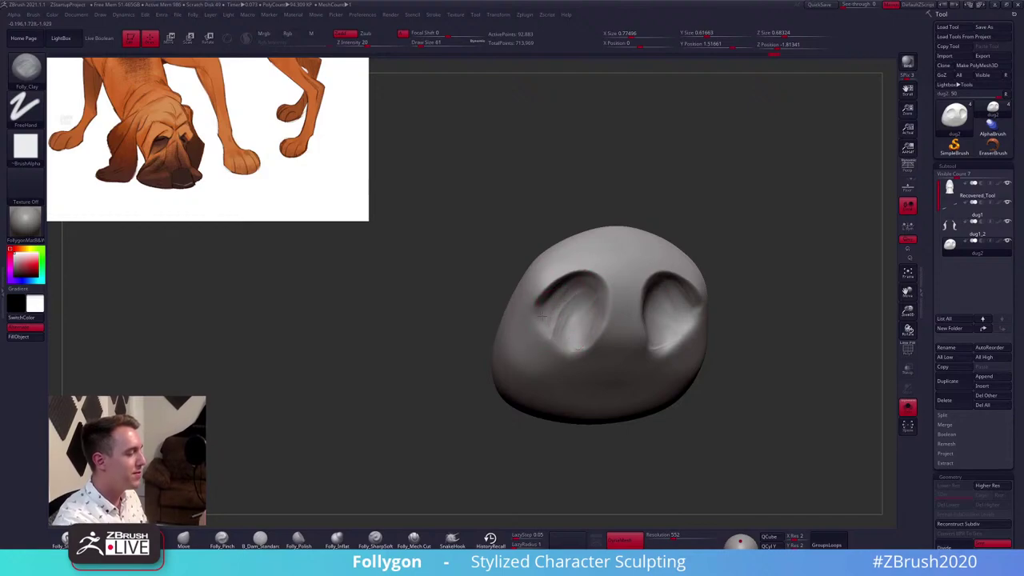
{"action": "mouse_move", "coordinate": [575, 294]}
{"action": "left_mouse_down"}
{"action": "mouse_move", "coordinate": [548, 330]}
{"action": "mouse_move", "coordinate": [571, 329]}
{"action": "left_mouse_up"}
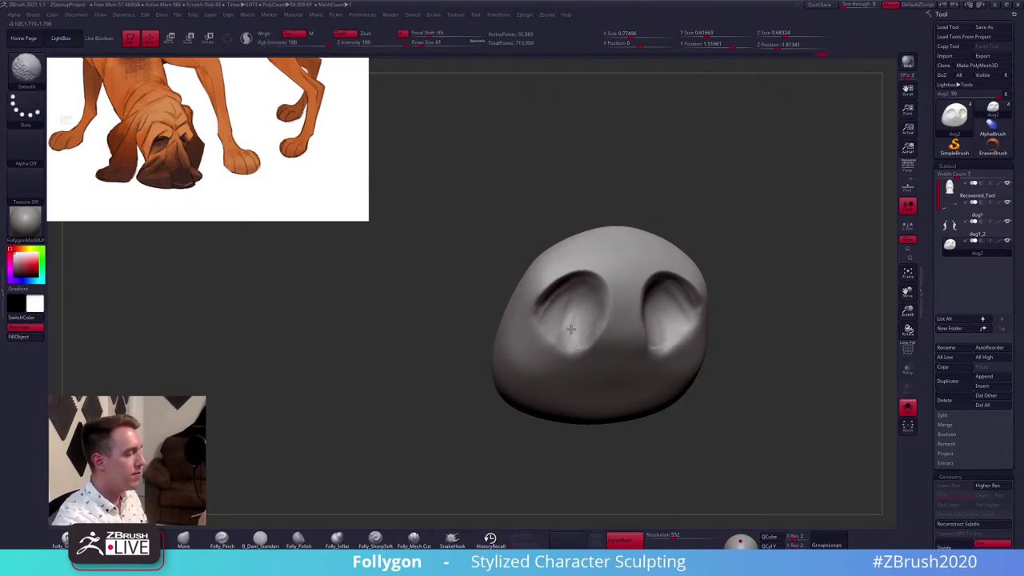
{"action": "mouse_move", "coordinate": [724, 416]}
{"action": "left_mouse_down"}
{"action": "mouse_move", "coordinate": [704, 320]}
{"action": "mouse_move", "coordinate": [712, 392]}
{"action": "mouse_move", "coordinate": [697, 454]}
{"action": "mouse_move", "coordinate": [687, 435]}
{"action": "mouse_move", "coordinate": [661, 477]}
{"action": "mouse_move", "coordinate": [636, 493]}
{"action": "mouse_move", "coordinate": [641, 448]}
{"action": "left_mouse_up"}
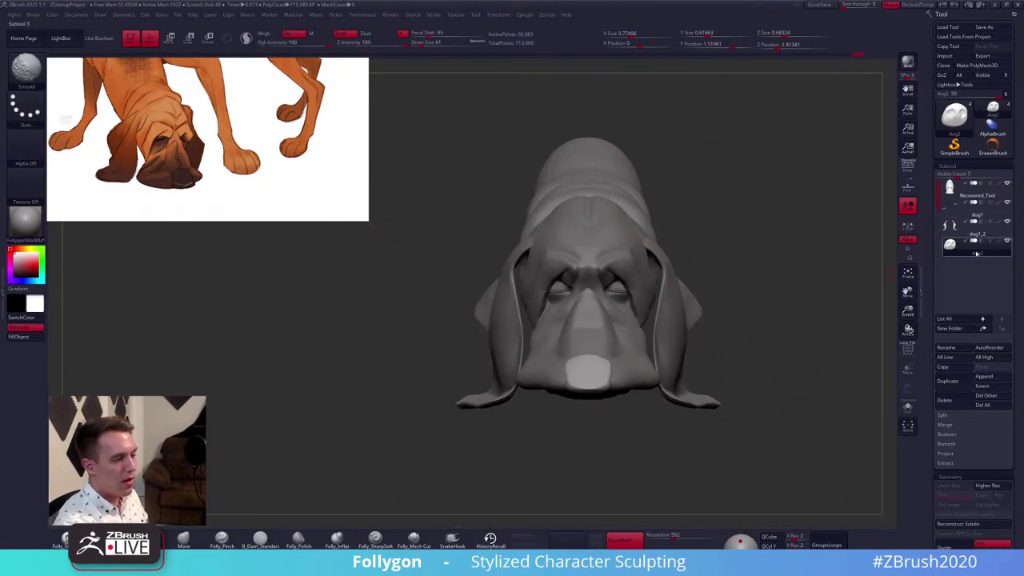
Display the polypaint on all subtools and switch the material to zbro_Paint
{"action": "left_click", "coordinate": [999, 241], "text": "shift"}
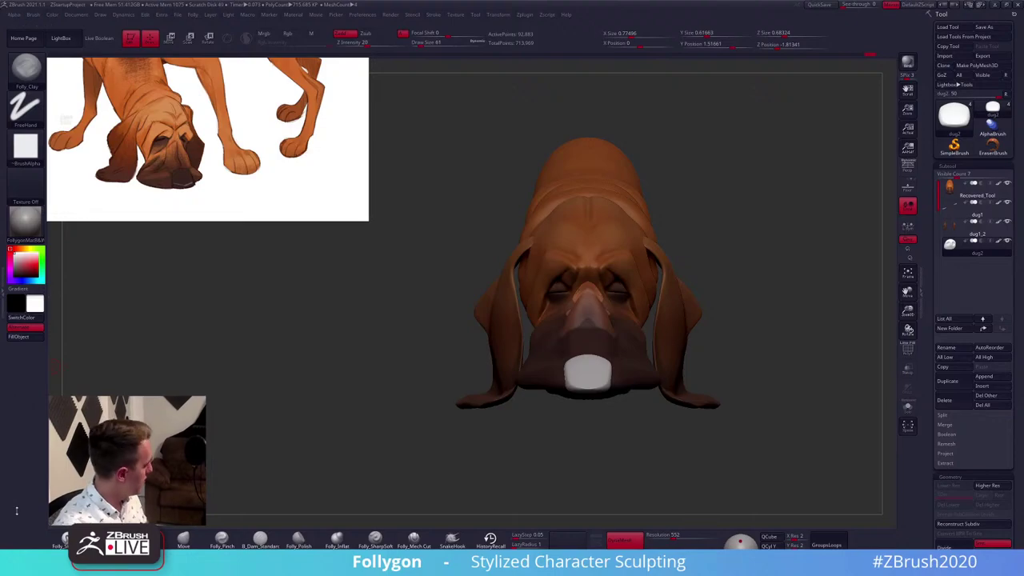
{"action": "left_click", "coordinate": [55, 367]}
{"action": "left_click_drag", "start_coordinate": [184, 314], "coordinate": [219, 311]}
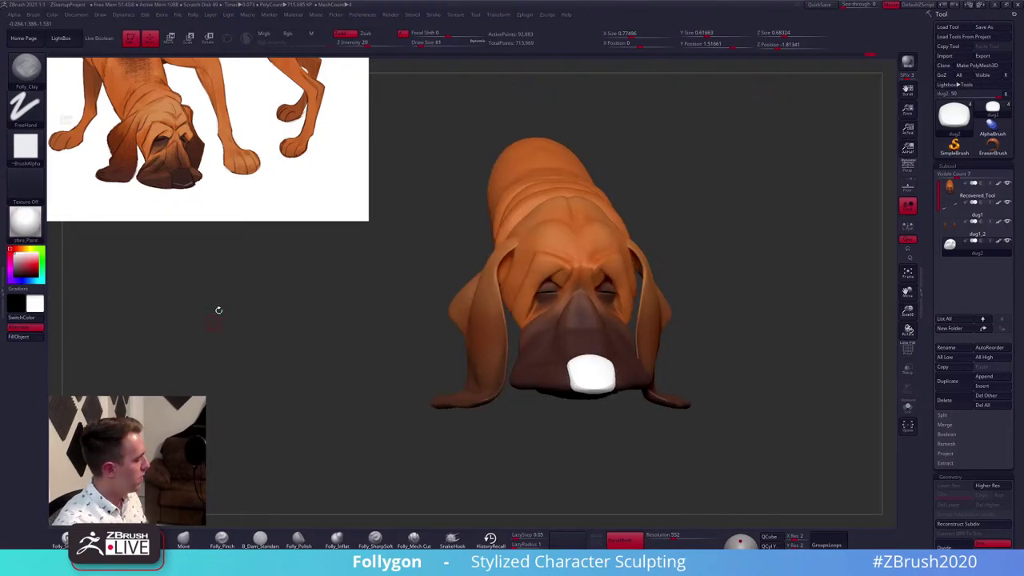
Sample a dark brown from the reference image and fill the nose with it using the colour-only Folly_Standard brush
{"action": "key", "text": "z"}
{"action": "key", "text": "c"}
{"action": "key", "text": "z"}
{"action": "key", "text": "p"}
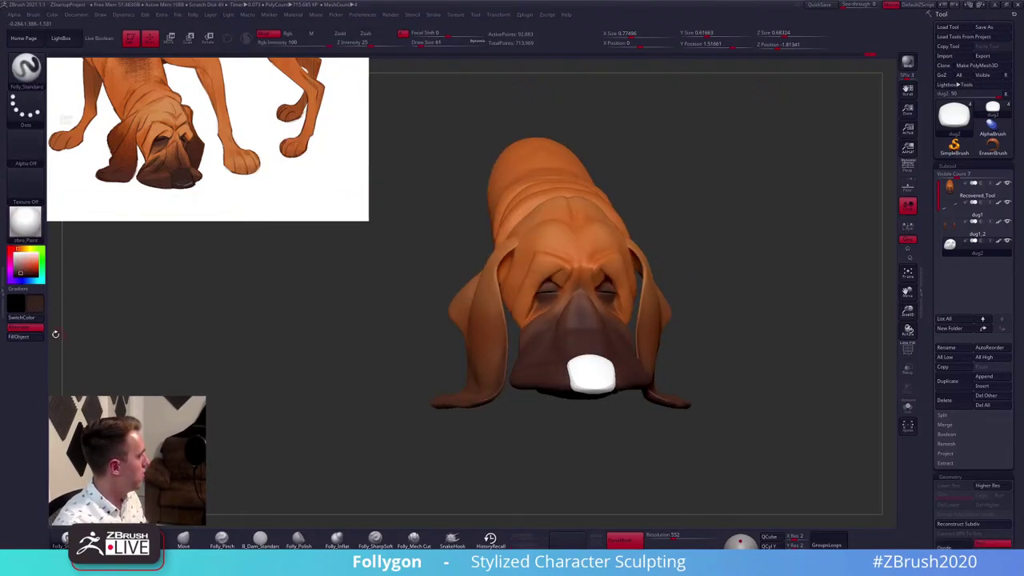
{"action": "left_click", "coordinate": [27, 337]}
Compare the coloured head with the reference from several angles and shift the Spotlight reference image slightly
{"action": "left_click_drag", "start_coordinate": [752, 424], "coordinate": [682, 325]}
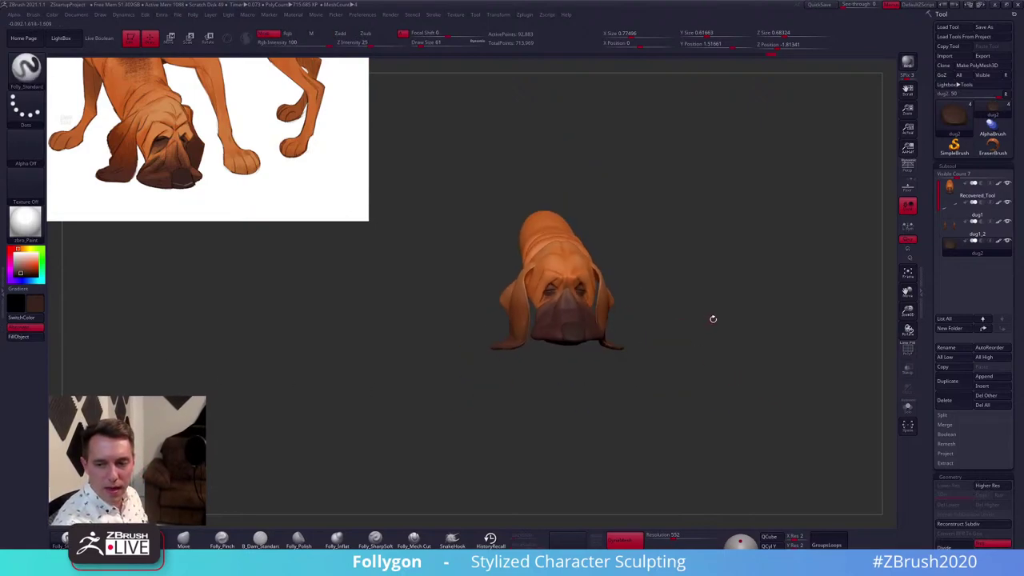
{"action": "mouse_move", "coordinate": [712, 320]}
{"action": "right_mouse_down"}
{"action": "mouse_move", "coordinate": [694, 322]}
{"action": "mouse_move", "coordinate": [729, 331]}
{"action": "right_mouse_up"}
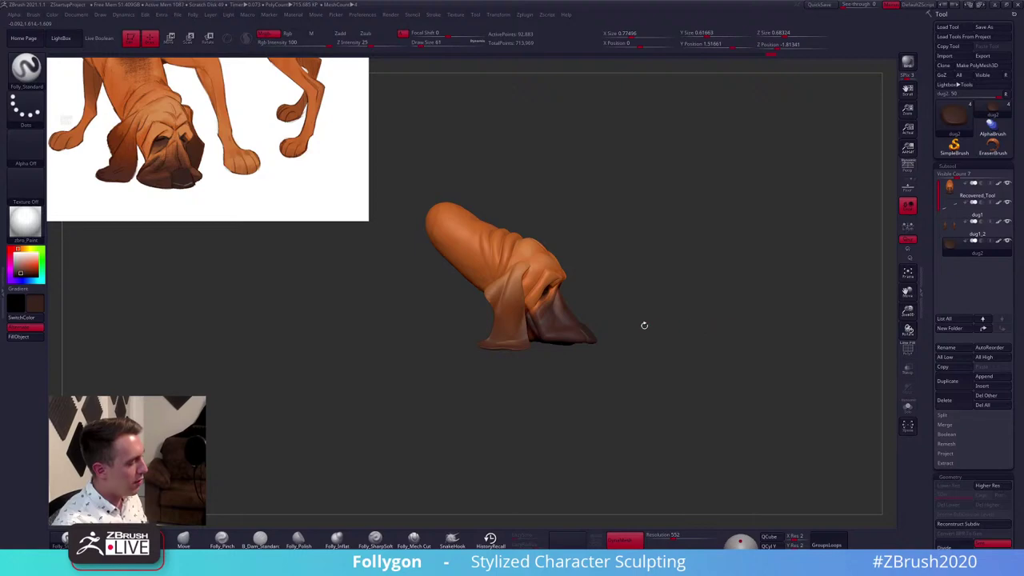
{"action": "right_click_drag", "start_coordinate": [652, 326], "coordinate": [424, 338]}
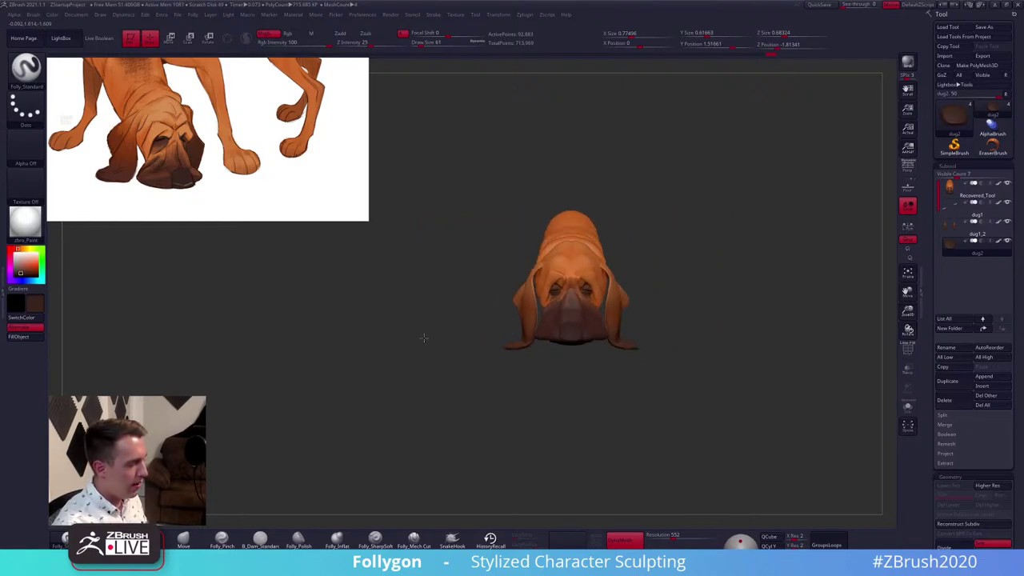
{"action": "right_click_drag", "start_coordinate": [573, 301], "coordinate": [569, 381], "text": "ctrl"}
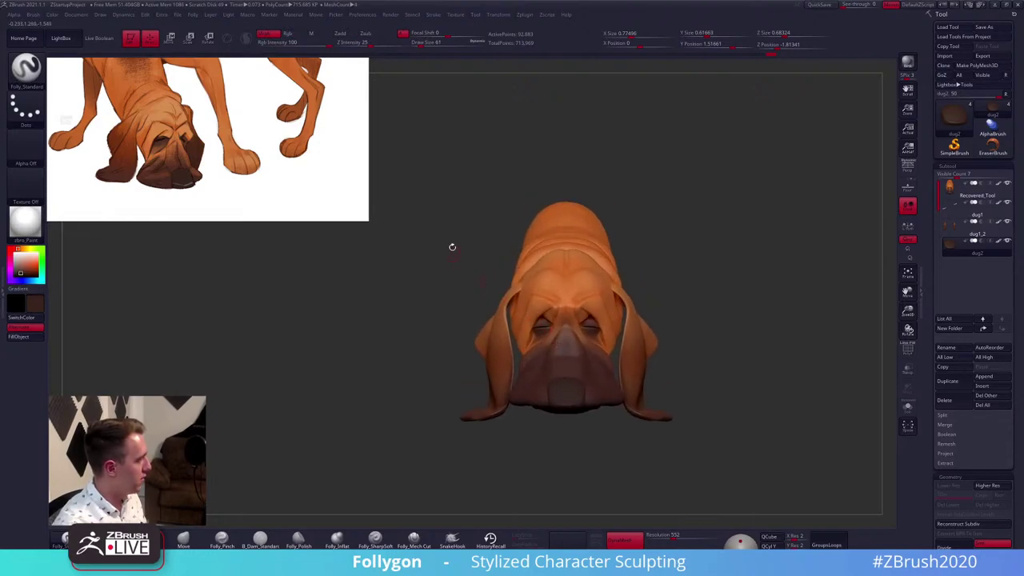
{"action": "key", "text": "z"}
{"action": "mouse_move", "coordinate": [335, 155]}
{"action": "left_mouse_down"}
{"action": "mouse_move", "coordinate": [367, 321]}
{"action": "mouse_move", "coordinate": [340, 148]}
{"action": "left_mouse_up"}
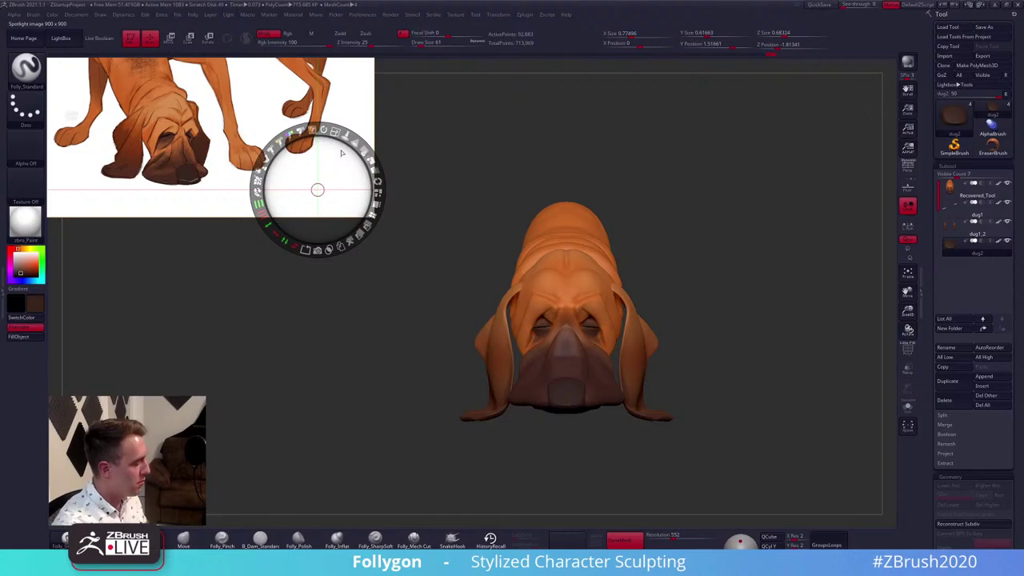
{"action": "key", "text": "z"}
Select the head subtool and touch up the fold at the inner eye corner with Folly_Clay and smoothing
{"action": "right_click_drag", "start_coordinate": [554, 279], "coordinate": [631, 321]}
{"action": "left_click", "coordinate": [572, 299], "text": "alt"}
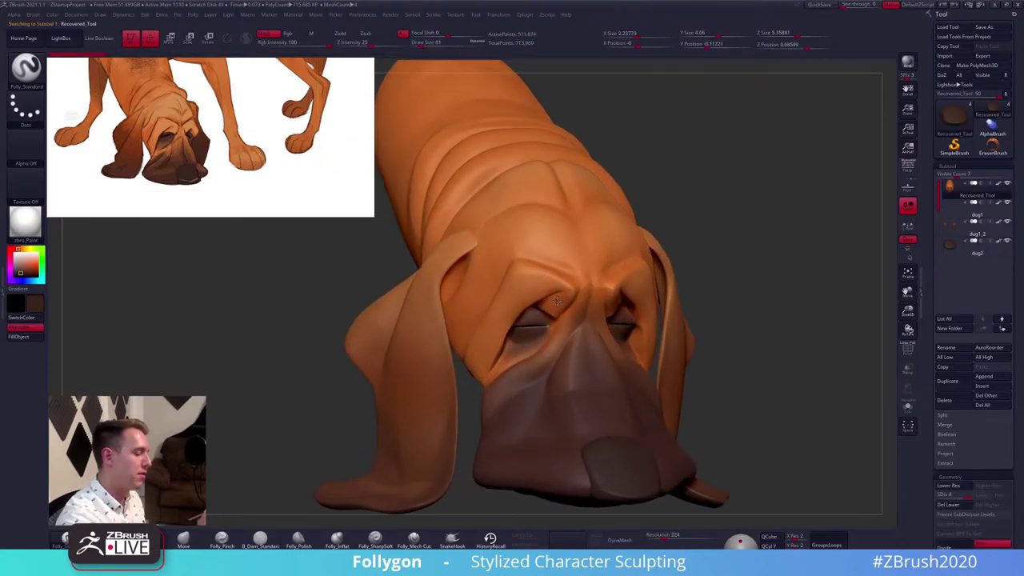
{"action": "mouse_move", "coordinate": [557, 301]}
{"action": "right_mouse_down"}
{"action": "mouse_move", "coordinate": [605, 288]}
{"action": "mouse_move", "coordinate": [569, 290]}
{"action": "right_mouse_up"}
{"action": "key", "text": "2"}
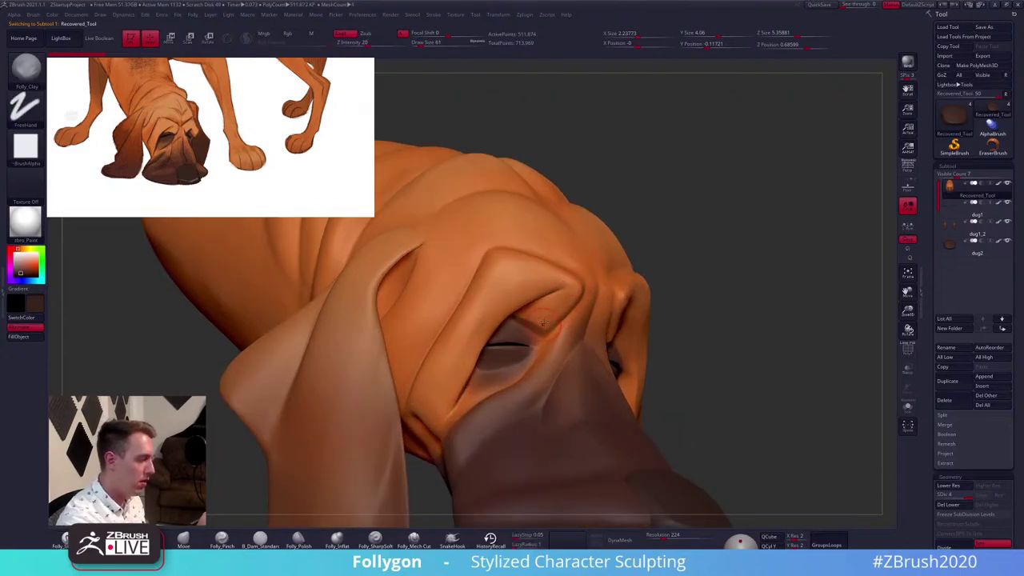
{"action": "key", "text": "shift"}
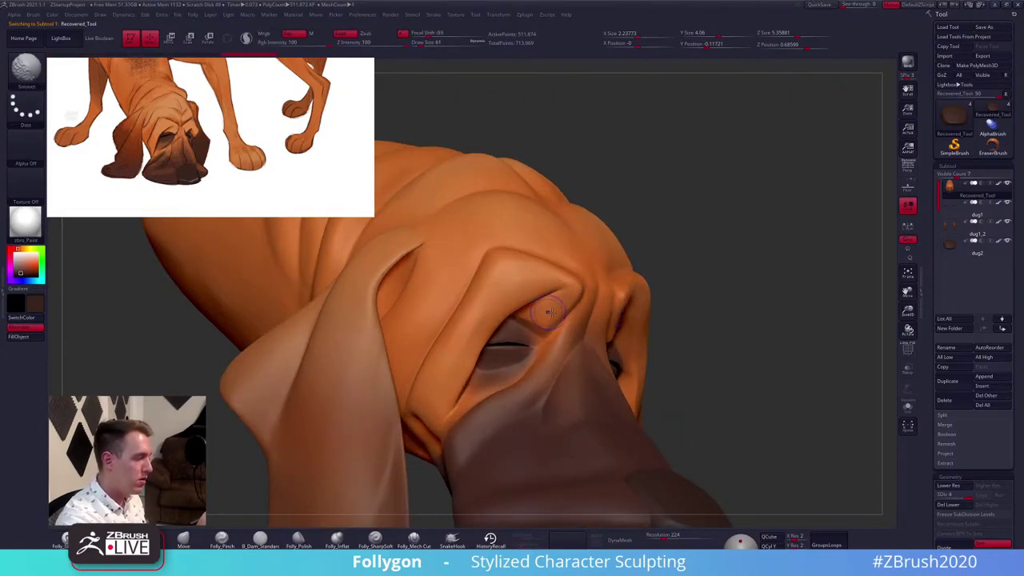
{"action": "right_click_drag", "start_coordinate": [552, 313], "coordinate": [555, 276], "text": "ctrl"}
{"action": "right_click_drag", "start_coordinate": [560, 344], "coordinate": [690, 396], "text": "shift"}
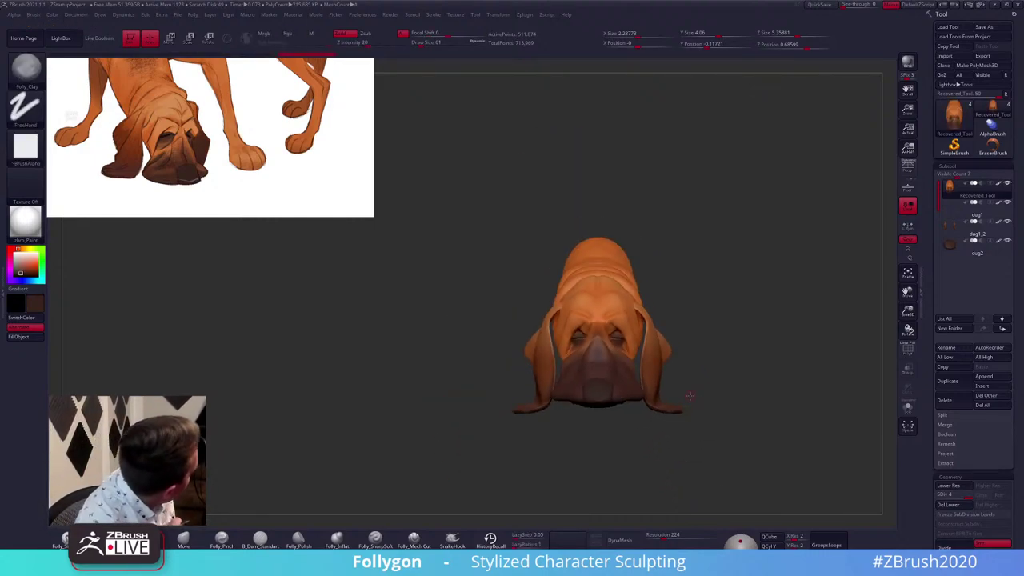
Isolate the head and smooth the underside of the muzzle at subdivision level 2 with draw size 181
{"action": "mouse_move", "coordinate": [690, 395]}
{"action": "right_mouse_down"}
{"action": "mouse_move", "coordinate": [705, 373]}
{"action": "mouse_move", "coordinate": [677, 378]}
{"action": "mouse_move", "coordinate": [713, 366]}
{"action": "mouse_move", "coordinate": [612, 370]}
{"action": "mouse_move", "coordinate": [632, 297]}
{"action": "mouse_move", "coordinate": [623, 402]}
{"action": "mouse_move", "coordinate": [606, 326]}
{"action": "right_mouse_up"}
{"action": "key", "text": "space"}
{"action": "left_click_drag", "start_coordinate": [599, 325], "coordinate": [606, 325]}
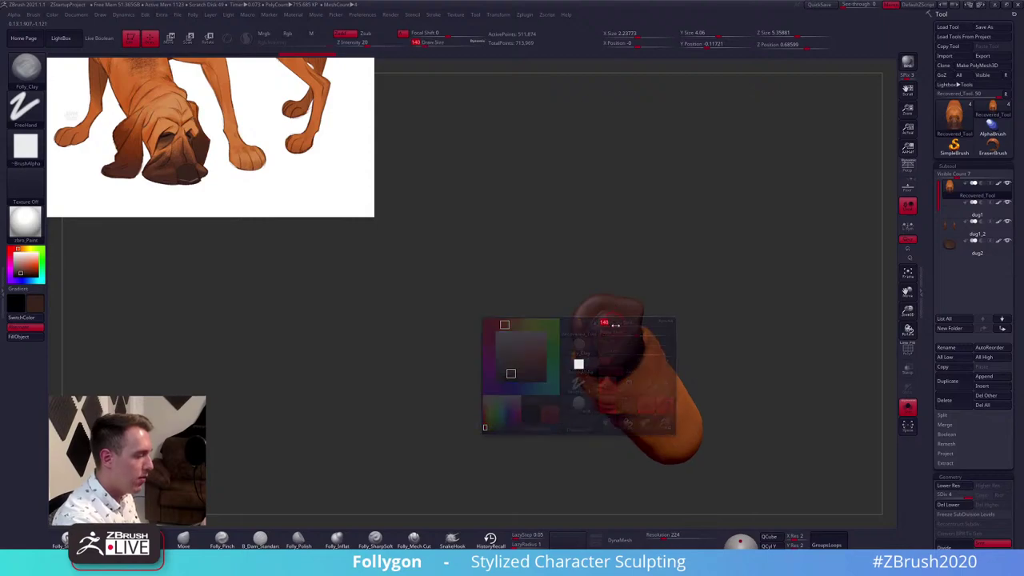
{"action": "right_click_drag", "start_coordinate": [606, 325], "coordinate": [594, 335], "text": "ctrl"}
{"action": "key", "text": "shift+d"}
{"action": "key", "text": "shift+d"}
{"action": "key", "text": "space"}
{"action": "left_click_drag", "start_coordinate": [593, 333], "coordinate": [604, 333]}
{"action": "right_click_drag", "start_coordinate": [603, 332], "coordinate": [588, 340]}
{"action": "key", "text": "shift"}
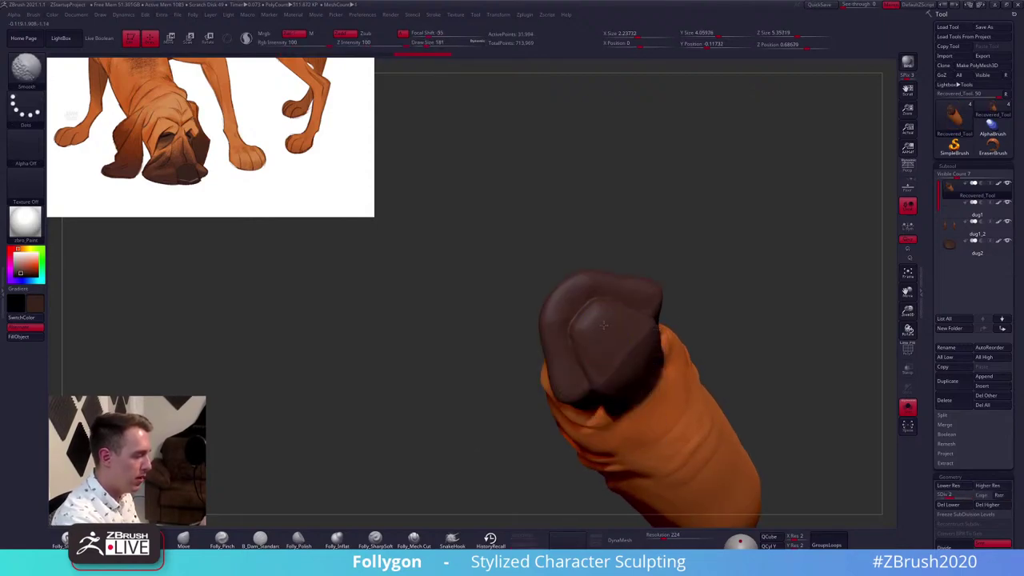
{"action": "left_click_drag", "start_coordinate": [633, 333], "coordinate": [617, 352], "text": "shift"}
{"action": "right_click_drag", "start_coordinate": [605, 369], "coordinate": [580, 356], "text": "alt"}
{"action": "right_click_drag", "start_coordinate": [616, 404], "coordinate": [607, 397]}
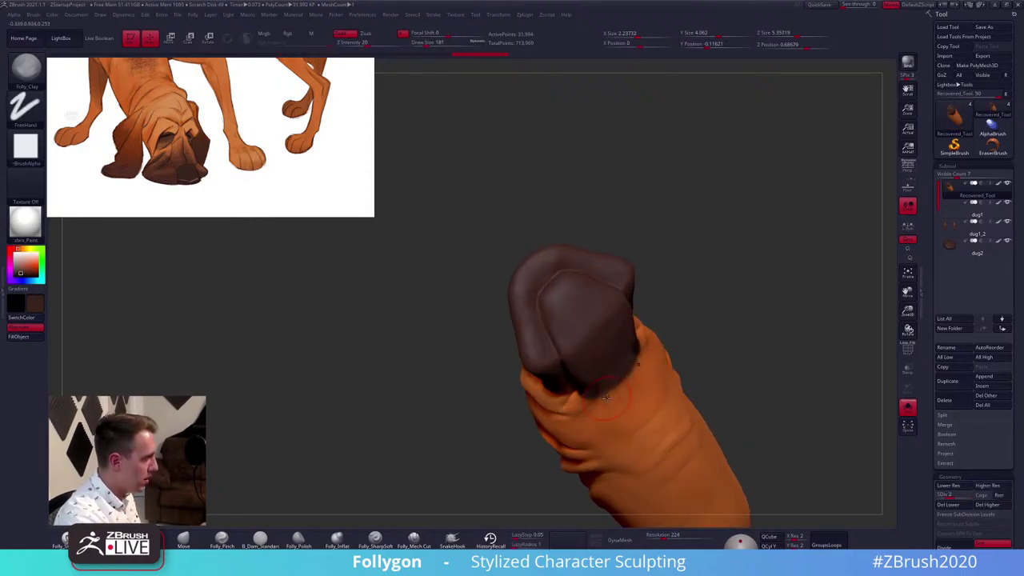
{"action": "right_click_drag", "start_coordinate": [612, 344], "coordinate": [605, 363]}
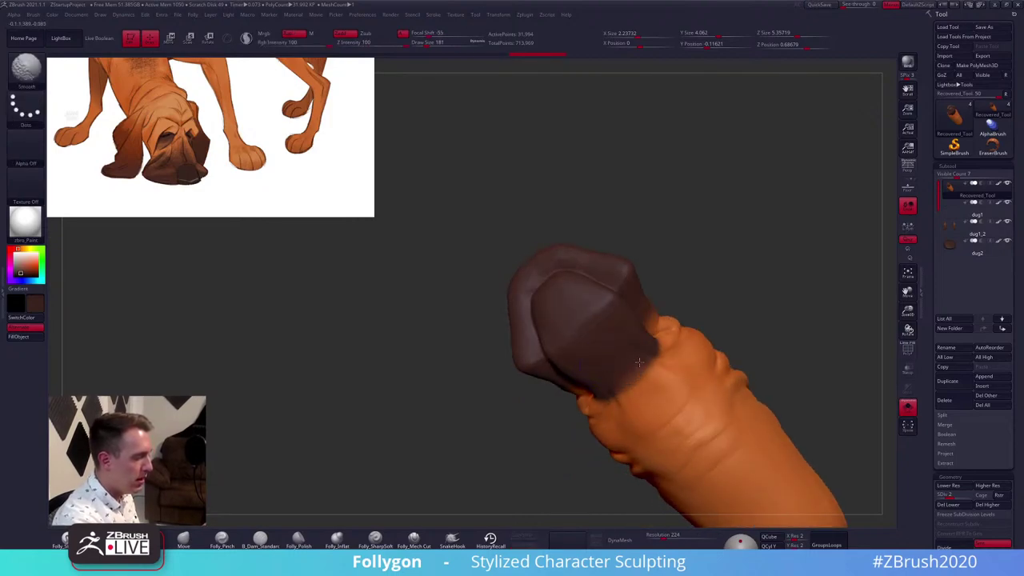
Carve skin folds across the throat with Folly_SharpSoft at subdivision level 4, using draw sizes 279 and 292
{"action": "mouse_move", "coordinate": [671, 386]}
{"action": "right_mouse_down"}
{"action": "mouse_move", "coordinate": [637, 380]}
{"action": "mouse_move", "coordinate": [641, 414]}
{"action": "mouse_move", "coordinate": [480, 500]}
{"action": "right_mouse_up"}
{"action": "key", "text": "d"}
{"action": "left_click", "coordinate": [376, 540]}
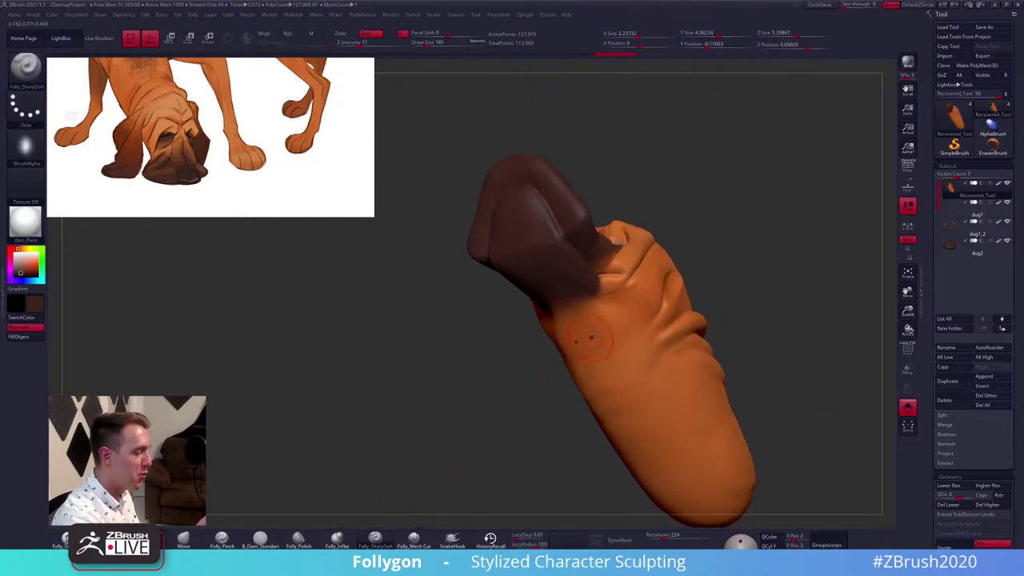
{"action": "key", "text": "s"}
{"action": "left_click", "coordinate": [592, 338]}
{"action": "right_click_drag", "start_coordinate": [613, 339], "coordinate": [661, 339], "text": "ctrl"}
{"action": "key", "text": "ctrl+d"}
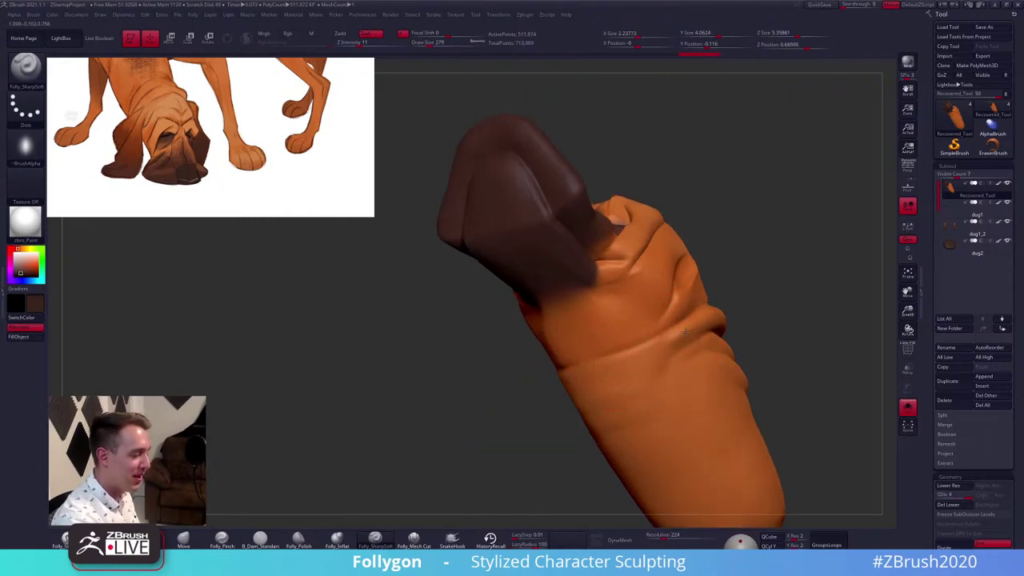
{"action": "left_click_drag", "start_coordinate": [686, 330], "coordinate": [532, 392]}
{"action": "key", "text": "s"}
{"action": "left_click", "coordinate": [579, 427]}
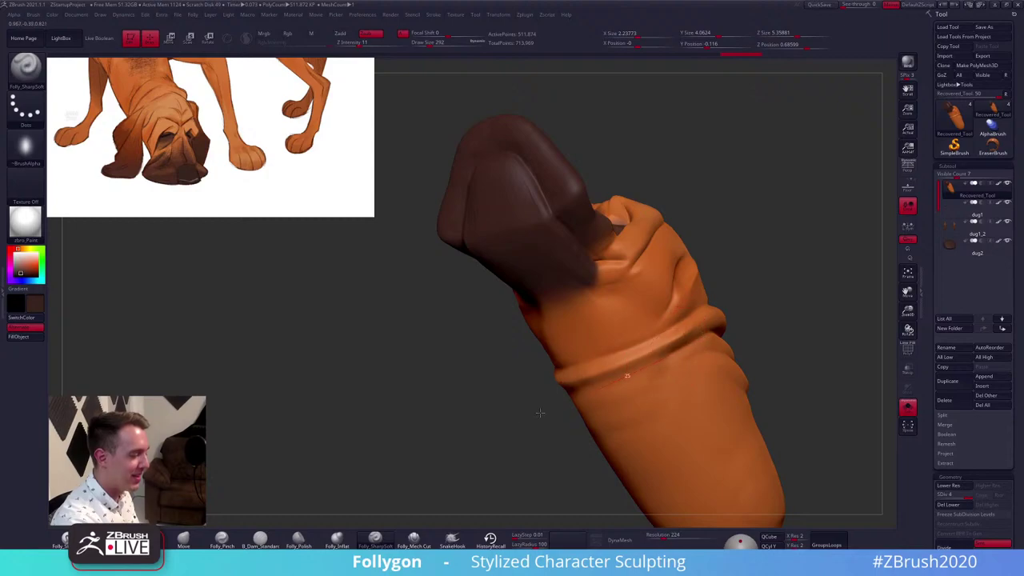
{"action": "left_click_drag", "start_coordinate": [708, 347], "coordinate": [516, 424]}
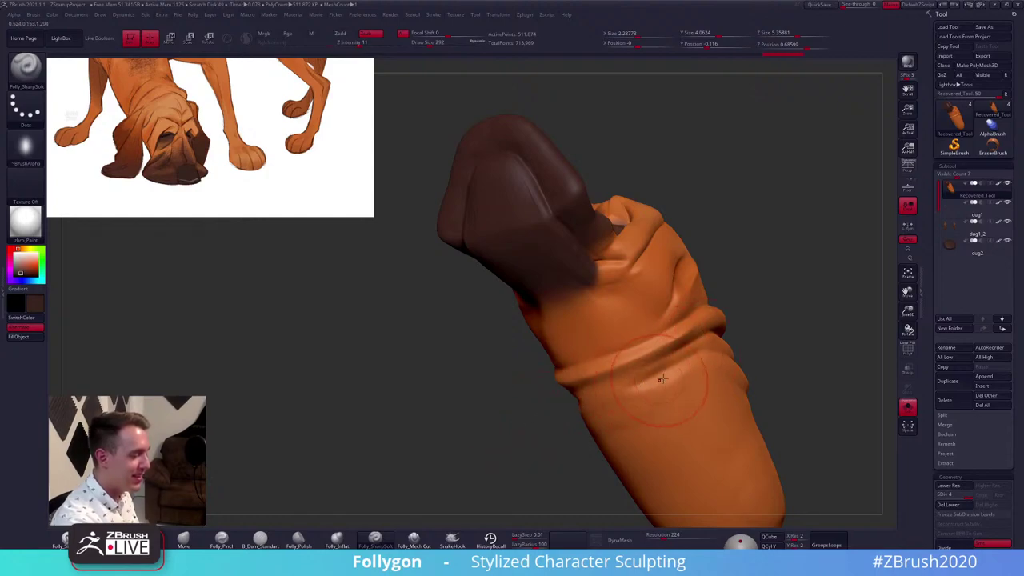
Add more wrinkles across the throat closer to the jaw and soften them at subdivision level 3
{"action": "mouse_move", "coordinate": [683, 370]}
{"action": "left_mouse_down", "text": "shift"}
{"action": "mouse_move", "coordinate": [567, 406]}
{"action": "mouse_move", "coordinate": [574, 413]}
{"action": "mouse_move", "coordinate": [558, 430]}
{"action": "mouse_move", "coordinate": [730, 379]}
{"action": "left_mouse_up", "text": "shift"}
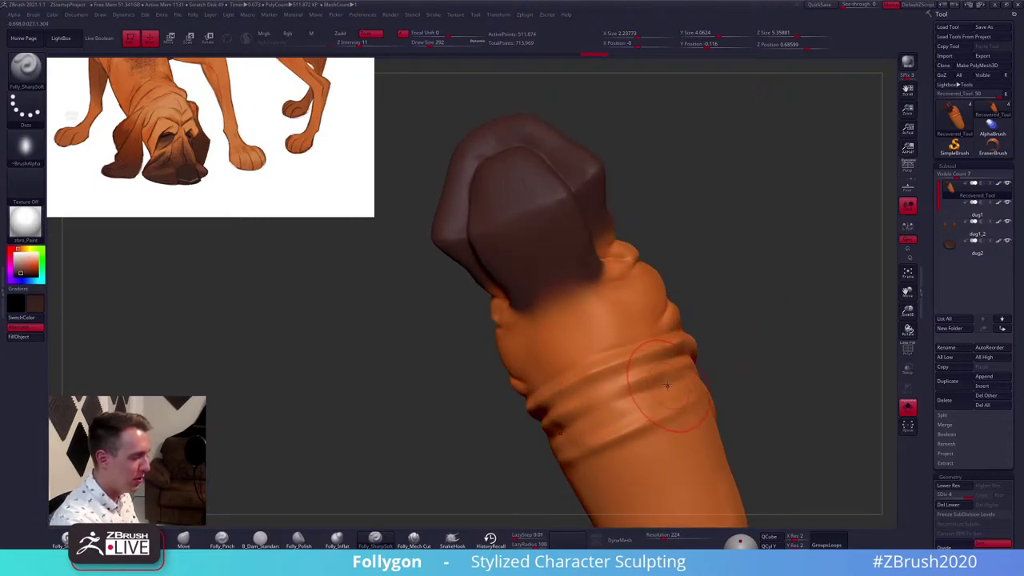
{"action": "left_click_drag", "start_coordinate": [560, 354], "coordinate": [677, 322]}
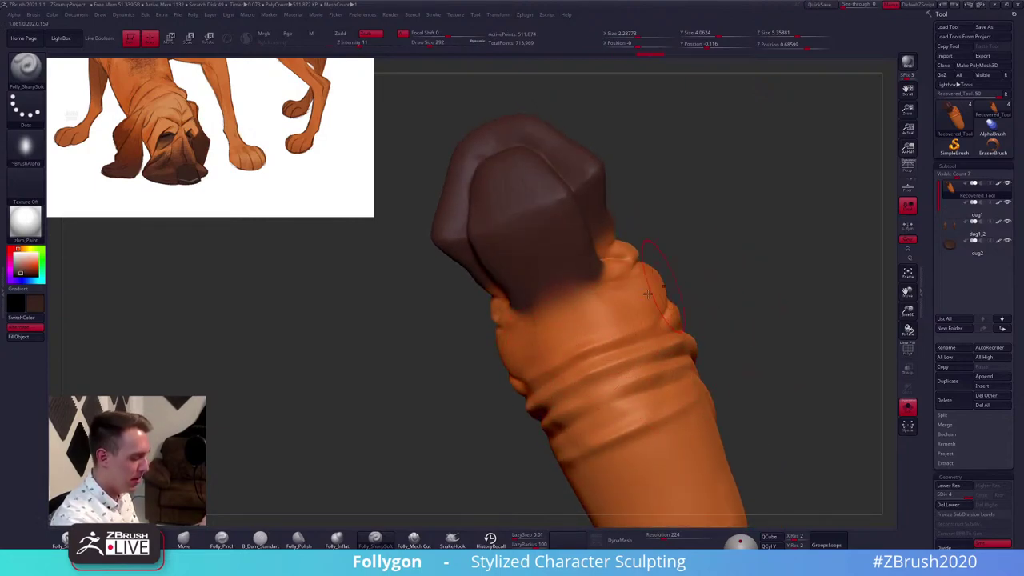
{"action": "left_click_drag", "start_coordinate": [524, 364], "coordinate": [655, 312]}
{"action": "left_click_drag", "start_coordinate": [740, 316], "coordinate": [725, 304]}
{"action": "key", "text": "shift+d"}
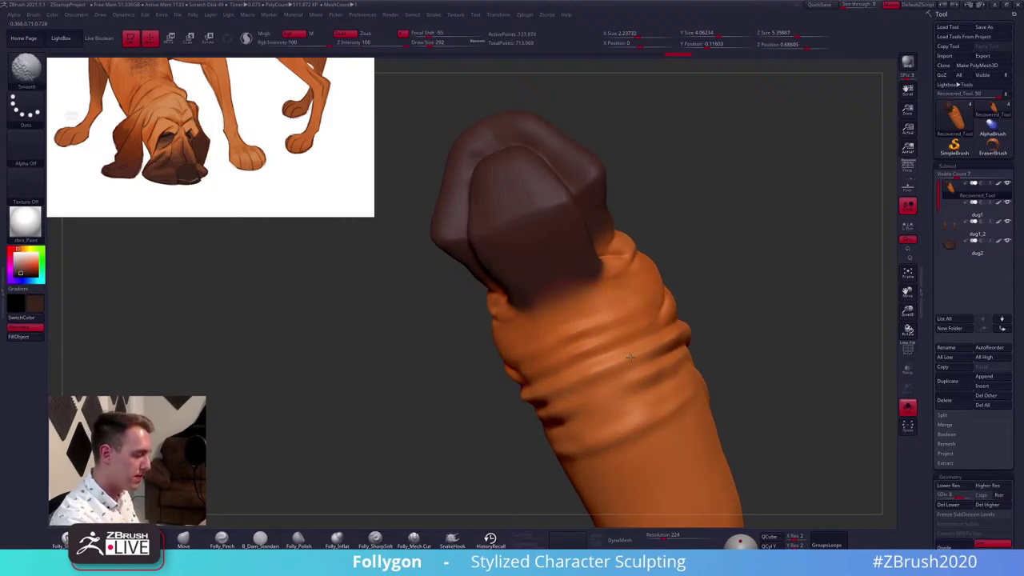
Smooth the transition between the muzzle's underside and the throat at subdivision levels 3 and 4
{"action": "mouse_move", "coordinate": [557, 269]}
{"action": "right_mouse_down"}
{"action": "mouse_move", "coordinate": [566, 268]}
{"action": "mouse_move", "coordinate": [521, 241]}
{"action": "mouse_move", "coordinate": [534, 203]}
{"action": "mouse_move", "coordinate": [534, 217]}
{"action": "right_mouse_up"}
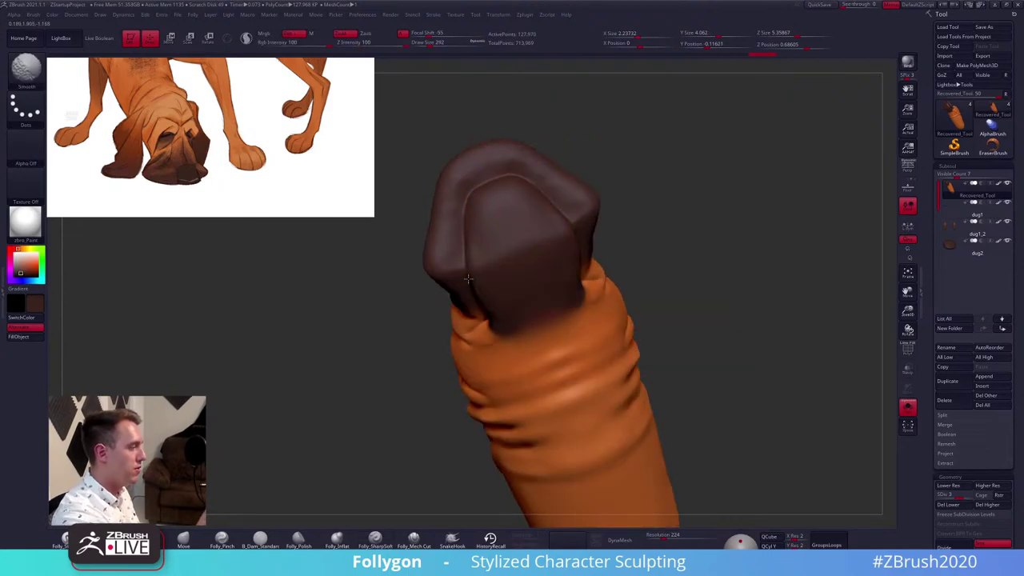
{"action": "key", "text": "d"}
{"action": "mouse_move", "coordinate": [472, 276]}
{"action": "right_mouse_down"}
{"action": "mouse_move", "coordinate": [519, 261]}
{"action": "mouse_move", "coordinate": [481, 313]}
{"action": "mouse_move", "coordinate": [504, 319]}
{"action": "right_mouse_up"}
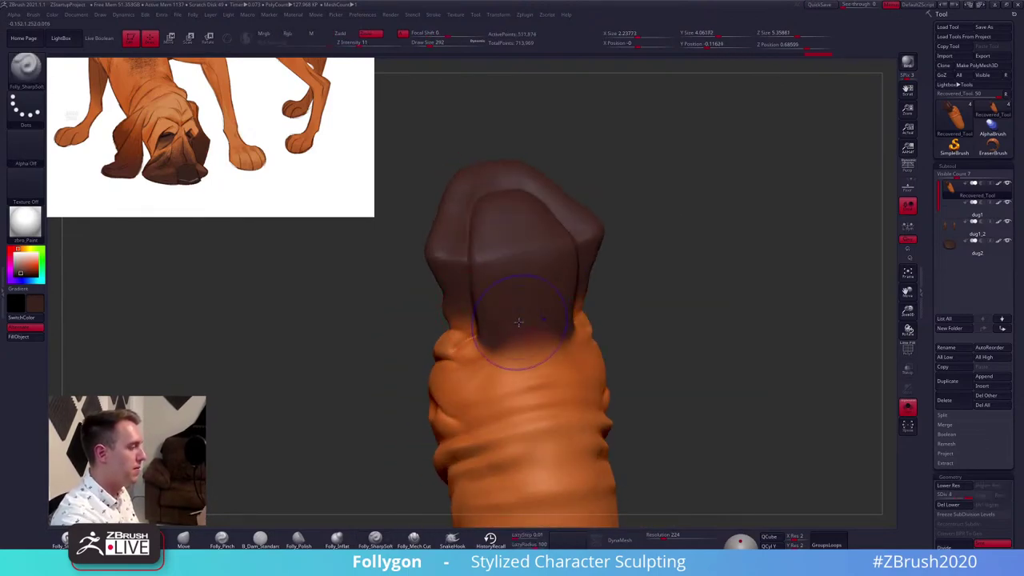
{"action": "left_click_drag", "start_coordinate": [519, 322], "coordinate": [485, 326]}
{"action": "mouse_move", "coordinate": [519, 310]}
{"action": "right_mouse_down"}
{"action": "mouse_move", "coordinate": [499, 309]}
{"action": "mouse_move", "coordinate": [535, 341]}
{"action": "mouse_move", "coordinate": [594, 269]}
{"action": "mouse_move", "coordinate": [601, 314]}
{"action": "mouse_move", "coordinate": [672, 365]}
{"action": "right_mouse_up"}
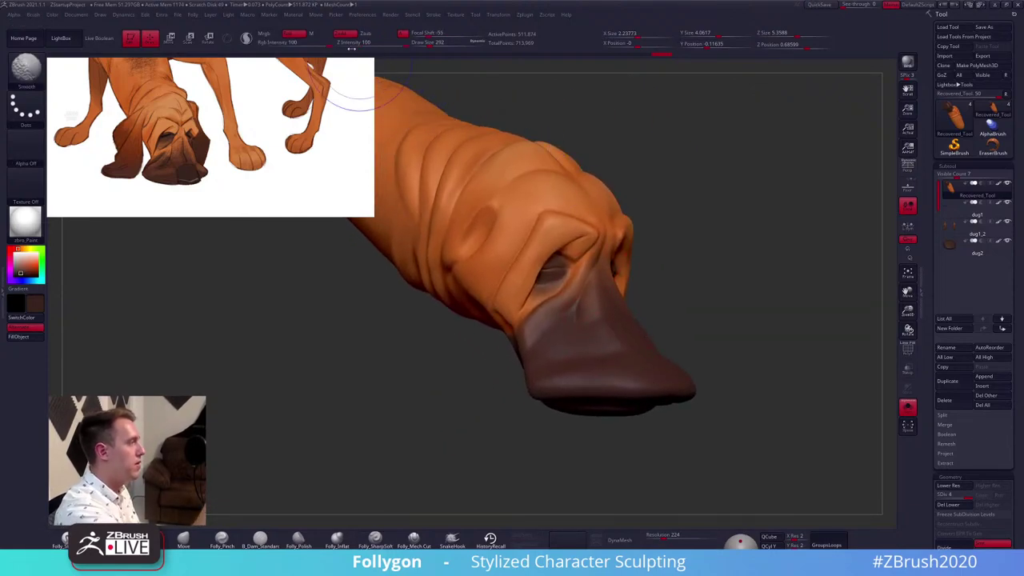
Limit the Smooth brush to colour only and blend the brown muzzle into the orange throat at subdivision level 4
{"action": "left_click", "coordinate": [349, 36], "text": "shift"}
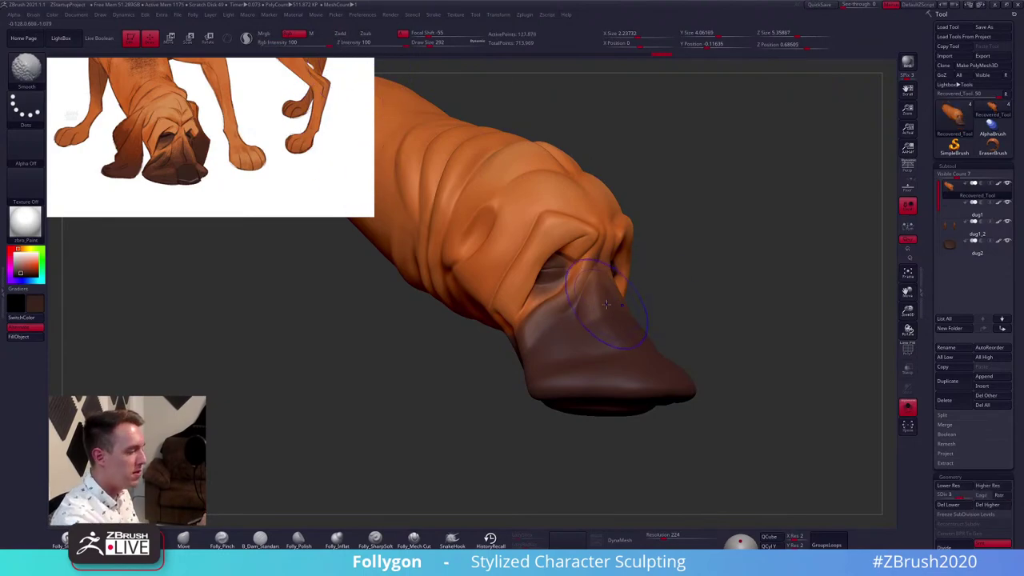
{"action": "key", "text": "shift+d"}
{"action": "key", "text": "shift+d"}
{"action": "right_click_drag", "start_coordinate": [577, 286], "coordinate": [591, 342]}
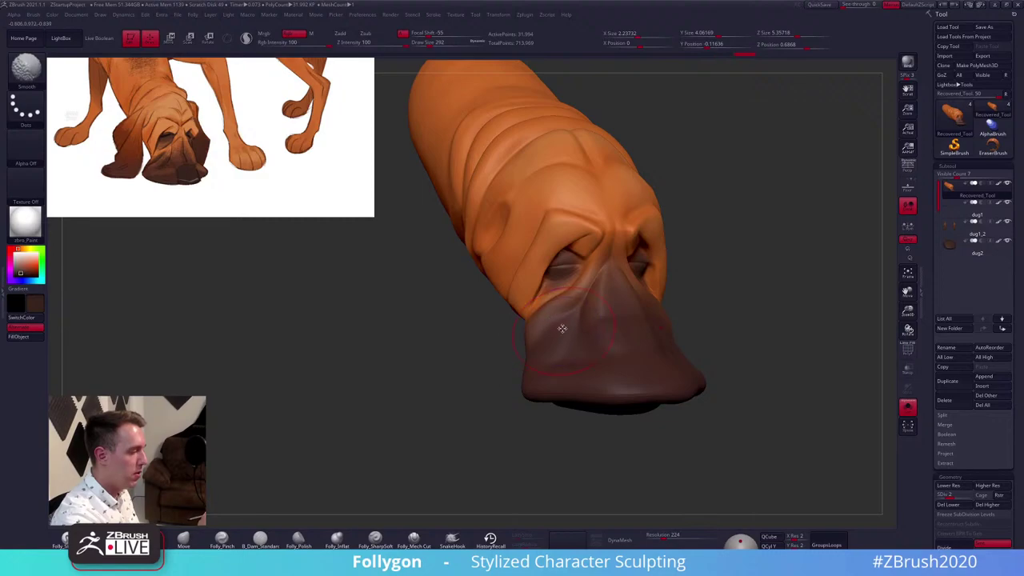
{"action": "right_click_drag", "start_coordinate": [563, 329], "coordinate": [525, 333]}
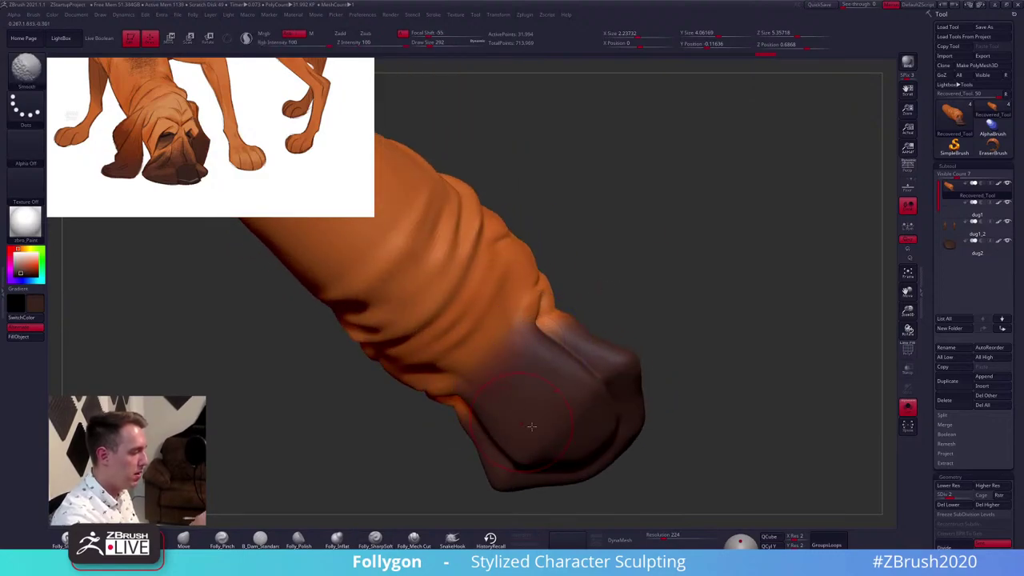
{"action": "key", "text": "d"}
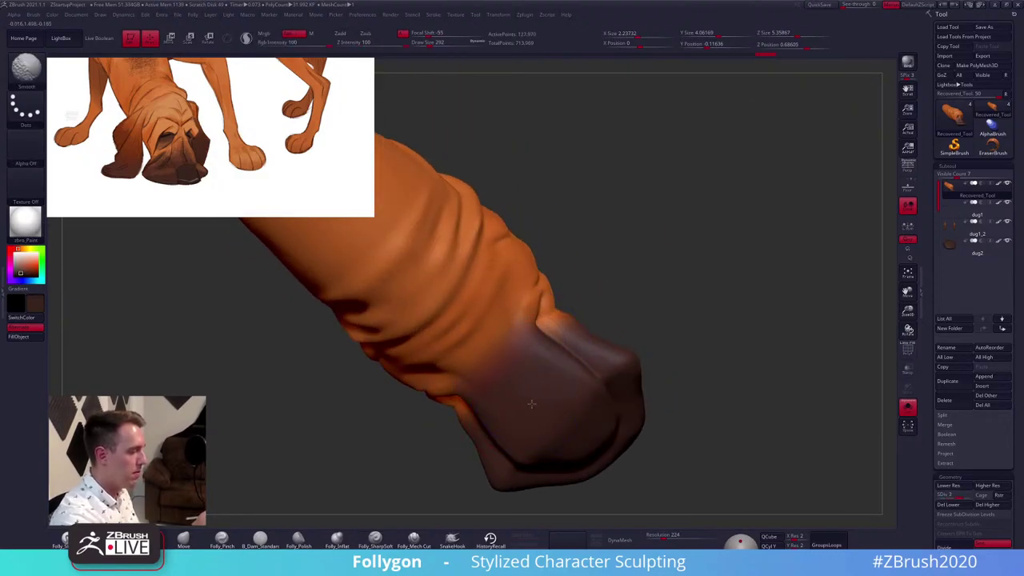
{"action": "key", "text": "d"}
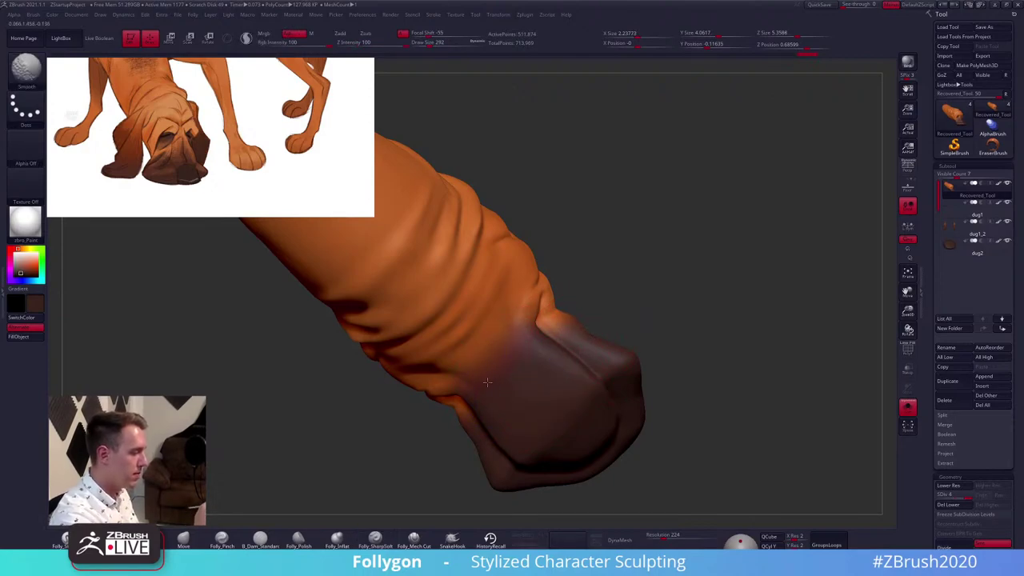
{"action": "left_click_drag", "start_coordinate": [527, 343], "coordinate": [541, 369], "text": "shift"}
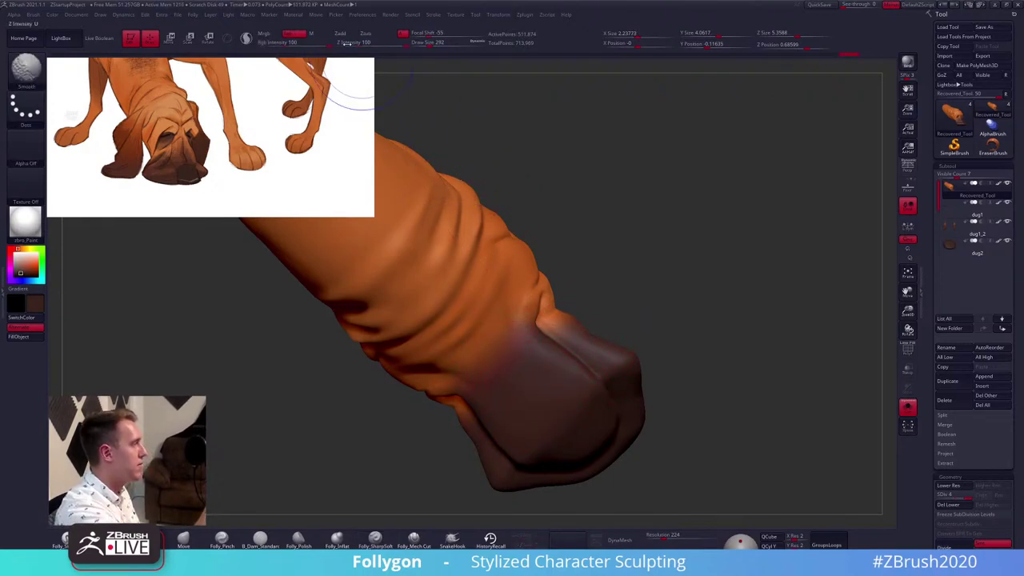
With Folly_Standard at RGB intensity 5 and no sculpting, paint sampled brown and orange along the colour transition under the muzzle
{"action": "right_click_drag", "start_coordinate": [514, 376], "coordinate": [568, 352], "text": "alt"}
{"action": "key", "text": "c"}
{"action": "key", "text": "1"}
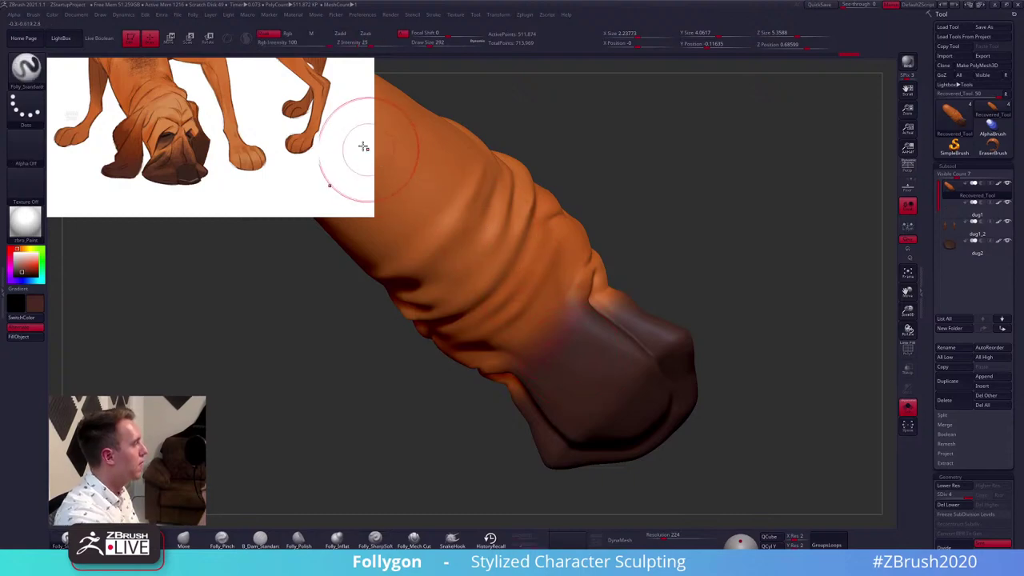
{"action": "left_click", "coordinate": [312, 45]}
{"action": "type", "text": "5"}
{"action": "key", "text": "Return"}
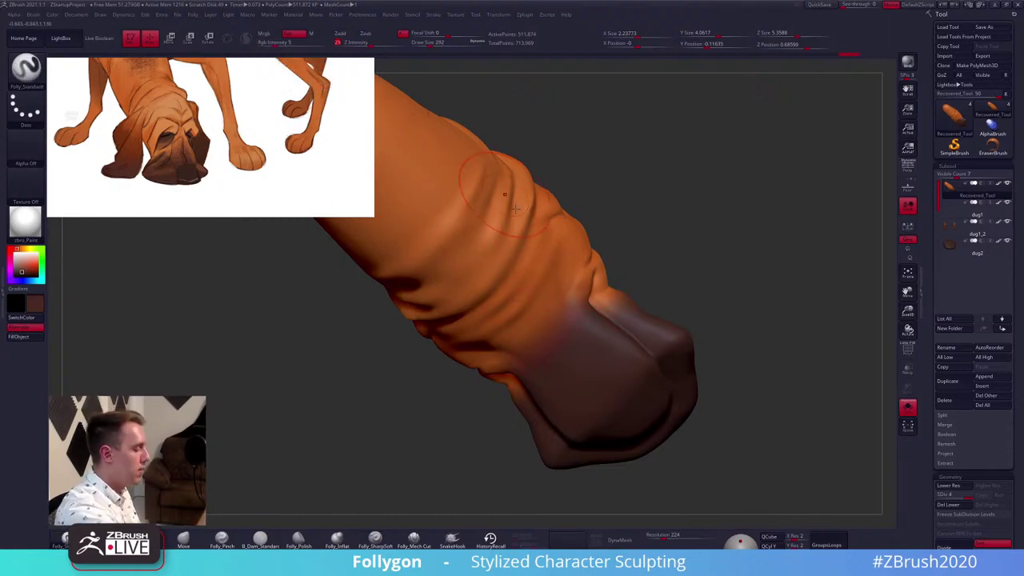
{"action": "right_click_drag", "start_coordinate": [578, 318], "coordinate": [565, 344]}
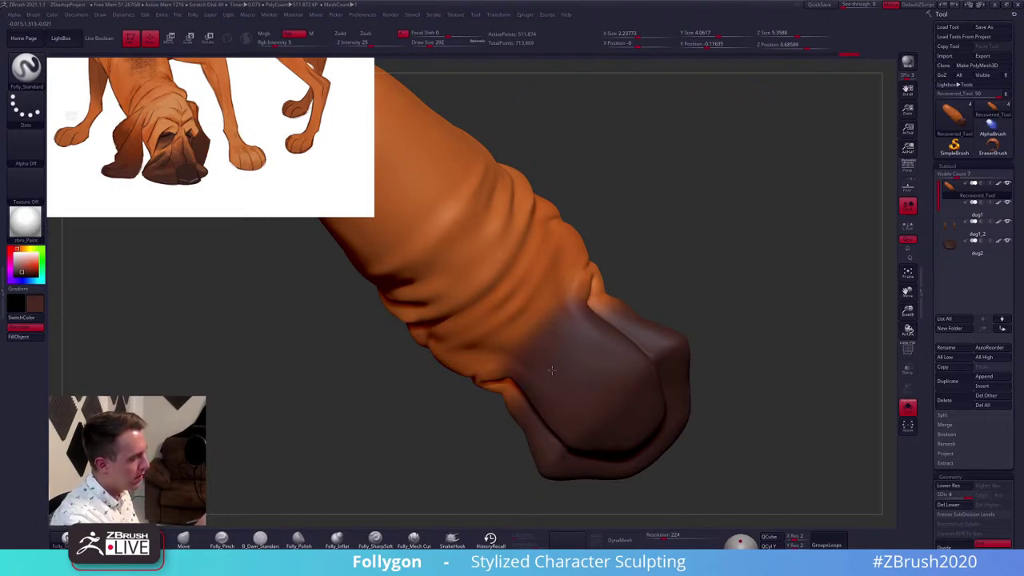
{"action": "key", "text": "c"}
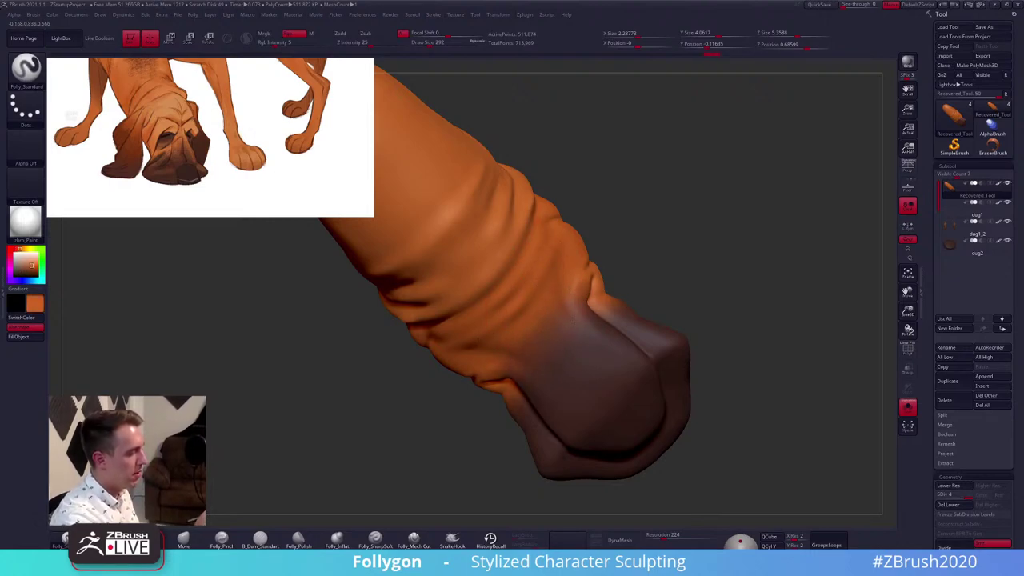
Give the Folly_Standard brush a Spray stroke and Alpha 07 for painting mottled colour on the muzzle
{"action": "mouse_move", "coordinate": [663, 316]}
{"action": "right_mouse_down"}
{"action": "mouse_move", "coordinate": [560, 240]}
{"action": "mouse_move", "coordinate": [540, 212]}
{"action": "mouse_move", "coordinate": [578, 231]}
{"action": "mouse_move", "coordinate": [576, 334]}
{"action": "right_mouse_up"}
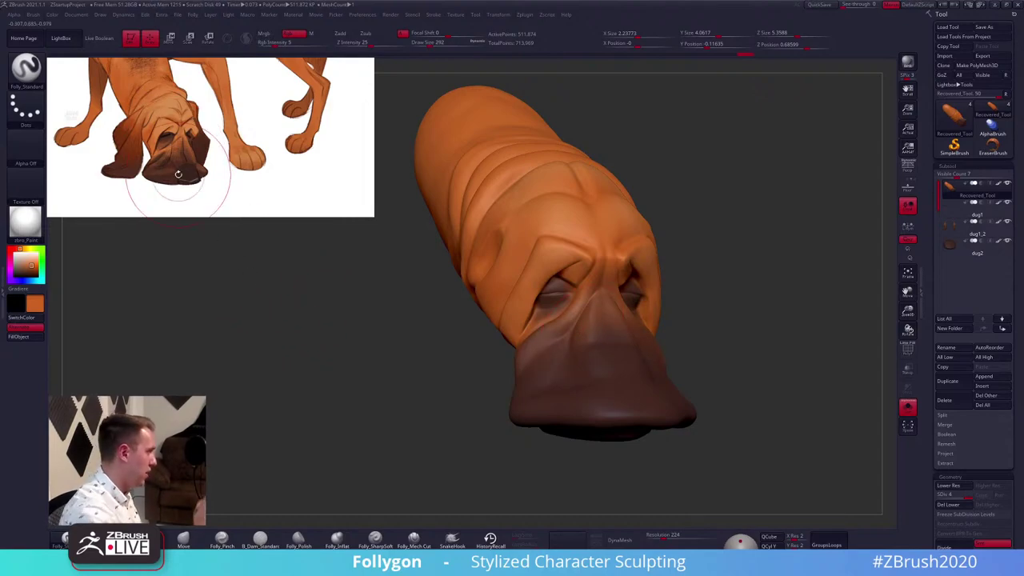
{"action": "mouse_move", "coordinate": [620, 379]}
{"action": "right_mouse_down"}
{"action": "mouse_move", "coordinate": [671, 385]}
{"action": "mouse_move", "coordinate": [632, 401]}
{"action": "right_mouse_up"}
{"action": "key", "text": "space"}
{"action": "left_click", "coordinate": [26, 104]}
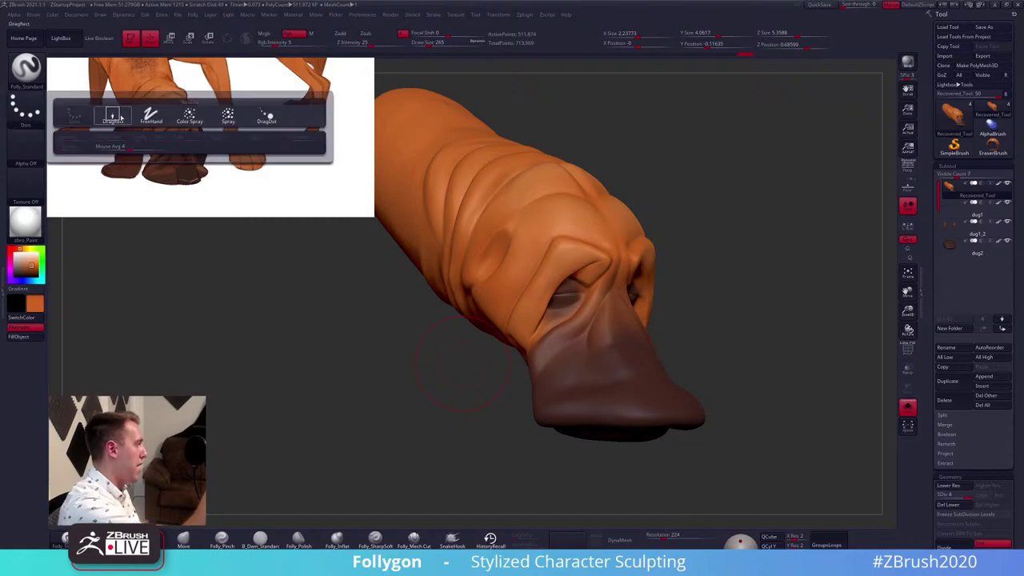
{"action": "left_click", "coordinate": [228, 116]}
{"action": "left_click", "coordinate": [25, 146]}
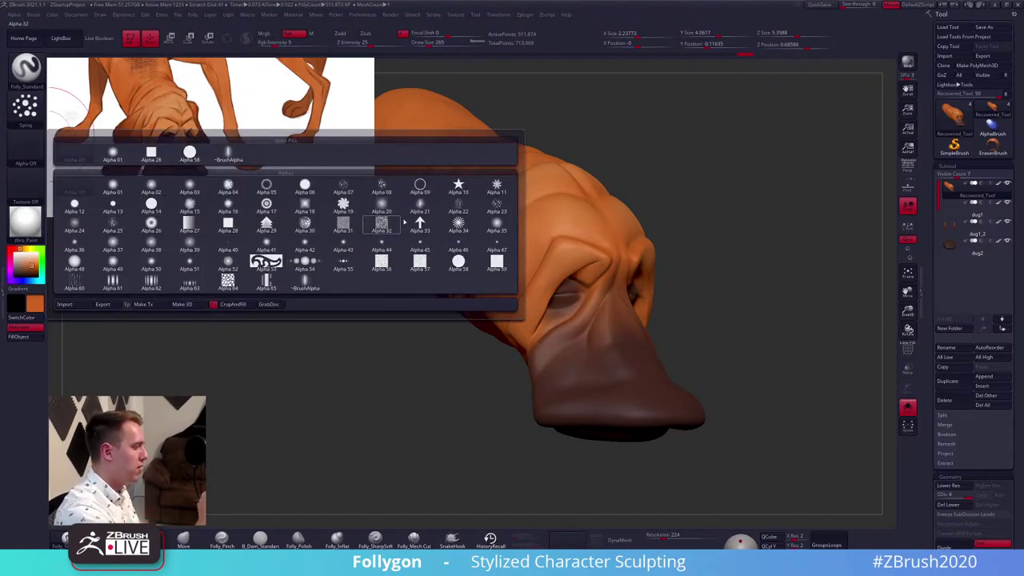
{"action": "left_click", "coordinate": [350, 187]}
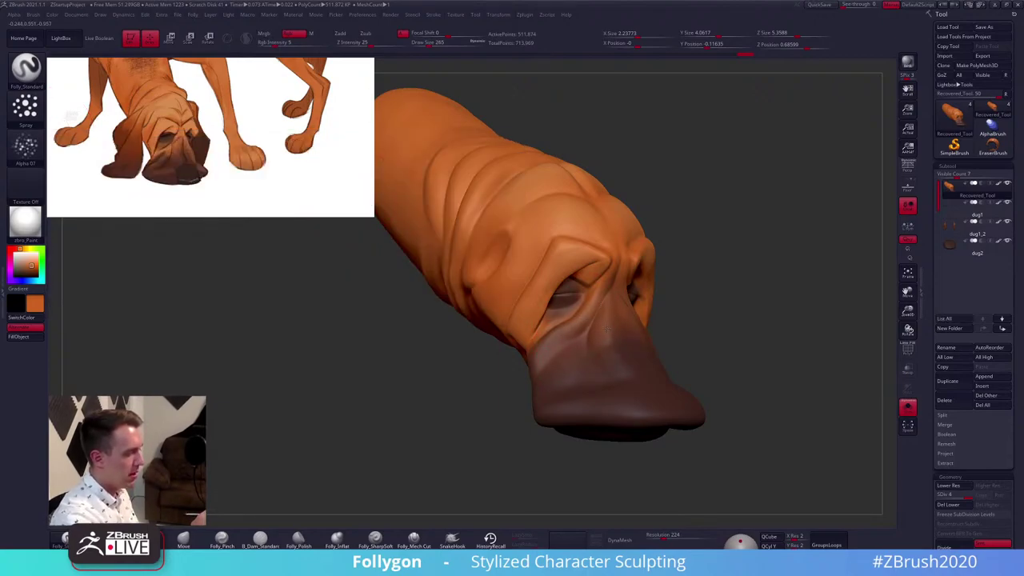
Spray orange over the top of the muzzle, sample the dark brown there, and reduce the draw size
{"action": "left_click_drag", "start_coordinate": [625, 352], "coordinate": [617, 360]}
{"action": "right_click_drag", "start_coordinate": [617, 360], "coordinate": [564, 358], "text": "alt"}
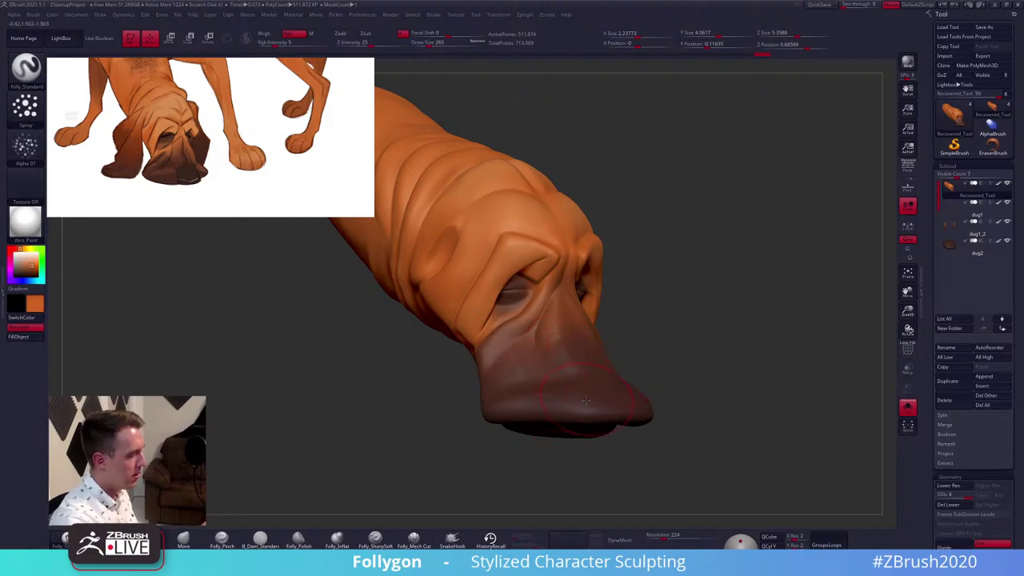
{"action": "key", "text": "c"}
{"action": "right_click_drag", "start_coordinate": [587, 401], "coordinate": [573, 442]}
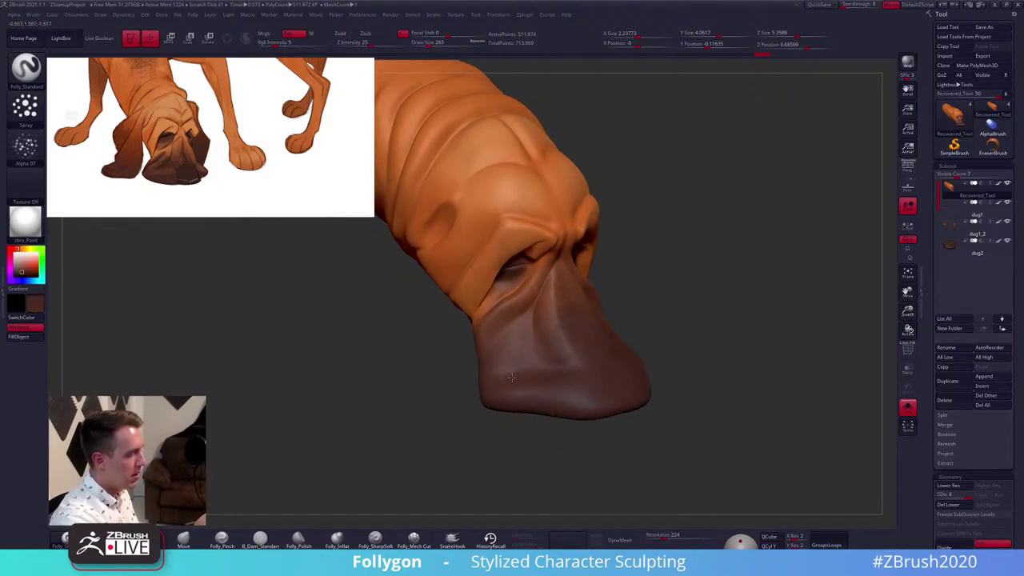
{"action": "right_click_drag", "start_coordinate": [528, 422], "coordinate": [533, 393]}
{"action": "key", "text": "space"}
{"action": "key", "text": "space"}
{"action": "left_click_drag", "start_coordinate": [570, 360], "coordinate": [565, 360]}
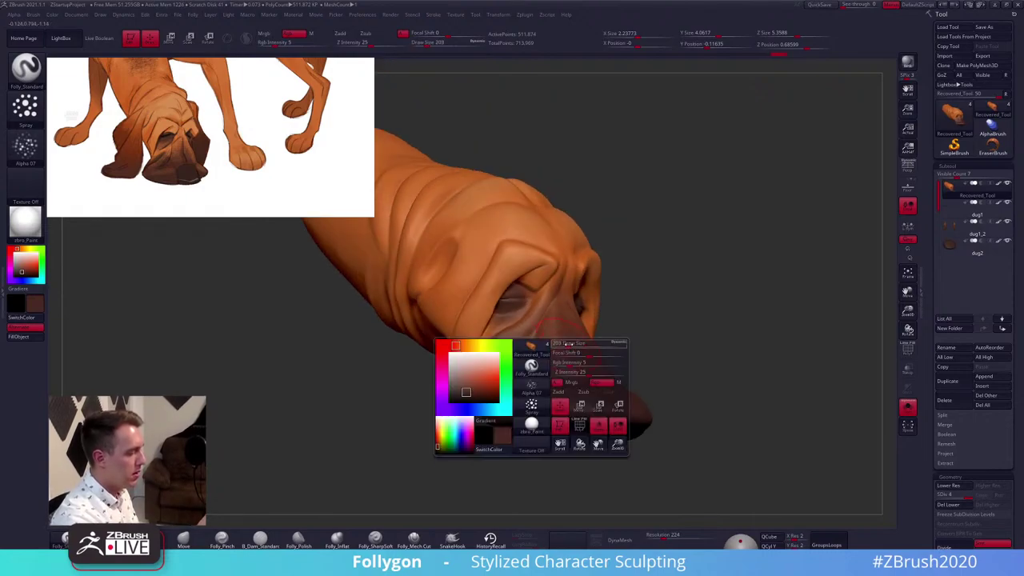
Sample orange from the head and set the draw size to 113 for spraying around the bridge of the muzzle and the eyes
{"action": "key", "text": "c"}
{"action": "right_click_drag", "start_coordinate": [538, 276], "coordinate": [526, 377], "text": "ctrl"}
{"action": "key", "text": "space"}
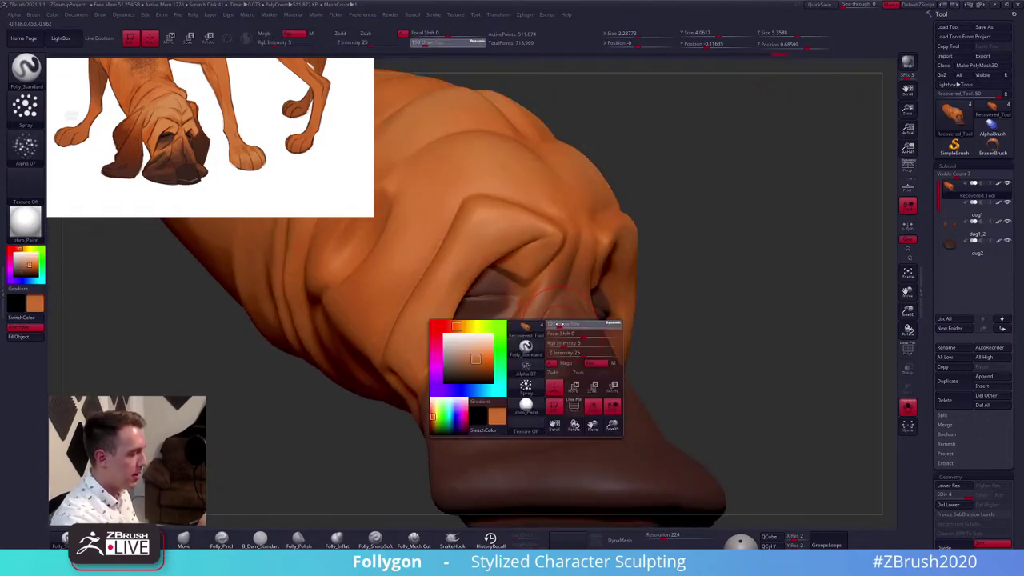
{"action": "left_click_drag", "start_coordinate": [565, 344], "coordinate": [560, 344]}
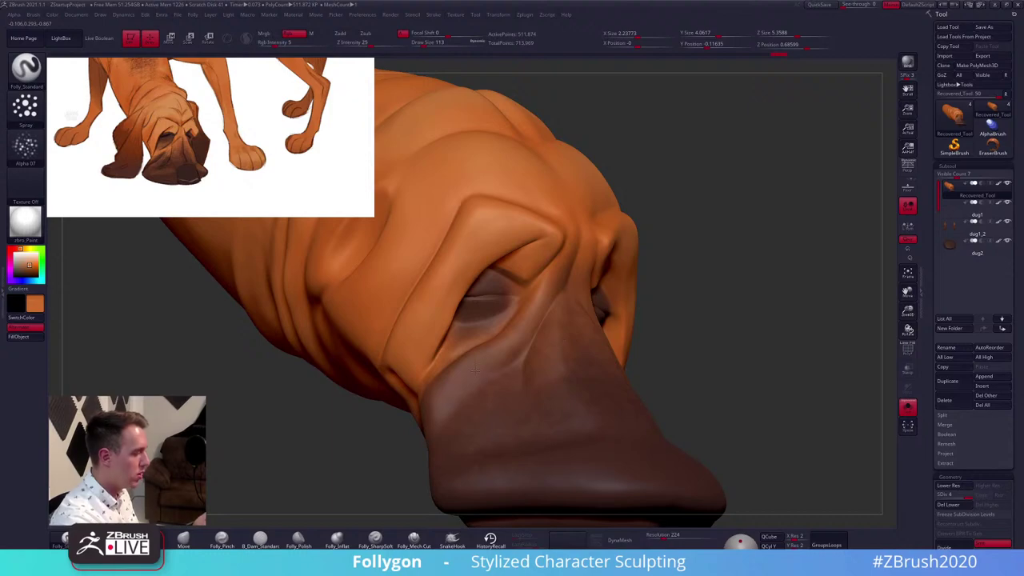
Sample the muzzle's dark brown as the paint colour and enlarge the brush
{"action": "right_click_drag", "start_coordinate": [576, 381], "coordinate": [585, 290], "text": "alt"}
{"action": "key", "text": "c"}
{"action": "key", "text": "space"}
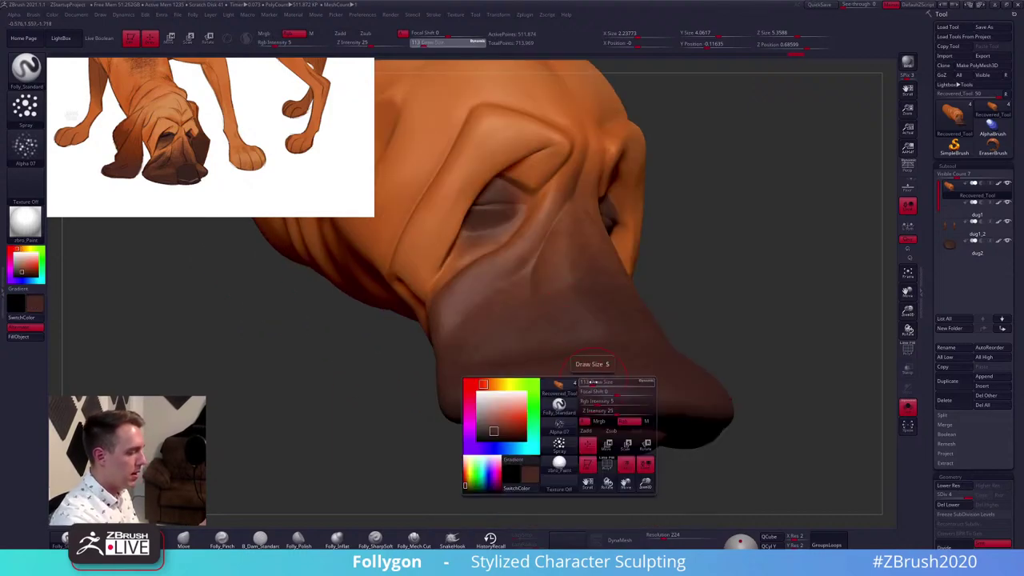
{"action": "left_click_drag", "start_coordinate": [582, 380], "coordinate": [588, 380]}
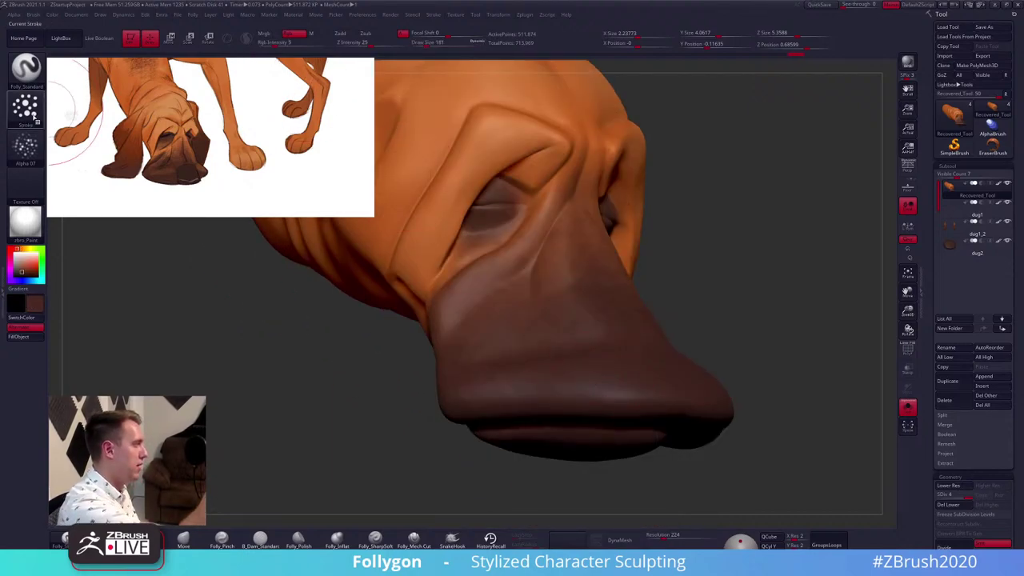
Set the Folly_Standard brush to a FreeHand stroke with the alpha turned off
{"action": "left_click", "coordinate": [25, 108]}
{"action": "left_click", "coordinate": [151, 116]}
{"action": "left_click", "coordinate": [25, 146]}
{"action": "left_click", "coordinate": [74, 157]}
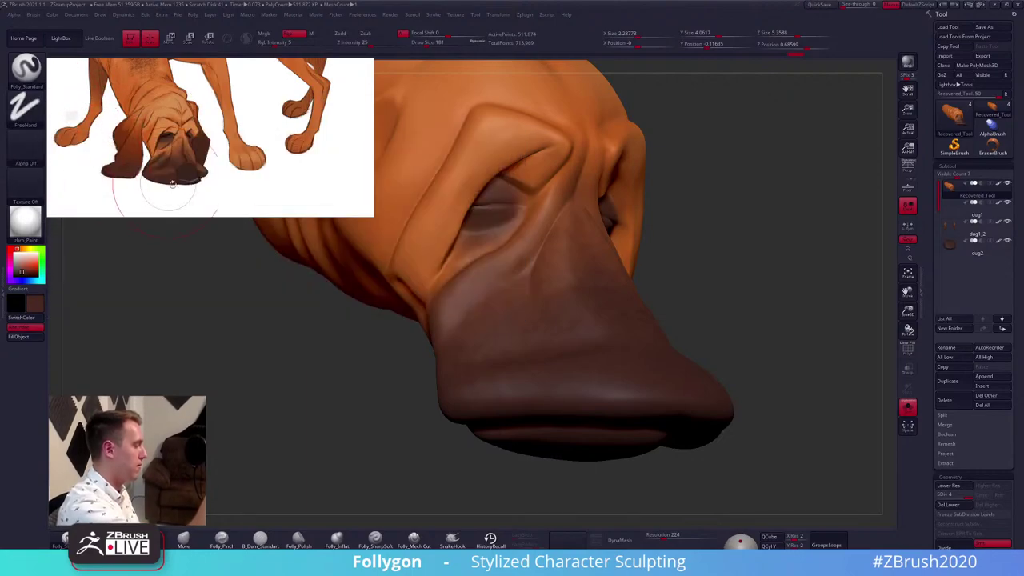
{"action": "right_click_drag", "start_coordinate": [575, 355], "coordinate": [596, 333]}
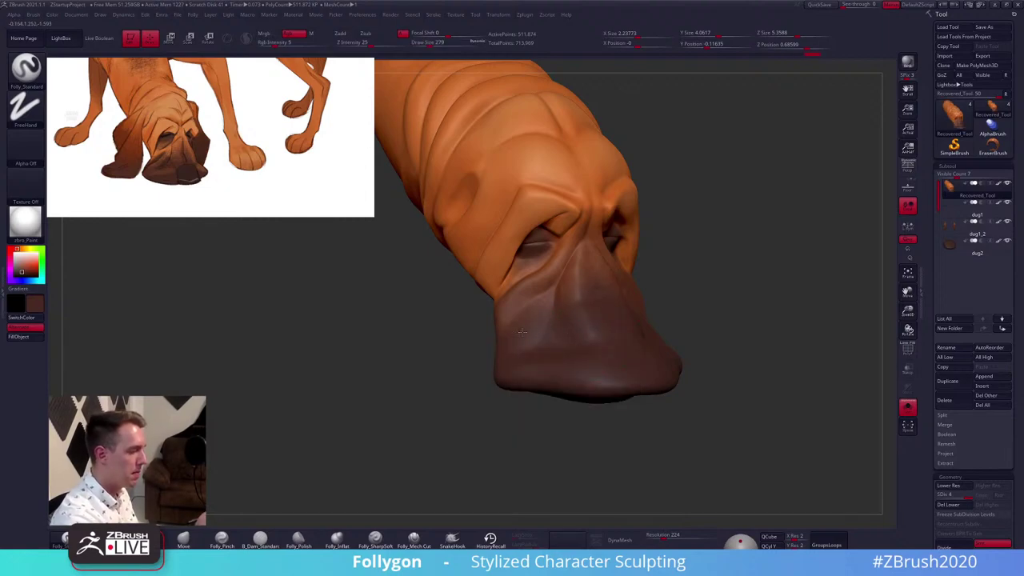
Leave solo mode to show the head with its ears and nose, and set the draw size to 170
{"action": "key", "text": "alt+s"}
{"action": "mouse_move", "coordinate": [634, 408]}
{"action": "right_mouse_down"}
{"action": "mouse_move", "coordinate": [664, 332]}
{"action": "mouse_move", "coordinate": [724, 360]}
{"action": "right_mouse_up"}
{"action": "key", "text": "space"}
{"action": "left_click_drag", "start_coordinate": [708, 341], "coordinate": [697, 342]}
{"action": "mouse_move", "coordinate": [640, 376]}
{"action": "right_mouse_down"}
{"action": "mouse_move", "coordinate": [632, 344]}
{"action": "mouse_move", "coordinate": [608, 328]}
{"action": "right_mouse_up"}
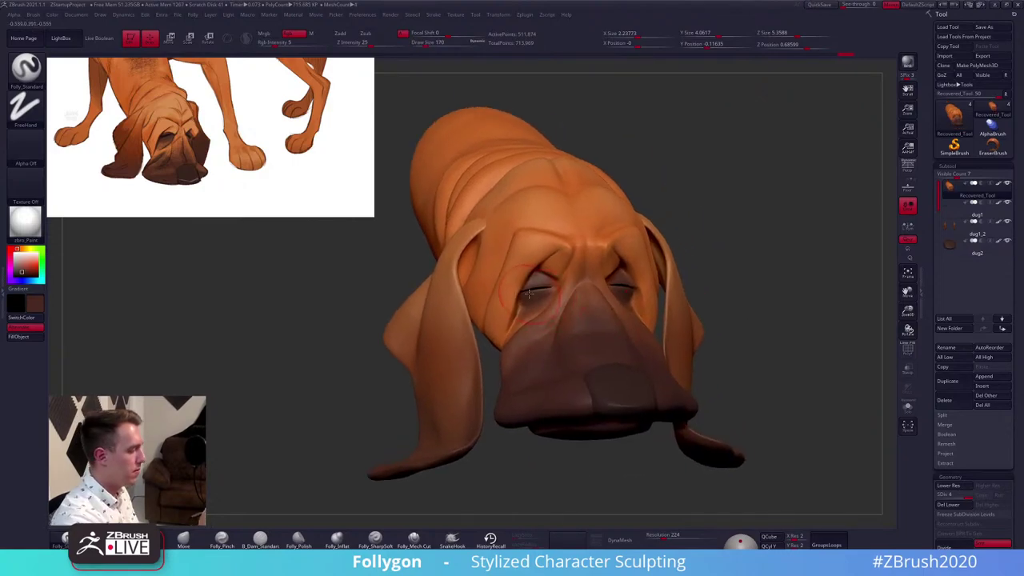
Sample the brown beside the eye as the paint colour and reduce the draw size to 113
{"action": "key", "text": "c"}
{"action": "key", "text": "space"}
{"action": "left_click_drag", "start_coordinate": [529, 294], "coordinate": [525, 294]}
{"action": "key", "text": "z"}
{"action": "key", "text": "z"}
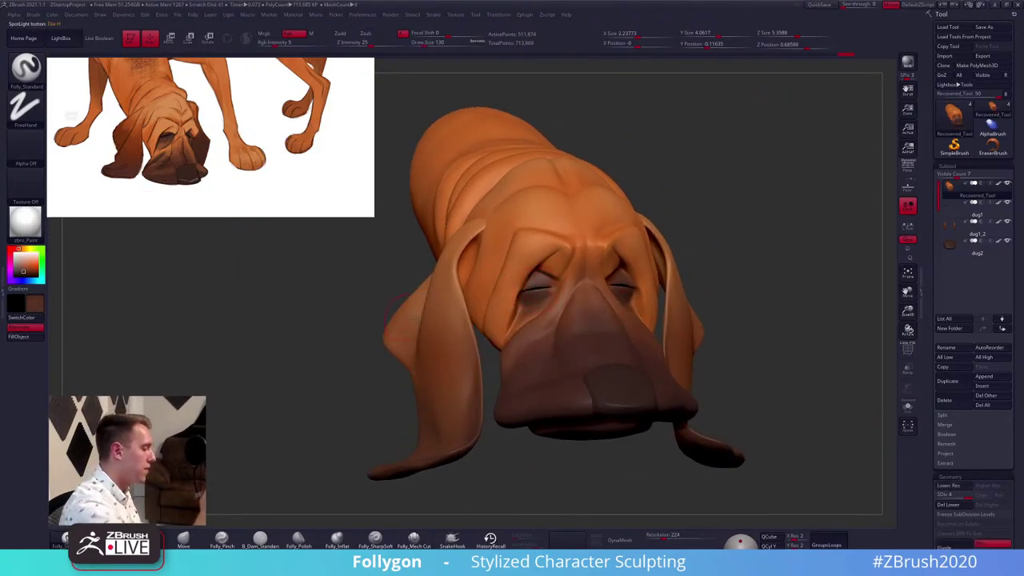
{"action": "right_click_drag", "start_coordinate": [416, 319], "coordinate": [542, 283]}
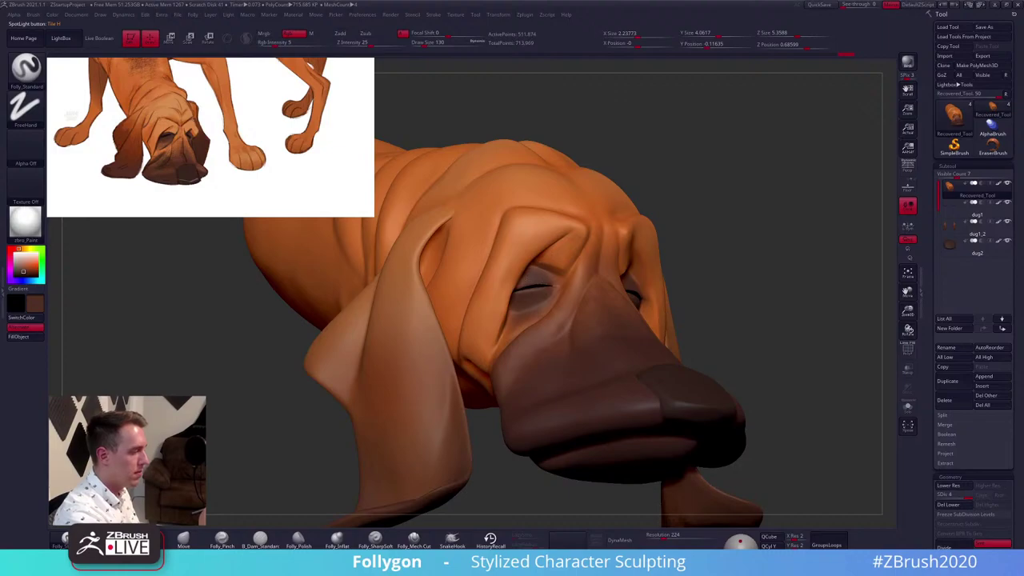
{"action": "right_click_drag", "start_coordinate": [588, 360], "coordinate": [494, 337]}
{"action": "key", "text": "space"}
{"action": "left_click_drag", "start_coordinate": [523, 280], "coordinate": [519, 280]}
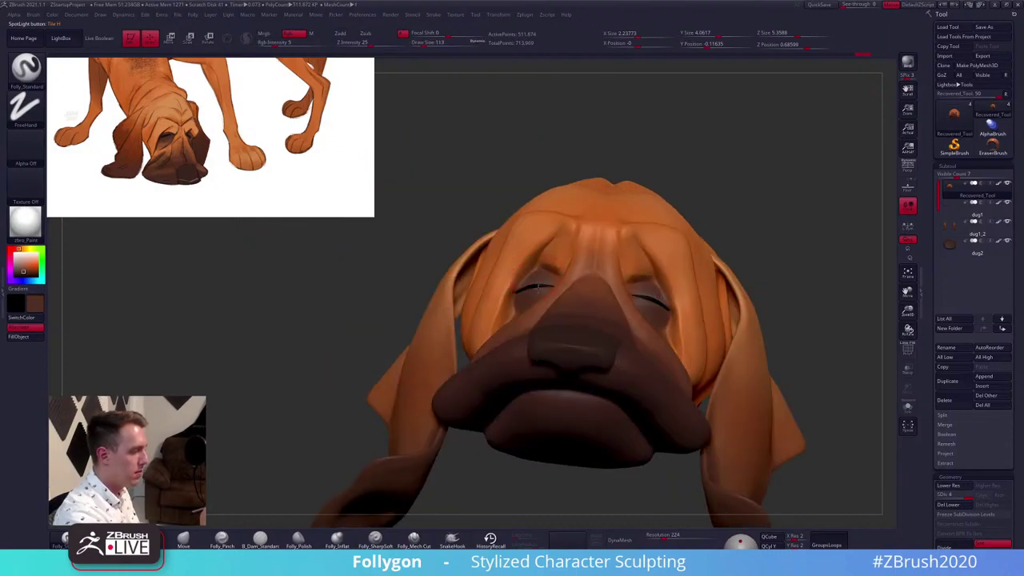
Smooth the skin folds on the side of the neck behind the ear
{"action": "right_click_drag", "start_coordinate": [555, 312], "coordinate": [692, 425]}
{"action": "mouse_move", "coordinate": [692, 426]}
{"action": "right_mouse_down", "text": "alt"}
{"action": "mouse_move", "coordinate": [647, 430]}
{"action": "mouse_move", "coordinate": [688, 430]}
{"action": "mouse_move", "coordinate": [693, 410]}
{"action": "mouse_move", "coordinate": [711, 429]}
{"action": "mouse_move", "coordinate": [668, 450]}
{"action": "mouse_move", "coordinate": [681, 422]}
{"action": "right_mouse_up", "text": "alt"}
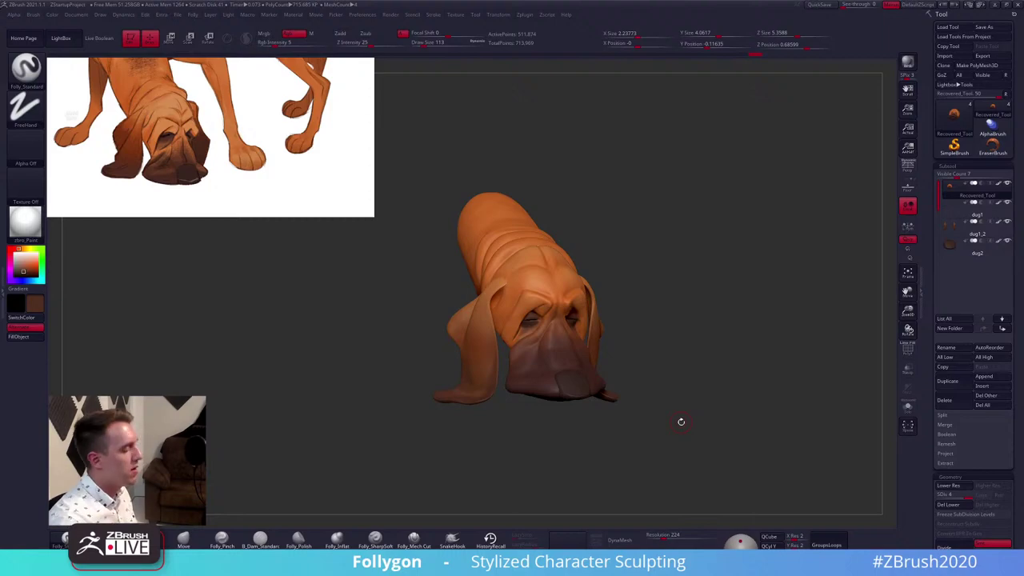
{"action": "right_click_drag", "start_coordinate": [650, 327], "coordinate": [605, 248]}
{"action": "left_click_drag", "start_coordinate": [603, 233], "coordinate": [645, 300], "text": "shift"}
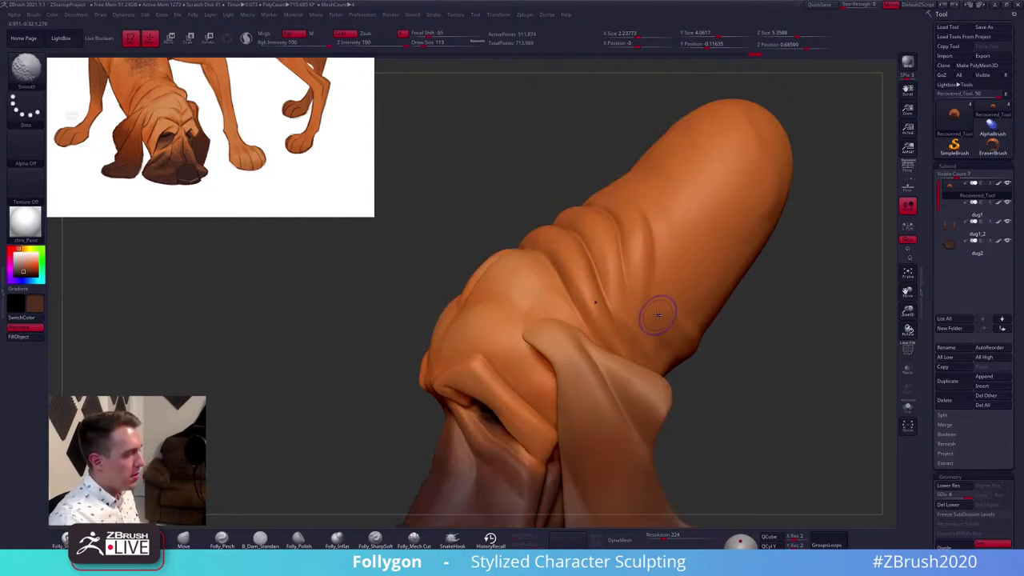
{"action": "mouse_move", "coordinate": [646, 303]}
{"action": "right_mouse_down", "text": "alt"}
{"action": "mouse_move", "coordinate": [630, 289]}
{"action": "mouse_move", "coordinate": [654, 314]}
{"action": "mouse_move", "coordinate": [647, 291]}
{"action": "right_mouse_up", "text": "alt"}
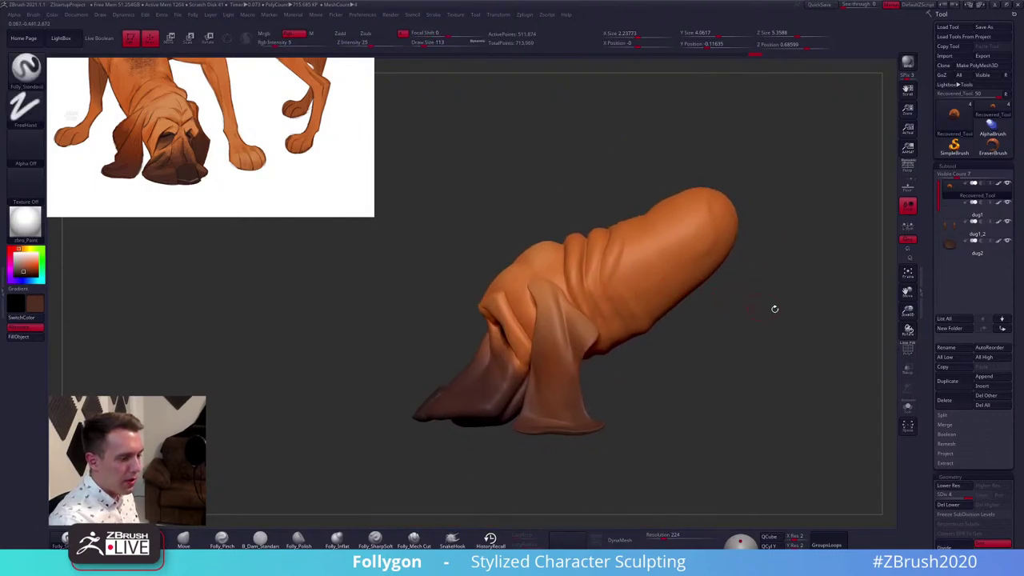
Duplicate the Recovered_Tool body subtool and move the copy to the end of the subtool list
{"action": "left_click", "coordinate": [952, 382]}
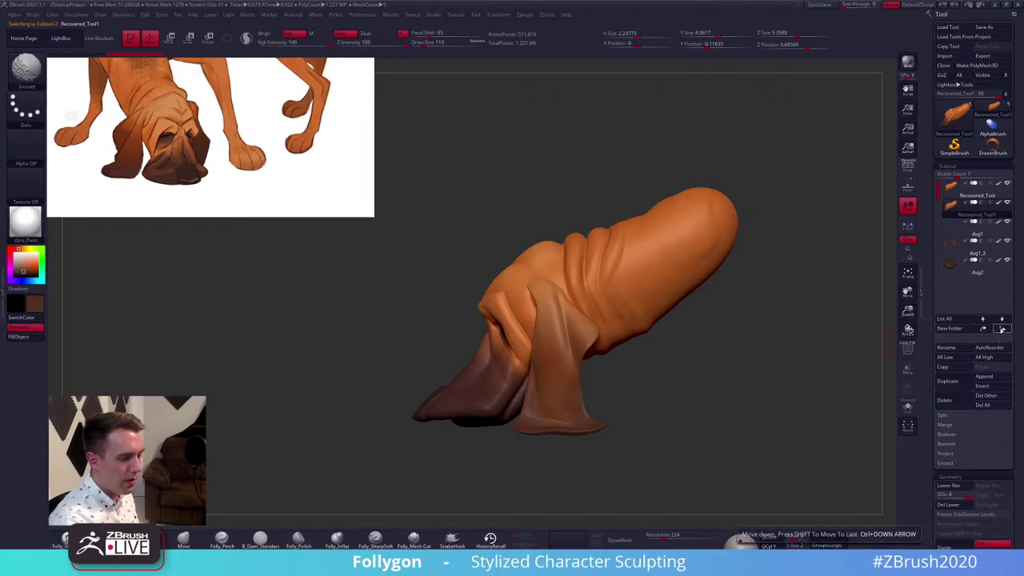
{"action": "left_click", "coordinate": [989, 347]}
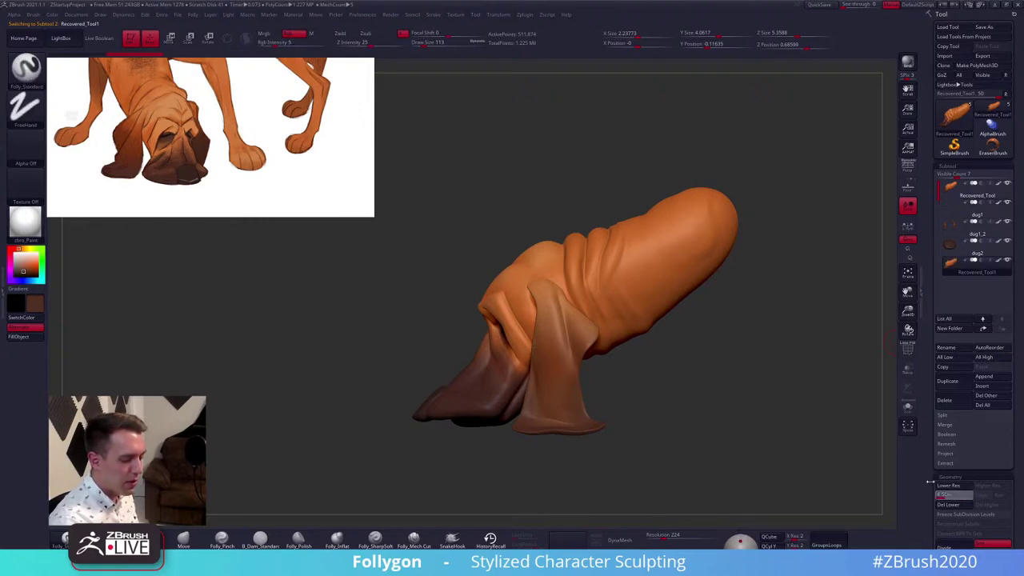
Reduce the duplicated body to subdivision level 1 and delete its higher subdivision levels
{"action": "left_click_drag", "start_coordinate": [931, 482], "coordinate": [928, 483]}
{"action": "key", "text": "alt+s"}
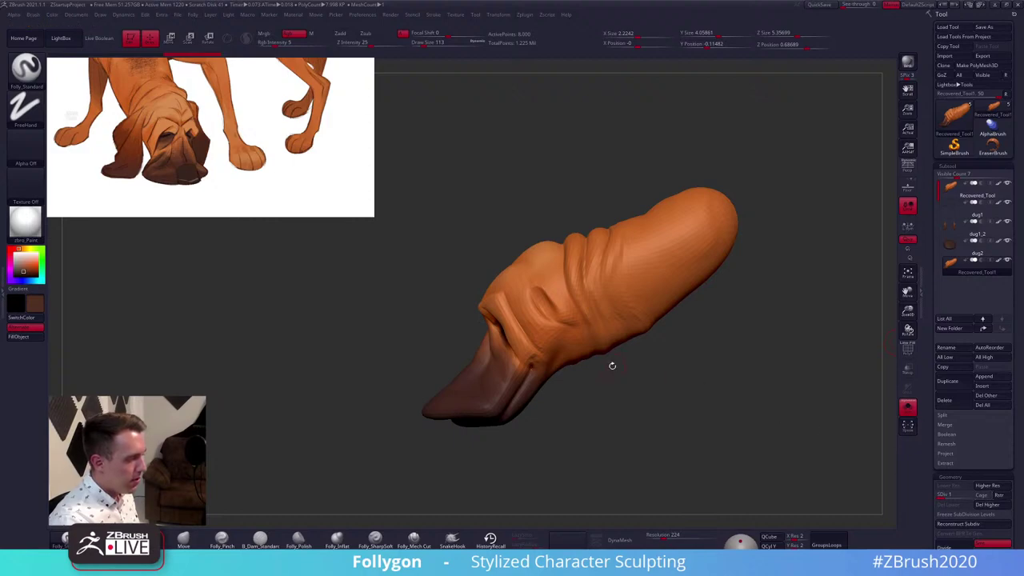
{"action": "left_click_drag", "start_coordinate": [612, 365], "coordinate": [654, 375]}
{"action": "scroll", "coordinate": [610, 305], "scroll_direction": "up", "scroll_amount": 3}
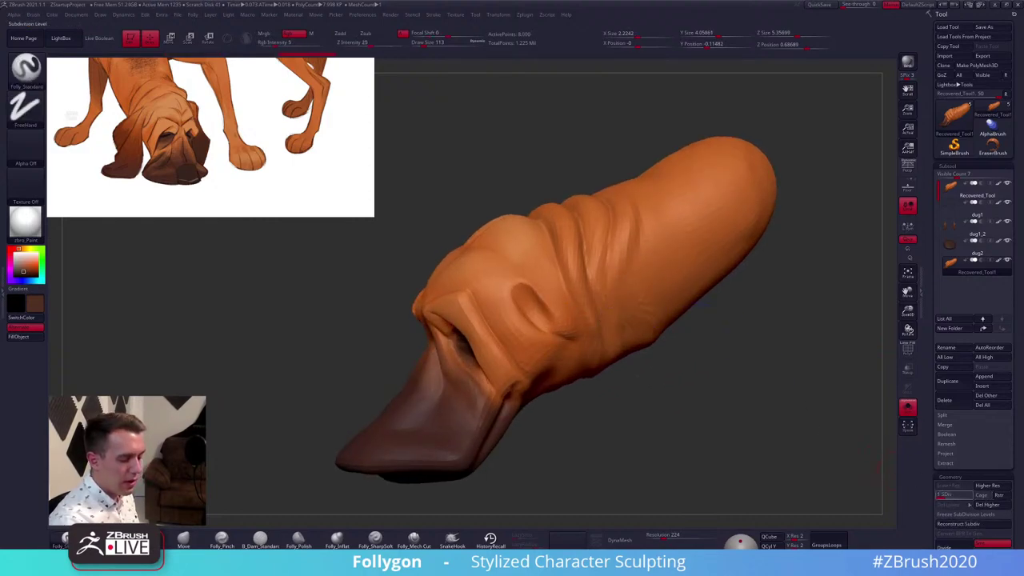
{"action": "left_click", "coordinate": [986, 507]}
{"action": "key", "text": "shift+f"}
{"action": "key", "text": "shift+f"}
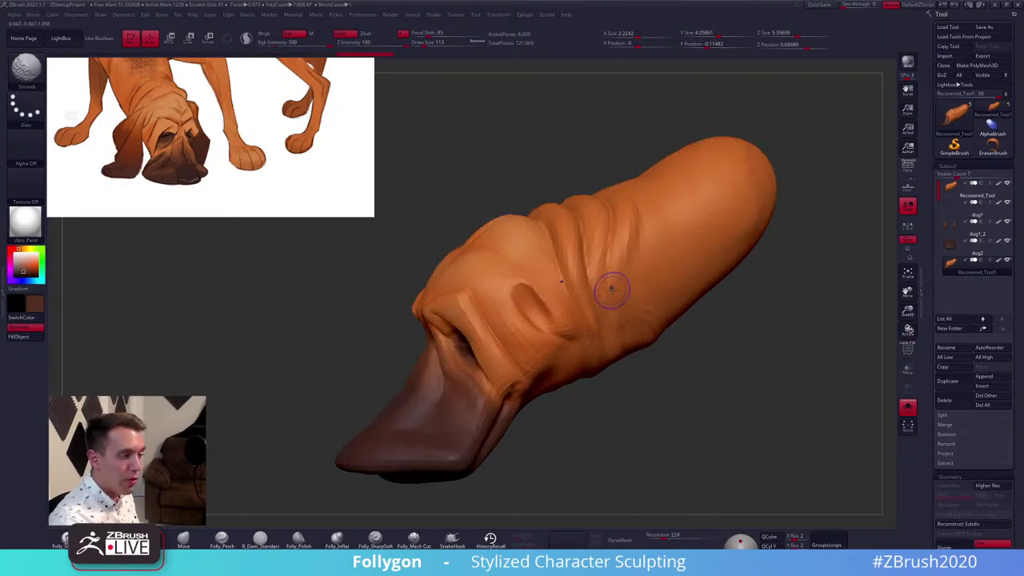
Hide the original Recovered_Tool subtool and the dog reference image
{"action": "right_click_drag", "start_coordinate": [614, 292], "coordinate": [741, 286]}
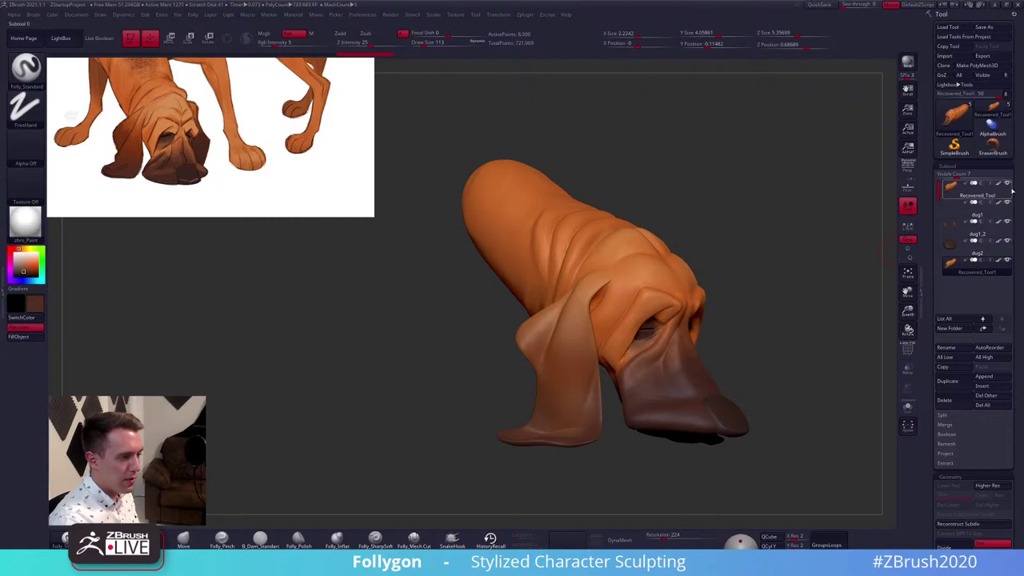
{"action": "right_click_drag", "start_coordinate": [834, 222], "coordinate": [754, 222]}
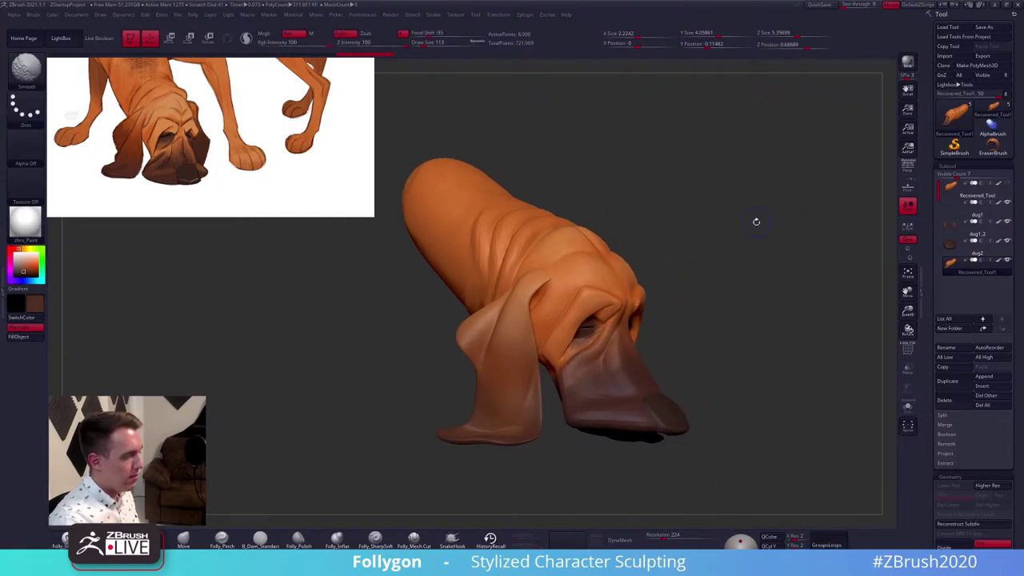
{"action": "key", "text": "shift+f"}
{"action": "key", "text": "shift+f"}
{"action": "right_click_drag", "start_coordinate": [576, 262], "coordinate": [612, 264]}
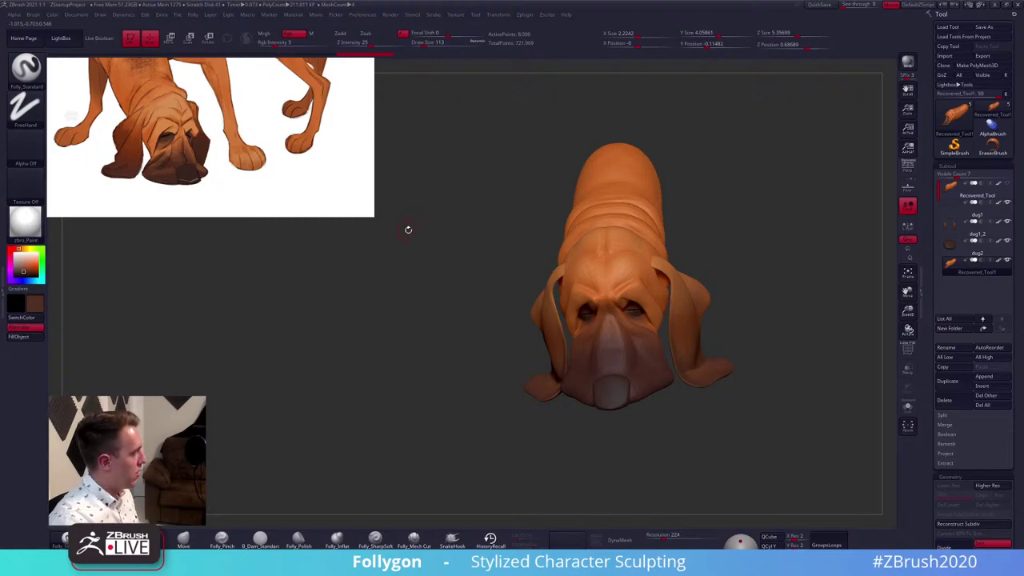
{"action": "key", "text": "shift"}
{"action": "key", "text": "shift+z"}
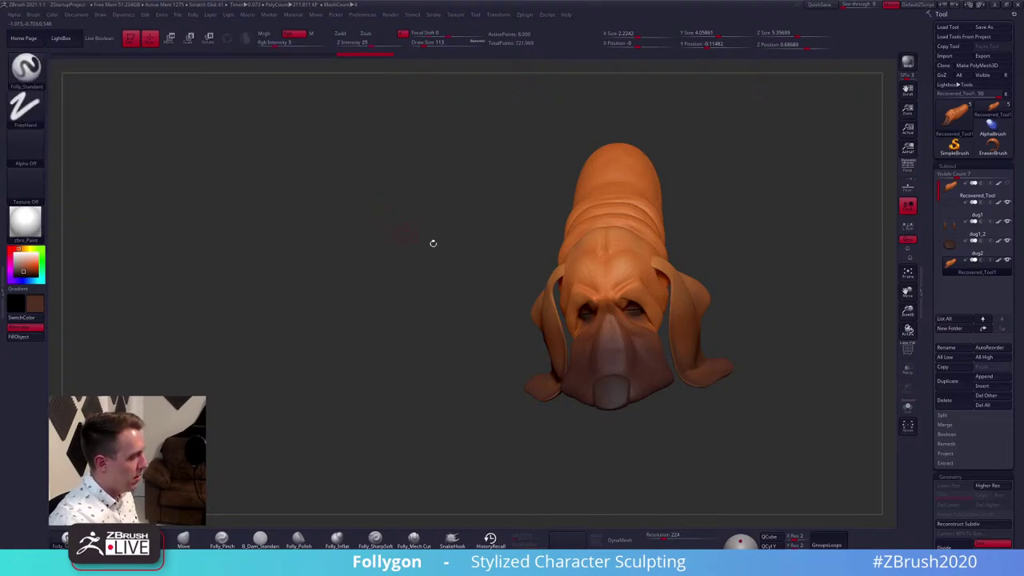
Isolate the duplicated body in side view and mask its head and muzzle with a softened edge at the neck
{"action": "right_click_drag", "start_coordinate": [432, 244], "coordinate": [563, 251]}
{"action": "key", "text": "alt+s"}
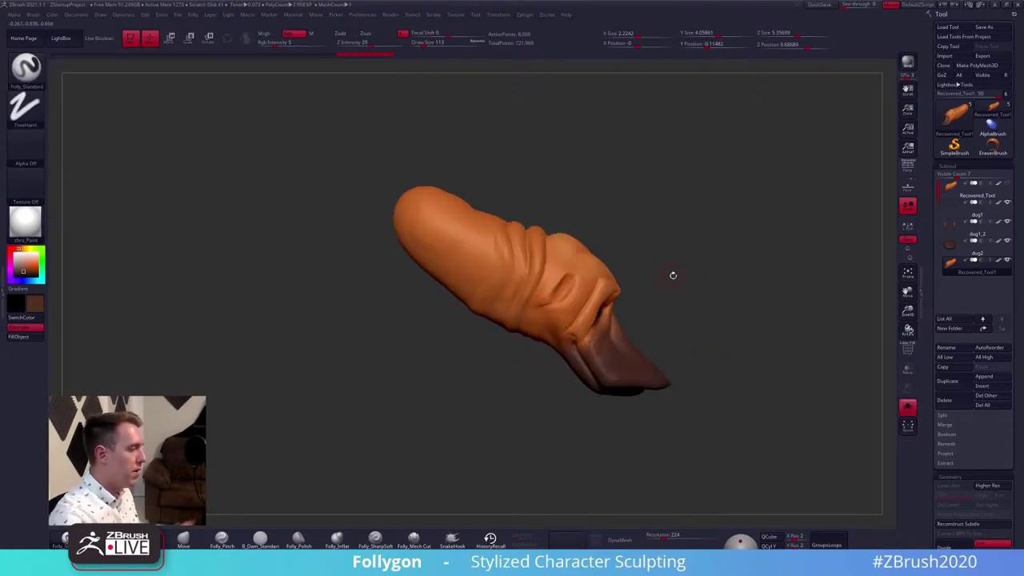
{"action": "key", "text": "ctrl"}
{"action": "mouse_move", "coordinate": [544, 270]}
{"action": "left_mouse_down", "text": "ctrl"}
{"action": "mouse_move", "coordinate": [525, 356]}
{"action": "mouse_move", "coordinate": [532, 364]}
{"action": "left_mouse_up", "text": "ctrl"}
{"action": "left_click", "coordinate": [560, 299], "text": "ctrl"}
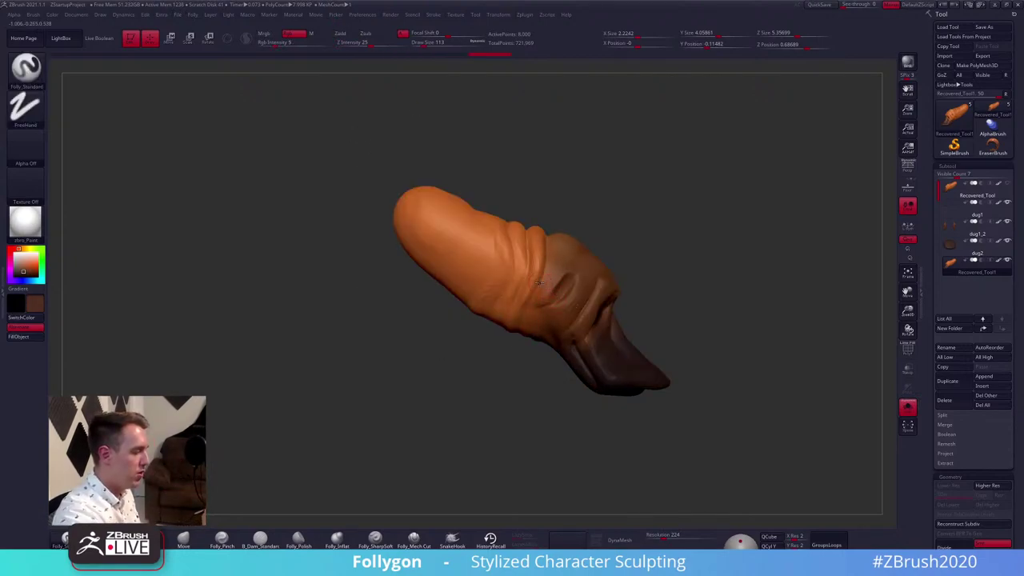
Rotate the unmasked neck upward from the head, nudge it slightly higher, and show the other visible subtools again
{"action": "key", "text": "r"}
{"action": "mouse_move", "coordinate": [538, 286]}
{"action": "left_mouse_down"}
{"action": "mouse_move", "coordinate": [619, 197]}
{"action": "mouse_move", "coordinate": [640, 228]}
{"action": "left_mouse_up"}
{"action": "left_click_drag", "start_coordinate": [529, 270], "coordinate": [528, 364]}
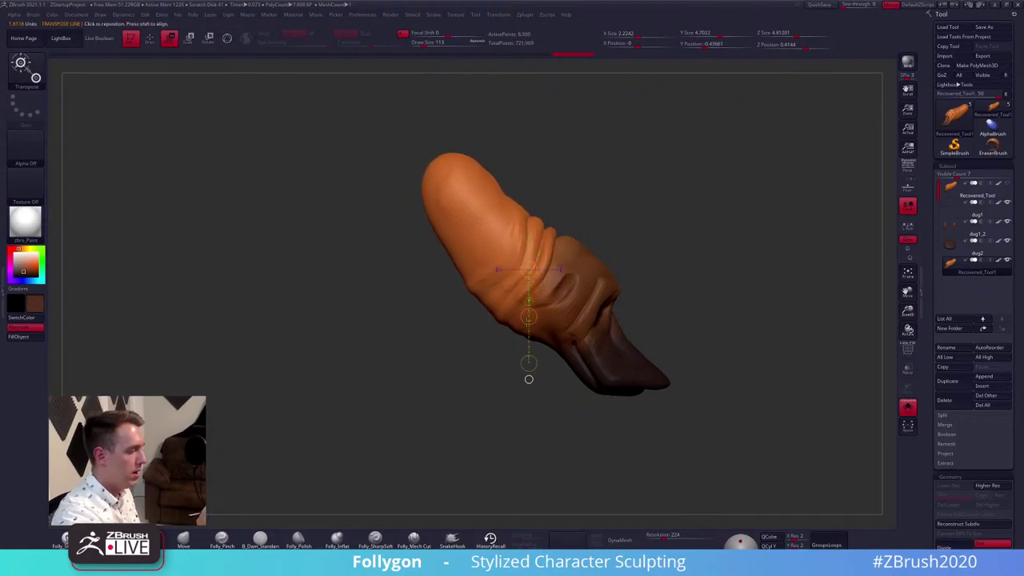
{"action": "left_click_drag", "start_coordinate": [528, 316], "coordinate": [528, 309]}
{"action": "mouse_move", "coordinate": [721, 405]}
{"action": "left_mouse_down"}
{"action": "mouse_move", "coordinate": [653, 409]}
{"action": "mouse_move", "coordinate": [686, 435]}
{"action": "mouse_move", "coordinate": [682, 409]}
{"action": "mouse_move", "coordinate": [666, 409]}
{"action": "mouse_move", "coordinate": [697, 414]}
{"action": "mouse_move", "coordinate": [694, 402]}
{"action": "mouse_move", "coordinate": [693, 432]}
{"action": "mouse_move", "coordinate": [716, 414]}
{"action": "mouse_move", "coordinate": [712, 392]}
{"action": "left_mouse_up"}
{"action": "key", "text": "alt+s"}
{"action": "key", "text": "q"}
{"action": "left_click_drag", "start_coordinate": [624, 274], "coordinate": [593, 283]}
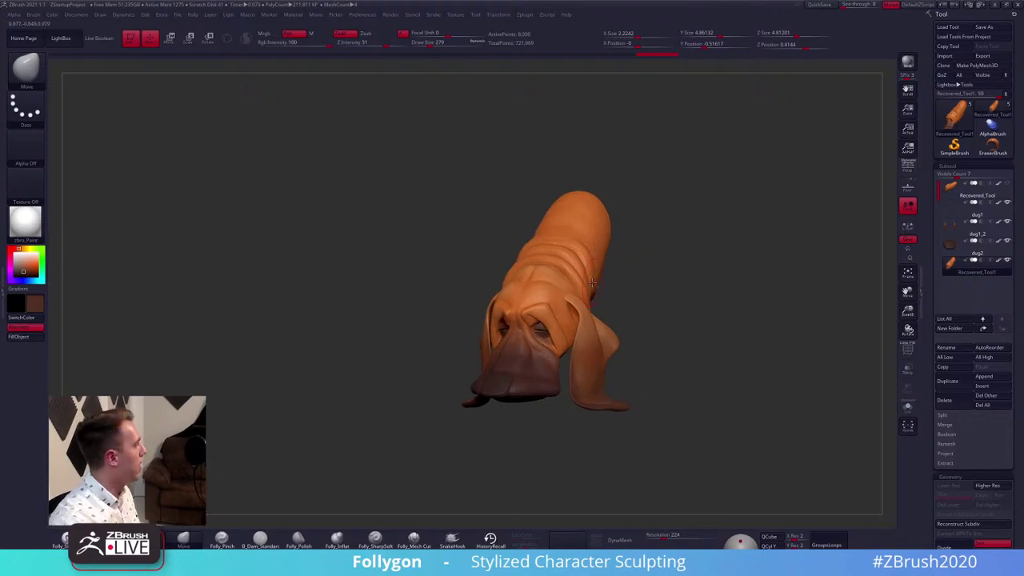
Dock the Dynamics palette in the side tray
{"action": "left_click", "coordinate": [3, 293]}
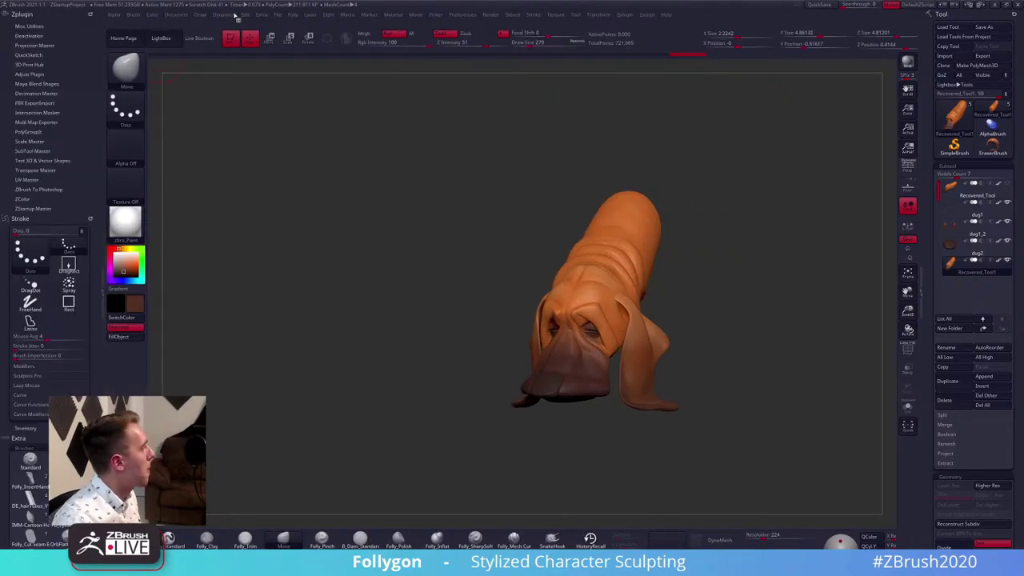
{"action": "left_click", "coordinate": [224, 16]}
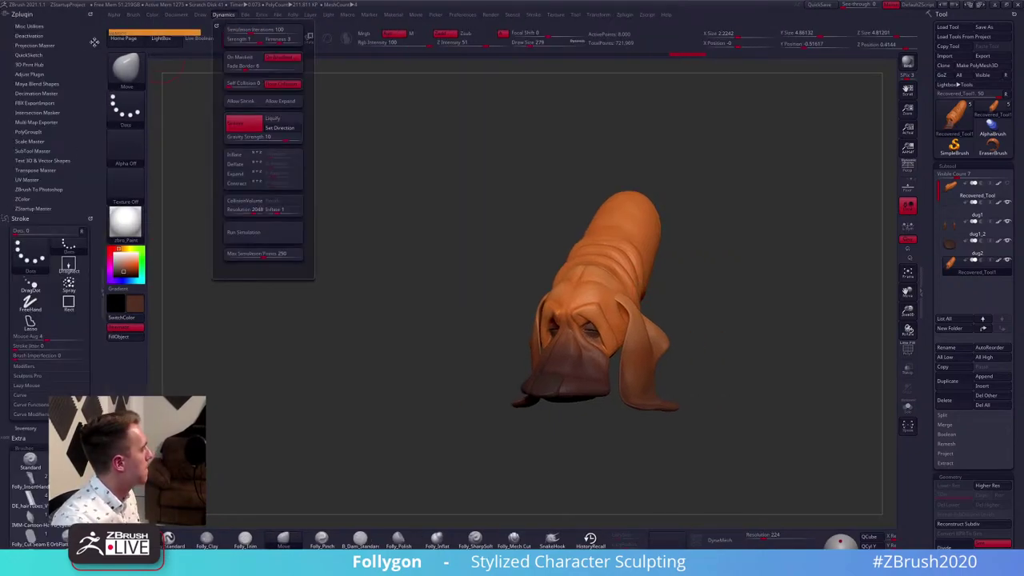
{"action": "left_click", "coordinate": [215, 25]}
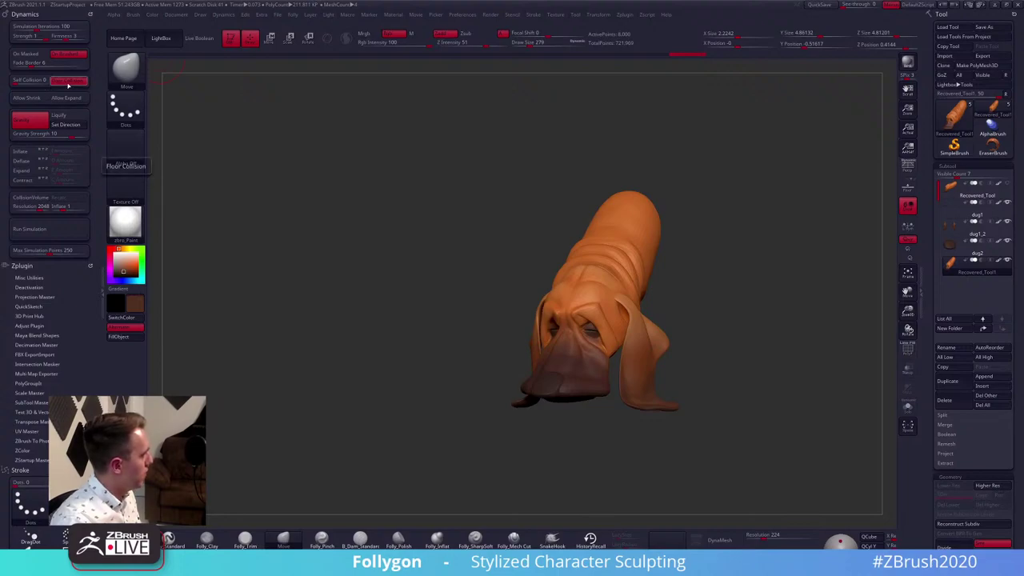
{"action": "left_click_drag", "start_coordinate": [345, 221], "coordinate": [520, 318]}
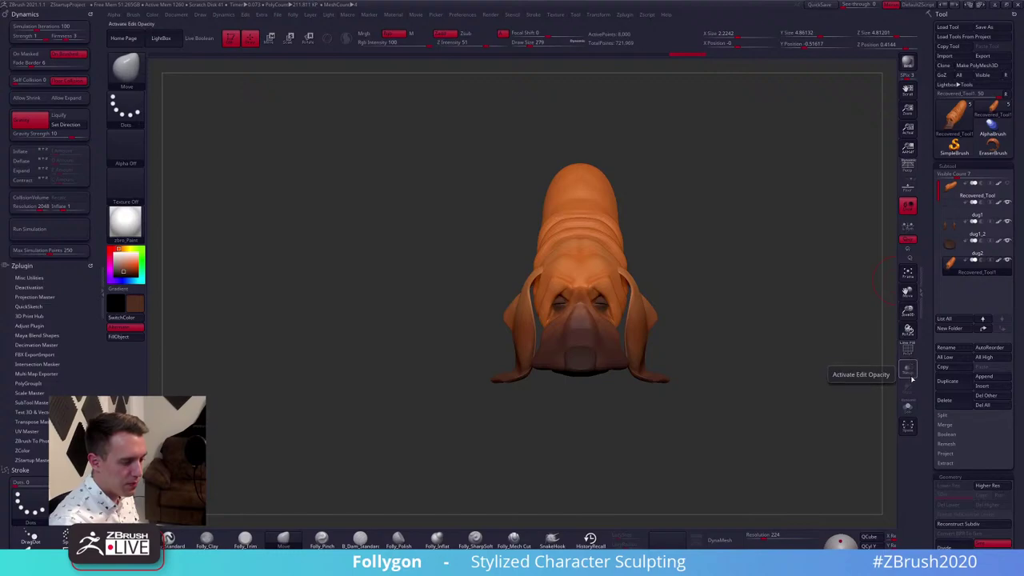
Turn on the floor grid, then select the dug1_2 ears and mask them except for their lower tips
{"action": "left_click", "coordinate": [909, 187]}
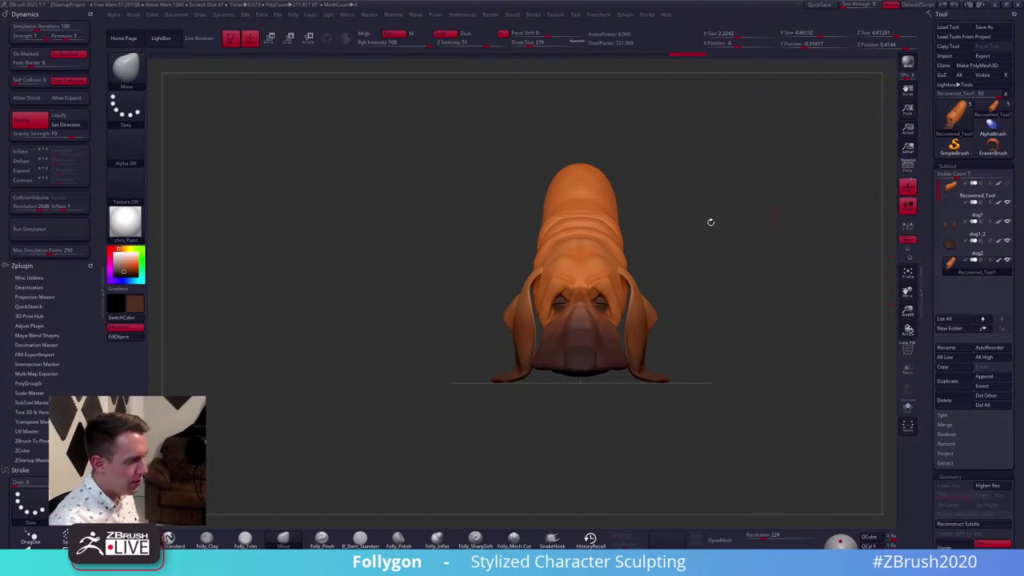
{"action": "right_click_drag", "start_coordinate": [636, 334], "coordinate": [711, 304], "text": "ctrl"}
{"action": "left_click", "coordinate": [656, 342], "text": "alt"}
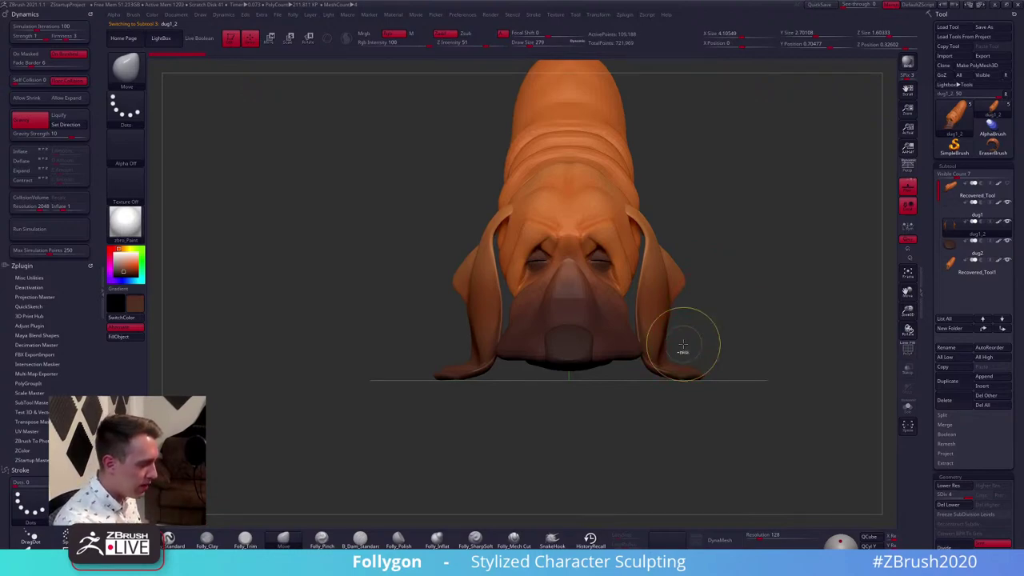
{"action": "mouse_move", "coordinate": [685, 344]}
{"action": "left_mouse_down", "text": "ctrl"}
{"action": "mouse_move", "coordinate": [656, 344]}
{"action": "mouse_move", "coordinate": [635, 414]}
{"action": "mouse_move", "coordinate": [739, 386]}
{"action": "left_mouse_up", "text": "ctrl"}
Lower the ears to subdivision level 1 and move their unmasked tips up toward the underside of the muzzle
{"action": "key", "text": "shift+d"}
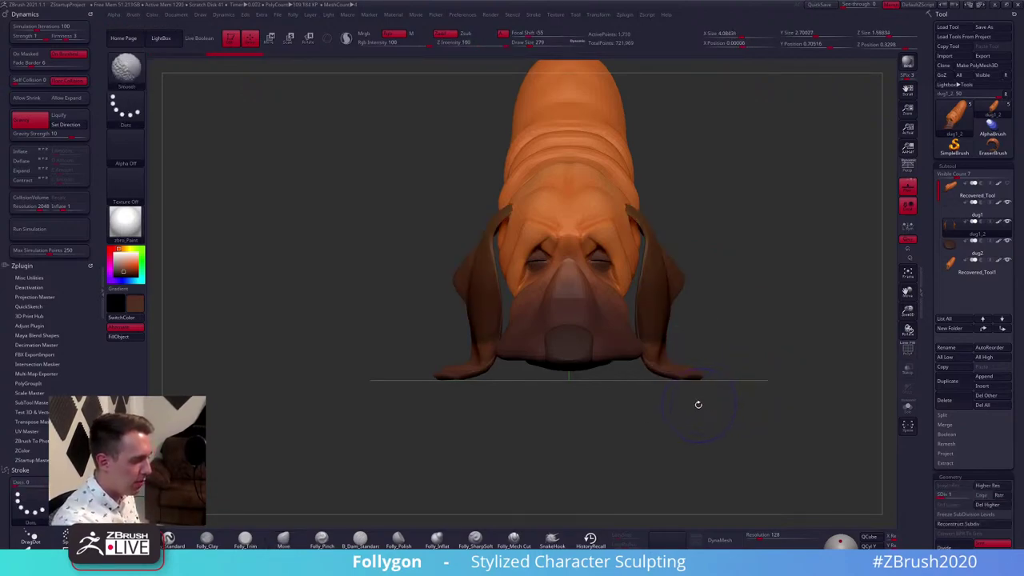
{"action": "key", "text": "w"}
{"action": "left_click_drag", "start_coordinate": [656, 350], "coordinate": [656, 452], "text": "shift"}
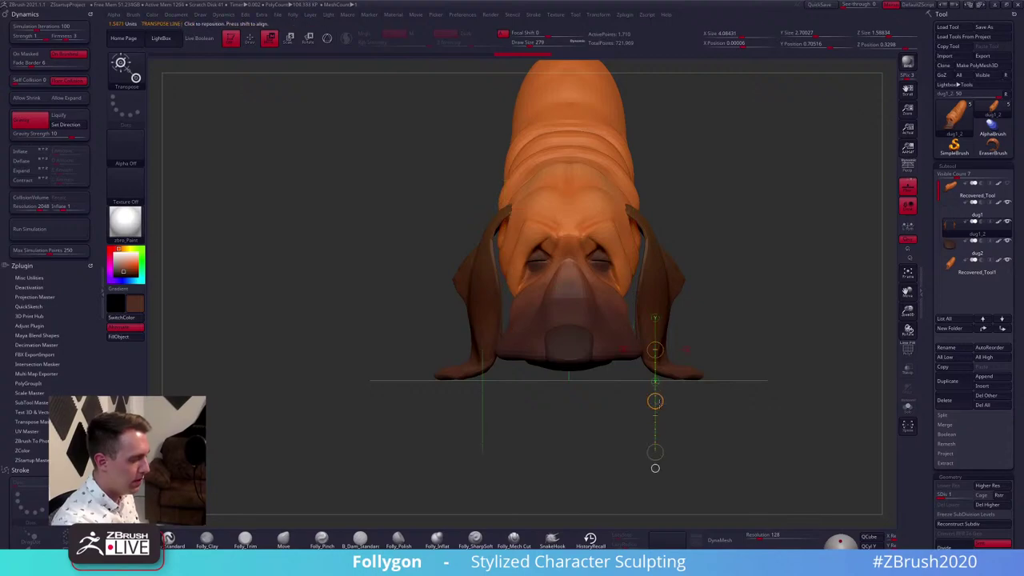
{"action": "left_click_drag", "start_coordinate": [656, 401], "coordinate": [656, 384]}
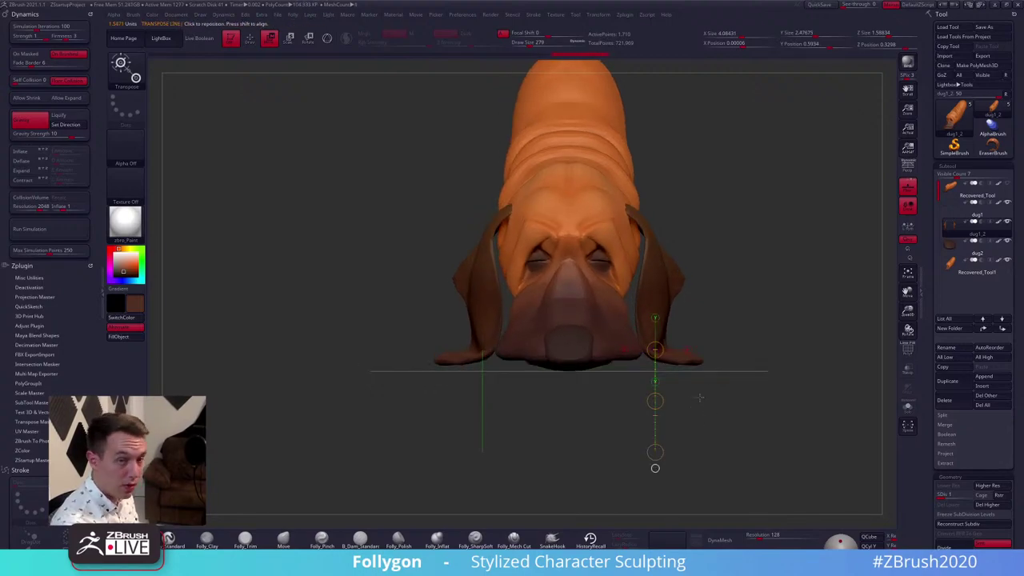
{"action": "mouse_move", "coordinate": [705, 399]}
{"action": "left_mouse_down", "text": "alt"}
{"action": "mouse_move", "coordinate": [700, 390]}
{"action": "mouse_move", "coordinate": [723, 400]}
{"action": "left_mouse_up", "text": "alt"}
Return the ears to subdivision level 4 in draw mode and turn off the floor grid
{"action": "key", "text": "q"}
{"action": "key", "text": "d"}
{"action": "key", "text": "d"}
{"action": "key", "text": "d"}
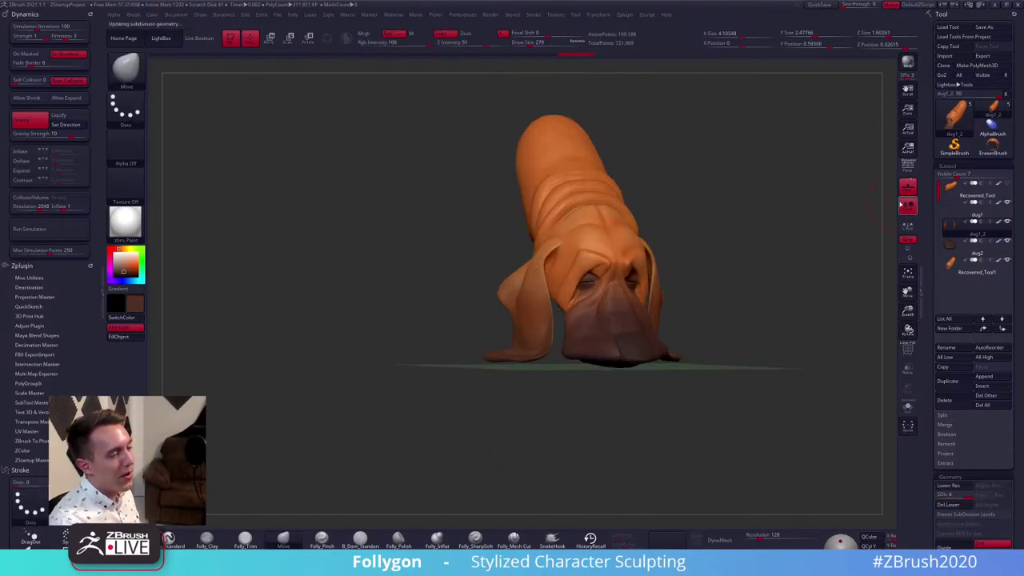
{"action": "left_click", "coordinate": [908, 189]}
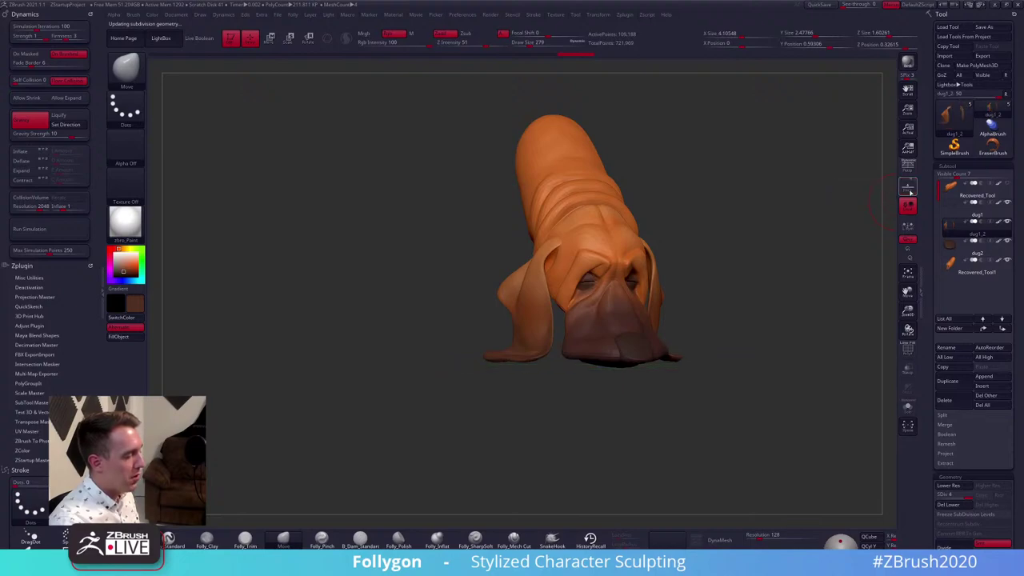
Set the Dynamics firmness to 2 and make the low-resolution body mesh Recovered_Tool1 the active subtool
{"action": "left_click_drag", "start_coordinate": [781, 216], "coordinate": [695, 256]}
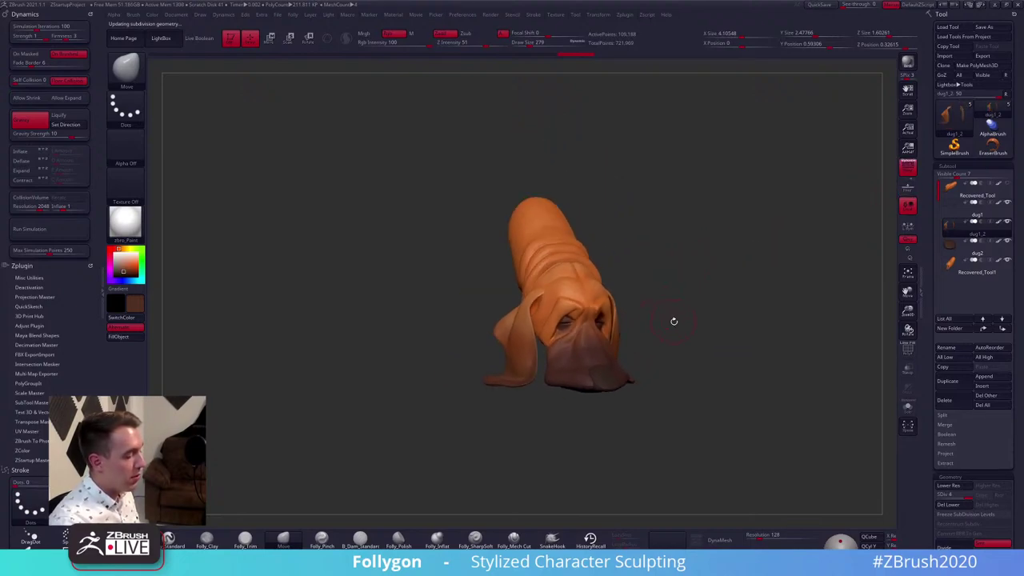
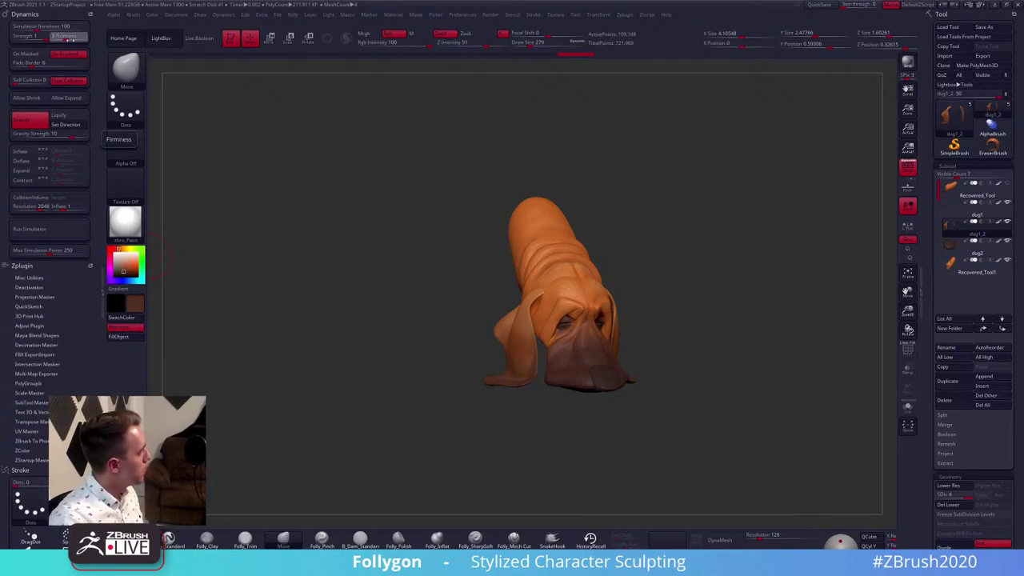
{"action": "left_click", "coordinate": [72, 37]}
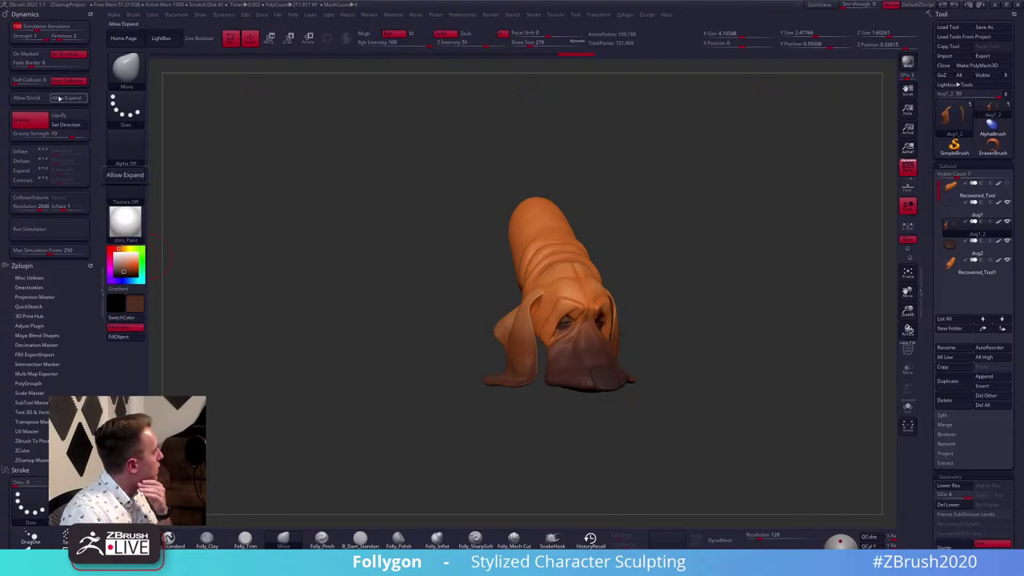
{"action": "left_click", "coordinate": [566, 251], "text": "alt"}
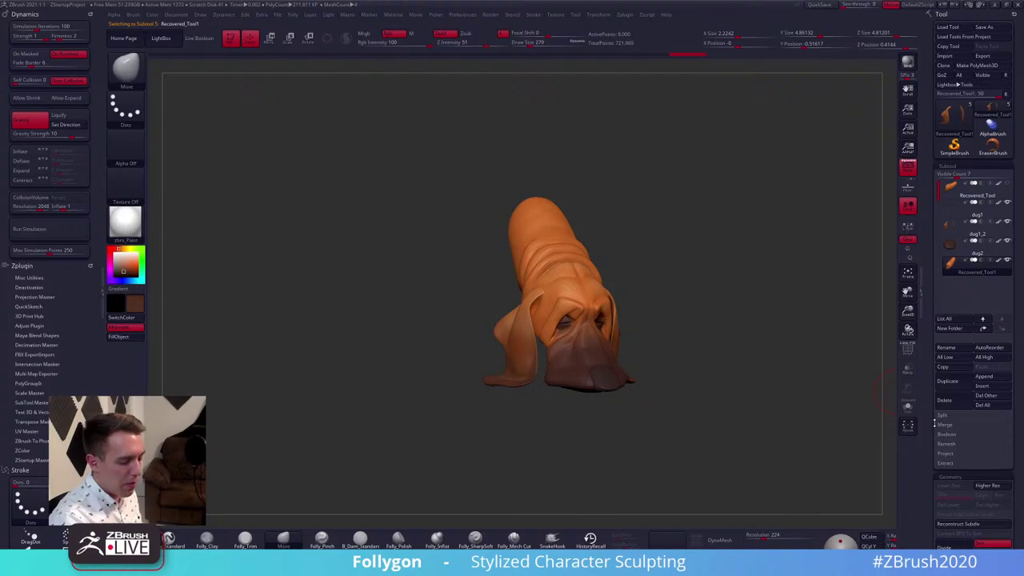
Open the morph target settings for Recovered_Tool1 and view the head from the front side
{"action": "left_click_drag", "start_coordinate": [935, 423], "coordinate": [931, 317]}
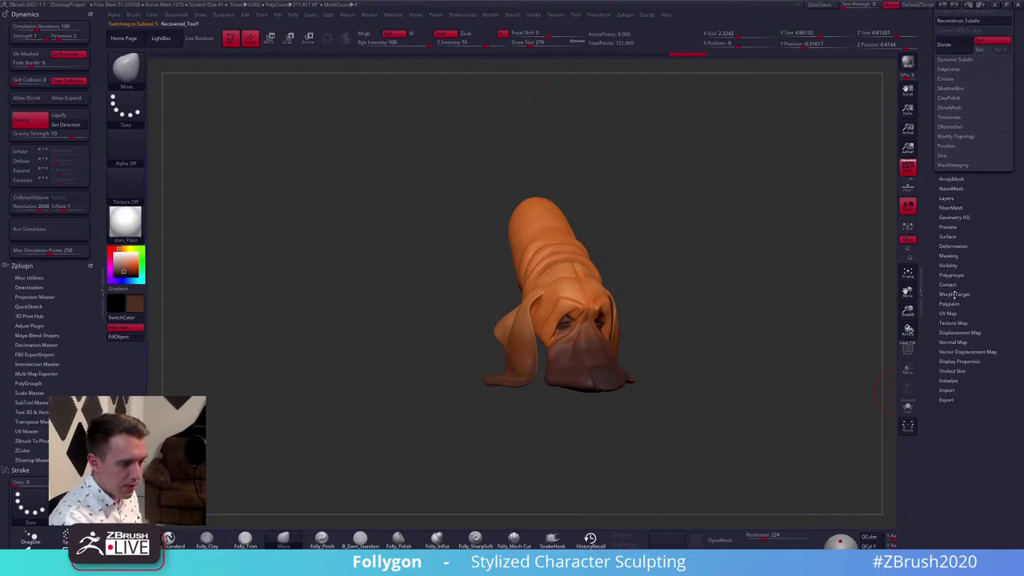
{"action": "left_click", "coordinate": [955, 295]}
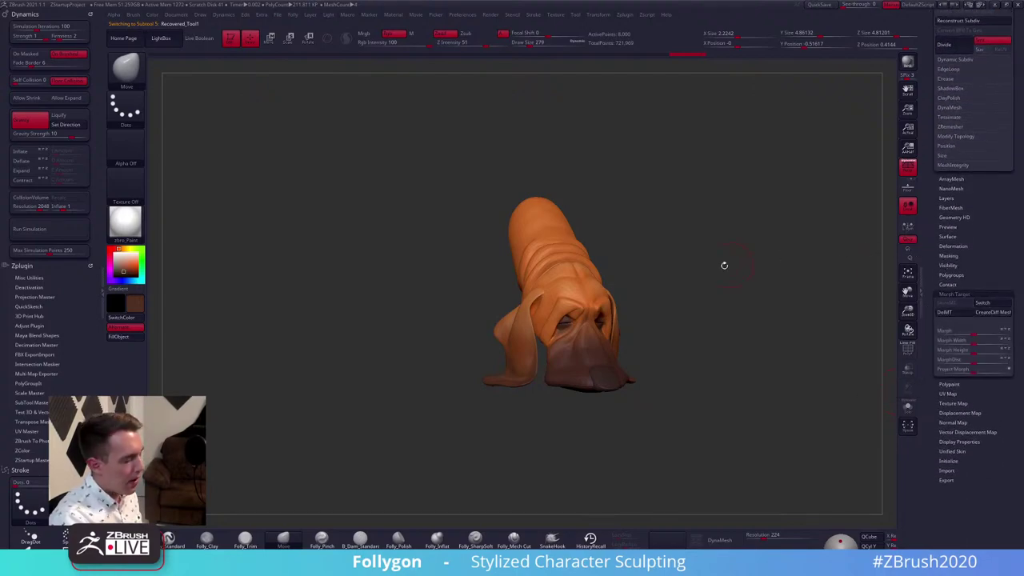
{"action": "left_click_drag", "start_coordinate": [724, 266], "coordinate": [684, 293]}
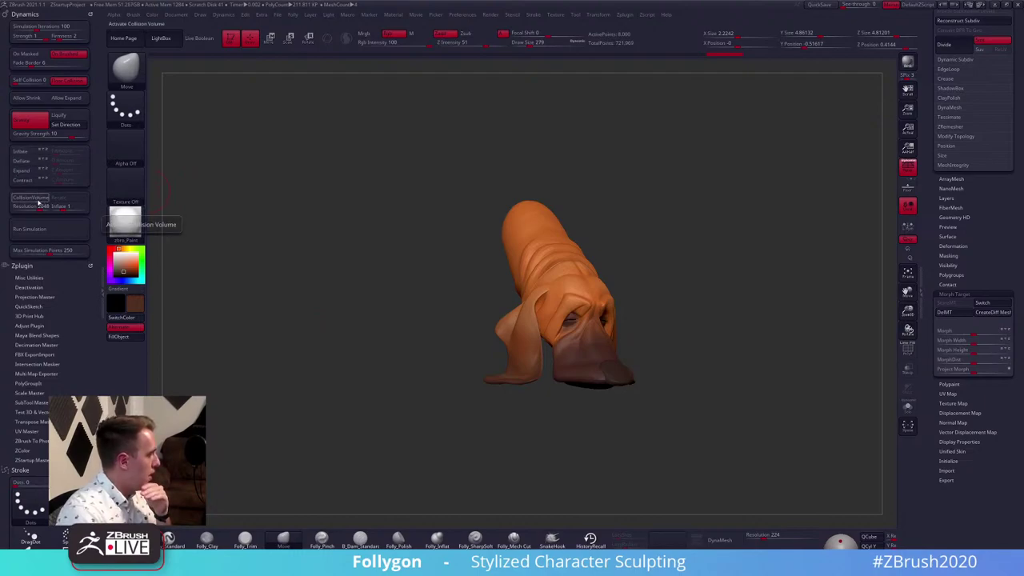
Activate the collision volume and try the gravity simulation on the Recovered_Tool1 body mesh
{"action": "left_click", "coordinate": [37, 202]}
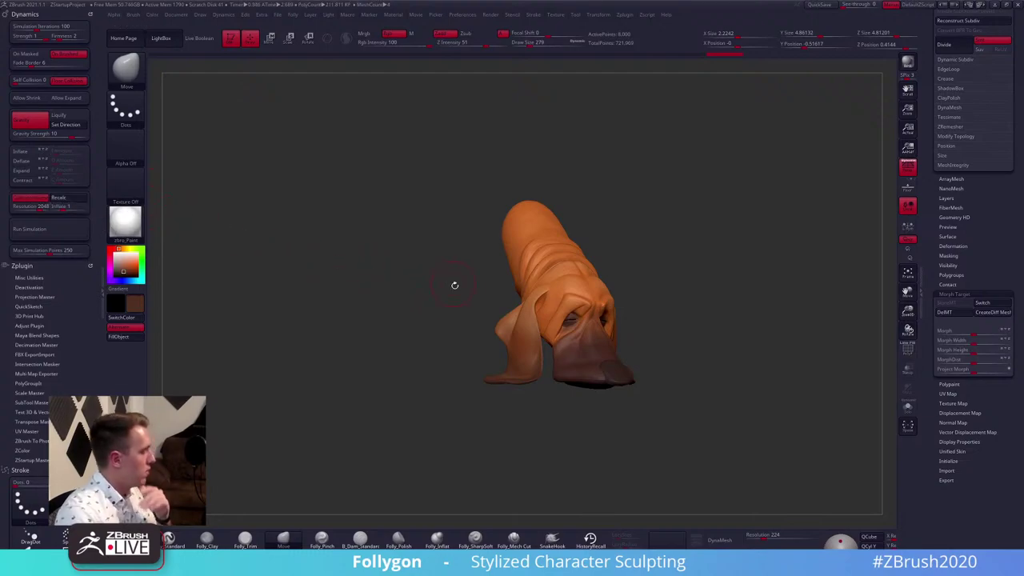
{"action": "left_click_drag", "start_coordinate": [609, 295], "coordinate": [679, 302]}
{"action": "key", "text": "alt+s"}
{"action": "key", "text": "shift+f"}
{"action": "key", "text": "shift+f"}
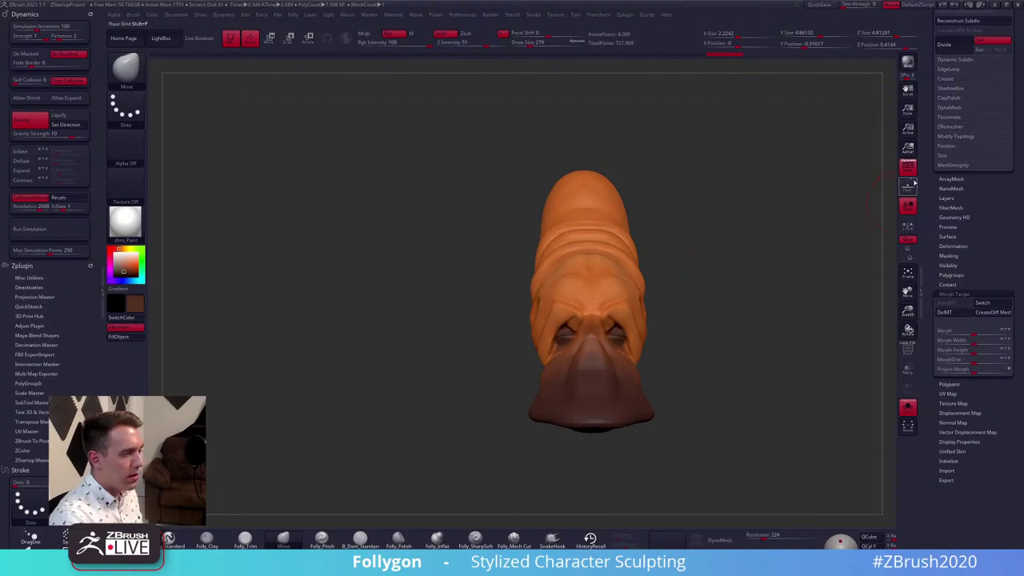
{"action": "left_click_drag", "start_coordinate": [791, 206], "coordinate": [734, 201], "text": "alt"}
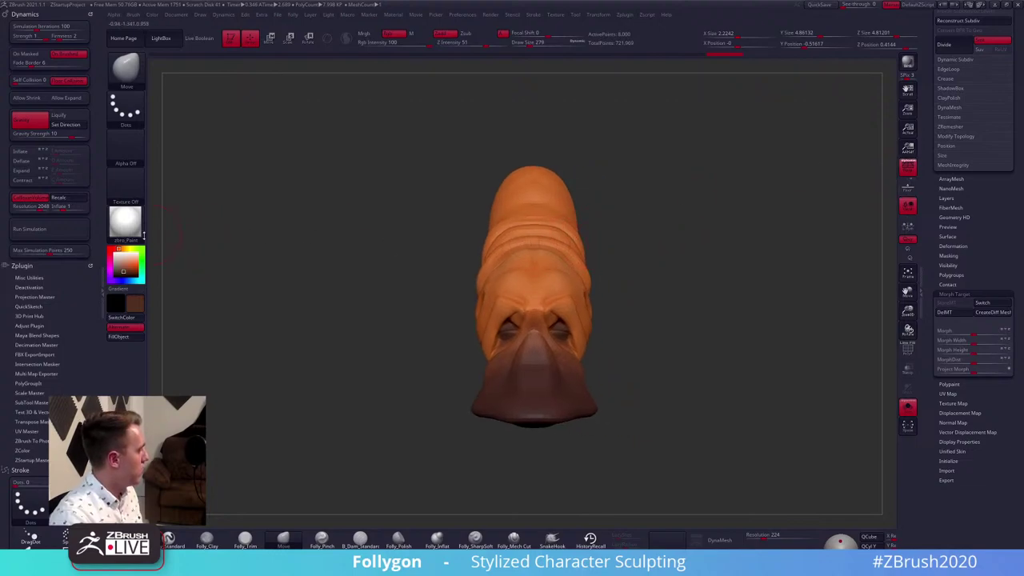
{"action": "left_click", "coordinate": [80, 231]}
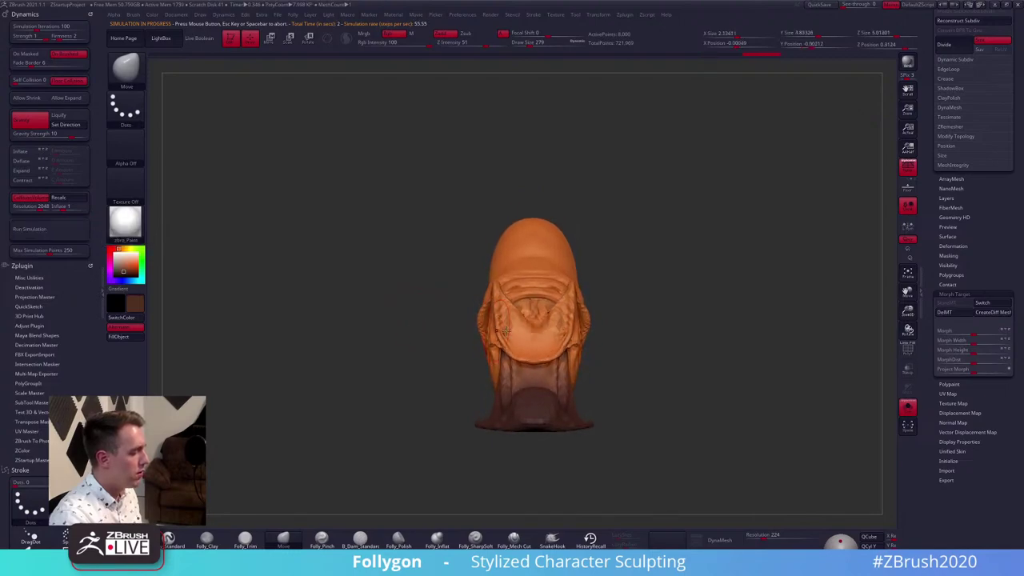
{"action": "left_click_drag", "start_coordinate": [409, 319], "coordinate": [622, 296]}
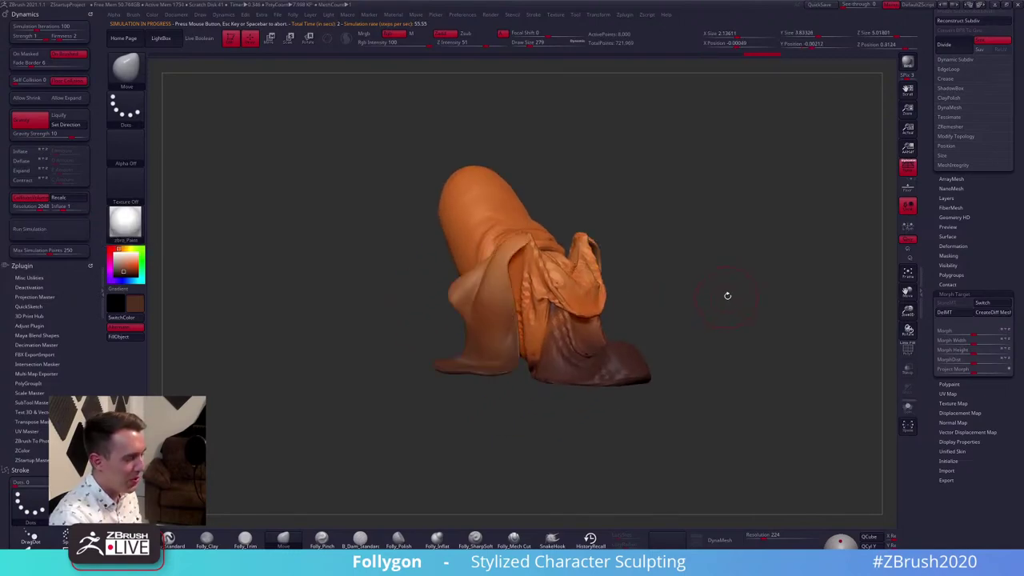
Undo the body's gravity simulation and hide the dug1, dug1_2 and dug2 subtools, keeping Recovered_Tool1 active
{"action": "scroll", "coordinate": [988, 232], "scroll_direction": "up", "scroll_amount": 10}
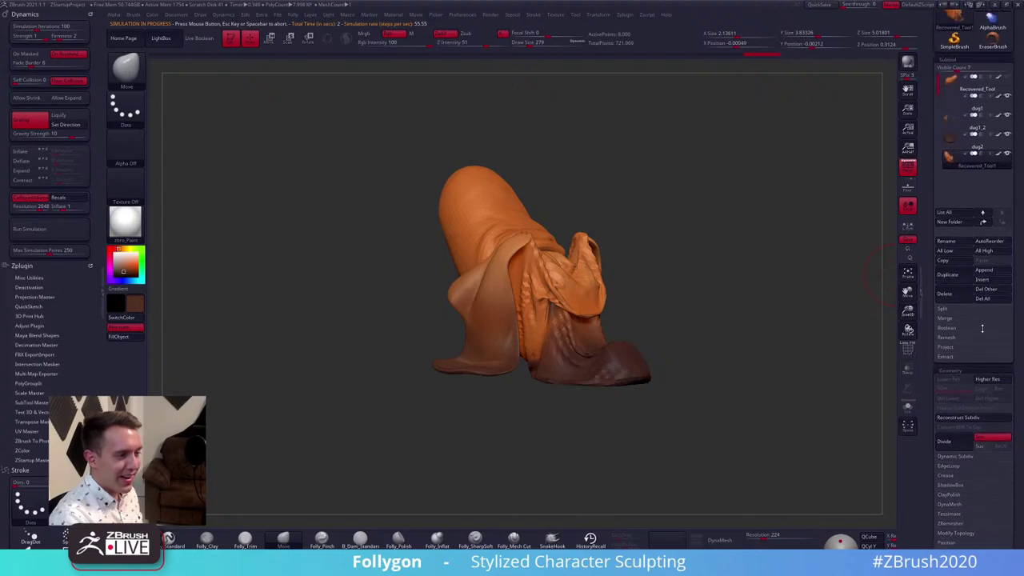
{"action": "mouse_move", "coordinate": [1008, 221]}
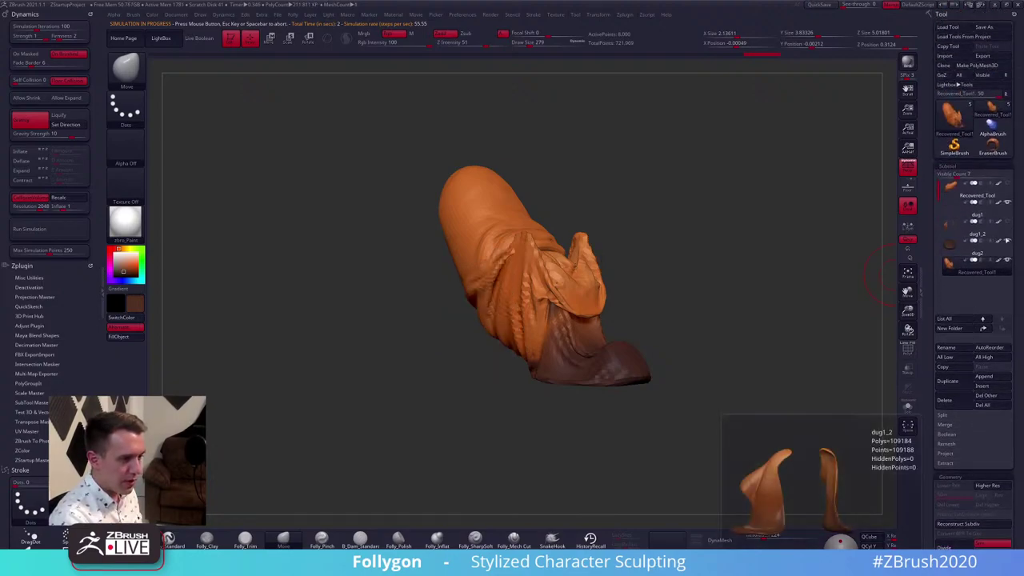
{"action": "left_click", "coordinate": [974, 211]}
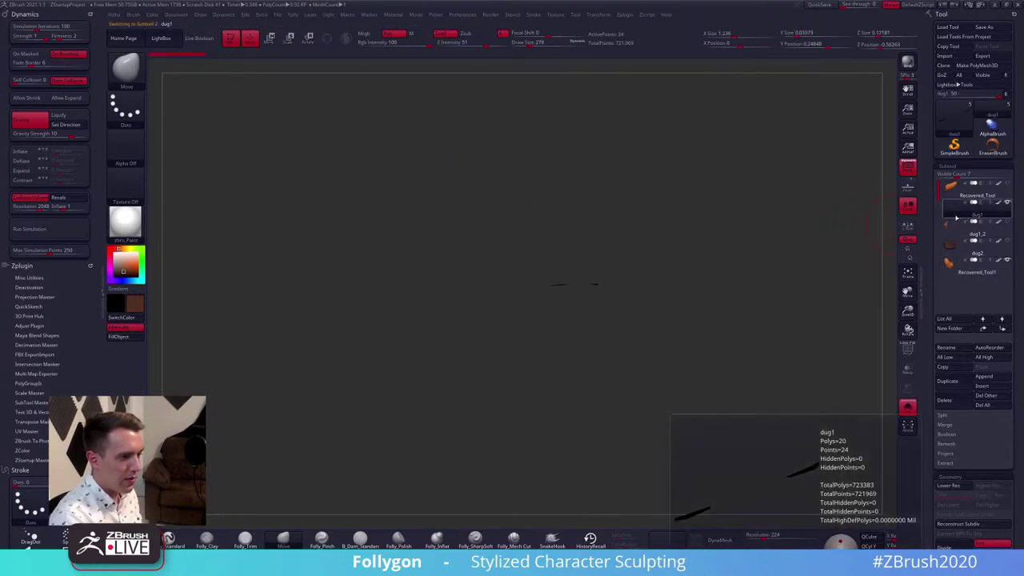
{"action": "left_click", "coordinate": [955, 269]}
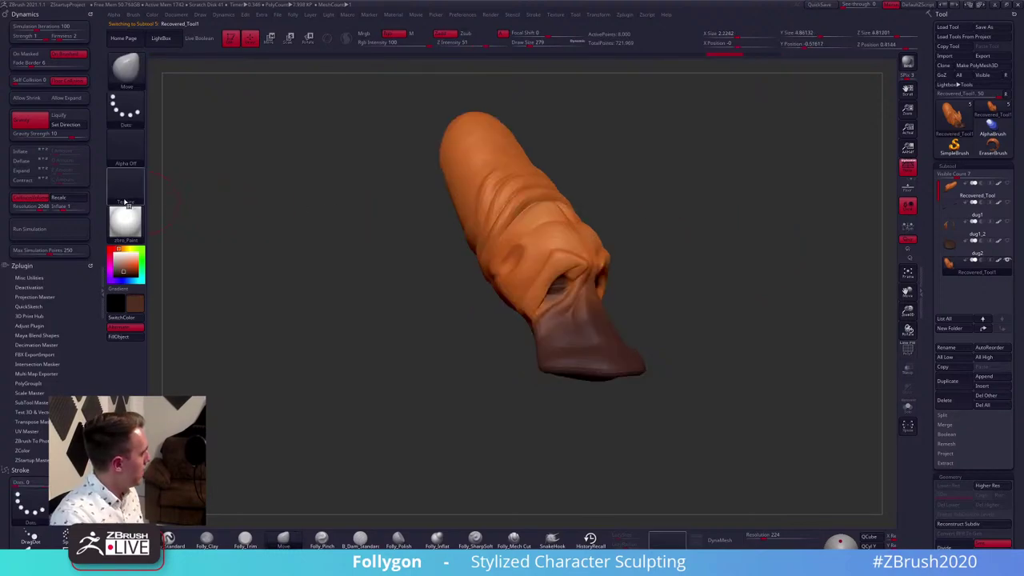
Switch off the collision volume and try the gravity simulation on the body alone, repeating it with firmness 3
{"action": "left_click", "coordinate": [59, 196]}
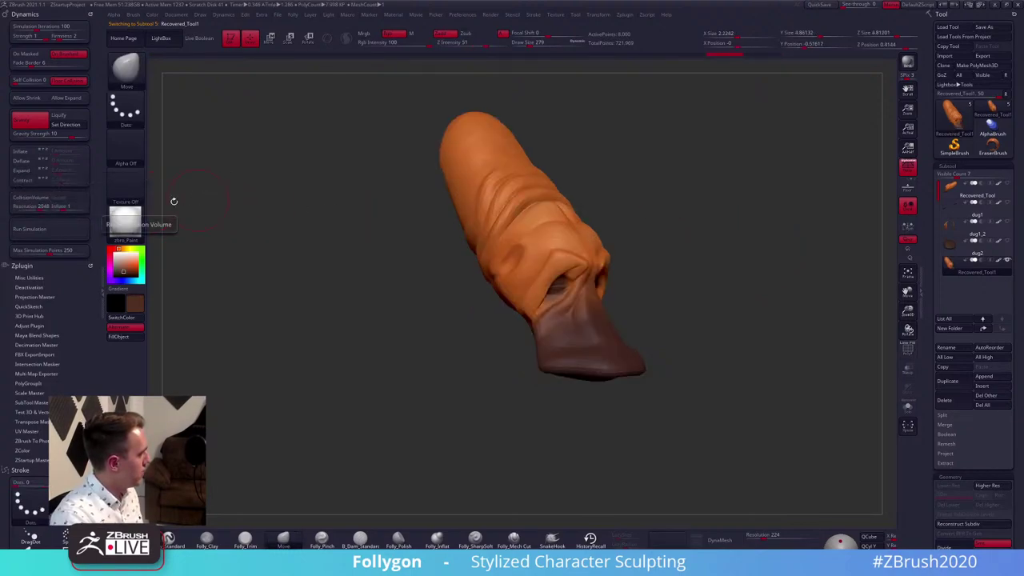
{"action": "left_click", "coordinate": [66, 230]}
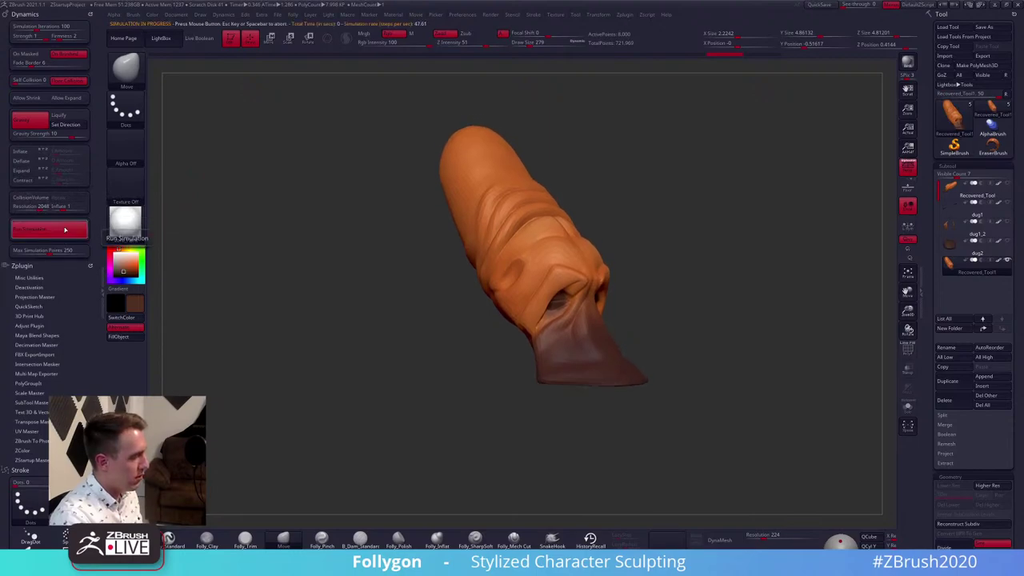
{"action": "left_click", "coordinate": [362, 241]}
{"action": "key", "text": "ctrl+z"}
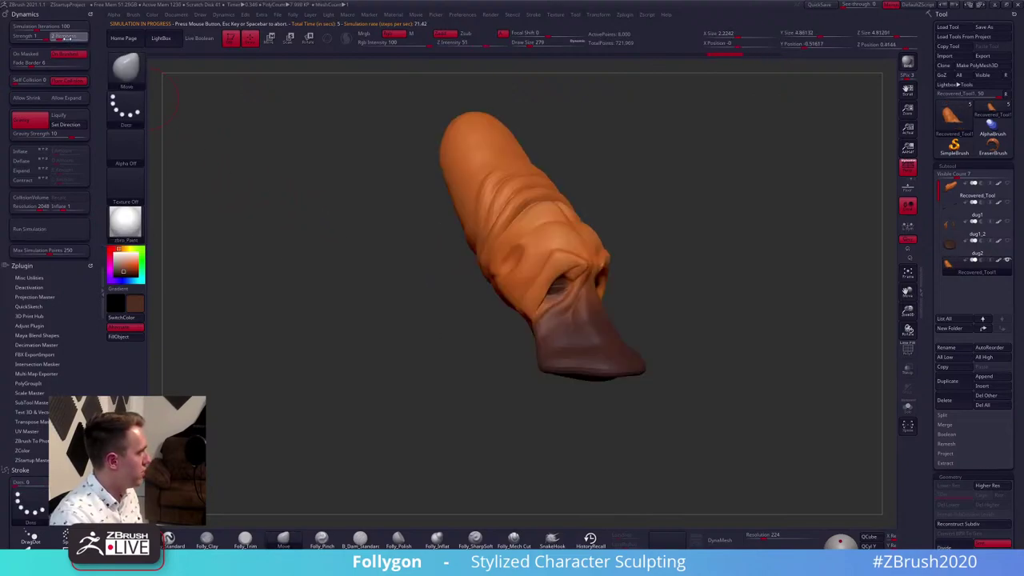
{"action": "left_click", "coordinate": [58, 229]}
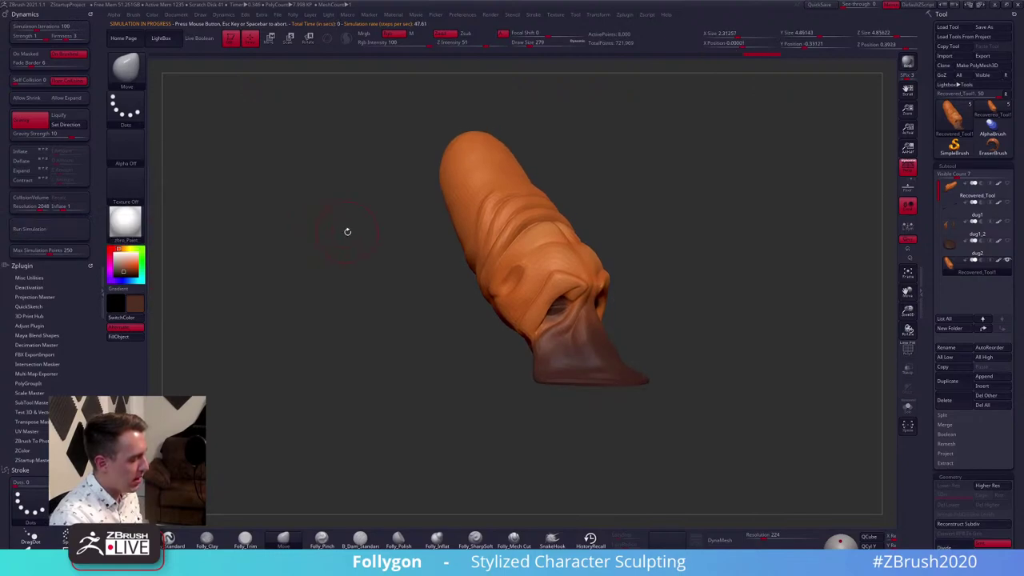
{"action": "left_click", "coordinate": [349, 232]}
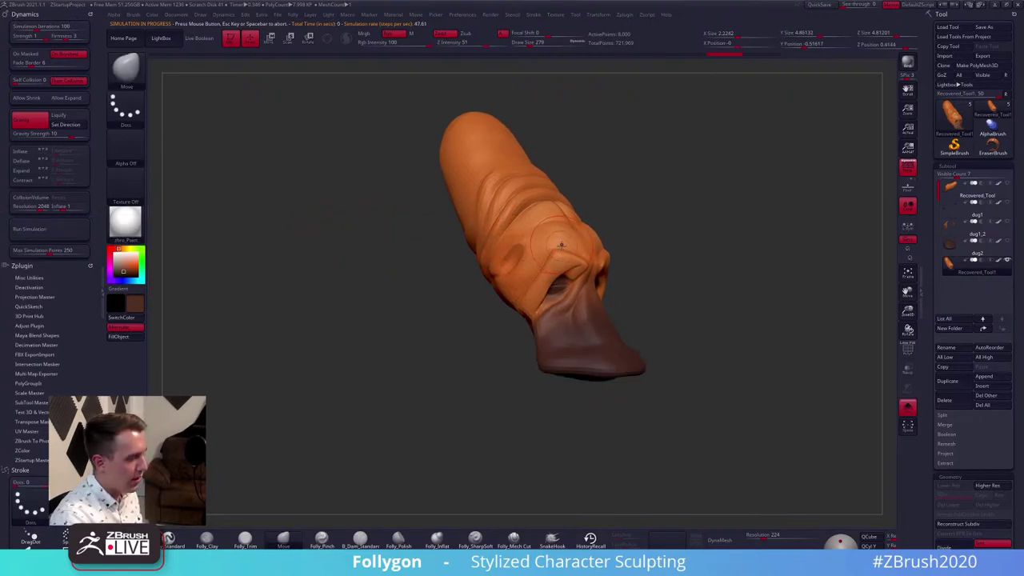
Turn off perspective and mask the head and muzzle, leaving the body behind the neck folds unmasked
{"action": "left_click_drag", "start_coordinate": [695, 247], "coordinate": [689, 246]}
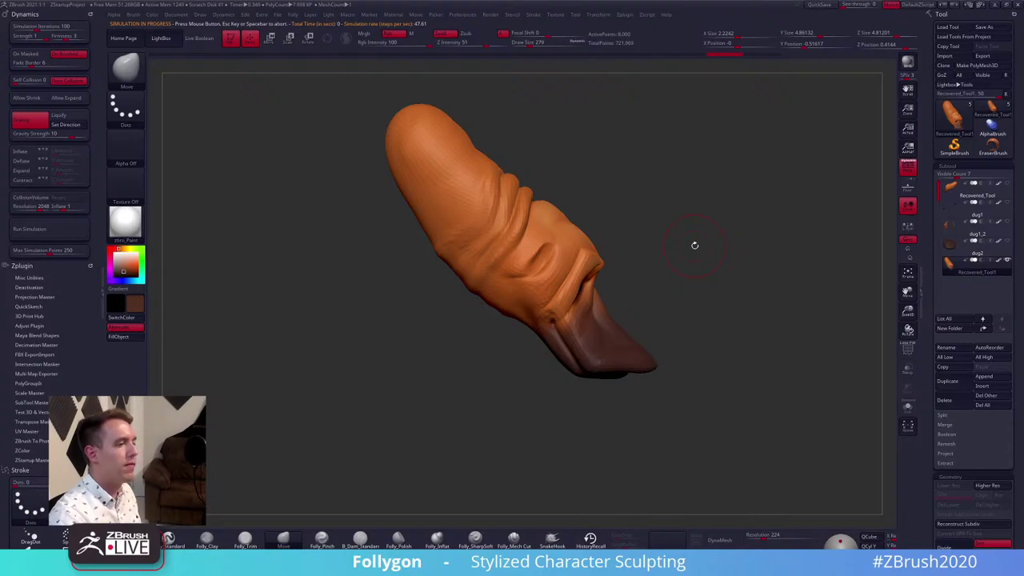
{"action": "right_click_drag", "start_coordinate": [553, 221], "coordinate": [544, 223], "text": "ctrl"}
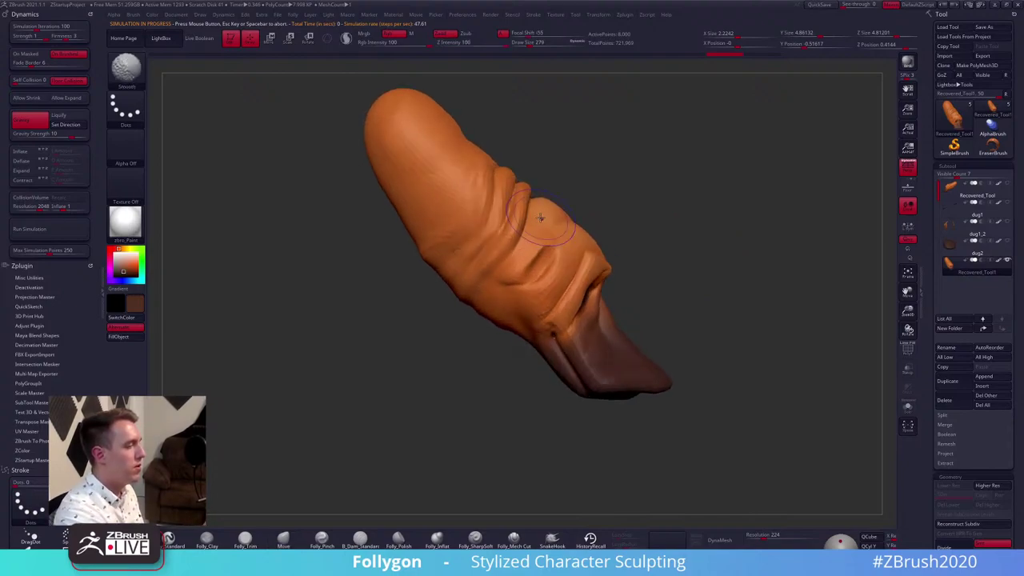
{"action": "left_click", "coordinate": [906, 173]}
{"action": "left_click_drag", "start_coordinate": [745, 256], "coordinate": [588, 347]}
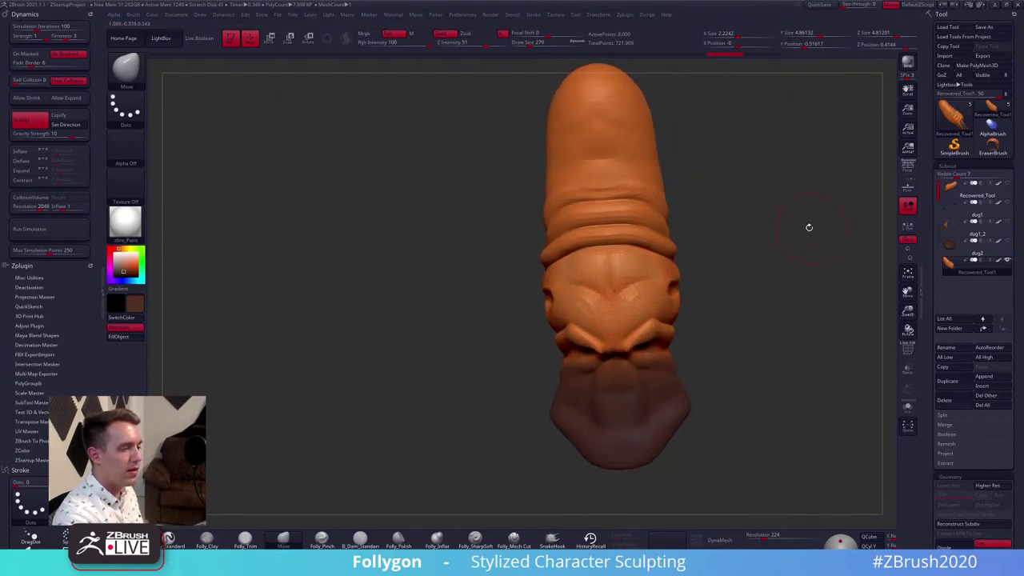
{"action": "key", "text": "ctrl"}
{"action": "mouse_move", "coordinate": [657, 254]}
{"action": "left_mouse_down", "text": "ctrl"}
{"action": "mouse_move", "coordinate": [532, 254]}
{"action": "mouse_move", "coordinate": [552, 449]}
{"action": "mouse_move", "coordinate": [755, 403]}
{"action": "left_mouse_up", "text": "ctrl"}
{"action": "left_click_drag", "start_coordinate": [680, 405], "coordinate": [721, 393]}
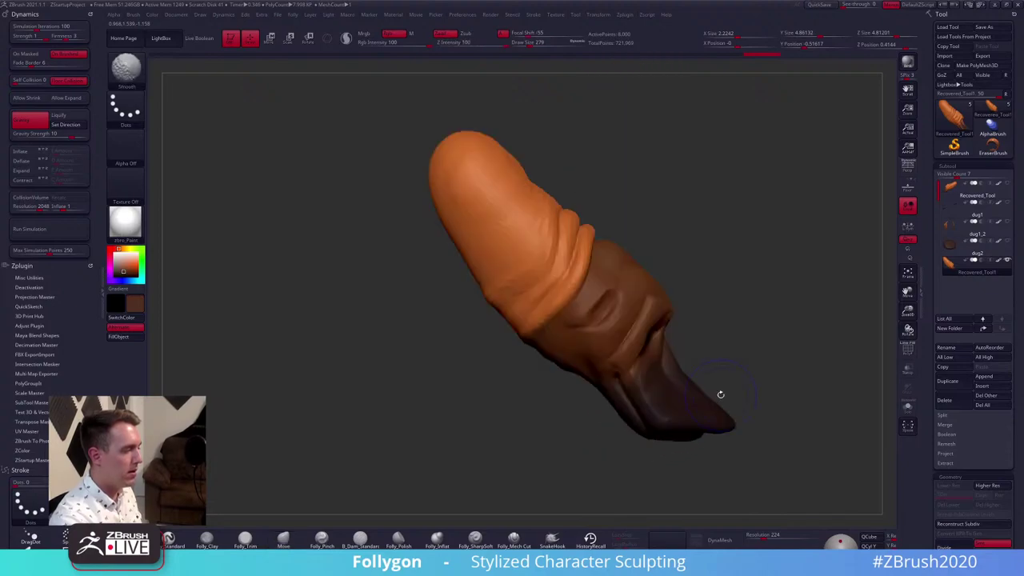
{"action": "left_click", "coordinate": [731, 384], "text": "ctrl"}
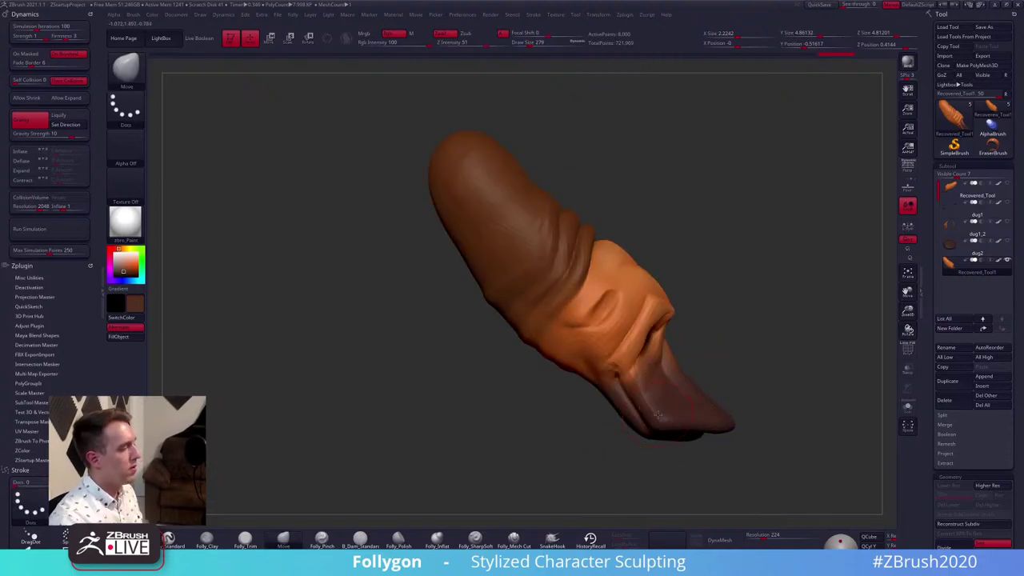
{"action": "left_click_drag", "start_coordinate": [712, 245], "coordinate": [672, 306]}
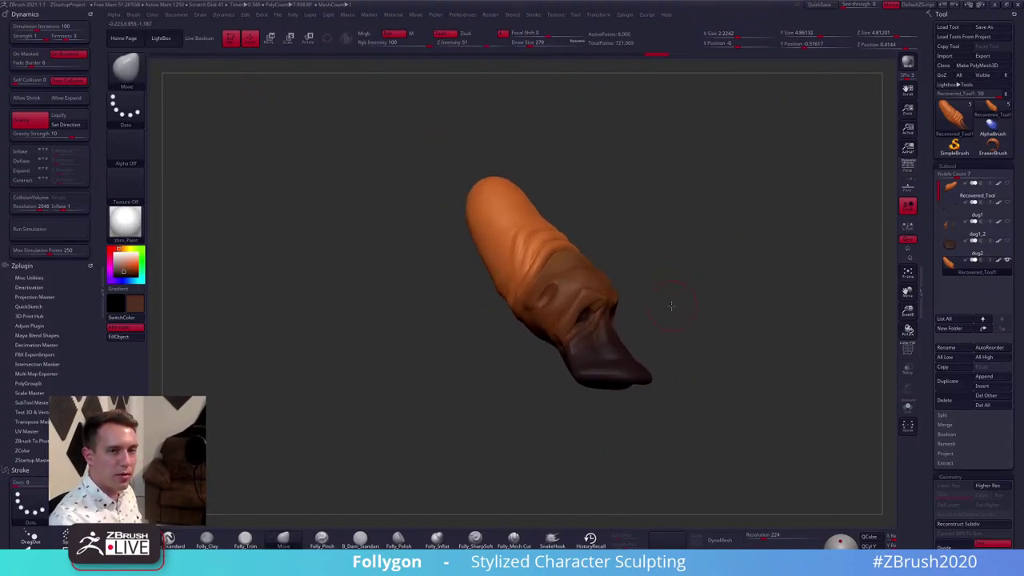
Try the gravity simulation on the unmasked body and allow Dynamic Subdiv to always auto-activate
{"action": "left_click", "coordinate": [80, 230]}
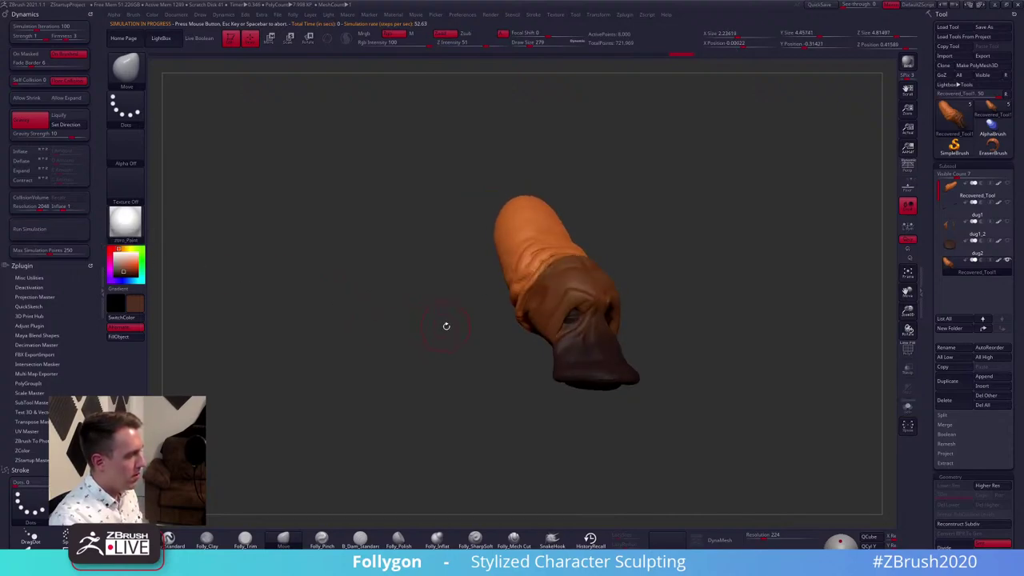
{"action": "key", "text": "d"}
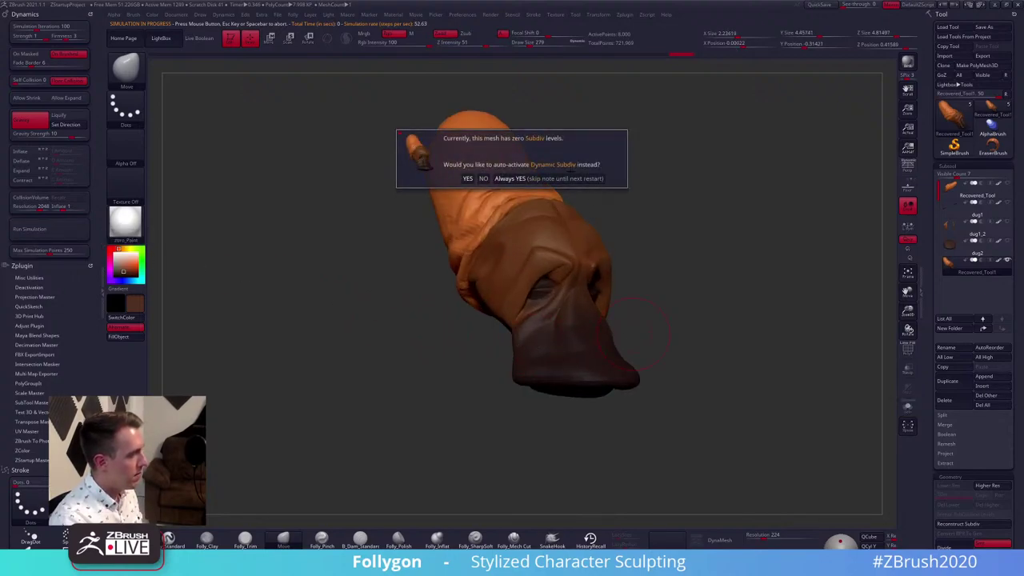
{"action": "left_click", "coordinate": [564, 178]}
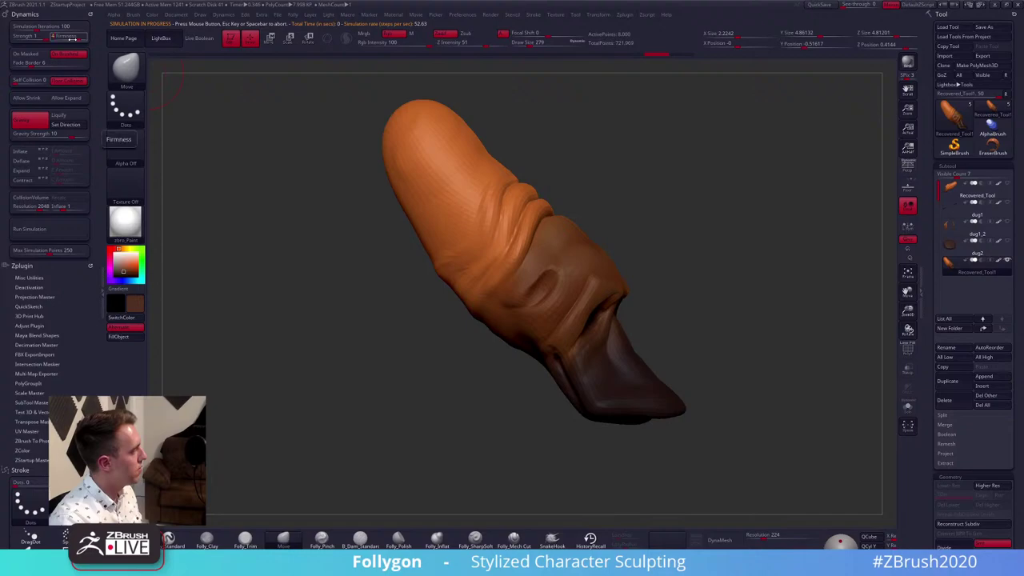
Set the Dynamics firmness to 4 and rerun the gravity simulation on the unmasked body
{"action": "left_click_drag", "start_coordinate": [283, 241], "coordinate": [339, 251]}
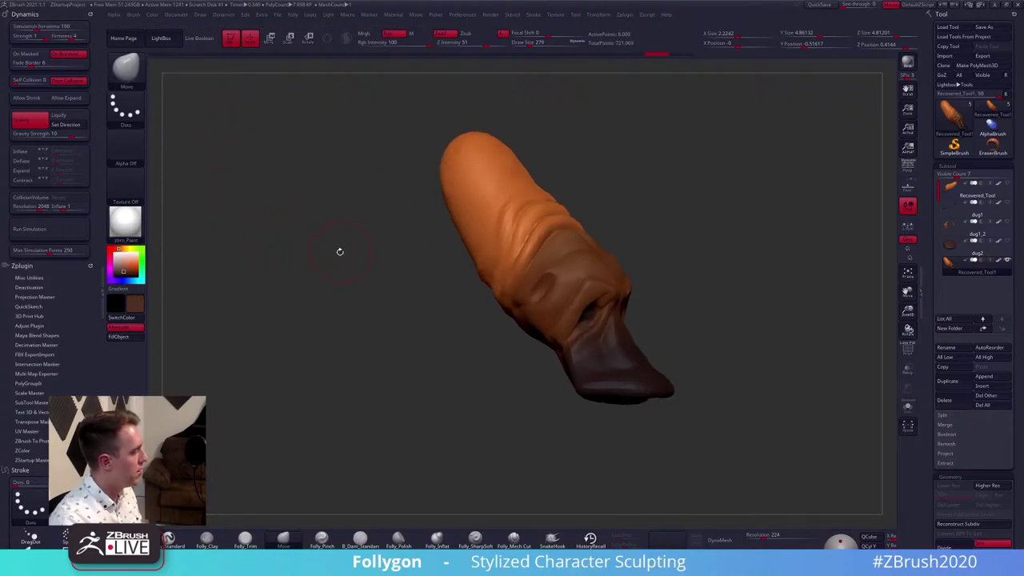
{"action": "key", "text": "ctrl"}
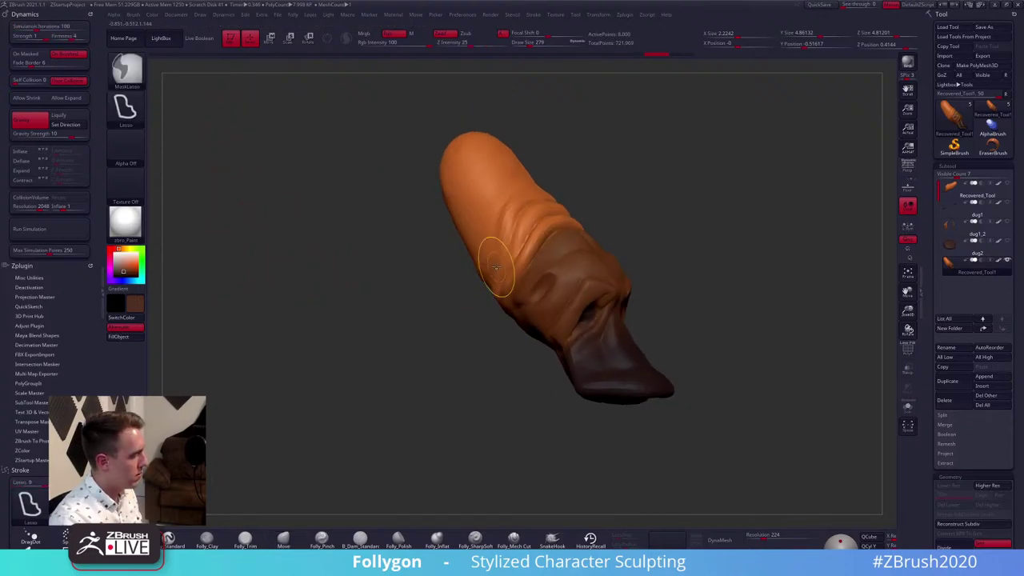
{"action": "left_click", "coordinate": [72, 232]}
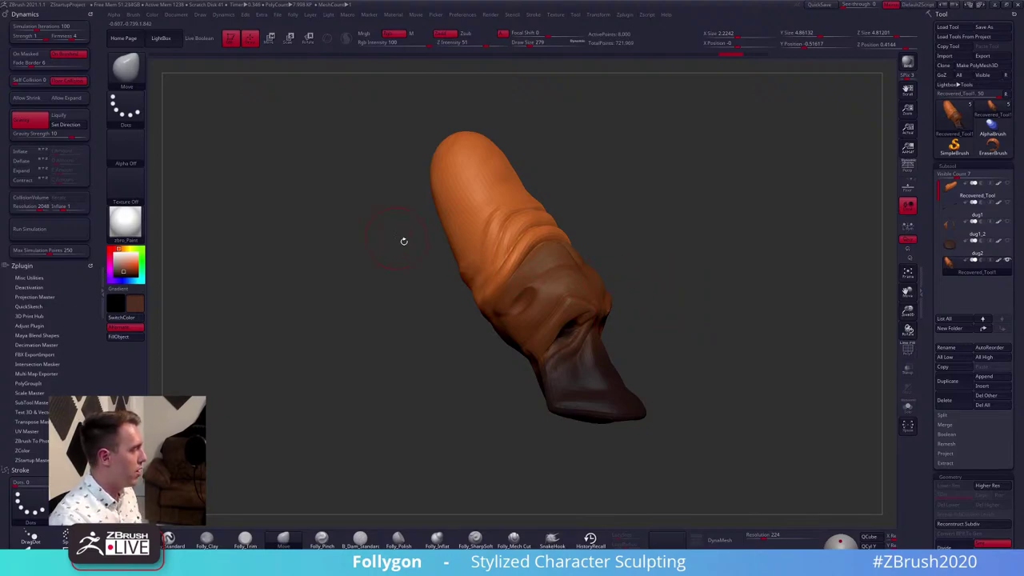
Run the gravity simulation again on the unmasked part of the body, inspect the folds from the front, and undo it
{"action": "mouse_move", "coordinate": [404, 241]}
{"action": "left_mouse_down"}
{"action": "mouse_move", "coordinate": [611, 311]}
{"action": "mouse_move", "coordinate": [615, 298]}
{"action": "left_mouse_up"}
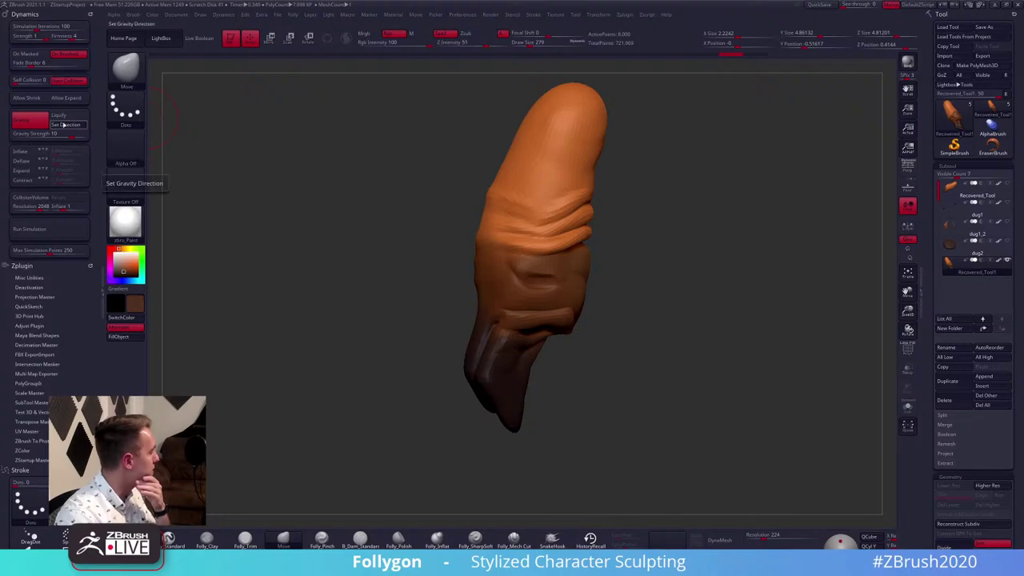
{"action": "left_click", "coordinate": [52, 228]}
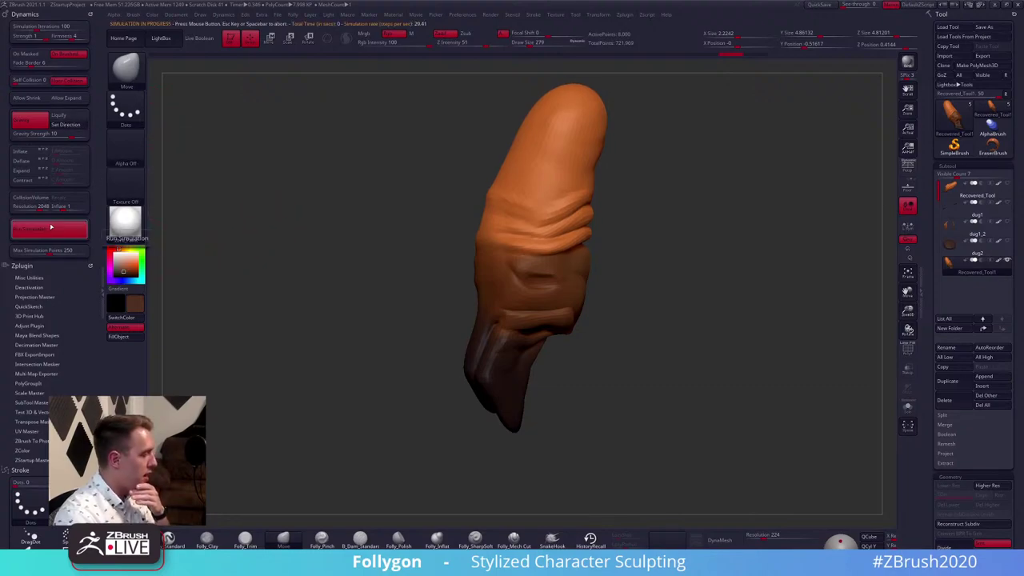
{"action": "left_click", "coordinate": [683, 391]}
{"action": "left_click_drag", "start_coordinate": [682, 389], "coordinate": [627, 373]}
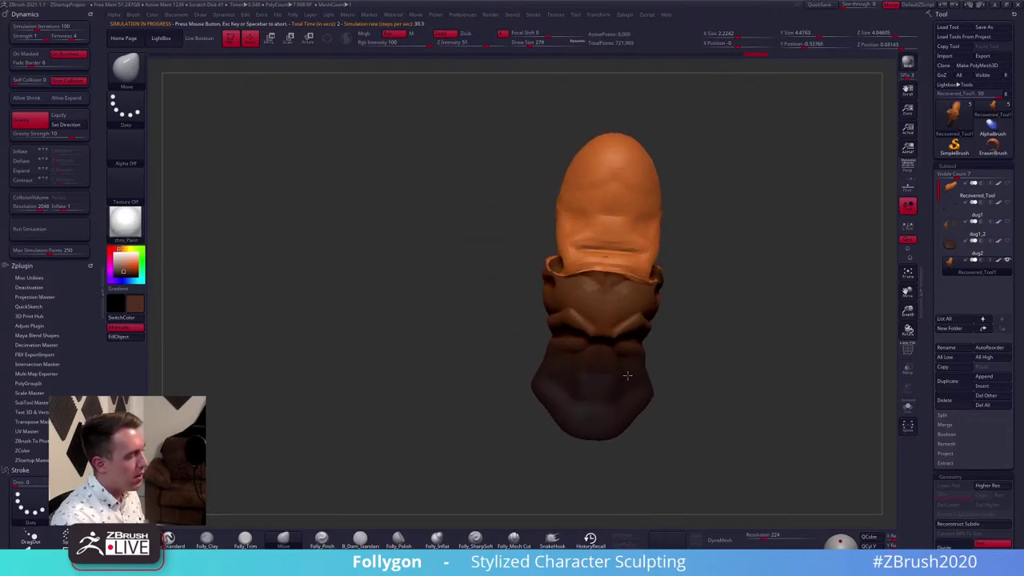
{"action": "key", "text": "ctrl+z"}
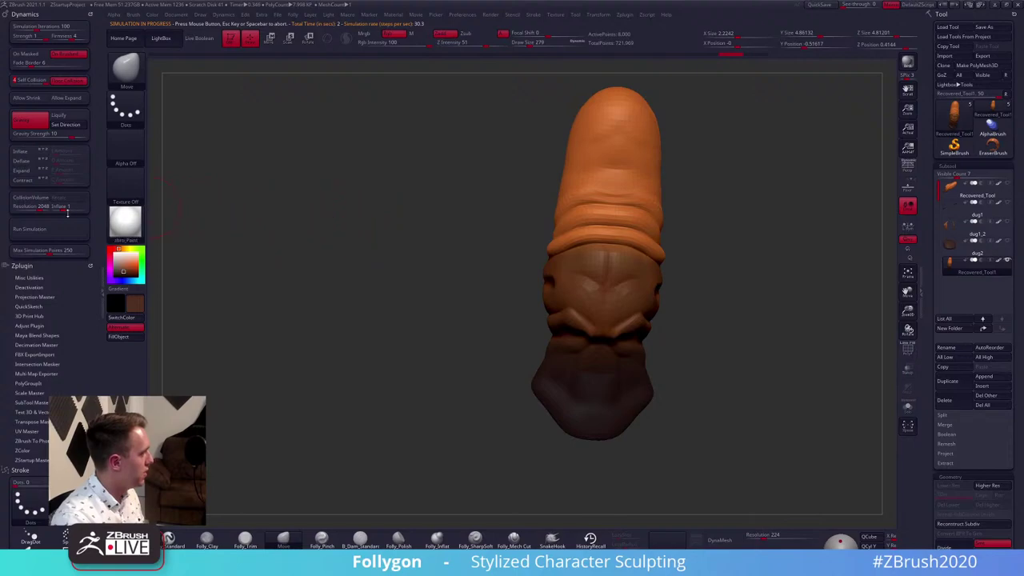
Set the Dynamics self collision to 4, try the gravity simulation on the unmasked body, and undo the deformation
{"action": "left_click", "coordinate": [58, 232]}
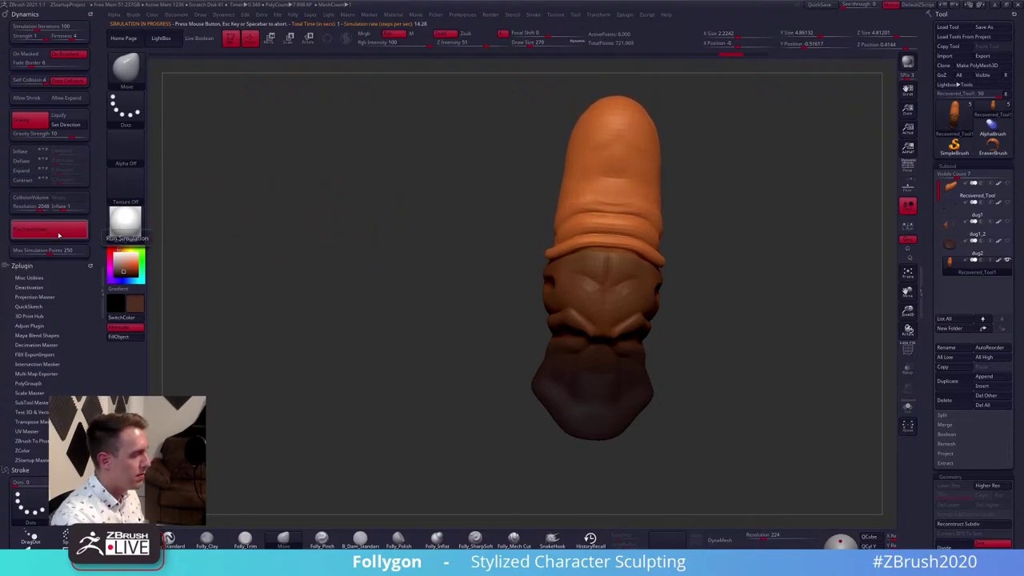
{"action": "left_click", "coordinate": [59, 234]}
{"action": "mouse_move", "coordinate": [487, 275]}
{"action": "left_mouse_down"}
{"action": "mouse_move", "coordinate": [487, 262]}
{"action": "mouse_move", "coordinate": [567, 314]}
{"action": "mouse_move", "coordinate": [675, 313]}
{"action": "mouse_move", "coordinate": [593, 339]}
{"action": "mouse_move", "coordinate": [666, 311]}
{"action": "mouse_move", "coordinate": [651, 282]}
{"action": "mouse_move", "coordinate": [667, 329]}
{"action": "mouse_move", "coordinate": [652, 345]}
{"action": "mouse_move", "coordinate": [650, 284]}
{"action": "mouse_move", "coordinate": [616, 328]}
{"action": "left_mouse_up"}
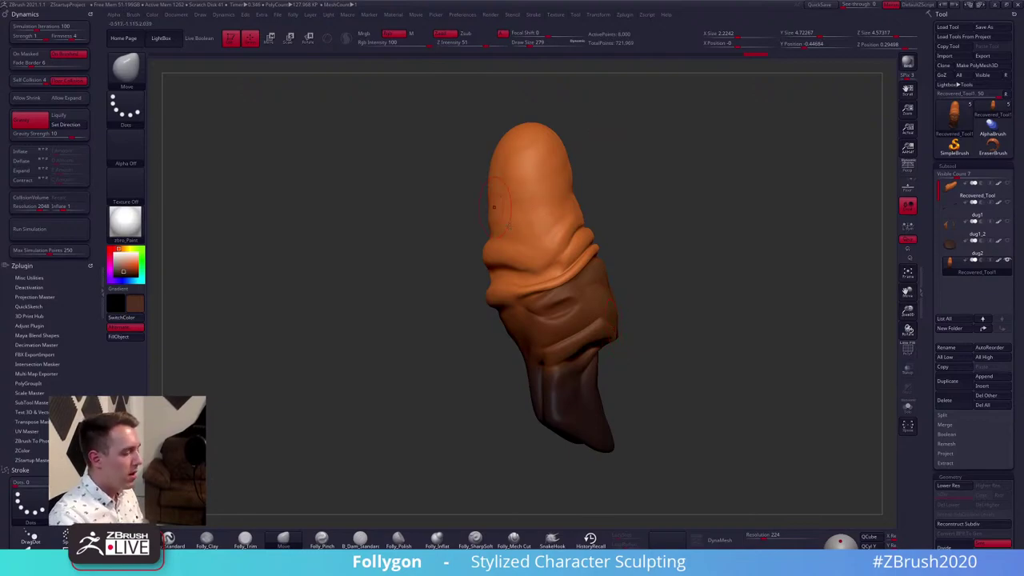
{"action": "left_click_drag", "start_coordinate": [682, 313], "coordinate": [631, 297]}
{"action": "key", "text": "ctrl"}
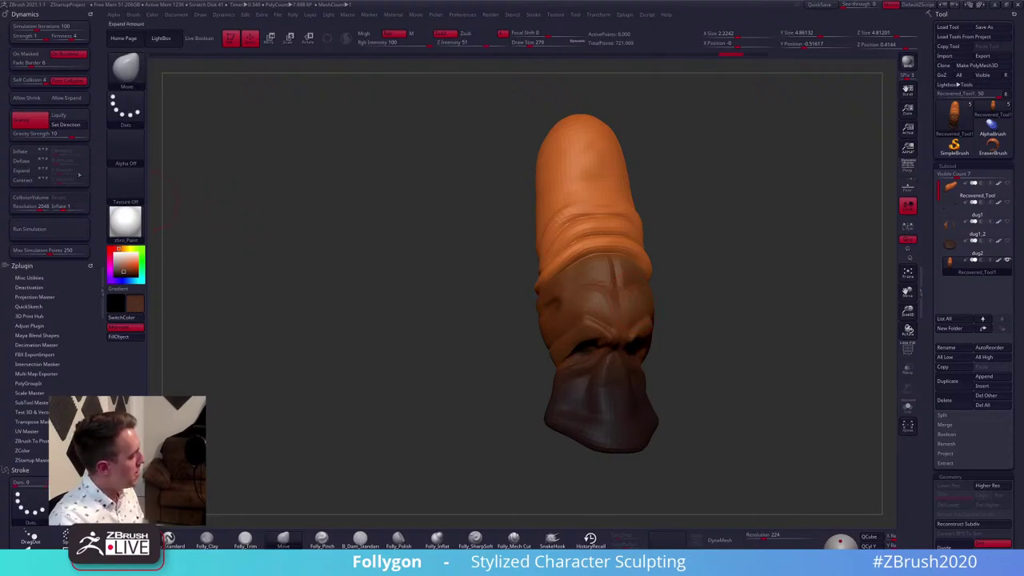
Turn on Inflate for the simulation, try it on the body with amounts of 1 and about 12.9, and undo the result
{"action": "left_click", "coordinate": [21, 152]}
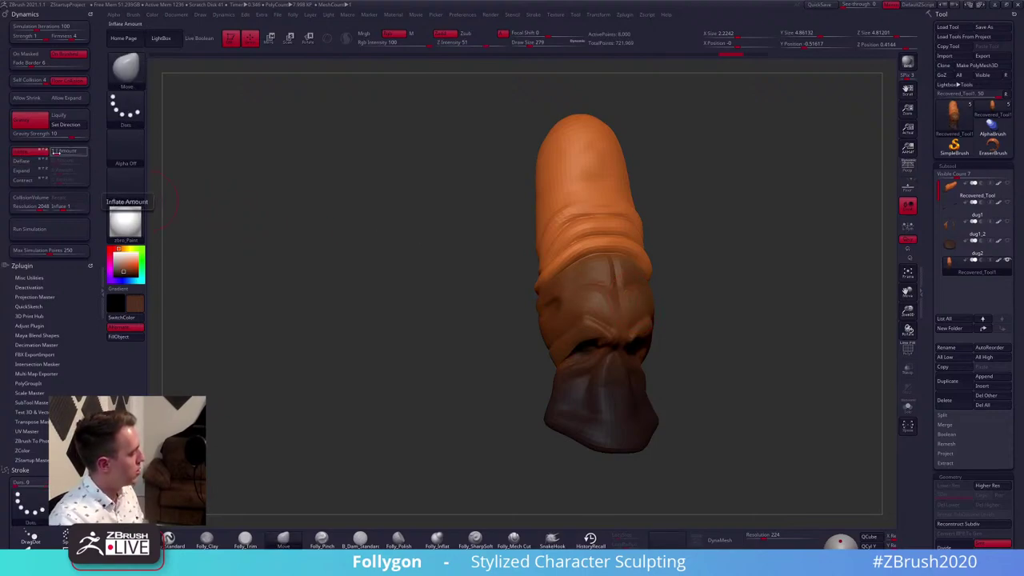
{"action": "left_click", "coordinate": [34, 229]}
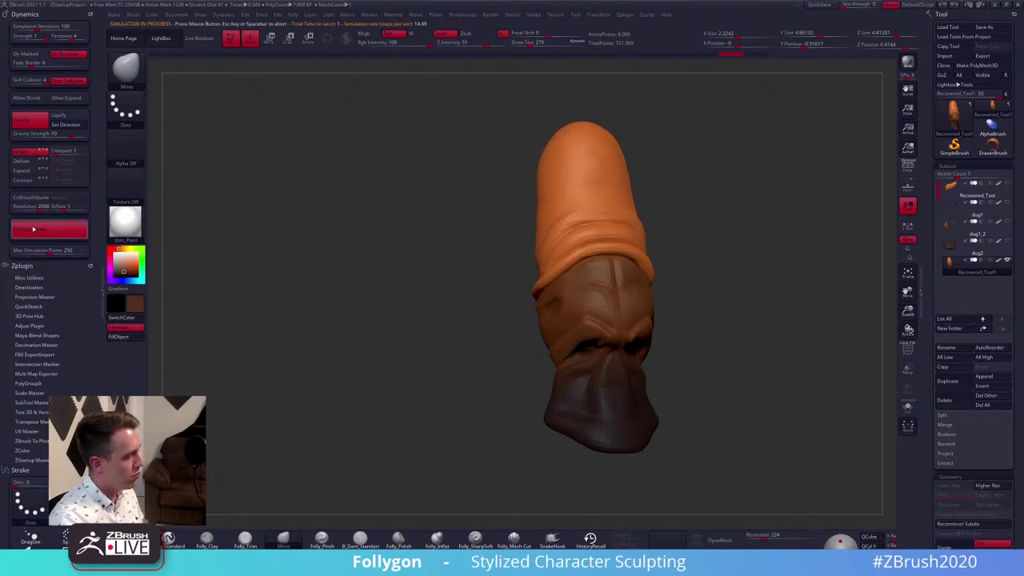
{"action": "left_click", "coordinate": [62, 152]}
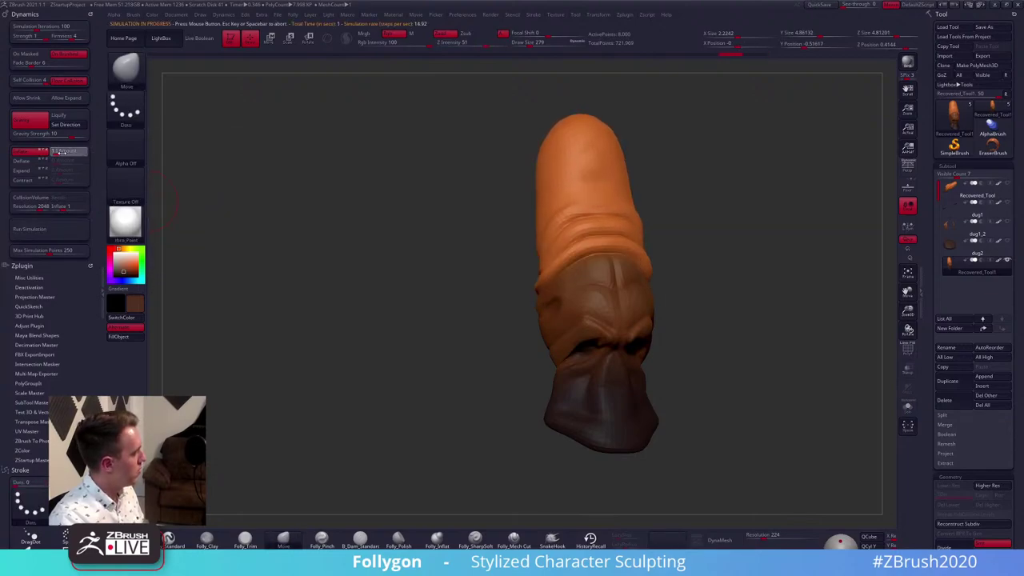
{"action": "left_click", "coordinate": [45, 228]}
{"action": "left_click", "coordinate": [45, 228]}
{"action": "key", "text": "ctrl+z"}
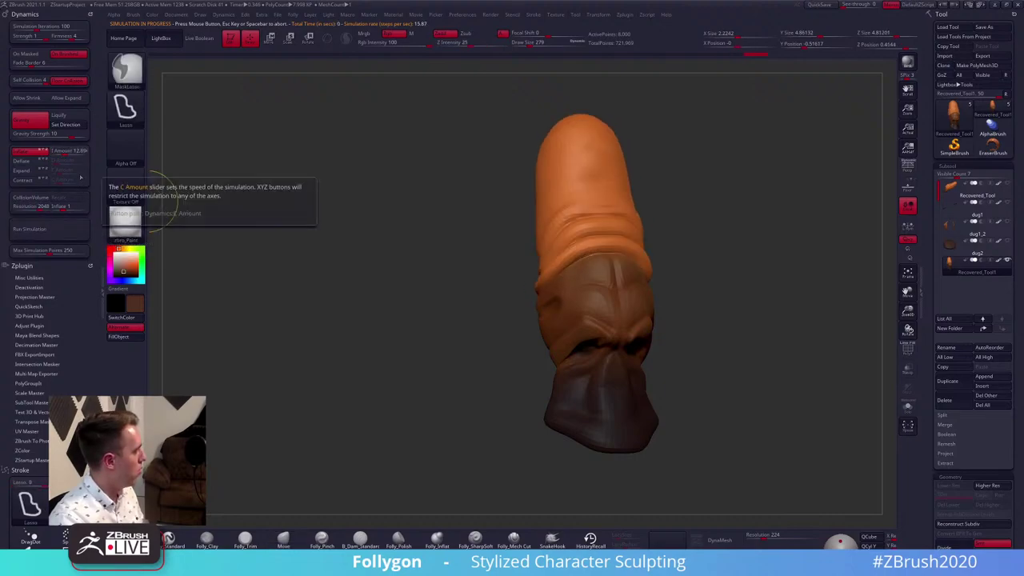
Try the simulation with an Inflate amount of 5 and rerun it on the unmasked body with an amount of 2
{"action": "left_click", "coordinate": [67, 153]}
{"action": "type", "text": "5"}
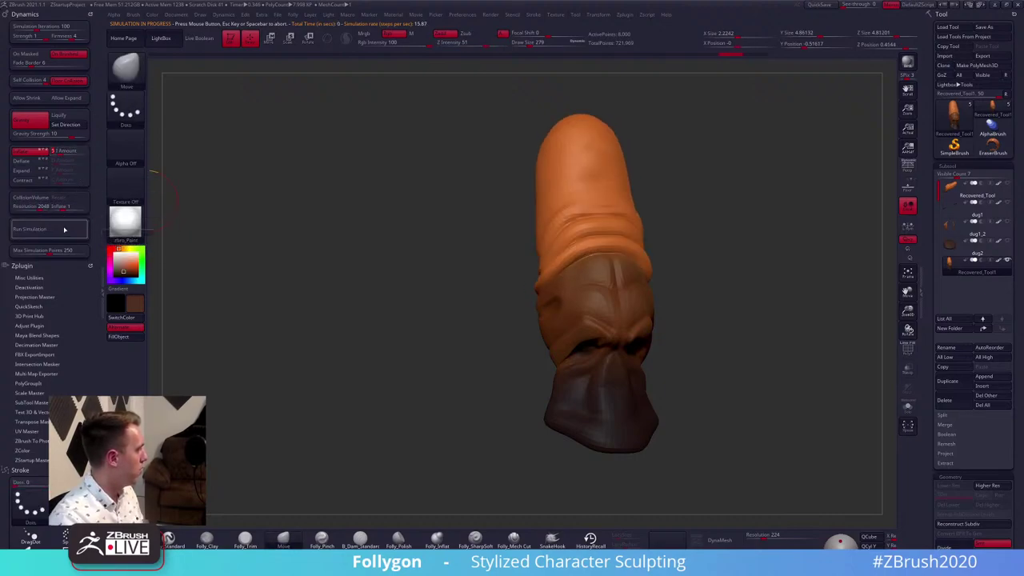
{"action": "left_click", "coordinate": [45, 228]}
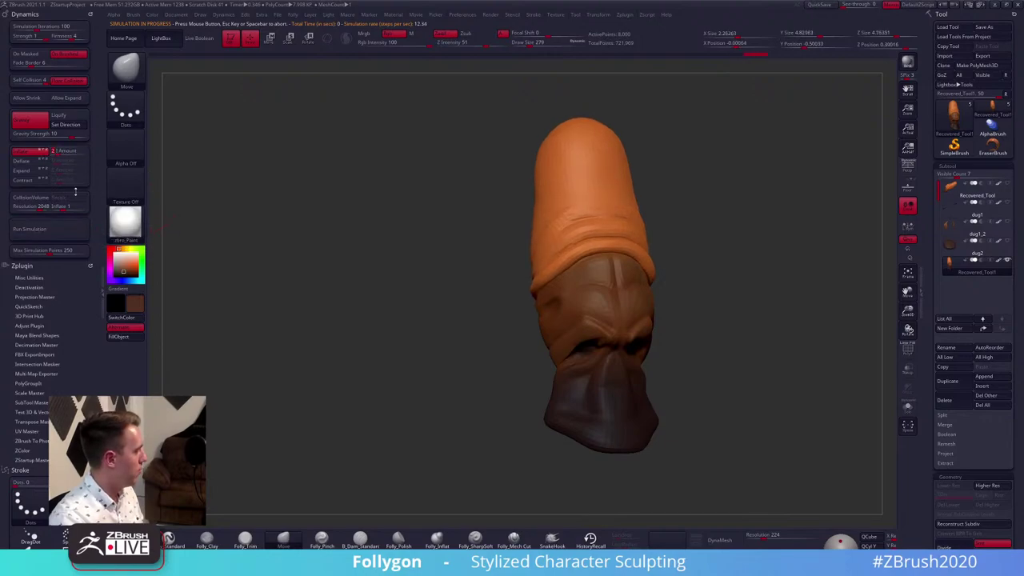
{"action": "left_click", "coordinate": [48, 226]}
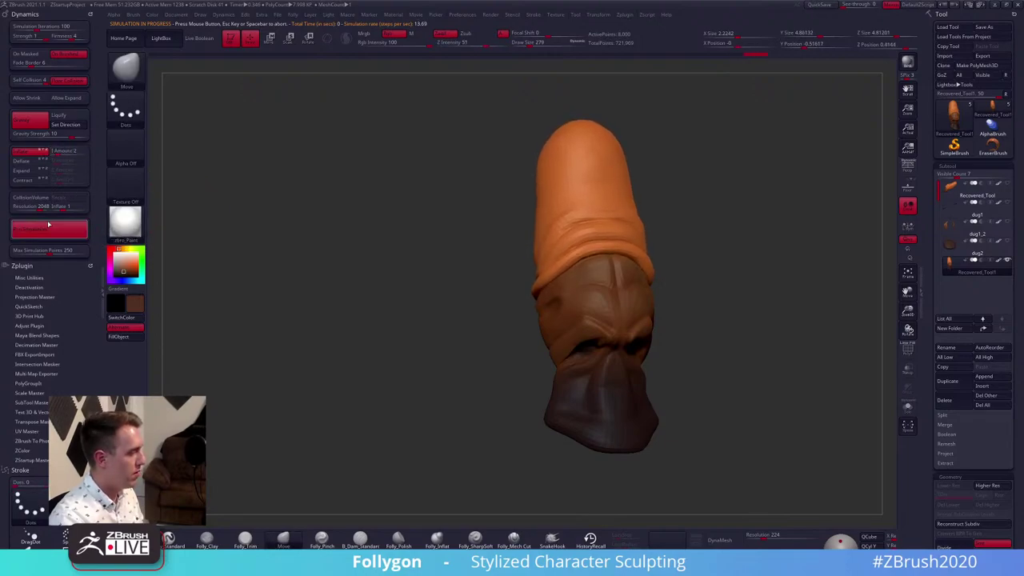
{"action": "mouse_move", "coordinate": [363, 235]}
{"action": "left_mouse_down"}
{"action": "mouse_move", "coordinate": [645, 301]}
{"action": "mouse_move", "coordinate": [623, 259]}
{"action": "left_mouse_up"}
{"action": "mouse_move", "coordinate": [612, 307]}
{"action": "left_mouse_down"}
{"action": "mouse_move", "coordinate": [610, 296]}
{"action": "mouse_move", "coordinate": [624, 304]}
{"action": "mouse_move", "coordinate": [619, 323]}
{"action": "mouse_move", "coordinate": [663, 334]}
{"action": "mouse_move", "coordinate": [597, 299]}
{"action": "left_mouse_up"}
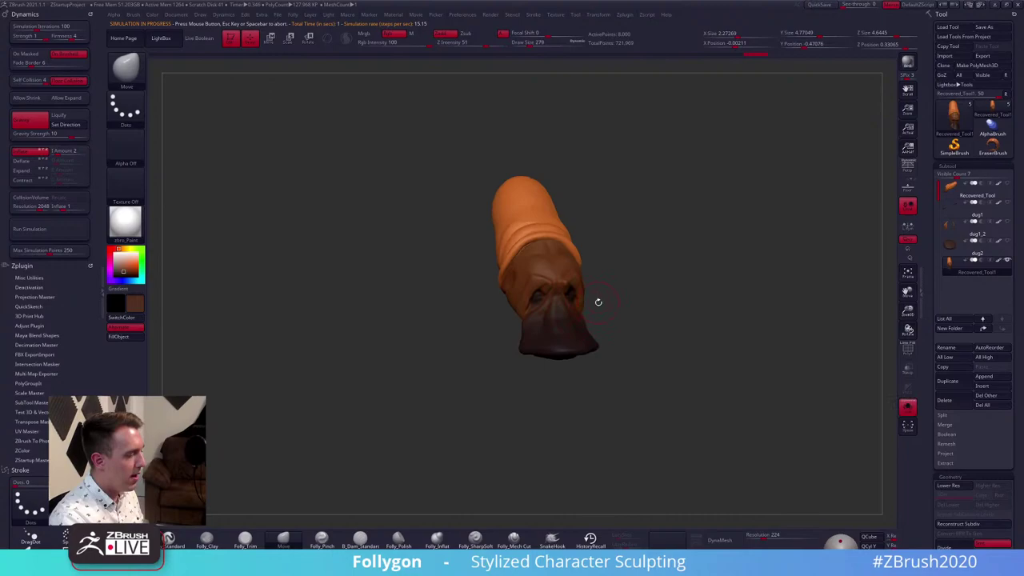
Bring the ears and nose back into view and run the gravity simulation on the entire low-resolution body with its mask cleared
{"action": "left_click", "coordinate": [951, 234]}
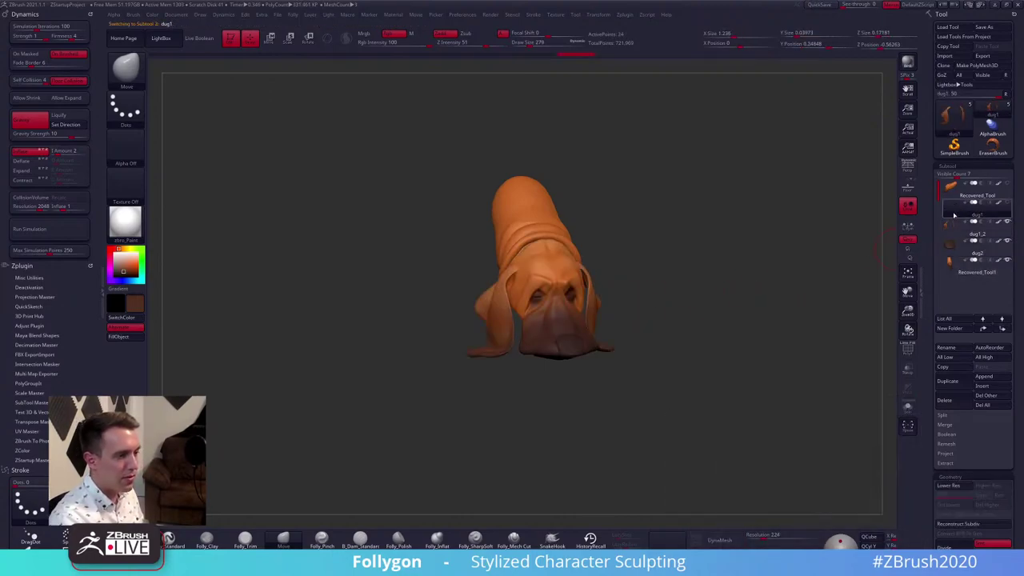
{"action": "left_click", "coordinate": [972, 269]}
{"action": "mouse_move", "coordinate": [645, 281]}
{"action": "left_mouse_down"}
{"action": "mouse_move", "coordinate": [677, 290]}
{"action": "mouse_move", "coordinate": [711, 273]}
{"action": "mouse_move", "coordinate": [649, 305]}
{"action": "left_mouse_up"}
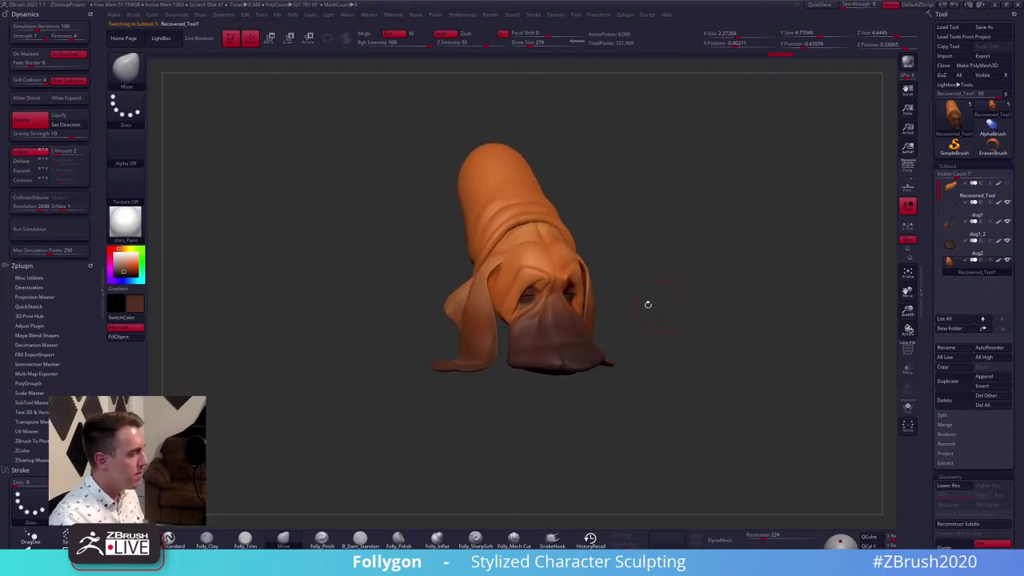
{"action": "left_click", "coordinate": [69, 230]}
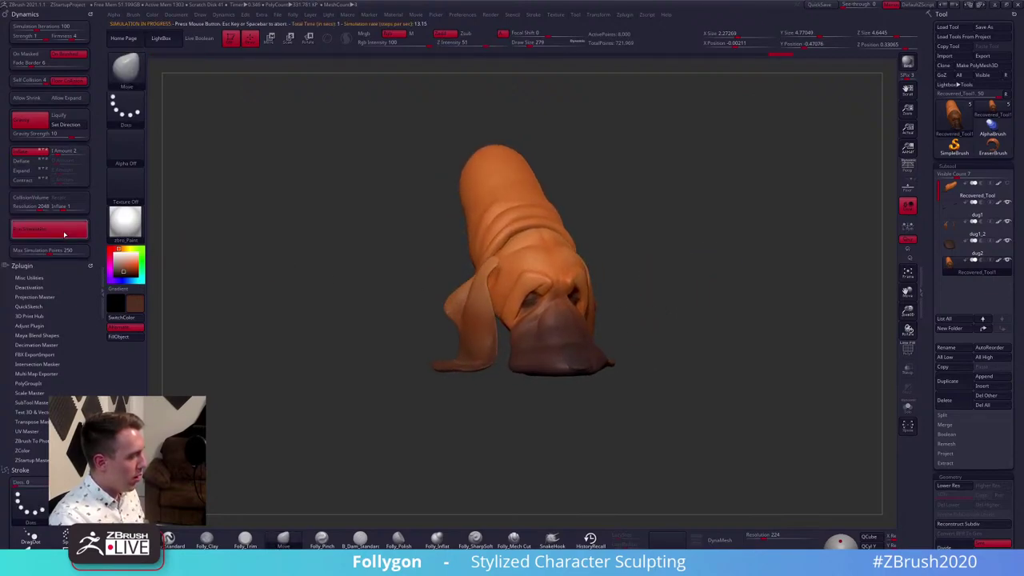
{"action": "mouse_move", "coordinate": [539, 337]}
{"action": "right_mouse_down"}
{"action": "mouse_move", "coordinate": [573, 302]}
{"action": "mouse_move", "coordinate": [547, 298]}
{"action": "mouse_move", "coordinate": [539, 320]}
{"action": "right_mouse_up"}
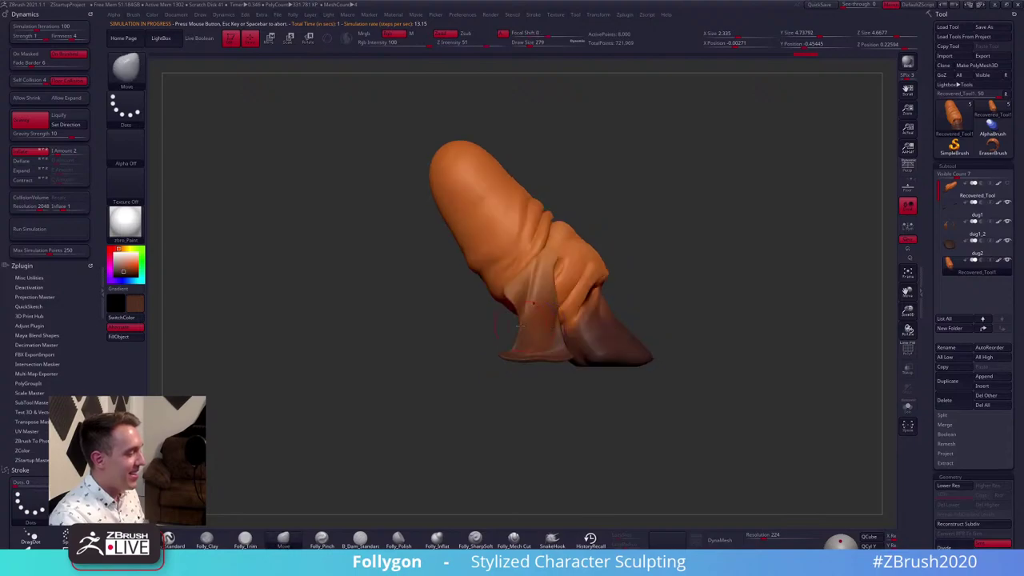
Repeat the simulation on the entire body and undo back to the unsimulated shape with the head masked
{"action": "left_click", "coordinate": [46, 230]}
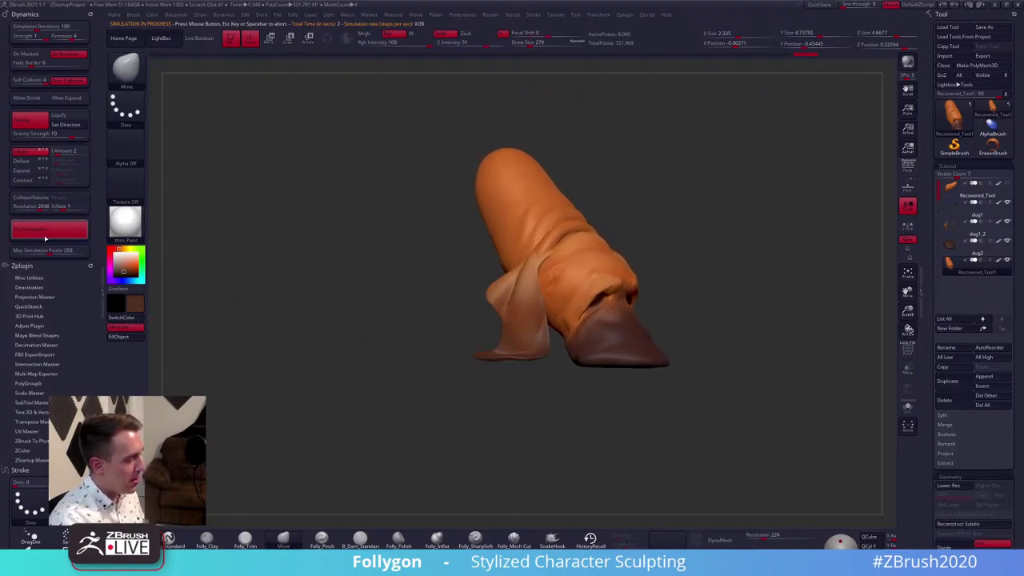
{"action": "left_click", "coordinate": [731, 317]}
{"action": "mouse_move", "coordinate": [731, 318]}
{"action": "left_mouse_down"}
{"action": "mouse_move", "coordinate": [697, 336]}
{"action": "mouse_move", "coordinate": [679, 328]}
{"action": "left_mouse_up"}
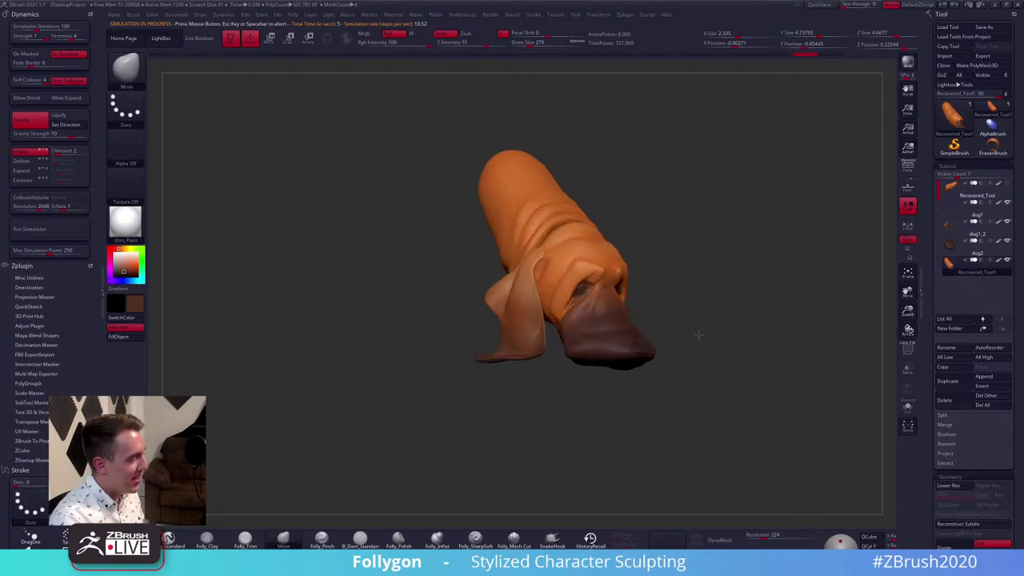
{"action": "mouse_move", "coordinate": [654, 329]}
{"action": "right_mouse_down", "text": "ctrl"}
{"action": "mouse_move", "coordinate": [704, 355]}
{"action": "mouse_move", "coordinate": [693, 355]}
{"action": "mouse_move", "coordinate": [693, 339]}
{"action": "mouse_move", "coordinate": [624, 322]}
{"action": "mouse_move", "coordinate": [673, 323]}
{"action": "right_mouse_up", "text": "ctrl"}
{"action": "key", "text": "ctrl+z"}
{"action": "key", "text": "ctrl+z"}
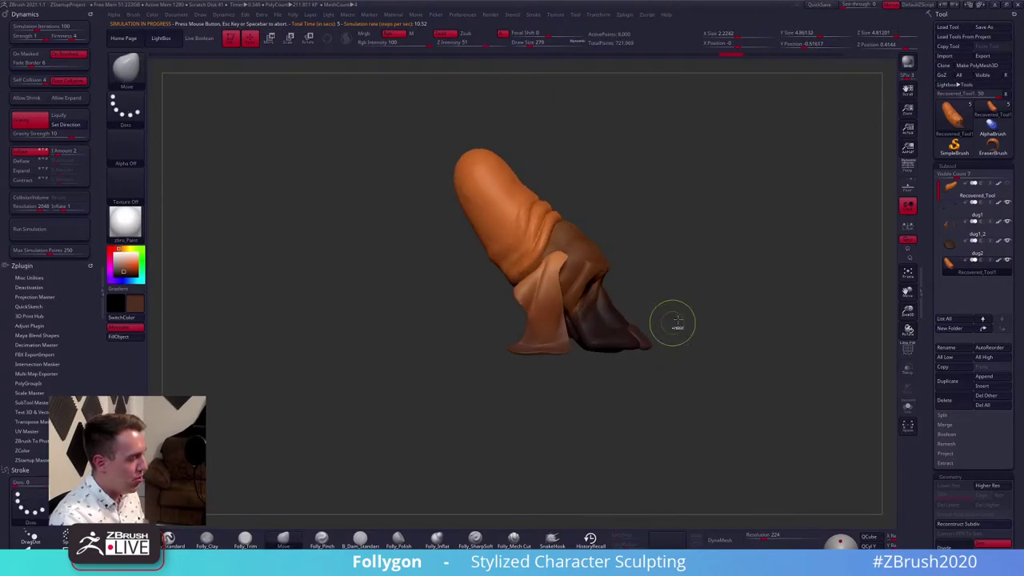
Turn the masked head and muzzle into their own polygroup and check the grouping in the wireframe display
{"action": "left_click_drag", "start_coordinate": [672, 324], "coordinate": [705, 313], "text": "ctrl"}
{"action": "key", "text": "ctrl+shift+z"}
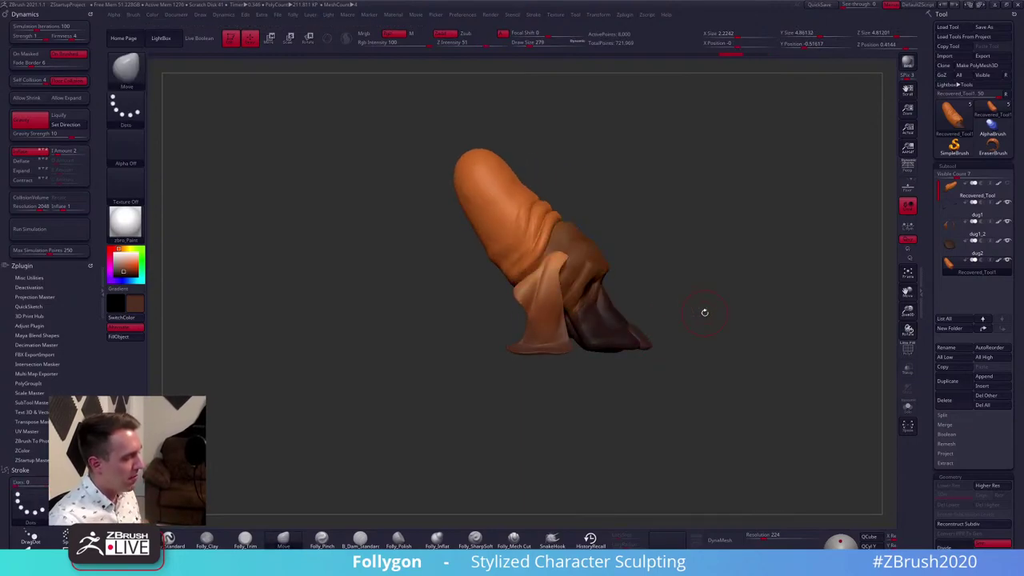
{"action": "key", "text": "ctrl+w"}
{"action": "key", "text": "shift+f"}
{"action": "left_click_drag", "start_coordinate": [709, 268], "coordinate": [676, 260]}
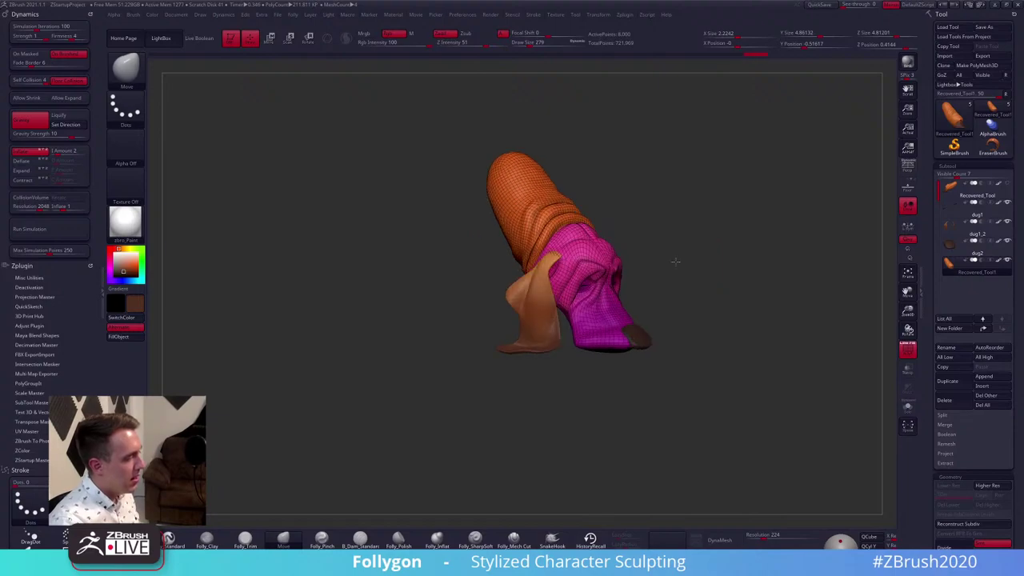
{"action": "key", "text": "shift"}
{"action": "key", "text": "shift+f"}
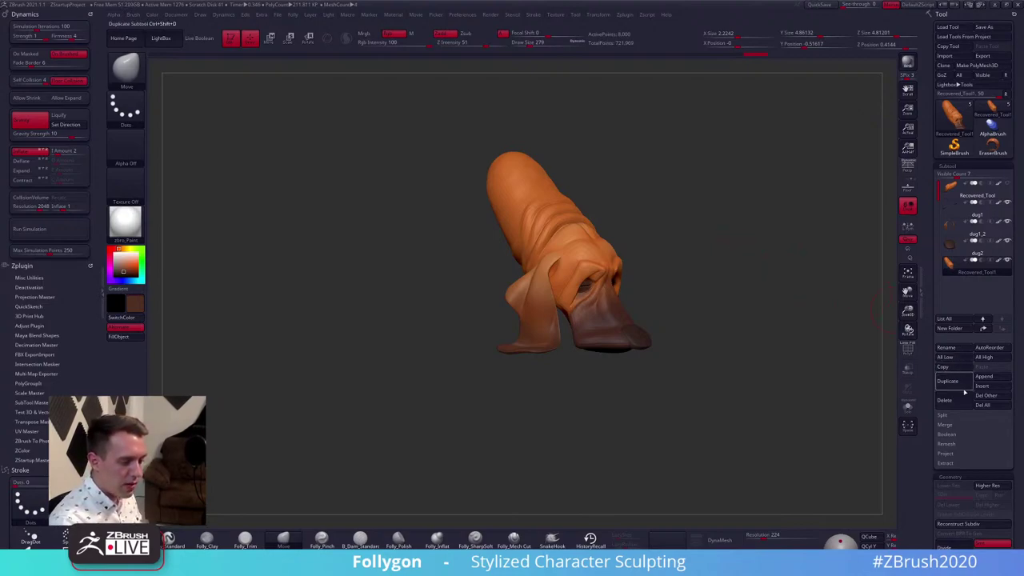
Duplicate the low-resolution body, delete both the duplicate and its source, and switch back to the original high-resolution body
{"action": "left_click", "coordinate": [949, 382]}
{"action": "left_click", "coordinate": [946, 400]}
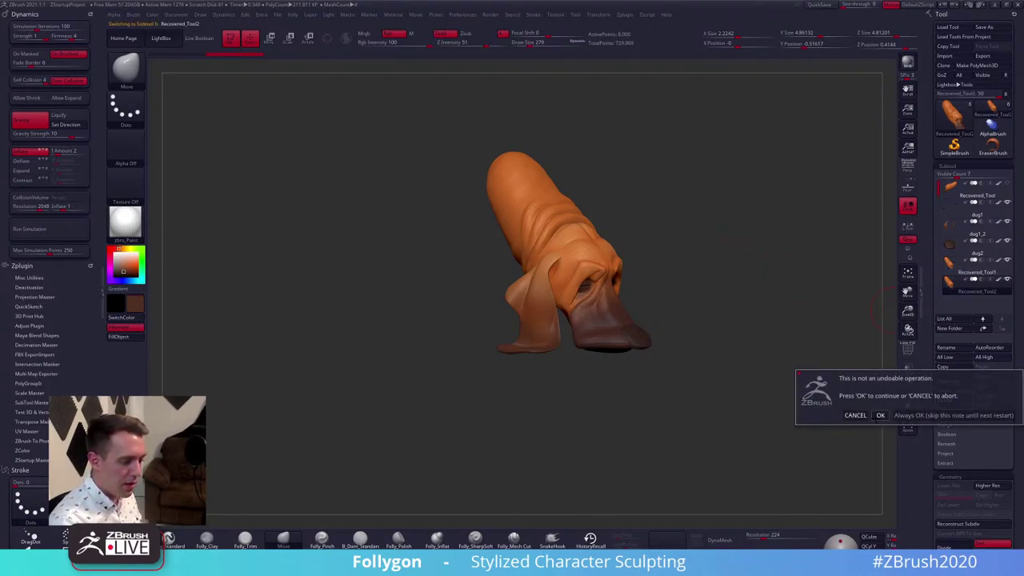
{"action": "left_click", "coordinate": [880, 415]}
{"action": "left_click", "coordinate": [944, 400]}
{"action": "left_click", "coordinate": [880, 416]}
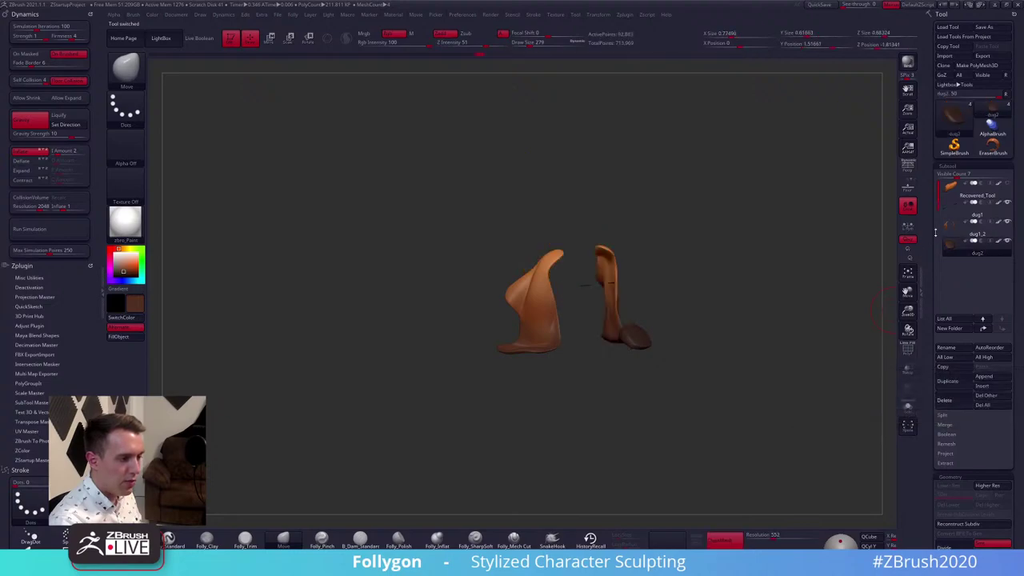
{"action": "left_click", "coordinate": [965, 193]}
{"action": "left_click_drag", "start_coordinate": [857, 243], "coordinate": [676, 312]}
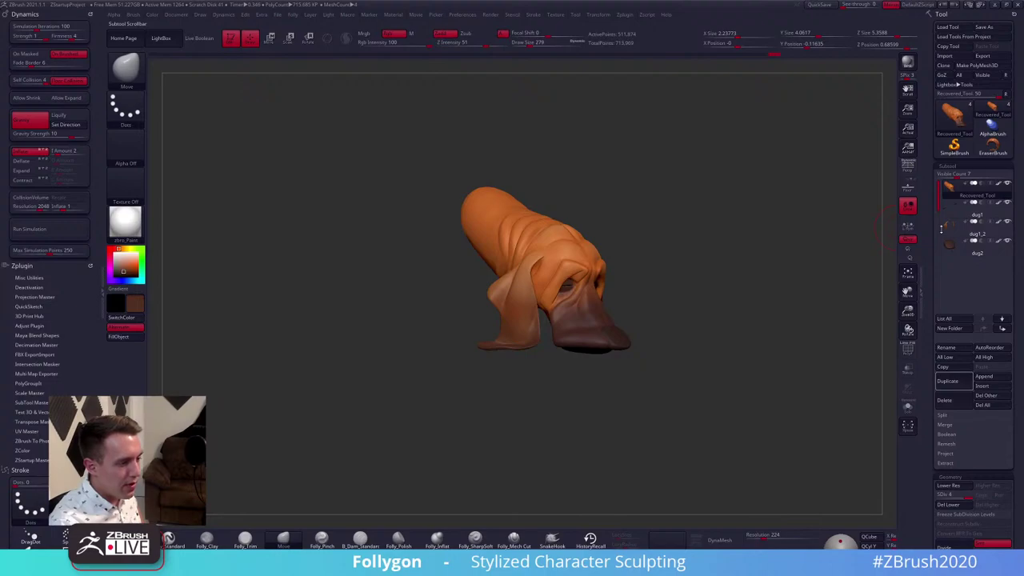
Select and isolate the ears, and compare their shape at subdivision levels 1 and 4
{"action": "left_click", "coordinate": [967, 230]}
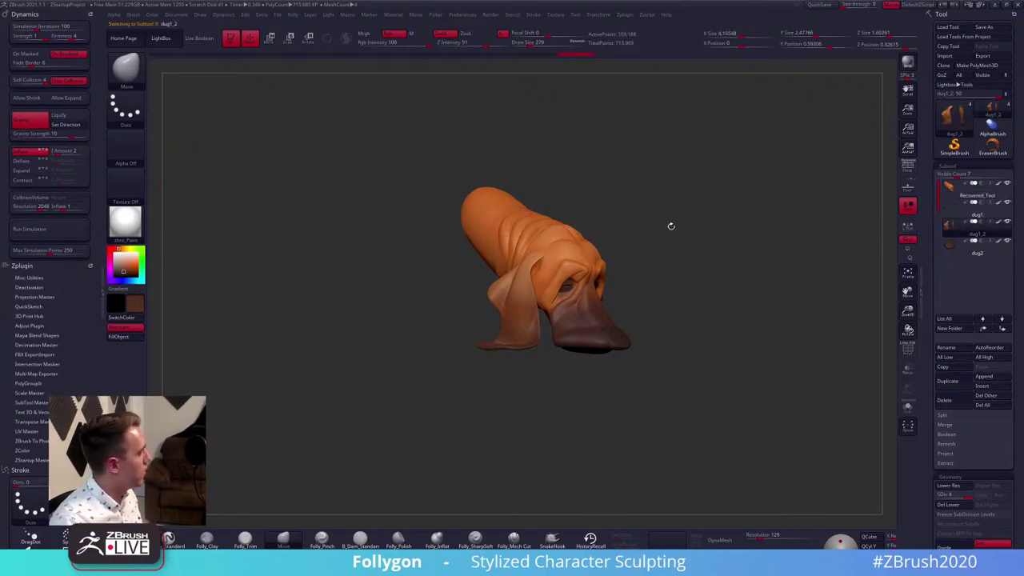
{"action": "left_click_drag", "start_coordinate": [686, 236], "coordinate": [669, 233], "text": "shift"}
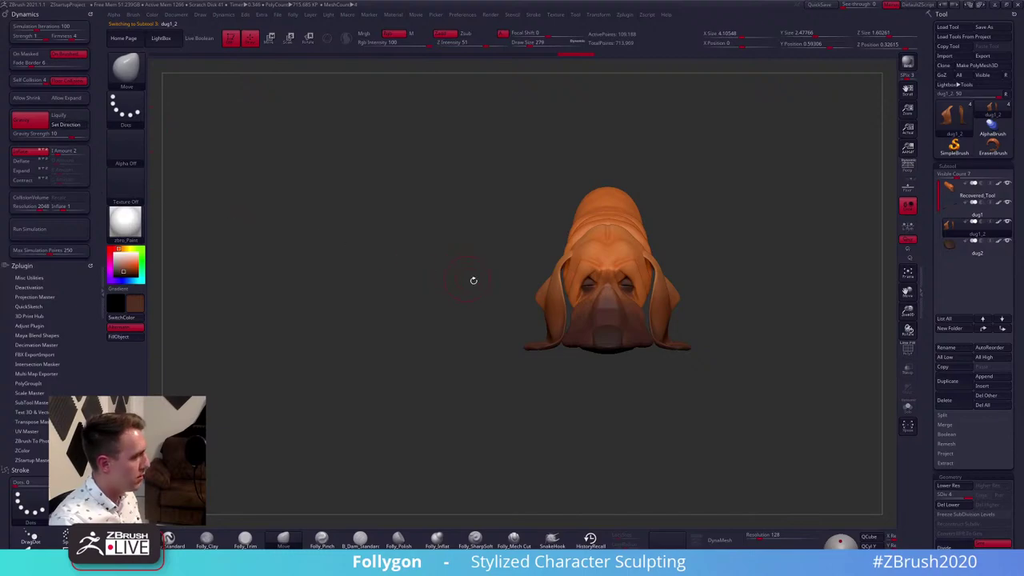
{"action": "key", "text": "alt+shift+s"}
{"action": "mouse_move", "coordinate": [510, 299]}
{"action": "left_mouse_down", "text": "alt"}
{"action": "mouse_move", "coordinate": [604, 305]}
{"action": "mouse_move", "coordinate": [359, 312]}
{"action": "mouse_move", "coordinate": [524, 423]}
{"action": "left_mouse_up", "text": "alt"}
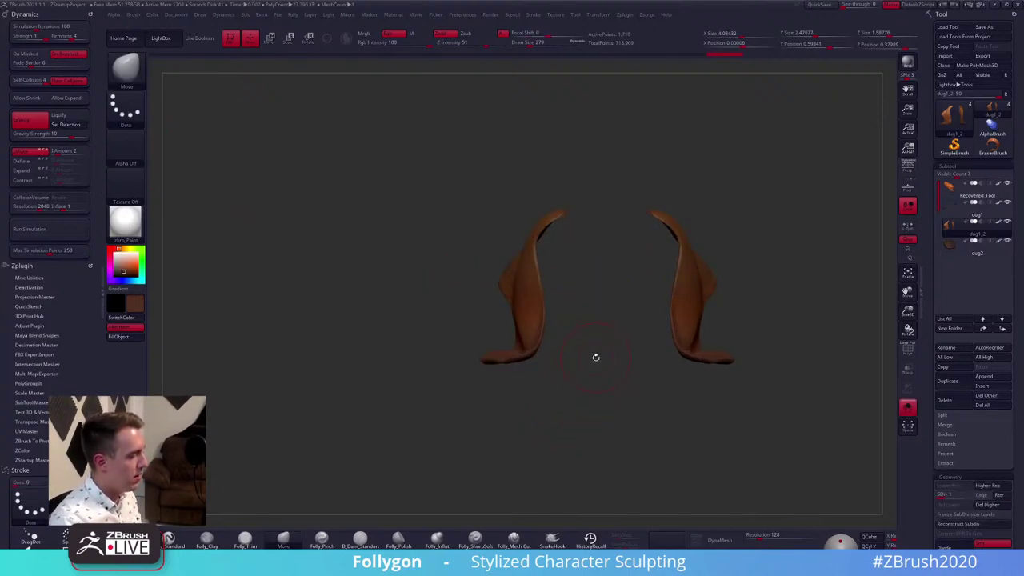
{"action": "key", "text": "d"}
{"action": "key", "text": "d"}
{"action": "key", "text": "d"}
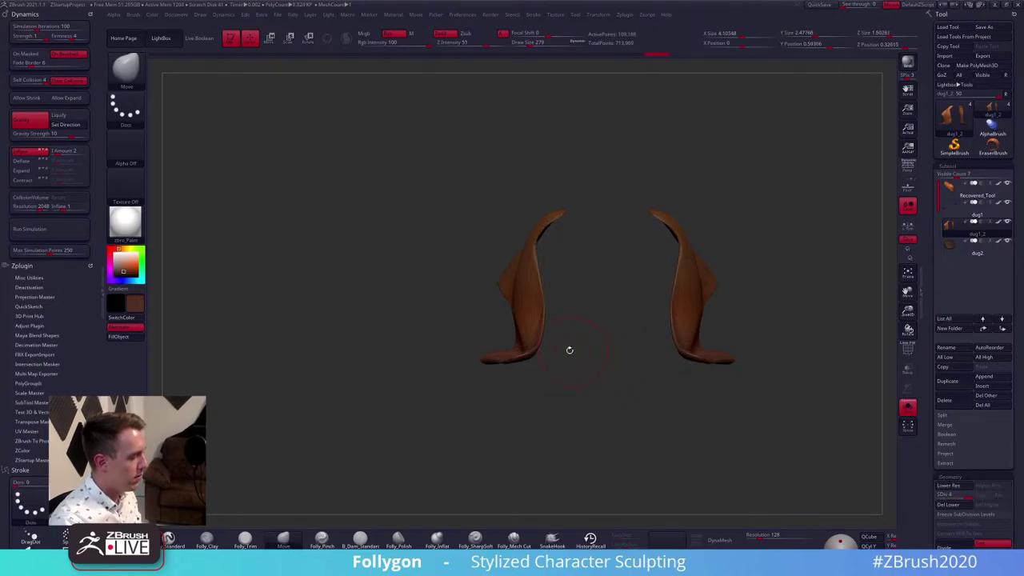
Show the full character again and run the gravity simulation on the ears at subdivision level 4
{"action": "left_click_drag", "start_coordinate": [569, 350], "coordinate": [640, 351]}
{"action": "key", "text": "alt+shift+s"}
{"action": "left_click_drag", "start_coordinate": [510, 339], "coordinate": [555, 337], "text": "alt"}
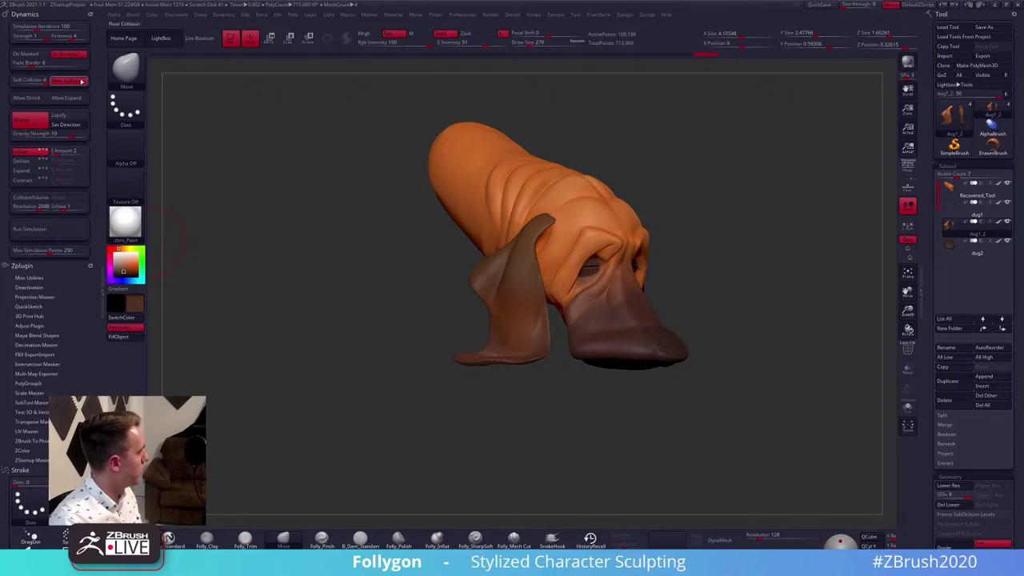
{"action": "left_click", "coordinate": [59, 230]}
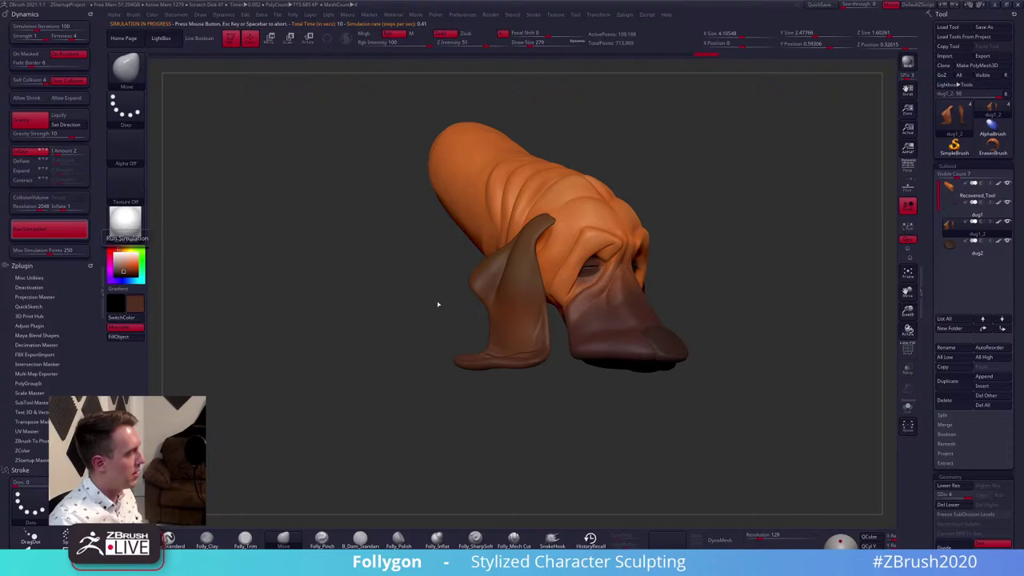
{"action": "left_click_drag", "start_coordinate": [370, 269], "coordinate": [360, 265]}
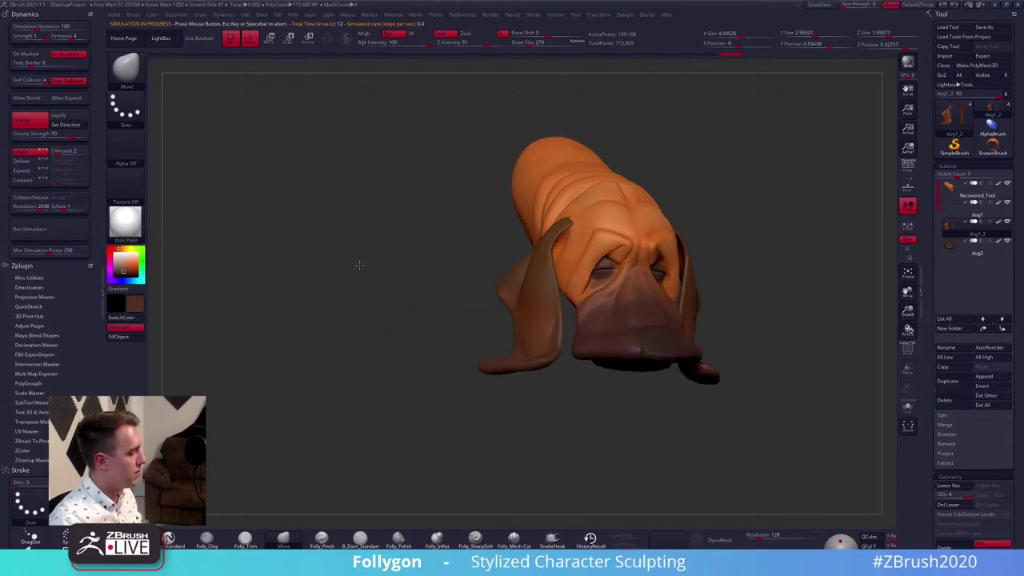
Undo the gravity simulation on the ears, show the full character again, and turn on the floor grid
{"action": "left_click_drag", "start_coordinate": [488, 280], "coordinate": [485, 278], "text": "shift"}
{"action": "key", "text": "alt+s"}
{"action": "key", "text": "ctrl+z"}
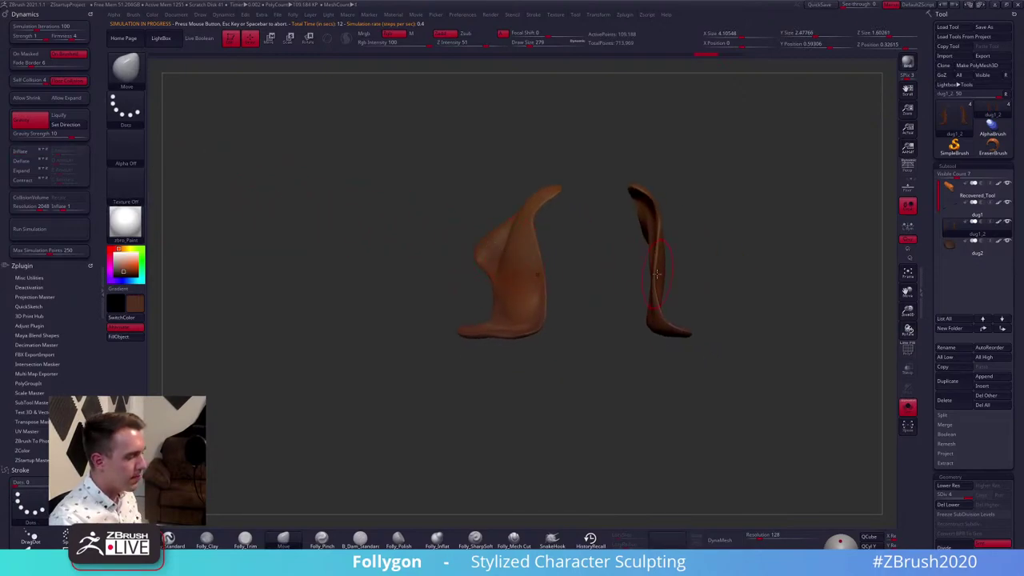
{"action": "left_click", "coordinate": [909, 187]}
{"action": "right_click_drag", "start_coordinate": [628, 264], "coordinate": [679, 264]}
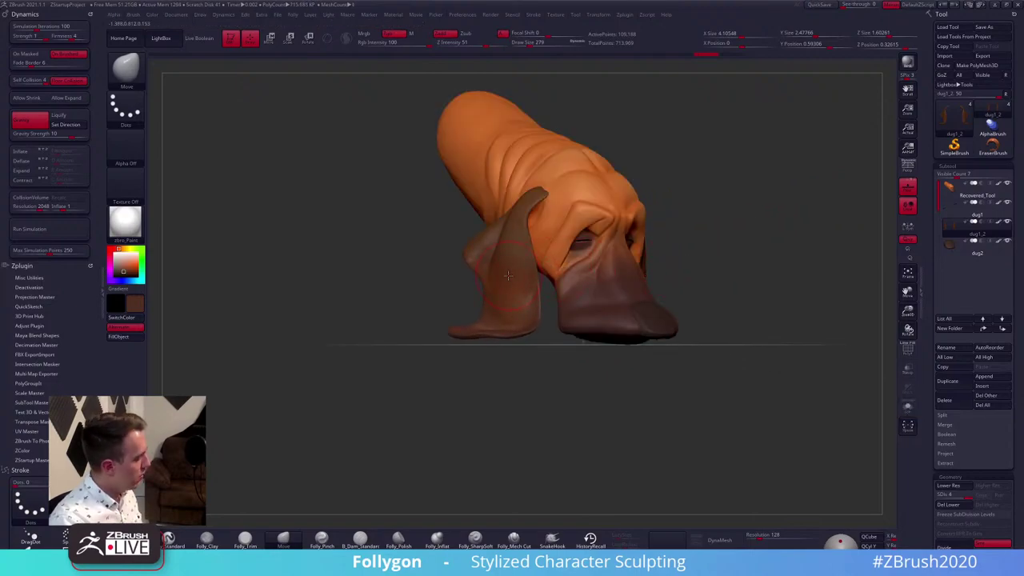
Drop the ears to subdivision level 2 and delete their higher subdivision levels
{"action": "key", "text": "shift+d"}
{"action": "key", "text": "shift+d"}
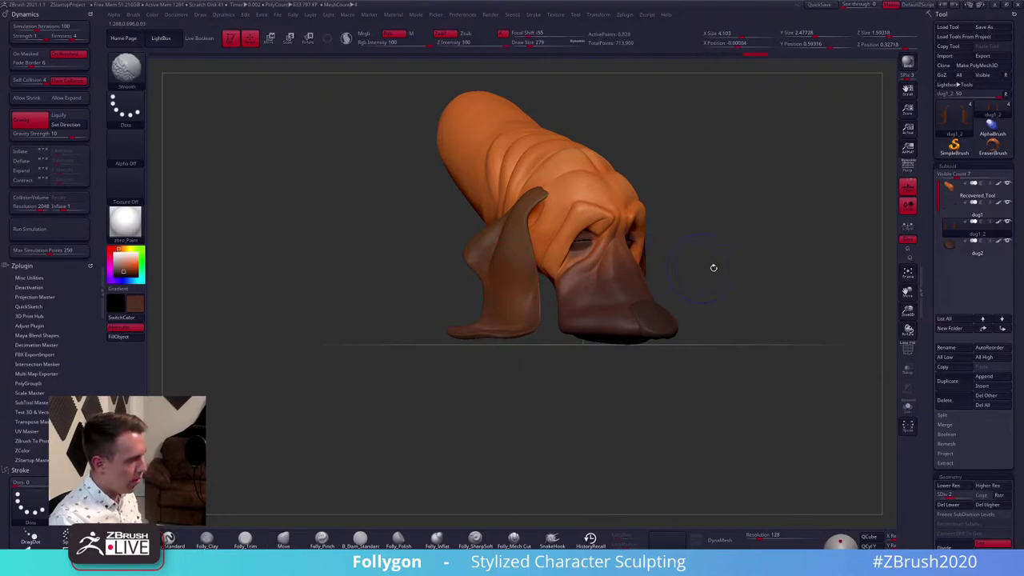
{"action": "left_click", "coordinate": [983, 506]}
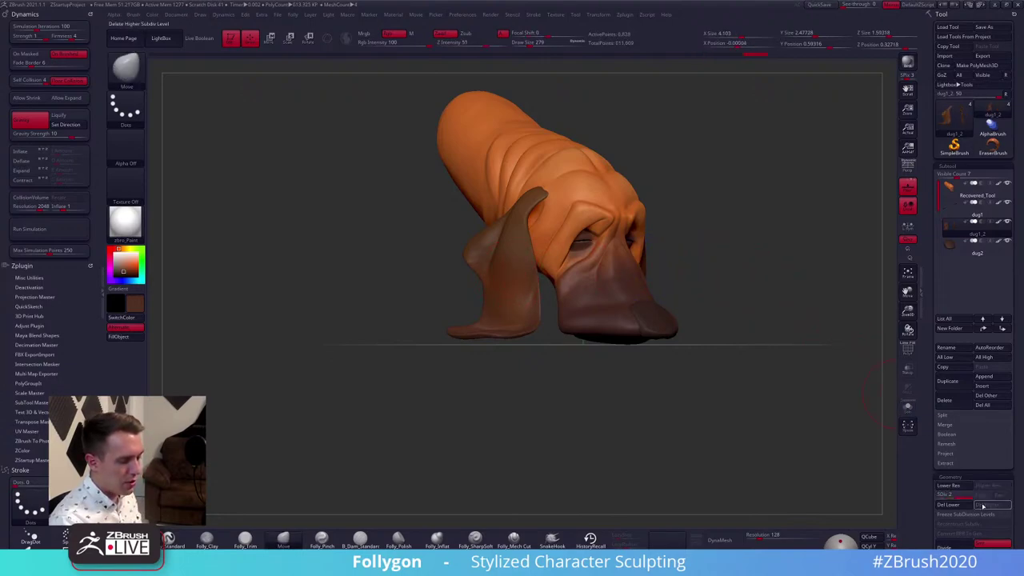
{"action": "right_click_drag", "start_coordinate": [491, 301], "coordinate": [562, 300]}
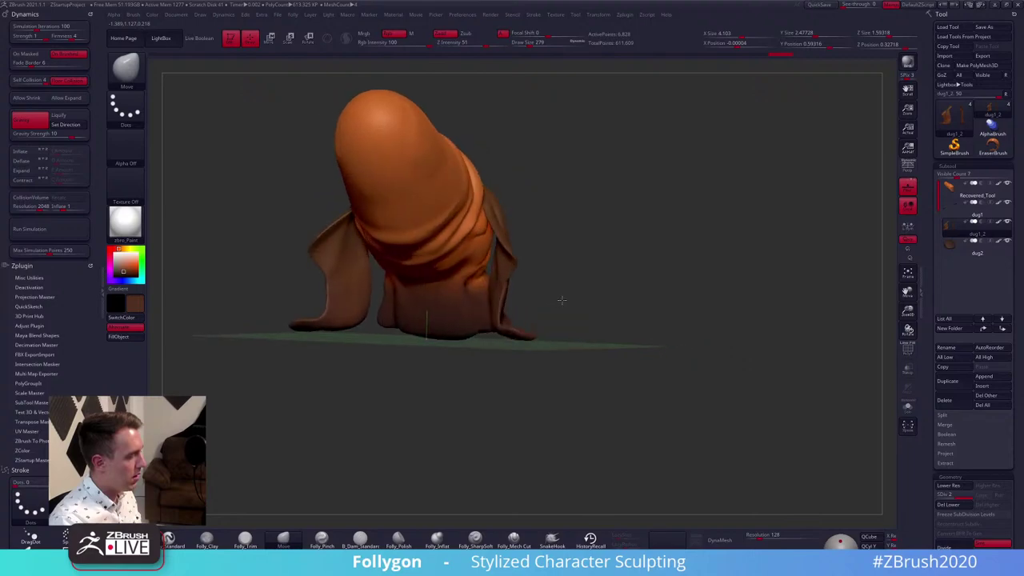
{"action": "left_click_drag", "start_coordinate": [562, 301], "coordinate": [827, 218]}
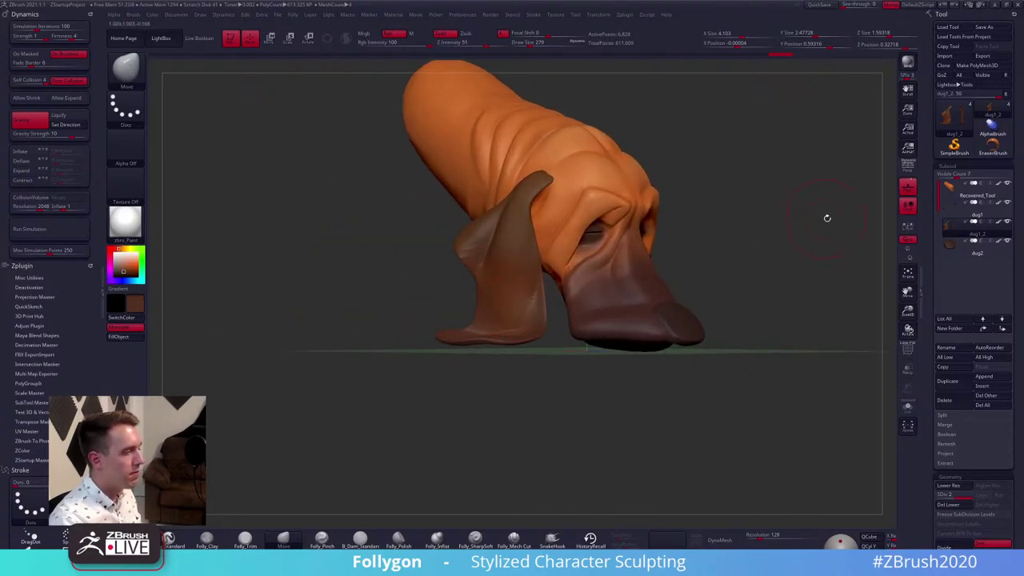
Turn on perspective and display the reference drawing beside a front view of the hound
{"action": "left_click_drag", "start_coordinate": [868, 176], "coordinate": [695, 295]}
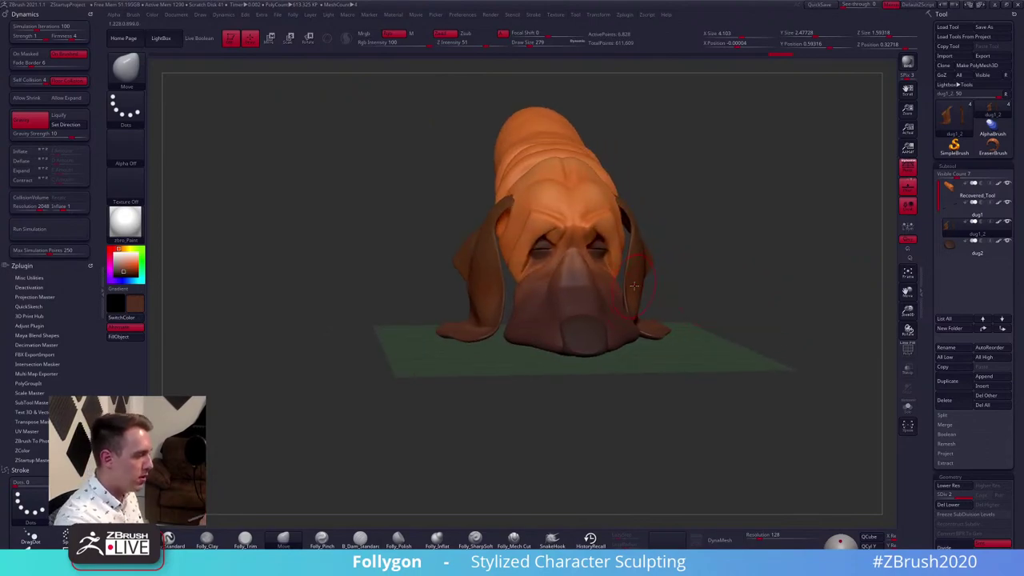
{"action": "right_click_drag", "start_coordinate": [636, 292], "coordinate": [618, 282]}
{"action": "key", "text": "space"}
{"action": "left_click_drag", "start_coordinate": [631, 296], "coordinate": [641, 296]}
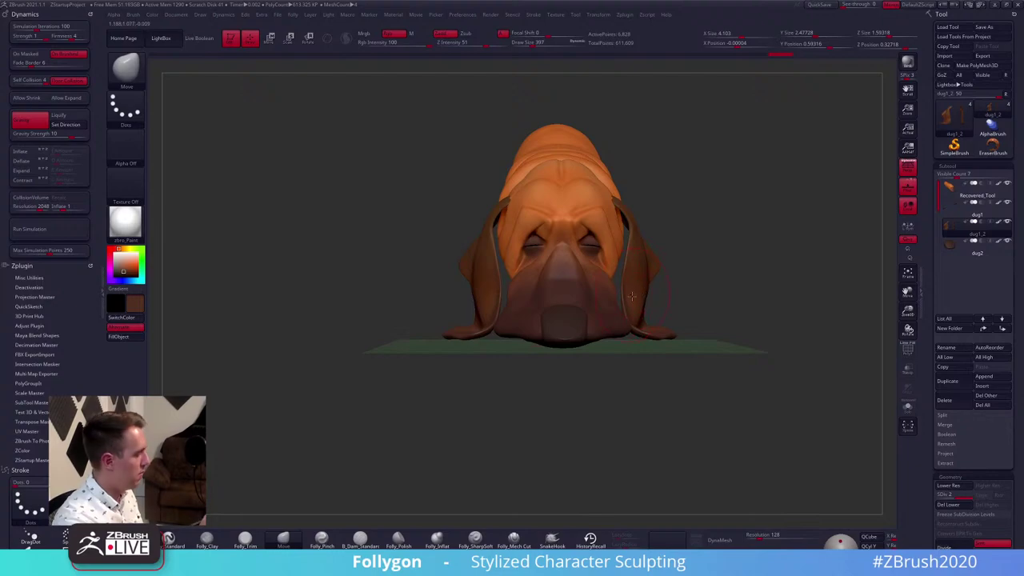
{"action": "right_click_drag", "start_coordinate": [636, 296], "coordinate": [646, 311], "text": "alt"}
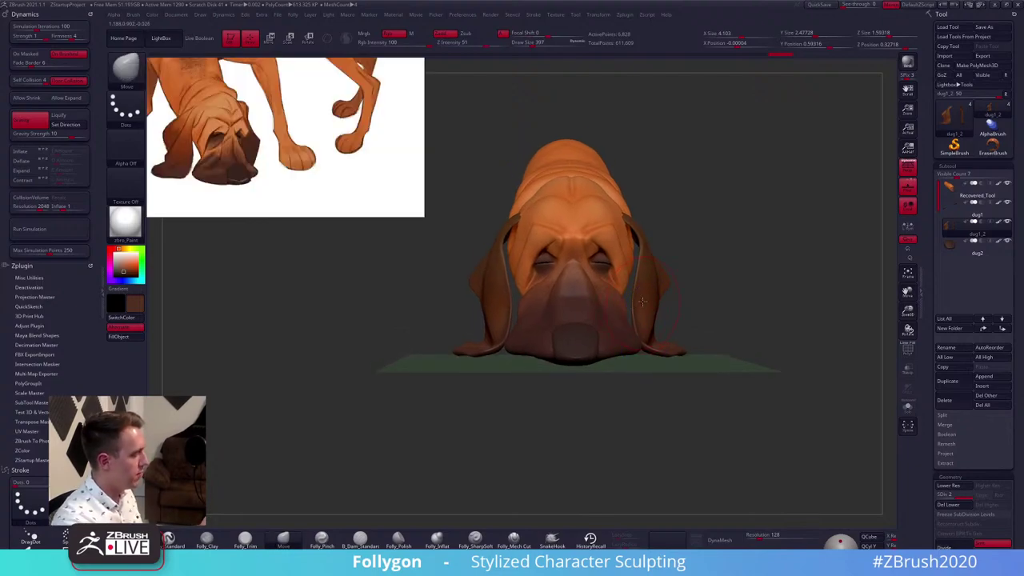
Reshape the inner edges of the ears beside the head with the Move brush, following the reference drawing
{"action": "key", "text": "space"}
{"action": "left_click_drag", "start_coordinate": [643, 290], "coordinate": [643, 272]}
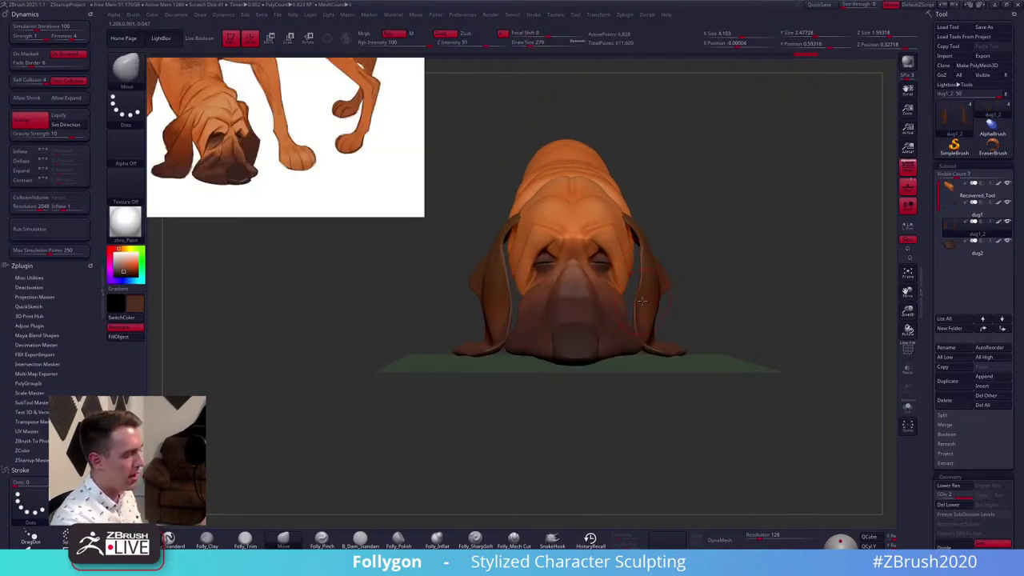
{"action": "key", "text": "space"}
{"action": "left_click_drag", "start_coordinate": [643, 311], "coordinate": [639, 311]}
{"action": "left_click_drag", "start_coordinate": [659, 277], "coordinate": [645, 248], "text": "shift"}
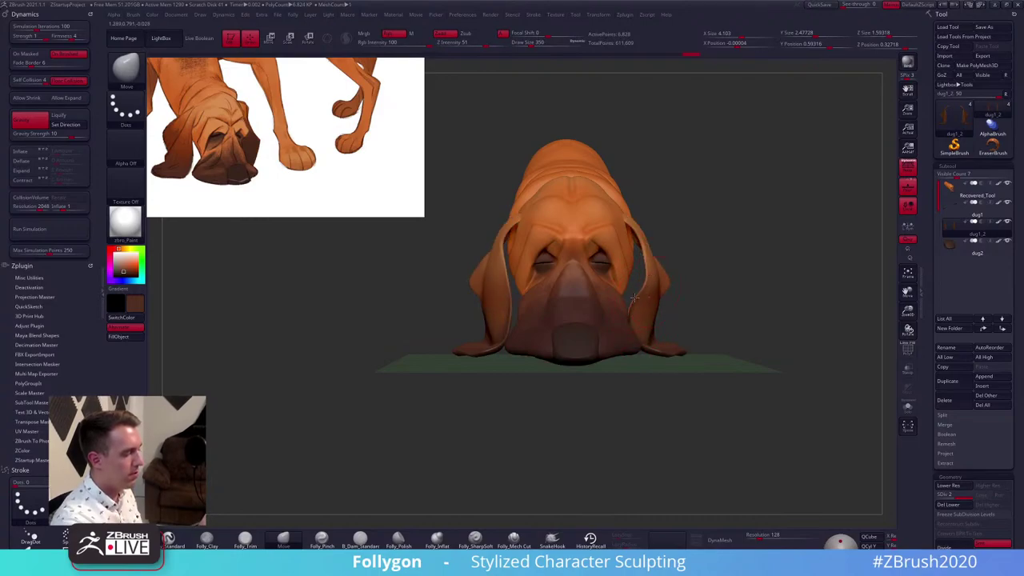
Reshape the upper and lower edges of the ears from the side with the Move brush, varying its size
{"action": "right_click_drag", "start_coordinate": [655, 278], "coordinate": [576, 285], "text": "shift"}
{"action": "key", "text": "space"}
{"action": "left_click_drag", "start_coordinate": [654, 282], "coordinate": [651, 275]}
{"action": "left_click_drag", "start_coordinate": [653, 240], "coordinate": [645, 238]}
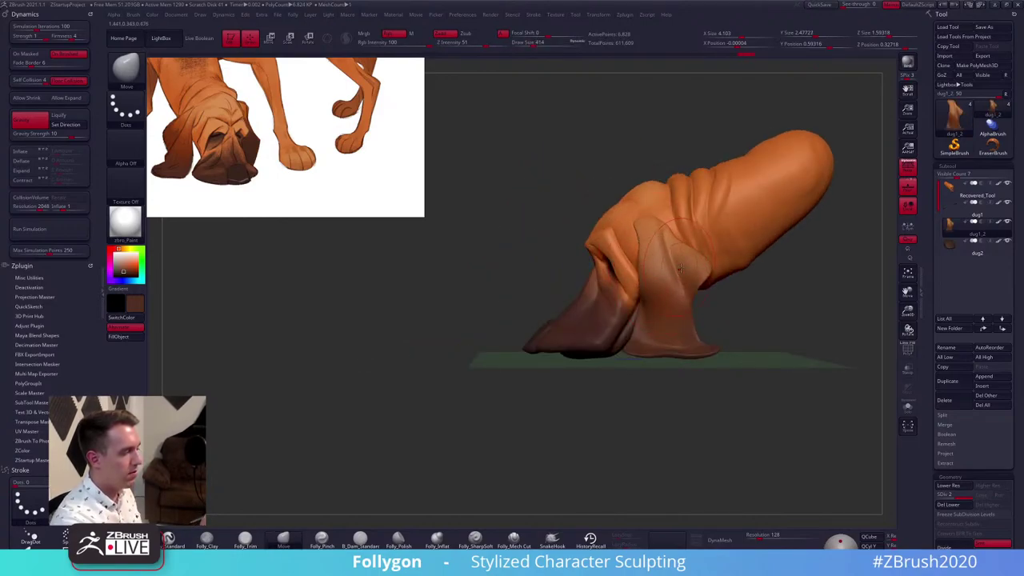
{"action": "left_click_drag", "start_coordinate": [701, 267], "coordinate": [693, 273]}
{"action": "key", "text": "space"}
{"action": "left_click_drag", "start_coordinate": [674, 346], "coordinate": [680, 346]}
{"action": "right_click_drag", "start_coordinate": [680, 347], "coordinate": [685, 416], "text": "shift"}
{"action": "left_click_drag", "start_coordinate": [707, 364], "coordinate": [702, 357]}
{"action": "left_click_drag", "start_coordinate": [668, 360], "coordinate": [665, 353]}
{"action": "right_click_drag", "start_coordinate": [647, 346], "coordinate": [665, 332]}
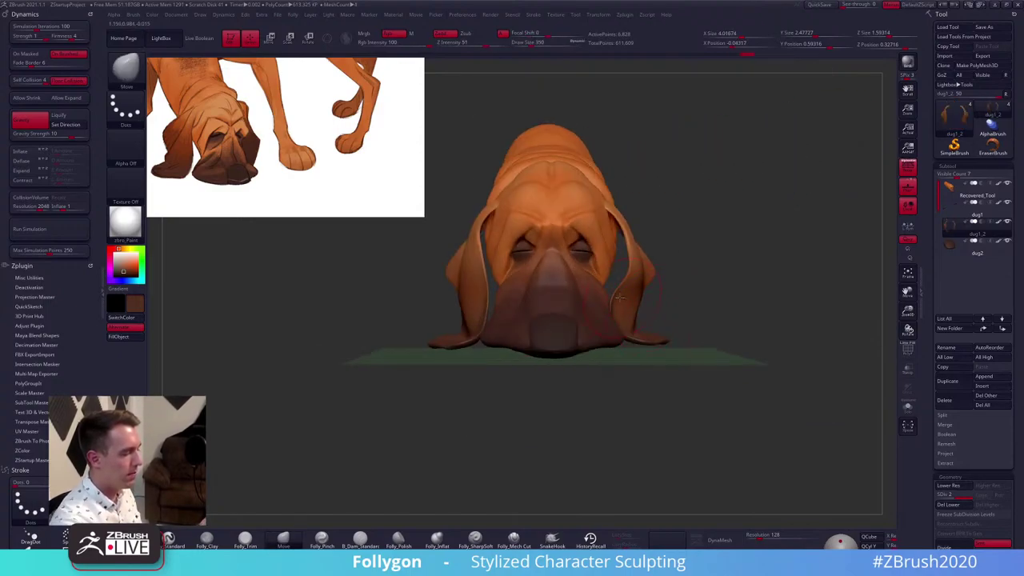
Isolate the ears and adjust the curve of their inner edges and lower tips
{"action": "key", "text": "space"}
{"action": "left_click_drag", "start_coordinate": [590, 345], "coordinate": [596, 345]}
{"action": "key", "text": "alt+s"}
{"action": "mouse_move", "coordinate": [628, 319]}
{"action": "right_mouse_down"}
{"action": "mouse_move", "coordinate": [553, 323]}
{"action": "mouse_move", "coordinate": [628, 319]}
{"action": "right_mouse_up"}
{"action": "mouse_move", "coordinate": [662, 301]}
{"action": "left_mouse_down", "text": "ctrl"}
{"action": "mouse_move", "coordinate": [686, 376]}
{"action": "mouse_move", "coordinate": [690, 352]}
{"action": "left_mouse_up", "text": "ctrl"}
{"action": "left_click", "coordinate": [689, 350], "text": "ctrl"}
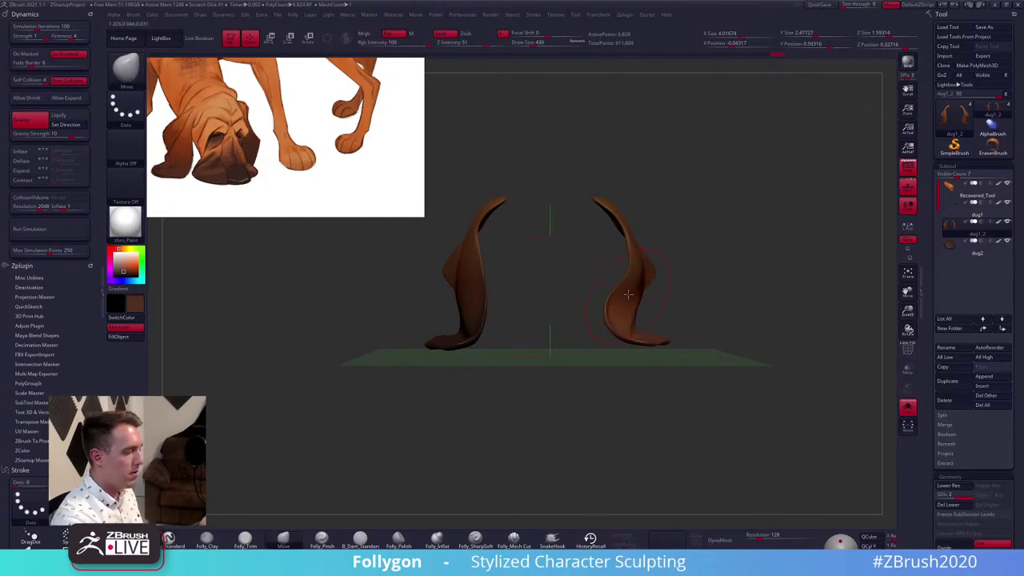
{"action": "key", "text": "r"}
{"action": "left_click_drag", "start_coordinate": [634, 274], "coordinate": [635, 416], "text": "shift"}
{"action": "right_click_drag", "start_coordinate": [637, 408], "coordinate": [610, 393]}
{"action": "mouse_move", "coordinate": [641, 346]}
{"action": "left_mouse_down"}
{"action": "mouse_move", "coordinate": [662, 346]}
{"action": "mouse_move", "coordinate": [652, 346]}
{"action": "left_mouse_up"}
{"action": "right_click_drag", "start_coordinate": [529, 349], "coordinate": [563, 356], "text": "shift"}
{"action": "left_click_drag", "start_coordinate": [574, 379], "coordinate": [617, 389], "text": "ctrl"}
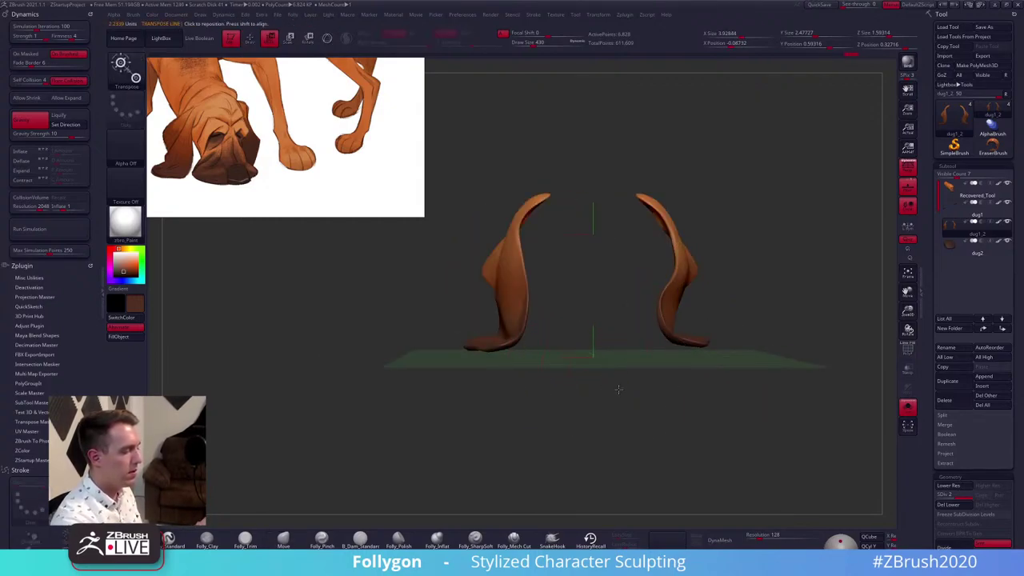
Show the full character again, return to Draw mode, and compare the ears with the reference from the front
{"action": "right_click_drag", "start_coordinate": [617, 389], "coordinate": [643, 407], "text": "ctrl"}
{"action": "key", "text": "alt+s"}
{"action": "key", "text": "q"}
{"action": "right_click_drag", "start_coordinate": [709, 414], "coordinate": [674, 415]}
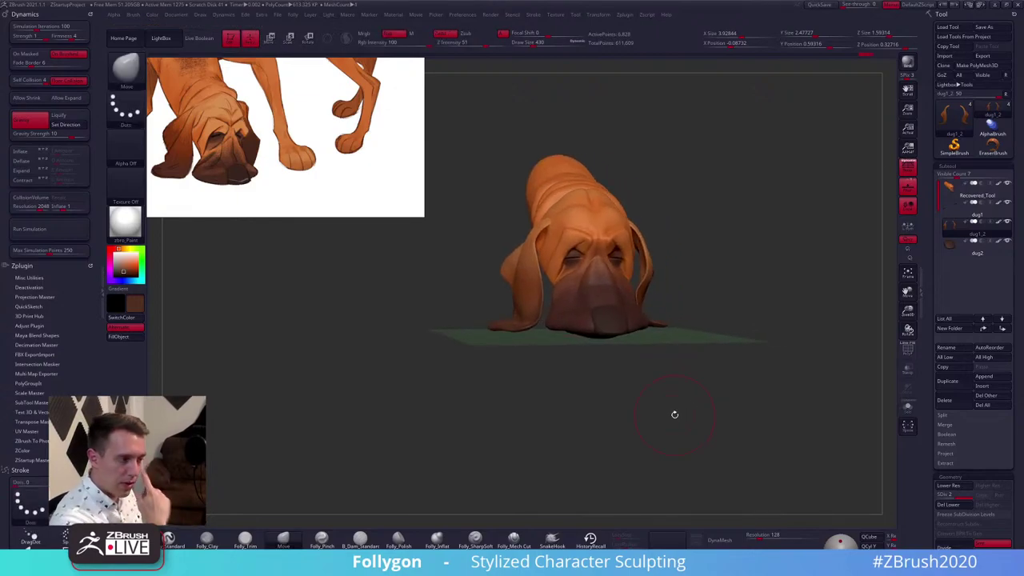
{"action": "left_click_drag", "start_coordinate": [674, 415], "coordinate": [637, 301]}
{"action": "left_click_drag", "start_coordinate": [698, 270], "coordinate": [567, 430], "text": "ctrl"}
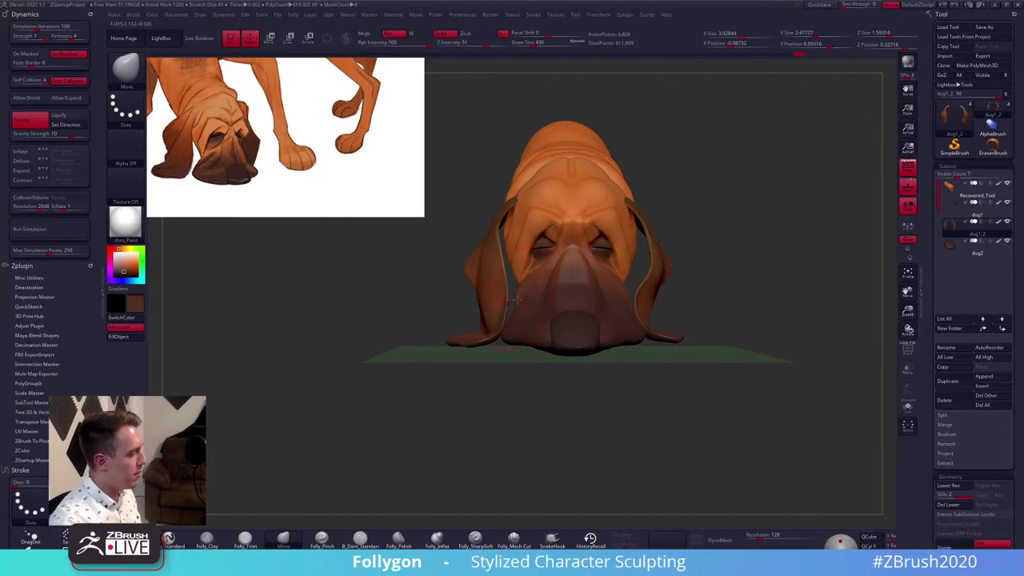
{"action": "right_click_drag", "start_coordinate": [578, 313], "coordinate": [599, 323], "text": "alt"}
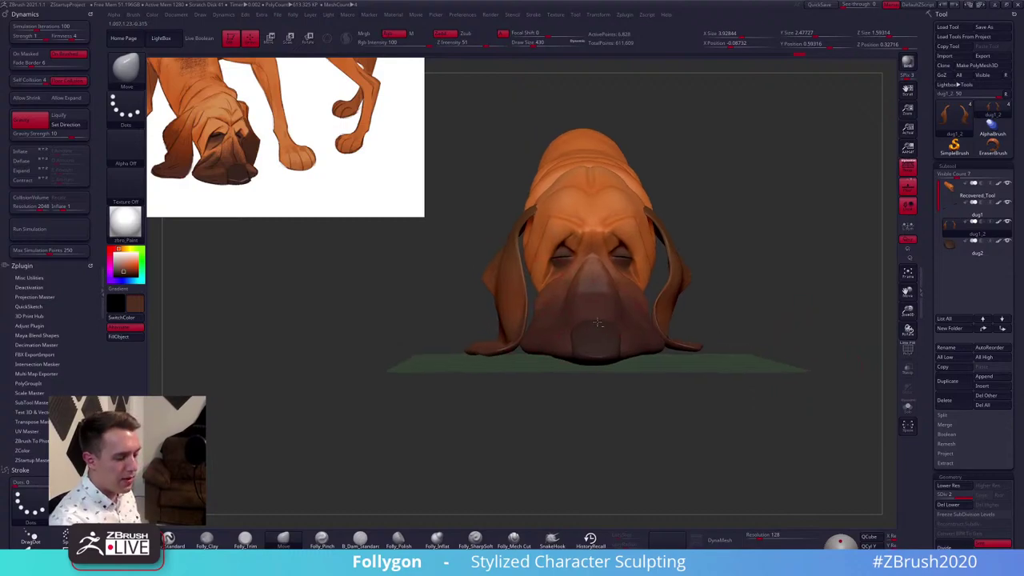
Delete the ears' lower subdivision level and run the gravity simulation on them
{"action": "left_click", "coordinate": [952, 505]}
{"action": "left_click_drag", "start_coordinate": [791, 414], "coordinate": [571, 382]}
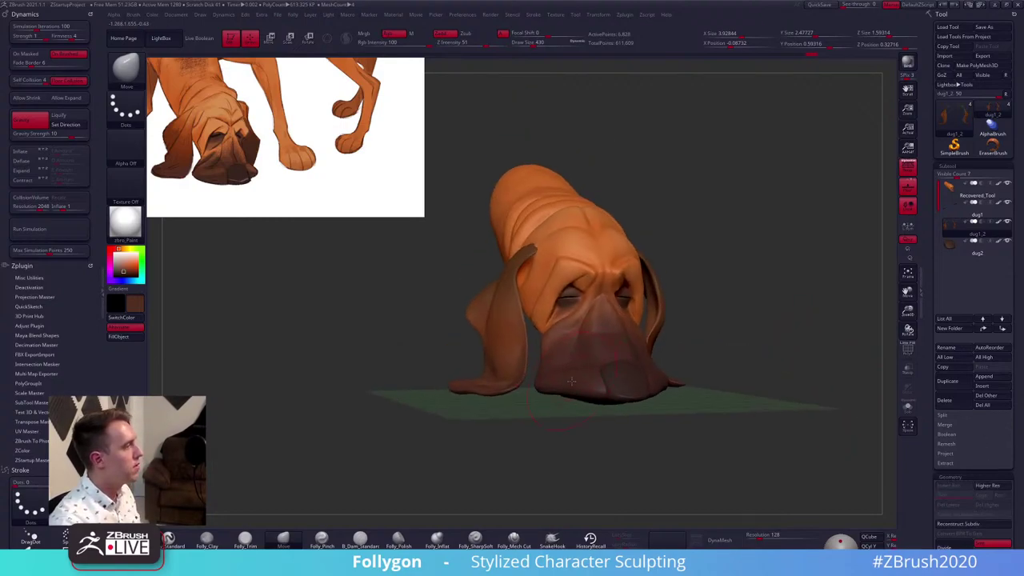
{"action": "left_click", "coordinate": [64, 231]}
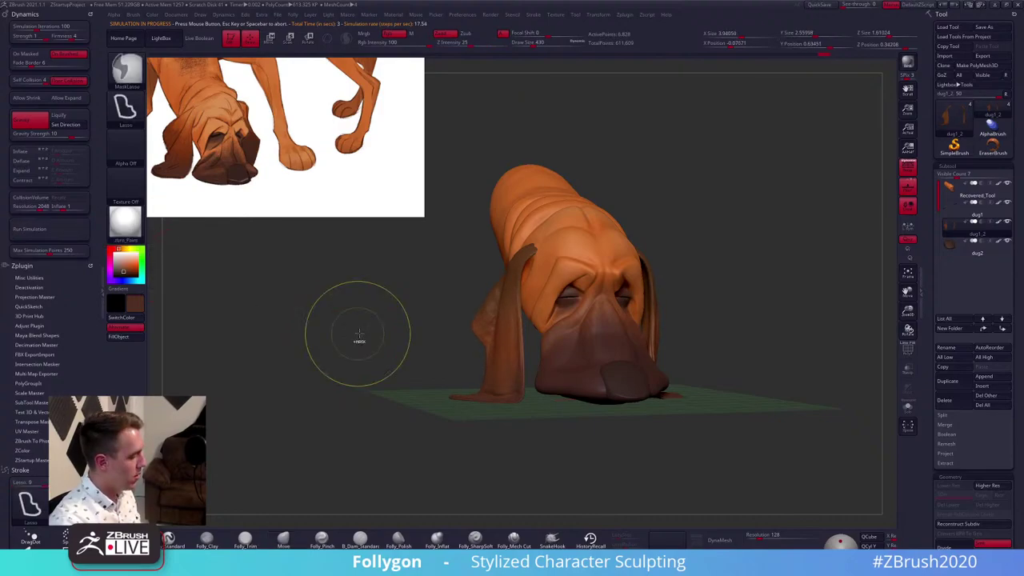
Undo the latest gravity simulation and store a morph target for the ears
{"action": "scroll", "coordinate": [930, 343], "scroll_direction": "down", "scroll_amount": 1}
{"action": "scroll", "coordinate": [930, 343], "scroll_direction": "down", "scroll_amount": 5}
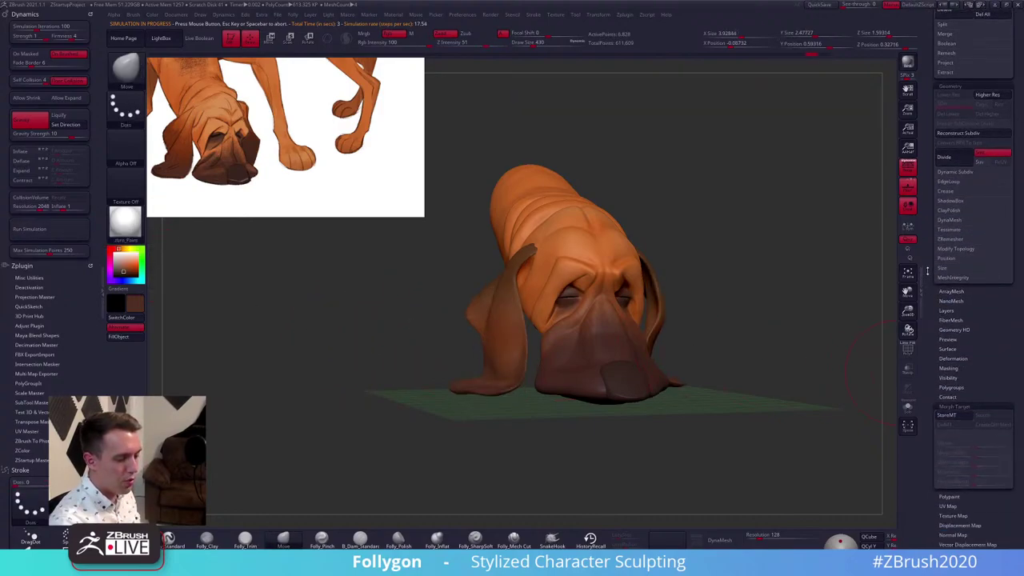
{"action": "left_click", "coordinate": [954, 414]}
{"action": "scroll", "coordinate": [952, 358], "scroll_direction": "up", "scroll_amount": 10}
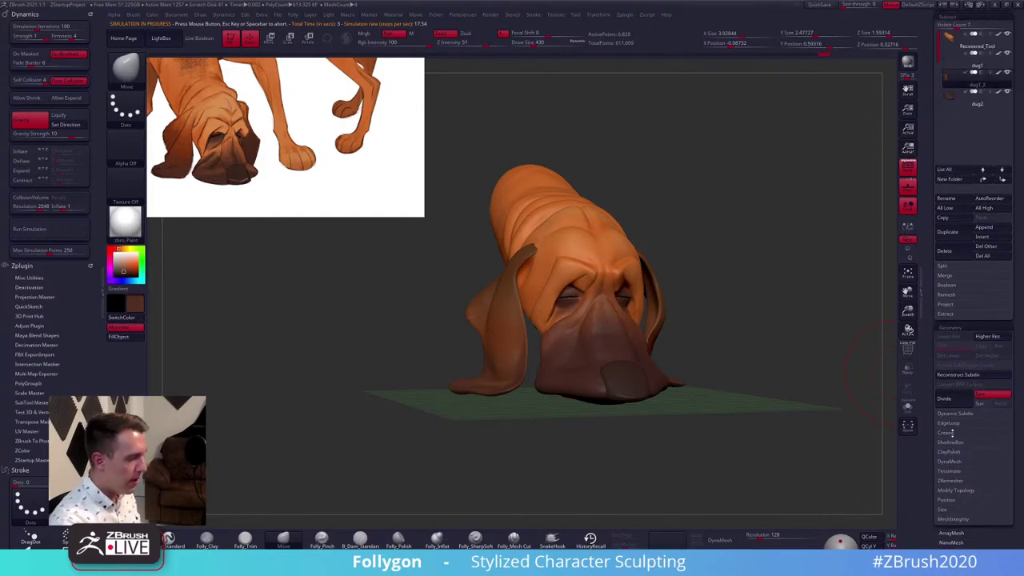
Set the brush's draw size to 203 and the collision volume's Inflate to 2
{"action": "key", "text": "space"}
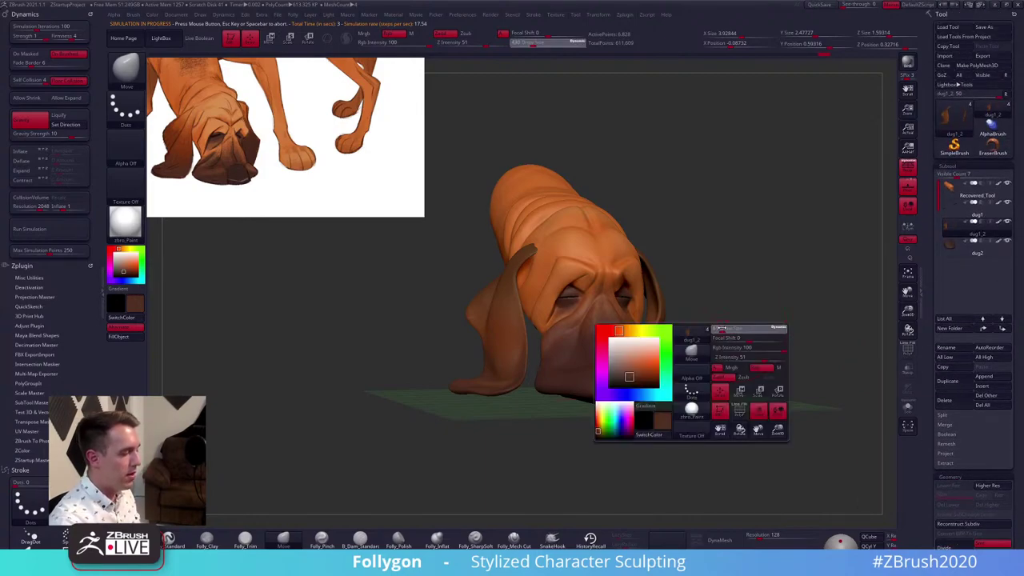
{"action": "left_click_drag", "start_coordinate": [728, 336], "coordinate": [725, 336]}
{"action": "right_click_drag", "start_coordinate": [726, 352], "coordinate": [728, 335], "text": "ctrl"}
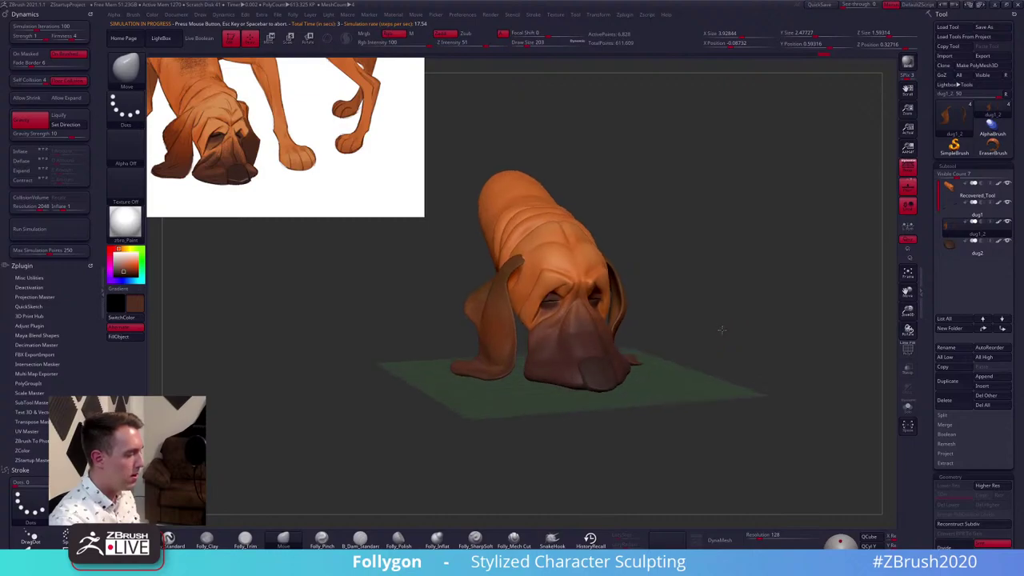
{"action": "left_click", "coordinate": [721, 309]}
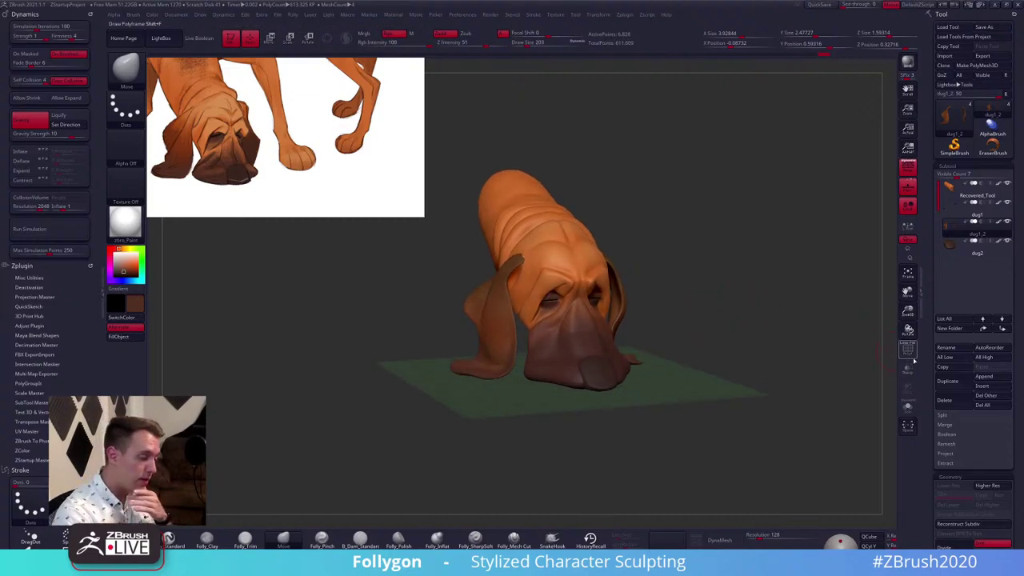
{"action": "scroll", "coordinate": [933, 354], "scroll_direction": "down", "scroll_amount": 10}
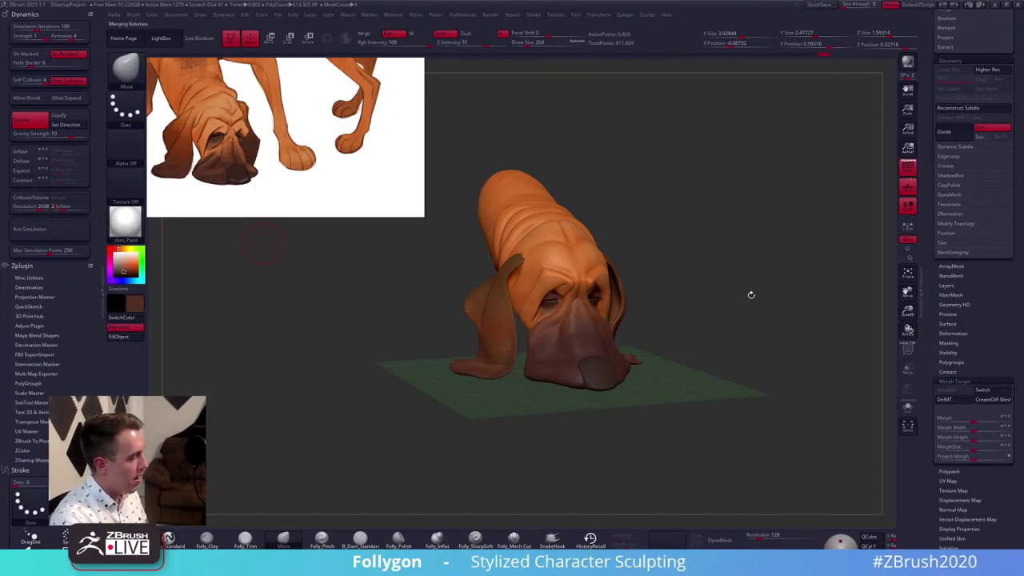
Switch to the web browser, open the sculptor's ArtStation profile from the A Witty Thief artwork, and look through the portfolio
{"action": "key", "text": "alt+Tab"}
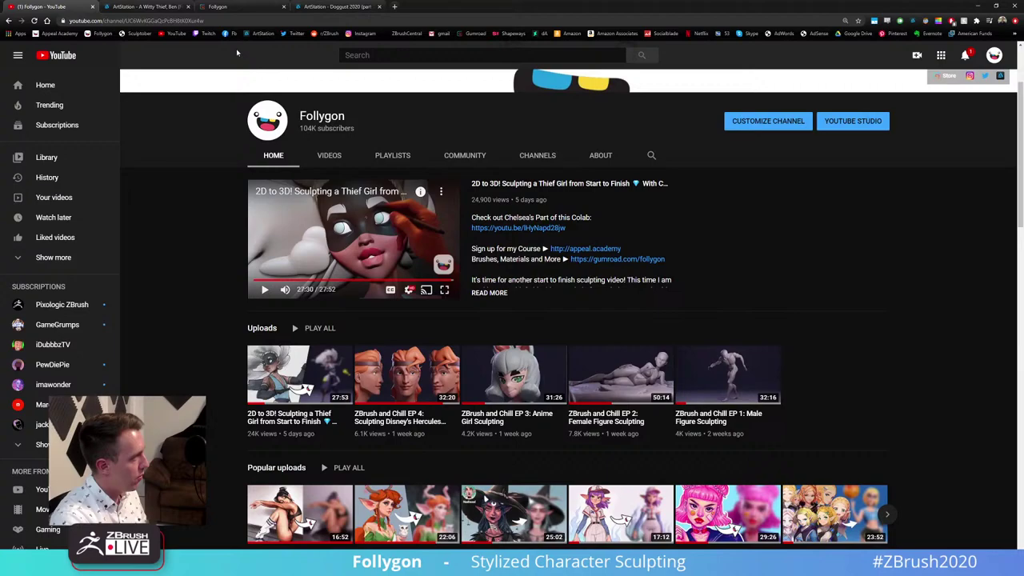
{"action": "left_click", "coordinate": [146, 6]}
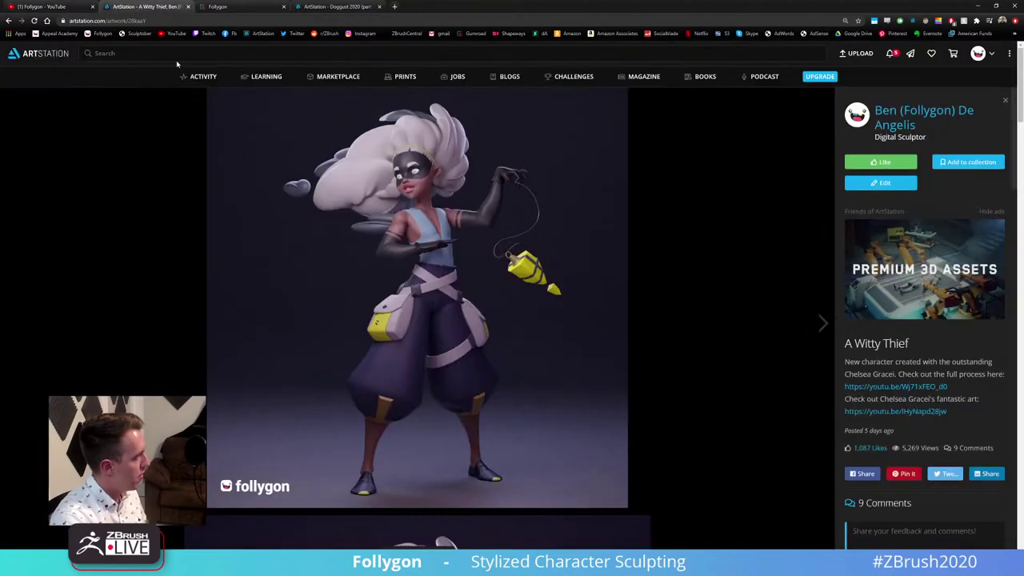
{"action": "middle_click", "coordinate": [920, 118]}
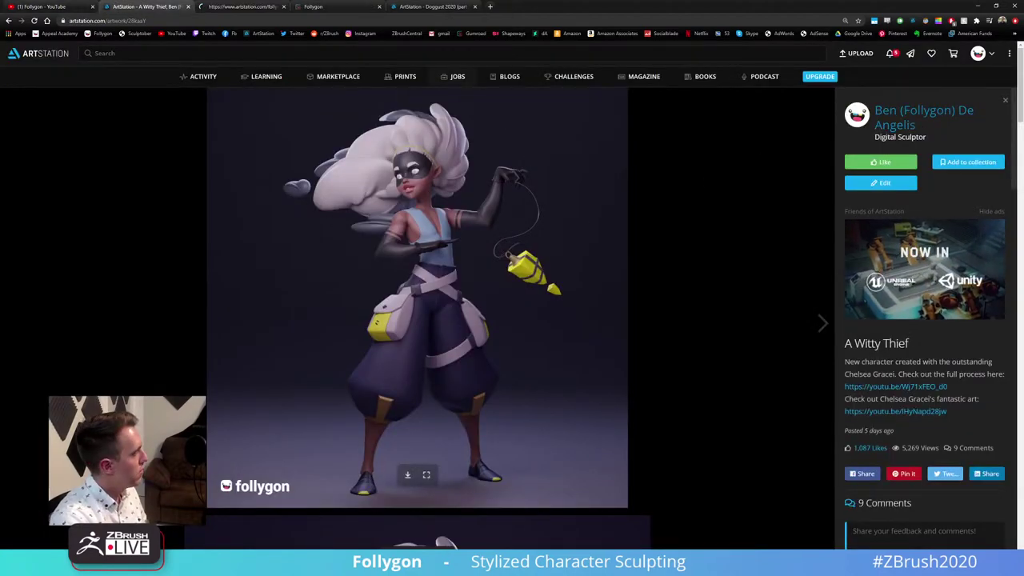
{"action": "left_click", "coordinate": [244, 7]}
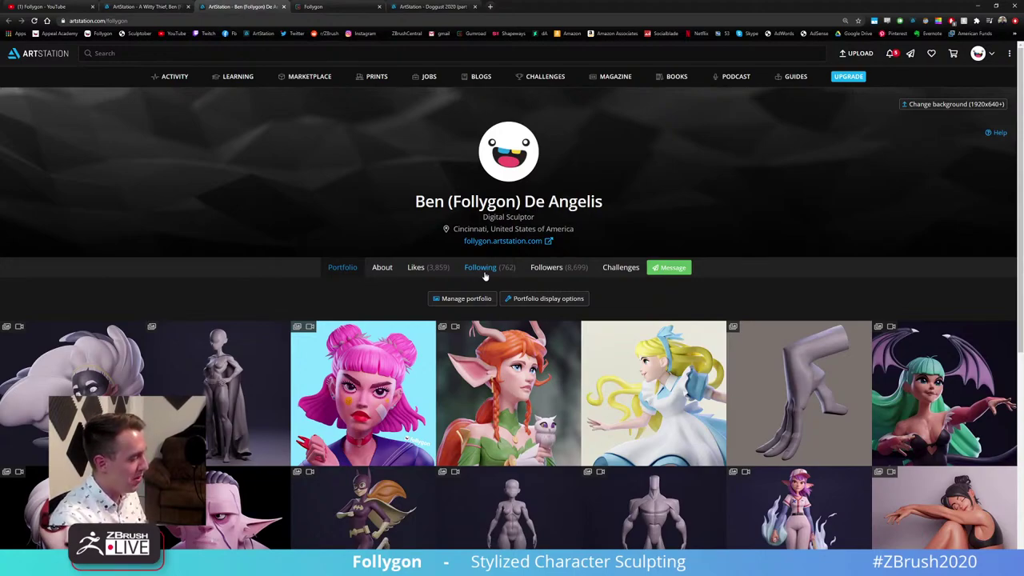
{"action": "scroll", "coordinate": [635, 305], "scroll_direction": "down", "scroll_amount": 2}
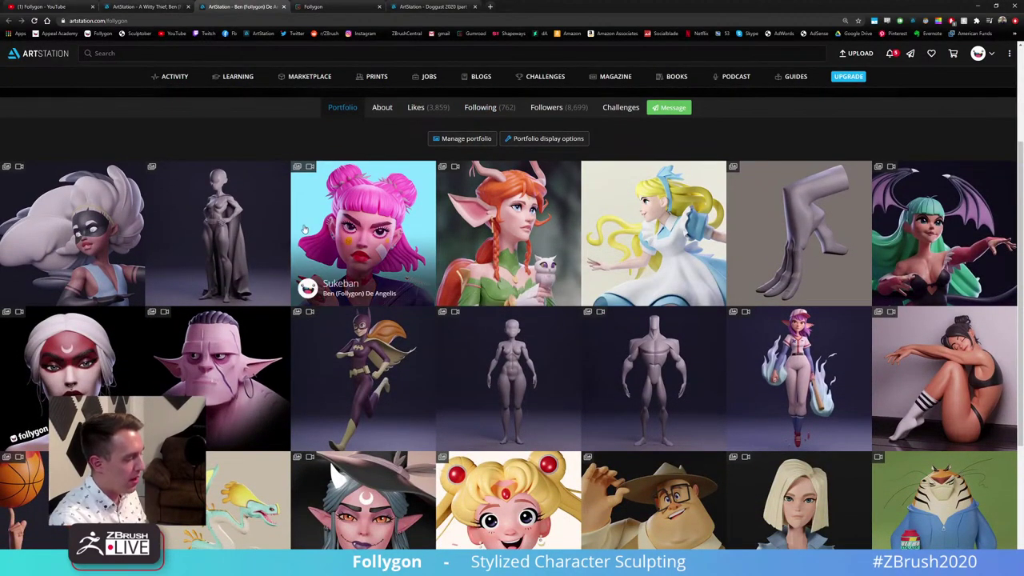
{"action": "scroll", "coordinate": [480, 240], "scroll_direction": "down", "scroll_amount": 1}
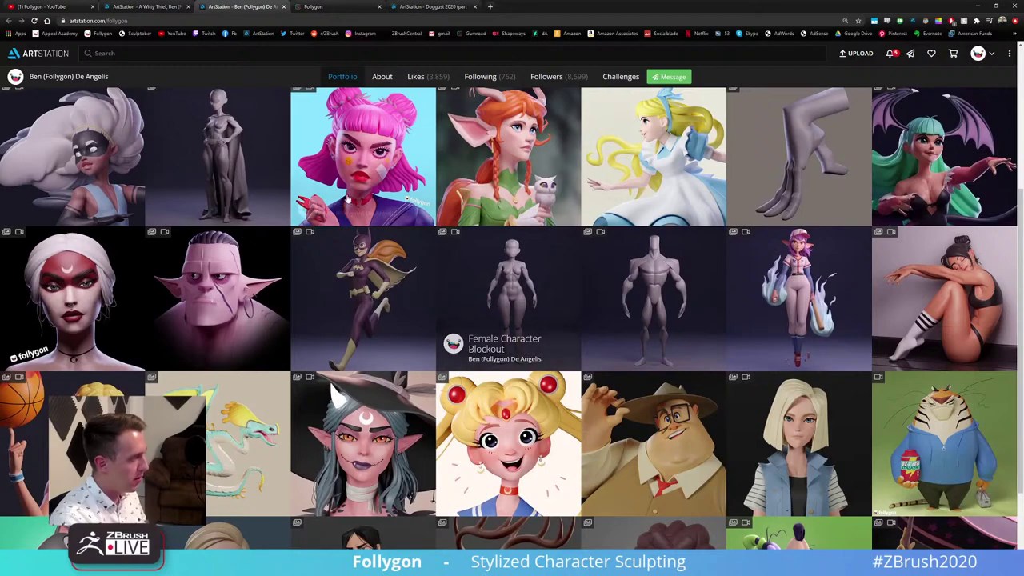
{"action": "scroll", "coordinate": [653, 302], "scroll_direction": "up", "scroll_amount": 1}
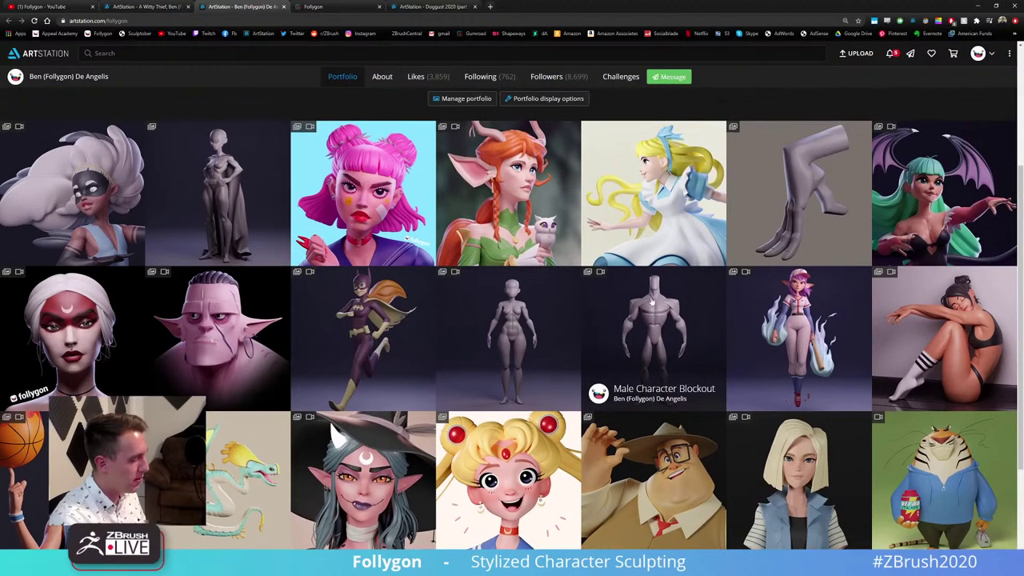
Look through the sculptor's YouTube channel uploads, and return to ZBrush
{"action": "left_click", "coordinate": [48, 7]}
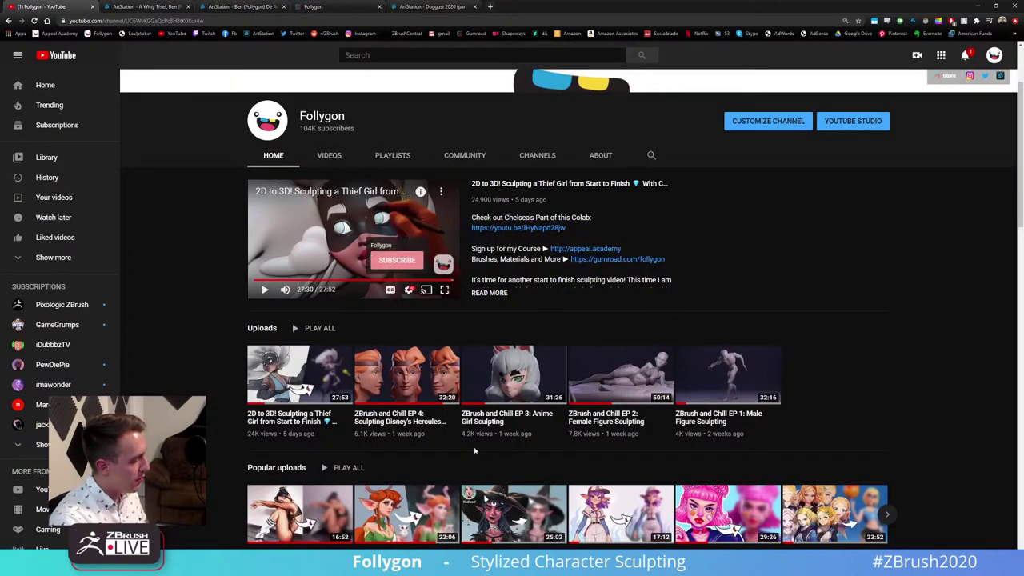
{"action": "scroll", "coordinate": [474, 452], "scroll_direction": "down", "scroll_amount": 2}
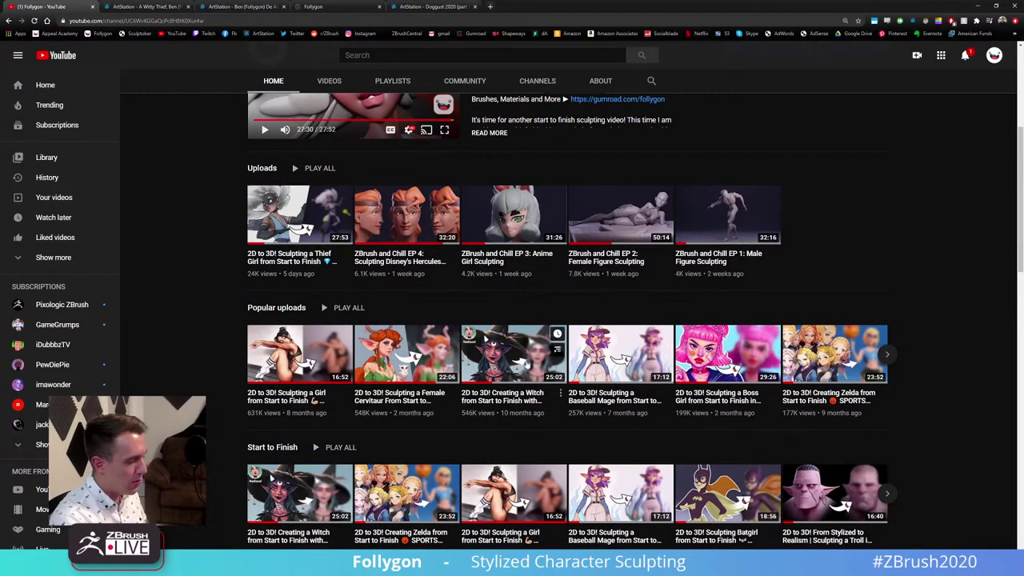
{"action": "scroll", "coordinate": [520, 360], "scroll_direction": "up", "scroll_amount": 2}
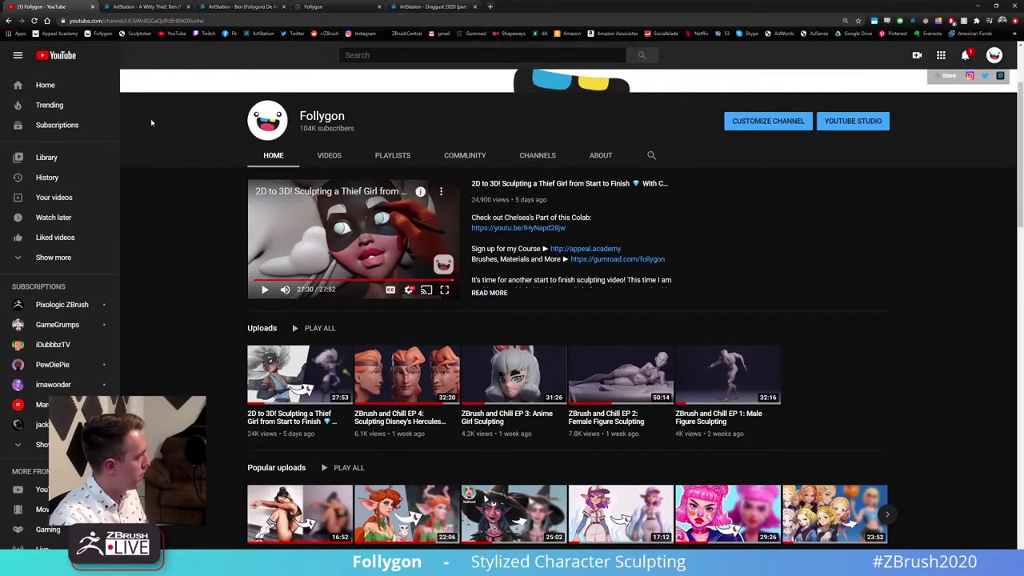
{"action": "left_click", "coordinate": [978, 7]}
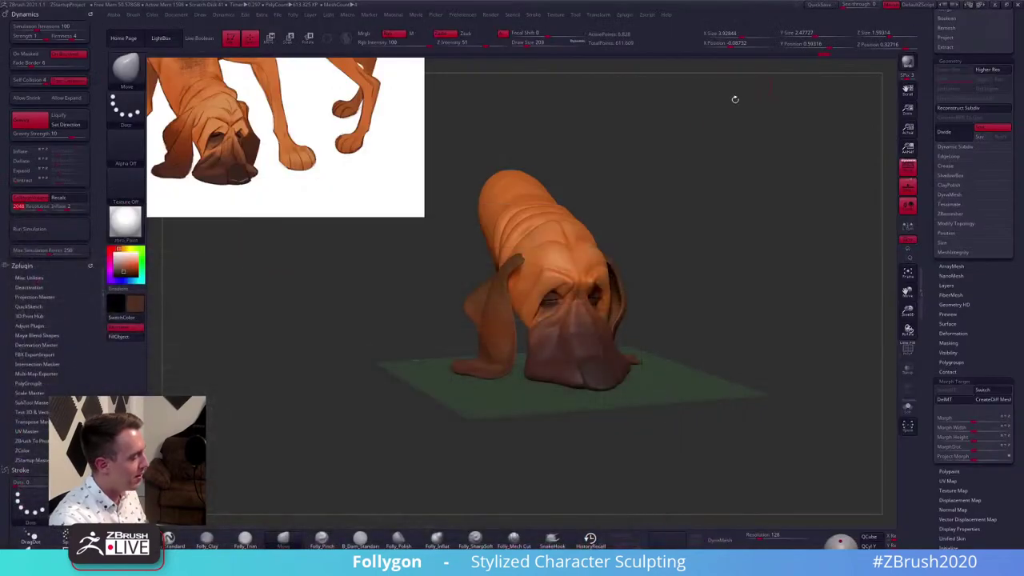
Run the gravity simulation on the ears, inspect the result from the front, and undo it
{"action": "left_click_drag", "start_coordinate": [642, 304], "coordinate": [682, 302], "text": "alt"}
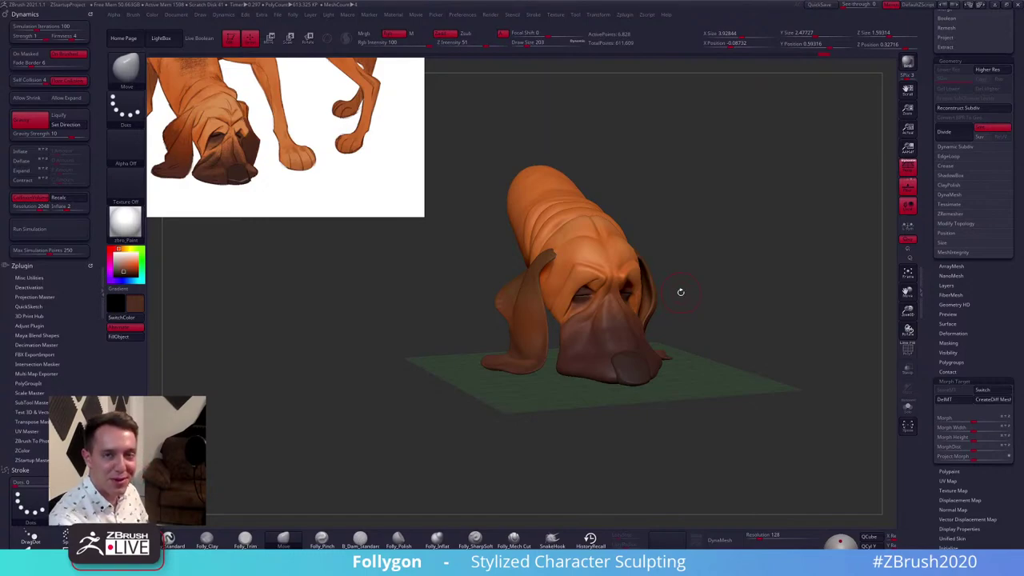
{"action": "left_click_drag", "start_coordinate": [681, 292], "coordinate": [671, 297]}
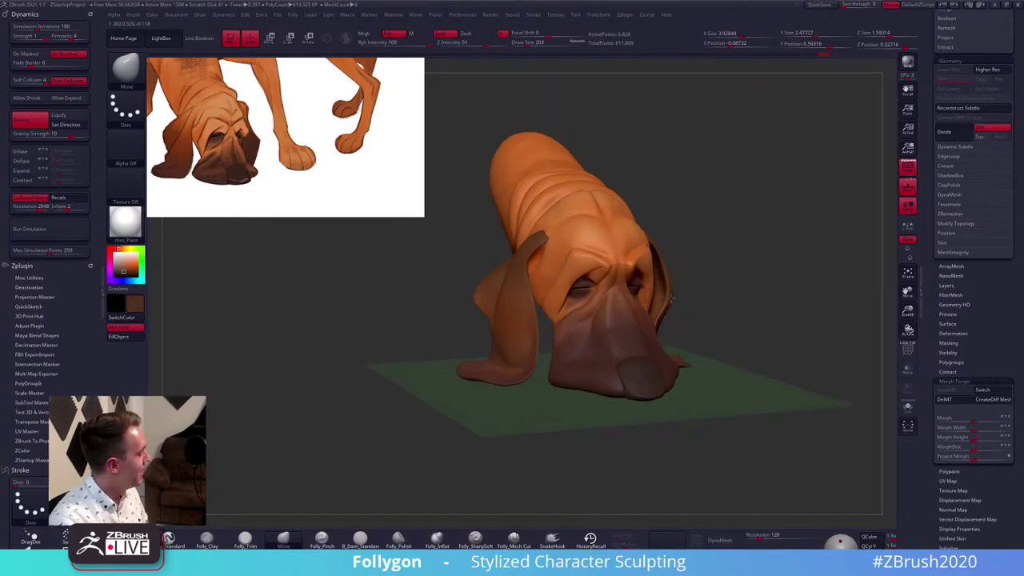
{"action": "left_click", "coordinate": [60, 231]}
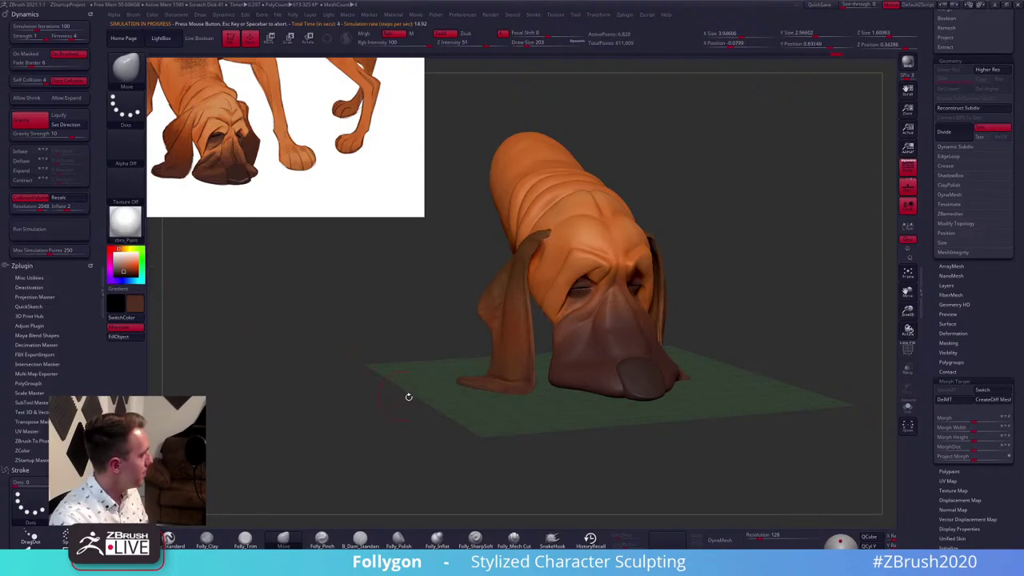
{"action": "mouse_move", "coordinate": [407, 395]}
{"action": "left_mouse_down", "text": "shift"}
{"action": "mouse_move", "coordinate": [585, 407]}
{"action": "mouse_move", "coordinate": [517, 355]}
{"action": "left_mouse_up", "text": "shift"}
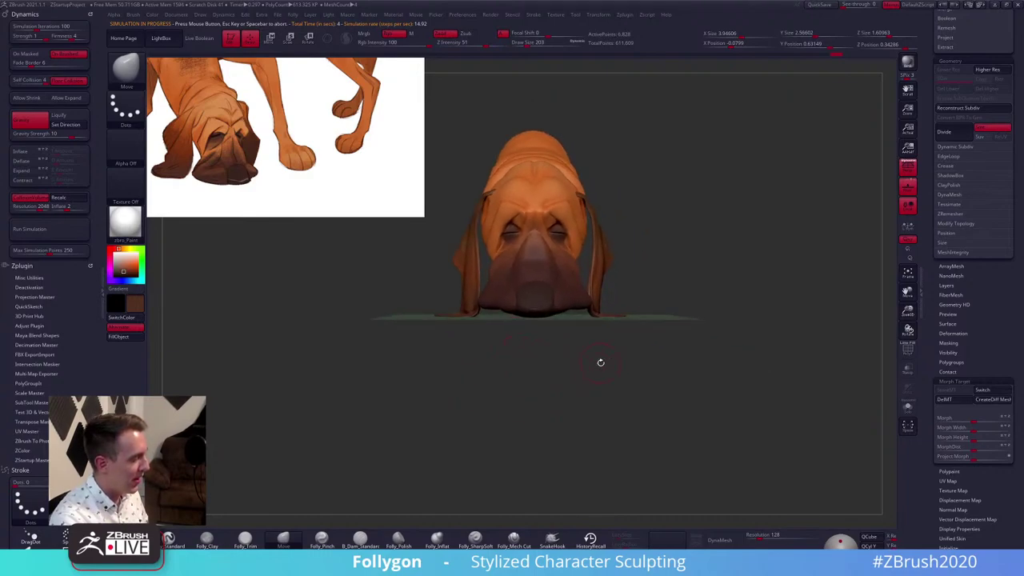
{"action": "mouse_move", "coordinate": [601, 362]}
{"action": "left_mouse_down"}
{"action": "mouse_move", "coordinate": [585, 359]}
{"action": "mouse_move", "coordinate": [612, 370]}
{"action": "mouse_move", "coordinate": [603, 367]}
{"action": "mouse_move", "coordinate": [614, 386]}
{"action": "left_mouse_up"}
{"action": "key", "text": "ctrl+z"}
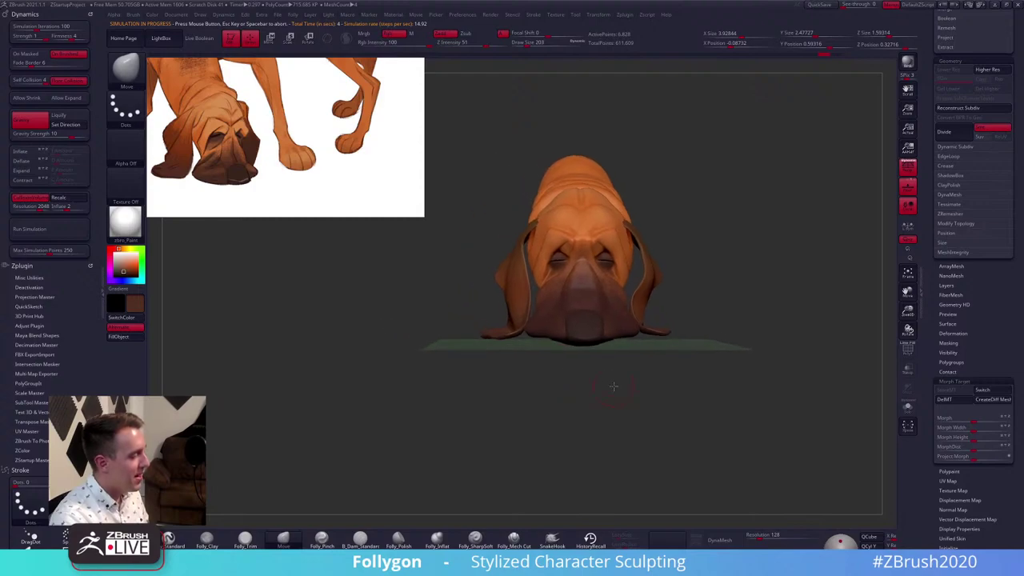
{"action": "key", "text": "ctrl+z"}
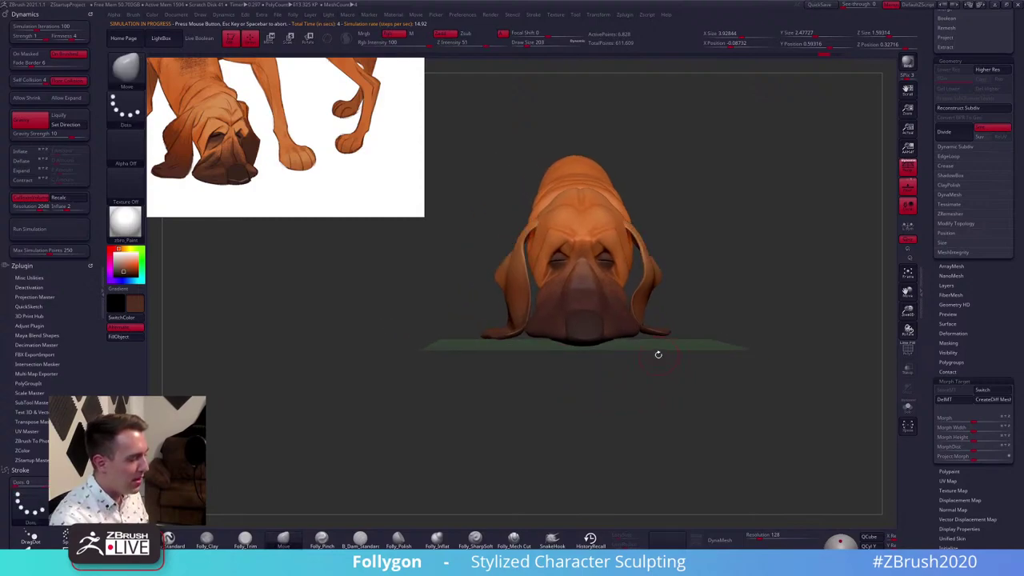
Run the gravity simulation on the ears again and stop it once they rest on the floor
{"action": "mouse_move", "coordinate": [658, 355]}
{"action": "left_mouse_down", "text": "alt"}
{"action": "mouse_move", "coordinate": [693, 324]}
{"action": "mouse_move", "coordinate": [419, 327]}
{"action": "mouse_move", "coordinate": [680, 392]}
{"action": "mouse_move", "coordinate": [775, 492]}
{"action": "mouse_move", "coordinate": [768, 448]}
{"action": "left_mouse_up", "text": "alt"}
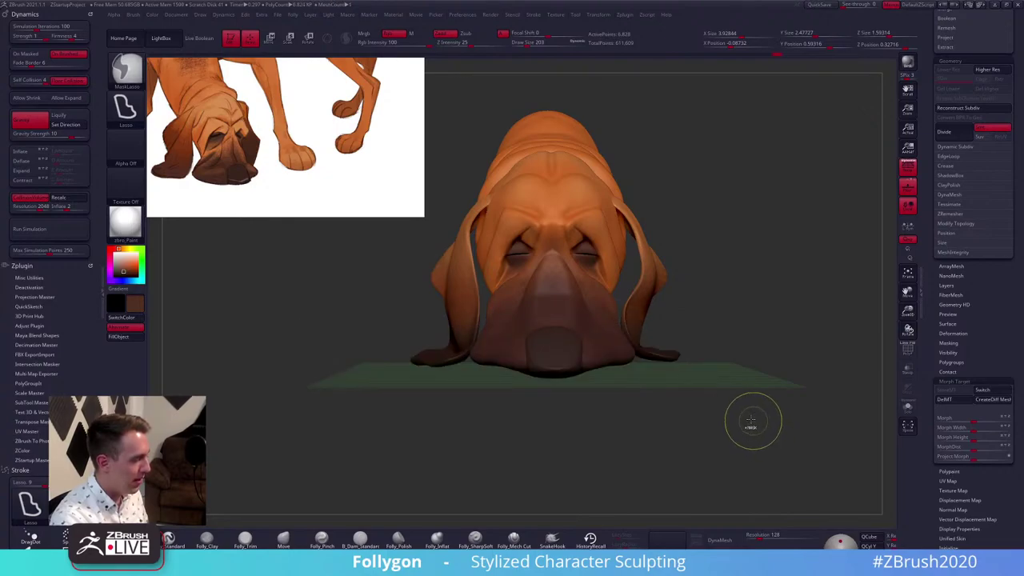
{"action": "left_click", "coordinate": [724, 411], "text": "ctrl"}
{"action": "left_click", "coordinate": [60, 230]}
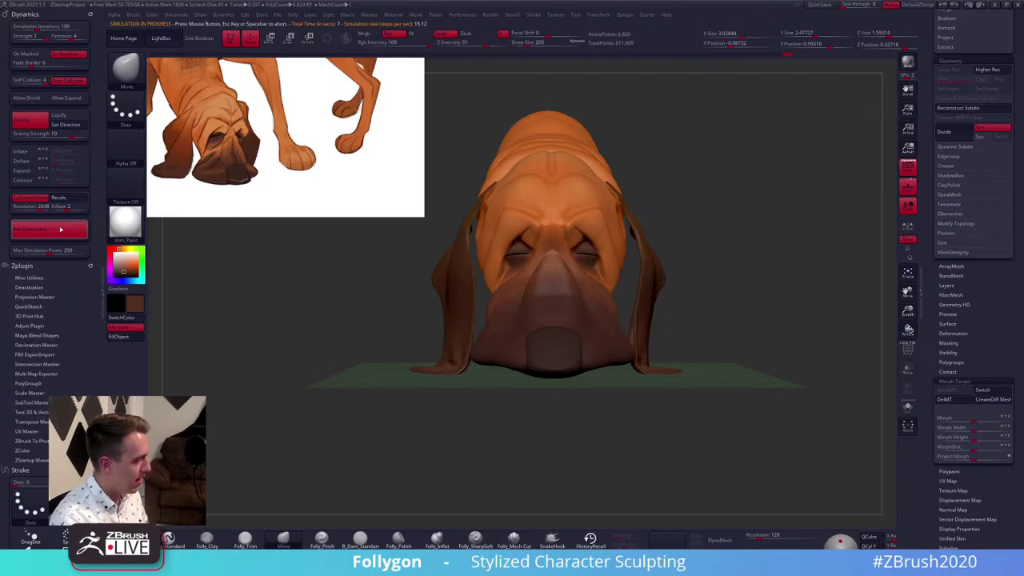
{"action": "left_click", "coordinate": [60, 229]}
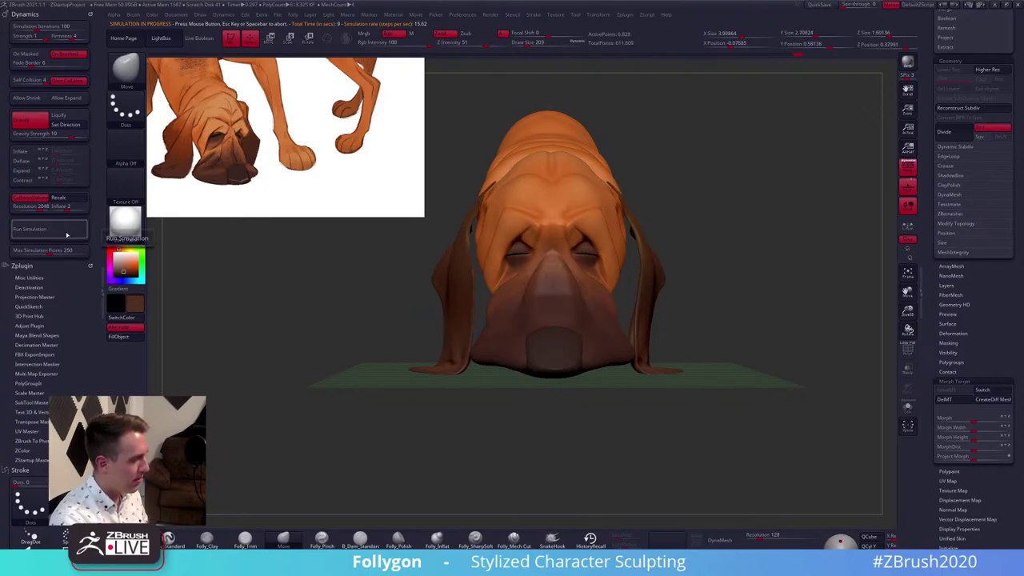
{"action": "left_click_drag", "start_coordinate": [384, 324], "coordinate": [510, 394]}
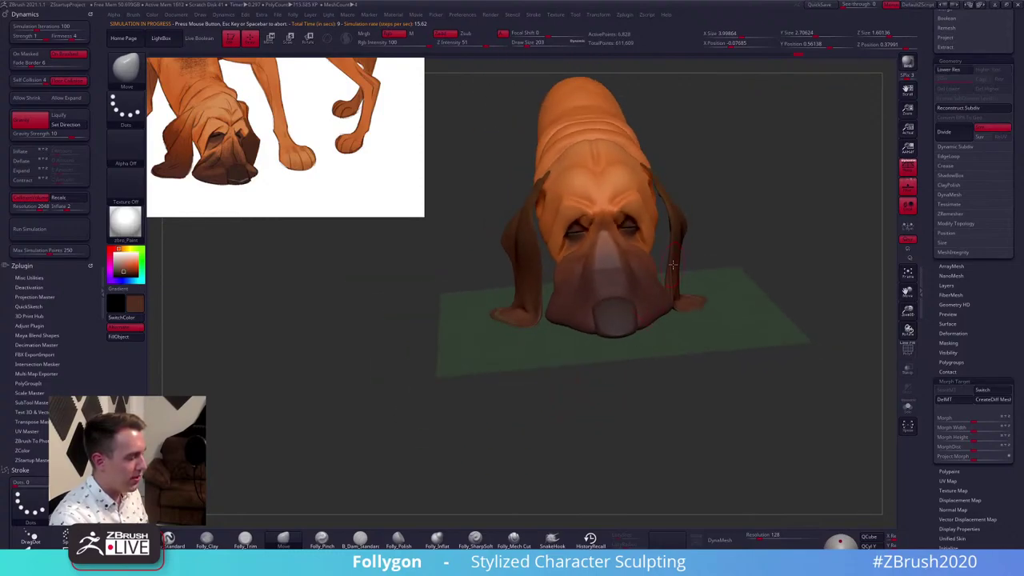
Isolate the ears at a higher subdivision level and turn off the floor grid
{"action": "left_click_drag", "start_coordinate": [673, 264], "coordinate": [721, 254]}
{"action": "key", "text": "alt+shift+s"}
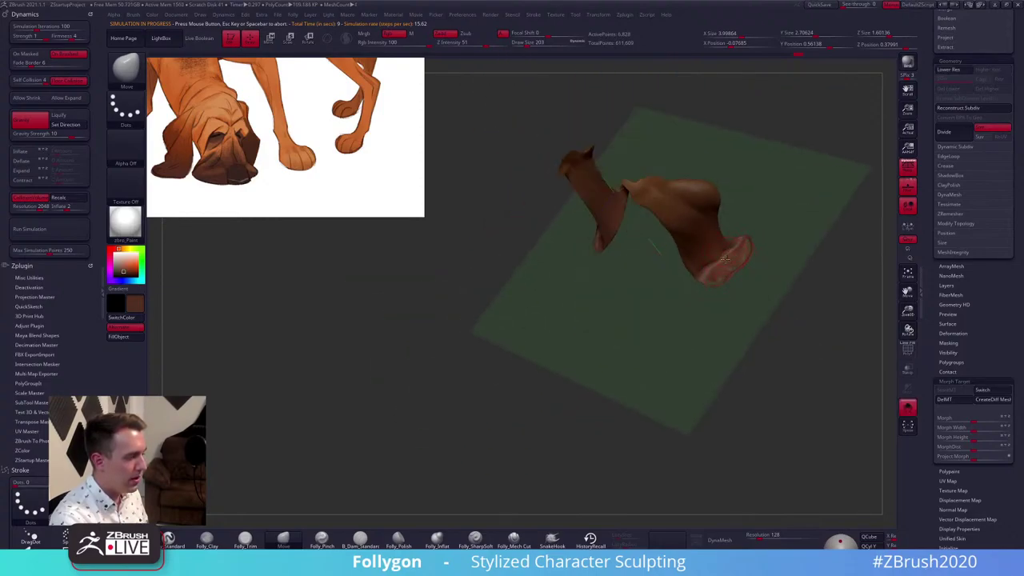
{"action": "mouse_move", "coordinate": [723, 299]}
{"action": "left_mouse_down"}
{"action": "mouse_move", "coordinate": [660, 276]}
{"action": "mouse_move", "coordinate": [710, 291]}
{"action": "mouse_move", "coordinate": [677, 307]}
{"action": "mouse_move", "coordinate": [661, 361]}
{"action": "left_mouse_up"}
{"action": "key", "text": "shift+f"}
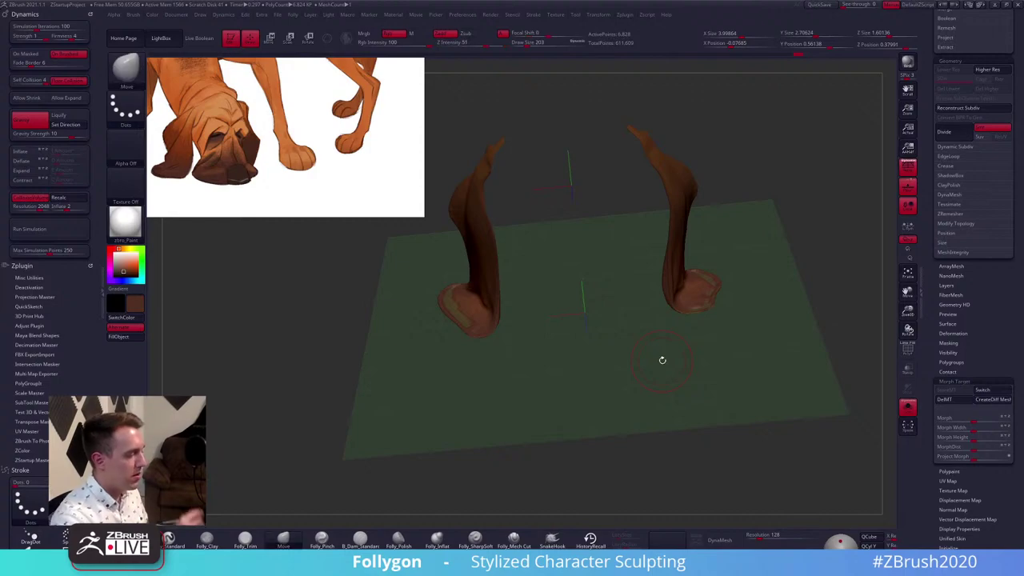
{"action": "key", "text": "d"}
{"action": "left_click_drag", "start_coordinate": [792, 319], "coordinate": [762, 336]}
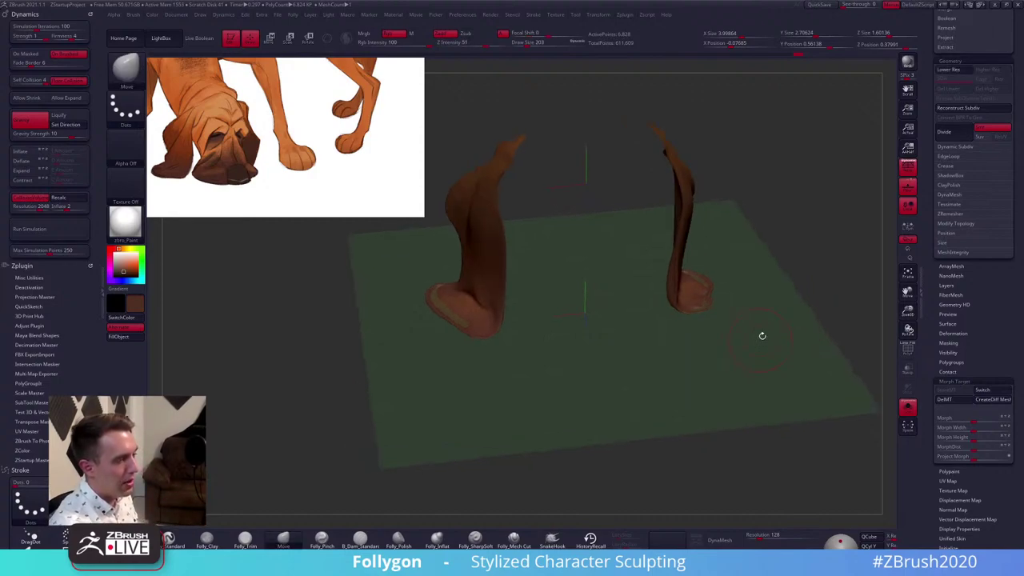
{"action": "left_click", "coordinate": [908, 187]}
{"action": "left_click_drag", "start_coordinate": [800, 272], "coordinate": [700, 361]}
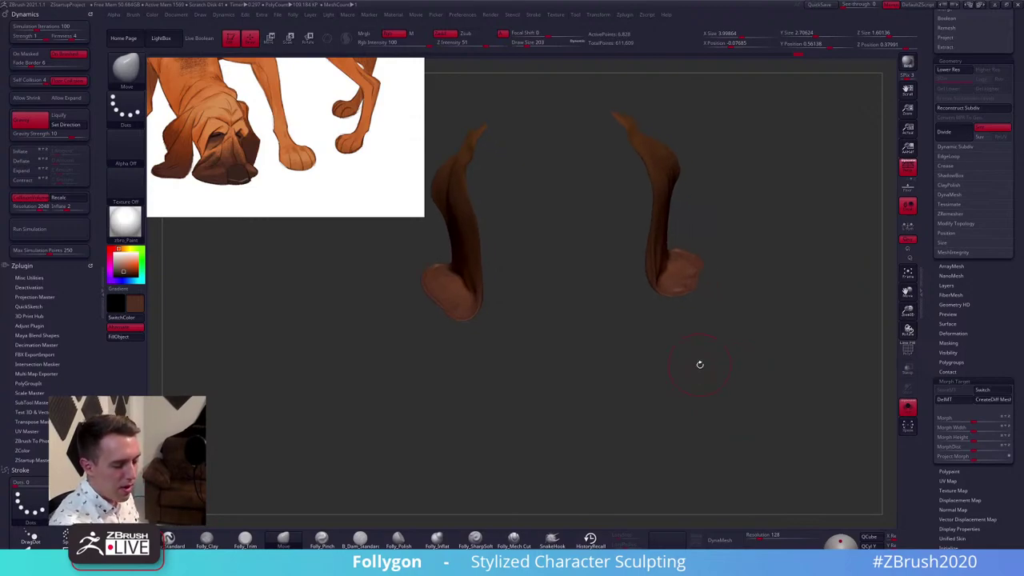
Blend the simulated ears partway toward the stored morph target and bring the whole head back into view
{"action": "left_click", "coordinate": [983, 390]}
{"action": "left_click", "coordinate": [983, 390]}
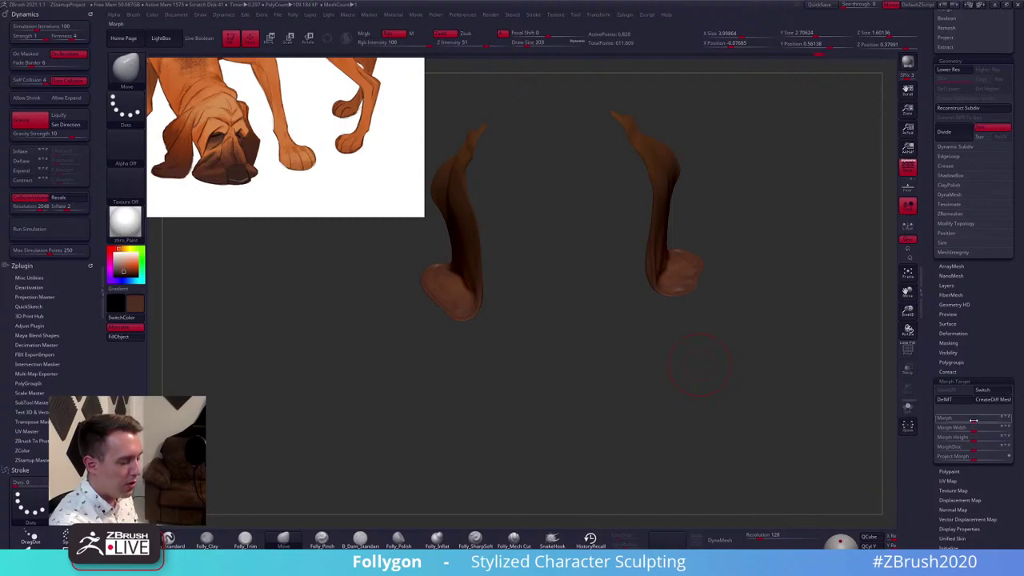
{"action": "left_click", "coordinate": [975, 419]}
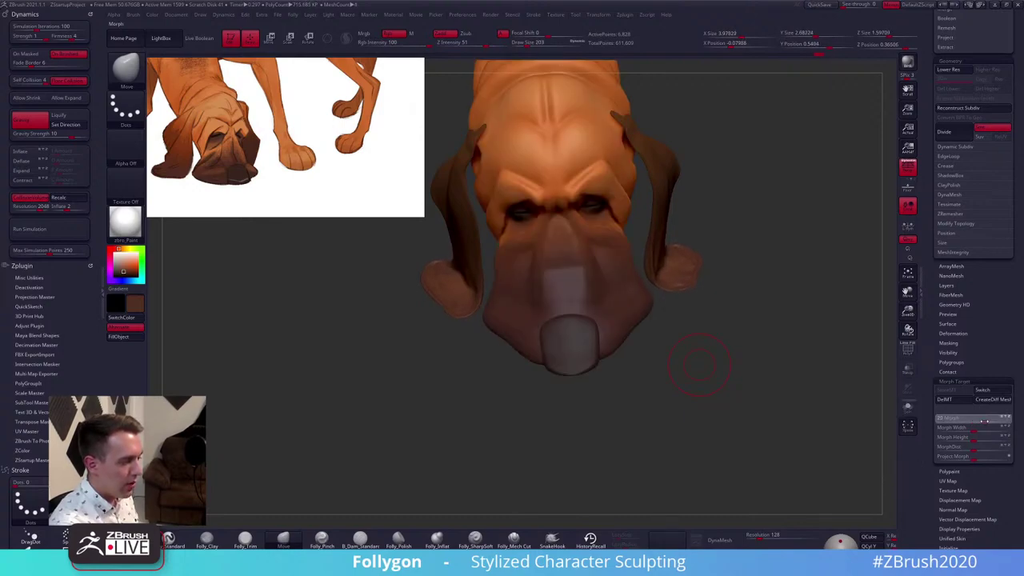
{"action": "left_click_drag", "start_coordinate": [798, 406], "coordinate": [790, 382], "text": "shift"}
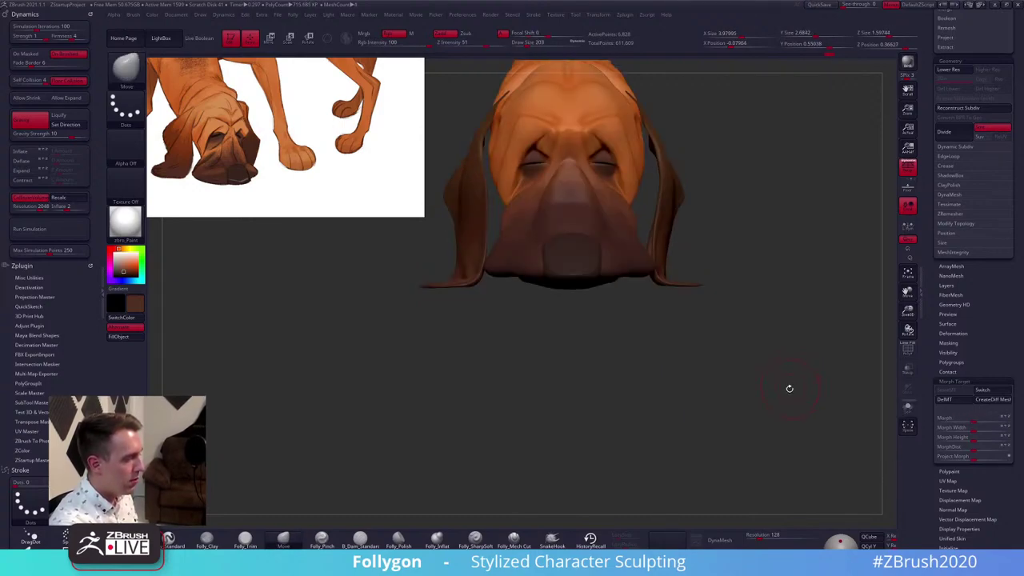
Compare the ear tips before and after the morph blend by stepping through the undo history
{"action": "left_click", "coordinate": [740, 400], "text": "ctrl"}
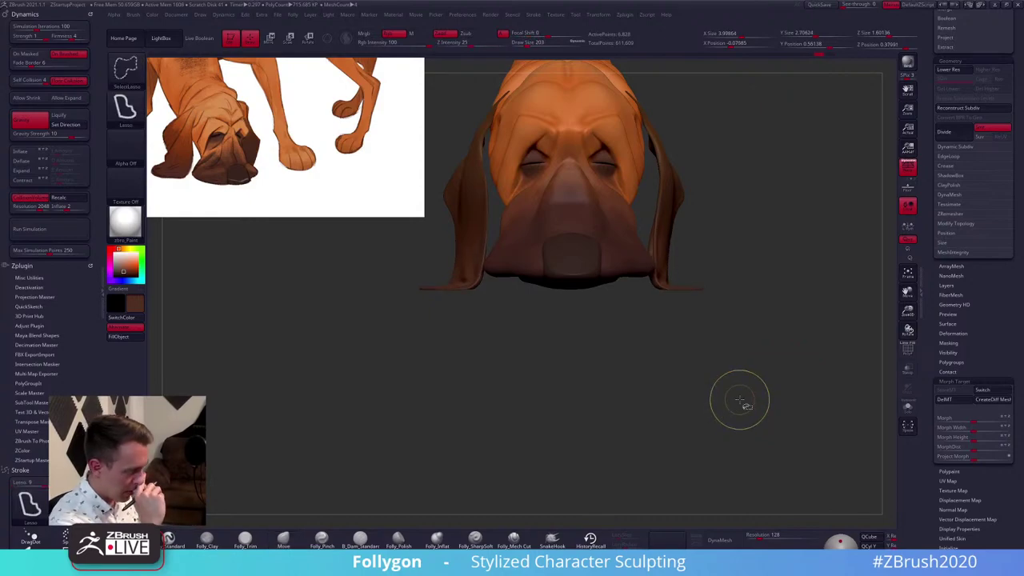
{"action": "key", "text": "ctrl+shift+z"}
{"action": "mouse_move", "coordinate": [455, 302]}
{"action": "left_mouse_down", "text": "alt"}
{"action": "mouse_move", "coordinate": [483, 307]}
{"action": "mouse_move", "coordinate": [531, 359]}
{"action": "mouse_move", "coordinate": [505, 344]}
{"action": "left_mouse_up", "text": "alt"}
{"action": "key", "text": "ctrl"}
{"action": "key", "text": "ctrl+z"}
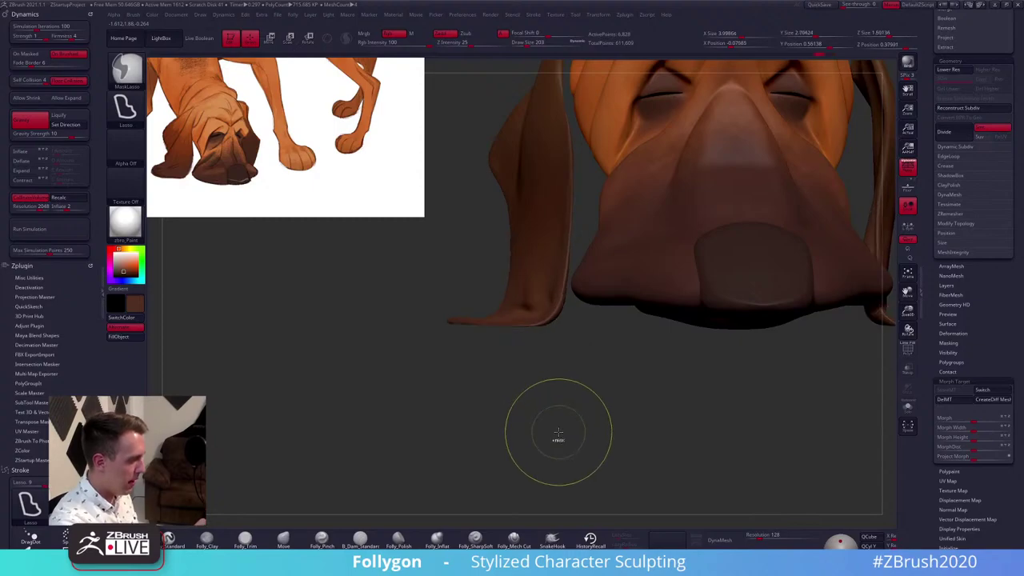
{"action": "key", "text": "ctrl+shift+z"}
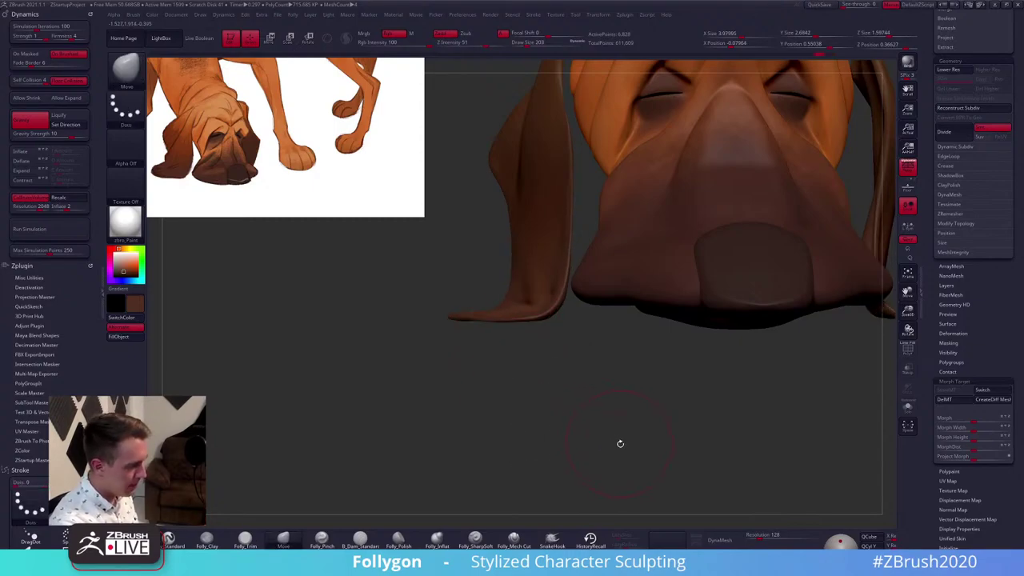
{"action": "left_click_drag", "start_coordinate": [620, 444], "coordinate": [619, 428], "text": "alt"}
{"action": "key", "text": "shift+f"}
{"action": "key", "text": "shift+f"}
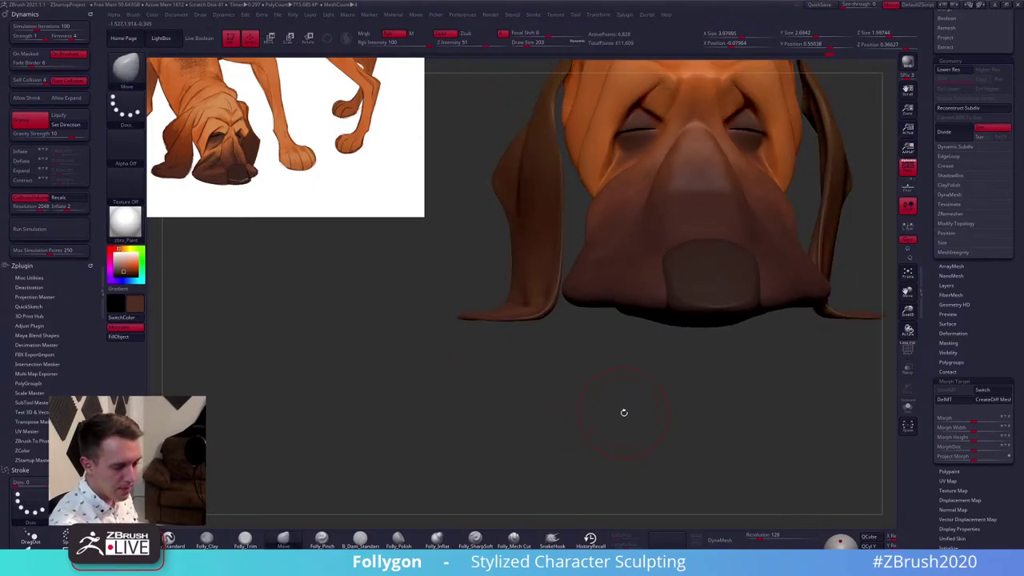
Try a stronger morph blend and a switch to the morph target on the ears, and undo both
{"action": "left_click_drag", "start_coordinate": [974, 422], "coordinate": [990, 424]}
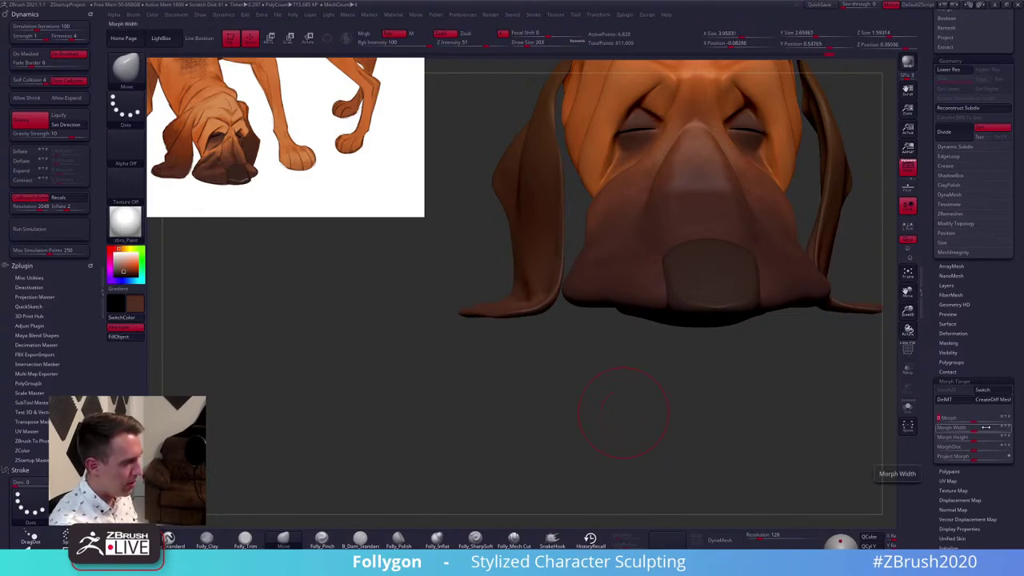
{"action": "left_click", "coordinate": [992, 391]}
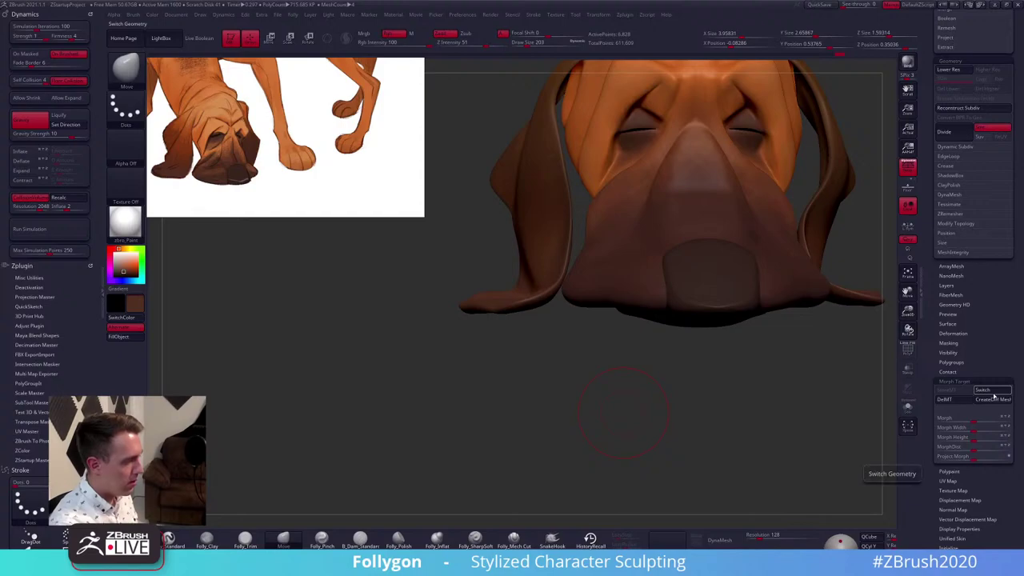
{"action": "key", "text": "ctrl"}
{"action": "key", "text": "ctrl+z"}
{"action": "key", "text": "ctrl+z"}
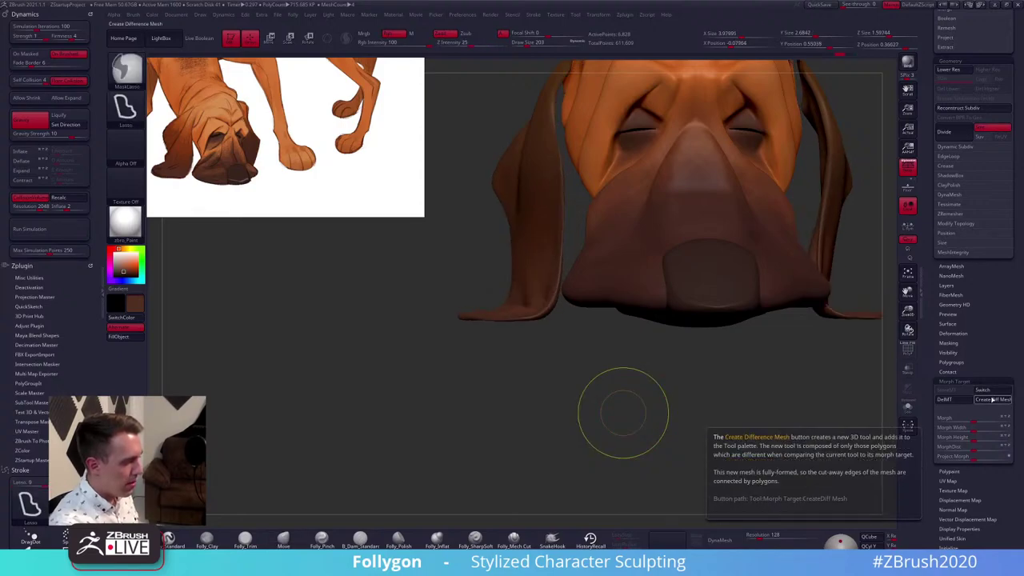
{"action": "key", "text": "ctrl+shift+z"}
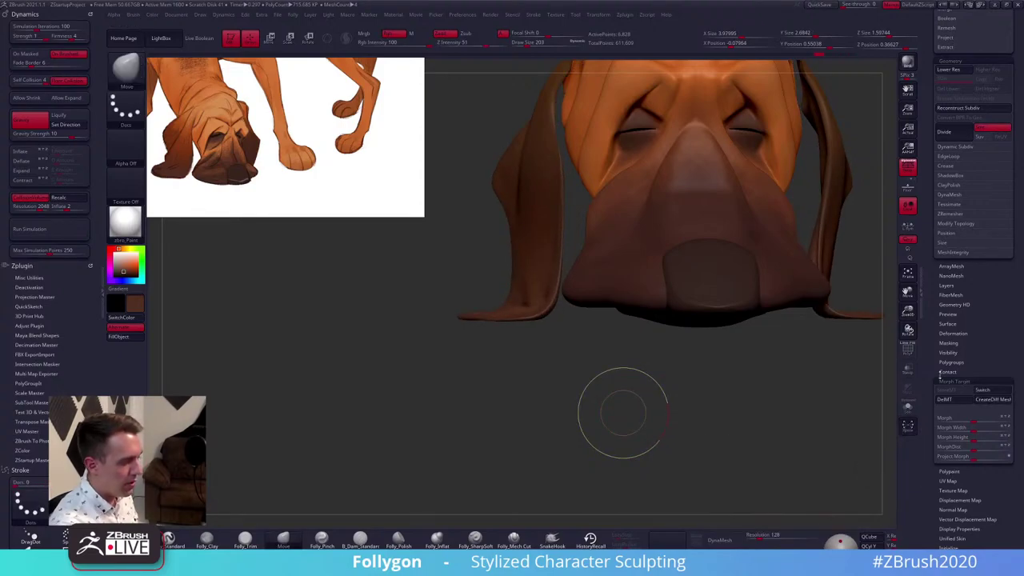
Set the brush's draw size to 500 and reposition both ears against the sides of the head with the Move brush
{"action": "mouse_move", "coordinate": [623, 413]}
{"action": "left_mouse_down"}
{"action": "mouse_move", "coordinate": [769, 384]}
{"action": "mouse_move", "coordinate": [773, 393]}
{"action": "mouse_move", "coordinate": [732, 421]}
{"action": "left_mouse_up"}
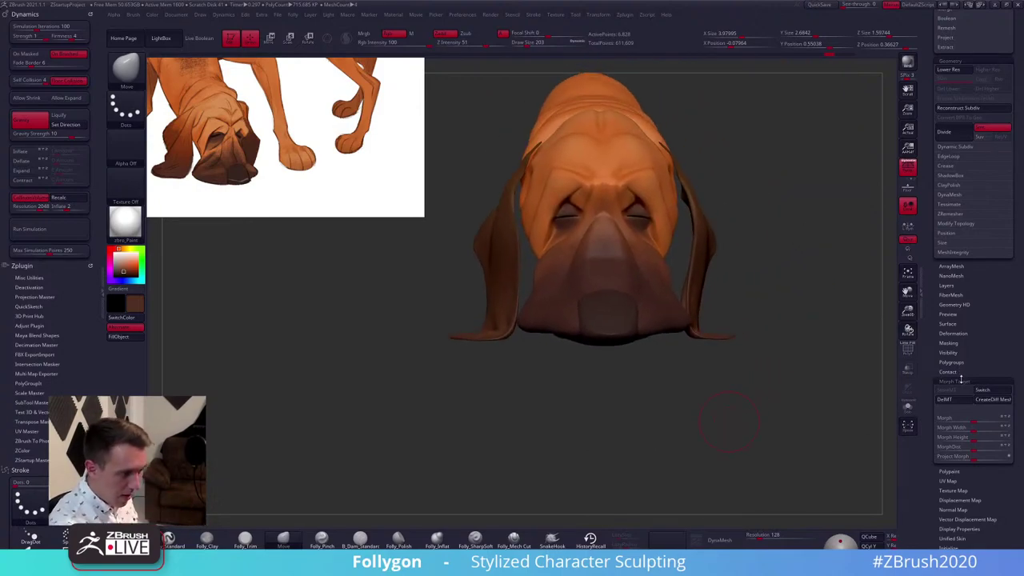
{"action": "scroll", "coordinate": [959, 450], "scroll_direction": "up", "scroll_amount": 5}
{"action": "scroll", "coordinate": [959, 450], "scroll_direction": "up", "scroll_amount": 3}
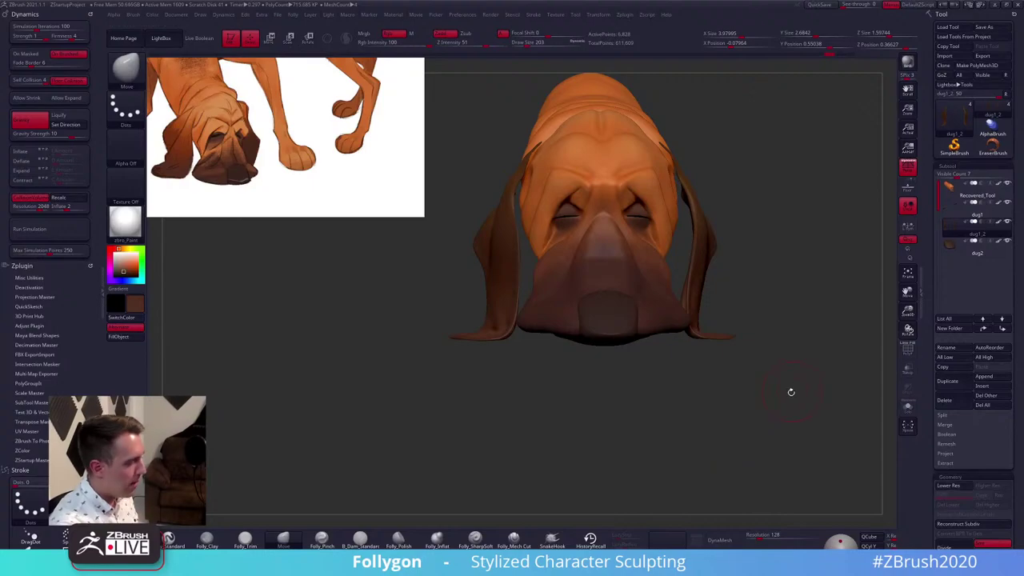
{"action": "mouse_move", "coordinate": [789, 389]}
{"action": "left_mouse_down"}
{"action": "mouse_move", "coordinate": [752, 402]}
{"action": "mouse_move", "coordinate": [738, 382]}
{"action": "mouse_move", "coordinate": [803, 393]}
{"action": "mouse_move", "coordinate": [749, 390]}
{"action": "mouse_move", "coordinate": [729, 378]}
{"action": "mouse_move", "coordinate": [739, 368]}
{"action": "left_mouse_up"}
{"action": "key", "text": "space"}
{"action": "left_click", "coordinate": [739, 376], "text": "ctrl"}
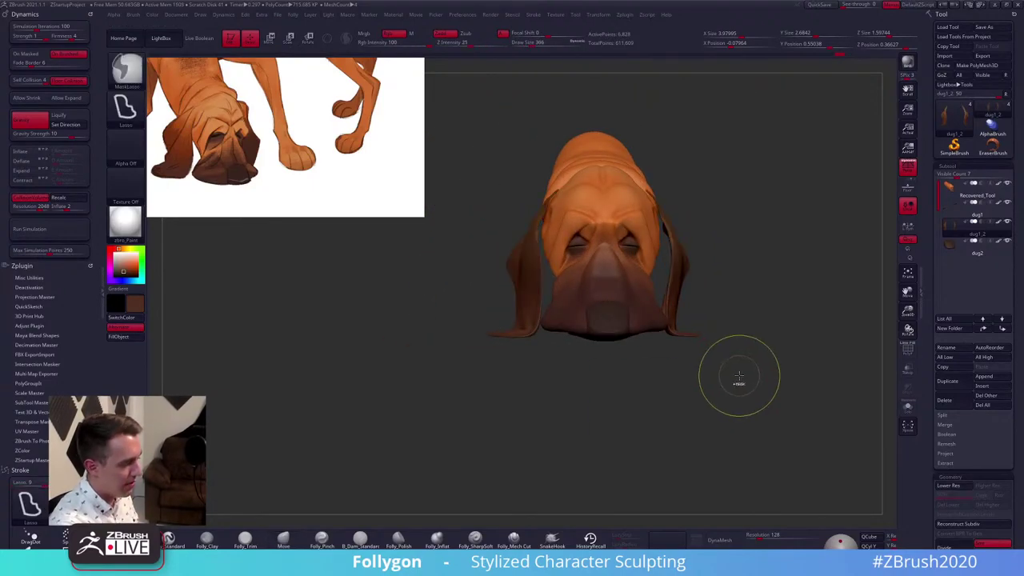
{"action": "left_click", "coordinate": [738, 376], "text": "ctrl"}
{"action": "key", "text": "space"}
{"action": "left_click_drag", "start_coordinate": [672, 275], "coordinate": [679, 273]}
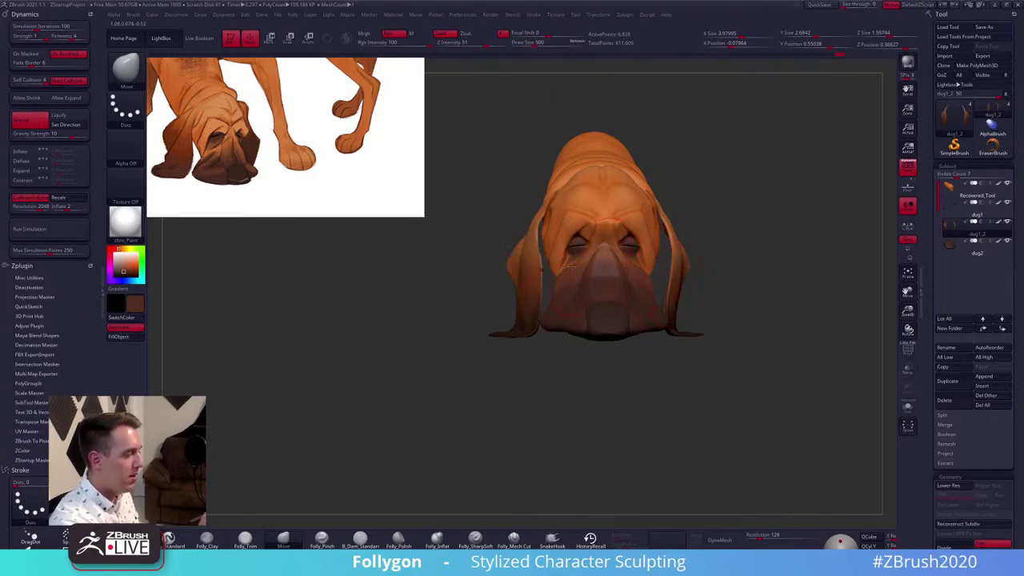
{"action": "left_click_drag", "start_coordinate": [538, 267], "coordinate": [547, 267]}
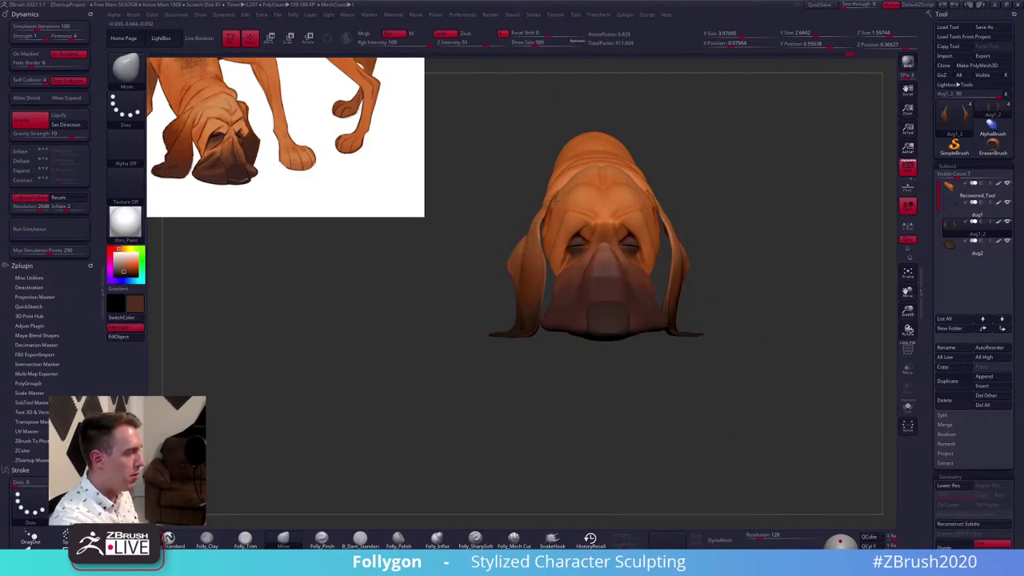
{"action": "left_click_drag", "start_coordinate": [556, 200], "coordinate": [558, 201]}
Adjust the ears' fit along both sides of the head with the Move brush at draw sizes 335 and 192
{"action": "left_click_drag", "start_coordinate": [492, 216], "coordinate": [543, 244]}
{"action": "key", "text": "space"}
{"action": "mouse_move", "coordinate": [560, 244]}
{"action": "left_mouse_down"}
{"action": "mouse_move", "coordinate": [613, 219]}
{"action": "mouse_move", "coordinate": [610, 239]}
{"action": "left_mouse_up"}
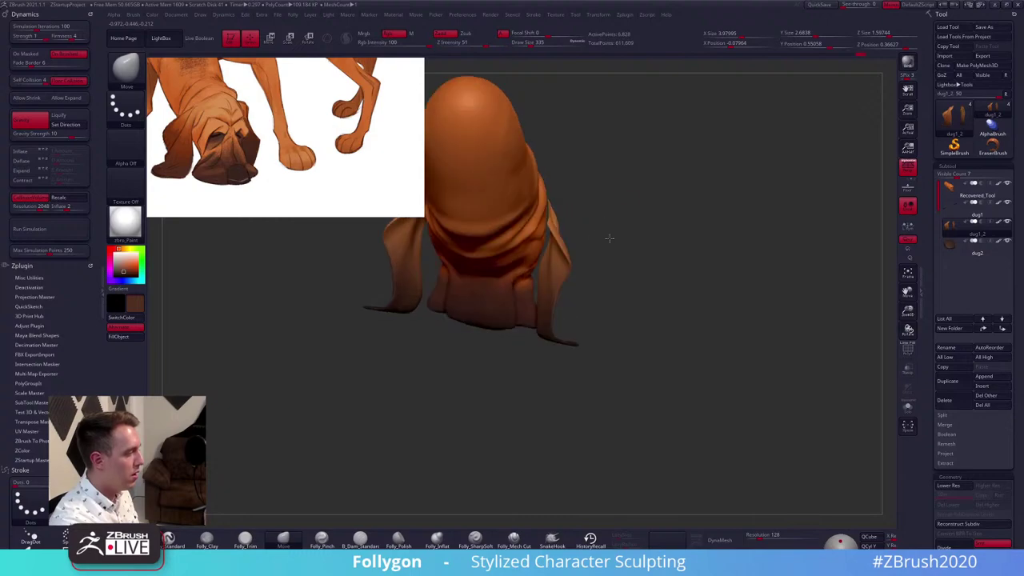
{"action": "right_click_drag", "start_coordinate": [610, 238], "coordinate": [650, 227]}
{"action": "key", "text": "shift+f"}
{"action": "key", "text": "shift+f"}
{"action": "right_click_drag", "start_coordinate": [590, 211], "coordinate": [602, 240]}
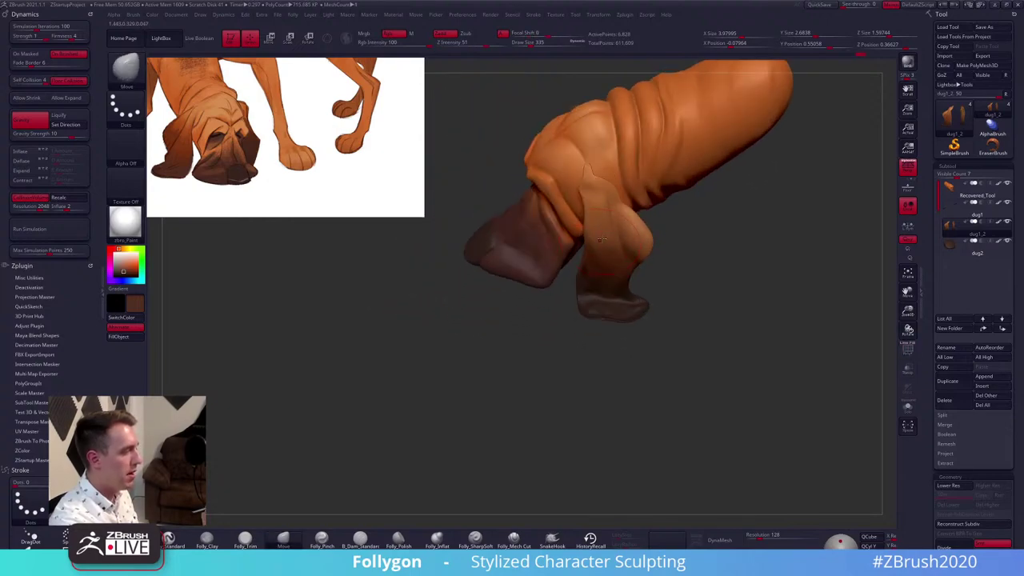
{"action": "key", "text": "space"}
{"action": "left_click_drag", "start_coordinate": [601, 240], "coordinate": [593, 241]}
Compare earlier and current ear shapes by stepping back and forth through the undo history
{"action": "mouse_move", "coordinate": [593, 241]}
{"action": "right_mouse_down", "text": "shift"}
{"action": "mouse_move", "coordinate": [638, 250]}
{"action": "mouse_move", "coordinate": [679, 293]}
{"action": "right_mouse_up", "text": "shift"}
{"action": "left_click_drag", "start_coordinate": [680, 293], "coordinate": [684, 280], "text": "ctrl"}
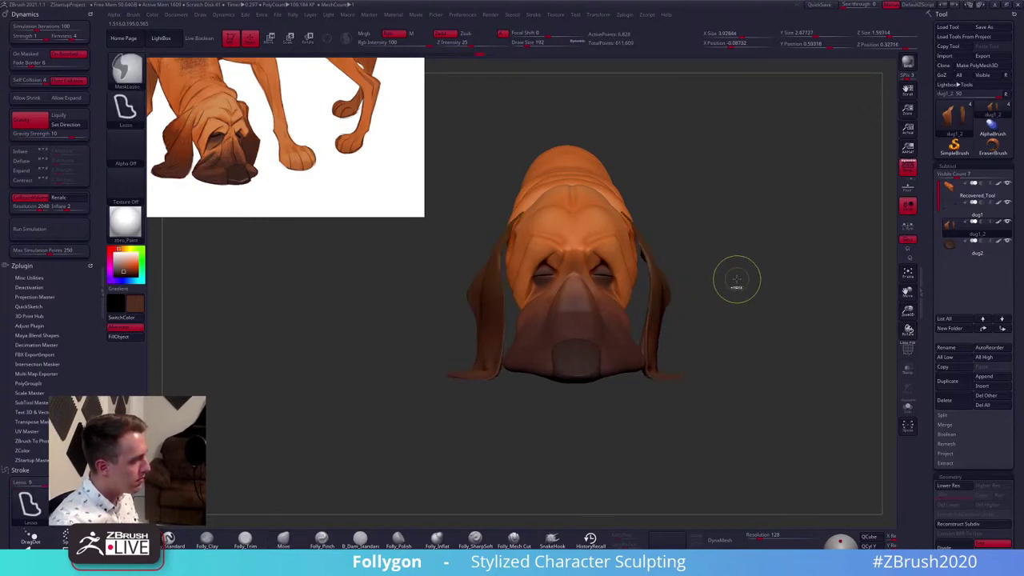
{"action": "right_click_drag", "start_coordinate": [734, 281], "coordinate": [749, 297]}
{"action": "key", "text": "ctrl+shift"}
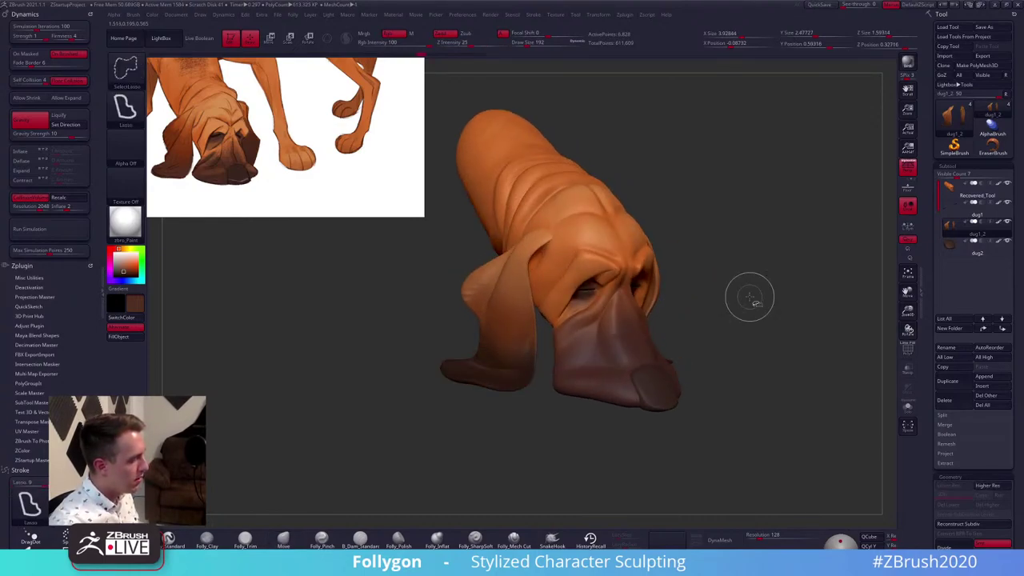
{"action": "key", "text": "ctrl+shift+z"}
{"action": "key", "text": "ctrl+shift+z"}
{"action": "key", "text": "ctrl+shift+z"}
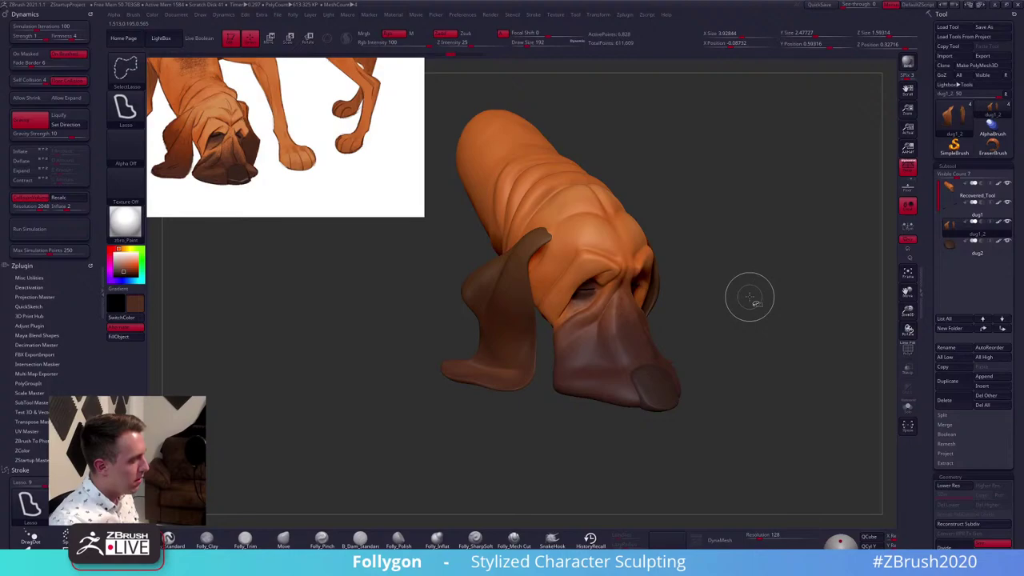
{"action": "key", "text": "ctrl+shift+z"}
{"action": "key", "text": "ctrl+shift+z"}
{"action": "key", "text": "ctrl+shift+z"}
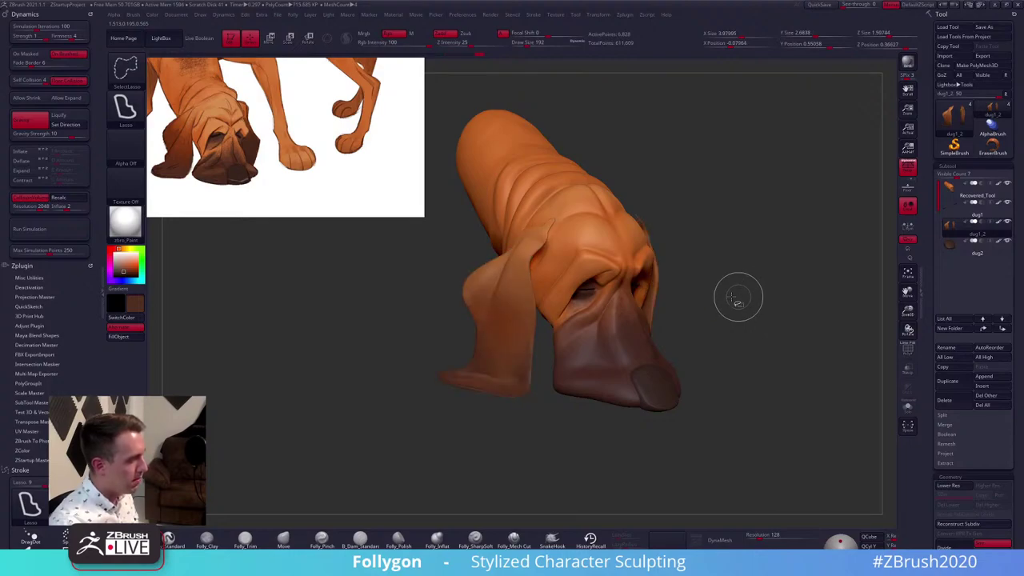
Isolate the ears from the head, show their wireframe, and set the Move brush's draw size to 350
{"action": "key", "text": "shift+d"}
{"action": "mouse_move", "coordinate": [729, 286]}
{"action": "left_mouse_down"}
{"action": "mouse_move", "coordinate": [540, 238]}
{"action": "mouse_move", "coordinate": [546, 282]}
{"action": "left_mouse_up"}
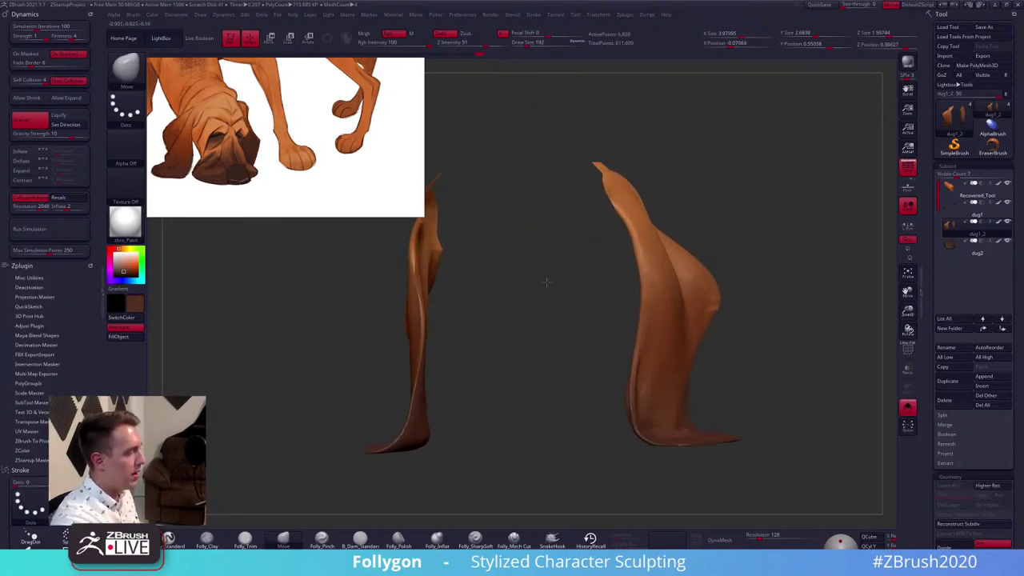
{"action": "key", "text": "shift+f"}
{"action": "left_click_drag", "start_coordinate": [576, 235], "coordinate": [633, 218]}
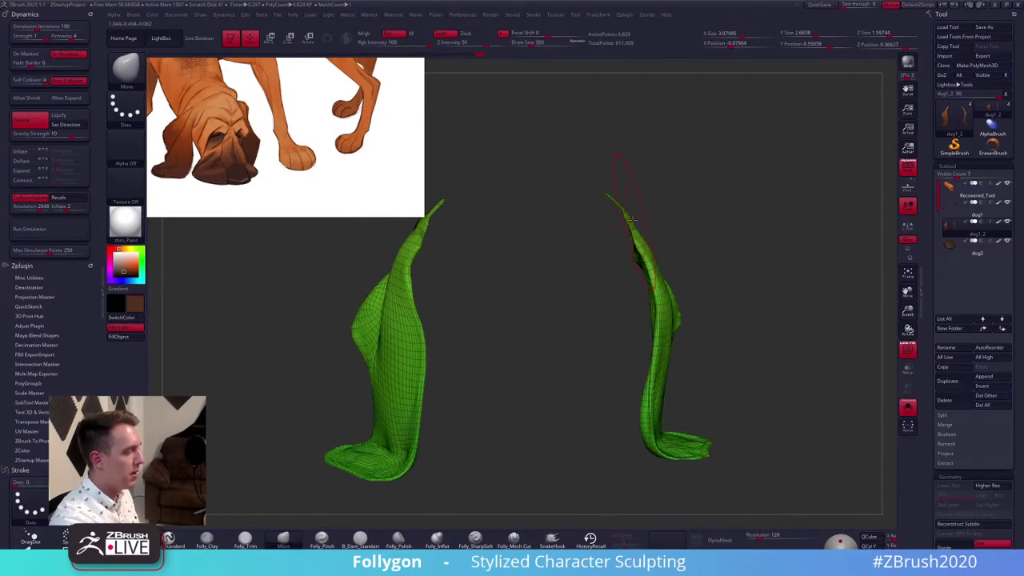
{"action": "key", "text": "space"}
{"action": "left_click", "coordinate": [615, 237]}
Hide the reference drawing and collapse the Dynamics and Zplugin tray to enlarge the canvas
{"action": "key", "text": "shift+z"}
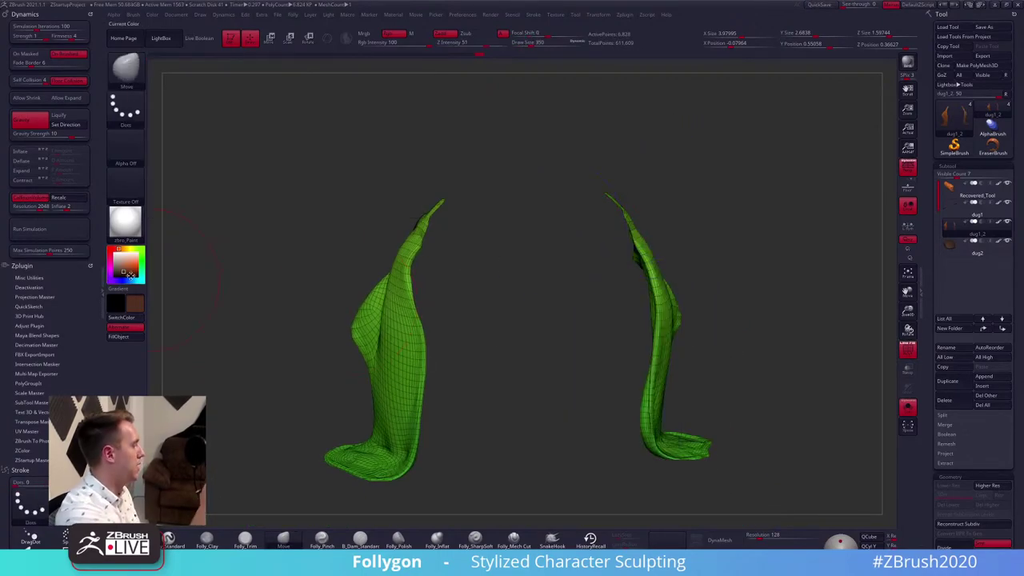
{"action": "left_click", "coordinate": [102, 291]}
{"action": "left_click_drag", "start_coordinate": [425, 284], "coordinate": [470, 296], "text": "alt"}
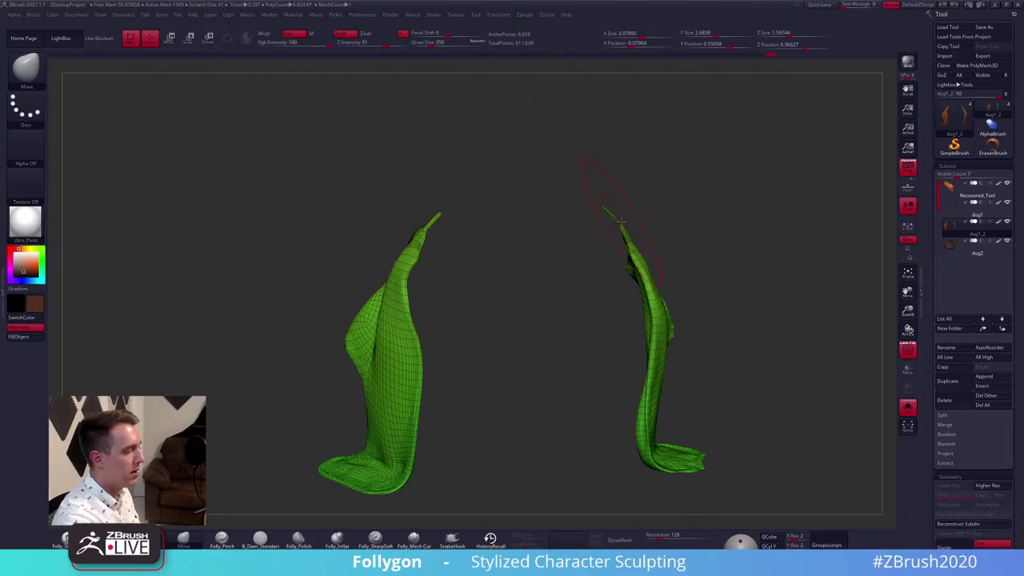
Bend the narrow upper ends of the isolated ears with the Move brush and bring the whole head back into view
{"action": "left_click_drag", "start_coordinate": [621, 222], "coordinate": [604, 232]}
{"action": "right_click_drag", "start_coordinate": [618, 235], "coordinate": [672, 232]}
{"action": "key", "text": "d"}
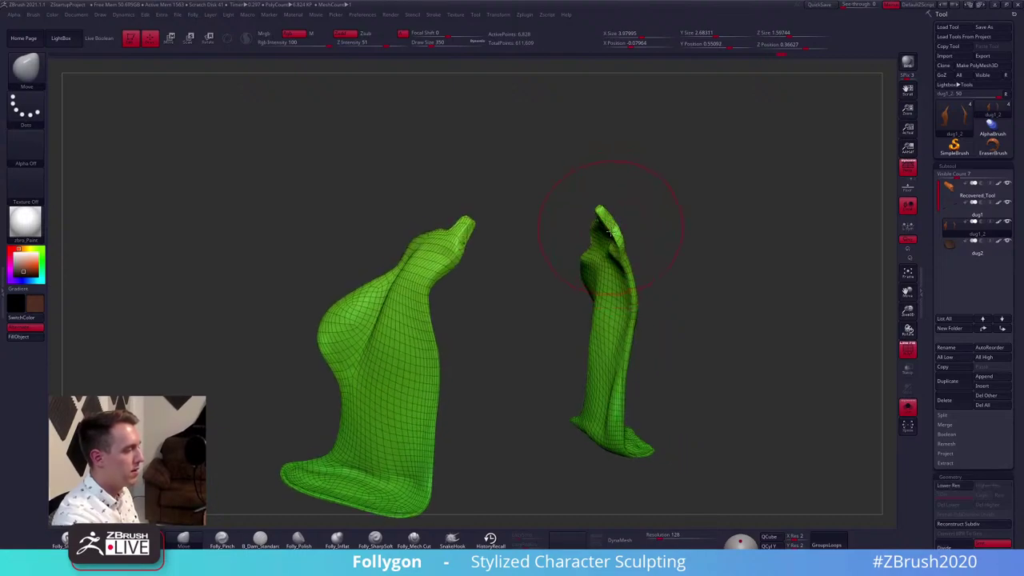
{"action": "left_click_drag", "start_coordinate": [610, 232], "coordinate": [546, 230]}
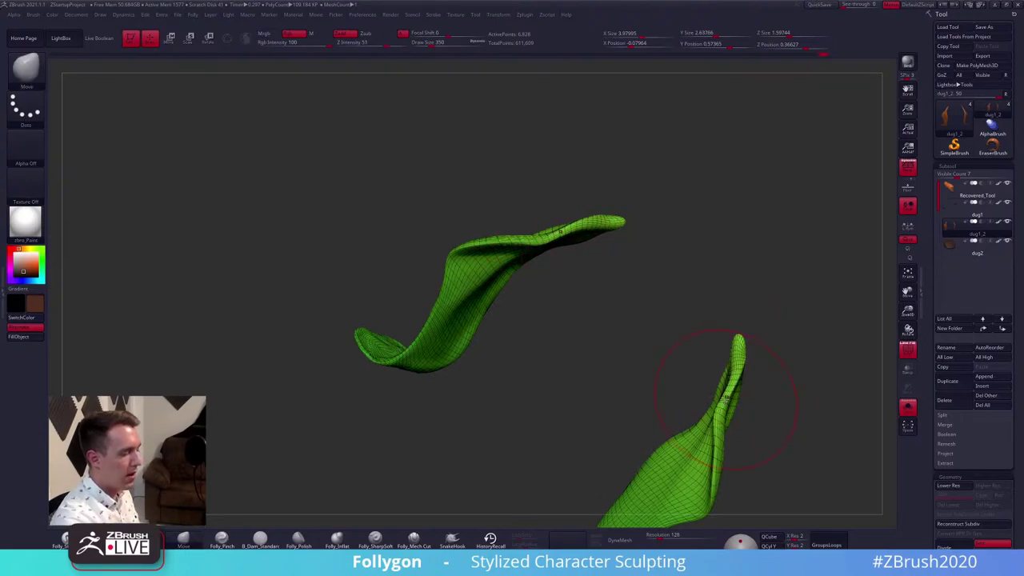
{"action": "mouse_move", "coordinate": [697, 389]}
{"action": "left_mouse_down"}
{"action": "mouse_move", "coordinate": [726, 233]}
{"action": "mouse_move", "coordinate": [758, 352]}
{"action": "mouse_move", "coordinate": [698, 309]}
{"action": "mouse_move", "coordinate": [751, 323]}
{"action": "mouse_move", "coordinate": [722, 304]}
{"action": "left_mouse_up"}
{"action": "key", "text": "s"}
{"action": "key", "text": "alt+s"}
{"action": "key", "text": "shift+f"}
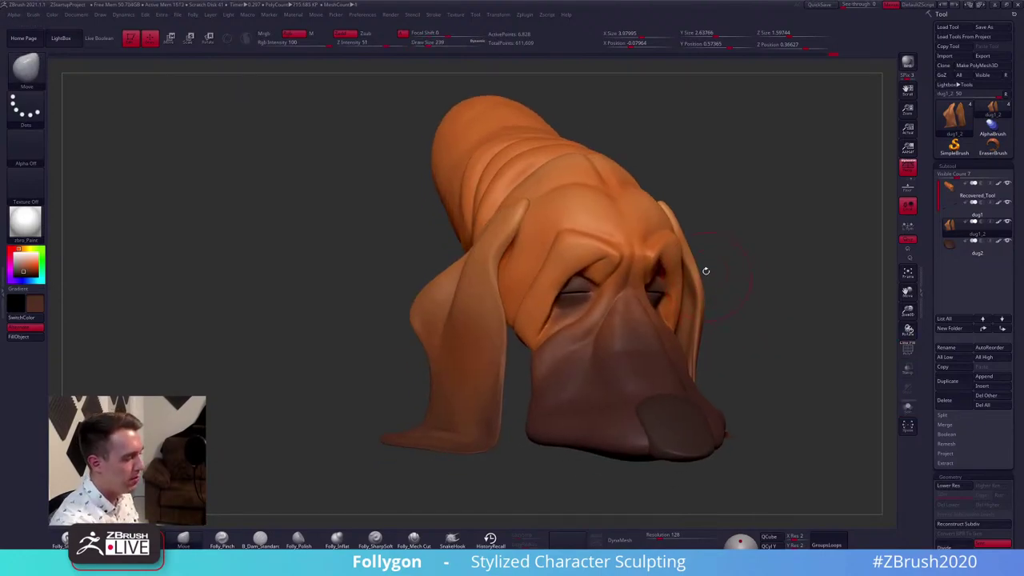
Toggle backface auto masking and move the ears' upper edges against the head at draw size 239
{"action": "key", "text": "space"}
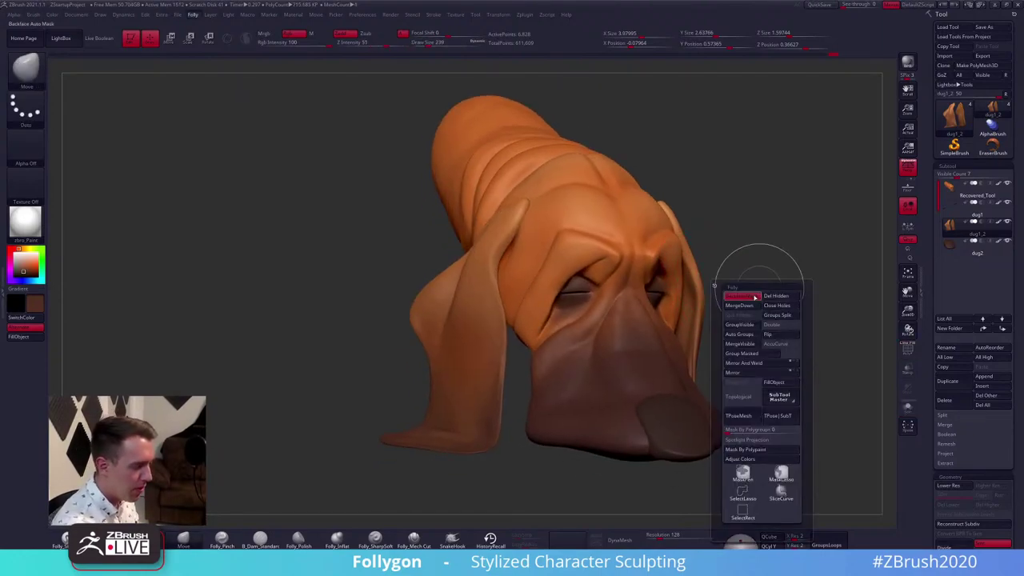
{"action": "left_click", "coordinate": [755, 297]}
{"action": "mouse_move", "coordinate": [755, 270]}
{"action": "left_mouse_down", "text": "shift"}
{"action": "mouse_move", "coordinate": [690, 243]}
{"action": "mouse_move", "coordinate": [632, 260]}
{"action": "mouse_move", "coordinate": [614, 251]}
{"action": "left_mouse_up", "text": "shift"}
{"action": "left_click_drag", "start_coordinate": [713, 261], "coordinate": [633, 246]}
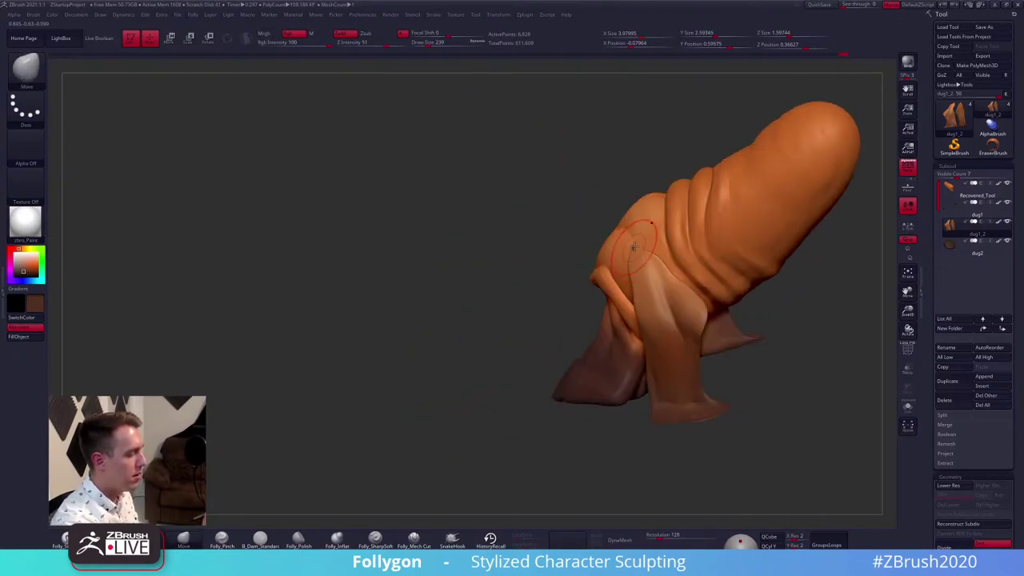
{"action": "right_click_drag", "start_coordinate": [638, 259], "coordinate": [661, 253]}
{"action": "mouse_move", "coordinate": [675, 259]}
{"action": "right_mouse_down"}
{"action": "mouse_move", "coordinate": [574, 215]}
{"action": "mouse_move", "coordinate": [513, 245]}
{"action": "mouse_move", "coordinate": [525, 276]}
{"action": "mouse_move", "coordinate": [552, 292]}
{"action": "right_mouse_up"}
Make the head the active subtool, restore the collapsed tray, and lower the head to subdivision level 1
{"action": "left_click", "coordinate": [604, 371], "text": "alt"}
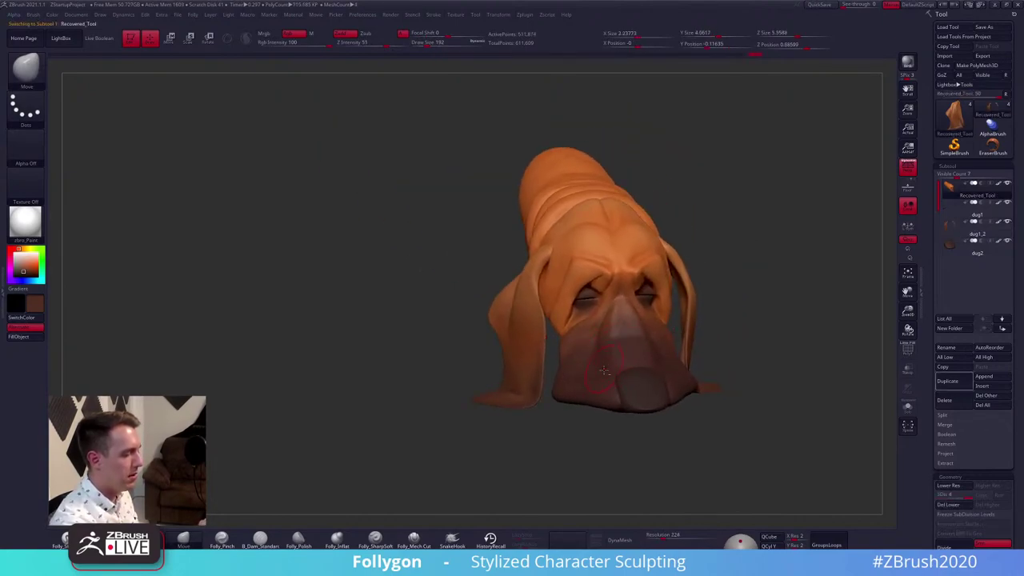
{"action": "mouse_move", "coordinate": [605, 370]}
{"action": "right_mouse_down"}
{"action": "mouse_move", "coordinate": [581, 367]}
{"action": "mouse_move", "coordinate": [542, 405]}
{"action": "right_mouse_up"}
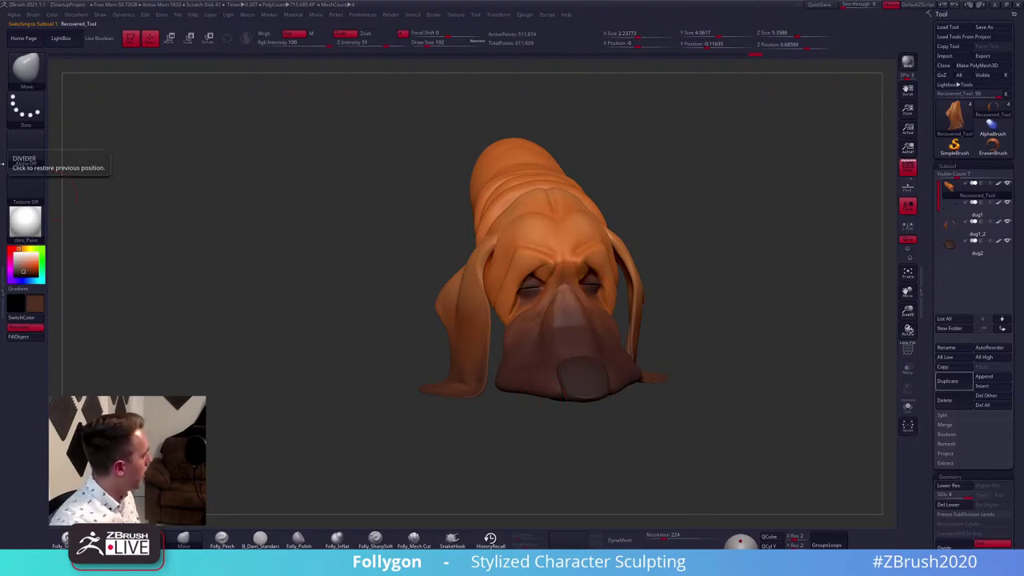
{"action": "left_click", "coordinate": [4, 164]}
{"action": "mouse_move", "coordinate": [357, 216]}
{"action": "right_mouse_down"}
{"action": "mouse_move", "coordinate": [682, 276]}
{"action": "mouse_move", "coordinate": [617, 284]}
{"action": "right_mouse_up"}
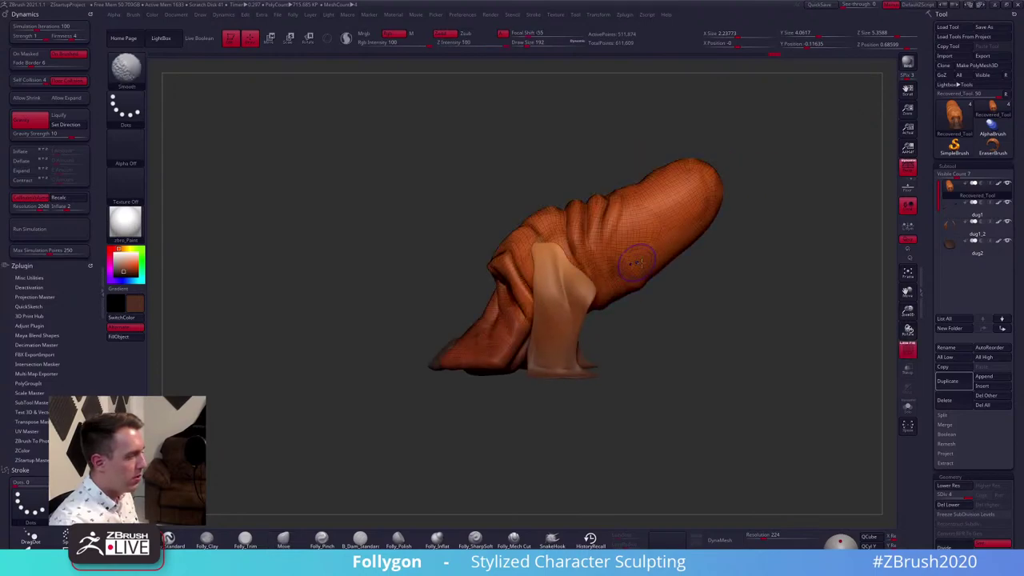
{"action": "key", "text": "shift+d"}
{"action": "key", "text": "shift+d"}
{"action": "key", "text": "shift+d"}
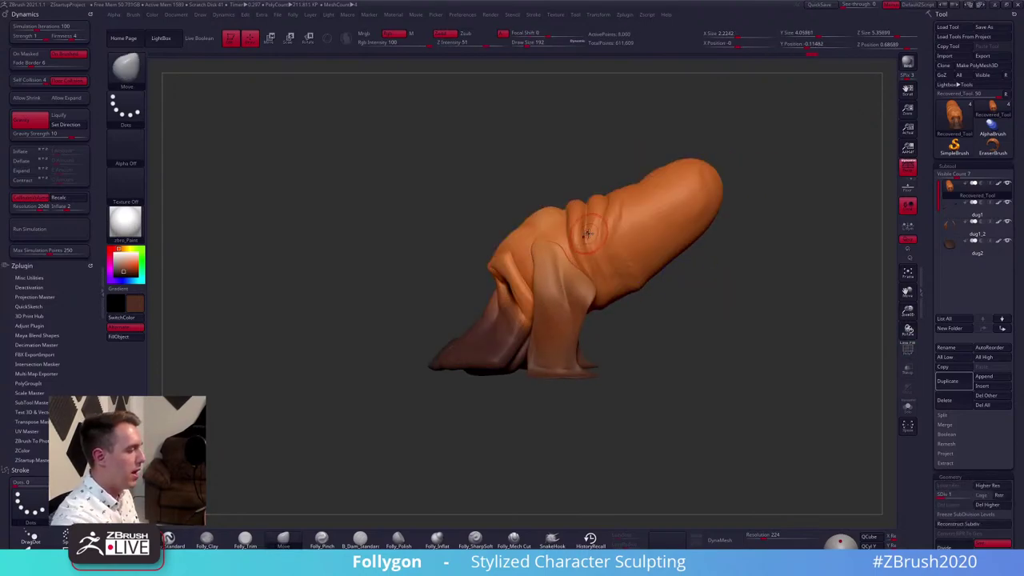
Show the reference drawing again and set the Move brush's draw size to 170 for the head
{"action": "key", "text": "space"}
{"action": "mouse_move", "coordinate": [468, 332]}
{"action": "right_mouse_down"}
{"action": "mouse_move", "coordinate": [645, 345]}
{"action": "mouse_move", "coordinate": [659, 382]}
{"action": "right_mouse_up"}
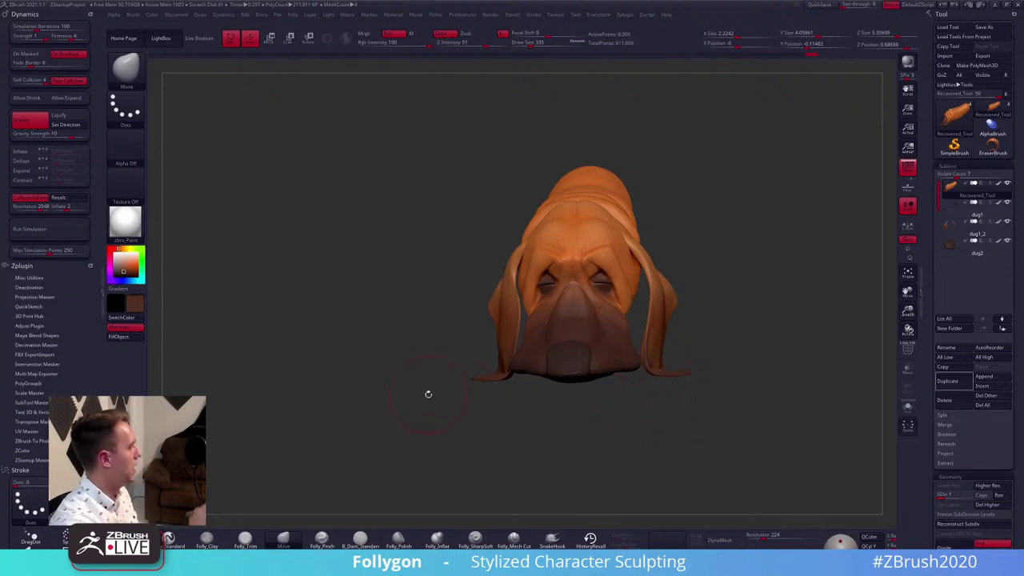
{"action": "key", "text": "shift+z"}
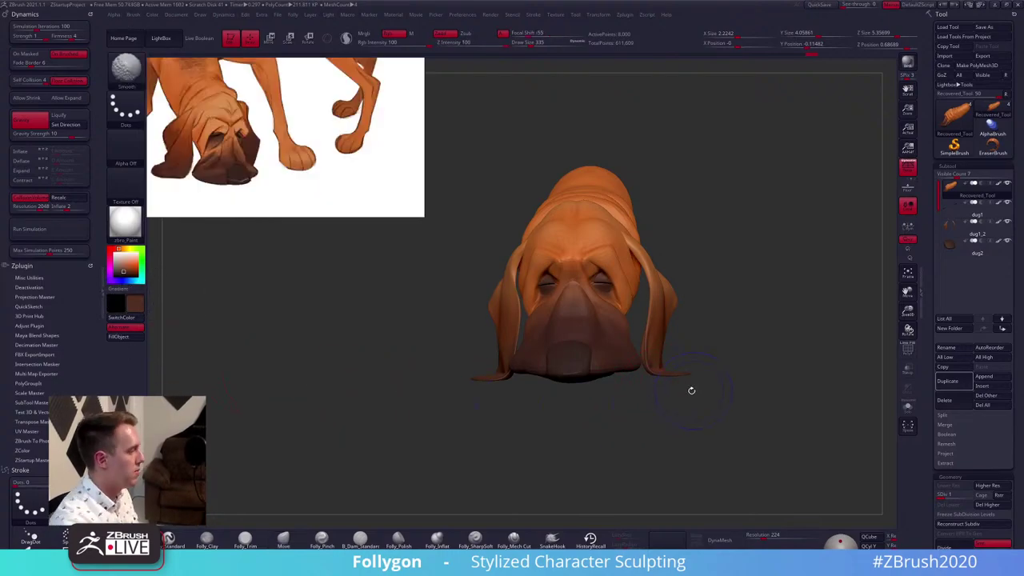
{"action": "mouse_move", "coordinate": [676, 393]}
{"action": "right_mouse_down"}
{"action": "mouse_move", "coordinate": [664, 393]}
{"action": "mouse_move", "coordinate": [612, 329]}
{"action": "right_mouse_up"}
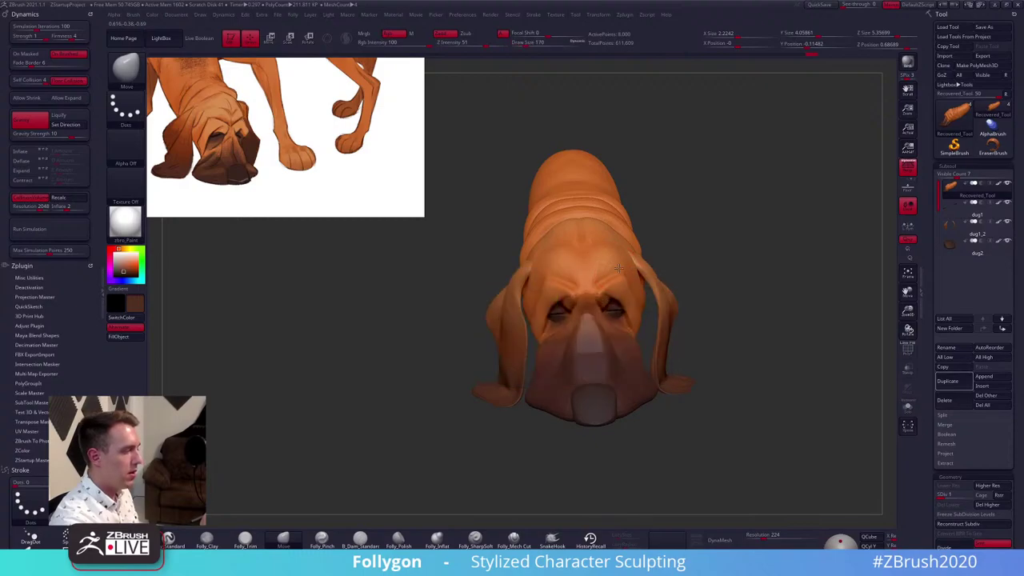
{"action": "mouse_move", "coordinate": [623, 290]}
{"action": "right_mouse_down"}
{"action": "mouse_move", "coordinate": [605, 303]}
{"action": "mouse_move", "coordinate": [605, 327]}
{"action": "right_mouse_up"}
{"action": "right_click_drag", "start_coordinate": [606, 326], "coordinate": [650, 326], "text": "alt"}
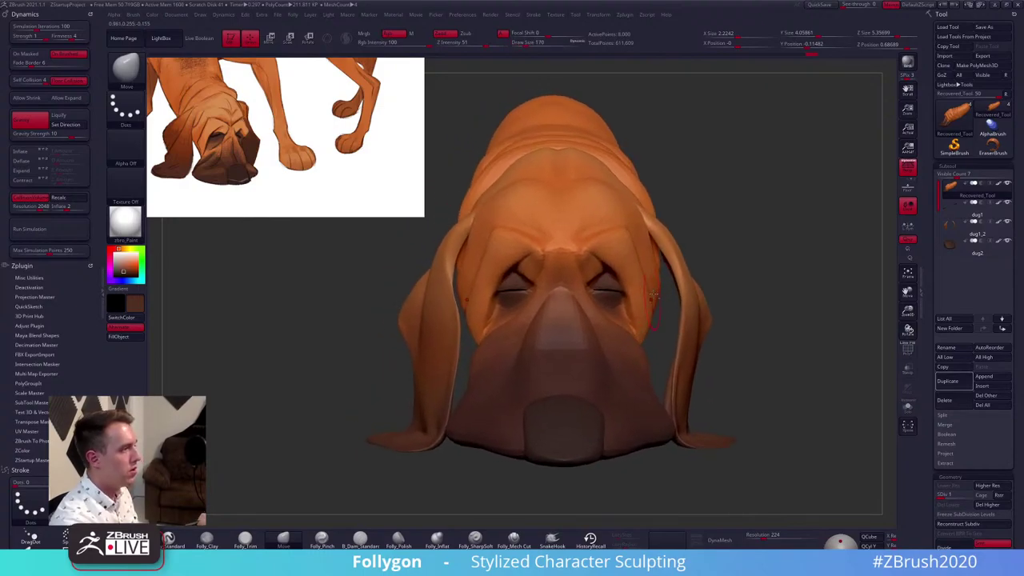
Quick-save the project and set the Move brush's draw size to 265
{"action": "left_click", "coordinate": [825, 7]}
{"action": "right_click_drag", "start_coordinate": [739, 368], "coordinate": [652, 342], "text": "ctrl"}
{"action": "key", "text": "space"}
{"action": "mouse_move", "coordinate": [578, 277]}
{"action": "left_mouse_down"}
{"action": "mouse_move", "coordinate": [594, 272]}
{"action": "mouse_move", "coordinate": [586, 274]}
{"action": "left_mouse_up"}
{"action": "key", "text": "space"}
{"action": "right_click_drag", "start_coordinate": [585, 273], "coordinate": [594, 276]}
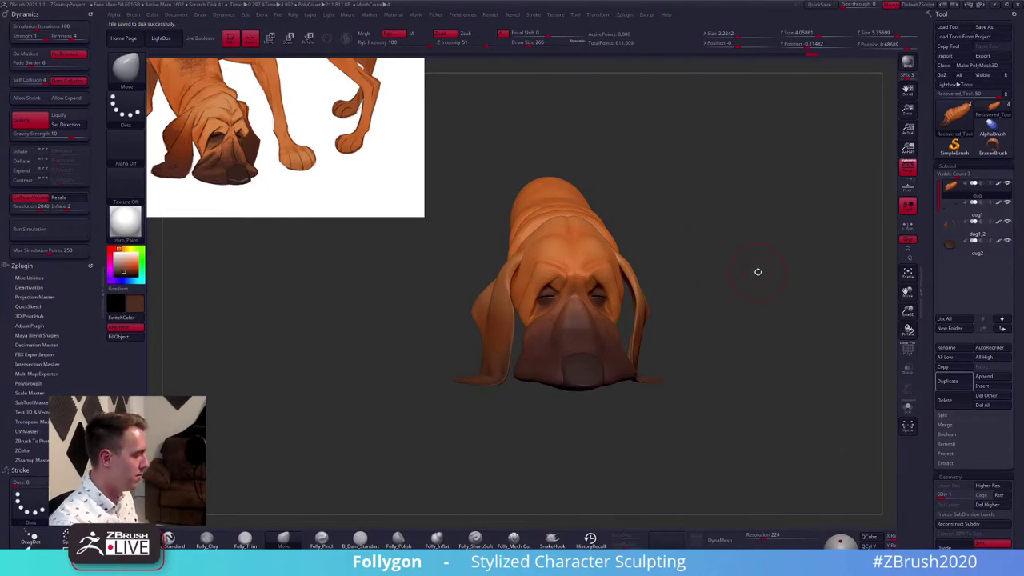
Set the draw size to 500 and adjust the broad form of the neck and crown with the Move brush
{"action": "key", "text": "space"}
{"action": "left_click_drag", "start_coordinate": [577, 247], "coordinate": [586, 245]}
{"action": "right_click_drag", "start_coordinate": [584, 244], "coordinate": [578, 359]}
{"action": "key", "text": "space"}
{"action": "left_click_drag", "start_coordinate": [563, 259], "coordinate": [574, 257]}
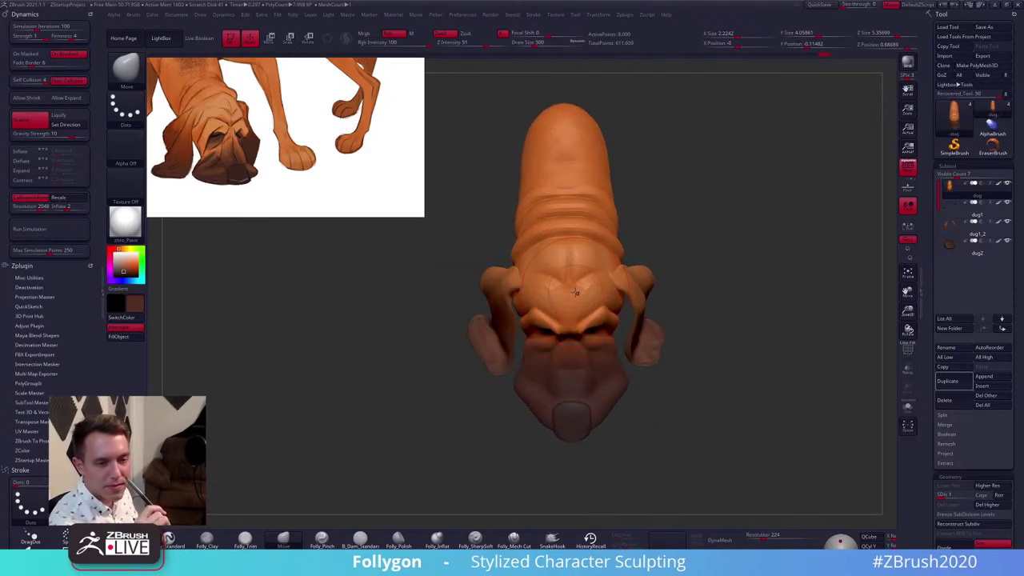
{"action": "mouse_move", "coordinate": [787, 394]}
{"action": "right_mouse_down", "text": "ctrl"}
{"action": "mouse_move", "coordinate": [778, 391]}
{"action": "mouse_move", "coordinate": [784, 382]}
{"action": "mouse_move", "coordinate": [772, 402]}
{"action": "right_mouse_up", "text": "ctrl"}
{"action": "right_click_drag", "start_coordinate": [675, 349], "coordinate": [585, 242]}
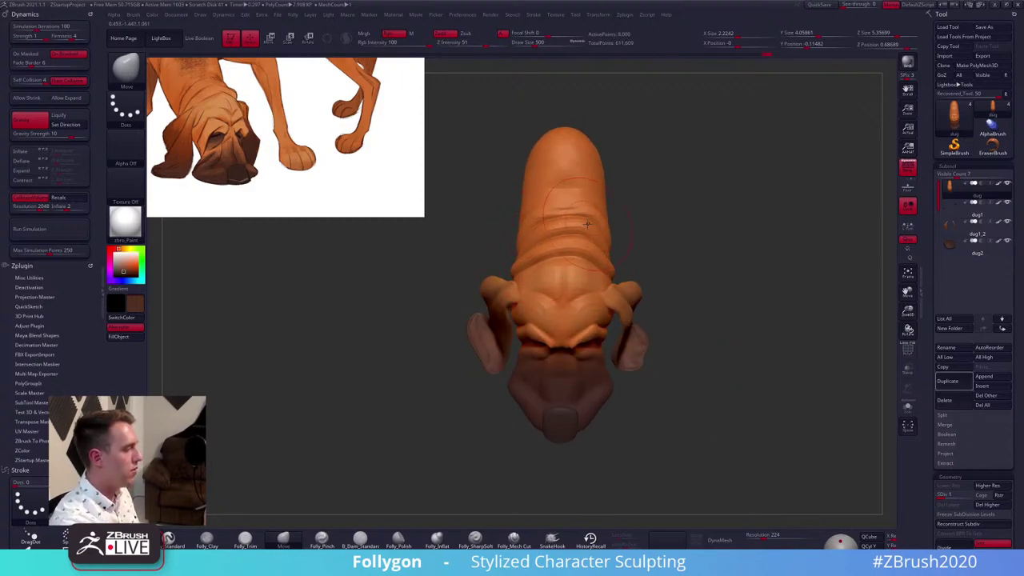
{"action": "right_click_drag", "start_coordinate": [576, 228], "coordinate": [621, 240]}
{"action": "mouse_move", "coordinate": [639, 274]}
{"action": "right_mouse_down"}
{"action": "mouse_move", "coordinate": [704, 262]}
{"action": "mouse_move", "coordinate": [607, 245]}
{"action": "mouse_move", "coordinate": [572, 249]}
{"action": "mouse_move", "coordinate": [571, 302]}
{"action": "mouse_move", "coordinate": [620, 240]}
{"action": "mouse_move", "coordinate": [629, 248]}
{"action": "mouse_move", "coordinate": [617, 255]}
{"action": "right_mouse_up"}
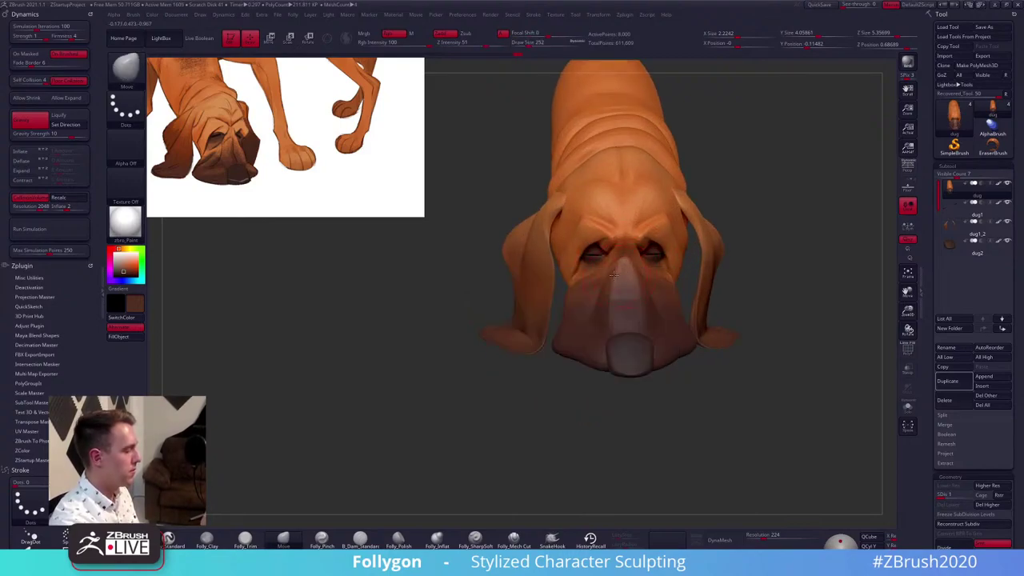
Refine the muzzle bridge and the area beneath the eyes with the Move brush, finishing at draw size 160
{"action": "key", "text": "space"}
{"action": "left_click_drag", "start_coordinate": [620, 276], "coordinate": [606, 277]}
{"action": "right_click_drag", "start_coordinate": [606, 258], "coordinate": [603, 270]}
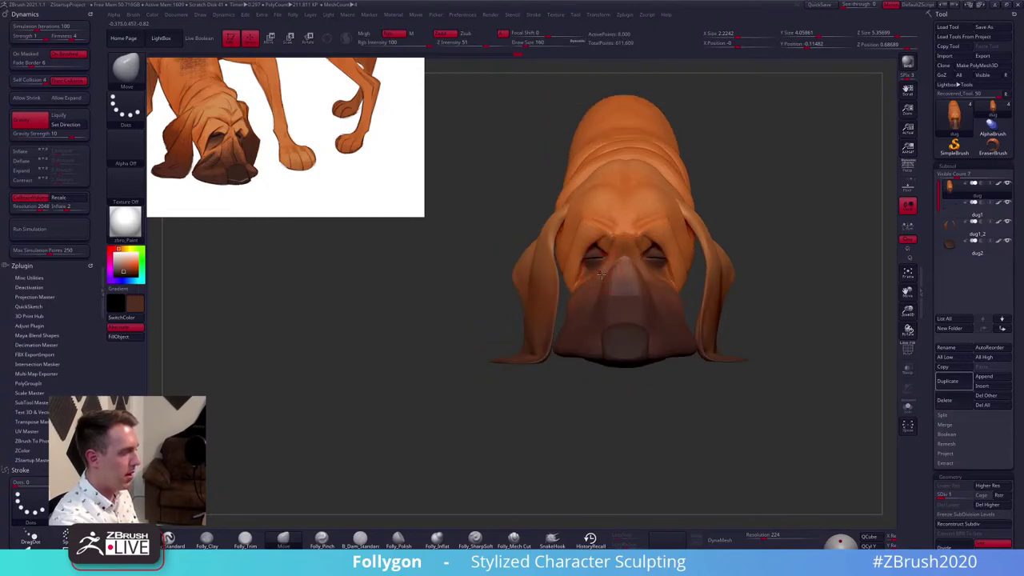
{"action": "left_click_drag", "start_coordinate": [611, 280], "coordinate": [634, 273]}
{"action": "right_click_drag", "start_coordinate": [630, 265], "coordinate": [661, 296]}
{"action": "left_click_drag", "start_coordinate": [673, 284], "coordinate": [675, 280]}
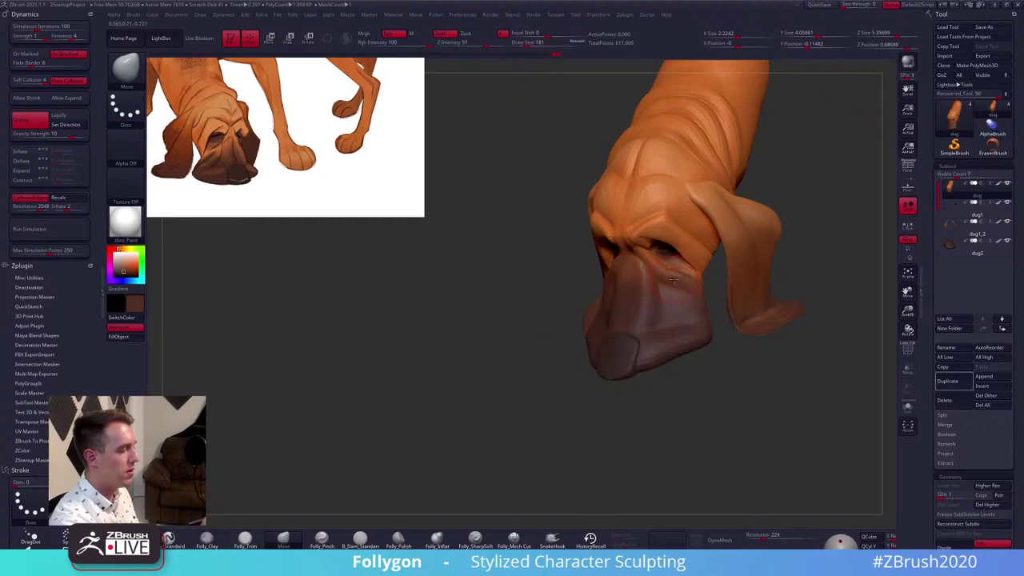
{"action": "mouse_move", "coordinate": [664, 281]}
{"action": "right_mouse_down"}
{"action": "mouse_move", "coordinate": [682, 279]}
{"action": "mouse_move", "coordinate": [676, 301]}
{"action": "mouse_move", "coordinate": [624, 282]}
{"action": "mouse_move", "coordinate": [621, 259]}
{"action": "right_mouse_up"}
{"action": "key", "text": "["}
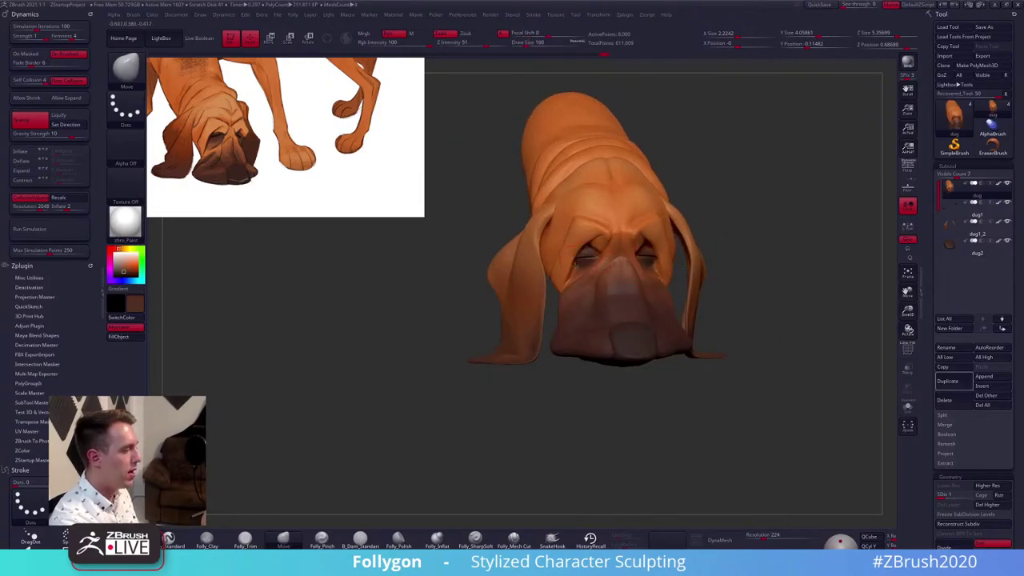
{"action": "right_click_drag", "start_coordinate": [703, 411], "coordinate": [689, 362]}
{"action": "mouse_move", "coordinate": [649, 269]}
{"action": "right_mouse_down", "text": "alt"}
{"action": "mouse_move", "coordinate": [649, 281]}
{"action": "mouse_move", "coordinate": [650, 256]}
{"action": "right_mouse_up", "text": "alt"}
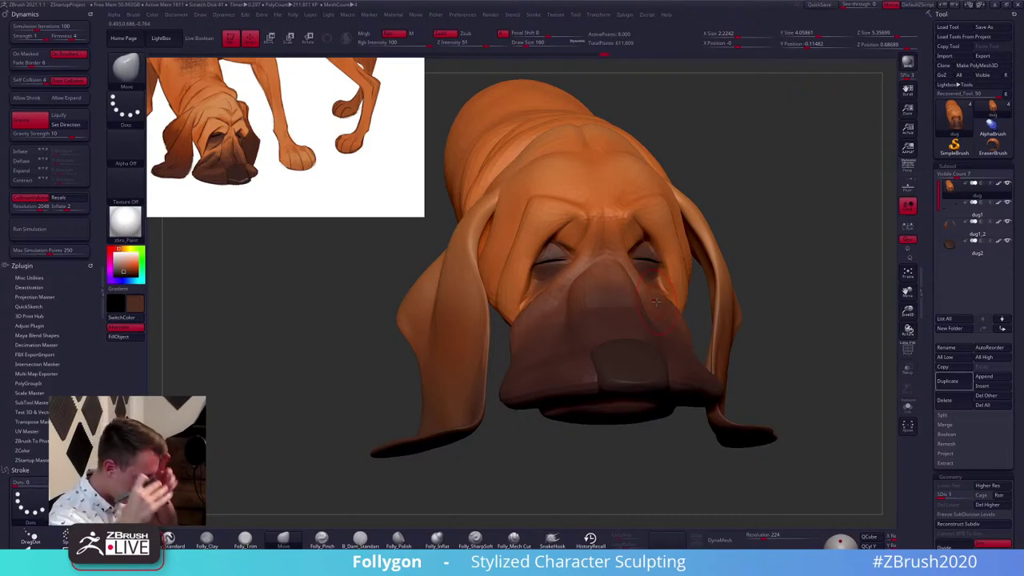
{"action": "right_click_drag", "start_coordinate": [710, 429], "coordinate": [725, 452]}
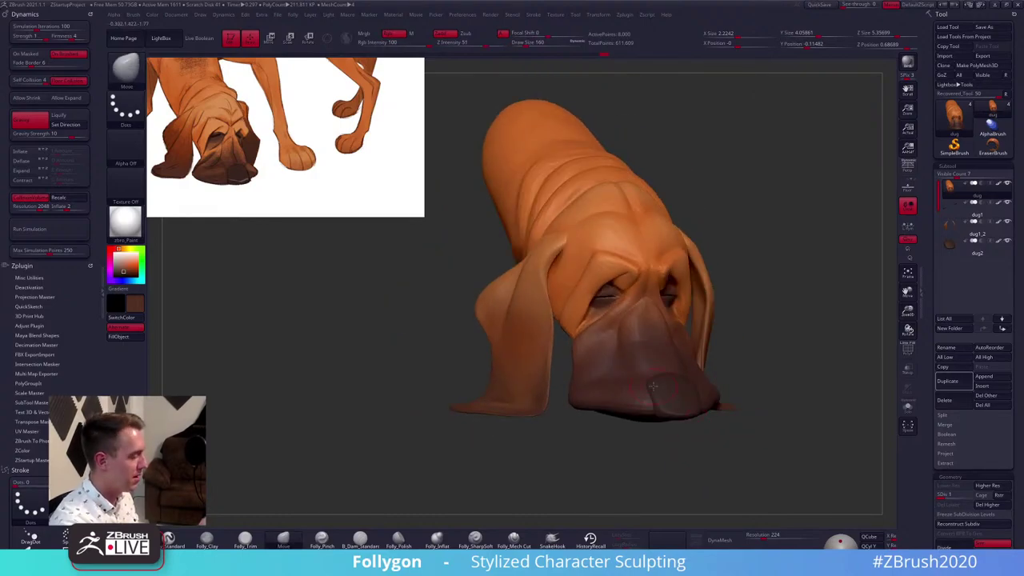
Switch to the Folly_Clay brush and set the head to subdivision level 2
{"action": "right_click_drag", "start_coordinate": [654, 386], "coordinate": [712, 383]}
{"action": "left_click_drag", "start_coordinate": [573, 278], "coordinate": [579, 270], "text": "shift"}
{"action": "mouse_move", "coordinate": [750, 276]}
{"action": "right_mouse_down"}
{"action": "mouse_move", "coordinate": [633, 273]}
{"action": "mouse_move", "coordinate": [650, 246]}
{"action": "mouse_move", "coordinate": [676, 241]}
{"action": "mouse_move", "coordinate": [700, 236]}
{"action": "mouse_move", "coordinate": [680, 255]}
{"action": "mouse_move", "coordinate": [691, 313]}
{"action": "mouse_move", "coordinate": [655, 282]}
{"action": "mouse_move", "coordinate": [708, 273]}
{"action": "mouse_move", "coordinate": [718, 295]}
{"action": "mouse_move", "coordinate": [691, 309]}
{"action": "mouse_move", "coordinate": [662, 266]}
{"action": "mouse_move", "coordinate": [601, 306]}
{"action": "right_mouse_up"}
{"action": "key", "text": "d"}
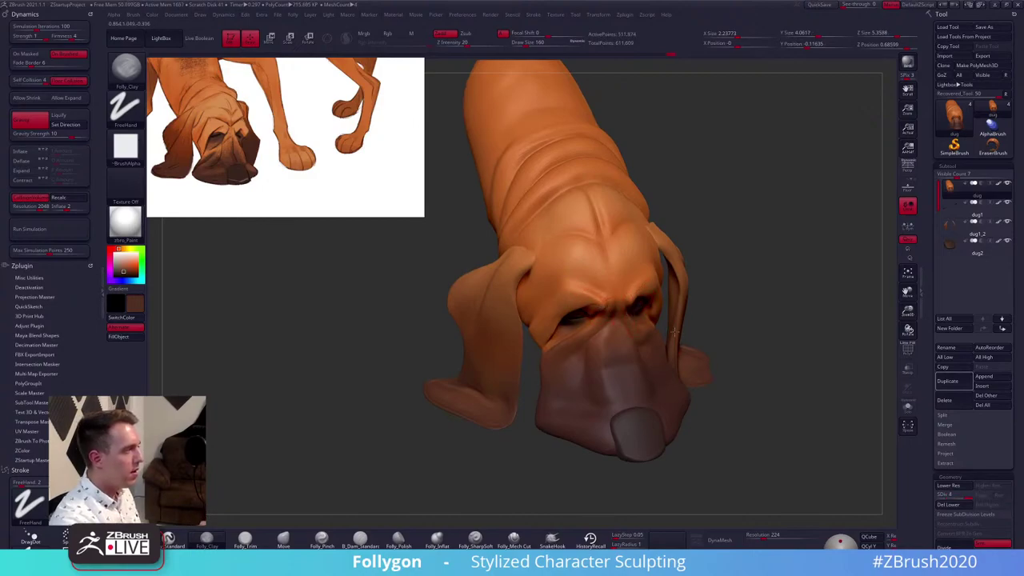
{"action": "right_click_drag", "start_coordinate": [674, 332], "coordinate": [681, 400]}
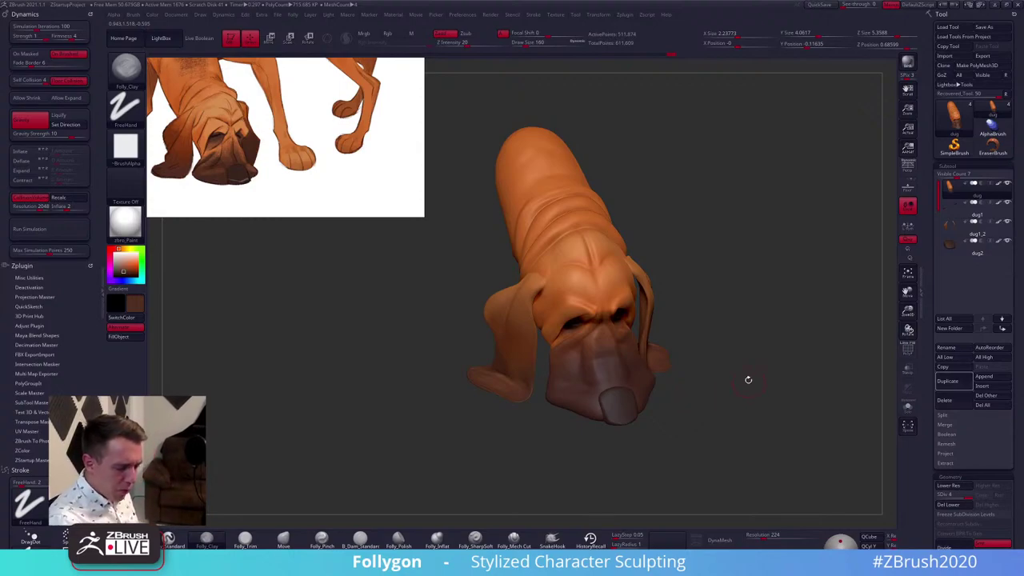
{"action": "key", "text": "shift+d"}
{"action": "key", "text": "shift+d"}
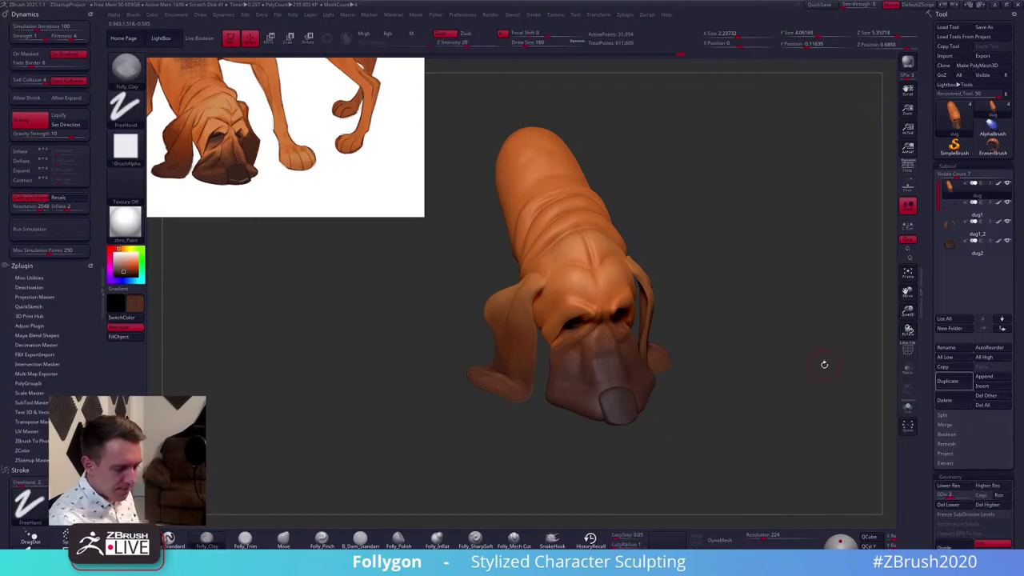
Set the head to subdivision level 3 and examine the brow, eyes and muzzle from a three-quarter view
{"action": "mouse_move", "coordinate": [795, 343]}
{"action": "left_mouse_down"}
{"action": "mouse_move", "coordinate": [768, 311]}
{"action": "mouse_move", "coordinate": [777, 327]}
{"action": "left_mouse_up"}
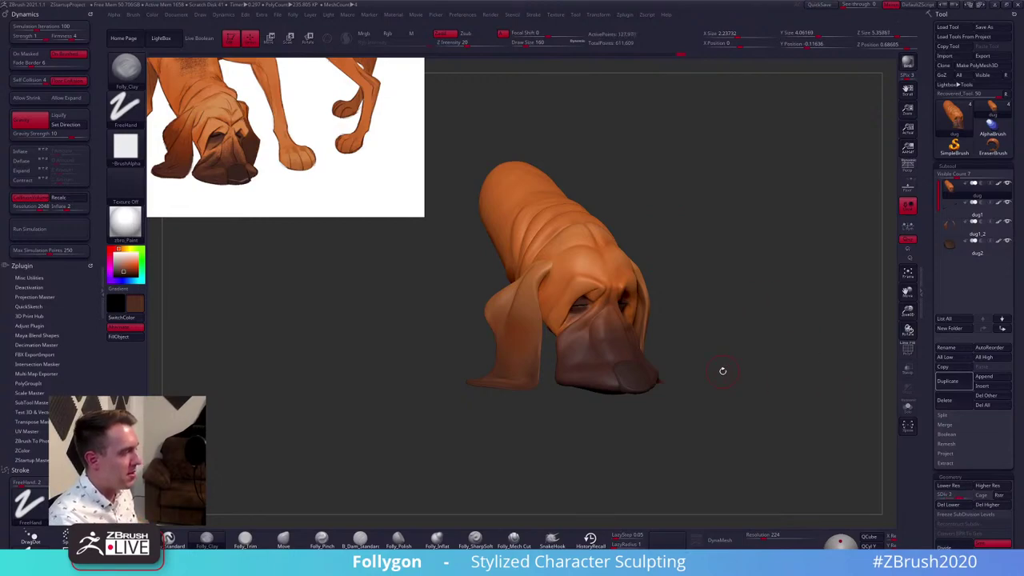
{"action": "key", "text": "d"}
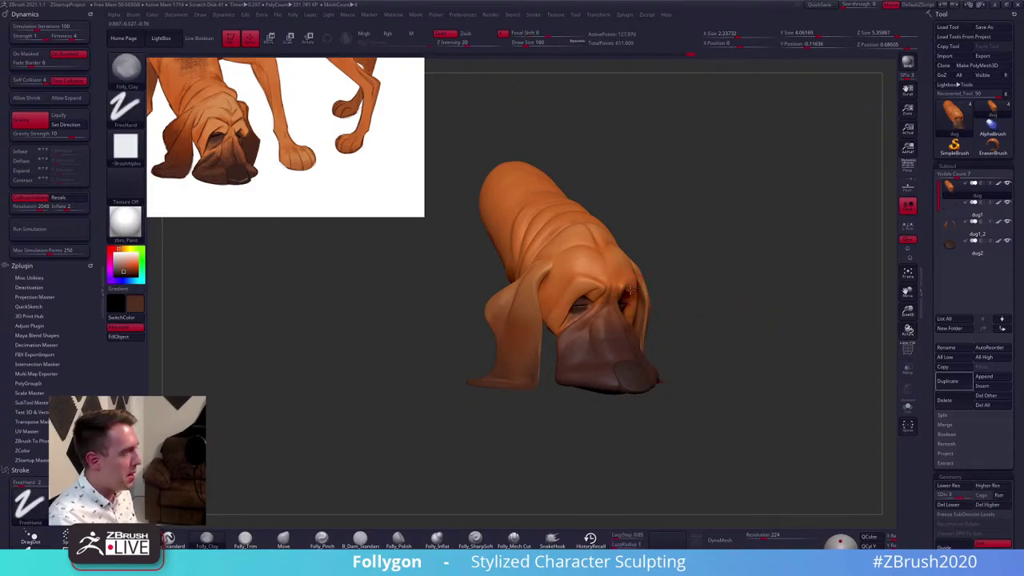
{"action": "key", "text": "shift+d"}
{"action": "key", "text": "shift+f"}
{"action": "key", "text": "shift+f"}
{"action": "right_click_drag", "start_coordinate": [582, 260], "coordinate": [592, 280], "text": "ctrl"}
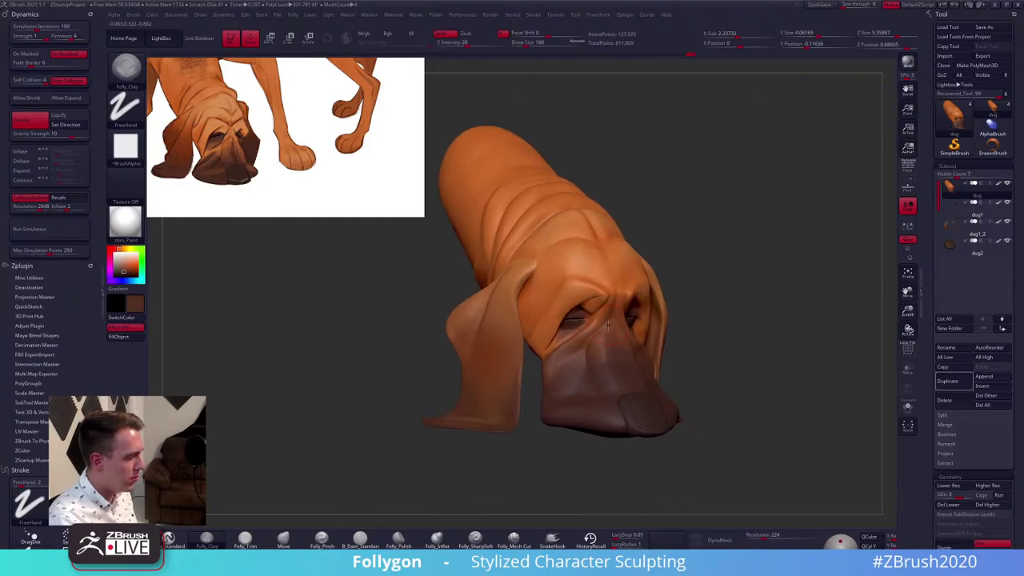
{"action": "right_click_drag", "start_coordinate": [608, 324], "coordinate": [654, 319]}
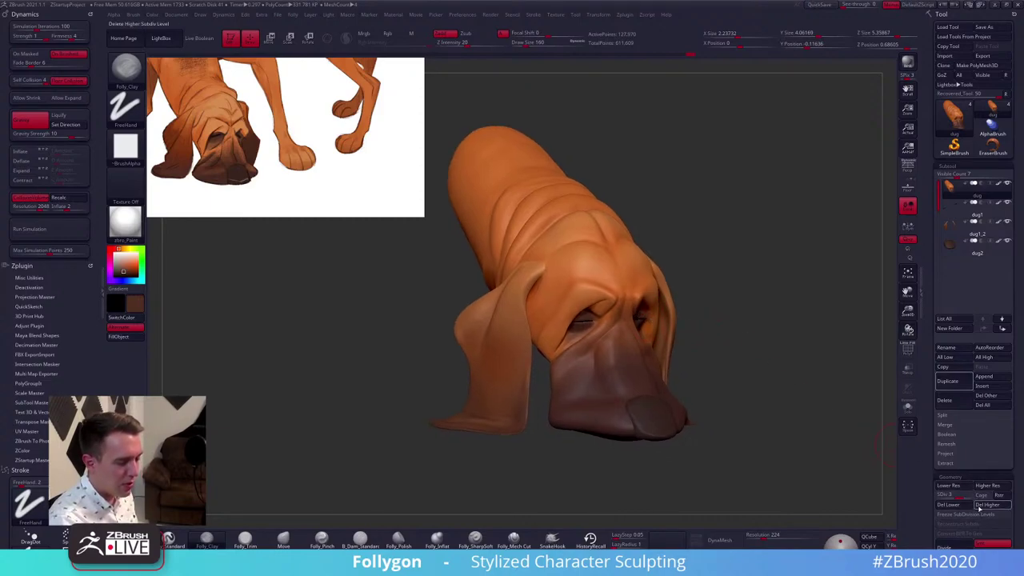
Duplicate the head subtool and place the copy at the end of the subtool list
{"action": "left_click", "coordinate": [949, 381]}
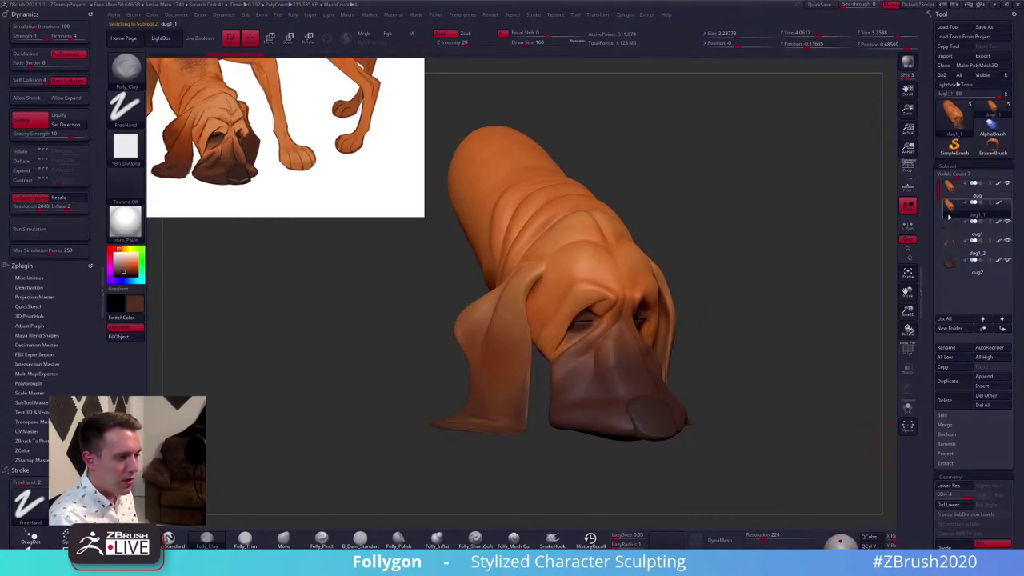
{"action": "key", "text": "shift"}
{"action": "left_click", "coordinate": [1003, 329], "text": "shift"}
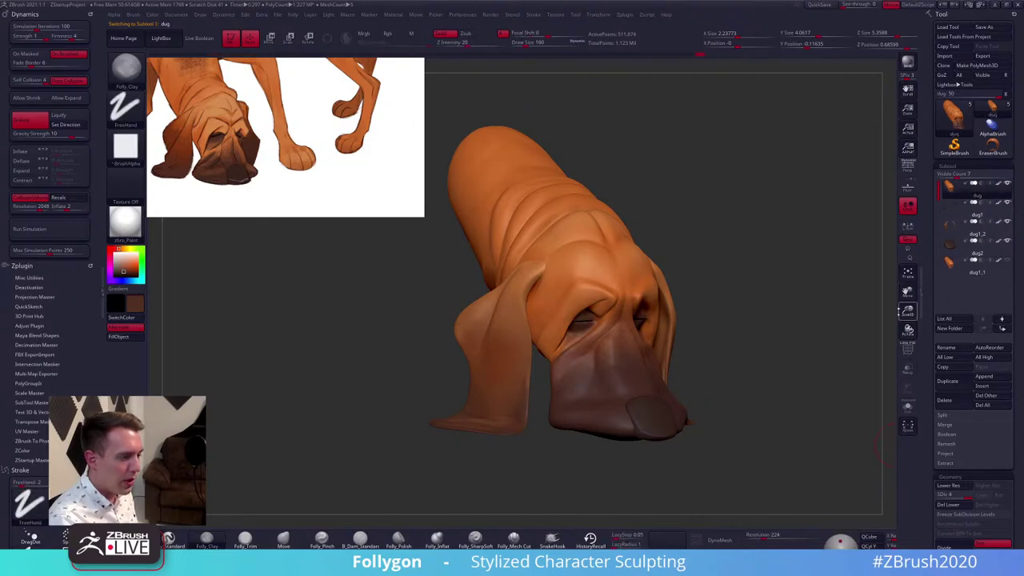
Set Max Simulation Points to 344 and lower the original head to subdivision level 1
{"action": "key", "text": "shift+d"}
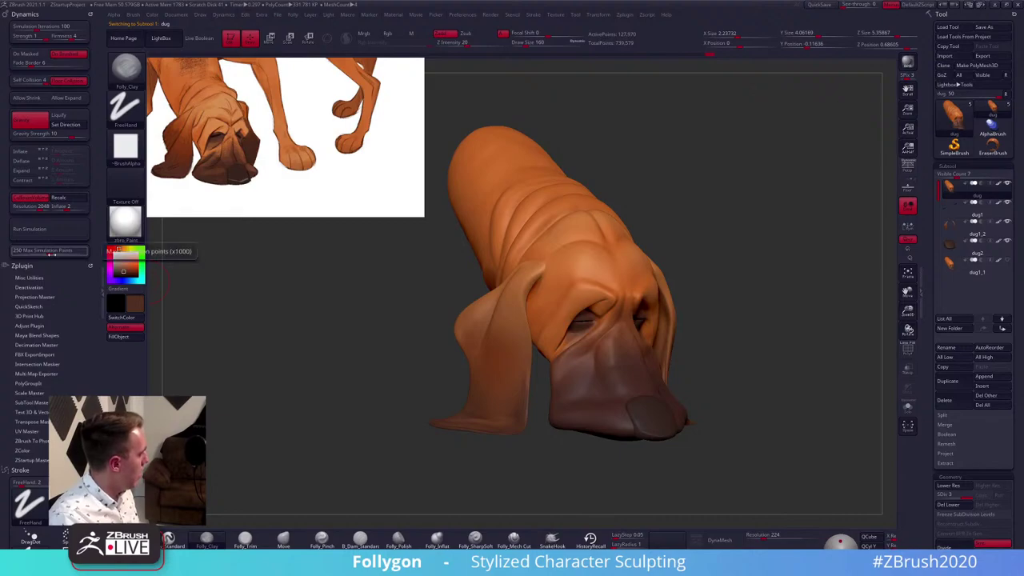
{"action": "left_click", "coordinate": [51, 252]}
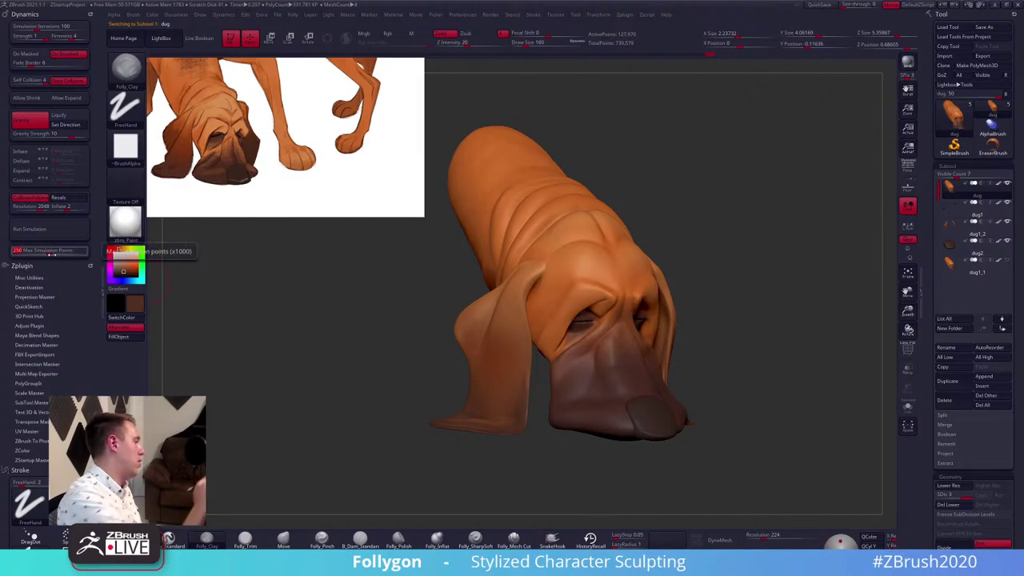
{"action": "left_click", "coordinate": [53, 253]}
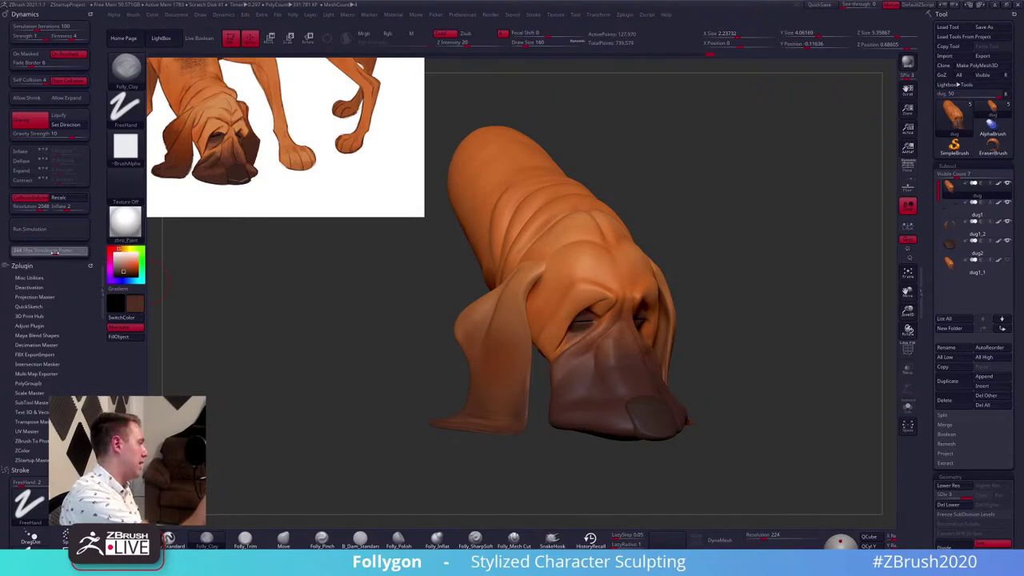
{"action": "mouse_move", "coordinate": [721, 409]}
{"action": "left_mouse_down"}
{"action": "mouse_move", "coordinate": [788, 412]}
{"action": "mouse_move", "coordinate": [780, 392]}
{"action": "left_mouse_up"}
{"action": "key", "text": "shift+d"}
{"action": "key", "text": "shift+d"}
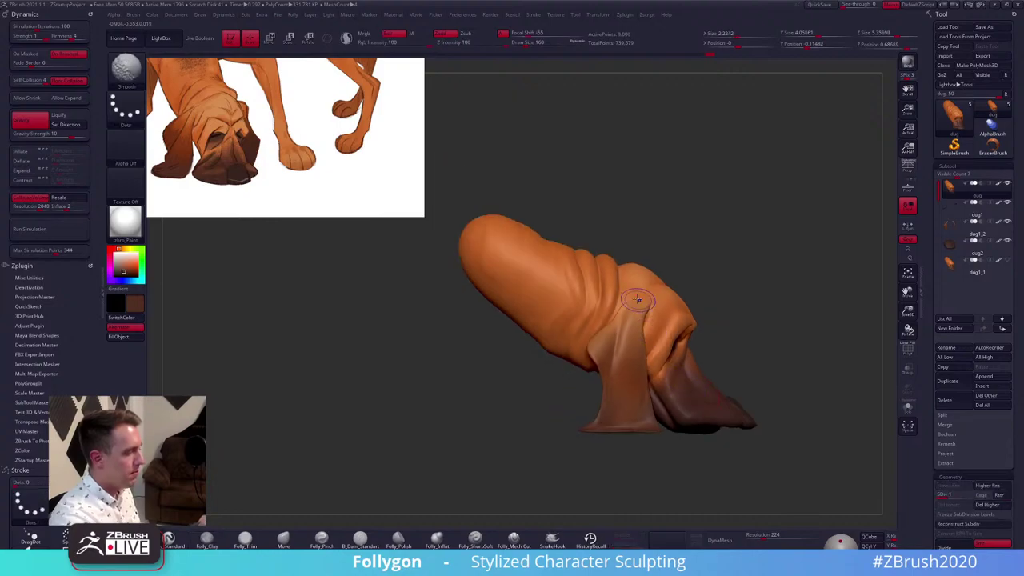
Mask the face and muzzle up to the neck folds, leaving the neck unmasked
{"action": "mouse_move", "coordinate": [745, 264]}
{"action": "left_mouse_down"}
{"action": "mouse_move", "coordinate": [636, 276]}
{"action": "mouse_move", "coordinate": [623, 334]}
{"action": "left_mouse_up"}
{"action": "mouse_move", "coordinate": [671, 311]}
{"action": "left_mouse_down", "text": "ctrl"}
{"action": "mouse_move", "coordinate": [625, 283]}
{"action": "mouse_move", "coordinate": [576, 276]}
{"action": "mouse_move", "coordinate": [499, 211]}
{"action": "mouse_move", "coordinate": [777, 235]}
{"action": "mouse_move", "coordinate": [759, 257]}
{"action": "left_mouse_up", "text": "ctrl"}
{"action": "mouse_move", "coordinate": [713, 338]}
{"action": "left_mouse_down"}
{"action": "mouse_move", "coordinate": [692, 266]}
{"action": "mouse_move", "coordinate": [708, 248]}
{"action": "left_mouse_up"}
{"action": "left_click_drag", "start_coordinate": [808, 340], "coordinate": [733, 348]}
{"action": "mouse_move", "coordinate": [732, 348]}
{"action": "left_mouse_down", "text": "alt"}
{"action": "mouse_move", "coordinate": [602, 322]}
{"action": "mouse_move", "coordinate": [768, 211]}
{"action": "mouse_move", "coordinate": [761, 187]}
{"action": "mouse_move", "coordinate": [734, 174]}
{"action": "left_mouse_up", "text": "alt"}
{"action": "left_click", "coordinate": [632, 392], "text": "ctrl"}
Rotate and shift the unmasked neck upward with the Transpose line, and clear the mask
{"action": "key", "text": "r"}
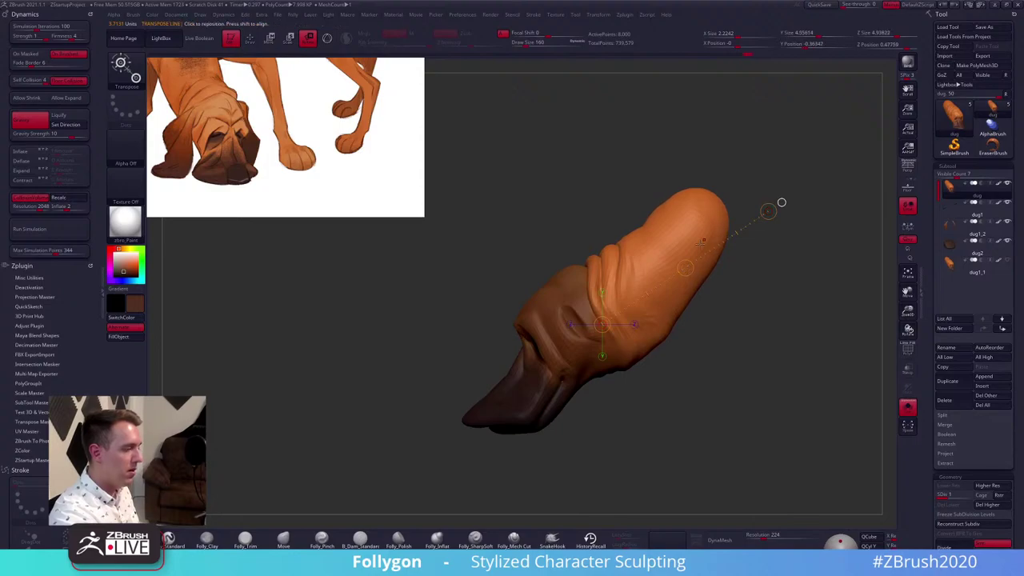
{"action": "key", "text": "w"}
{"action": "left_click_drag", "start_coordinate": [686, 268], "coordinate": [689, 264]}
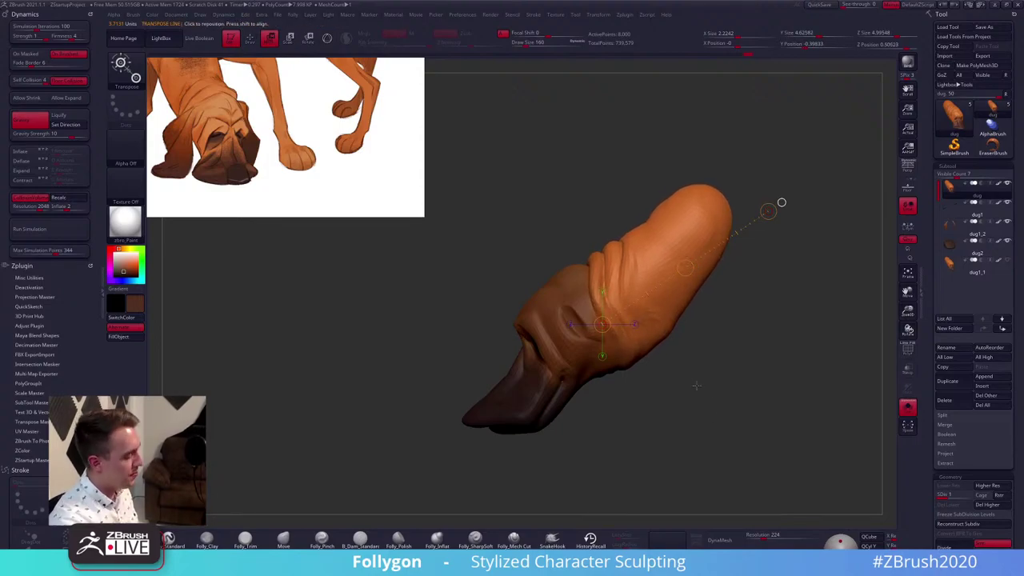
{"action": "mouse_move", "coordinate": [615, 304]}
{"action": "left_mouse_down"}
{"action": "mouse_move", "coordinate": [643, 276]}
{"action": "mouse_move", "coordinate": [753, 229]}
{"action": "mouse_move", "coordinate": [742, 224]}
{"action": "left_mouse_up"}
{"action": "key", "text": "r"}
{"action": "key", "text": "q"}
{"action": "left_click_drag", "start_coordinate": [632, 383], "coordinate": [710, 338]}
{"action": "left_click", "coordinate": [702, 339]}
{"action": "key", "text": "space"}
{"action": "right_click_drag", "start_coordinate": [711, 339], "coordinate": [657, 353], "text": "alt"}
{"action": "left_click_drag", "start_coordinate": [685, 315], "coordinate": [695, 325], "text": "ctrl"}
Reshape the back and end of the neck with the Move brush at draw size 656
{"action": "right_click_drag", "start_coordinate": [582, 264], "coordinate": [642, 298]}
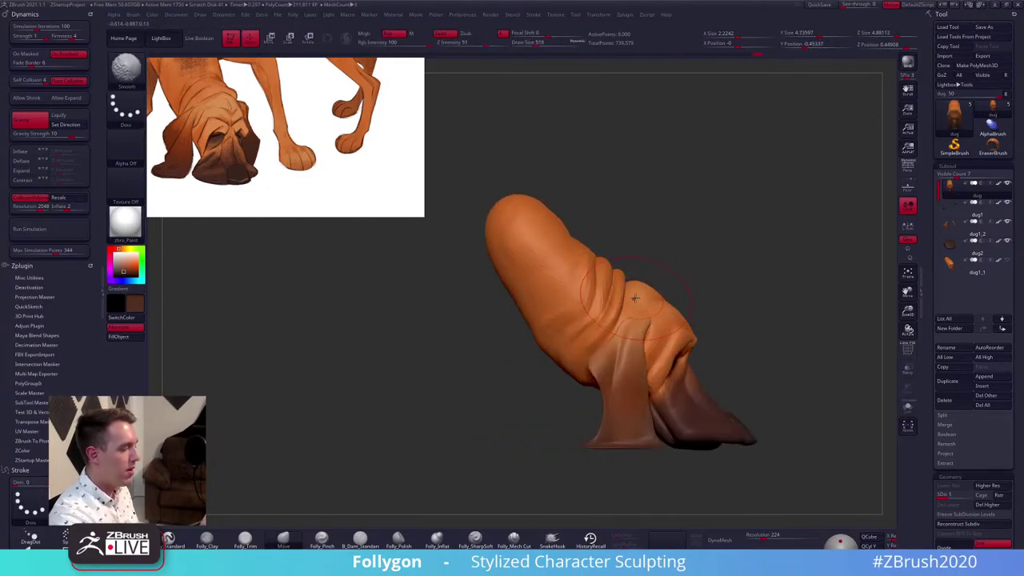
{"action": "key", "text": "space"}
{"action": "left_click_drag", "start_coordinate": [591, 293], "coordinate": [596, 294]}
{"action": "left_click_drag", "start_coordinate": [510, 294], "coordinate": [522, 286]}
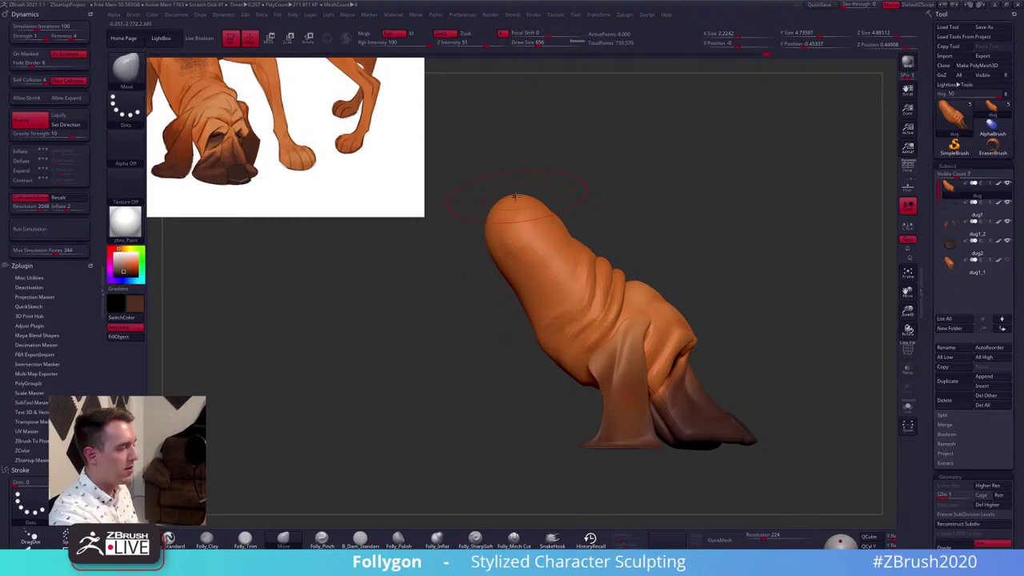
{"action": "left_click_drag", "start_coordinate": [517, 203], "coordinate": [537, 190]}
{"action": "left_click_drag", "start_coordinate": [491, 242], "coordinate": [505, 231]}
{"action": "key", "text": "space"}
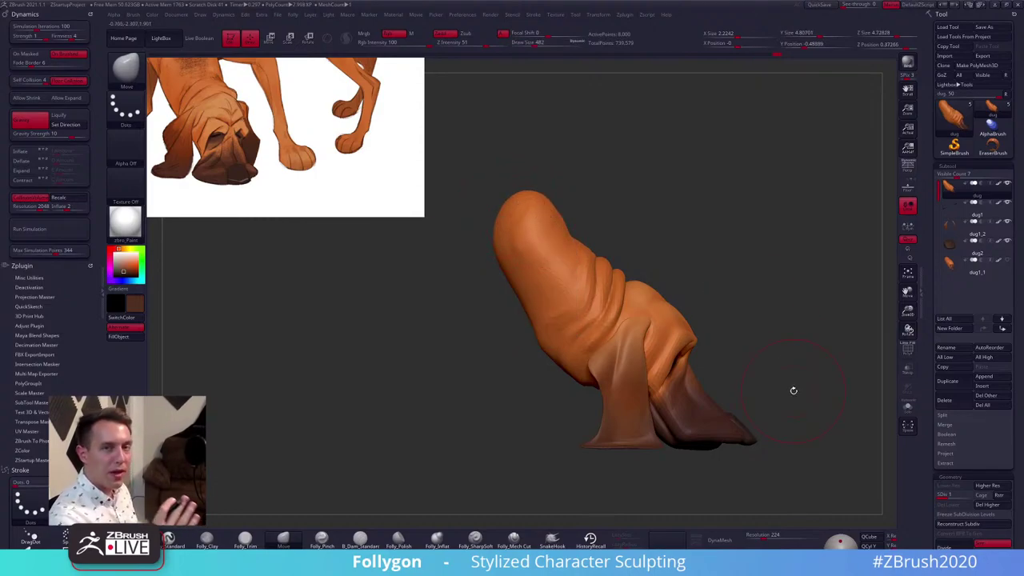
Examine the reshaped neck and head from the front and side, with Folly_Clay at draw size 292
{"action": "left_click_drag", "start_coordinate": [793, 391], "coordinate": [757, 417]}
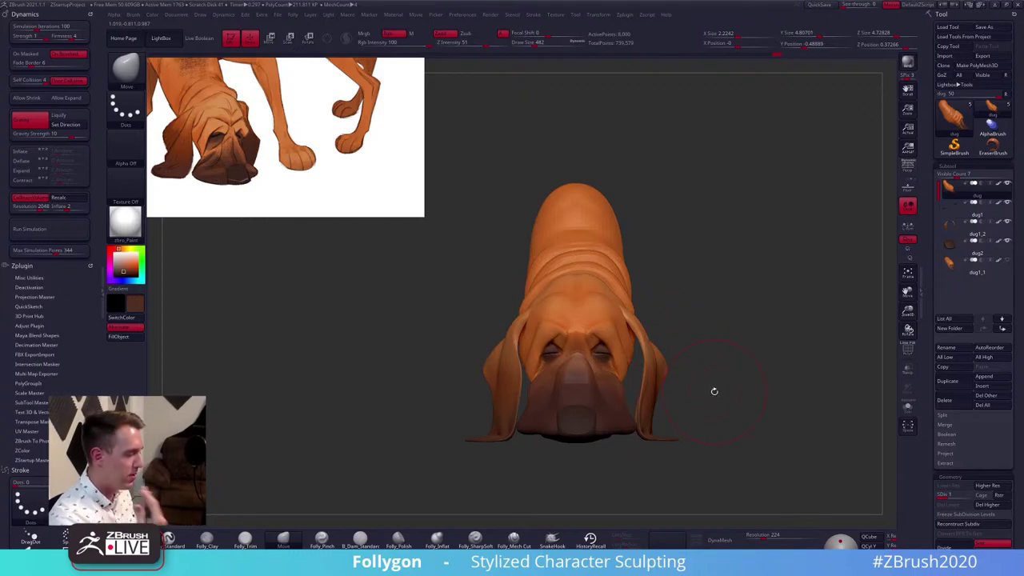
{"action": "key", "text": "space"}
{"action": "left_click_drag", "start_coordinate": [750, 384], "coordinate": [686, 421]}
{"action": "key", "text": "space"}
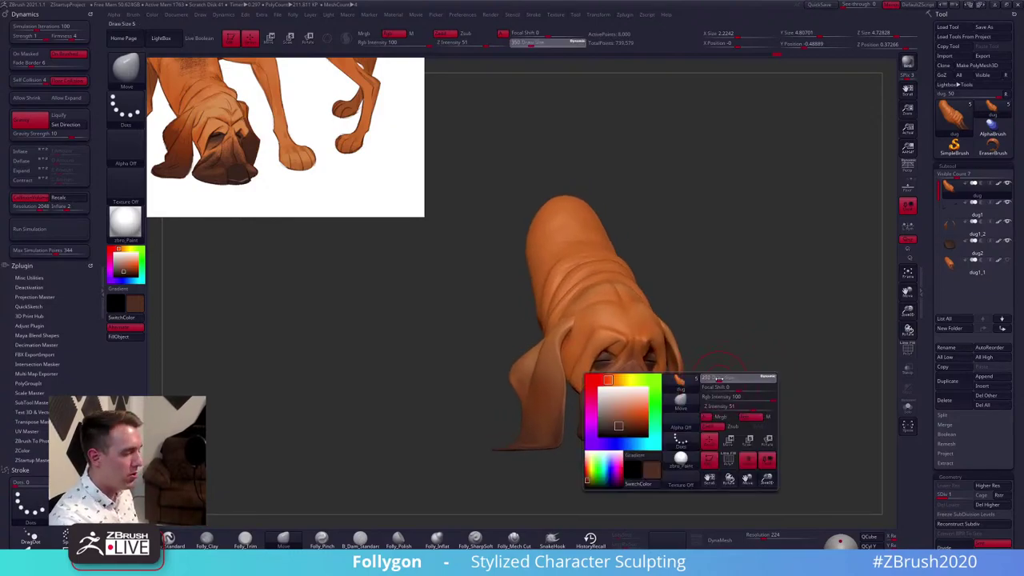
{"action": "left_click_drag", "start_coordinate": [711, 387], "coordinate": [620, 332]}
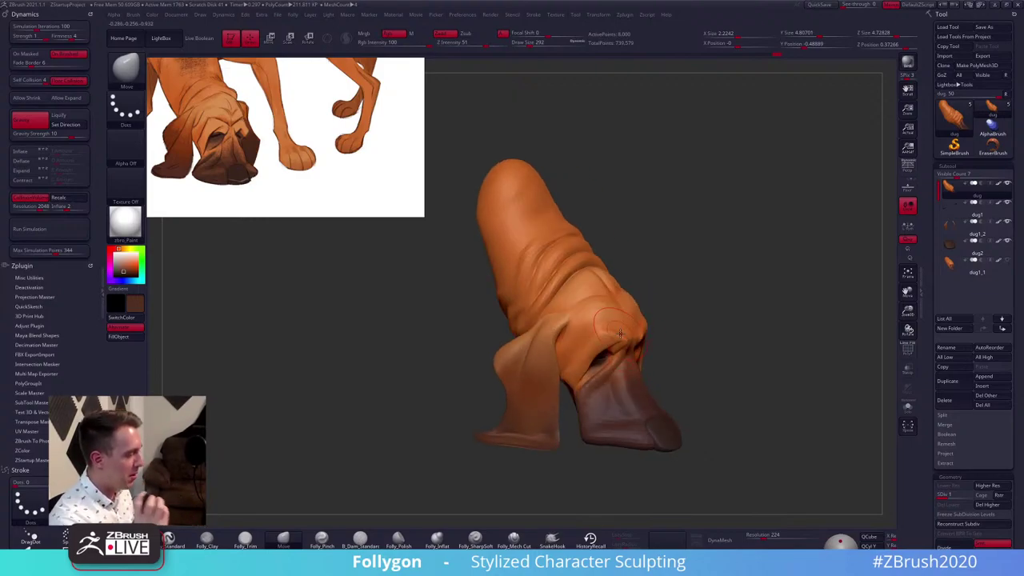
{"action": "right_click_drag", "start_coordinate": [535, 214], "coordinate": [526, 236], "text": "ctrl"}
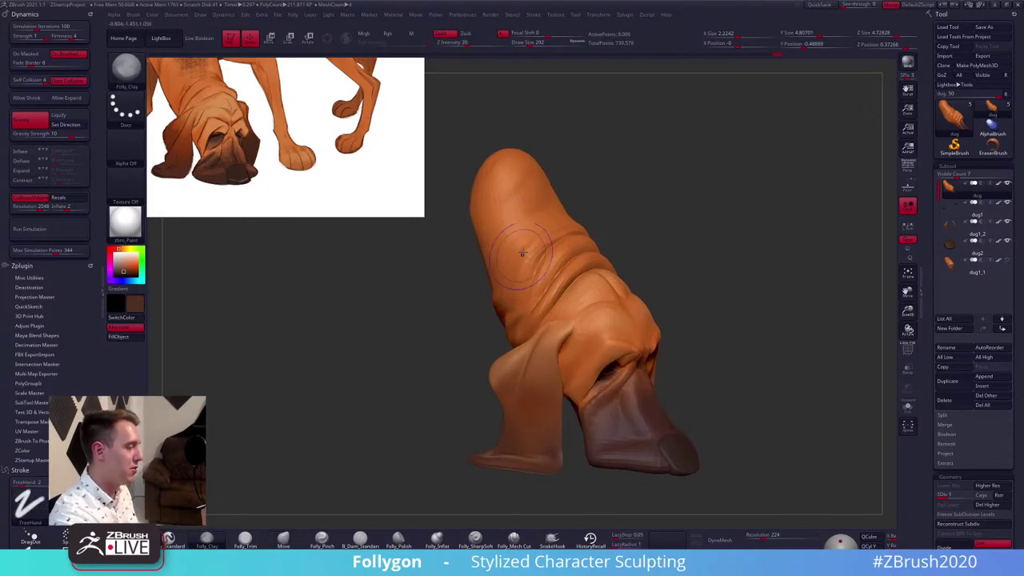
{"action": "key", "text": "2"}
{"action": "left_click_drag", "start_coordinate": [503, 301], "coordinate": [517, 311]}
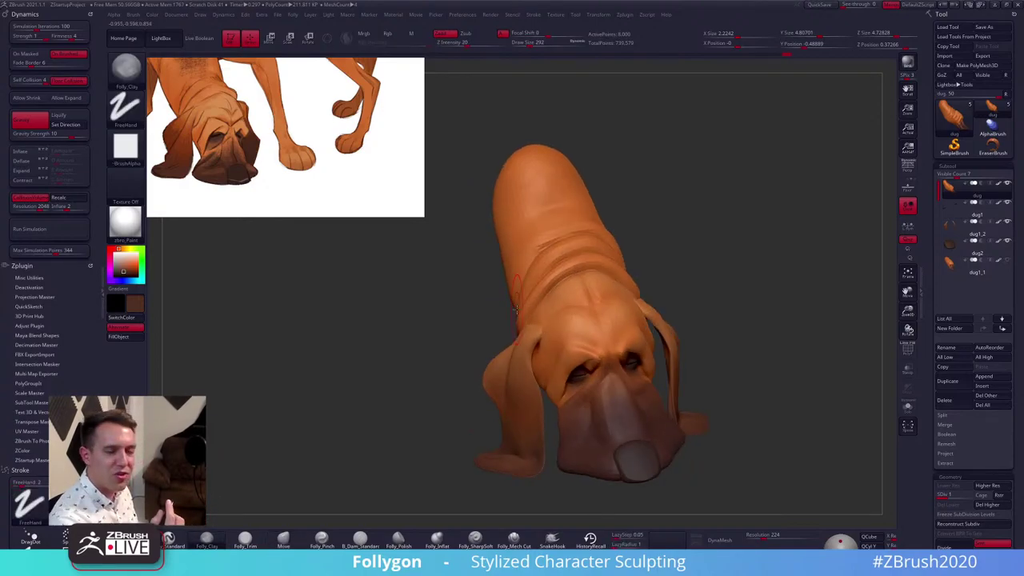
{"action": "left_click_drag", "start_coordinate": [752, 385], "coordinate": [778, 380]}
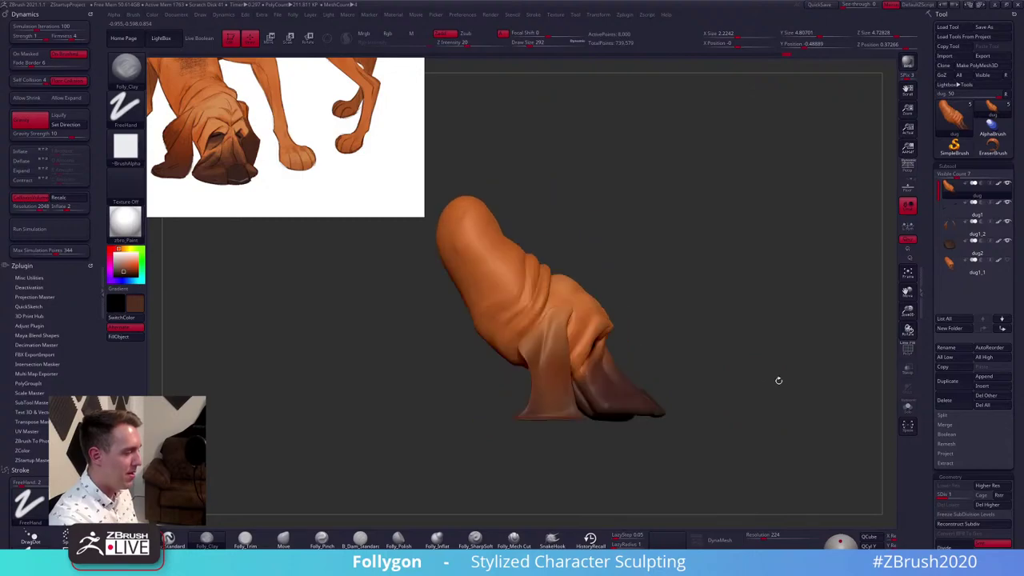
{"action": "left_click_drag", "start_coordinate": [739, 420], "coordinate": [721, 419]}
Adjust the neck's outline with the Move brush at draw size 430 and isolate the head
{"action": "key", "text": "b"}
{"action": "key", "text": "m"}
{"action": "key", "text": "v"}
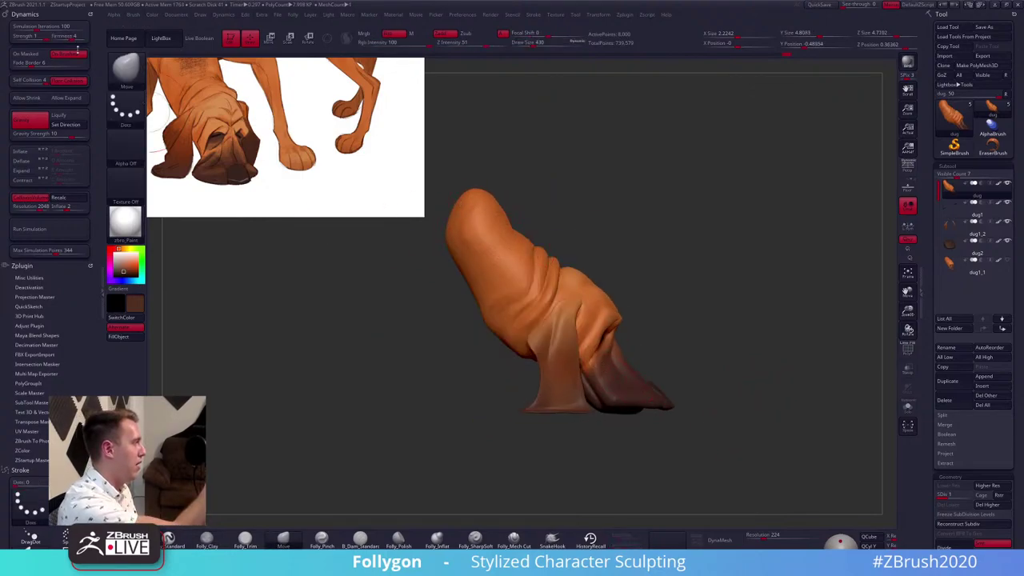
{"action": "mouse_move", "coordinate": [664, 434]}
{"action": "left_mouse_down"}
{"action": "mouse_move", "coordinate": [670, 451]}
{"action": "mouse_move", "coordinate": [648, 456]}
{"action": "mouse_move", "coordinate": [667, 455]}
{"action": "mouse_move", "coordinate": [644, 438]}
{"action": "left_mouse_up"}
{"action": "key", "text": "alt+s"}
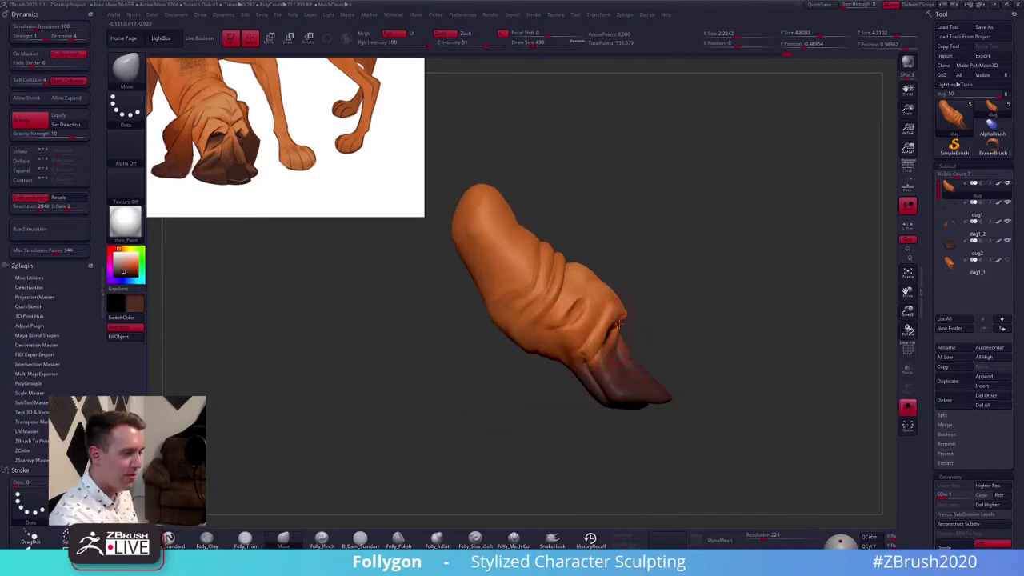
Reduce the Move brush's draw size to 279 and mask the head from crown to muzzle, leaving the neck free
{"action": "right_click_drag", "start_coordinate": [570, 288], "coordinate": [567, 293], "text": "ctrl"}
{"action": "key", "text": "space"}
{"action": "left_click", "coordinate": [564, 274]}
{"action": "left_click_drag", "start_coordinate": [565, 274], "coordinate": [575, 282]}
{"action": "mouse_move", "coordinate": [704, 280]}
{"action": "left_mouse_down"}
{"action": "mouse_move", "coordinate": [601, 312]}
{"action": "mouse_move", "coordinate": [589, 304]}
{"action": "left_mouse_up"}
{"action": "key", "text": "w"}
{"action": "left_click_drag", "start_coordinate": [599, 245], "coordinate": [586, 340], "text": "ctrl"}
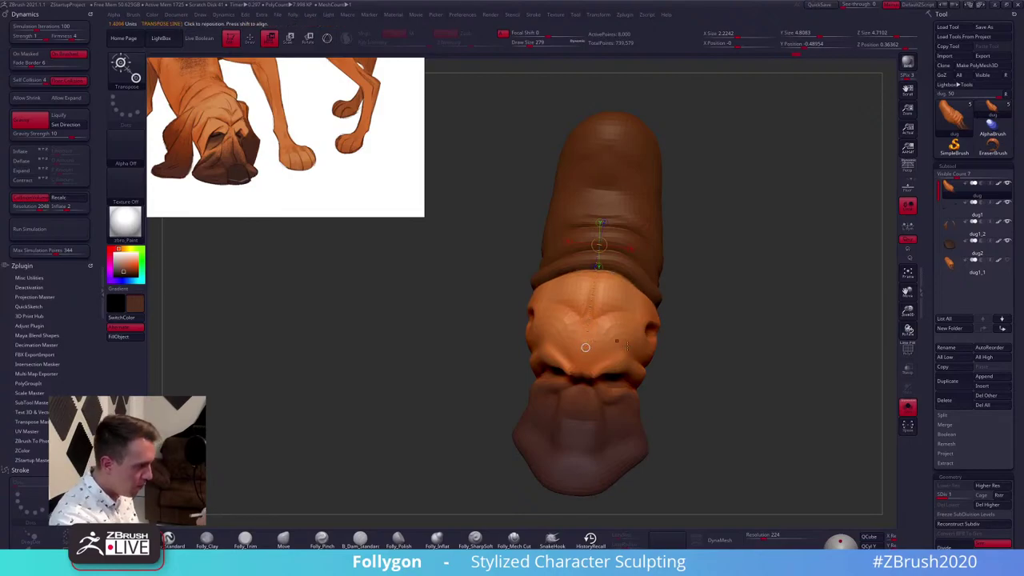
{"action": "key", "text": "q"}
{"action": "left_click", "coordinate": [703, 421], "text": "ctrl"}
{"action": "mouse_move", "coordinate": [704, 421]}
{"action": "left_mouse_down"}
{"action": "mouse_move", "coordinate": [702, 382]}
{"action": "mouse_move", "coordinate": [742, 426]}
{"action": "mouse_move", "coordinate": [681, 424]}
{"action": "mouse_move", "coordinate": [699, 429]}
{"action": "mouse_move", "coordinate": [720, 469]}
{"action": "mouse_move", "coordinate": [728, 453]}
{"action": "mouse_move", "coordinate": [765, 435]}
{"action": "mouse_move", "coordinate": [715, 427]}
{"action": "mouse_move", "coordinate": [660, 444]}
{"action": "mouse_move", "coordinate": [677, 417]}
{"action": "left_mouse_up"}
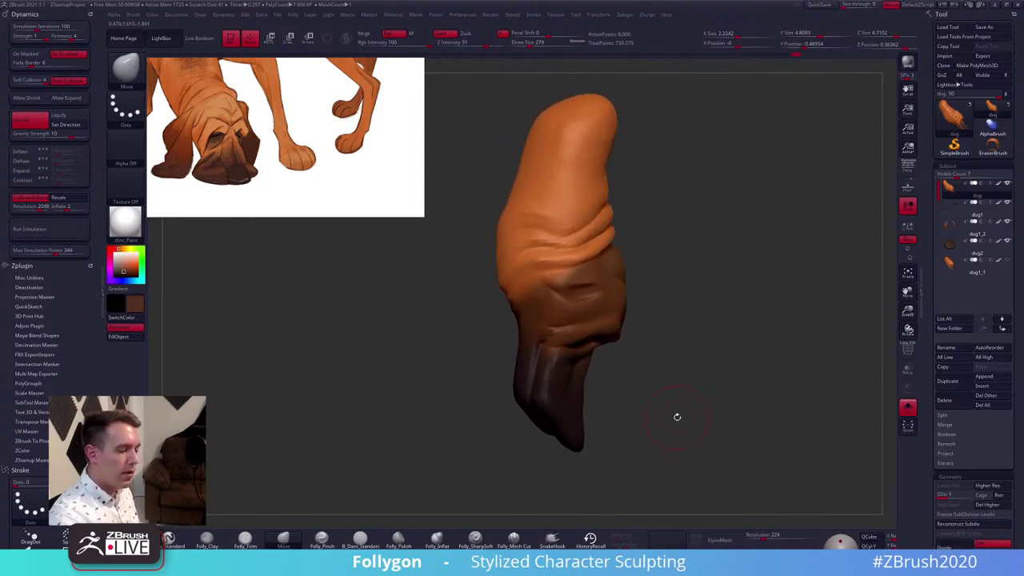
Store a morph target for the masked head, inspect the mask from several angles, and quick-save the project
{"action": "scroll", "coordinate": [936, 337], "scroll_direction": "down", "scroll_amount": 5}
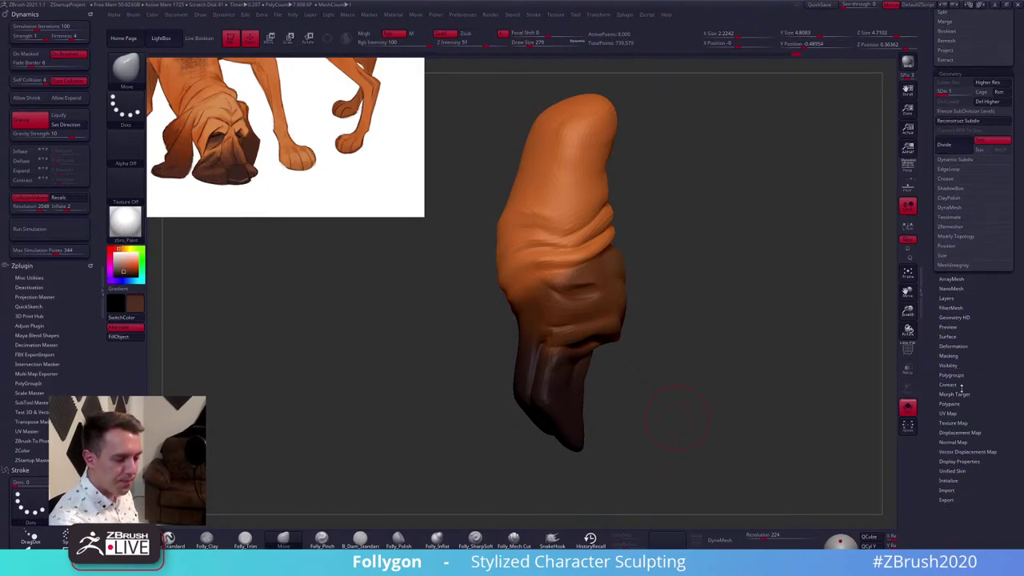
{"action": "left_click", "coordinate": [956, 394]}
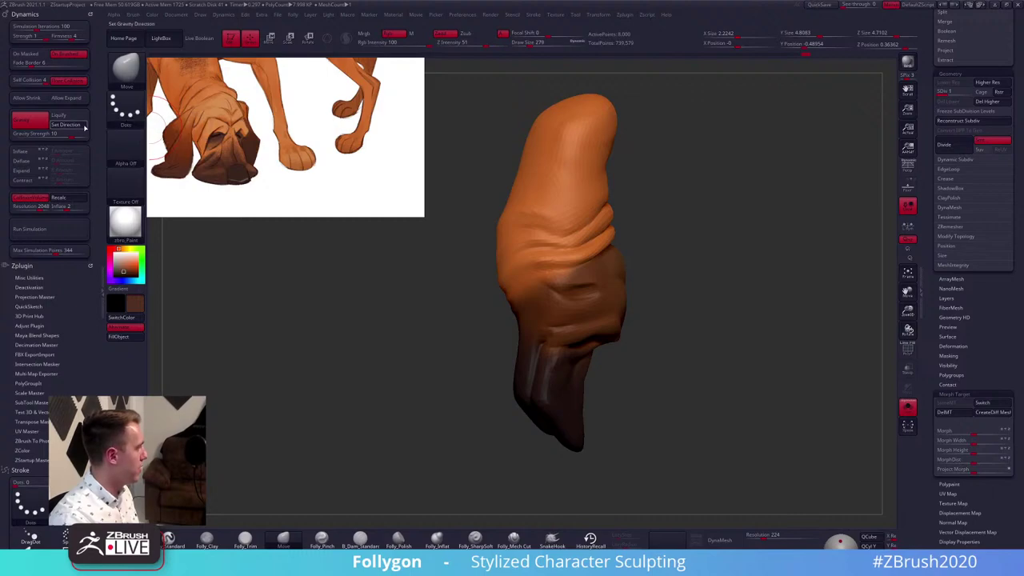
{"action": "left_click_drag", "start_coordinate": [457, 305], "coordinate": [418, 305]}
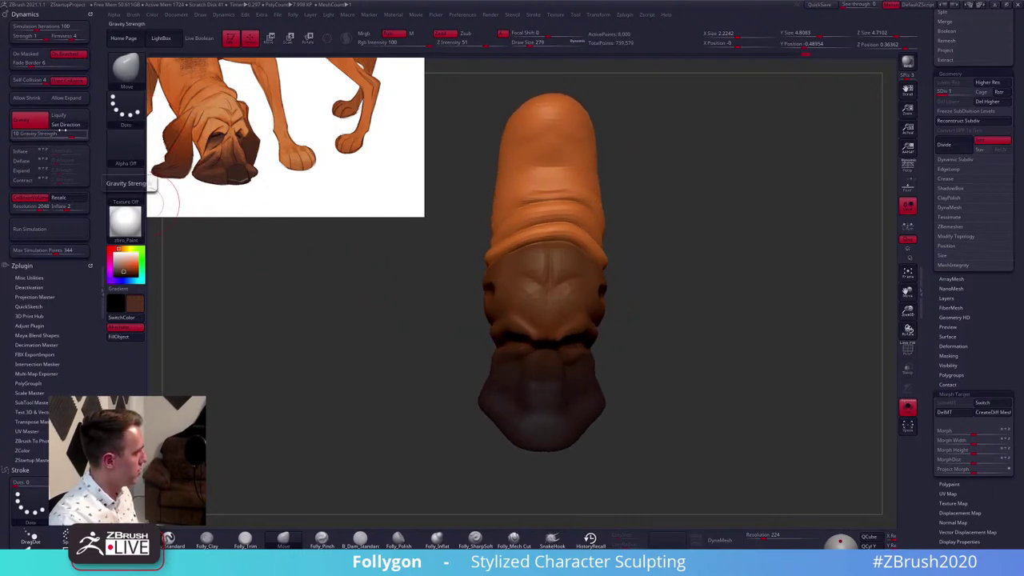
{"action": "mouse_move", "coordinate": [504, 283]}
{"action": "right_mouse_down"}
{"action": "mouse_move", "coordinate": [498, 265]}
{"action": "mouse_move", "coordinate": [534, 261]}
{"action": "mouse_move", "coordinate": [503, 249]}
{"action": "mouse_move", "coordinate": [681, 270]}
{"action": "mouse_move", "coordinate": [638, 300]}
{"action": "right_mouse_up"}
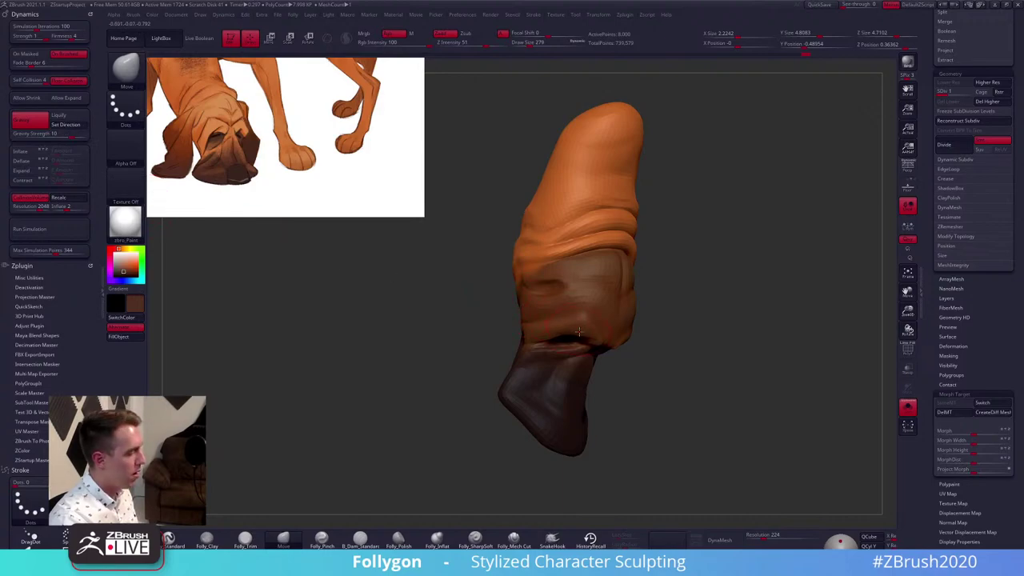
{"action": "mouse_move", "coordinate": [577, 331]}
{"action": "right_mouse_down", "text": "shift"}
{"action": "mouse_move", "coordinate": [552, 308]}
{"action": "mouse_move", "coordinate": [605, 340]}
{"action": "mouse_move", "coordinate": [562, 339]}
{"action": "mouse_move", "coordinate": [526, 320]}
{"action": "mouse_move", "coordinate": [575, 341]}
{"action": "right_mouse_up", "text": "shift"}
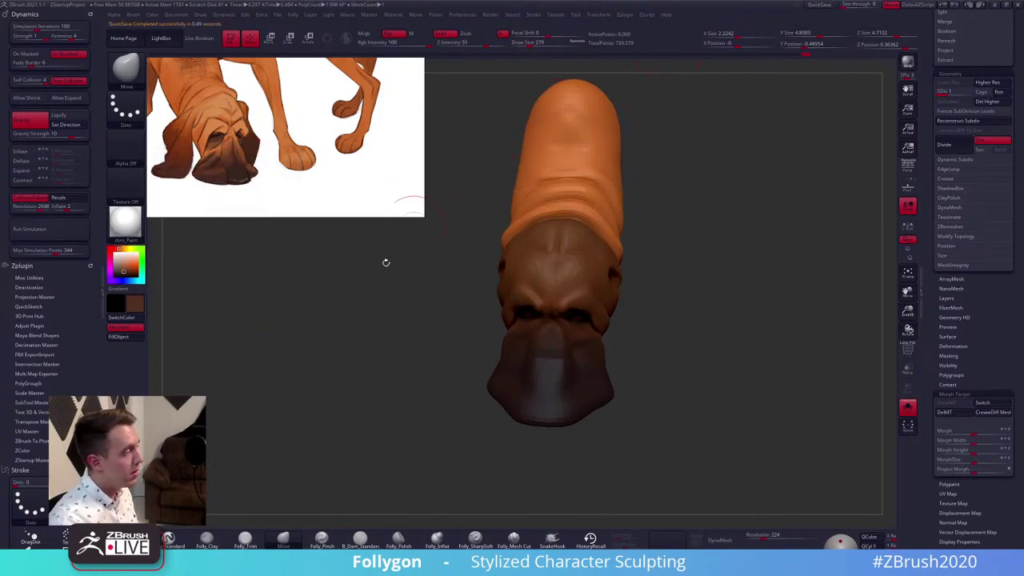
Try the gravity simulation on the unmasked neck with the collision volume turned off, and undo the change
{"action": "left_click", "coordinate": [64, 232]}
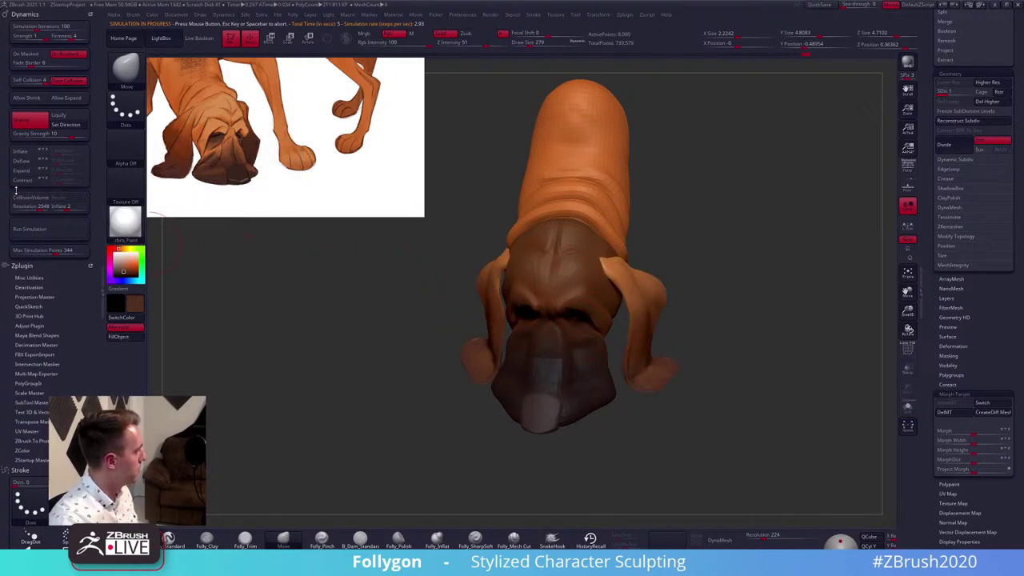
{"action": "left_click", "coordinate": [57, 230]}
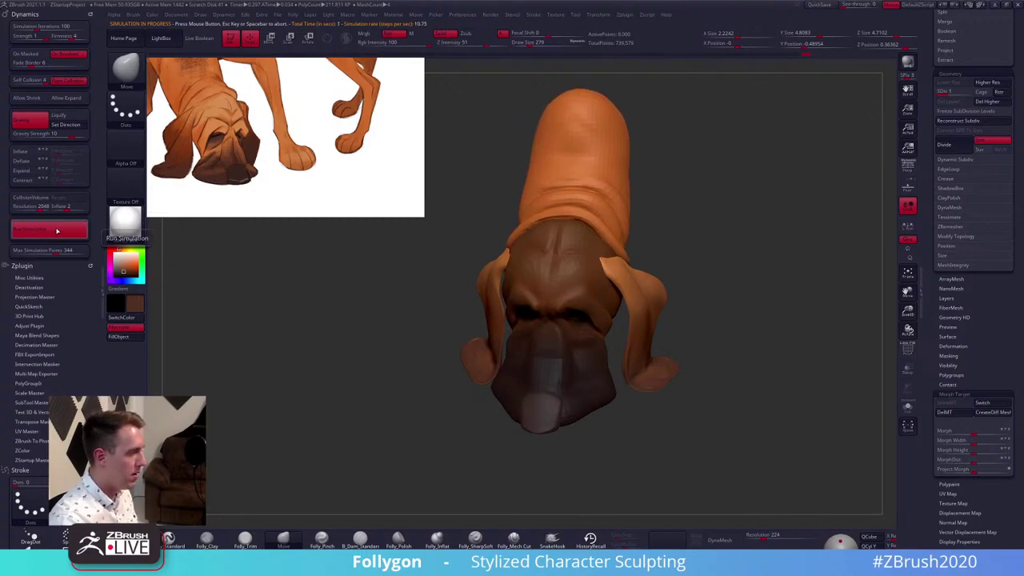
{"action": "left_click", "coordinate": [383, 334]}
{"action": "mouse_move", "coordinate": [383, 333]}
{"action": "left_mouse_down"}
{"action": "mouse_move", "coordinate": [576, 342]}
{"action": "mouse_move", "coordinate": [453, 347]}
{"action": "mouse_move", "coordinate": [516, 351]}
{"action": "mouse_move", "coordinate": [545, 334]}
{"action": "left_mouse_up"}
{"action": "key", "text": "d"}
{"action": "key", "text": "shift+d"}
{"action": "key", "text": "ctrl+z"}
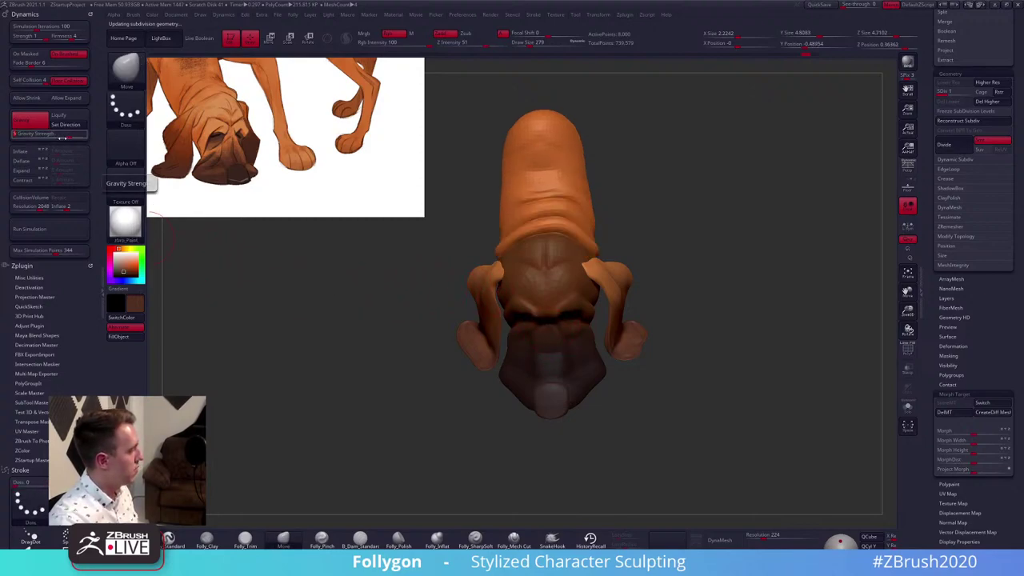
Run the gravity simulation on the unmasked neck at the lowest subdivision level and check the folds from the side
{"action": "mouse_move", "coordinate": [352, 313]}
{"action": "left_mouse_down"}
{"action": "mouse_move", "coordinate": [449, 297]}
{"action": "mouse_move", "coordinate": [438, 292]}
{"action": "left_mouse_up"}
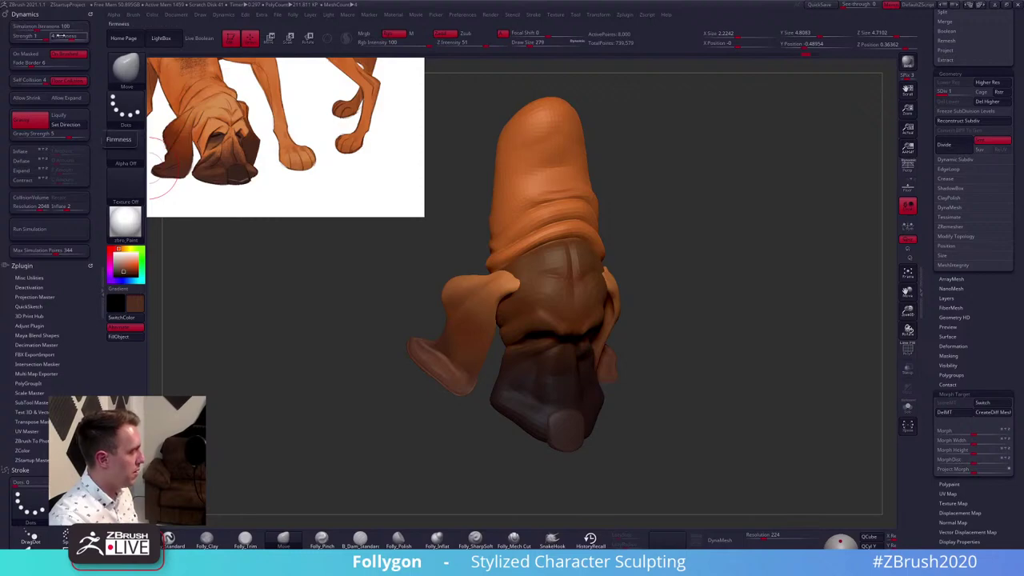
{"action": "key", "text": "ctrl"}
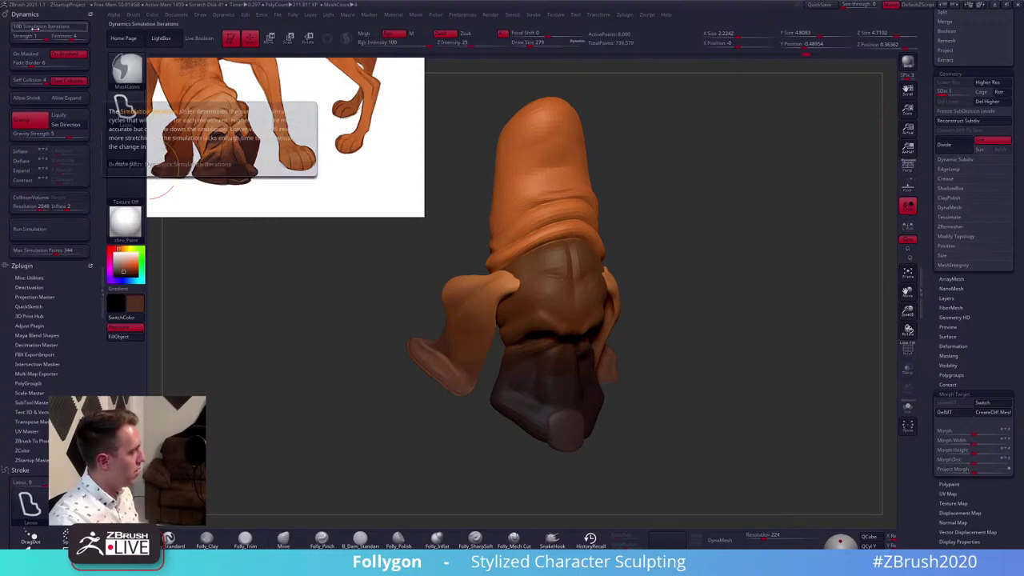
{"action": "key", "text": "shift+z"}
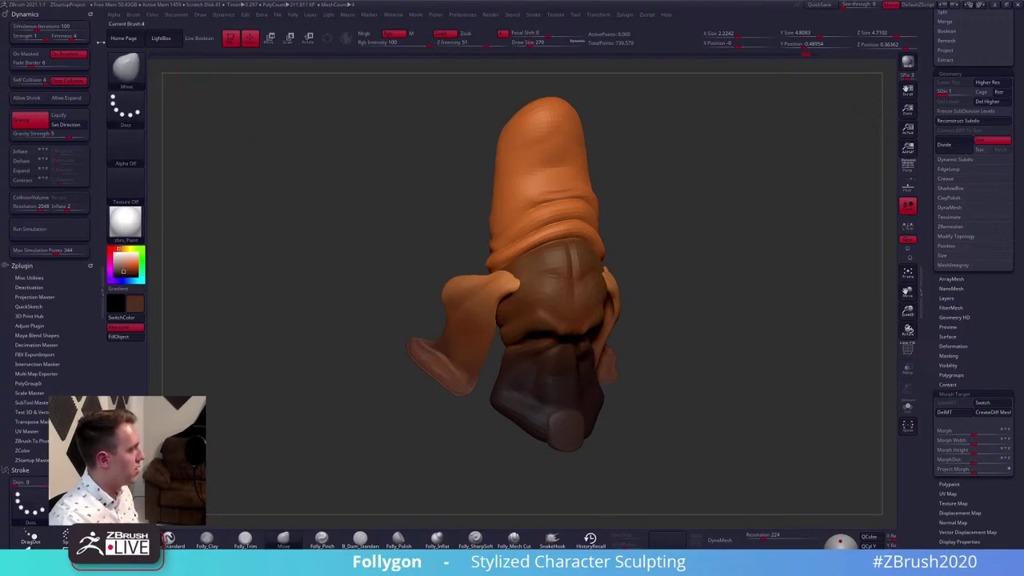
{"action": "key", "text": "ctrl"}
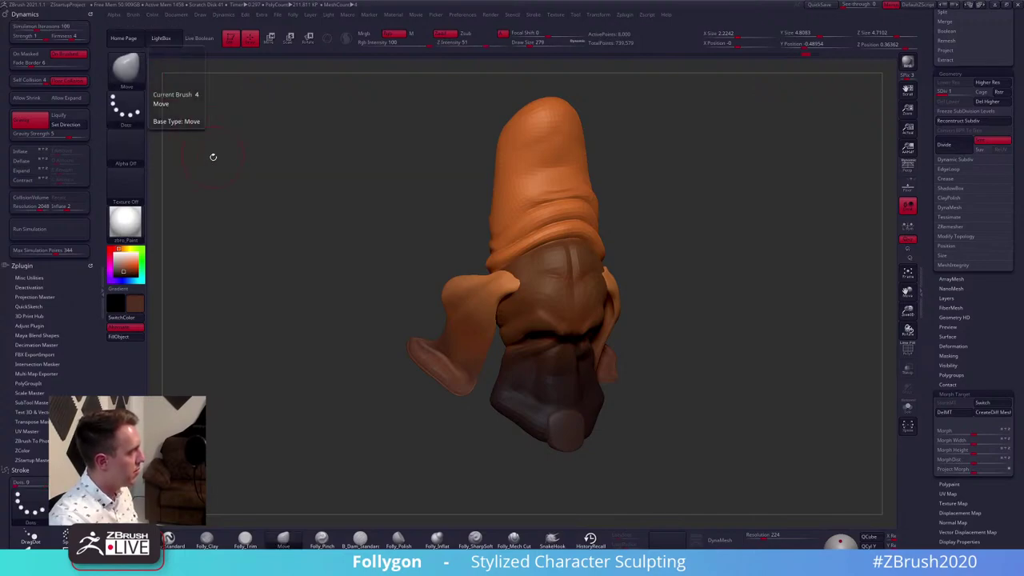
{"action": "left_click", "coordinate": [68, 234]}
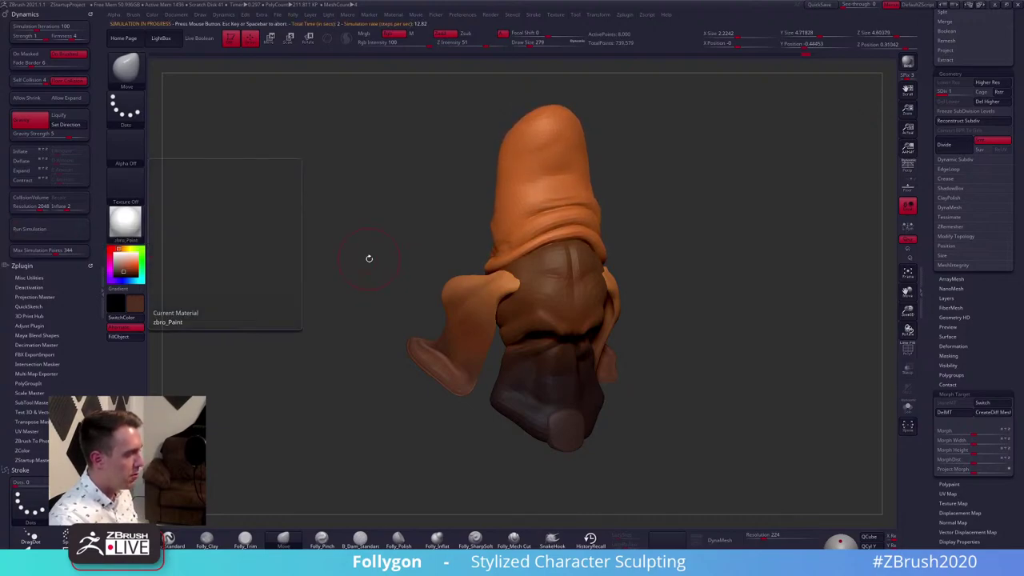
{"action": "right_click_drag", "start_coordinate": [475, 271], "coordinate": [420, 277]}
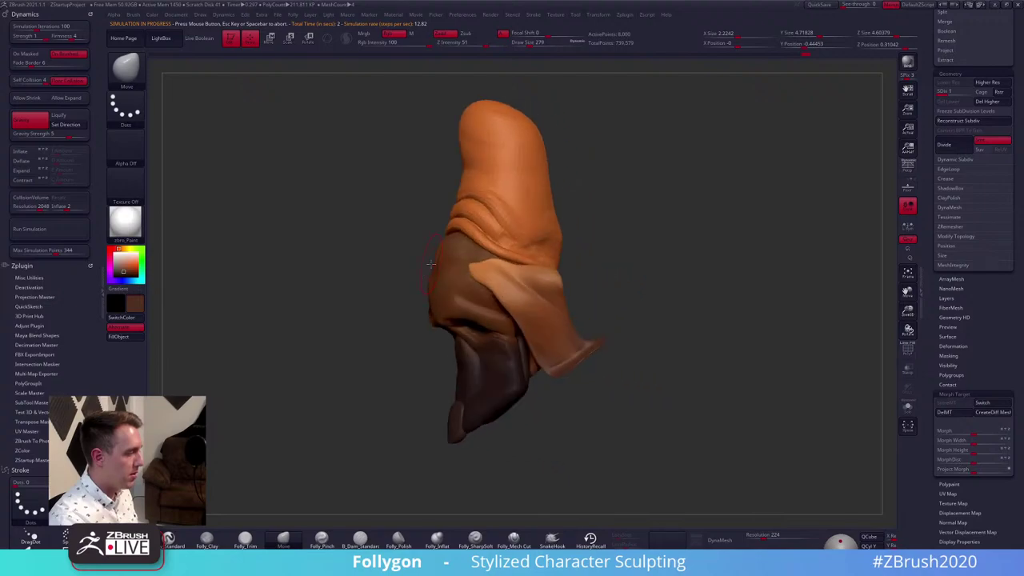
Raise the head to subdivision level 2, run the gravity simulation again on the neck, and stop it
{"action": "key", "text": "d"}
{"action": "right_click_drag", "start_coordinate": [500, 278], "coordinate": [537, 272]}
{"action": "left_click_drag", "start_coordinate": [536, 273], "coordinate": [576, 301]}
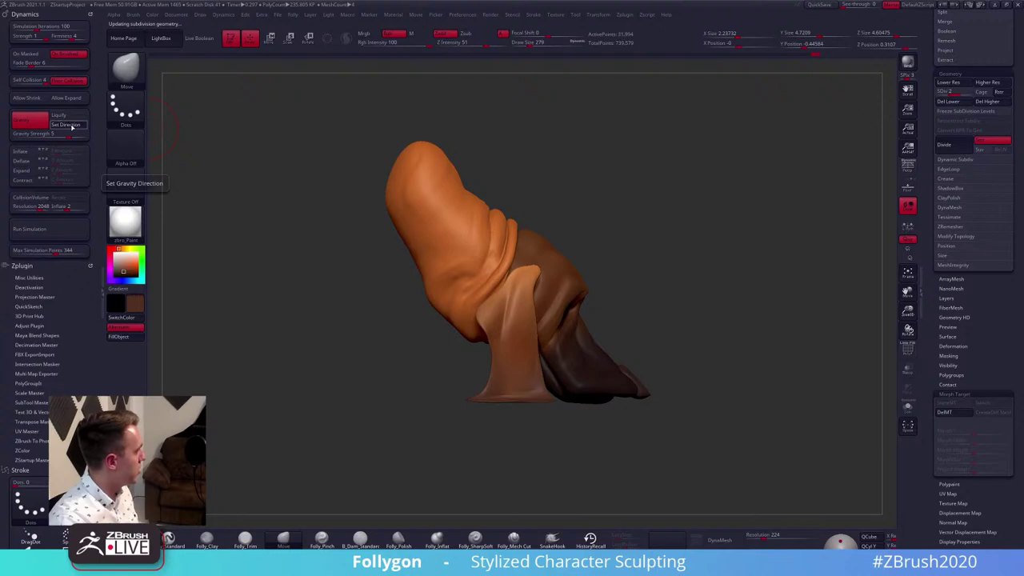
{"action": "left_click", "coordinate": [69, 231]}
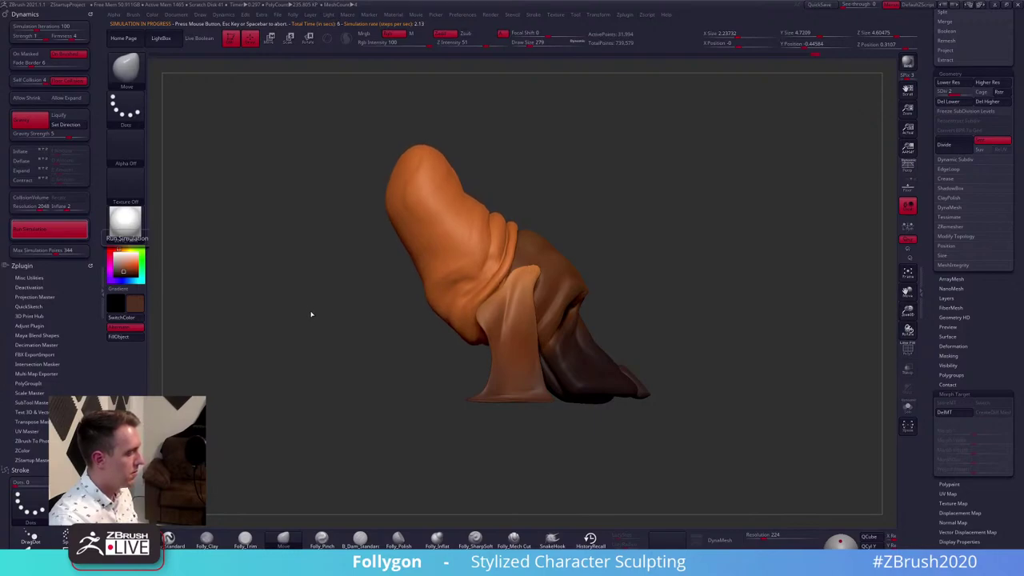
{"action": "left_click", "coordinate": [394, 358]}
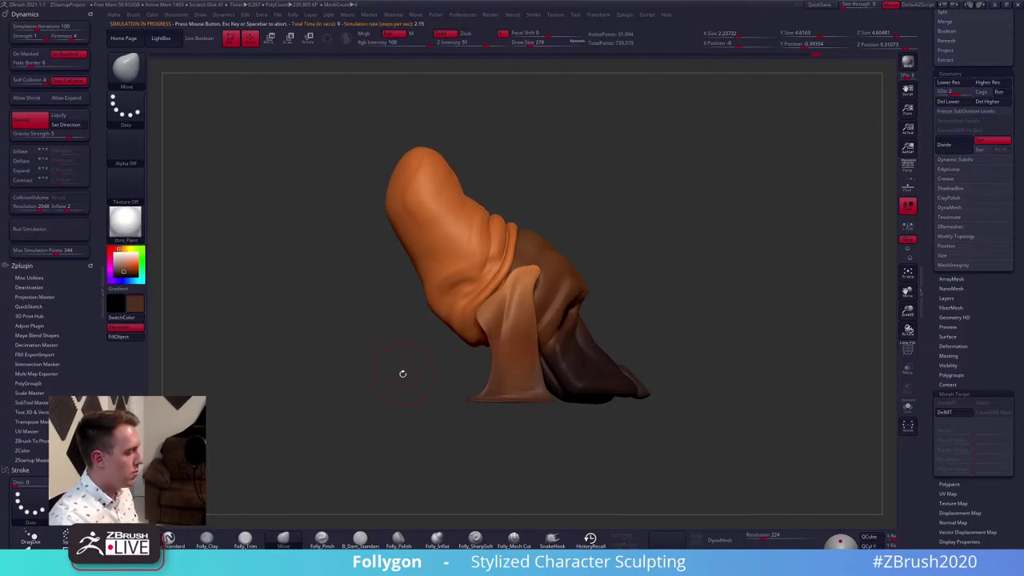
Isolate the head, clear its mask, and set the draw size to 192
{"action": "mouse_move", "coordinate": [403, 374]}
{"action": "left_mouse_down"}
{"action": "mouse_move", "coordinate": [389, 370]}
{"action": "mouse_move", "coordinate": [552, 352]}
{"action": "left_mouse_up"}
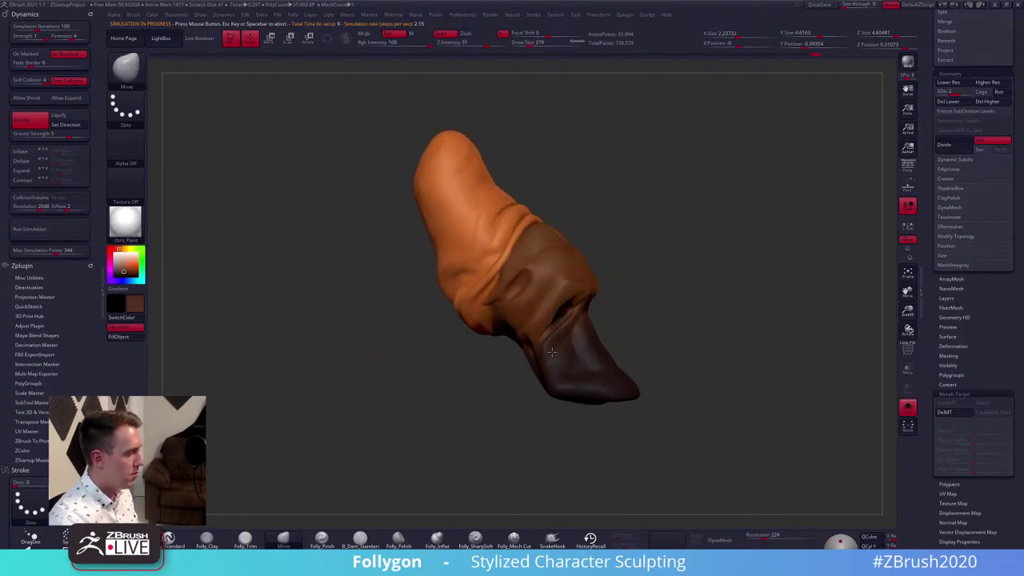
{"action": "left_click", "coordinate": [644, 307], "text": "ctrl"}
{"action": "mouse_move", "coordinate": [674, 320]}
{"action": "left_mouse_down", "text": "ctrl"}
{"action": "mouse_move", "coordinate": [709, 298]}
{"action": "mouse_move", "coordinate": [668, 298]}
{"action": "mouse_move", "coordinate": [658, 424]}
{"action": "left_mouse_up", "text": "ctrl"}
{"action": "key", "text": "space"}
{"action": "left_click_drag", "start_coordinate": [552, 299], "coordinate": [541, 299]}
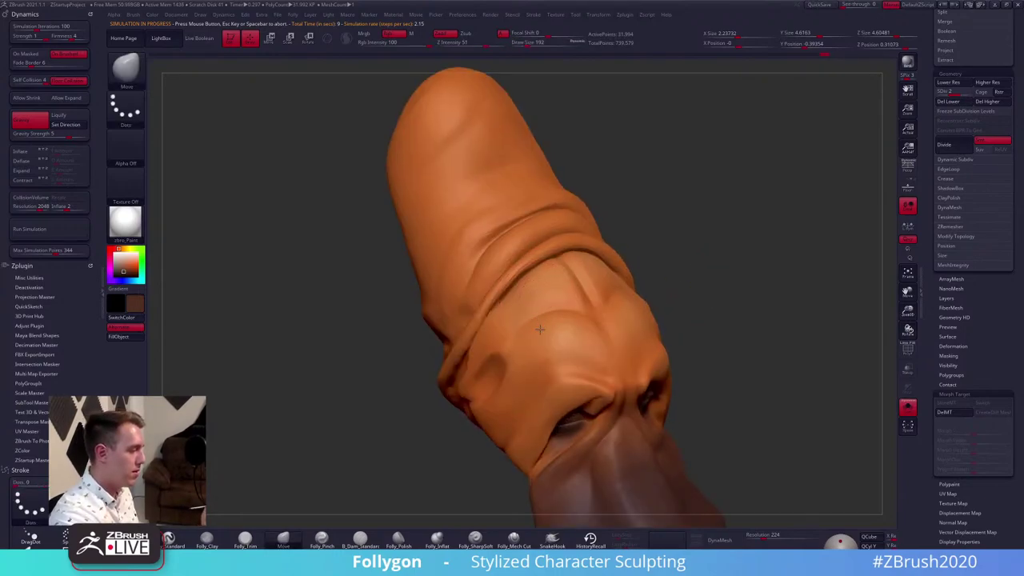
Smooth the skin fold where the neck meets the back of the crown and raise the head to subdivision level 3
{"action": "right_click_drag", "start_coordinate": [540, 329], "coordinate": [504, 304]}
{"action": "left_click_drag", "start_coordinate": [504, 304], "coordinate": [508, 296], "text": "shift"}
{"action": "mouse_move", "coordinate": [508, 296]}
{"action": "right_mouse_down"}
{"action": "mouse_move", "coordinate": [552, 276]}
{"action": "mouse_move", "coordinate": [578, 244]}
{"action": "right_mouse_up"}
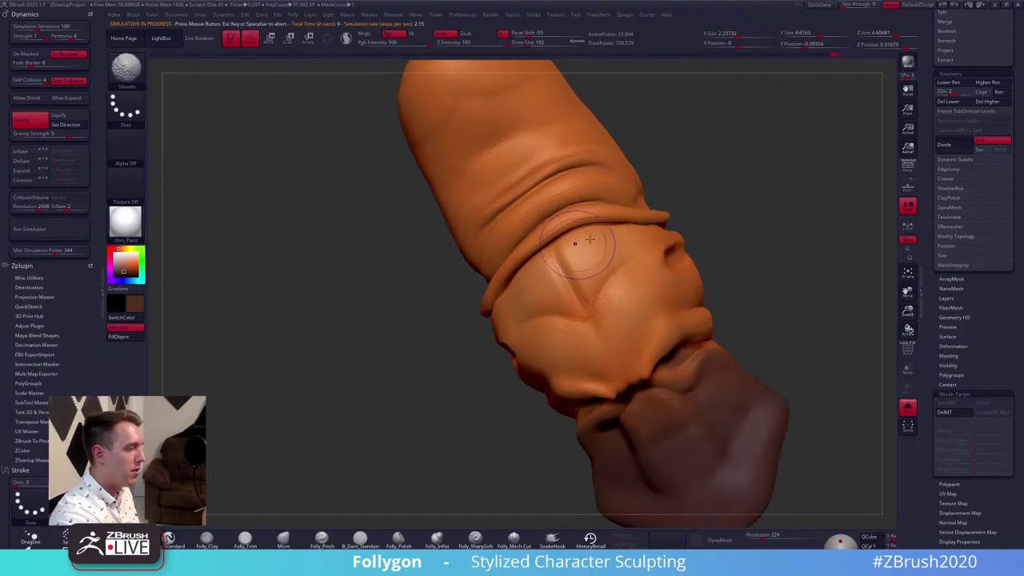
{"action": "left_click_drag", "start_coordinate": [589, 239], "coordinate": [608, 238], "text": "shift"}
{"action": "mouse_move", "coordinate": [620, 248]}
{"action": "right_mouse_down"}
{"action": "mouse_move", "coordinate": [601, 261]}
{"action": "mouse_move", "coordinate": [632, 246]}
{"action": "right_mouse_up"}
{"action": "key", "text": "d"}
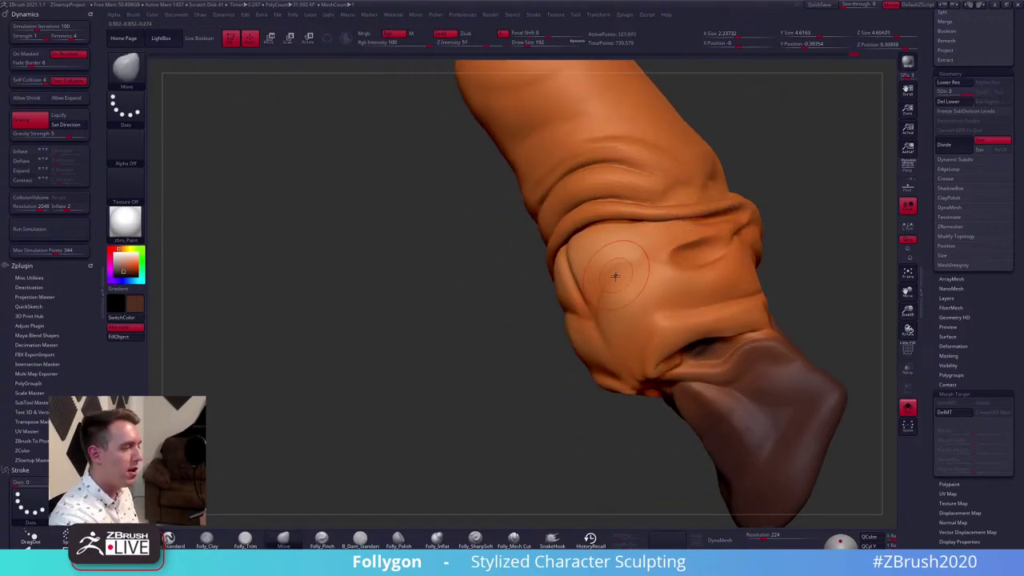
Refine the neck folds behind the crown with the Folly_Inflat brush and smooth the crease running down toward the throat
{"action": "mouse_move", "coordinate": [806, 400]}
{"action": "right_mouse_down", "text": "alt"}
{"action": "mouse_move", "coordinate": [746, 400]}
{"action": "mouse_move", "coordinate": [757, 406]}
{"action": "mouse_move", "coordinate": [704, 360]}
{"action": "right_mouse_up", "text": "alt"}
{"action": "key", "text": "shift+d"}
{"action": "key", "text": "d"}
{"action": "mouse_move", "coordinate": [620, 352]}
{"action": "right_mouse_down"}
{"action": "mouse_move", "coordinate": [644, 354]}
{"action": "mouse_move", "coordinate": [590, 311]}
{"action": "right_mouse_up"}
{"action": "mouse_move", "coordinate": [560, 264]}
{"action": "right_mouse_down"}
{"action": "mouse_move", "coordinate": [515, 238]}
{"action": "mouse_move", "coordinate": [576, 267]}
{"action": "mouse_move", "coordinate": [575, 293]}
{"action": "mouse_move", "coordinate": [563, 260]}
{"action": "mouse_move", "coordinate": [563, 313]}
{"action": "right_mouse_up"}
{"action": "key", "text": "alt+s"}
{"action": "key", "text": "alt+s"}
{"action": "key", "text": "5"}
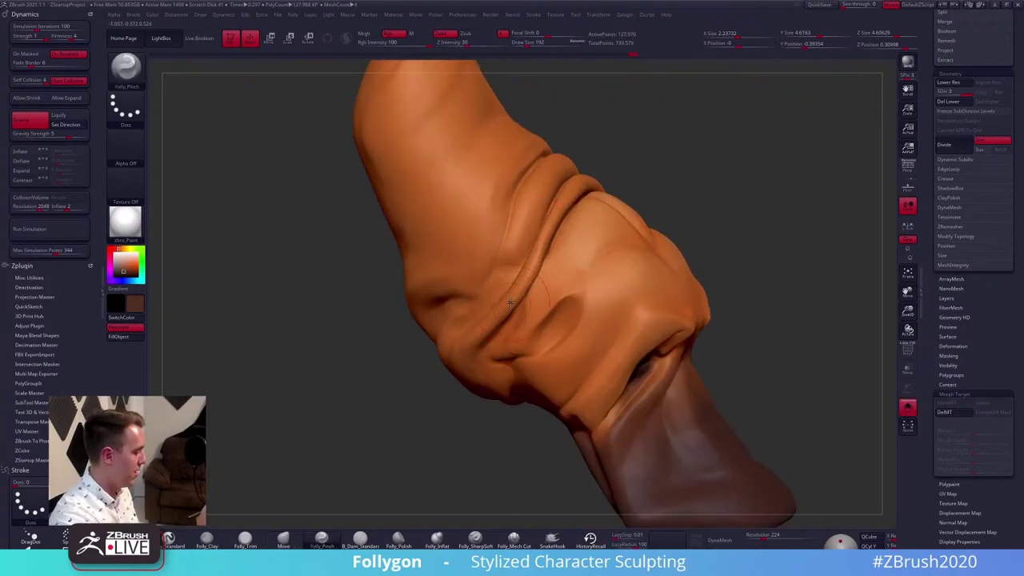
{"action": "key", "text": "6"}
{"action": "left_click", "coordinate": [437, 541]}
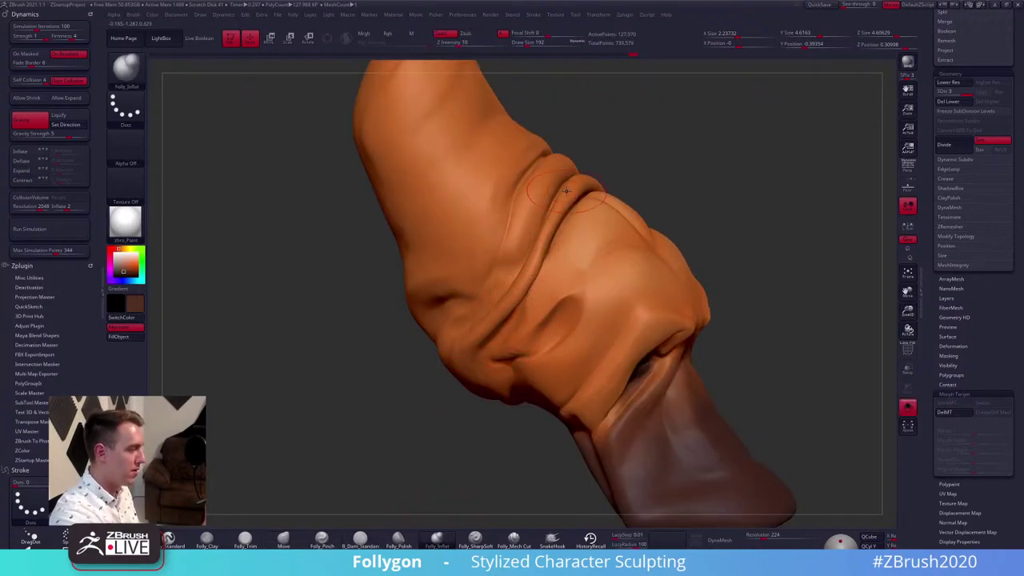
{"action": "key", "text": "shift"}
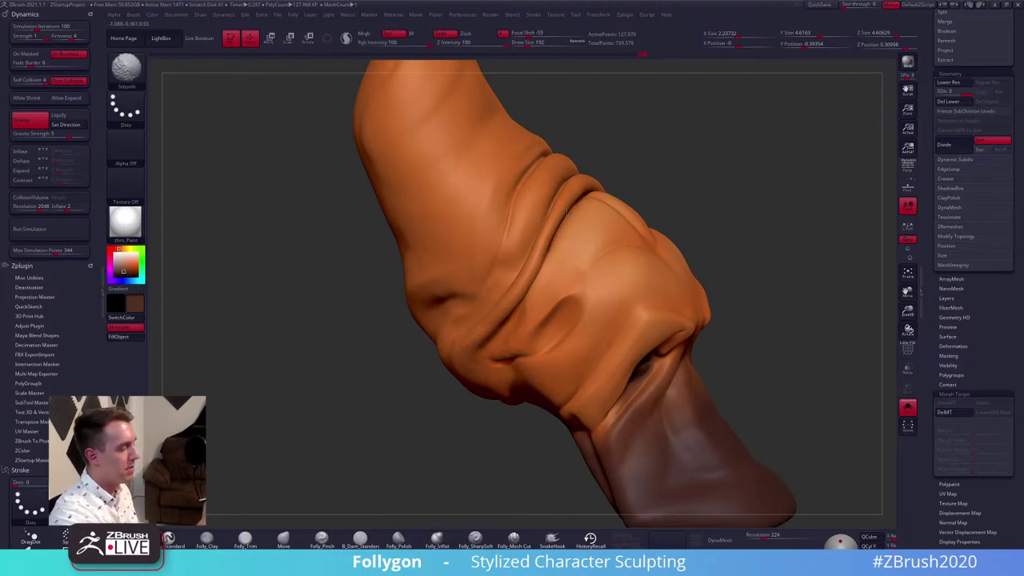
{"action": "left_click_drag", "start_coordinate": [526, 279], "coordinate": [471, 346], "text": "shift"}
Smooth the foremost neck fold on the other side of the head, from the crown to behind the ear
{"action": "left_click", "coordinate": [908, 407]}
{"action": "left_click_drag", "start_coordinate": [784, 352], "coordinate": [548, 297]}
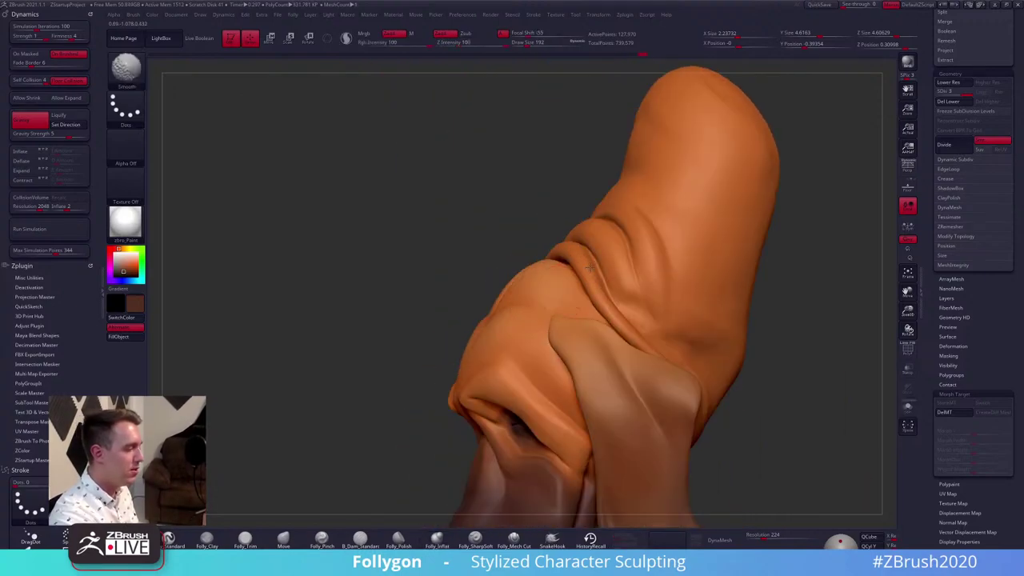
{"action": "mouse_move", "coordinate": [548, 298]}
{"action": "right_mouse_down"}
{"action": "mouse_move", "coordinate": [568, 305]}
{"action": "mouse_move", "coordinate": [533, 270]}
{"action": "mouse_move", "coordinate": [564, 257]}
{"action": "right_mouse_up"}
{"action": "key", "text": "shift"}
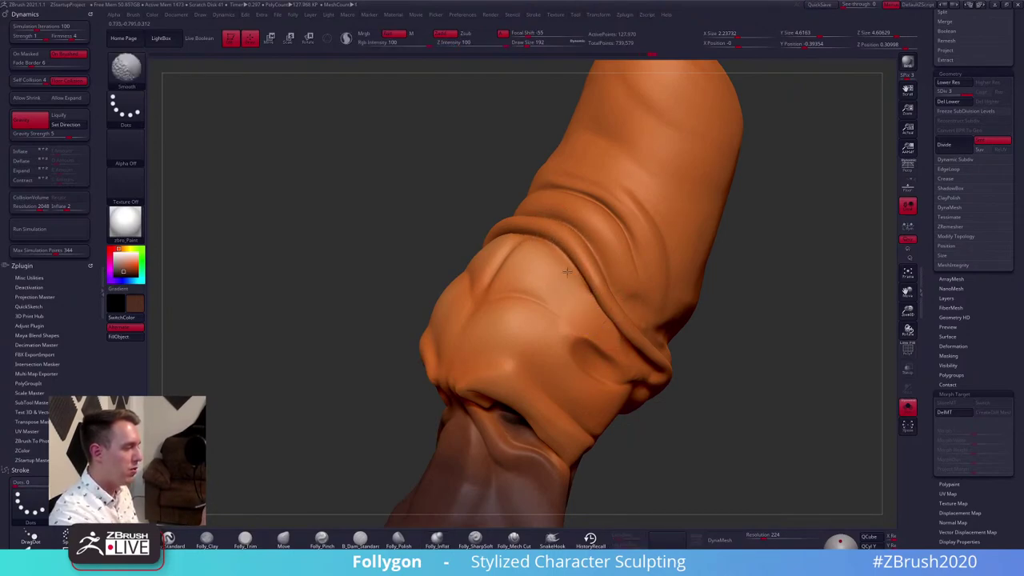
{"action": "key", "text": "shift"}
{"action": "right_click_drag", "start_coordinate": [621, 313], "coordinate": [637, 338]}
{"action": "right_click_drag", "start_coordinate": [688, 382], "coordinate": [612, 302]}
Work over the folds behind the ear socket with the Folly_Inflat and Smooth brushes, comparing with and without the ears
{"action": "key", "text": "alt+s"}
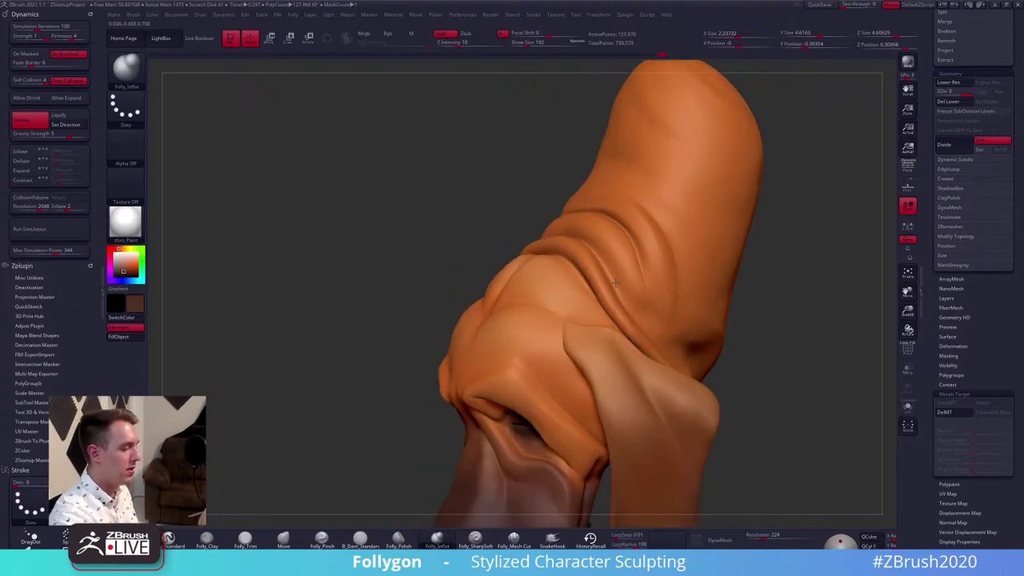
{"action": "right_click_drag", "start_coordinate": [630, 349], "coordinate": [640, 280], "text": "ctrl"}
{"action": "right_click_drag", "start_coordinate": [708, 344], "coordinate": [651, 349]}
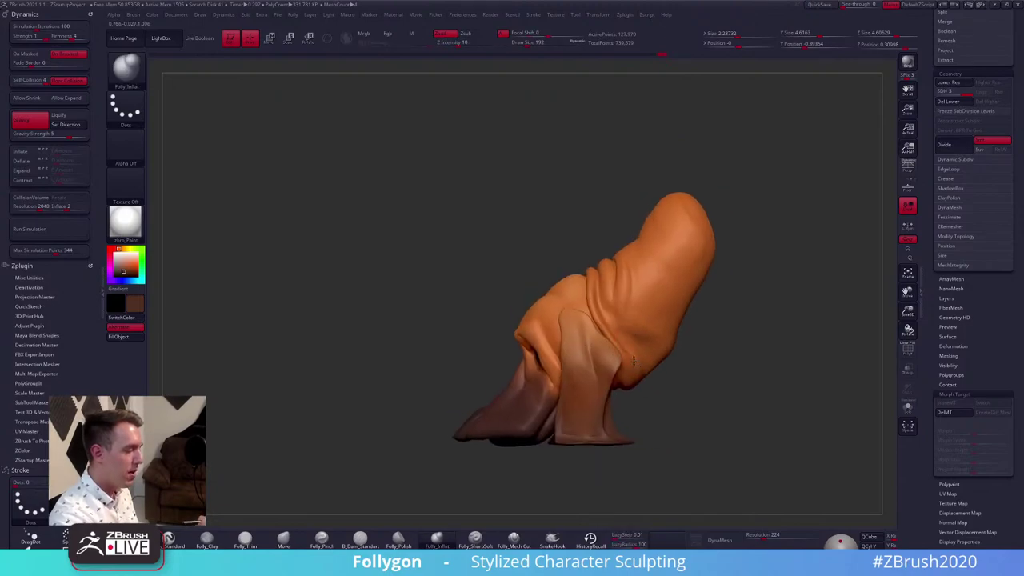
{"action": "key", "text": "alt+s"}
{"action": "key", "text": "f"}
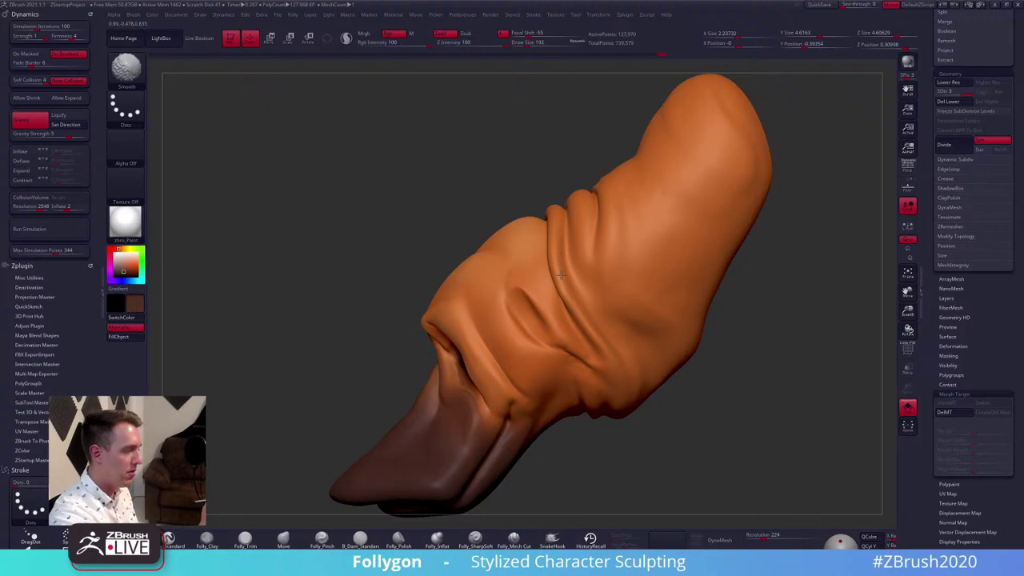
{"action": "key", "text": "alt+s"}
Return the head to subdivision level 1 and push in the throat's contour with the Move brush at draw size 482
{"action": "left_click_drag", "start_coordinate": [686, 397], "coordinate": [670, 437], "text": "alt"}
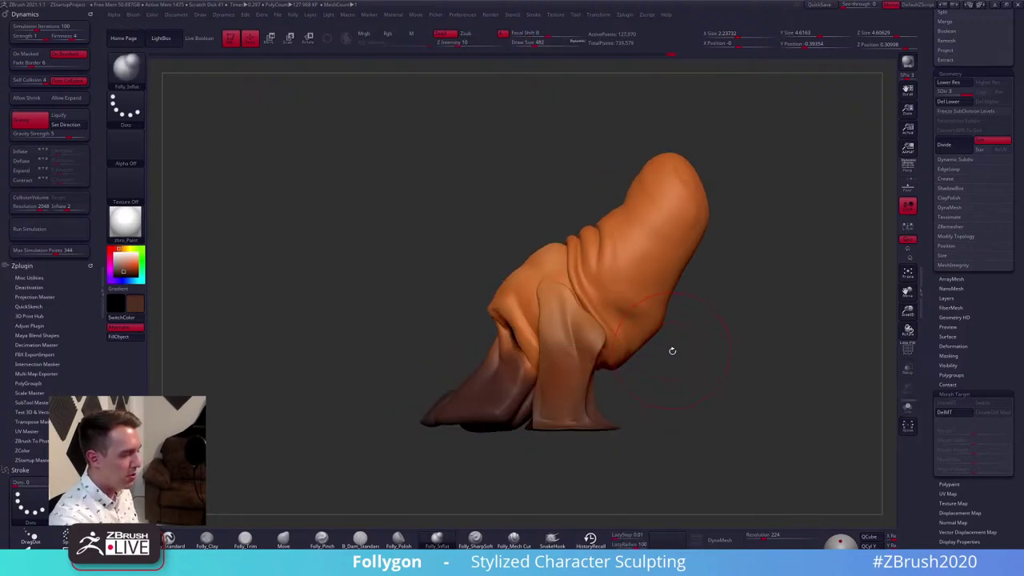
{"action": "key", "text": "shift+d"}
{"action": "key", "text": "shift+d"}
{"action": "key", "text": "b"}
{"action": "key", "text": "m"}
{"action": "key", "text": "v"}
{"action": "left_click_drag", "start_coordinate": [645, 341], "coordinate": [636, 334]}
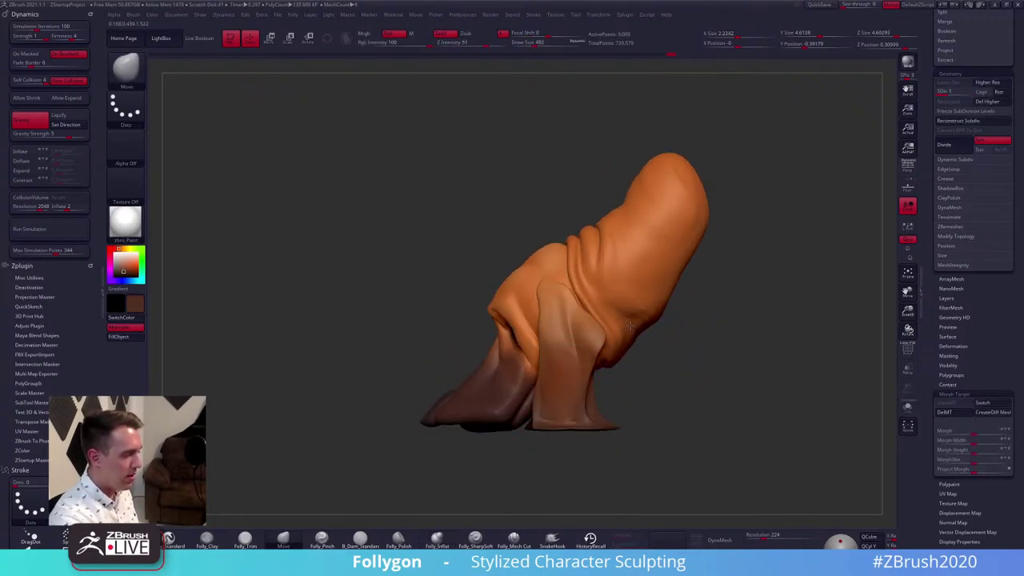
{"action": "mouse_move", "coordinate": [641, 308]}
{"action": "right_mouse_down"}
{"action": "mouse_move", "coordinate": [684, 297]}
{"action": "mouse_move", "coordinate": [699, 304]}
{"action": "mouse_move", "coordinate": [689, 318]}
{"action": "right_mouse_up"}
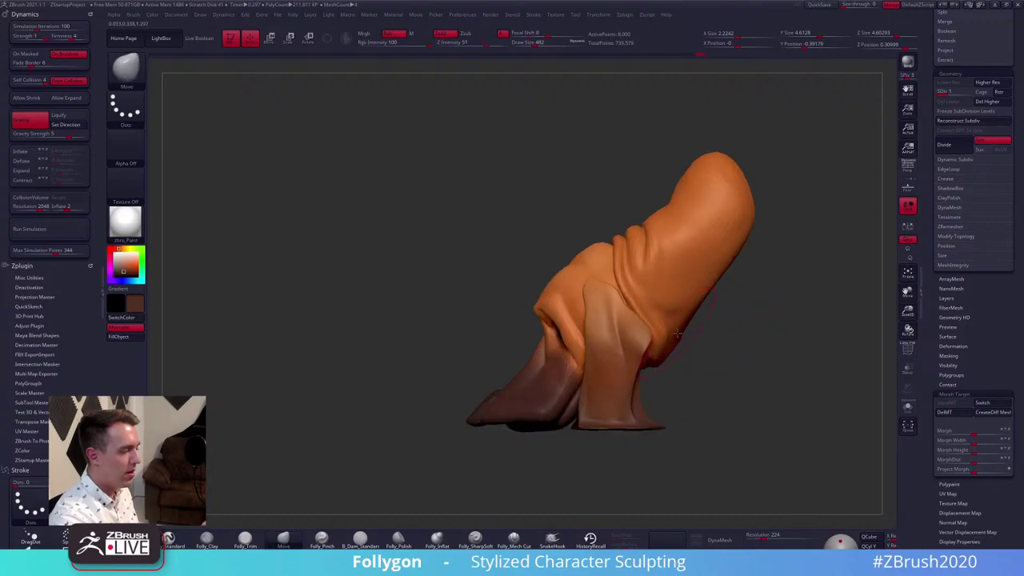
{"action": "key", "text": "alt+s"}
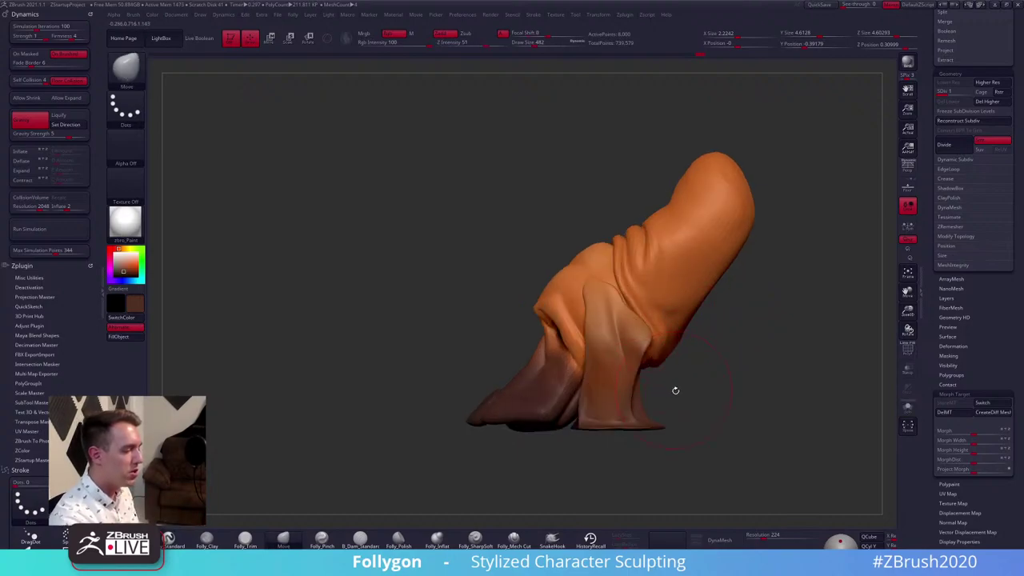
Raise the isolated head to subdivision level 3 and adjust the Move brush to draw size 321 for the folds under the throat
{"action": "key", "text": "d"}
{"action": "key", "text": "space"}
{"action": "left_click_drag", "start_coordinate": [698, 376], "coordinate": [690, 376]}
{"action": "key", "text": "alt+s"}
{"action": "key", "text": "d"}
{"action": "mouse_move", "coordinate": [630, 364]}
{"action": "right_mouse_down", "text": "alt"}
{"action": "mouse_move", "coordinate": [637, 376]}
{"action": "mouse_move", "coordinate": [616, 410]}
{"action": "right_mouse_up", "text": "alt"}
{"action": "key", "text": "space"}
{"action": "left_click_drag", "start_coordinate": [651, 359], "coordinate": [642, 359]}
{"action": "mouse_move", "coordinate": [617, 358]}
{"action": "right_mouse_down"}
{"action": "mouse_move", "coordinate": [652, 468]}
{"action": "mouse_move", "coordinate": [612, 414]}
{"action": "right_mouse_up"}
{"action": "key", "text": "space"}
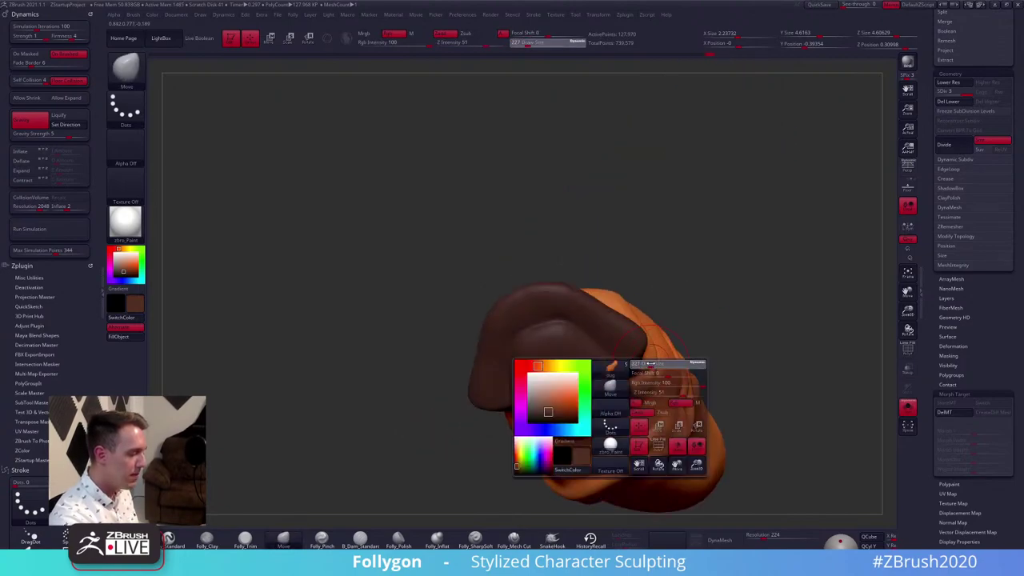
{"action": "left_click_drag", "start_coordinate": [646, 363], "coordinate": [653, 363]}
{"action": "mouse_move", "coordinate": [612, 396]}
{"action": "right_mouse_down", "text": "alt"}
{"action": "mouse_move", "coordinate": [610, 325]}
{"action": "mouse_move", "coordinate": [620, 361]}
{"action": "mouse_move", "coordinate": [601, 355]}
{"action": "right_mouse_up", "text": "alt"}
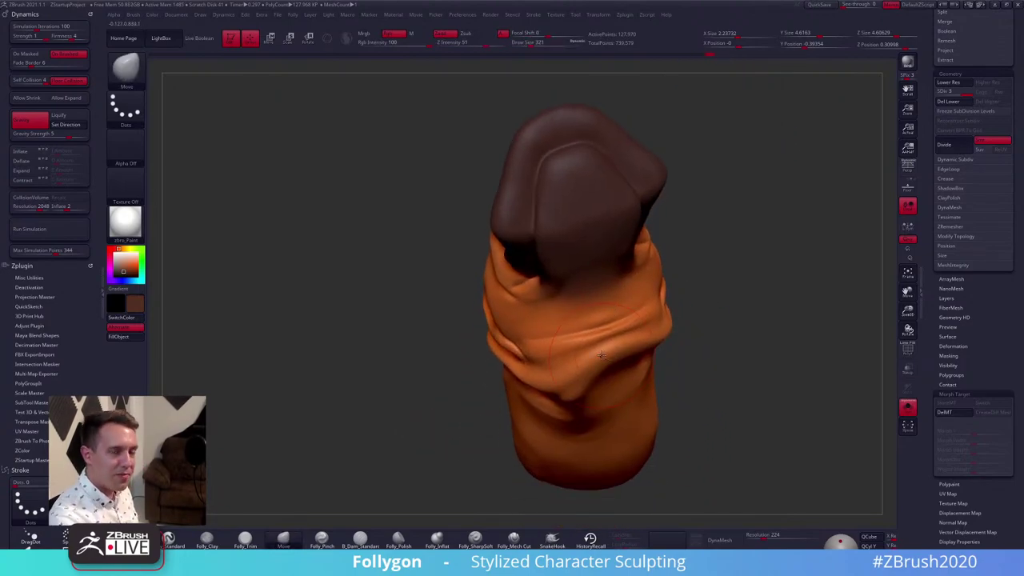
Reduce the draw size to 252 and smooth the sagging folds on the underside of the neck
{"action": "key", "text": "space"}
{"action": "left_click_drag", "start_coordinate": [705, 407], "coordinate": [700, 408]}
{"action": "mouse_move", "coordinate": [590, 338]}
{"action": "right_mouse_down"}
{"action": "mouse_move", "coordinate": [632, 345]}
{"action": "mouse_move", "coordinate": [531, 357]}
{"action": "right_mouse_up"}
{"action": "left_click_drag", "start_coordinate": [631, 322], "coordinate": [589, 360], "text": "shift"}
{"action": "right_click_drag", "start_coordinate": [589, 360], "coordinate": [657, 358]}
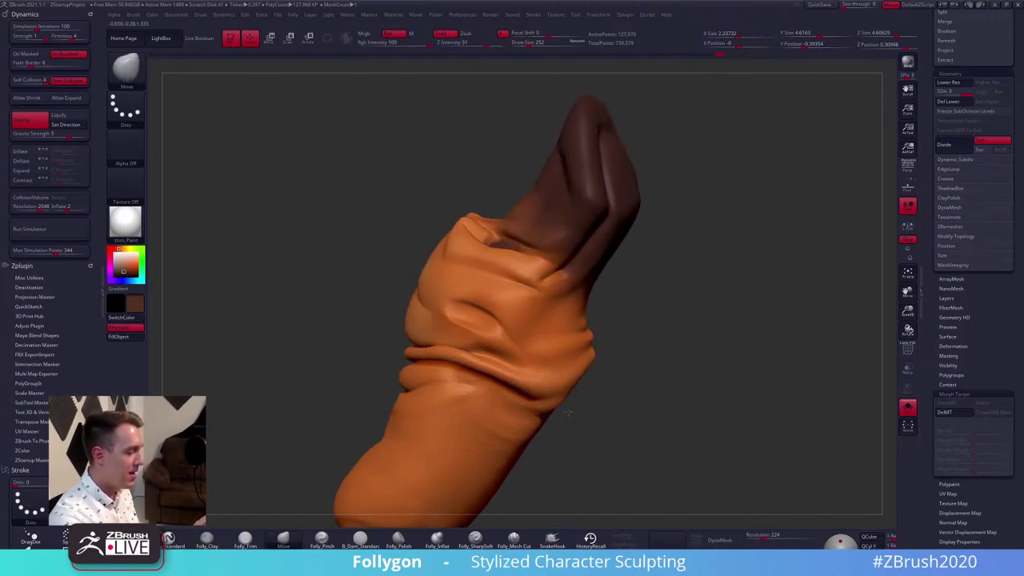
{"action": "mouse_move", "coordinate": [496, 425]}
{"action": "right_mouse_down", "text": "alt"}
{"action": "mouse_move", "coordinate": [598, 420]}
{"action": "mouse_move", "coordinate": [623, 387]}
{"action": "right_mouse_up", "text": "alt"}
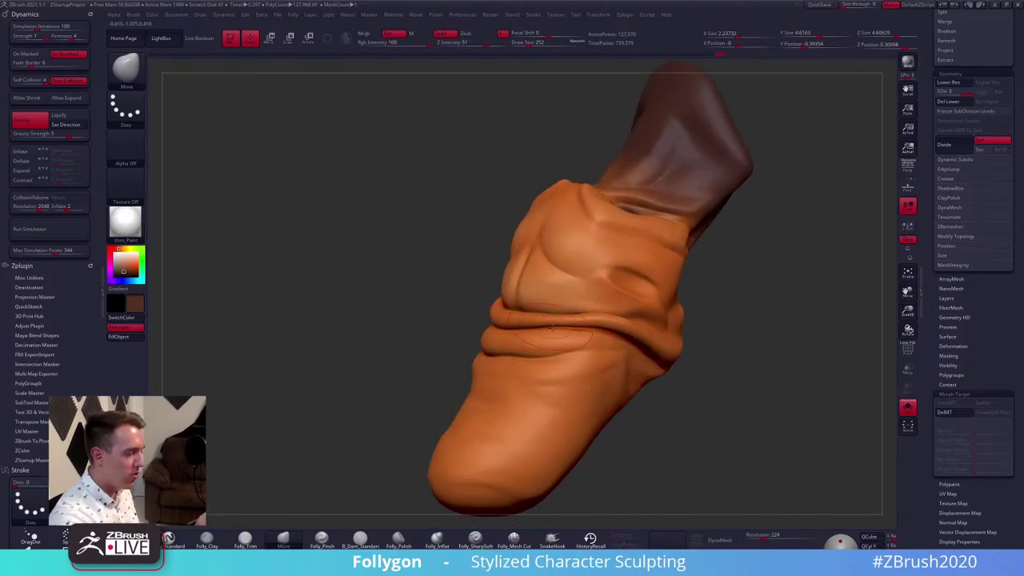
Show the ears again, select the ear to check how it hangs against the neck, and reselect the head
{"action": "key", "text": "shift+s"}
{"action": "right_click_drag", "start_coordinate": [578, 386], "coordinate": [610, 360]}
{"action": "left_click", "coordinate": [694, 347], "text": "alt"}
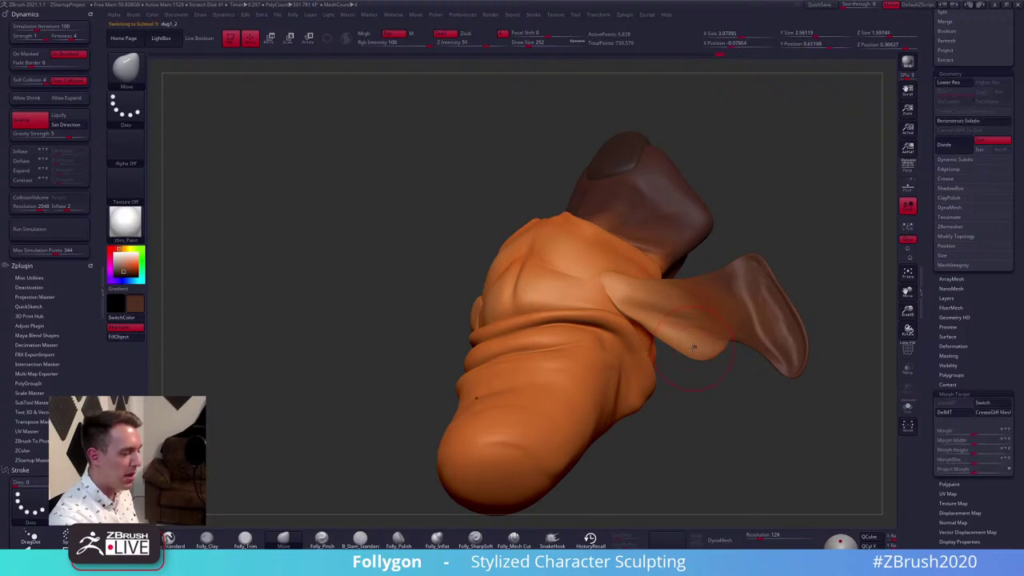
{"action": "mouse_move", "coordinate": [696, 346]}
{"action": "right_mouse_down"}
{"action": "mouse_move", "coordinate": [704, 276]}
{"action": "mouse_move", "coordinate": [695, 376]}
{"action": "mouse_move", "coordinate": [695, 363]}
{"action": "mouse_move", "coordinate": [669, 361]}
{"action": "right_mouse_up"}
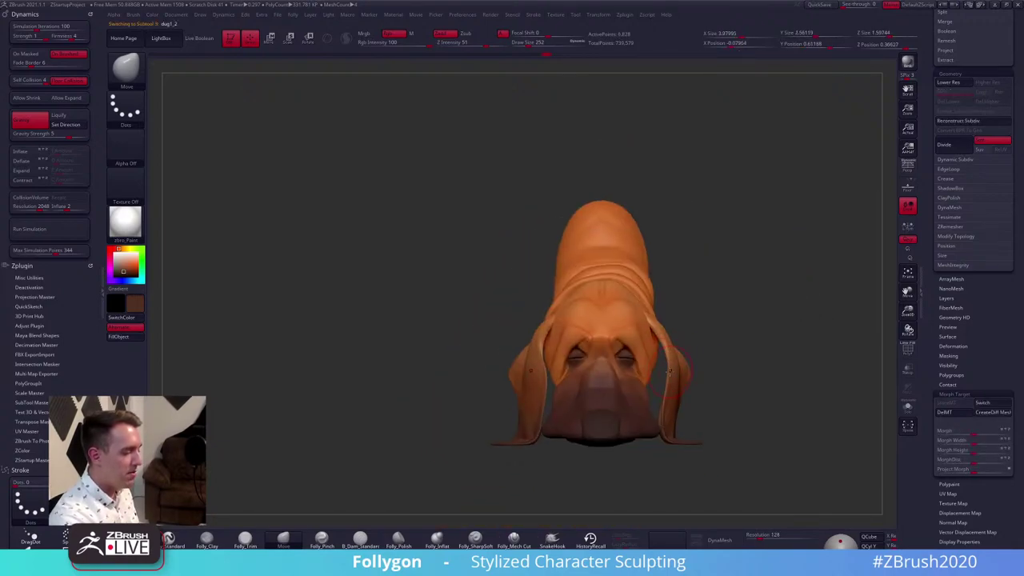
{"action": "left_click", "coordinate": [629, 328], "text": "alt"}
{"action": "right_click_drag", "start_coordinate": [630, 330], "coordinate": [704, 444]}
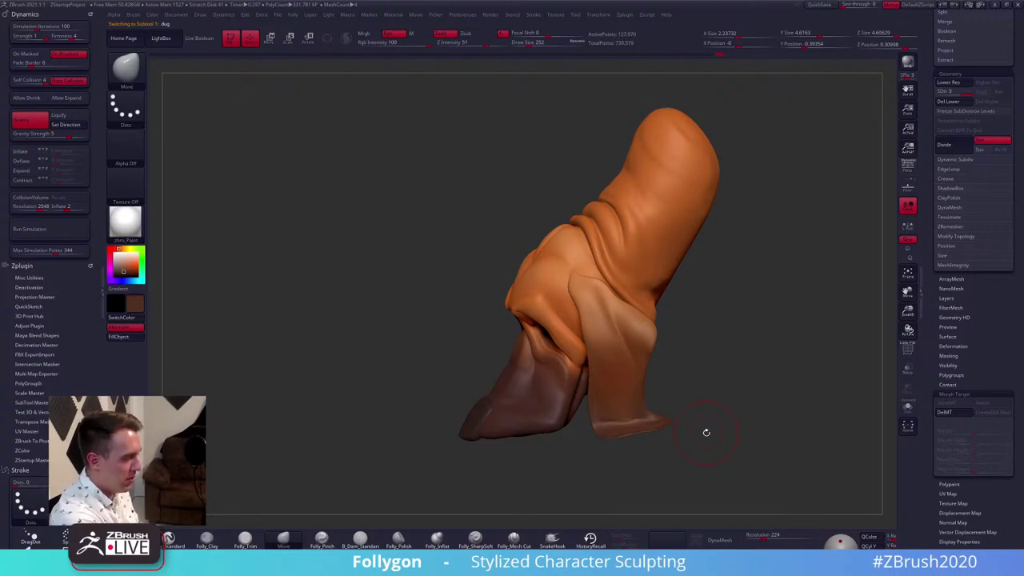
{"action": "right_click_drag", "start_coordinate": [706, 432], "coordinate": [641, 453]}
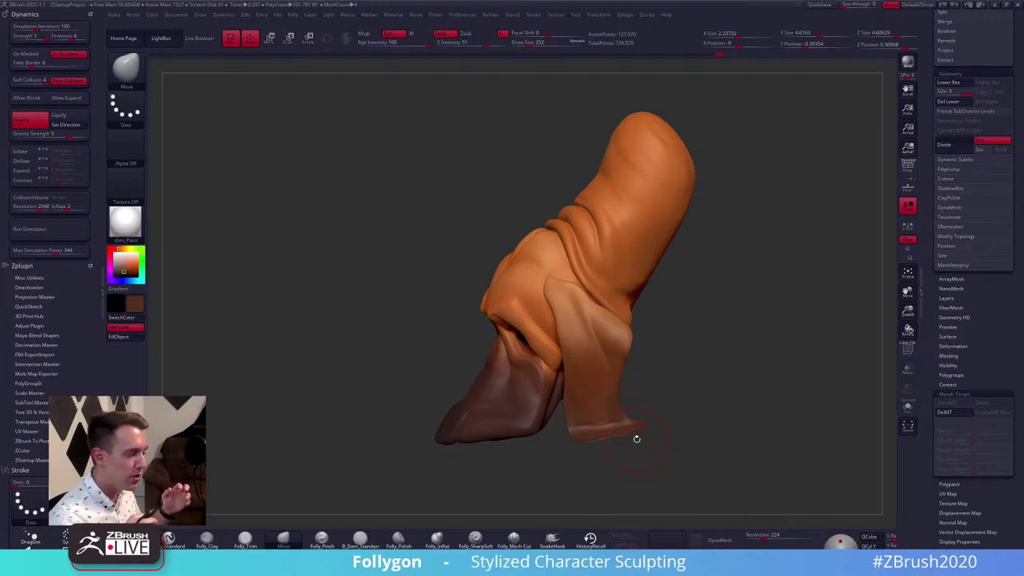
Smooth the throat's contour just behind the ear and review the whole head from the front
{"action": "left_click_drag", "start_coordinate": [638, 293], "coordinate": [624, 322], "text": "shift"}
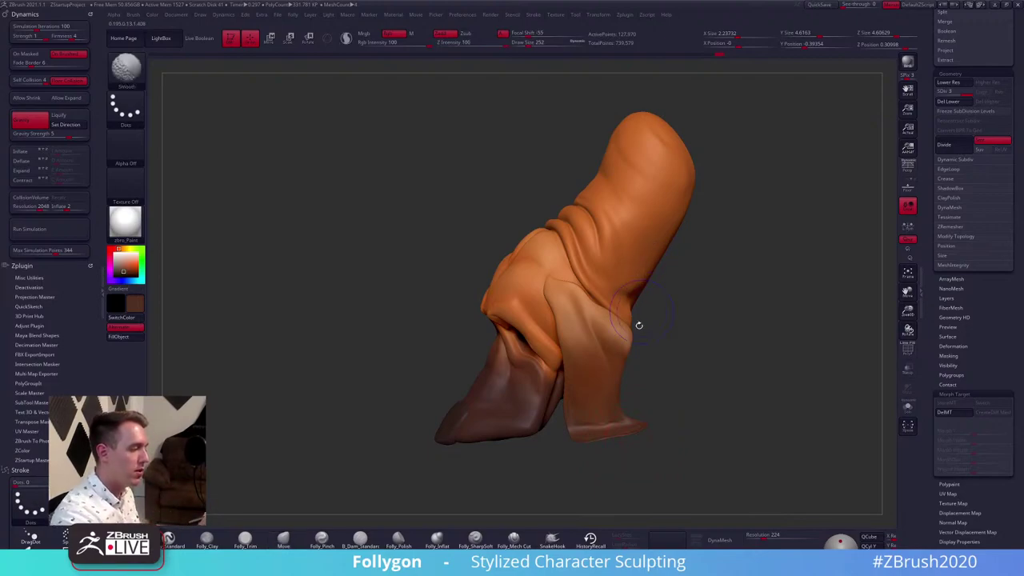
{"action": "left_click", "coordinate": [644, 352], "text": "ctrl"}
{"action": "left_click", "coordinate": [645, 360], "text": "ctrl"}
{"action": "right_click_drag", "start_coordinate": [645, 360], "coordinate": [544, 357]}
{"action": "right_click_drag", "start_coordinate": [689, 274], "coordinate": [744, 417]}
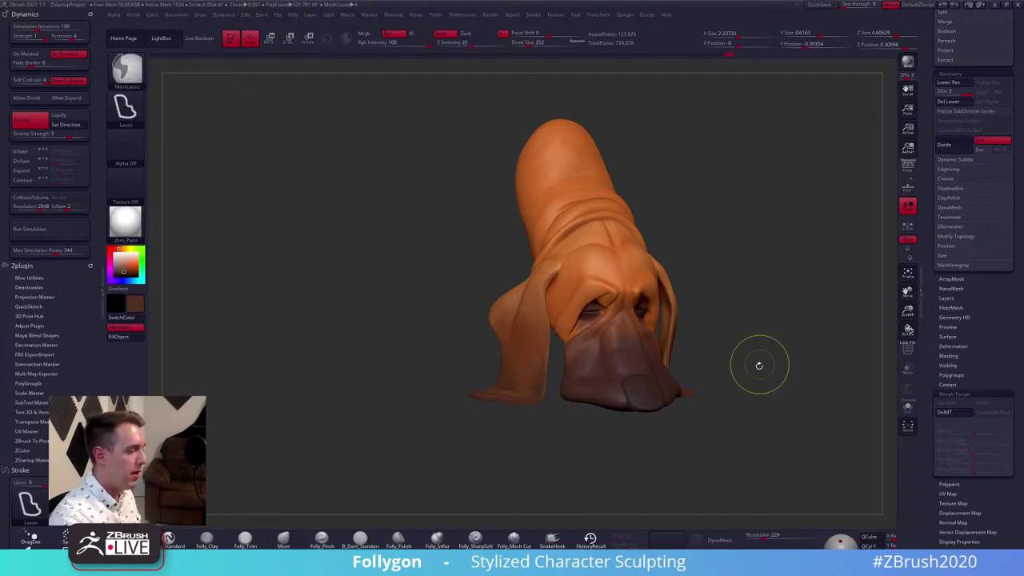
Face the hound's head from the front and reduce the Move brush's draw size to 181
{"action": "mouse_move", "coordinate": [760, 363]}
{"action": "left_mouse_down", "text": "shift"}
{"action": "mouse_move", "coordinate": [677, 370]}
{"action": "mouse_move", "coordinate": [559, 282]}
{"action": "left_mouse_up", "text": "shift"}
{"action": "right_click_drag", "start_coordinate": [558, 282], "coordinate": [578, 321], "text": "alt"}
{"action": "key", "text": "ctrl+f"}
{"action": "left_click", "coordinate": [567, 470], "text": "ctrl"}
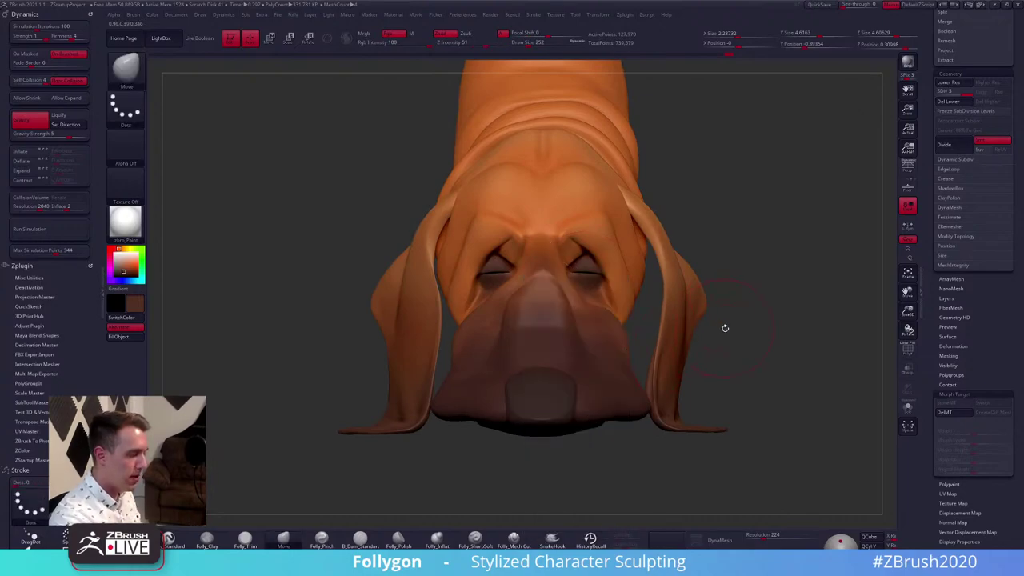
{"action": "key", "text": "s"}
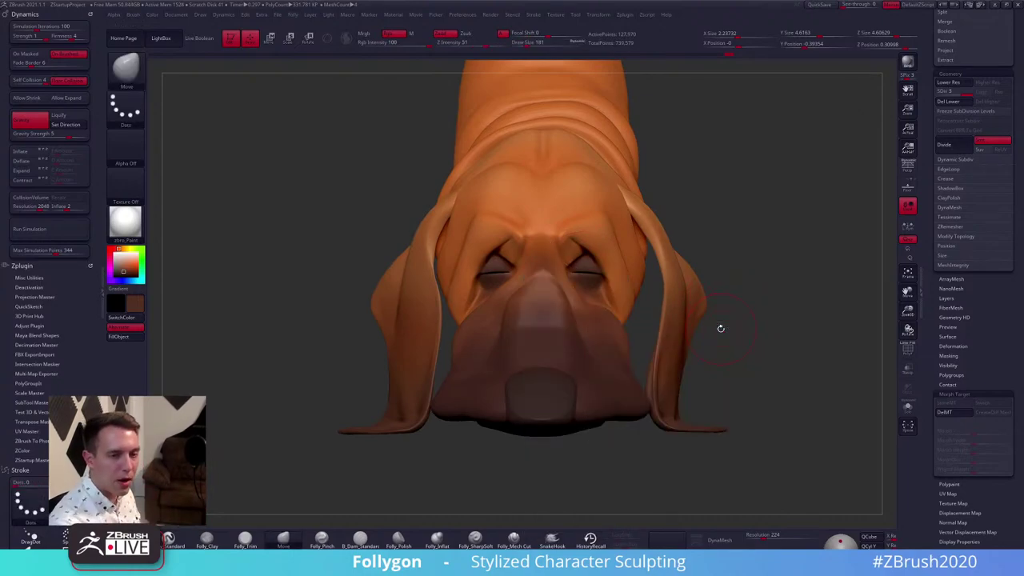
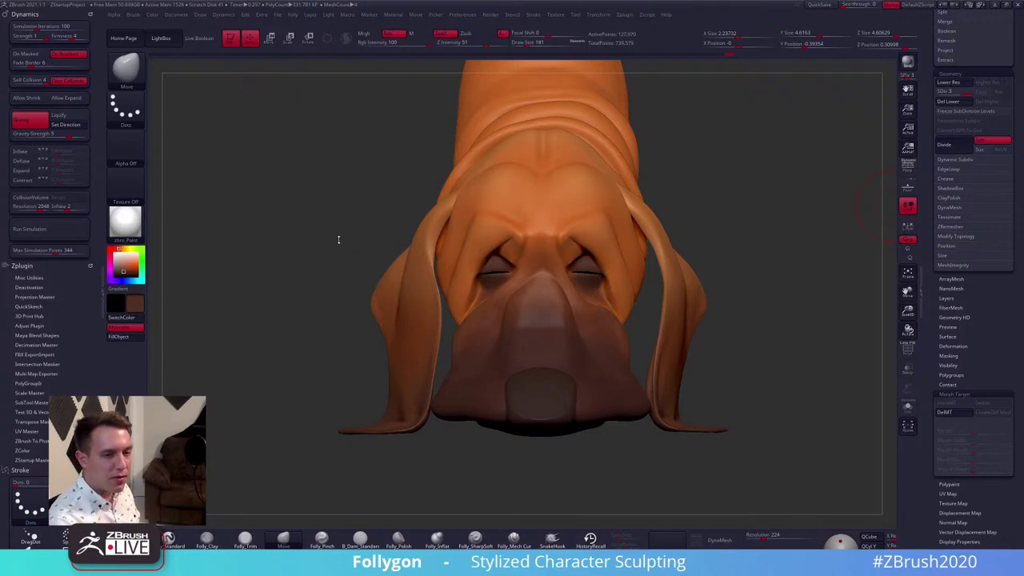
Switch to the Follygon YouTube channel in the browser and search its videos for "zremesher"
{"action": "key", "text": "alt+Tab"}
{"action": "key", "text": "Tab"}
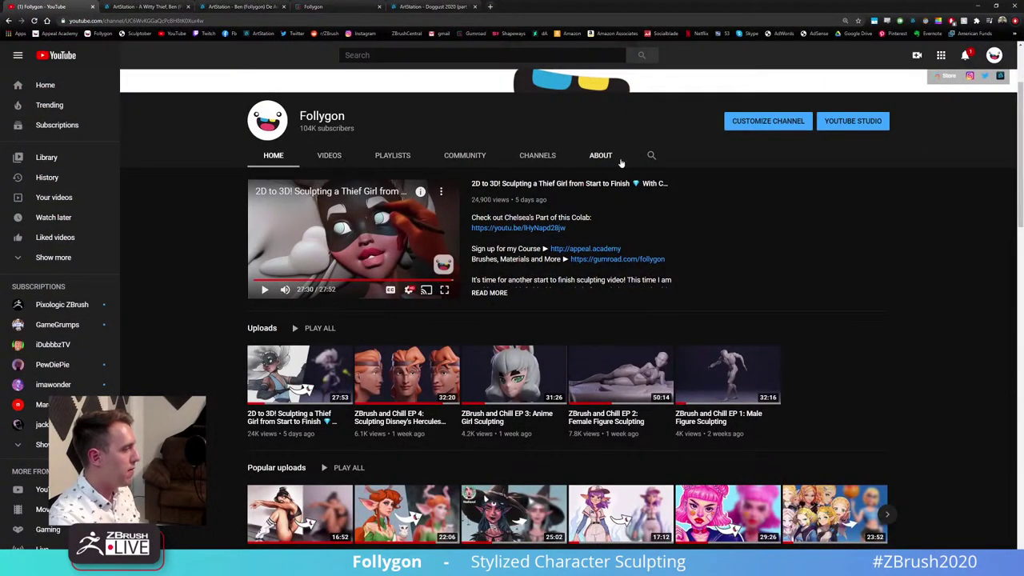
{"action": "left_click", "coordinate": [652, 156]}
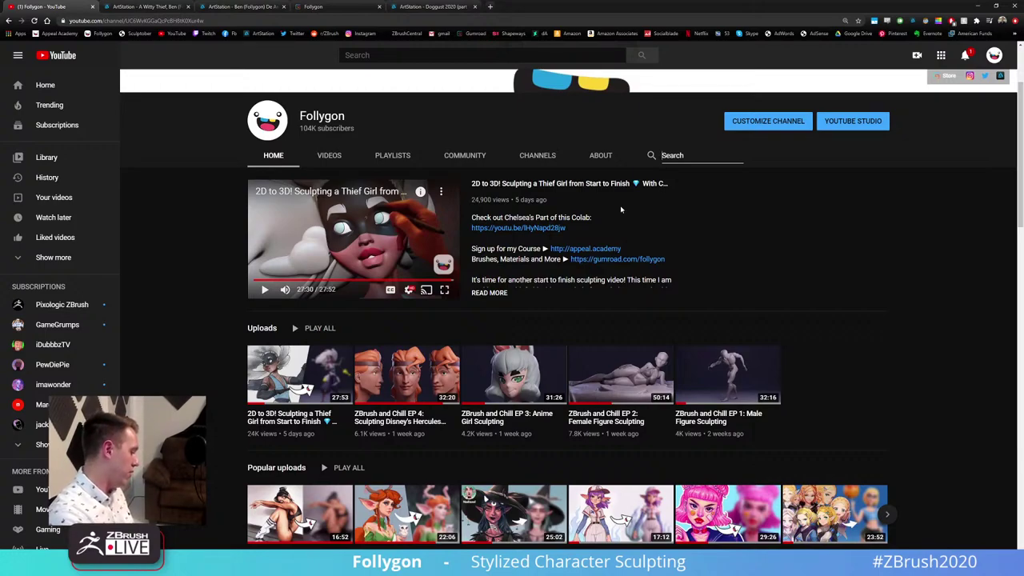
{"action": "type", "text": "zrem"}
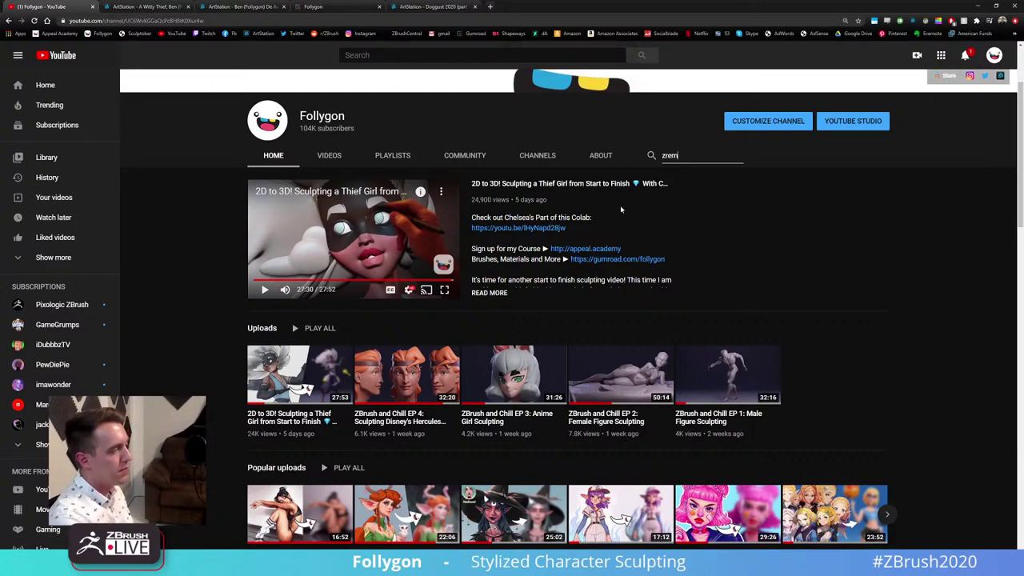
{"action": "type", "text": "resher"}
{"action": "key", "text": "Return"}
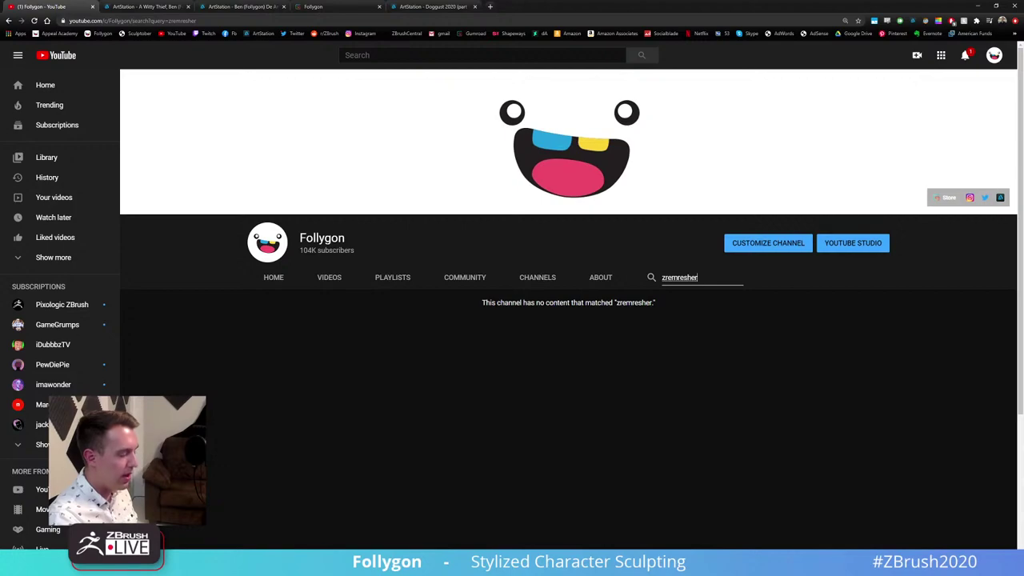
{"action": "left_click", "coordinate": [682, 278]}
{"action": "key", "text": "BackSpace"}
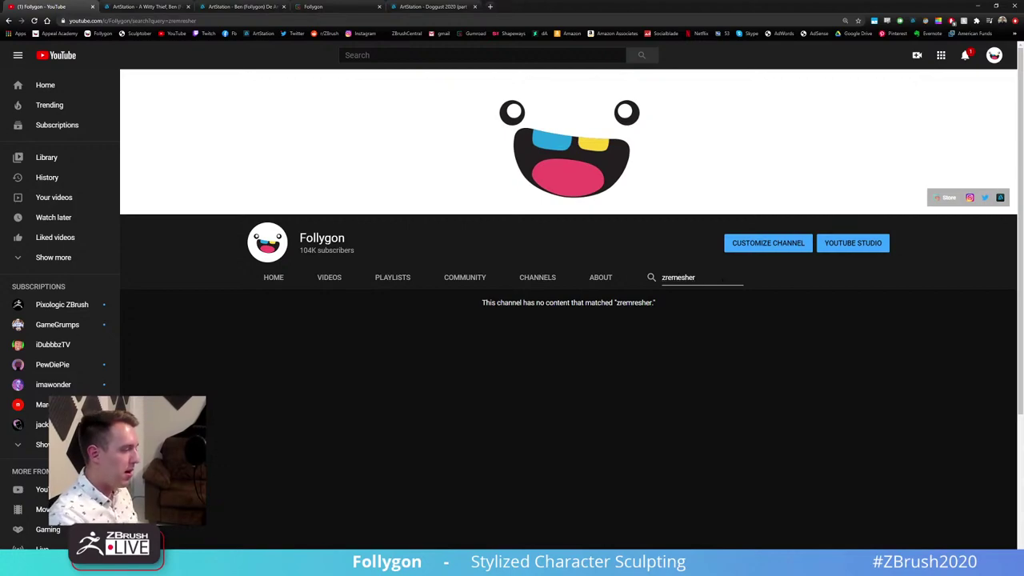
{"action": "key", "text": "Return"}
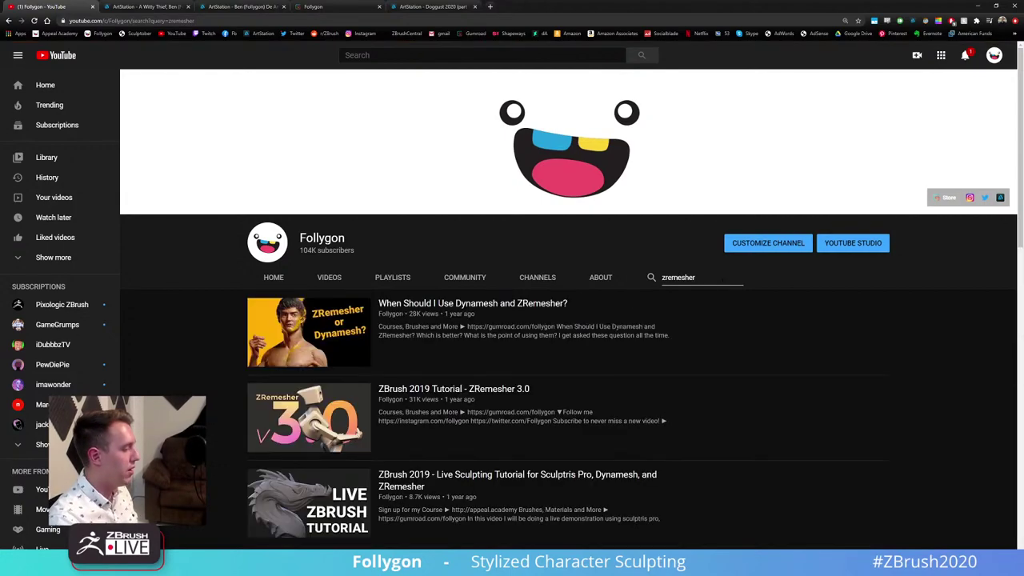
Open the video "When Should I Use Dynamesh and ZRemesher?" in a separate tab, select its web address, and close the tab
{"action": "middle_click", "coordinate": [308, 335]}
{"action": "key", "text": "ctrl+Tab"}
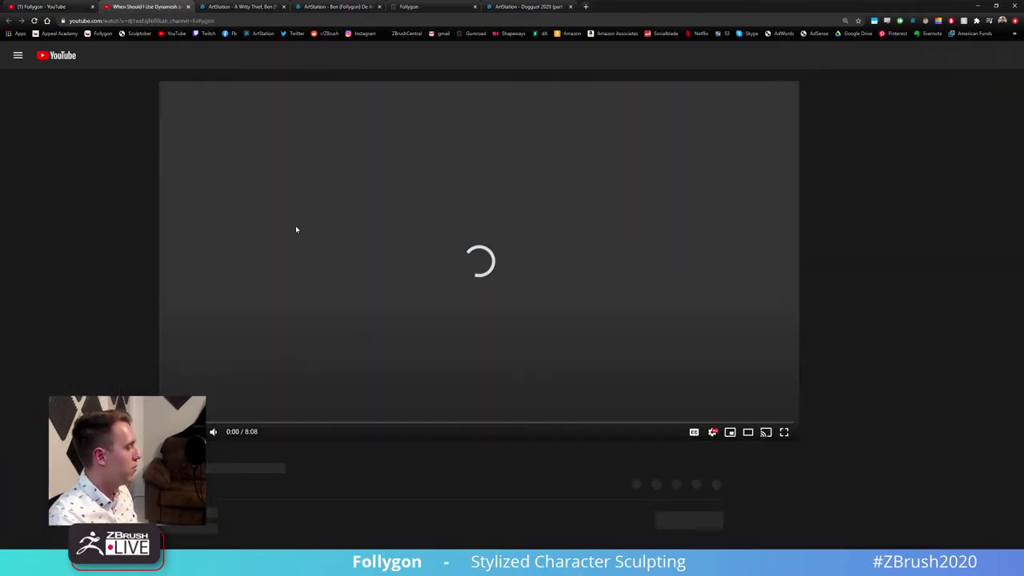
{"action": "left_click", "coordinate": [296, 230]}
{"action": "left_click", "coordinate": [152, 21]}
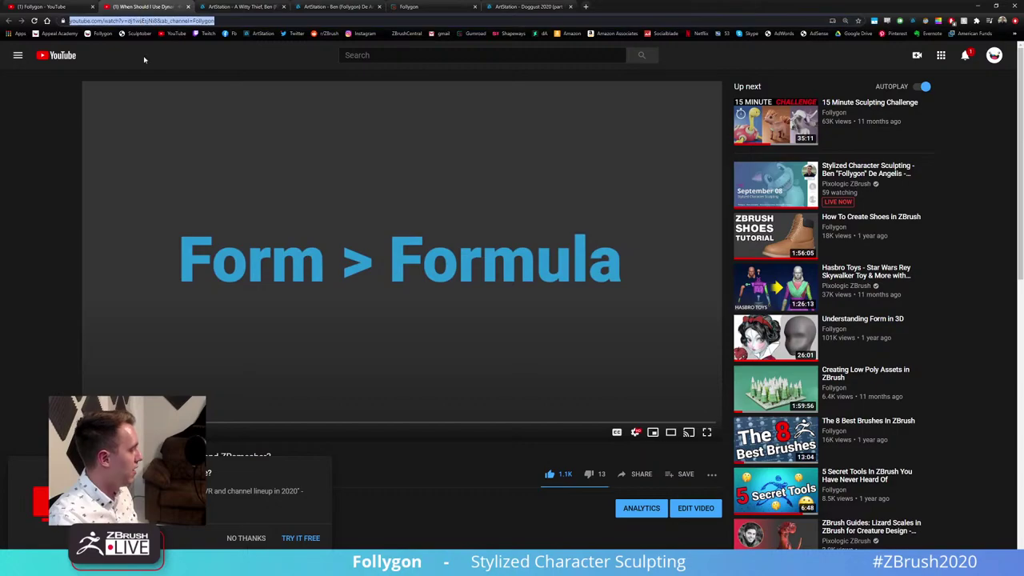
{"action": "key", "text": "ctrl+w"}
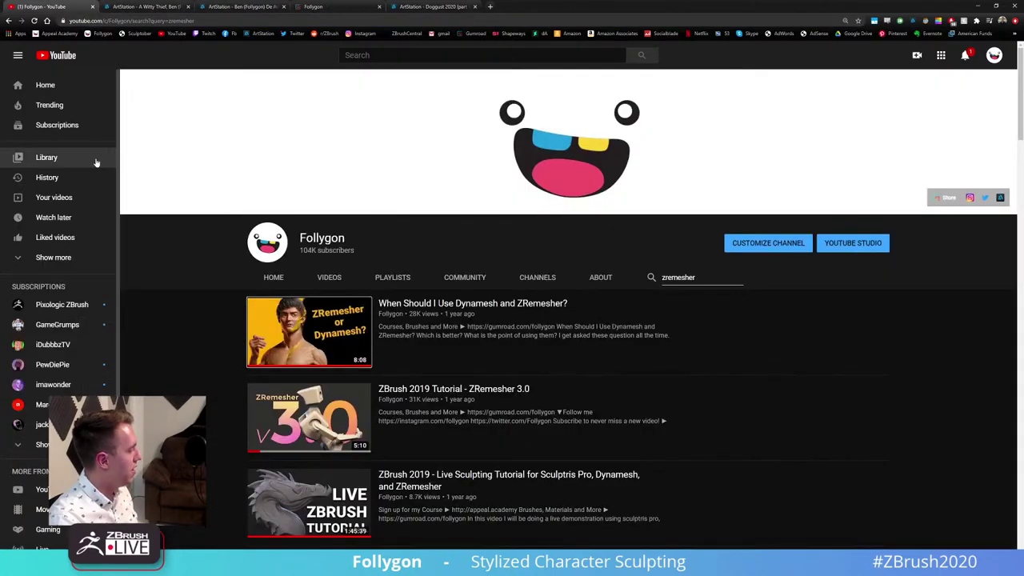
Return to the channel's home page and switch back to ZBrush
{"action": "left_click", "coordinate": [8, 21]}
{"action": "left_click", "coordinate": [9, 21]}
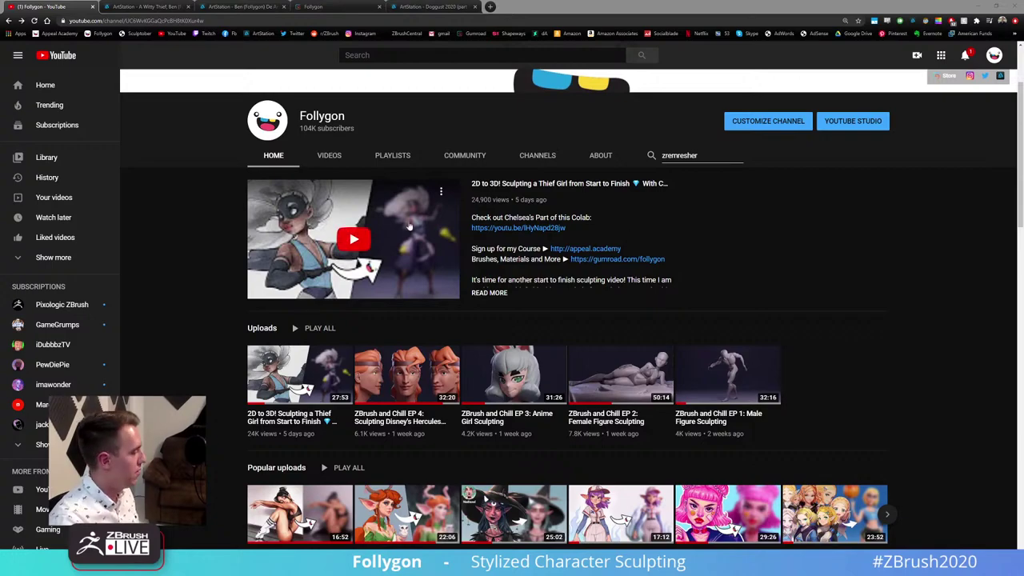
{"action": "left_click", "coordinate": [193, 338]}
{"action": "key", "text": "alt+Tab"}
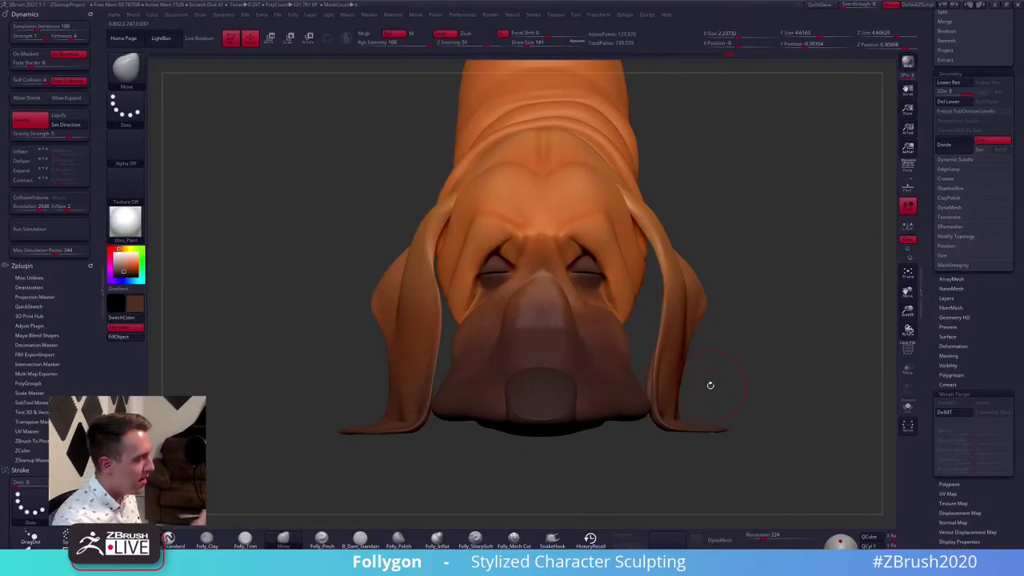
Review the head from several angles, reduce the brush size, and isolate the head subtool from the ears and nose
{"action": "mouse_move", "coordinate": [603, 303]}
{"action": "right_mouse_down"}
{"action": "mouse_move", "coordinate": [615, 298]}
{"action": "mouse_move", "coordinate": [669, 427]}
{"action": "right_mouse_up"}
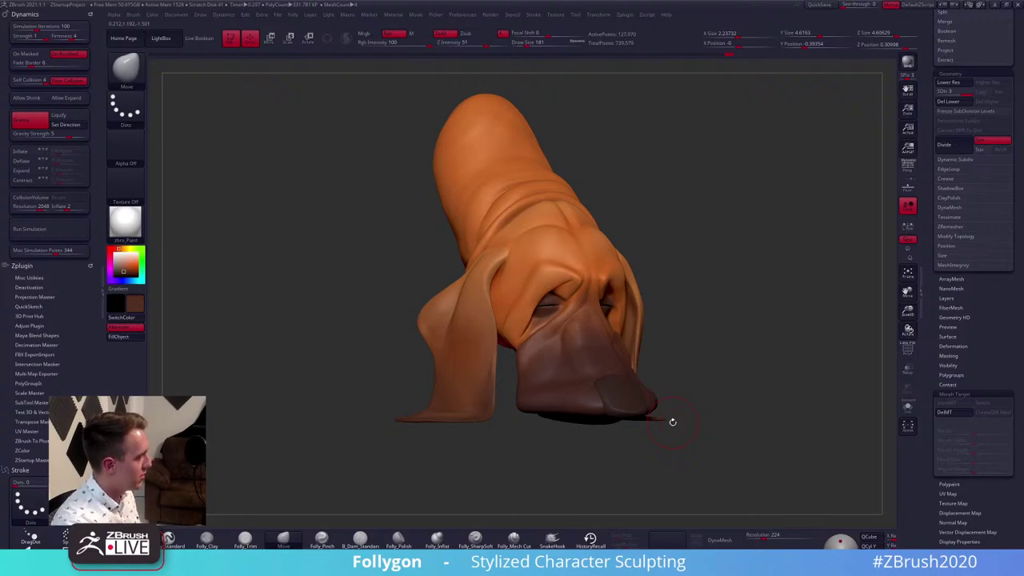
{"action": "right_click_drag", "start_coordinate": [673, 422], "coordinate": [713, 416]}
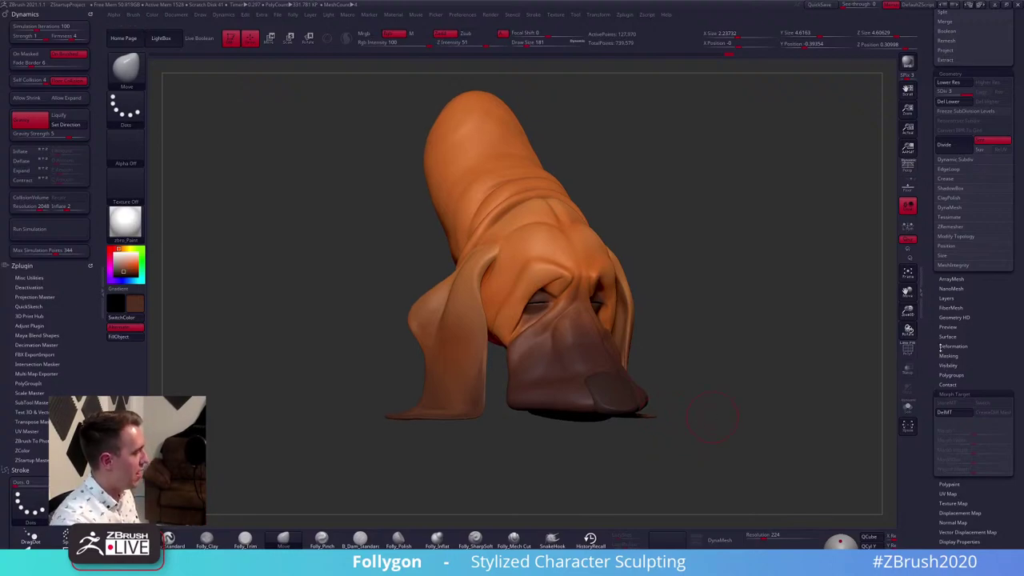
{"action": "scroll", "coordinate": [941, 309], "scroll_direction": "up", "scroll_amount": 10}
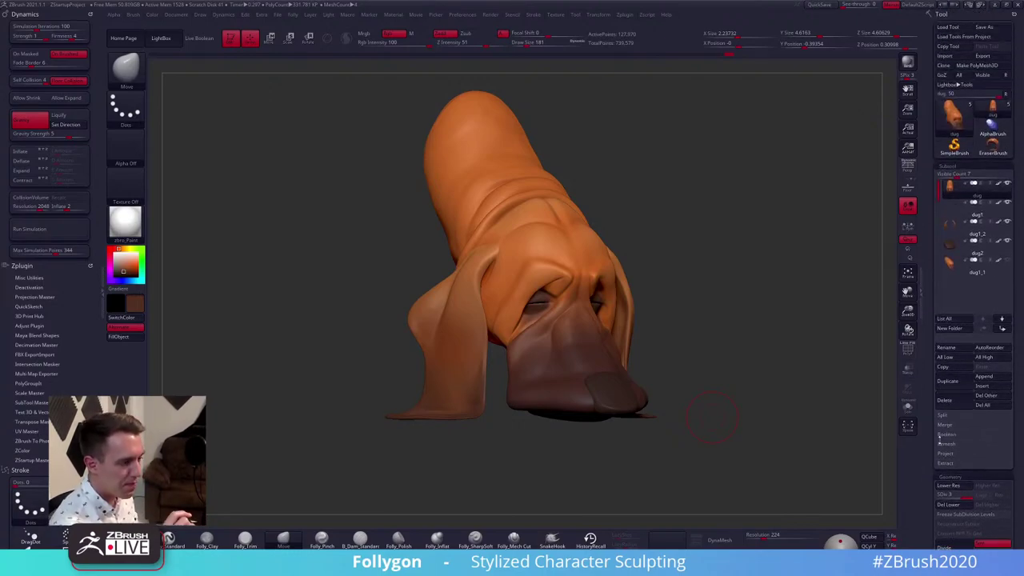
{"action": "mouse_move", "coordinate": [729, 390]}
{"action": "right_mouse_down"}
{"action": "mouse_move", "coordinate": [709, 423]}
{"action": "mouse_move", "coordinate": [659, 385]}
{"action": "mouse_move", "coordinate": [592, 296]}
{"action": "mouse_move", "coordinate": [585, 303]}
{"action": "right_mouse_up"}
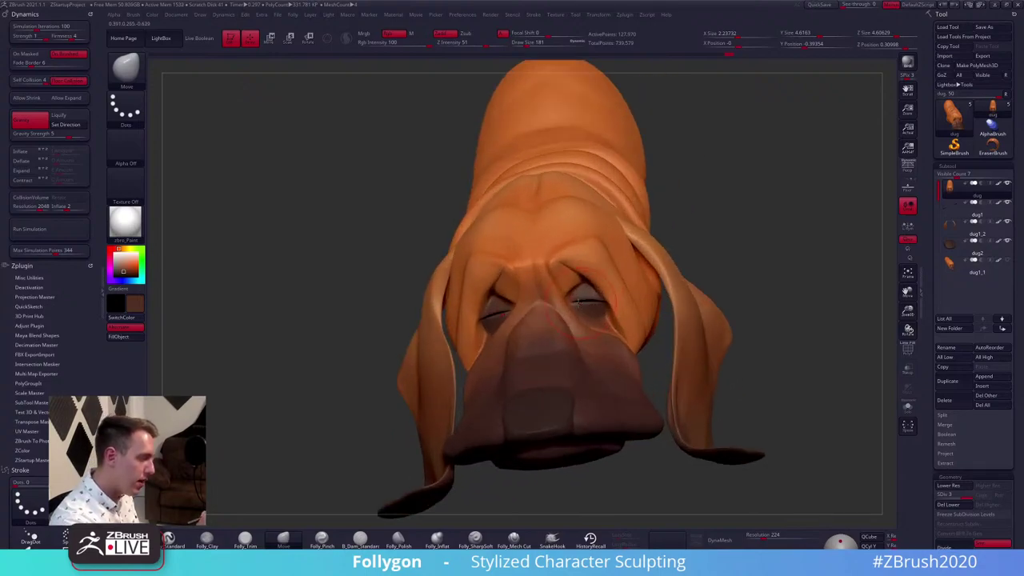
{"action": "key", "text": "space"}
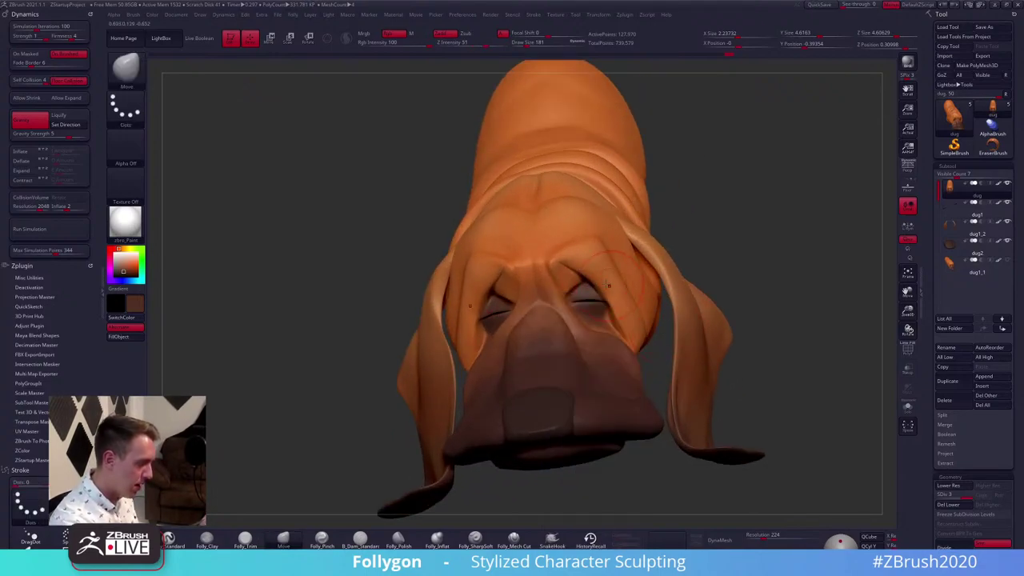
{"action": "key", "text": "space"}
{"action": "right_click_drag", "start_coordinate": [593, 295], "coordinate": [579, 309]}
{"action": "key", "text": "alt+s"}
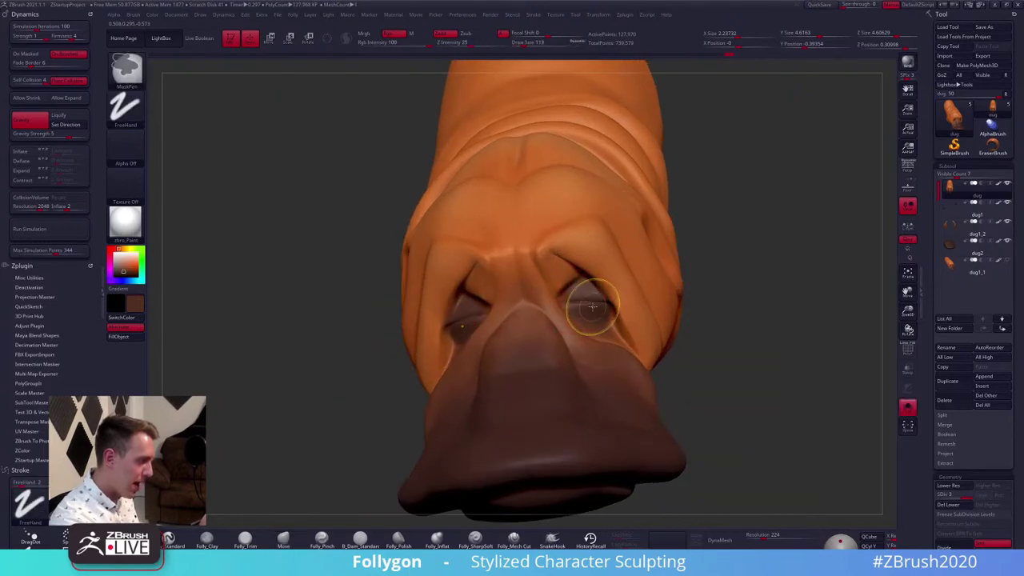
Undo the test mask over the eye and mask the brow folds around both eyes at draw size 96
{"action": "left_click_drag", "start_coordinate": [590, 307], "coordinate": [586, 300], "text": "ctrl"}
{"action": "key", "text": "ctrl+z"}
{"action": "key", "text": "space"}
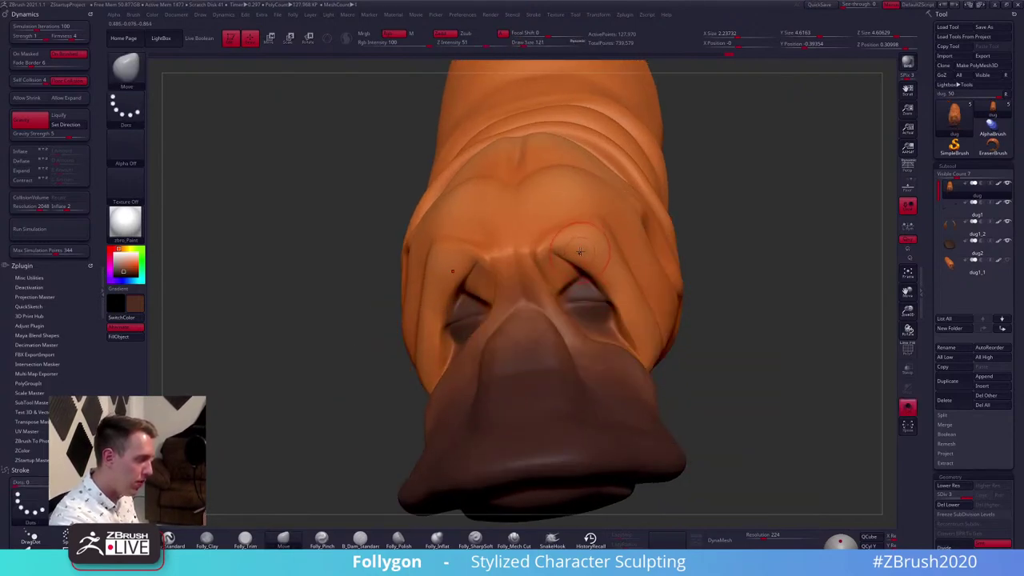
{"action": "key", "text": "space"}
{"action": "right_click_drag", "start_coordinate": [592, 245], "coordinate": [588, 229]}
{"action": "mouse_move", "coordinate": [562, 271]}
{"action": "left_mouse_down", "text": "ctrl"}
{"action": "mouse_move", "coordinate": [551, 260]}
{"action": "mouse_move", "coordinate": [569, 244]}
{"action": "mouse_move", "coordinate": [601, 253]}
{"action": "mouse_move", "coordinate": [595, 246]}
{"action": "mouse_move", "coordinate": [646, 355]}
{"action": "left_mouse_up", "text": "ctrl"}
{"action": "right_click_drag", "start_coordinate": [647, 355], "coordinate": [572, 344]}
{"action": "mouse_move", "coordinate": [649, 359]}
{"action": "left_mouse_down", "text": "ctrl"}
{"action": "mouse_move", "coordinate": [653, 368]}
{"action": "mouse_move", "coordinate": [655, 325]}
{"action": "mouse_move", "coordinate": [619, 235]}
{"action": "mouse_move", "coordinate": [581, 235]}
{"action": "left_mouse_up", "text": "ctrl"}
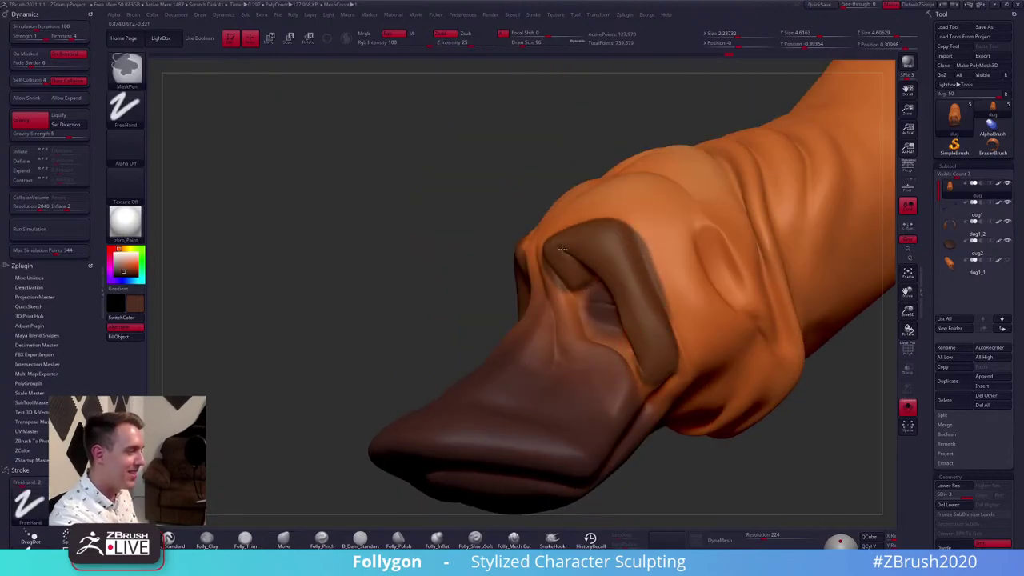
Extend the mask over the inner brow corners, the muzzle bridge and the area under the eyes, using draw sizes 67 and 88
{"action": "mouse_move", "coordinate": [560, 260]}
{"action": "right_mouse_down"}
{"action": "mouse_move", "coordinate": [621, 280]}
{"action": "mouse_move", "coordinate": [525, 329]}
{"action": "right_mouse_up"}
{"action": "key", "text": "space"}
{"action": "left_click", "coordinate": [557, 274]}
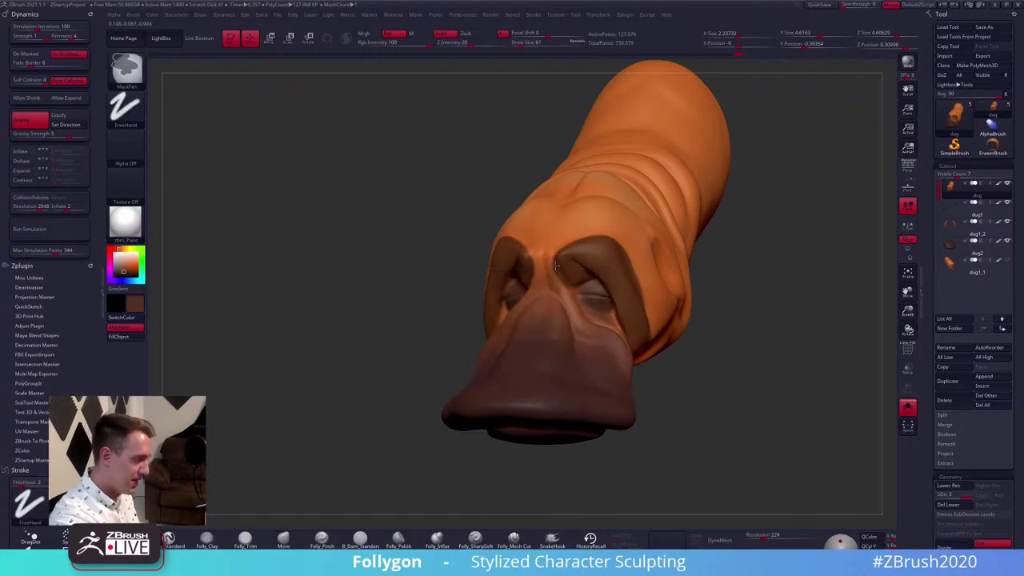
{"action": "left_click_drag", "start_coordinate": [553, 263], "coordinate": [595, 339], "text": "ctrl"}
{"action": "mouse_move", "coordinate": [595, 340]}
{"action": "right_mouse_down"}
{"action": "mouse_move", "coordinate": [551, 381]}
{"action": "mouse_move", "coordinate": [558, 340]}
{"action": "mouse_move", "coordinate": [584, 312]}
{"action": "right_mouse_up"}
{"action": "key", "text": "space"}
{"action": "left_click", "coordinate": [566, 366]}
{"action": "mouse_move", "coordinate": [562, 297]}
{"action": "left_mouse_down", "text": "ctrl"}
{"action": "mouse_move", "coordinate": [558, 324]}
{"action": "mouse_move", "coordinate": [575, 343]}
{"action": "mouse_move", "coordinate": [634, 348]}
{"action": "mouse_move", "coordinate": [567, 281]}
{"action": "left_mouse_up", "text": "ctrl"}
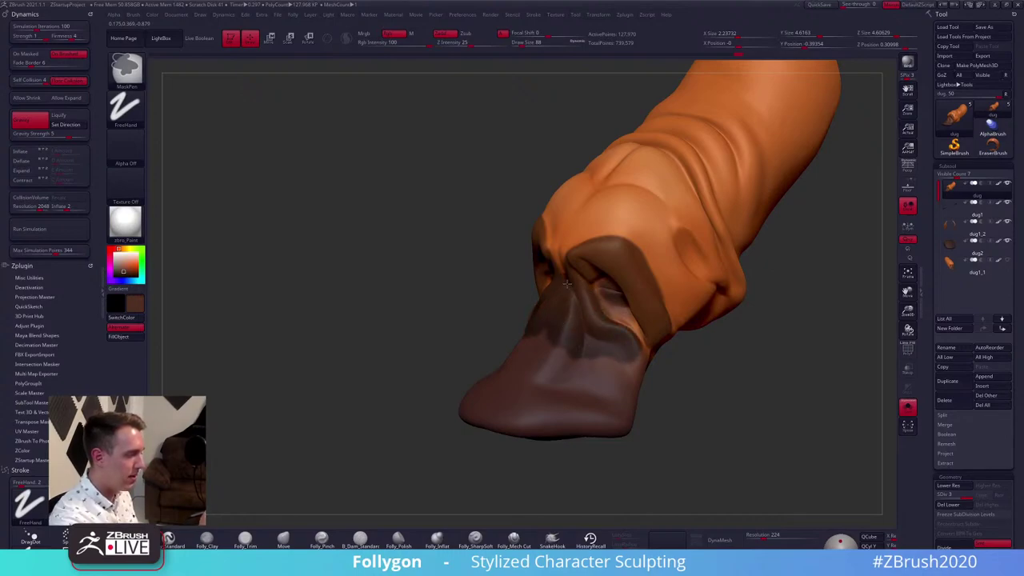
Set the draw size to 170 and mask the lower front of the muzzle with a rectangular selection
{"action": "right_click_drag", "start_coordinate": [579, 278], "coordinate": [590, 224], "text": "alt"}
{"action": "right_click_drag", "start_coordinate": [640, 340], "coordinate": [606, 350]}
{"action": "key", "text": "space"}
{"action": "left_click_drag", "start_coordinate": [606, 350], "coordinate": [613, 351]}
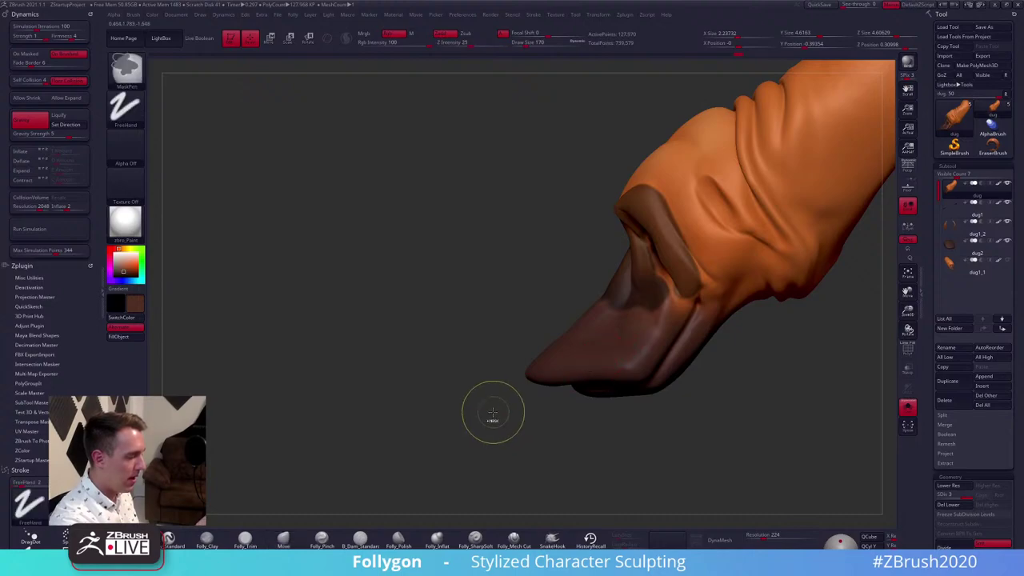
{"action": "mouse_move", "coordinate": [493, 421]}
{"action": "left_mouse_down", "text": "ctrl"}
{"action": "mouse_move", "coordinate": [523, 391]}
{"action": "mouse_move", "coordinate": [701, 345]}
{"action": "left_mouse_up", "text": "ctrl"}
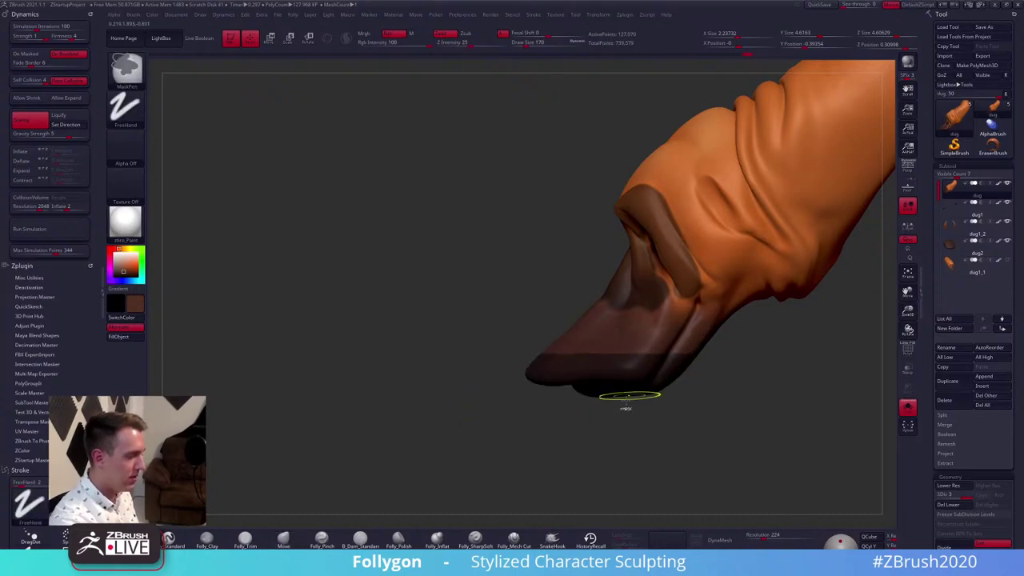
Lower the head to subdivision level 1, invert the mask to free the brows, and show the other subtools again
{"action": "mouse_move", "coordinate": [635, 419]}
{"action": "right_mouse_down"}
{"action": "mouse_move", "coordinate": [682, 425]}
{"action": "mouse_move", "coordinate": [661, 412]}
{"action": "right_mouse_up"}
{"action": "key", "text": "shift+d"}
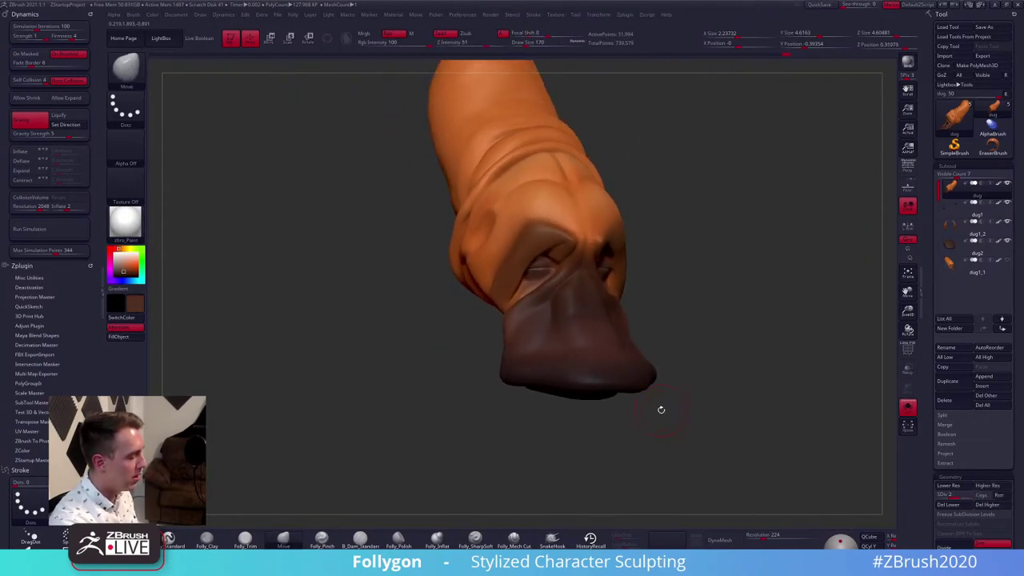
{"action": "key", "text": "shift+d"}
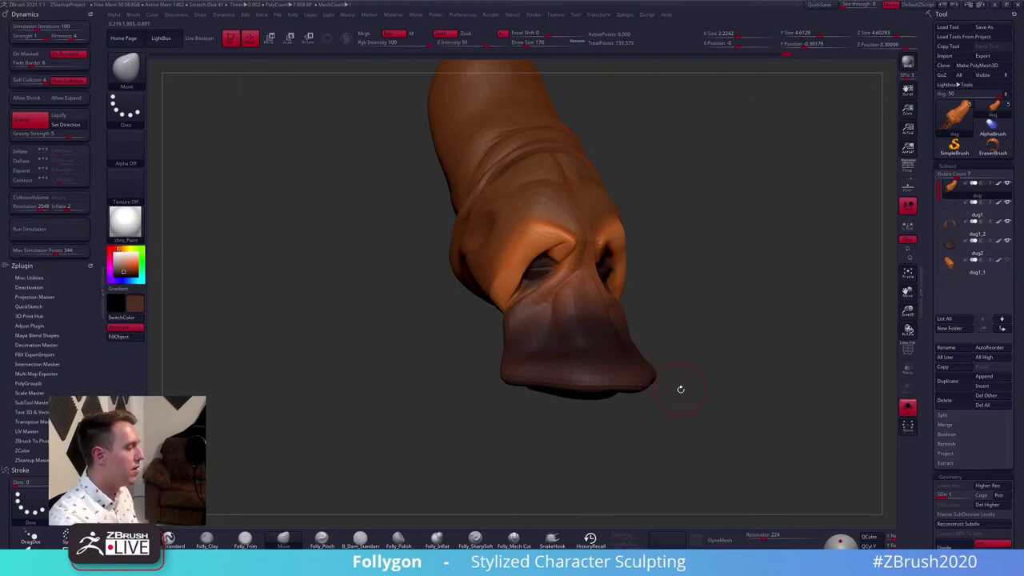
{"action": "mouse_move", "coordinate": [754, 255]}
{"action": "left_mouse_down"}
{"action": "mouse_move", "coordinate": [745, 265]}
{"action": "mouse_move", "coordinate": [778, 272]}
{"action": "mouse_move", "coordinate": [815, 233]}
{"action": "left_mouse_up"}
{"action": "key", "text": "alt+s"}
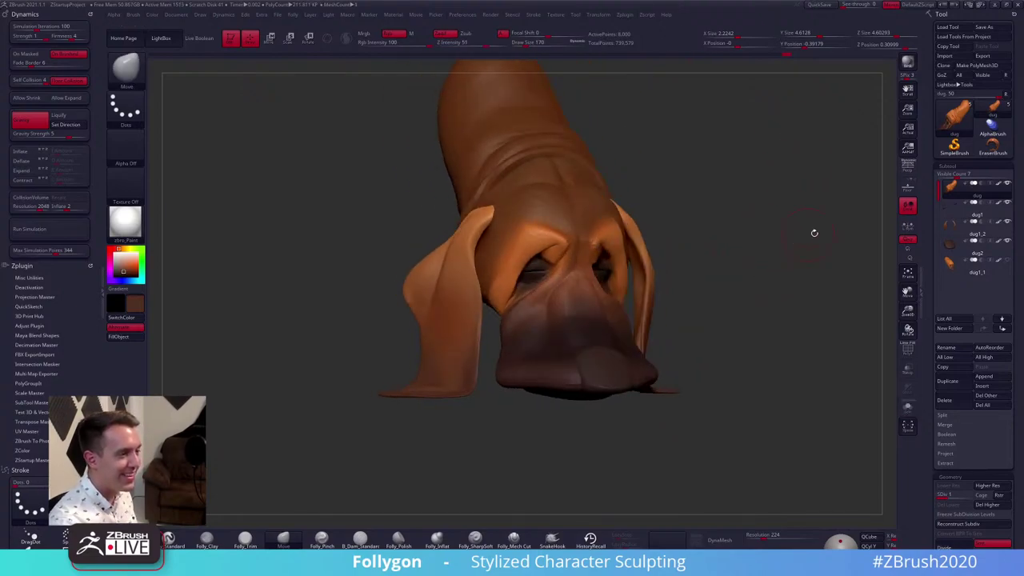
Turn on the perspective view, frame the whole head, and quick-save the project
{"action": "left_click", "coordinate": [908, 167]}
{"action": "left_click_drag", "start_coordinate": [753, 232], "coordinate": [747, 229], "text": "alt"}
{"action": "left_click", "coordinate": [819, 5]}
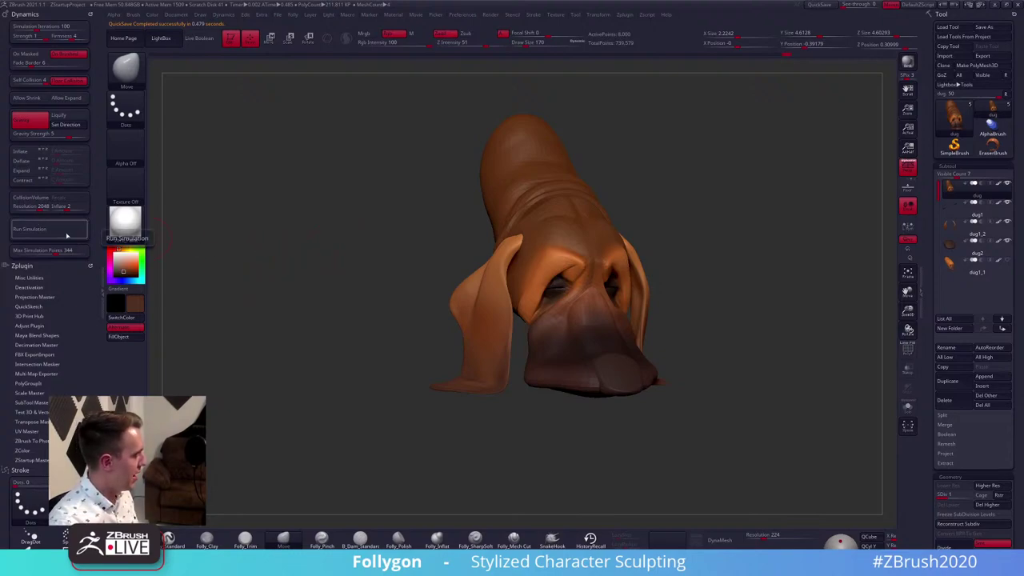
Run the gravity simulation on the unmasked brow area, stop it, and compare the head before and after
{"action": "left_click", "coordinate": [67, 235]}
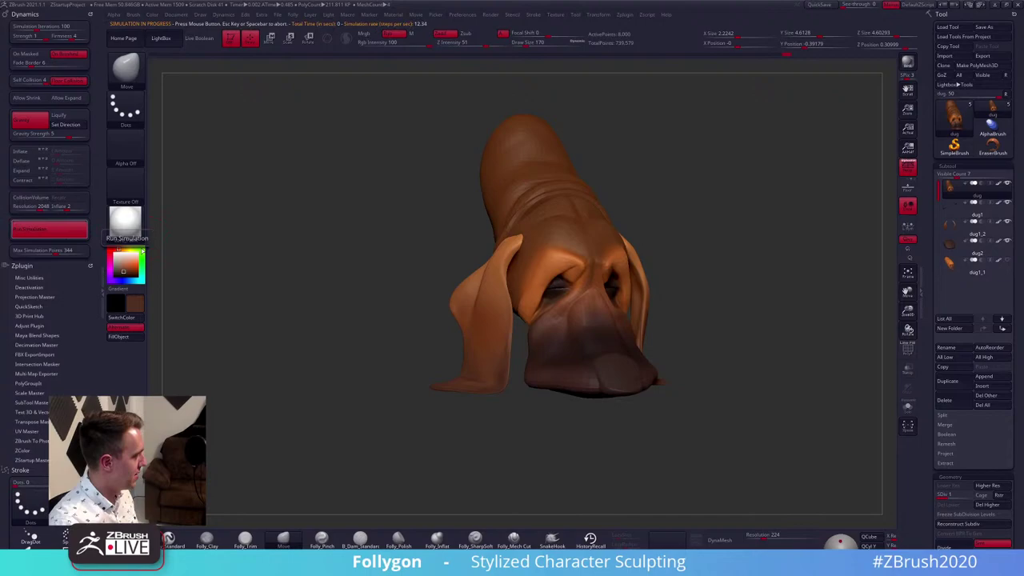
{"action": "left_click", "coordinate": [349, 276]}
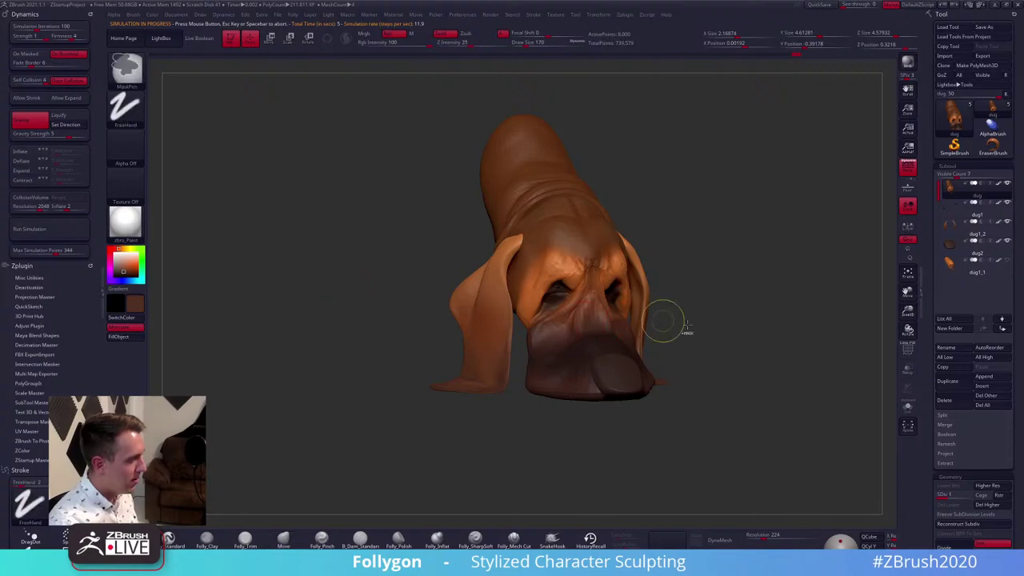
{"action": "key", "text": "ctrl+z"}
{"action": "key", "text": "ctrl+shift+z"}
Check the head at a higher subdivision level, drop back to level 1, and undo the brow gravity simulation
{"action": "left_click_drag", "start_coordinate": [700, 306], "coordinate": [660, 308]}
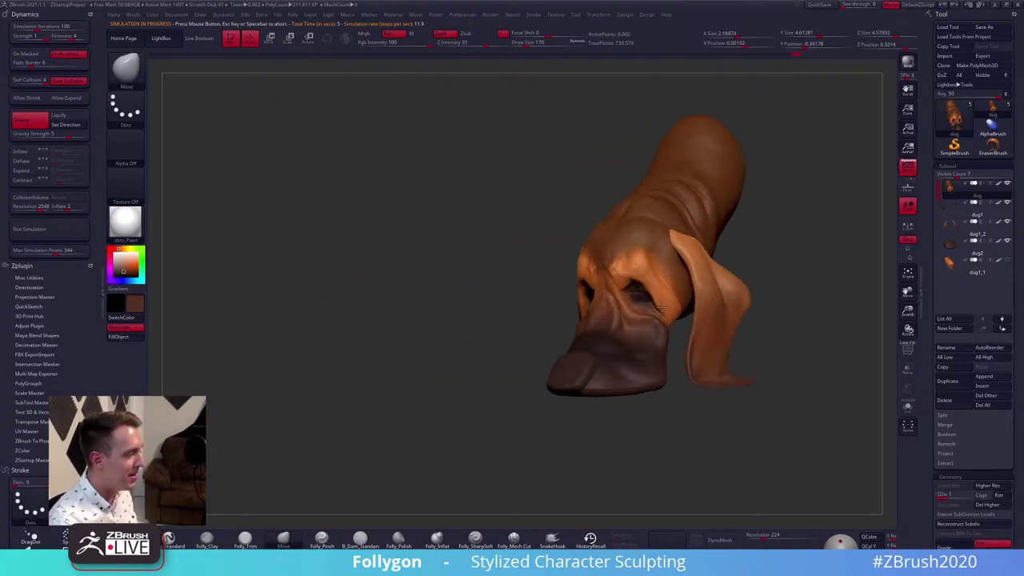
{"action": "mouse_move", "coordinate": [702, 339]}
{"action": "left_mouse_down"}
{"action": "mouse_move", "coordinate": [806, 392]}
{"action": "mouse_move", "coordinate": [817, 430]}
{"action": "left_mouse_up"}
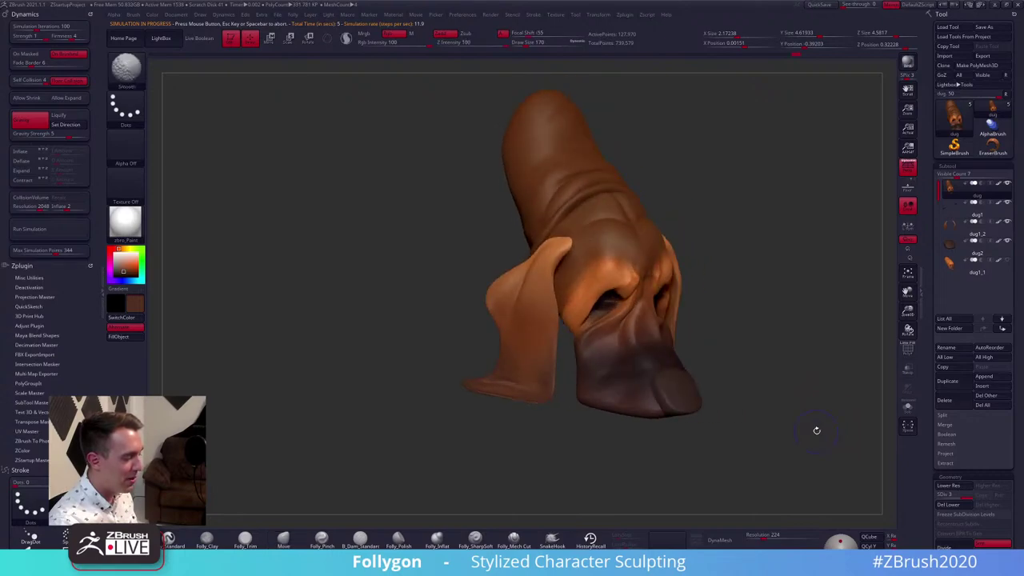
{"action": "key", "text": "shift+z"}
{"action": "key", "text": "shift+d"}
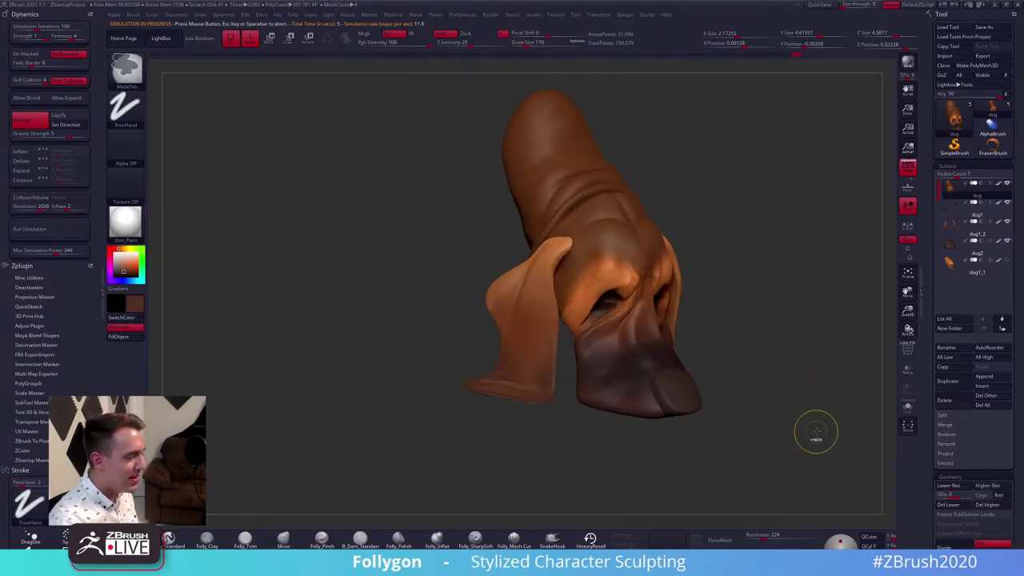
{"action": "key", "text": "ctrl+z"}
Set the draw size to 96 and mask the bridge of the muzzle up to the inner corners of the eyes
{"action": "mouse_move", "coordinate": [676, 367]}
{"action": "right_mouse_down"}
{"action": "mouse_move", "coordinate": [647, 352]}
{"action": "mouse_move", "coordinate": [634, 317]}
{"action": "right_mouse_up"}
{"action": "mouse_move", "coordinate": [634, 317]}
{"action": "left_mouse_down", "text": "ctrl"}
{"action": "mouse_move", "coordinate": [629, 277]}
{"action": "mouse_move", "coordinate": [593, 341]}
{"action": "mouse_move", "coordinate": [629, 354]}
{"action": "left_mouse_up", "text": "ctrl"}
{"action": "key", "text": "space"}
{"action": "key", "text": "ctrl+z"}
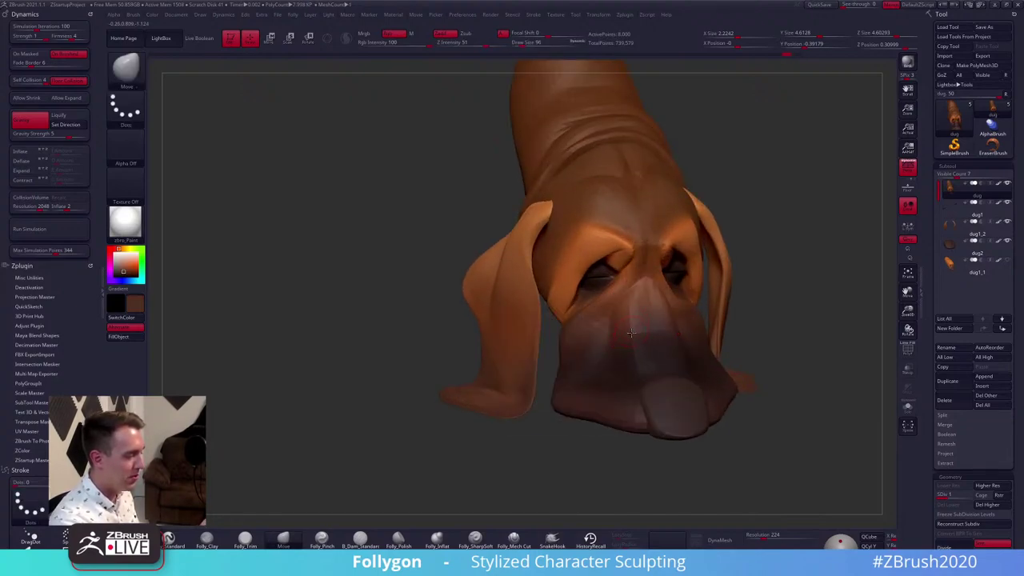
{"action": "right_click_drag", "start_coordinate": [657, 322], "coordinate": [642, 315]}
{"action": "mouse_move", "coordinate": [642, 316]}
{"action": "left_mouse_down", "text": "ctrl"}
{"action": "mouse_move", "coordinate": [642, 285]}
{"action": "mouse_move", "coordinate": [607, 333]}
{"action": "mouse_move", "coordinate": [661, 317]}
{"action": "left_mouse_up", "text": "ctrl"}
{"action": "right_click_drag", "start_coordinate": [661, 325], "coordinate": [612, 321]}
{"action": "mouse_move", "coordinate": [677, 319]}
{"action": "left_mouse_down", "text": "ctrl"}
{"action": "mouse_move", "coordinate": [690, 314]}
{"action": "mouse_move", "coordinate": [700, 340]}
{"action": "left_mouse_up", "text": "ctrl"}
{"action": "key", "text": "space"}
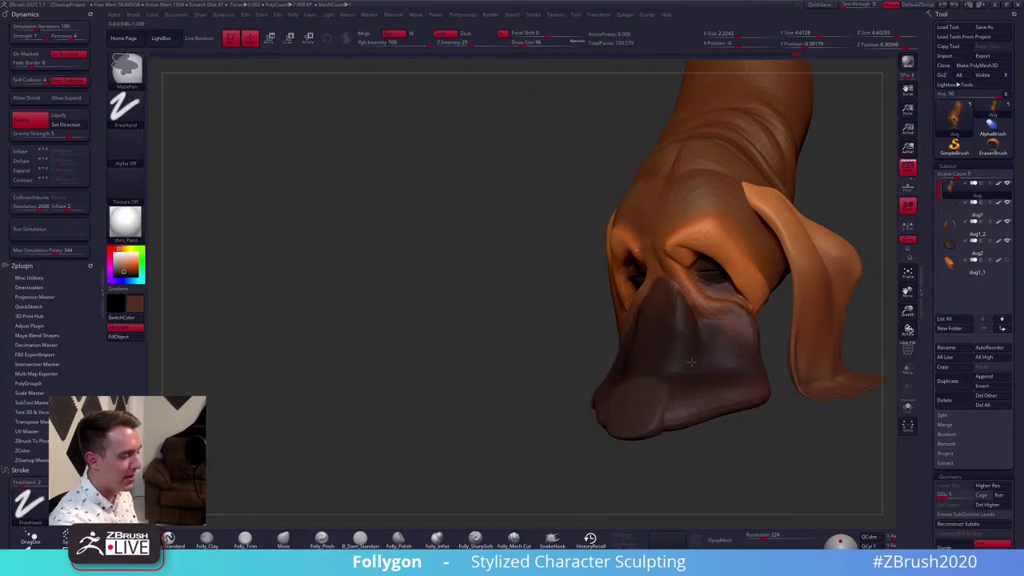
Raise the head to subdivision level 2, unmask the inner brow area, and check the mesh with PolyFrame
{"action": "right_click_drag", "start_coordinate": [730, 362], "coordinate": [635, 364]}
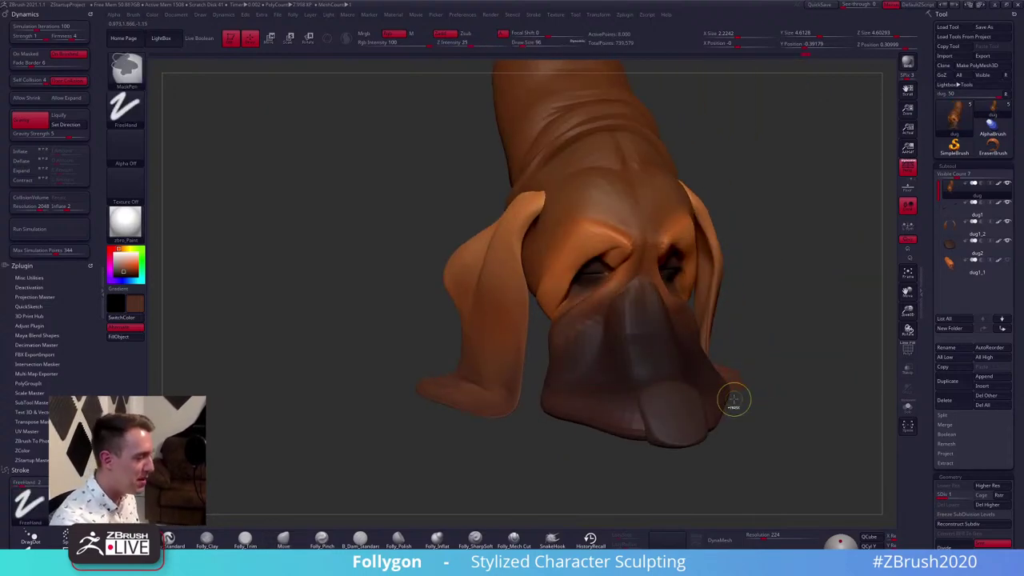
{"action": "key", "text": "d"}
{"action": "right_click_drag", "start_coordinate": [767, 423], "coordinate": [716, 415]}
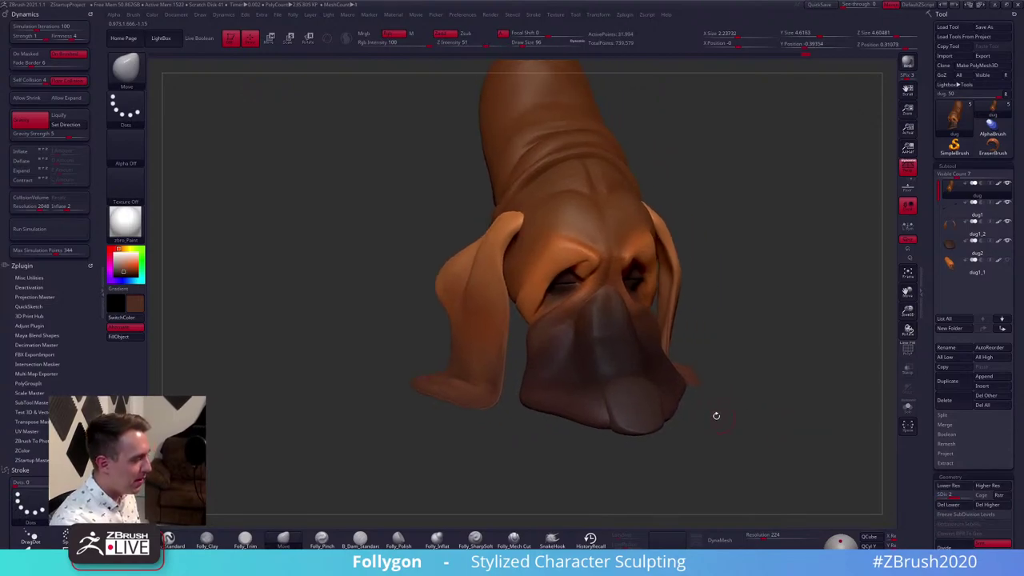
{"action": "right_click_drag", "start_coordinate": [602, 261], "coordinate": [600, 252]}
{"action": "left_click_drag", "start_coordinate": [599, 251], "coordinate": [554, 240], "text": "ctrl+alt"}
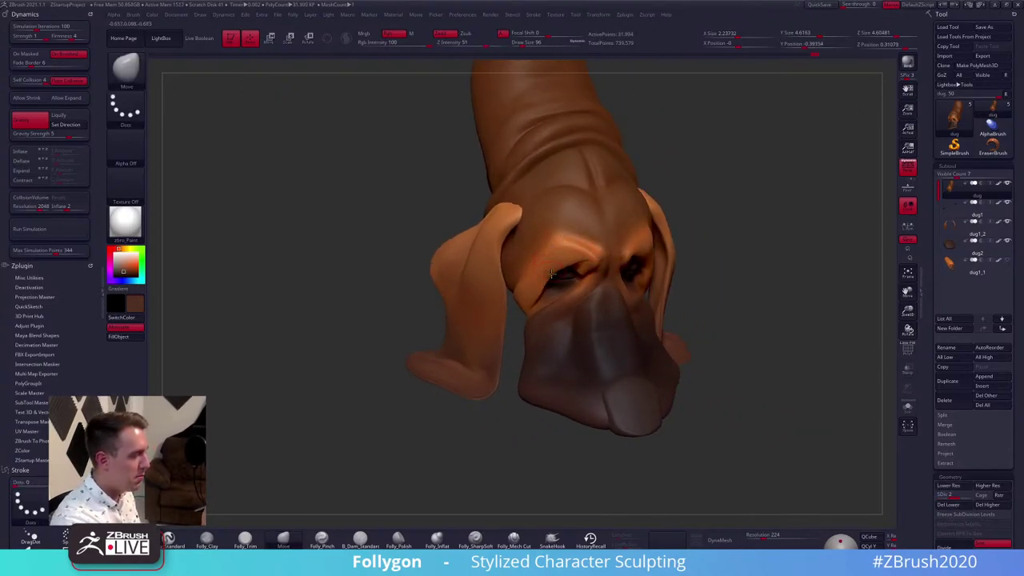
{"action": "key", "text": "shift+f"}
{"action": "key", "text": "shift+f"}
{"action": "mouse_move", "coordinate": [604, 279]}
{"action": "right_mouse_down"}
{"action": "mouse_move", "coordinate": [645, 249]}
{"action": "mouse_move", "coordinate": [632, 266]}
{"action": "mouse_move", "coordinate": [641, 271]}
{"action": "right_mouse_up"}
{"action": "key", "text": "shift+f"}
{"action": "key", "text": "shift+f"}
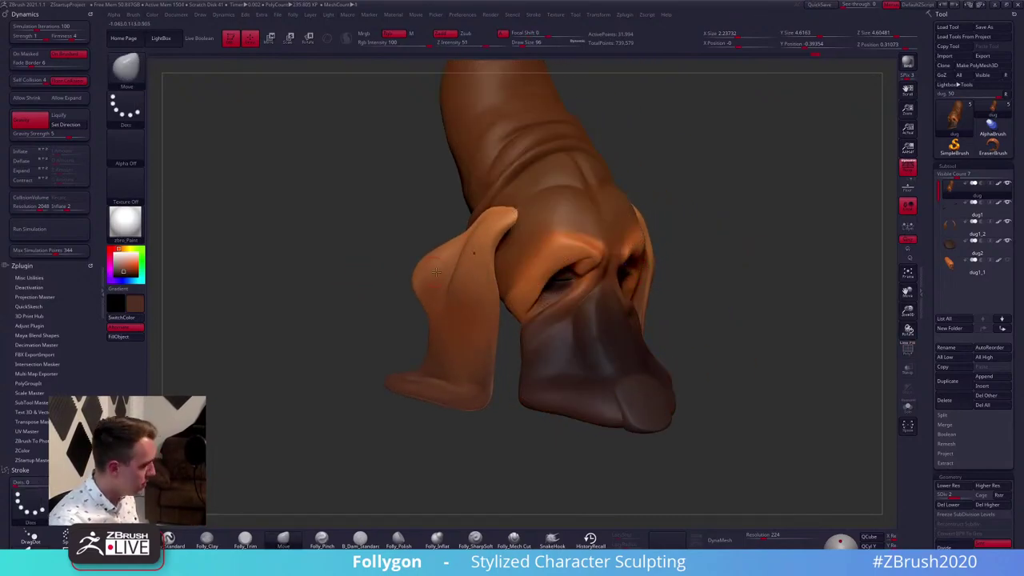
Turn on Inflate for the dynamics simulation with an amount of 1
{"action": "right_click_drag", "start_coordinate": [436, 272], "coordinate": [289, 219]}
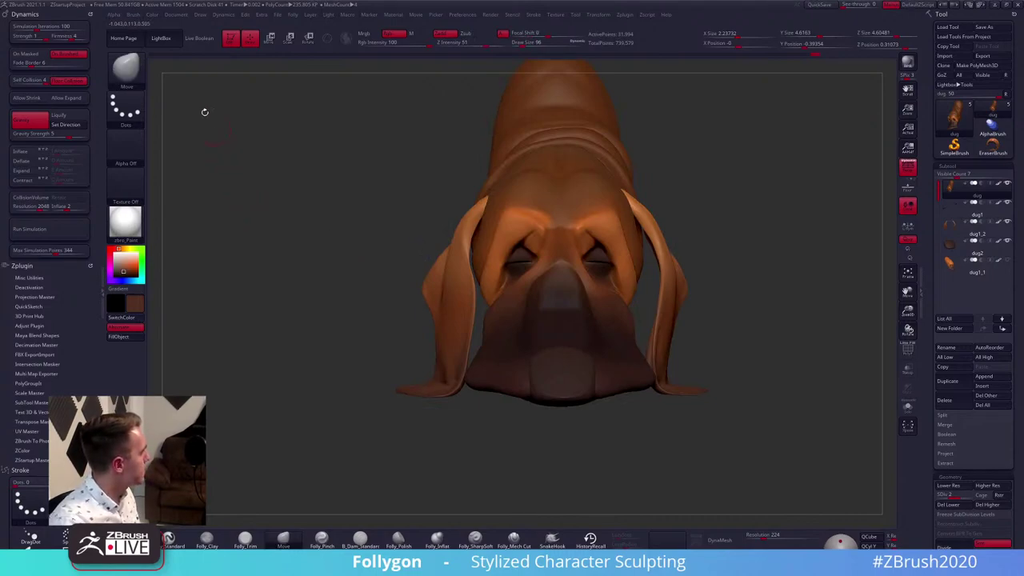
{"action": "right_click_drag", "start_coordinate": [425, 201], "coordinate": [337, 240]}
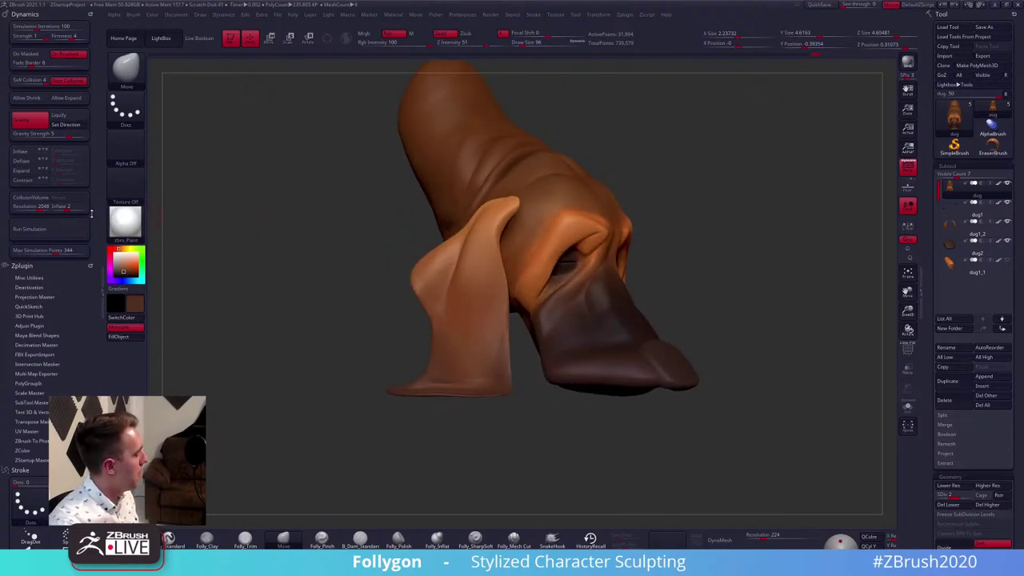
{"action": "left_click", "coordinate": [30, 150]}
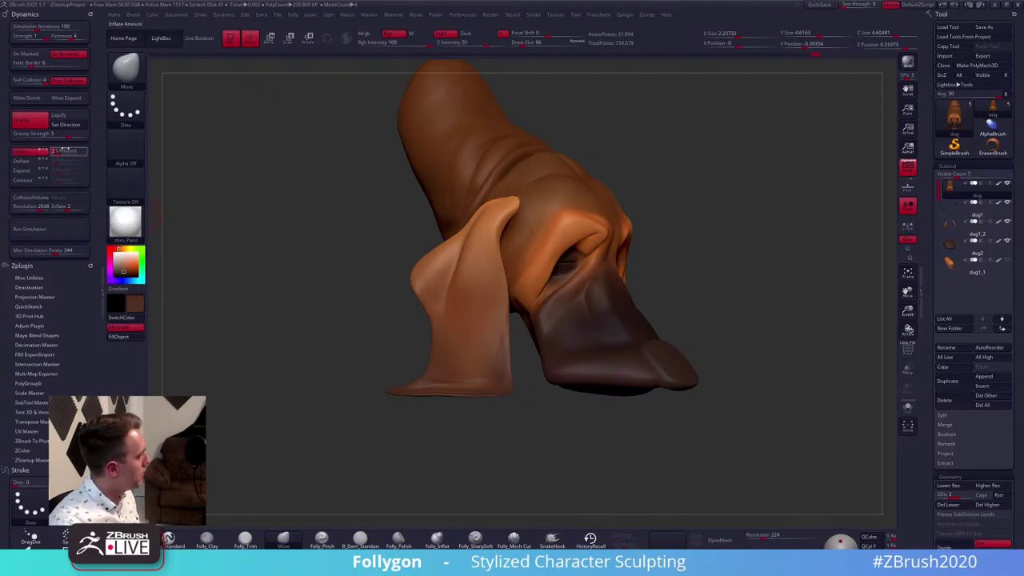
Try the gravity simulation with inflation on the unmasked brow area and inspect the head from several sides
{"action": "left_click", "coordinate": [64, 230]}
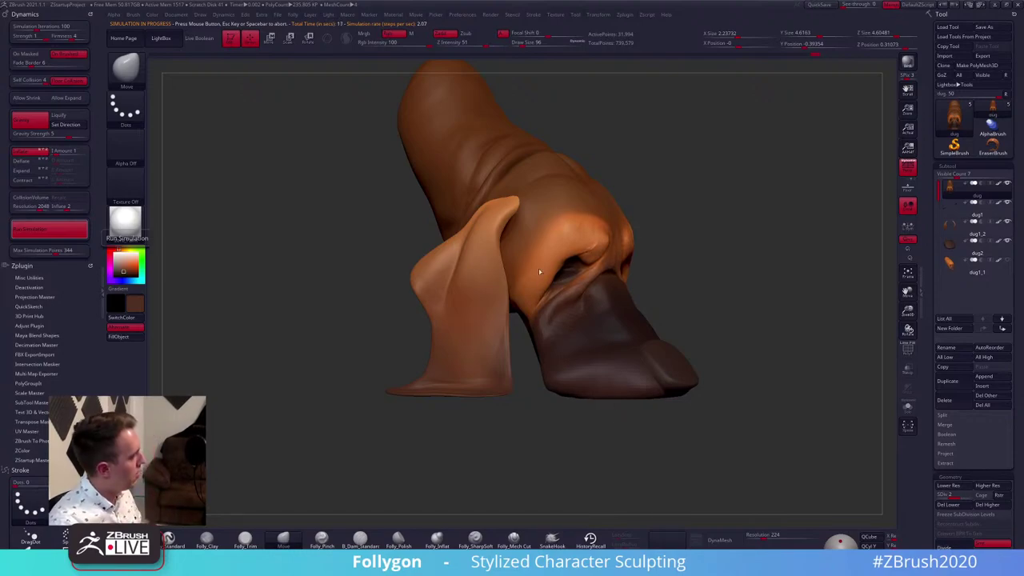
{"action": "left_click", "coordinate": [361, 227]}
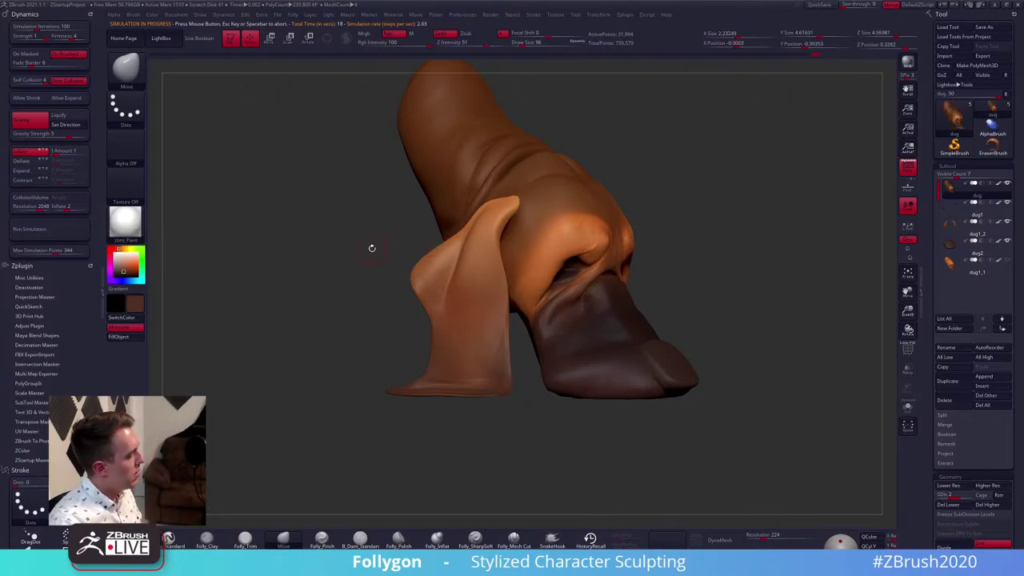
{"action": "left_click_drag", "start_coordinate": [372, 248], "coordinate": [354, 247]}
{"action": "right_click_drag", "start_coordinate": [501, 252], "coordinate": [575, 296]}
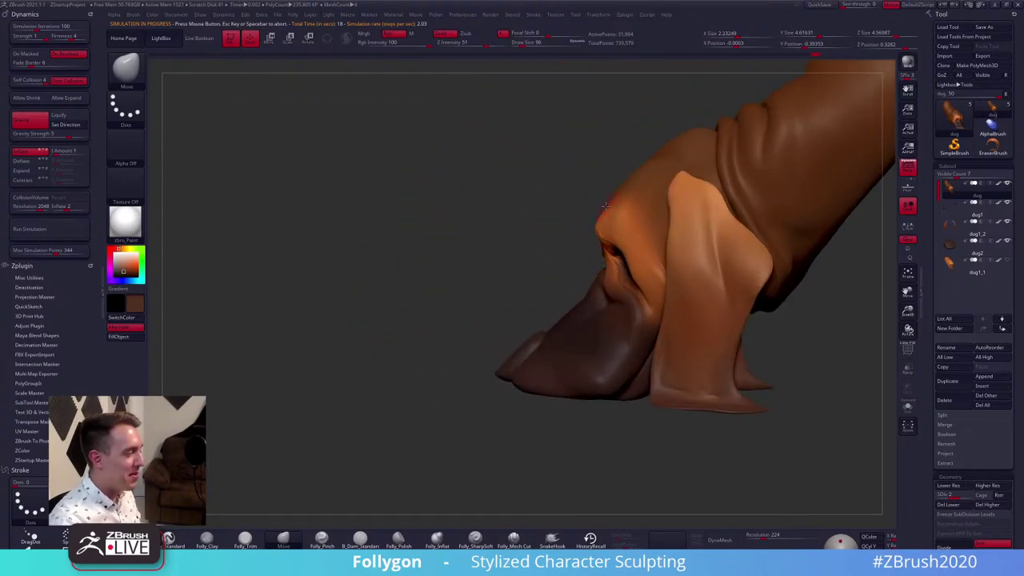
{"action": "left_click_drag", "start_coordinate": [606, 206], "coordinate": [782, 290]}
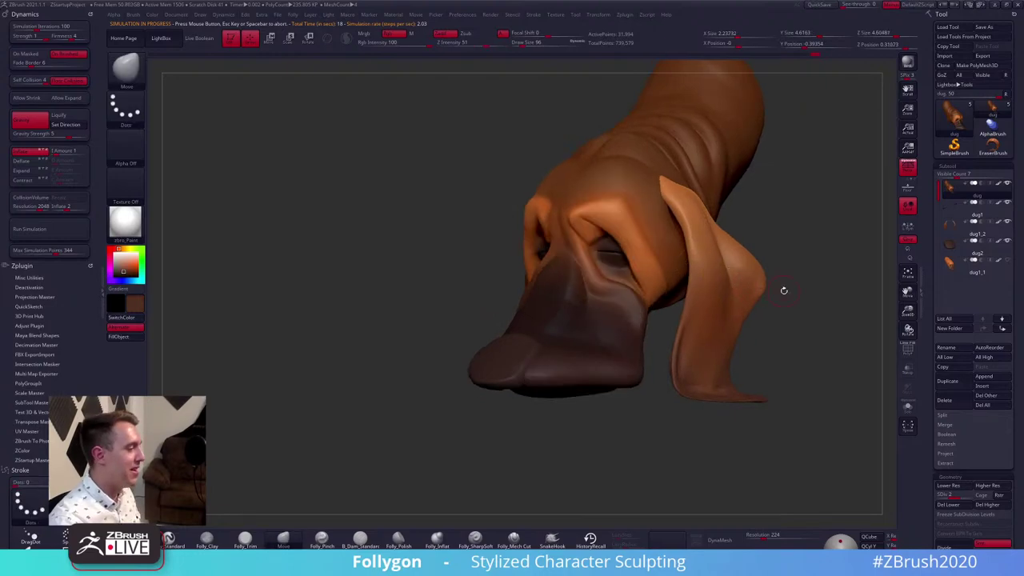
Set the draw size to 81 and mask the forehead down to the brow ridges, isolating the head subtool
{"action": "key", "text": "space"}
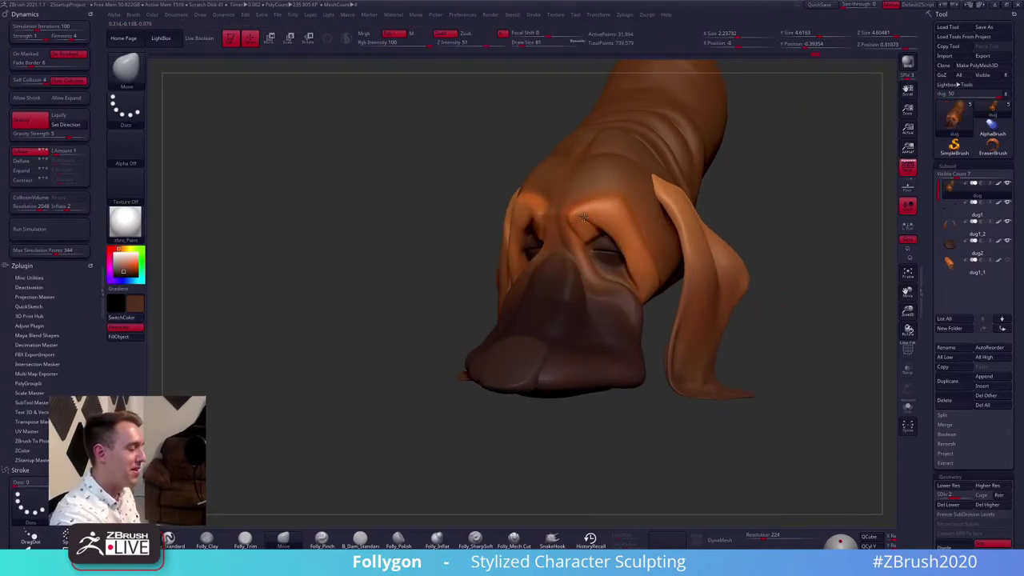
{"action": "mouse_move", "coordinate": [552, 215]}
{"action": "left_mouse_down", "text": "ctrl"}
{"action": "mouse_move", "coordinate": [621, 200]}
{"action": "mouse_move", "coordinate": [603, 191]}
{"action": "left_mouse_up", "text": "ctrl"}
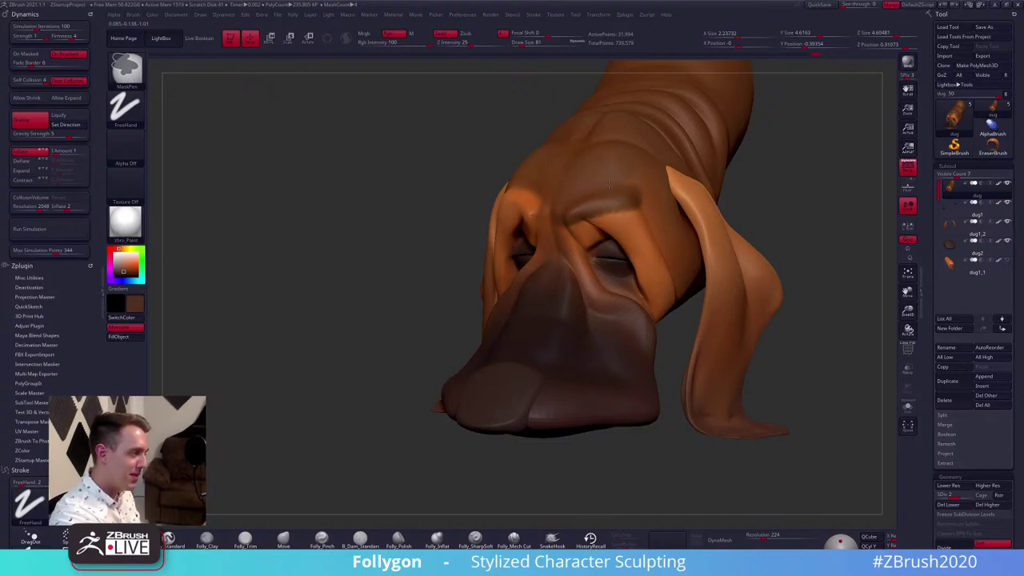
{"action": "right_click_drag", "start_coordinate": [631, 183], "coordinate": [583, 184]}
{"action": "mouse_move", "coordinate": [618, 192]}
{"action": "left_mouse_down", "text": "ctrl"}
{"action": "mouse_move", "coordinate": [685, 301]}
{"action": "mouse_move", "coordinate": [662, 203]}
{"action": "left_mouse_up", "text": "ctrl"}
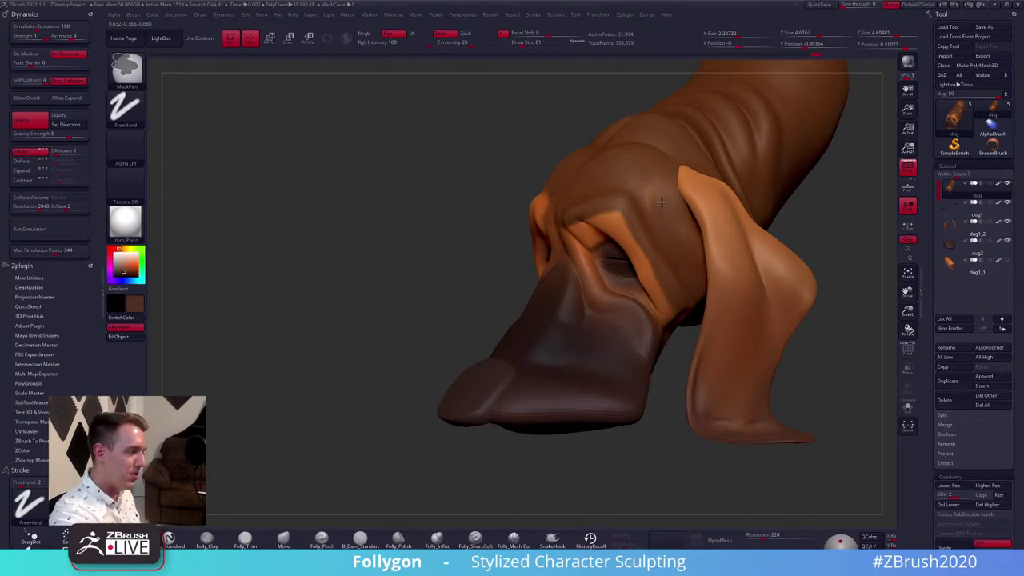
{"action": "key", "text": "alt+s"}
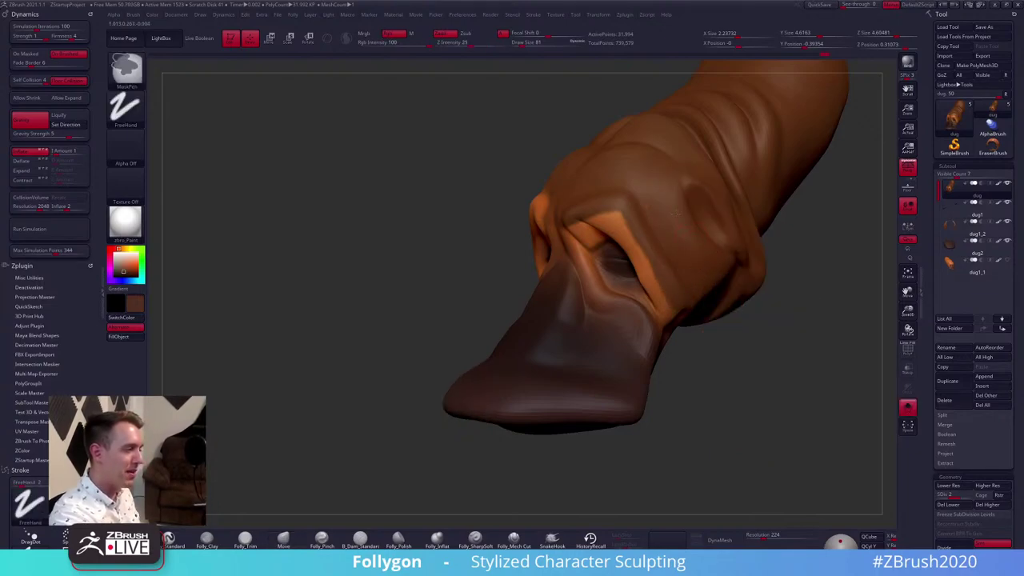
{"action": "right_click_drag", "start_coordinate": [600, 172], "coordinate": [740, 186]}
{"action": "mouse_move", "coordinate": [588, 209]}
{"action": "left_mouse_down", "text": "ctrl"}
{"action": "mouse_move", "coordinate": [576, 190]}
{"action": "mouse_move", "coordinate": [526, 173]}
{"action": "left_mouse_up", "text": "ctrl"}
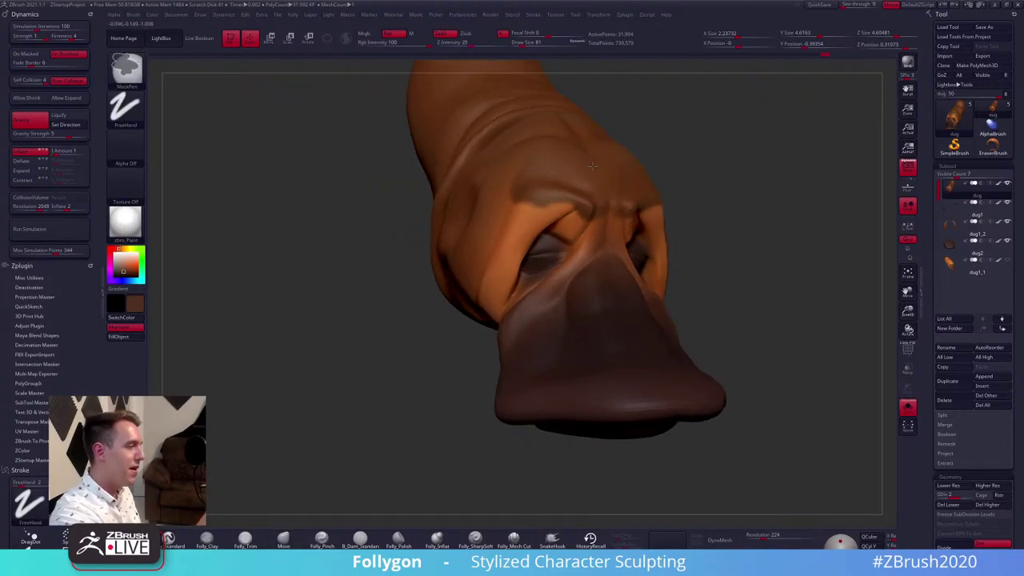
Mask the muzzle from the side with a lasso selection and invert the mask
{"action": "right_click_drag", "start_coordinate": [505, 173], "coordinate": [569, 311]}
{"action": "key", "text": "ctrl+f"}
{"action": "left_click", "coordinate": [589, 496], "text": "ctrl"}
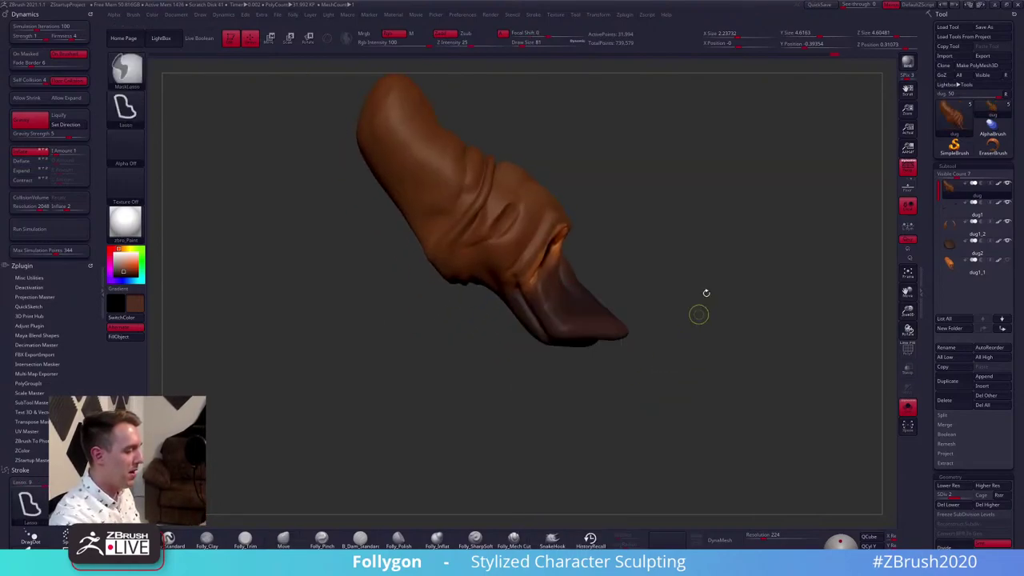
{"action": "mouse_move", "coordinate": [616, 279]}
{"action": "left_mouse_down", "text": "ctrl"}
{"action": "mouse_move", "coordinate": [521, 428]}
{"action": "mouse_move", "coordinate": [707, 352]}
{"action": "left_mouse_up", "text": "ctrl"}
{"action": "right_click_drag", "start_coordinate": [681, 417], "coordinate": [659, 322]}
{"action": "left_click", "coordinate": [693, 287], "text": "ctrl"}
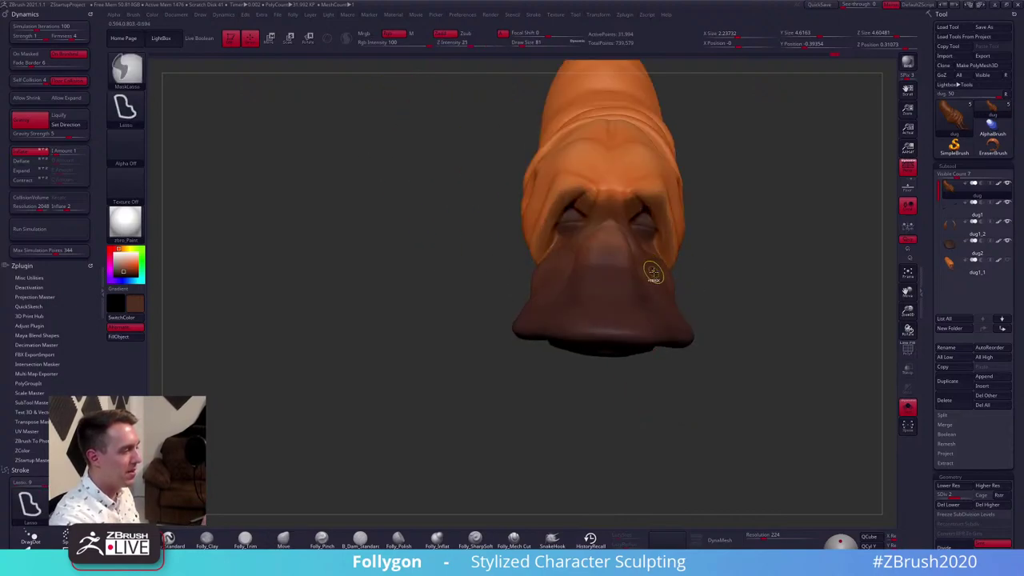
Switch back to the MaskPen, invert the mask again to free the brows, and set the draw size to 74
{"action": "right_click_drag", "start_coordinate": [652, 261], "coordinate": [647, 227], "text": "ctrl"}
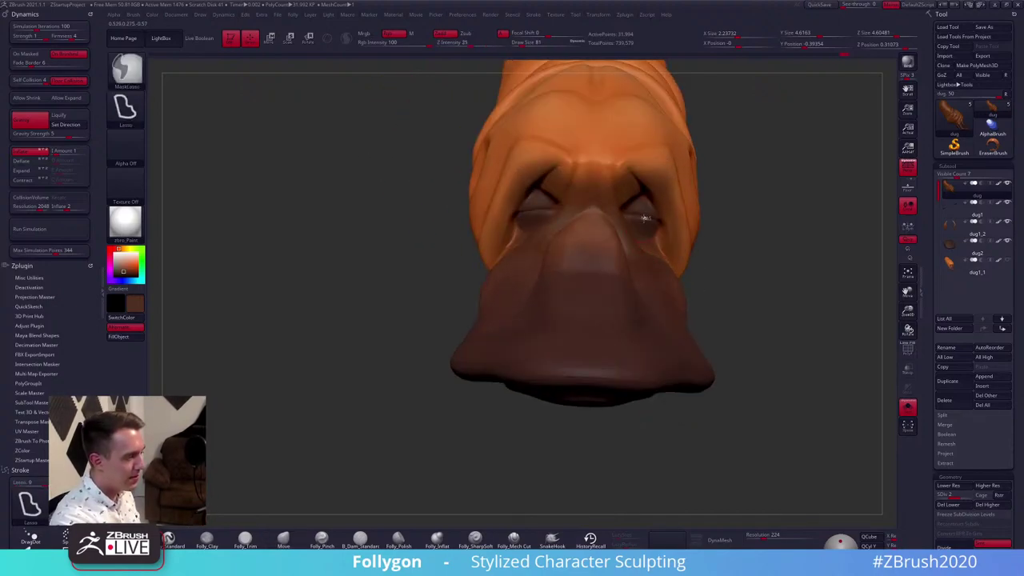
{"action": "key", "text": "ctrl+m"}
{"action": "left_click", "coordinate": [651, 423], "text": "ctrl"}
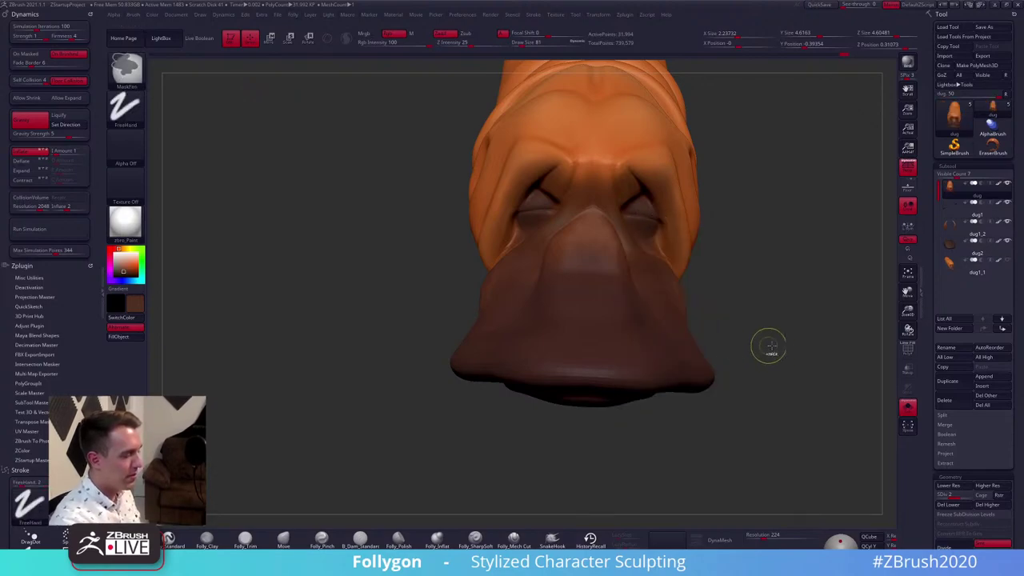
{"action": "left_click", "coordinate": [771, 348], "text": "ctrl"}
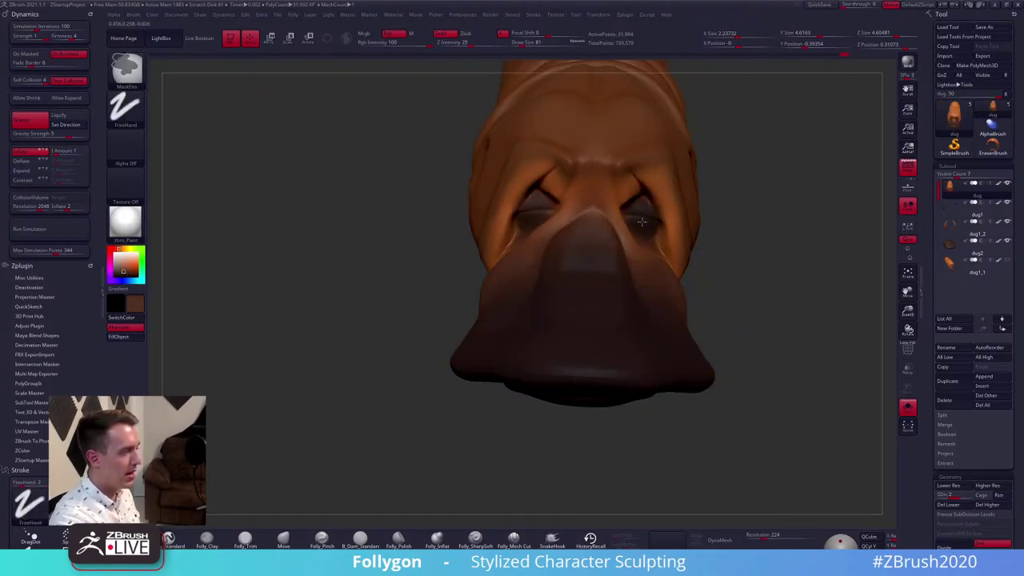
{"action": "right_click", "coordinate": [647, 213]}
{"action": "mouse_move", "coordinate": [644, 225]}
{"action": "right_mouse_down"}
{"action": "mouse_move", "coordinate": [646, 213]}
{"action": "mouse_move", "coordinate": [642, 233]}
{"action": "right_mouse_up"}
{"action": "key", "text": "ctrl"}
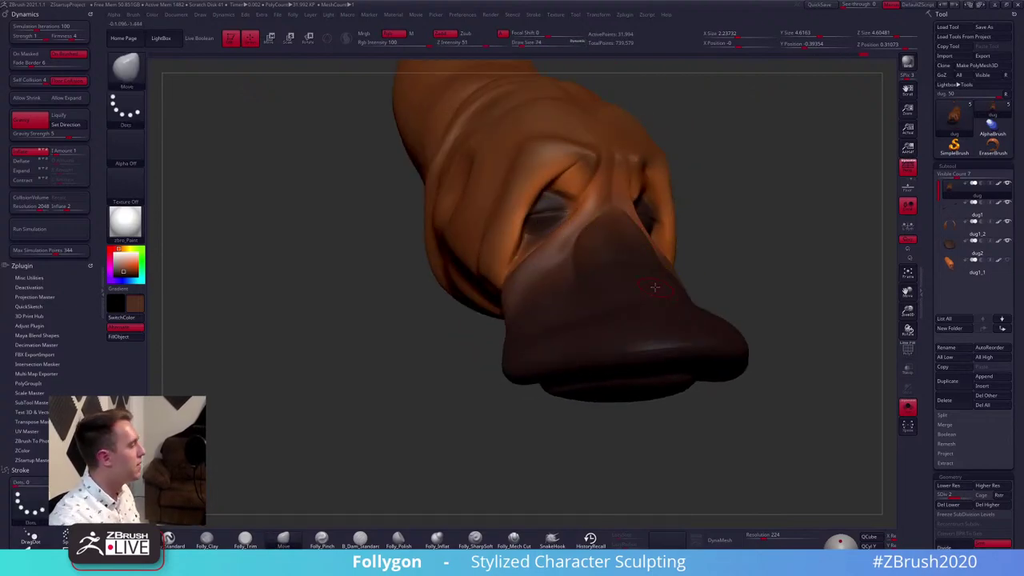
Run the gravity simulation with inflation on the isolated head, then clear the mask and show the other subtools
{"action": "right_click_drag", "start_coordinate": [433, 242], "coordinate": [315, 304], "text": "shift"}
{"action": "left_click", "coordinate": [49, 229]}
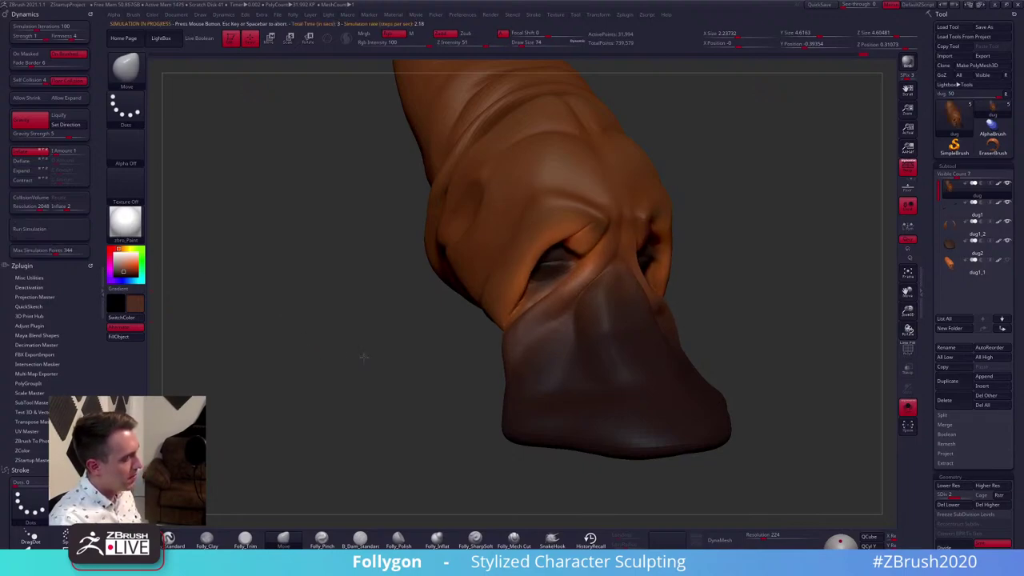
{"action": "mouse_move", "coordinate": [316, 350]}
{"action": "right_mouse_down"}
{"action": "mouse_move", "coordinate": [343, 348]}
{"action": "mouse_move", "coordinate": [445, 378]}
{"action": "mouse_move", "coordinate": [466, 369]}
{"action": "mouse_move", "coordinate": [524, 403]}
{"action": "mouse_move", "coordinate": [544, 376]}
{"action": "mouse_move", "coordinate": [527, 376]}
{"action": "mouse_move", "coordinate": [662, 366]}
{"action": "mouse_move", "coordinate": [687, 387]}
{"action": "mouse_move", "coordinate": [773, 360]}
{"action": "mouse_move", "coordinate": [732, 393]}
{"action": "mouse_move", "coordinate": [743, 388]}
{"action": "right_mouse_up"}
{"action": "key", "text": "ctrl"}
{"action": "key", "text": "ctrl"}
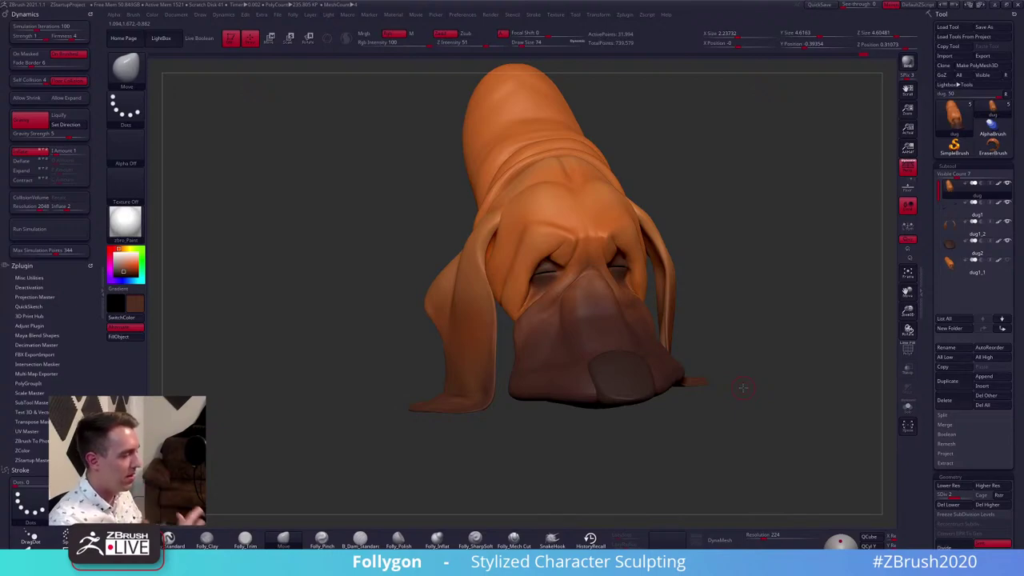
Collapse the left tray, show the reference drawing in Spotlight, and shrink and place it beside the head for comparison
{"action": "right_click_drag", "start_coordinate": [736, 448], "coordinate": [692, 459]}
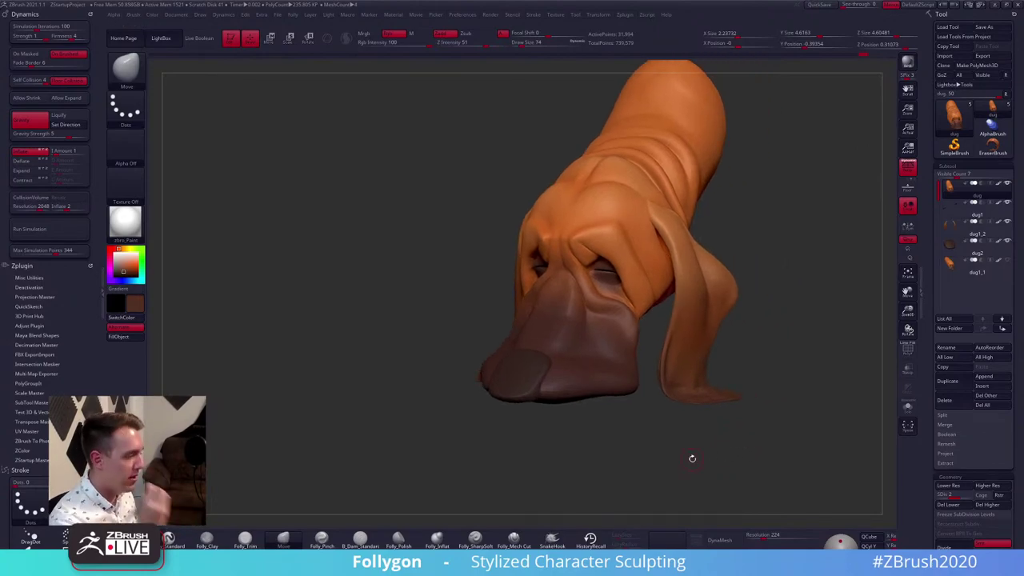
{"action": "right_click_drag", "start_coordinate": [663, 402], "coordinate": [697, 429]}
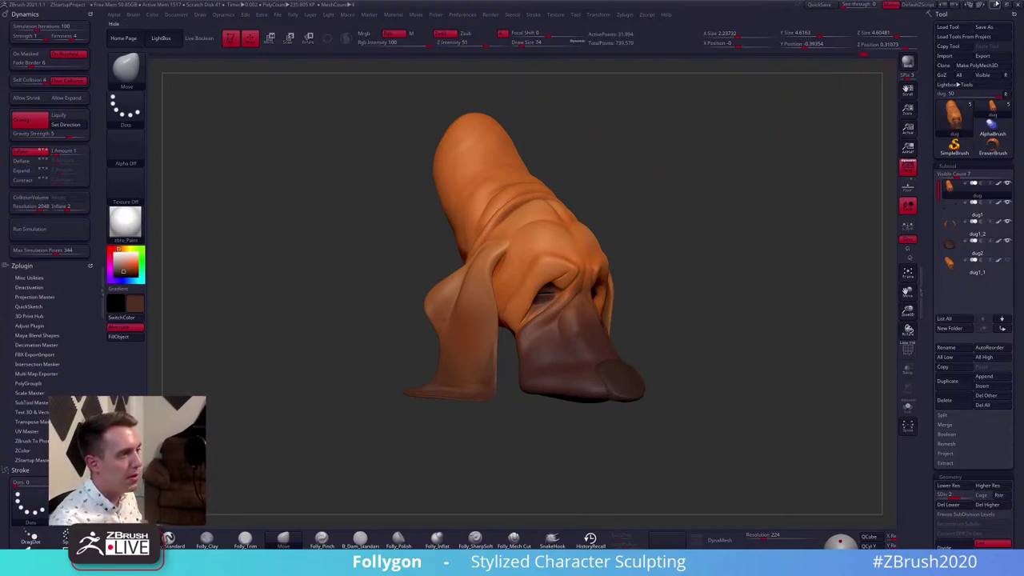
{"action": "left_click_drag", "start_coordinate": [720, 364], "coordinate": [360, 400]}
{"action": "right_click_drag", "start_coordinate": [601, 363], "coordinate": [654, 365]}
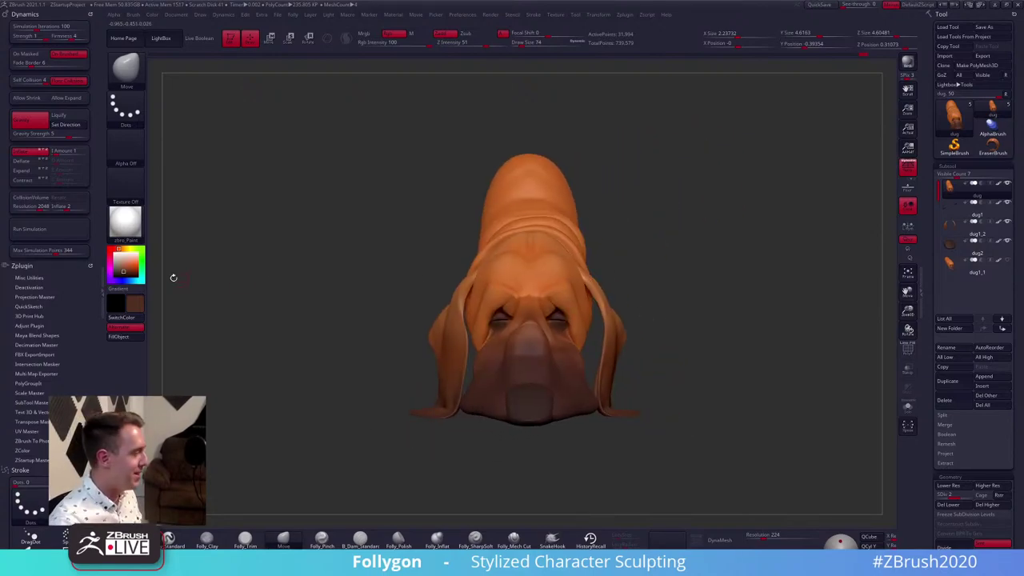
{"action": "left_click", "coordinate": [103, 293]}
{"action": "key", "text": "shift+z"}
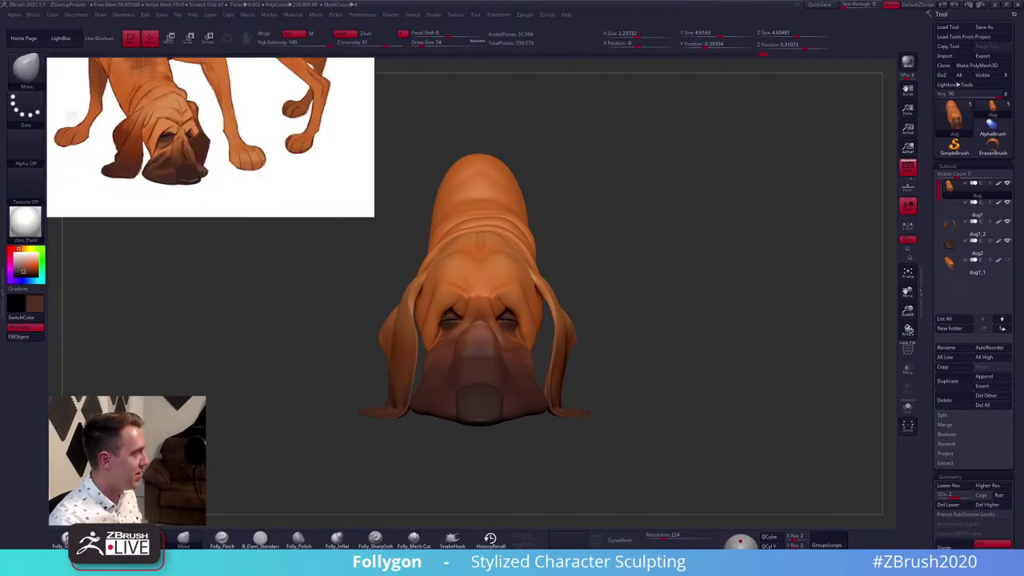
{"action": "left_click_drag", "start_coordinate": [206, 196], "coordinate": [255, 309]}
{"action": "key", "text": "z"}
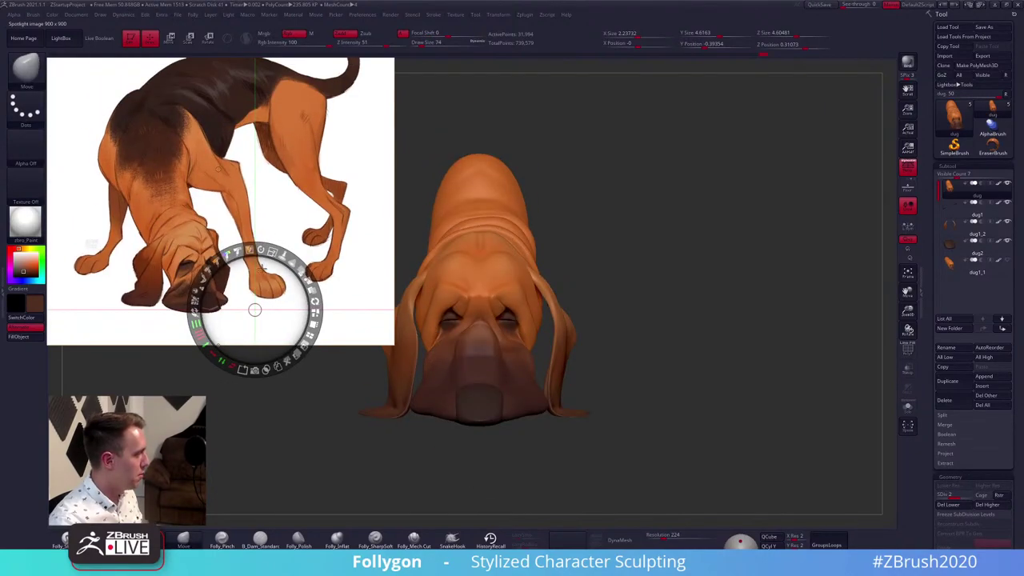
{"action": "left_click_drag", "start_coordinate": [272, 251], "coordinate": [281, 226]}
{"action": "key", "text": "z"}
{"action": "left_click_drag", "start_coordinate": [588, 353], "coordinate": [575, 329]}
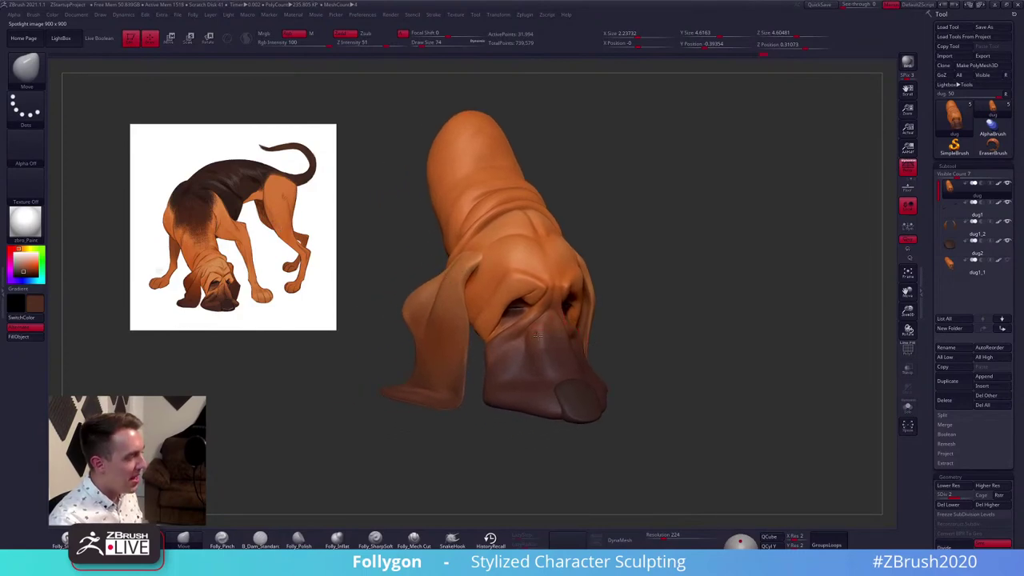
Turn the hound's head to face front and hide the reference drawing in Spotlight
{"action": "mouse_move", "coordinate": [576, 389]}
{"action": "left_mouse_down"}
{"action": "mouse_move", "coordinate": [556, 385]}
{"action": "mouse_move", "coordinate": [591, 379]}
{"action": "mouse_move", "coordinate": [574, 389]}
{"action": "left_mouse_up"}
{"action": "right_click_drag", "start_coordinate": [575, 392], "coordinate": [684, 389]}
{"action": "key", "text": "z"}
{"action": "left_click_drag", "start_coordinate": [322, 282], "coordinate": [217, 176]}
{"action": "key", "text": "shift+z"}
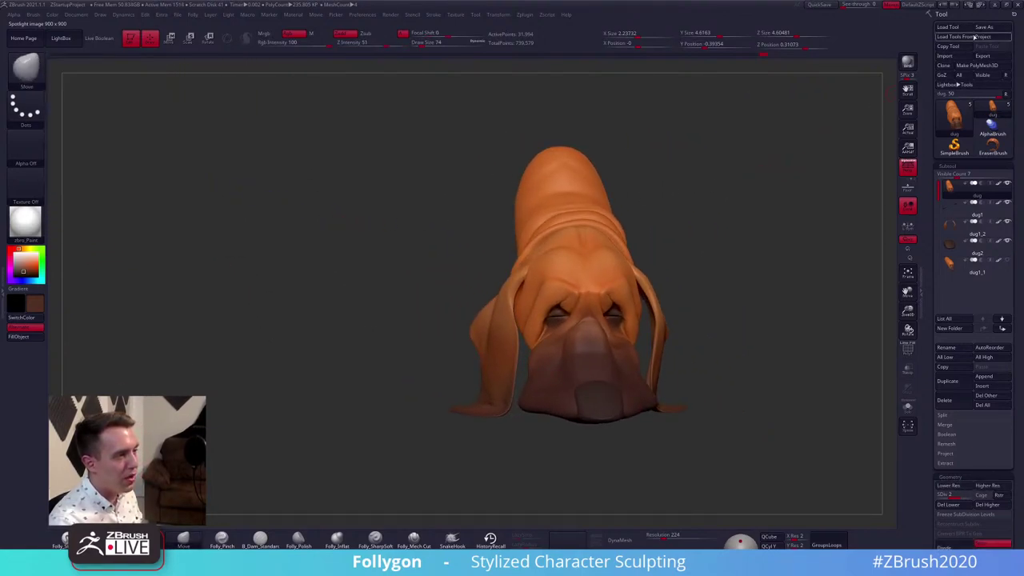
Switch to the web browser and look over the videos on the Follygon YouTube channel's home page
{"action": "left_click", "coordinate": [996, 5]}
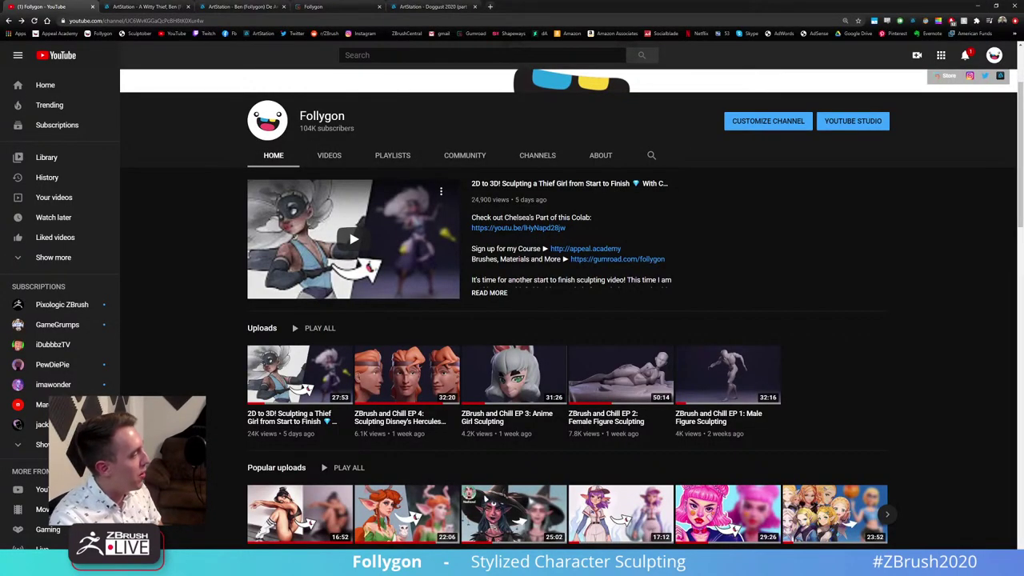
{"action": "double_click", "coordinate": [322, 116]}
{"action": "left_click", "coordinate": [405, 124]}
{"action": "double_click", "coordinate": [324, 116]}
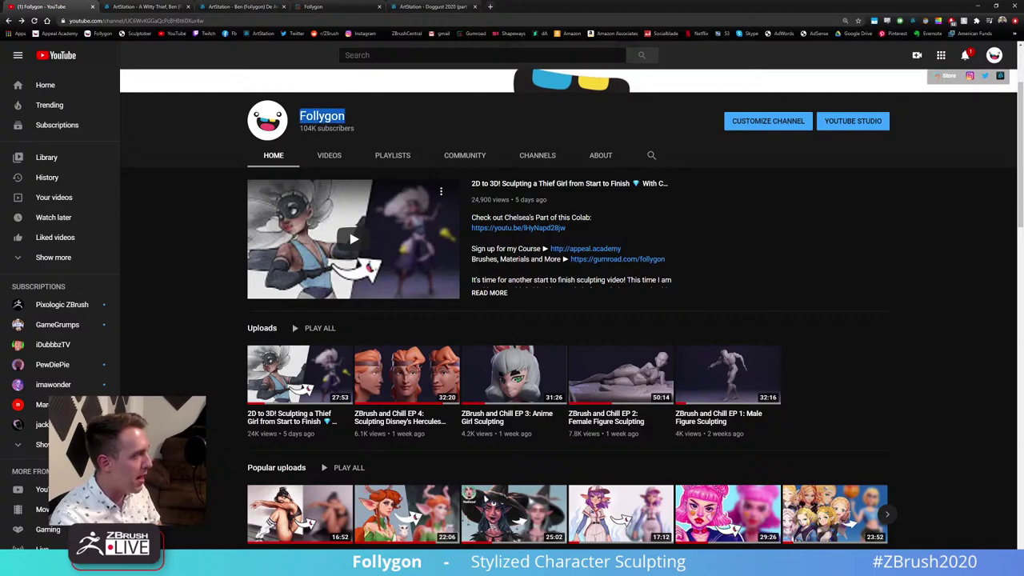
{"action": "left_click", "coordinate": [368, 103]}
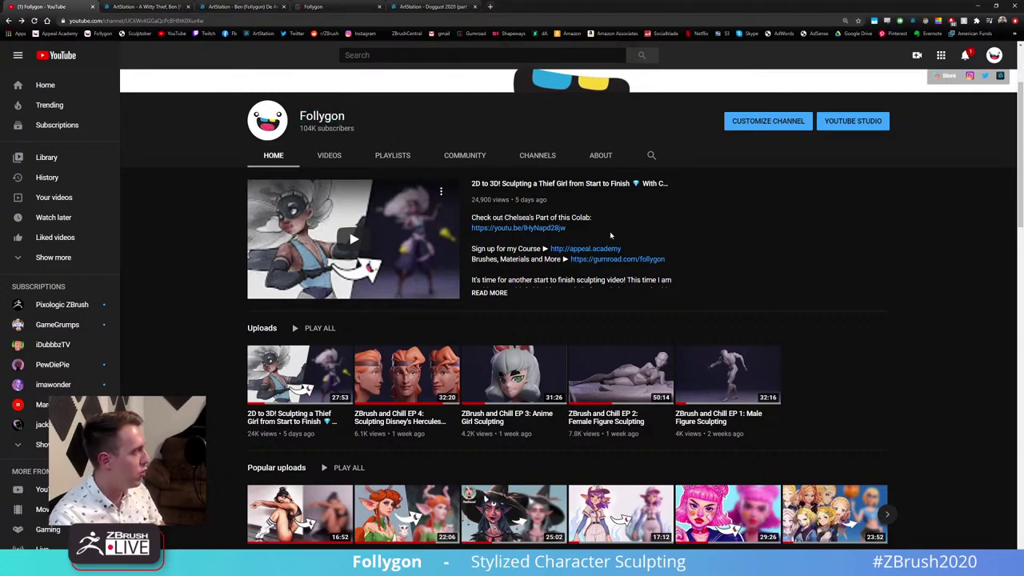
{"action": "scroll", "coordinate": [661, 339], "scroll_direction": "down", "scroll_amount": 1}
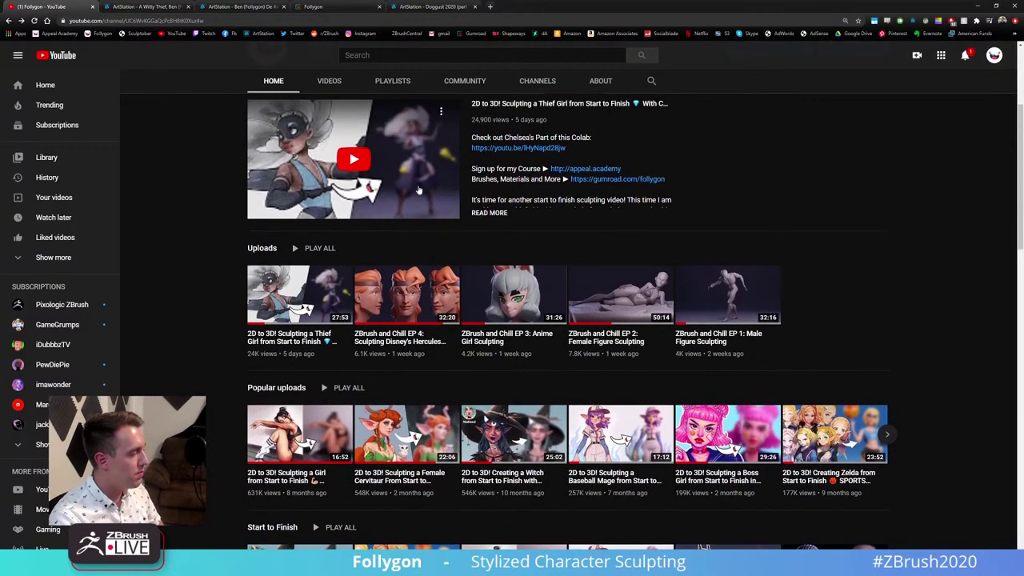
{"action": "scroll", "coordinate": [369, 408], "scroll_direction": "up", "scroll_amount": 3}
{"action": "scroll", "coordinate": [370, 407], "scroll_direction": "down", "scroll_amount": 2}
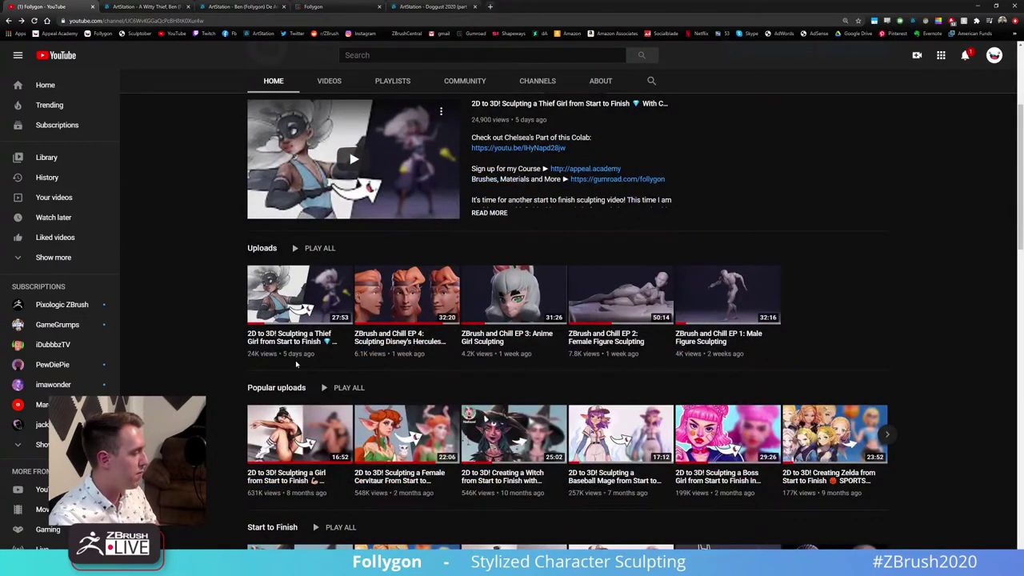
{"action": "scroll", "coordinate": [337, 240], "scroll_direction": "up", "scroll_amount": 1}
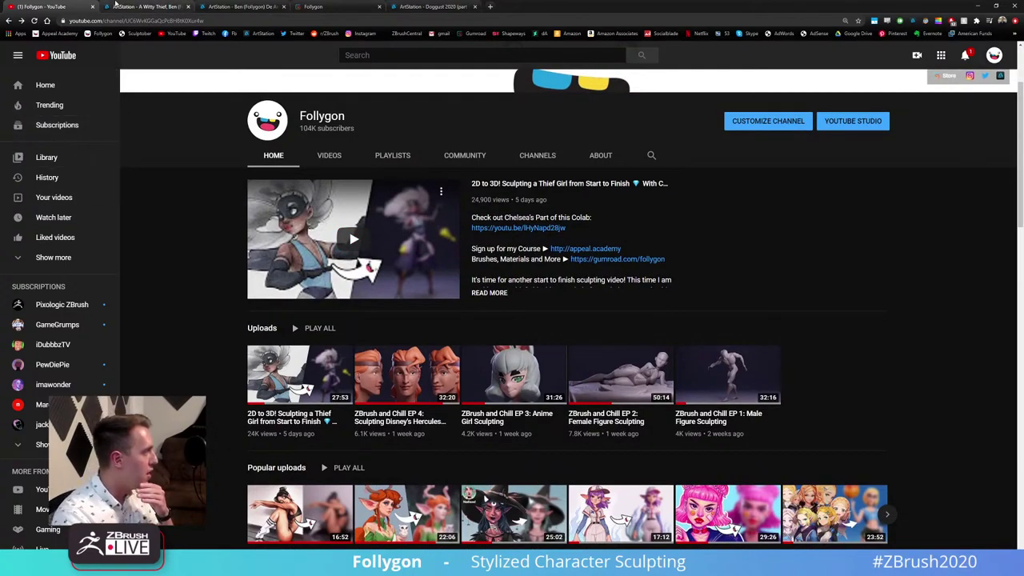
View the A Witty Thief artwork on ArtStation, close it, and show the Follygon product page on Gumroad
{"action": "left_click", "coordinate": [144, 6]}
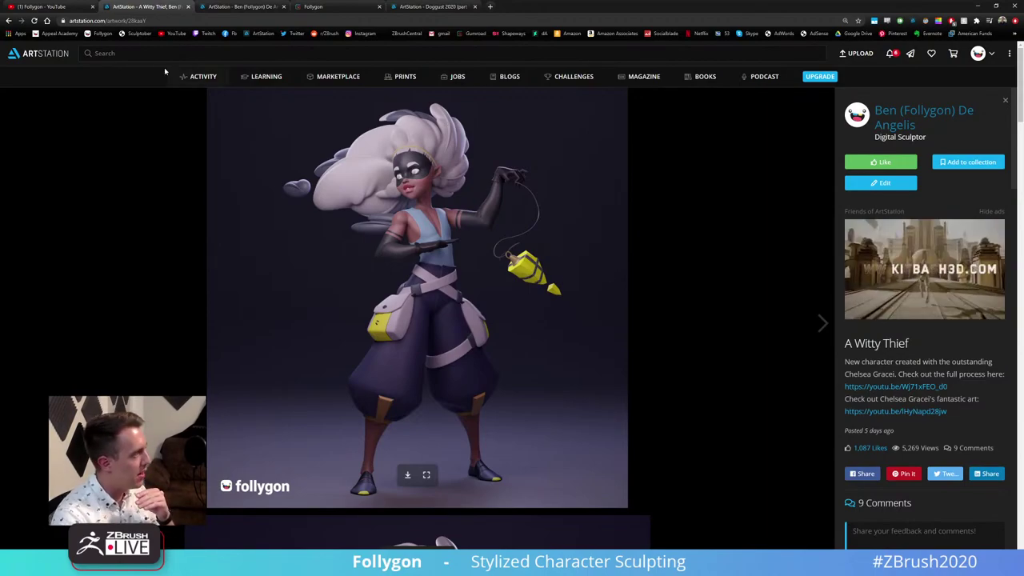
{"action": "left_click", "coordinate": [187, 6]}
{"action": "left_click", "coordinate": [228, 6]}
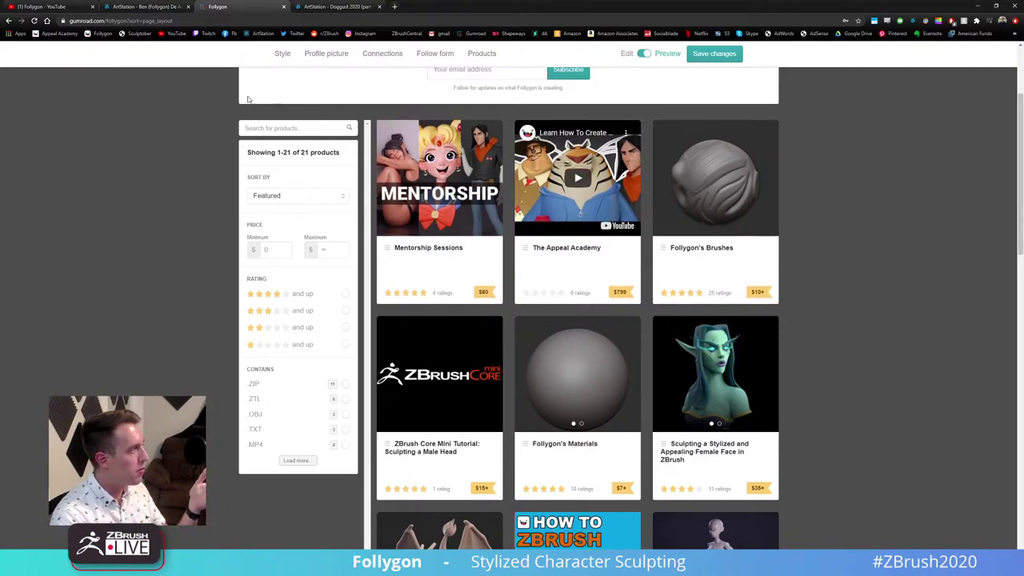
{"action": "left_click", "coordinate": [120, 20]}
{"action": "key", "text": "BackSpace"}
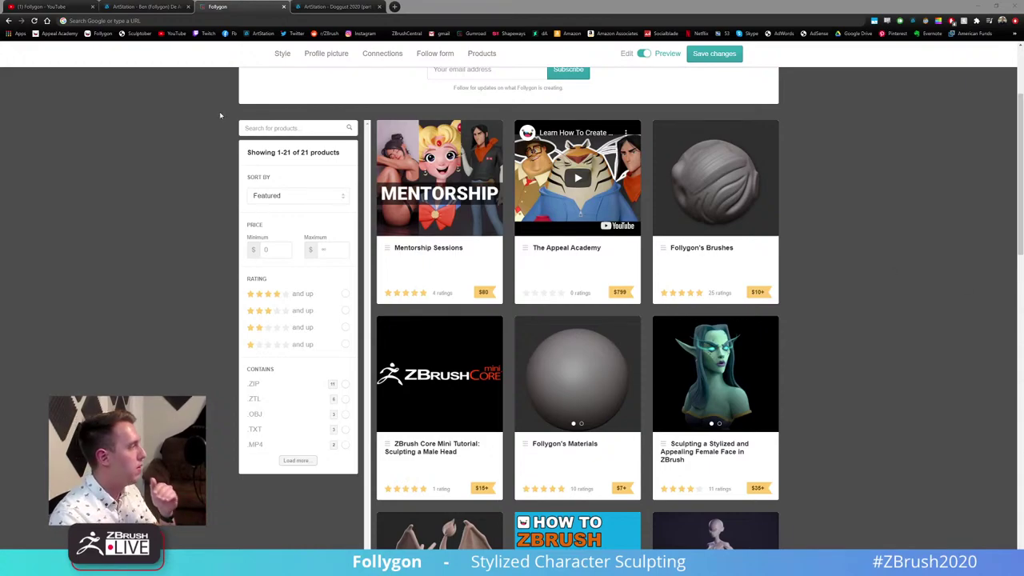
Open the Appeal Academy site separately and examine its Personal Mentorship and How Does It Work sections
{"action": "middle_click", "coordinate": [59, 34]}
{"action": "left_click", "coordinate": [426, 6]}
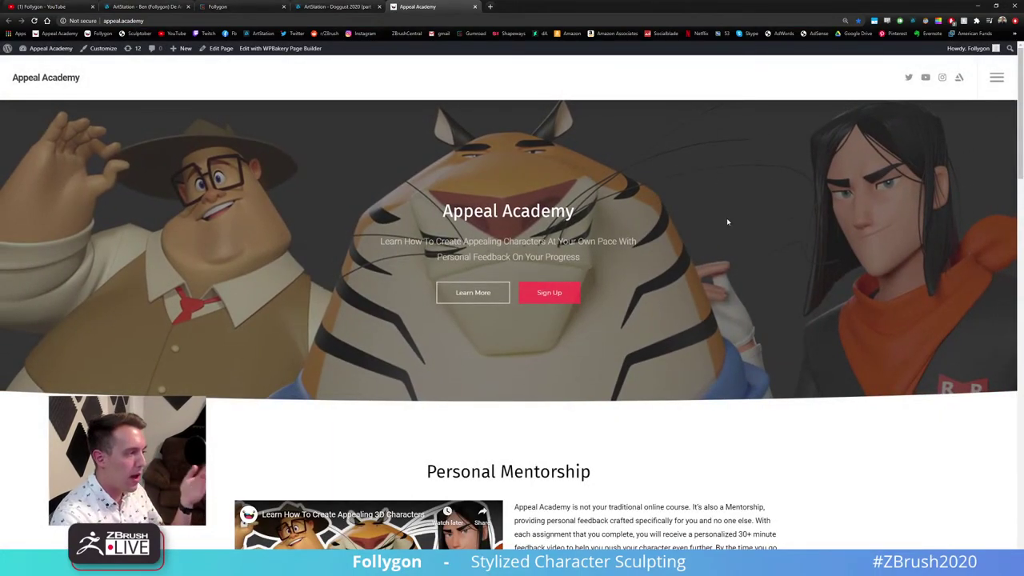
{"action": "scroll", "coordinate": [728, 222], "scroll_direction": "down", "scroll_amount": 3}
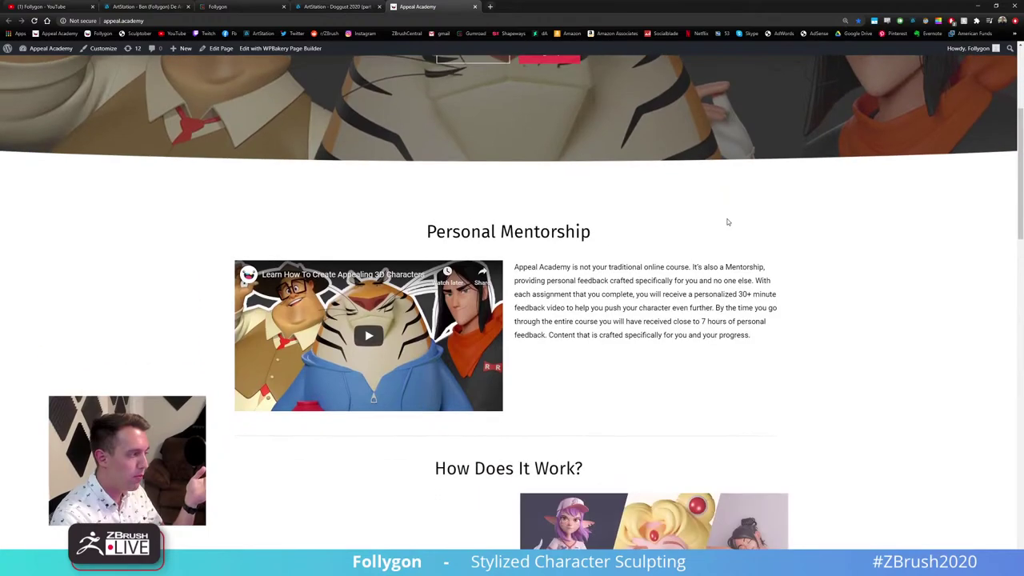
{"action": "scroll", "coordinate": [809, 229], "scroll_direction": "down", "scroll_amount": 3}
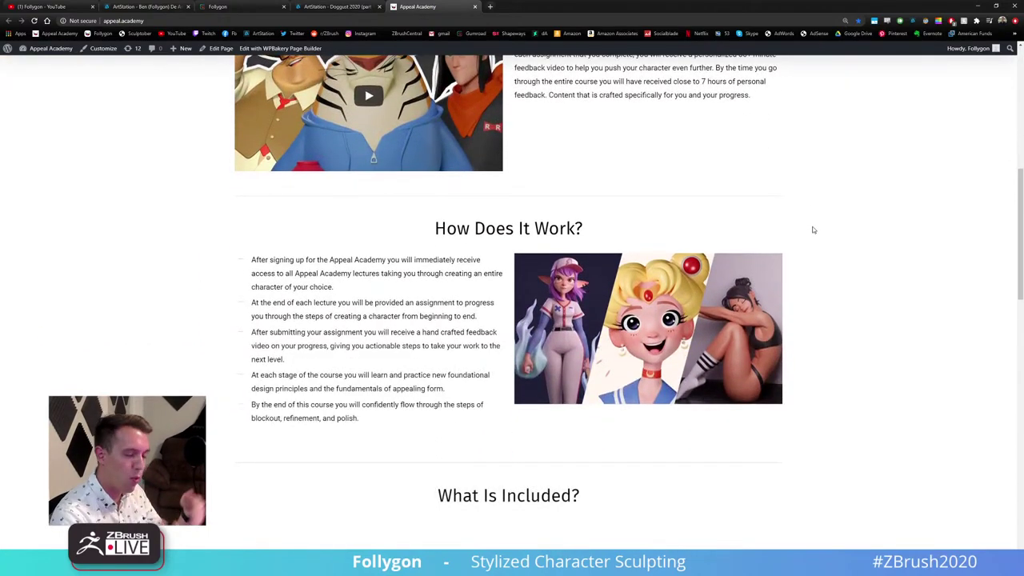
{"action": "scroll", "coordinate": [813, 229], "scroll_direction": "up", "scroll_amount": 6}
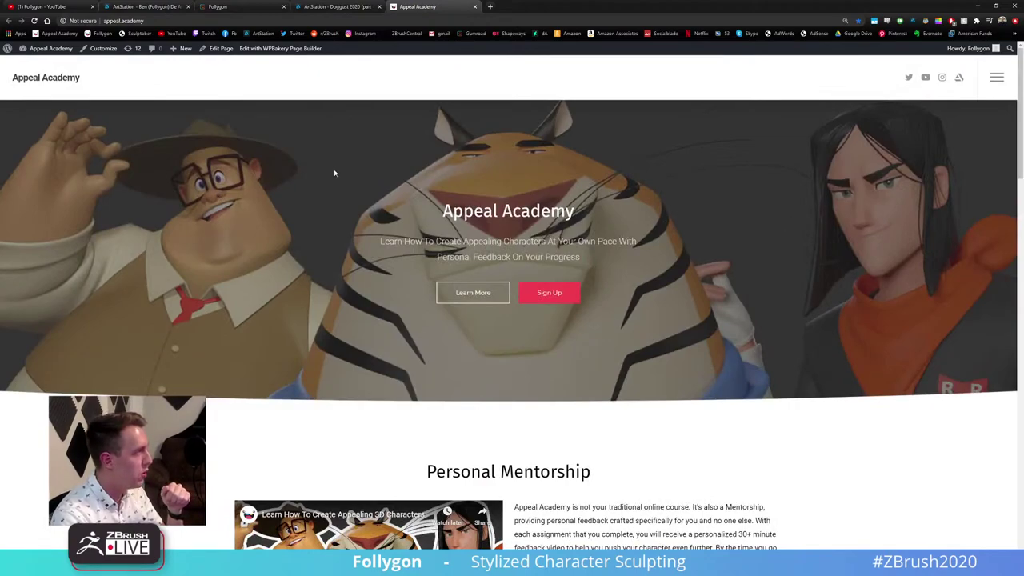
Close the Appeal Academy page and examine the sniffing hound drawing in Doggust 2020 (part 1) on ArtStation
{"action": "left_click", "coordinate": [474, 6]}
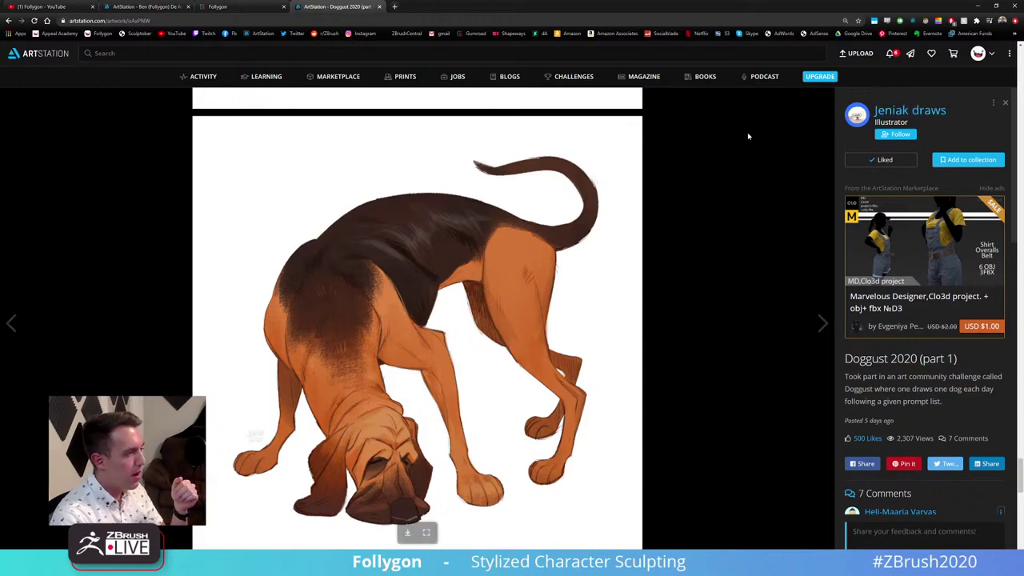
{"action": "scroll", "coordinate": [652, 191], "scroll_direction": "up", "scroll_amount": 5}
{"action": "scroll", "coordinate": [632, 196], "scroll_direction": "down", "scroll_amount": 6}
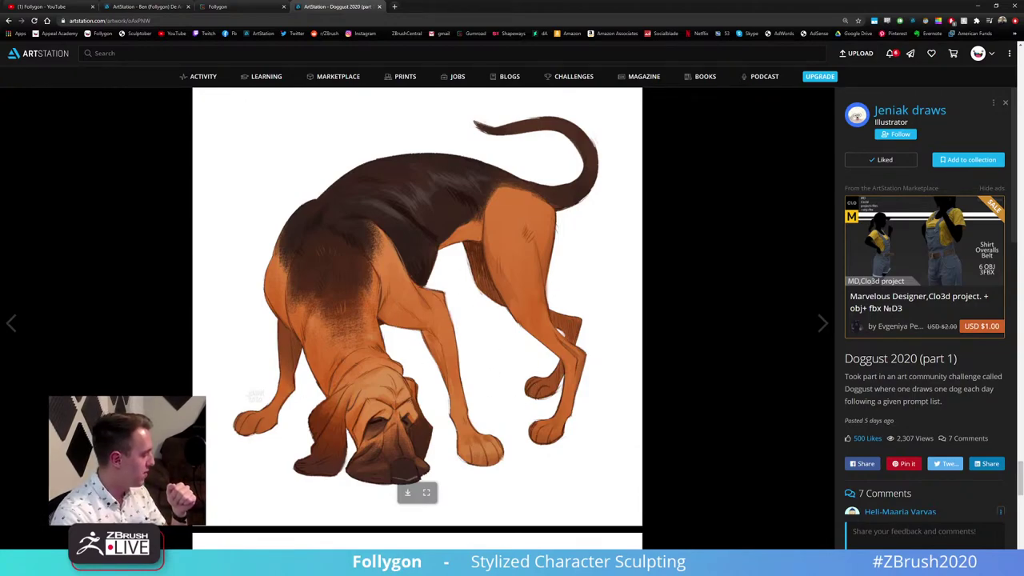
Switch back to ZBrush and inspect the hound's head from a three-quarter angle
{"action": "key", "text": "alt+Tab"}
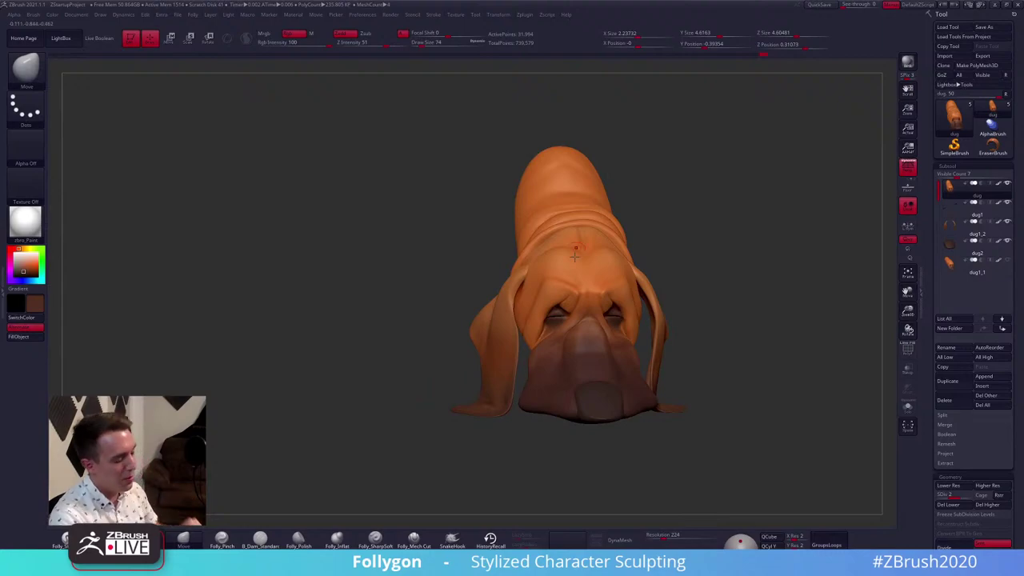
{"action": "mouse_move", "coordinate": [654, 358]}
{"action": "left_mouse_down"}
{"action": "mouse_move", "coordinate": [675, 360]}
{"action": "mouse_move", "coordinate": [688, 343]}
{"action": "mouse_move", "coordinate": [645, 354]}
{"action": "mouse_move", "coordinate": [665, 357]}
{"action": "left_mouse_up"}
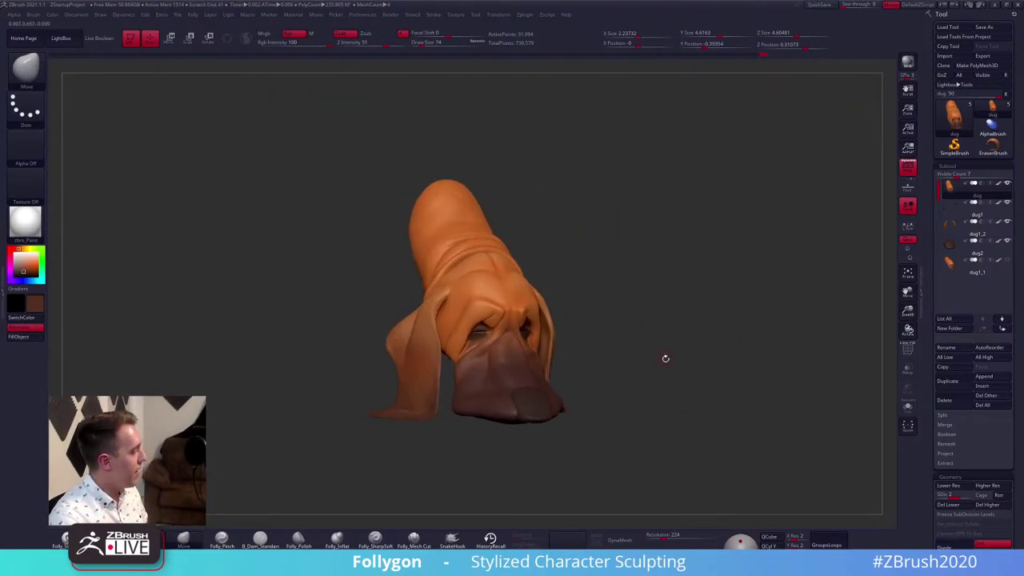